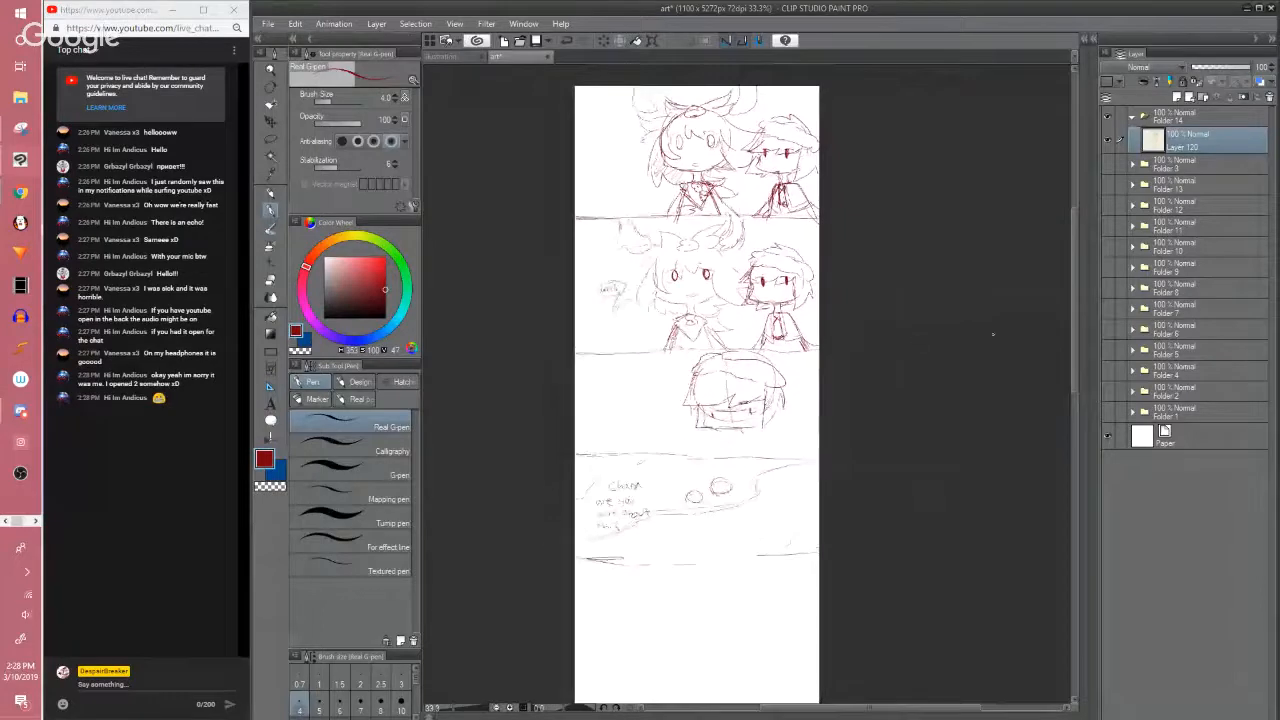
Hide Folder 14 and show Folder 3 to look at its artwork, and restore the original folder visibility
left_click_drag(1074, 304, 1075, 311)
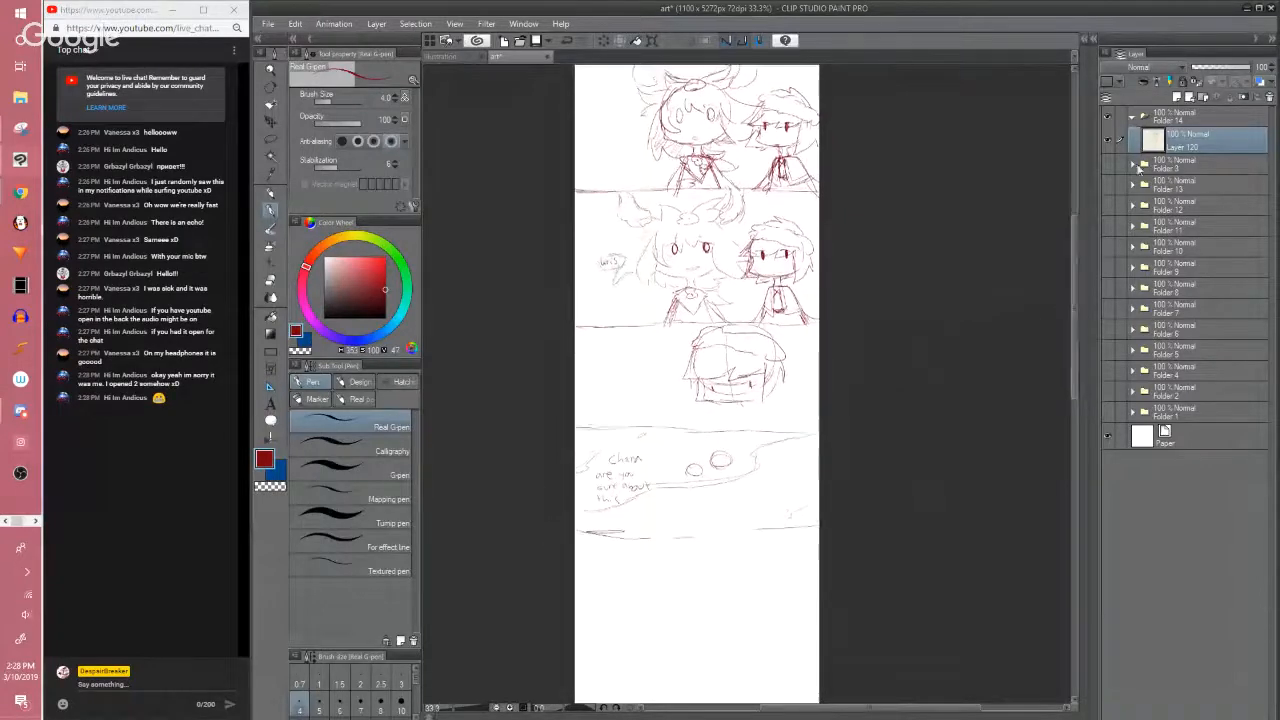
left_click(1108, 118)
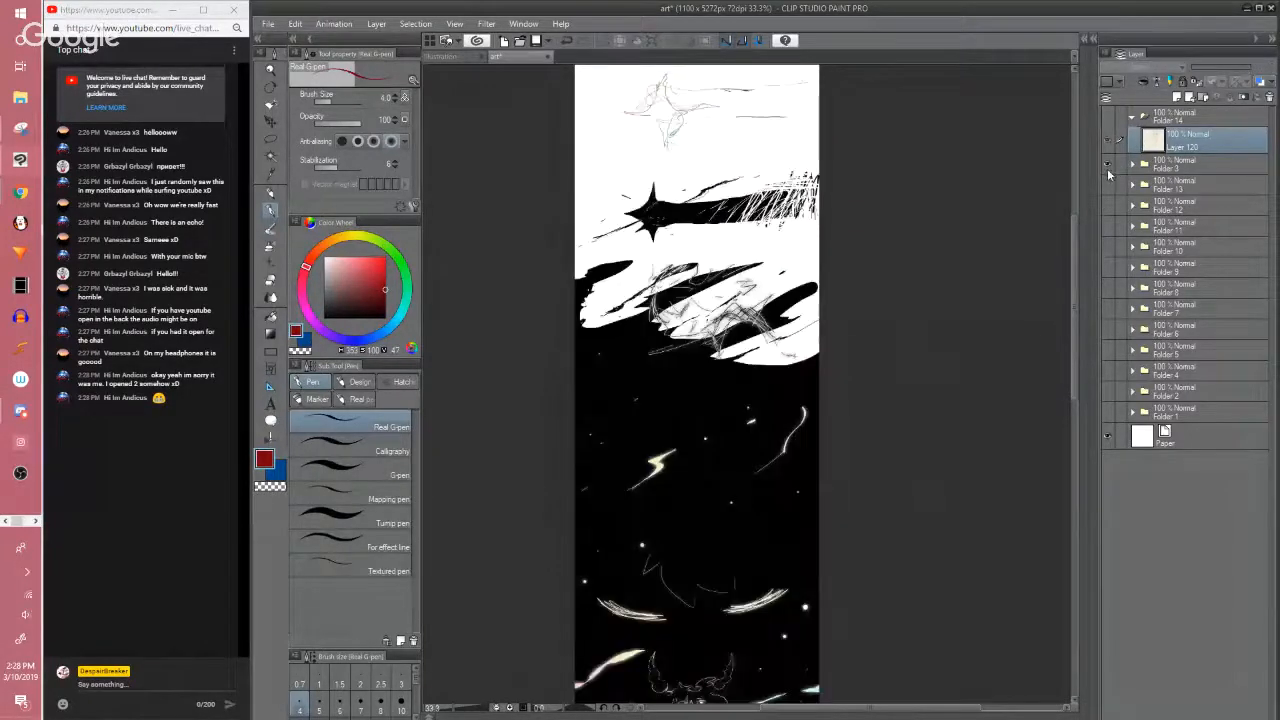
left_click(1108, 164)
left_click(1110, 118)
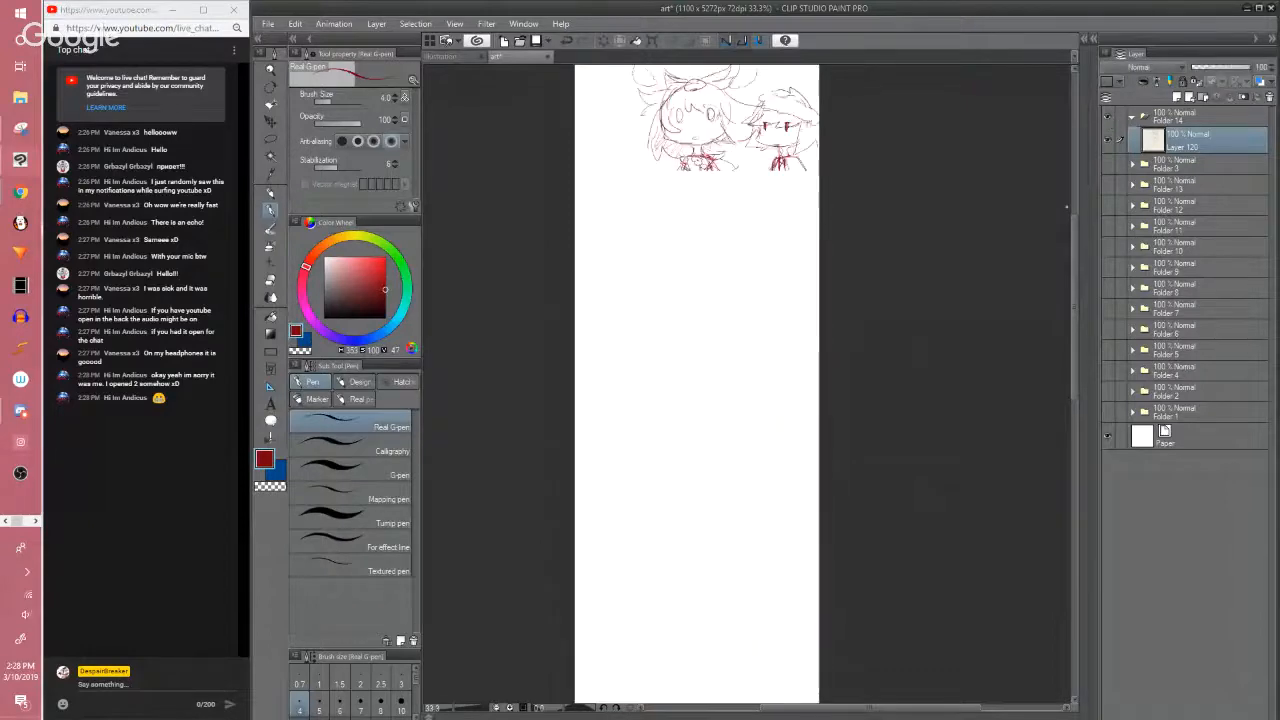
Erase the old sketch of speech text, circles and rough lines in the fourth comic panel
scroll(1060, 260, "up", 1)
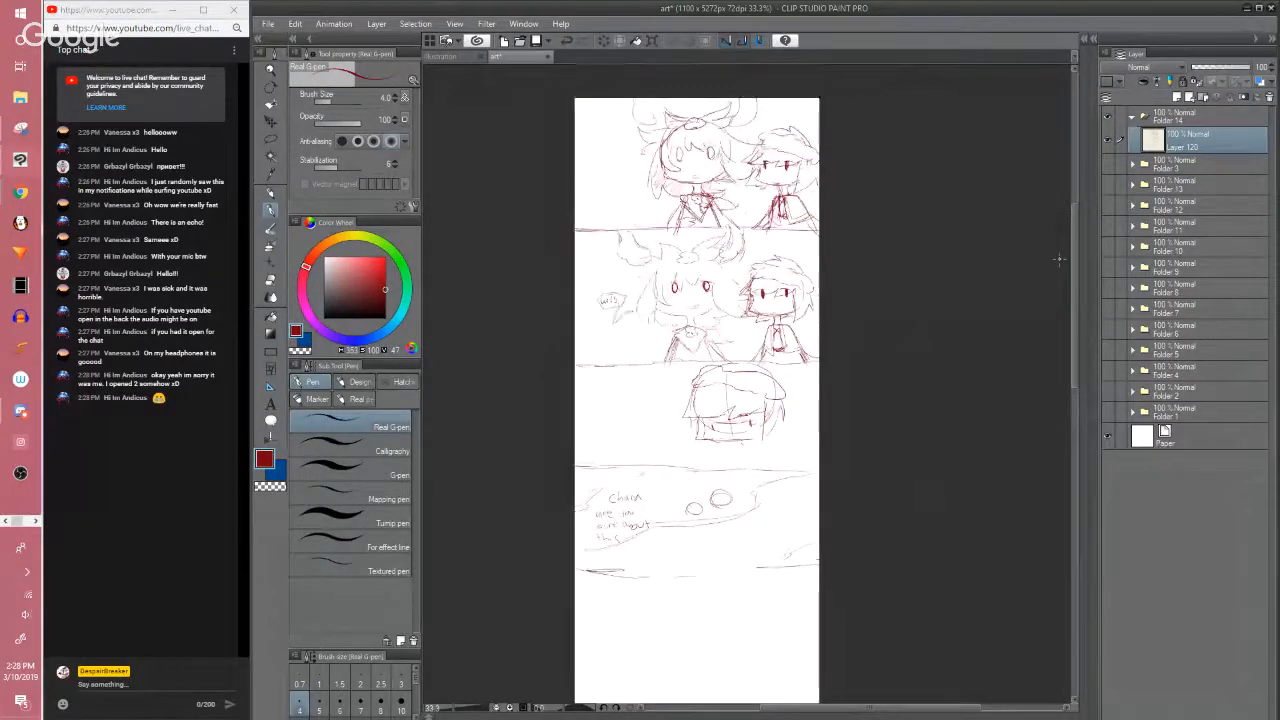
scroll(825, 262, "up", 1)
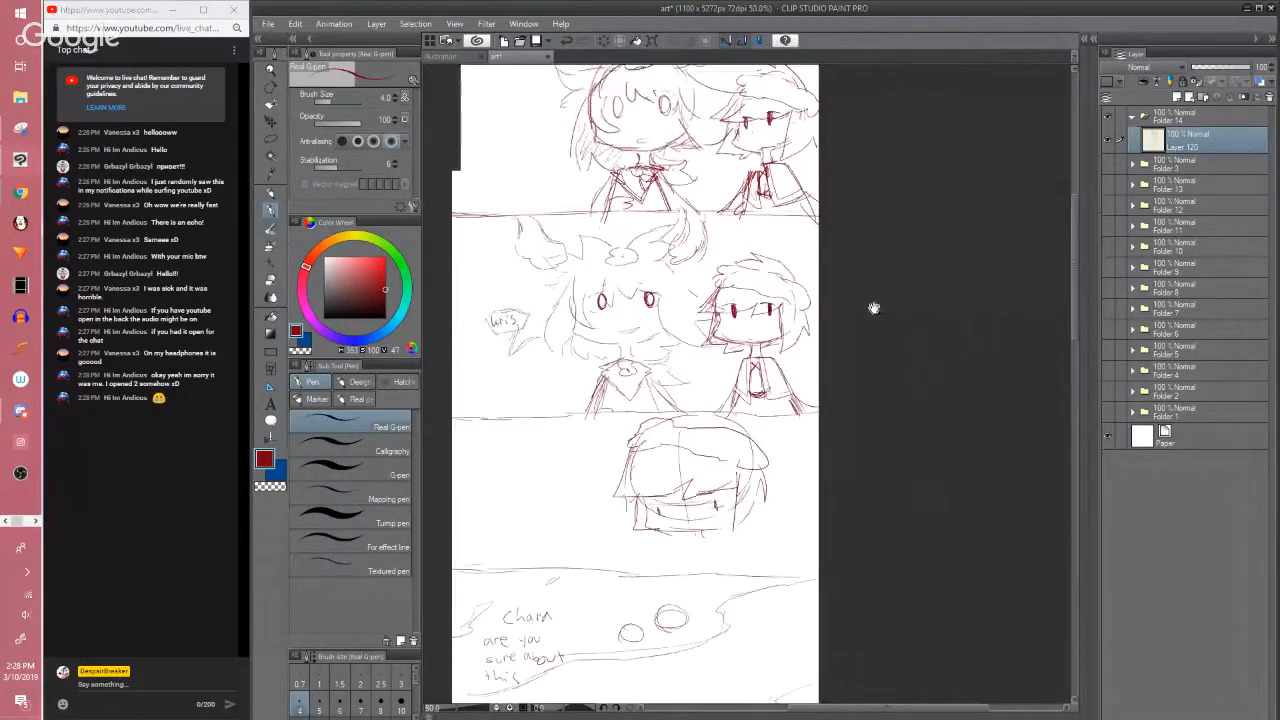
left_click_drag(871, 306, 889, 340)
scroll(866, 289, "down", 5)
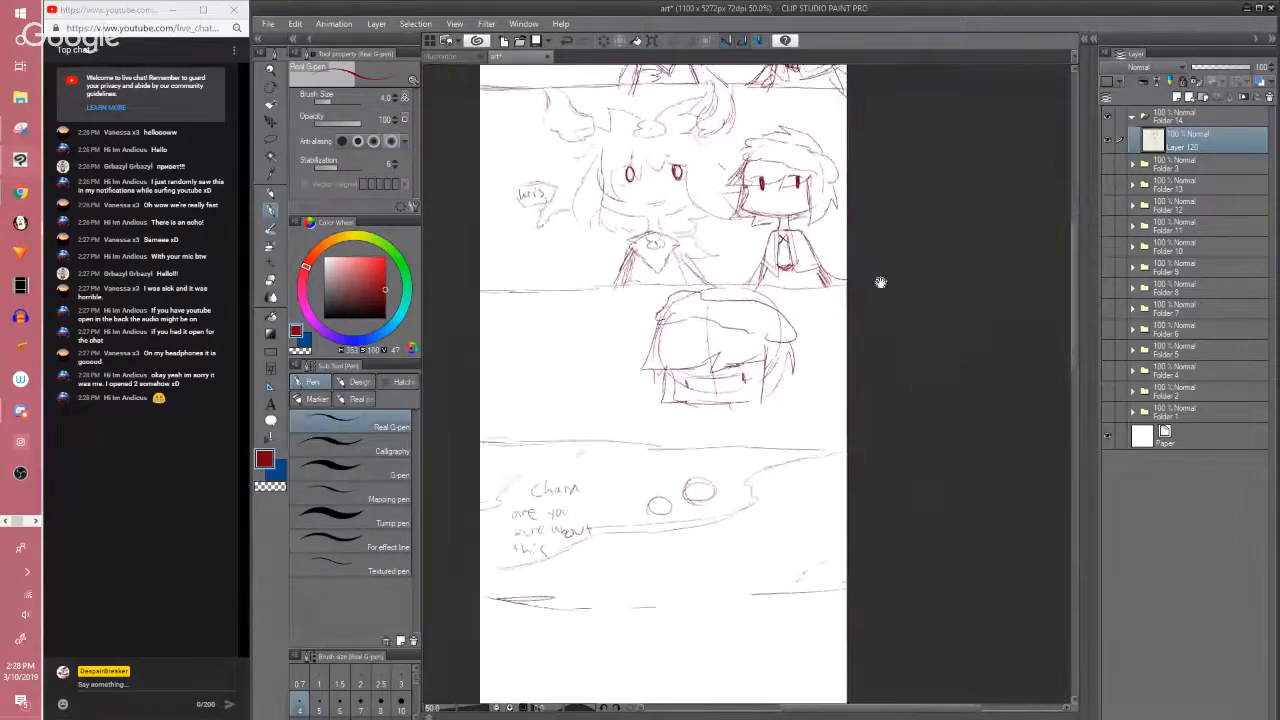
key("e")
left_click_drag(718, 407, 745, 419)
mouse_move(737, 402)
left_mouse_down()
mouse_move(603, 382)
mouse_move(803, 385)
mouse_move(594, 381)
mouse_move(634, 457)
mouse_move(571, 357)
mouse_move(522, 500)
mouse_move(799, 491)
left_mouse_up()
Draw the top and bottom border lines of the emptied fourth panel with the Real G-pen
key("p")
left_click_drag(505, 490, 870, 491)
key("ctrl+z")
left_click_drag(544, 334, 870, 334)
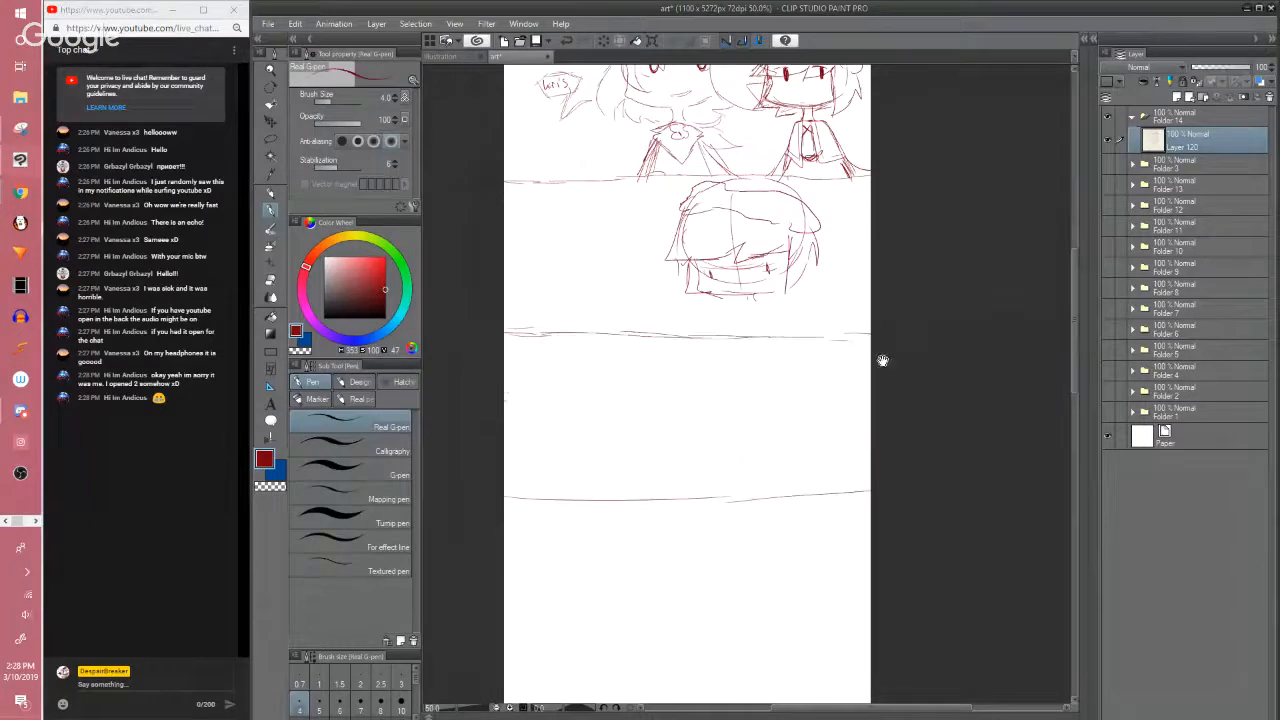
Erase the right part of the border beneath the third panel's character and redraw it
left_click_drag(851, 402, 849, 437)
key("e")
left_click_drag(755, 370, 866, 383)
key("p")
mouse_move(651, 369)
left_mouse_down()
mouse_move(868, 360)
mouse_move(757, 373)
mouse_move(870, 375)
left_mouse_up()
key("ctrl+z")
key("e")
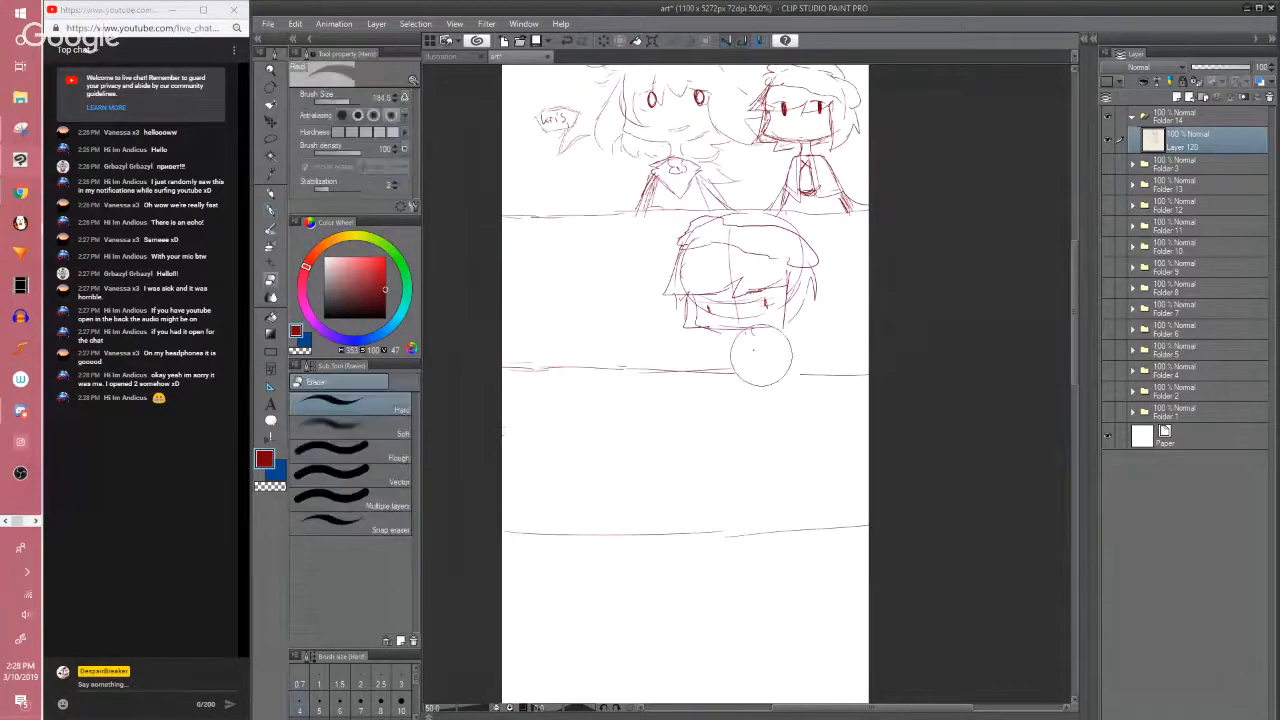
key("p")
mouse_move(761, 358)
left_mouse_down()
mouse_move(769, 372)
mouse_move(774, 340)
mouse_move(808, 372)
mouse_move(735, 358)
mouse_move(733, 373)
mouse_move(760, 375)
mouse_move(764, 322)
mouse_move(734, 331)
mouse_move(722, 365)
mouse_move(880, 363)
left_mouse_up()
Sketch the neck and shoulders under the smiling character's head in the third panel
scroll(762, 350, "up", 1)
key("e")
key("p")
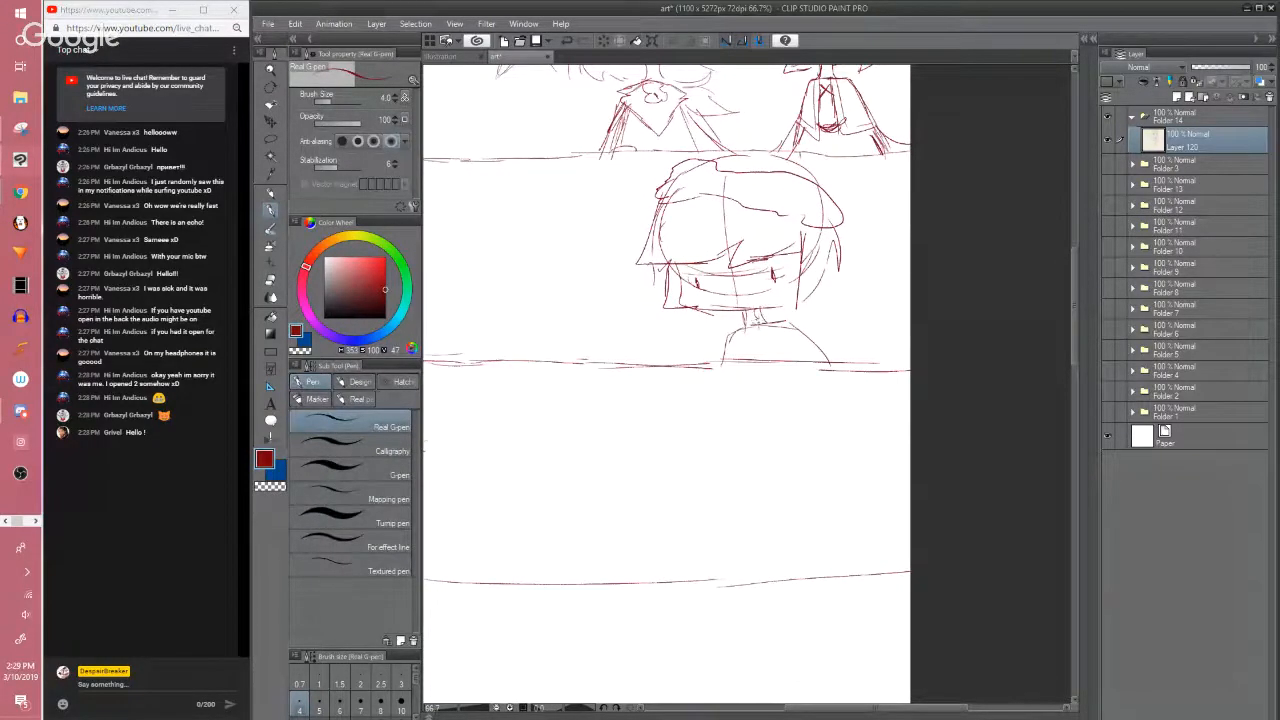
Shrink the eraser, clean up the third-panel character's neck, and draw a crossed tie at the collar
key("e")
key("bracketleft")
key("bracketleft")
key("bracketleft")
key("bracketleft")
key("bracketleft")
key("bracketleft")
key("bracketleft")
key("bracketleft")
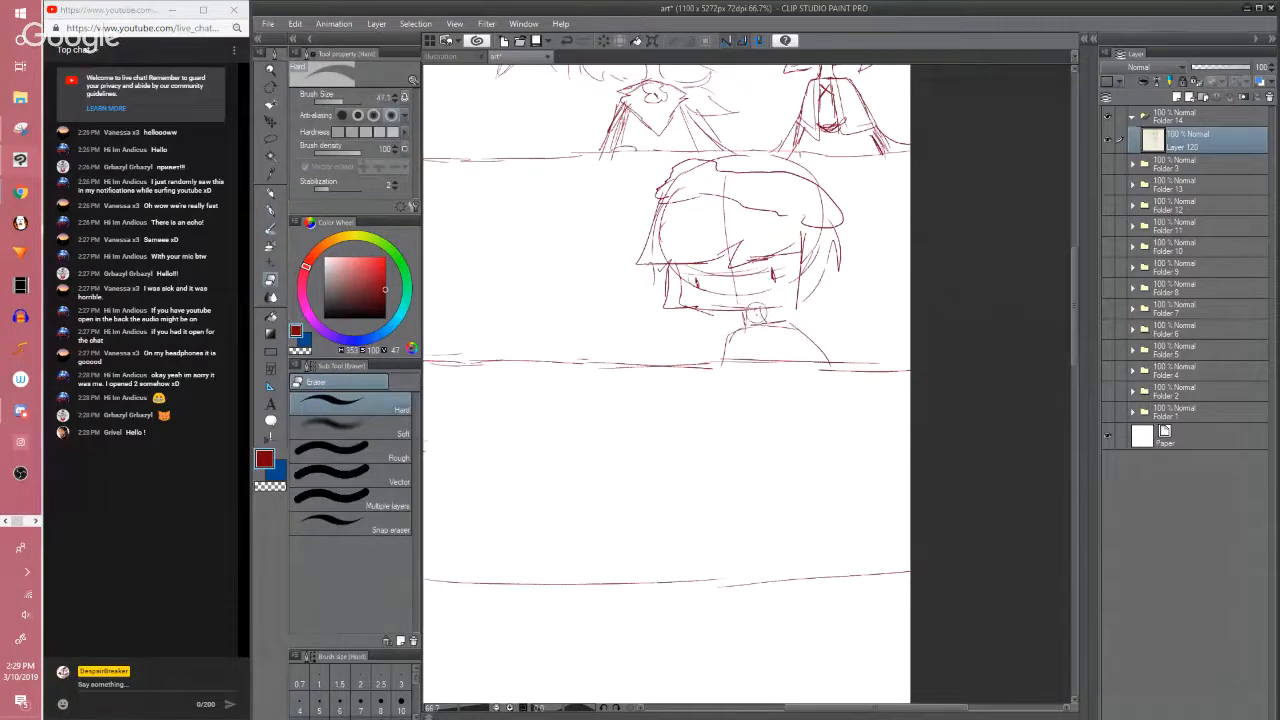
key("p")
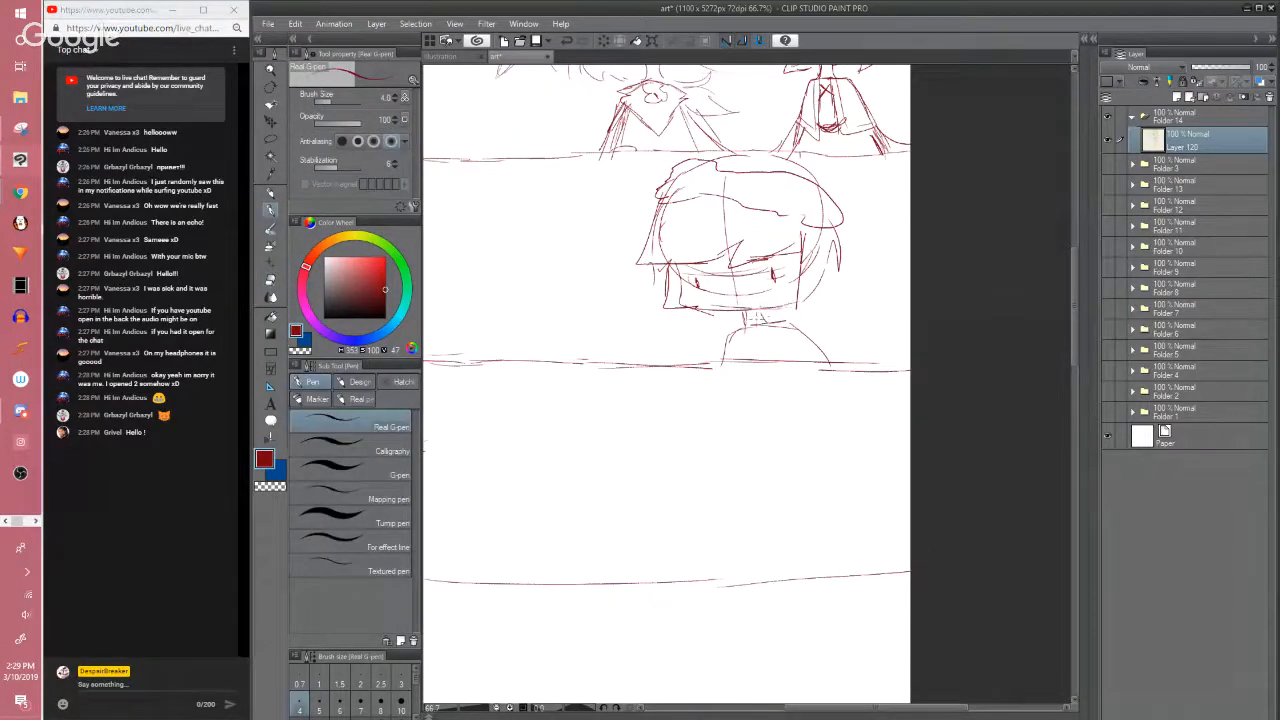
mouse_move(762, 326)
left_mouse_down()
mouse_move(747, 346)
mouse_move(767, 368)
left_mouse_up()
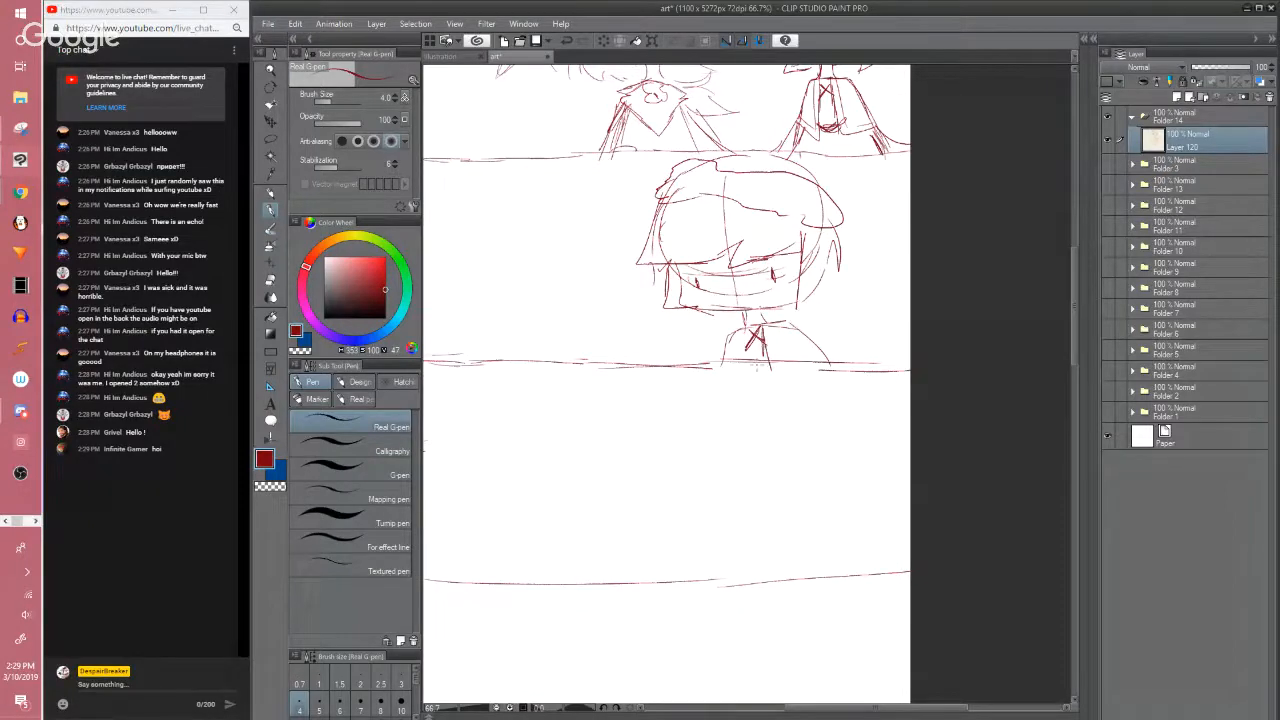
Reinforce the collar and tie of the third-panel character with additional pen strokes
left_click_drag(857, 418, 901, 384)
left_click_drag(793, 349, 811, 425)
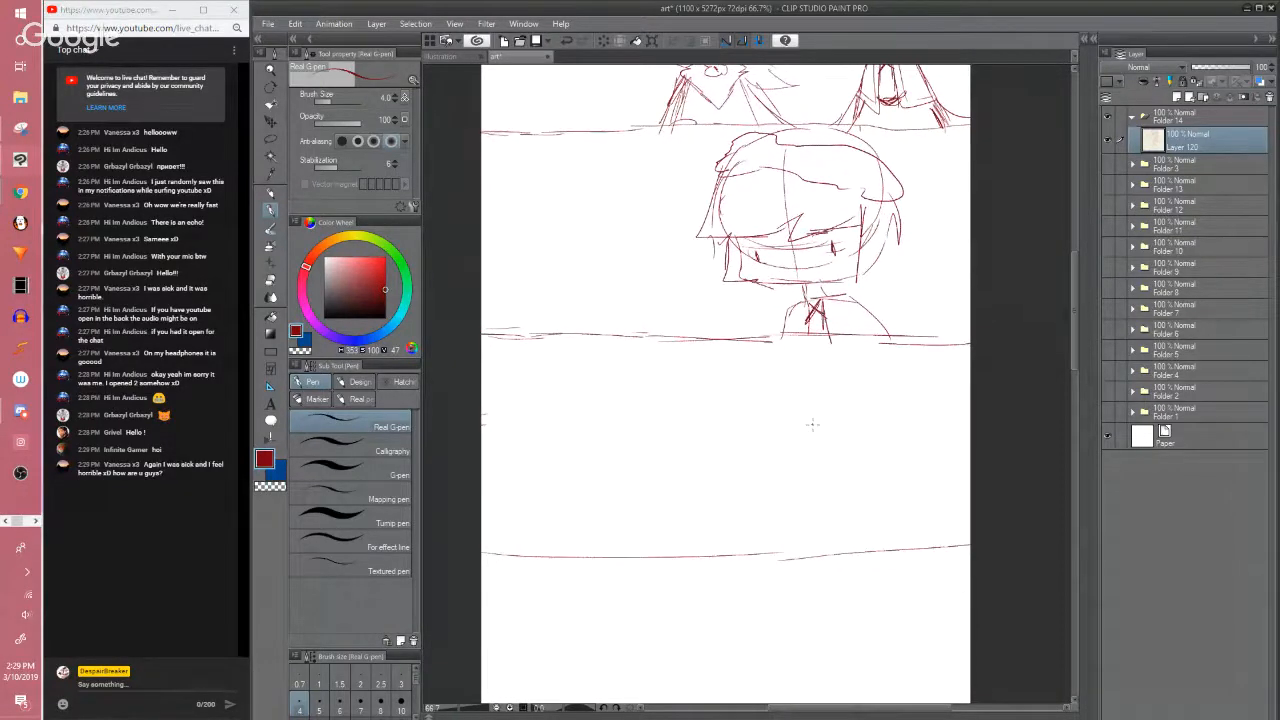
scroll(813, 425, "down", 1)
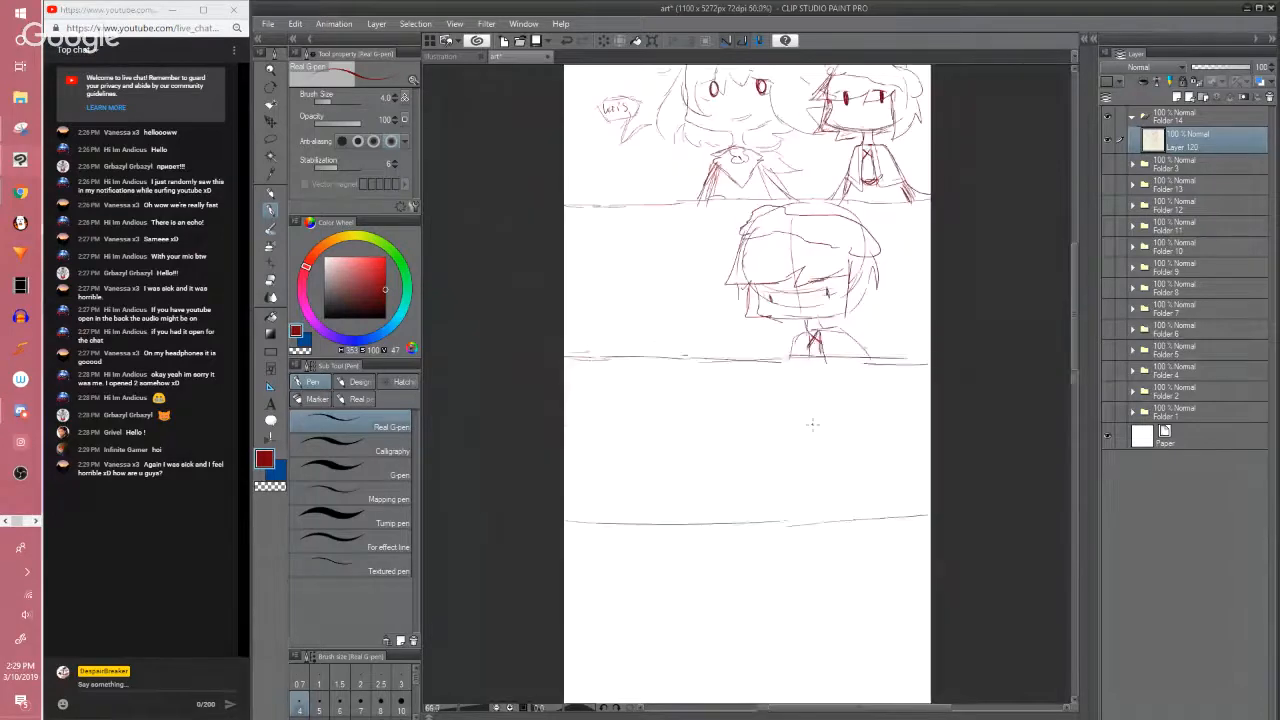
scroll(813, 425, "up", 1)
left_click_drag(889, 334, 851, 308)
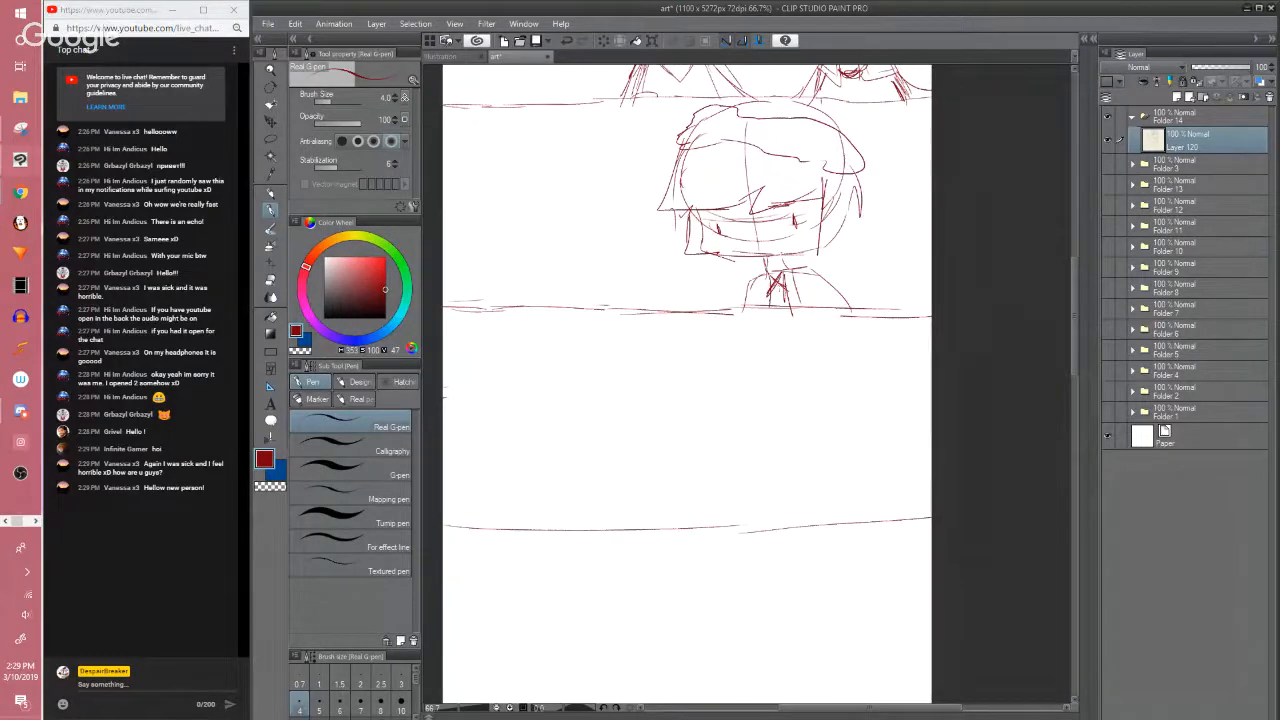
mouse_move(770, 277)
left_mouse_down()
mouse_move(757, 313)
mouse_move(792, 300)
mouse_move(802, 322)
left_mouse_up()
mouse_move(802, 277)
left_mouse_down()
mouse_move(814, 268)
mouse_move(842, 294)
left_mouse_up()
mouse_move(794, 198)
left_mouse_down()
mouse_move(806, 368)
mouse_move(798, 189)
left_mouse_up()
Sketch a round head shape in the left half of the fourth panel, erasing stray strokes
left_click_drag(650, 356, 657, 318)
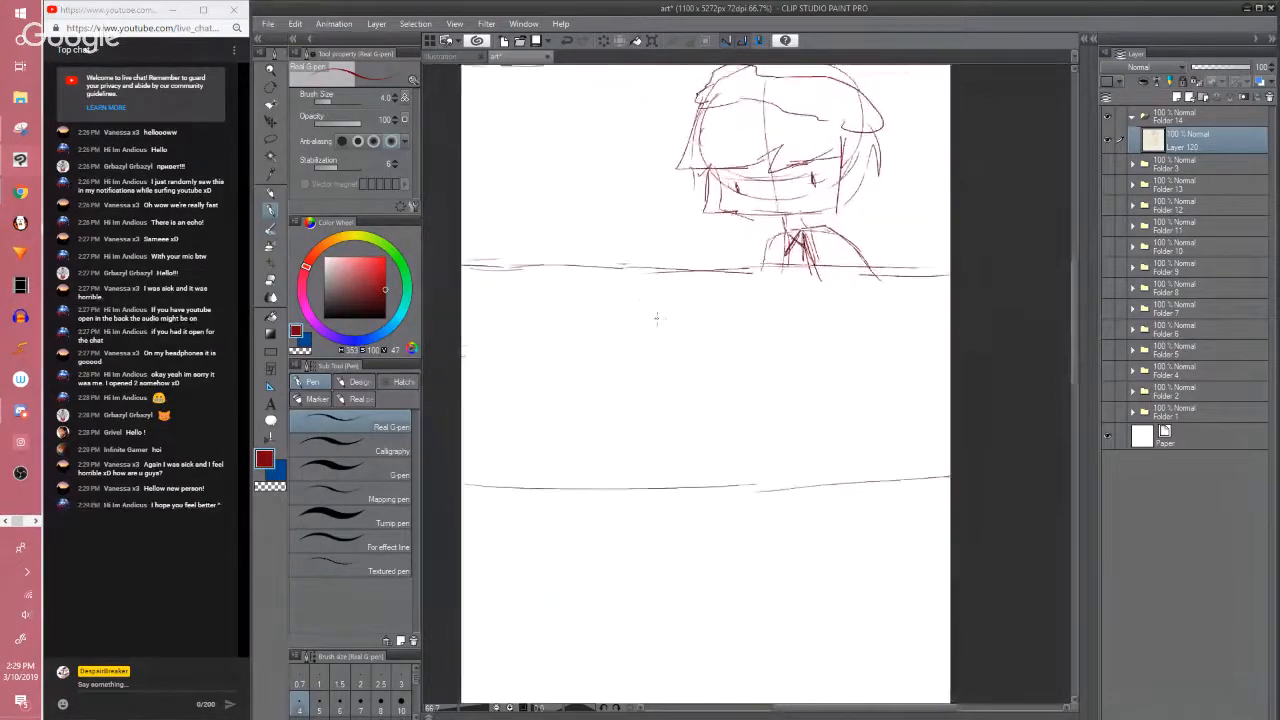
mouse_move(571, 290)
left_mouse_down()
mouse_move(545, 335)
mouse_move(625, 314)
mouse_move(610, 372)
mouse_move(547, 368)
mouse_move(640, 336)
left_mouse_up()
key("e")
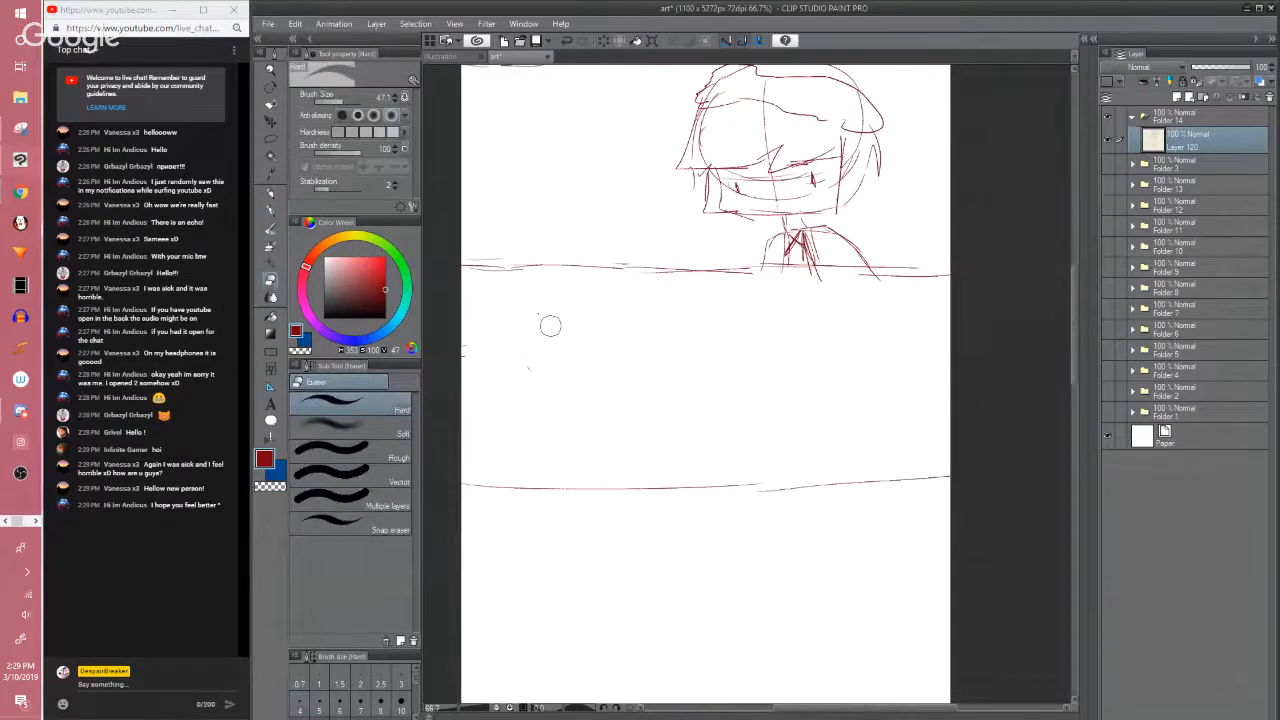
key("p")
mouse_move(548, 304)
left_mouse_down()
mouse_move(545, 385)
mouse_move(635, 345)
mouse_move(602, 301)
mouse_move(531, 321)
mouse_move(598, 402)
left_mouse_up()
key("e")
mouse_move(578, 345)
left_mouse_down()
mouse_move(548, 337)
mouse_move(594, 324)
mouse_move(511, 357)
mouse_move(523, 386)
mouse_move(586, 381)
mouse_move(617, 315)
mouse_move(573, 299)
mouse_move(521, 396)
left_mouse_up()
key("p")
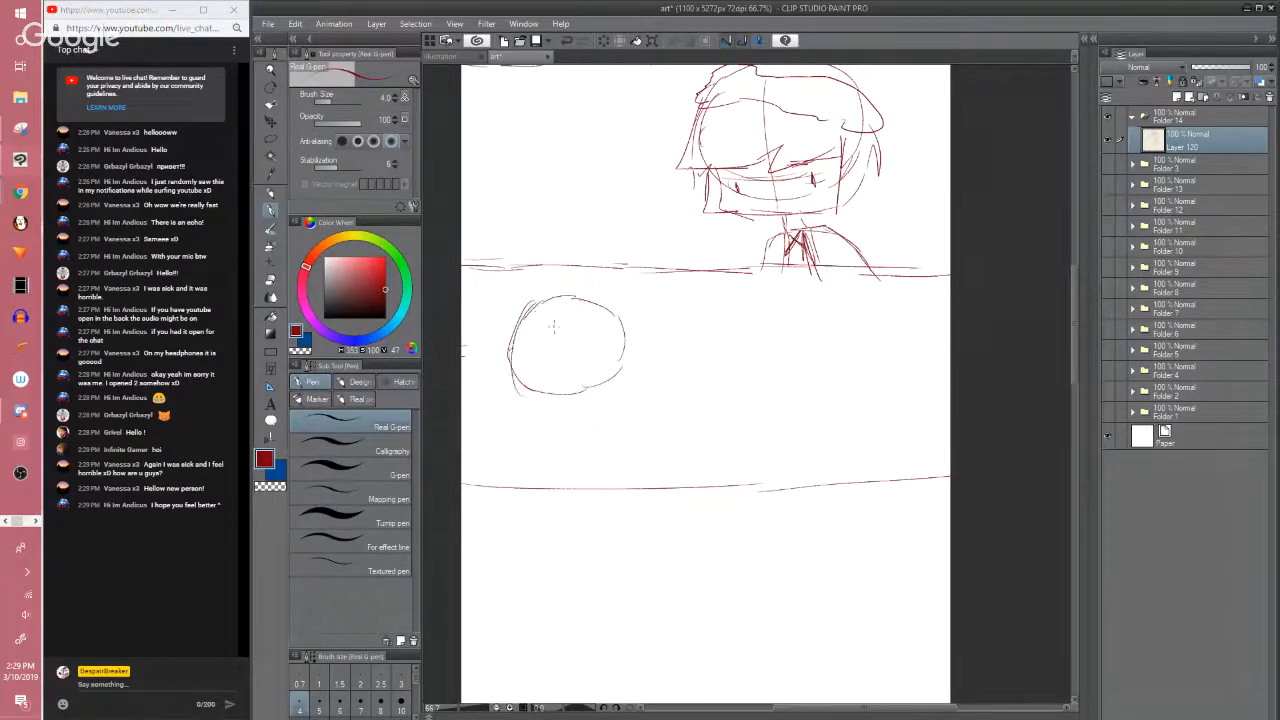
Erase the rough parts of the fourth panel's head circle and redraw it larger and rounder
key("e")
left_click_drag(534, 331, 496, 362)
key("p")
mouse_move(532, 309)
left_mouse_down()
mouse_move(543, 406)
mouse_move(620, 381)
mouse_move(578, 388)
left_mouse_up()
key("e")
key("p")
mouse_move(612, 310)
left_mouse_down()
mouse_move(624, 338)
mouse_move(632, 360)
mouse_move(596, 402)
mouse_move(609, 412)
mouse_move(659, 356)
left_mouse_up()
key("ctrl+z")
key("ctrl+z")
left_click_drag(576, 390, 639, 369)
Shape a pointed nose and the face profile on the right edge of the head circle
mouse_move(646, 321)
left_mouse_down()
mouse_move(653, 340)
mouse_move(626, 374)
mouse_move(637, 278)
mouse_move(657, 280)
left_mouse_up()
left_click_drag(649, 260, 661, 293)
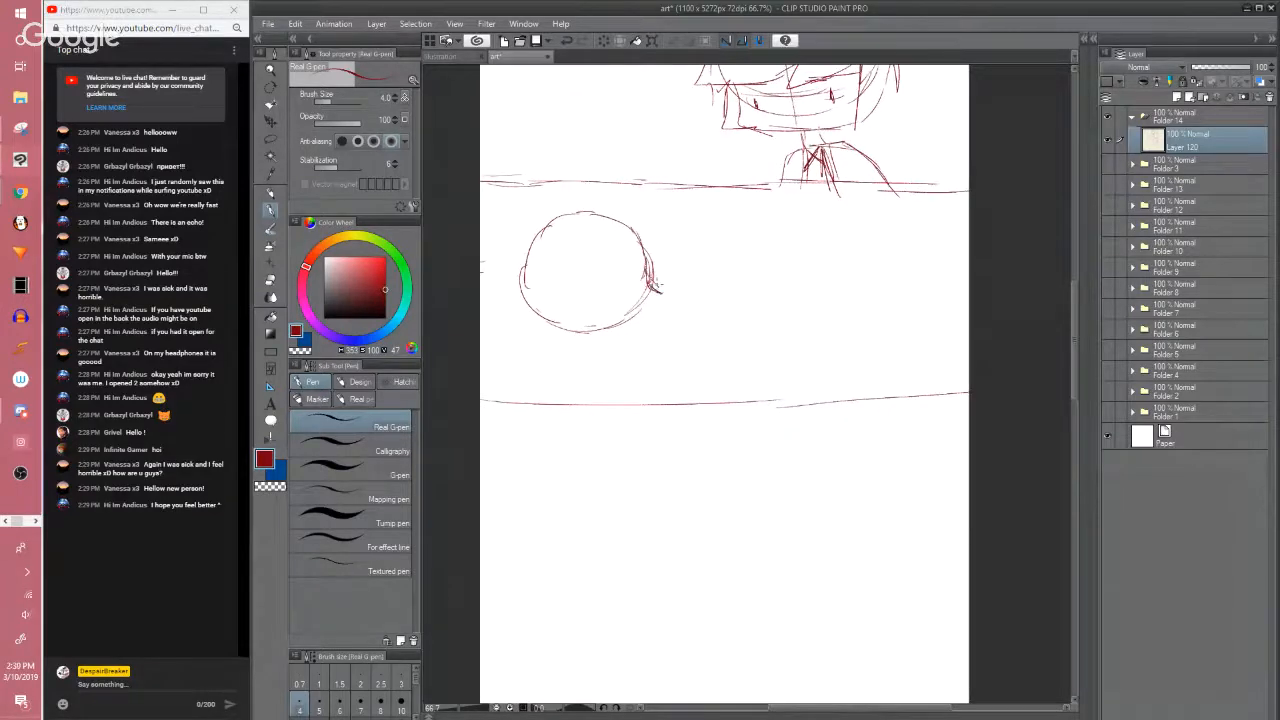
key("e")
left_click(663, 279)
key("p")
mouse_move(642, 243)
left_mouse_down()
mouse_move(648, 276)
mouse_move(668, 290)
mouse_move(650, 320)
mouse_move(615, 340)
mouse_move(560, 340)
mouse_move(632, 332)
mouse_move(608, 326)
left_mouse_up()
Rework the lower head outline, erasing excess strokes between the jaw and the back of the head
key("e")
key("p")
mouse_move(527, 297)
left_mouse_down()
mouse_move(562, 338)
mouse_move(598, 334)
left_mouse_up()
mouse_move(550, 332)
left_mouse_down()
mouse_move(636, 333)
mouse_move(556, 342)
mouse_move(573, 330)
mouse_move(582, 362)
left_mouse_up()
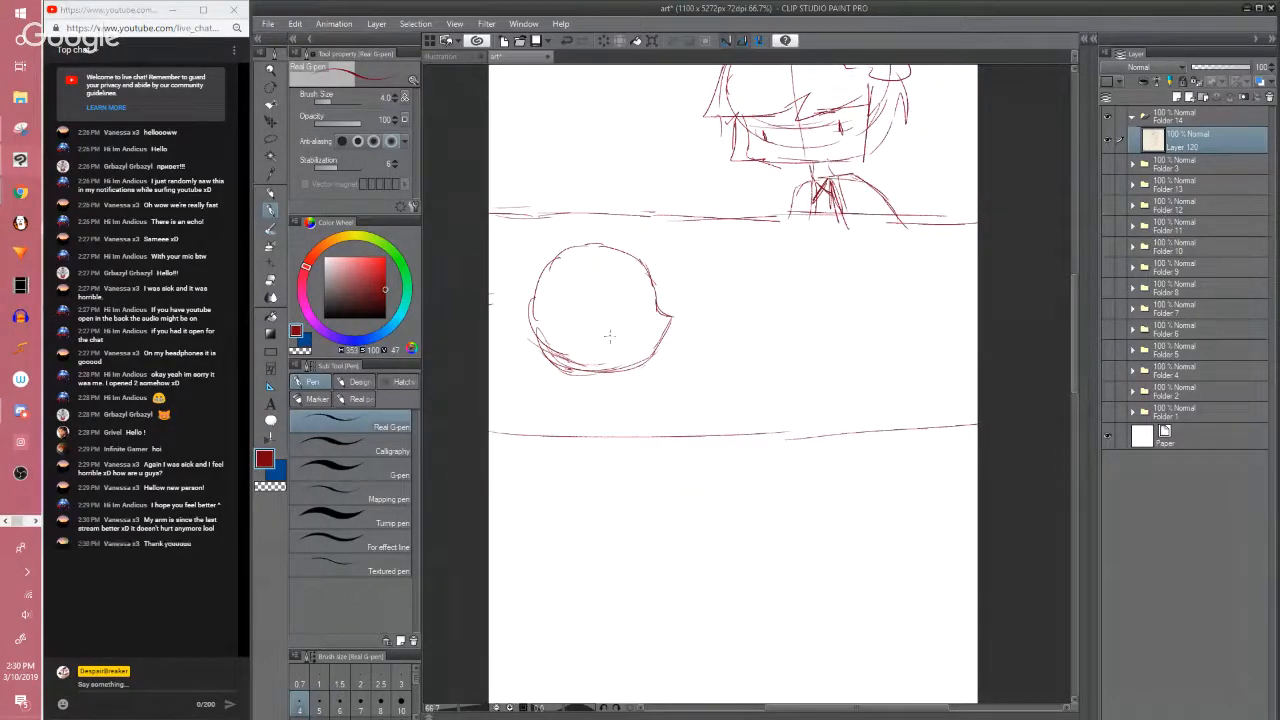
mouse_move(624, 366)
left_mouse_down()
mouse_move(542, 353)
mouse_move(531, 366)
mouse_move(548, 375)
left_mouse_up()
key("e")
key("p")
Draw a dark oval eye and a small mouth mark on the profile face
left_click_drag(602, 306, 600, 346)
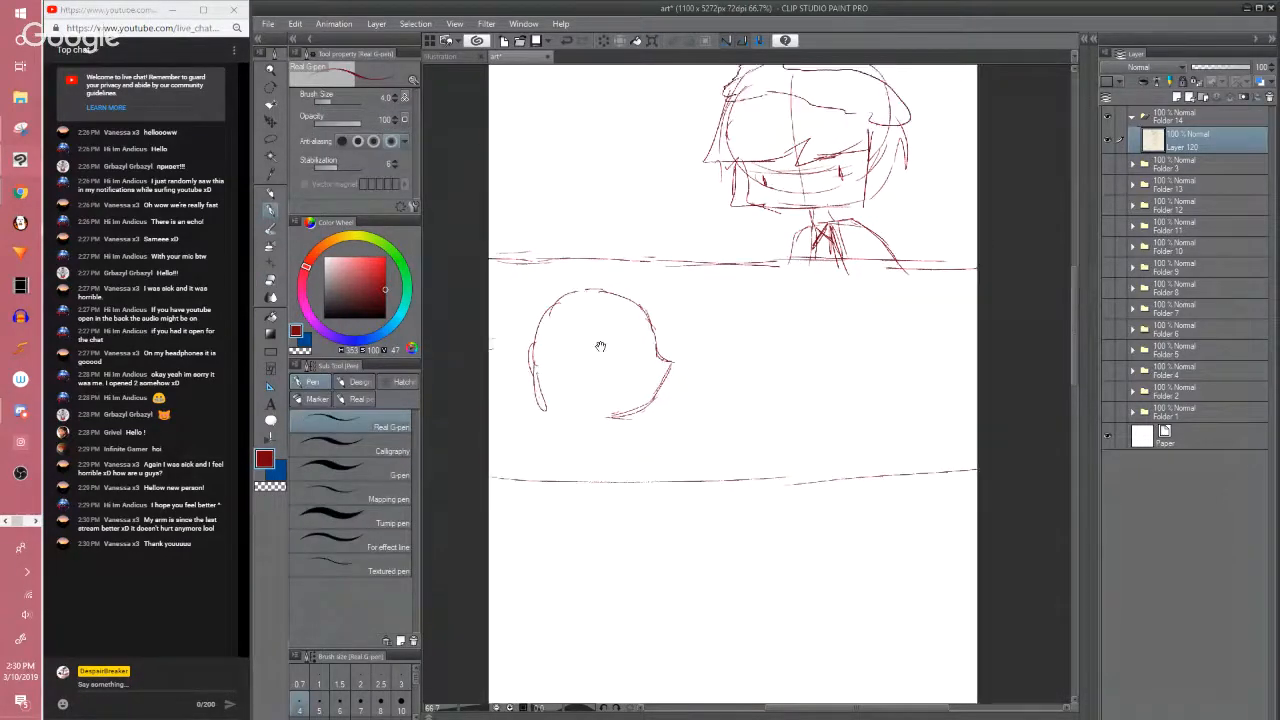
scroll(600, 346, "up", 3)
mouse_move(730, 326)
left_mouse_down()
mouse_move(688, 318)
mouse_move(702, 301)
mouse_move(704, 338)
mouse_move(710, 318)
left_mouse_up()
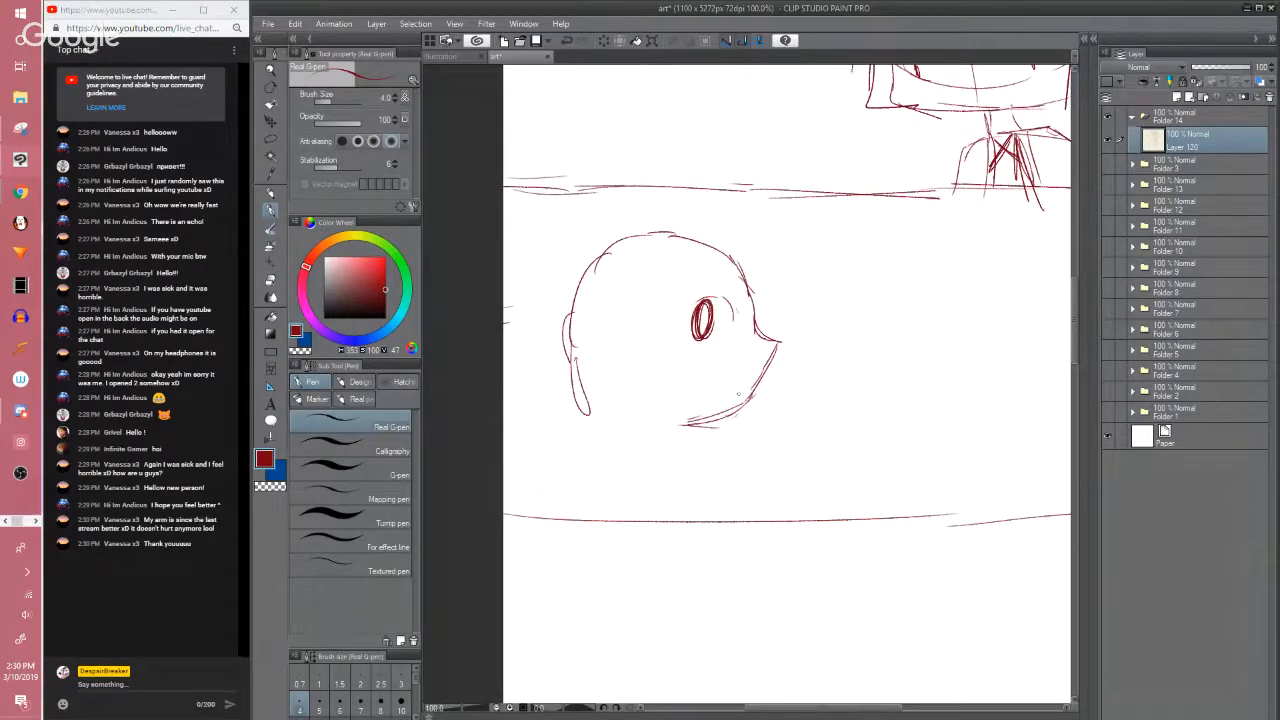
left_click_drag(694, 390, 690, 368)
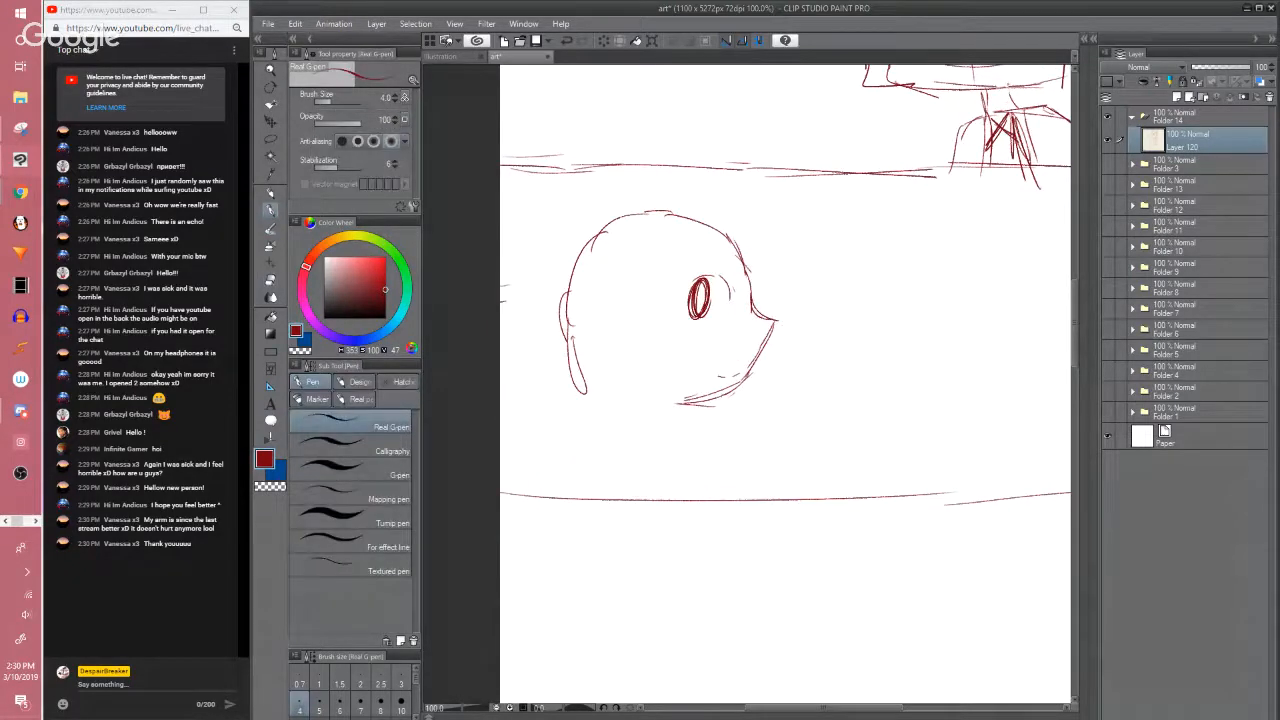
Add fringe strands over the forehead, a pointed side lock on the cheek, and loose hair strokes around the head
left_click_drag(745, 252, 768, 300)
mouse_move(658, 285)
left_mouse_down()
mouse_move(695, 353)
mouse_move(649, 379)
mouse_move(659, 417)
mouse_move(588, 398)
left_mouse_up()
left_click_drag(575, 261, 562, 281)
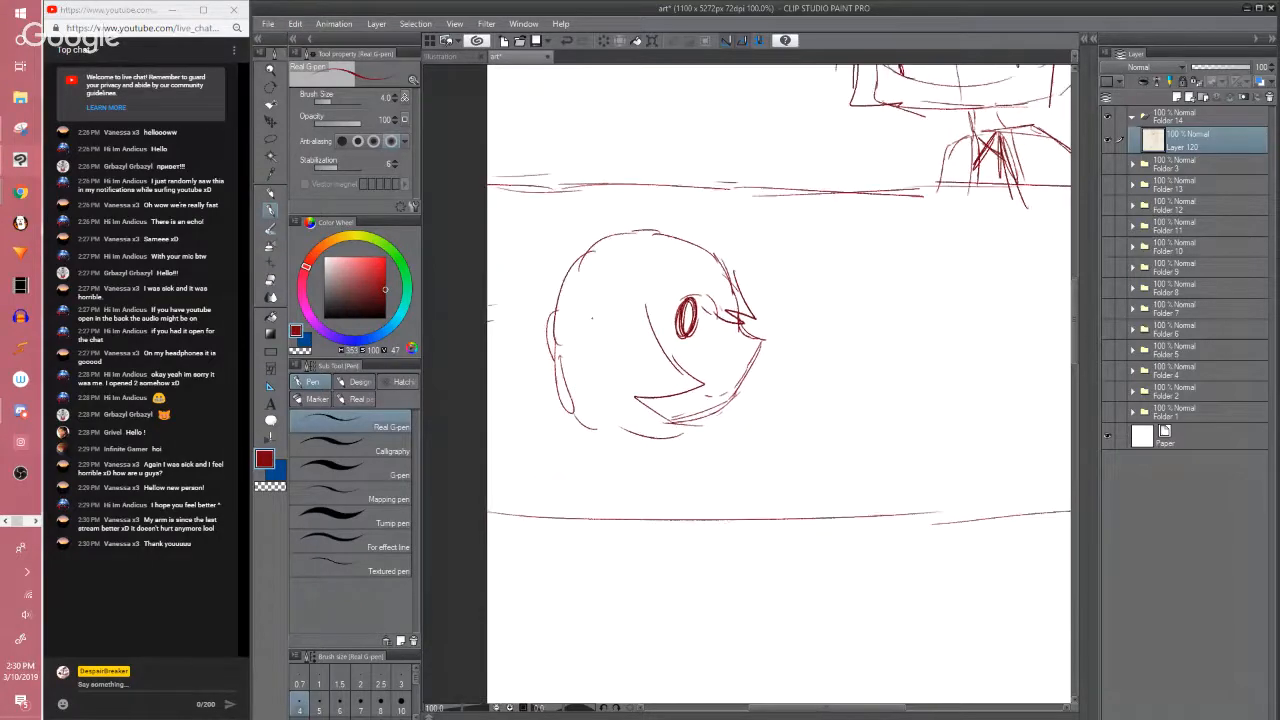
scroll(598, 384, "down", 1)
mouse_move(652, 284)
left_mouse_down()
mouse_move(690, 292)
mouse_move(571, 305)
left_mouse_up()
Erase the lower back of the profile head and sketch new hair strokes along the crown and back
key("e")
mouse_move(613, 384)
left_mouse_down()
mouse_move(586, 314)
mouse_move(550, 359)
left_mouse_up()
key("p")
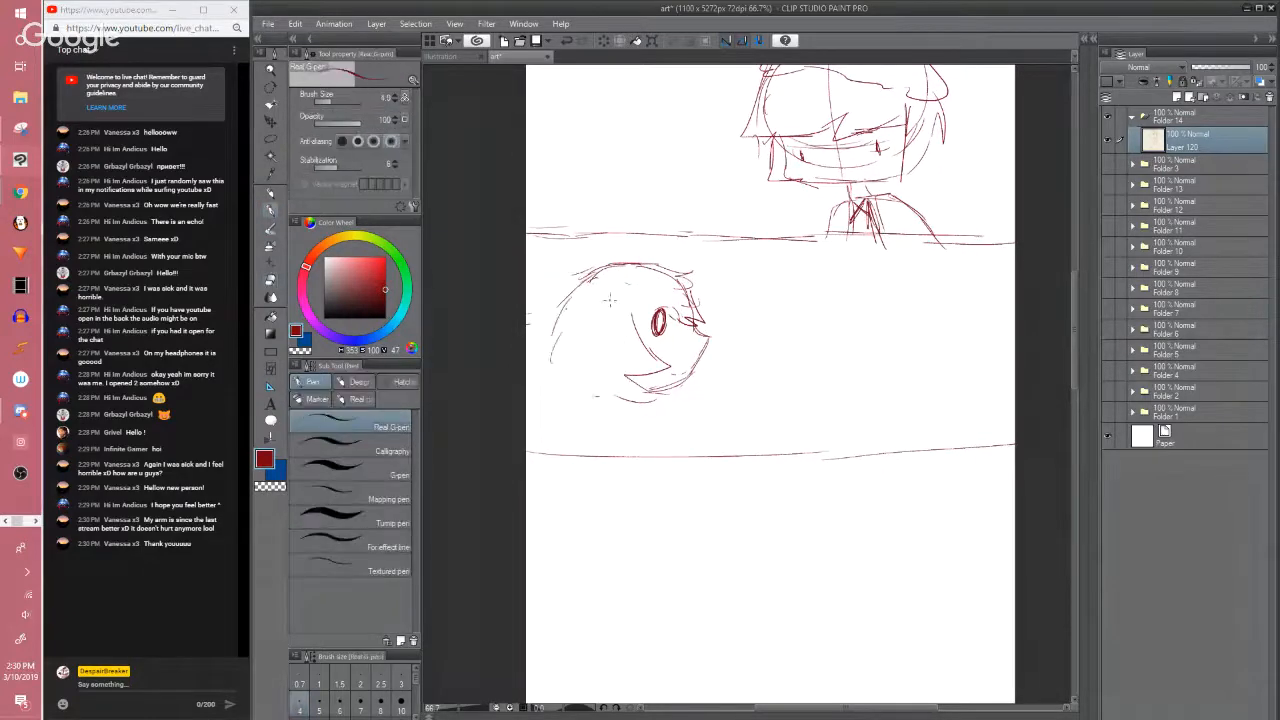
key("e")
key("p")
mouse_move(614, 278)
left_mouse_down()
mouse_move(572, 318)
mouse_move(601, 267)
mouse_move(587, 270)
mouse_move(556, 385)
left_mouse_up()
mouse_move(549, 328)
left_mouse_down()
mouse_move(548, 350)
mouse_move(571, 357)
left_mouse_up()
Erase the rear hair strokes of the profile character and try new hair lines there
key("e")
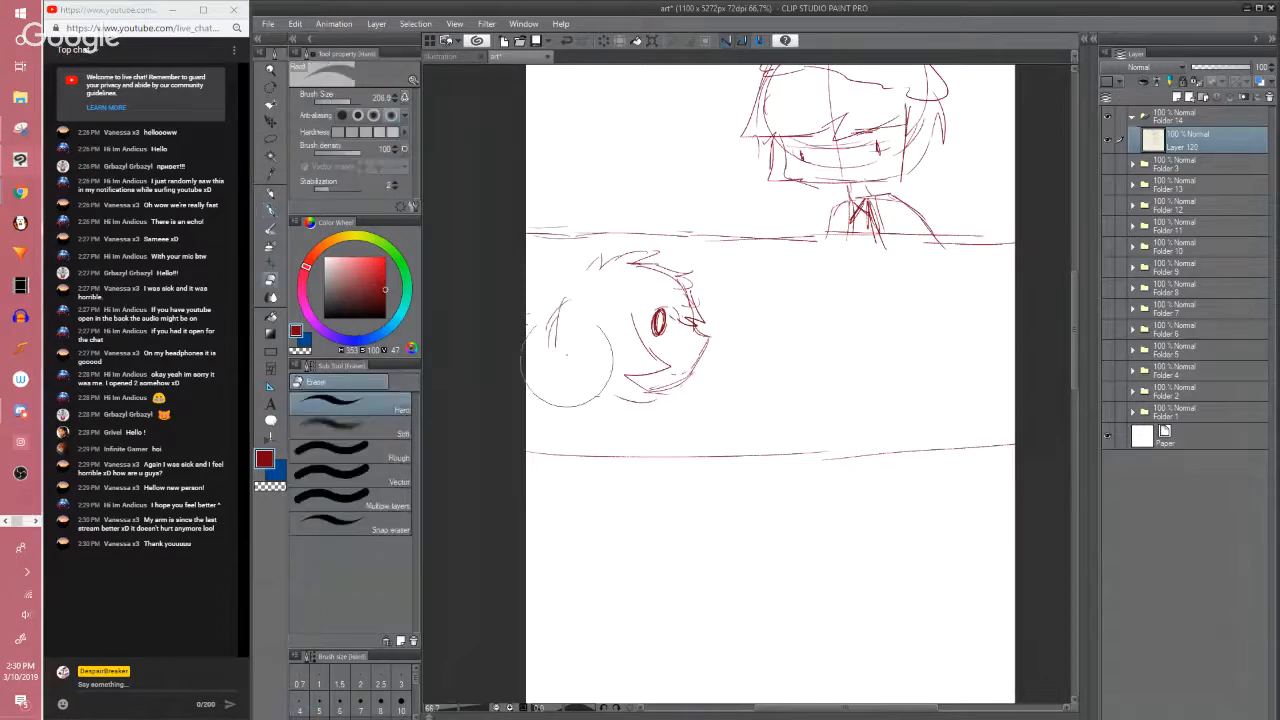
key("p")
left_click_drag(579, 303, 568, 343)
left_click_drag(573, 306, 561, 386)
key("e")
mouse_move(573, 335)
left_mouse_down()
mouse_move(570, 312)
mouse_move(585, 400)
mouse_move(606, 408)
mouse_move(580, 315)
left_mouse_up()
key("p")
key("e")
key("p")
Draw a curved outline for the back of the hair and rework the spiky fringe at the front
scroll(650, 128, "down", 1)
left_click_drag(720, 338, 729, 387)
mouse_move(624, 331)
left_mouse_down()
mouse_move(581, 333)
mouse_move(580, 358)
left_mouse_up()
key("e")
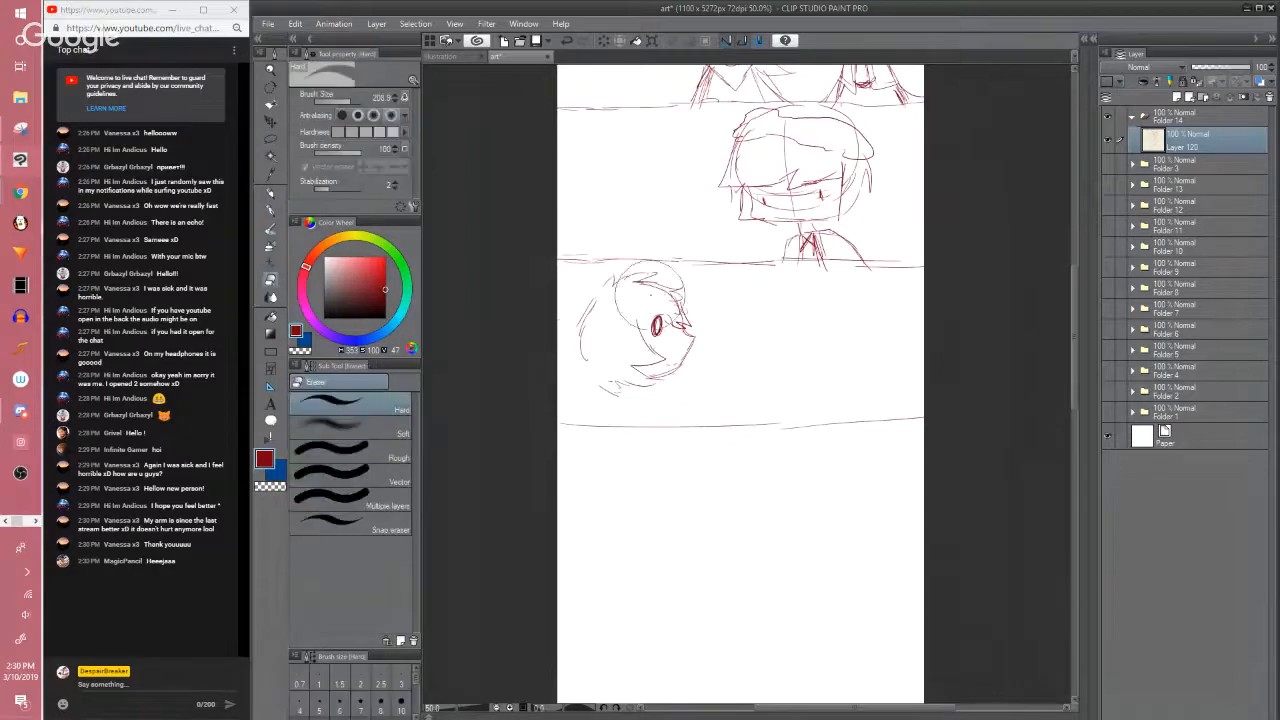
left_click_drag(651, 295, 688, 310)
key("p")
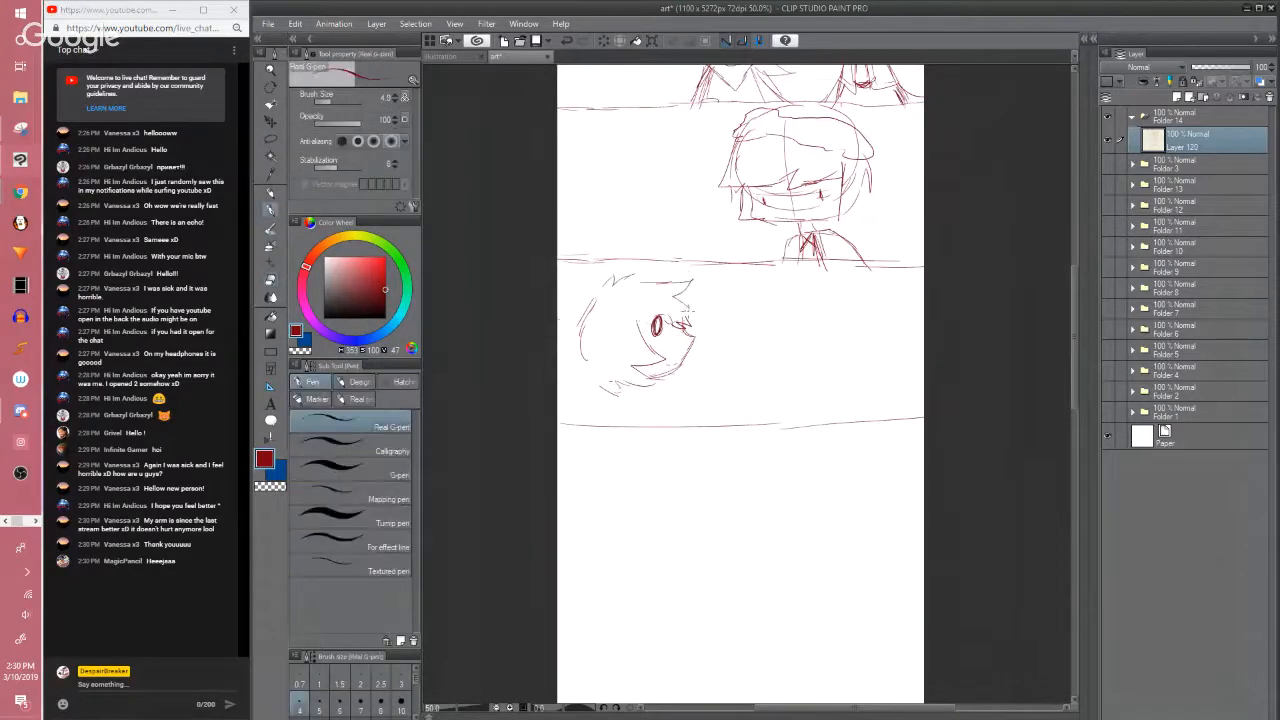
key("e")
key("p")
Fill out the rear hair outline and sketch the profile character's neck, collar and shoulders
mouse_move(616, 282)
left_mouse_down()
mouse_move(646, 267)
mouse_move(586, 277)
mouse_move(635, 280)
mouse_move(576, 290)
mouse_move(575, 328)
mouse_move(622, 386)
mouse_move(662, 385)
mouse_move(607, 416)
left_mouse_up()
key("e")
key("p")
key("e")
key("p")
scroll(676, 393, "down", 1)
left_click_drag(669, 391, 688, 421)
key("e")
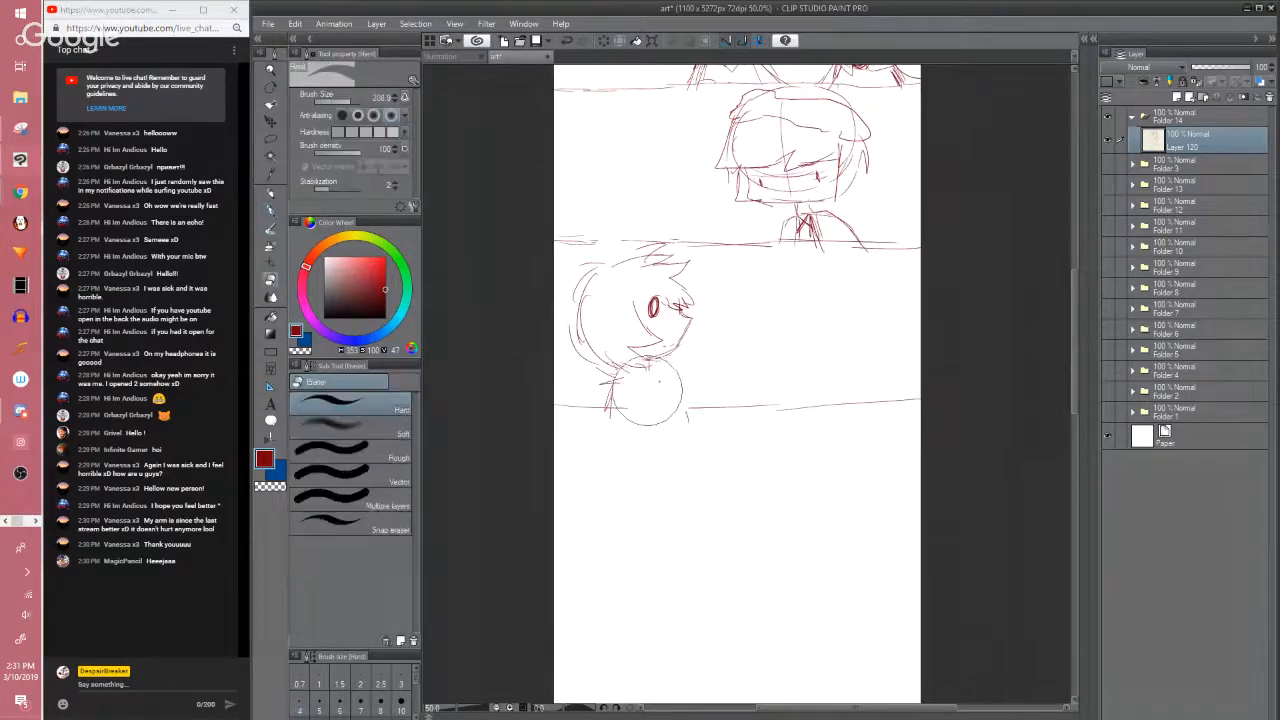
left_click(652, 389)
key("p")
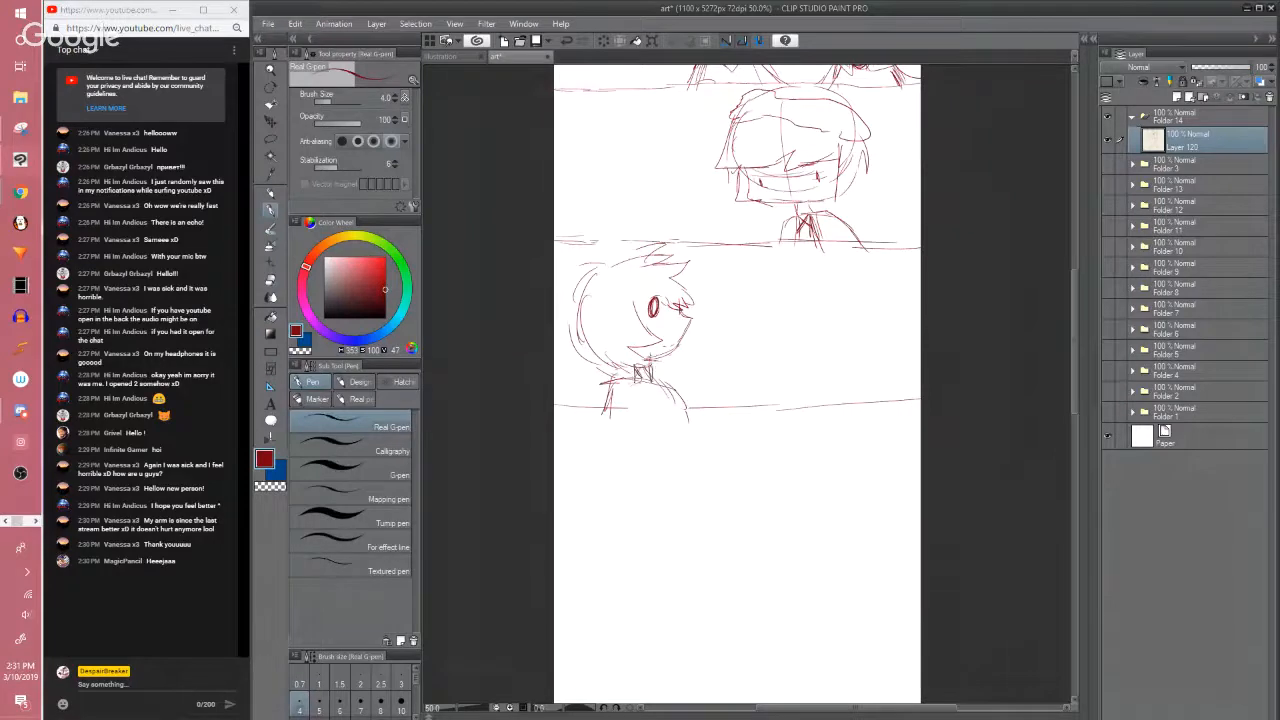
Draw another line along the fourth panel's bottom border and erase the profile character's neck and shoulders
left_click_drag(588, 413, 912, 404)
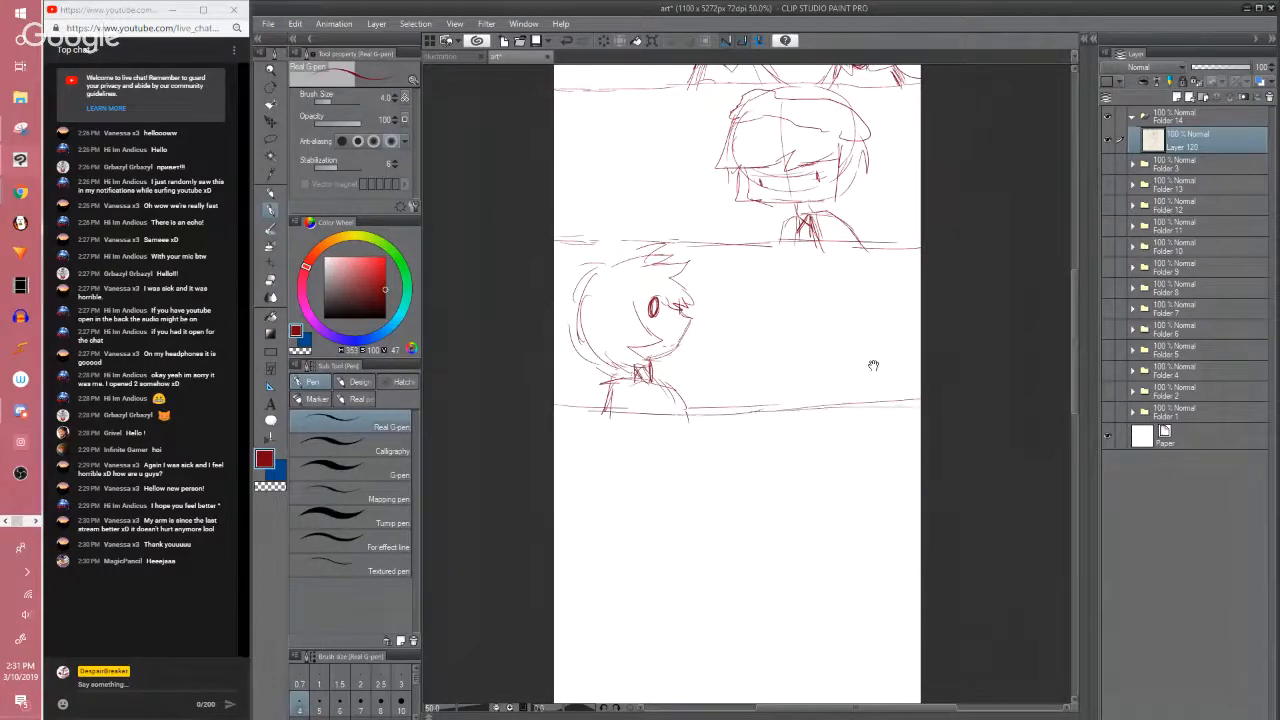
left_click_drag(873, 365, 881, 398)
key("e")
left_click_drag(610, 405, 690, 440)
key("p")
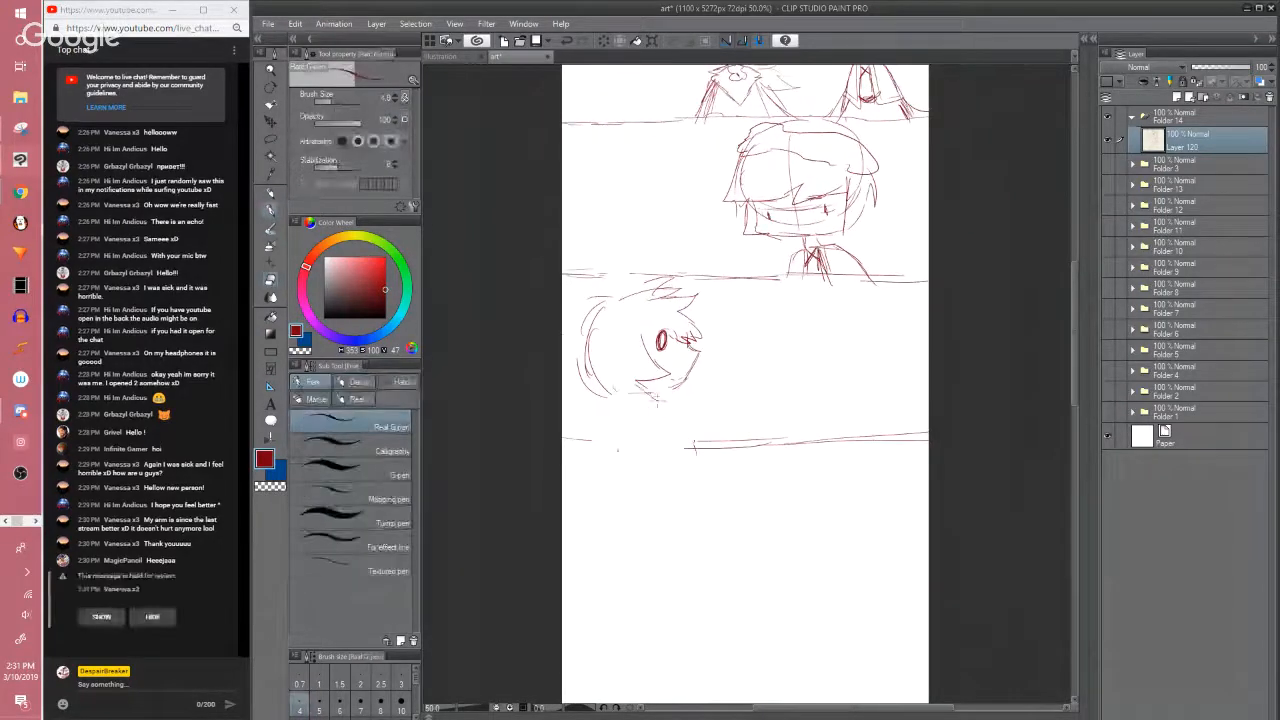
Allow the message held for review to appear in the YouTube live chat
left_click(101, 615)
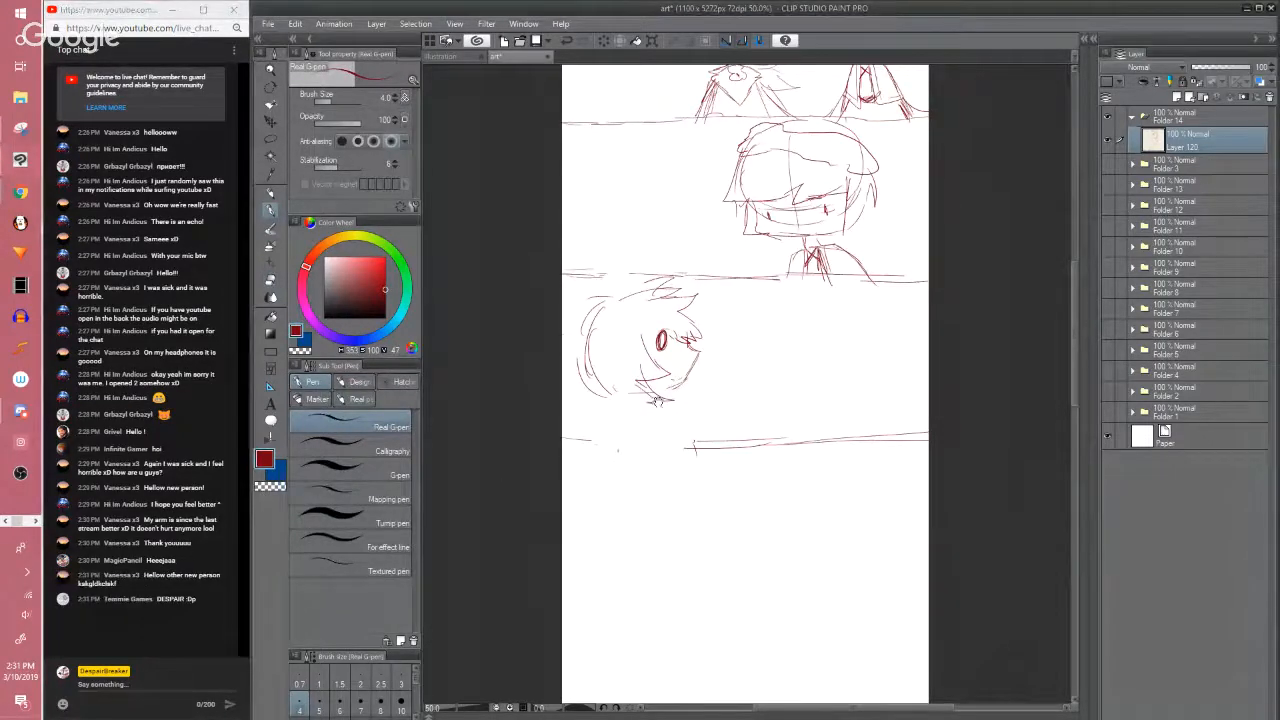
Redraw the profile character's neck and shoulders and extend the fourth panel's bottom border across the page
key("e")
mouse_move(657, 400)
left_mouse_down()
mouse_move(659, 415)
mouse_move(631, 395)
mouse_move(670, 406)
left_mouse_up()
key("p")
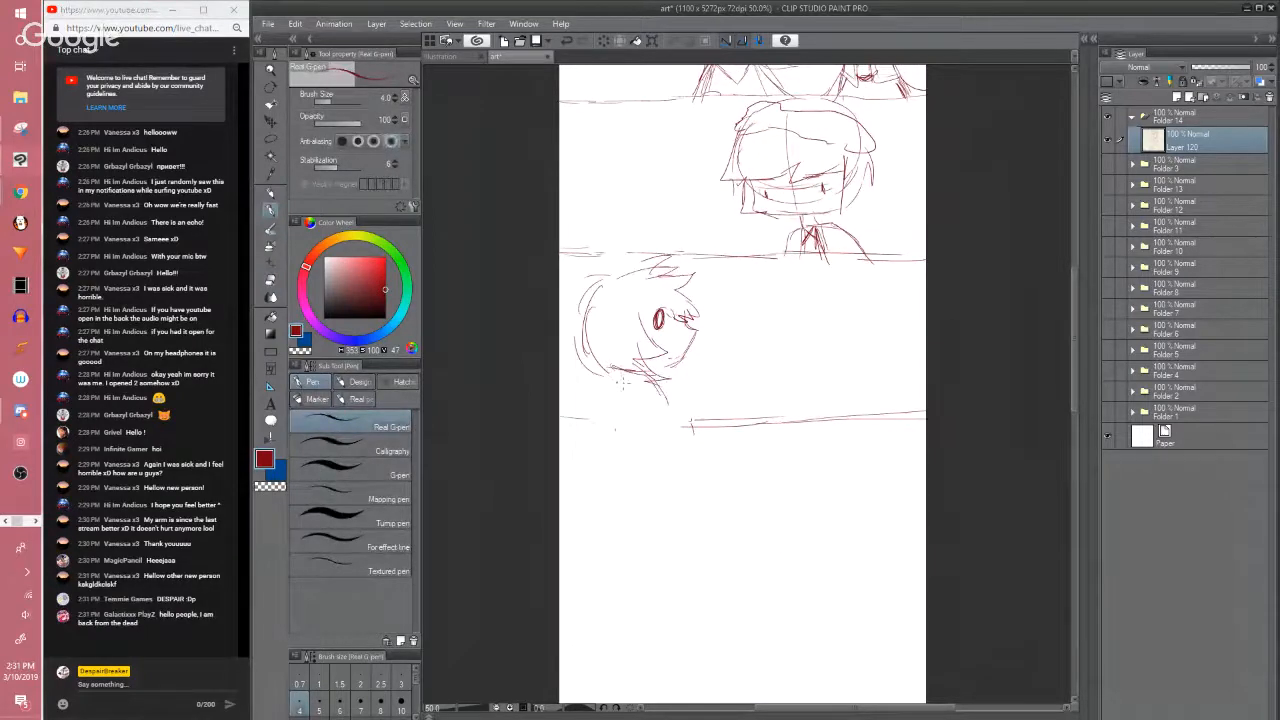
mouse_move(601, 381)
left_mouse_down()
mouse_move(604, 425)
mouse_move(676, 412)
mouse_move(660, 377)
mouse_move(624, 383)
mouse_move(648, 385)
mouse_move(689, 423)
mouse_move(602, 431)
left_mouse_up()
key("e")
key("p")
mouse_move(577, 424)
left_mouse_down()
mouse_move(694, 433)
mouse_move(799, 420)
left_mouse_up()
mouse_move(791, 420)
left_mouse_down()
mouse_move(609, 421)
mouse_move(903, 430)
left_mouse_up()
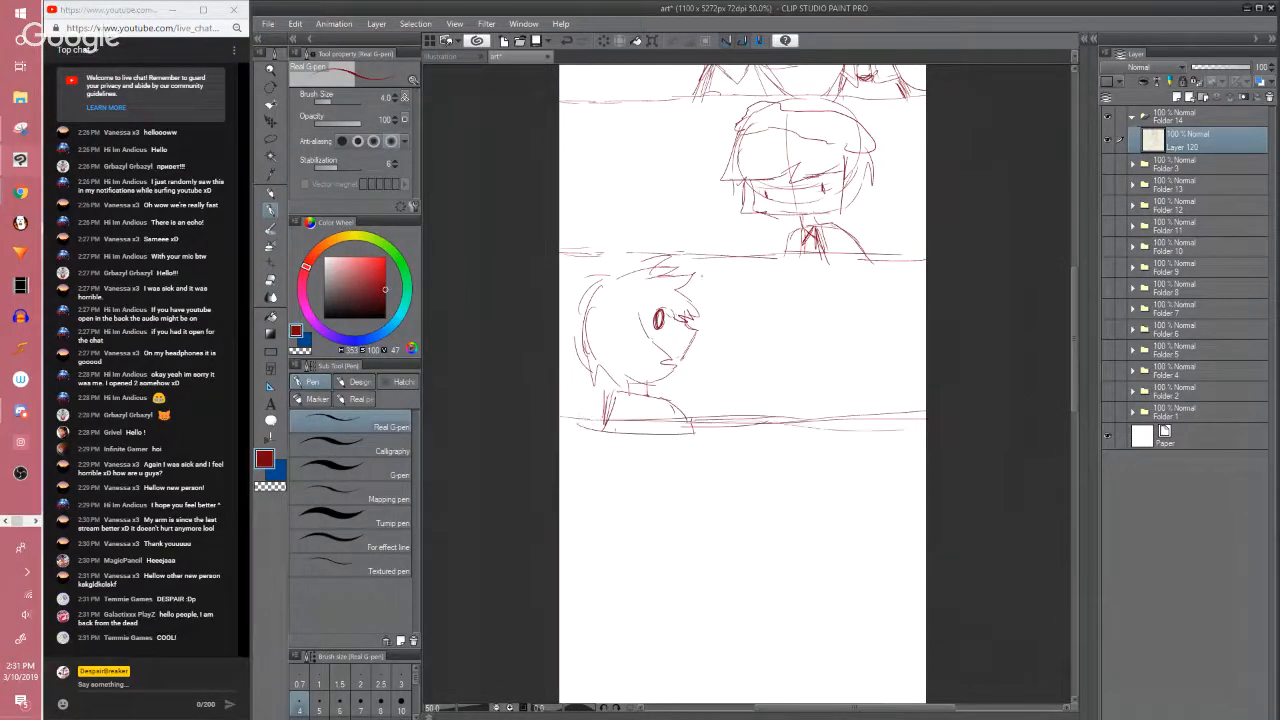
Erase the profile character's nose and front face line in the fourth panel and rework the tuft of fringe above them
key("space")
mouse_move(607, 263)
left_mouse_down()
mouse_move(648, 265)
mouse_move(603, 325)
mouse_move(546, 582)
mouse_move(518, 425)
mouse_move(584, 364)
left_mouse_up()
key("e")
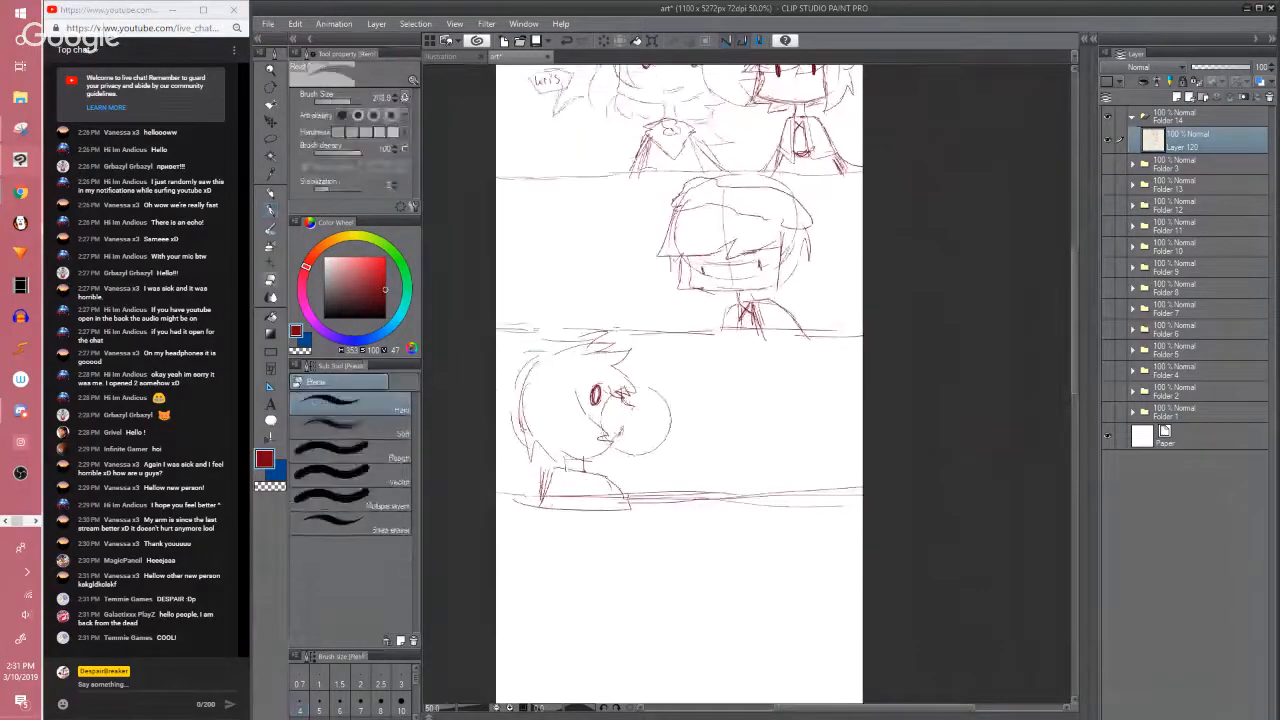
mouse_move(629, 409)
left_mouse_down()
mouse_move(655, 427)
mouse_move(634, 441)
mouse_move(660, 391)
left_mouse_up()
key("p")
key("e")
key("p")
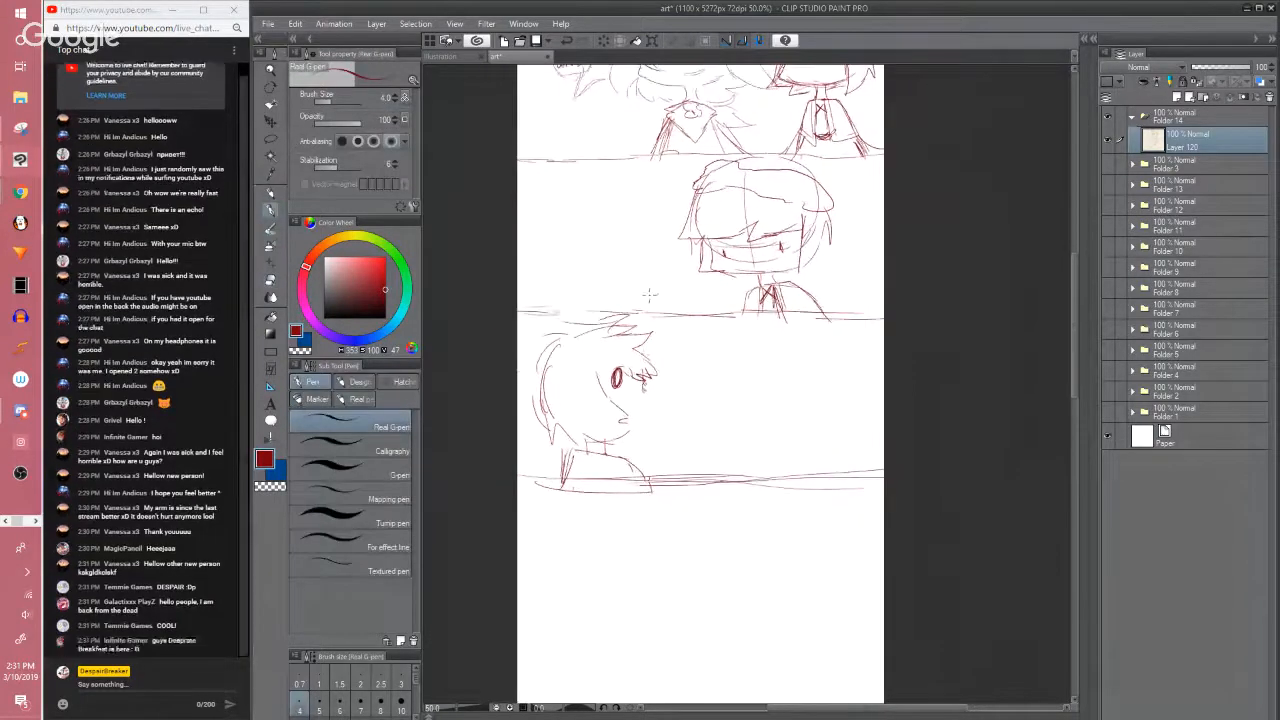
Clean up the front of the profile character's face and redraw its contour, along with the neck and collar lines
scroll(645, 296, "up", 1)
left_click_drag(645, 300, 638, 266)
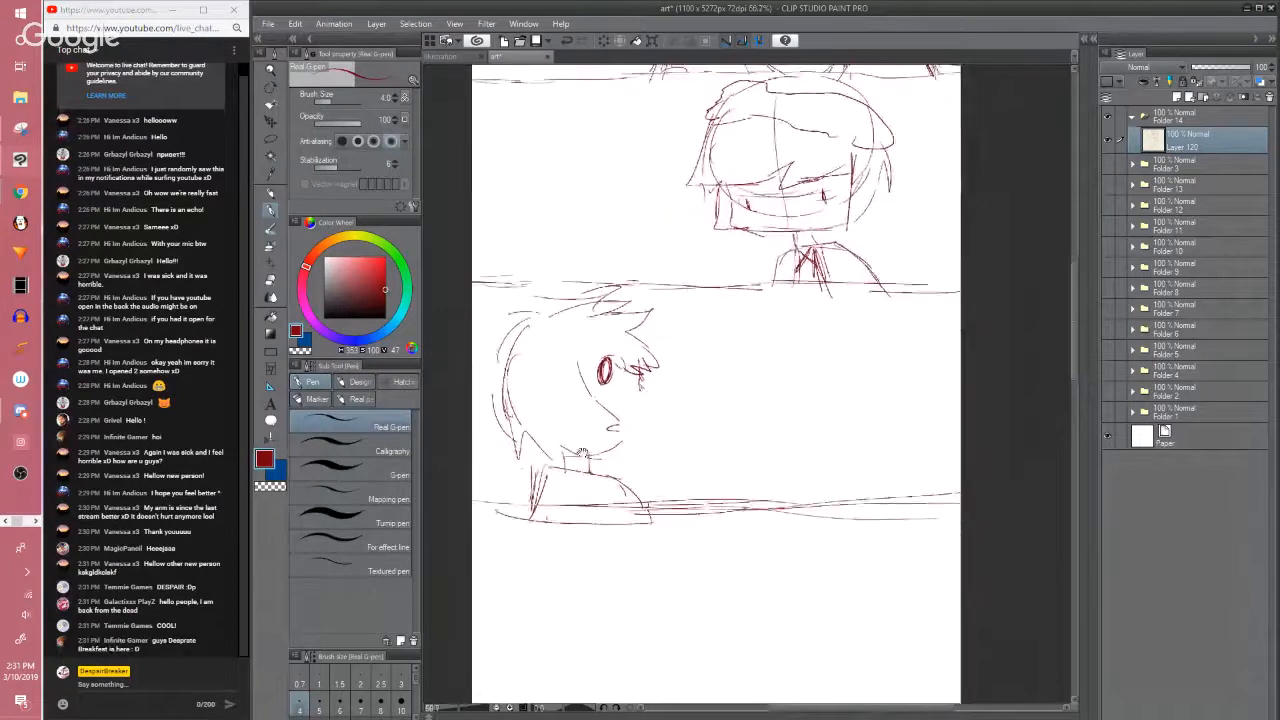
key("e")
mouse_move(641, 412)
left_mouse_down()
mouse_move(642, 368)
mouse_move(642, 397)
left_mouse_up()
key("p")
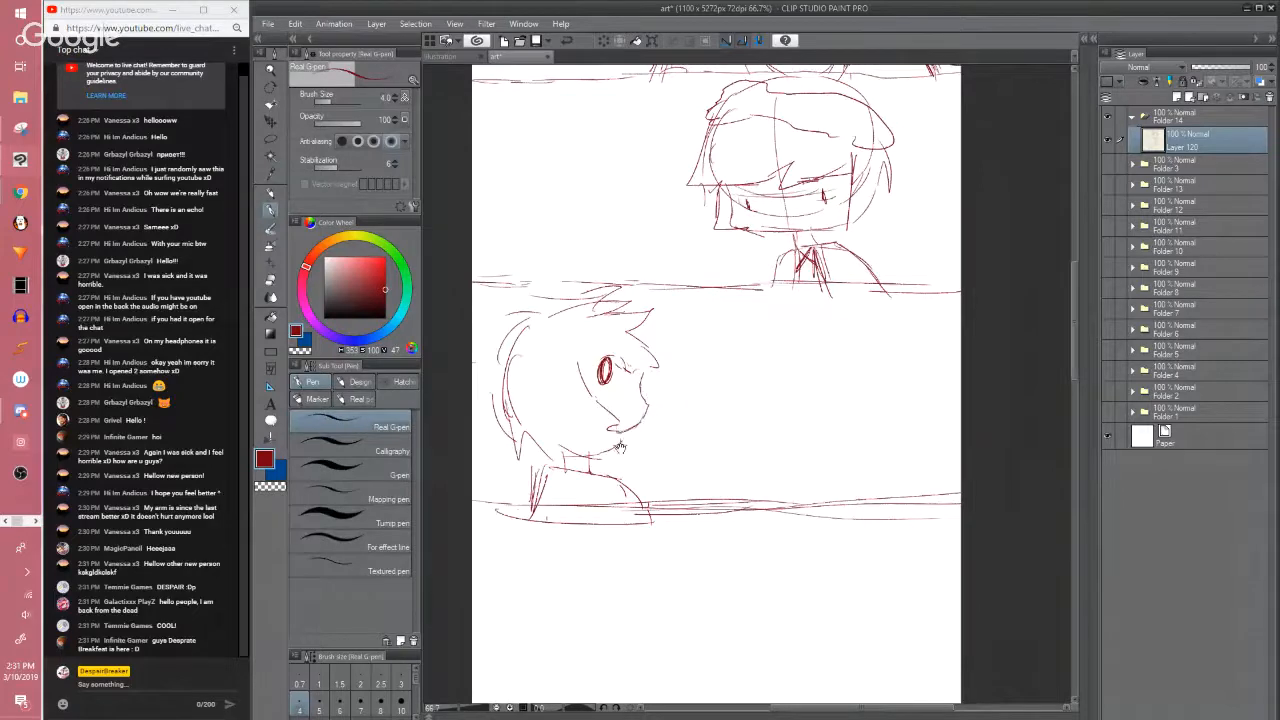
left_click_drag(620, 447, 636, 409)
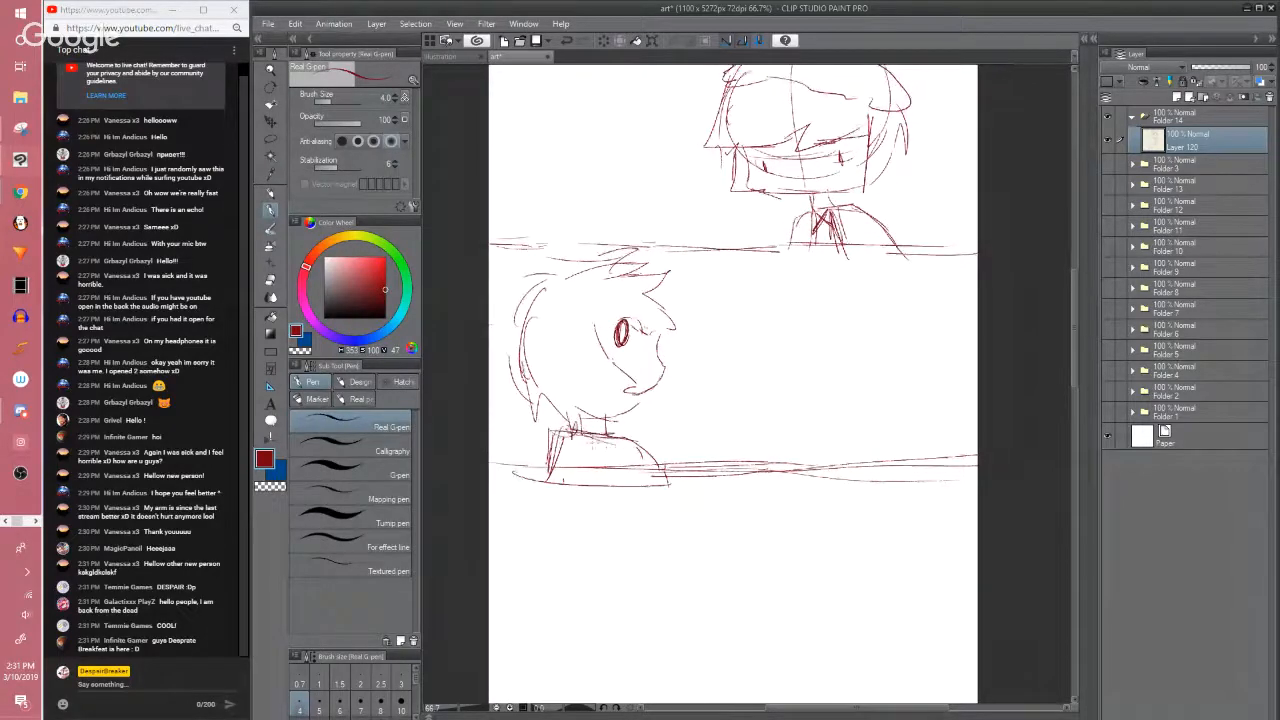
scroll(626, 434, "up", 2)
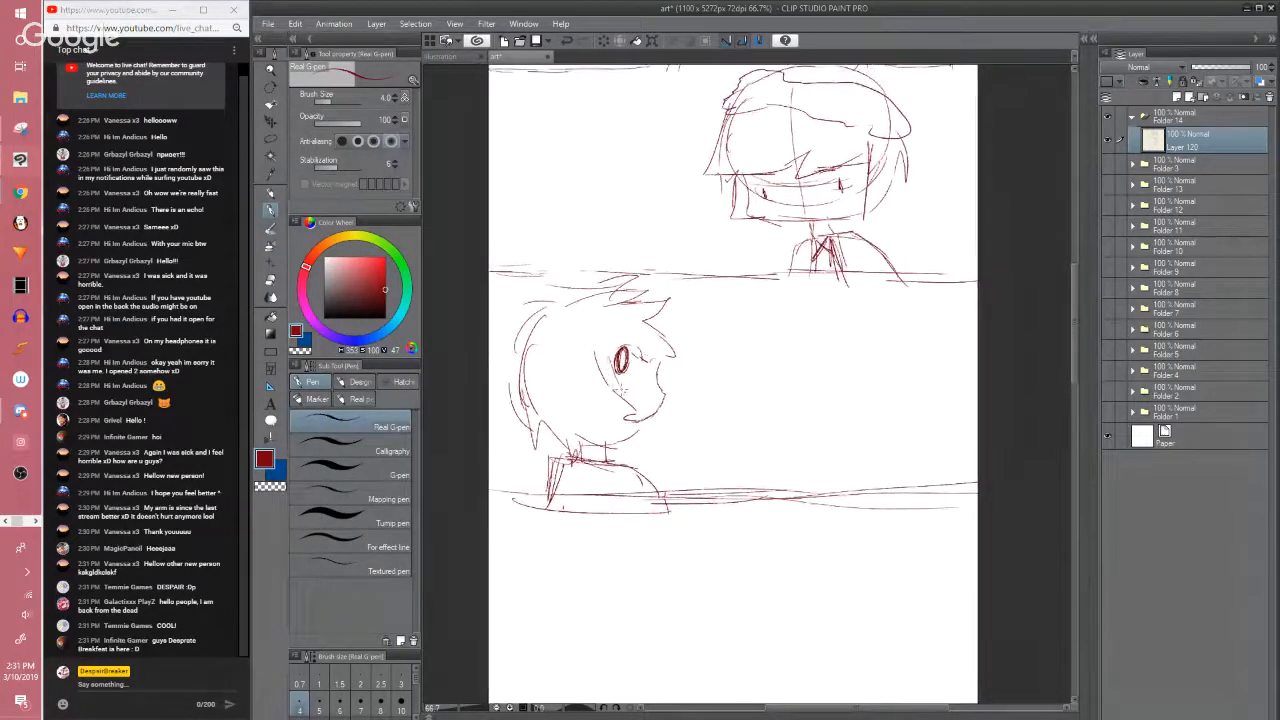
Redraw the cheek line below the profile character's eye and erase stray lines beside it and at the upper back hair
left_click_drag(607, 347, 633, 399)
key("e")
left_click_drag(592, 357, 594, 375)
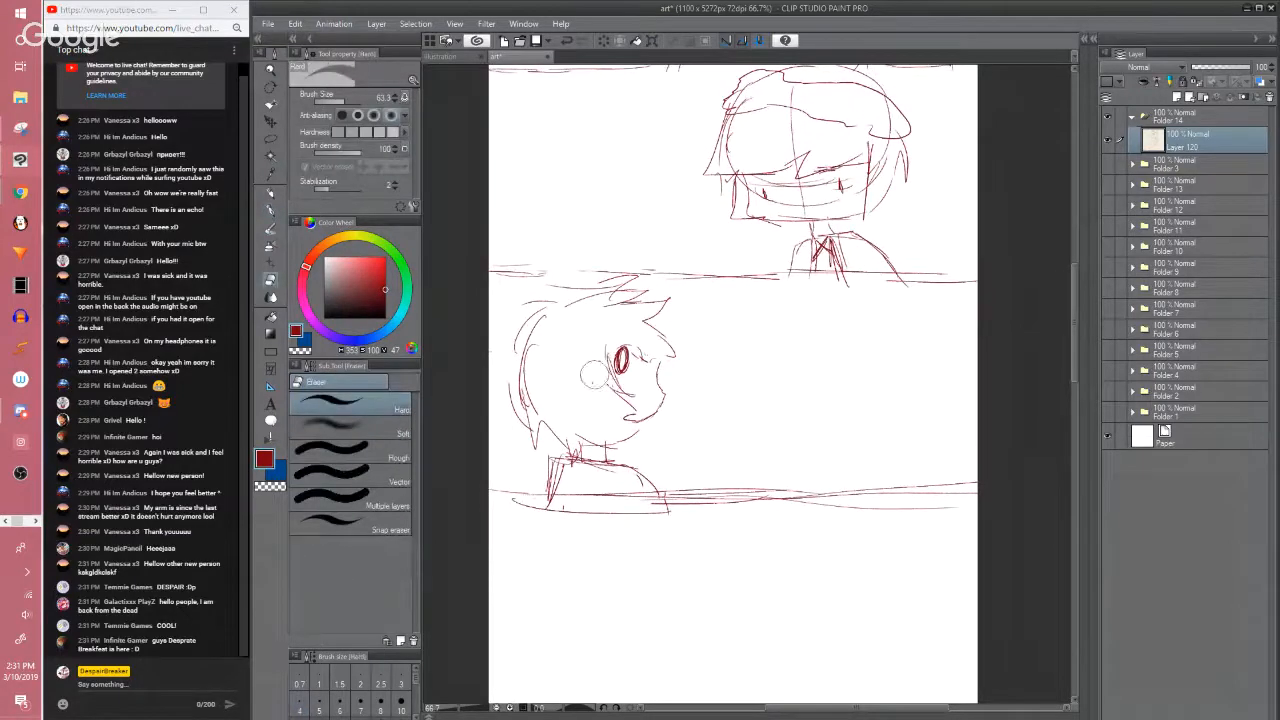
left_click_drag(536, 299, 551, 296)
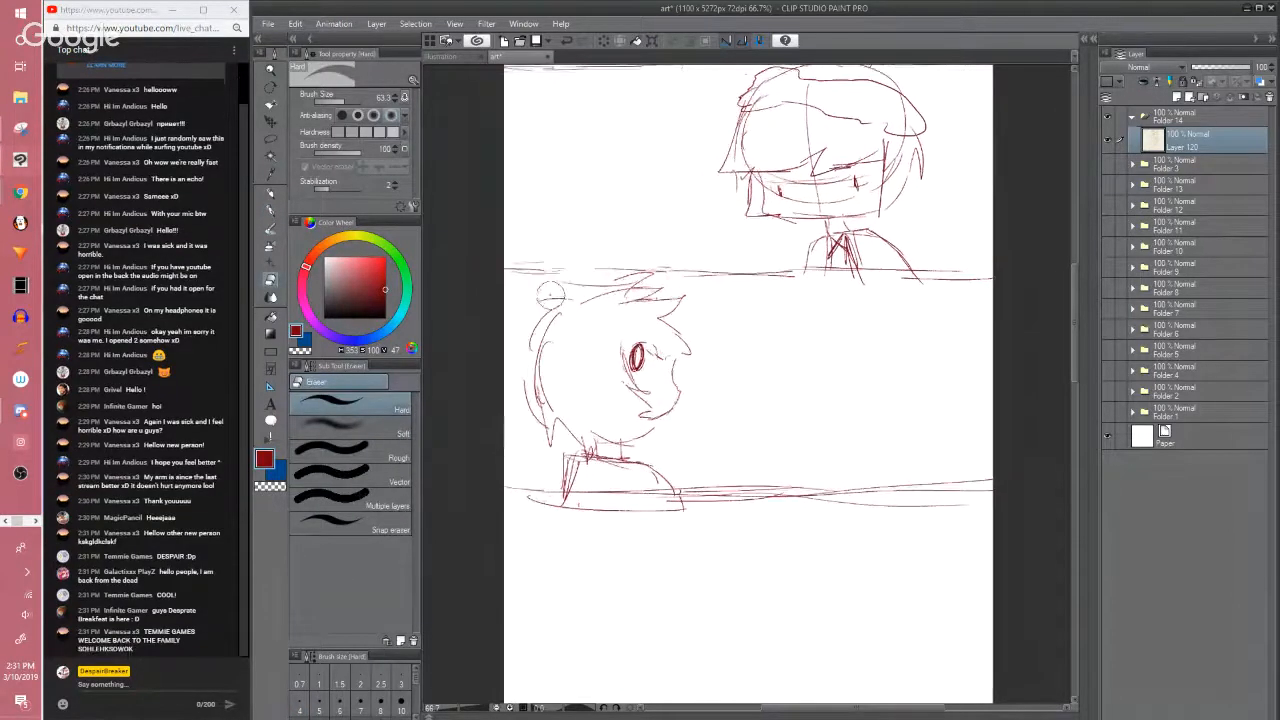
key("p")
Sketch horns at the back and front of the profile character's head and a rounded bow on the collar
scroll(517, 313, "down", 1)
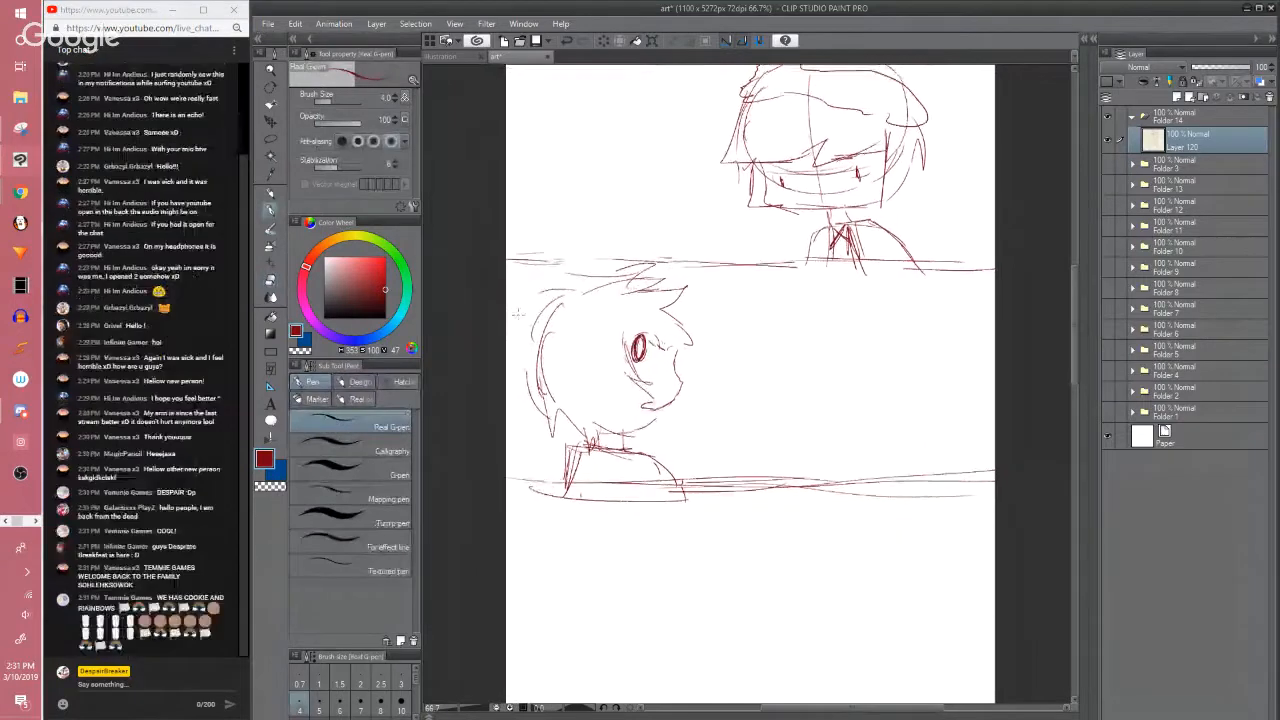
left_click_drag(540, 269, 561, 299)
mouse_move(560, 296)
left_mouse_down()
mouse_move(539, 329)
mouse_move(508, 292)
mouse_move(541, 310)
mouse_move(580, 308)
left_mouse_up()
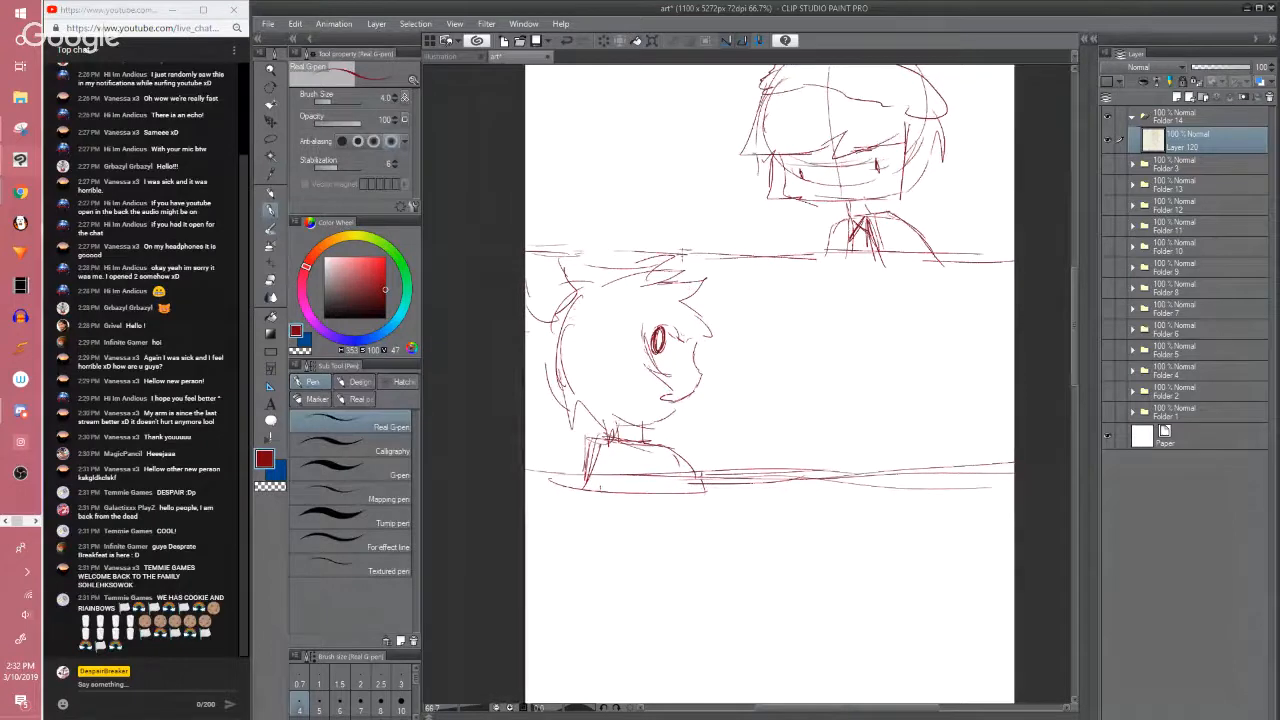
mouse_move(685, 268)
left_mouse_down()
mouse_move(667, 303)
mouse_move(715, 305)
mouse_move(733, 278)
left_mouse_up()
left_click_drag(718, 287, 722, 262)
mouse_move(618, 462)
left_mouse_down()
mouse_move(607, 430)
mouse_move(634, 409)
mouse_move(607, 416)
mouse_move(626, 416)
mouse_move(642, 454)
mouse_move(612, 448)
mouse_move(852, 451)
left_mouse_up()
left_click_drag(946, 490, 921, 527)
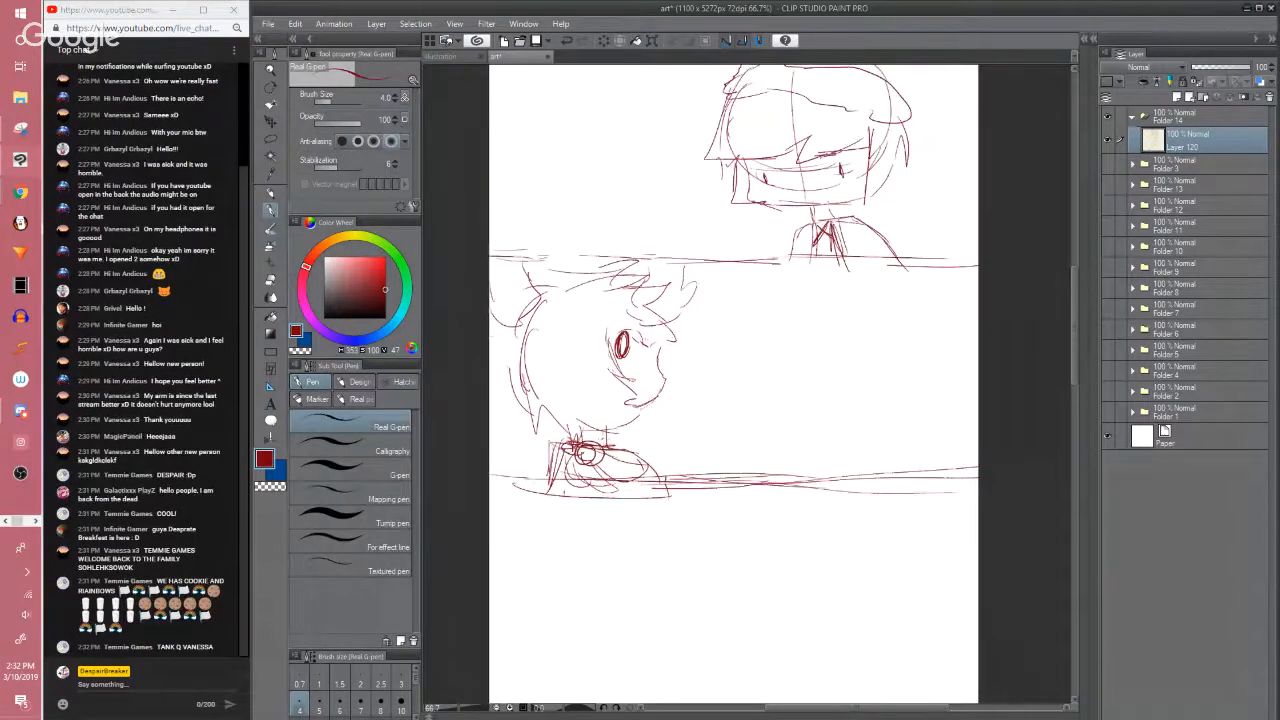
left_click_drag(690, 378, 674, 386)
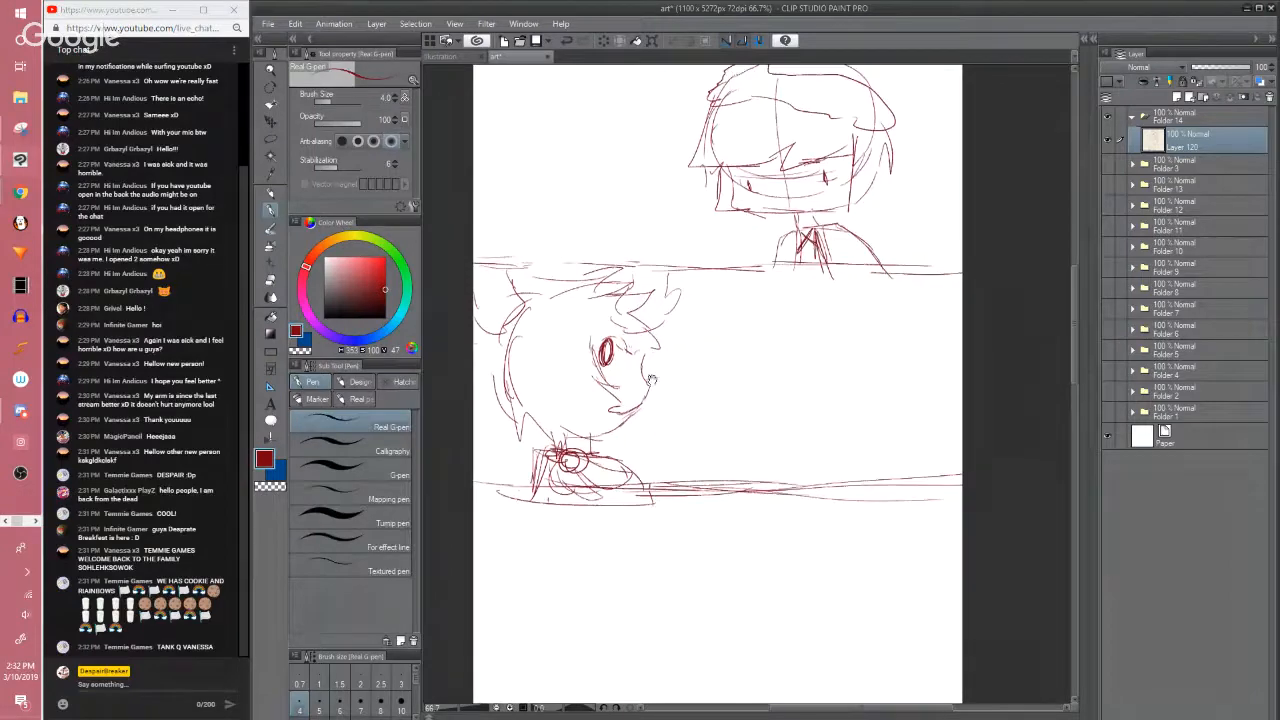
Shift the profile character's lassoed eye slightly and touch up the fringe in front of it
key("m")
mouse_move(634, 346)
left_mouse_down()
mouse_move(608, 372)
mouse_move(630, 346)
mouse_move(618, 363)
left_mouse_up()
key("k")
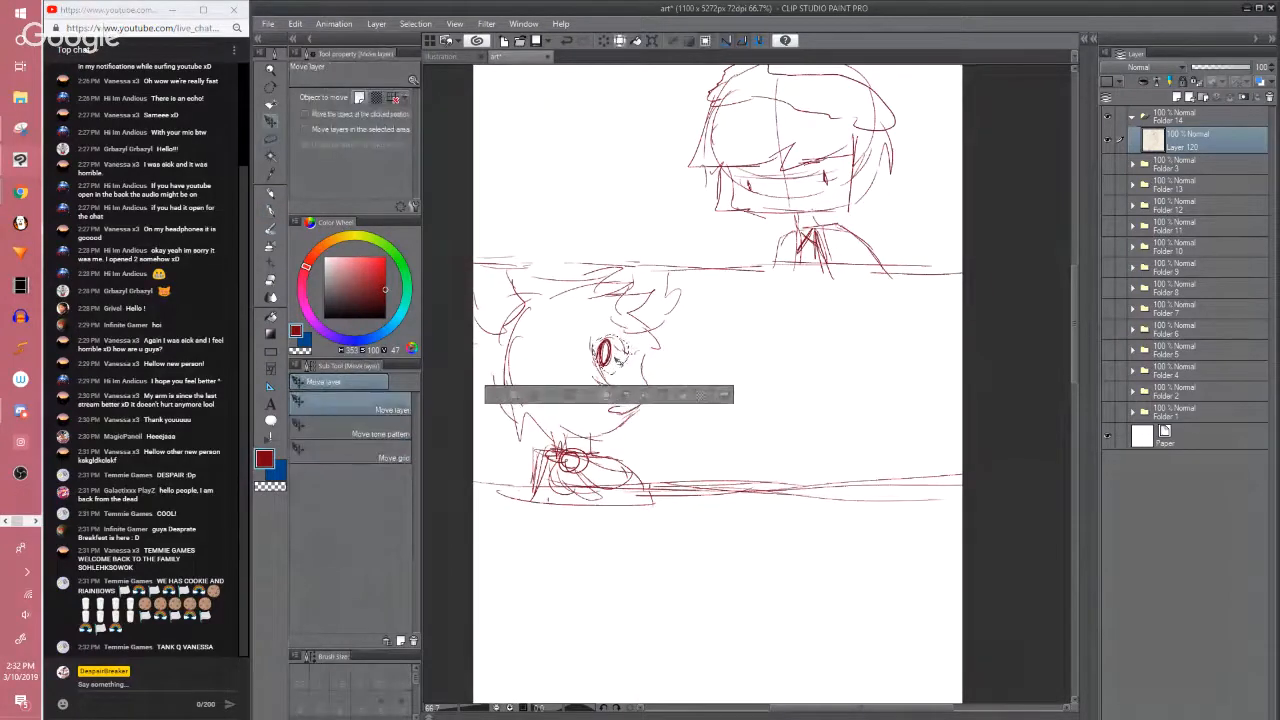
key("ctrl+d")
key("m")
key("p")
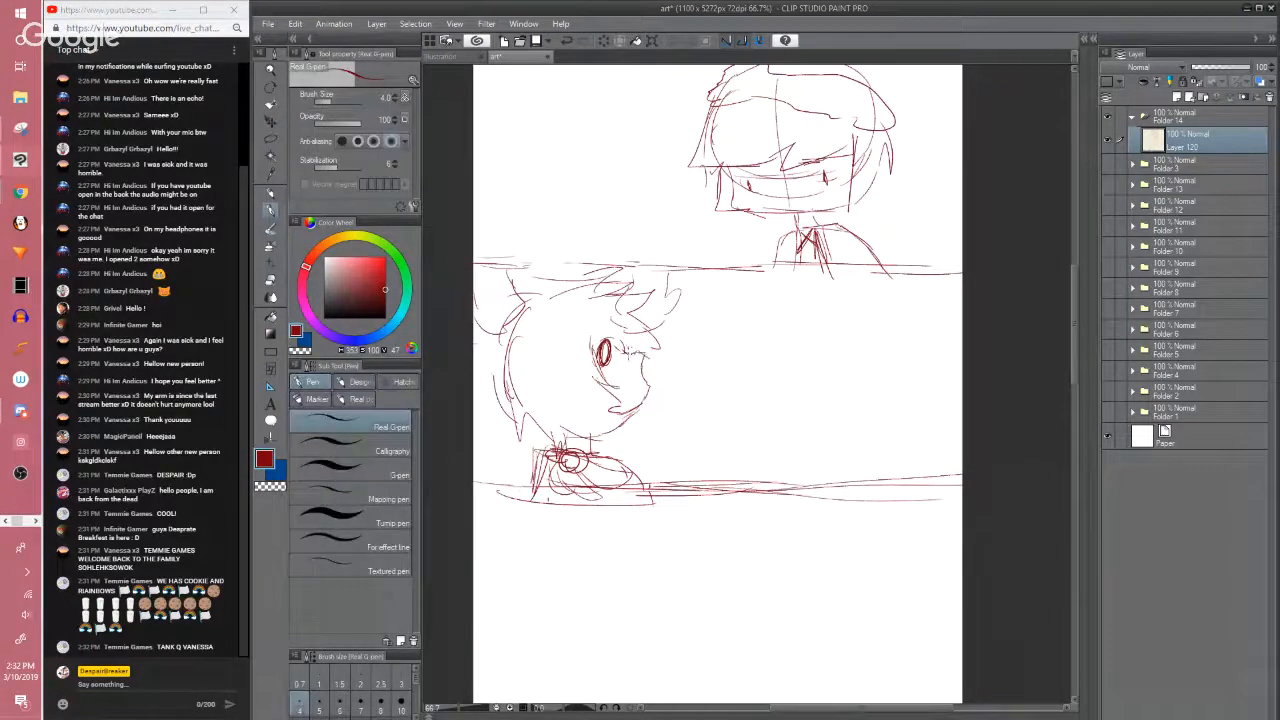
mouse_move(641, 352)
left_mouse_down()
mouse_move(699, 369)
mouse_move(686, 418)
left_mouse_up()
key("e")
left_click_drag(686, 360, 675, 418)
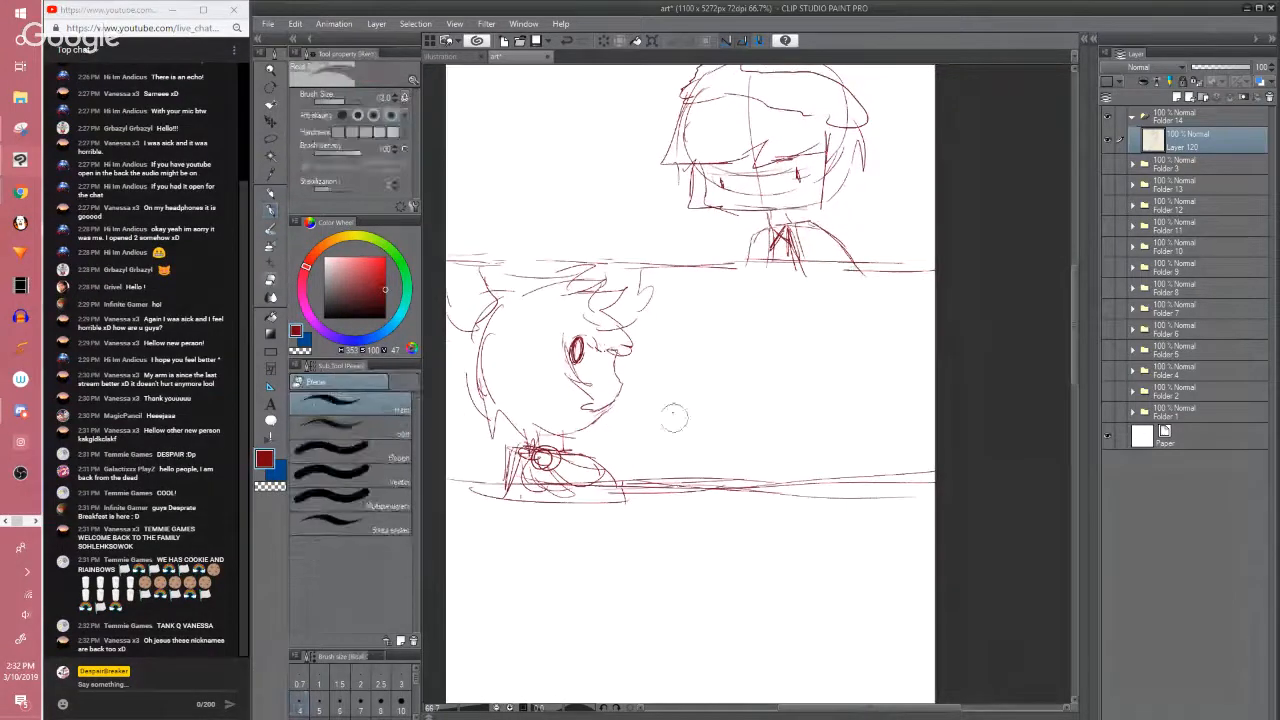
Sketch a wide rectangular box in front of the profile character's face in the fourth panel and save the file
key("p")
mouse_move(643, 361)
left_mouse_down()
mouse_move(643, 426)
mouse_move(800, 357)
mouse_move(797, 438)
left_mouse_up()
left_click_drag(645, 433, 806, 438)
key("e")
key("p")
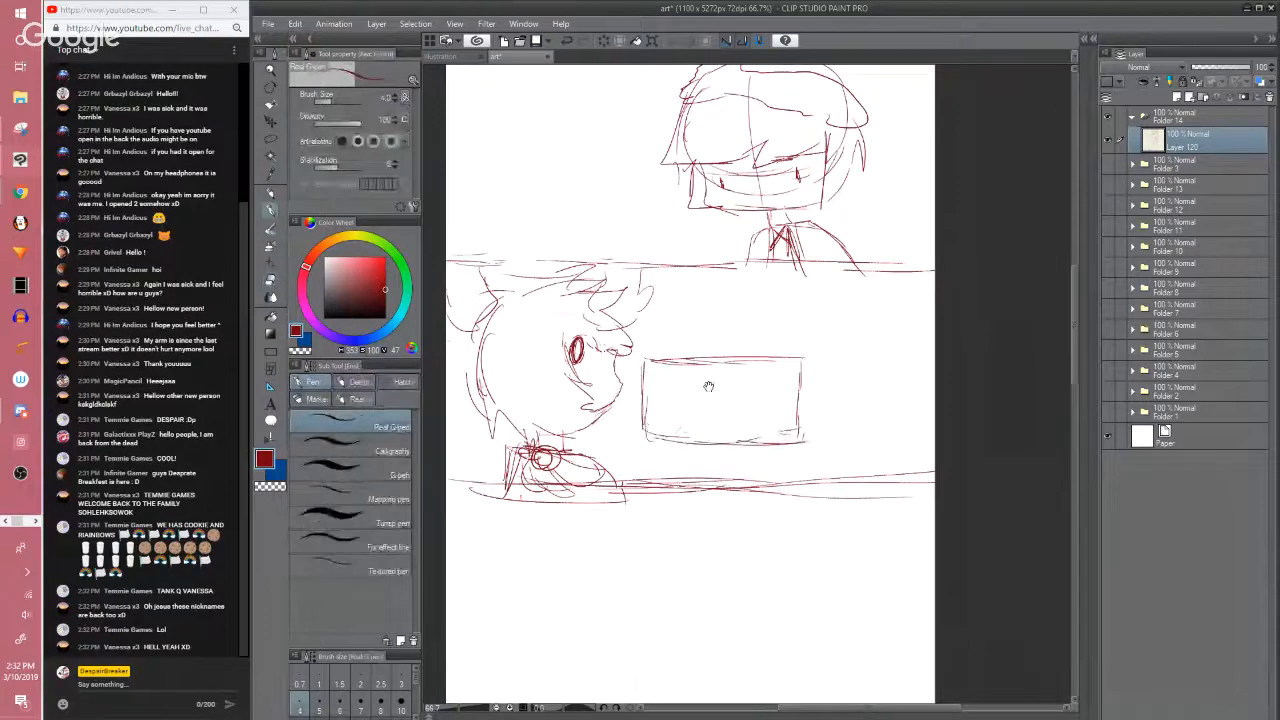
scroll(715, 363, "down", 1)
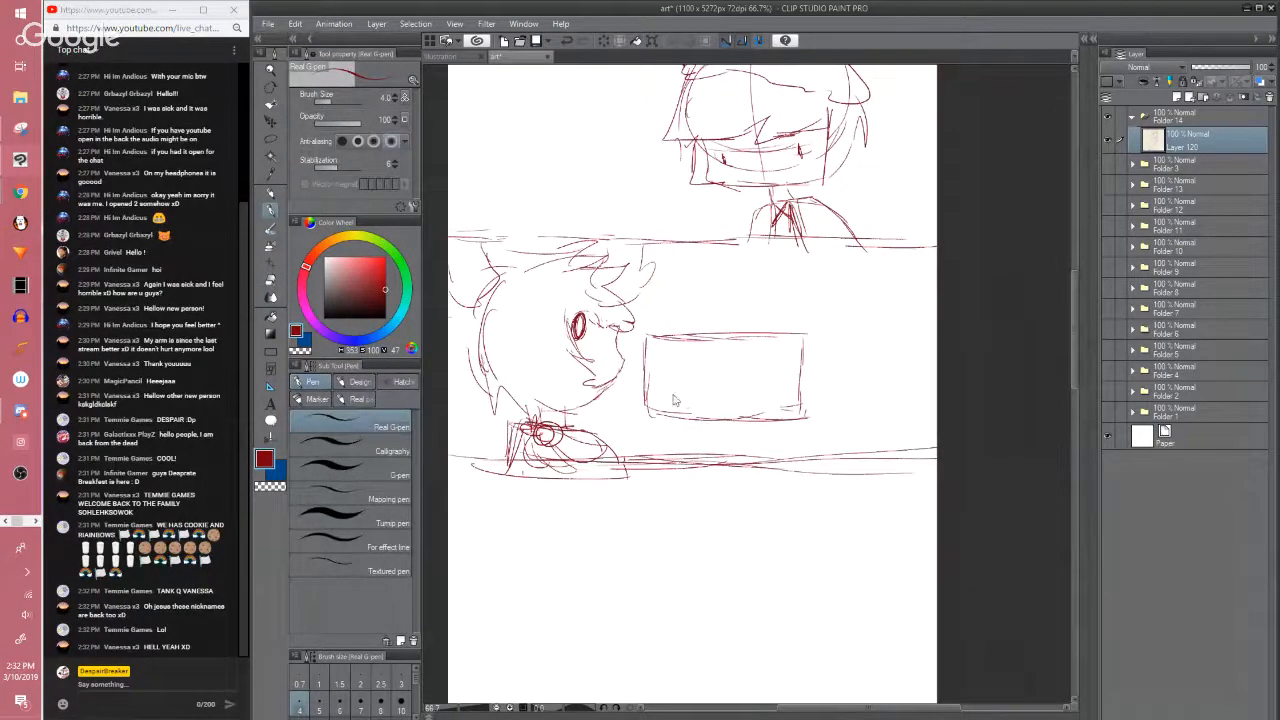
key("ctrl+s")
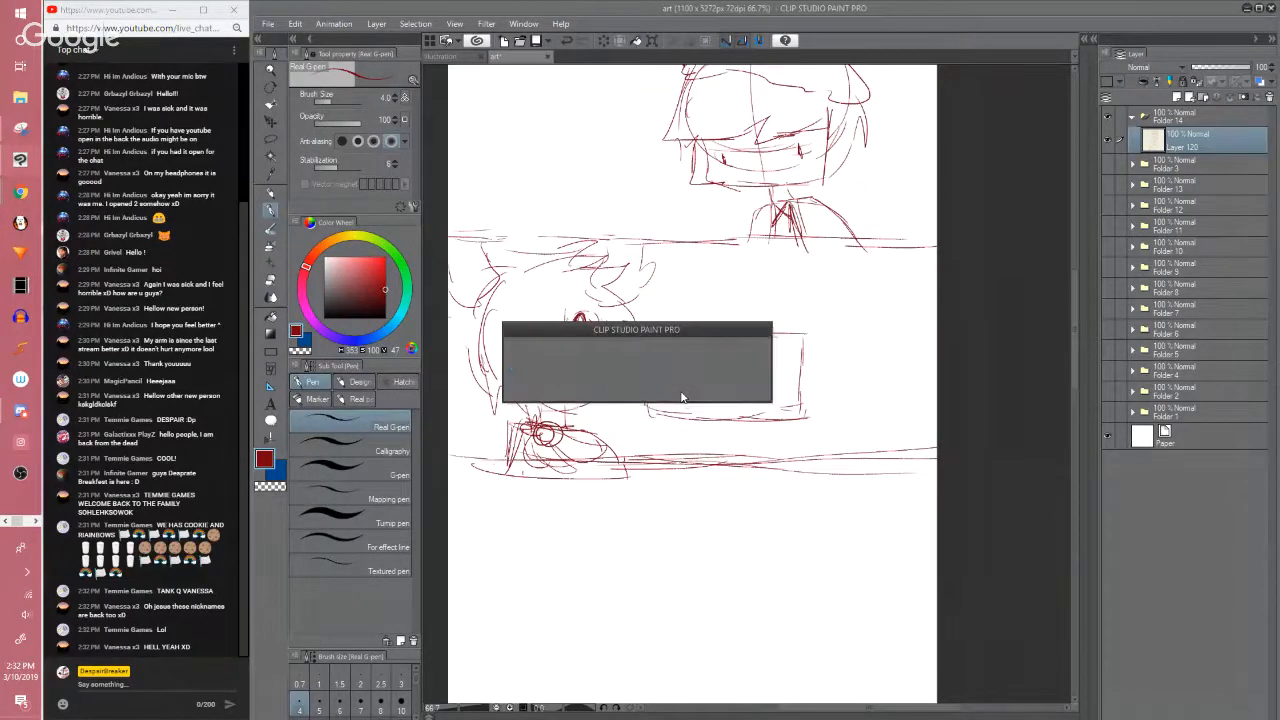
Lasso the rectangular box in the fourth panel and move it slightly away from the character's face
key("m")
mouse_move(647, 321)
left_mouse_down()
mouse_move(795, 267)
mouse_move(758, 266)
left_mouse_up()
key("k")
left_click_drag(763, 366, 768, 366)
key("p")
key("ctrl+d")
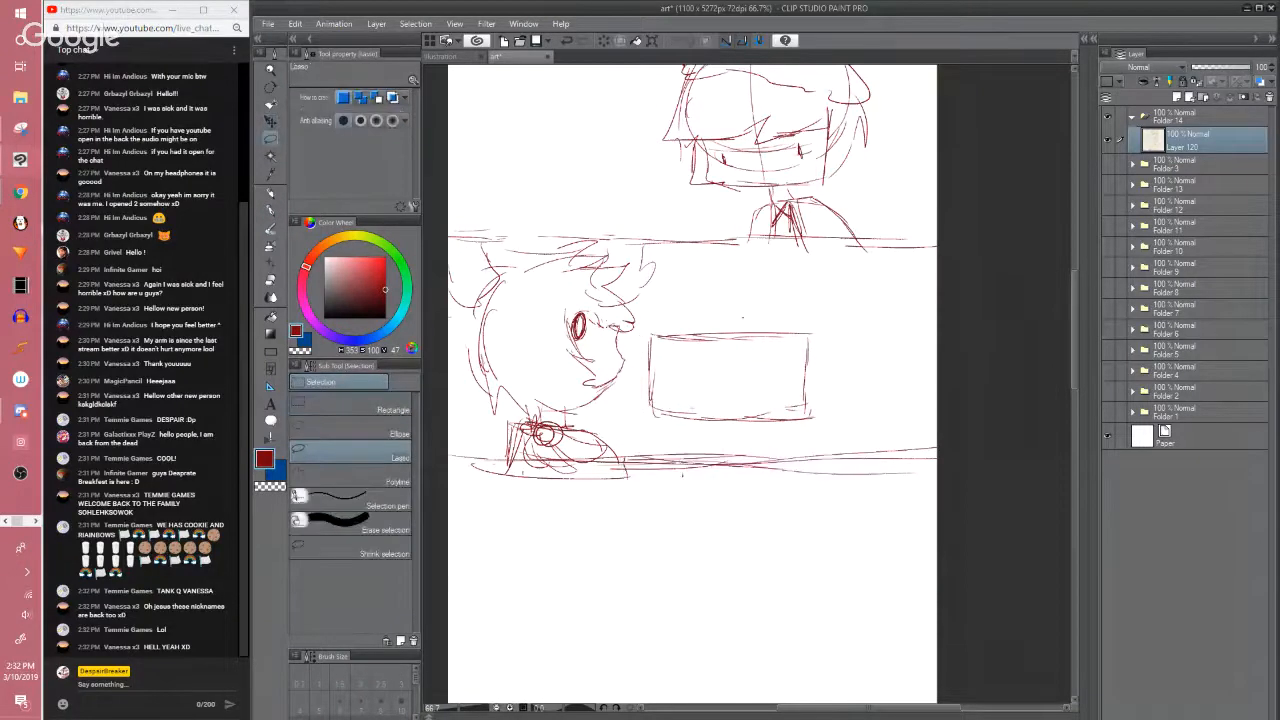
Draw dark pointed ornaments on the corners of the rectangular box and wavy lines along its edges
scroll(730, 320, "up", 1)
left_click_drag(728, 319, 713, 269)
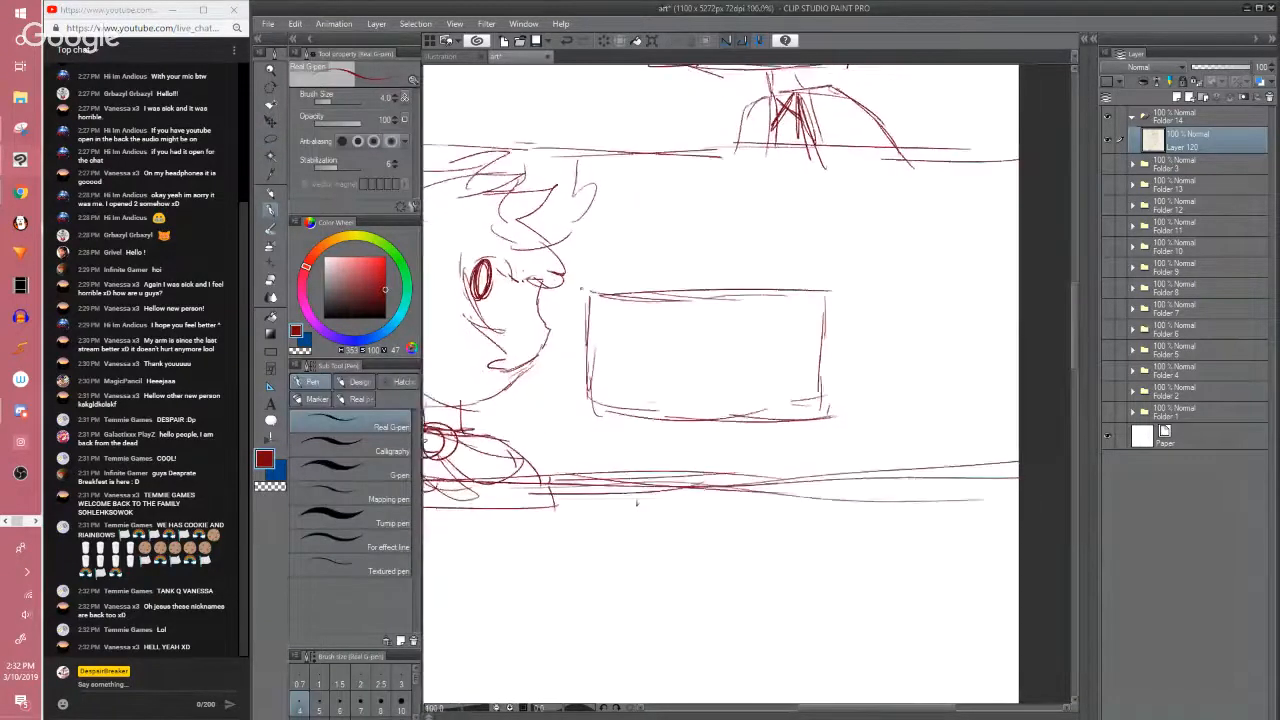
left_click_drag(589, 282, 590, 303)
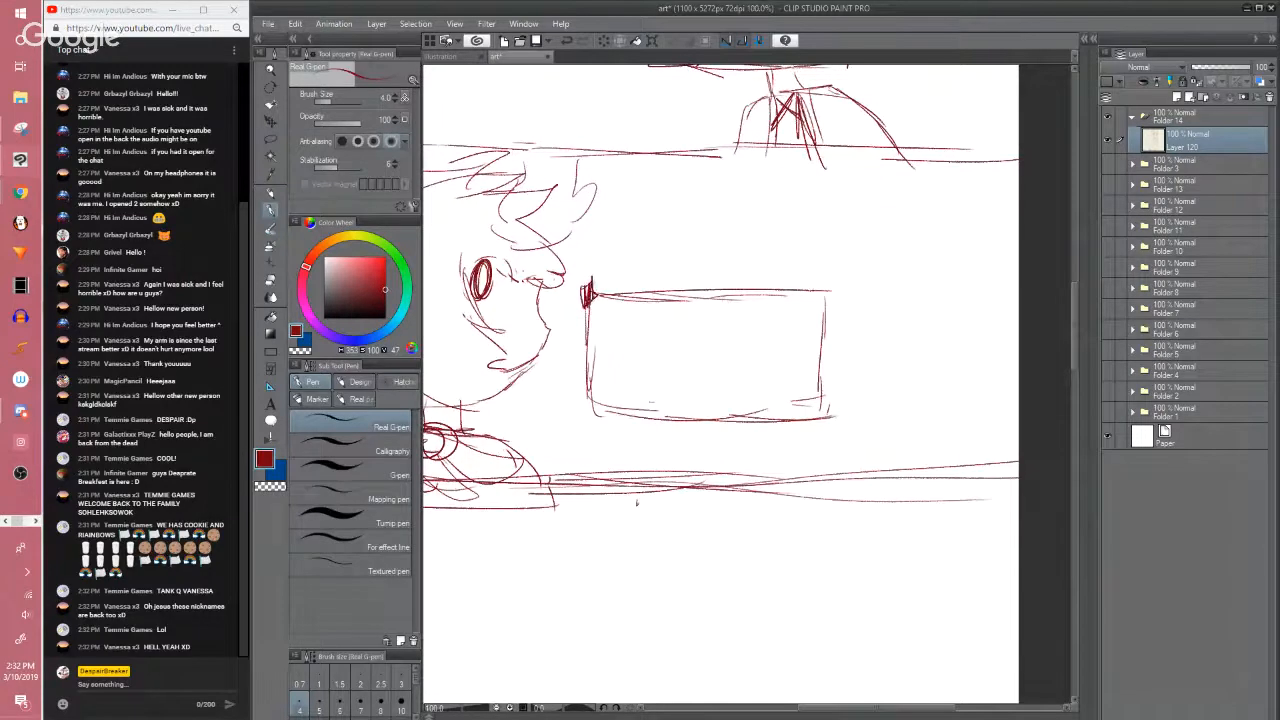
mouse_move(820, 270)
left_mouse_down()
mouse_move(845, 294)
mouse_move(828, 306)
left_mouse_up()
mouse_move(593, 390)
left_mouse_down()
mouse_move(827, 425)
mouse_move(583, 363)
mouse_move(573, 329)
mouse_move(705, 270)
mouse_move(795, 283)
mouse_move(833, 311)
mouse_move(826, 414)
left_mouse_up()
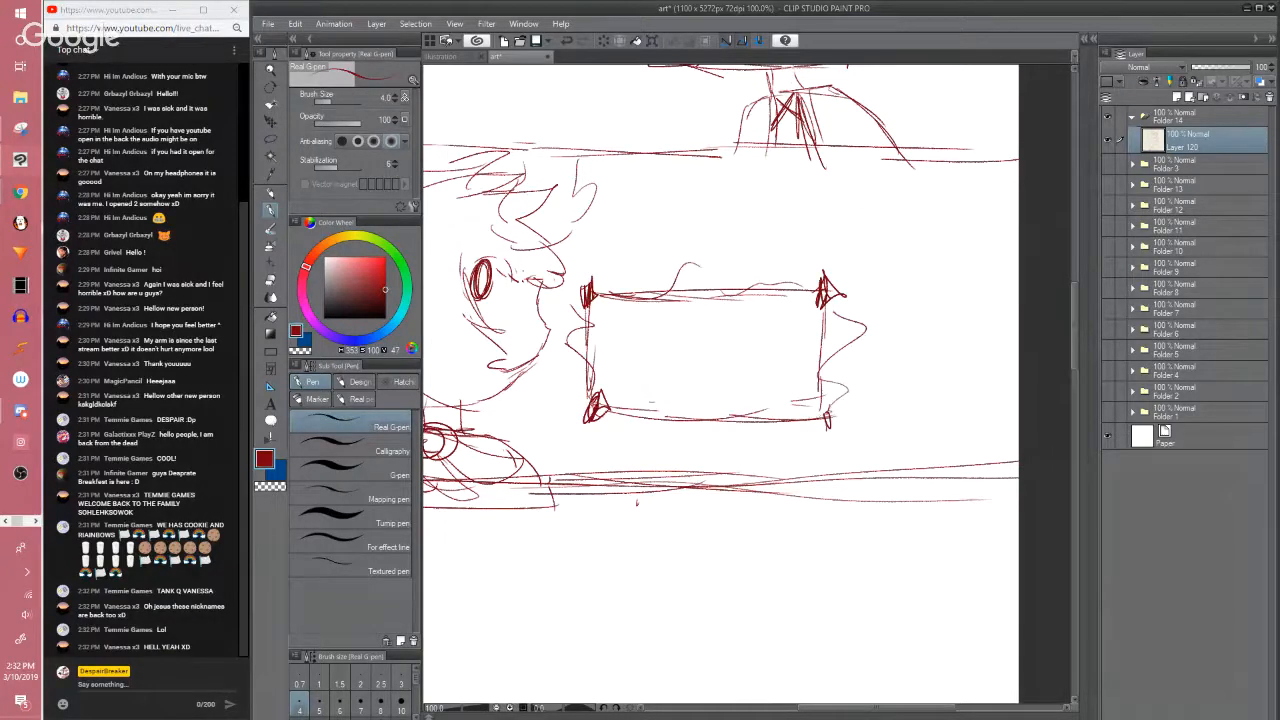
mouse_move(614, 426)
left_mouse_down()
mouse_move(678, 404)
mouse_move(810, 414)
left_mouse_up()
Letter a short word with a dashed line beneath it inside the ornamented box, and save the file
mouse_move(617, 337)
left_mouse_down()
mouse_move(643, 327)
mouse_move(640, 302)
left_mouse_up()
left_click_drag(651, 294, 645, 302)
left_click_drag(654, 323, 647, 320)
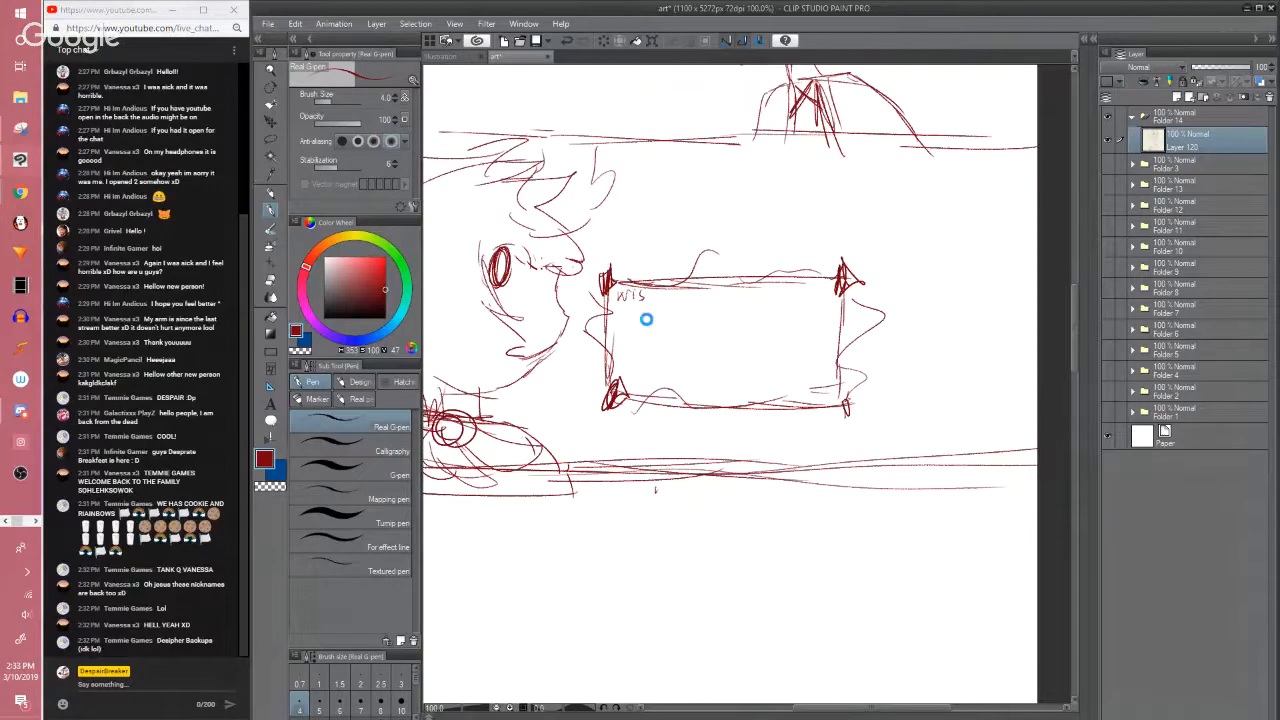
key("ctrl+s")
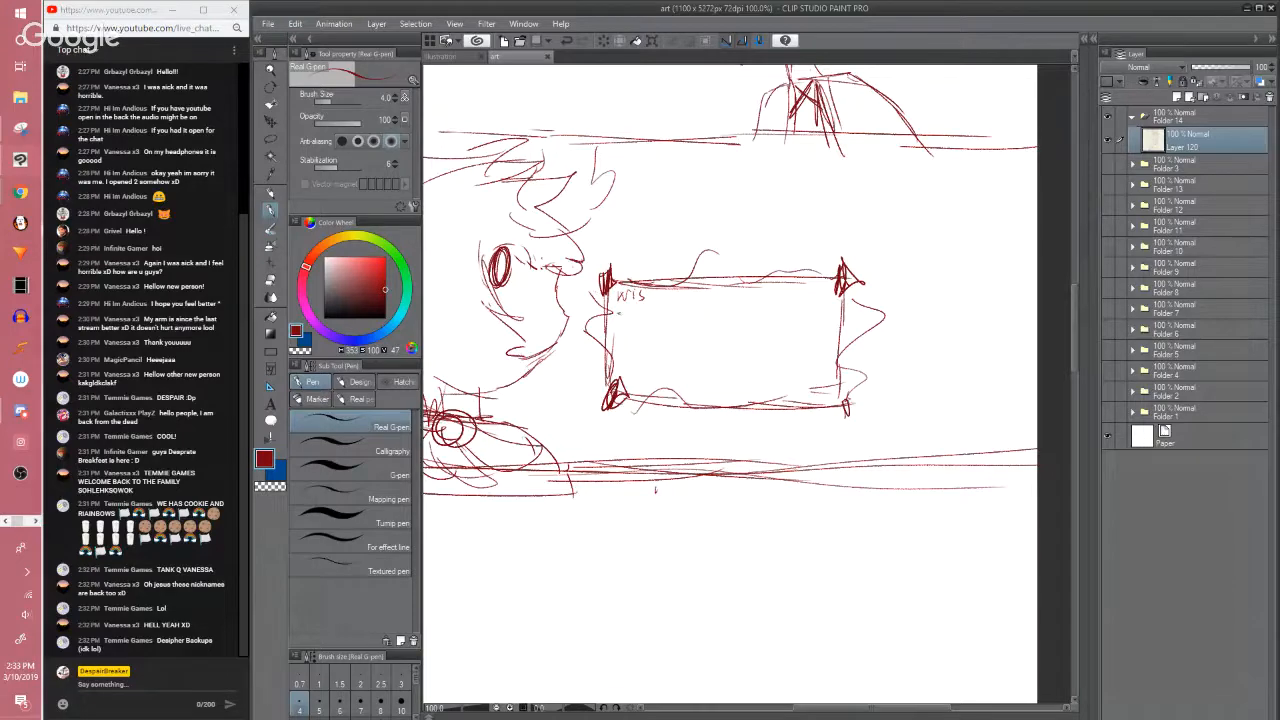
left_click_drag(614, 314, 648, 313)
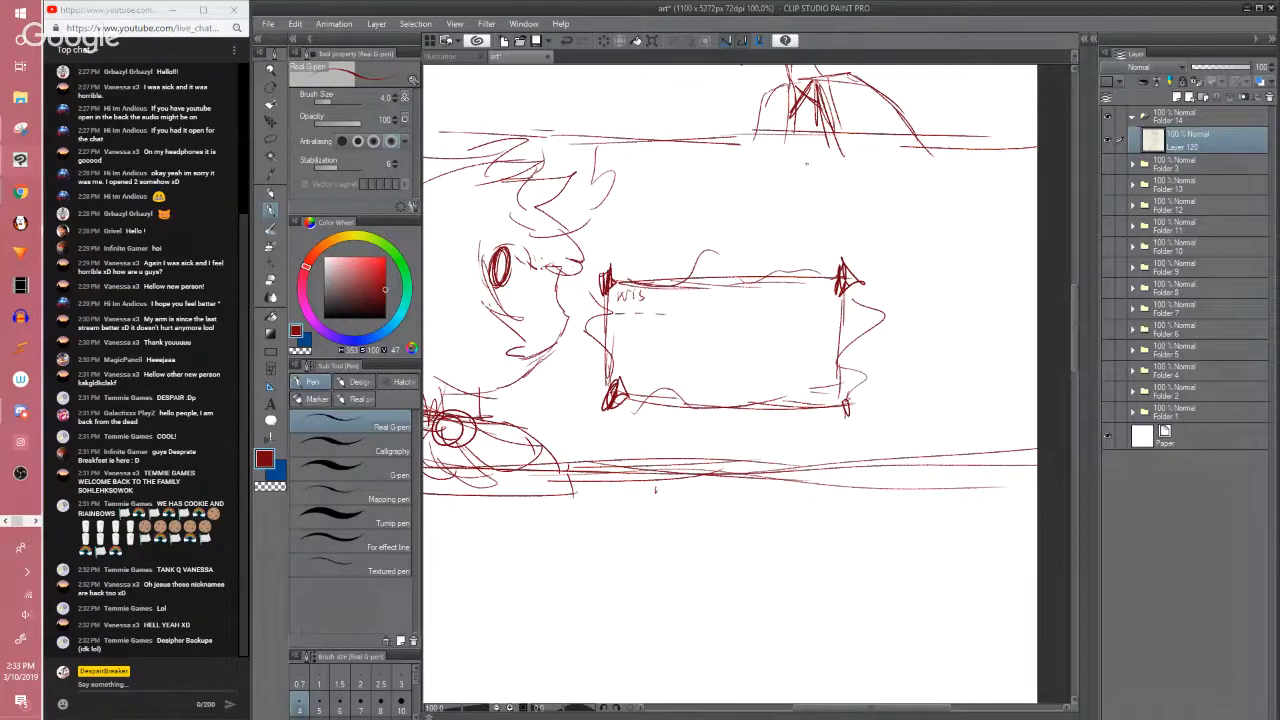
Erase stray lines around the profile character's face and the lower back hair
scroll(806, 163, "down", 5)
left_click_drag(778, 323, 741, 480)
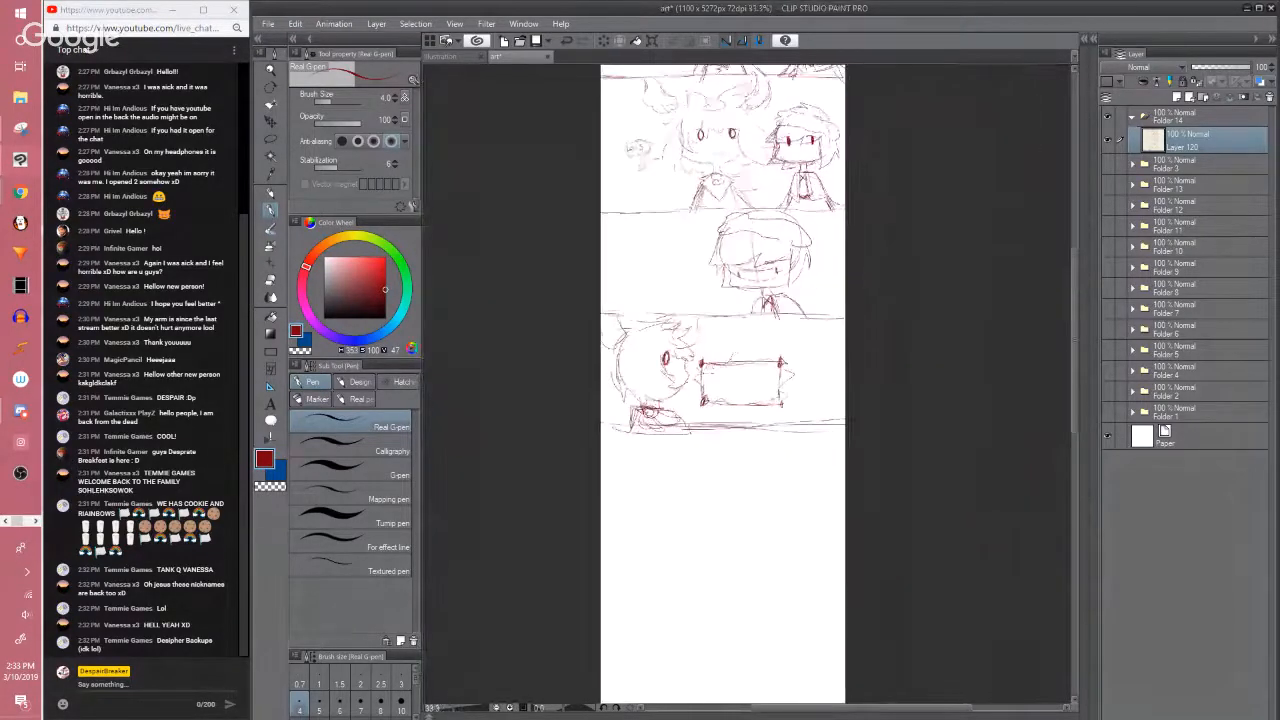
scroll(674, 324, "up", 1)
left_click_drag(720, 420, 712, 383)
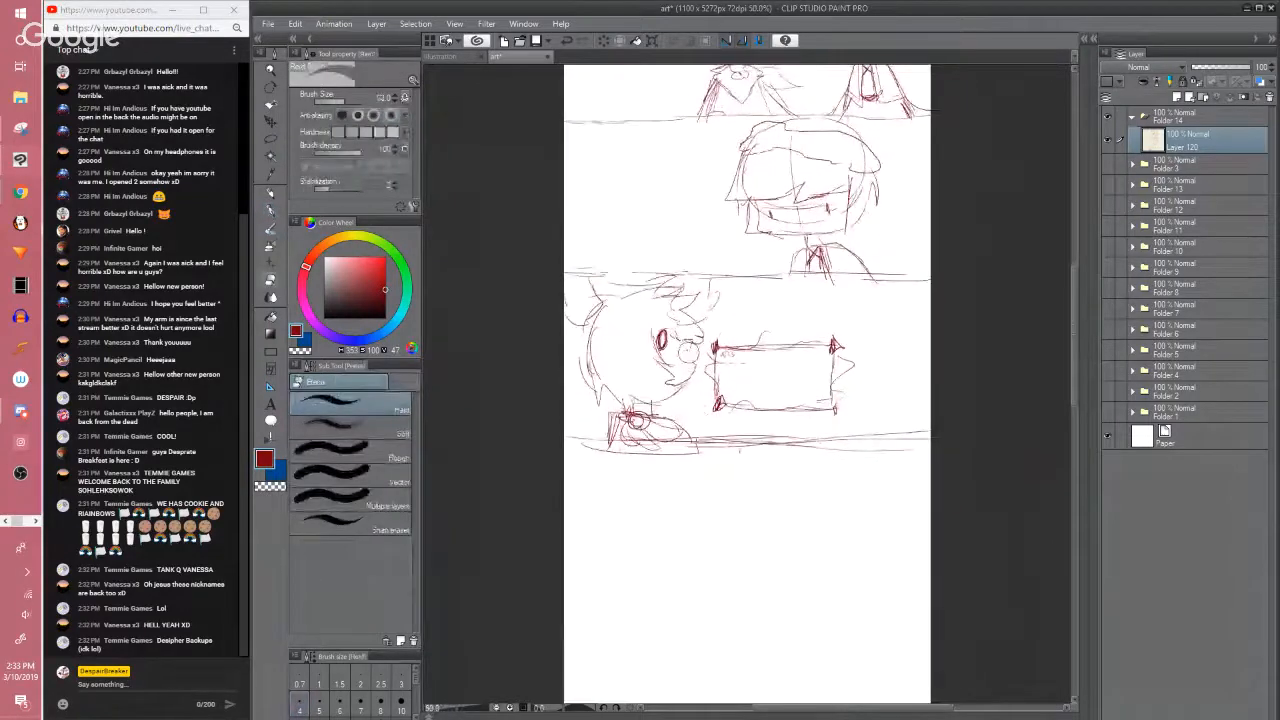
key("e")
left_click_drag(608, 392, 607, 374)
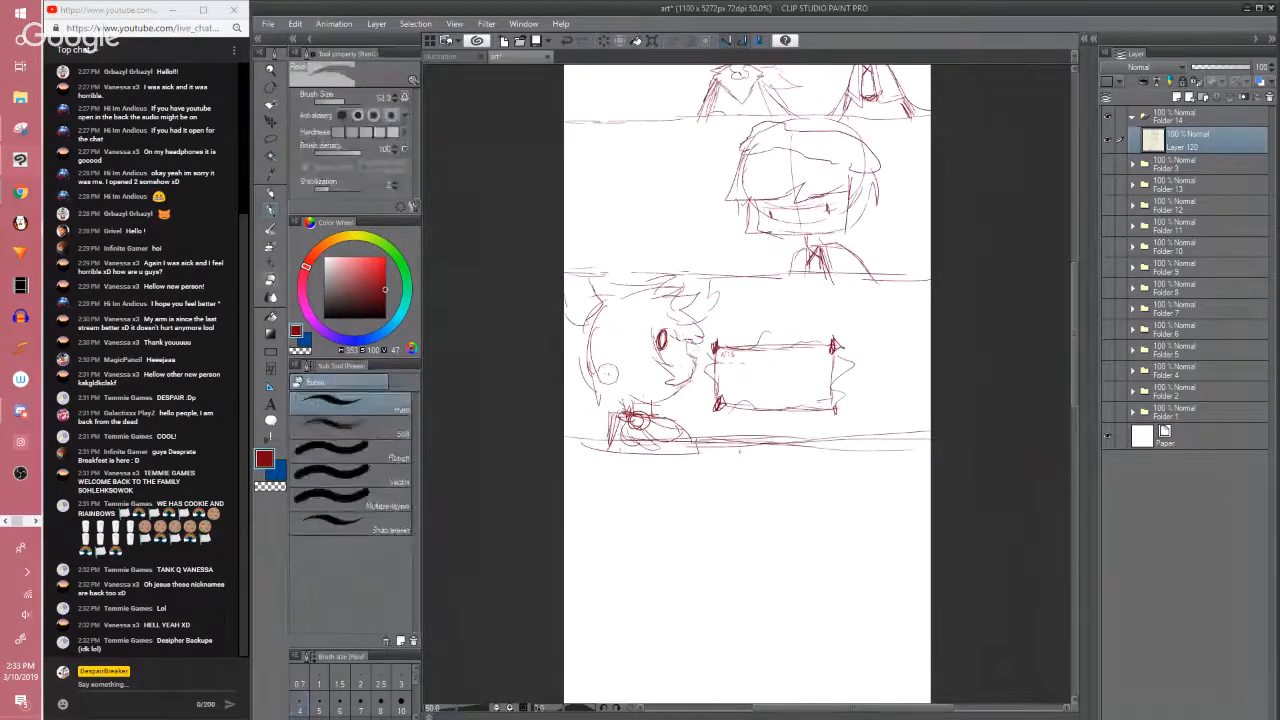
key("p")
Lasso the area around the profile character's eye and nudge the eye slightly lower on the face
key("m")
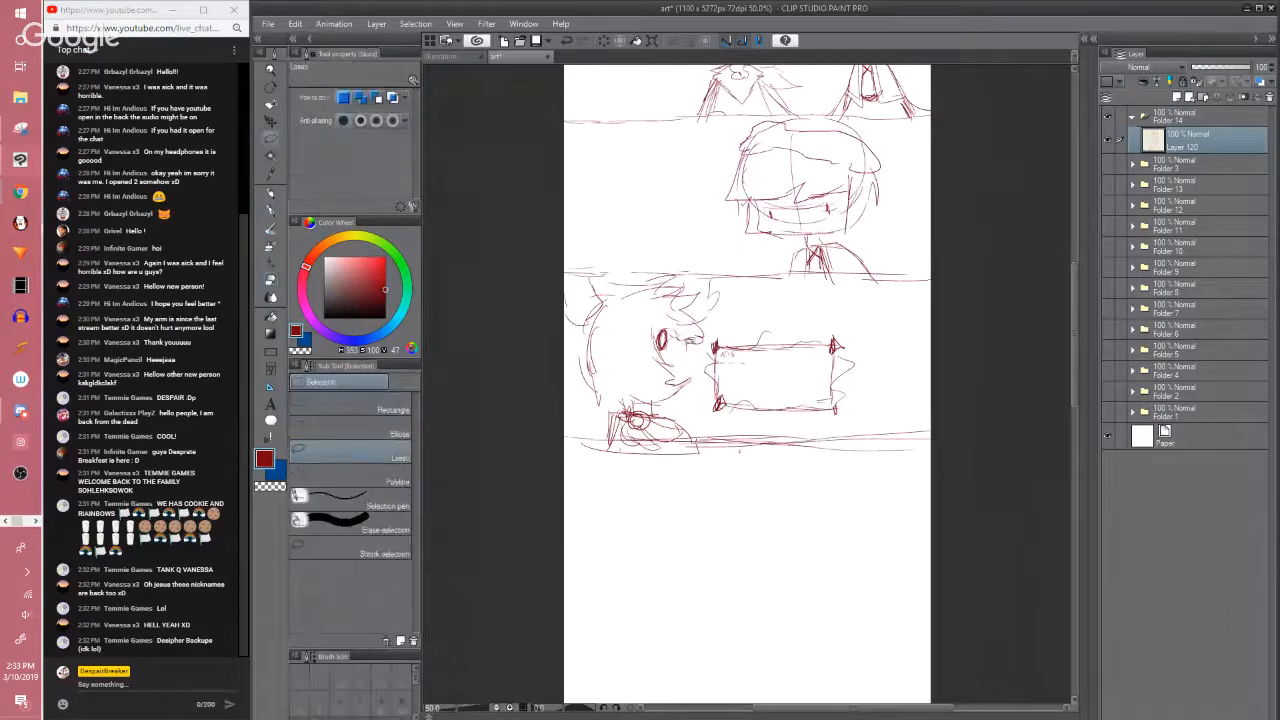
left_click_drag(686, 338, 690, 356)
key("ctrl+d")
key("p")
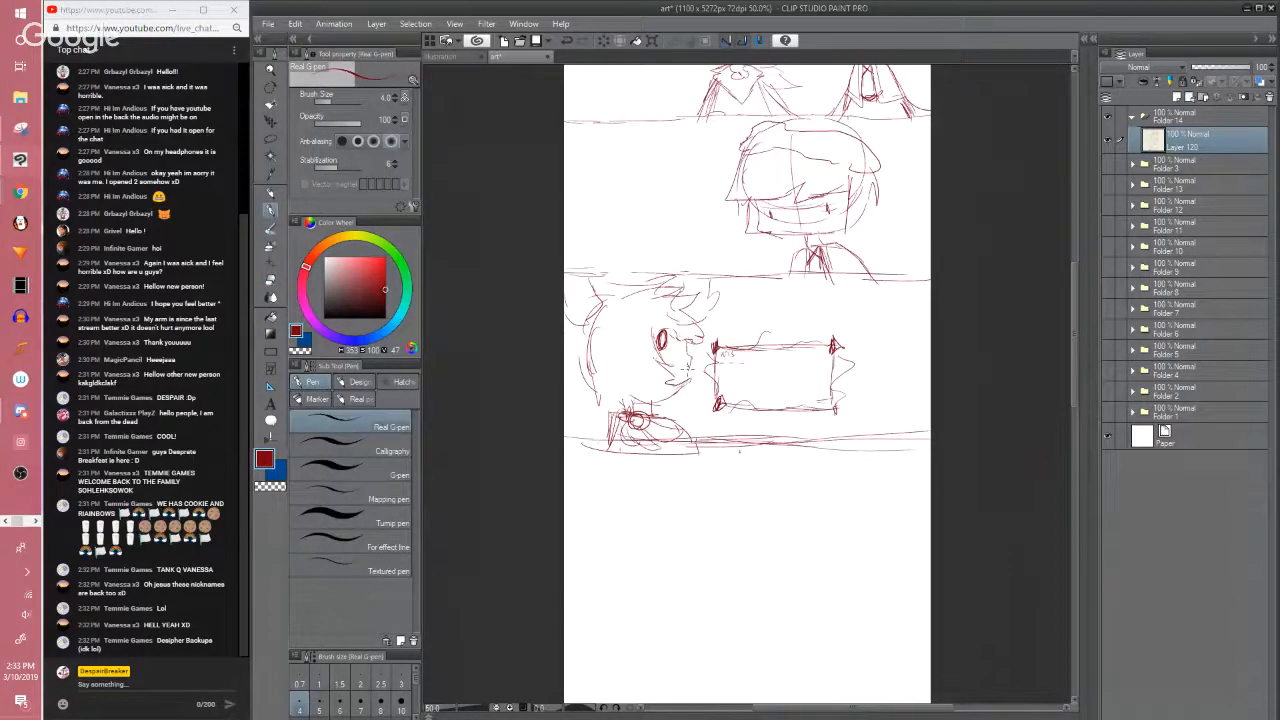
key("m")
left_click_drag(688, 368, 683, 364)
key("k")
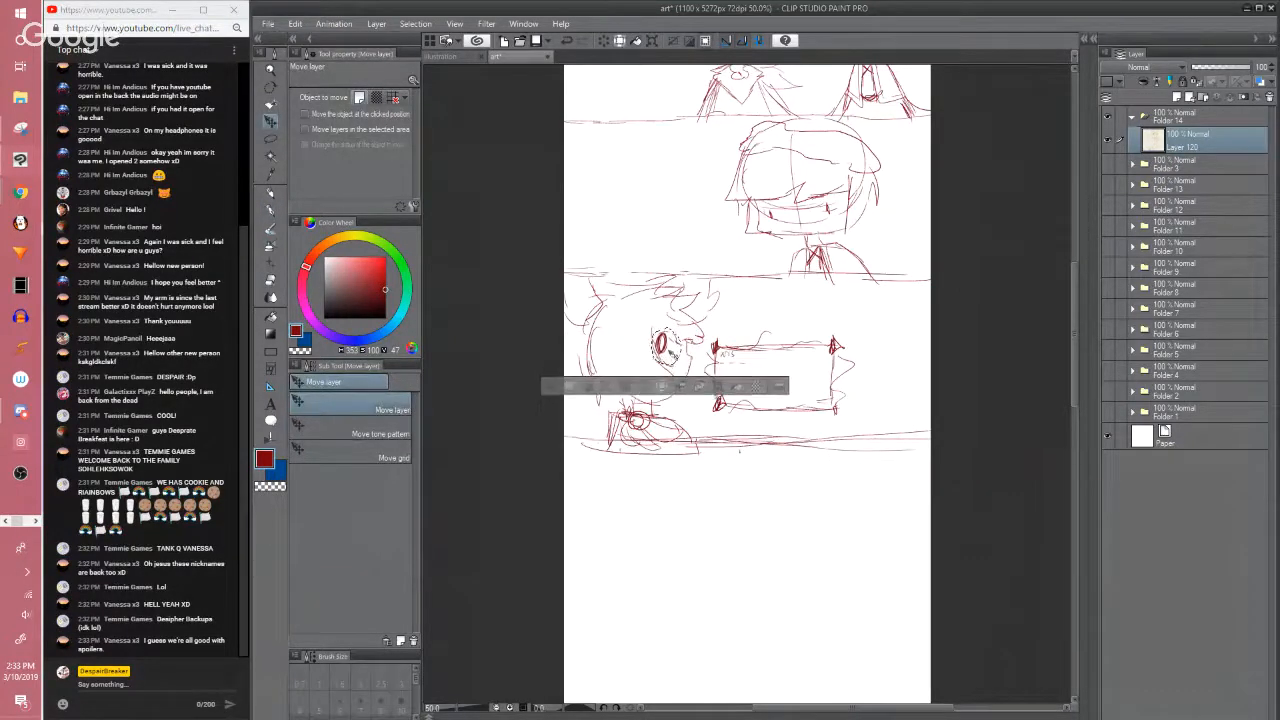
key("ctrl+d")
key("m")
key("p")
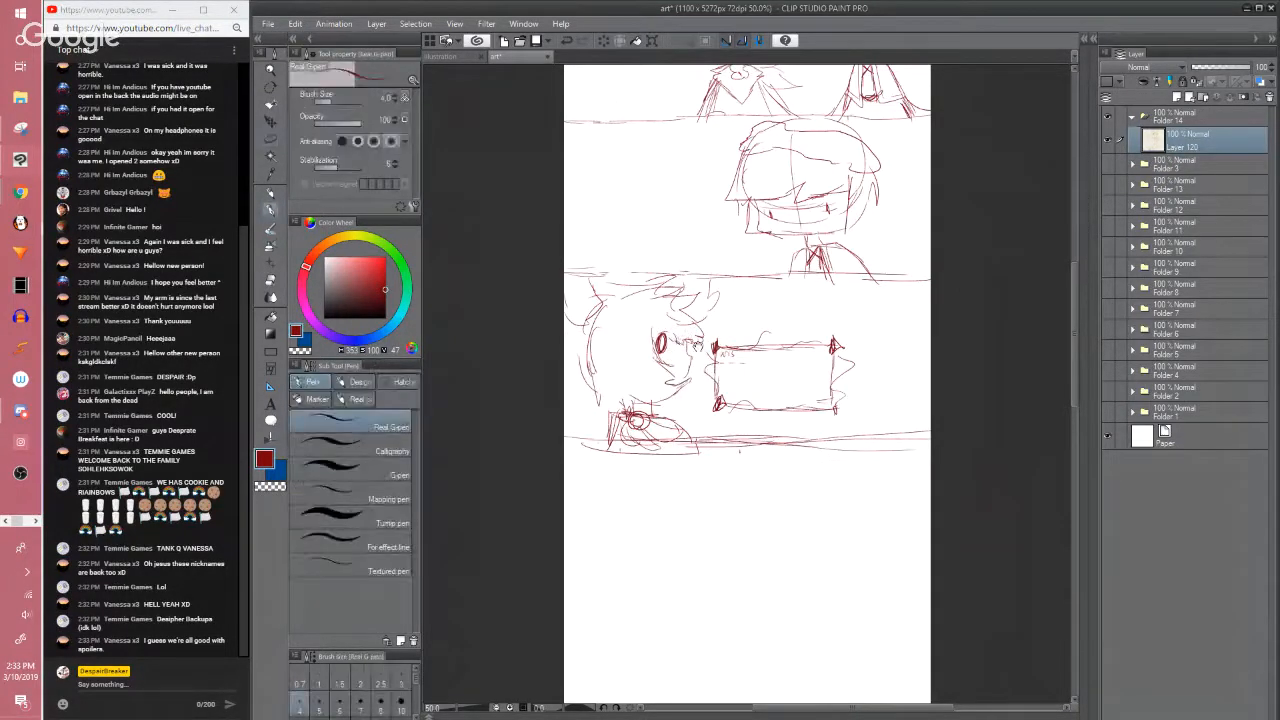
Touch up the profile character's fringe, back hair and neck lines and check the panel against the rest of the page
left_click_drag(697, 343, 677, 357)
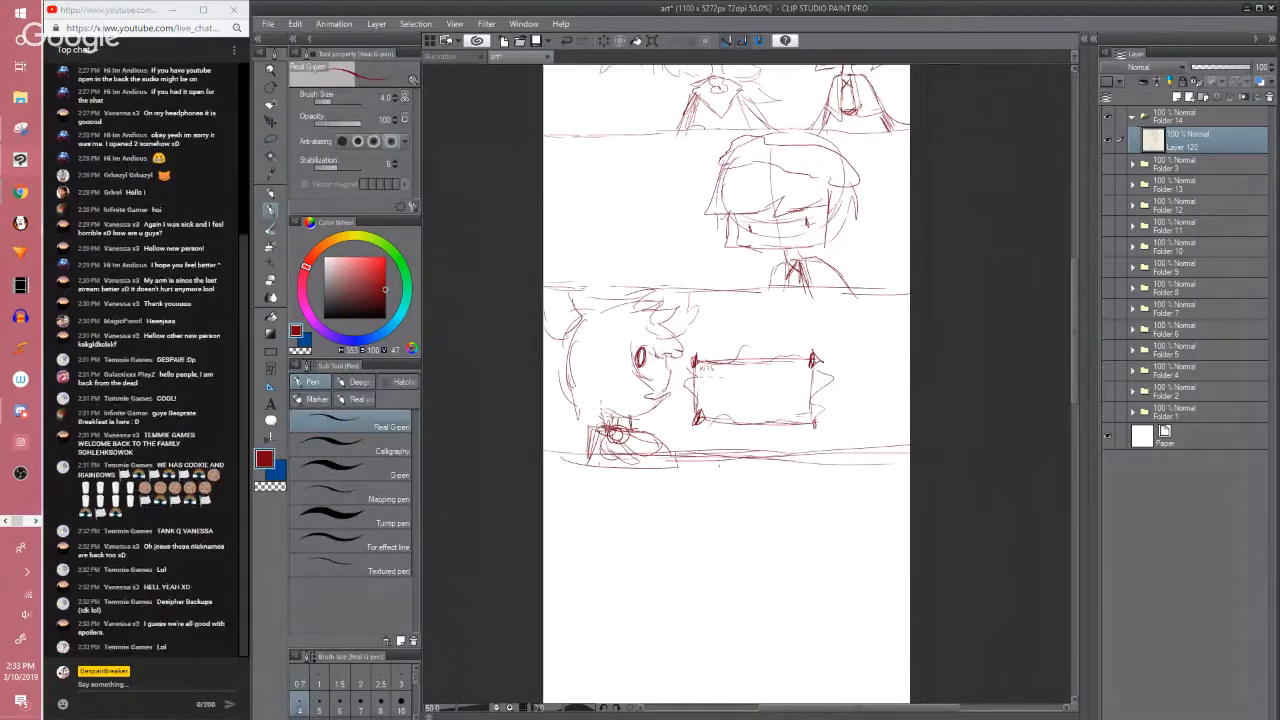
left_click_drag(612, 410, 602, 426)
left_click_drag(576, 348, 568, 402)
left_click_drag(685, 352, 678, 360)
left_click_drag(686, 423, 657, 383)
left_click_drag(731, 346, 690, 569)
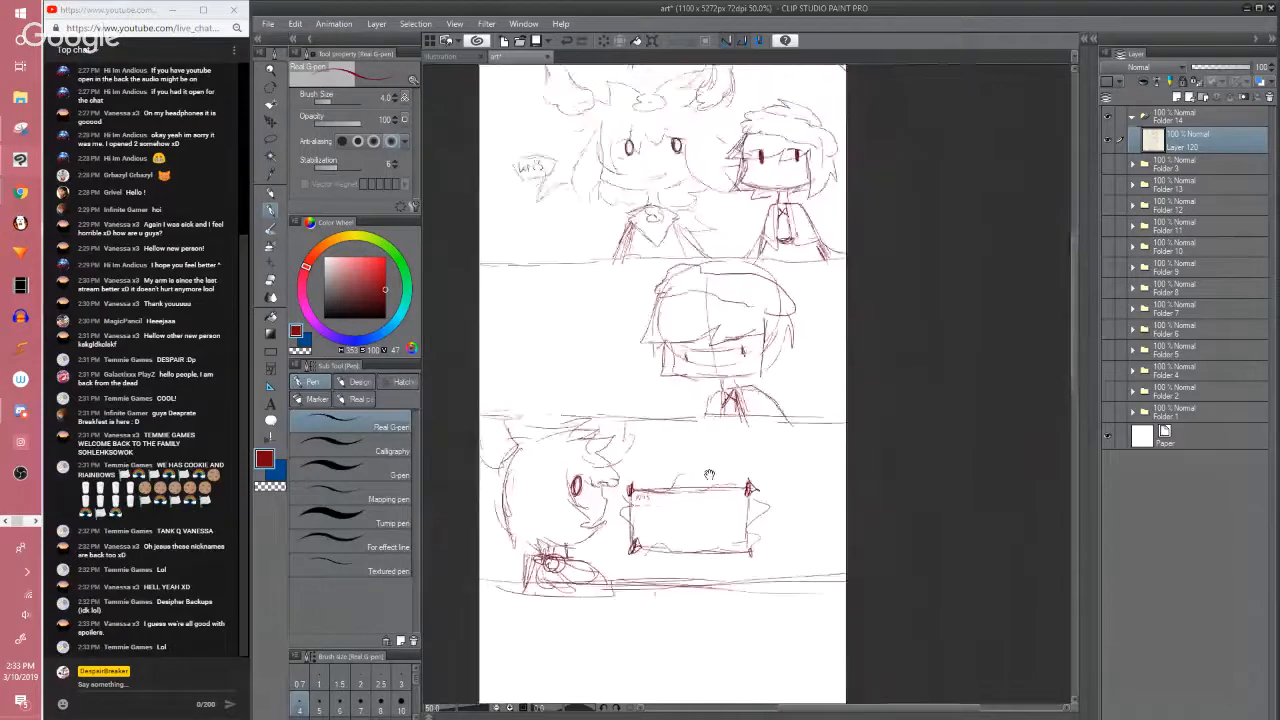
left_click_drag(708, 474, 725, 262)
left_click_drag(744, 372, 738, 425)
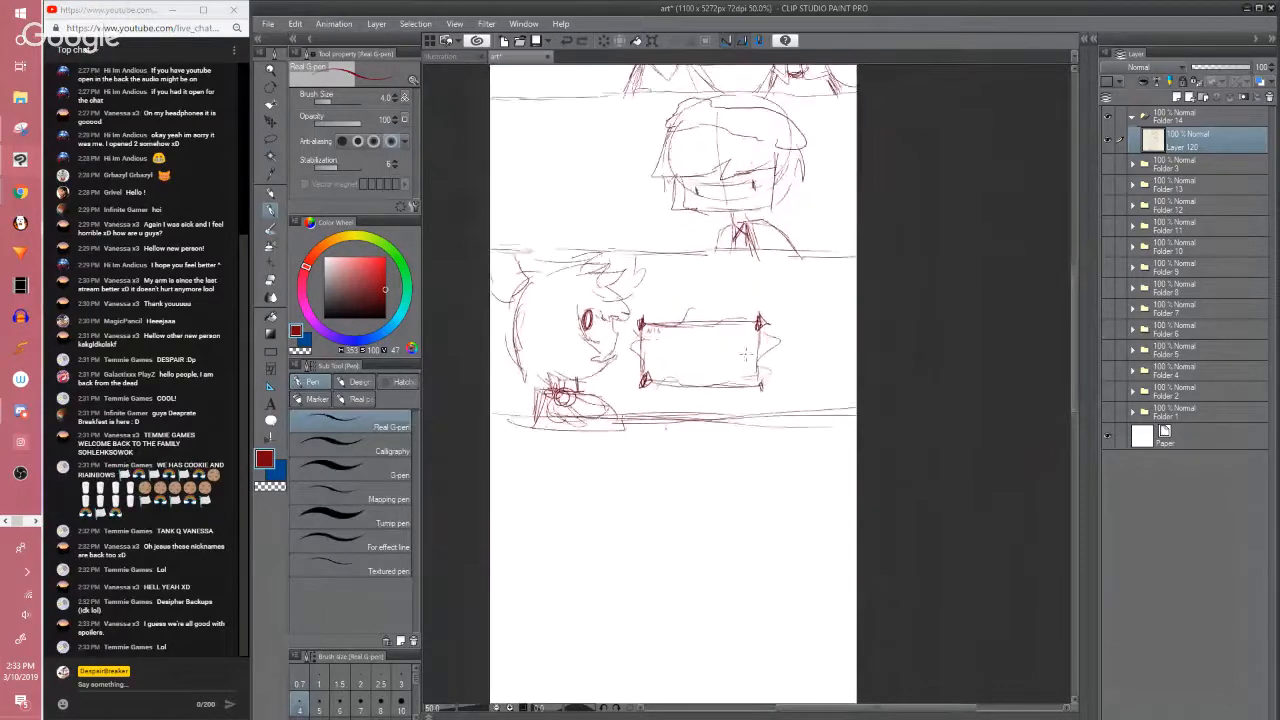
Erase and redraw the profile character's lower face line around the mouth and chin in the fourth panel
scroll(745, 352, "up", 1)
mouse_move(728, 284)
left_mouse_down()
mouse_move(756, 276)
mouse_move(790, 343)
left_mouse_up()
key("e")
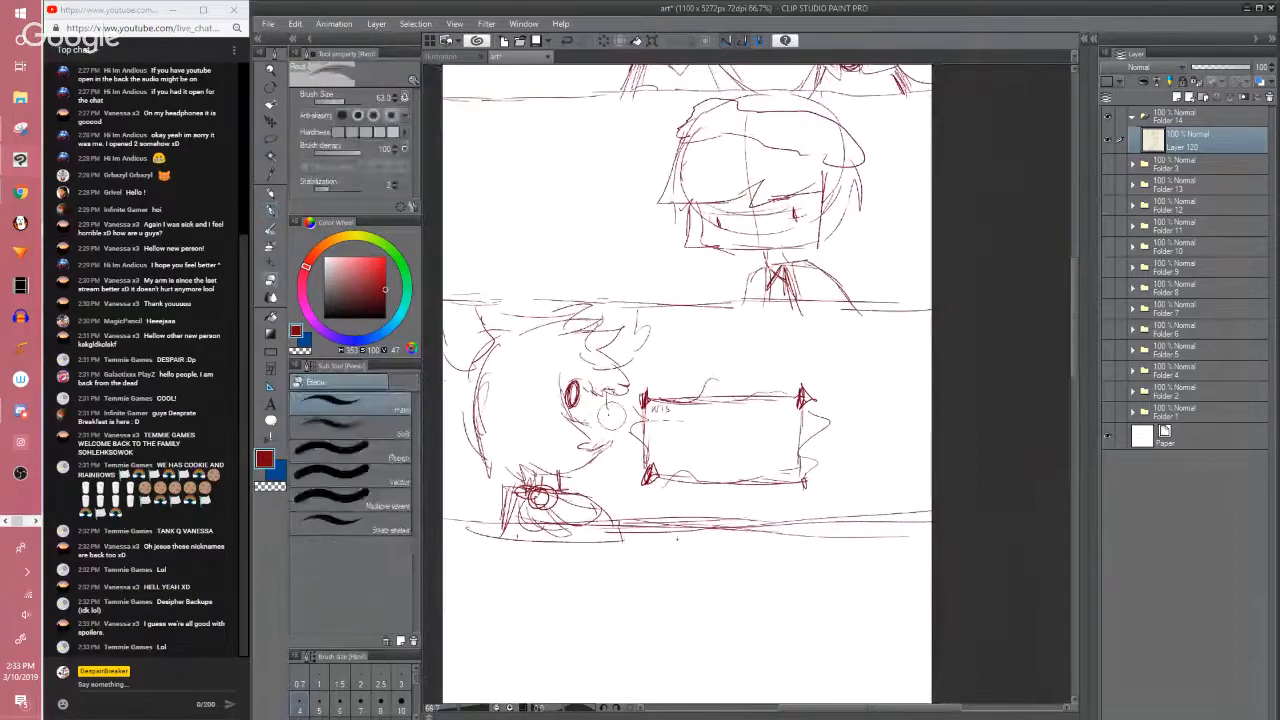
key("p")
left_click_drag(612, 428, 583, 462)
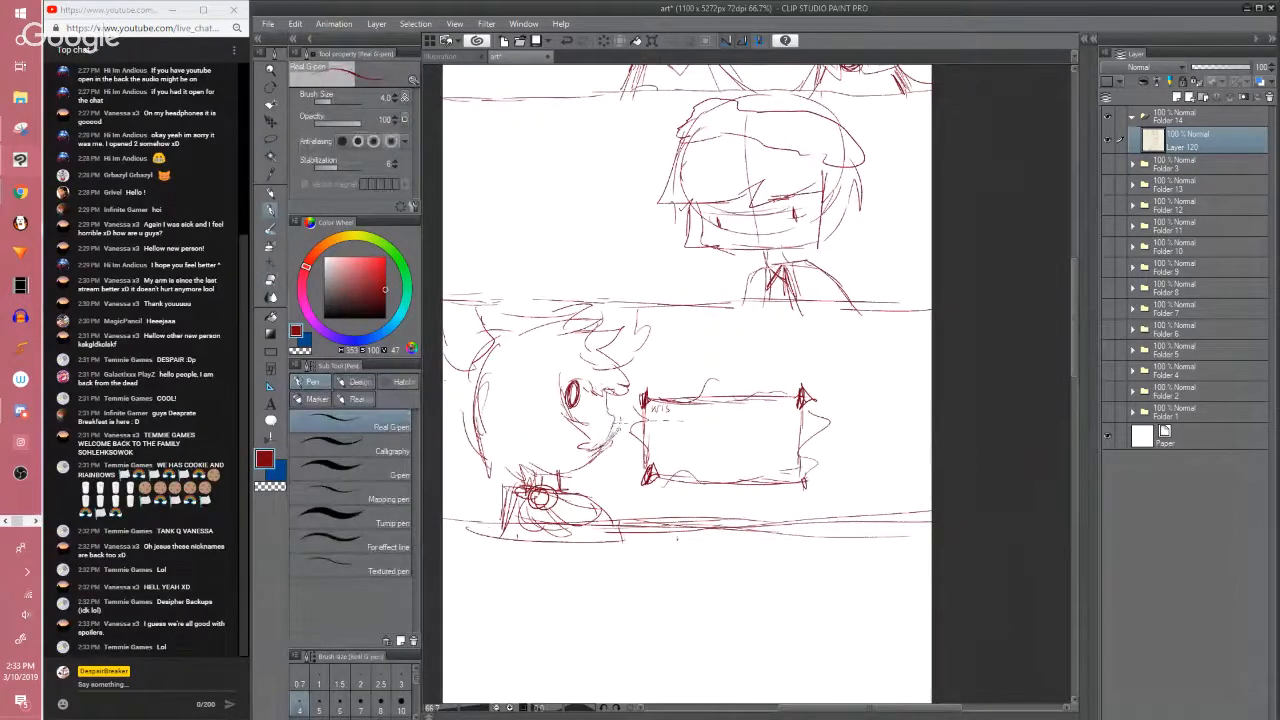
left_click_drag(791, 335, 785, 313)
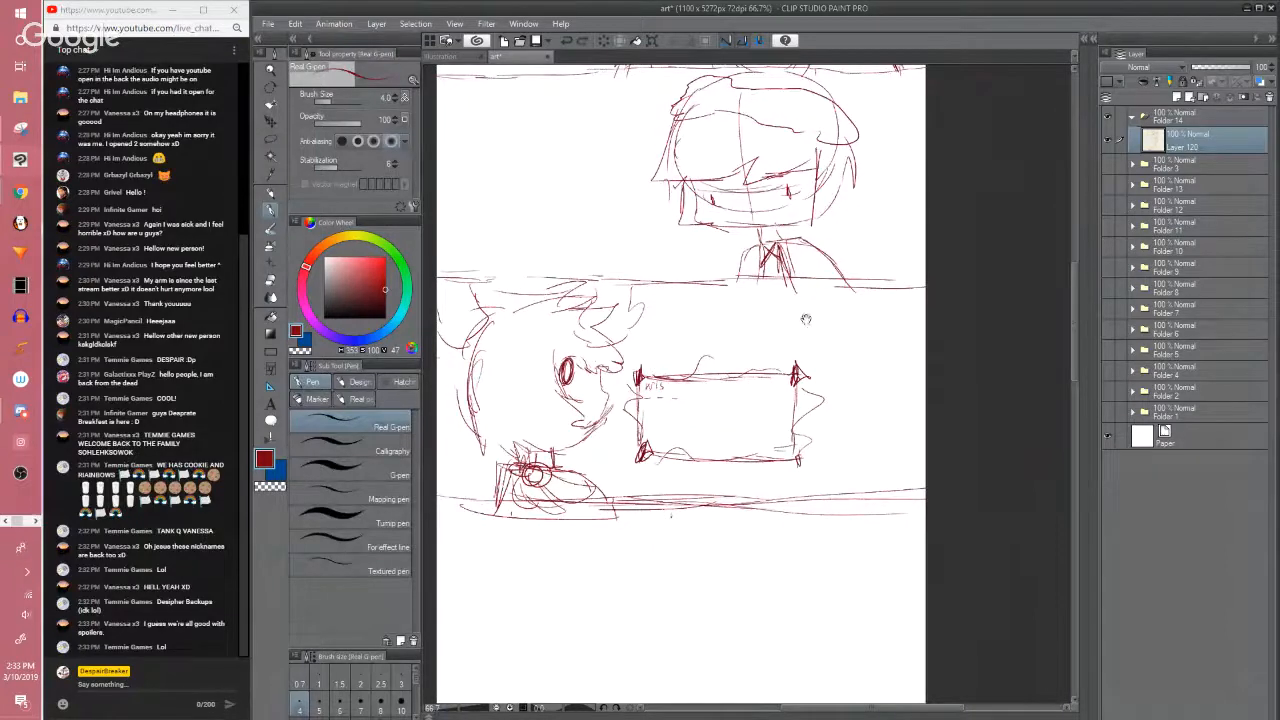
left_click_drag(801, 320, 781, 310)
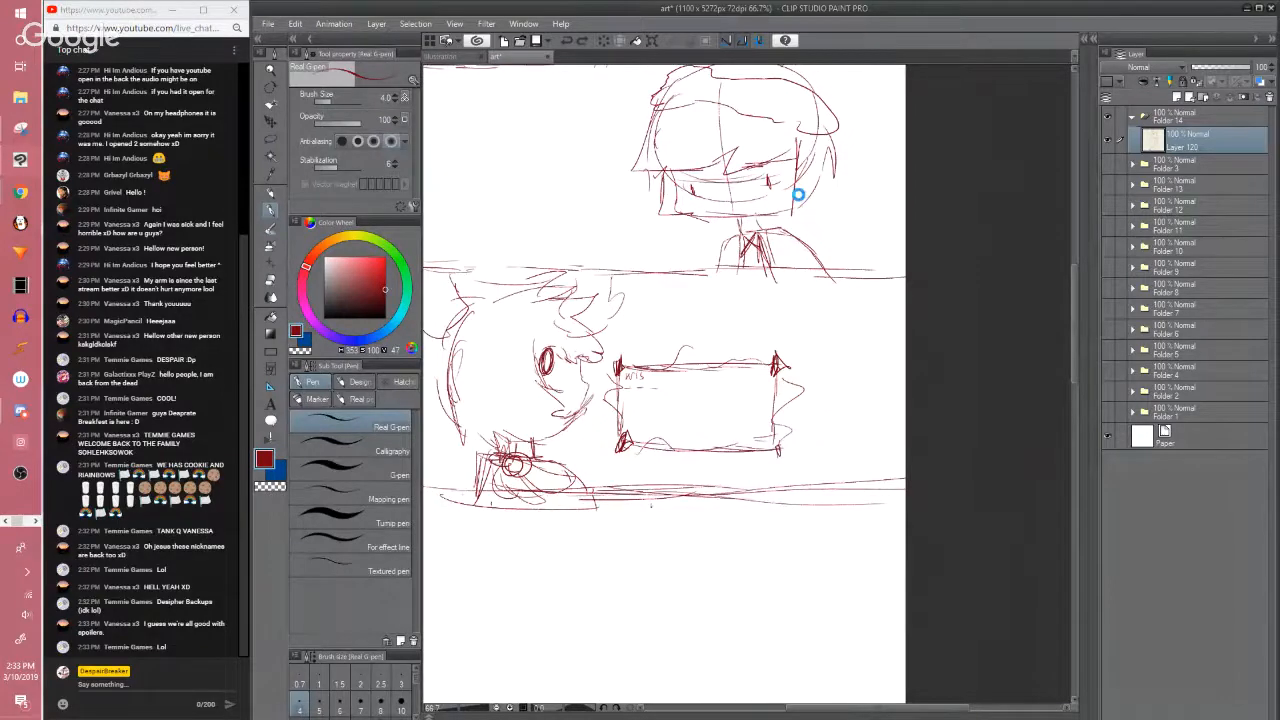
Letter the words "are you" in red above the upper-right corner of the ornamented box
scroll(799, 198, "up", 1)
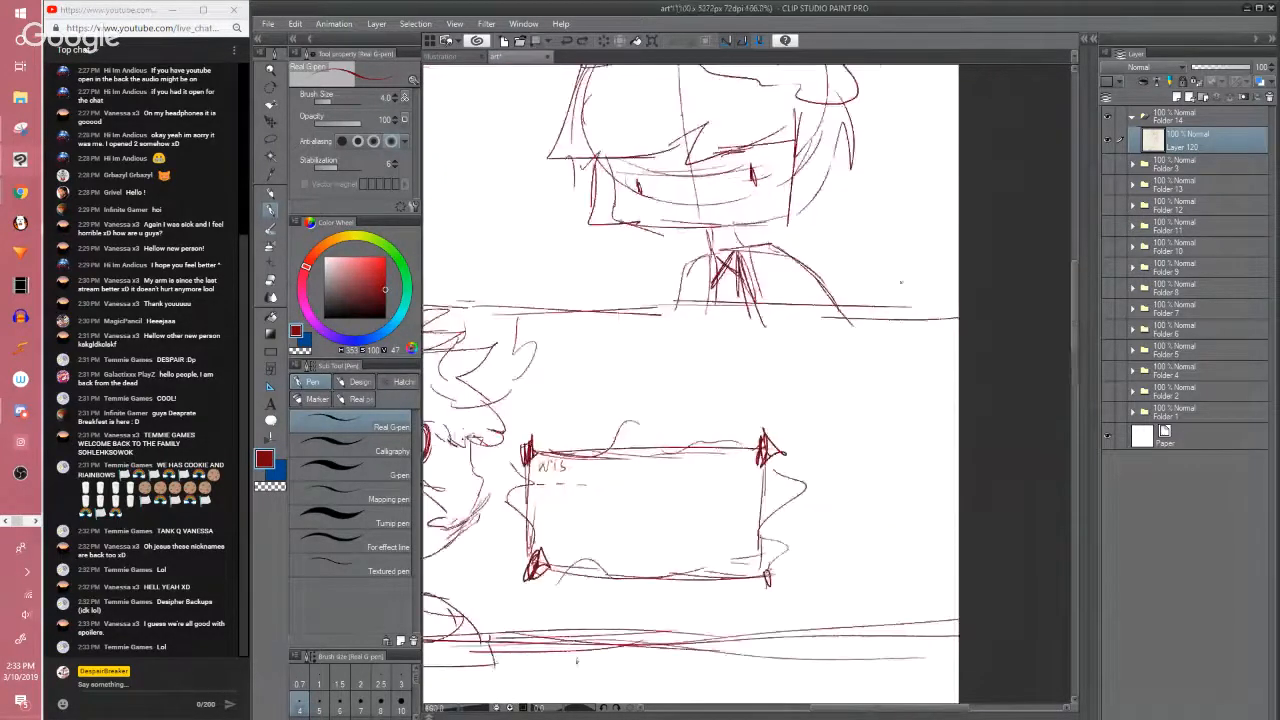
left_click_drag(788, 352, 786, 294)
mouse_move(773, 299)
left_mouse_down()
mouse_move(753, 334)
mouse_move(787, 331)
left_mouse_up()
mouse_move(793, 306)
left_mouse_down()
mouse_move(825, 325)
mouse_move(853, 316)
left_mouse_up()
left_click_drag(858, 304, 852, 329)
left_click_drag(868, 308, 869, 309)
left_click_drag(875, 308, 883, 315)
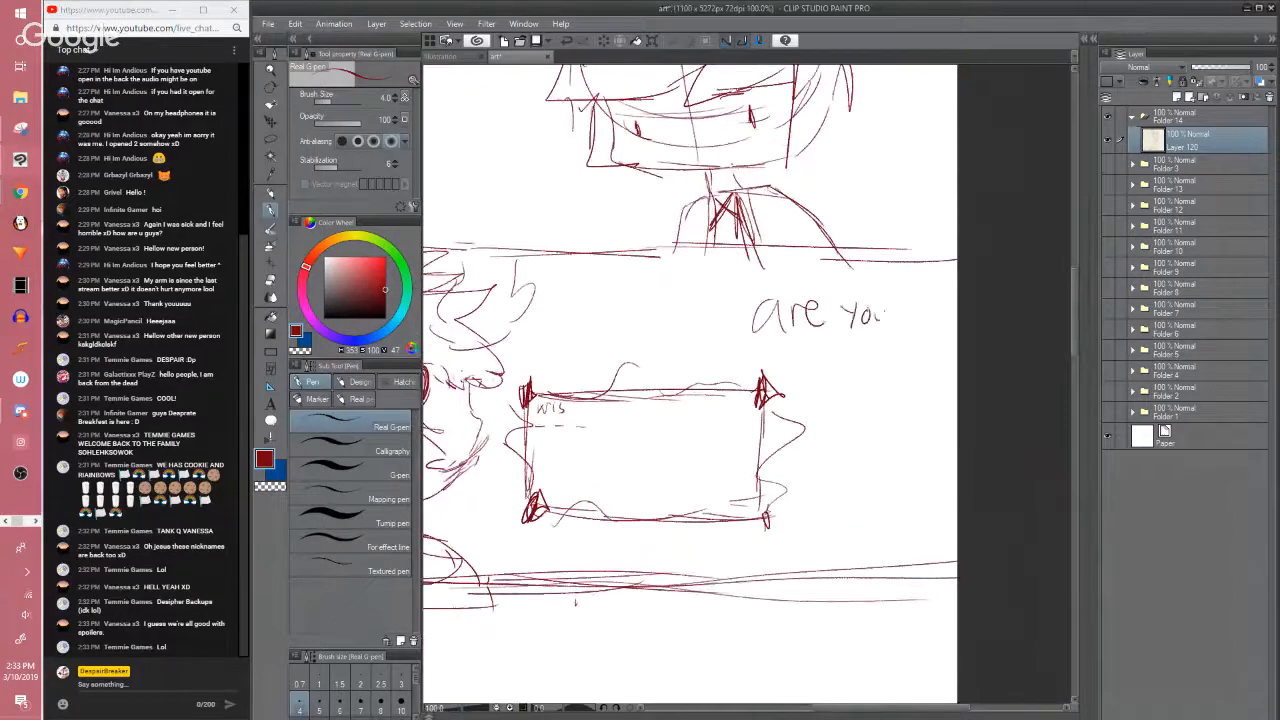
Letter "sure about" on a second line beneath the words "are you"
left_click_drag(774, 353, 770, 337)
left_click_drag(786, 331, 775, 346)
mouse_move(796, 333)
left_mouse_down()
mouse_move(801, 346)
mouse_move(811, 336)
left_mouse_up()
key("ctrl+z")
left_click_drag(816, 346, 867, 344)
left_click_drag(882, 331, 903, 338)
left_click_drag(866, 338, 875, 330)
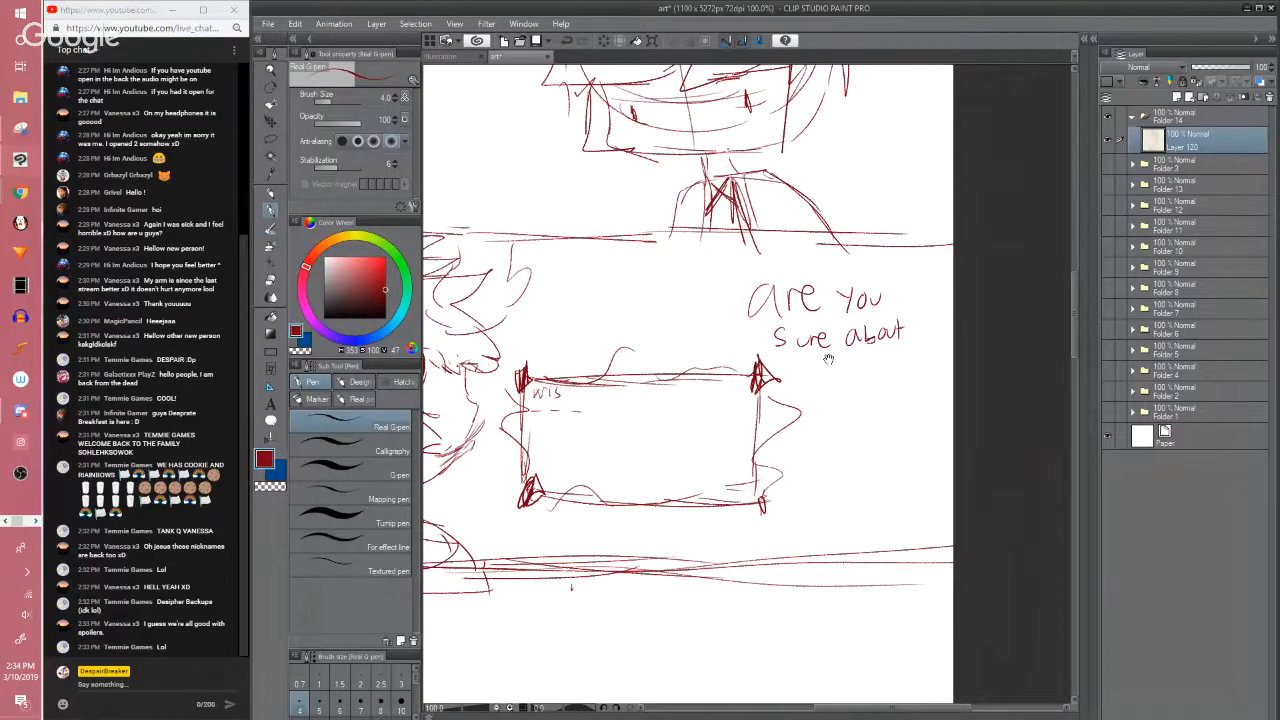
Review the fourth panel against the rest of the page and save the file
left_click_drag(828, 358, 870, 349)
scroll(843, 257, "down", 3)
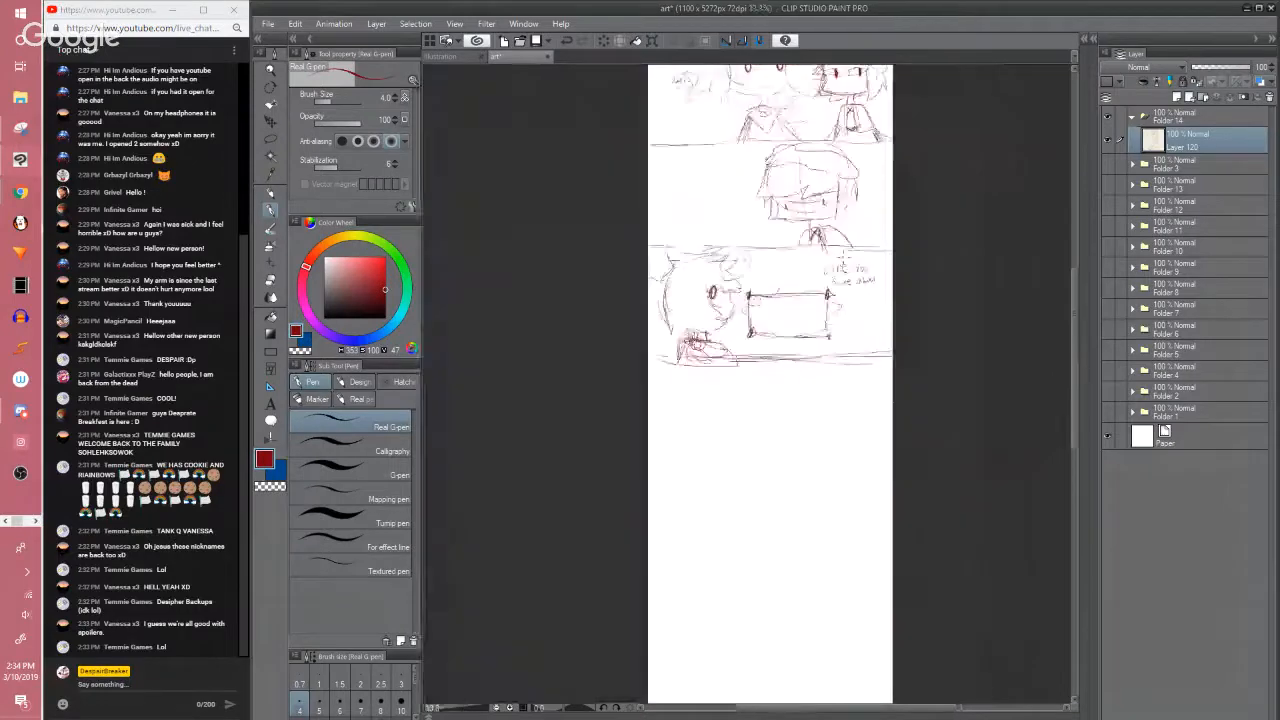
scroll(843, 257, "up", 1)
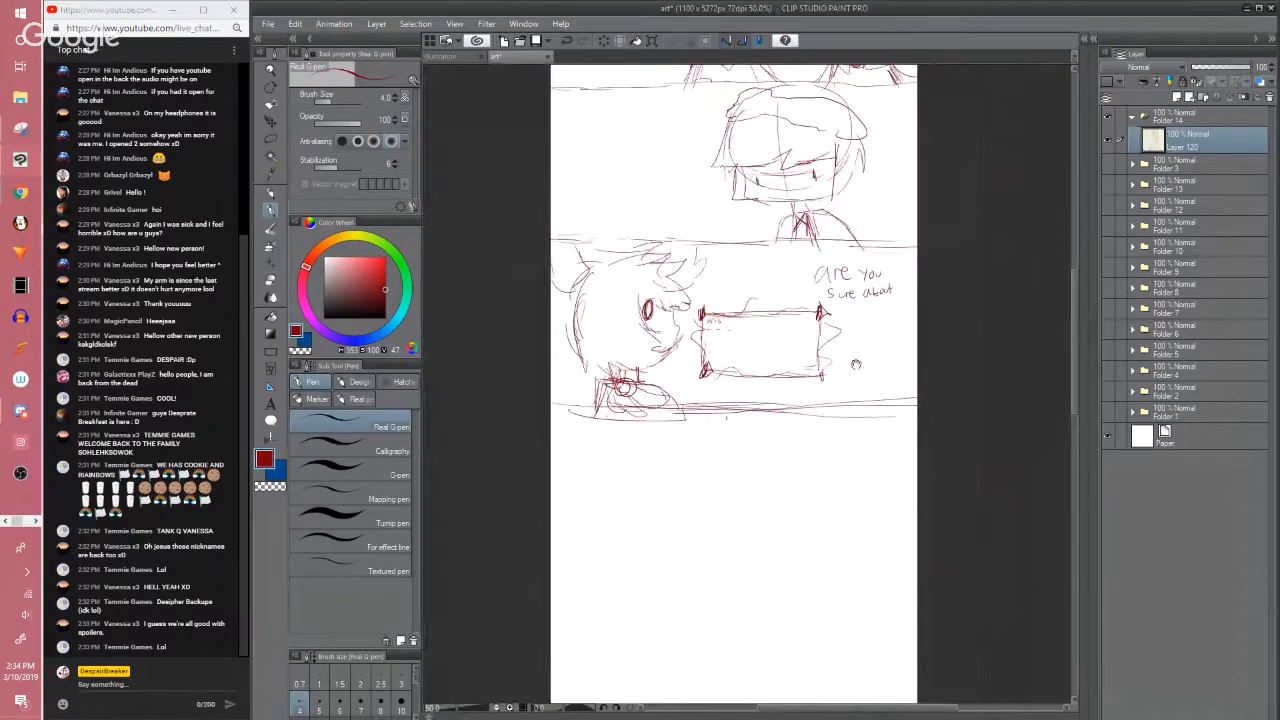
left_click_drag(855, 364, 828, 537)
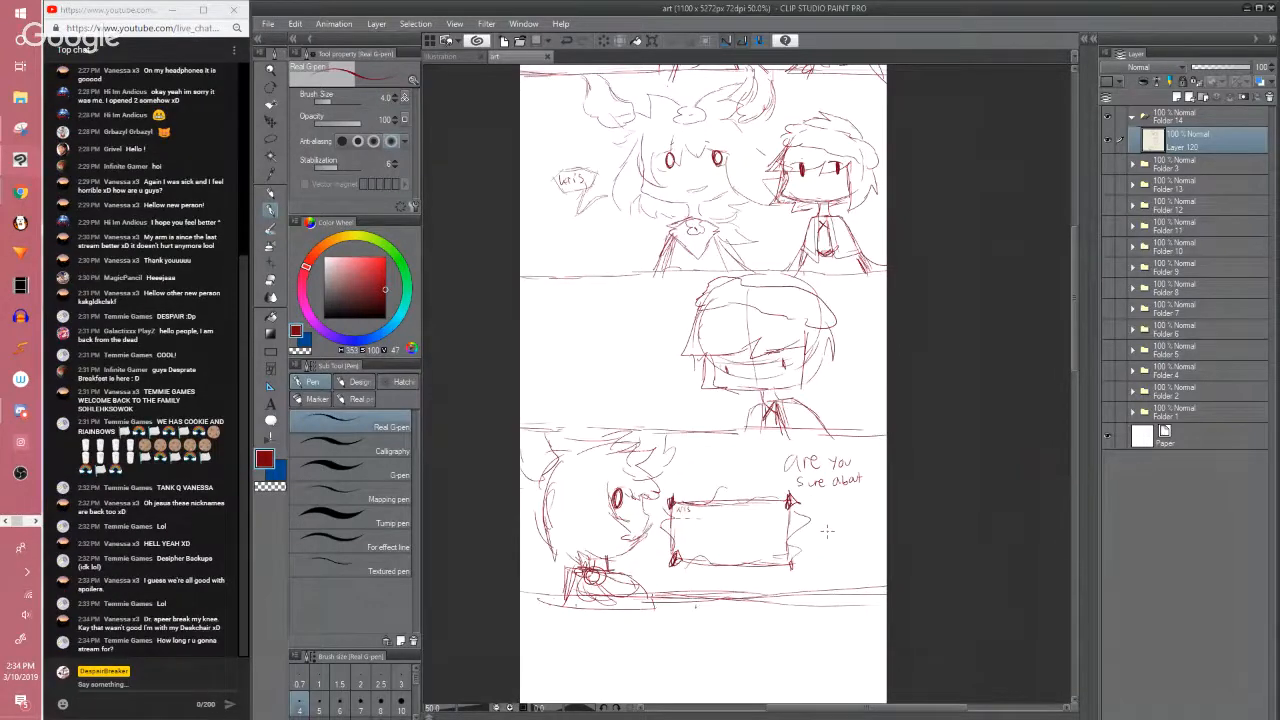
left_click_drag(947, 510, 905, 520)
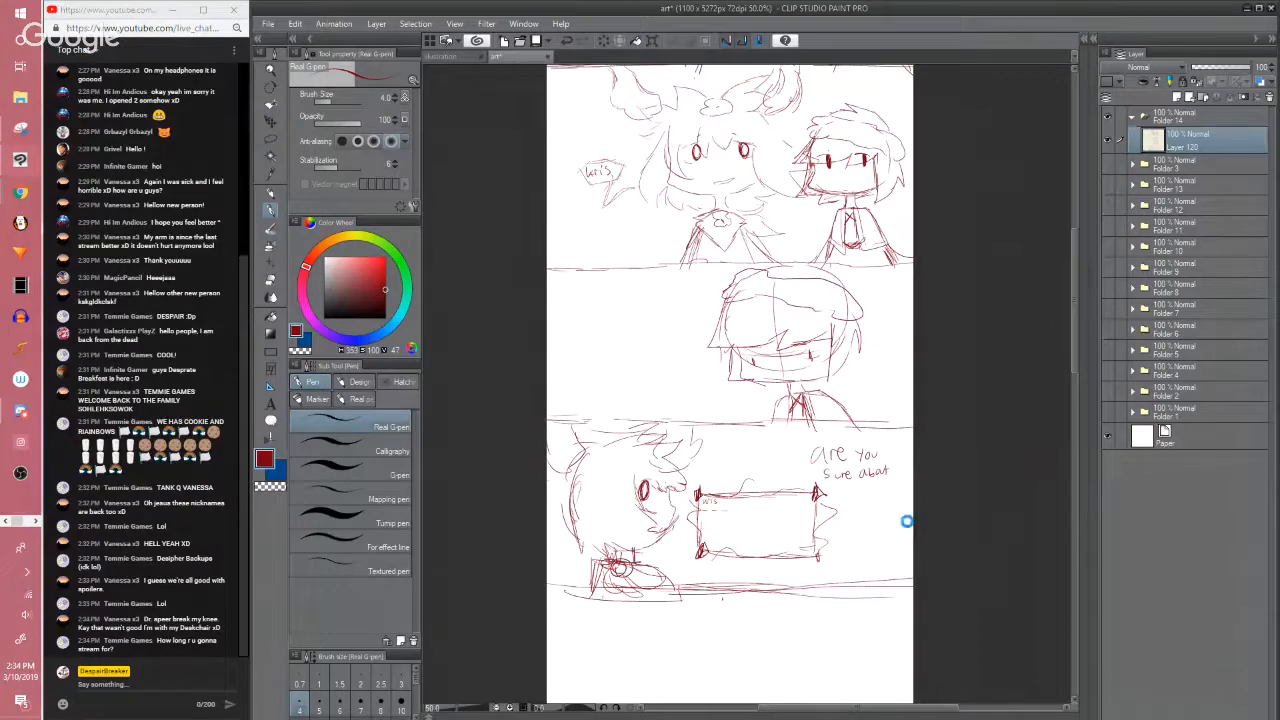
key("ctrl+s")
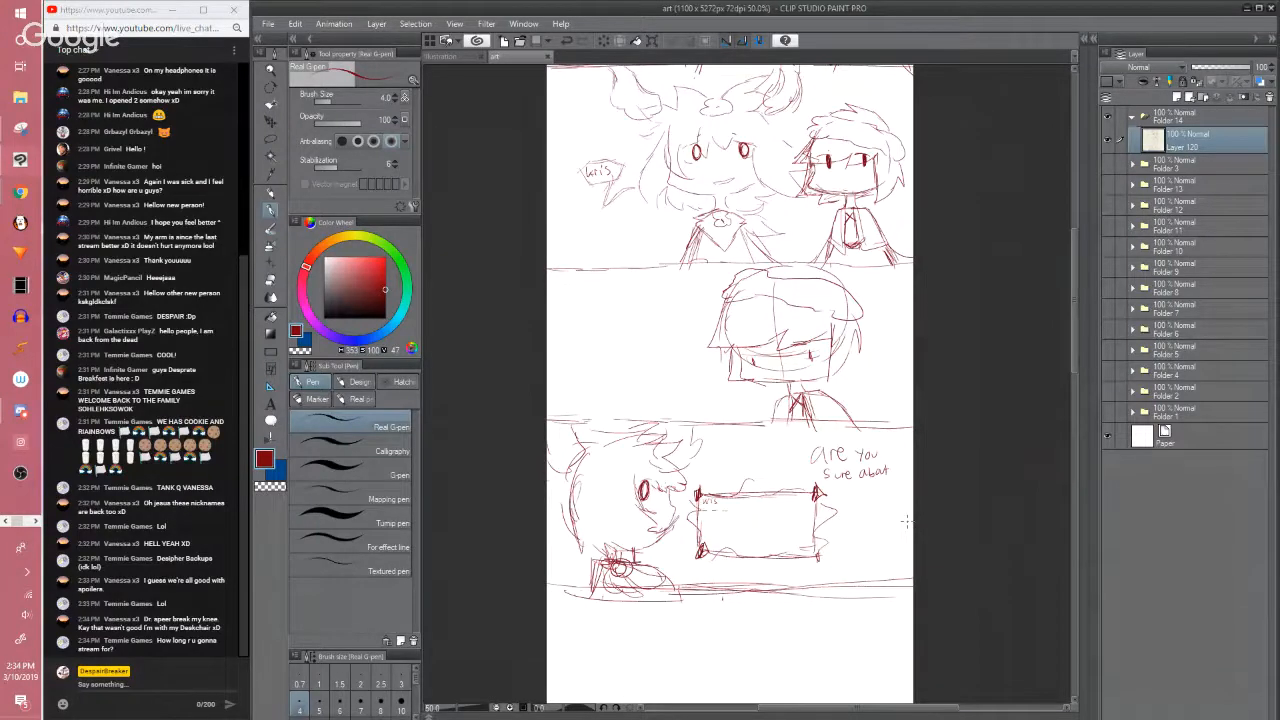
left_click_drag(706, 433, 686, 411)
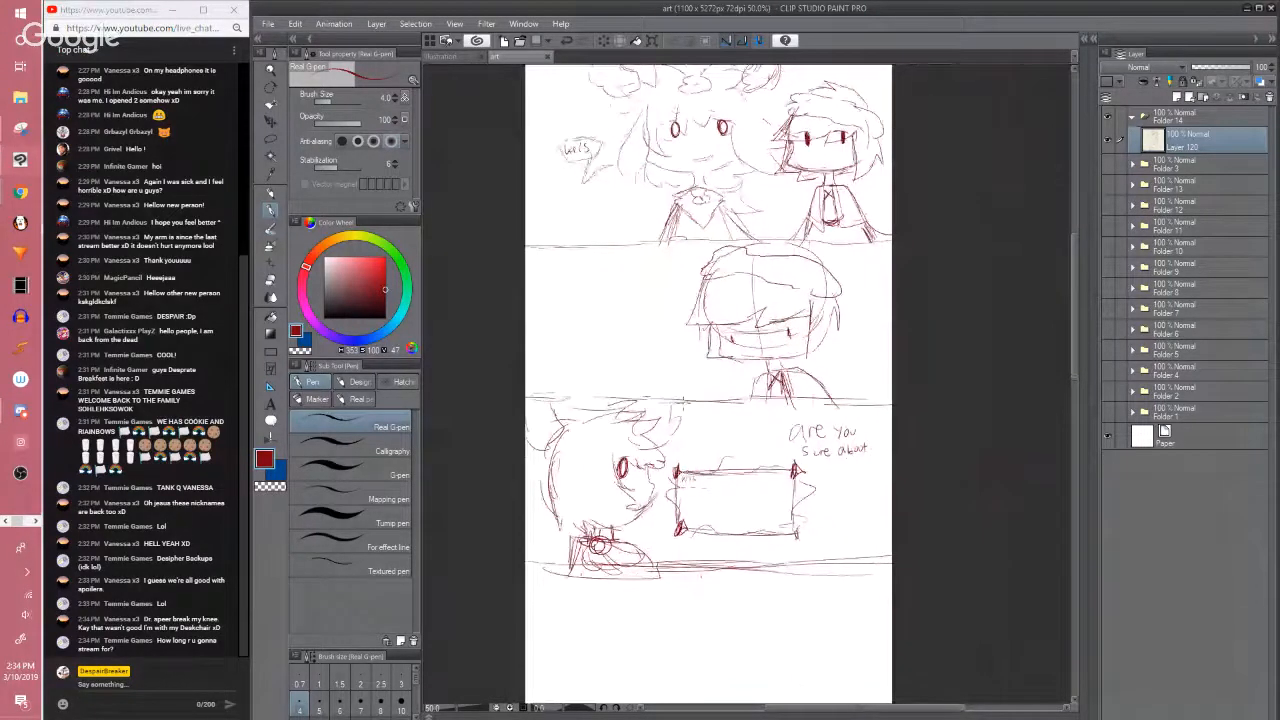
scroll(683, 401, "down", 2)
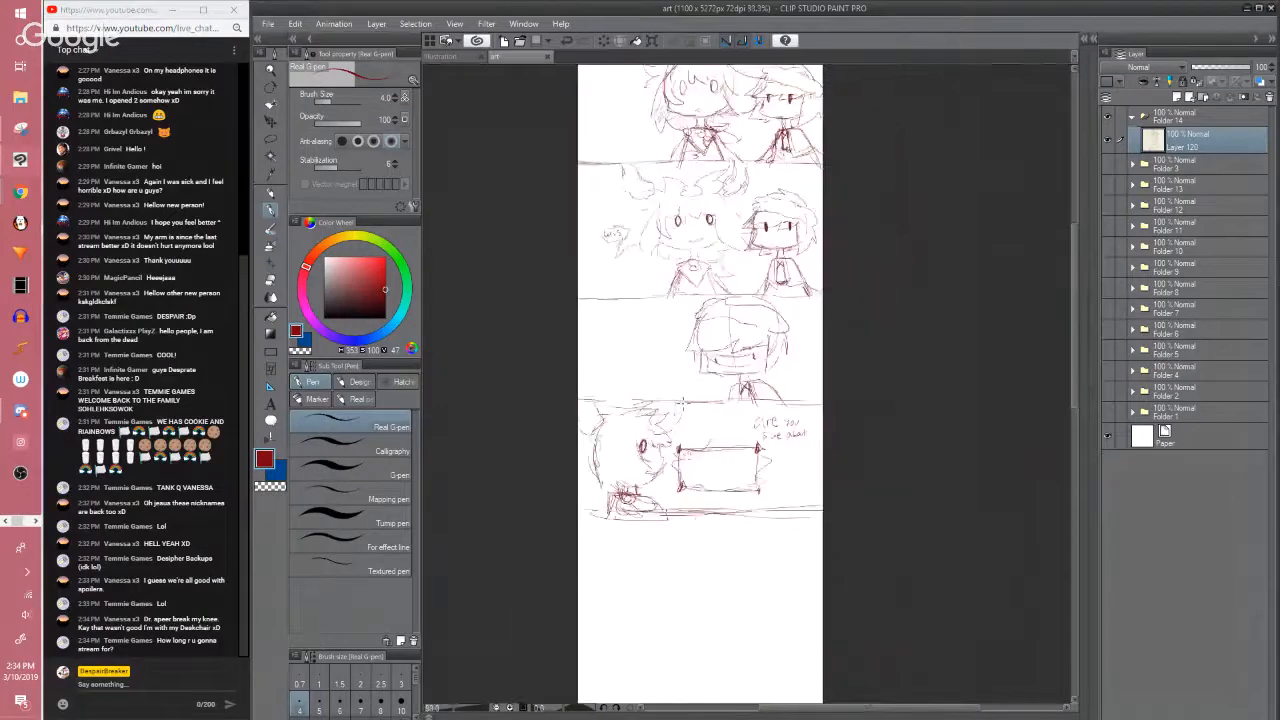
scroll(683, 398, "up", 2)
scroll(753, 503, "up", 1)
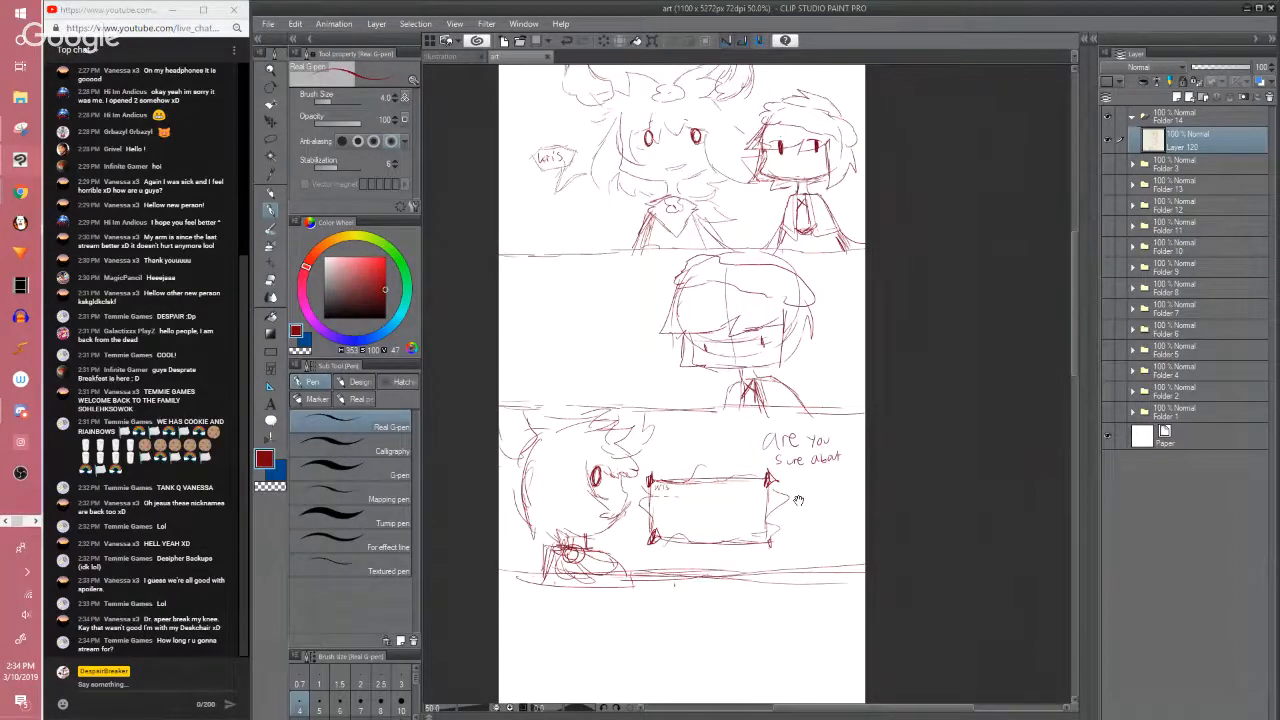
left_click_drag(797, 498, 787, 437)
Erase the stray line under the fourth panel's bottom border, below the profile character's shoulder
key("e")
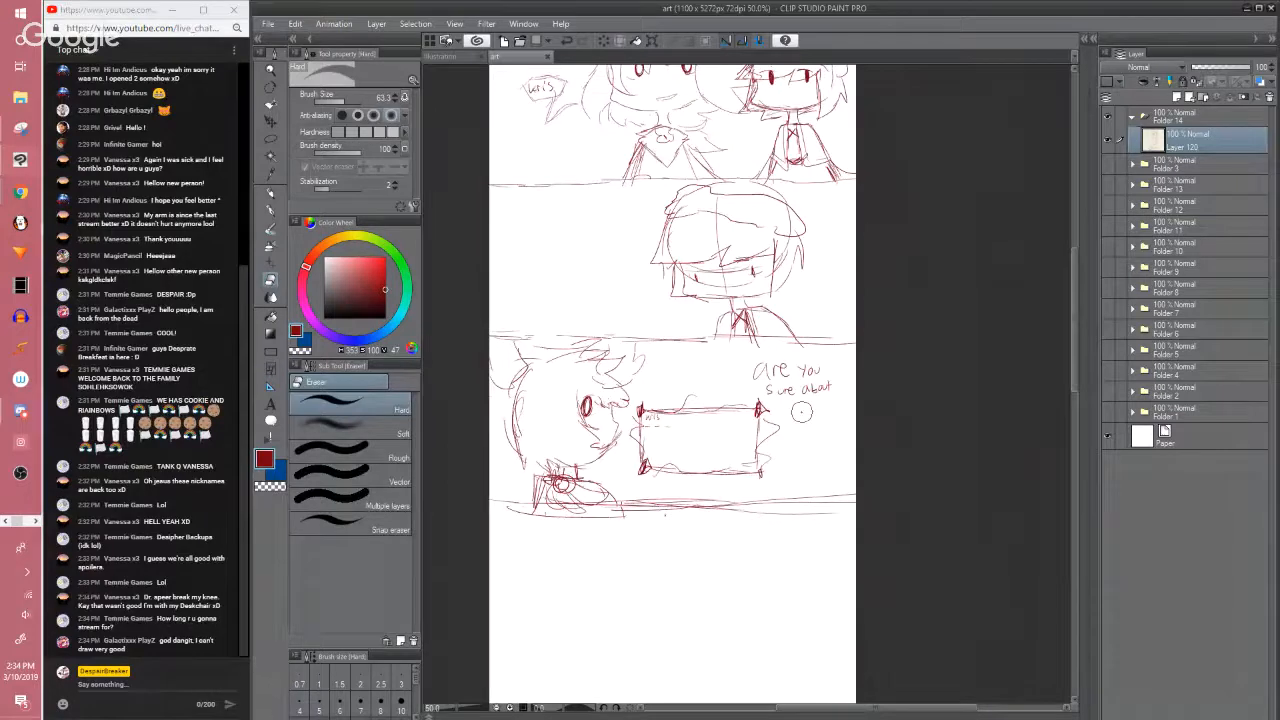
scroll(906, 548, "up", 3)
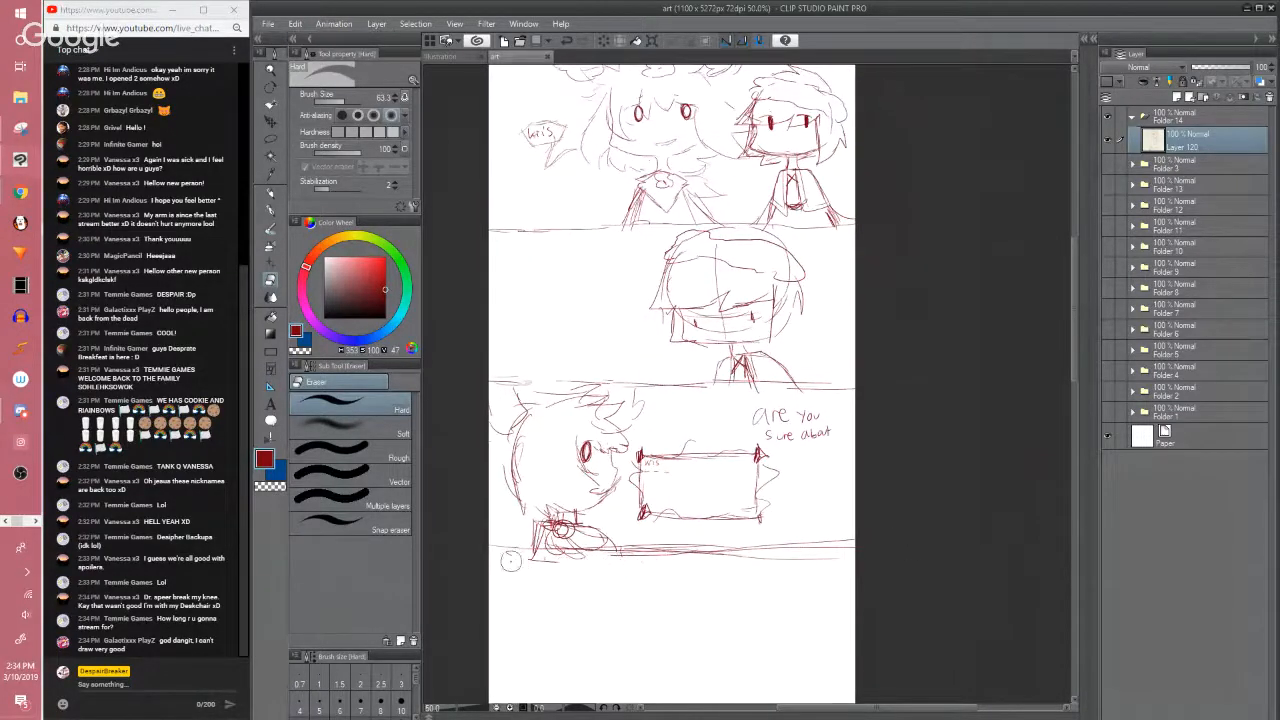
left_click_drag(511, 562, 547, 563)
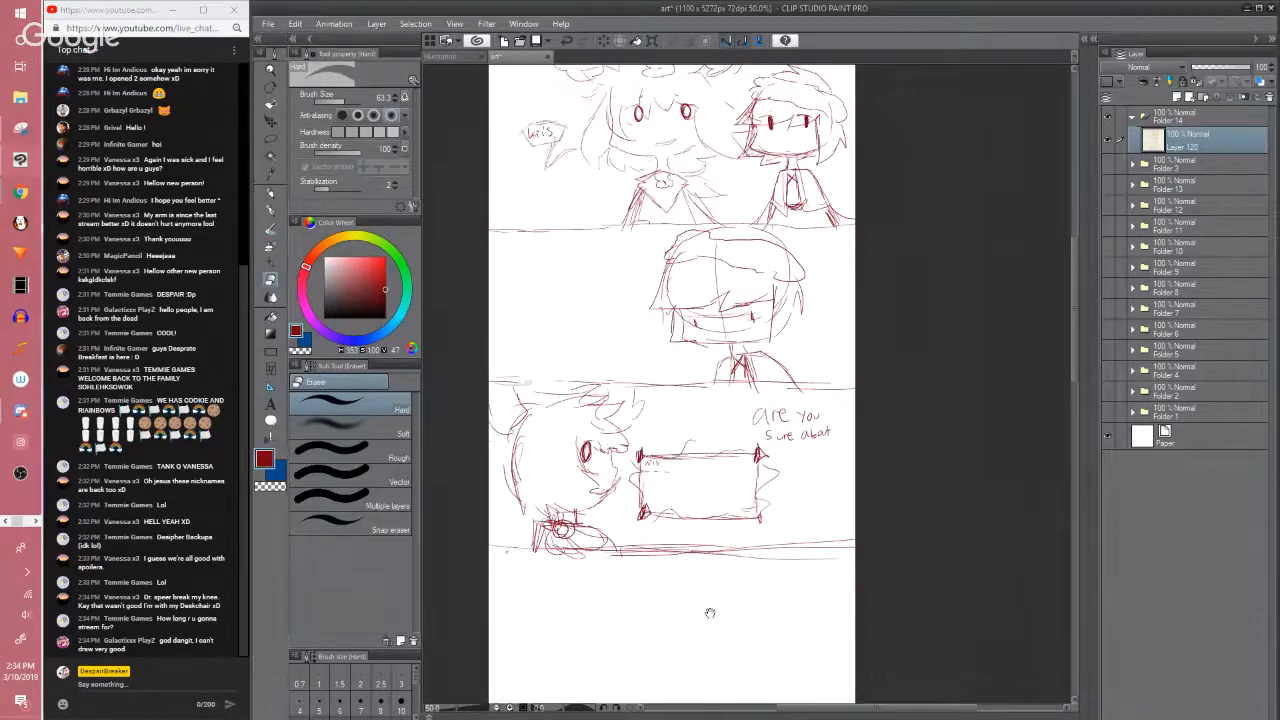
left_click_drag(710, 613, 698, 591)
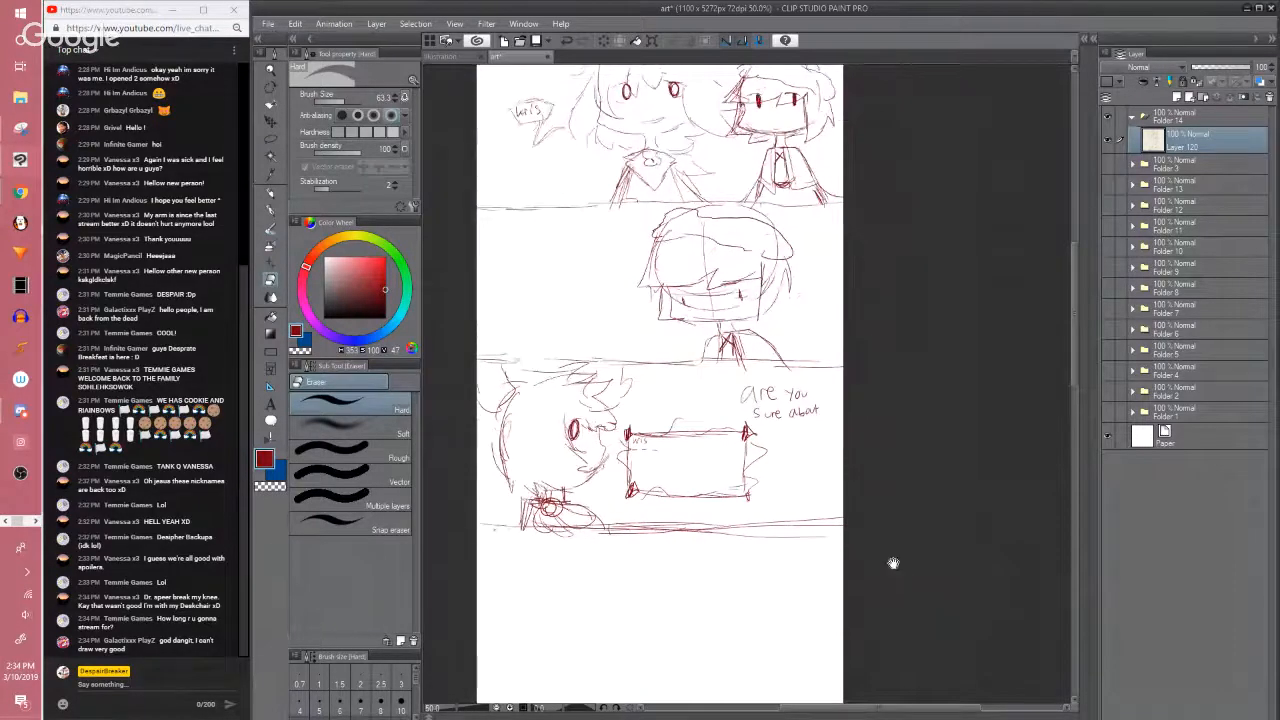
left_click_drag(897, 520, 893, 563)
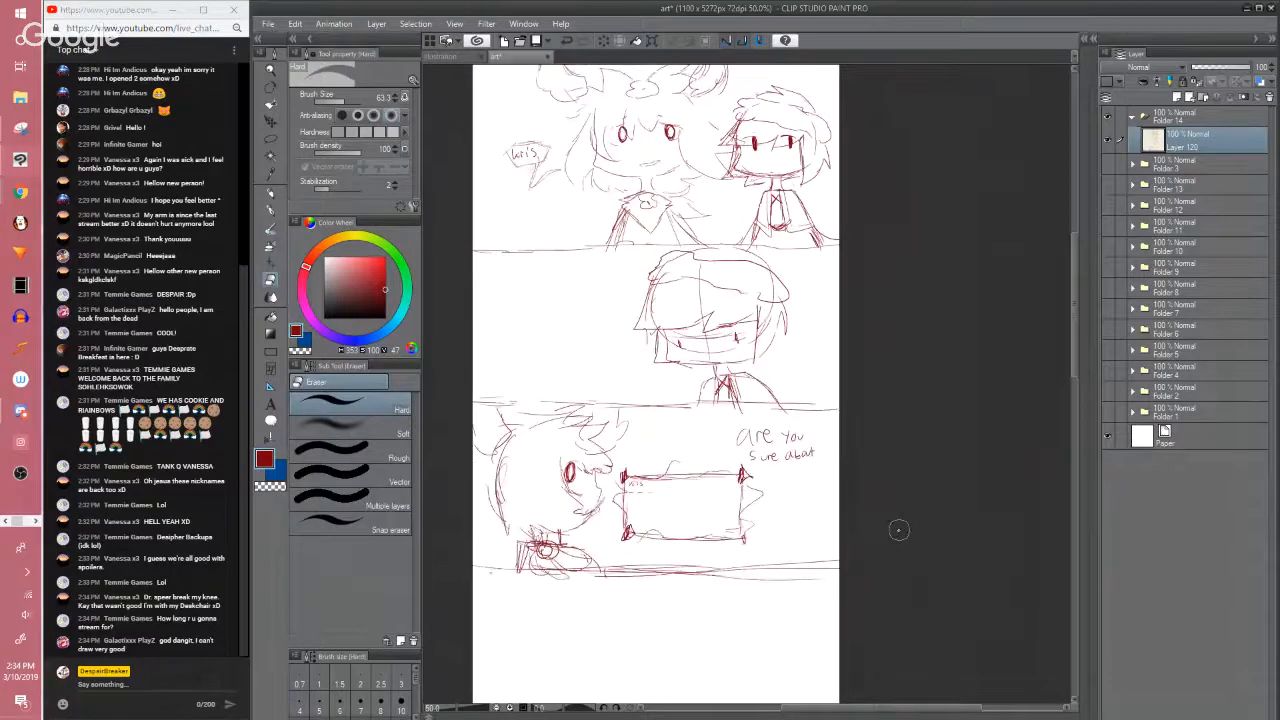
Erase the "are you sure about" lettering beside the ornamented box and save the file
scroll(877, 409, "down", 1)
mouse_move(768, 408)
left_mouse_down()
mouse_move(746, 430)
mouse_move(797, 418)
mouse_move(813, 386)
left_mouse_up()
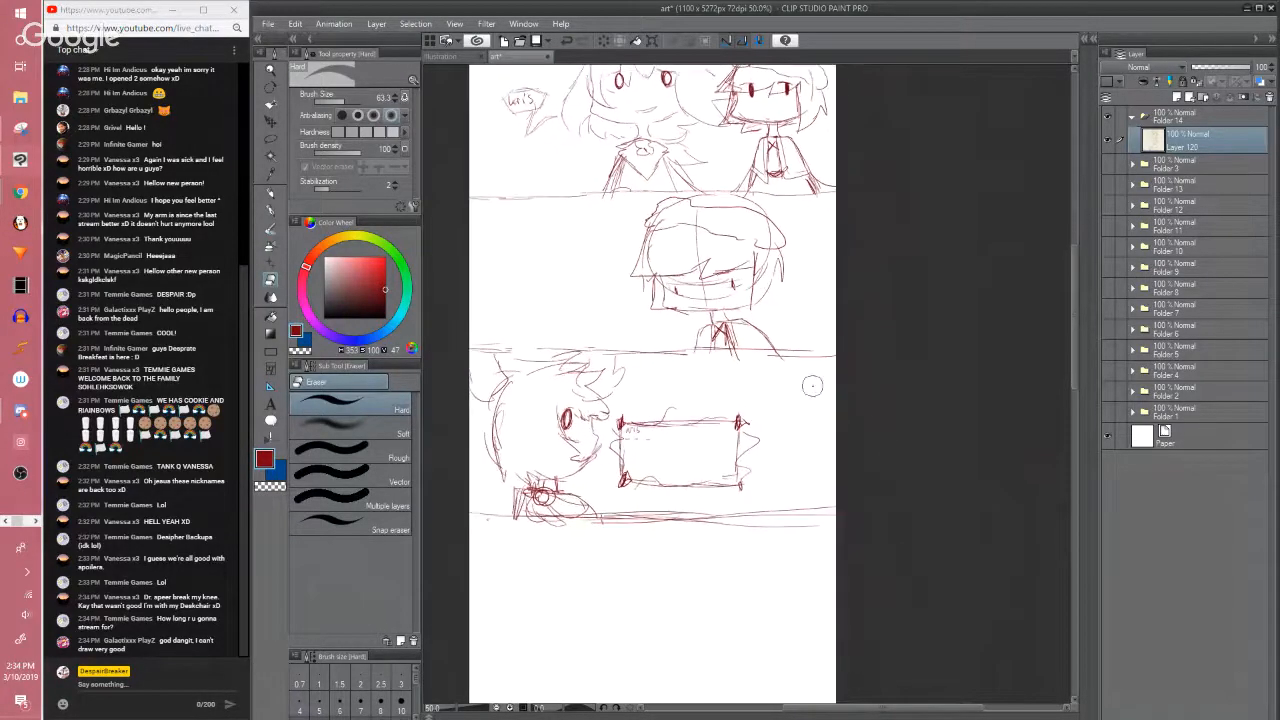
key("p")
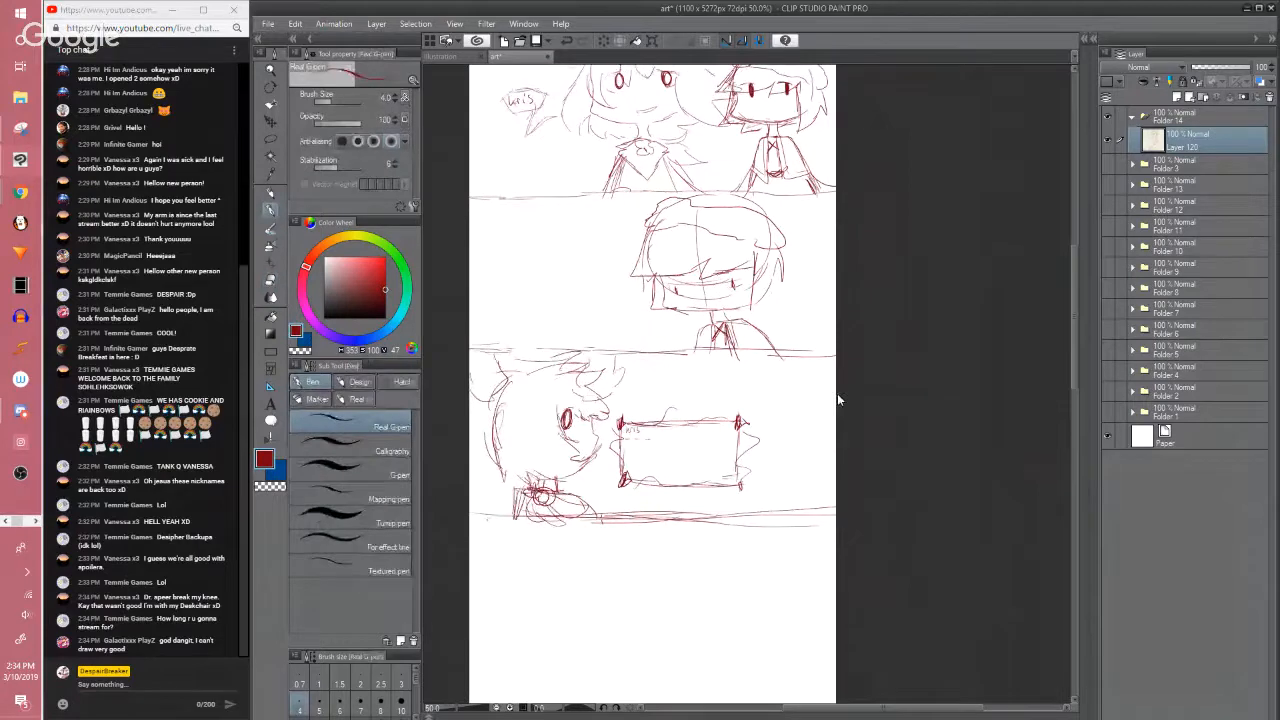
key("ctrl+s")
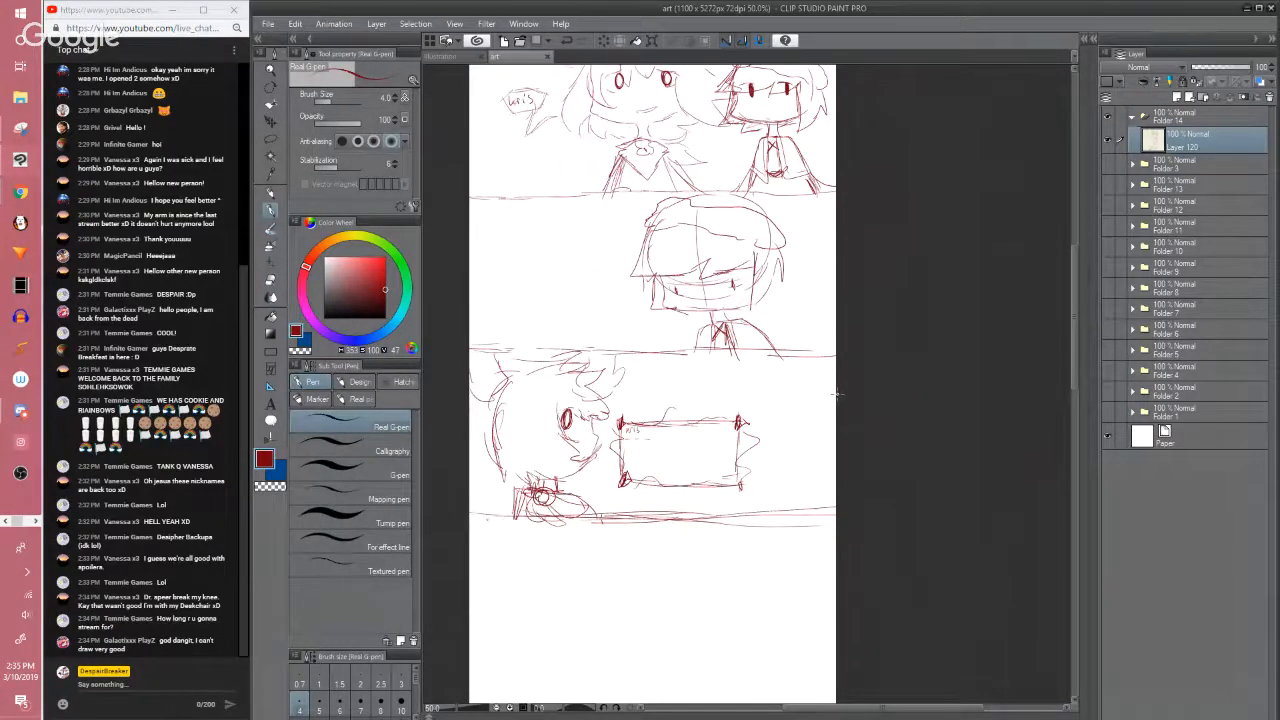
Reinforce the left end of the fourth panel's bottom border with extra red pen strokes
scroll(836, 395, "up", 1)
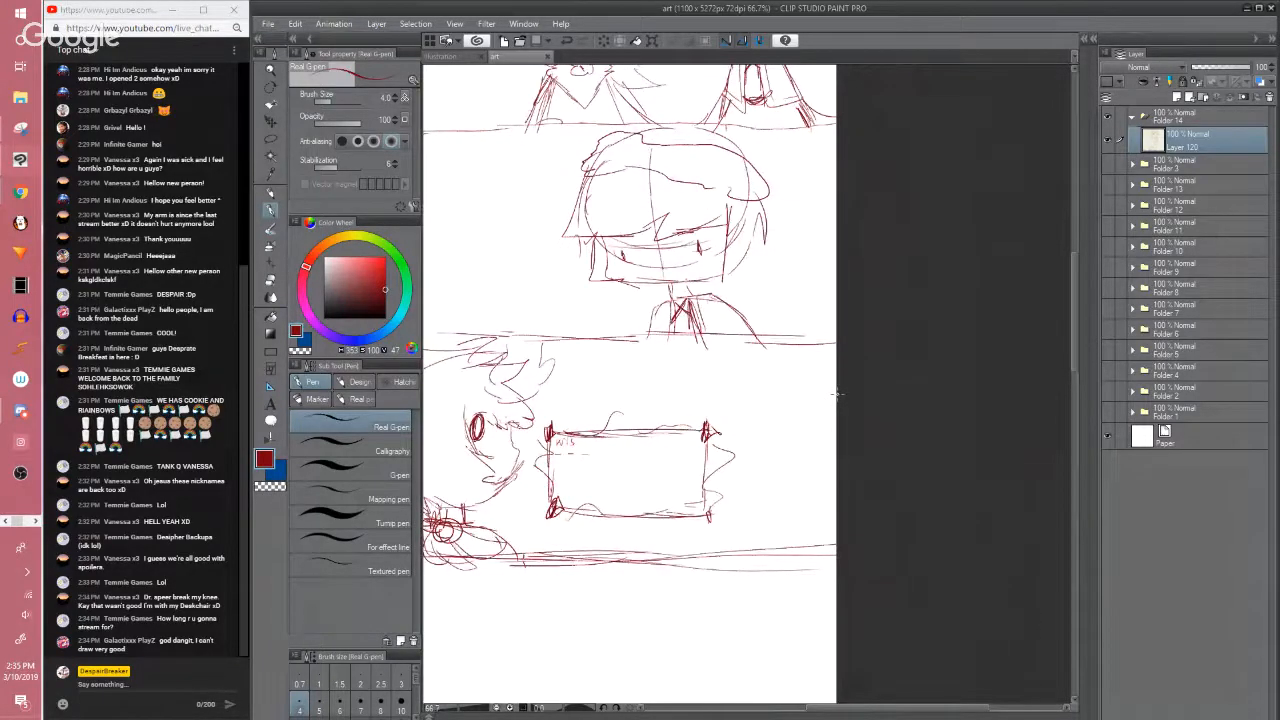
left_click_drag(903, 583, 989, 555)
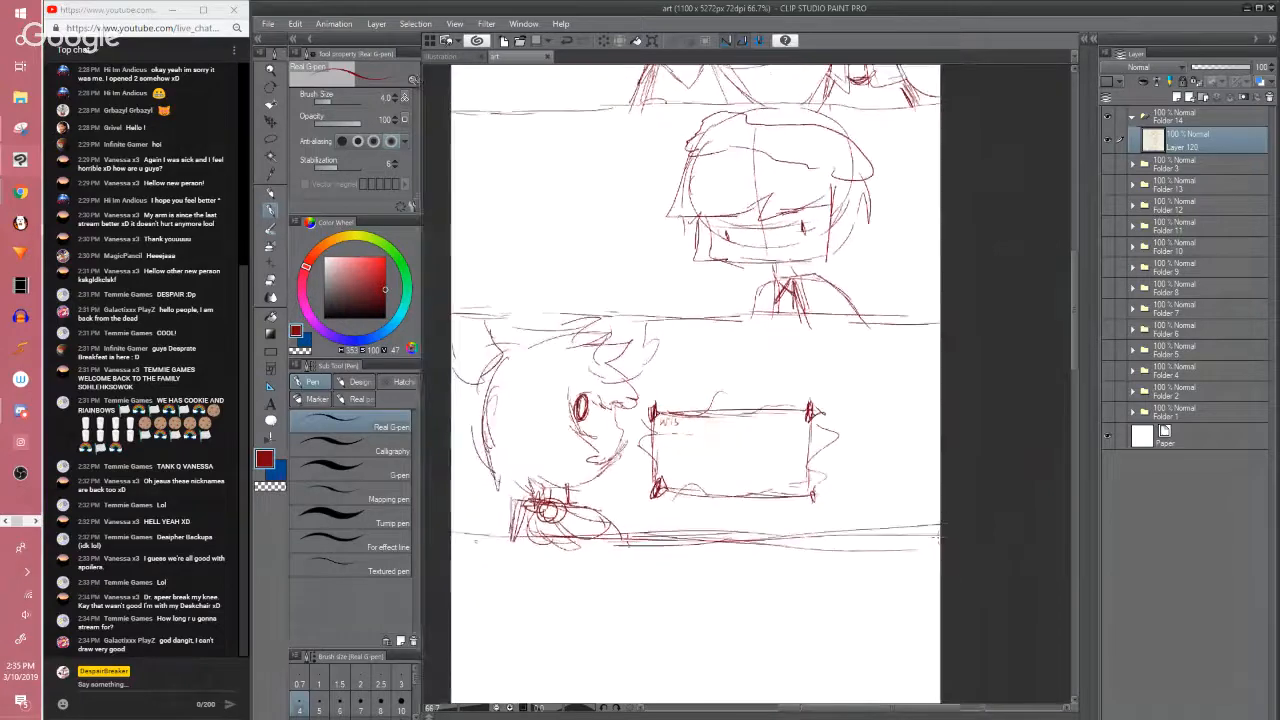
mouse_move(794, 563)
left_mouse_down()
mouse_move(824, 582)
mouse_move(825, 567)
left_mouse_up()
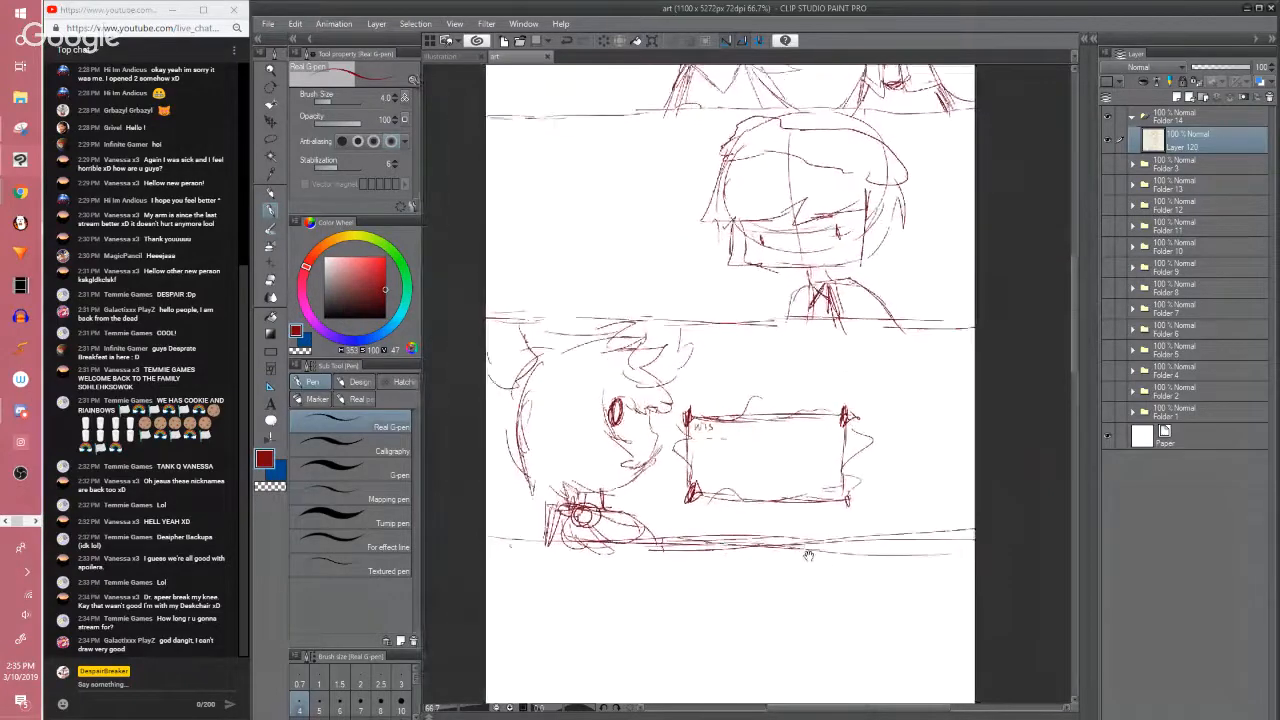
left_click_drag(487, 534, 586, 543)
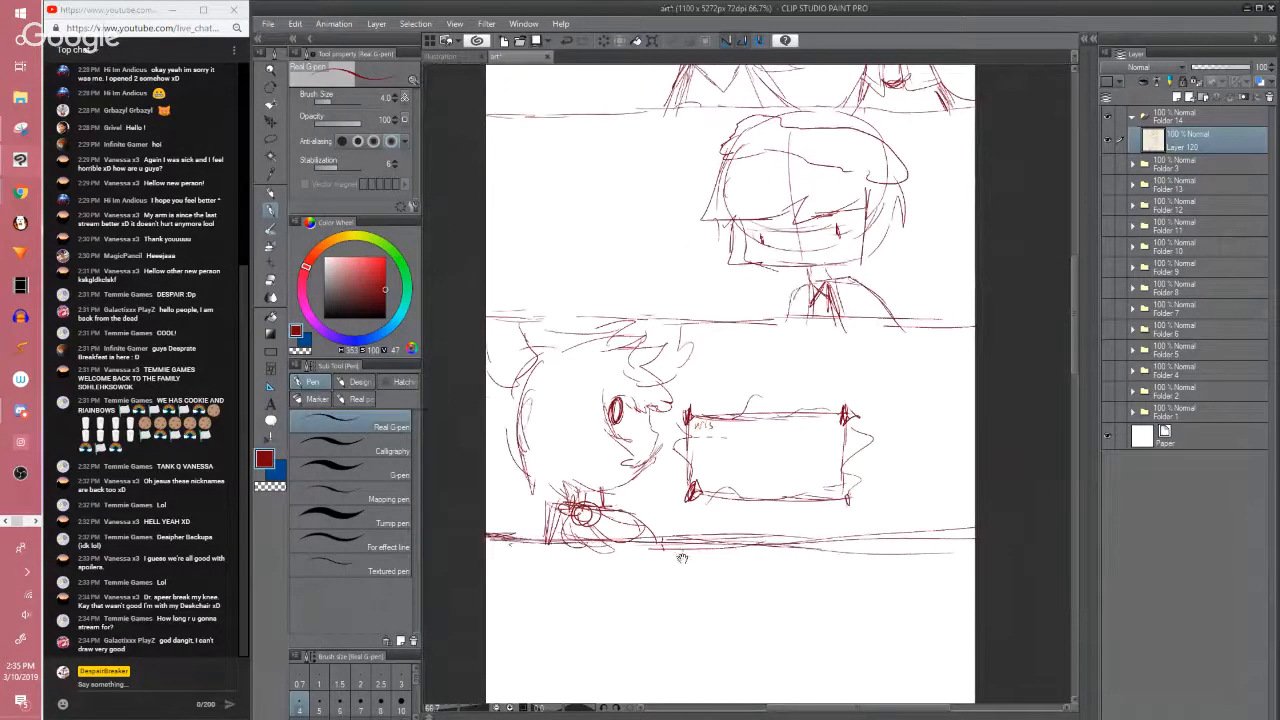
left_click_drag(745, 401, 731, 363)
left_click_drag(542, 467, 535, 490)
Darken the border between the third and fourth panels and erase the stray lines beneath its right end
left_click_drag(577, 287, 684, 293)
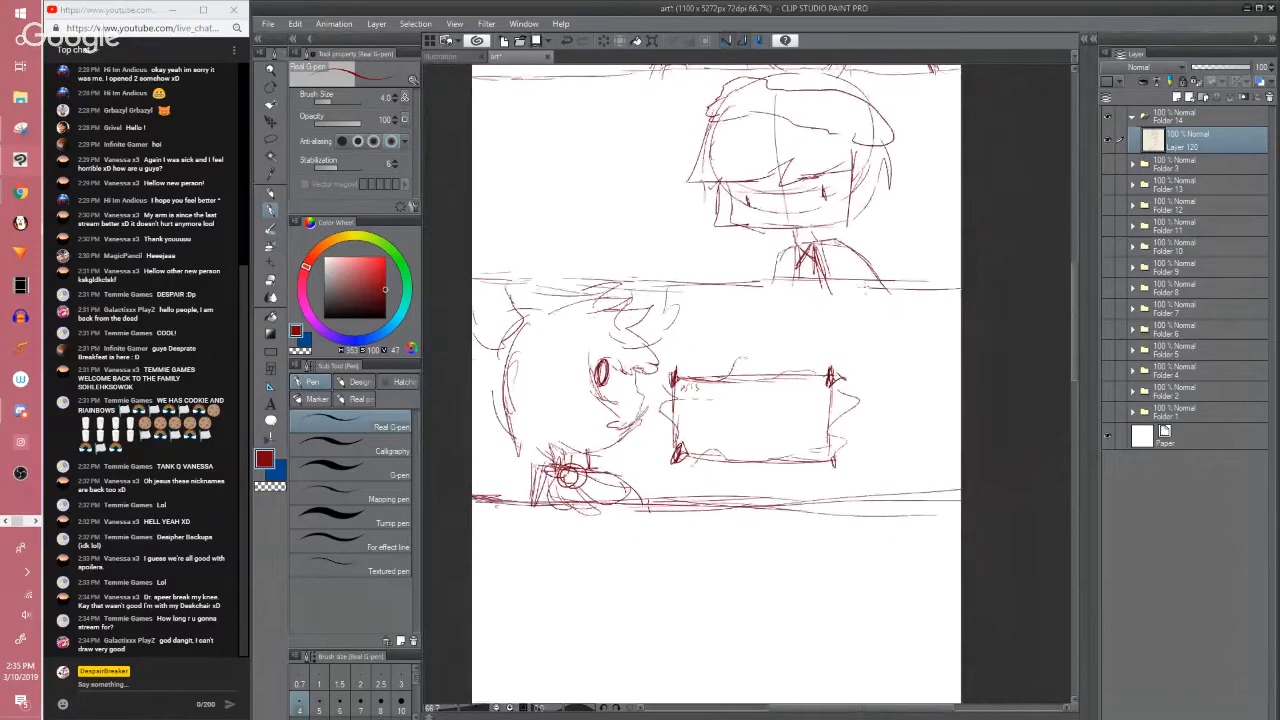
left_click_drag(956, 280, 738, 285)
key("e")
mouse_move(848, 302)
left_mouse_down()
mouse_move(812, 296)
mouse_move(946, 296)
mouse_move(907, 295)
mouse_move(970, 283)
left_mouse_up()
key("p")
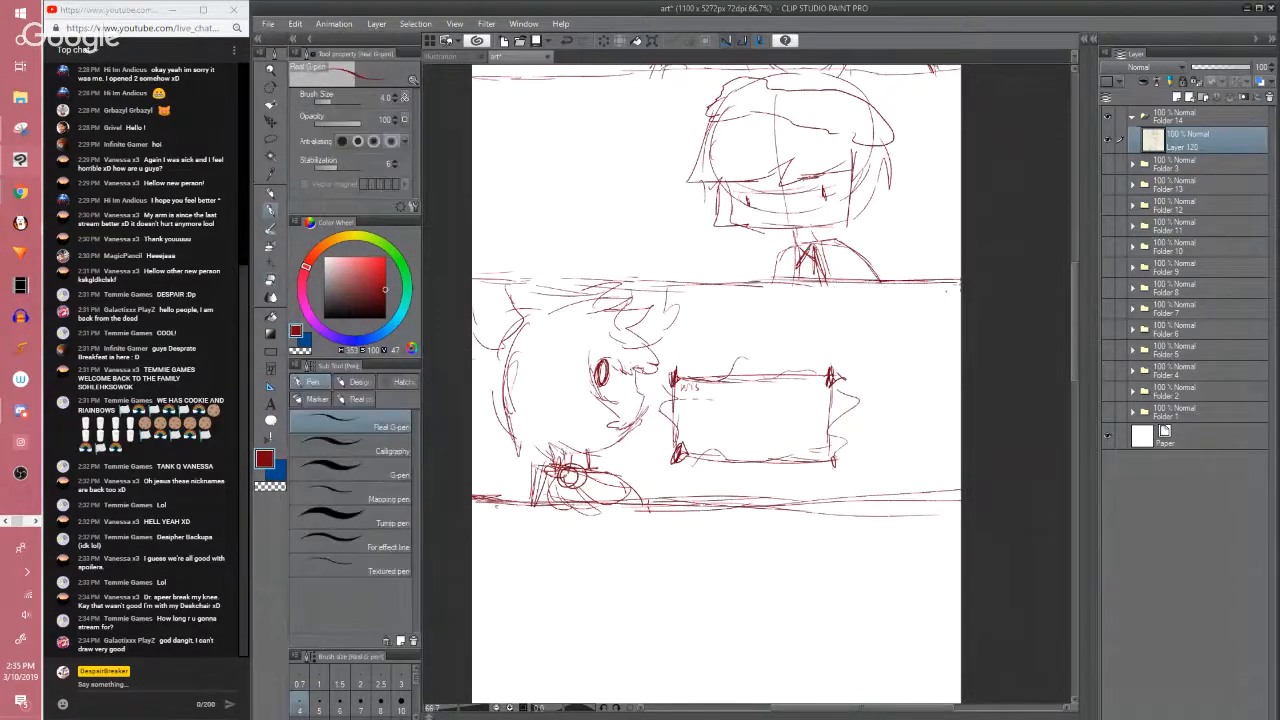
Erase the doubled lines on the right half of the fourth panel's bottom border and redraw it
key("e")
left_click_drag(918, 390, 903, 348)
left_click_drag(692, 451, 945, 447)
key("p")
left_click_drag(798, 465, 950, 455)
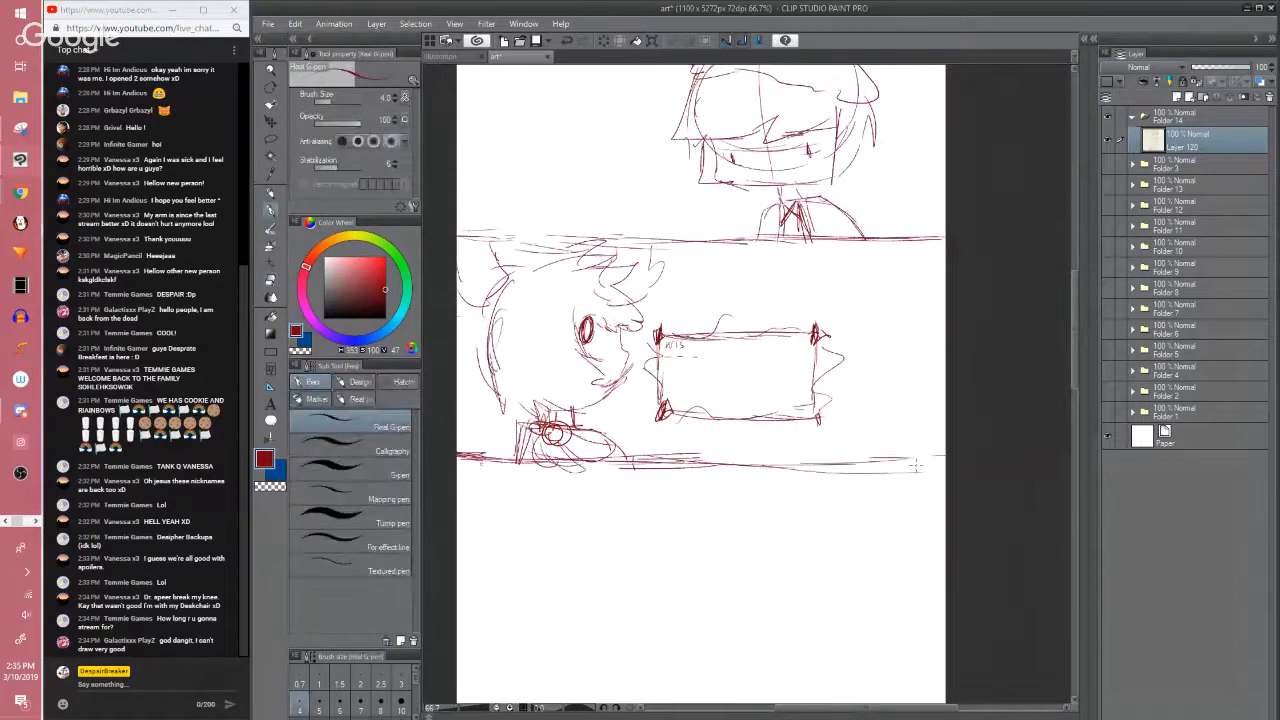
key("e")
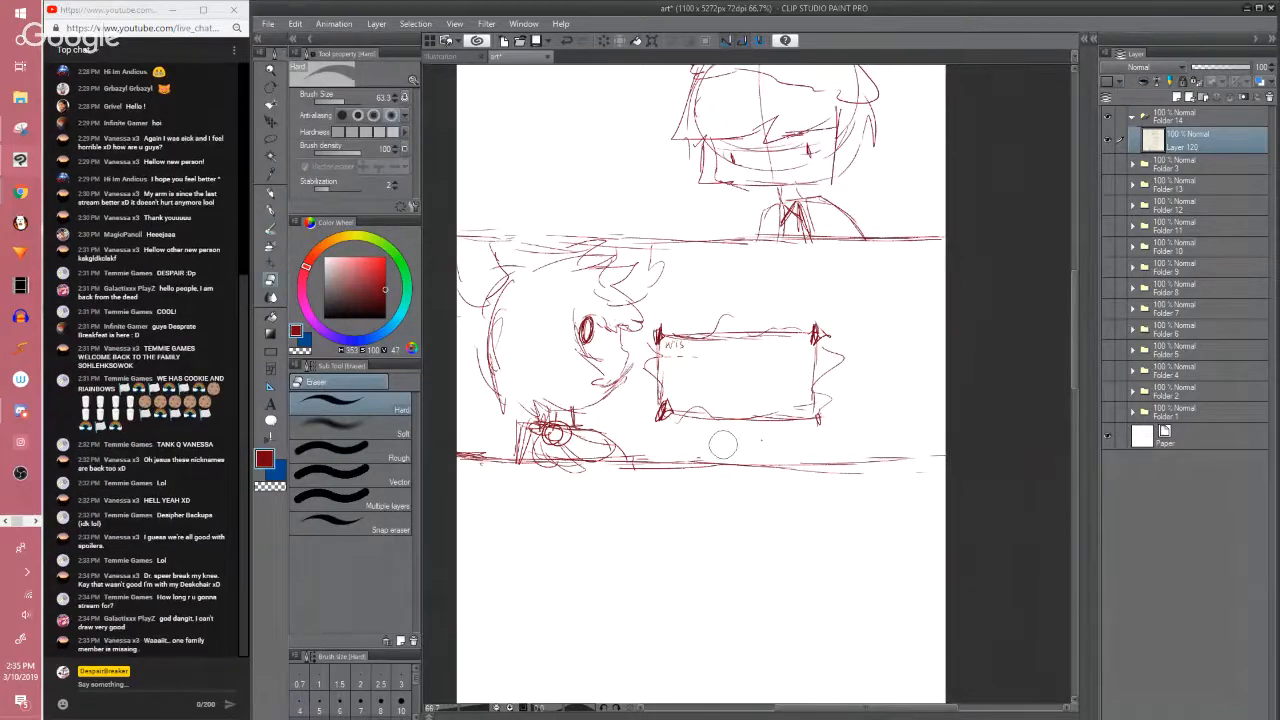
key("p")
Lasso the ornamented box, shift it slightly left toward the profile character, and deselect it
scroll(723, 444, "up", 1)
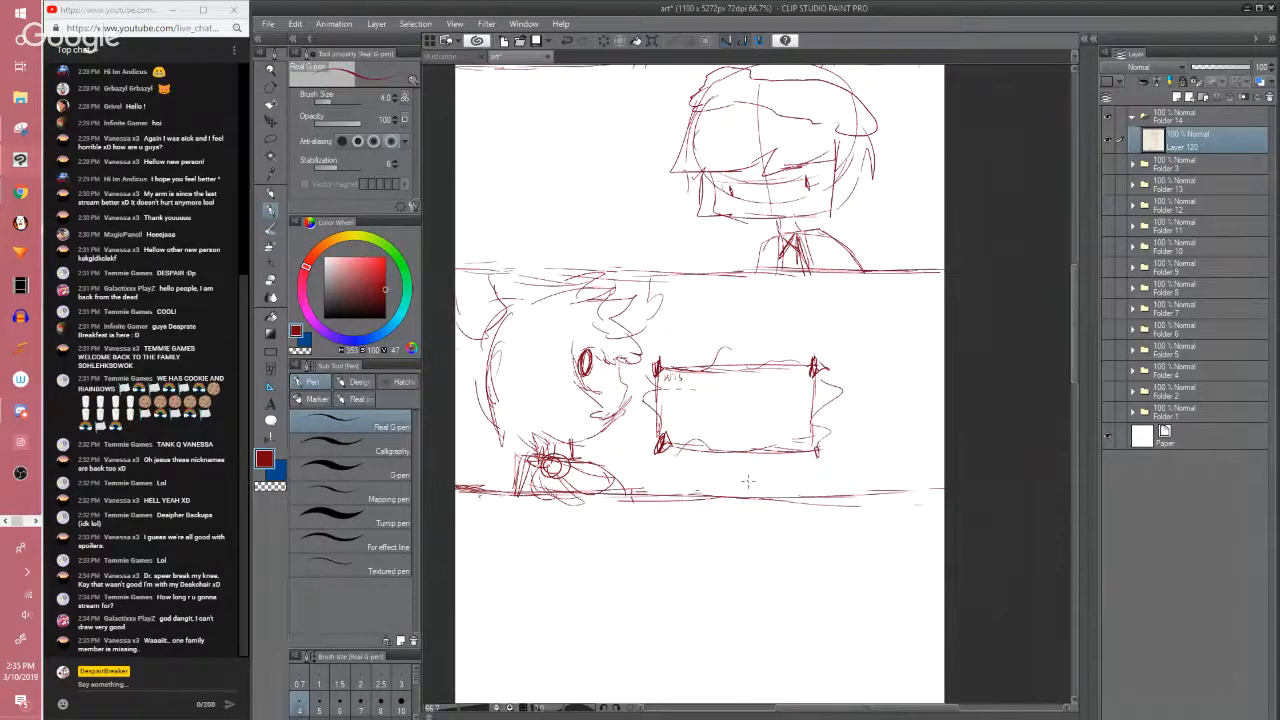
key("m")
mouse_move(654, 347)
left_mouse_down()
mouse_move(639, 391)
mouse_move(706, 486)
mouse_move(912, 392)
mouse_move(734, 324)
left_mouse_up()
key("k")
left_click_drag(764, 407, 752, 411)
key("m")
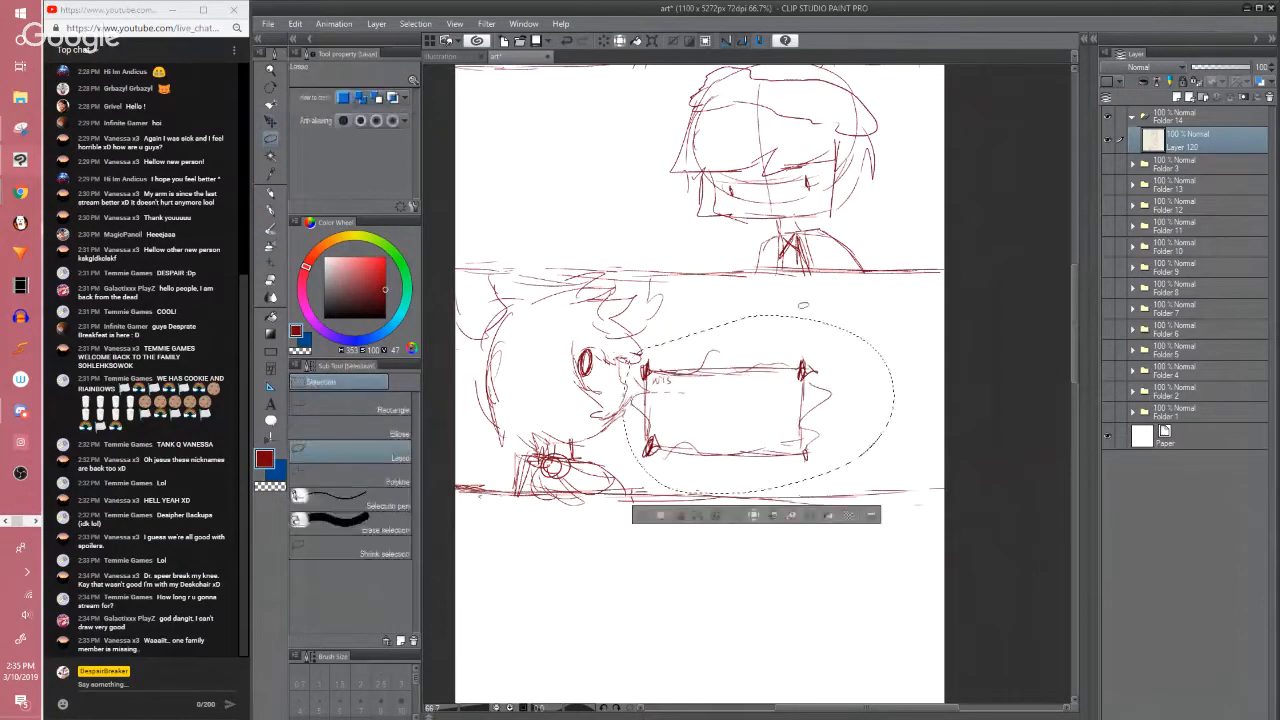
left_click(803, 303)
Letter "You sure" in red in the empty space to the upper right of the ornamented box
key("p")
scroll(799, 264, "up", 1)
left_click_drag(846, 371, 790, 322)
left_click_drag(810, 298, 831, 314)
mouse_move(857, 298)
left_mouse_down()
mouse_move(851, 315)
mouse_move(888, 300)
left_mouse_up()
key("ctrl+z")
left_click_drag(888, 308, 900, 315)
Complete the dialogue beneath "You sure" with the lettered lines "You want" and "to do this?"
mouse_move(781, 340)
left_mouse_down()
mouse_move(797, 345)
mouse_move(793, 358)
left_mouse_up()
left_click_drag(812, 345, 832, 354)
mouse_move(846, 344)
left_mouse_down()
mouse_move(902, 359)
mouse_move(909, 342)
left_mouse_up()
key("ctrl+z")
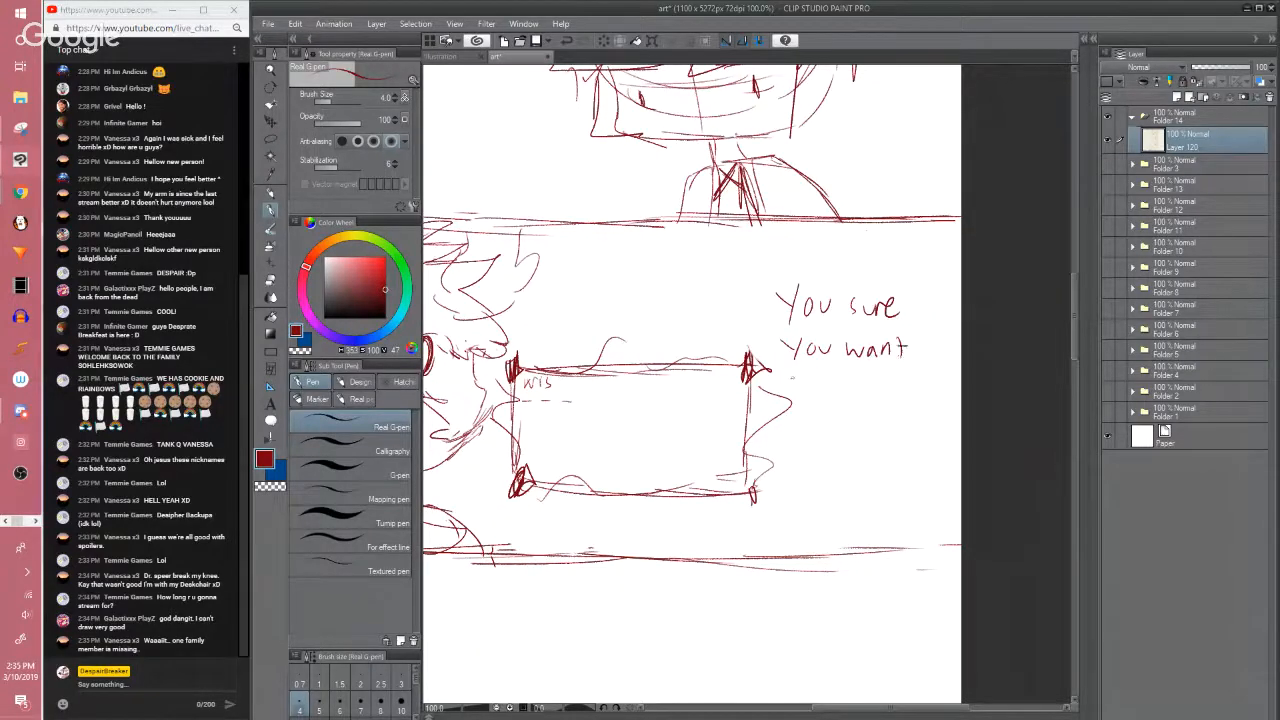
mouse_move(796, 367)
left_mouse_down()
mouse_move(795, 387)
mouse_move(803, 377)
left_mouse_up()
mouse_move(812, 378)
left_mouse_down()
mouse_move(839, 370)
mouse_move(883, 389)
left_mouse_up()
left_click_drag(876, 378, 913, 390)
mouse_move(923, 378)
left_mouse_down()
mouse_move(917, 390)
mouse_move(930, 390)
left_mouse_up()
left_click_drag(931, 395, 931, 397)
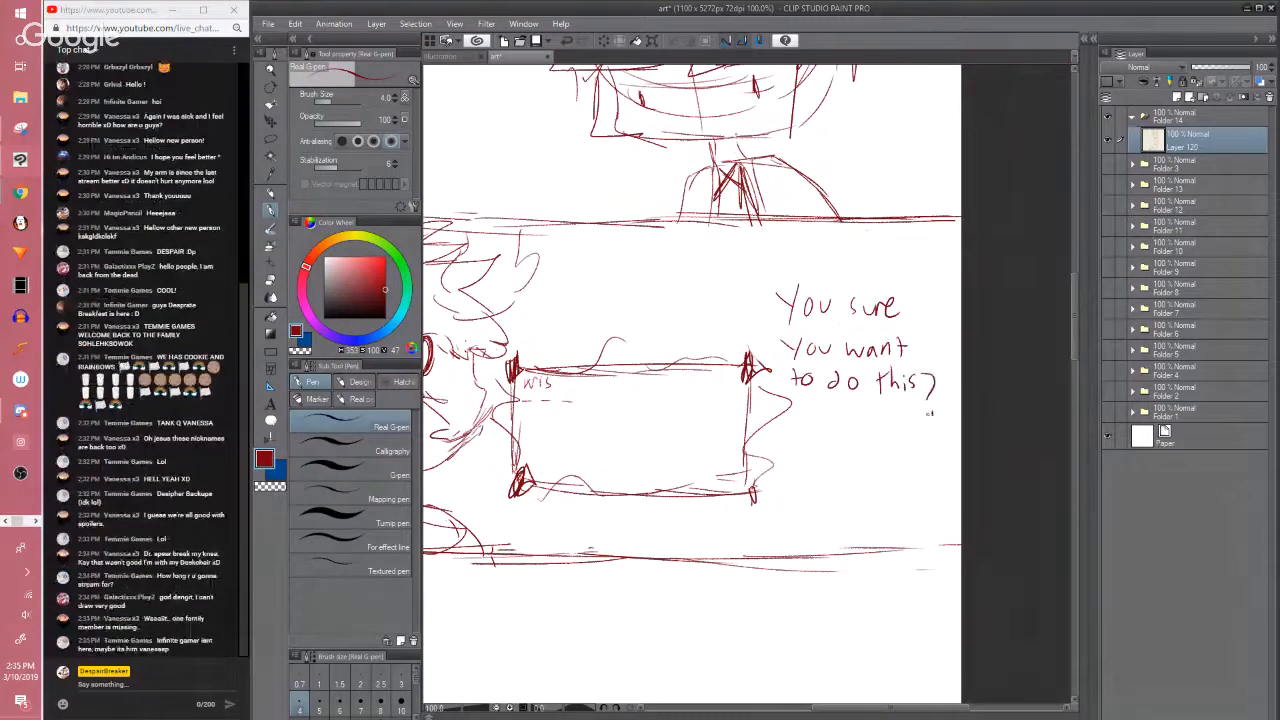
Save the file and draw a rounded red speech bubble outline around the "You sure You want to do this?" lettering in the fourth panel
left_click_drag(812, 507, 840, 510)
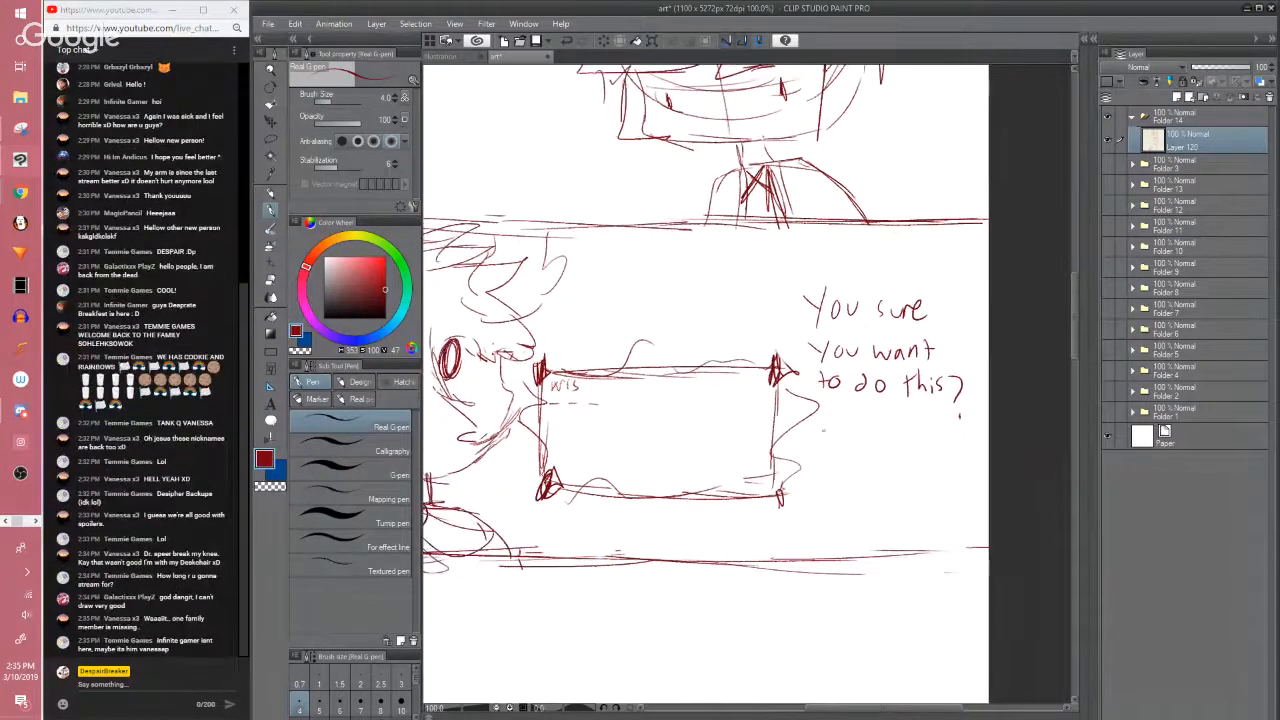
scroll(823, 432, "down", 2)
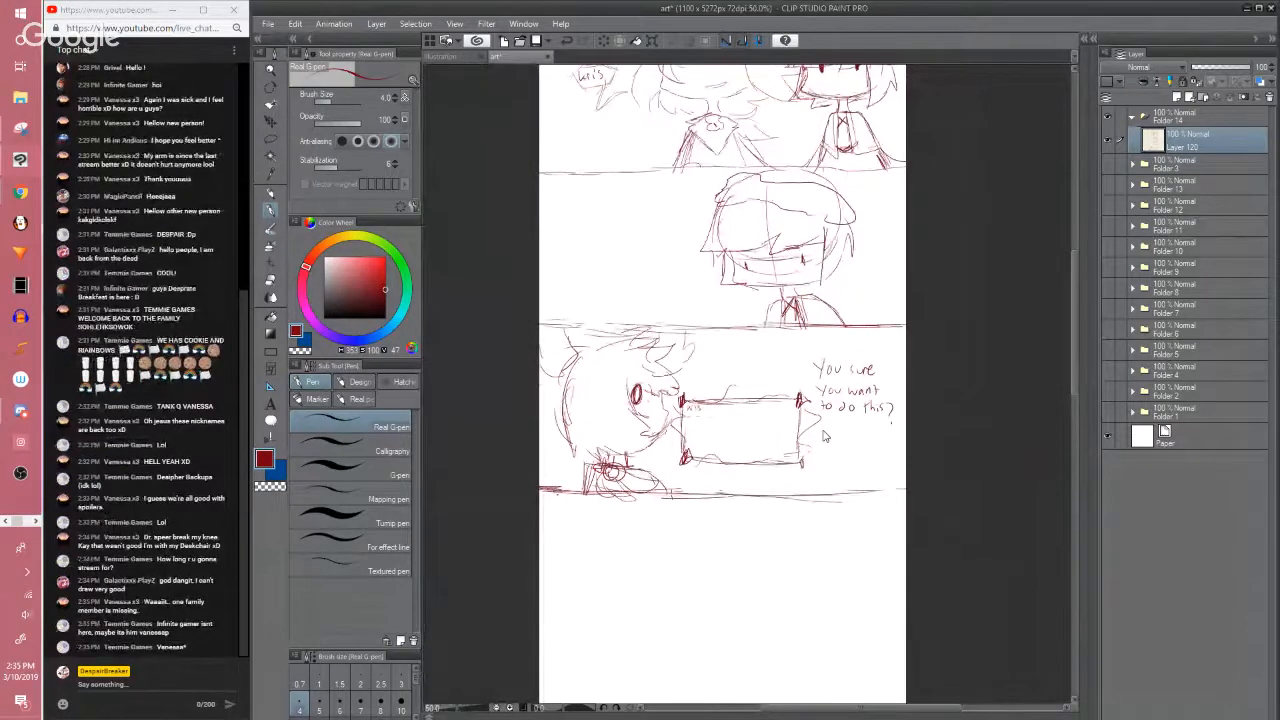
key("ctrl+s")
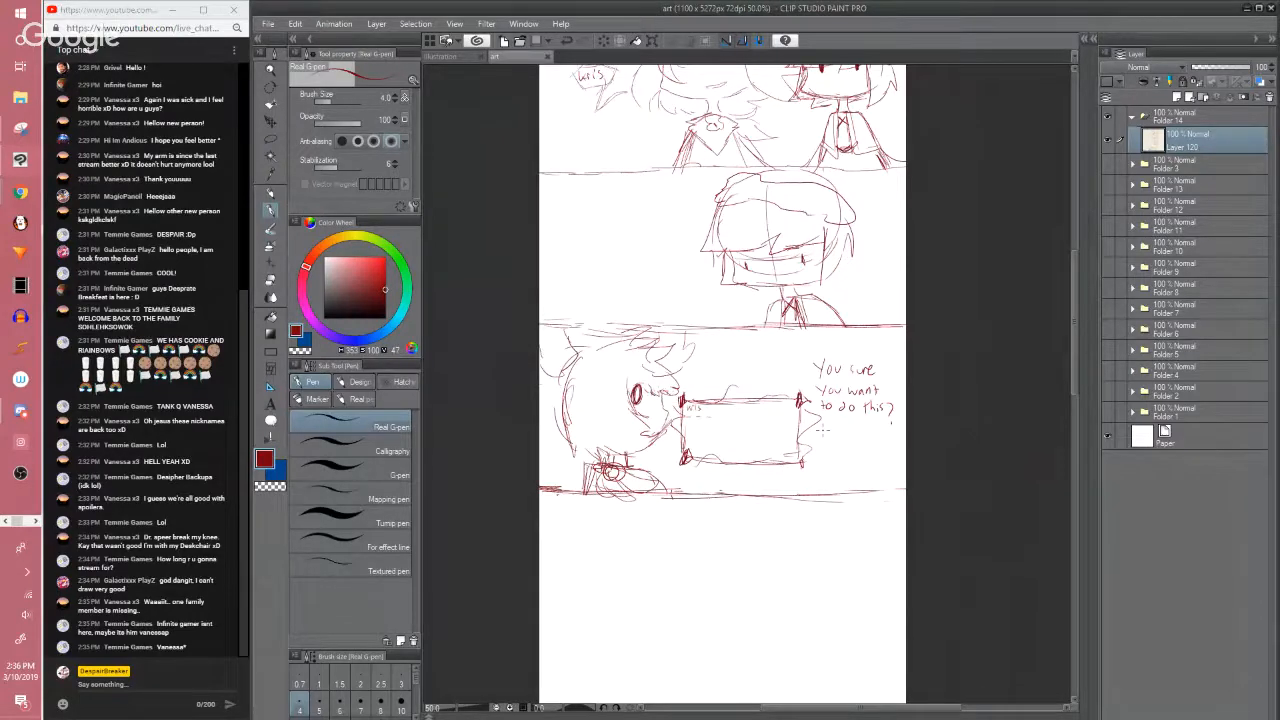
mouse_move(806, 358)
left_mouse_down()
mouse_move(825, 423)
mouse_move(894, 427)
mouse_move(906, 391)
mouse_move(894, 357)
mouse_move(817, 339)
mouse_move(800, 378)
left_mouse_up()
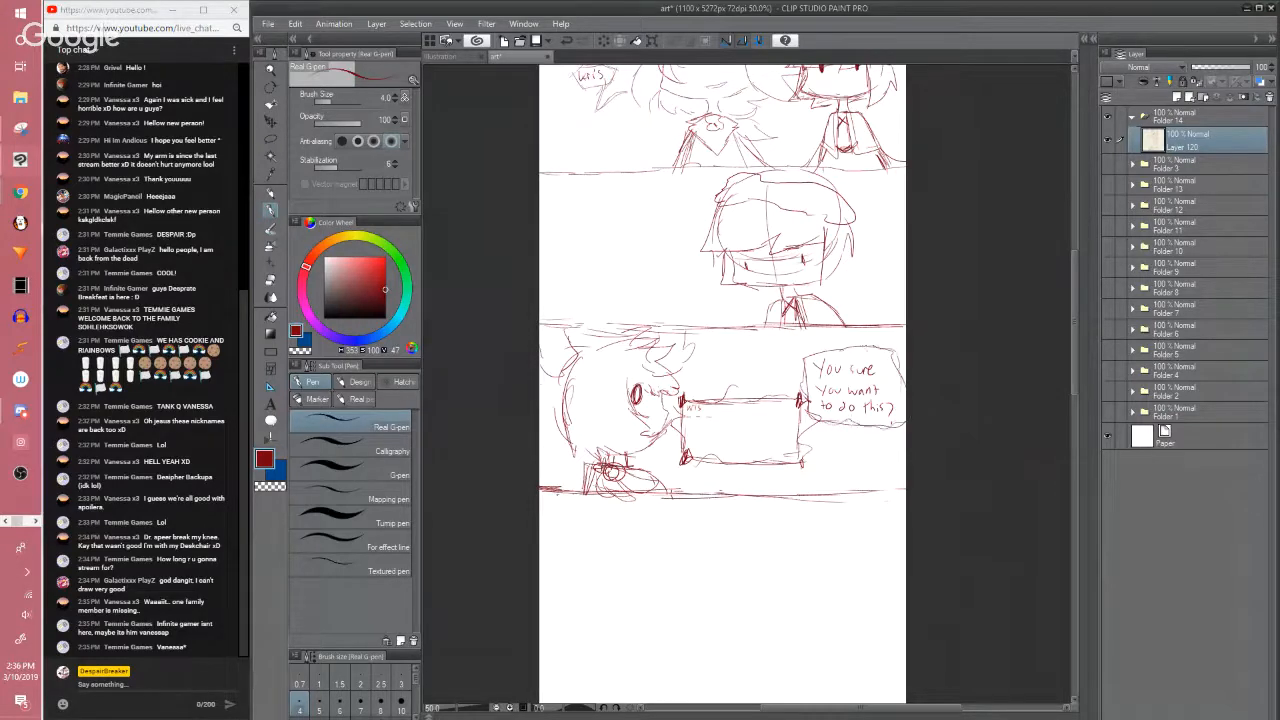
left_click_drag(786, 353, 838, 346)
Sketch a second character's head curve, jagged hair strands and shoulder lines, cropped by the left edge of the third panel
left_click_drag(1074, 359, 1050, 321)
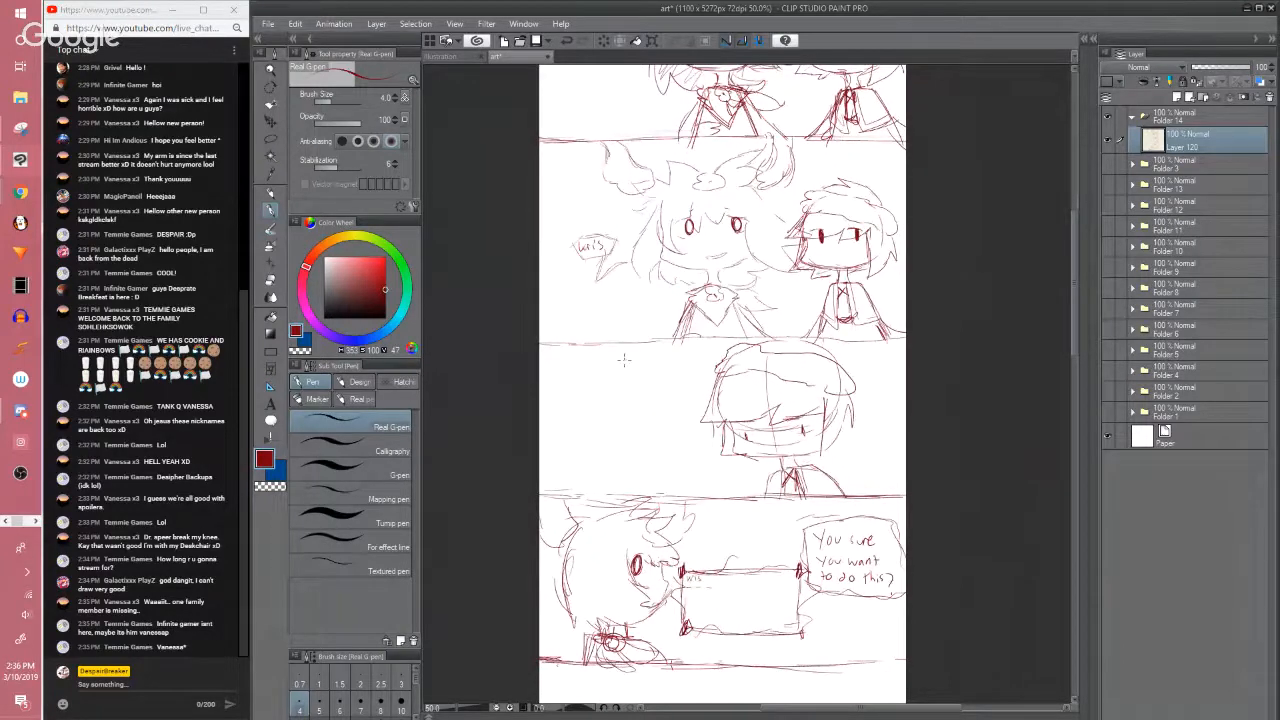
mouse_move(602, 343)
left_mouse_down()
mouse_move(607, 439)
mouse_move(578, 462)
mouse_move(594, 425)
mouse_move(565, 473)
mouse_move(558, 462)
mouse_move(532, 478)
left_mouse_up()
left_click_drag(598, 453, 545, 464)
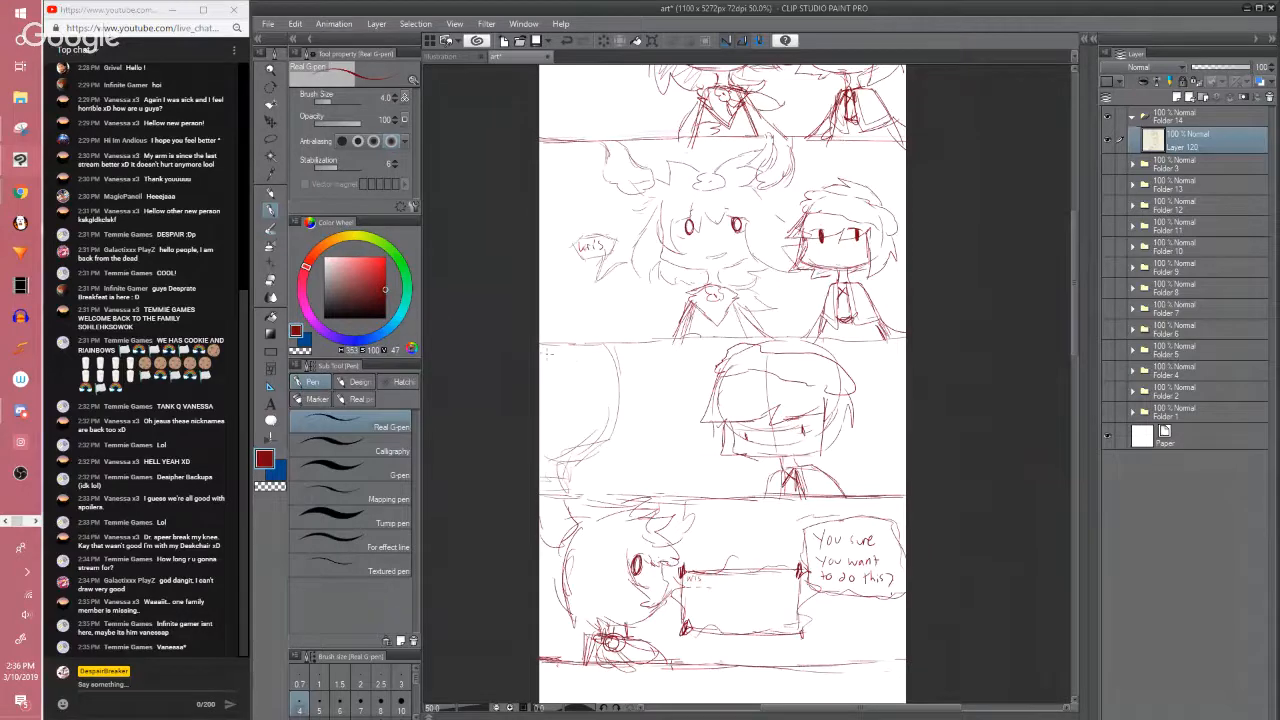
left_click_drag(543, 374, 565, 377)
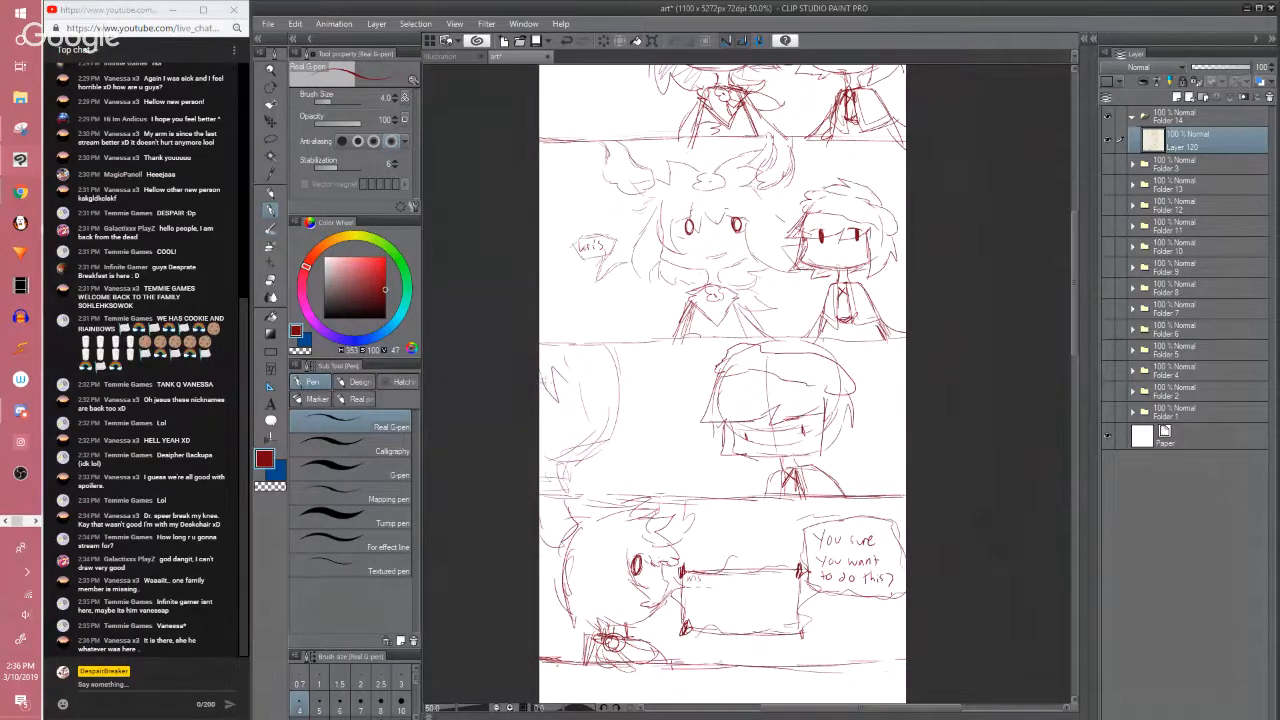
mouse_move(556, 380)
left_mouse_down()
mouse_move(581, 388)
mouse_move(588, 374)
mouse_move(613, 421)
mouse_move(651, 426)
mouse_move(624, 384)
mouse_move(640, 424)
left_mouse_up()
left_click_drag(574, 451, 541, 461)
mouse_move(541, 460)
left_mouse_down()
mouse_move(569, 470)
mouse_move(574, 491)
mouse_move(541, 491)
left_mouse_up()
mouse_move(541, 490)
left_mouse_down()
mouse_move(598, 493)
mouse_move(574, 494)
left_mouse_up()
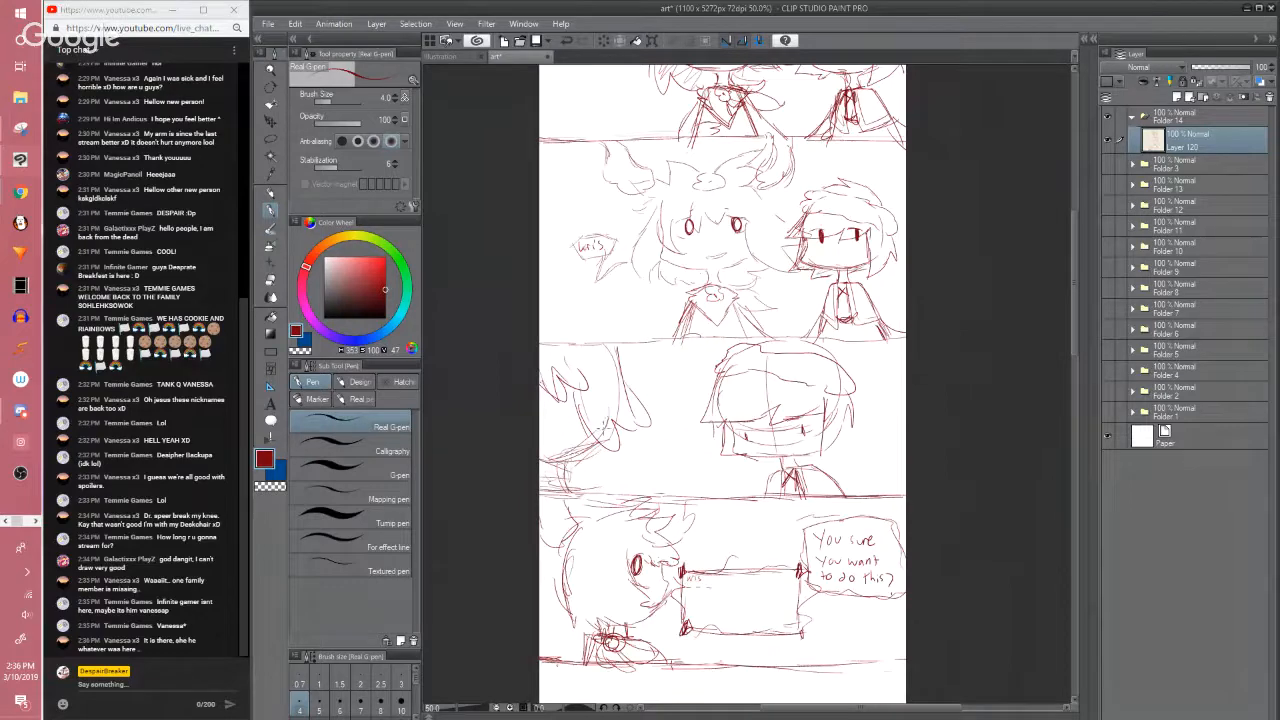
Erase the overlapping lines inside the third panel's left character, redraw the lower hair lock, and save the file
key("e")
left_click_drag(579, 382, 592, 416)
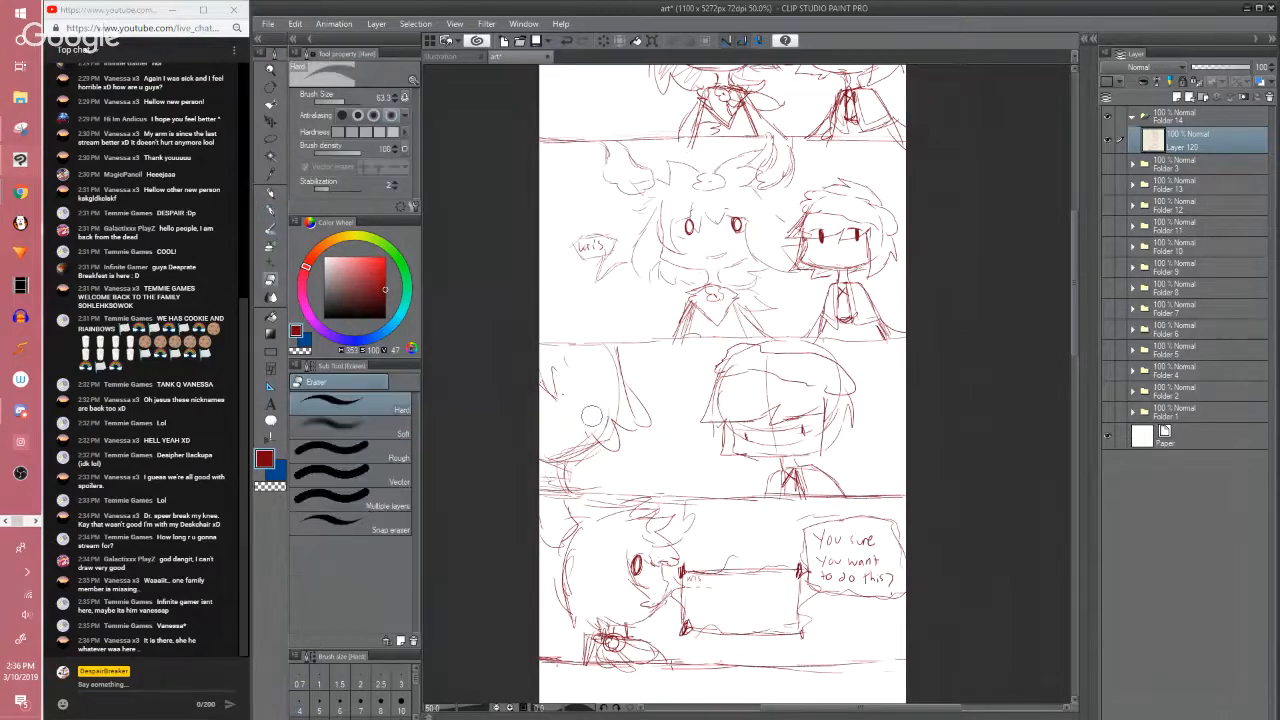
key("p")
left_click_drag(637, 503, 629, 477)
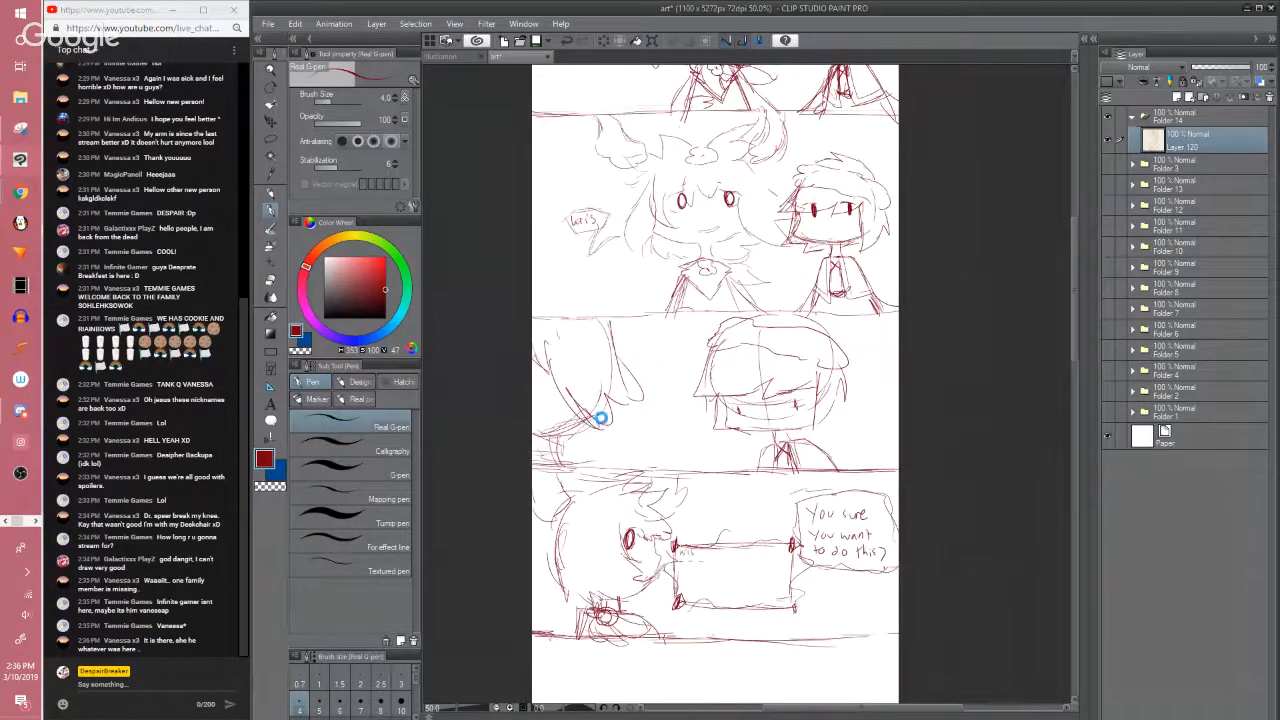
key("ctrl+s")
Replace the left character's outer hair lock in the third panel with a pointed tuft and scalloped strands beneath it
key("e")
mouse_move(610, 340)
left_mouse_down()
mouse_move(584, 414)
mouse_move(570, 408)
mouse_move(638, 418)
mouse_move(664, 398)
left_mouse_up()
key("p")
mouse_move(560, 432)
left_mouse_down()
mouse_move(537, 440)
mouse_move(541, 471)
left_mouse_up()
key("e")
key("p")
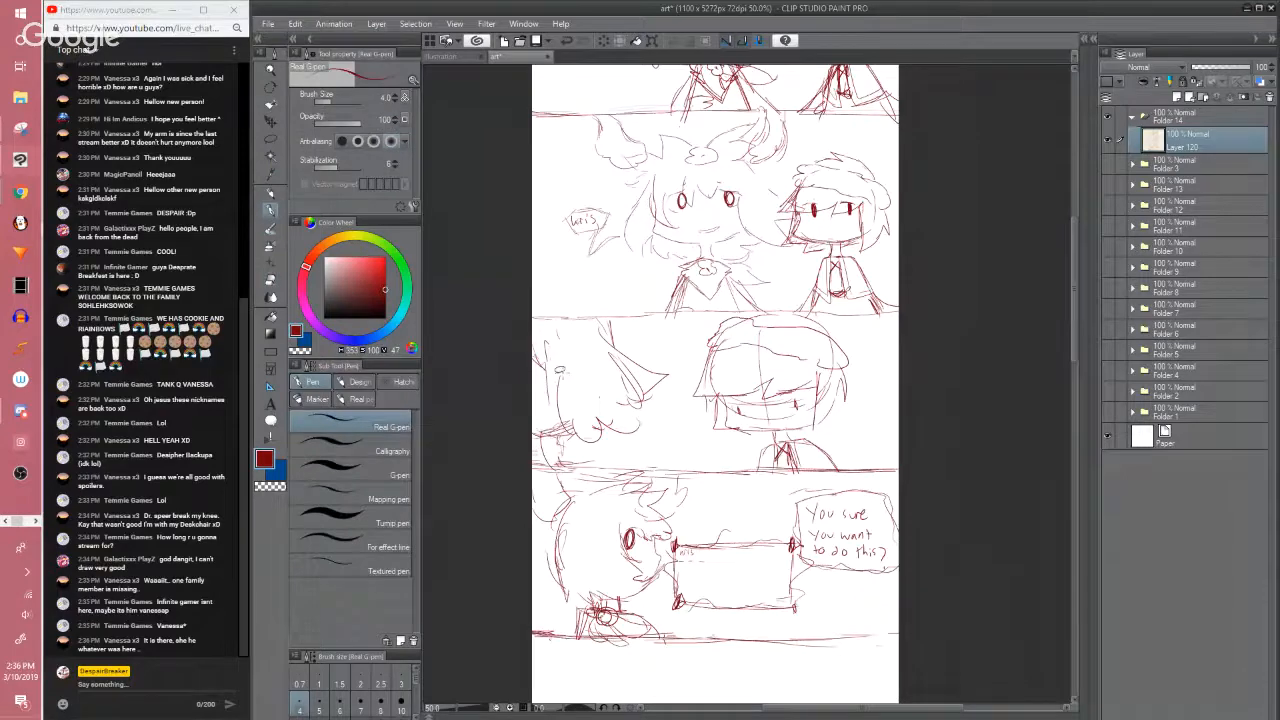
Fill the hair of the third panel's left character with long diagonal red strokes
key("e")
key("p")
left_click_drag(594, 353, 534, 434)
left_click_drag(611, 363, 552, 448)
Draw a pointed tail from the fourth panel's speech bubble toward the lower right page edge and save the file
left_click_drag(643, 520, 621, 446)
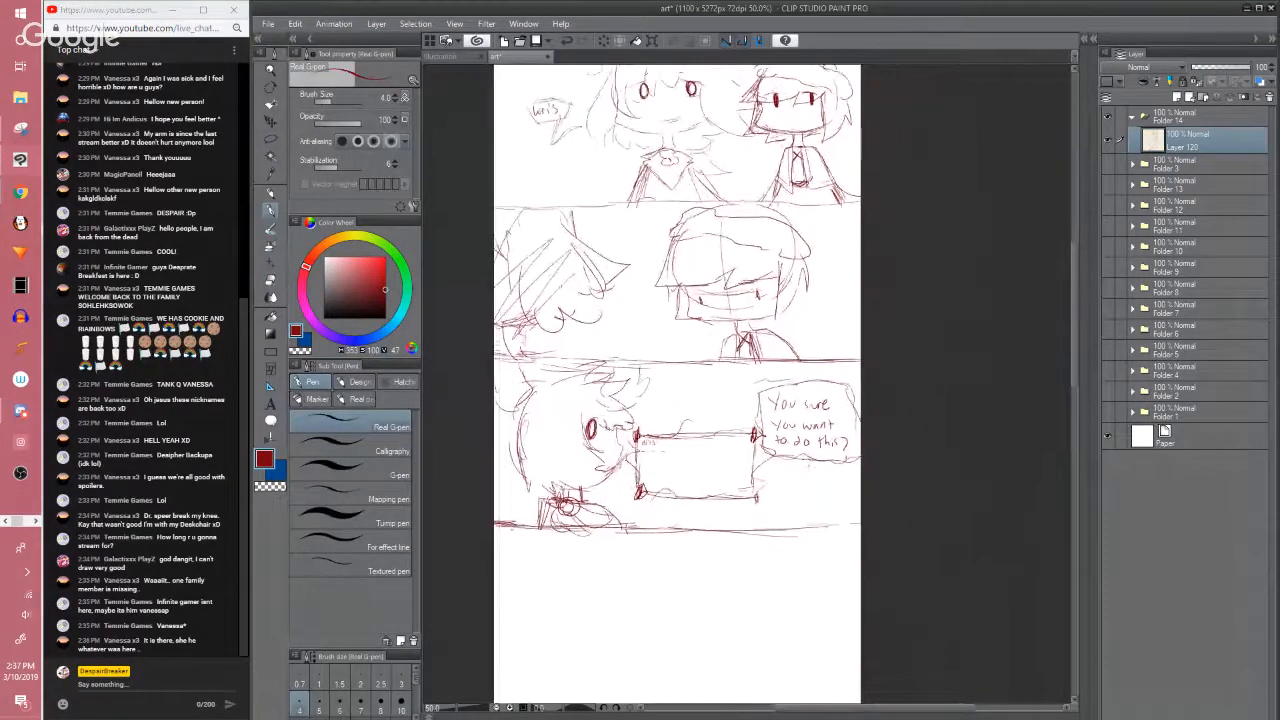
left_click_drag(806, 460, 844, 484)
left_click_drag(812, 563, 798, 462)
scroll(798, 462, "up", 3)
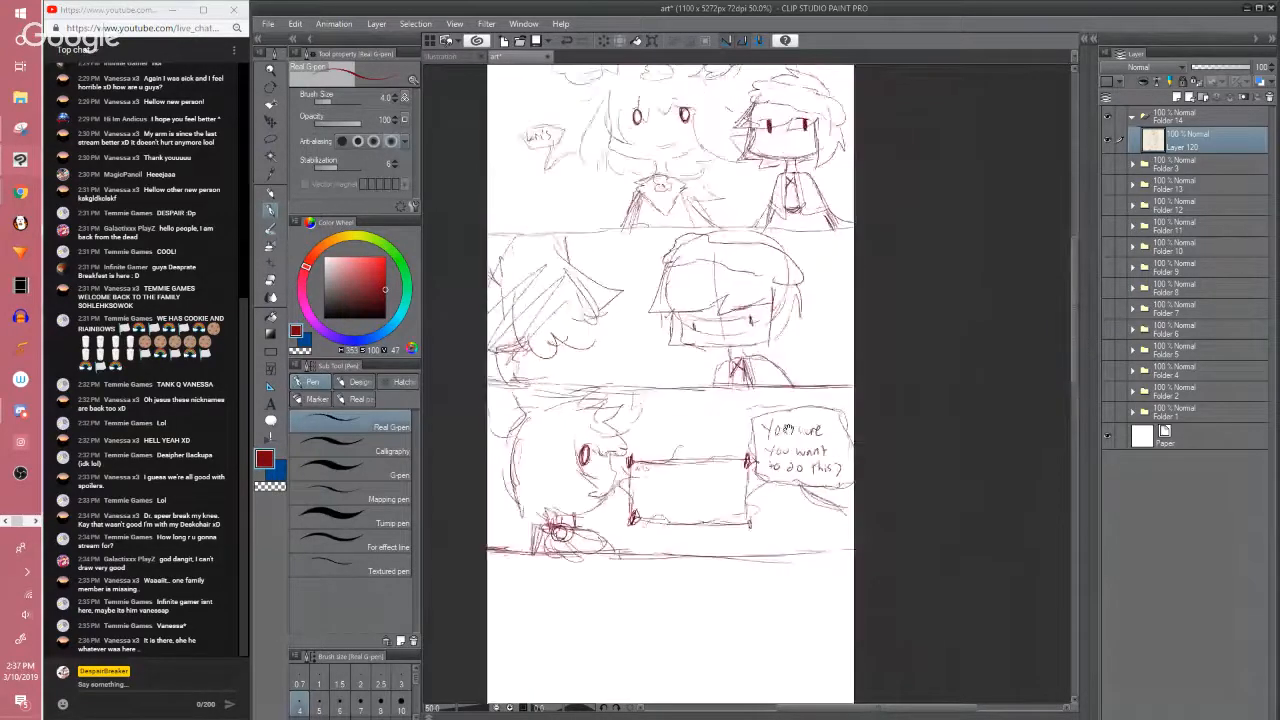
scroll(788, 428, "up", 4)
scroll(770, 415, "down", 5)
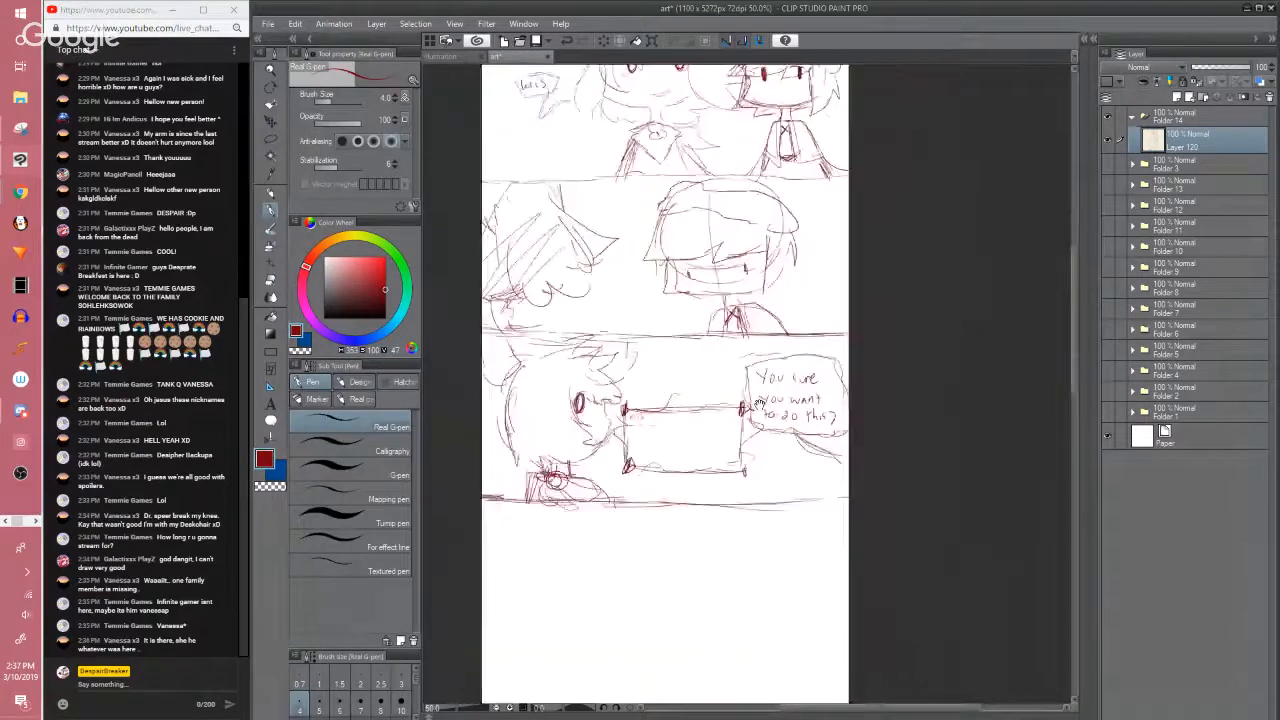
scroll(760, 403, "down", 3)
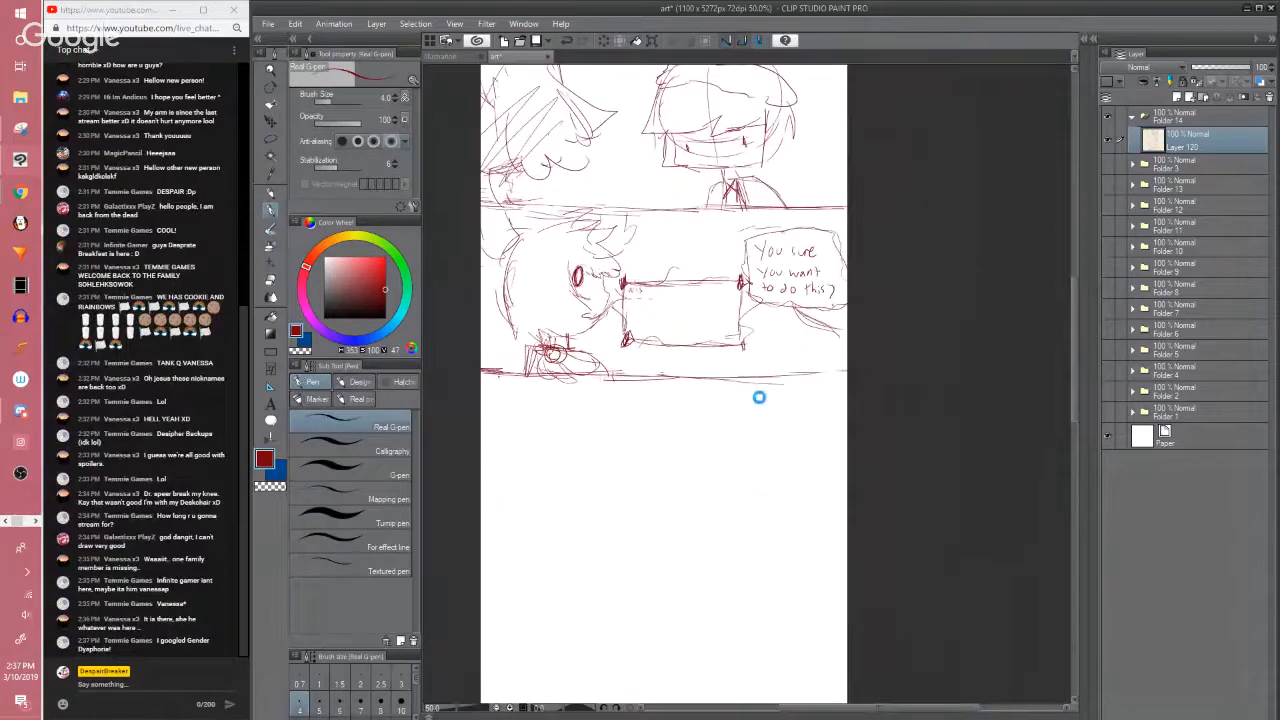
key("ctrl+s")
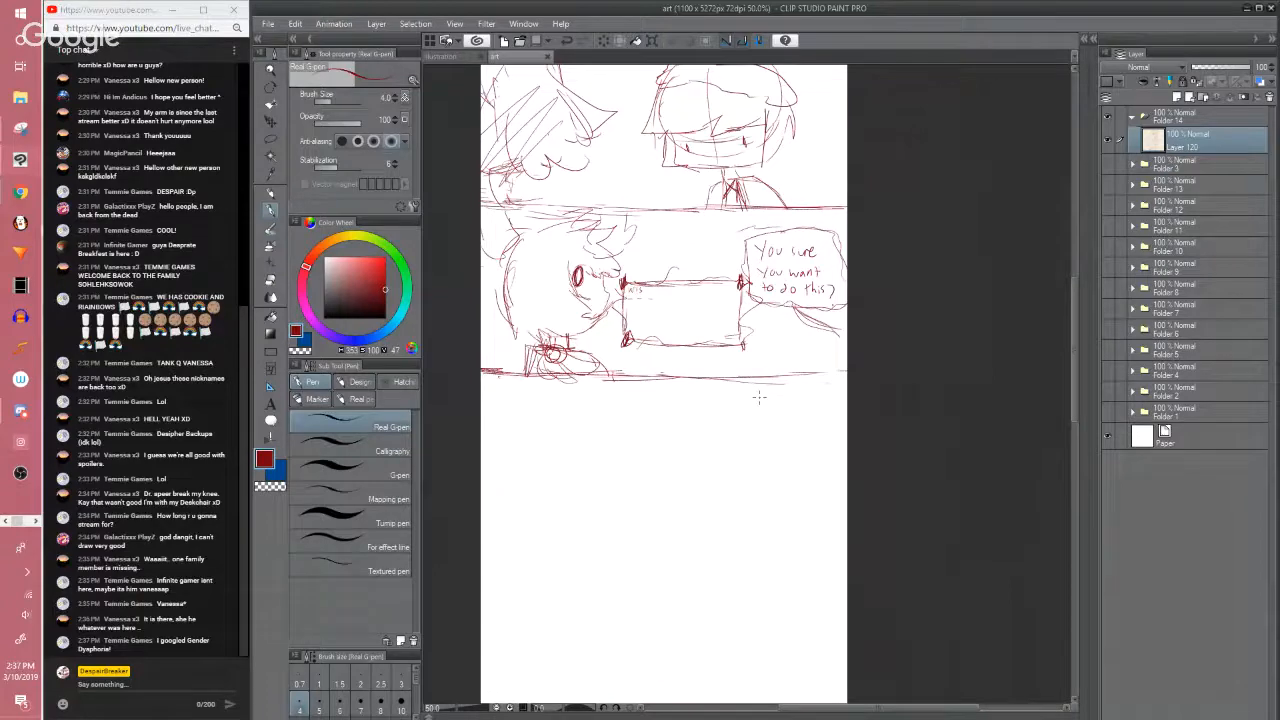
Add a few short horizontal red strokes just above the right end of the fourth panel's bottom border
scroll(759, 397, "down", 3)
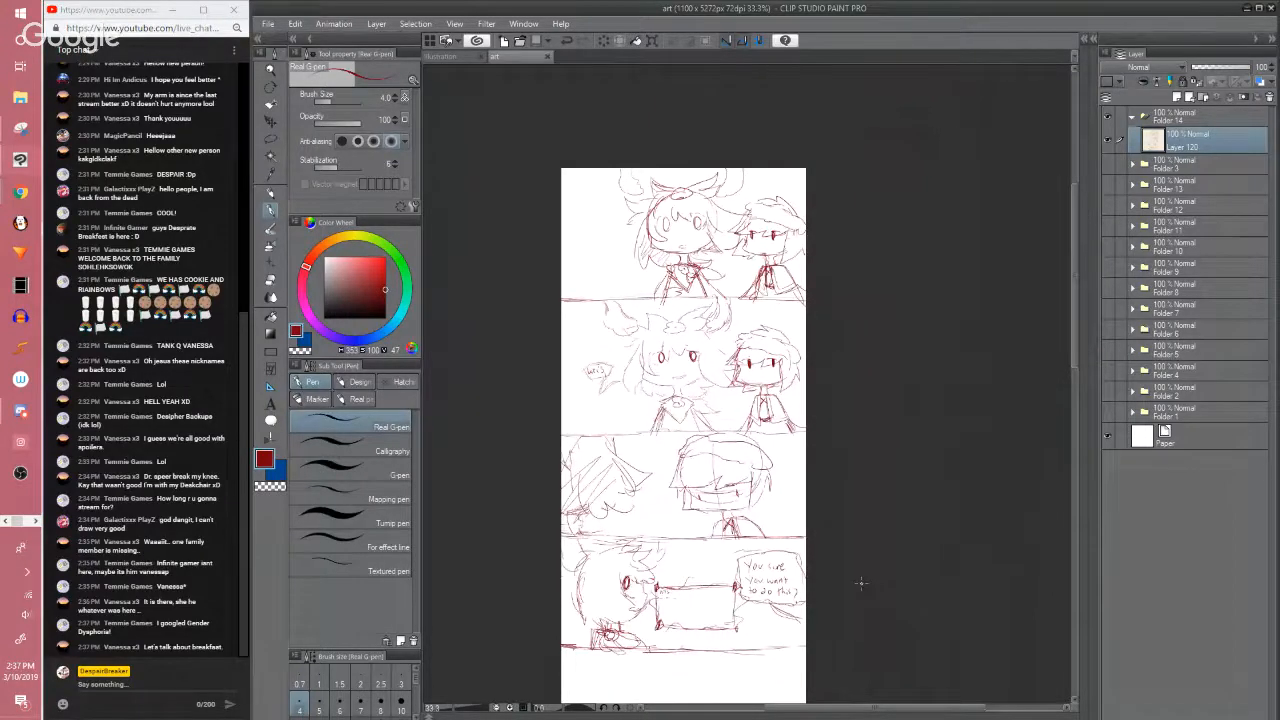
left_click_drag(1074, 357, 1026, 427)
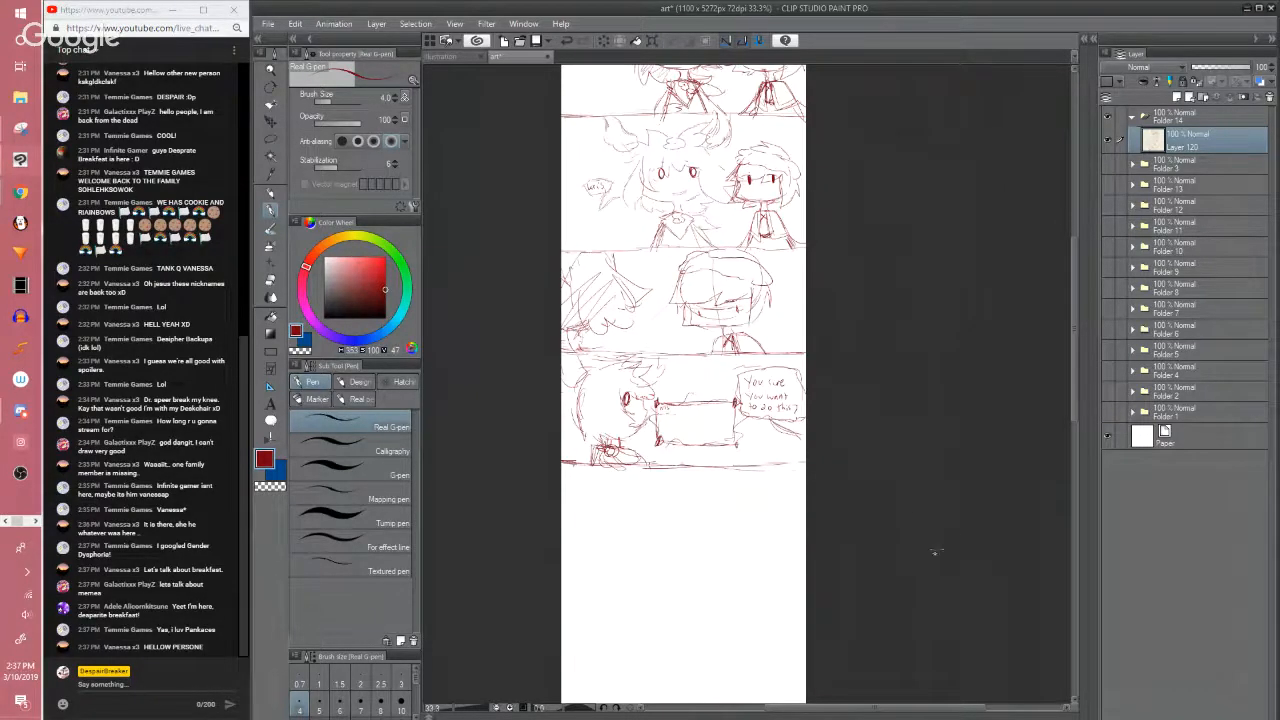
left_click_drag(925, 520, 869, 443)
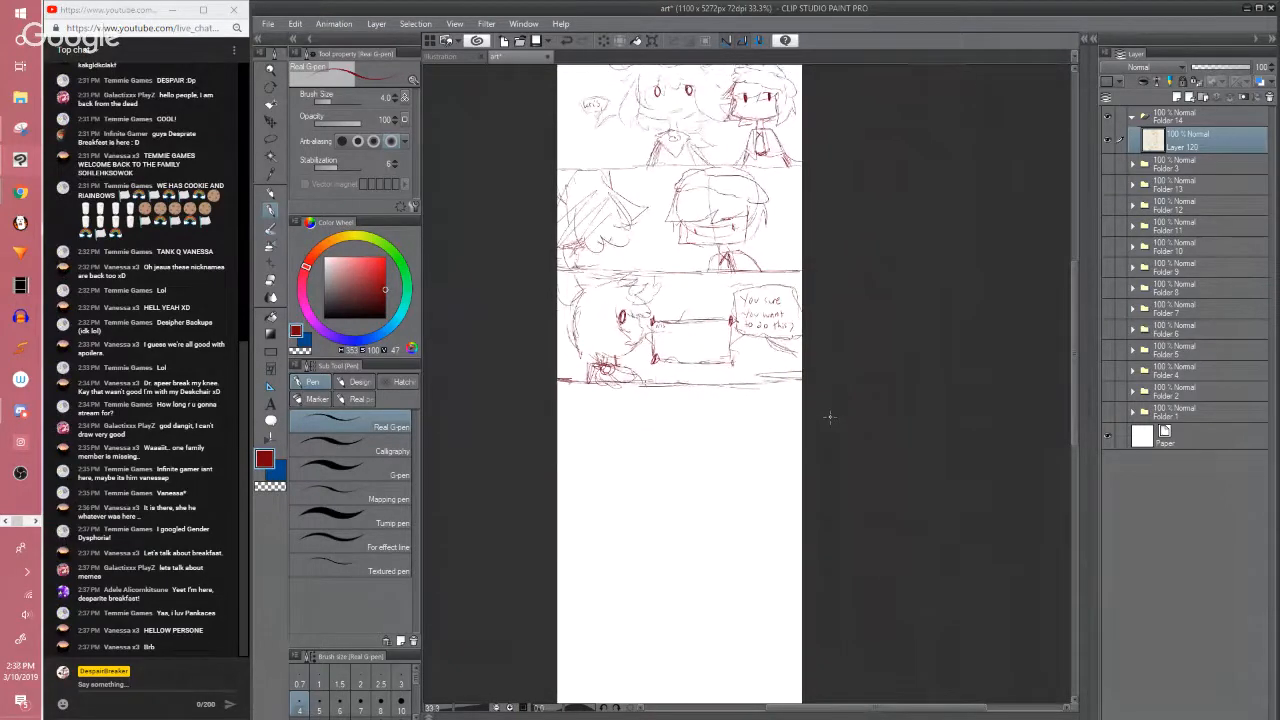
scroll(829, 417, "up", 2)
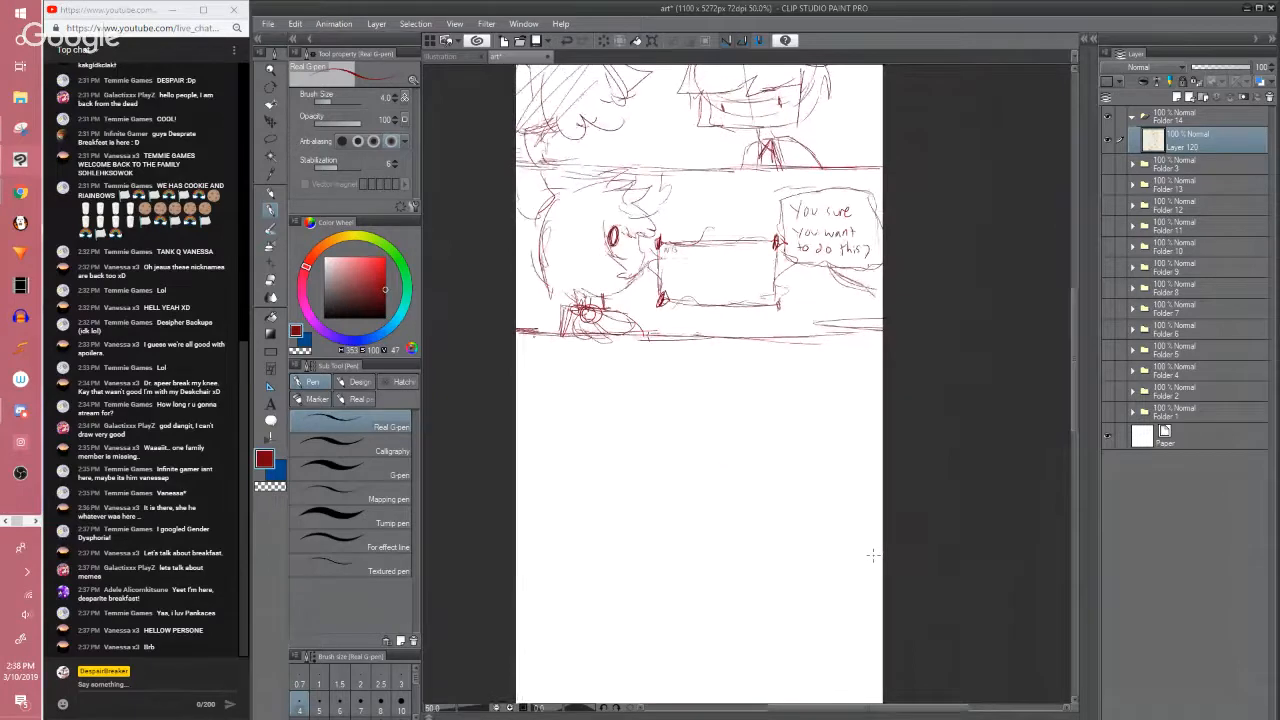
mouse_move(931, 642)
left_mouse_down()
mouse_move(940, 611)
mouse_move(944, 627)
left_mouse_up()
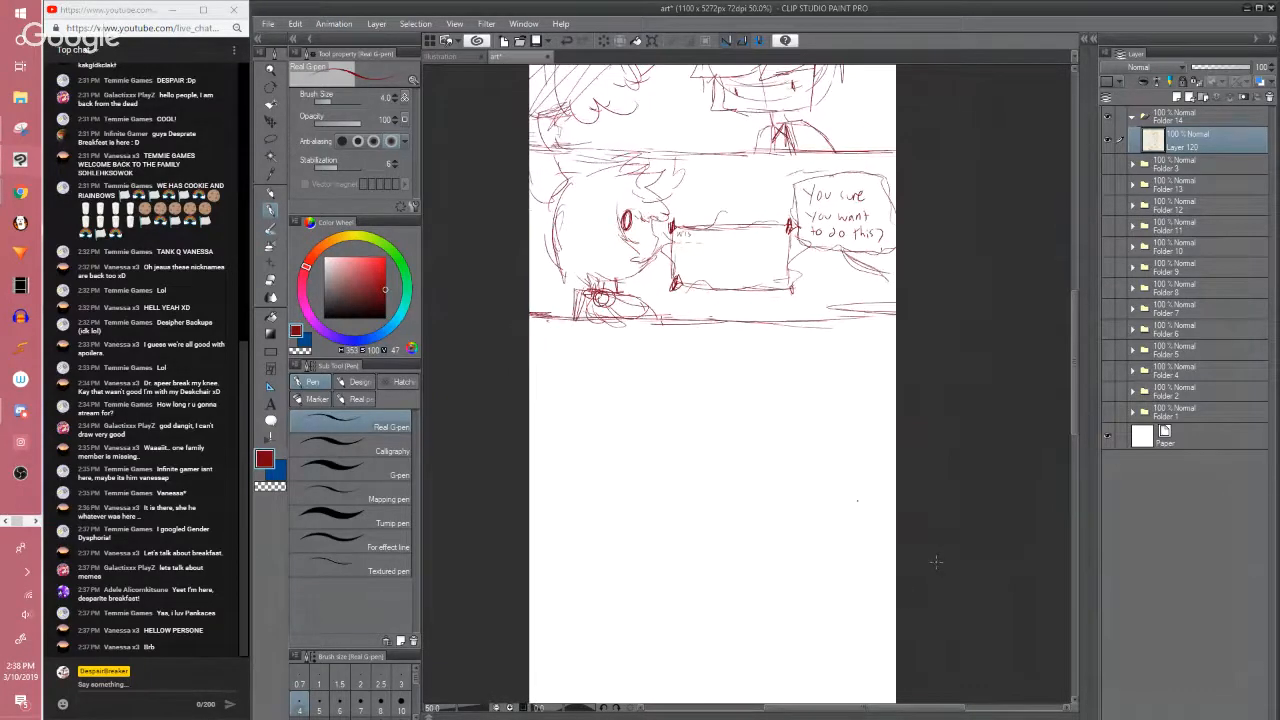
mouse_move(872, 551)
left_mouse_down()
mouse_move(877, 617)
mouse_move(907, 580)
left_mouse_up()
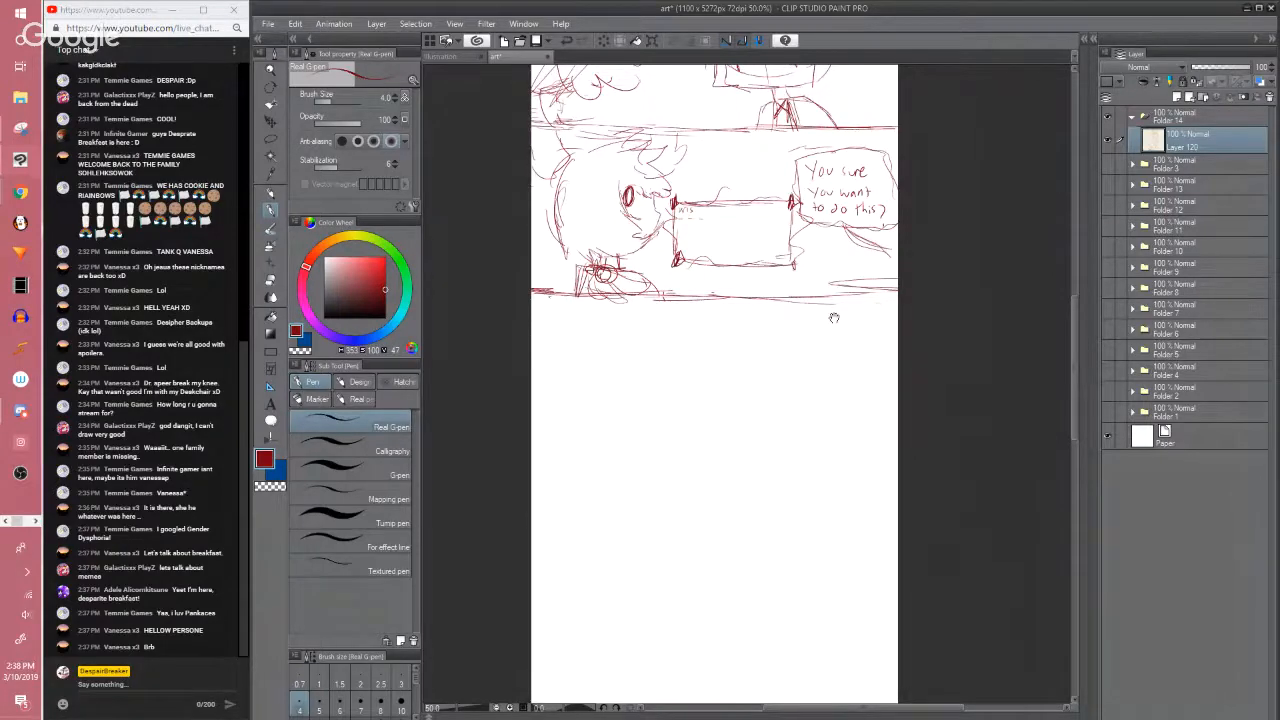
Review the earlier comic pages by toggling the visibility of Folder 11, Folder 13 and Folder 3 with the current sketch hidden
left_click_drag(834, 317, 838, 458)
left_click_drag(828, 250, 835, 470)
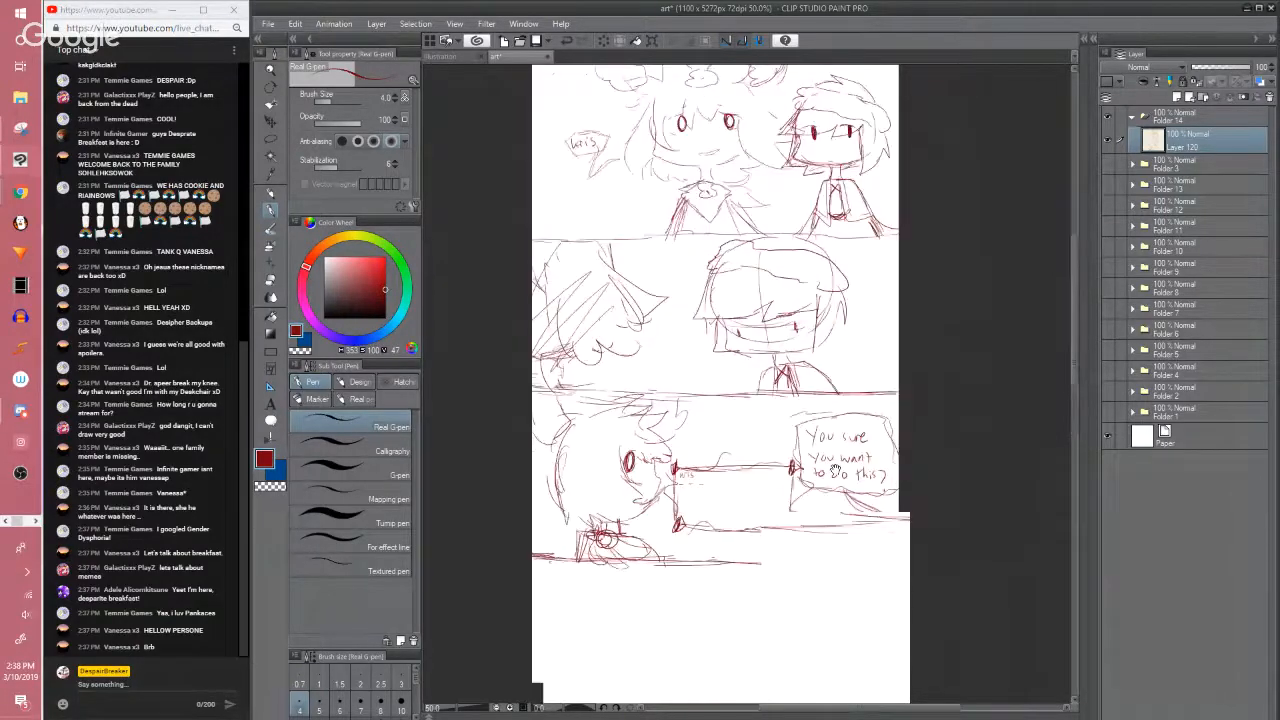
scroll(835, 470, "down", 3)
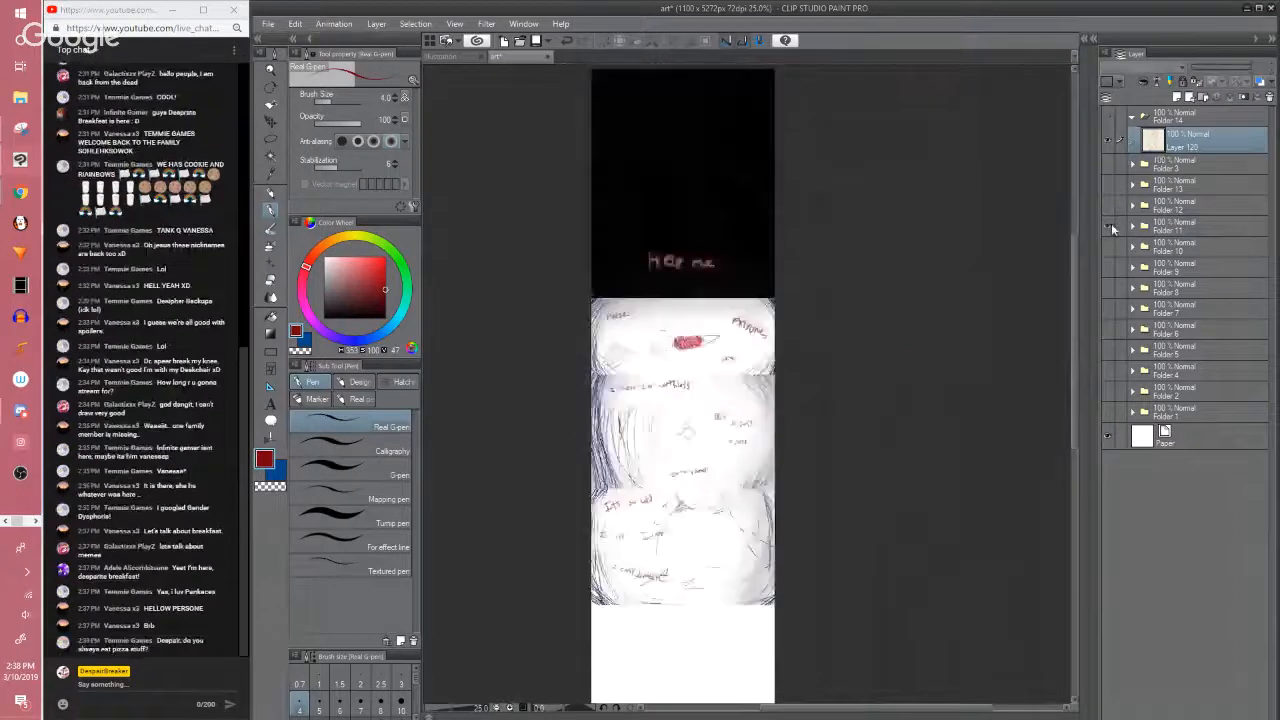
left_click(1109, 227)
left_click_drag(1043, 225, 1040, 249)
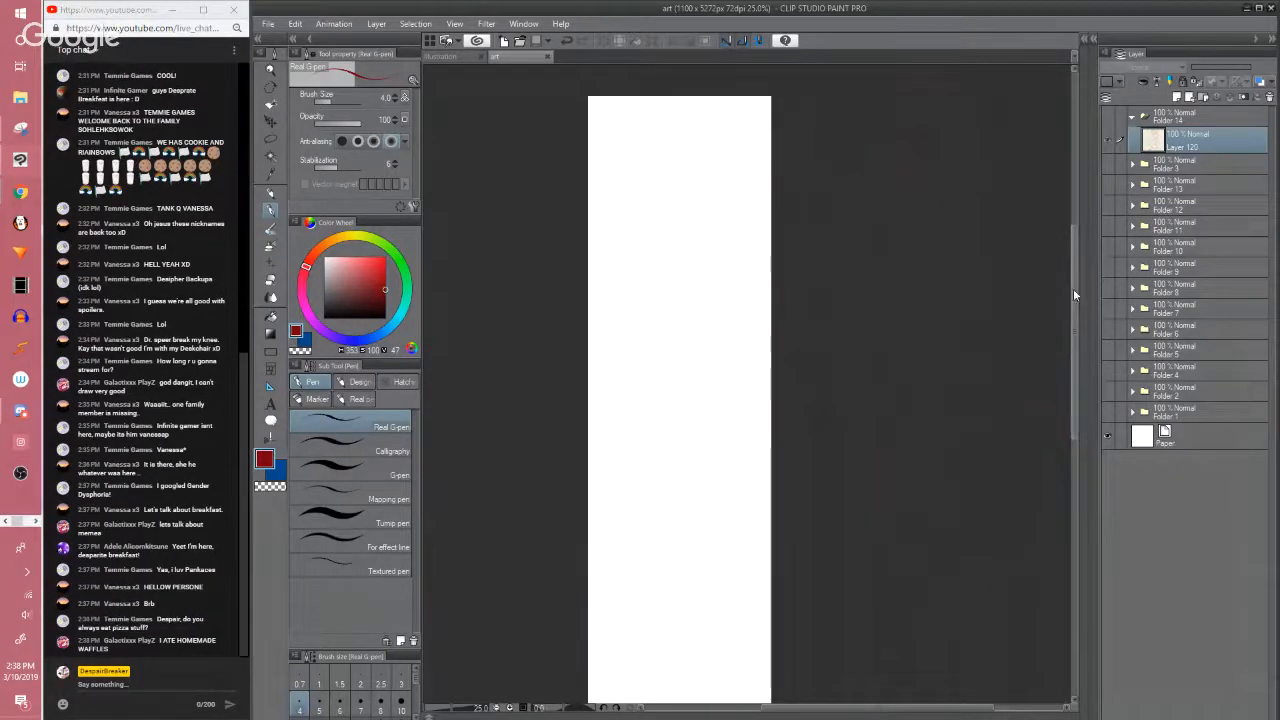
scroll(1073, 288, "down", 1)
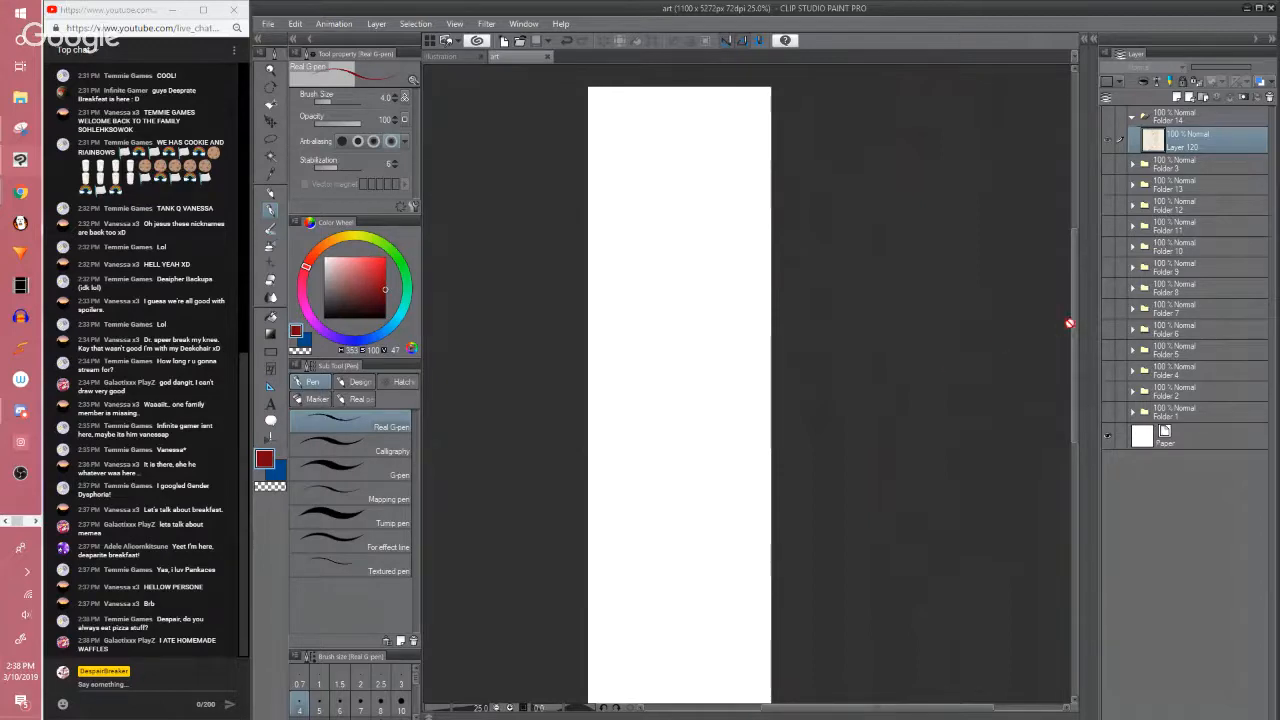
left_click_drag(1074, 320, 1073, 326)
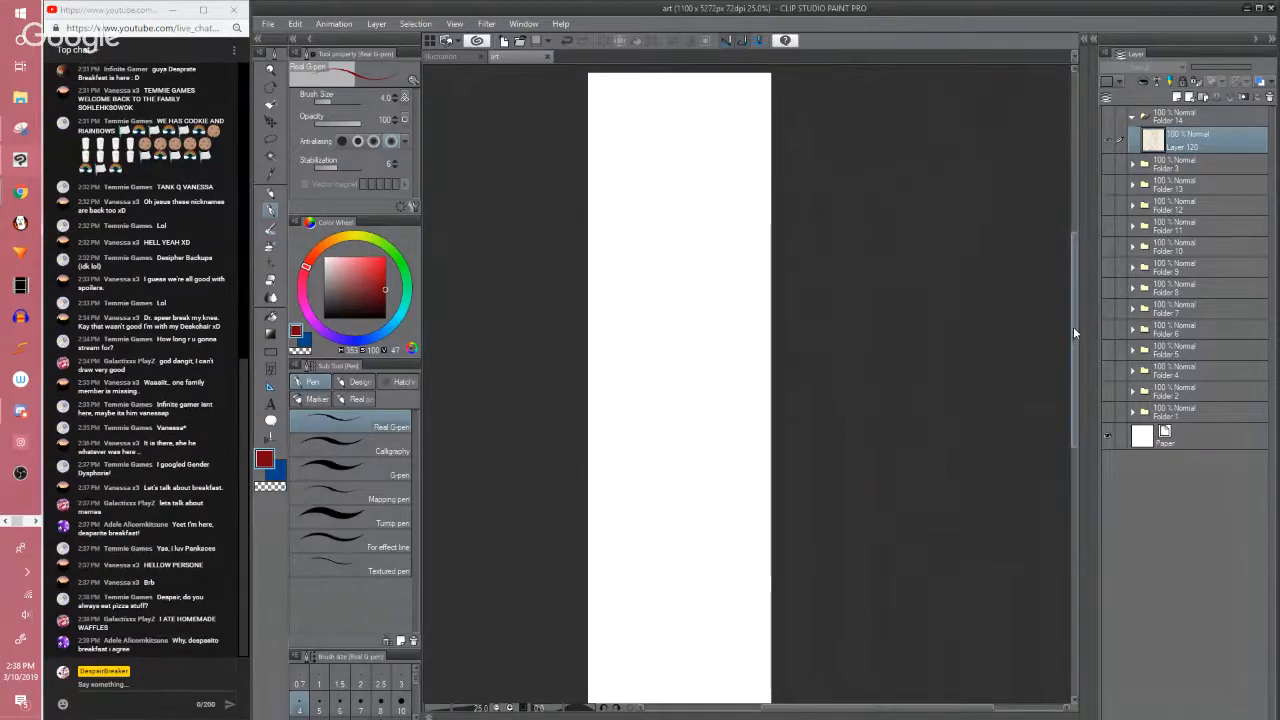
left_click(1109, 184)
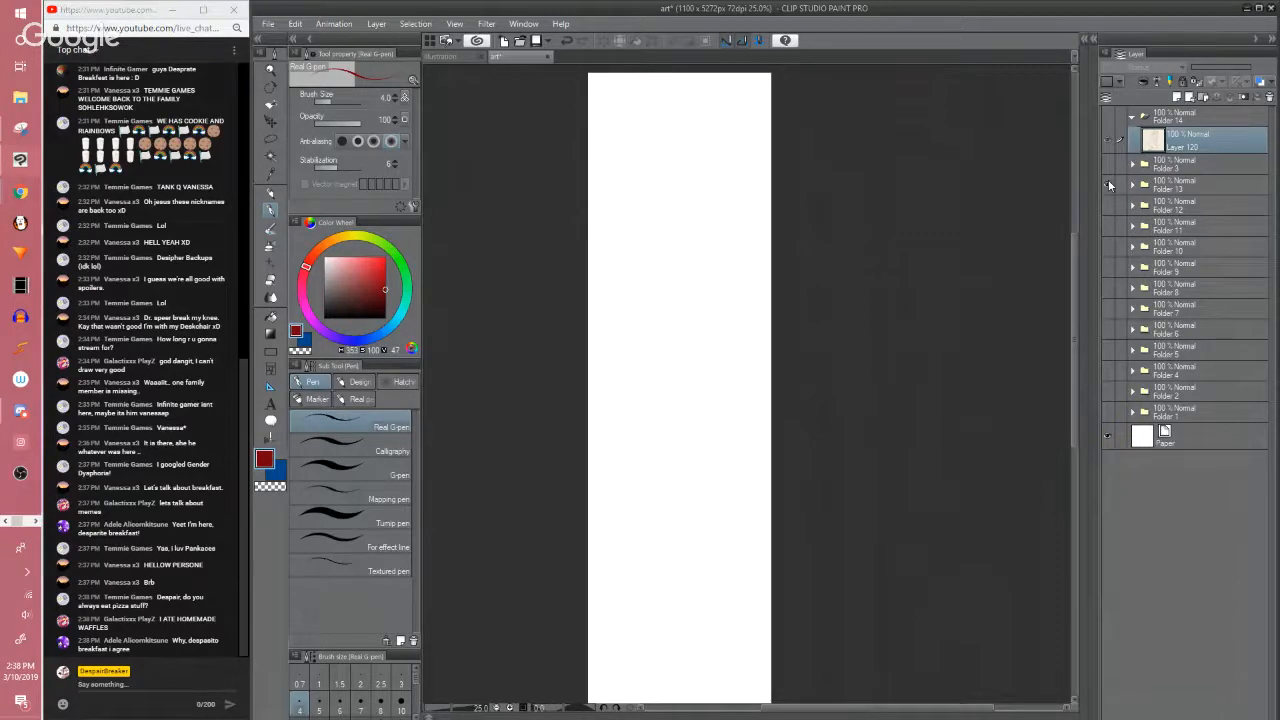
left_click(1108, 185)
left_click(1108, 165)
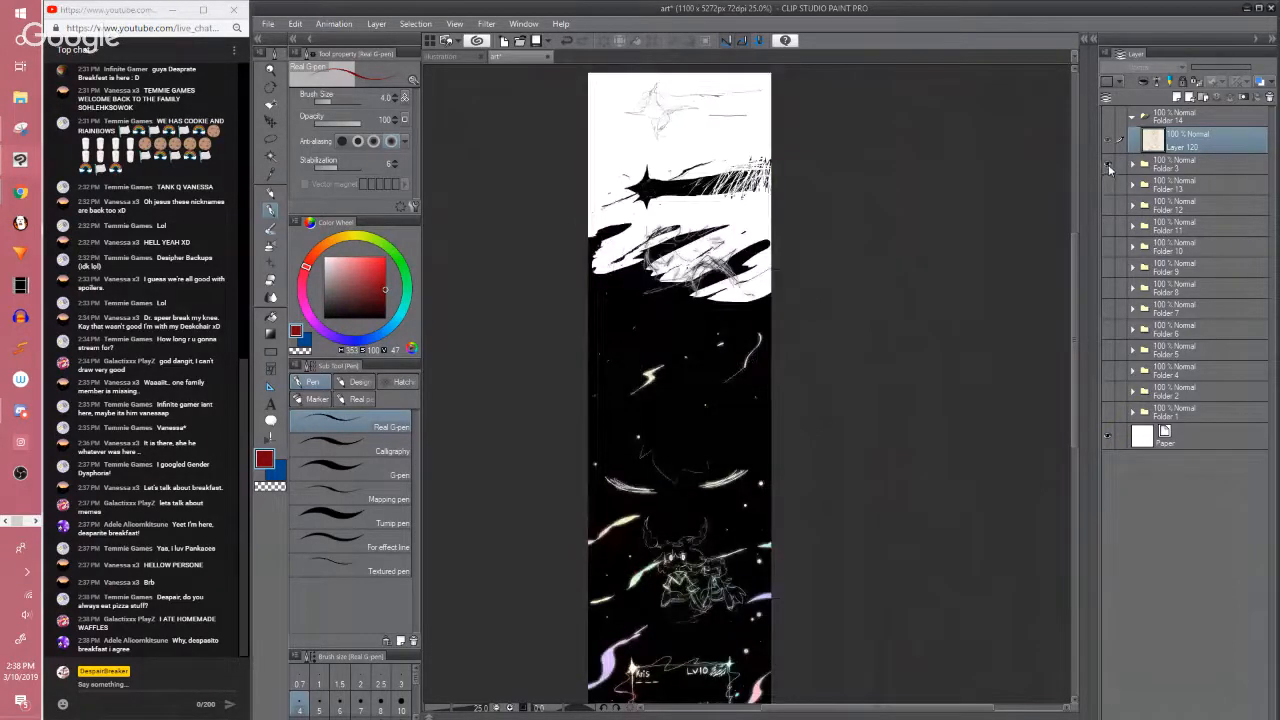
mouse_move(1072, 276)
left_mouse_down()
mouse_move(1061, 312)
mouse_move(1060, 255)
left_mouse_up()
left_click(1107, 162)
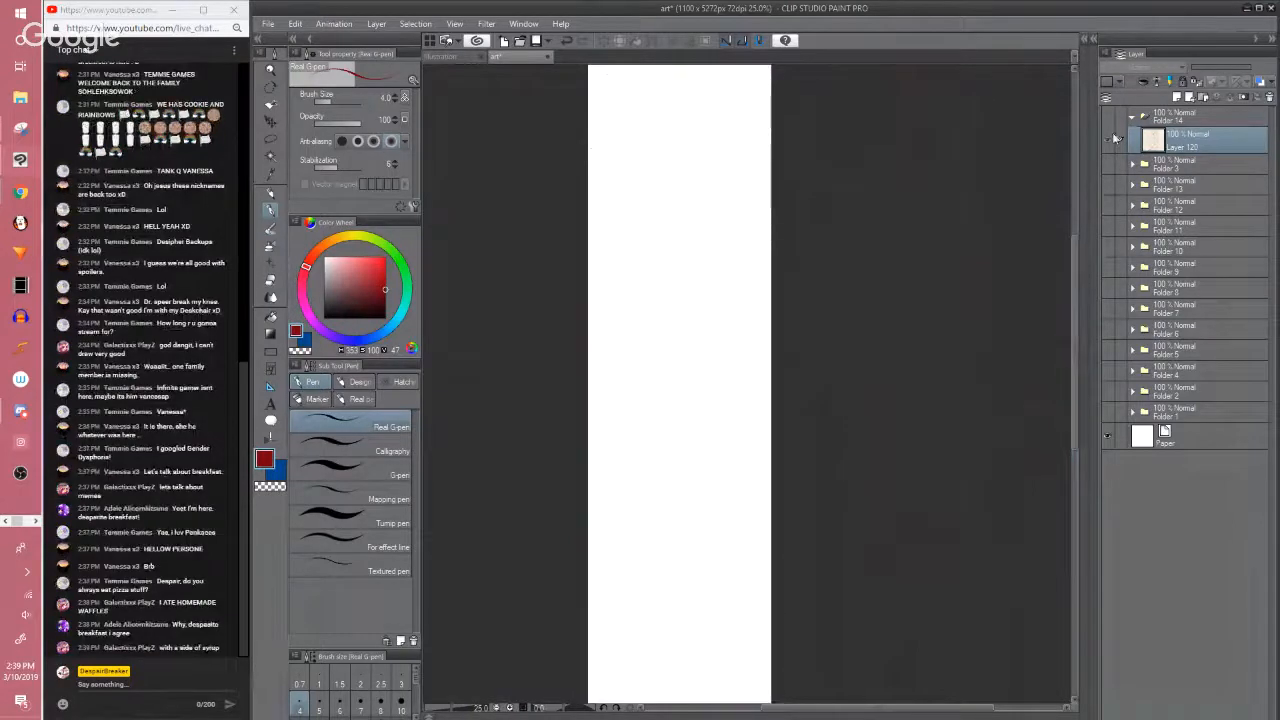
Show the current page's sketch in Folder 14 again and save the file
left_click(1110, 137)
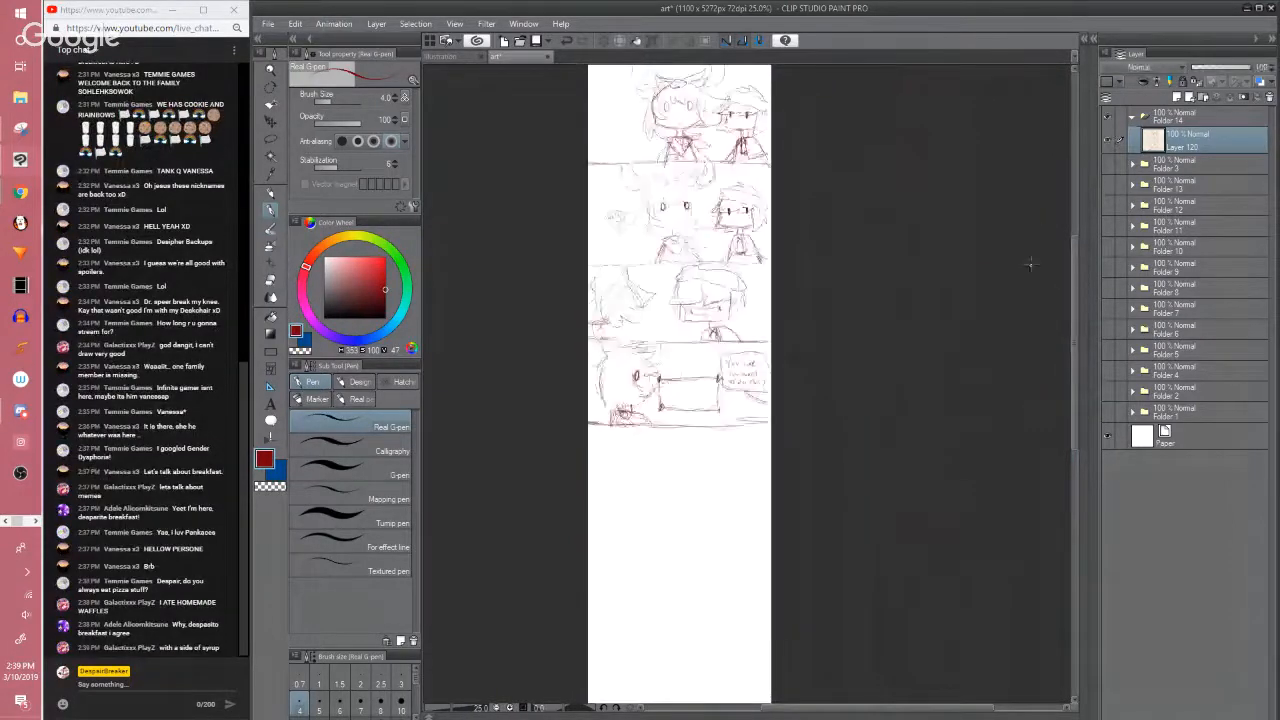
left_click_drag(1081, 298, 1062, 270)
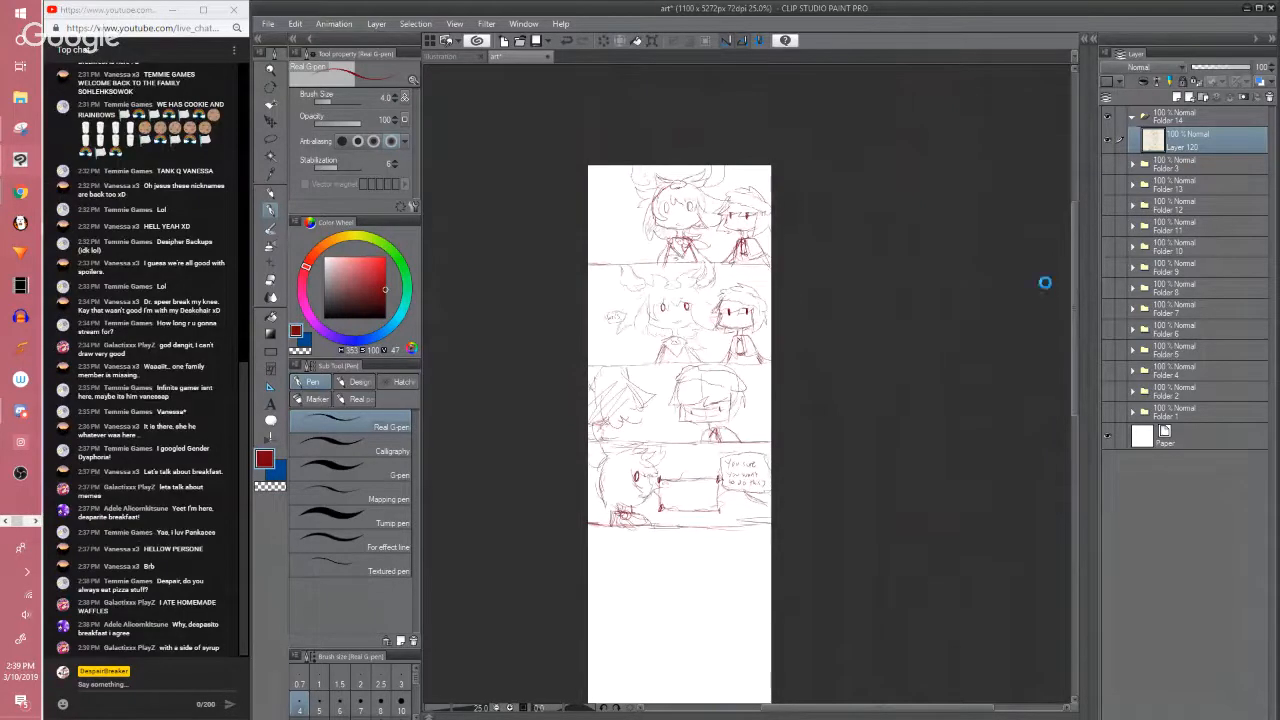
key("ctrl+s")
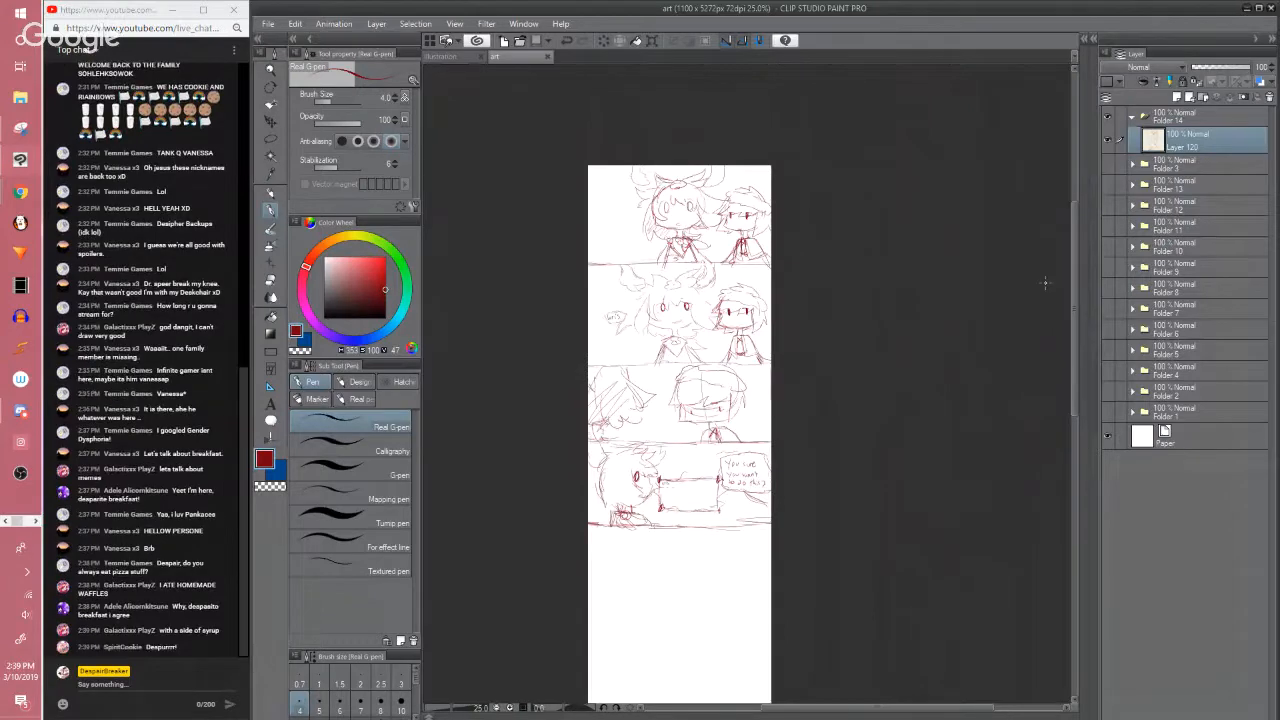
key("ctrl+plus")
scroll(1000, 300, "down", 1)
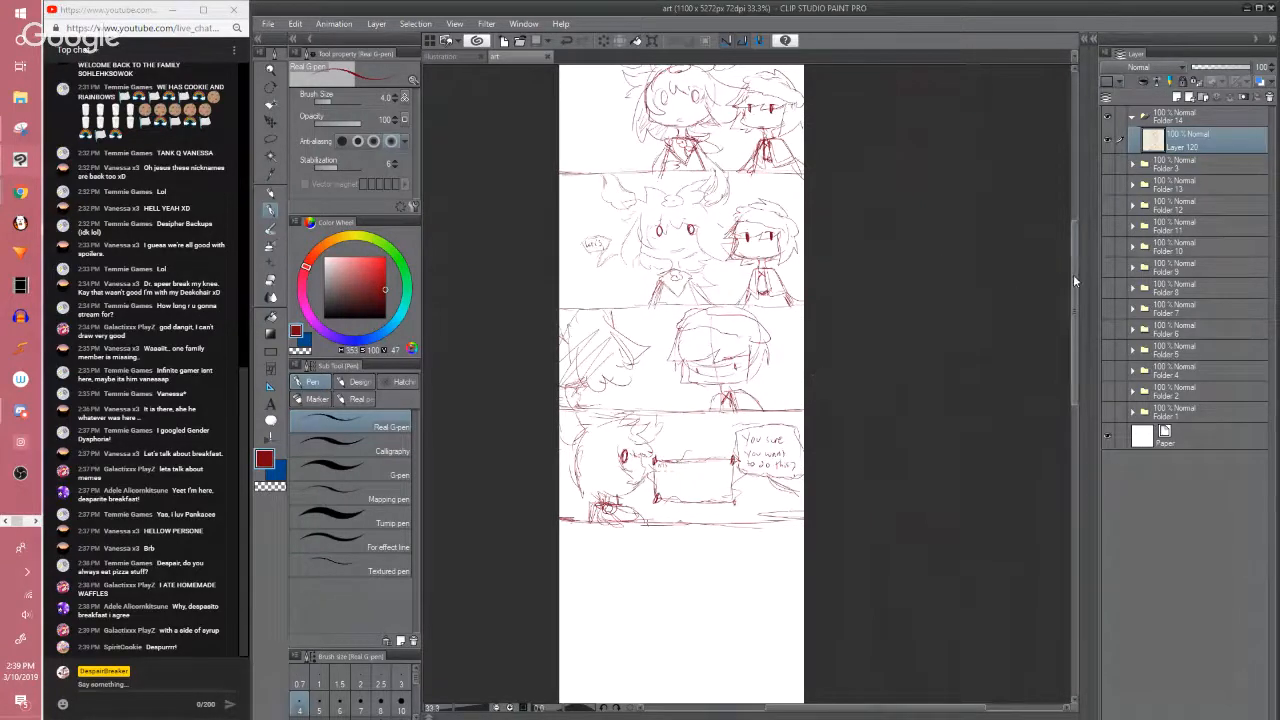
scroll(1073, 274, "up", 2)
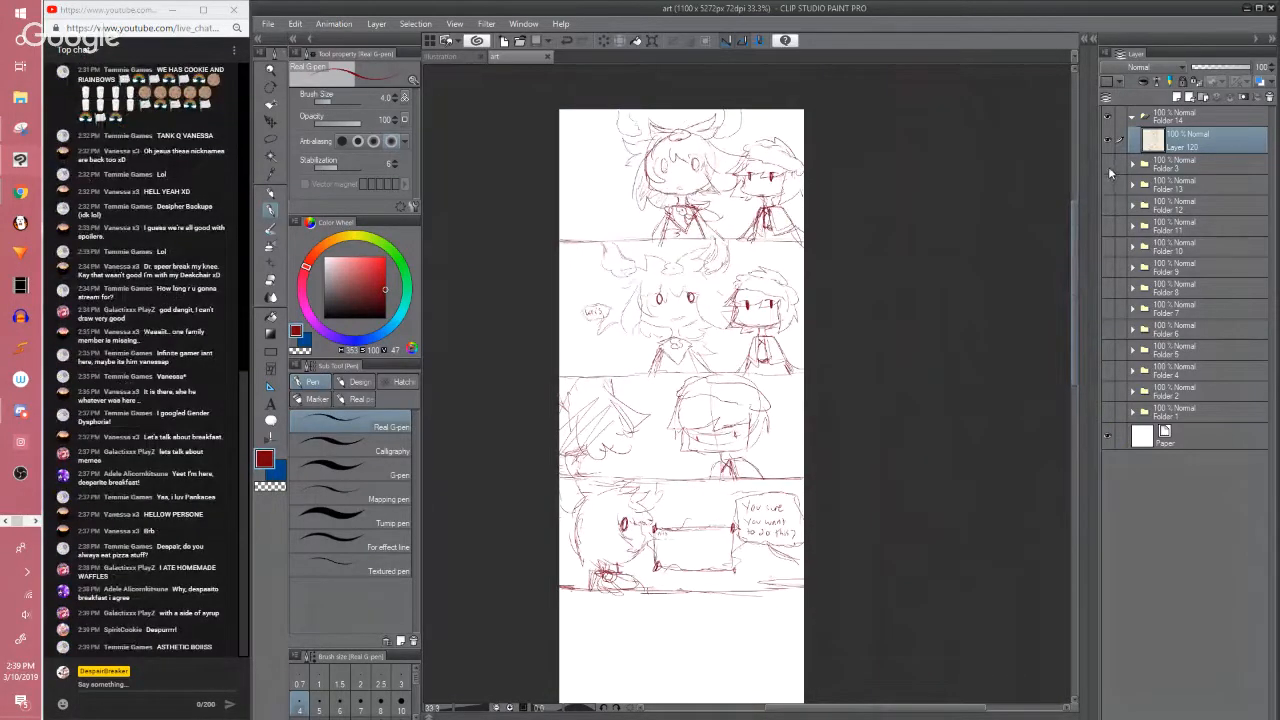
Review the page in Folder 3 by showing it over the current sketch, and hide it again
left_click(1108, 164)
left_click_drag(1074, 239, 1056, 332)
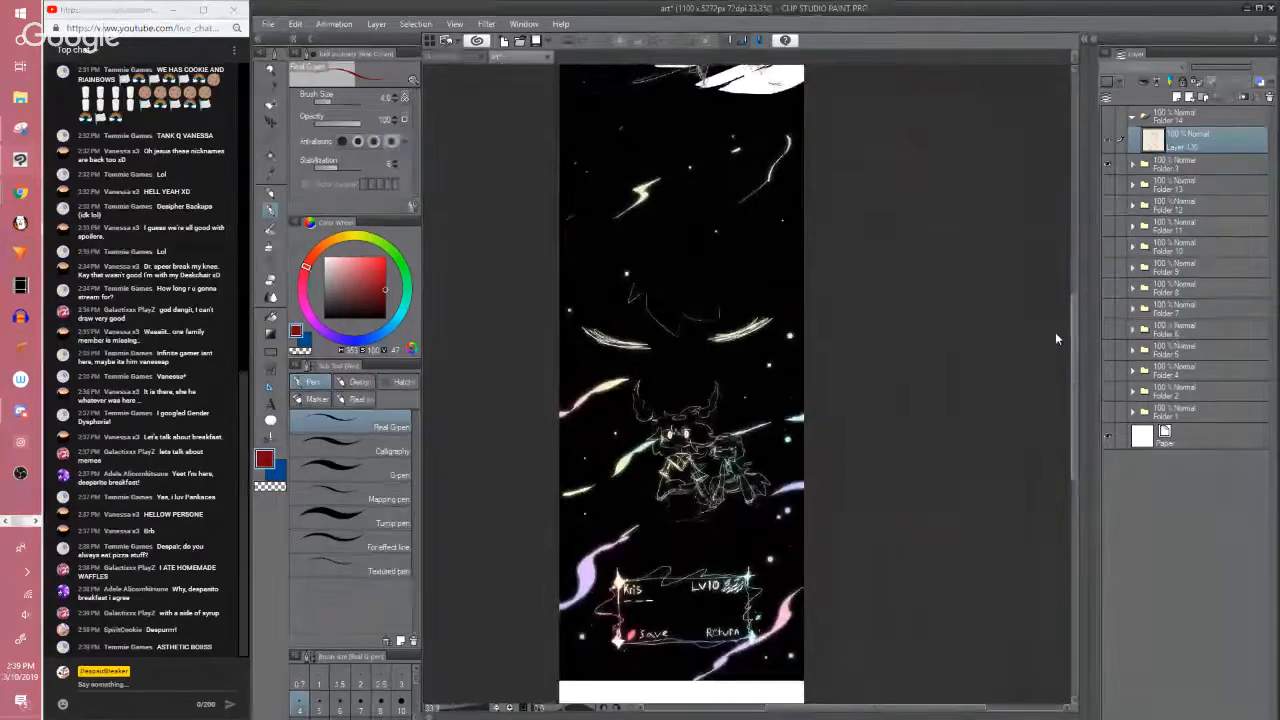
left_click(1108, 165)
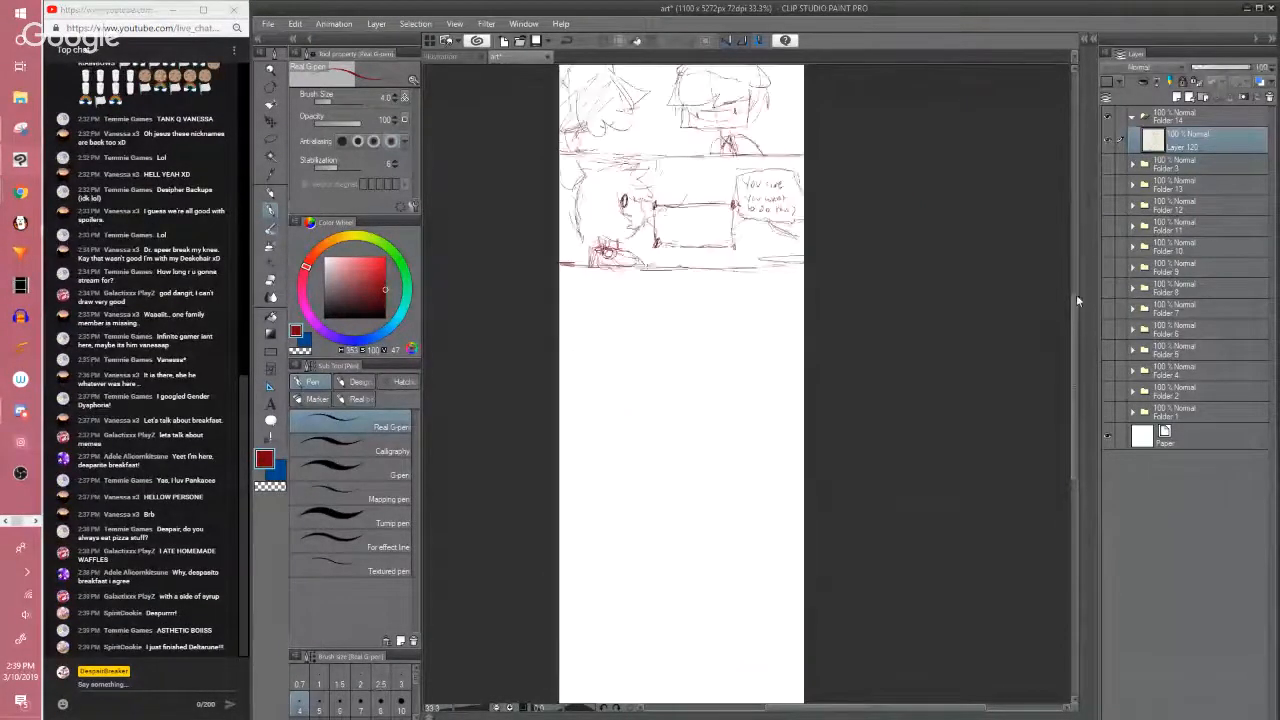
left_click_drag(1076, 294, 1071, 192)
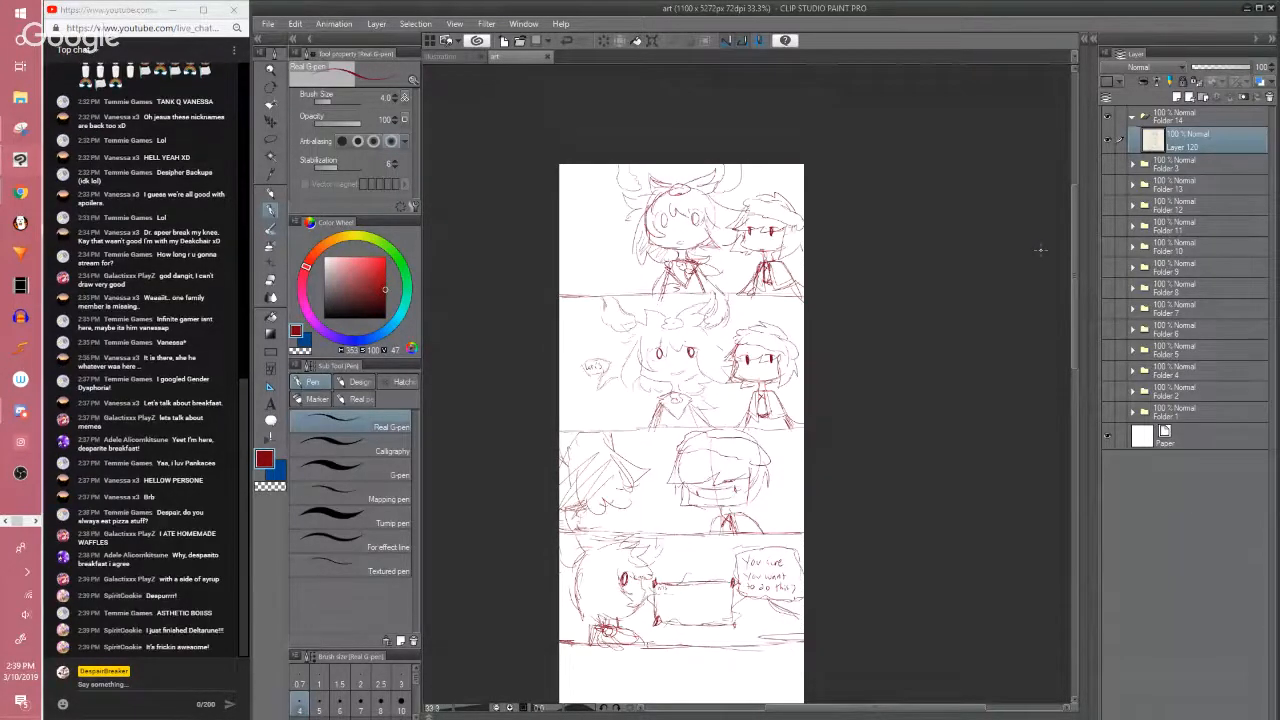
left_click_drag(1073, 275, 1069, 305)
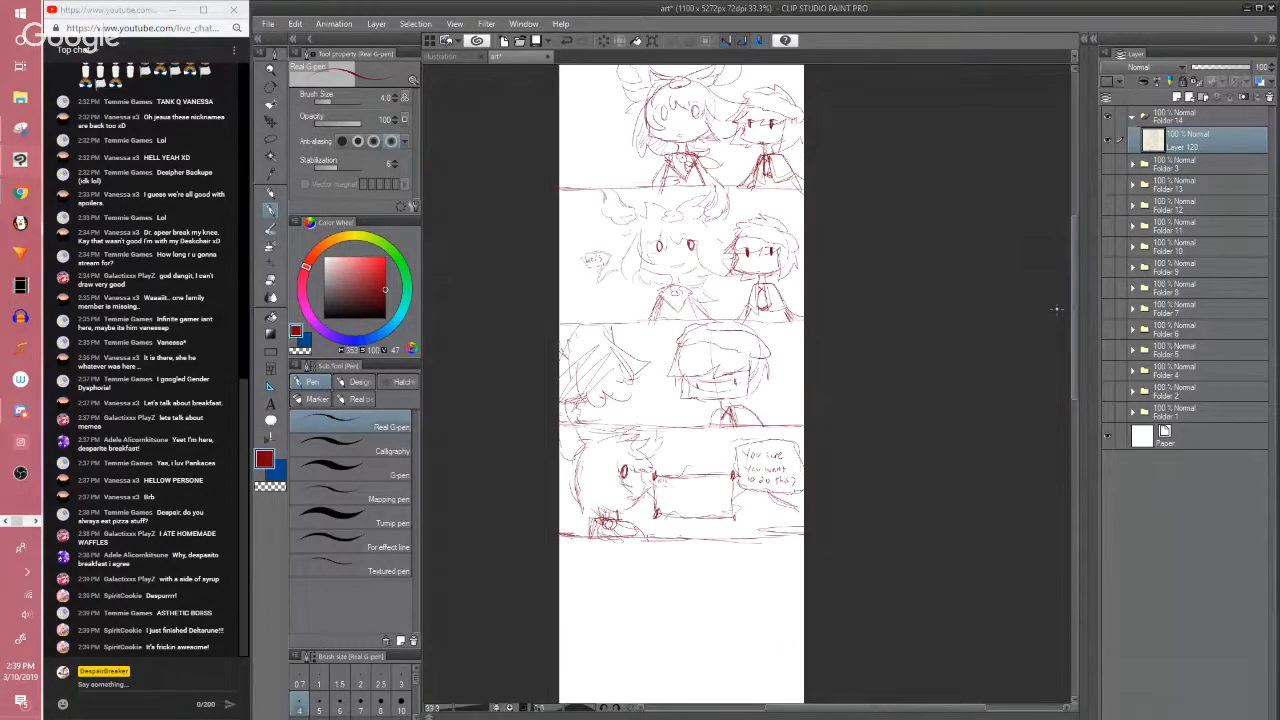
left_click_drag(1076, 297, 1073, 296)
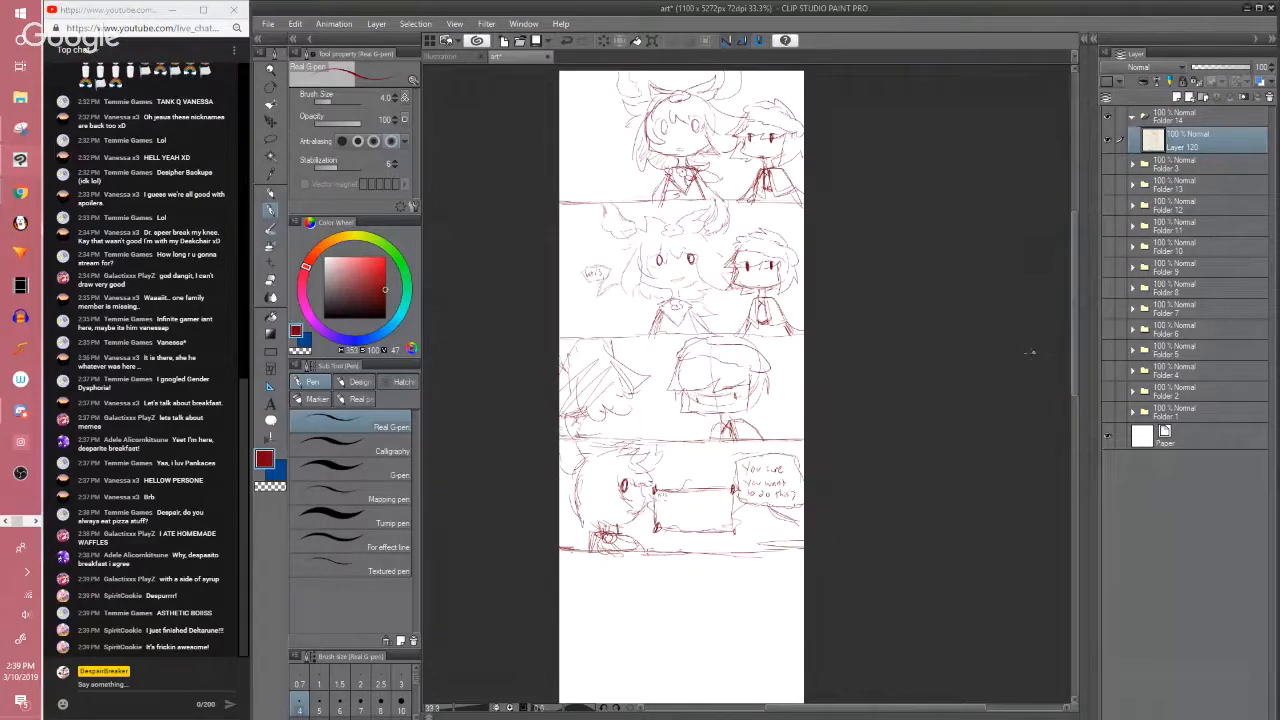
mouse_move(1074, 337)
left_mouse_down()
mouse_move(1074, 350)
mouse_move(1076, 327)
left_mouse_up()
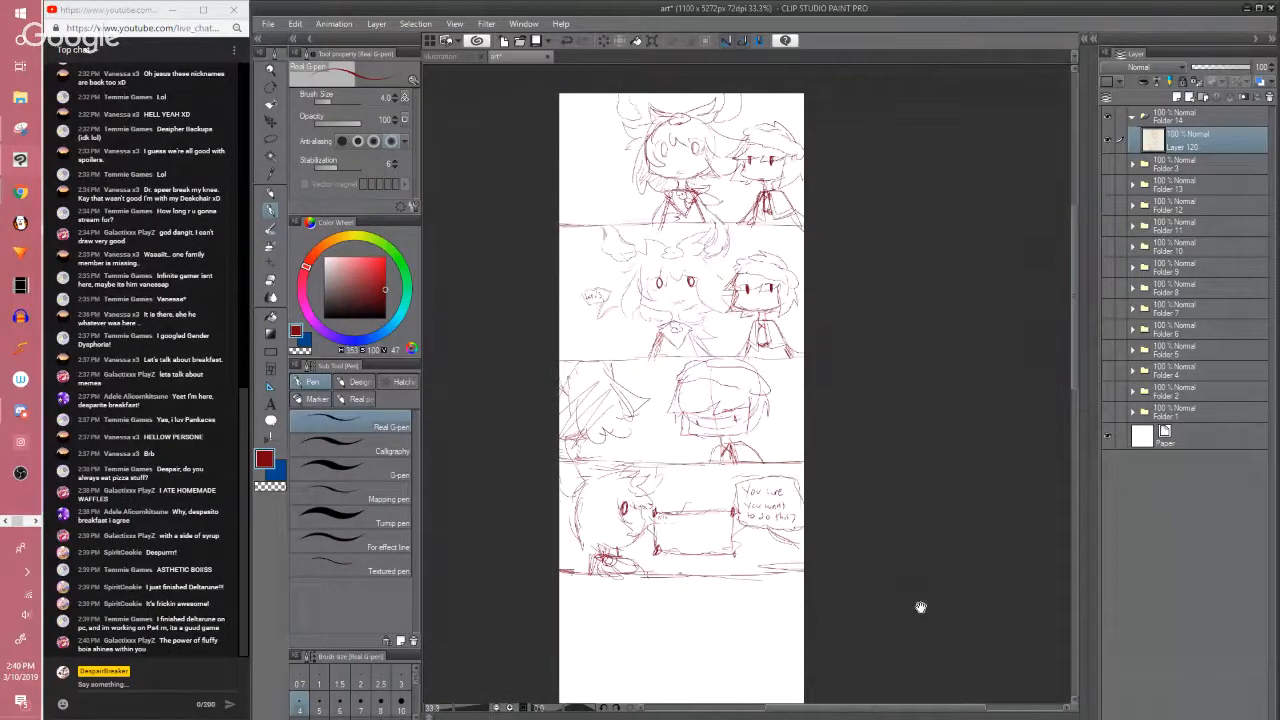
left_click_drag(921, 607, 926, 592)
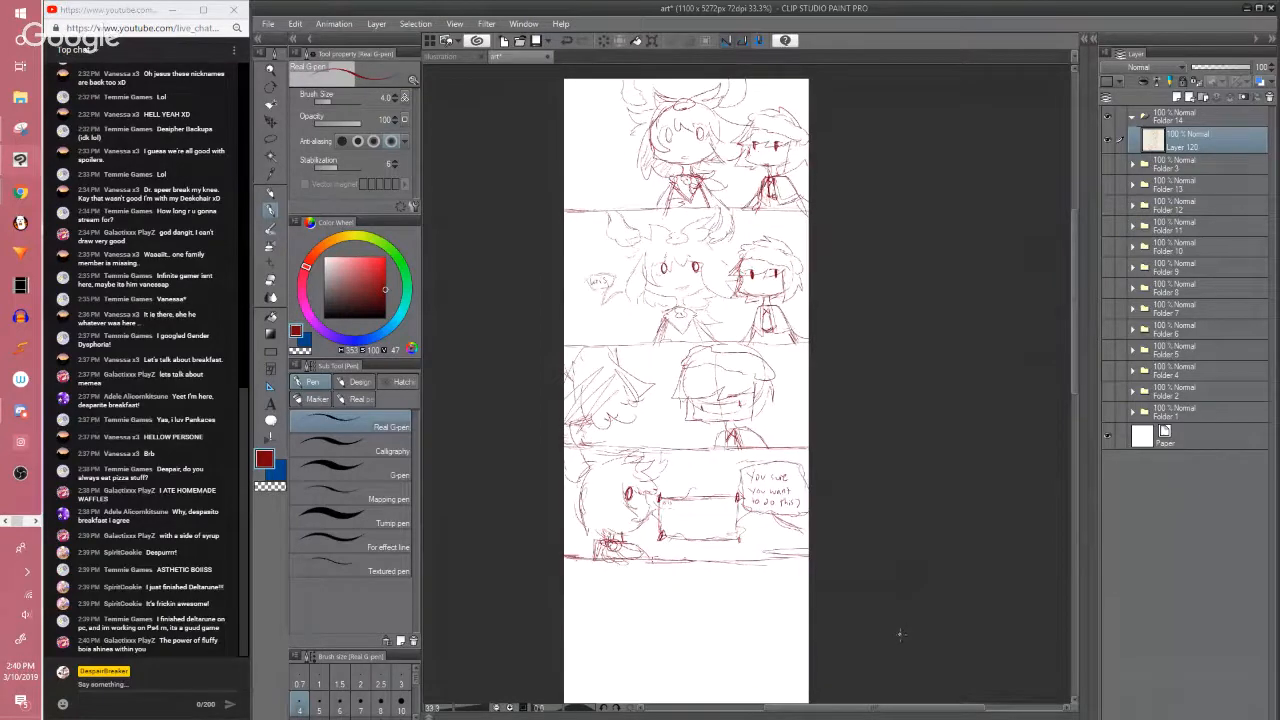
left_click_drag(899, 633, 894, 606)
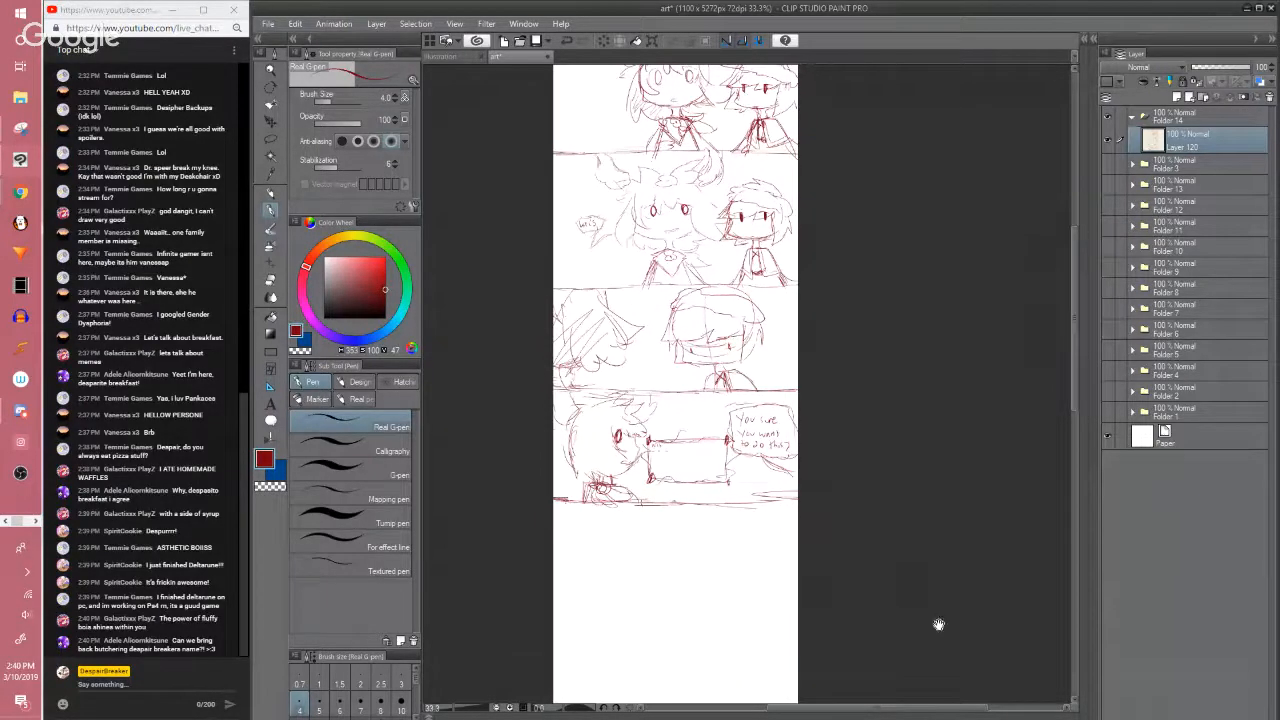
Letter "LV10", "save" and "Return" inside the fourth panel's menu box with the red pen
scroll(971, 286, "up", 1)
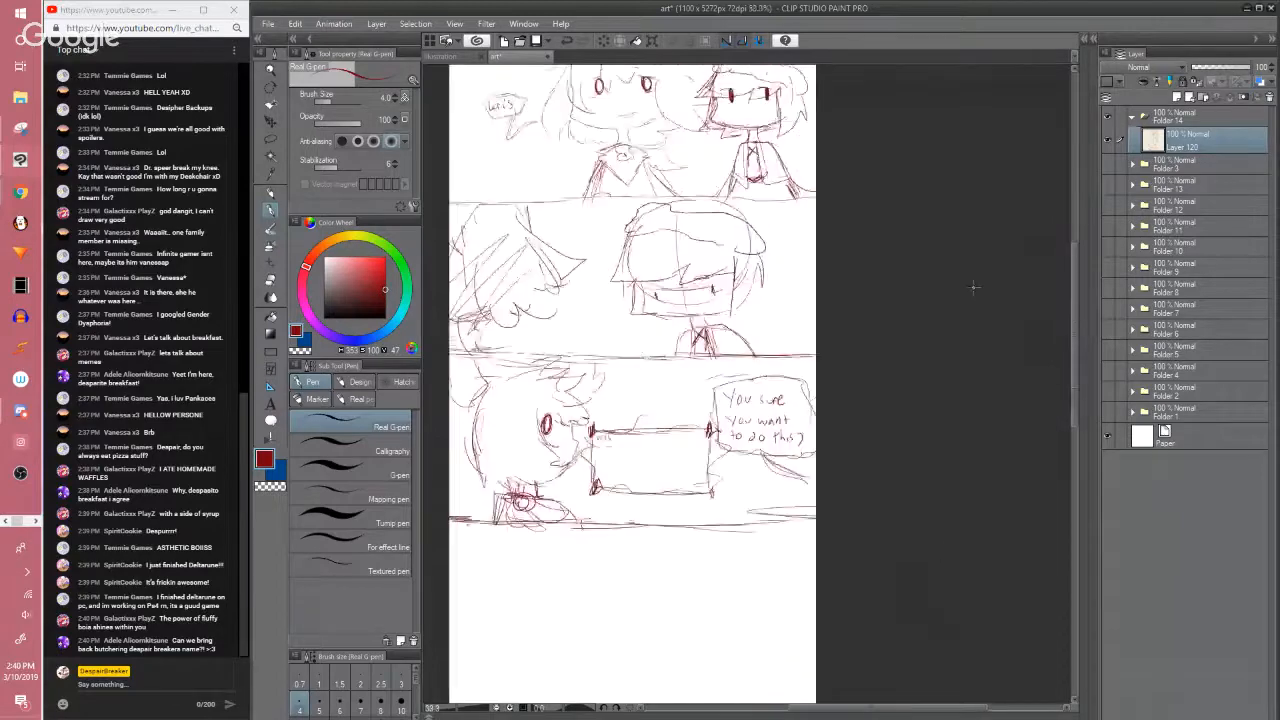
scroll(840, 266, "up", 1)
scroll(838, 265, "up", 2)
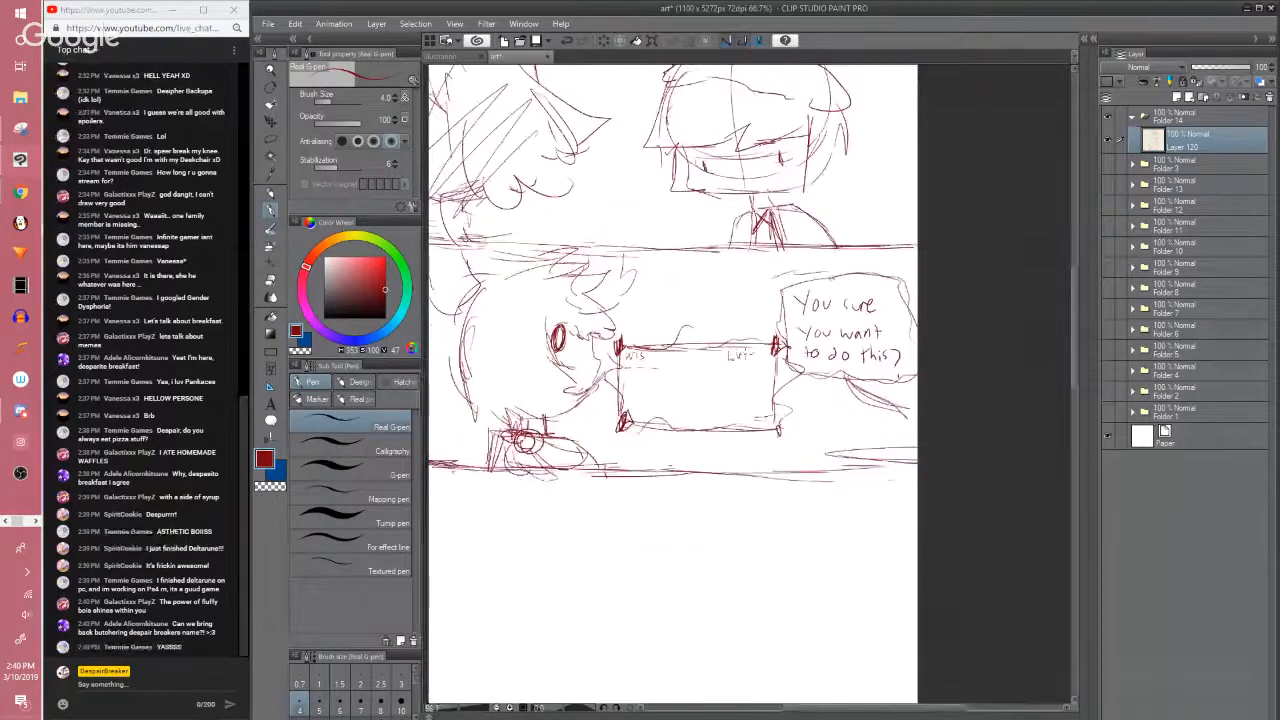
key("ctrl+z")
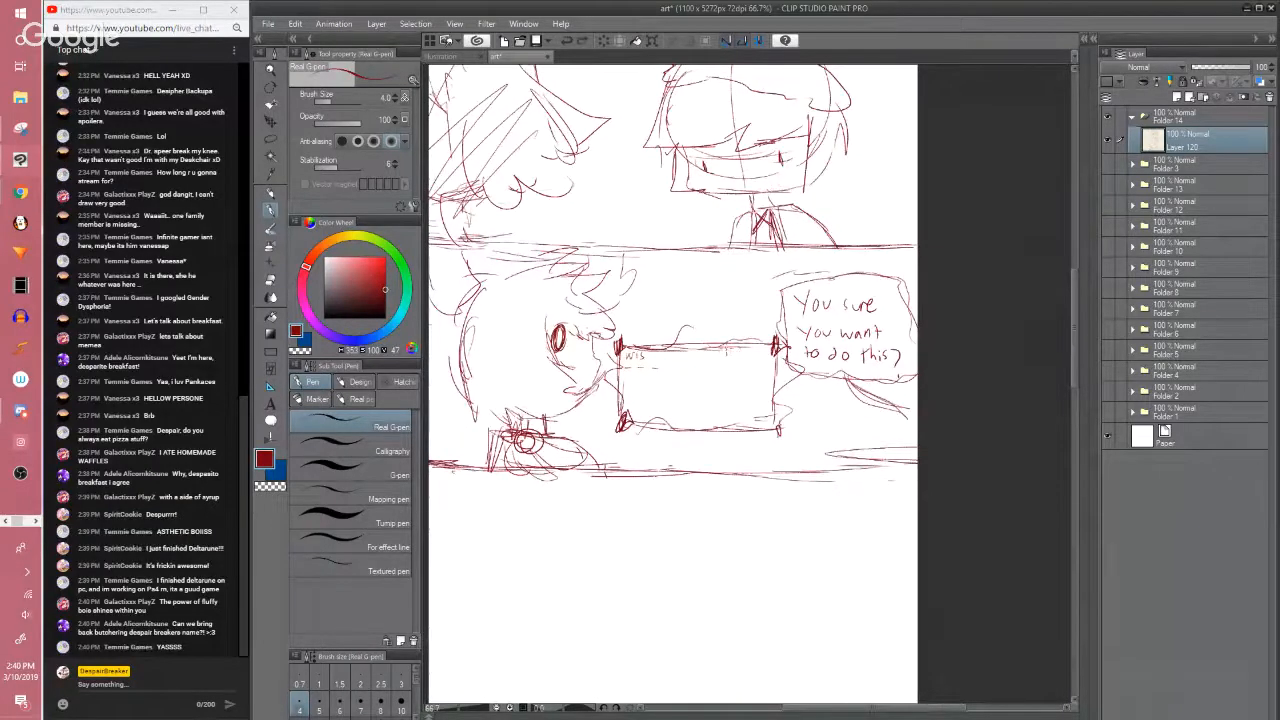
left_click_drag(727, 349, 771, 358)
mouse_move(670, 418)
left_mouse_down()
mouse_move(688, 389)
mouse_move(653, 386)
mouse_move(697, 389)
left_mouse_up()
key("ctrl+z")
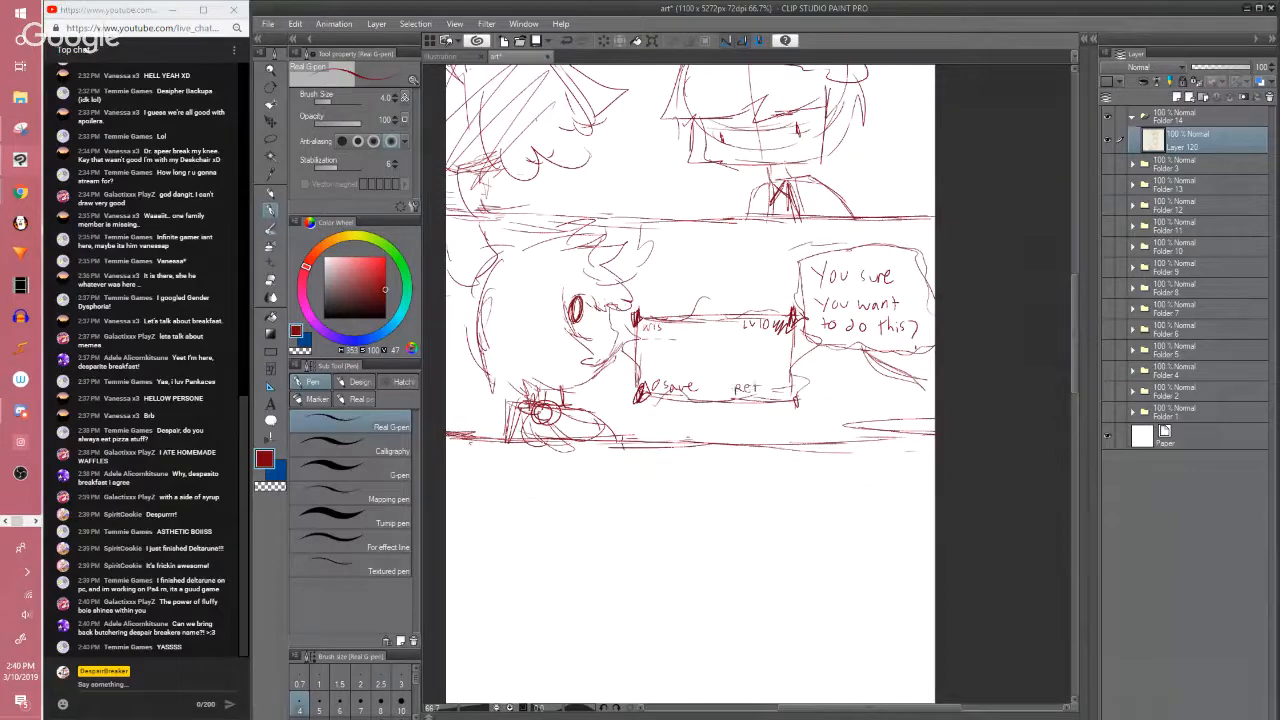
left_click_drag(762, 382, 770, 384)
left_click_drag(771, 383, 759, 555)
Draw the fifth panel's bottom border as loose horizontal red lines across the full page width
scroll(774, 252, "down", 1)
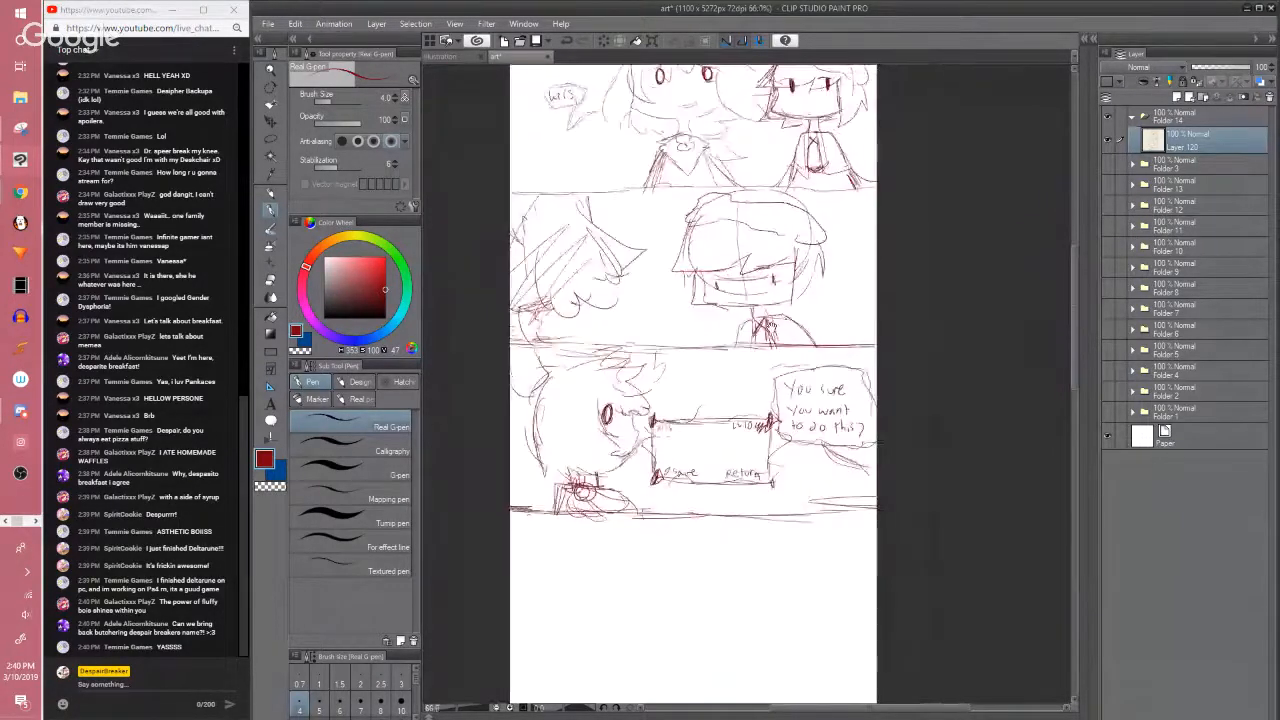
left_click_drag(778, 247, 785, 321)
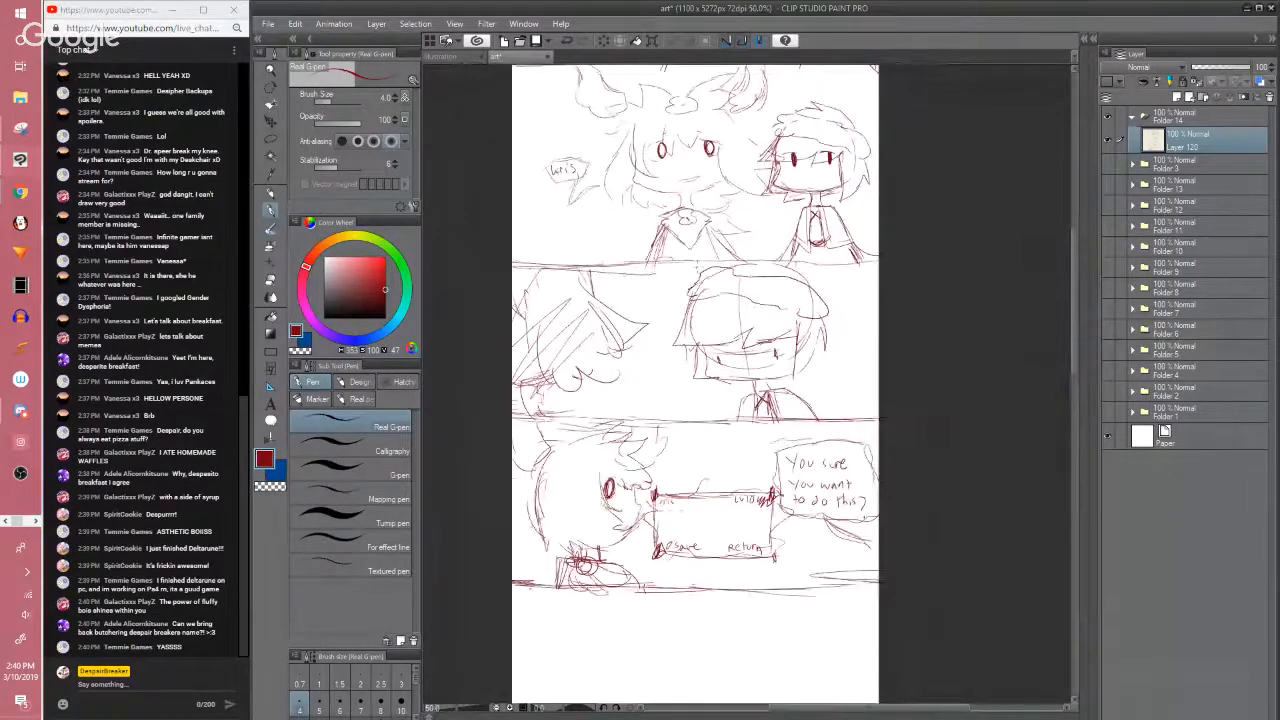
left_click_drag(677, 324, 657, 226)
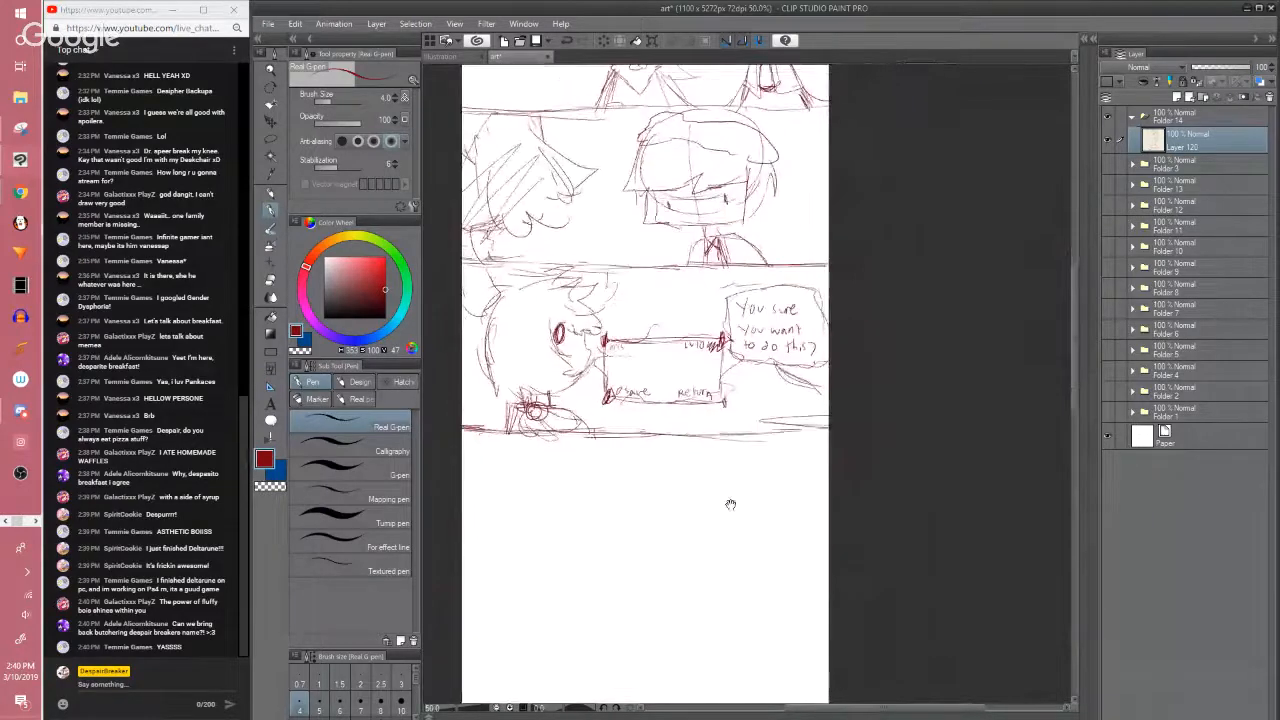
left_click_drag(734, 506, 728, 341)
mouse_move(663, 406)
left_mouse_down()
mouse_move(677, 366)
mouse_move(731, 370)
mouse_move(808, 326)
mouse_move(791, 317)
left_mouse_up()
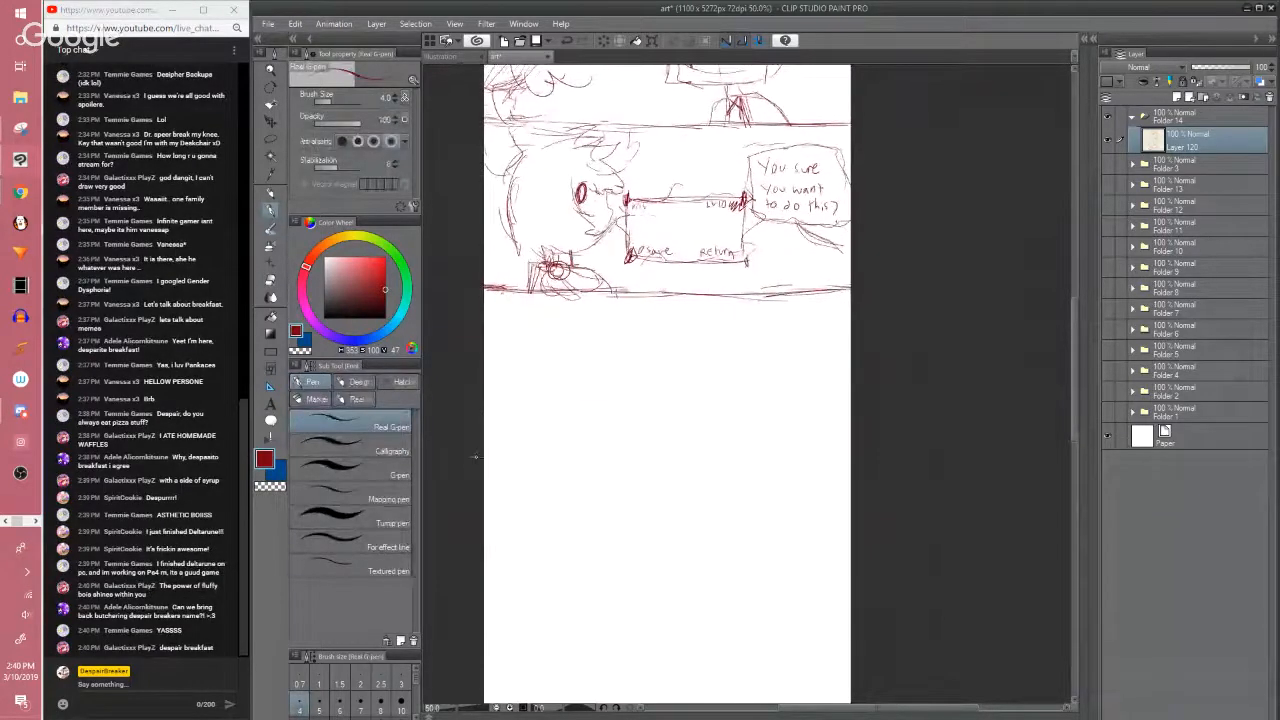
mouse_move(470, 459)
left_mouse_down()
mouse_move(881, 455)
mouse_move(508, 459)
mouse_move(600, 464)
left_mouse_up()
key("e")
key("p")
mouse_move(486, 465)
left_mouse_down()
mouse_move(858, 456)
mouse_move(840, 511)
left_mouse_up()
scroll(776, 562, "down", 2)
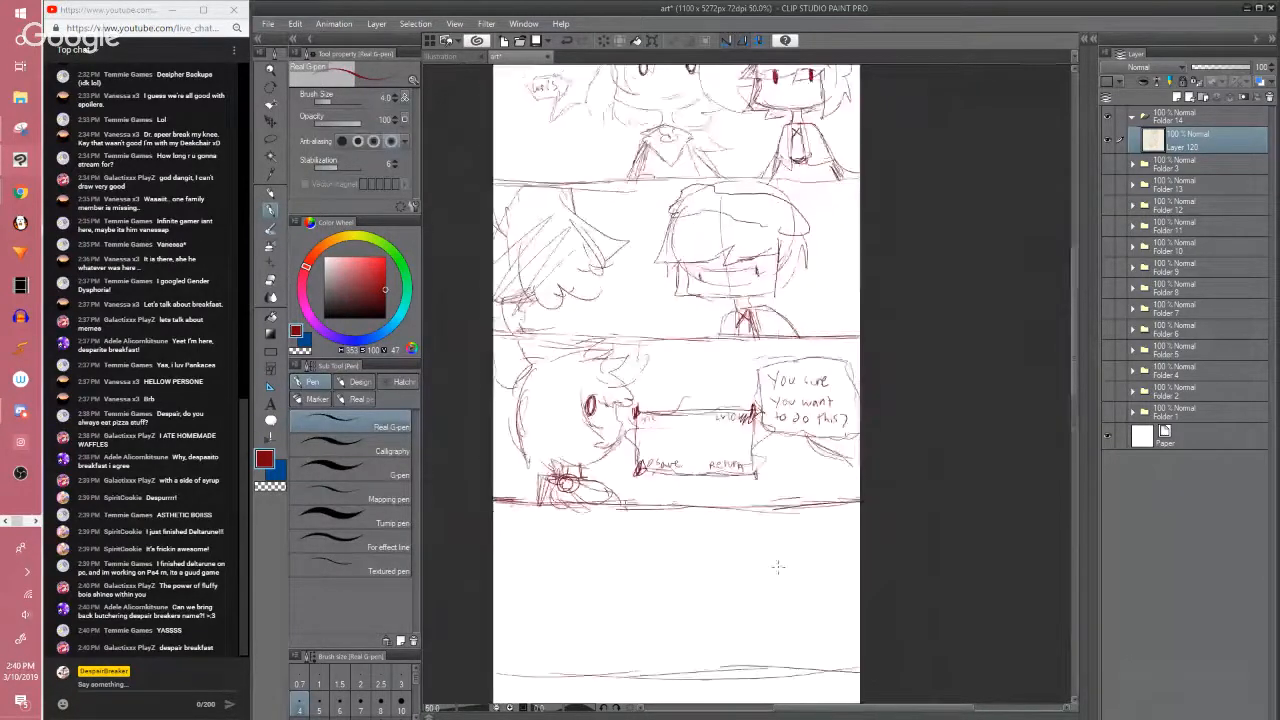
Save the file
scroll(760, 540, "up", 2)
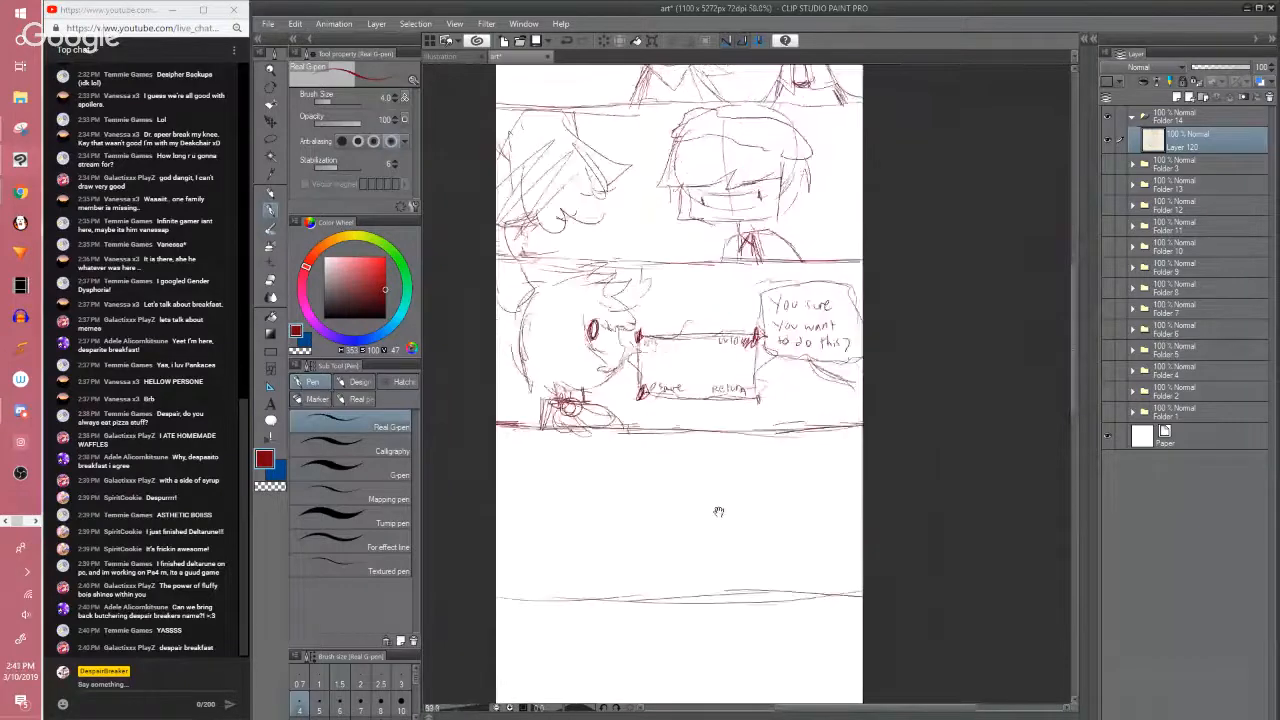
scroll(767, 428, "down", 1)
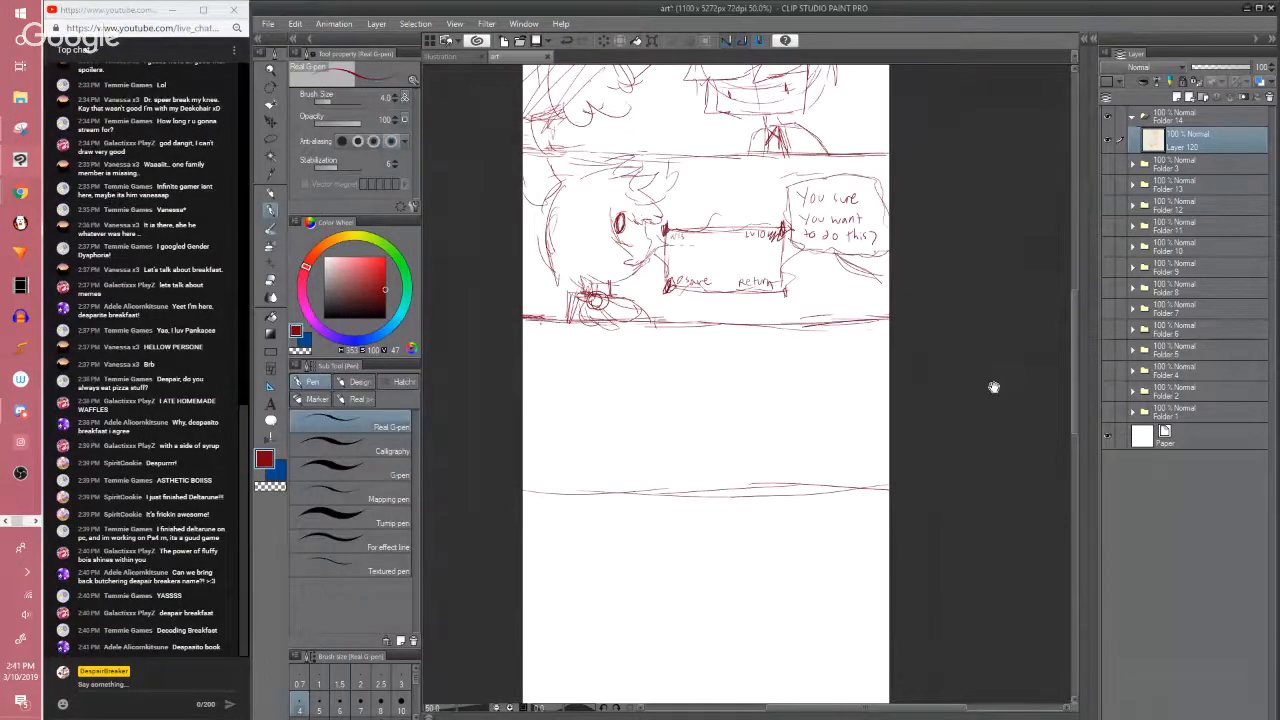
scroll(991, 383, "down", 1)
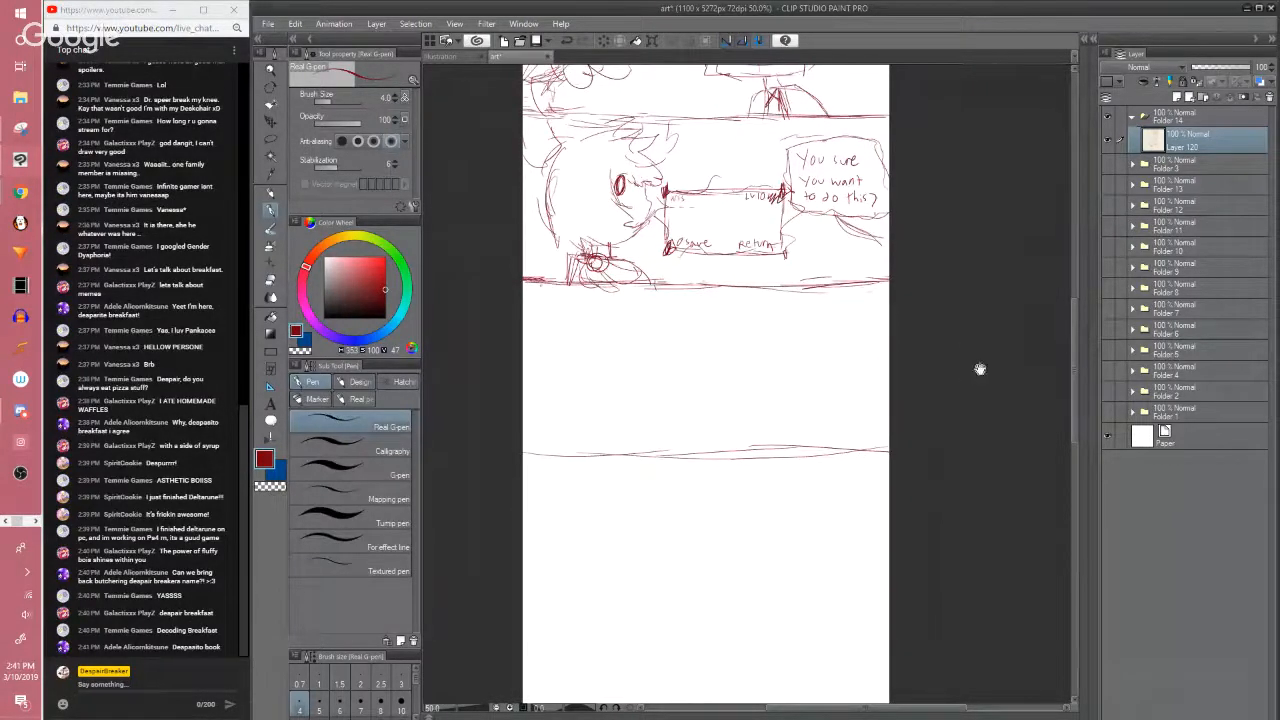
left_click_drag(688, 414, 689, 469)
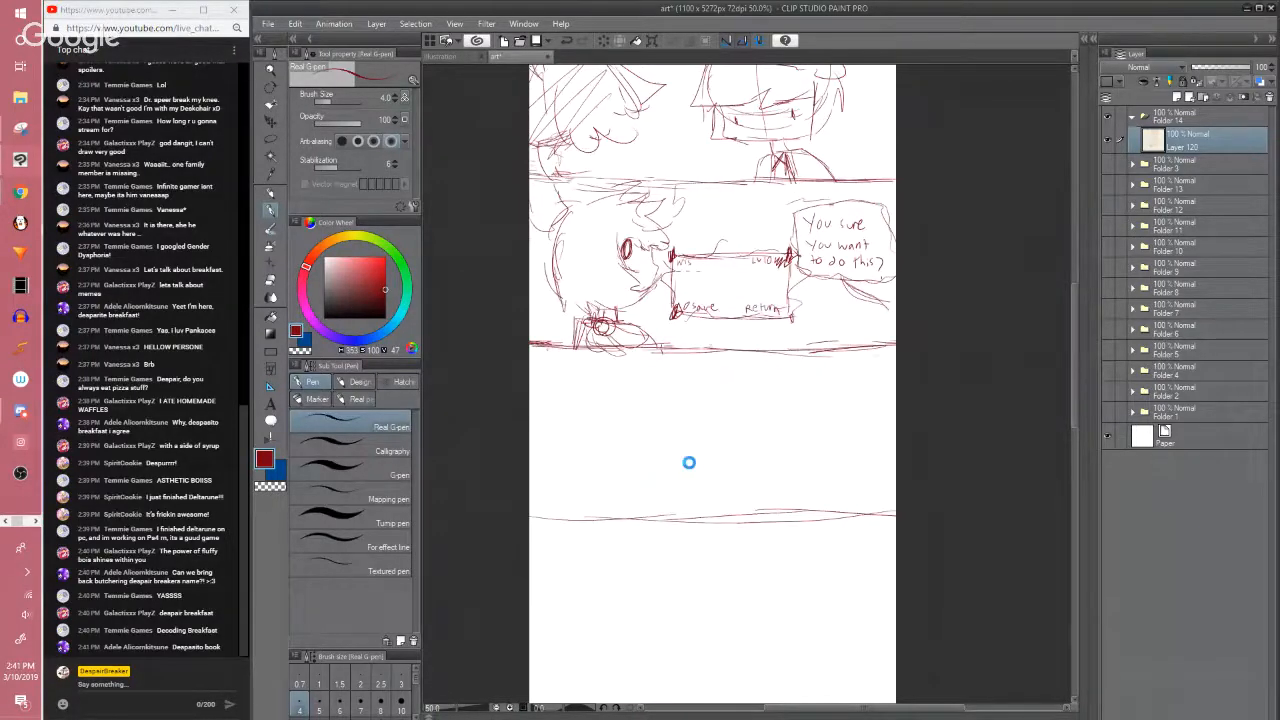
key("ctrl+s")
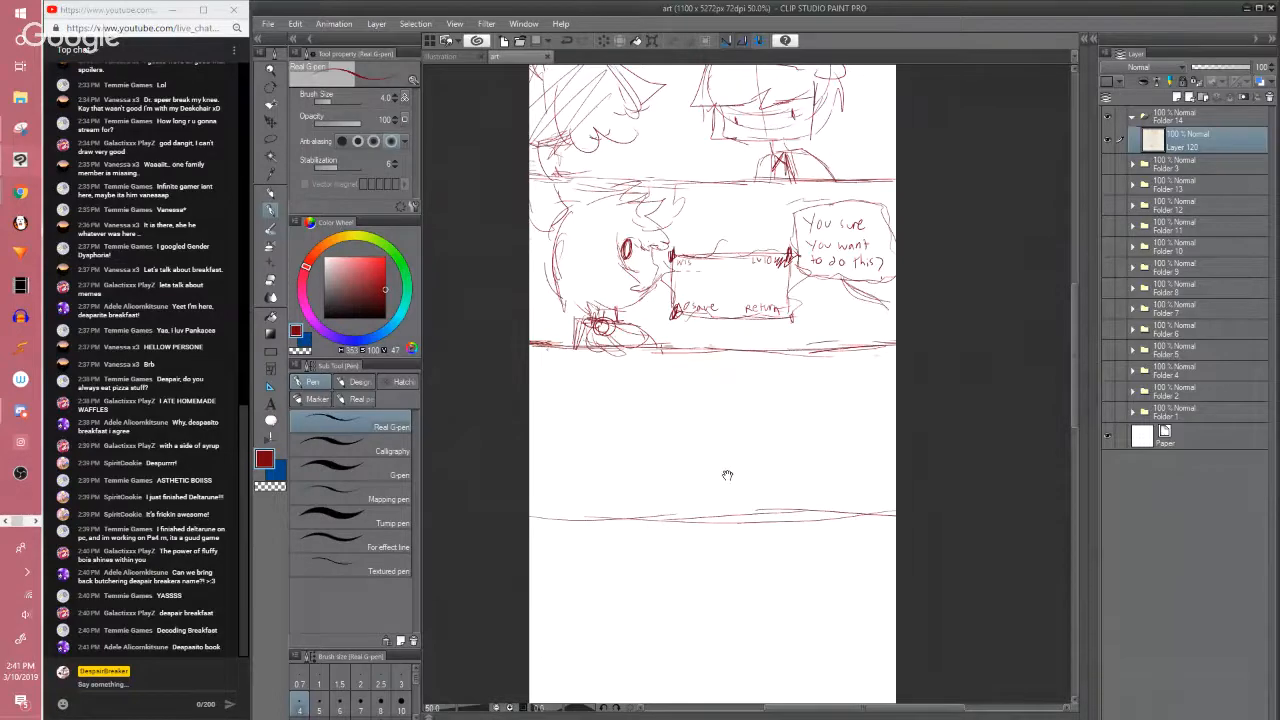
Doodle the outline of a bread loaf with a rounded front face and receding side below the fifth panel's border
left_click_drag(727, 475, 717, 391)
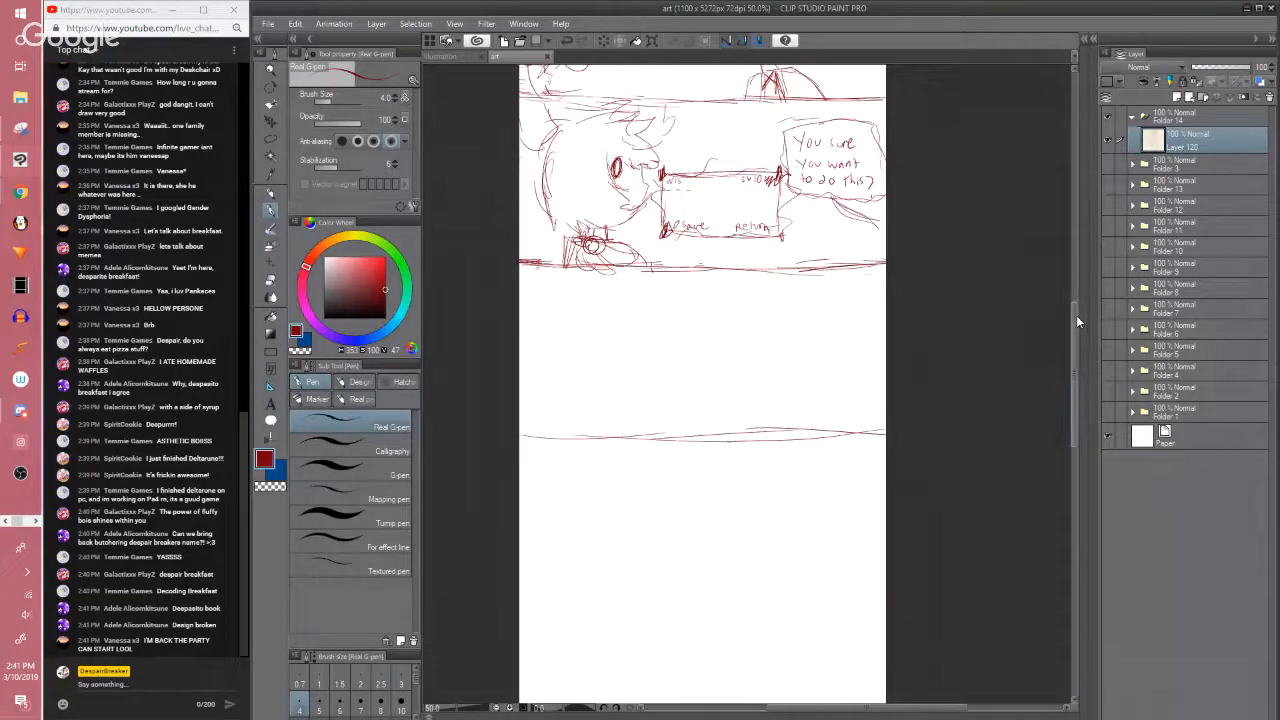
scroll(1076, 315, "up", 2)
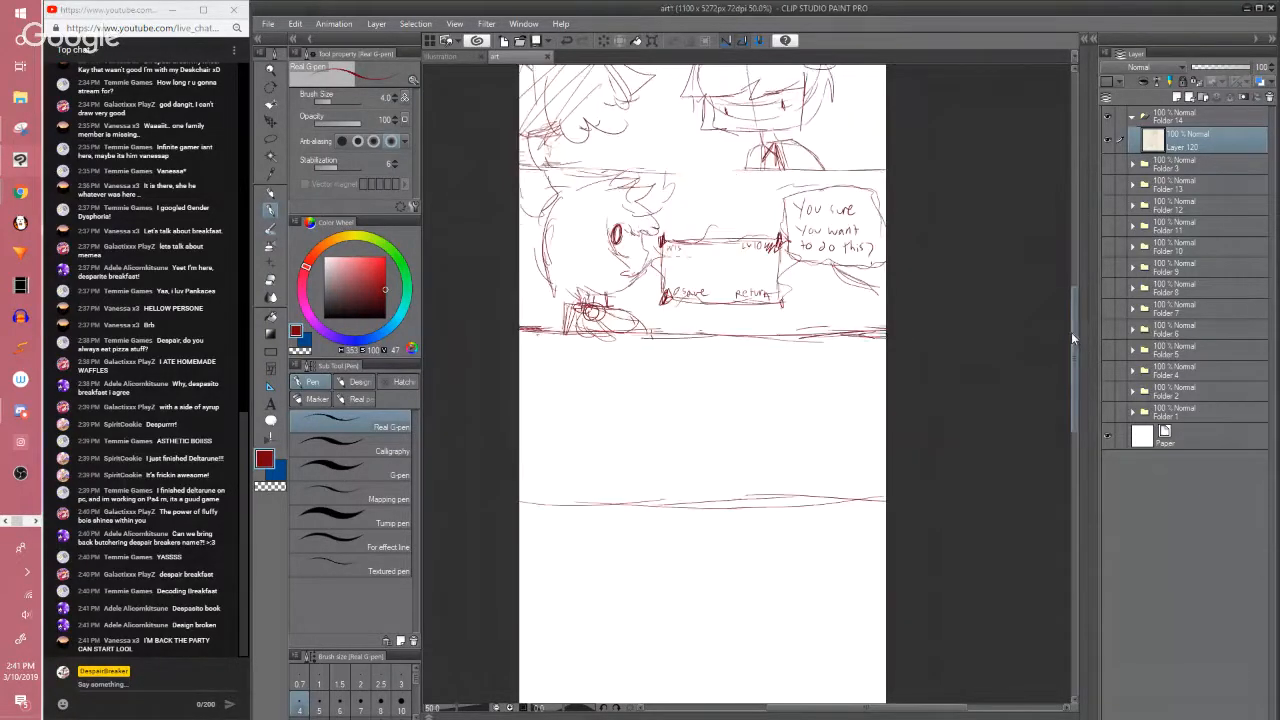
left_click_drag(1071, 332, 977, 382)
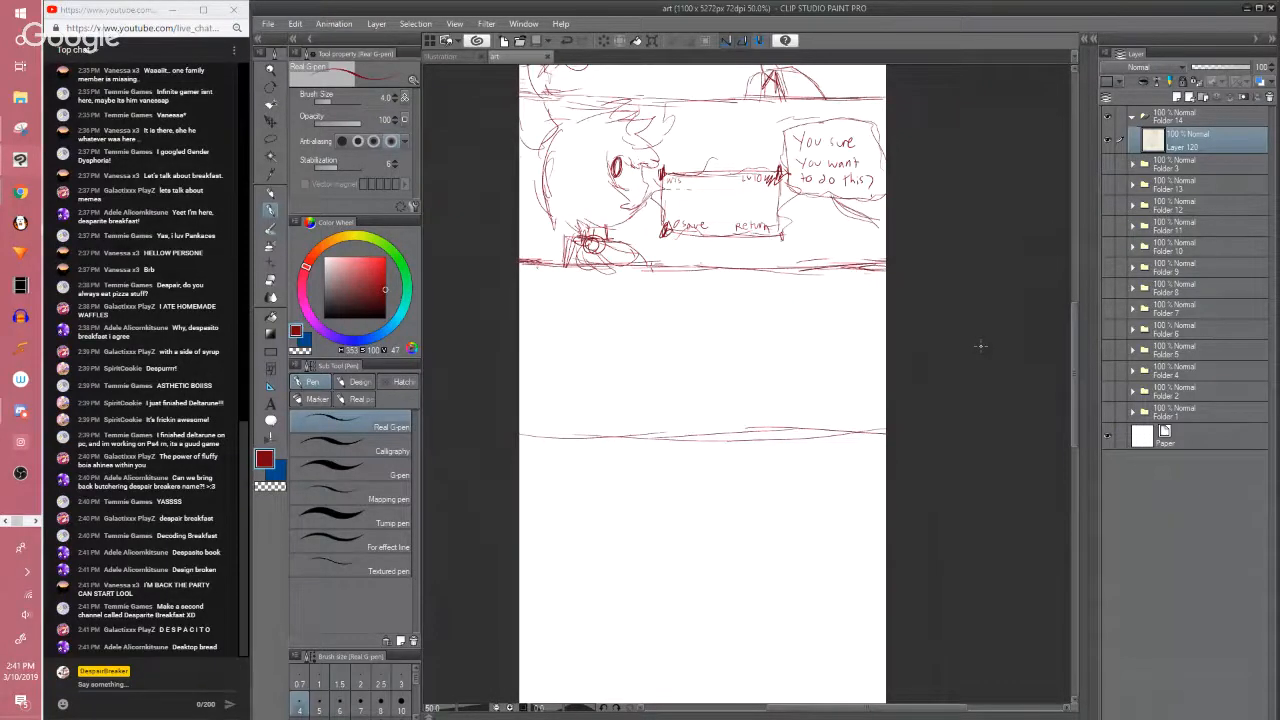
scroll(980, 346, "up", 1)
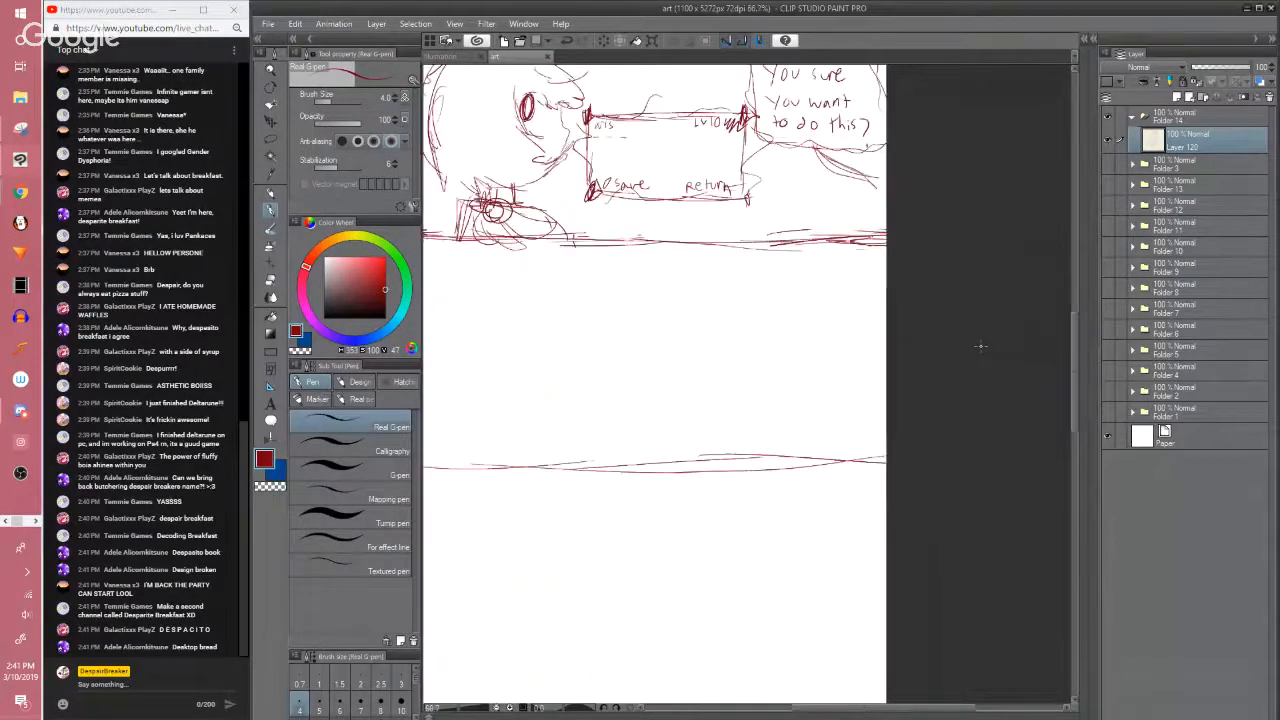
left_click_drag(560, 585, 638, 347)
left_click_drag(589, 384, 659, 460)
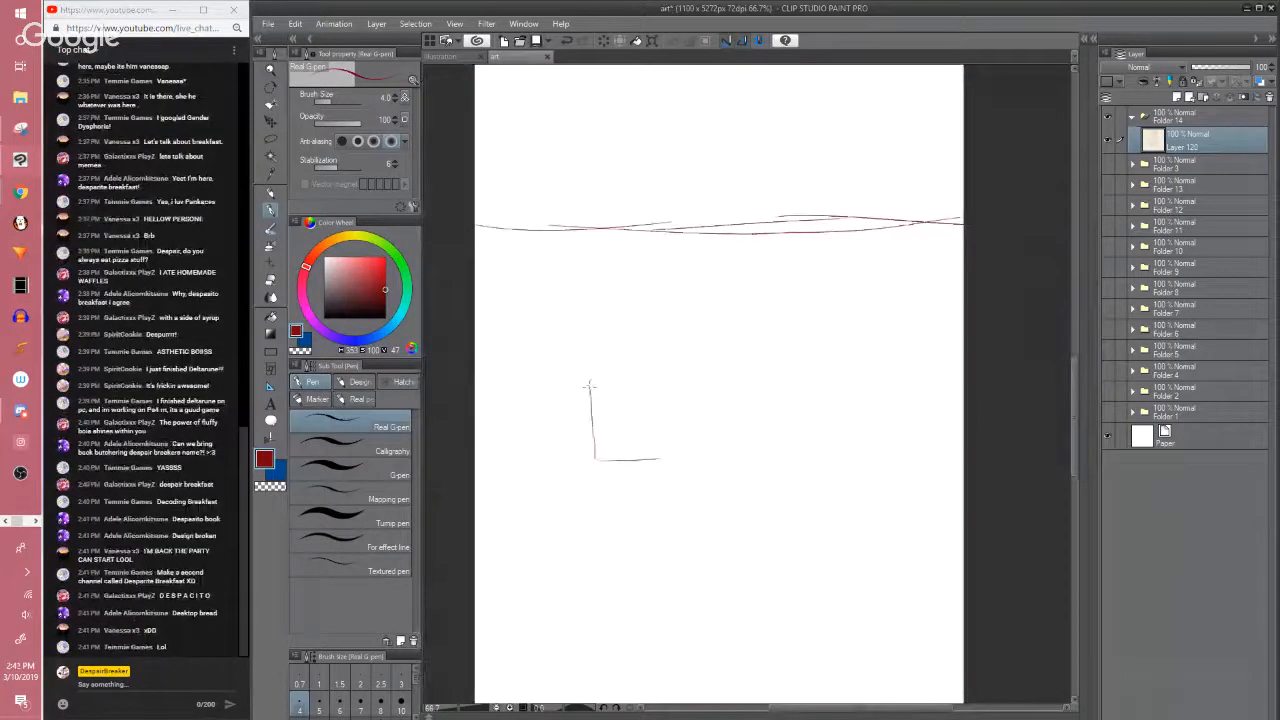
mouse_move(589, 388)
left_mouse_down()
mouse_move(602, 357)
mouse_move(642, 374)
mouse_move(631, 377)
mouse_move(661, 349)
mouse_move(684, 382)
mouse_move(681, 445)
left_mouse_up()
left_click_drag(600, 355, 725, 323)
mouse_move(656, 352)
left_mouse_down()
mouse_move(747, 337)
mouse_move(733, 325)
mouse_move(758, 349)
mouse_move(753, 434)
mouse_move(764, 440)
mouse_move(640, 458)
left_mouse_up()
left_click_drag(743, 425, 777, 422)
left_click_drag(646, 395, 654, 365)
Letter "DESKTOP Bread" on two lines beneath the bread doodle
left_click_drag(591, 445, 595, 473)
mouse_move(594, 444)
left_mouse_down()
mouse_move(589, 468)
mouse_move(618, 468)
left_mouse_up()
mouse_move(648, 446)
left_mouse_down()
mouse_move(672, 477)
mouse_move(679, 446)
mouse_move(687, 472)
mouse_move(703, 438)
left_mouse_up()
left_click_drag(710, 438, 728, 472)
left_click_drag(728, 436, 730, 456)
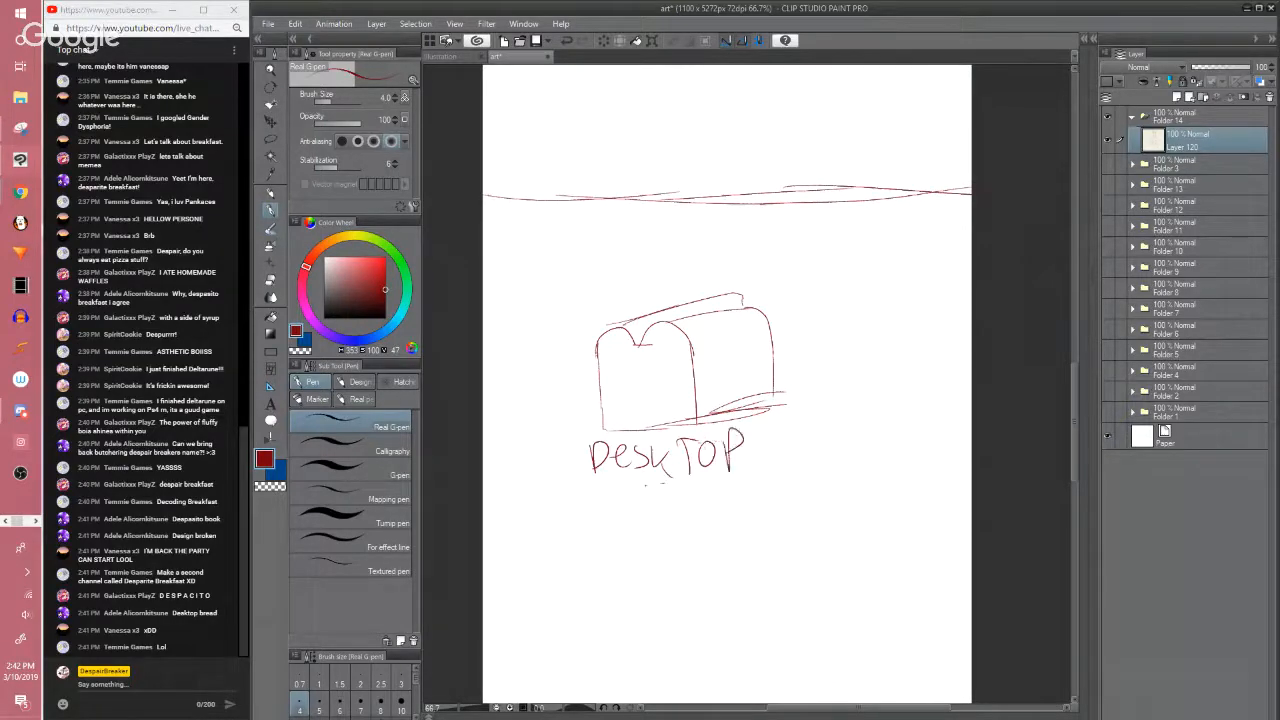
left_click_drag(604, 496, 607, 515)
mouse_move(633, 514)
left_mouse_down()
mouse_move(650, 497)
mouse_move(666, 512)
left_mouse_up()
left_click_drag(688, 498, 692, 508)
left_click_drag(706, 470, 708, 510)
Hatch the top and side of the bread loaf and touch up the K in its lettering with the eraser
left_click_drag(715, 391, 716, 416)
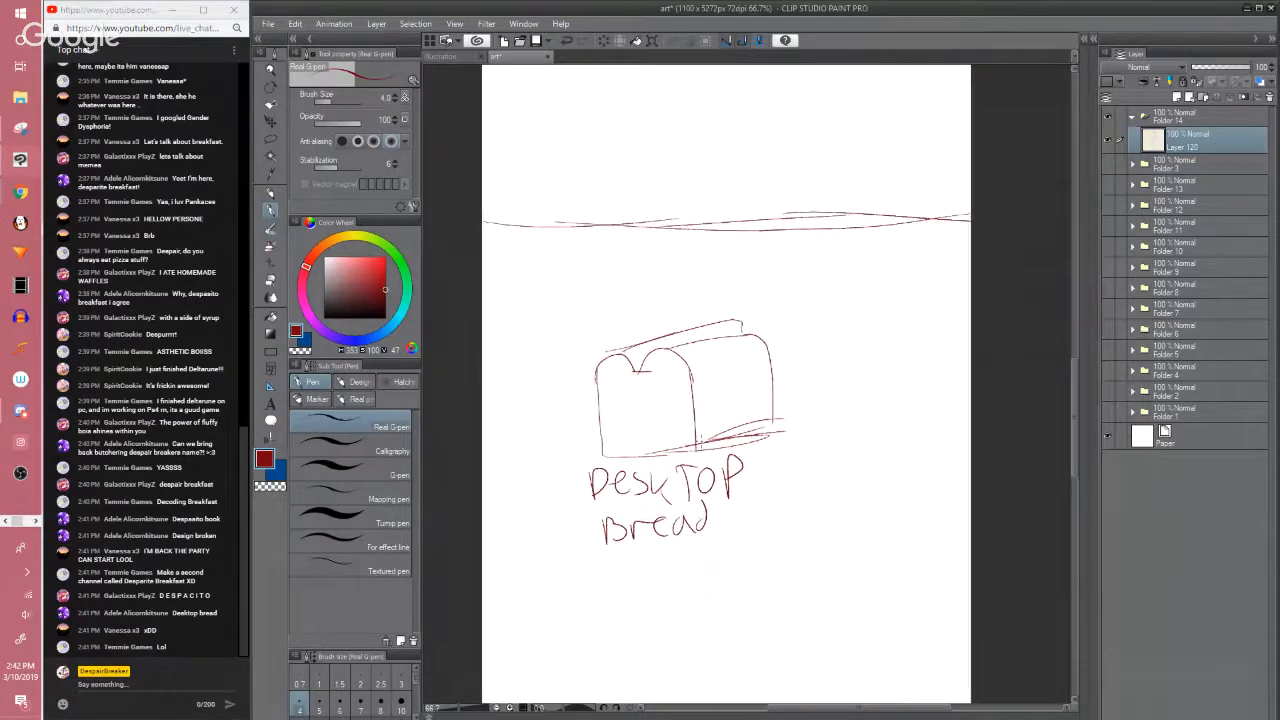
mouse_move(686, 337)
left_mouse_down()
mouse_move(630, 360)
mouse_move(684, 362)
mouse_move(726, 421)
left_mouse_up()
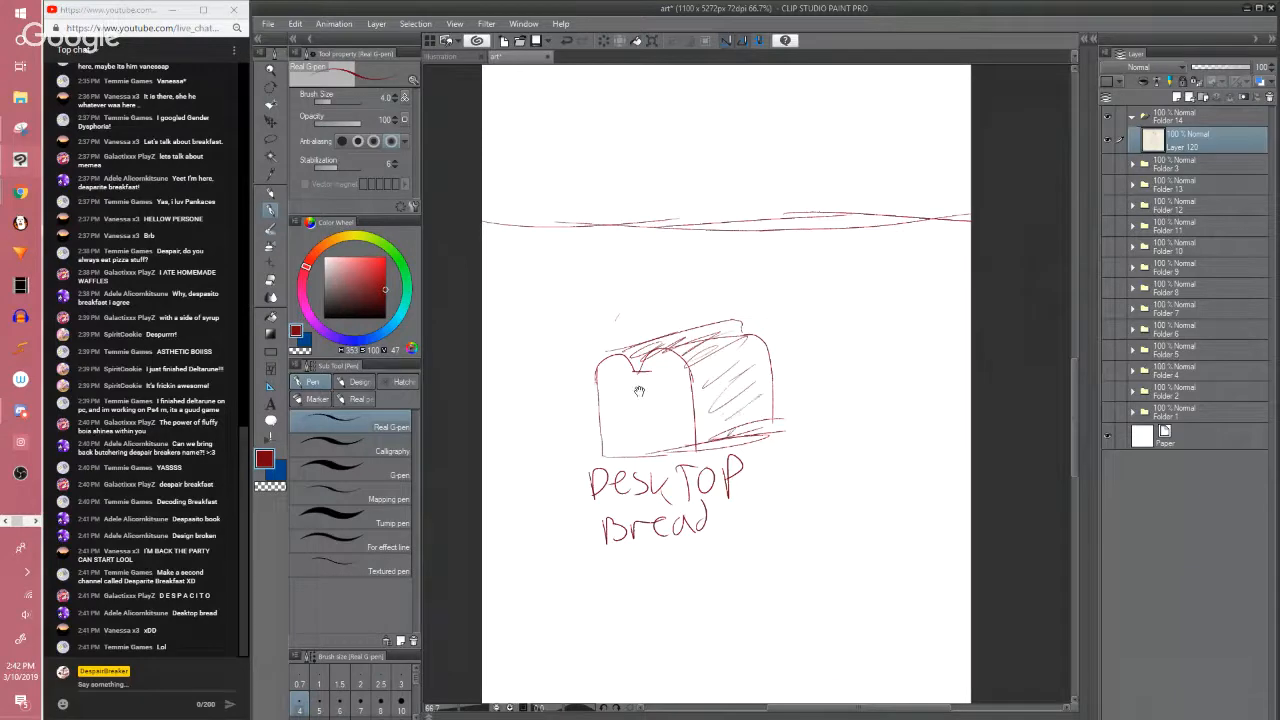
left_click_drag(639, 391, 659, 374)
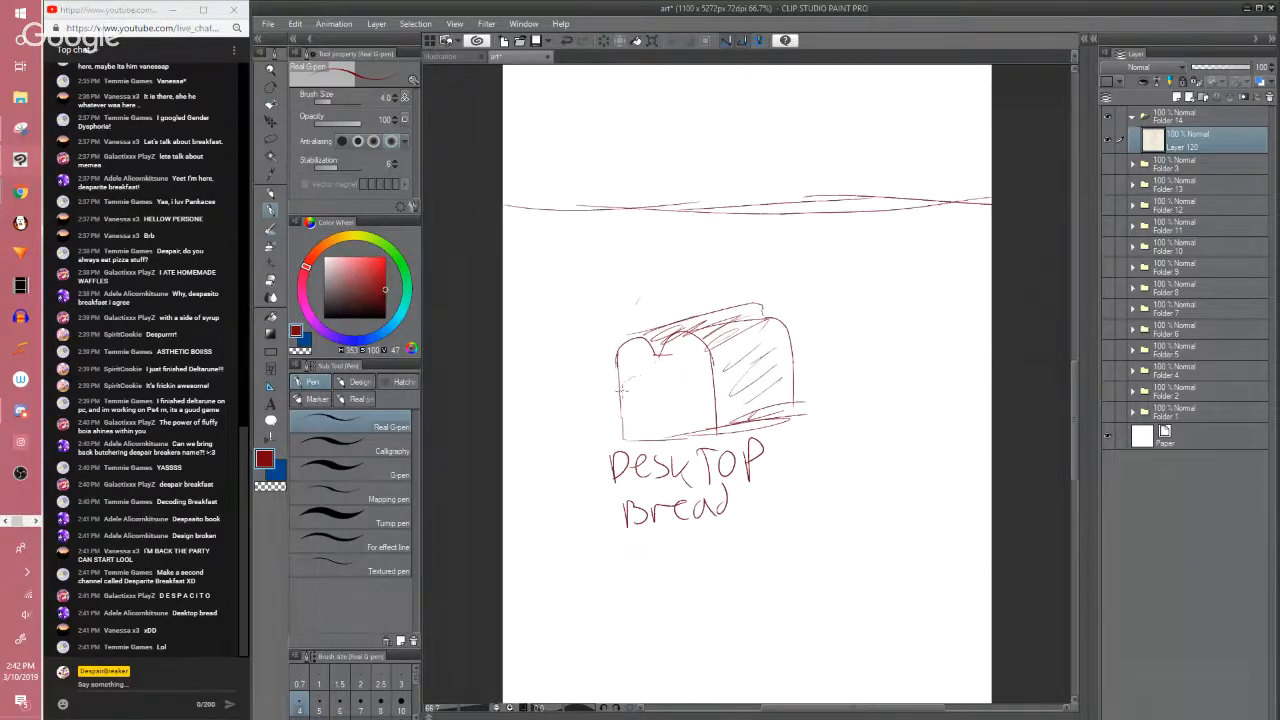
left_click_drag(666, 468, 662, 490)
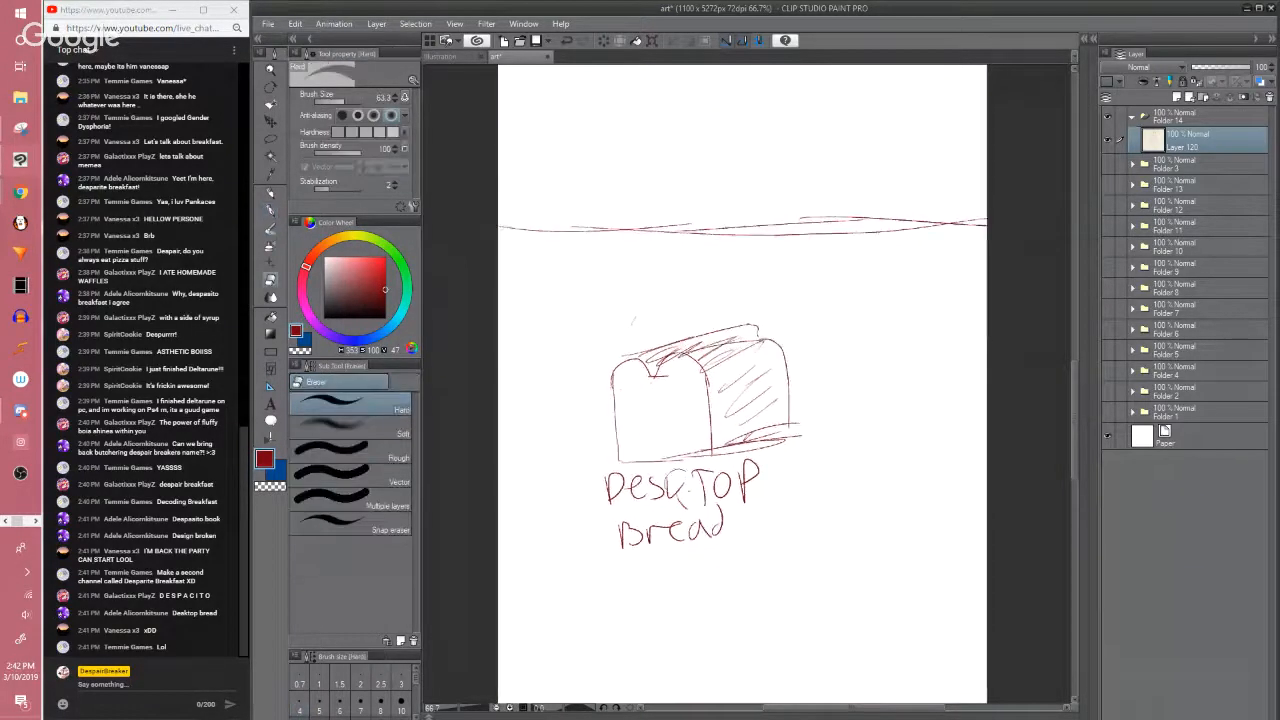
Lasso the bread doodle with its lettering, delete it, clear the selection and return to the pen
scroll(688, 490, "down", 2)
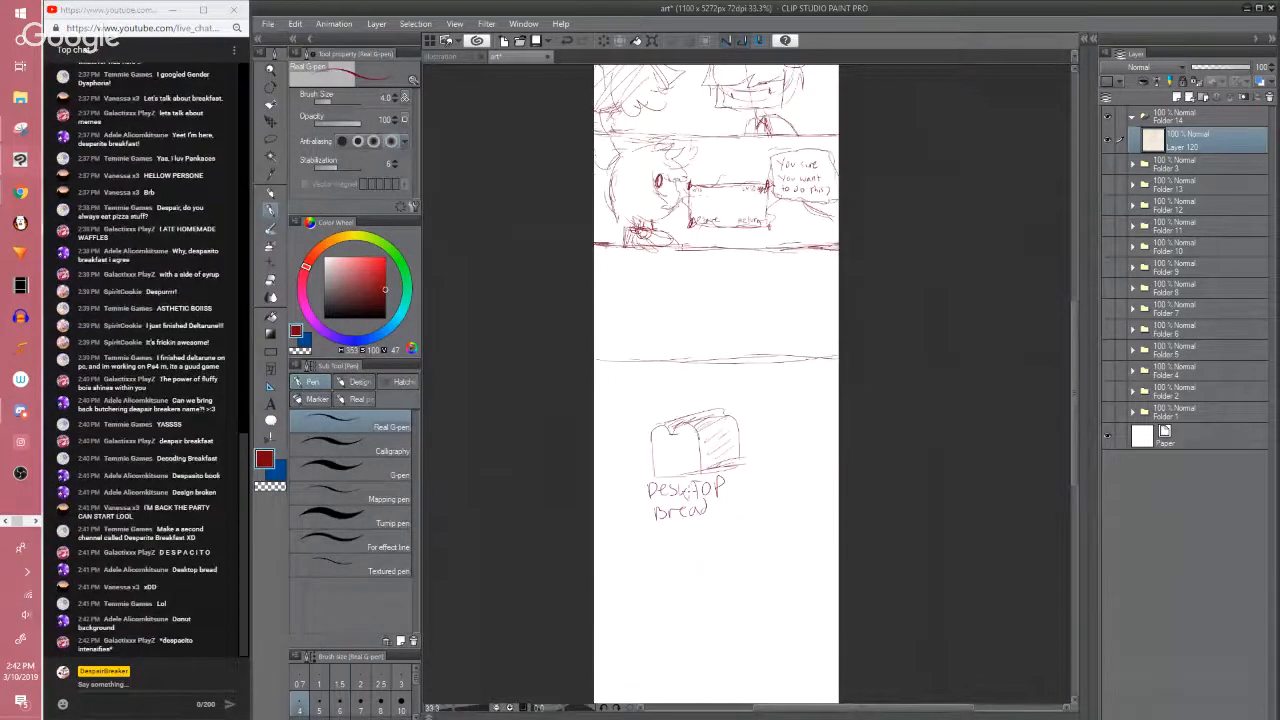
key("m")
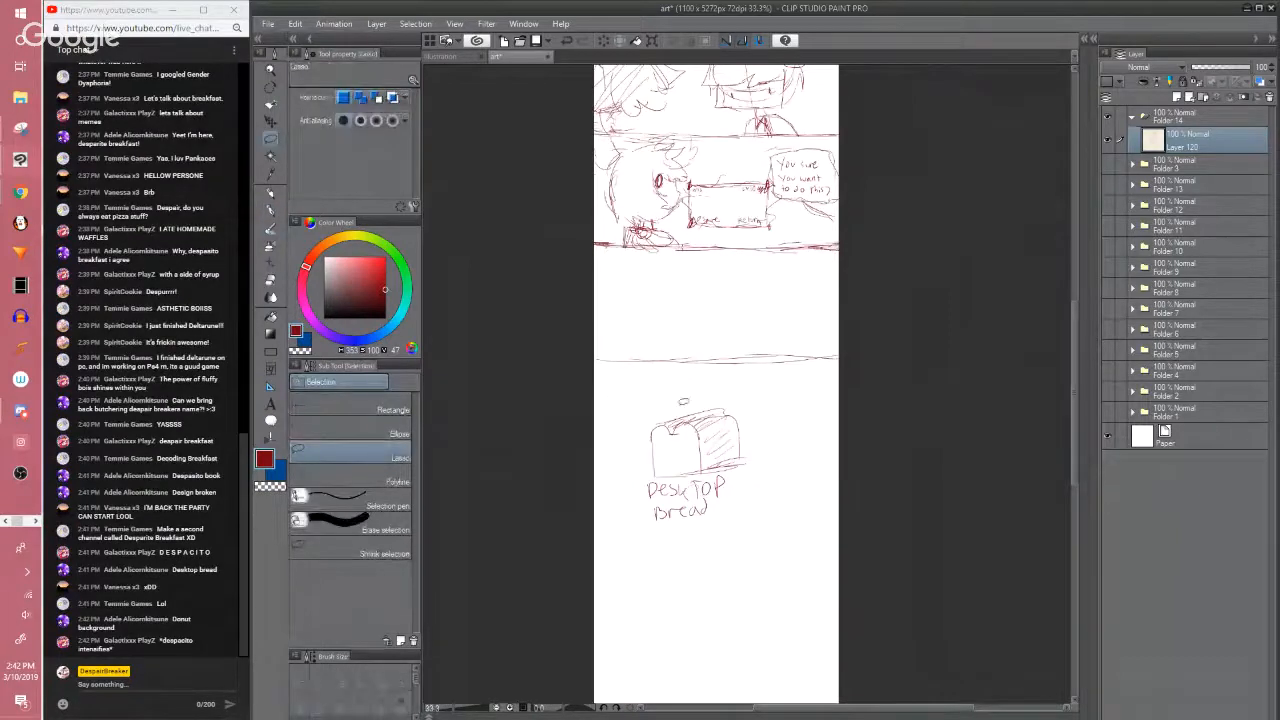
mouse_move(635, 401)
left_mouse_down()
mouse_move(574, 491)
mouse_move(742, 462)
left_mouse_up()
mouse_move(710, 376)
left_mouse_down()
mouse_move(778, 400)
mouse_move(735, 362)
mouse_move(836, 356)
left_mouse_up()
key("Delete")
key("ctrl+d")
key("p")
mouse_move(832, 413)
left_mouse_down()
mouse_move(842, 489)
mouse_move(830, 556)
left_mouse_up()
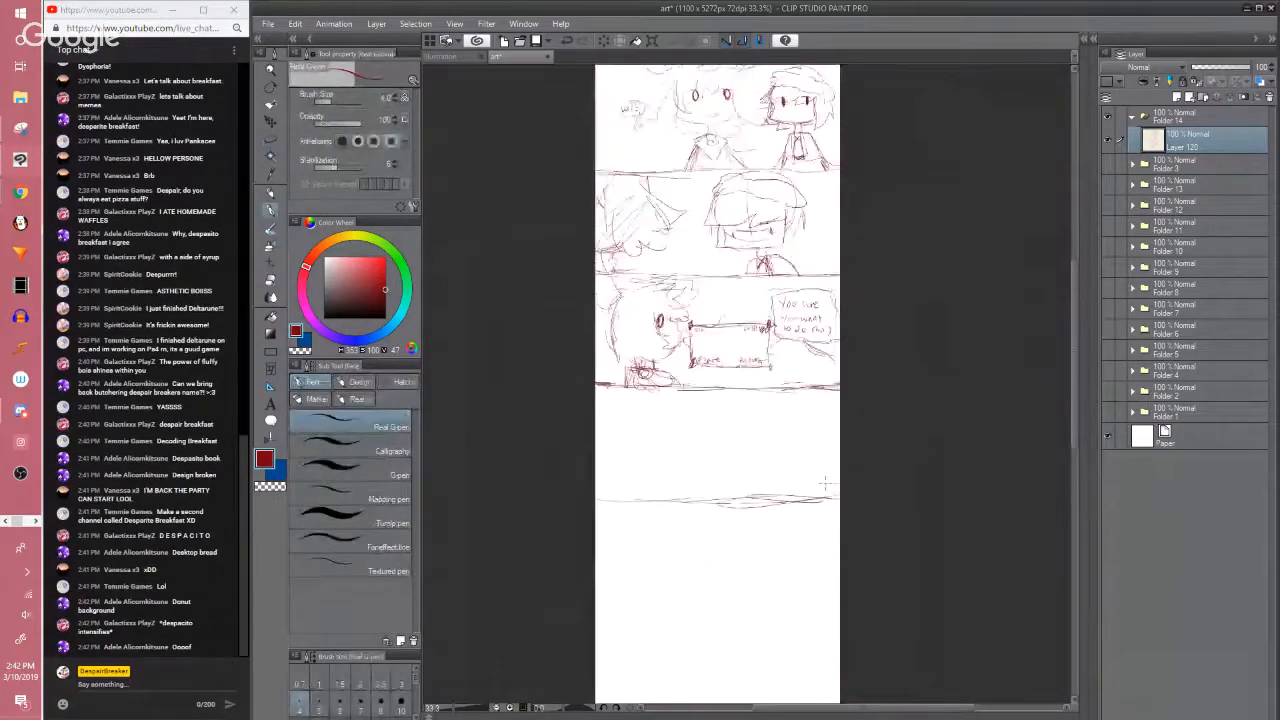
Sketch a rough head circle in red pen in the right half of the fifth panel, just under its upper border
scroll(815, 490, "up", 1)
left_click_drag(761, 531, 820, 531)
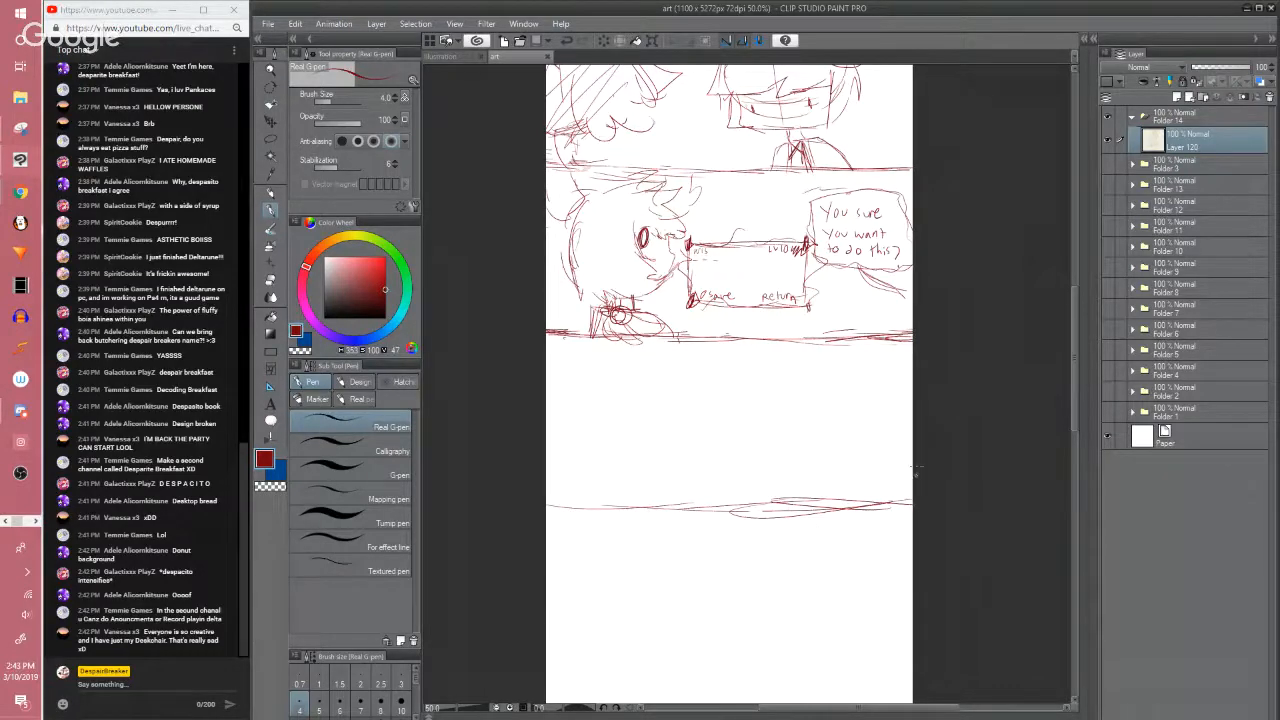
left_click_drag(909, 480, 896, 431)
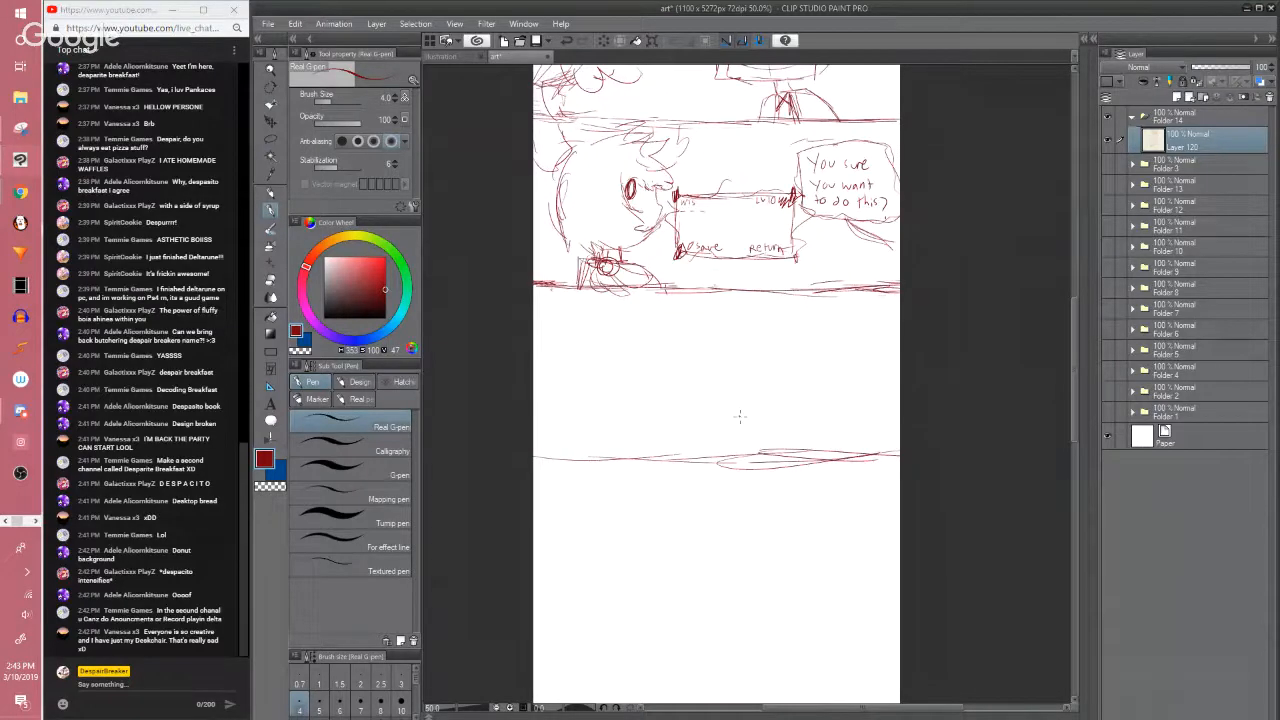
scroll(740, 416, "down", 1)
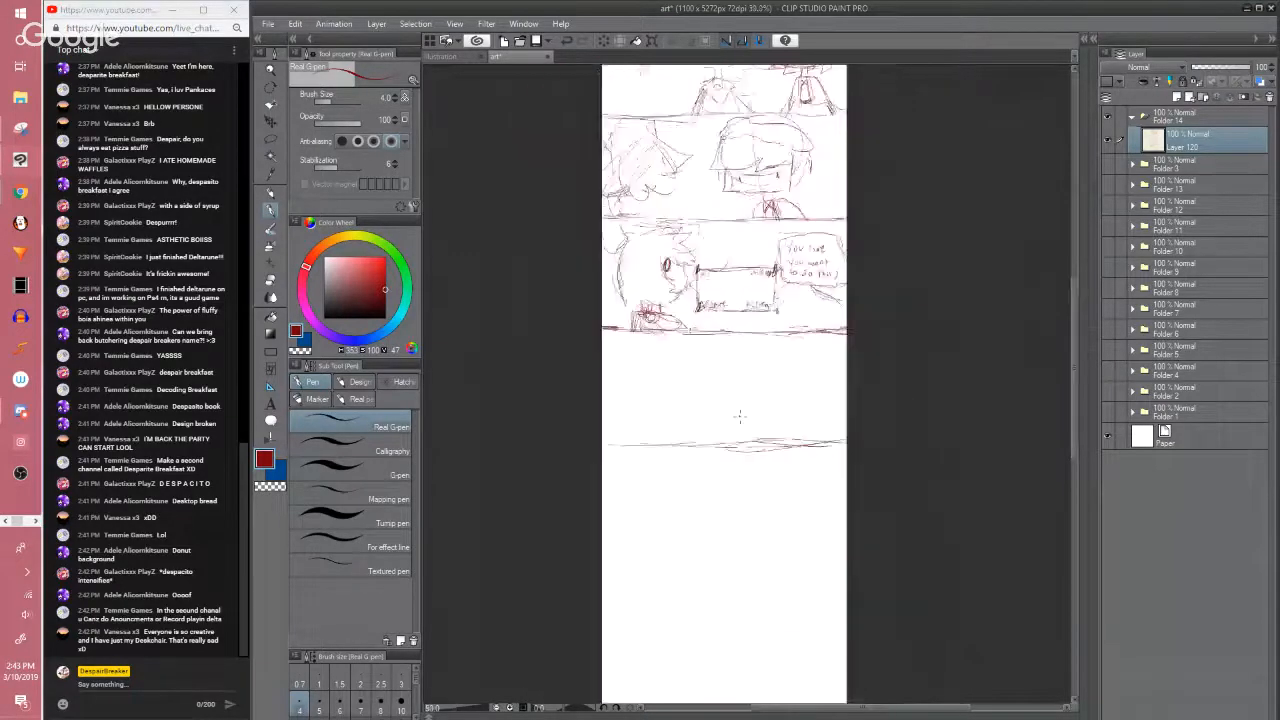
scroll(740, 416, "up", 1)
left_click_drag(817, 417, 812, 400)
scroll(813, 400, "up", 1)
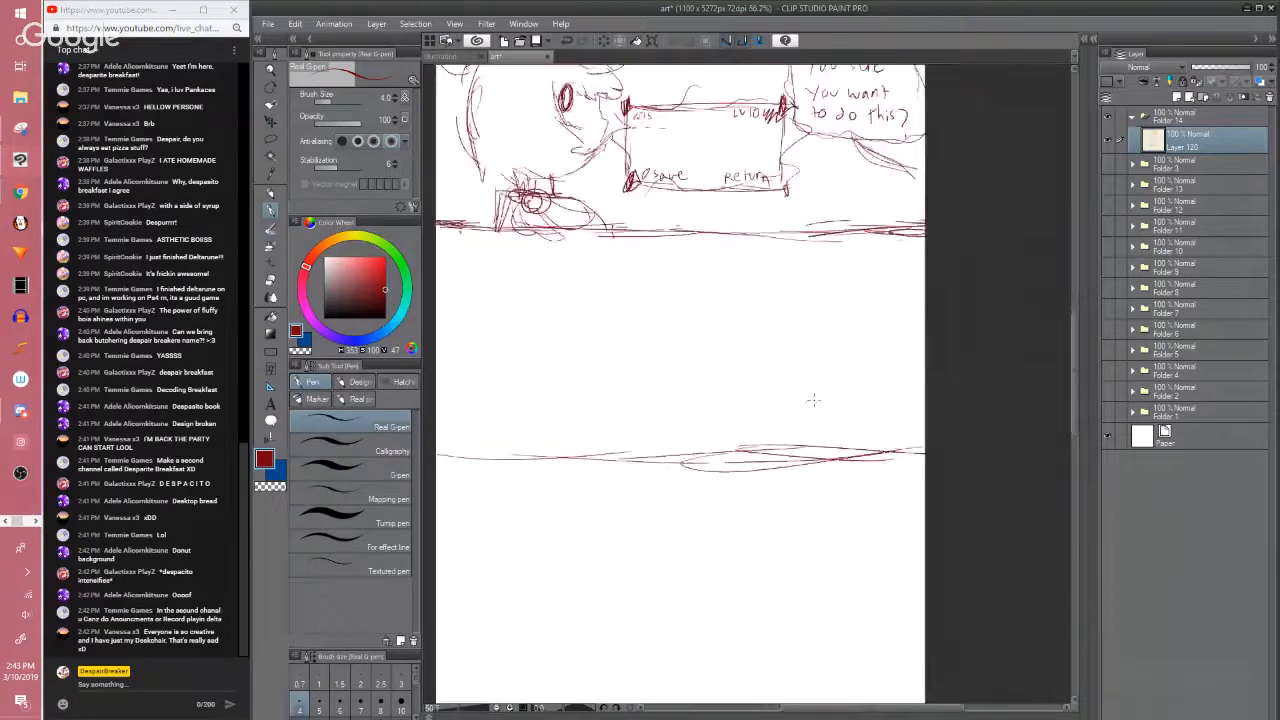
left_click_drag(899, 392, 922, 451)
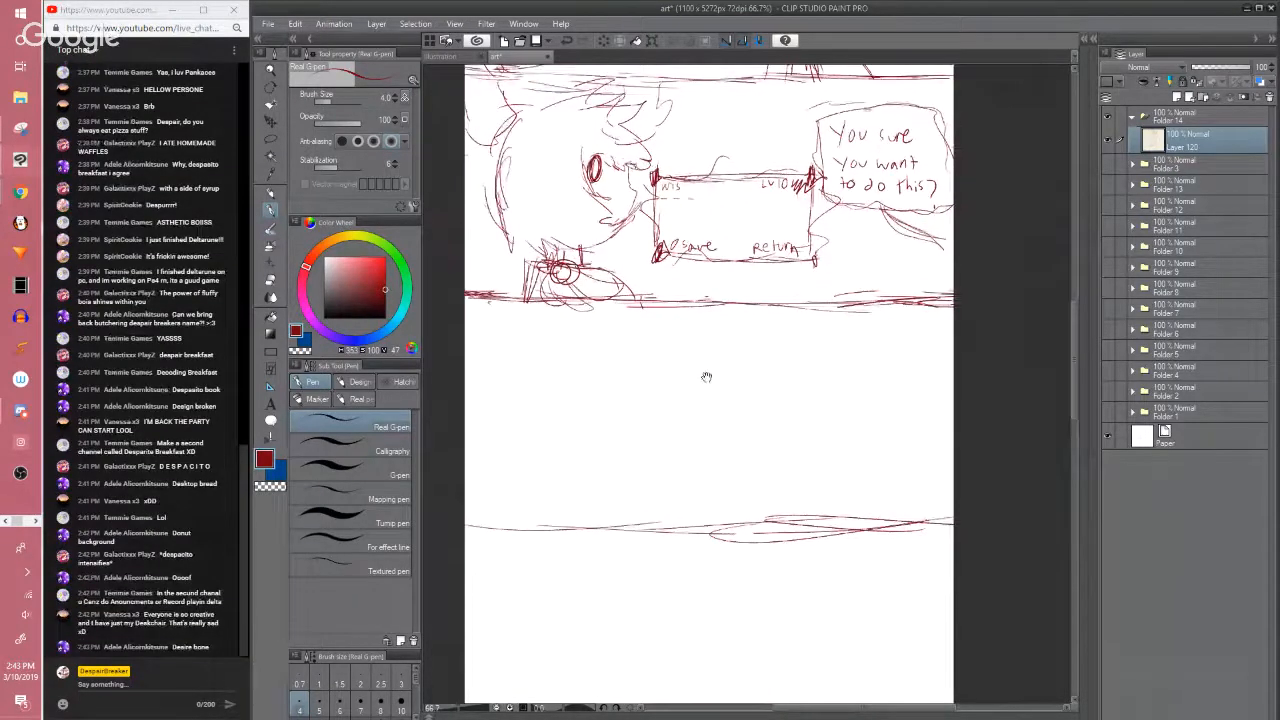
mouse_move(706, 374)
left_mouse_down()
mouse_move(737, 451)
mouse_move(718, 457)
mouse_move(716, 423)
left_mouse_up()
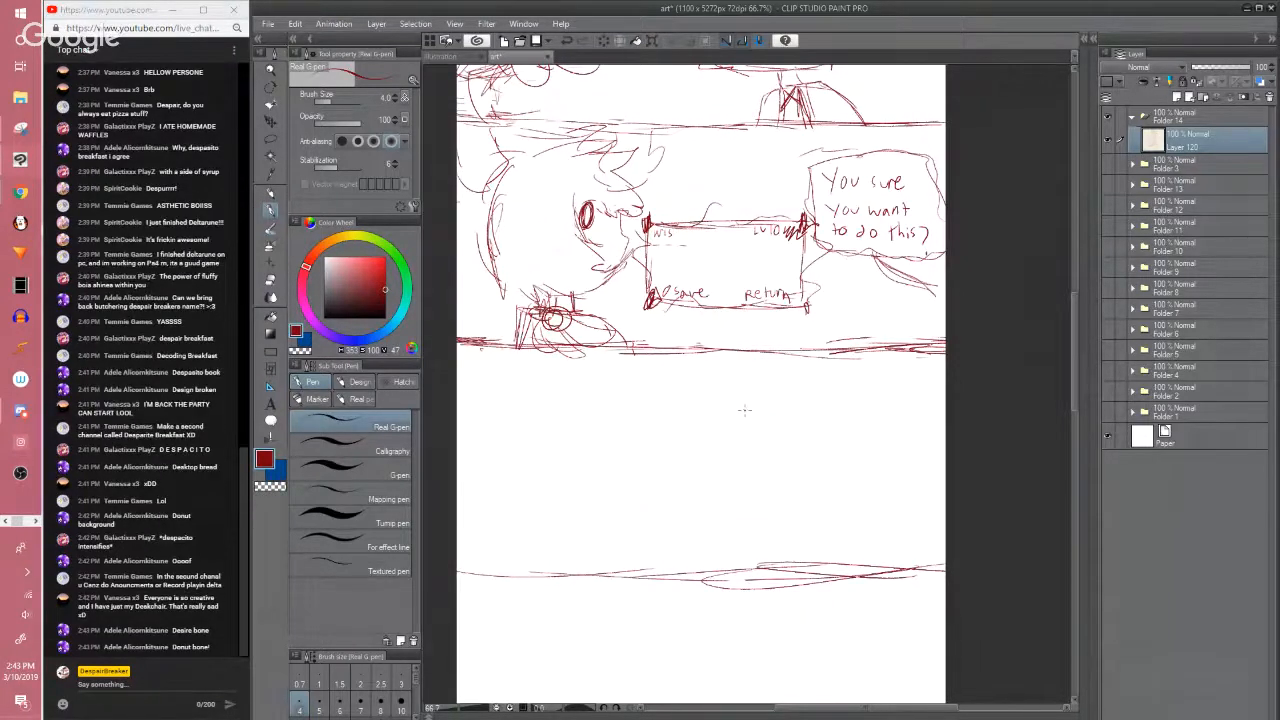
mouse_move(738, 380)
left_mouse_down()
mouse_move(740, 450)
mouse_move(854, 475)
mouse_move(857, 368)
mouse_move(740, 426)
mouse_move(779, 472)
mouse_move(867, 459)
mouse_move(739, 404)
mouse_move(718, 432)
mouse_move(812, 489)
mouse_move(853, 492)
left_mouse_up()
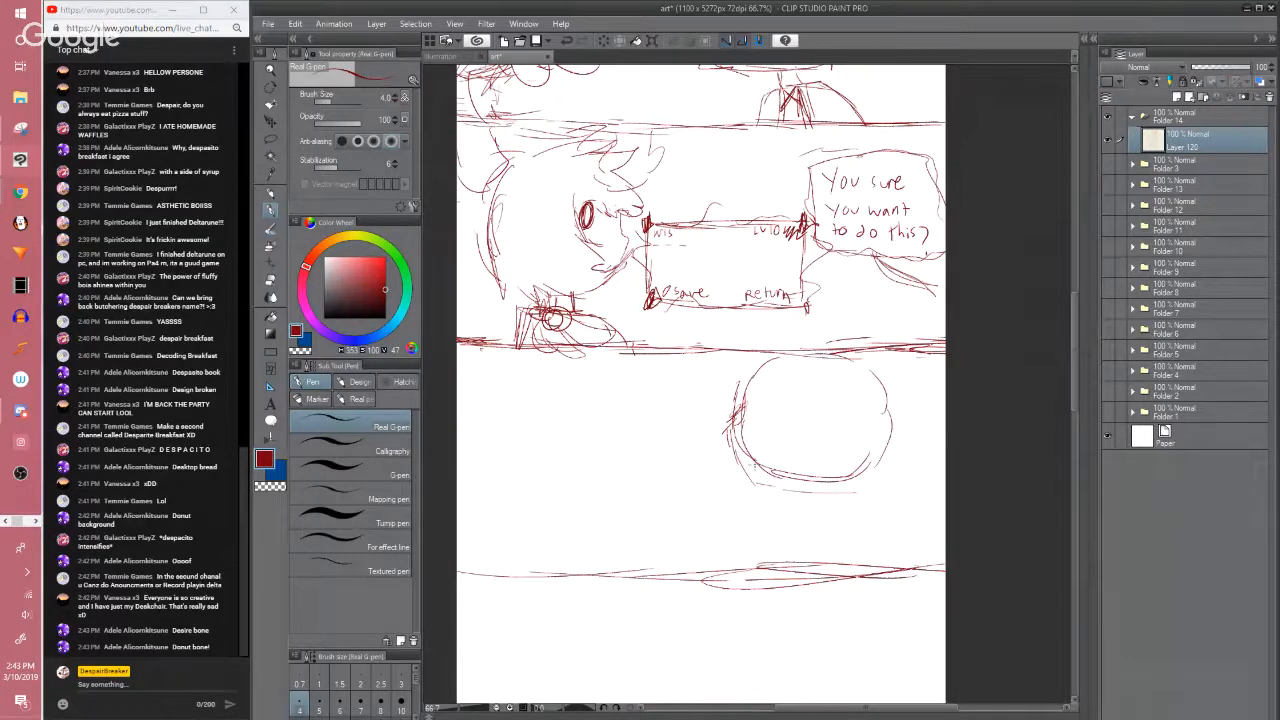
Thin out the fifth panel's circle with the hard eraser, mainly the doubled lines along its lower-left edge, and return to the pen
key("ctrl+minus")
key("ctrl+minus")
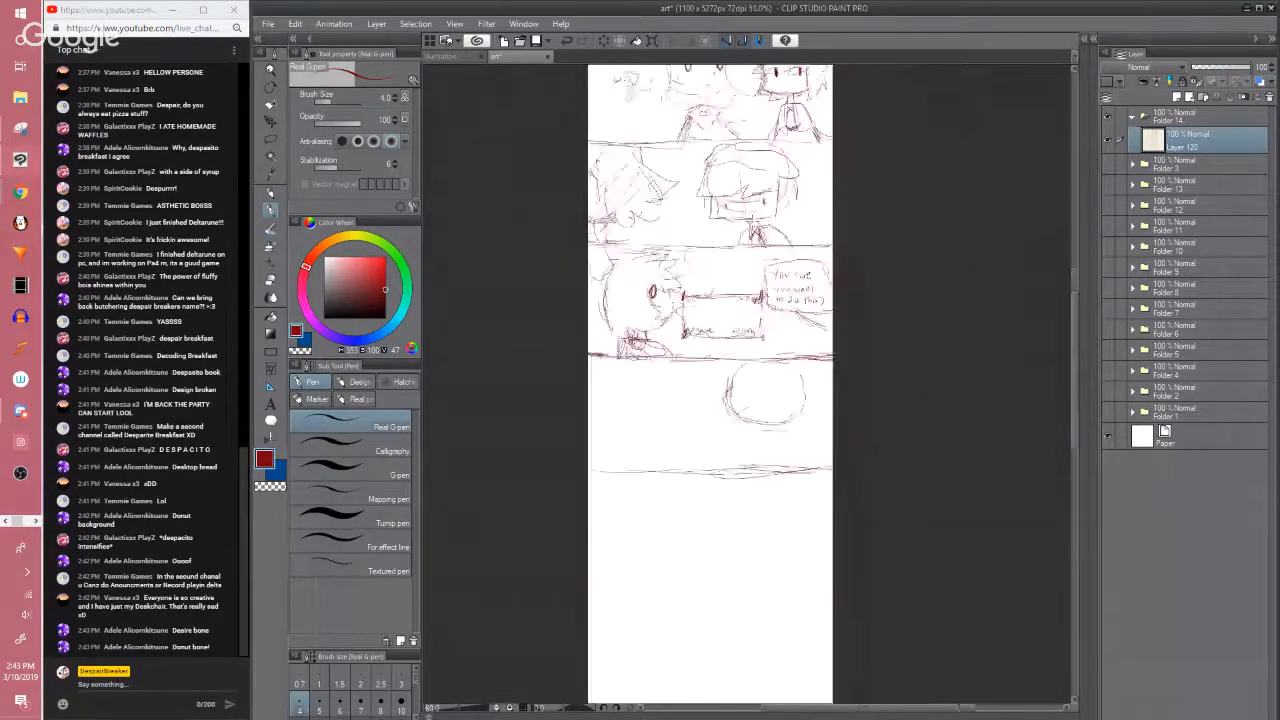
key("ctrl+plus")
left_click_drag(760, 489, 738, 437)
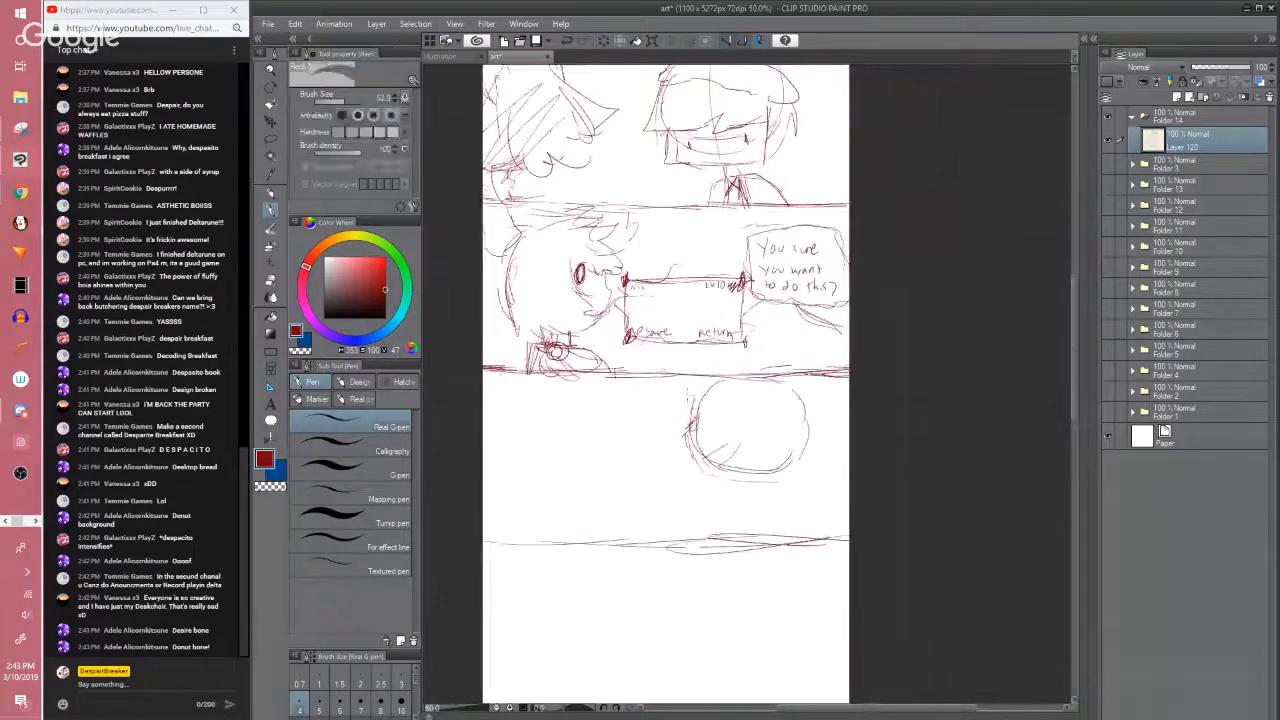
key("e")
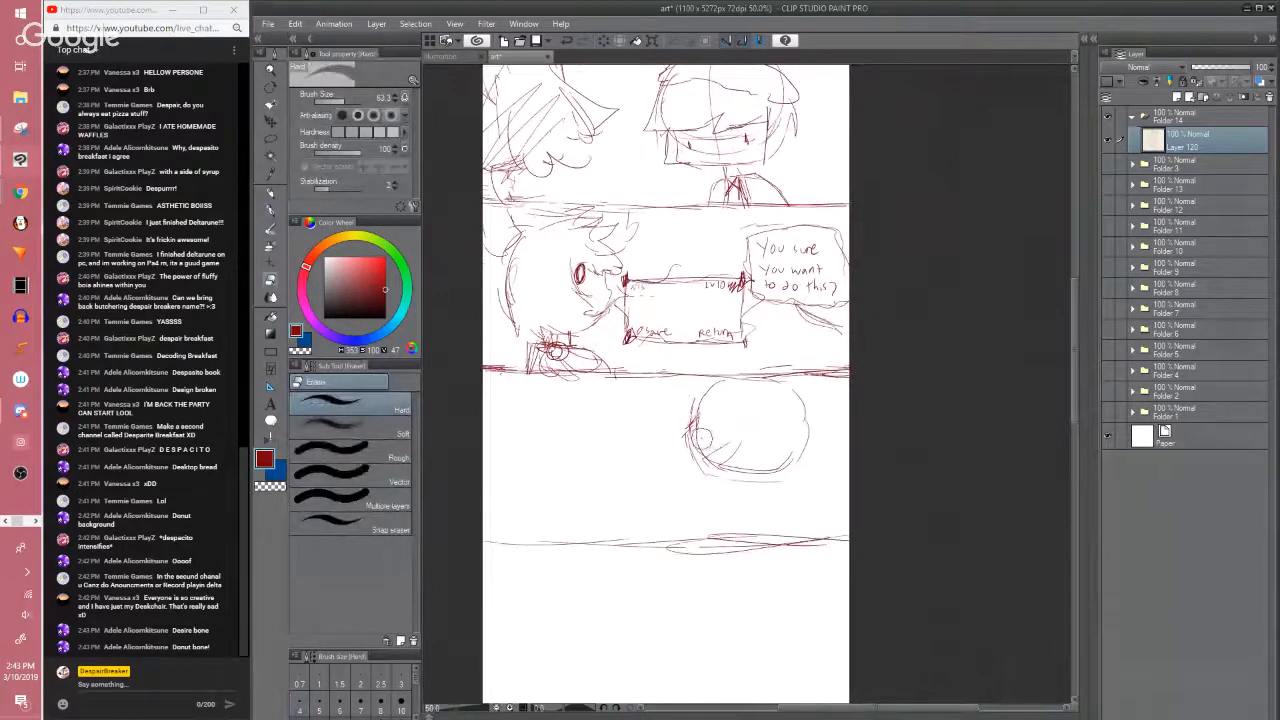
mouse_move(705, 440)
left_mouse_down()
mouse_move(694, 466)
mouse_move(766, 457)
mouse_move(736, 347)
mouse_move(757, 365)
mouse_move(778, 329)
left_mouse_up()
scroll(737, 400, "up", 1)
key("p")
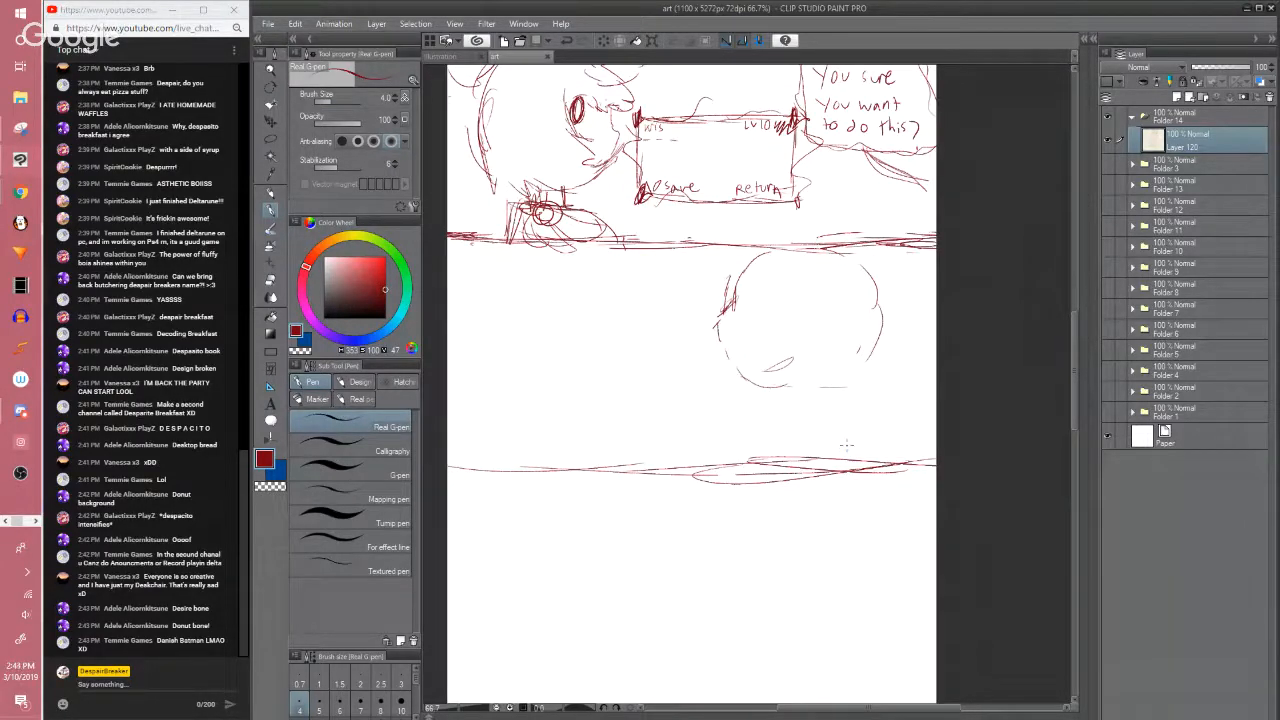
Review the sketched panels from the top of the page down to the fifth panel and save the comic file
left_click(940, 510)
scroll(791, 471, "down", 1)
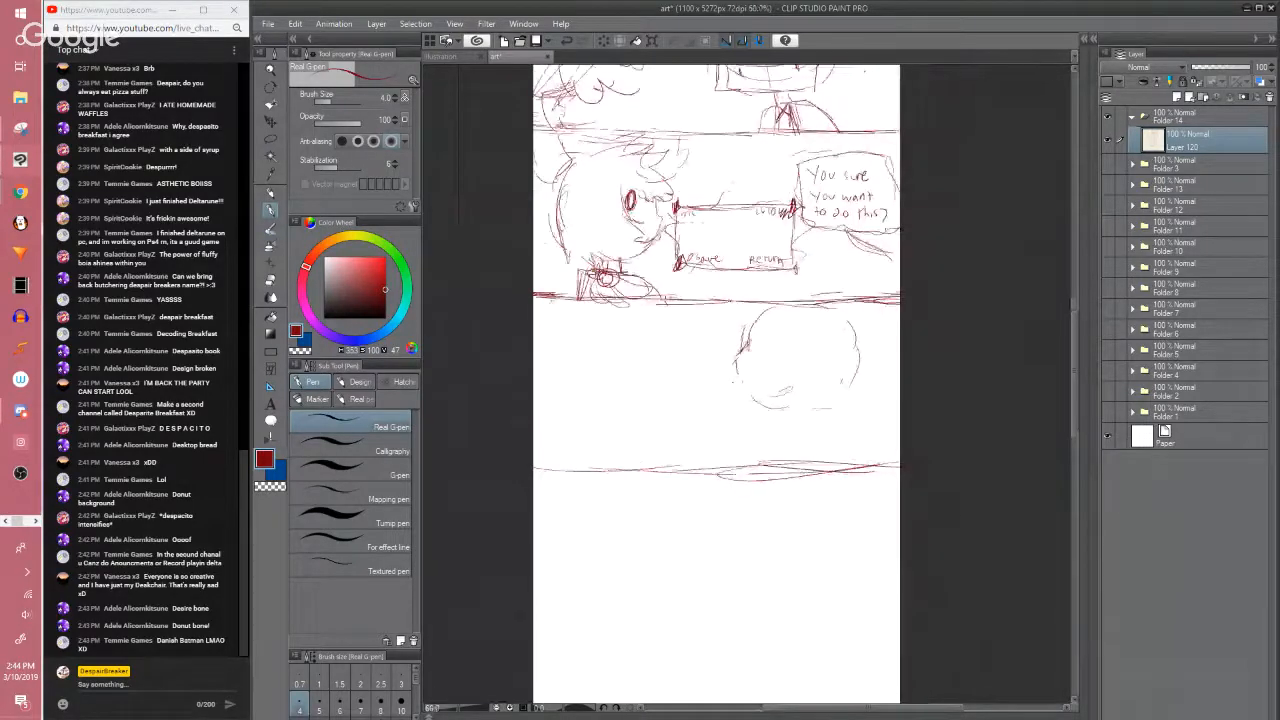
scroll(689, 664, "down", 3)
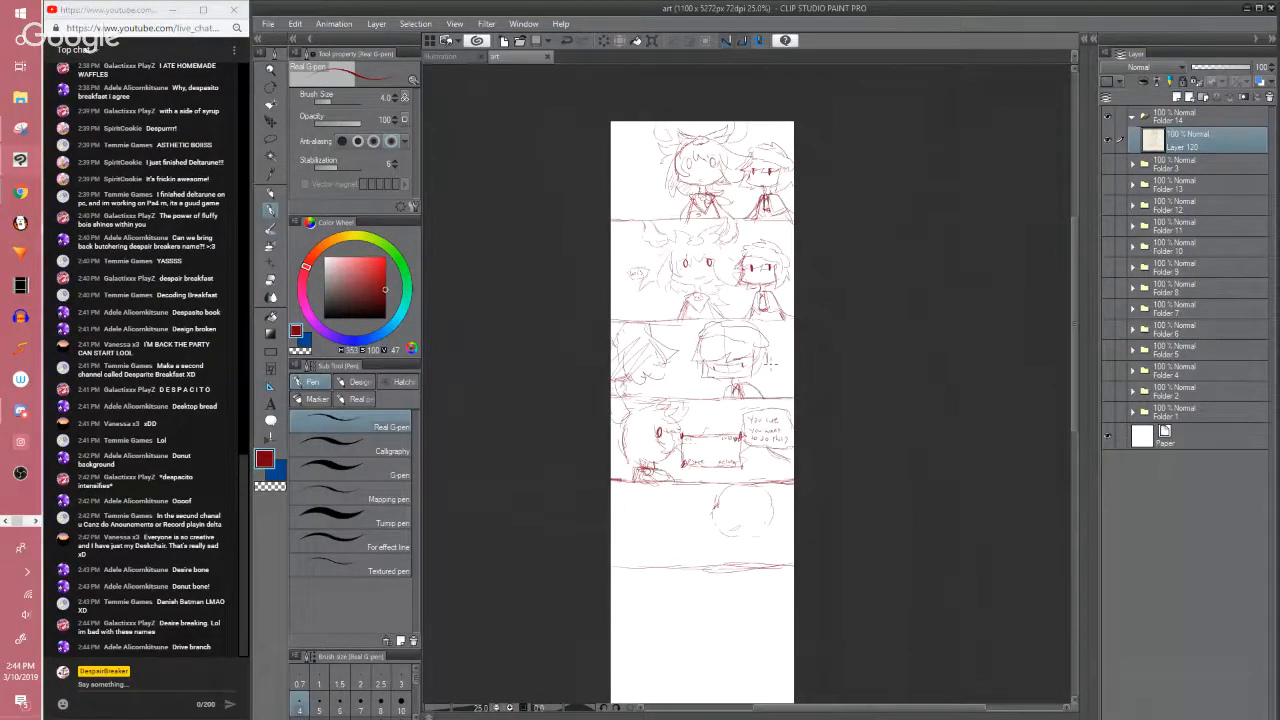
scroll(771, 363, "up", 1)
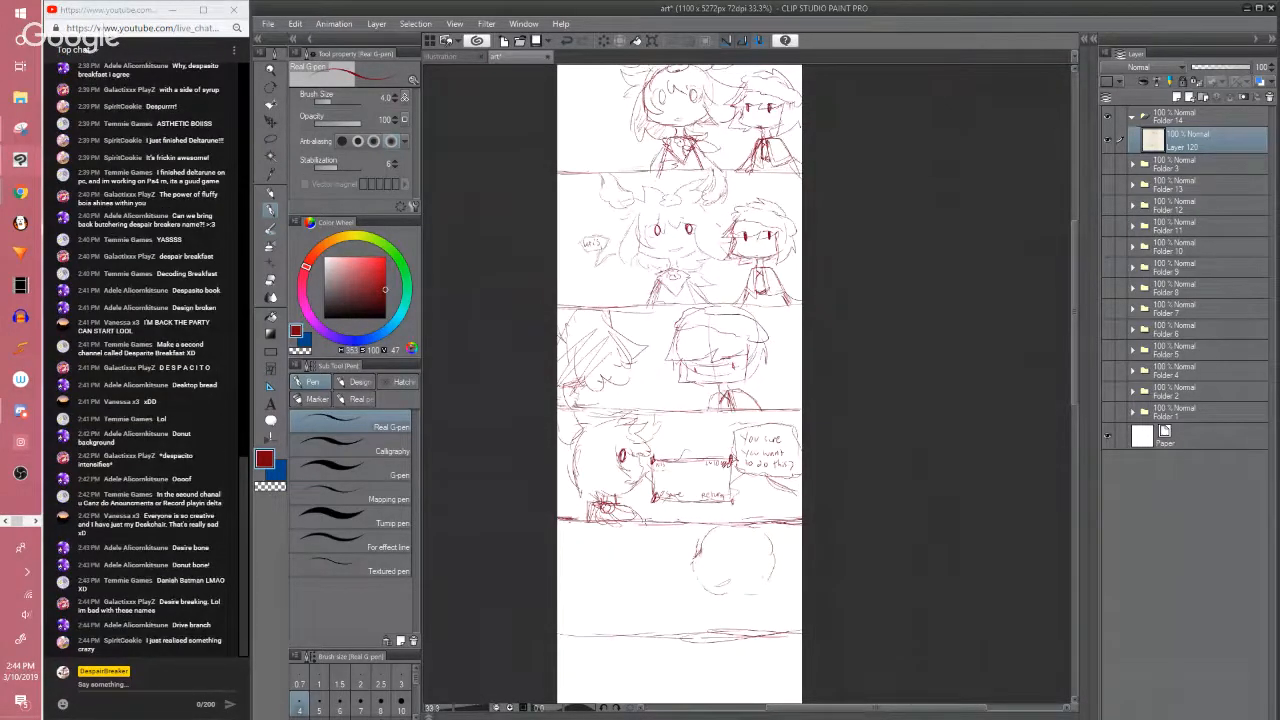
scroll(665, 271, "up", 1)
left_click_drag(745, 399, 733, 429)
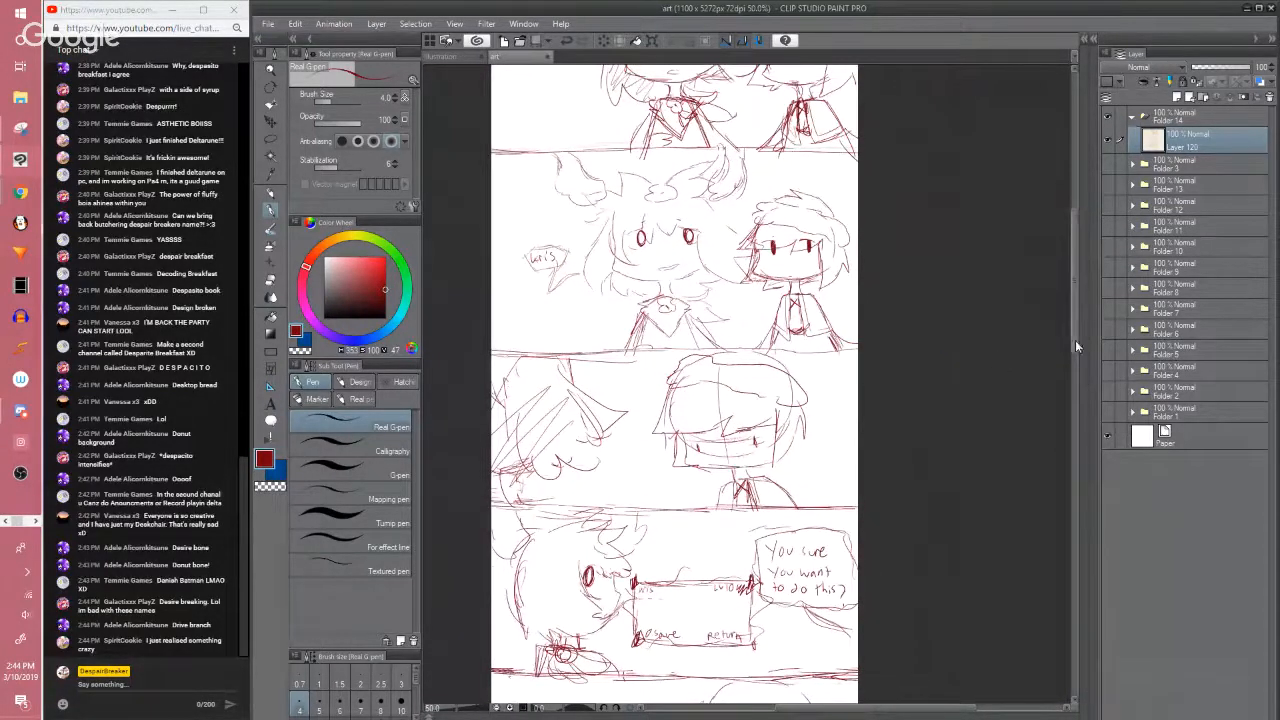
scroll(1073, 328, "down", 1)
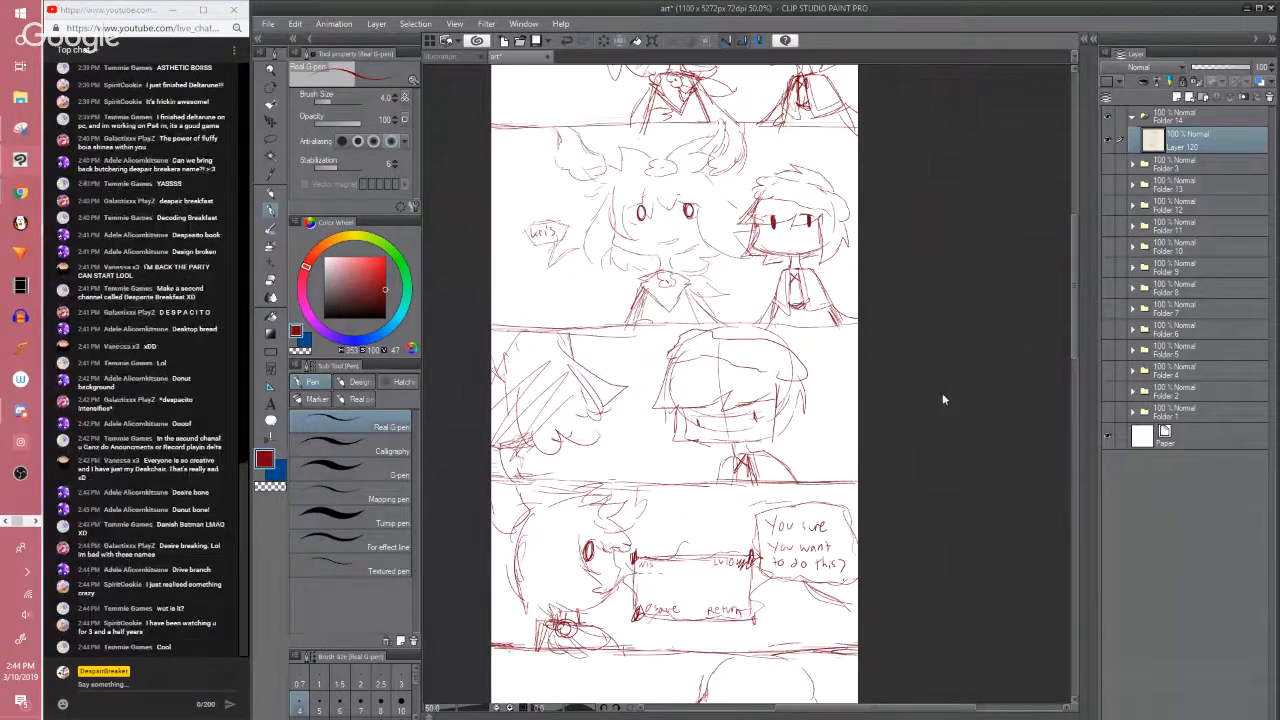
key("ctrl+s")
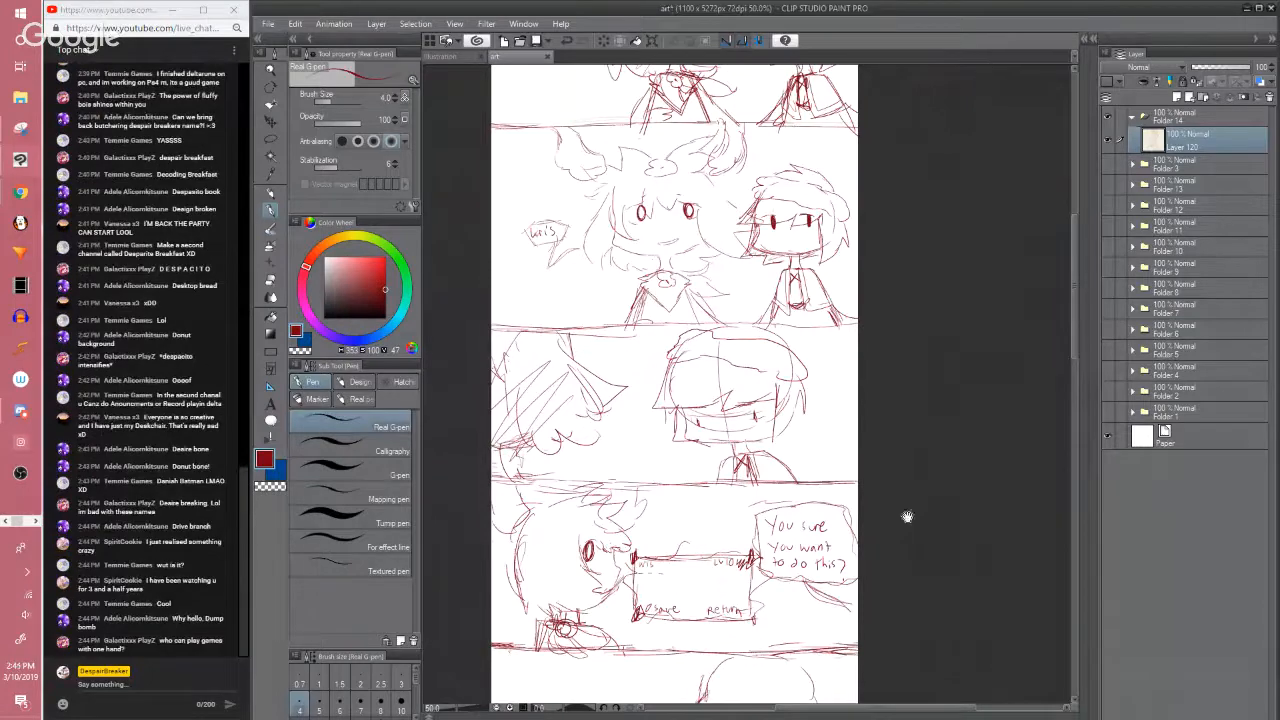
Lasso the character's head and shoulders in the fourth panel and flip the selection horizontally
left_click_drag(908, 517, 882, 317)
key("m")
left_click_drag(512, 293, 517, 288)
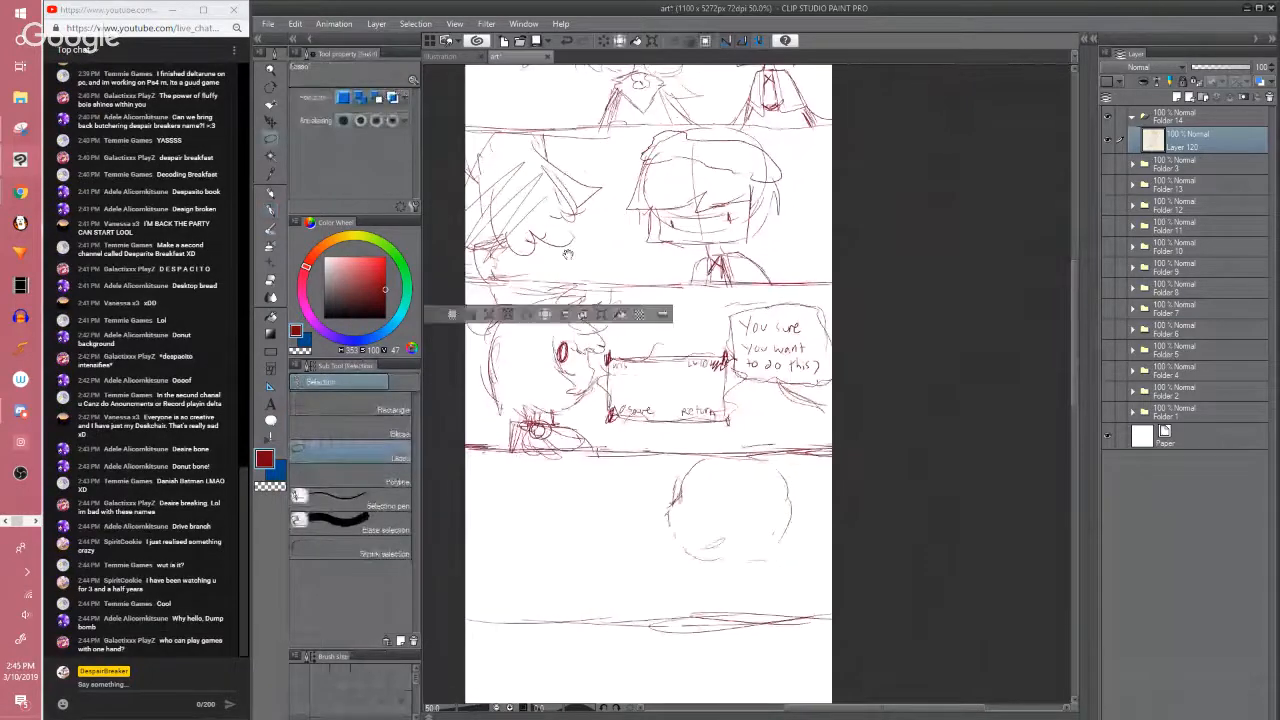
left_click_drag(569, 247, 571, 393)
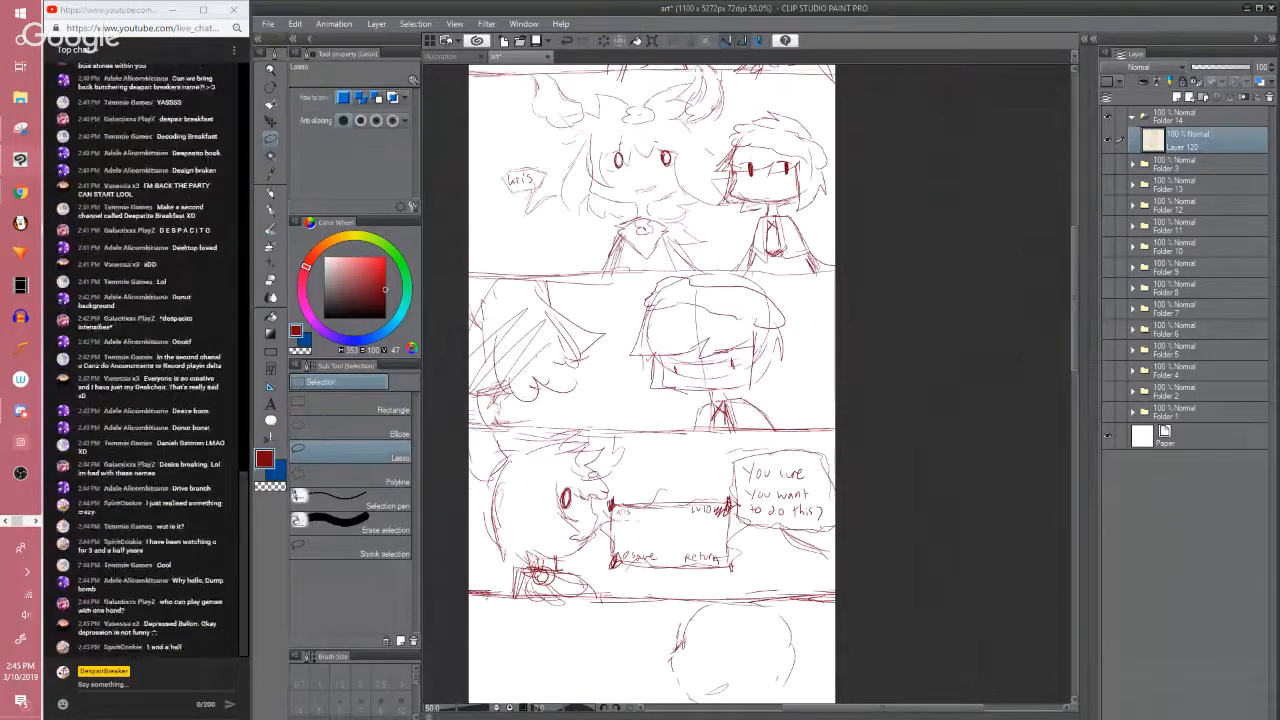
mouse_move(640, 430)
left_mouse_down()
mouse_move(628, 310)
mouse_move(456, 314)
mouse_move(526, 494)
mouse_move(602, 330)
mouse_move(620, 319)
mouse_move(516, 303)
mouse_move(490, 458)
mouse_move(590, 476)
mouse_move(622, 362)
left_mouse_up()
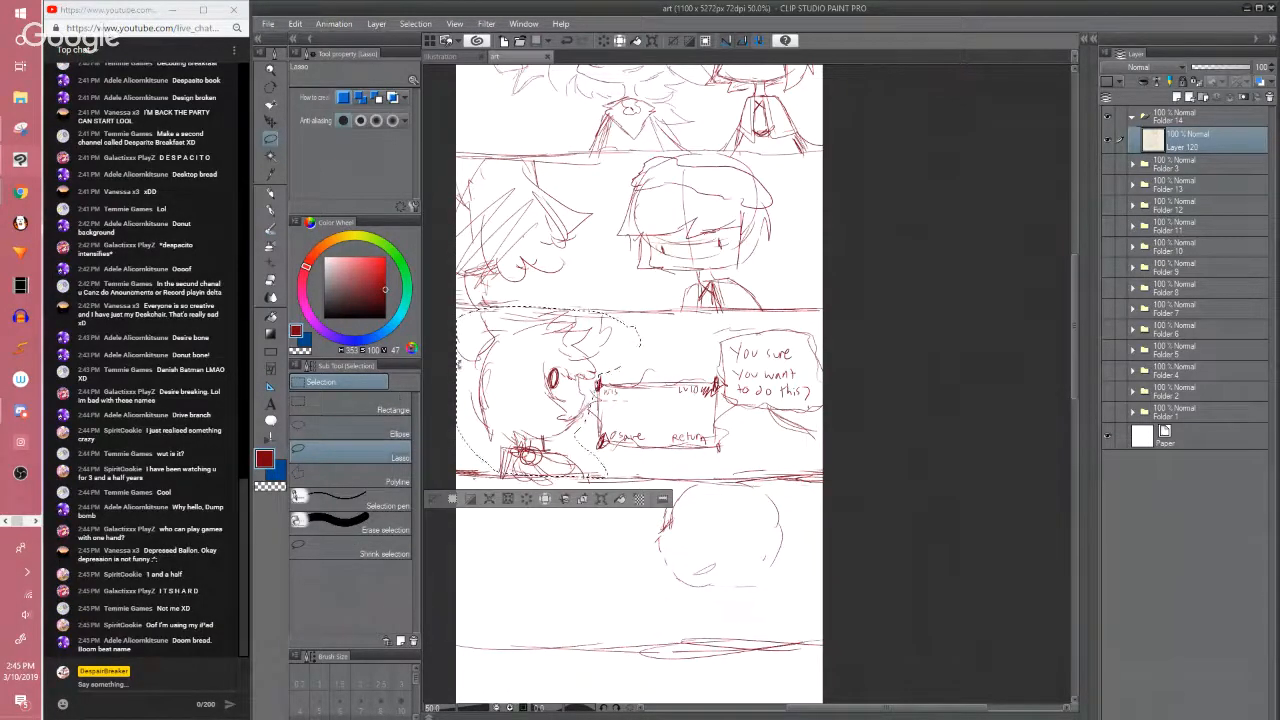
key("ctrl+t")
left_click(342, 99)
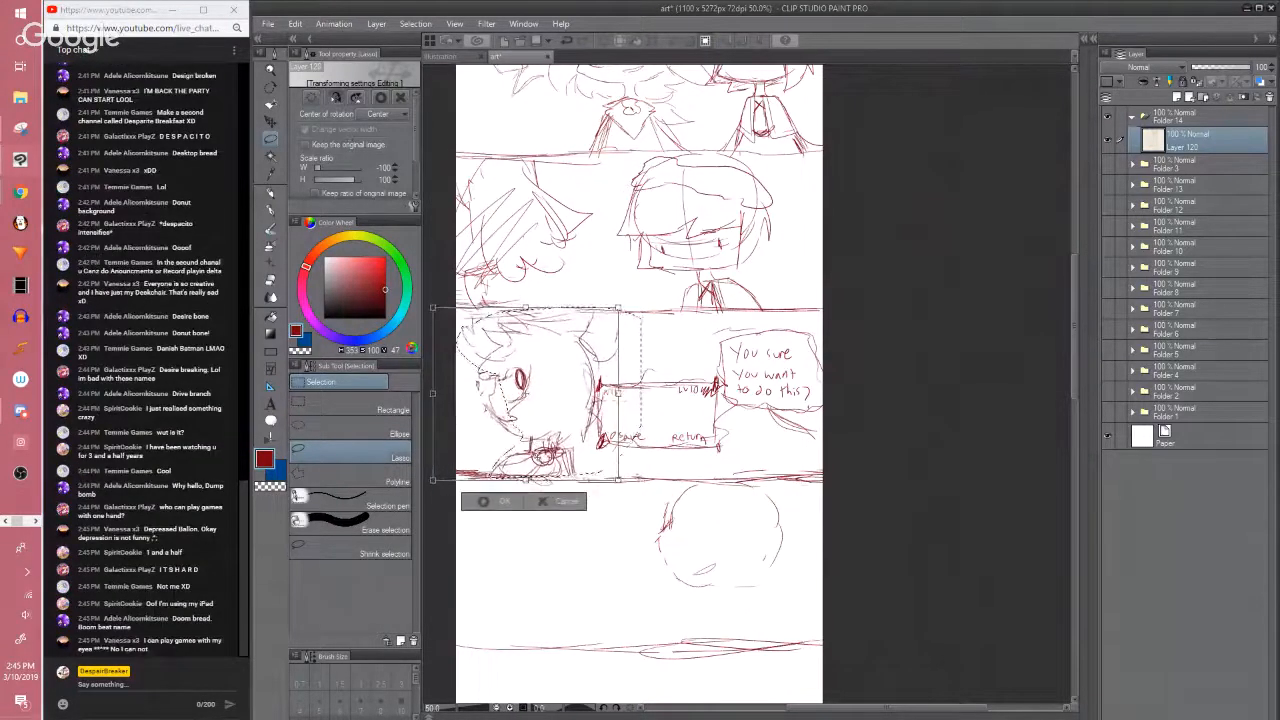
key("Return")
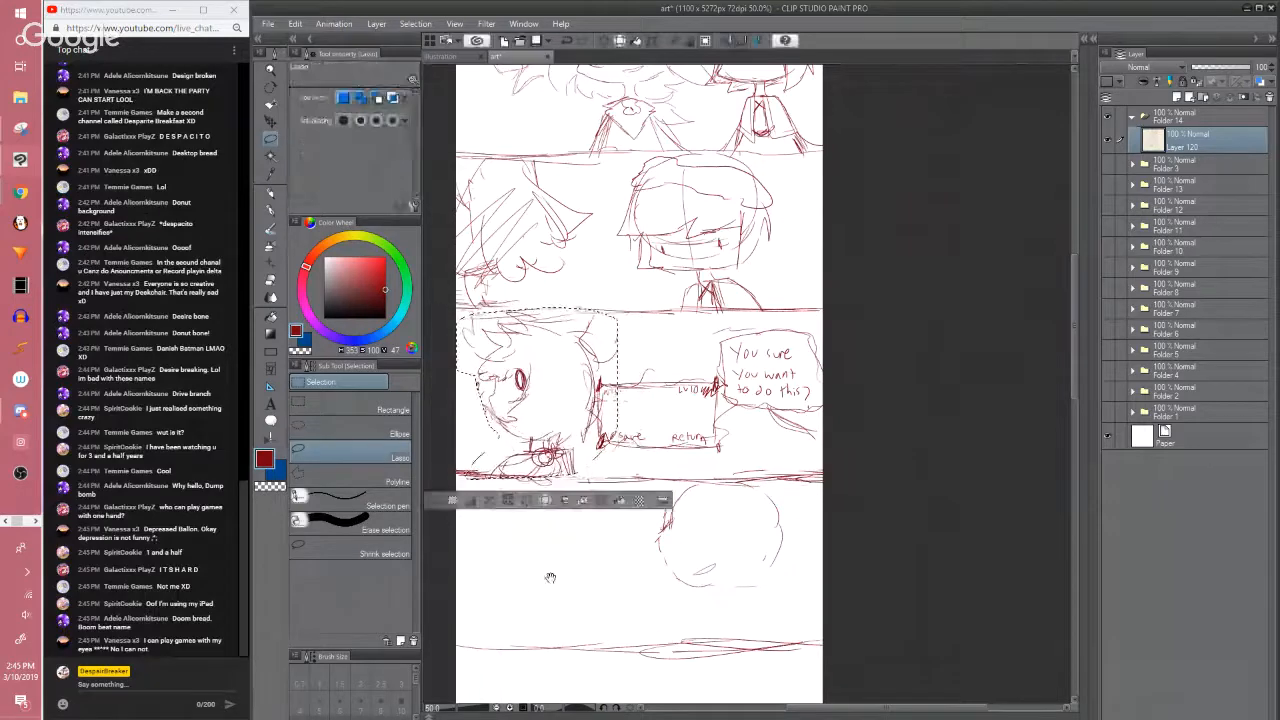
Move the flipped character out of the fourth panel to the blank area below the fifth panel and clear the selection
scroll(540, 560, "down", 3)
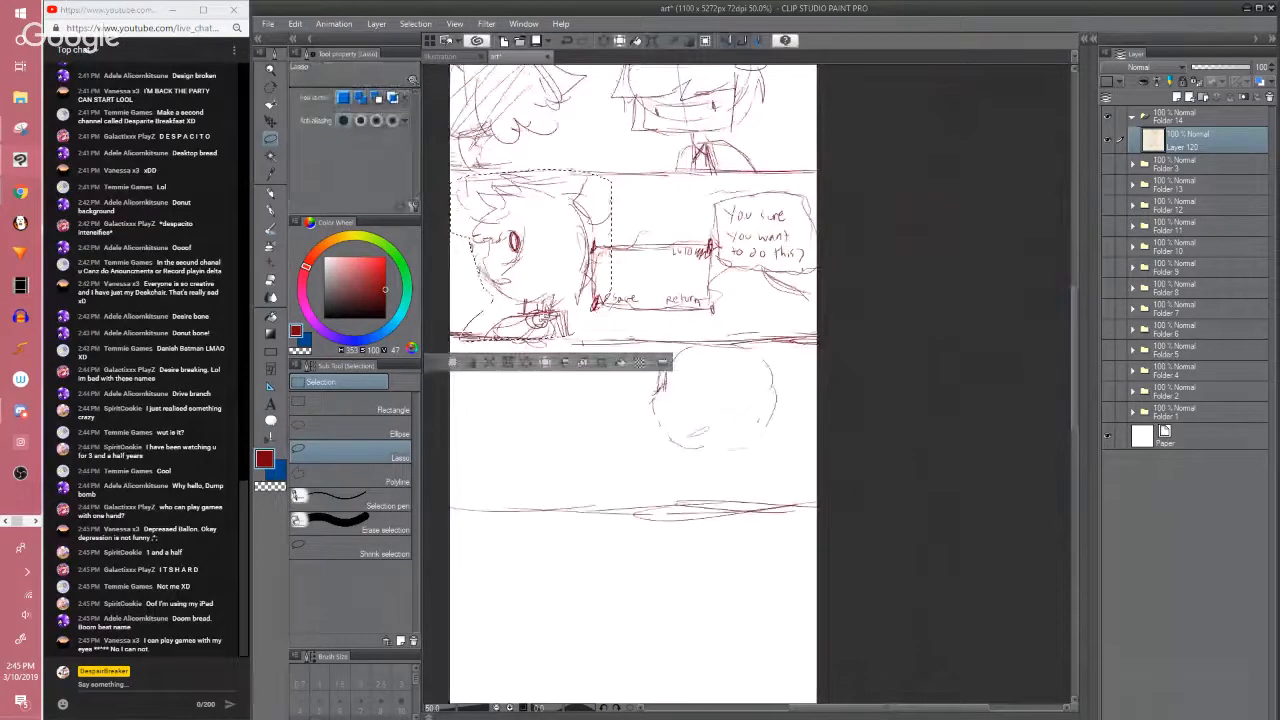
left_click_drag(530, 255, 605, 600, "ctrl")
left_click_drag(605, 600, 590, 587)
key("ctrl+d")
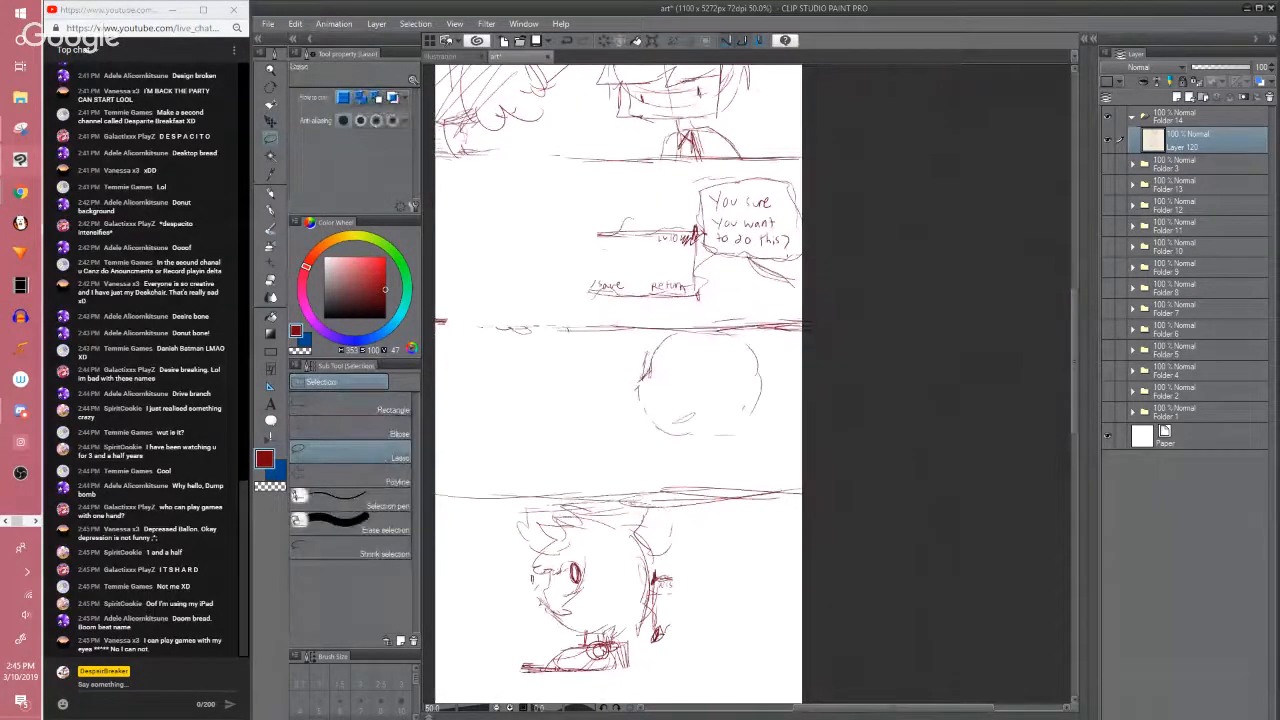
Lasso and delete the moved character and the menu box and speech bubble left in the fourth panel, clearing the selection
mouse_move(703, 507)
left_mouse_down()
mouse_move(566, 500)
mouse_move(703, 672)
left_mouse_up()
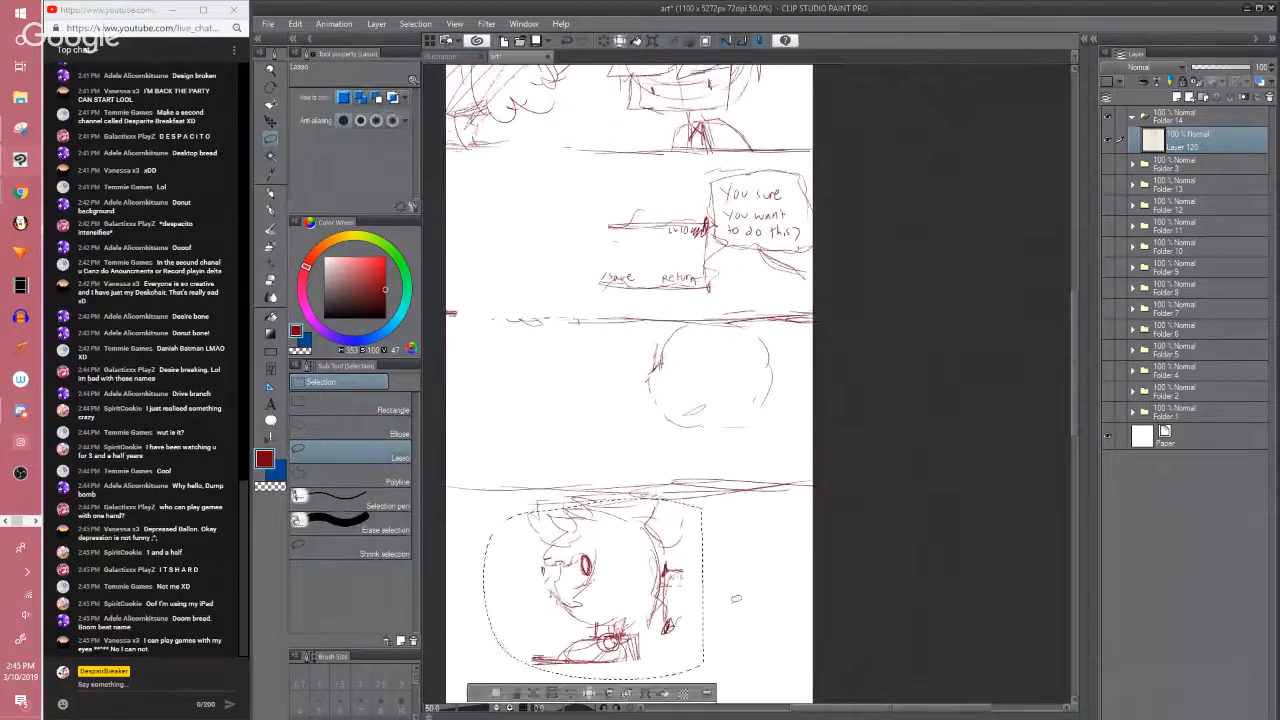
key("Delete")
key("ctrl+d")
mouse_move(612, 225)
left_mouse_down()
mouse_move(610, 282)
mouse_move(693, 376)
mouse_move(716, 216)
mouse_move(690, 215)
left_mouse_up()
key("Delete")
key("ctrl+d")
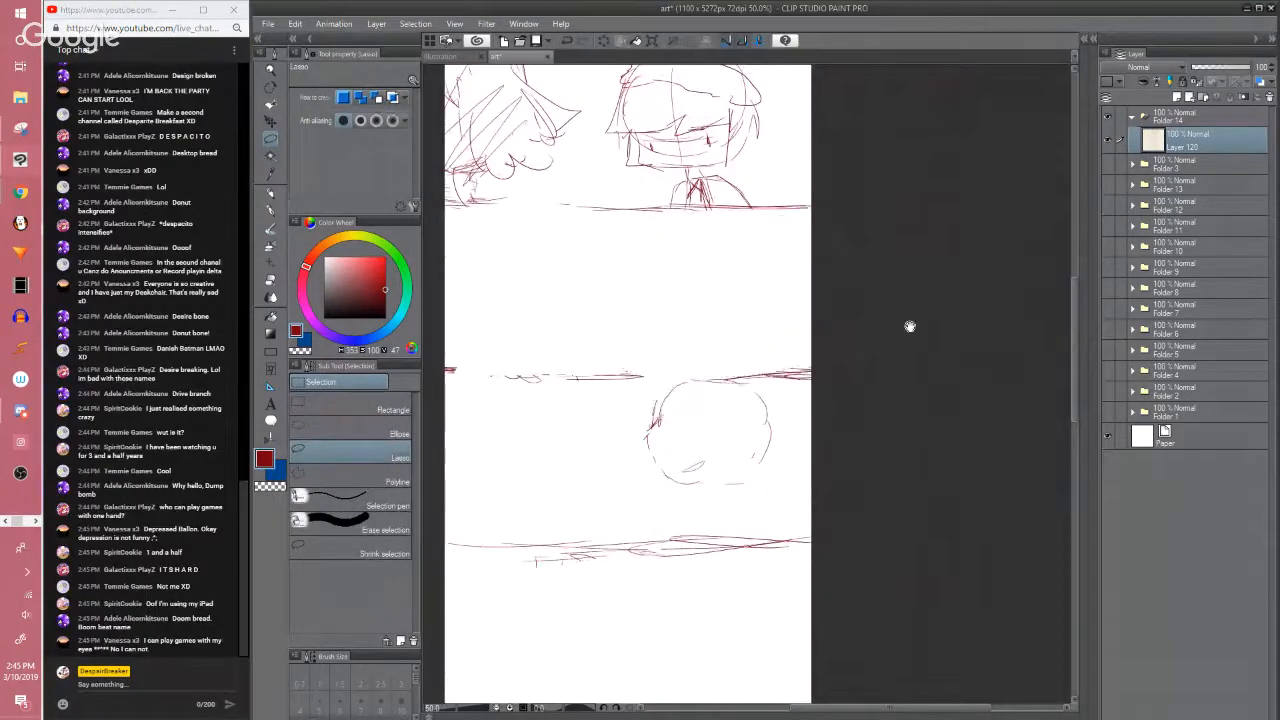
Redraw the missing stretches of the emptied fourth panel's upper and lower borders with the red pen
left_click_drag(909, 326, 935, 396)
key("p")
left_click_drag(504, 275, 696, 272)
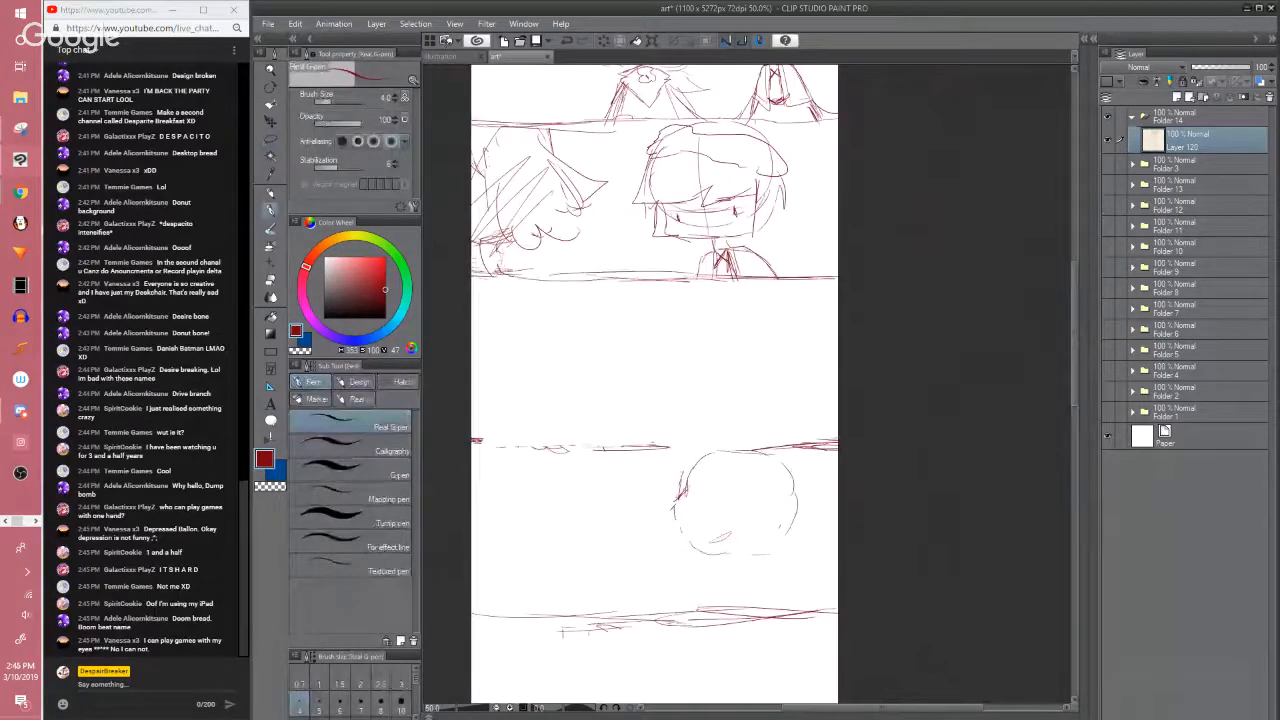
left_click_drag(530, 449, 767, 446)
mouse_move(870, 353)
left_mouse_down()
mouse_move(851, 406)
mouse_move(861, 388)
left_mouse_up()
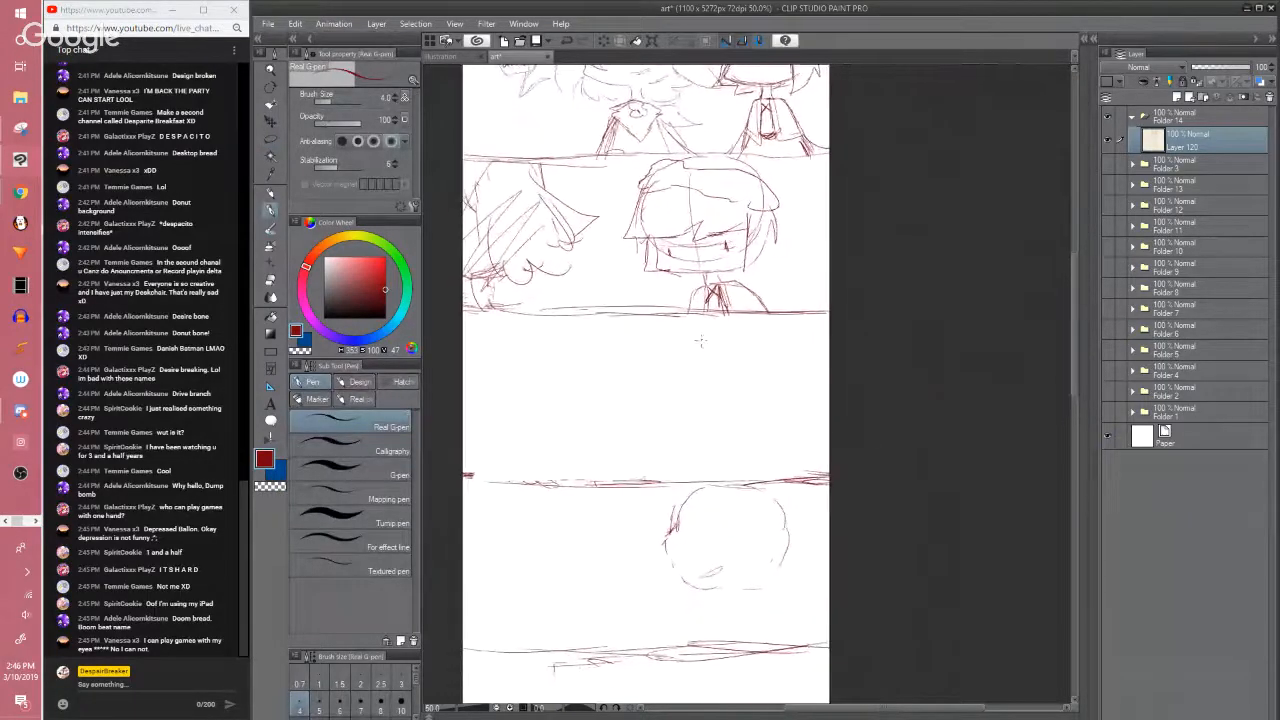
Sketch an oval head in the right half of the fourth panel and erase the old circle from the fifth panel
mouse_move(700, 340)
left_mouse_down()
mouse_move(690, 384)
mouse_move(784, 396)
mouse_move(766, 320)
mouse_move(796, 370)
left_mouse_up()
mouse_move(726, 503)
left_mouse_down()
mouse_move(722, 473)
mouse_move(675, 472)
mouse_move(705, 508)
mouse_move(785, 500)
mouse_move(760, 480)
mouse_move(763, 493)
left_mouse_up()
key("e")
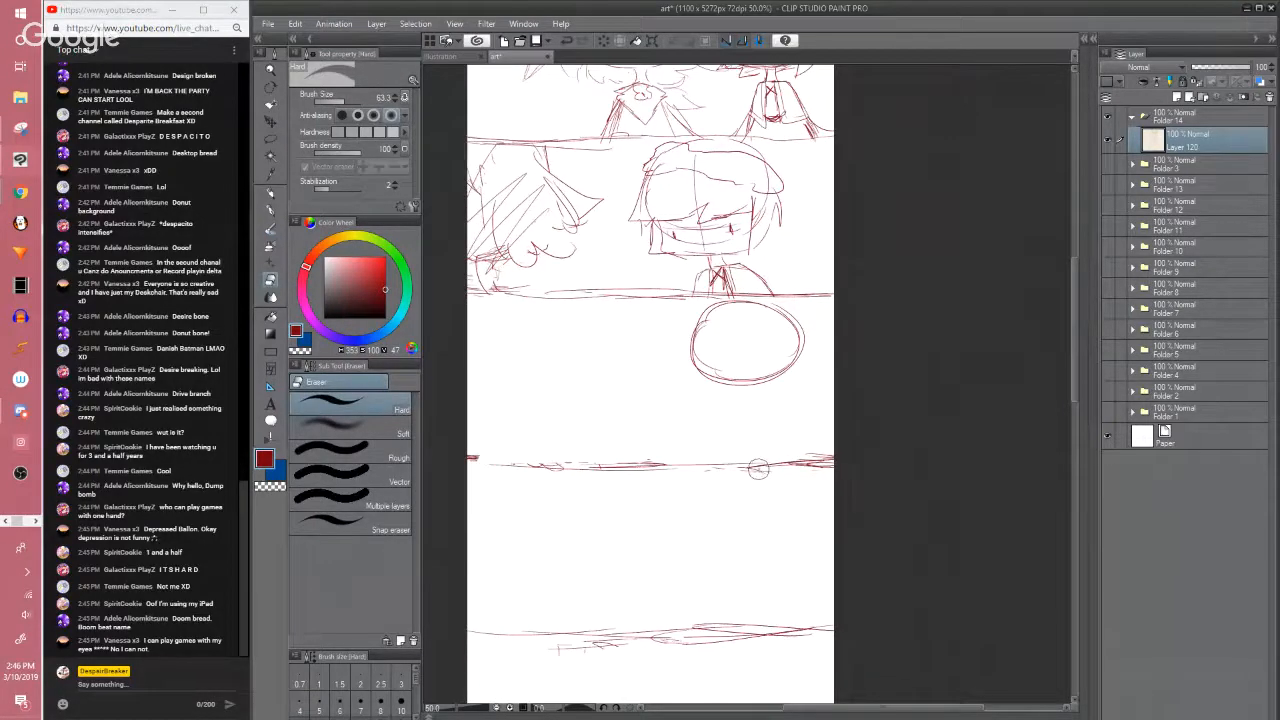
key("p")
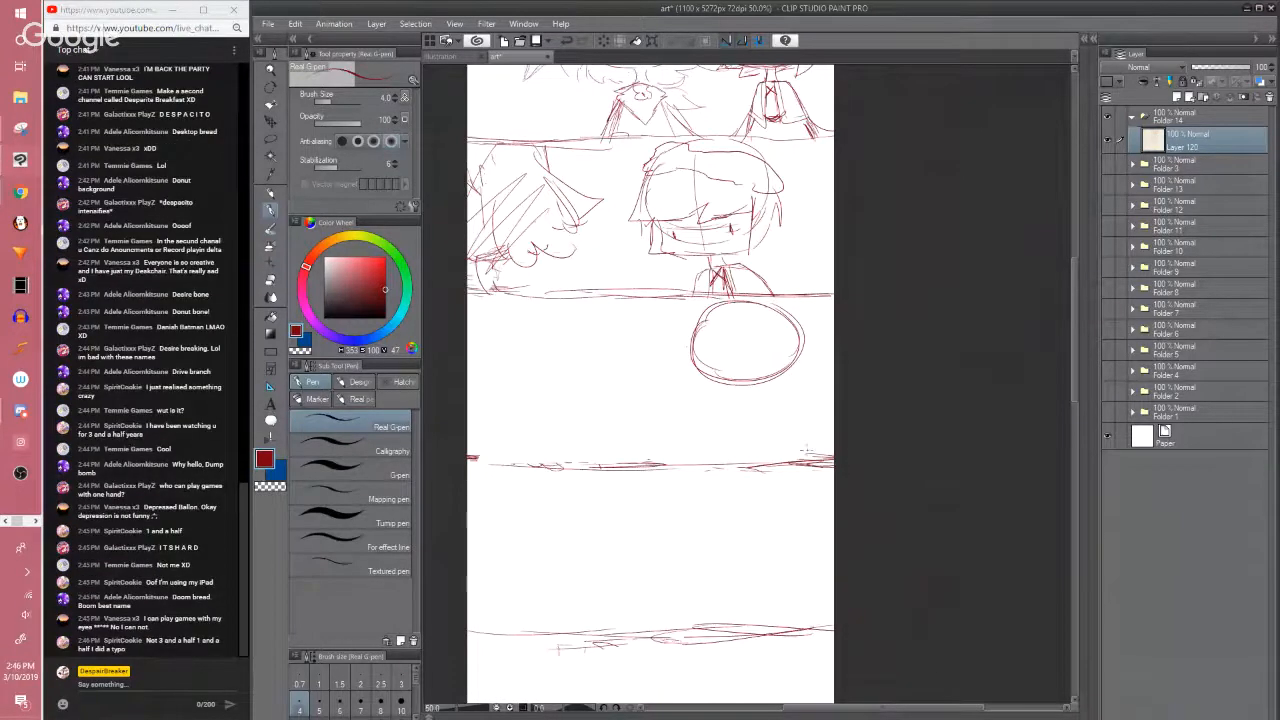
Try face strokes at the lower left of the fourth panel's oval and erase the outline there
left_click_drag(673, 402, 682, 409)
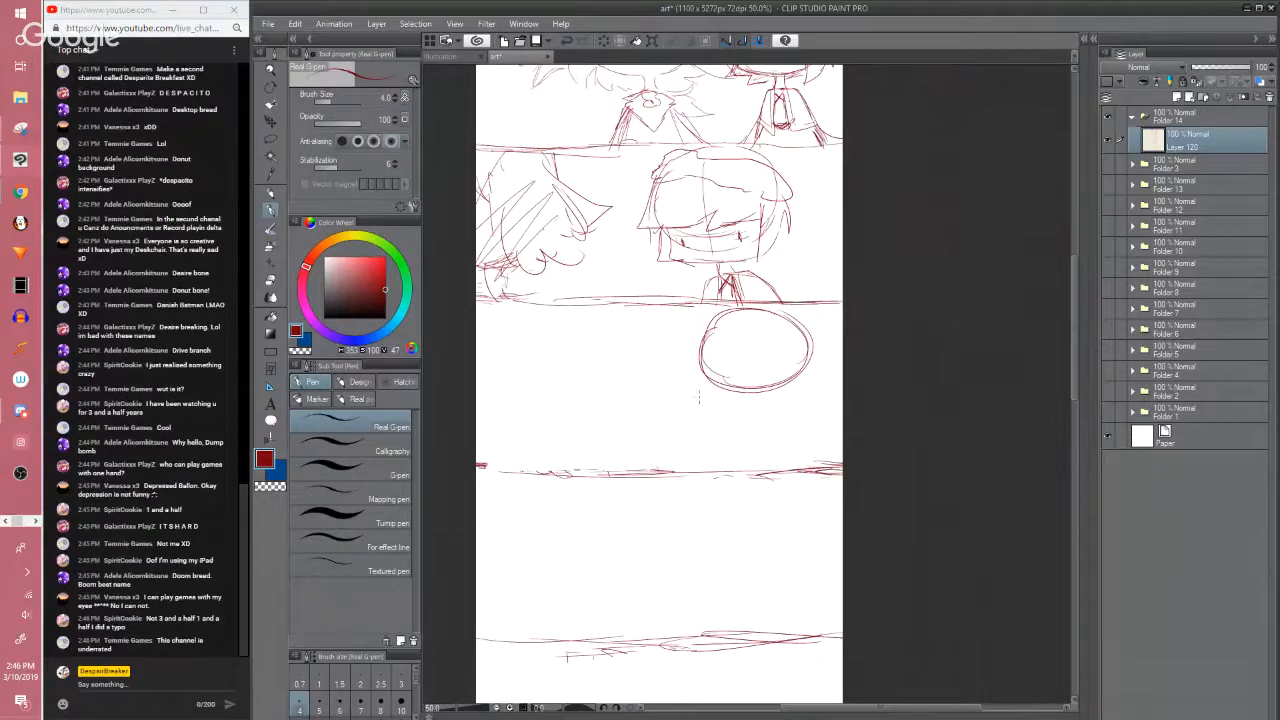
scroll(702, 204, "up", 1)
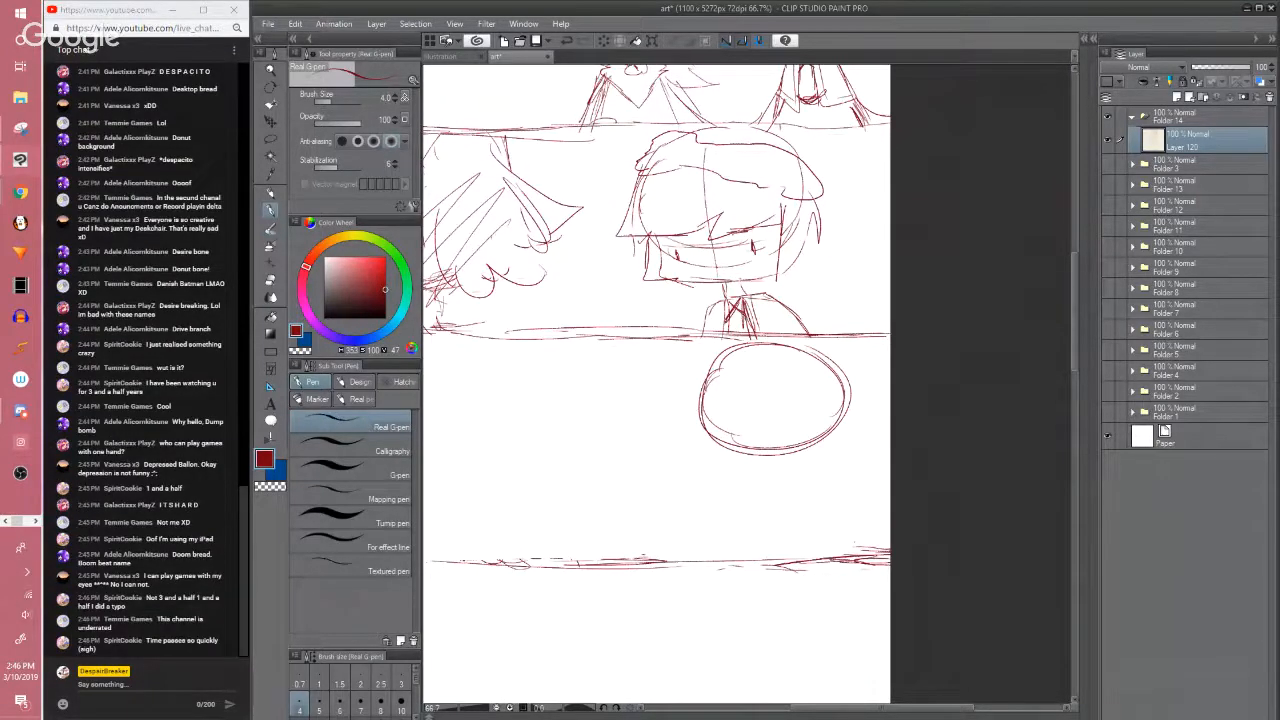
left_click_drag(711, 370, 739, 334)
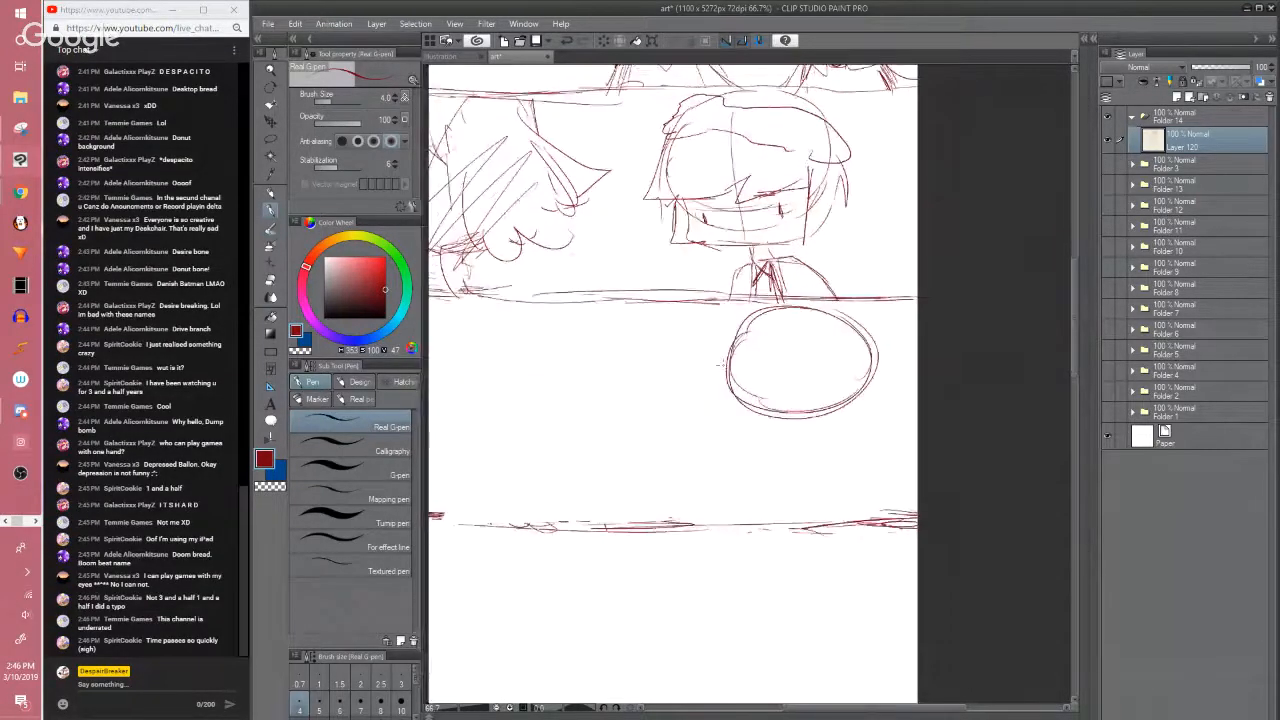
mouse_move(748, 390)
left_mouse_down()
mouse_move(712, 376)
mouse_move(745, 437)
left_mouse_up()
left_click_drag(730, 416, 784, 431)
key("e")
mouse_move(736, 372)
left_mouse_down()
mouse_move(820, 415)
mouse_move(834, 406)
left_mouse_up()
Strengthen the right side and lower curve of the fourth panel's head with the pen, cleaning up stray lines with the eraser
key("p")
mouse_move(840, 326)
left_mouse_down()
mouse_move(858, 402)
mouse_move(786, 432)
mouse_move(746, 420)
mouse_move(872, 404)
mouse_move(854, 346)
mouse_move(840, 416)
left_mouse_up()
key("e")
key("p")
mouse_move(838, 327)
left_mouse_down()
mouse_move(859, 399)
mouse_move(834, 423)
mouse_move(740, 428)
mouse_move(754, 385)
mouse_move(768, 408)
left_mouse_up()
key("e")
key("p")
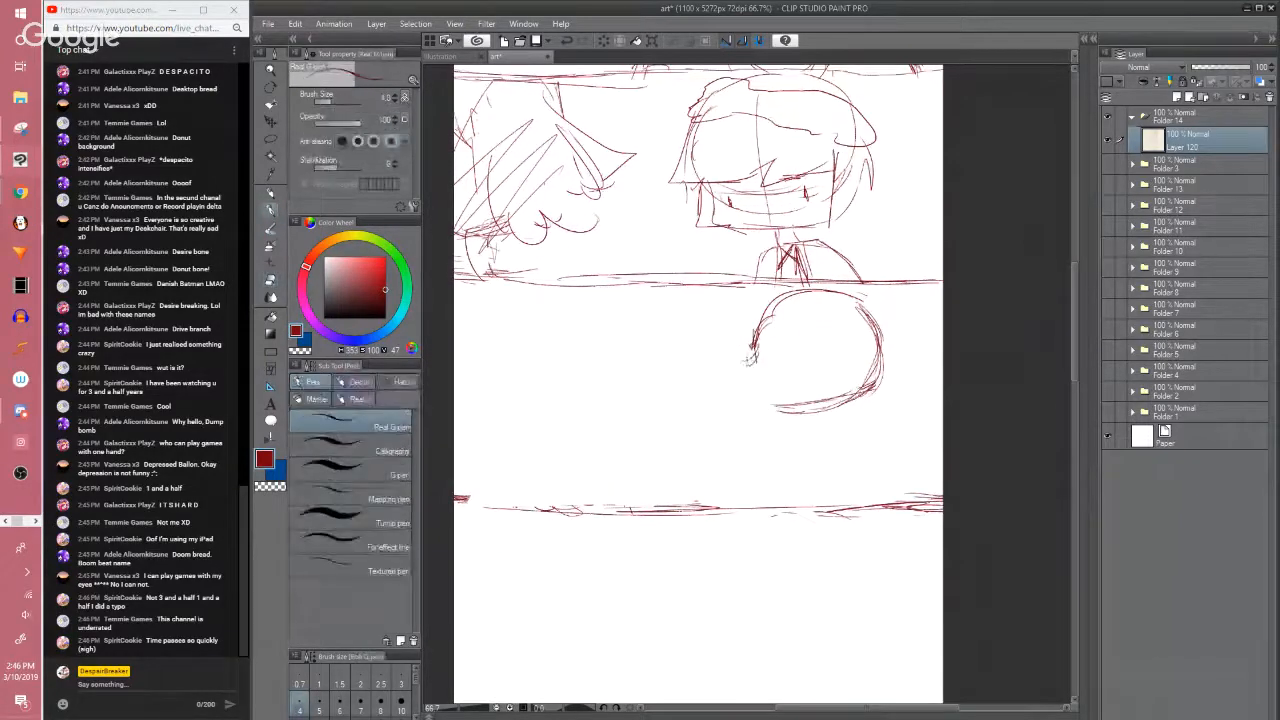
Draw the angled brow and cheek contour on the left of the fourth panel's head and trim it with the eraser
mouse_move(757, 348)
left_mouse_down()
mouse_move(751, 379)
mouse_move(781, 409)
mouse_move(756, 334)
mouse_move(742, 366)
mouse_move(766, 404)
left_mouse_up()
key("e")
key("p")
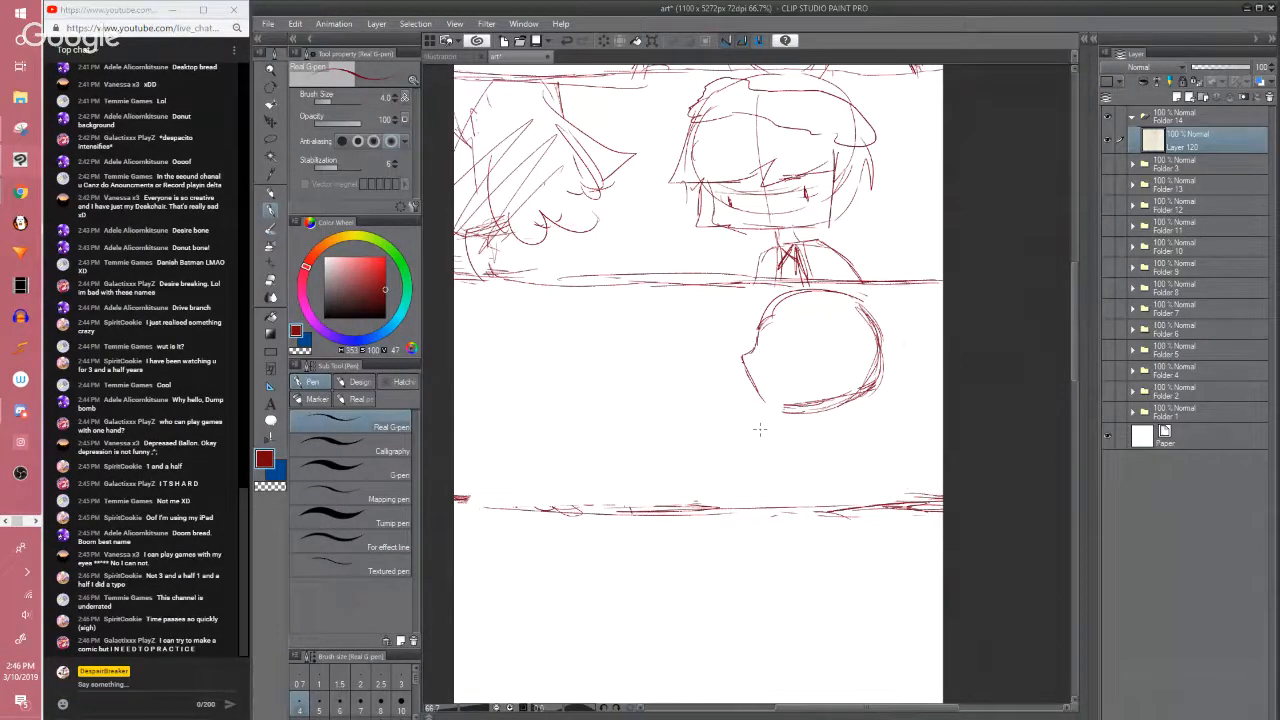
Sketch jaw strokes at the lower left of the fourth panel's head and erase excess lines on its left side
left_click_drag(812, 407, 790, 377)
left_click_drag(740, 371, 786, 375)
key("e")
mouse_move(754, 276)
left_mouse_down()
mouse_move(713, 333)
mouse_move(732, 320)
mouse_move(738, 364)
left_mouse_up()
key("p")
key("e")
key("p")
Strengthen the cheek and jaw contour on the left of the fourth panel's head, trimming stray lines with the eraser
left_click_drag(727, 342, 756, 384)
mouse_move(729, 347)
left_mouse_down()
mouse_move(745, 366)
mouse_move(734, 320)
mouse_move(721, 325)
mouse_move(745, 363)
left_mouse_up()
key("e")
key("p")
mouse_move(741, 310)
left_mouse_down()
mouse_move(724, 328)
mouse_move(730, 311)
mouse_move(741, 357)
mouse_move(759, 364)
left_mouse_up()
key("e")
key("p")
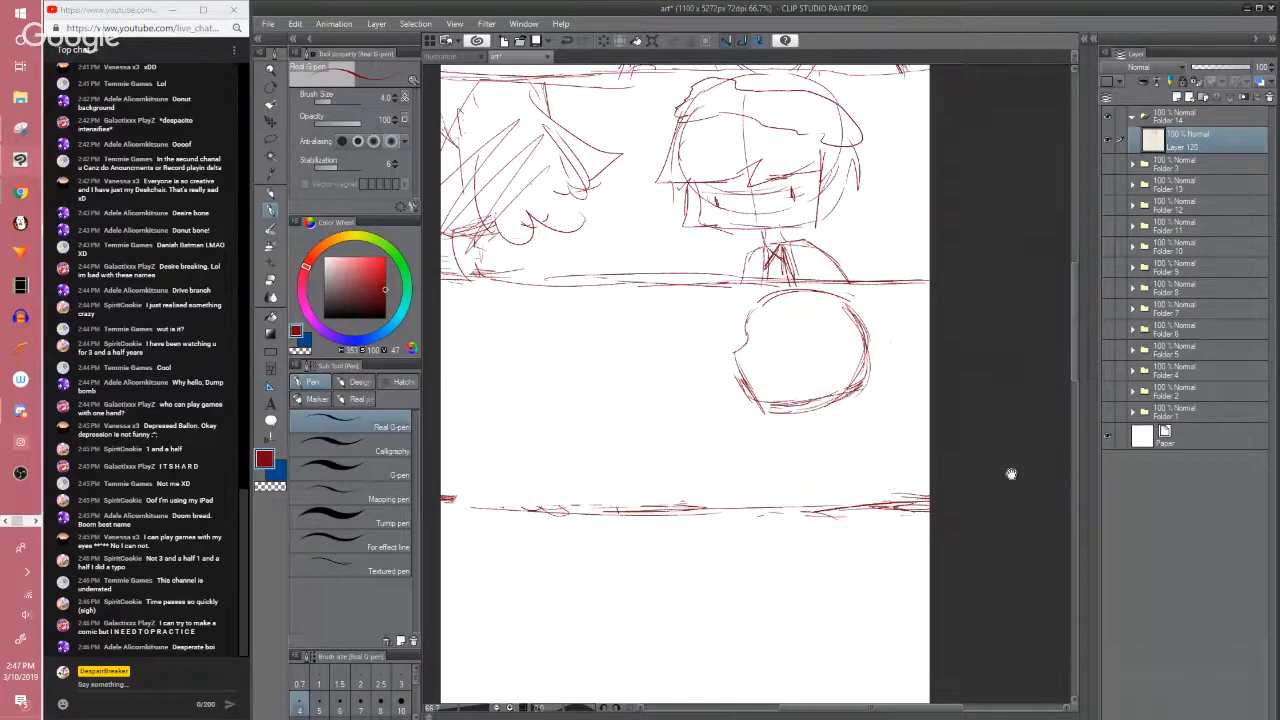
Review the whole page, temporarily showing Folder 3's artwork in place of Layer 120's sketch before restoring the sketch
left_click_drag(953, 522, 948, 588)
scroll(926, 517, "down", 2)
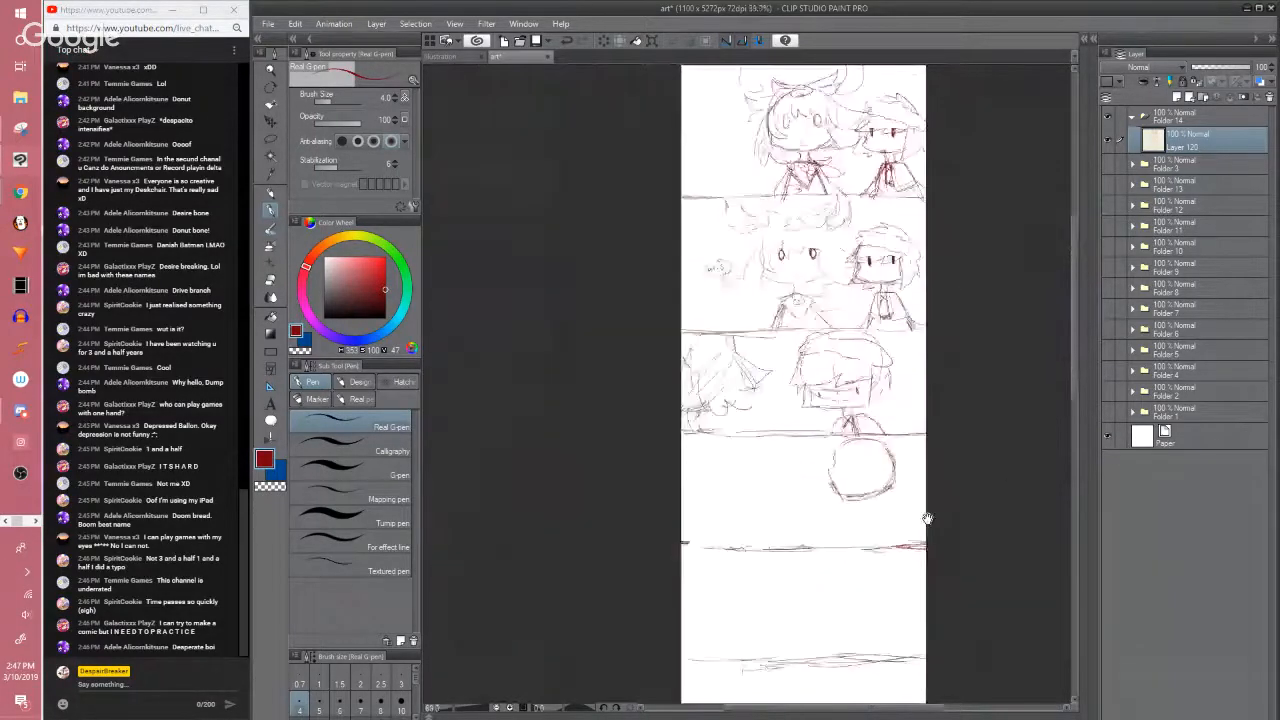
left_click_drag(926, 517, 889, 551)
left_click_drag(905, 331, 856, 288)
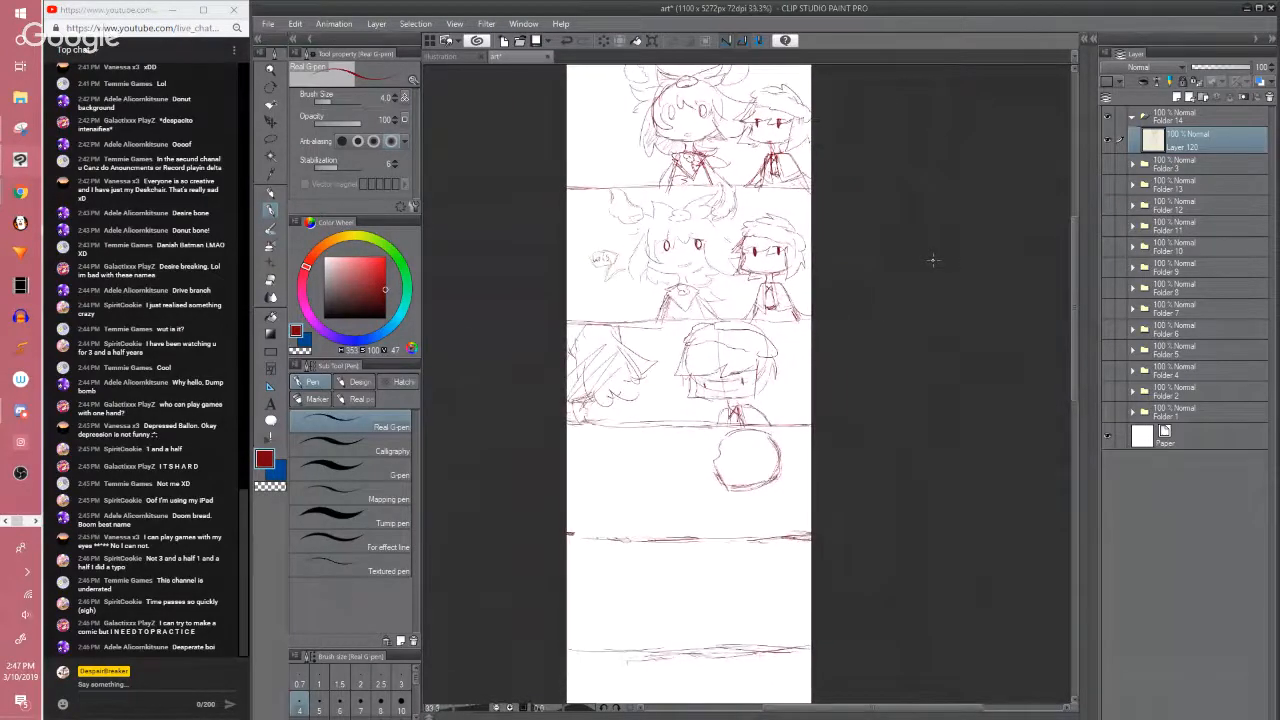
mouse_move(881, 389)
left_mouse_down()
mouse_move(871, 417)
mouse_move(868, 394)
left_mouse_up()
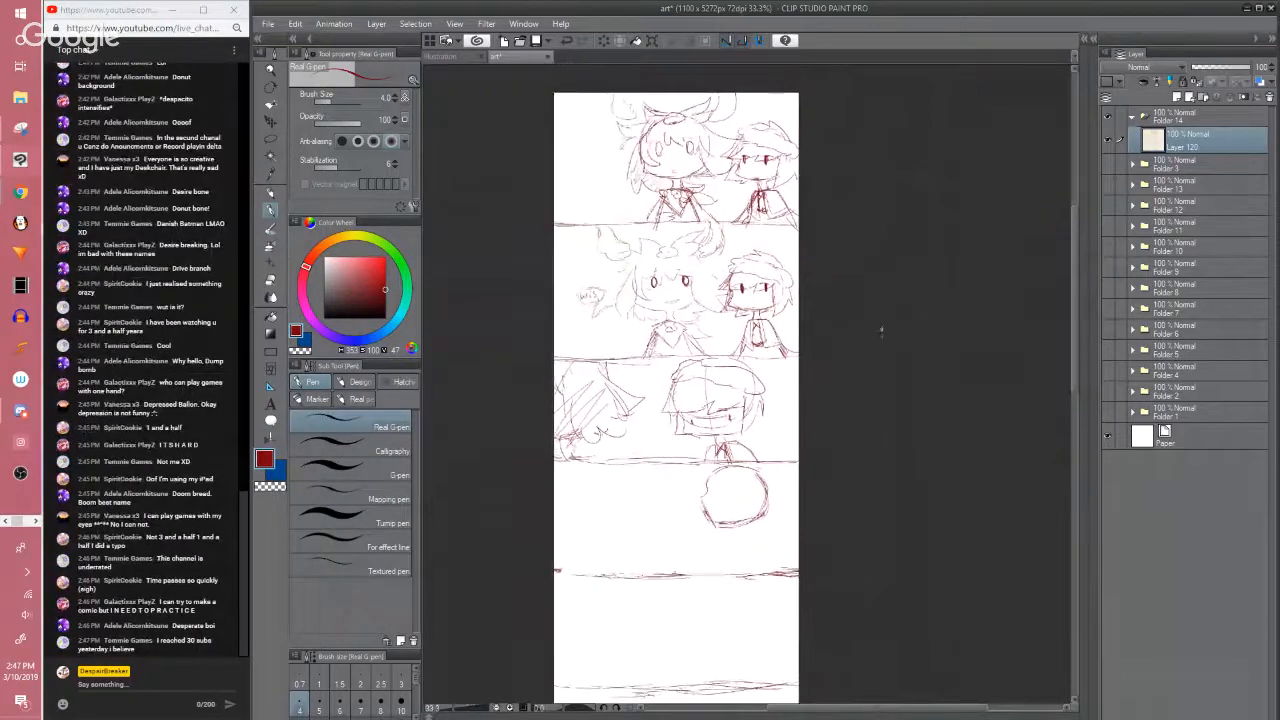
left_click(1108, 169)
left_click(1108, 139)
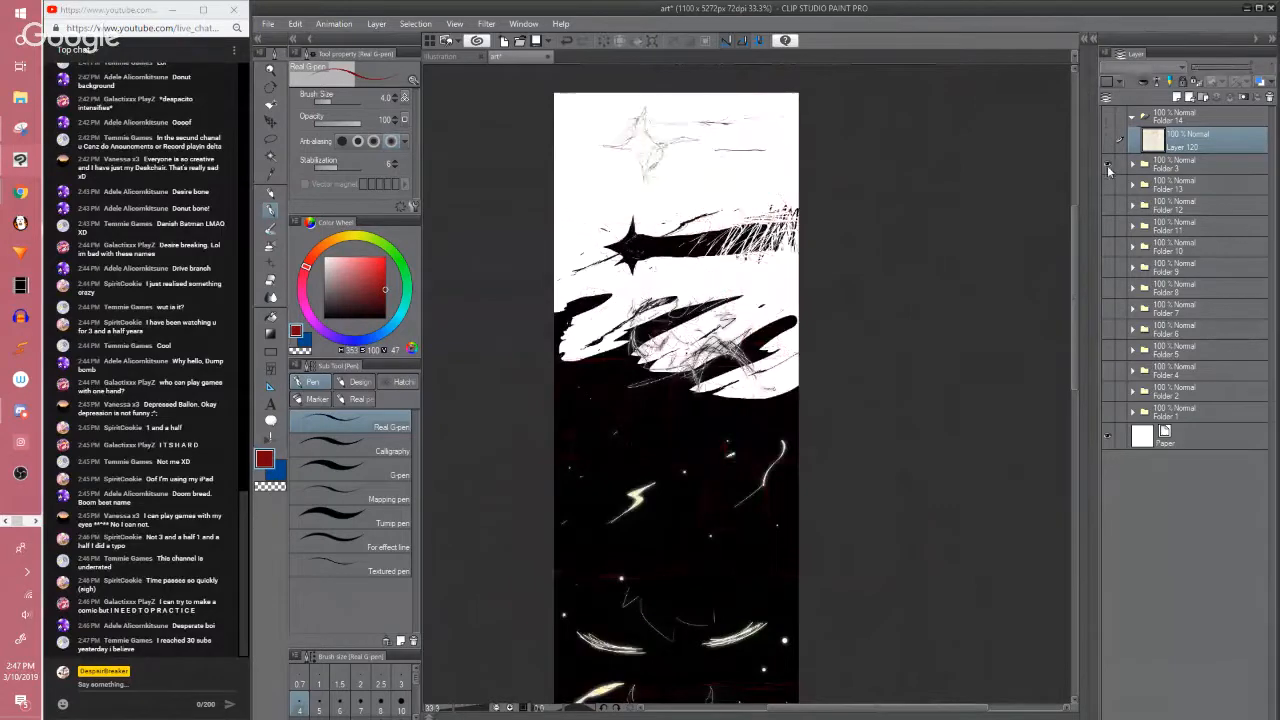
left_click(1108, 166)
left_click_drag(1074, 236, 1074, 228)
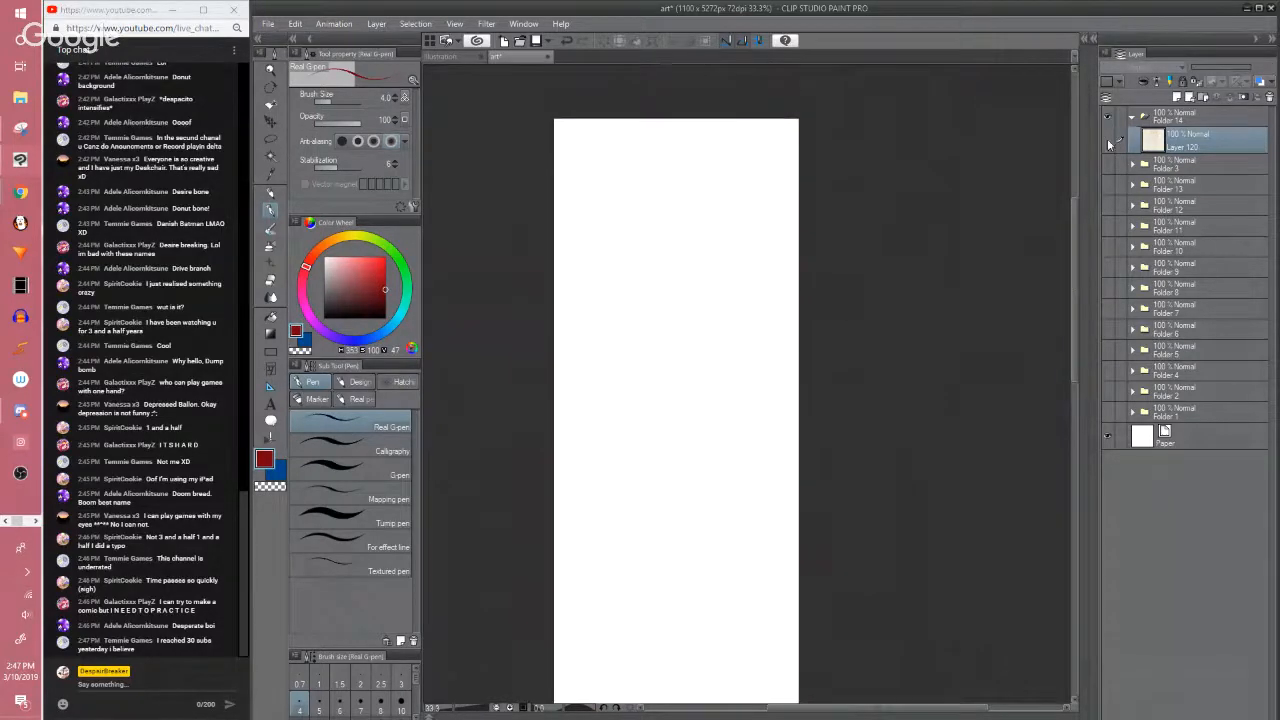
left_click(1107, 139)
Sketch a small comic layout diagram, an outer frame divided into inner boxes, in the blank area below the last panel line
scroll(719, 457, "down", 3)
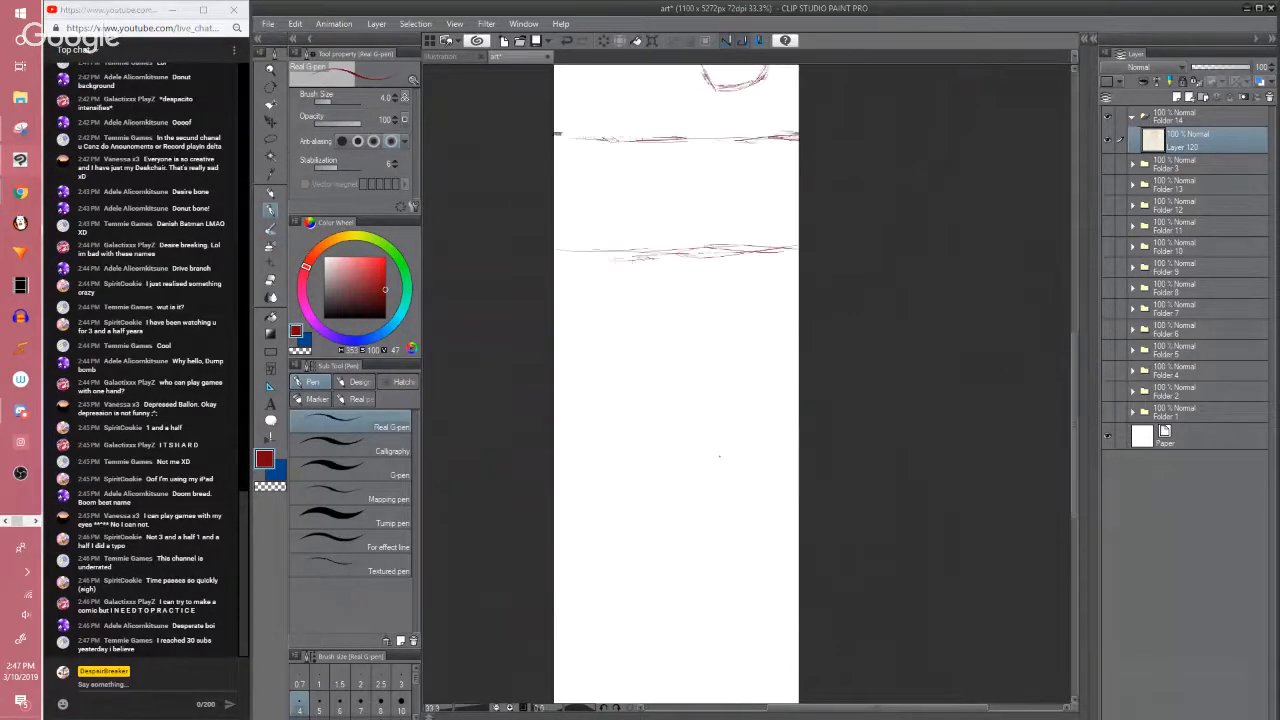
mouse_move(597, 352)
left_mouse_down()
mouse_move(591, 514)
mouse_move(717, 346)
mouse_move(613, 343)
mouse_move(636, 394)
mouse_move(617, 353)
left_mouse_up()
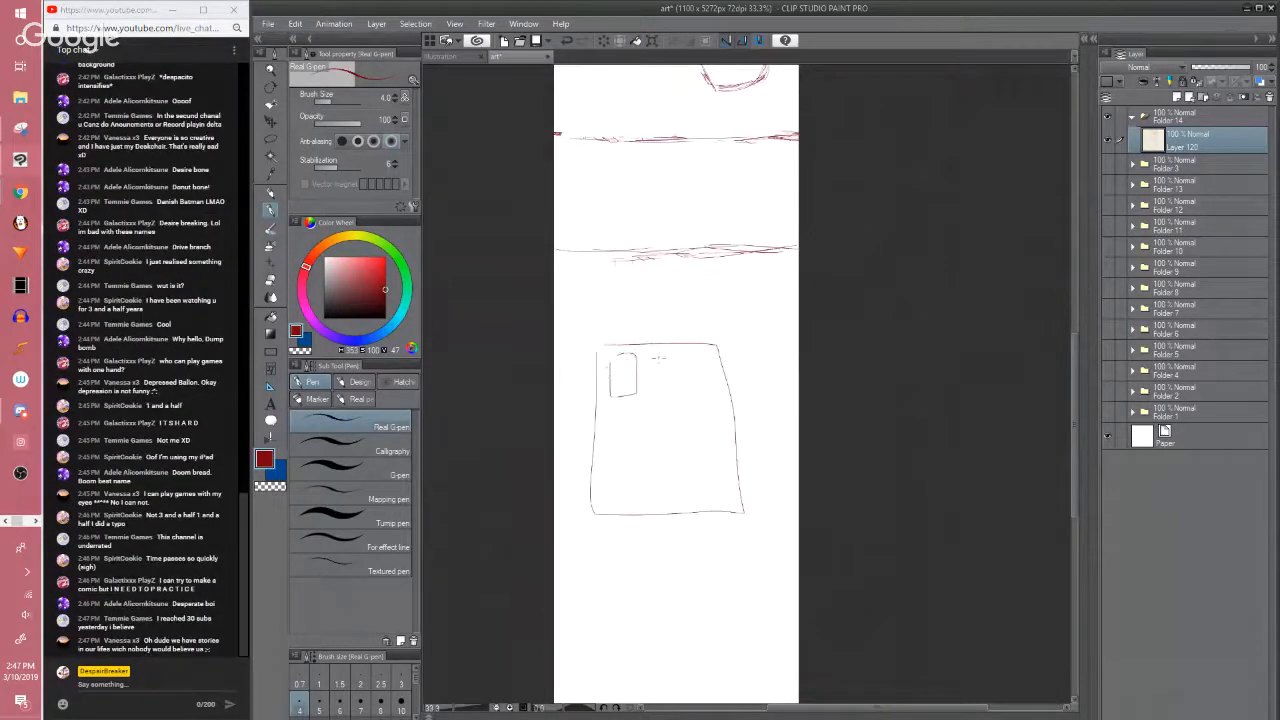
left_click_drag(723, 396, 658, 350)
mouse_move(610, 410)
left_mouse_down()
mouse_move(721, 405)
mouse_move(612, 405)
left_mouse_up()
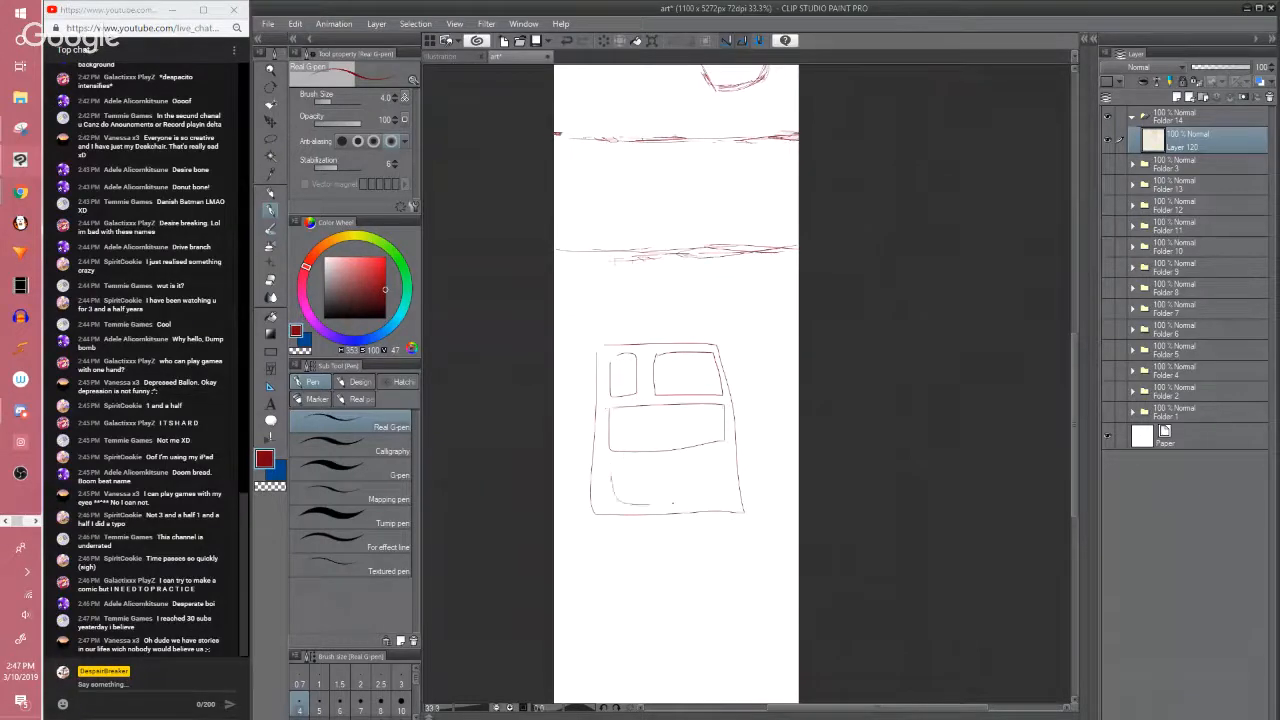
left_click_drag(668, 468, 704, 504)
mouse_move(608, 467)
left_mouse_down()
mouse_move(668, 466)
mouse_move(733, 502)
left_mouse_up()
Lasso the layout diagram and its leftover strokes below the last panel line, delete them, and clear the selection
left_click_drag(1077, 352, 1071, 296)
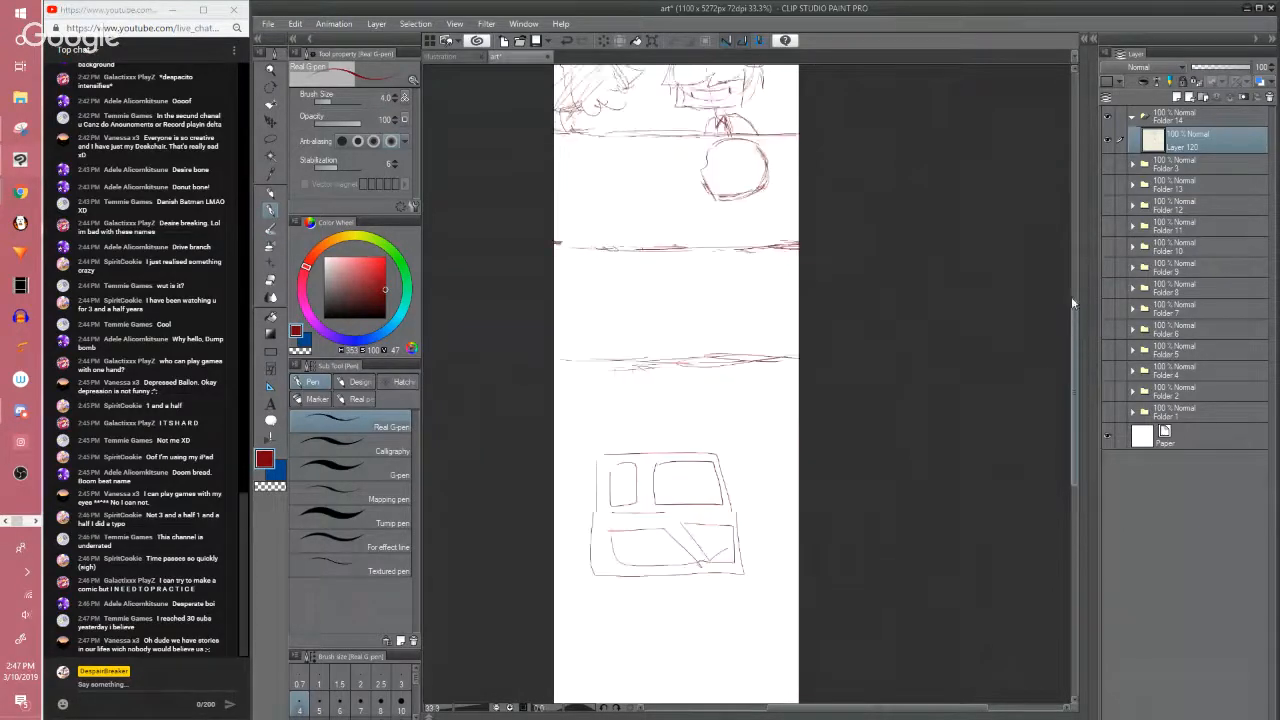
key("m")
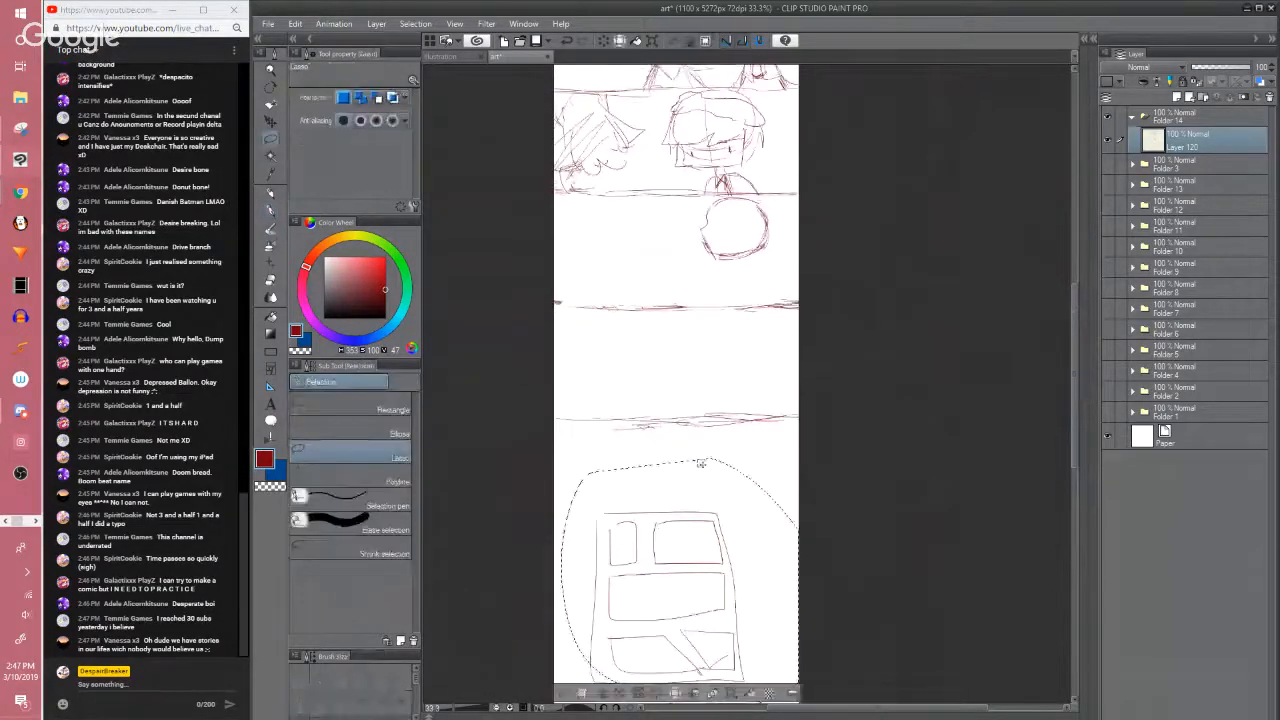
key("Delete")
mouse_move(570, 490)
left_mouse_down()
mouse_move(546, 581)
mouse_move(574, 592)
left_mouse_up()
key("ctrl+d")
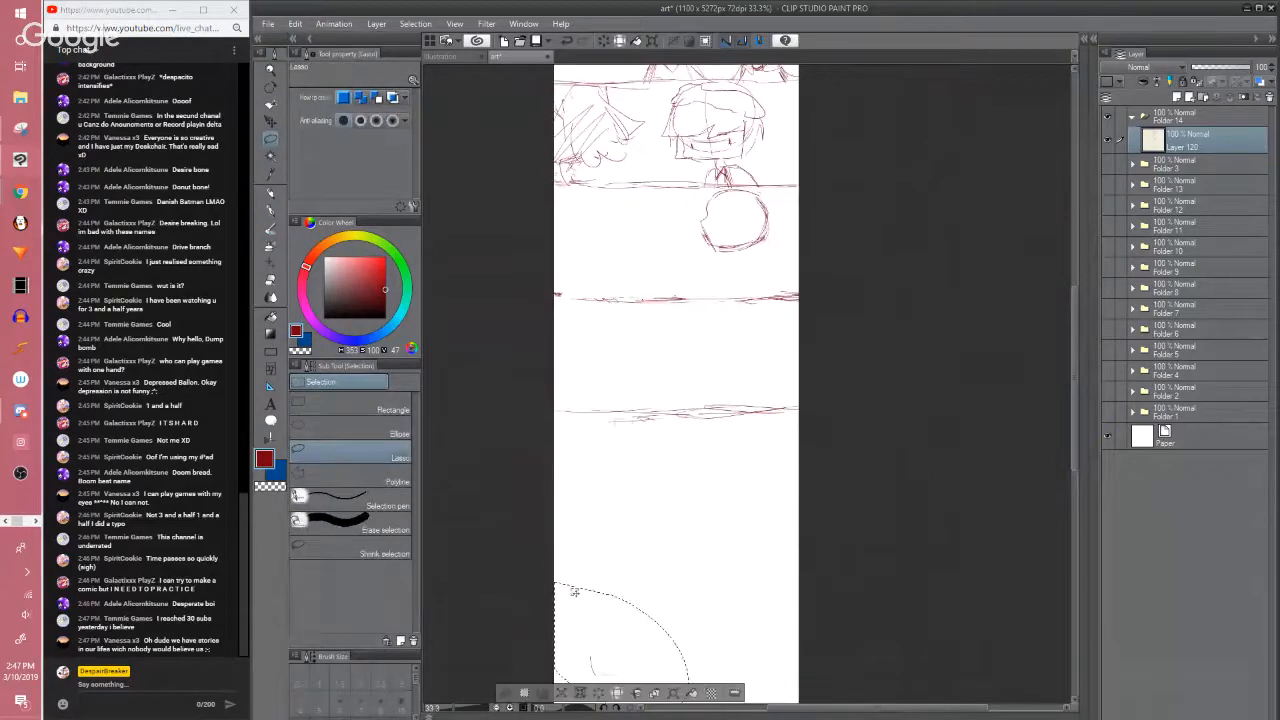
key("Delete")
key("ctrl+d")
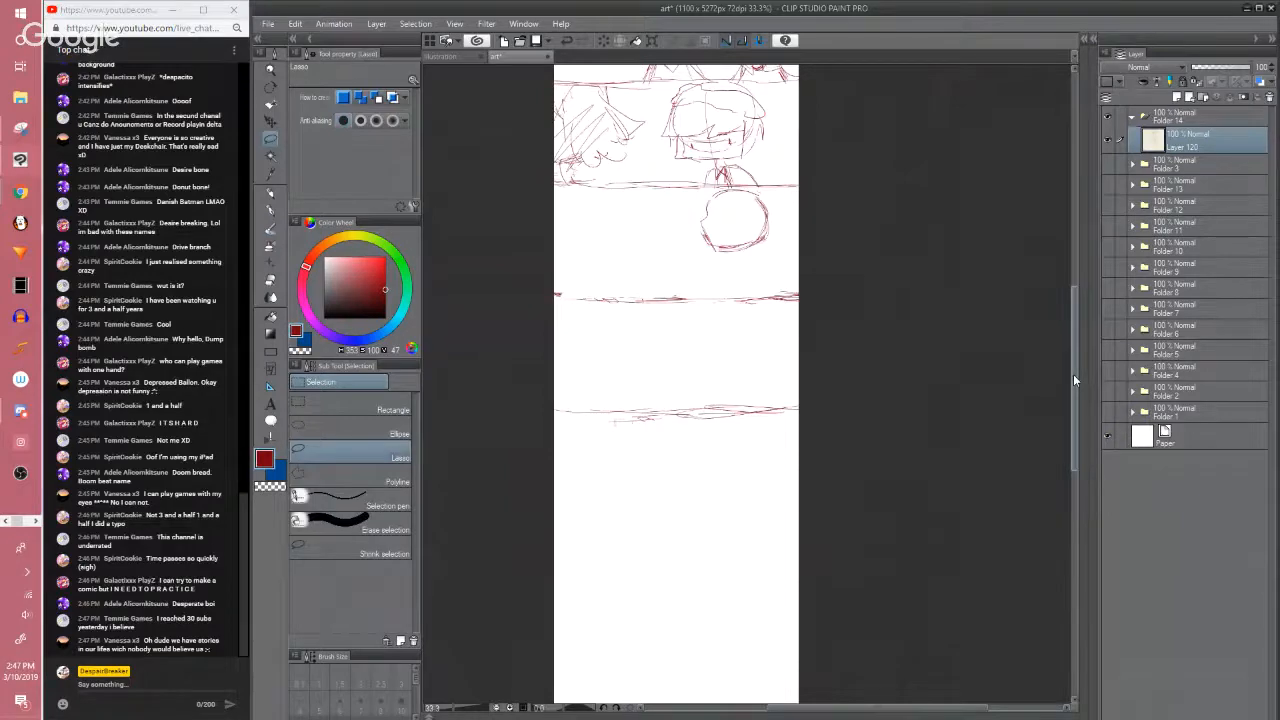
Sketch small curved strokes inside the left edge of the fourth panel's head and rework its lower left jaw line
left_click_drag(1074, 377, 1073, 334)
key("p")
scroll(989, 308, "up", 1)
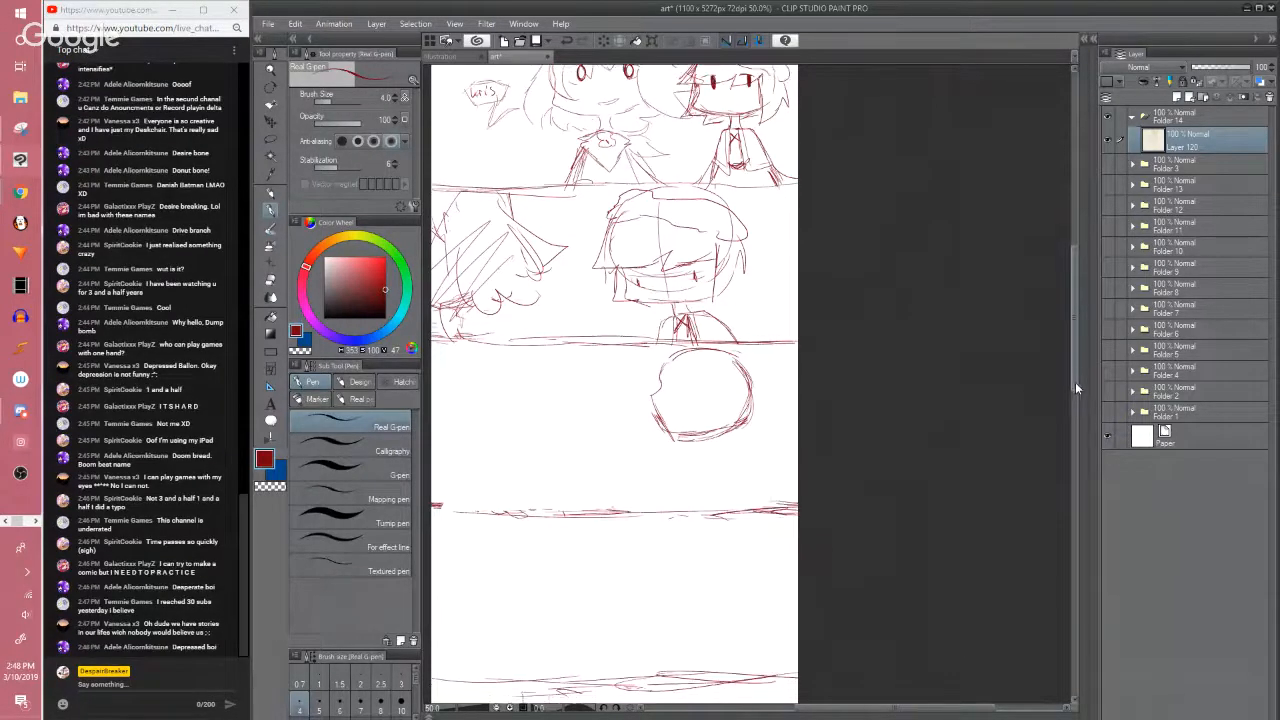
scroll(1075, 382, "down", 2)
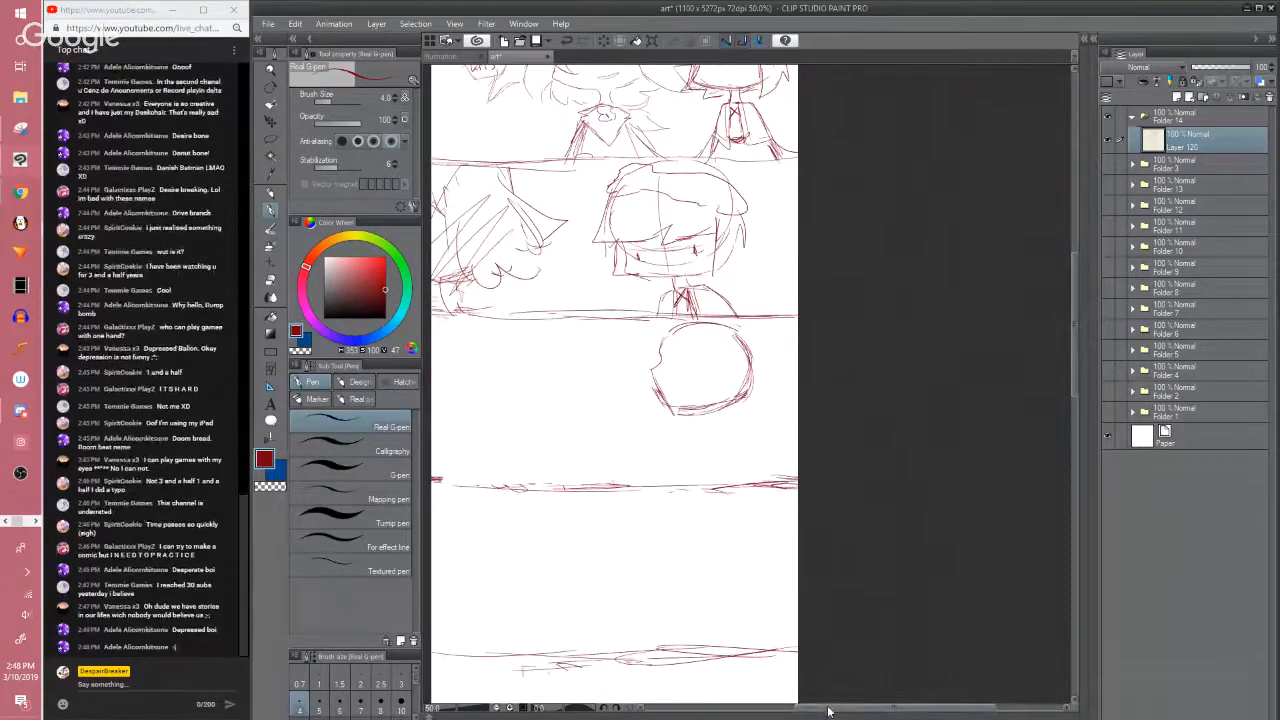
left_click_drag(831, 710, 789, 708)
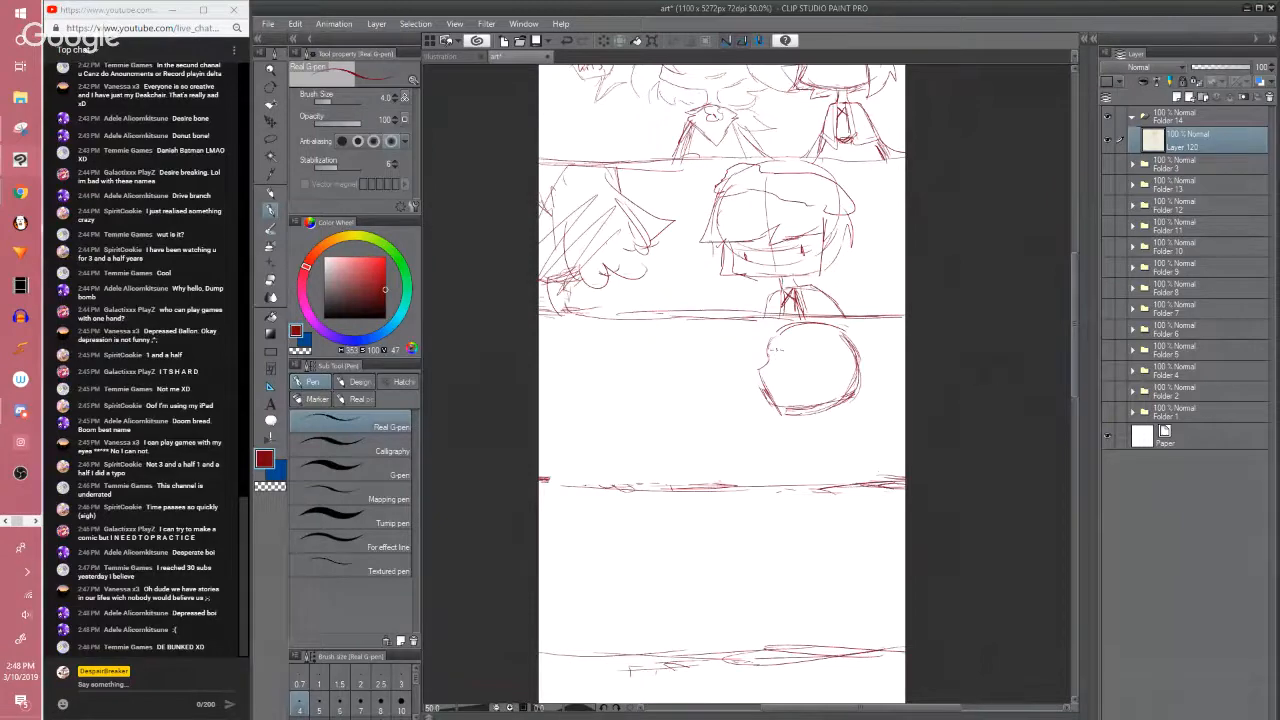
left_click_drag(778, 336, 762, 362)
scroll(809, 242, "up", 1)
key("e")
mouse_move(750, 408)
left_mouse_down()
mouse_move(746, 440)
mouse_move(763, 380)
mouse_move(744, 372)
mouse_move(733, 391)
left_mouse_up()
key("p")
mouse_move(734, 392)
left_mouse_down()
mouse_move(756, 426)
mouse_move(766, 410)
left_mouse_up()
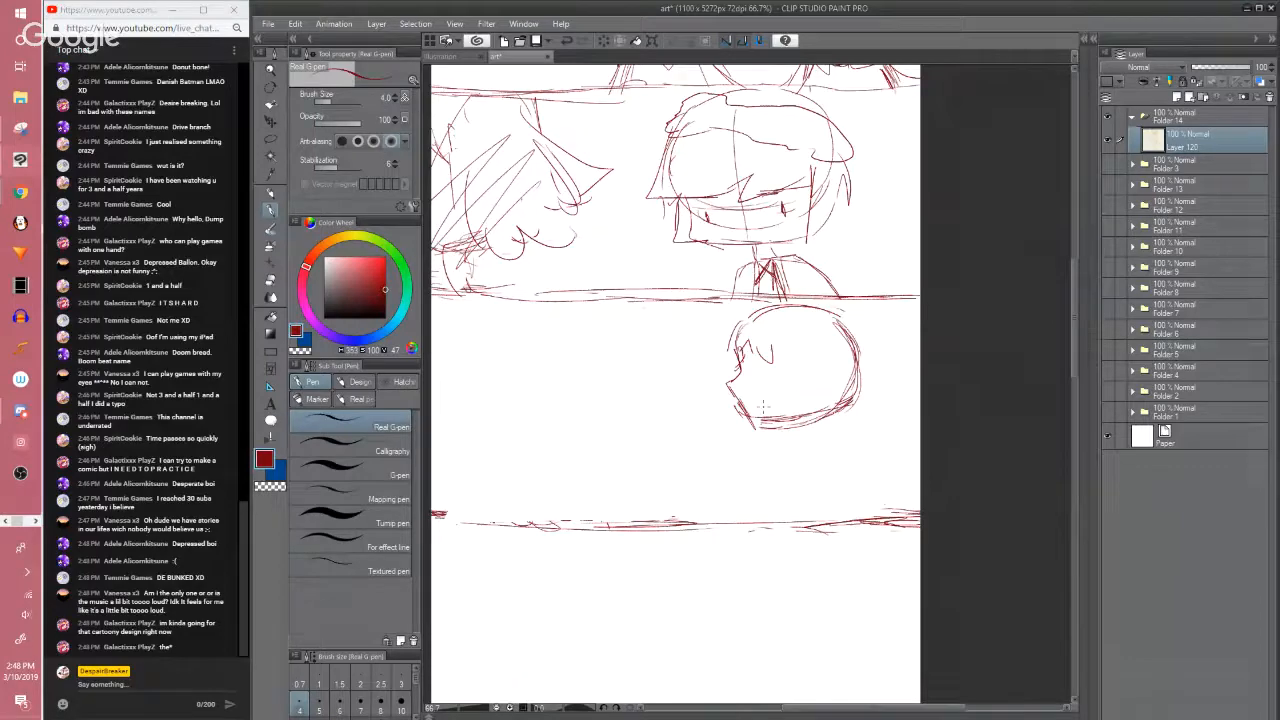
Hide the palettes and erase the face strokes, left contour and lower left jaw of the fourth panel's head
scroll(905, 474, "up", 1)
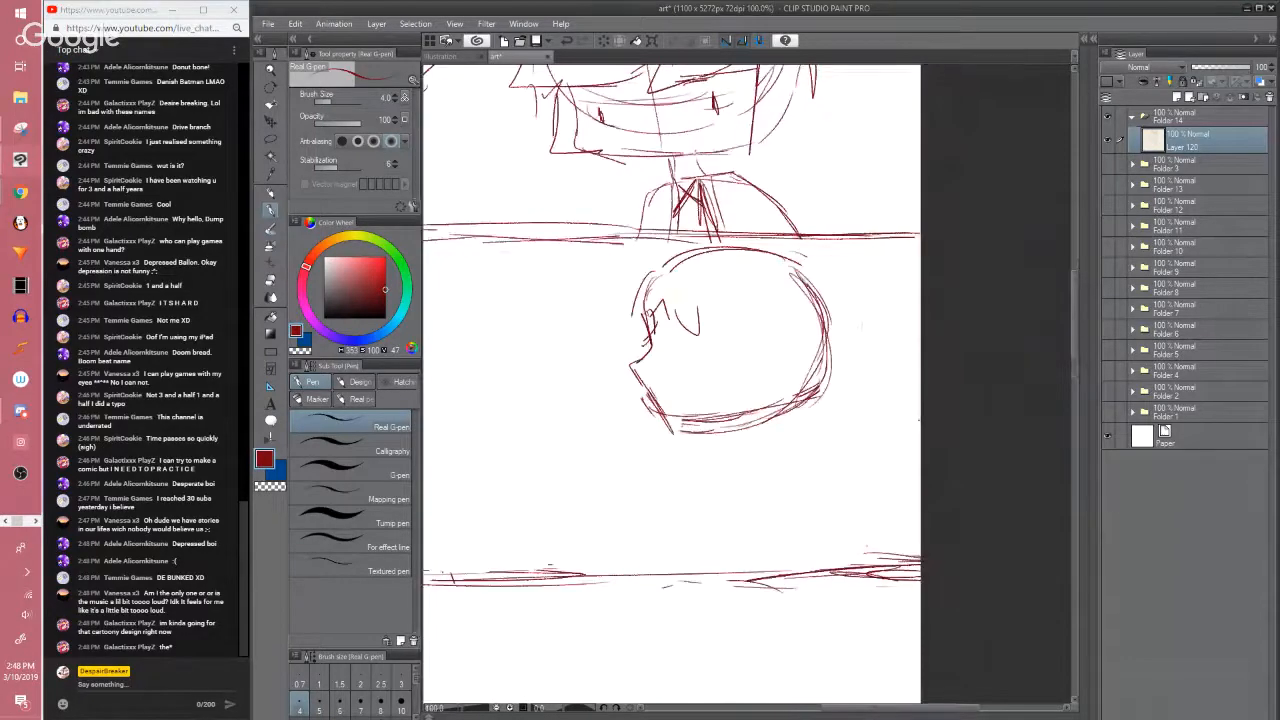
key("Tab")
left_click_drag(778, 297, 808, 374)
left_click_drag(771, 237, 783, 371)
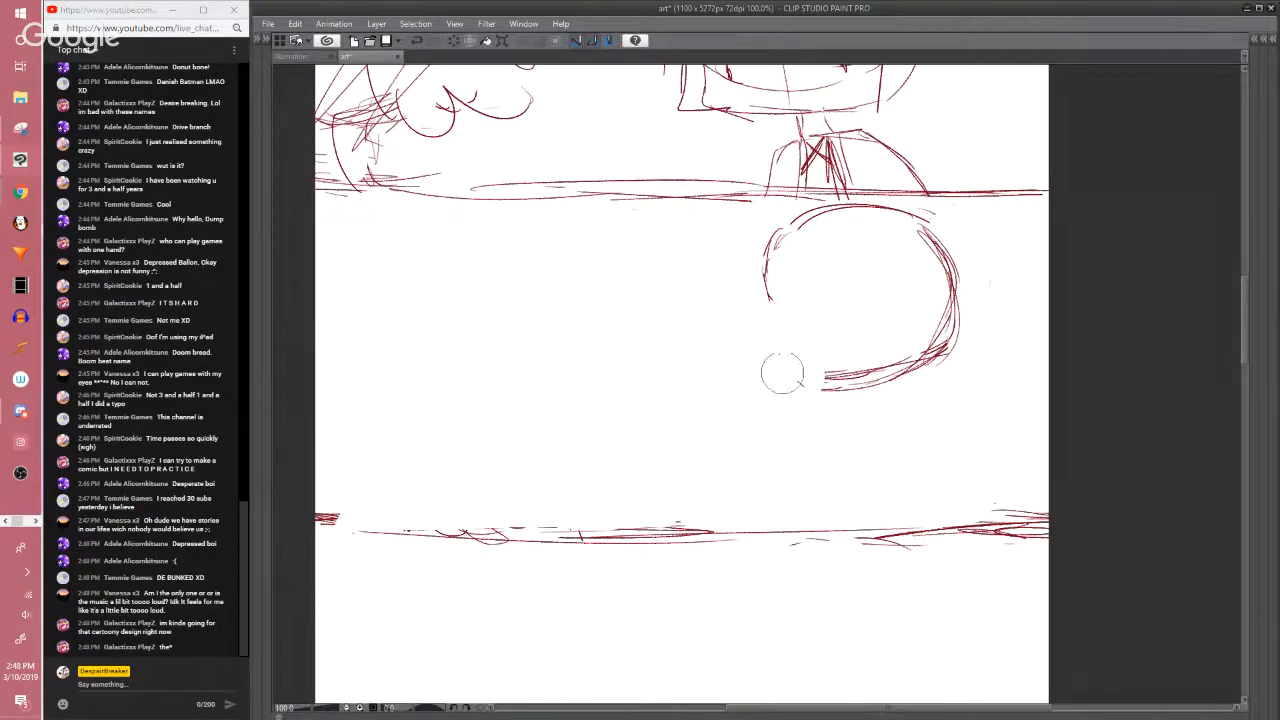
left_click_drag(777, 323, 772, 250)
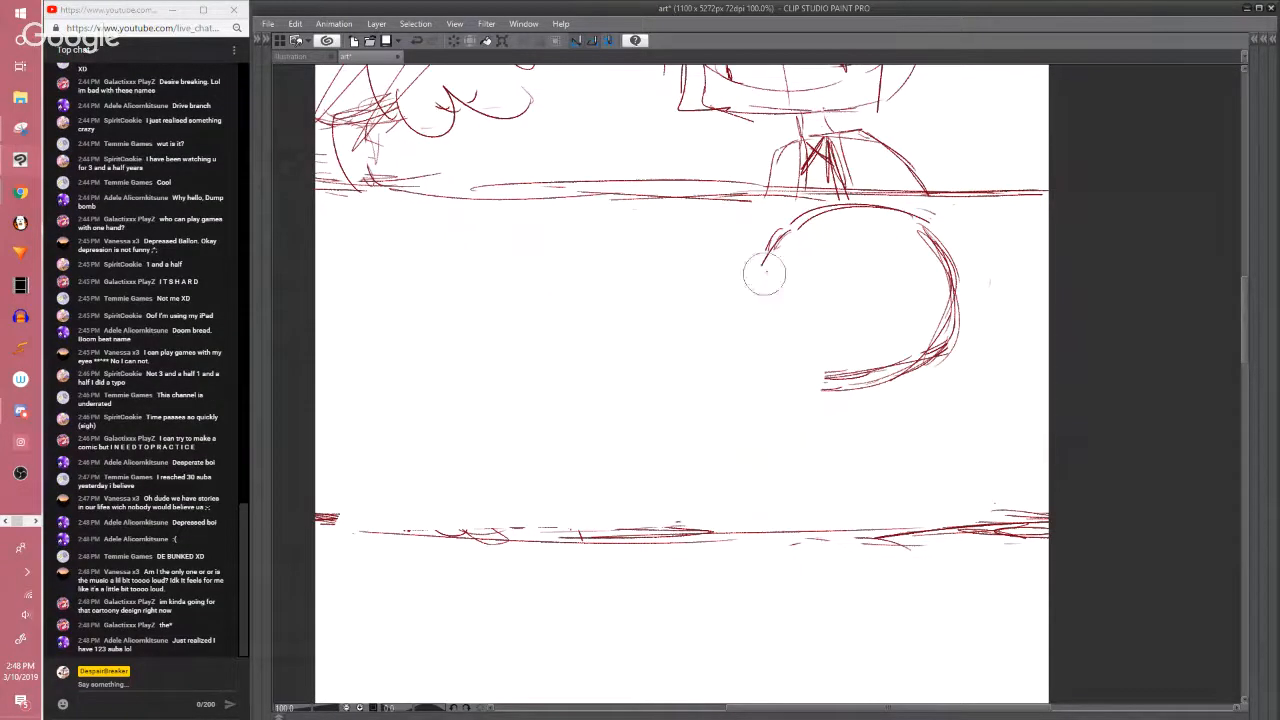
Redraw the left side of the fourth panel's head with a protruding cheek point and an angled chin
mouse_move(775, 238)
left_mouse_down()
mouse_move(760, 333)
mouse_move(864, 388)
mouse_move(813, 373)
mouse_move(766, 284)
mouse_move(754, 321)
mouse_move(732, 313)
mouse_move(872, 380)
left_mouse_up()
mouse_move(715, 306)
left_mouse_down()
mouse_move(685, 305)
mouse_move(691, 334)
left_mouse_up()
left_click_drag(695, 338, 736, 377)
mouse_move(707, 356)
left_mouse_down()
mouse_move(759, 382)
mouse_move(696, 340)
mouse_move(686, 347)
left_mouse_up()
left_click_drag(688, 349, 767, 403)
left_click_drag(766, 403, 822, 386)
mouse_move(766, 403)
left_mouse_down()
mouse_move(851, 383)
mouse_move(696, 410)
left_mouse_up()
left_click_drag(650, 357, 778, 385)
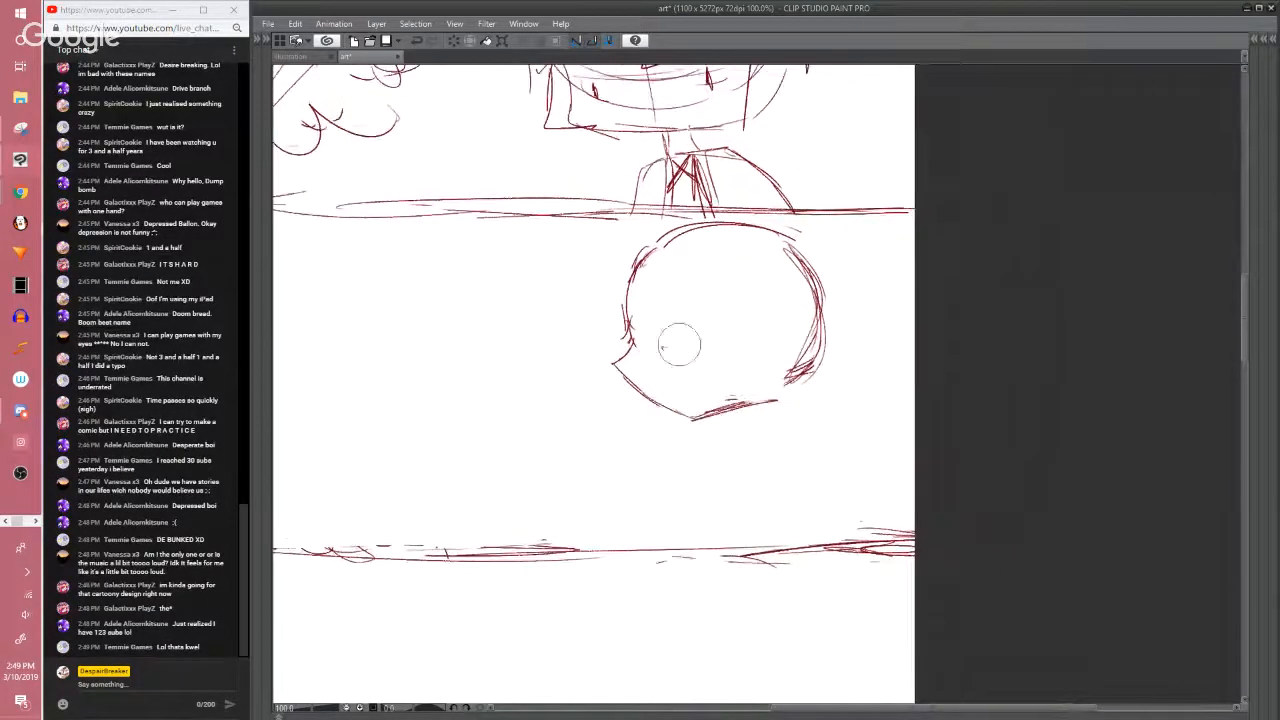
Try zigzag and curved strokes inside the left edge of the fourth panel's head, undoing the last ones
mouse_move(618, 266)
left_mouse_down()
mouse_move(662, 312)
mouse_move(699, 277)
left_mouse_up()
left_click_drag(671, 341, 663, 366)
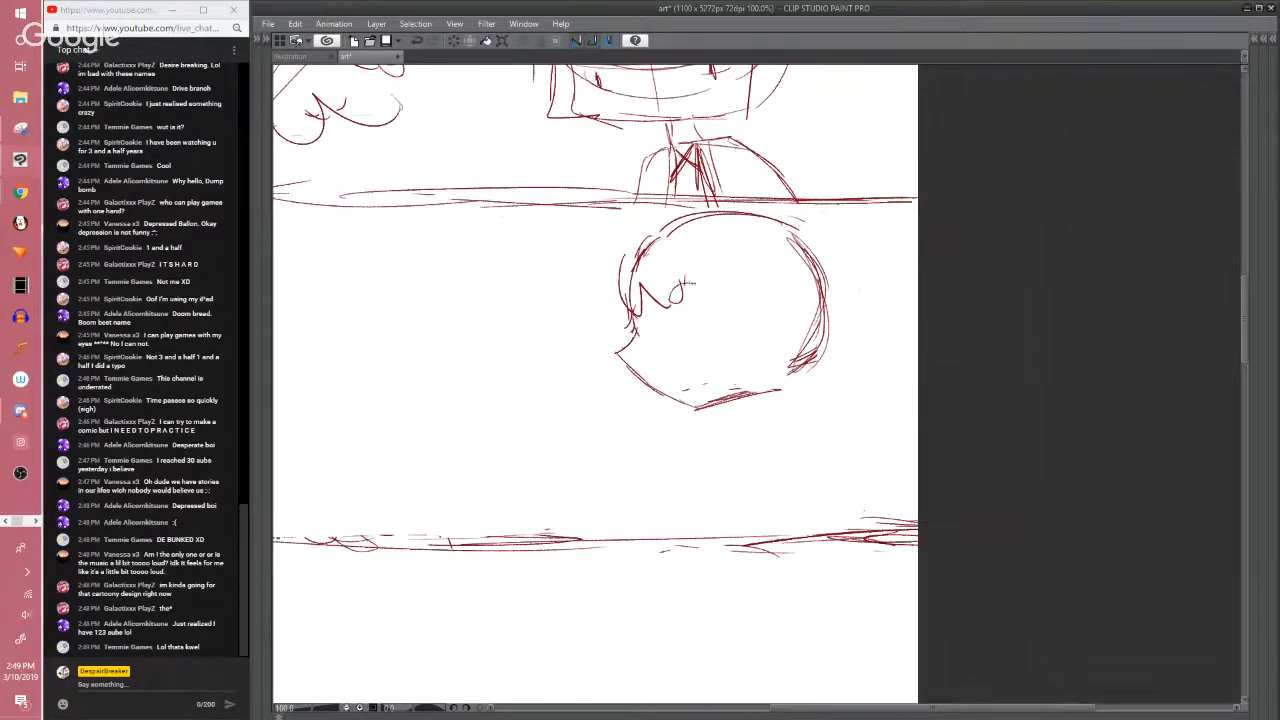
left_click_drag(685, 283, 731, 320)
key("ctrl+z")
key("ctrl+z")
left_click_drag(664, 292, 716, 314)
key("ctrl+z")
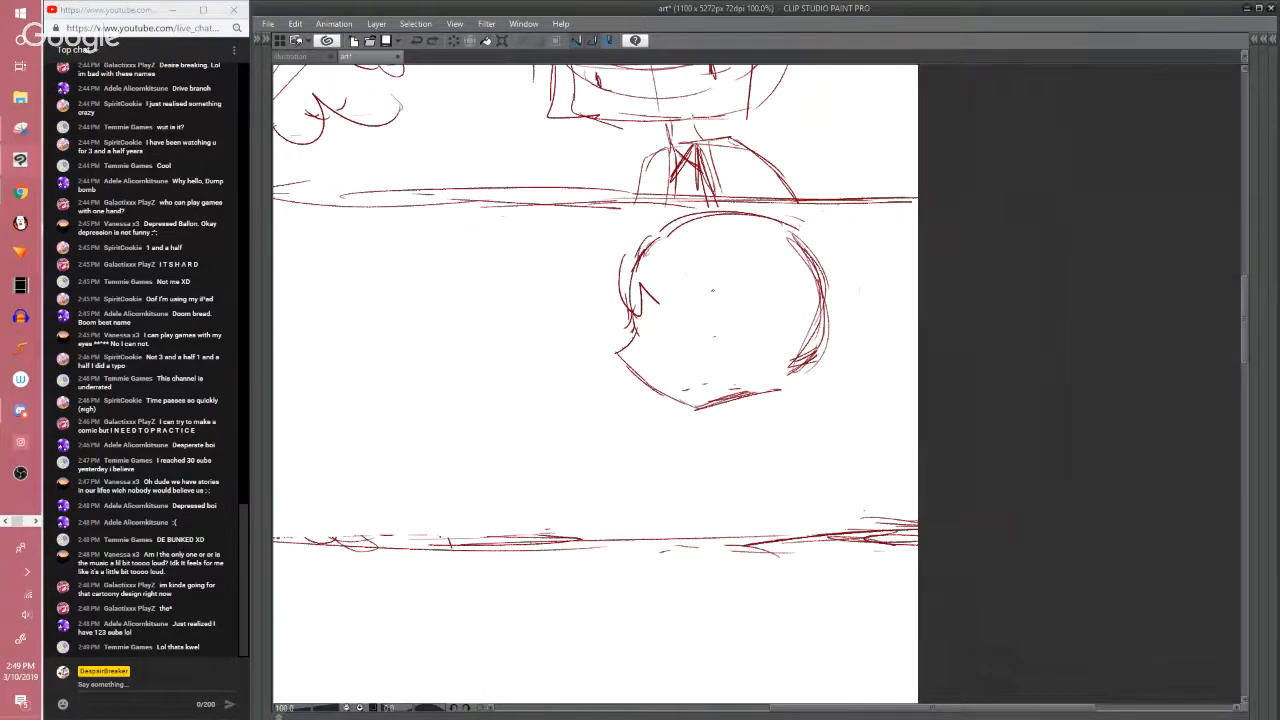
Mirror the canvas view and redraw the fourth panel's head as a round construction circle
key("h")
left_click_drag(806, 363, 700, 354)
mouse_move(767, 272)
left_mouse_down()
mouse_move(760, 280)
mouse_move(762, 255)
mouse_move(726, 391)
mouse_move(656, 404)
left_mouse_up()
key("p")
left_click_drag(745, 228, 584, 348)
mouse_move(584, 348)
left_mouse_down()
mouse_move(778, 338)
mouse_move(743, 225)
left_mouse_up()
left_click_drag(776, 273, 655, 389)
Try an angled cheek and jaw contour on the mirrored head in the fourth panel and undo its last strokes
key("e")
mouse_move(720, 329)
left_mouse_down()
mouse_move(685, 369)
mouse_move(706, 292)
left_mouse_up()
key("p")
left_click_drag(731, 294, 740, 373)
mouse_move(747, 322)
left_mouse_down()
mouse_move(762, 412)
mouse_move(676, 434)
left_mouse_up()
key("e")
key("p")
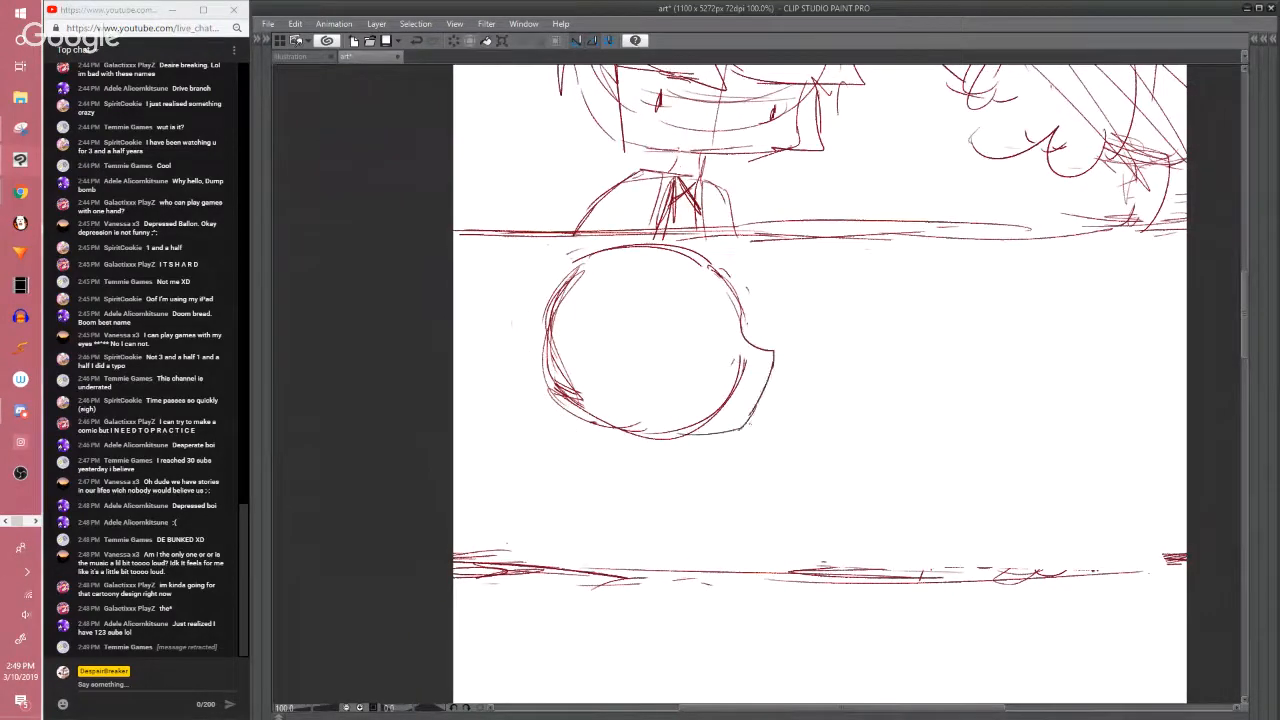
key("ctrl+z")
key("ctrl+z")
key("ctrl+z")
Draw a straight angled cheek and flat chin on the mirrored head, darken the brow notch, and trim the chin's tip
mouse_move(736, 332)
left_mouse_down()
mouse_move(763, 362)
mouse_move(734, 434)
mouse_move(676, 434)
mouse_move(731, 436)
left_mouse_up()
key("e")
mouse_move(740, 432)
left_mouse_down()
mouse_move(757, 405)
mouse_move(758, 347)
mouse_move(722, 446)
left_mouse_up()
key("p")
mouse_move(743, 310)
left_mouse_down()
mouse_move(760, 356)
mouse_move(740, 355)
mouse_move(750, 320)
mouse_move(756, 332)
left_mouse_up()
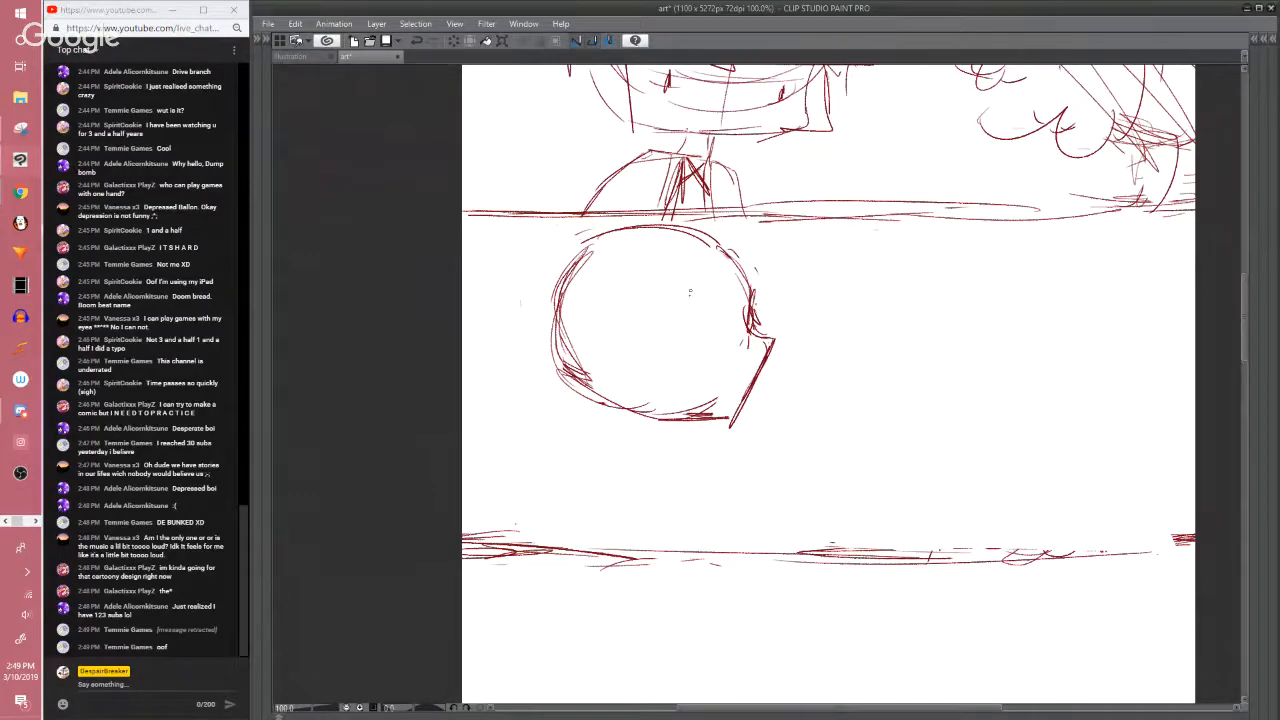
left_click_drag(736, 158, 711, 426)
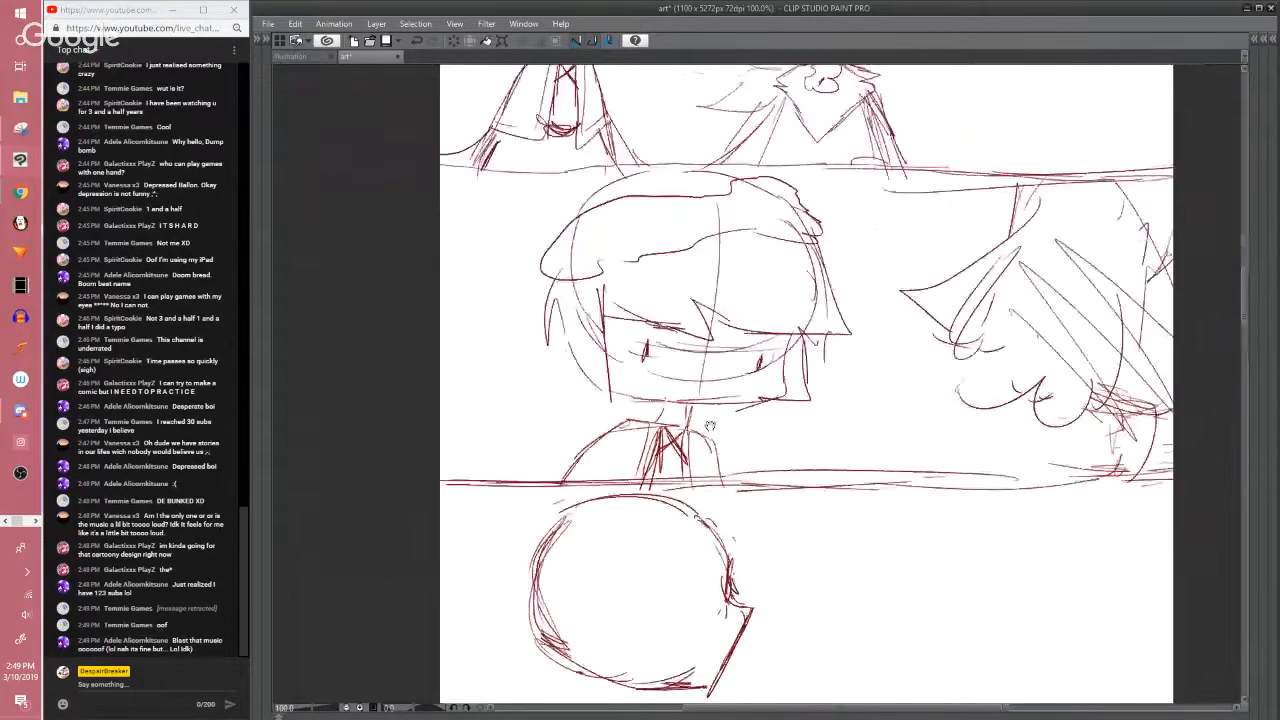
left_click_drag(726, 365, 734, 149)
left_click(717, 488)
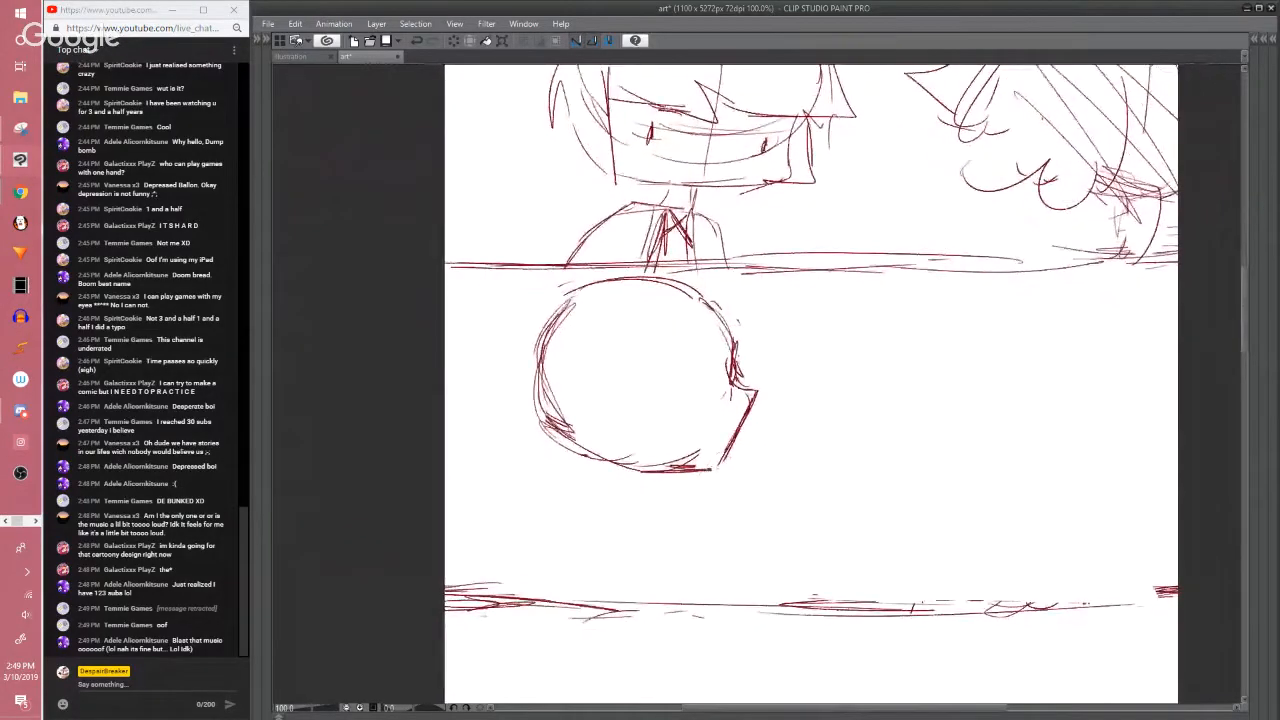
left_click_drag(703, 438, 712, 430)
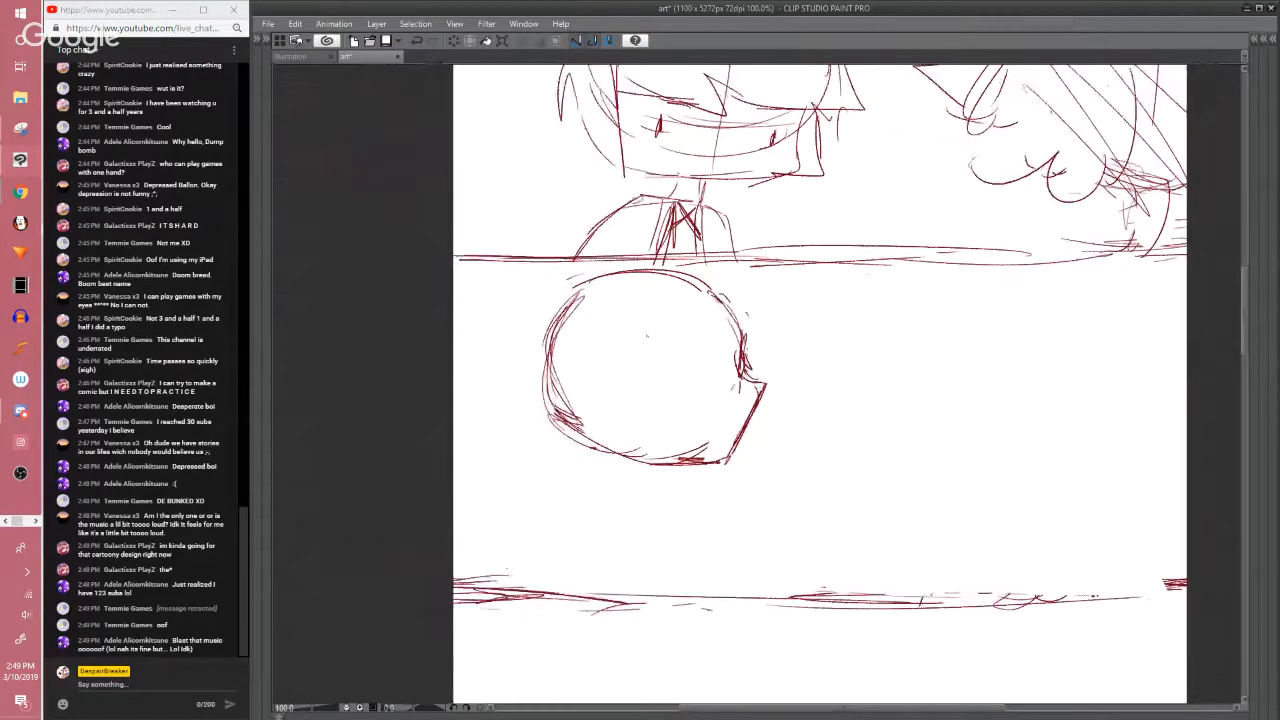
left_click_drag(693, 371, 692, 356)
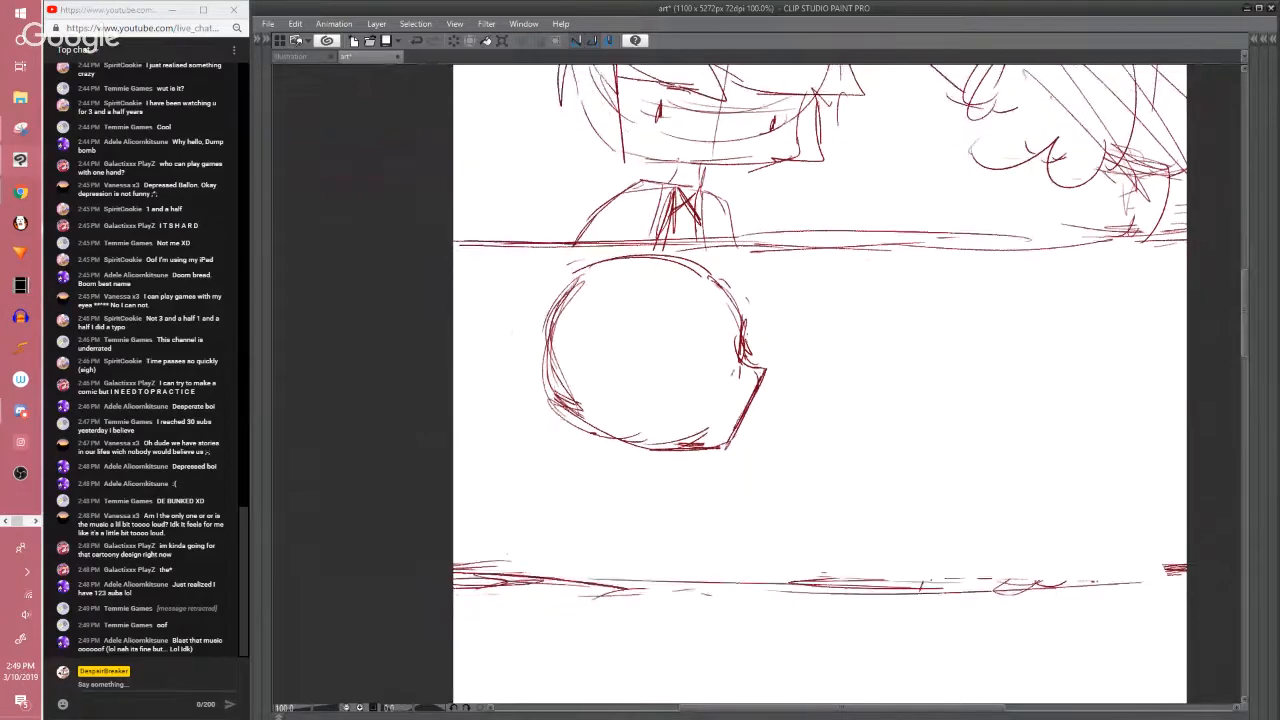
Clean up and reinforce the corner where the cheek meets the chin on the mirrored head
left_click_drag(735, 437, 706, 461)
left_click_drag(748, 402, 717, 446)
left_click_drag(716, 443, 683, 446)
Sketch an oval pupil inside a curved eye outline on the fourth panel's head and flip the view back to normal
mouse_move(706, 352)
left_mouse_down()
mouse_move(700, 315)
mouse_move(656, 313)
mouse_move(648, 352)
mouse_move(681, 372)
left_mouse_up()
mouse_move(665, 319)
left_mouse_down()
mouse_move(654, 350)
mouse_move(678, 330)
mouse_move(666, 320)
left_mouse_up()
key("h")
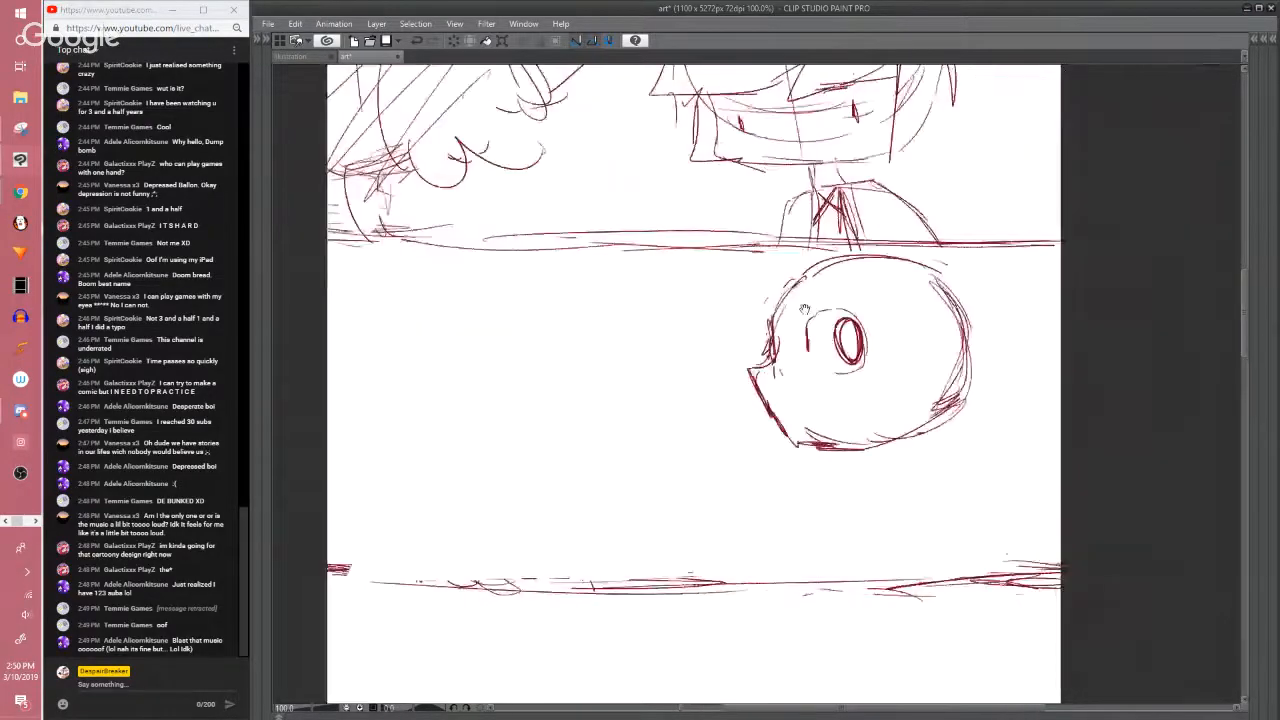
left_click_drag(848, 335, 803, 305)
mouse_move(803, 328)
left_mouse_down()
mouse_move(803, 300)
mouse_move(765, 308)
mouse_move(786, 302)
mouse_move(781, 327)
mouse_move(794, 314)
mouse_move(780, 342)
left_mouse_up()
Undo the pupil strokes, redraw the pupil as a smaller narrow oval, and rework the head's lower jaw line
key("p")
key("ctrl+z")
key("ctrl+z")
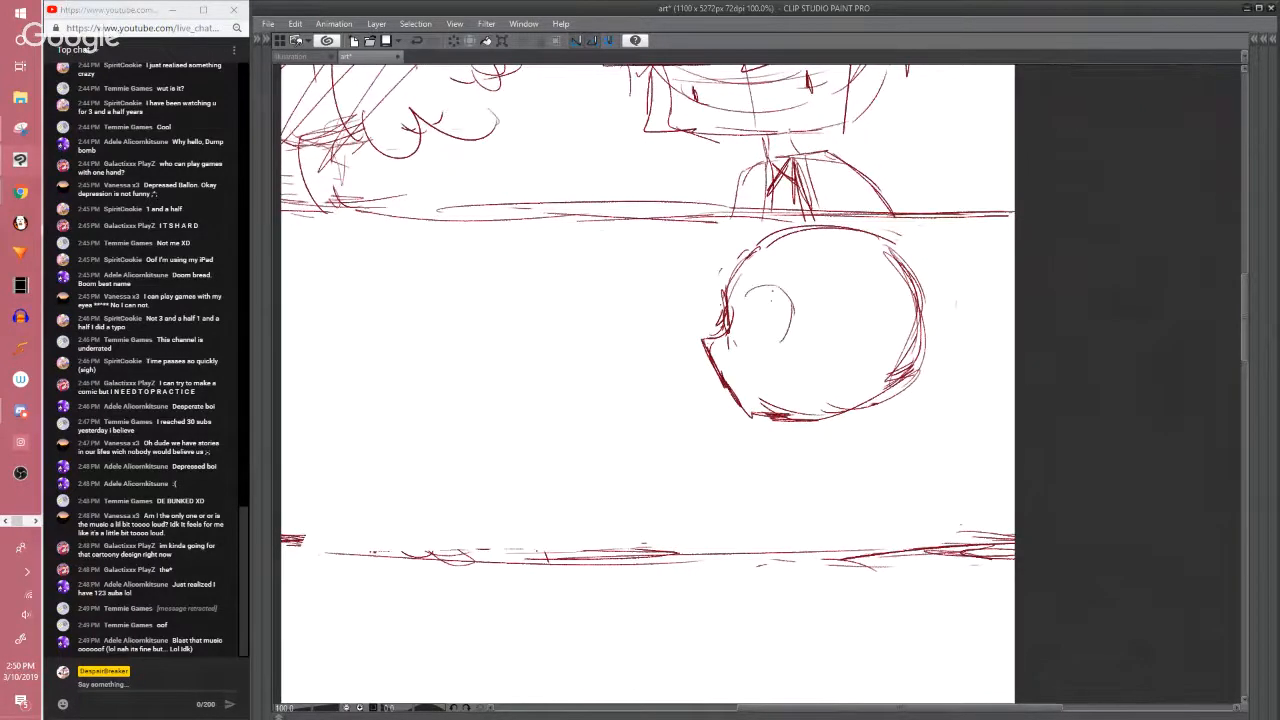
mouse_move(773, 292)
left_mouse_down()
mouse_move(788, 318)
mouse_move(779, 332)
left_mouse_up()
scroll(715, 455, "down", 2)
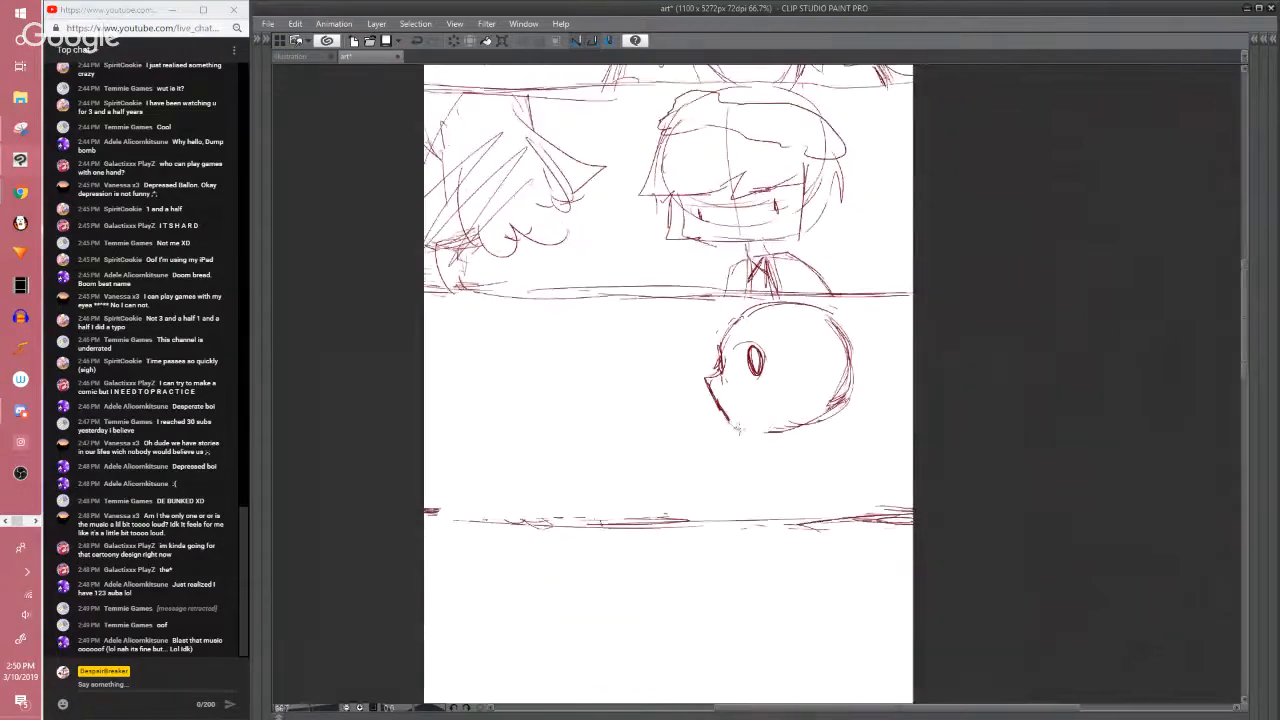
left_click_drag(782, 416, 739, 384)
Lasso the eye on the fourth panel's head, move it slightly upward with a transform, and clear the selection
left_click_drag(738, 307, 736, 309)
key("ctrl+t")
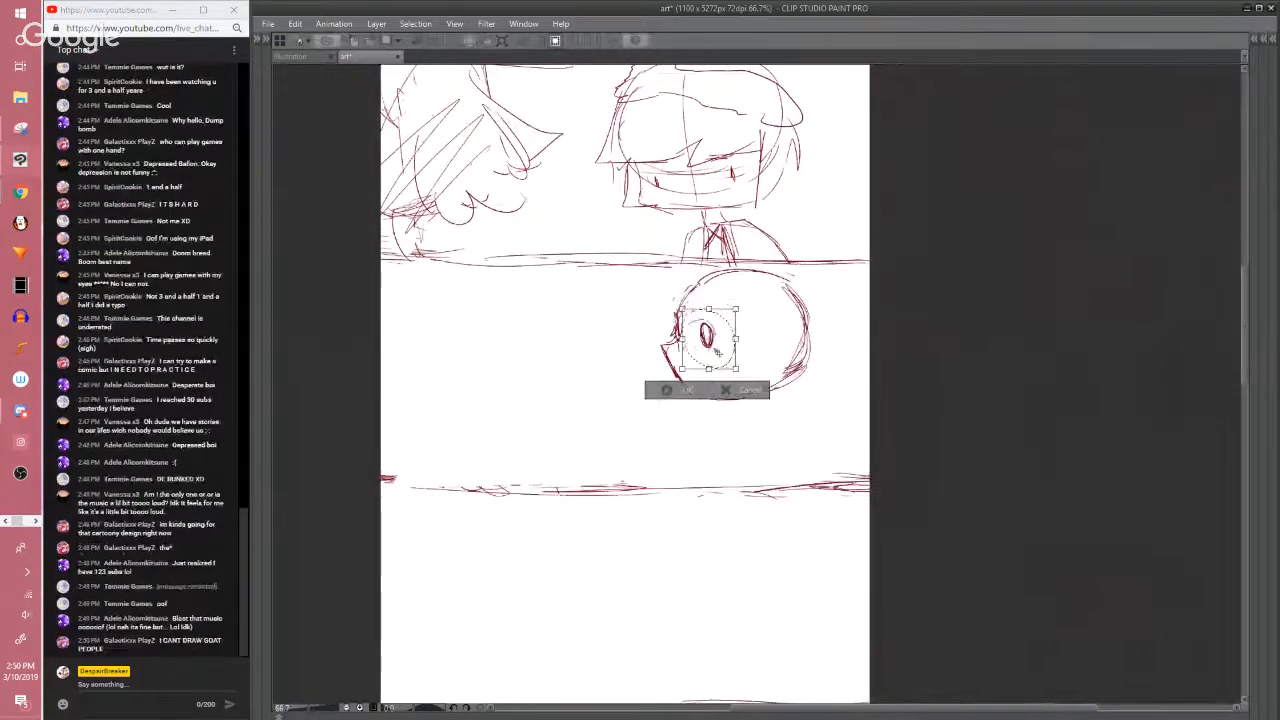
left_click_drag(718, 351, 718, 344)
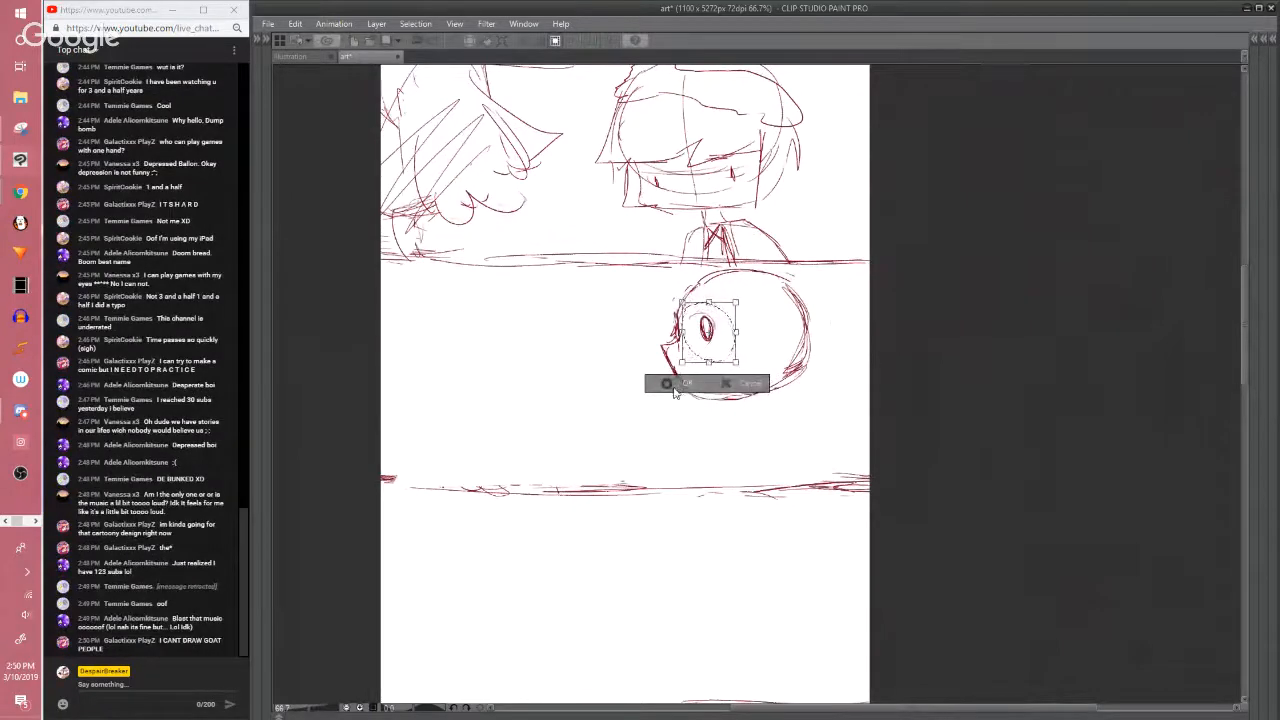
key("Return")
key("ctrl+d")
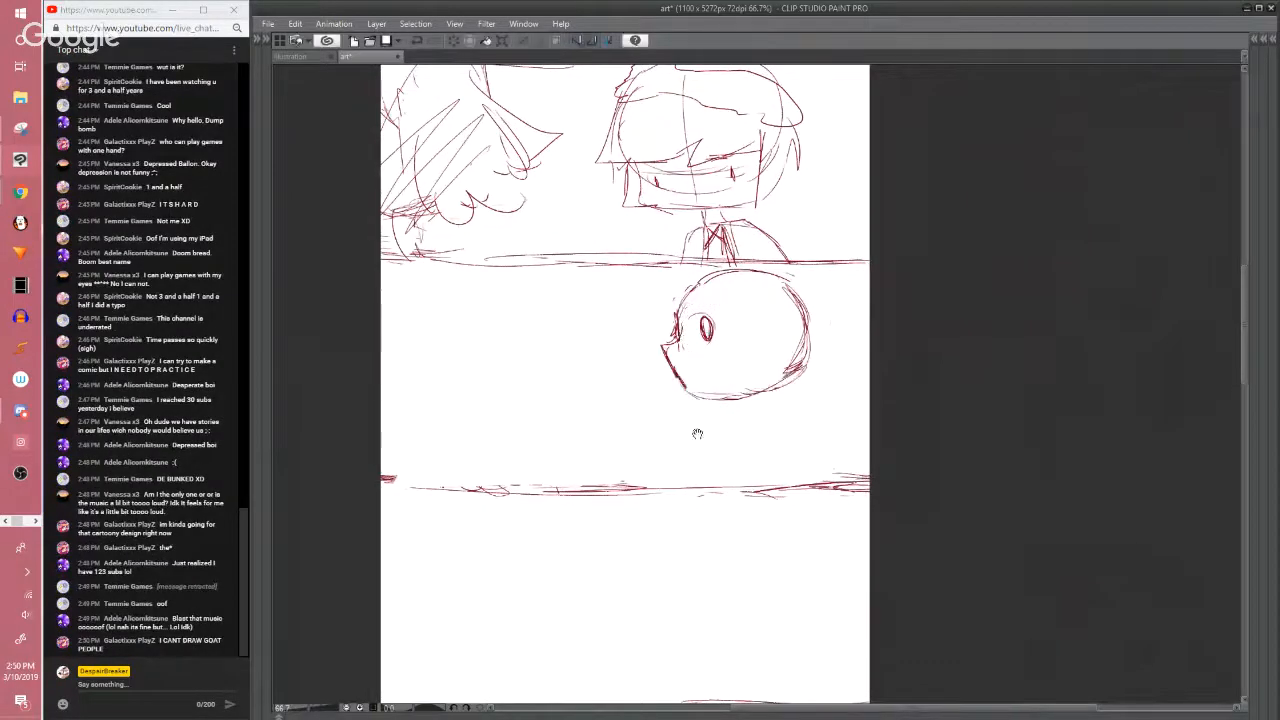
Save the comic and sketch jagged fringe strands over the forehead in front of the fourth panel character's eye
left_click_drag(697, 434, 705, 490)
left_click_drag(722, 399, 752, 411)
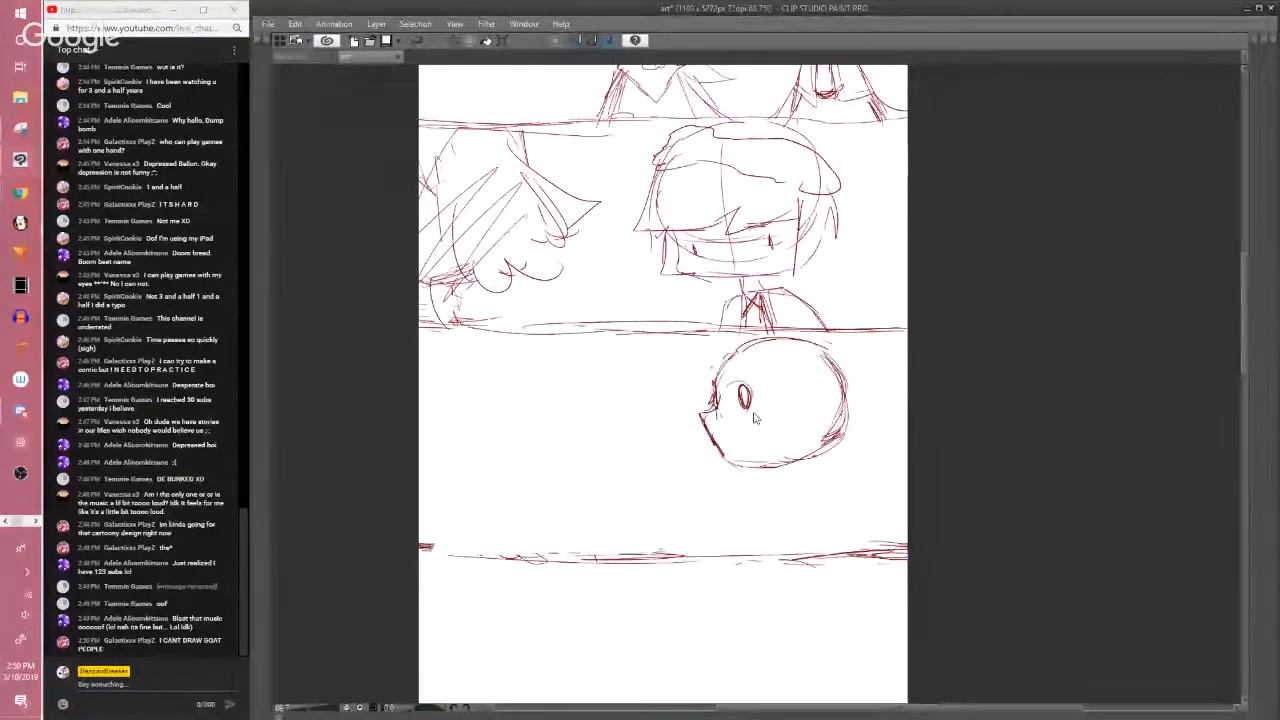
key("ctrl+s")
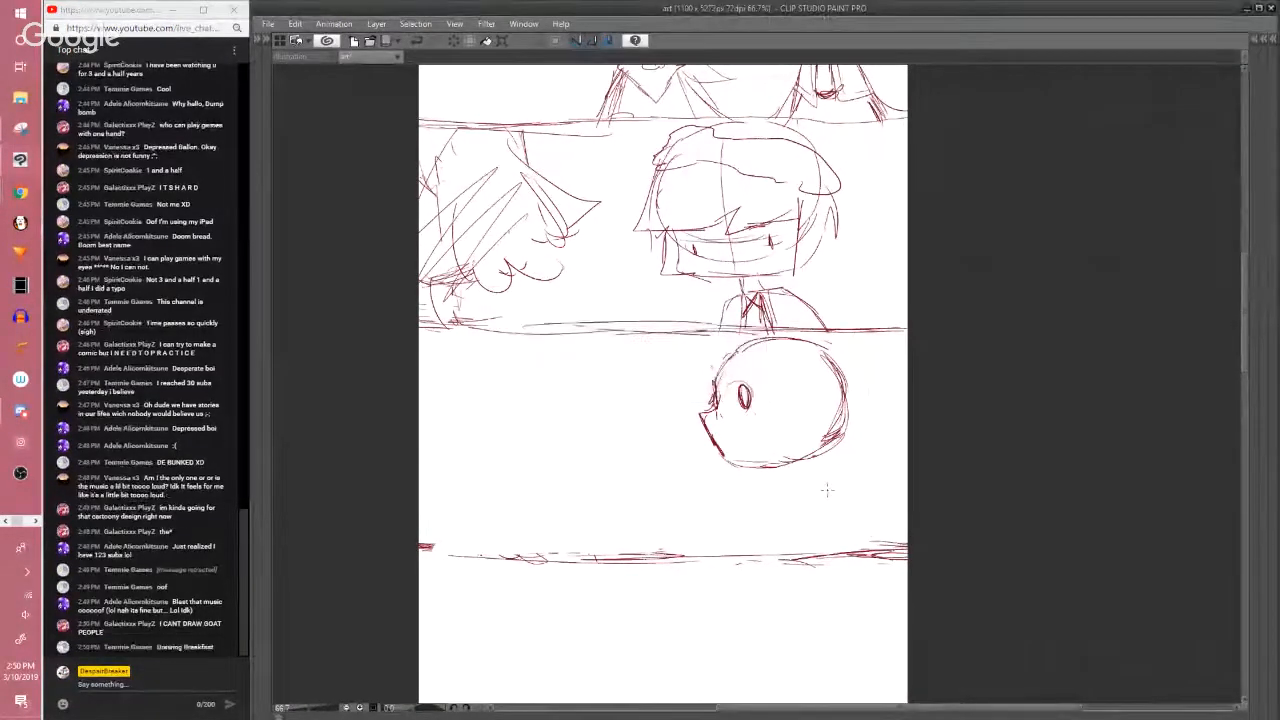
left_click_drag(909, 449, 785, 380)
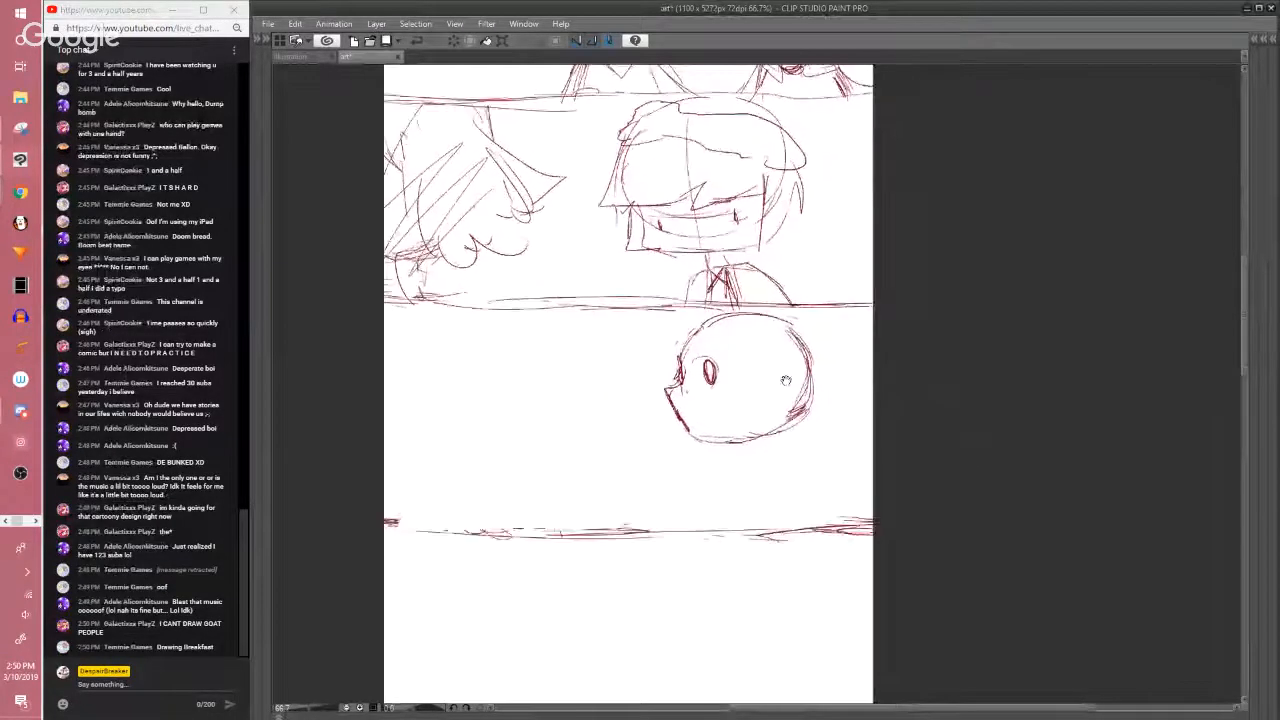
mouse_move(687, 398)
left_mouse_down()
mouse_move(686, 376)
mouse_move(667, 391)
mouse_move(666, 370)
mouse_move(672, 385)
left_mouse_up()
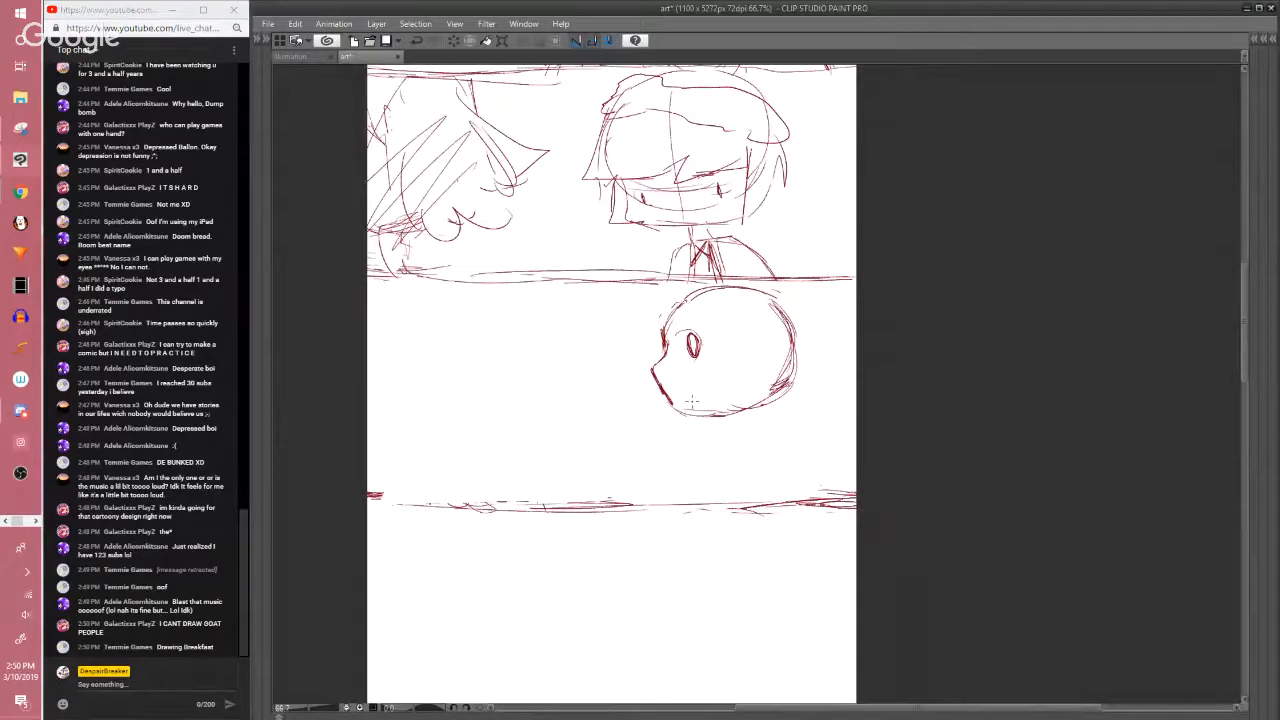
left_click_drag(716, 426, 710, 418)
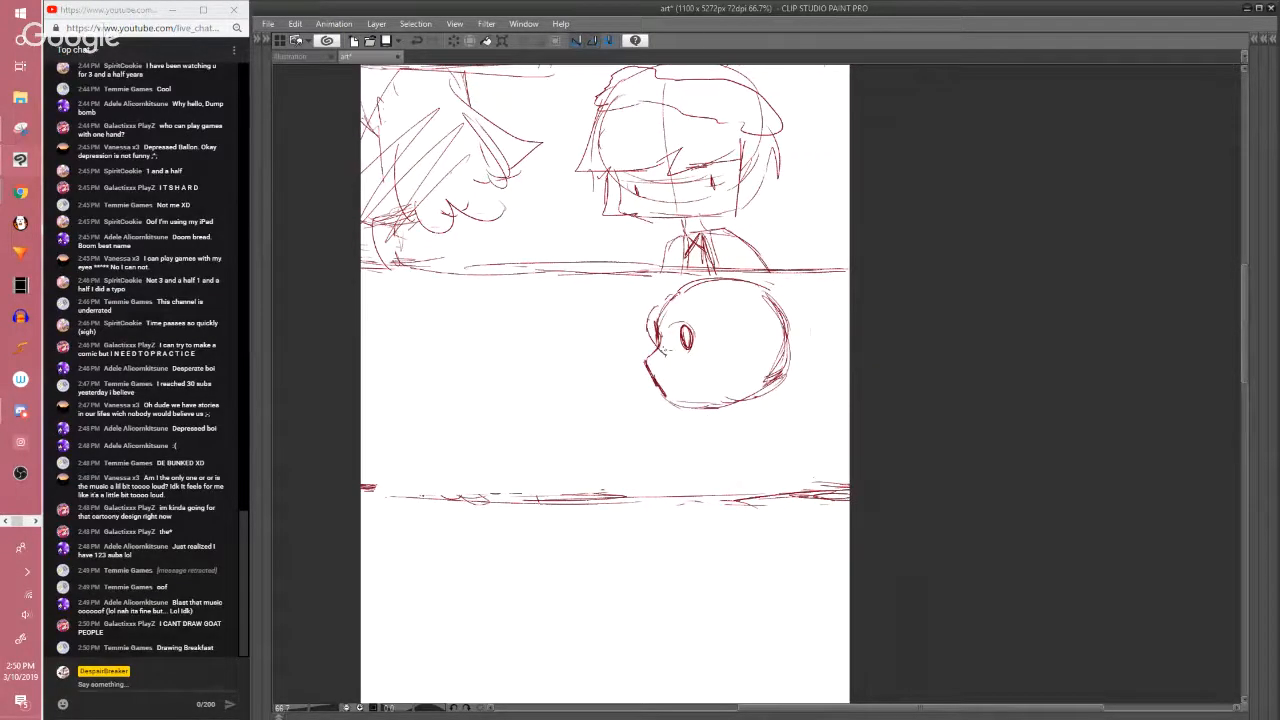
left_click_drag(667, 351, 676, 347)
mouse_move(657, 298)
left_mouse_down()
mouse_move(642, 321)
mouse_move(659, 309)
mouse_move(663, 331)
left_mouse_up()
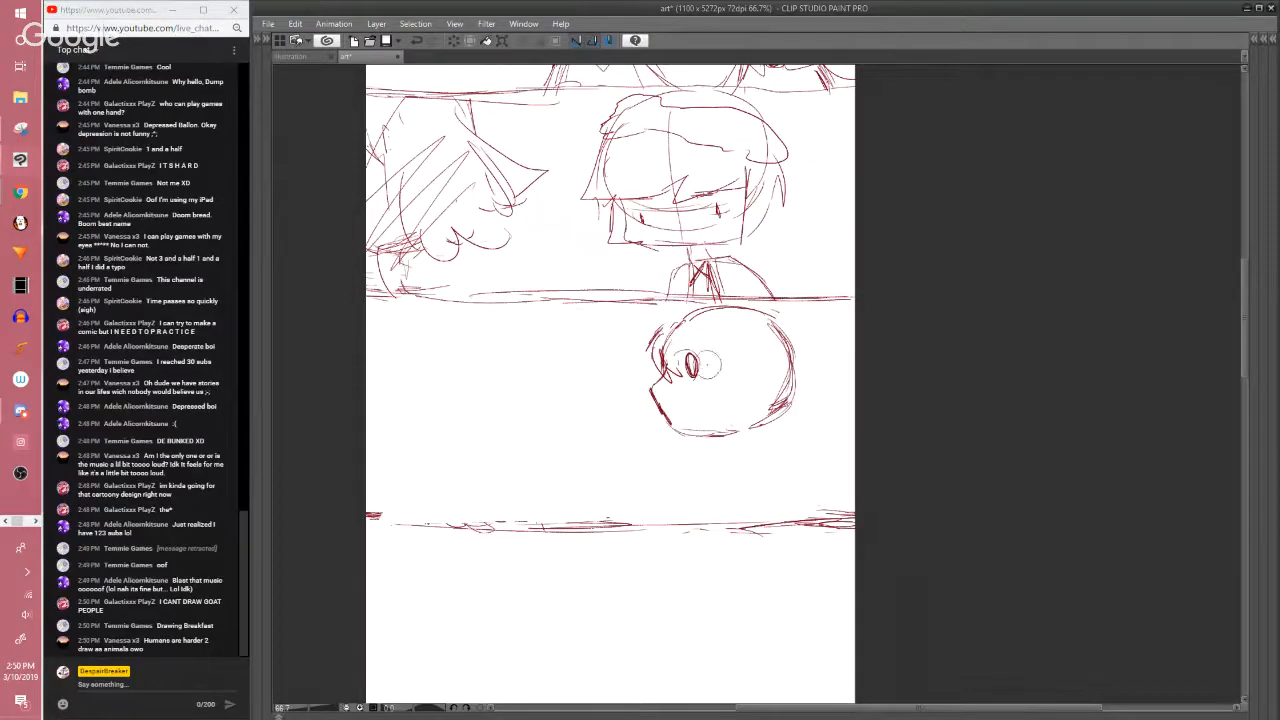
Clean up the lower jaw line of the fourth panel's head and save the file
left_click_drag(708, 380, 710, 412)
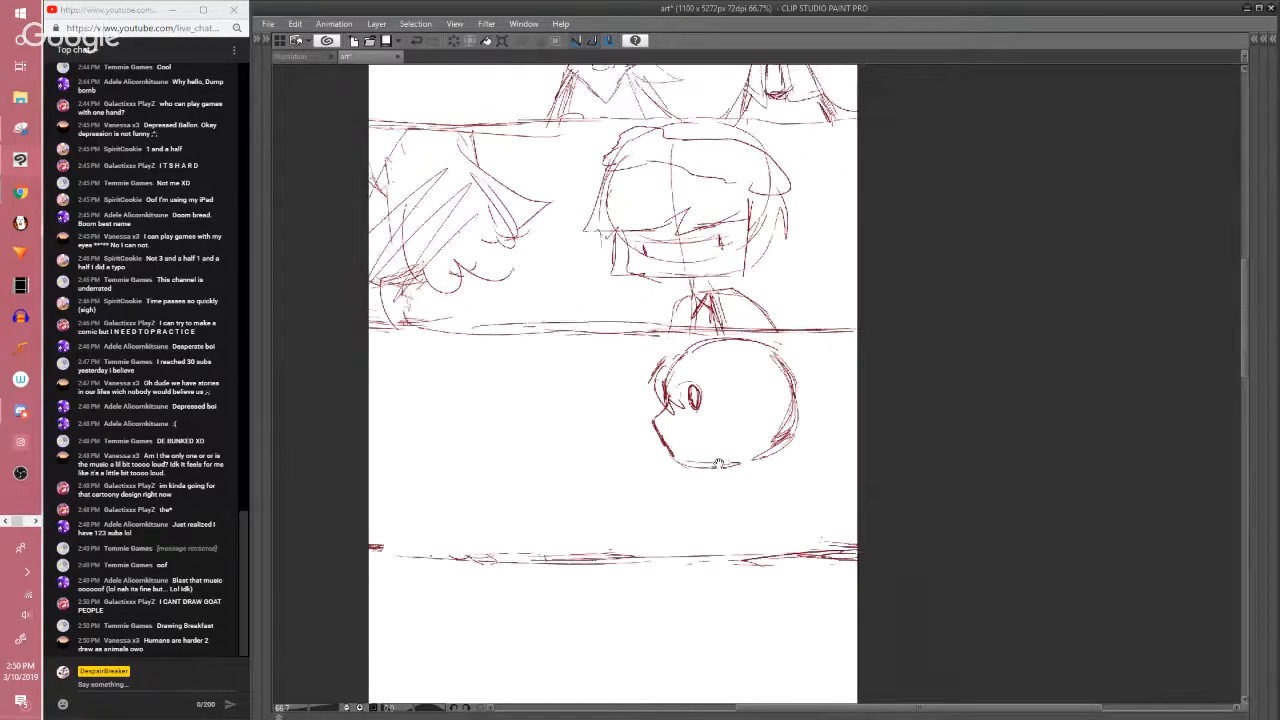
mouse_move(718, 463)
left_mouse_down()
mouse_move(693, 649)
mouse_move(650, 577)
mouse_move(707, 444)
left_mouse_up()
scroll(707, 444, "down", 2)
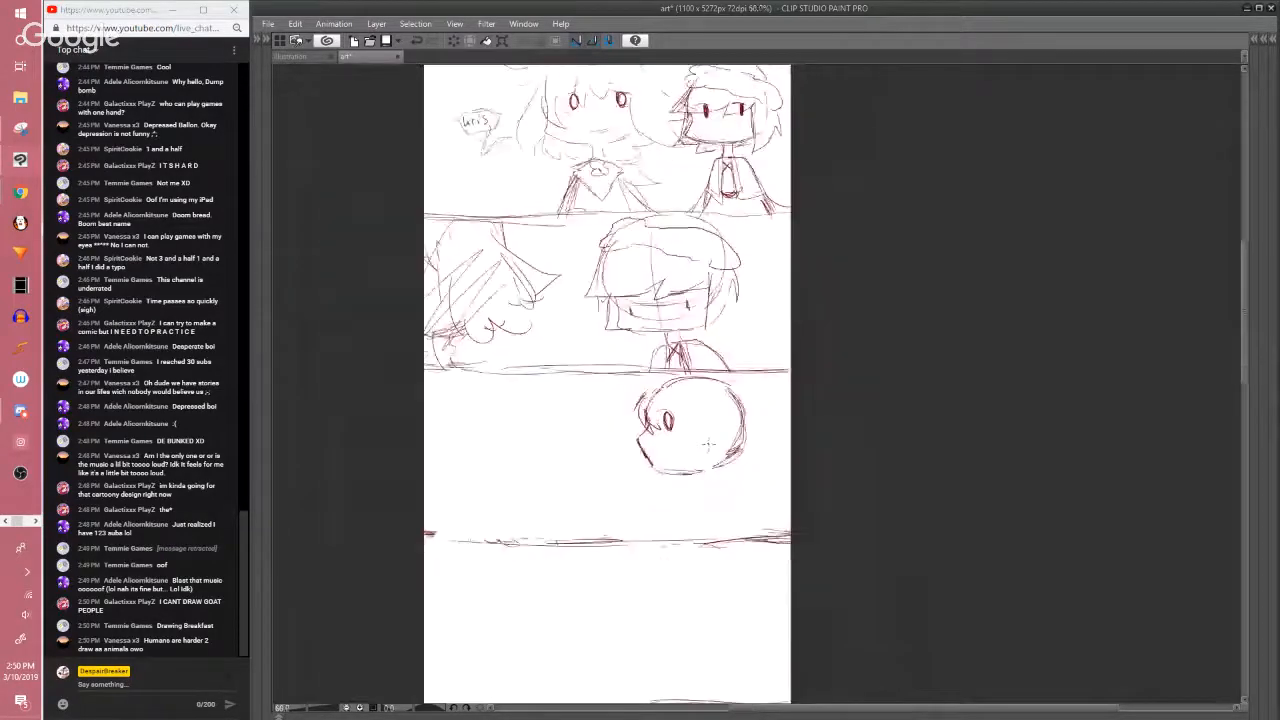
scroll(707, 444, "up", 2)
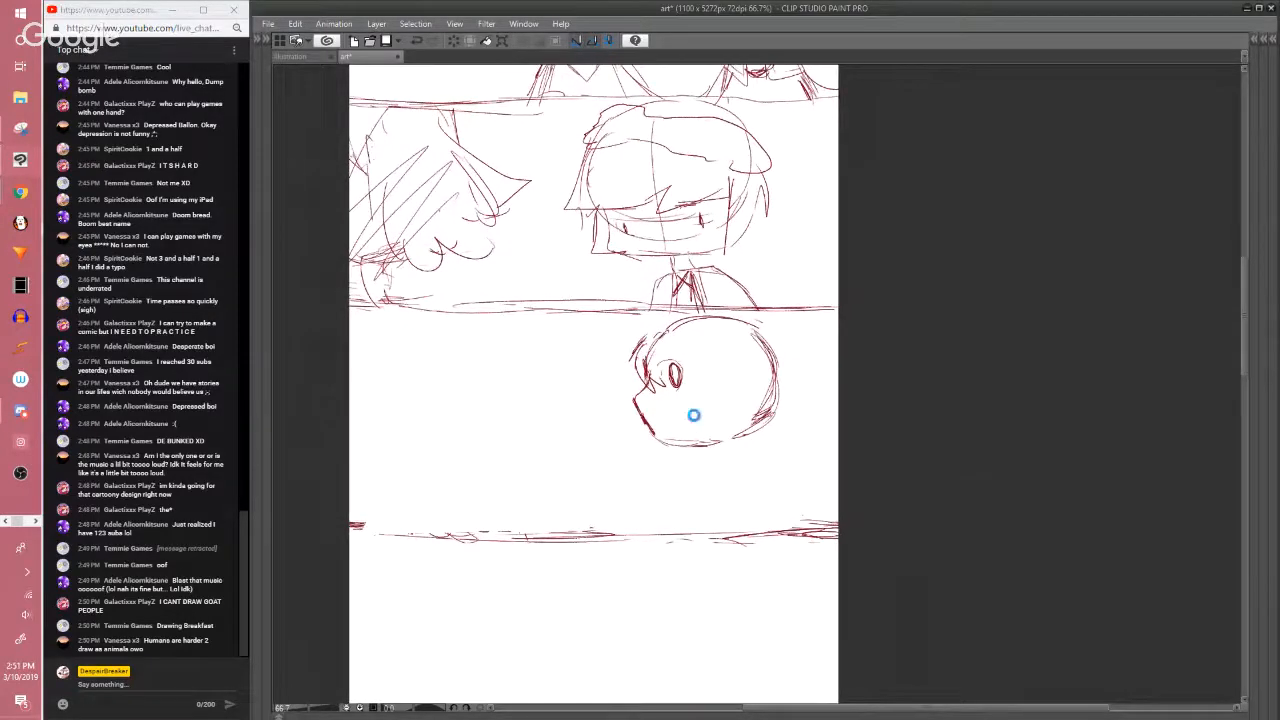
key("ctrl+s")
Sketch a side hair lock from beside the eye down to pointed tips below the jaw, undoing the last stray stroke
left_click_drag(682, 393, 691, 361)
left_click_drag(691, 358, 700, 426)
mouse_move(701, 407)
left_mouse_down()
mouse_move(713, 450)
mouse_move(740, 422)
left_mouse_up()
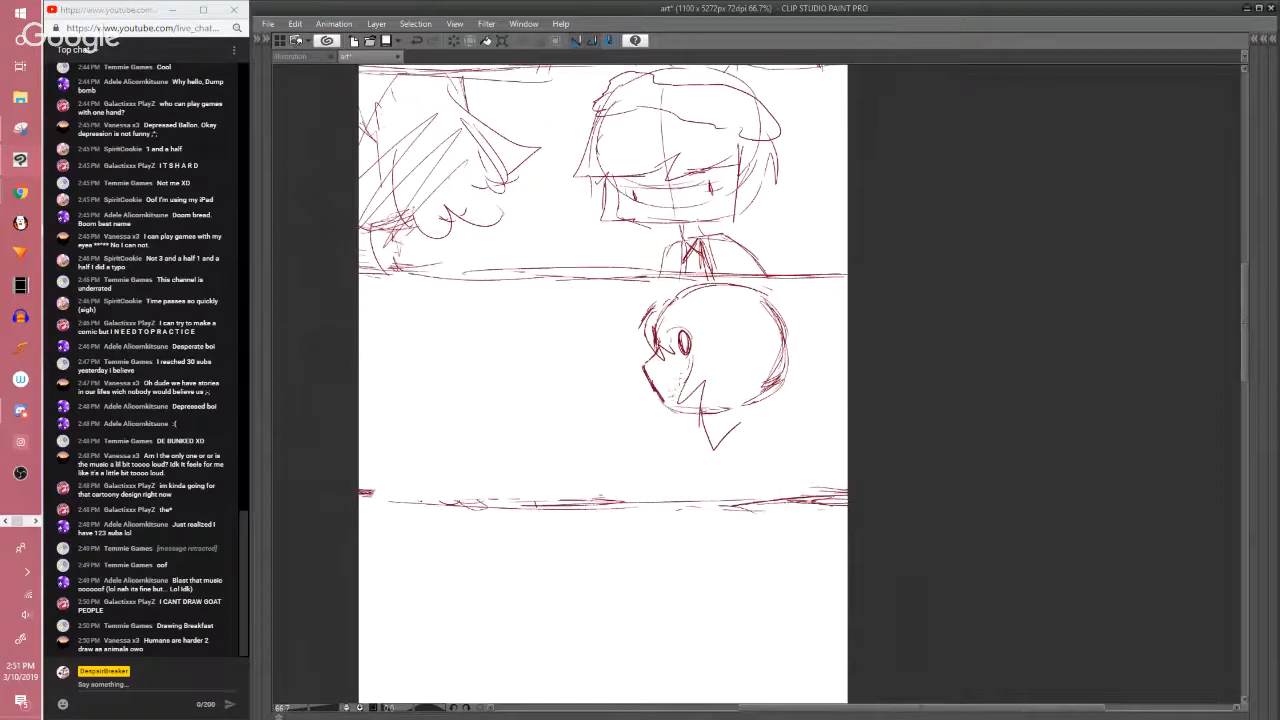
left_click_drag(670, 397, 682, 390)
key("ctrl+z")
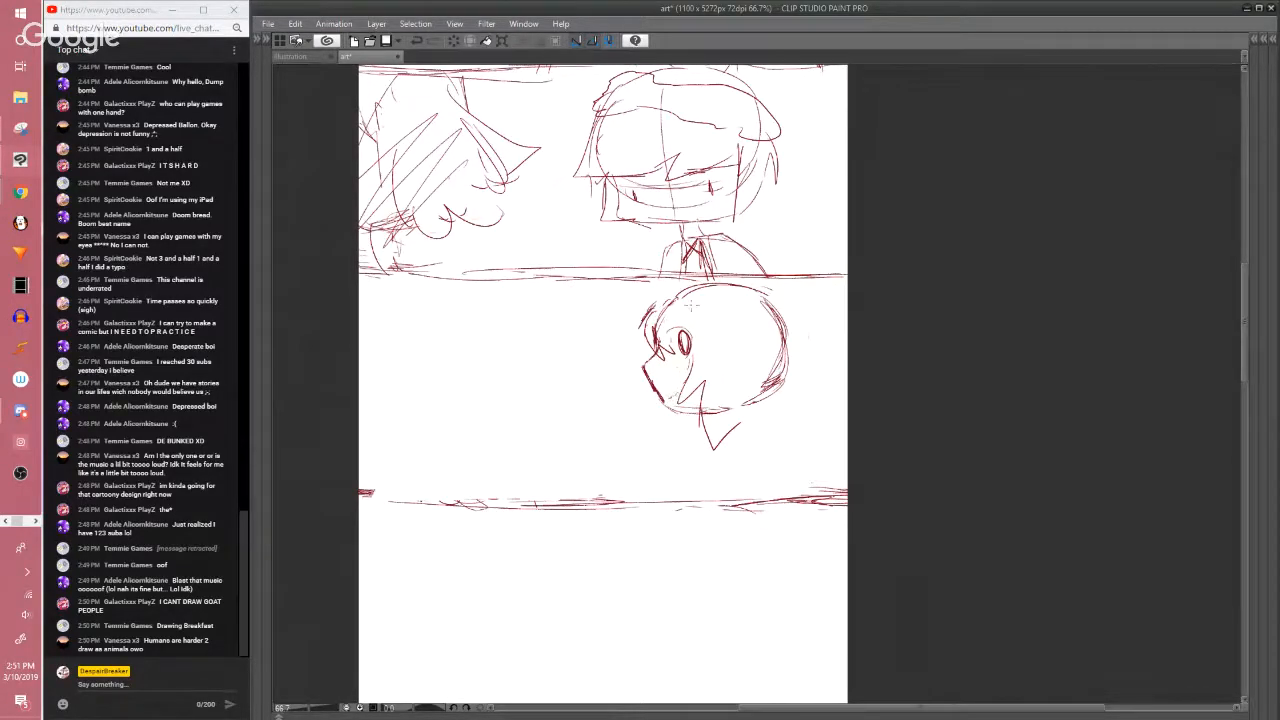
Extend the fringe up to the crown and redraw the hair tips below the jaw as shorter spikes
mouse_move(660, 304)
left_mouse_down()
mouse_move(712, 279)
mouse_move(688, 291)
mouse_move(700, 278)
left_mouse_up()
key("e")
key("p")
mouse_move(684, 281)
left_mouse_down()
mouse_move(643, 321)
mouse_move(674, 354)
left_mouse_up()
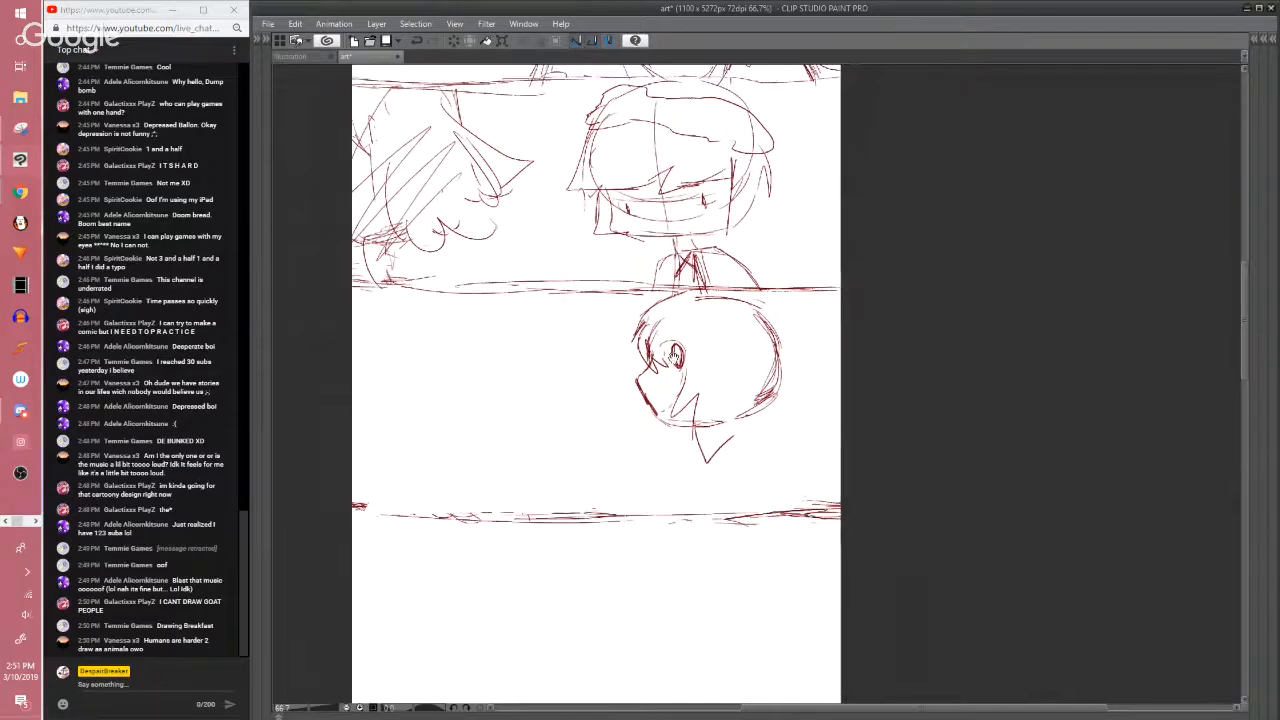
key("ctrl+z")
key("ctrl+z")
mouse_move(695, 405)
left_mouse_down()
mouse_move(737, 441)
mouse_move(747, 428)
left_mouse_up()
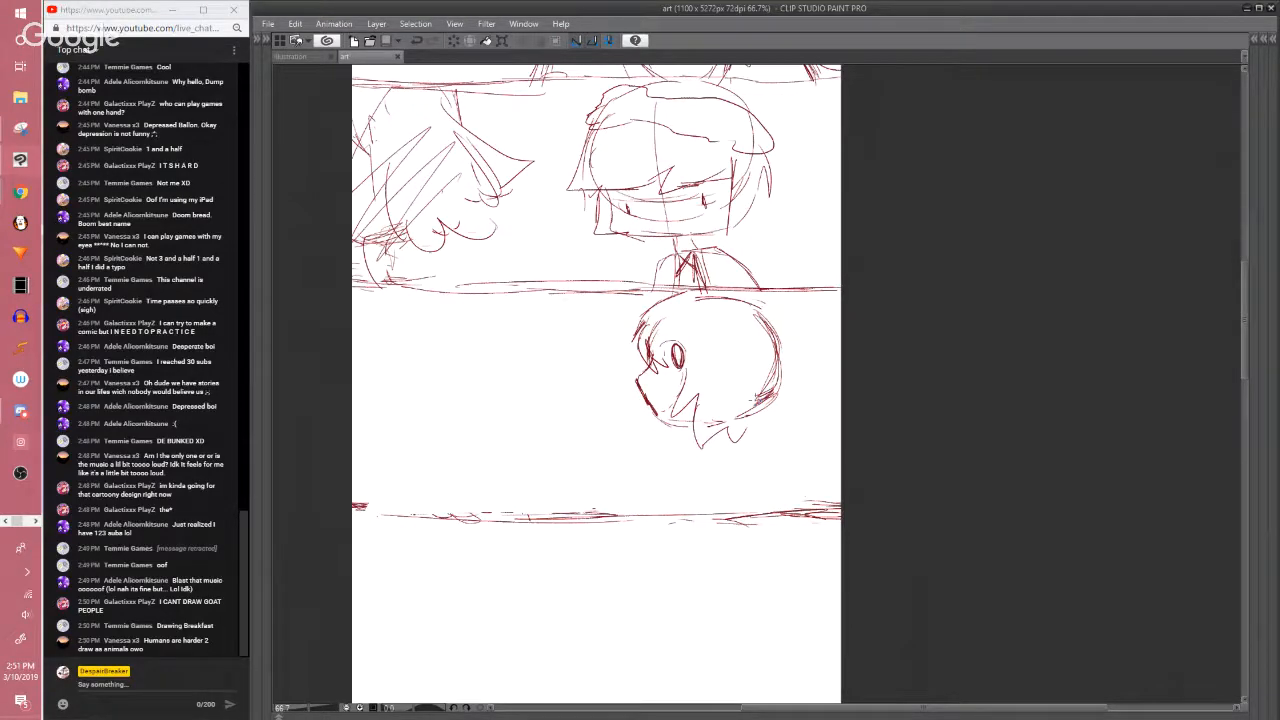
left_click_drag(755, 401, 758, 414)
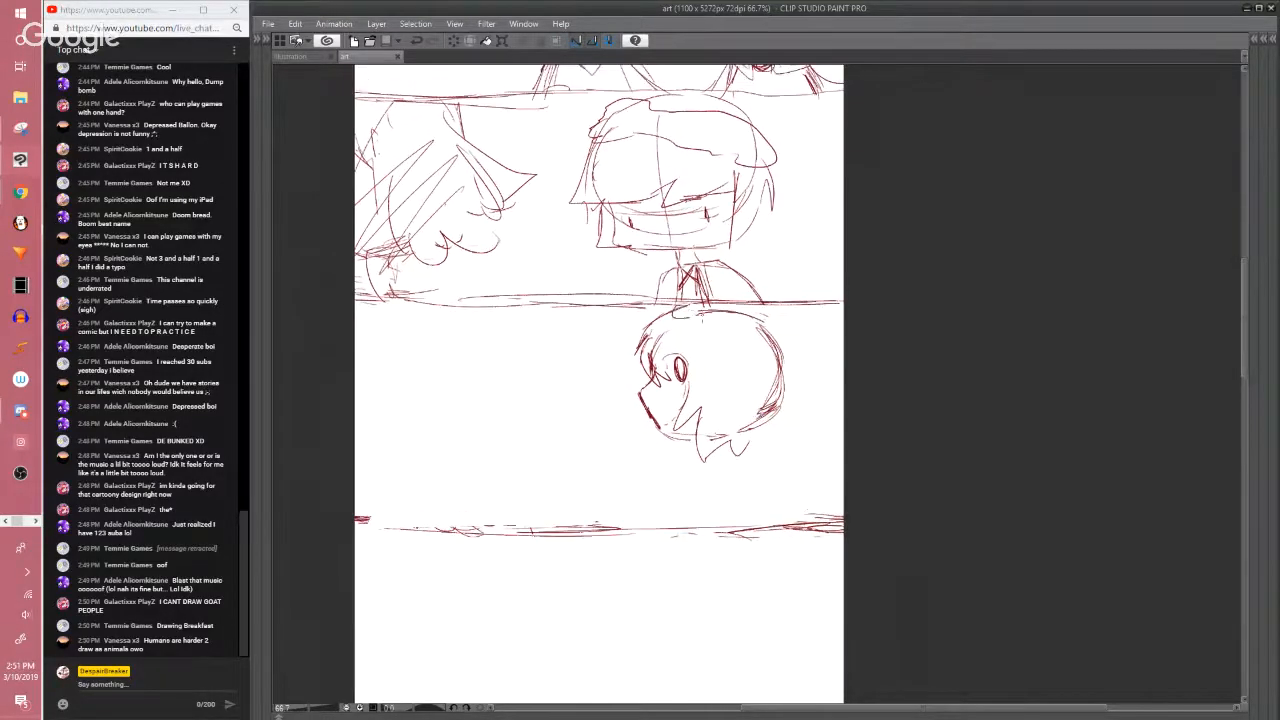
Sketch the crown loop, the pointed back hair, and the shoulders and back reaching the fourth panel's lower border
mouse_move(690, 317)
left_mouse_down()
mouse_move(730, 310)
mouse_move(812, 430)
mouse_move(789, 405)
mouse_move(782, 444)
mouse_move(766, 424)
mouse_move(757, 448)
mouse_move(776, 440)
mouse_move(746, 432)
mouse_move(812, 460)
mouse_move(830, 505)
left_mouse_up()
mouse_move(713, 452)
left_mouse_down()
mouse_move(716, 520)
mouse_move(724, 474)
mouse_move(789, 437)
mouse_move(831, 461)
mouse_move(824, 498)
left_mouse_up()
left_click_drag(778, 440, 829, 503)
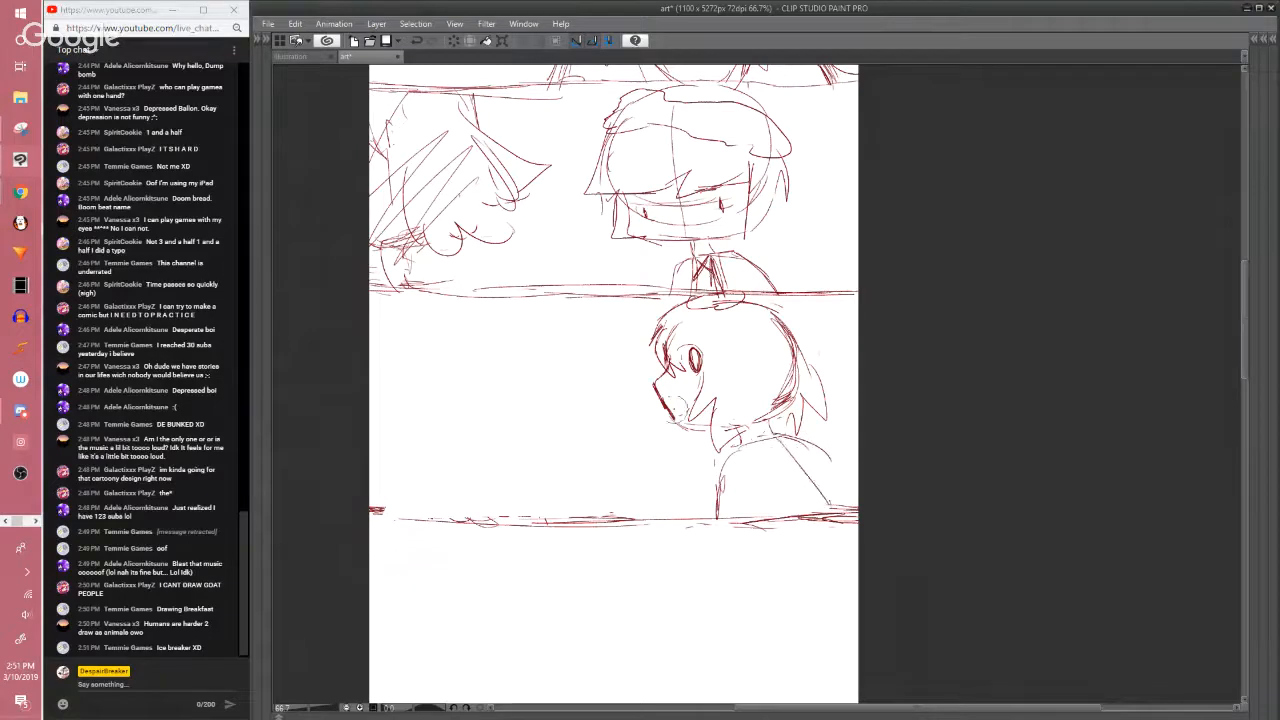
Sketch a collar with a round clasp and a hanging flap around the fourth panel character's neck
mouse_move(731, 440)
left_mouse_down()
mouse_move(775, 430)
mouse_move(768, 444)
left_mouse_up()
left_click_drag(782, 435, 829, 456)
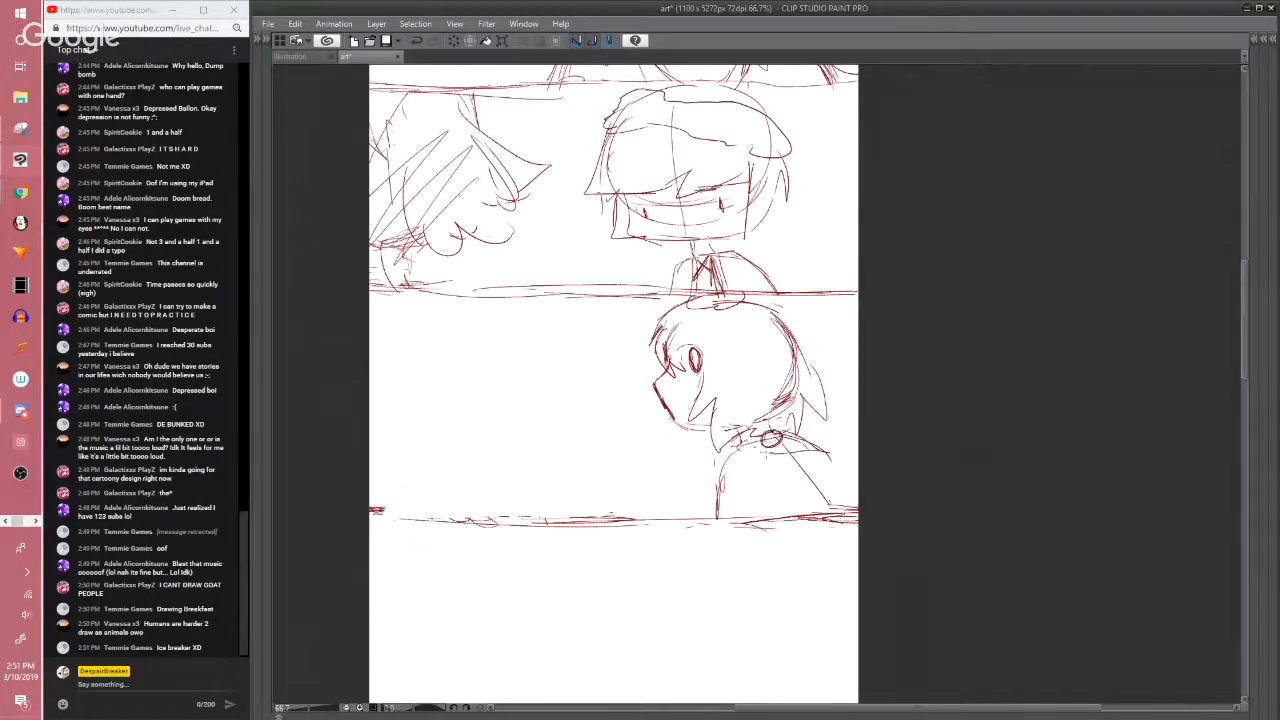
mouse_move(747, 445)
left_mouse_down()
mouse_move(783, 486)
mouse_move(724, 461)
mouse_move(719, 476)
left_mouse_up()
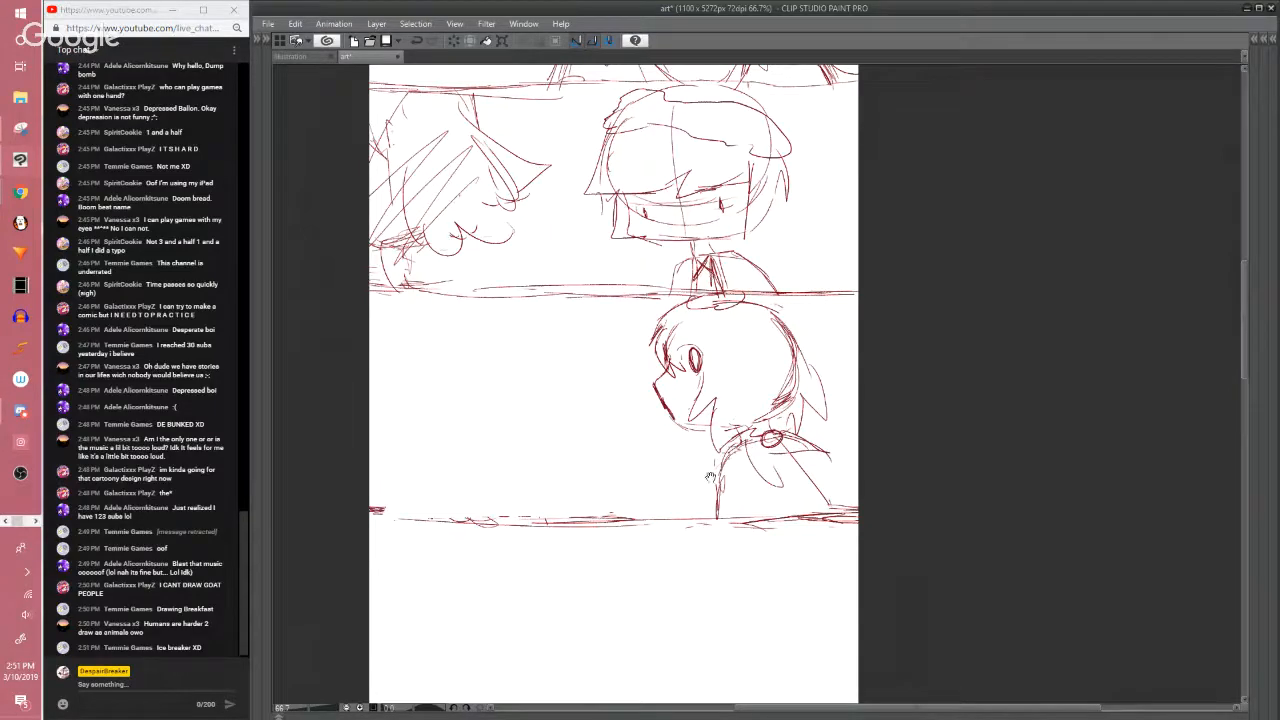
mouse_move(800, 478)
left_mouse_down()
mouse_move(821, 459)
mouse_move(838, 471)
left_mouse_up()
Add a spiky hair tuft at the upper back of the fourth panel character's head
mouse_move(817, 437)
left_mouse_down()
mouse_move(837, 485)
mouse_move(799, 493)
mouse_move(803, 563)
left_mouse_up()
mouse_move(768, 353)
left_mouse_down()
mouse_move(832, 356)
mouse_move(817, 374)
left_mouse_up()
mouse_move(817, 374)
left_mouse_down()
mouse_move(831, 424)
mouse_move(791, 353)
left_mouse_up()
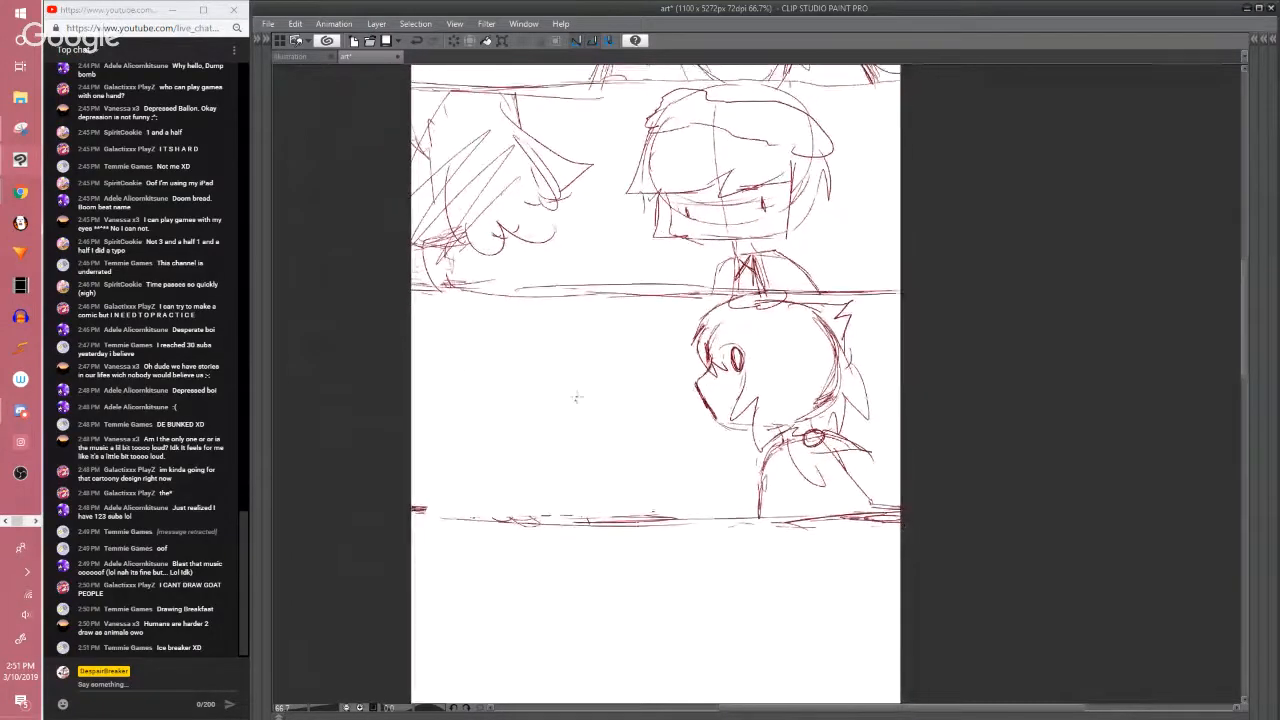
Sketch a wide rectangular dialogue box in front of the character's face in the fourth panel
mouse_move(603, 386)
left_mouse_down()
mouse_move(551, 434)
mouse_move(605, 386)
mouse_move(684, 381)
left_mouse_up()
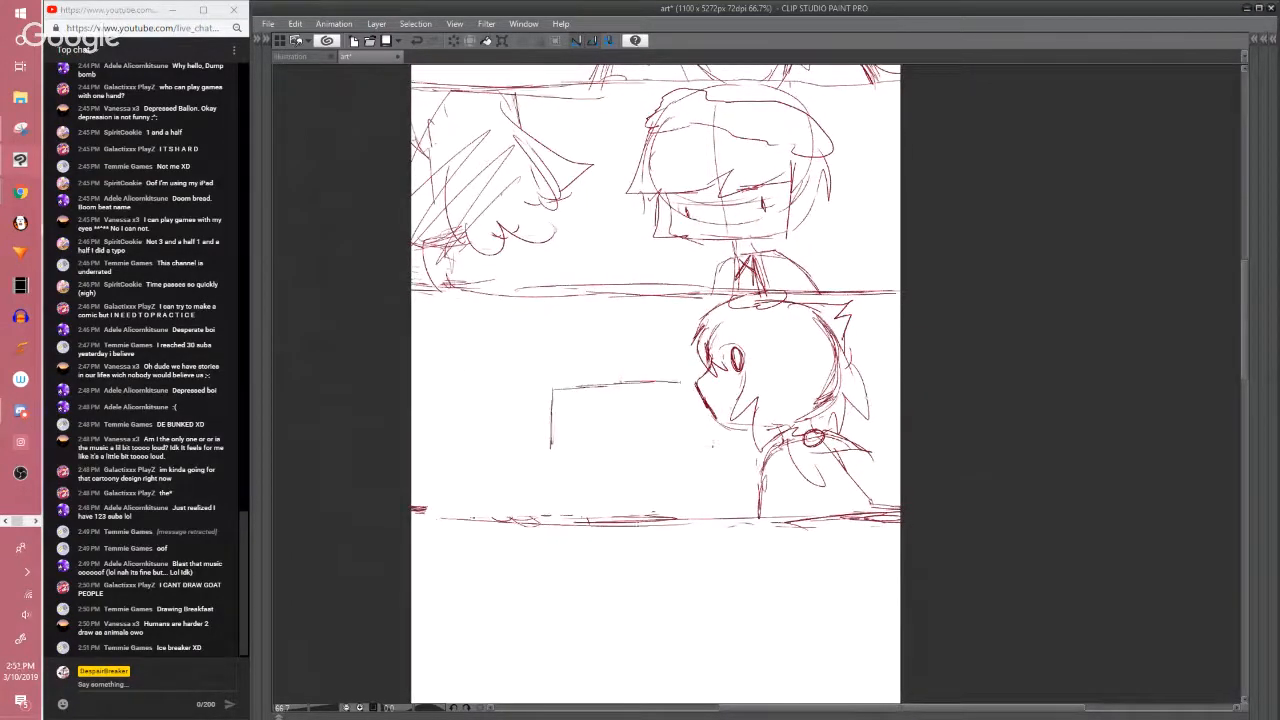
mouse_move(717, 430)
left_mouse_down()
mouse_move(714, 473)
mouse_move(590, 478)
left_mouse_up()
mouse_move(552, 398)
left_mouse_down()
mouse_move(555, 458)
mouse_move(640, 481)
mouse_move(724, 448)
left_mouse_up()
scroll(514, 394, "up", 1)
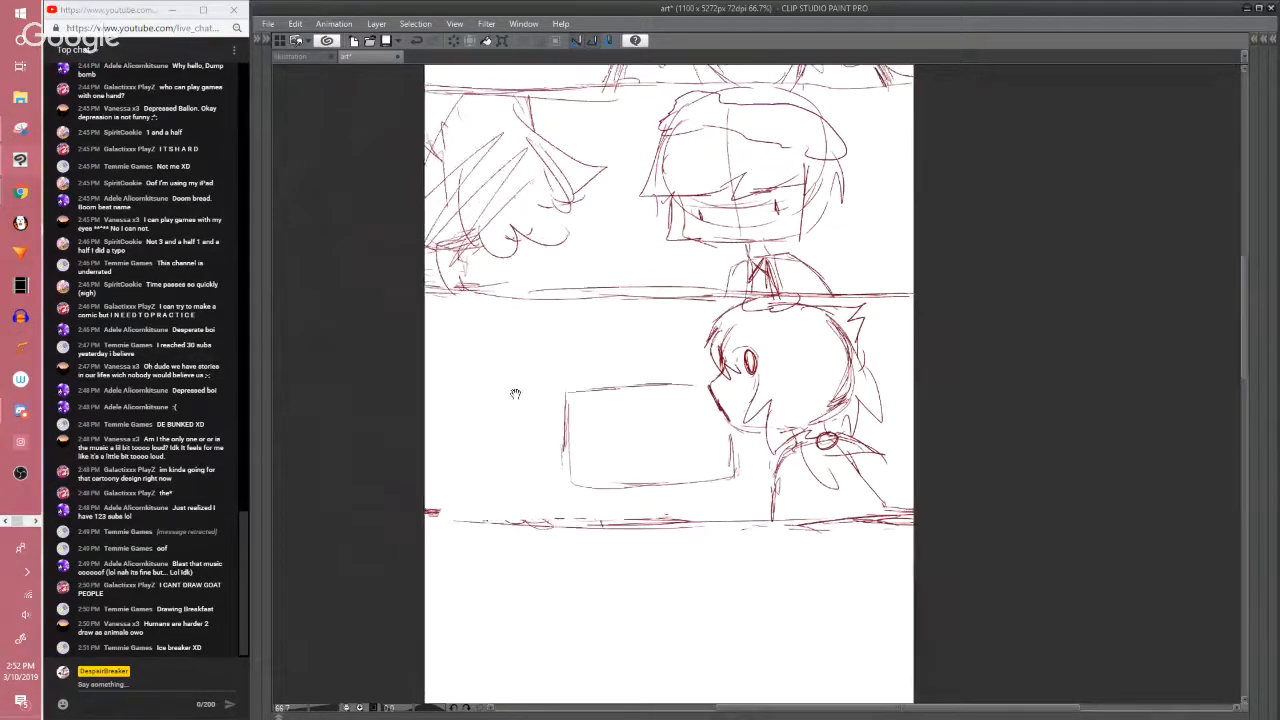
scroll(515, 490, "up", 5)
scroll(537, 449, "up", 3)
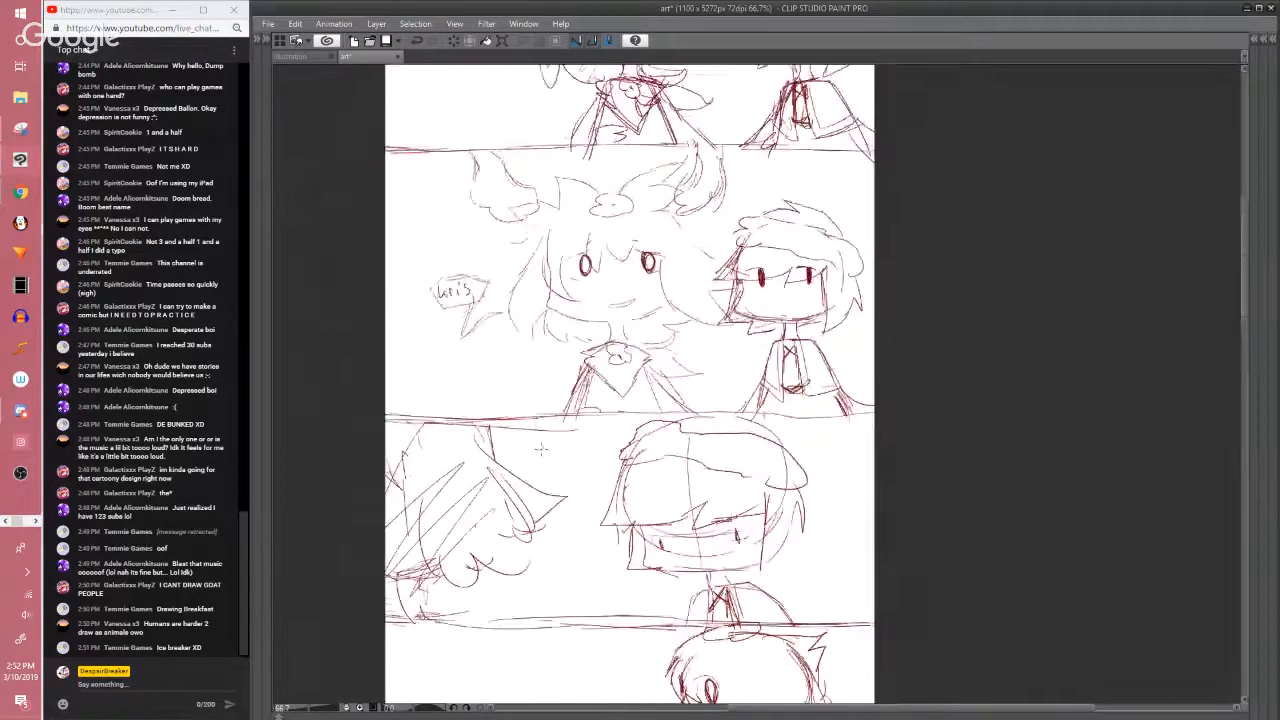
scroll(546, 412, "down", 5)
scroll(546, 412, "down", 2)
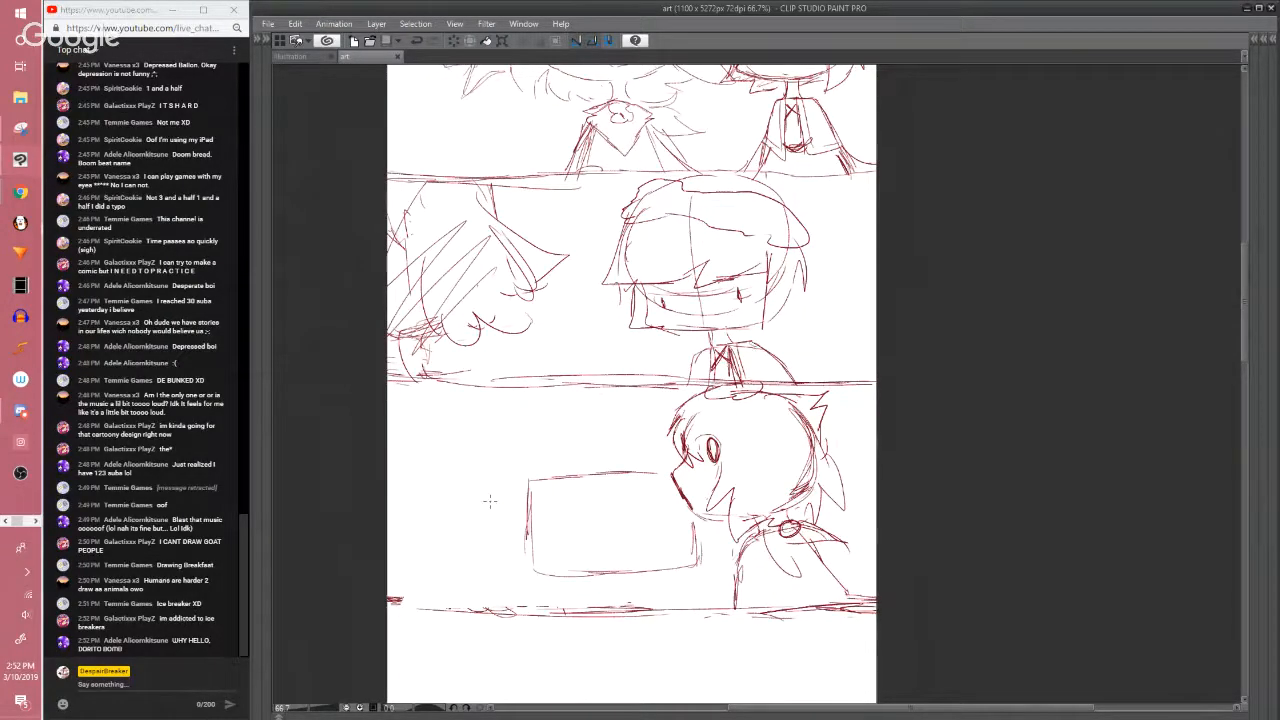
left_click_drag(877, 709, 857, 709)
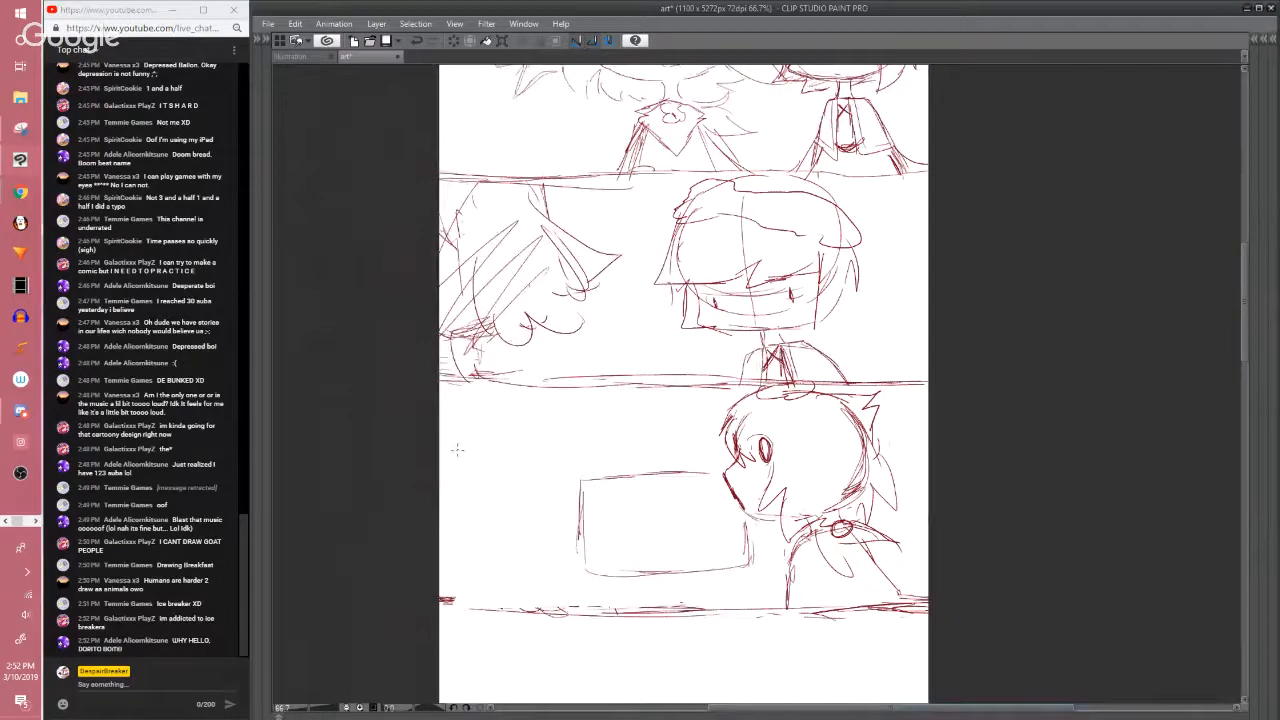
mouse_move(462, 447)
left_mouse_down()
mouse_move(467, 466)
mouse_move(481, 461)
left_mouse_up()
key("ctrl+z")
key("ctrl+z")
Hand-letter "Chara are you sure about this?" in the empty area beside the fourth panel's rectangular box
left_click_drag(462, 444, 510, 459)
mouse_move(449, 474)
left_mouse_down()
mouse_move(511, 475)
mouse_move(443, 502)
left_mouse_up()
left_click_drag(452, 492, 470, 490)
left_click_drag(472, 496, 501, 499)
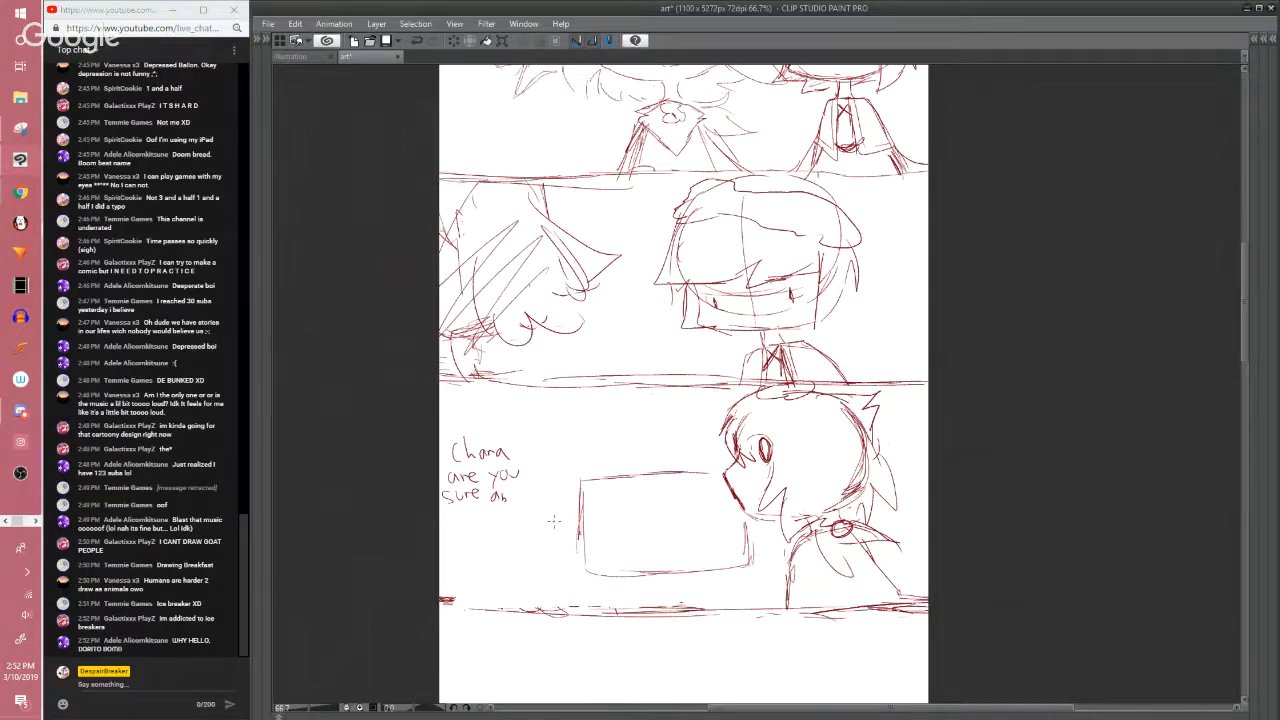
left_click_drag(509, 497, 534, 480)
mouse_move(447, 498)
left_mouse_down()
mouse_move(455, 520)
mouse_move(496, 520)
left_mouse_up()
left_click(496, 526)
Outline the lettering with a rounded speech bubble, lasso it, move it slightly inward from the page edge, and clear the selection
mouse_move(438, 450)
left_mouse_down()
mouse_move(435, 500)
mouse_move(501, 538)
mouse_move(545, 488)
mouse_move(533, 451)
mouse_move(460, 428)
mouse_move(439, 446)
mouse_move(441, 538)
mouse_move(548, 530)
left_mouse_up()
mouse_move(440, 440)
left_mouse_down()
mouse_move(538, 562)
mouse_move(545, 415)
mouse_move(440, 445)
left_mouse_up()
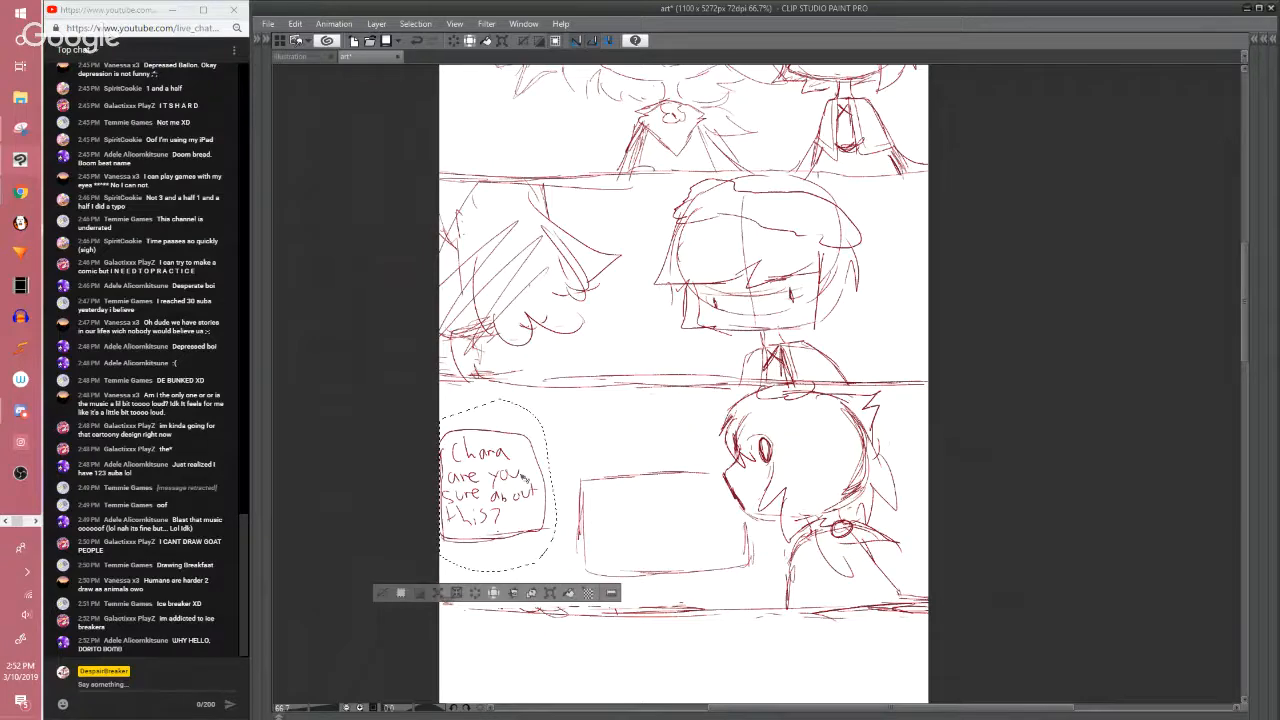
left_click_drag(524, 478, 540, 478)
key("ctrl+d")
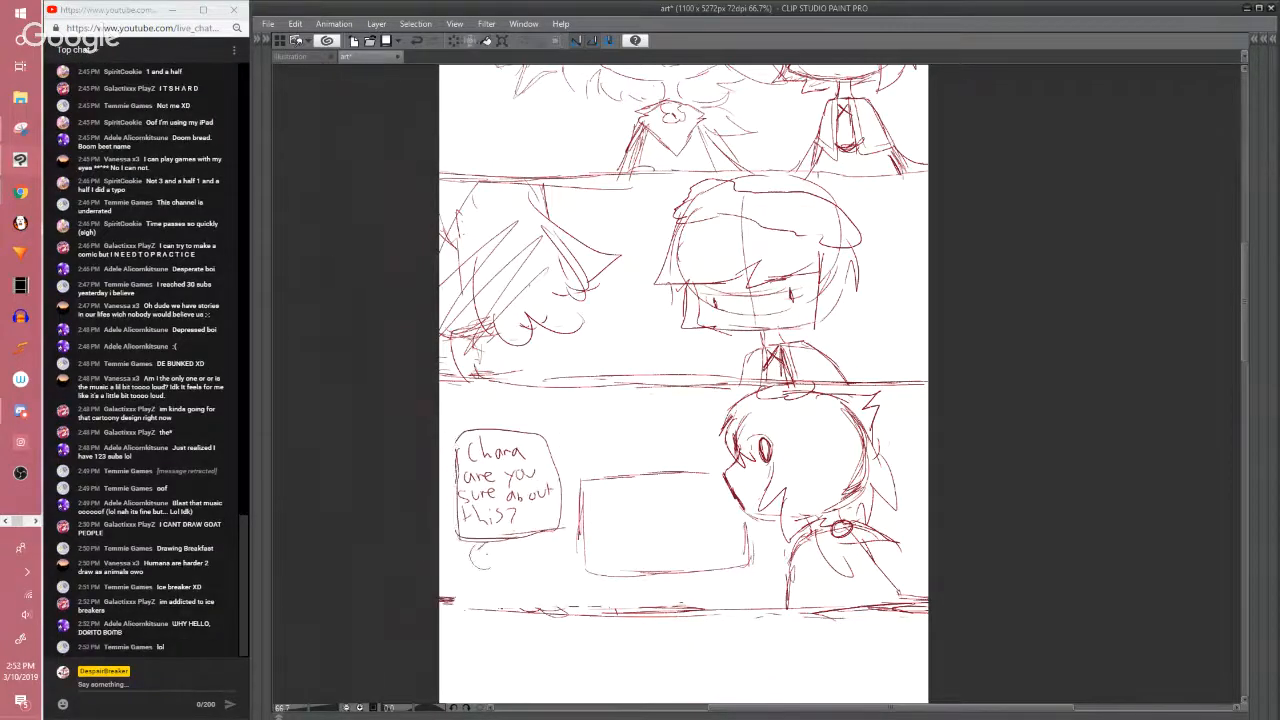
Draw small filled diamond ornaments on the four corners of the fourth panel's rectangular dialogue box
left_click_drag(512, 558, 482, 498)
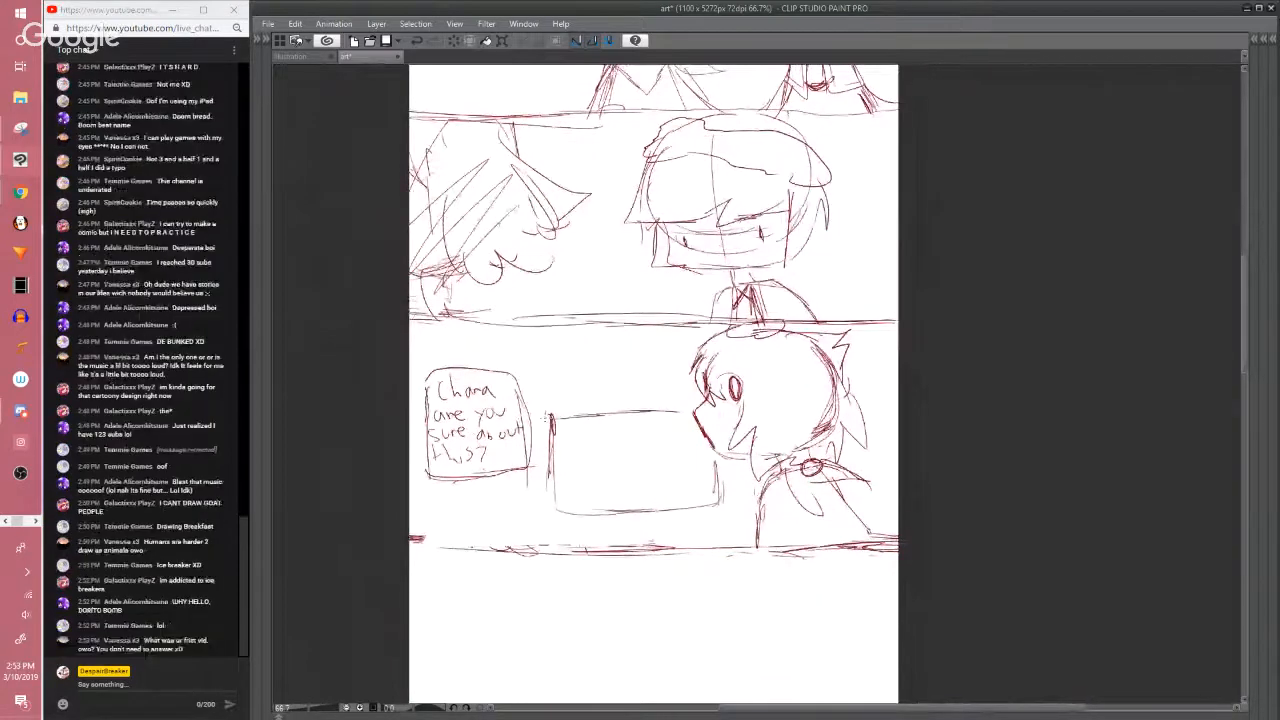
scroll(553, 400, "down", 1)
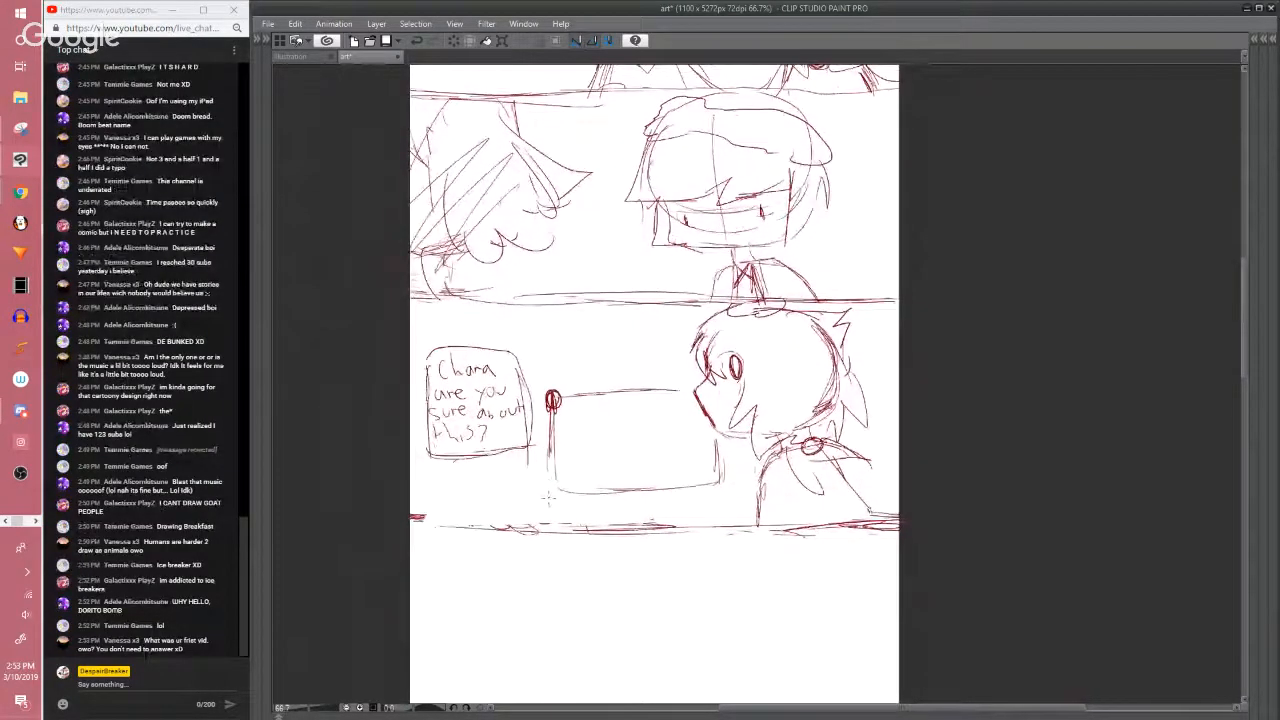
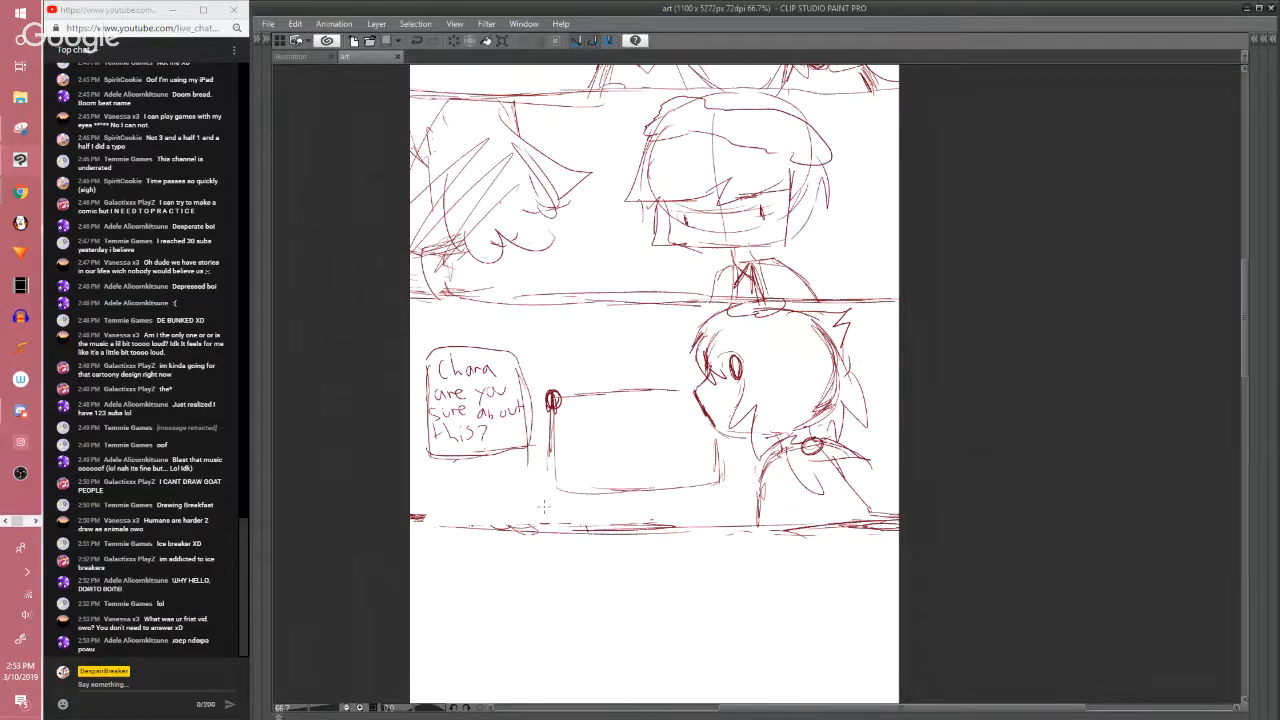
left_click(977, 500)
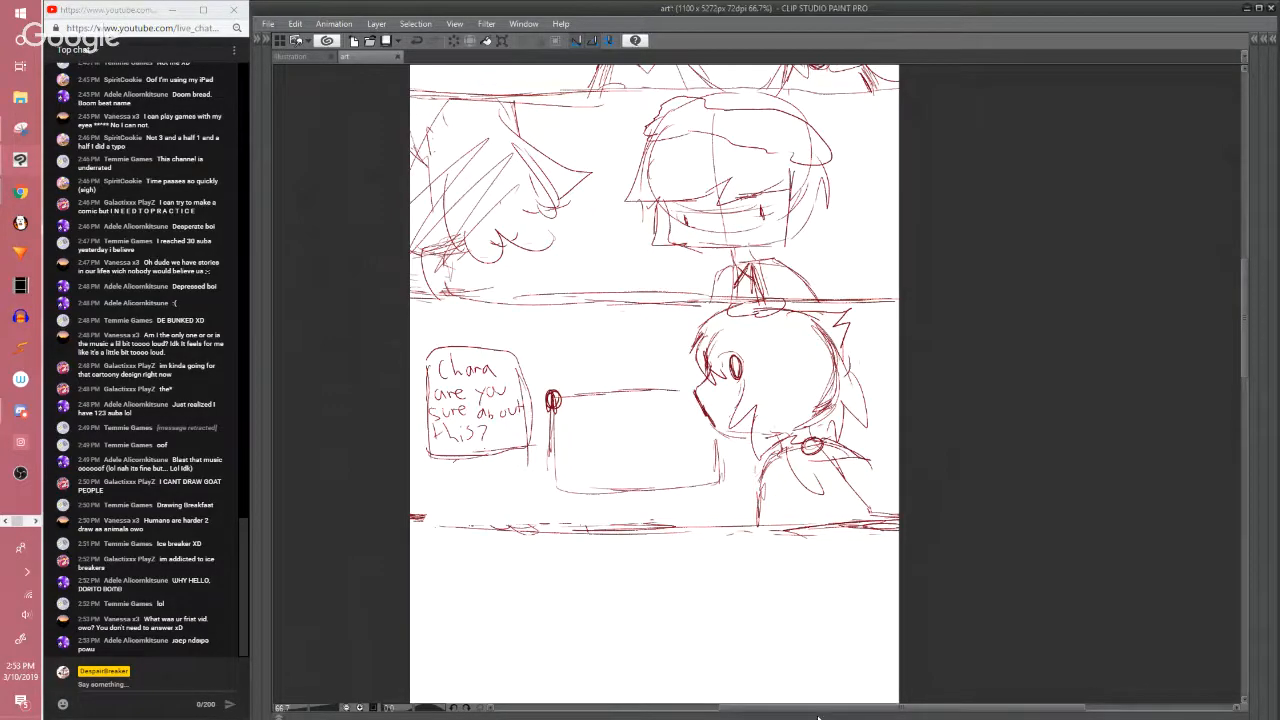
left_click_drag(808, 710, 783, 712)
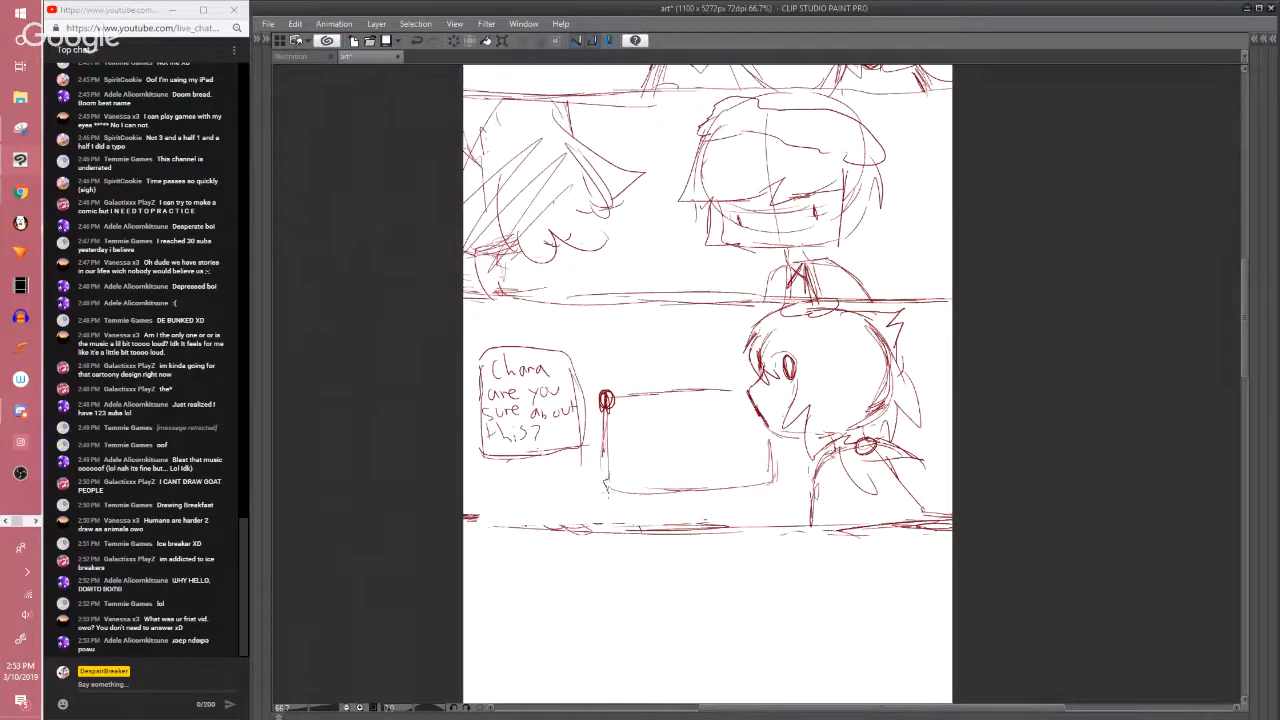
mouse_move(605, 481)
left_mouse_down()
mouse_move(610, 496)
mouse_move(614, 486)
left_mouse_up()
mouse_move(612, 396)
left_mouse_down()
mouse_move(603, 428)
mouse_move(604, 388)
mouse_move(604, 412)
mouse_move(608, 390)
mouse_move(612, 402)
left_mouse_up()
left_click_drag(745, 393, 754, 407)
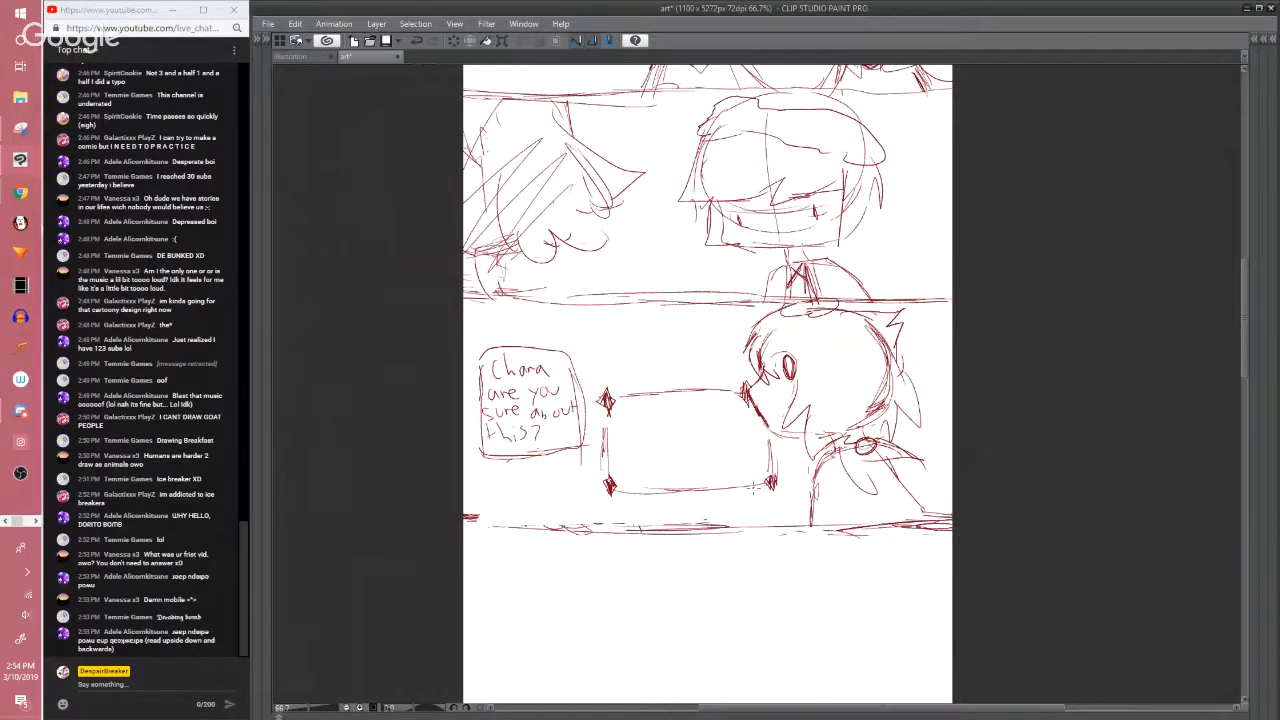
Hand-letter "Kris" at the start of the first line inside the dialogue box
left_click_drag(620, 400, 638, 418)
left_click_drag(640, 408, 641, 417)
left_click_drag(650, 407, 646, 417)
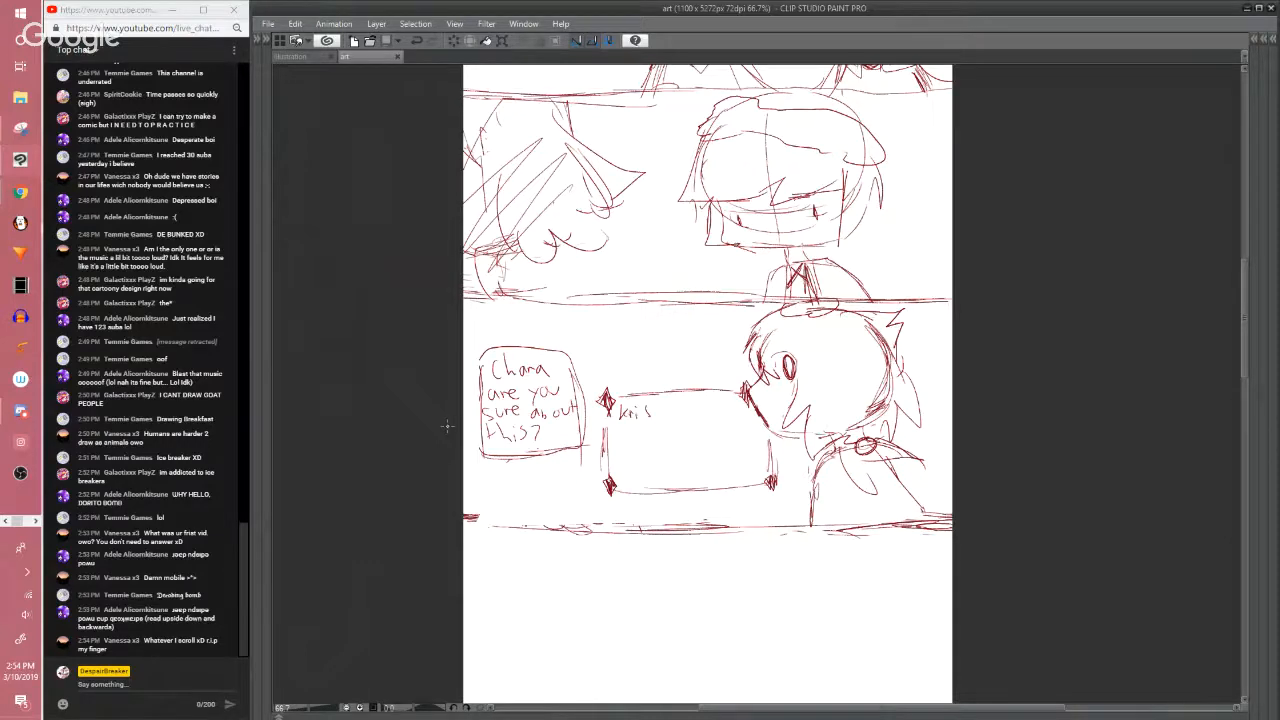
Switch to the browser, open YouTube in a new tab, and browse the DespairBreaker channel's oldest uploads
mouse_move(20, 192)
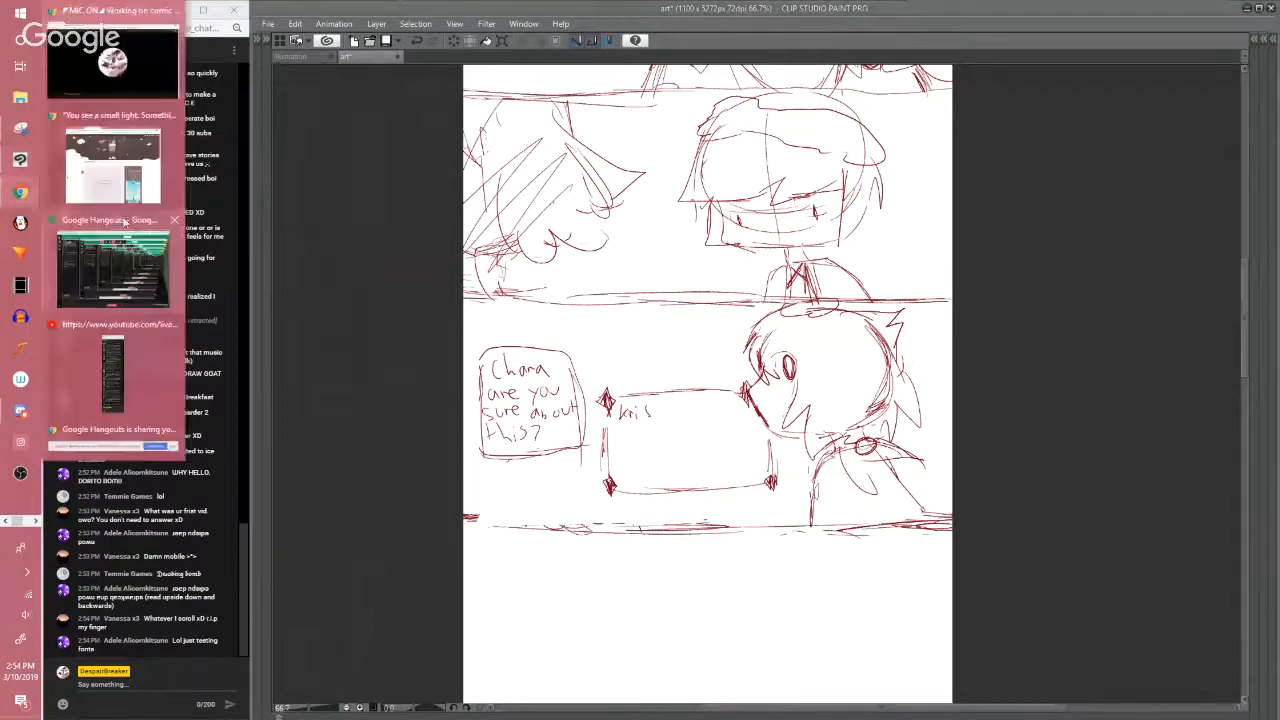
left_click(104, 116)
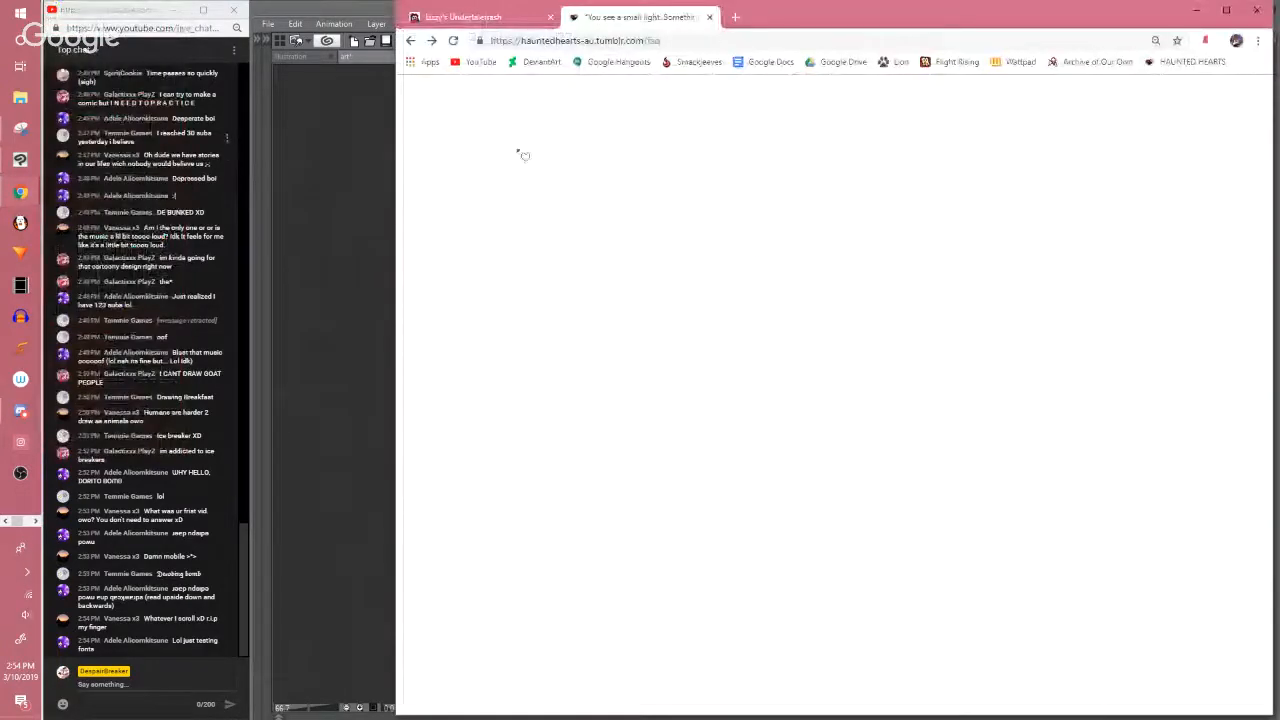
left_click(730, 18)
left_click(474, 61)
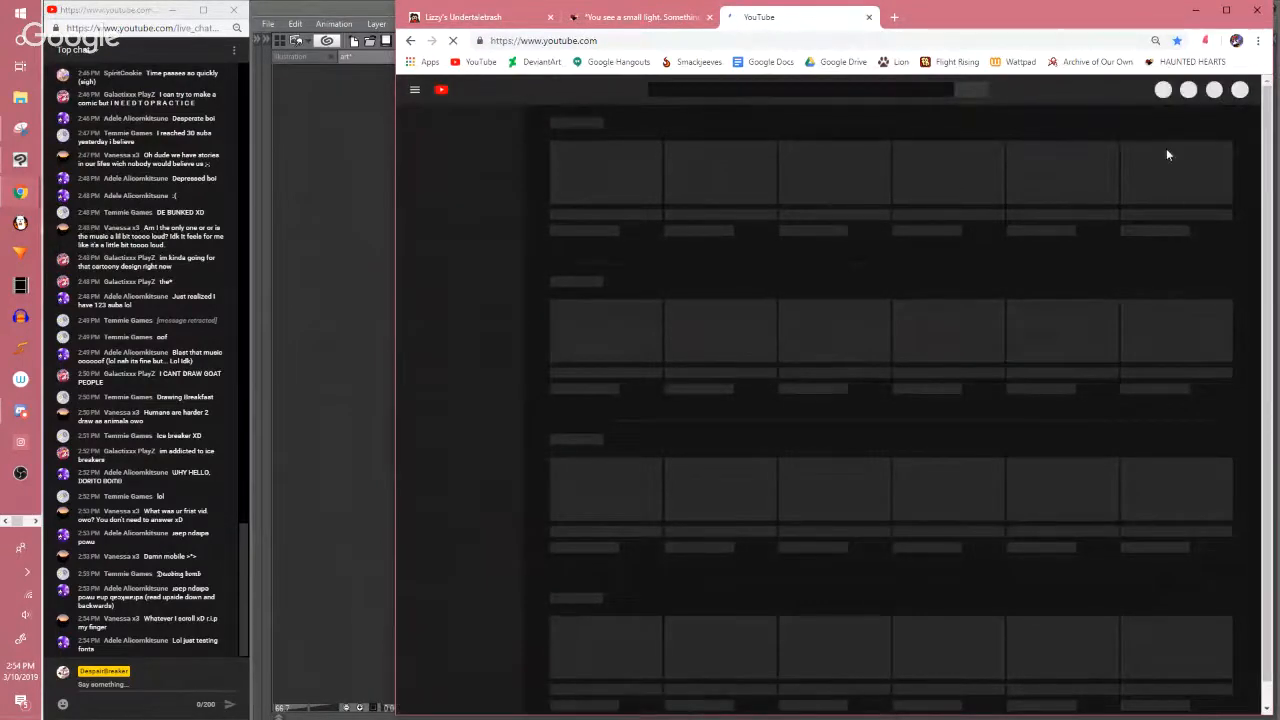
left_click(1238, 91)
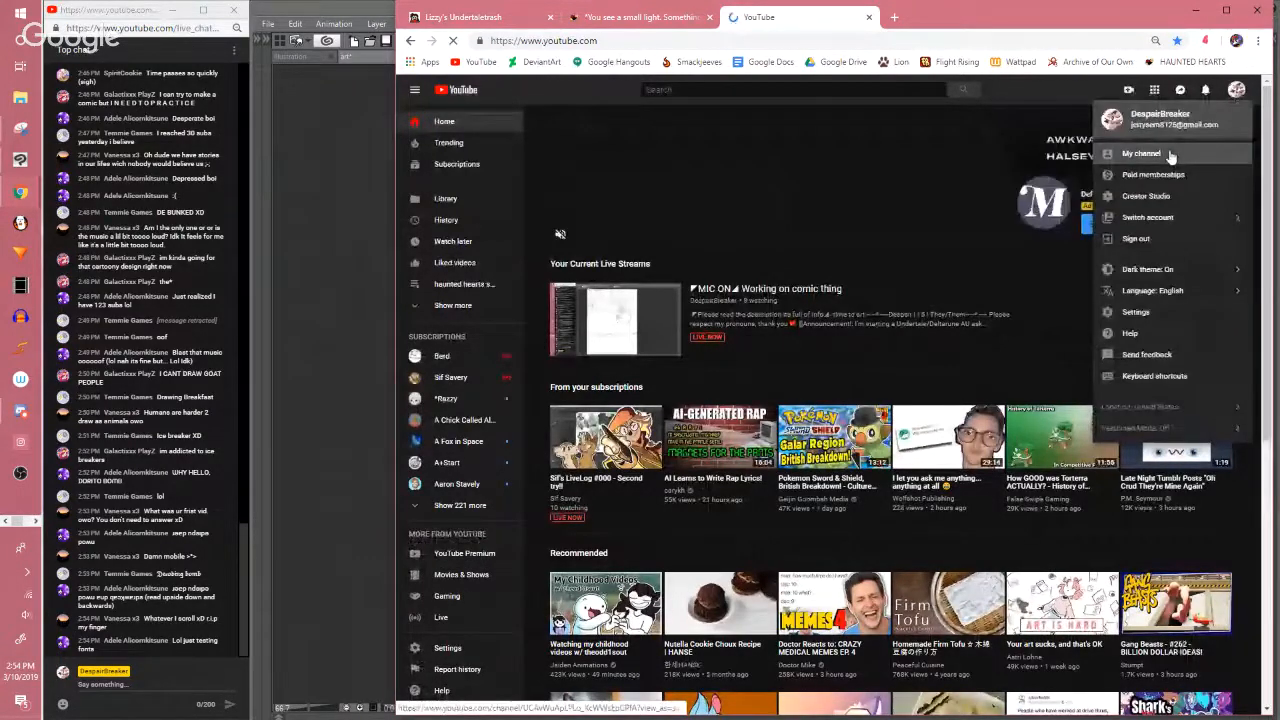
left_click(1170, 155)
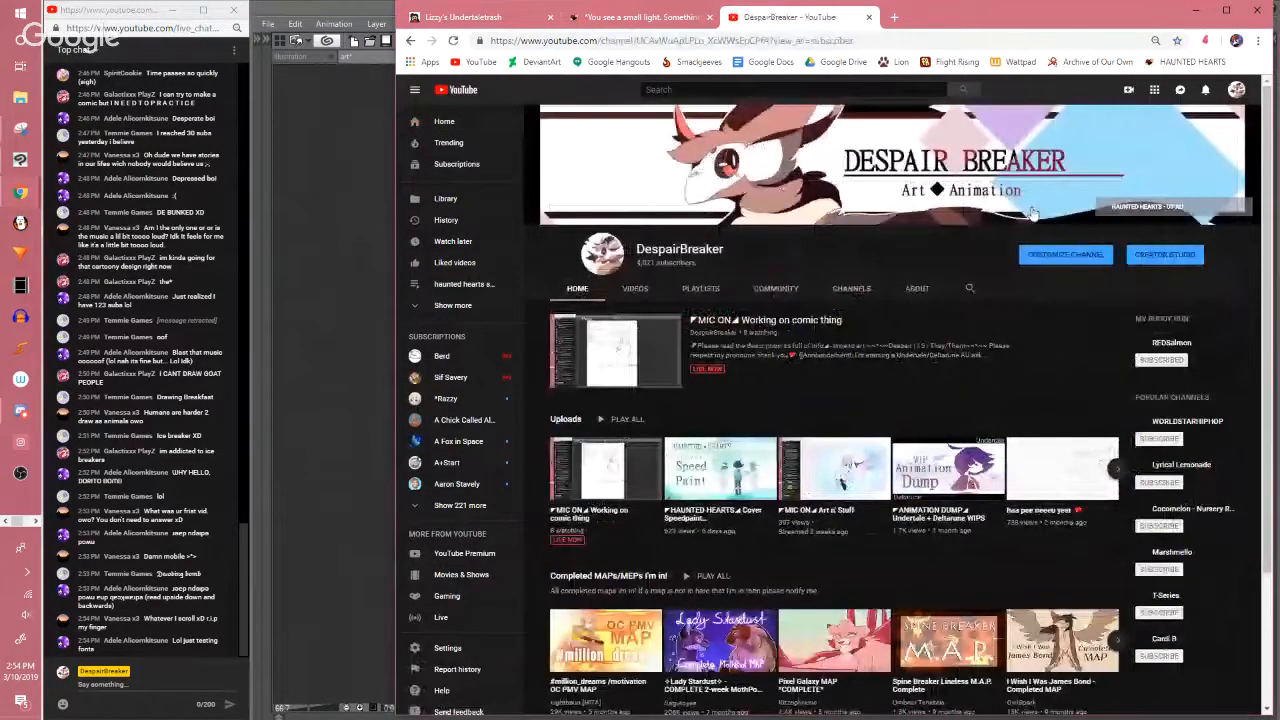
left_click(645, 287)
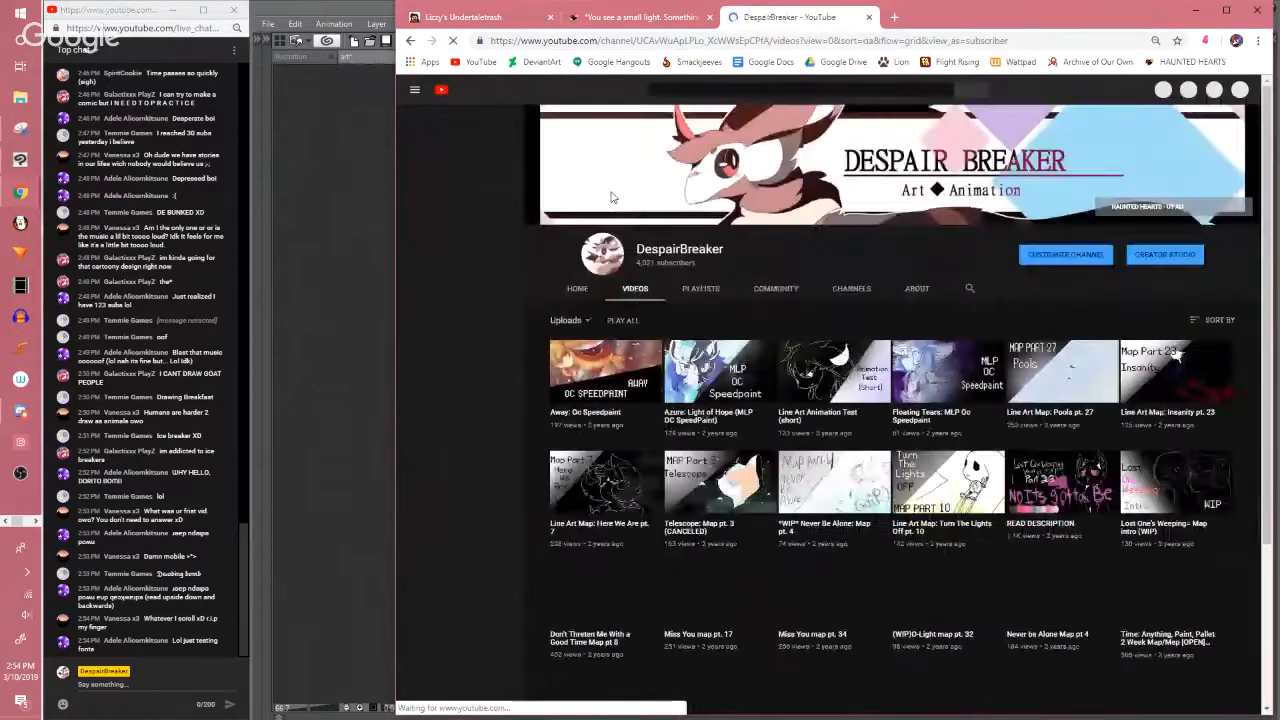
scroll(591, 232, "down", 2)
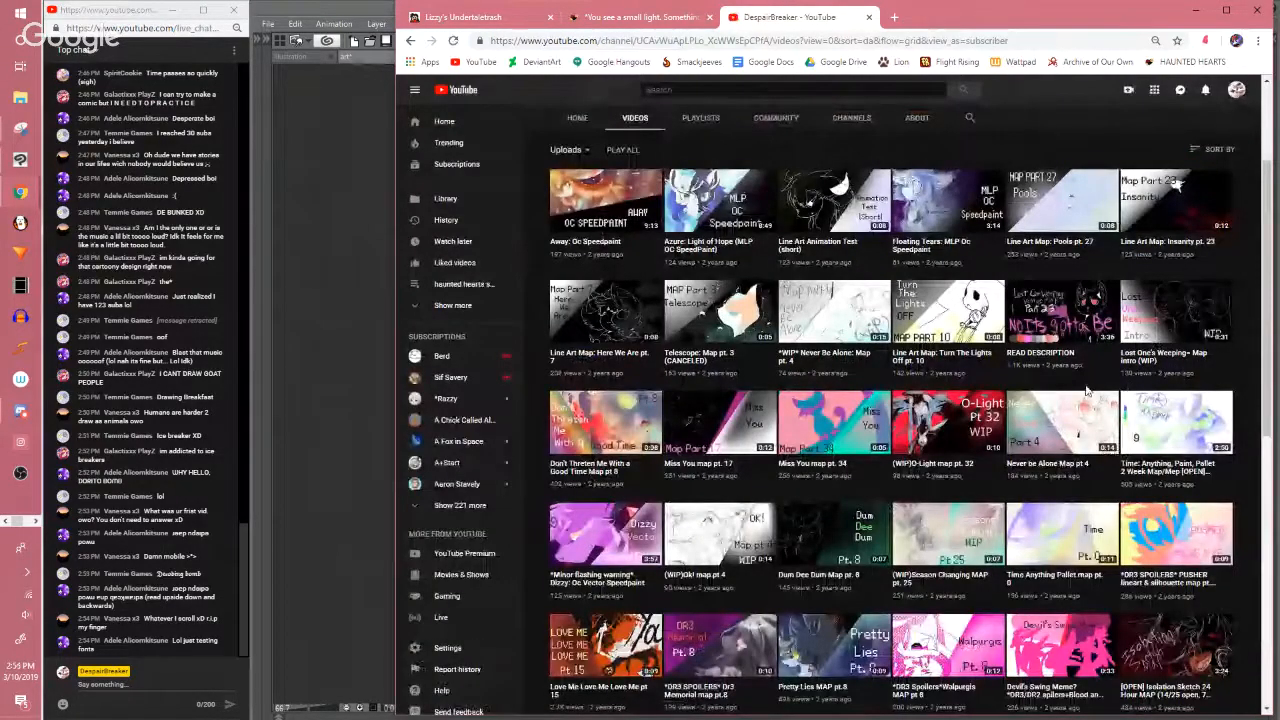
scroll(1087, 390, "down", 2)
scroll(1090, 393, "up", 4)
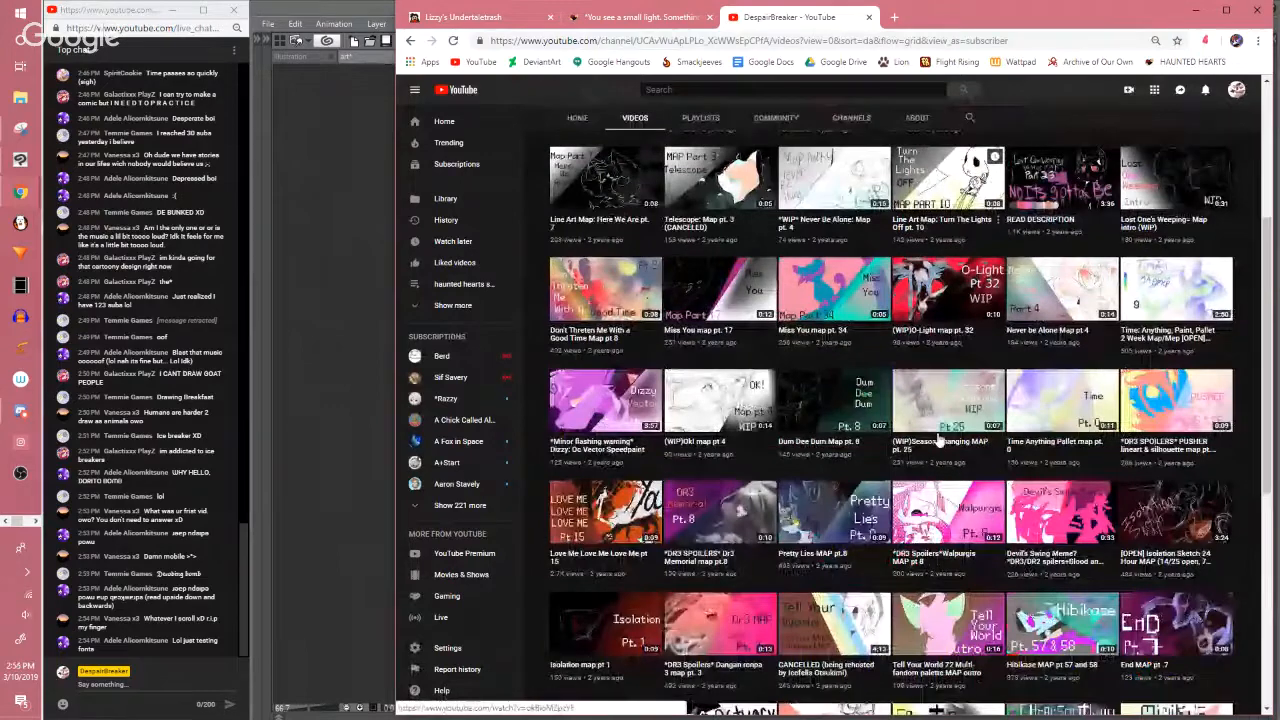
scroll(598, 343, "up", 3)
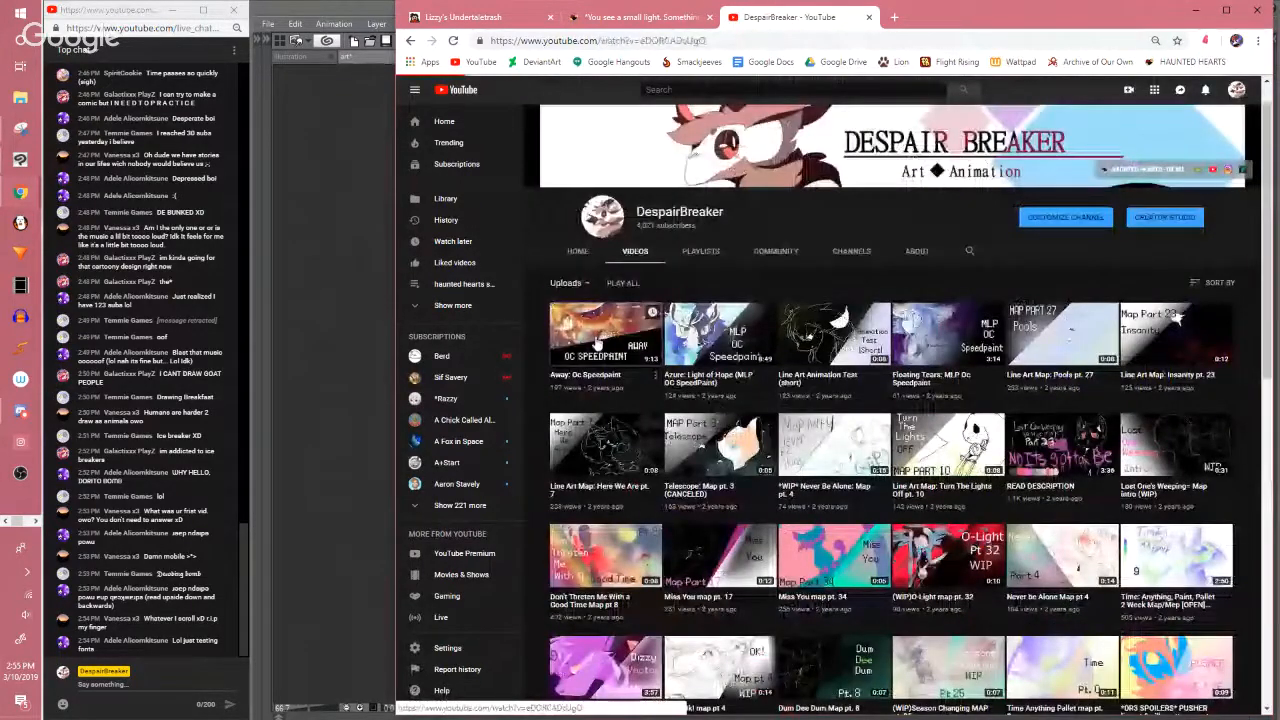
Open the "Away: Oc Speedpaint" video, post its link in the live chat, and switch back to Clip Studio Paint
left_click(598, 343)
left_click(173, 680)
type("https://www.youtube.com/watch?v=eDORCA0uIgQ")
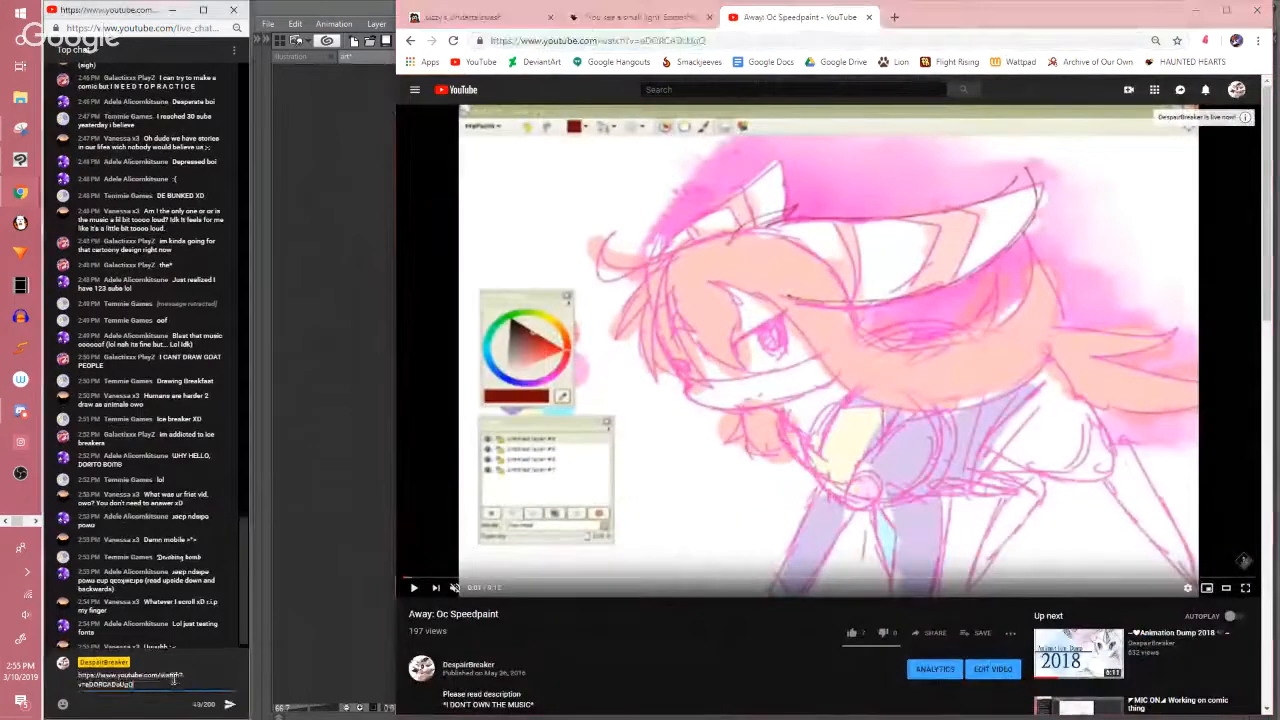
key("Return")
left_click(410, 41)
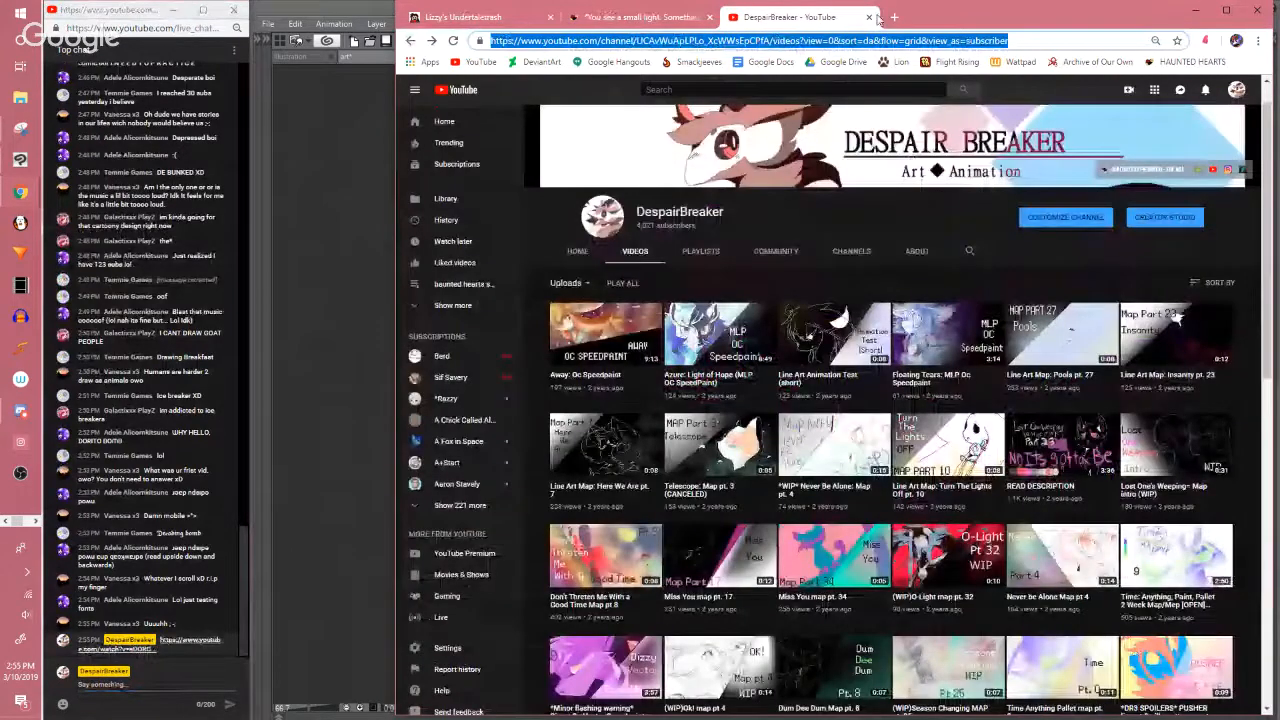
left_click(292, 176)
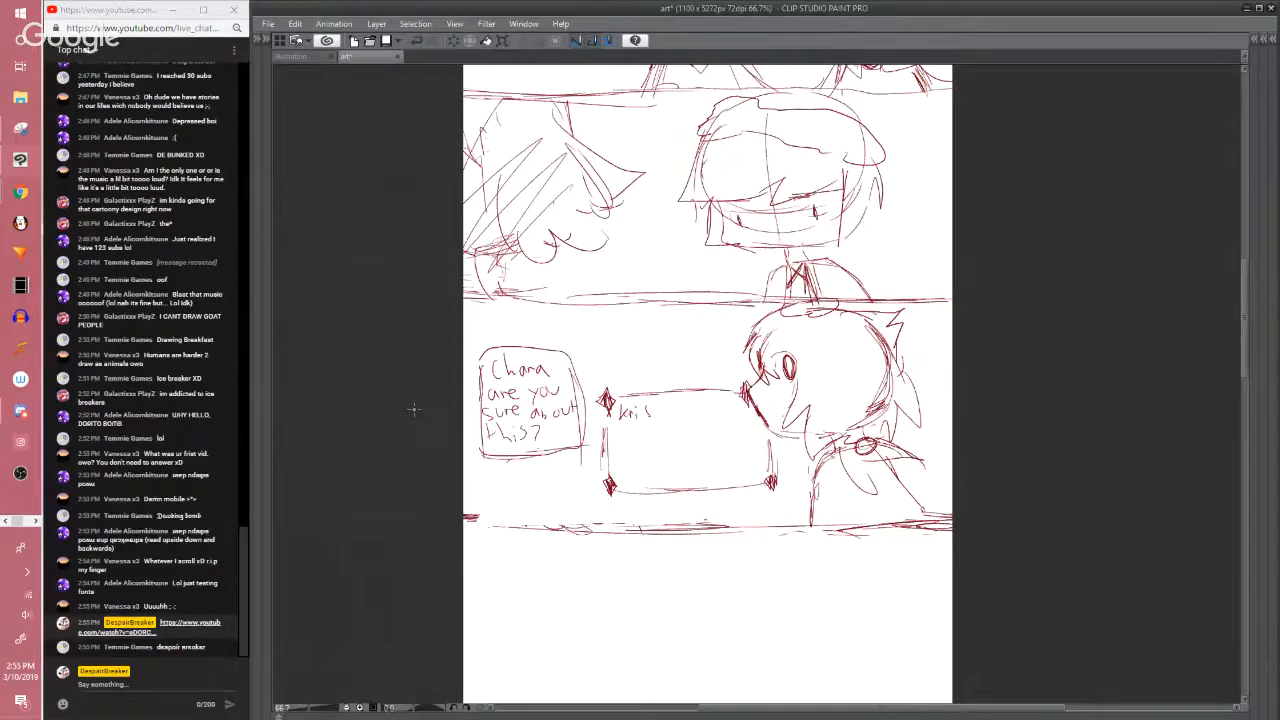
Add a short dashed line beneath "Kris" and hand-letter "LV10" at the opposite end of the dialogue box's first line
left_click_drag(817, 708, 809, 709)
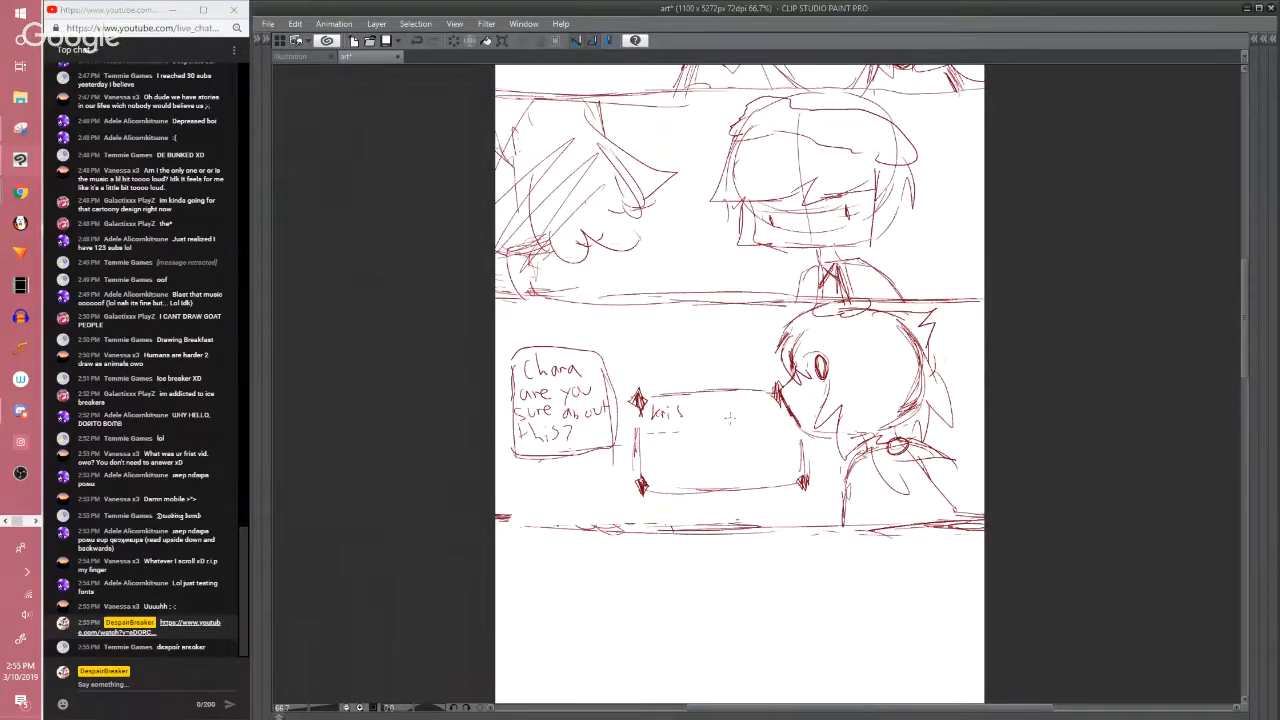
mouse_move(740, 396)
left_mouse_down()
mouse_move(748, 408)
mouse_move(776, 403)
left_mouse_up()
key("ctrl+z")
Show the Folder 3 artwork, examine its dialogue box layout as reference, and hide the folder again
key("Tab")
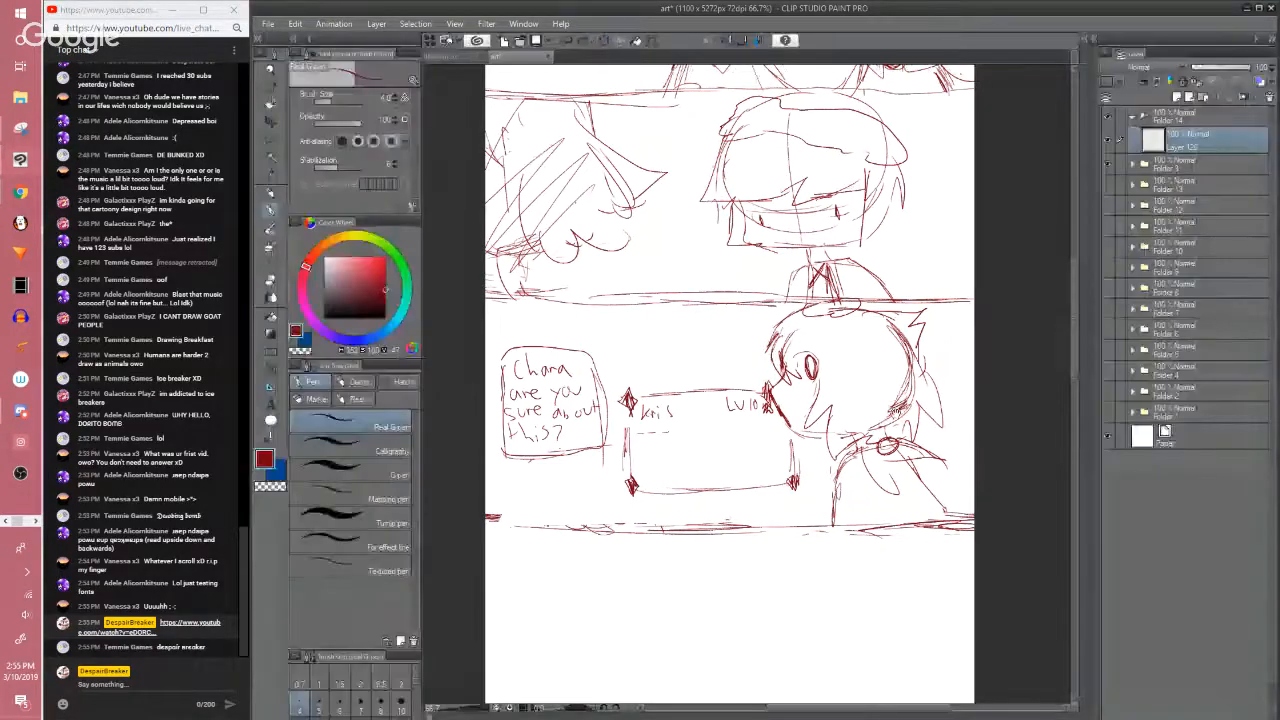
left_click(1107, 163)
left_click_drag(905, 388, 909, 156)
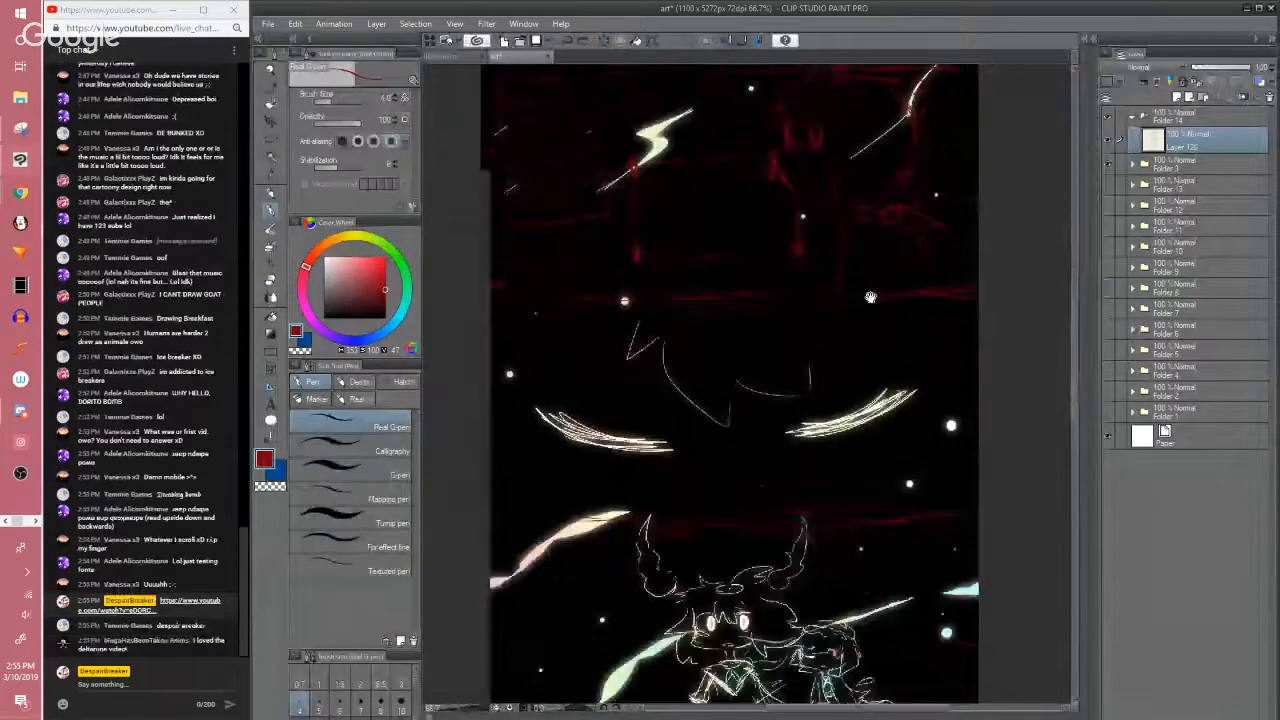
left_click_drag(891, 611, 848, 208)
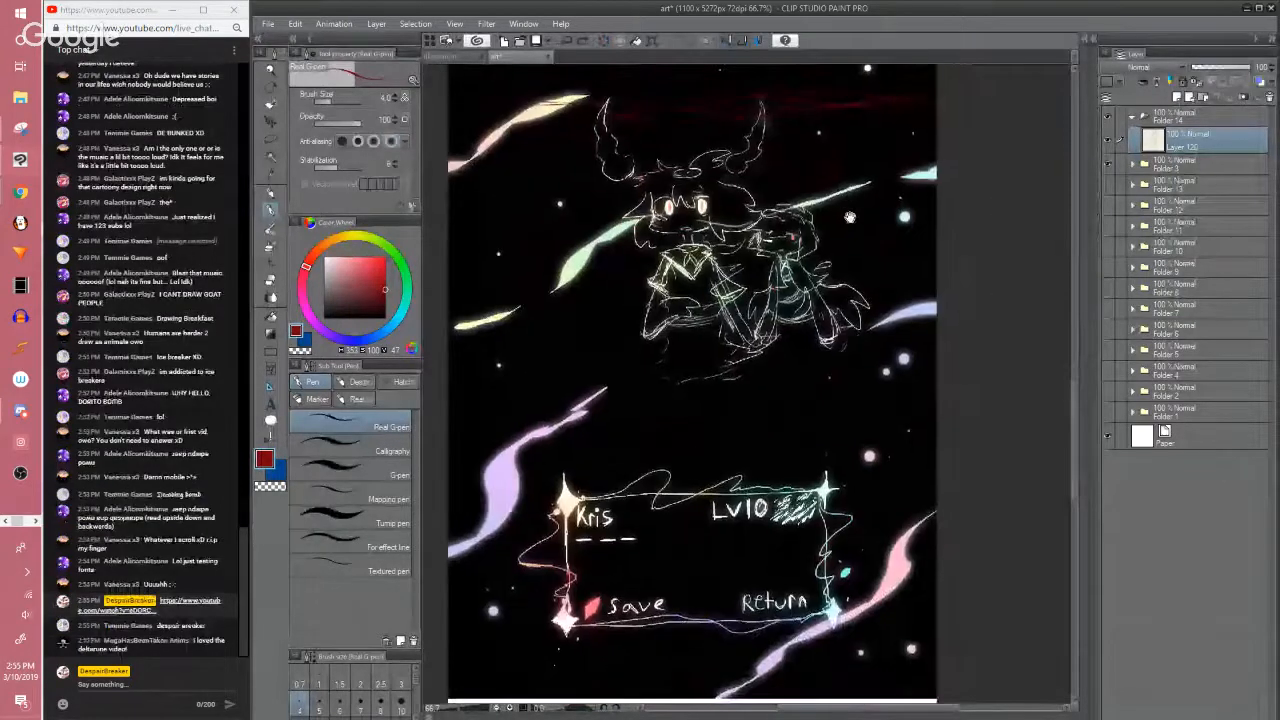
left_click(1107, 141)
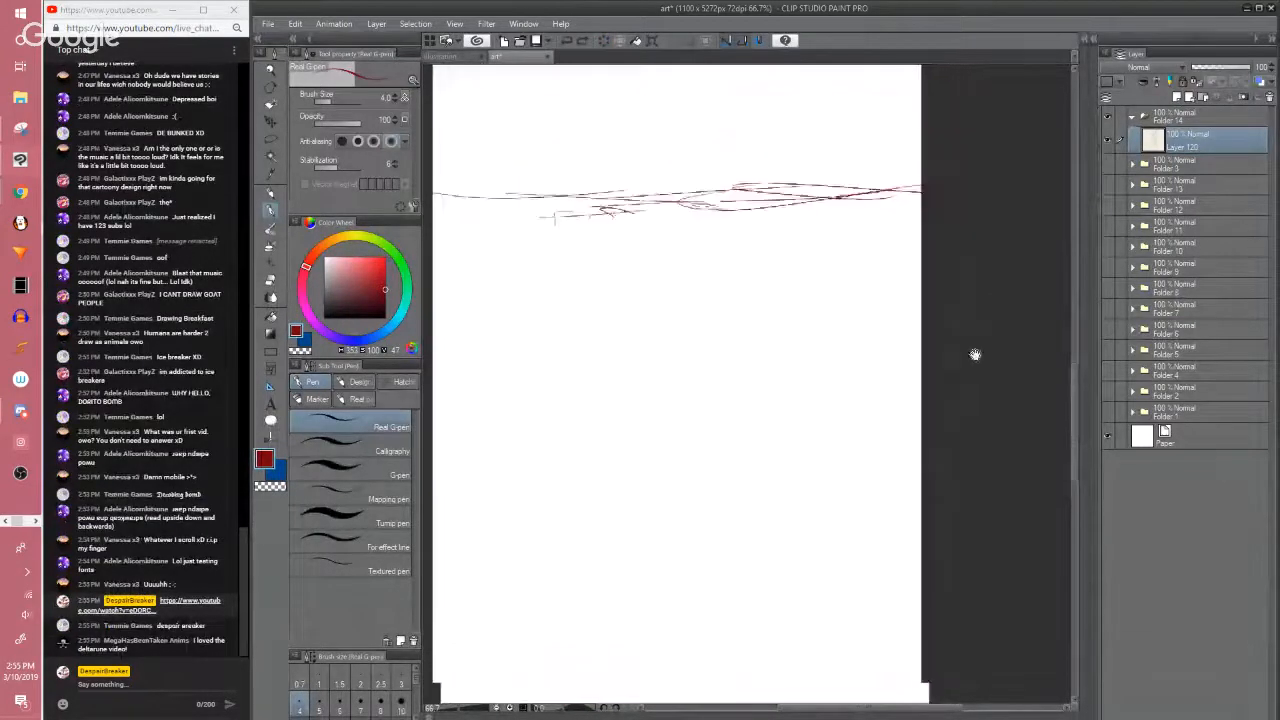
mouse_move(974, 354)
left_mouse_down()
mouse_move(920, 417)
mouse_move(917, 406)
mouse_move(881, 411)
mouse_move(935, 409)
left_mouse_up()
Draw a small oval marker beside the diamond at the dialogue box's lower-left corner
scroll(881, 411, "up", 2)
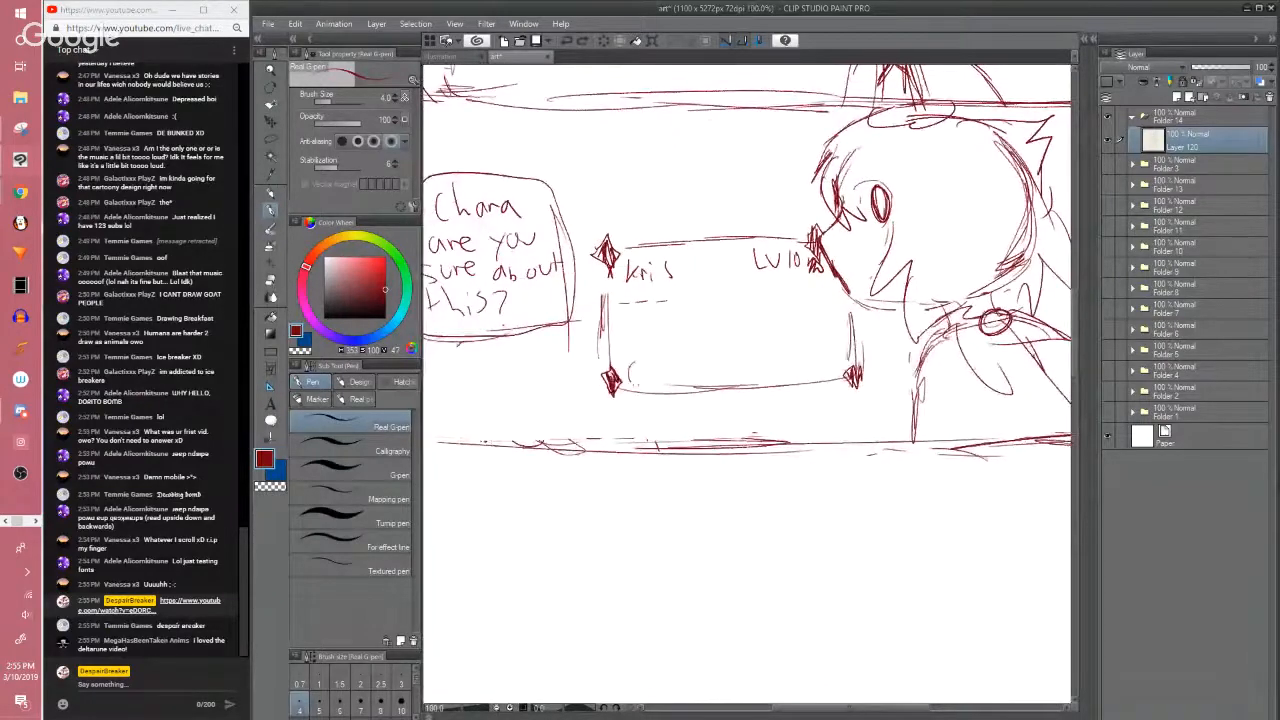
key("ctrl+z")
mouse_move(637, 384)
left_mouse_down()
mouse_move(638, 360)
mouse_move(668, 373)
left_mouse_up()
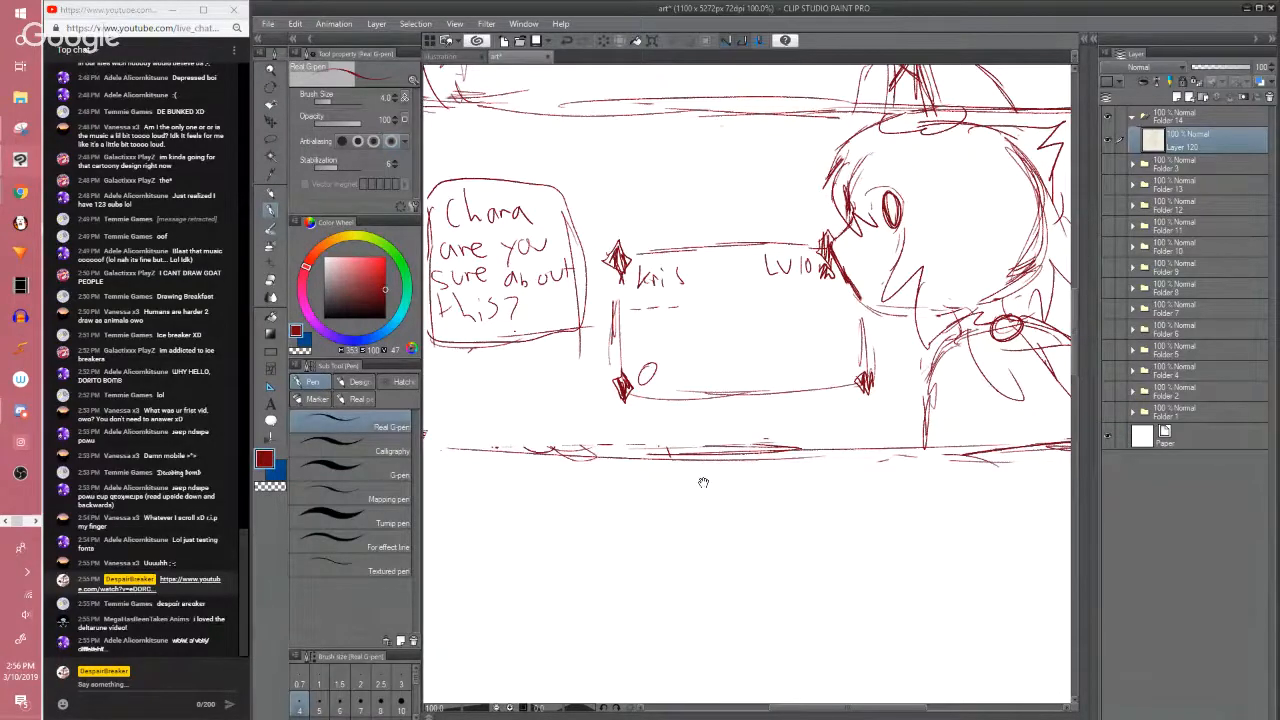
left_click_drag(703, 482, 711, 468)
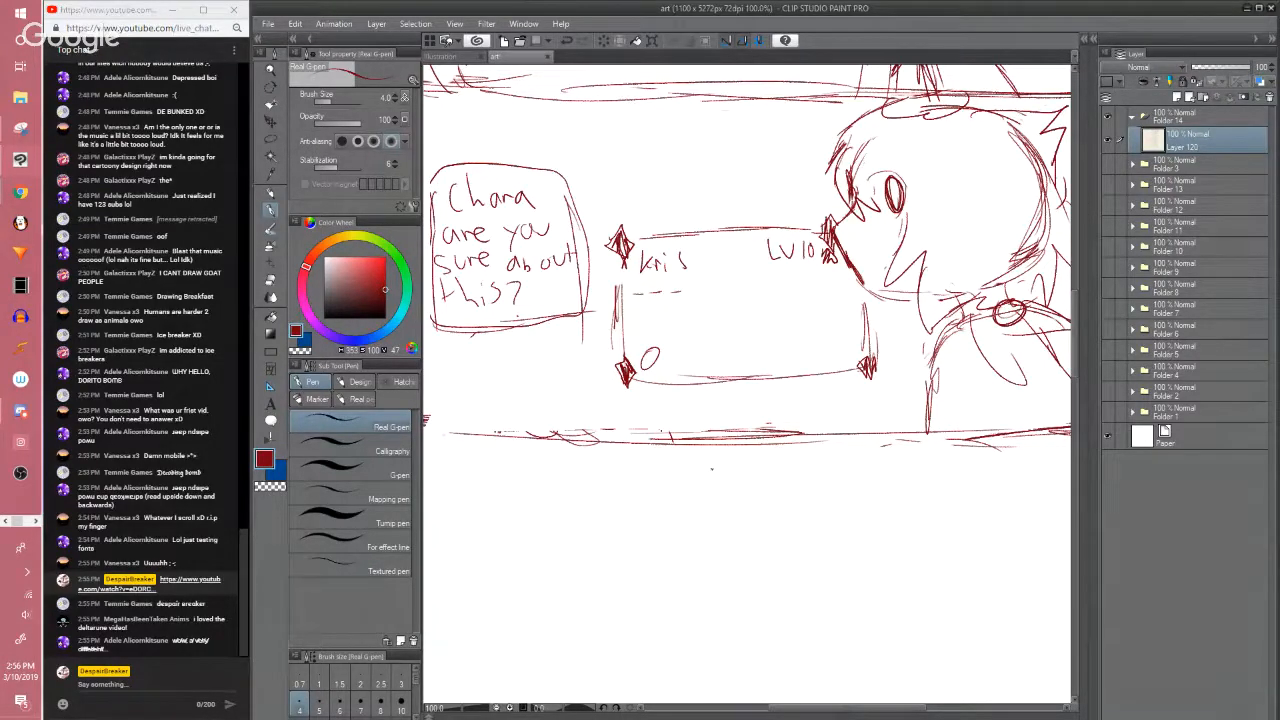
left_click_drag(680, 363, 677, 371)
key("ctrl+z")
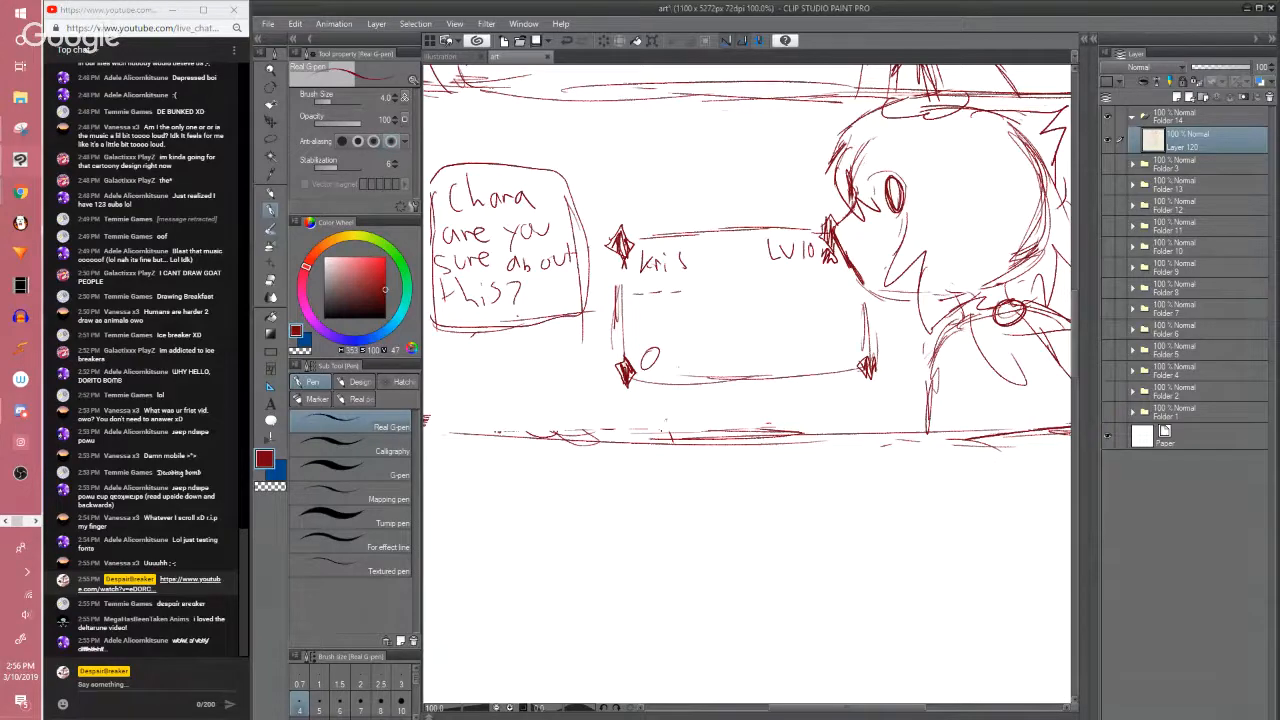
Erase the middle of the dialogue box's lower edge and redraw it as one line between the two corner diamonds
scroll(666, 420, "down", 3)
left_click_drag(848, 254, 980, 305)
scroll(925, 261, "up", 3)
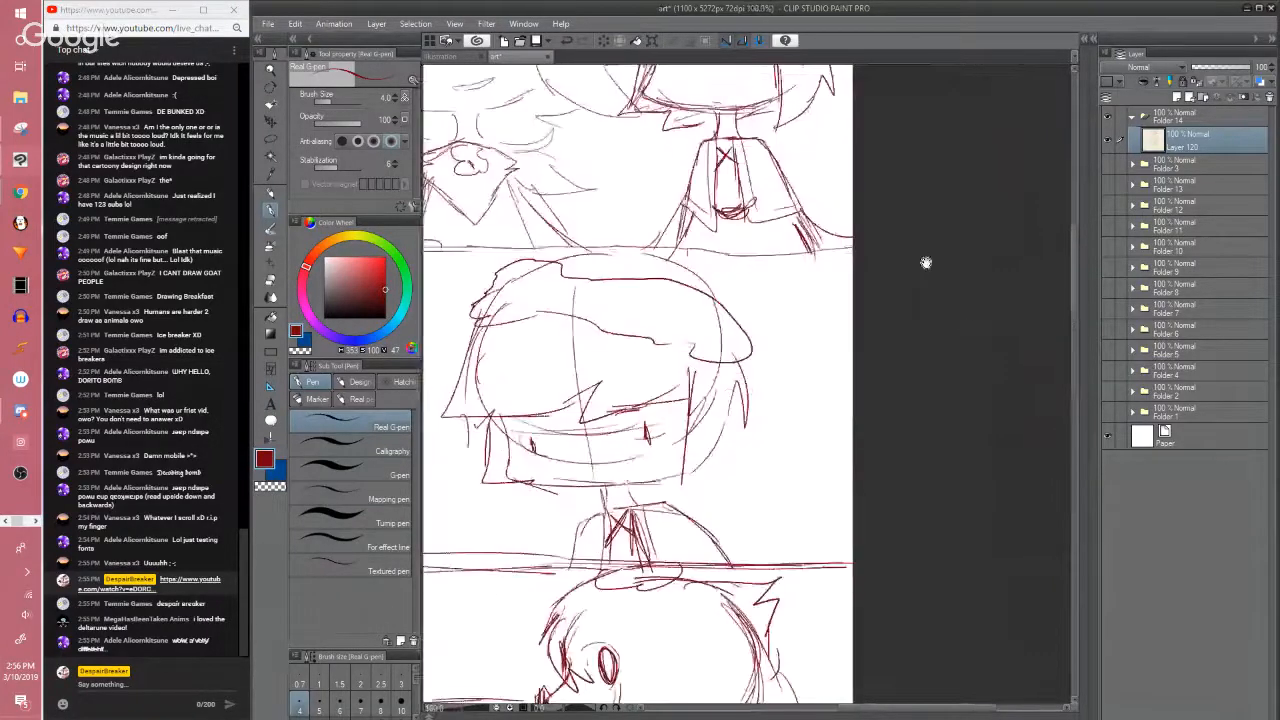
left_click_drag(477, 690, 835, 342)
scroll(770, 345, "up", 2)
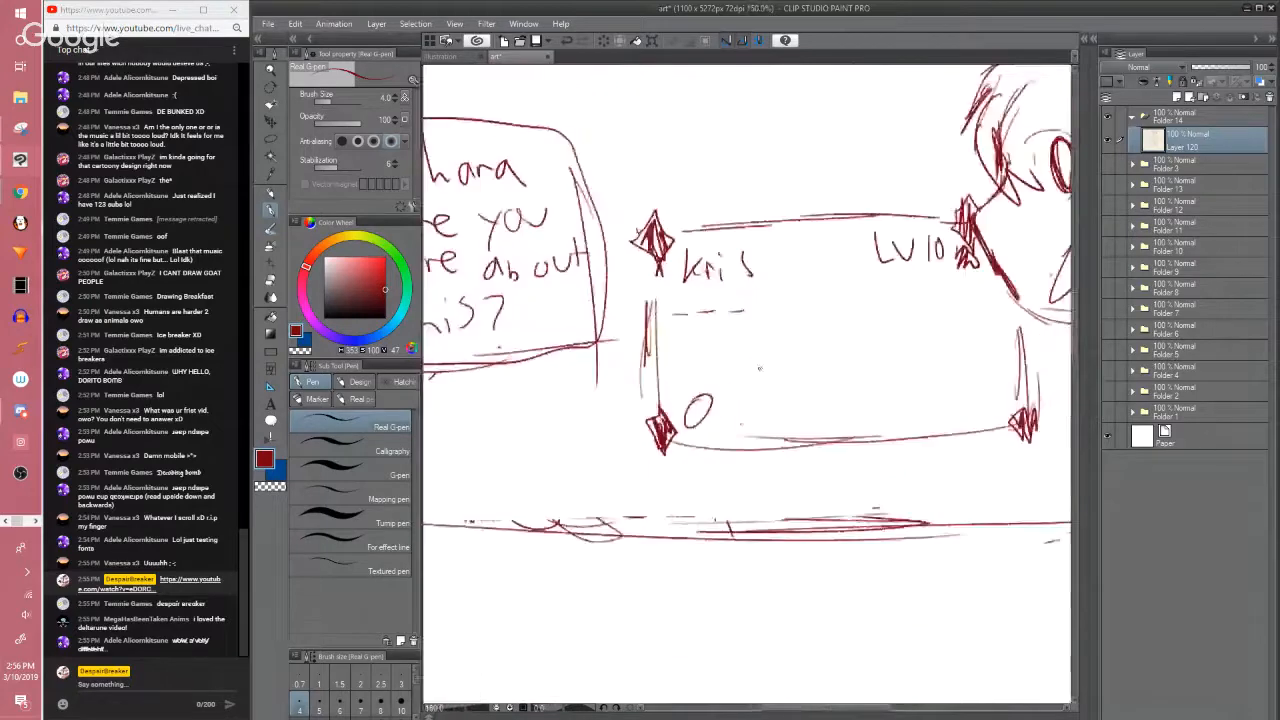
left_click_drag(763, 388, 695, 368)
key("e")
left_click_drag(737, 406, 797, 443)
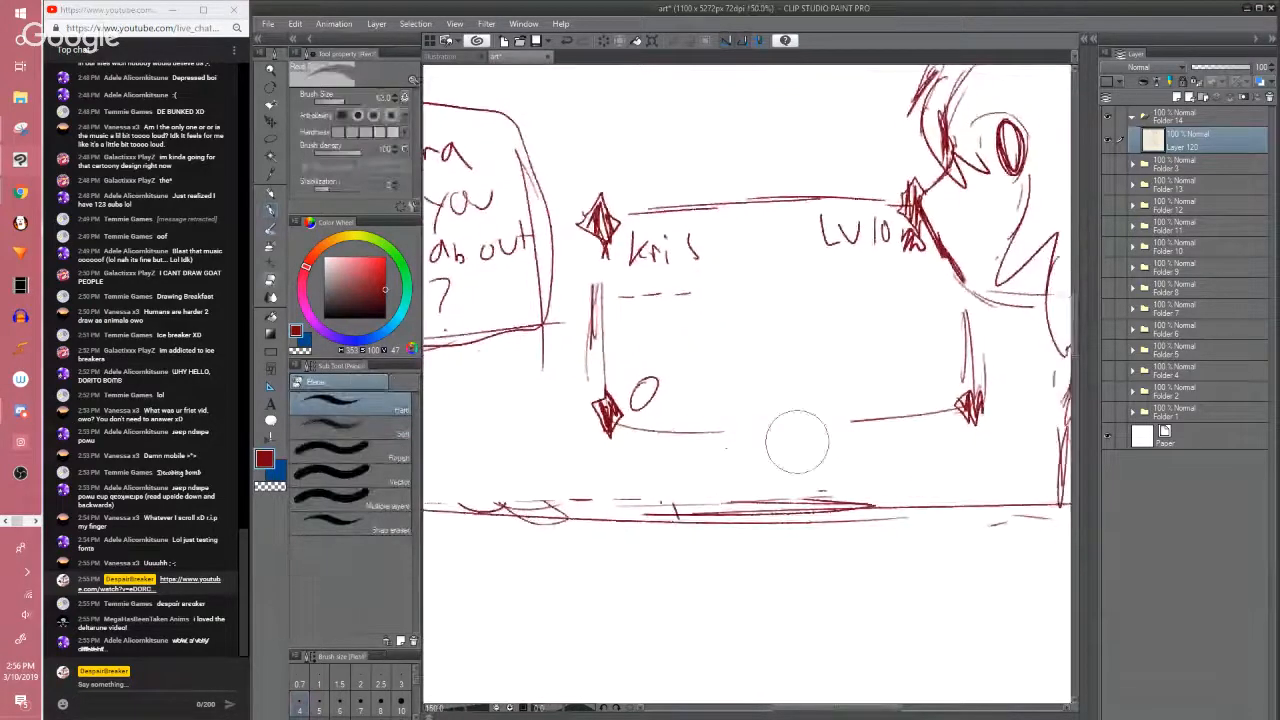
key("p")
left_click_drag(700, 434, 829, 413)
left_click_drag(723, 429, 873, 419)
left_click_drag(640, 427, 838, 423)
key("e")
key("p")
left_click_drag(620, 421, 931, 422)
left_click_drag(837, 468, 789, 469)
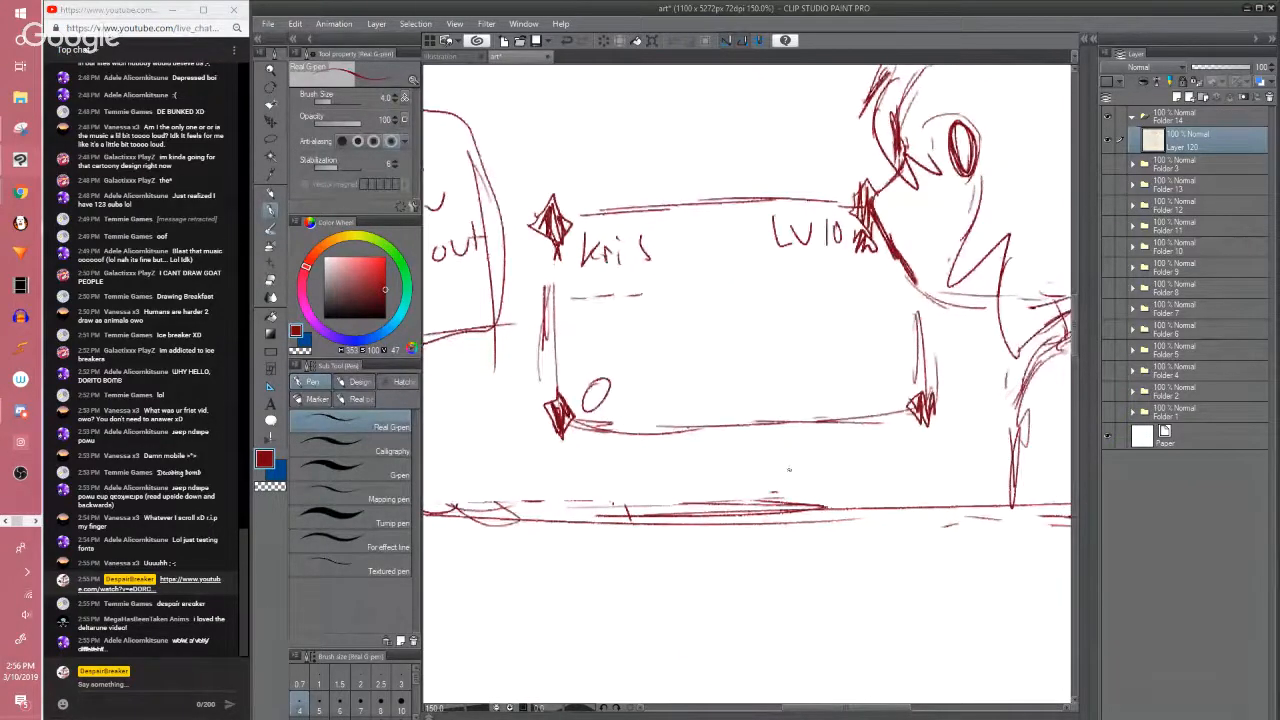
Clean up the sagging stretch of the dialogue box's lower edge near the oval and redraw it straighter
left_click_drag(726, 442, 739, 430)
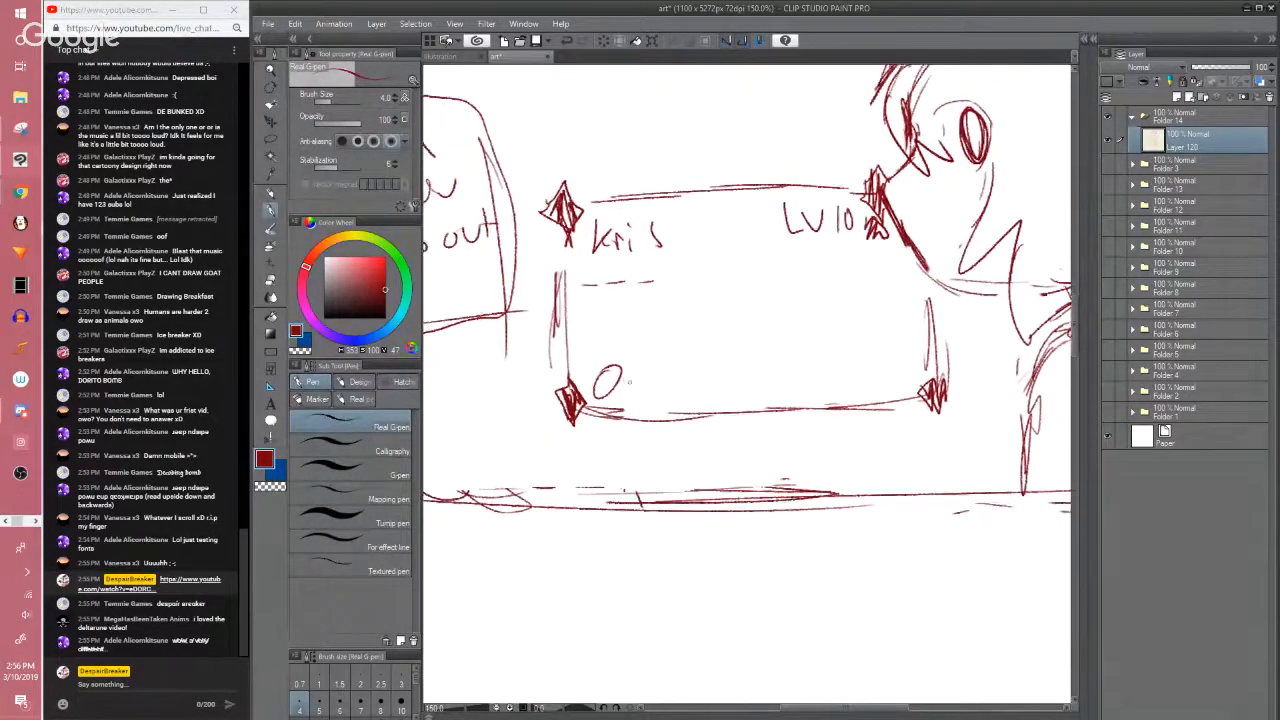
mouse_move(640, 393)
left_mouse_down()
mouse_move(626, 440)
mouse_move(626, 428)
mouse_move(740, 428)
left_mouse_up()
key("e")
key("p")
mouse_move(690, 434)
left_mouse_down()
mouse_move(755, 427)
mouse_move(753, 438)
left_mouse_up()
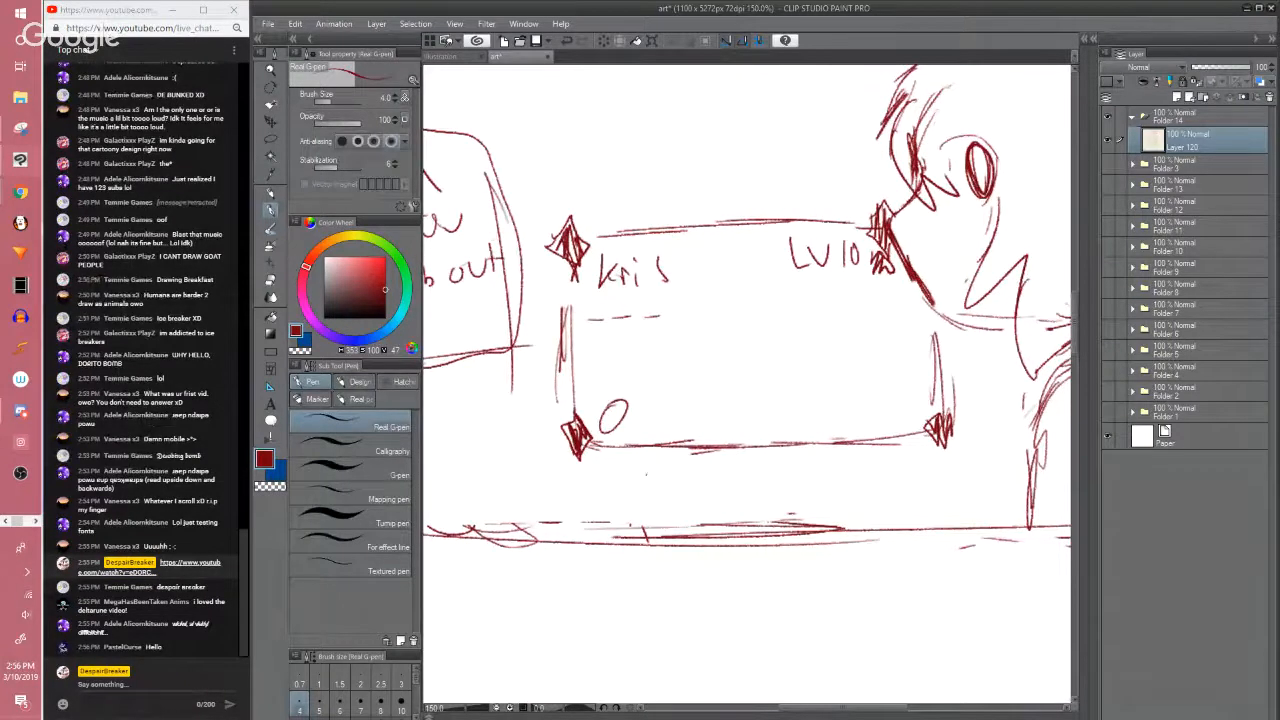
left_click_drag(670, 445, 668, 435)
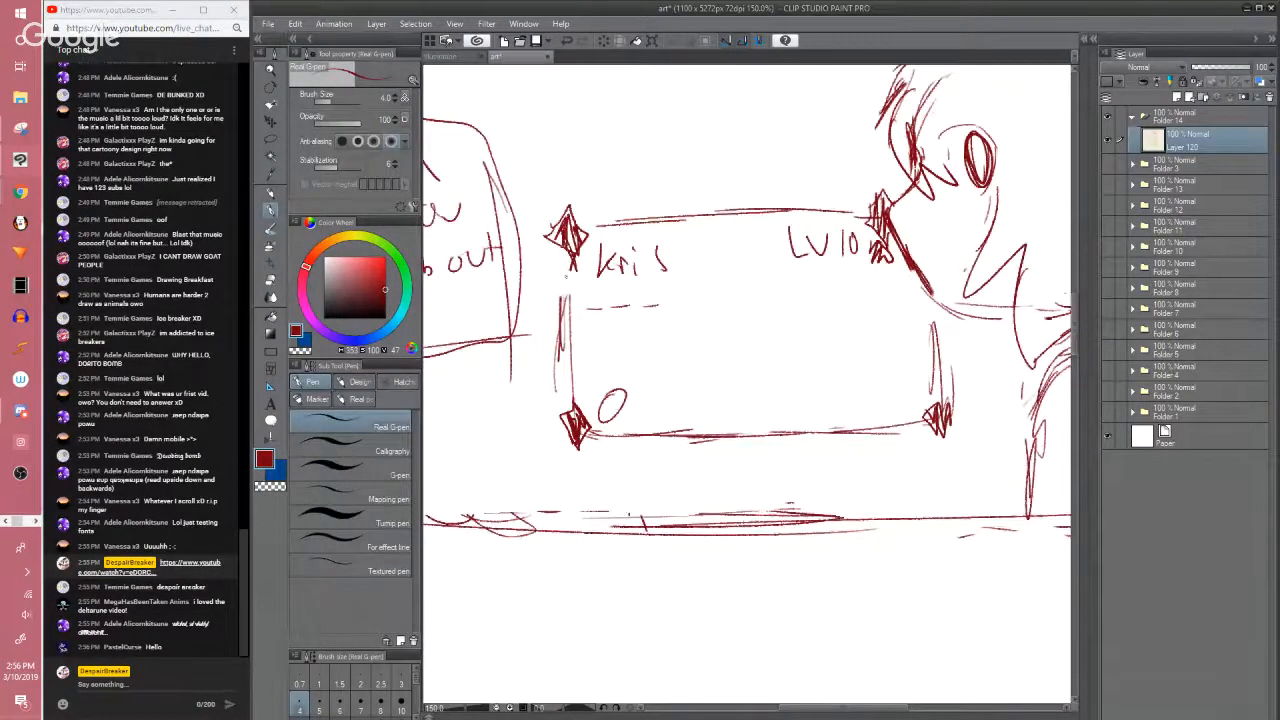
Replace the dialogue box's left edge with a wavy line and add loose wavy curves along its upper edge
left_click_drag(567, 276, 573, 386)
key("e")
mouse_move(560, 337)
left_mouse_down()
mouse_move(569, 314)
mouse_move(578, 400)
left_mouse_up()
key("p")
left_click_drag(596, 221, 848, 211)
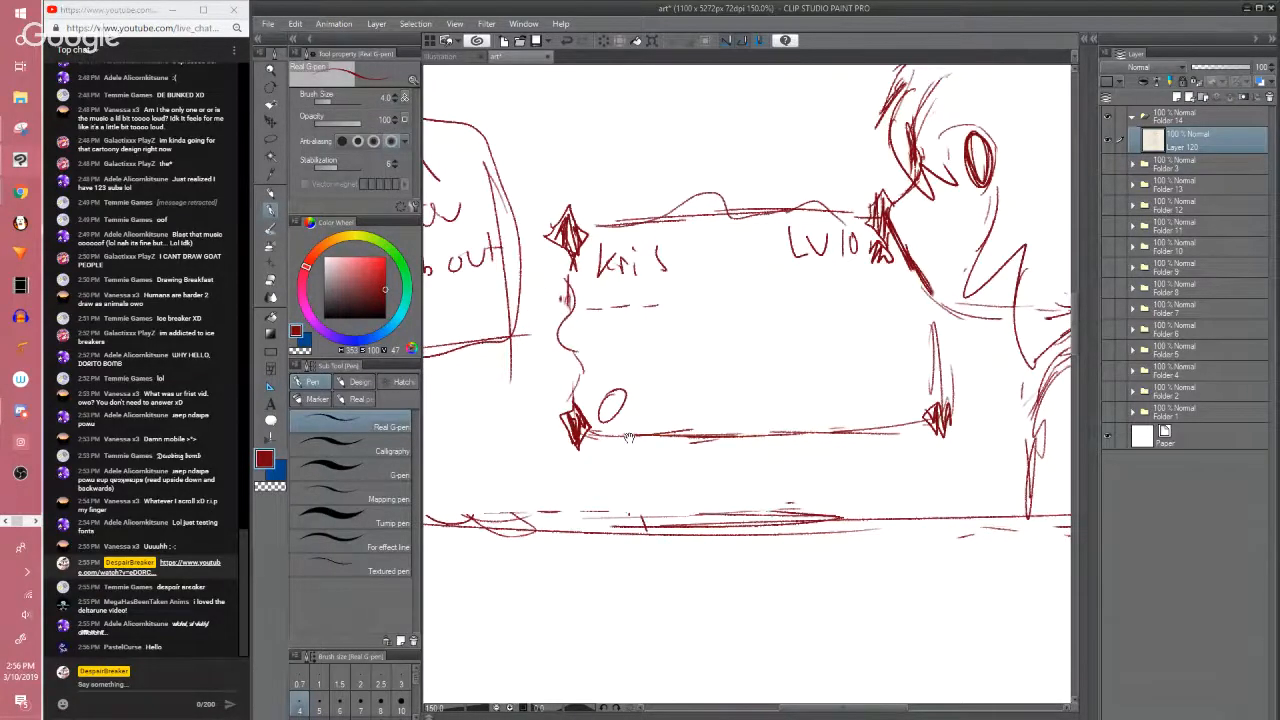
left_click_drag(629, 437, 621, 430)
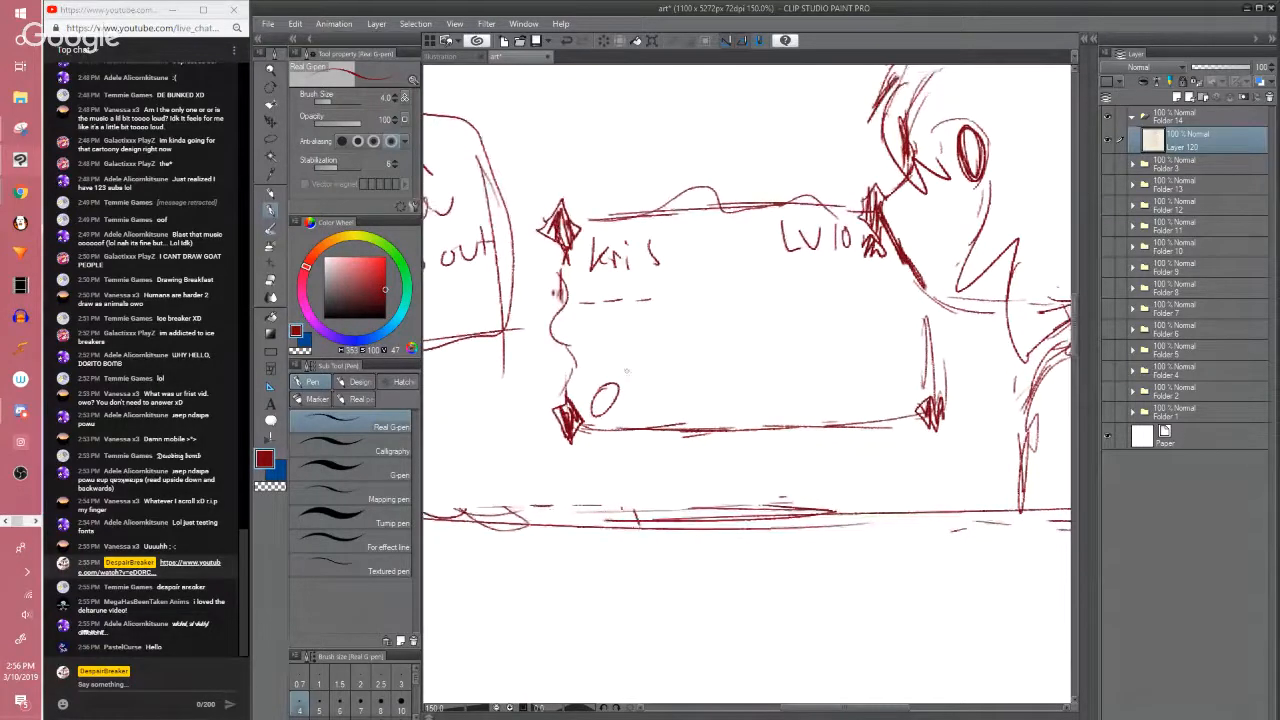
Hand-letter "Save" beside the oval and "Return" near the opposite lower corner of the dialogue box
mouse_move(660, 427)
left_mouse_down()
mouse_move(672, 409)
mouse_move(634, 396)
mouse_move(656, 380)
mouse_move(667, 389)
left_mouse_up()
left_click_drag(668, 379, 682, 378)
mouse_move(682, 386)
left_mouse_down()
mouse_move(702, 392)
mouse_move(704, 366)
mouse_move(773, 388)
left_mouse_up()
left_click_drag(772, 368, 814, 386)
mouse_move(822, 370)
left_mouse_down()
mouse_move(836, 384)
mouse_move(848, 370)
left_mouse_up()
left_click_drag(852, 384, 864, 384)
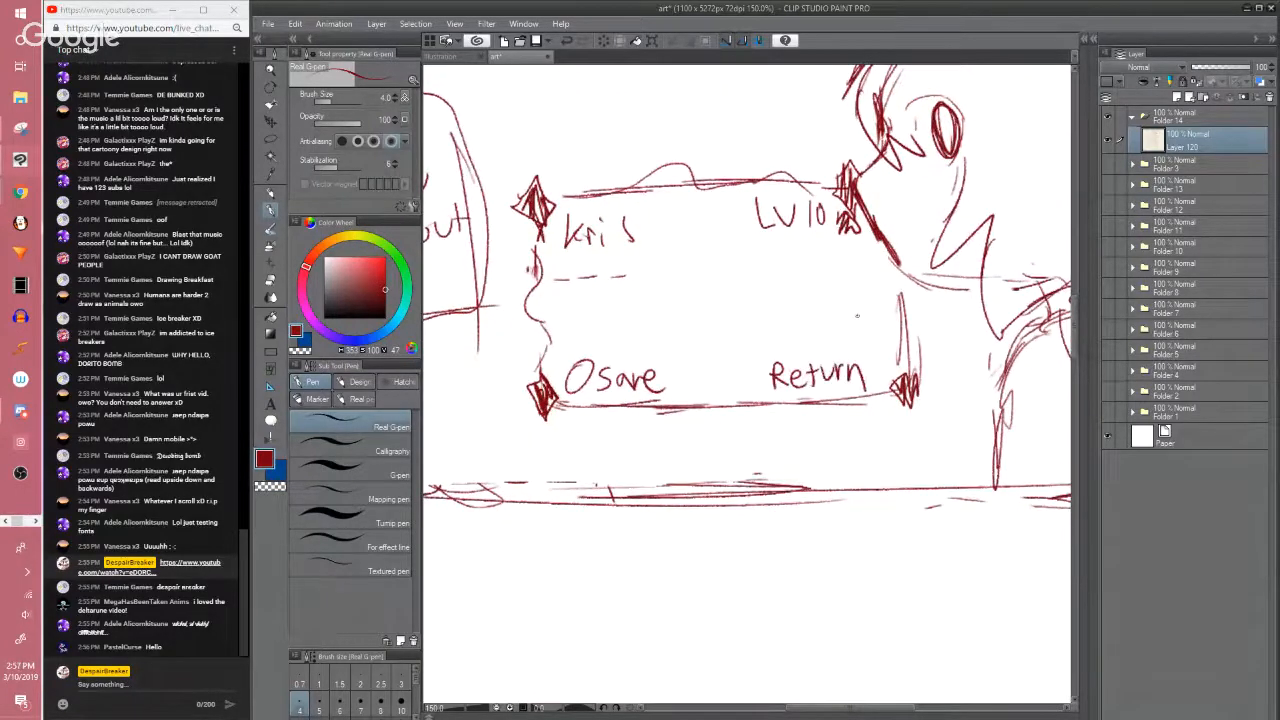
Redraw the fourth panel character's body below the collar with a diagonal back line and a heavier vertical front line
scroll(856, 316, "down", 4)
left_click_drag(771, 311, 601, 405)
left_click_drag(778, 412, 811, 458)
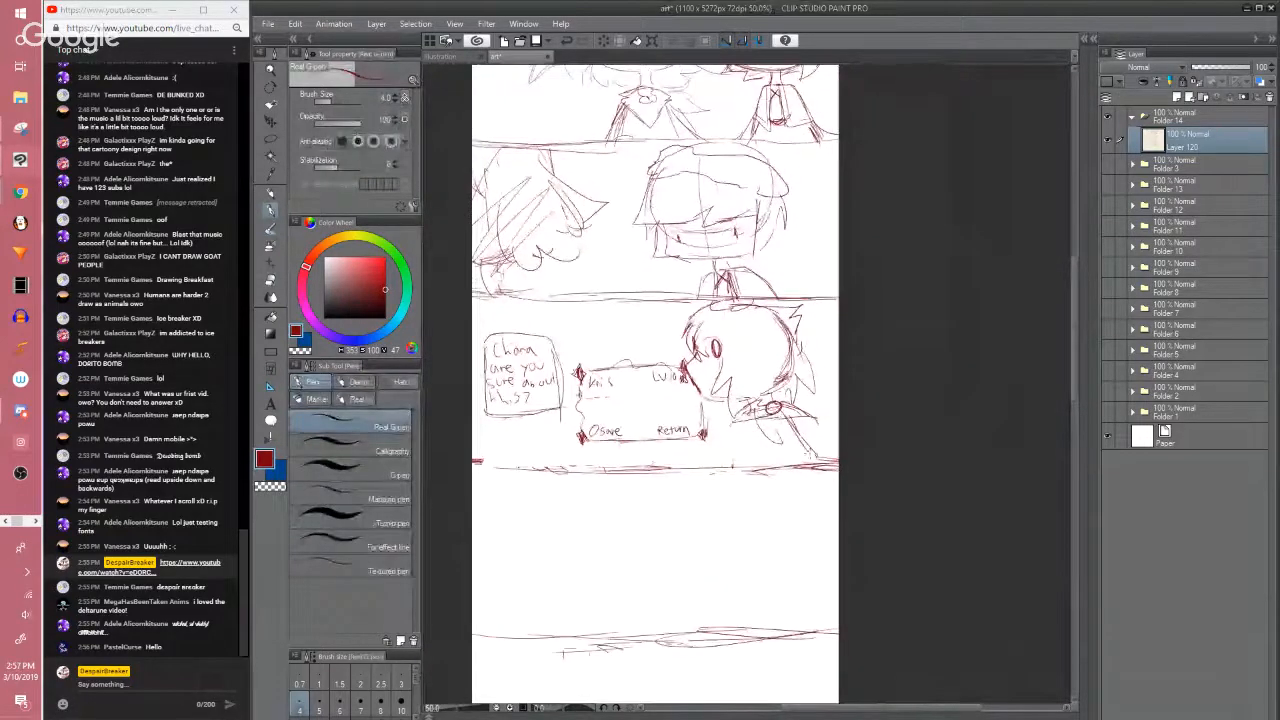
left_click_drag(742, 420, 735, 469)
Lasso the fourth panel character's head and scale it down slightly, keeping it above the collar
key("m")
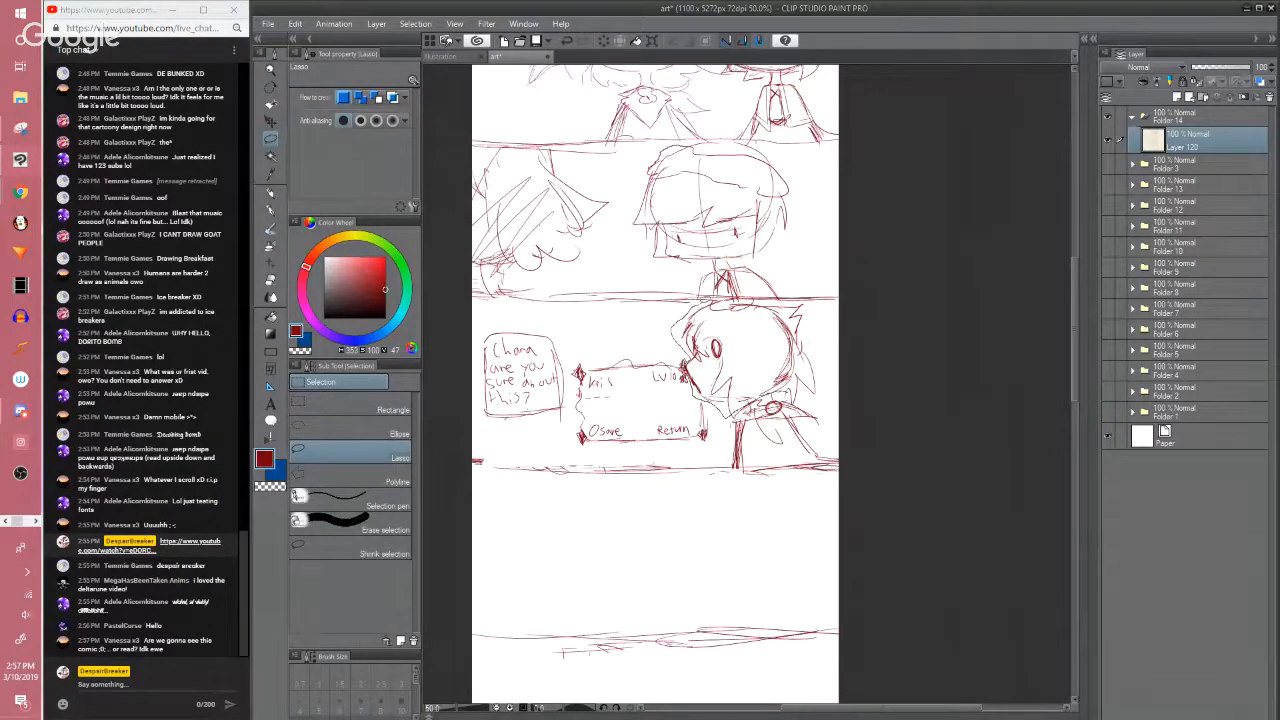
mouse_move(698, 300)
left_mouse_down()
mouse_move(810, 302)
mouse_move(835, 403)
left_mouse_up()
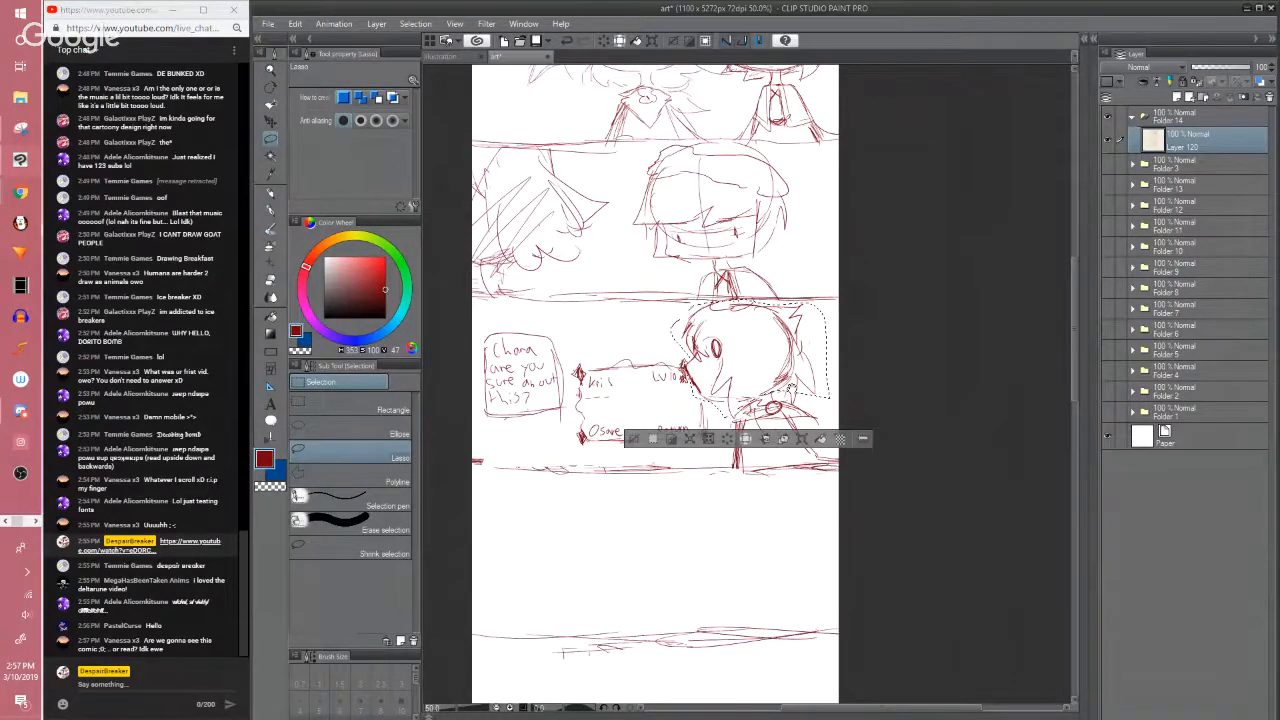
scroll(790, 388, "down", 2)
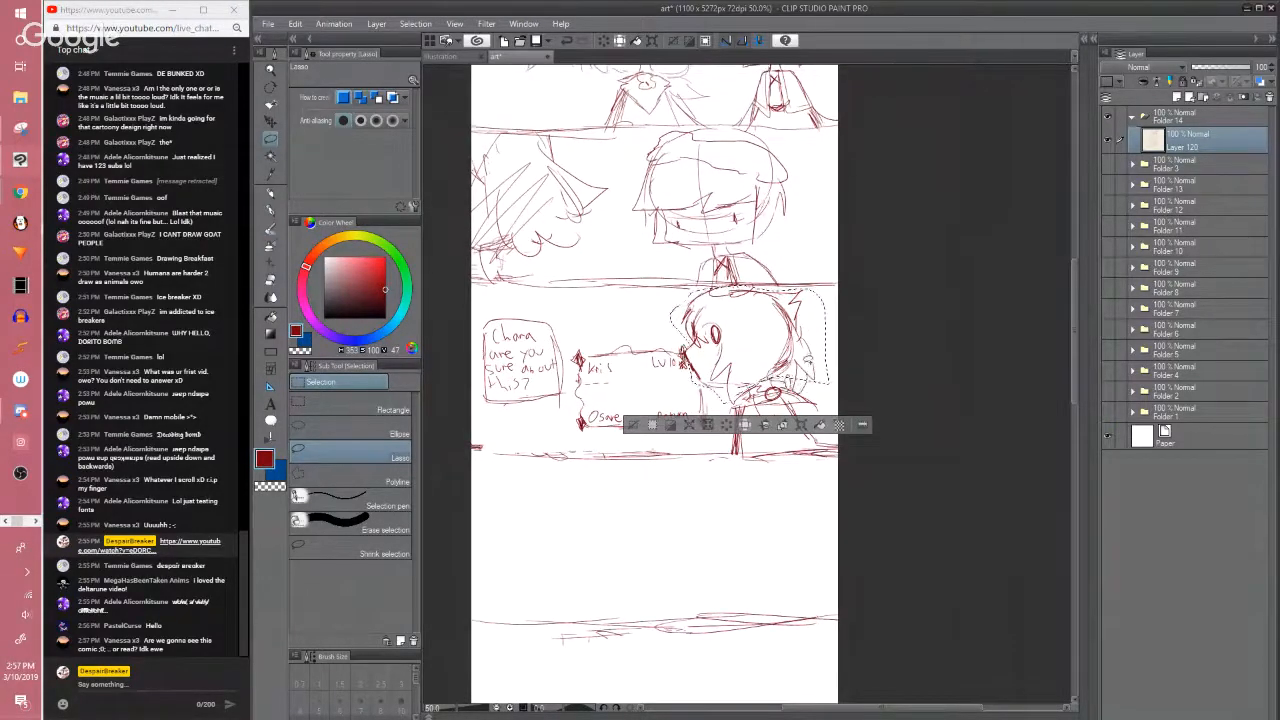
key("ctrl+t")
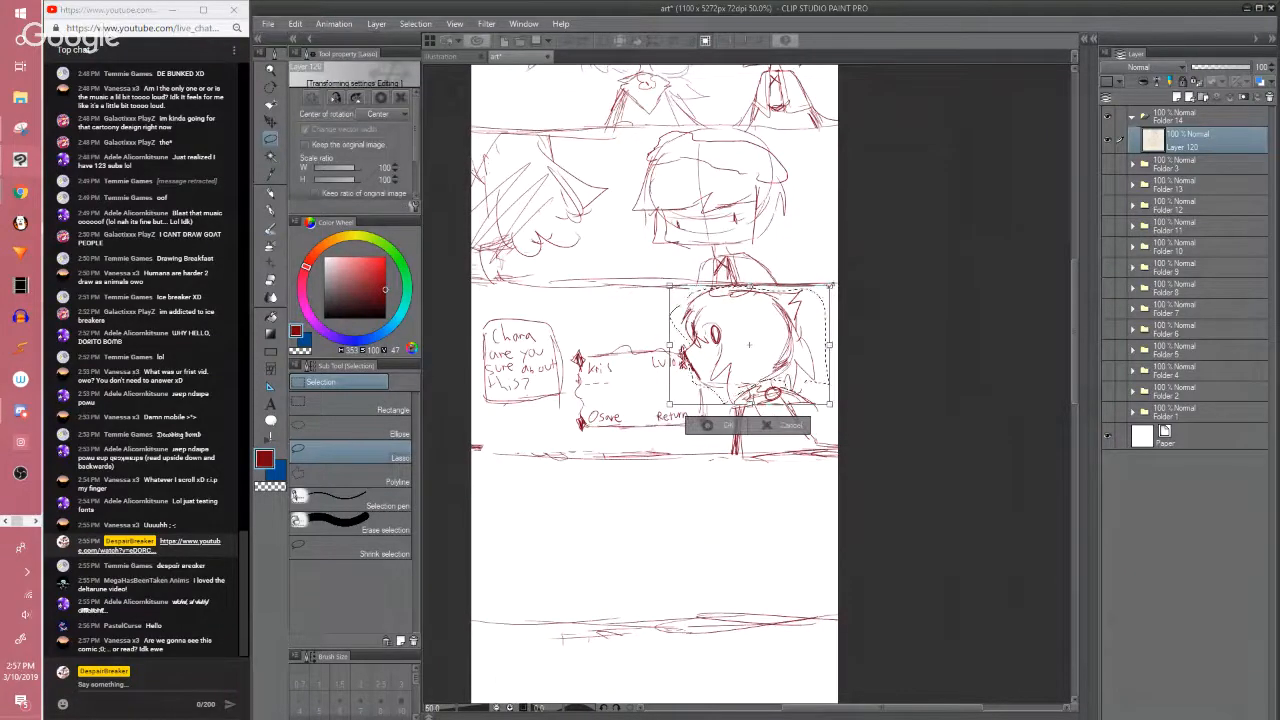
mouse_move(831, 287)
left_mouse_down()
mouse_move(812, 300)
mouse_move(822, 293)
left_mouse_up()
left_click_drag(775, 340, 779, 336)
left_click_drag(827, 288, 801, 328)
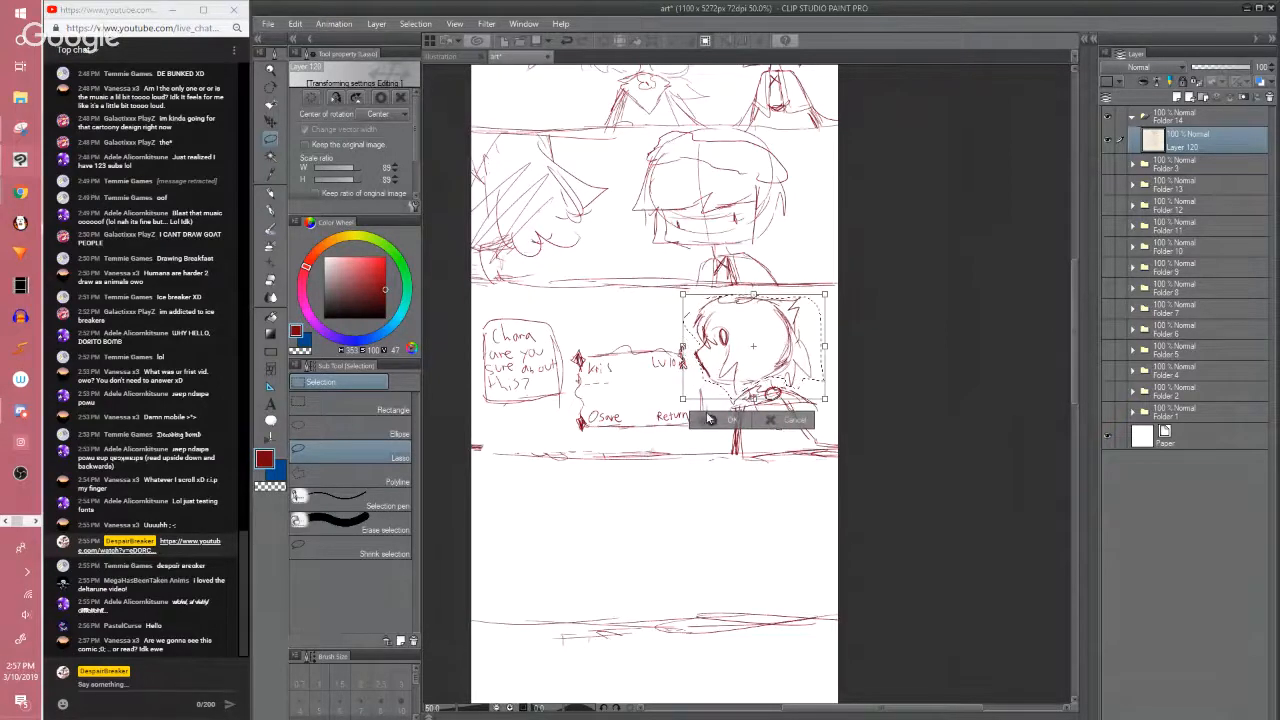
key("Return")
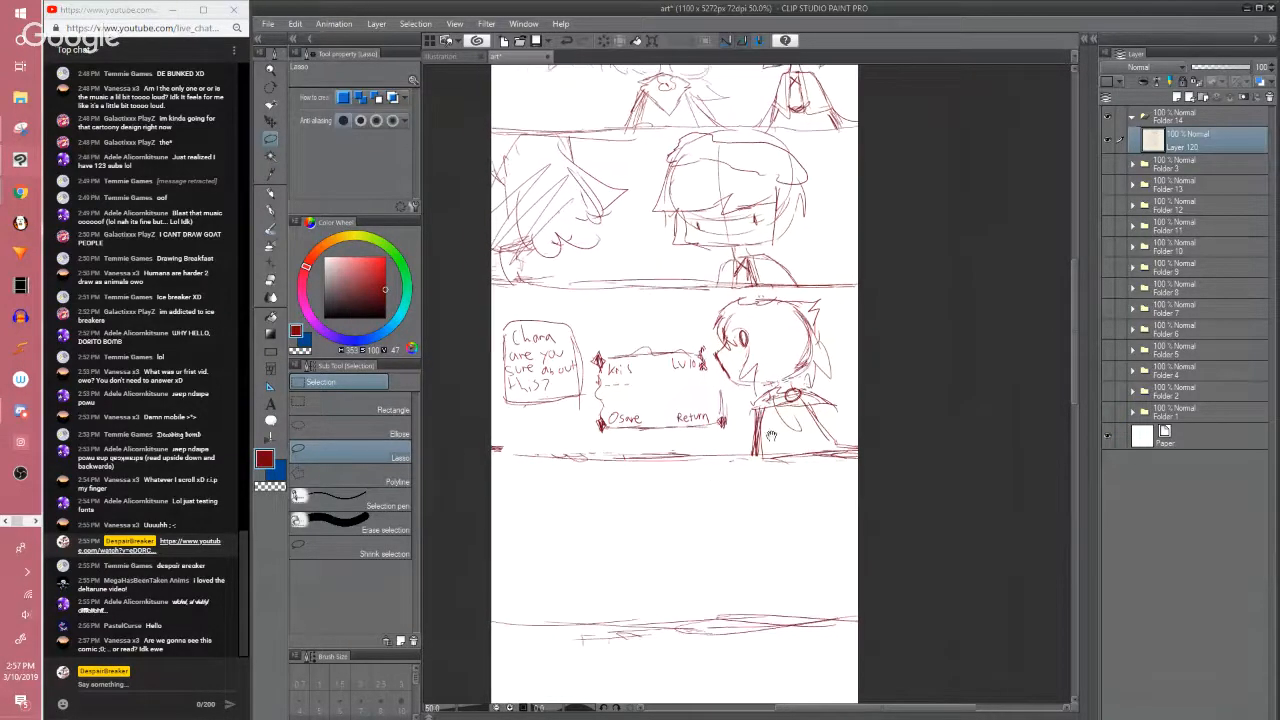
Erase the heavy front line of the character's body, redraw the shoulder and back lines, and clean up the panel's lower border
key("p")
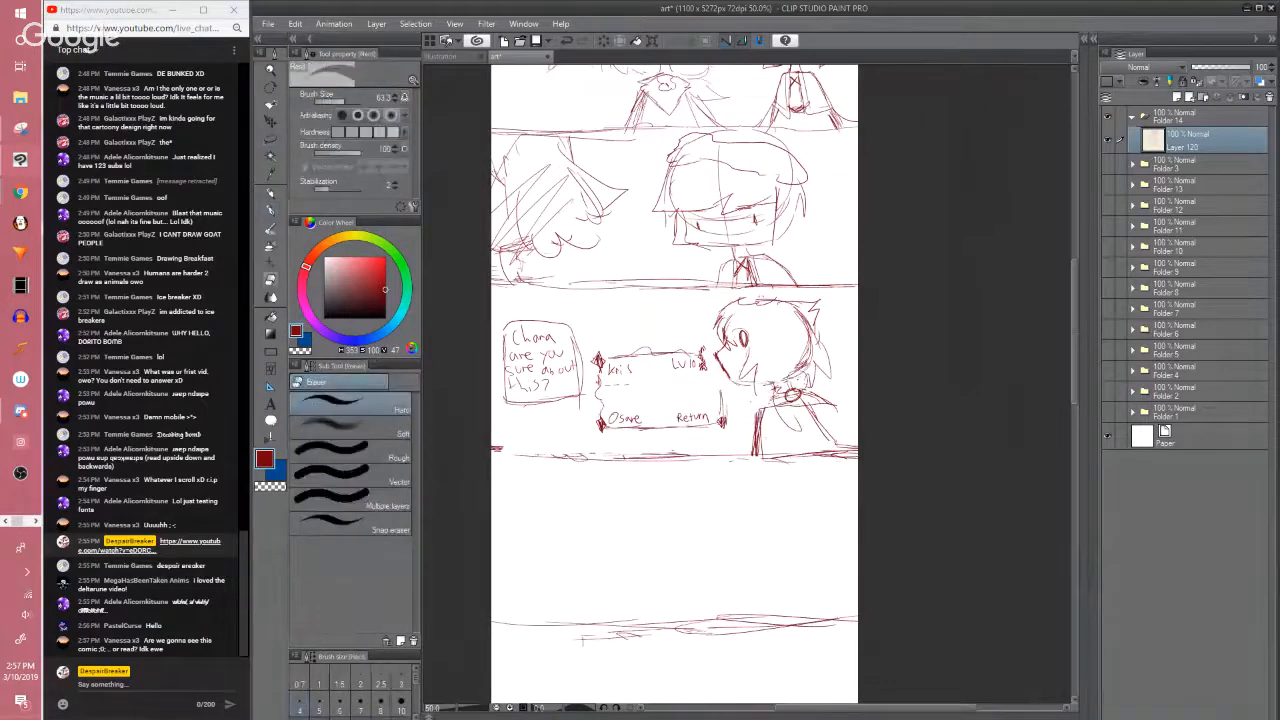
left_click_drag(758, 402, 762, 450)
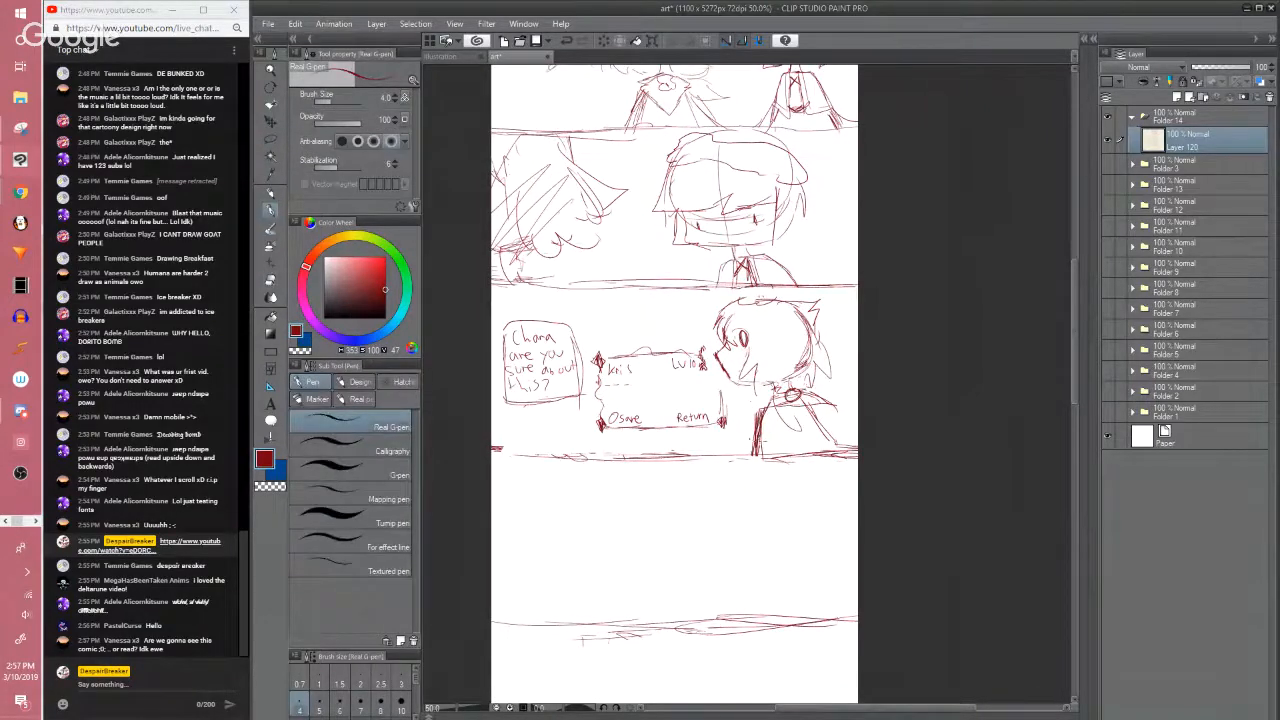
mouse_move(760, 402)
left_mouse_down()
mouse_move(758, 422)
mouse_move(836, 442)
mouse_move(822, 432)
left_mouse_up()
left_click_drag(802, 398, 836, 448)
scroll(835, 435, "up", 3)
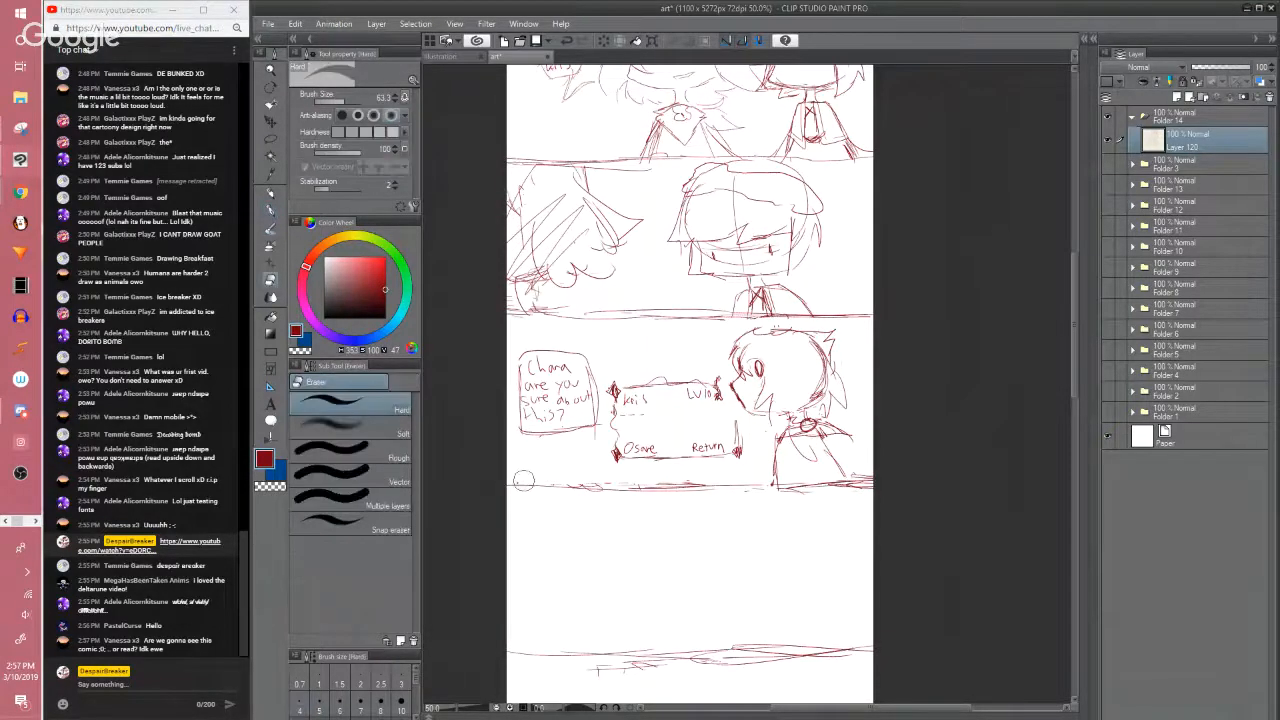
left_click_drag(834, 507, 822, 442)
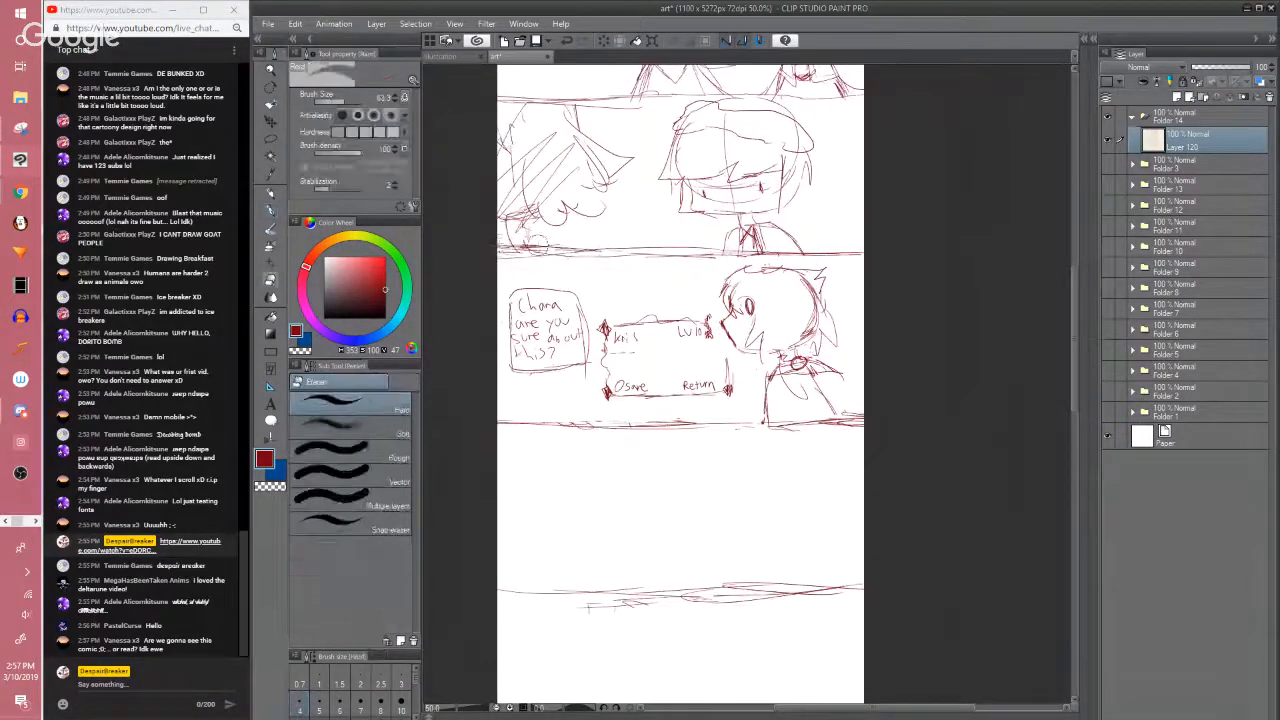
left_click_drag(651, 294, 647, 289)
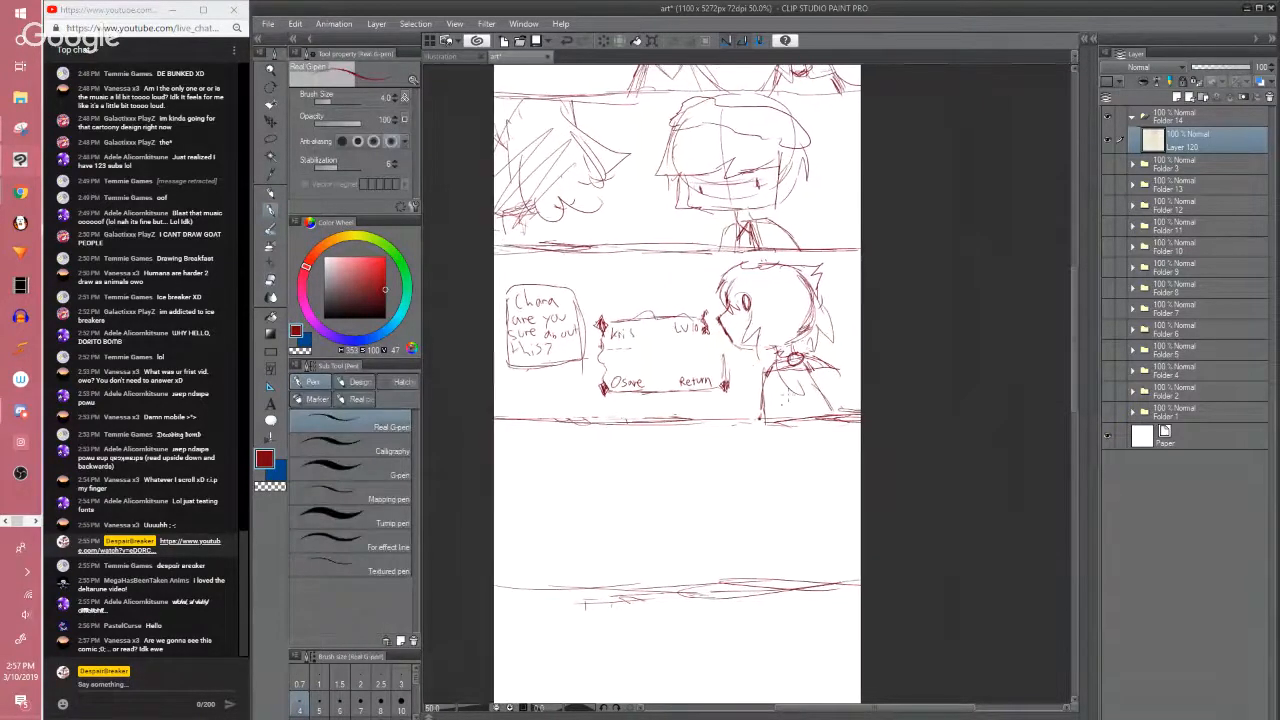
Clean up the body outline below the collar and redraw its front line as a slanted stroke down to the panel border
key("e")
left_click_drag(767, 407, 764, 415)
left_click_drag(815, 378, 833, 414)
key("p")
left_click_drag(770, 377, 762, 422)
left_click_drag(772, 376, 751, 448)
key("e")
key("p")
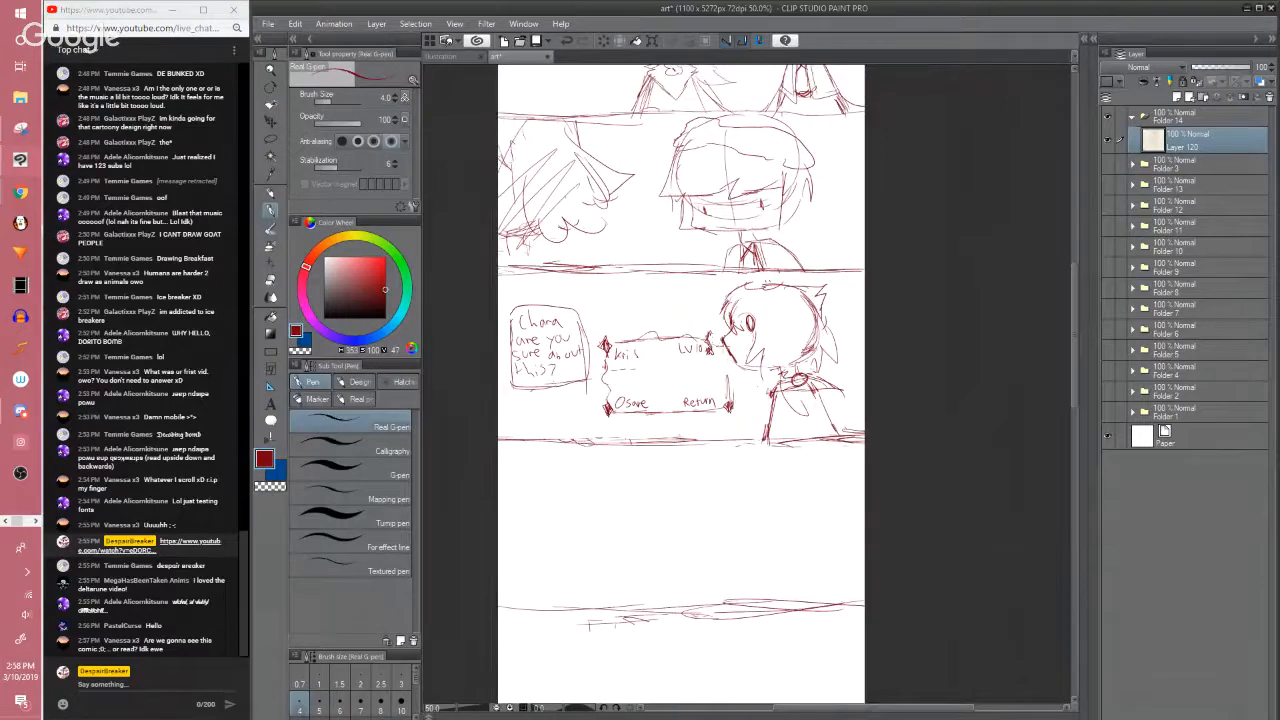
Redraw the dialogue box's edge facing the character and rebuild the dark corner mark beside the character's face
left_click_drag(726, 357, 720, 393)
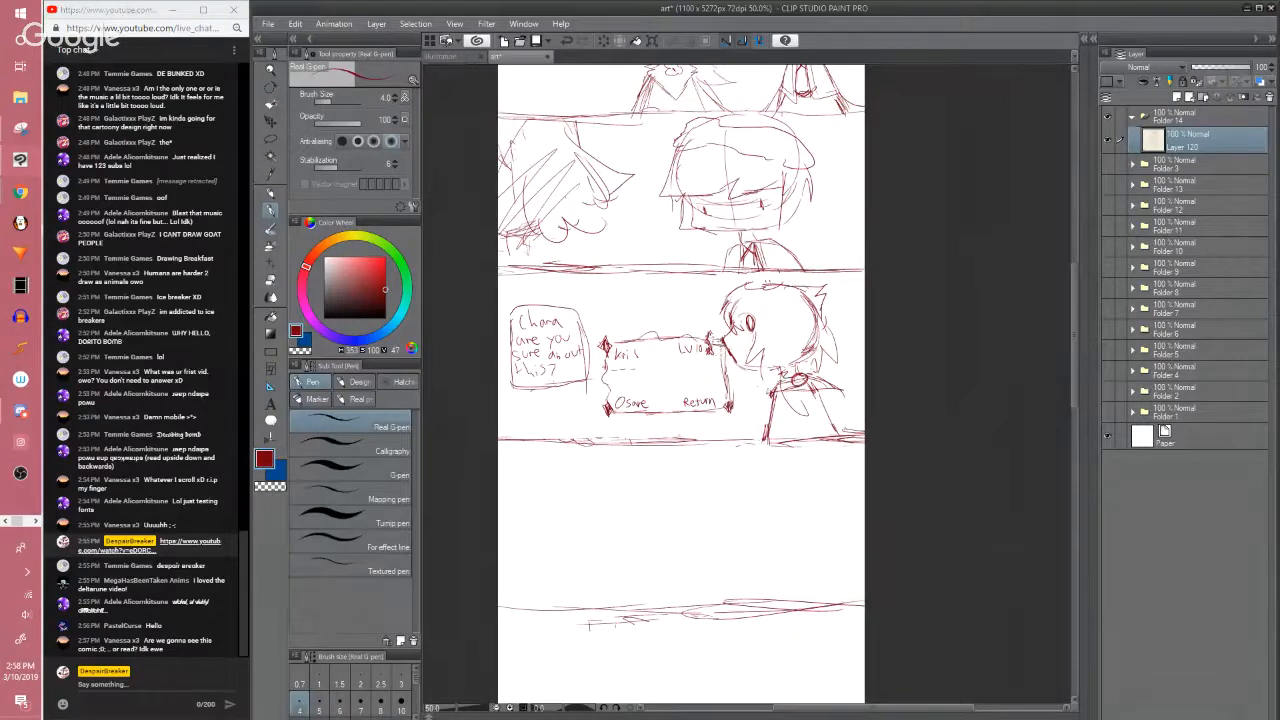
key("e")
key("p")
left_click_drag(710, 335, 720, 347)
mouse_move(722, 338)
left_mouse_down()
mouse_move(700, 337)
mouse_move(729, 354)
left_mouse_up()
key("space")
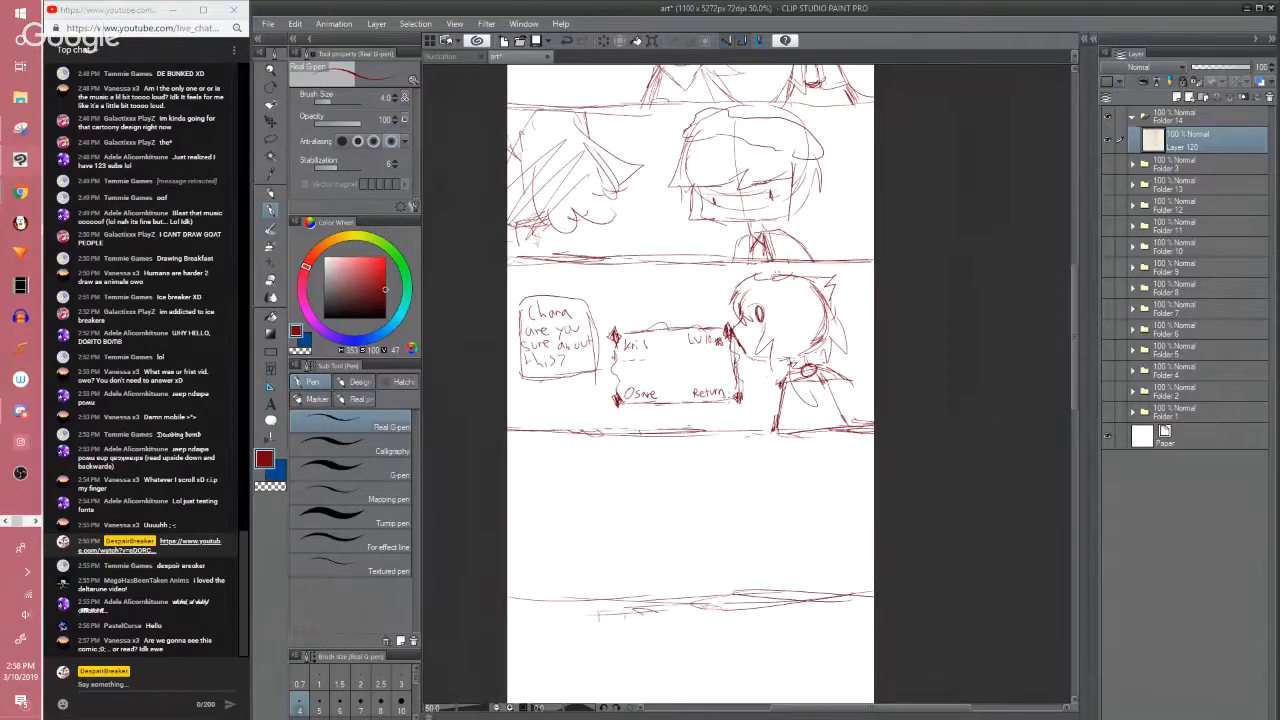
Add a loose wavy curve along the dialogue box's lower edge between "Save" and "Return"
left_click_drag(720, 398, 702, 410)
mouse_move(668, 396)
left_mouse_down()
mouse_move(710, 406)
mouse_move(674, 456)
mouse_move(664, 365)
left_mouse_up()
key("space")
left_click_drag(671, 411, 662, 482)
Lasso the character's body and shift it slightly toward the dialogue box, then deselect it
key("m")
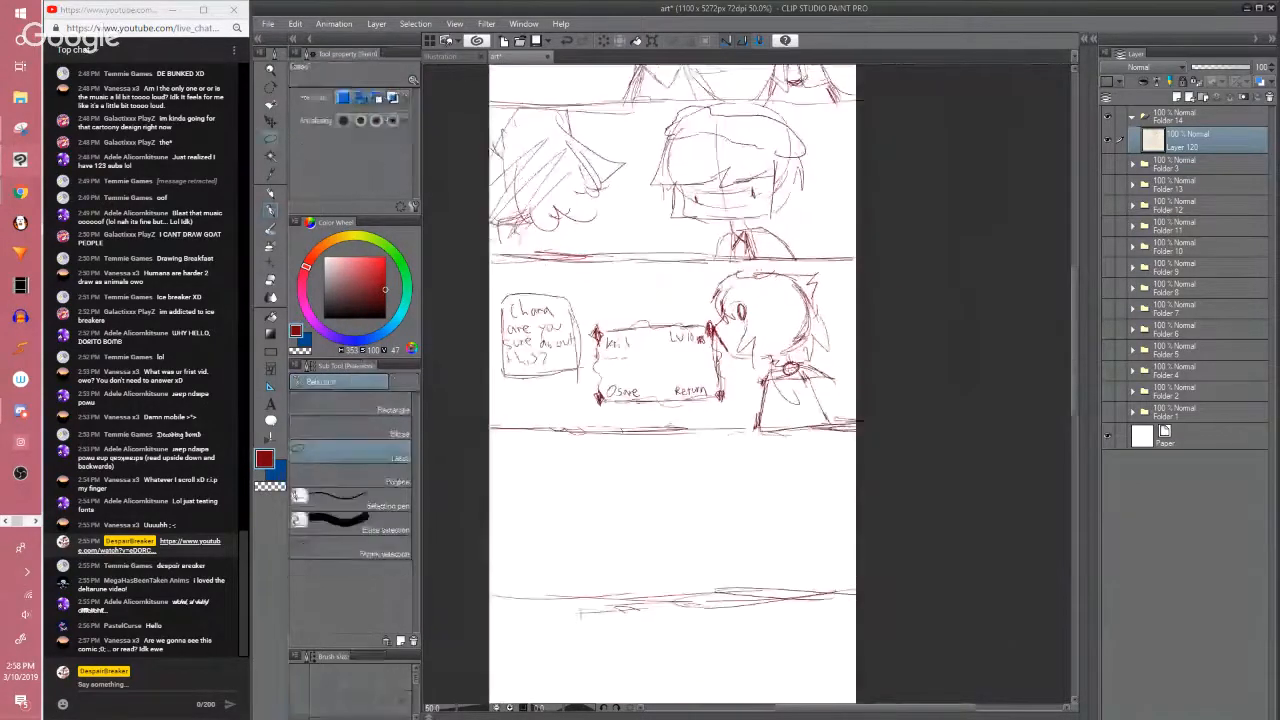
left_click_drag(790, 349, 814, 347)
key("k")
left_click_drag(802, 394, 793, 396)
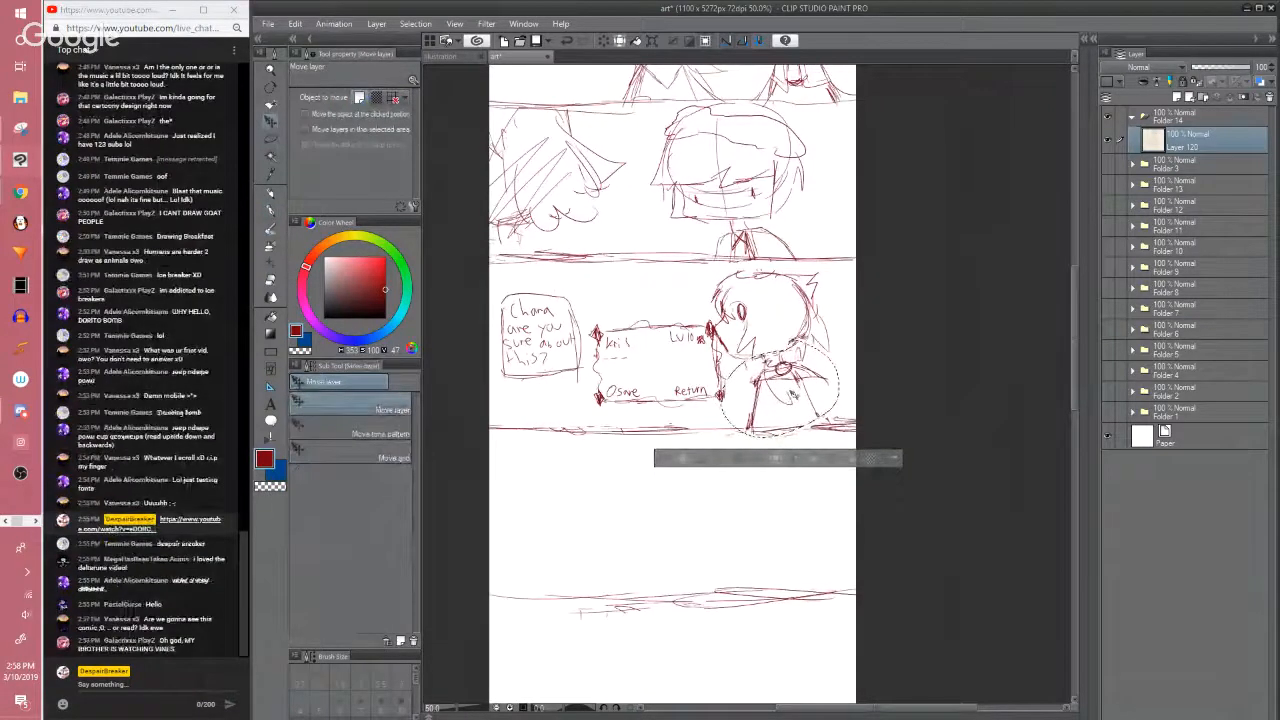
key("m")
left_click(865, 362)
Redraw the character's back line down to the panel border and restore the border line beneath the body
key("p")
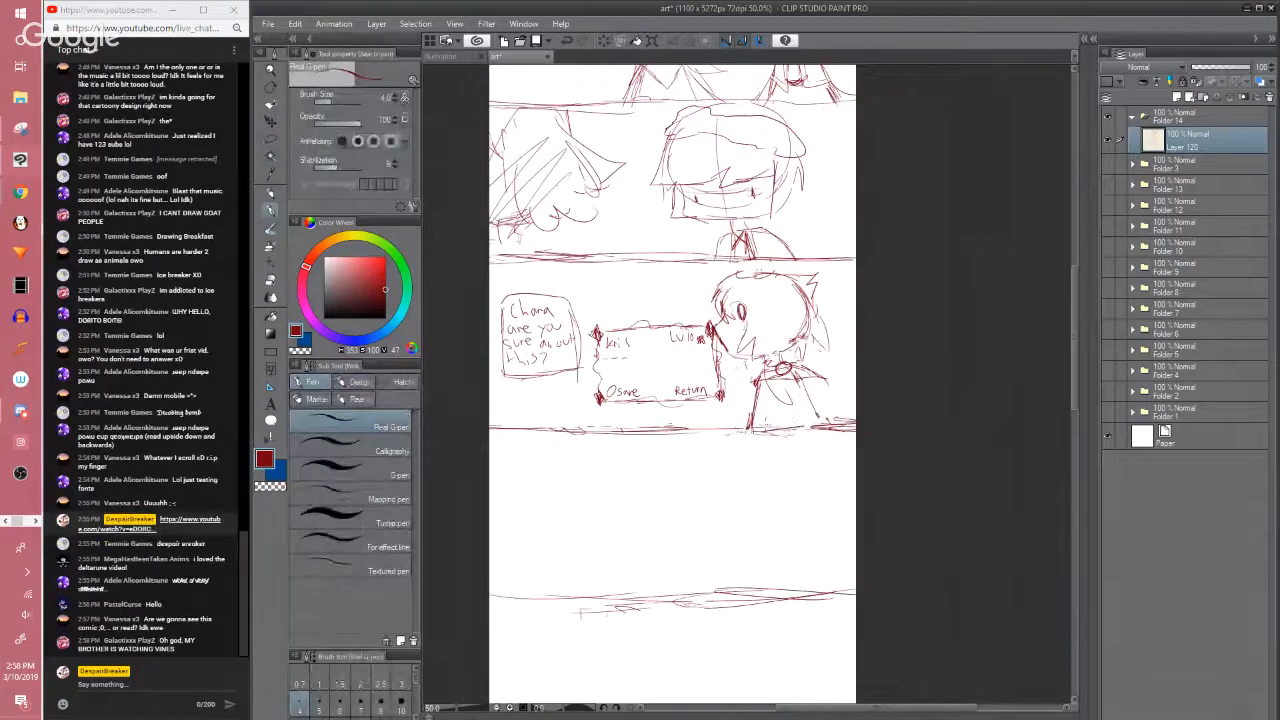
left_click_drag(756, 429, 853, 431)
key("e")
key("p")
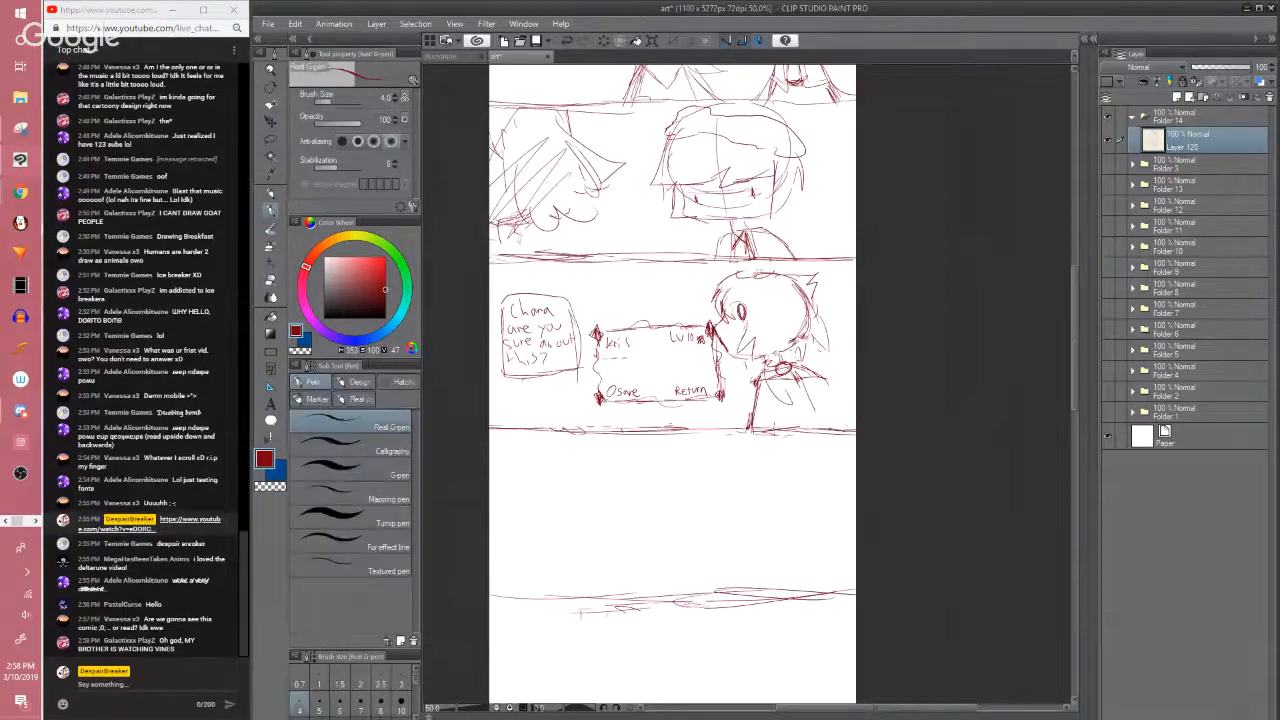
Lasso the character's head and shift it slightly away from the dialogue box, then deselect it
key("m")
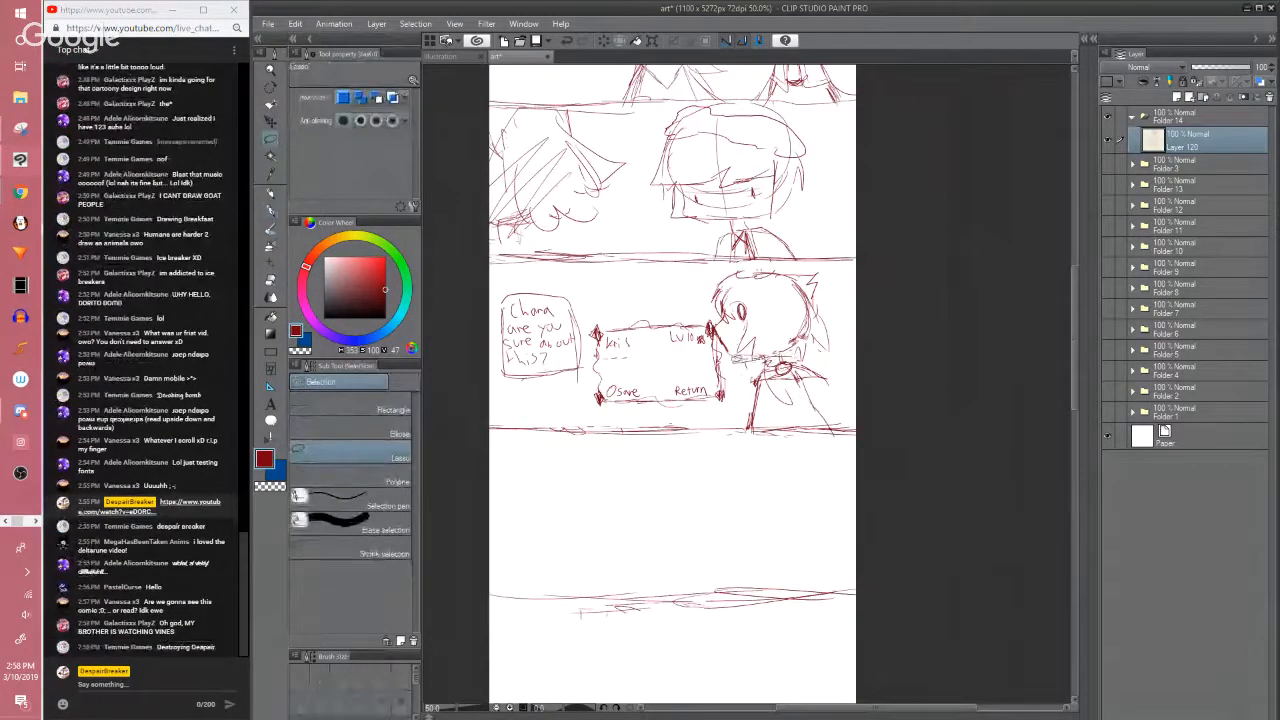
mouse_move(742, 362)
left_mouse_down()
mouse_move(715, 330)
mouse_move(706, 270)
mouse_move(776, 255)
mouse_move(846, 315)
left_mouse_up()
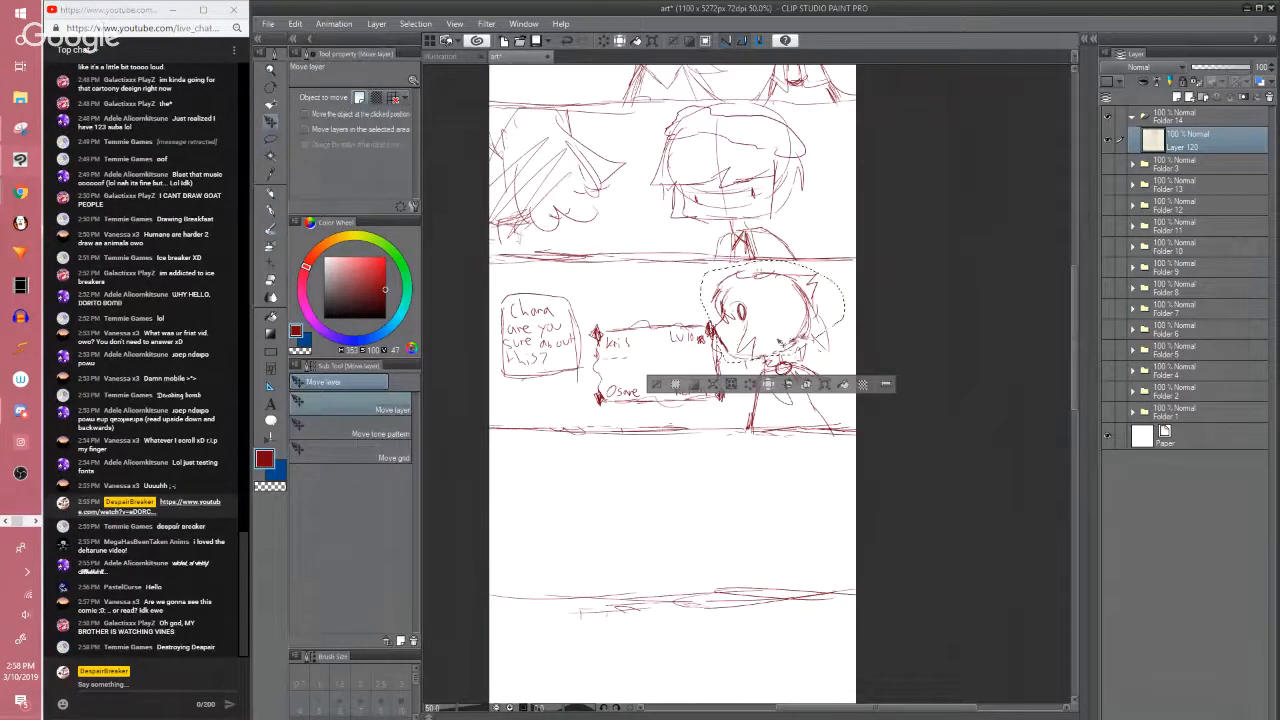
left_click_drag(776, 344, 782, 344)
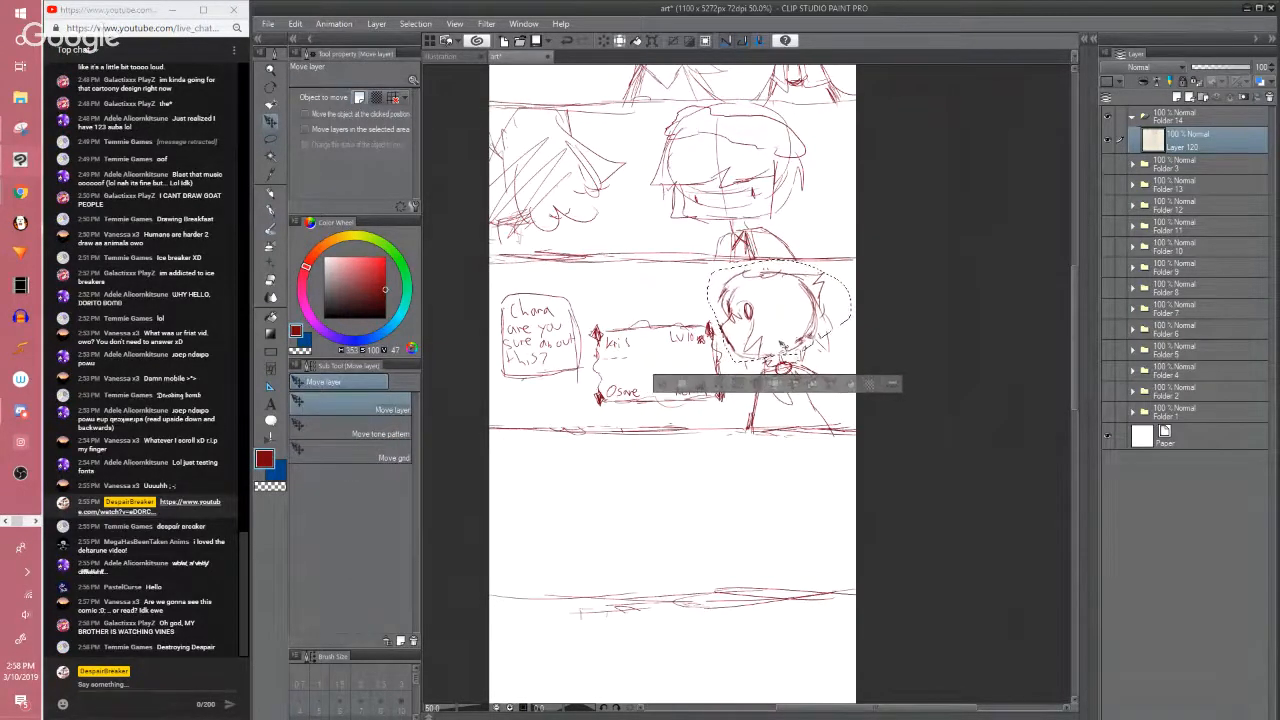
key("m")
key("ctrl+d")
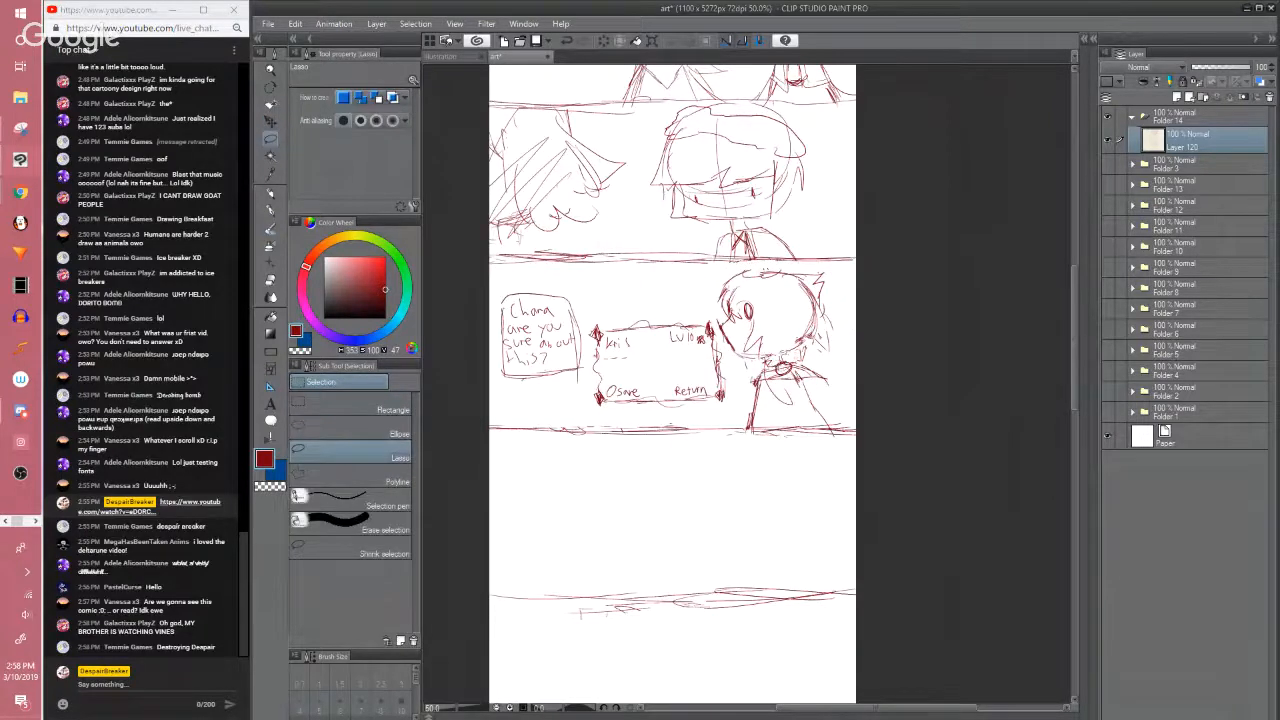
Touch up the character's neck and shoulder lines around the collar and save the file
key("e")
key("p")
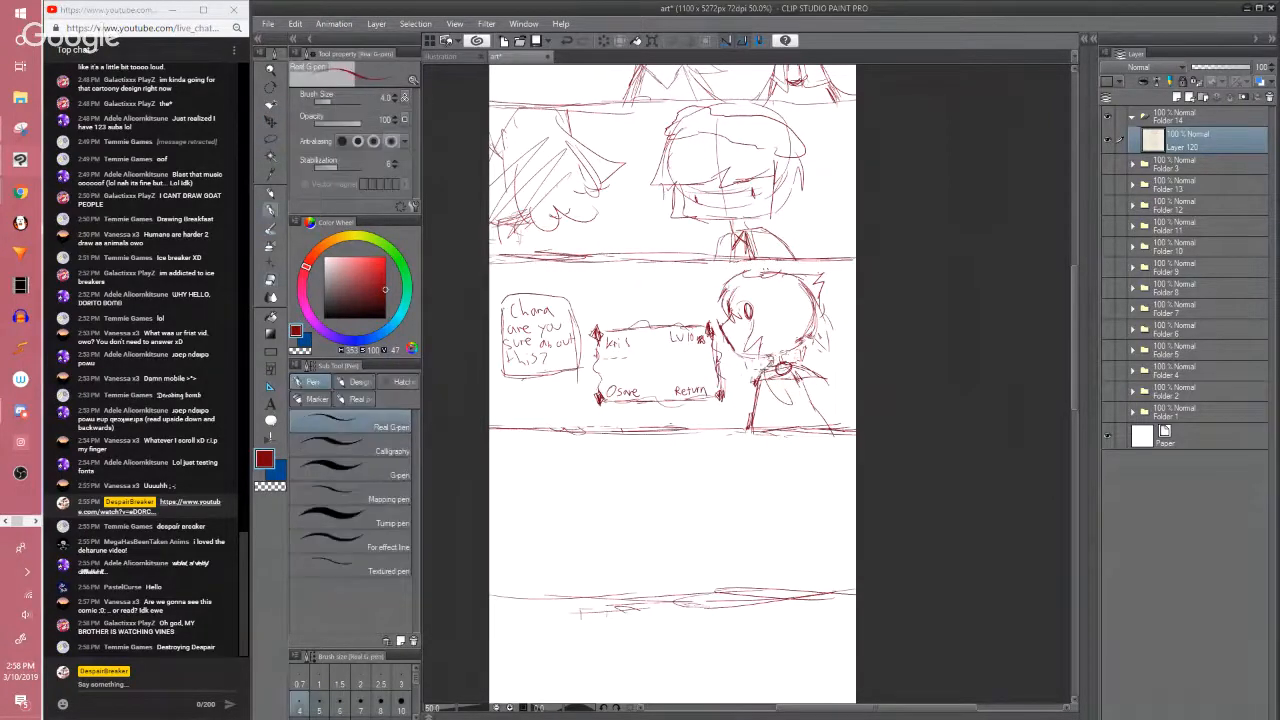
left_click_drag(770, 384, 789, 362)
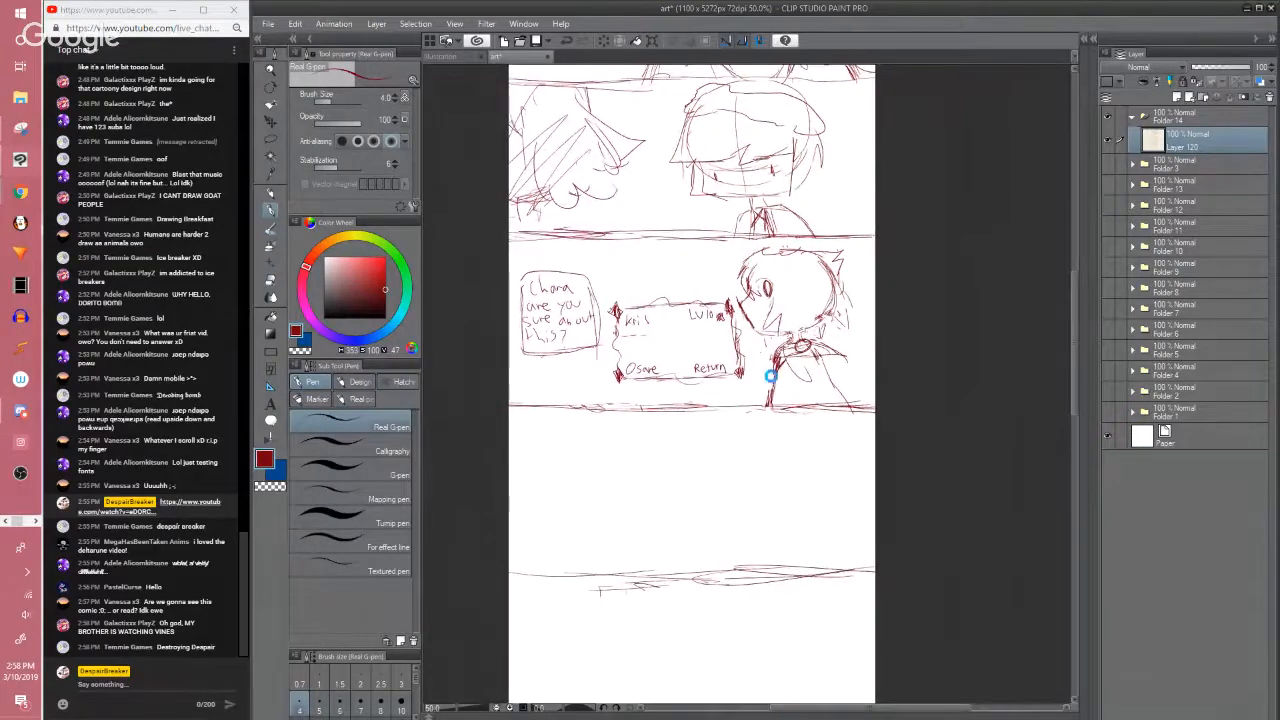
key("ctrl+s")
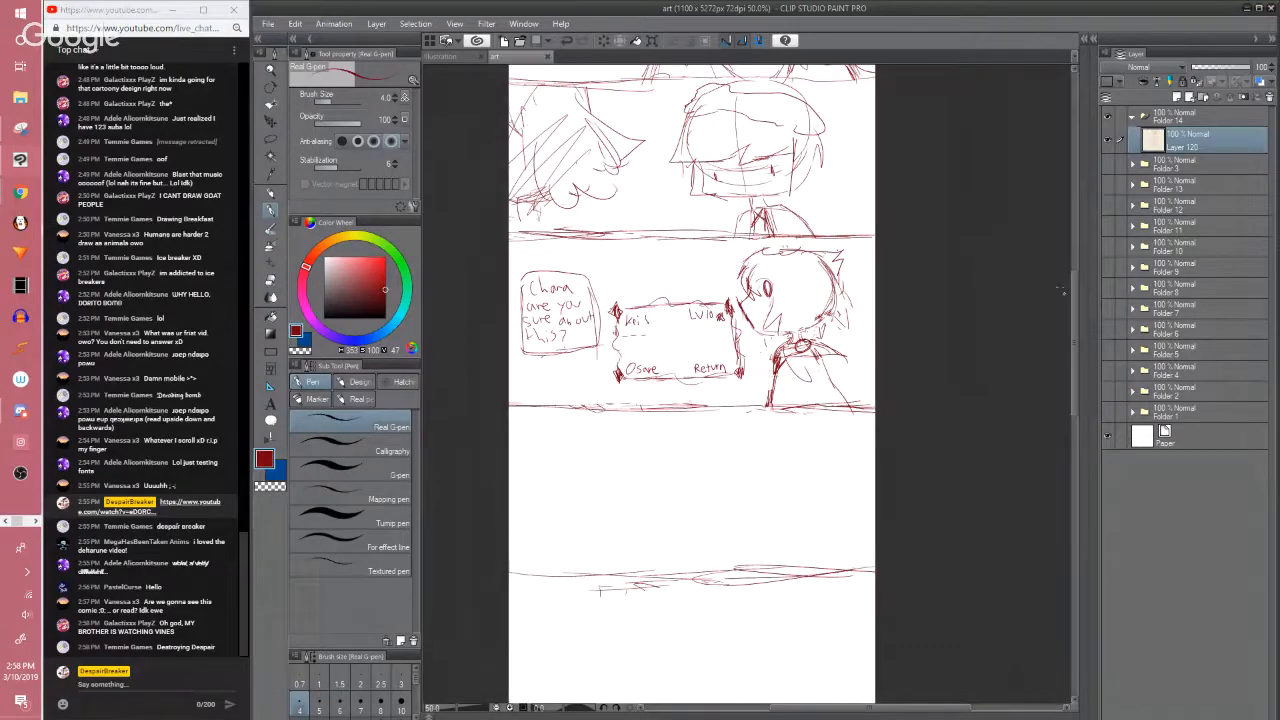
left_click(1004, 360)
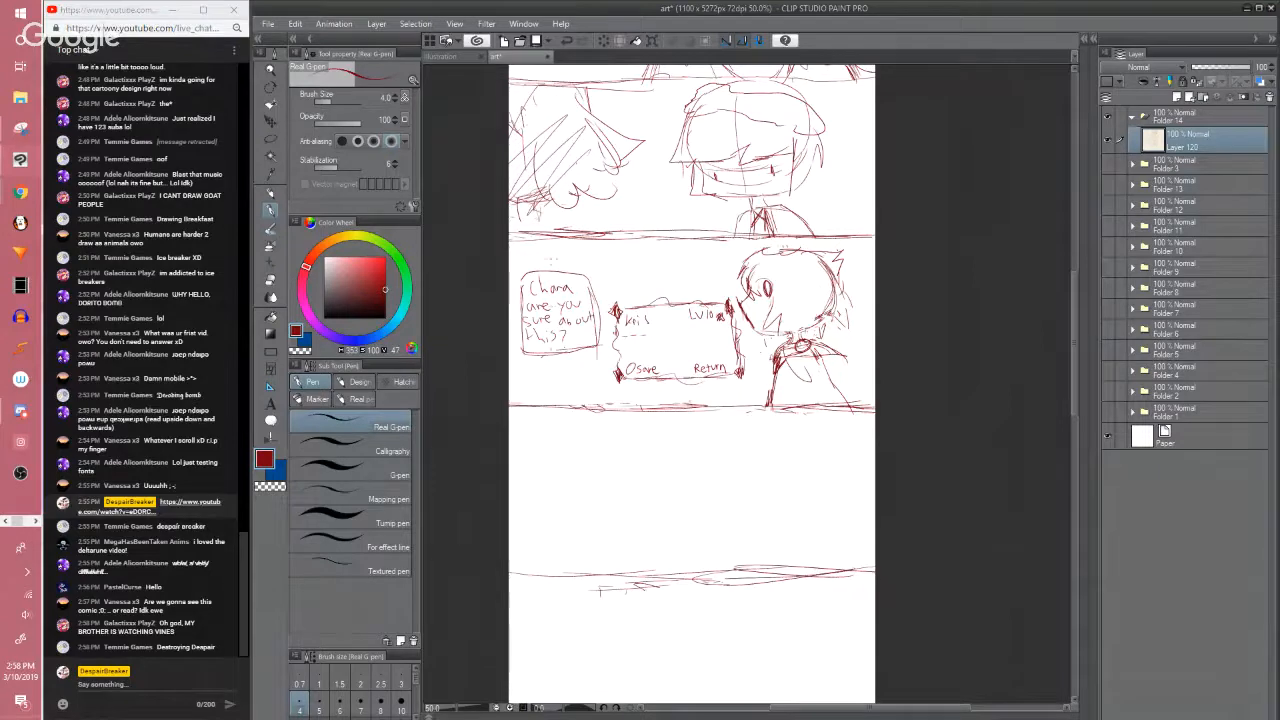
Lasso the "Chara are you sure about this?" speech bubble and move it slightly up and closer to the dialogue box
key("m")
mouse_move(528, 262)
left_mouse_down()
mouse_move(602, 352)
mouse_move(560, 254)
left_mouse_up()
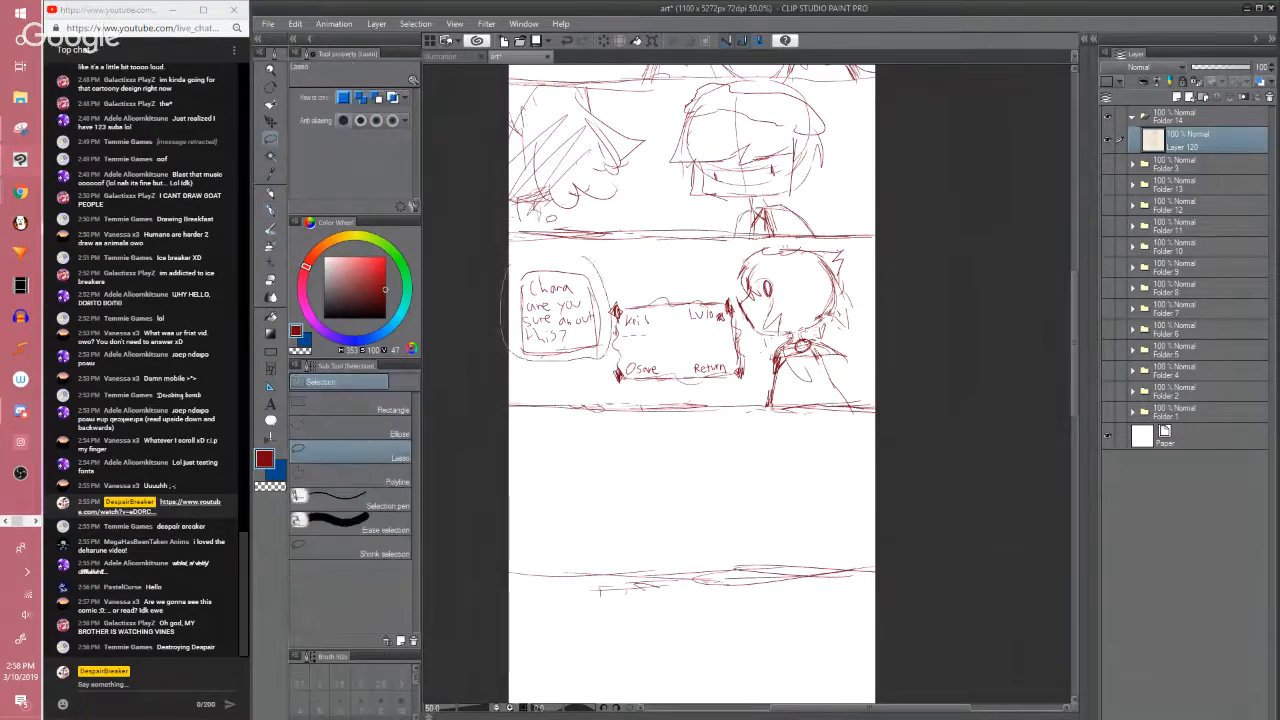
key("k")
mouse_move(570, 312)
left_mouse_down()
mouse_move(590, 300)
mouse_move(580, 296)
mouse_move(586, 306)
left_mouse_up()
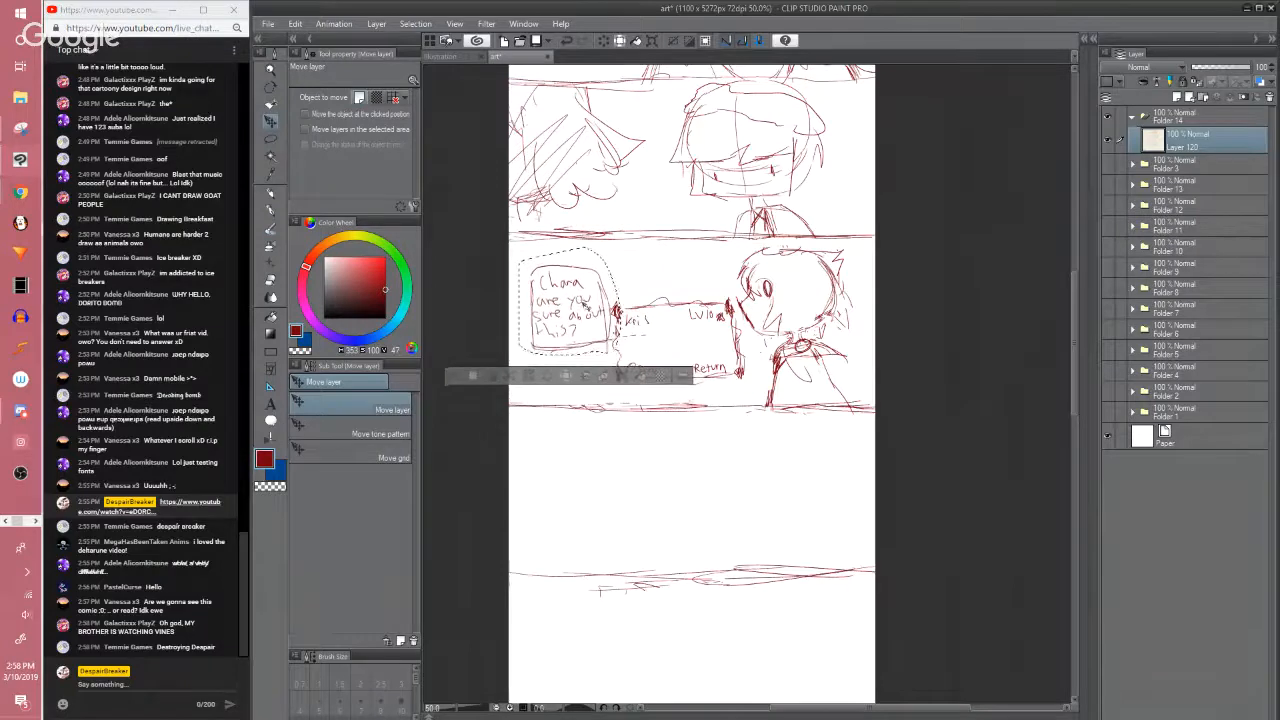
Clear the selection around the speech bubble, minimize the drawing window and reopen it
left_click(470, 376)
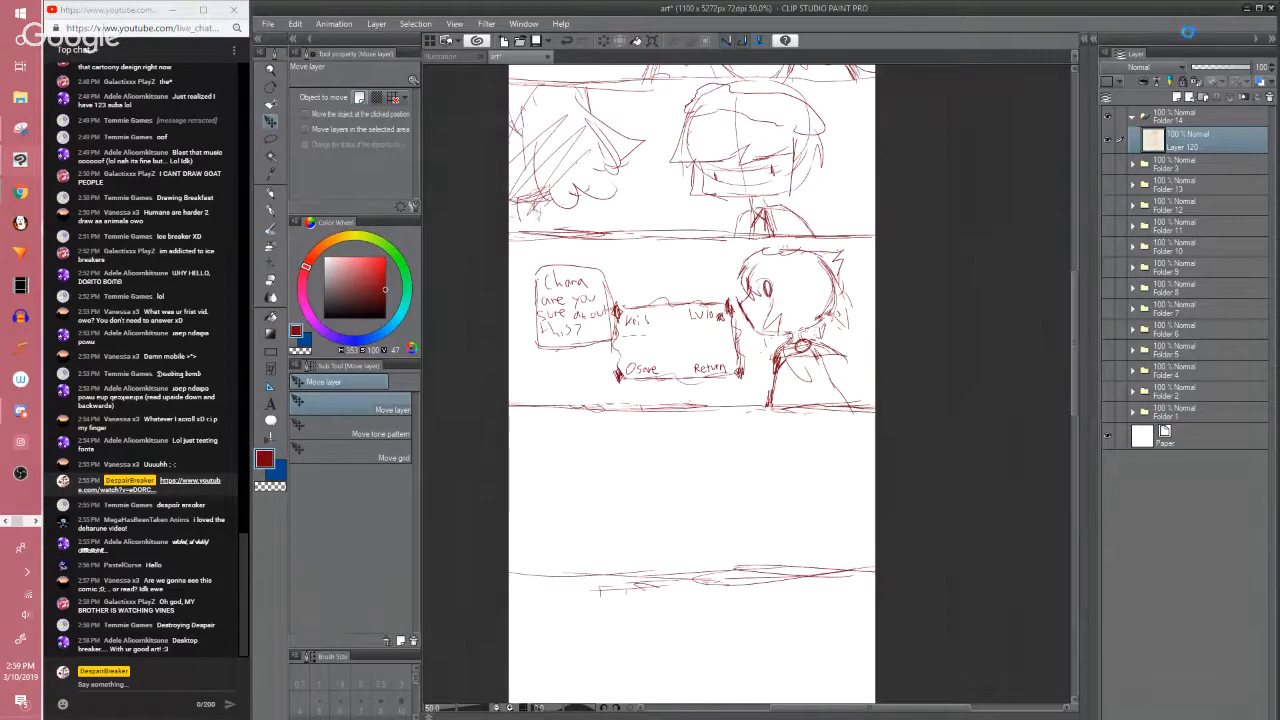
left_click(1245, 8)
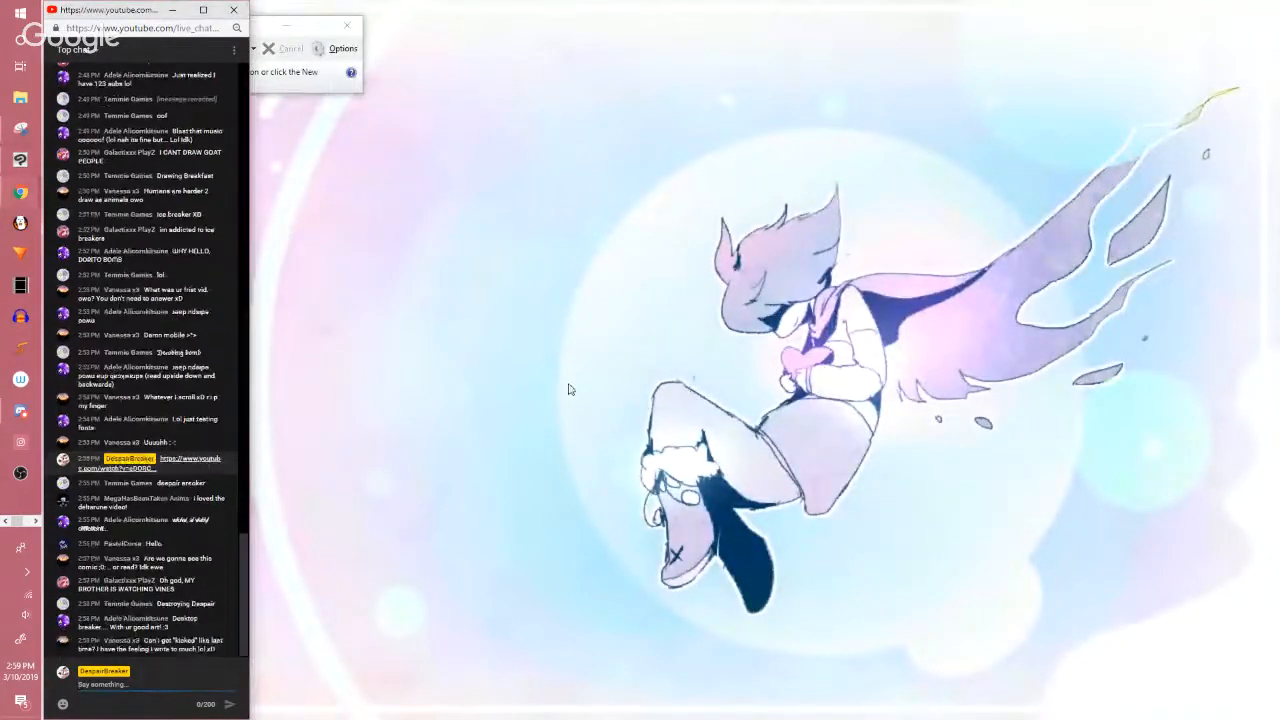
left_click(25, 168)
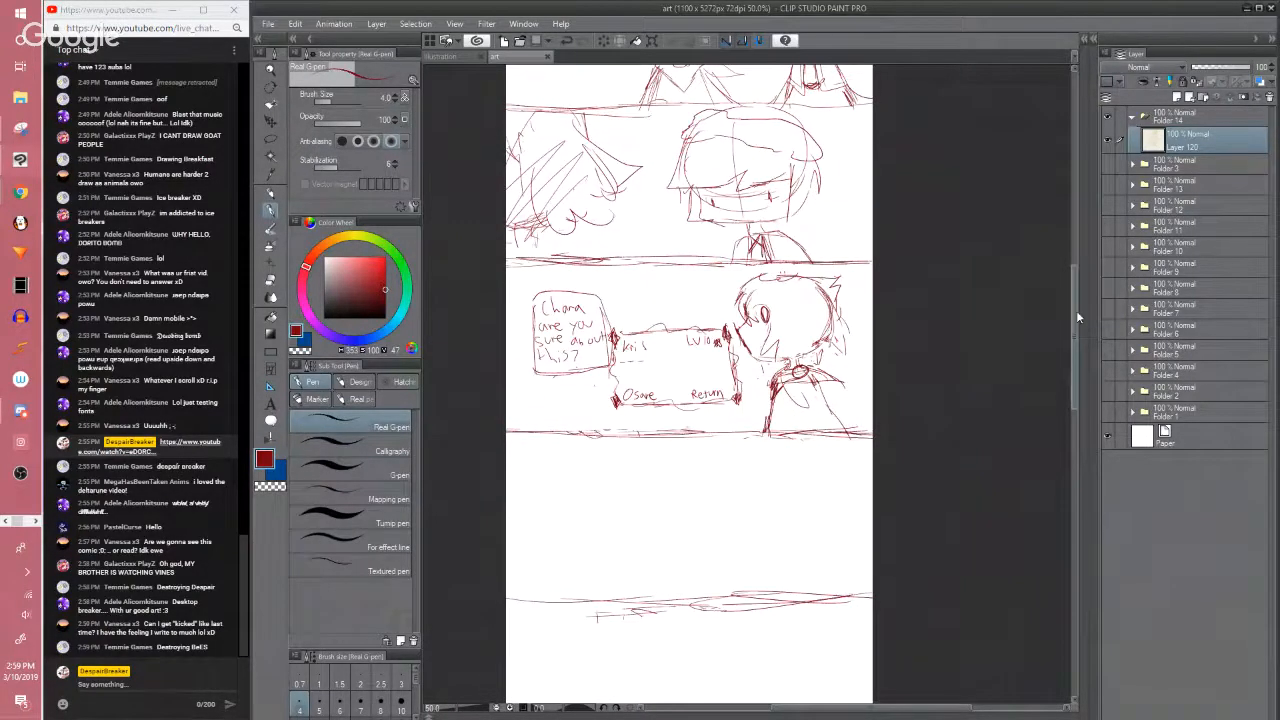
Retrace the border line under the panel with the Save and Return menu box
scroll(1076, 312, "down", 2)
left_click_drag(871, 362, 750, 363)
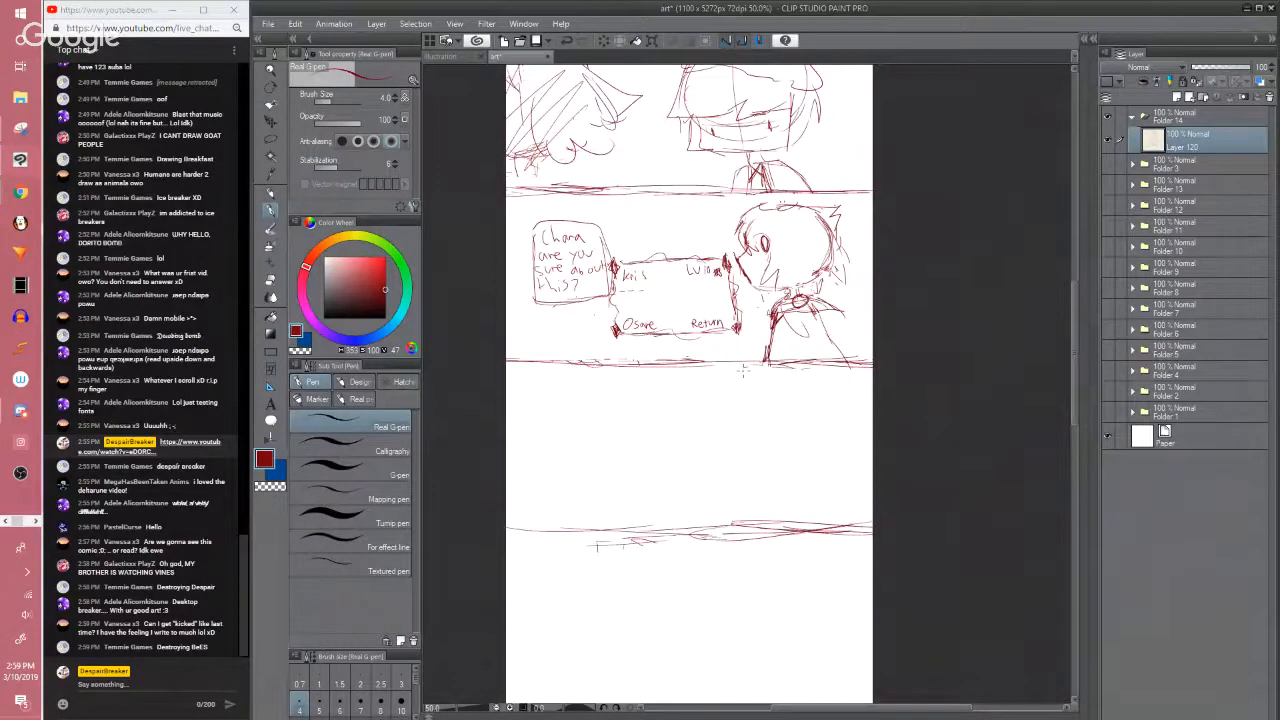
left_click_drag(1074, 325, 1063, 262)
scroll(1063, 262, "up", 2)
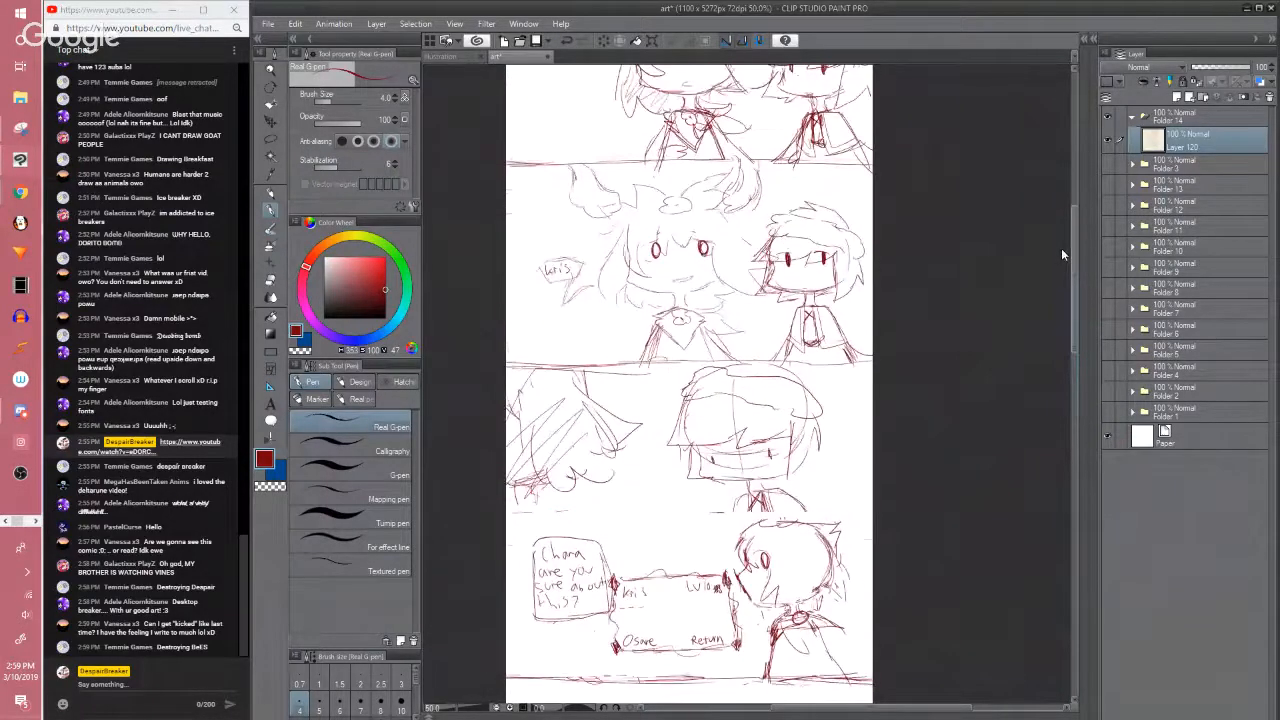
scroll(1055, 262, "down", 5)
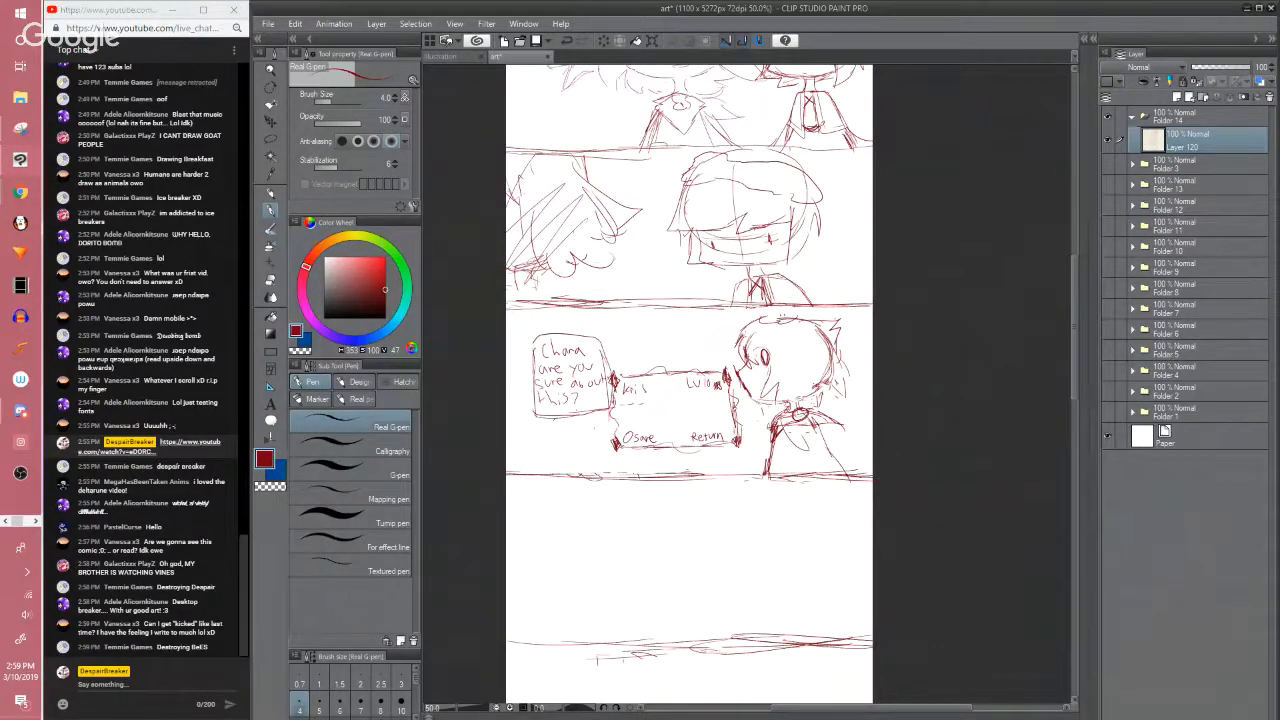
Sketch the sides of the character's cape and a curled shape beside the top of the head in the menu-box panel
mouse_move(771, 435)
left_mouse_down()
mouse_move(765, 475)
mouse_move(781, 472)
left_mouse_up()
left_click_drag(818, 422, 842, 486)
key("e")
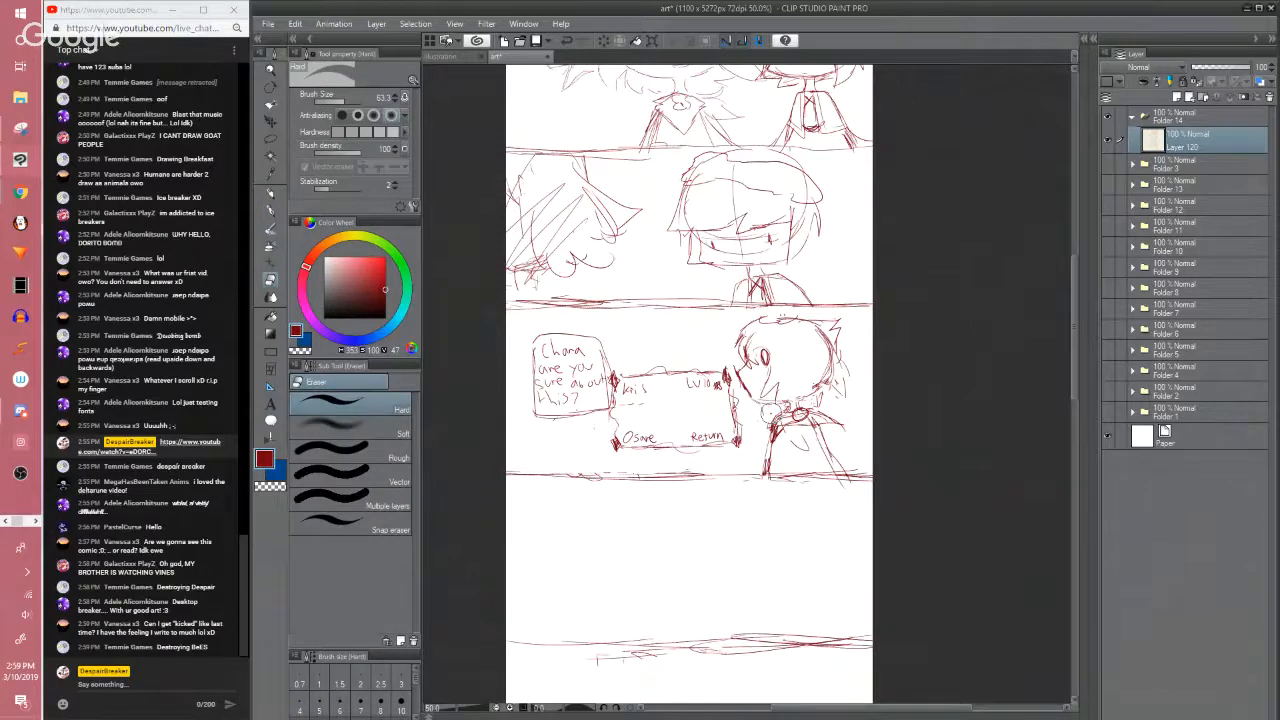
key("p")
left_click_drag(742, 313, 748, 329)
mouse_move(713, 320)
left_mouse_down()
mouse_move(722, 338)
mouse_move(712, 314)
left_mouse_up()
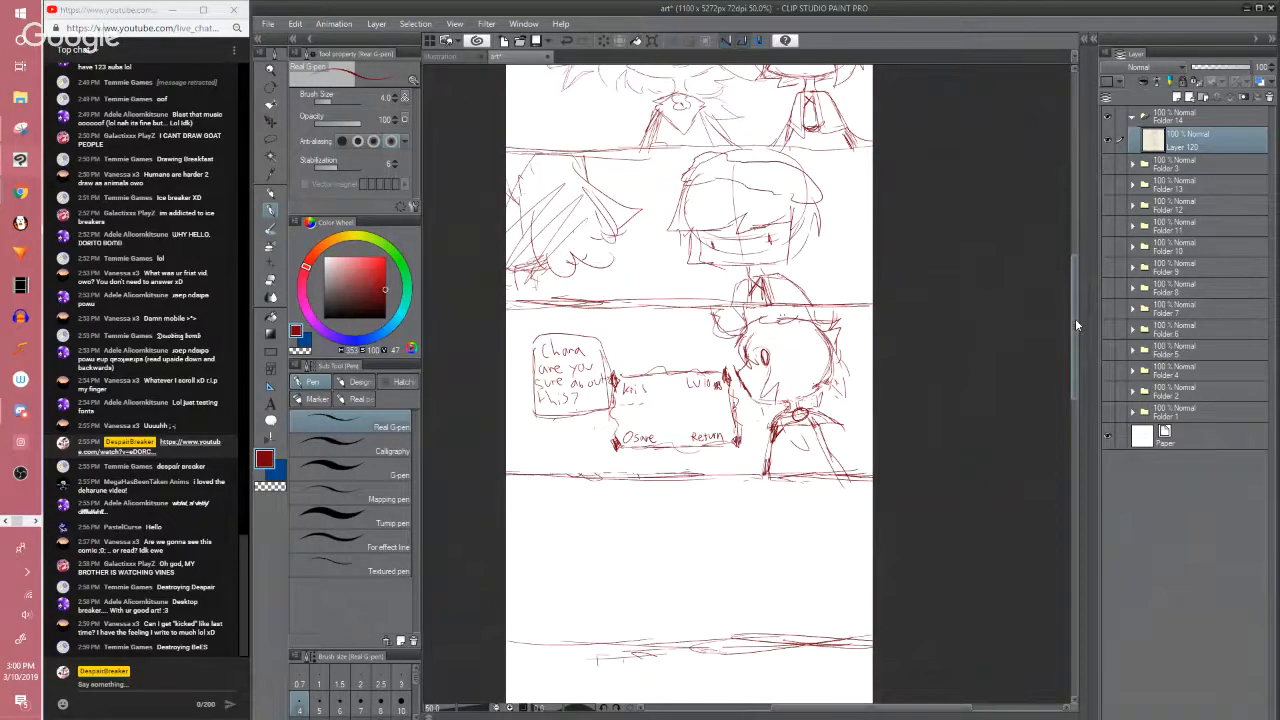
Review the sketched comic panels from the top of the page down to the menu-box panel and the empty space below
scroll(1075, 318, "down", 3)
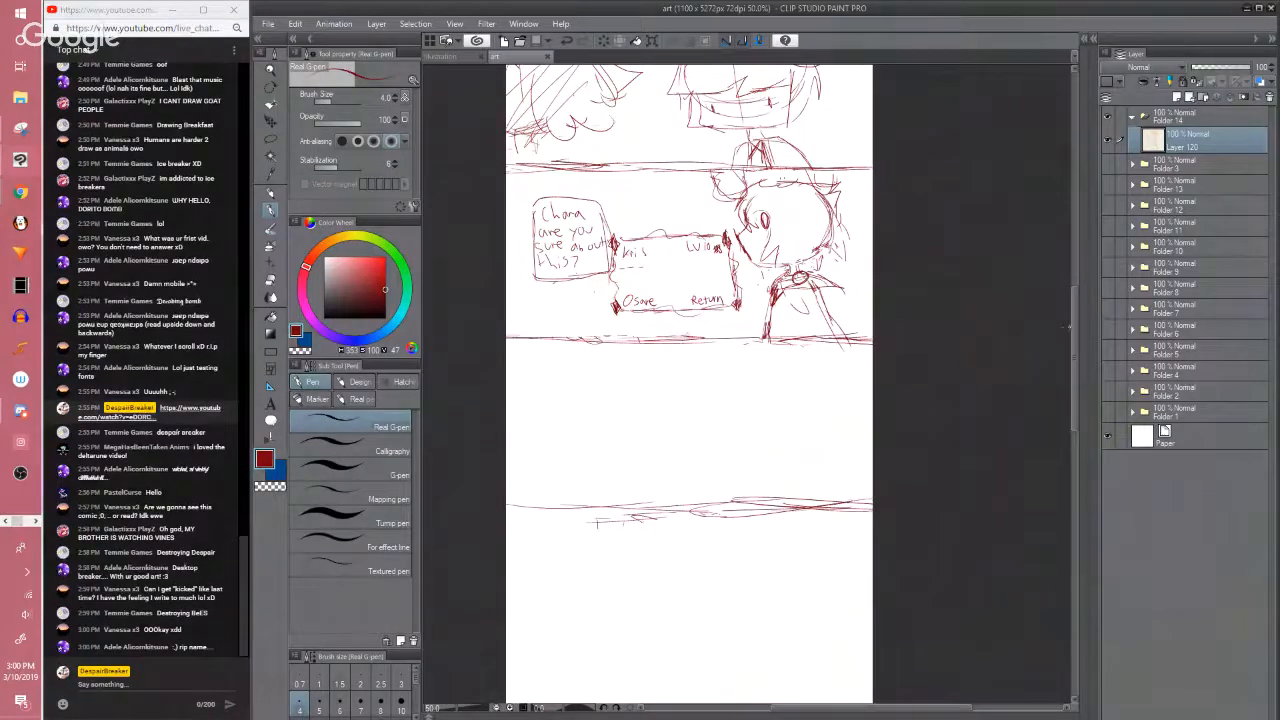
mouse_move(1078, 335)
left_mouse_down()
mouse_move(1052, 219)
mouse_move(1033, 219)
left_mouse_up()
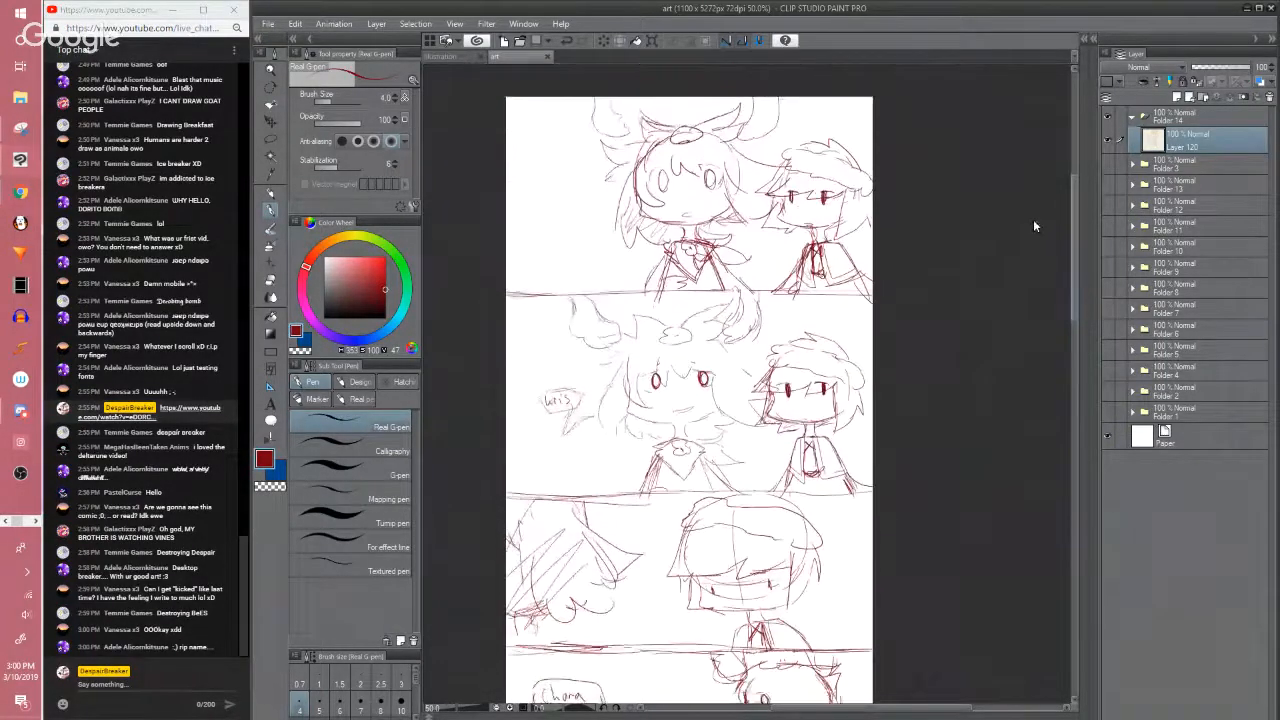
scroll(1033, 248, "down", 4)
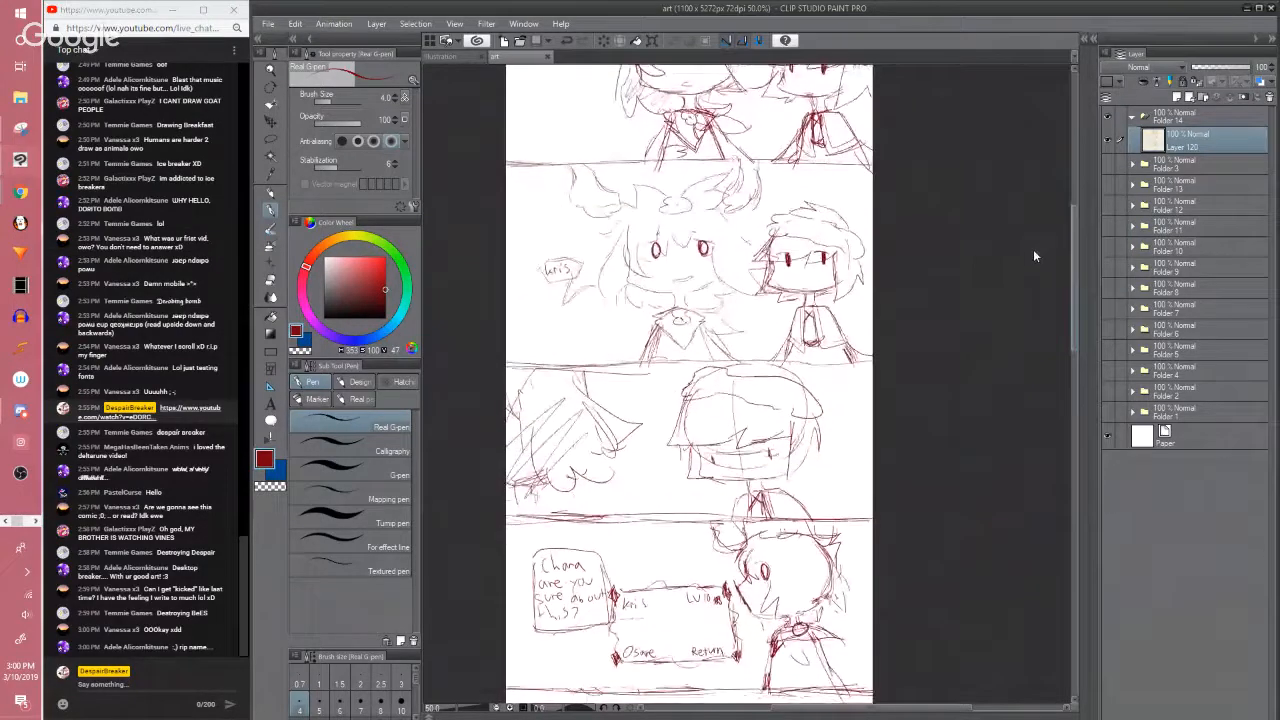
scroll(1032, 250, "down", 2)
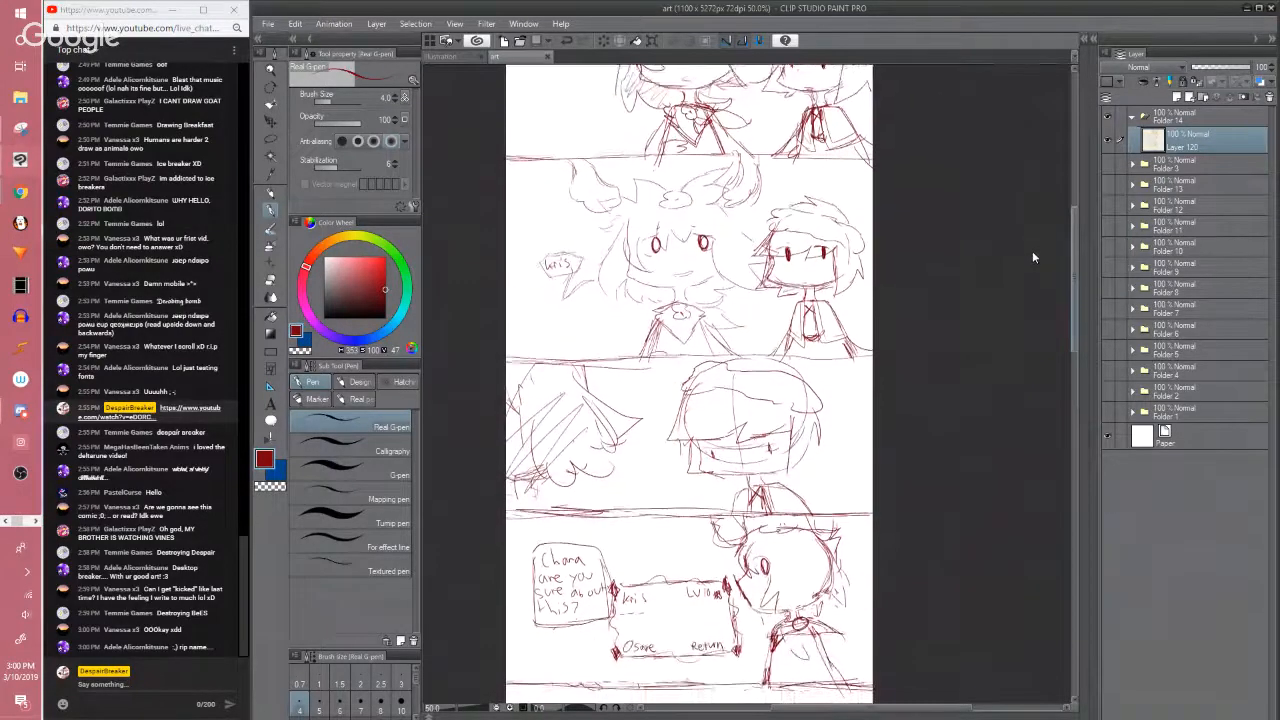
scroll(1031, 258, "down", 4)
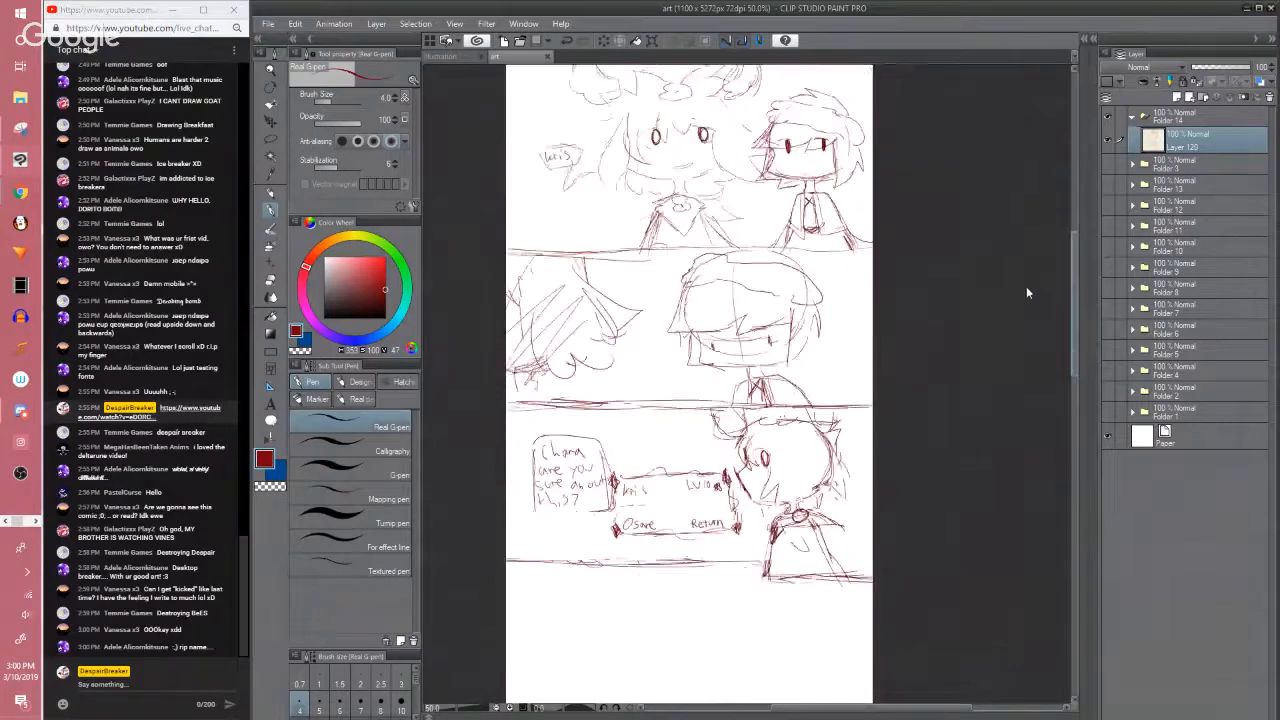
scroll(1026, 292, "down", 5)
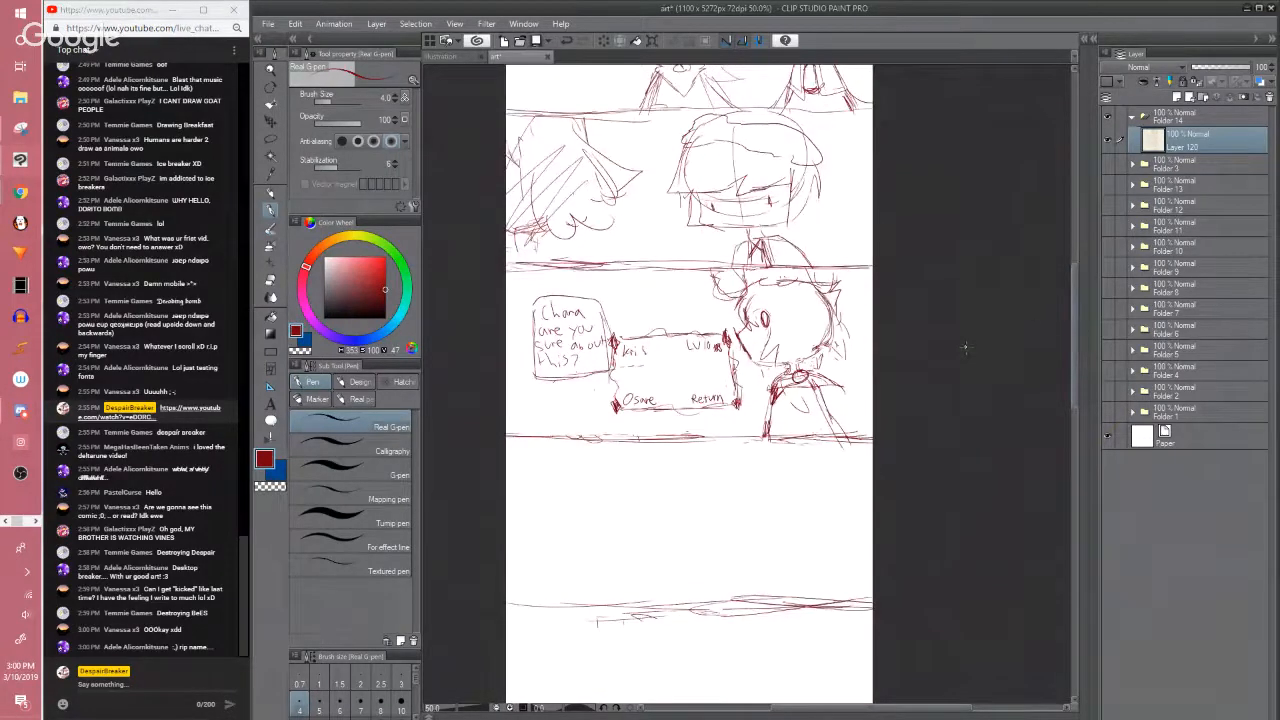
scroll(965, 347, "down", 1)
scroll(965, 347, "up", 3)
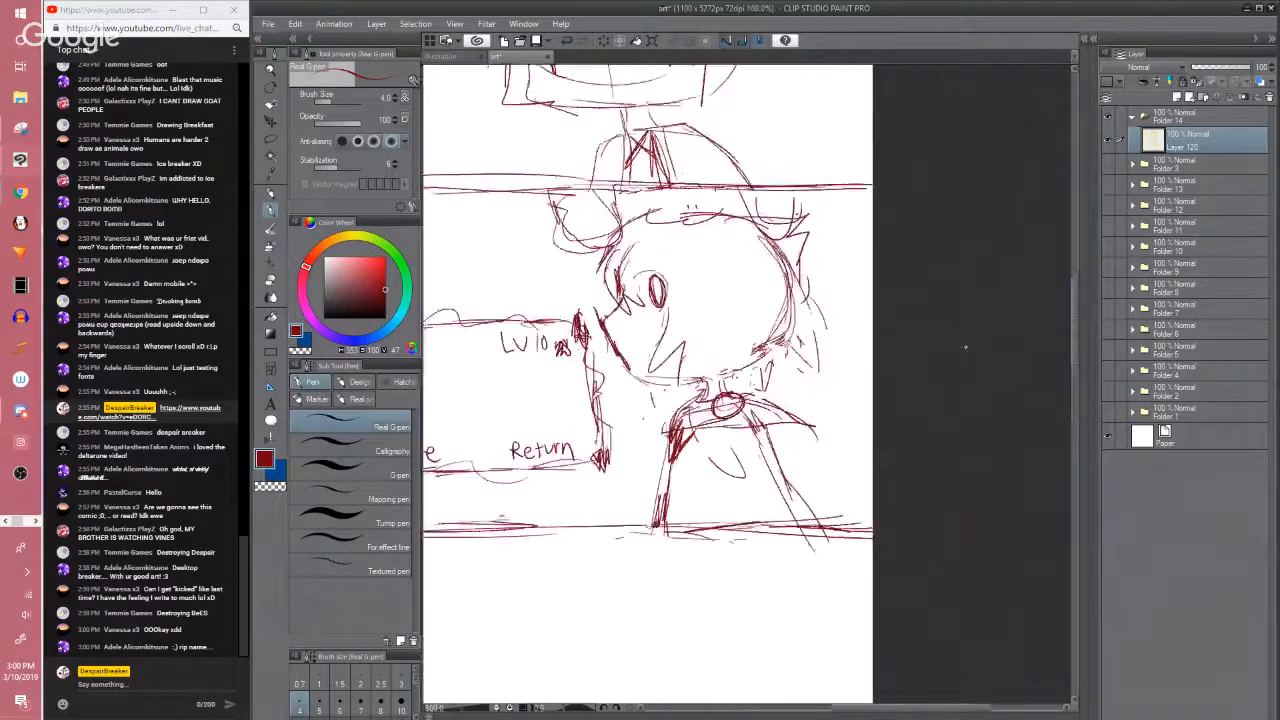
mouse_move(741, 300)
left_mouse_down()
mouse_move(820, 291)
mouse_move(797, 310)
mouse_move(837, 288)
left_mouse_up()
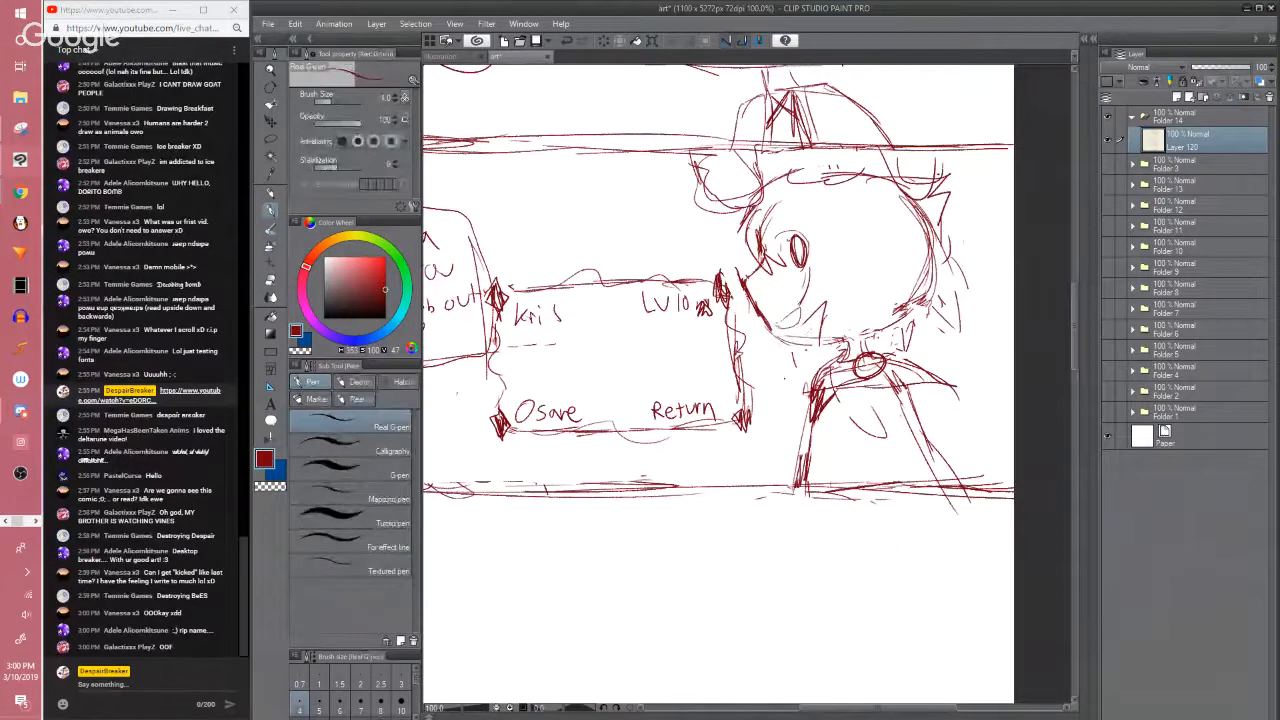
scroll(780, 314, "down", 1)
scroll(780, 314, "down", 2)
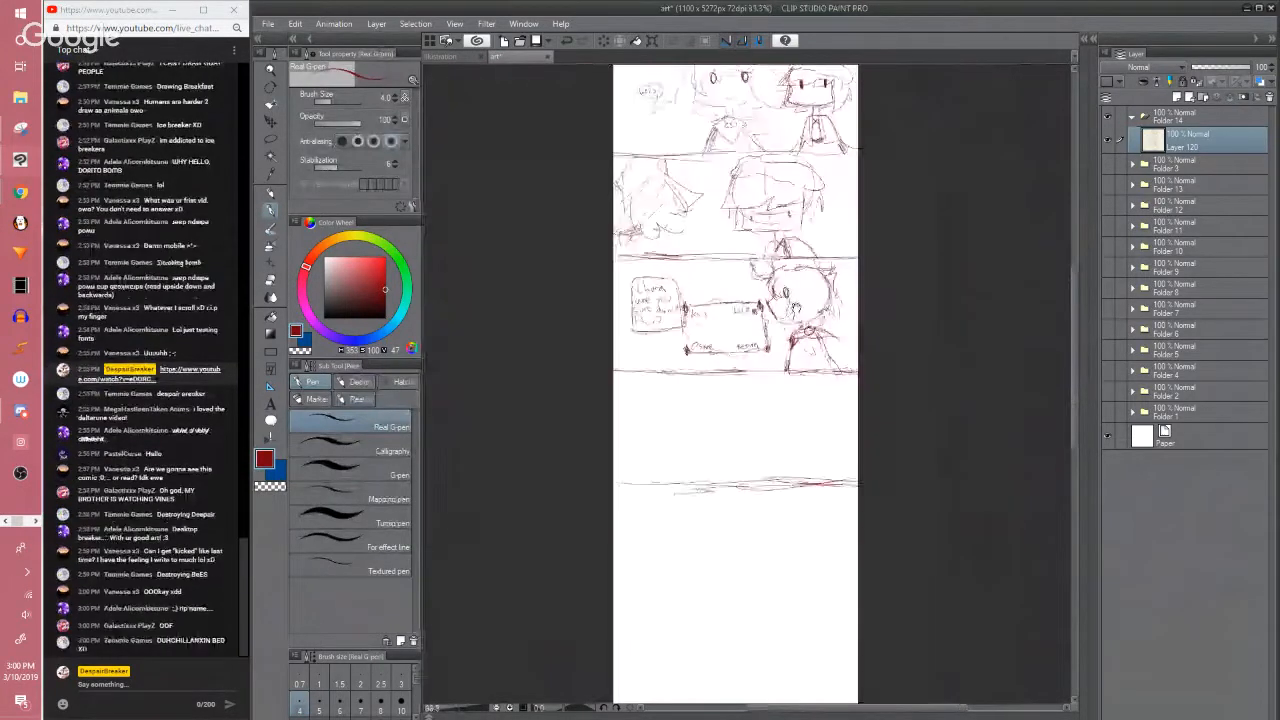
Erase the speech bubble and move the menu box, character and panel border down into the empty panel below
scroll(780, 314, "up", 1)
key("e")
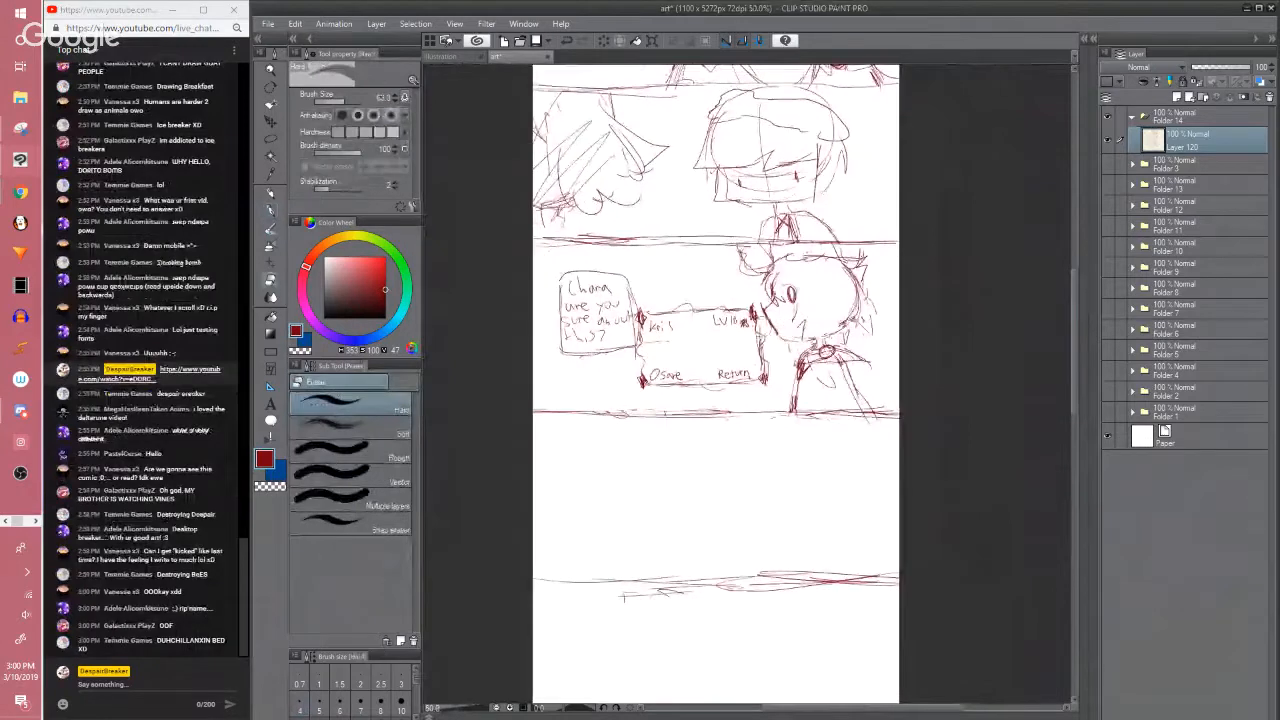
mouse_move(570, 322)
left_mouse_down()
mouse_move(590, 286)
mouse_move(620, 344)
mouse_move(600, 356)
mouse_move(614, 290)
mouse_move(587, 274)
mouse_move(614, 484)
mouse_move(934, 281)
mouse_move(880, 250)
mouse_move(540, 250)
left_mouse_up()
key("m")
key("v")
left_click_drag(725, 348, 730, 516)
key("ctrl+d")
Redraw the horizontal border line that separates the emptied panel from the moved menu-box drawing
key("p")
left_click_drag(544, 408, 898, 408)
key("b")
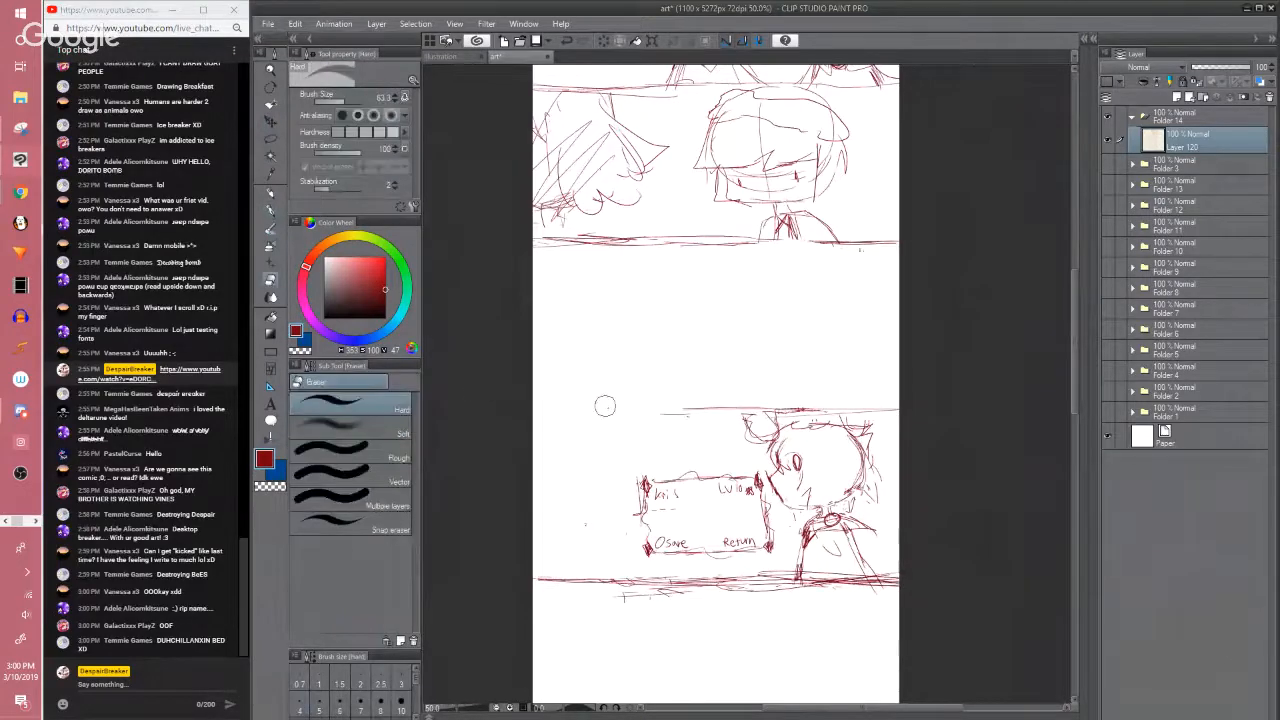
key("p")
left_click_drag(644, 411, 515, 411)
Lasso the menu box, character and lower border, shift them slightly further down, and clear the selection
mouse_move(571, 454)
left_mouse_down()
mouse_move(511, 391)
mouse_move(905, 400)
mouse_move(812, 350)
mouse_move(685, 350)
left_mouse_up()
key("m")
key("k")
left_click_drag(675, 451, 679, 465)
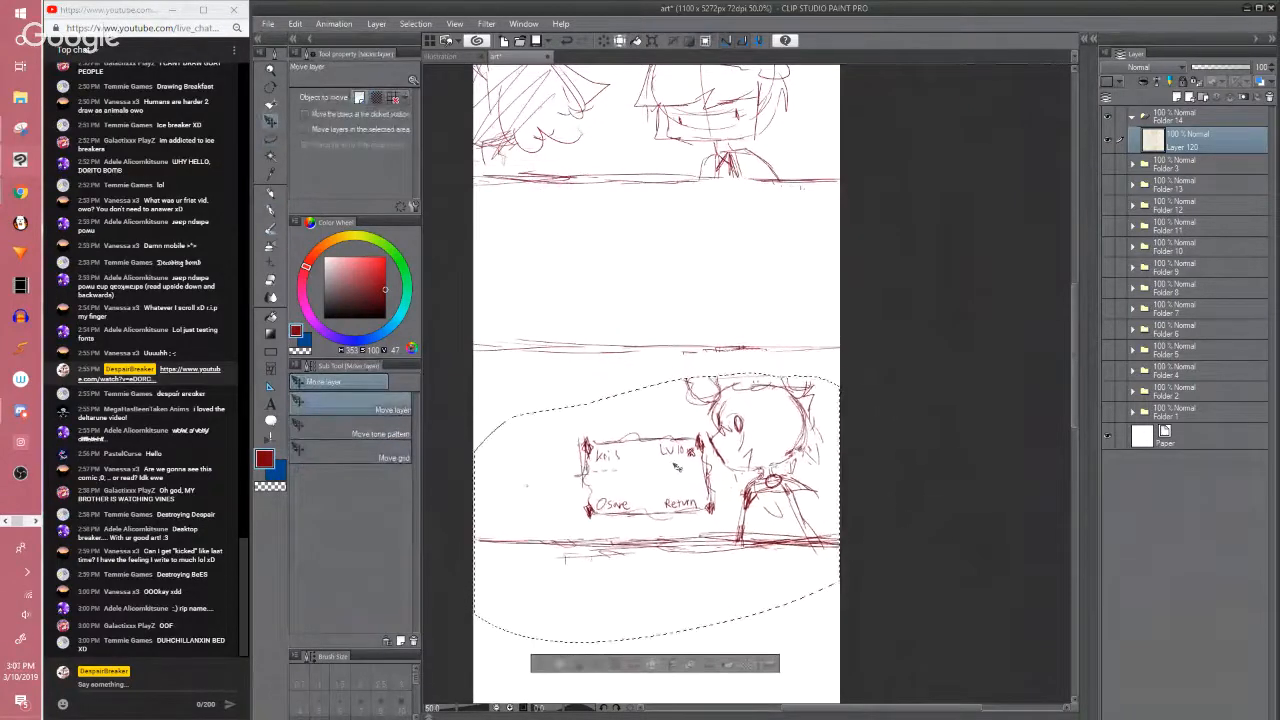
key("p")
key("ctrl+d")
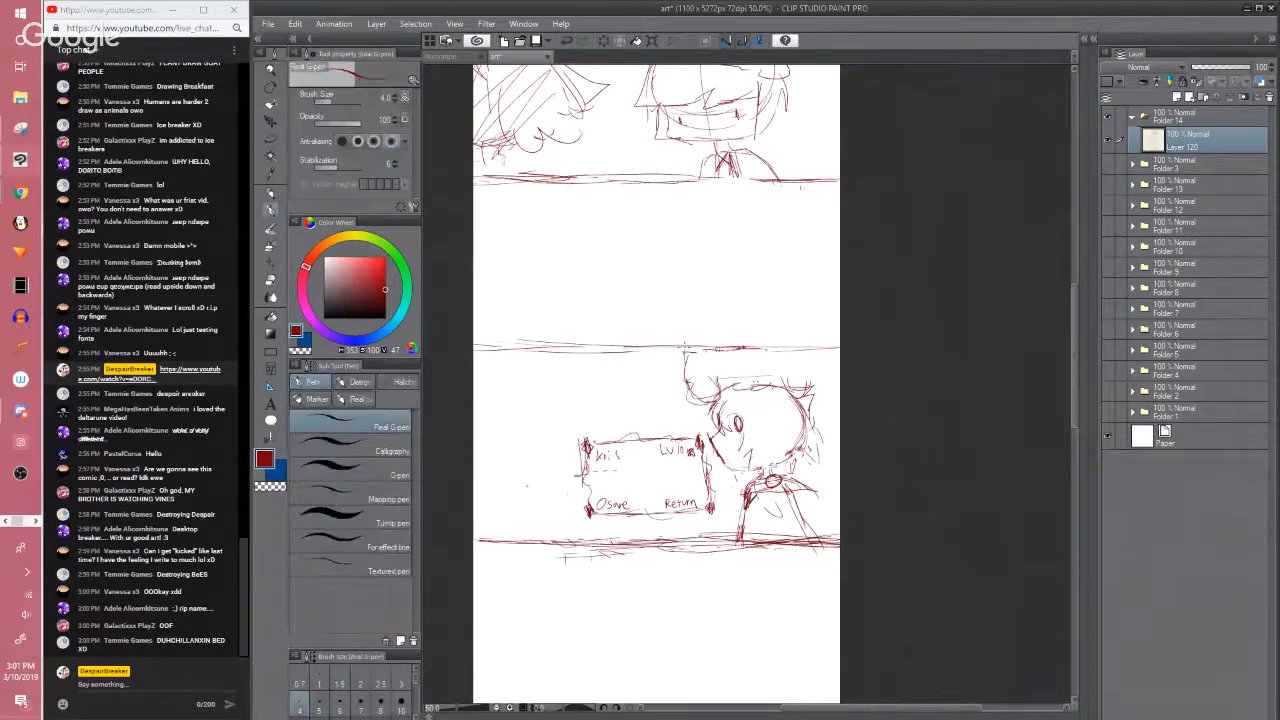
Extend the curled shape beside the character's head up to the panel's upper border
mouse_move(712, 362)
left_mouse_down()
mouse_move(716, 384)
mouse_move(686, 378)
left_mouse_up()
scroll(686, 378, "up", 5)
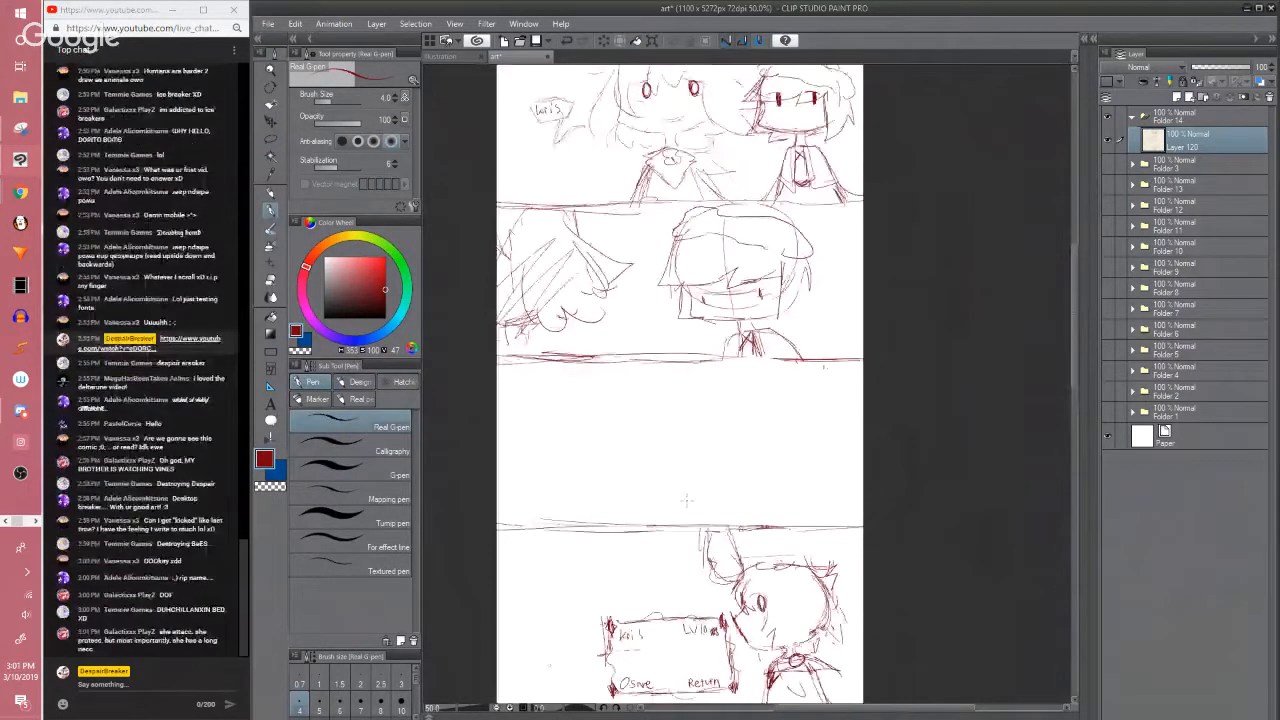
scroll(686, 500, "up", 1)
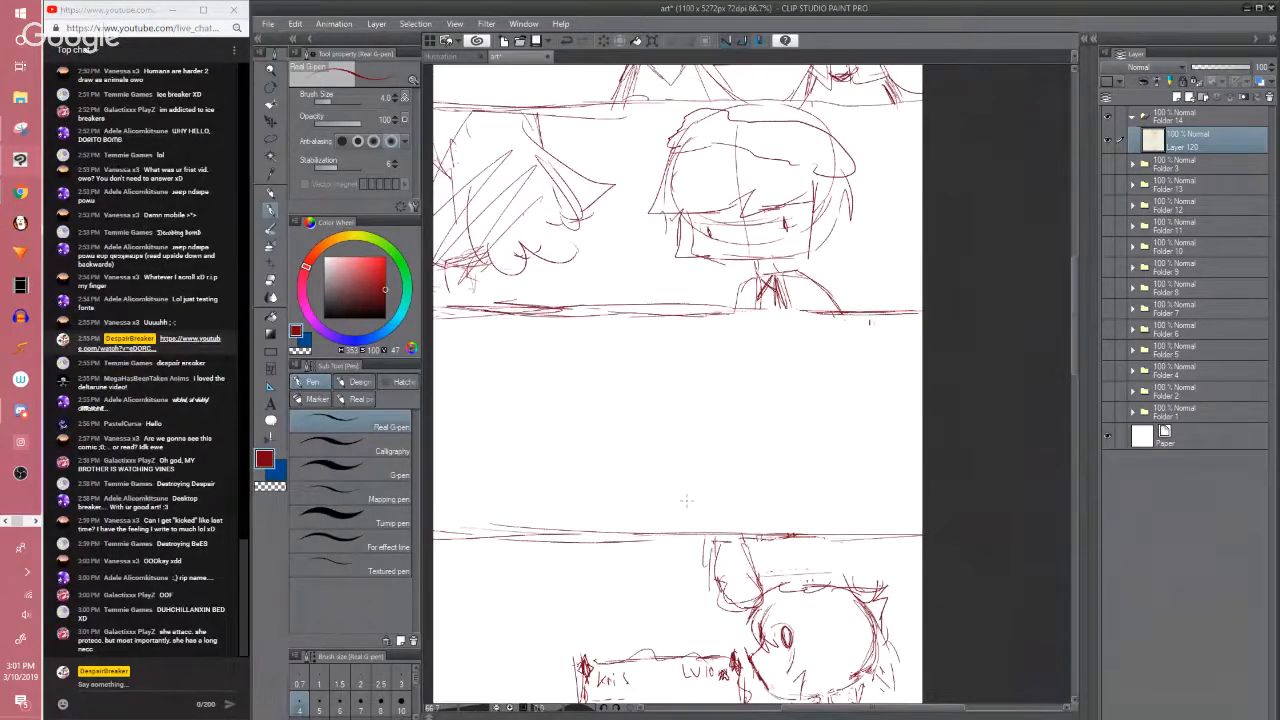
left_click_drag(853, 708, 836, 708)
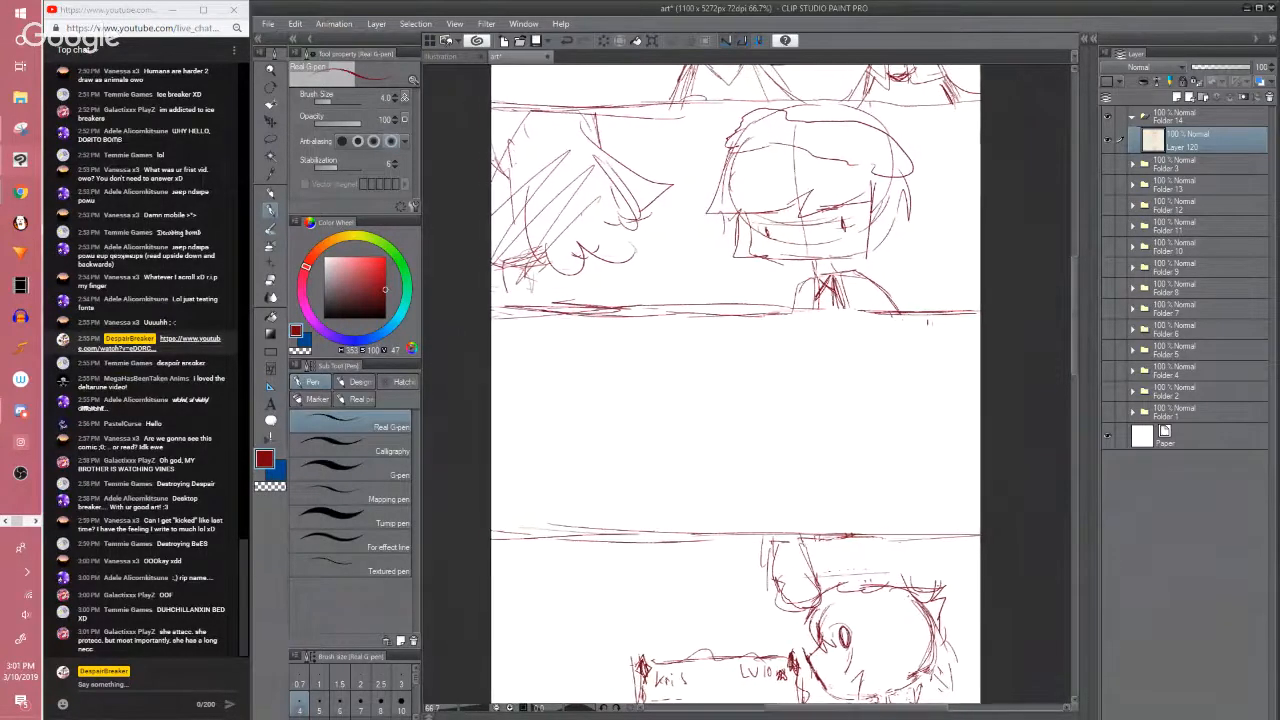
Touch up the collar line under the character's head and save the file
scroll(1072, 300, "down", 5)
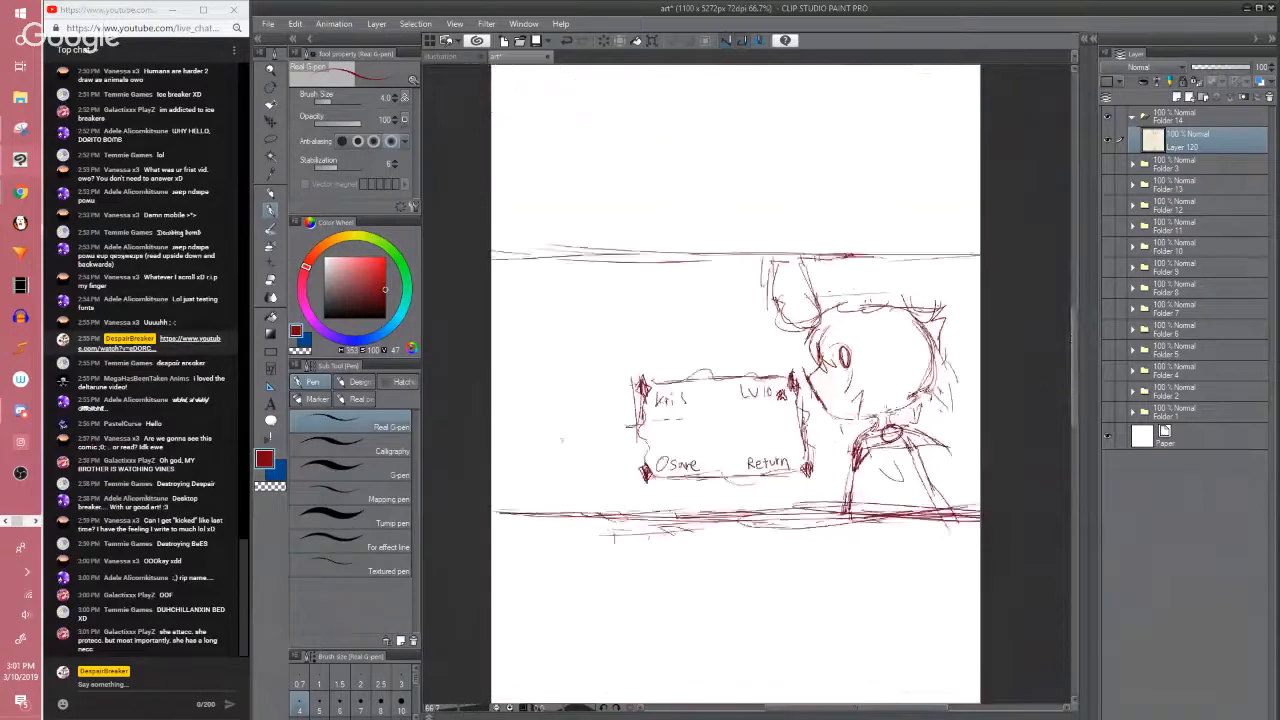
left_click_drag(870, 420, 916, 422)
left_click_drag(1072, 357, 1069, 328)
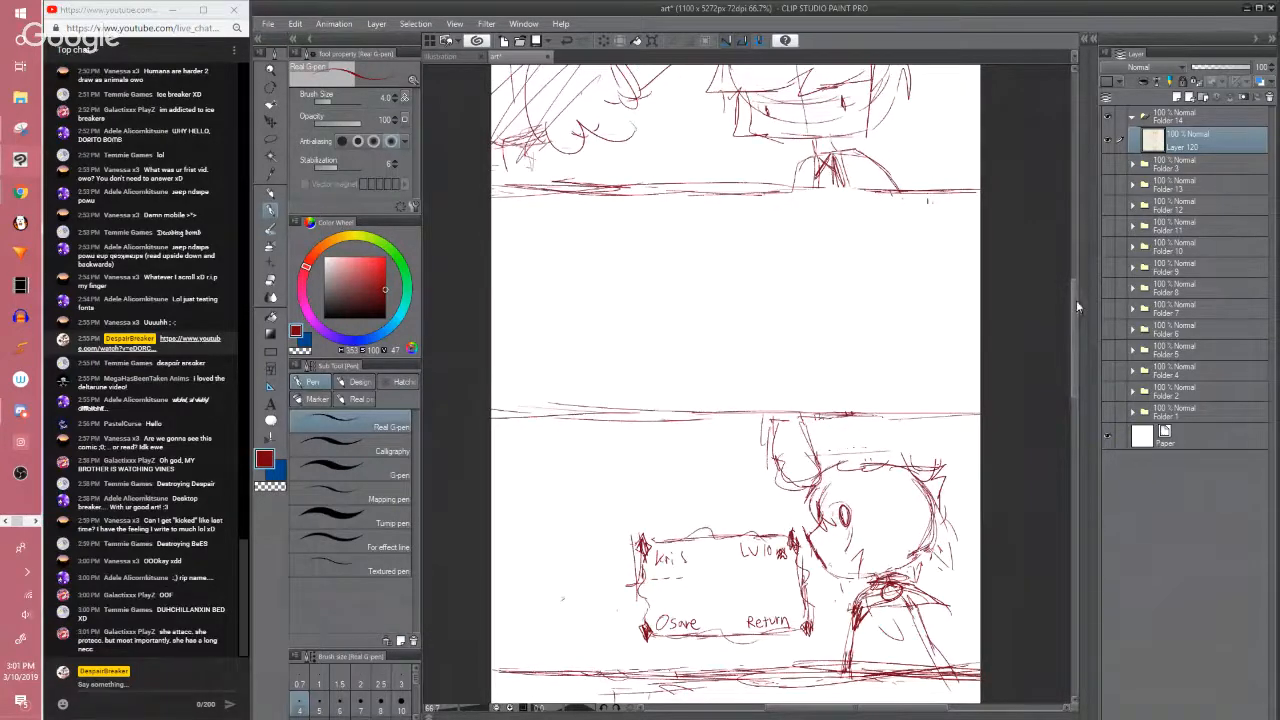
mouse_move(1076, 300)
left_mouse_down()
mouse_move(1067, 216)
mouse_move(1074, 338)
left_mouse_up()
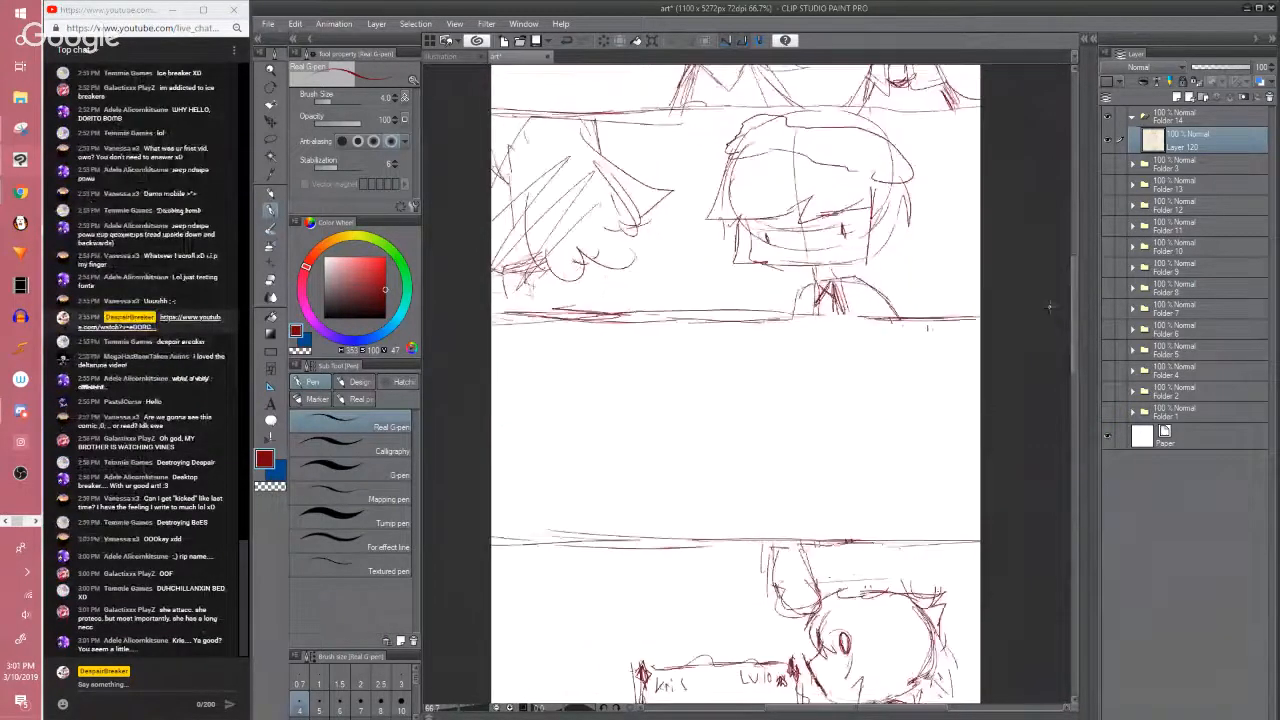
scroll(1049, 307, "down", 1)
left_click_drag(909, 708, 938, 710)
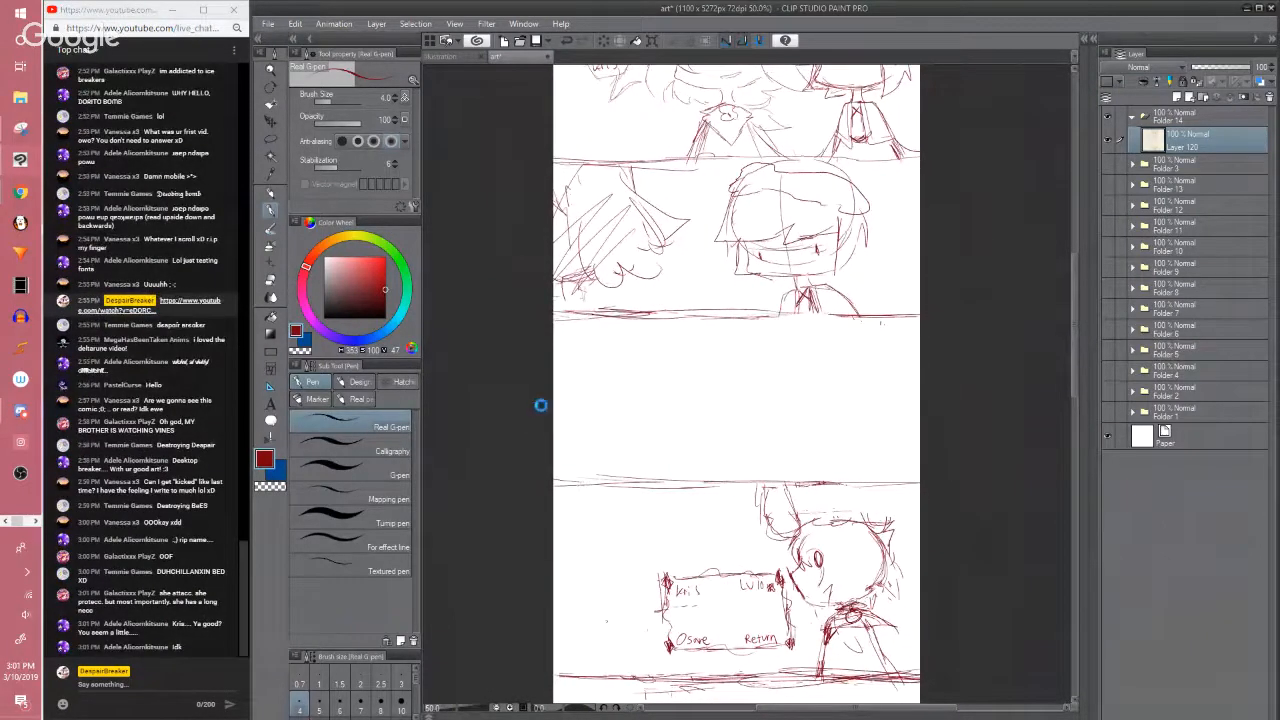
key("ctrl+s")
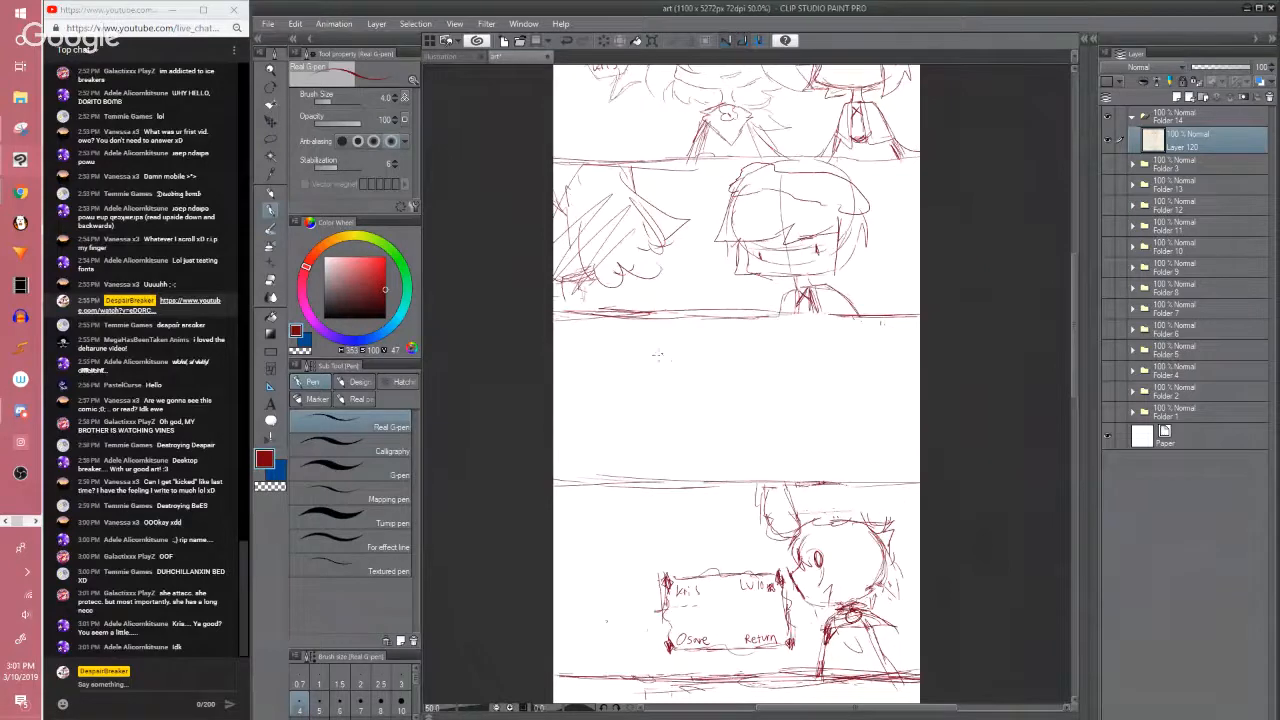
mouse_move(658, 345)
left_mouse_down()
mouse_move(680, 343)
mouse_move(610, 352)
mouse_move(618, 400)
mouse_move(706, 360)
mouse_move(700, 336)
mouse_move(620, 348)
mouse_move(668, 411)
mouse_move(702, 367)
left_mouse_up()
key("e")
scroll(655, 365, "down", 1)
key("p")
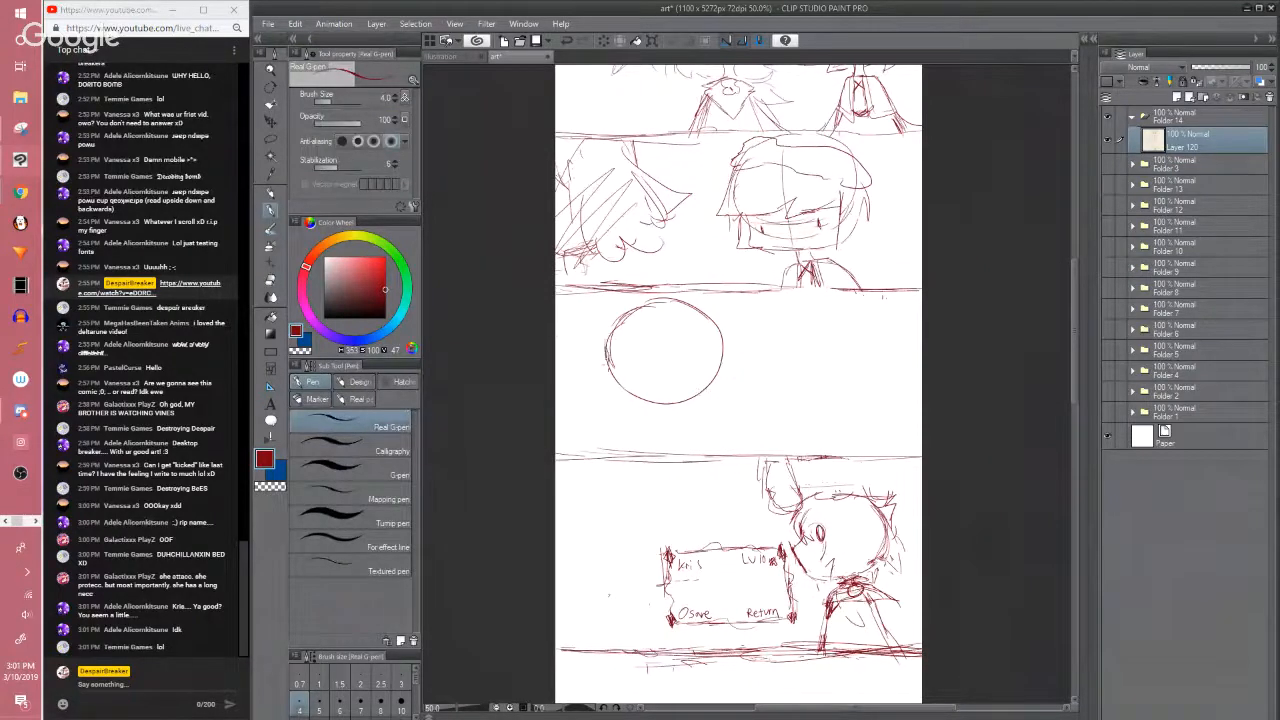
mouse_move(598, 382)
left_mouse_down()
mouse_move(682, 401)
mouse_move(695, 371)
left_mouse_up()
key("e")
mouse_move(697, 378)
left_mouse_down()
mouse_move(671, 315)
mouse_move(666, 360)
mouse_move(751, 383)
mouse_move(806, 366)
mouse_move(795, 304)
mouse_move(737, 287)
mouse_move(685, 355)
mouse_move(759, 374)
mouse_move(767, 332)
left_mouse_up()
key("p")
key("e")
key("p")
mouse_move(755, 326)
left_mouse_down()
mouse_move(704, 338)
mouse_move(712, 325)
left_mouse_up()
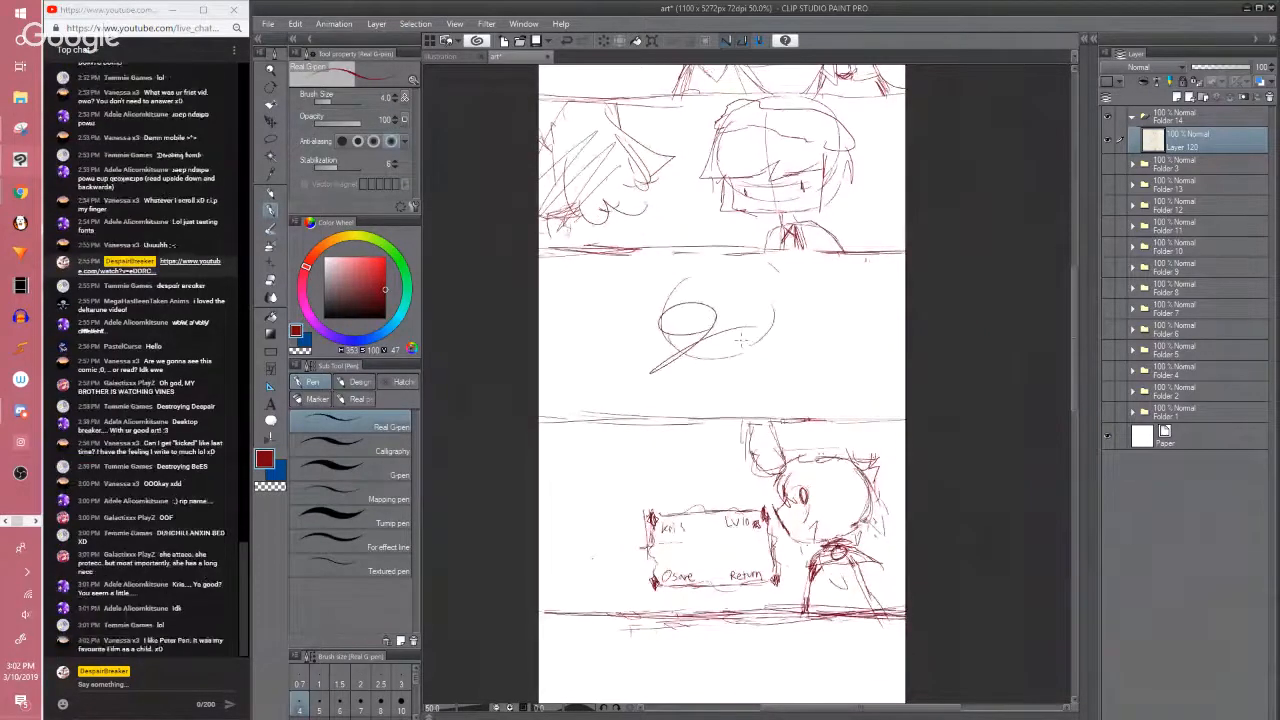
key("ctrl+z")
key("ctrl+z")
key("ctrl+z")
Sketch a closed circle for a head in the middle of the empty panel above the menu-box panel
left_click_drag(705, 320, 696, 313)
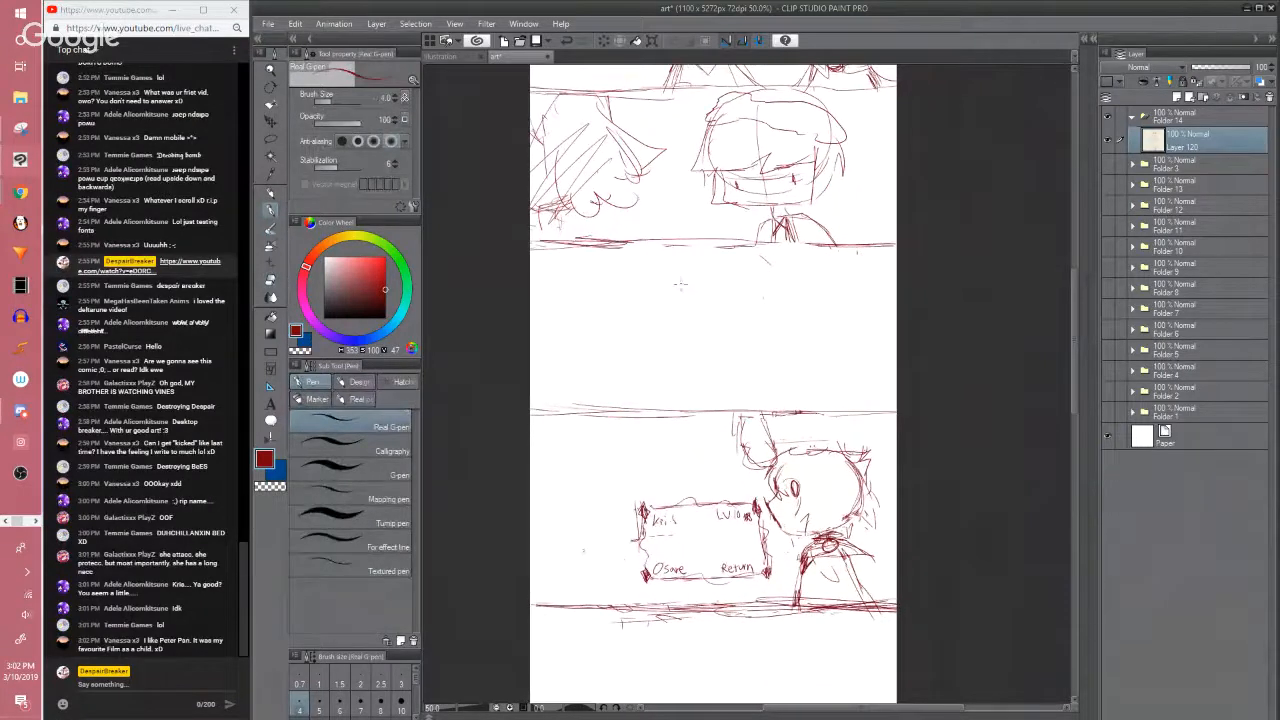
mouse_move(676, 264)
left_mouse_down()
mouse_move(661, 321)
mouse_move(664, 311)
mouse_move(745, 342)
left_mouse_up()
key("m")
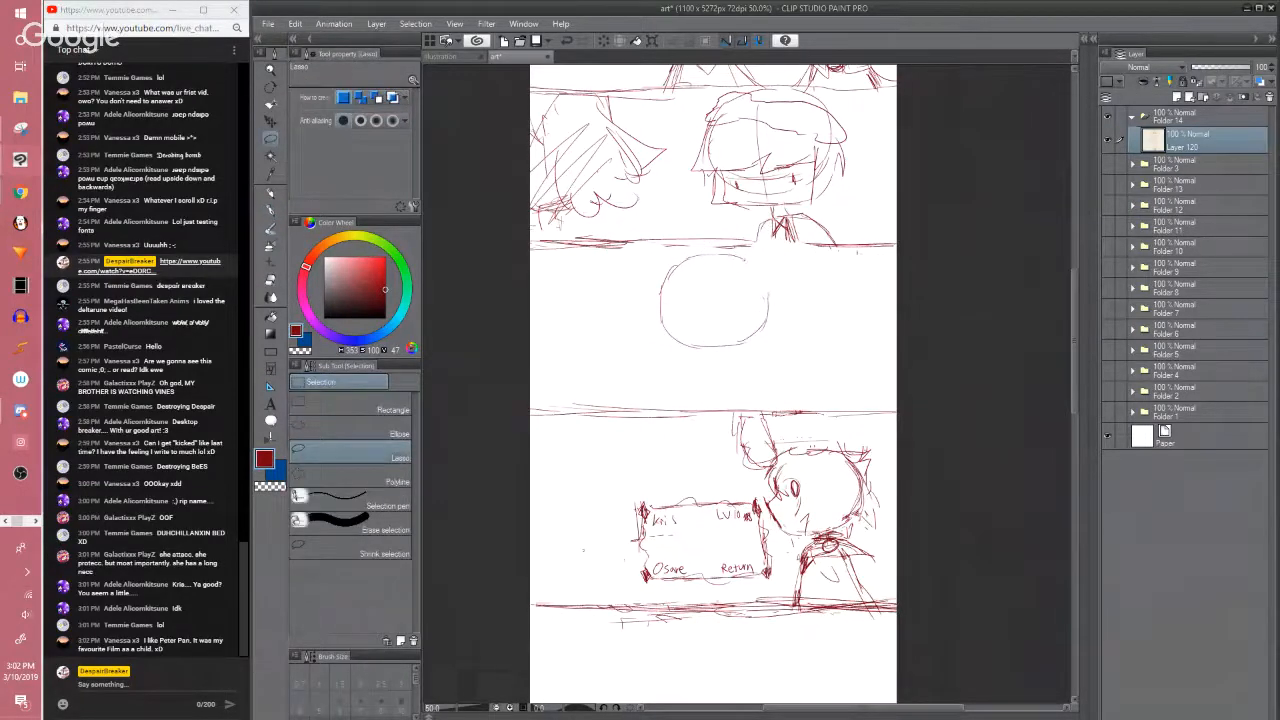
key("p")
left_click_drag(748, 266, 770, 308)
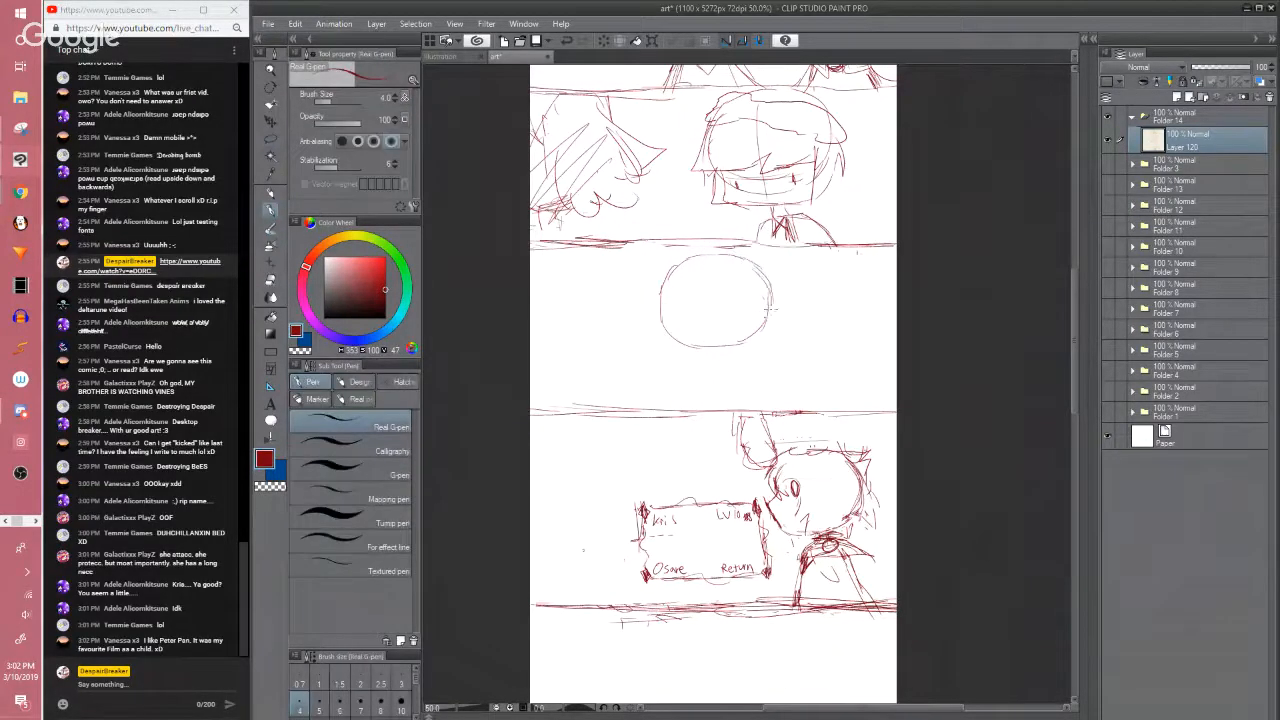
Lasso the head circle in the empty panel, scale it up to 116% and move it down to fit between the borders
key("m")
mouse_move(655, 260)
left_mouse_down()
mouse_move(805, 300)
mouse_move(779, 268)
mouse_move(836, 226)
left_mouse_up()
key("ctrl+t")
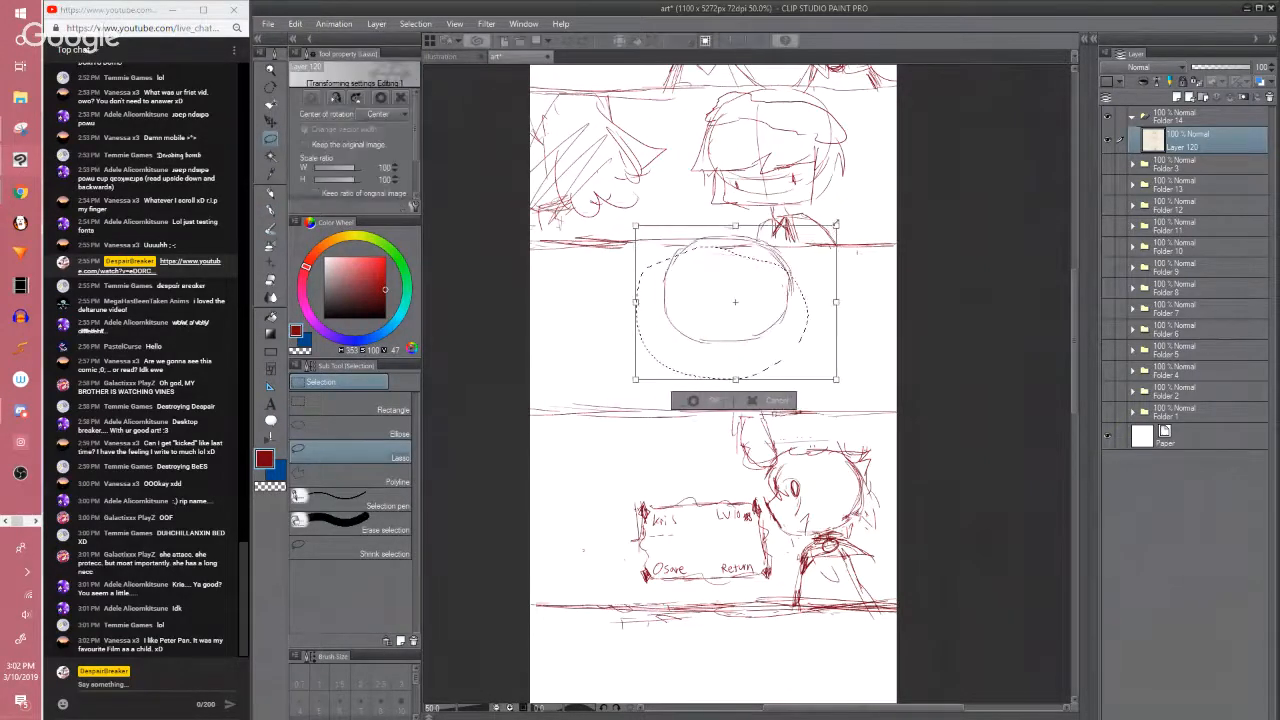
left_click_drag(763, 315, 762, 344)
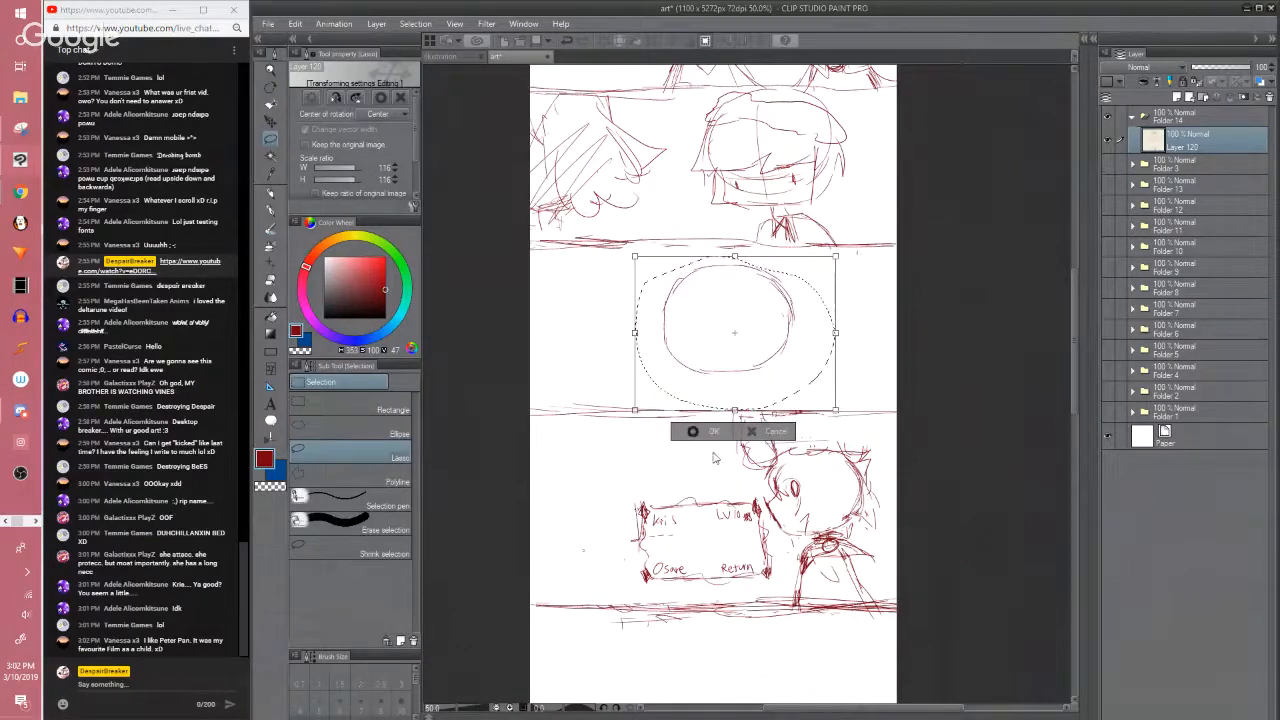
left_click(700, 431)
key("p")
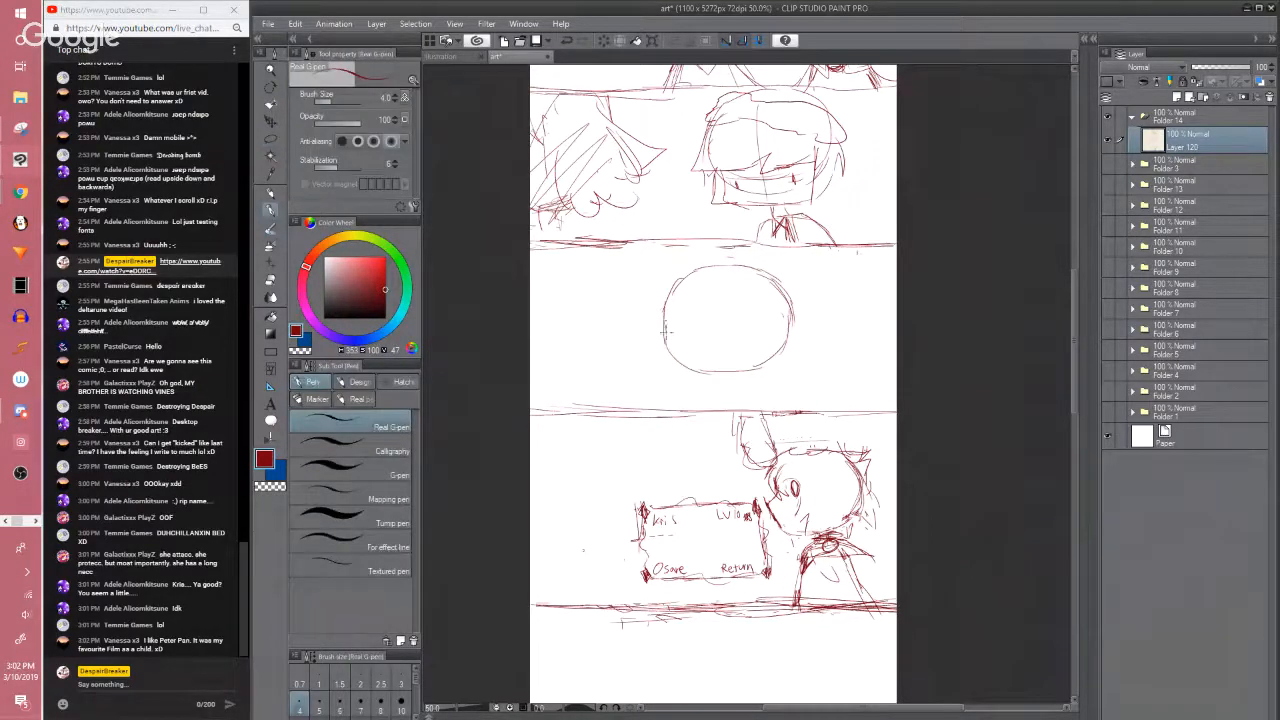
Sketch an indented cheek and a pointed jaw corner on the head's left side and reinforce its lower edge
mouse_move(663, 333)
left_mouse_down()
mouse_move(648, 365)
mouse_move(706, 371)
mouse_move(699, 361)
left_mouse_up()
key("e")
key("p")
left_click_drag(665, 320, 653, 361)
left_click_drag(655, 360, 745, 371)
Try a faint dashed curve inside the right side of the head, and erase it
scroll(704, 242, "up", 2)
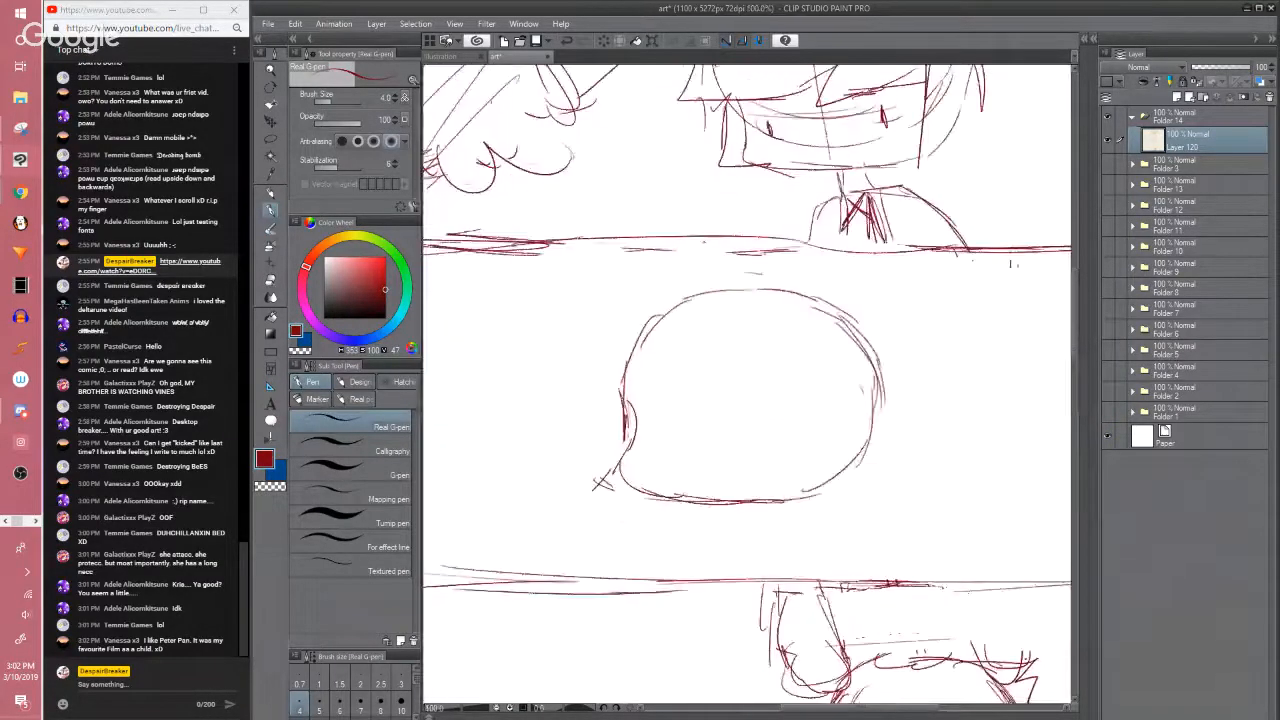
left_click_drag(762, 382, 766, 297)
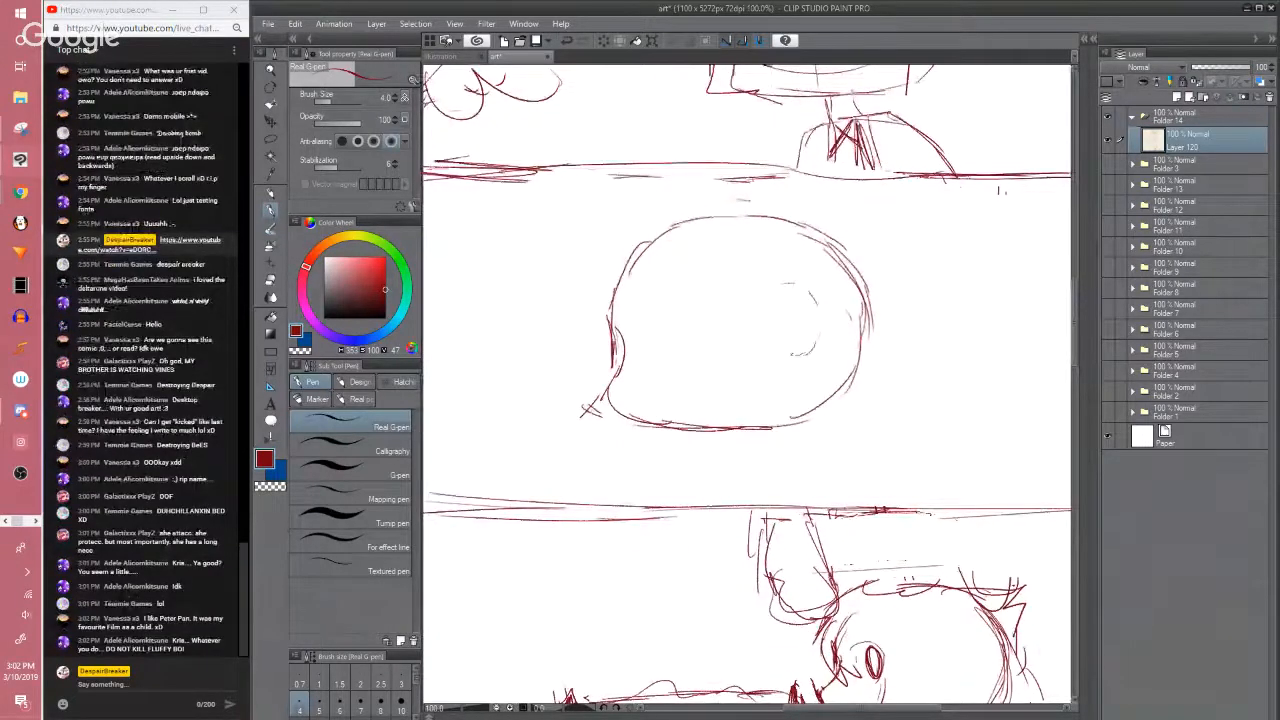
left_click_drag(780, 362, 780, 347)
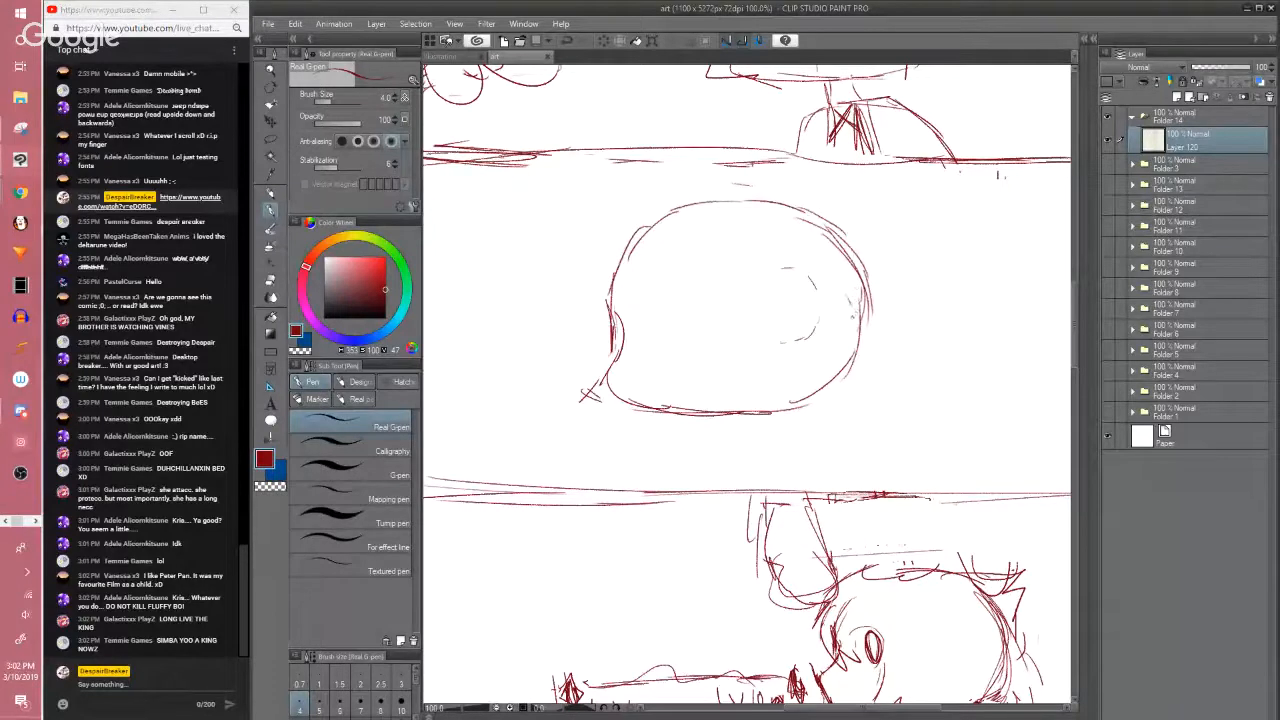
left_click(789, 270)
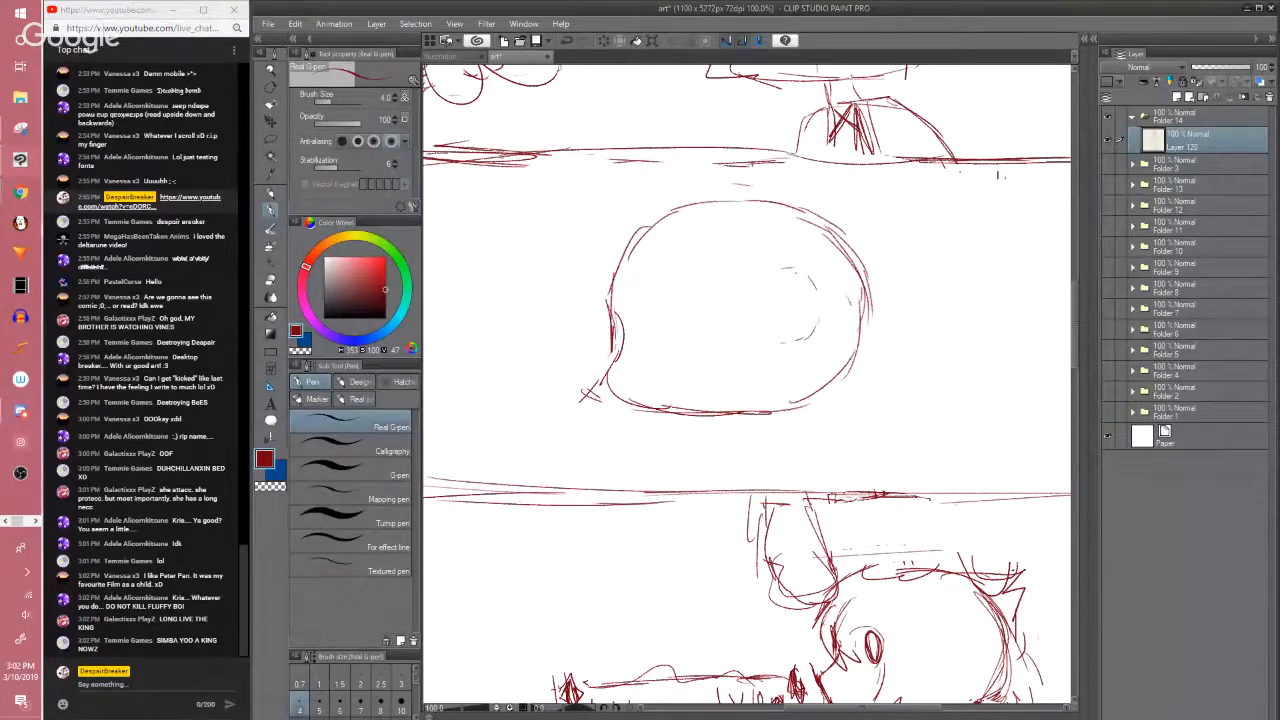
left_click_drag(849, 506, 829, 401)
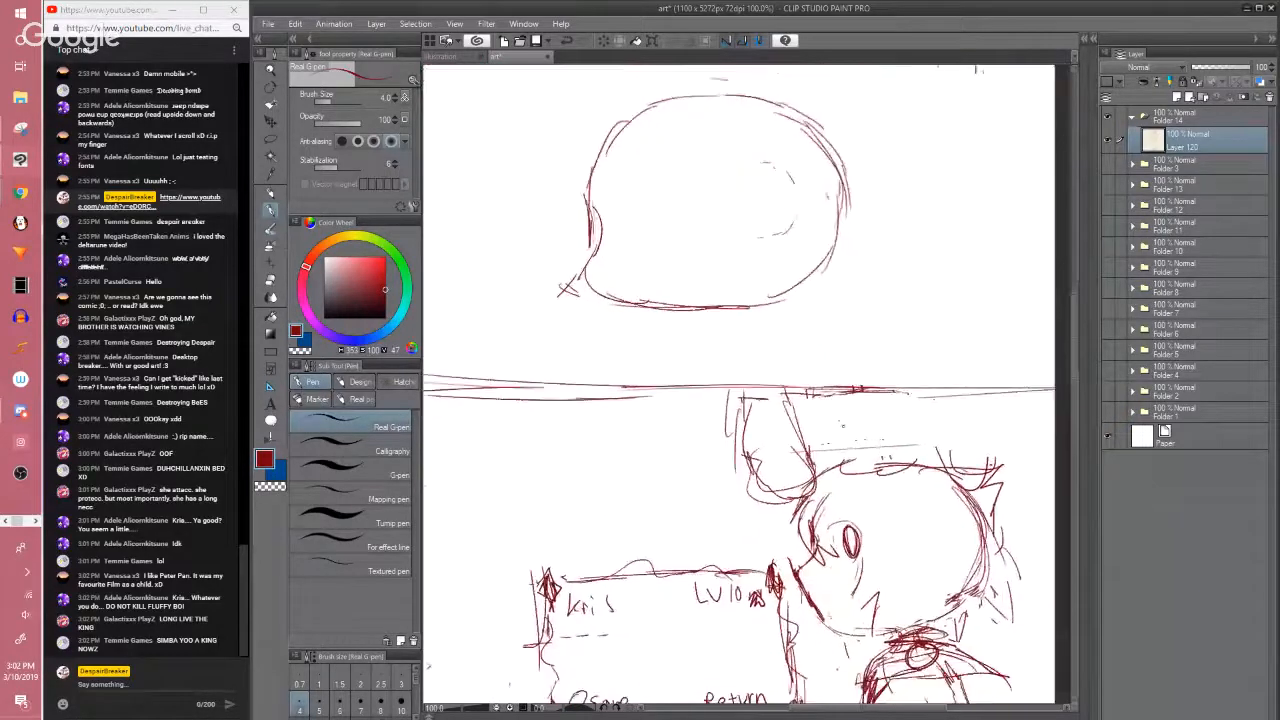
mouse_move(801, 505)
left_mouse_down()
mouse_move(839, 328)
mouse_move(795, 488)
left_mouse_up()
scroll(839, 328, "up", 2)
scroll(855, 312, "down", 4)
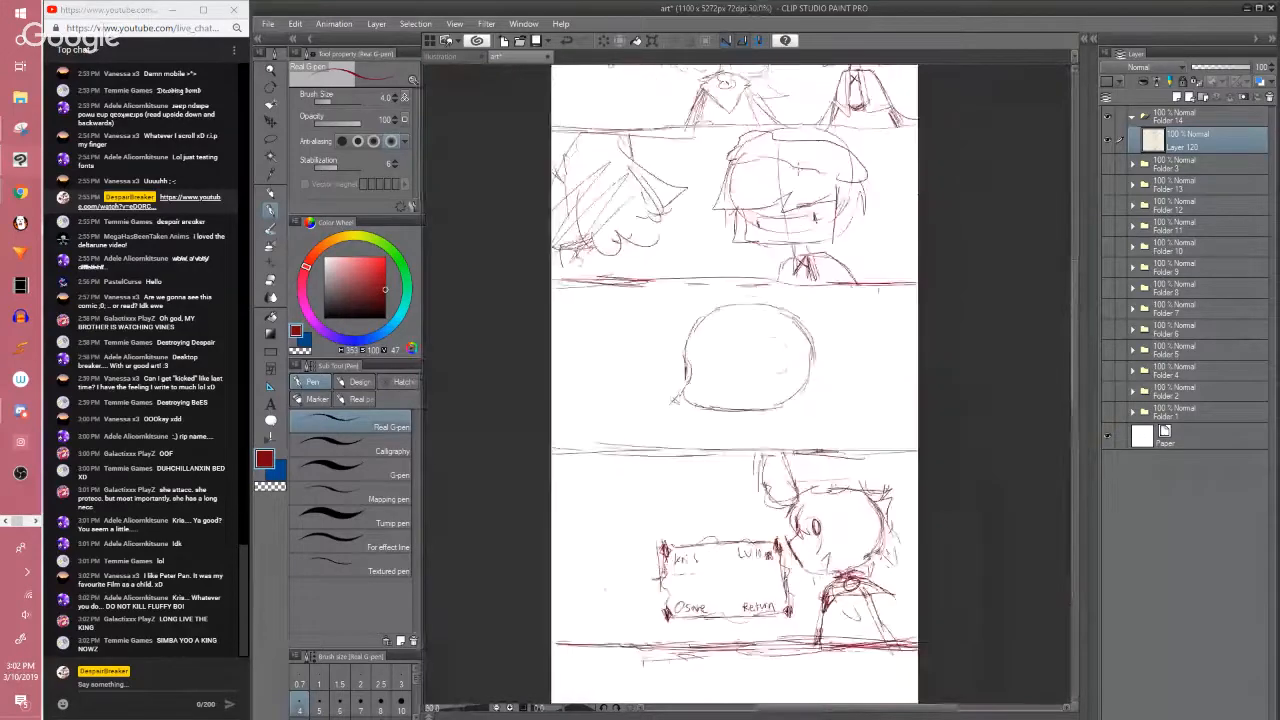
scroll(800, 175, "up", 1)
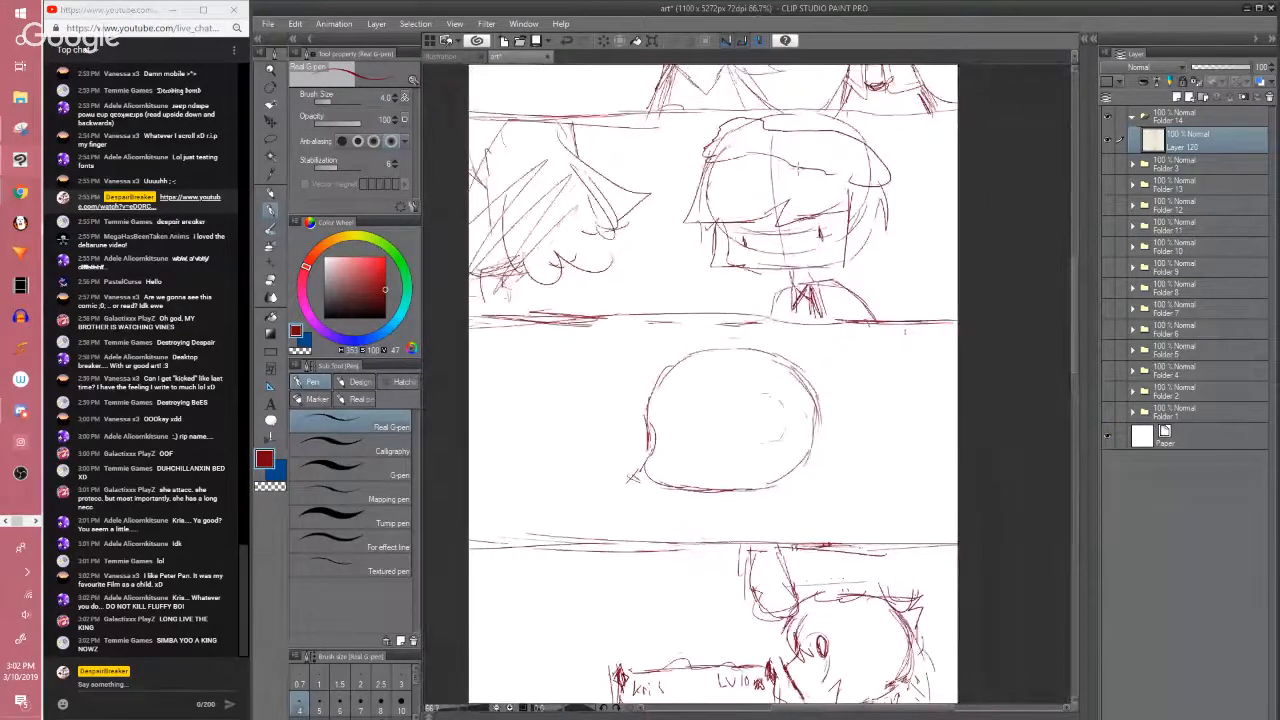
left_click_drag(853, 445, 825, 343)
key("e")
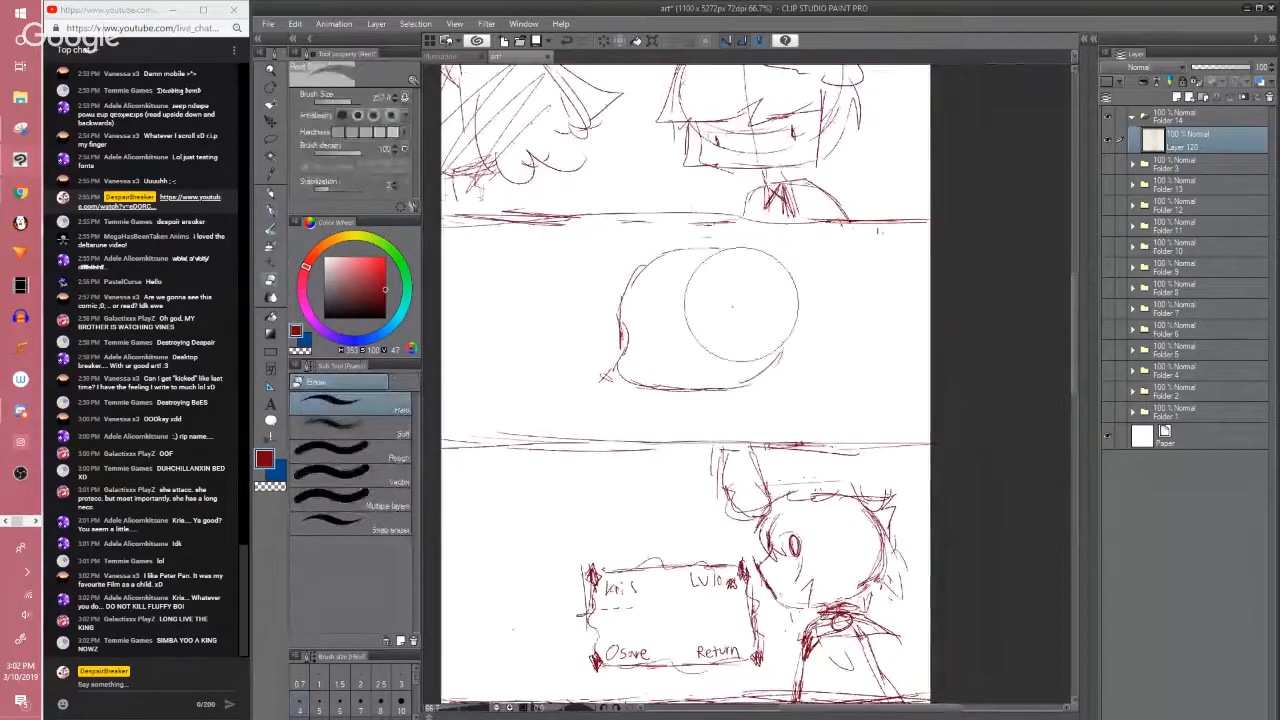
key("p")
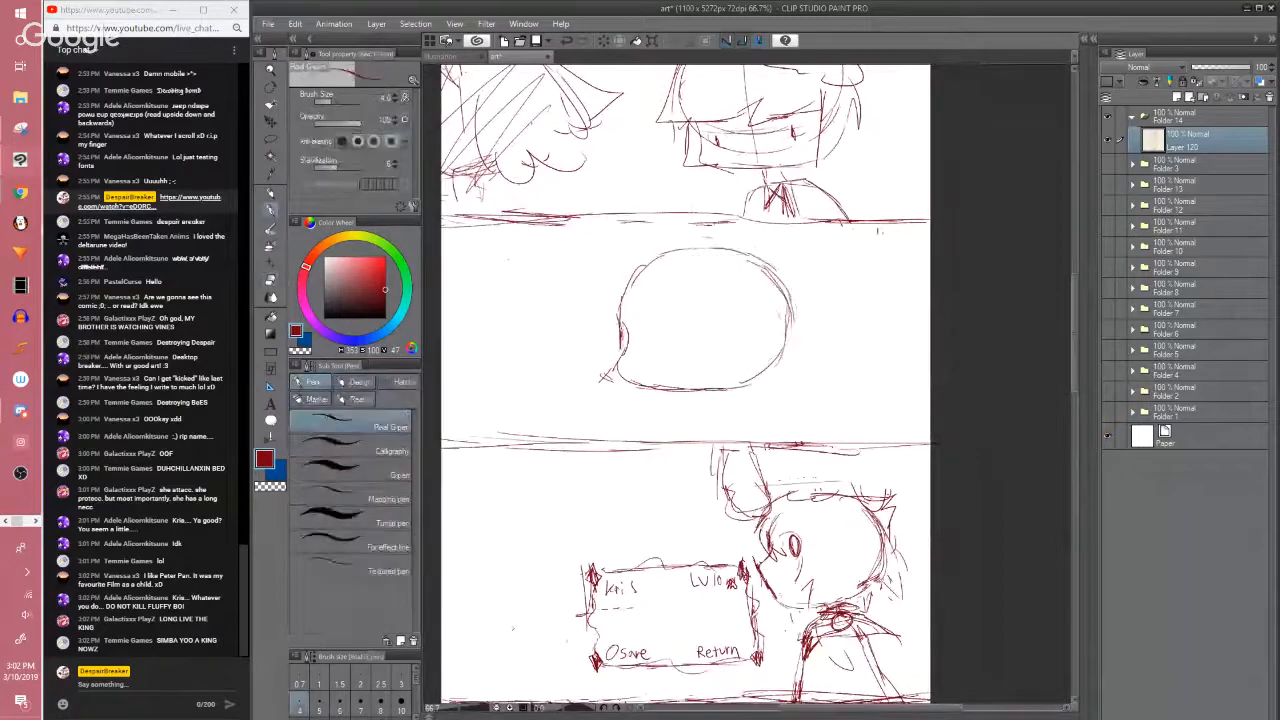
Check the Google Hangouts broadcast window and return to the comic drawing
key("XF86AudioMute")
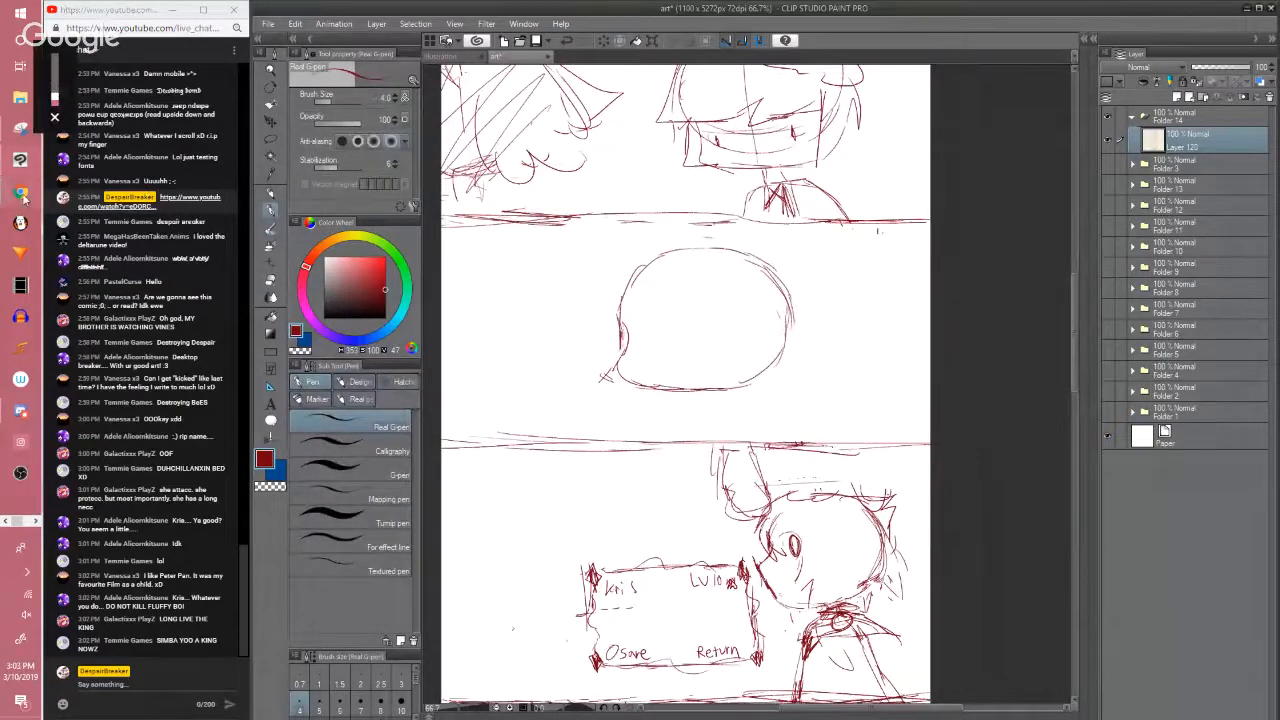
mouse_move(25, 200)
left_click(88, 260)
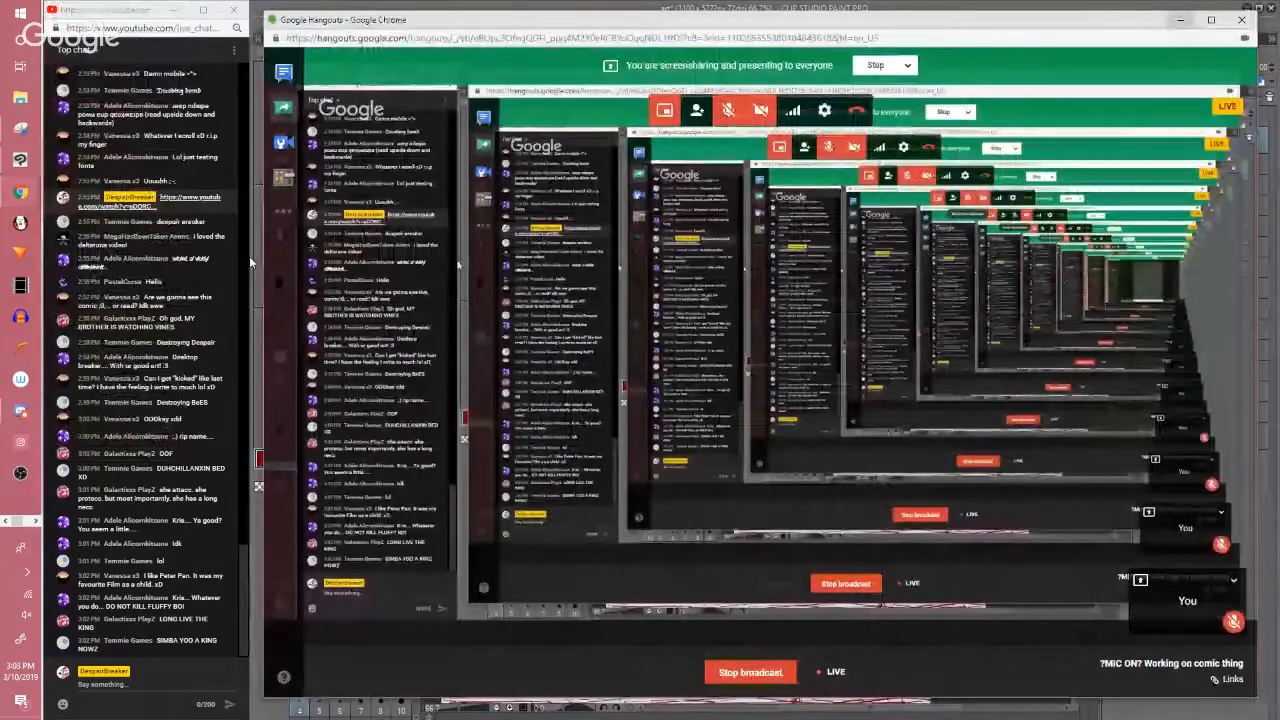
left_click(1180, 20)
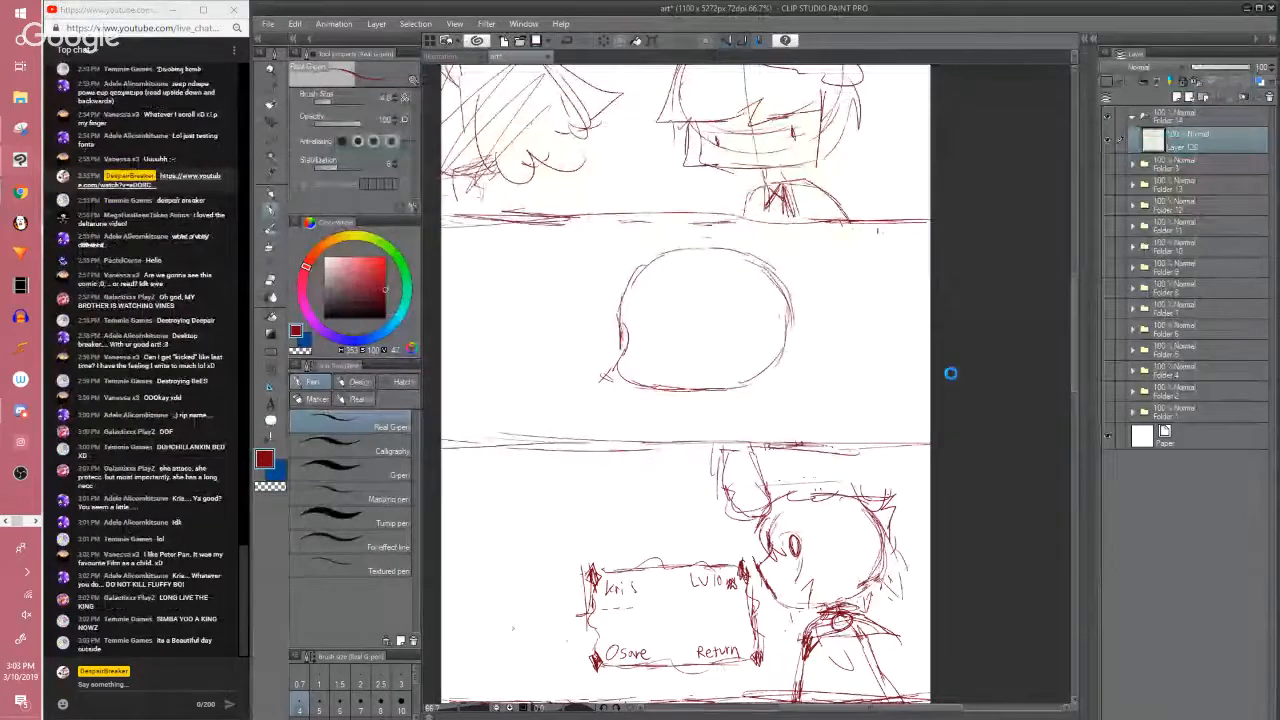
Erase the head's cheek notch and lower edge, and redraw a plain curve along its left side
scroll(950, 428, "down", 3)
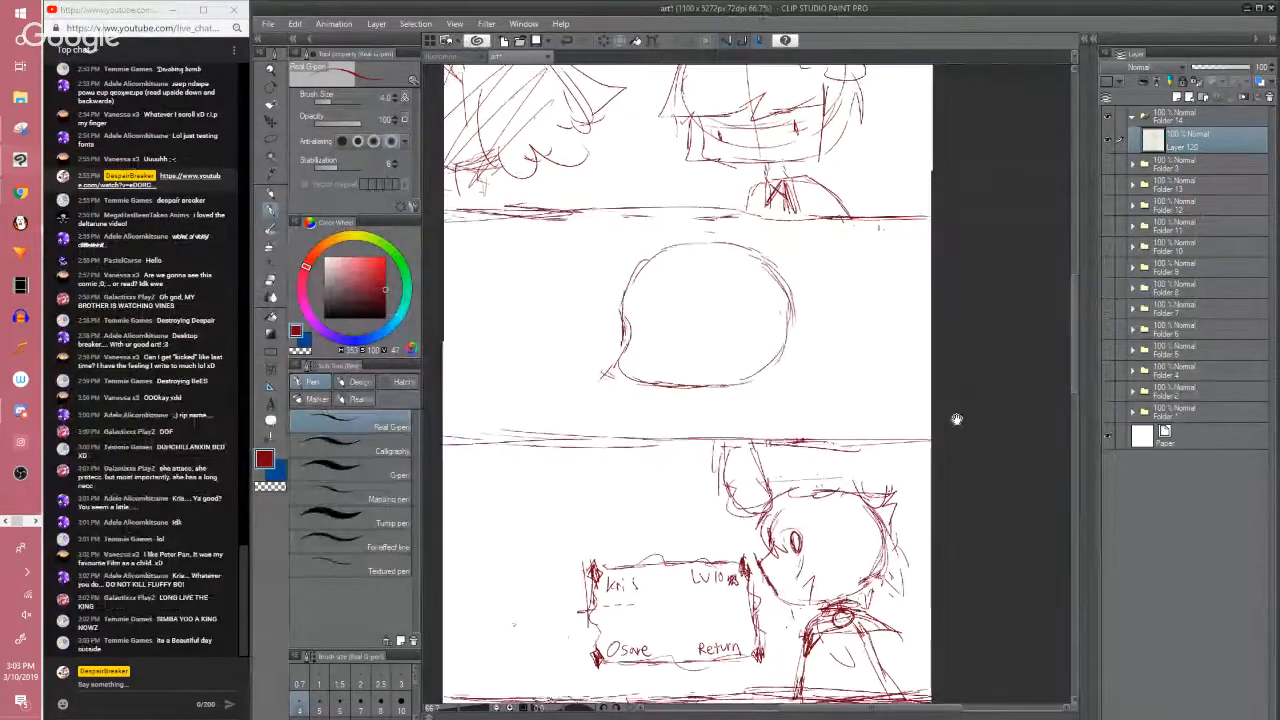
scroll(928, 421, "up", 1)
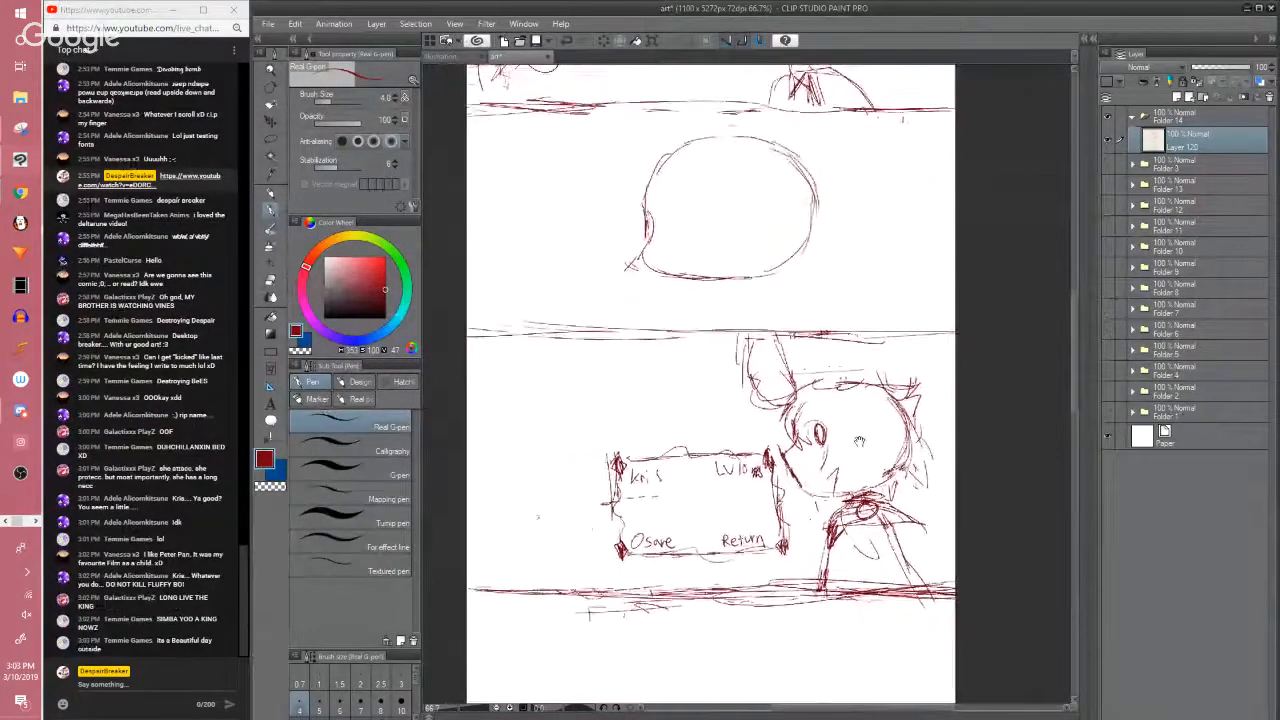
key("e")
scroll(714, 334, "up", 1)
mouse_move(778, 303)
left_mouse_down()
mouse_move(700, 320)
mouse_move(643, 294)
mouse_move(726, 363)
mouse_move(780, 346)
mouse_move(810, 270)
left_mouse_up()
key("p")
key("p")
key("p")
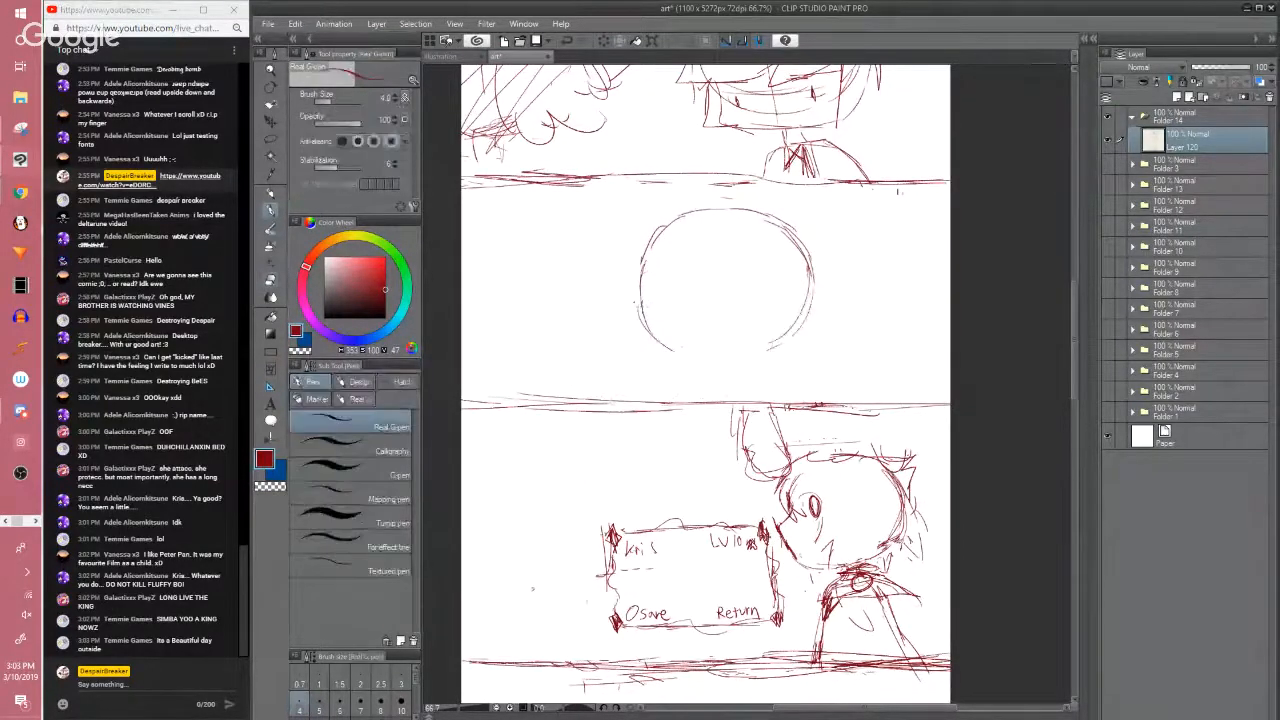
Redraw the head's notched cheek and lower edge, and sketch a second ear on the menu-box character
mouse_move(637, 315)
left_mouse_down()
mouse_move(641, 285)
mouse_move(658, 347)
mouse_move(768, 334)
left_mouse_up()
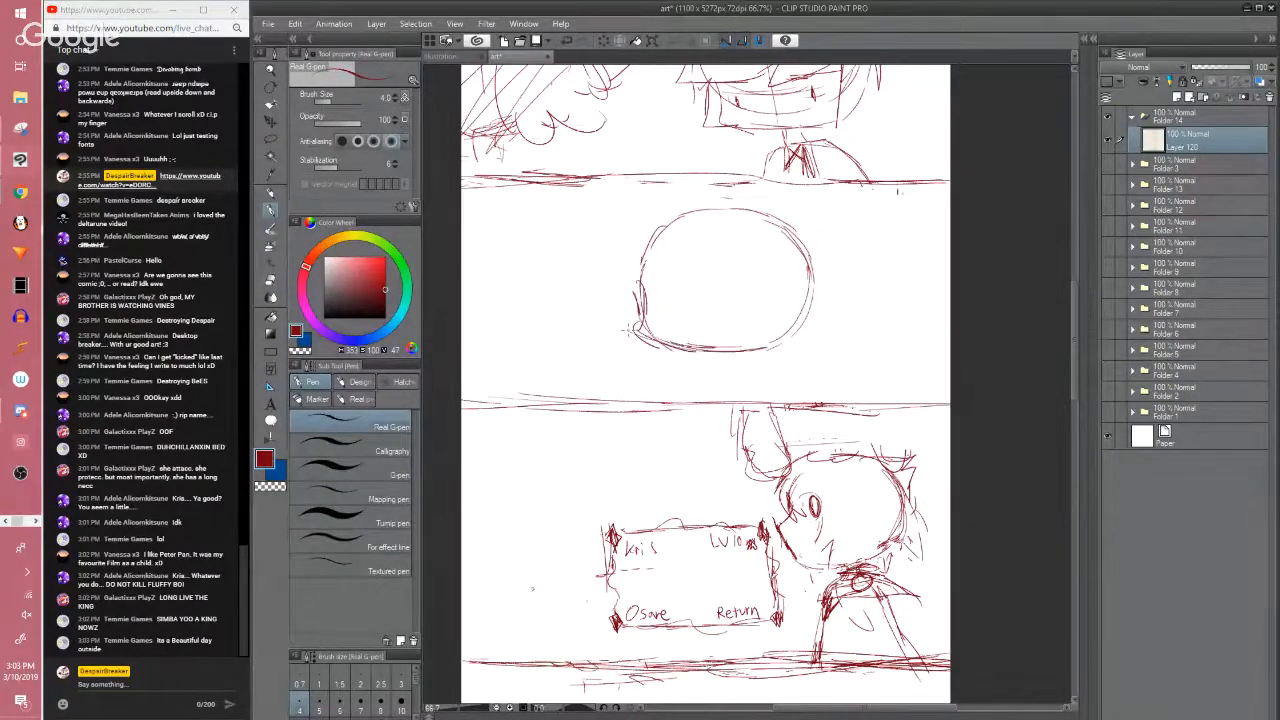
key("ctrl+z")
key("ctrl+z")
mouse_move(641, 287)
left_mouse_down()
mouse_move(648, 316)
mouse_move(635, 332)
mouse_move(742, 369)
mouse_move(740, 415)
left_mouse_up()
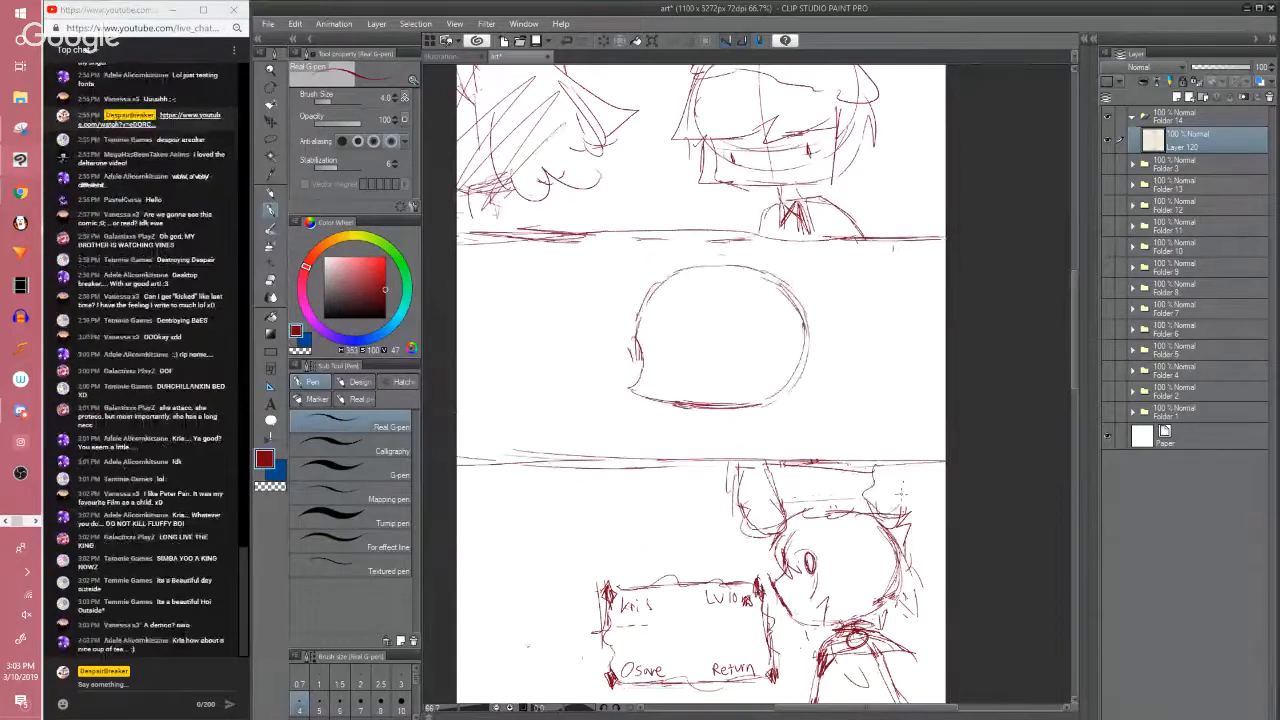
left_click_drag(901, 494, 898, 516)
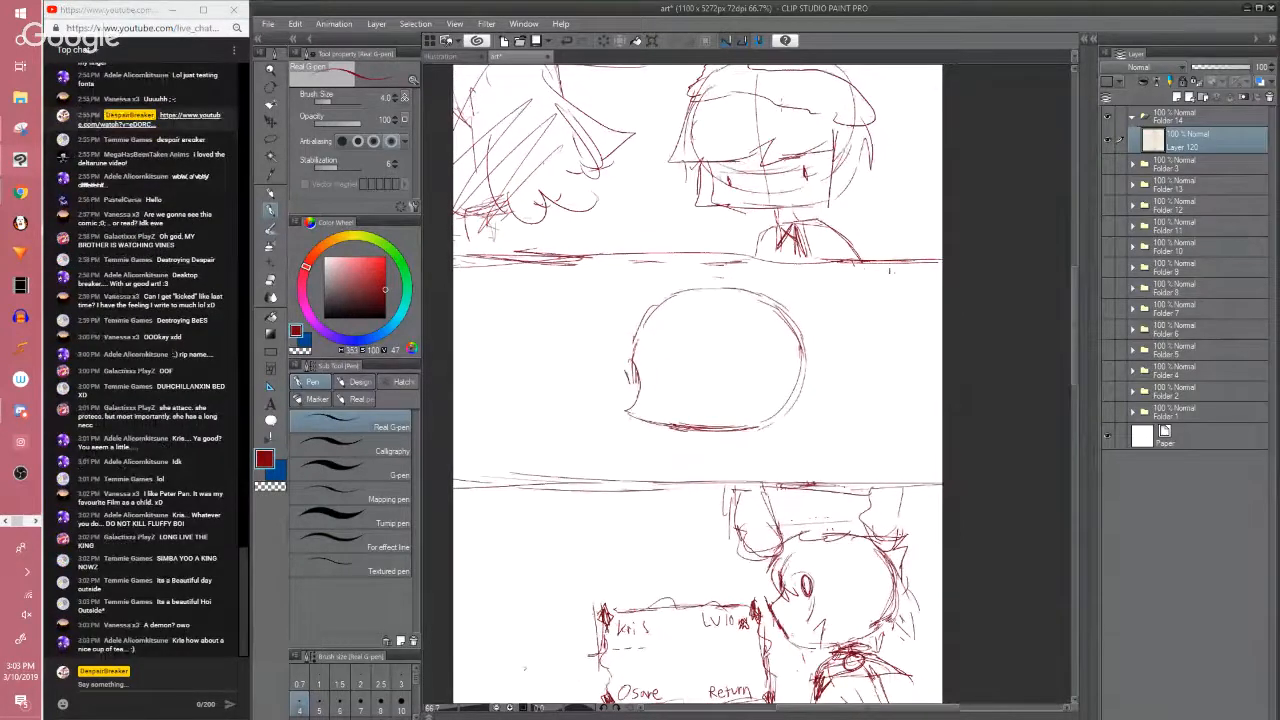
Try curved lines inside the head, and erase them together with the head's right outline
key("ctrl+plus")
mouse_move(720, 477)
left_mouse_down()
mouse_move(809, 293)
mouse_move(819, 365)
left_mouse_up()
key("e")
key("p")
left_click_drag(826, 291, 830, 354)
mouse_move(794, 291)
left_mouse_down()
mouse_move(818, 288)
mouse_move(806, 340)
left_mouse_up()
mouse_move(803, 289)
left_mouse_down()
mouse_move(818, 334)
mouse_move(807, 342)
mouse_move(832, 342)
left_mouse_up()
key("e")
key("p")
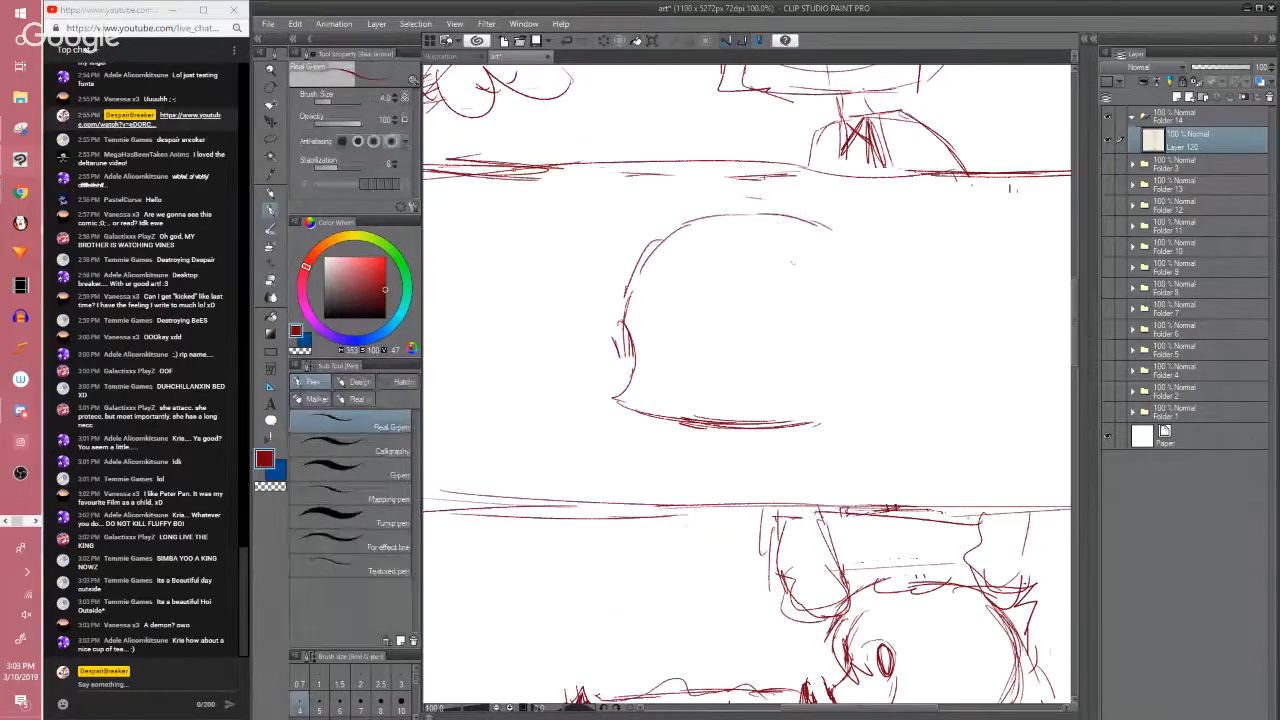
Erase the cheek notch and redraw the head as a closed rounded circle
key("ctrl+minus")
left_click_drag(730, 451, 727, 388)
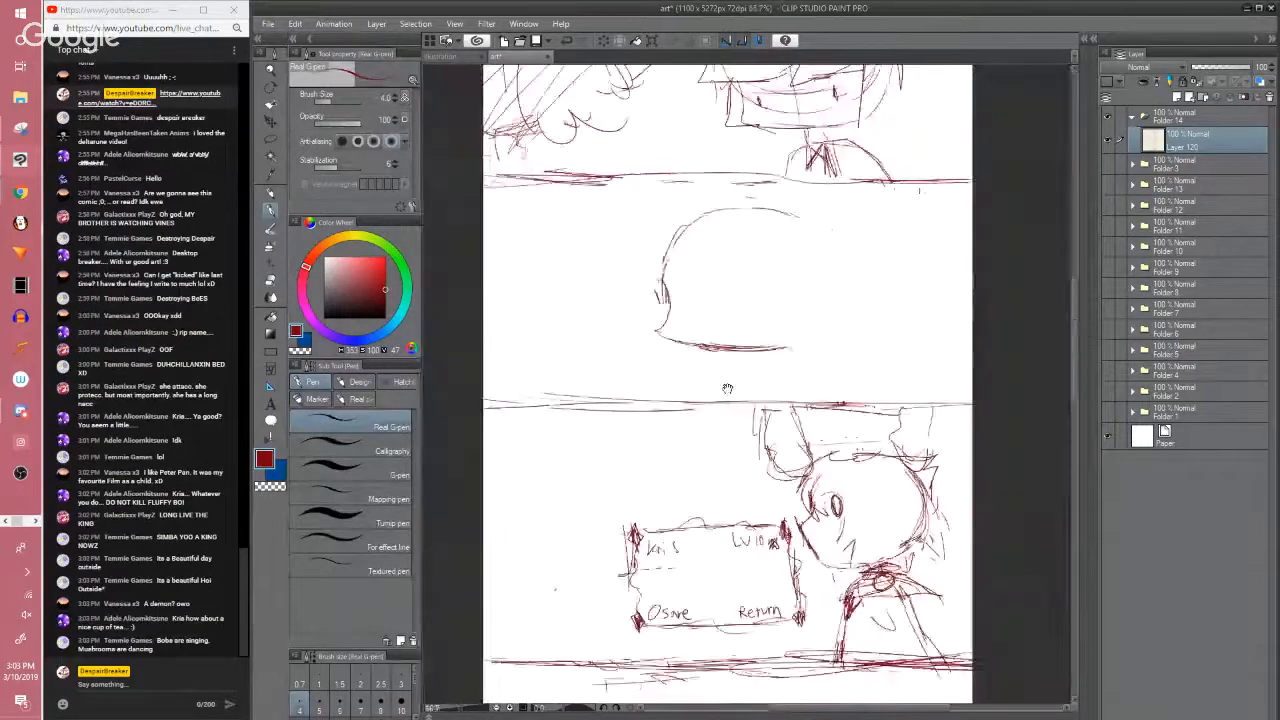
key("e")
left_click_drag(668, 300, 650, 312)
key("p")
mouse_move(690, 236)
left_mouse_down()
mouse_move(703, 331)
mouse_move(820, 258)
left_mouse_up()
mouse_move(814, 245)
left_mouse_down()
mouse_move(687, 239)
mouse_move(670, 336)
left_mouse_up()
Draw vertical and horizontal face guidelines through the head and a zigzag fringe across them
left_click_drag(740, 224, 748, 352)
left_click_drag(694, 298, 738, 298)
mouse_move(715, 252)
left_mouse_down()
mouse_move(760, 287)
mouse_move(780, 260)
mouse_move(785, 272)
mouse_move(780, 262)
mouse_move(810, 278)
left_mouse_up()
key("ctrl+z")
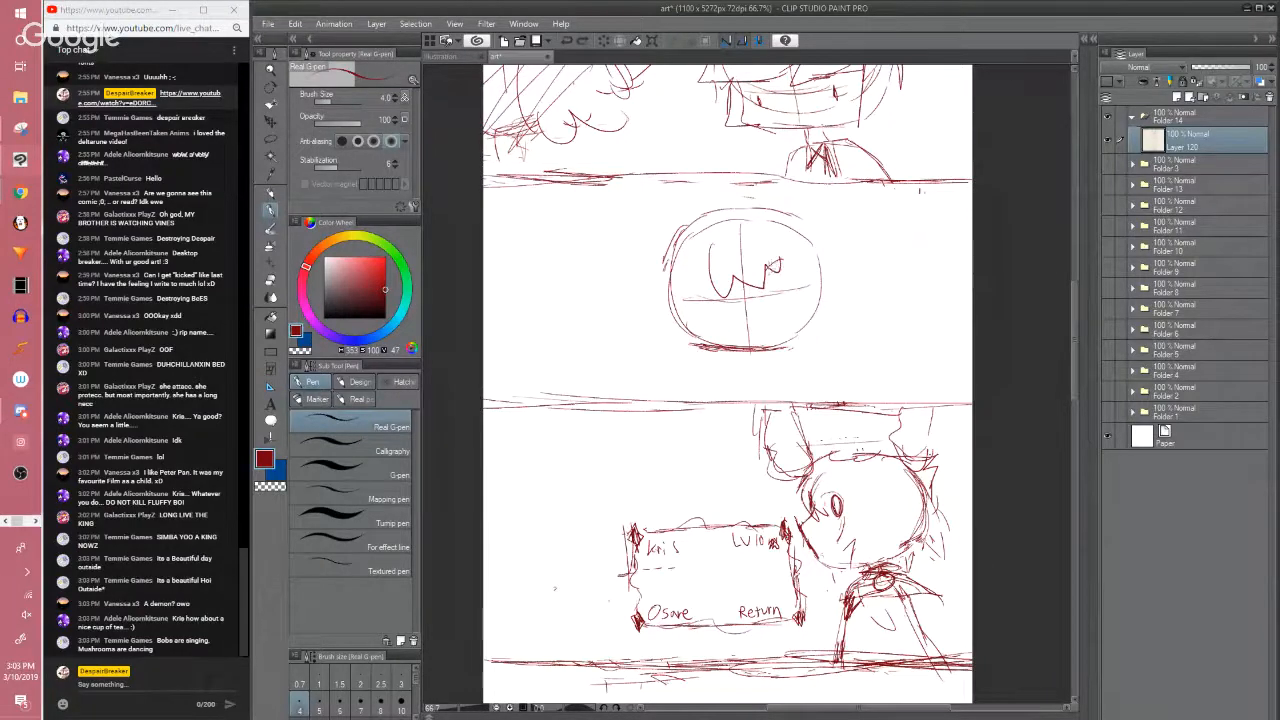
Hide the palettes and erase the head's right outline with most of the fringe and face guidelines
key("Tab")
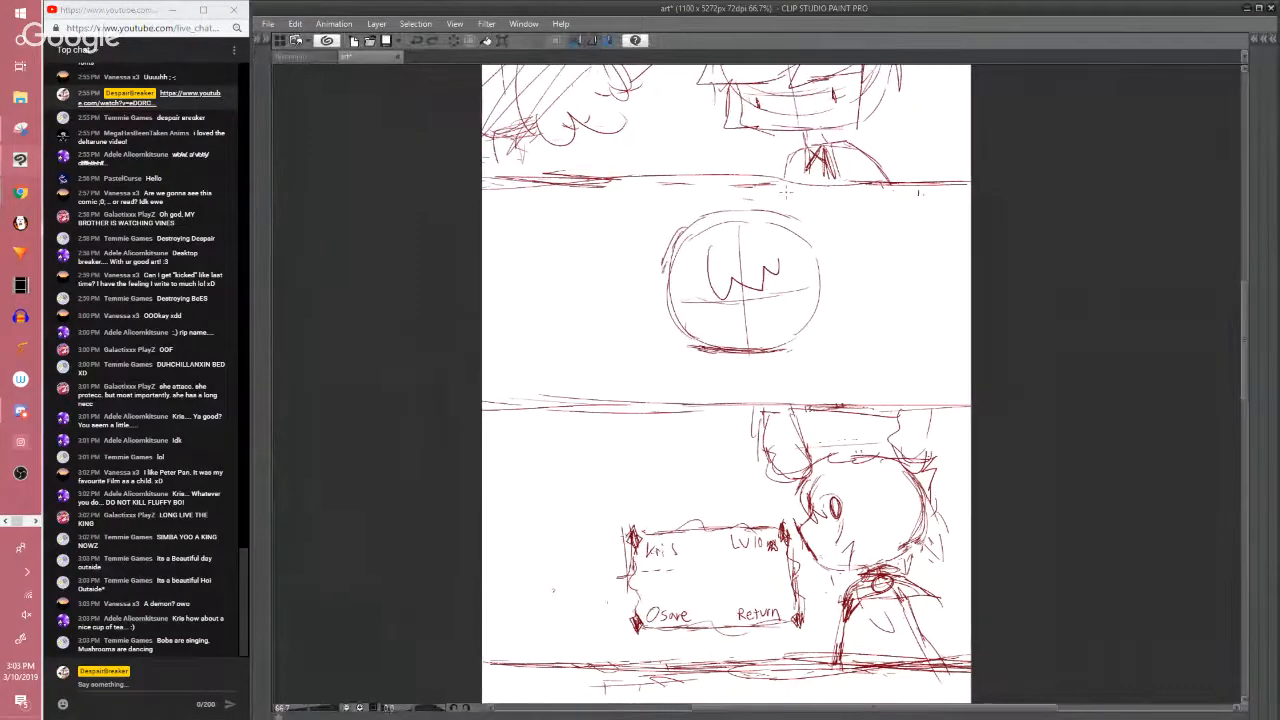
scroll(786, 191, "up", 1)
left_click_drag(714, 369, 718, 335)
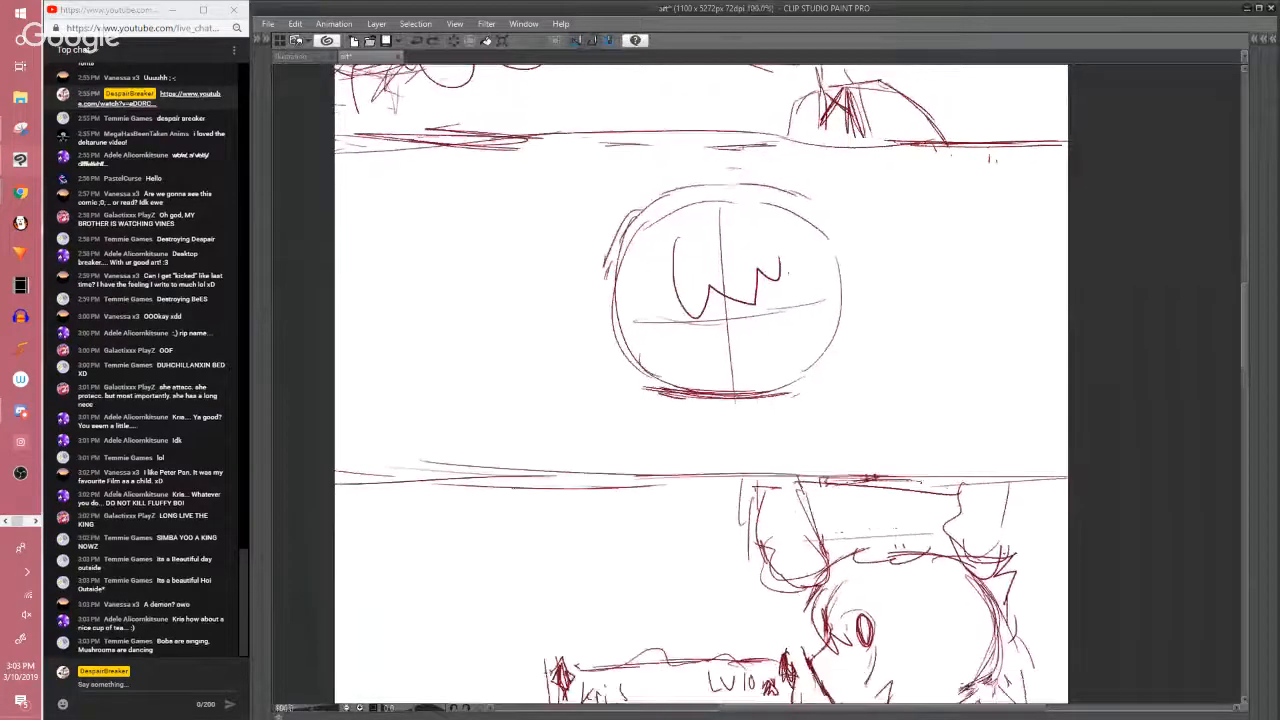
mouse_move(790, 280)
left_mouse_down()
mouse_move(814, 316)
mouse_move(776, 290)
mouse_move(772, 323)
mouse_move(784, 296)
mouse_move(735, 290)
left_mouse_up()
key("e")
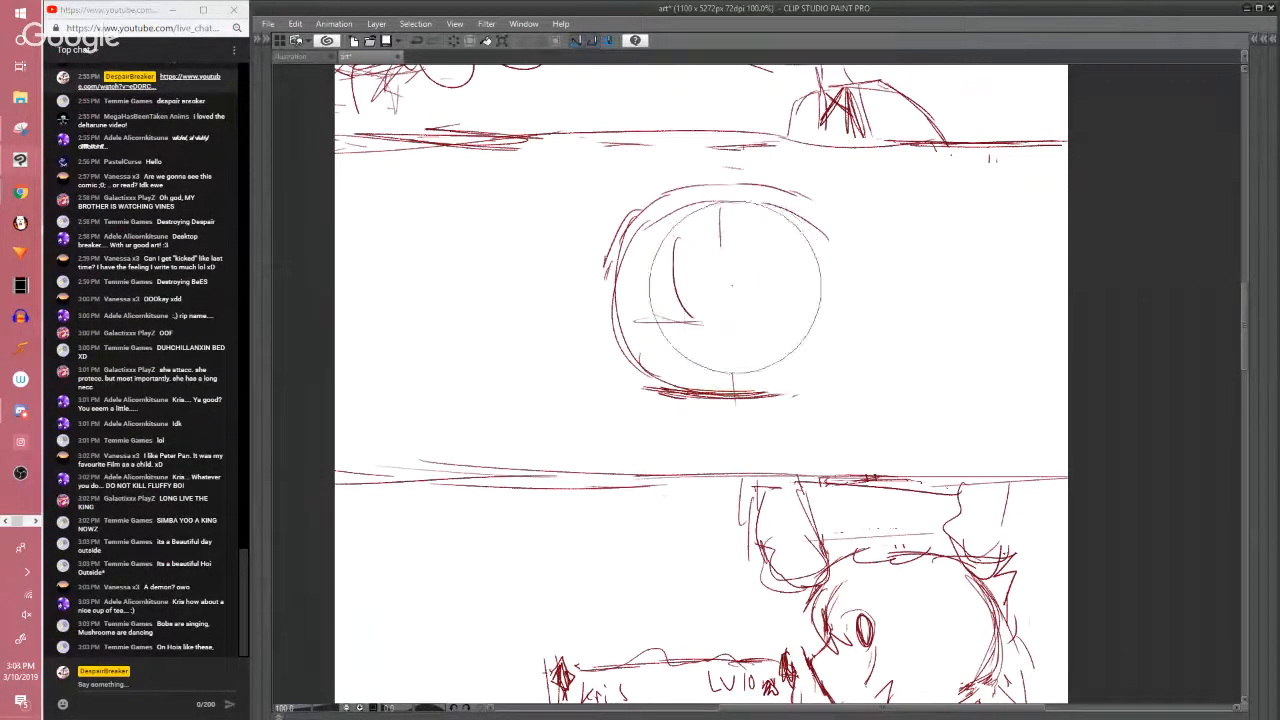
Sketch an angular cheek and jaw on the head's left side and redraw its right outline
mouse_move(610, 278)
left_mouse_down()
mouse_move(608, 342)
mouse_move(665, 385)
mouse_move(700, 390)
left_mouse_up()
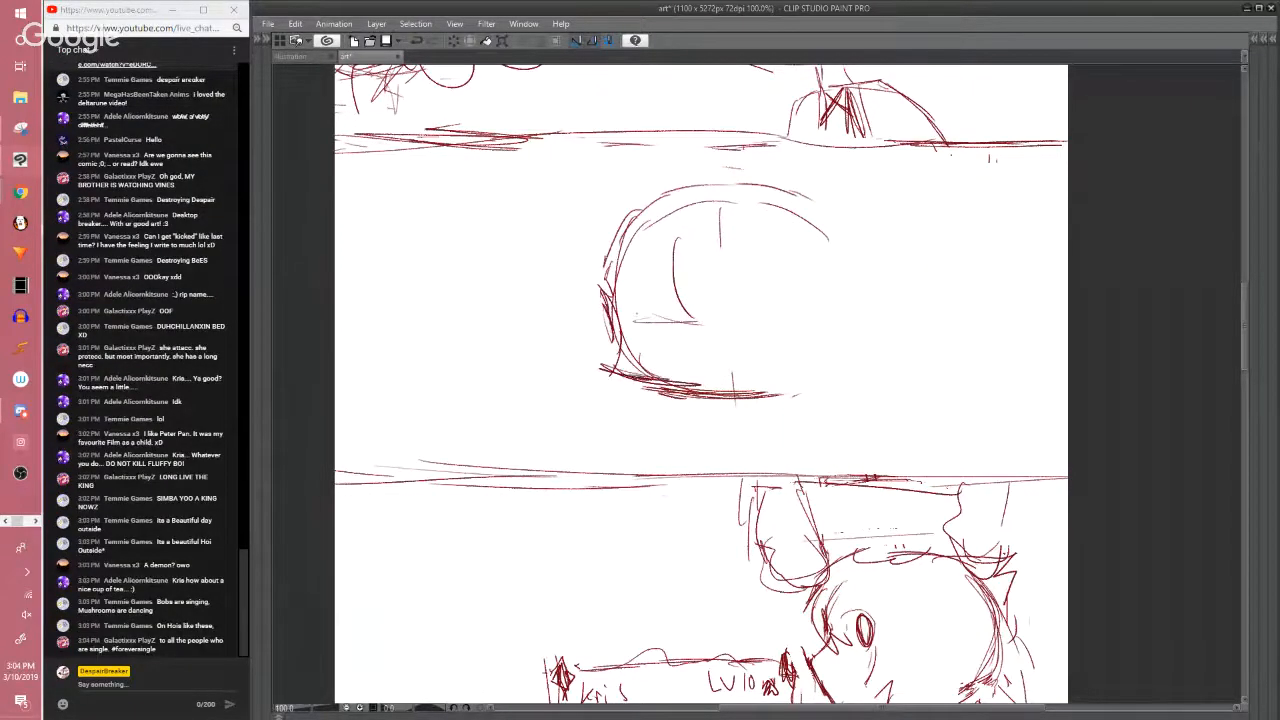
key("ctrl+minus")
key("ctrl+minus")
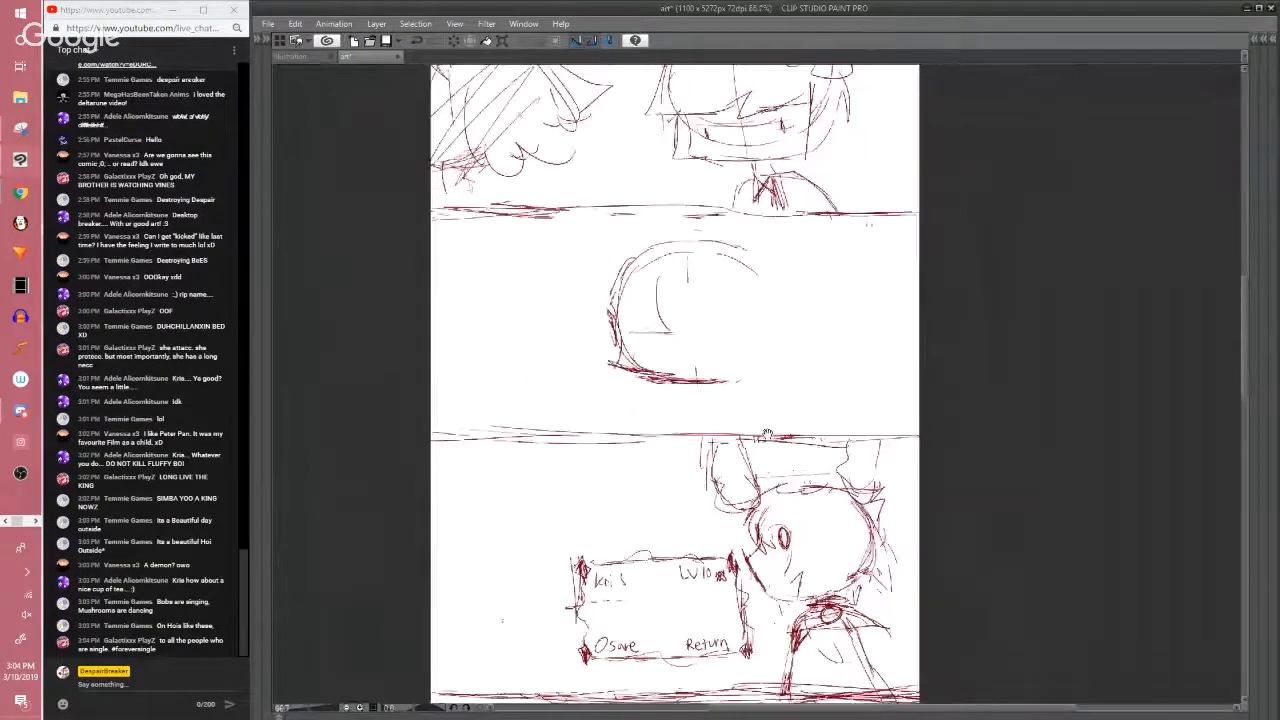
left_click_drag(770, 337, 768, 359)
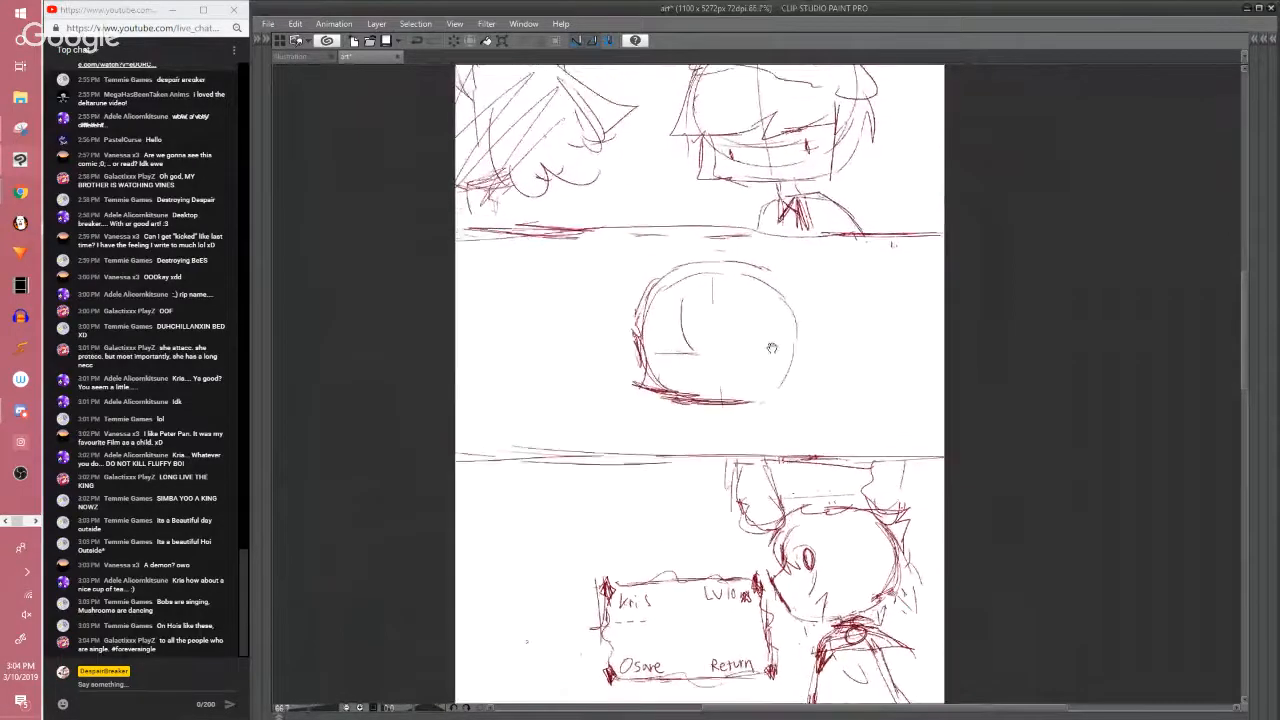
Clear the leftover fringe curve and sketch a new zigzag fringe across the middle of the head
left_click_drag(705, 284, 700, 400)
left_click_drag(650, 300, 760, 345)
key("ctrl+z")
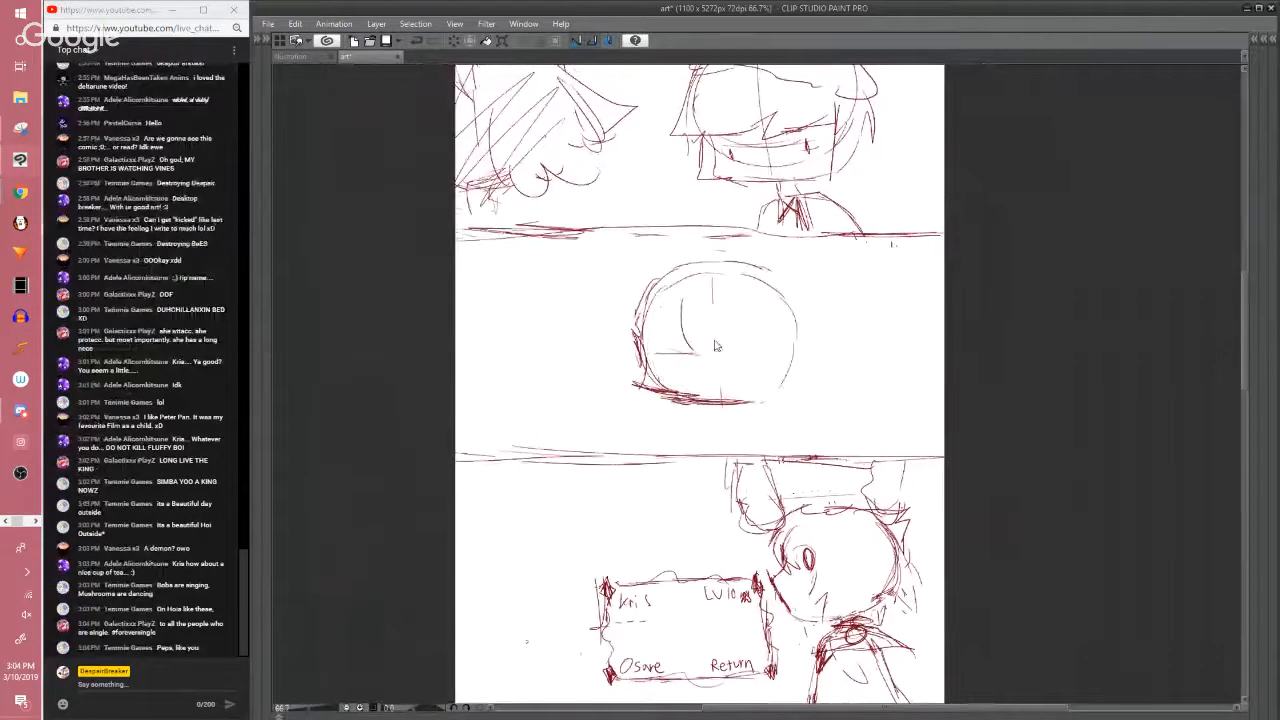
left_click_drag(660, 310, 700, 380)
key("ctrl+z")
mouse_move(700, 278)
left_mouse_down()
mouse_move(712, 350)
mouse_move(696, 320)
mouse_move(684, 335)
mouse_move(718, 348)
mouse_move(738, 320)
left_mouse_up()
key("ctrl+z")
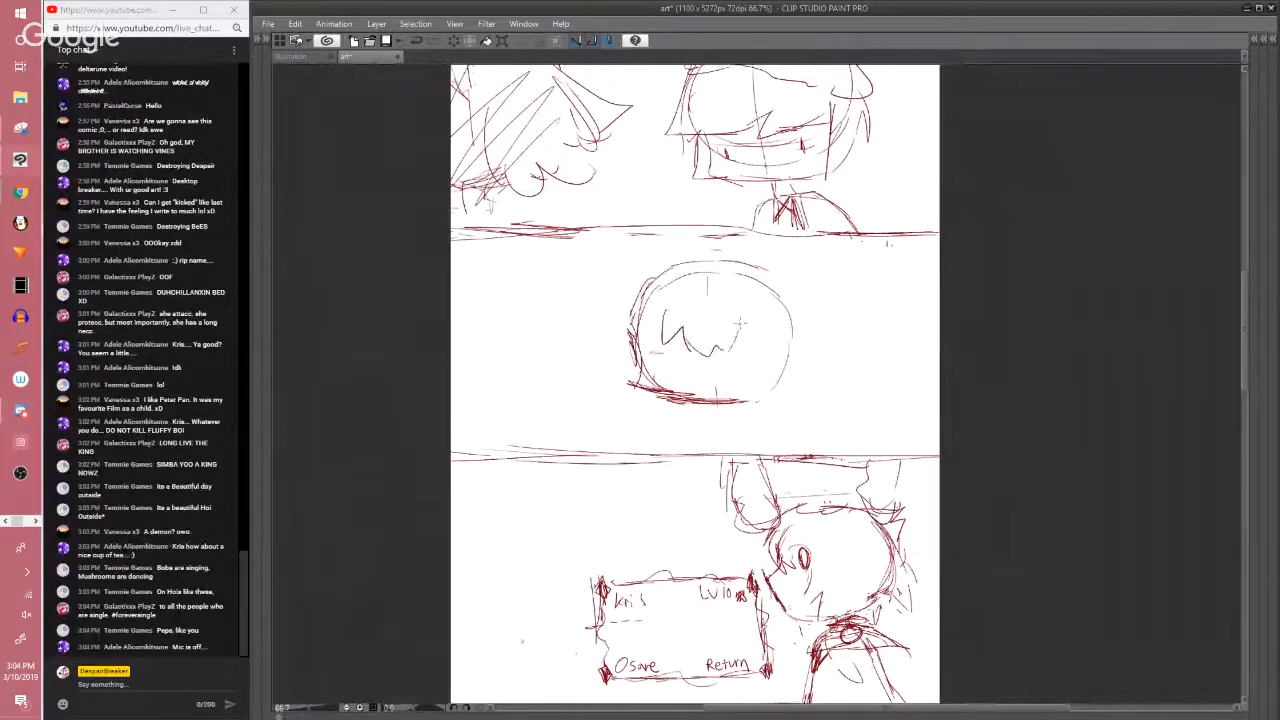
Look at the Hangouts broadcast window again and switch back to Clip Studio Paint
key("e")
mouse_move(20, 192)
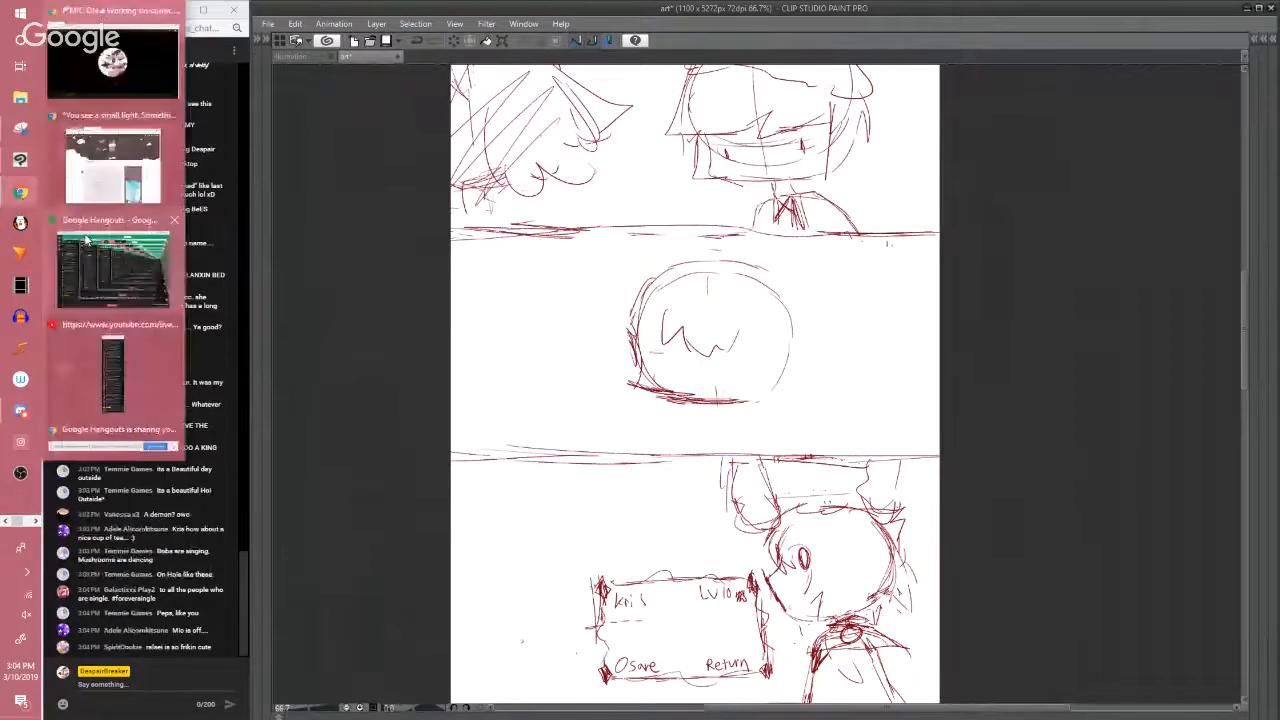
mouse_move(93, 247)
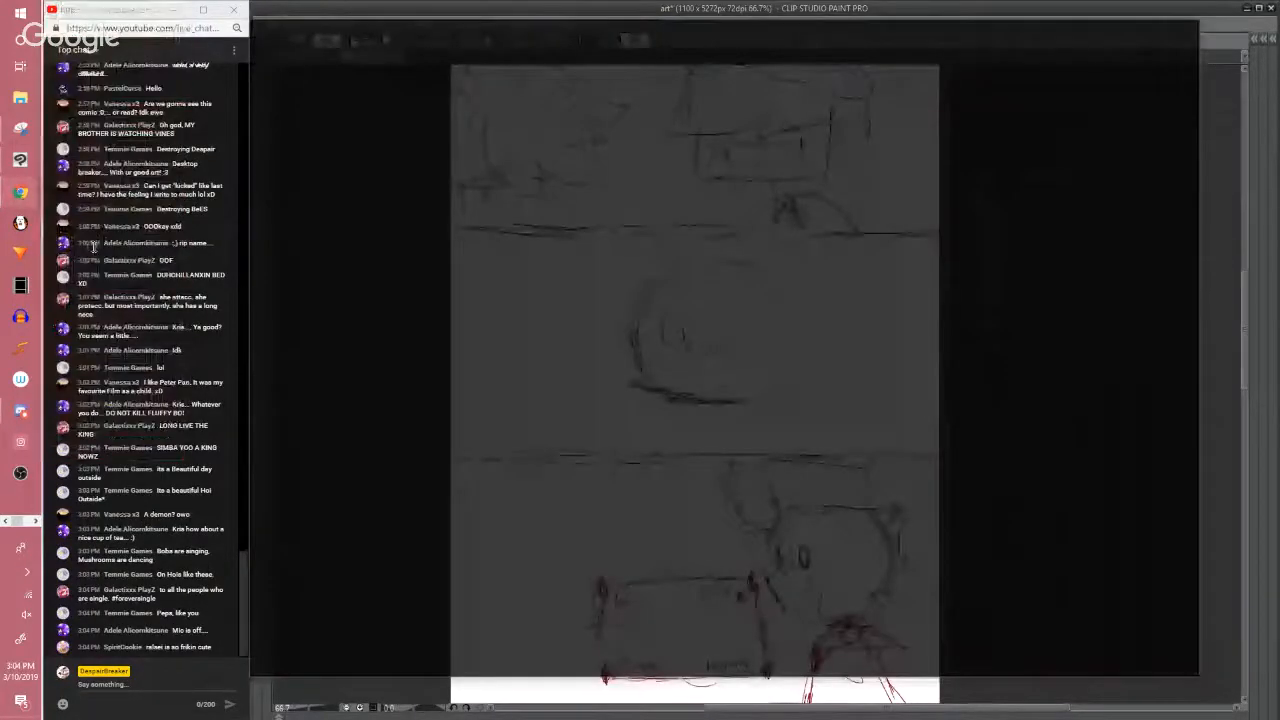
left_click(92, 245)
key("alt+Tab")
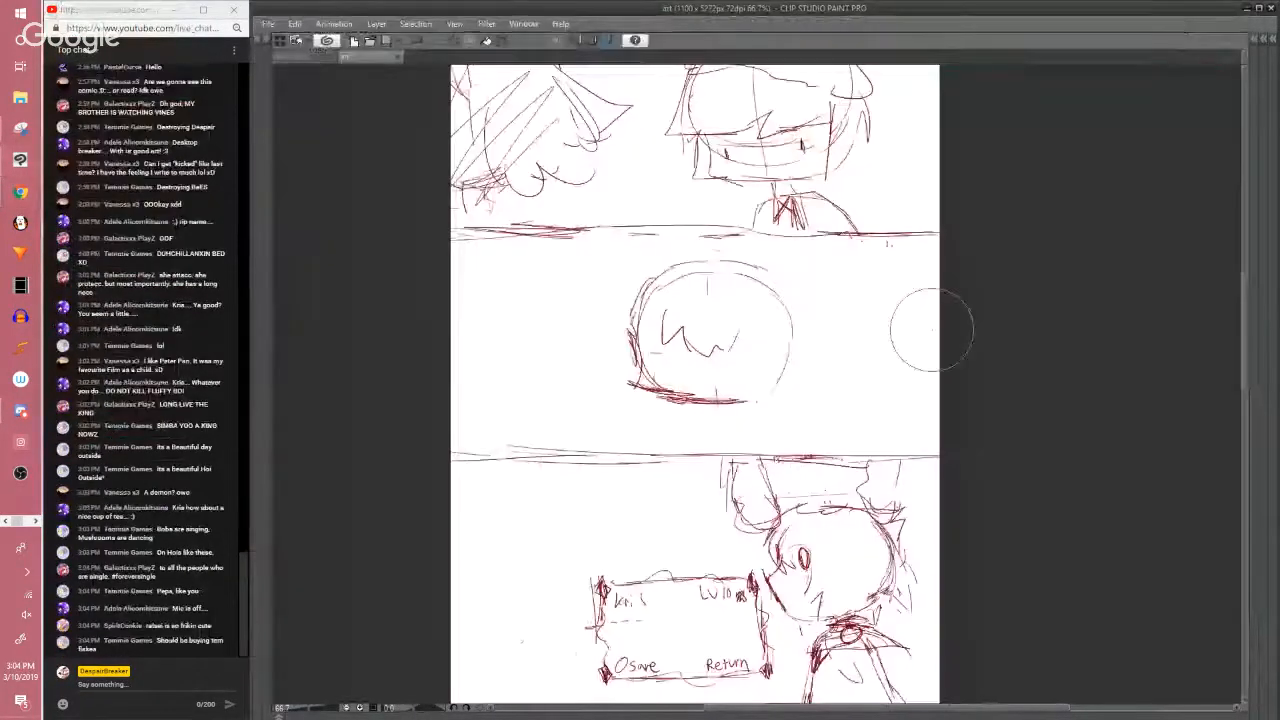
Erase the zigzag fringe, the face guide marks and the lower left outline of the head
scroll(826, 484, "down", 1)
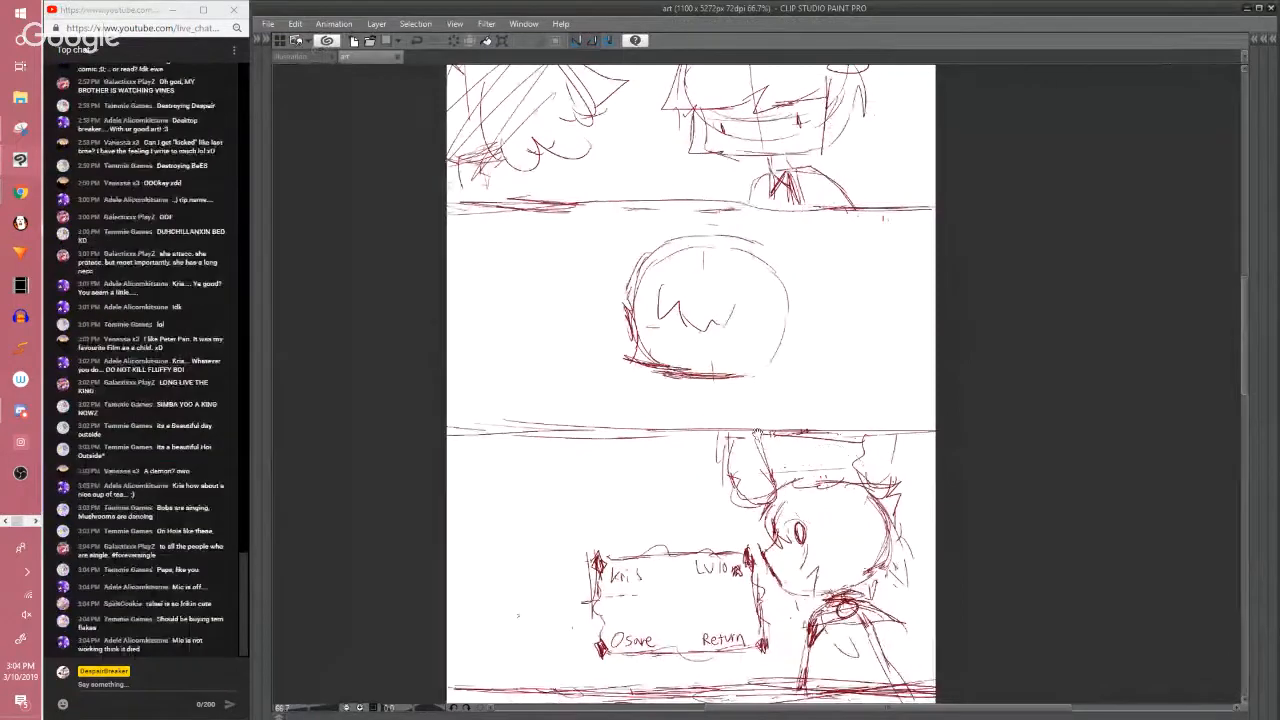
left_click_drag(762, 411, 767, 389)
mouse_move(675, 346)
left_mouse_down()
mouse_move(667, 380)
mouse_move(603, 389)
left_mouse_up()
mouse_move(688, 307)
left_mouse_down()
mouse_move(691, 318)
mouse_move(626, 334)
mouse_move(650, 373)
left_mouse_up()
mouse_move(636, 281)
left_mouse_down()
mouse_move(634, 358)
mouse_move(632, 325)
mouse_move(656, 373)
mouse_move(624, 346)
mouse_move(729, 342)
left_mouse_up()
left_click_drag(630, 342, 714, 342)
left_click_drag(627, 343, 772, 342)
Undo the last trial strokes and redraw the head's left outline as a rounded cheek curving into the jaw
left_click_drag(790, 341, 730, 435)
key("ctrl+z")
key("ctrl+z")
key("ctrl+z")
key("ctrl+z")
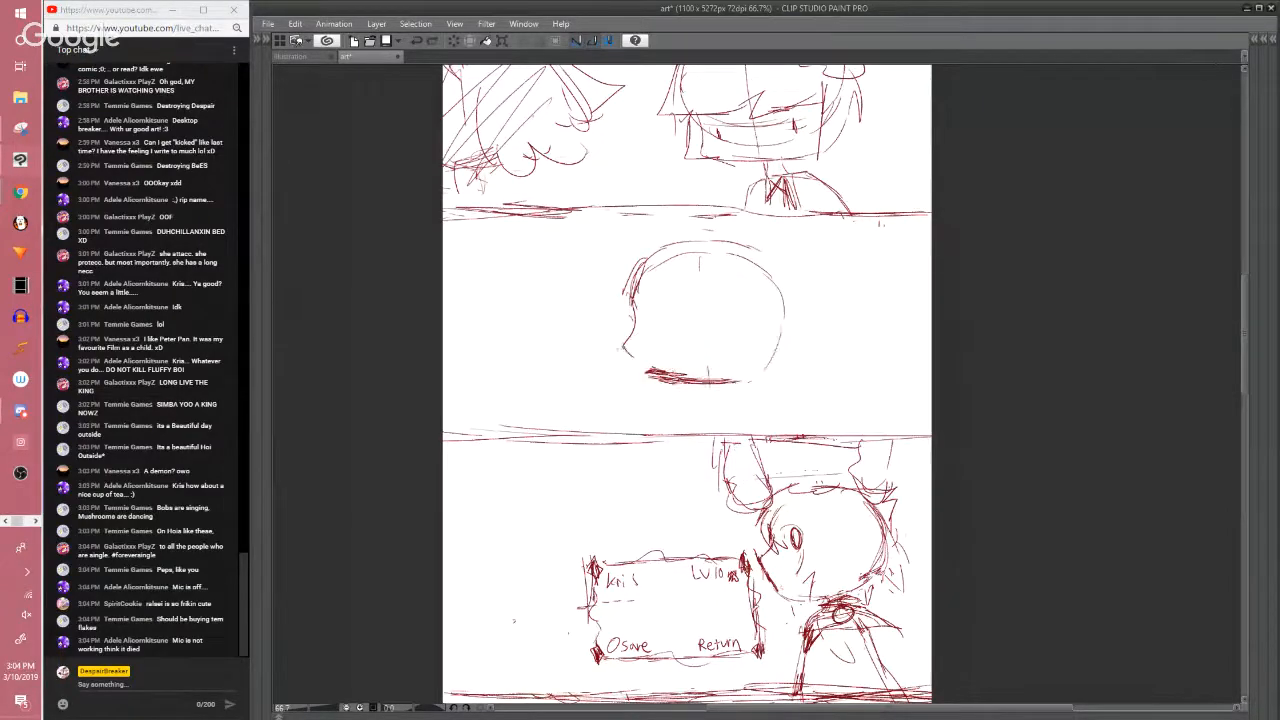
left_click_drag(624, 347, 652, 378)
scroll(714, 354, "up", 1)
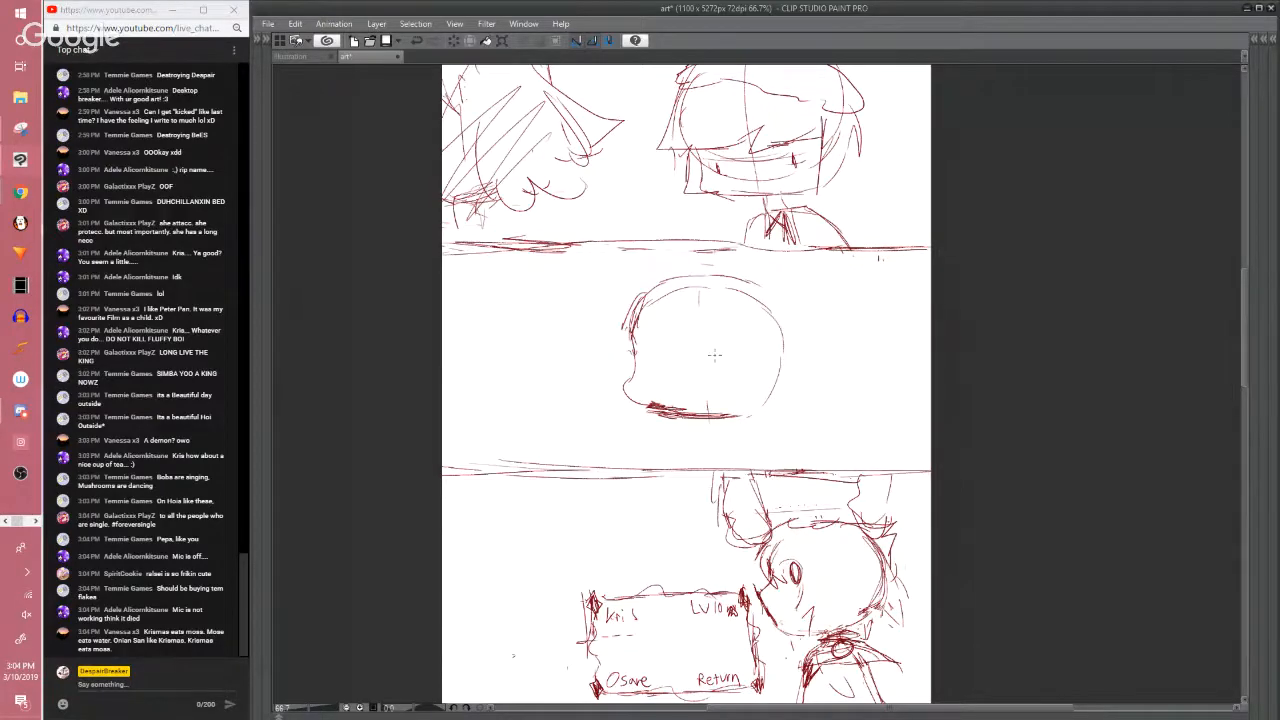
Sketch a small zigzag fringe high on the forehead and two narrow oval eyes framed by curved lines
left_click_drag(713, 459, 708, 382)
mouse_move(675, 261)
left_mouse_down()
mouse_move(689, 283)
mouse_move(681, 266)
left_mouse_up()
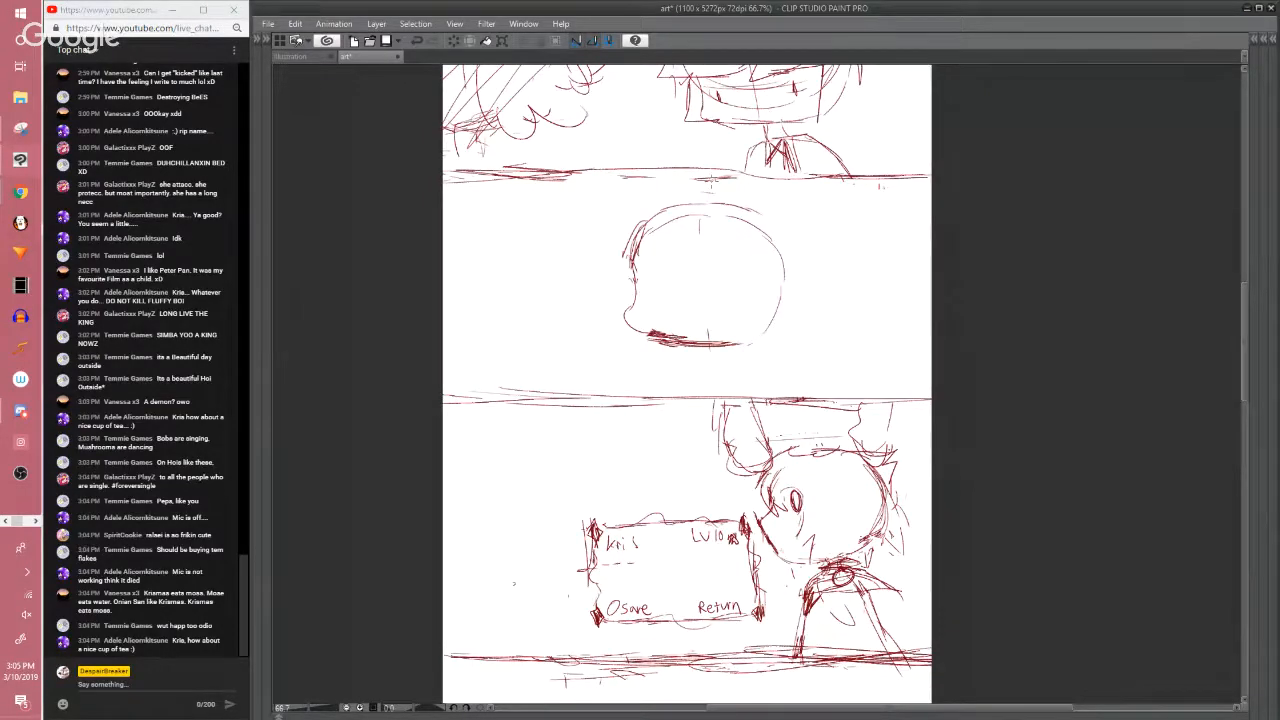
mouse_move(674, 231)
left_mouse_down()
mouse_move(716, 258)
mouse_move(734, 248)
left_mouse_up()
scroll(755, 169, "up", 1)
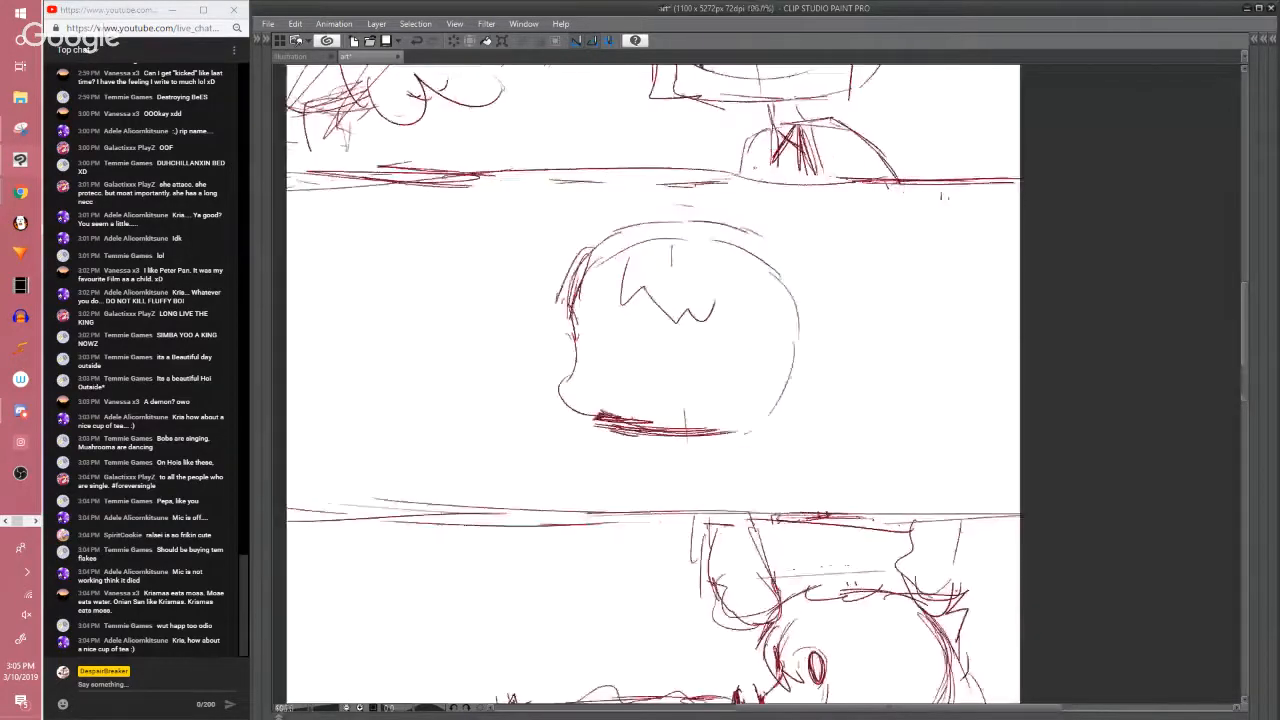
mouse_move(711, 304)
left_mouse_down()
mouse_move(709, 331)
mouse_move(738, 307)
mouse_move(768, 342)
mouse_move(719, 345)
mouse_move(732, 318)
left_mouse_up()
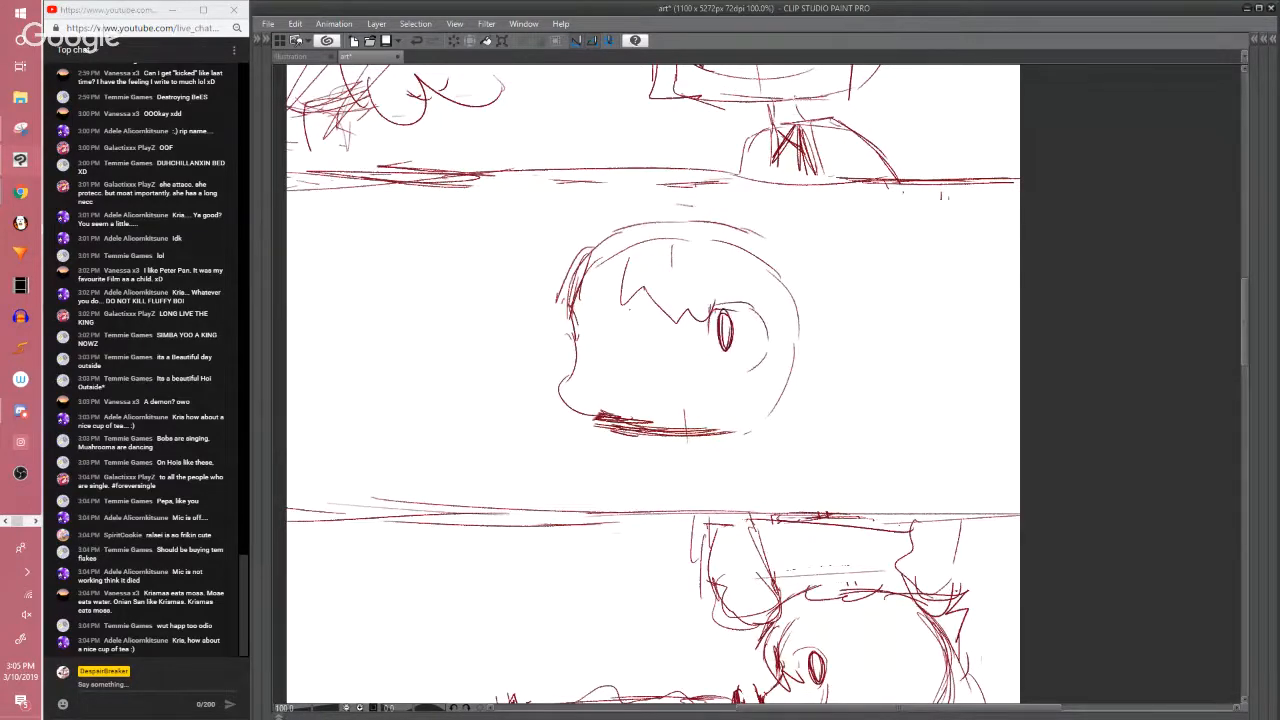
mouse_move(598, 312)
left_mouse_down()
mouse_move(612, 366)
mouse_move(632, 350)
left_mouse_up()
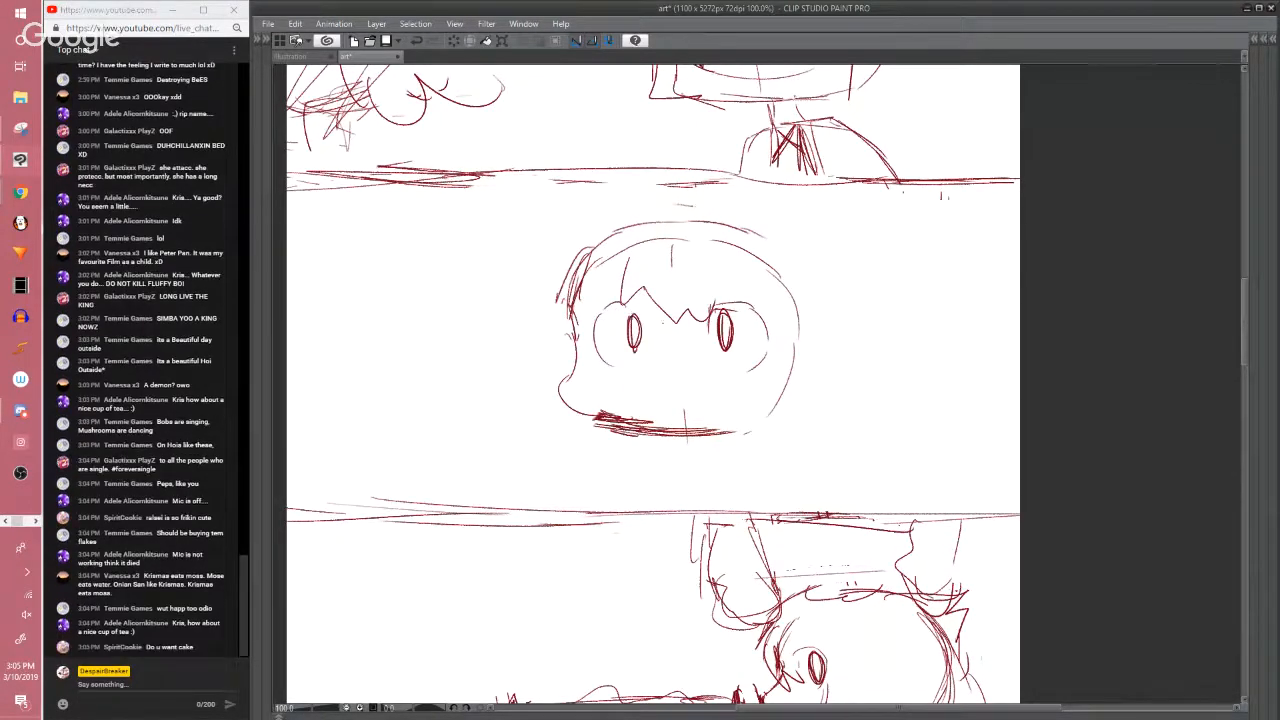
Clear the heavy jaw strokes and redraw the cheek and jaw with a thin curved line
mouse_move(710, 366)
left_mouse_down()
mouse_move(719, 296)
mouse_move(747, 276)
mouse_move(716, 311)
mouse_move(724, 318)
mouse_move(596, 378)
left_mouse_up()
key("e")
key("ctrl+z")
key("ctrl+z")
key("e")
key("p")
mouse_move(568, 312)
left_mouse_down()
mouse_move(596, 389)
mouse_move(702, 396)
left_mouse_up()
key("e")
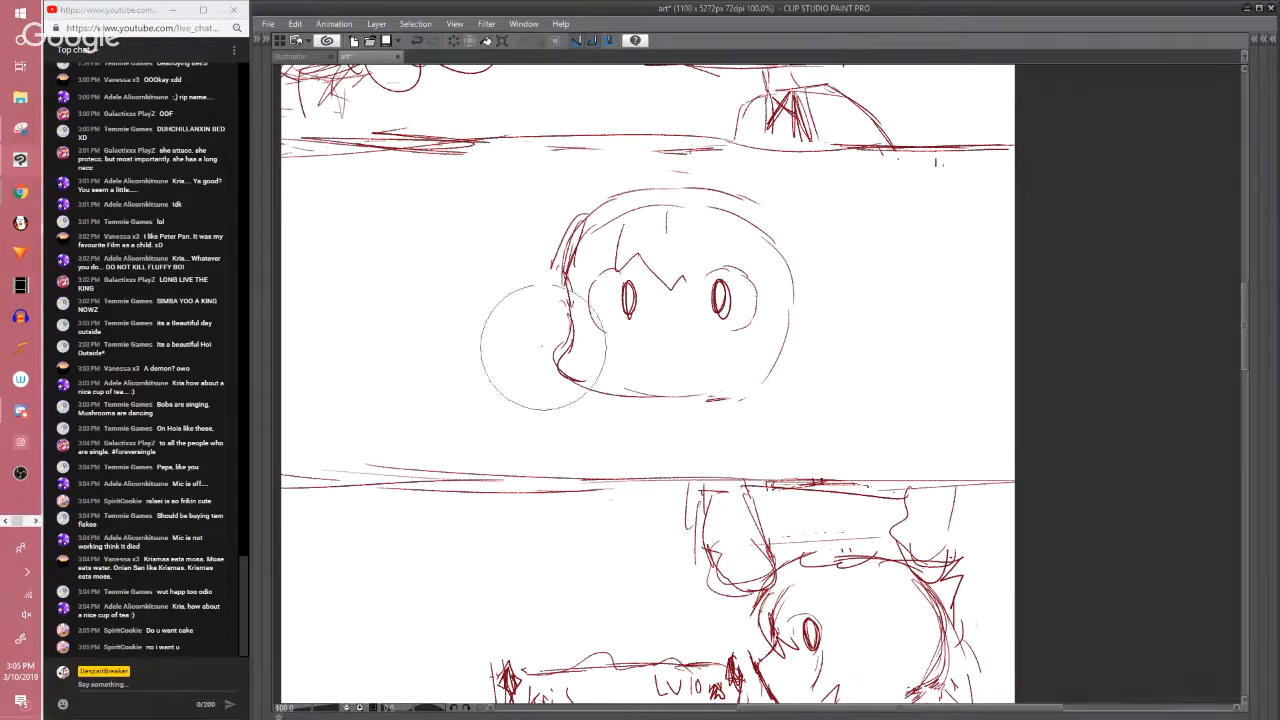
Erase the left cheek contour and sketch a jagged hair lock hanging down the head's right side
left_click_drag(543, 350, 547, 322)
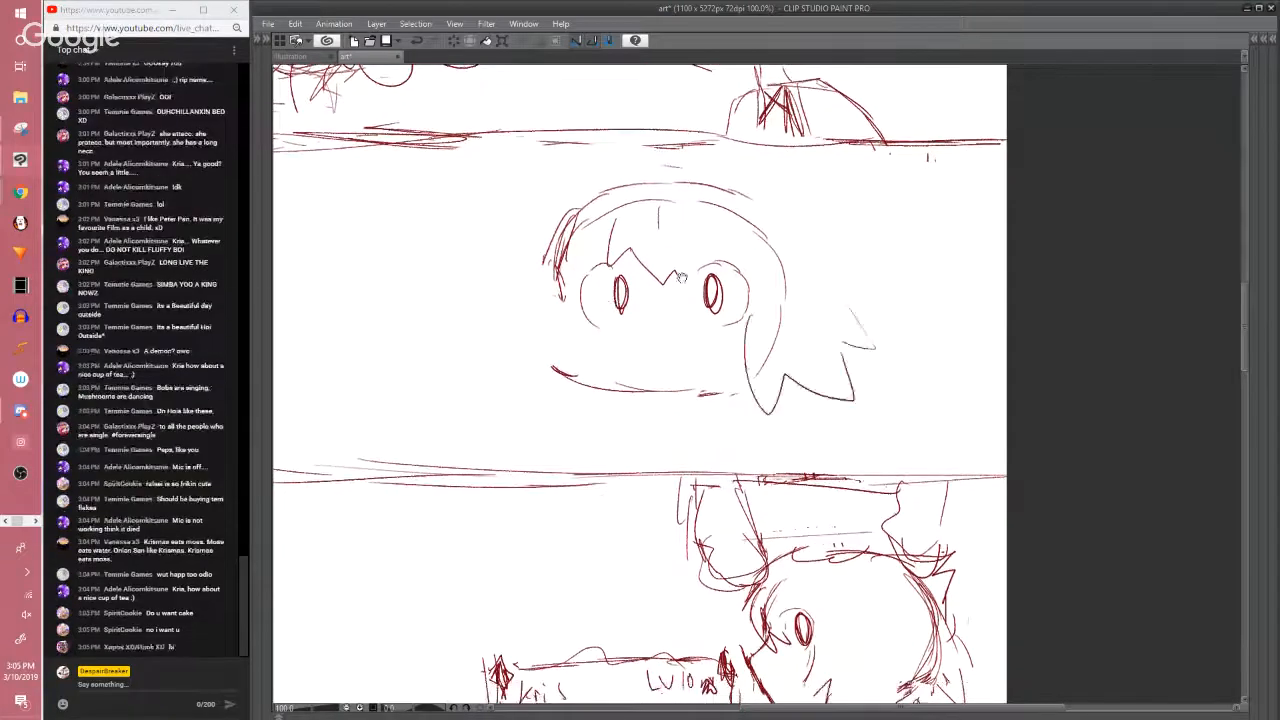
left_click_drag(682, 277, 699, 269)
mouse_move(562, 250)
left_mouse_down()
mouse_move(580, 268)
mouse_move(498, 436)
mouse_move(510, 350)
mouse_move(521, 386)
left_mouse_up()
key("ctrl+z")
key("ctrl+z")
key("ctrl+z")
key("ctrl+z")
Sketch a jagged hair lock hanging down the head's left side to below the jaw
left_click_drag(540, 249, 517, 338)
mouse_move(515, 346)
left_mouse_down()
mouse_move(532, 406)
mouse_move(594, 410)
left_mouse_up()
scroll(615, 336, "down", 2)
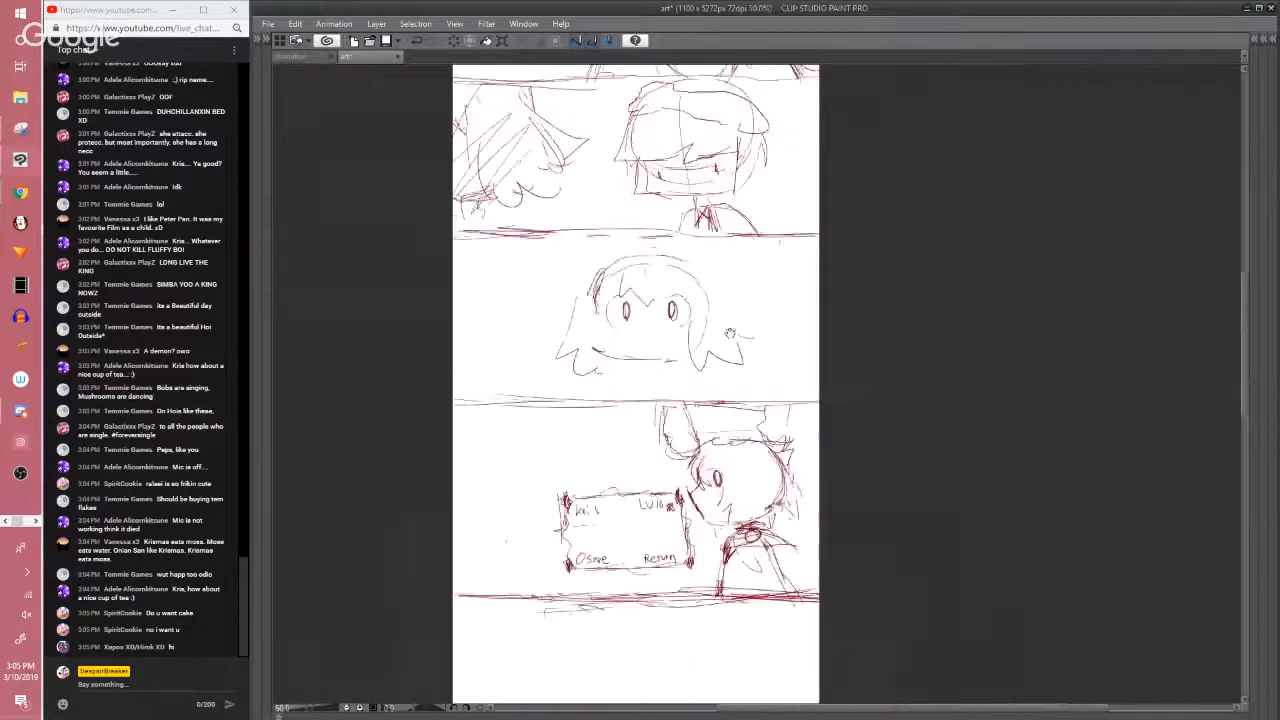
left_click_drag(721, 354, 727, 410)
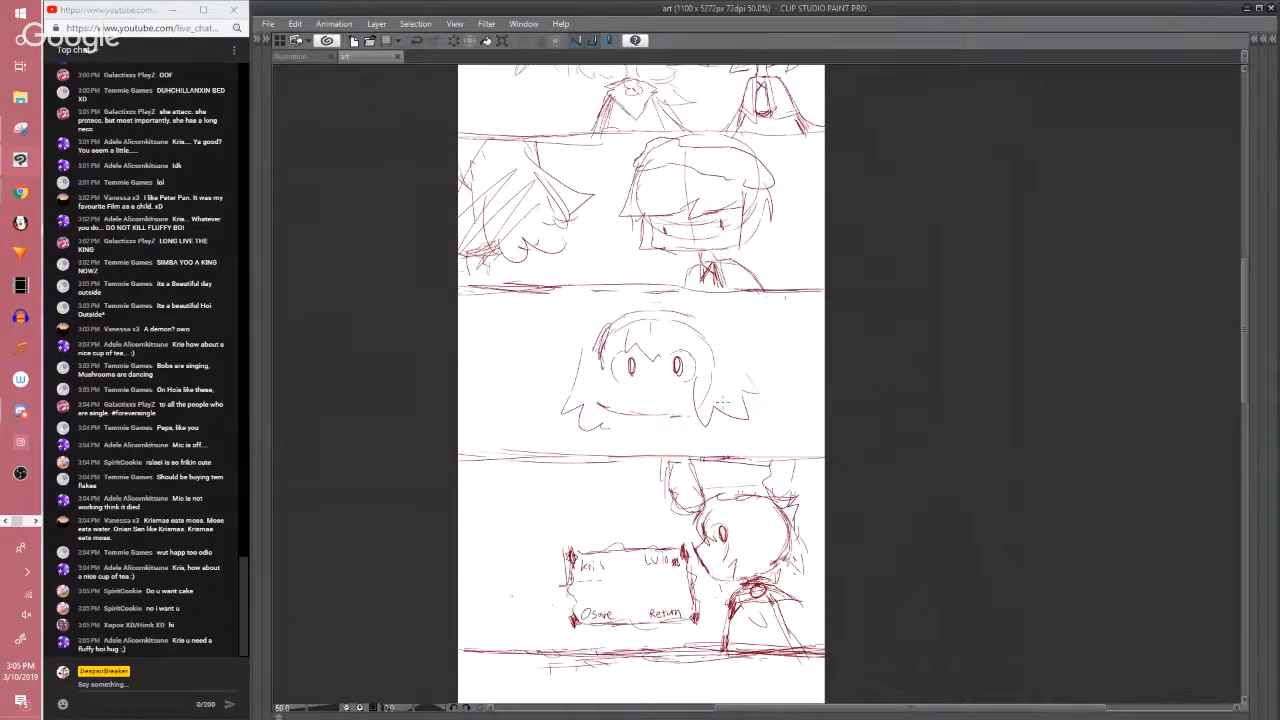
Close the outer edge of the right hair lock and sketch a small flat oval on top of the head
left_click(835, 396)
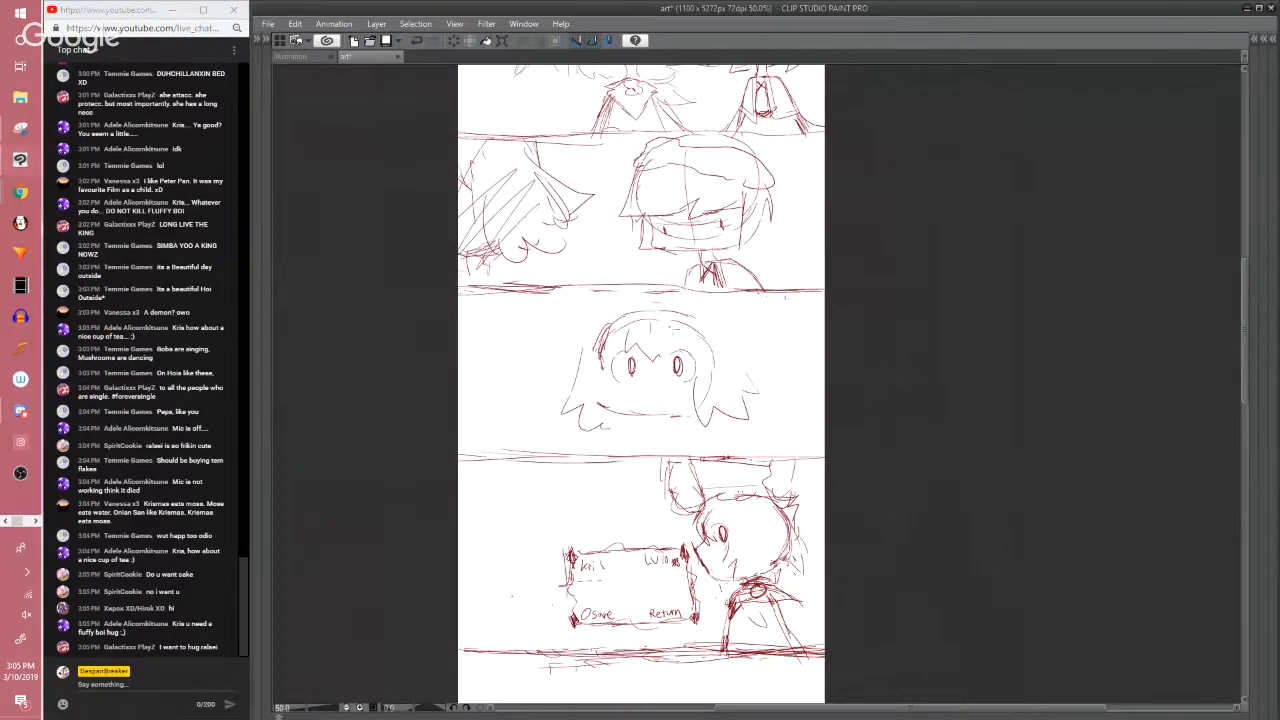
mouse_move(688, 376)
left_mouse_down()
mouse_move(720, 377)
mouse_move(750, 344)
mouse_move(709, 392)
mouse_move(716, 372)
mouse_move(735, 384)
mouse_move(740, 338)
left_mouse_up()
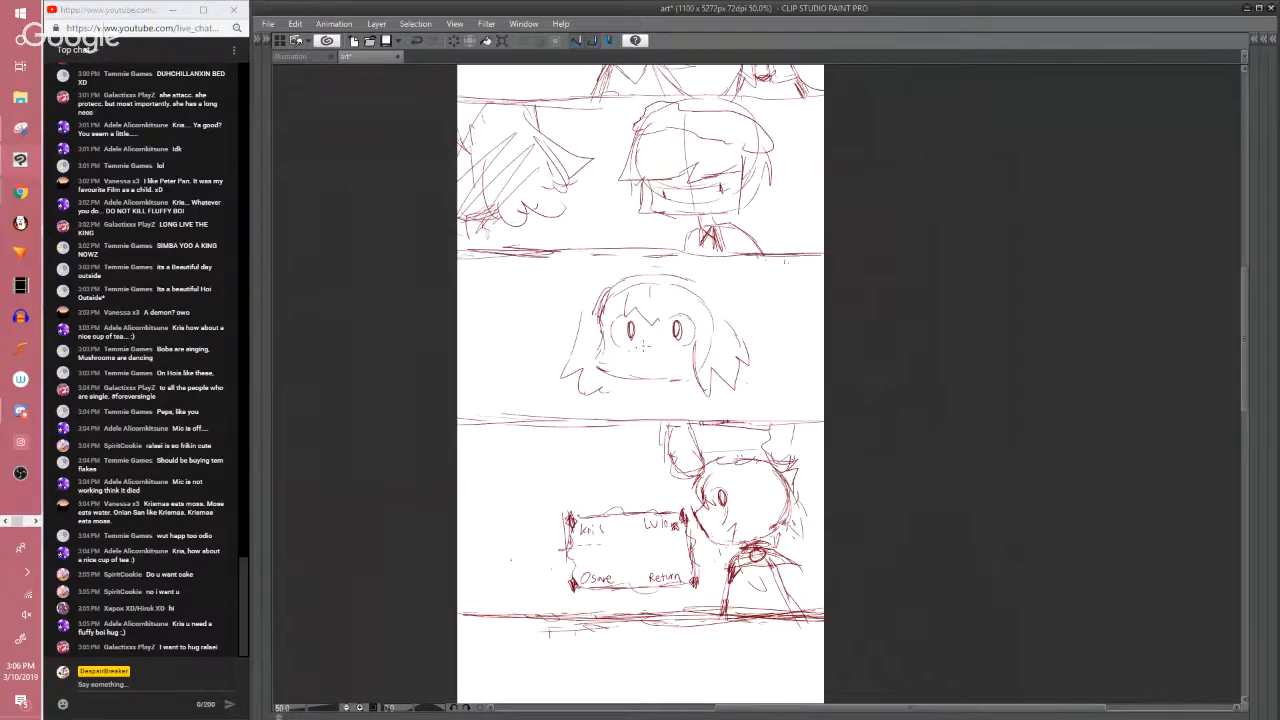
key("e")
key("p")
left_click_drag(658, 268, 666, 268)
Reshape the left hair lock with a wider pointed tip and sketch a rounded shape under the panel's top border beside the head
key("e")
mouse_move(578, 348)
left_mouse_down()
mouse_move(564, 364)
mouse_move(578, 366)
left_mouse_up()
key("p")
mouse_move(603, 320)
left_mouse_down()
mouse_move(604, 373)
mouse_move(551, 374)
left_mouse_up()
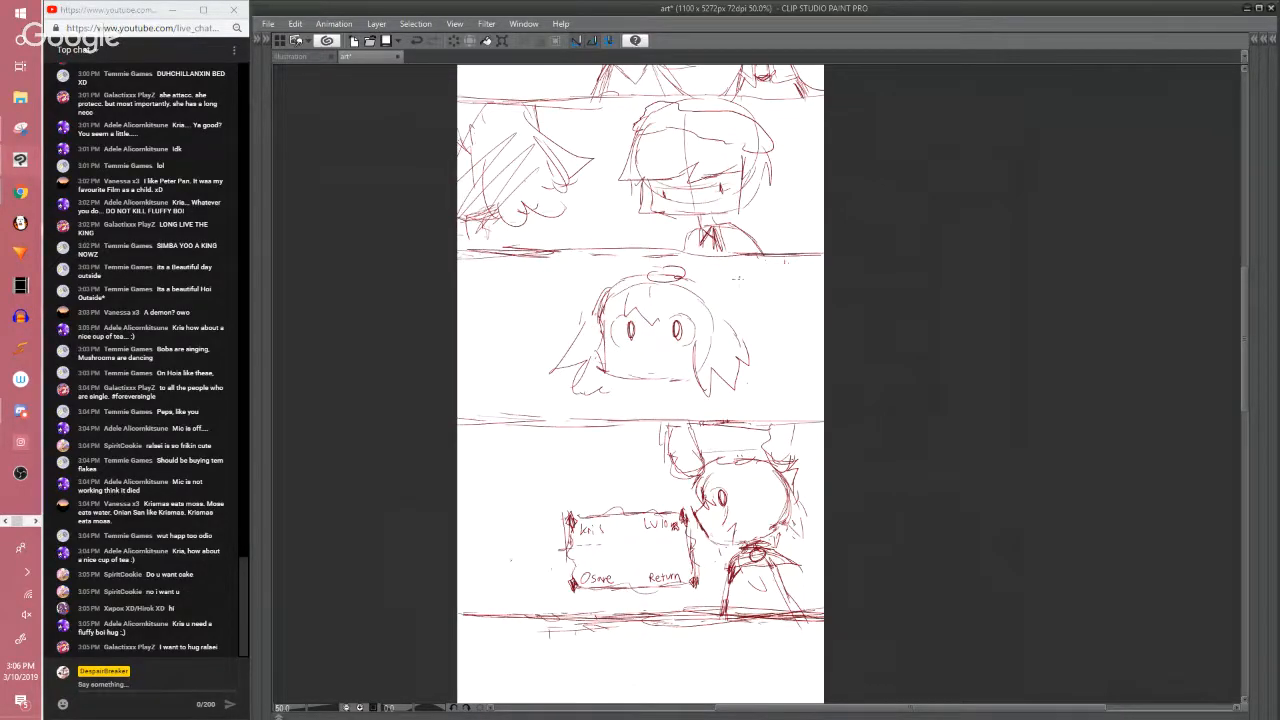
left_click_drag(727, 262, 773, 262)
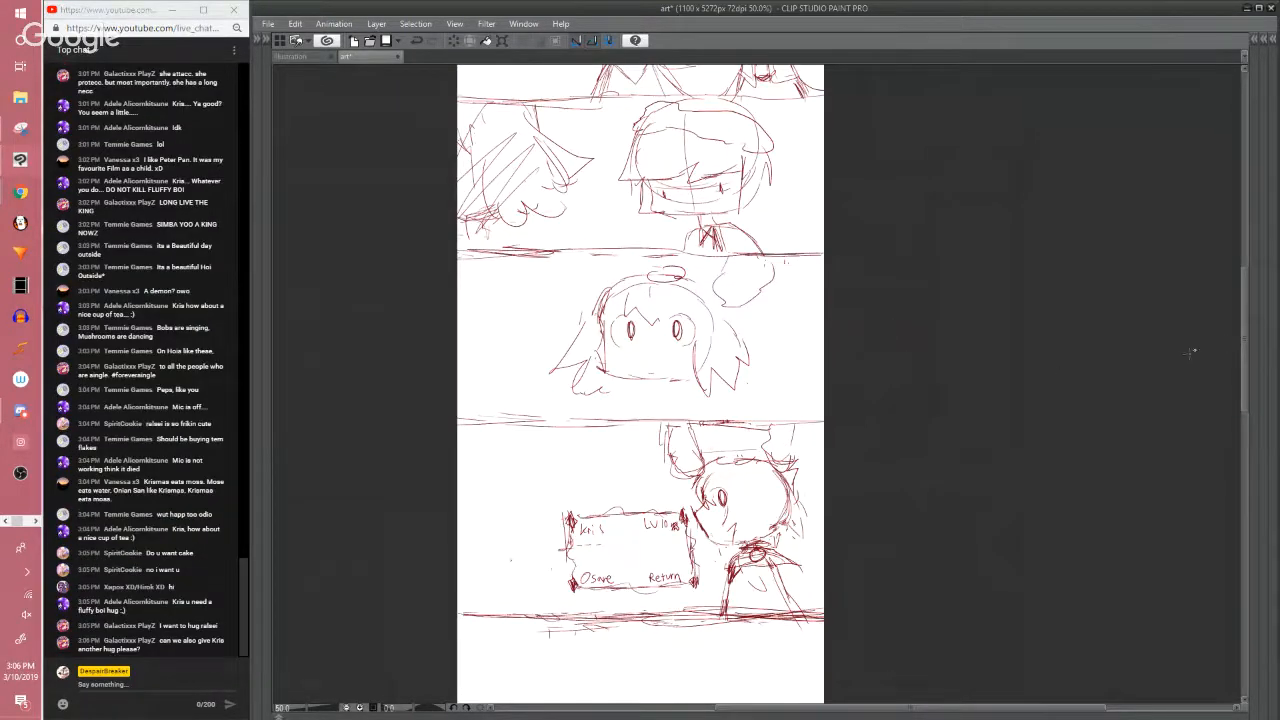
Sketch a round character head with a pointed fringe and spiky hair in the blank area below the menu-box panel
scroll(1103, 400, "down", 4)
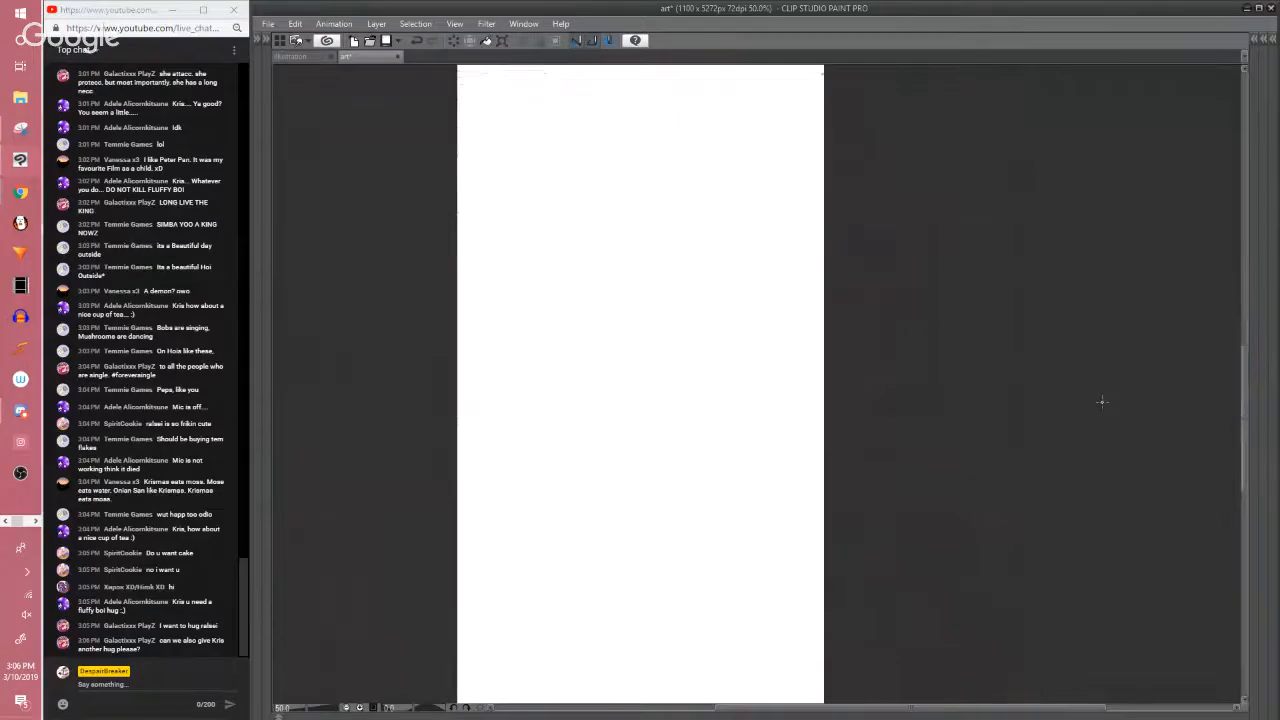
scroll(1103, 400, "up", 2)
scroll(1103, 400, "up", 1)
scroll(653, 357, "up", 1)
mouse_move(568, 270)
left_mouse_down()
mouse_move(530, 342)
mouse_move(585, 270)
left_mouse_up()
mouse_move(574, 320)
left_mouse_down()
mouse_move(596, 295)
mouse_move(617, 323)
mouse_move(606, 340)
mouse_move(665, 340)
left_mouse_up()
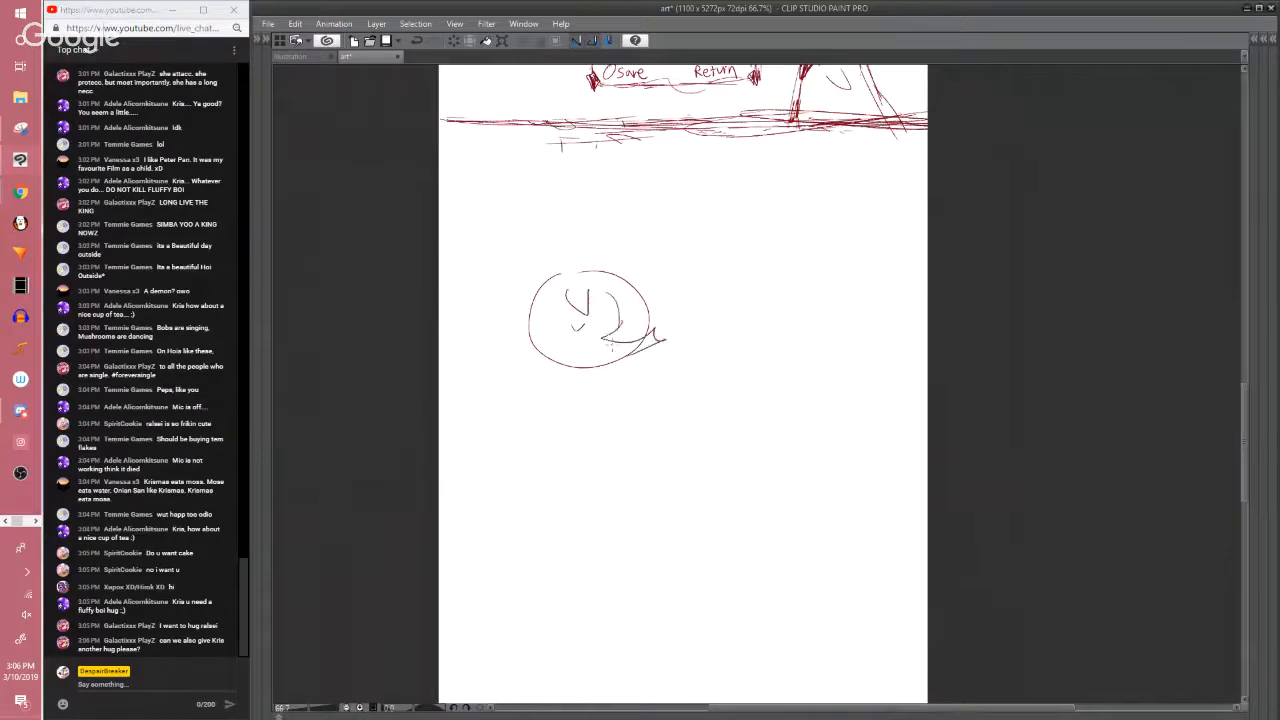
left_click_drag(535, 272, 520, 328)
mouse_move(600, 268)
left_mouse_down()
mouse_move(648, 243)
mouse_move(654, 375)
left_mouse_up()
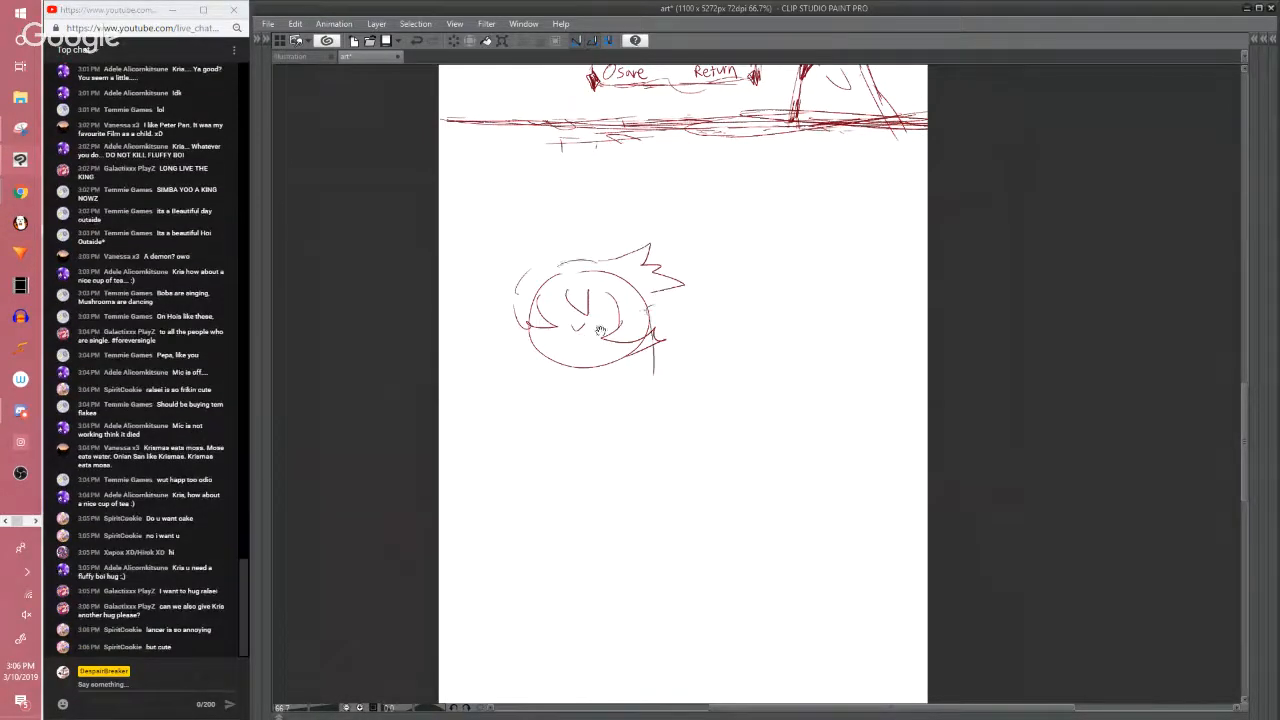
Sketch two large round eyes with small pupils on the new head
mouse_move(600, 330)
left_mouse_down()
mouse_move(680, 318)
mouse_move(689, 291)
mouse_move(680, 327)
mouse_move(695, 293)
left_mouse_up()
scroll(637, 330, "up", 1)
key("ctrl+z")
key("ctrl+z")
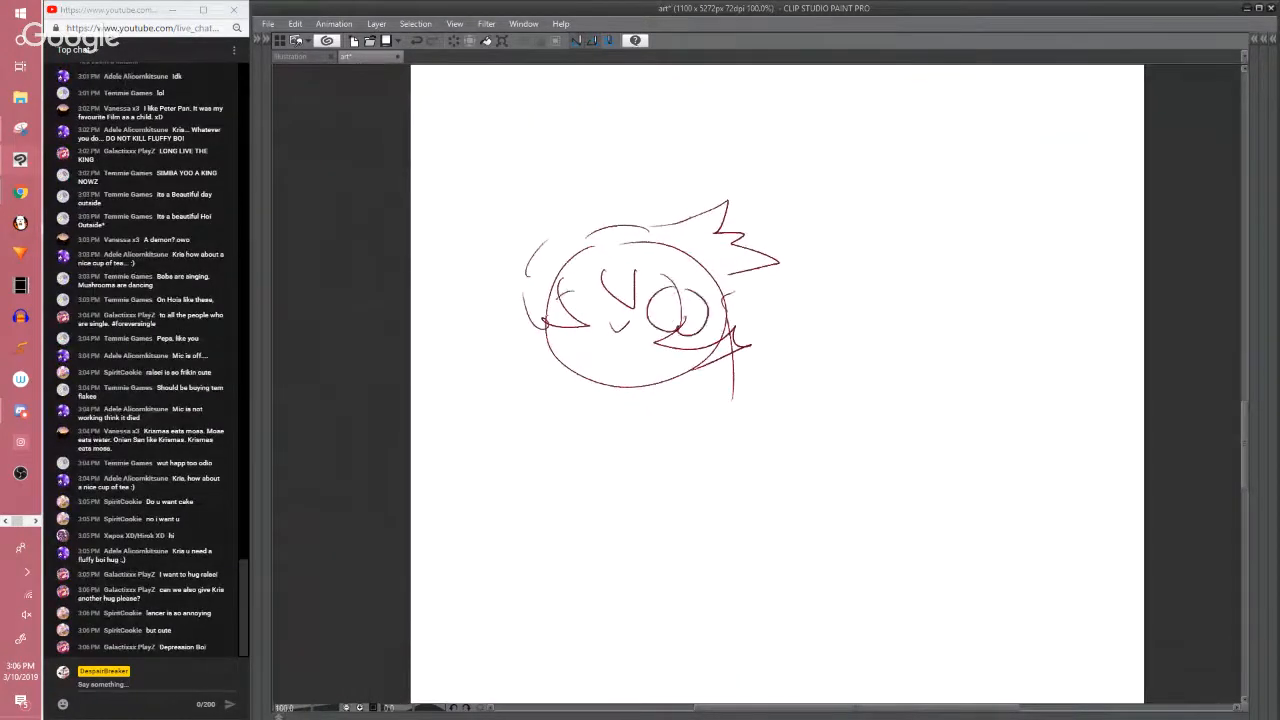
mouse_move(576, 296)
left_mouse_down()
mouse_move(607, 304)
mouse_move(574, 297)
left_mouse_up()
left_click_drag(581, 305, 584, 305)
left_click_drag(675, 303, 679, 307)
mouse_move(612, 373)
left_mouse_down()
mouse_move(535, 340)
mouse_move(493, 388)
mouse_move(576, 426)
left_mouse_up()
key("ctrl+z")
left_click_drag(690, 353, 715, 401)
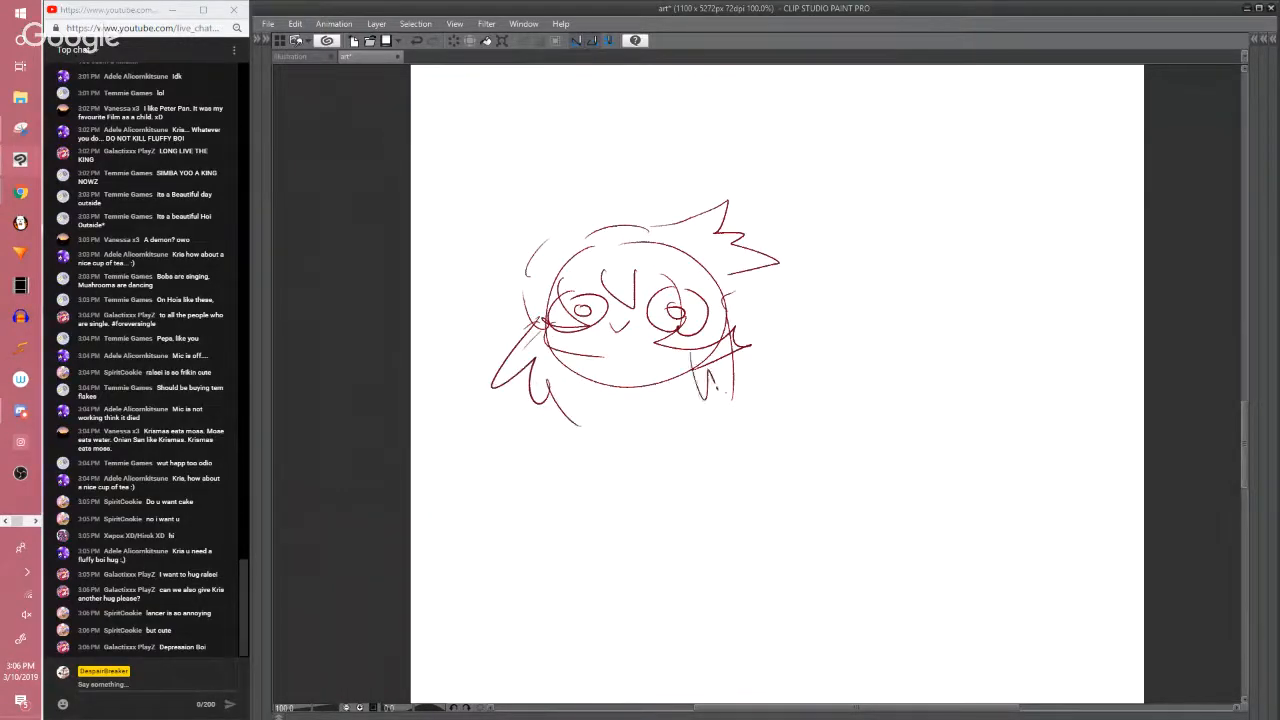
key("ctrl+z")
key("ctrl+z")
mouse_move(545, 321)
left_mouse_down()
mouse_move(514, 337)
mouse_move(514, 379)
left_mouse_up()
key("ctrl+z")
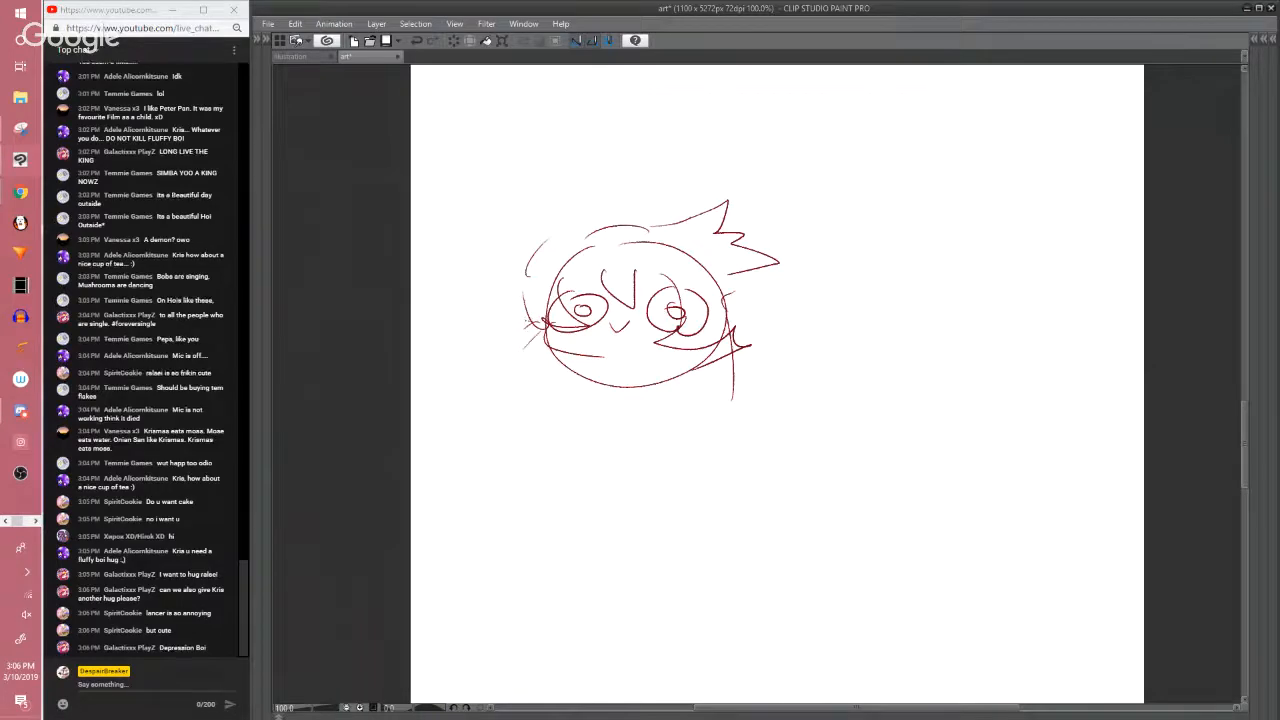
Sketch a fluffy cheek tuft, erase the bottom of the head circle and draw a scarf-like collar beneath the face
left_click_drag(650, 396, 712, 395)
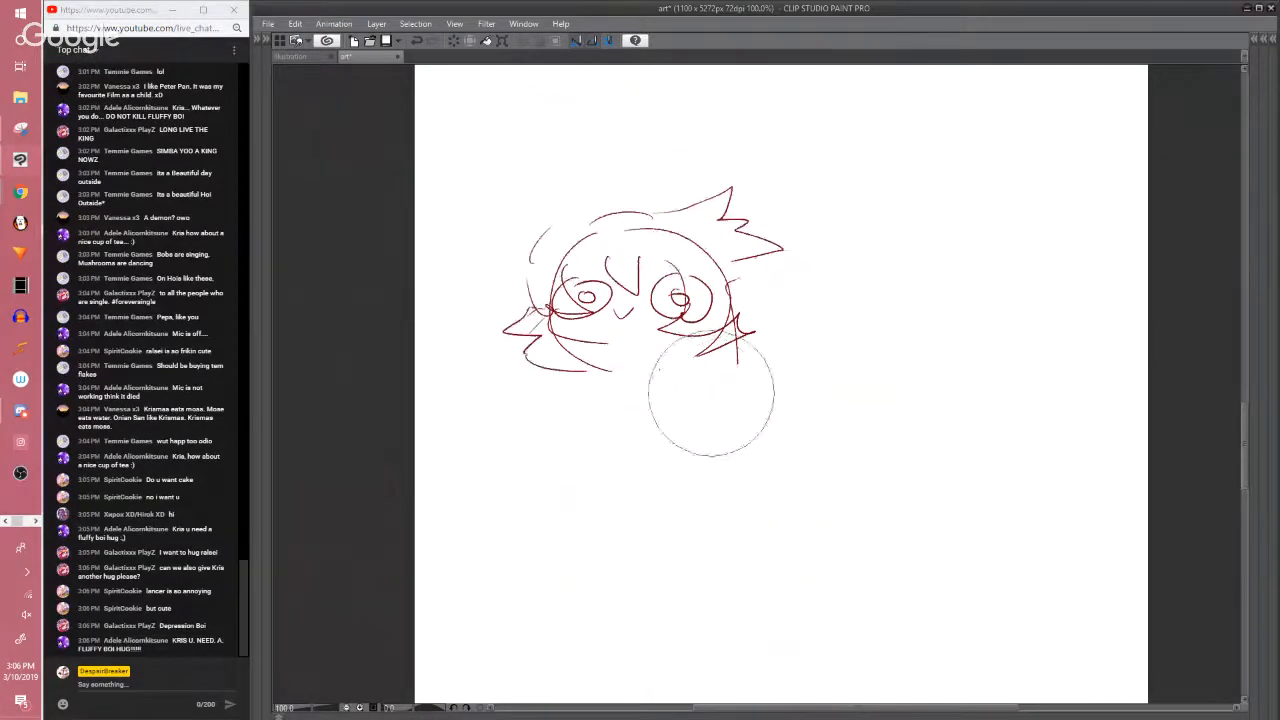
left_click_drag(614, 351, 611, 396)
left_click(613, 406)
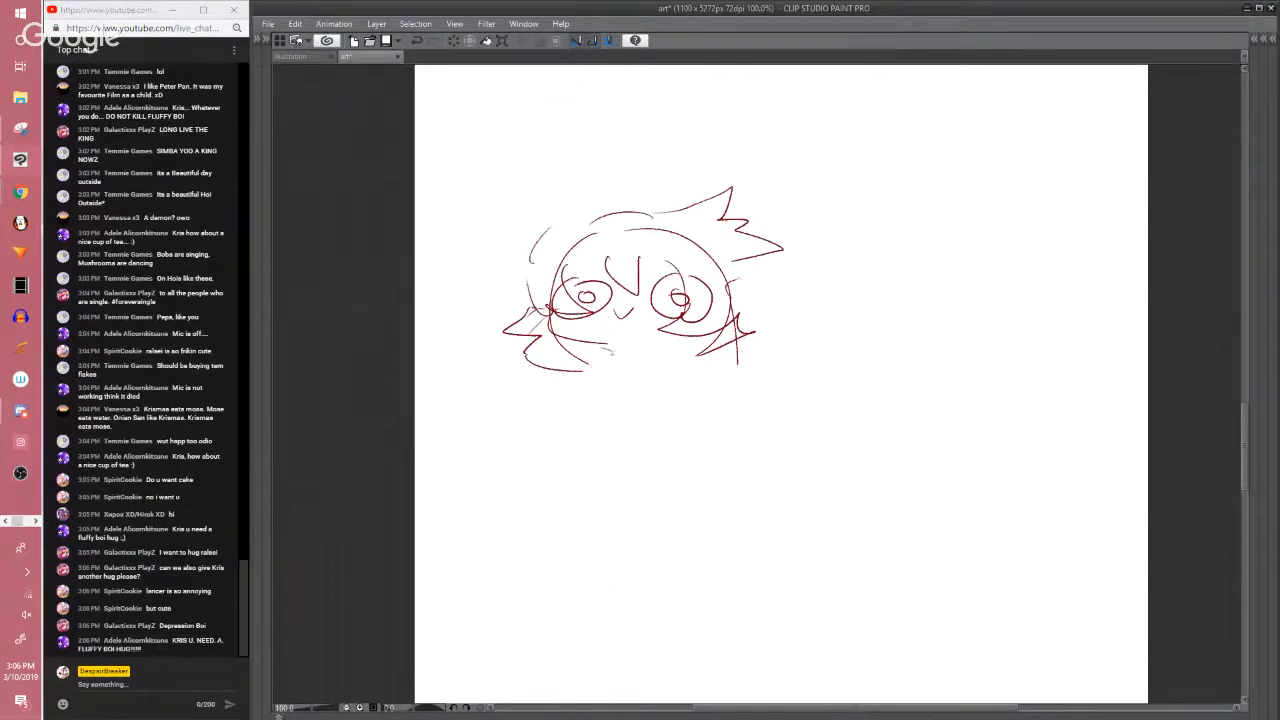
left_click_drag(654, 326, 608, 388)
mouse_move(722, 343)
left_mouse_down()
mouse_move(665, 366)
mouse_move(693, 402)
mouse_move(682, 392)
left_mouse_up()
Sketch the torso with a jagged drape on its left side and curved bands across it, and darken both pupils
mouse_move(588, 396)
left_mouse_down()
mouse_move(640, 391)
mouse_move(602, 493)
left_mouse_up()
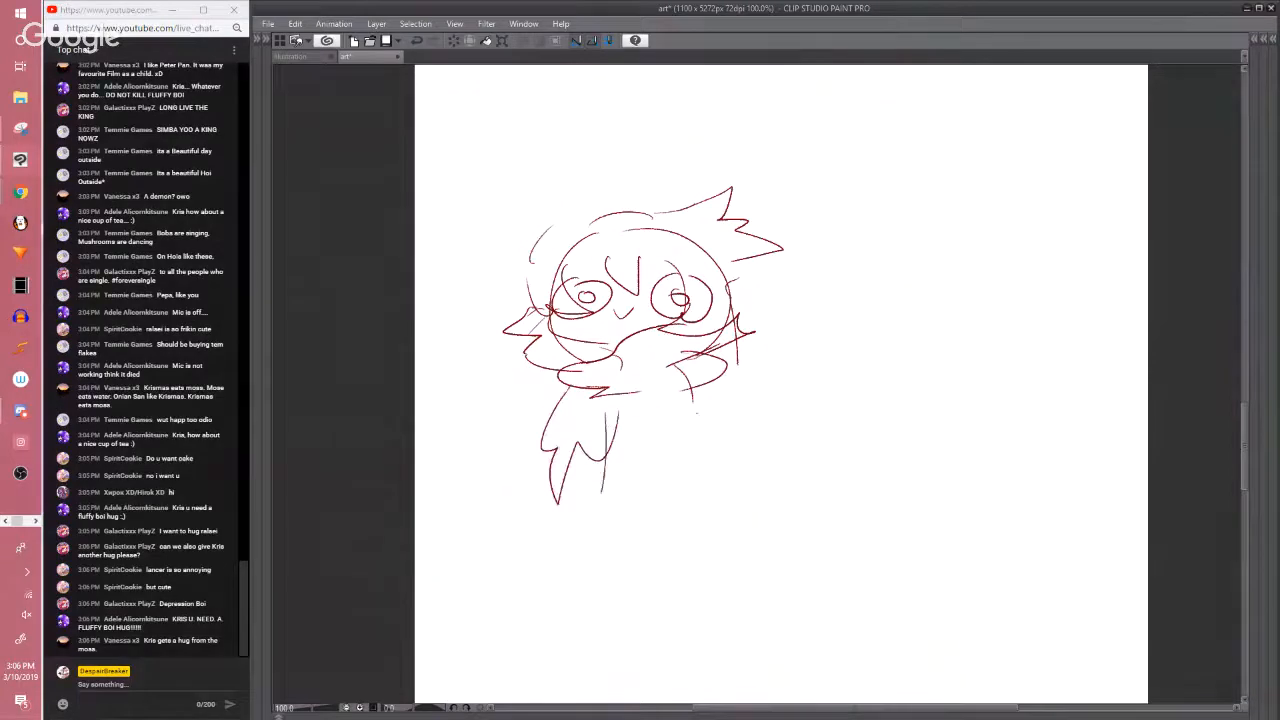
left_click_drag(692, 386, 748, 508)
left_click_drag(676, 293, 683, 301)
left_click_drag(580, 294, 595, 301)
left_click_drag(609, 448, 708, 458)
mouse_move(604, 492)
left_mouse_down()
mouse_move(723, 465)
mouse_move(742, 438)
left_mouse_up()
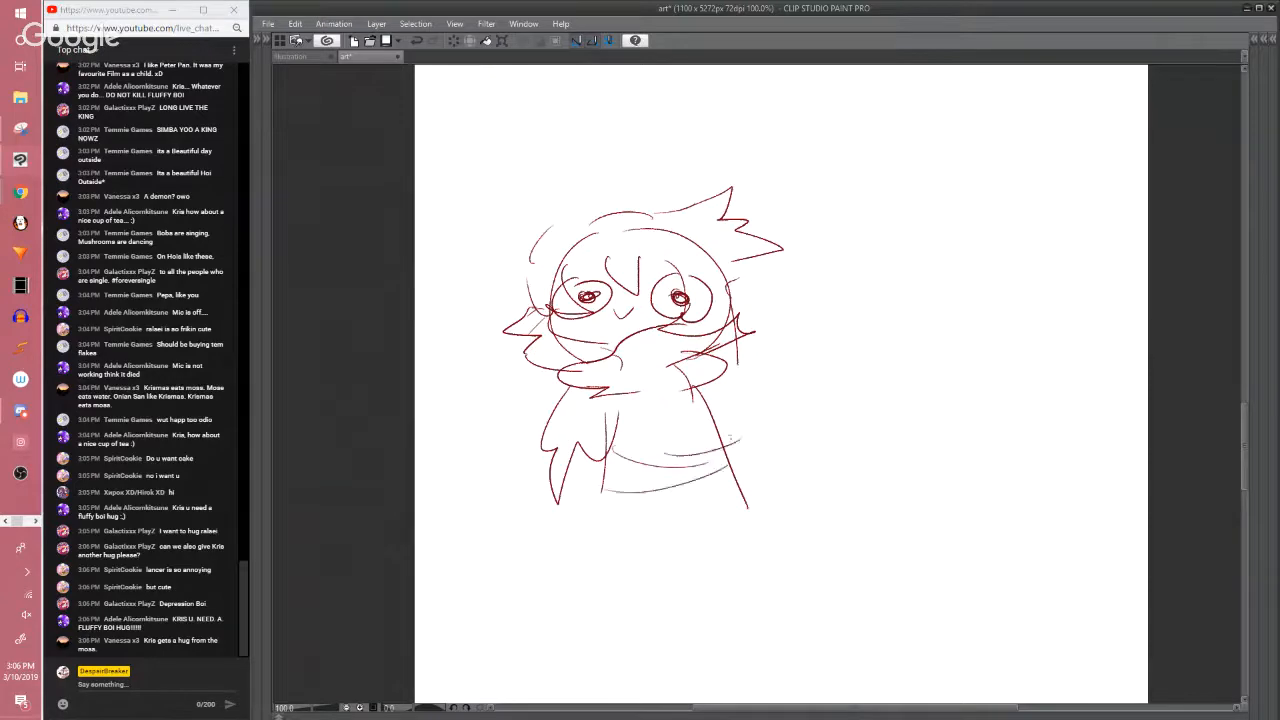
Sketch a small round-headed figure with closed eyes and a cat-like mouth, hugged against the character's right side
mouse_move(745, 346)
left_mouse_down()
mouse_move(738, 401)
mouse_move(712, 342)
mouse_move(733, 357)
mouse_move(709, 371)
left_mouse_up()
key("ctrl+z")
key("e")
mouse_move(733, 370)
left_mouse_down()
mouse_move(758, 372)
mouse_move(735, 422)
mouse_move(734, 512)
left_mouse_up()
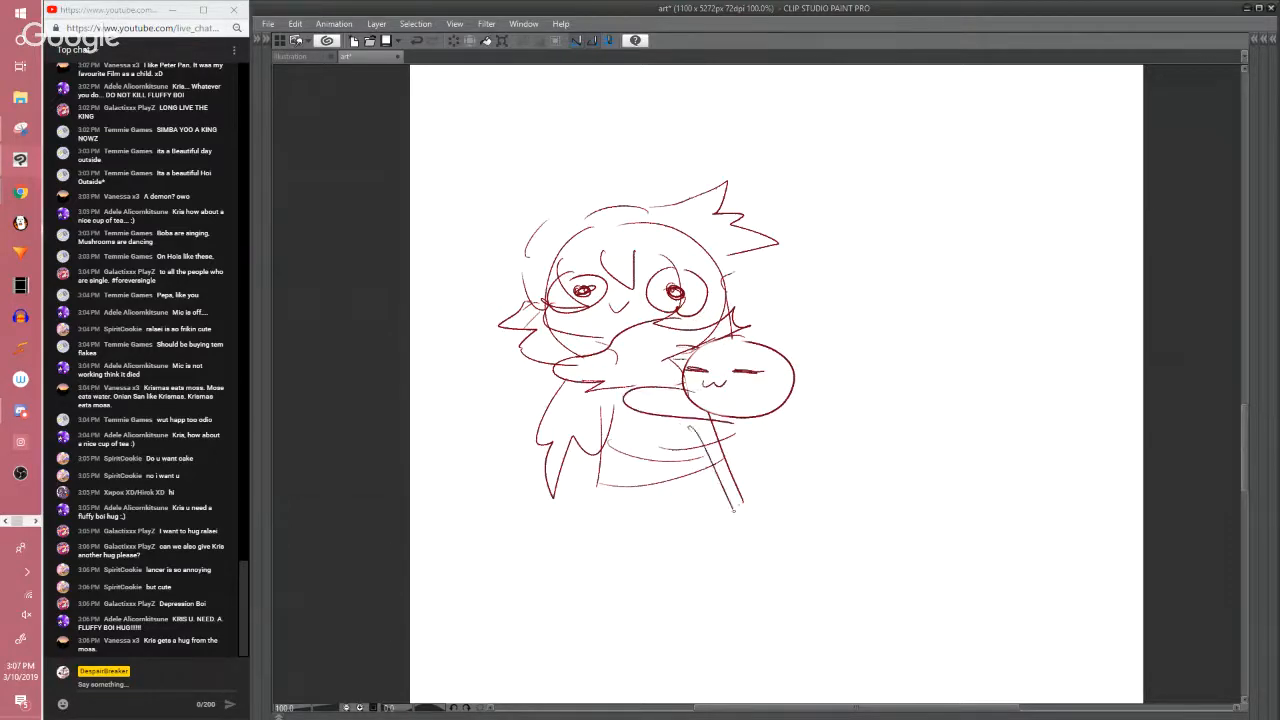
mouse_move(763, 410)
left_mouse_down()
mouse_move(824, 478)
mouse_move(736, 514)
mouse_move(778, 567)
left_mouse_up()
scroll(732, 520, "down", 2)
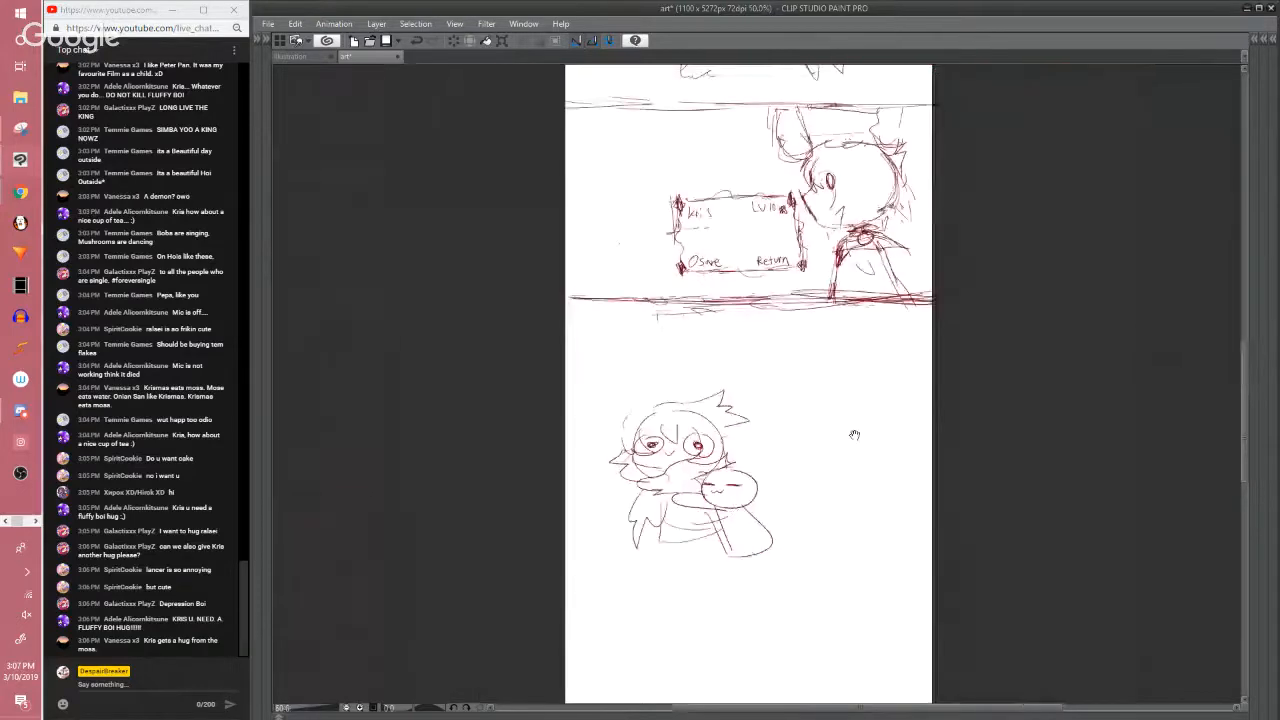
left_click_drag(828, 482, 784, 507)
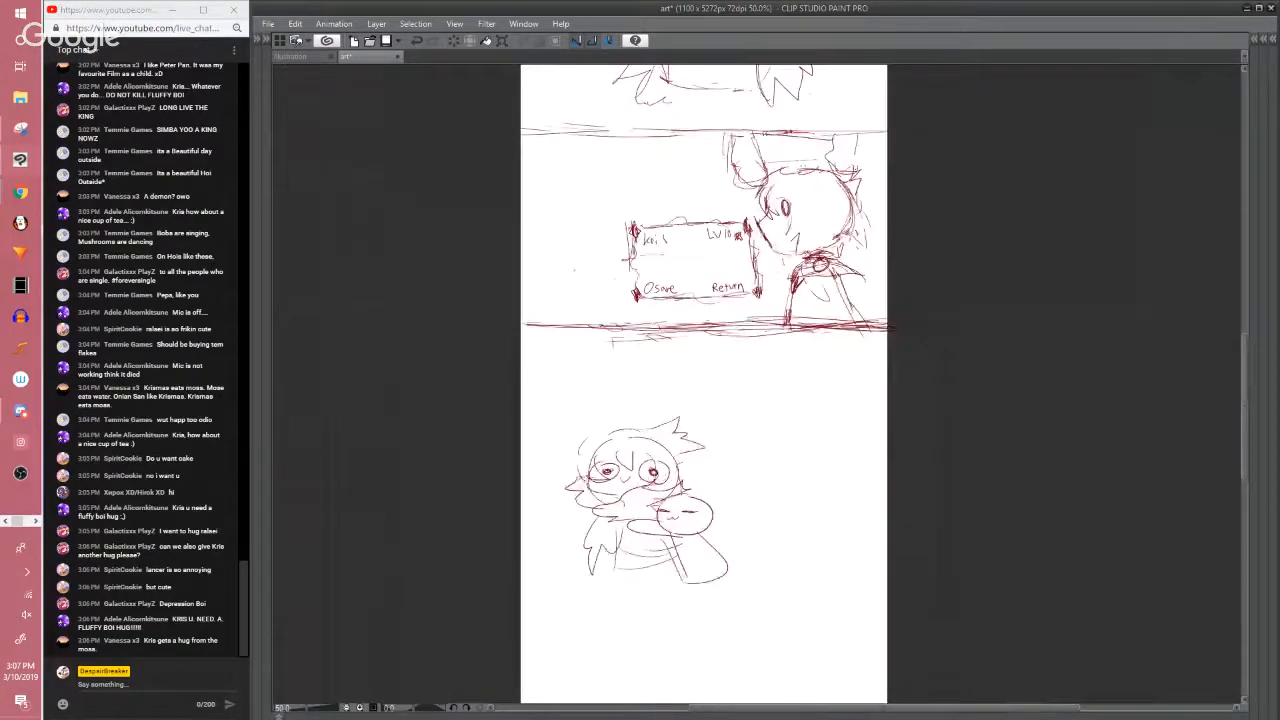
left_click_drag(720, 480, 712, 500)
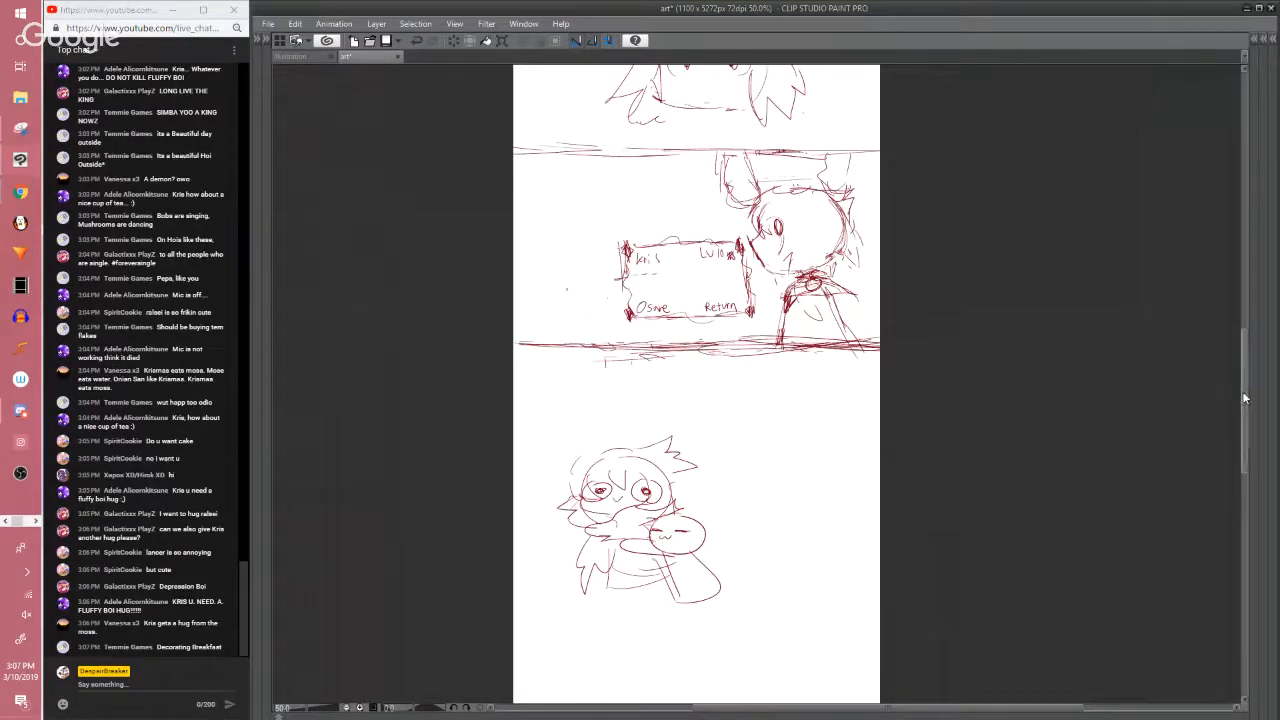
Add a pointed hat with a brim and a jagged side tuft to the small figure's head
left_click_drag(1244, 398, 1210, 327)
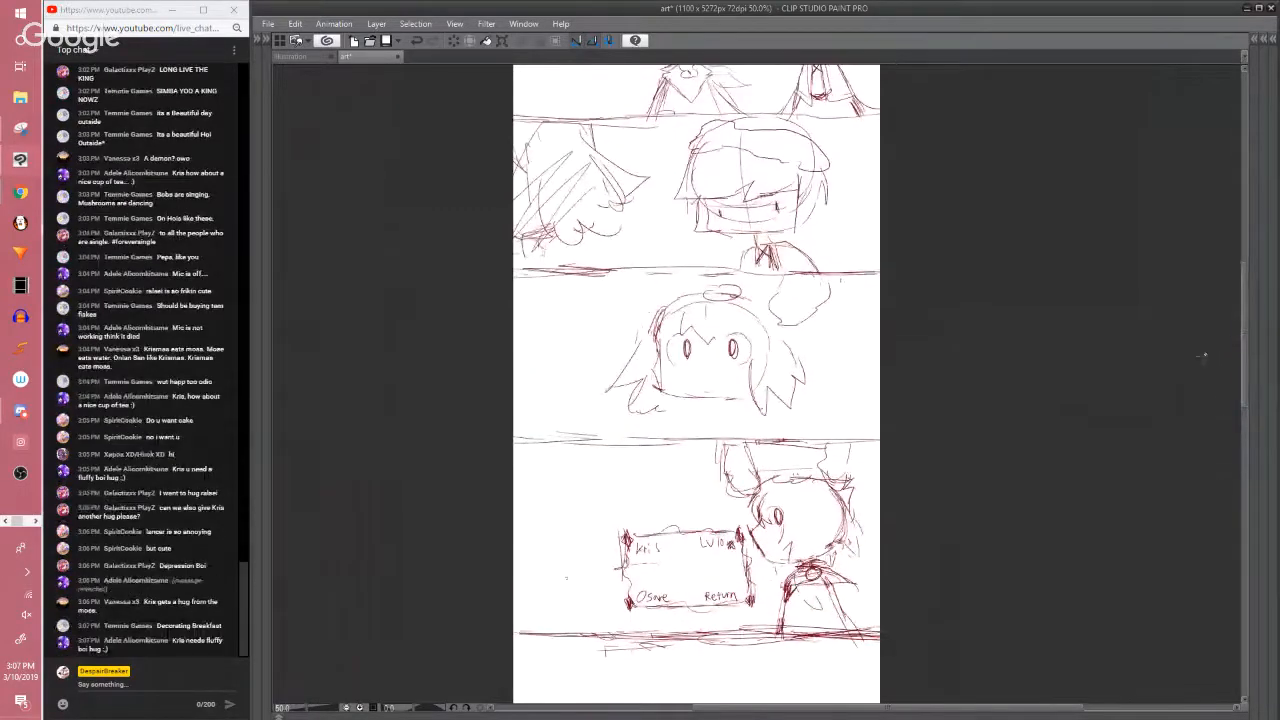
scroll(1243, 344, "down", 5)
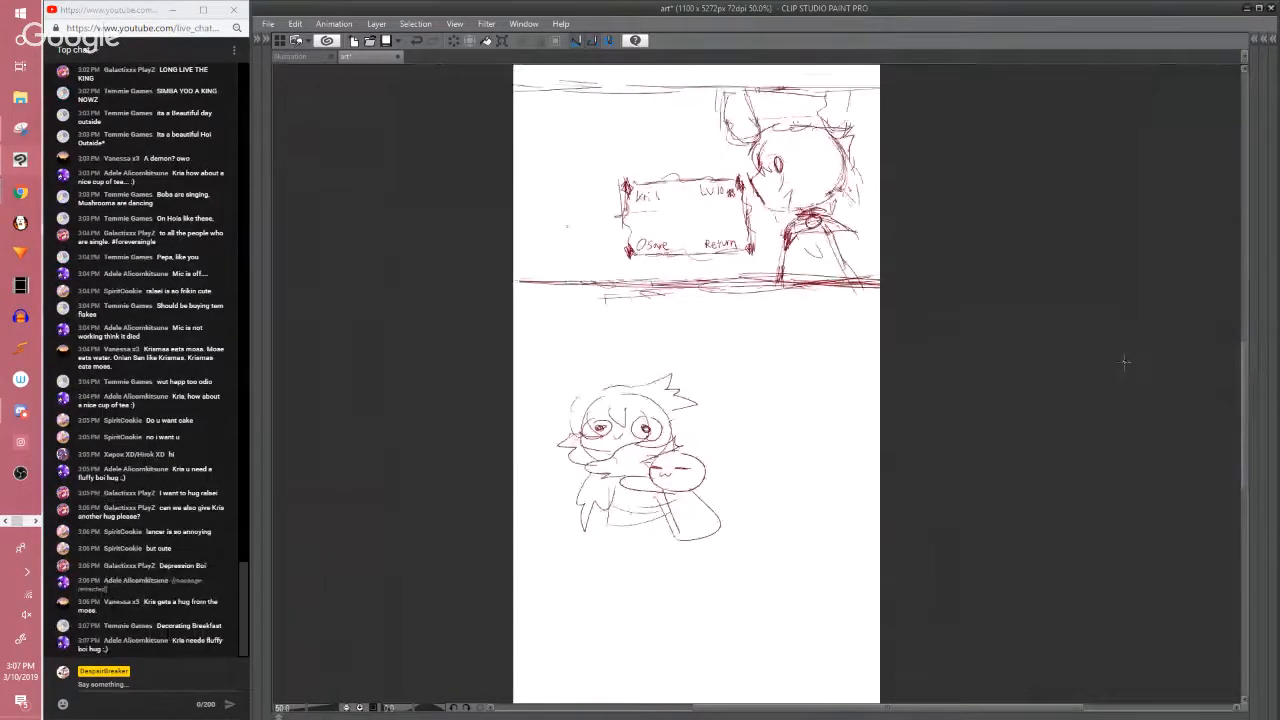
key("ctrl+plus")
mouse_move(705, 480)
left_mouse_down()
mouse_move(780, 374)
mouse_move(730, 402)
mouse_move(698, 356)
mouse_move(746, 350)
mouse_move(758, 380)
mouse_move(732, 379)
left_mouse_up()
mouse_move(739, 366)
left_mouse_down()
mouse_move(710, 418)
mouse_move(746, 446)
left_mouse_up()
left_click_drag(738, 402, 746, 438)
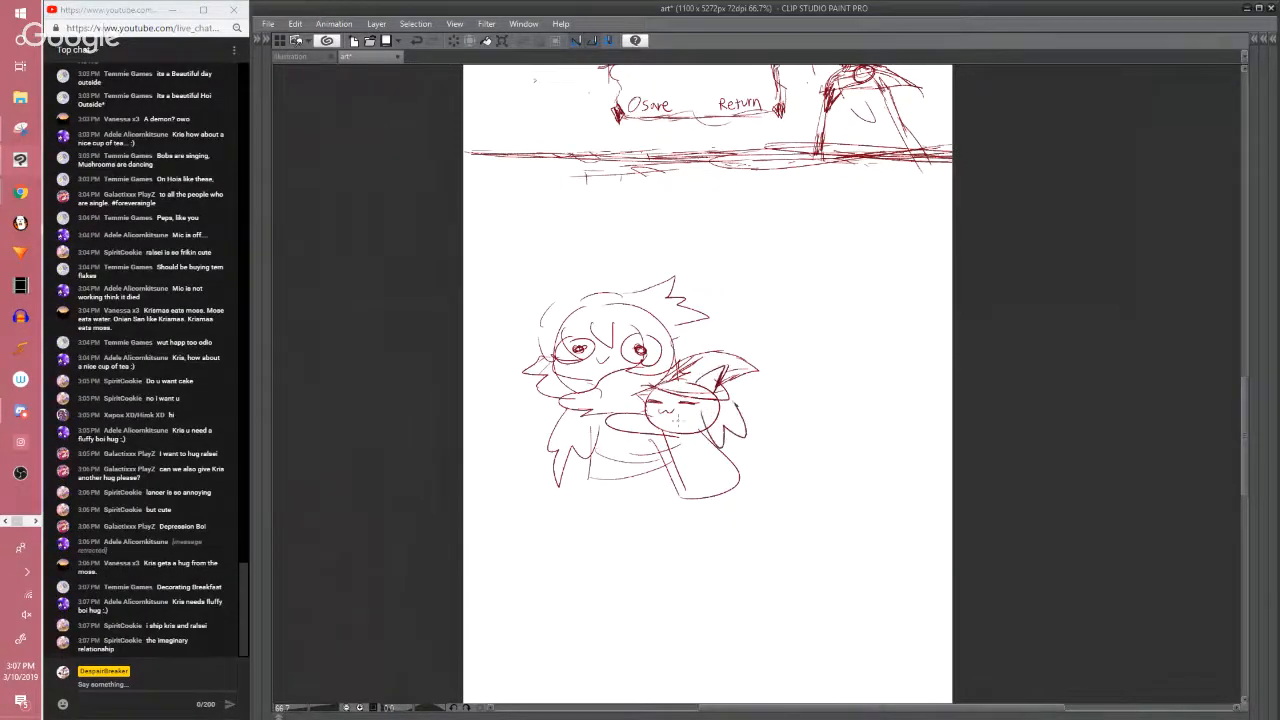
Redraw the arms between the hugging figures and add a pointed flare at the base of the small figure's body
left_click_drag(670, 410, 708, 436)
key("ctrl+z")
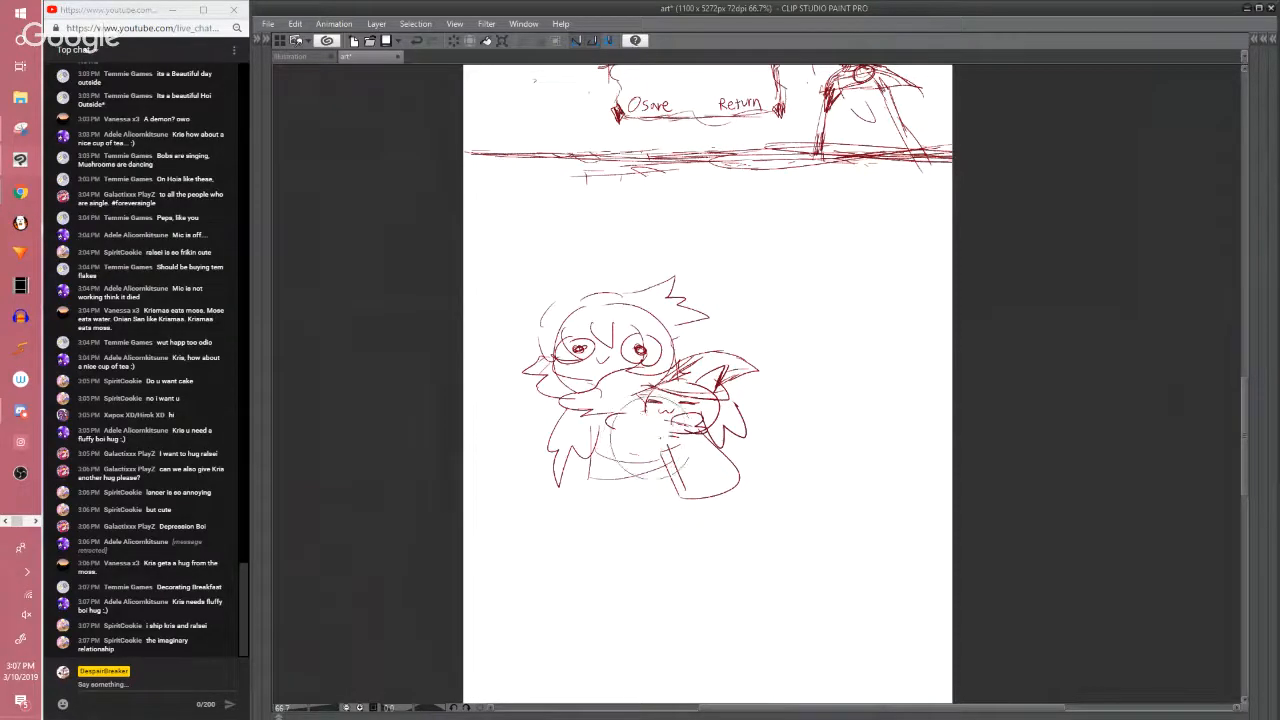
key("ctrl+z")
mouse_move(628, 414)
left_mouse_down()
mouse_move(680, 434)
mouse_move(714, 504)
left_mouse_up()
left_click_drag(738, 482, 768, 466)
left_click_drag(708, 498, 752, 484)
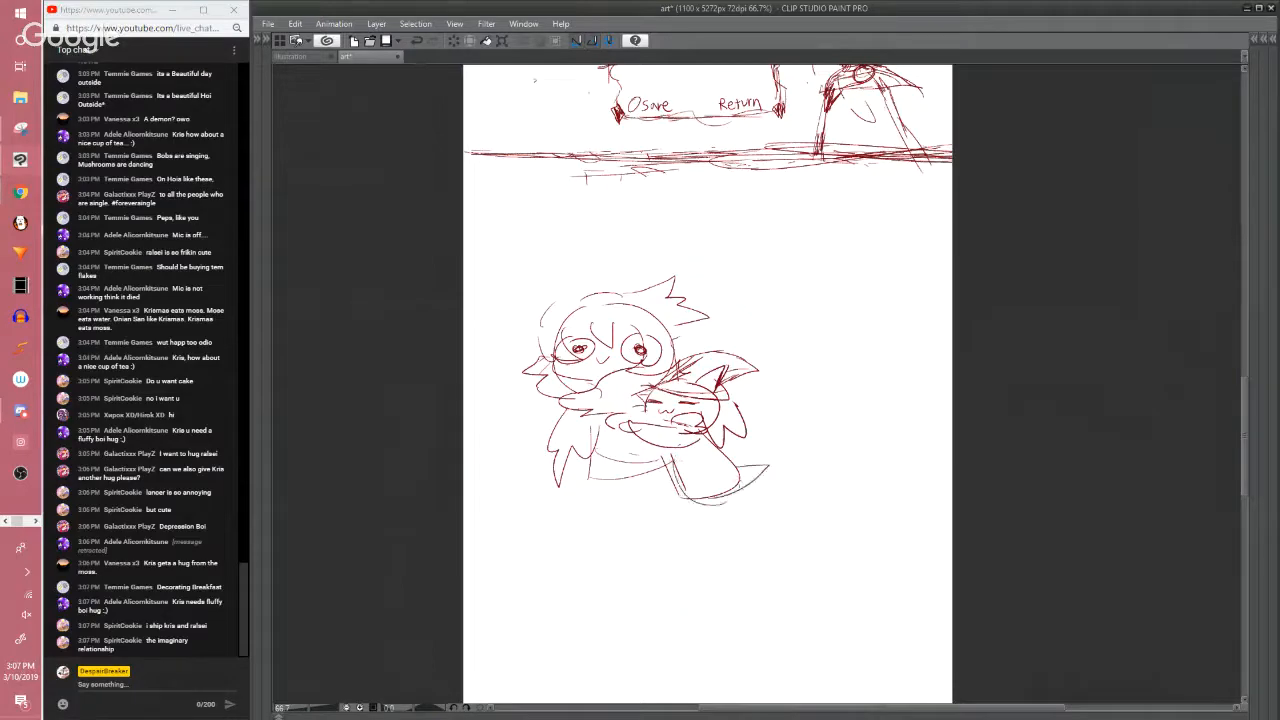
mouse_move(662, 490)
left_mouse_down()
mouse_move(726, 504)
mouse_move(698, 620)
left_mouse_up()
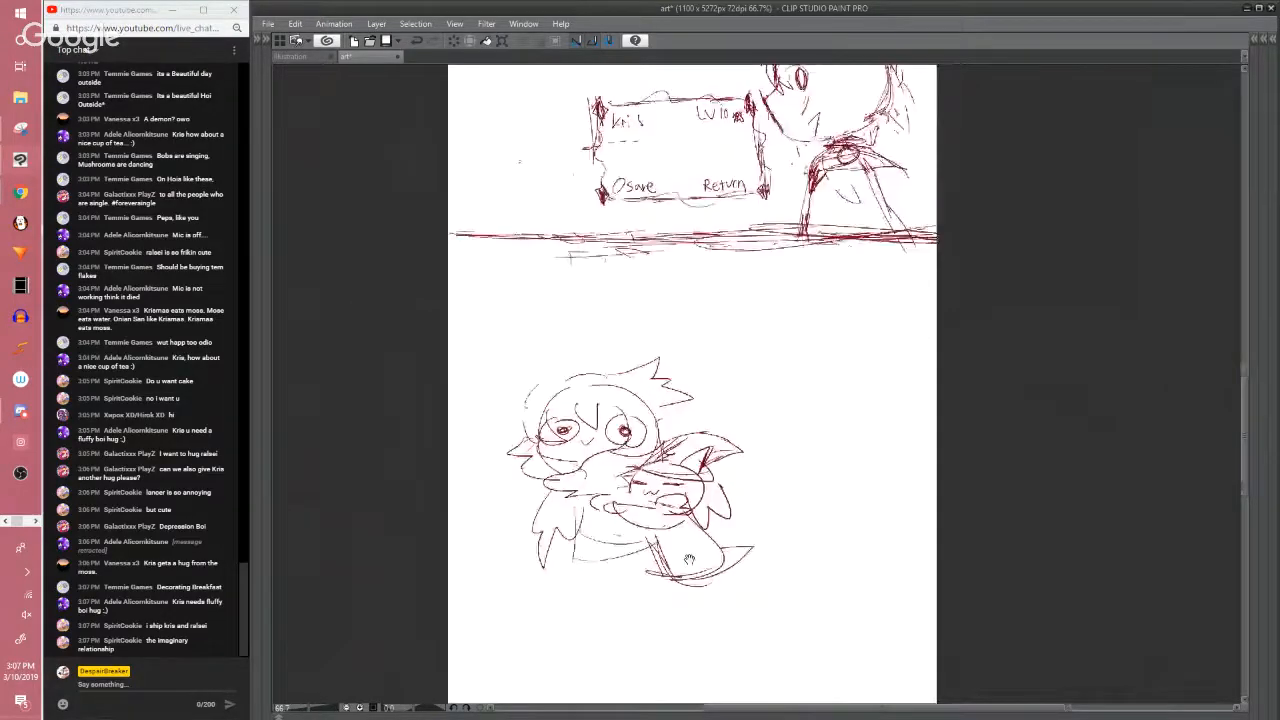
Sketch the raised ear shape's left edge and add spiky hair tufts along the upper left of the long-haired head
mouse_move(689, 377)
left_mouse_down()
mouse_move(681, 441)
mouse_move(671, 381)
left_mouse_up()
scroll(671, 380, "down", 1)
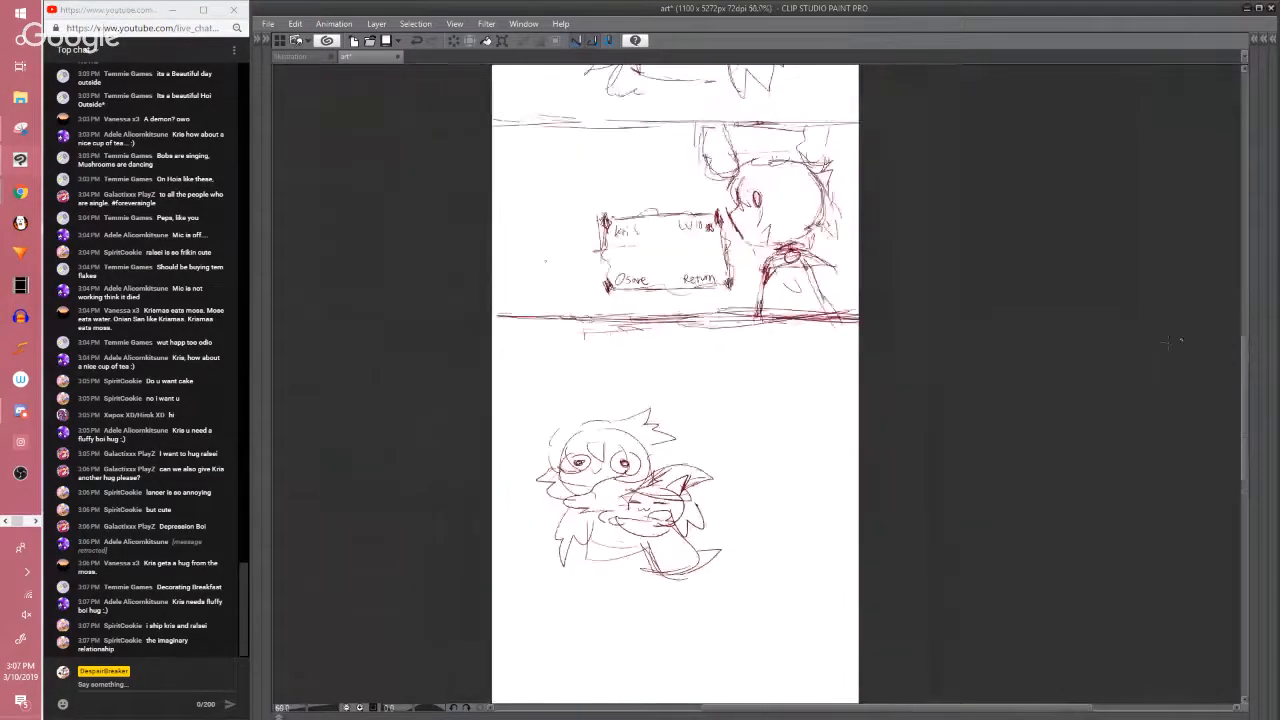
left_click_drag(1247, 358, 1230, 270)
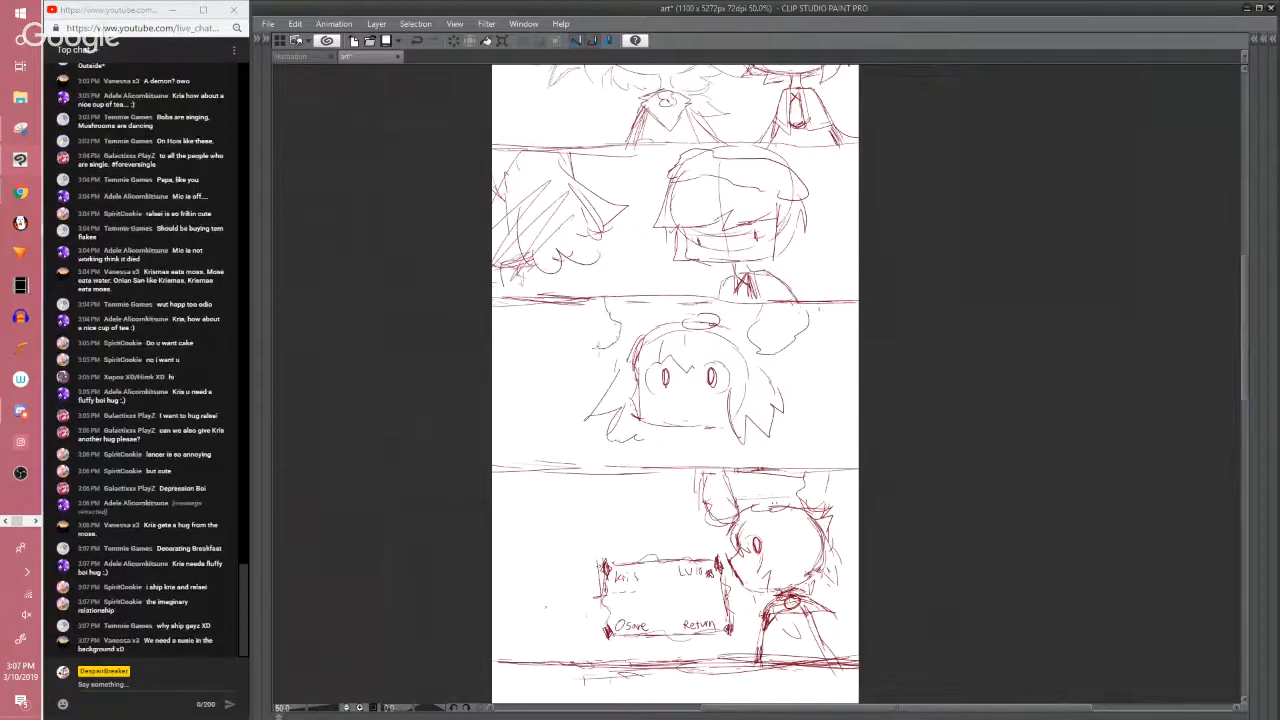
mouse_move(567, 306)
left_mouse_down()
mouse_move(576, 333)
mouse_move(608, 348)
left_mouse_up()
left_click_drag(677, 325, 618, 331)
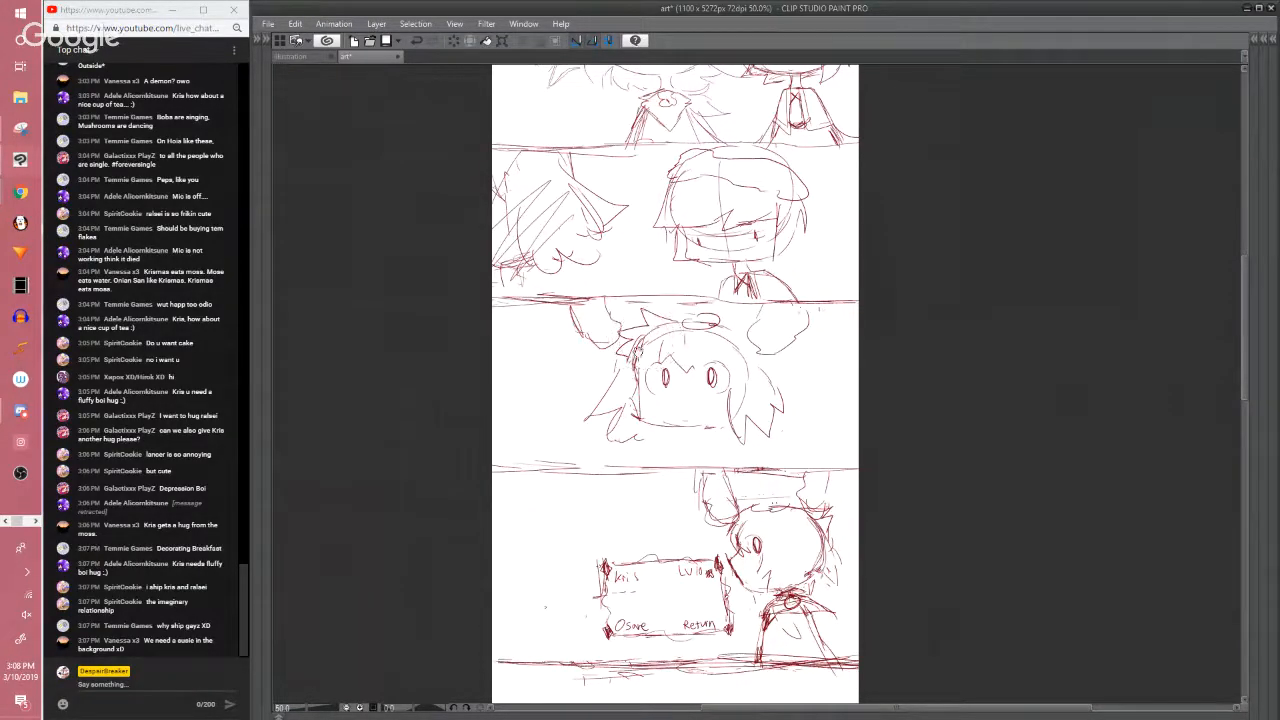
Add small oval marks at the lower outer edges of the larger hugging character's eyes
left_click_drag(638, 350, 646, 177)
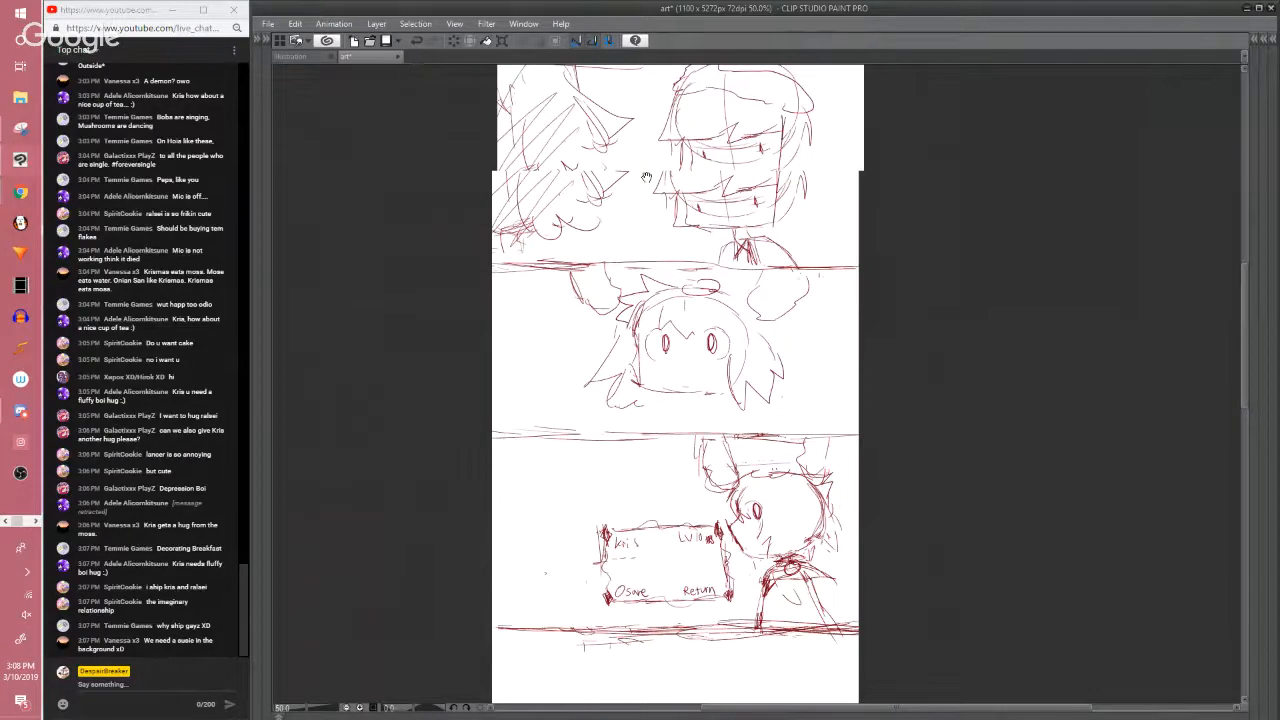
key("ctrl+plus")
scroll(615, 395, "up", 1)
left_click_drag(615, 395, 642, 219)
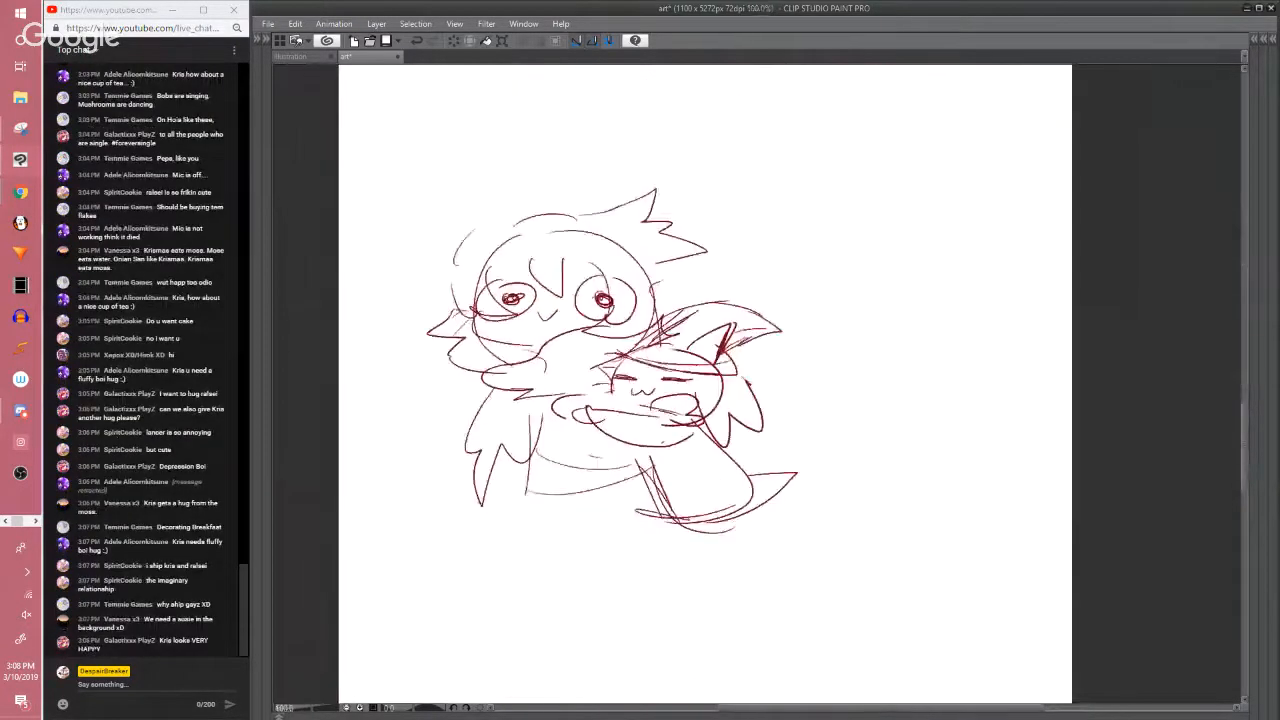
left_click_drag(474, 312, 501, 318)
left_click_drag(612, 320, 634, 312)
Sketch a small round face with wide eyes and an open toothy mouth in the empty space beside the hugging pair
left_click_drag(730, 338, 691, 324)
left_click_drag(837, 306, 858, 334)
scroll(846, 270, "up", 2)
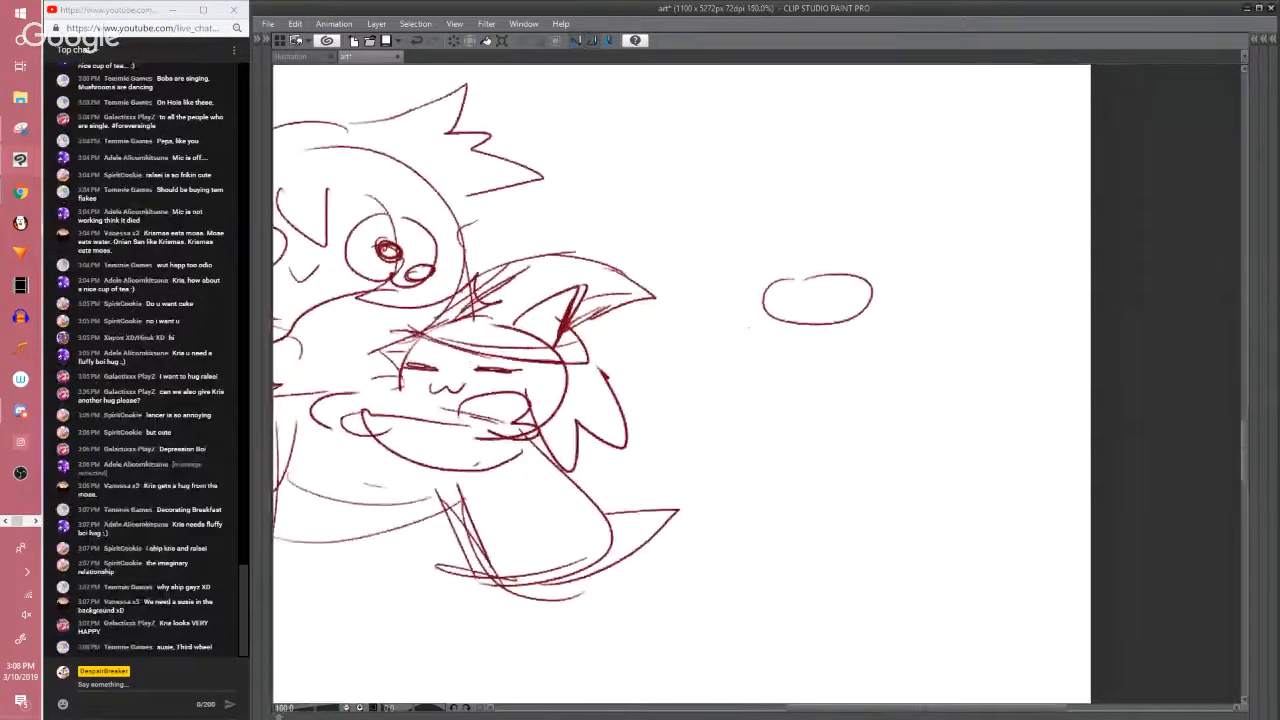
left_click_drag(784, 302, 815, 302)
mouse_move(822, 308)
left_mouse_down()
mouse_move(852, 306)
mouse_move(815, 313)
left_mouse_up()
key("ctrl+z")
mouse_move(757, 311)
left_mouse_down()
mouse_move(783, 340)
mouse_move(796, 329)
mouse_move(779, 325)
mouse_move(798, 330)
left_mouse_up()
key("ctrl+z")
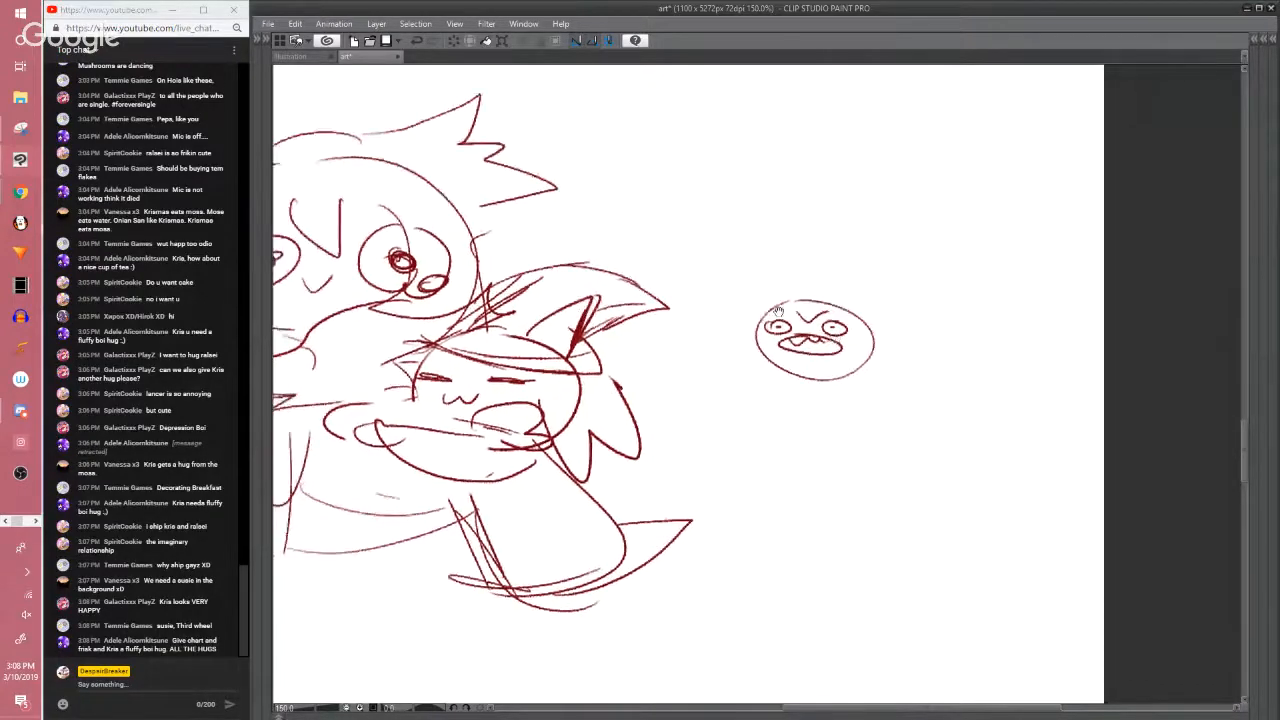
Draw jagged bangs and a spiky hair outline around the small face, and rough in its shoulders
left_click_drag(802, 291, 826, 318)
left_click_drag(747, 301, 773, 291)
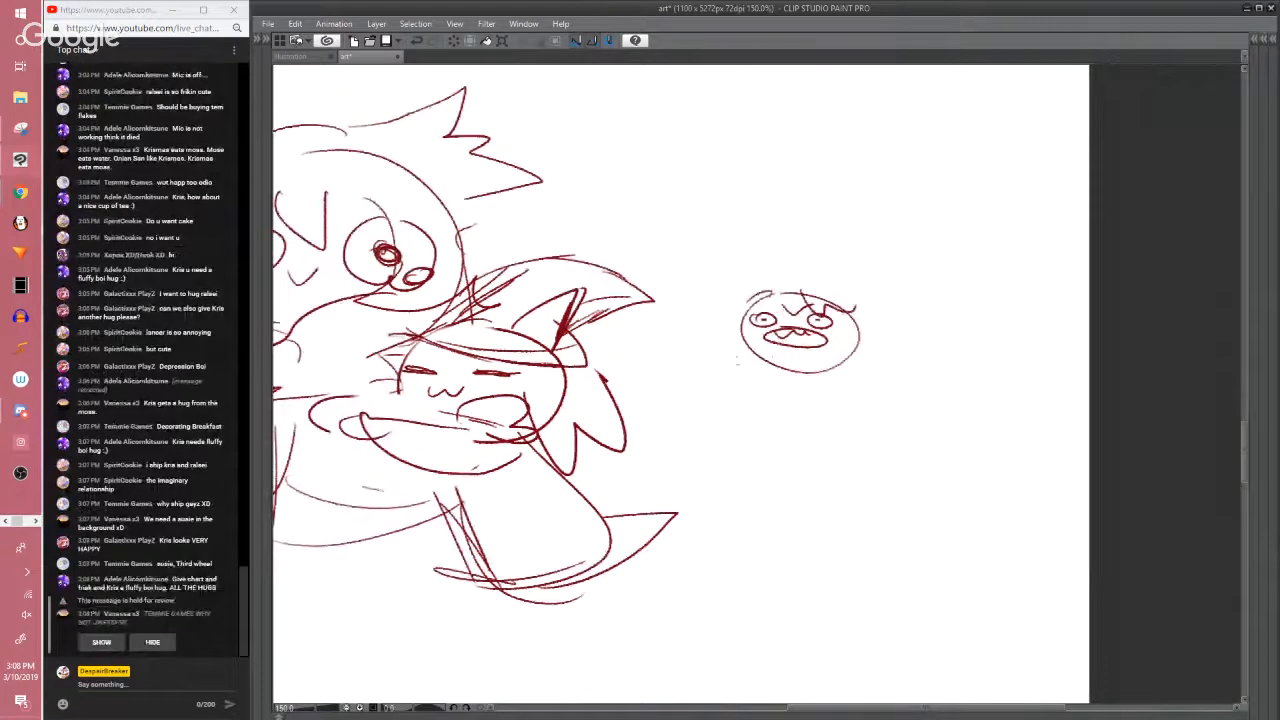
left_click_drag(772, 364, 799, 374)
mouse_move(751, 309)
left_mouse_down()
mouse_move(734, 334)
mouse_move(809, 377)
mouse_move(835, 372)
mouse_move(807, 399)
mouse_move(836, 374)
mouse_move(874, 395)
mouse_move(895, 436)
left_mouse_up()
left_click_drag(798, 384, 786, 434)
mouse_move(762, 291)
left_mouse_down()
mouse_move(838, 277)
mouse_move(883, 296)
left_mouse_up()
mouse_move(883, 298)
left_mouse_down()
mouse_move(853, 318)
mouse_move(842, 361)
mouse_move(858, 349)
left_mouse_up()
key("ctrl+z")
Finish the small background figure with a jagged cape at its side, extra hair strokes and two thin legs
mouse_move(837, 361)
left_mouse_down()
mouse_move(845, 418)
mouse_move(872, 405)
left_mouse_up()
left_click_drag(760, 358, 768, 398)
mouse_move(773, 289)
left_mouse_down()
mouse_move(838, 291)
mouse_move(854, 319)
left_mouse_up()
left_click_drag(875, 346, 883, 369)
left_click_drag(870, 381, 870, 395)
left_click_drag(803, 441, 807, 426)
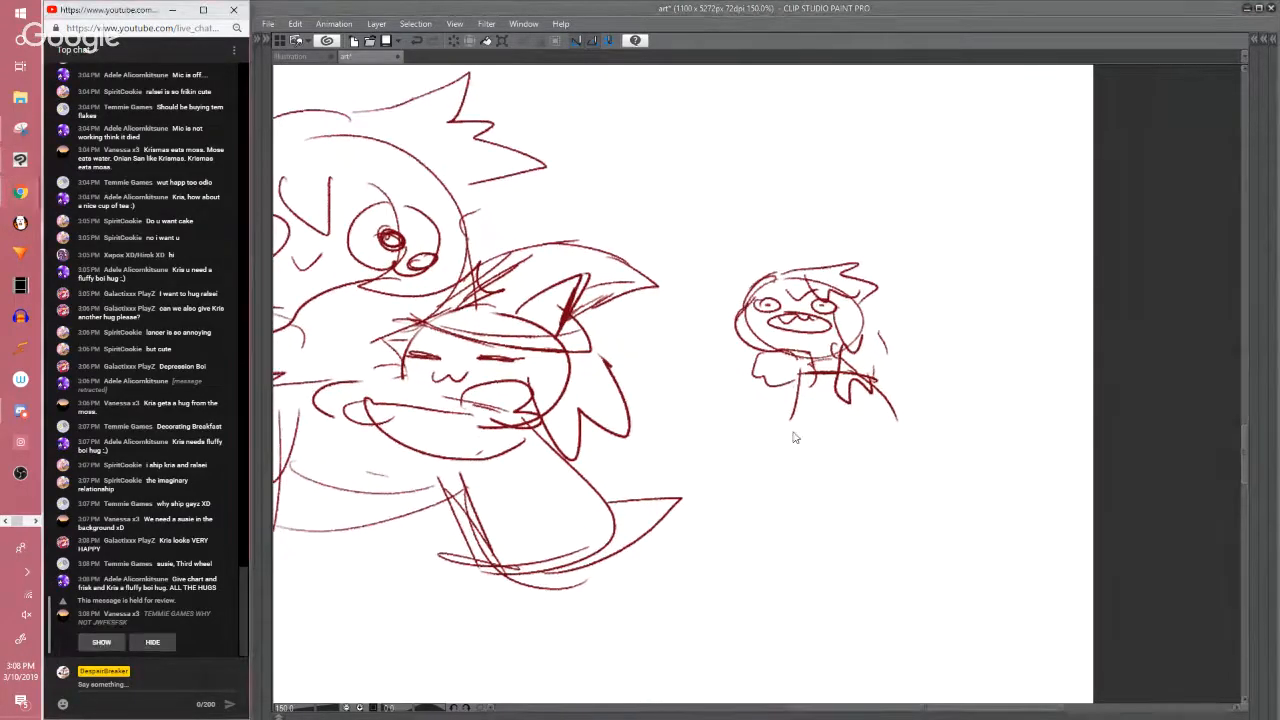
left_click_drag(817, 372, 815, 455)
left_click_drag(832, 375, 834, 450)
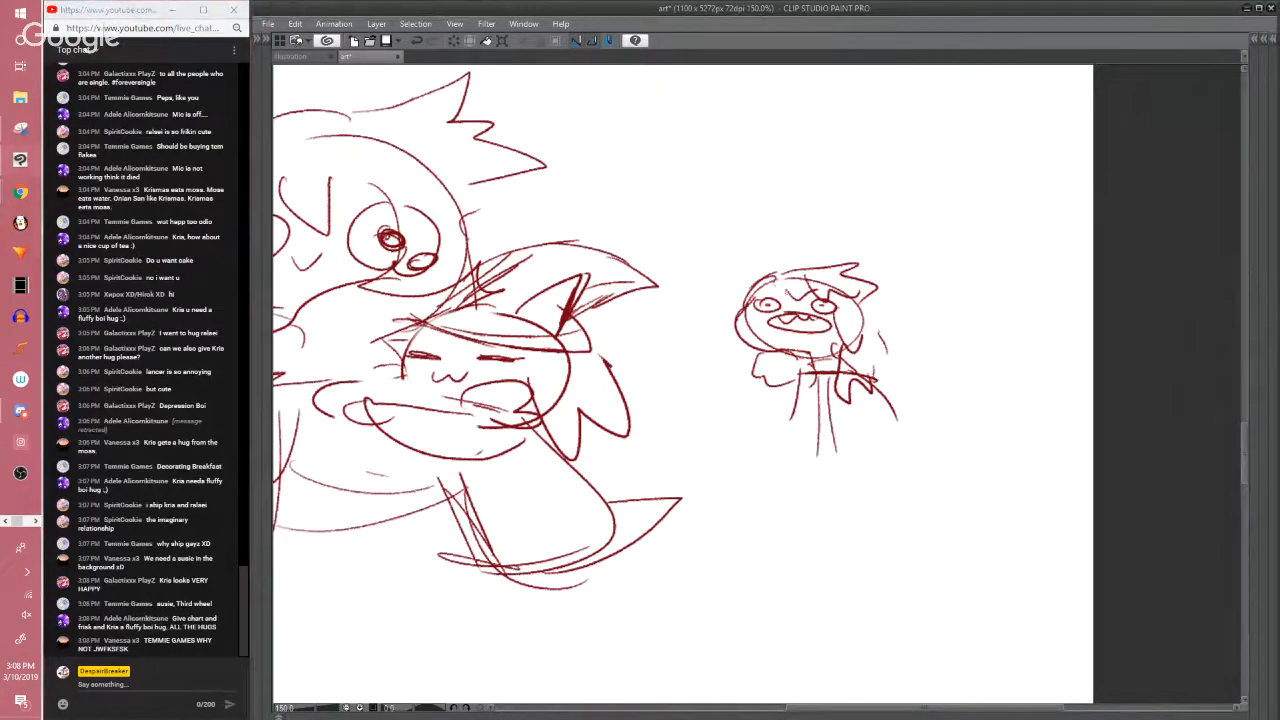
left_click_drag(778, 273, 791, 294)
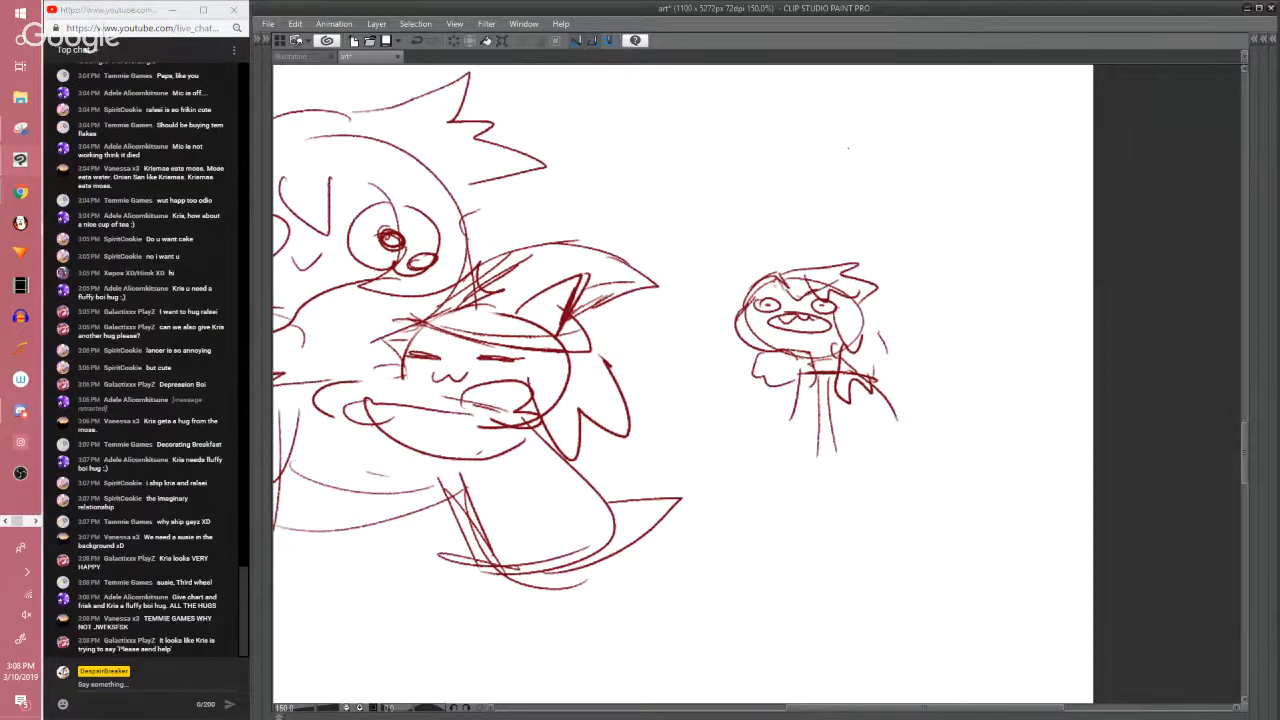
Redraw the long-haired head's jaw line with short neck strokes beneath it, and nudge its left eye slightly outward
scroll(847, 153, "down", 2)
left_click_drag(1243, 420, 1211, 264)
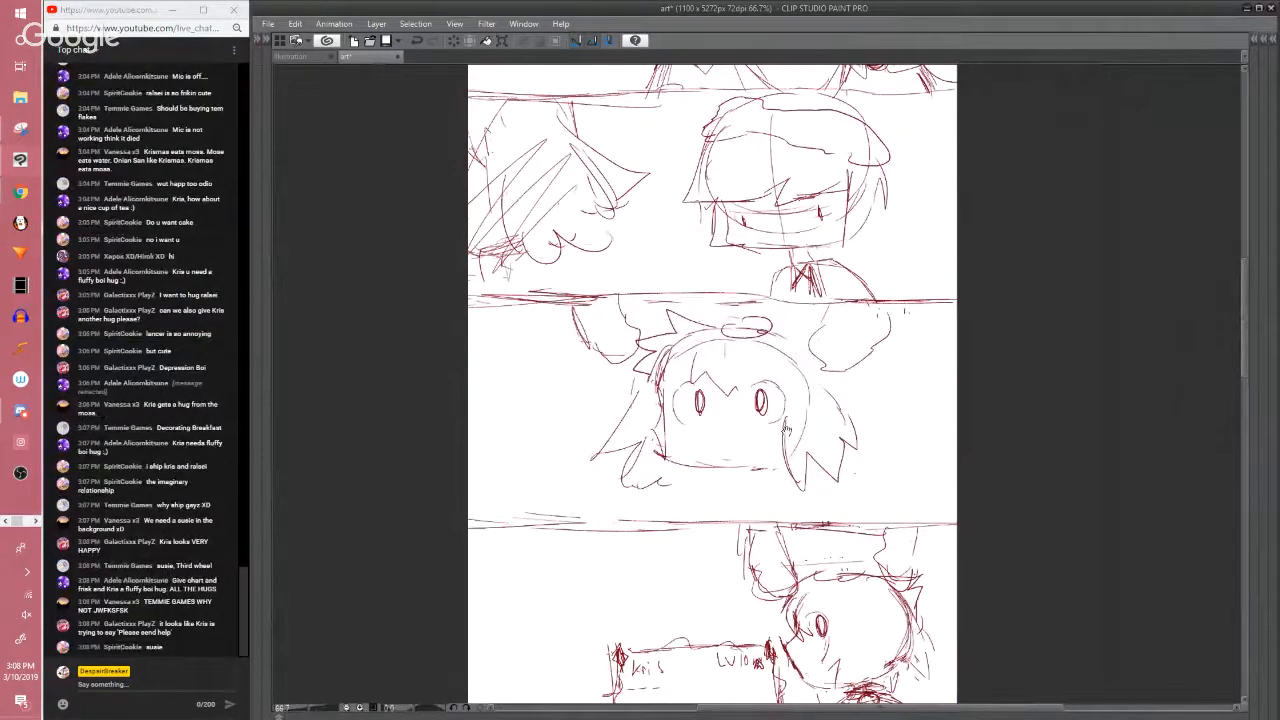
left_click_drag(787, 428, 773, 338)
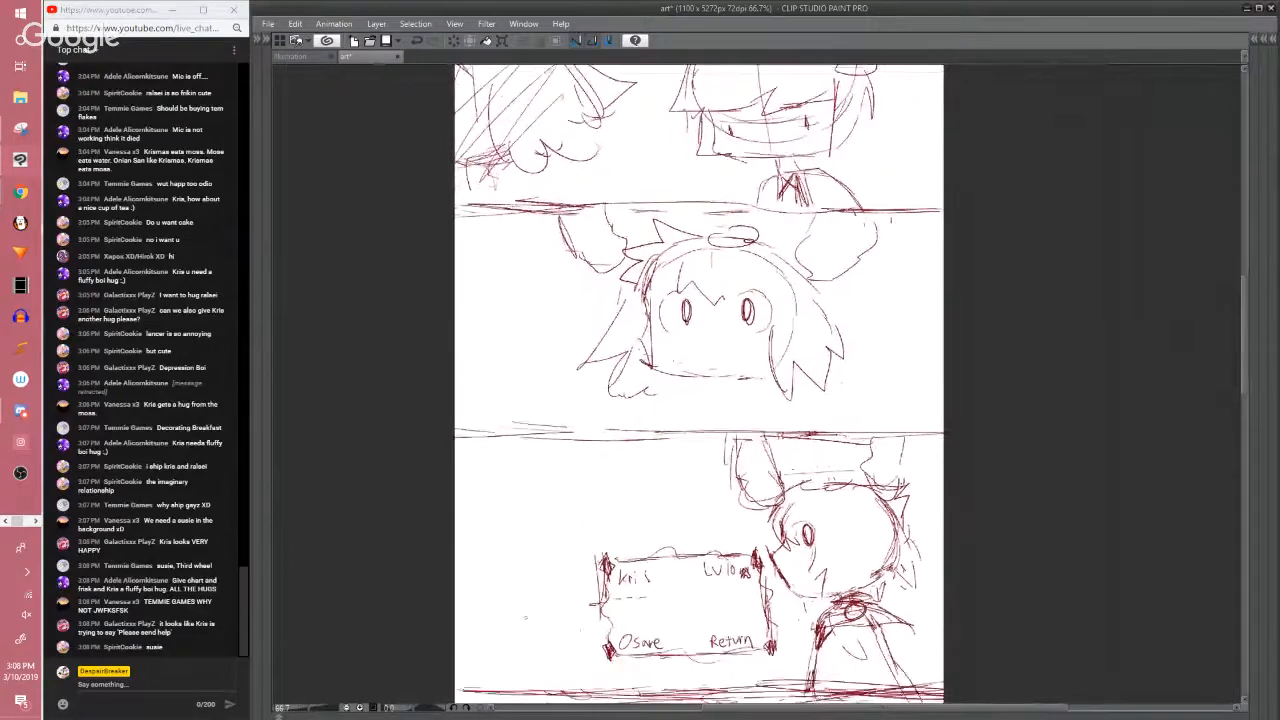
mouse_move(652, 322)
left_mouse_down()
mouse_move(650, 368)
mouse_move(647, 355)
mouse_move(740, 376)
mouse_move(703, 404)
mouse_move(690, 404)
mouse_move(714, 366)
mouse_move(668, 358)
mouse_move(692, 376)
mouse_move(692, 349)
left_mouse_up()
key("e")
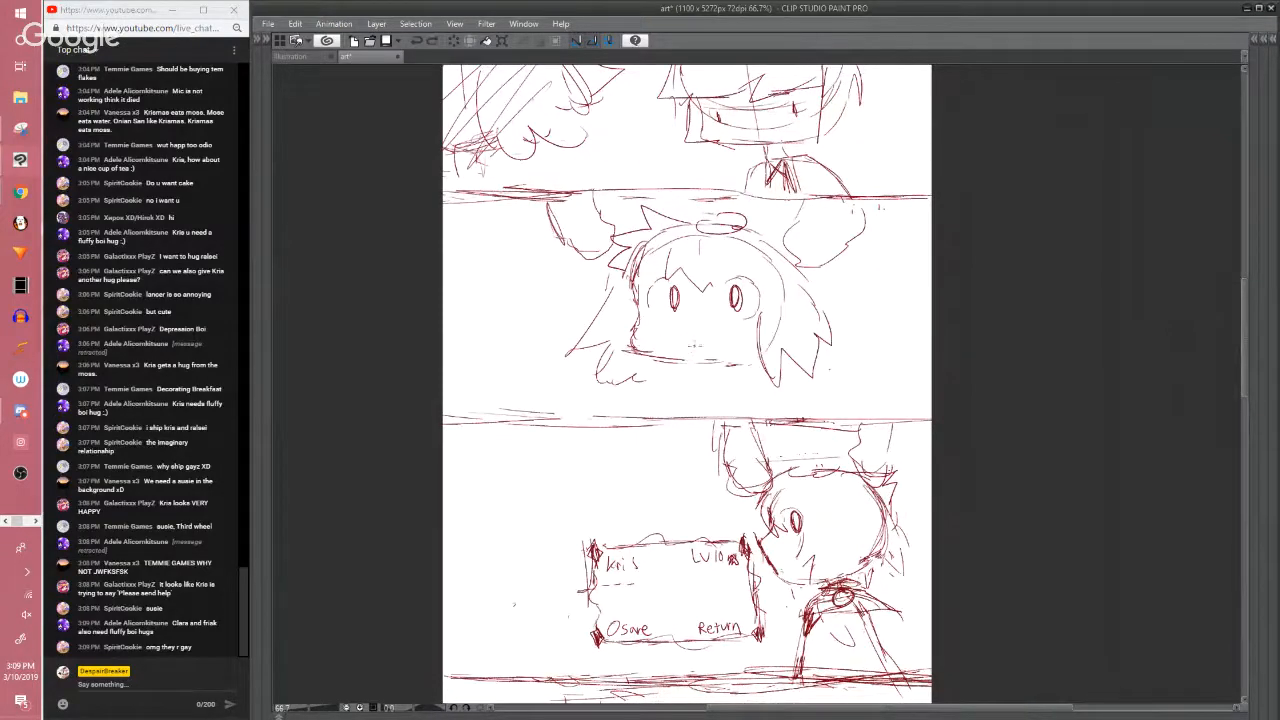
mouse_move(678, 362)
left_mouse_down()
mouse_move(734, 372)
mouse_move(726, 358)
mouse_move(699, 367)
mouse_move(725, 364)
mouse_move(717, 372)
mouse_move(698, 366)
left_mouse_up()
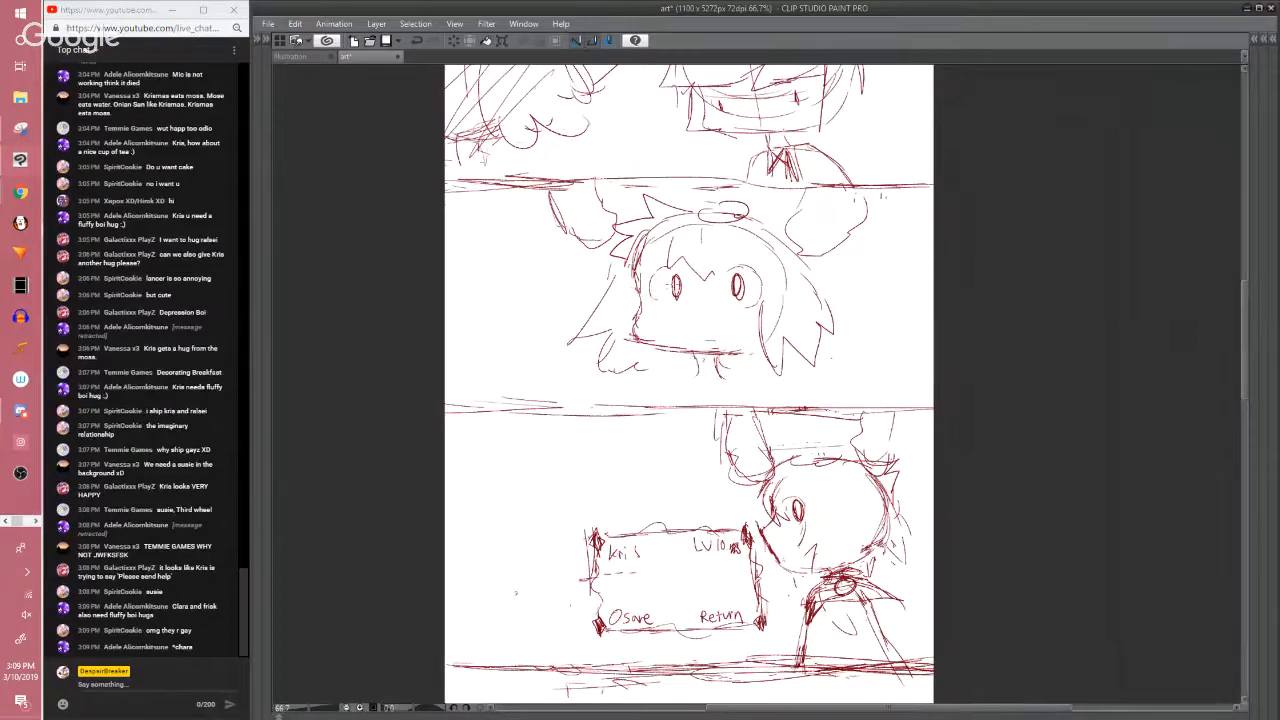
mouse_move(674, 278)
left_mouse_down()
mouse_move(677, 298)
mouse_move(668, 262)
left_mouse_up()
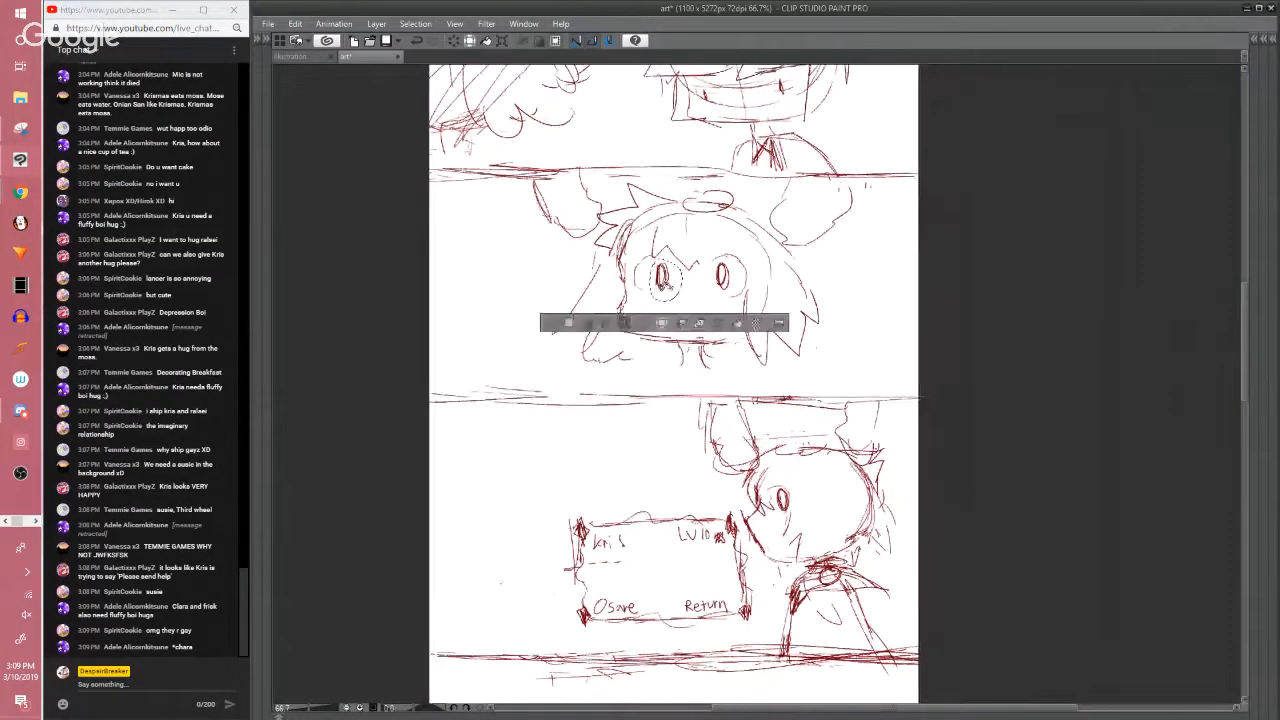
key("ctrl+d")
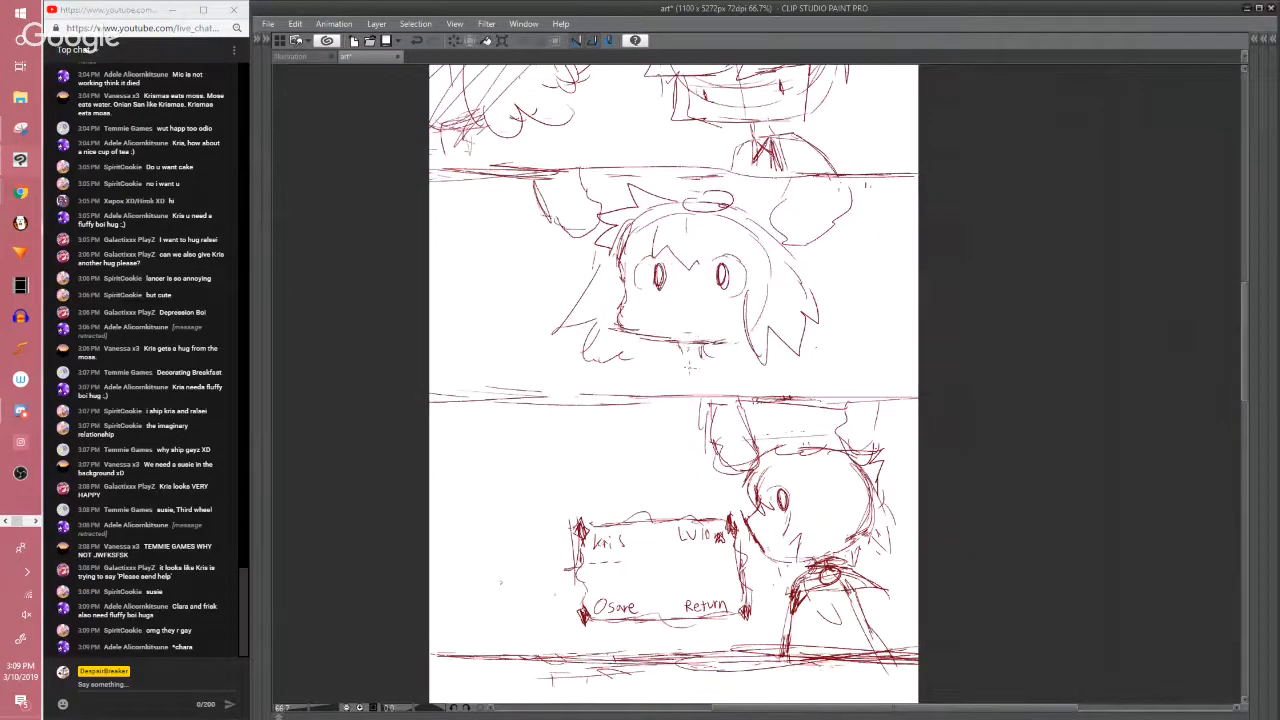
Sketch the neck and a pointed collar with an oval clasp beneath the long-haired head, and save the file
left_click_drag(699, 346, 704, 364)
mouse_move(668, 371)
left_mouse_down()
mouse_move(716, 371)
mouse_move(730, 400)
mouse_move(659, 376)
mouse_move(634, 377)
mouse_move(636, 398)
left_mouse_up()
mouse_move(690, 373)
left_mouse_down()
mouse_move(749, 400)
mouse_move(697, 362)
left_mouse_up()
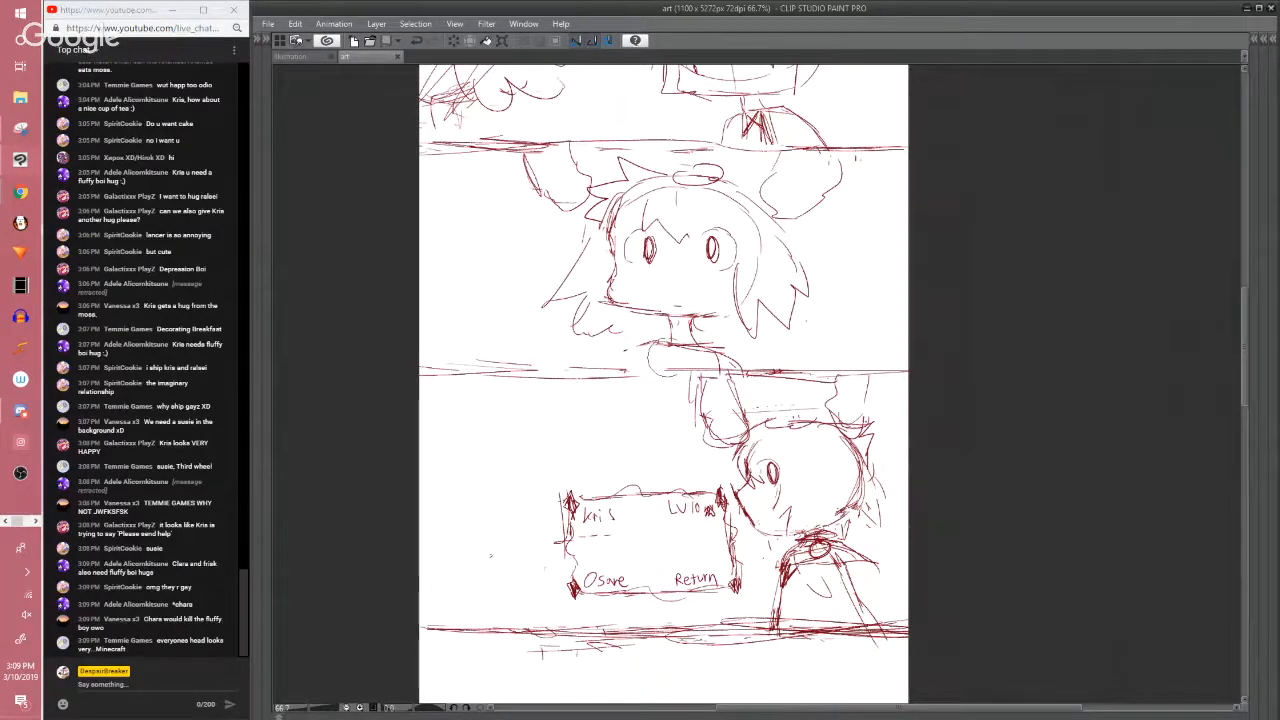
mouse_move(730, 366)
left_mouse_down()
mouse_move(676, 345)
mouse_move(660, 356)
mouse_move(742, 354)
mouse_move(728, 374)
left_mouse_up()
mouse_move(643, 349)
left_mouse_down()
mouse_move(628, 361)
mouse_move(668, 380)
mouse_move(750, 375)
mouse_move(782, 340)
mouse_move(737, 361)
mouse_move(771, 377)
left_mouse_up()
left_click_drag(687, 323, 703, 404)
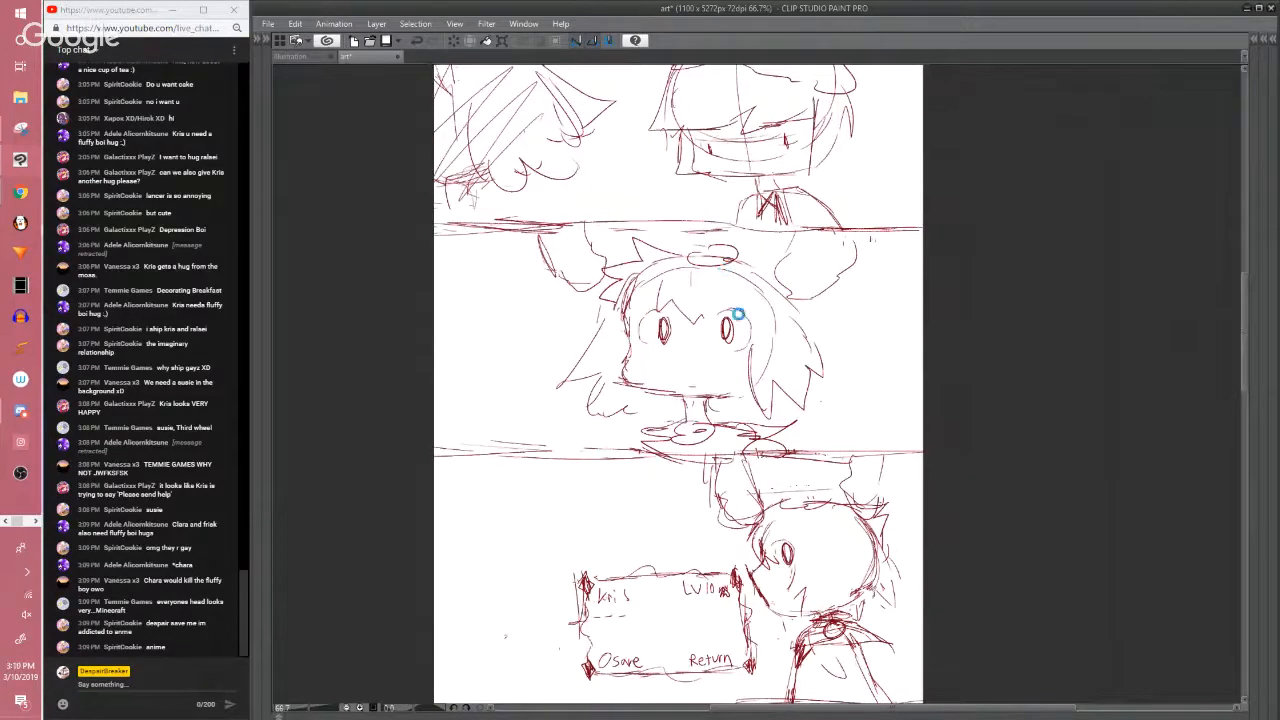
key("ctrl+s")
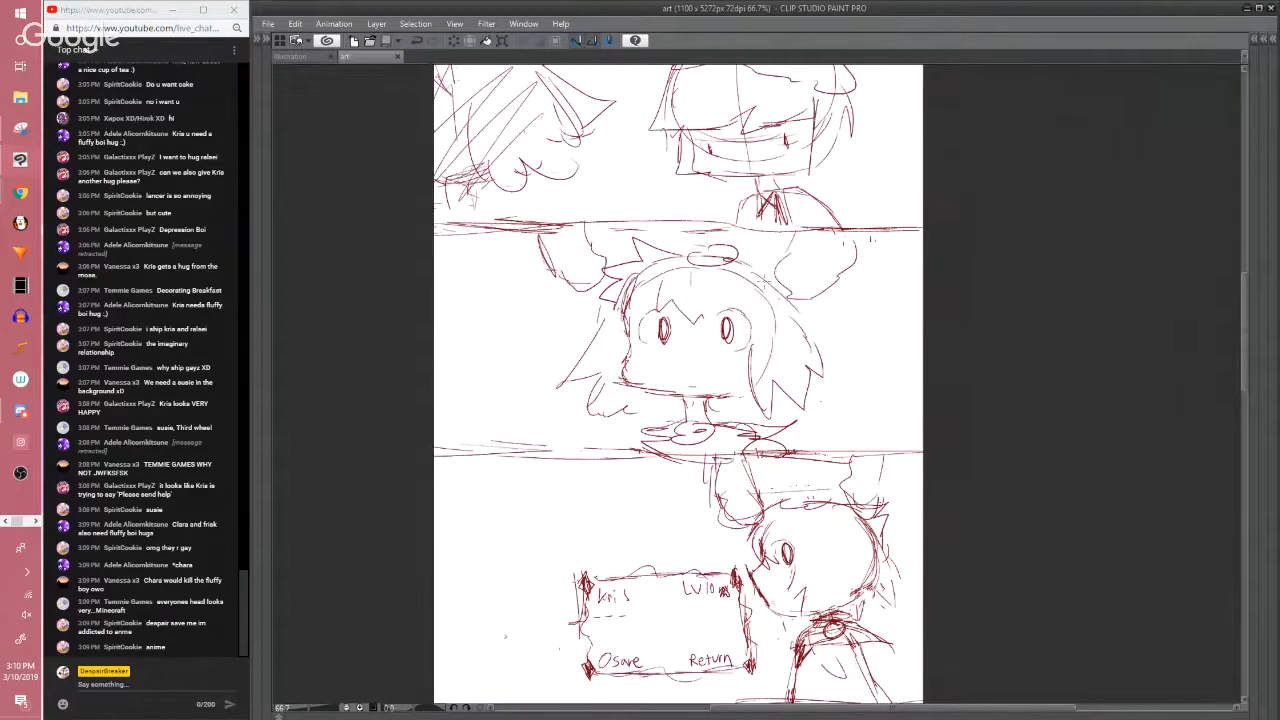
Move the collar sketch slightly up toward the long-haired head's chin
key("space")
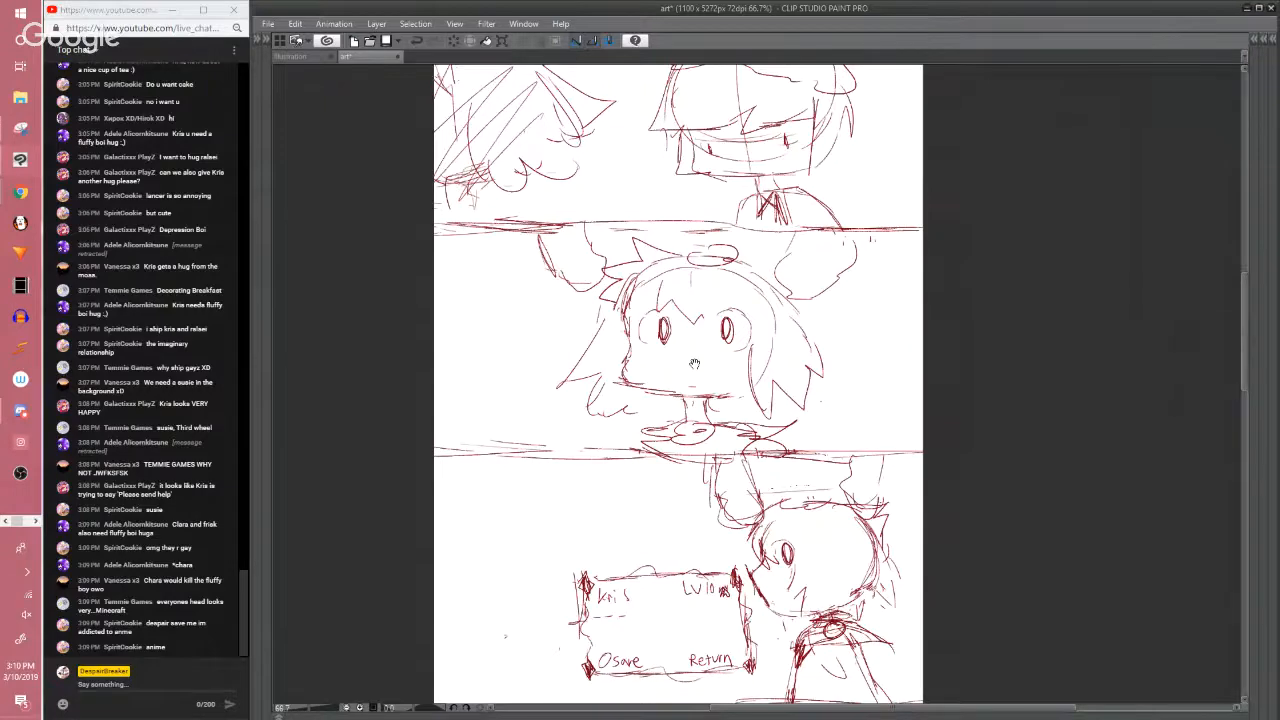
left_click_drag(695, 364, 691, 352)
mouse_move(716, 395)
left_mouse_down()
mouse_move(790, 427)
mouse_move(748, 389)
mouse_move(719, 413)
left_mouse_up()
key("ctrl+d")
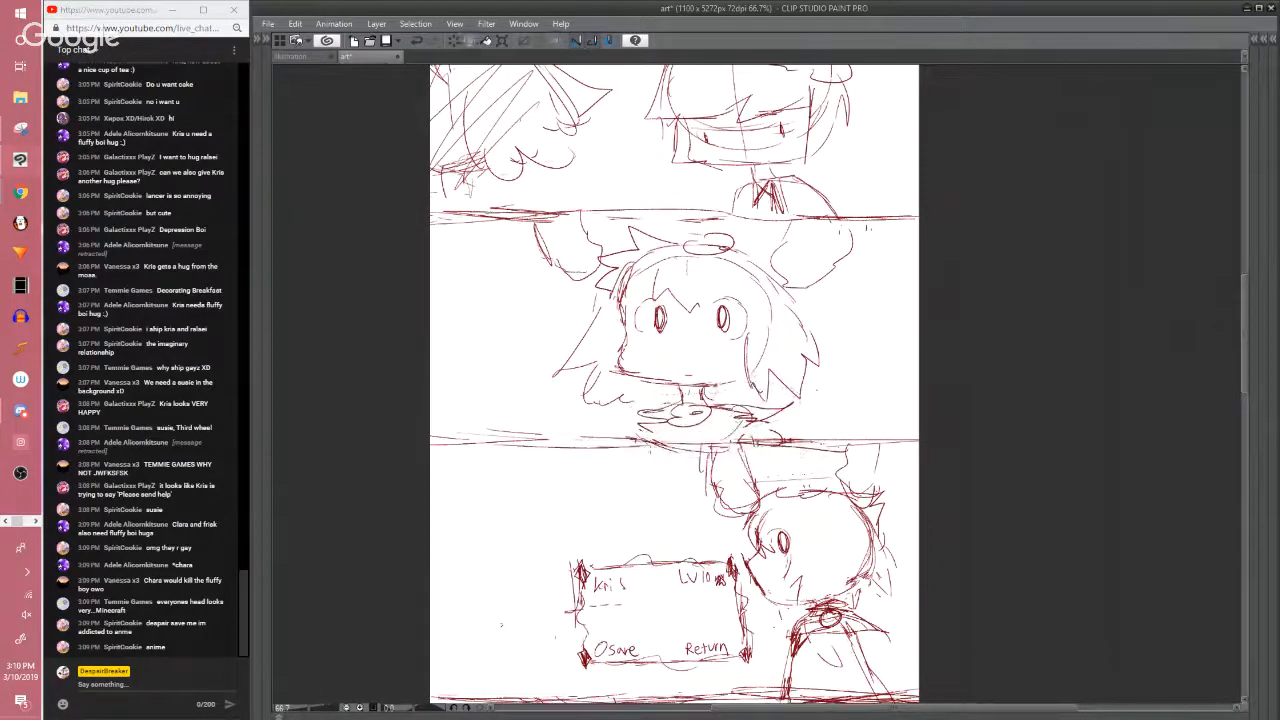
left_click_drag(653, 321, 655, 442)
left_click_drag(633, 170, 555, 147)
left_click_drag(630, 518, 655, 359)
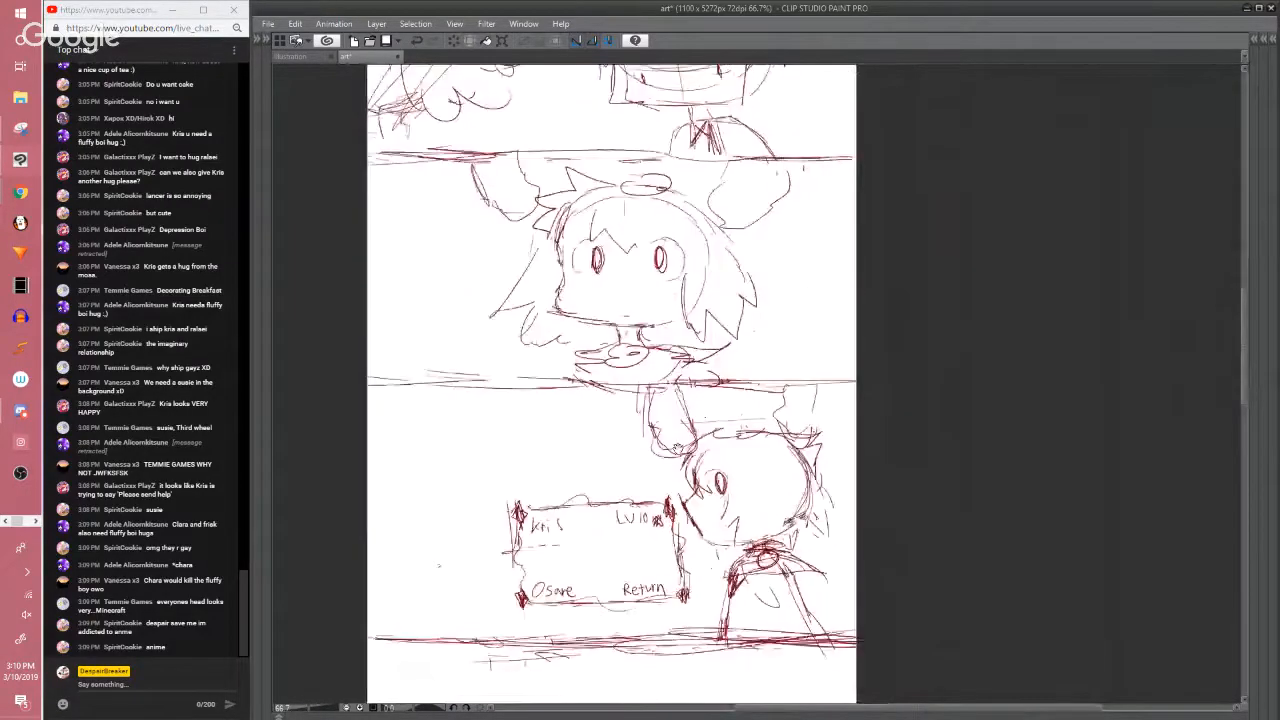
left_click_drag(678, 450, 666, 371)
left_click_drag(675, 440, 687, 438)
left_click_drag(518, 376, 549, 506)
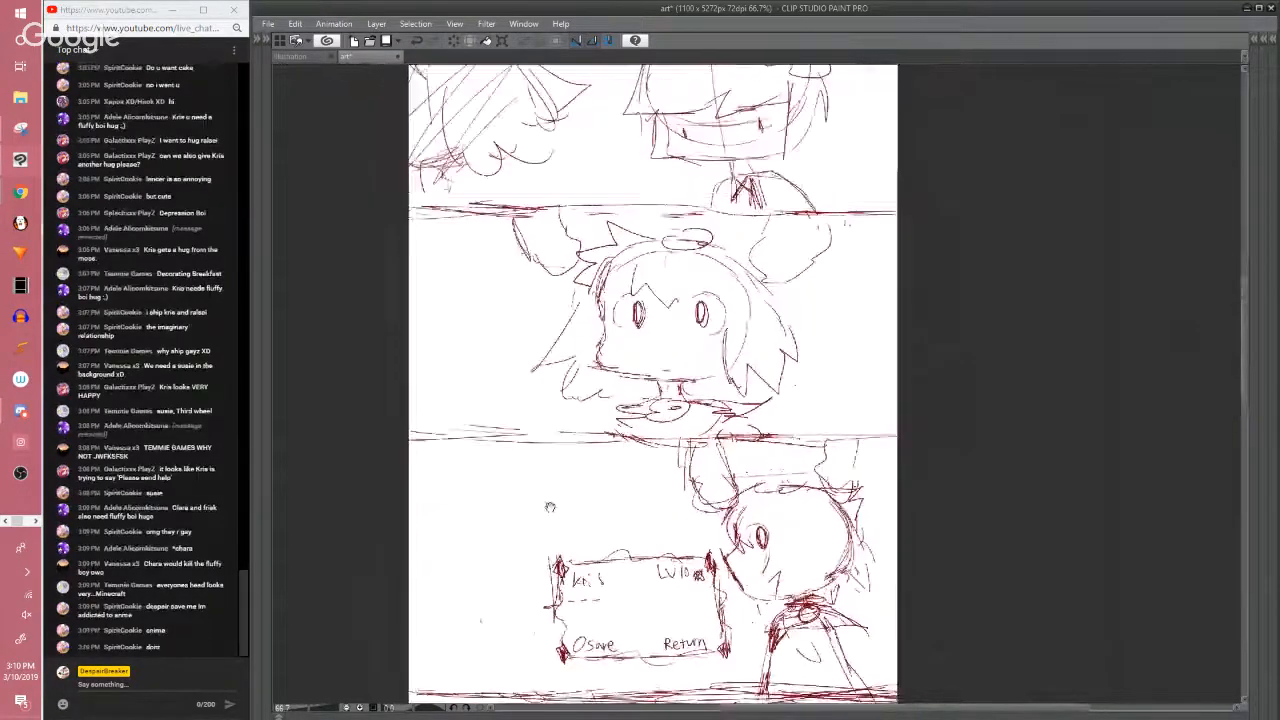
left_click_drag(549, 437, 525, 509)
left_click_drag(487, 334, 479, 312)
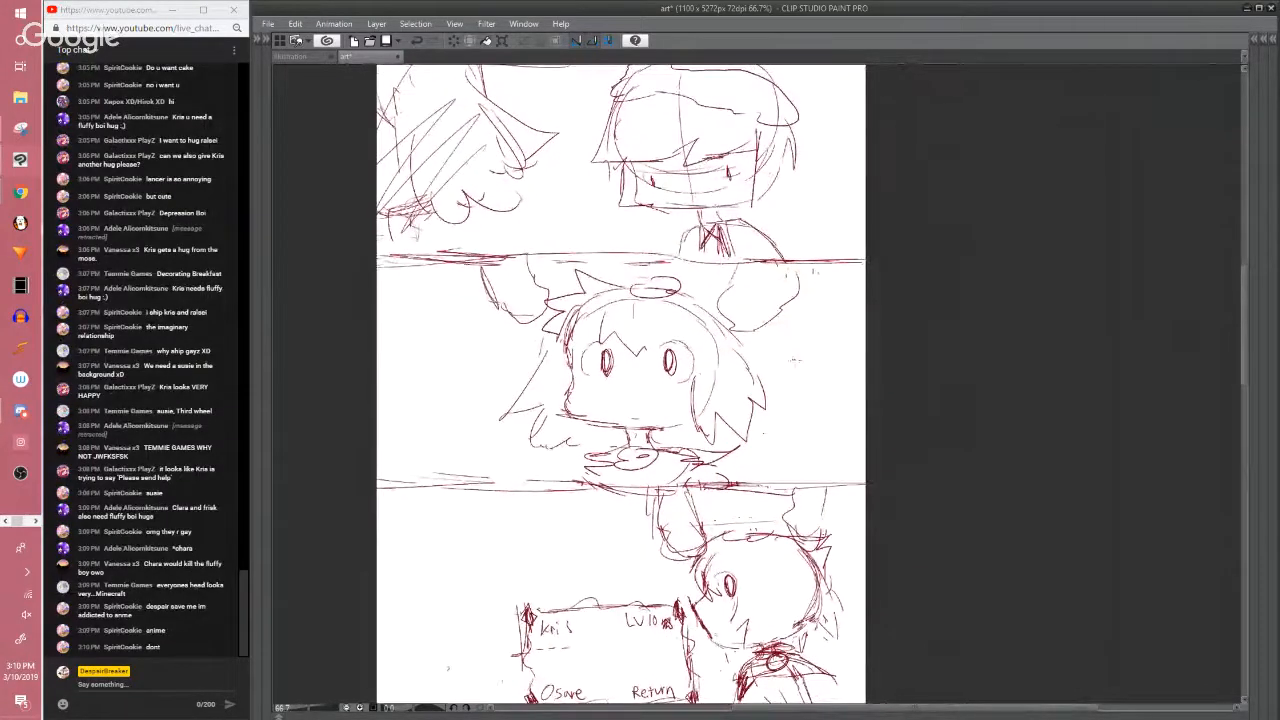
Hand-letter "Are you sure about" on two lines in the empty space left of the long-haired head, saving along the way
scroll(426, 335, "down", 2)
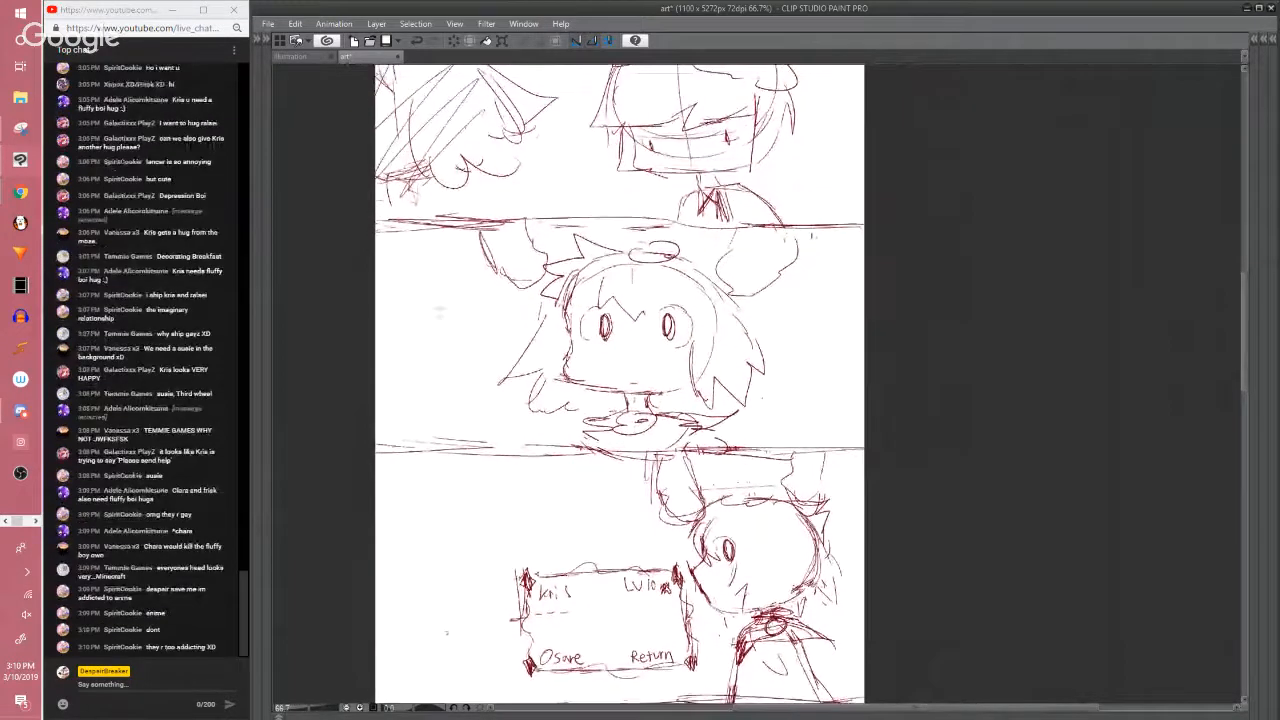
mouse_move(394, 275)
left_mouse_down()
mouse_move(386, 291)
mouse_move(400, 292)
left_mouse_up()
mouse_move(387, 284)
left_mouse_down()
mouse_move(416, 272)
mouse_move(442, 292)
left_mouse_up()
left_click_drag(448, 283, 475, 283)
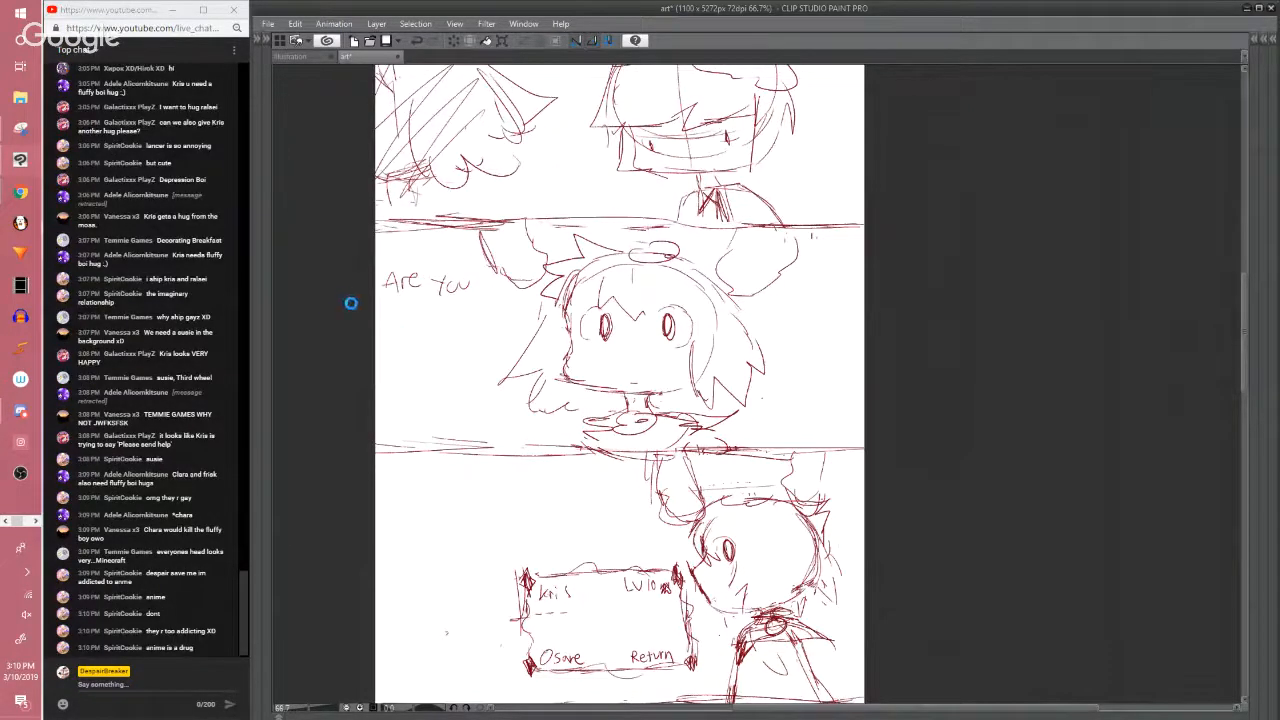
key("ctrl+s")
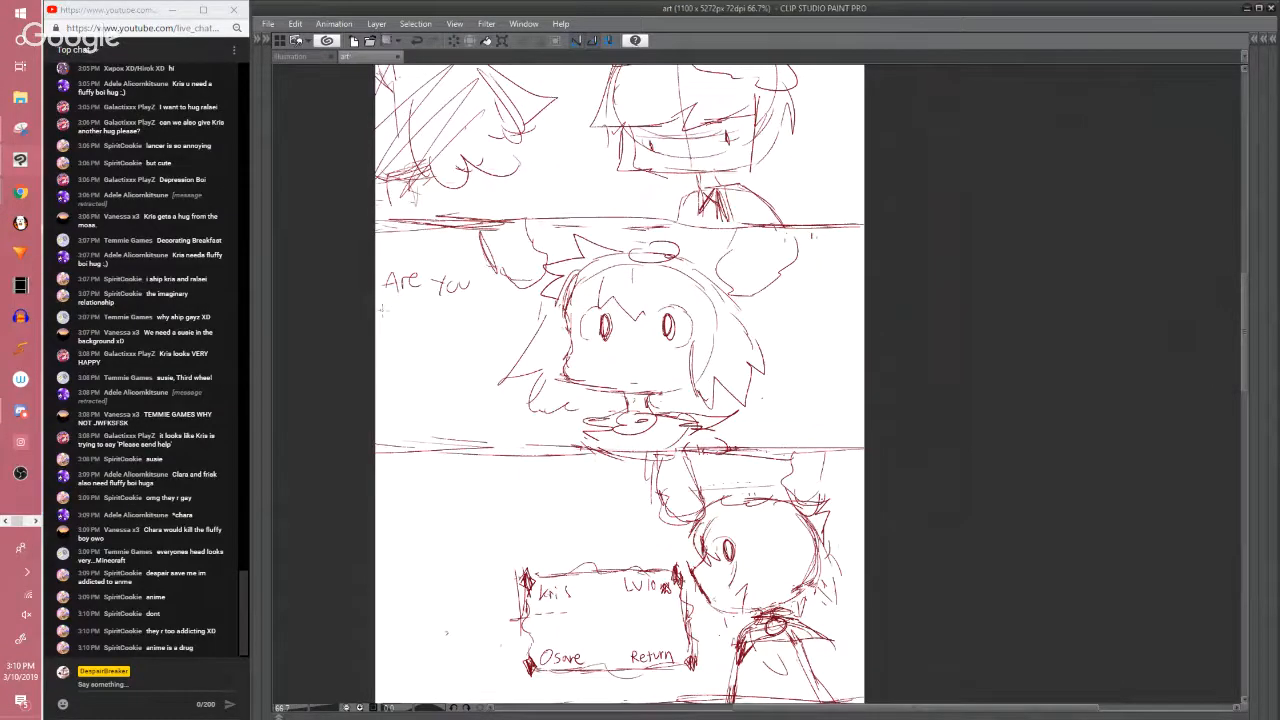
left_click_drag(388, 304, 447, 318)
mouse_move(455, 304)
left_mouse_down()
mouse_move(463, 318)
mouse_move(491, 317)
left_mouse_up()
left_click_drag(493, 302, 494, 318)
left_click_drag(488, 308, 497, 308)
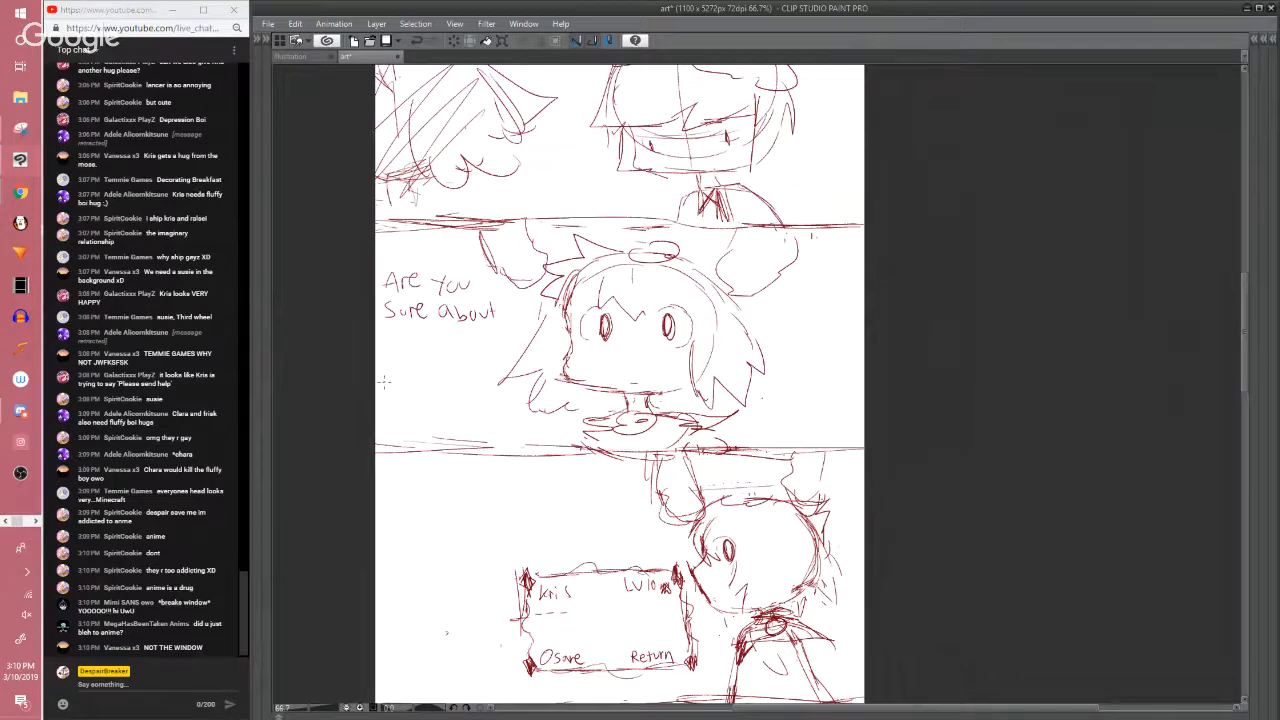
Hand-letter "this chara?" as the third line of dialogue beneath "sure about"
left_click_drag(358, 439, 380, 449)
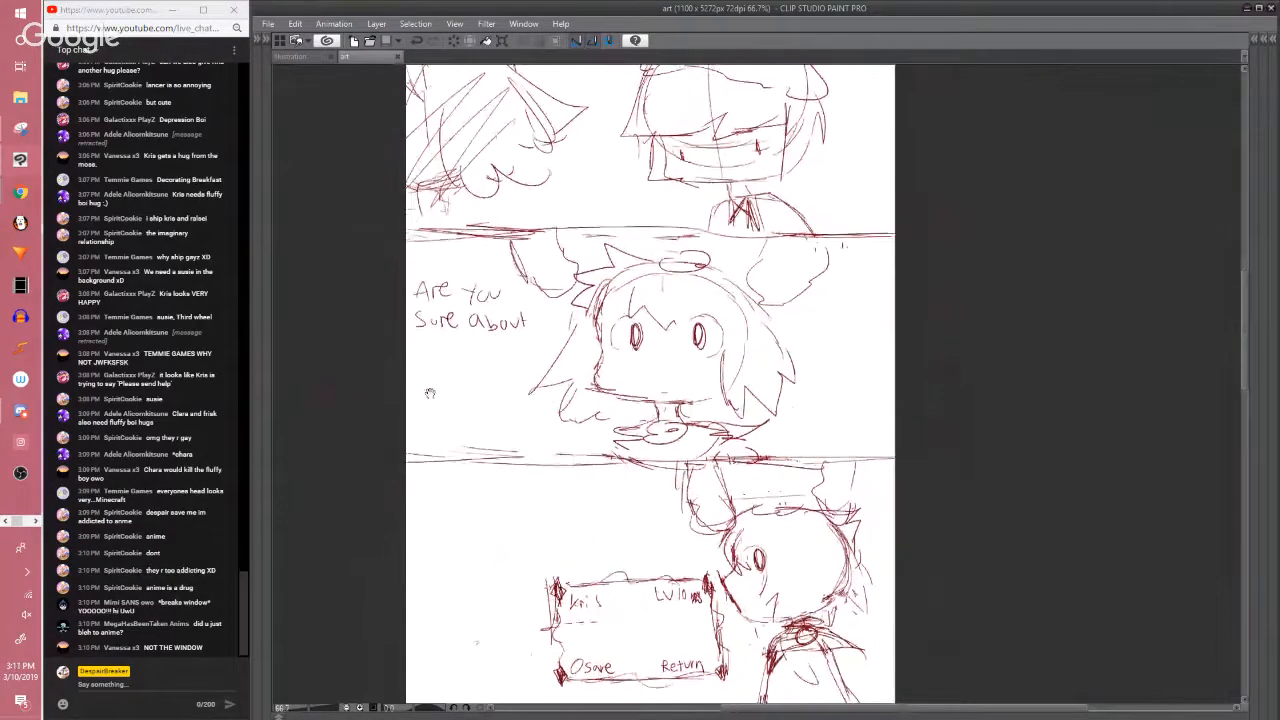
left_click_drag(422, 396, 436, 376)
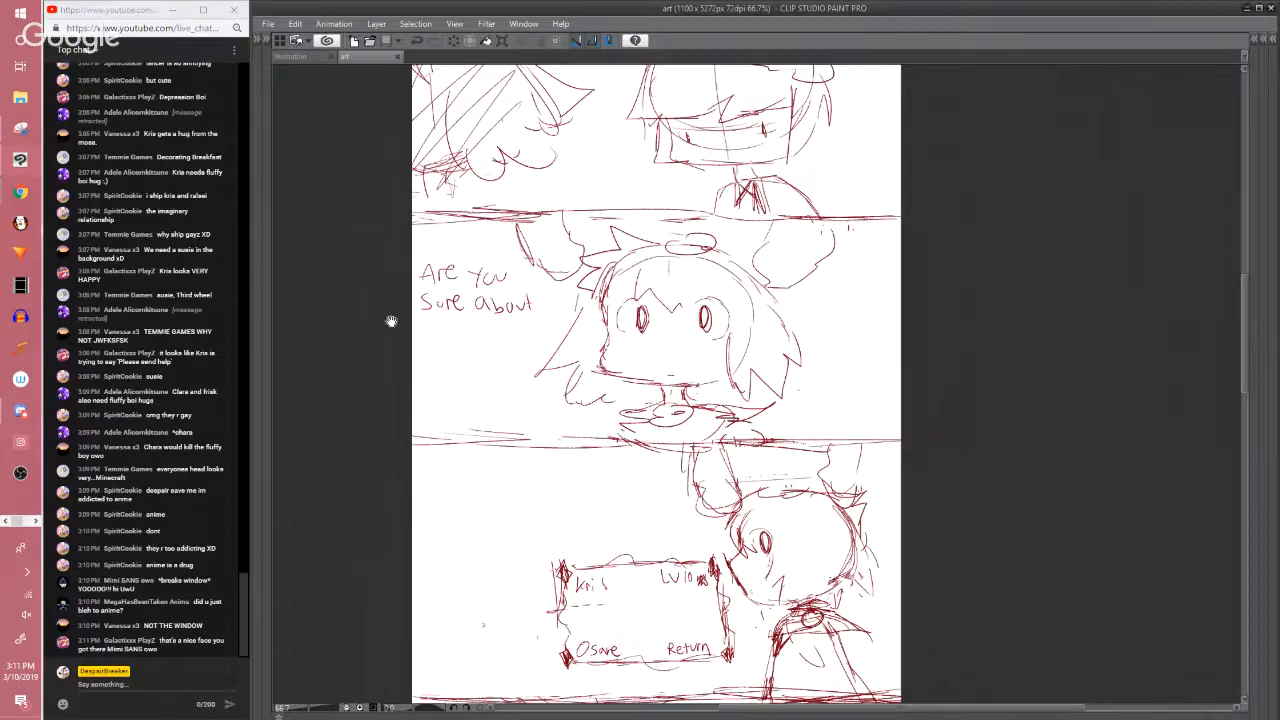
mouse_move(391, 321)
left_mouse_down()
mouse_move(434, 347)
mouse_move(441, 335)
left_mouse_up()
left_click_drag(447, 323, 461, 346)
mouse_move(474, 333)
left_mouse_down()
mouse_move(467, 346)
mouse_move(484, 336)
left_mouse_up()
left_click_drag(495, 322, 506, 336)
left_click_drag(515, 328, 538, 334)
left_click(539, 339)
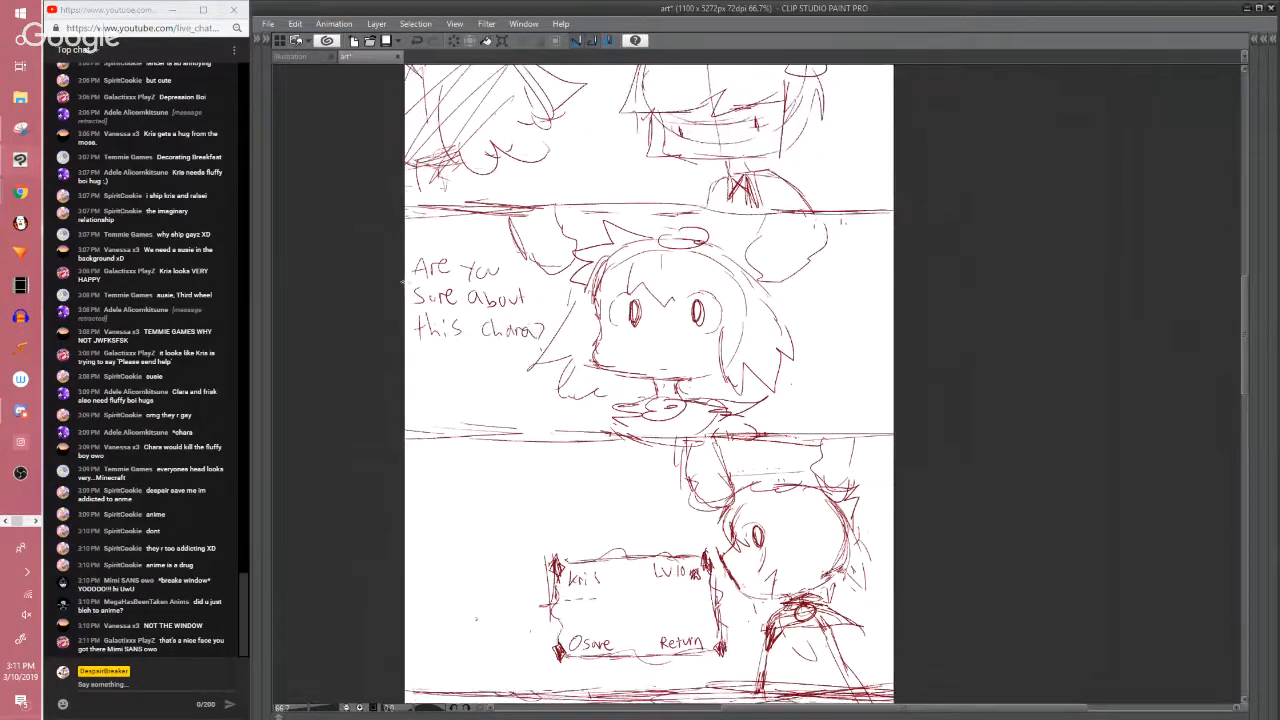
Outline a rounded speech bubble around the three lines of dialogue and save the file
mouse_move(408, 272)
left_mouse_down()
mouse_move(405, 338)
mouse_move(518, 352)
mouse_move(535, 276)
mouse_move(452, 258)
left_mouse_up()
left_click_drag(401, 326, 487, 347)
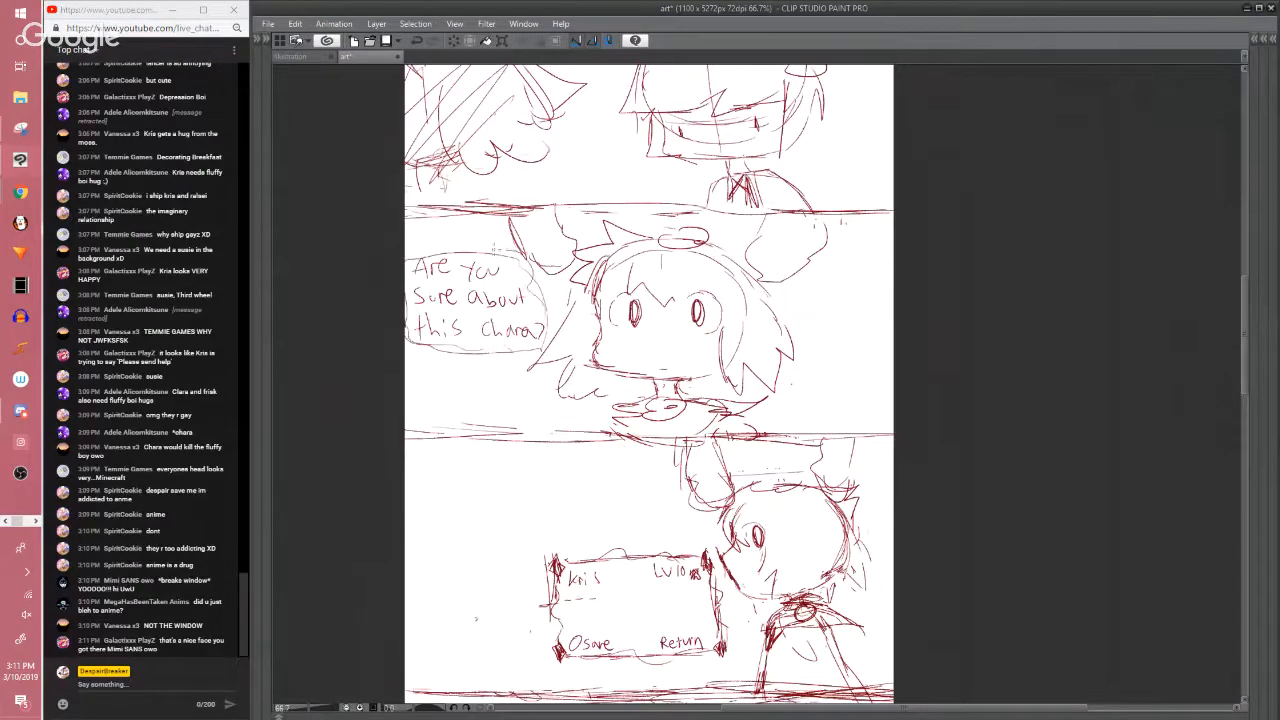
left_click_drag(495, 248, 452, 252)
key("ctrl+s")
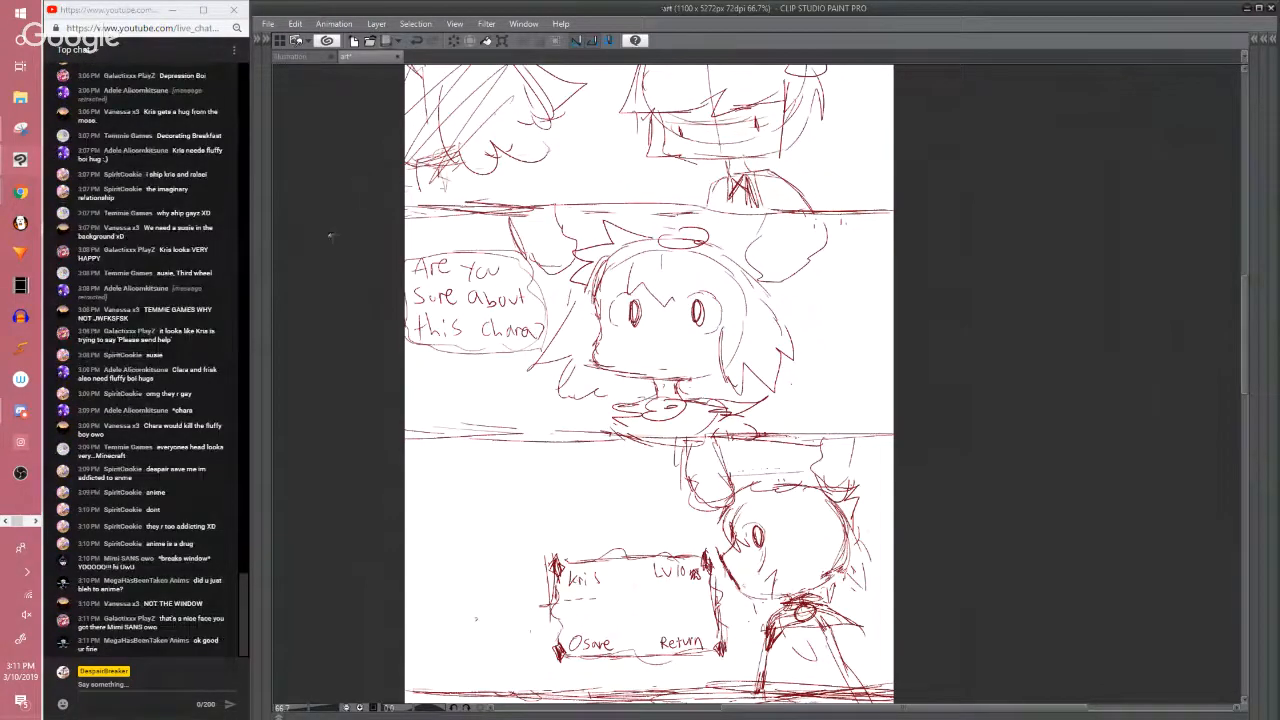
Open the ref file from the haunted hearts comic folder
left_click(268, 23)
left_click(290, 72)
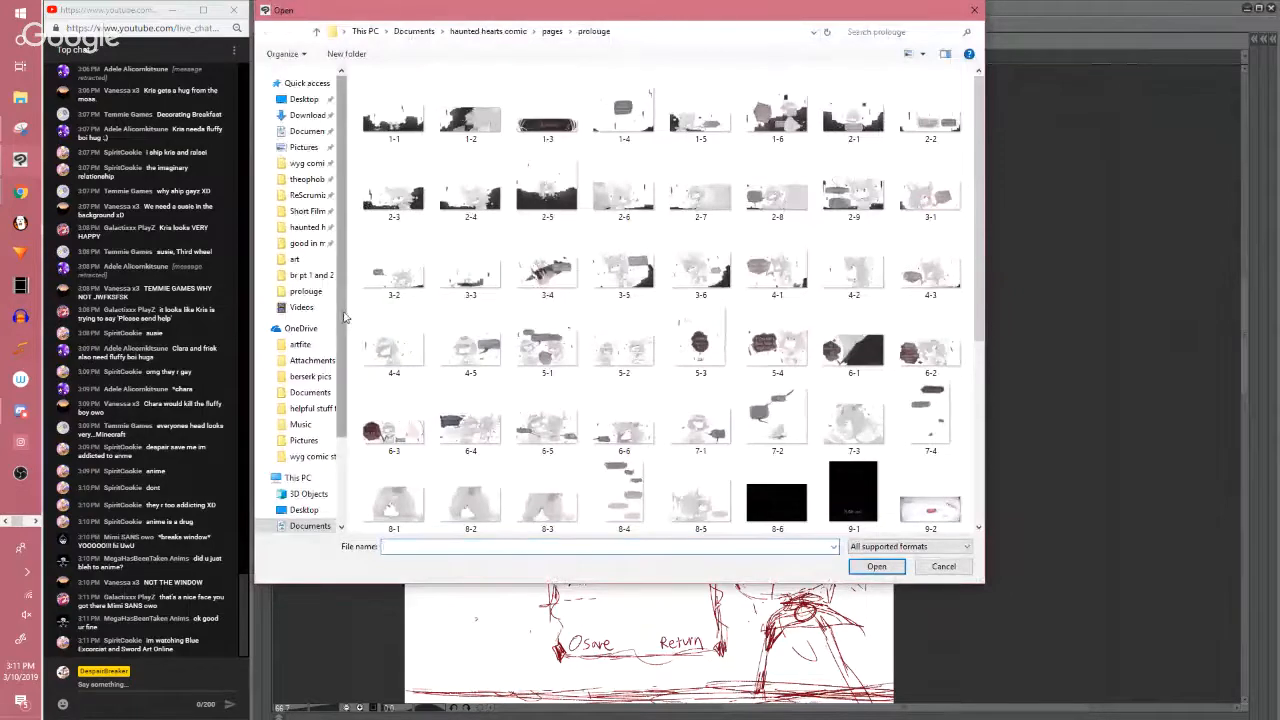
scroll(330, 300, "down", 2)
scroll(328, 270, "up", 2)
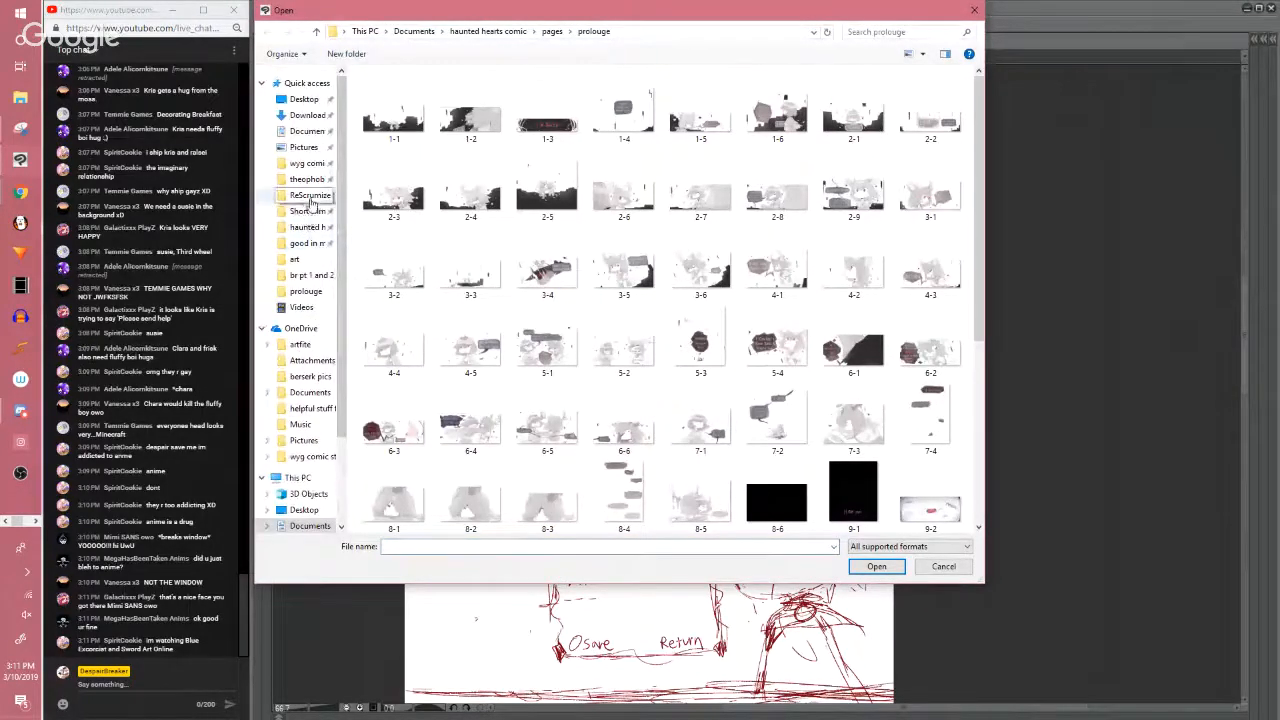
left_click(302, 228)
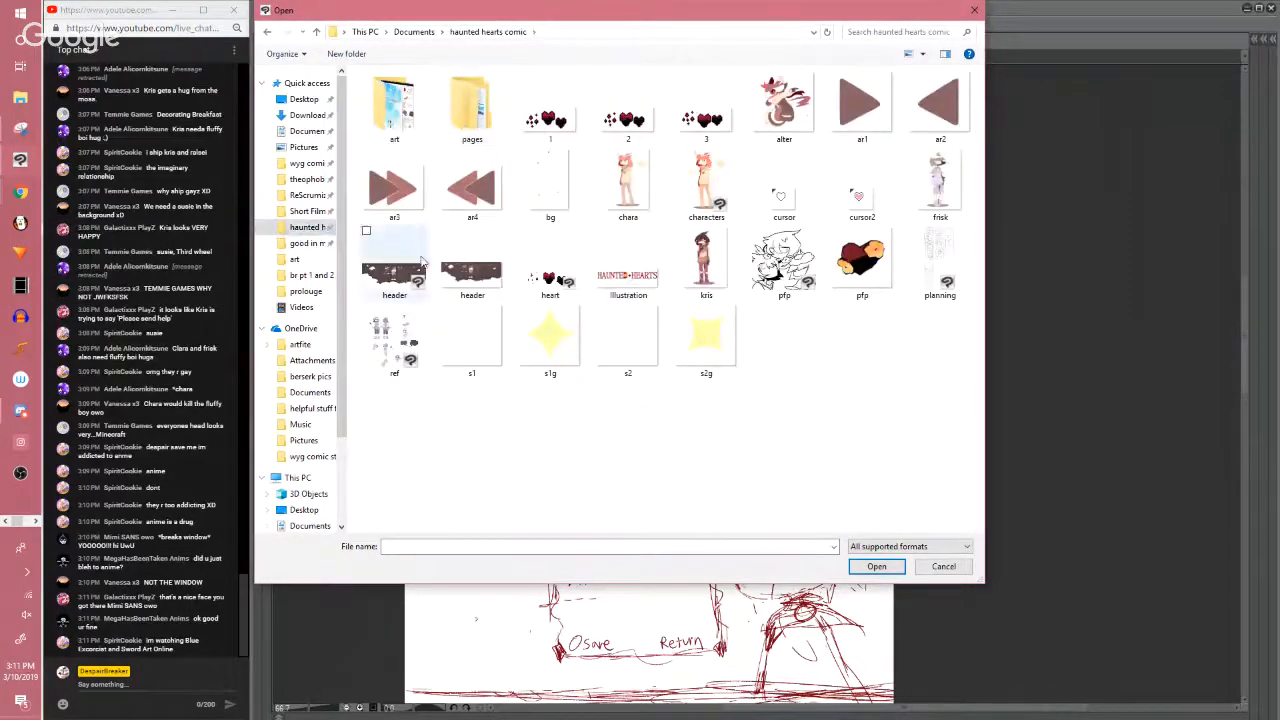
left_click(405, 347)
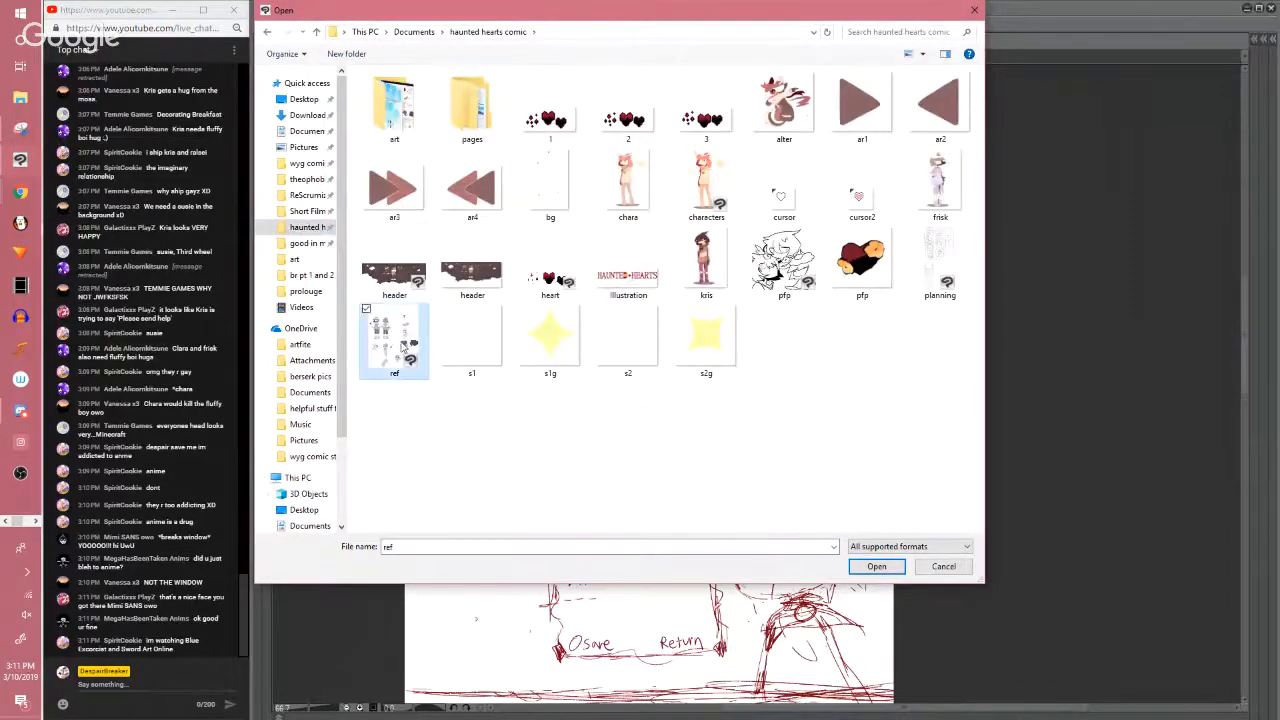
left_click(876, 566)
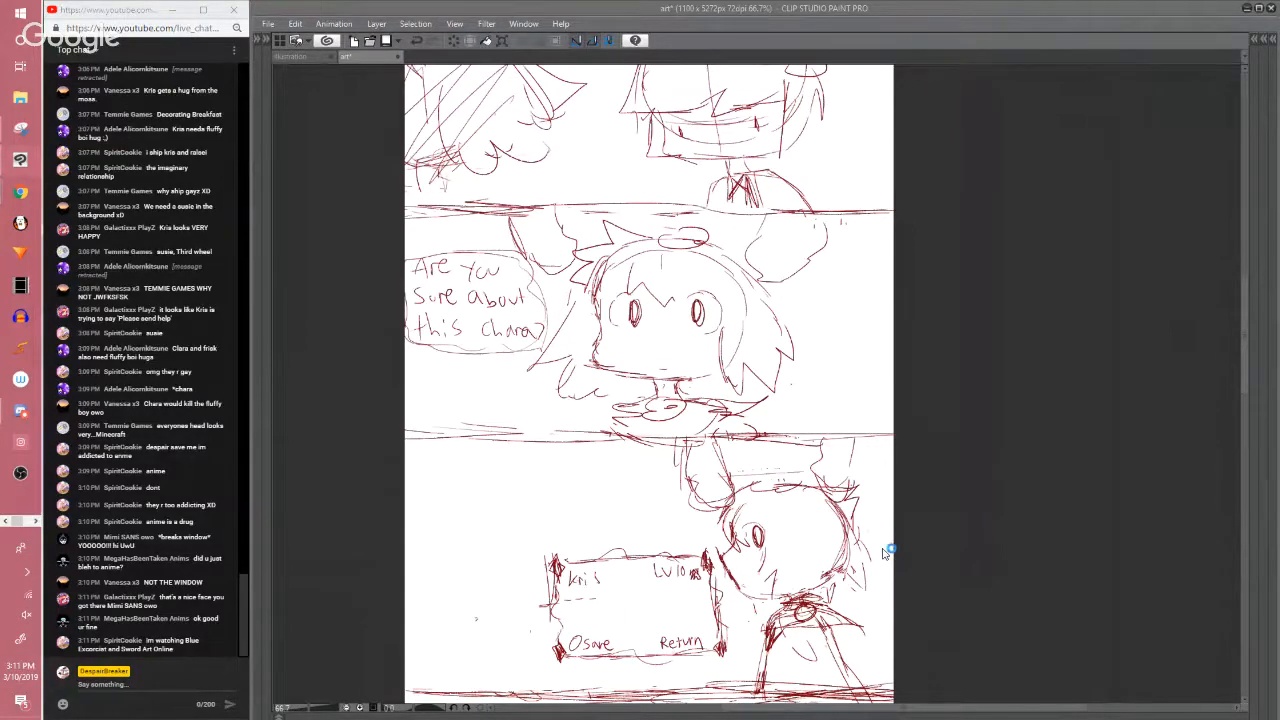
scroll(882, 550, "down", 1)
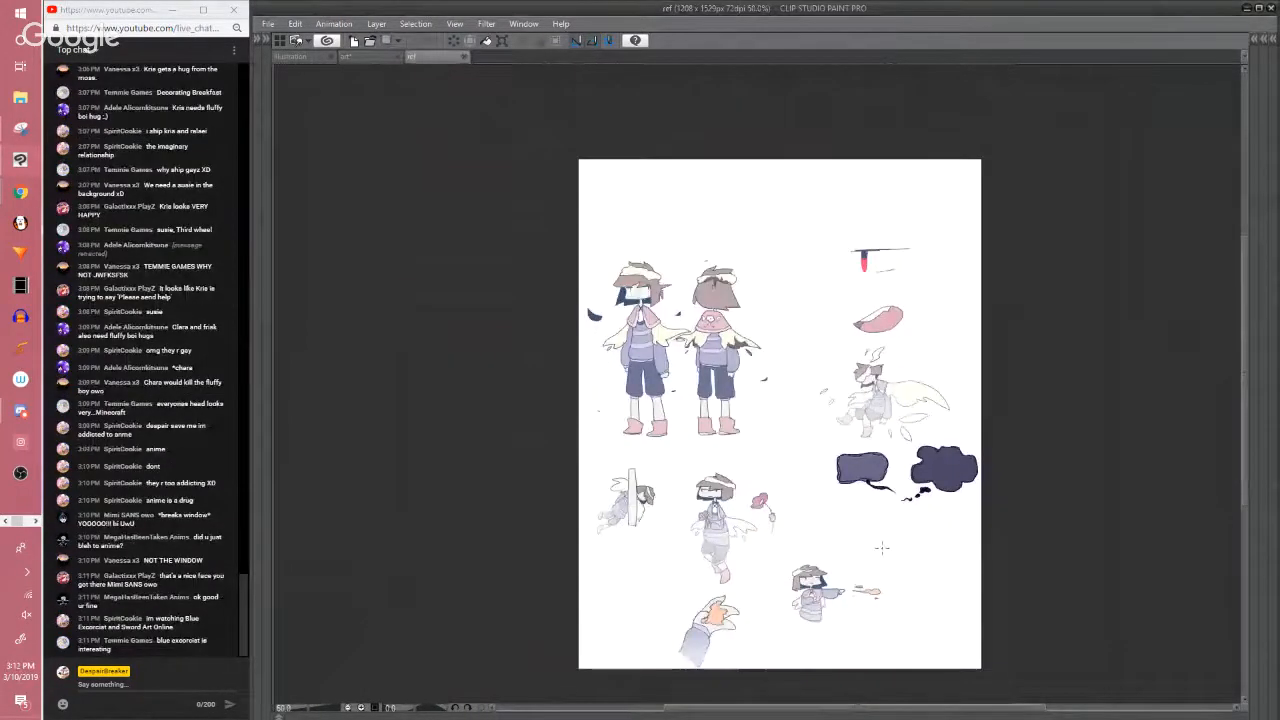
Reveal the palettes, collapse and hide Folder 3, and show Folders 1 and 2 to examine the Haunted!Chara reference sheet
key("Tab")
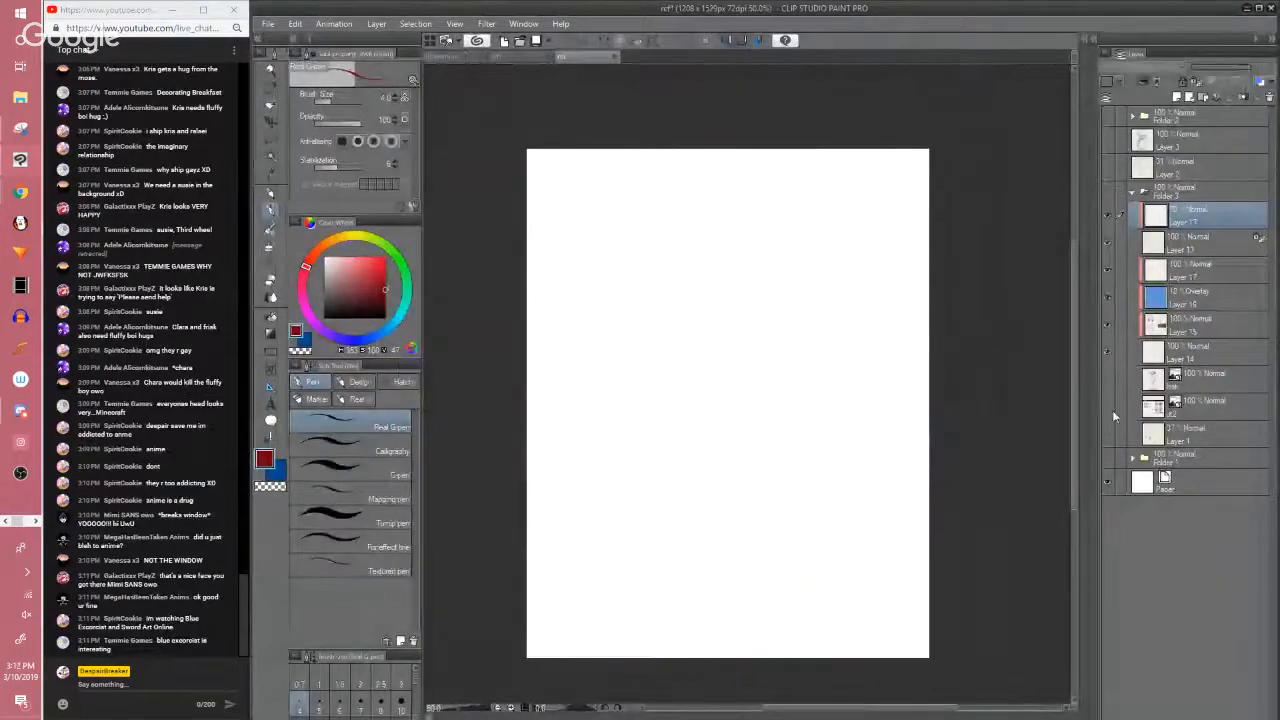
left_click(1133, 192)
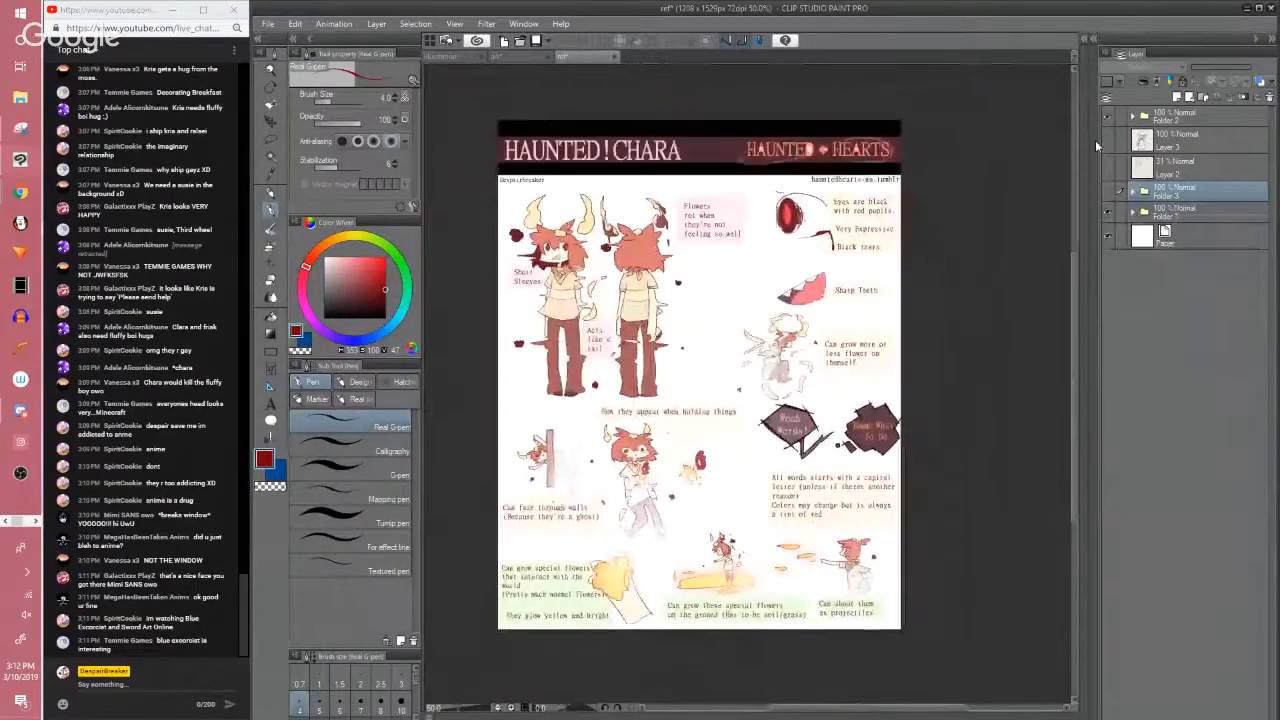
left_click_drag(1003, 248, 997, 245)
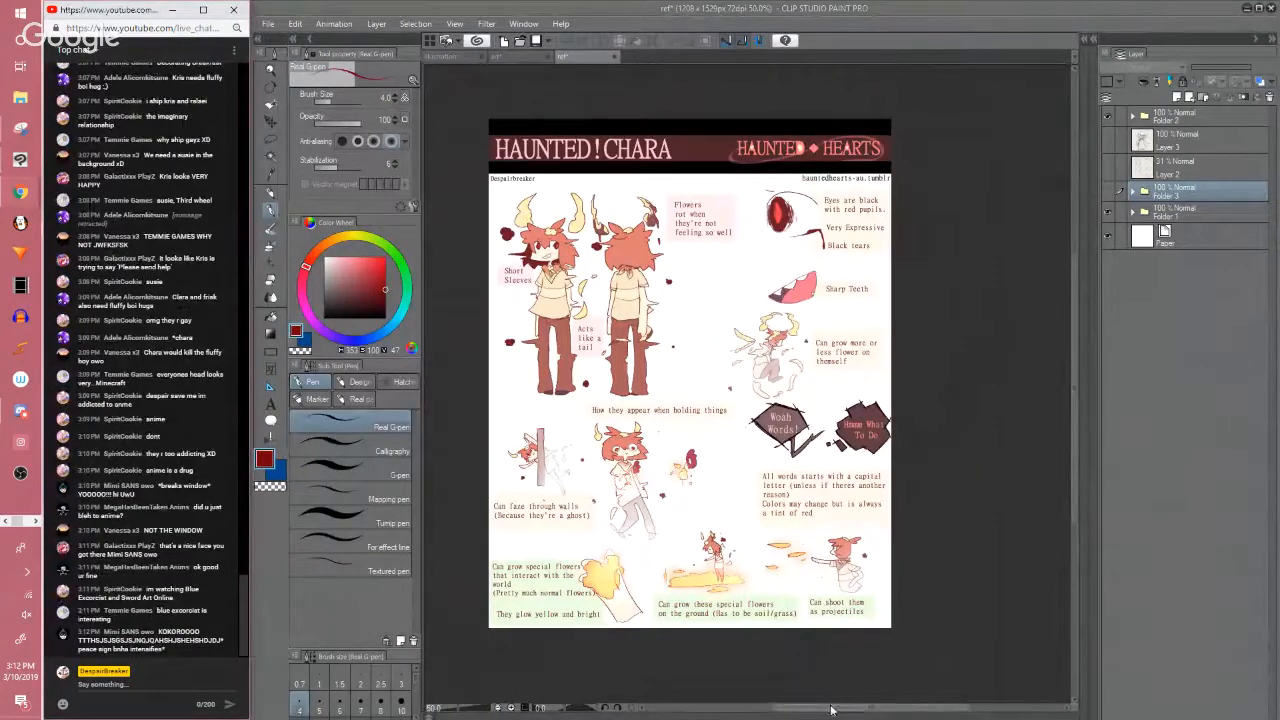
left_click_drag(827, 712, 819, 708)
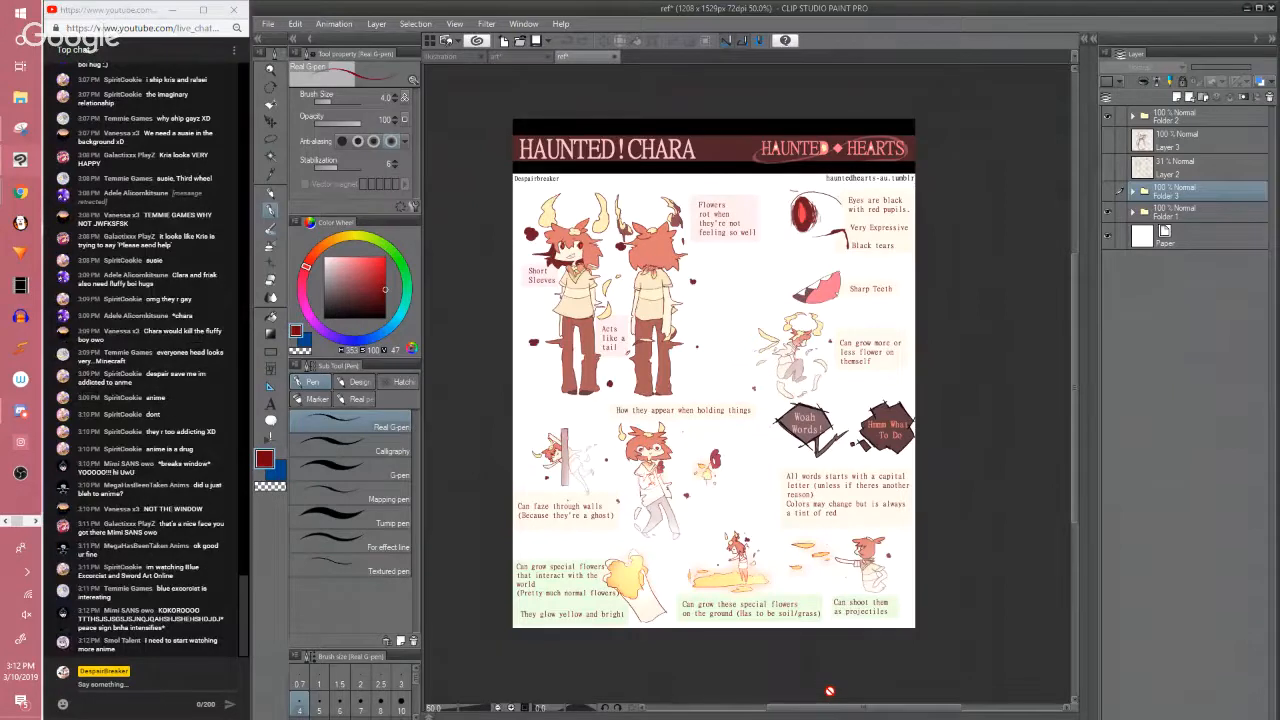
left_click_drag(1075, 357, 1074, 353)
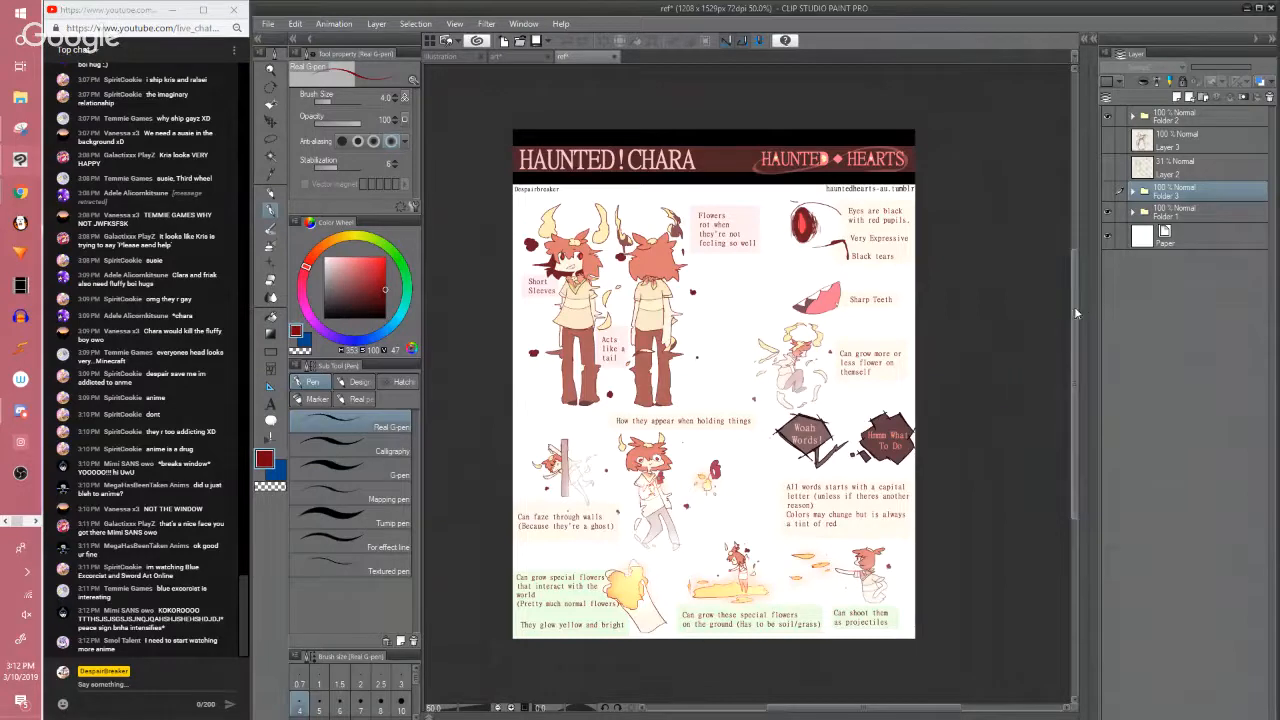
left_click_drag(1073, 305, 1076, 315)
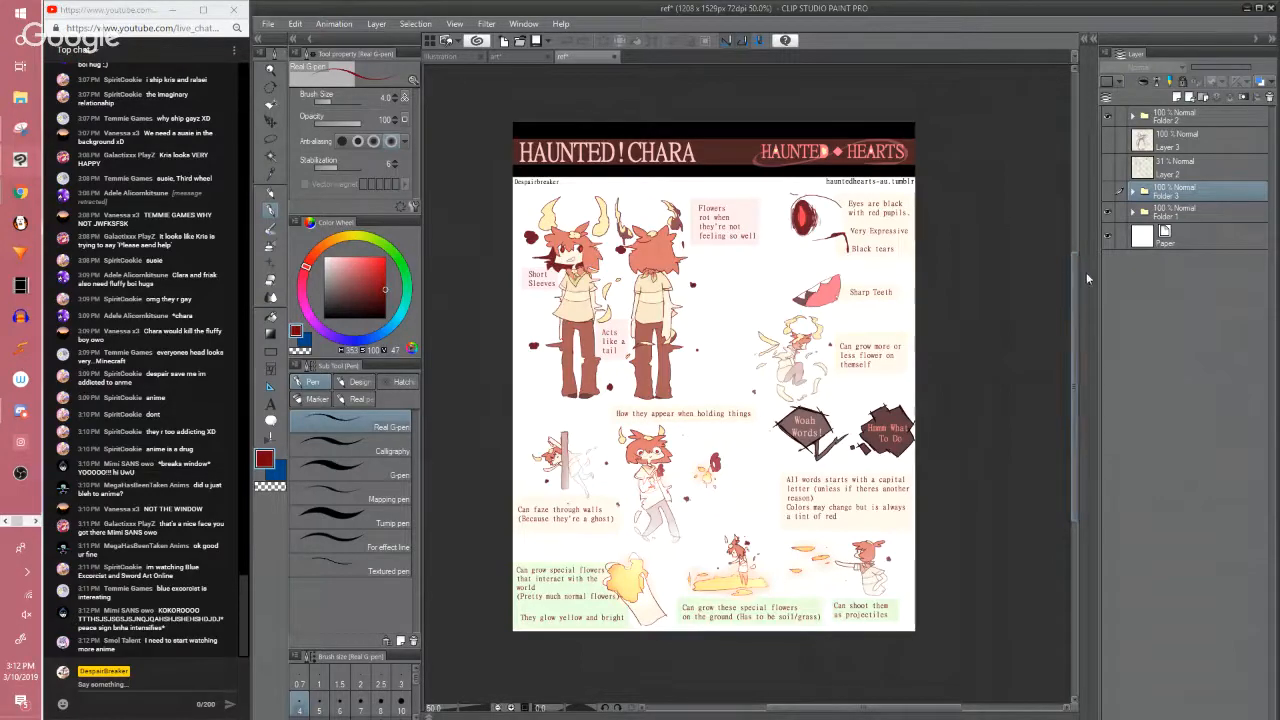
left_click_drag(1075, 266, 1077, 252)
Show Folder 3 and hide Folders 1 and 2 to examine the blue-clothed character's reference drawings alone
left_click(1107, 189)
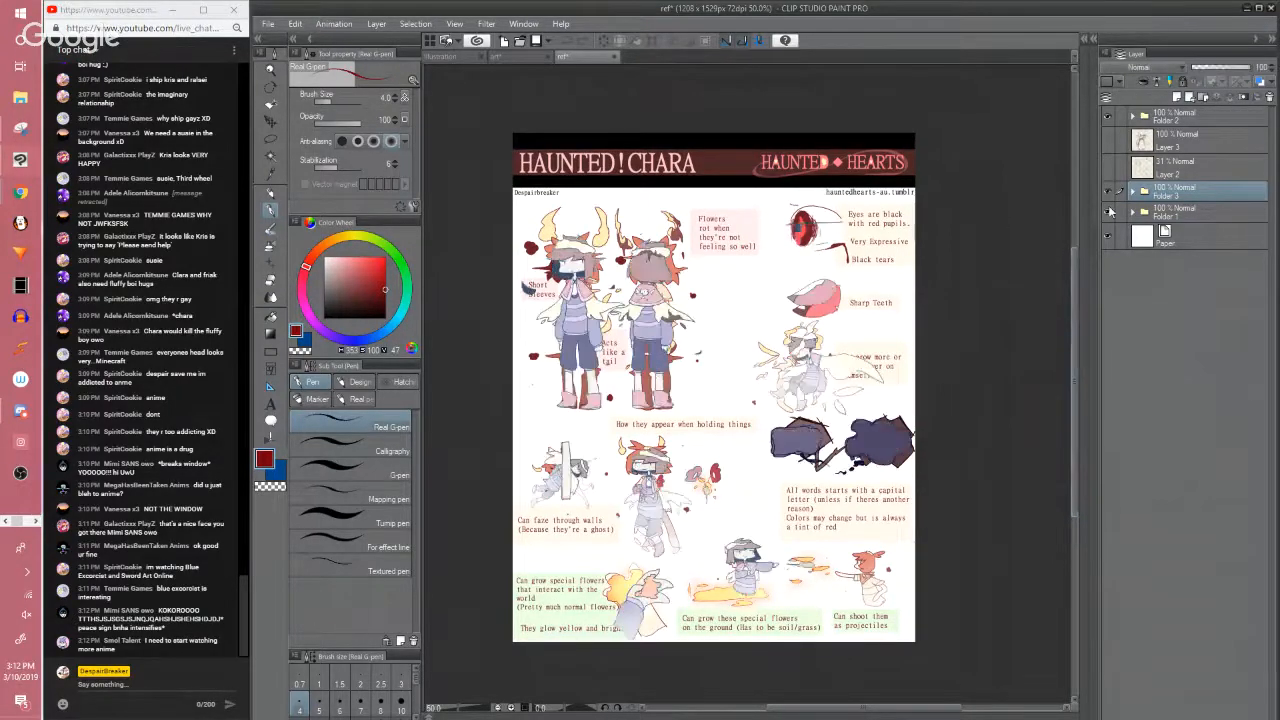
left_click(1107, 211)
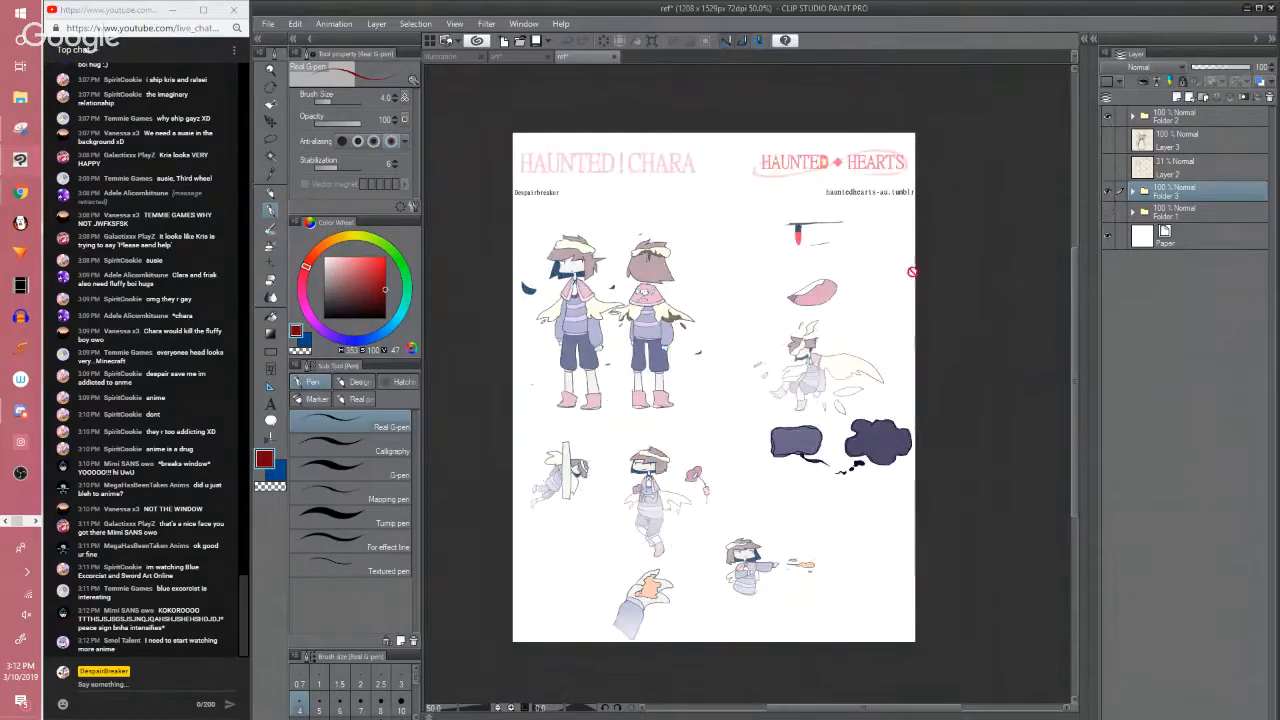
left_click(1108, 118)
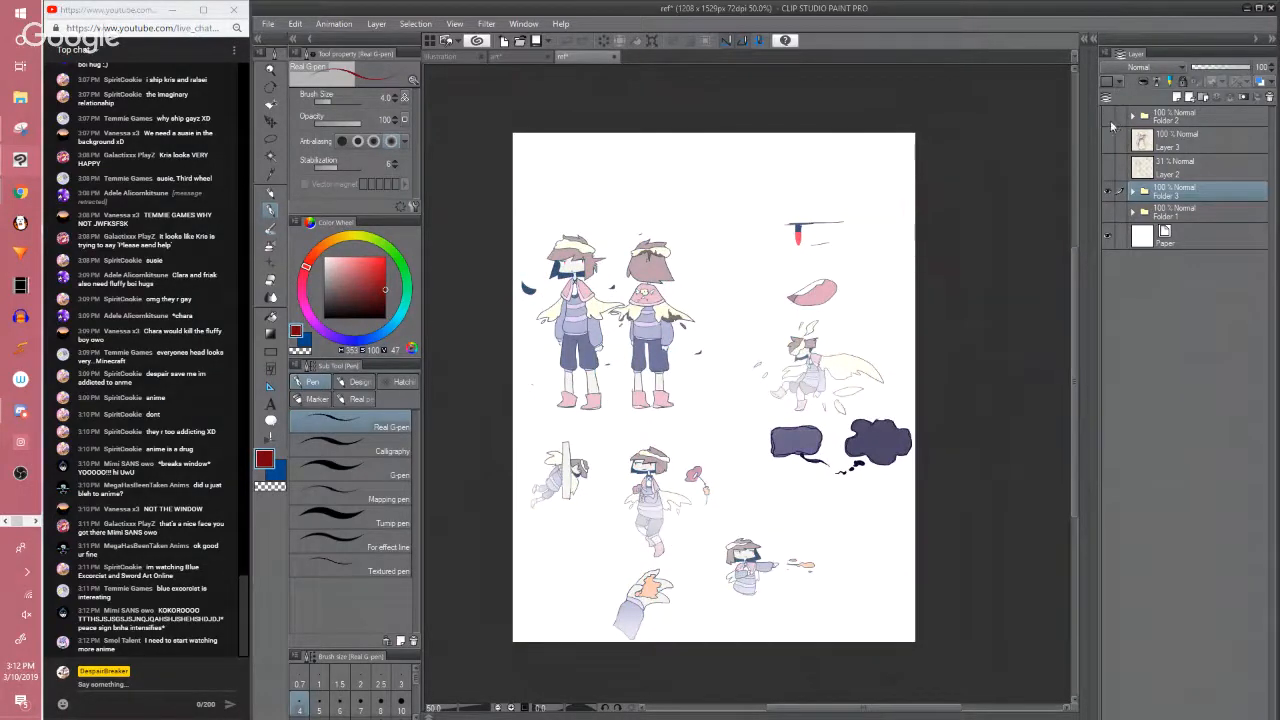
scroll(1073, 289, "up", 1)
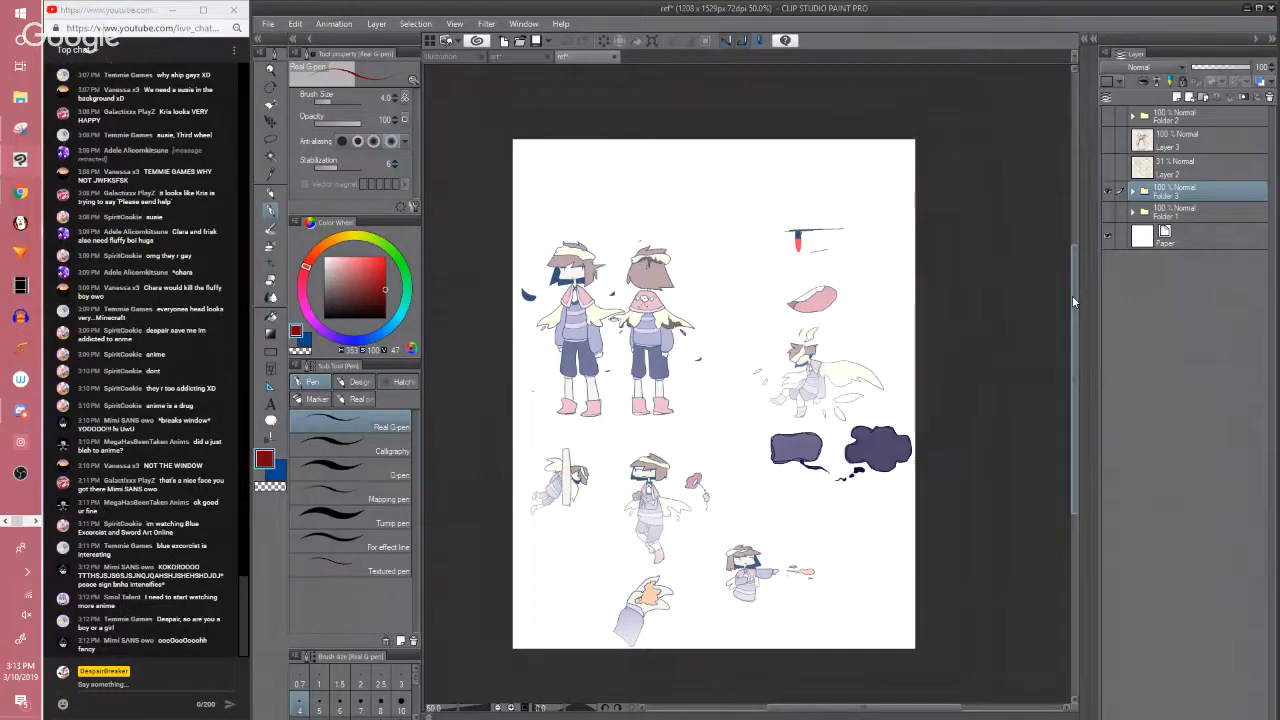
Toggle the visibility of Folders 1 and 3 and Layers 2 and 3 to check their drawings, leaving all four hidden
left_click(1107, 212)
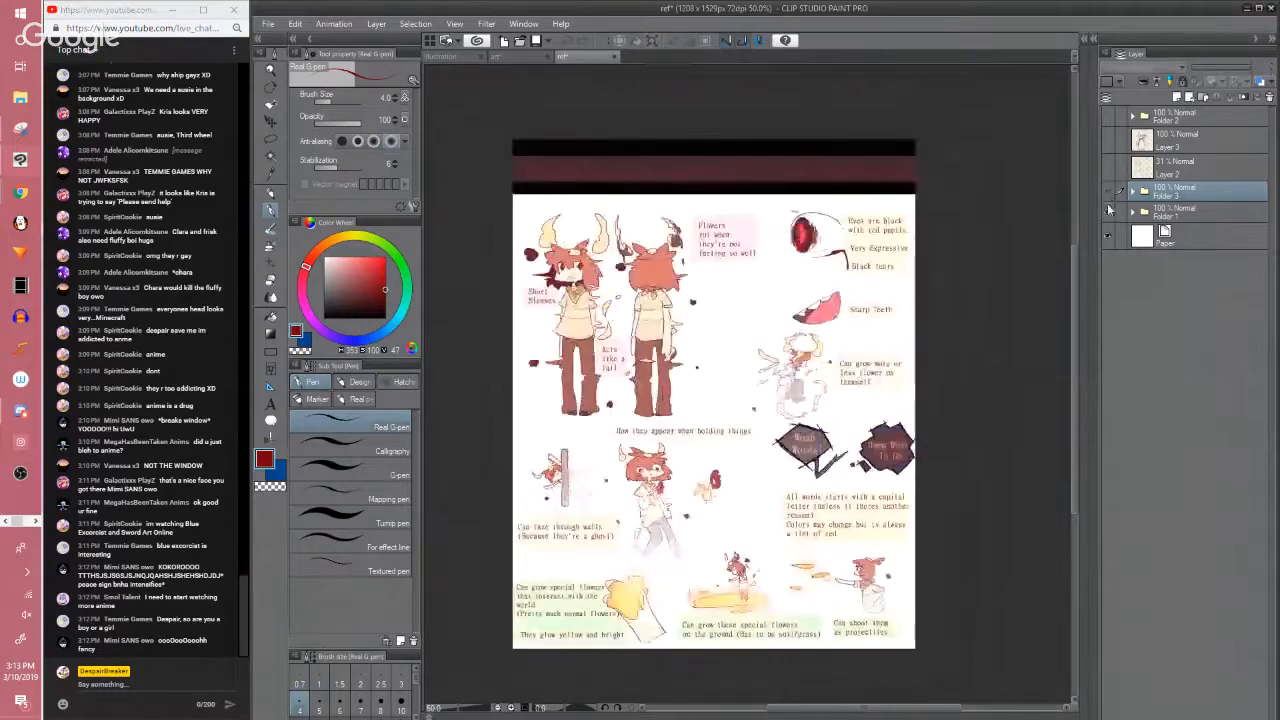
left_click(1107, 212)
left_click(1107, 212)
left_click(1108, 191)
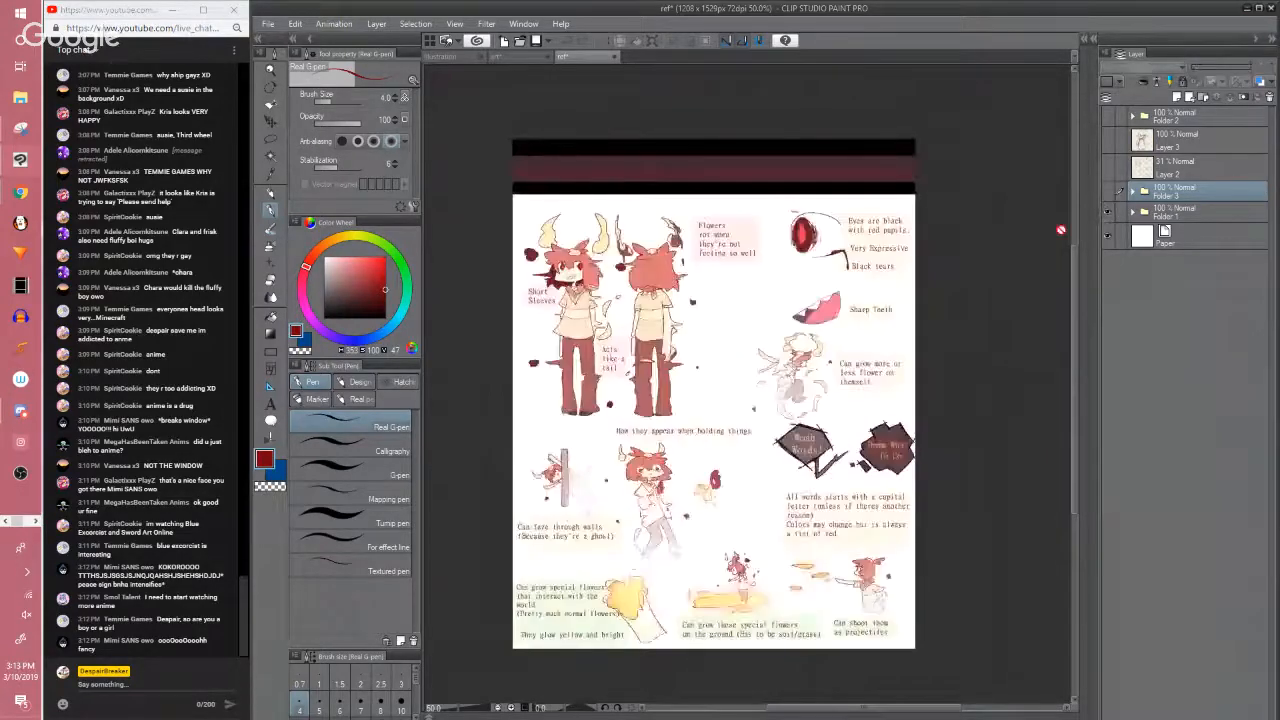
left_click(1107, 212)
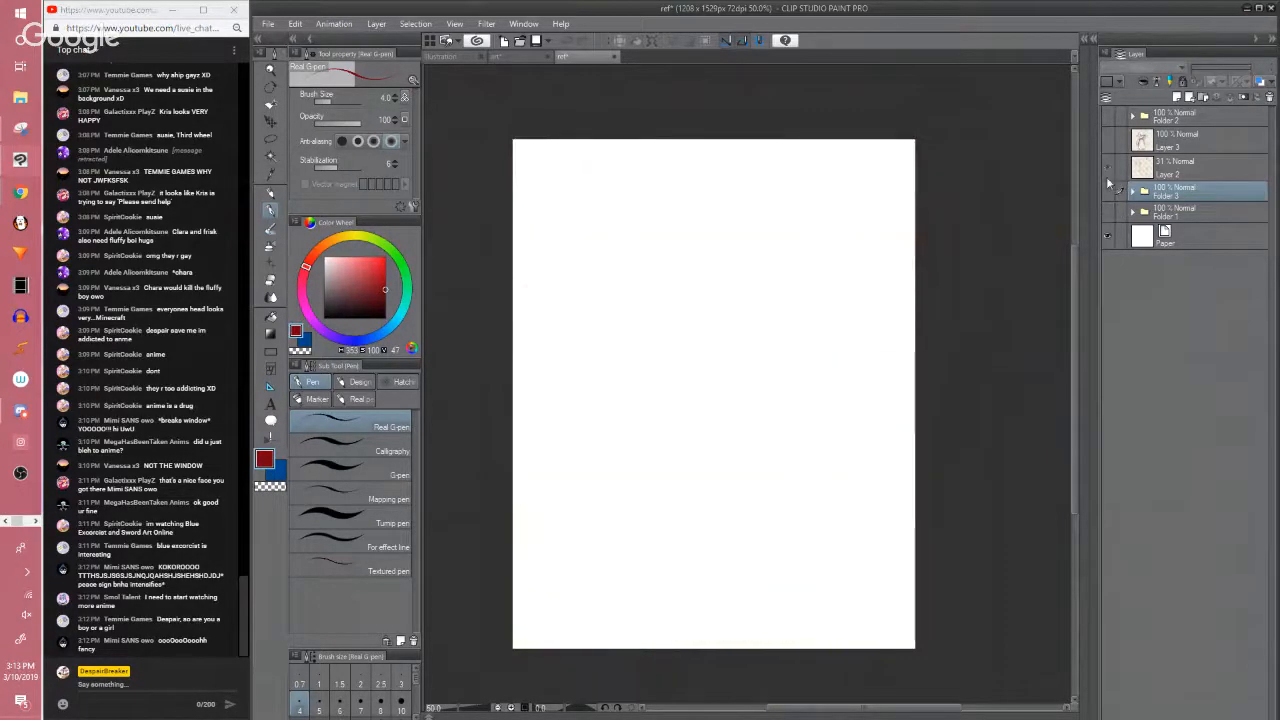
left_click(1107, 165)
left_click(1108, 167)
left_click(1108, 142)
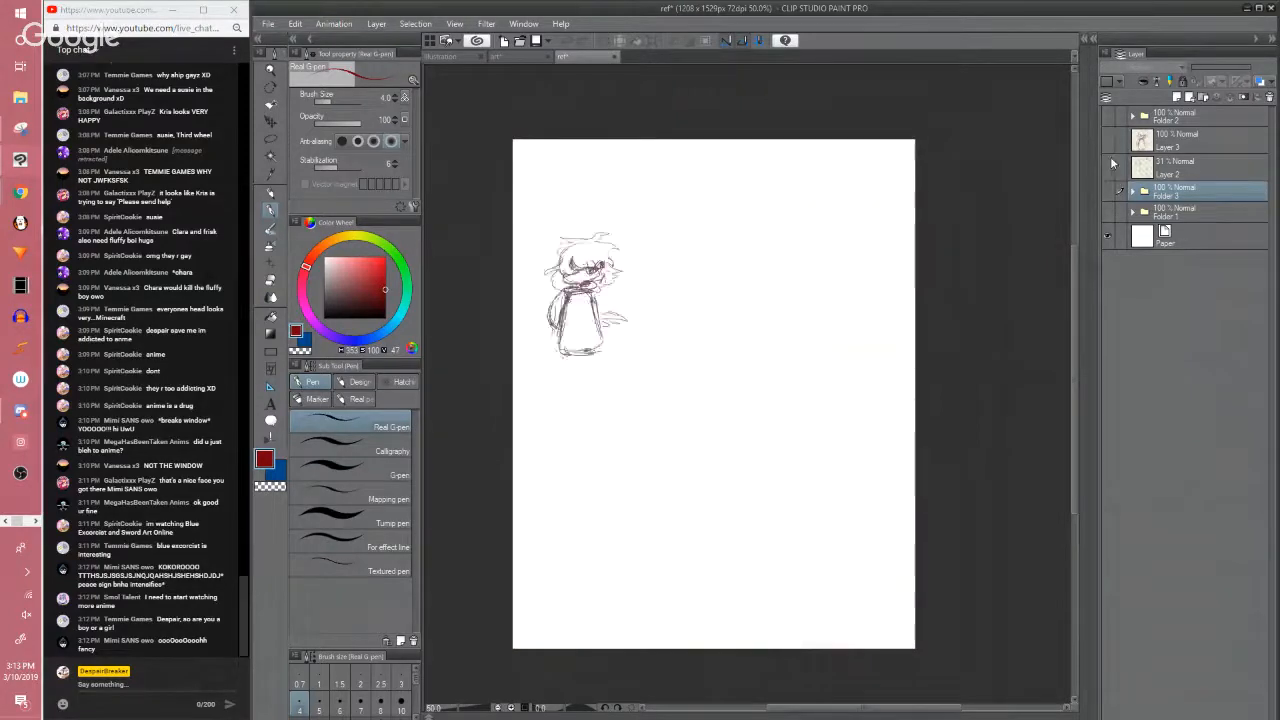
left_click(1108, 142)
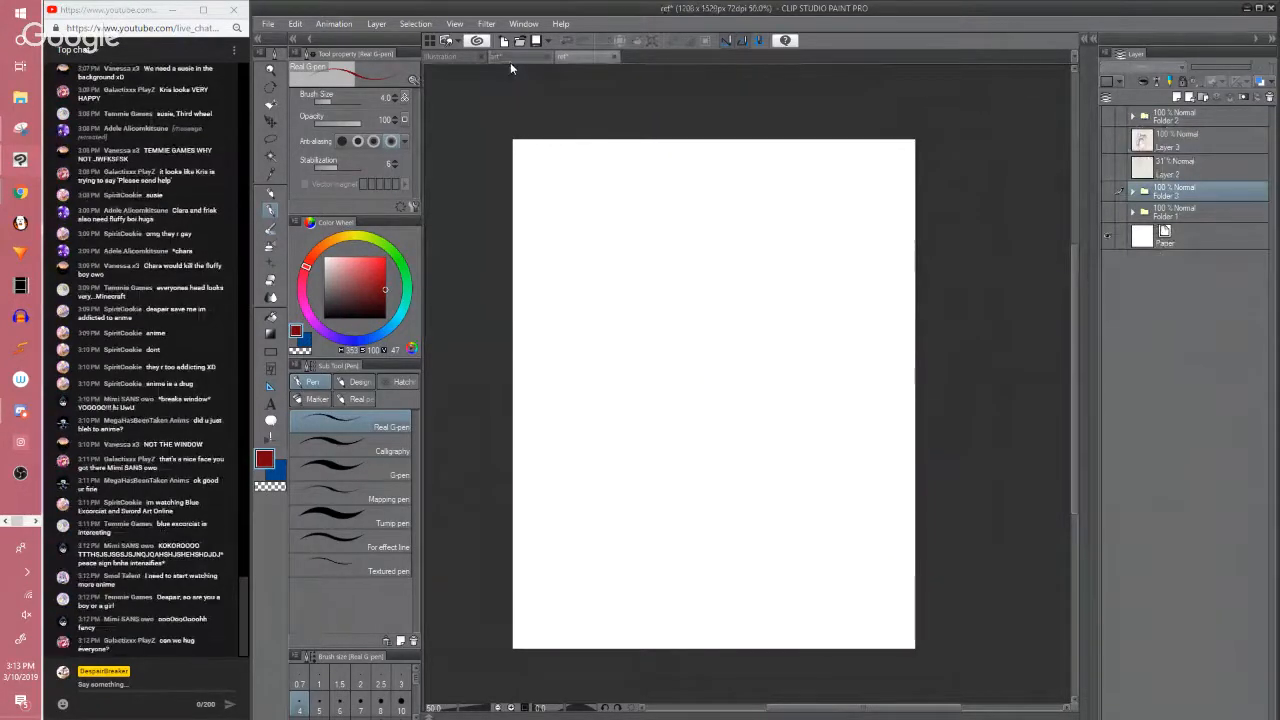
Return to the art page and delete the hugging-characters sketch and the small figure below the last panel, using a lasso selection
left_click(510, 60)
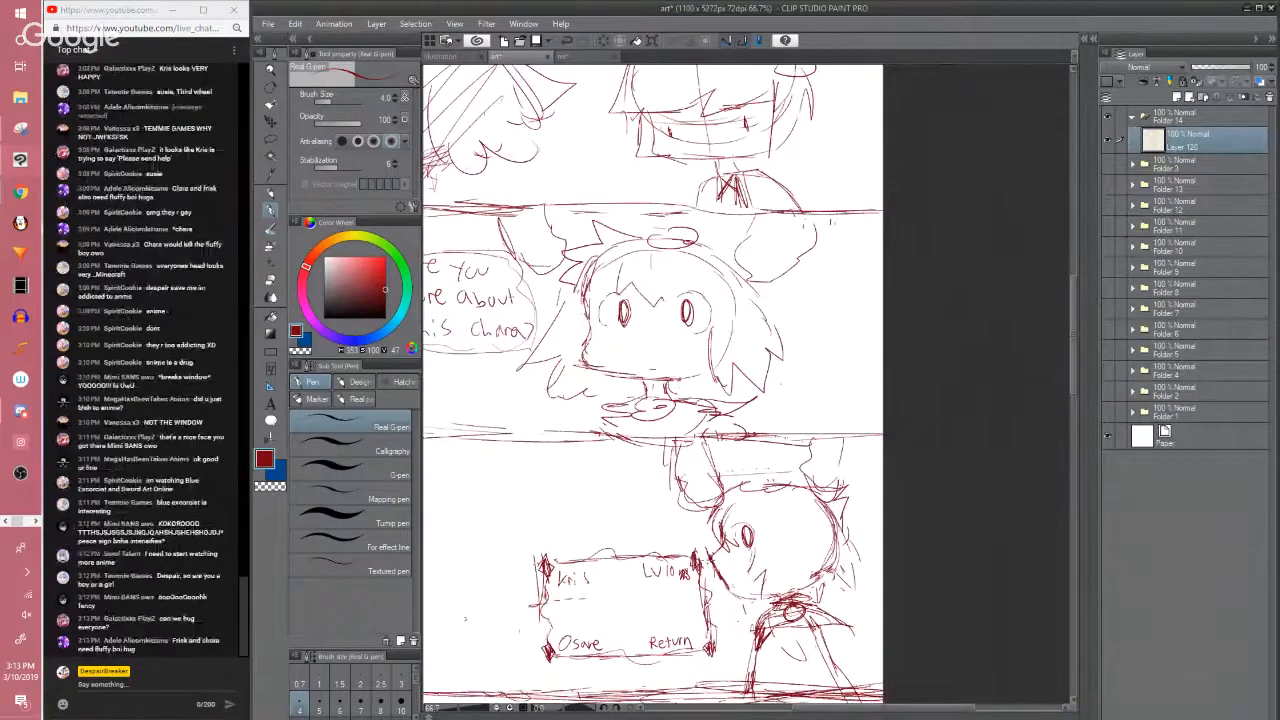
left_click_drag(706, 568, 757, 498)
left_click_drag(693, 602, 708, 522)
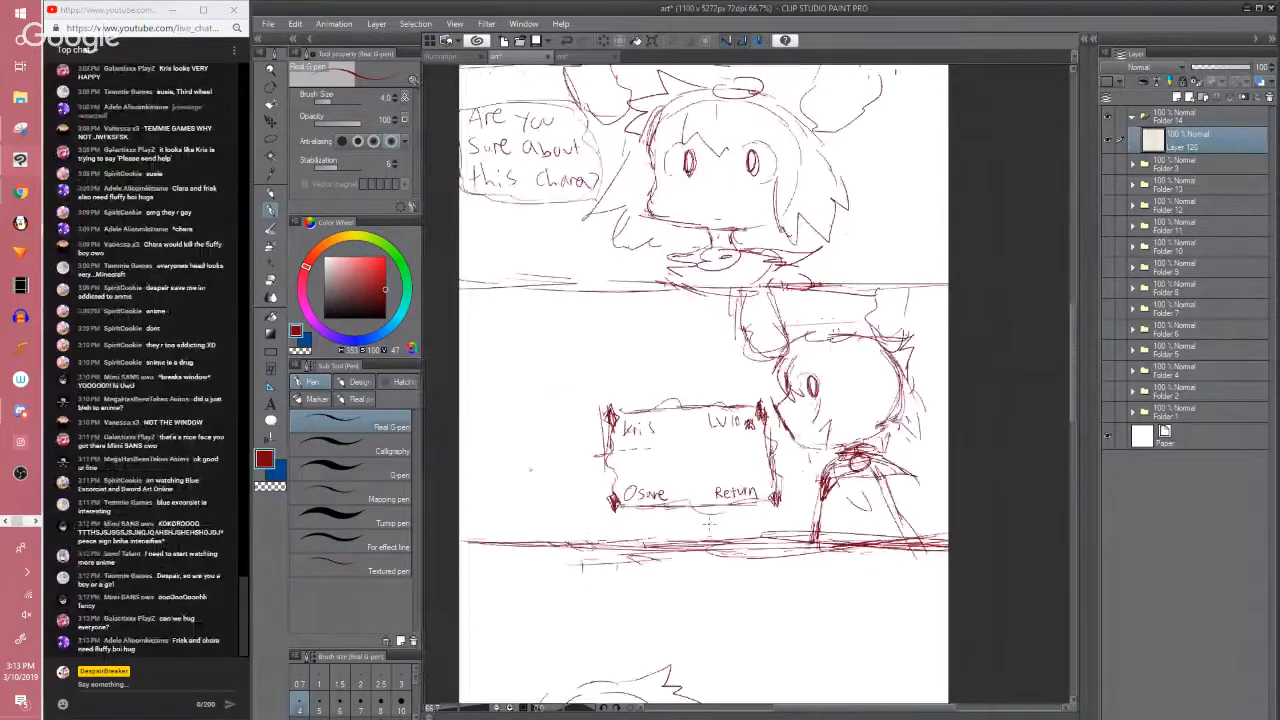
scroll(707, 522, "down", 1)
left_click_drag(1073, 302, 1044, 368)
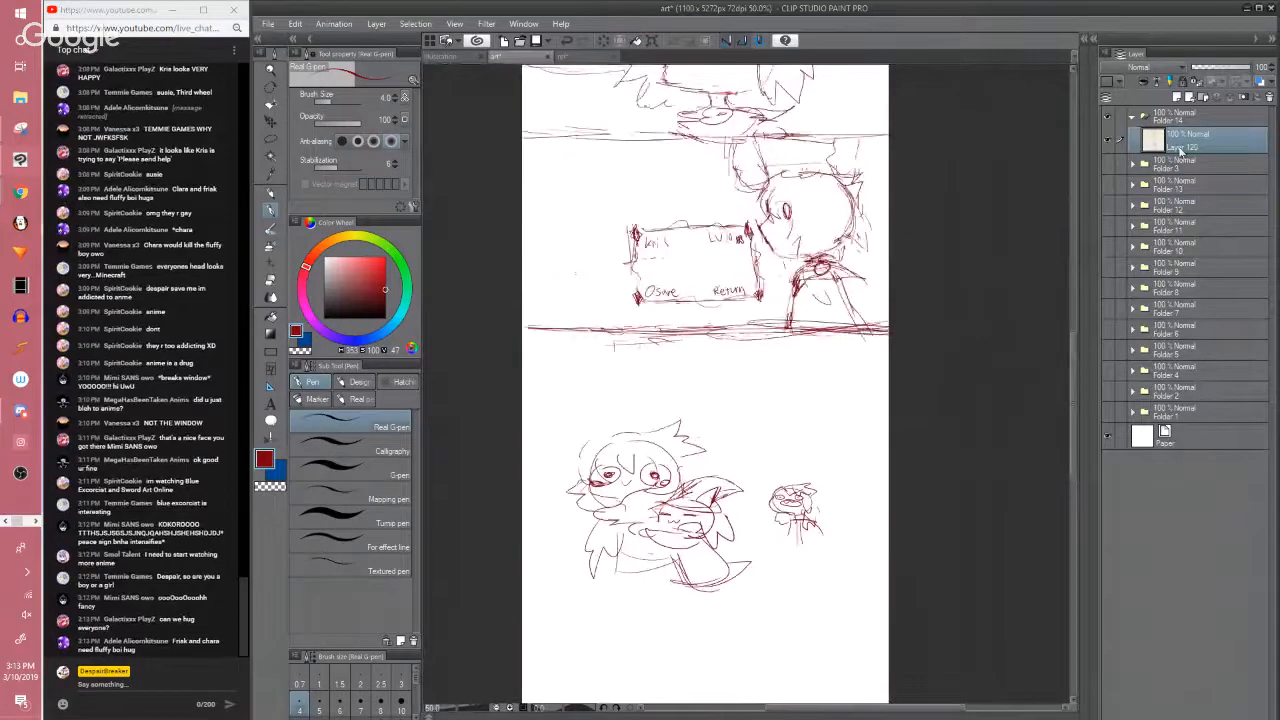
key("m")
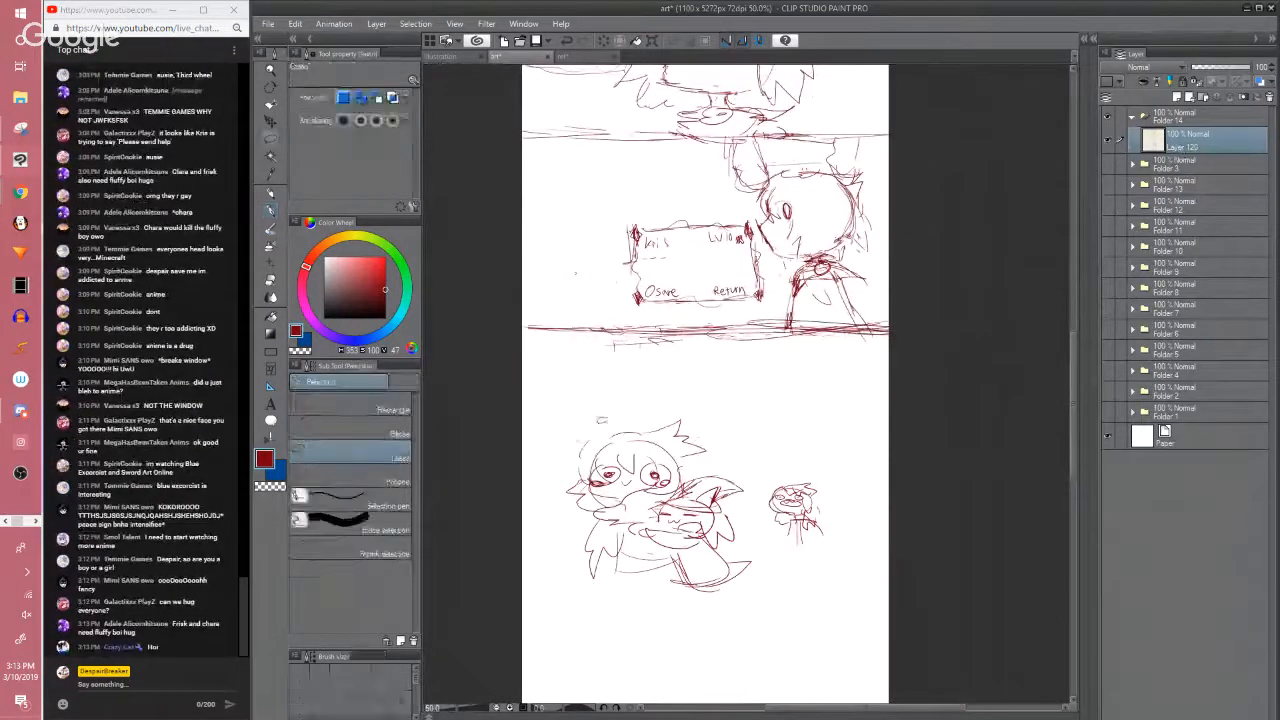
left_click_drag(586, 399, 681, 399)
key("Delete")
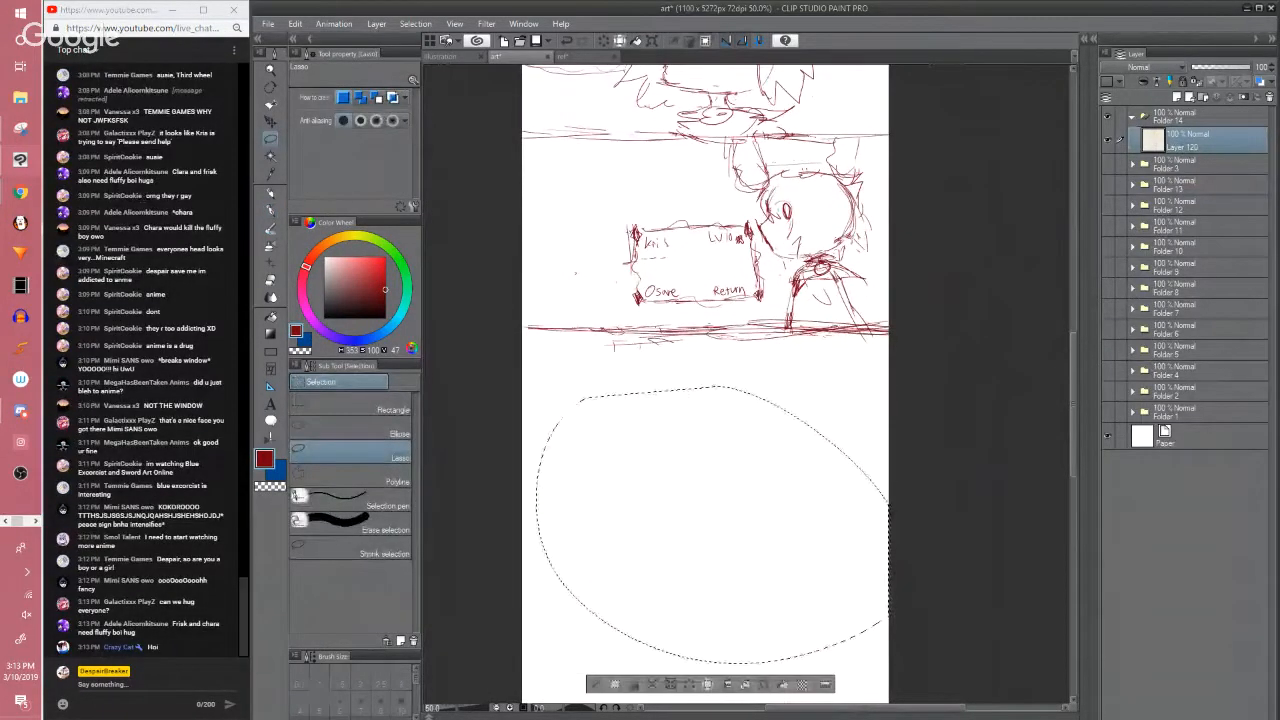
key("ctrl+d")
scroll(700, 400, "up", 3)
key("p")
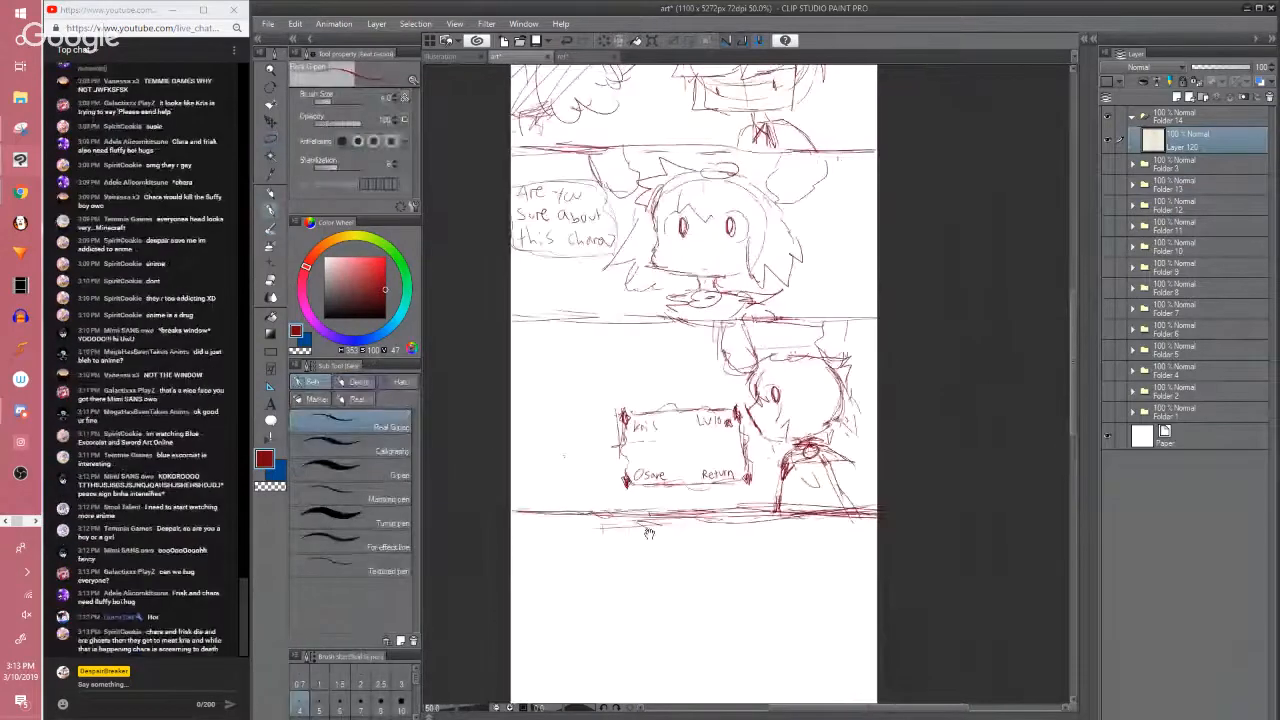
Save the comic page and approve the message held for review in the live chat
left_click_drag(645, 534, 674, 635)
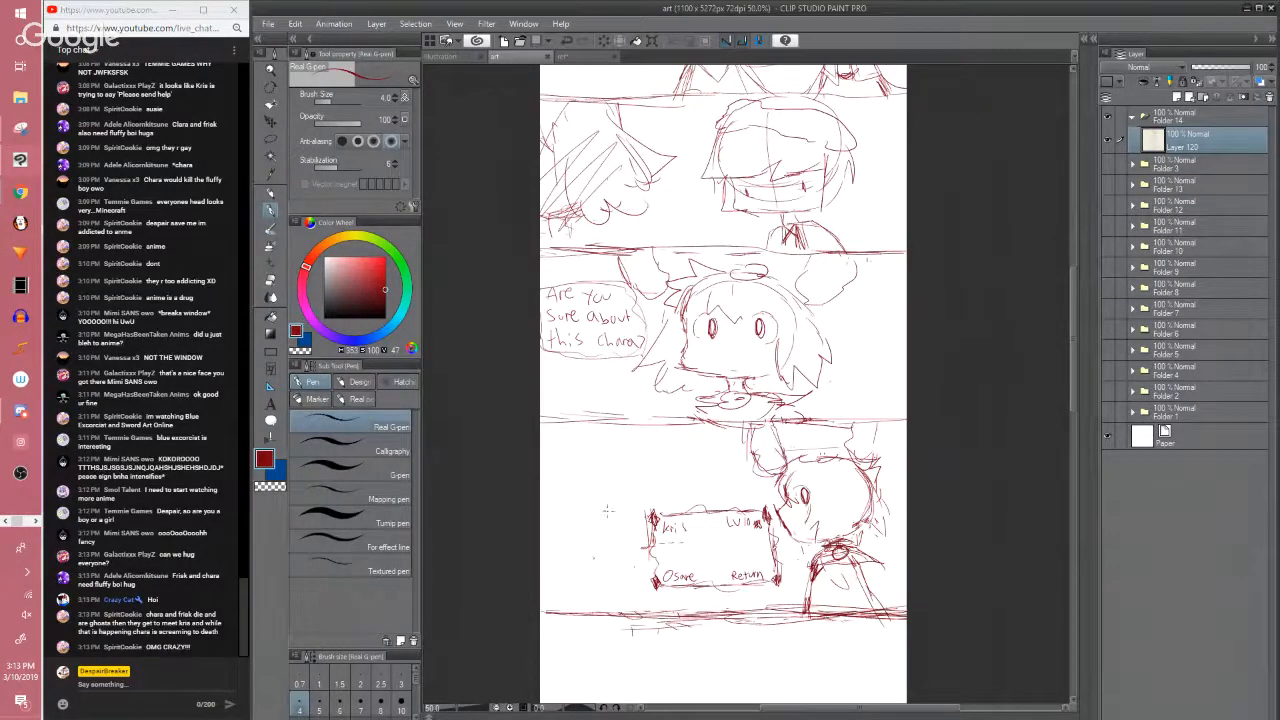
left_click_drag(609, 550, 581, 412)
left_click_drag(709, 412, 626, 284)
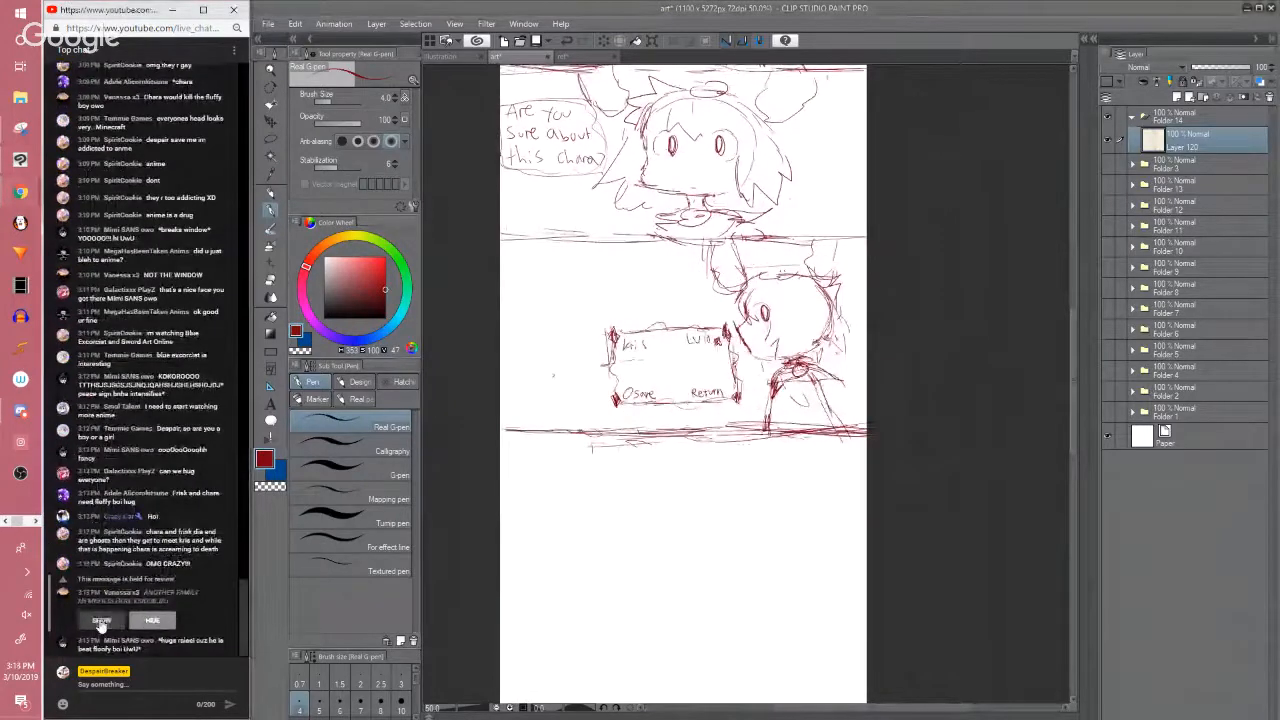
left_click(101, 621)
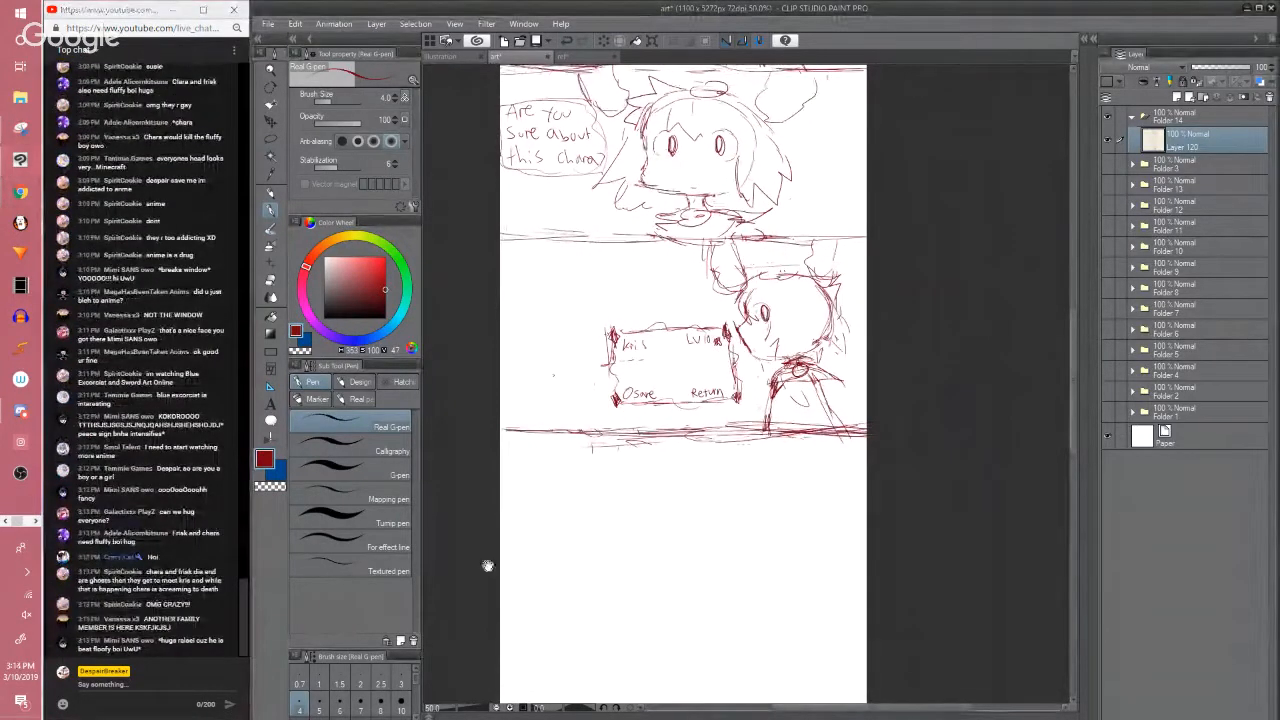
left_click_drag(488, 566, 483, 505)
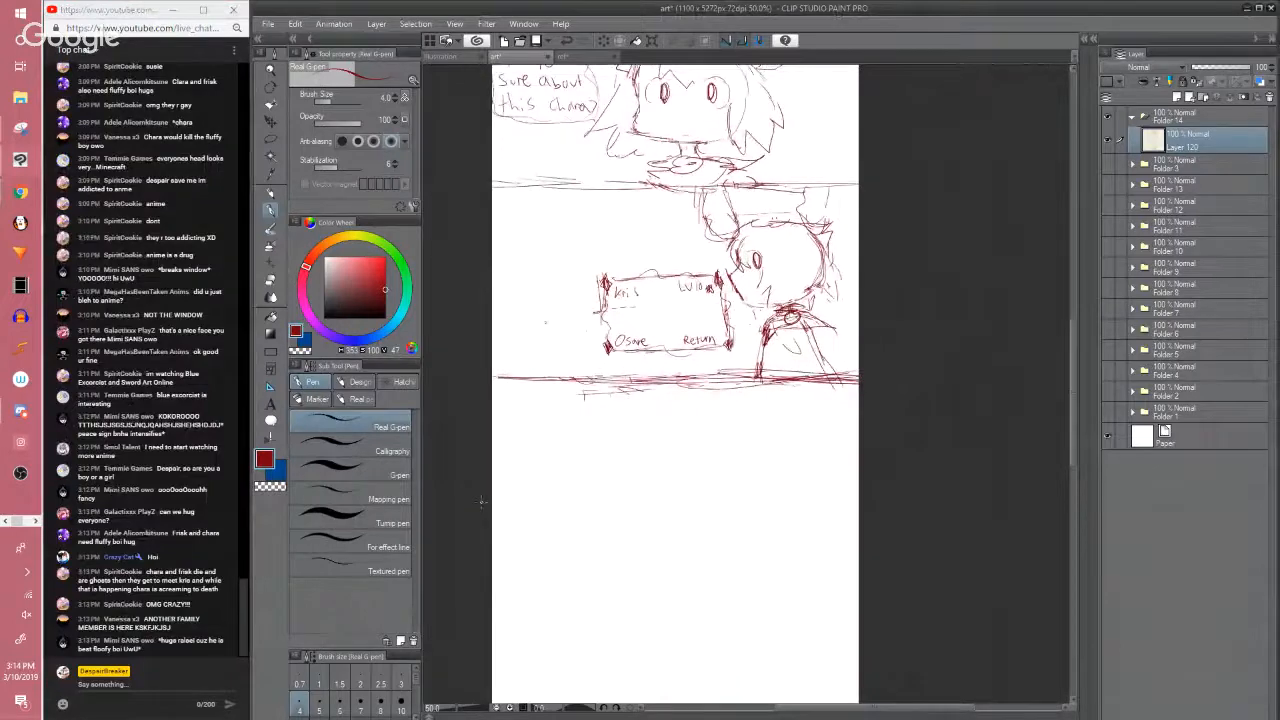
left_click_drag(669, 445, 693, 601)
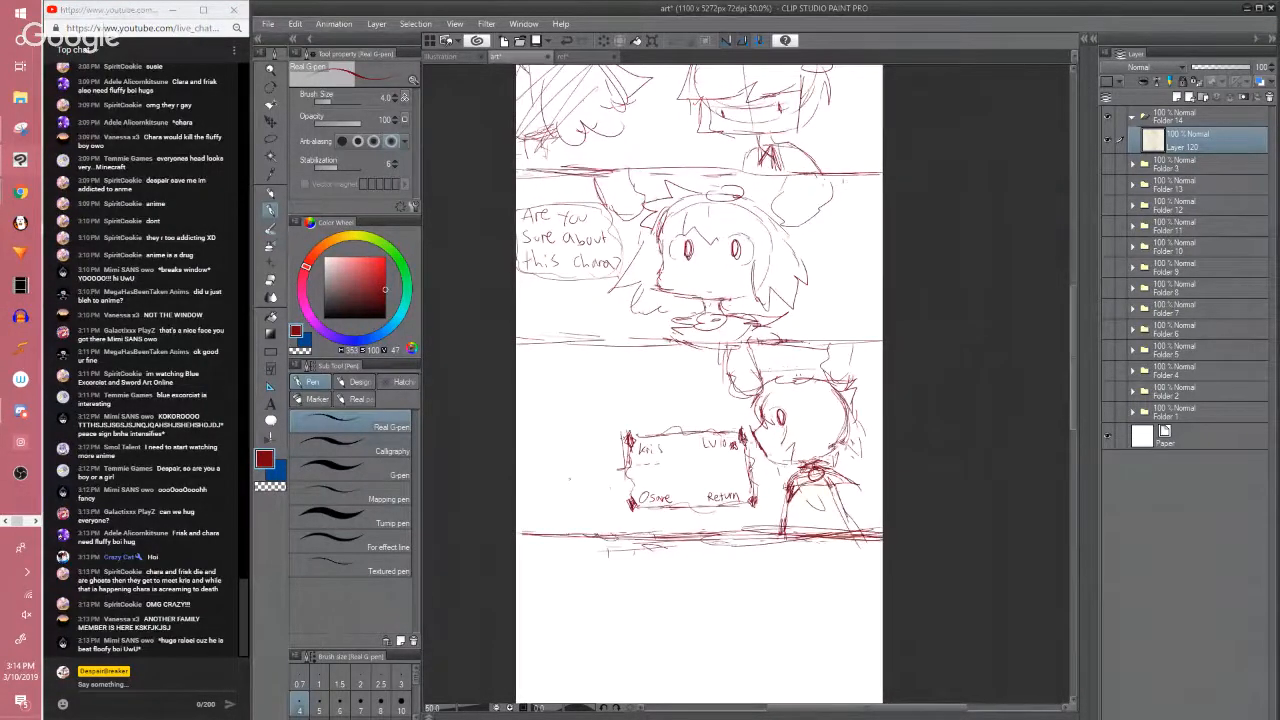
Erase the faint stray lines above the character's head in the save-box panel
scroll(747, 440, "up", 2)
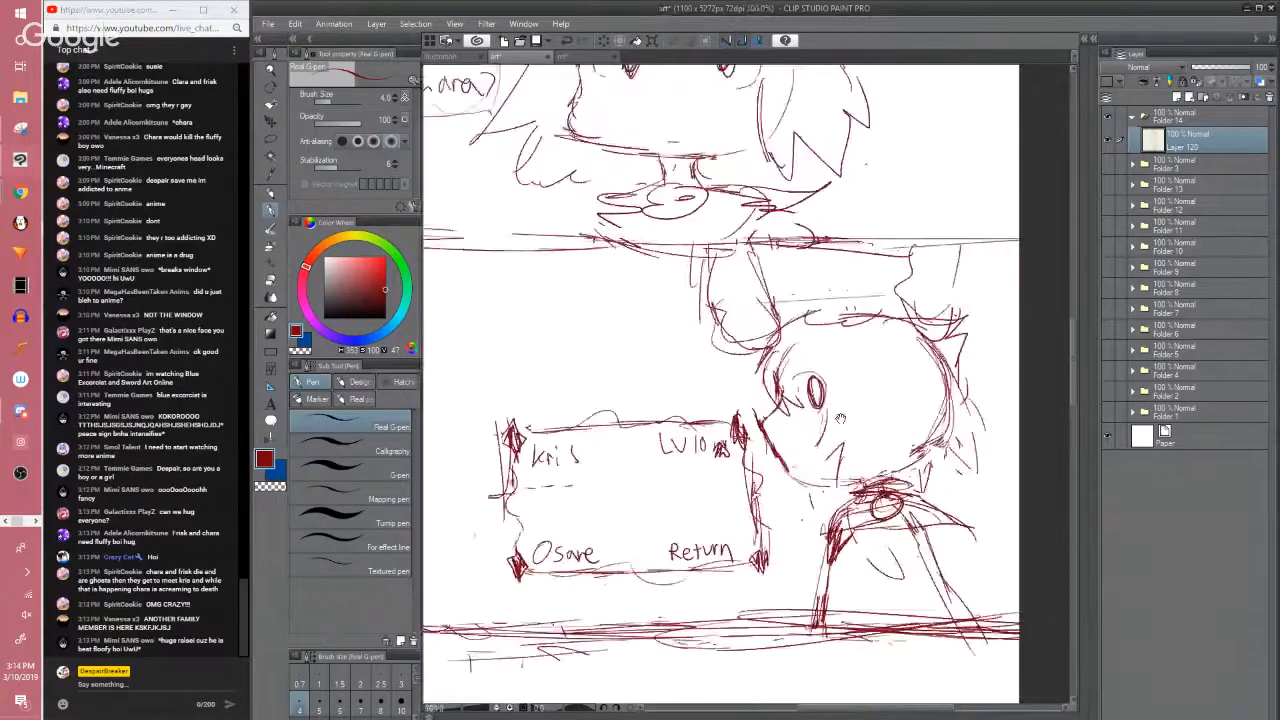
left_click_drag(840, 418, 824, 353)
key("e")
key("p")
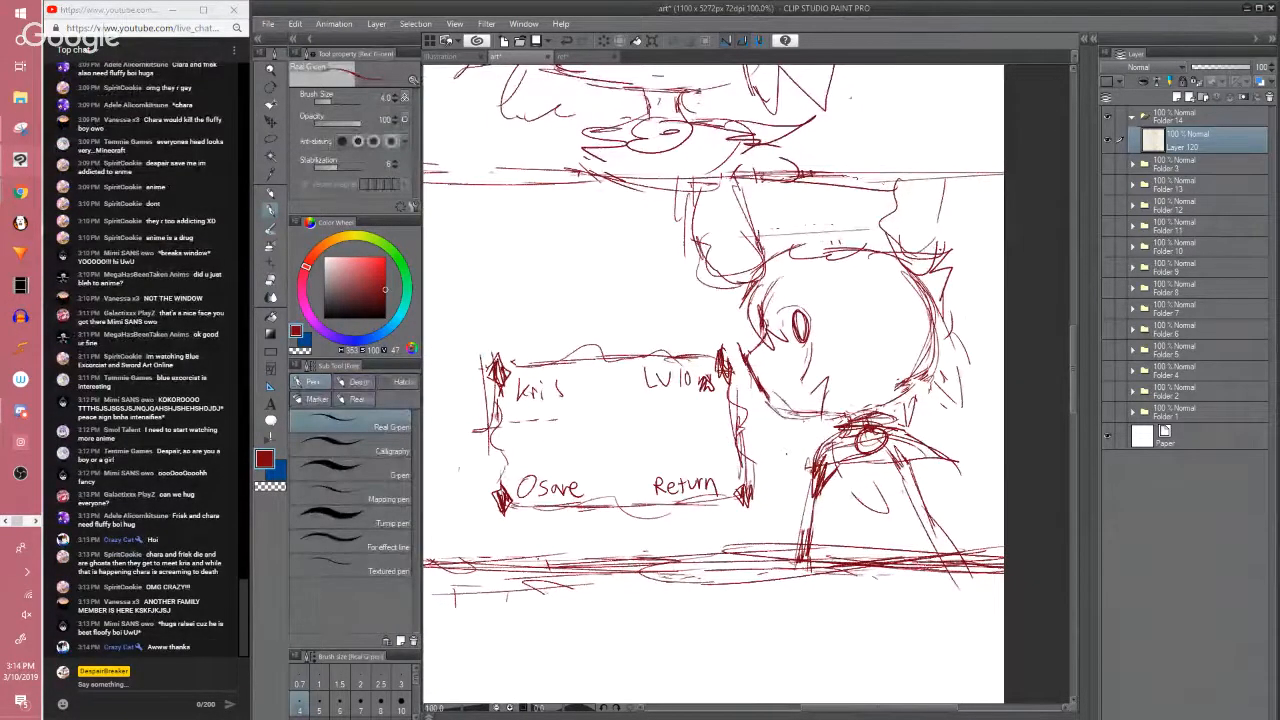
key("e")
mouse_move(780, 405)
left_mouse_down()
mouse_move(790, 418)
mouse_move(818, 392)
left_mouse_up()
key("p")
key("e")
key("ctrl+minus")
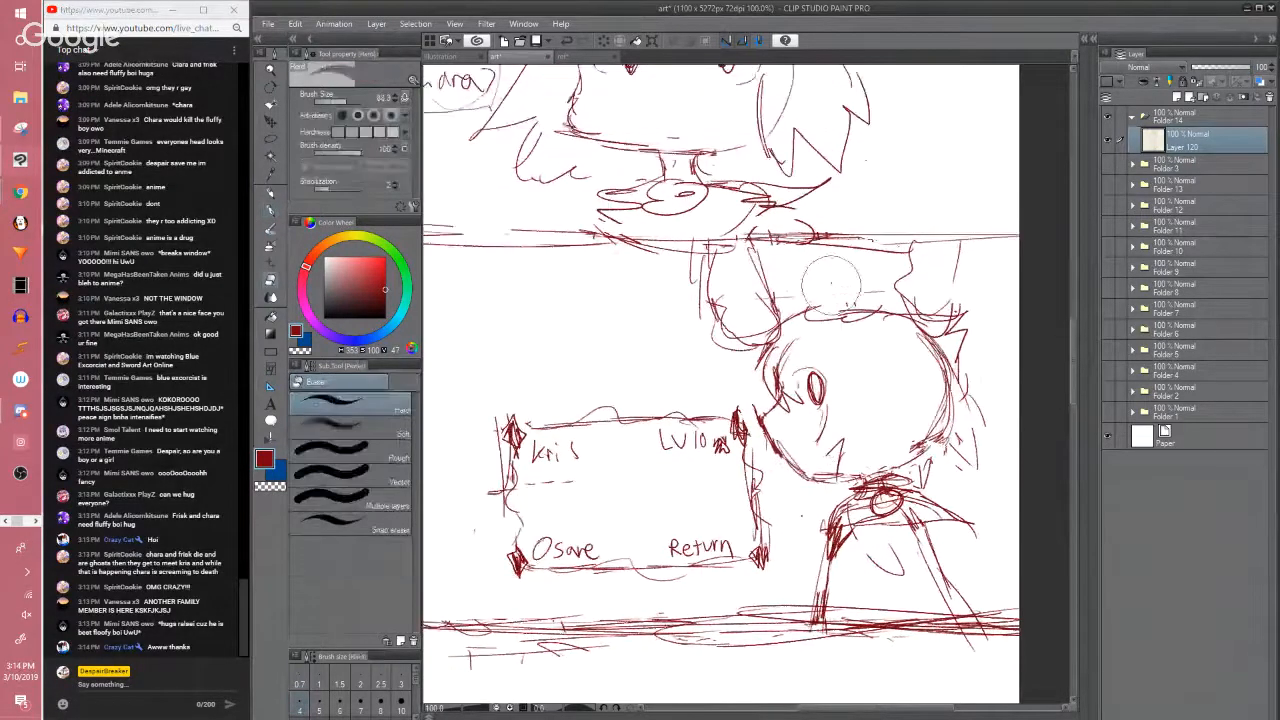
key("ctrl+minus")
key("p")
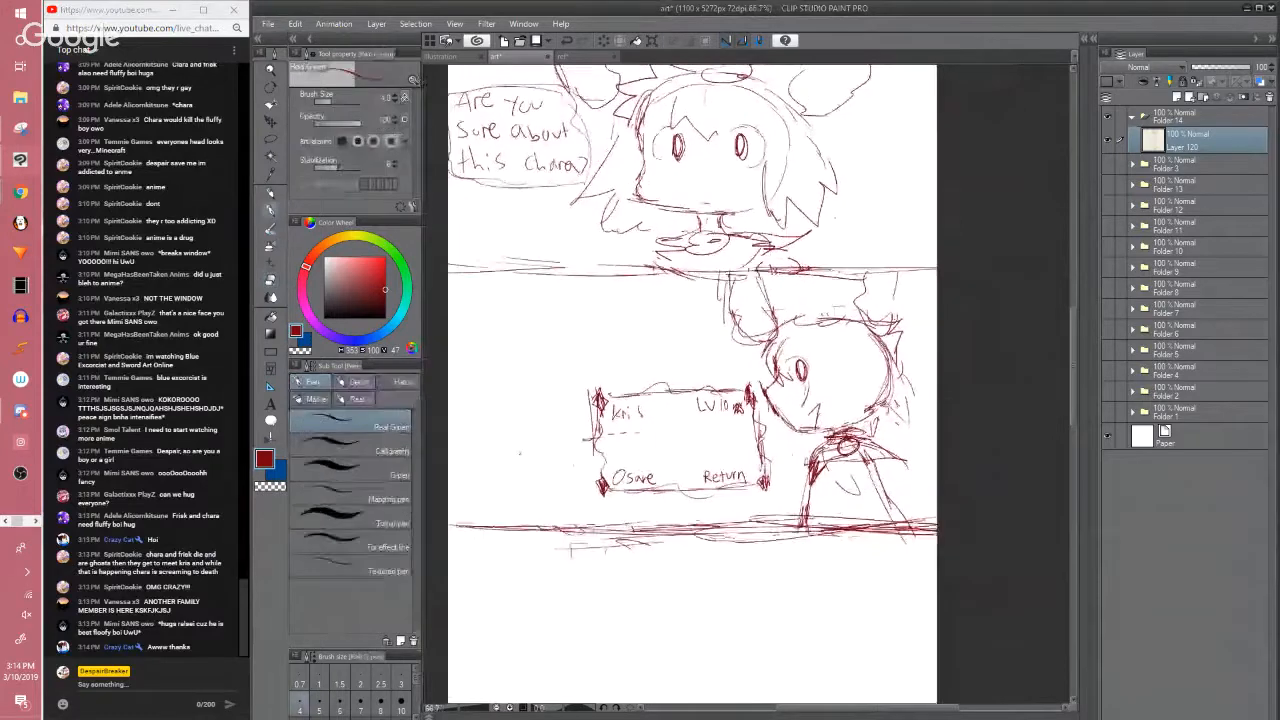
Sketch a pointed hair tuft on top of the character's head in the save-box panel and save the comic page
scroll(694, 383, "up", 3)
left_click_drag(752, 176, 784, 168)
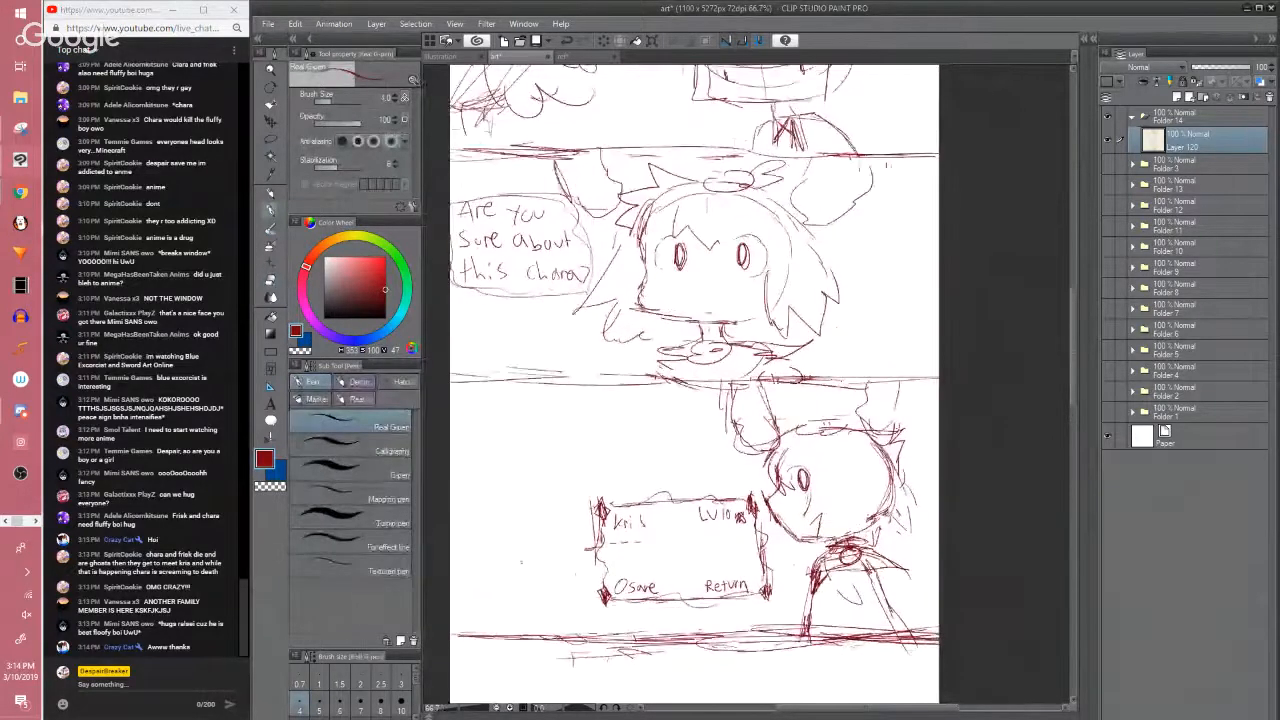
left_click_drag(836, 404, 884, 436)
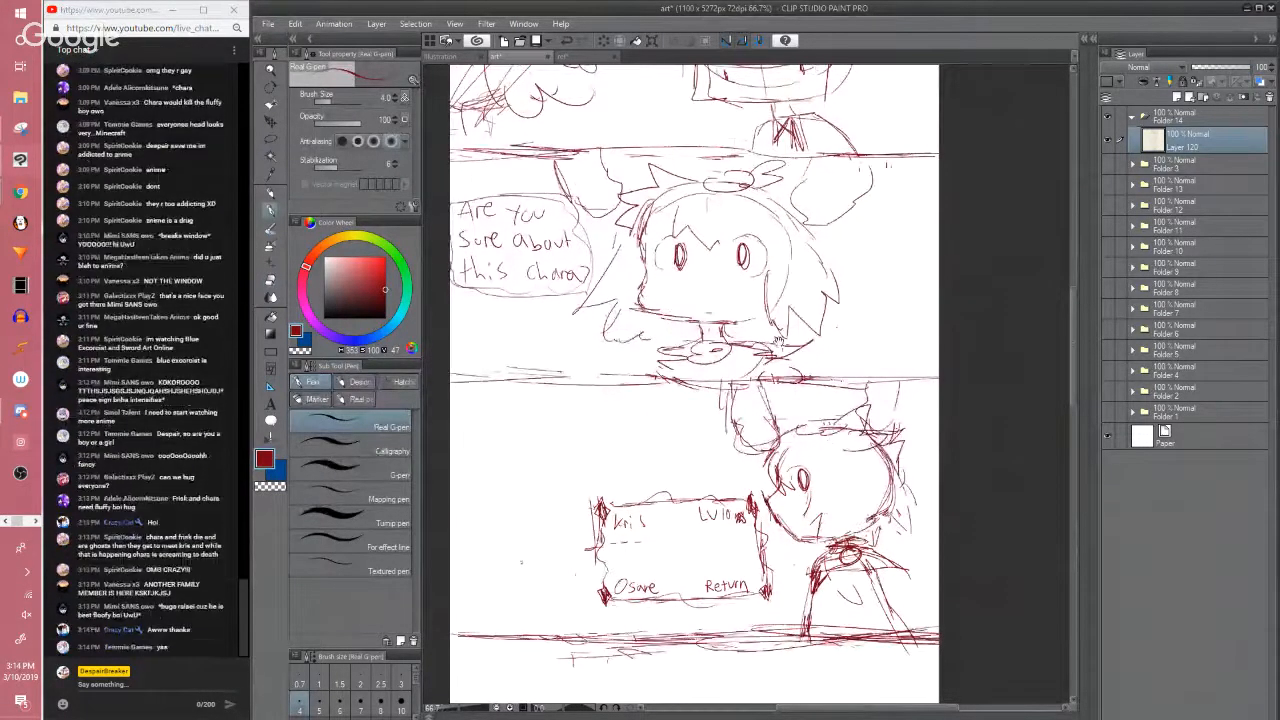
scroll(778, 340, "up", 1)
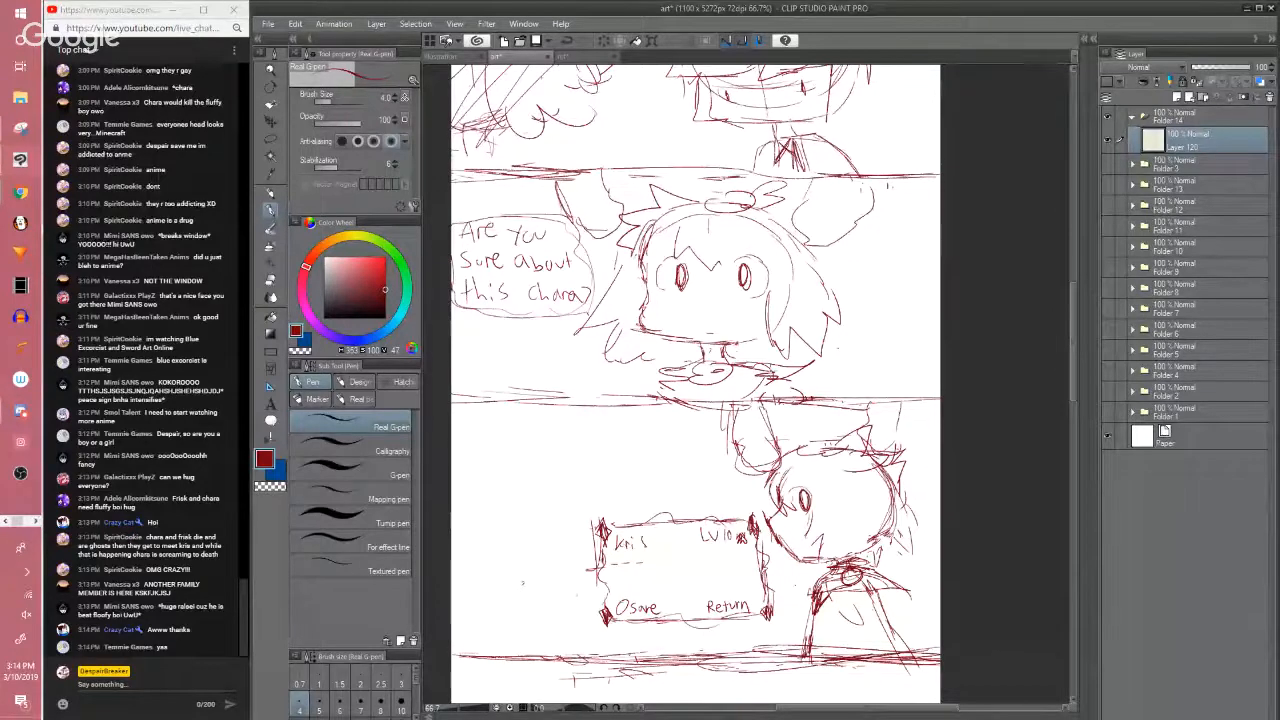
left_click_drag(730, 562, 748, 464)
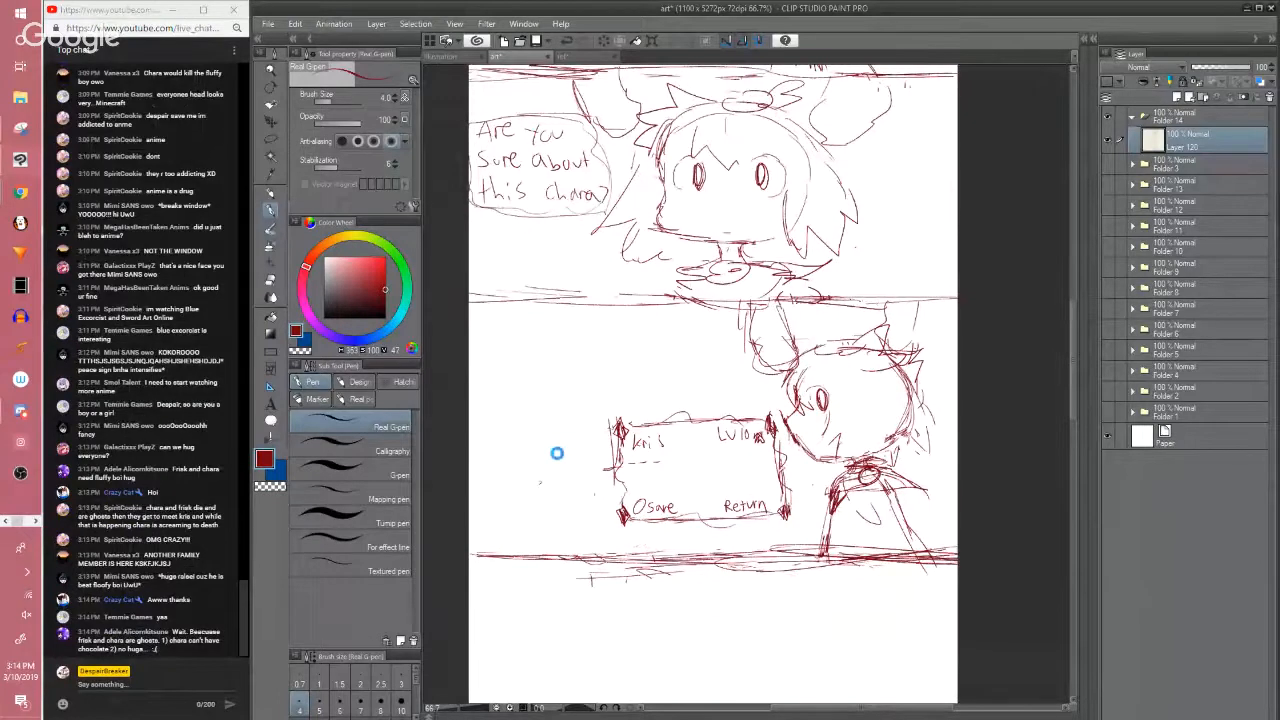
key("ctrl+s")
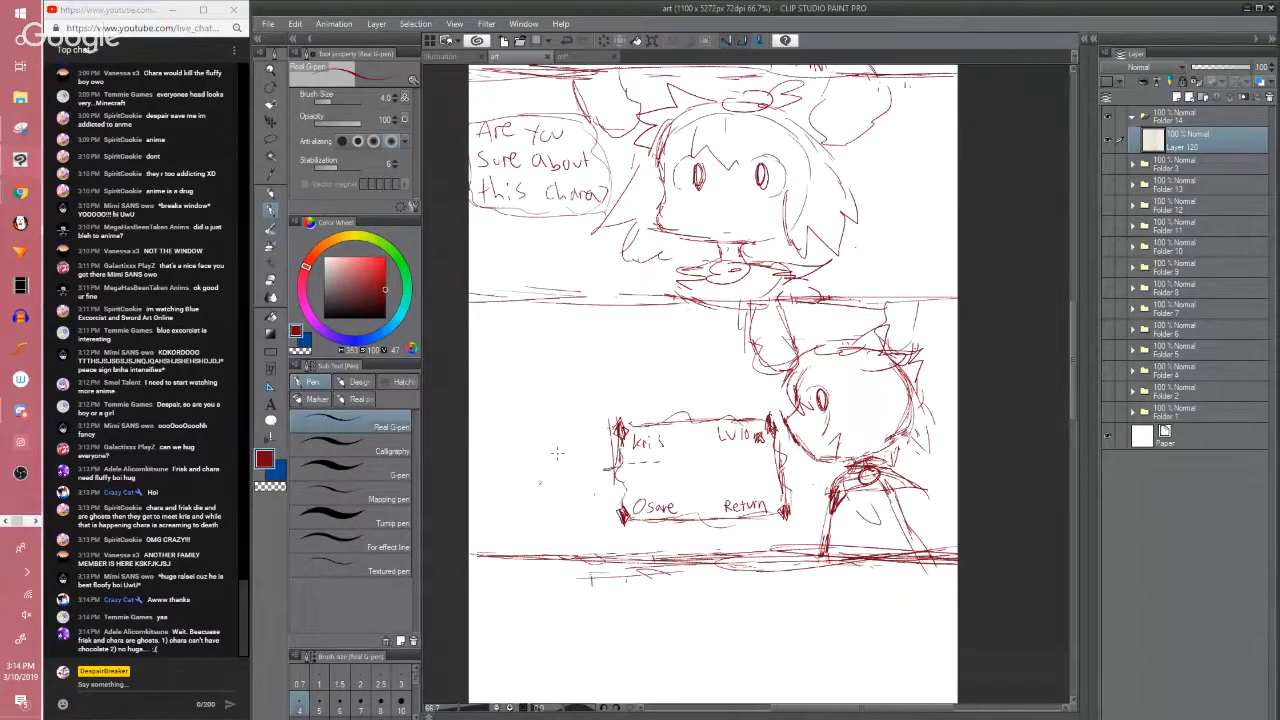
Switch to the ref document and examine the red-haired character's poses, abilities and speech-bubble notes
scroll(1069, 392, "up", 2)
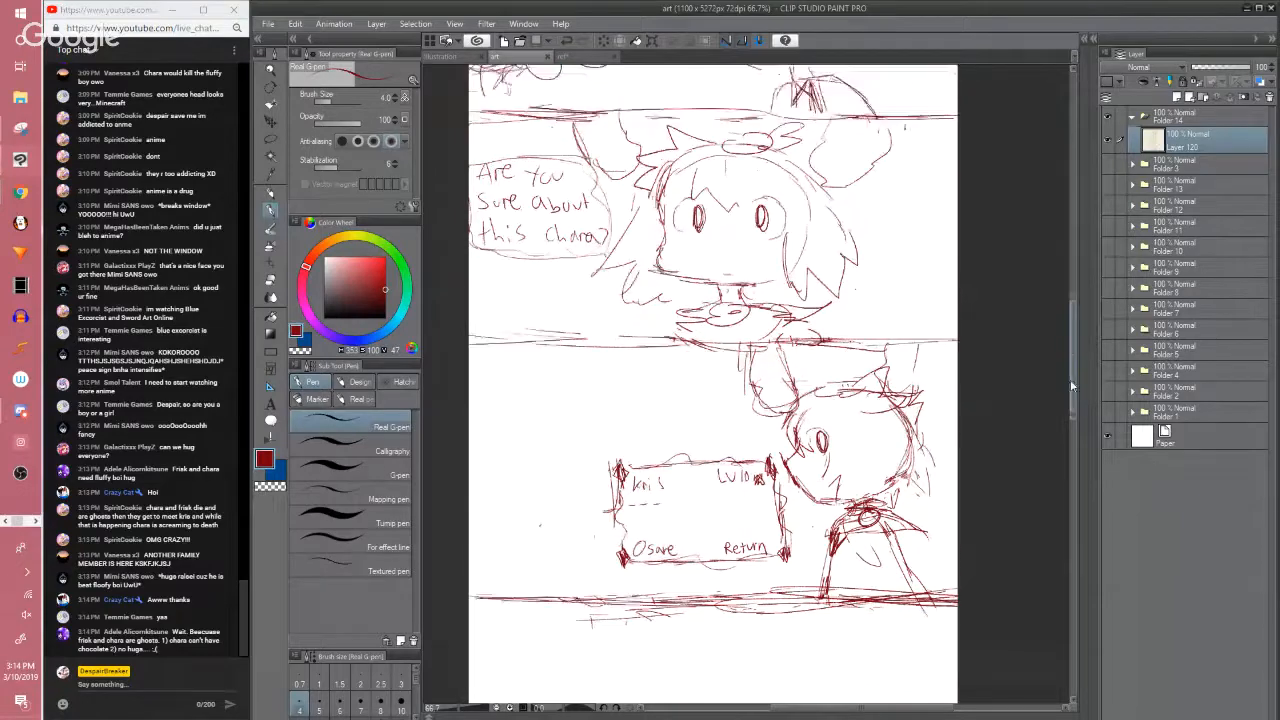
scroll(1034, 387, "down", 1)
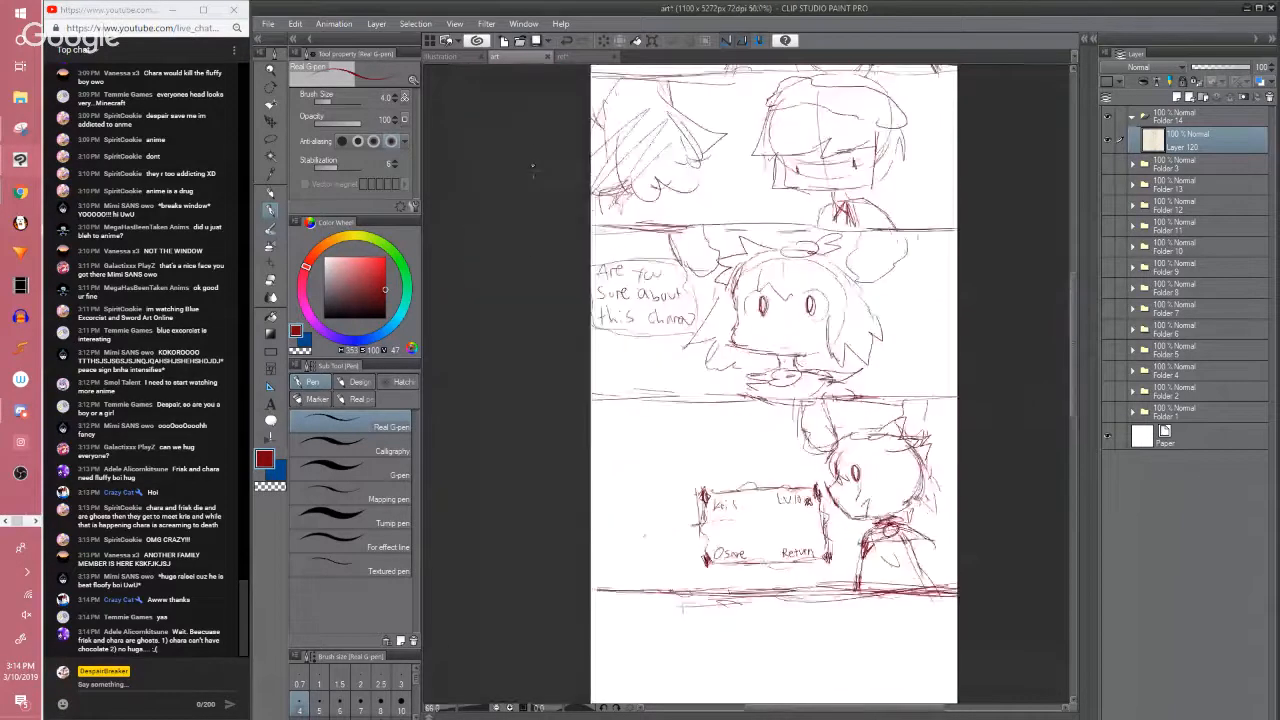
left_click(568, 60)
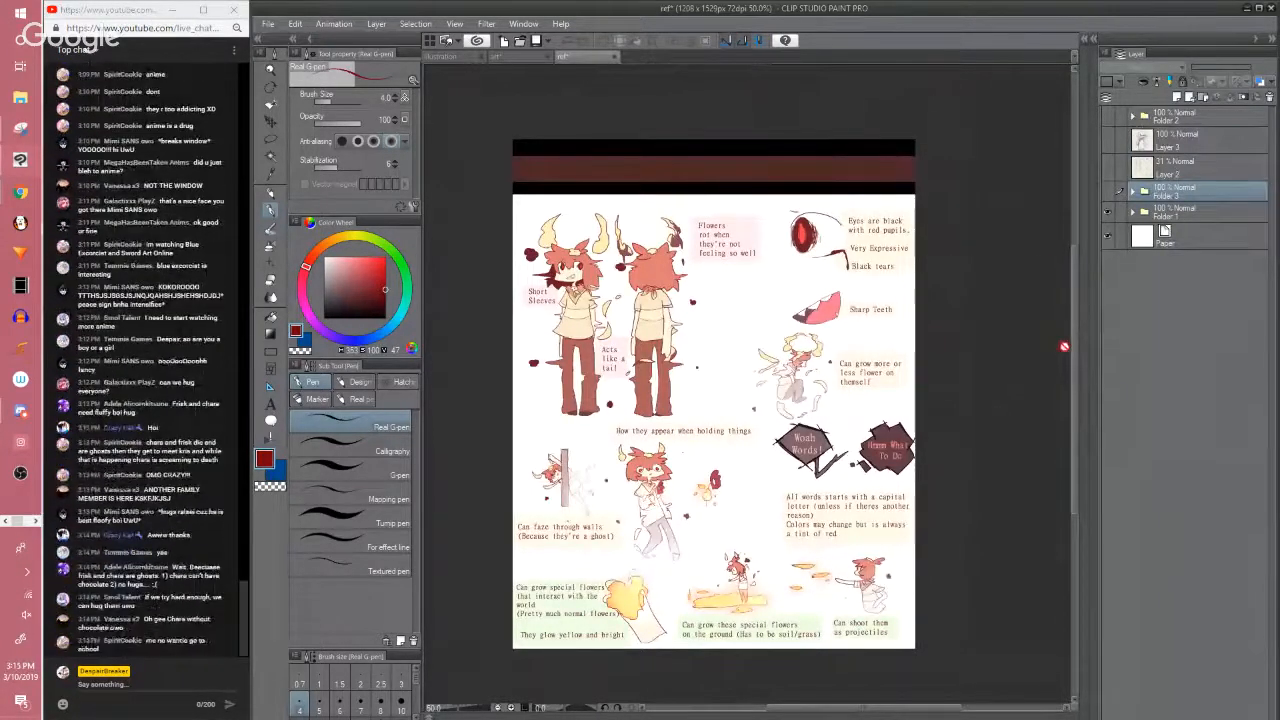
scroll(1068, 340, "down", 4)
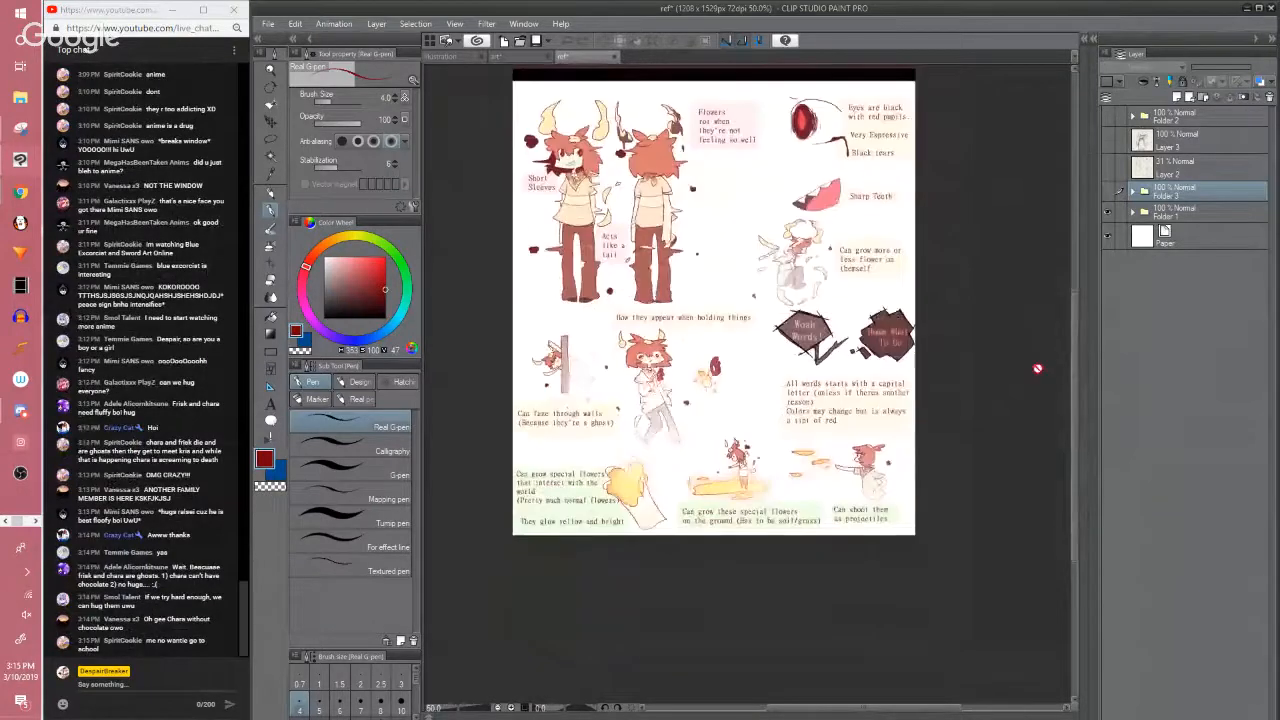
scroll(1033, 361, "up", 1)
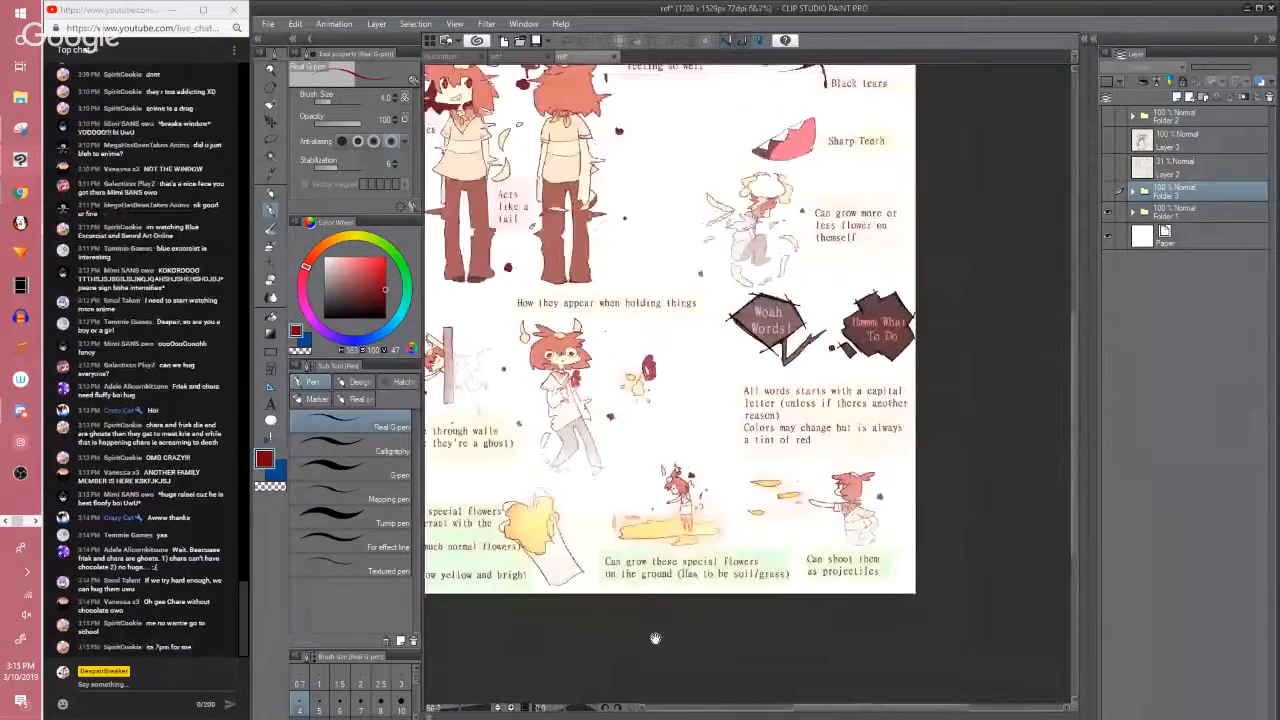
left_click_drag(667, 639, 754, 630)
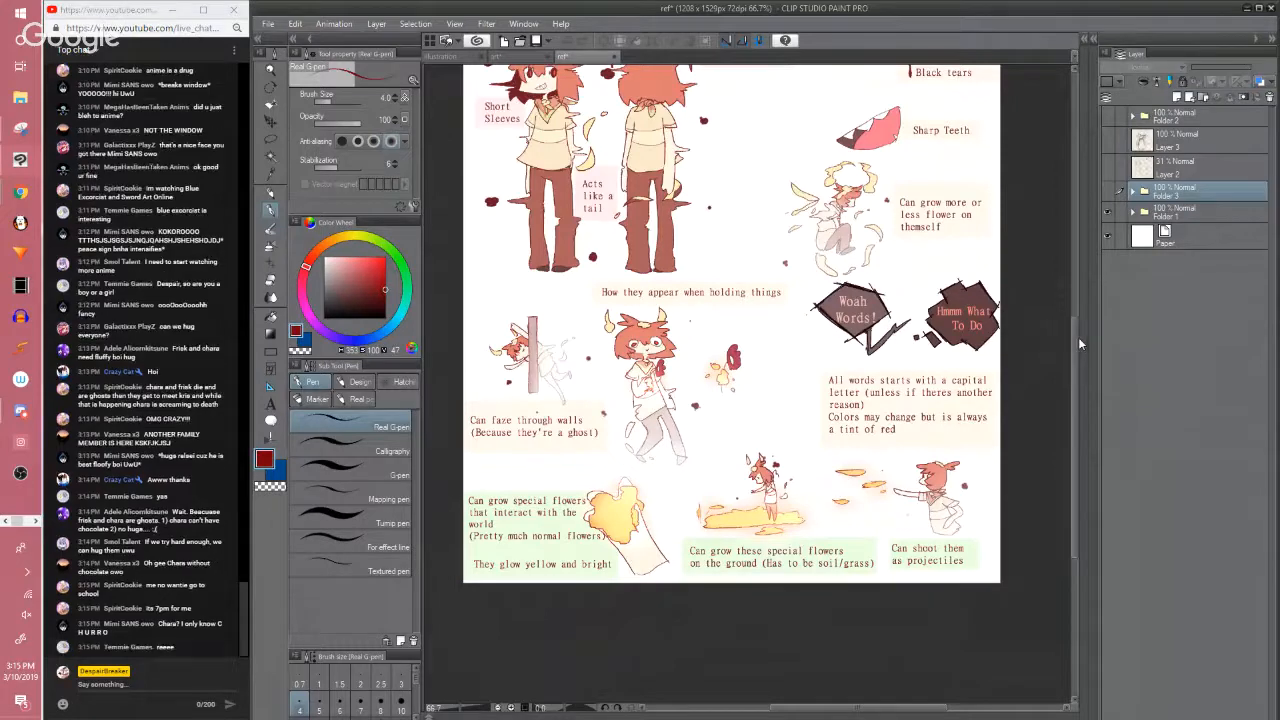
left_click_drag(1078, 337, 1072, 303)
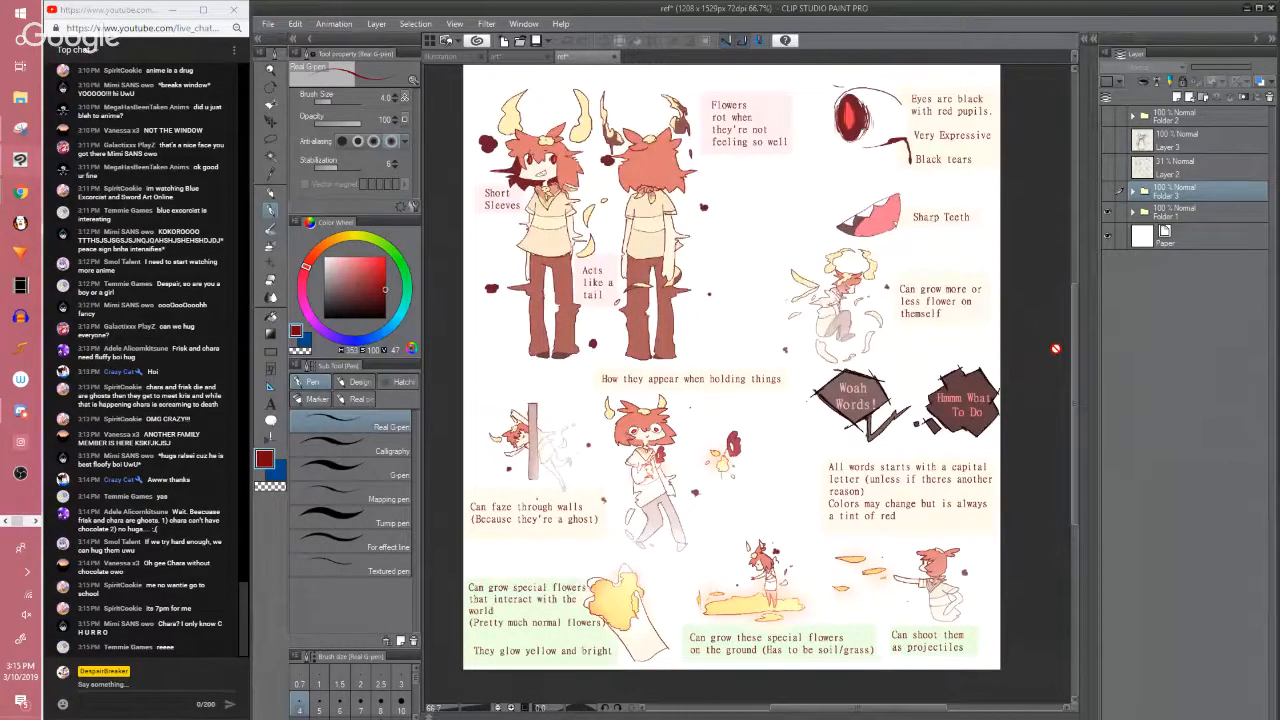
Return to the art page and examine the save-box panel and the empty space below it
left_click(505, 57)
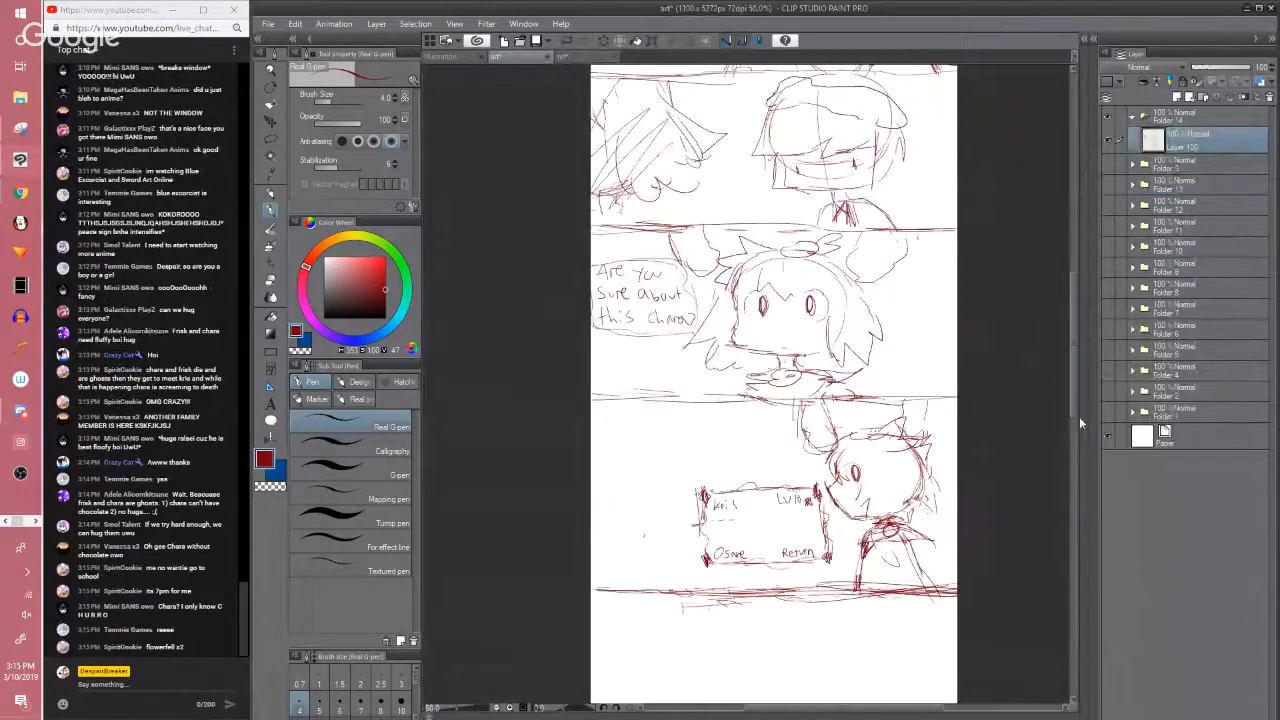
left_click_drag(1074, 413, 1072, 437)
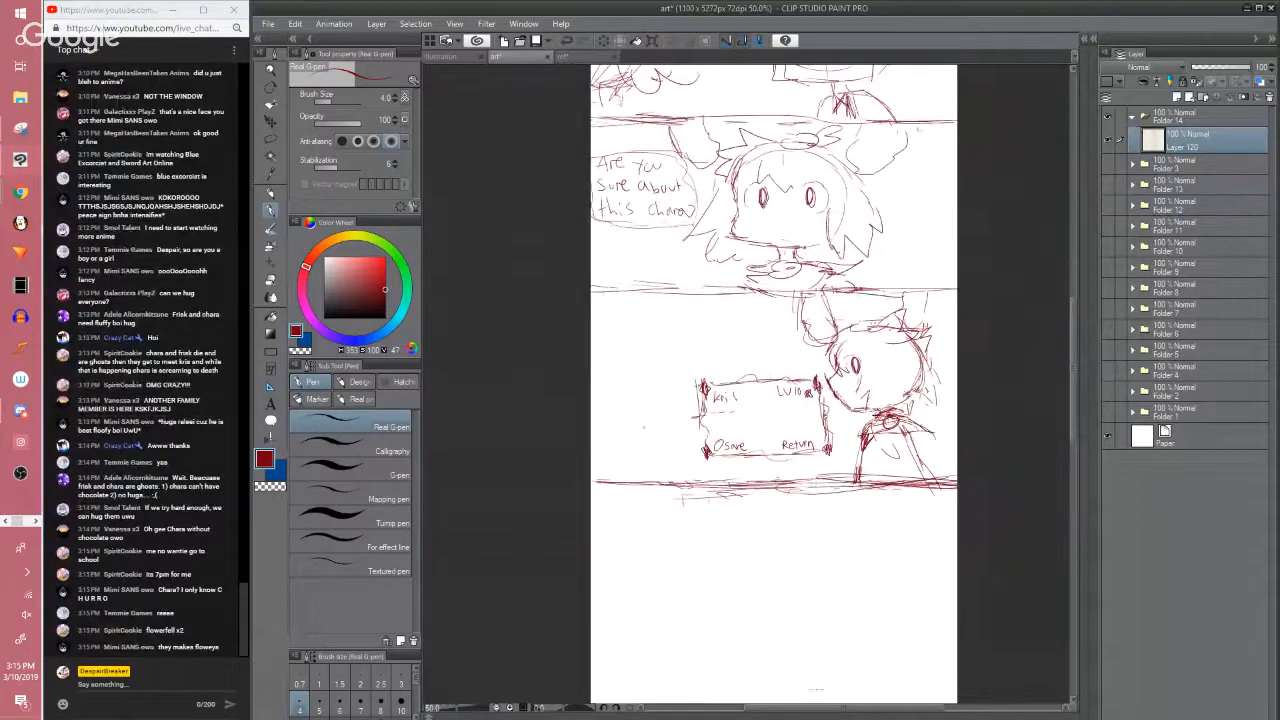
left_click_drag(822, 710, 846, 710)
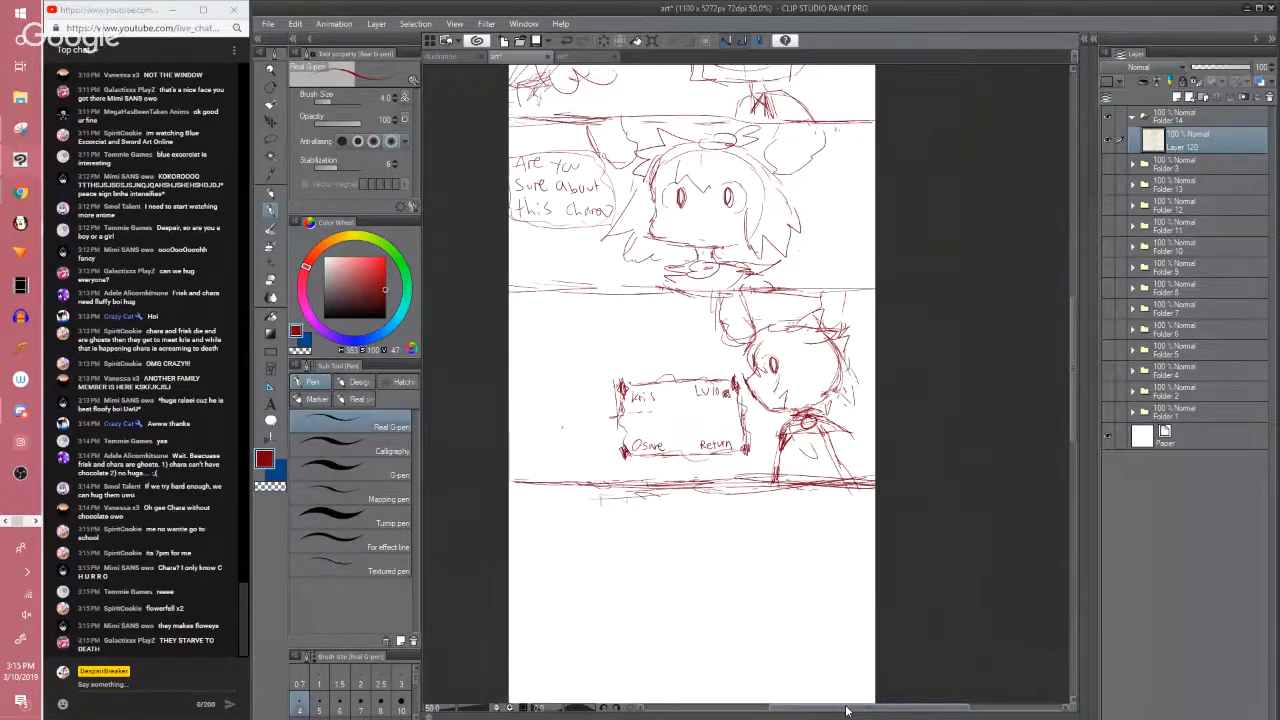
scroll(1055, 363, "up", 2)
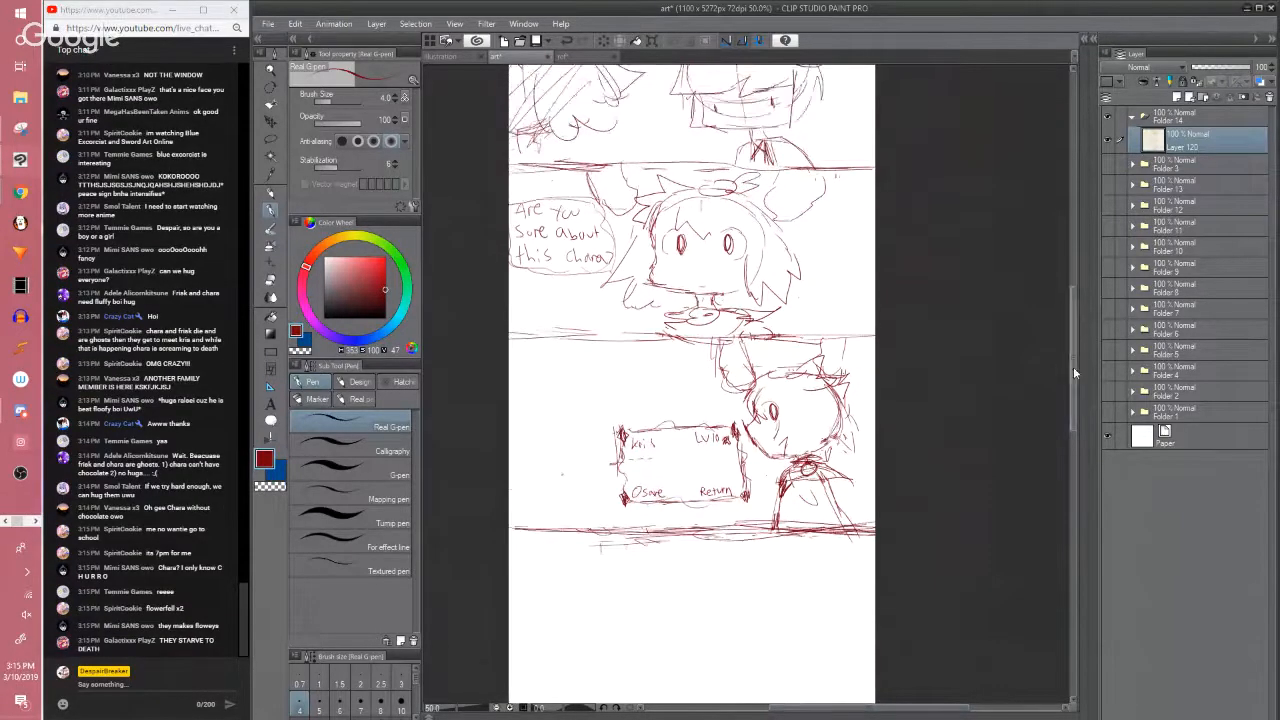
left_click_drag(1074, 367, 1074, 393)
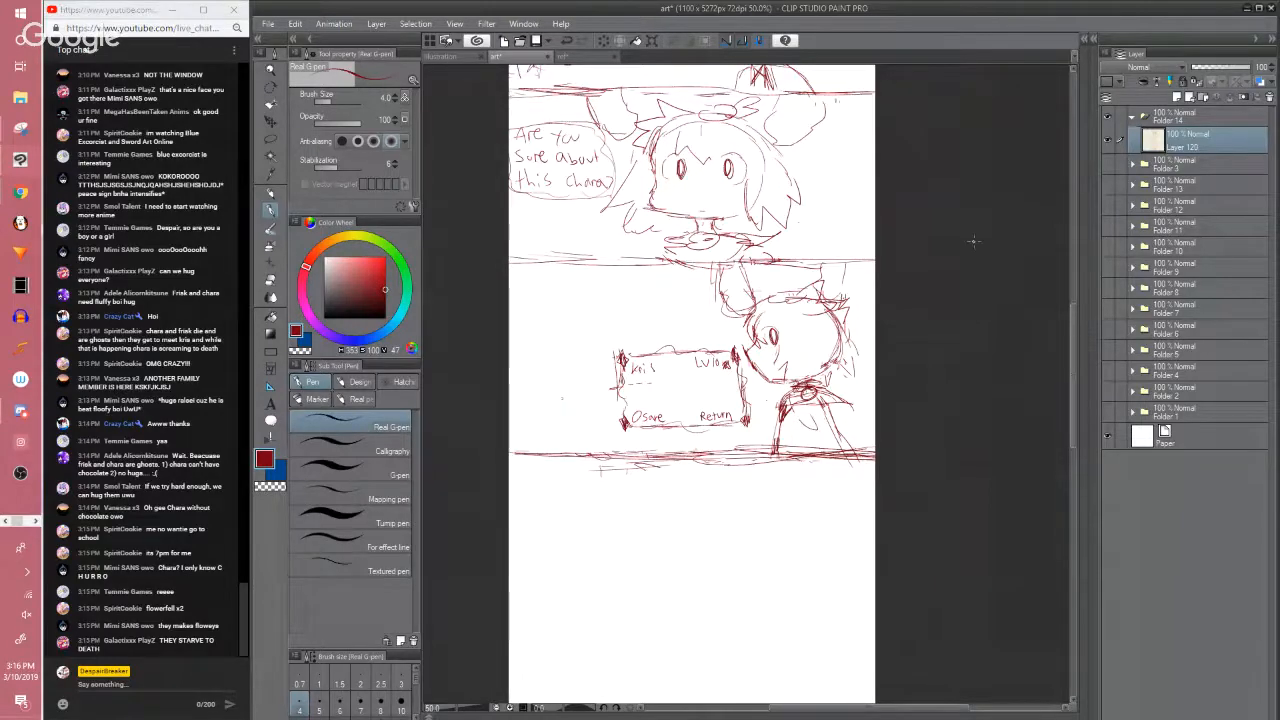
scroll(974, 238, "up", 1)
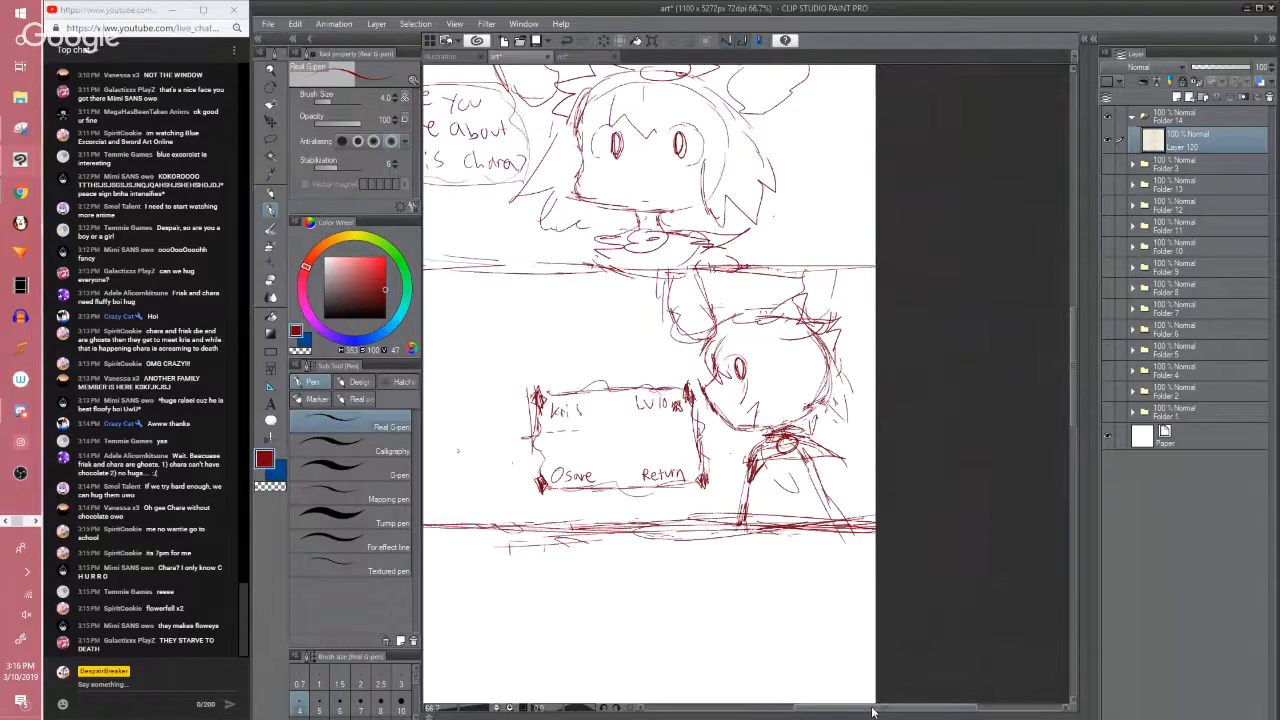
left_click_drag(872, 711, 848, 710)
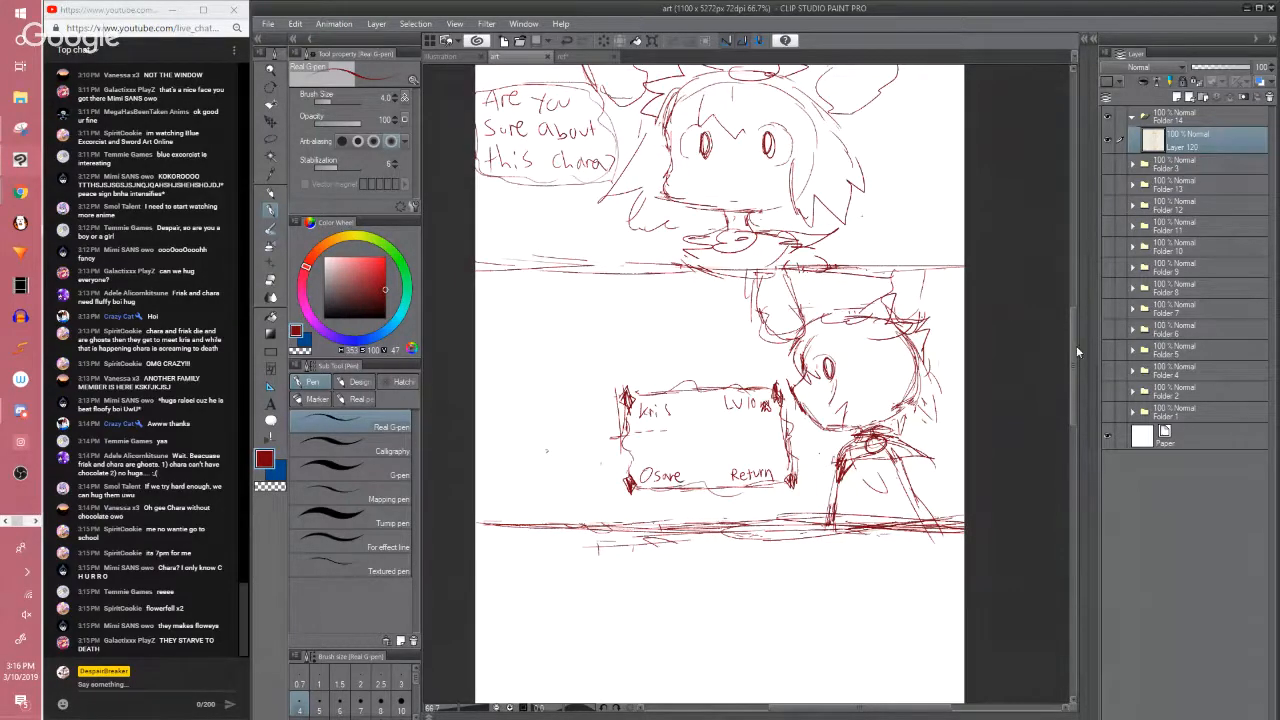
Review the sketched panels from the first down to the save box and save the comic page
scroll(1072, 338, "up", 5)
scroll(1026, 228, "down", 3)
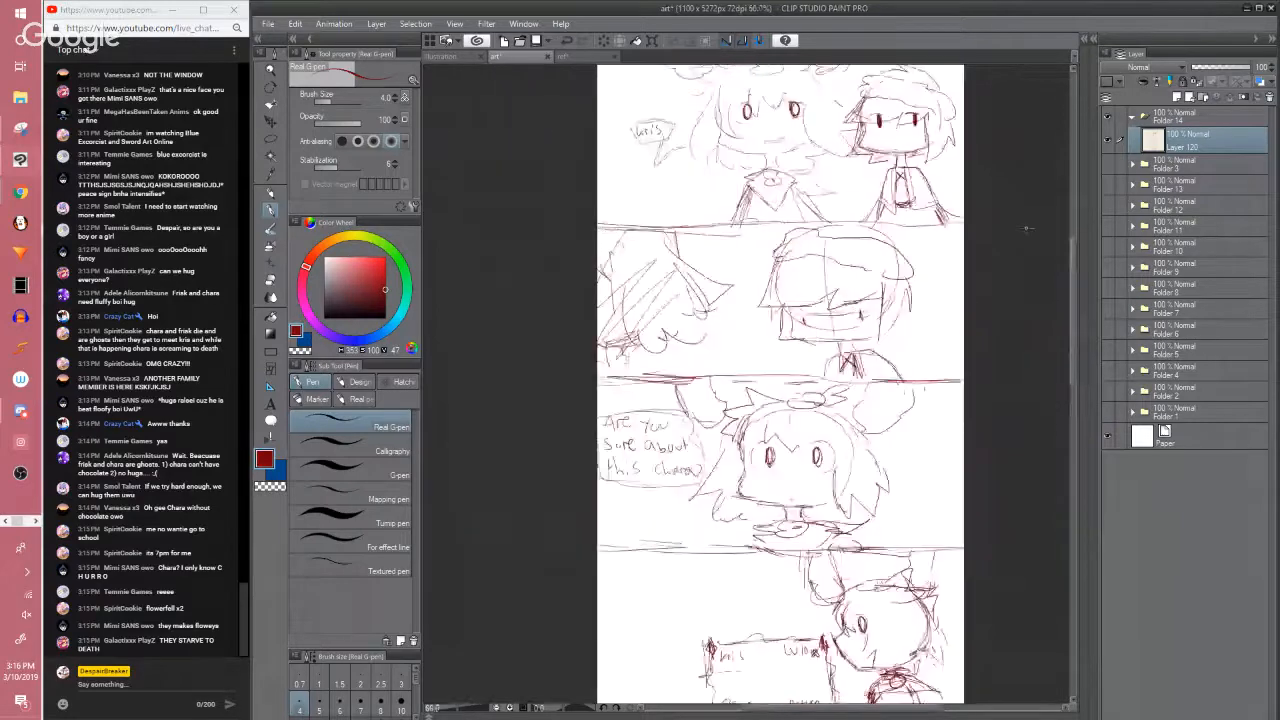
left_click_drag(1007, 451, 837, 461)
scroll(837, 461, "up", 2)
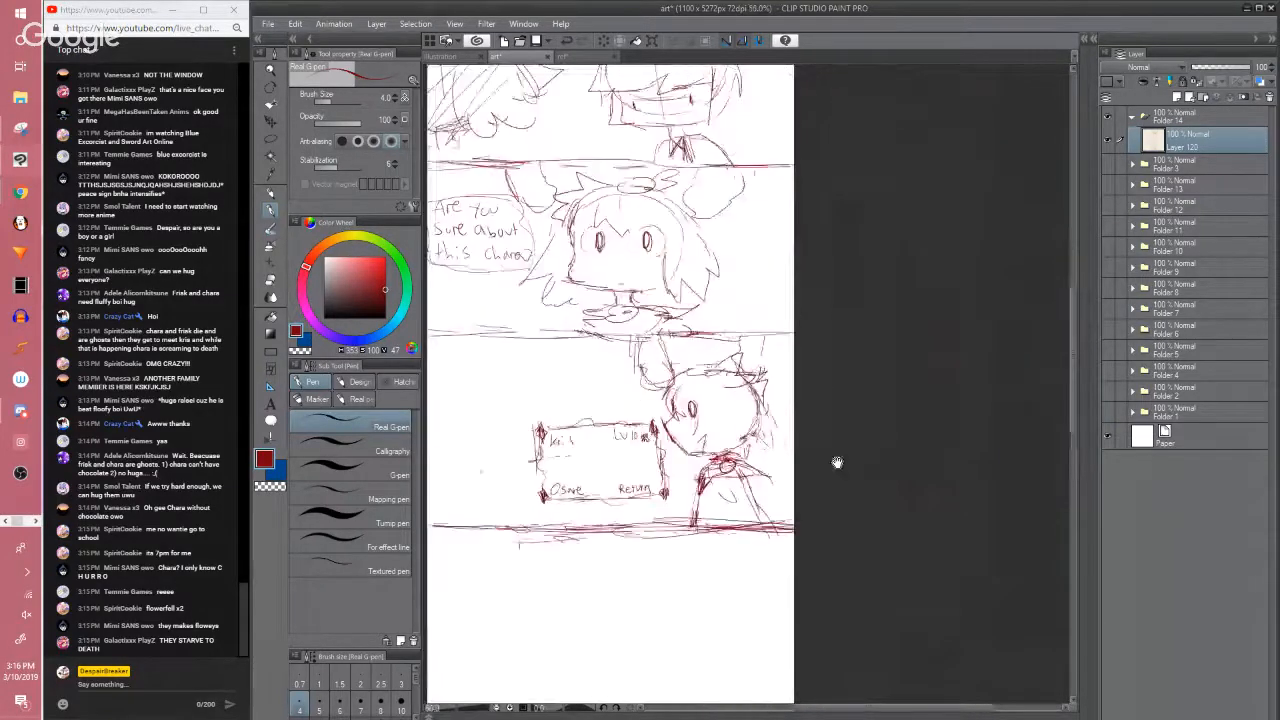
left_click_drag(696, 296, 775, 455)
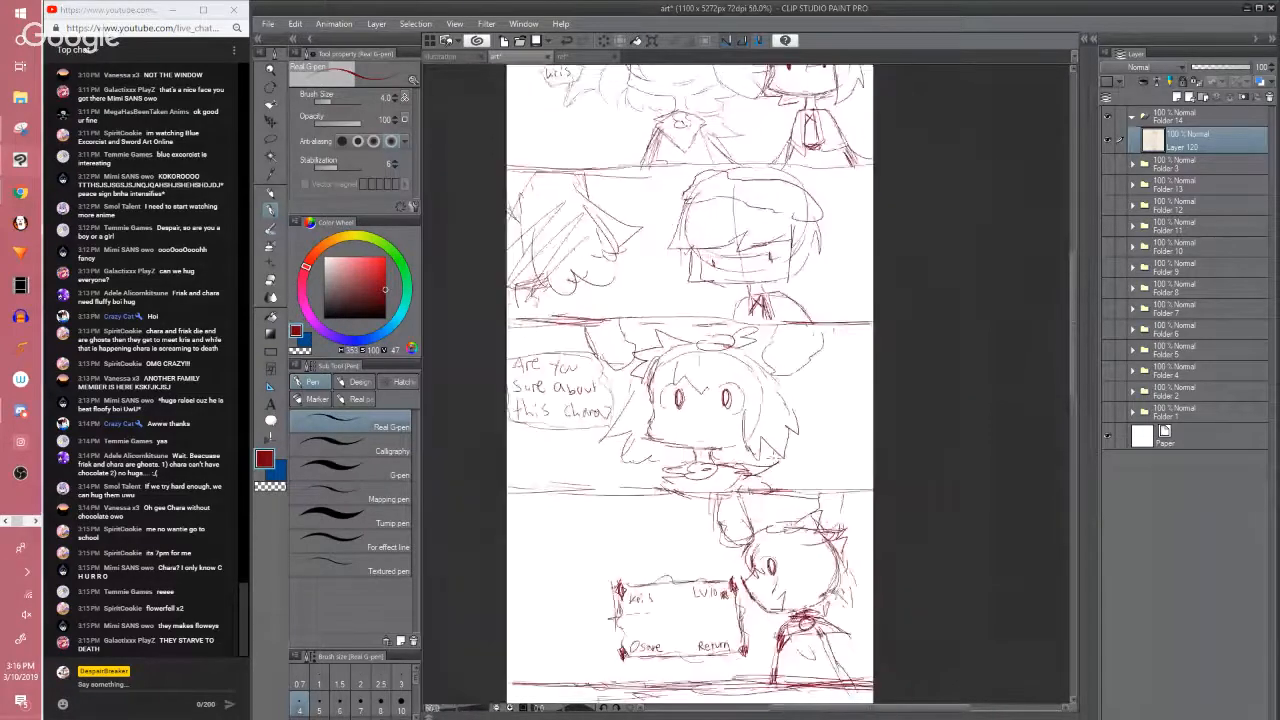
scroll(875, 404, "down", 1)
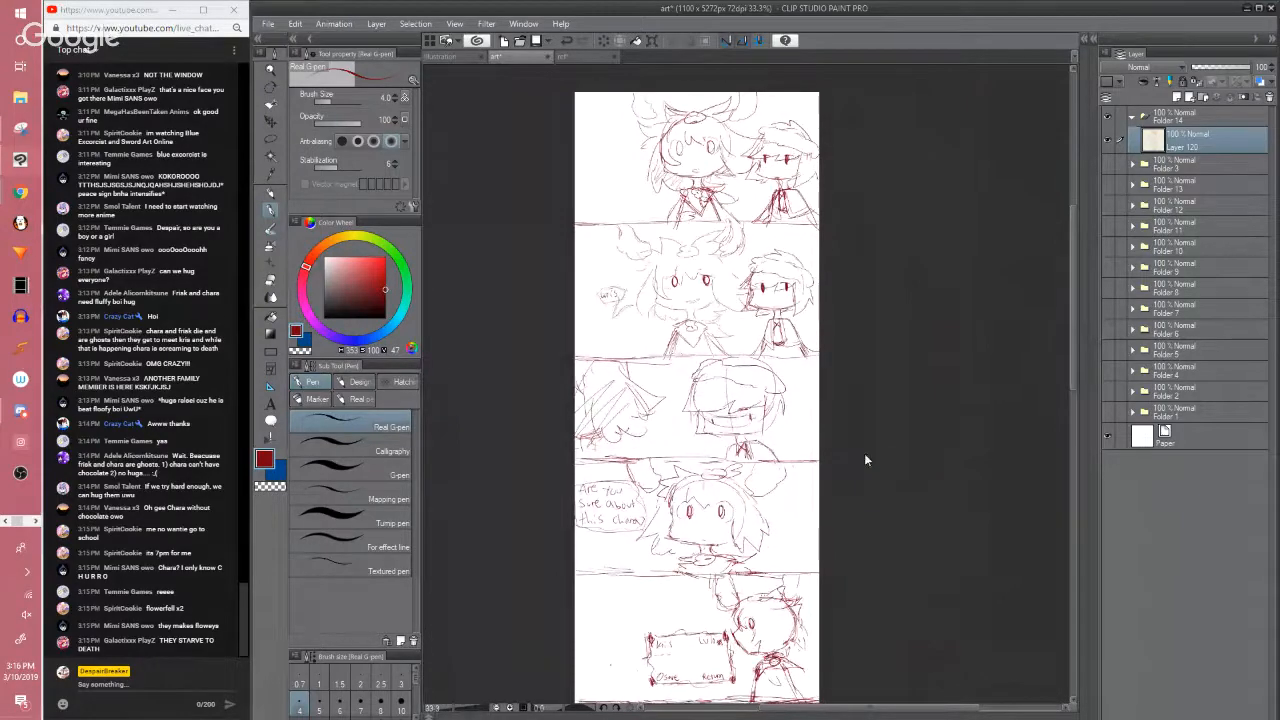
key("ctrl+s")
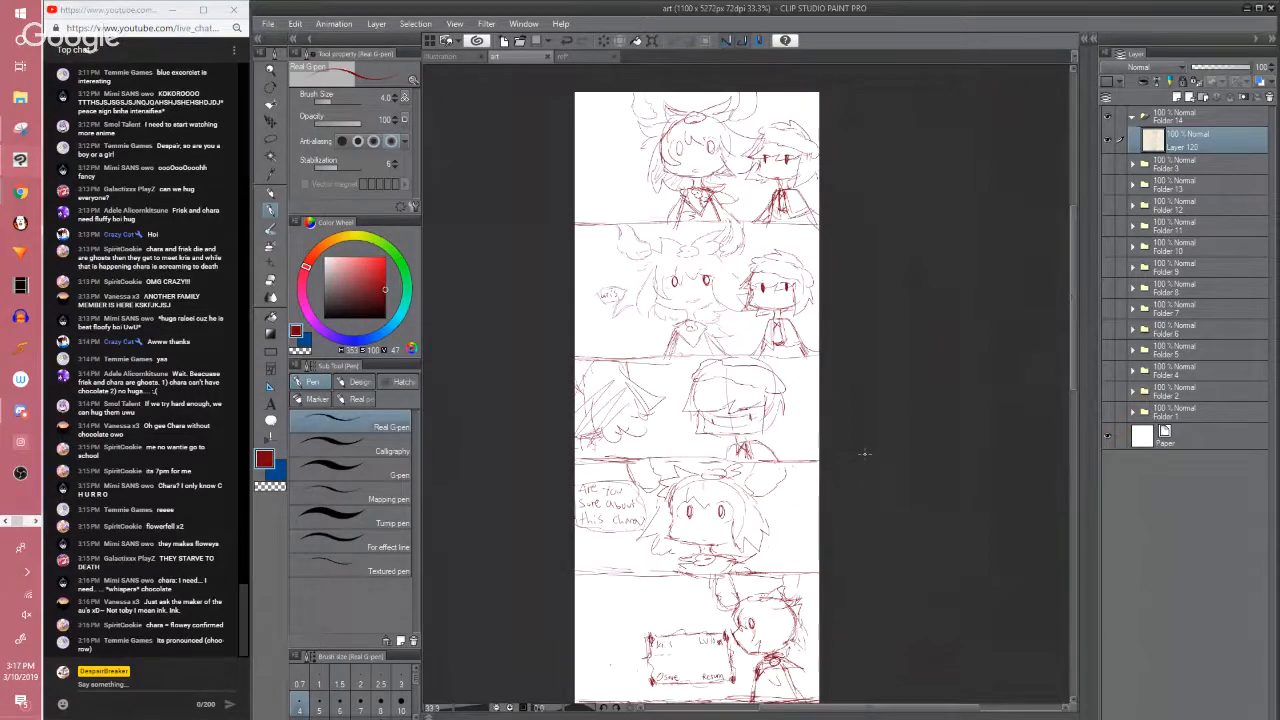
Try a few sketch strokes in the empty area beside the save box, and undo them
left_click(889, 526)
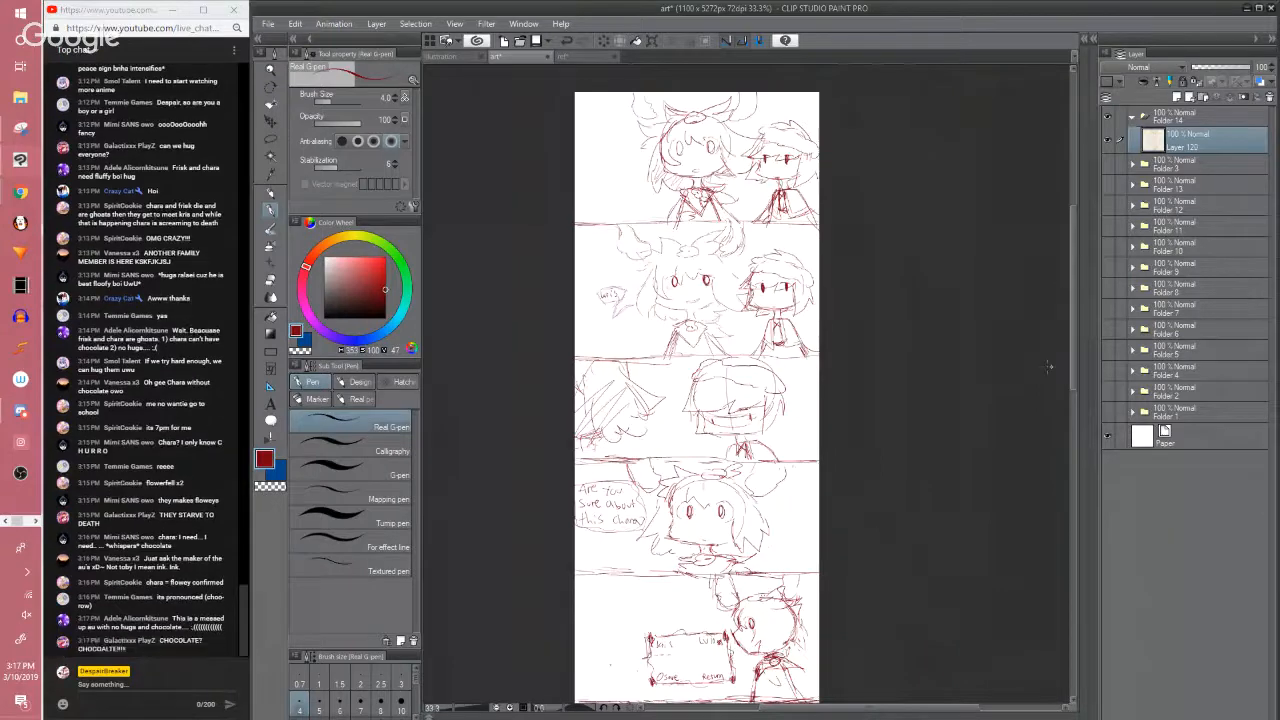
left_click_drag(1076, 361, 1072, 425)
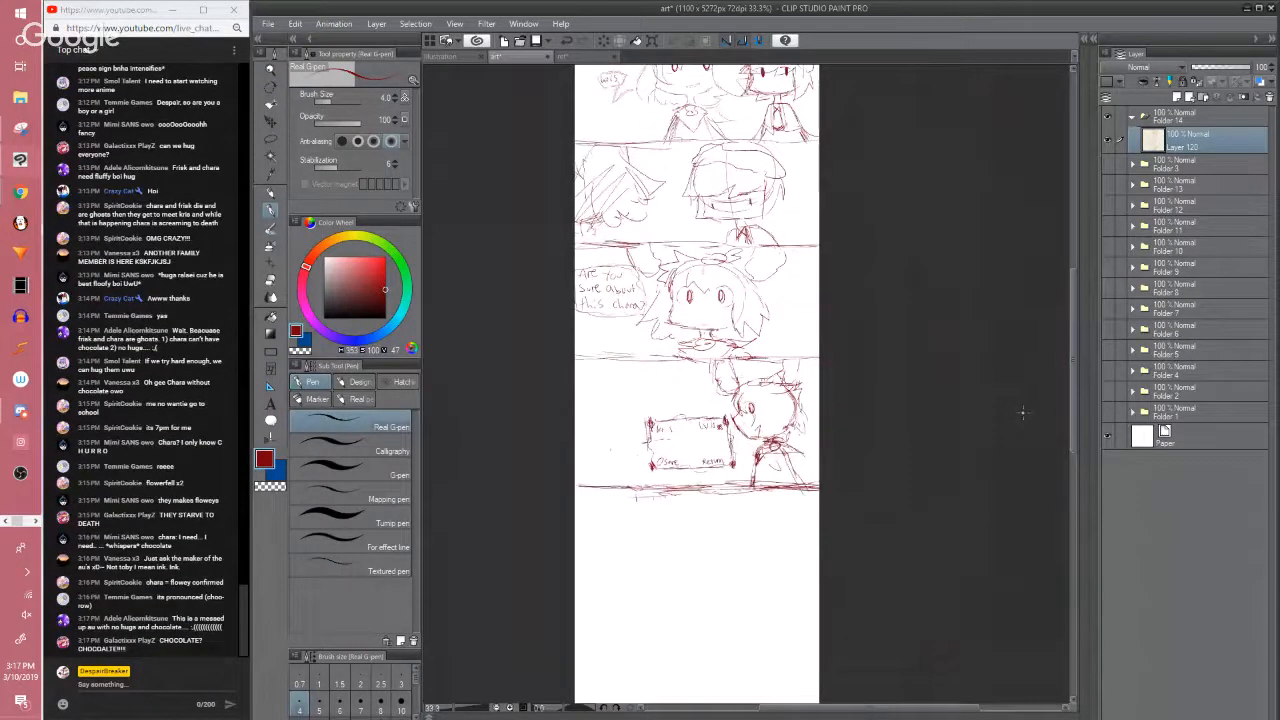
scroll(1022, 412, "up", 1)
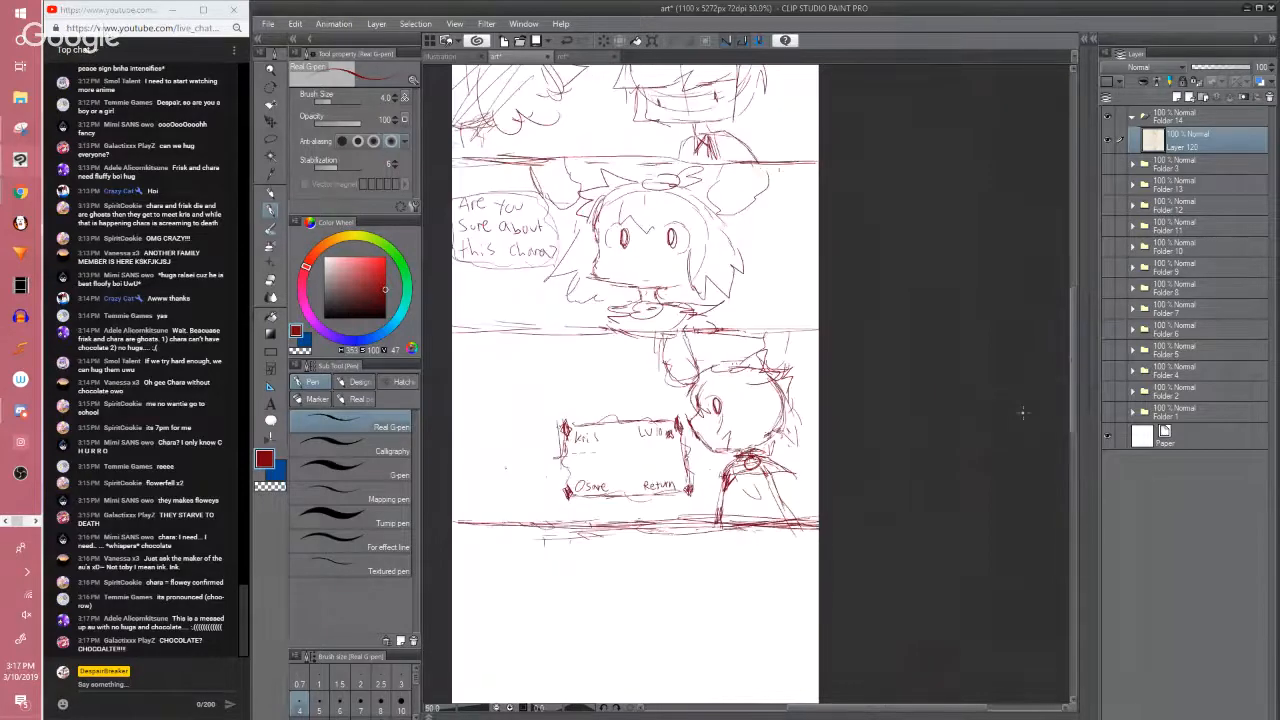
scroll(1022, 412, "up", 1)
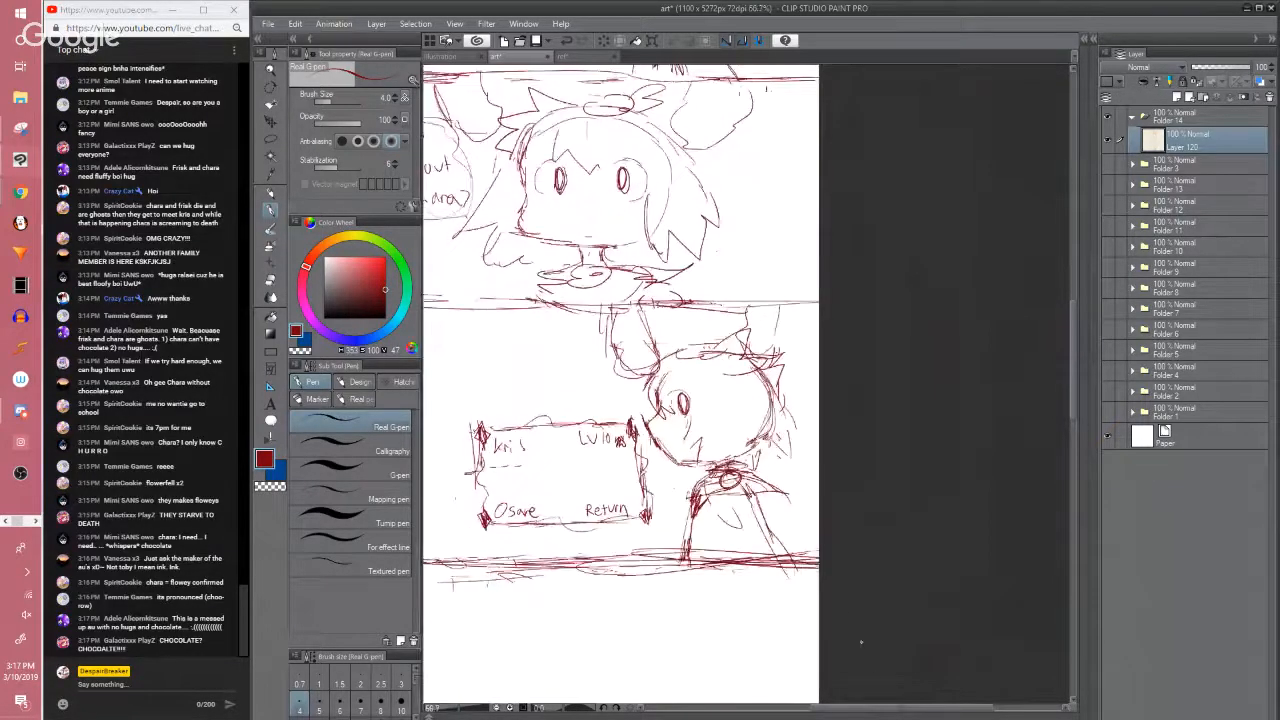
left_click_drag(869, 711, 820, 711)
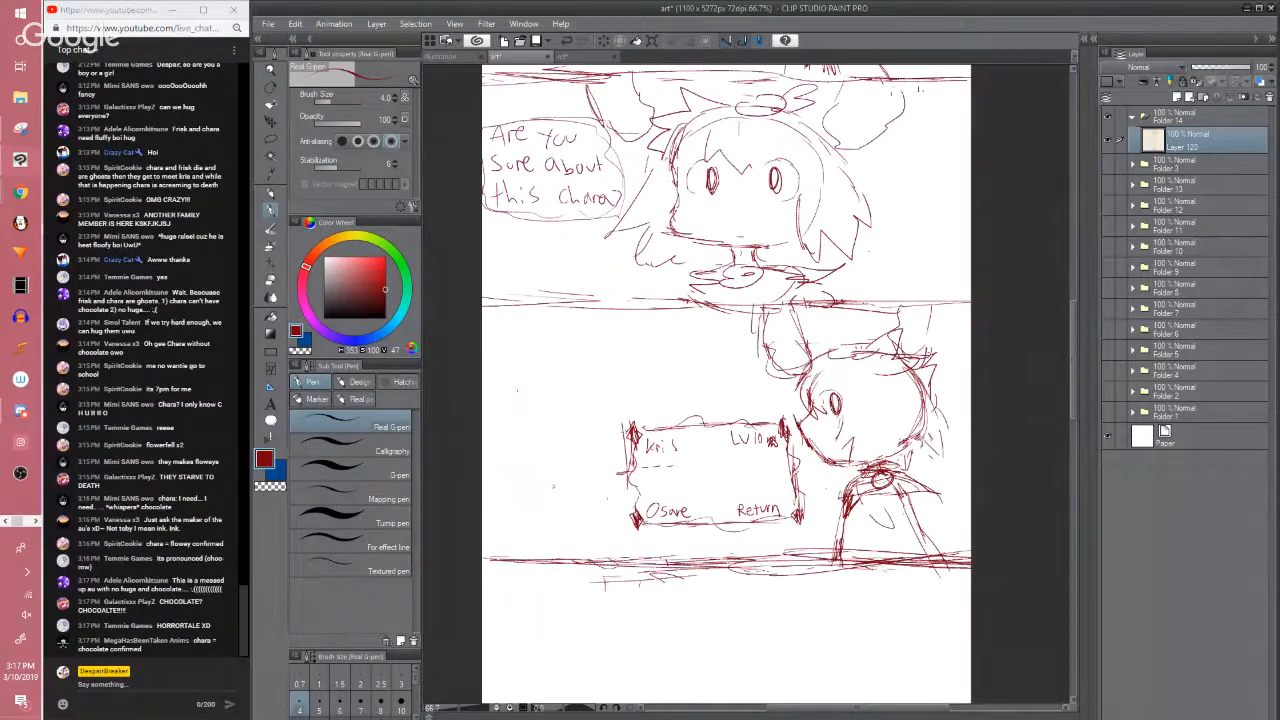
mouse_move(509, 376)
left_mouse_down()
mouse_move(511, 397)
mouse_move(529, 395)
mouse_move(560, 370)
mouse_move(495, 470)
left_mouse_up()
left_click(528, 378)
key("ctrl+z")
key("ctrl+z")
key("ctrl+z")
key("ctrl+z")
key("ctrl+z")
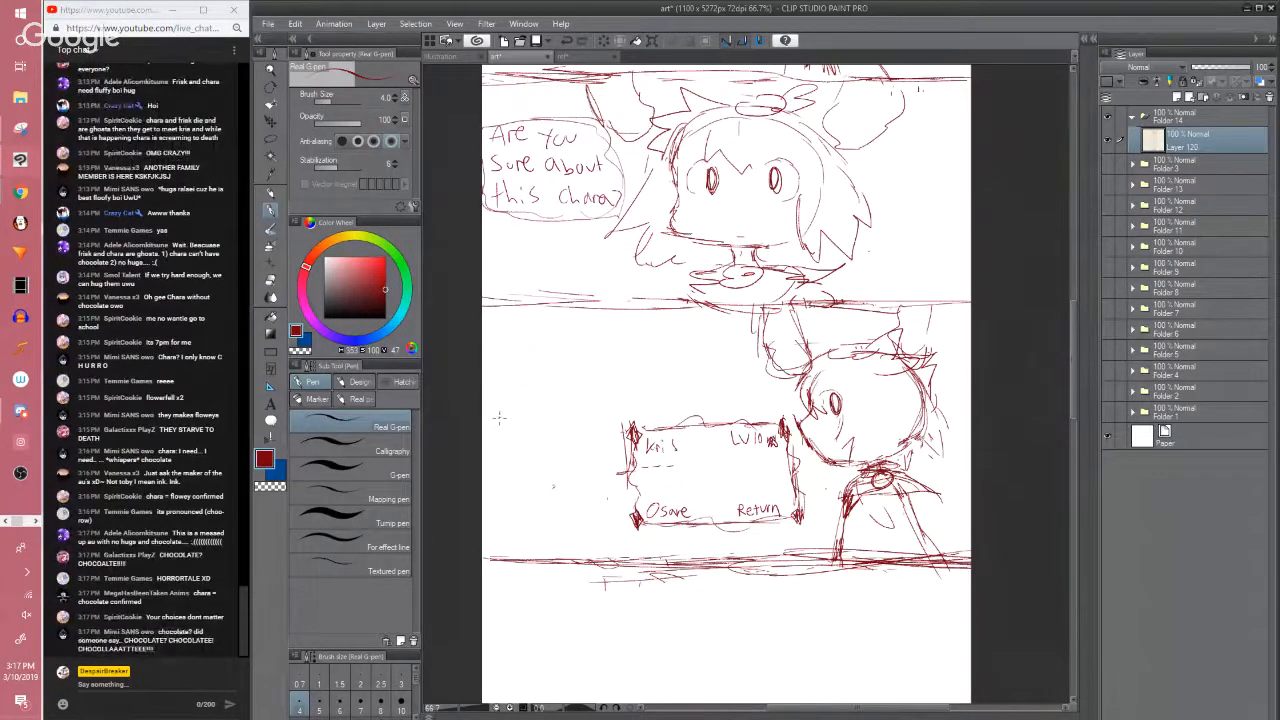
scroll(498, 418, "down", 3)
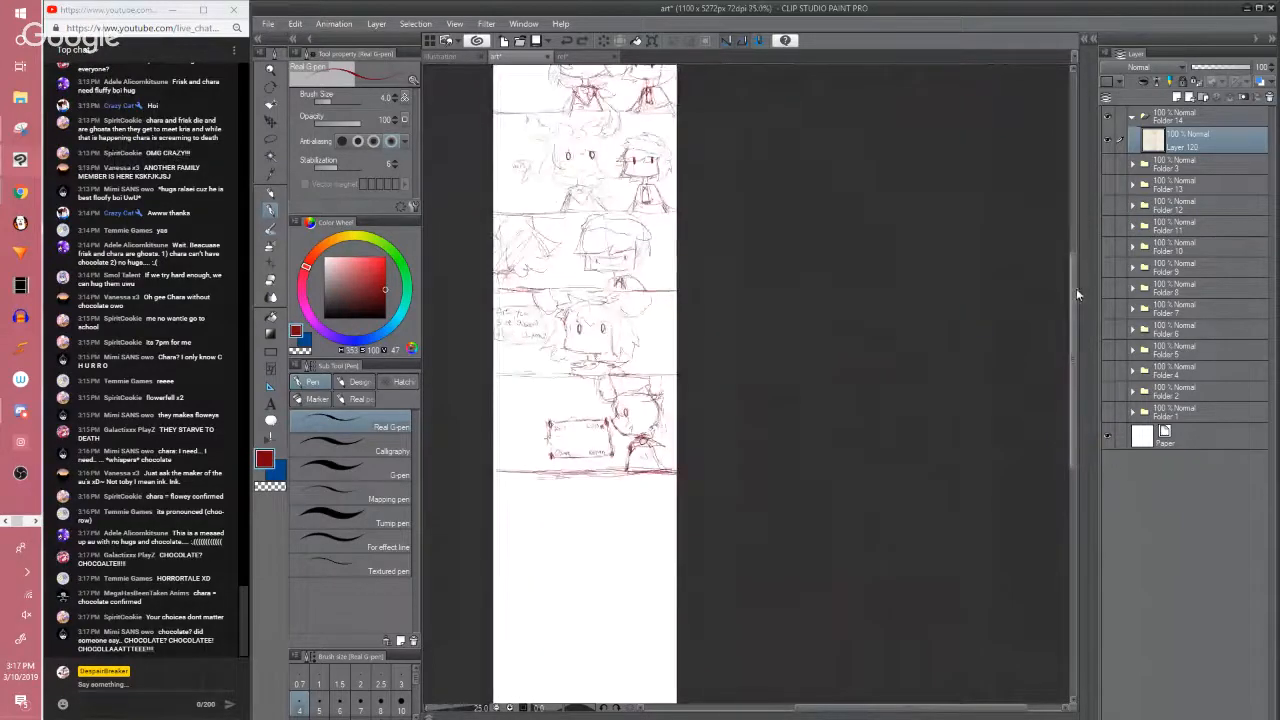
Display the Folder 3 comic page instead of the panel sketches, save the file and look over its artwork
left_click_drag(1069, 236, 1069, 278)
left_click(1107, 162)
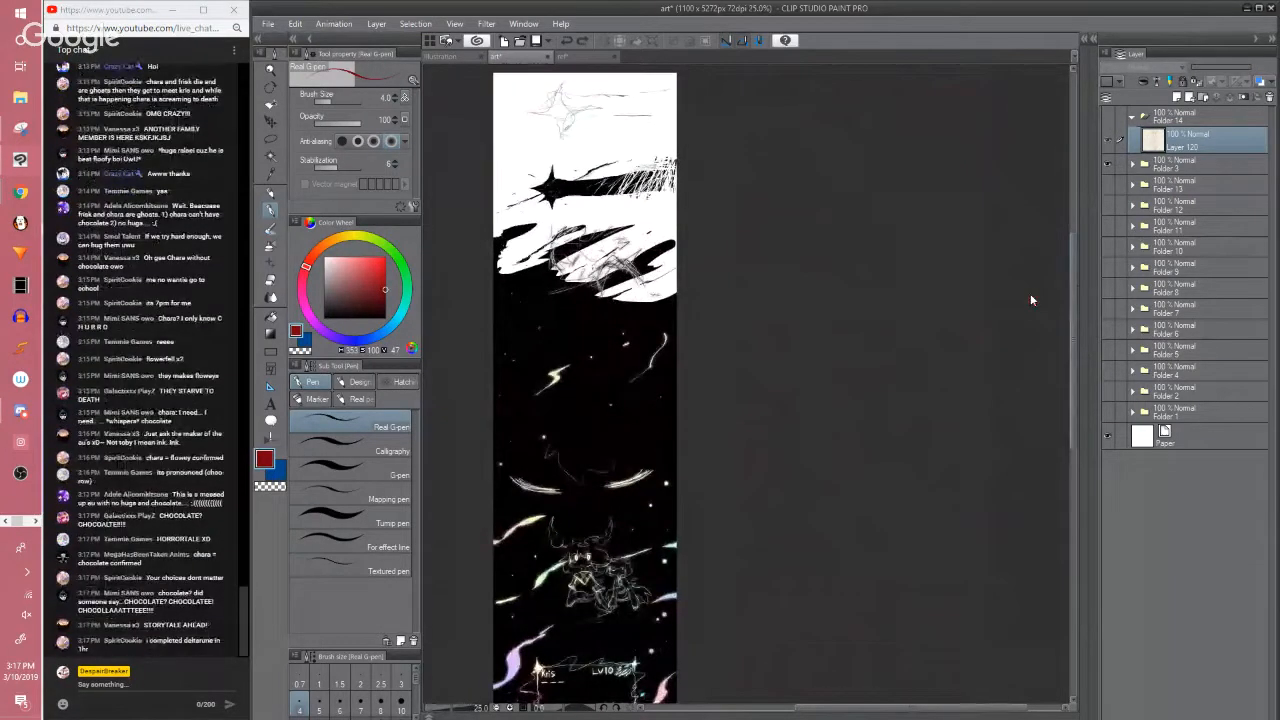
key("ctrl+s")
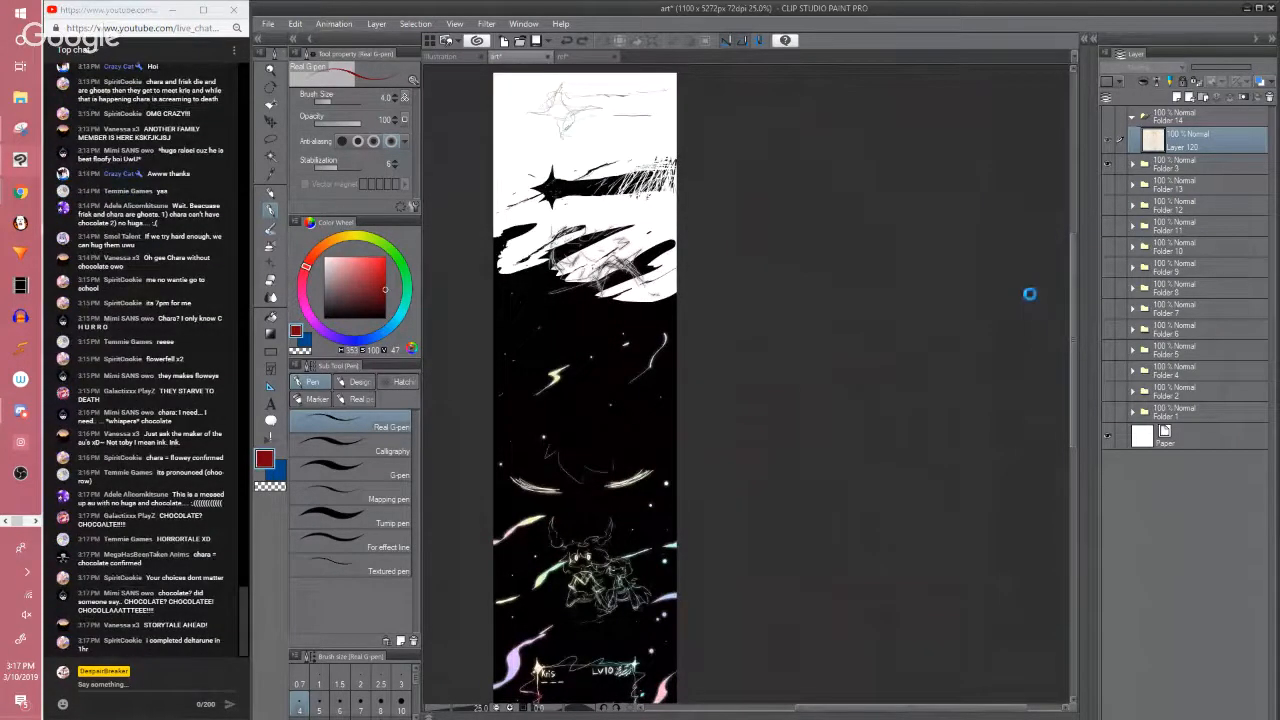
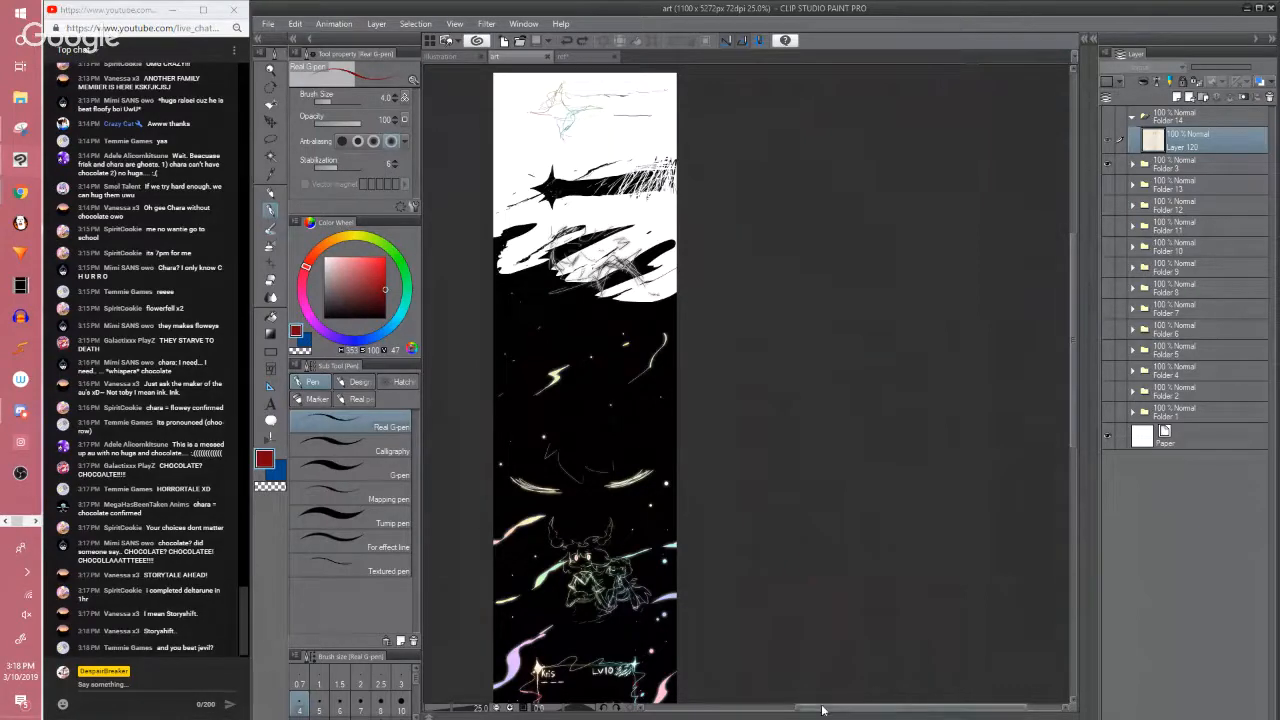
left_click_drag(817, 712, 791, 709)
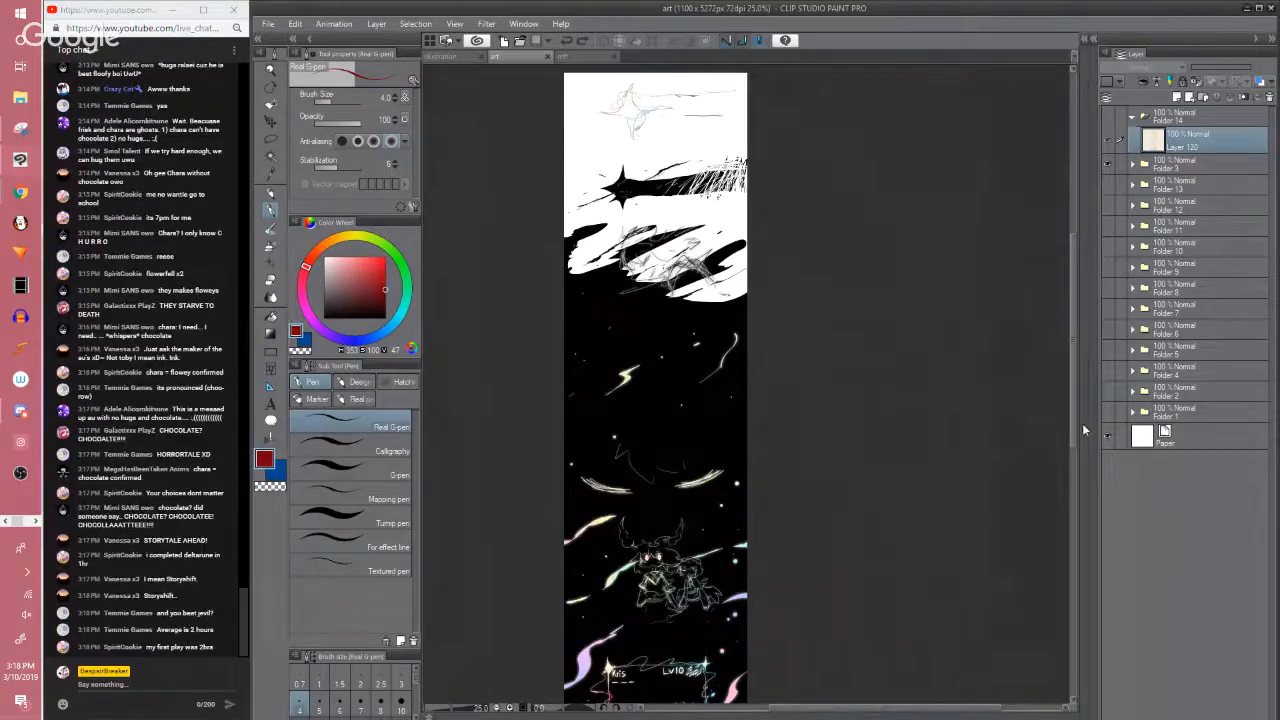
scroll(1070, 424, "down", 1)
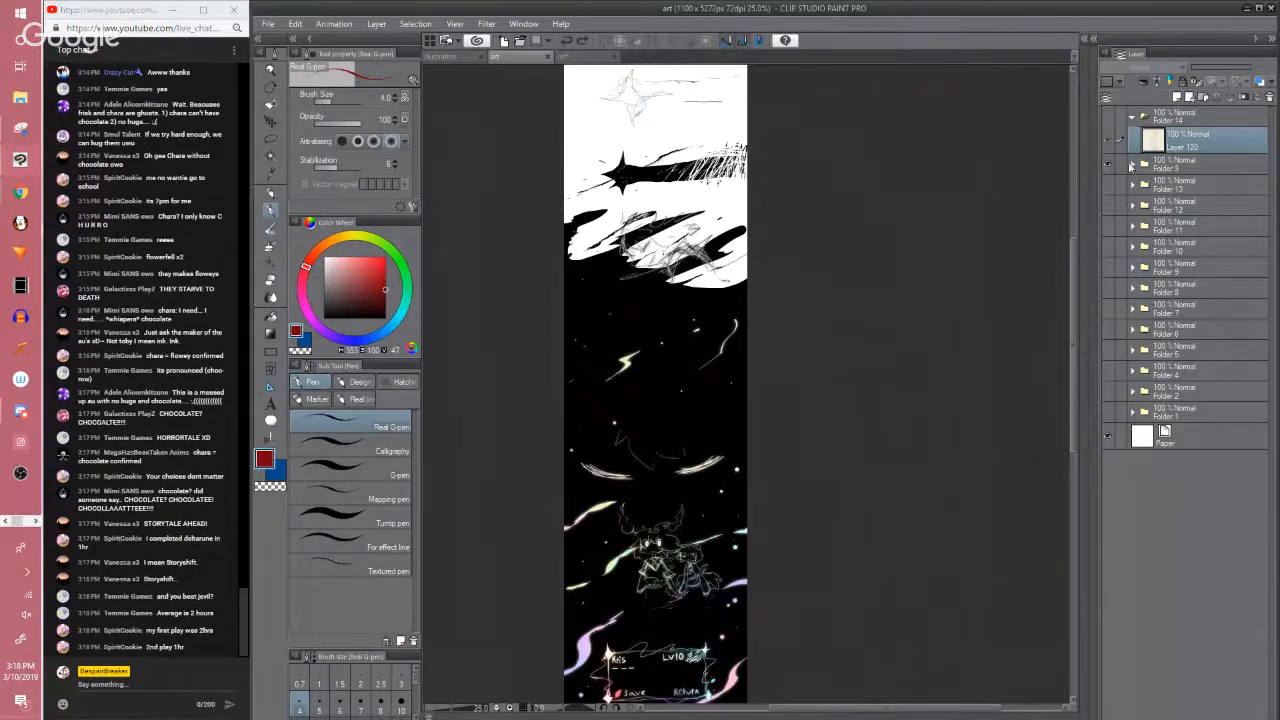
Bring back the Folder 14 sketches and review the panels from the "Kris" speech bubble down to the save box
left_click(1107, 163)
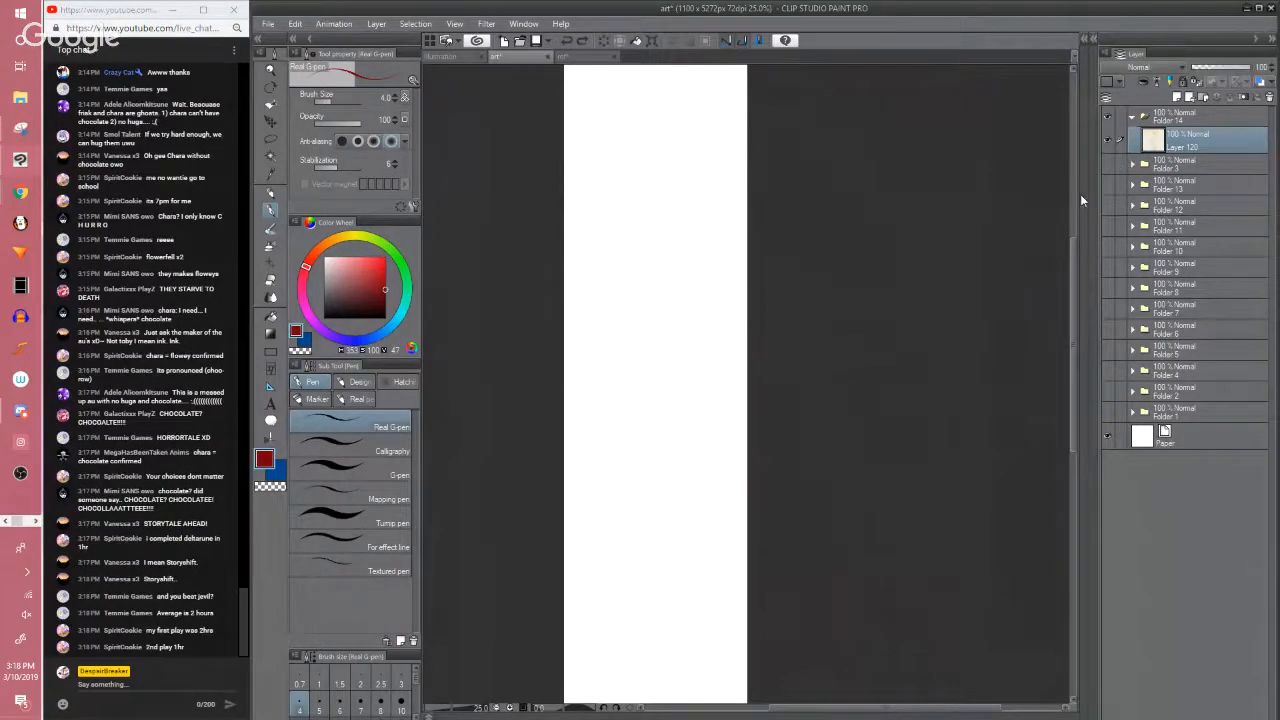
key("ctrl+y")
scroll(1030, 318, "up", 1)
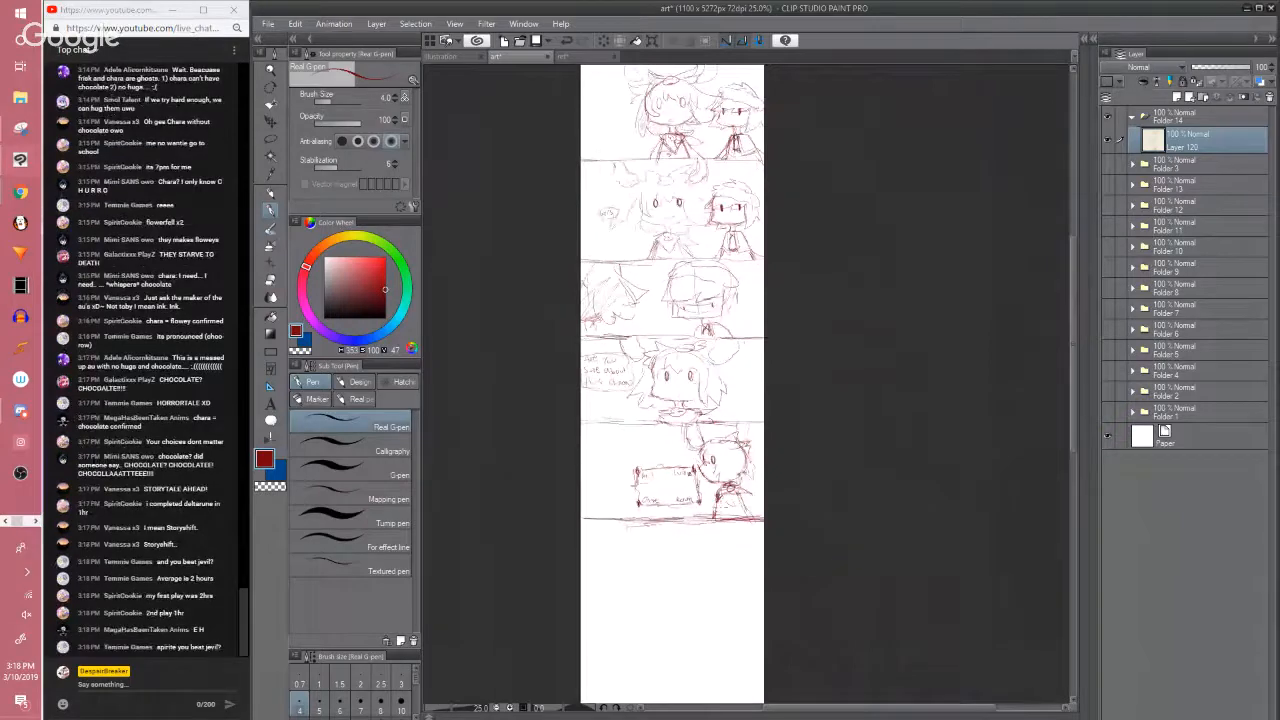
scroll(714, 500, "up", 2)
left_click_drag(714, 500, 752, 570)
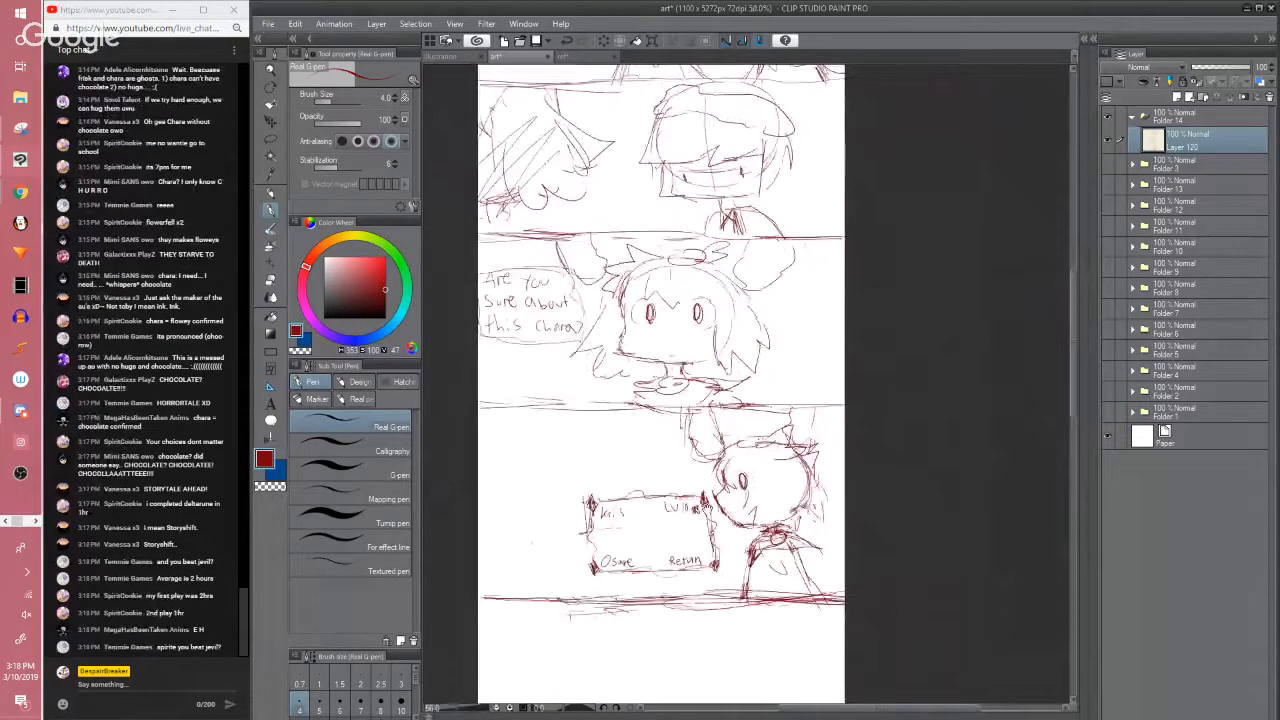
left_click_drag(698, 508, 711, 542)
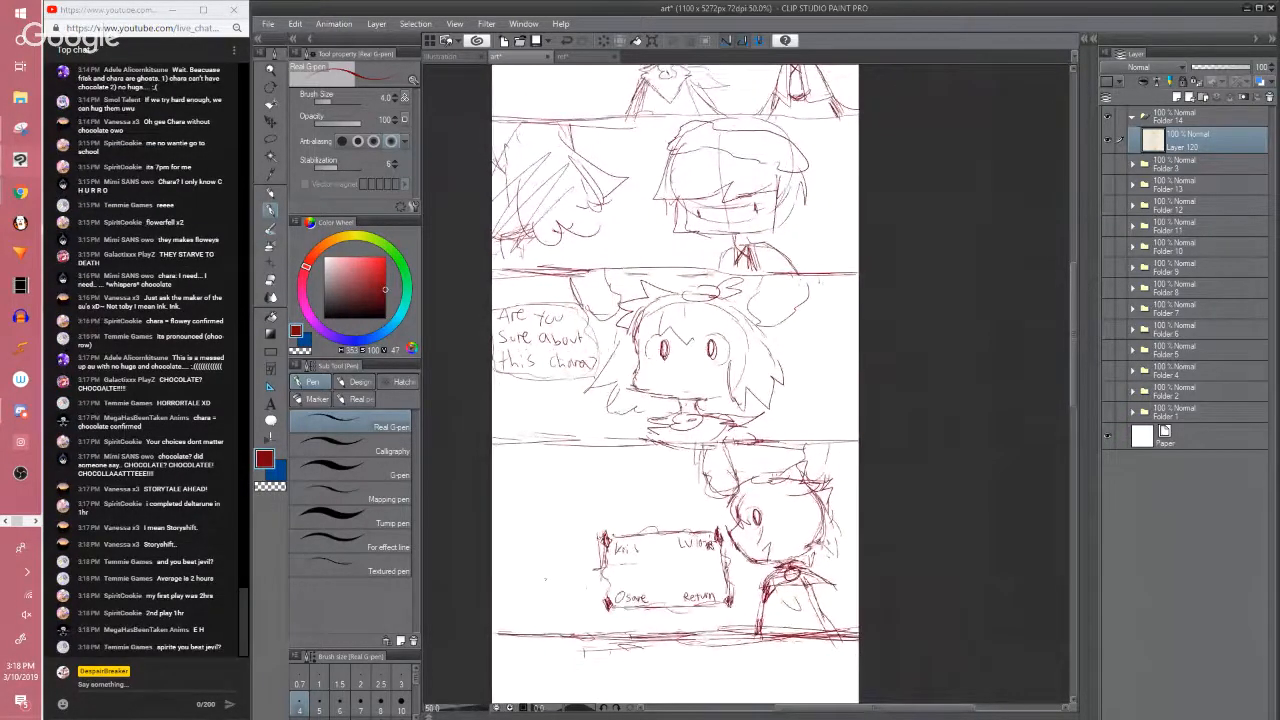
scroll(711, 544, "down", 1)
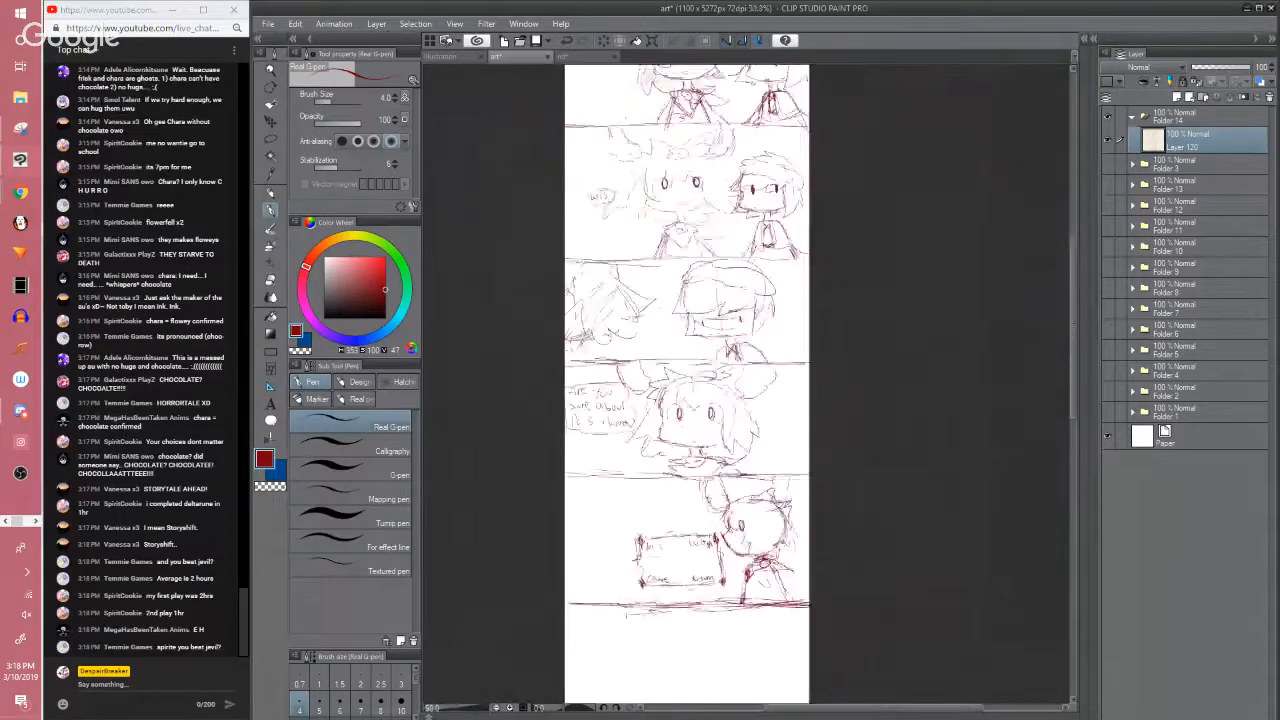
scroll(711, 544, "up", 1)
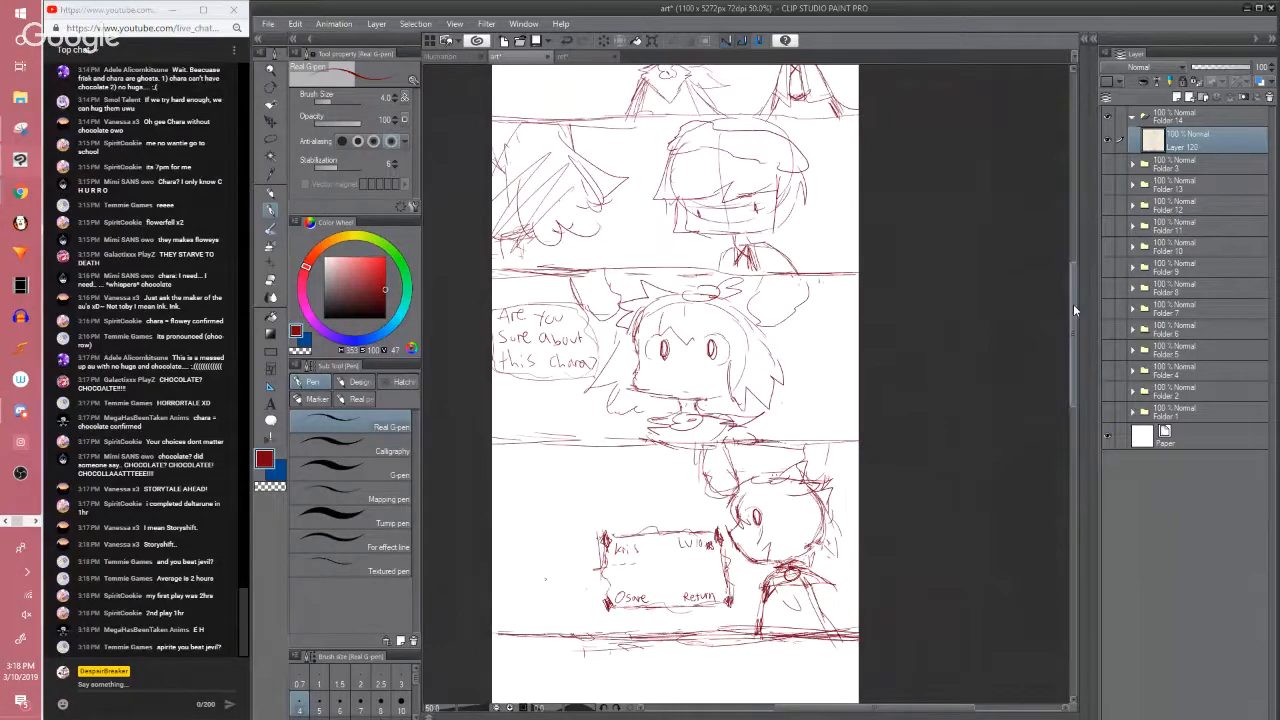
left_click_drag(1073, 304, 1032, 269)
scroll(1032, 269, "down", 2)
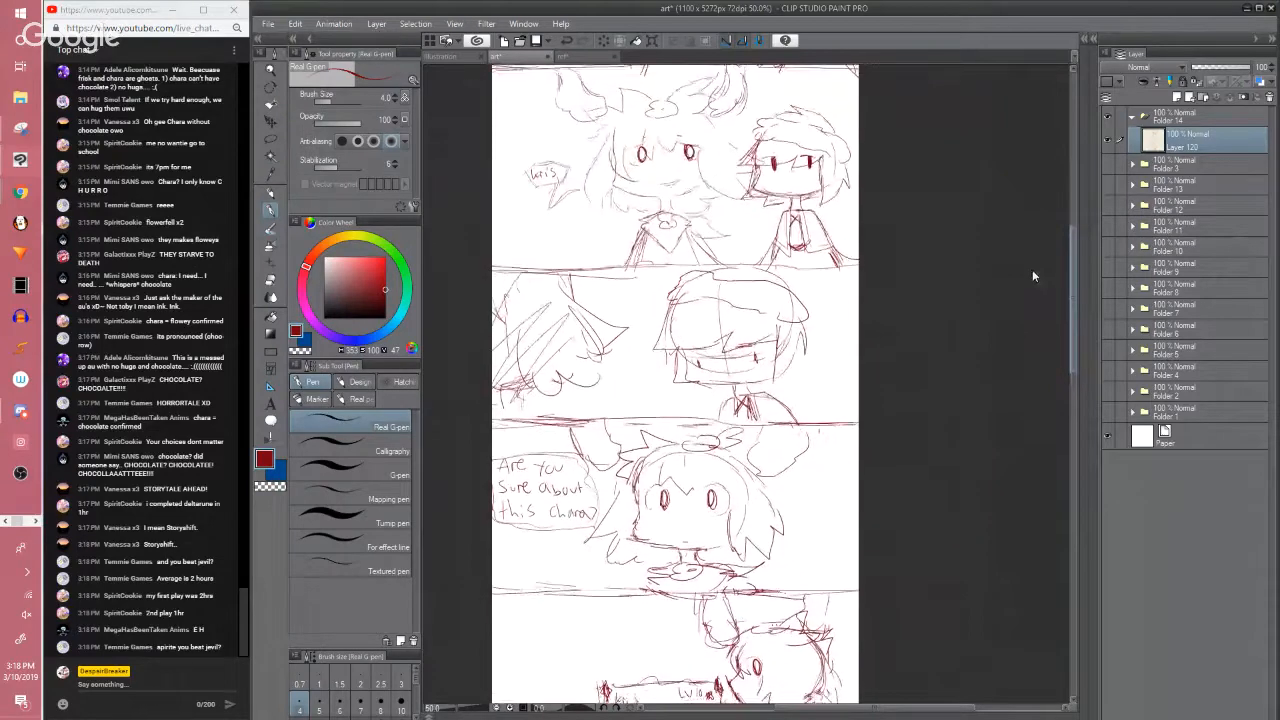
scroll(1025, 300, "down", 5)
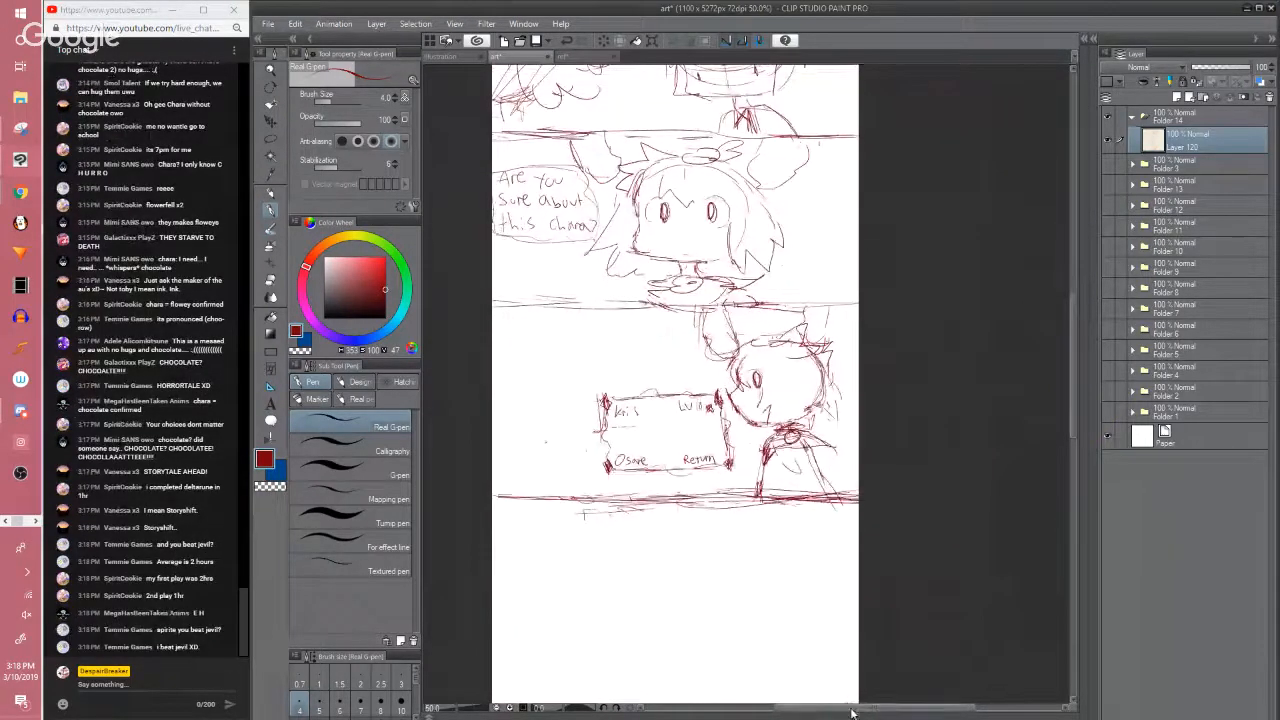
left_click_drag(851, 709, 835, 710)
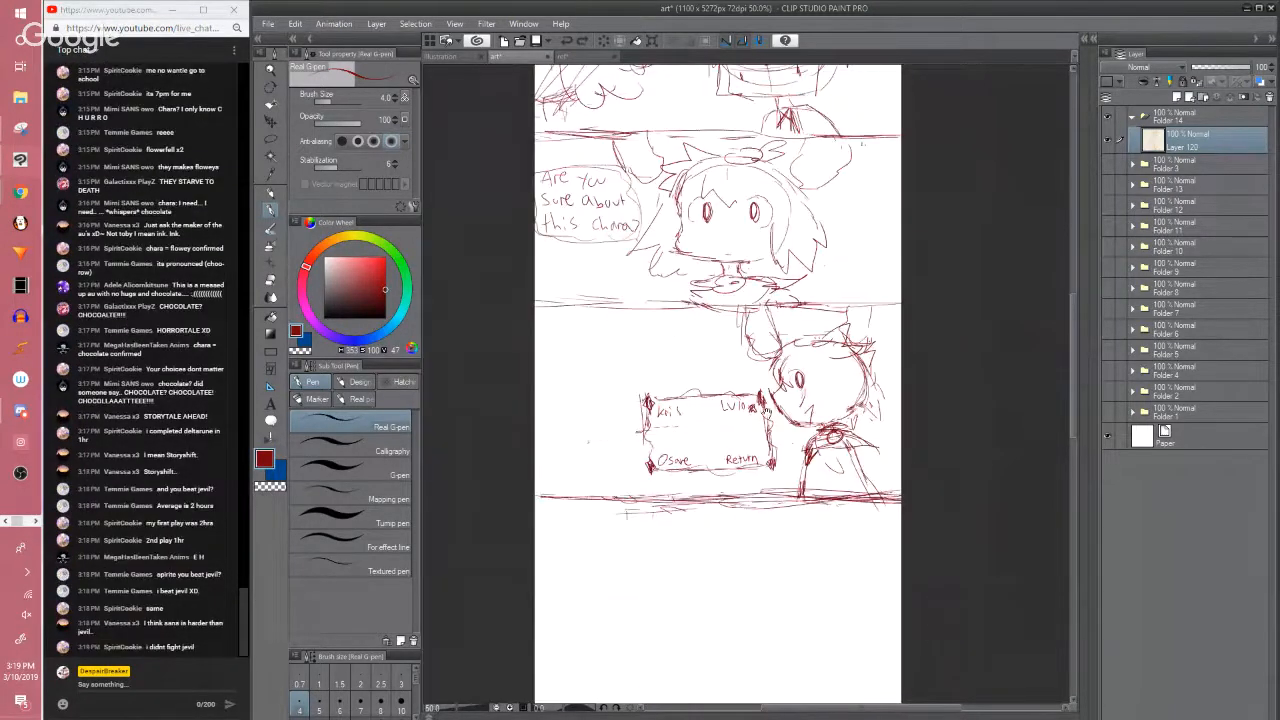
Examine the save-box panel, its character and the empty area beside the box, close up and in context
left_click_drag(773, 396, 790, 380)
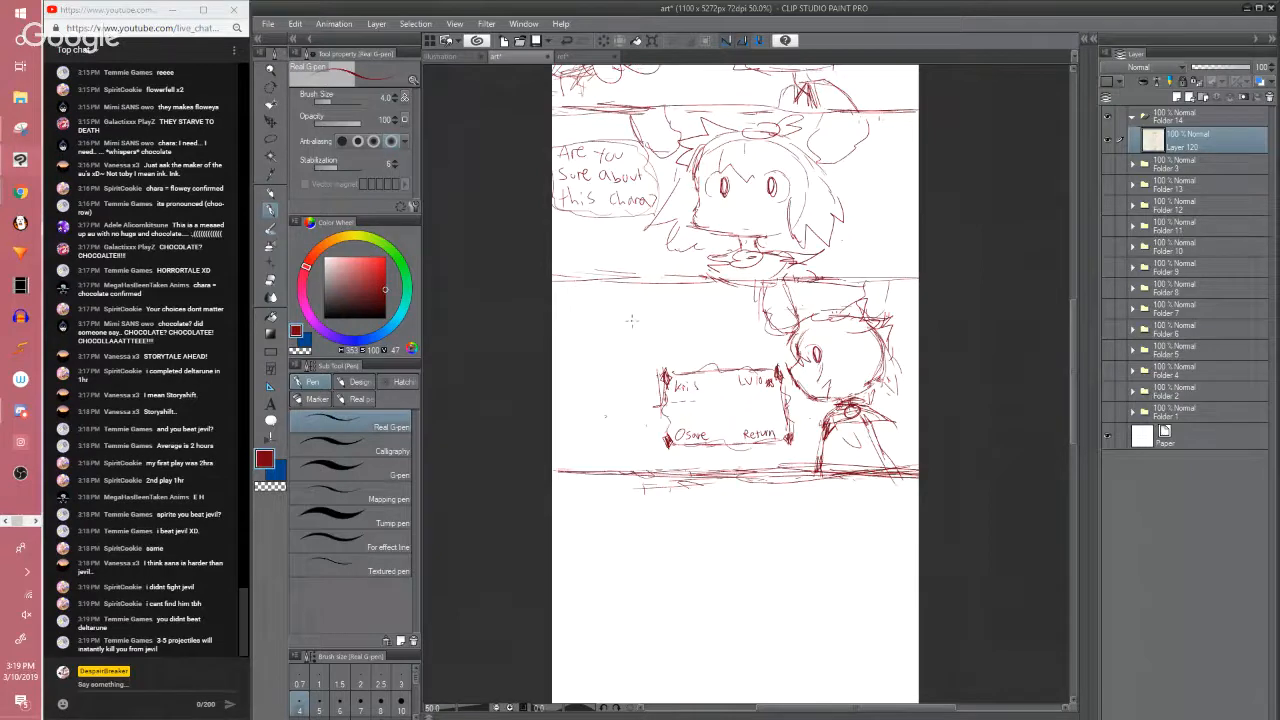
left_click_drag(694, 279, 529, 284)
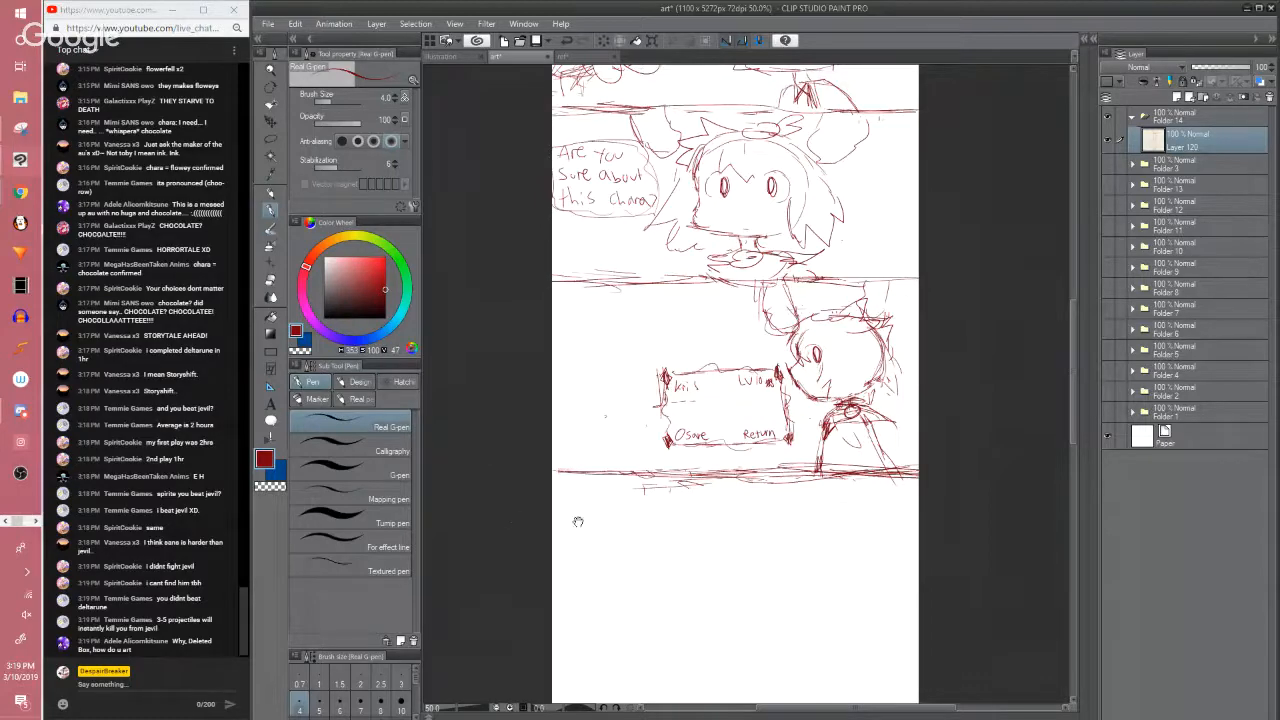
left_click_drag(577, 520, 531, 528)
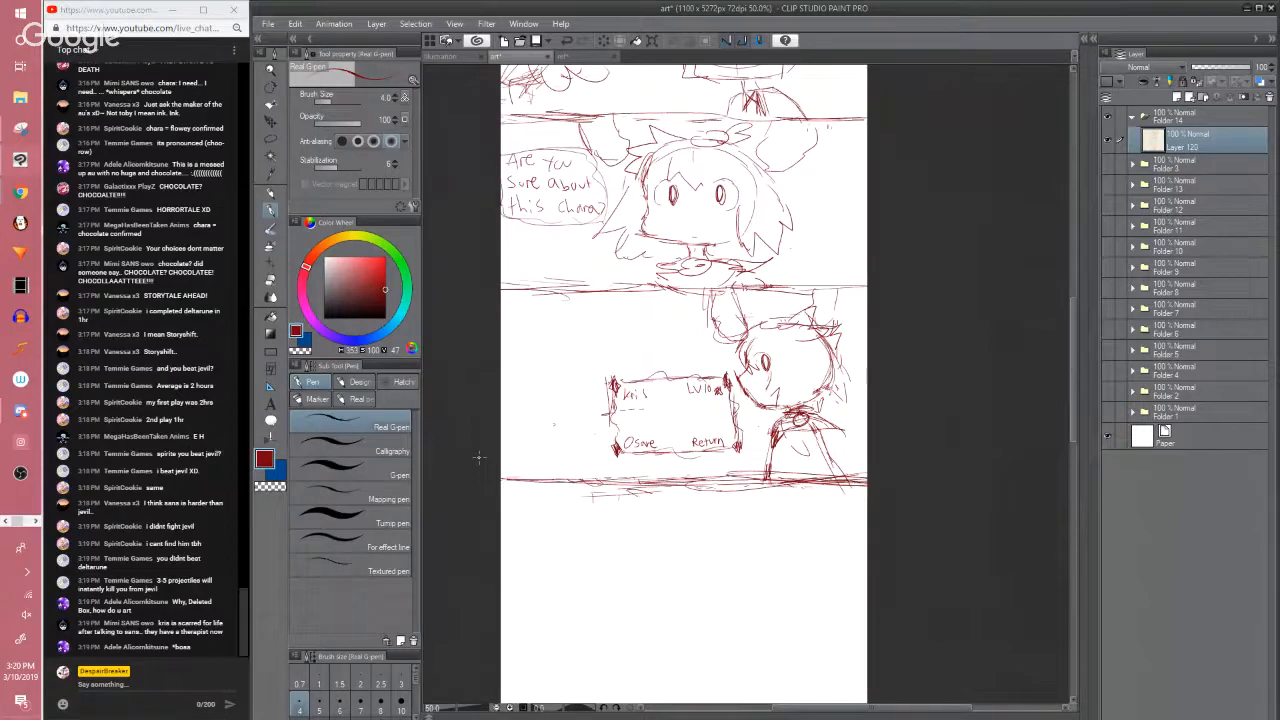
scroll(478, 457, "up", 1)
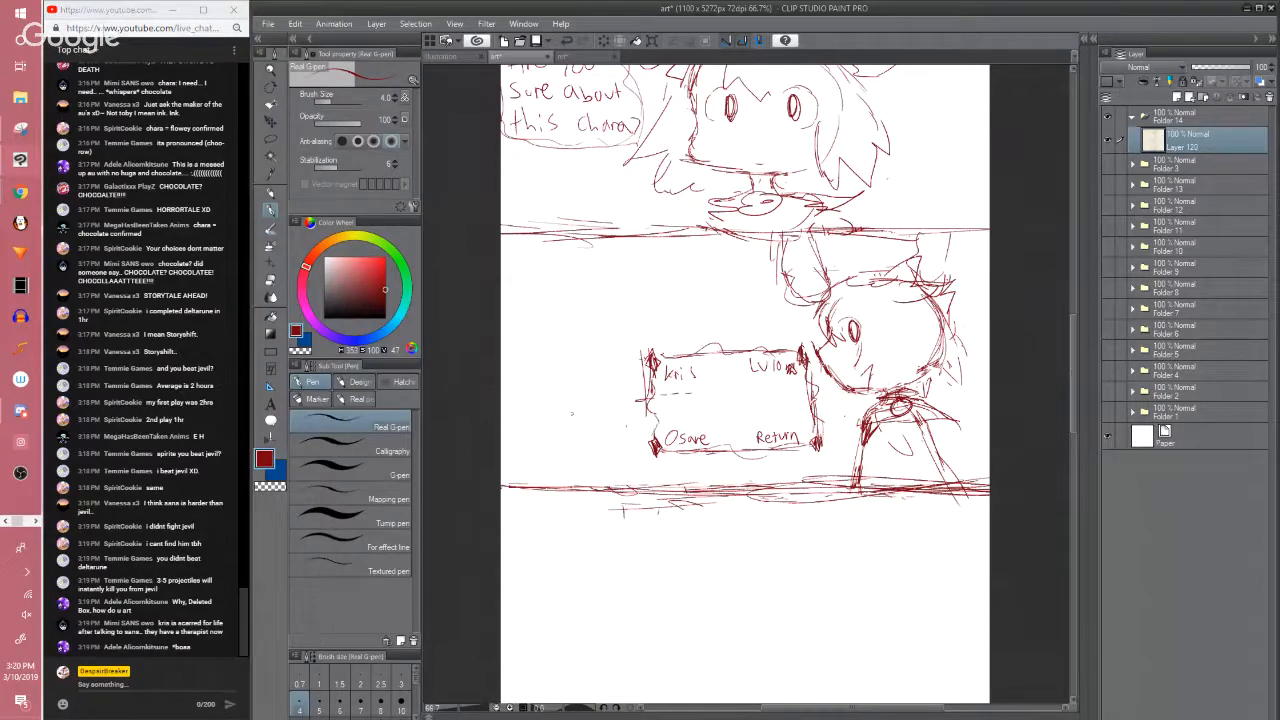
left_click_drag(1072, 333, 1068, 320)
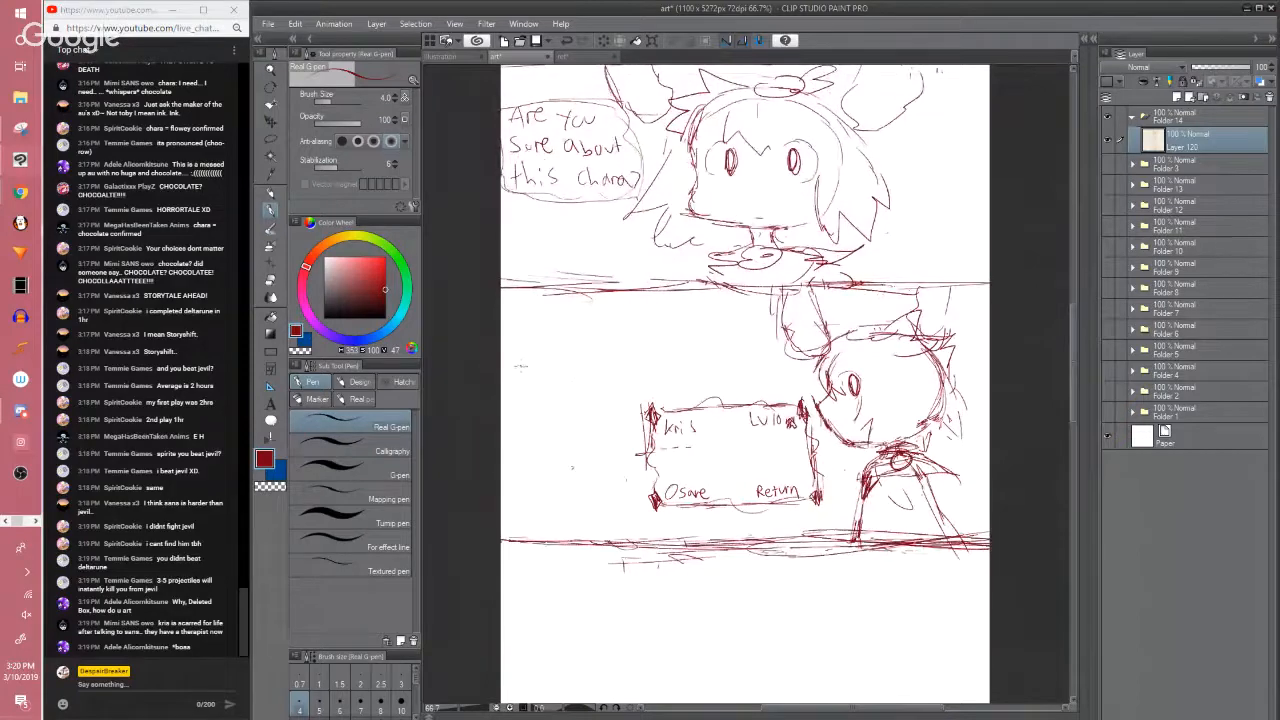
scroll(519, 309, "down", 1)
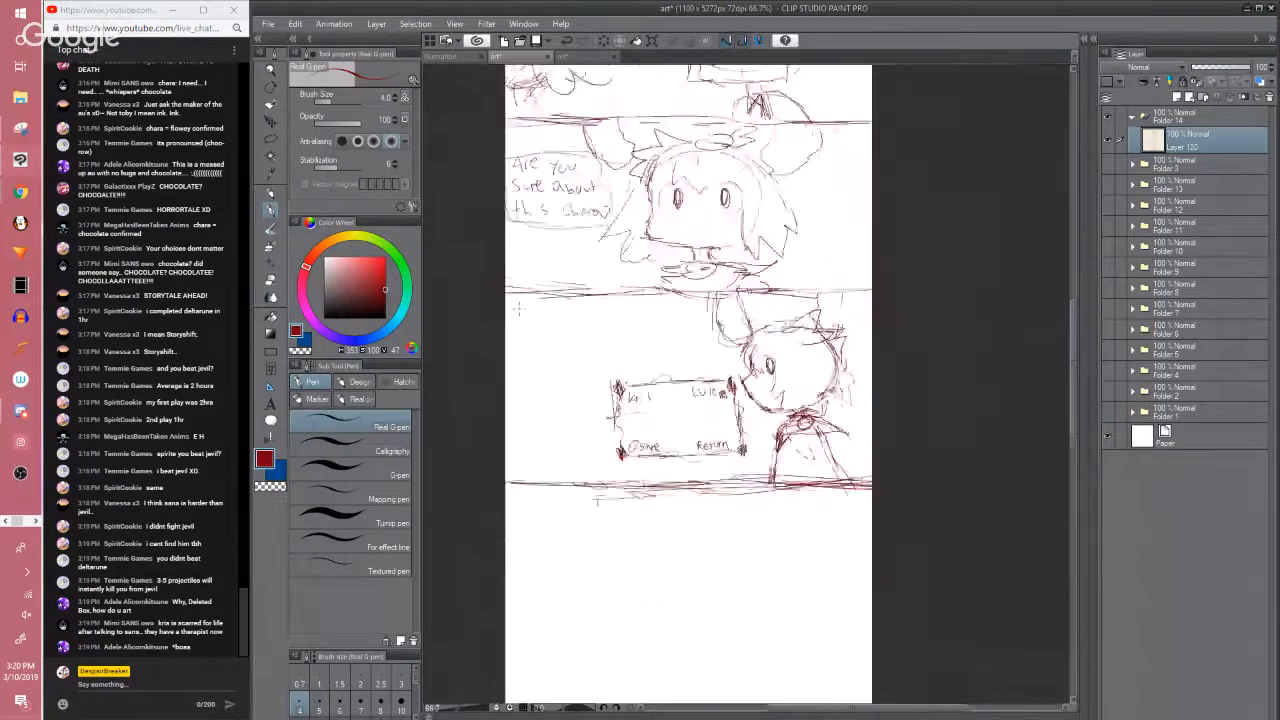
scroll(519, 309, "down", 1)
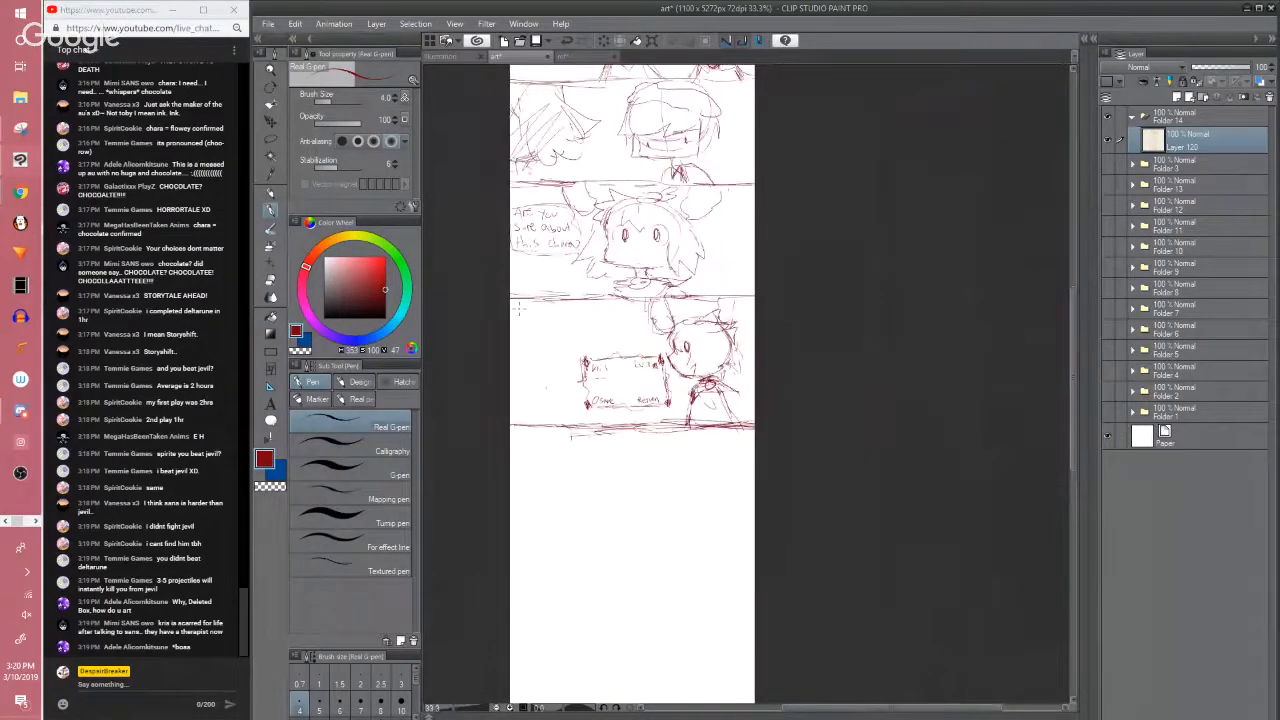
scroll(519, 309, "down", 1)
scroll(519, 309, "up", 1)
Review the whole sequence of sketched panels and the blank space left below the save-box panel
left_click_drag(1076, 293, 1072, 237)
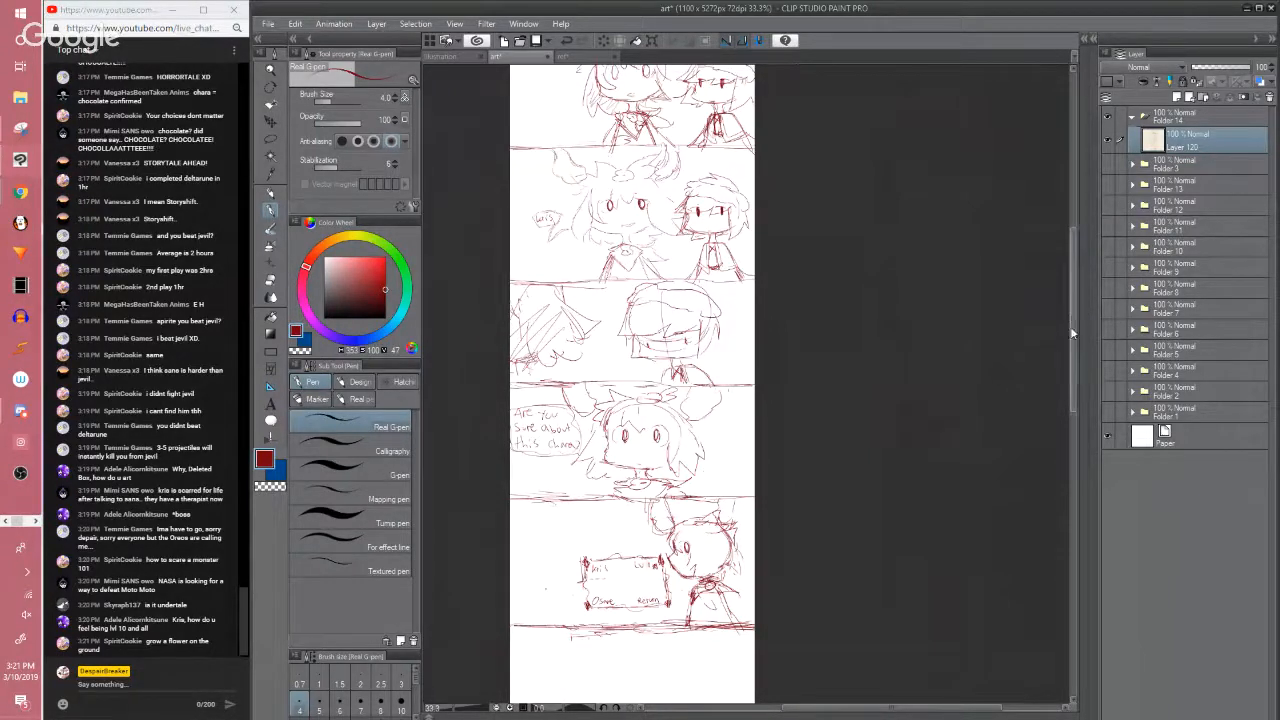
mouse_move(1074, 325)
left_mouse_down()
mouse_move(1069, 313)
mouse_move(1072, 332)
left_mouse_up()
scroll(1069, 313, "up", 2)
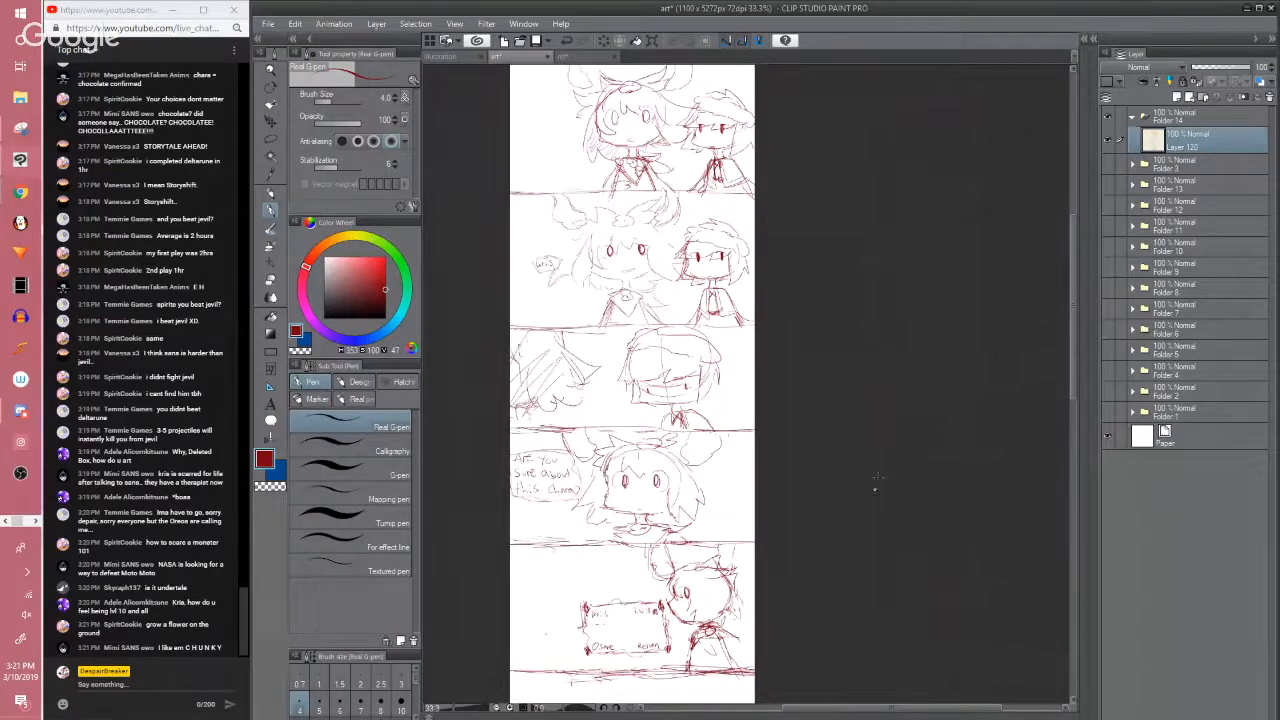
left_click_drag(847, 708, 834, 708)
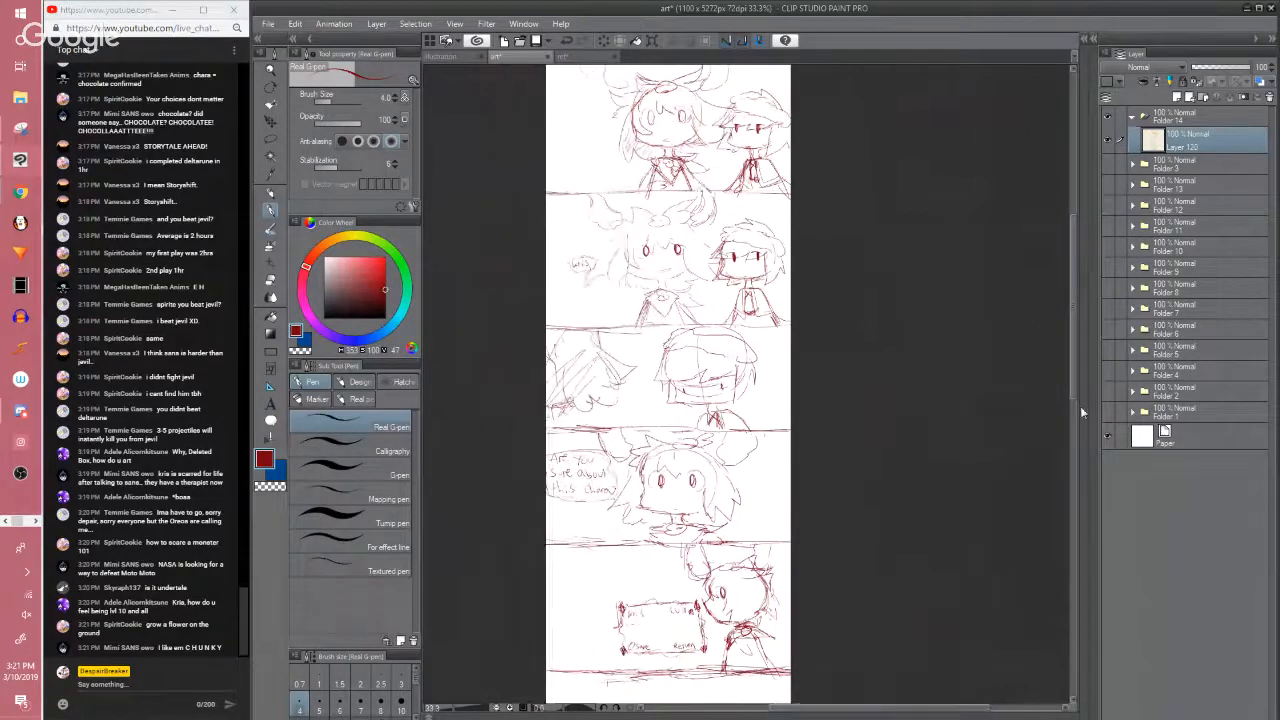
left_click_drag(1073, 385, 1073, 413)
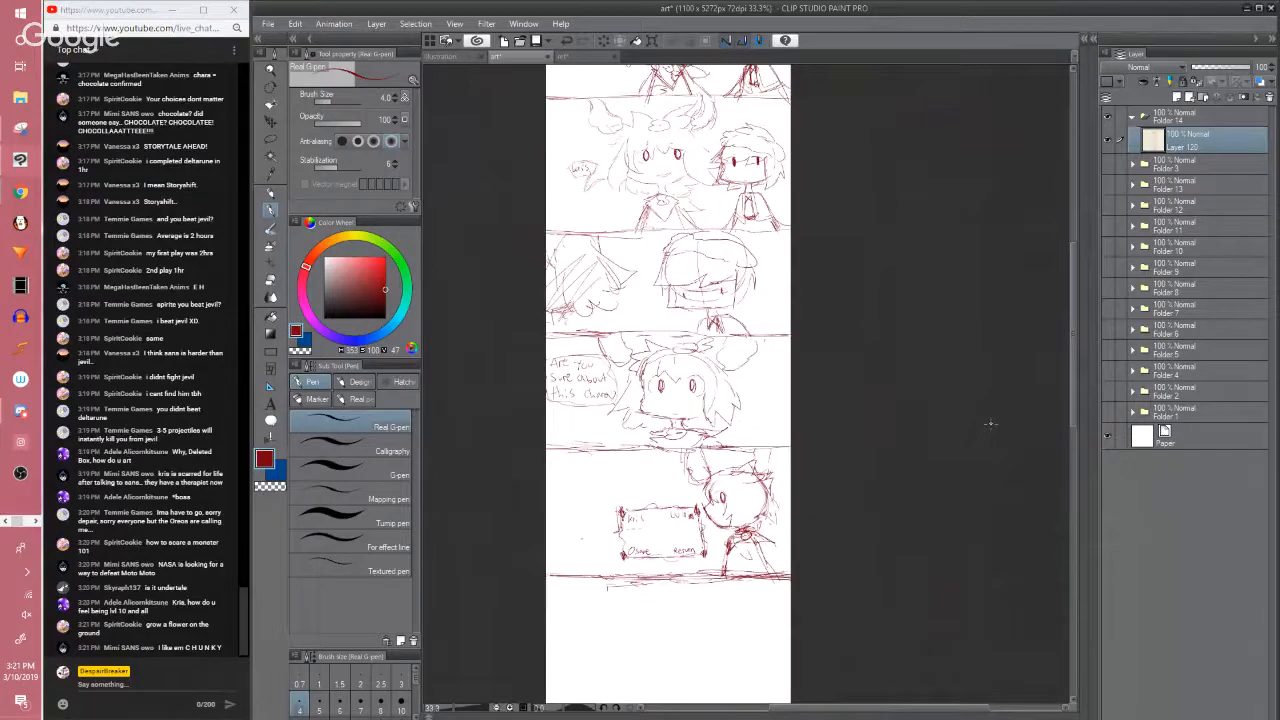
scroll(990, 424, "down", 1)
scroll(990, 424, "up", 1)
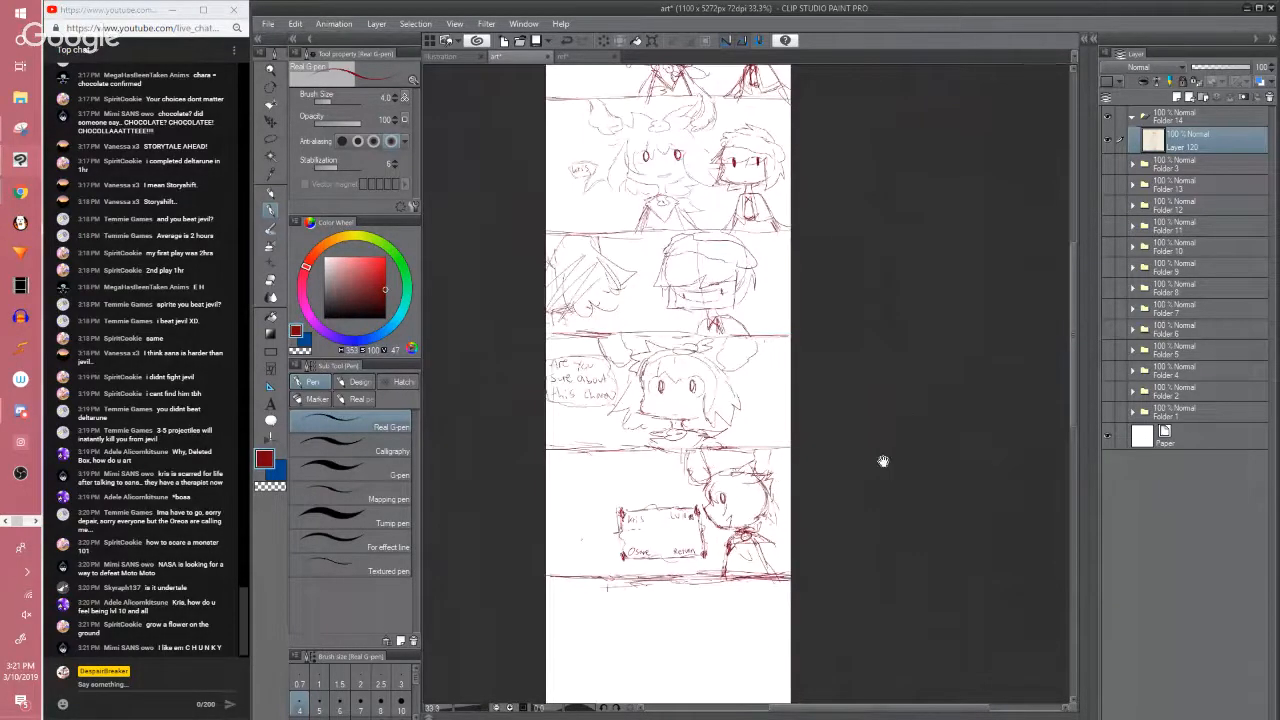
scroll(880, 457, "up", 1)
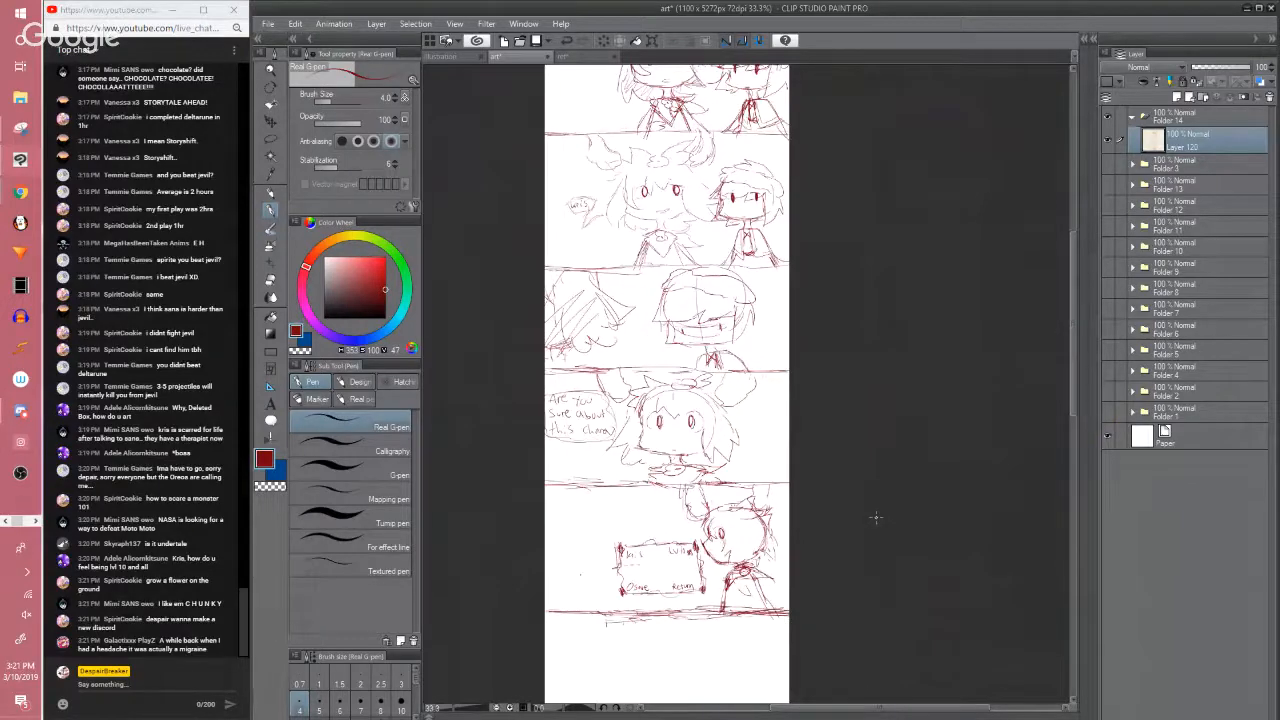
left_click_drag(777, 561, 789, 446)
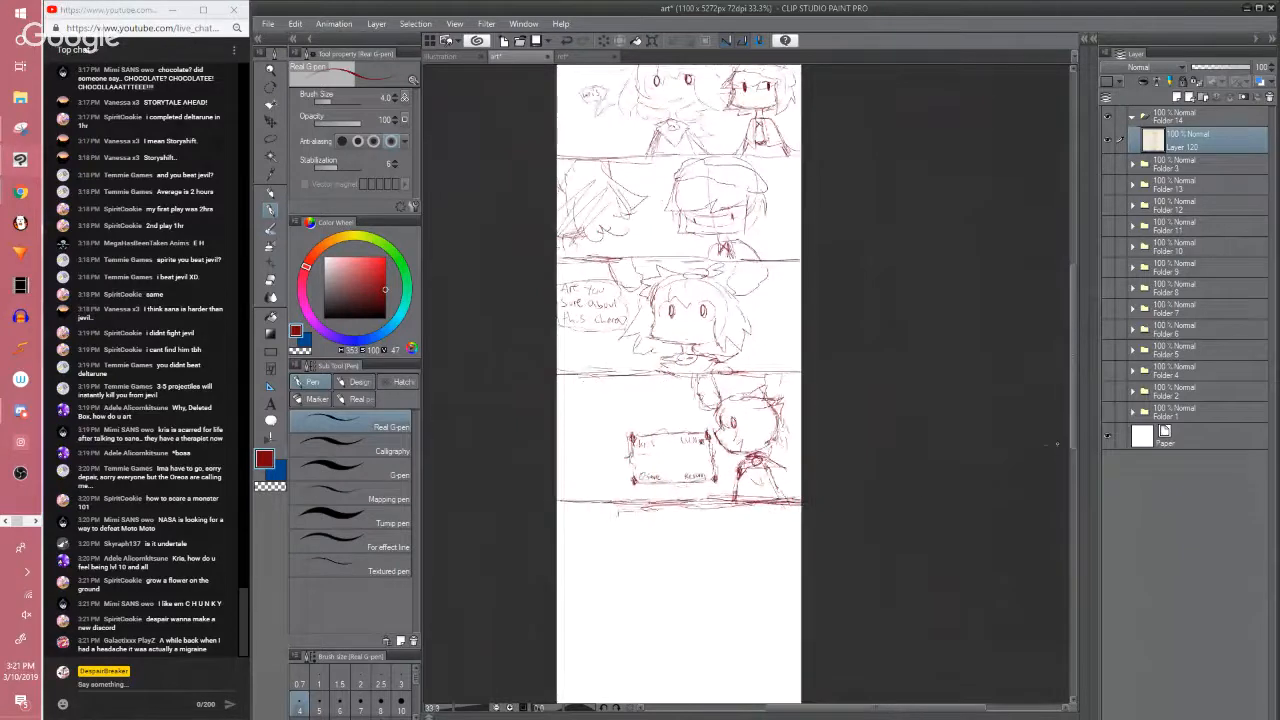
scroll(1074, 436, "up", 2)
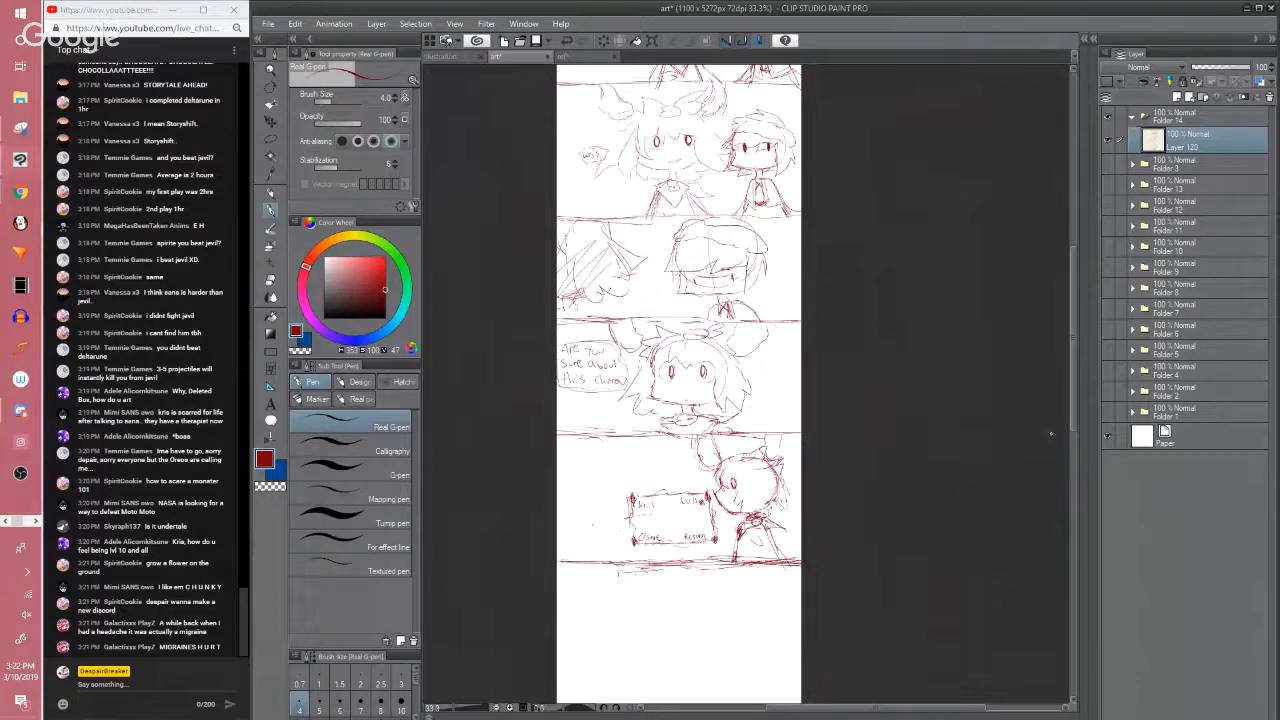
left_click_drag(1072, 411, 1065, 444)
scroll(1036, 466, "up", 2)
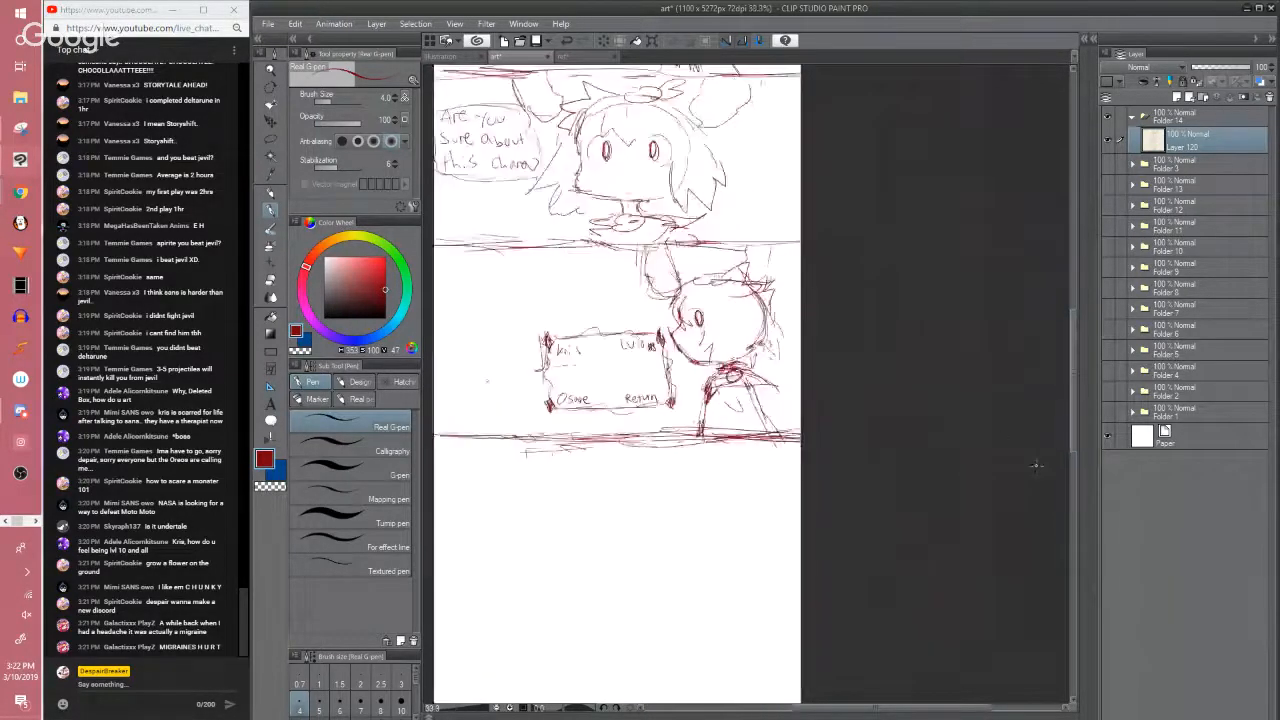
scroll(1036, 466, "down", 4)
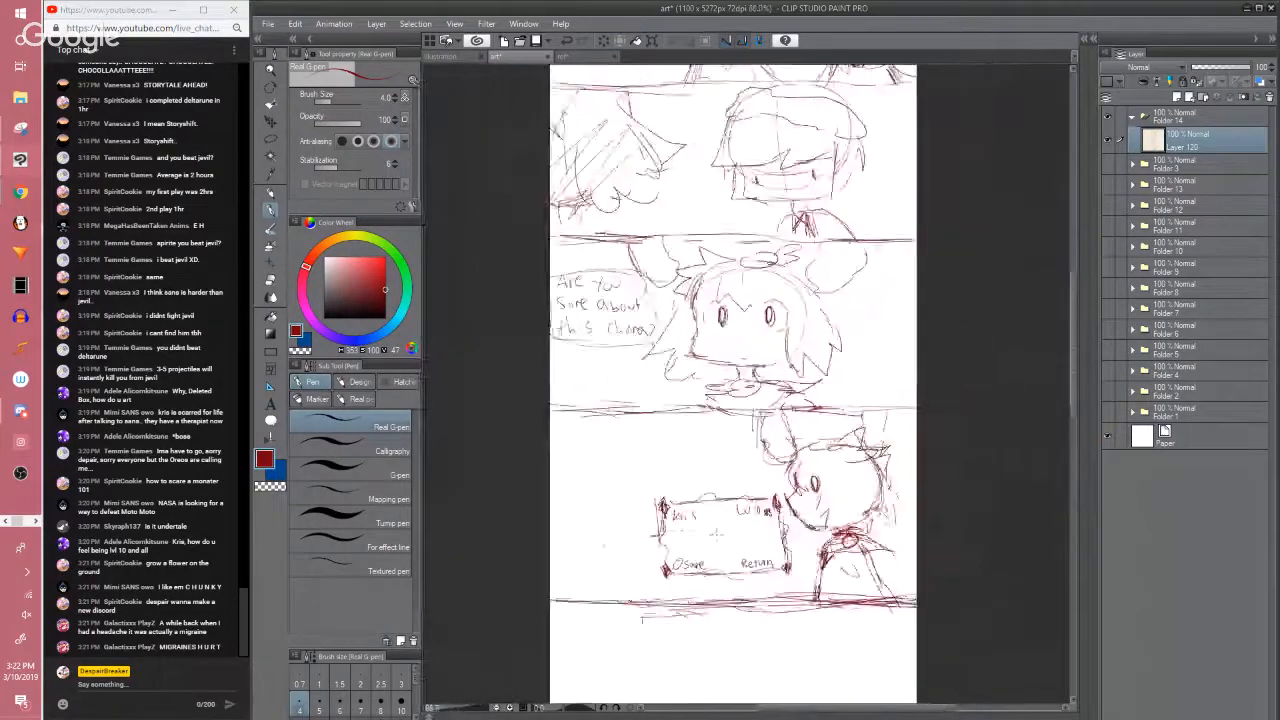
left_click_drag(966, 468, 994, 441)
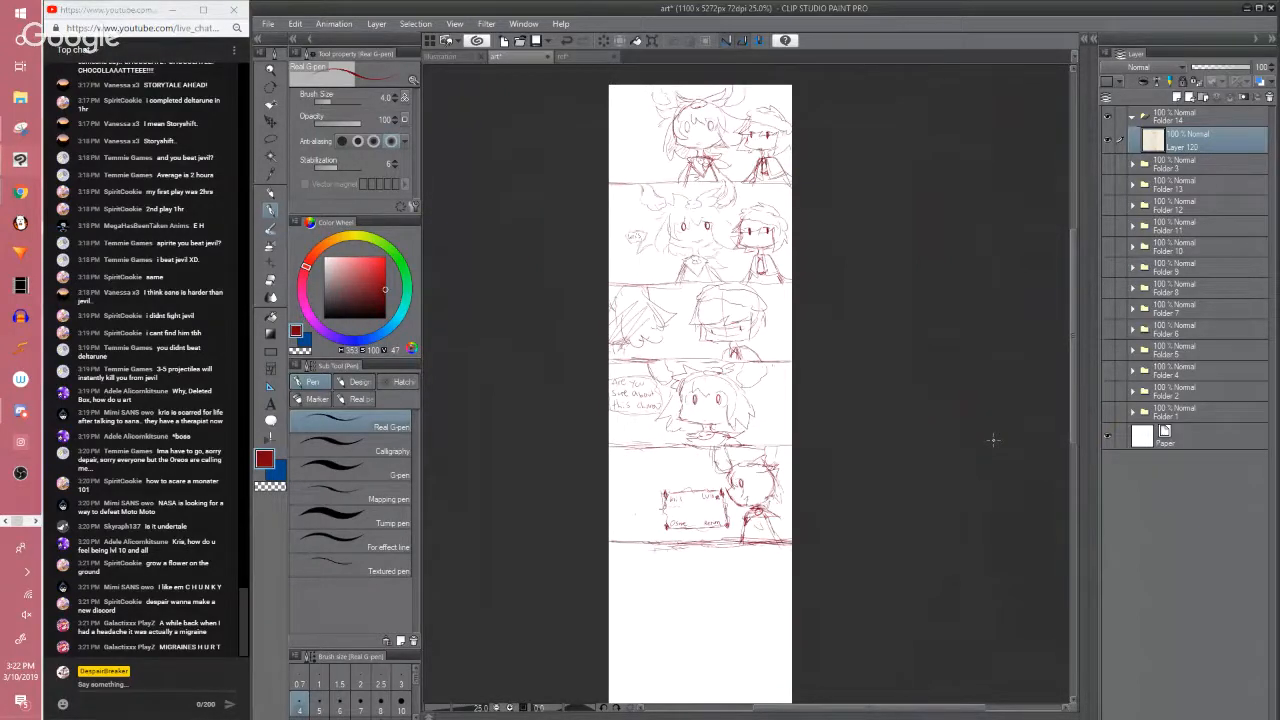
left_click_drag(818, 535, 814, 504)
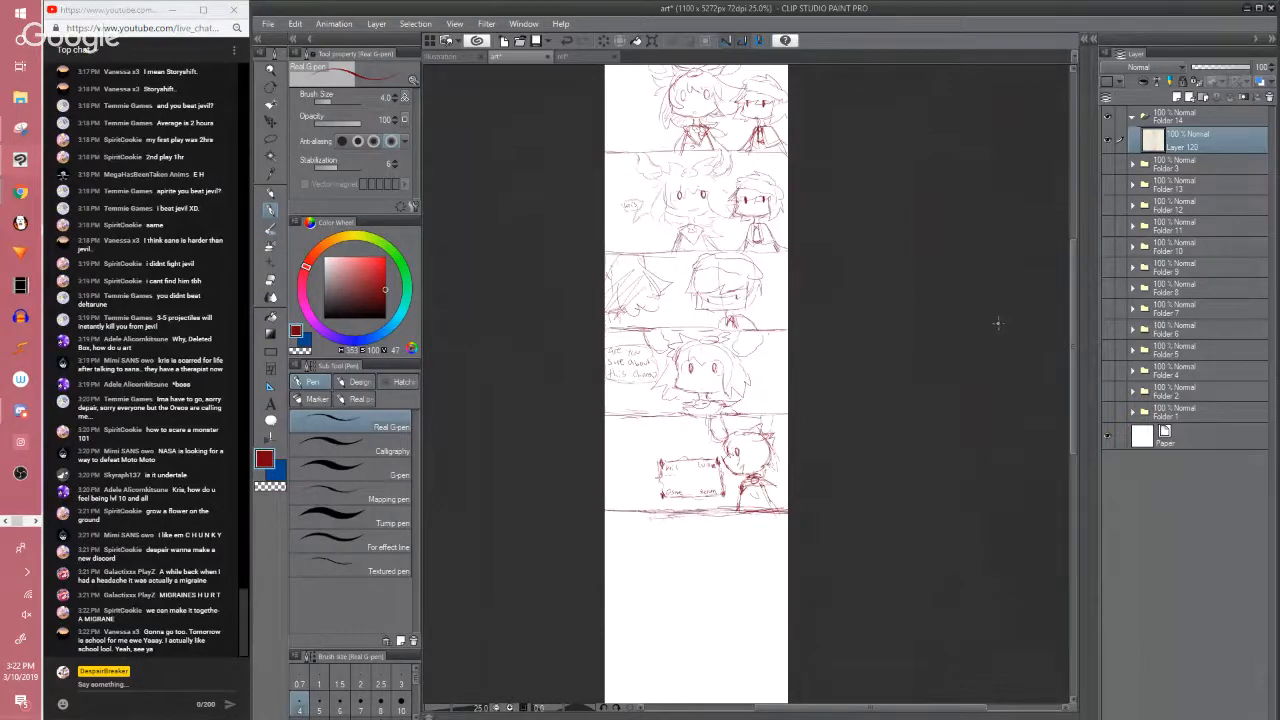
Check the Folder 13 page, and display the Folder 3 page in its place for comparison with the sketches
left_click_drag(1076, 350, 1076, 320)
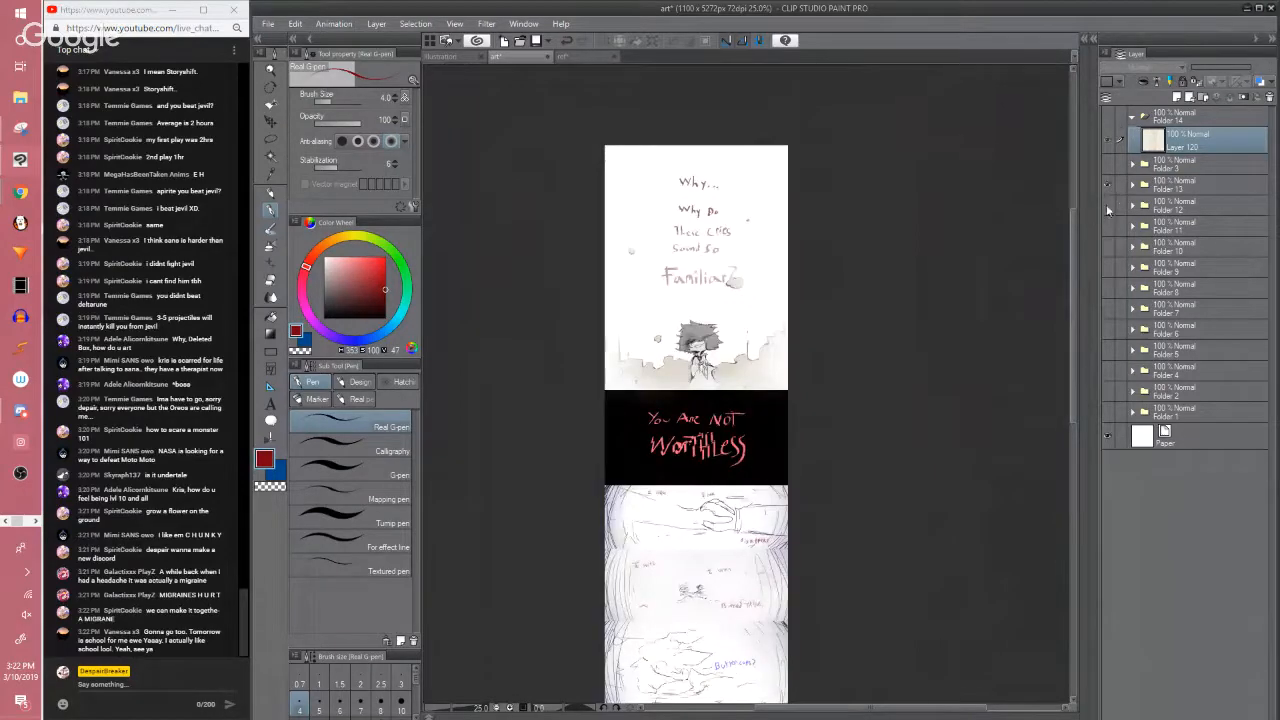
left_click(1107, 185)
left_click(1107, 164)
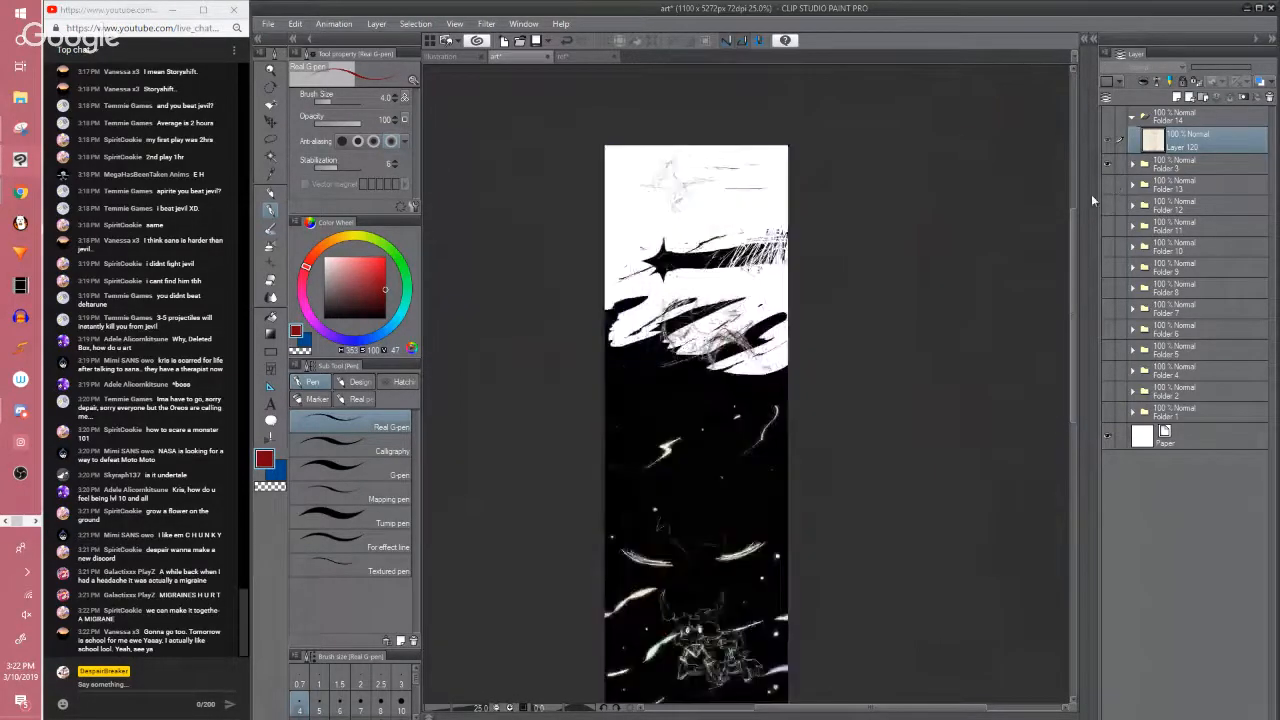
Review the Folder 3 page down to its save box and save the file
left_click_drag(1069, 212, 1054, 279)
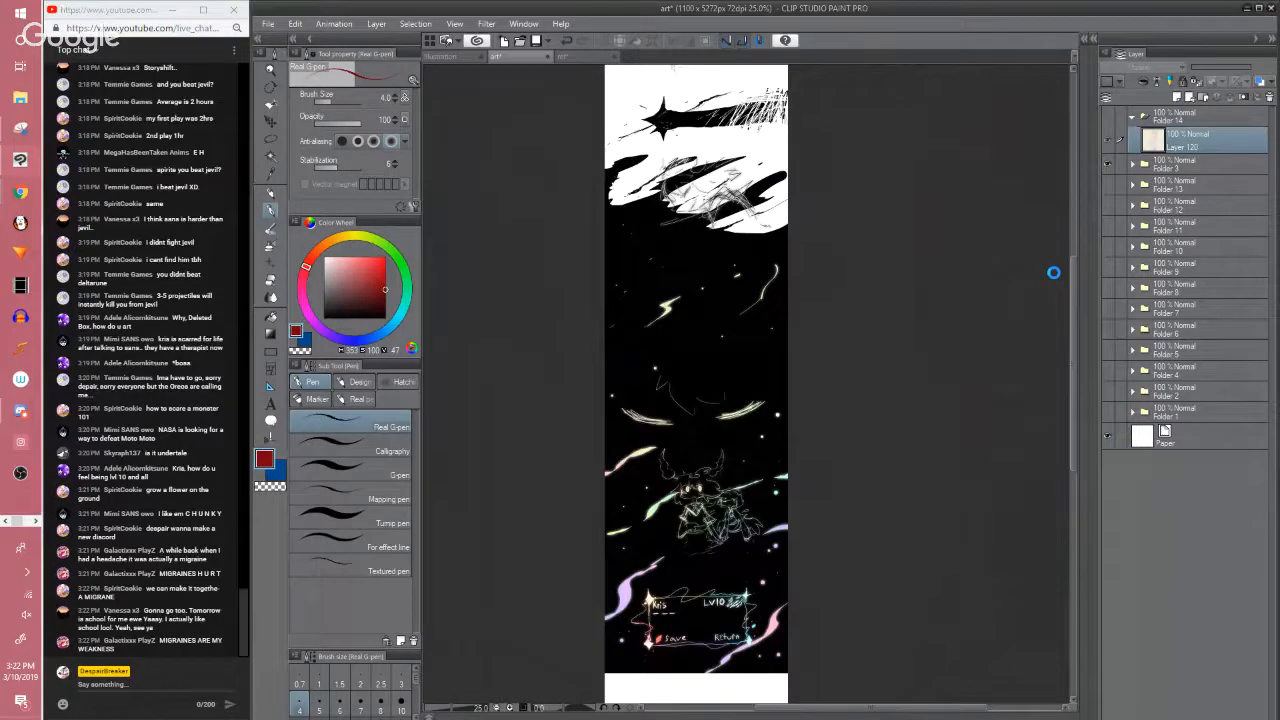
key("ctrl+s")
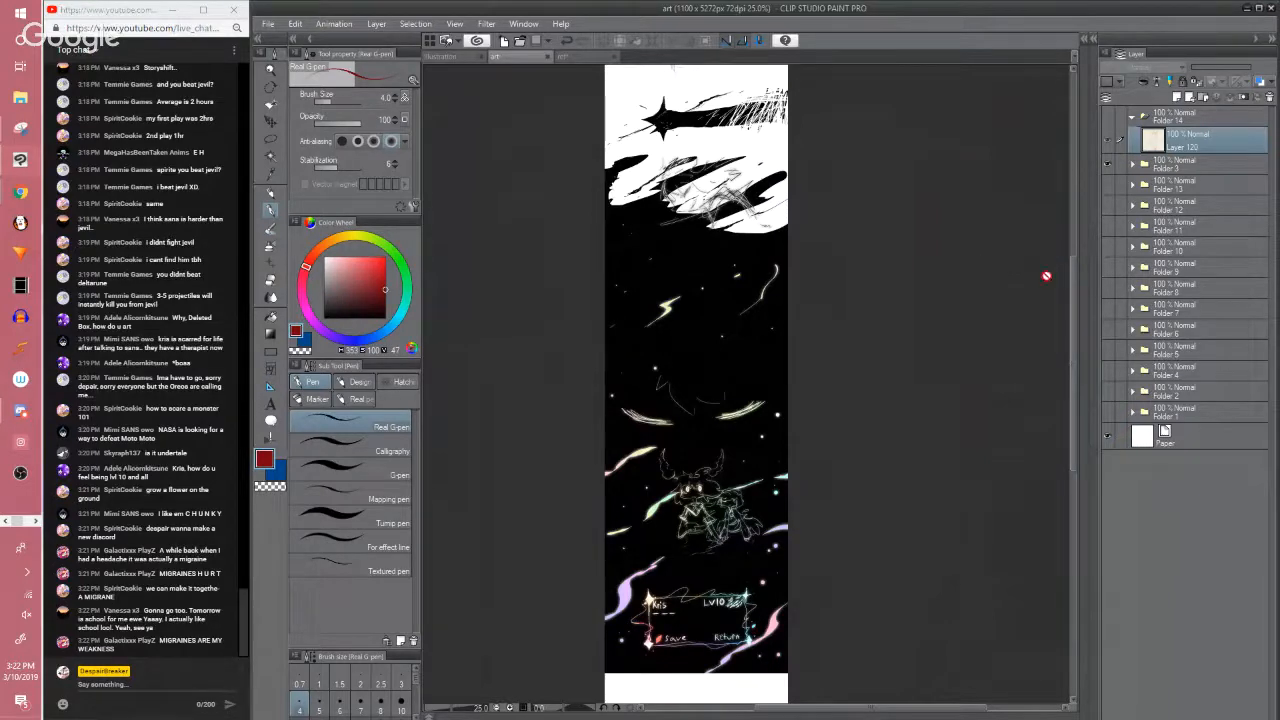
Bring back the Folder 14 sketches in place of the Folder 3 page and examine the empty space beside the save box
left_click(1100, 167)
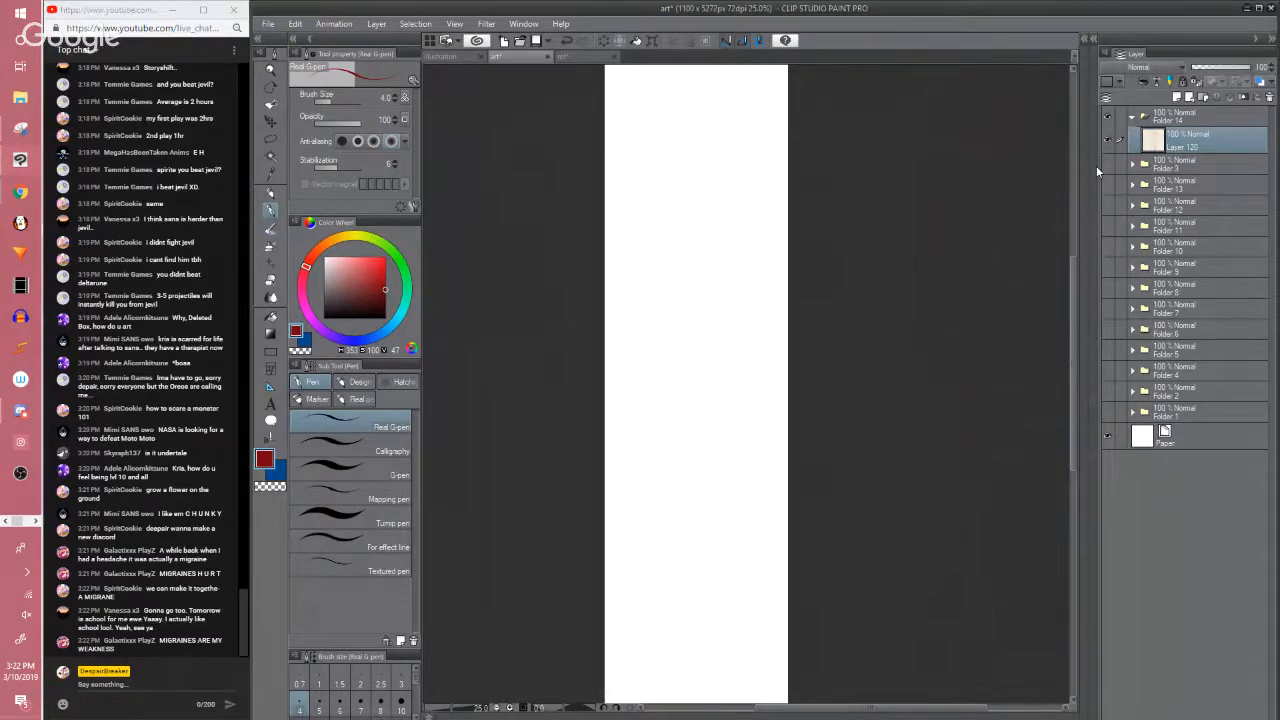
scroll(1080, 220, "up", 1)
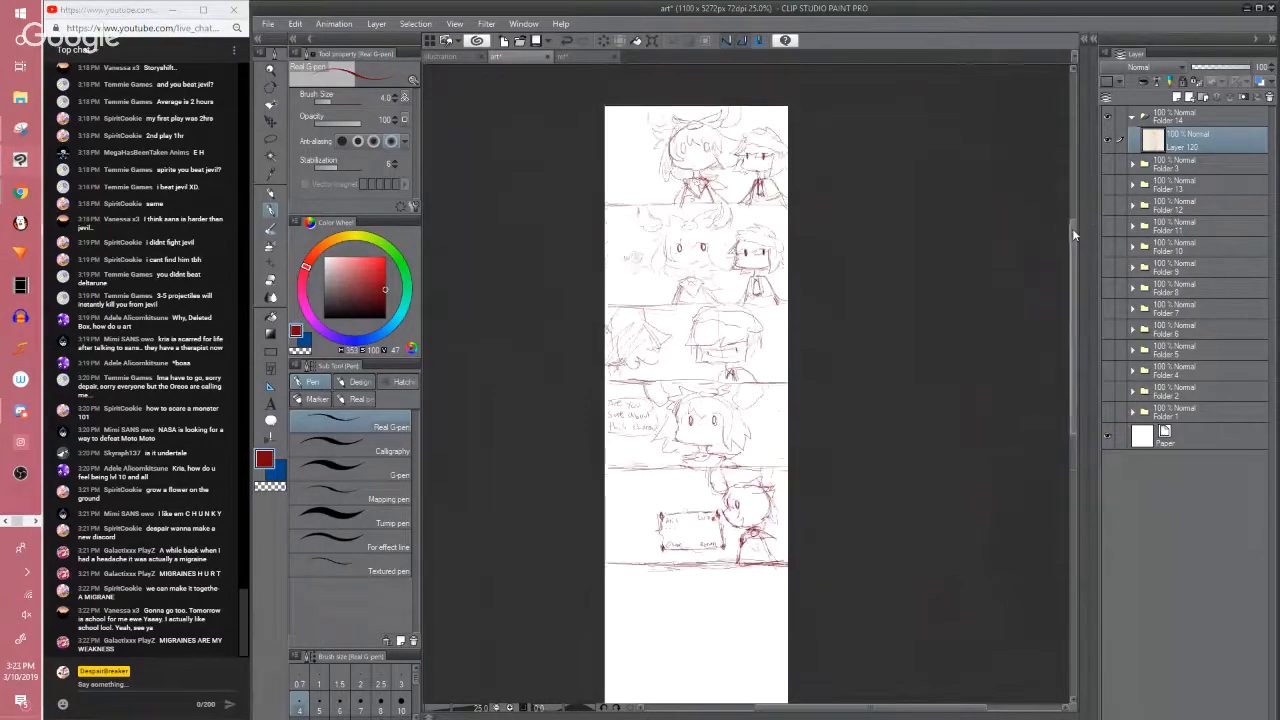
left_click_drag(1072, 230, 1063, 251)
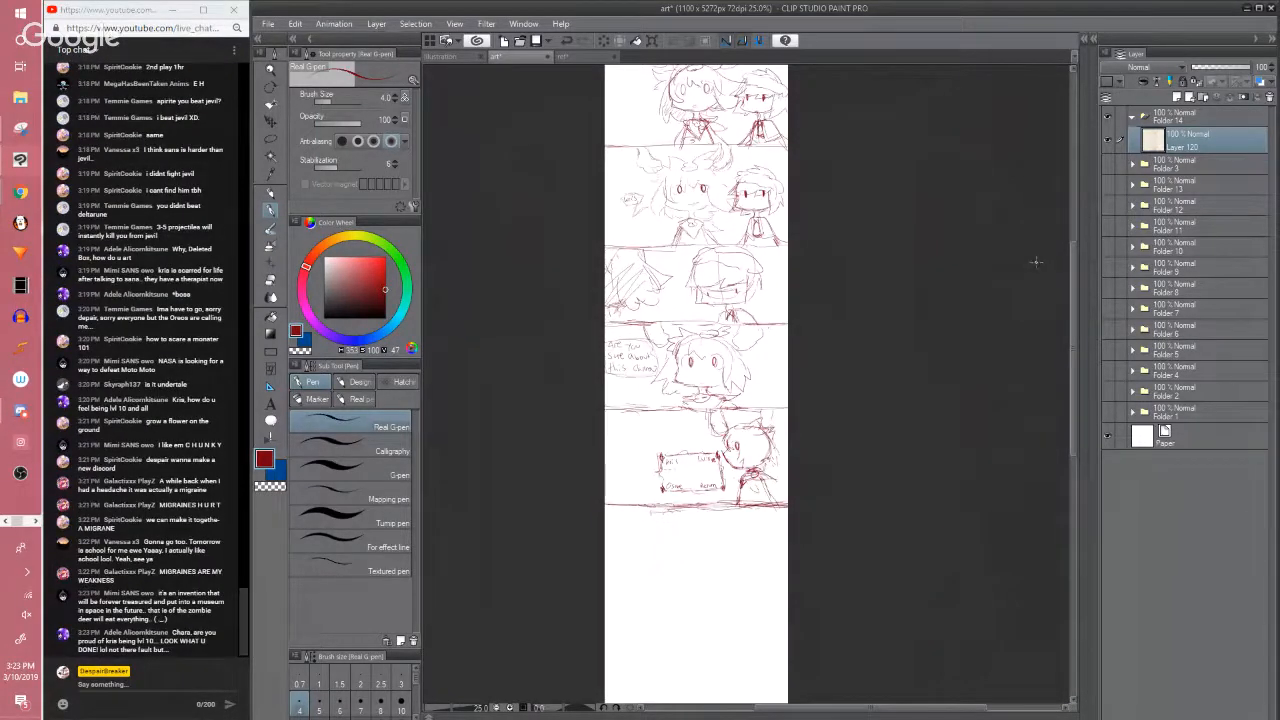
scroll(1036, 262, "up", 2)
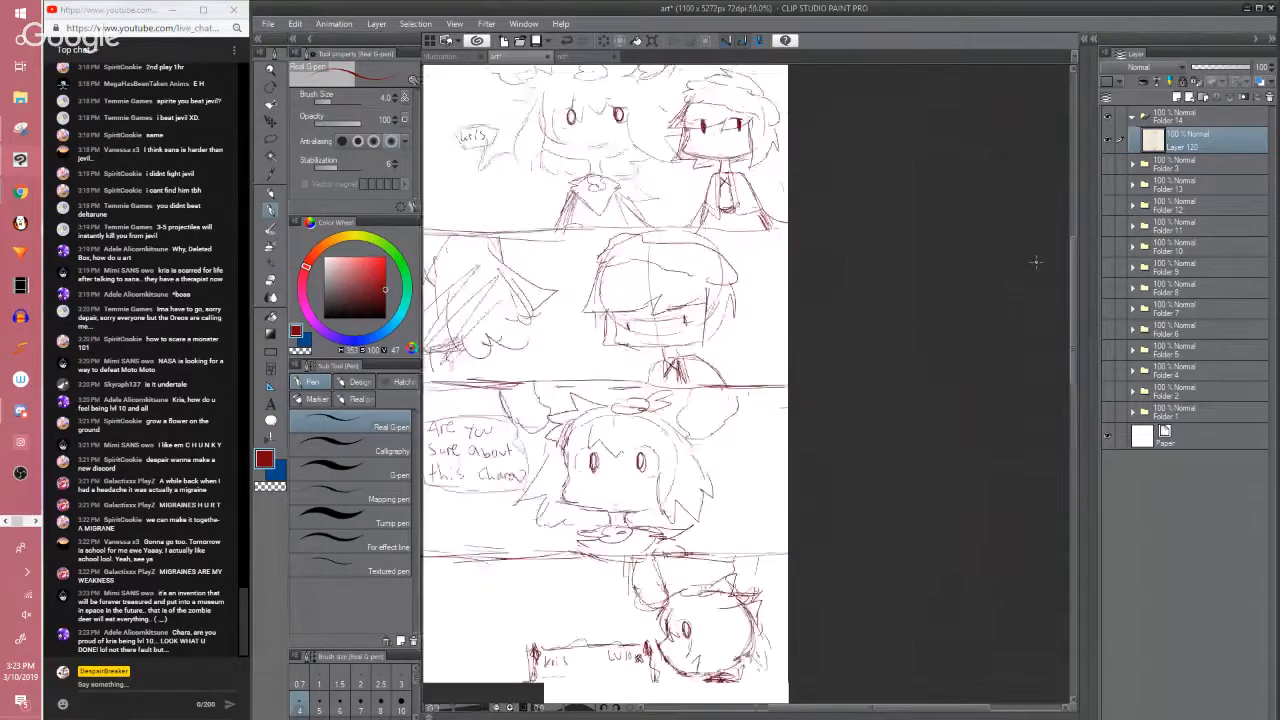
left_click_drag(659, 400, 724, 177)
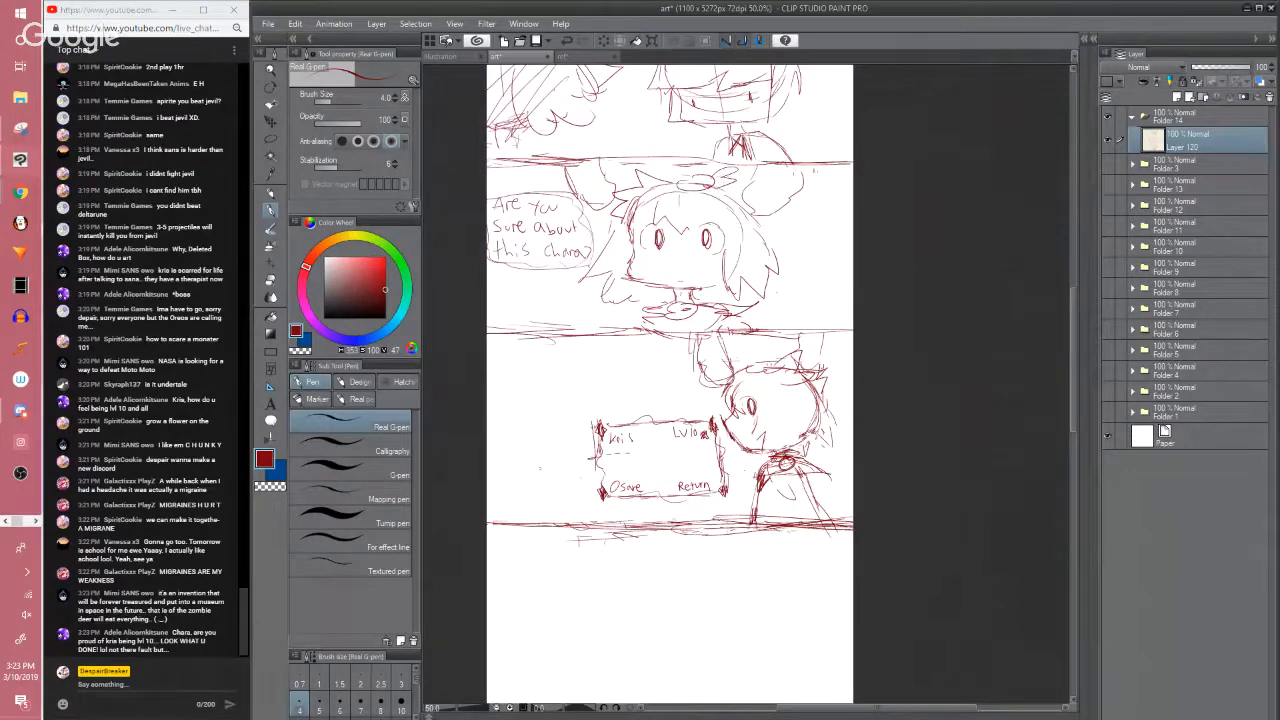
scroll(775, 511, "up", 1)
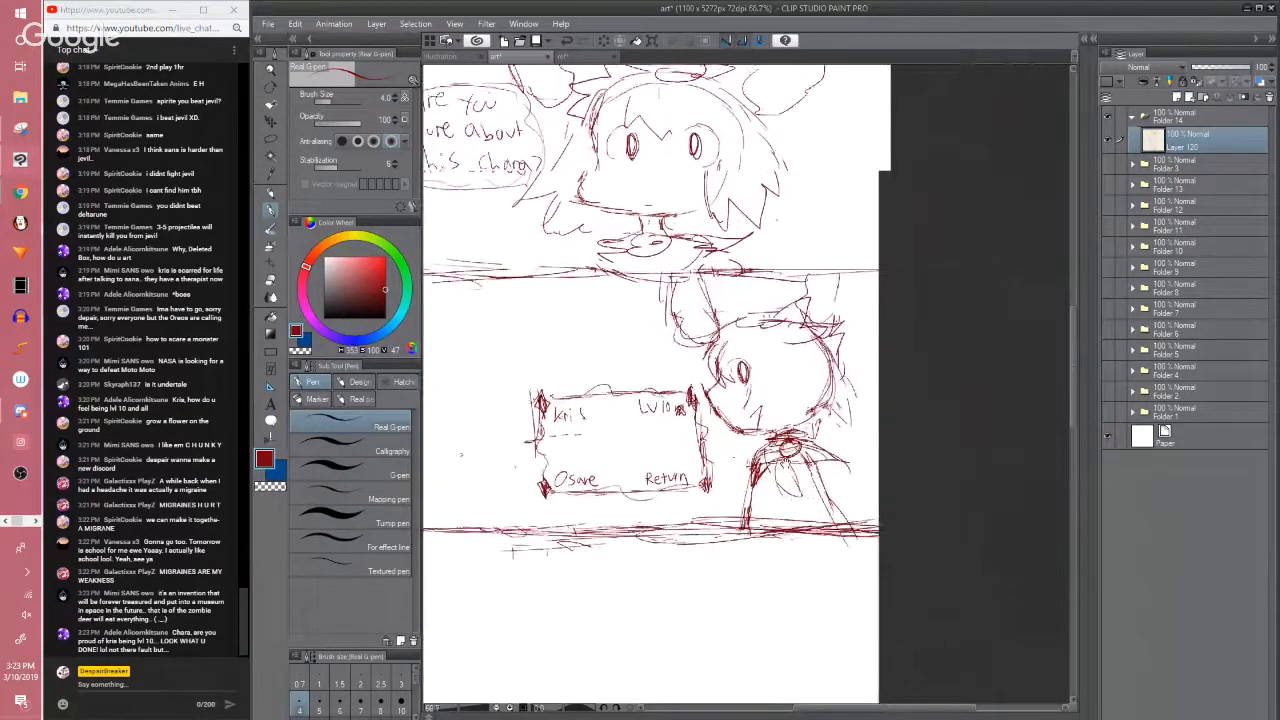
left_click_drag(686, 461, 791, 543)
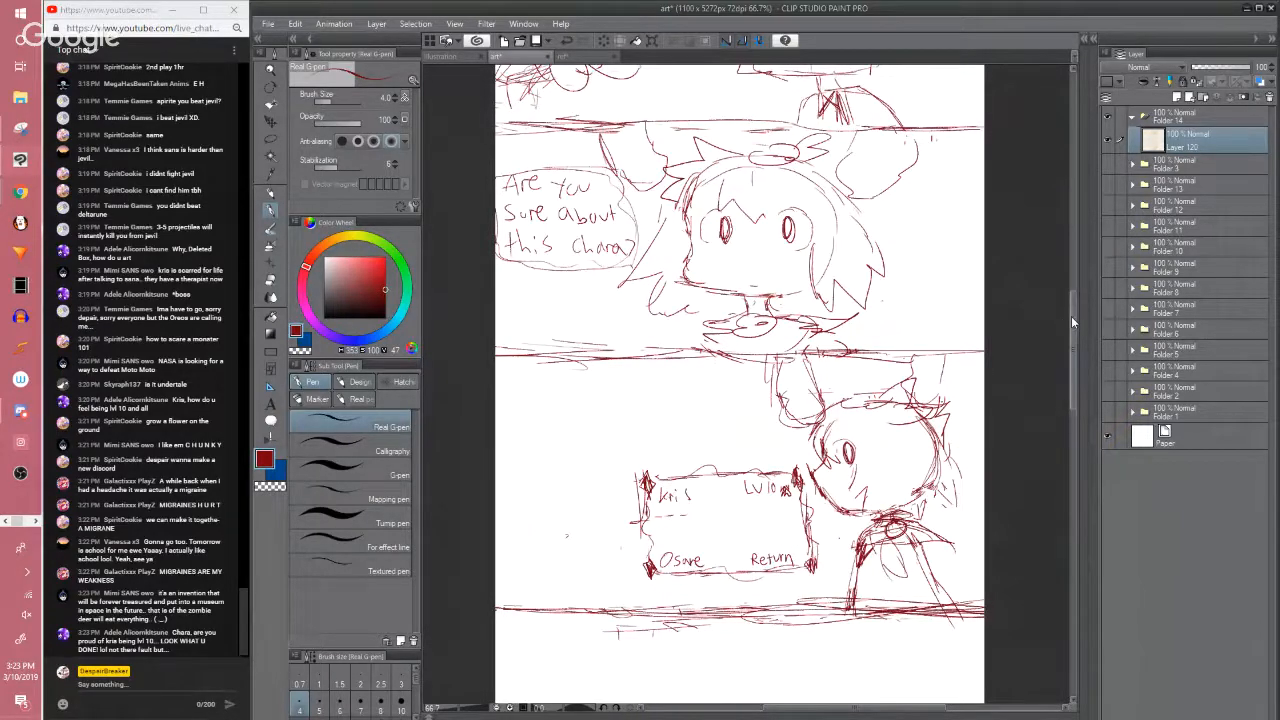
scroll(1071, 316, "down", 2)
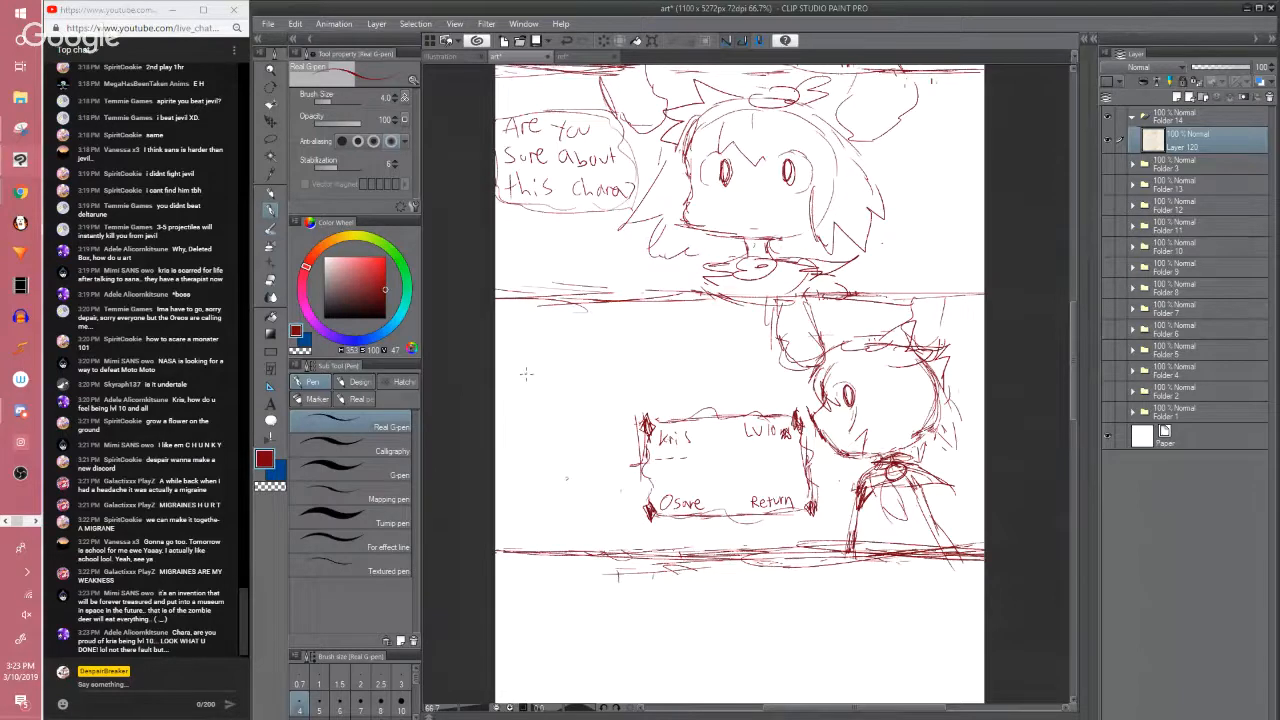
Handwrite "i don't know if we should..." in the empty space of the save-box panel and outline it with a speech bubble
left_click_drag(515, 370, 508, 381)
key("ctrl+z")
mouse_move(520, 376)
left_mouse_down()
mouse_move(522, 391)
mouse_move(573, 387)
left_mouse_up()
mouse_move(579, 371)
left_mouse_down()
mouse_move(581, 387)
mouse_move(605, 388)
left_mouse_up()
mouse_move(613, 374)
left_mouse_down()
mouse_move(614, 386)
mouse_move(624, 378)
left_mouse_up()
left_click_drag(626, 374, 633, 376)
mouse_move(541, 405)
left_mouse_down()
mouse_move(531, 427)
mouse_move(598, 420)
left_mouse_up()
left_click(584, 421)
left_click_drag(612, 401, 621, 419)
left_click_drag(628, 406, 643, 411)
left_click_drag(654, 394, 652, 412)
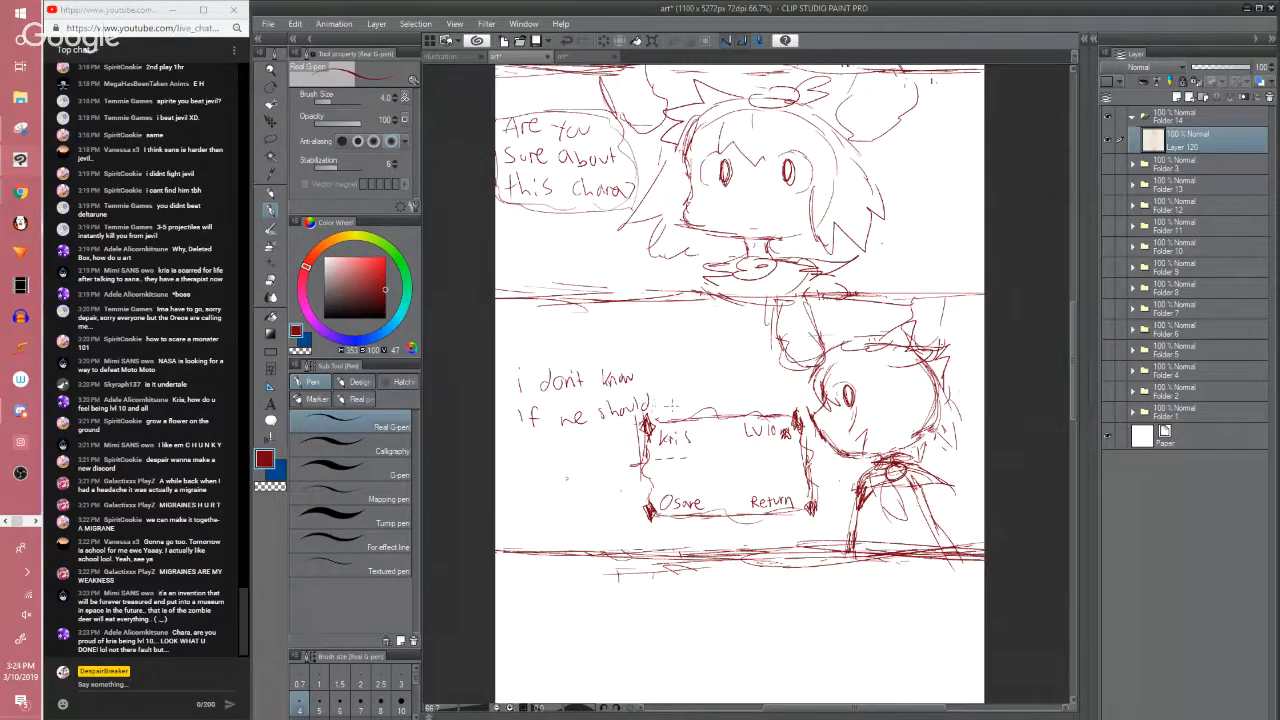
mouse_move(498, 356)
left_mouse_down()
mouse_move(547, 424)
mouse_move(672, 406)
mouse_move(679, 360)
mouse_move(545, 350)
left_mouse_up()
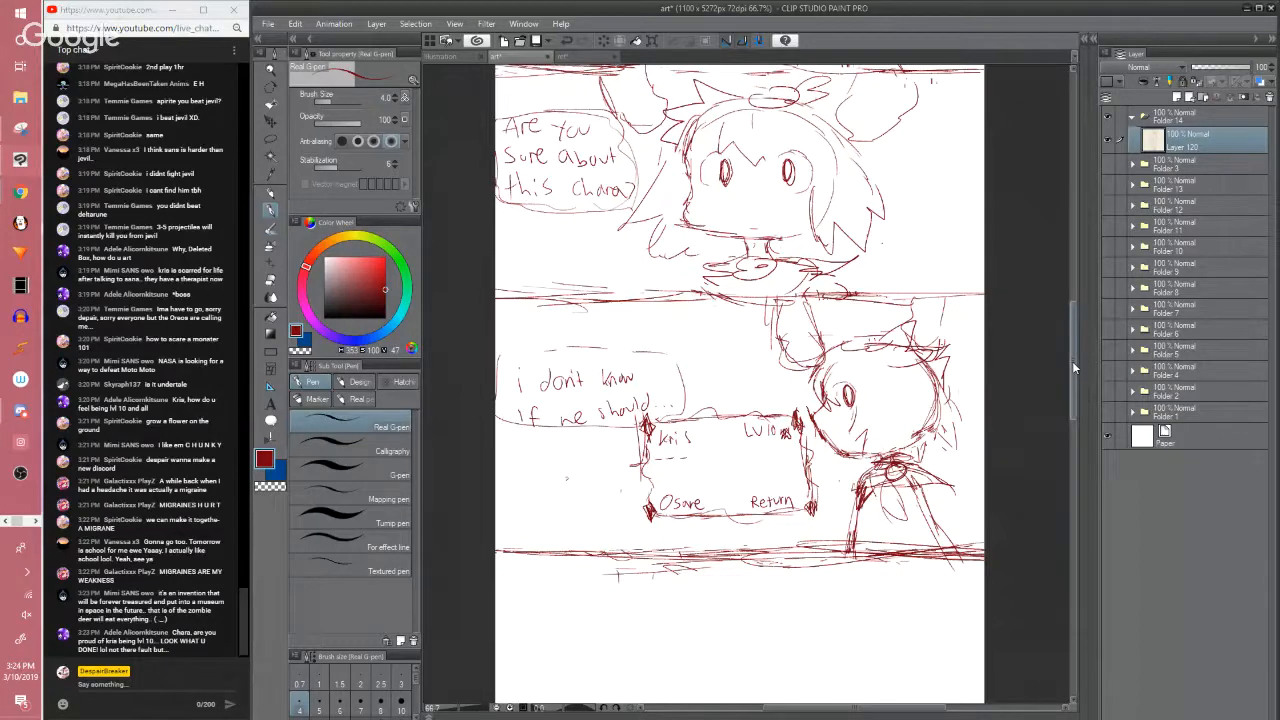
Review the sketched panels together with the save-box panel's speech bubble, and save the file
scroll(1068, 341, "up", 2)
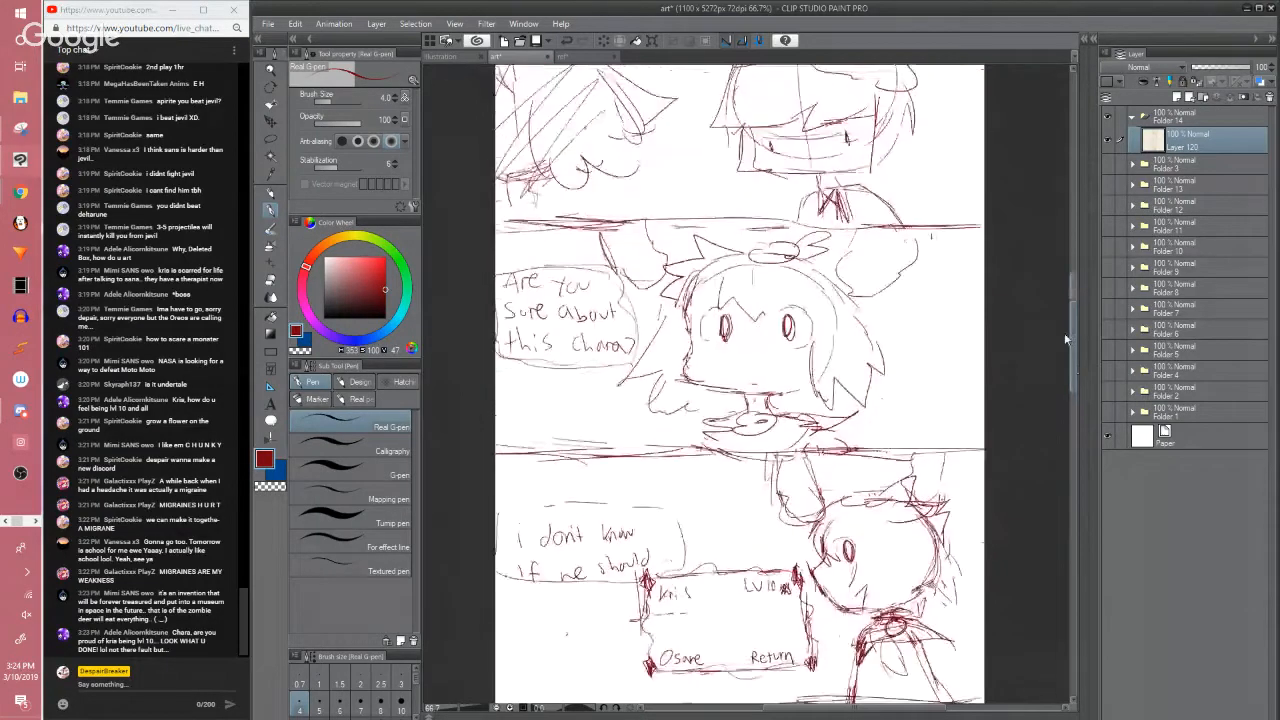
left_click_drag(1065, 337, 1053, 331)
scroll(1034, 330, "down", 2)
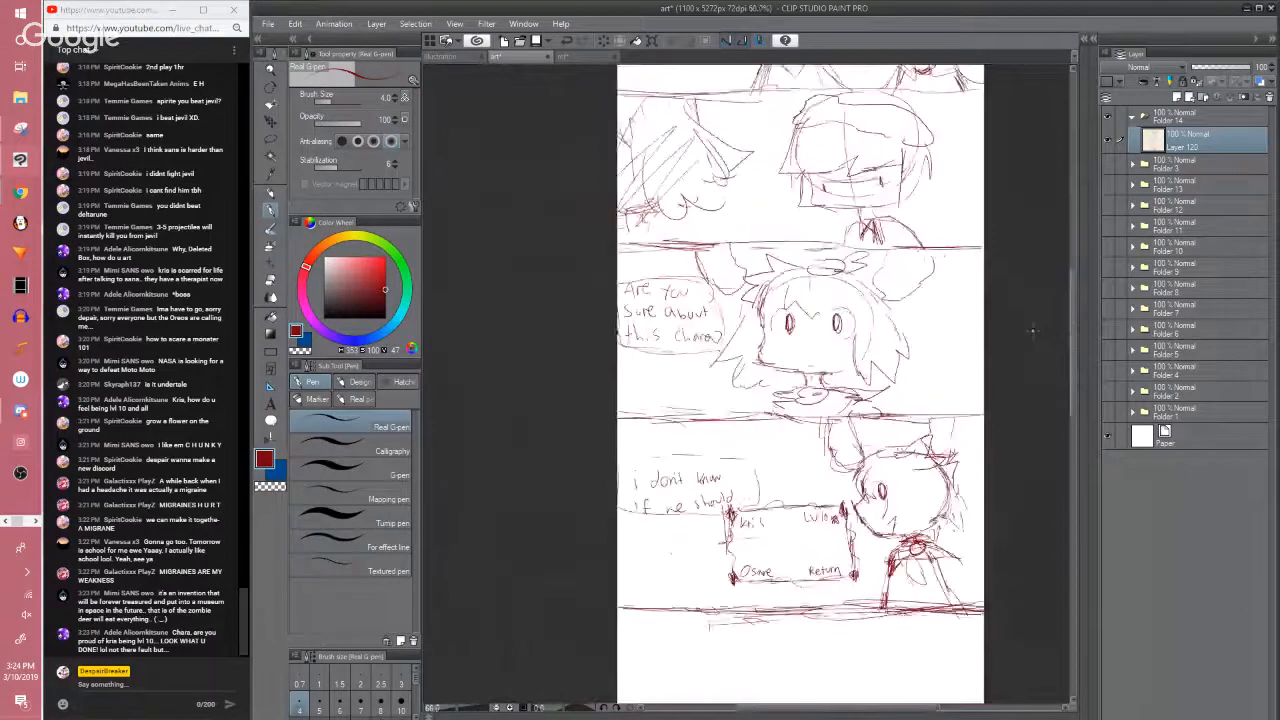
left_click_drag(958, 417, 815, 455)
scroll(810, 455, "up", 2)
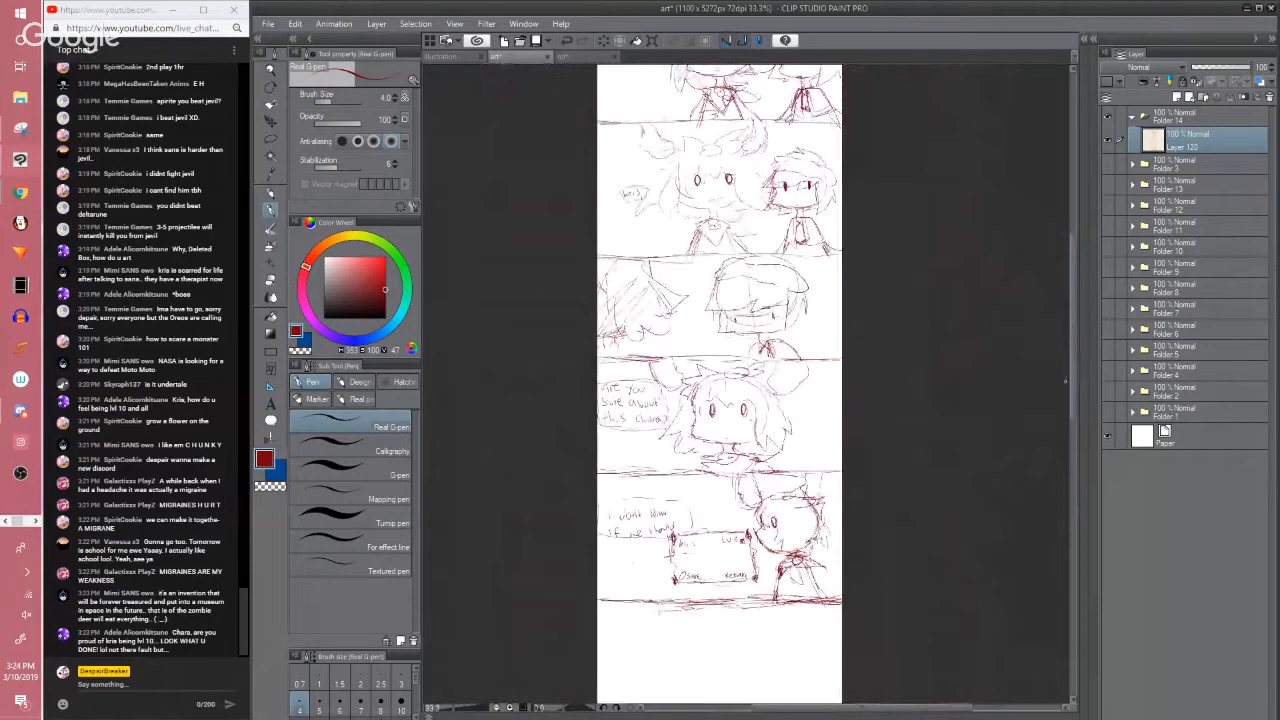
scroll(1072, 374, "up", 2)
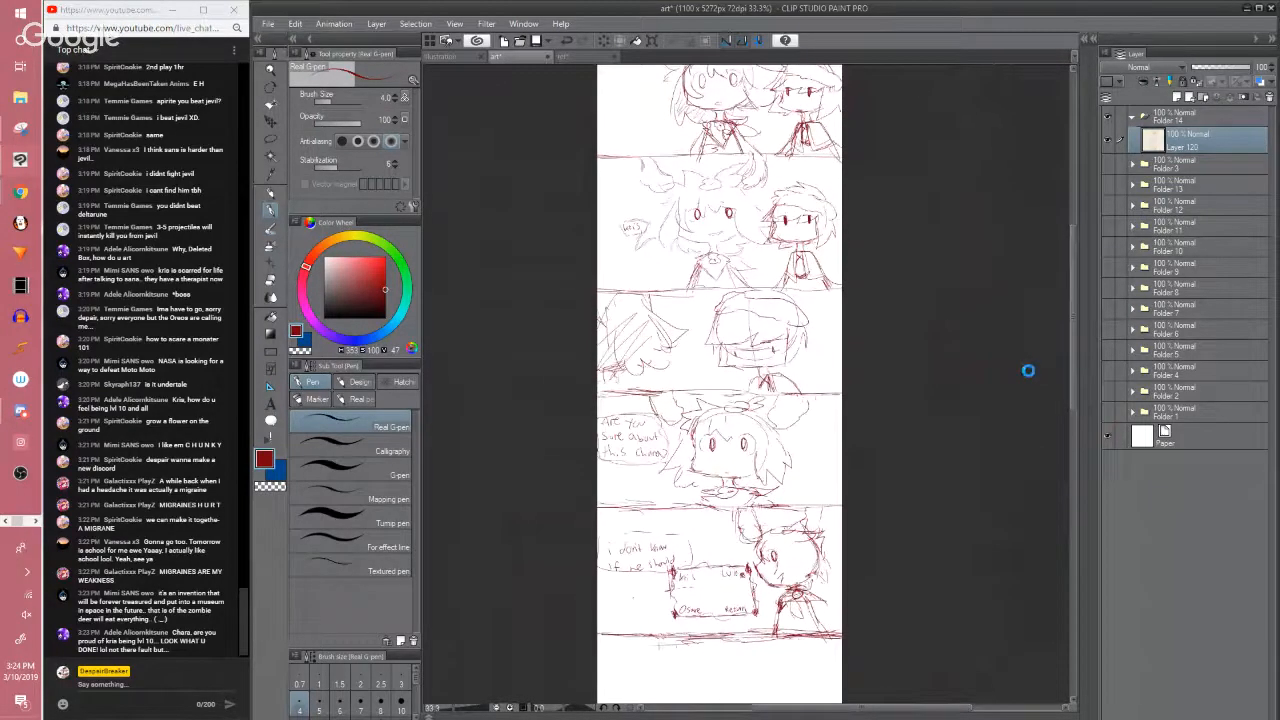
key("ctrl+s")
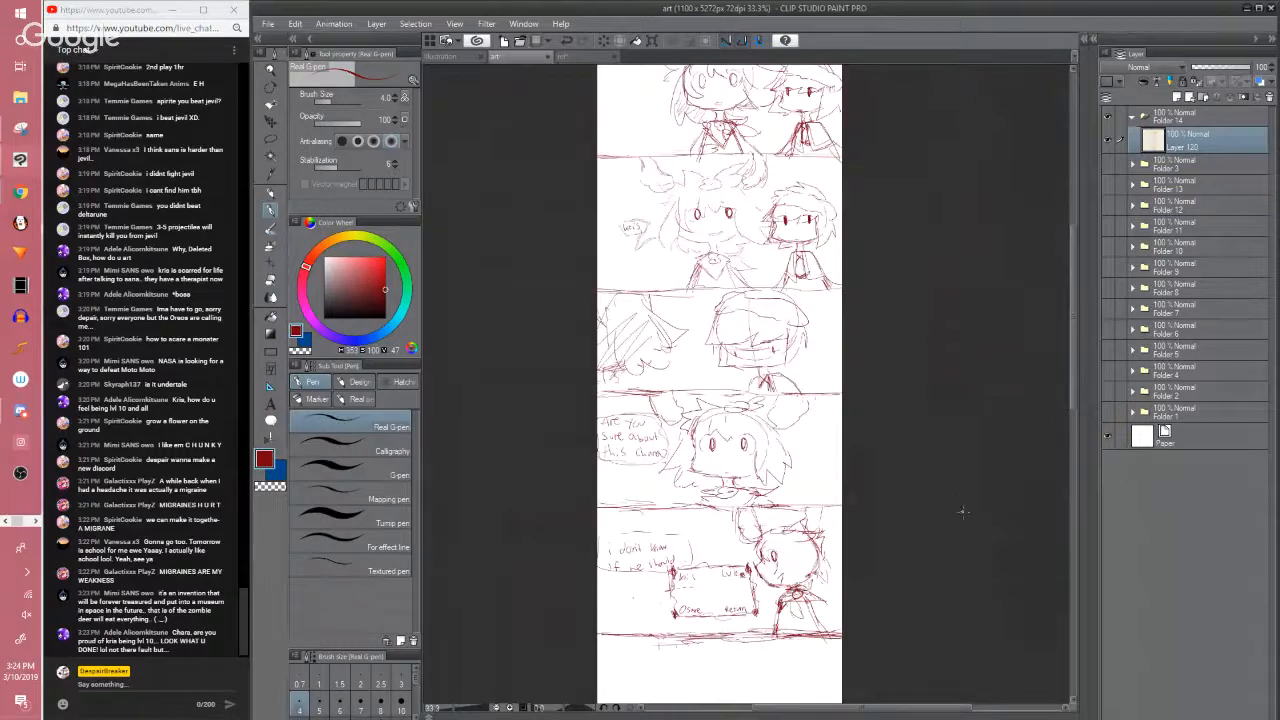
Add a new layer above the collapsed Folder 14 and place it in a new folder of its own
scroll(960, 526, "down", 2)
scroll(930, 531, "up", 1)
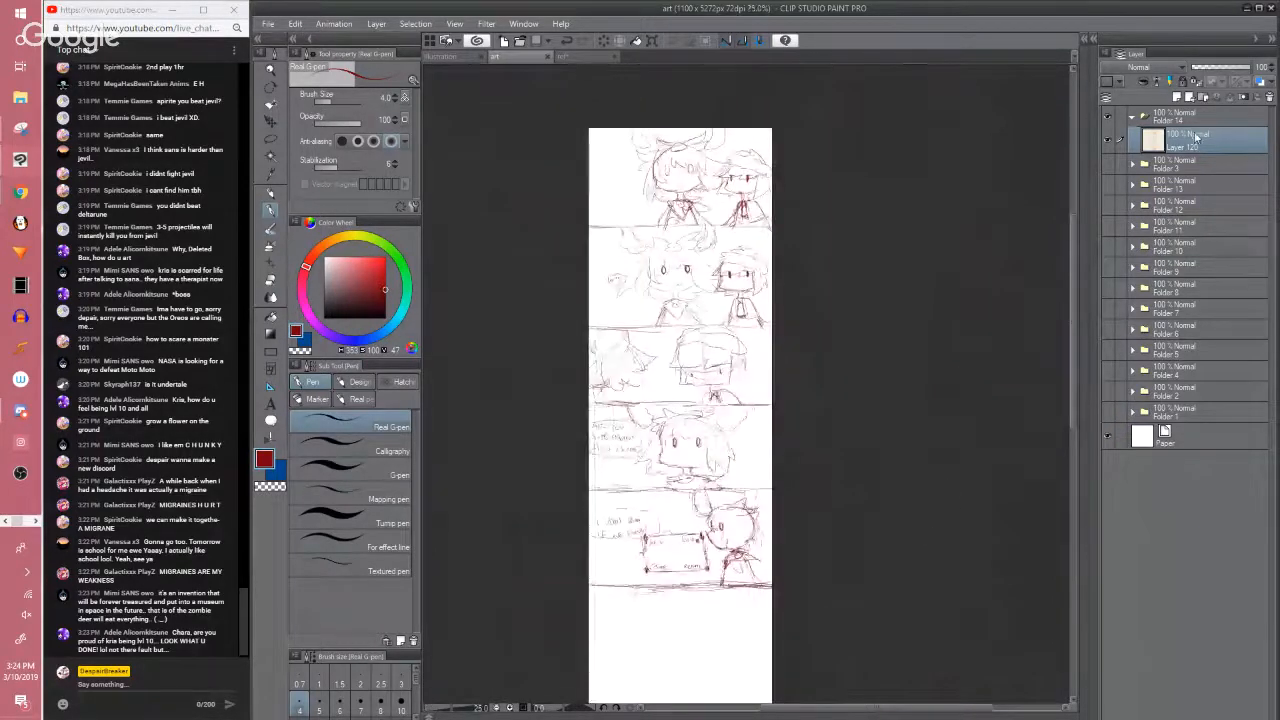
left_click(1176, 96)
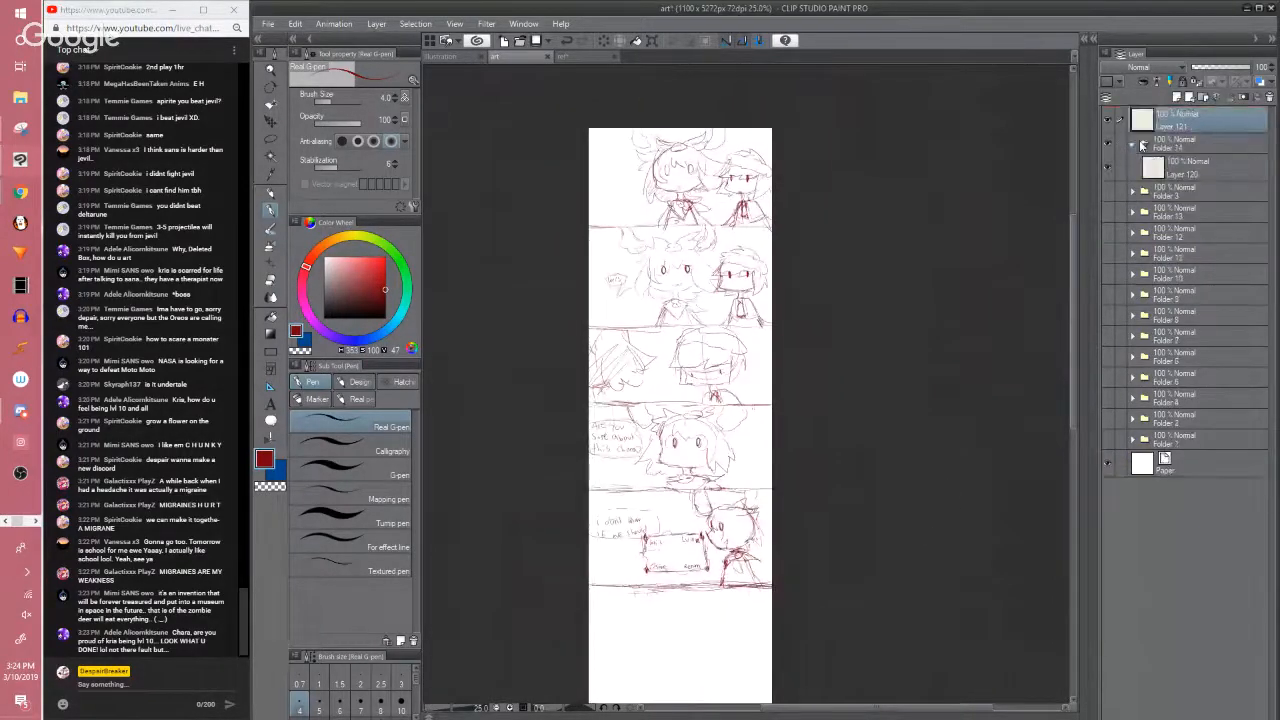
left_click(1132, 144)
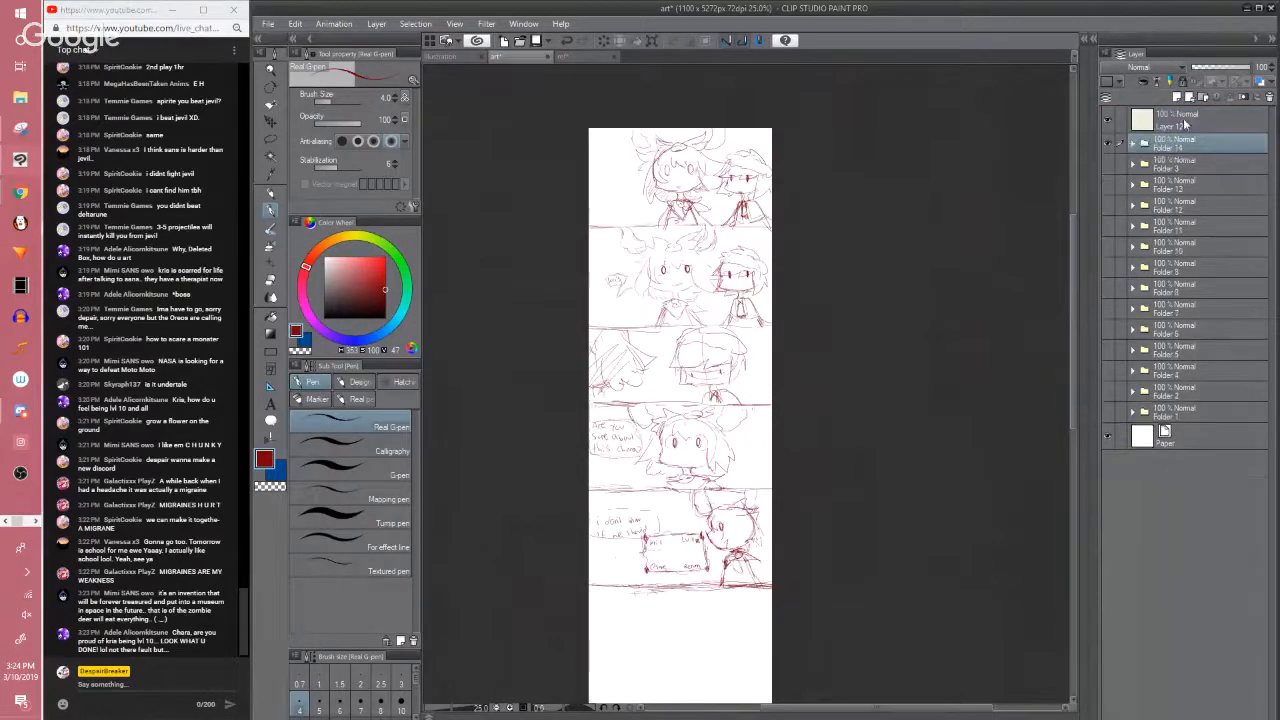
left_click(1203, 97)
left_click(1154, 145)
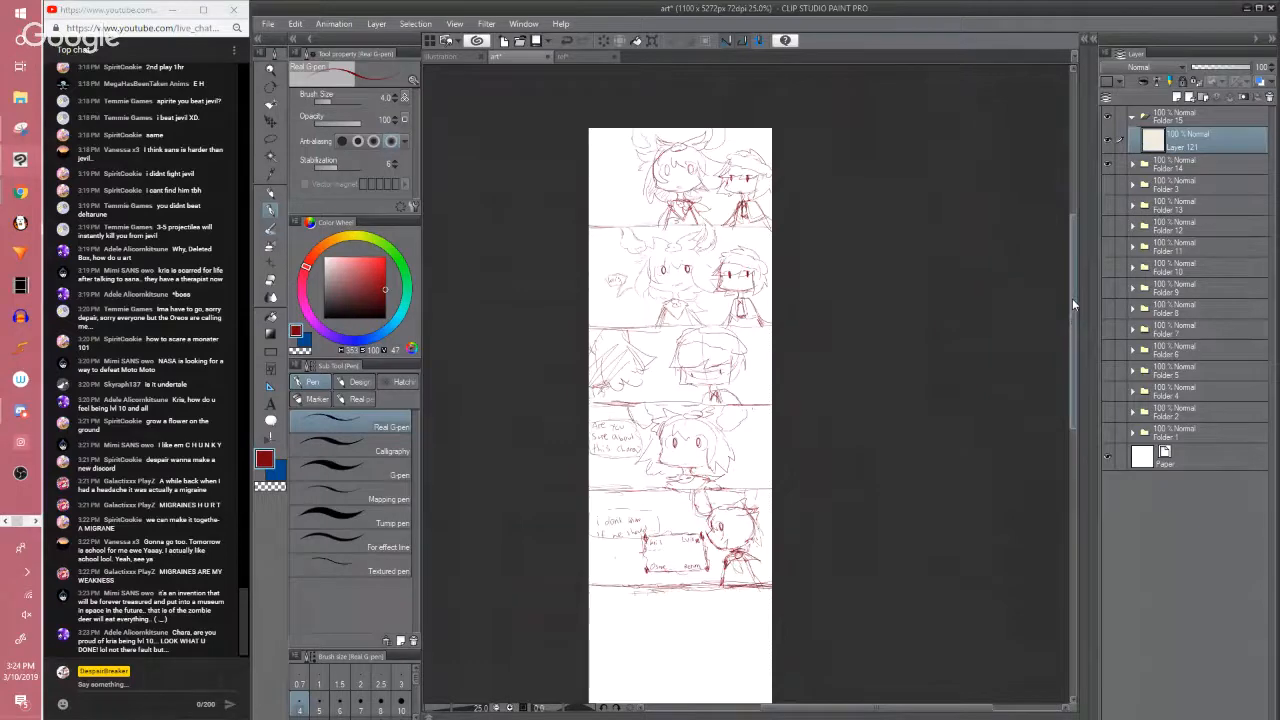
Set Folder 14's opacity to 41% and return to the new folder's layer to check how faint the sketches look
left_click_drag(1072, 298, 1073, 300)
left_click(1175, 164)
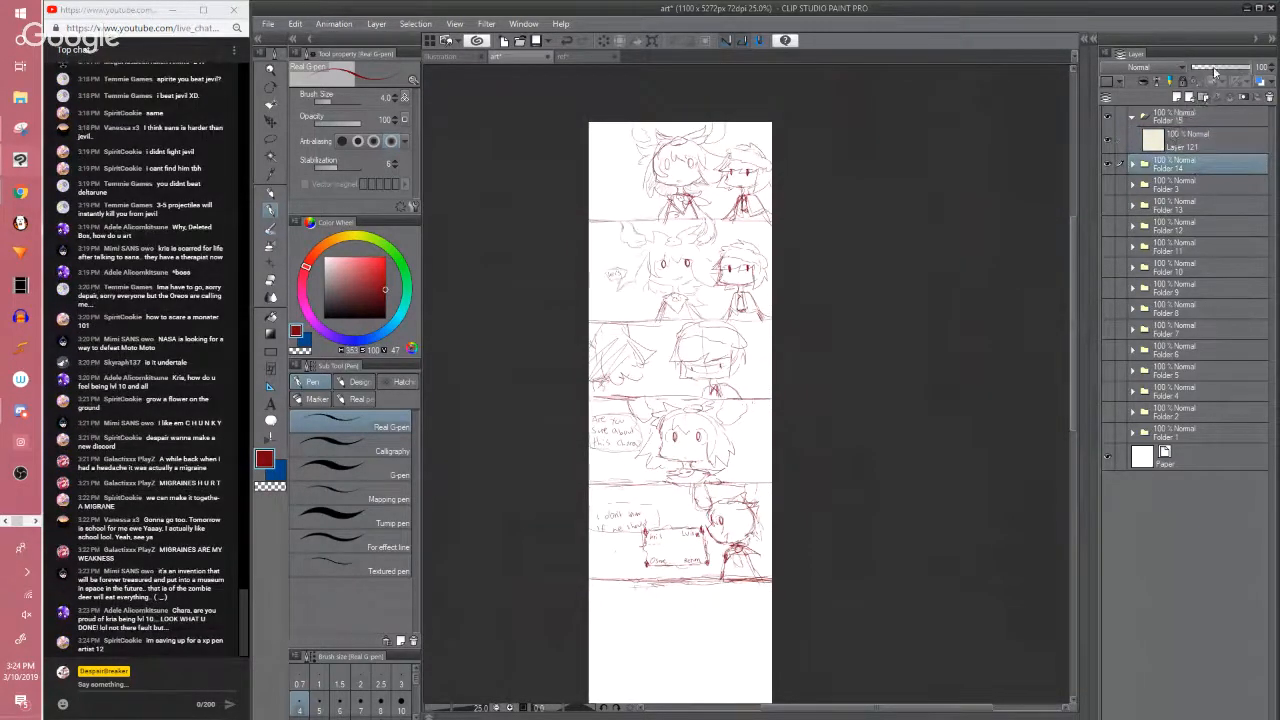
left_click(1215, 72)
left_click(1185, 140)
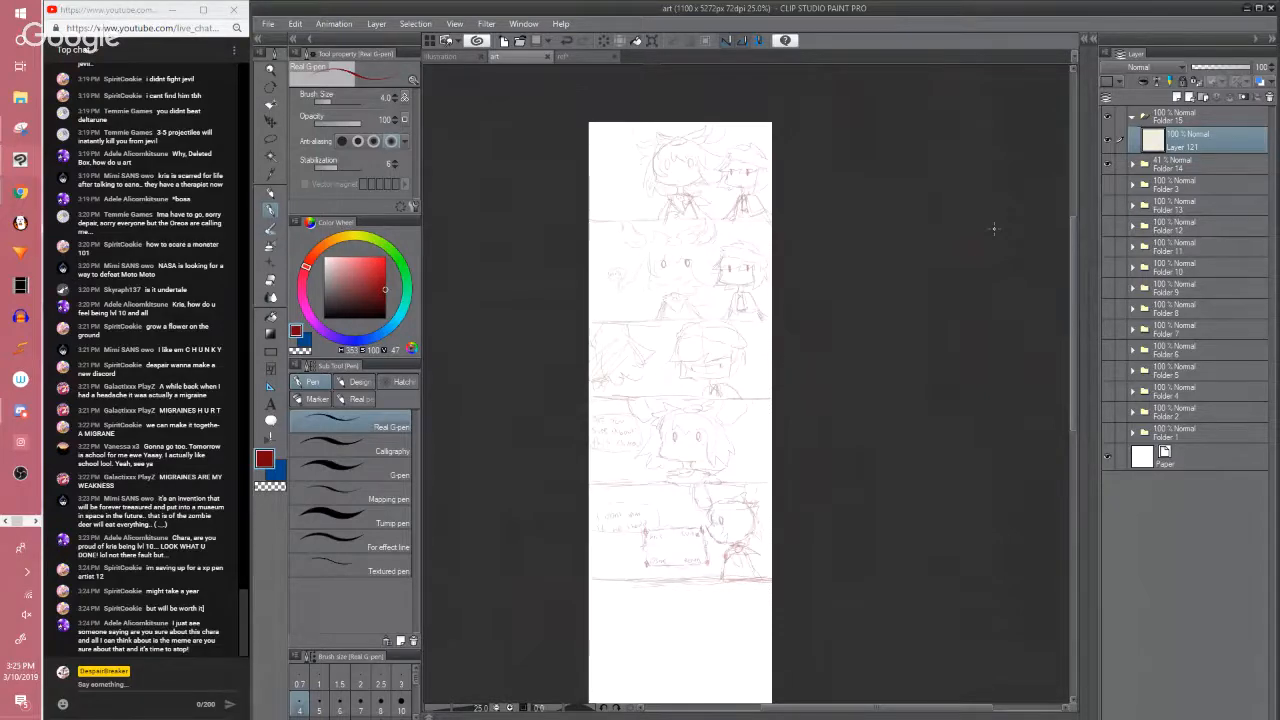
left_click_drag(812, 458, 804, 554)
scroll(803, 550, "up", 2)
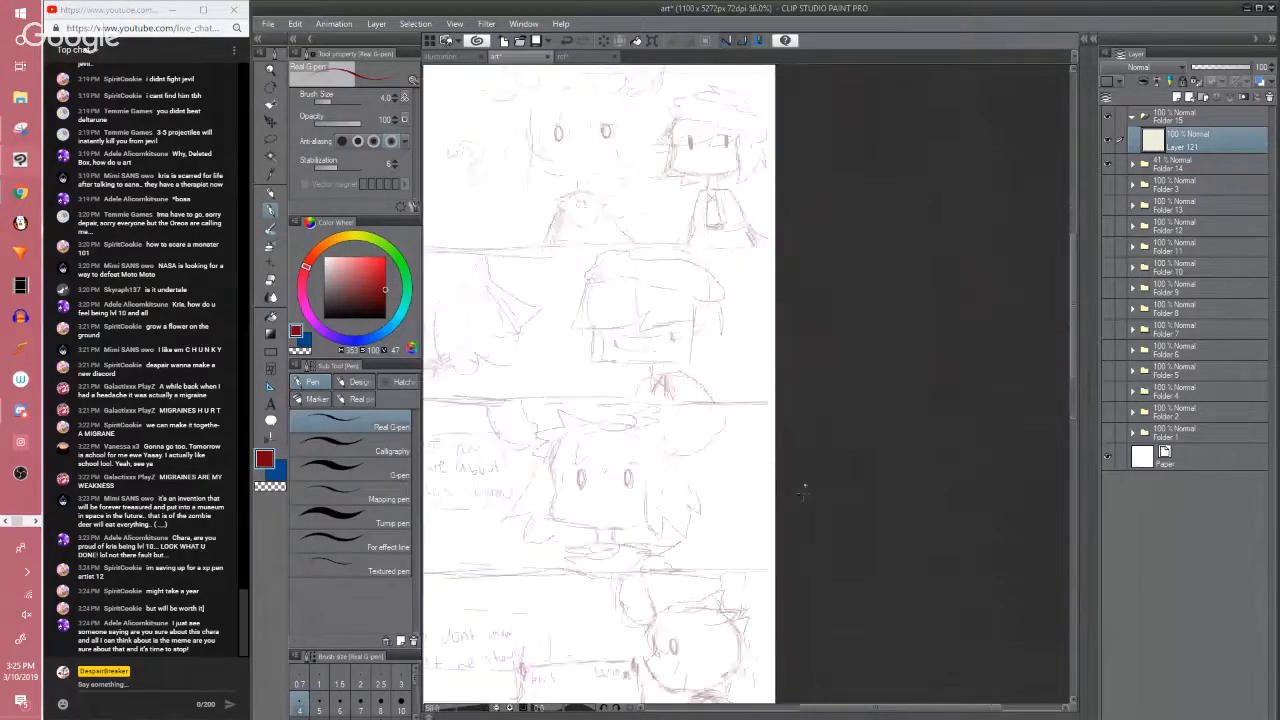
left_click_drag(806, 440, 852, 525)
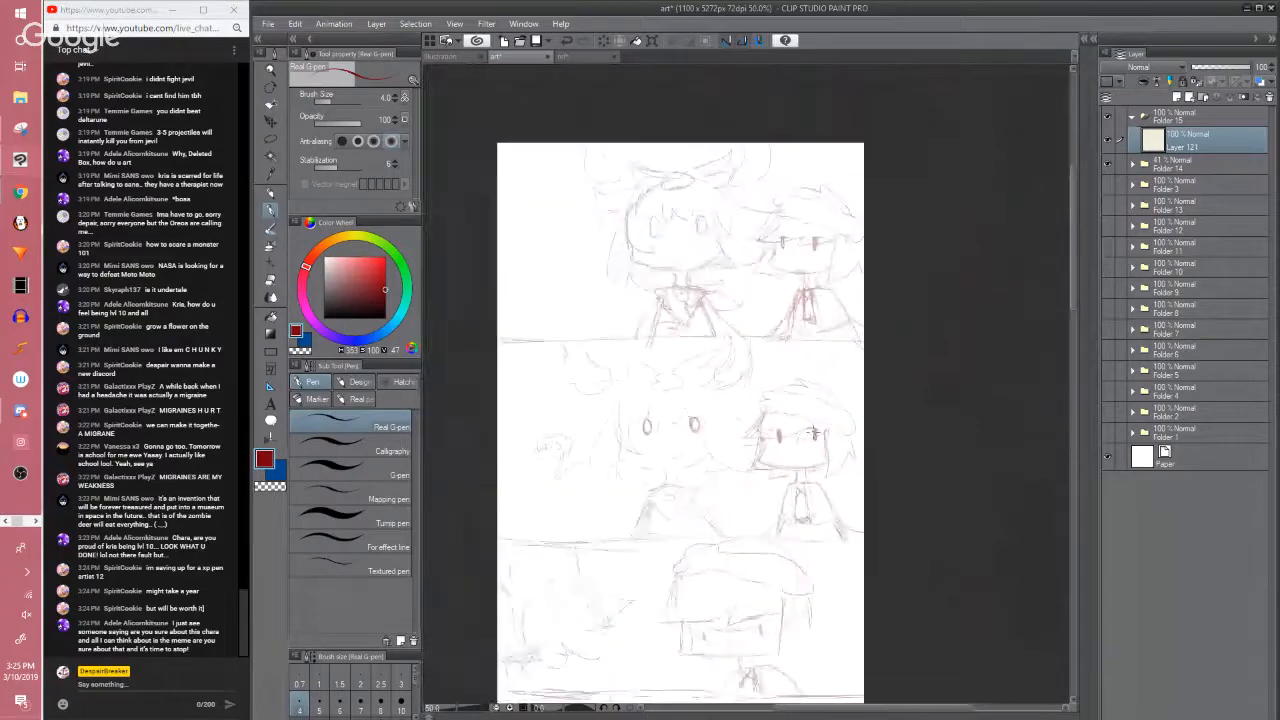
Lower Folder 14's opacity to 21% and select the new folder's layer for drawing
left_click(1175, 164)
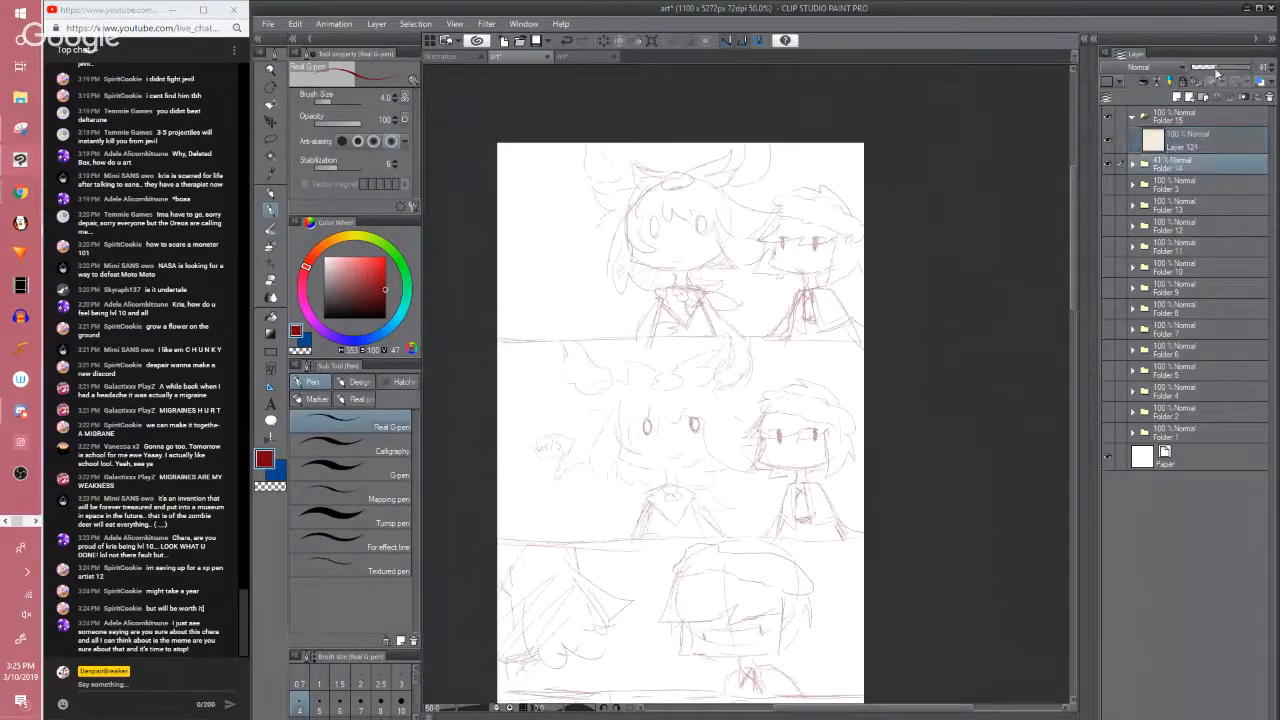
left_click(1204, 68)
left_click(1182, 141)
scroll(1073, 215, "up", 1)
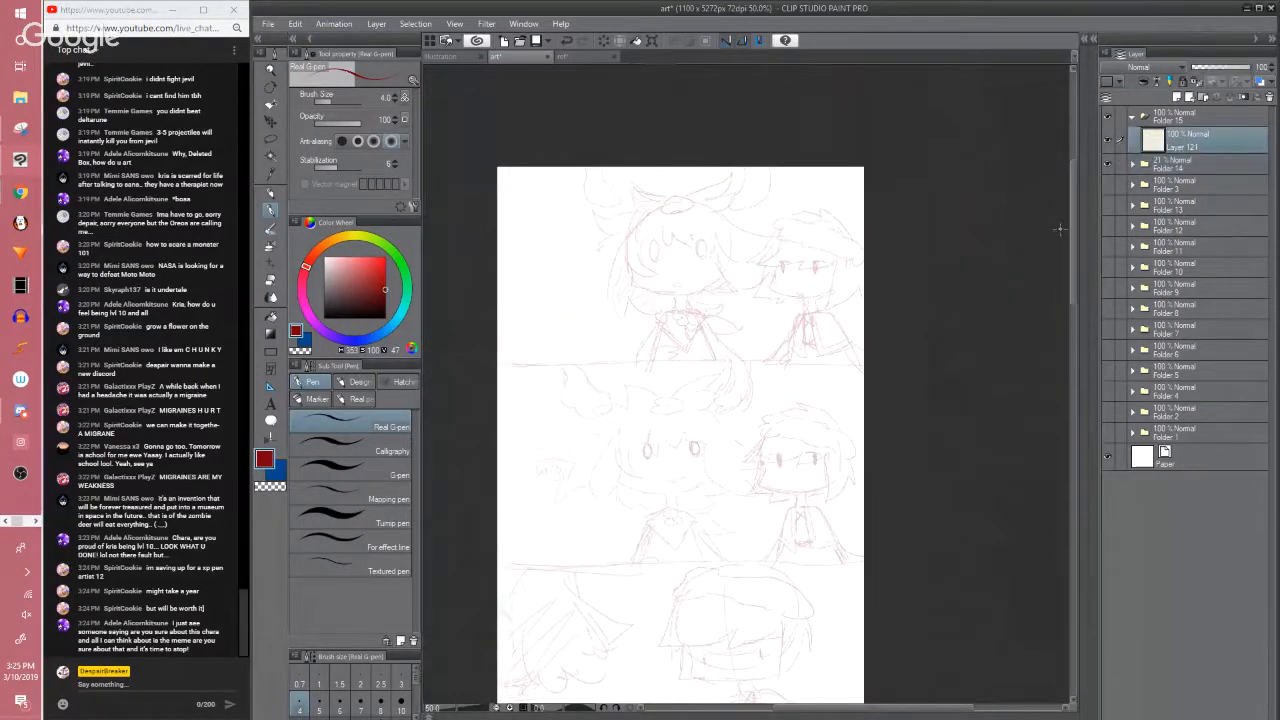
Draw the divider line between the first and second panels across the full page width, over the faded sketch on the new layer
scroll(1072, 221, "down", 3)
scroll(1070, 251, "down", 10)
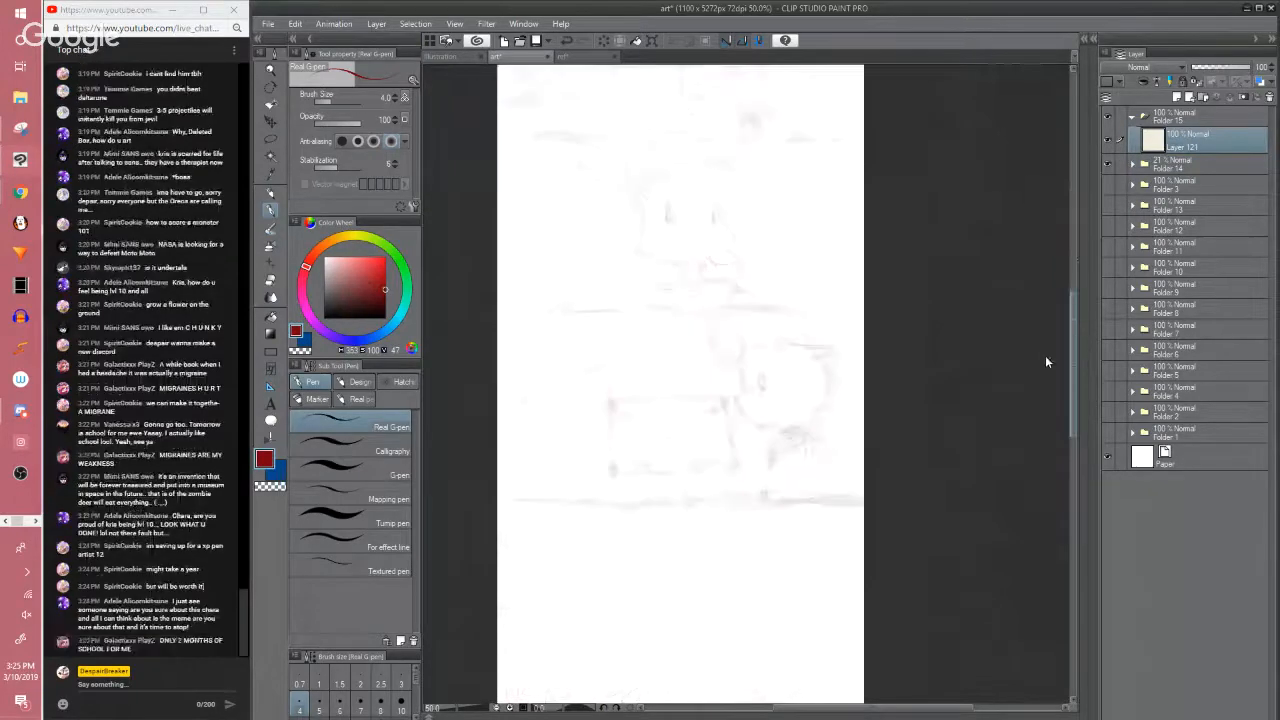
left_click_drag(1047, 319, 1045, 323)
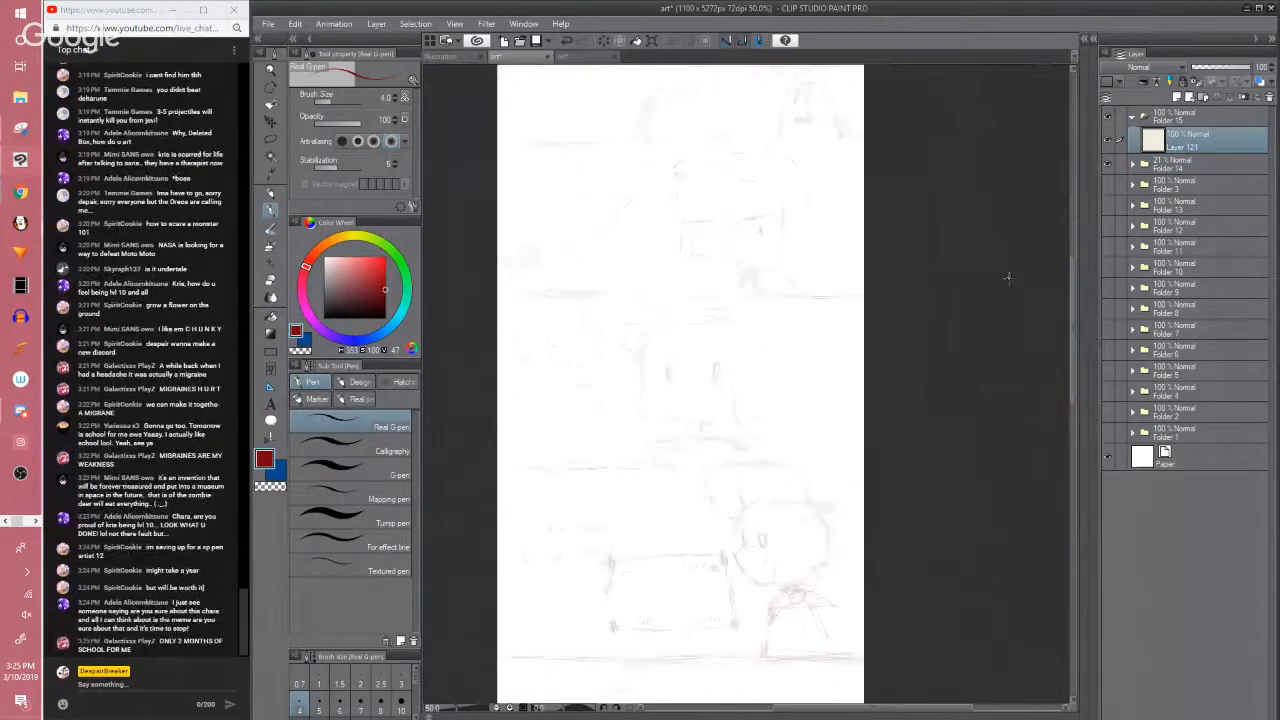
scroll(1009, 277, "down", 1)
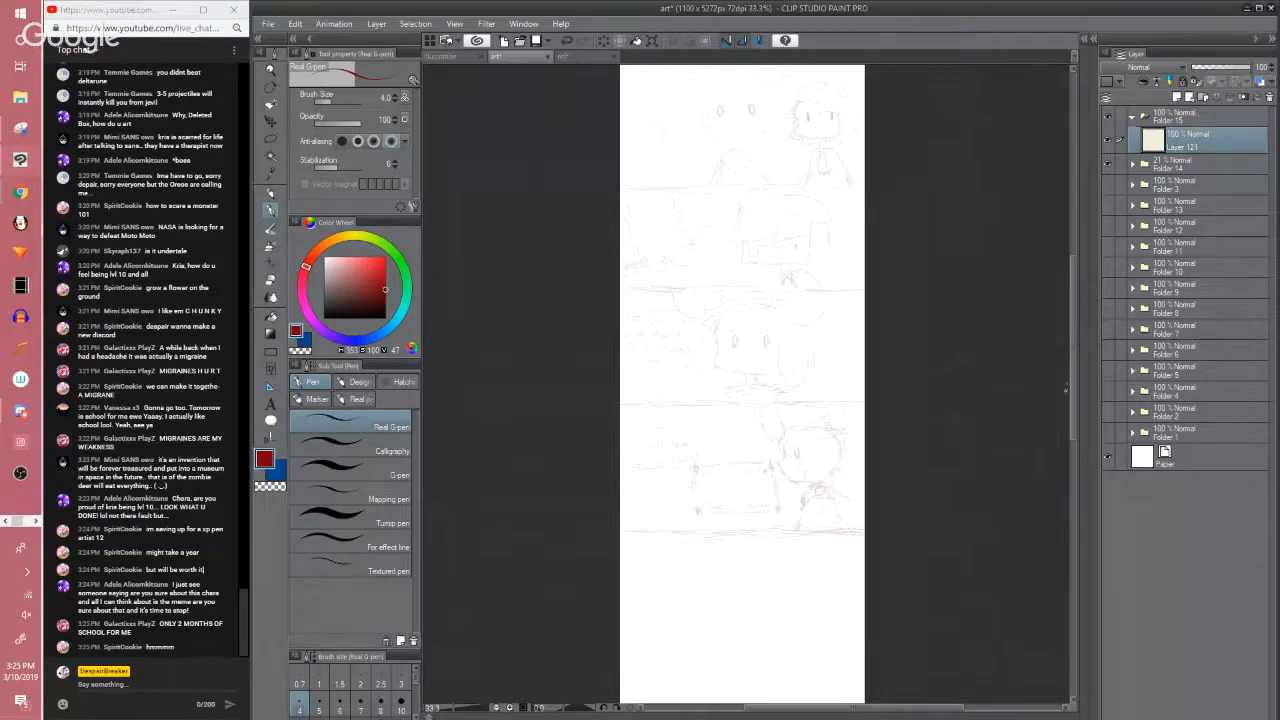
scroll(1072, 399, "up", 5)
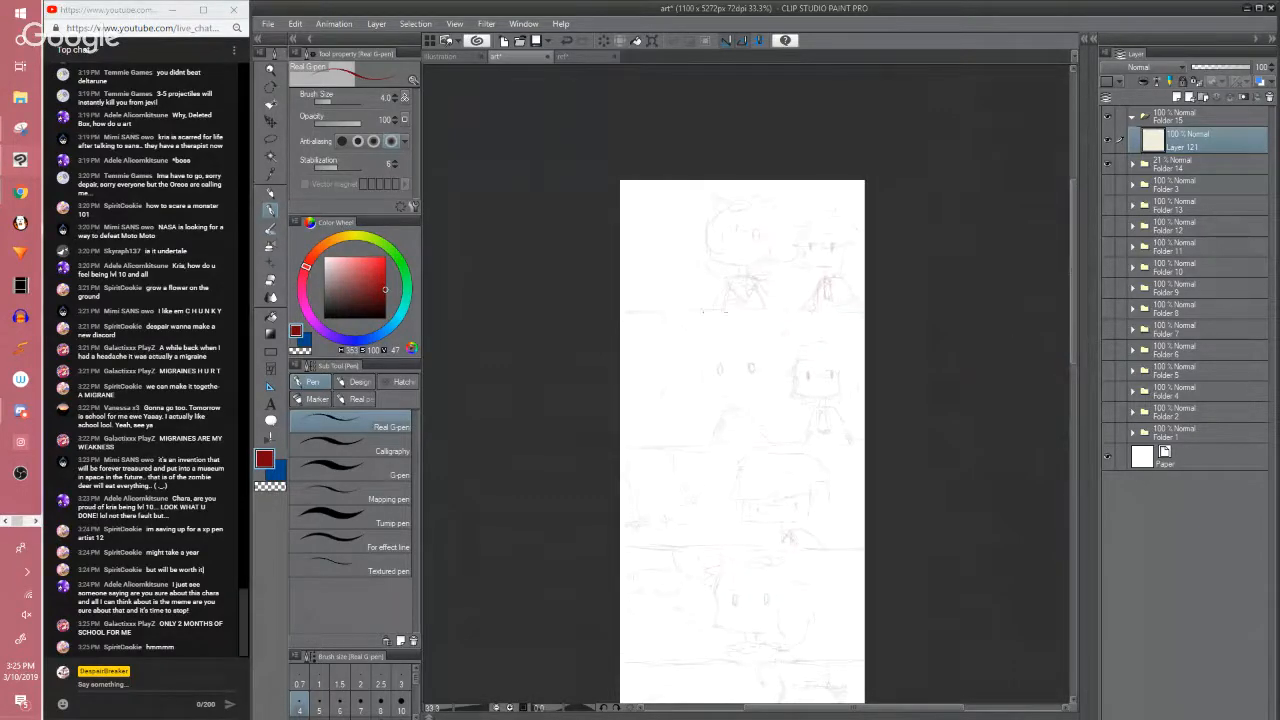
left_click_drag(626, 314, 868, 311)
scroll(1060, 295, "down", 3)
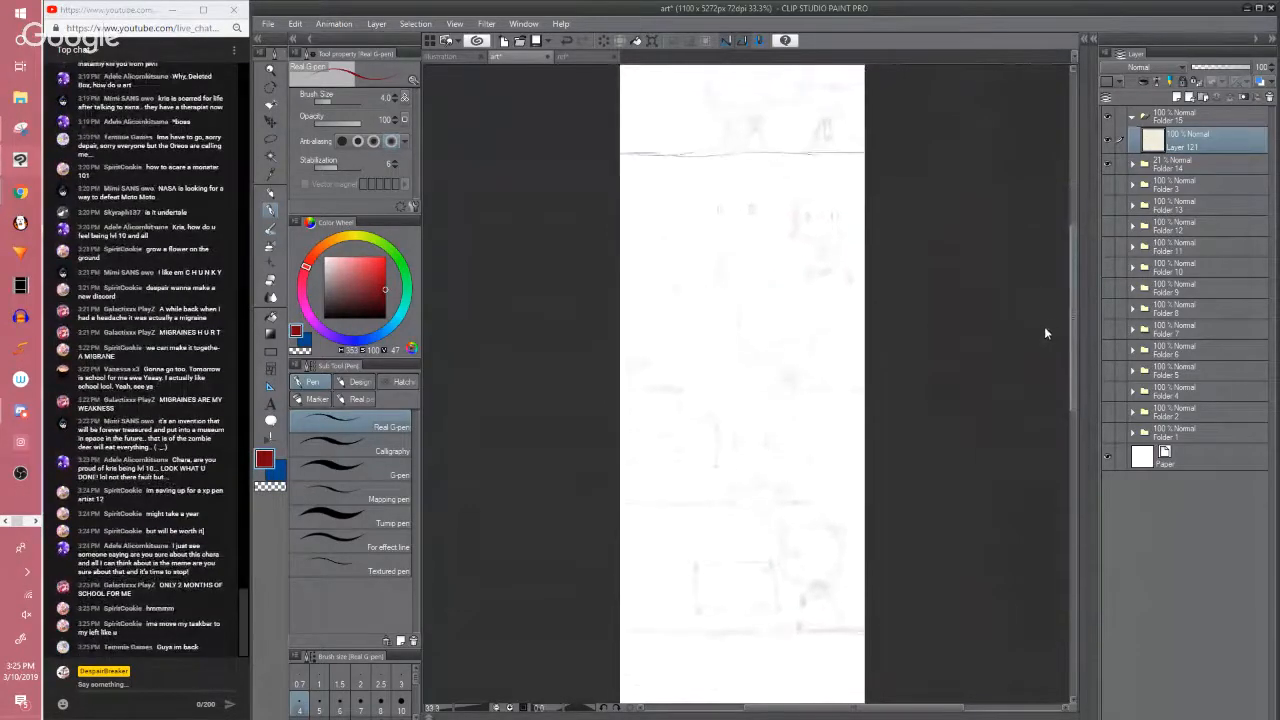
scroll(1044, 333, "up", 3)
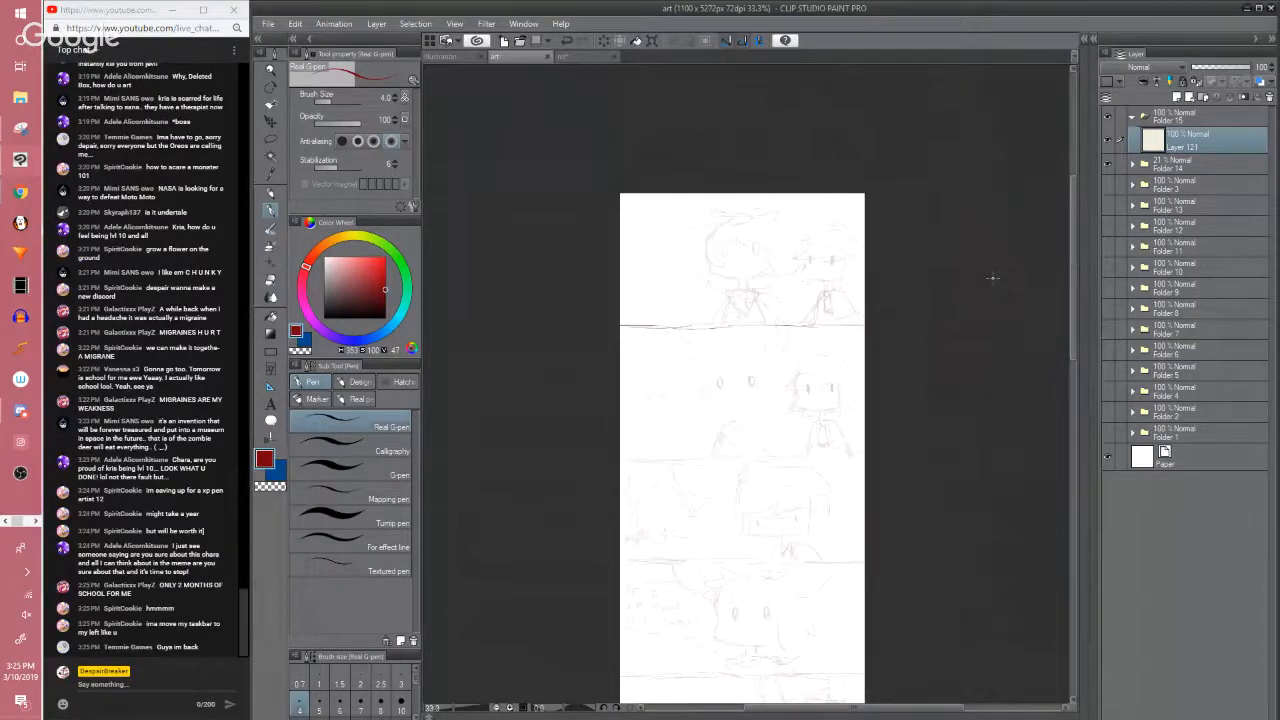
left_click(913, 582)
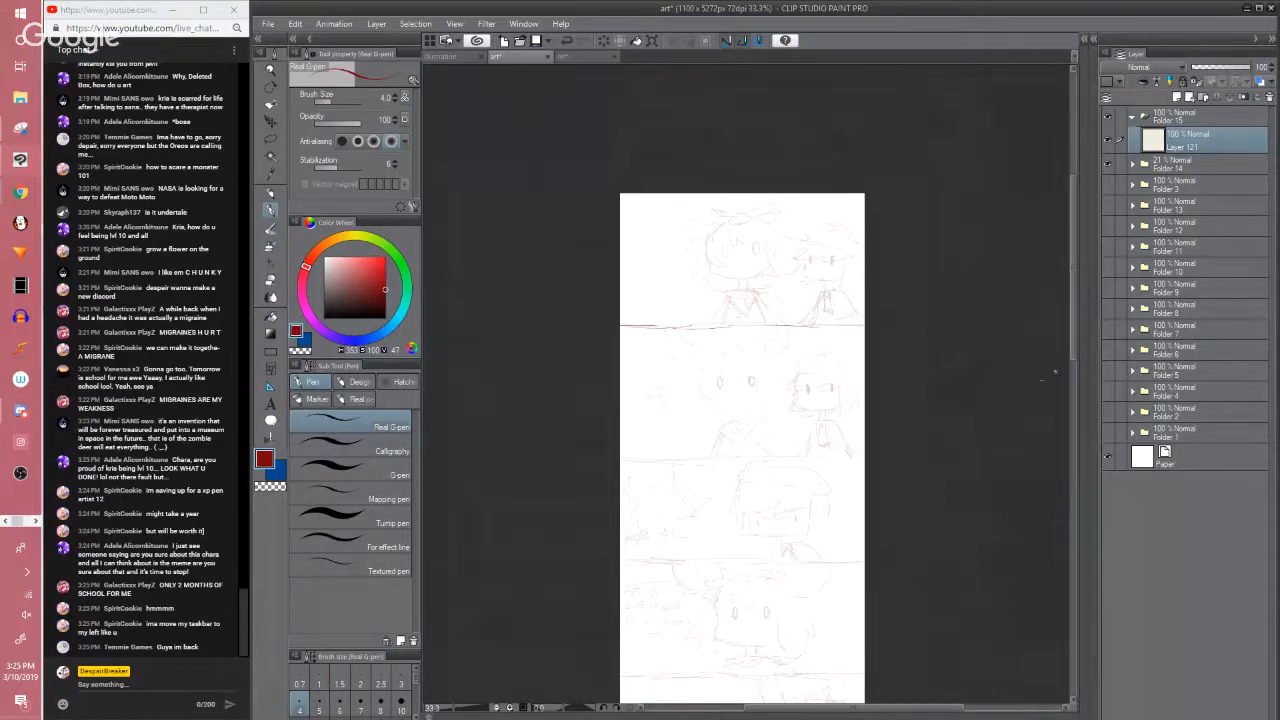
scroll(1073, 345, "down", 3)
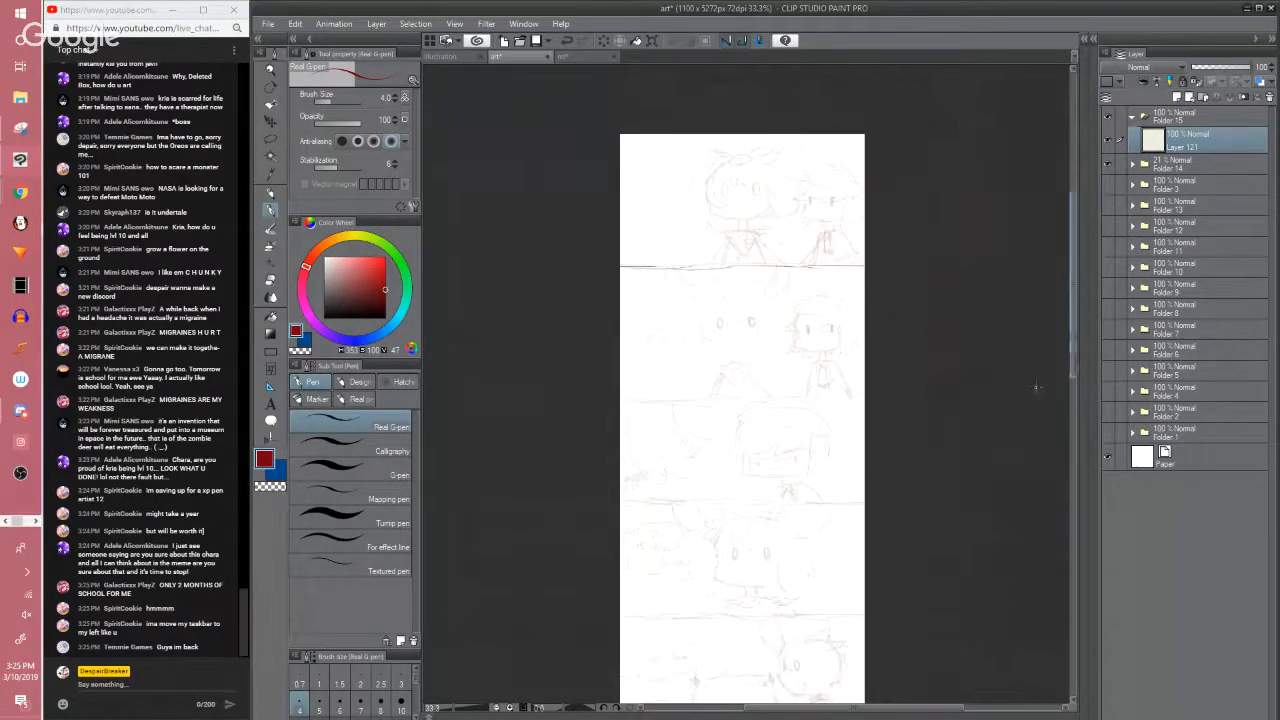
Look over the faded panel sketches along the whole comic page, ending at the first panel
scroll(954, 400, "down", 2)
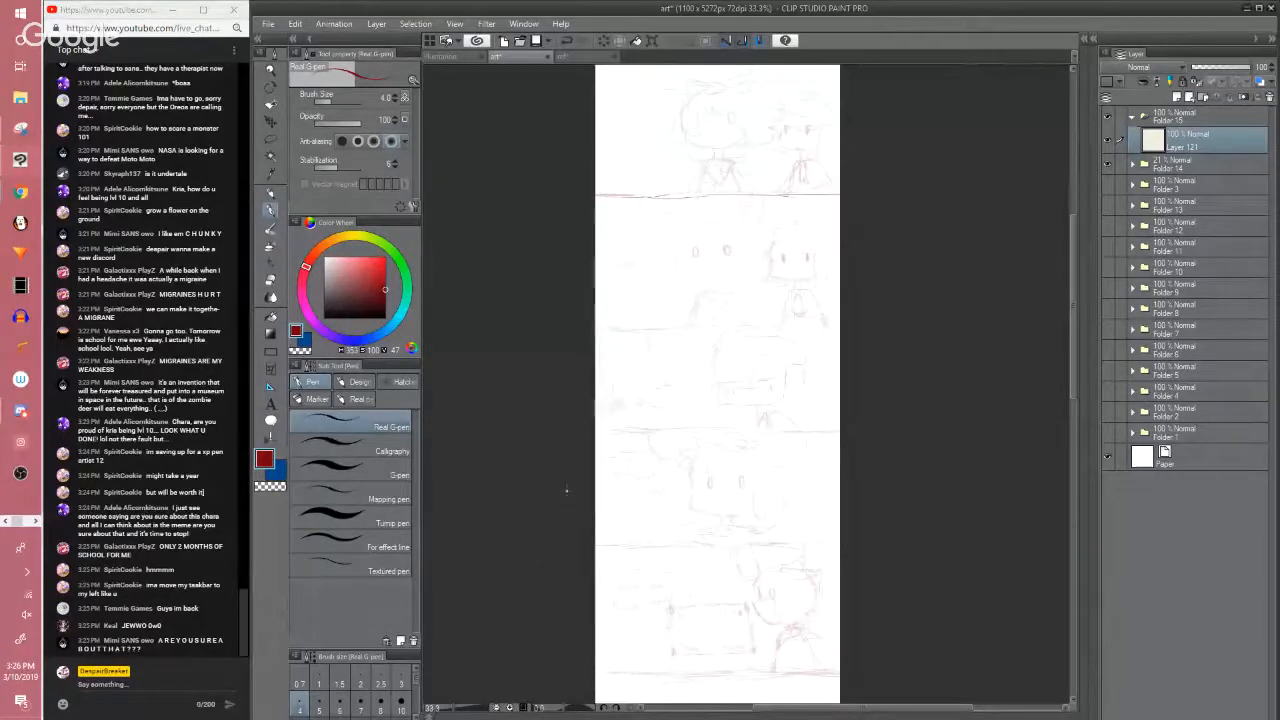
scroll(567, 491, "up", 1)
key("space")
left_click_drag(814, 205, 774, 277)
mouse_move(837, 181)
left_mouse_down()
mouse_move(800, 320)
mouse_move(765, 382)
mouse_move(757, 309)
left_mouse_up()
left_click_drag(771, 371, 796, 577)
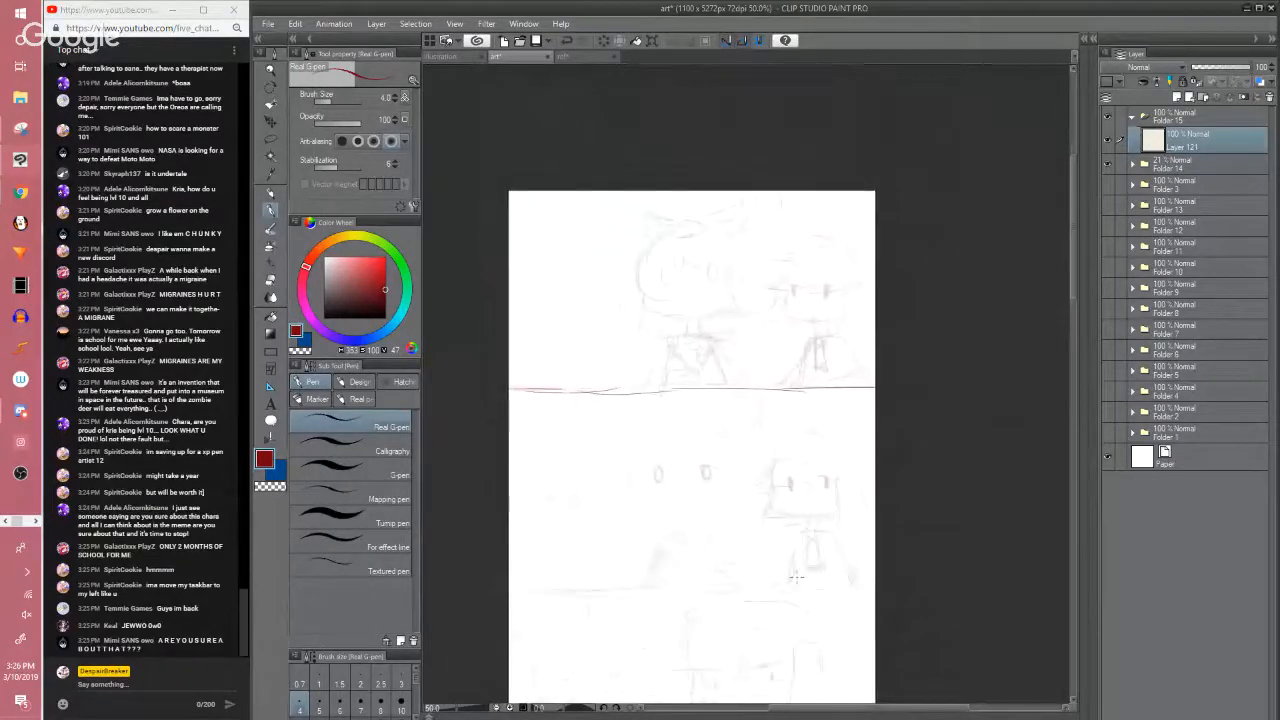
scroll(796, 577, "down", 1)
left_click_drag(717, 437, 763, 270)
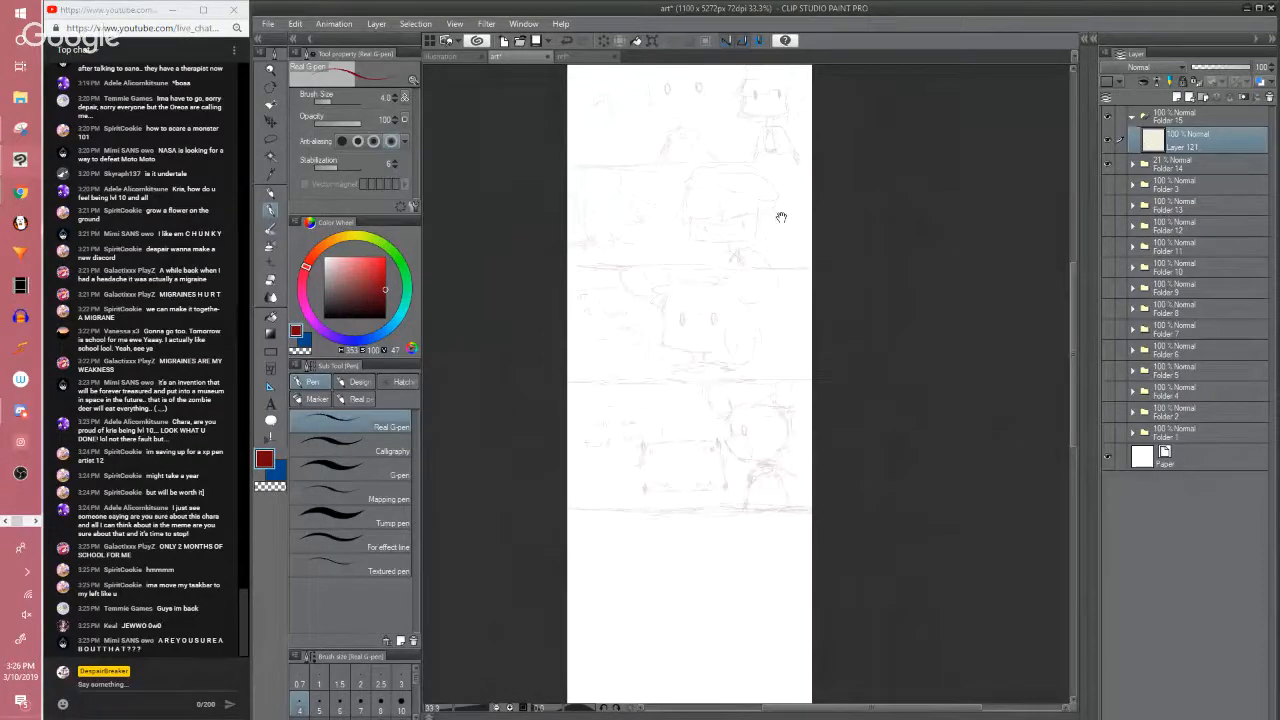
left_click_drag(780, 217, 751, 357)
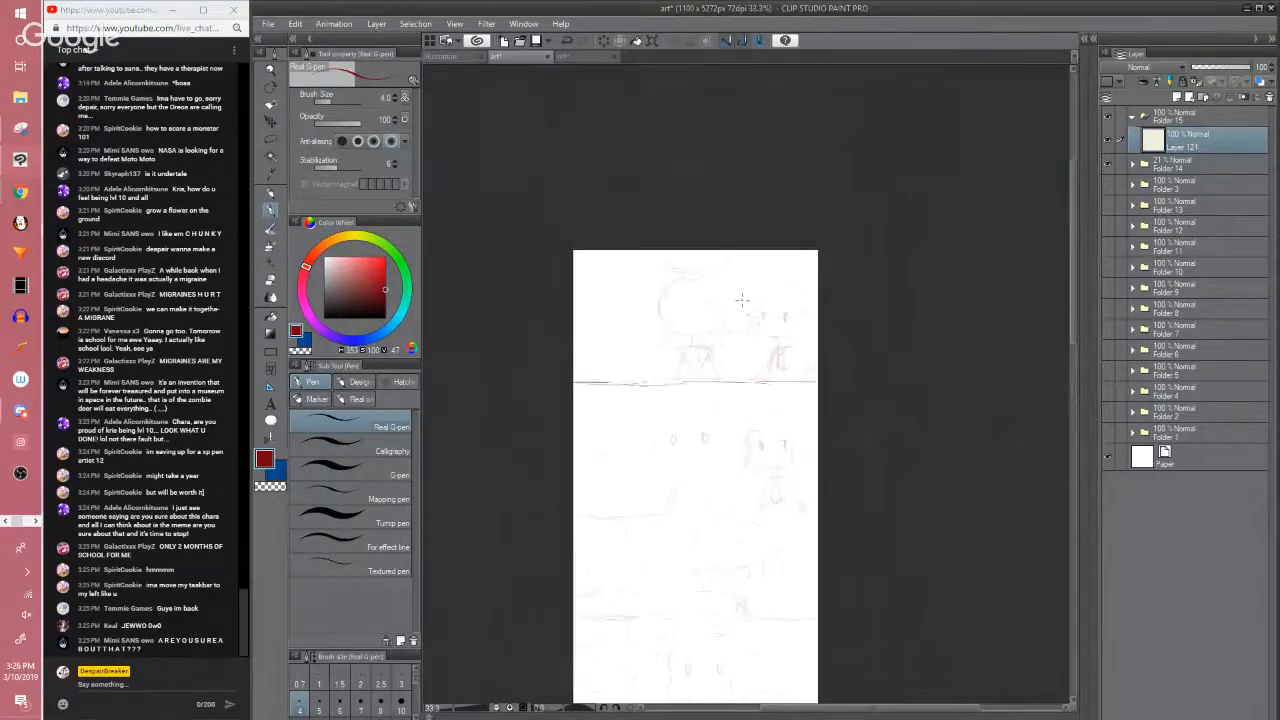
scroll(742, 299, "up", 1)
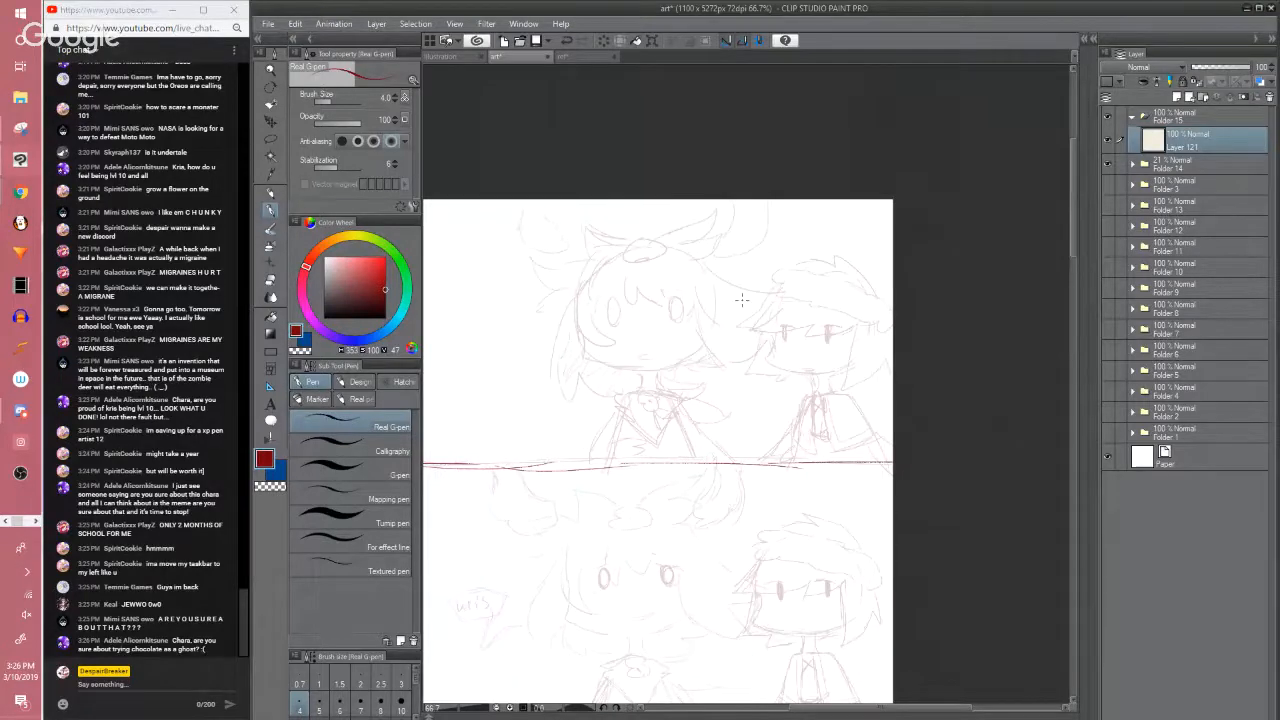
left_click_drag(743, 300, 786, 304)
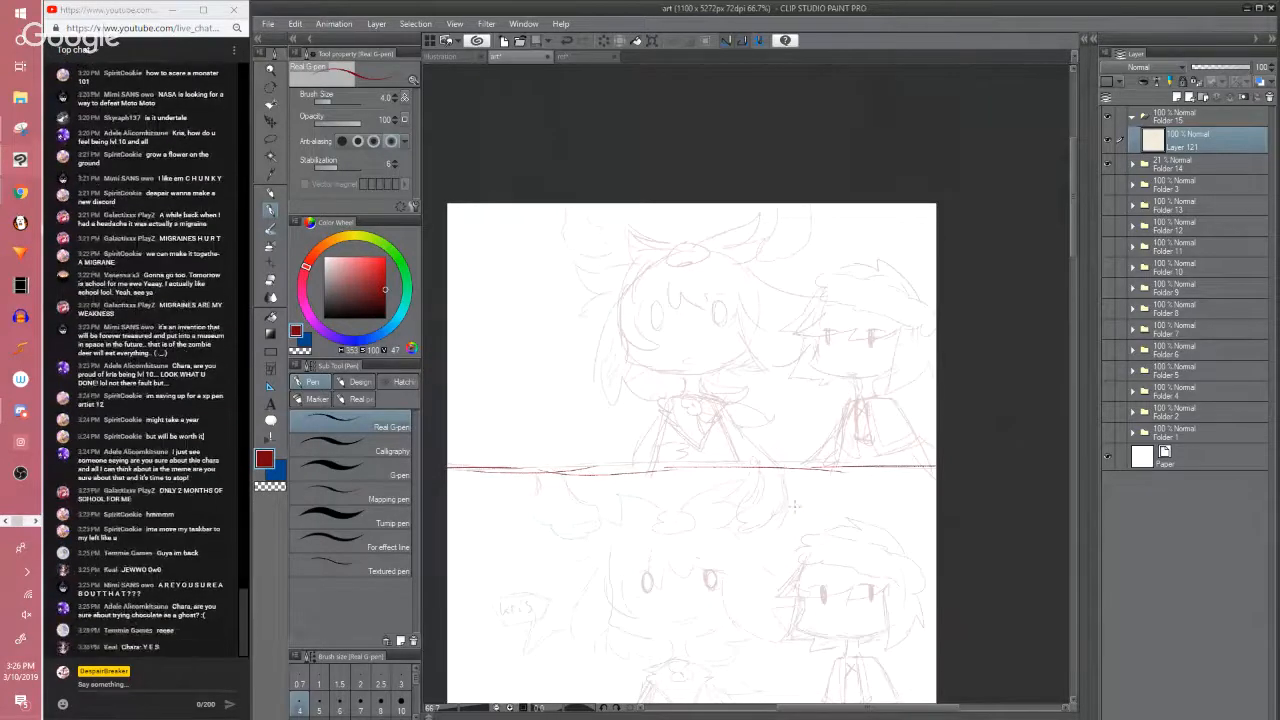
Draw a round head outline over the left part of the first panel on the new layer
left_click(588, 169)
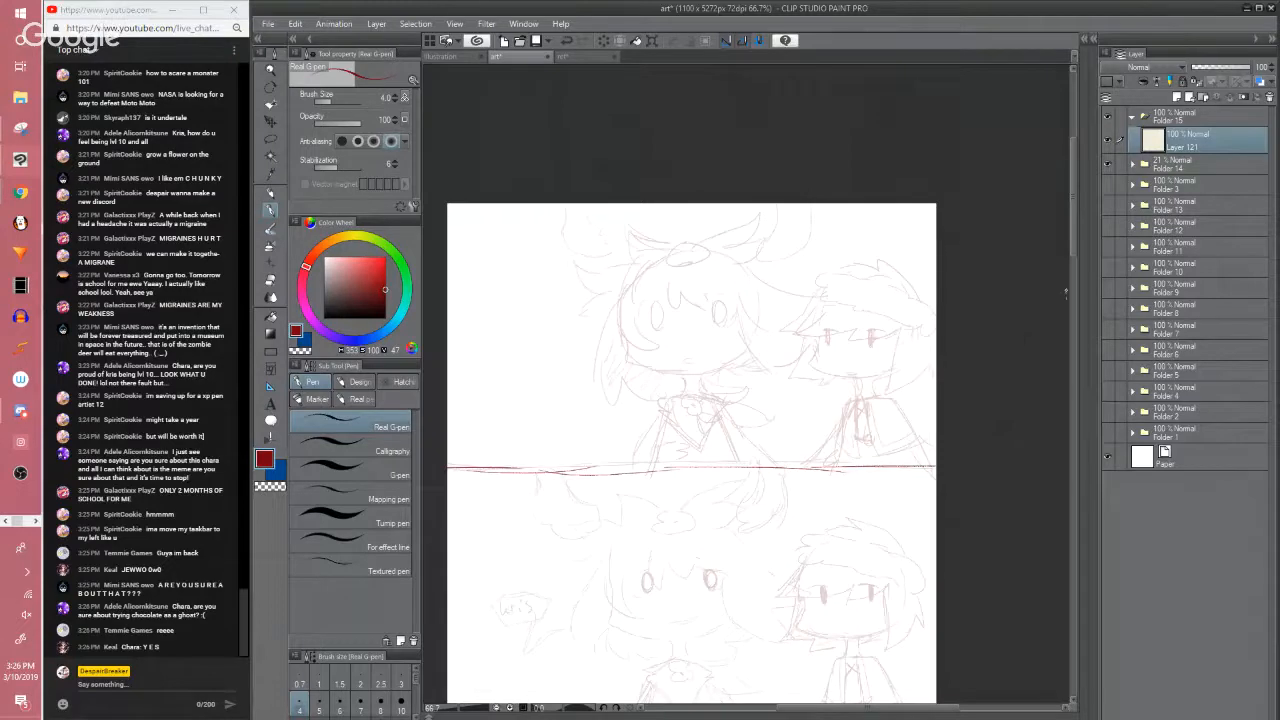
scroll(1070, 245, "down", 2)
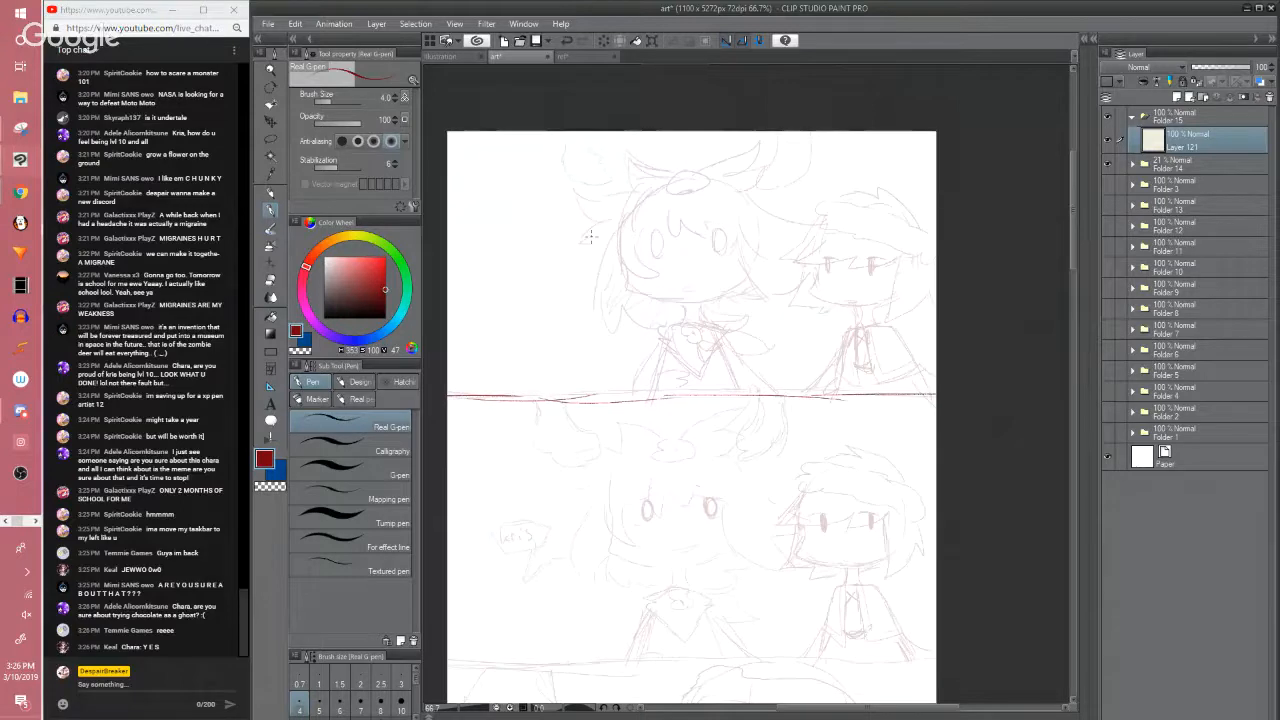
mouse_move(536, 176)
left_mouse_down()
mouse_move(515, 196)
mouse_move(505, 262)
mouse_move(548, 298)
mouse_move(650, 207)
mouse_move(520, 295)
left_mouse_up()
Check the faded sketches of the lower panels against the new outline in the first panel
scroll(1052, 331, "down", 5)
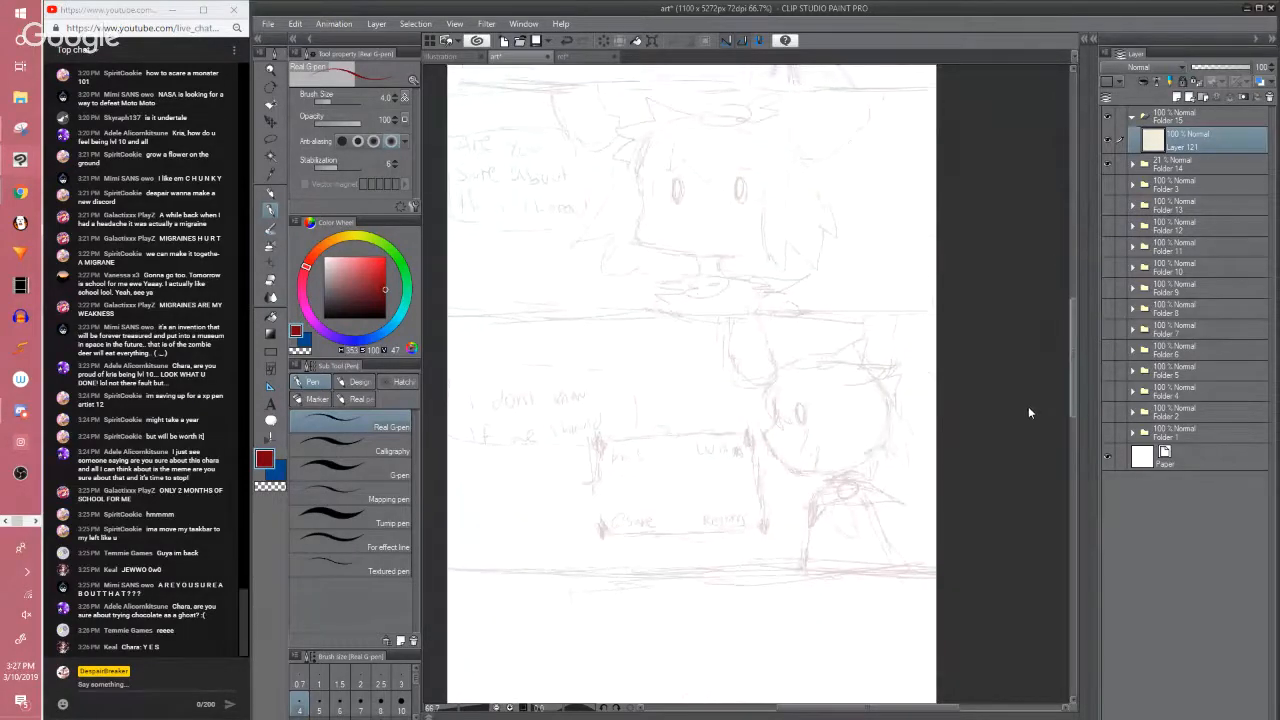
scroll(1008, 266, "up", 5)
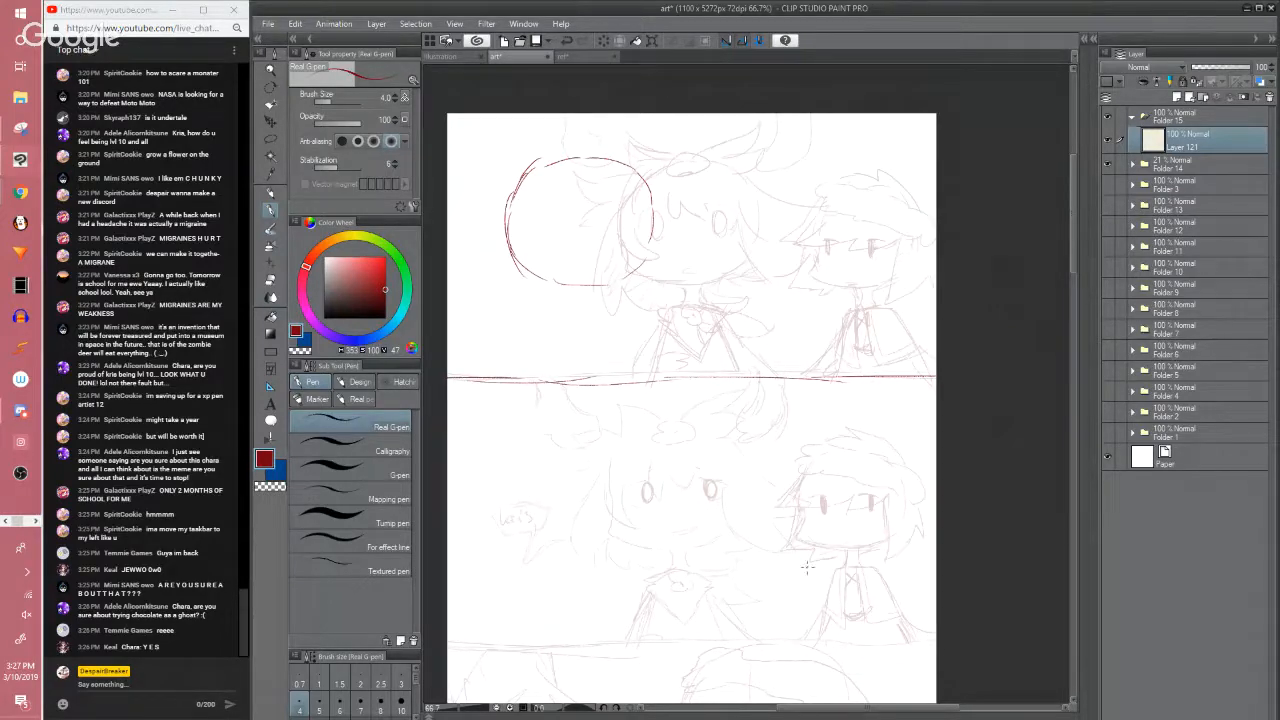
key("ctrl+minus")
left_click_drag(807, 567, 738, 431)
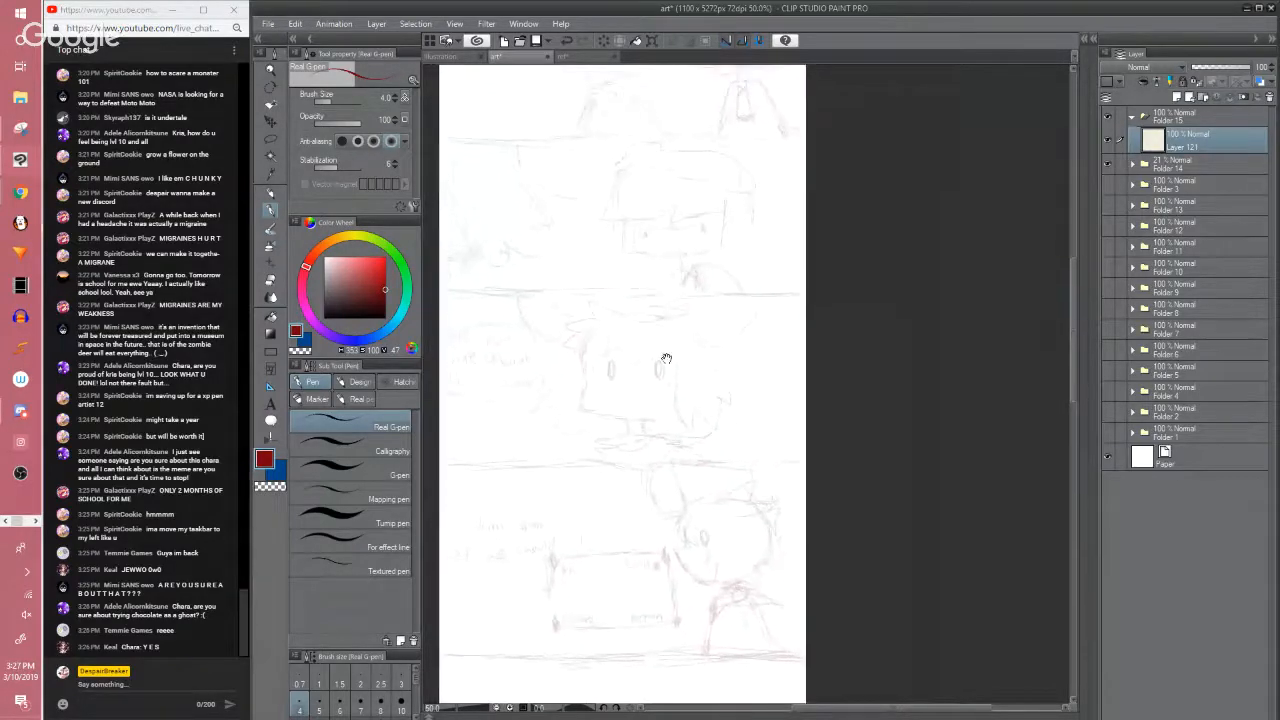
left_click_drag(661, 325, 671, 345)
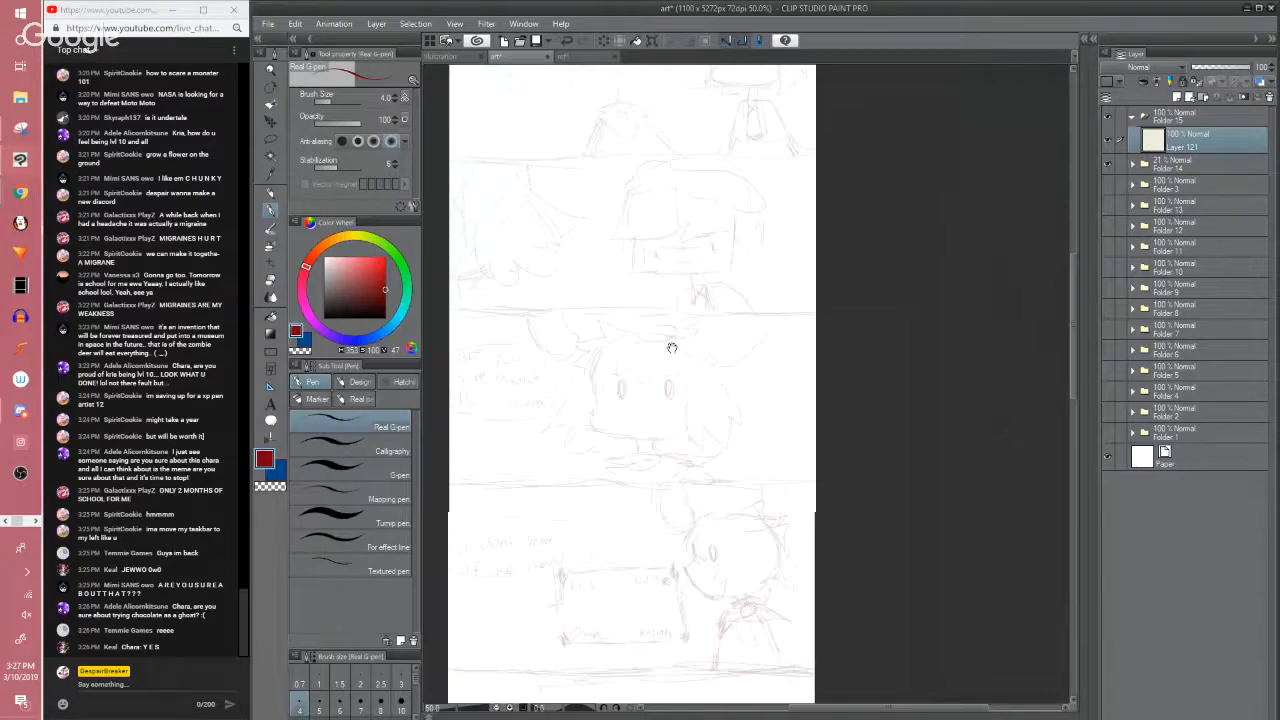
left_click_drag(622, 110, 651, 360)
left_click_drag(649, 256, 710, 486)
scroll(652, 463, "up", 1)
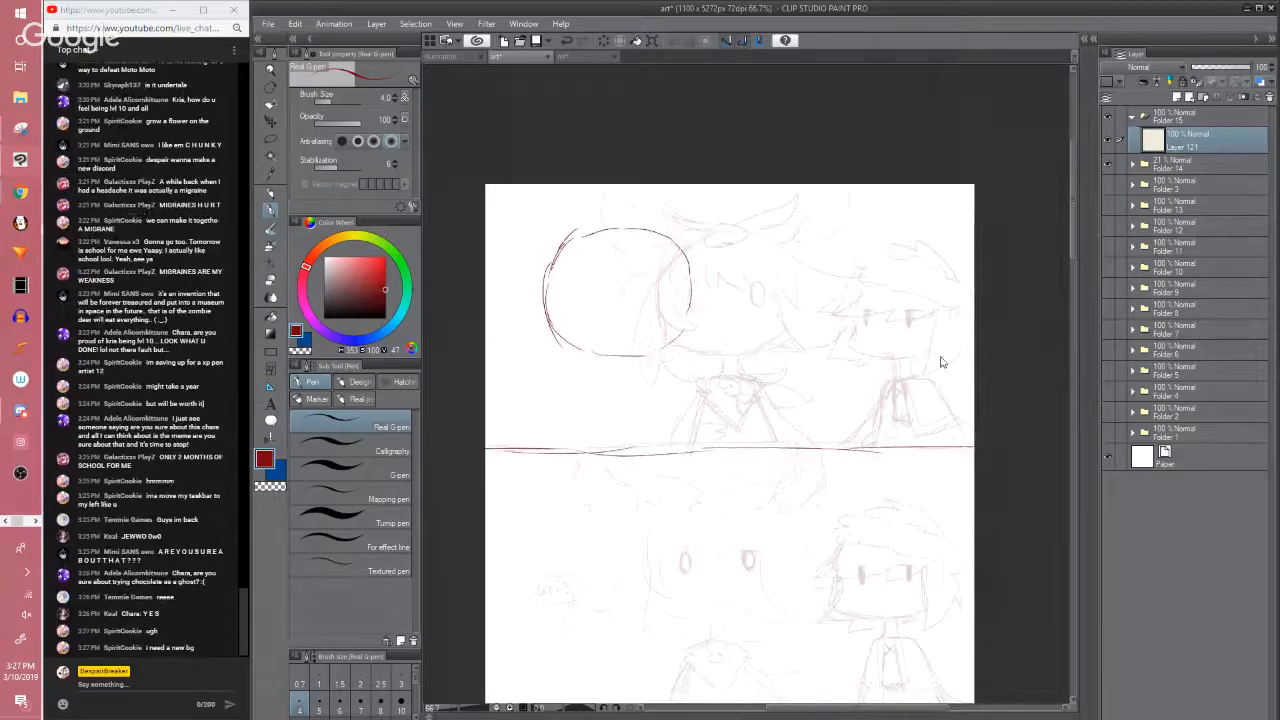
Save the file, hide Folder 14 and clear all strokes from the new layer
key("ctrl+s")
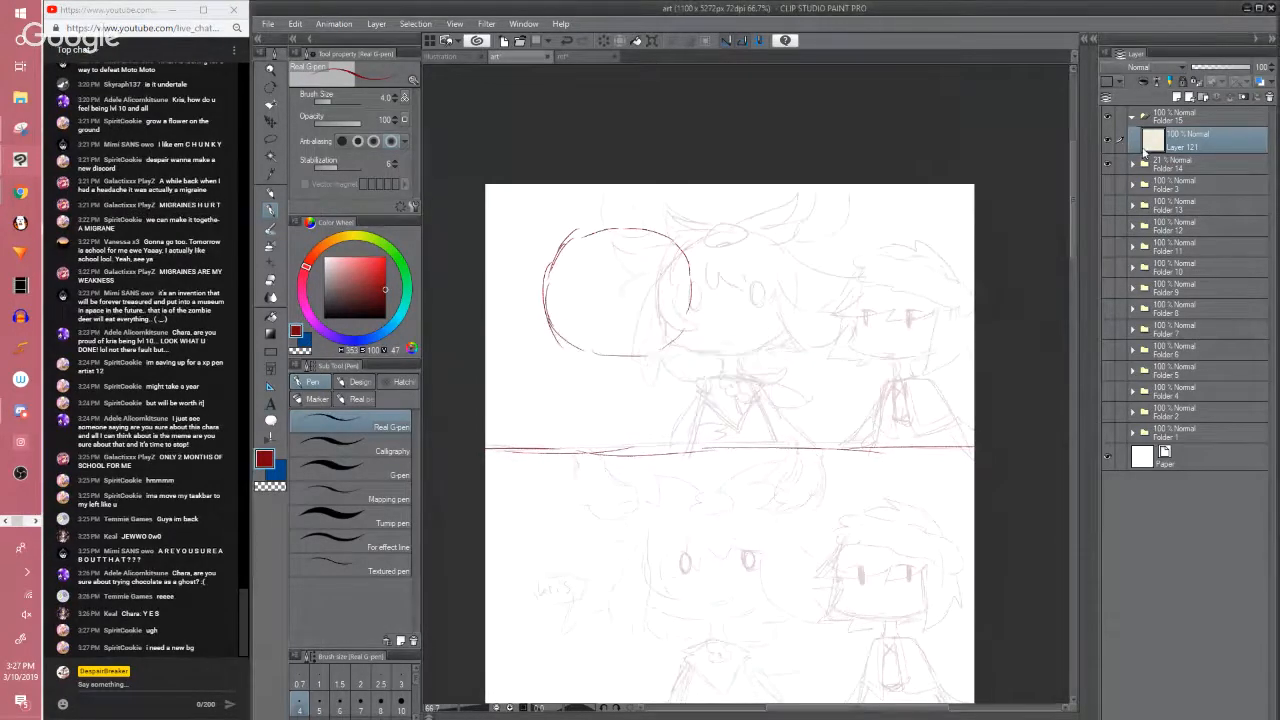
left_click(1107, 160)
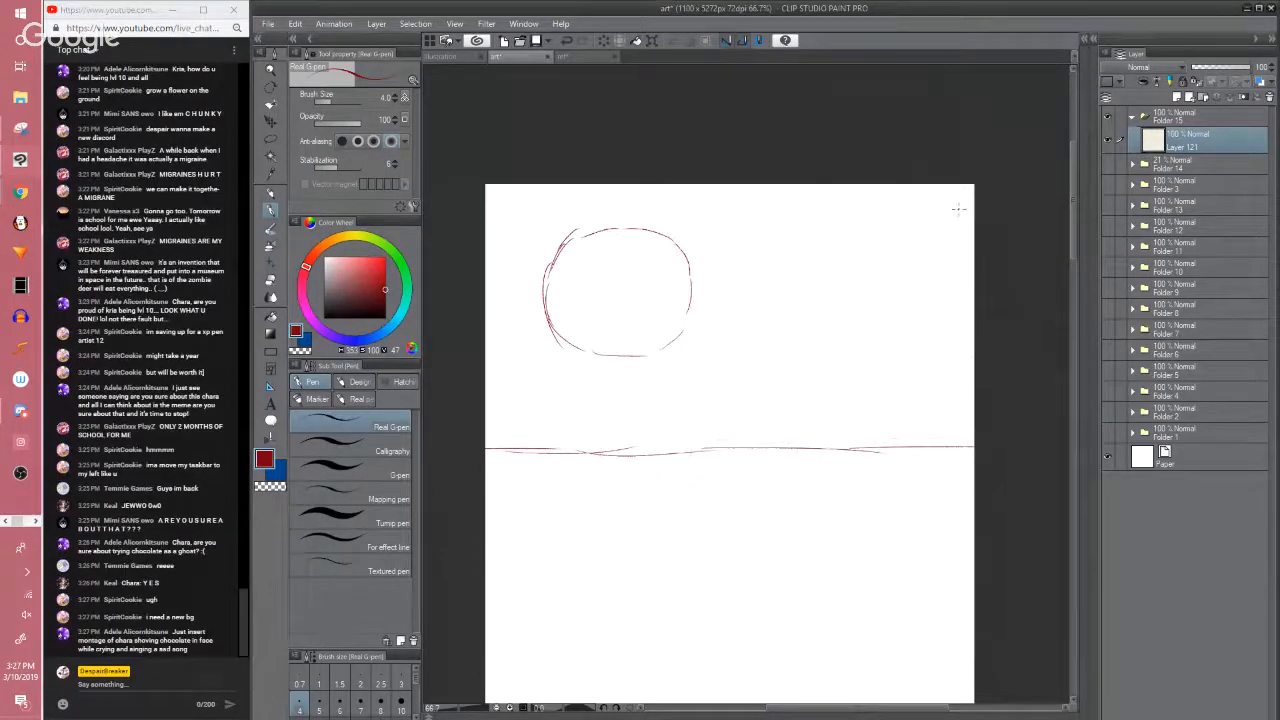
key("Delete")
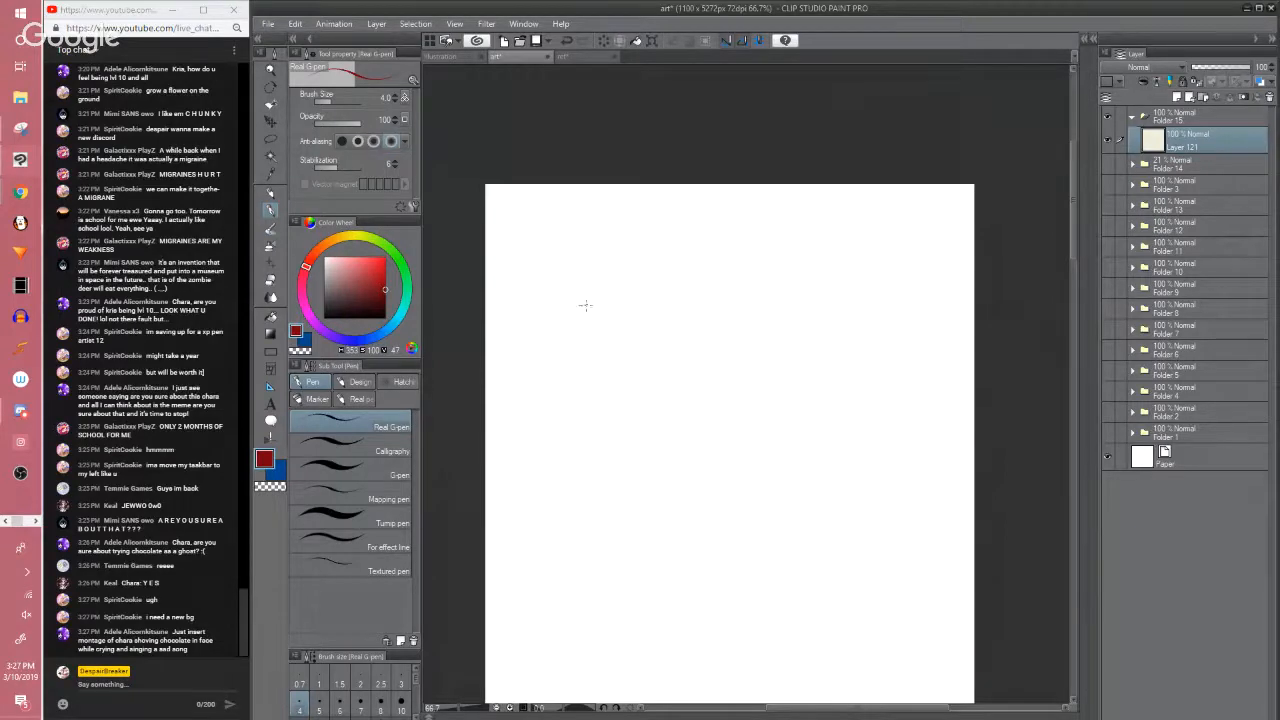
Rough out a tall narrow rectangle on the empty layer and erase the uneven middle of its right side
mouse_move(593, 305)
left_mouse_down()
mouse_move(599, 556)
mouse_move(670, 304)
mouse_move(707, 307)
mouse_move(705, 364)
left_mouse_up()
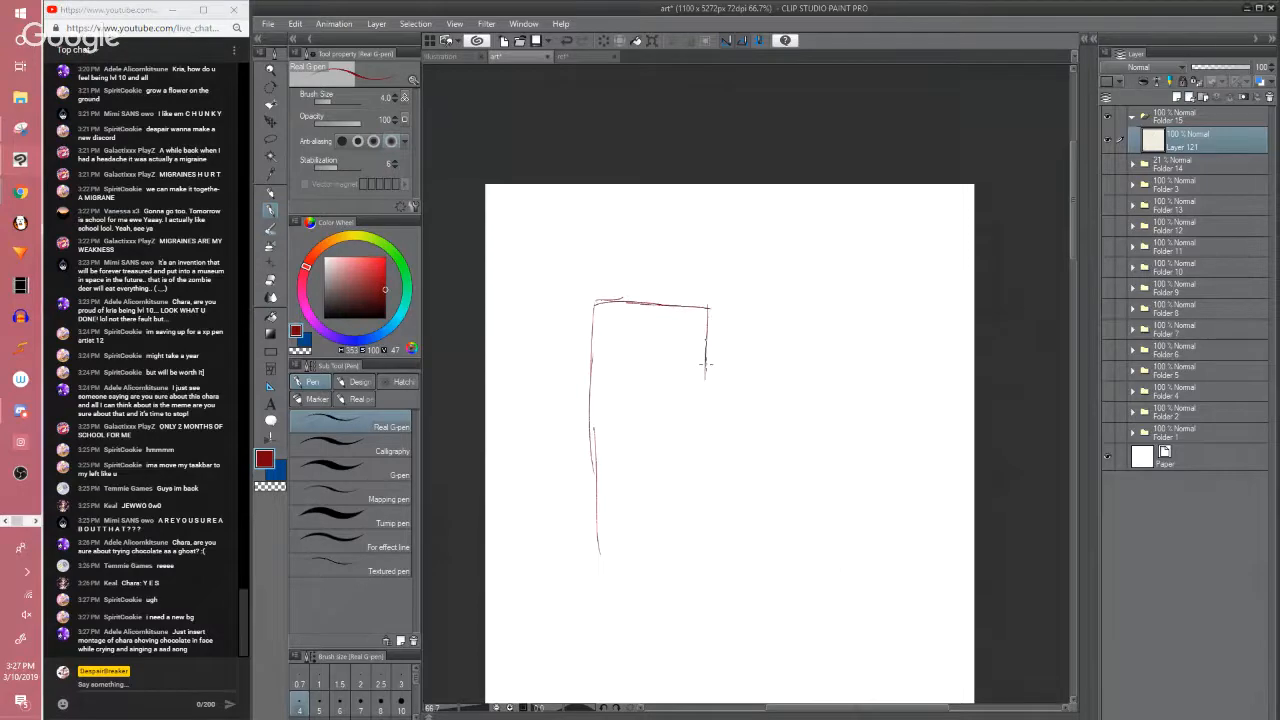
mouse_move(707, 310)
left_mouse_down()
mouse_move(728, 480)
mouse_move(720, 630)
mouse_move(606, 636)
mouse_move(620, 635)
left_mouse_up()
mouse_move(686, 543)
left_mouse_down()
mouse_move(644, 312)
mouse_move(571, 376)
left_mouse_up()
key("e")
left_click_drag(696, 376, 696, 214)
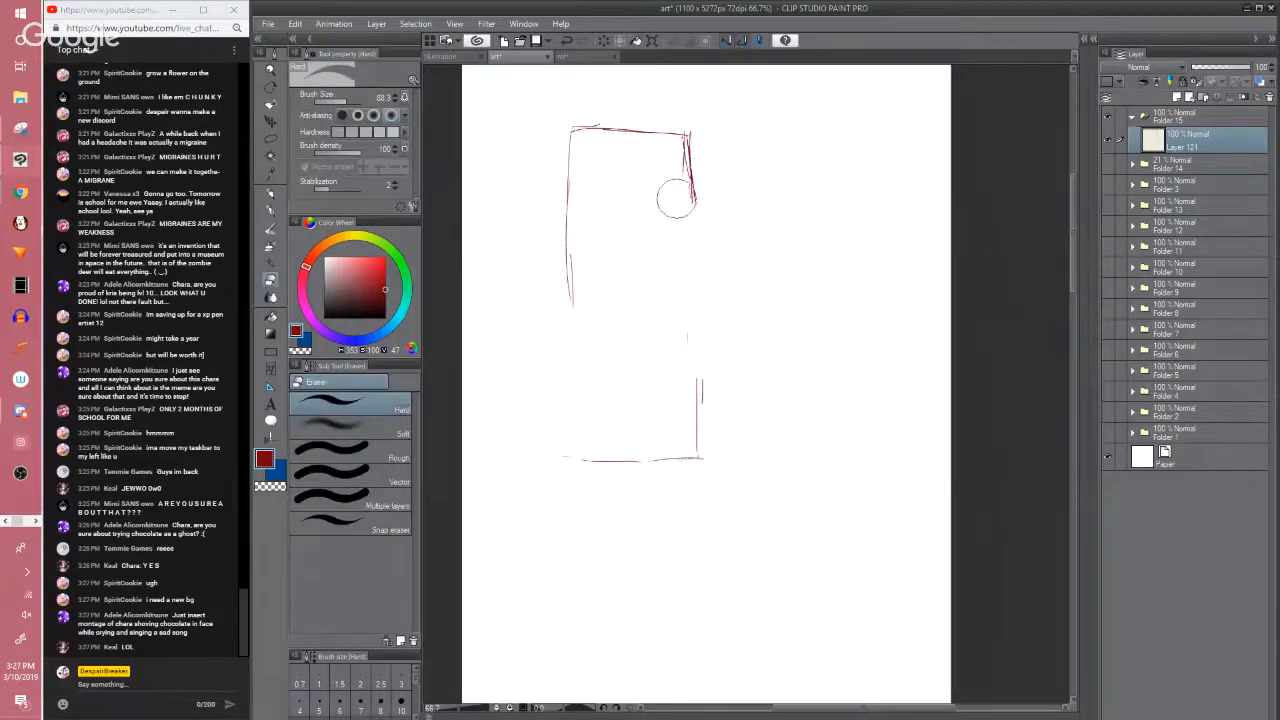
Redraw the rectangle's long sides, then erase its lower left side and bottom edge
key("p")
left_click_drag(565, 170, 545, 482)
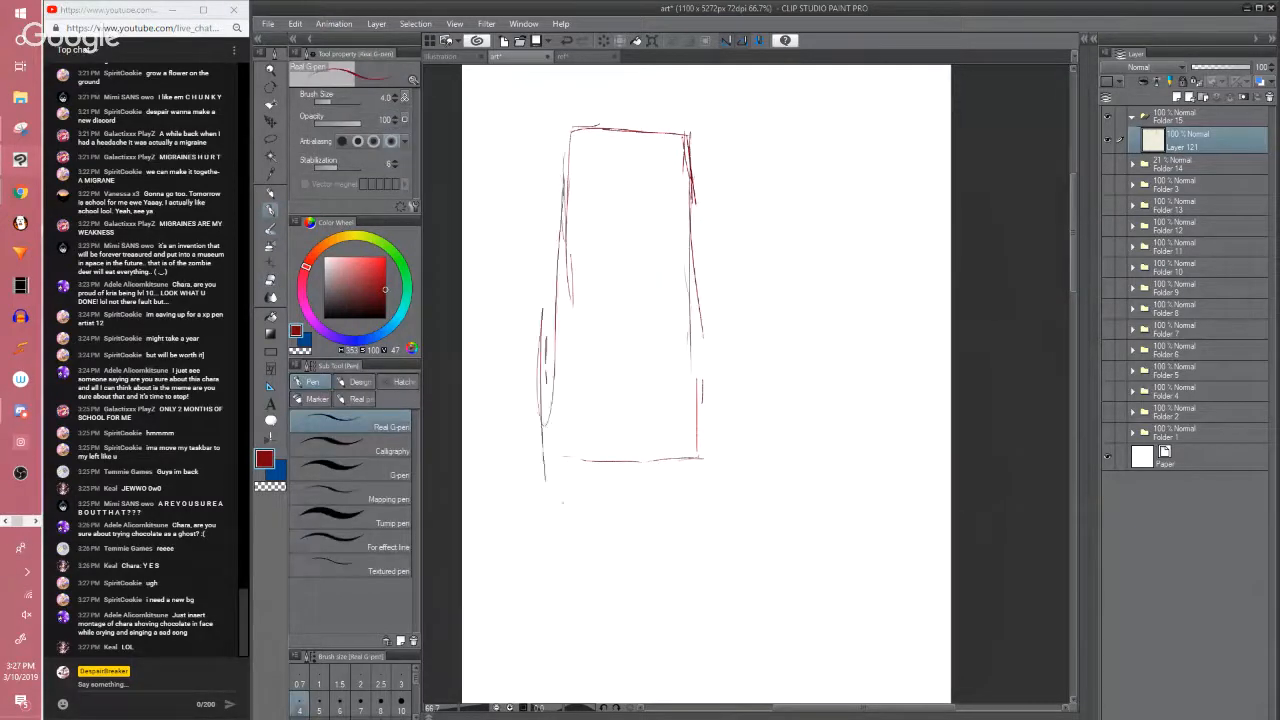
mouse_move(548, 384)
left_mouse_down()
mouse_move(565, 528)
mouse_move(548, 314)
left_mouse_up()
key("e")
mouse_move(694, 440)
left_mouse_down()
mouse_move(618, 446)
mouse_move(586, 471)
left_mouse_up()
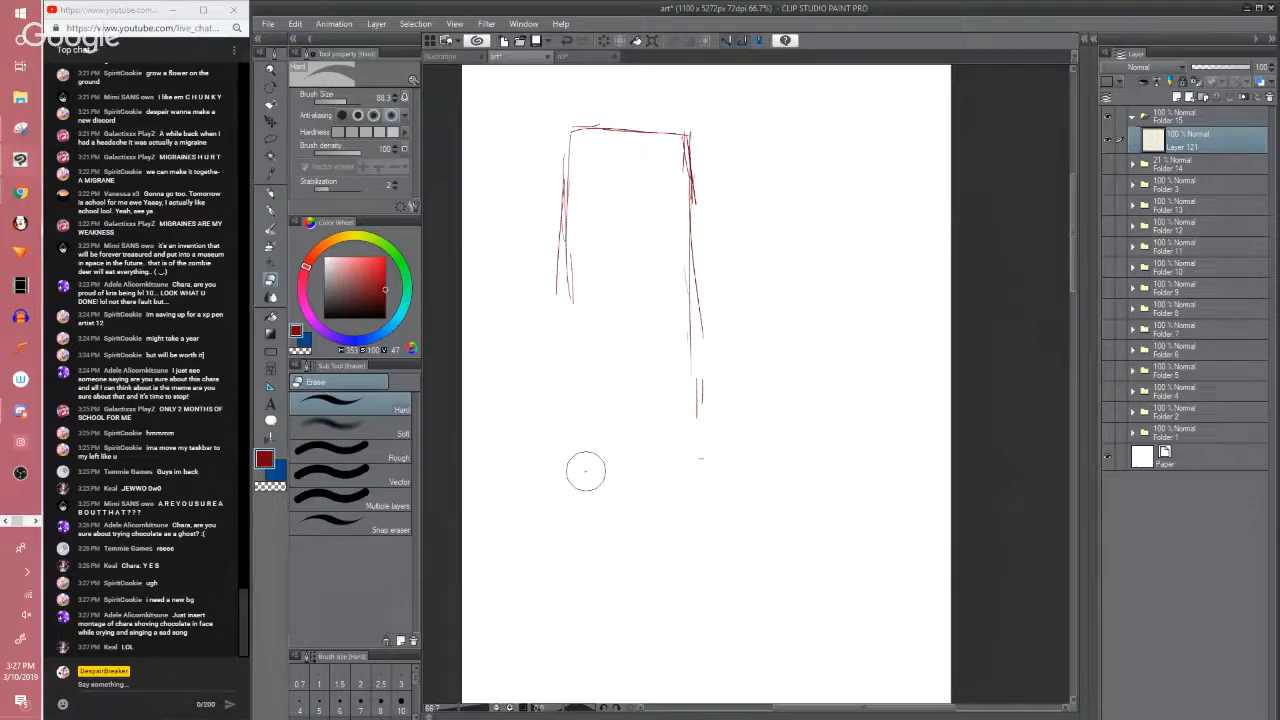
Lengthen the rectangle by redrawing its left side, a lower bottom edge and the matching right side
key("ctrl+minus")
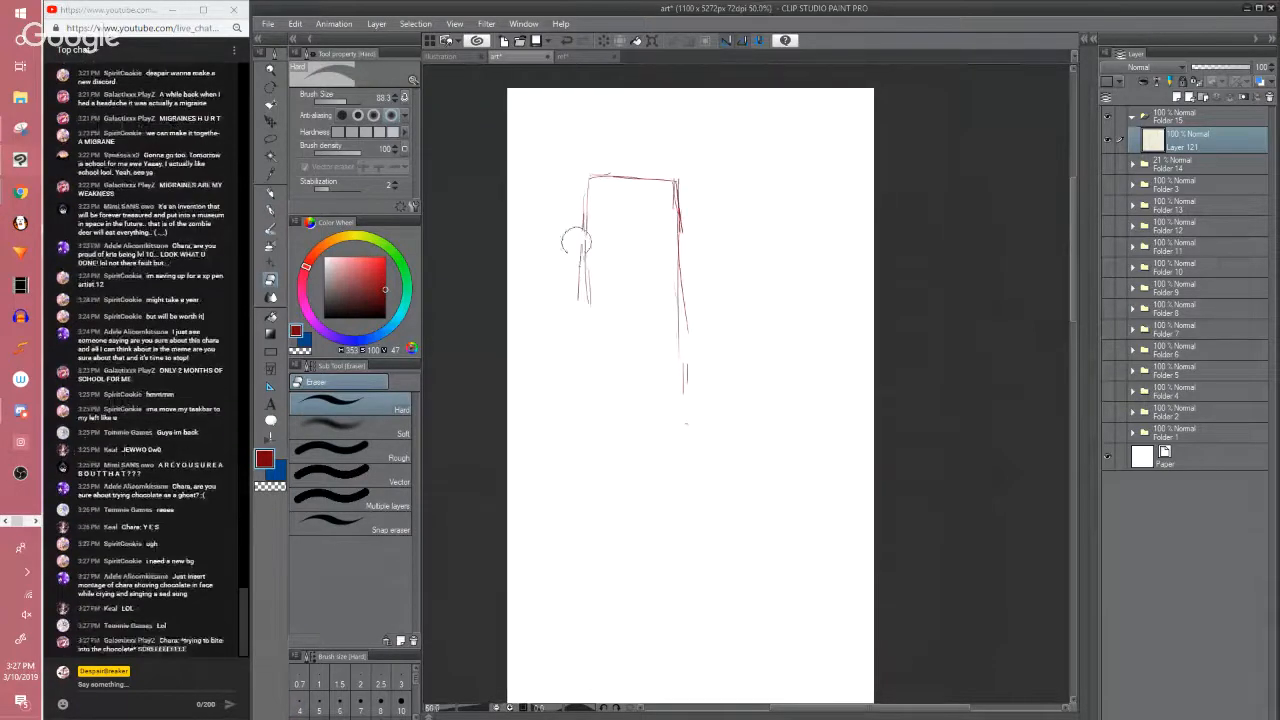
key("p")
left_click_drag(583, 226, 586, 304)
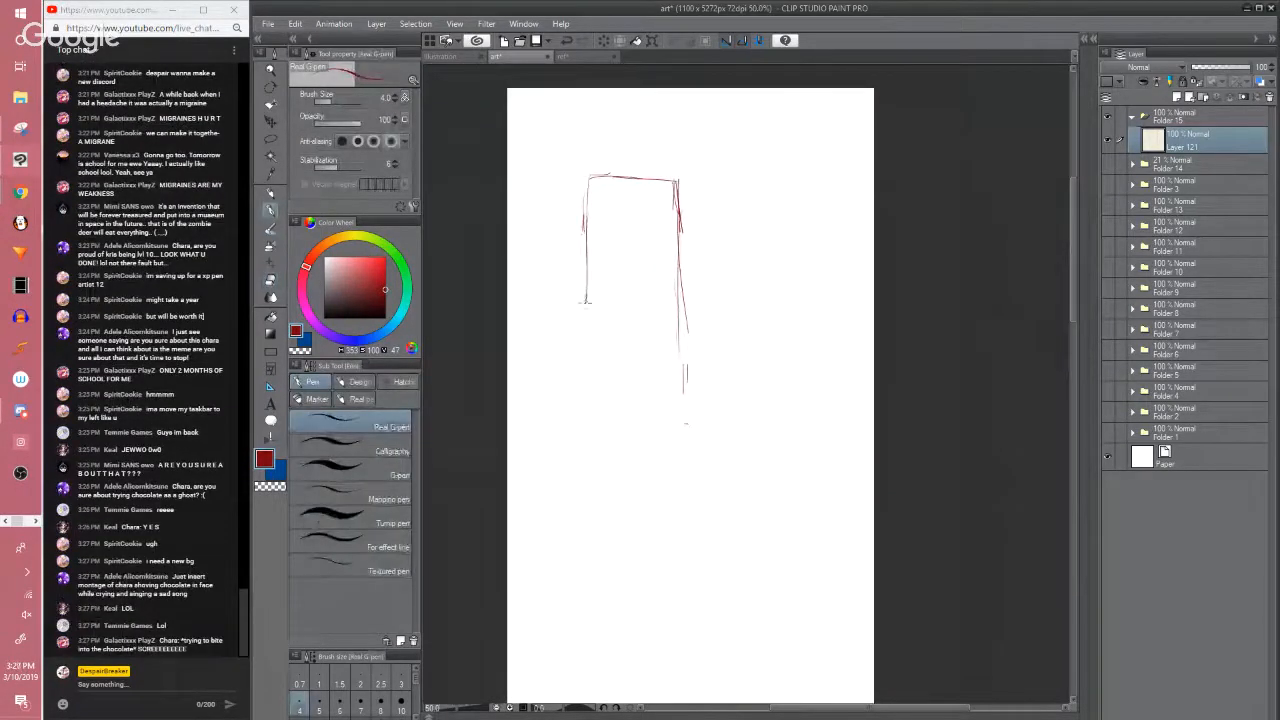
left_click_drag(586, 256, 575, 428)
mouse_move(585, 320)
left_mouse_down()
mouse_move(592, 505)
mouse_move(612, 529)
mouse_move(686, 529)
left_mouse_up()
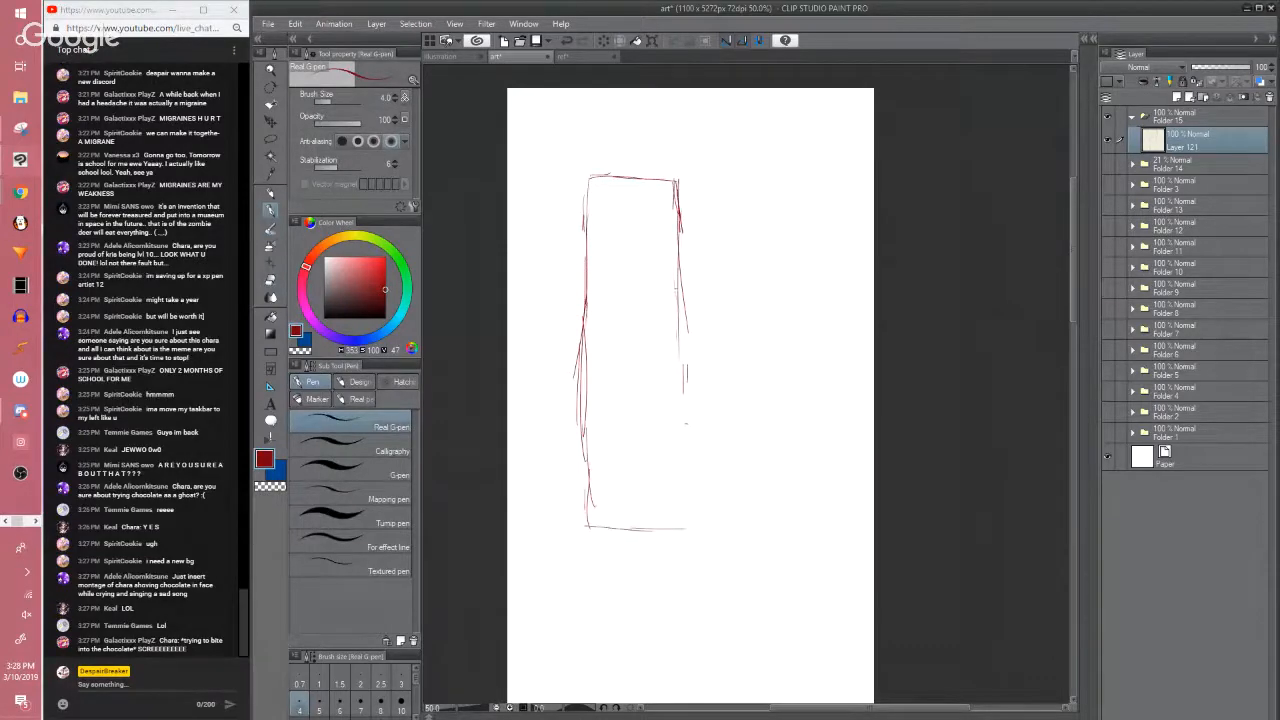
left_click_drag(678, 342, 683, 560)
Erase the stray lines beside the rectangle's left side and the overshoot below its bottom-right corner
key("e")
left_click_drag(566, 441, 586, 309)
key("p")
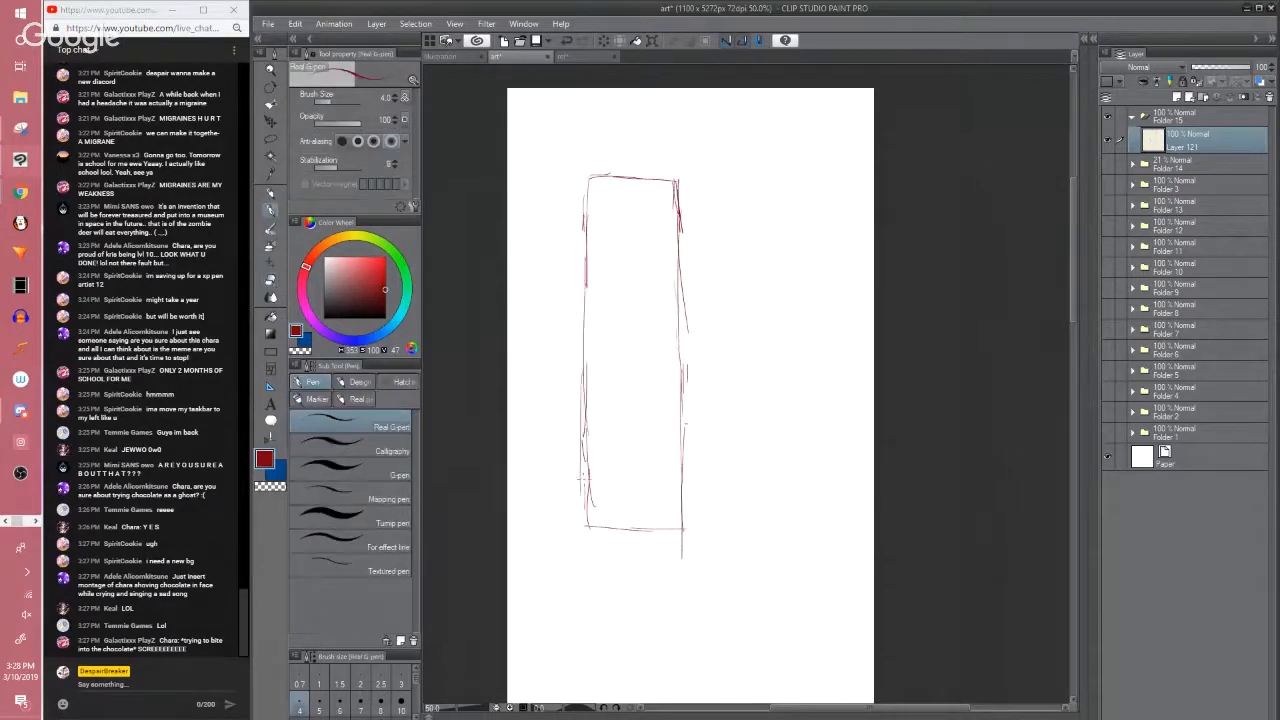
key("e")
mouse_move(683, 554)
left_mouse_down()
mouse_move(643, 531)
mouse_move(686, 530)
left_mouse_up()
key("p")
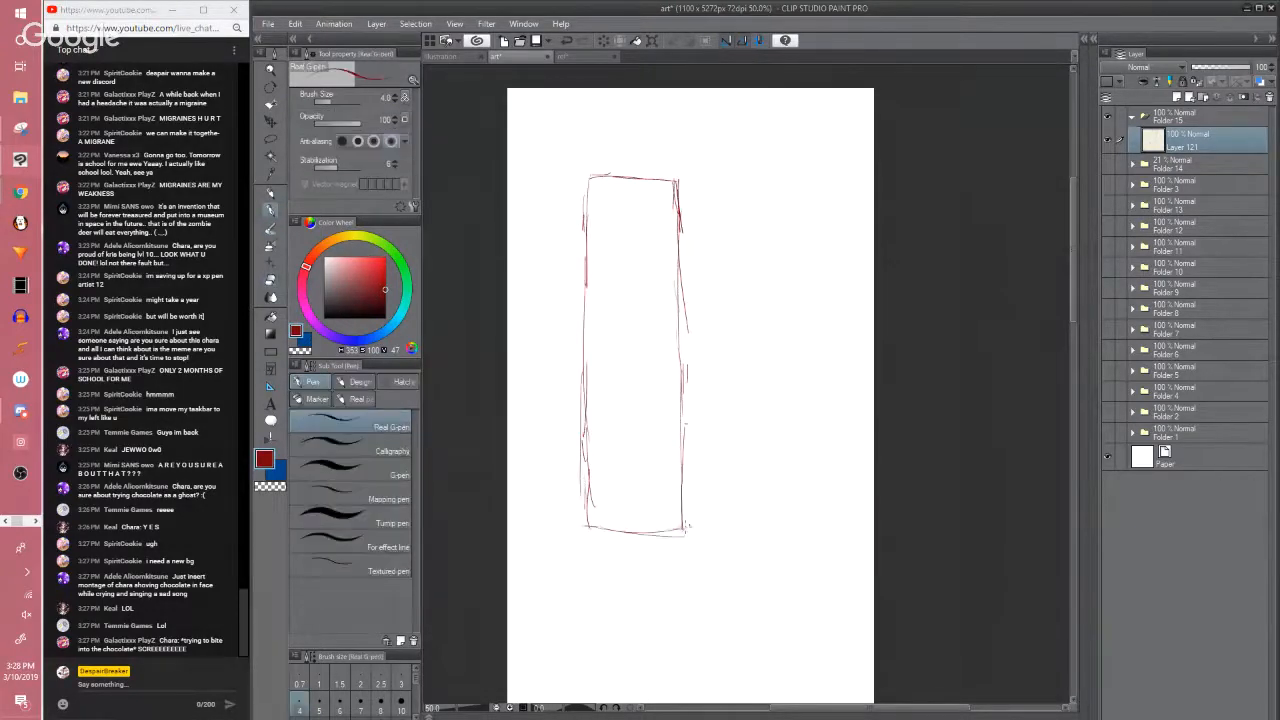
Clean up the lower parts of both long sides by erasing uneven lines and redrawing them down to the bottom corners
left_click_drag(586, 361, 582, 502)
key("e")
mouse_move(686, 330)
left_mouse_down()
mouse_move(654, 443)
mouse_move(603, 483)
left_mouse_up()
key("p")
left_click_drag(682, 330, 687, 523)
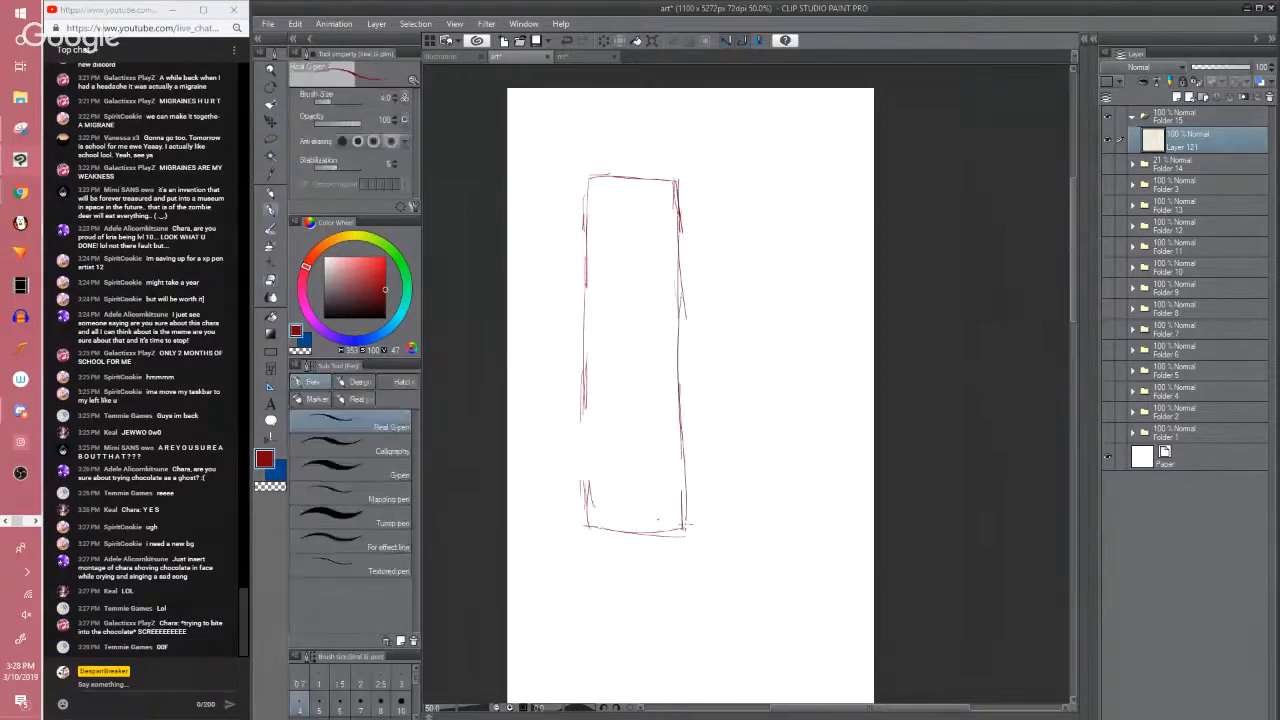
left_click_drag(586, 420, 578, 541)
Lasso the right half of the rectangle and move it slightly right to widen the shape, then clear the selection
left_click_drag(620, 437, 623, 491)
key("m")
mouse_move(641, 205)
left_mouse_down()
mouse_move(648, 646)
mouse_move(711, 182)
mouse_move(644, 204)
left_mouse_up()
left_click_drag(701, 443, 714, 440)
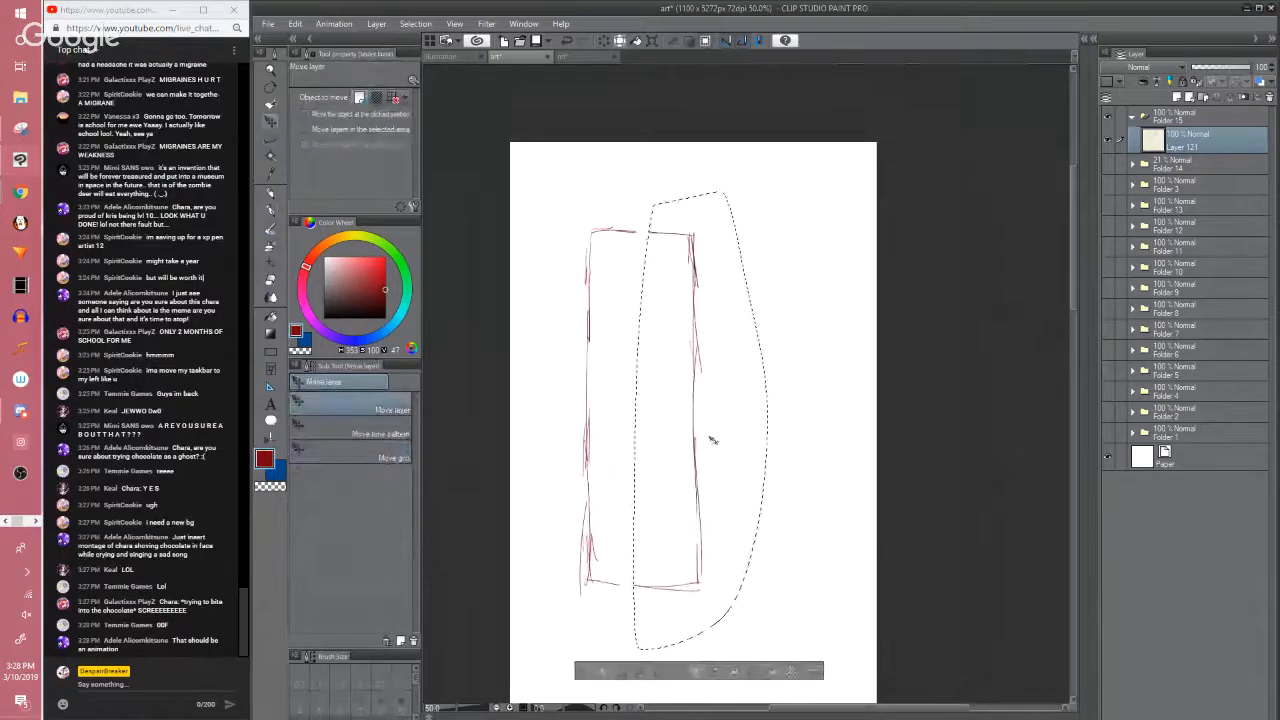
key("ctrl+d")
Close the gaps in the rectangle's top and bottom edges and skew its lower end slightly to the right
key("p")
left_click_drag(620, 232, 695, 234)
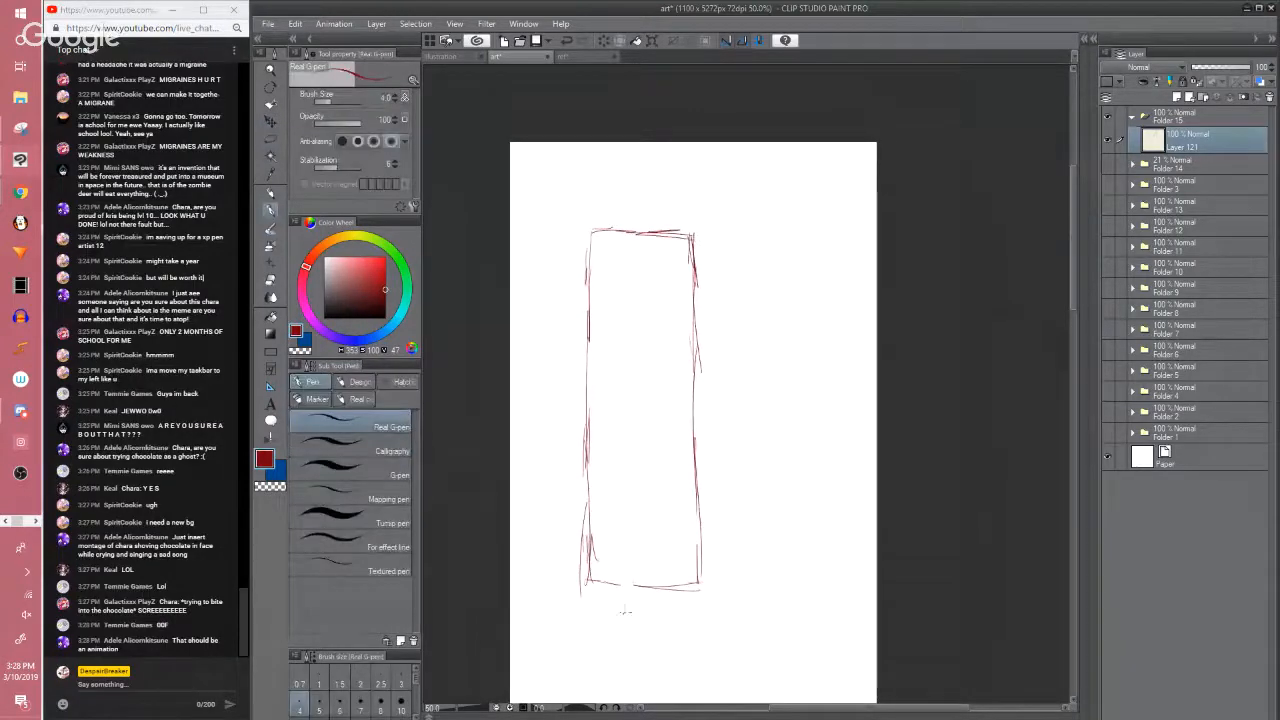
mouse_move(636, 587)
left_mouse_down()
mouse_move(672, 585)
mouse_move(654, 600)
left_mouse_up()
key("ctrl+t")
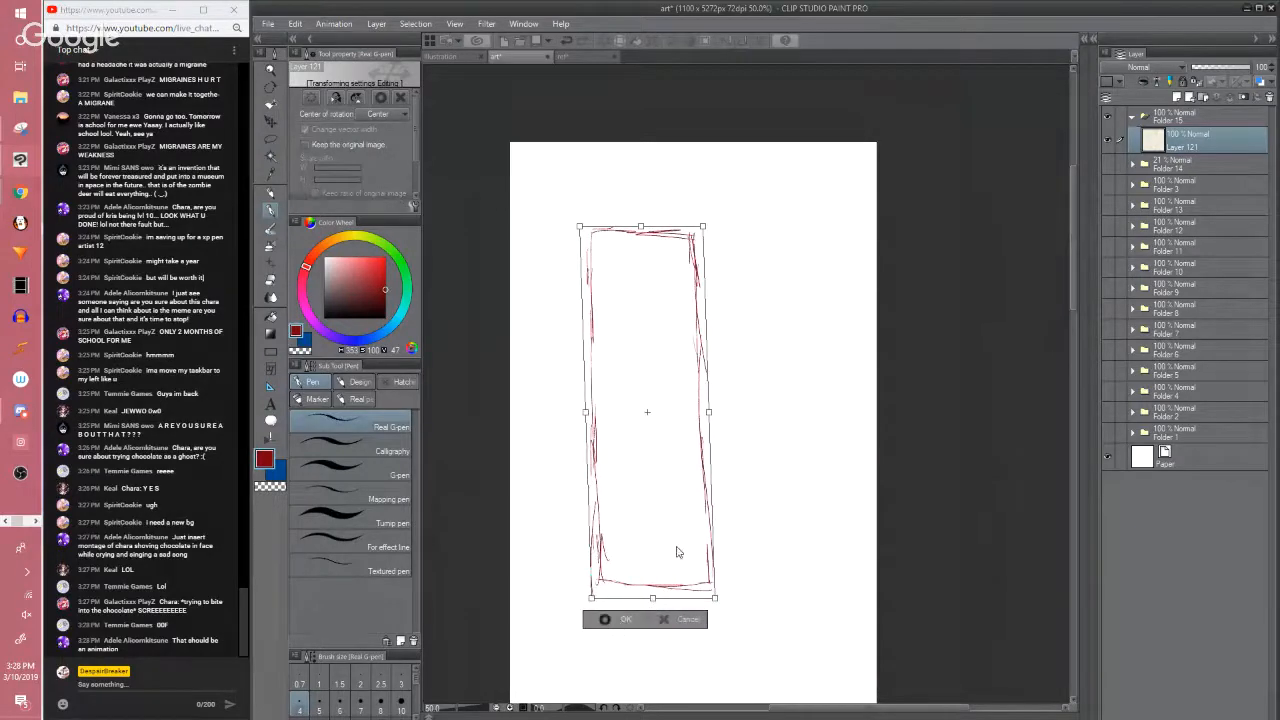
key("Return")
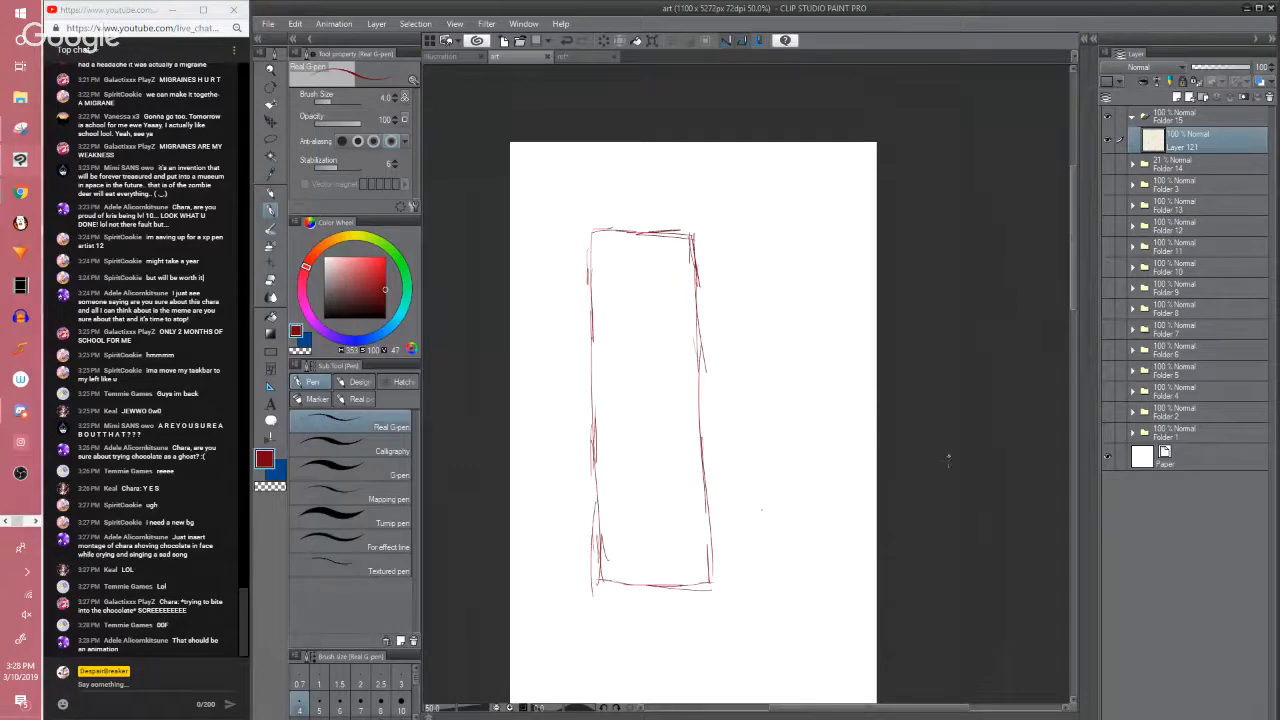
Hide Folder 15 and set Folder 14's opacity to 100% to bring back the full-strength panel sketches
scroll(911, 369, "down", 1)
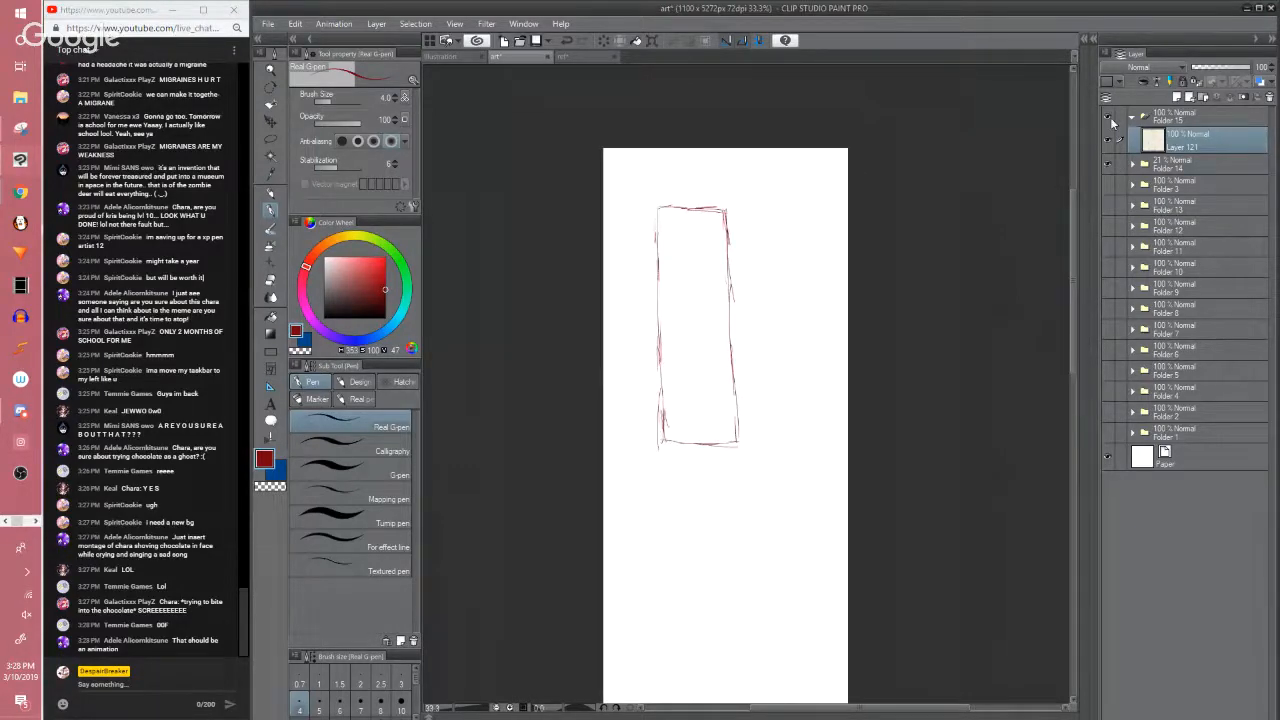
left_click(1107, 118)
left_click(1185, 165)
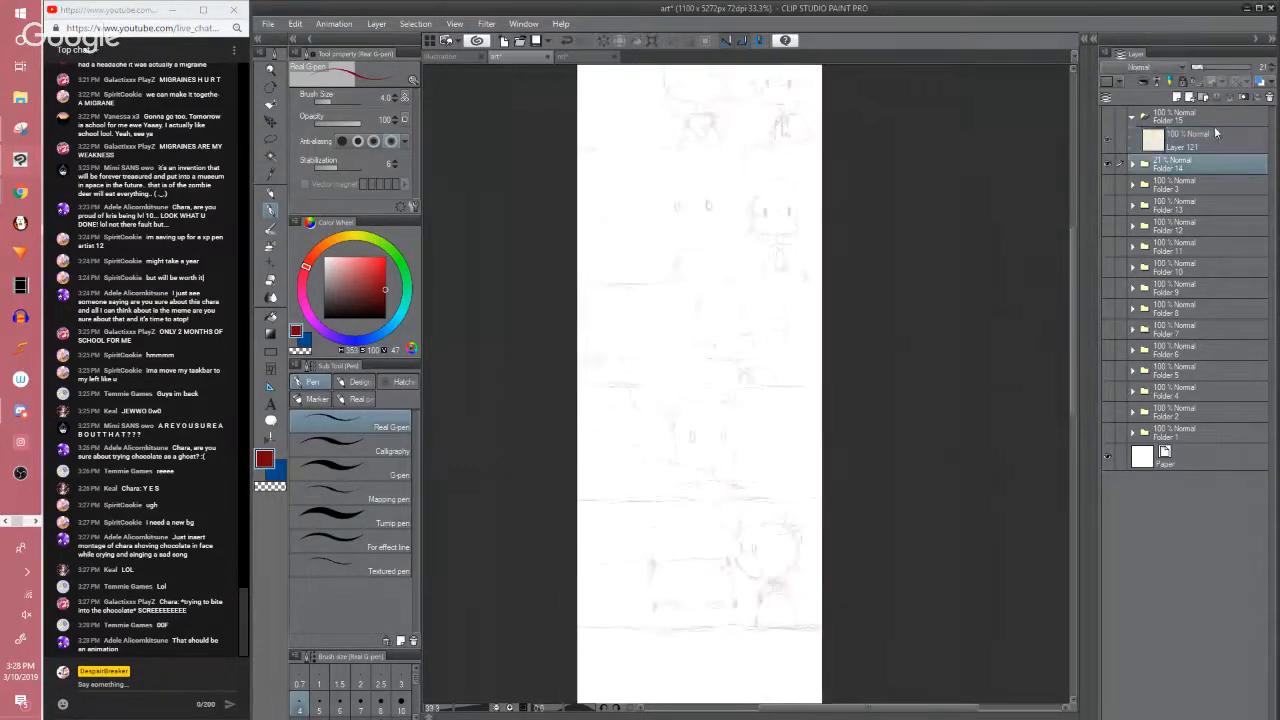
left_click_drag(1242, 69, 1262, 70)
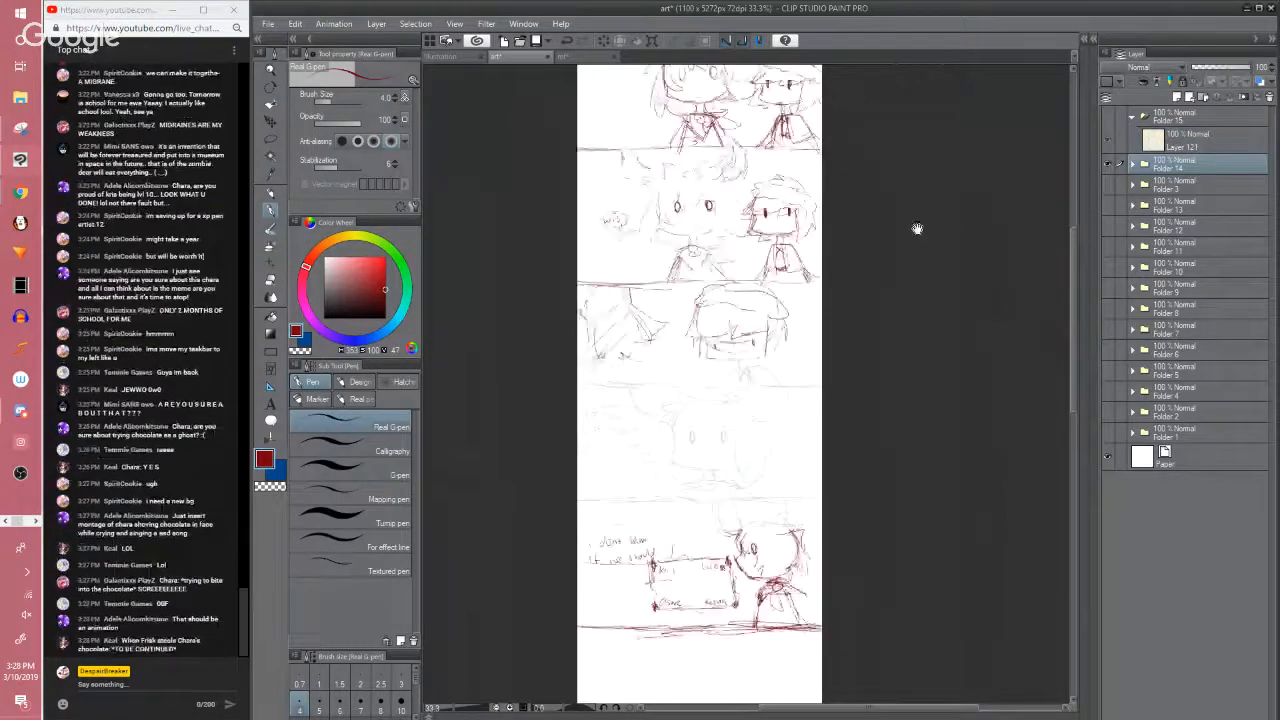
mouse_move(914, 229)
left_mouse_down()
mouse_move(902, 380)
mouse_move(926, 352)
left_mouse_up()
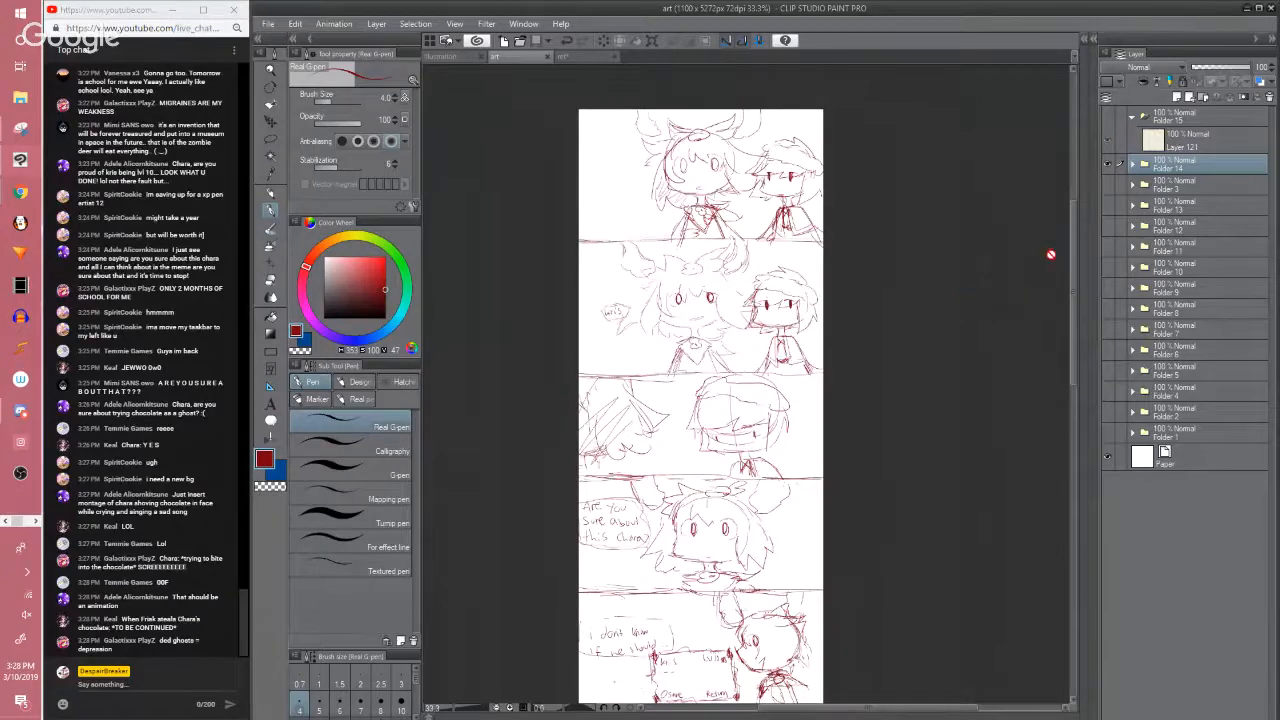
left_click_drag(1076, 236, 1074, 248)
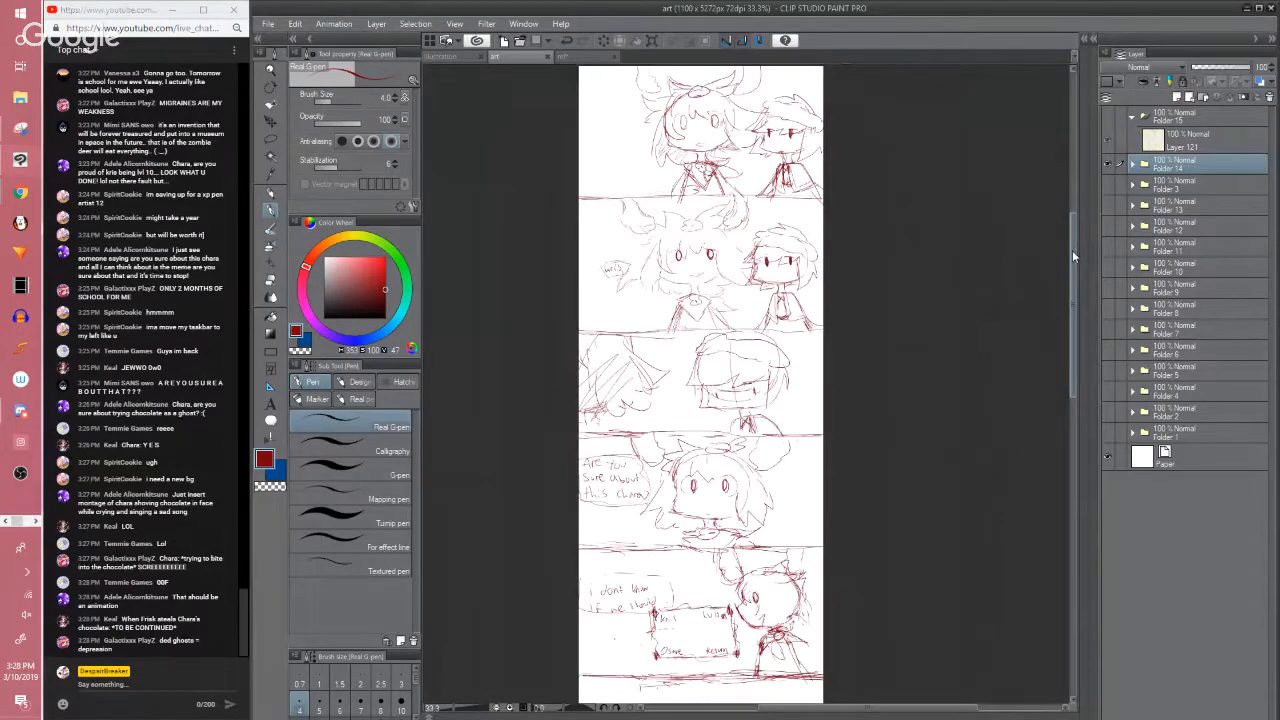
Hide Folder 14, show Folder 15 and make Layer 121 the active drawing layer
scroll(1073, 252, "down", 1)
left_click(1107, 163)
left_click(1107, 117)
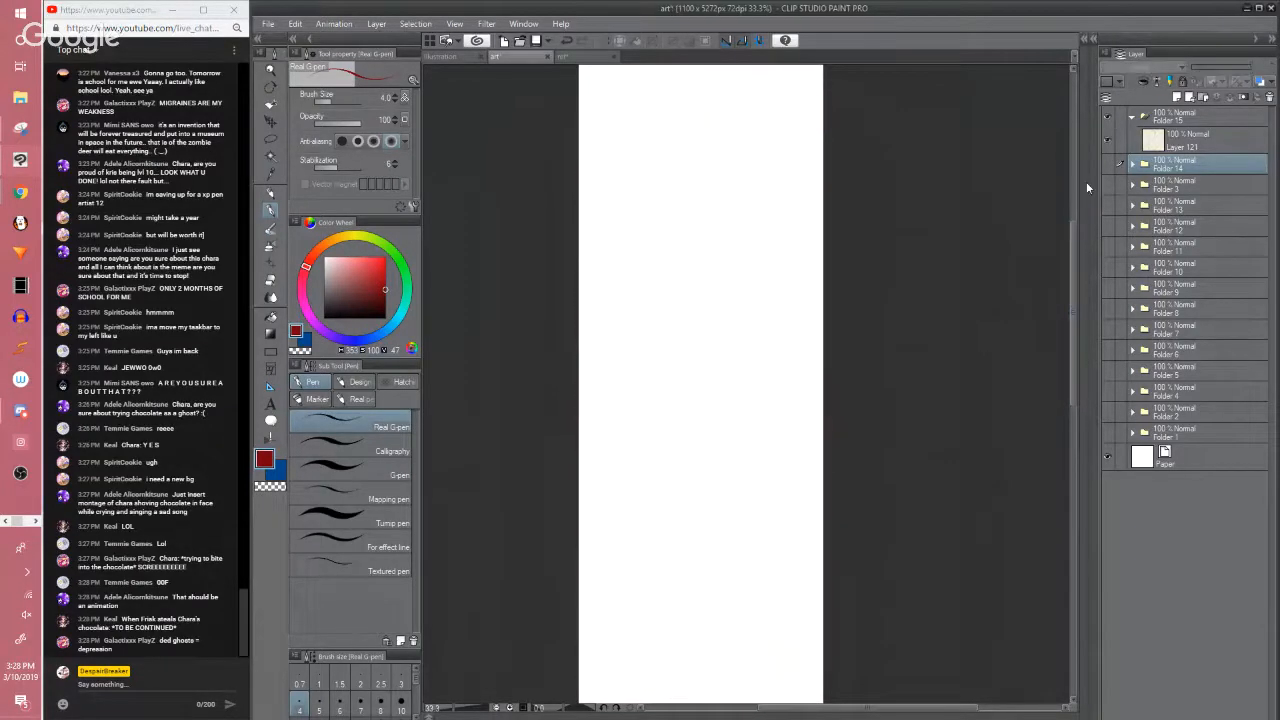
left_click_drag(1074, 241, 1073, 189)
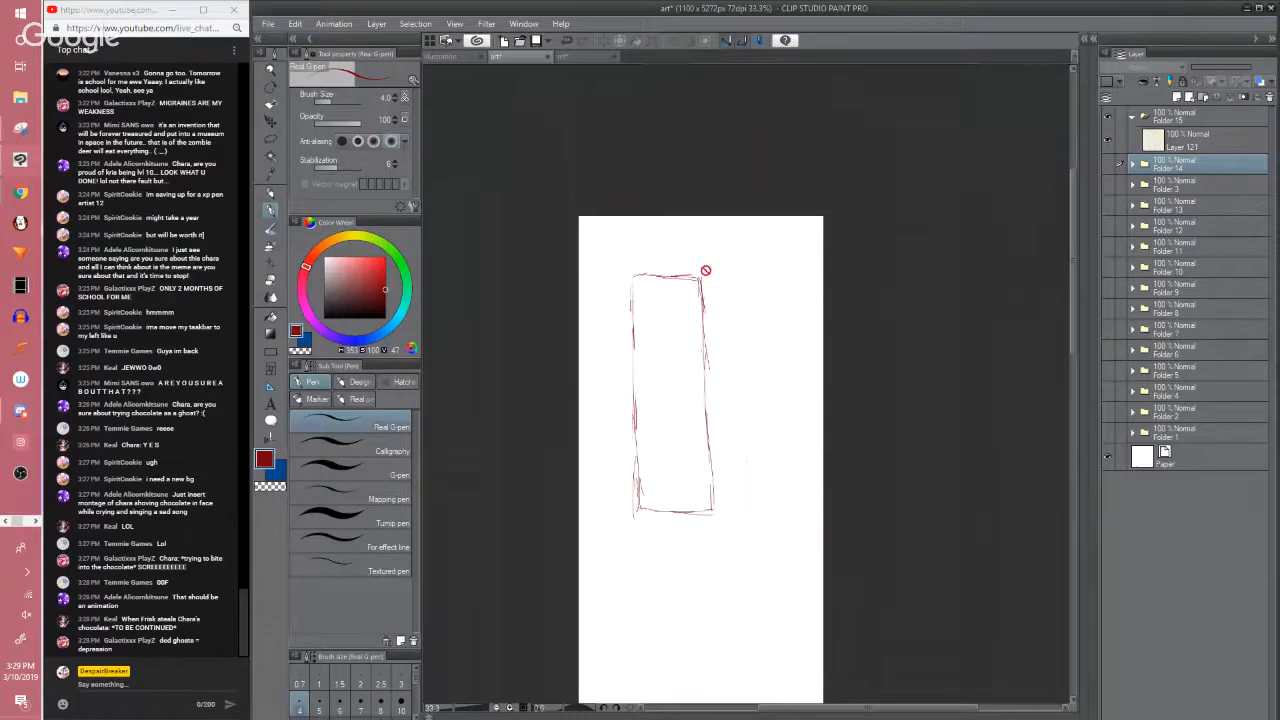
scroll(705, 270, "up", 2)
left_click(1140, 146)
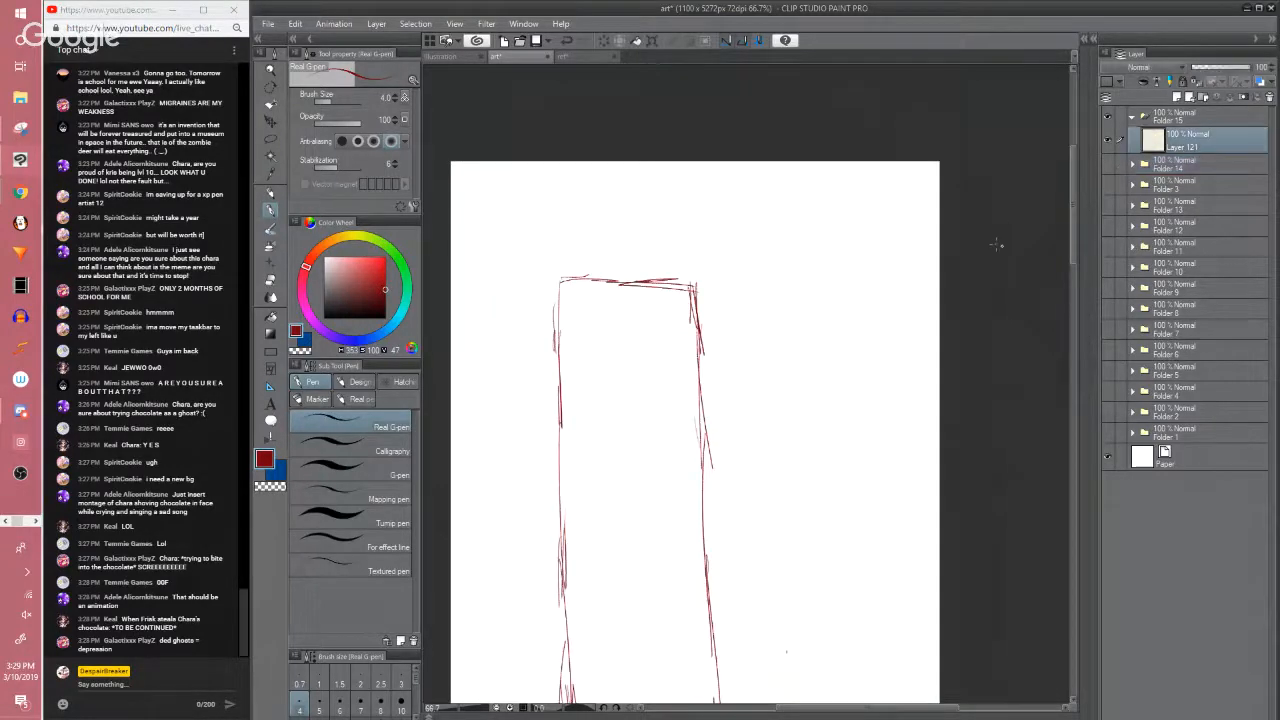
Draw a horizontal dividing line across the upper part of the tall rectangle and reinforce its top edge and upper right corner
left_click_drag(1069, 256, 1070, 283)
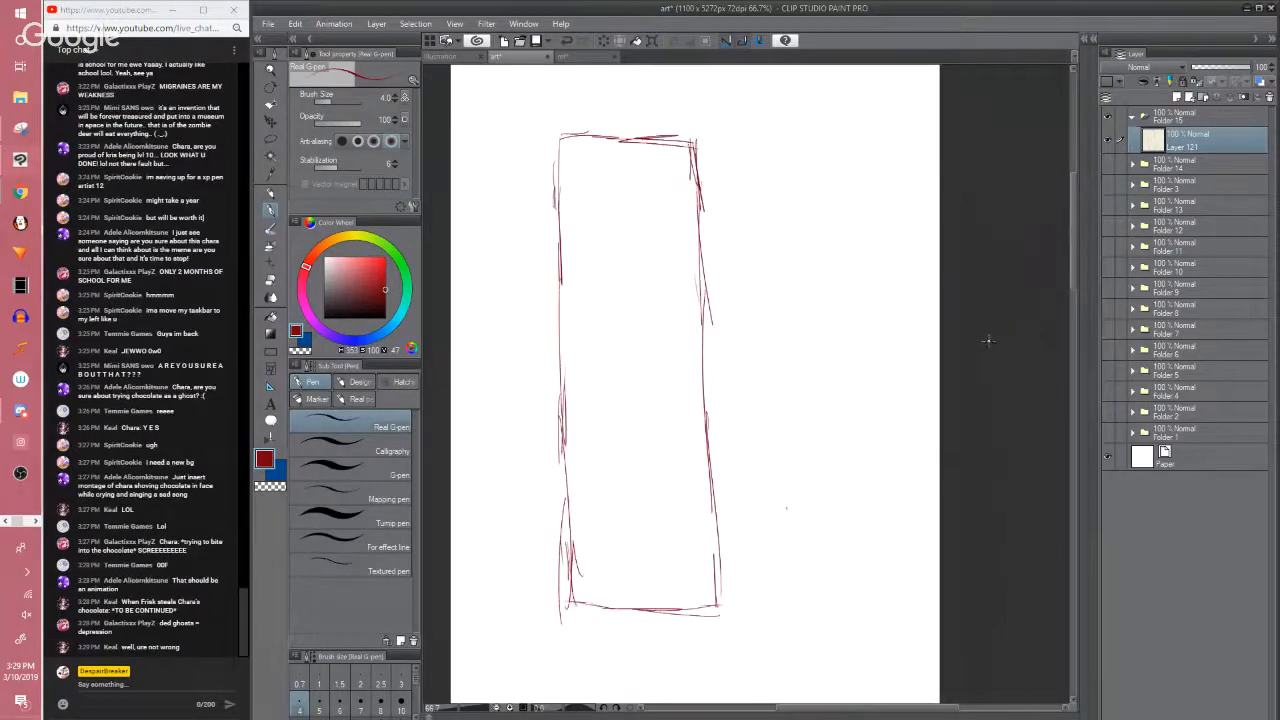
mouse_move(553, 211)
left_mouse_down()
mouse_move(593, 204)
mouse_move(567, 195)
mouse_move(697, 192)
left_mouse_up()
mouse_move(622, 141)
left_mouse_down()
mouse_move(690, 147)
mouse_move(700, 134)
mouse_move(703, 205)
left_mouse_up()
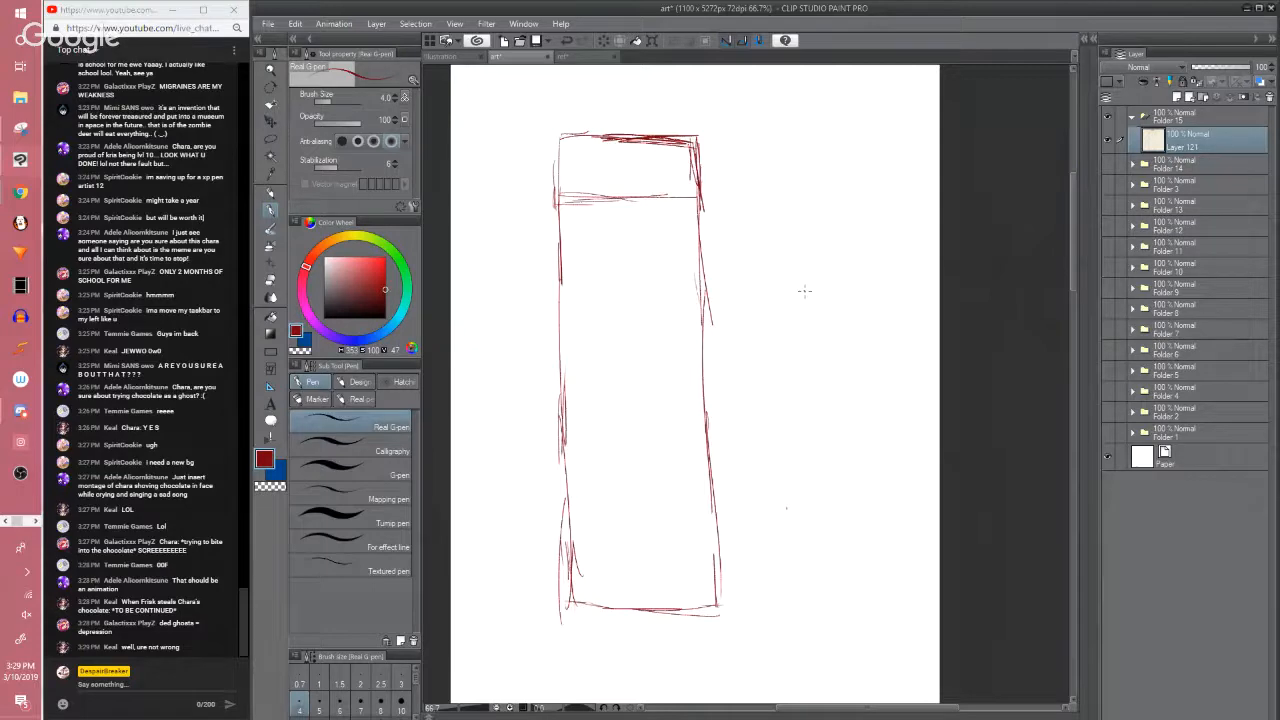
scroll(805, 291, "down", 1)
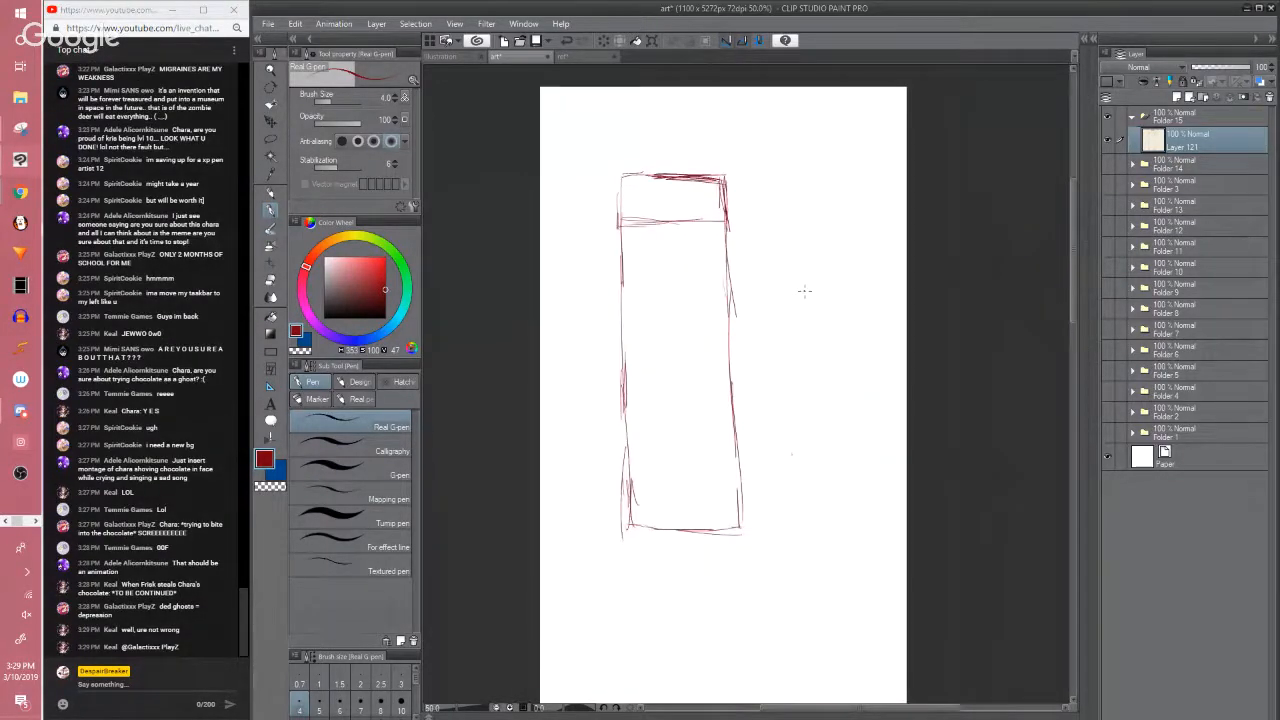
Switch to the YouTube live chat and show the message held for review
left_click_drag(1073, 321, 1074, 319)
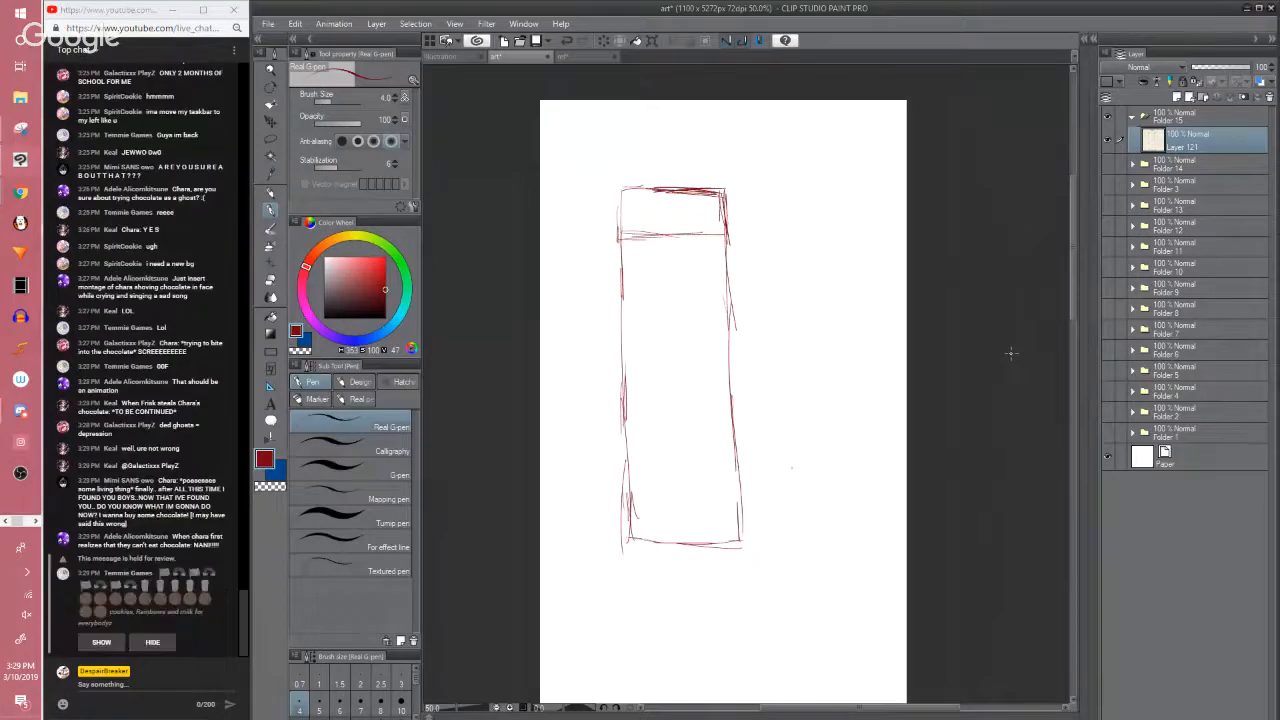
left_click(102, 643)
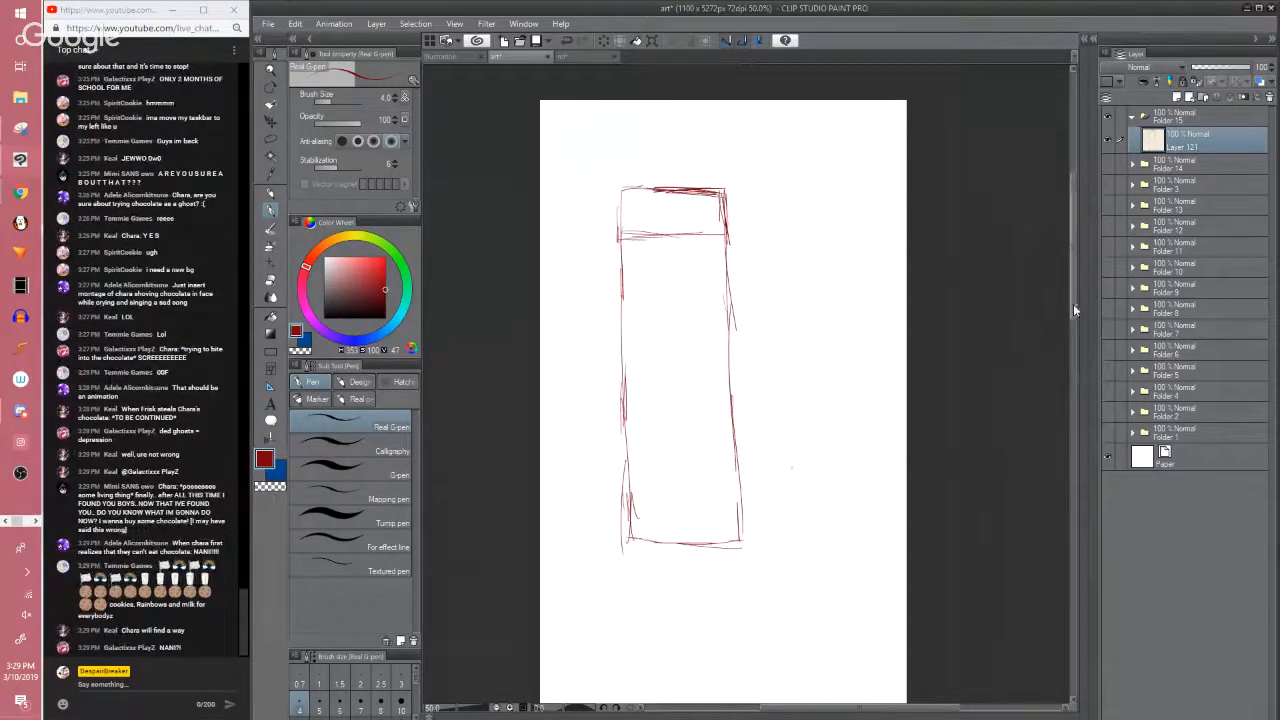
scroll(1073, 304, "up", 1)
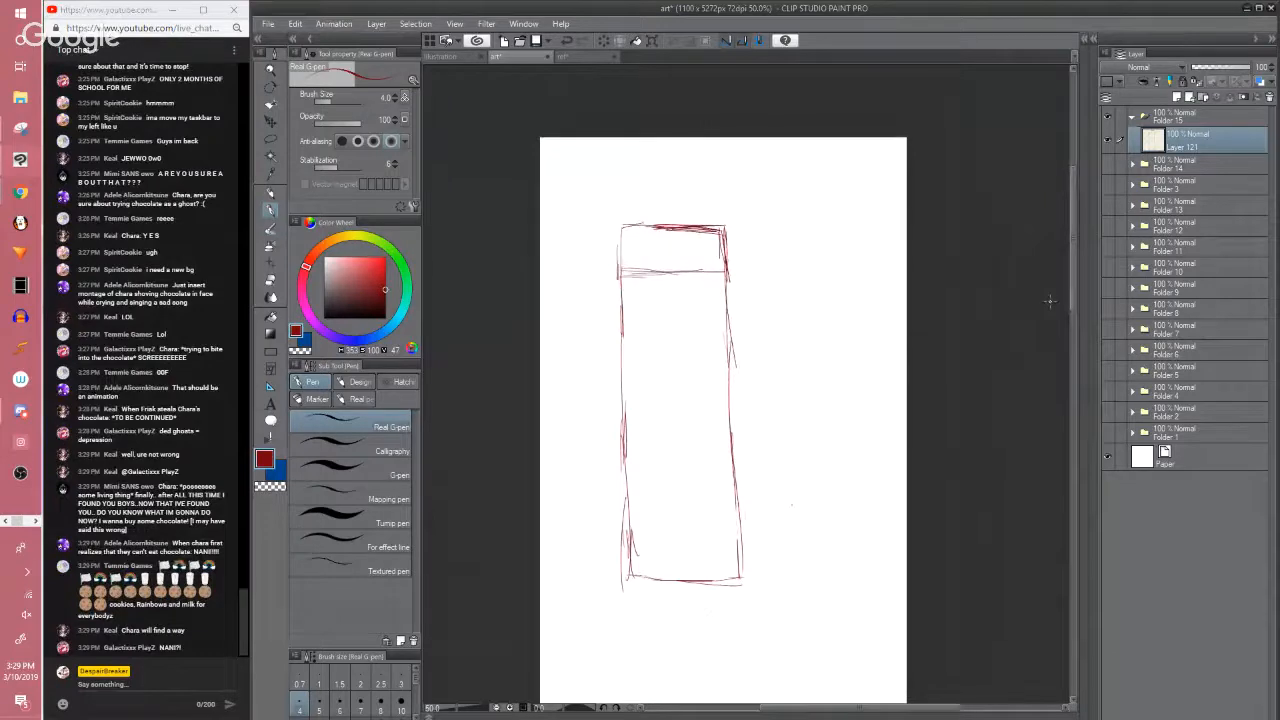
key("ctrl+minus")
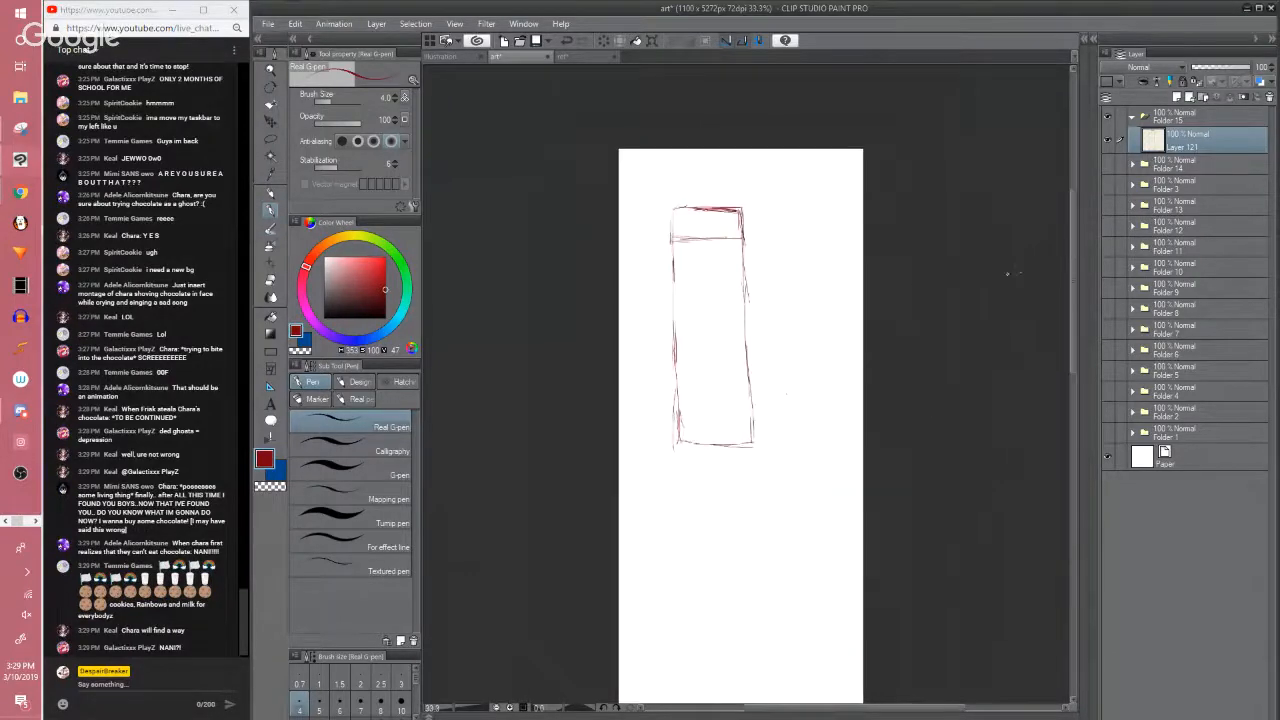
Examine the Folder 14 panel sketches in place of Folder 15, and return to the rectangle drawing
left_click(1108, 166)
scroll(943, 300, "down", 10)
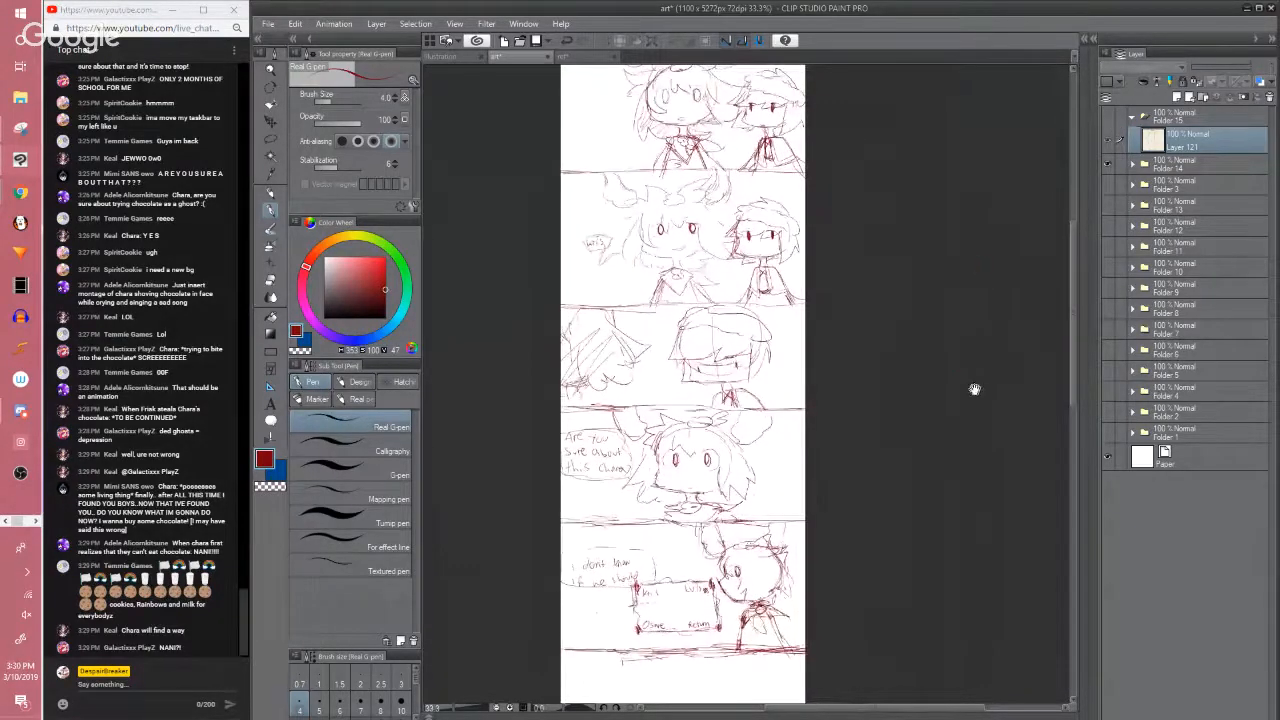
left_click_drag(974, 389, 977, 360)
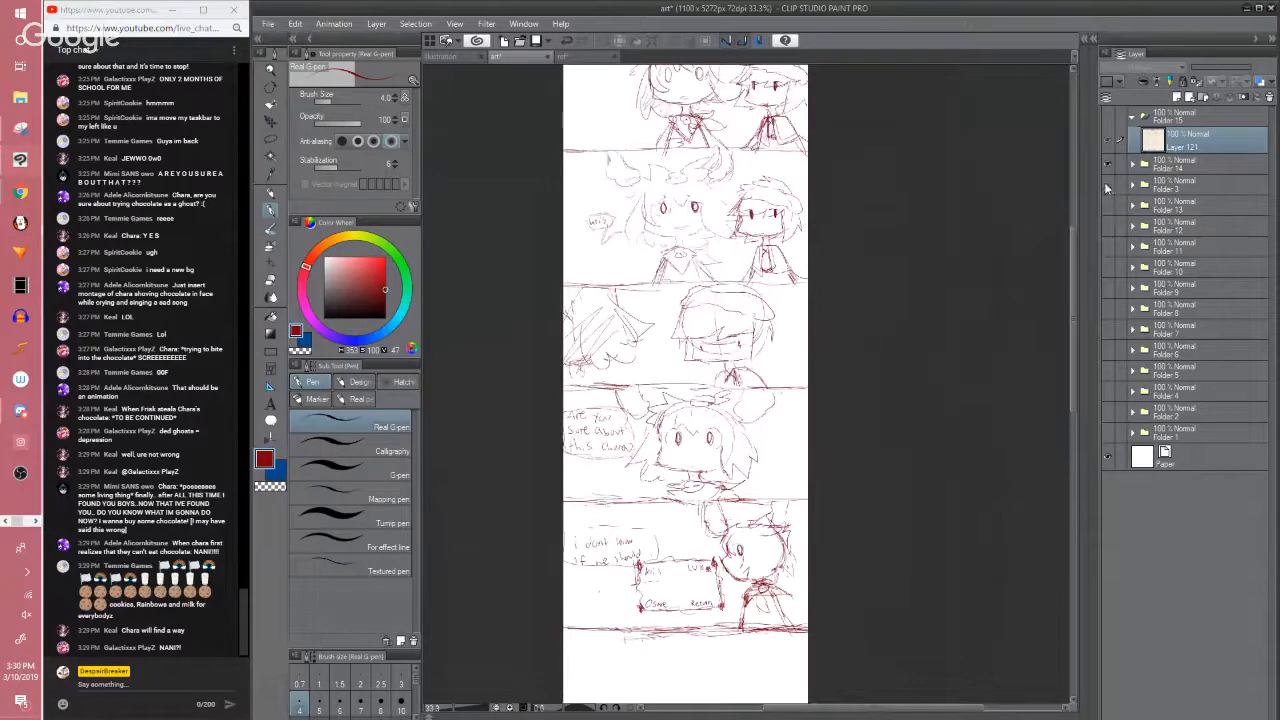
left_click(1107, 165)
left_click(1107, 118)
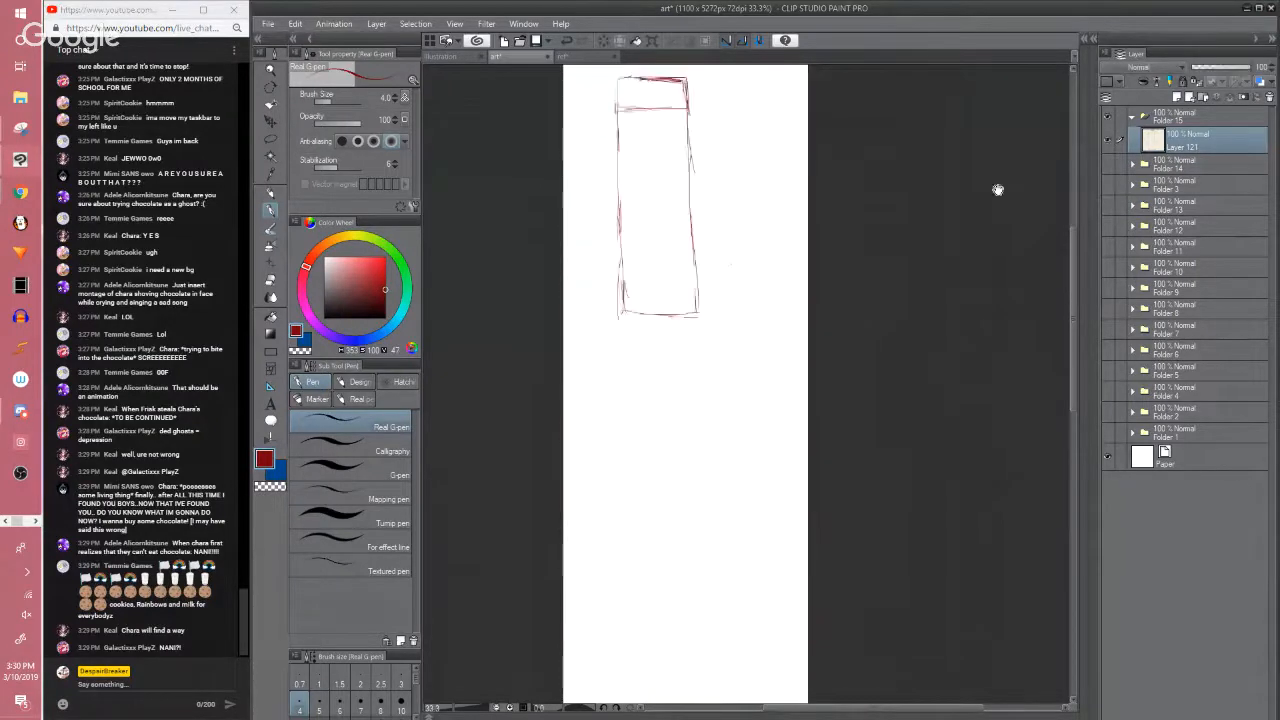
mouse_move(997, 191)
left_mouse_down()
mouse_move(943, 375)
mouse_move(991, 420)
left_mouse_up()
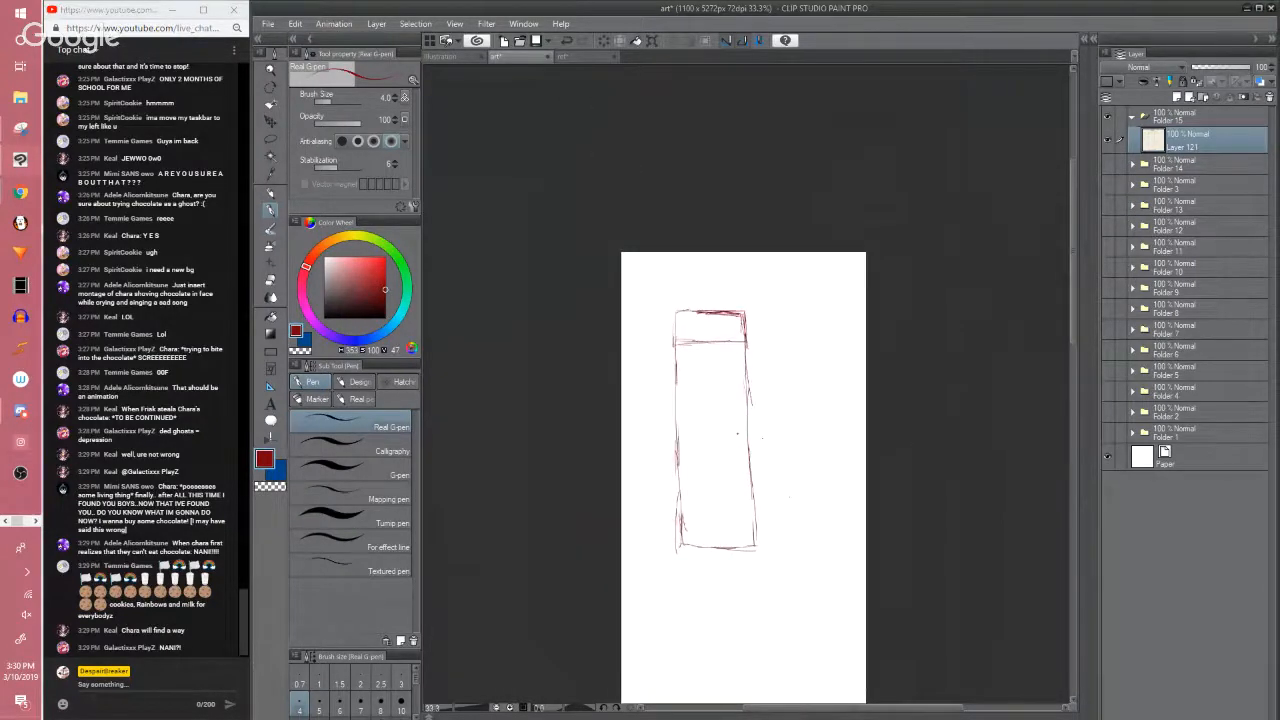
scroll(674, 402, "up", 1)
scroll(674, 402, "up", 1)
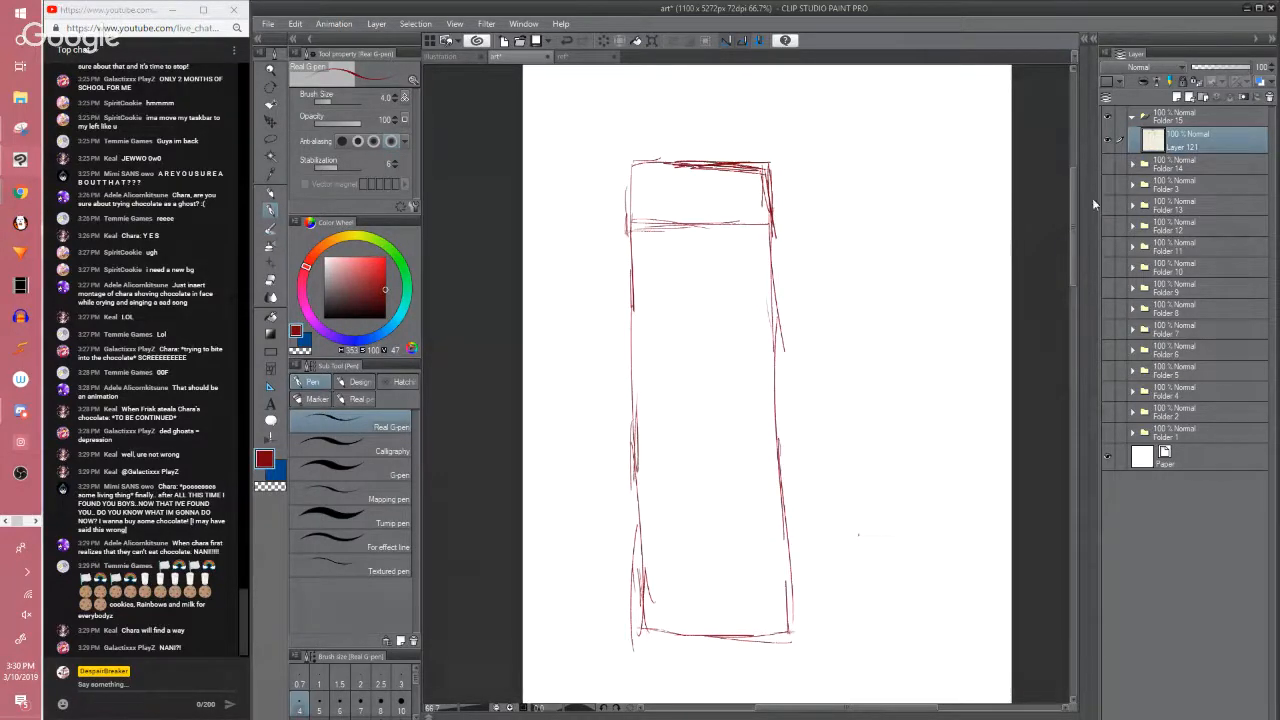
Check the artwork in Folder 13 by showing it briefly and hiding it again
left_click(1107, 205)
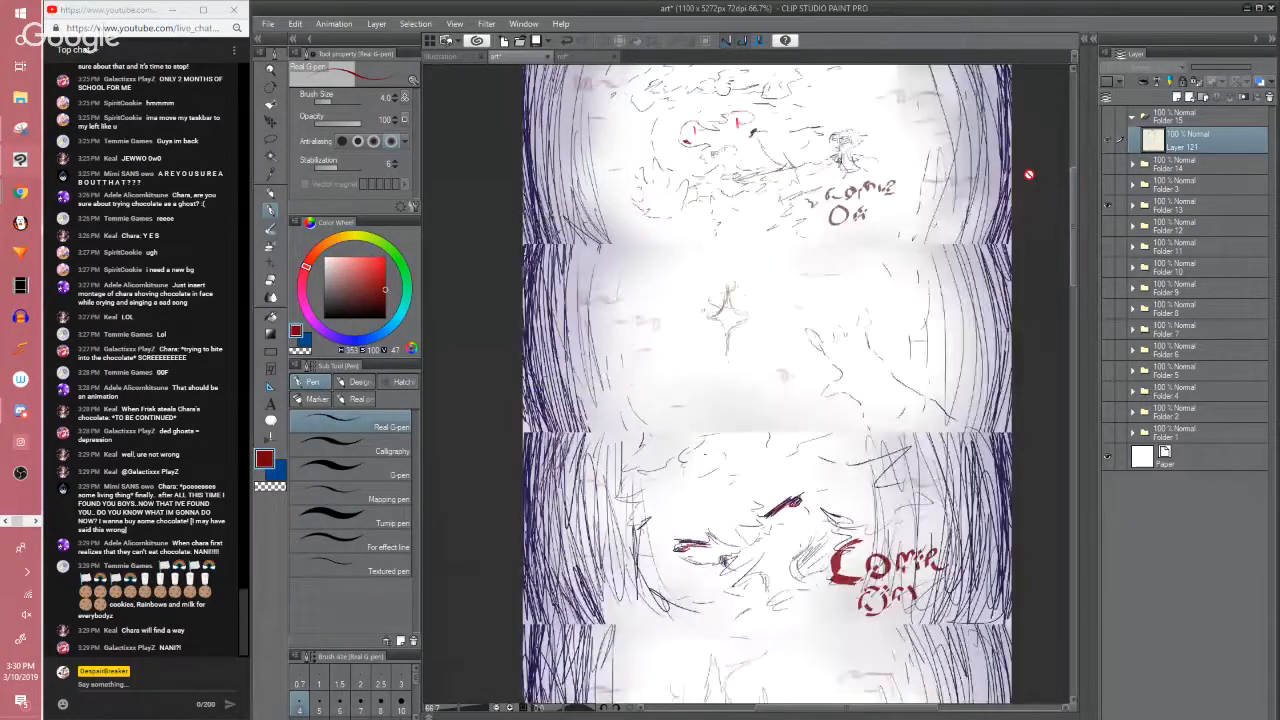
scroll(1027, 174, "down", 2)
left_click(1107, 205)
Review the full run of comic panels in Folder 14 once more, and bring back only Folder 15's rectangle
left_click(1107, 164)
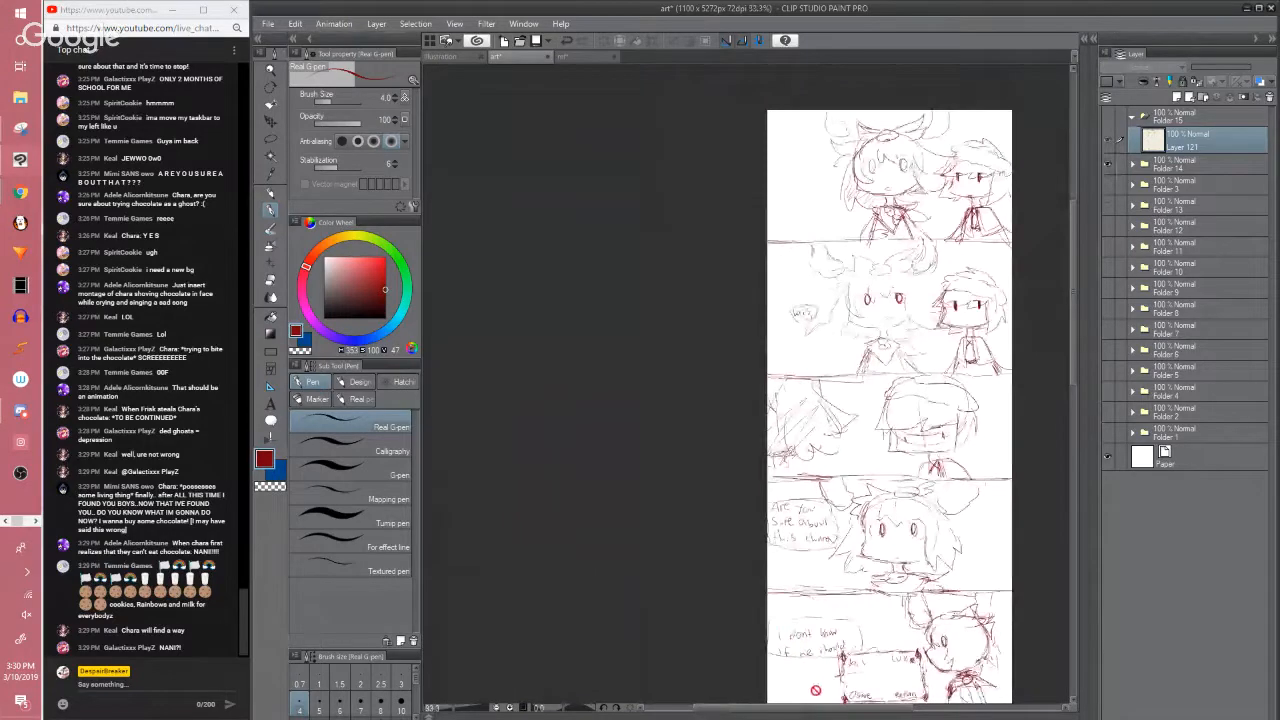
left_click_drag(865, 708, 947, 682)
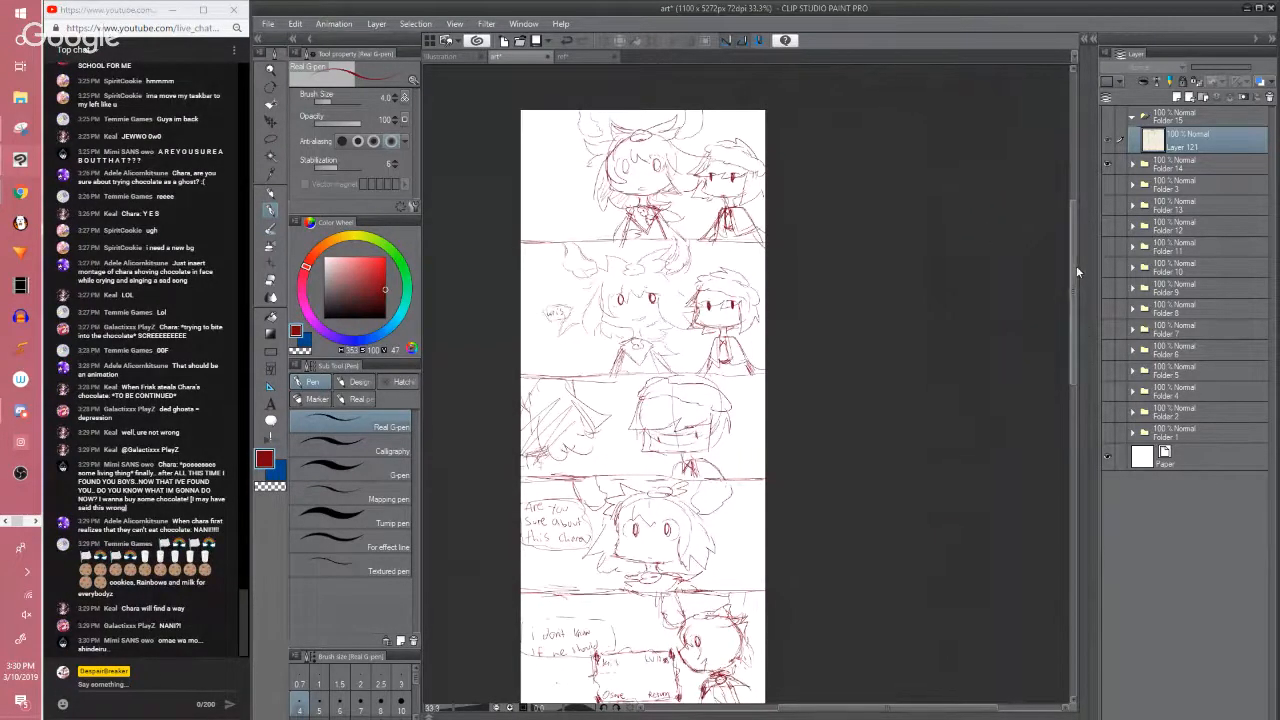
left_click_drag(1073, 257, 1073, 276)
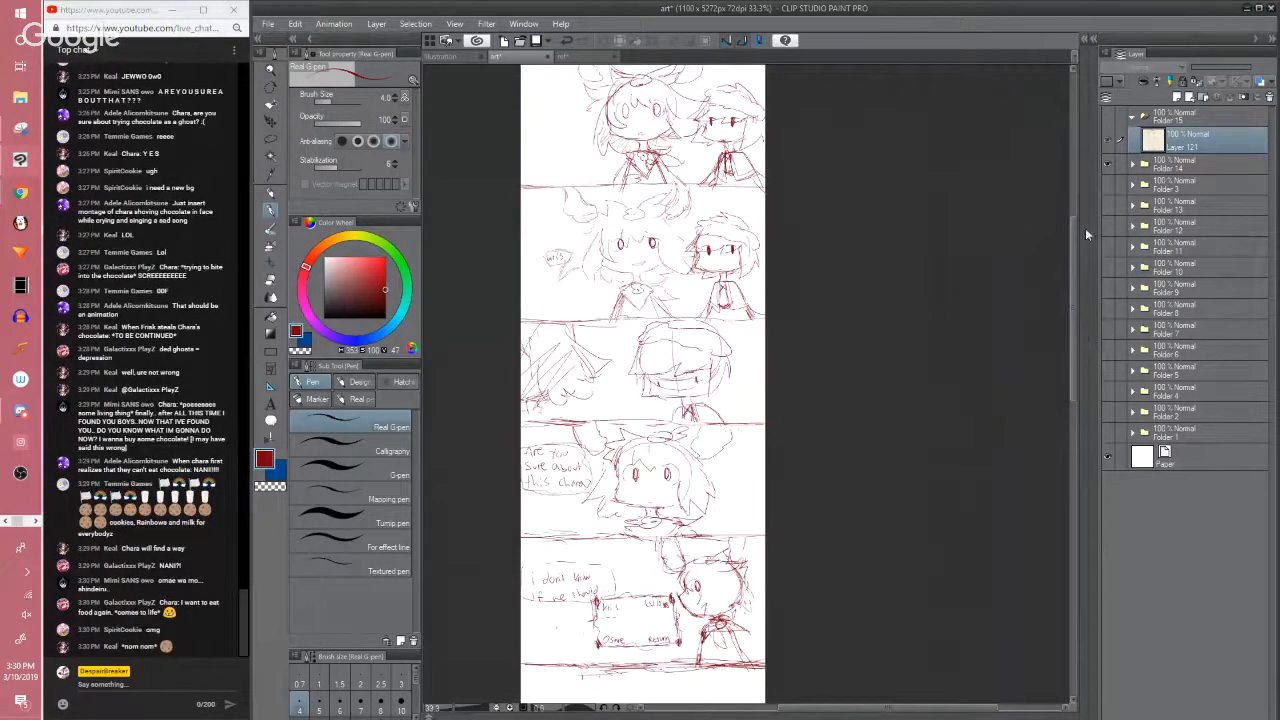
left_click(1106, 164)
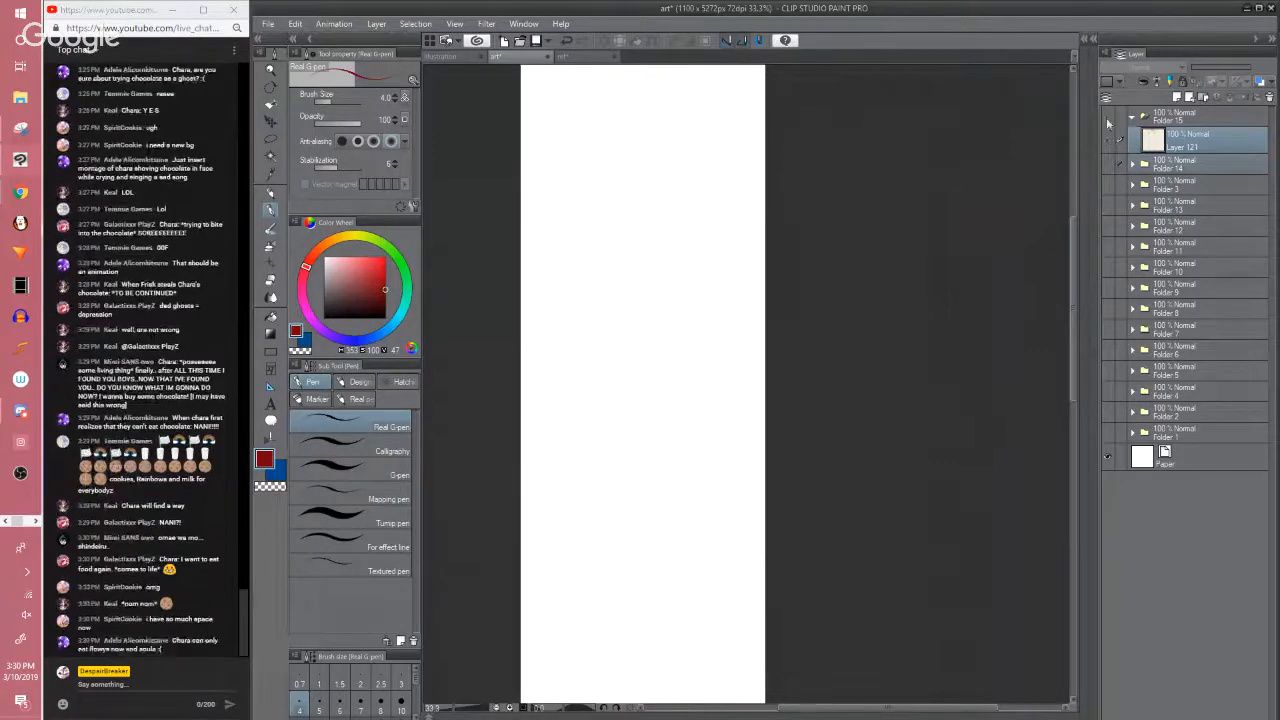
left_click(1105, 134)
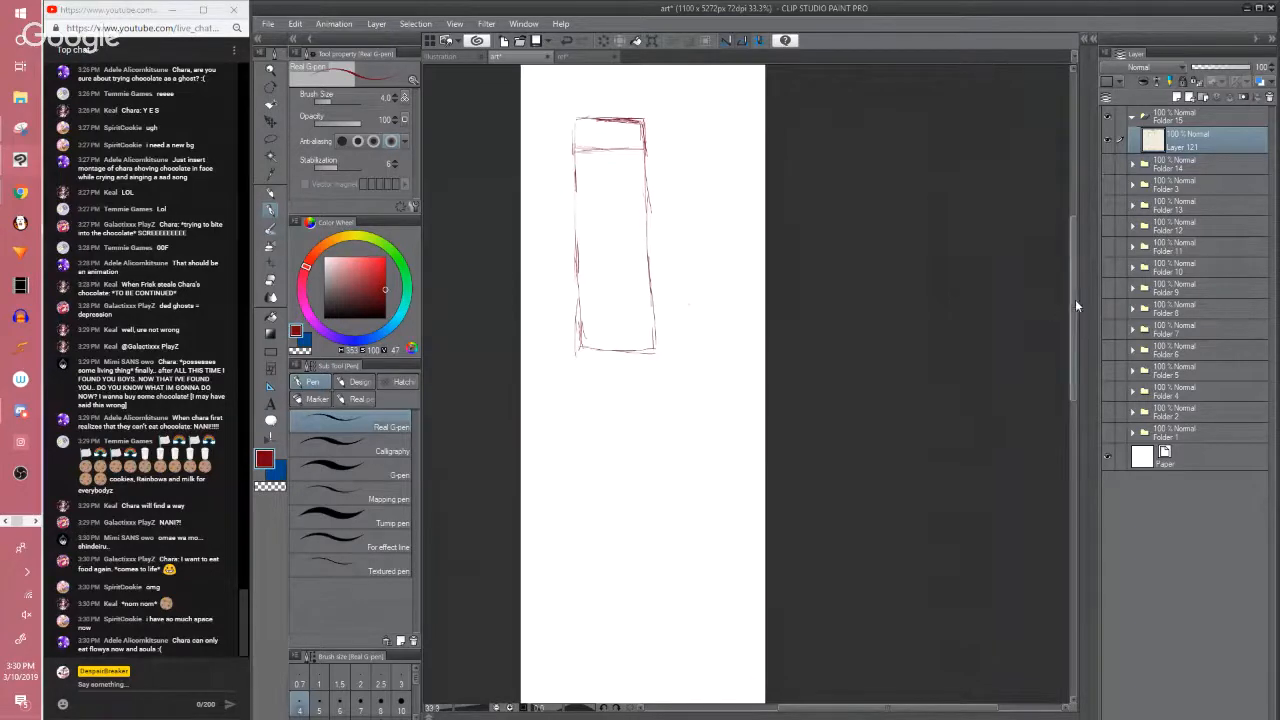
mouse_move(1072, 301)
left_mouse_down()
mouse_move(1072, 245)
mouse_move(1072, 262)
left_mouse_up()
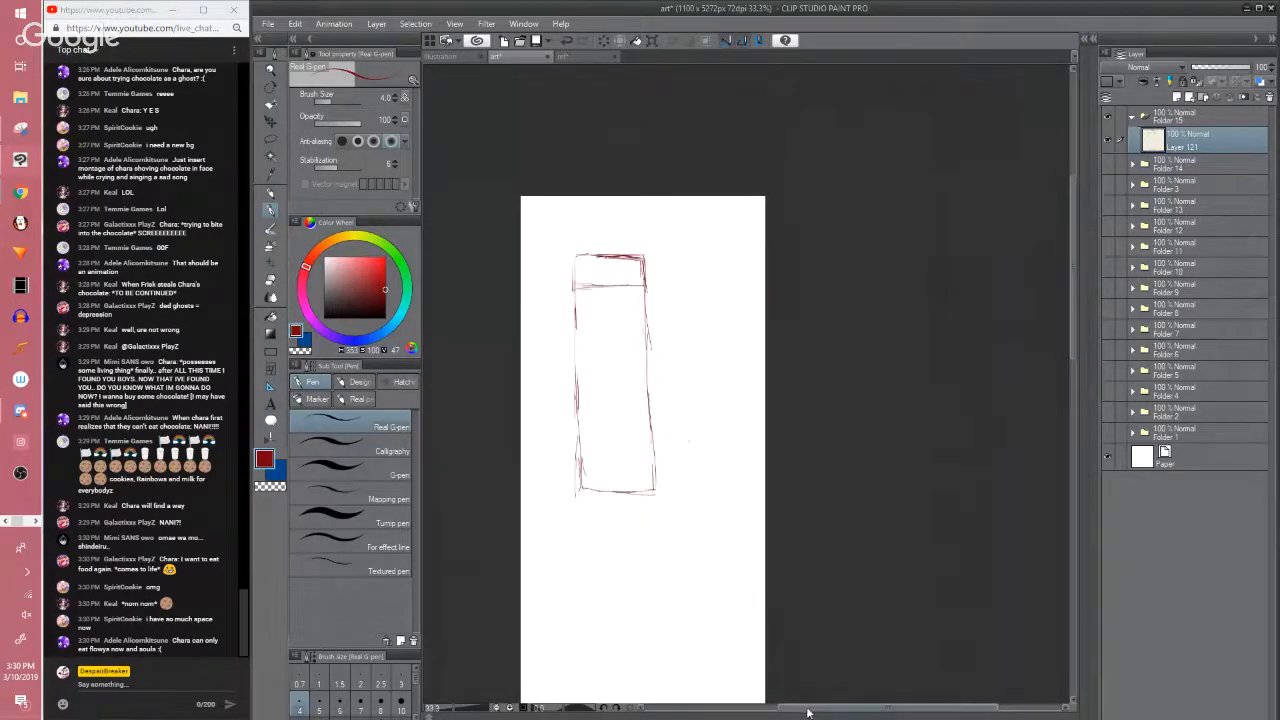
left_click_drag(810, 709, 760, 708)
scroll(605, 487, "up", 1)
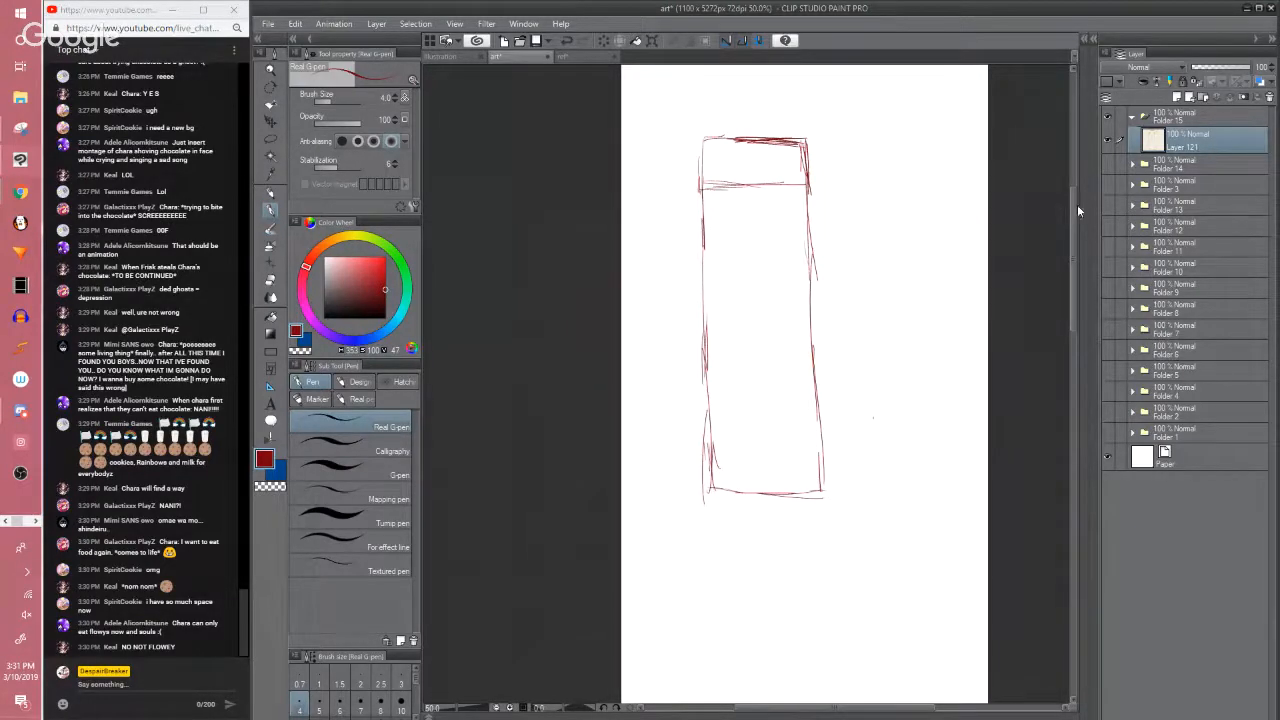
Compare the rectangle with the Folder 14 panels by overlaying both folders, and view the rectangle on its own
scroll(1074, 205, "up", 2)
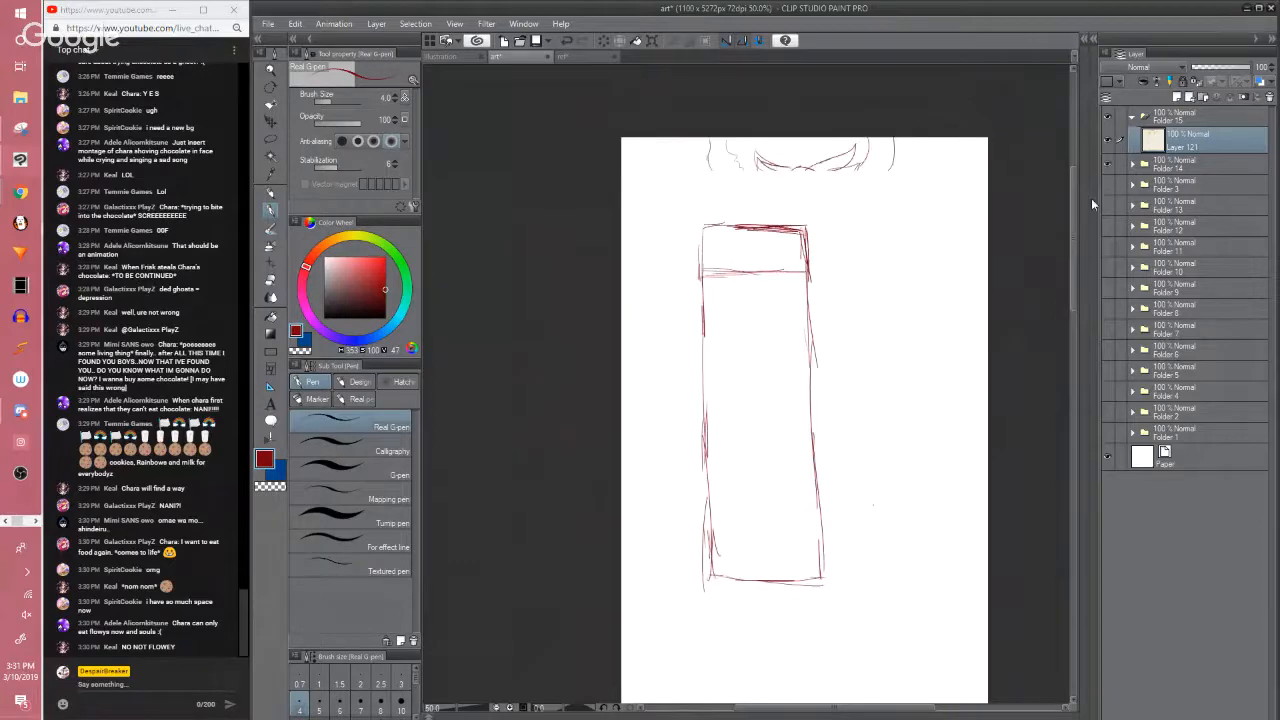
scroll(1078, 209, "down", 10)
scroll(1068, 289, "up", 1)
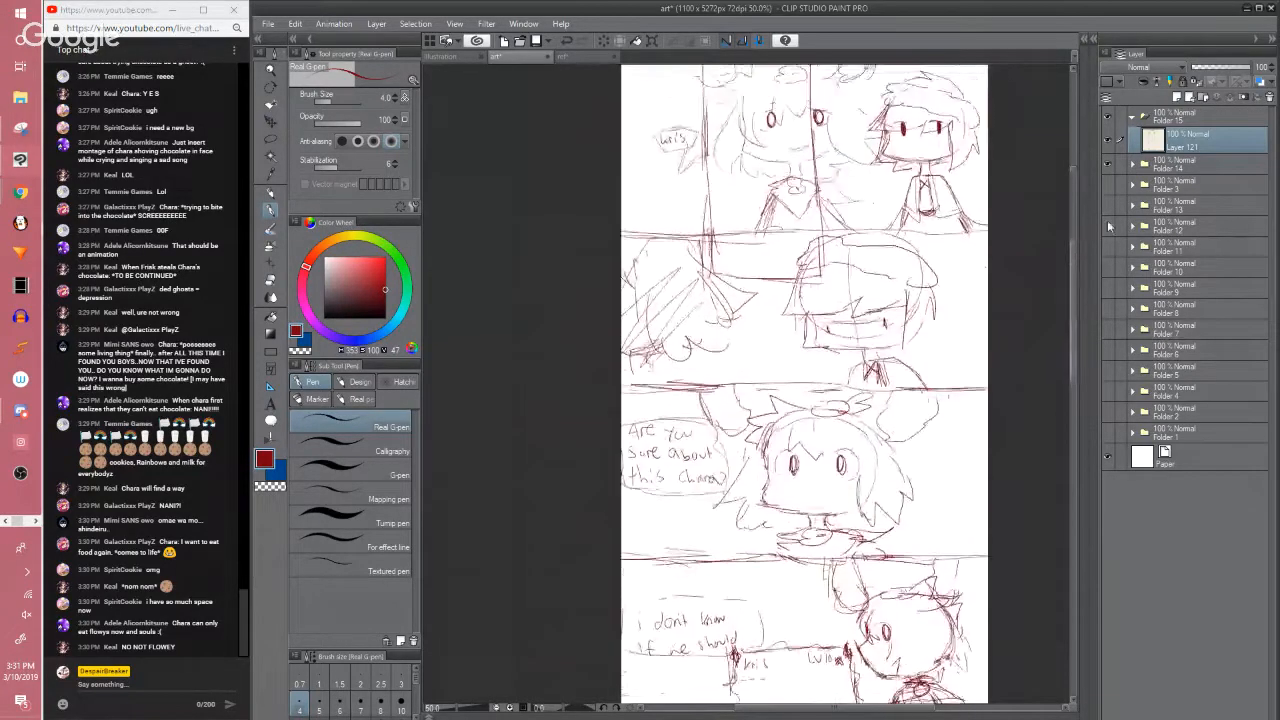
scroll(1070, 240, "up", 10)
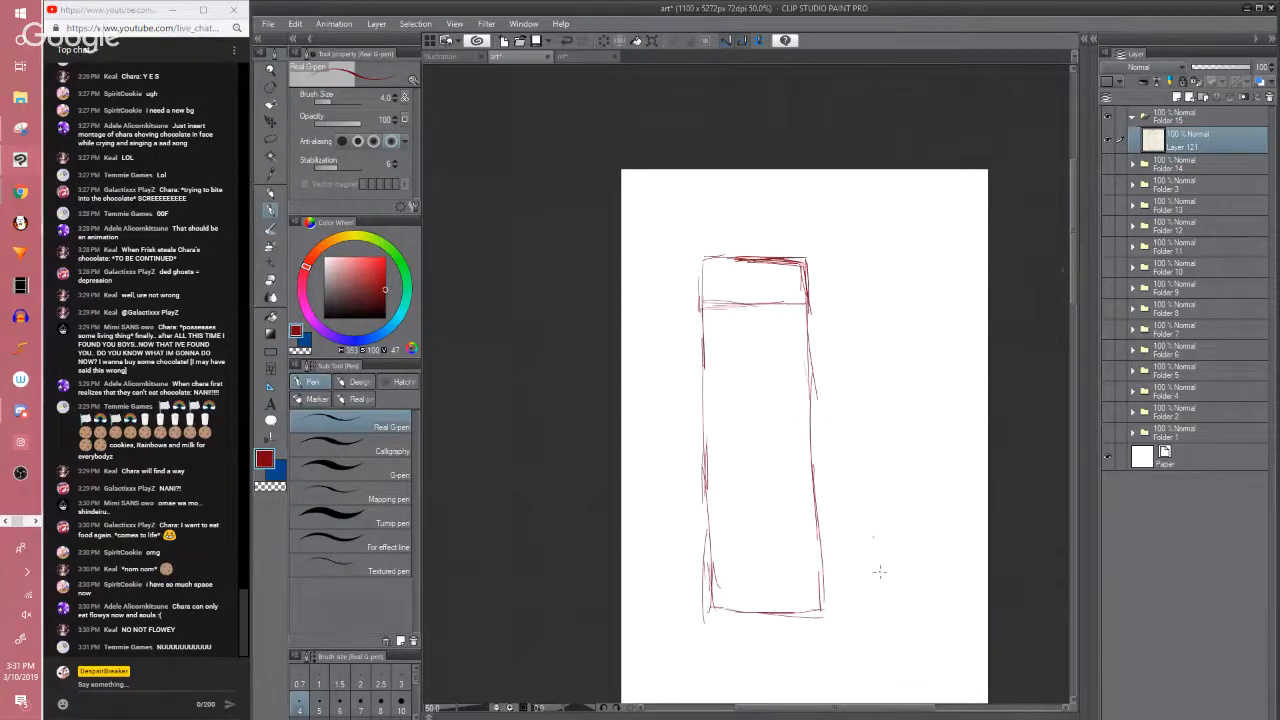
scroll(879, 571, "up", 1)
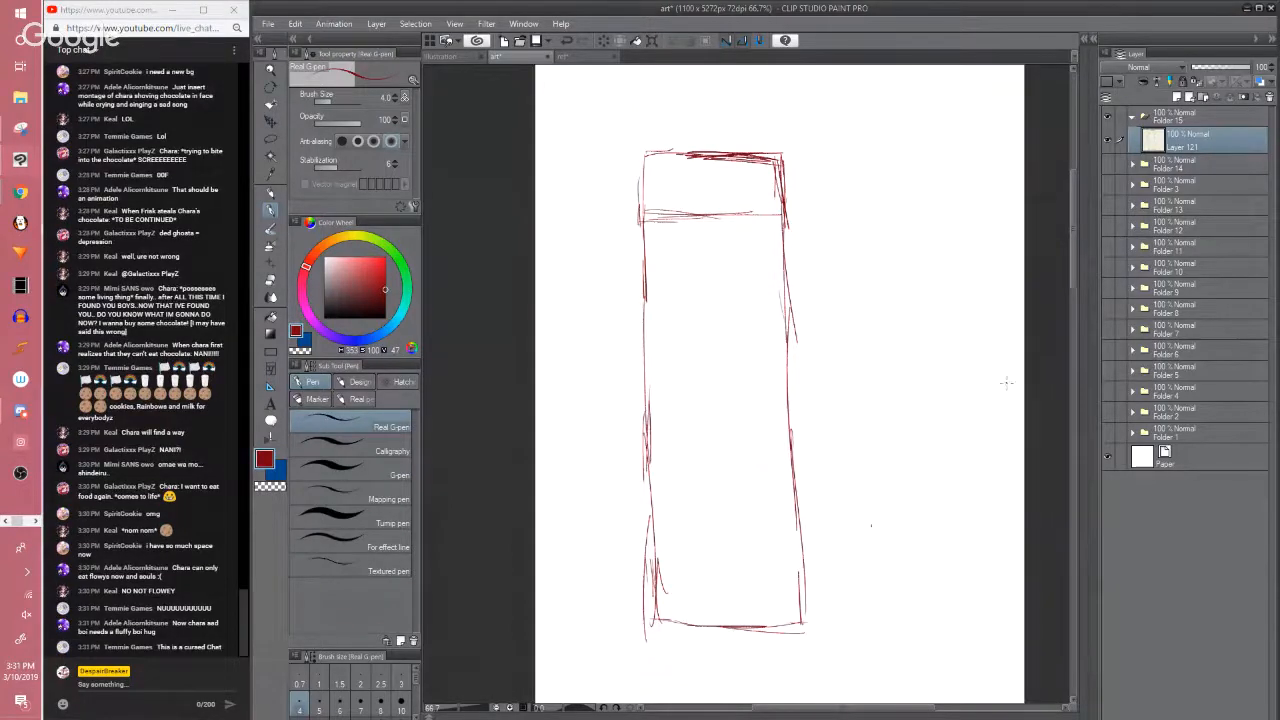
scroll(1073, 278, "down", 3)
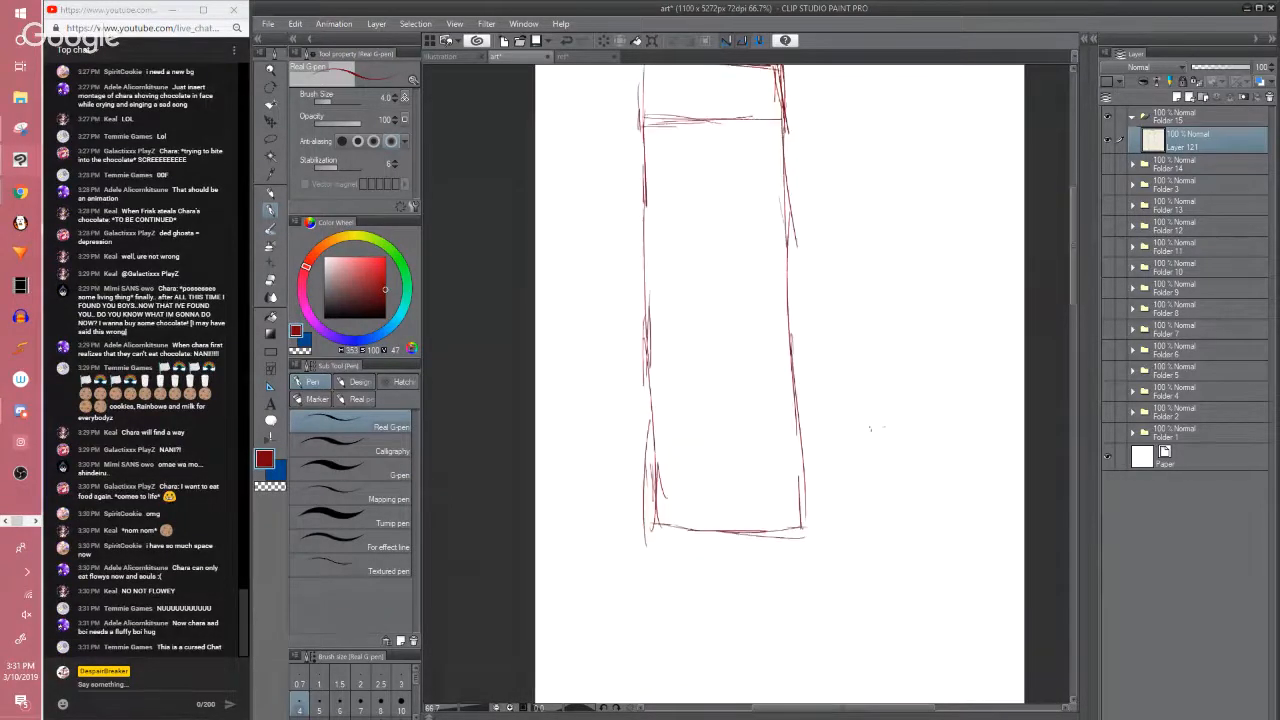
Hide Folder 15, examine the comic page stored in Folder 3, and hide Folder 3 again
scroll(773, 506, "down", 3)
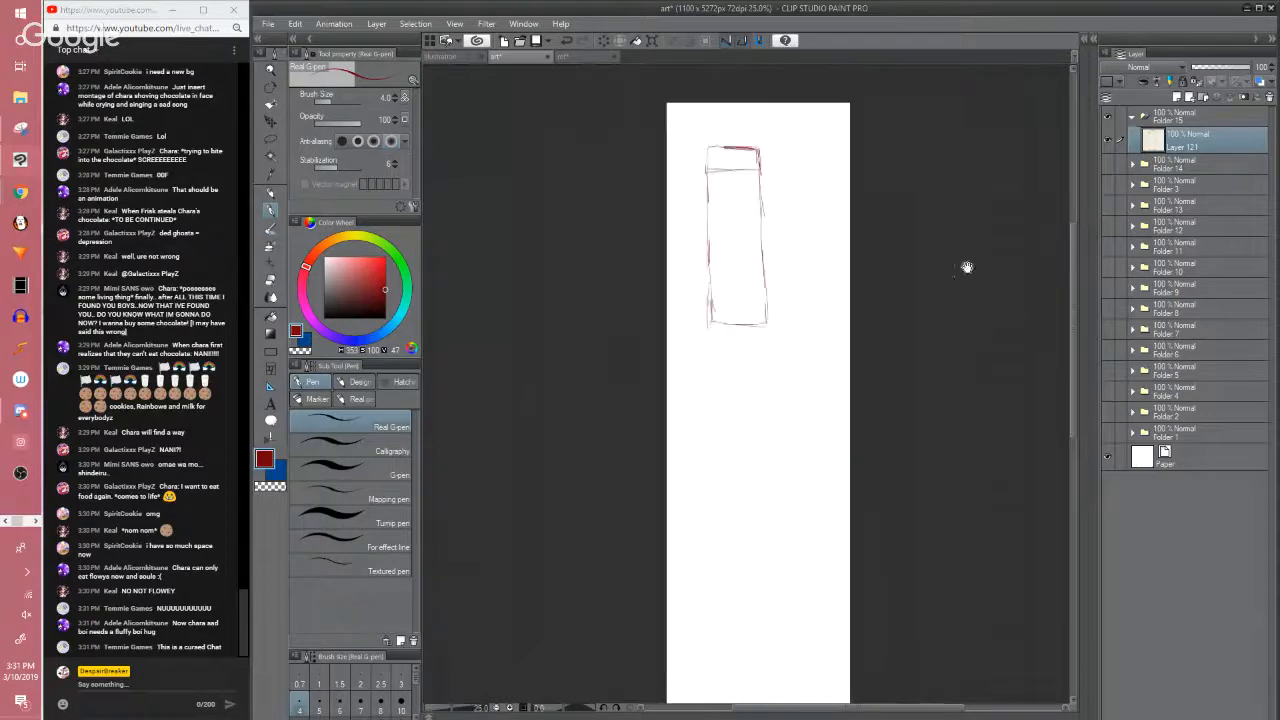
scroll(1060, 248, "down", 1)
left_click_drag(1010, 280, 938, 295)
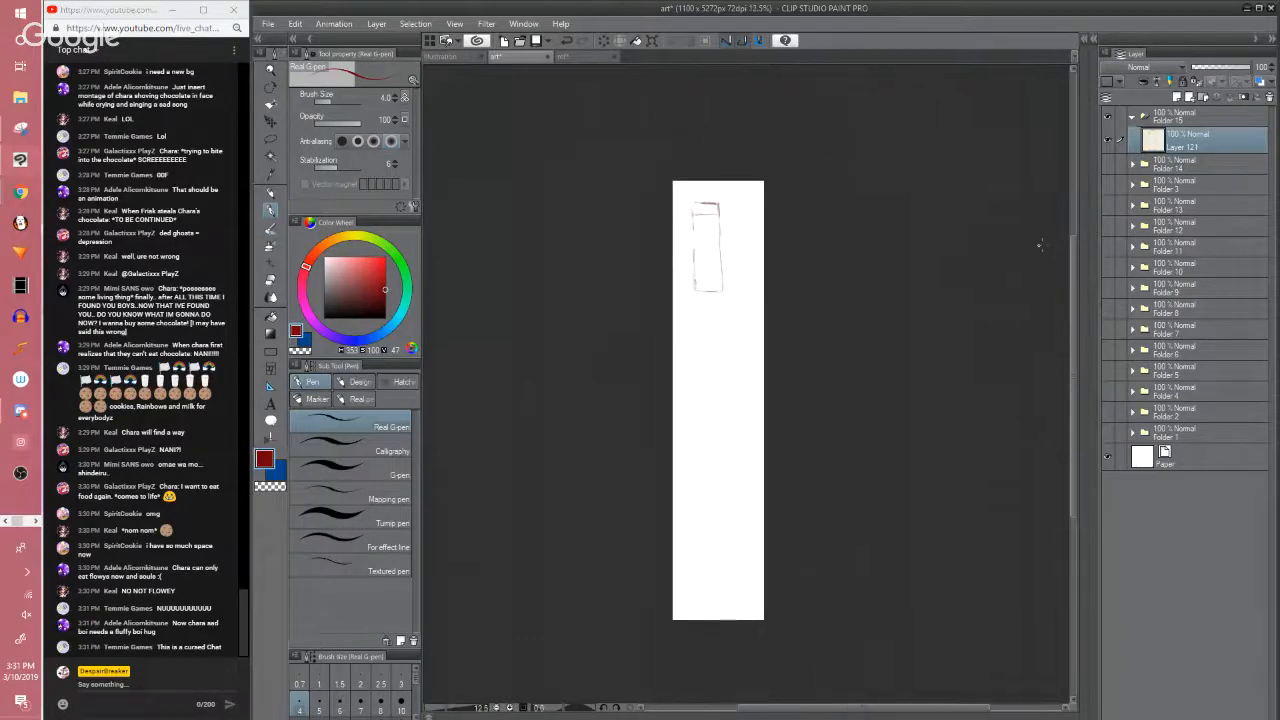
scroll(1040, 246, "up", 1)
left_click(1107, 117)
left_click(1106, 185)
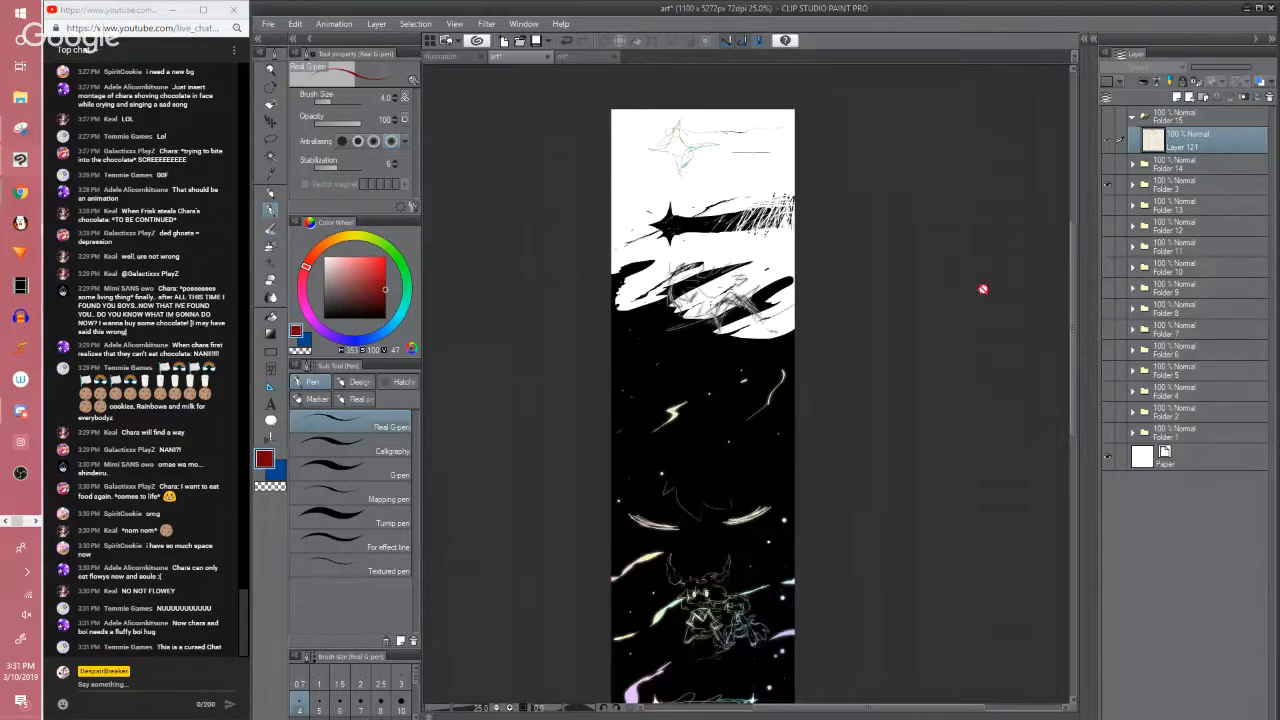
left_click_drag(1071, 255, 1056, 306)
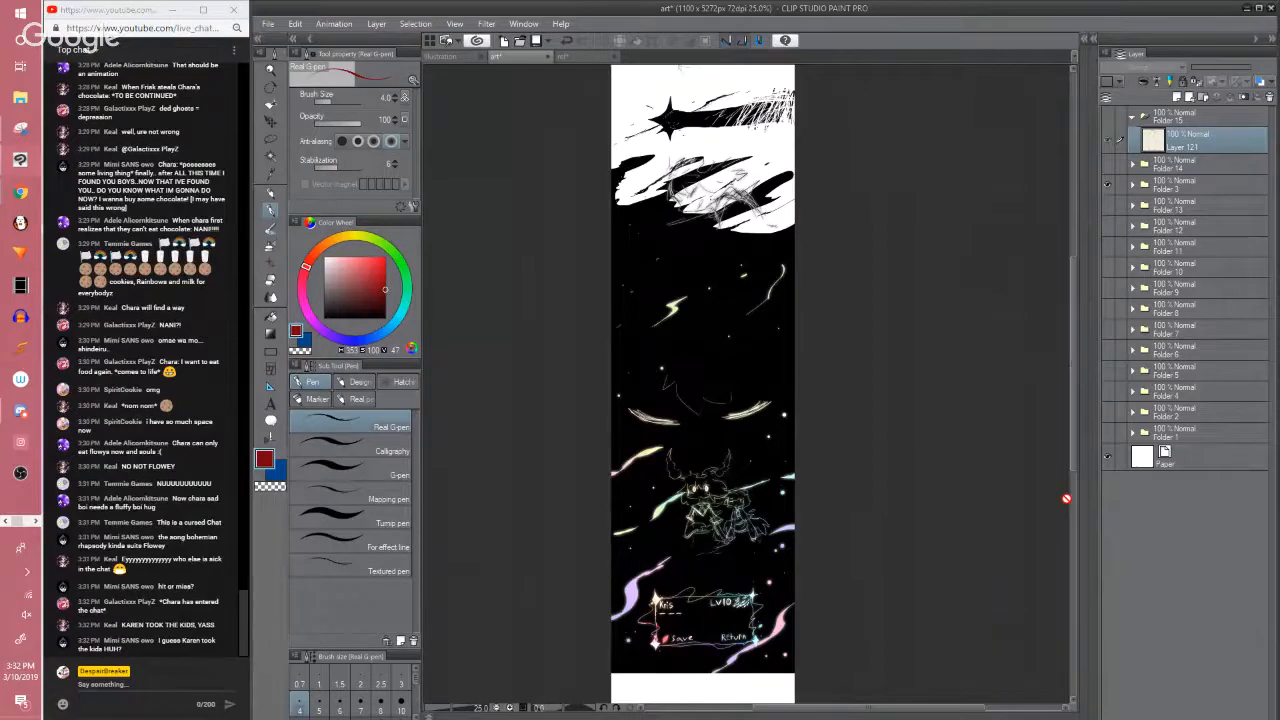
left_click(1107, 185)
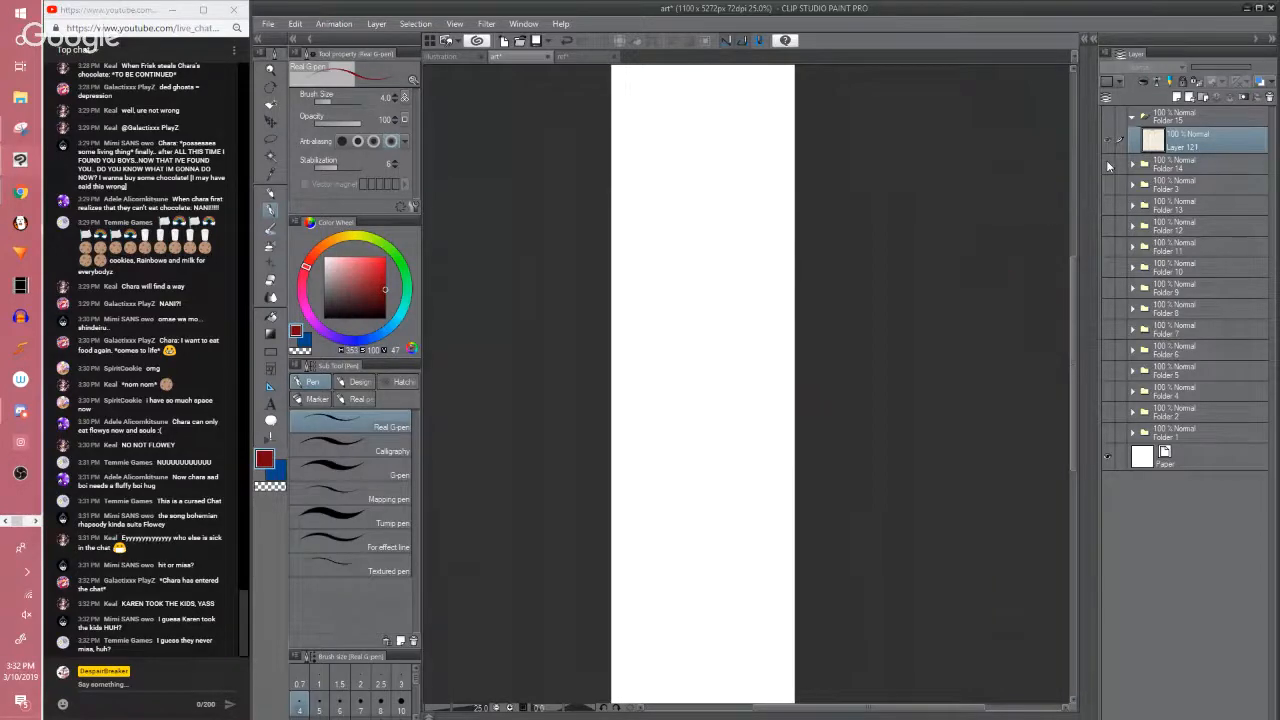
Show Folder 14 to review its sketched comic panels, and return to showing only Folder 15
left_click(1107, 165)
scroll(1070, 295, "up", 3)
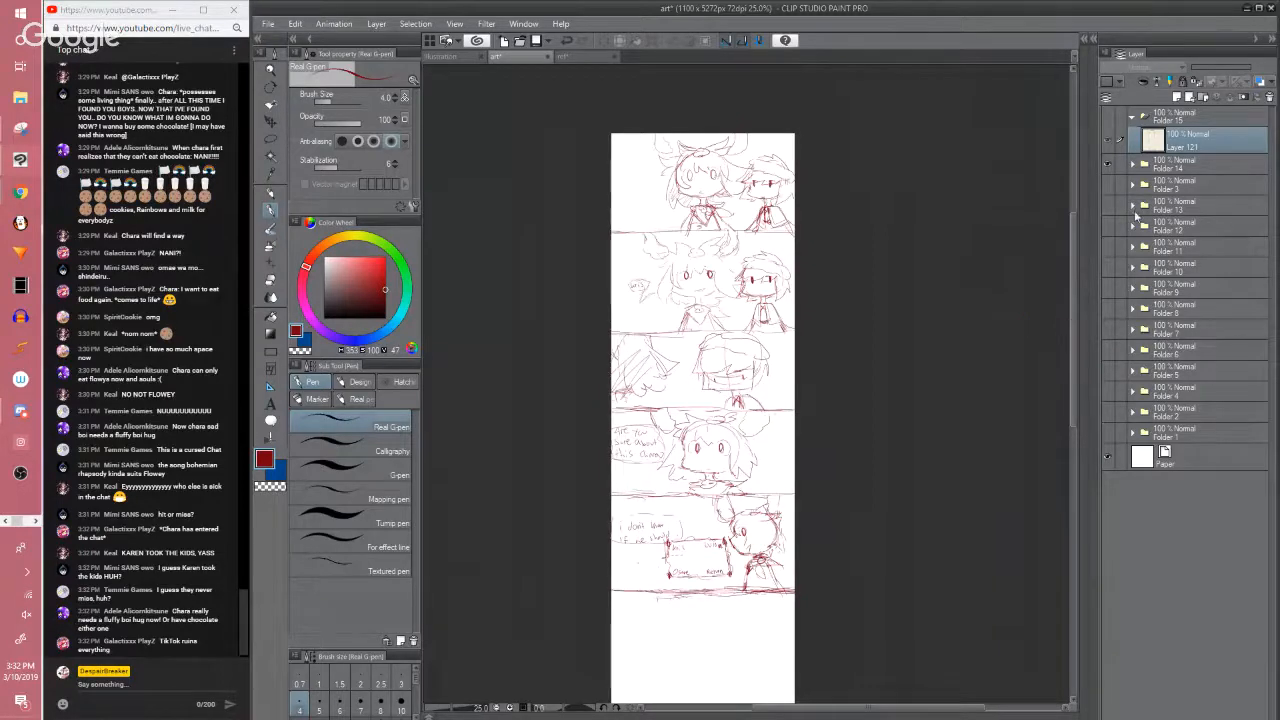
left_click(1107, 162)
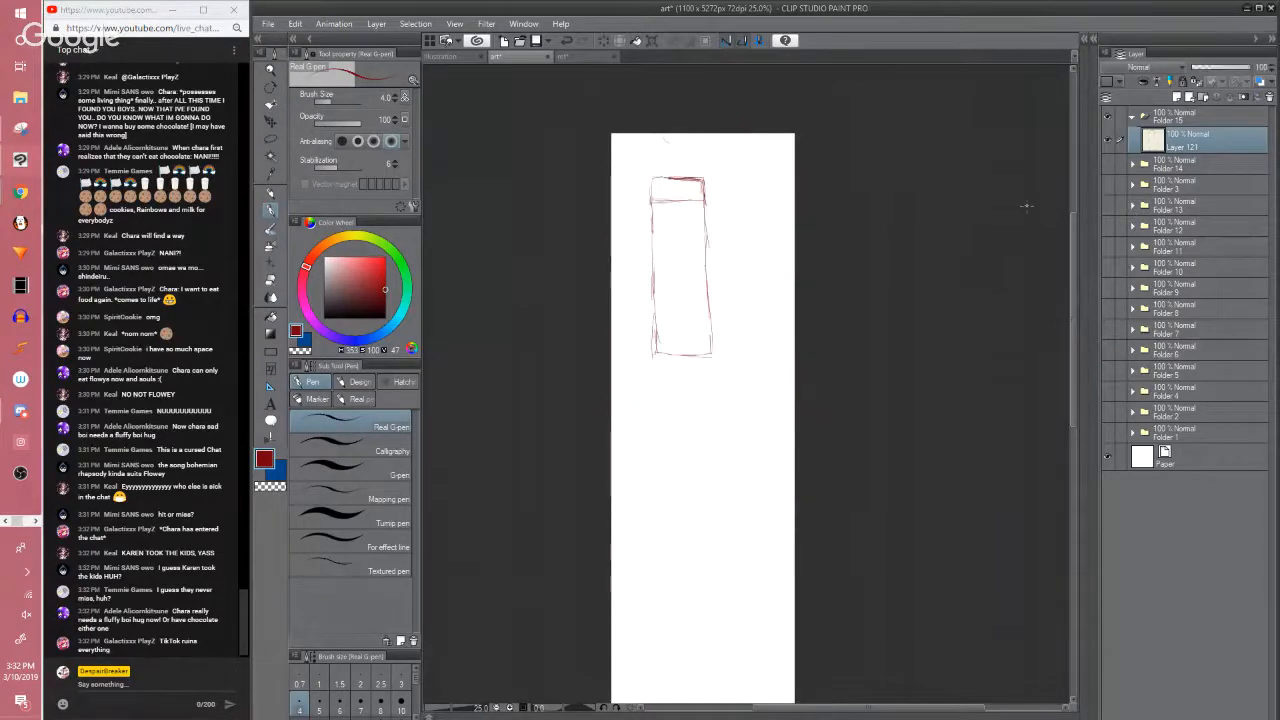
Erase the rough strokes around the tall rectangle's upper corners and redraw its top and right edges with cleaner lines
scroll(1026, 206, "up", 2)
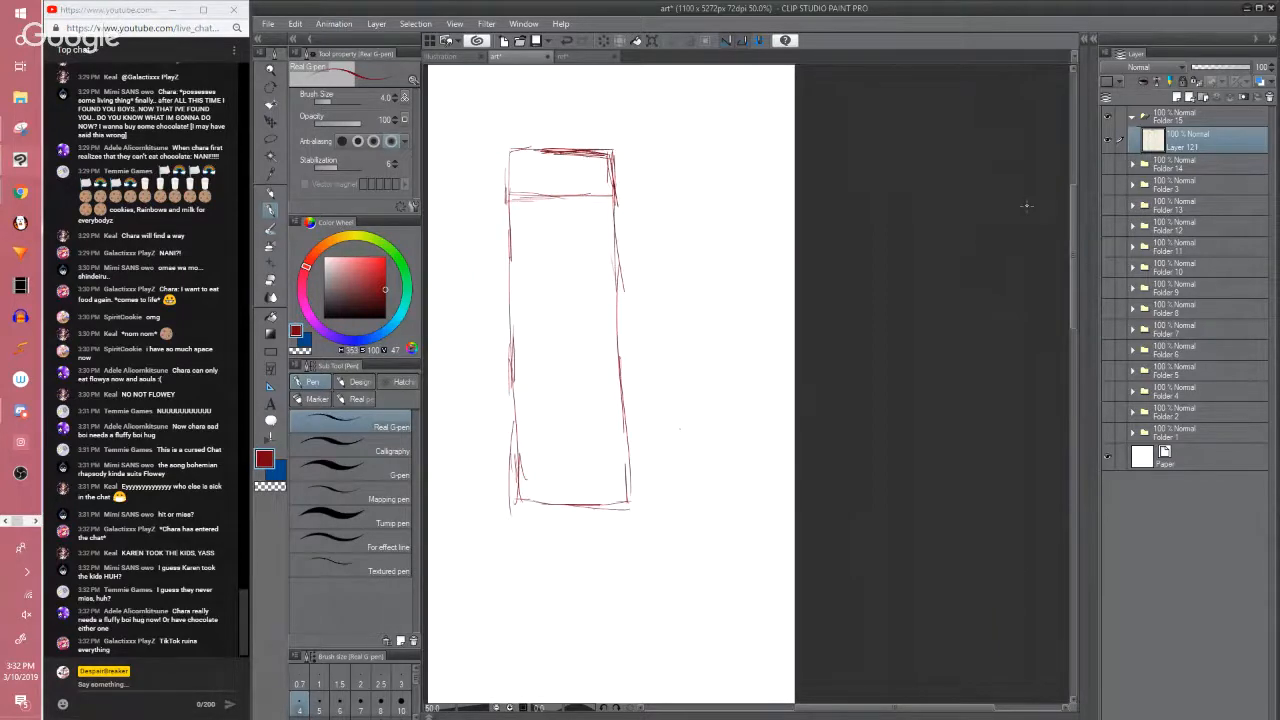
scroll(1026, 206, "up", 1)
scroll(1030, 254, "up", 3)
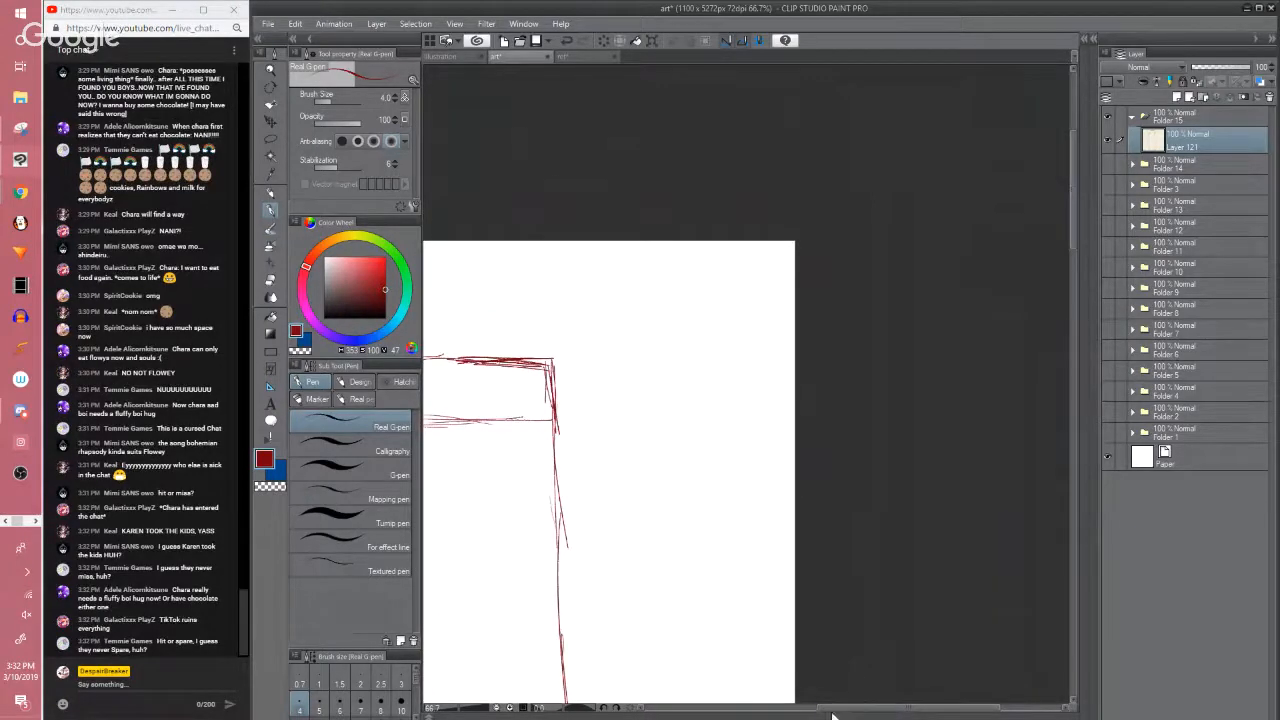
left_click_drag(846, 710, 775, 710)
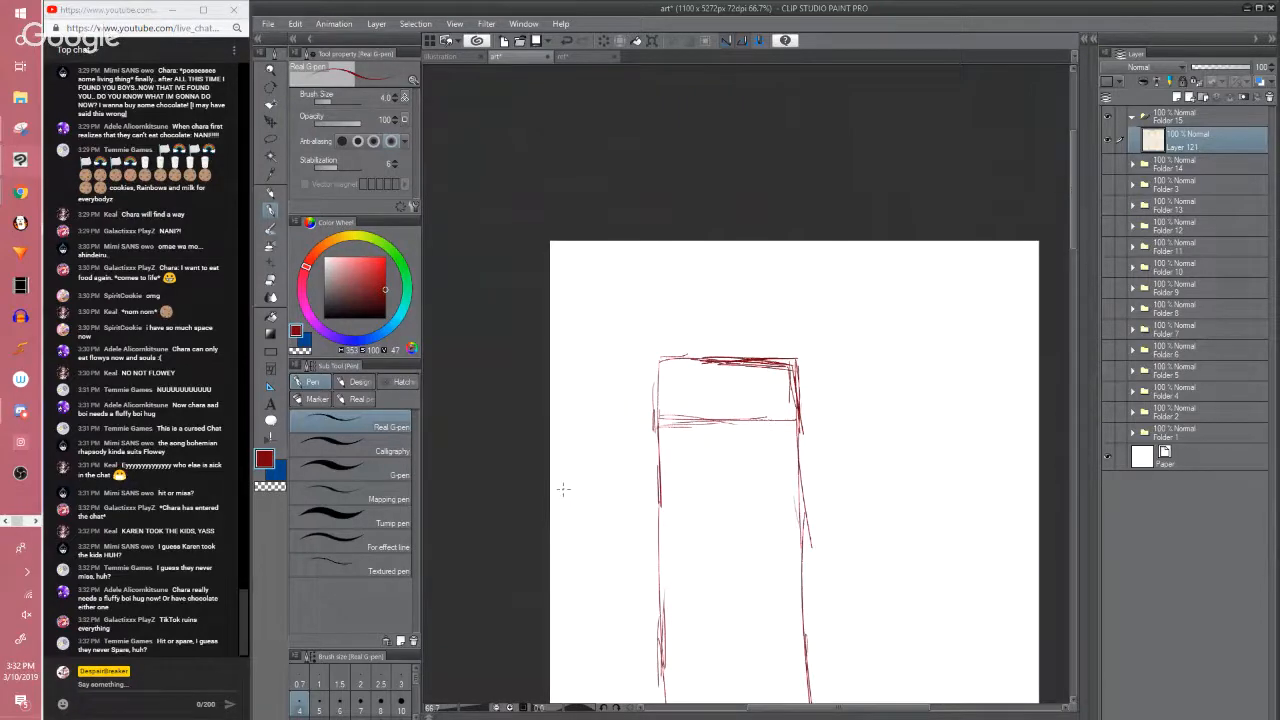
scroll(563, 489, "up", 1)
left_click_drag(828, 357, 760, 283)
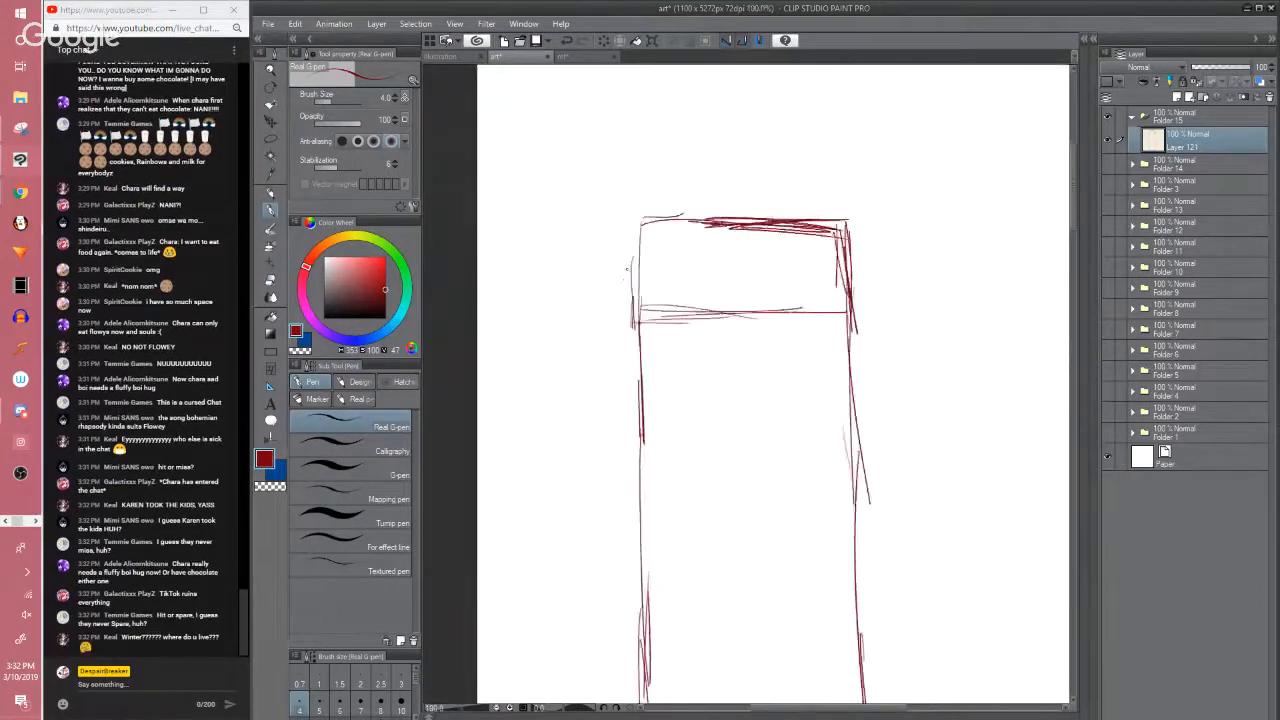
key("e")
left_click_drag(608, 258, 616, 347)
mouse_move(714, 243)
left_mouse_down()
mouse_move(843, 251)
mouse_move(849, 288)
left_mouse_up()
key("p")
left_click_drag(844, 228, 850, 268)
mouse_move(698, 213)
left_mouse_down()
mouse_move(856, 221)
mouse_move(825, 213)
mouse_move(840, 222)
left_mouse_up()
mouse_move(847, 221)
left_mouse_down()
mouse_move(841, 262)
mouse_move(791, 222)
mouse_move(857, 219)
left_mouse_up()
key("e")
key("p")
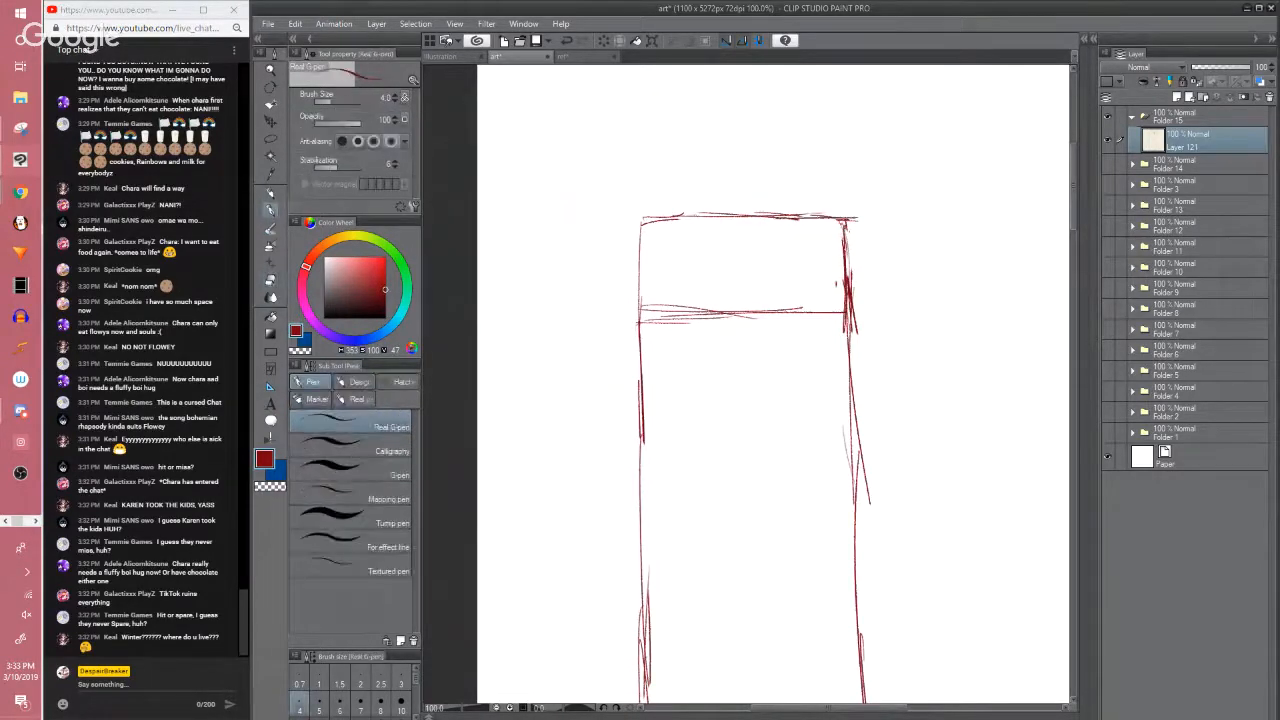
Clear the whole rectangle sketch from Layer 121
left_click_drag(834, 264, 818, 231)
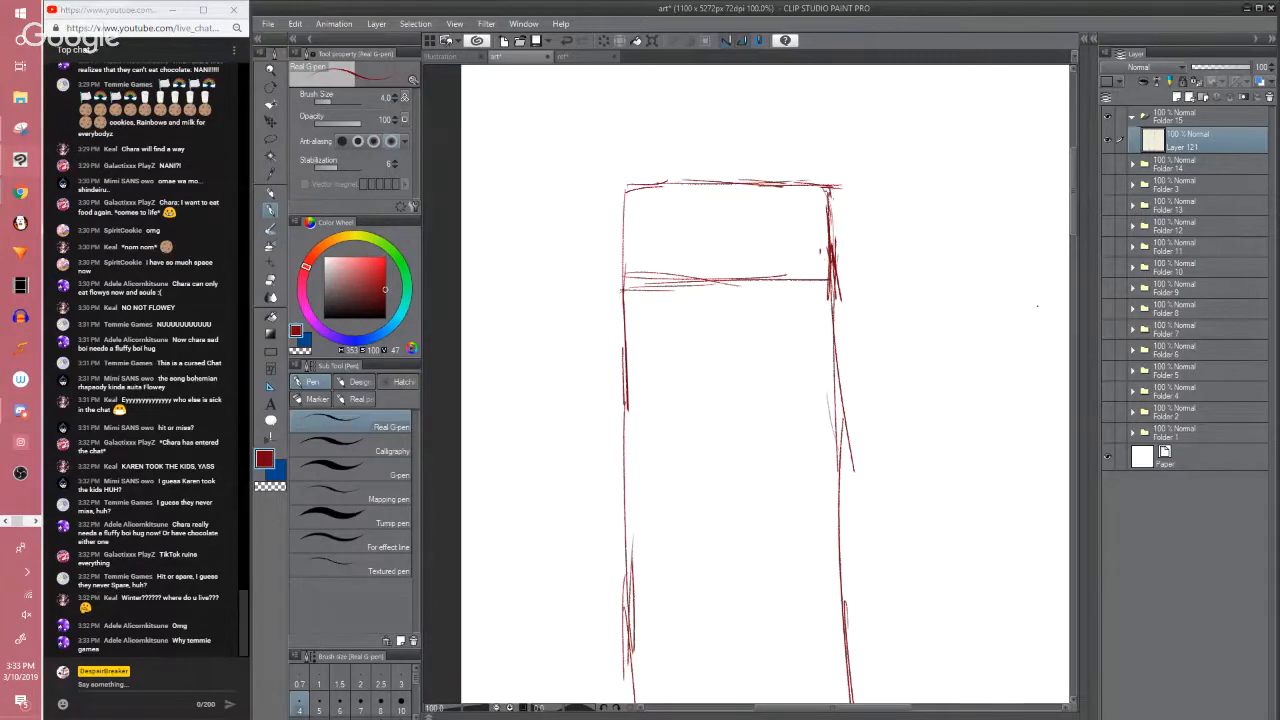
mouse_move(1073, 223)
left_mouse_down()
mouse_move(1084, 239)
mouse_move(1074, 234)
left_mouse_up()
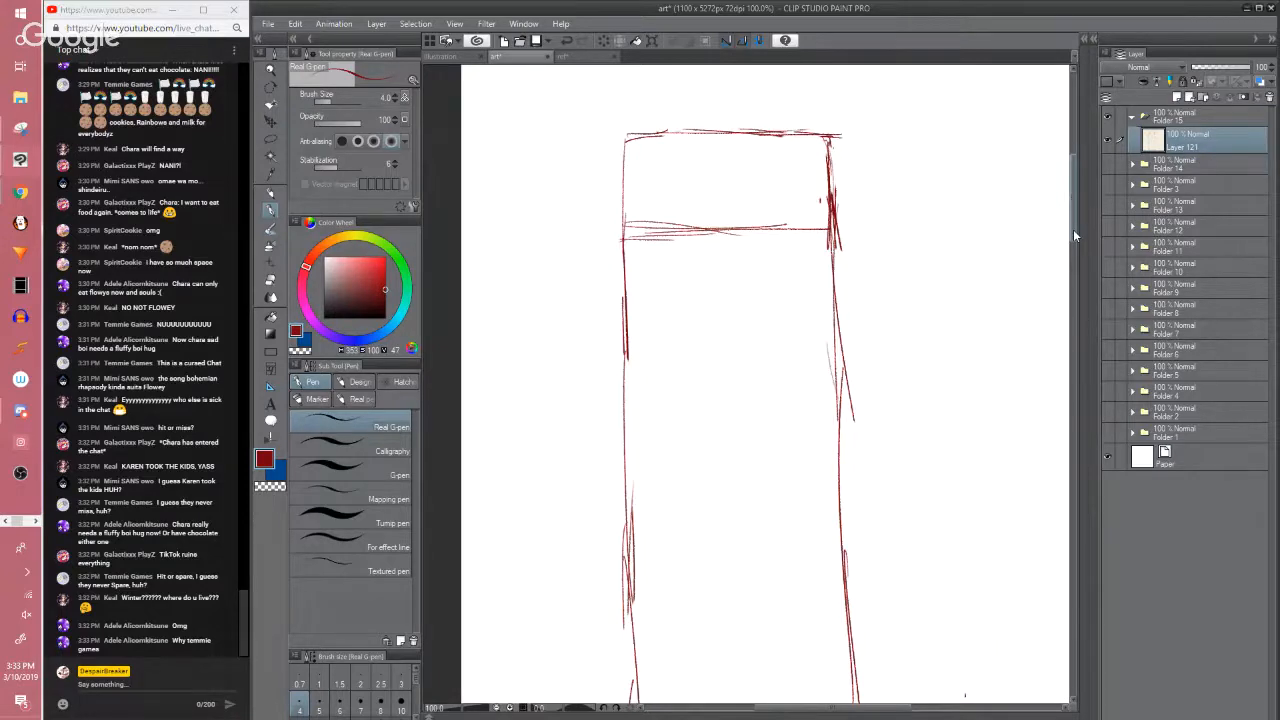
left_click(1108, 166)
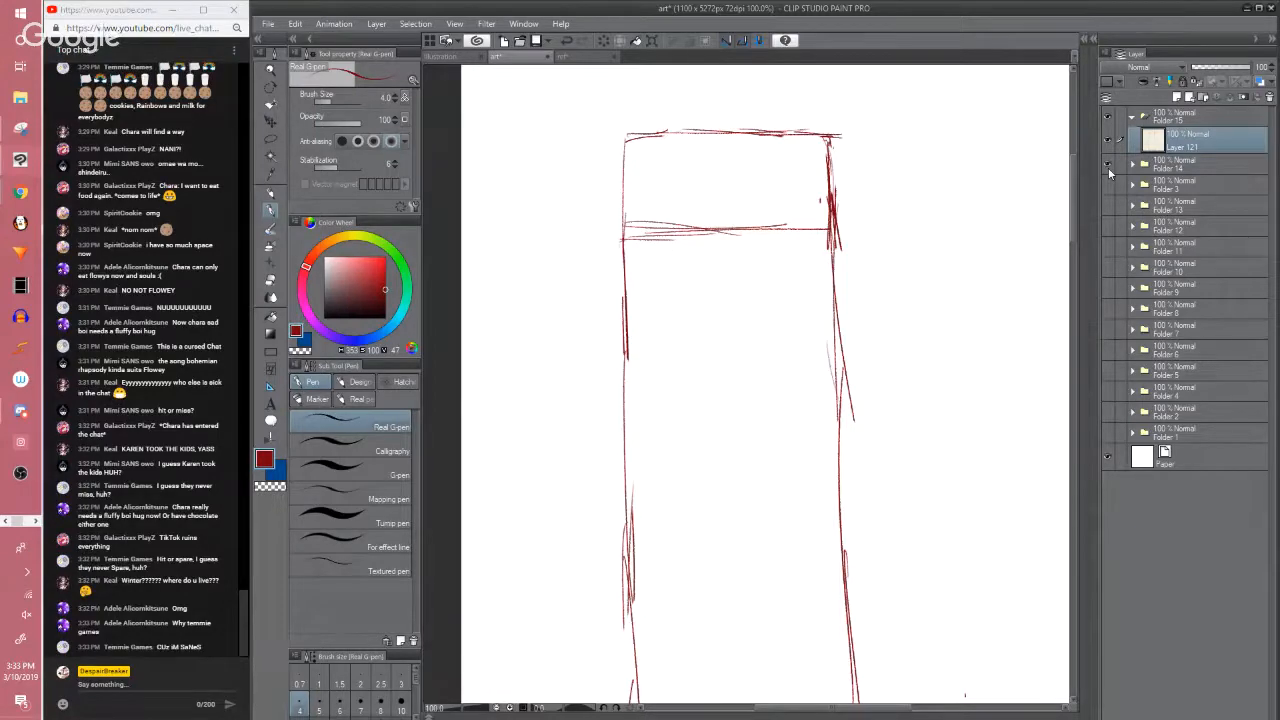
scroll(926, 68, "up", 4)
scroll(791, 286, "down", 3)
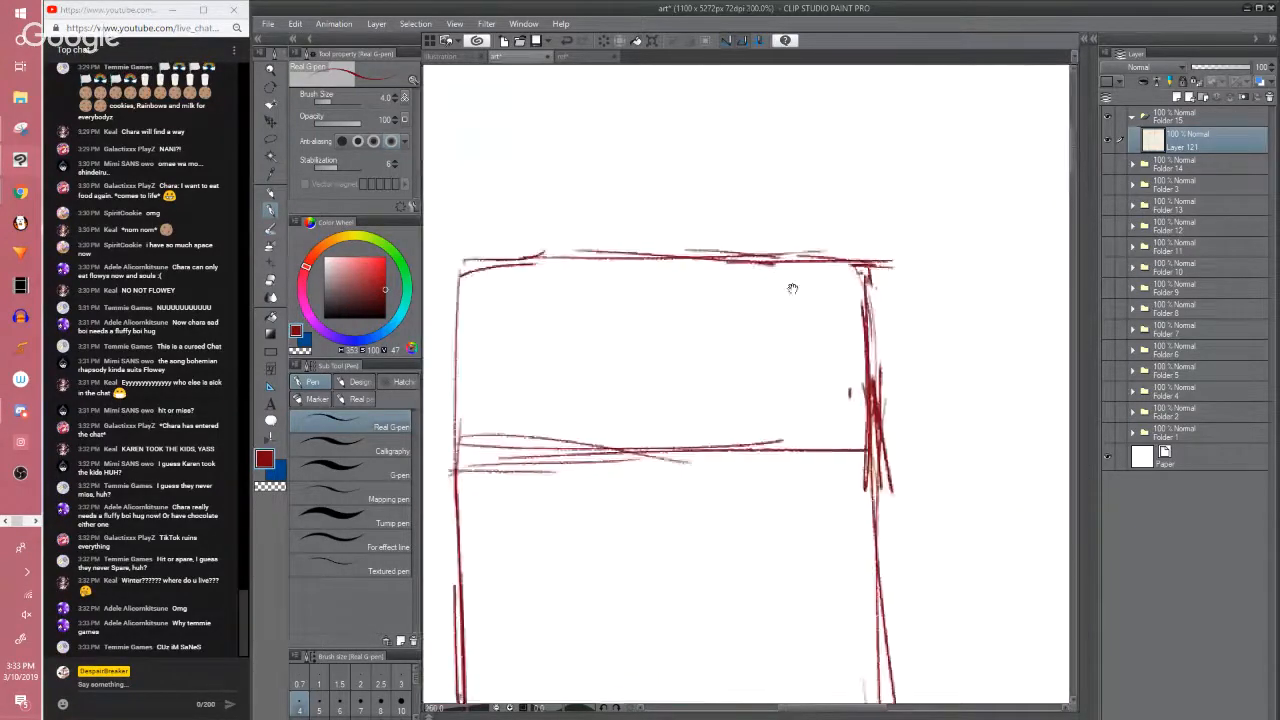
scroll(711, 224, "down", 5)
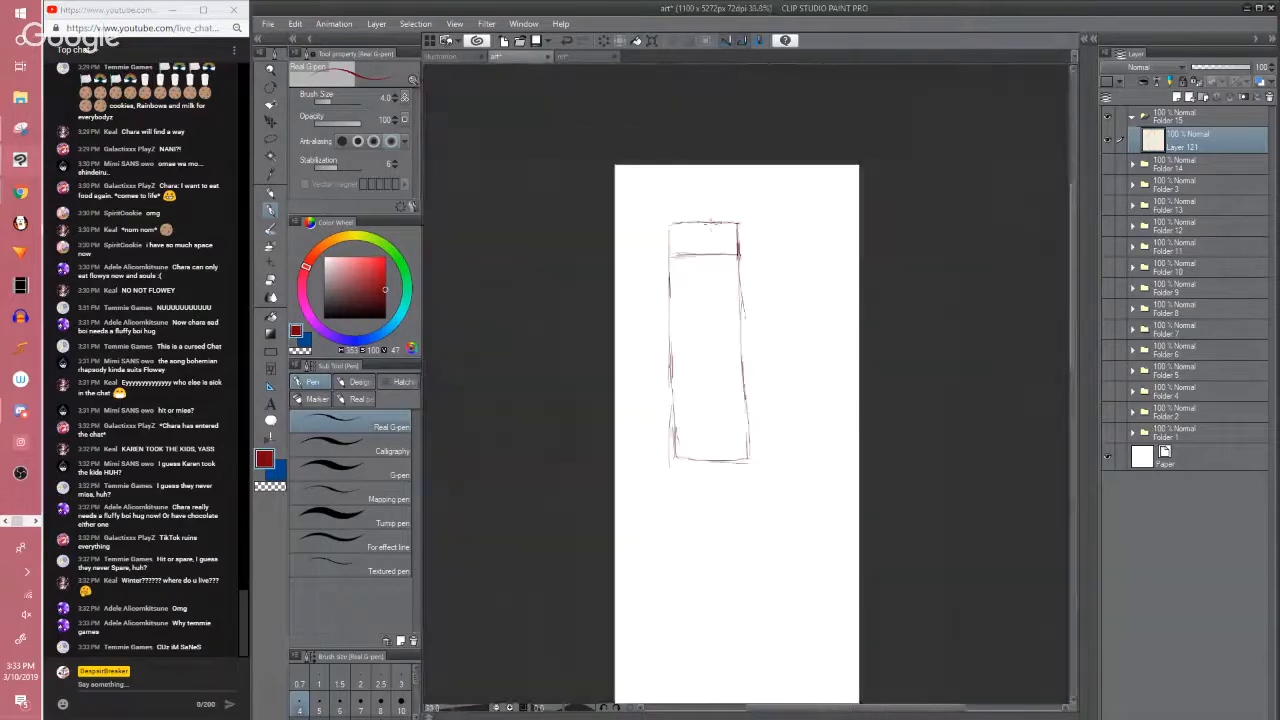
key("Delete")
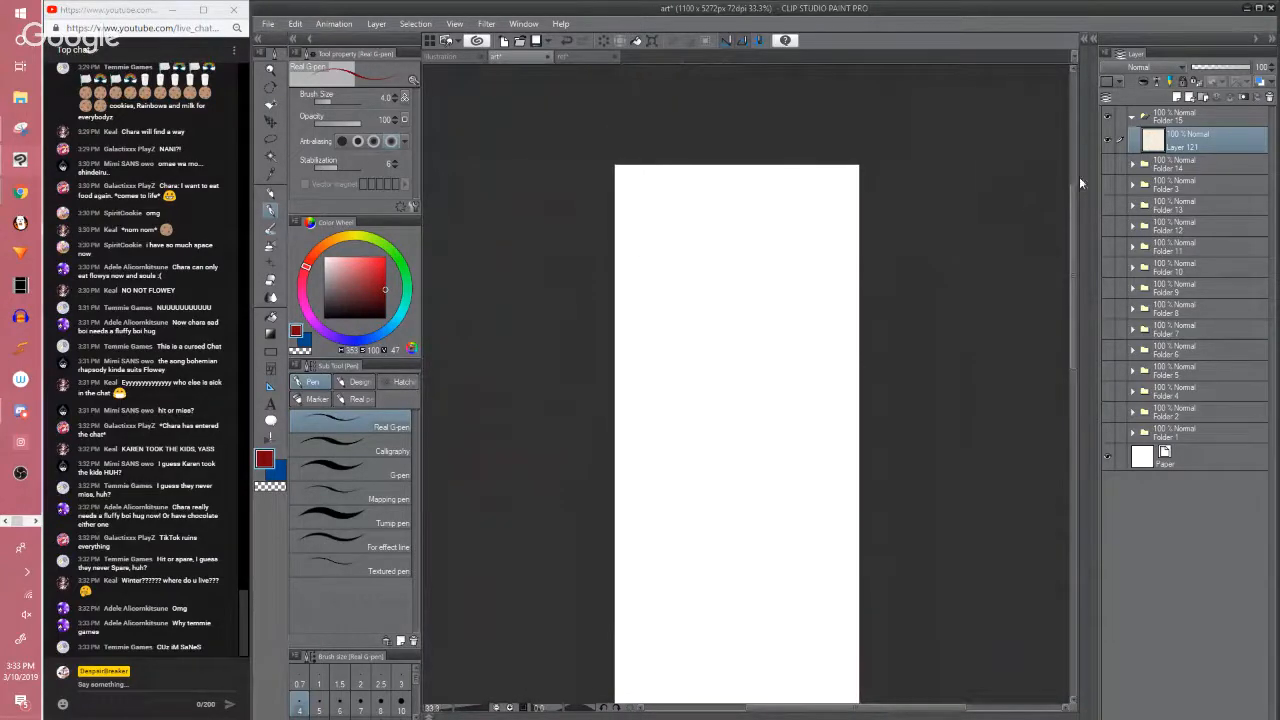
Show Folder 14 at 41% opacity as a guide and trace its first panel divider across Layer 121
left_click(1108, 163)
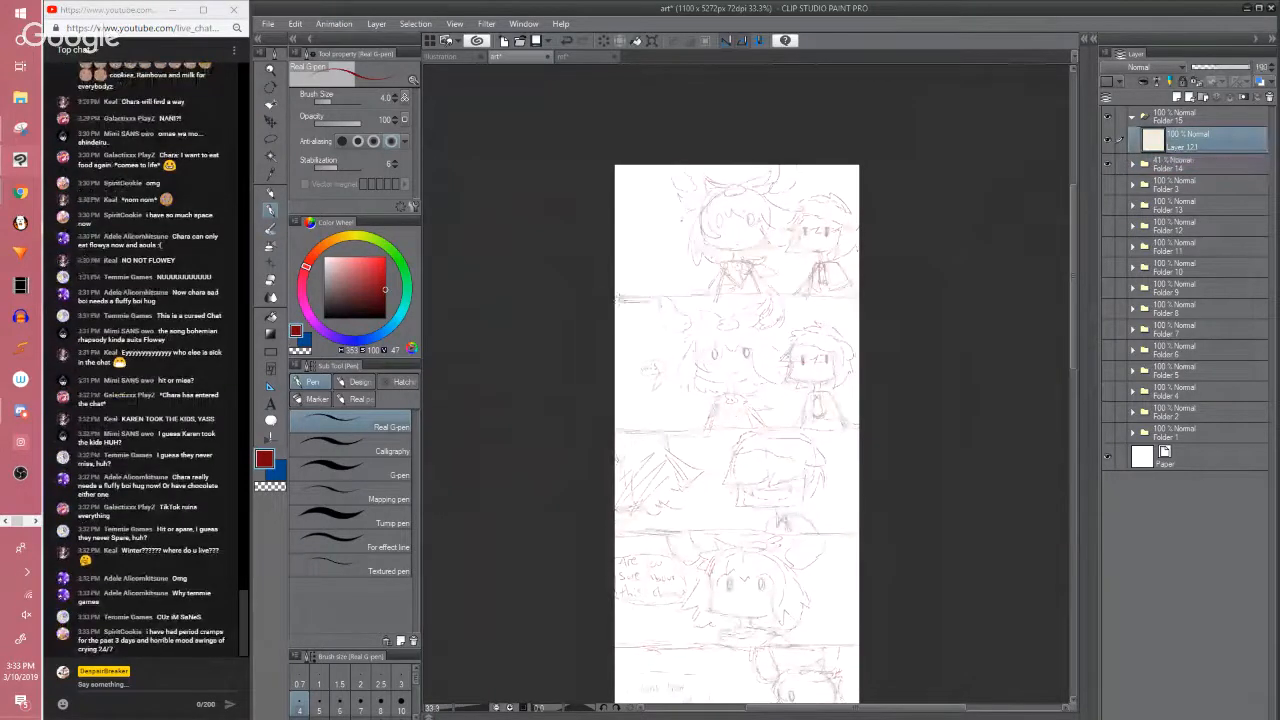
mouse_move(617, 298)
left_mouse_down()
mouse_move(722, 306)
mouse_move(875, 291)
left_mouse_up()
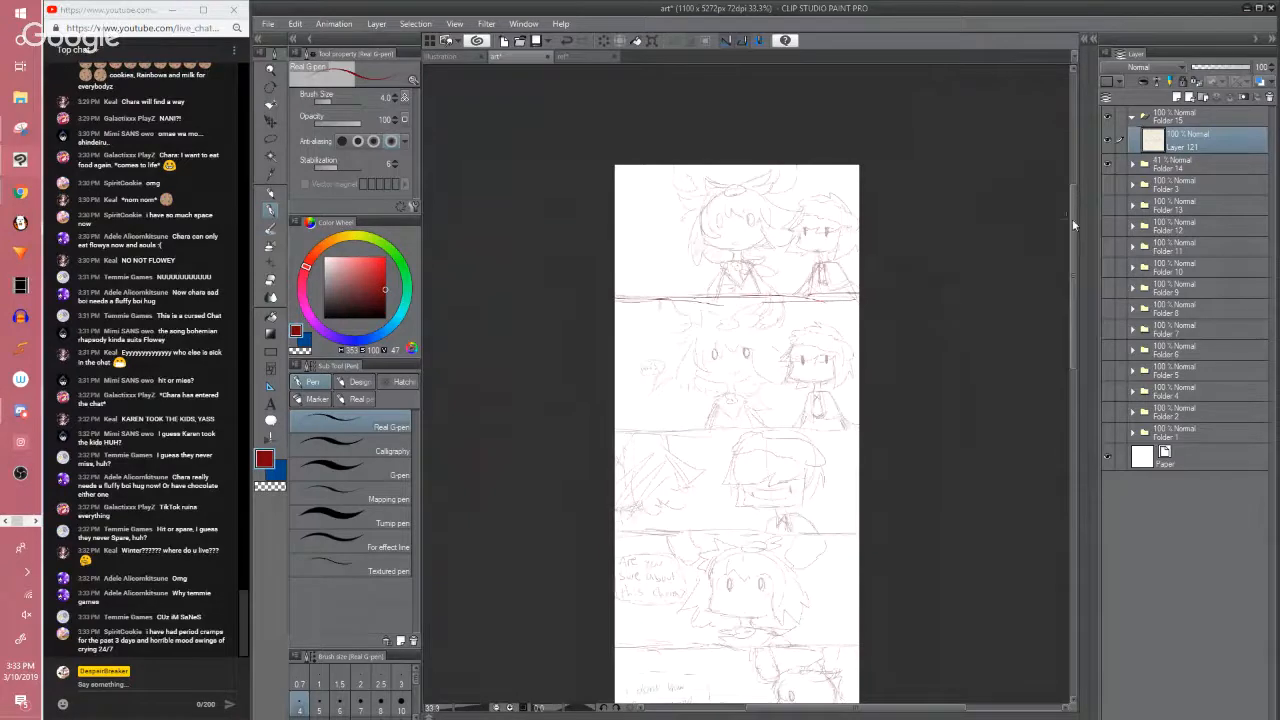
left_click(1107, 164)
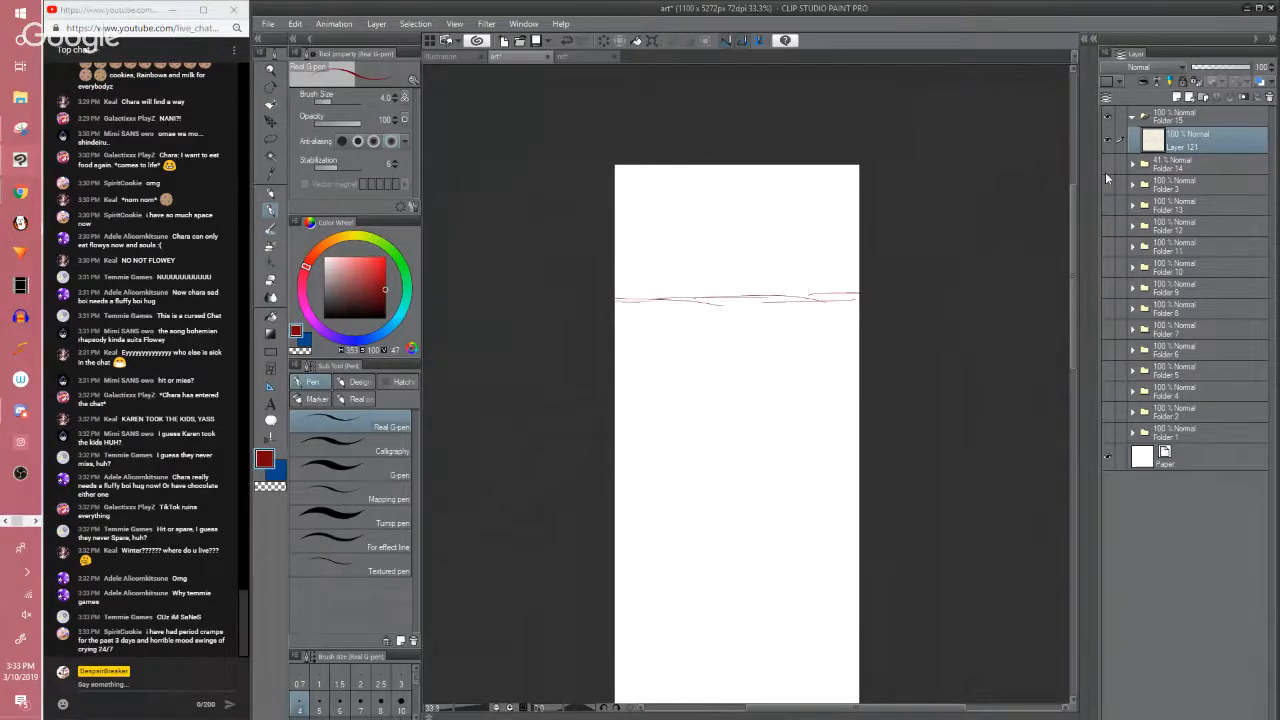
Bring back the Folder 14 guide and trace its second panel divider across Layer 121
left_click(1105, 172)
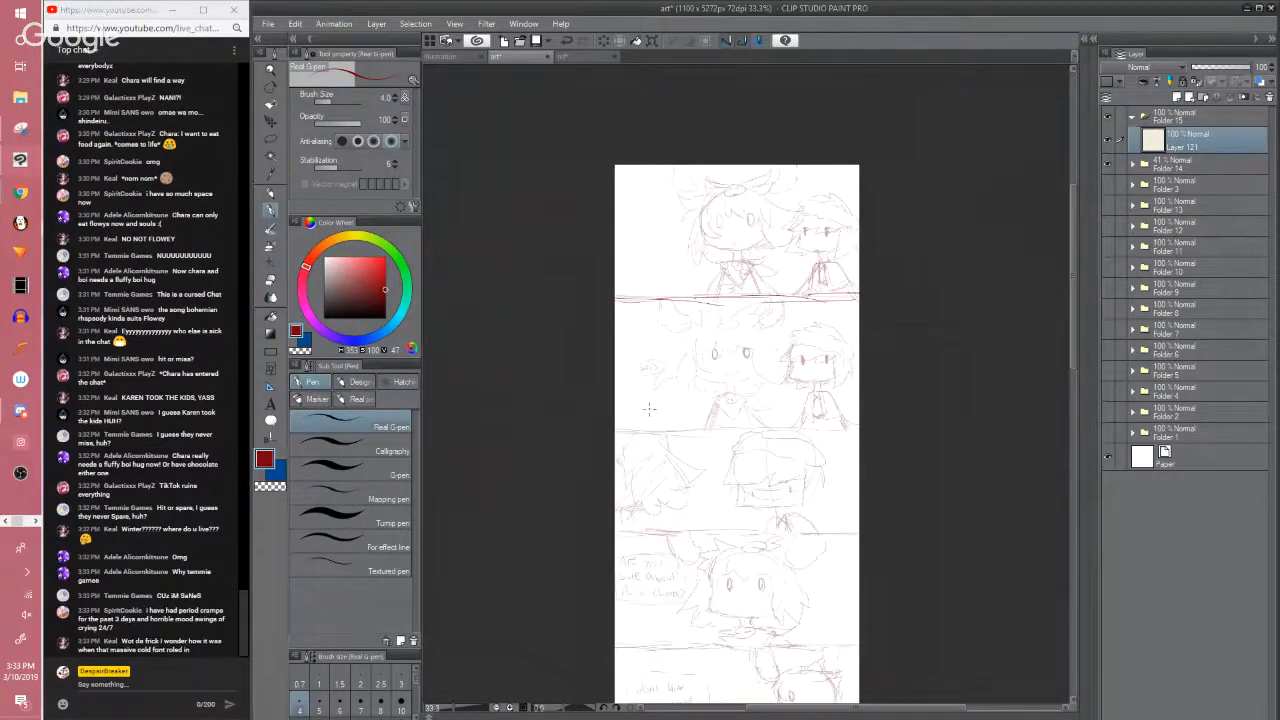
left_click_drag(617, 430, 798, 438)
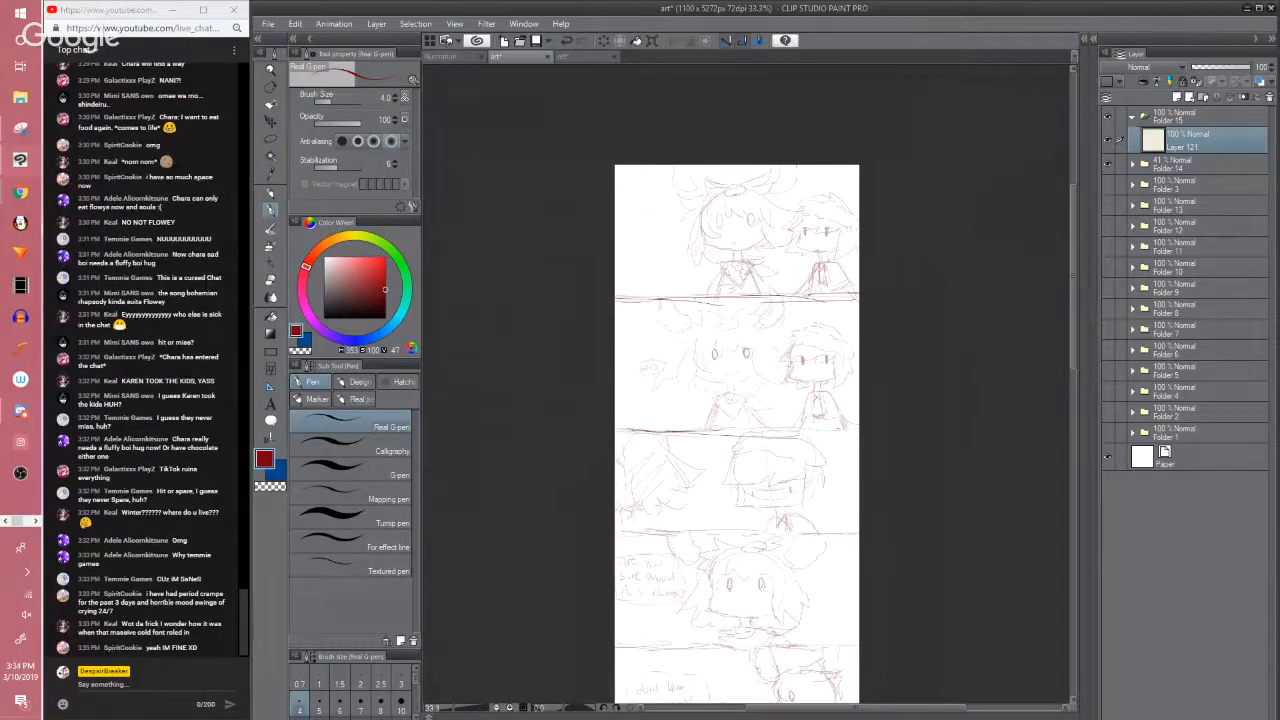
left_click_drag(617, 431, 648, 433)
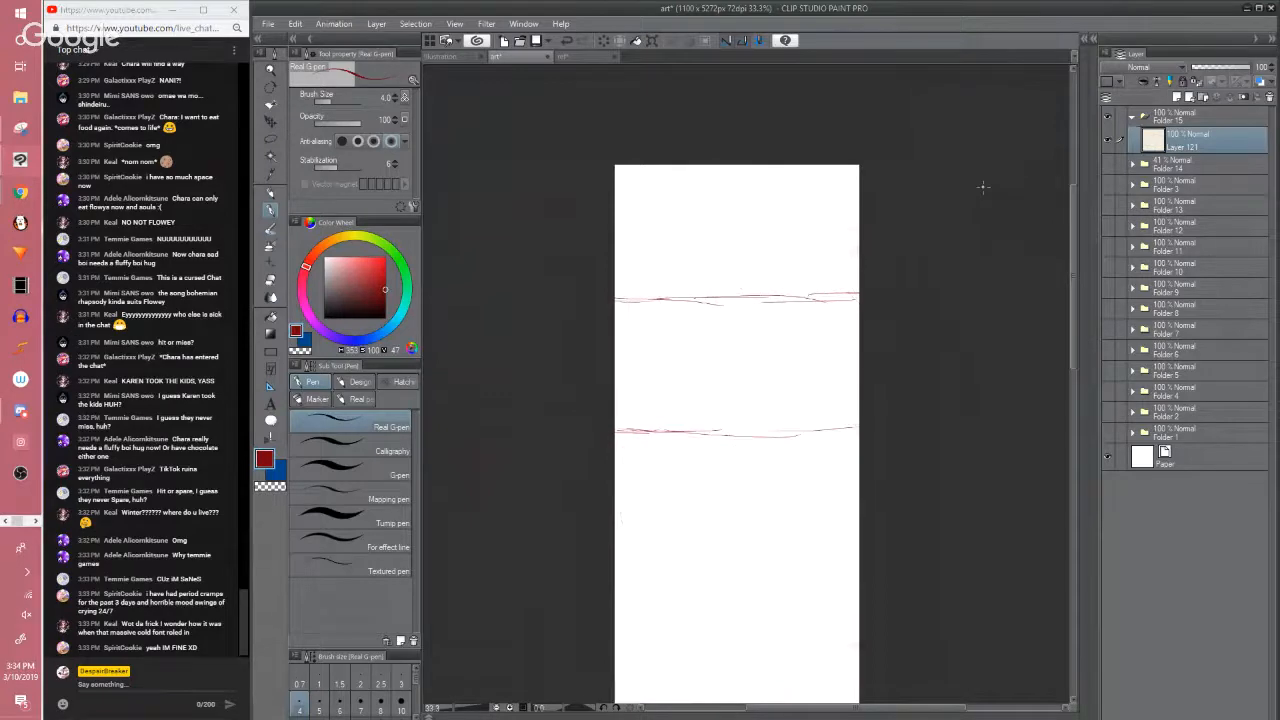
Add overlapping pen strokes along the right end of the first panel divider, and undo the stray last stroke
scroll(983, 187, "up", 2)
left_click_drag(912, 422, 1004, 403)
left_click_drag(794, 382, 923, 398)
mouse_move(823, 394)
left_mouse_down()
mouse_move(803, 393)
mouse_move(950, 379)
left_mouse_up()
left_click_drag(905, 332, 909, 337)
mouse_move(766, 192)
left_mouse_down()
mouse_move(758, 298)
mouse_move(714, 209)
mouse_move(738, 286)
left_mouse_up()
key("ctrl+z")
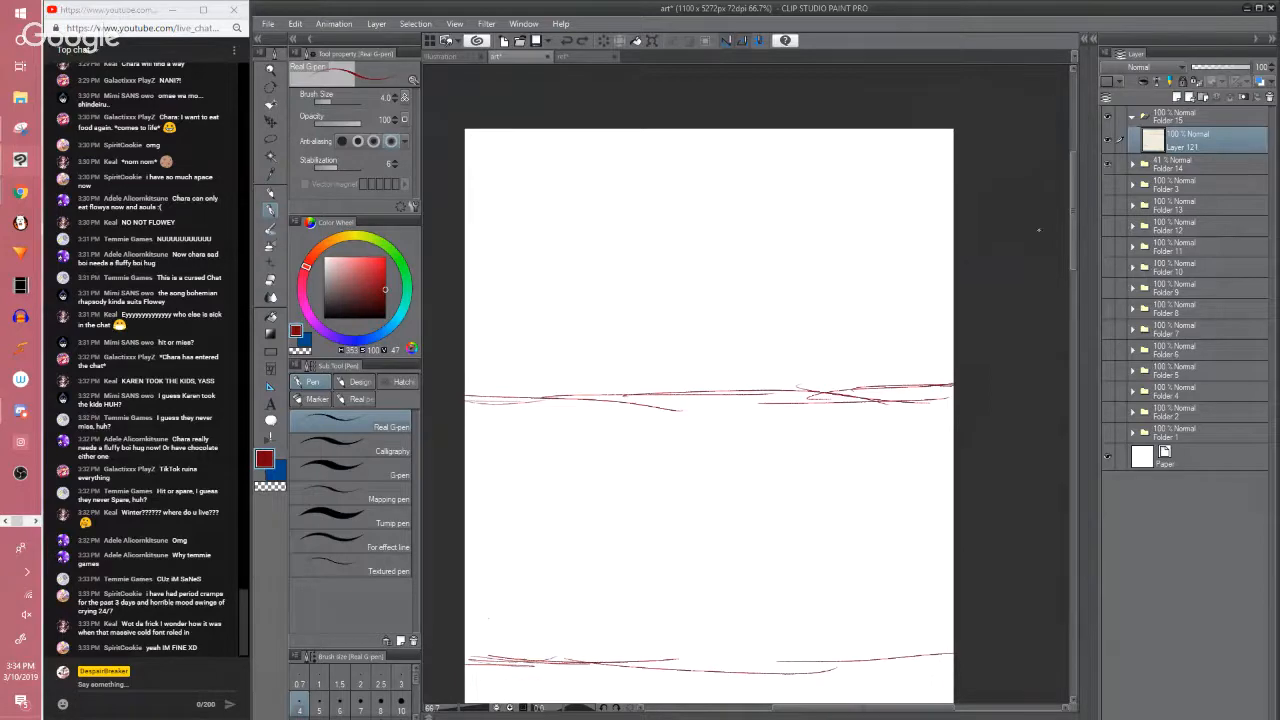
Look over the lower panels of the Folder 14 guide sketch and hide the folder
scroll(928, 260, "down", 2)
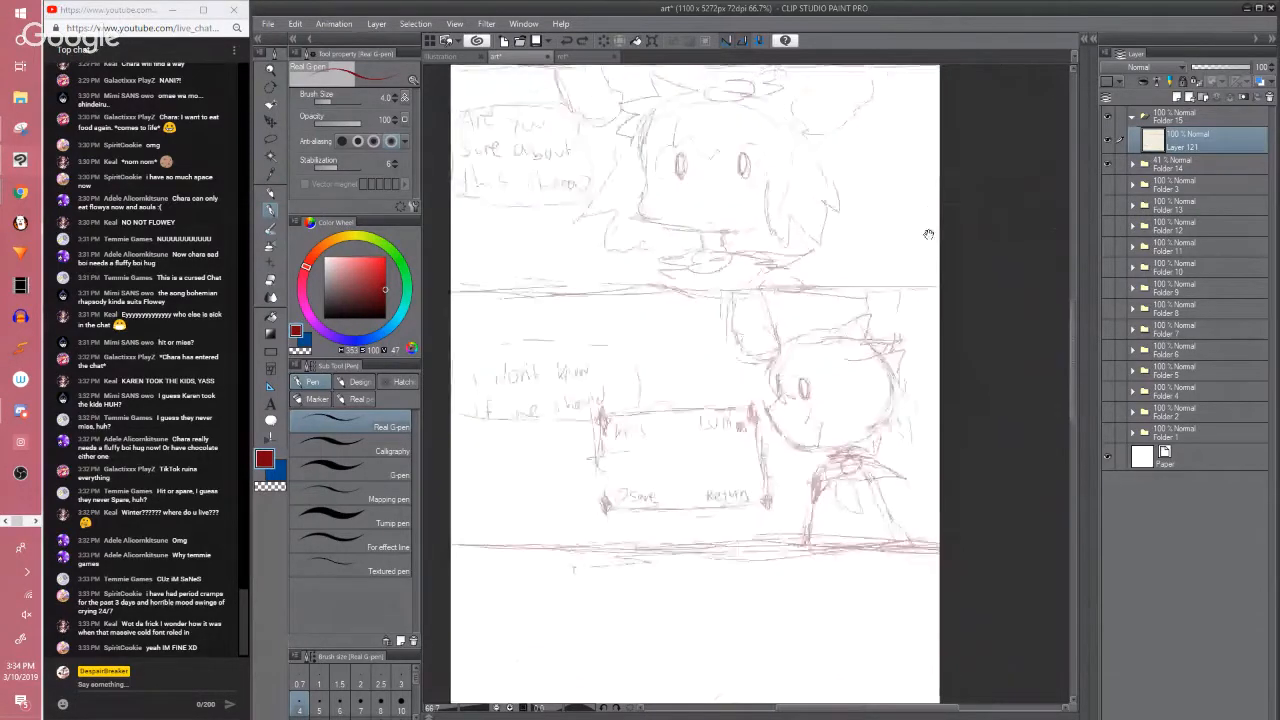
left_click(1107, 164)
scroll(841, 520, "up", 2)
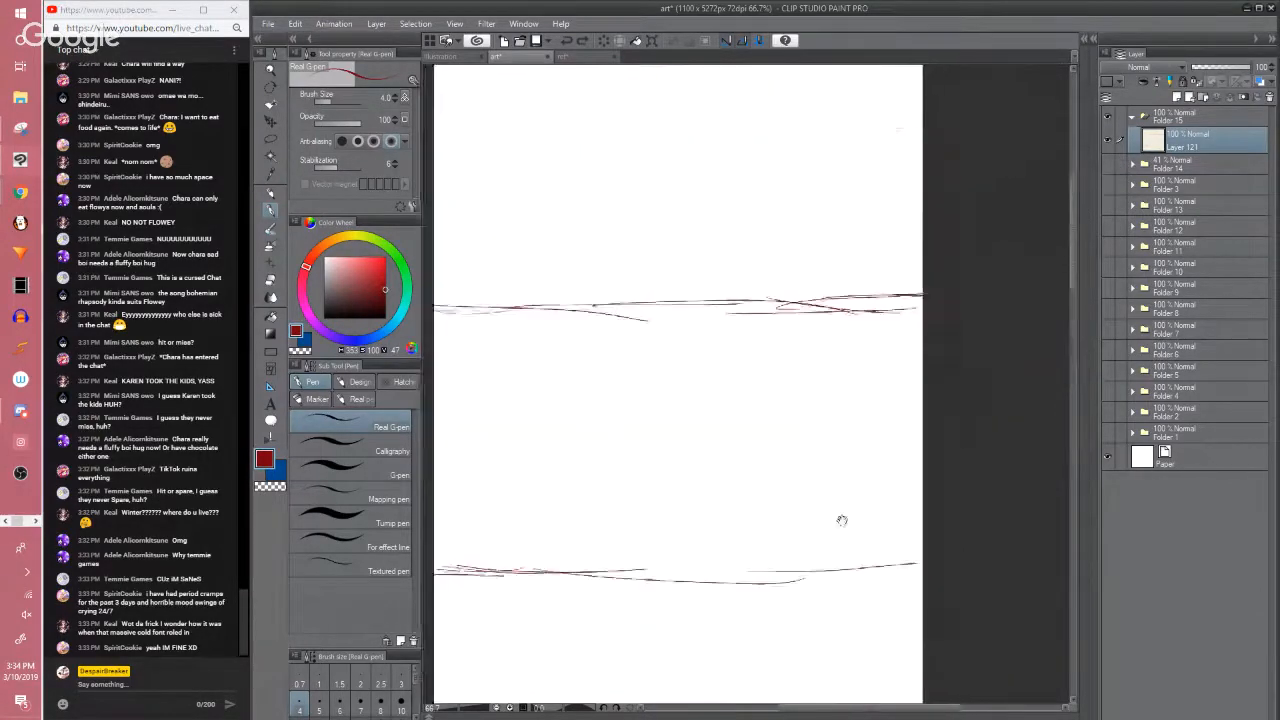
scroll(841, 520, "up", 2)
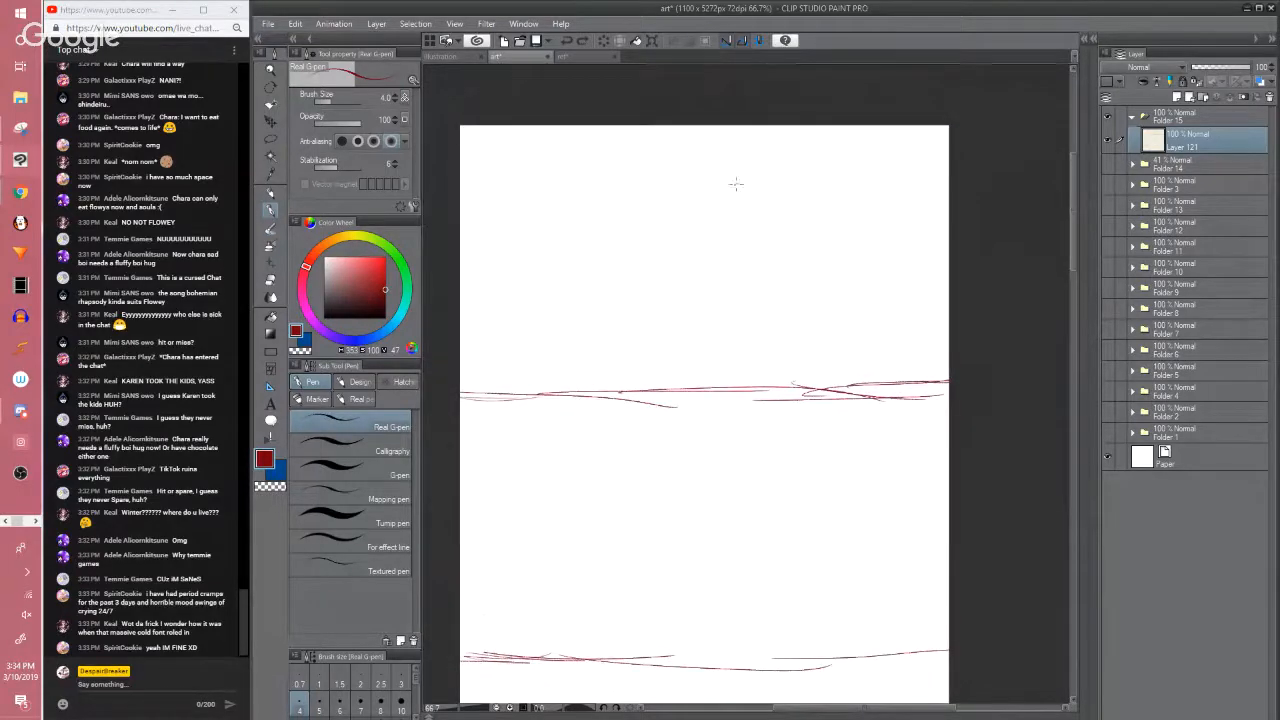
mouse_move(738, 183)
left_mouse_down()
mouse_move(708, 227)
mouse_move(746, 265)
mouse_move(804, 277)
mouse_move(839, 222)
mouse_move(812, 190)
mouse_move(758, 190)
mouse_move(738, 238)
mouse_move(786, 286)
mouse_move(804, 230)
mouse_move(754, 194)
left_mouse_up()
key("e")
key("p")
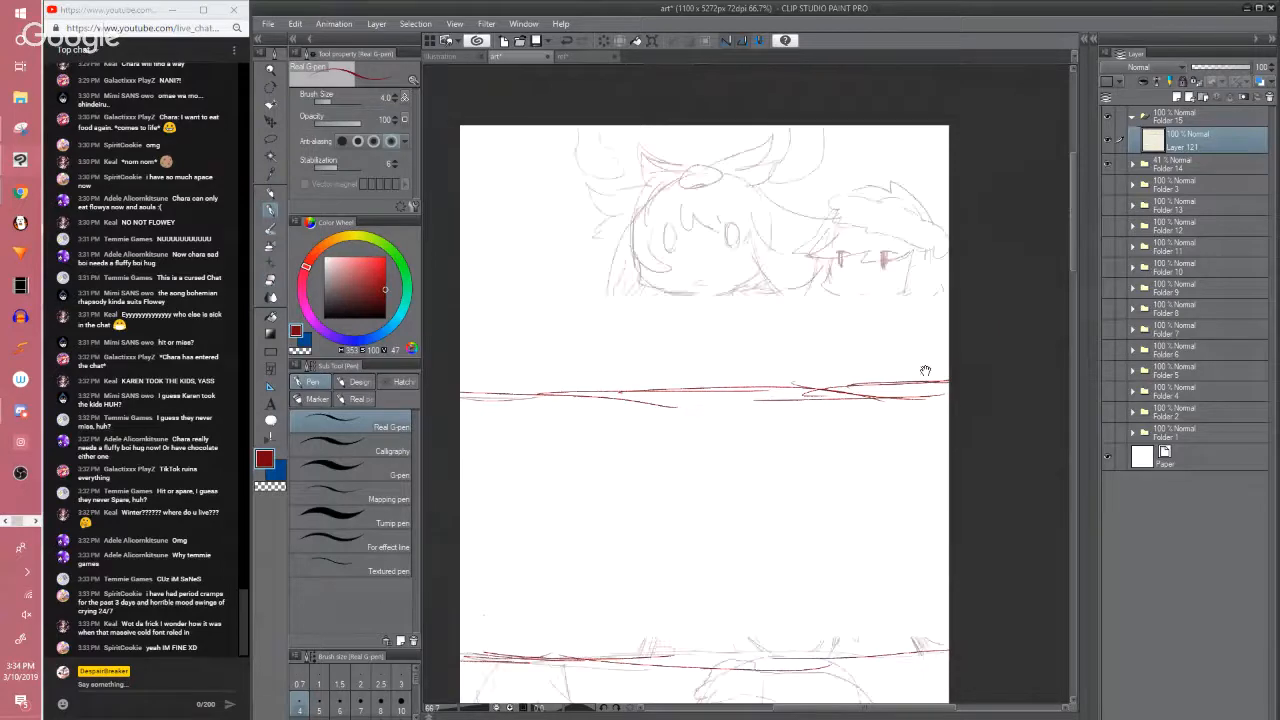
Compare Folder 14's complete panel layout with the new divider lines, and hide the folder
scroll(877, 314, "down", 5)
scroll(877, 314, "up", 10)
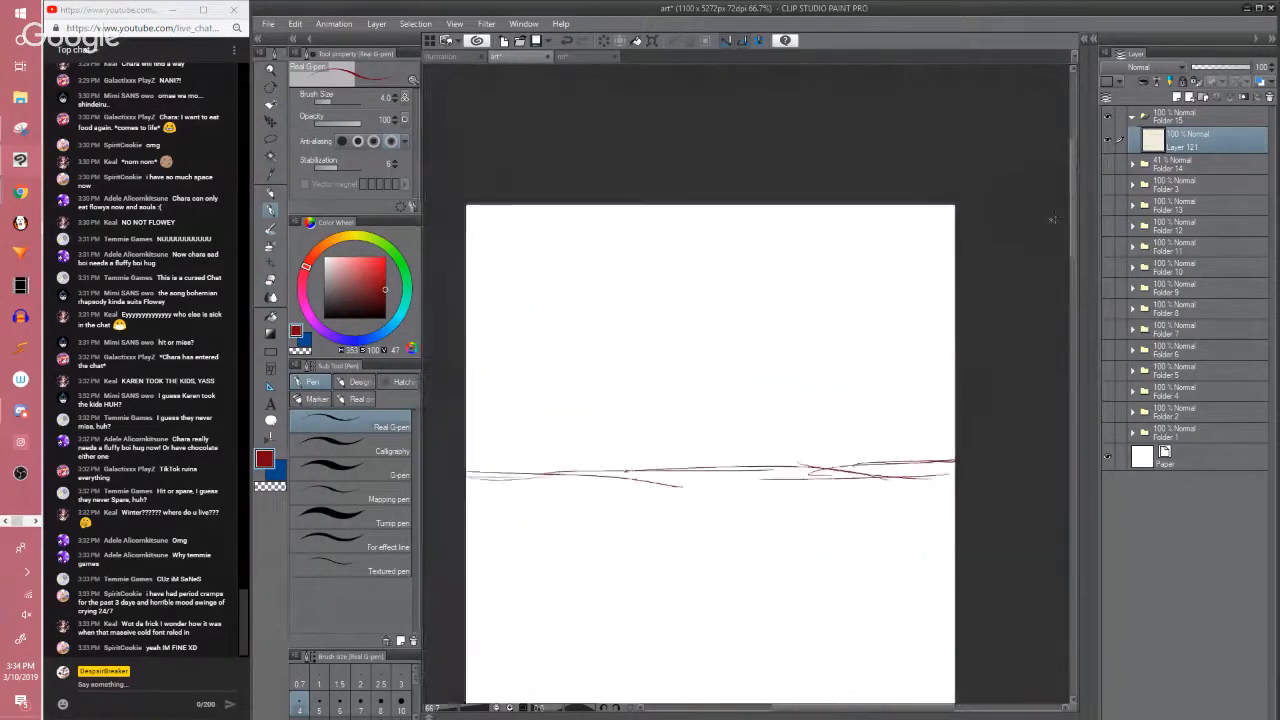
scroll(947, 335, "down", 3)
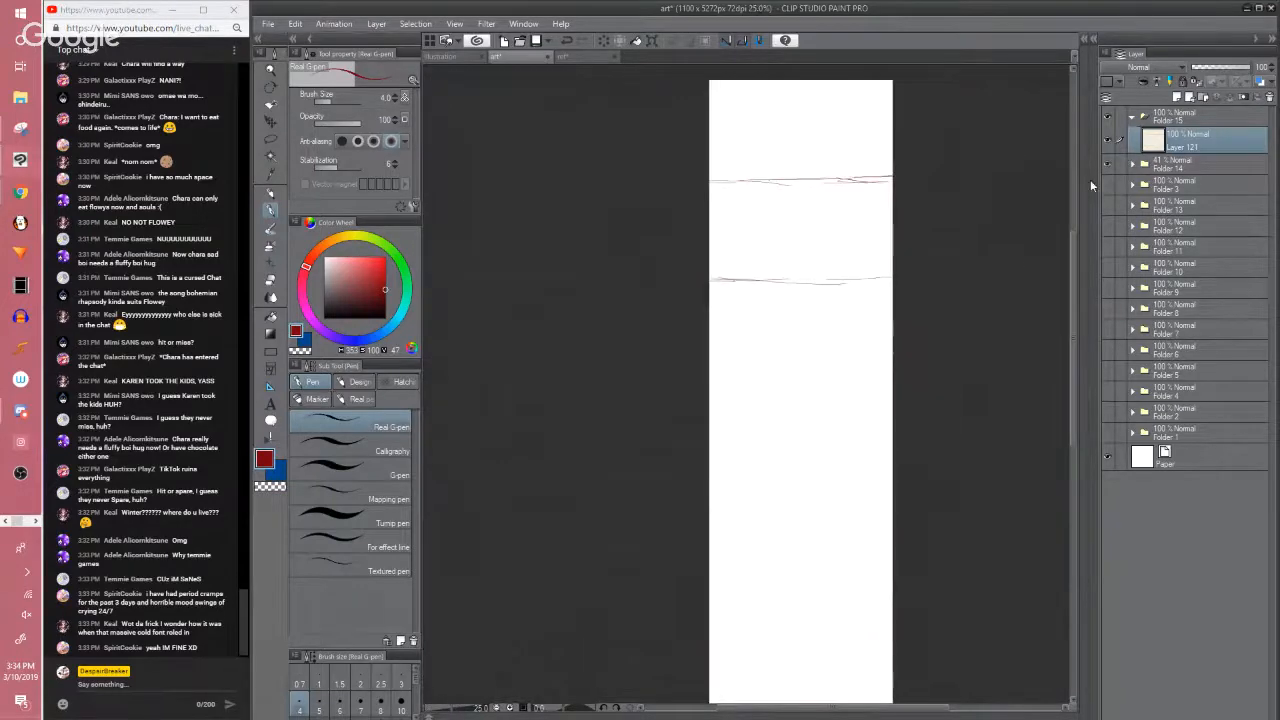
left_click(1107, 163)
left_click_drag(1034, 254, 960, 309)
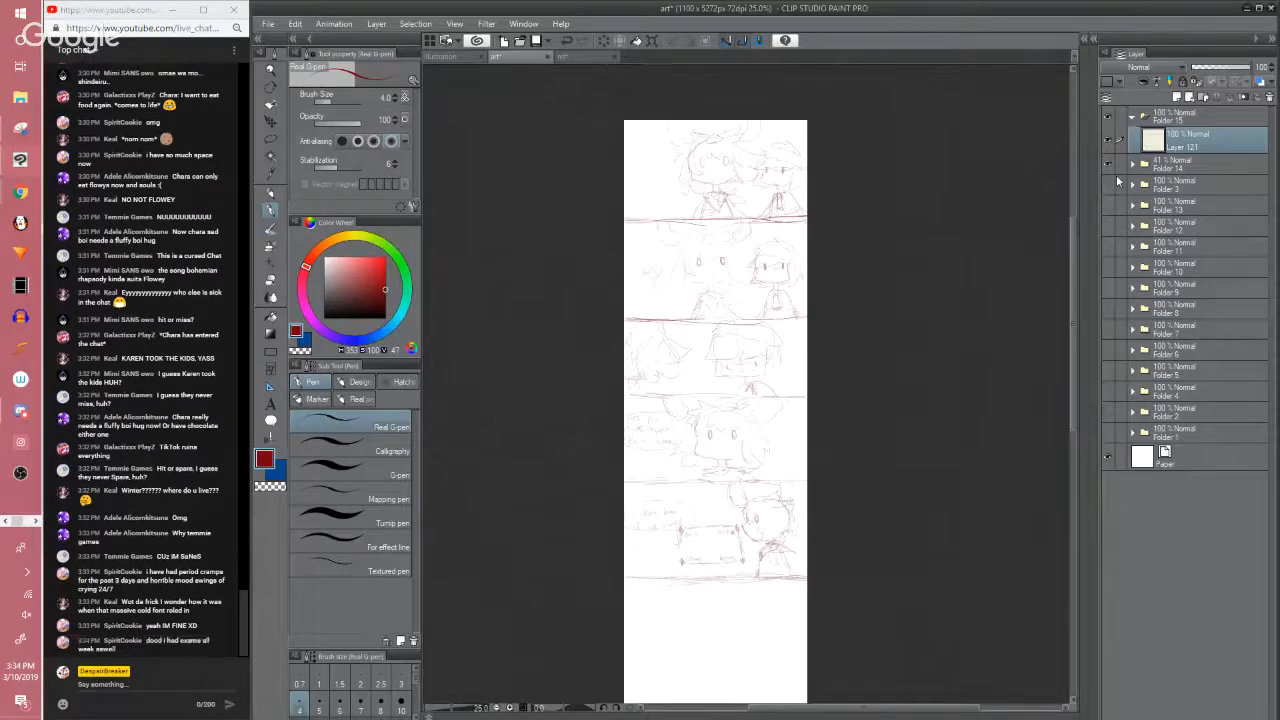
left_click(1107, 163)
Sketch a rough circle in the left half of the first panel with the Real G-pen
scroll(866, 297, "up", 2)
left_click_drag(866, 297, 911, 288)
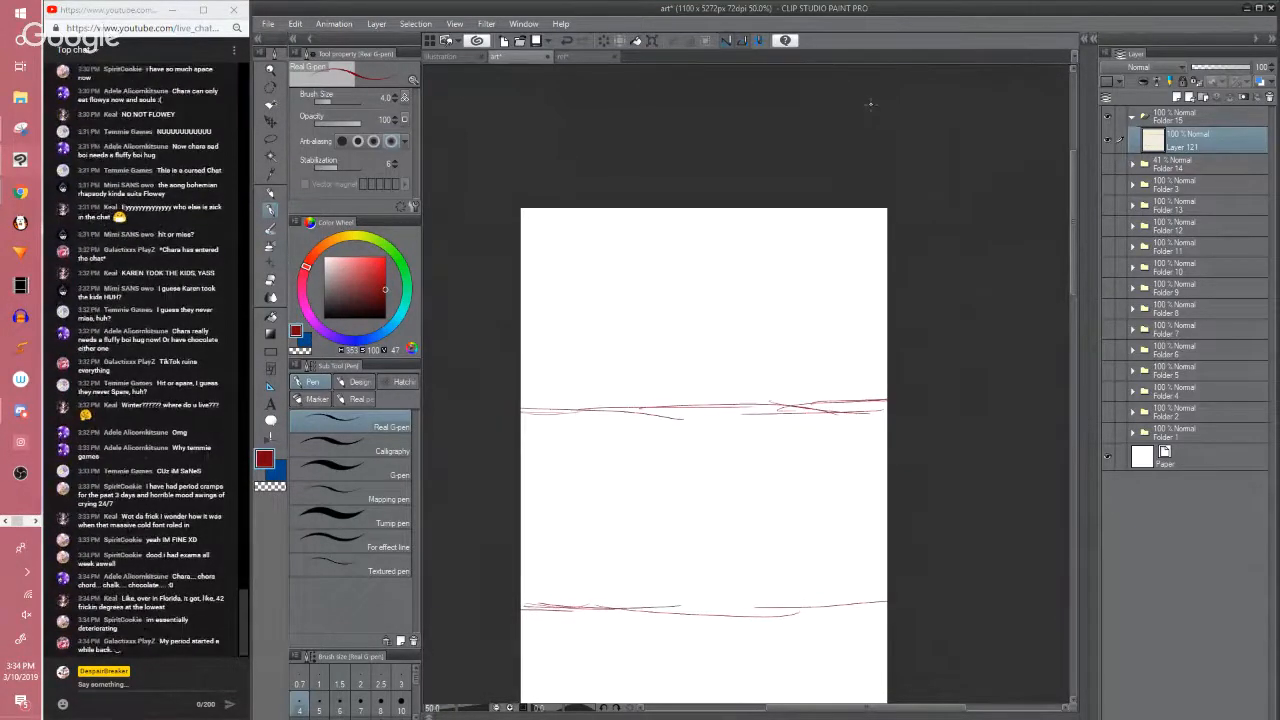
scroll(870, 104, "up", 1)
left_click_drag(652, 427, 746, 391)
mouse_move(583, 204)
left_mouse_down()
mouse_move(547, 248)
mouse_move(585, 312)
mouse_move(671, 239)
mouse_move(618, 236)
mouse_move(669, 258)
mouse_move(576, 293)
mouse_move(644, 324)
mouse_move(655, 221)
mouse_move(561, 242)
mouse_move(558, 277)
mouse_move(685, 296)
mouse_move(657, 287)
mouse_move(607, 230)
mouse_move(679, 252)
mouse_move(665, 338)
mouse_move(717, 355)
left_mouse_up()
key("e")
key("p")
key("e")
key("p")
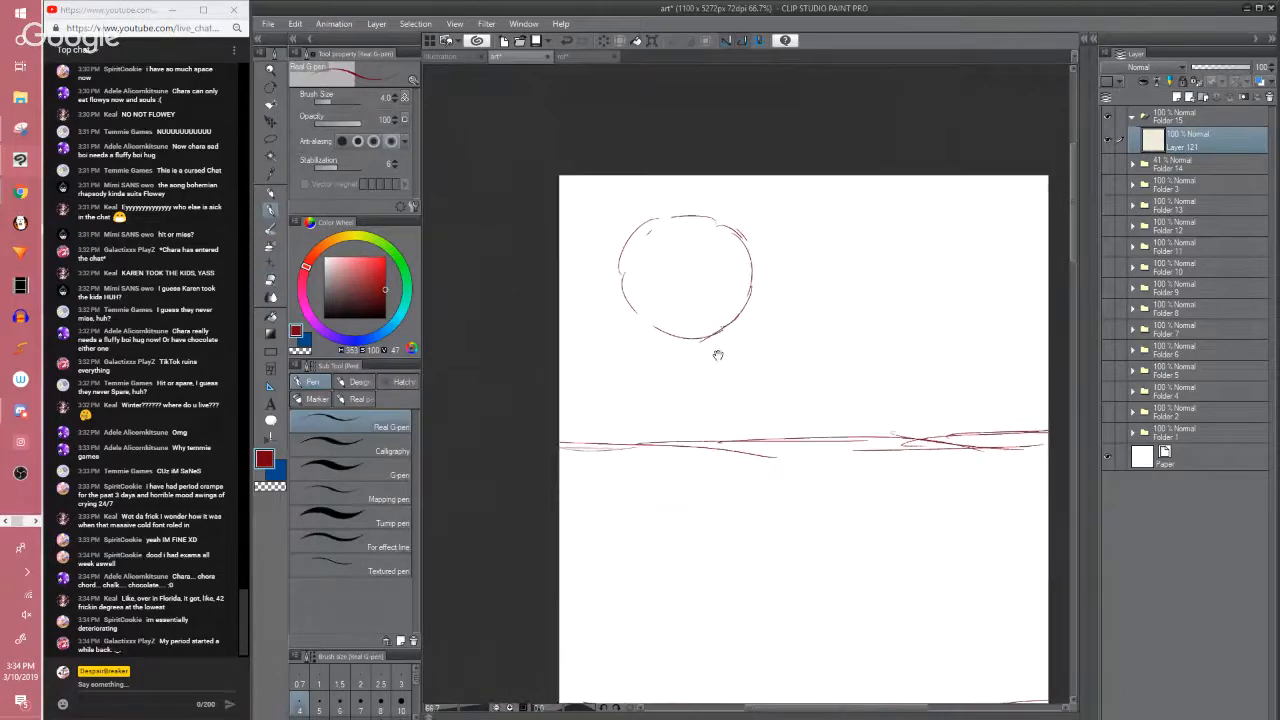
scroll(704, 269, "up", 1)
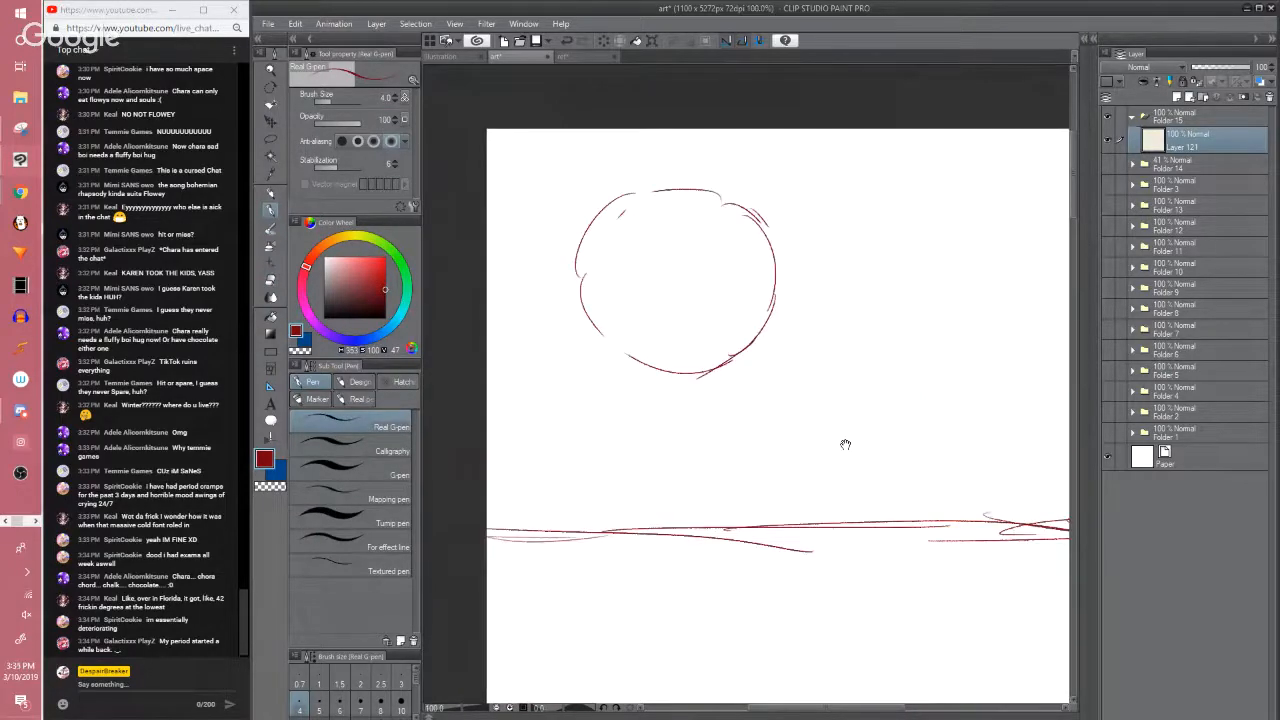
Sketch the head's lower curve with overlapping pen strokes and add an angular cheek and jaw on the circle's right side
left_click_drag(830, 457, 873, 486)
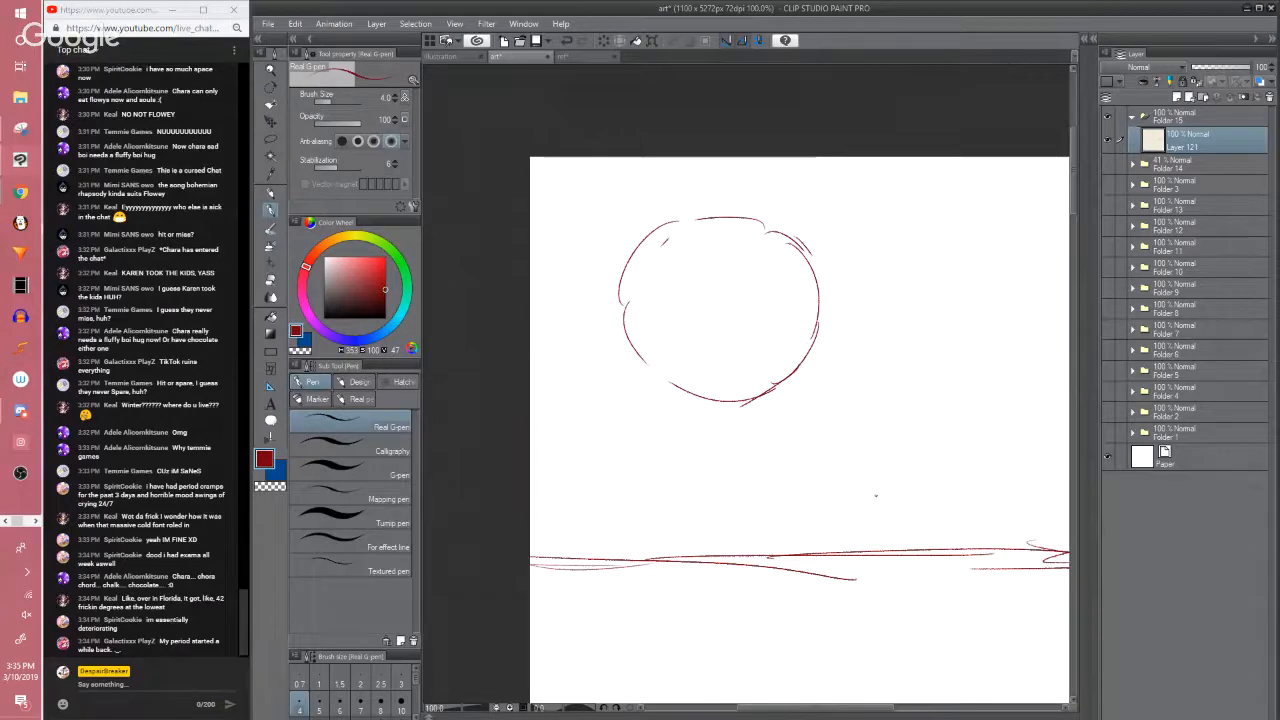
mouse_move(645, 352)
left_mouse_down()
mouse_move(728, 402)
mouse_move(778, 392)
left_mouse_up()
mouse_move(676, 390)
left_mouse_down()
mouse_move(803, 380)
mouse_move(789, 377)
left_mouse_up()
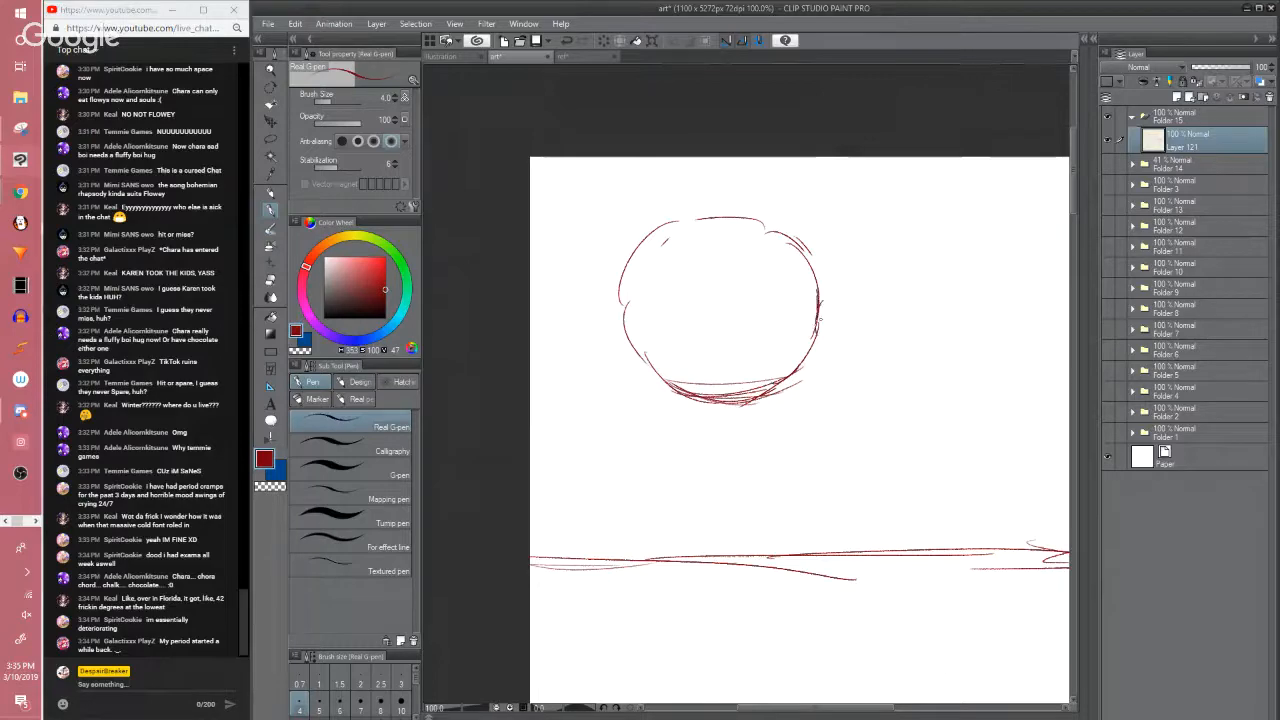
mouse_move(817, 300)
left_mouse_down()
mouse_move(844, 355)
mouse_move(757, 405)
left_mouse_up()
left_click_drag(837, 359, 789, 411)
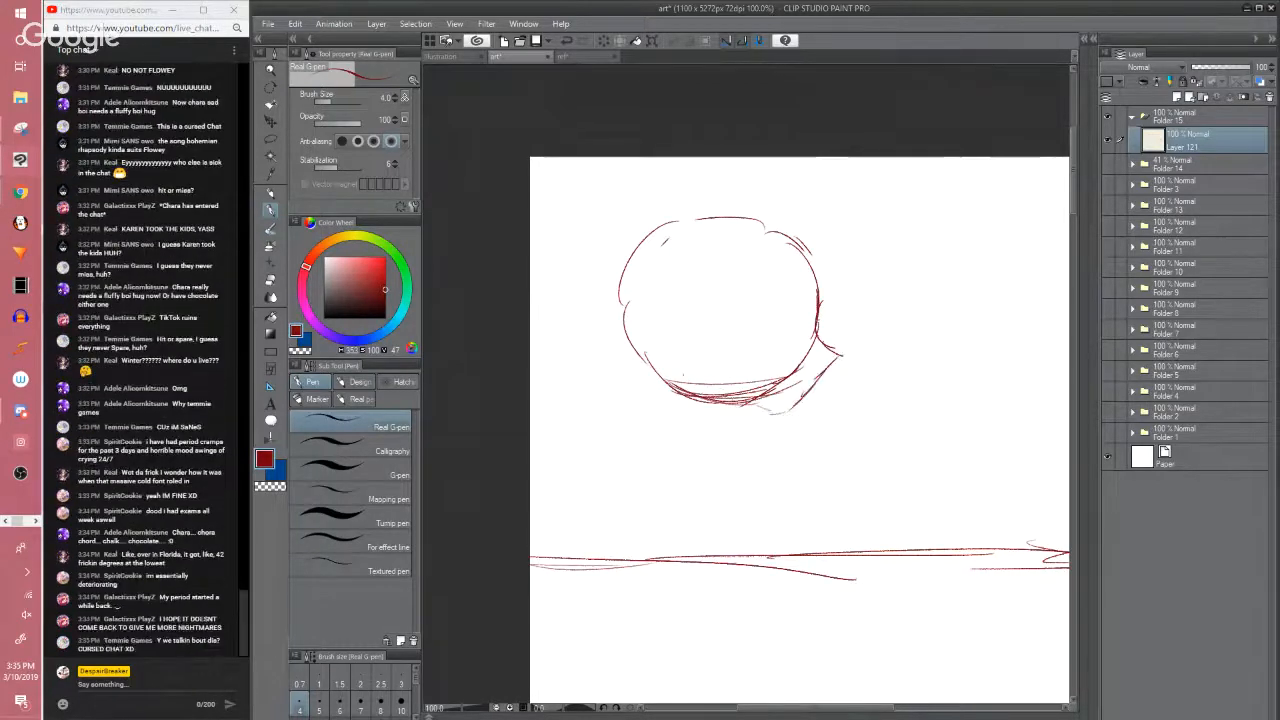
mouse_move(698, 401)
left_mouse_down()
mouse_move(811, 401)
mouse_move(861, 342)
left_mouse_up()
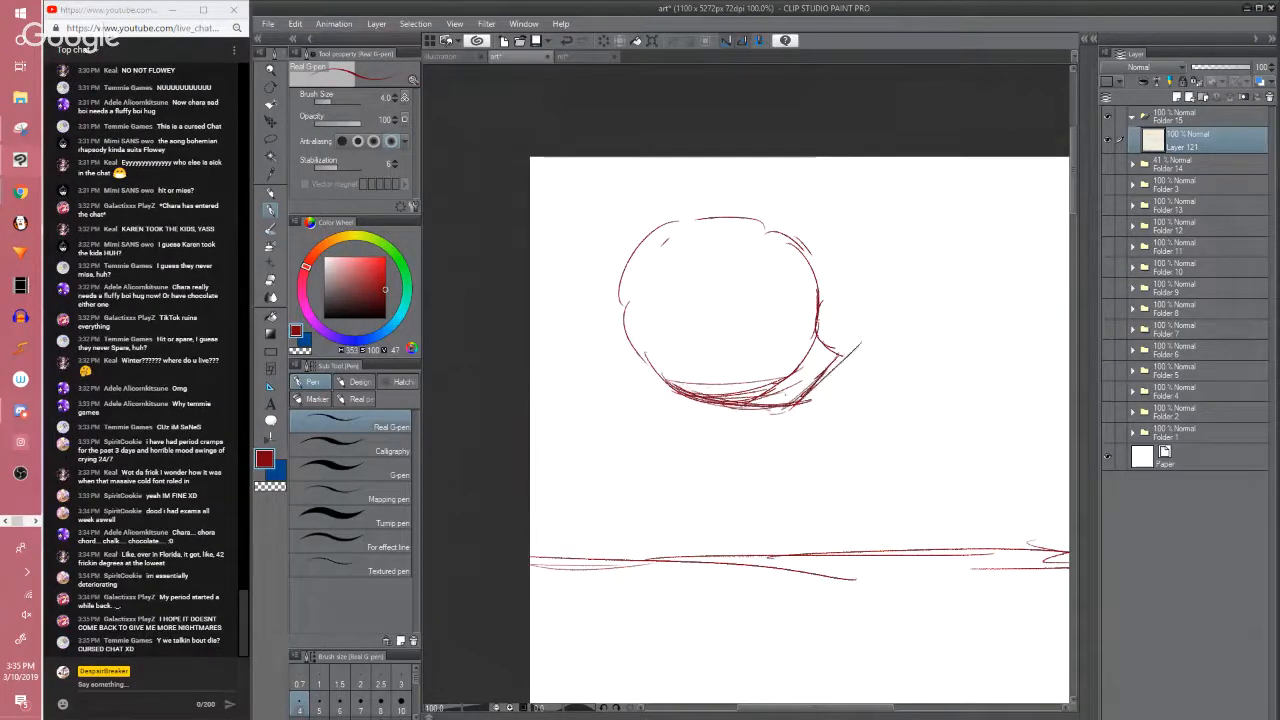
Erase the stray lines under the chin and redraw the diagonal jaw line down from the cheek point
key("e")
mouse_move(803, 406)
left_mouse_down()
mouse_move(850, 355)
mouse_move(756, 423)
left_mouse_up()
key("p")
mouse_move(770, 415)
left_mouse_down()
mouse_move(763, 427)
mouse_move(769, 411)
left_mouse_up()
left_click_drag(812, 353, 738, 421)
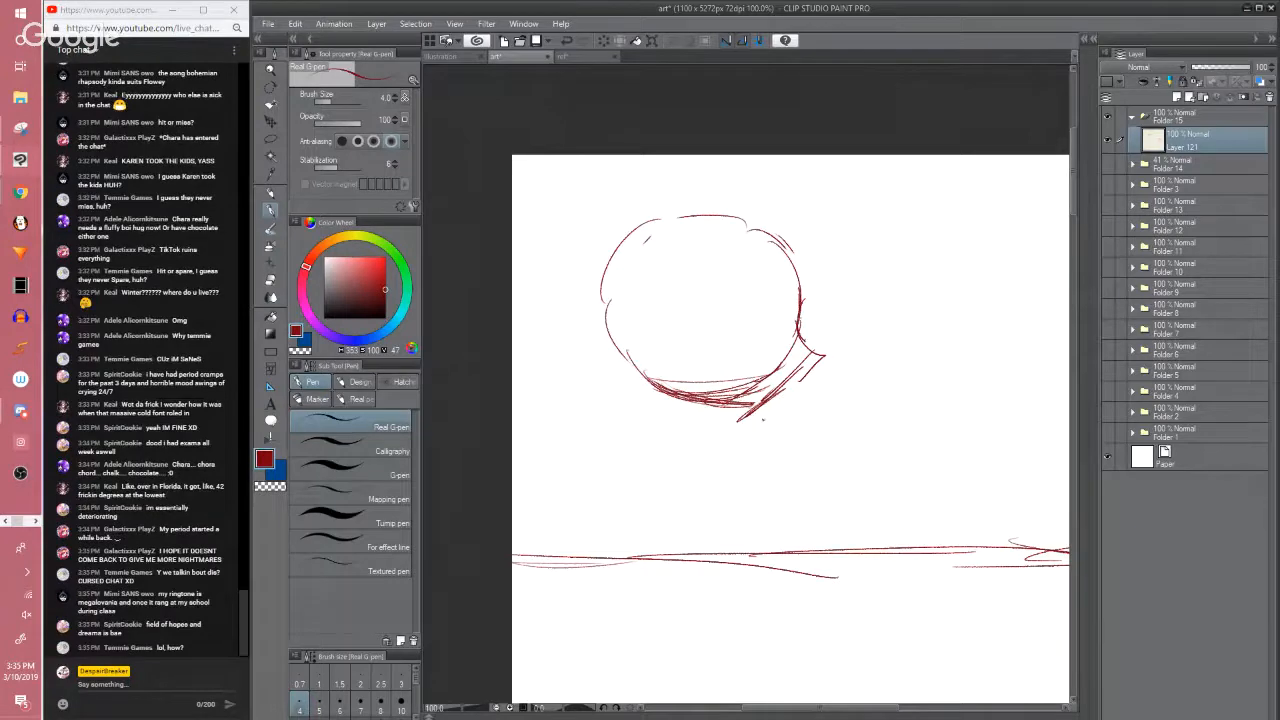
Erase the lower-left part of the head circle and redraw it as a looser curve running into the chin
scroll(791, 431, "down", 1)
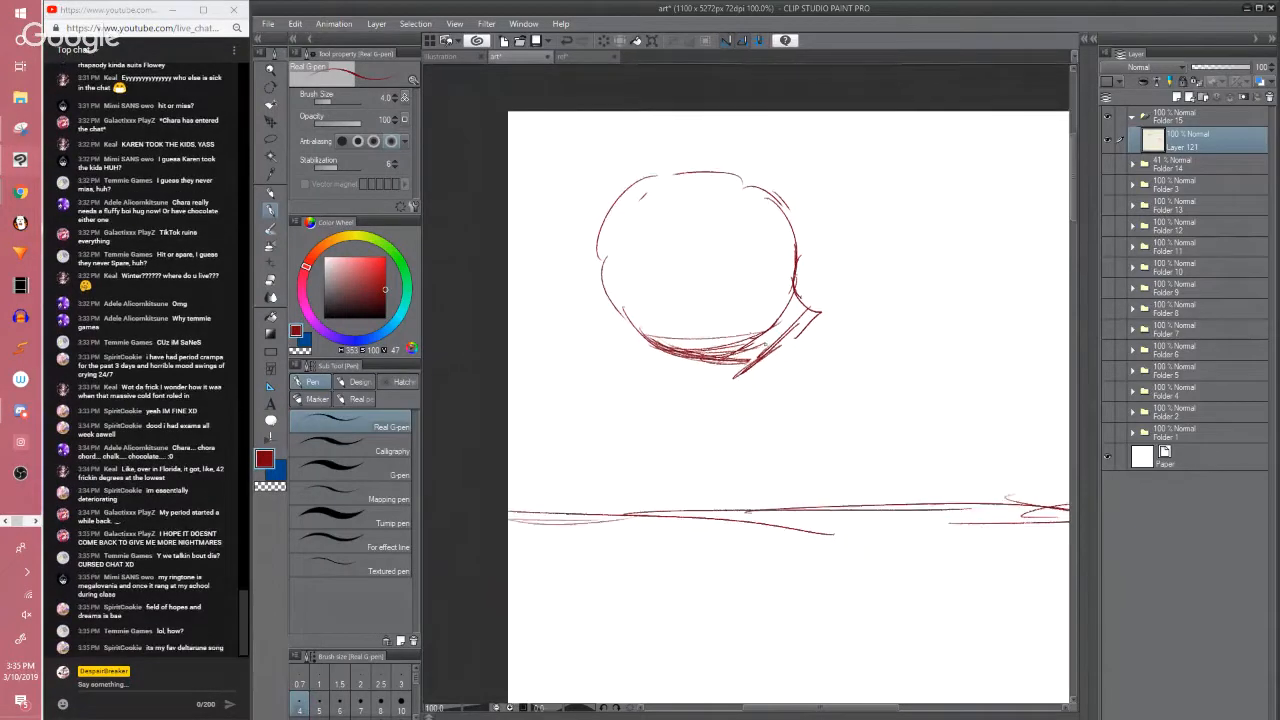
key("e")
left_click_drag(613, 296, 671, 342)
key("p")
left_click_drag(601, 240, 622, 331)
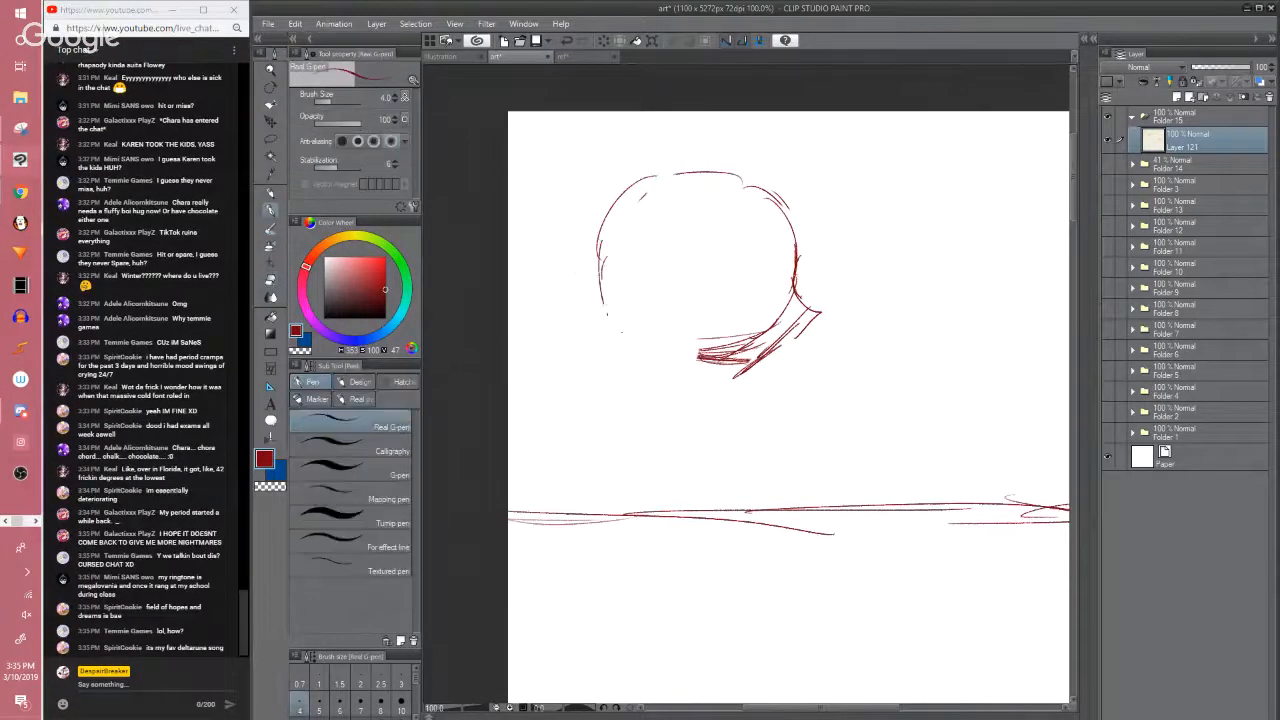
mouse_move(598, 274)
left_mouse_down()
mouse_move(648, 348)
mouse_move(728, 356)
left_mouse_up()
mouse_move(624, 312)
left_mouse_down()
mouse_move(732, 350)
mouse_move(676, 409)
left_mouse_up()
Clean up the chin, redraw it as a pointed corner below the angled jaw, and undo the last stroke
left_click_drag(763, 323, 732, 304)
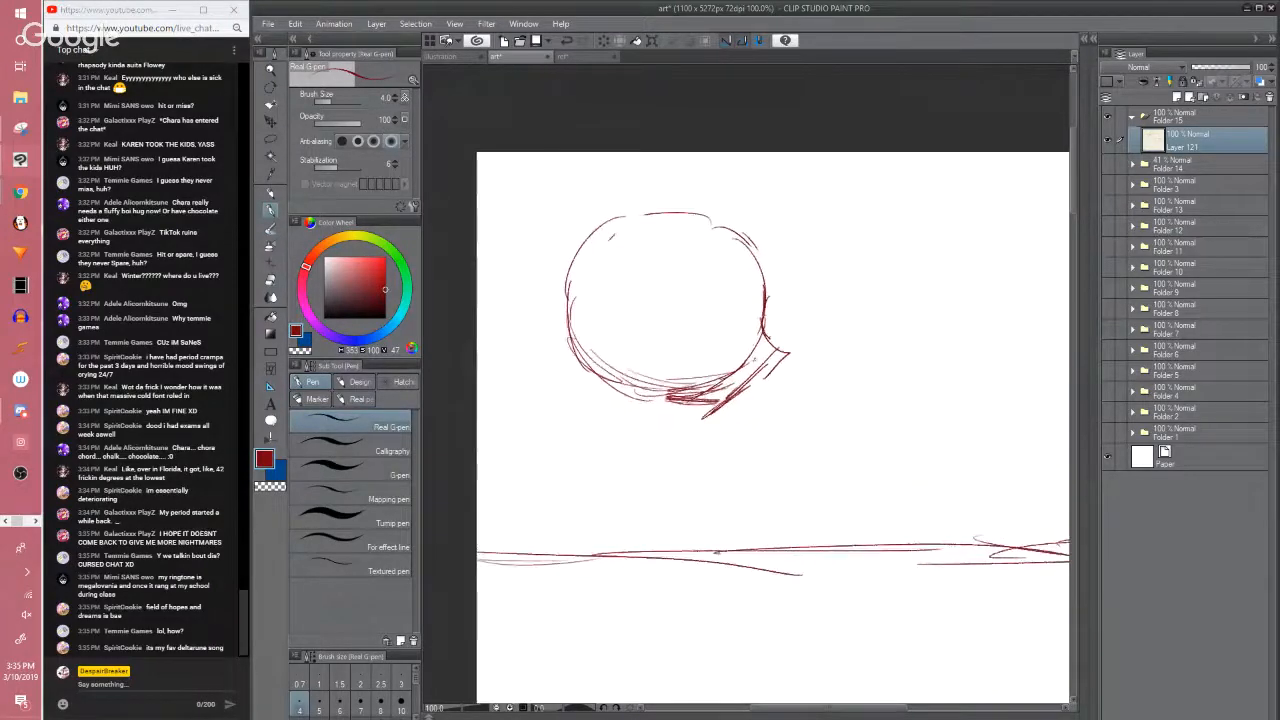
key("e")
mouse_move(722, 400)
left_mouse_down()
mouse_move(738, 375)
mouse_move(740, 402)
mouse_move(708, 410)
left_mouse_up()
key("p")
mouse_move(754, 386)
left_mouse_down()
mouse_move(709, 409)
mouse_move(693, 390)
mouse_move(723, 391)
mouse_move(704, 405)
mouse_move(660, 400)
left_mouse_up()
key("e")
key("p")
left_click_drag(768, 366, 722, 412)
mouse_move(722, 412)
left_mouse_down()
mouse_move(636, 391)
mouse_move(726, 400)
left_mouse_up()
key("ctrl+z")
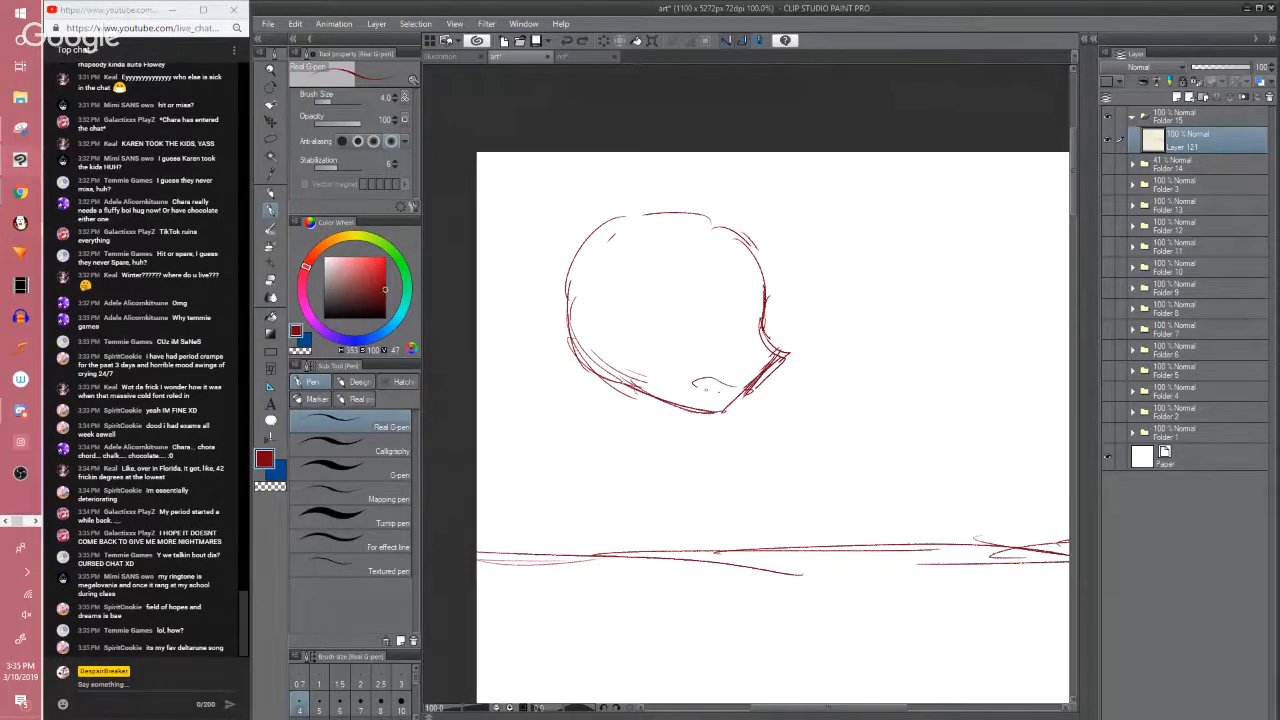
Try several small flat mouth shapes just above the chin
left_click_drag(706, 390, 734, 394)
left_click_drag(730, 392, 714, 372)
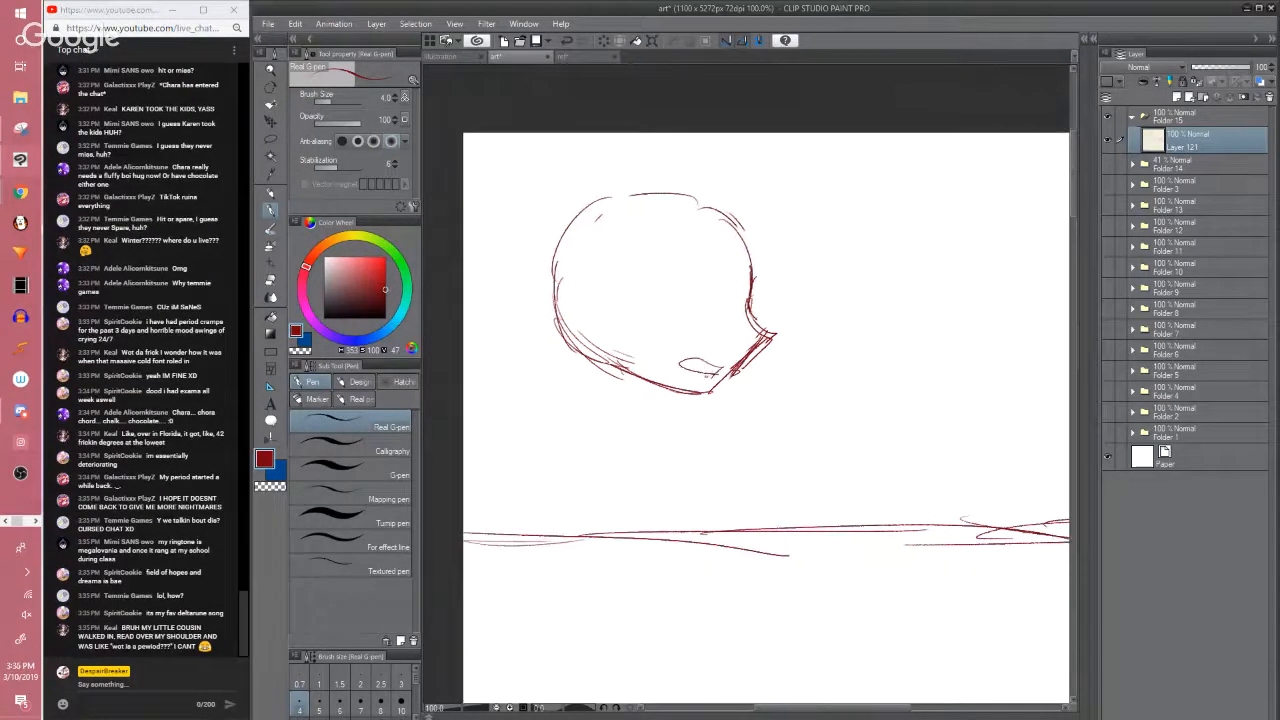
key("e")
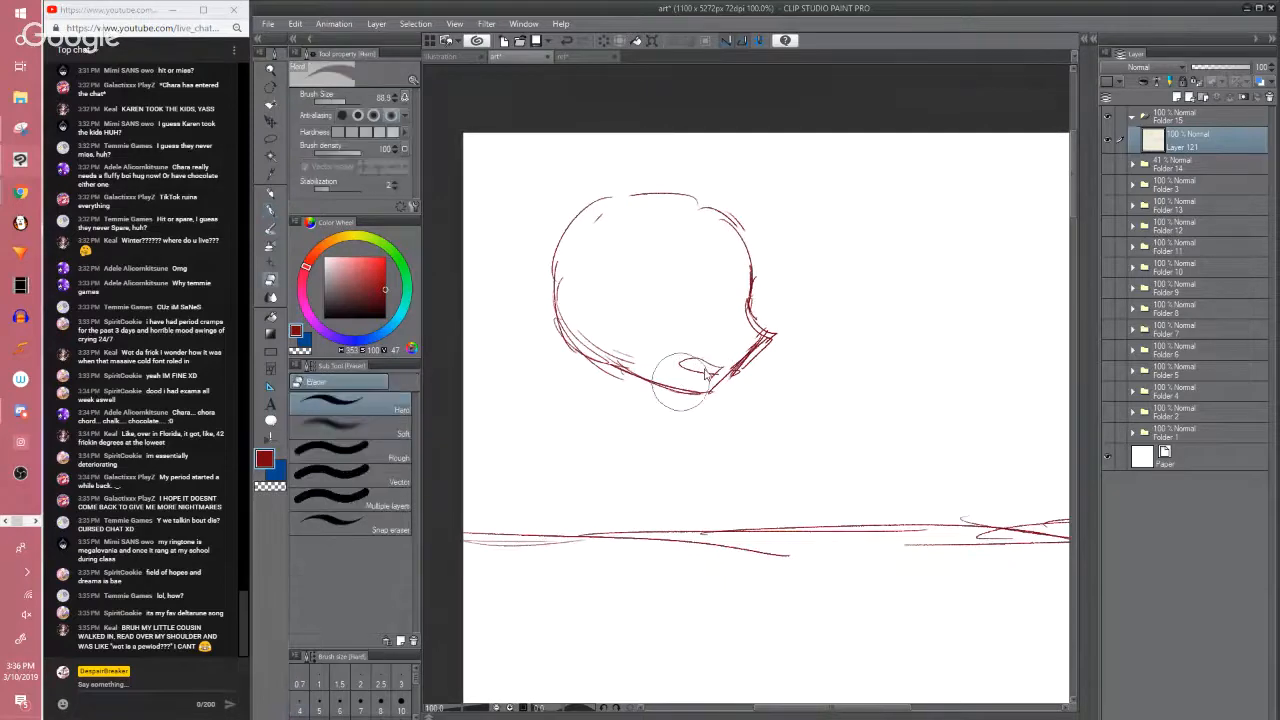
mouse_move(701, 371)
left_mouse_down()
mouse_move(690, 378)
mouse_move(697, 364)
mouse_move(717, 368)
left_mouse_up()
key("p")
left_click_drag(690, 359, 680, 372)
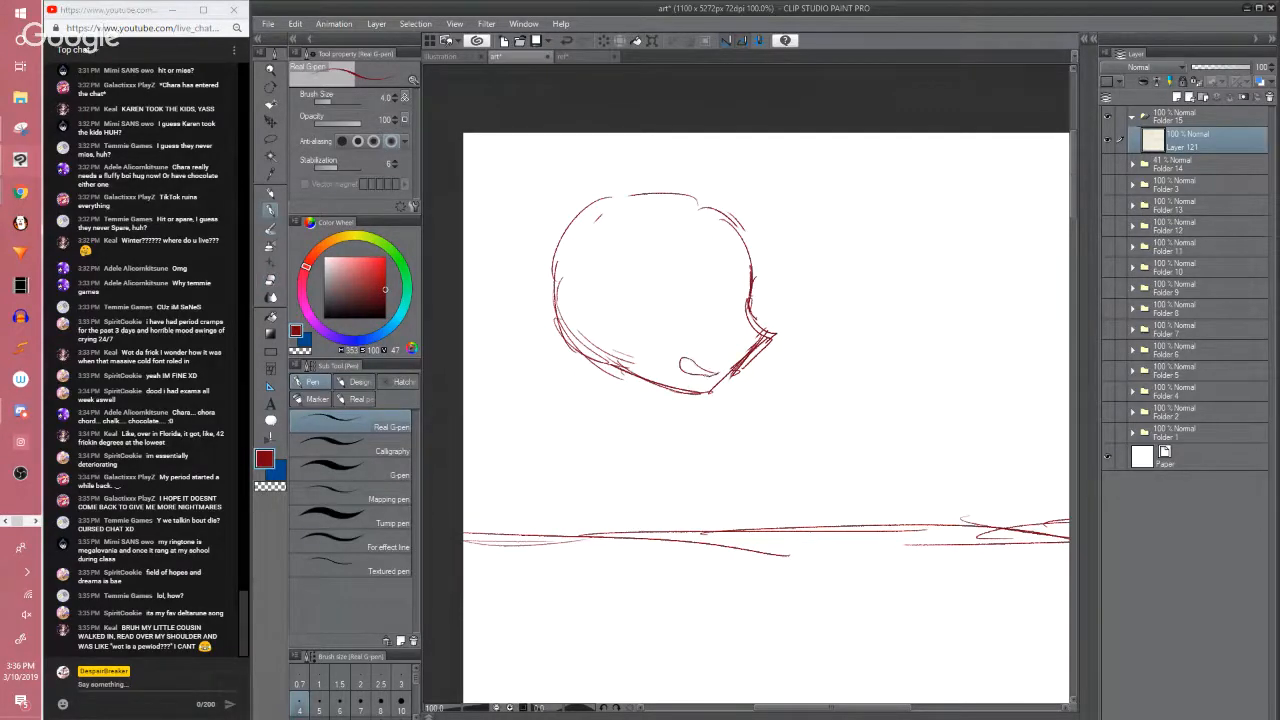
key("ctrl+z")
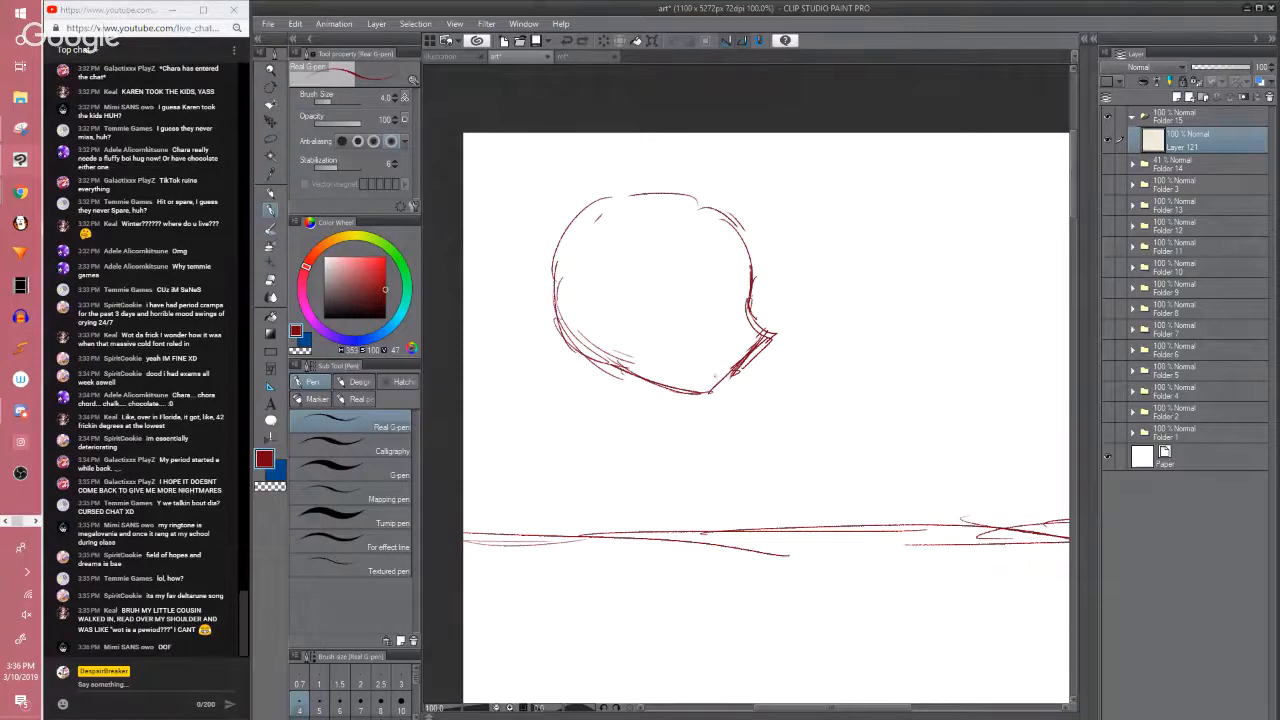
left_click_drag(680, 372, 725, 371)
Lasso the whole head sketch, rotate it slightly clockwise with the transform, and clear the selection
key("m")
left_click_drag(540, 200, 671, 189)
key("ctrl+t")
left_click_drag(820, 257, 828, 292)
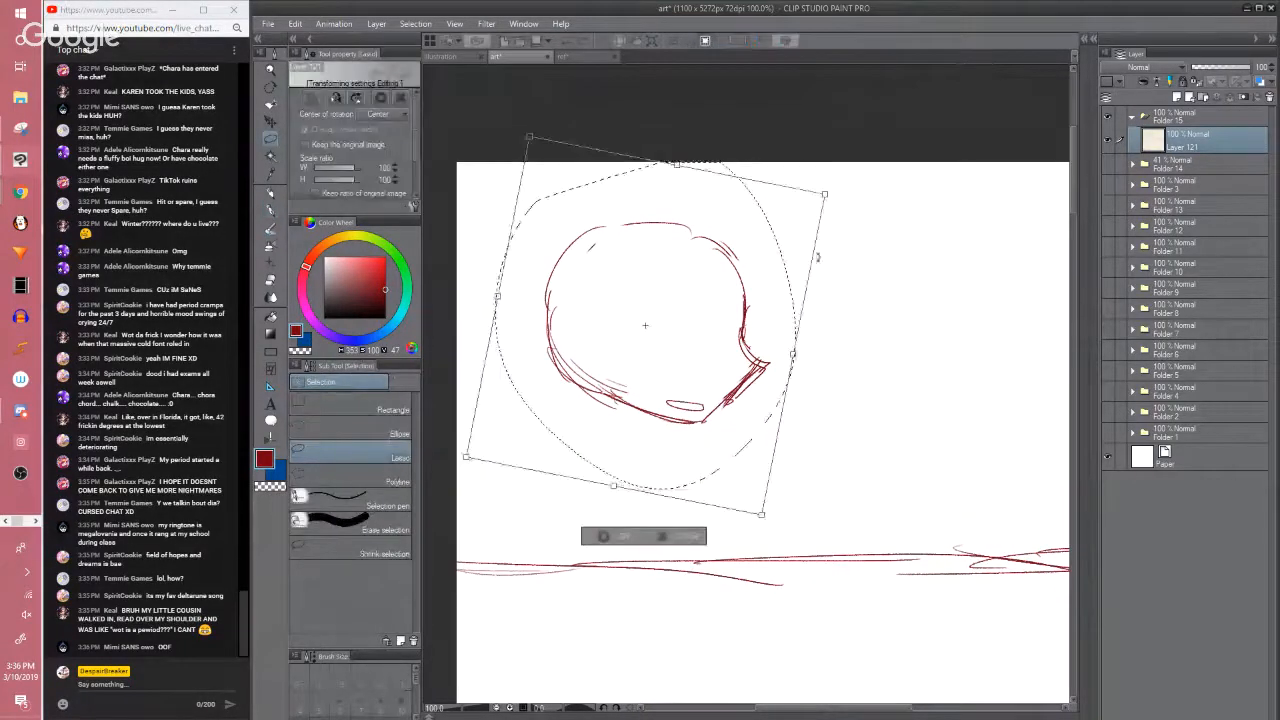
left_click_drag(752, 300, 754, 312)
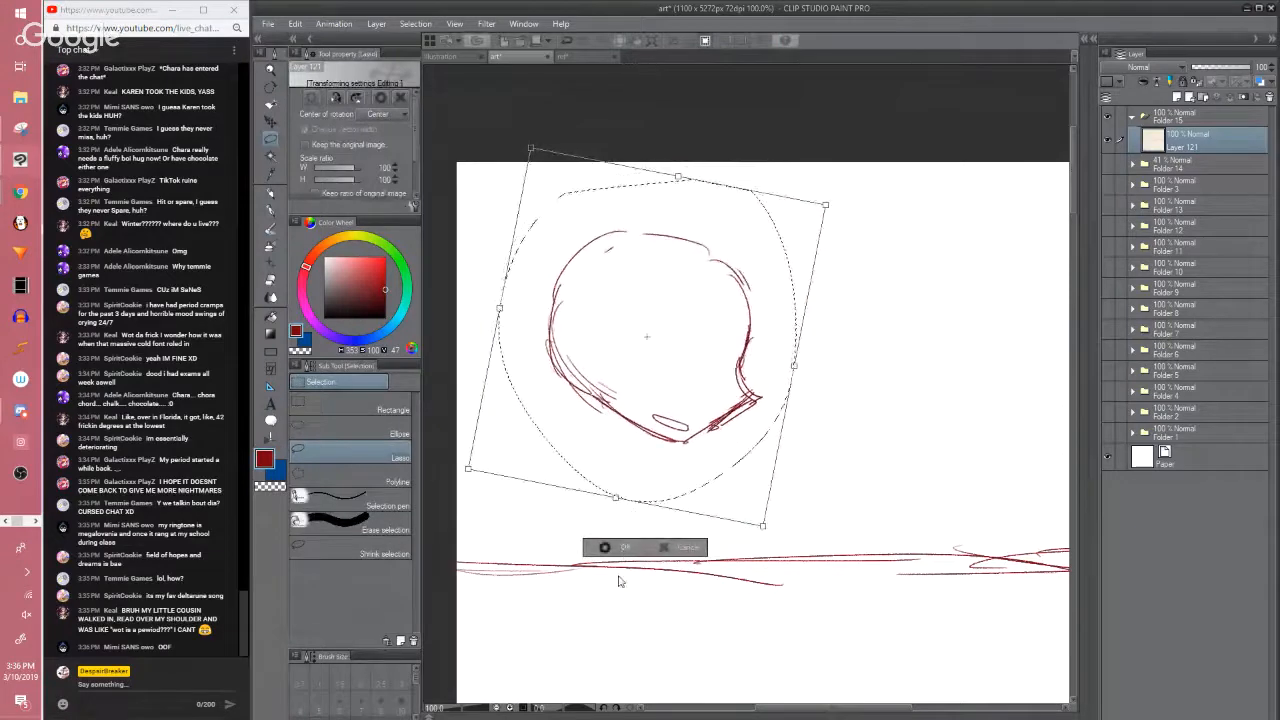
left_click(625, 547)
key("ctrl+d")
Erase the mouth and the doubled lines along the jaw, and redraw the lower jaw curve through the chin
left_click_drag(663, 491, 676, 477)
key("e")
mouse_move(708, 418)
left_mouse_down()
mouse_move(632, 398)
mouse_move(736, 404)
mouse_move(756, 360)
mouse_move(745, 342)
mouse_move(695, 423)
left_mouse_up()
key("p")
left_click_drag(613, 393, 731, 420)
key("e")
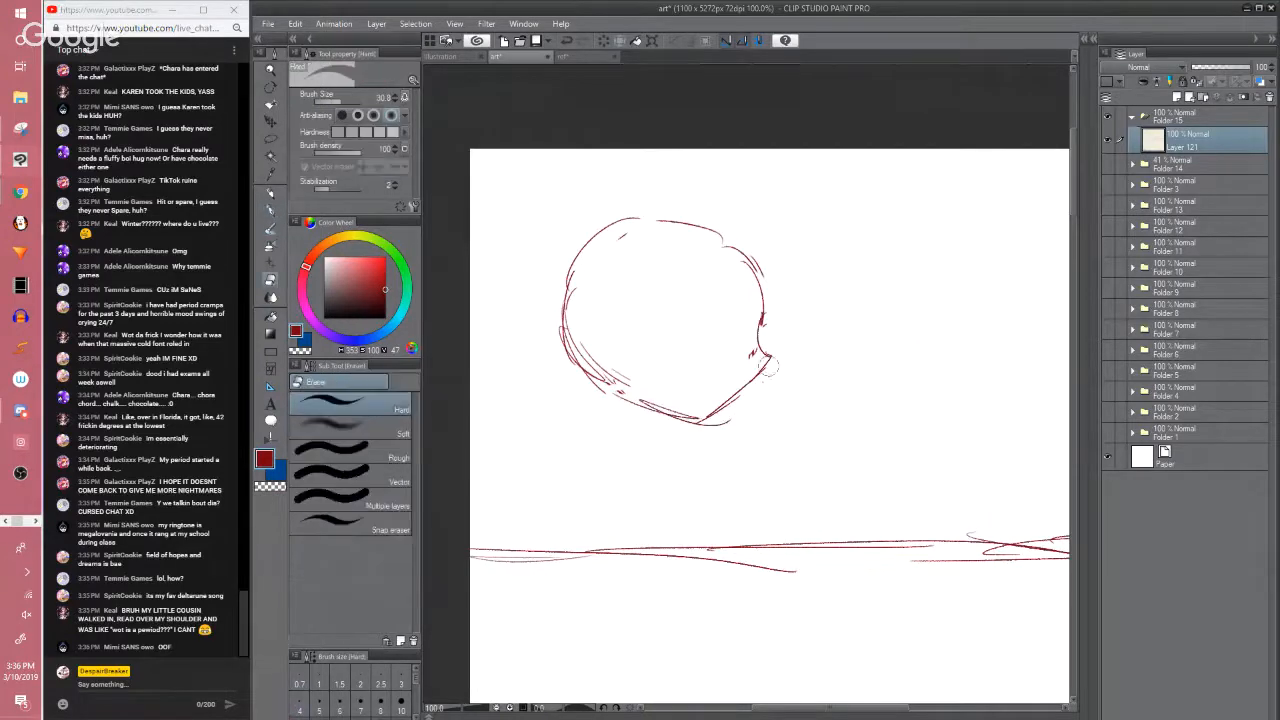
left_click_drag(764, 352, 700, 421)
Redraw the cheek point and the jaw line, and reinforce the underside of the chin with overlapping strokes
key("p")
mouse_move(770, 360)
left_mouse_down()
mouse_move(694, 425)
mouse_move(781, 366)
left_mouse_up()
key("e")
key("p")
mouse_move(781, 366)
left_mouse_down()
mouse_move(703, 422)
mouse_move(728, 415)
left_mouse_up()
left_click_drag(684, 419, 743, 408)
left_click_drag(640, 398, 722, 413)
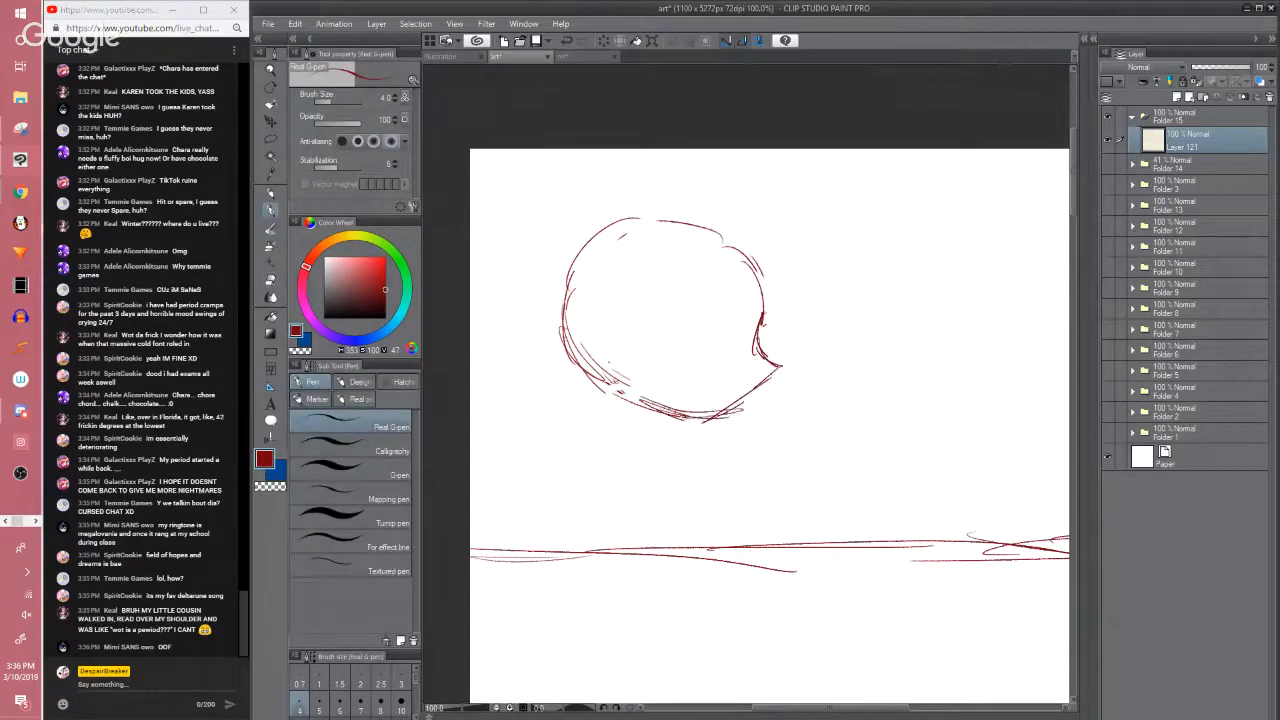
Sketch the pointed fringe across the face, the long side lock, and the outer hair outline at the back of the head
mouse_move(773, 280)
left_mouse_down()
mouse_move(827, 302)
mouse_move(697, 325)
left_mouse_up()
left_click_drag(679, 300, 699, 359)
left_click_drag(613, 338, 698, 360)
left_click_drag(613, 308, 613, 460)
mouse_move(613, 460)
left_mouse_down()
mouse_move(549, 405)
mouse_move(535, 374)
mouse_move(526, 418)
left_mouse_up()
left_click_drag(549, 241, 521, 378)
mouse_move(639, 208)
left_mouse_down()
mouse_move(563, 243)
mouse_move(525, 346)
left_mouse_up()
Draw the spiky hair outline over the top of the head and a large pointed lock jutting out over the forehead
key("e")
key("p")
key("e")
key("p")
mouse_move(565, 236)
left_mouse_down()
mouse_move(521, 390)
mouse_move(650, 178)
mouse_move(767, 188)
mouse_move(758, 214)
left_mouse_up()
left_click_drag(757, 226, 815, 300)
key("e")
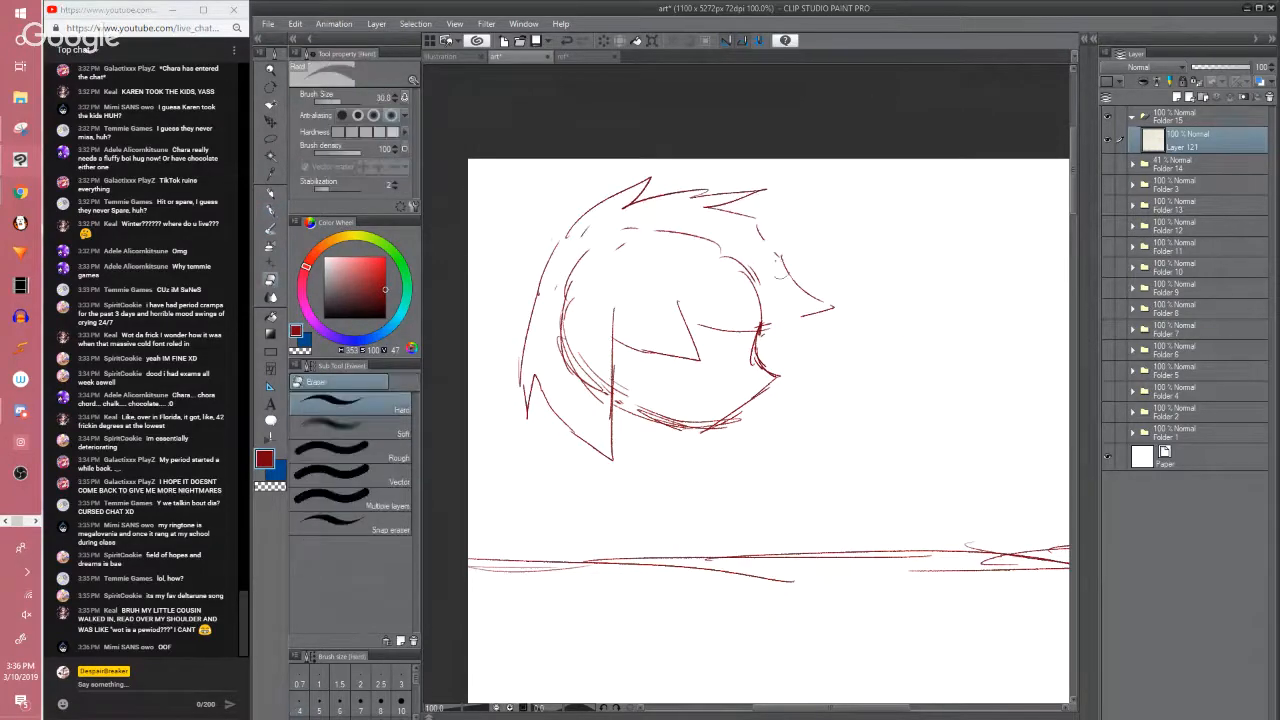
key("p")
left_click_drag(772, 250, 832, 320)
left_click_drag(832, 320, 721, 334)
Erase and redraw the fringe's lower edge, rework the side lock, and add short strokes beside the cheek and chin
key("e")
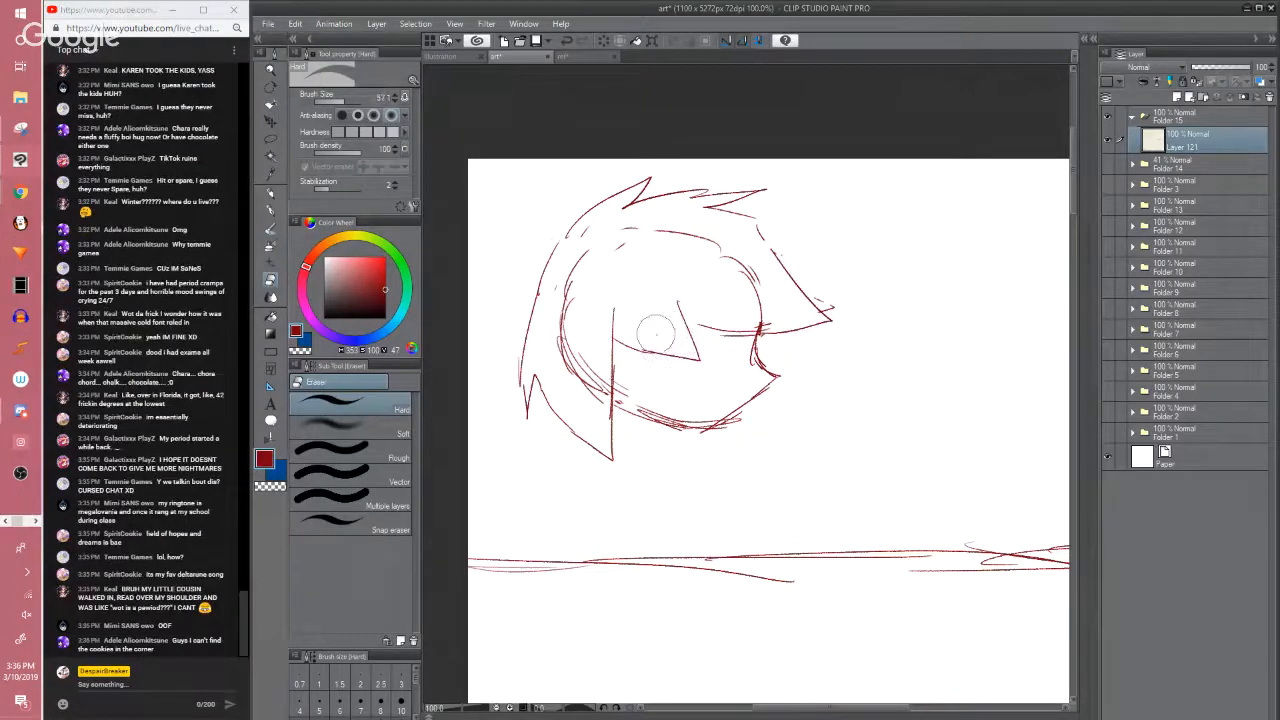
mouse_move(690, 335)
left_mouse_down()
mouse_move(633, 320)
mouse_move(716, 361)
left_mouse_up()
key("p")
left_click_drag(716, 361, 636, 358)
mouse_move(601, 313)
left_mouse_down()
mouse_move(630, 360)
mouse_move(614, 345)
mouse_move(609, 355)
left_mouse_up()
mouse_move(746, 336)
left_mouse_down()
mouse_move(771, 380)
mouse_move(735, 415)
mouse_move(790, 410)
left_mouse_up()
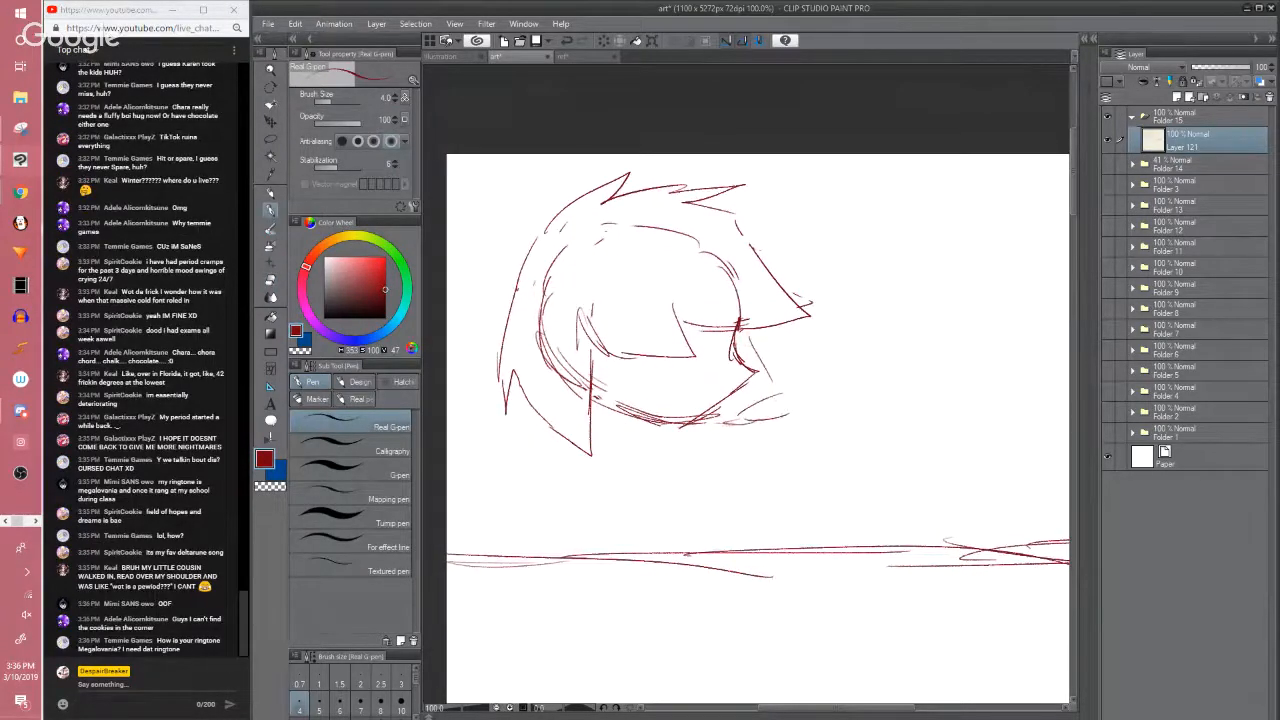
Sketch a rounded, wavy-edged shape from the back of the head across the top of the hair, and clean up its overlaps
left_click_drag(493, 271, 548, 228)
left_click_drag(530, 298, 576, 290)
left_click_drag(600, 248, 586, 284)
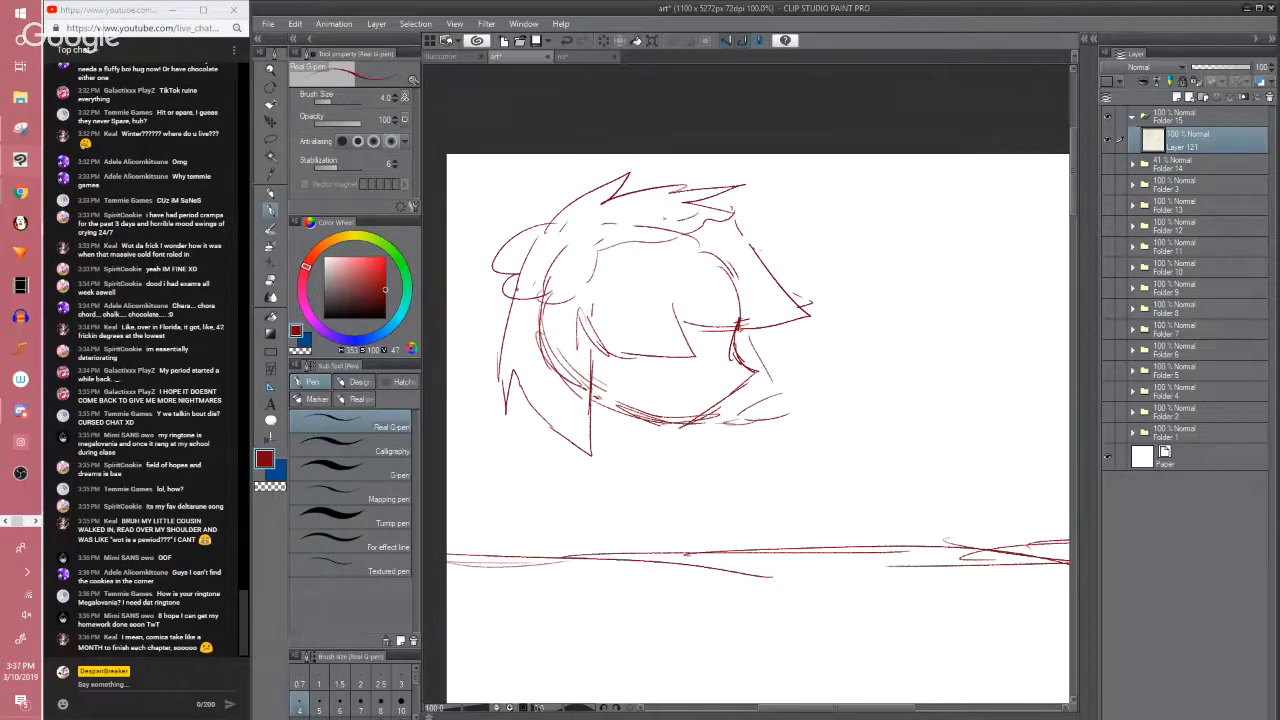
mouse_move(700, 201)
left_mouse_down()
mouse_move(542, 232)
mouse_move(606, 268)
mouse_move(591, 249)
mouse_move(780, 200)
mouse_move(550, 300)
left_mouse_up()
key("e")
key("p")
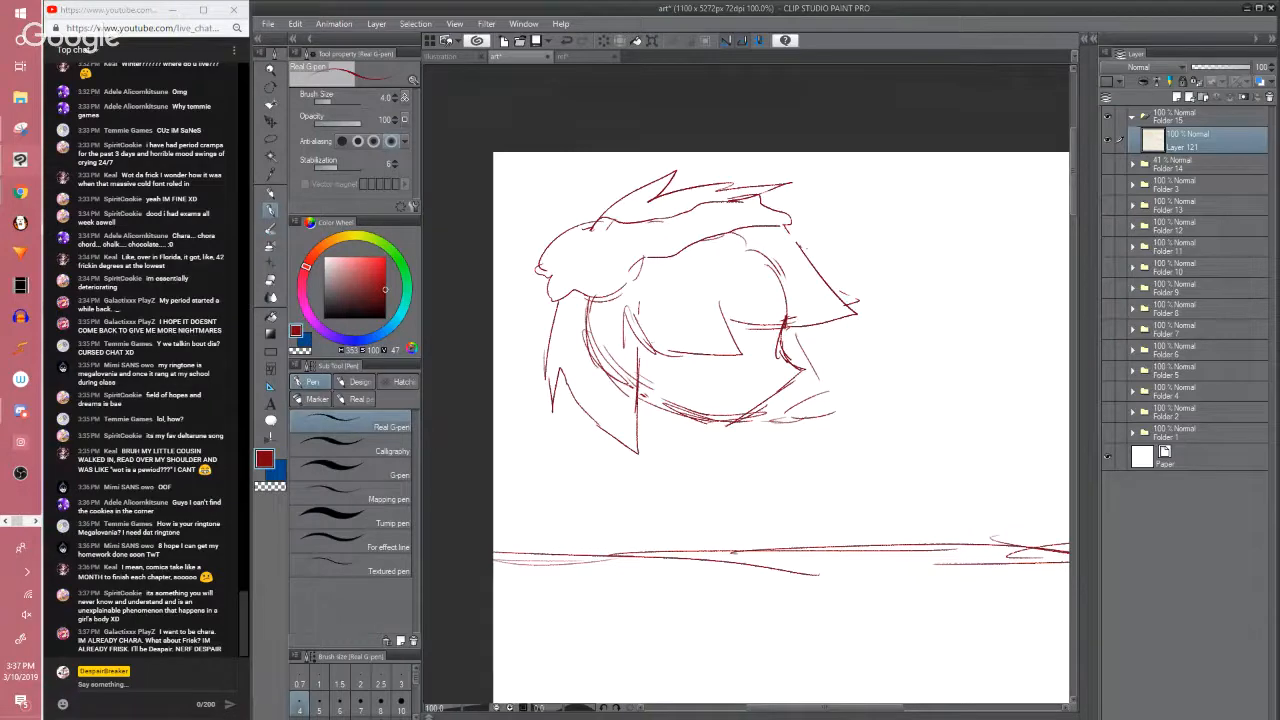
Erase the leftover head construction lines inside the hair at the back of the head
left_click_drag(597, 334, 545, 285)
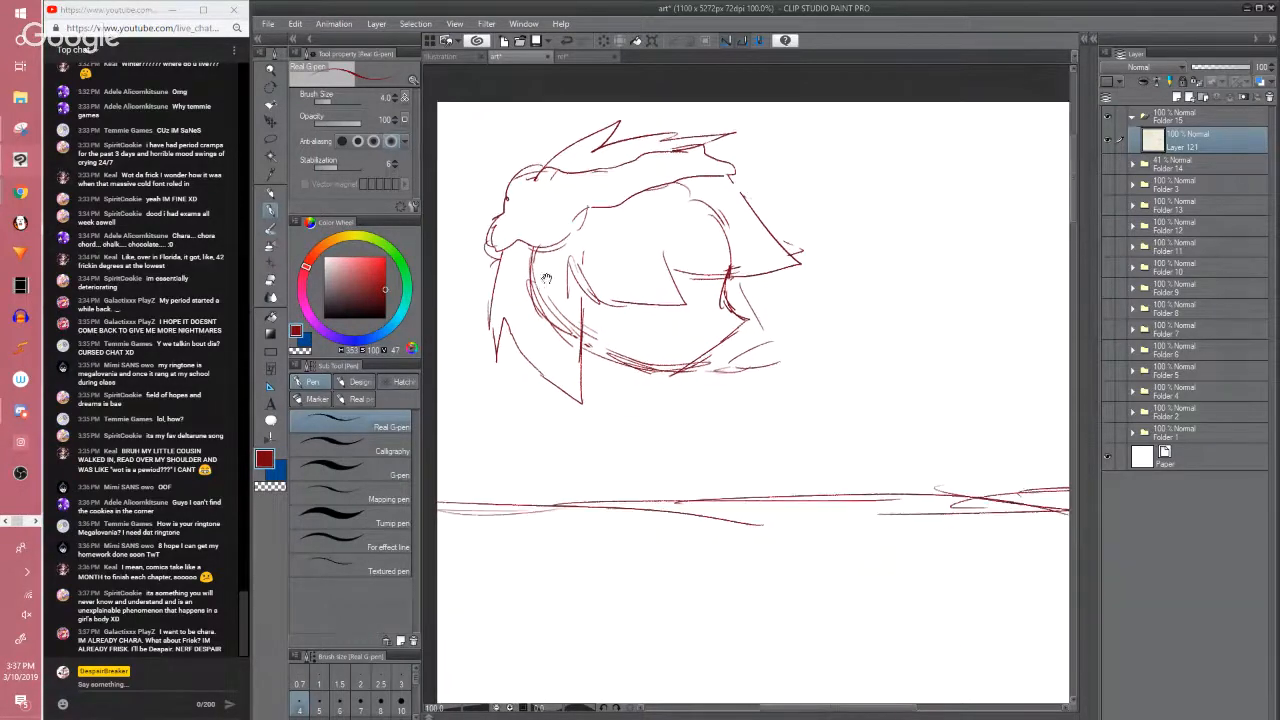
key("e")
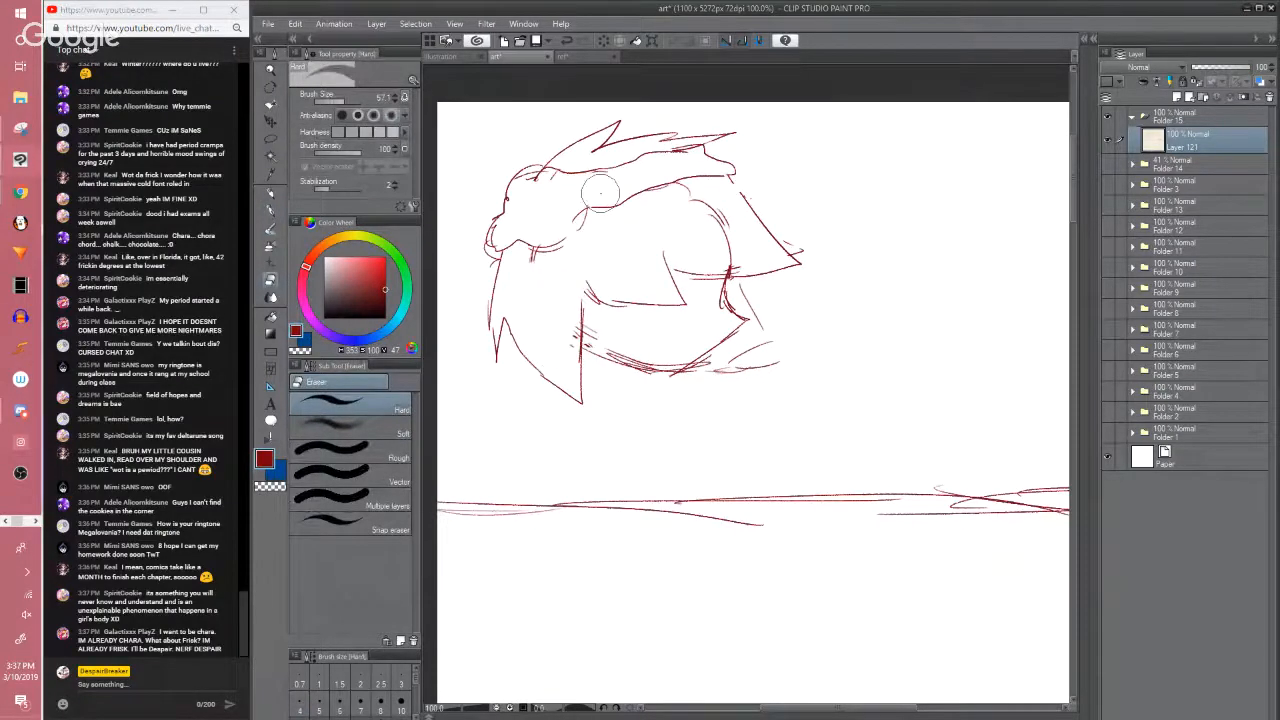
scroll(600, 190, "down", 3)
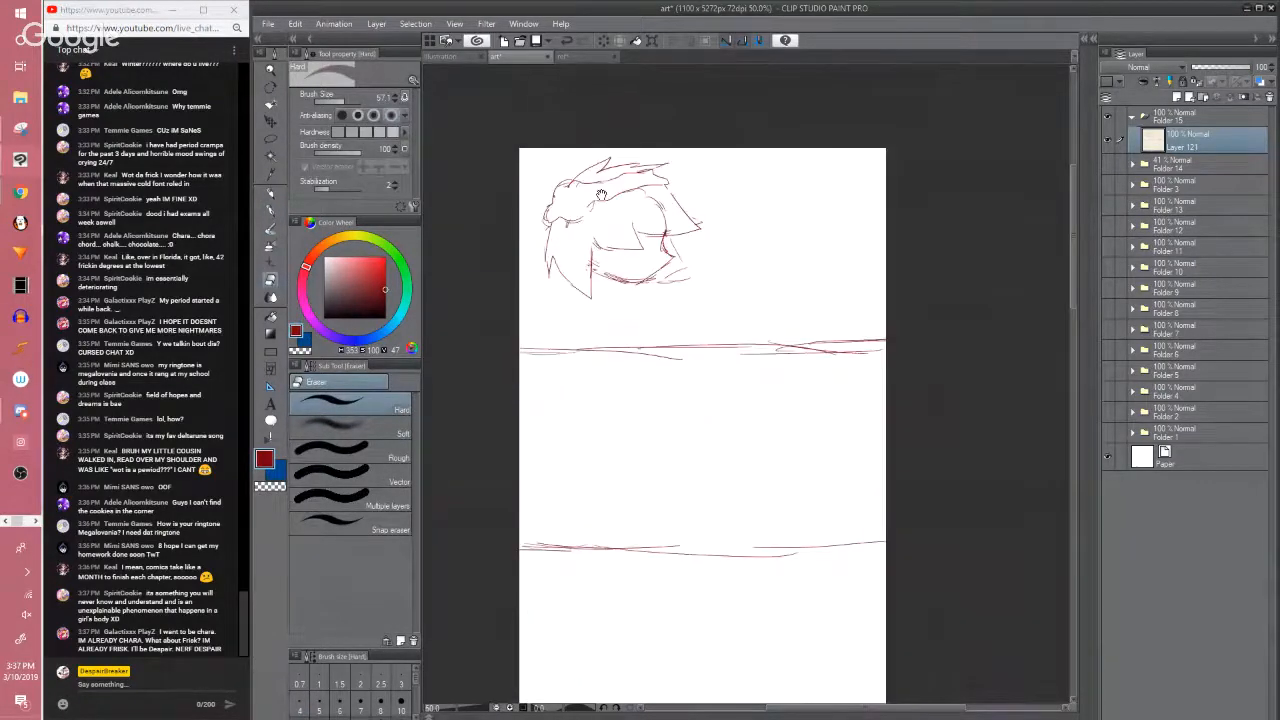
key("ctrl+z")
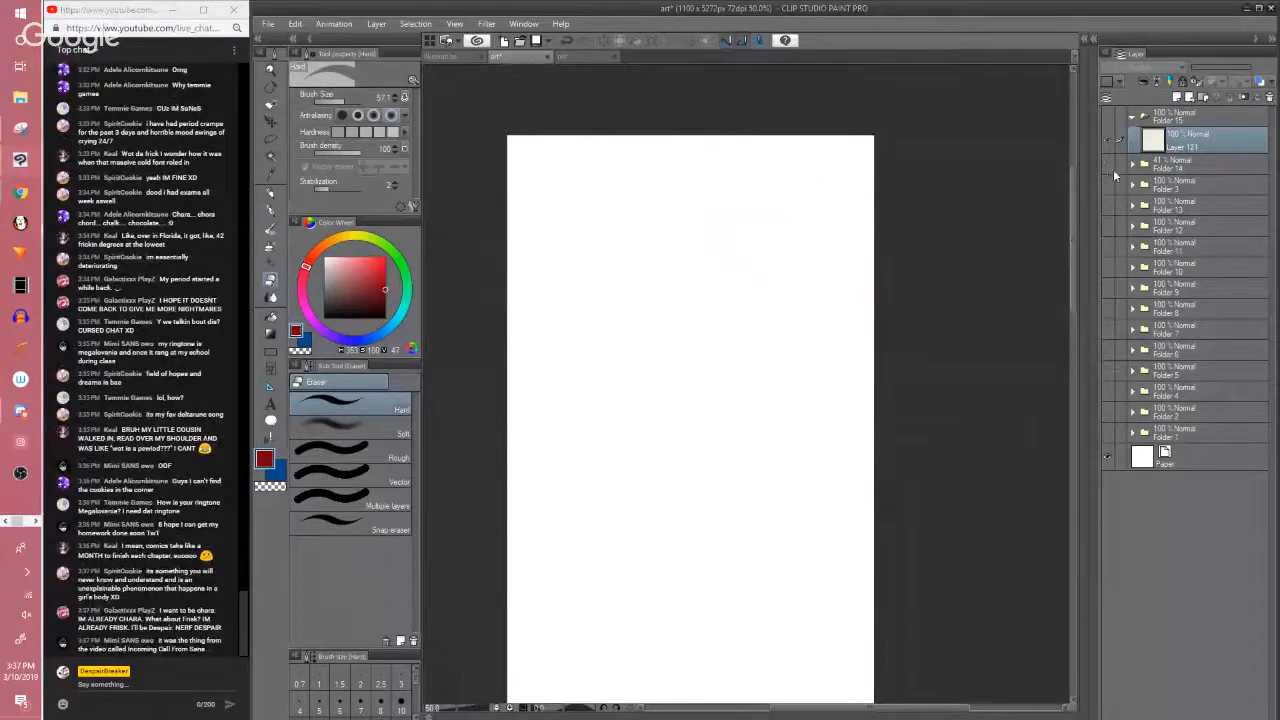
Review the pages in Folder 3 and Folder 14, and return to the Folder 15 sketch with both folders hidden
left_click(1106, 186)
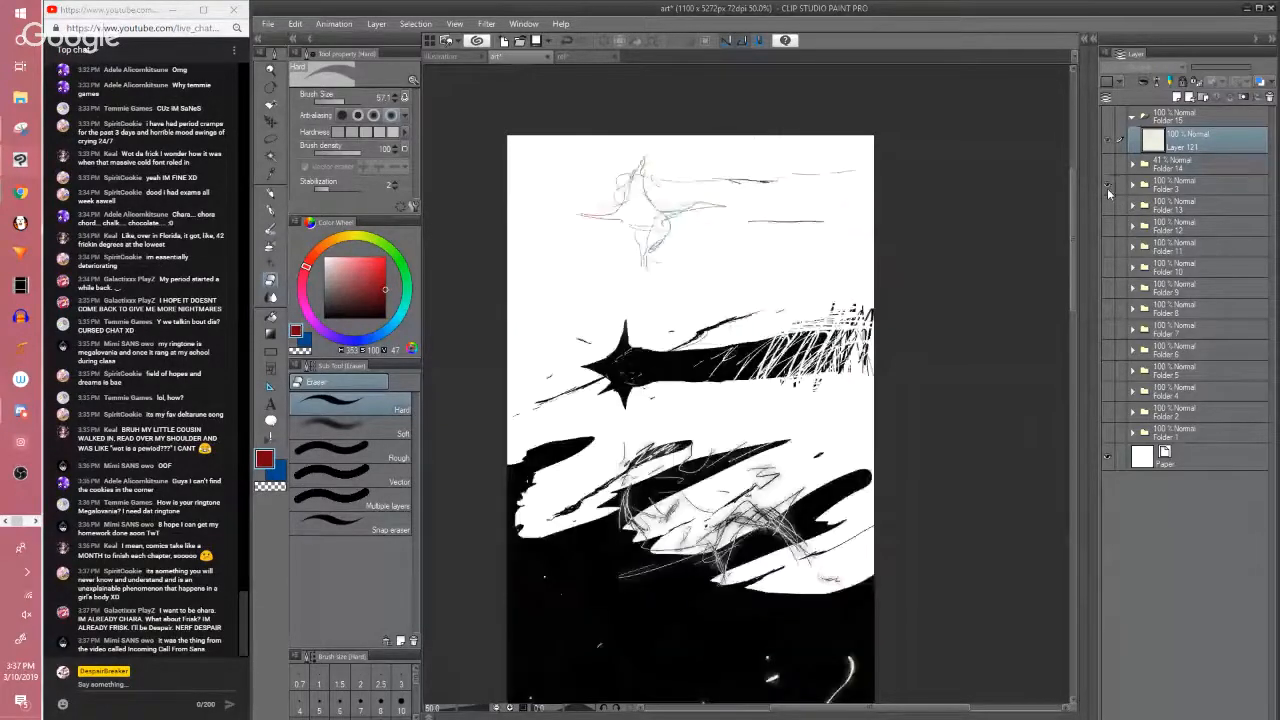
left_click_drag(1005, 199, 1014, 130)
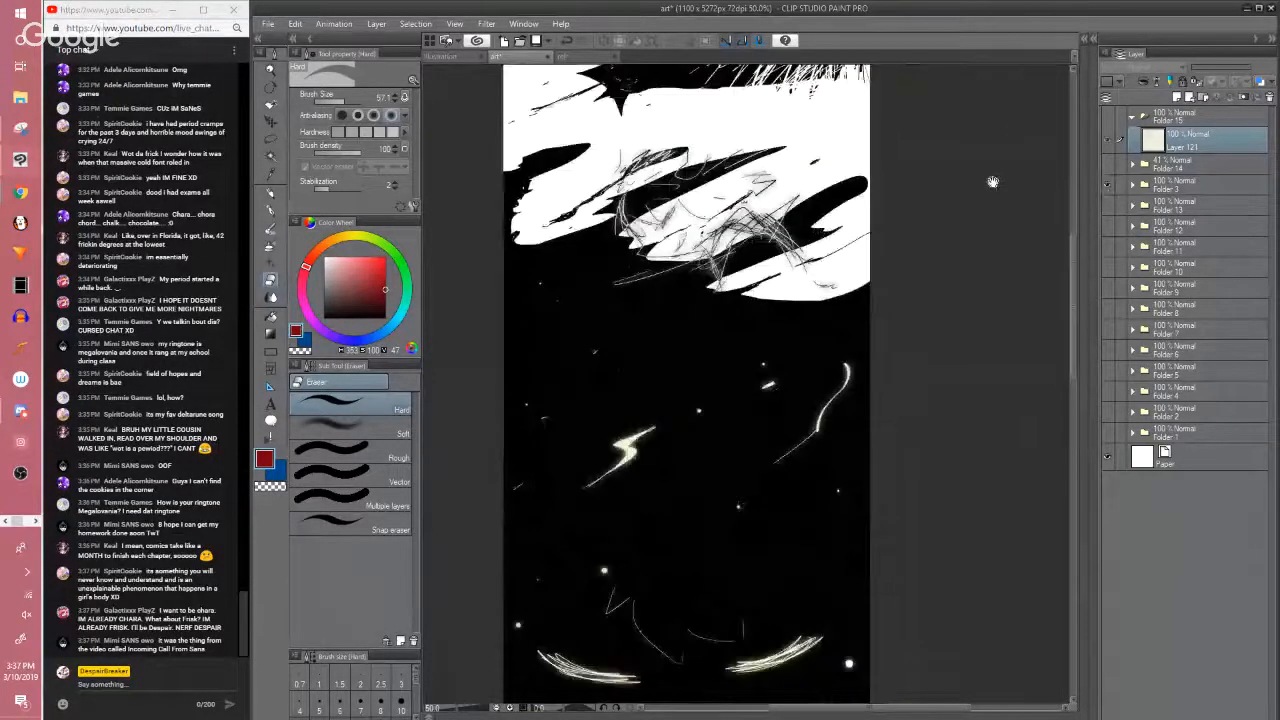
left_click(1106, 167)
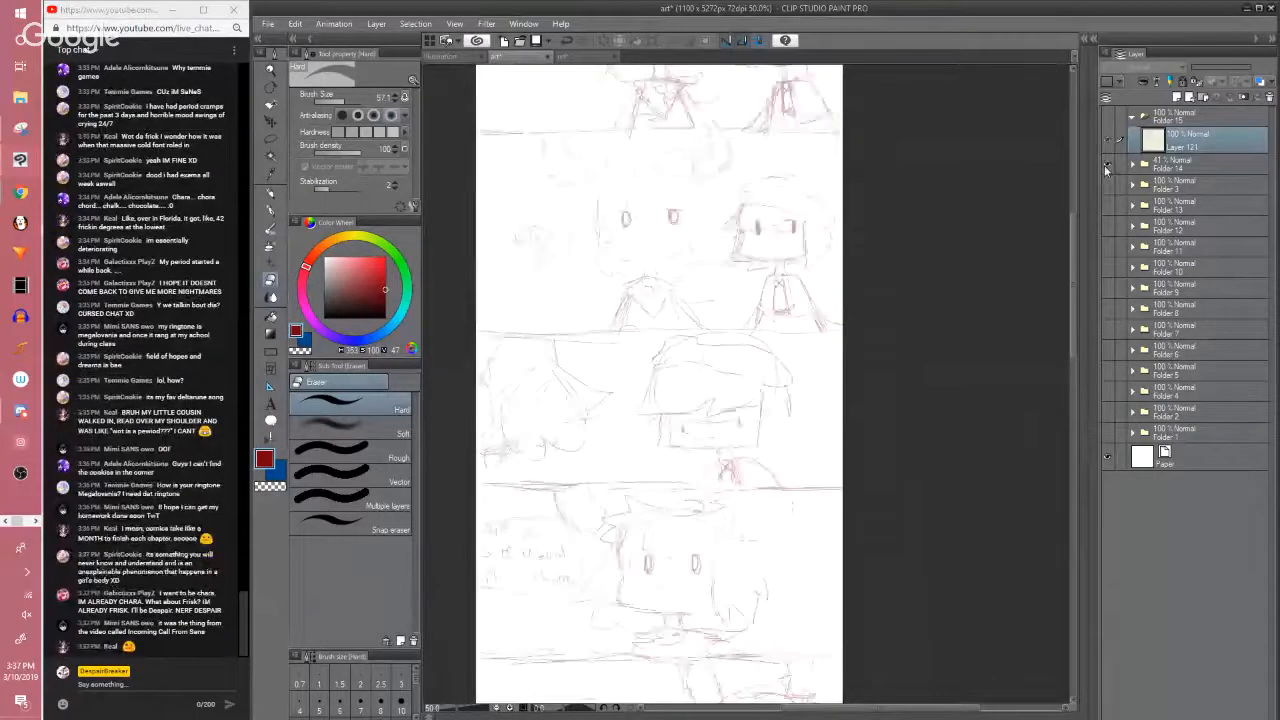
scroll(994, 251, "down", 5)
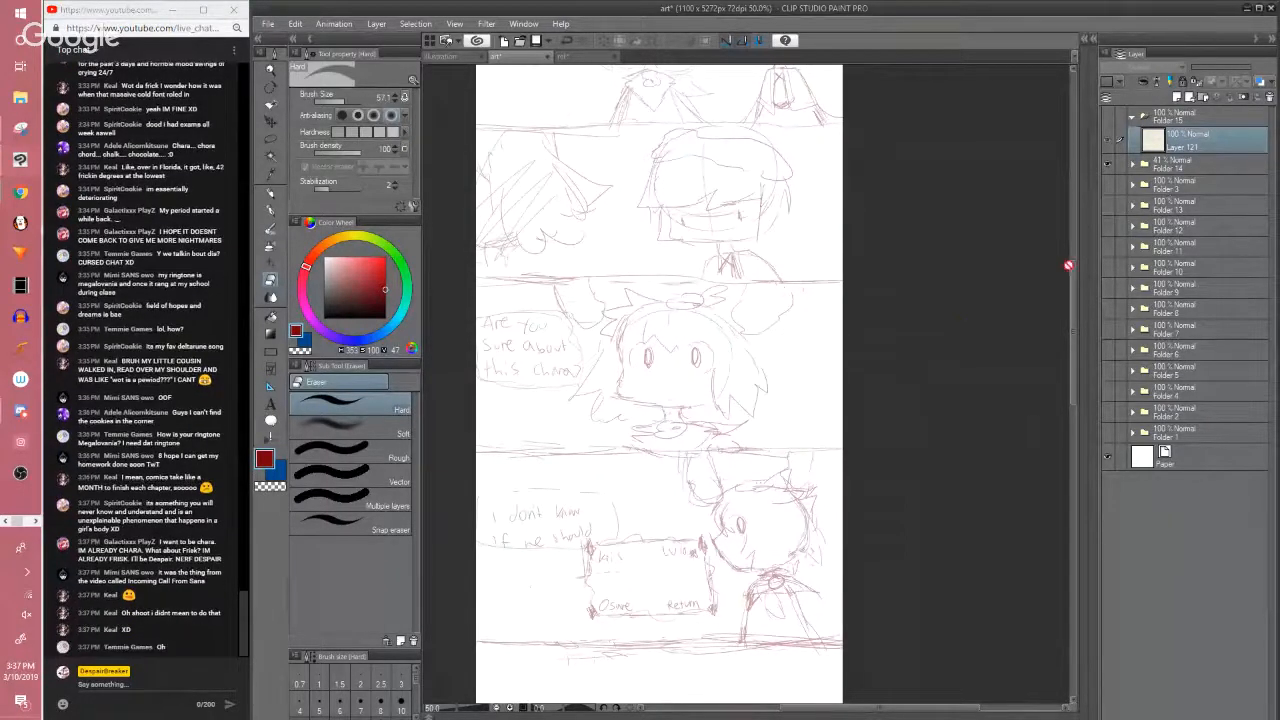
left_click_drag(1074, 277, 1043, 277)
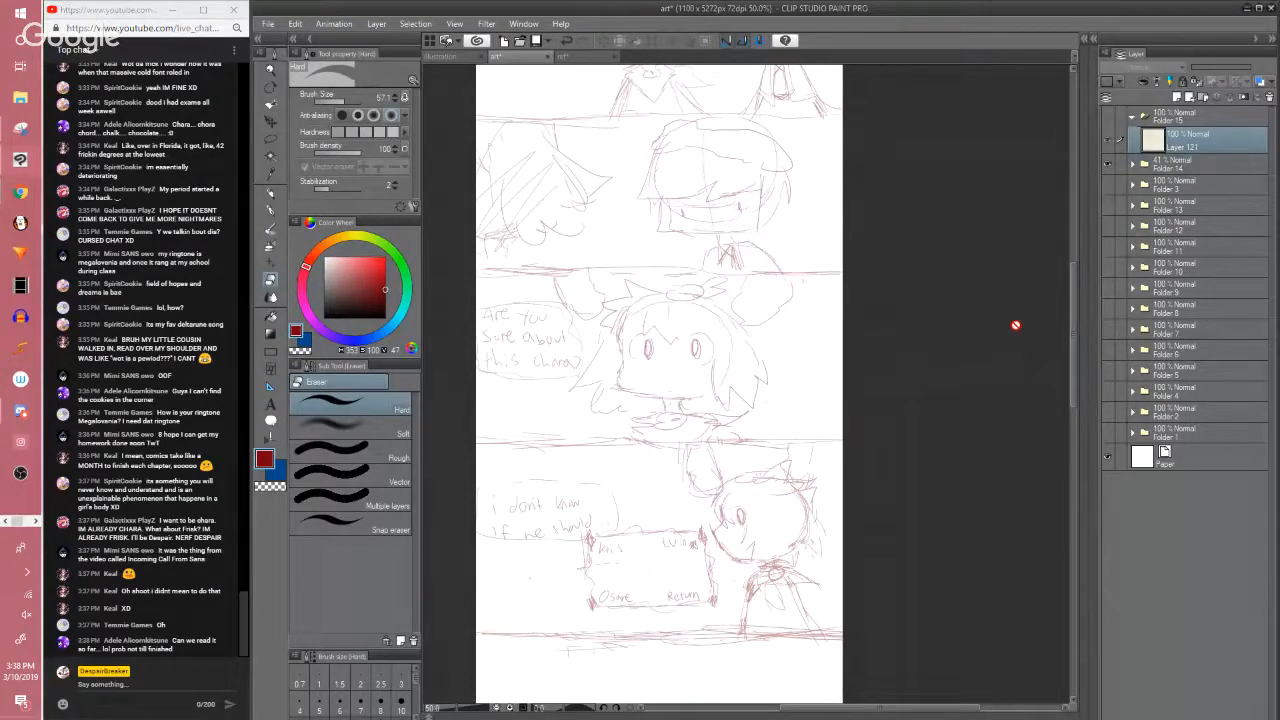
left_click_drag(1074, 330, 1072, 315)
scroll(1070, 308, "down", 2)
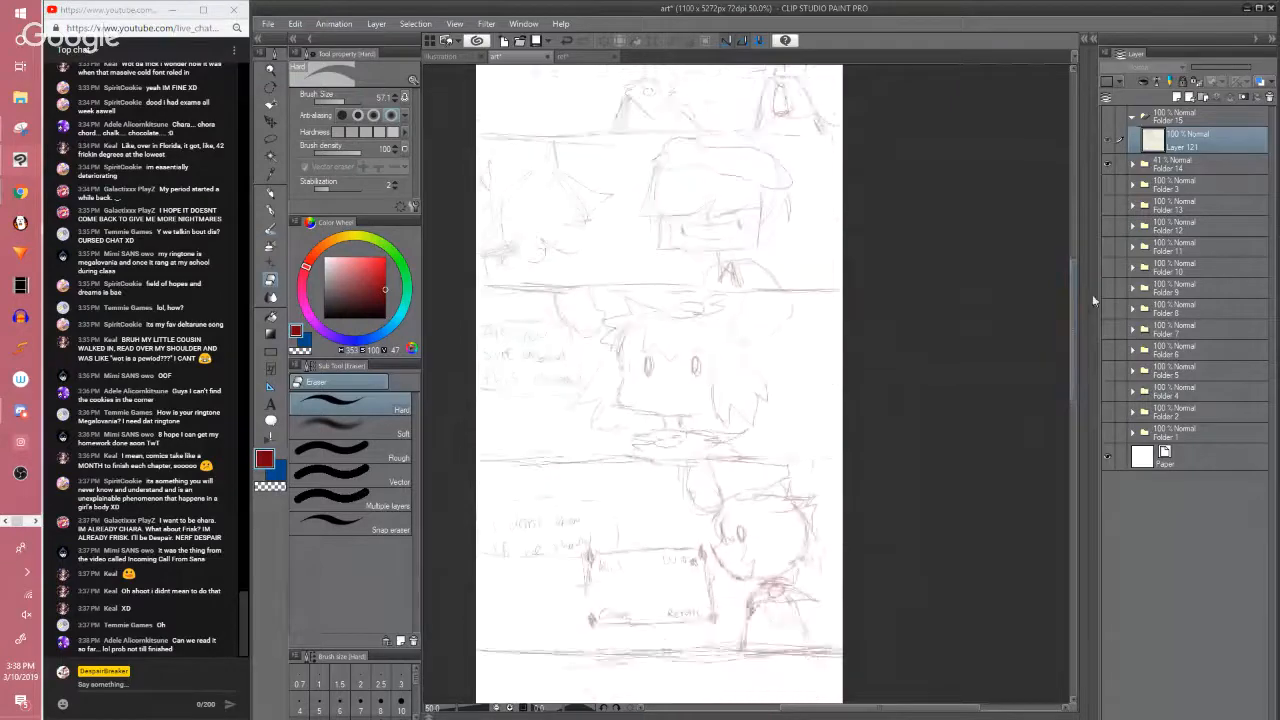
left_click(1107, 163)
left_click_drag(1078, 270, 1062, 203)
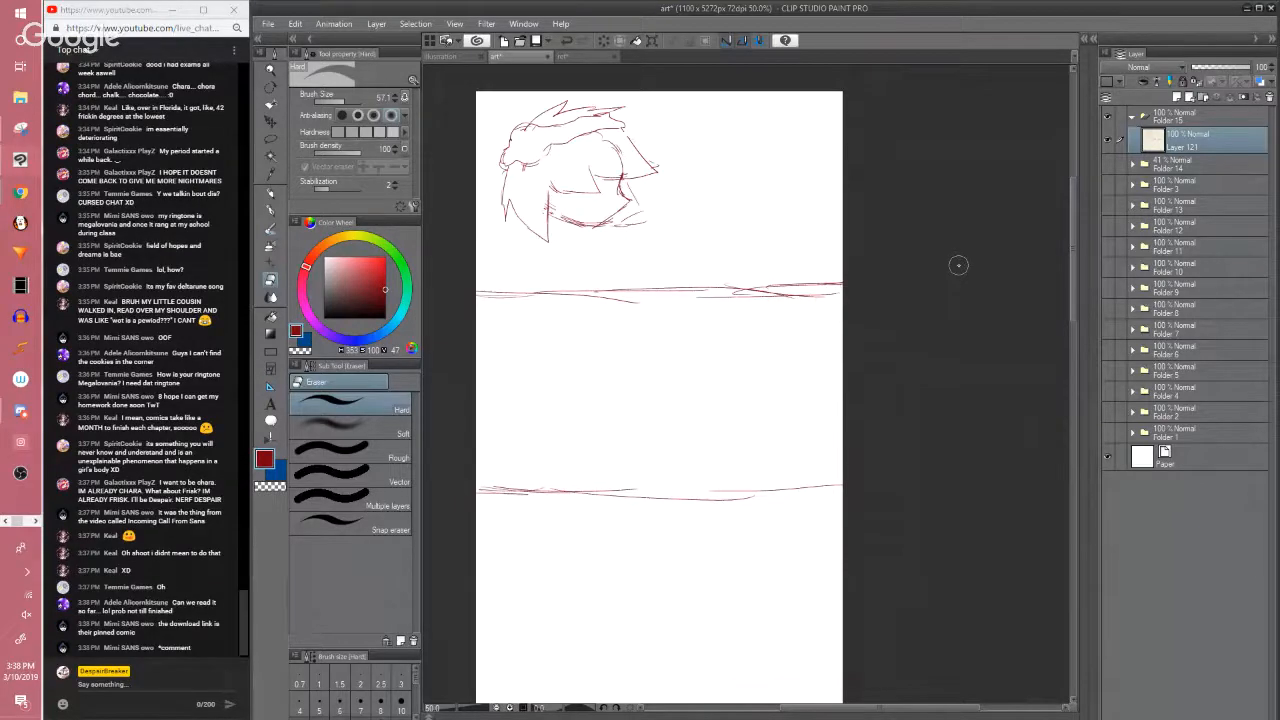
Lasso the jaw and lower face lines, shift them slightly with the Move layer tool, and deselect
scroll(958, 265, "up", 1)
left_click_drag(655, 192, 823, 283)
left_click_drag(720, 220, 692, 192)
key("m")
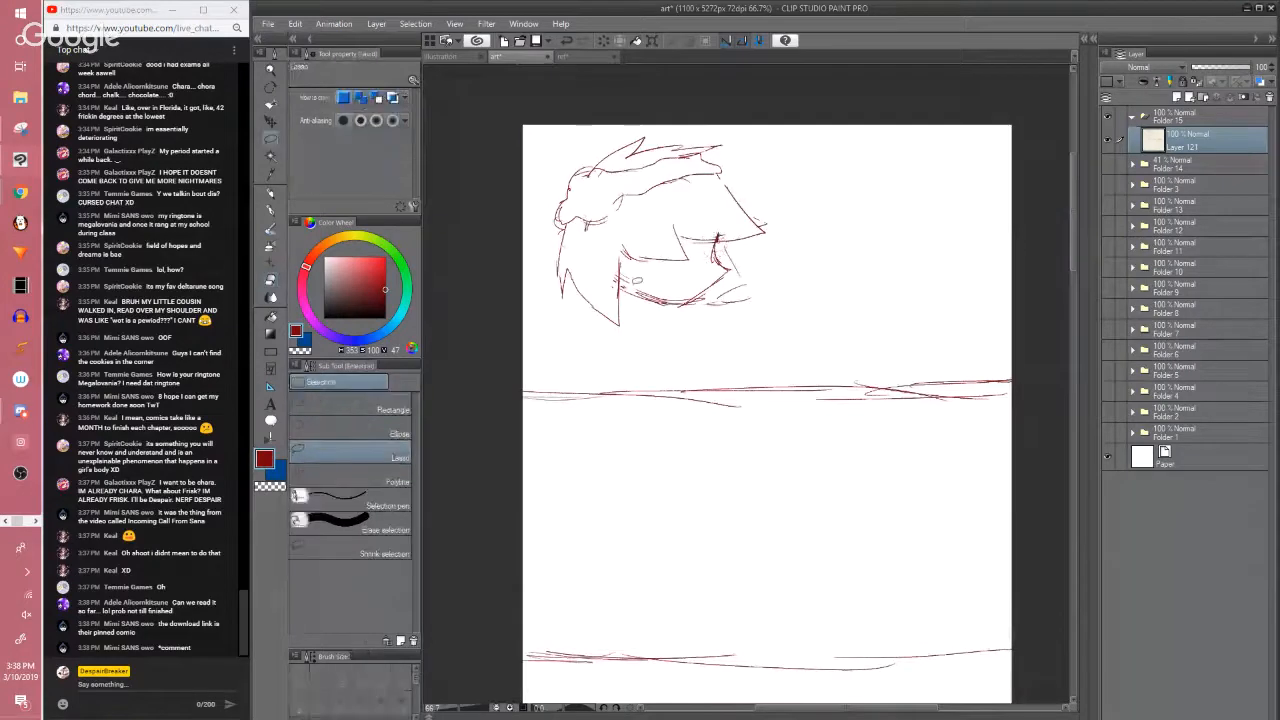
mouse_move(620, 294)
left_mouse_down()
mouse_move(690, 309)
mouse_move(737, 260)
mouse_move(726, 247)
mouse_move(680, 290)
left_mouse_up()
key("k")
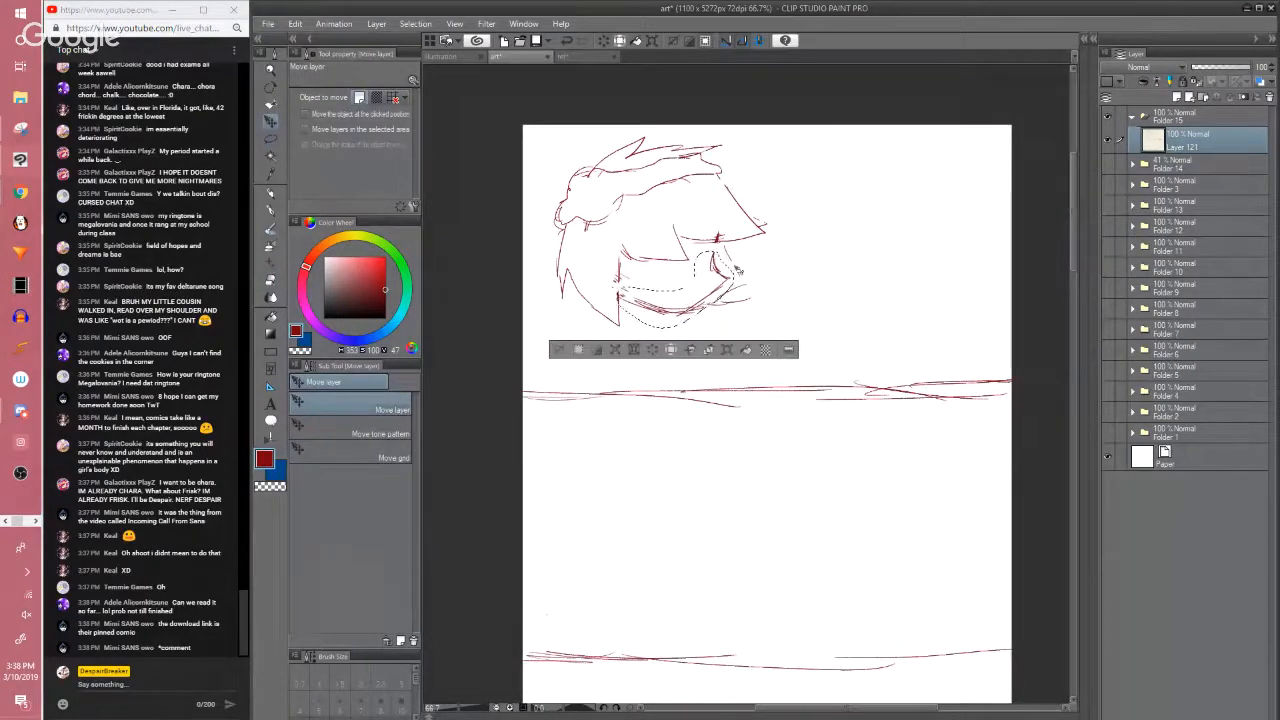
key("ctrl+d")
key("p")
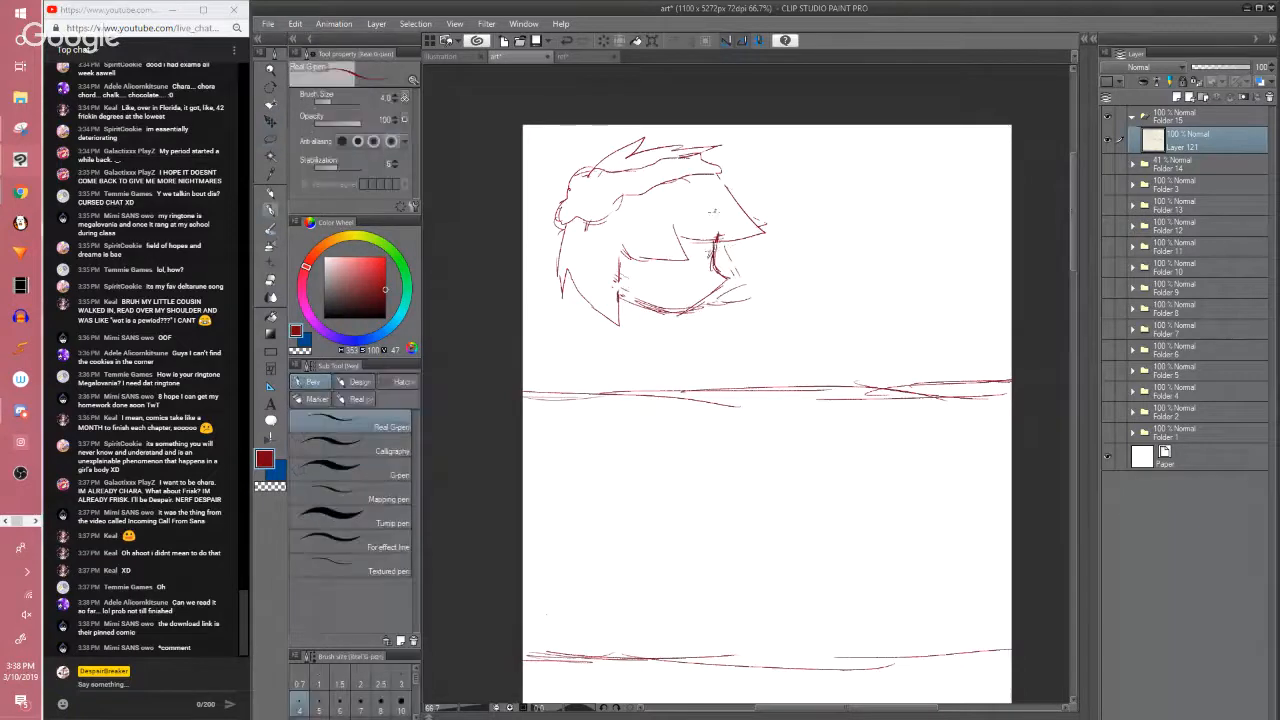
Redraw the hair's front edge from the crown toward the fringe tip and save the file
key("e")
key("p")
mouse_move(698, 175)
left_mouse_down()
mouse_move(724, 184)
mouse_move(733, 226)
left_mouse_up()
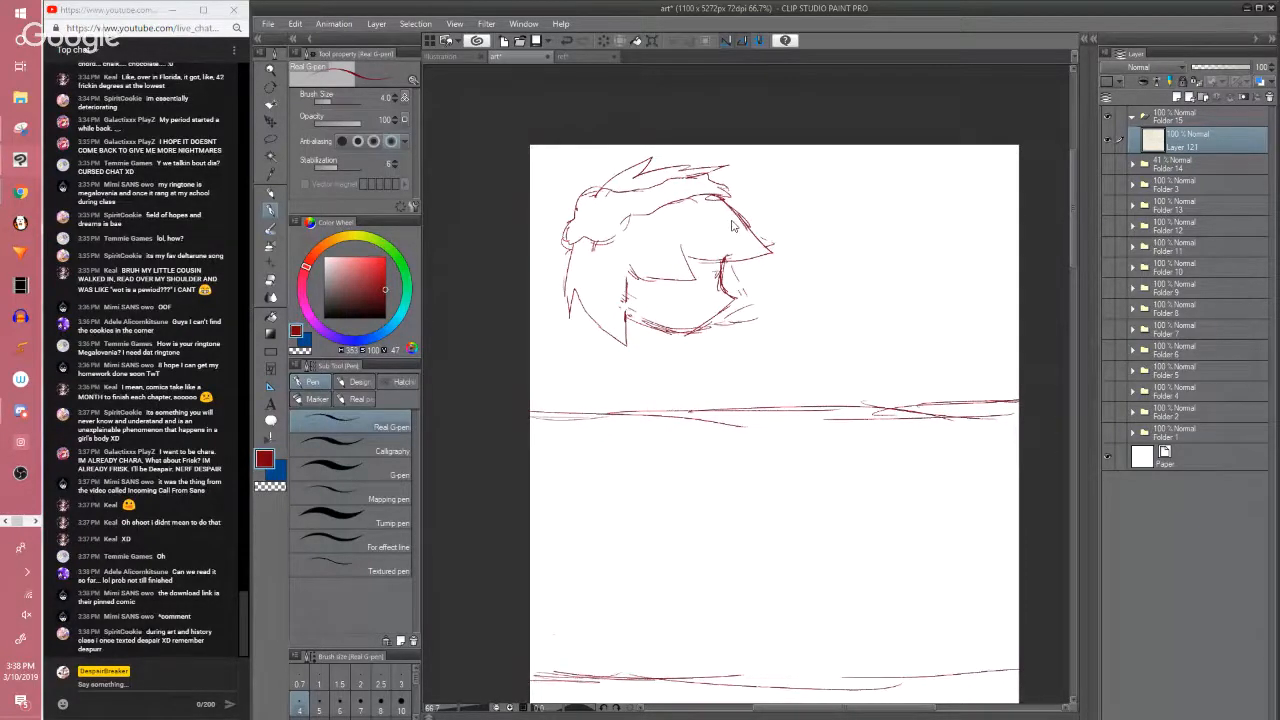
key("ctrl+s")
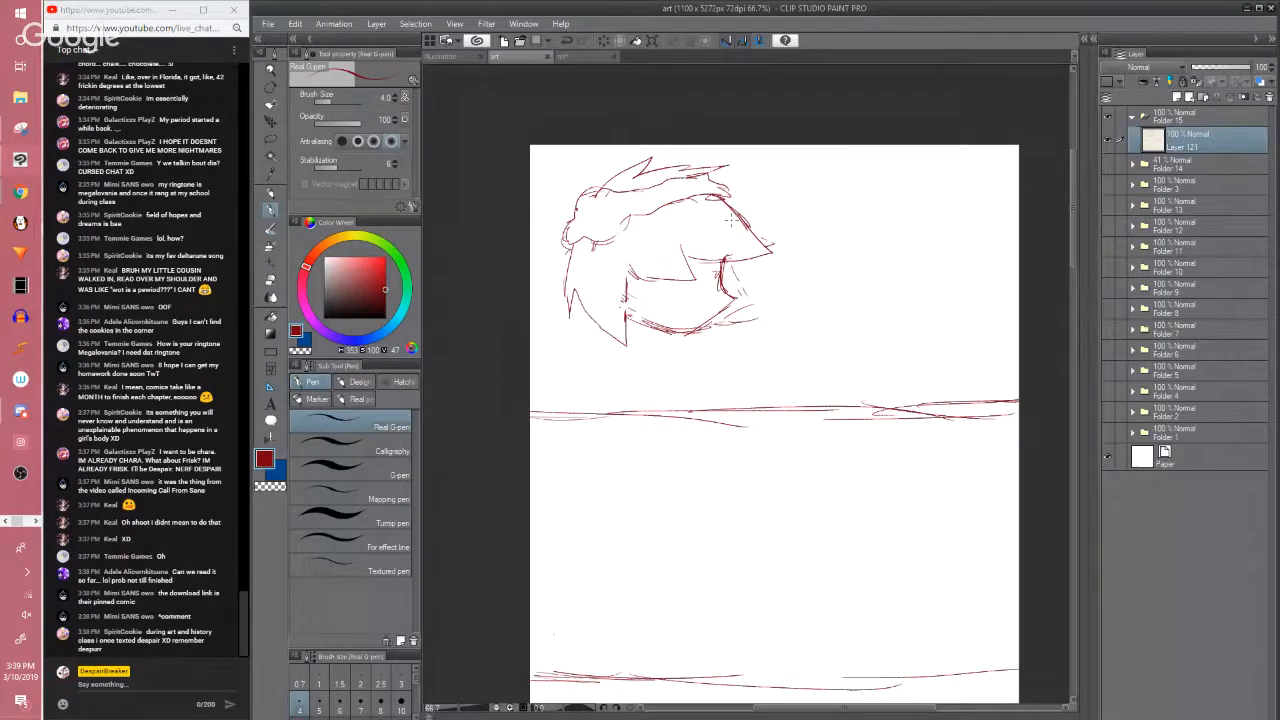
Sketch the pointed hair lock beyond the far cheek and jaw, and draw a small oval mouth above the chin
left_click(472, 462)
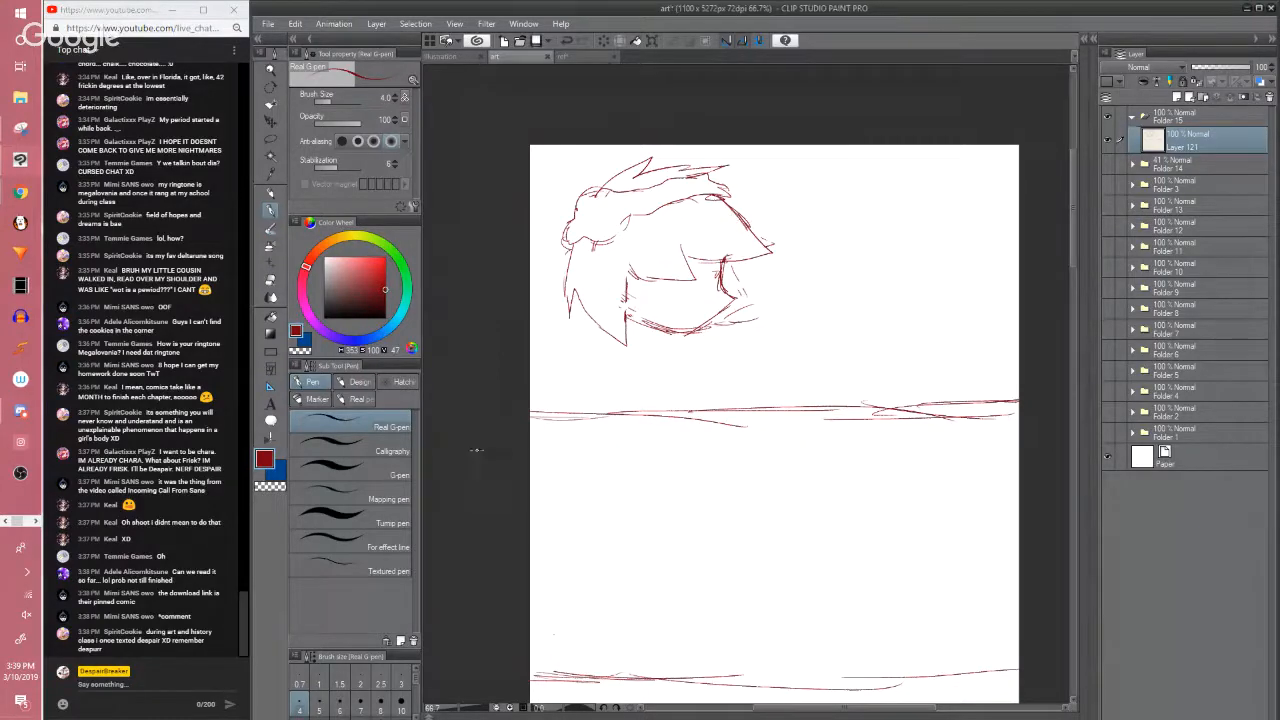
scroll(476, 450, "up", 1)
mouse_move(828, 170)
left_mouse_down()
mouse_move(877, 243)
mouse_move(769, 281)
left_mouse_up()
left_click_drag(838, 234, 797, 276)
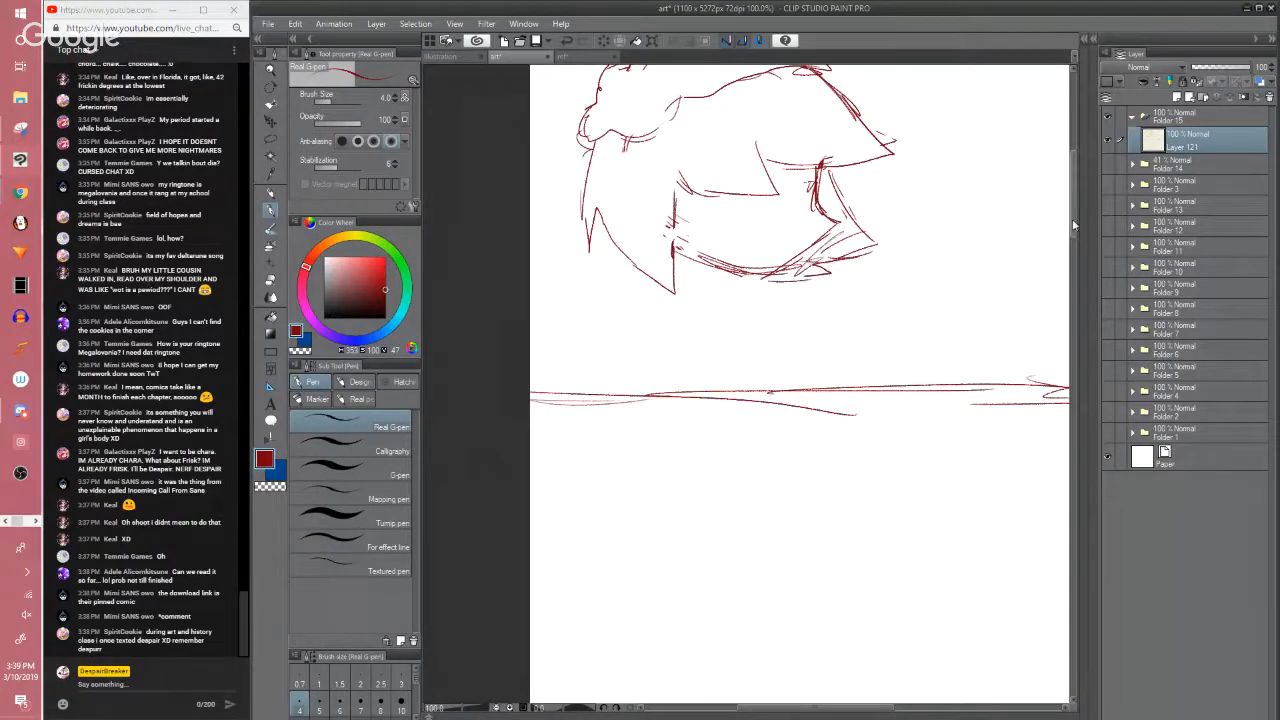
scroll(1072, 219, "up", 3)
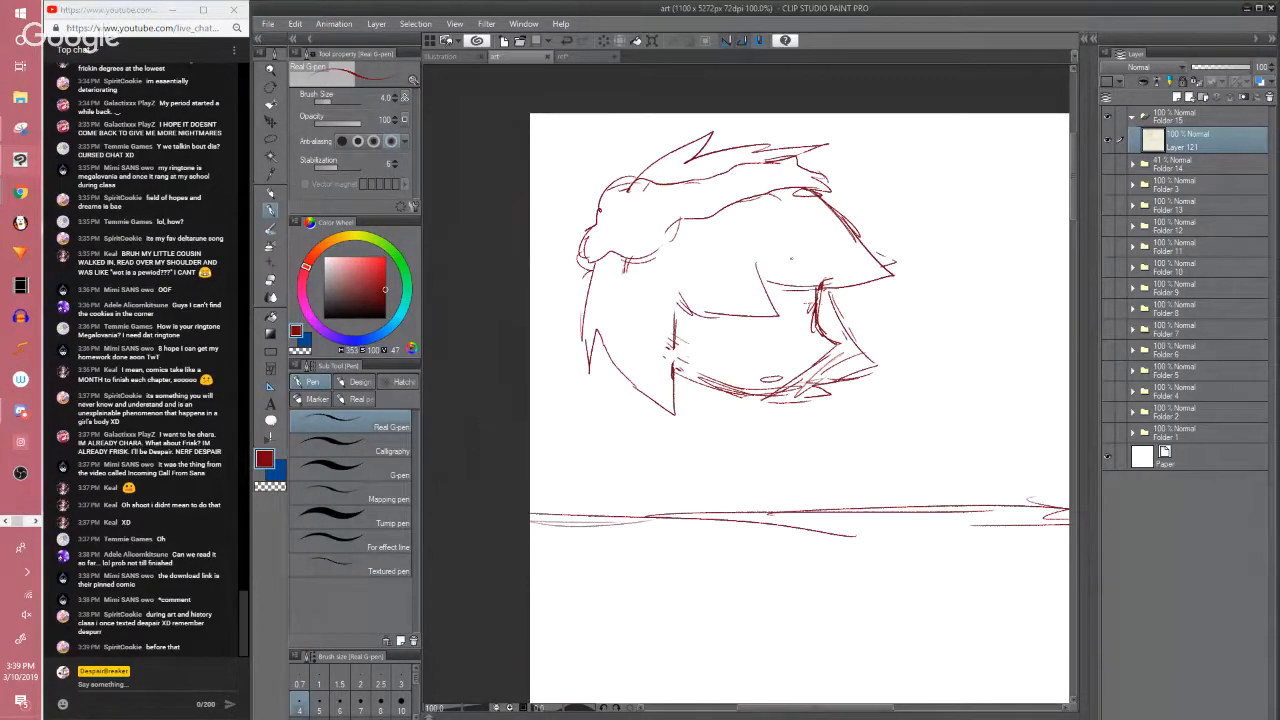
mouse_move(766, 302)
left_mouse_down()
mouse_move(770, 316)
mouse_move(740, 285)
mouse_move(710, 298)
left_mouse_up()
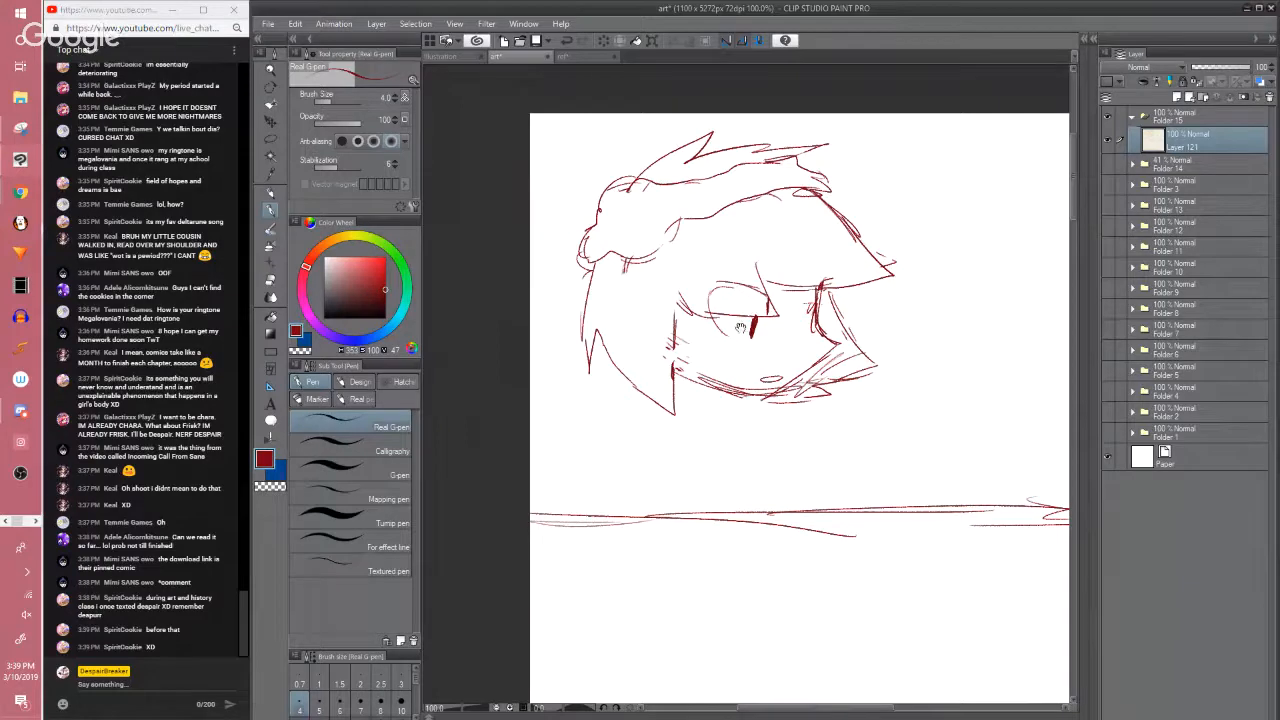
mouse_move(742, 325)
left_mouse_down()
mouse_move(687, 309)
mouse_move(714, 277)
left_mouse_up()
left_click_drag(657, 318, 700, 318)
key("ctrl+z")
key("ctrl+z")
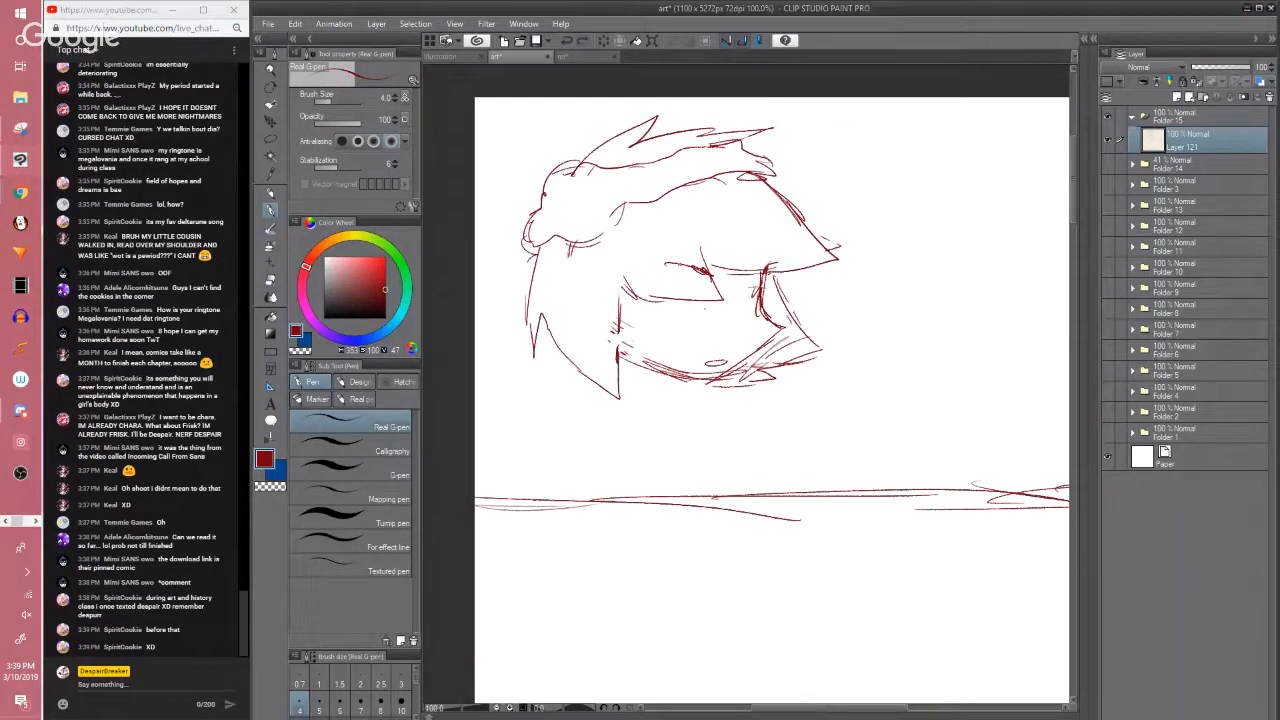
key("ctrl+z")
Draw the eye beneath the fringe as a half-round outline with a narrow dark pupil
mouse_move(674, 267)
left_mouse_down()
mouse_move(716, 273)
mouse_move(692, 317)
mouse_move(704, 306)
left_mouse_up()
key("c")
key("c")
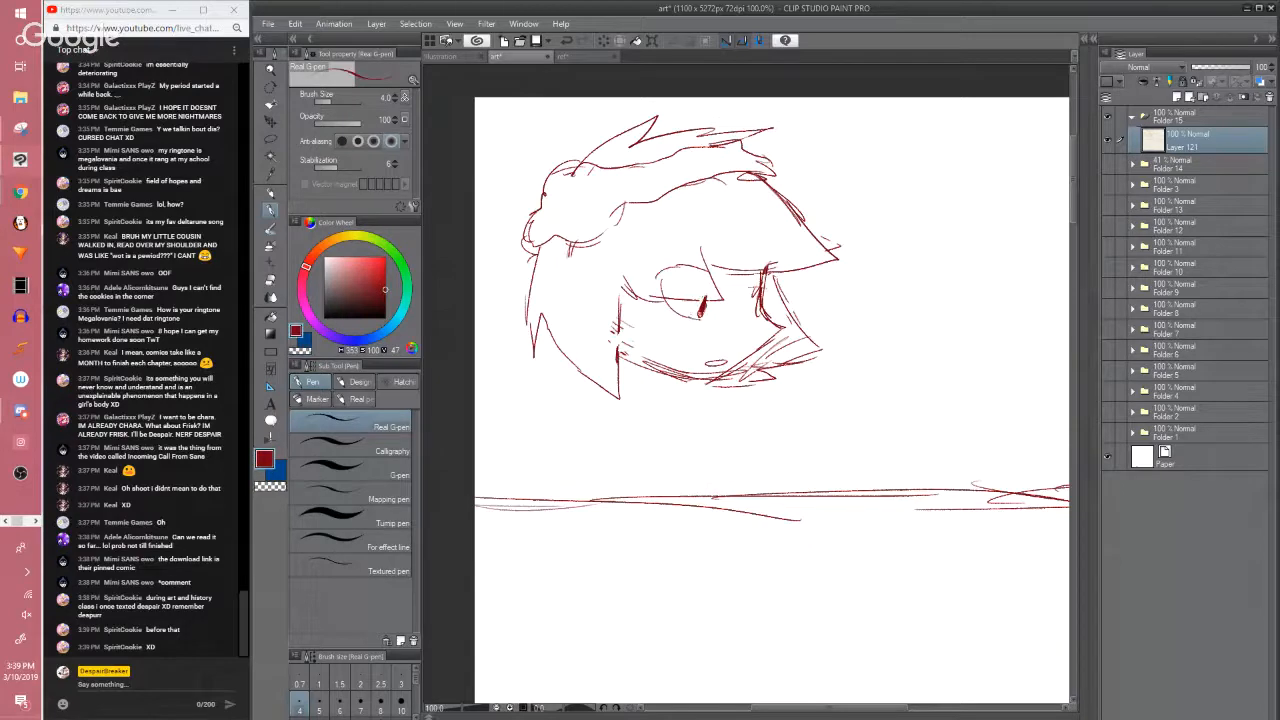
left_click_drag(746, 400, 712, 402)
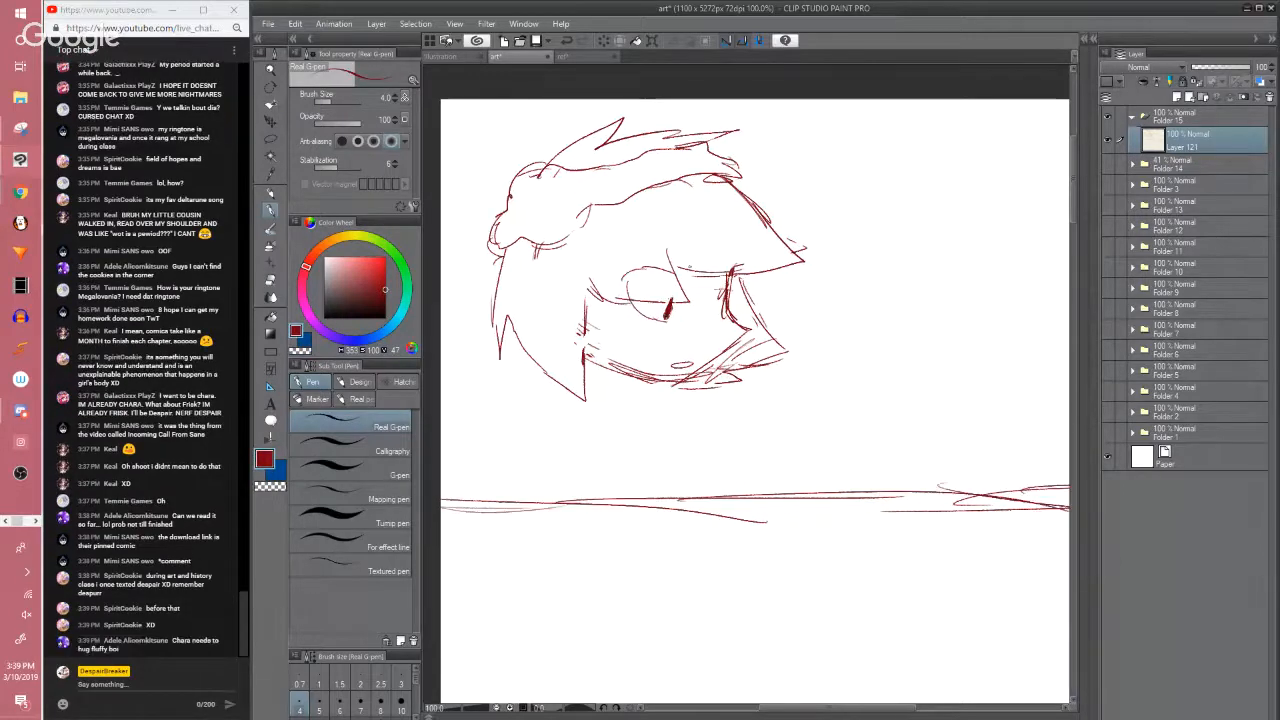
key("c")
mouse_move(670, 267)
left_mouse_down()
mouse_move(636, 263)
mouse_move(680, 327)
mouse_move(674, 275)
mouse_move(657, 264)
mouse_move(696, 267)
mouse_move(686, 259)
mouse_move(664, 290)
left_mouse_up()
key("c")
Lasso the eye and nudge it slightly upward, and add short strokes above it near the fringe
key("e")
key("p")
key("m")
key("k")
key("ctrl+d")
key("e")
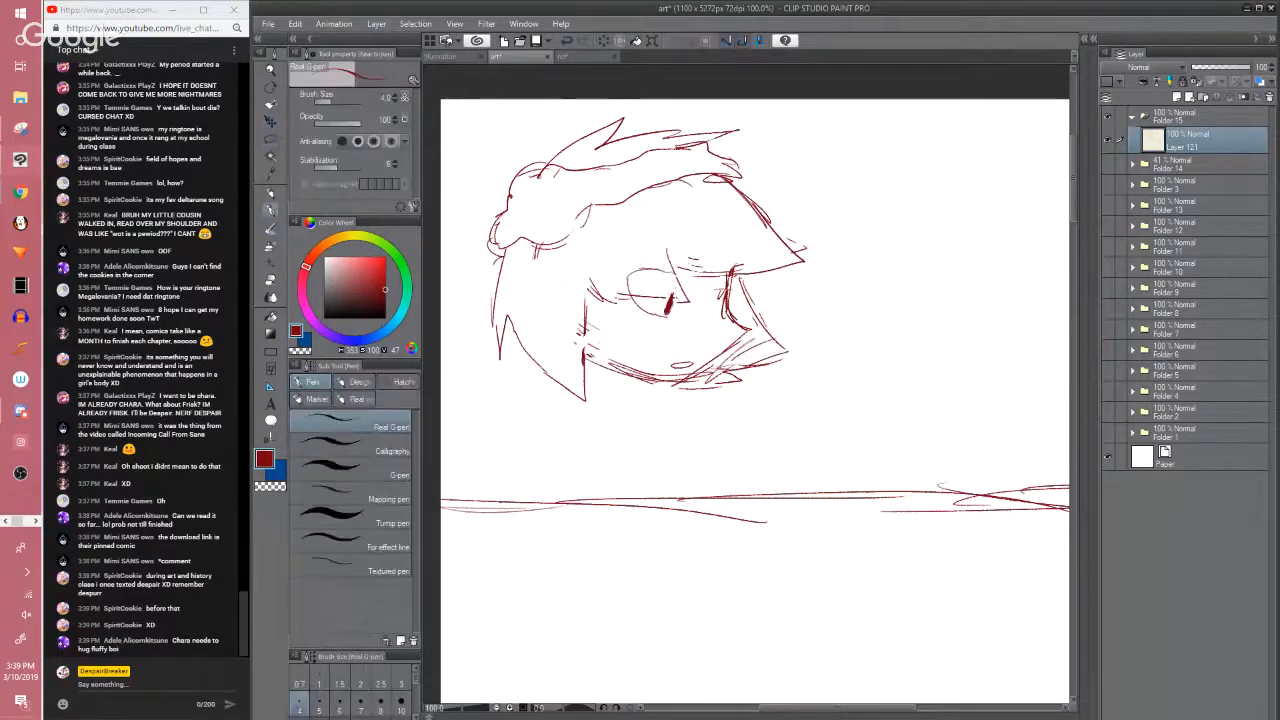
Rework the far cheek edge below the fringe with pen strokes and light erasing
key("p")
mouse_move(733, 272)
left_mouse_down()
mouse_move(722, 310)
mouse_move(749, 328)
mouse_move(720, 382)
left_mouse_up()
key("e")
key("ctrl+minus")
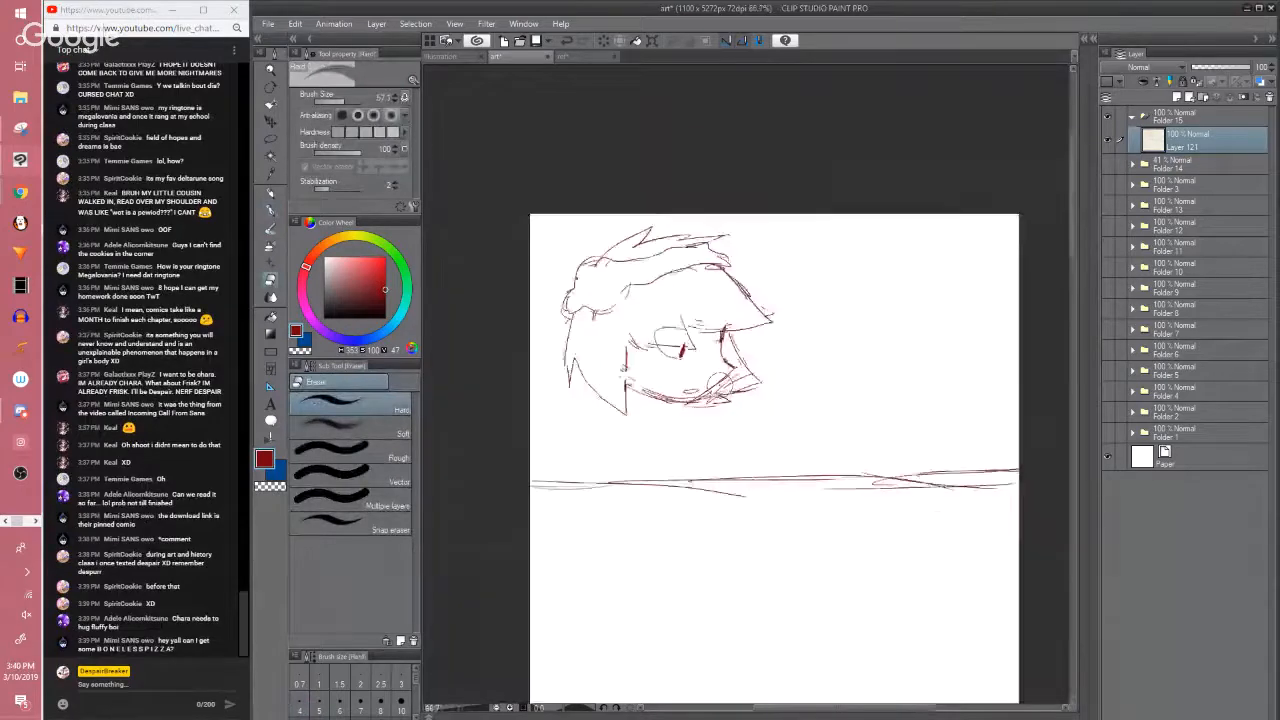
key("ctrl+plus")
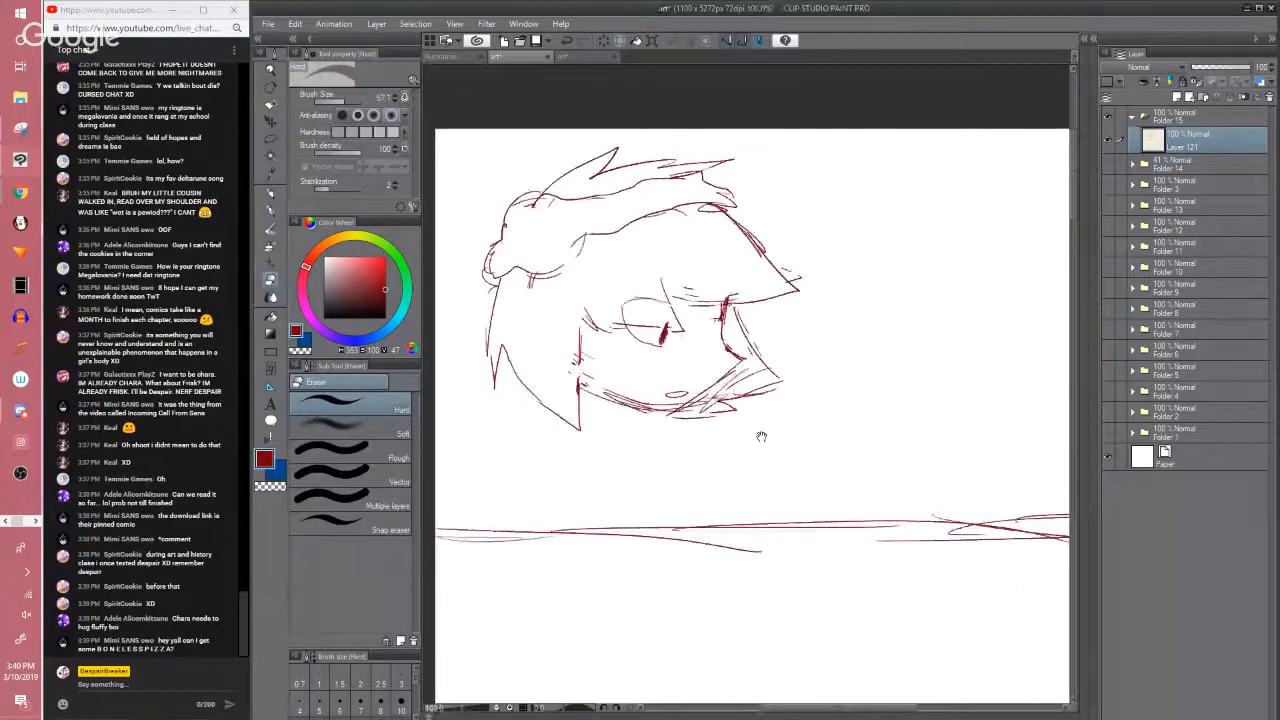
Redraw the jawline from the far cheek down to the chin with bold overlapping strokes
key("p")
mouse_move(723, 324)
left_mouse_down()
mouse_move(736, 350)
mouse_move(685, 395)
left_mouse_up()
left_click_drag(732, 359, 688, 392)
mouse_move(721, 370)
left_mouse_down()
mouse_move(667, 411)
mouse_move(686, 420)
left_mouse_up()
key("e")
key("space")
key("p")
key("e")
key("p")
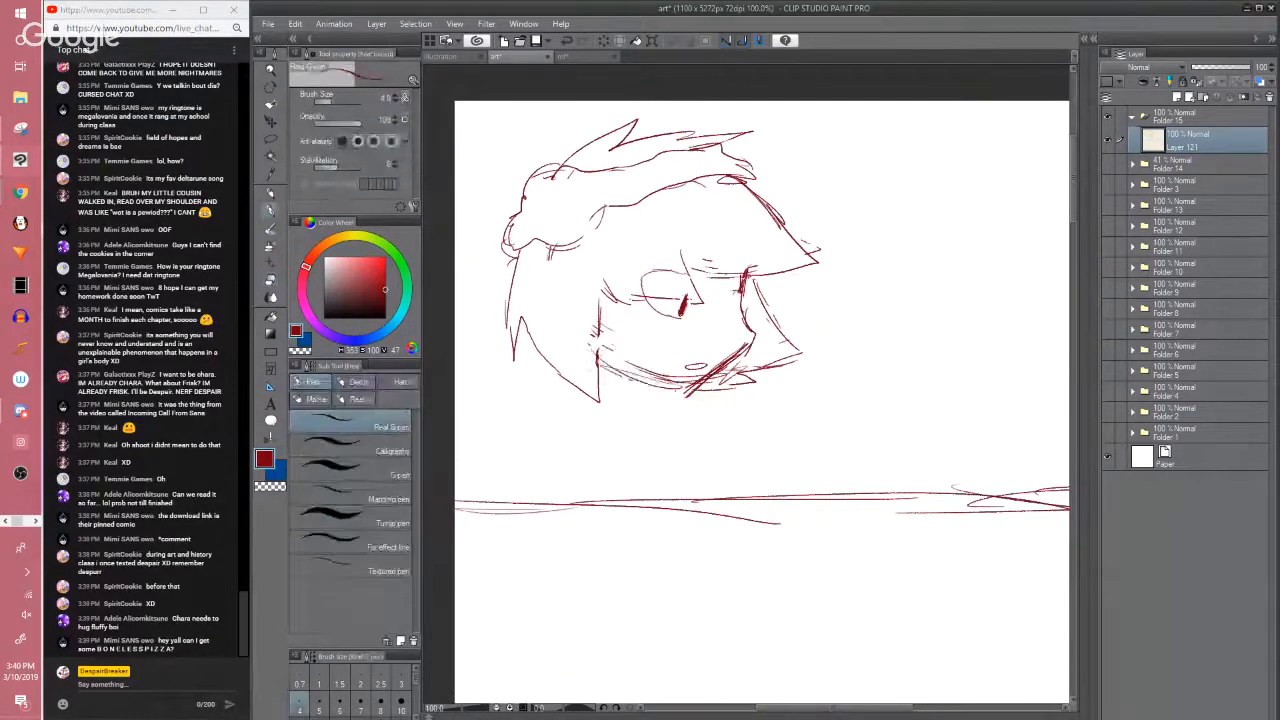
Redraw the lower jaw from the side lock to the chin and erase the leftover lines above it
key("e")
key("p")
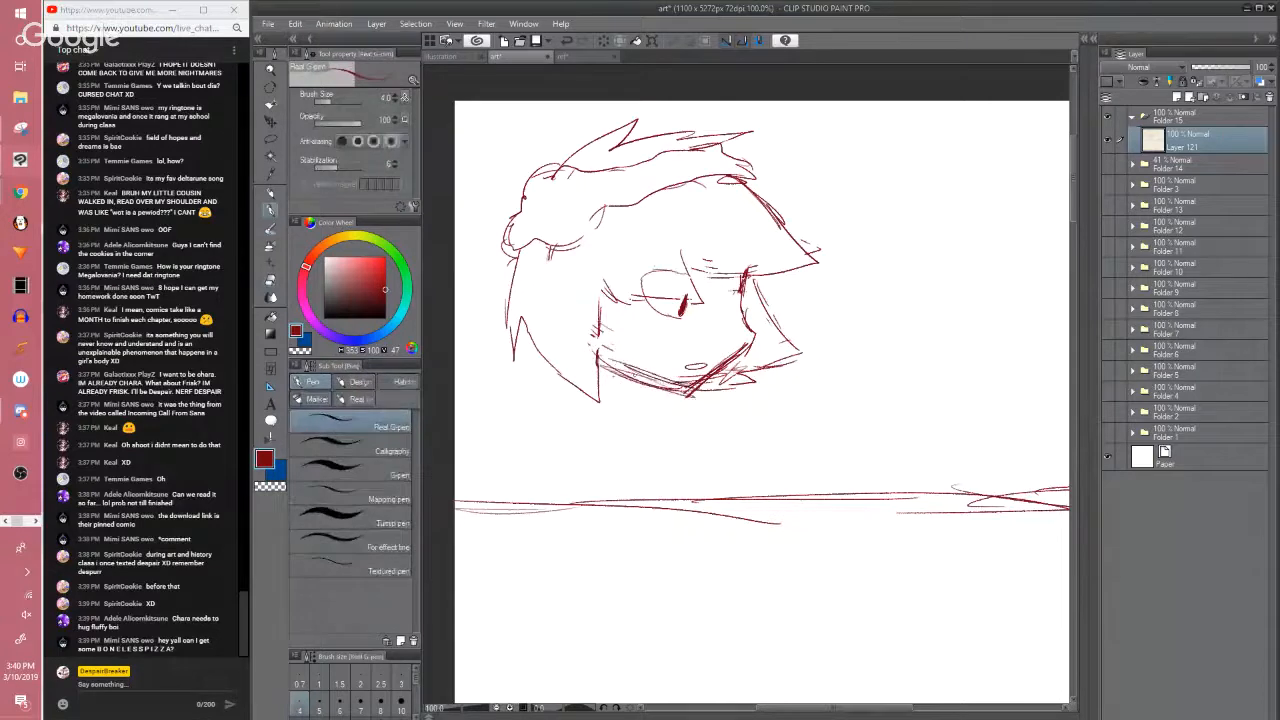
key("e")
key("p")
key("e")
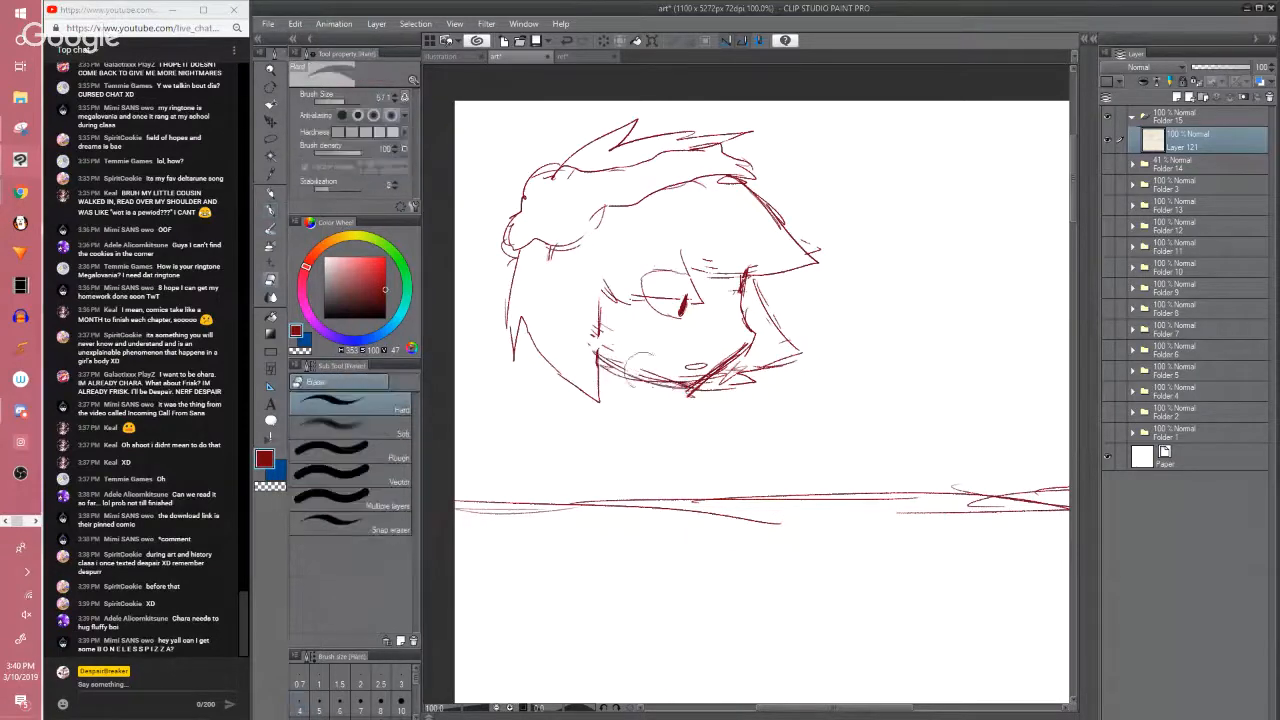
key("p")
left_click_drag(731, 398, 613, 400)
mouse_move(966, 241)
left_mouse_down()
mouse_move(868, 323)
mouse_move(962, 346)
left_mouse_up()
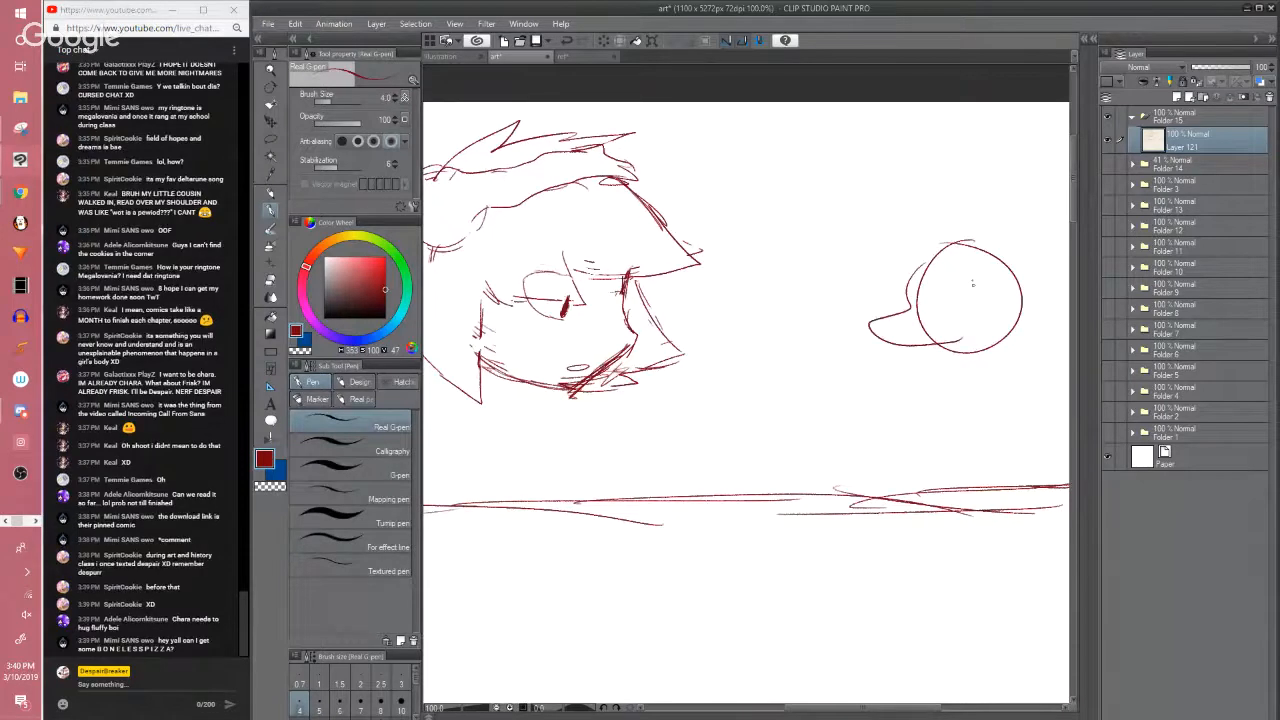
key("ctrl+z")
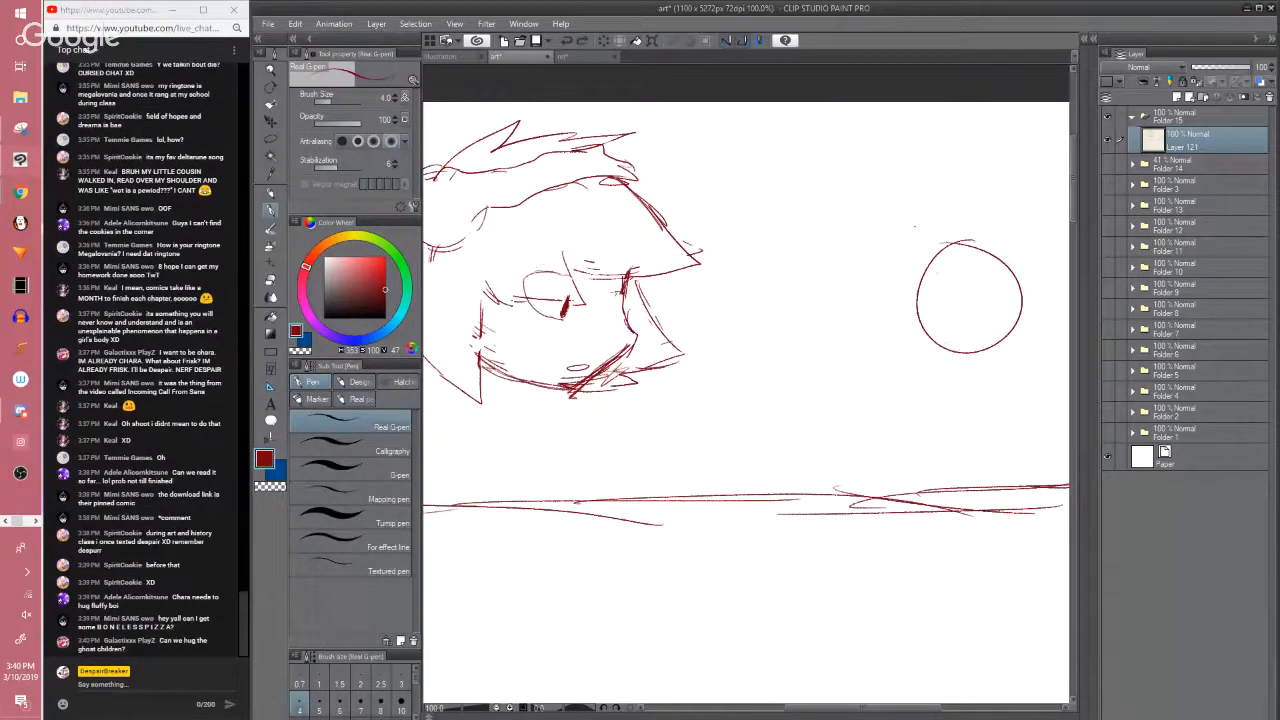
key("e")
mouse_move(945, 250)
left_mouse_down()
mouse_move(911, 332)
mouse_move(985, 345)
mouse_move(994, 323)
mouse_move(967, 313)
left_mouse_up()
Erase the overshooting chin point and clean up the lower jaw into a smoother curve
scroll(948, 271, "down", 1)
left_click_drag(666, 386, 652, 380)
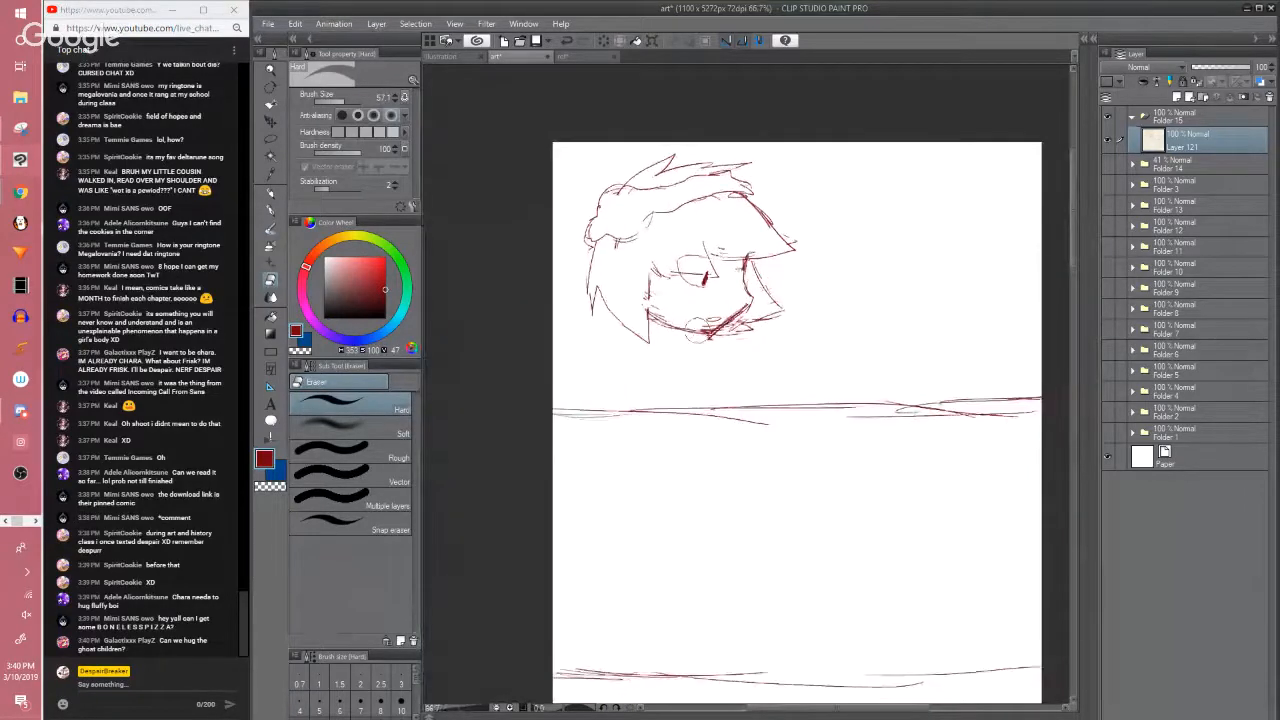
left_click_drag(692, 329, 703, 340)
key("p")
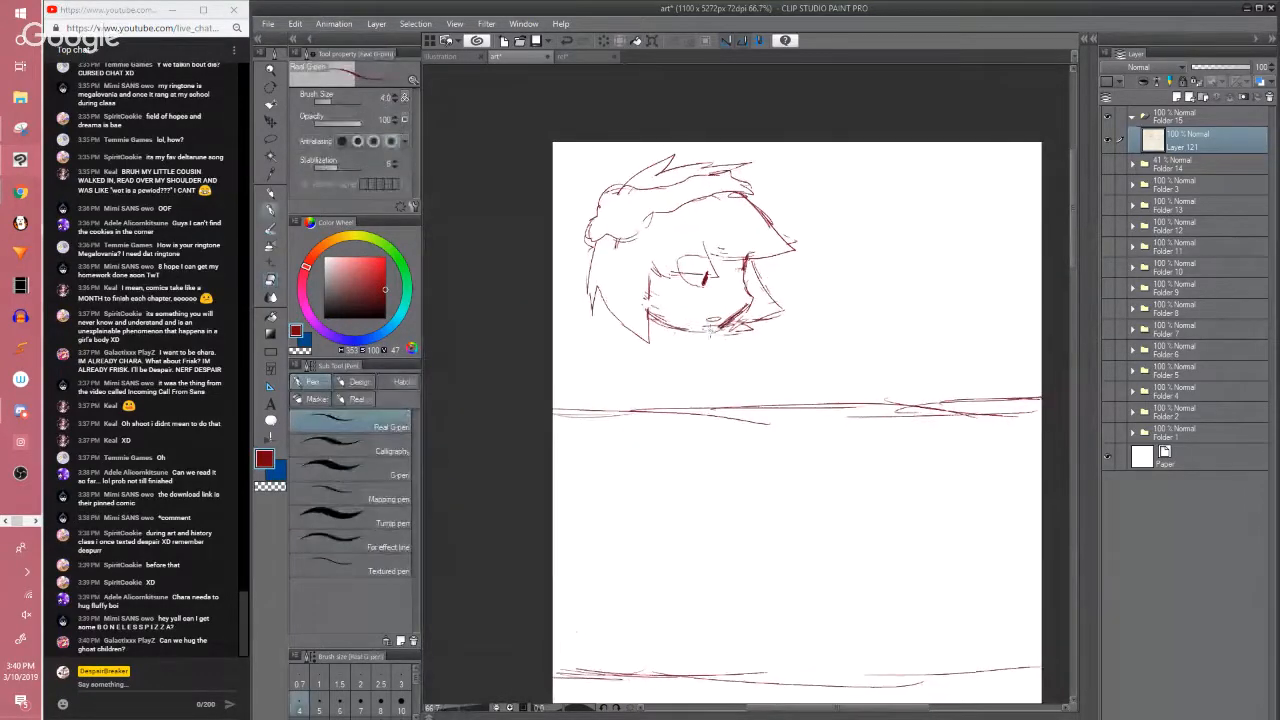
key("e")
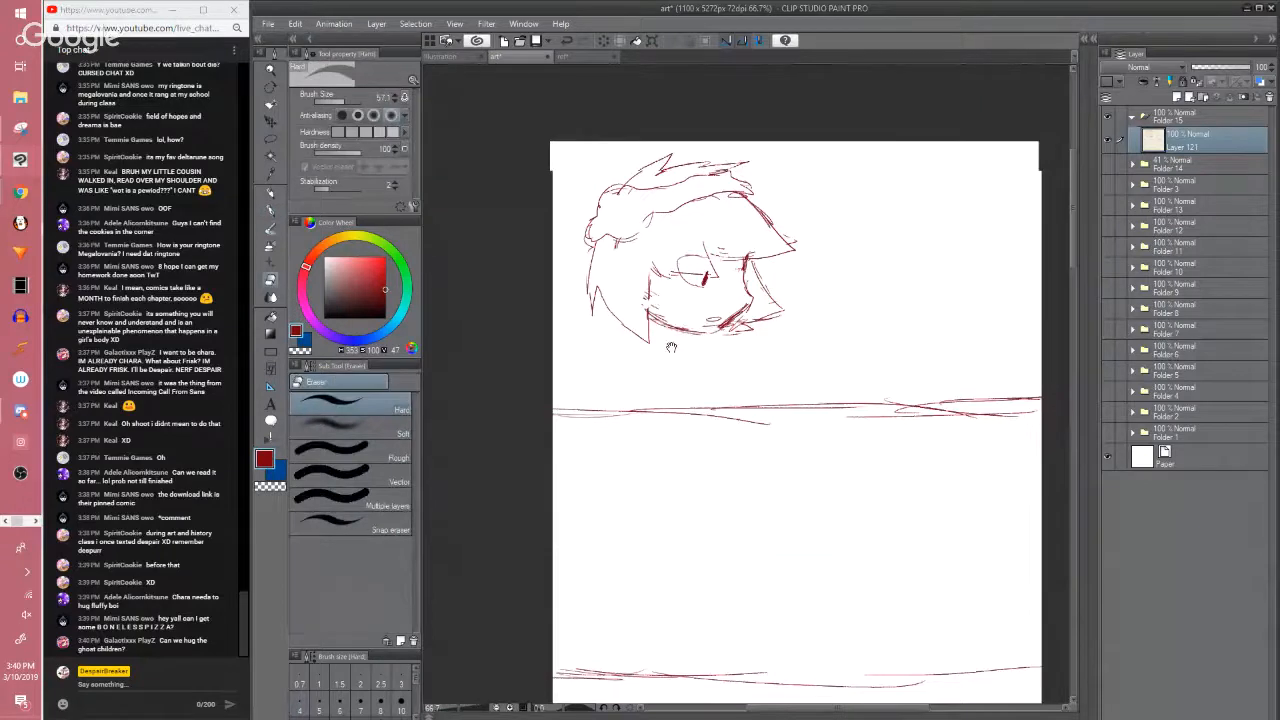
mouse_move(671, 346)
left_mouse_down()
mouse_move(633, 339)
mouse_move(626, 317)
mouse_move(692, 326)
mouse_move(658, 339)
mouse_move(653, 321)
mouse_move(643, 338)
left_mouse_up()
key("p")
key("e")
key("p")
Lasso the hair outline and nudge it slightly down over the face
left_click_drag(675, 277, 678, 258)
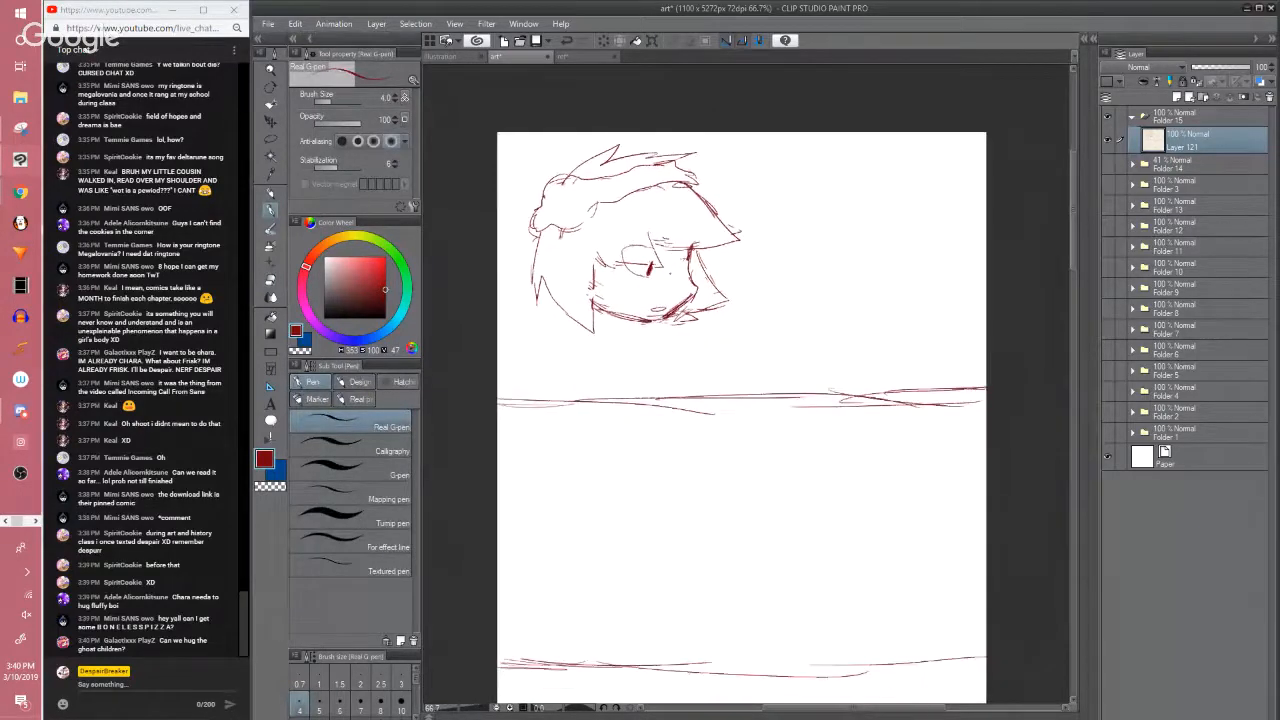
key("m")
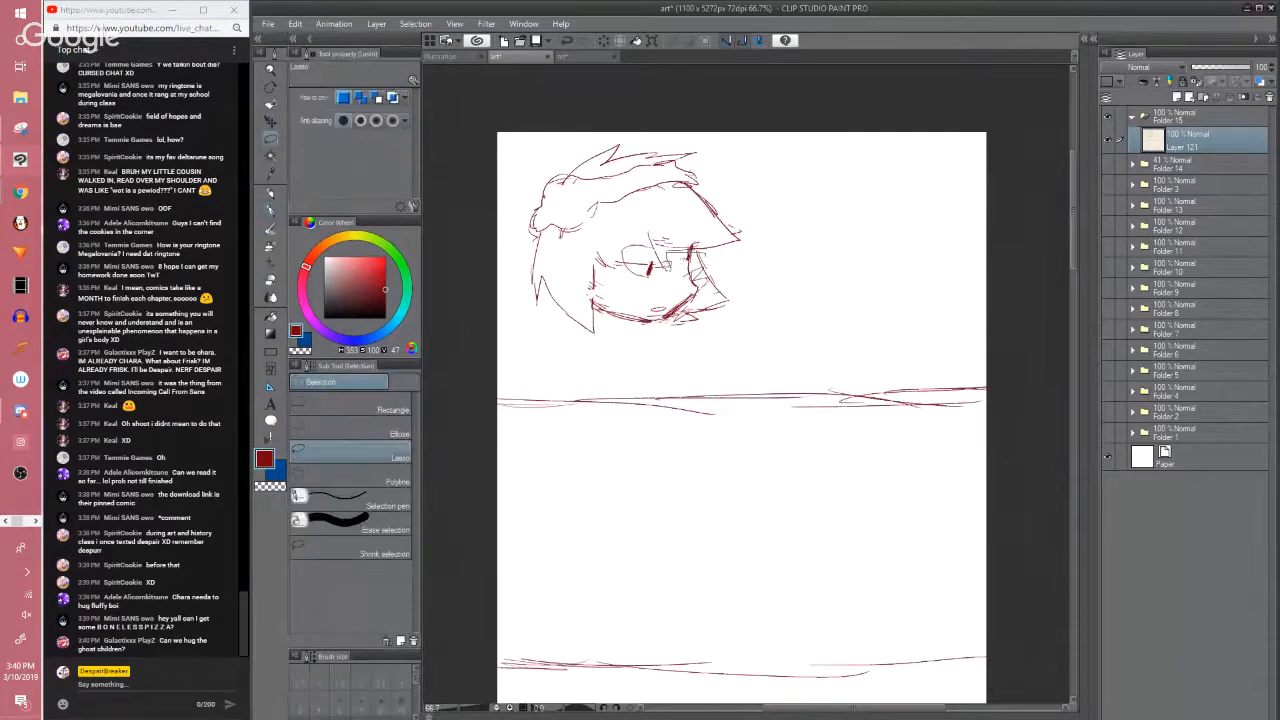
mouse_move(665, 260)
left_mouse_down()
mouse_move(600, 238)
mouse_move(612, 280)
mouse_move(500, 220)
mouse_move(693, 246)
left_mouse_up()
key("k")
key("ctrl+d")
key("m")
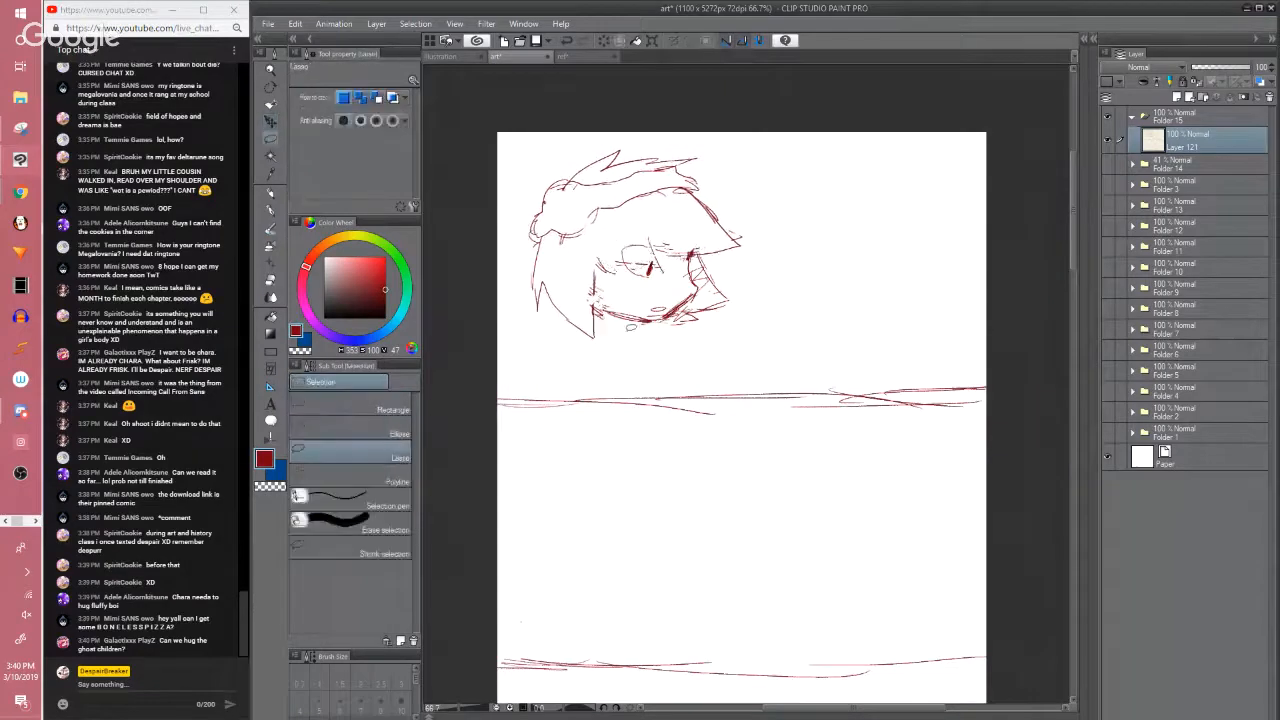
Sketch the neck, the sloping shoulder and arm, and the chest lines below the head down to the panel border
key("p")
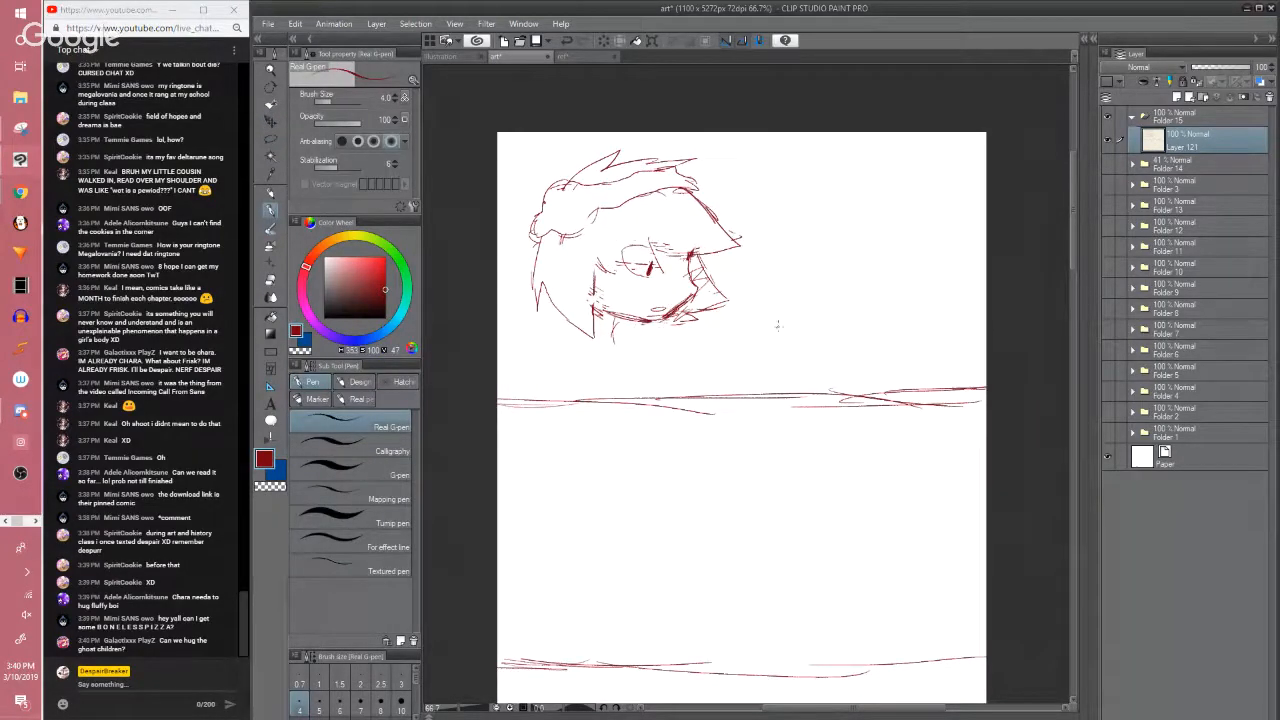
left_click_drag(698, 347, 688, 337)
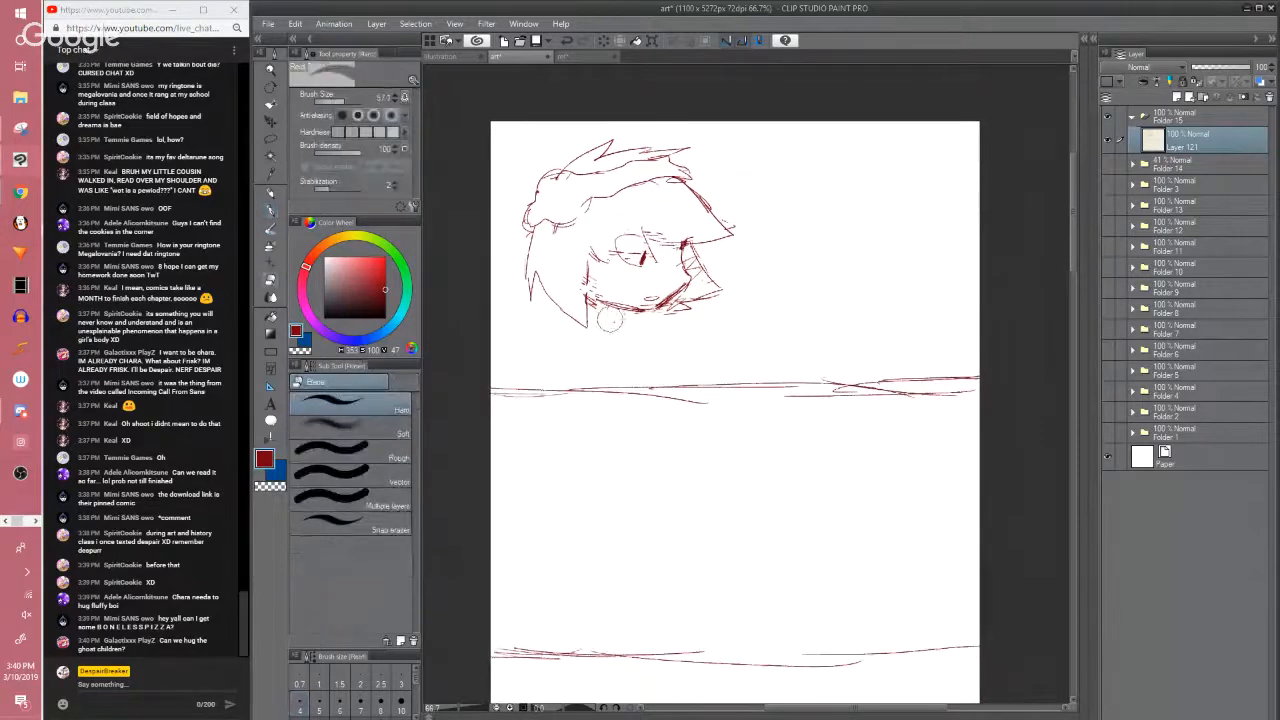
mouse_move(578, 314)
left_mouse_down()
mouse_move(606, 336)
mouse_move(540, 380)
left_mouse_up()
left_click_drag(550, 334, 536, 410)
left_click_drag(614, 340, 638, 404)
mouse_move(606, 340)
left_mouse_down()
mouse_move(624, 360)
mouse_move(608, 360)
left_mouse_up()
mouse_move(612, 334)
left_mouse_down()
mouse_move(622, 362)
mouse_move(604, 396)
mouse_move(638, 390)
left_mouse_up()
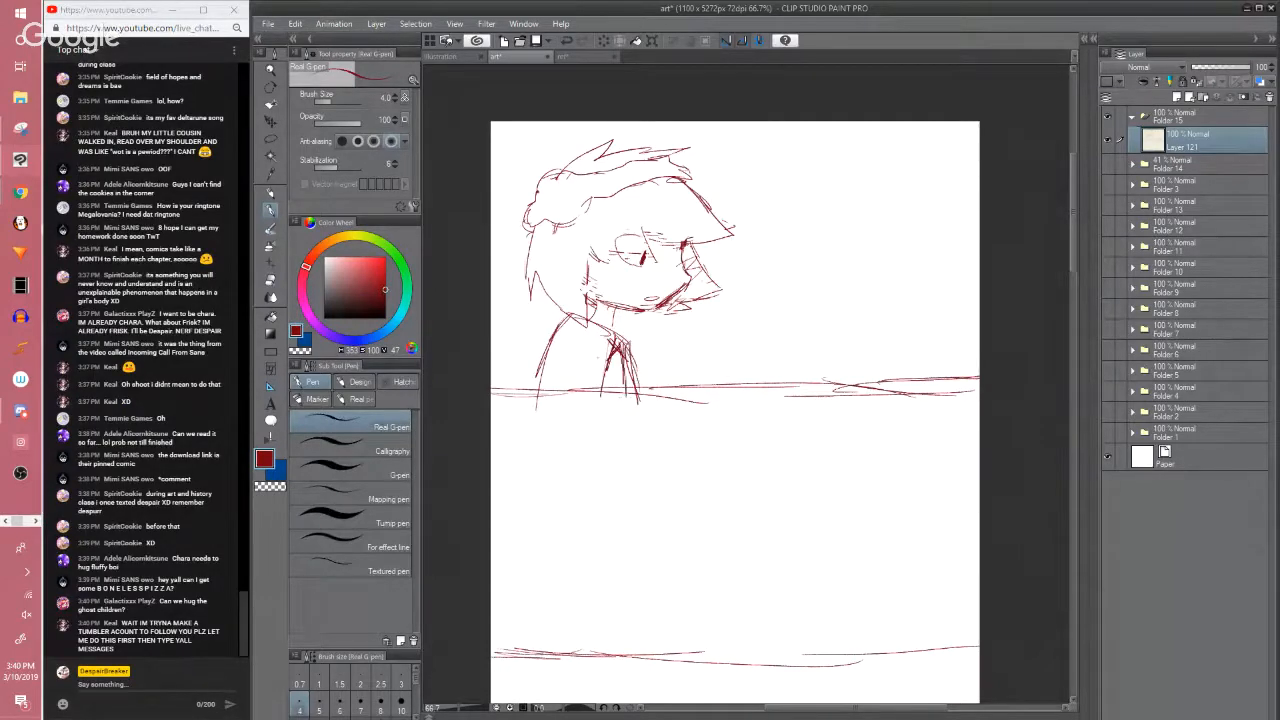
mouse_move(534, 368)
left_mouse_down()
mouse_move(562, 406)
mouse_move(540, 380)
left_mouse_up()
left_click_drag(542, 376, 578, 403)
Lasso the whole head, rotate it slightly clockwise above the neck, confirm the transform, and save the file
key("m")
mouse_move(594, 336)
left_mouse_down()
mouse_move(491, 300)
mouse_move(528, 157)
mouse_move(654, 100)
mouse_move(805, 183)
mouse_move(780, 320)
left_mouse_up()
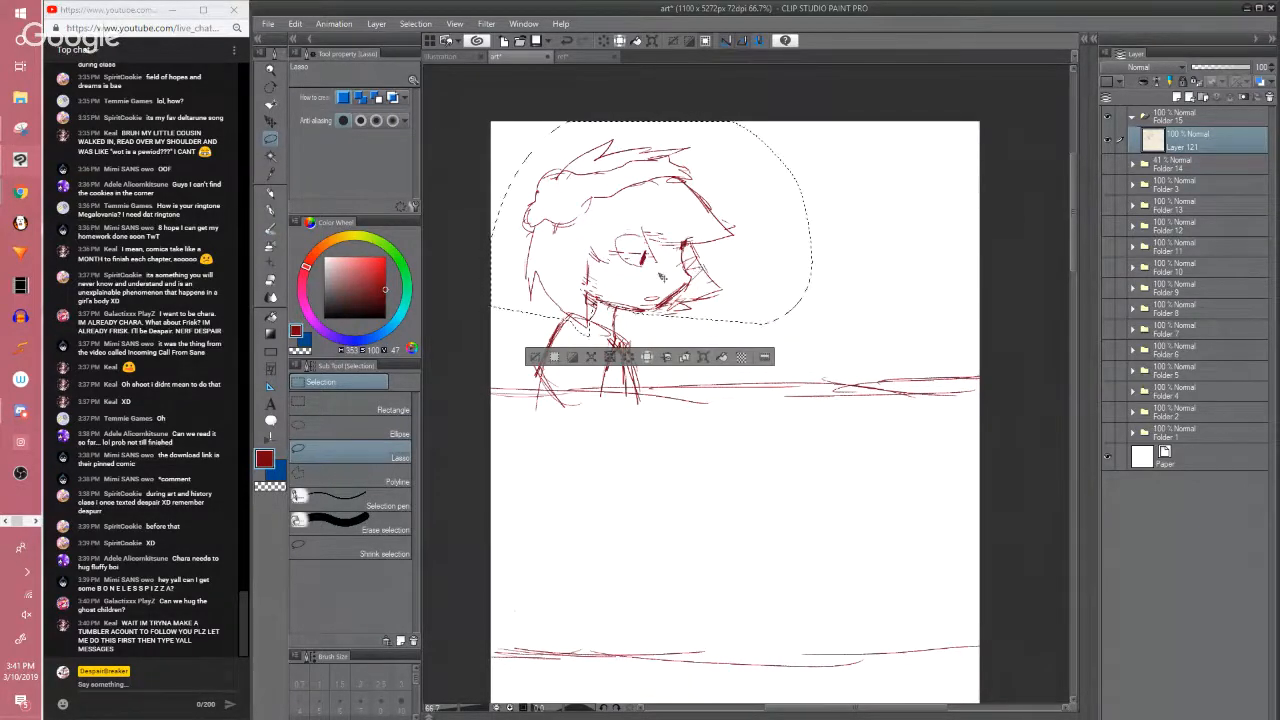
key("ctrl+t")
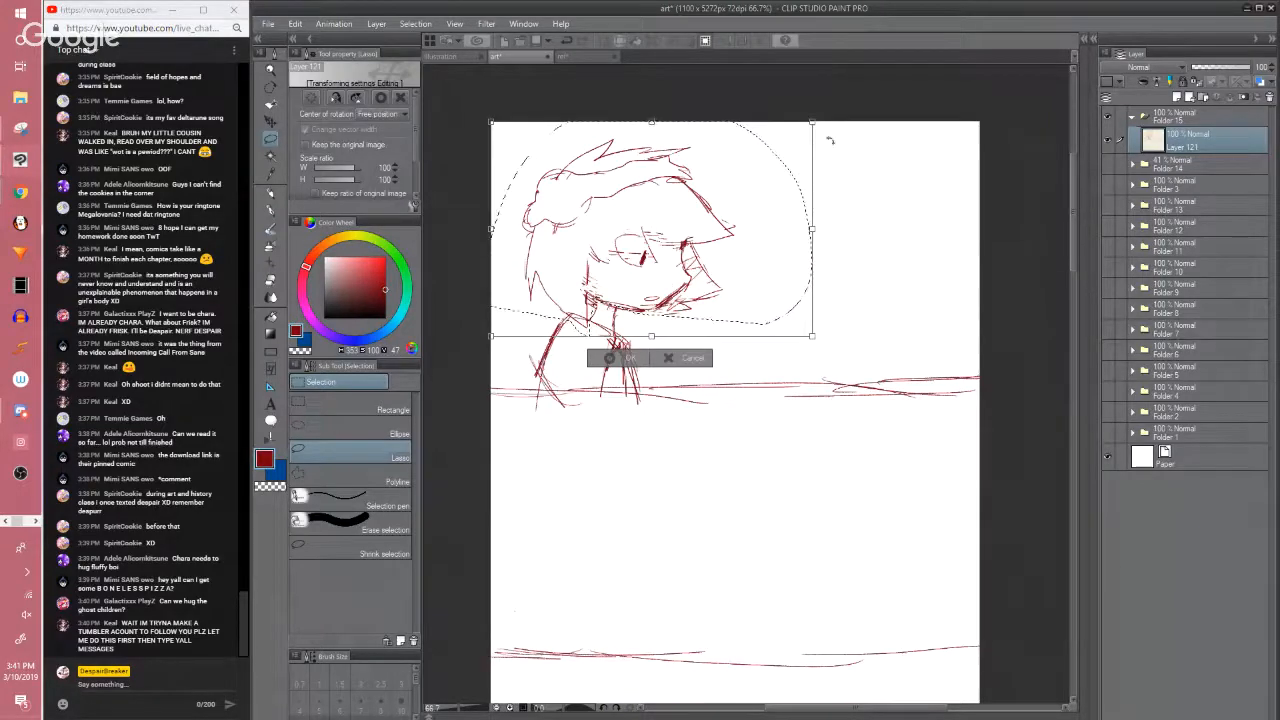
left_click_drag(830, 121, 836, 147)
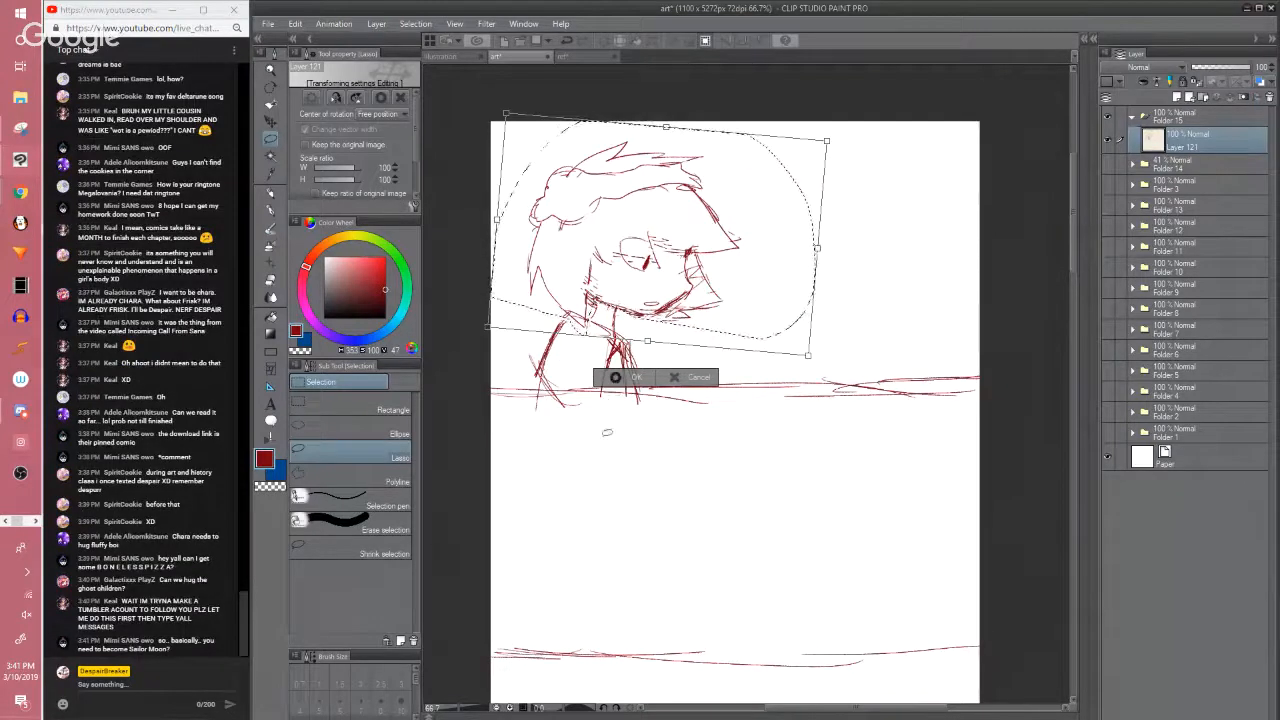
key("Return")
left_click_drag(613, 425, 625, 449)
key("p")
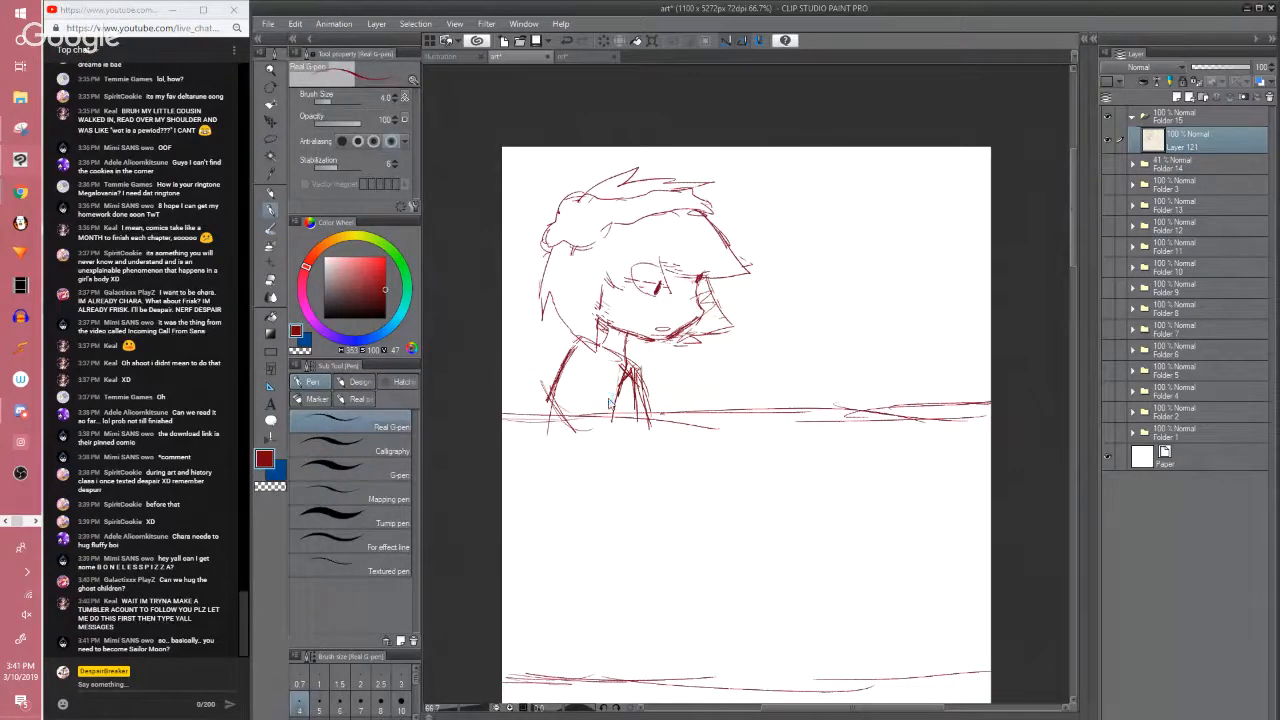
key("ctrl+s")
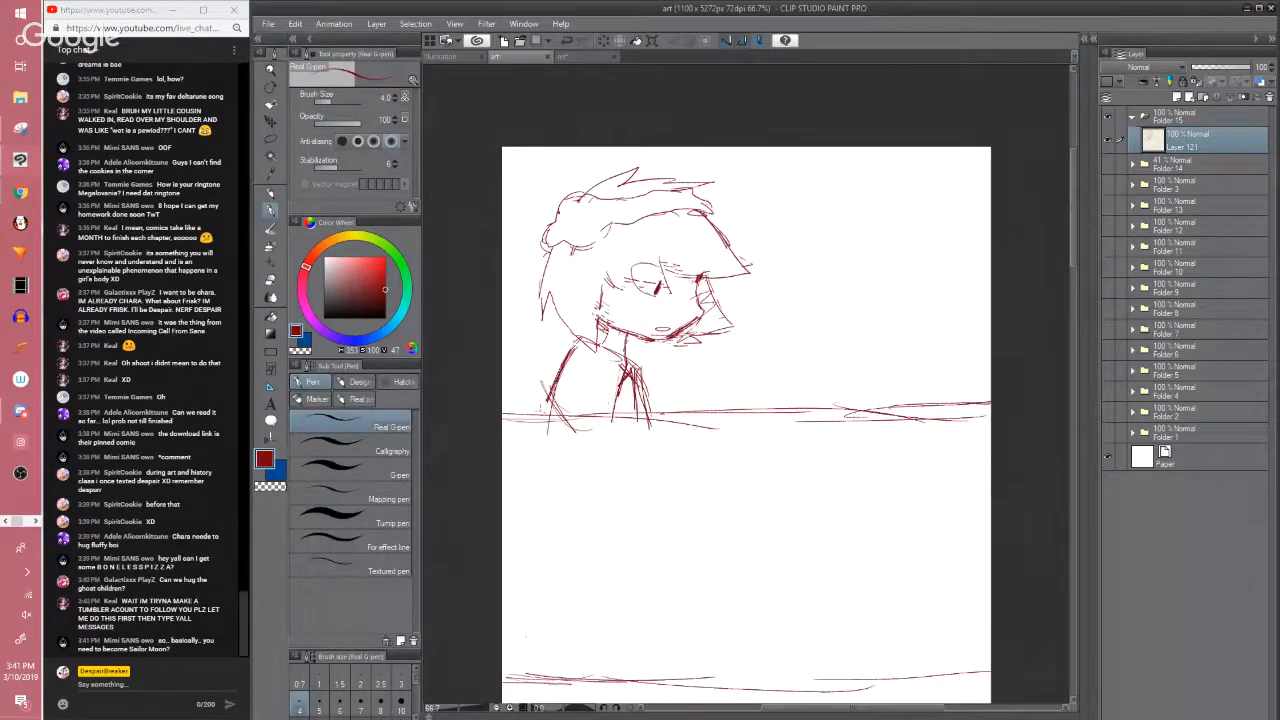
Redraw the arm's lower curve at the panel border and extend a line from the shoulder to the page's near edge
mouse_move(550, 408)
left_mouse_down()
mouse_move(513, 396)
mouse_move(514, 410)
mouse_move(557, 403)
mouse_move(548, 385)
mouse_move(576, 409)
left_mouse_up()
key("e")
mouse_move(557, 366)
left_mouse_down()
mouse_move(585, 334)
mouse_move(539, 349)
mouse_move(565, 382)
mouse_move(583, 402)
left_mouse_up()
key("p")
left_click_drag(545, 400, 589, 402)
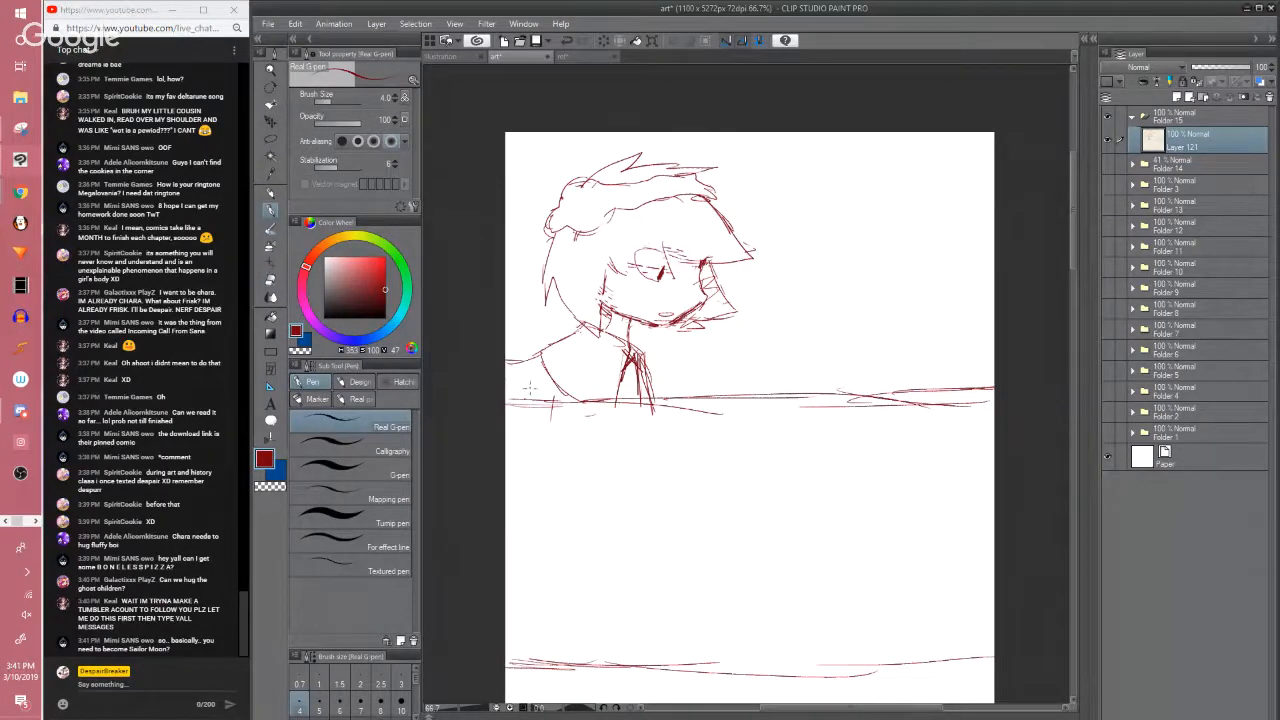
Sketch the coat opening, collar and sleeve lines over the character's chest and arm along the panel border, and save the file
left_click_drag(524, 398, 573, 398)
left_click_drag(660, 372, 650, 408)
mouse_move(544, 351)
left_mouse_down()
mouse_move(504, 378)
mouse_move(600, 405)
left_mouse_up()
mouse_move(622, 346)
left_mouse_down()
mouse_move(604, 406)
mouse_move(614, 412)
left_mouse_up()
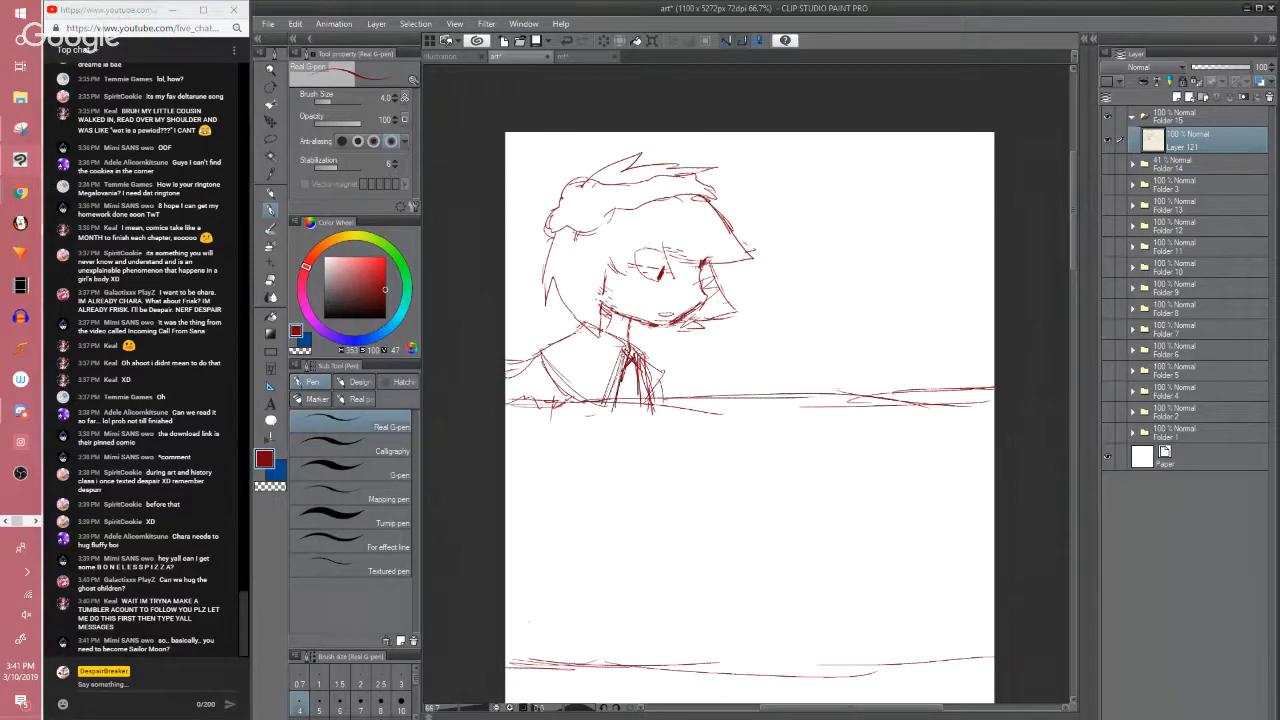
left_click_drag(536, 356, 586, 408)
left_click_drag(542, 368, 578, 400)
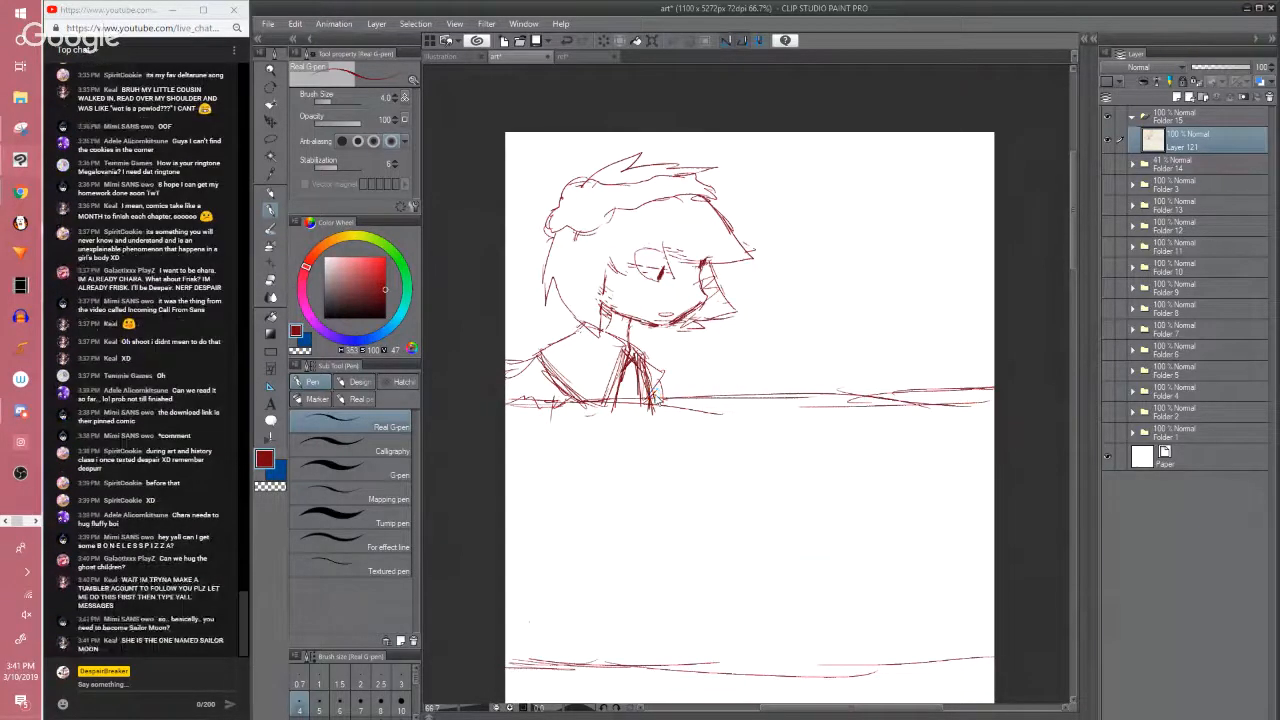
key("ctrl+s")
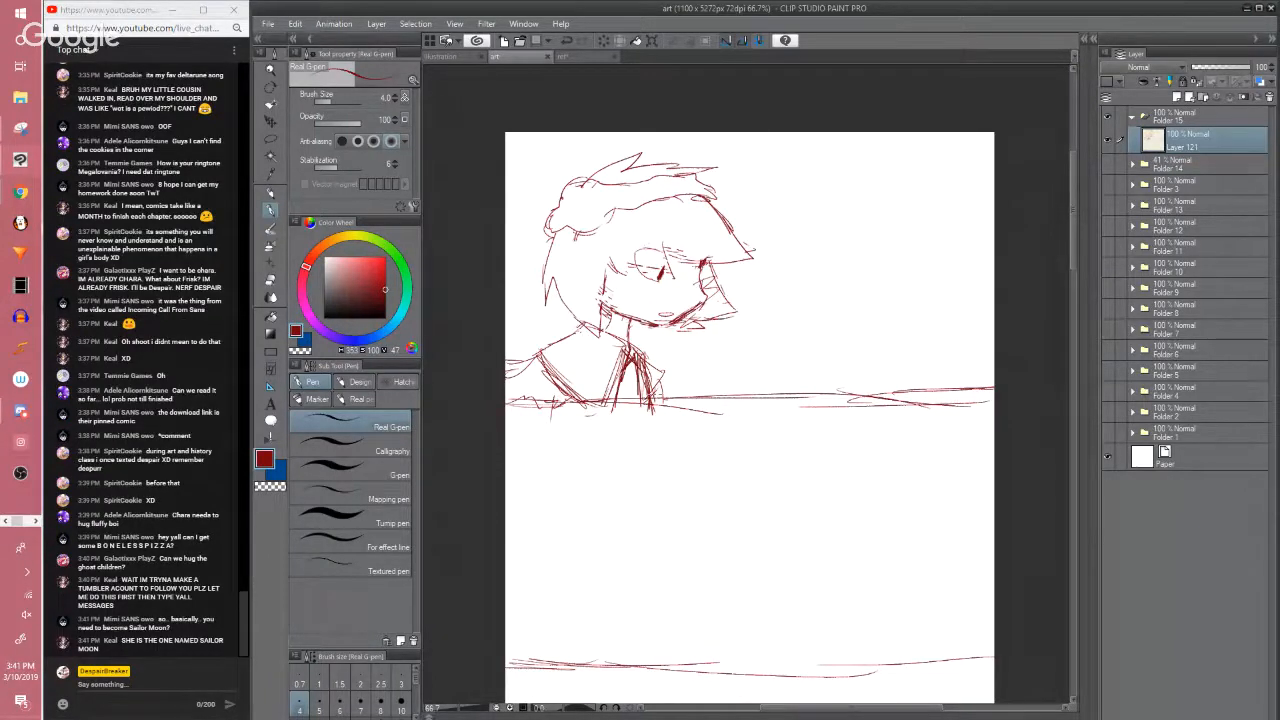
left_click(1043, 296)
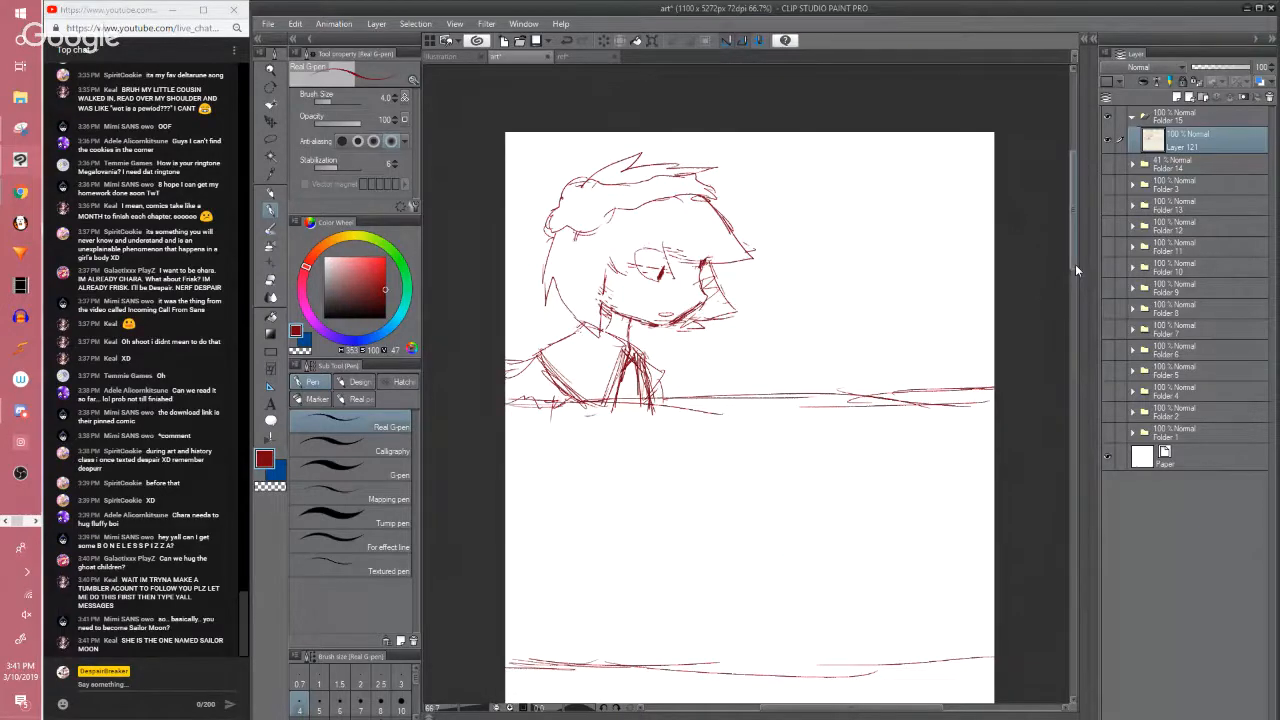
Lasso the whole head, make it slightly narrower with a transform, apply it, and deselect
scroll(1070, 268, "down", 2)
key("m")
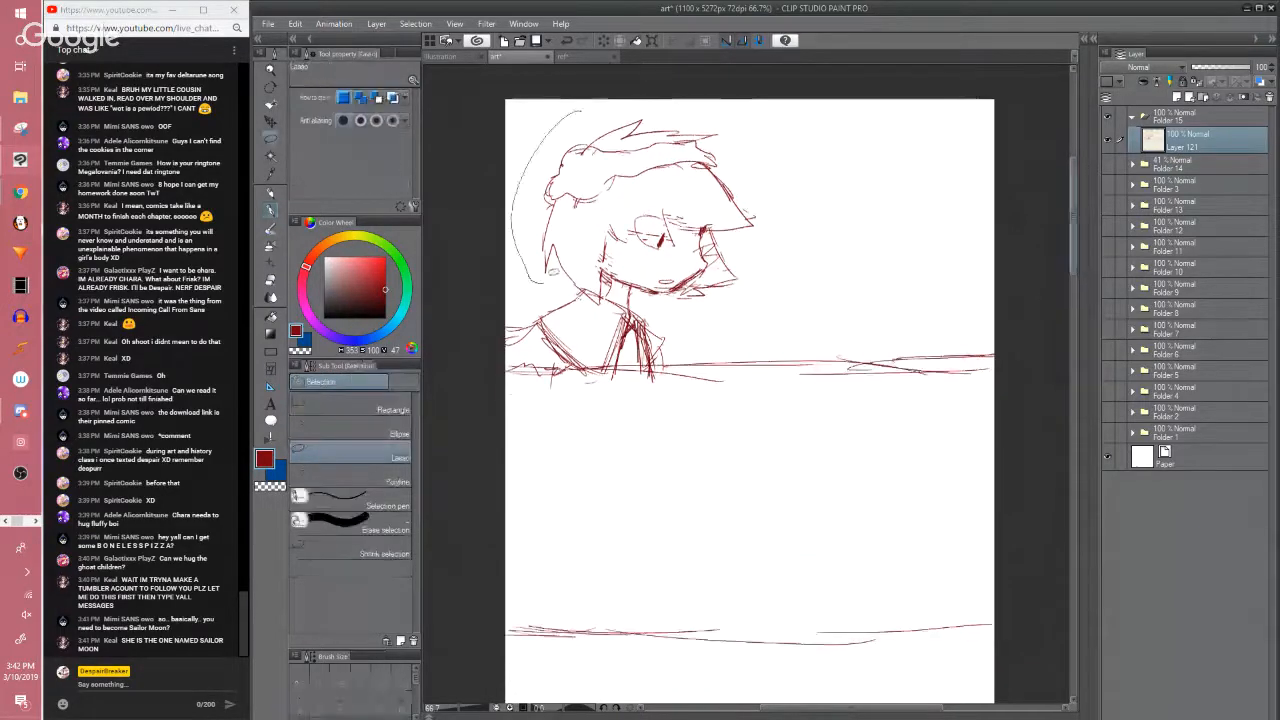
mouse_move(606, 300)
left_mouse_down()
mouse_move(780, 268)
mouse_move(600, 302)
left_mouse_up()
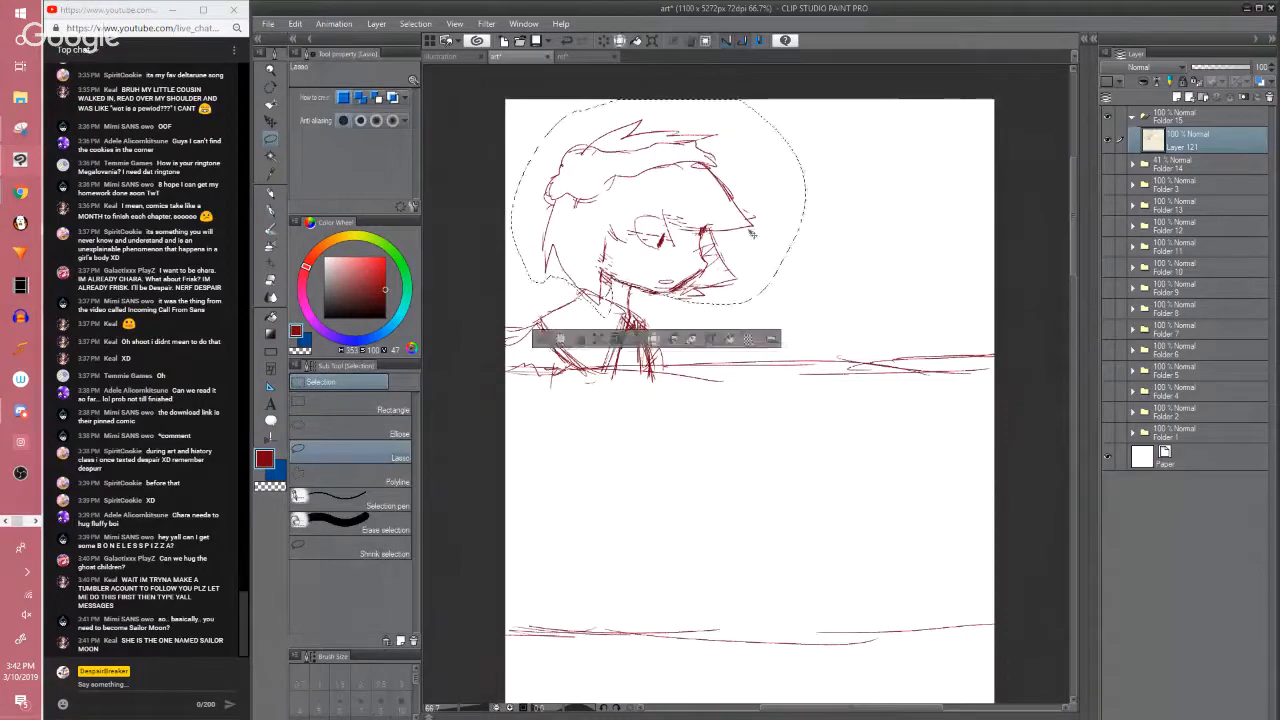
key("ctrl+t")
left_click_drag(806, 209, 791, 210)
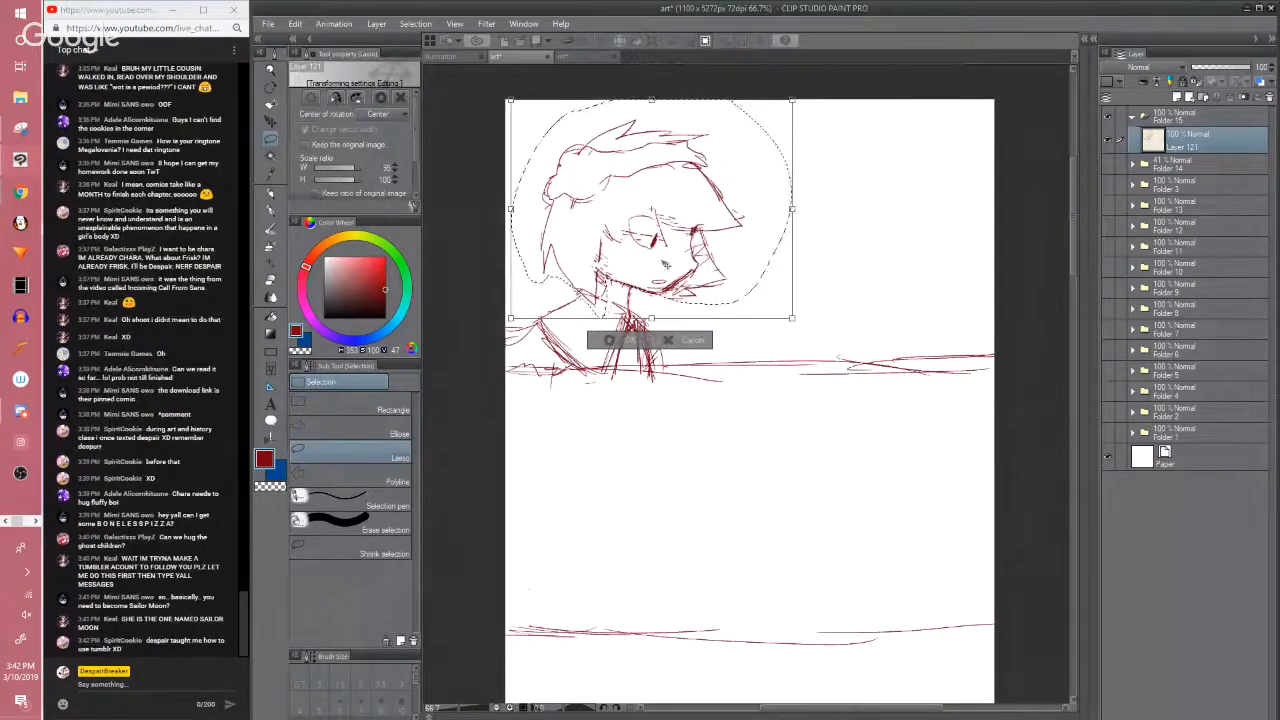
left_click(612, 340)
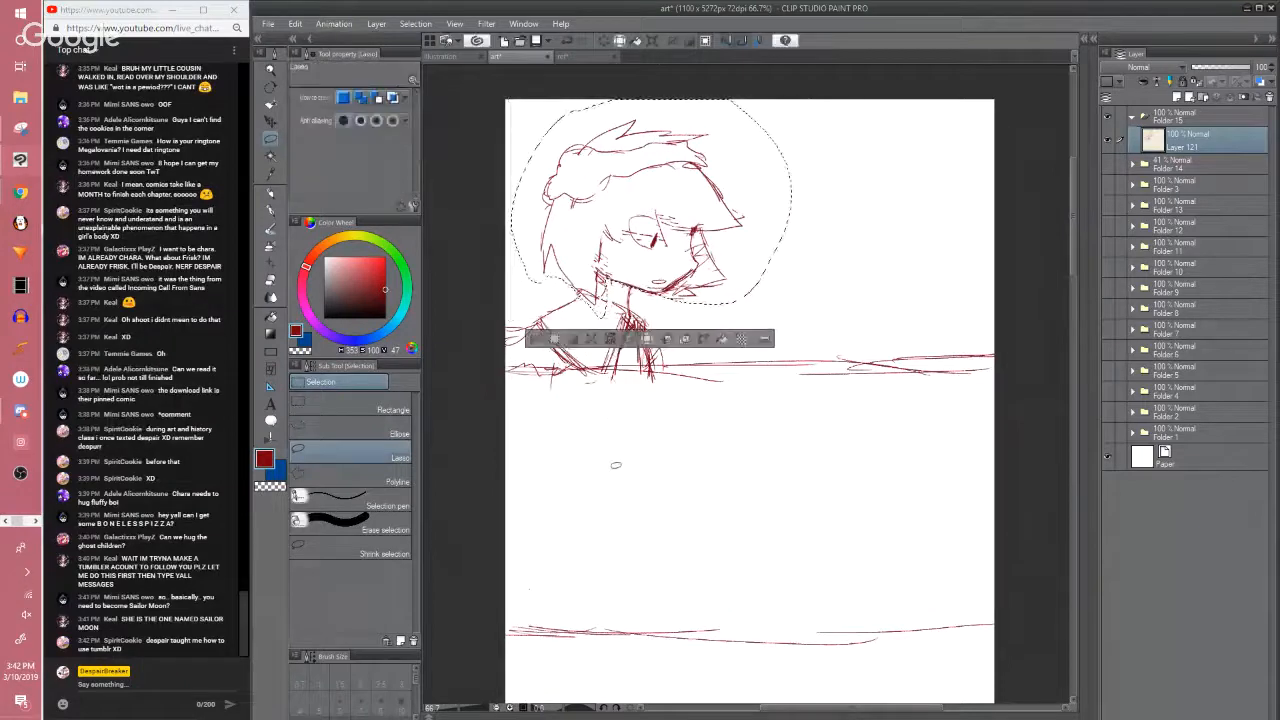
key("ctrl+d")
Clean up the lines behind the neck and redraw the shoulder line from the nape down to the sleeve
left_click_drag(637, 438, 634, 504)
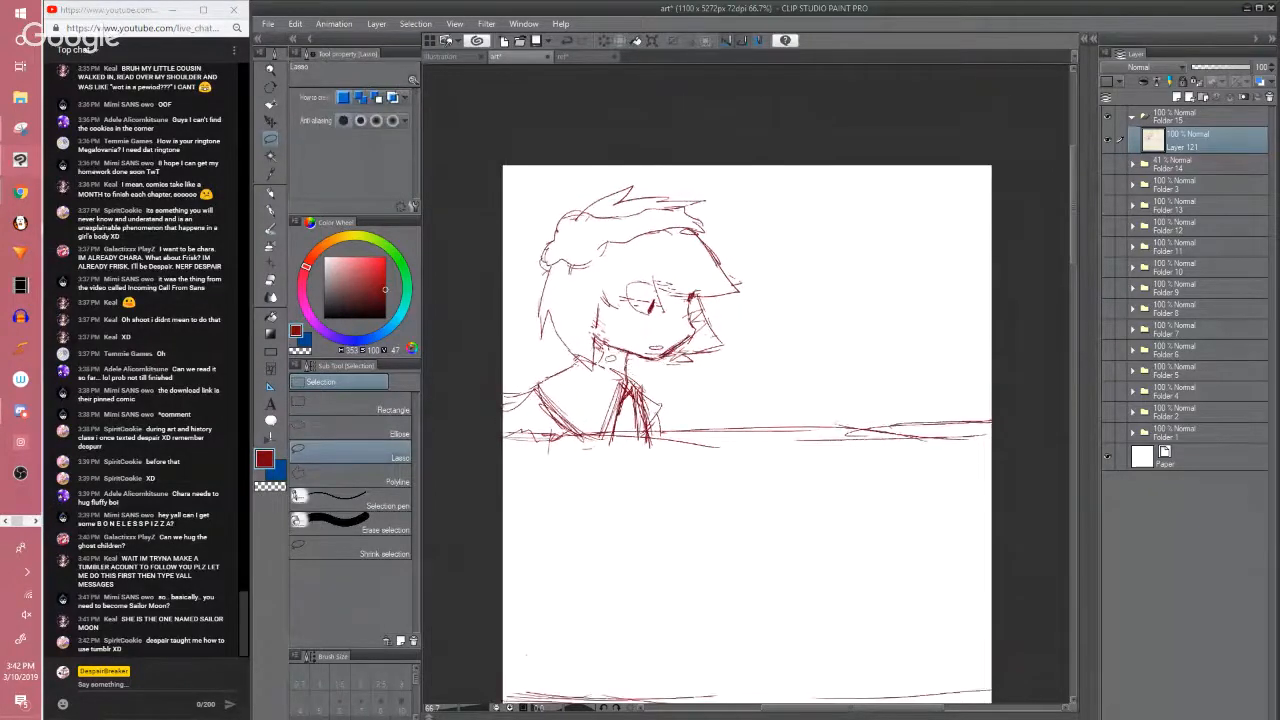
key("e")
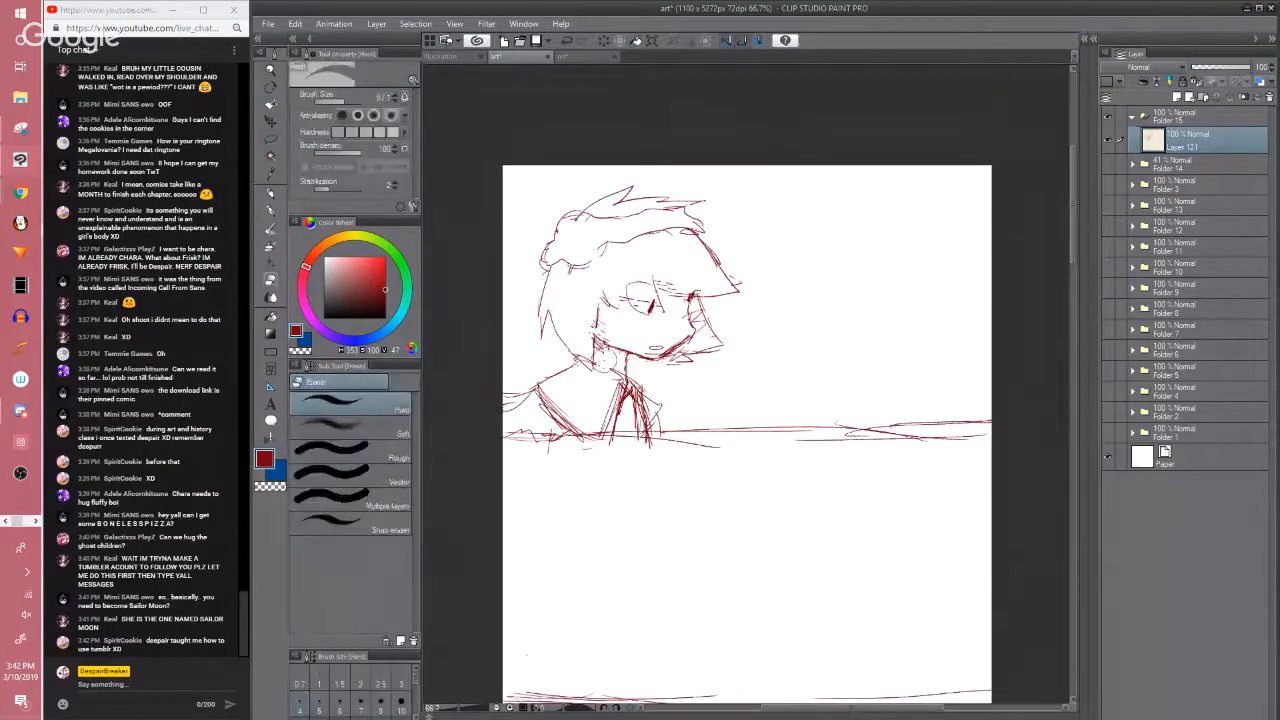
key("p")
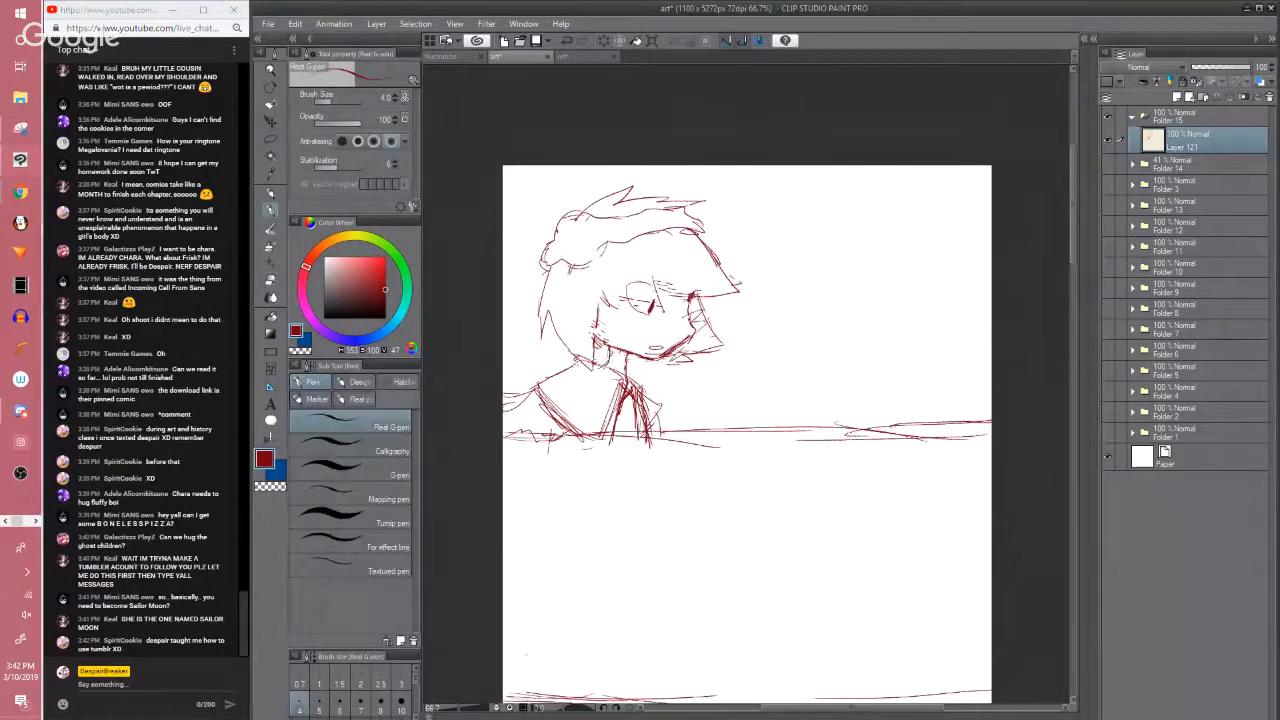
left_click_drag(612, 346, 519, 401)
left_click_drag(584, 366, 526, 398)
key("e")
mouse_move(570, 354)
left_mouse_down()
mouse_move(590, 370)
mouse_move(530, 394)
left_mouse_up()
key("p")
mouse_move(534, 388)
left_mouse_down()
mouse_move(562, 415)
mouse_move(590, 358)
mouse_move(626, 362)
mouse_move(599, 381)
left_mouse_up()
key("space")
key("space")
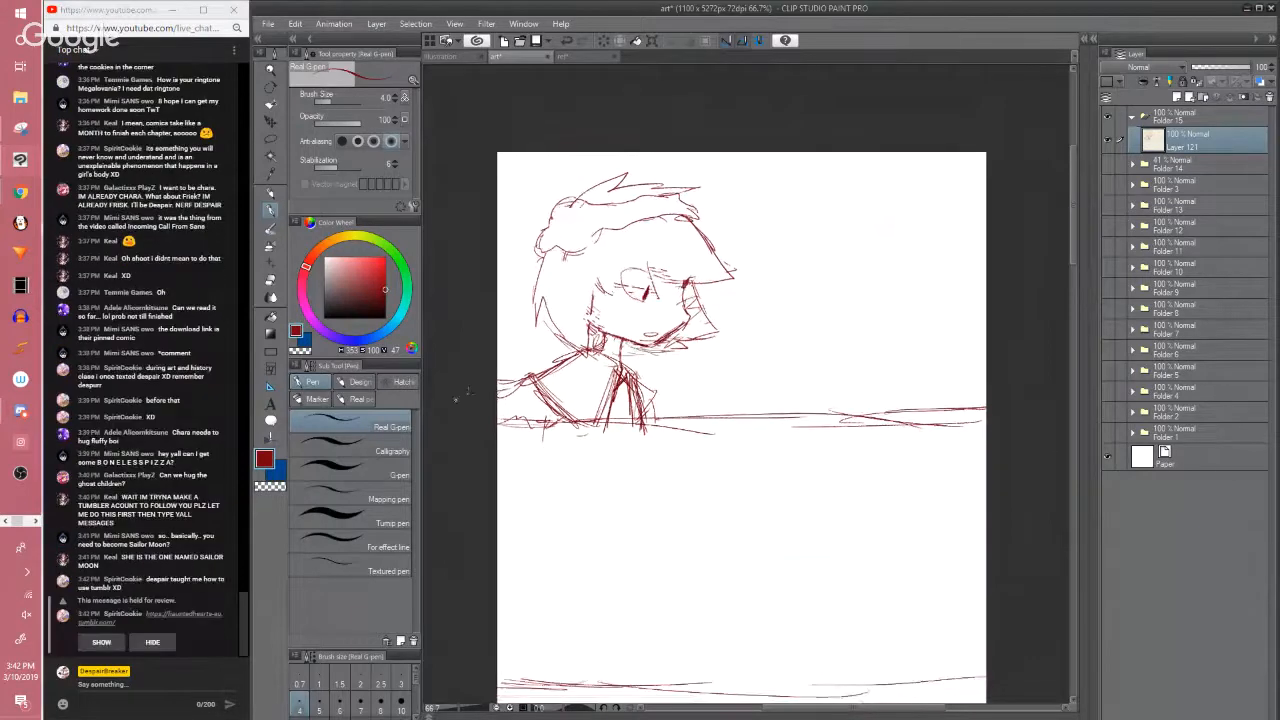
Approve the chat message held for review in the YouTube live chat and return to the drawing
left_click(101, 645)
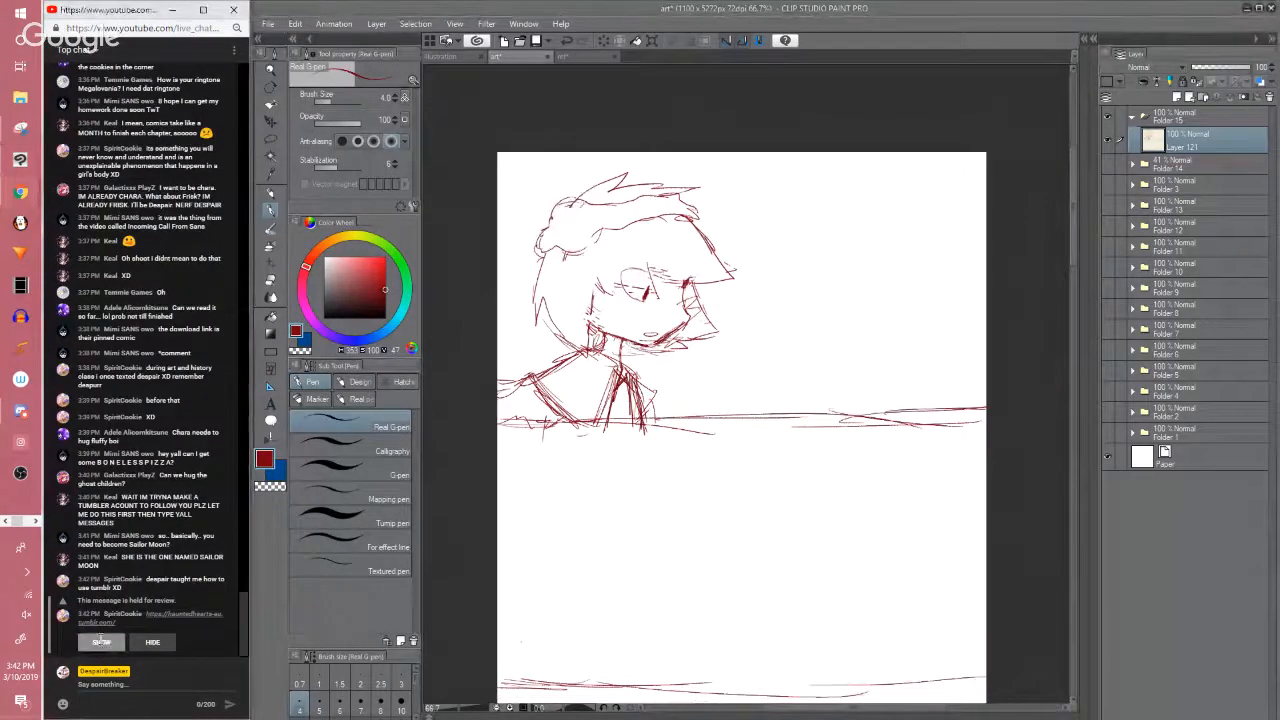
left_click(460, 568)
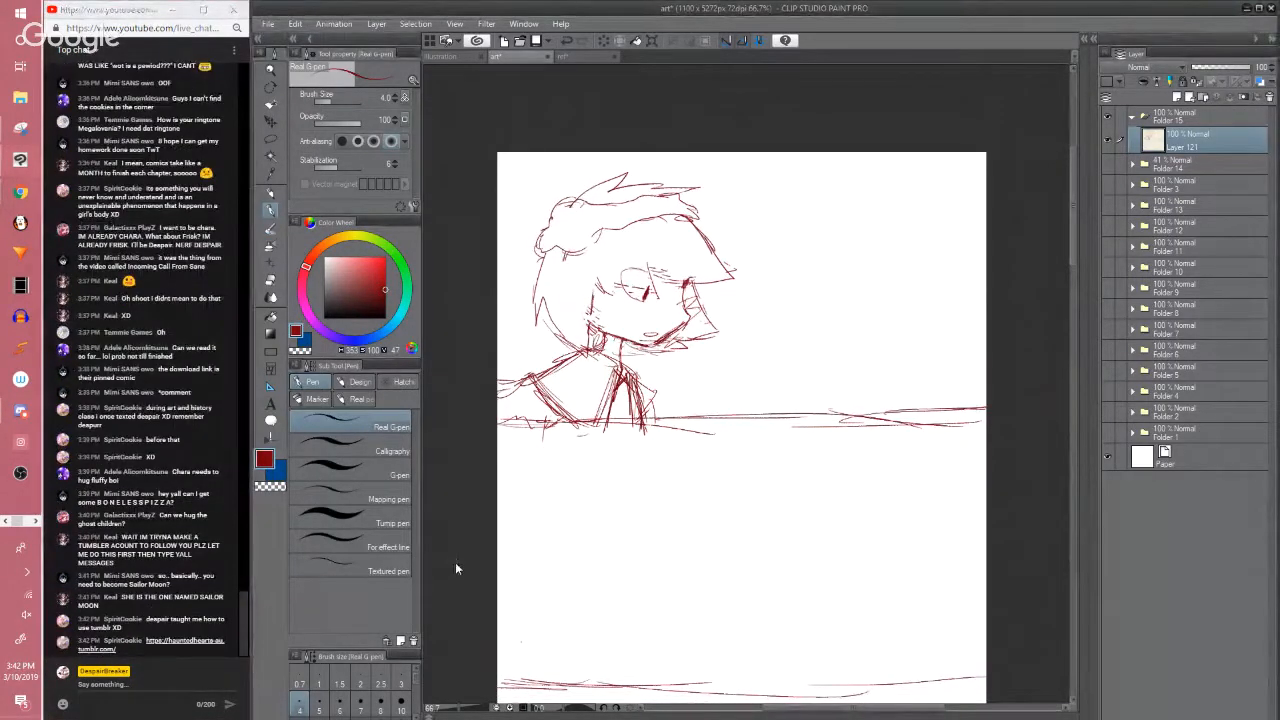
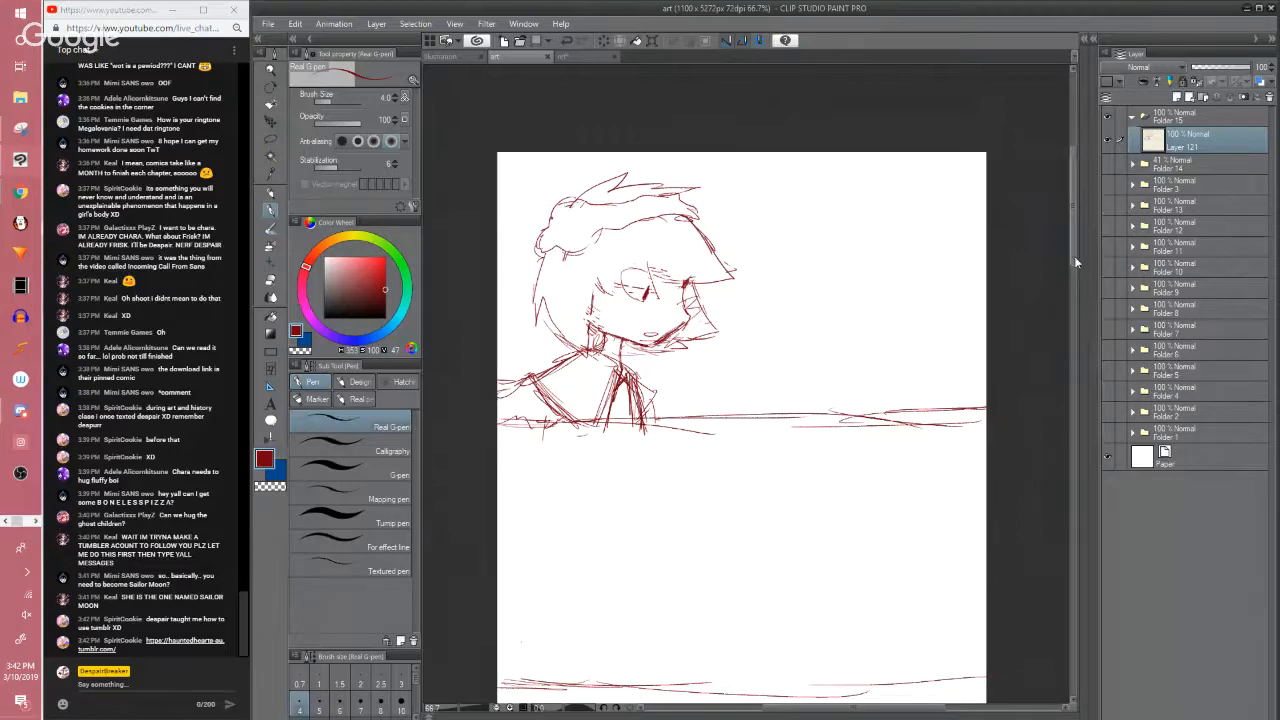
Save the file and fill in the gaps of the second panel's lower border line across the page
mouse_move(1074, 256)
left_mouse_down()
mouse_move(1072, 301)
mouse_move(1070, 280)
left_mouse_up()
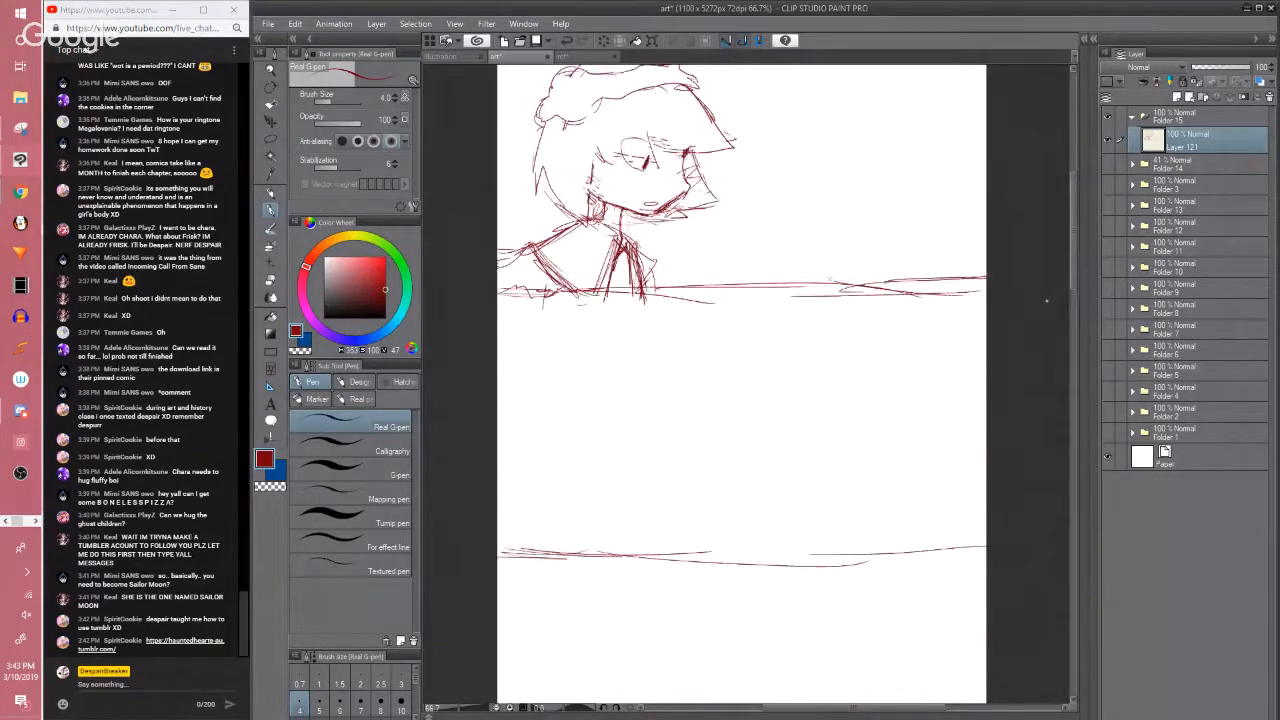
key("ctrl+s")
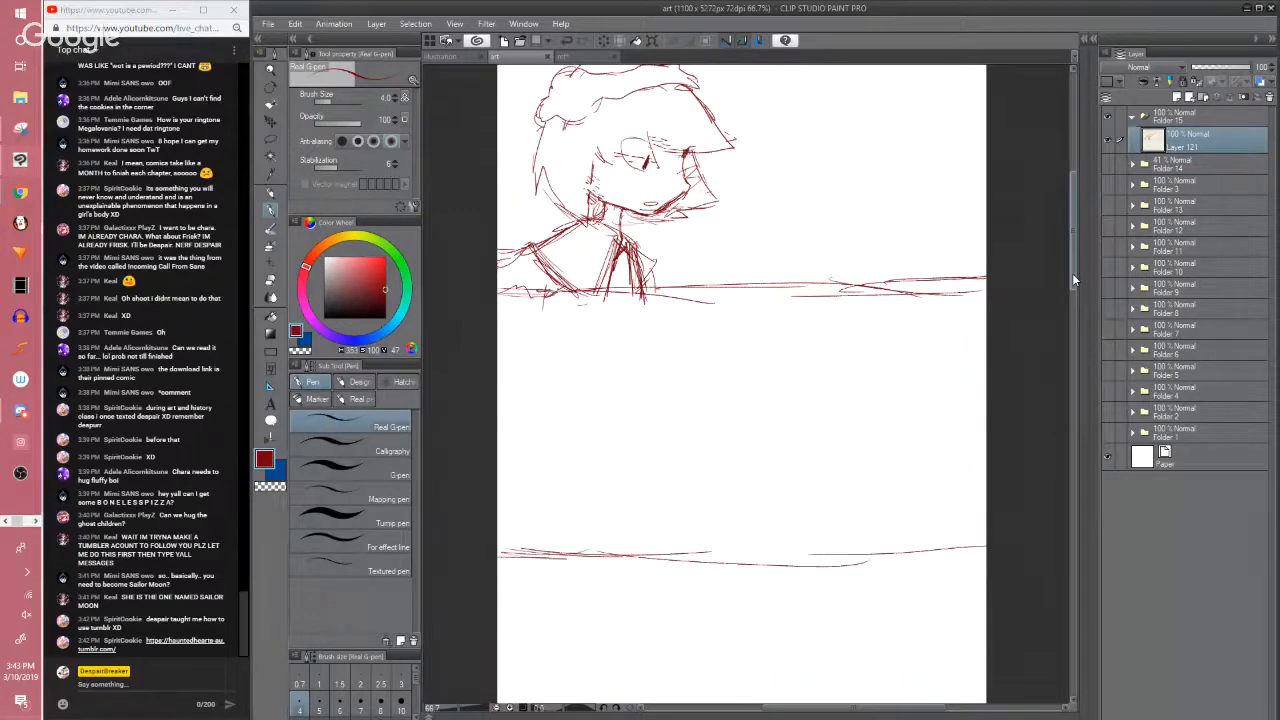
mouse_move(1073, 274)
left_mouse_down()
mouse_move(1073, 259)
mouse_move(1071, 298)
left_mouse_up()
mouse_move(712, 490)
left_mouse_down()
mouse_move(832, 494)
mouse_move(752, 493)
left_mouse_up()
mouse_move(614, 503)
left_mouse_down()
mouse_move(664, 503)
mouse_move(504, 494)
left_mouse_up()
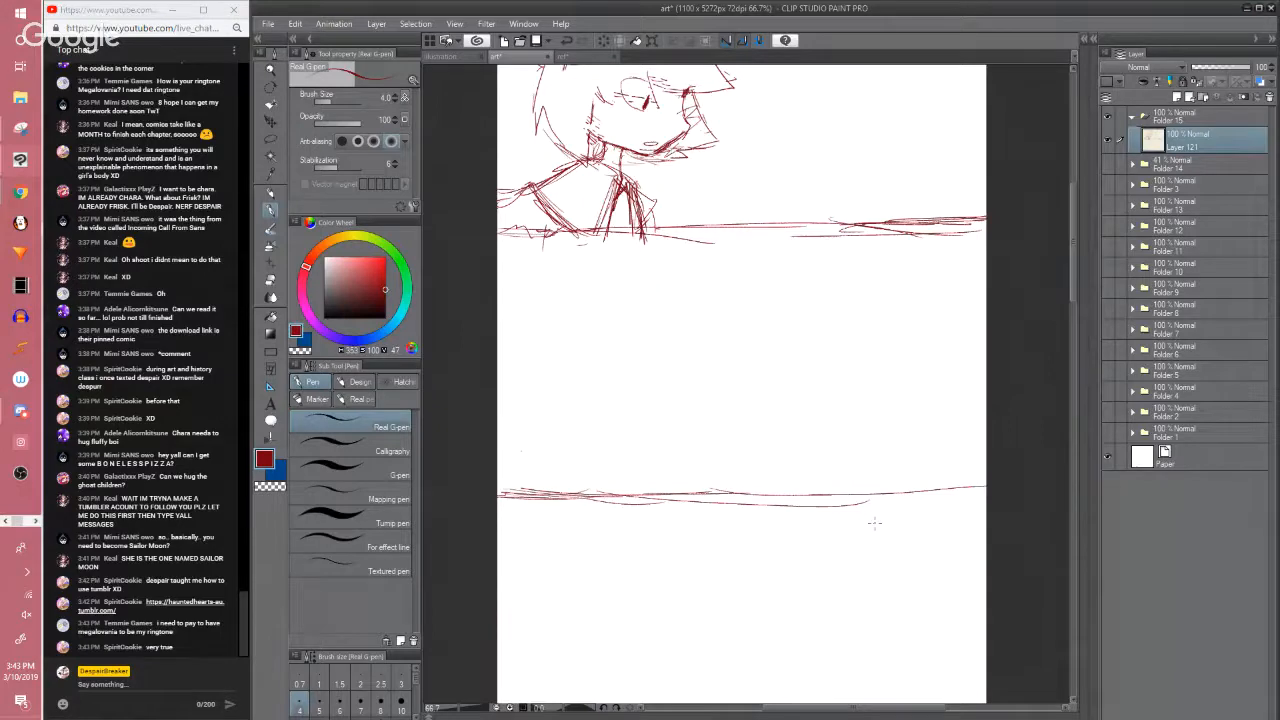
Handwrite "</div>" in the empty space beside the character in the first panel and erase it again
left_click_drag(1071, 295, 1070, 285)
scroll(1014, 260, "down", 1)
left_click_drag(900, 398, 810, 439)
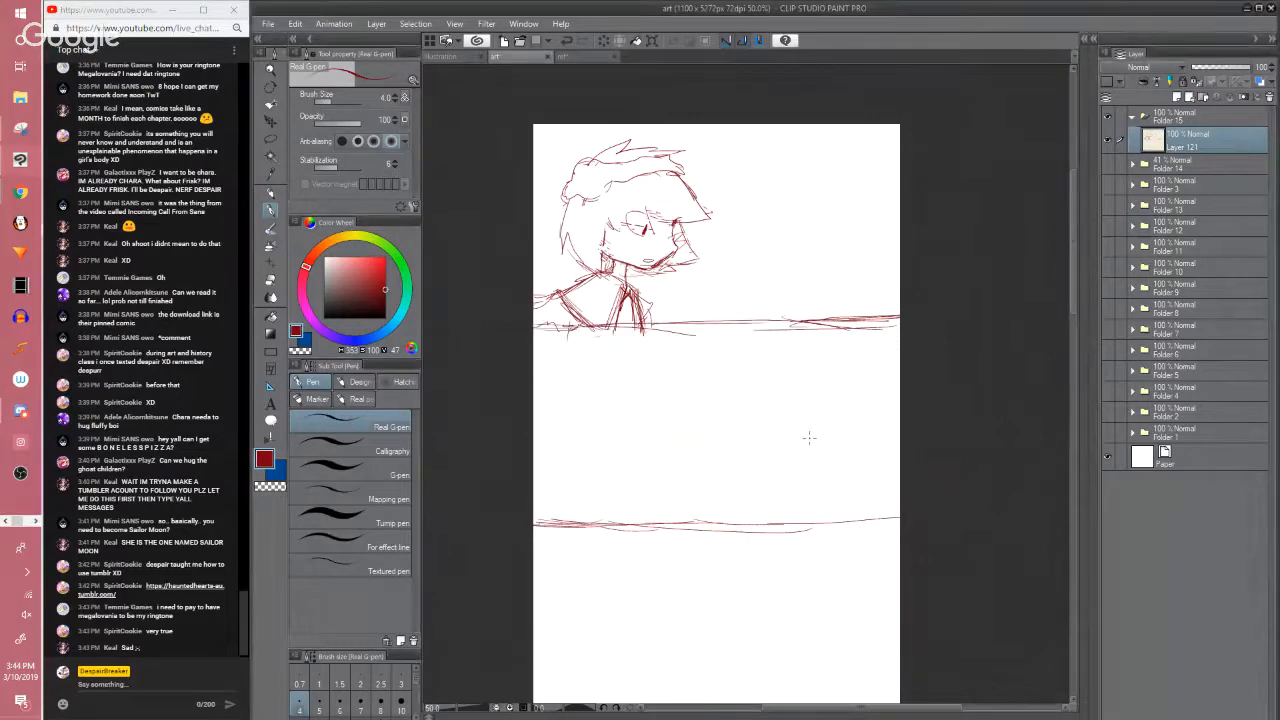
left_click(741, 285)
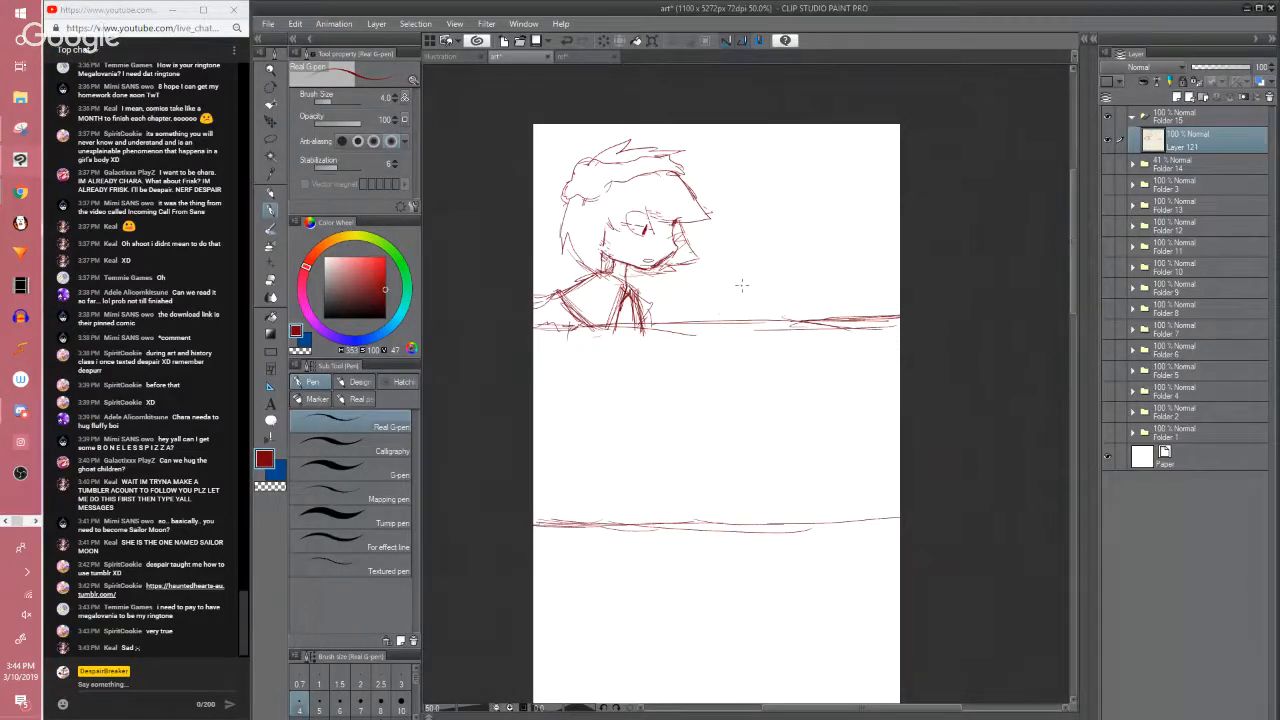
scroll(741, 285, "up", 1)
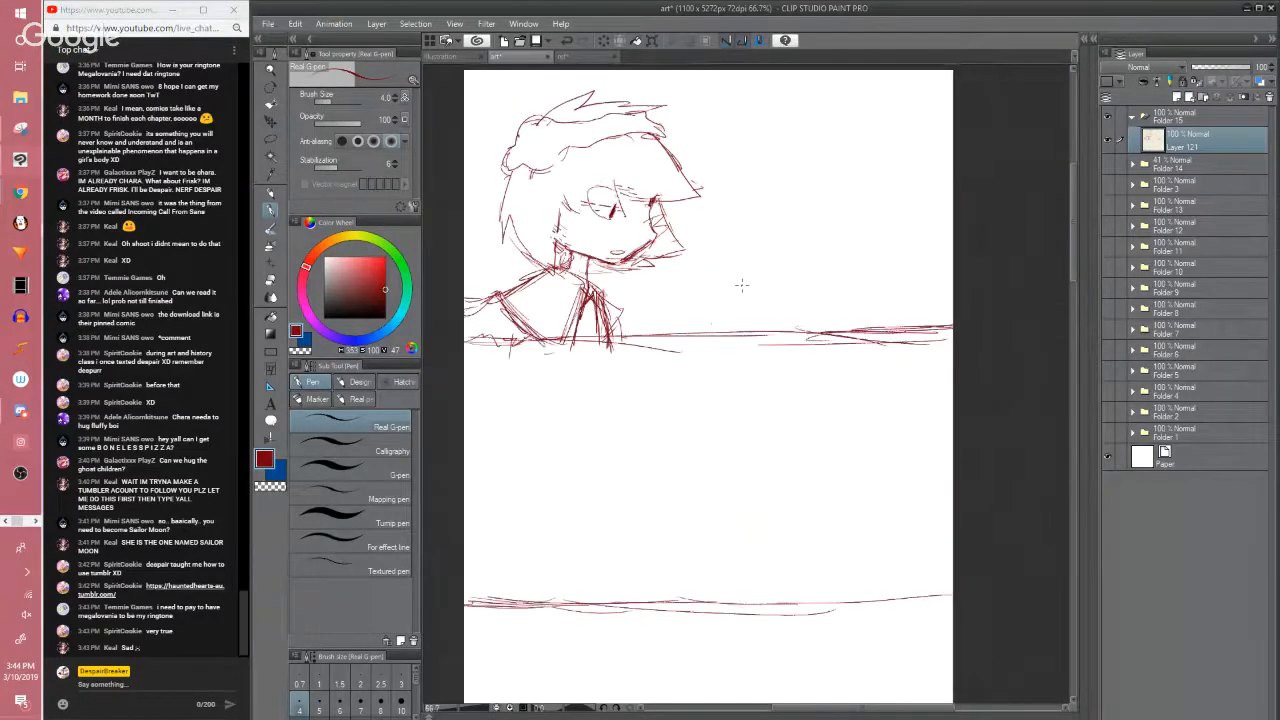
scroll(741, 285, "up", 1)
left_click_drag(740, 248, 760, 280)
left_click_drag(757, 254, 746, 280)
left_click_drag(774, 255, 774, 275)
left_click_drag(784, 263, 784, 275)
mouse_move(788, 262)
left_mouse_down()
mouse_move(844, 224)
mouse_move(870, 232)
mouse_move(803, 290)
left_mouse_up()
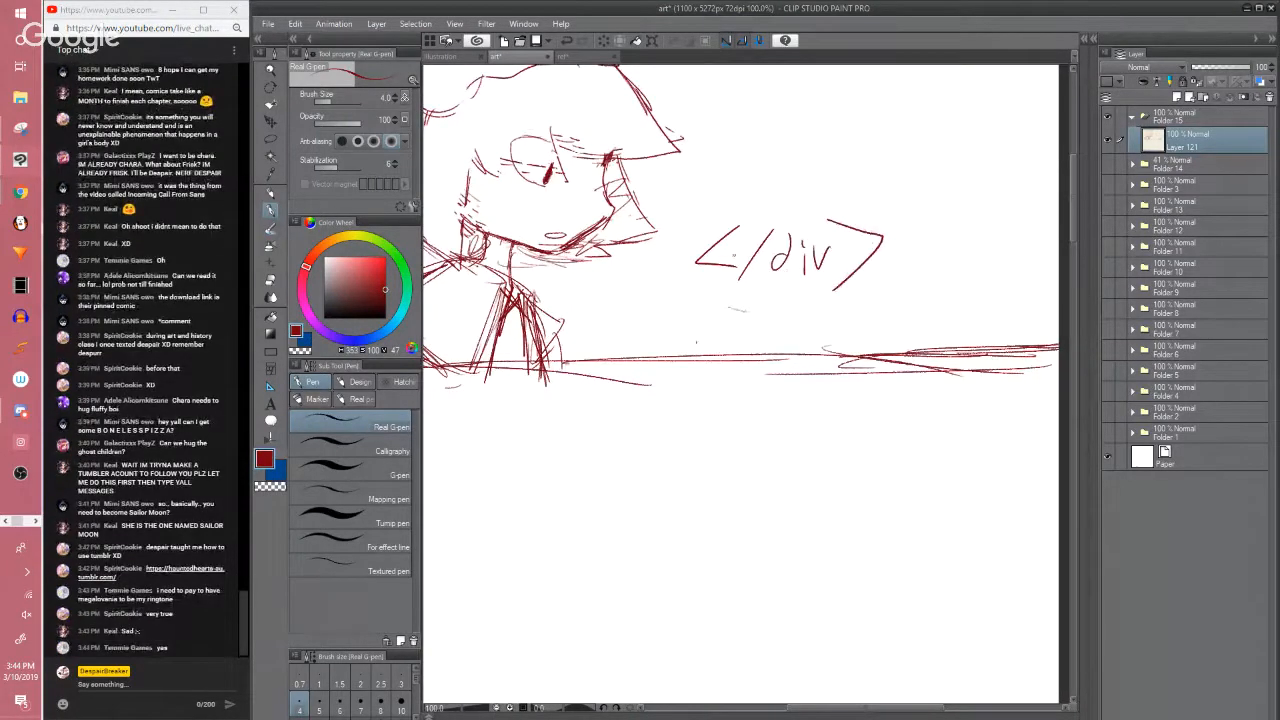
key("e")
mouse_move(700, 255)
left_mouse_down()
mouse_move(900, 240)
mouse_move(713, 287)
left_mouse_up()
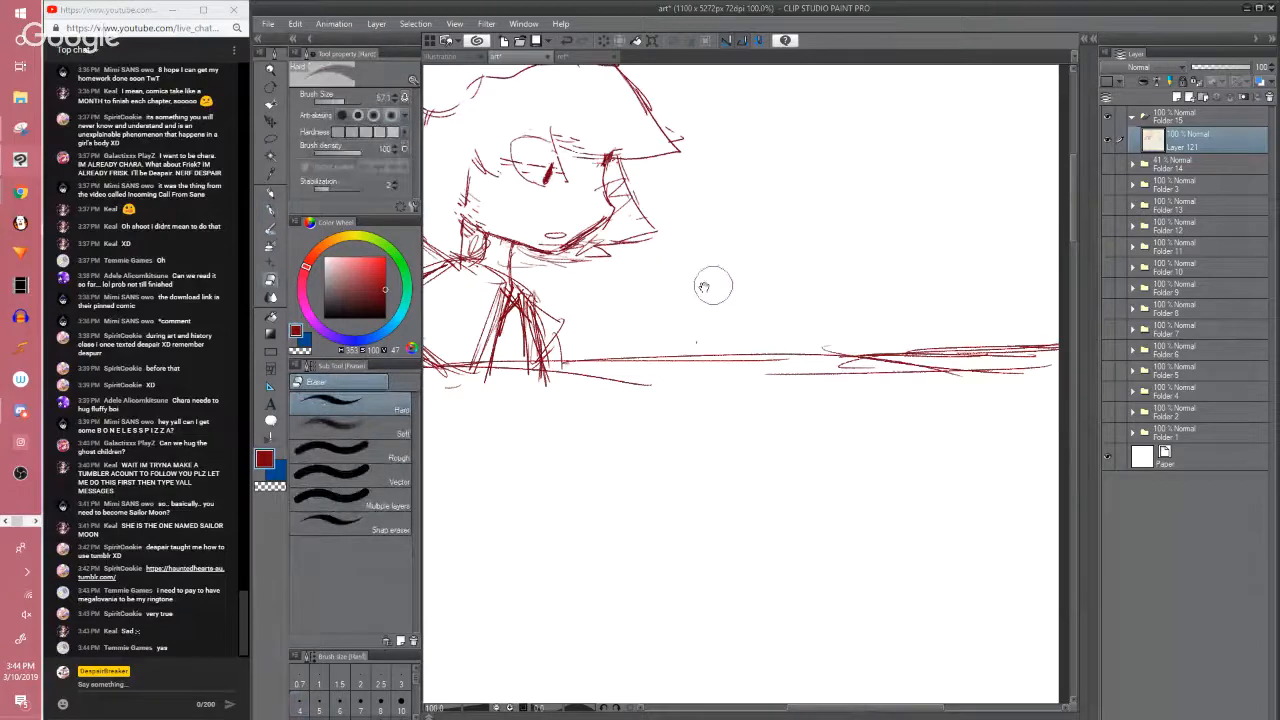
Replace the rounded top of the character's eye with a flat, dark upper eyelid line
scroll(713, 287, "up", 1)
mouse_move(806, 363)
left_mouse_down()
mouse_move(777, 431)
mouse_move(748, 414)
left_mouse_up()
key("p")
key("Tab")
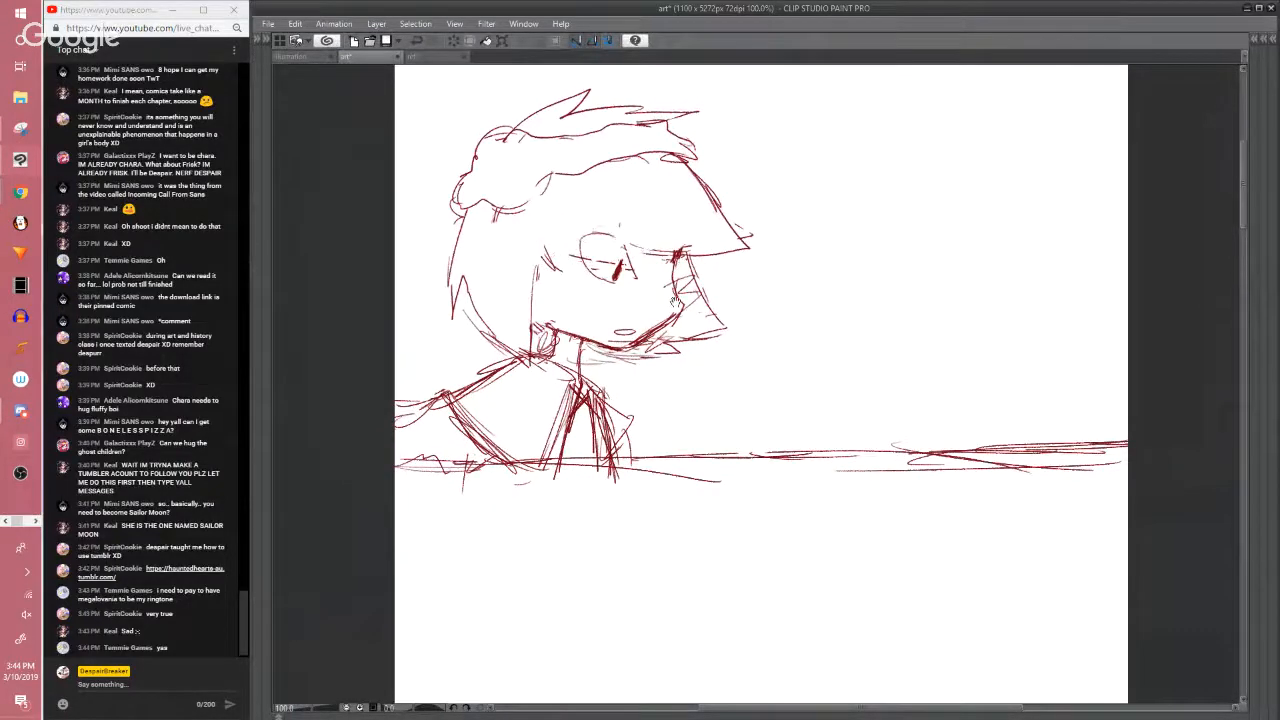
left_click_drag(676, 300, 658, 328)
mouse_move(568, 267)
left_mouse_down()
mouse_move(614, 270)
mouse_move(647, 293)
left_mouse_up()
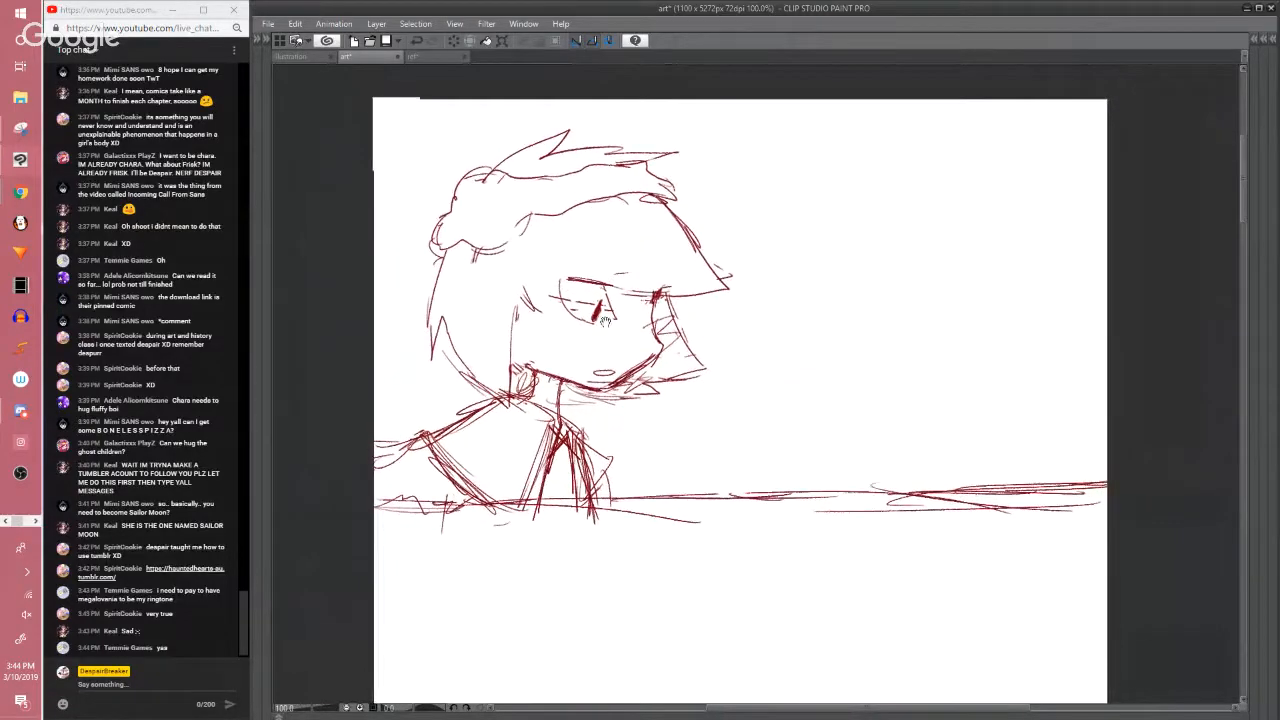
Lasso the character's lower face, start a free transform on it, and apply the transform
left_click_drag(714, 357, 706, 341)
scroll(706, 341, "down", 2)
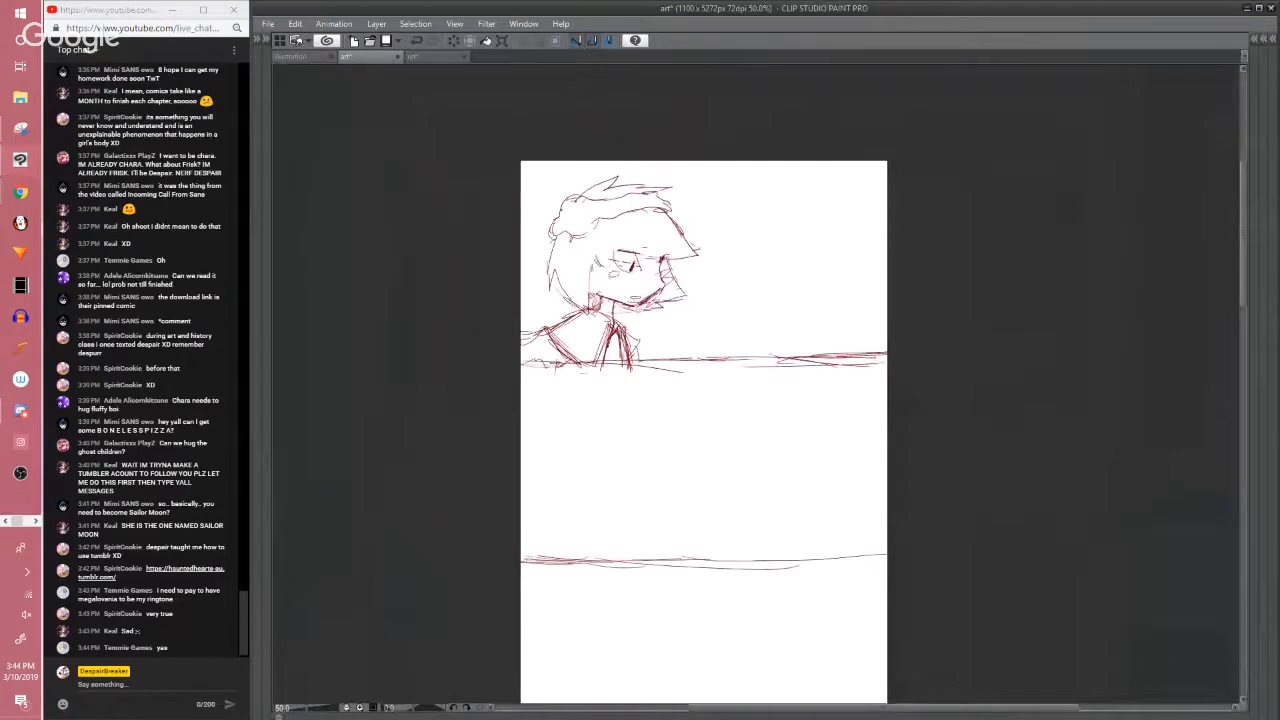
key("ctrl+t")
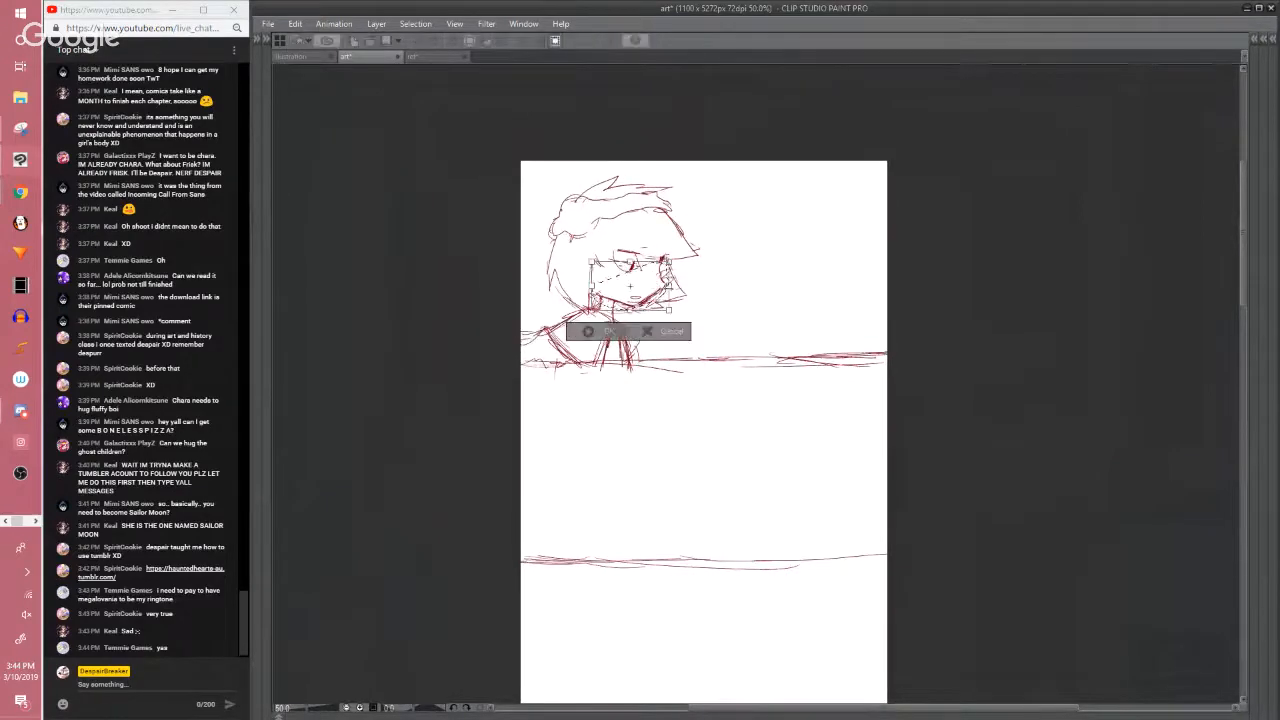
left_click(595, 332)
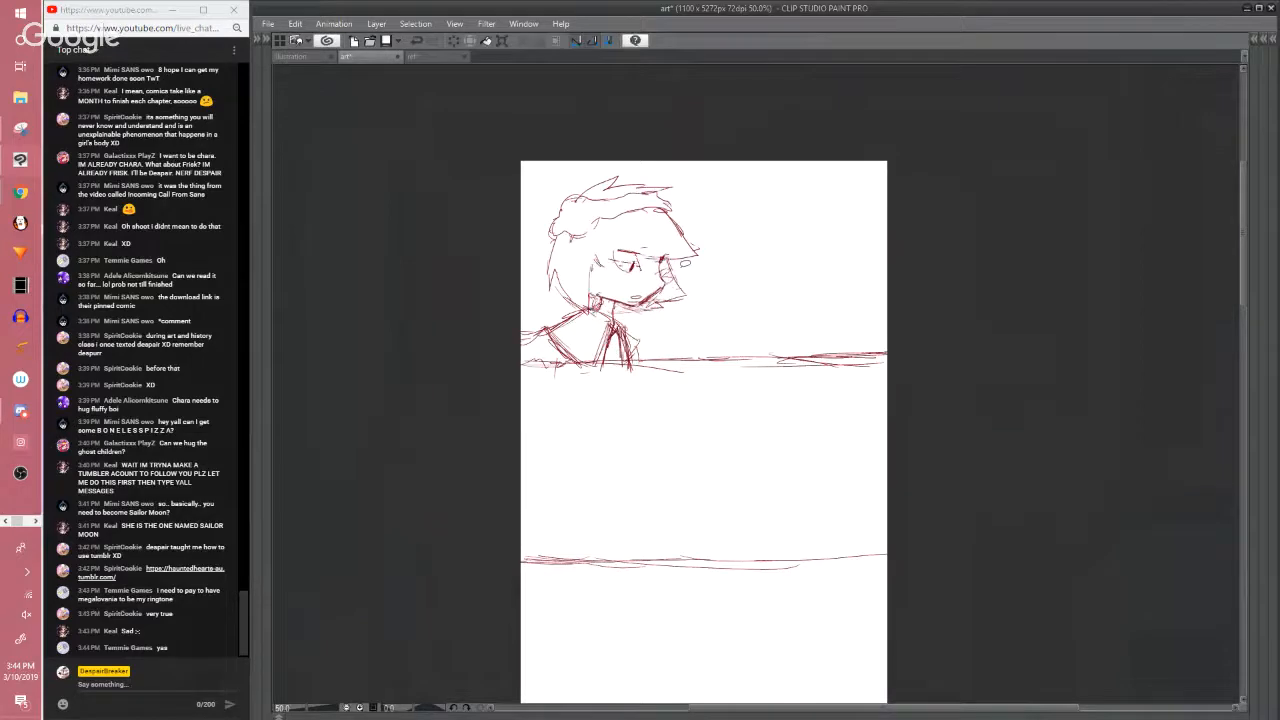
Check the sketch in a mirrored view, shift the lassoed eye and lid slightly back from the face's front edge, and save the file
key("h")
left_click_drag(814, 388, 665, 414)
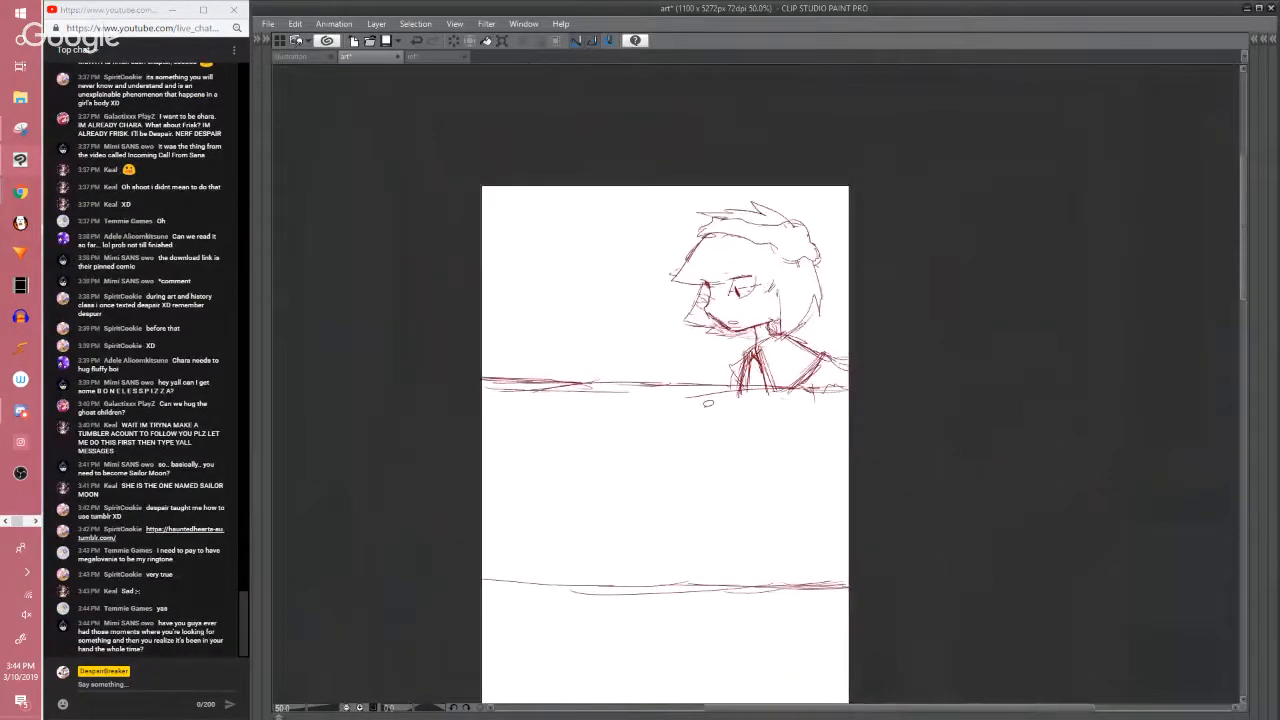
scroll(704, 409, "up", 2)
left_click_drag(774, 410, 786, 483)
mouse_move(786, 332)
left_mouse_down()
mouse_move(725, 447)
mouse_move(661, 427)
left_mouse_up()
mouse_move(652, 302)
left_mouse_down()
mouse_move(630, 341)
mouse_move(692, 288)
mouse_move(656, 299)
mouse_move(693, 335)
left_mouse_up()
key("ctrl+d")
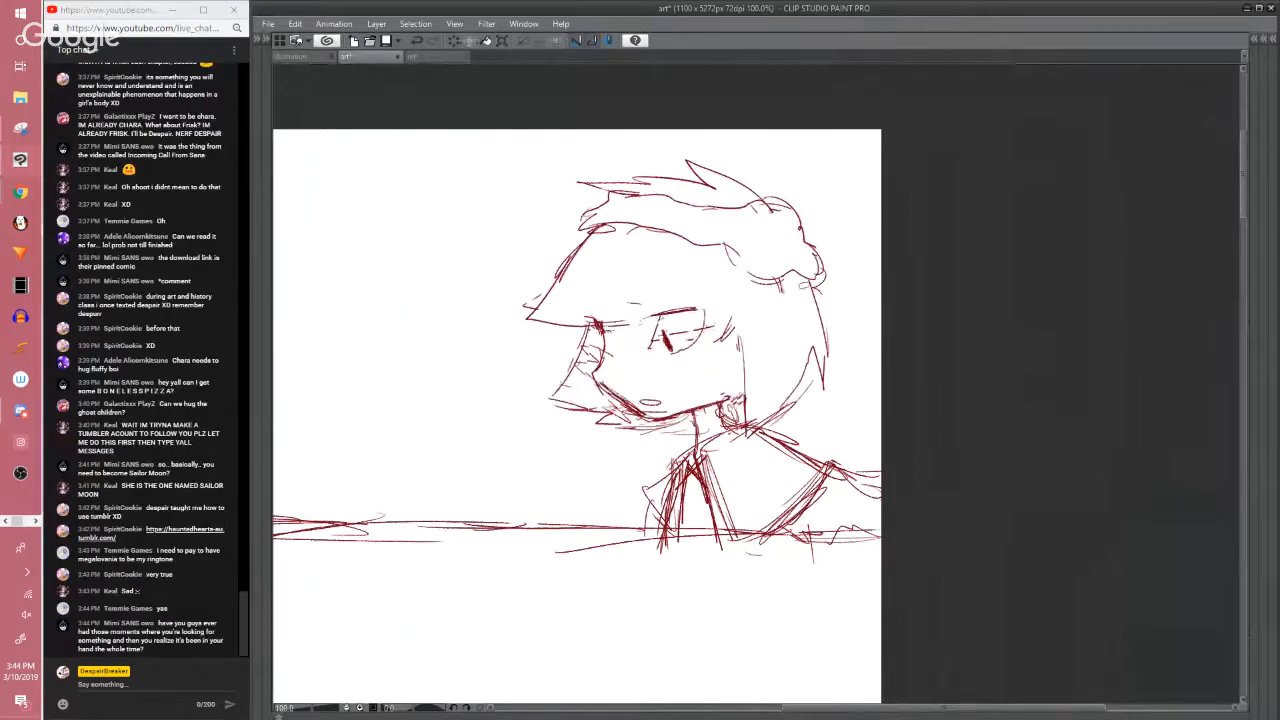
key("h")
left_click_drag(820, 350, 701, 327)
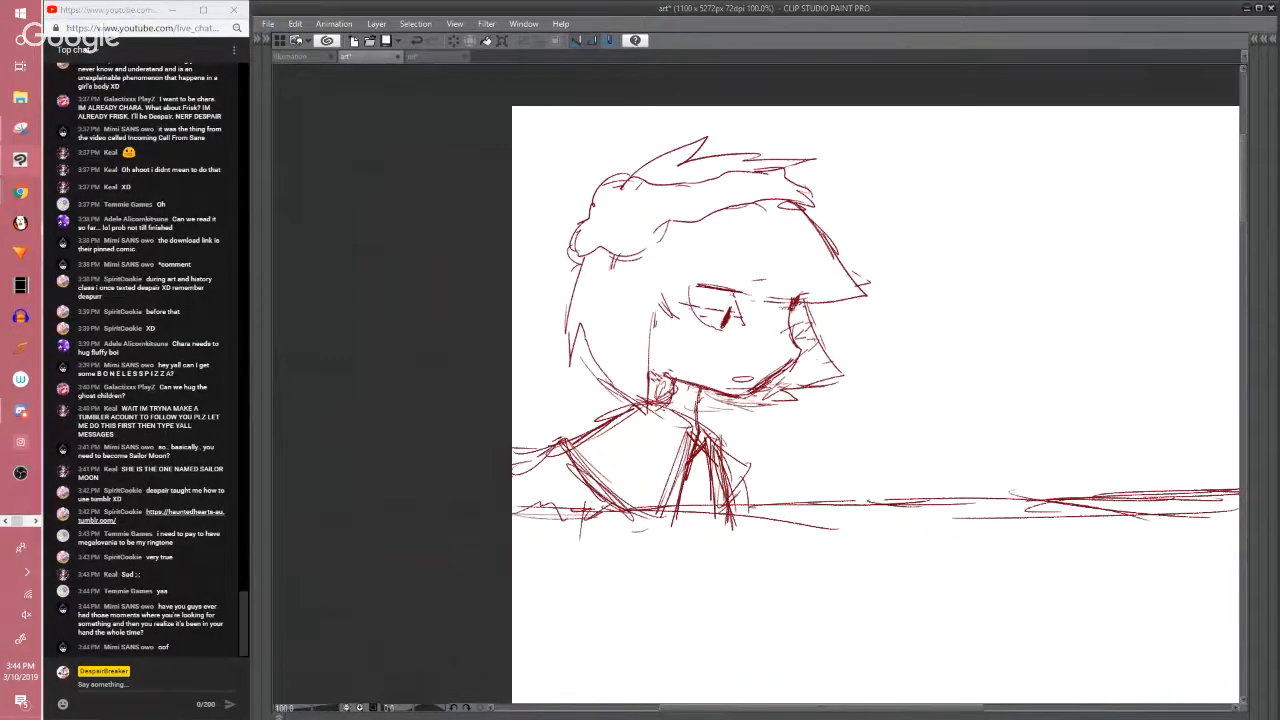
key("ctrl+s")
Temporarily show Folder 14 in place of Folder 15 to review the previous page's panels, and restore Folder 15
scroll(714, 334, "down", 2)
left_click_drag(1245, 260, 1243, 285)
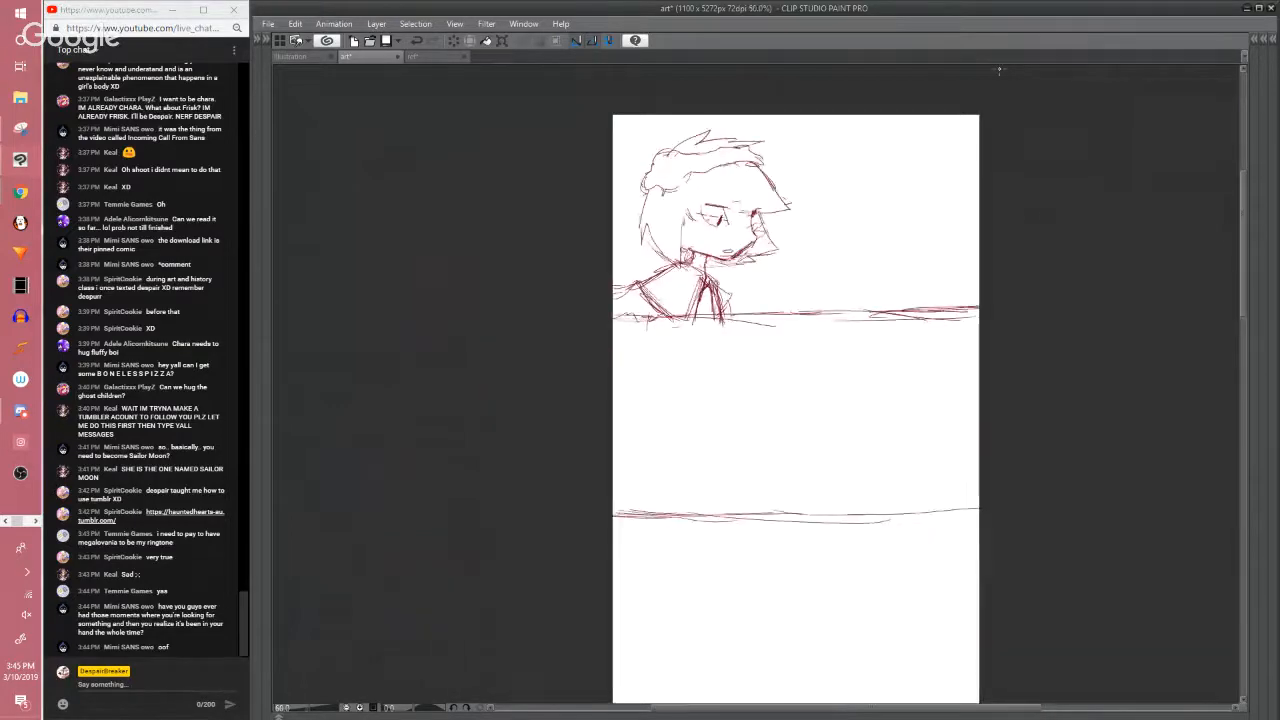
key("Tab")
left_click(1109, 164)
left_click(1108, 117)
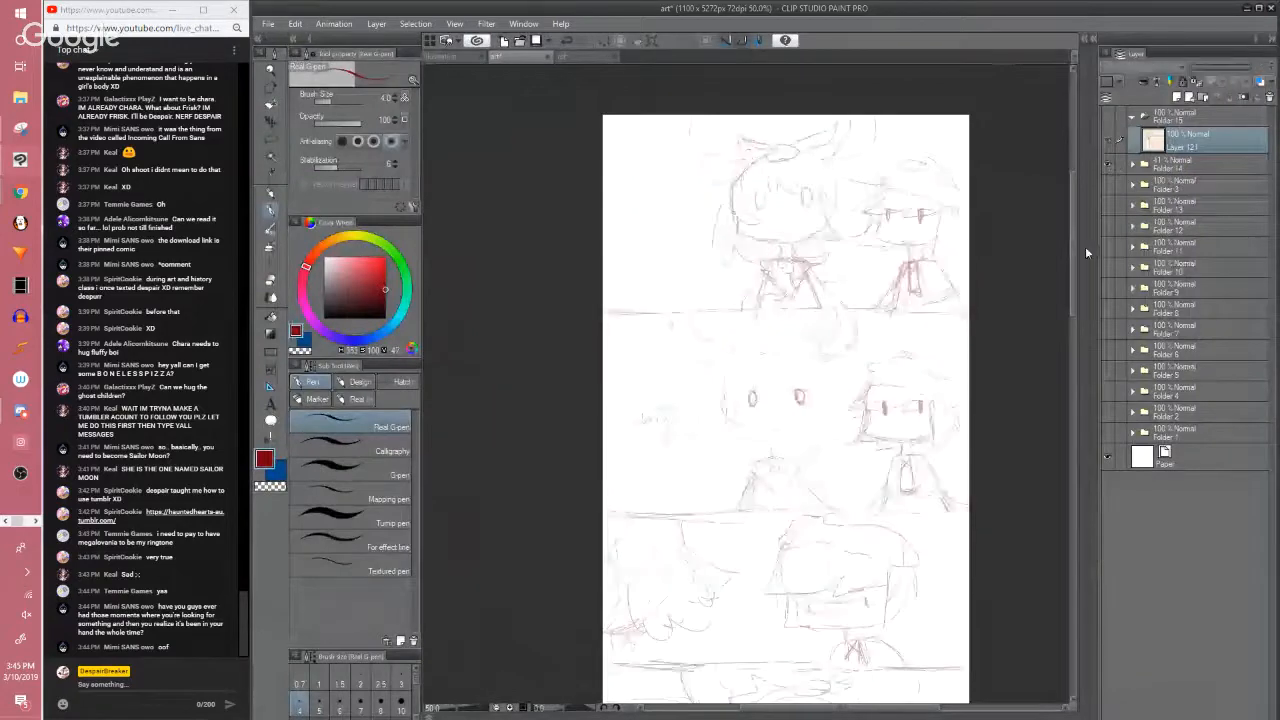
left_click_drag(1073, 245, 1056, 322)
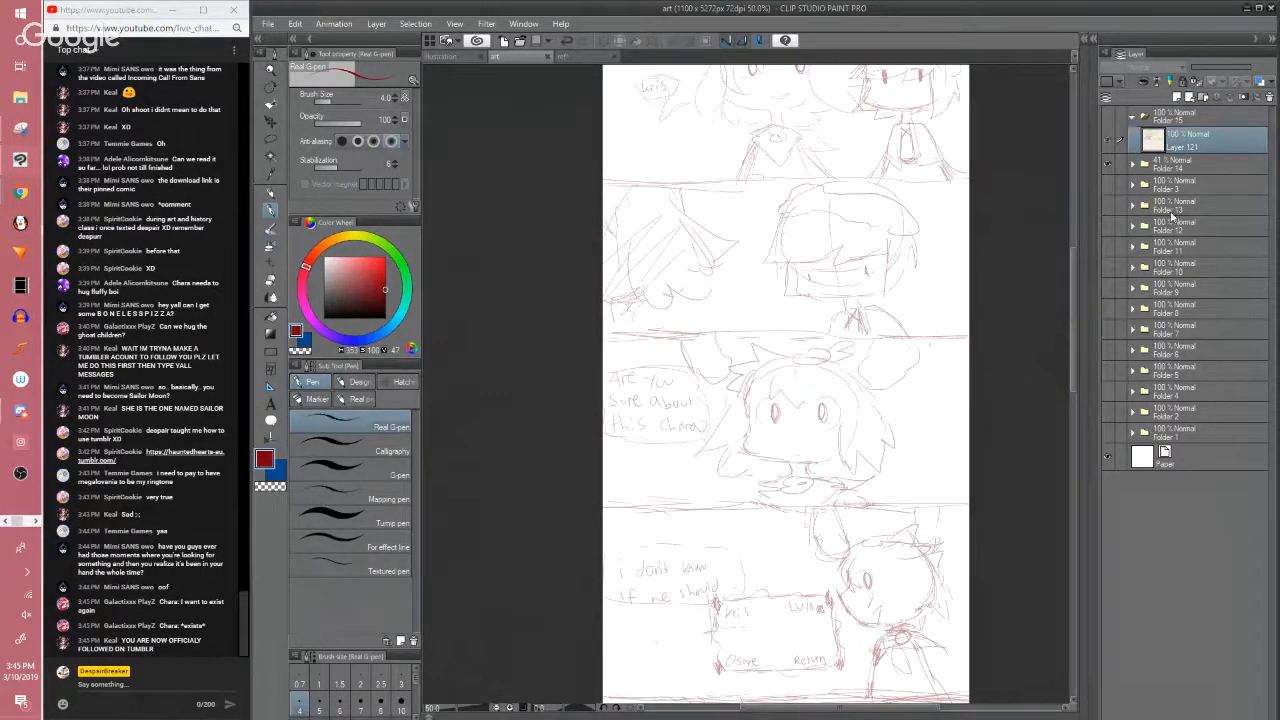
left_click(1107, 163)
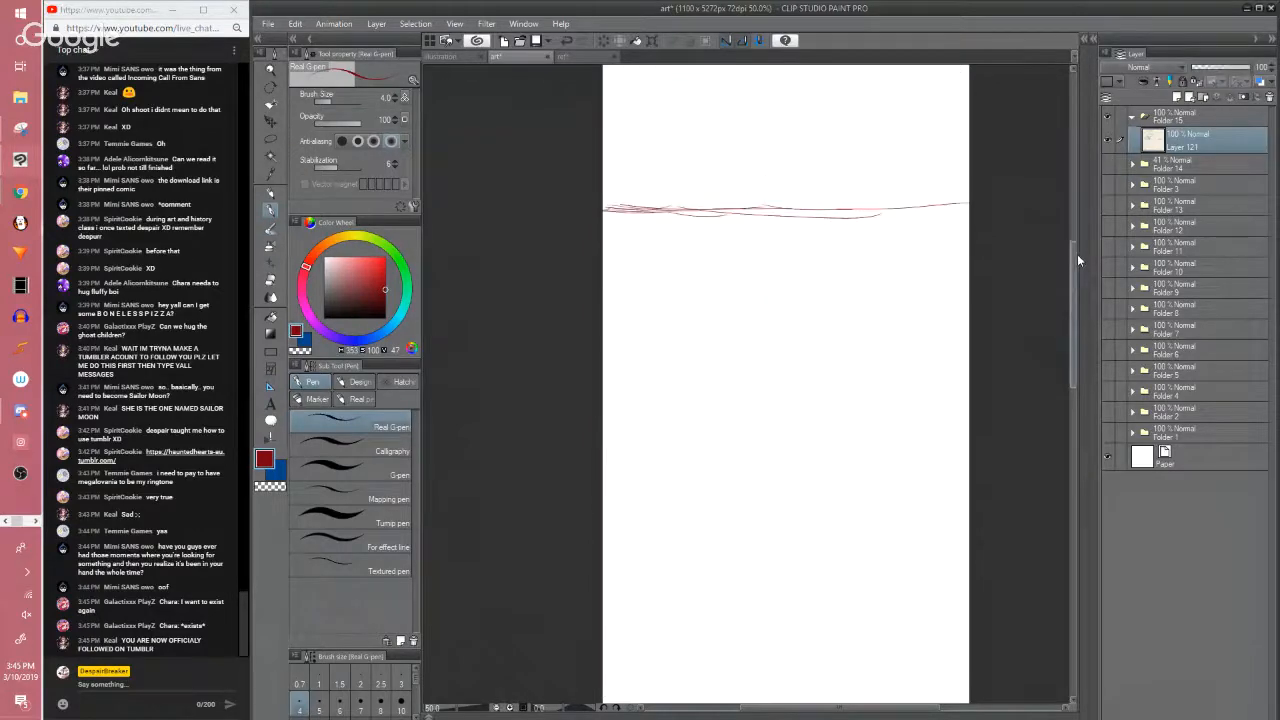
Look over the first panels of the new page and save the file
mouse_move(1077, 254)
left_mouse_down()
mouse_move(1072, 179)
mouse_move(1072, 240)
left_mouse_up()
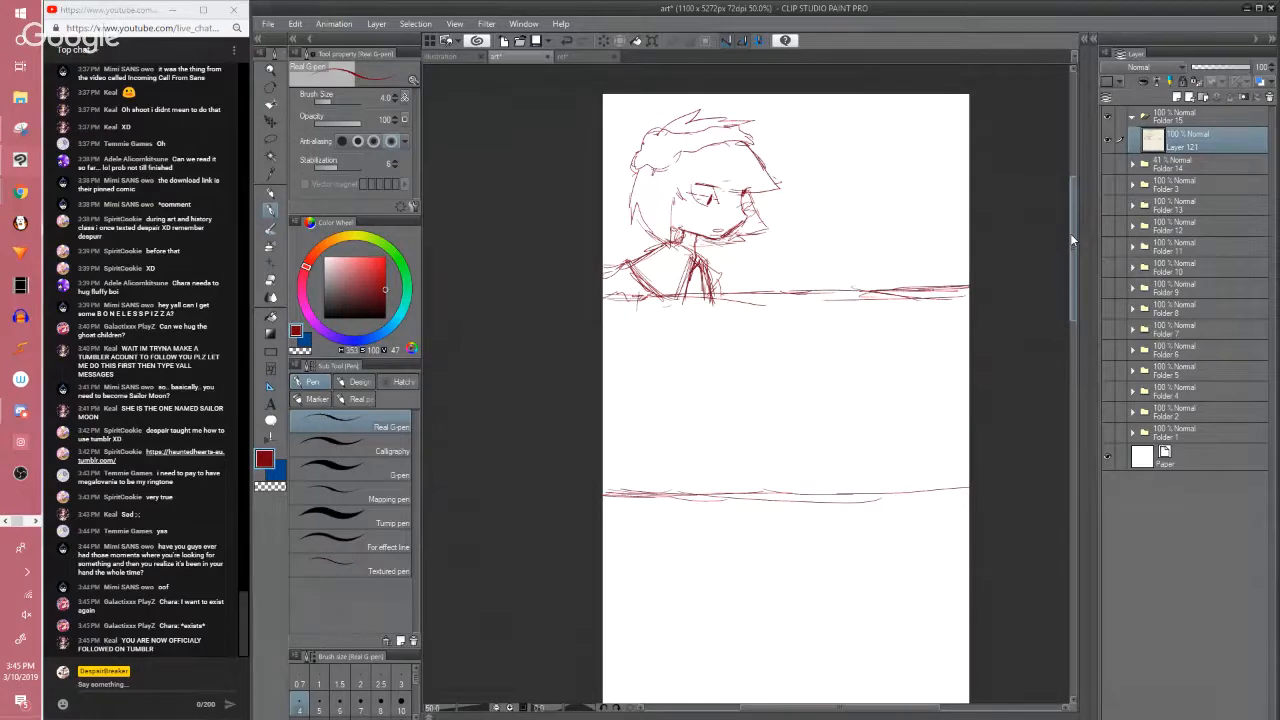
left_click(1069, 233)
key("ctrl+s")
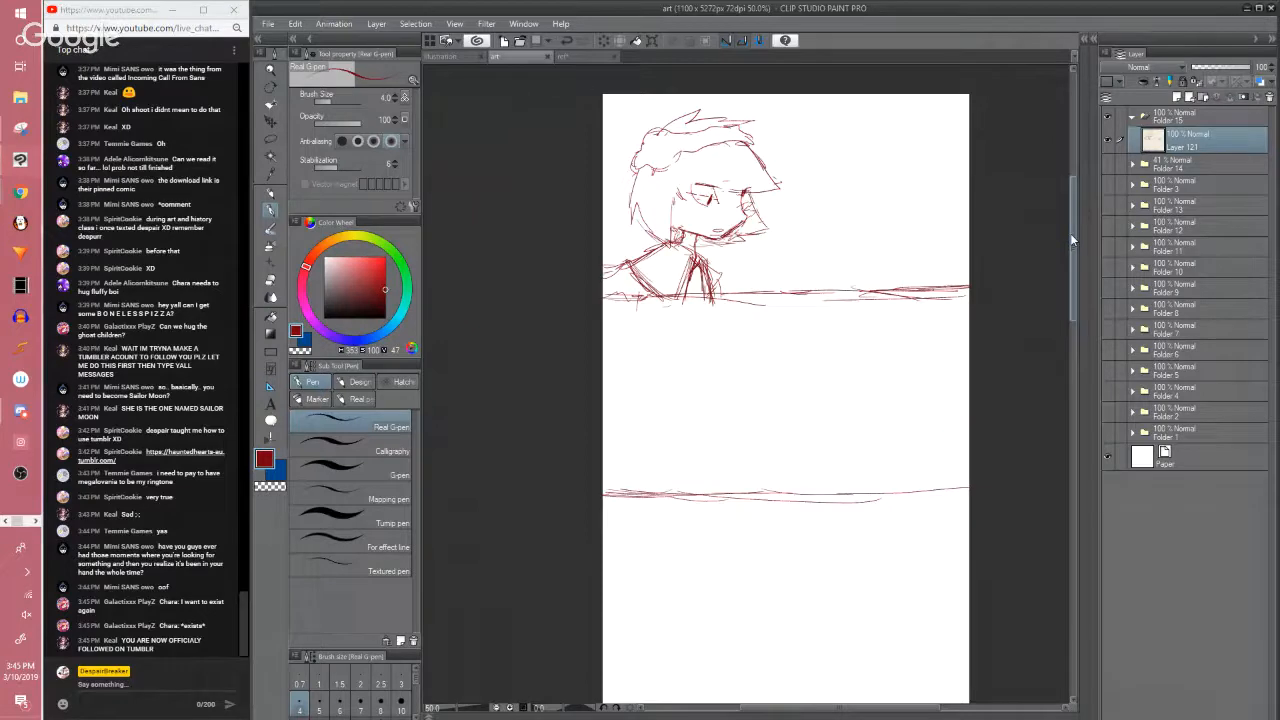
scroll(1072, 262, "up", 2)
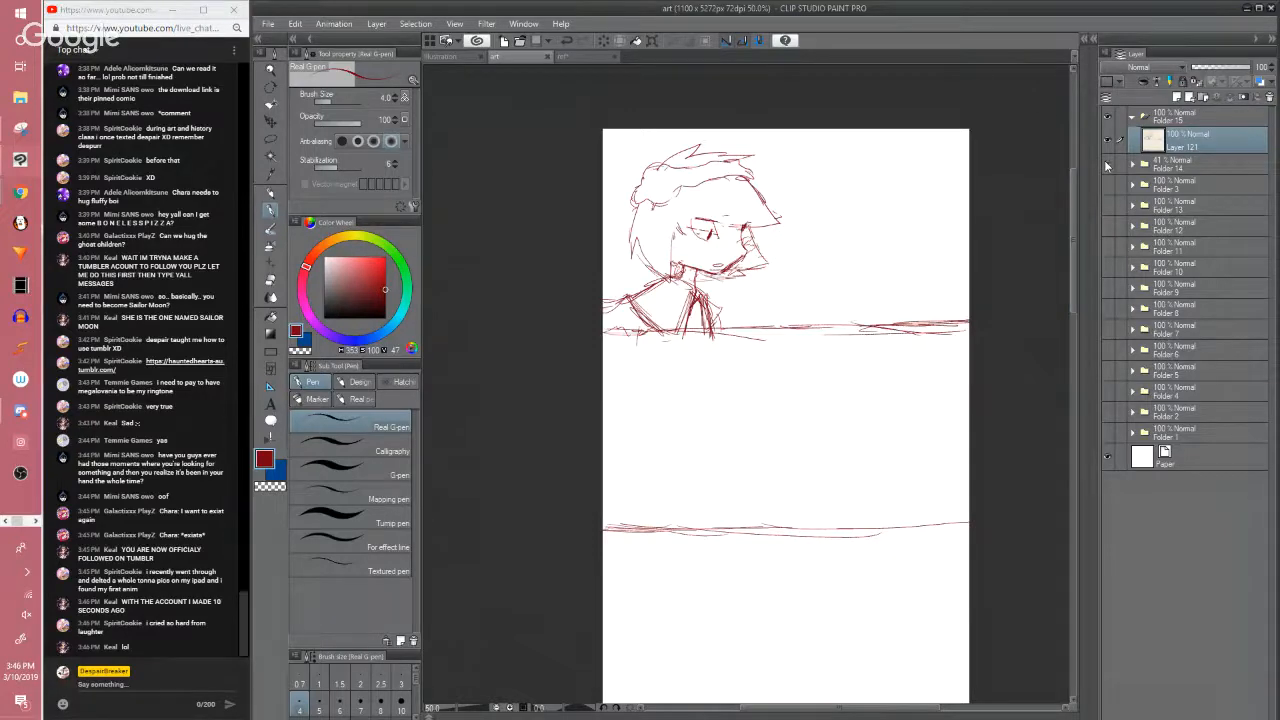
scroll(1049, 285, "down", 2)
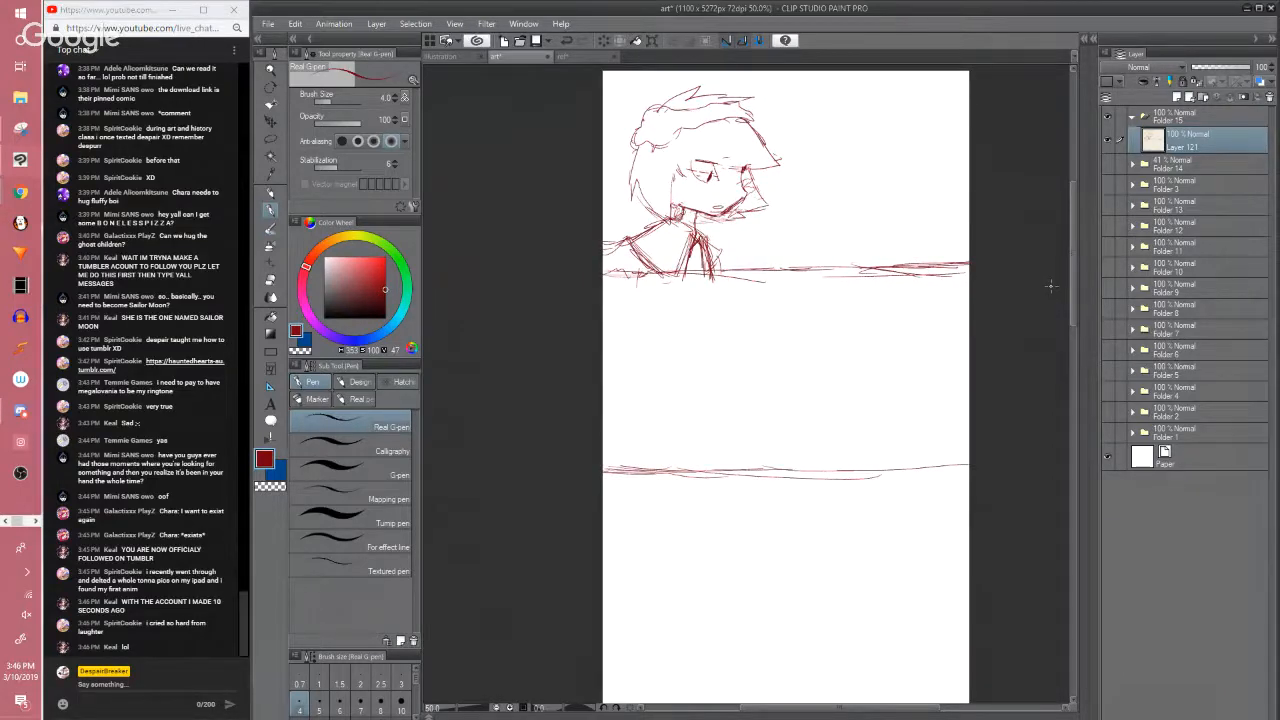
Hide Folder 15 and review the earlier comic pages in Folder 13 and Folder 3
left_click(1107, 117)
left_click(1106, 206)
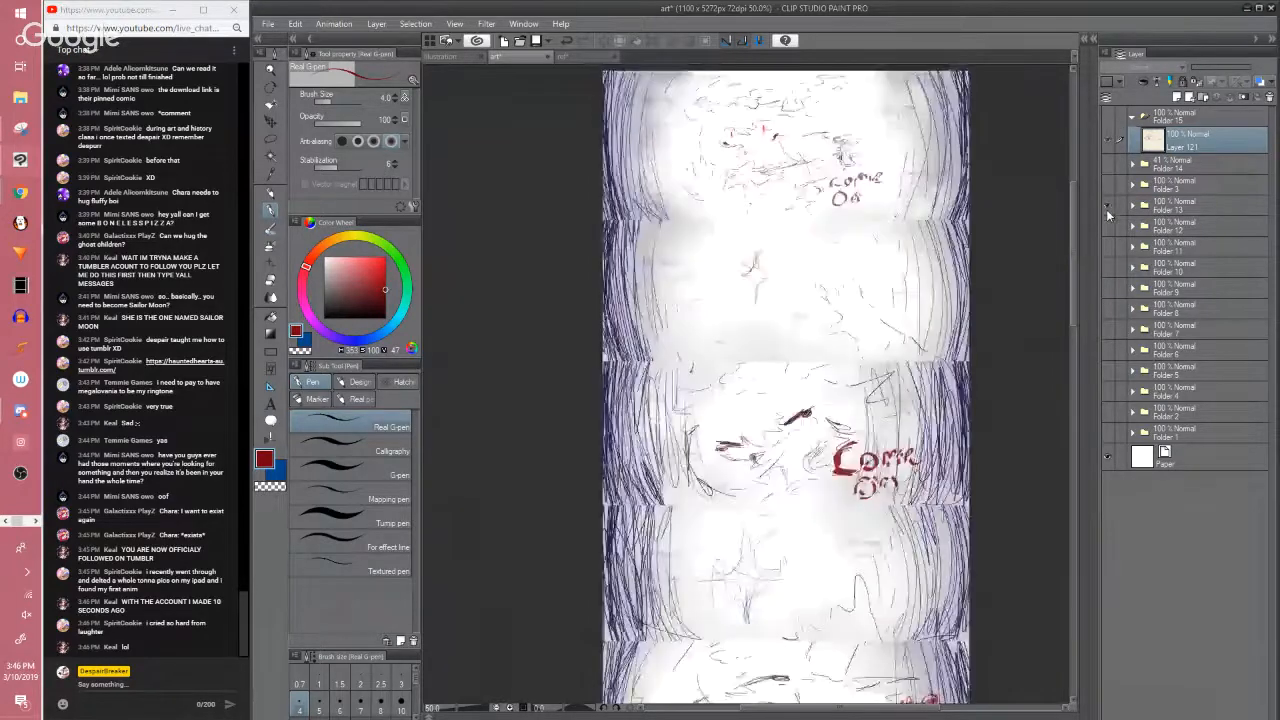
left_click(1107, 205)
left_click(1107, 184)
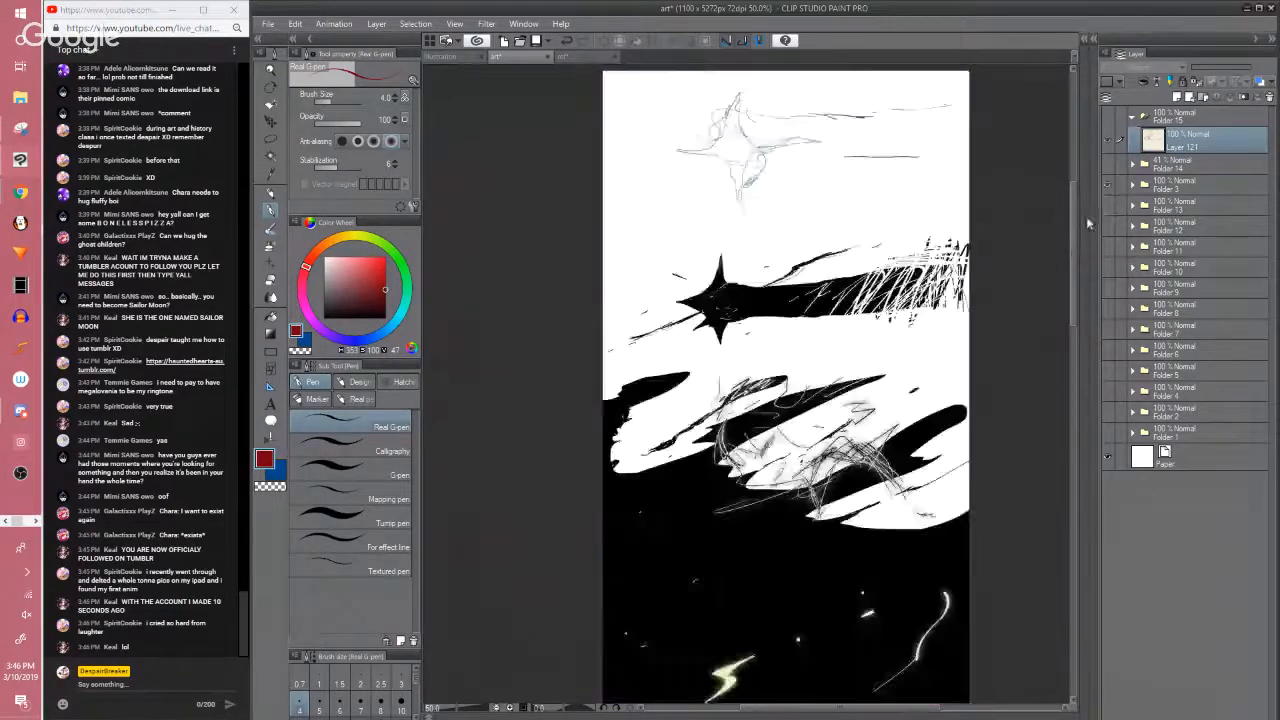
scroll(1048, 342, "down", 3)
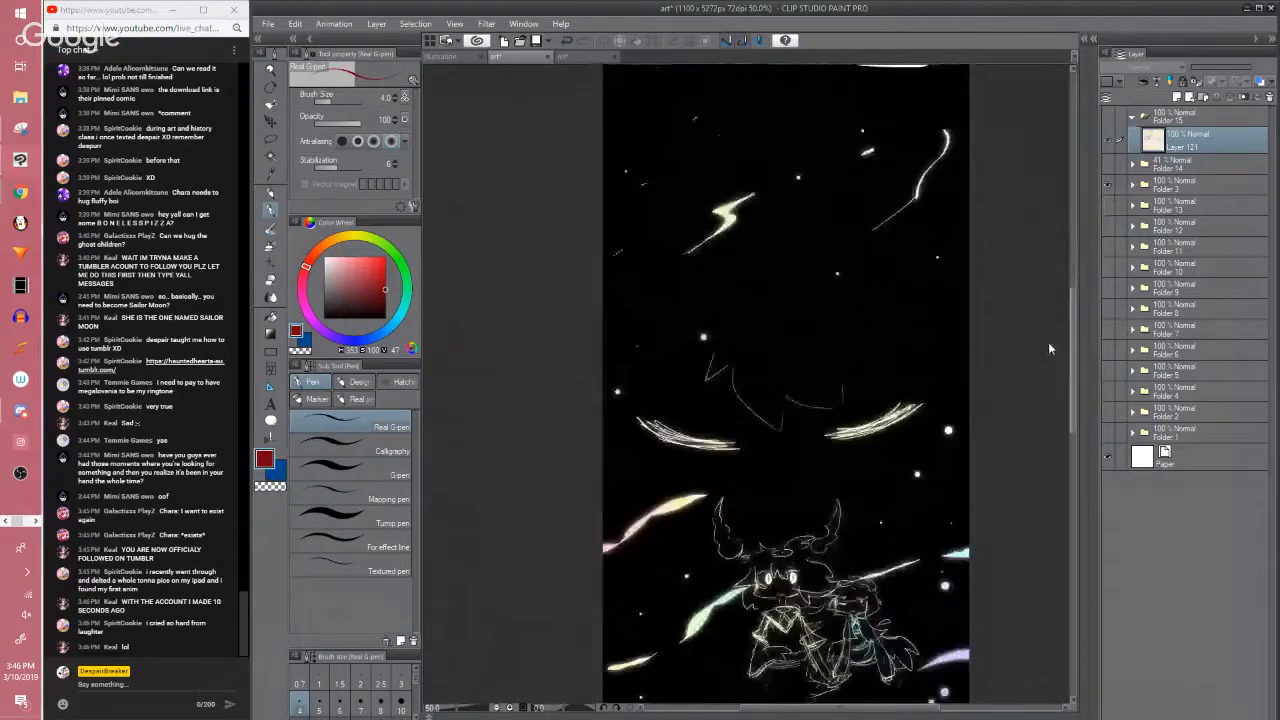
scroll(1049, 342, "up", 6)
left_click(1107, 184)
Show Folder 14 to review the previous page's panels and dialogue, and save the file
left_click(1107, 163)
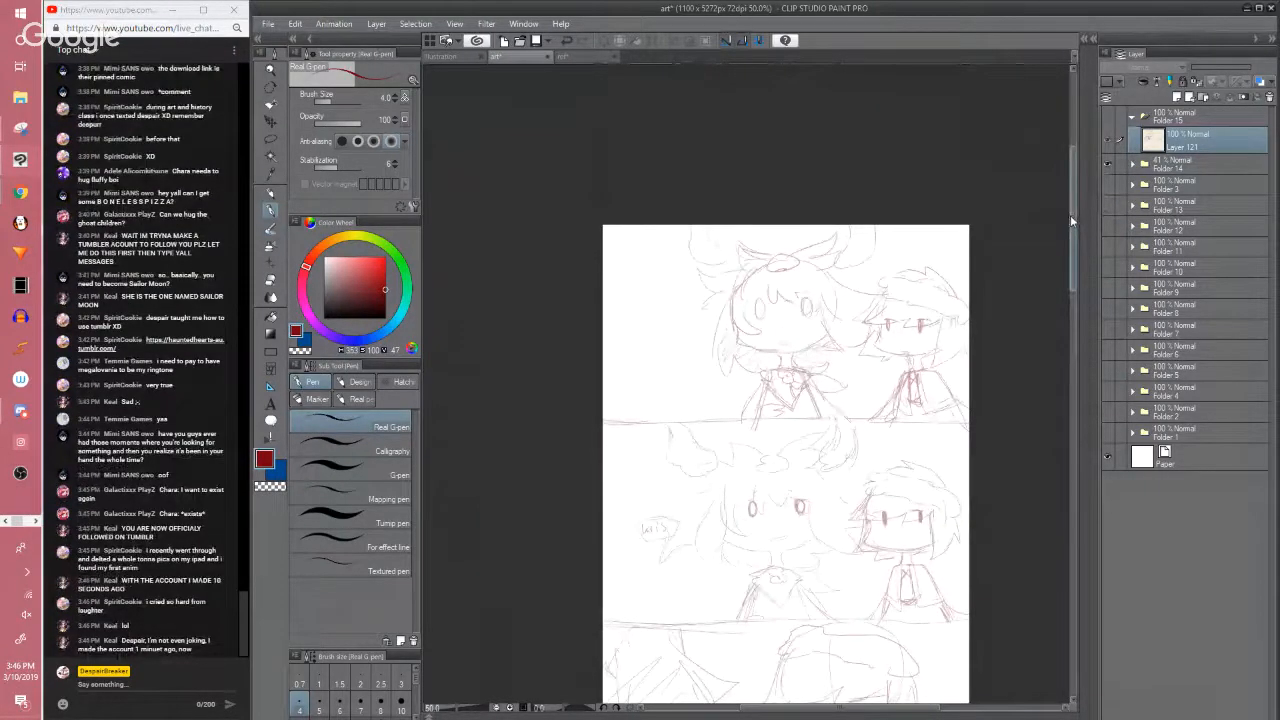
left_click_drag(1072, 229, 1041, 334)
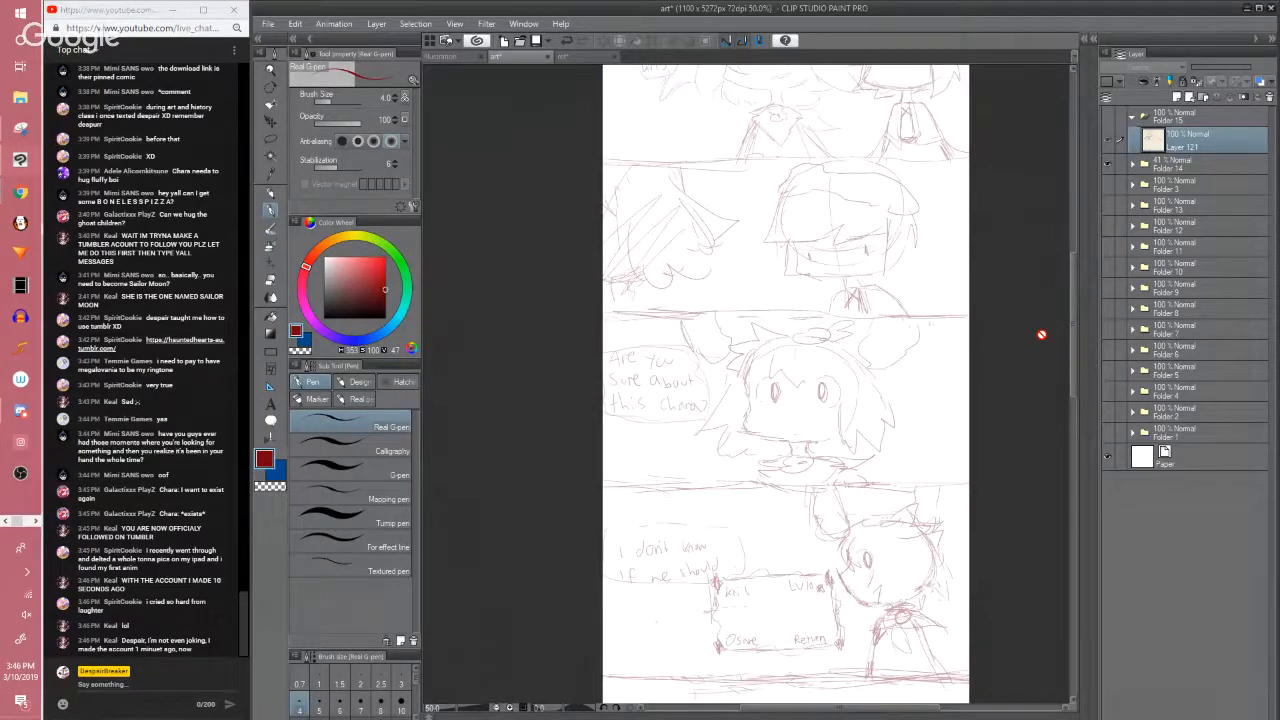
left_click_drag(1075, 285, 1071, 206)
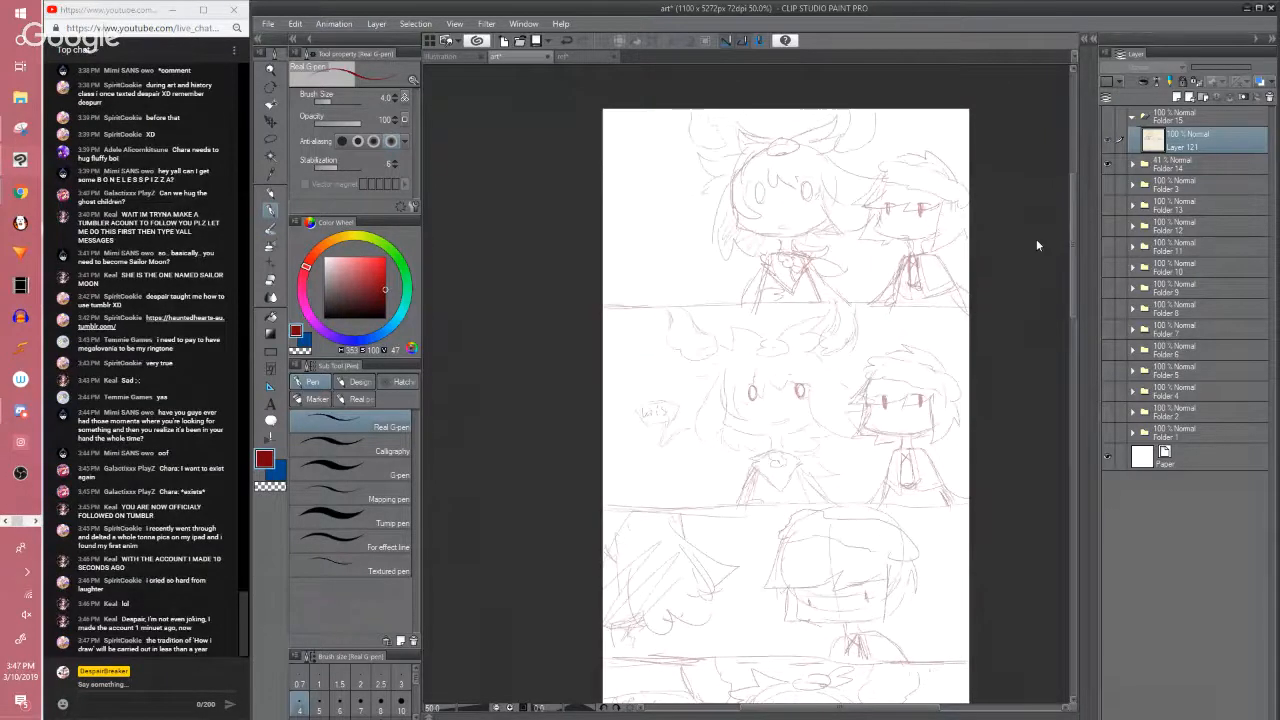
key("ctrl+s")
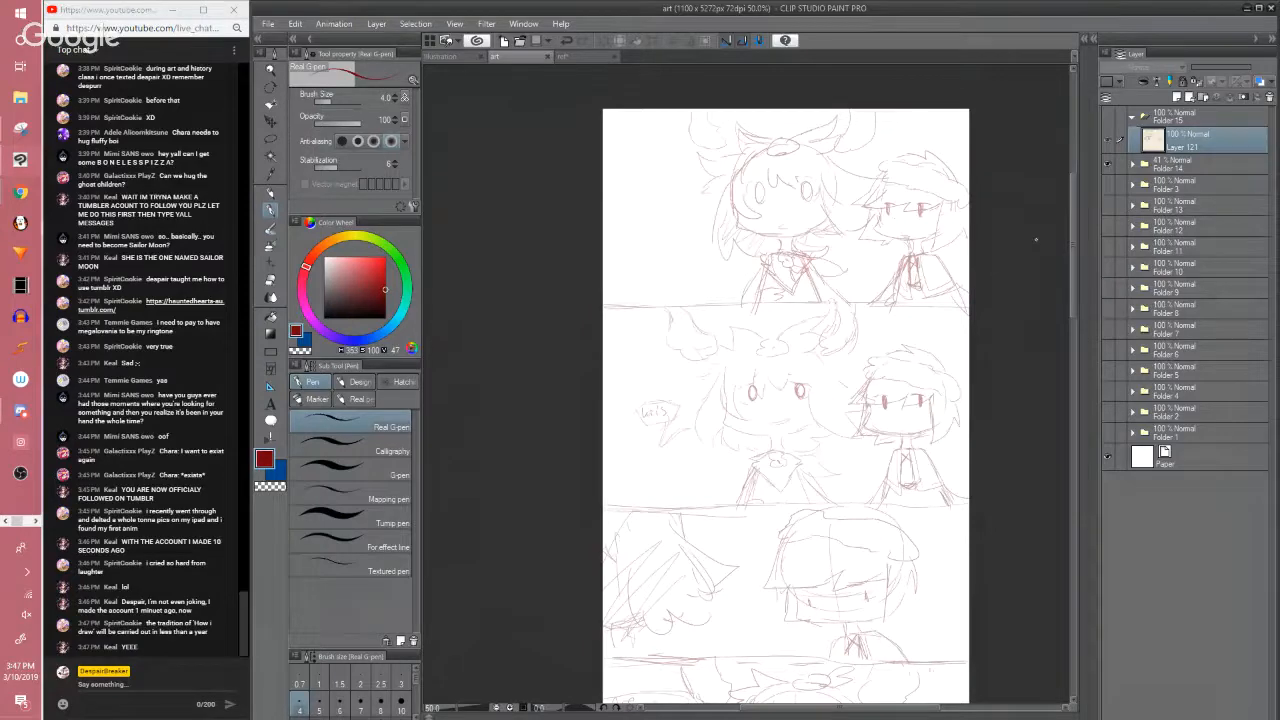
scroll(1068, 310, "down", 10)
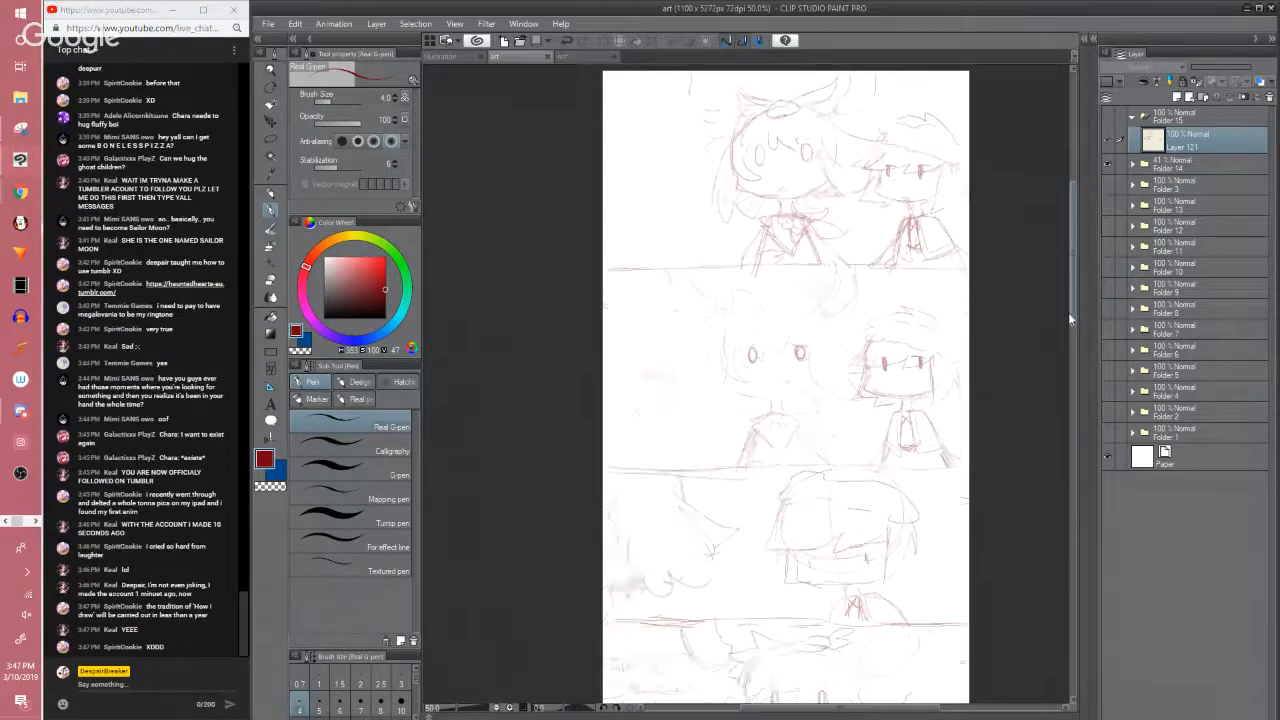
scroll(1054, 418, "down", 10)
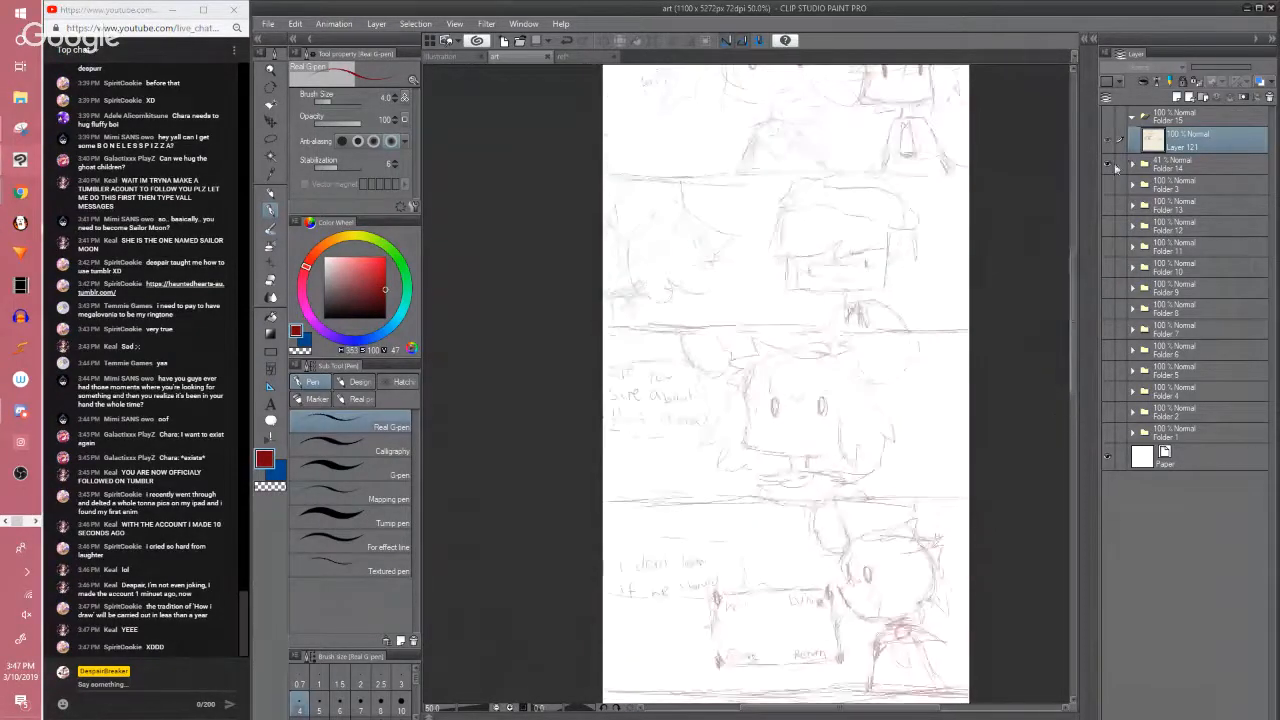
Restore Folder 15 in place of Folder 14 and save the file
scroll(1072, 265, "up", 5)
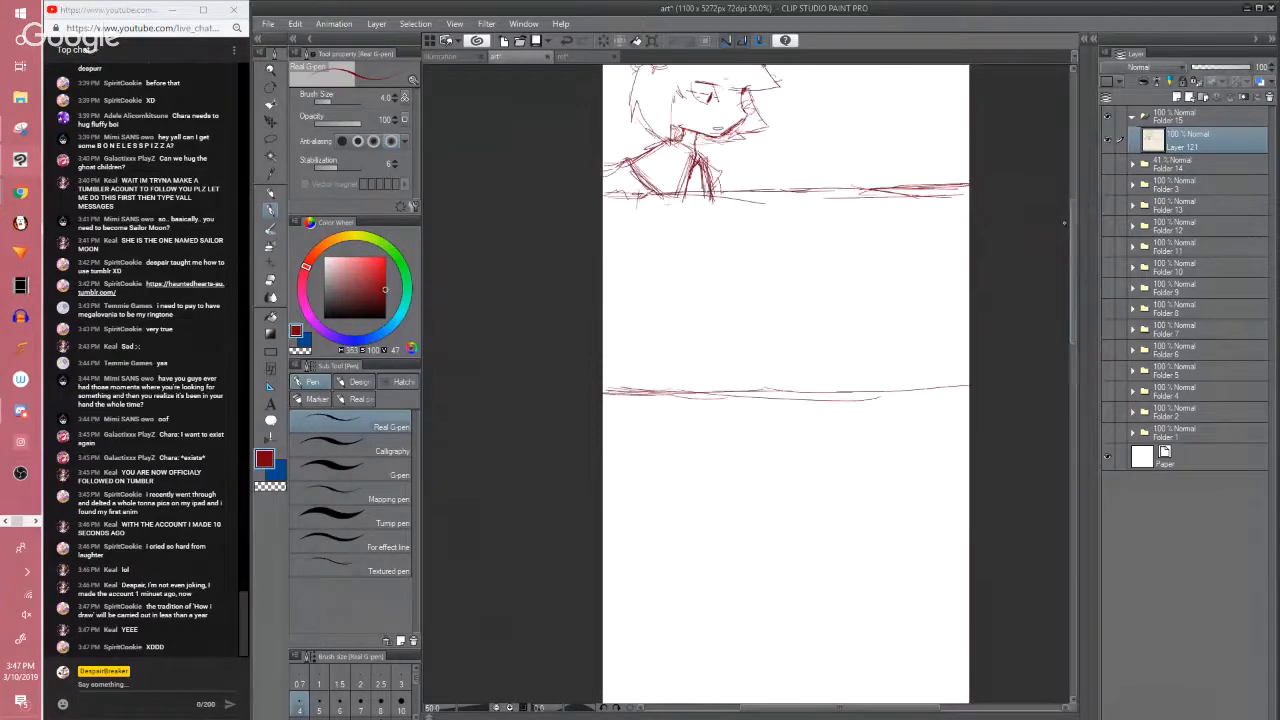
scroll(1073, 264, "up", 3)
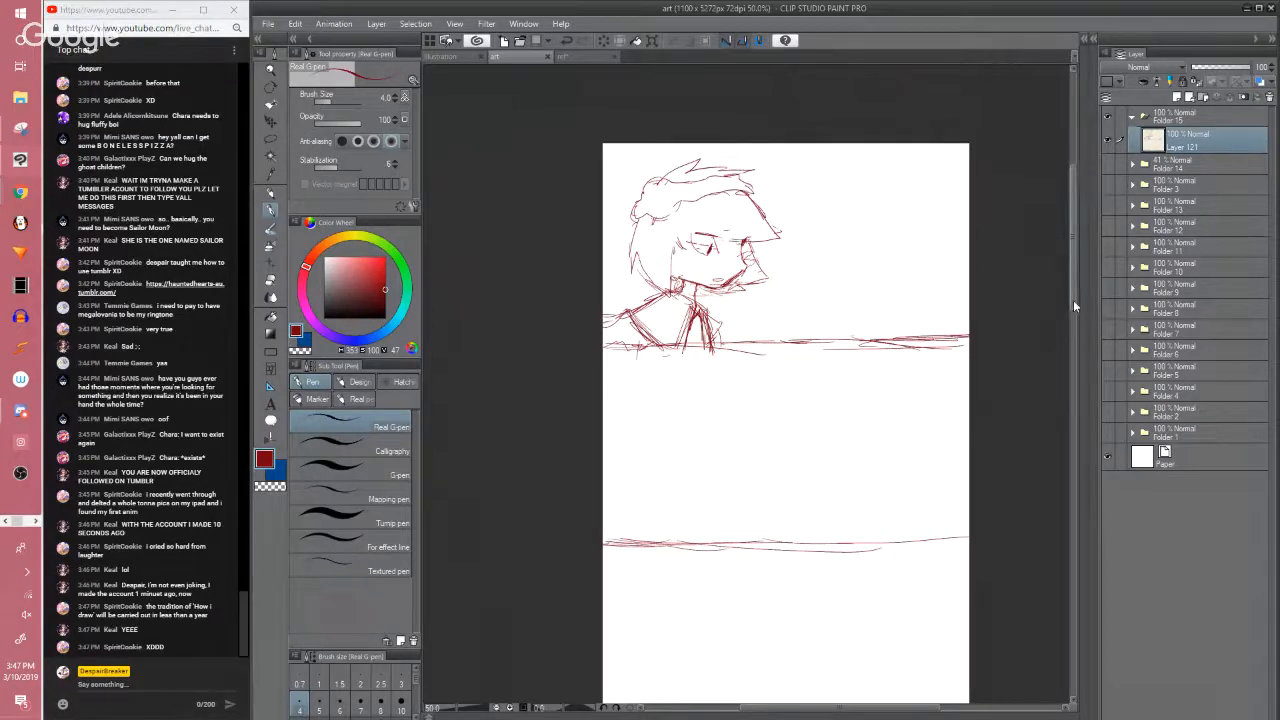
scroll(1037, 363, "up", 1)
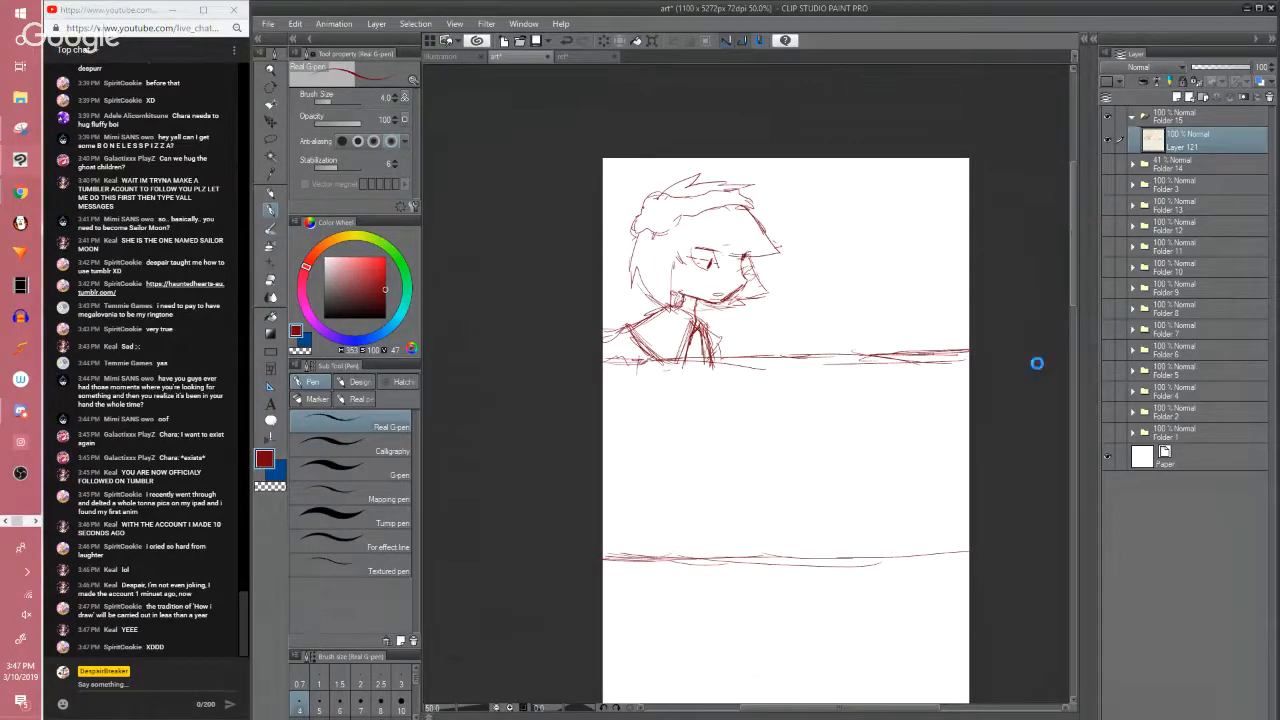
key("ctrl+s")
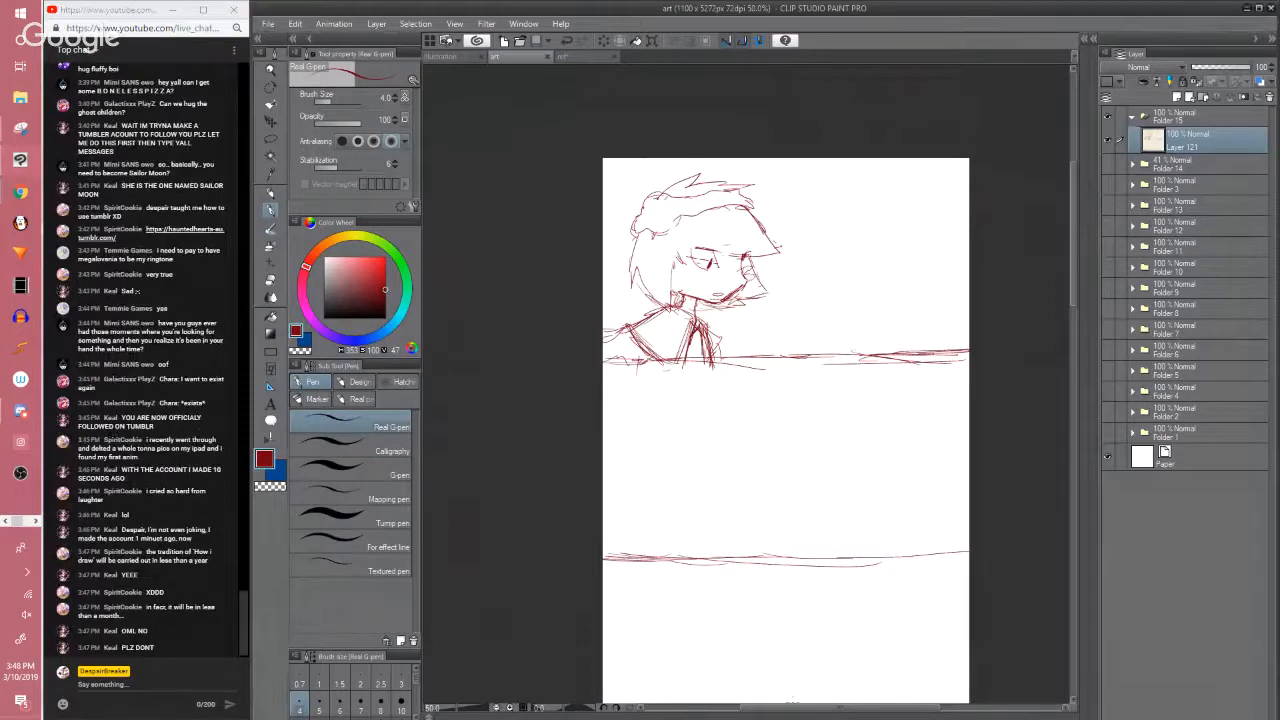
left_click_drag(796, 713, 835, 713)
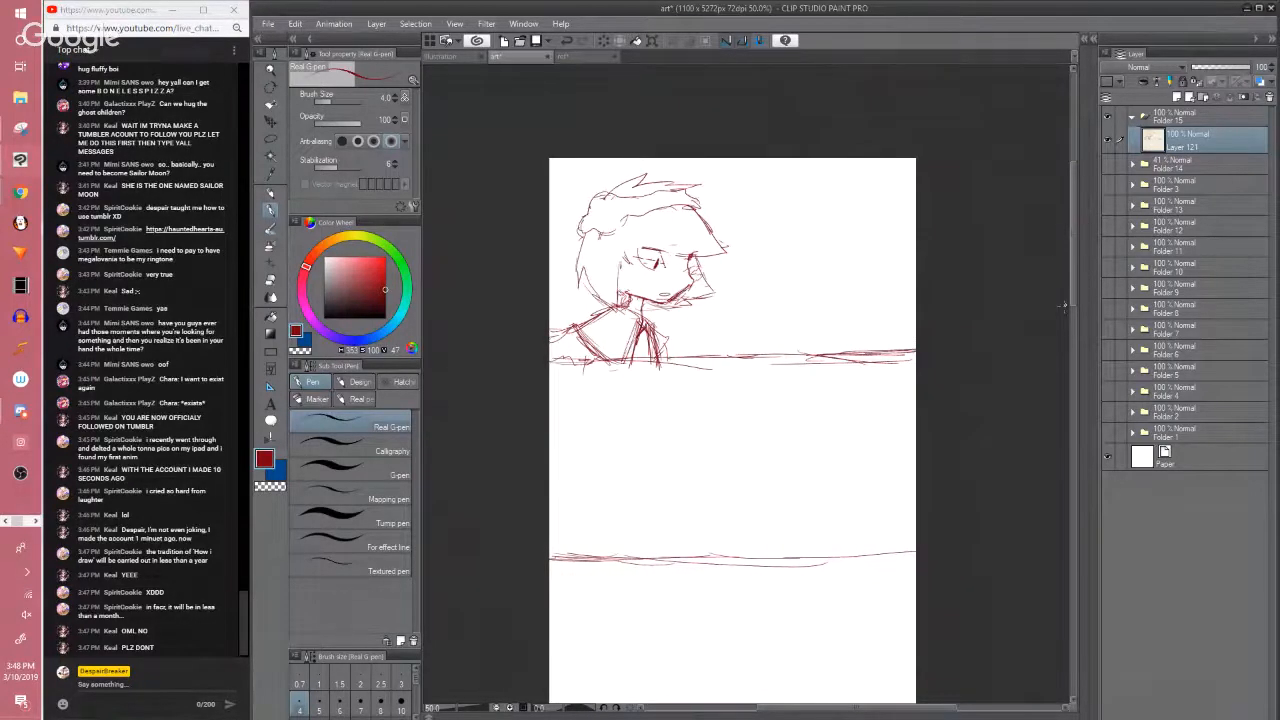
scroll(1020, 209, "up", 1)
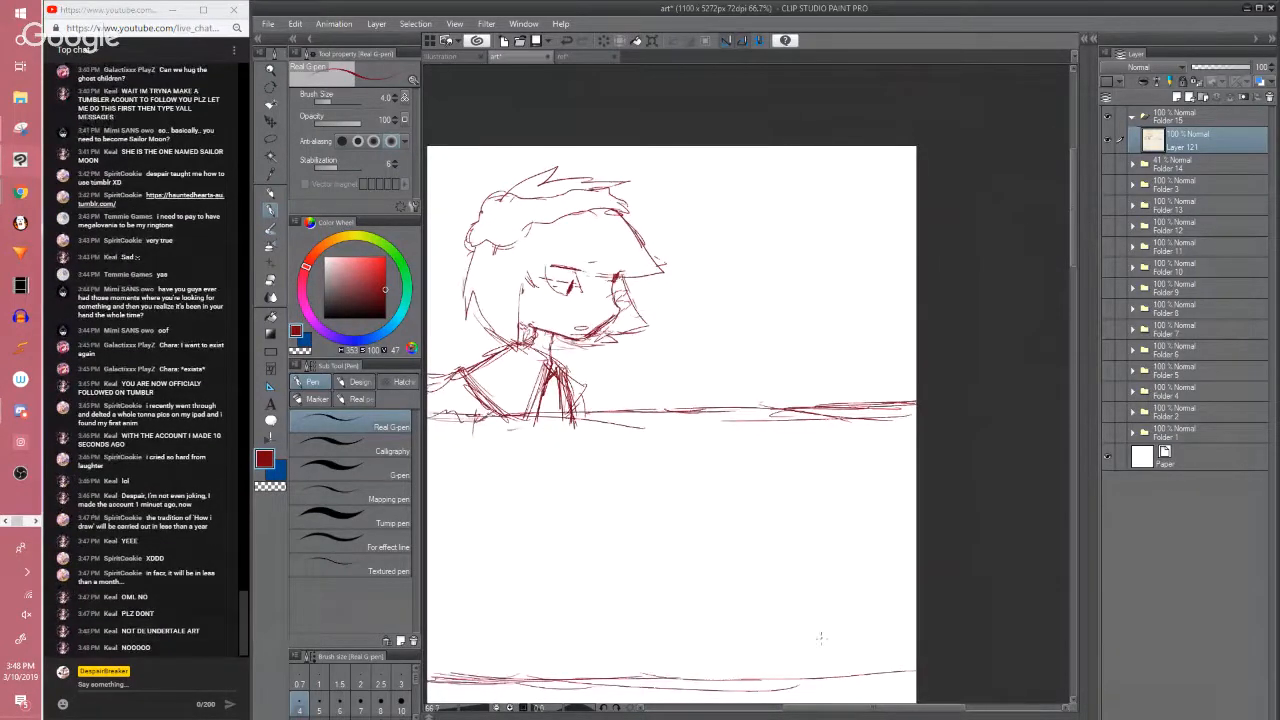
left_click_drag(845, 708, 813, 710)
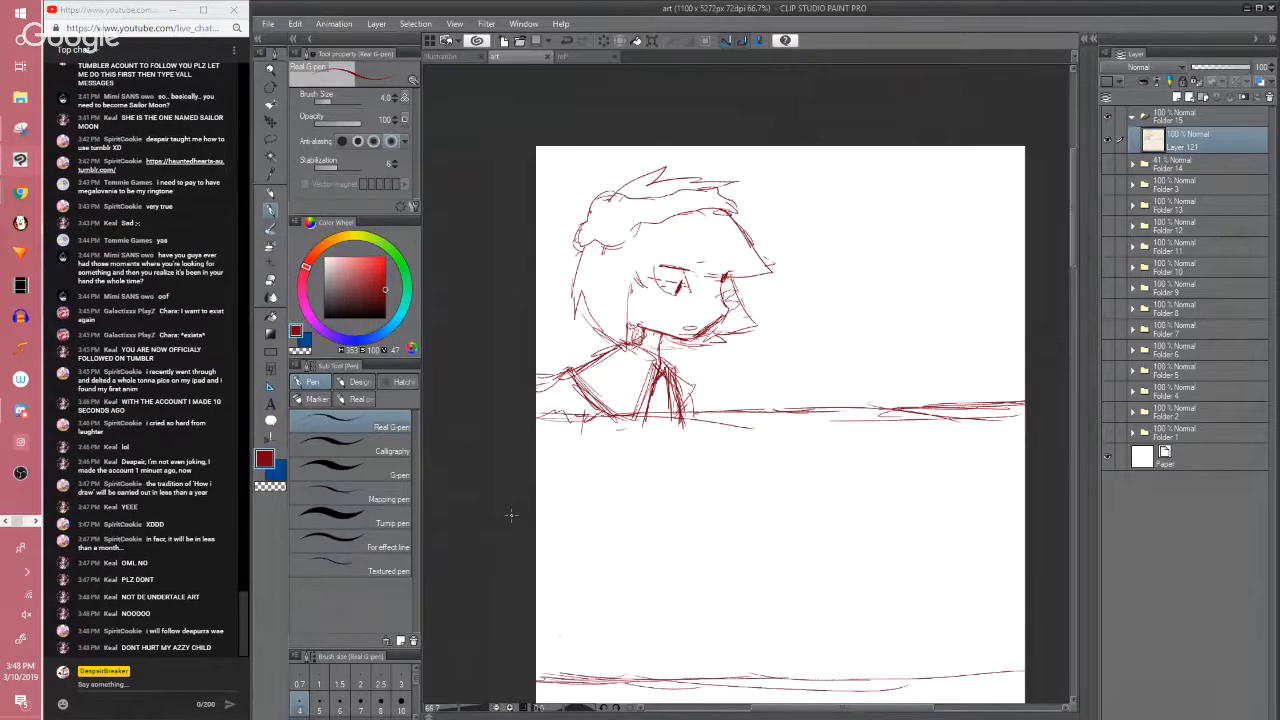
left_click(491, 417)
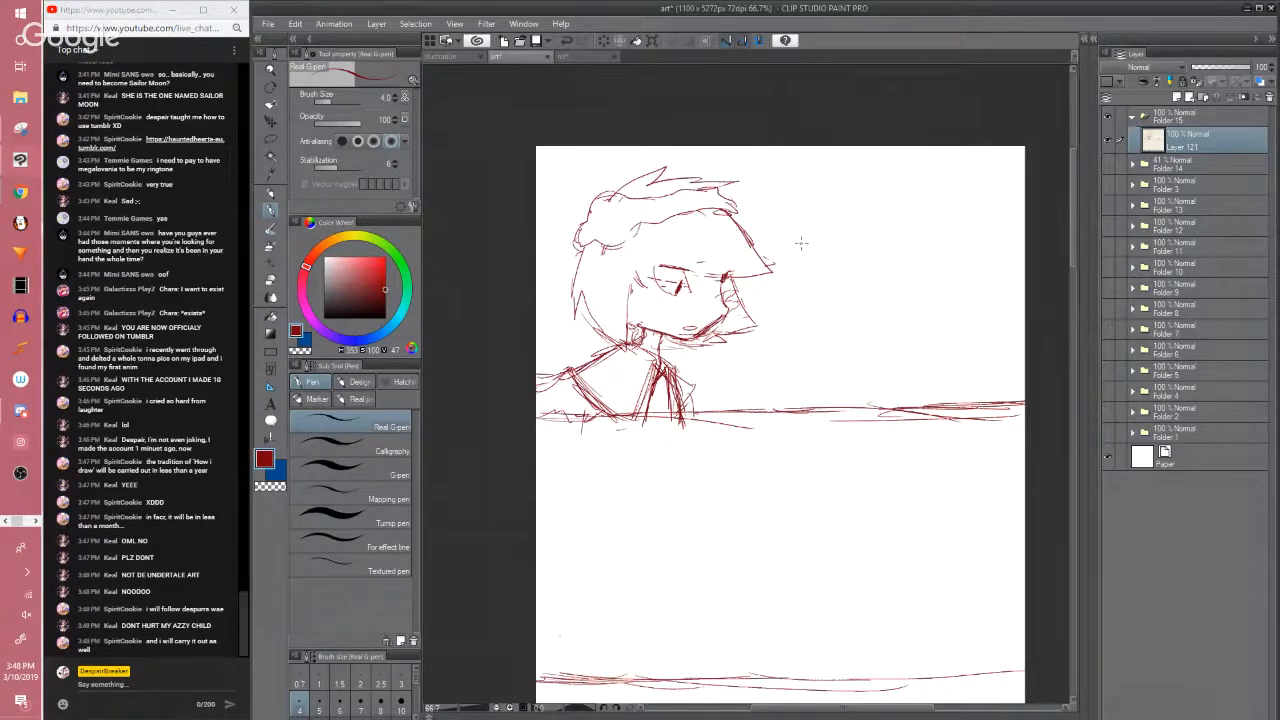
Temporarily swap Folder 15 for Folder 14 to recheck the previous page, and bring Folder 15 back
left_click(1107, 163)
left_click(1107, 117)
mouse_move(1074, 208)
left_mouse_down()
mouse_move(1040, 329)
mouse_move(1073, 246)
left_mouse_up()
left_click(1107, 117)
left_click(1107, 163)
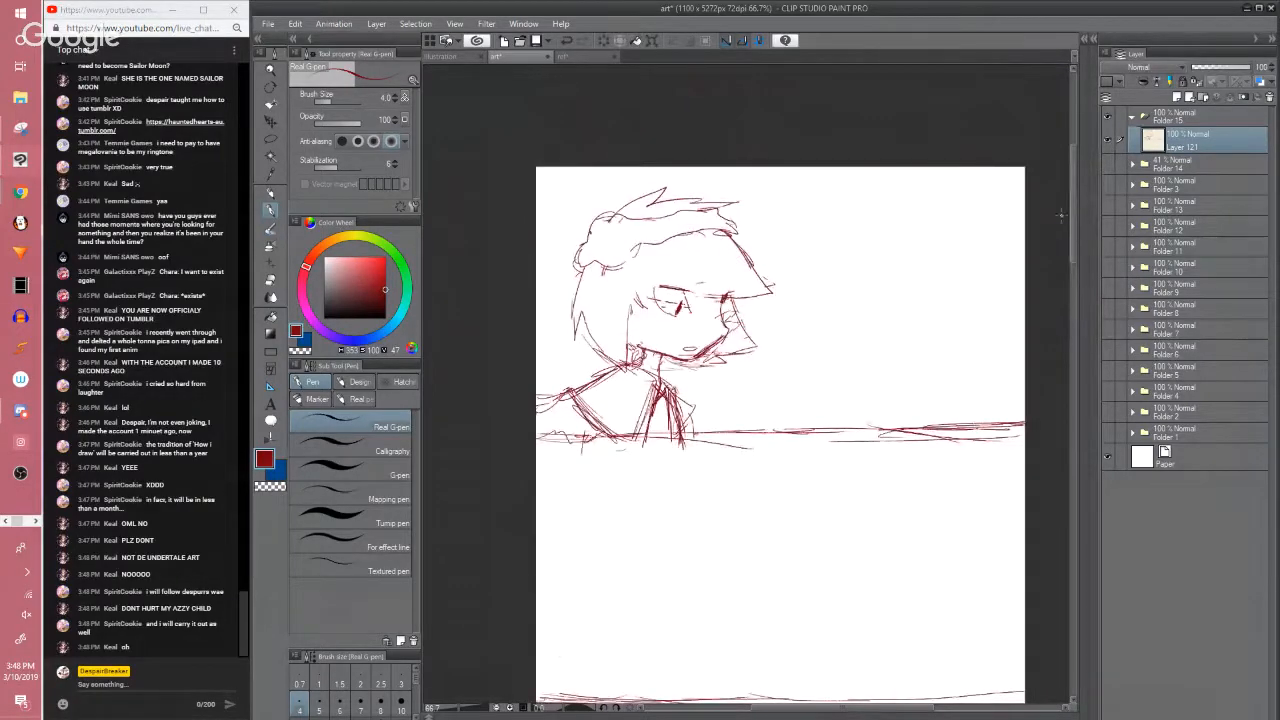
Handwrite the dialogue "we don't know who they are" in the empty space beside the first panel's character, and save the file
left_click_drag(1072, 220, 1071, 238)
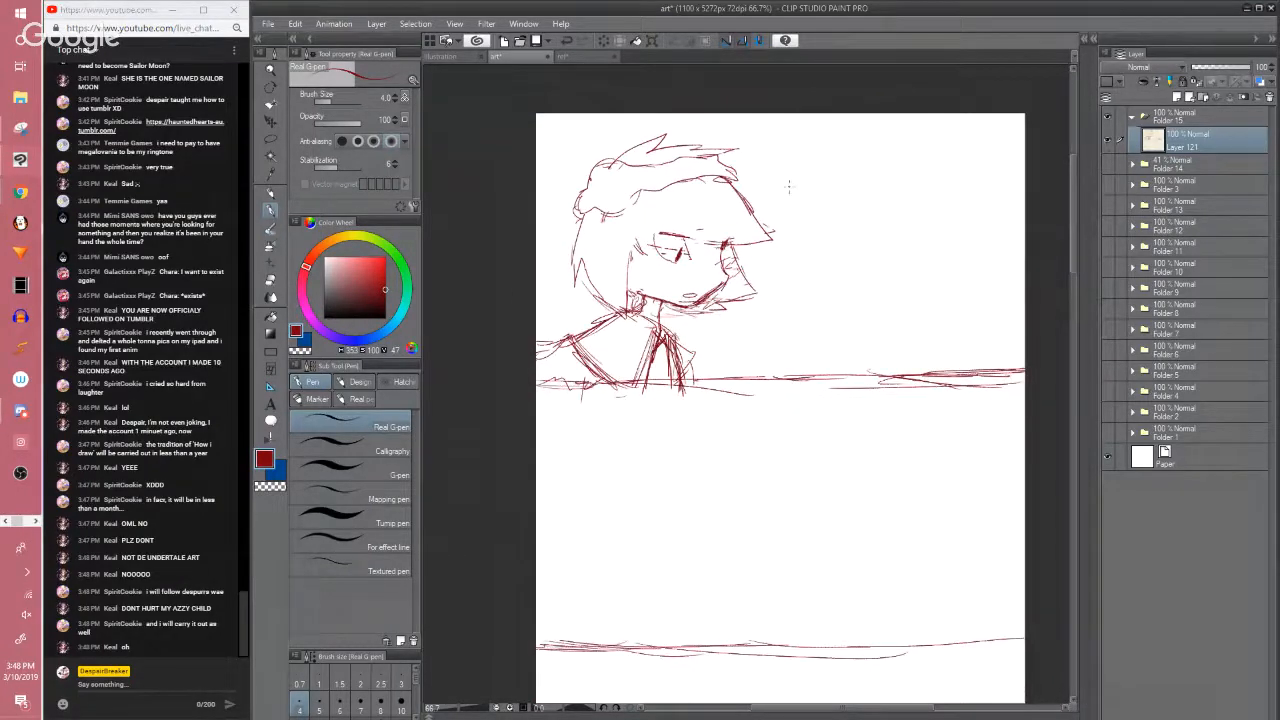
mouse_move(788, 186)
left_mouse_down()
mouse_move(818, 201)
mouse_move(947, 196)
left_mouse_up()
left_click_drag(794, 218, 836, 230)
mouse_move(848, 214)
left_mouse_down()
mouse_move(850, 236)
mouse_move(856, 220)
left_mouse_up()
left_click_drag(858, 212, 884, 230)
mouse_move(878, 222)
left_mouse_down()
mouse_move(888, 236)
mouse_move(914, 220)
left_mouse_up()
left_click_drag(914, 226, 927, 230)
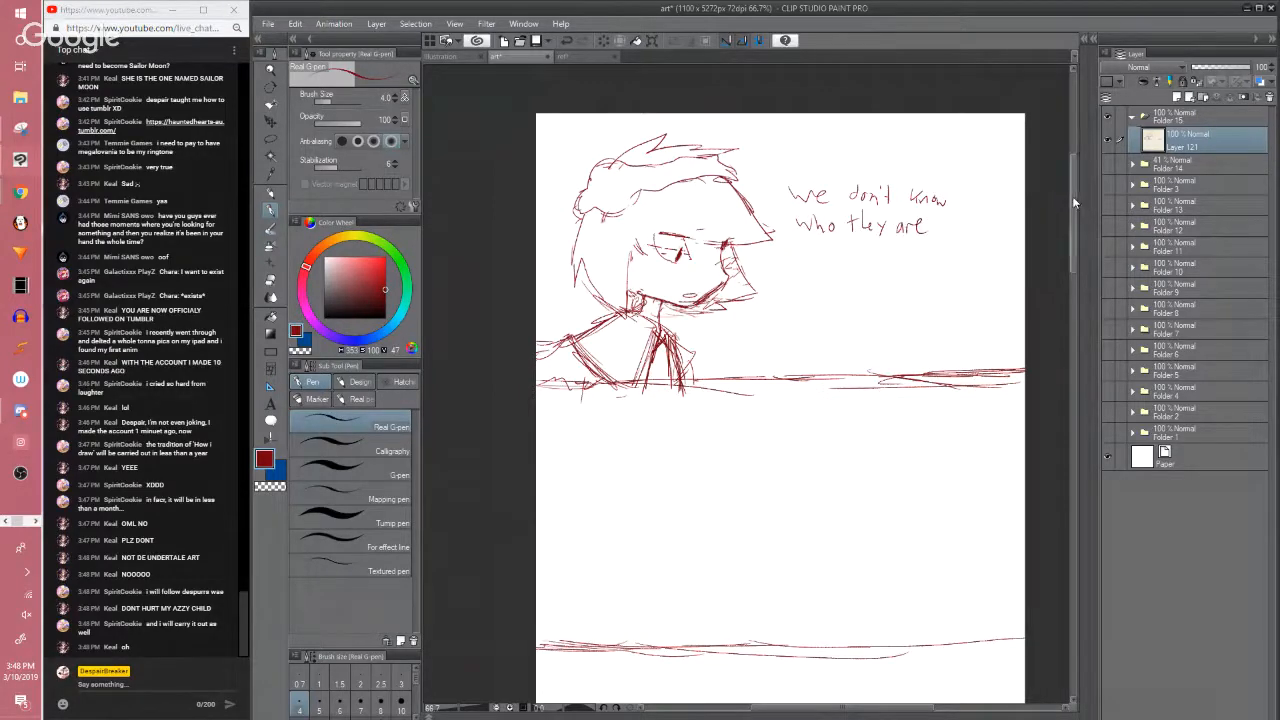
left_click_drag(1072, 196, 1050, 217)
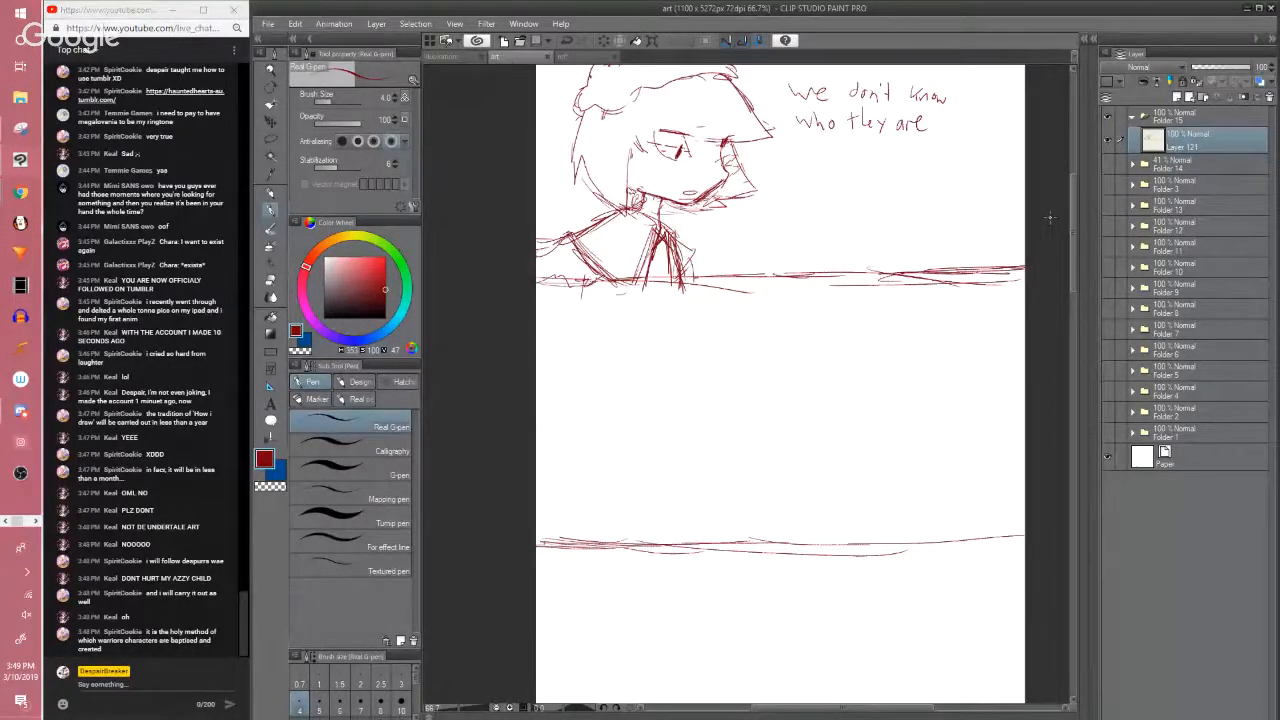
Switch to the ref document and show Folder 3 in place of Folder 1 to examine the caped character's reference sheet
left_click(473, 383)
scroll(473, 383, "down", 2)
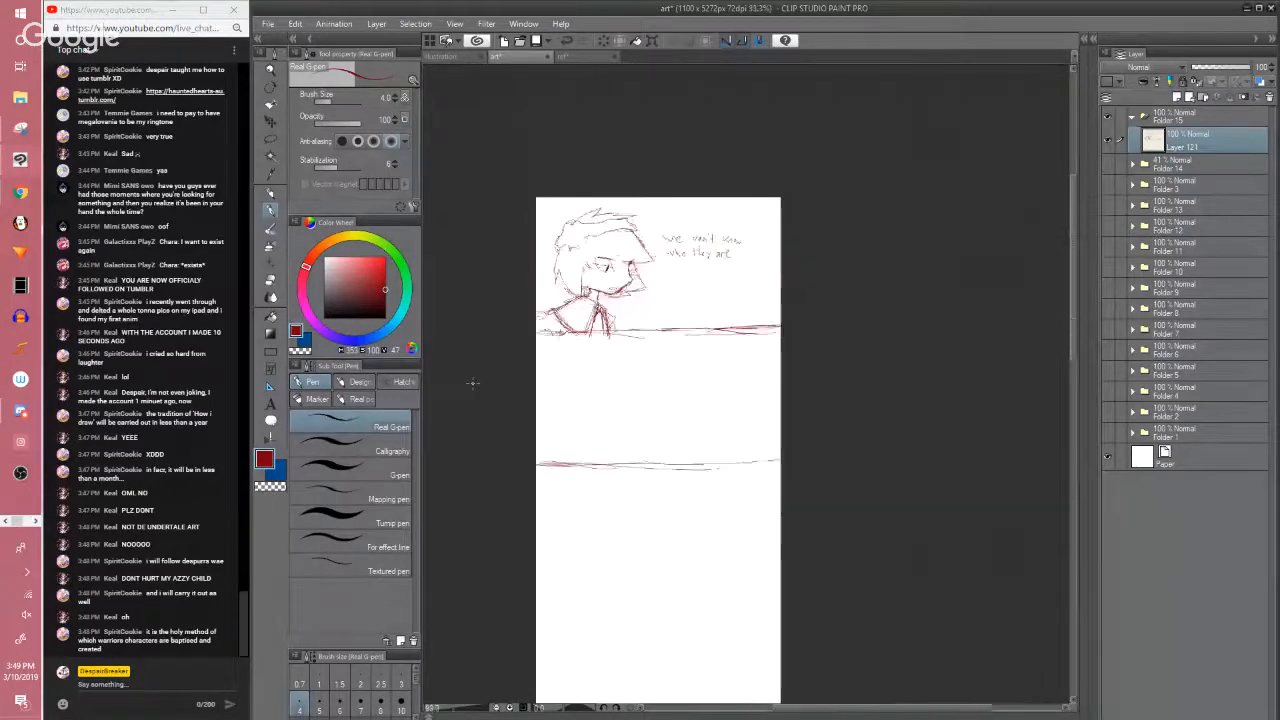
left_click(582, 57)
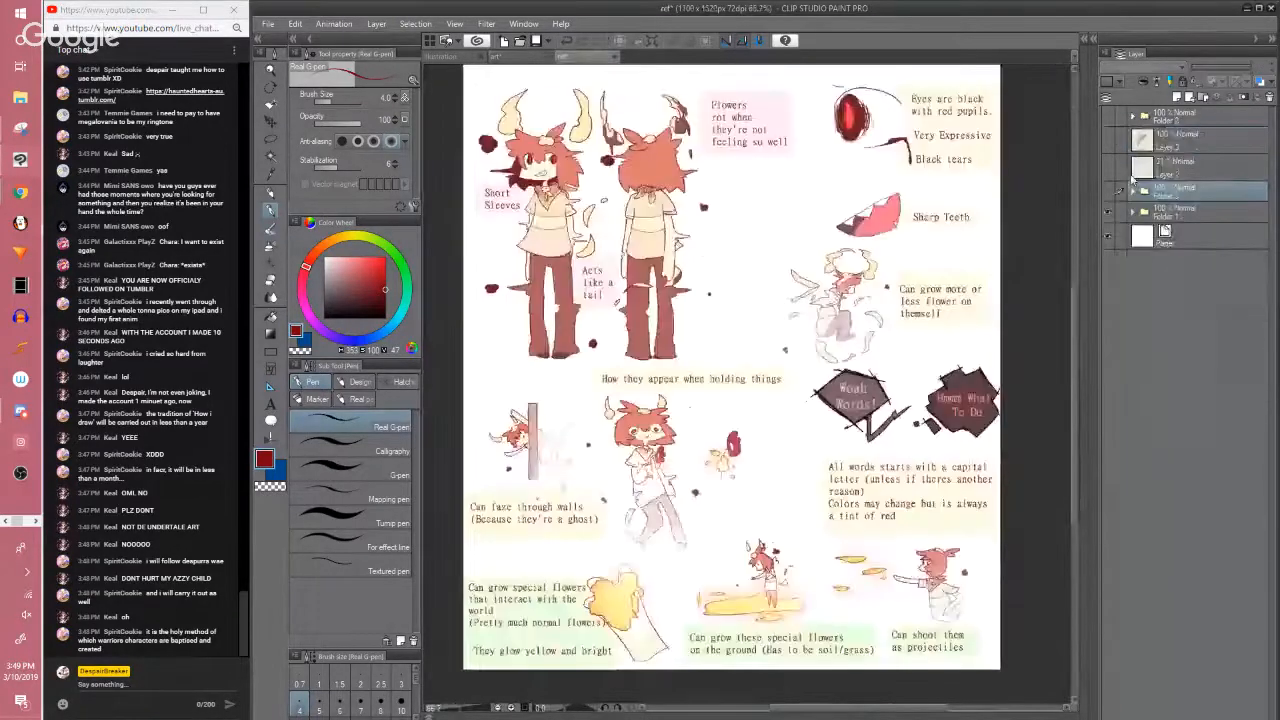
left_click(1107, 209)
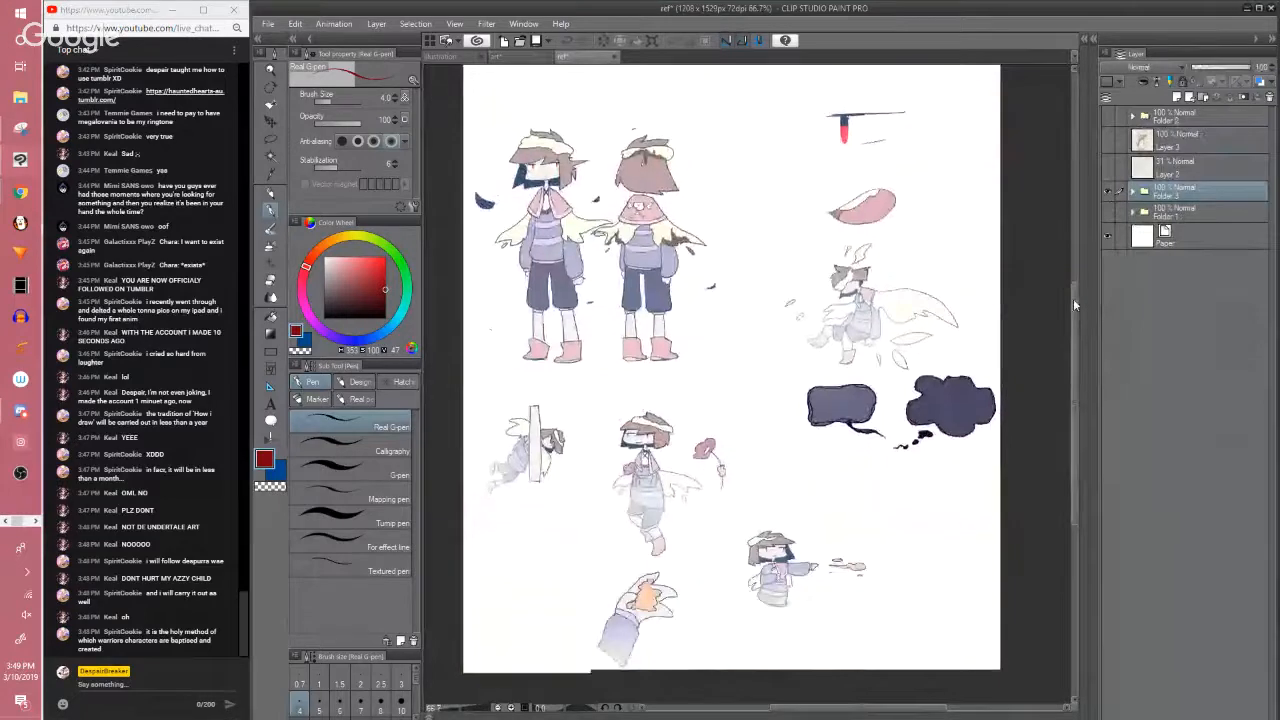
left_click_drag(1075, 300, 1076, 283)
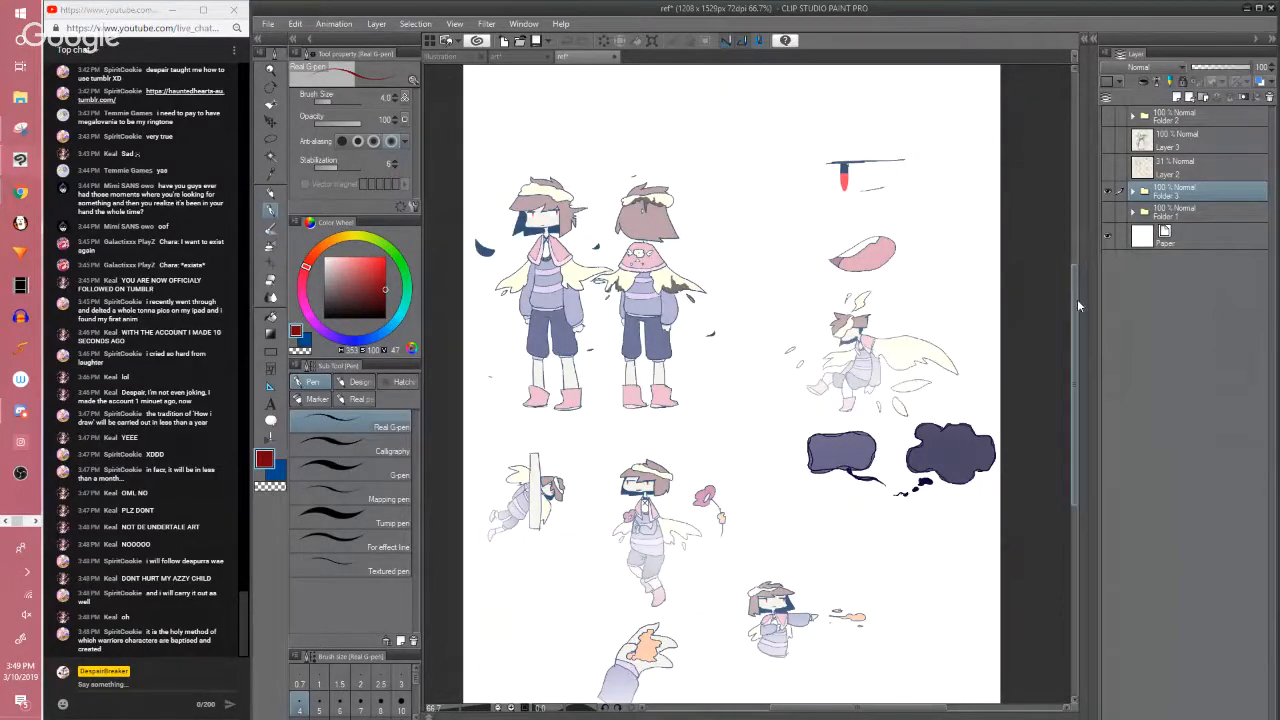
scroll(1077, 299, "up", 1)
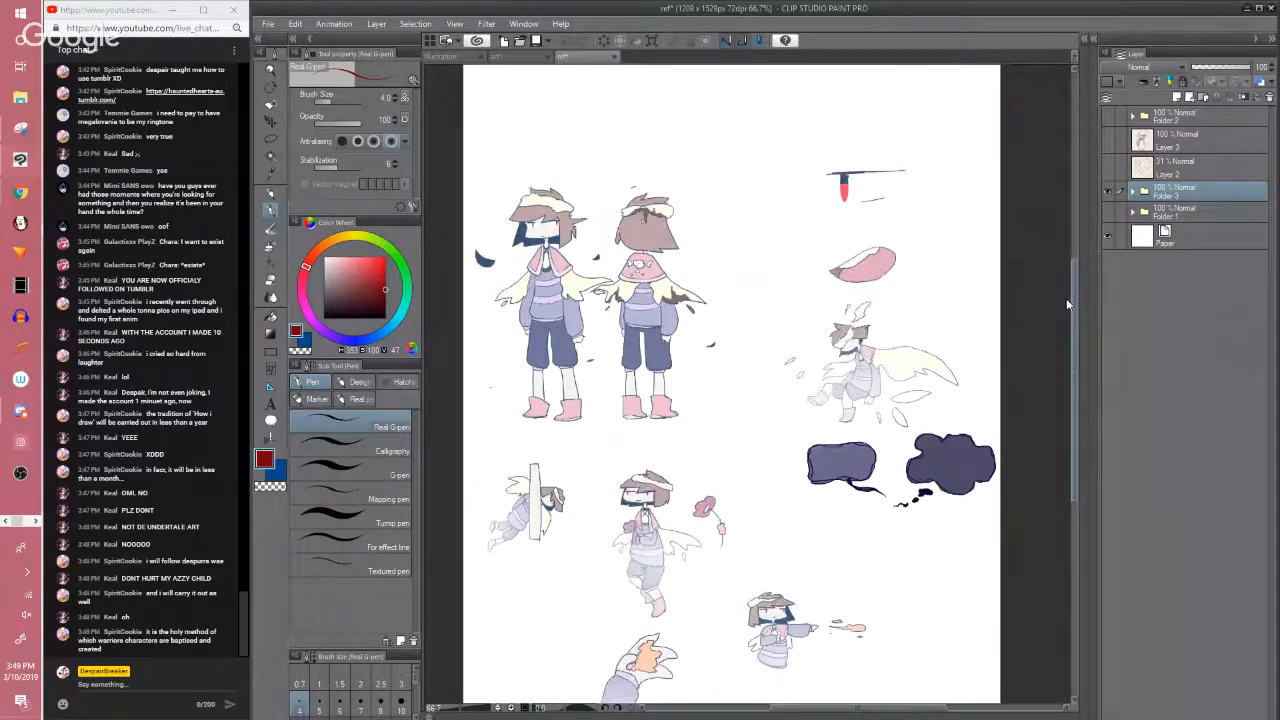
scroll(1066, 298, "down", 2)
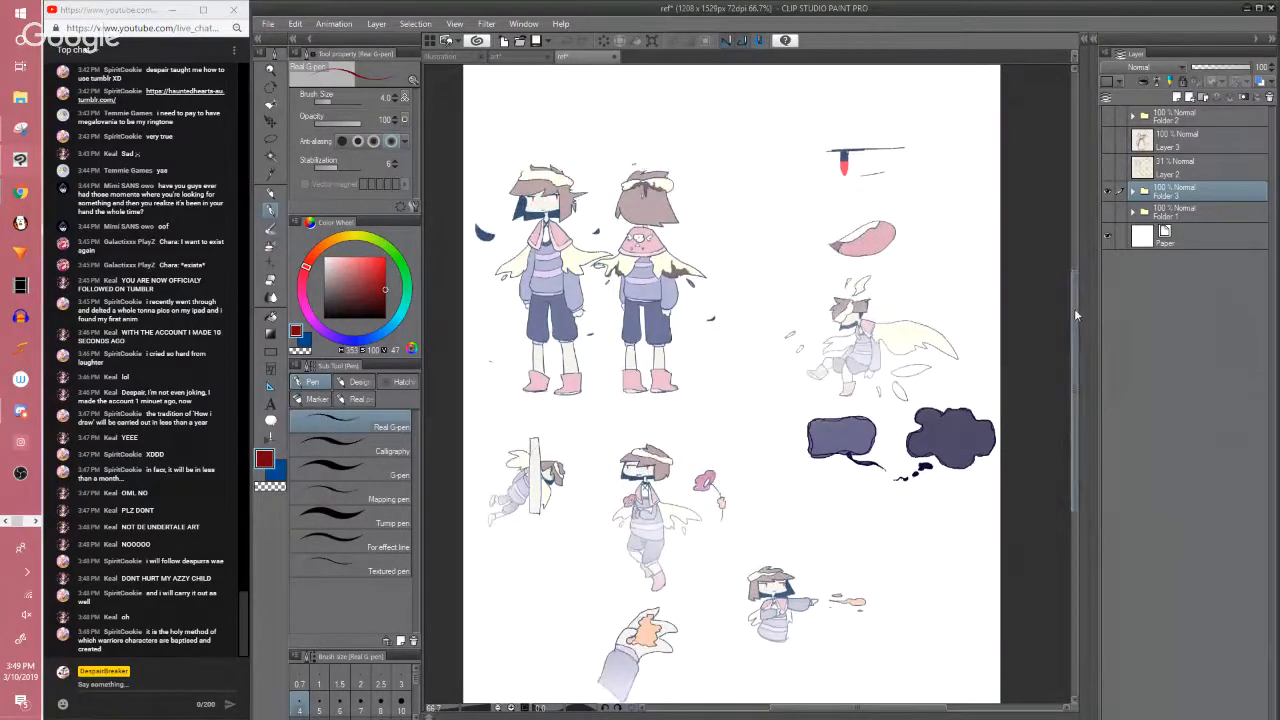
scroll(1074, 309, "up", 3)
key("ctrl+minus")
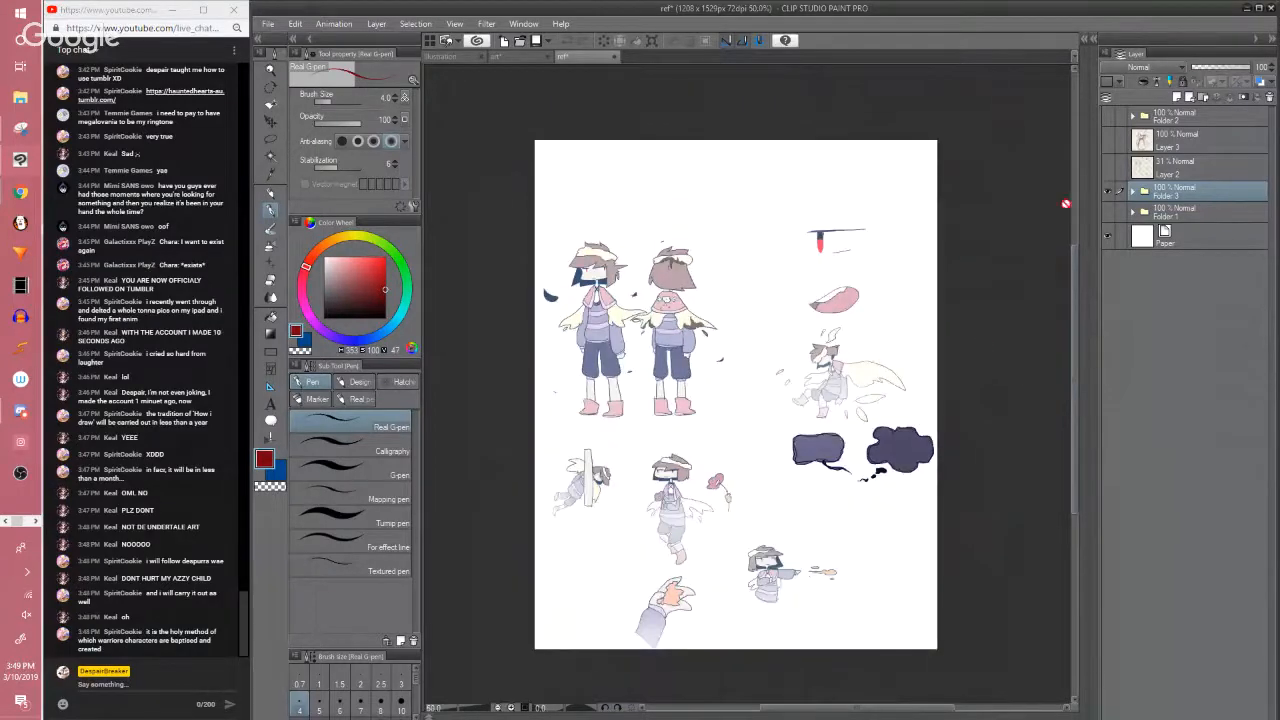
Show Folder 1 in place of Folder 3 and examine the red-haired ghost character's reference drawings up close
left_click(1108, 191)
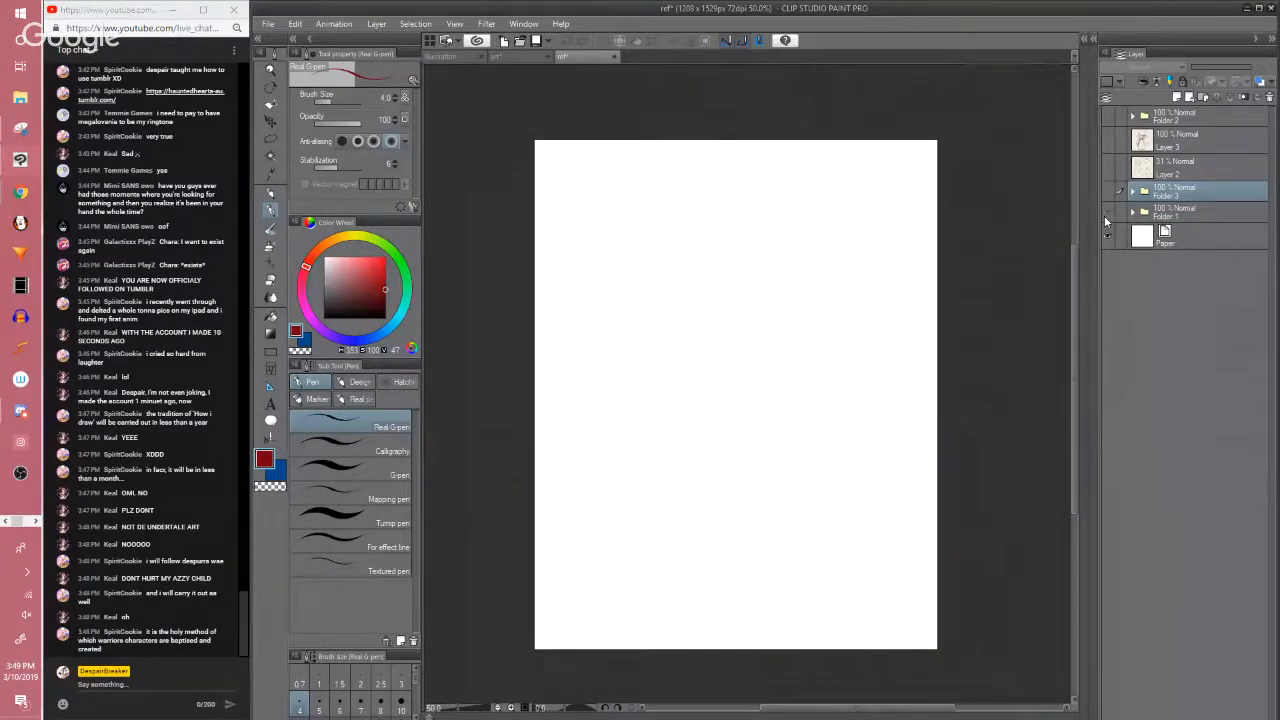
left_click(1106, 221)
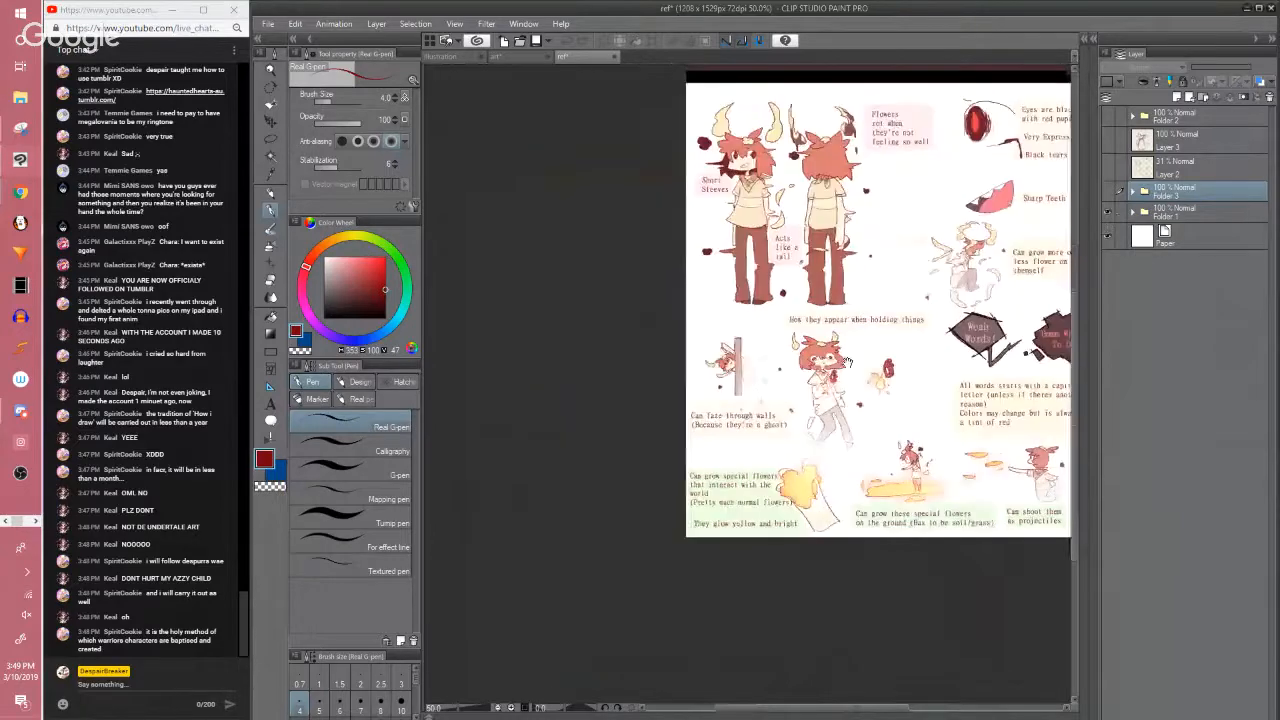
scroll(846, 361, "up", 3)
left_click_drag(735, 421, 908, 421)
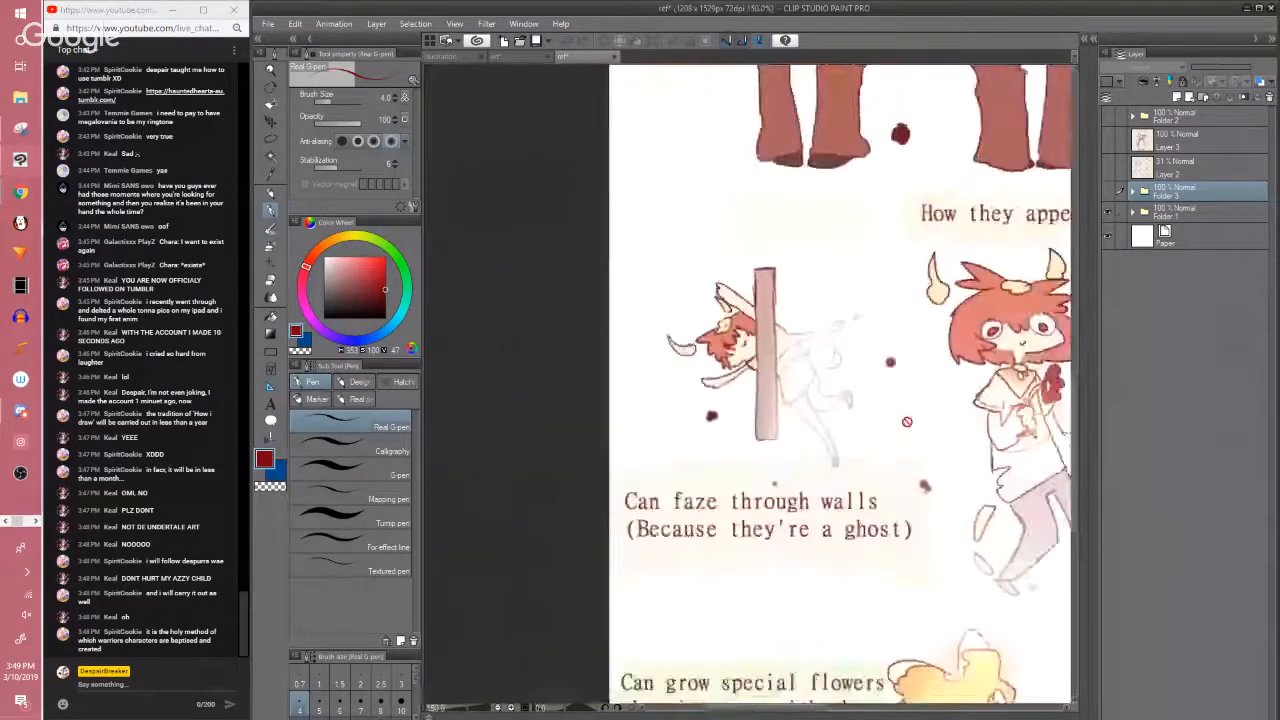
Examine the ghost character's wall-phasing drawing up close, and look over the rest of the red-haired reference sheet
scroll(908, 421, "up", 3)
scroll(805, 335, "down", 2)
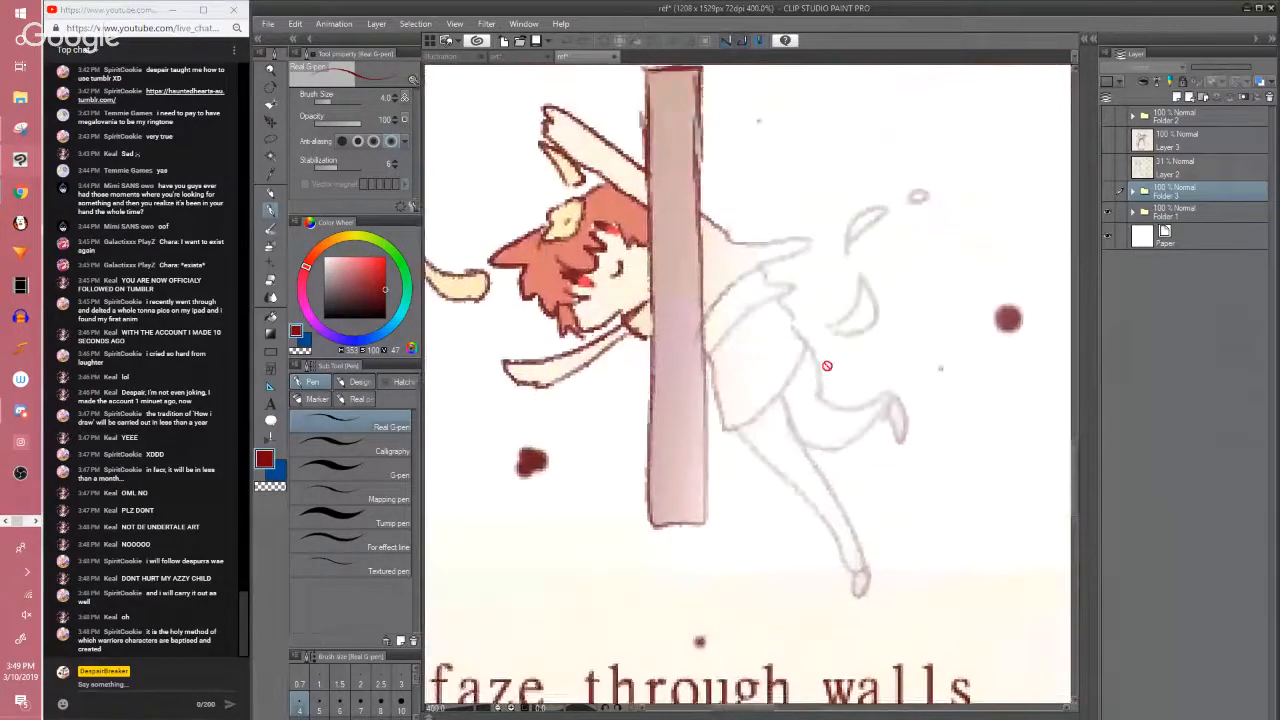
scroll(827, 368, "down", 1)
left_click_drag(869, 267, 892, 236)
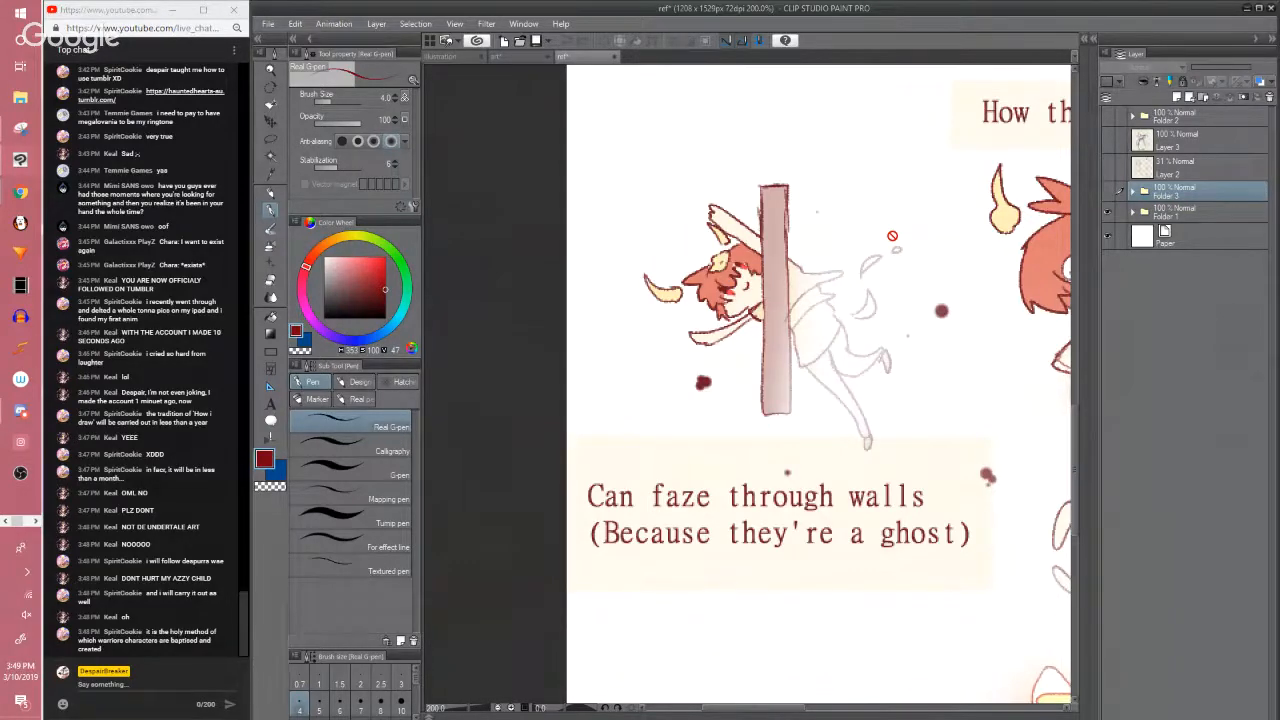
scroll(892, 236, "down", 5)
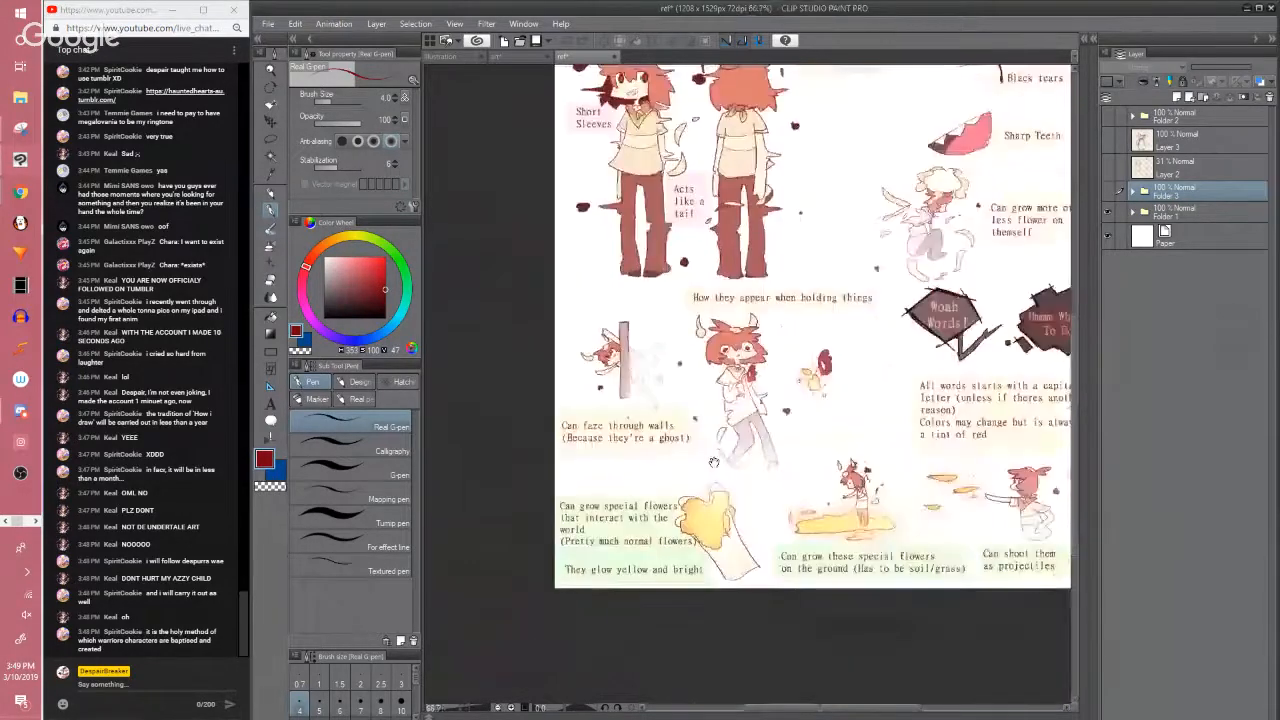
scroll(714, 462, "down", 2)
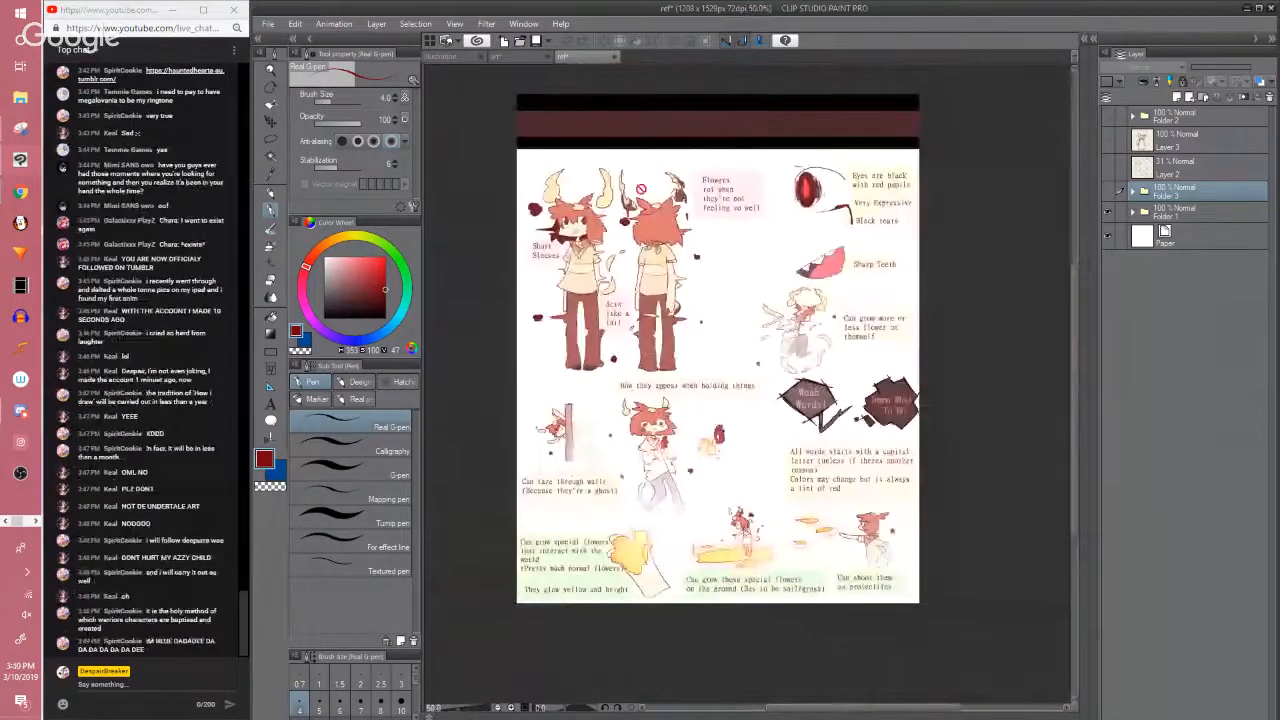
Switch back to the art document, lasso the handwritten dialogue, move it up and slightly closer to the character, and deselect it
left_click(495, 56)
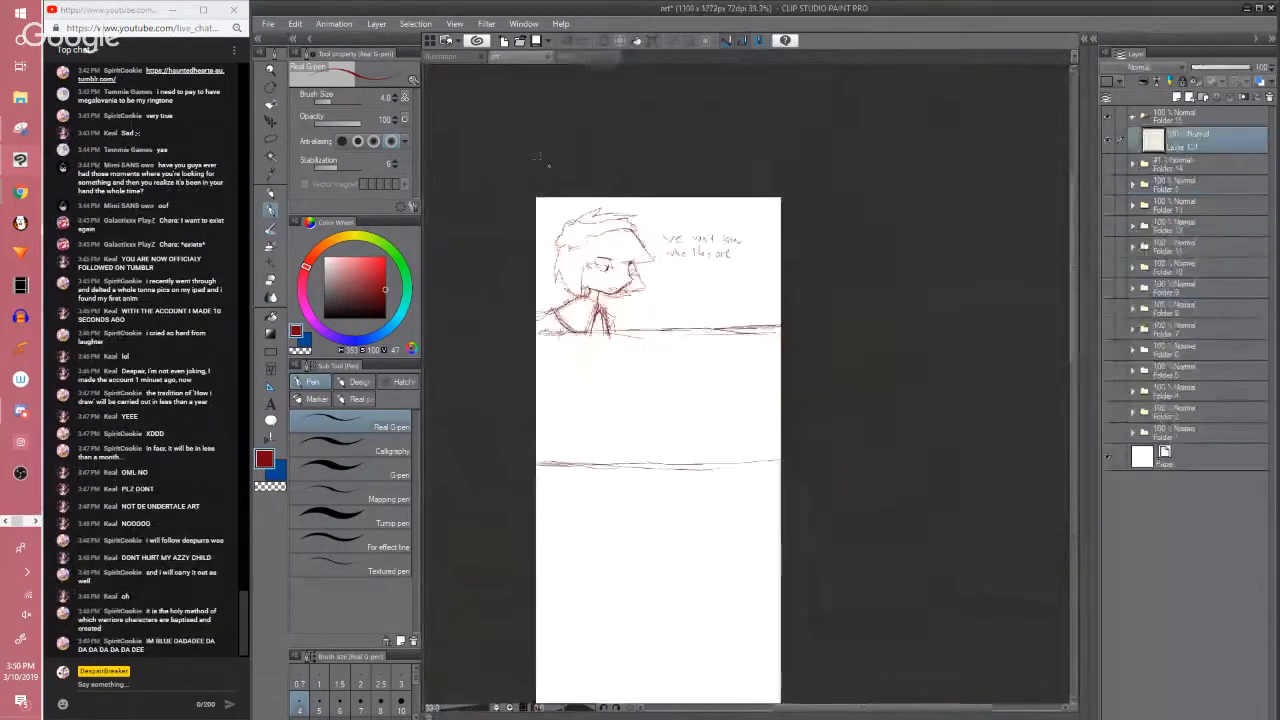
left_click_drag(677, 284, 767, 281)
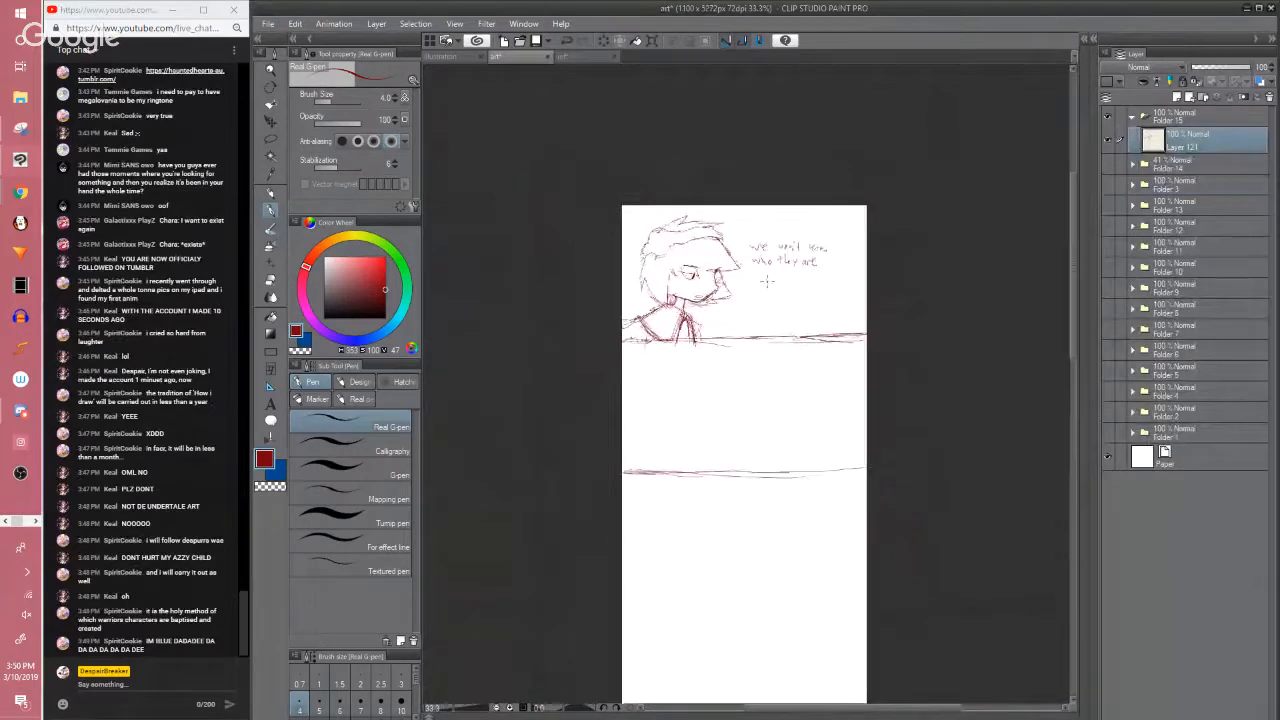
scroll(767, 281, "up", 1)
scroll(767, 281, "up", 1)
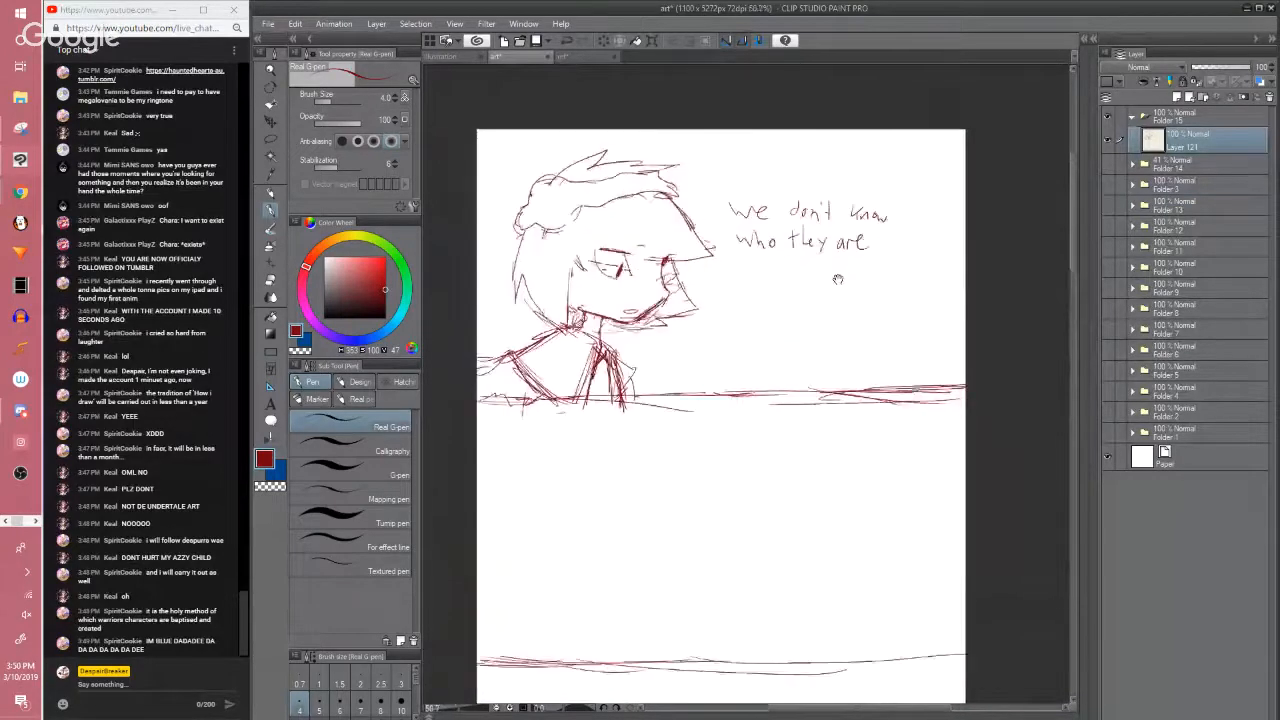
left_click_drag(838, 279, 826, 249)
key("m")
mouse_move(729, 156)
left_mouse_down()
mouse_move(706, 228)
mouse_move(874, 132)
left_mouse_up()
left_click_drag(872, 215, 856, 192)
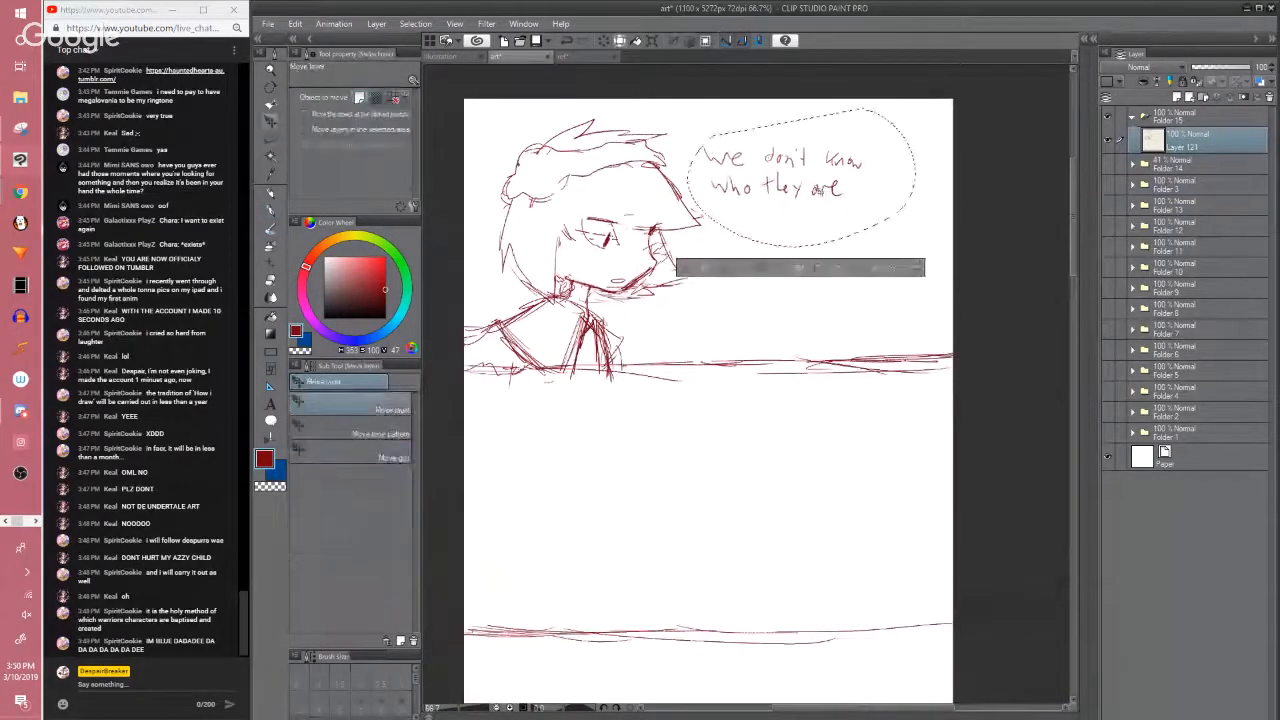
left_click(930, 190)
mouse_move(706, 266)
left_mouse_down()
mouse_move(726, 263)
mouse_move(711, 336)
left_mouse_up()
key("p")
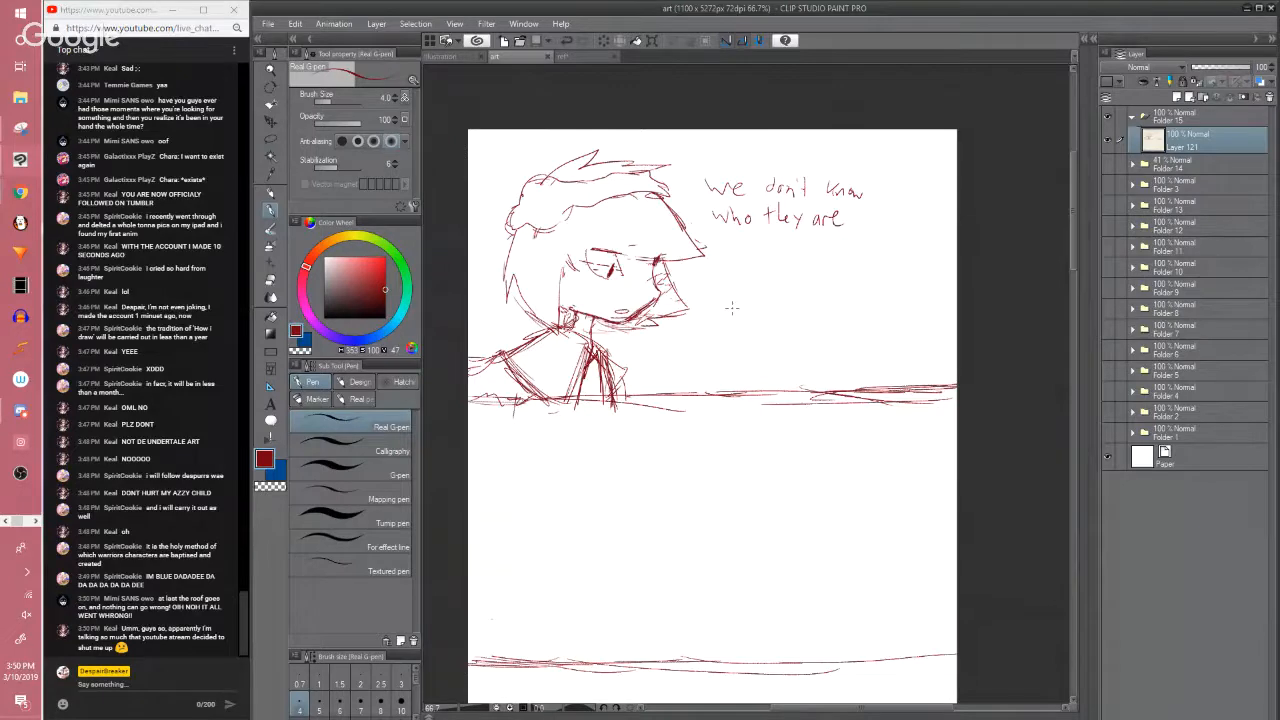
Save the comic file
left_click(1069, 290)
left_click_drag(1072, 268, 1071, 261)
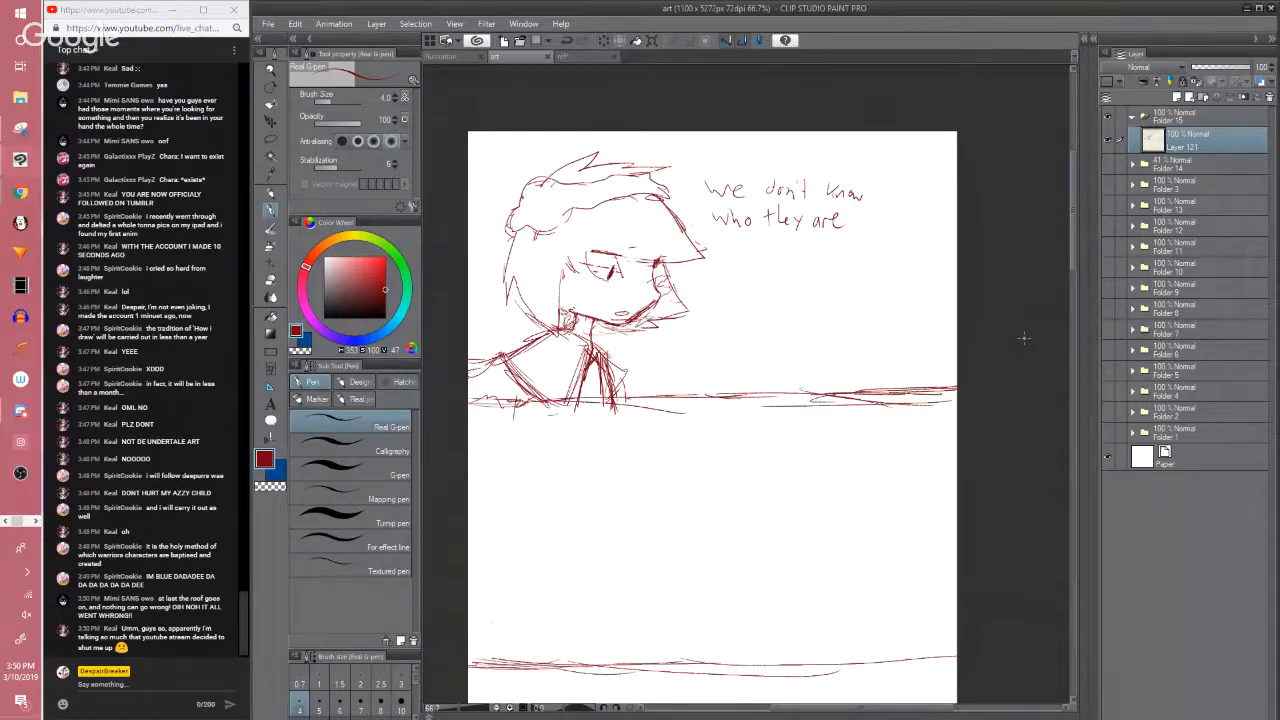
left_click(896, 270)
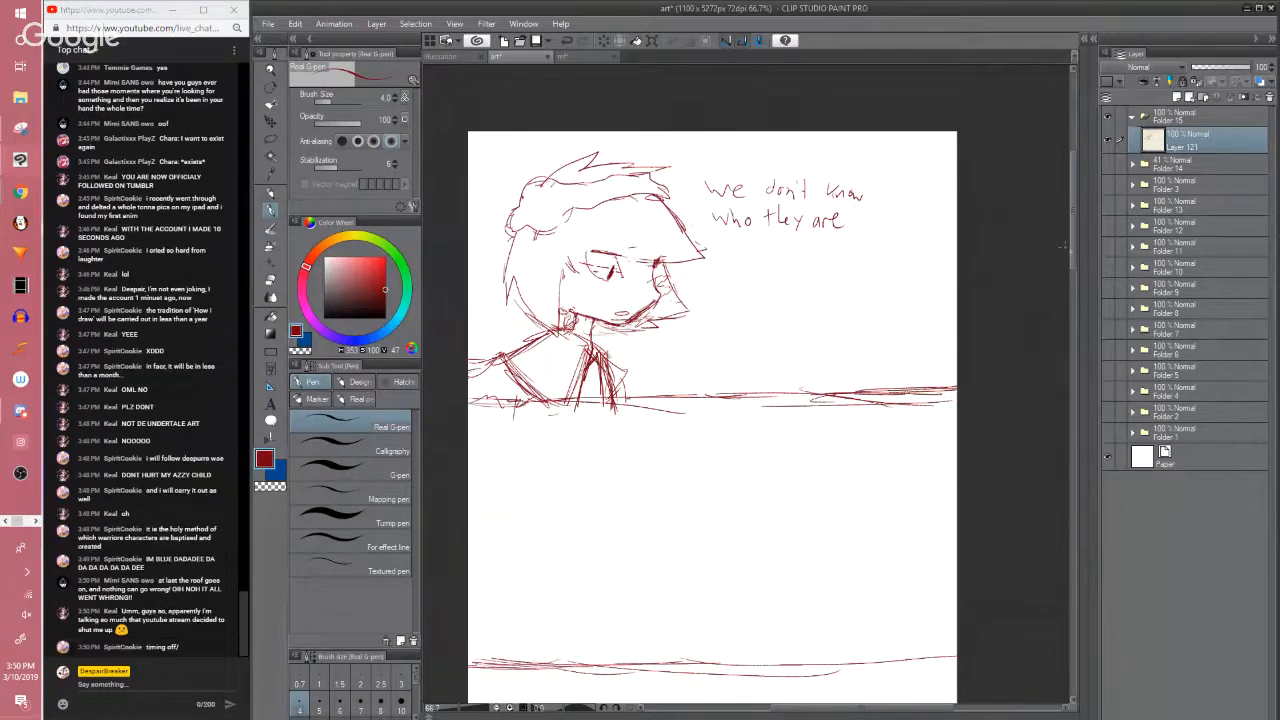
scroll(1000, 286, "down", 1)
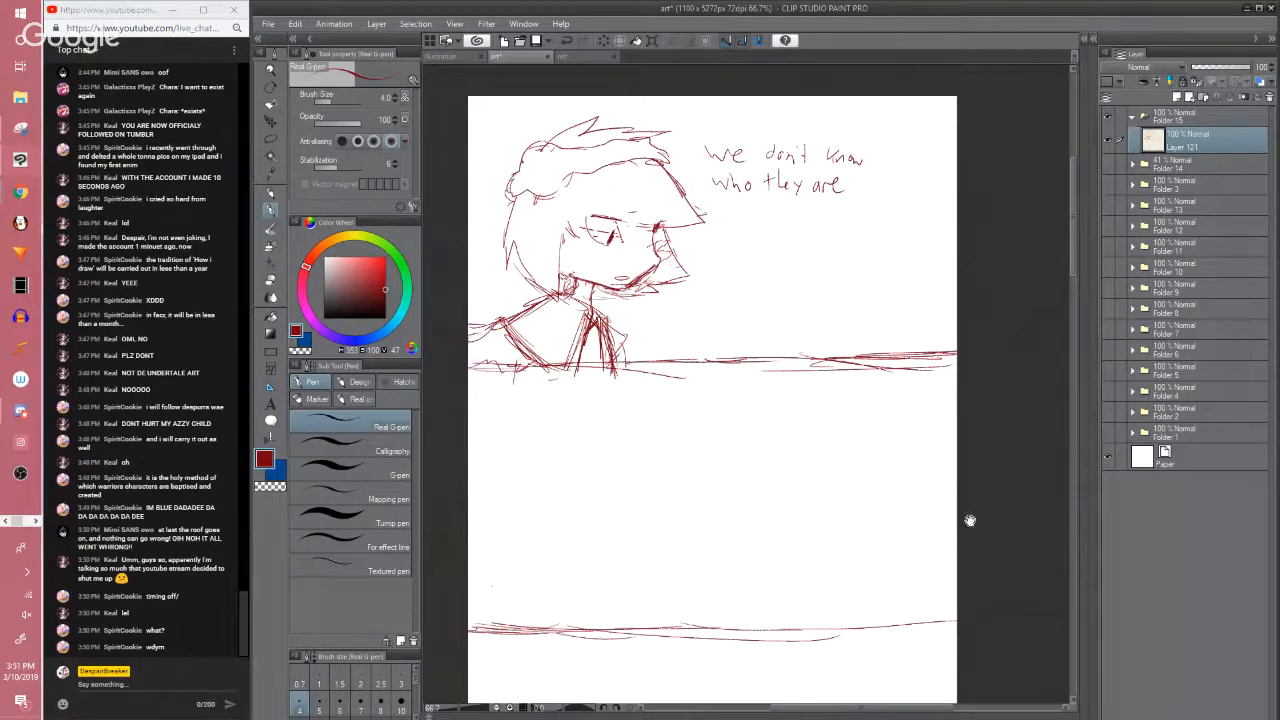
mouse_move(969, 520)
left_mouse_down()
mouse_move(947, 531)
mouse_move(957, 536)
left_mouse_up()
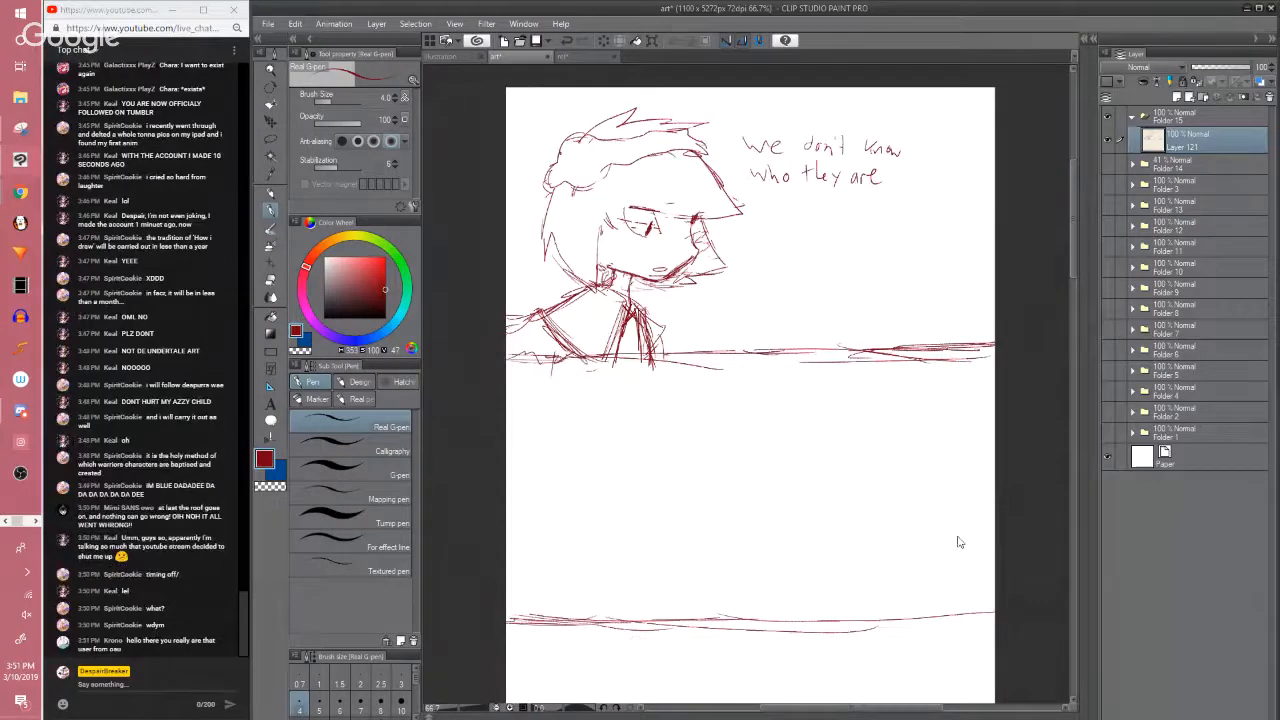
key("ctrl+s")
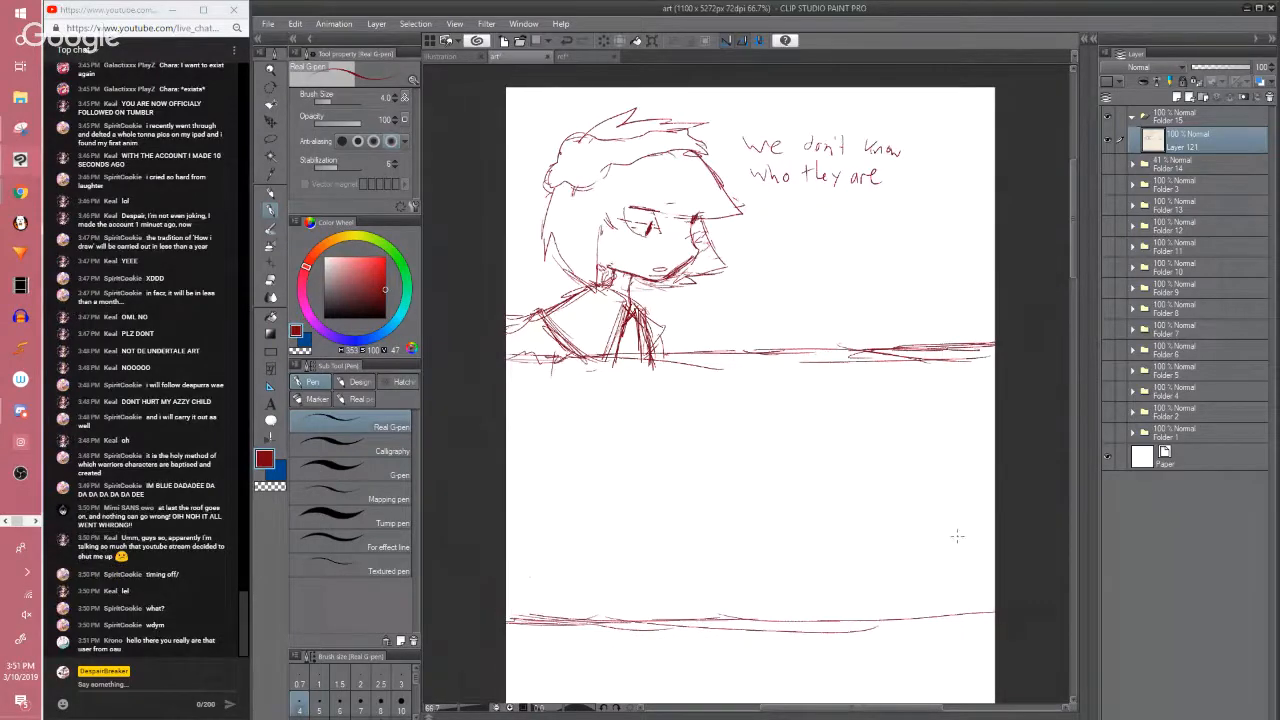
scroll(957, 536, "down", 1)
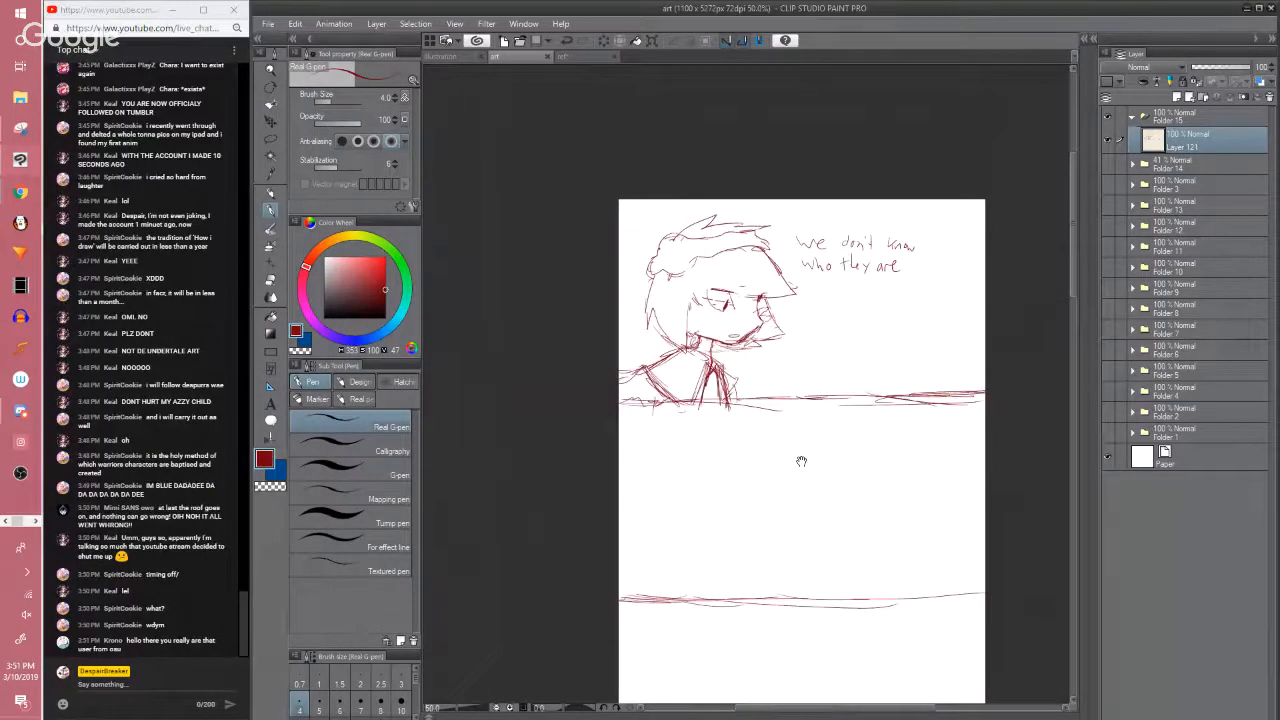
left_click_drag(801, 461, 760, 403)
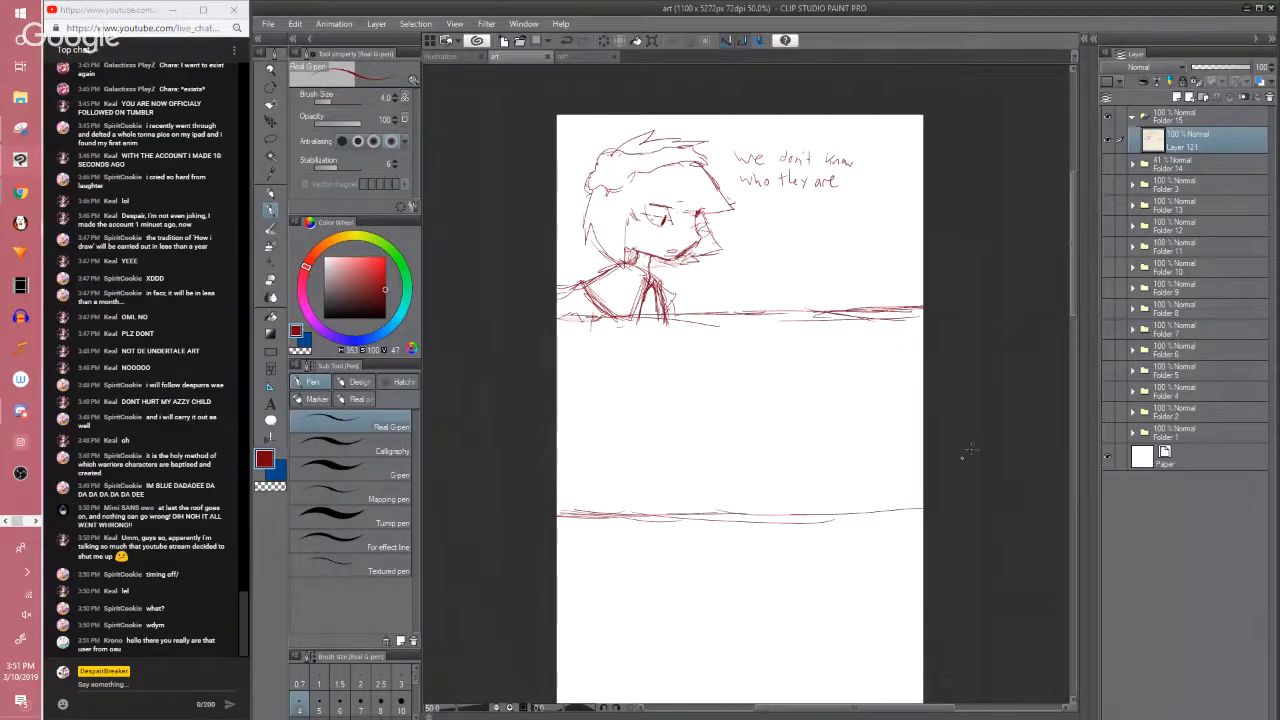
left_click_drag(949, 482, 947, 503)
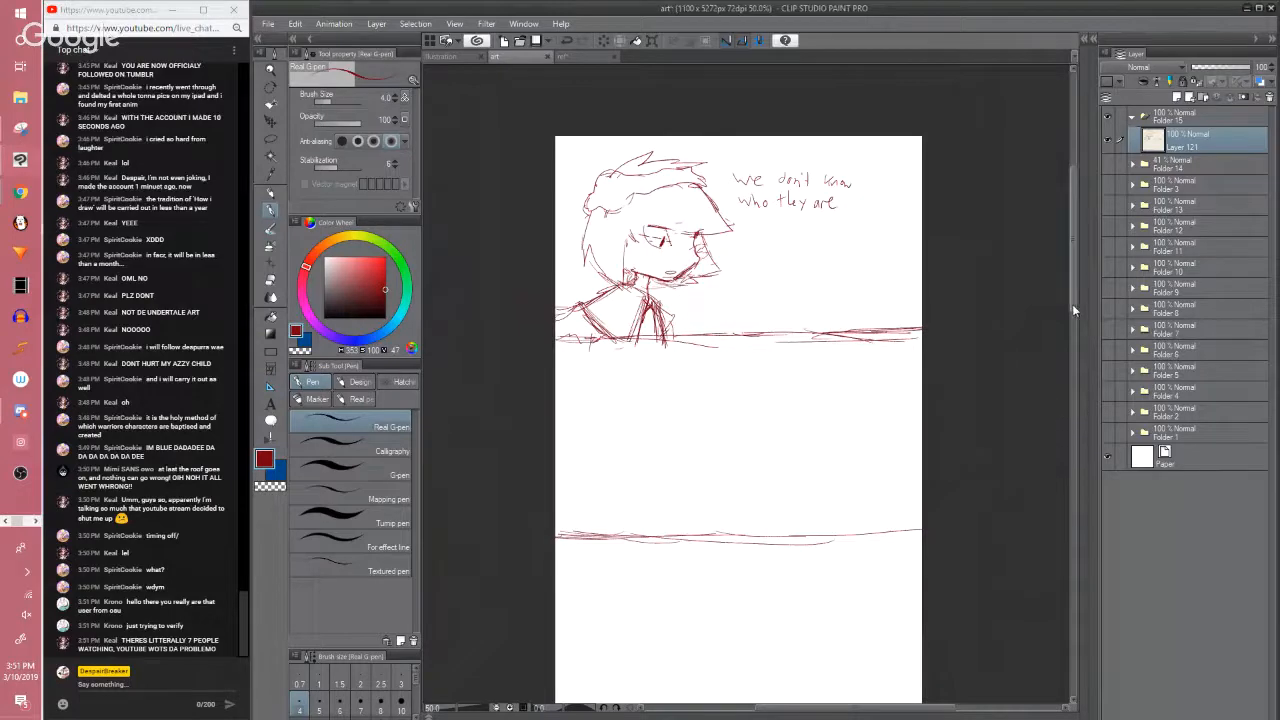
scroll(1072, 304, "down", 2)
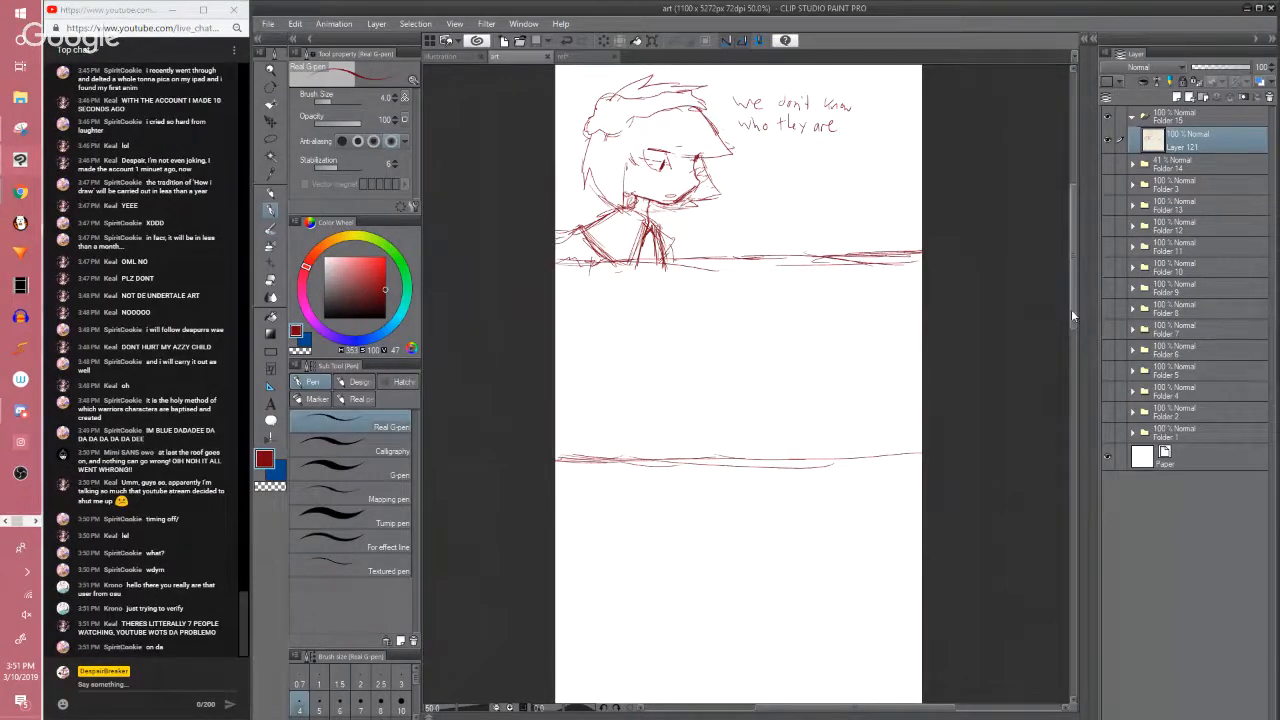
scroll(1074, 309, "up", 2)
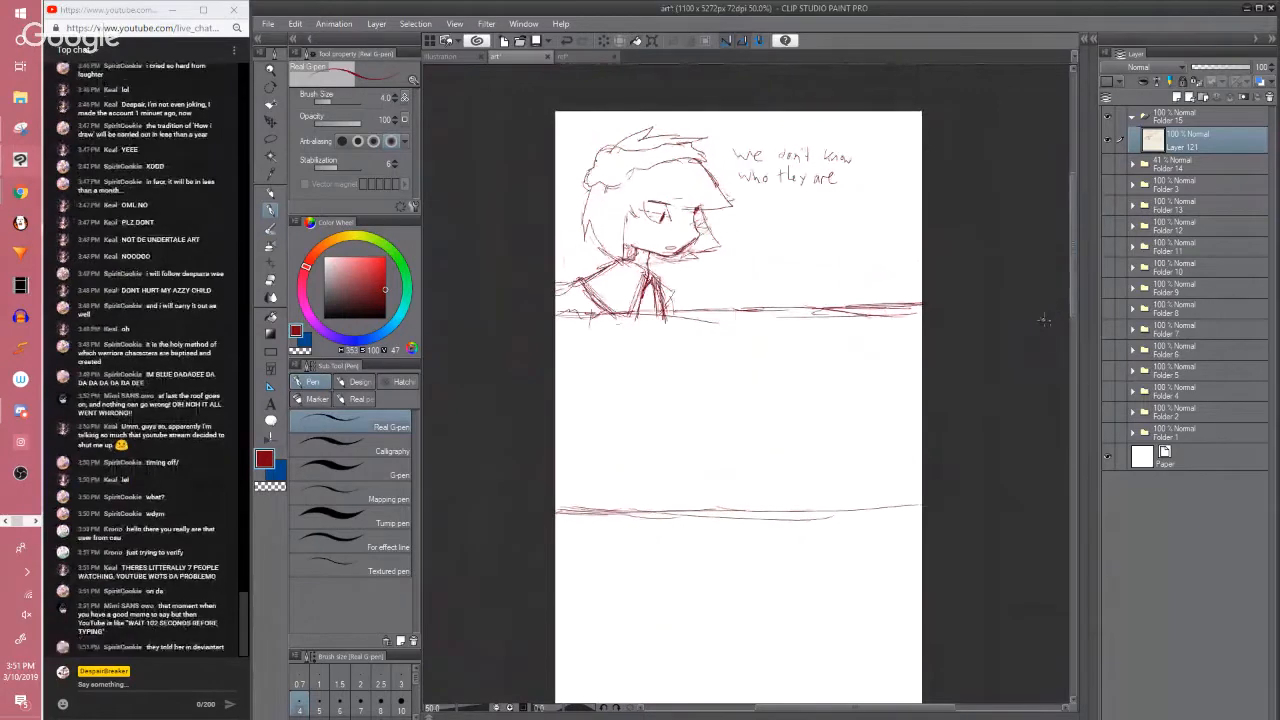
scroll(1072, 261, "up", 1)
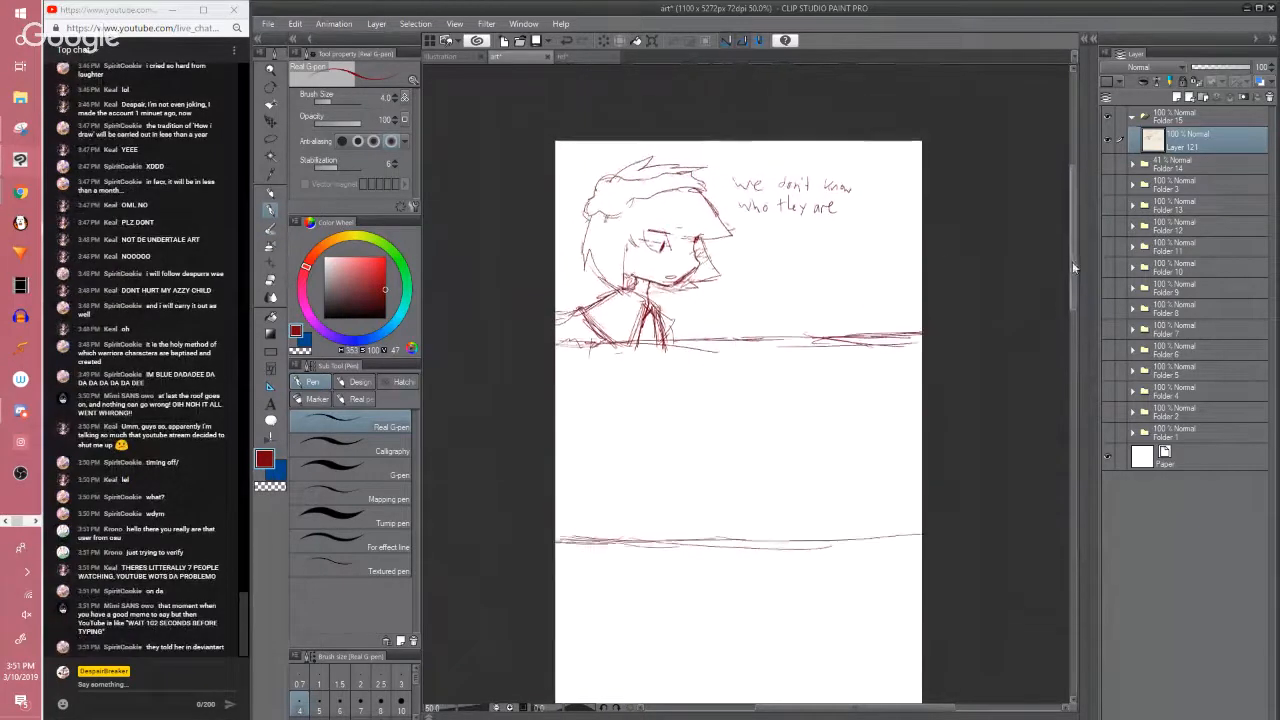
scroll(1069, 264, "up", 1)
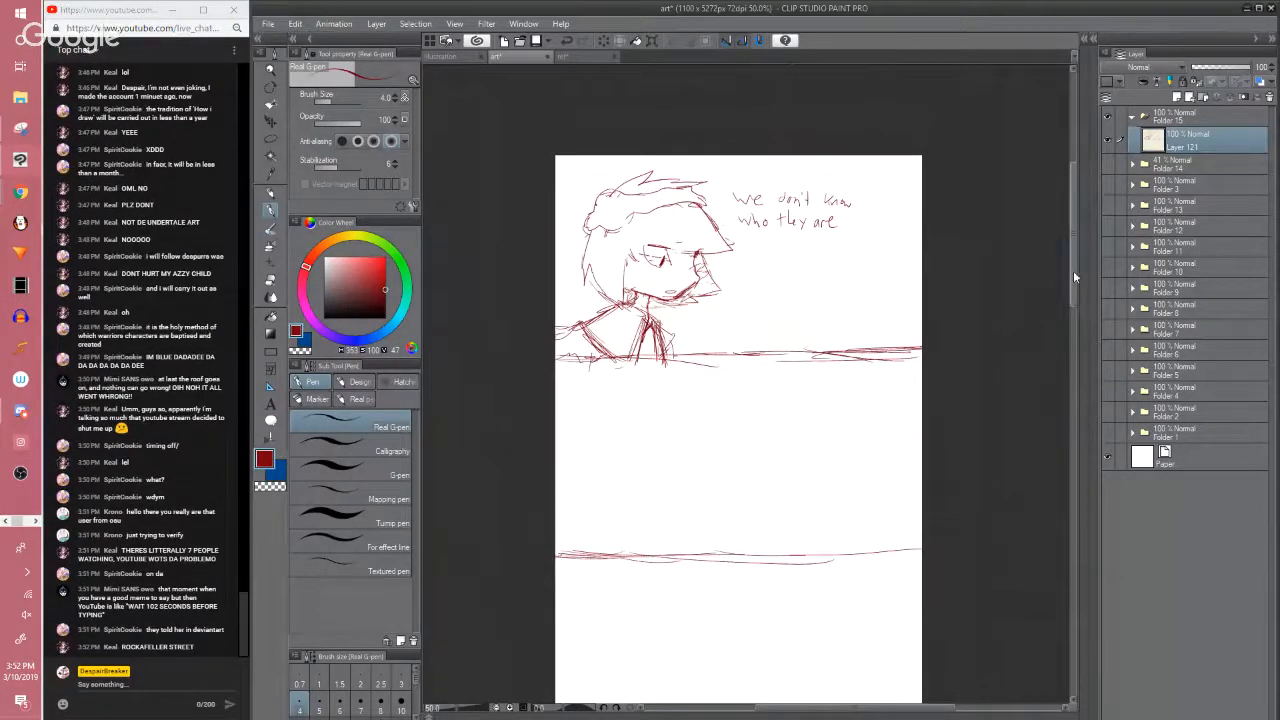
scroll(1041, 300, "down", 1)
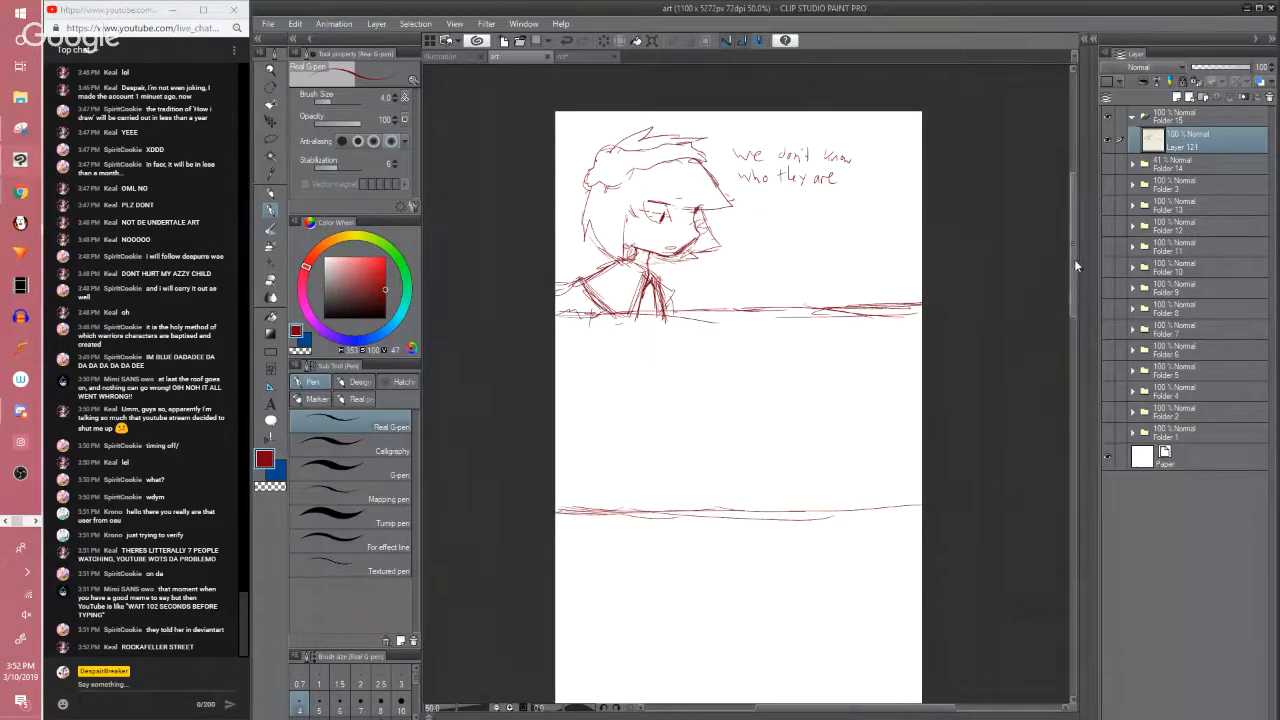
mouse_move(1072, 259)
left_mouse_down()
mouse_move(1081, 330)
mouse_move(1072, 210)
left_mouse_up()
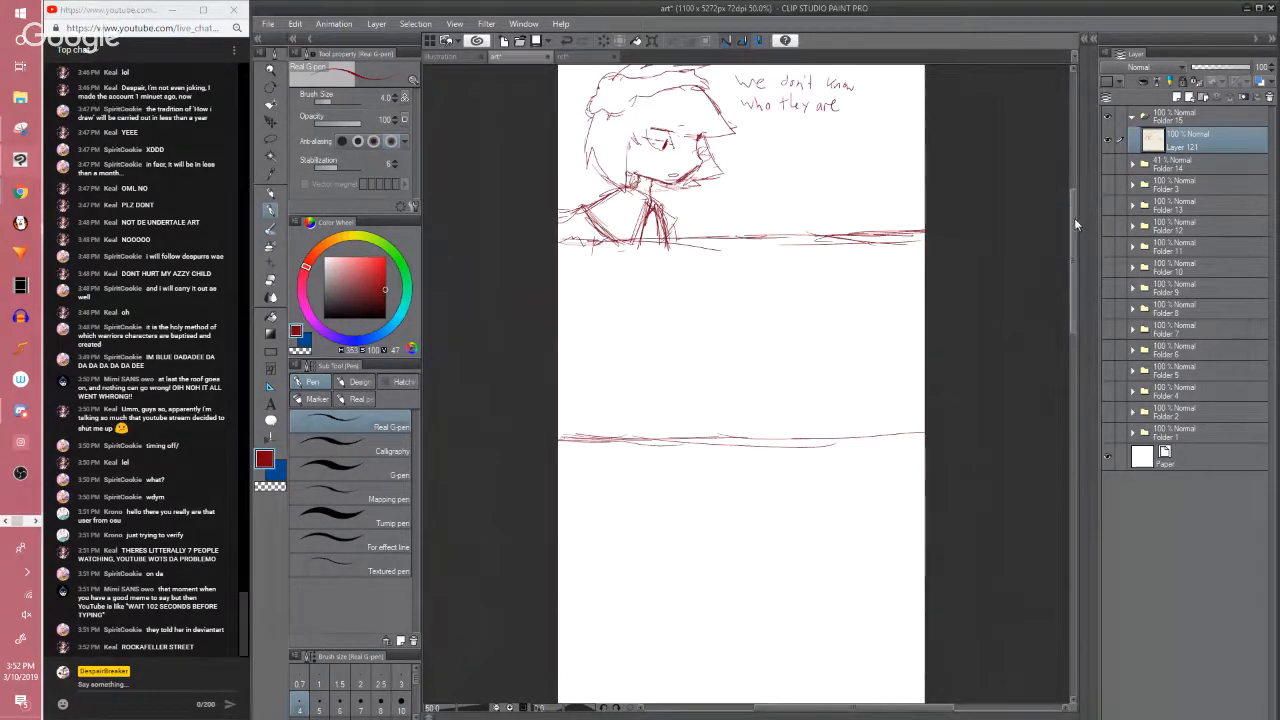
scroll(1074, 218, "up", 2)
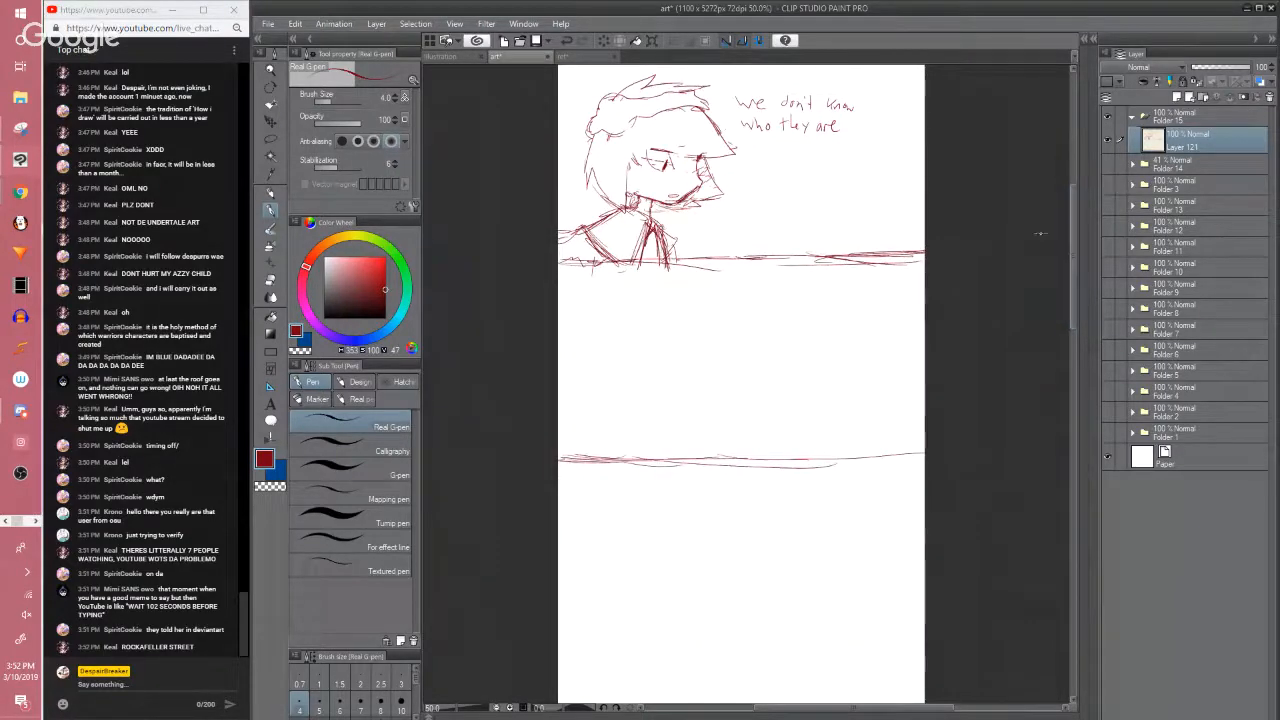
scroll(1072, 245, "up", 2)
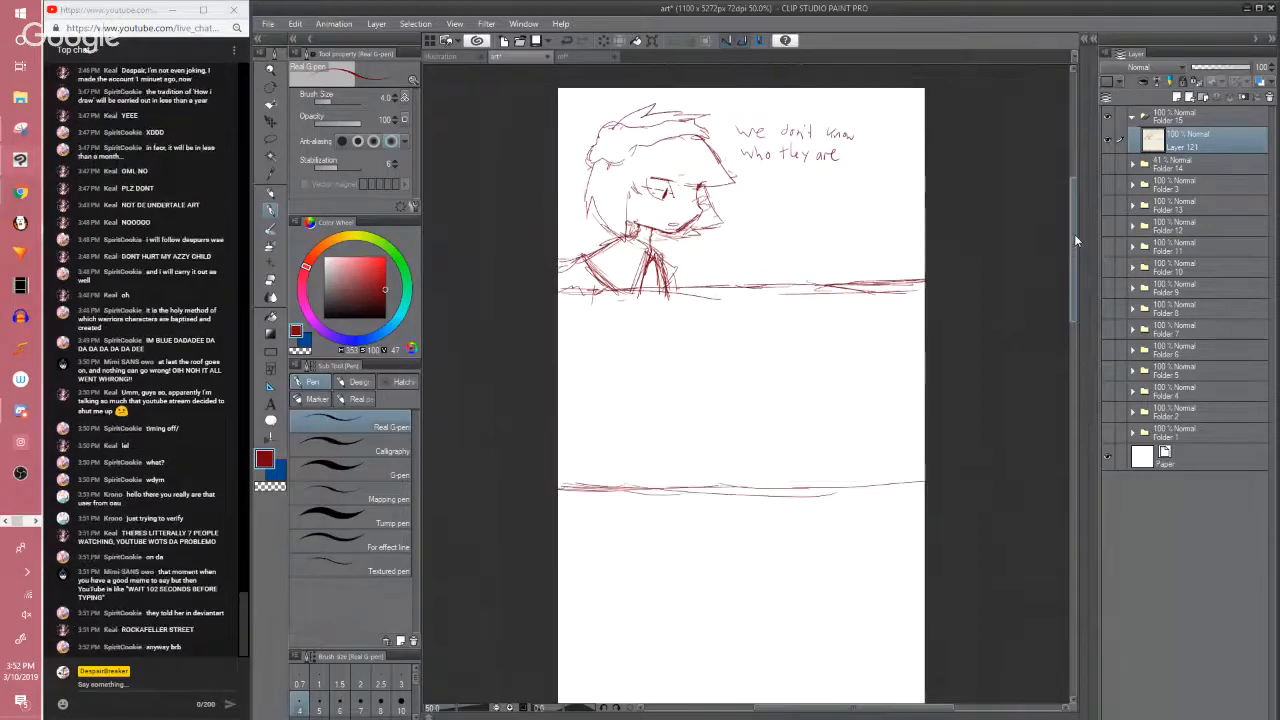
Briefly show Folder 14 in place of Folder 15 to compare pages, and bring Folder 15 back
left_click(1107, 118)
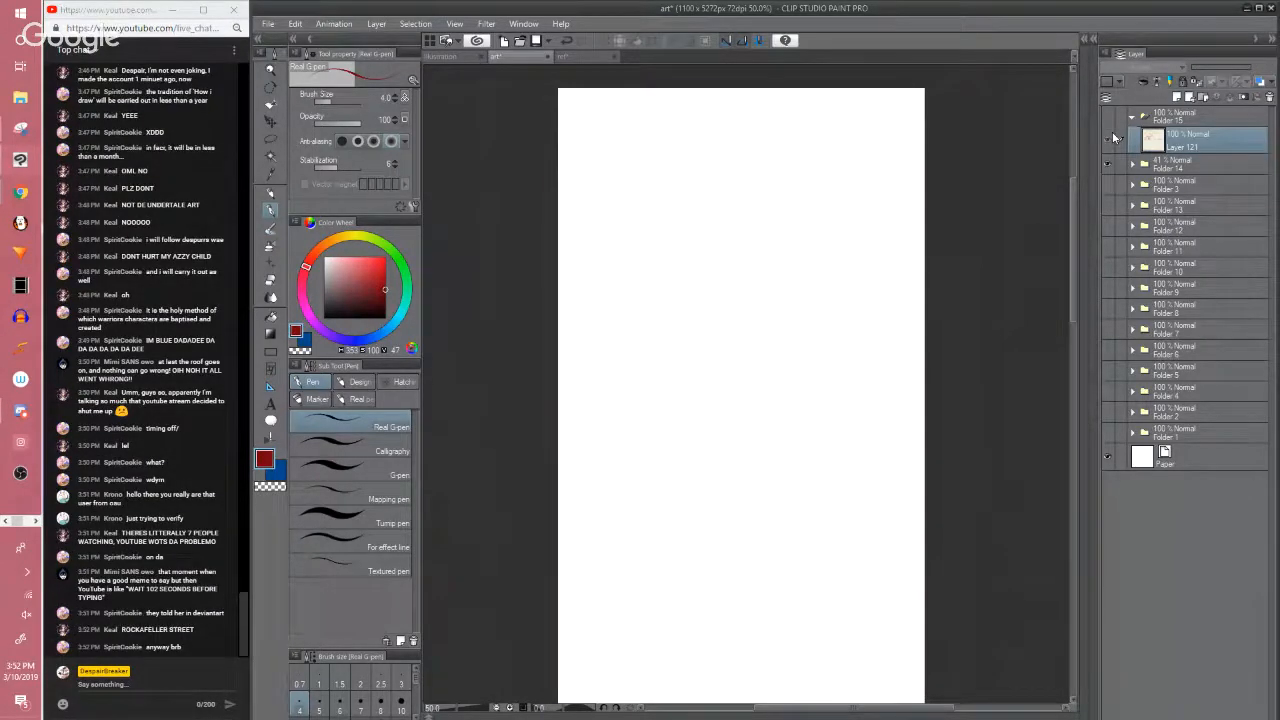
left_click(1107, 117)
left_click(1107, 163)
mouse_move(1073, 216)
left_mouse_down()
mouse_move(1073, 205)
mouse_move(1075, 228)
left_mouse_up()
Erase the stray sketch lines beneath the right half of the first panel's lower border
scroll(1042, 241, "up", 1)
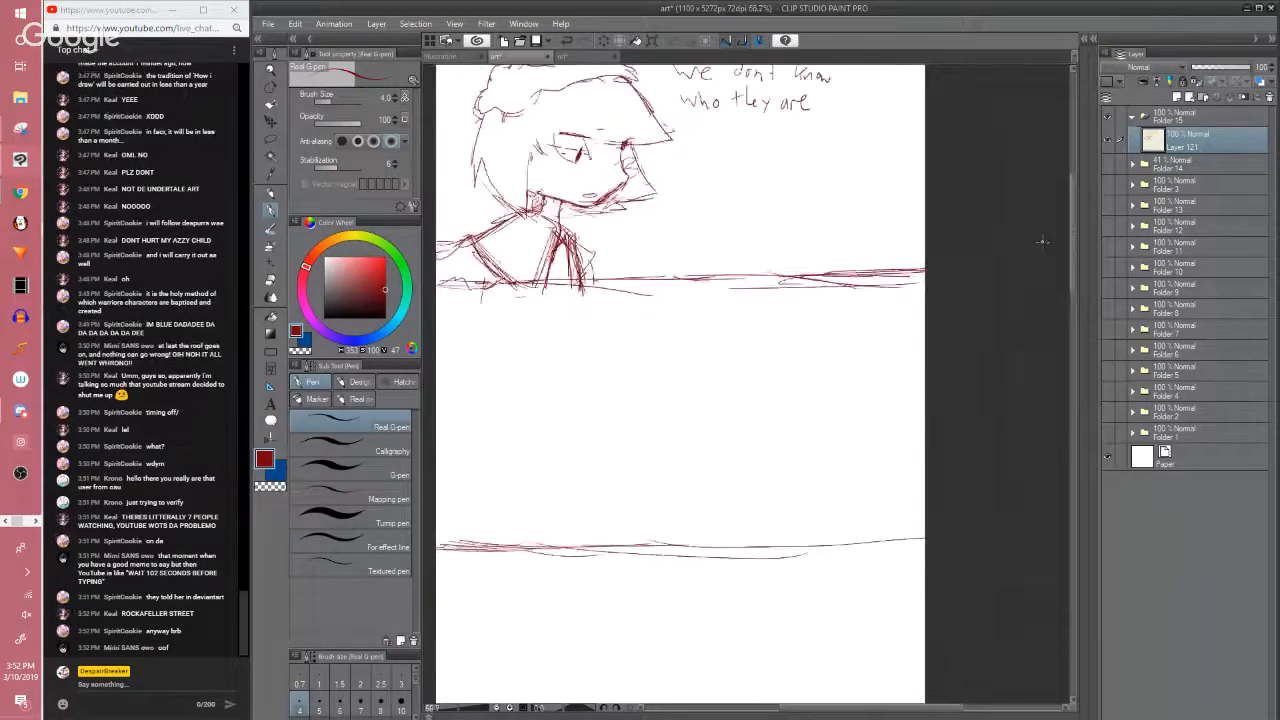
left_click_drag(859, 389, 909, 356)
key("e")
left_click_drag(818, 262, 960, 258)
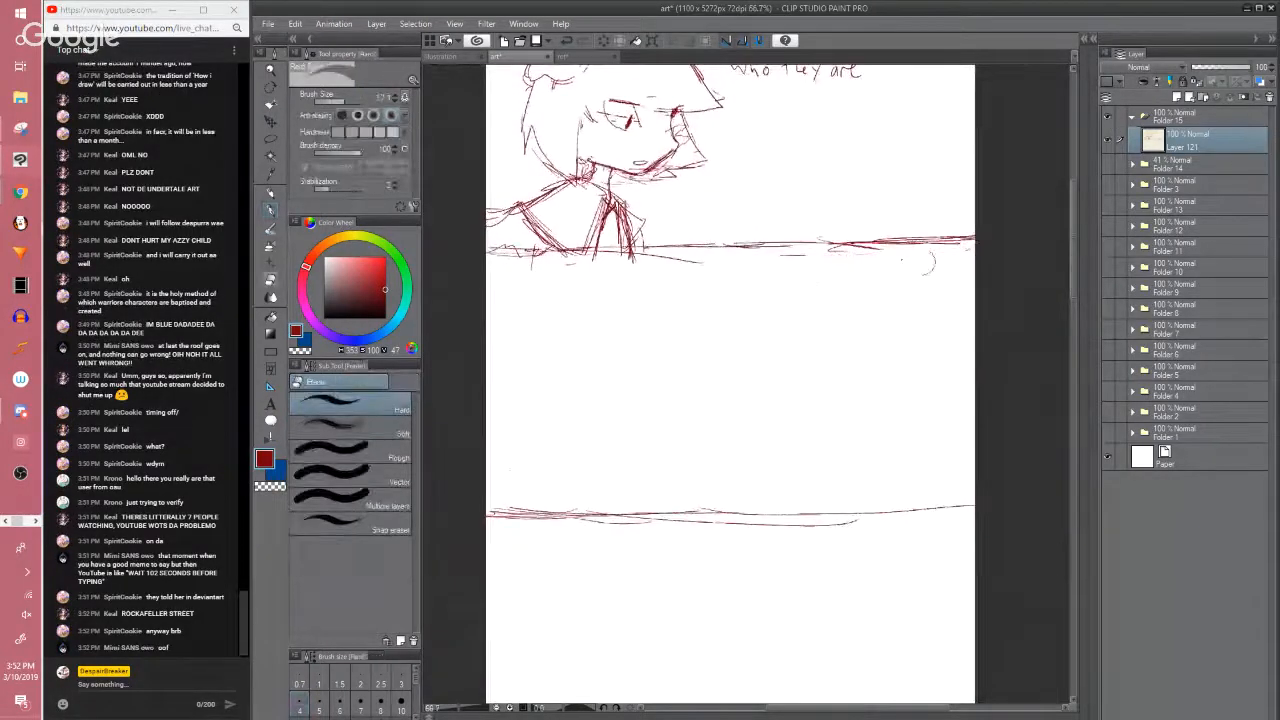
Draw a rounded speech bubble around the "we don't know who they are" dialogue with the Real G-pen
key("p")
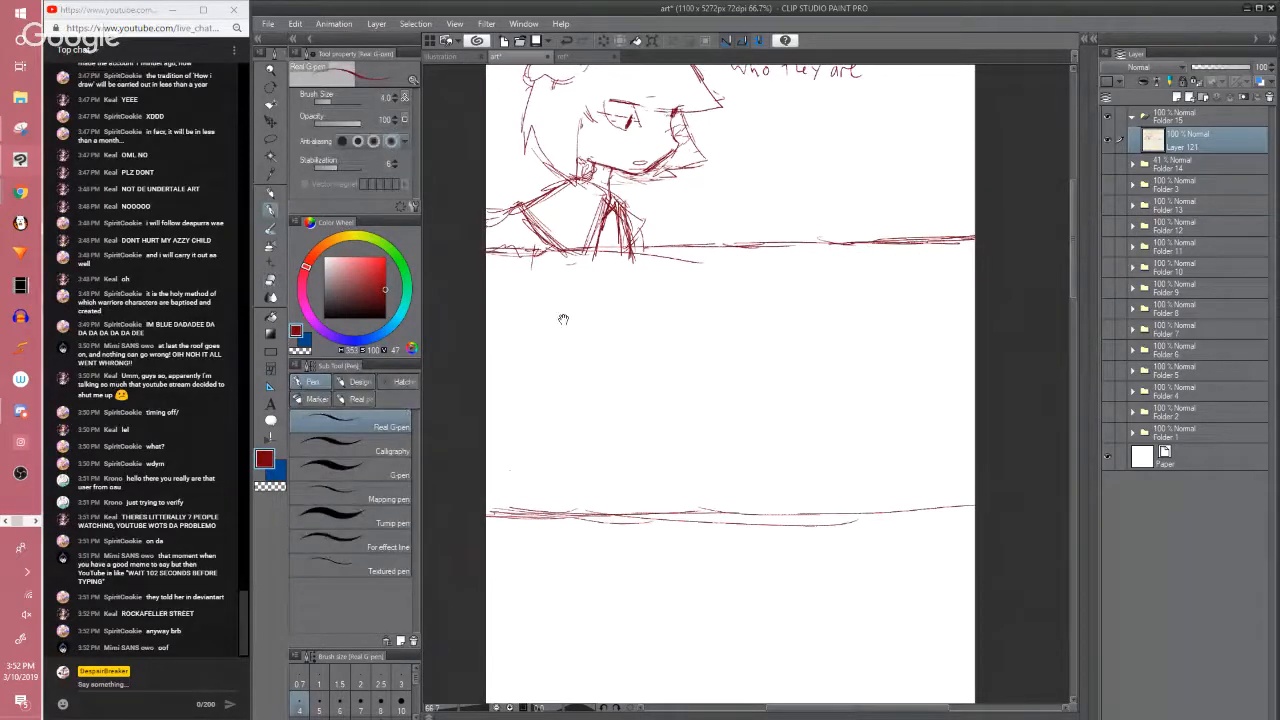
mouse_move(563, 319)
left_mouse_down()
mouse_move(546, 412)
mouse_move(538, 386)
left_mouse_up()
mouse_move(686, 98)
left_mouse_down()
mouse_move(687, 141)
mouse_move(834, 158)
mouse_move(875, 128)
mouse_move(873, 100)
mouse_move(683, 89)
mouse_move(702, 156)
mouse_move(870, 136)
mouse_move(876, 104)
mouse_move(832, 80)
mouse_move(712, 78)
mouse_move(681, 92)
left_mouse_up()
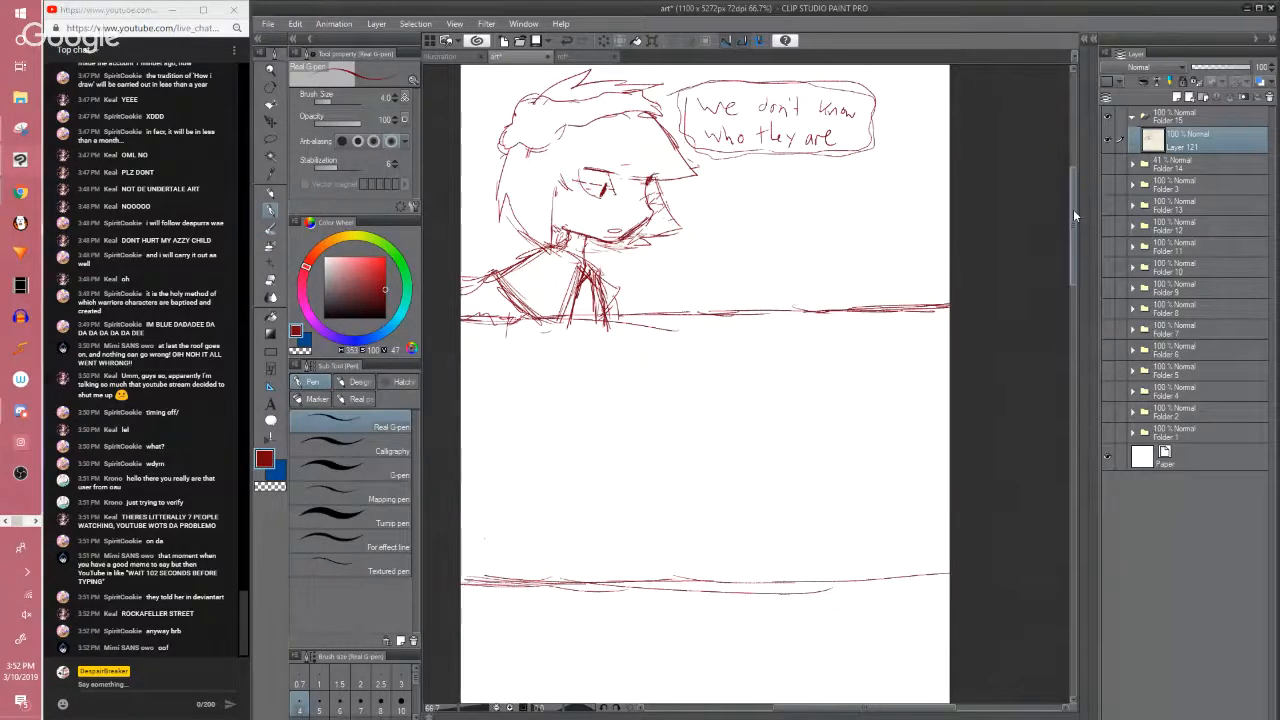
left_click_drag(1074, 216, 1074, 217)
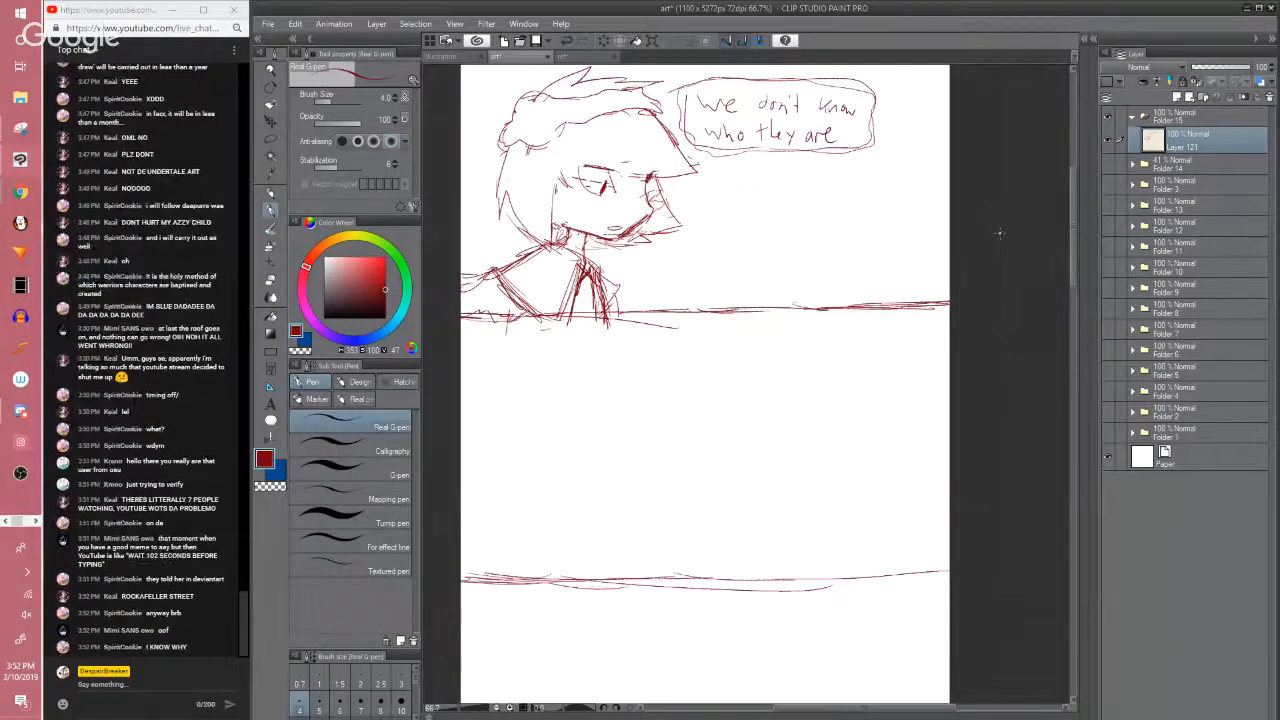
left_click_drag(877, 709, 867, 709)
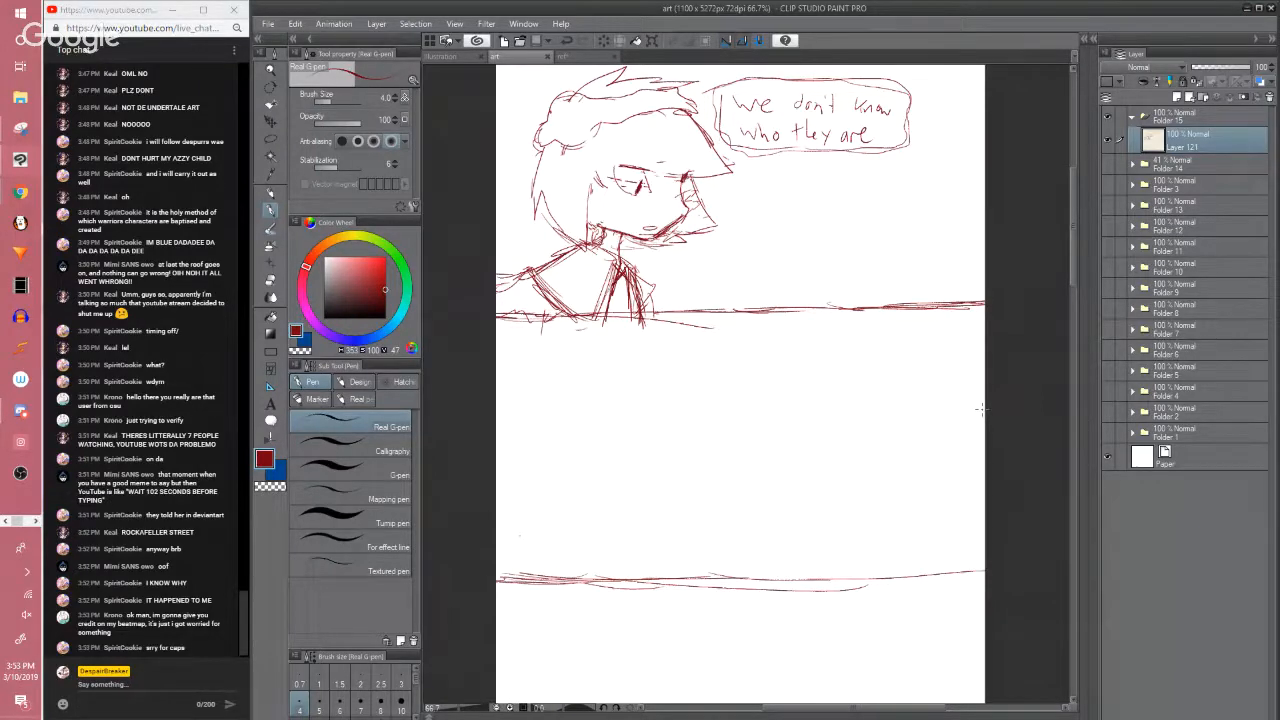
scroll(1052, 276, "up", 3)
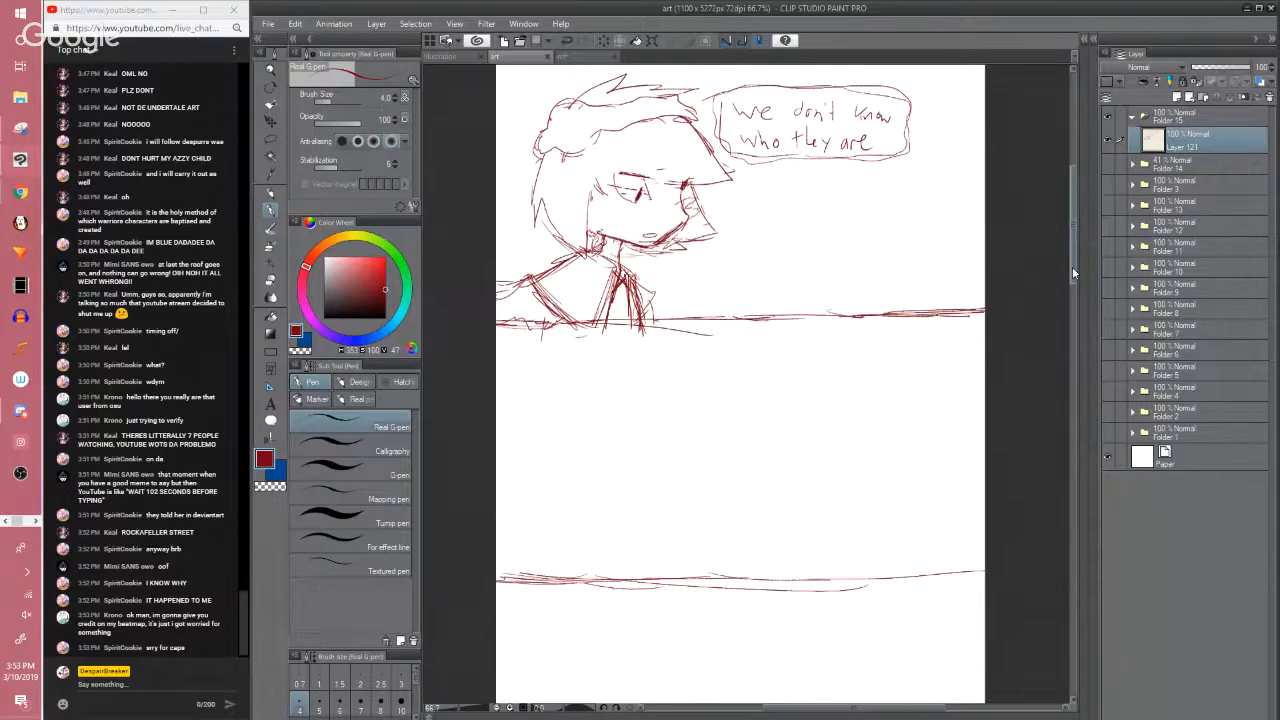
scroll(1044, 288, "down", 1)
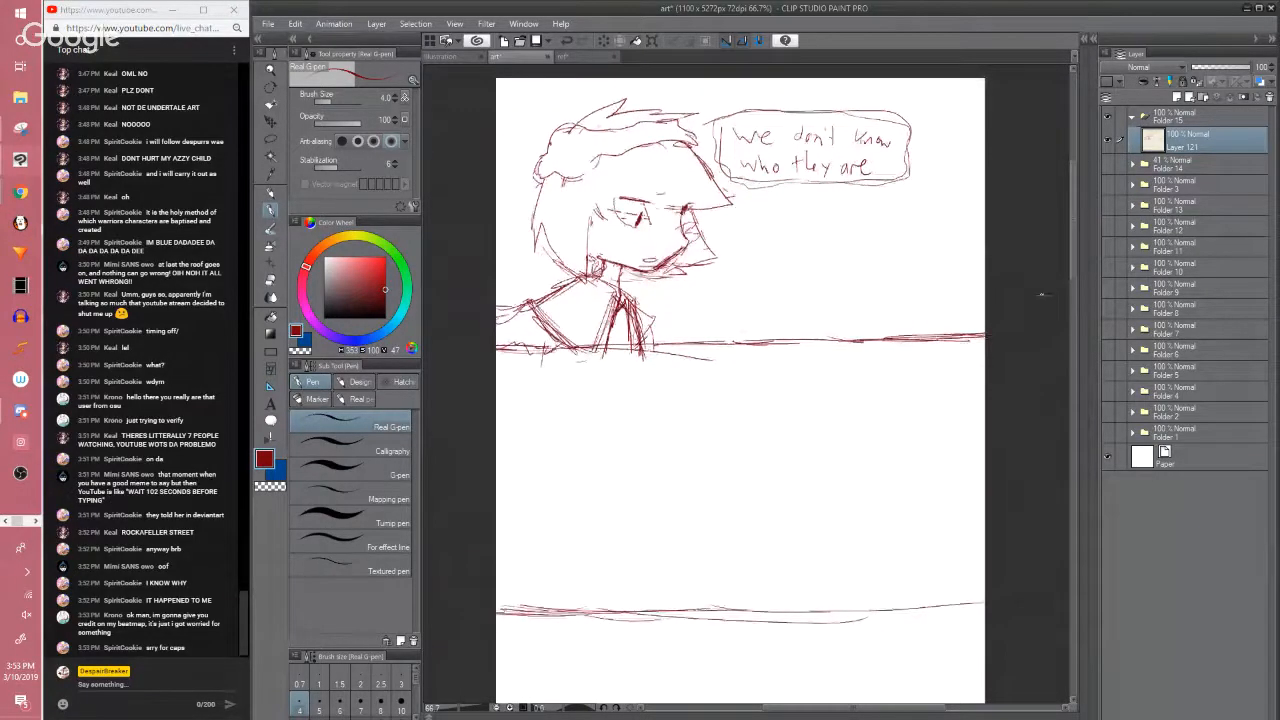
scroll(1037, 292, "up", 1)
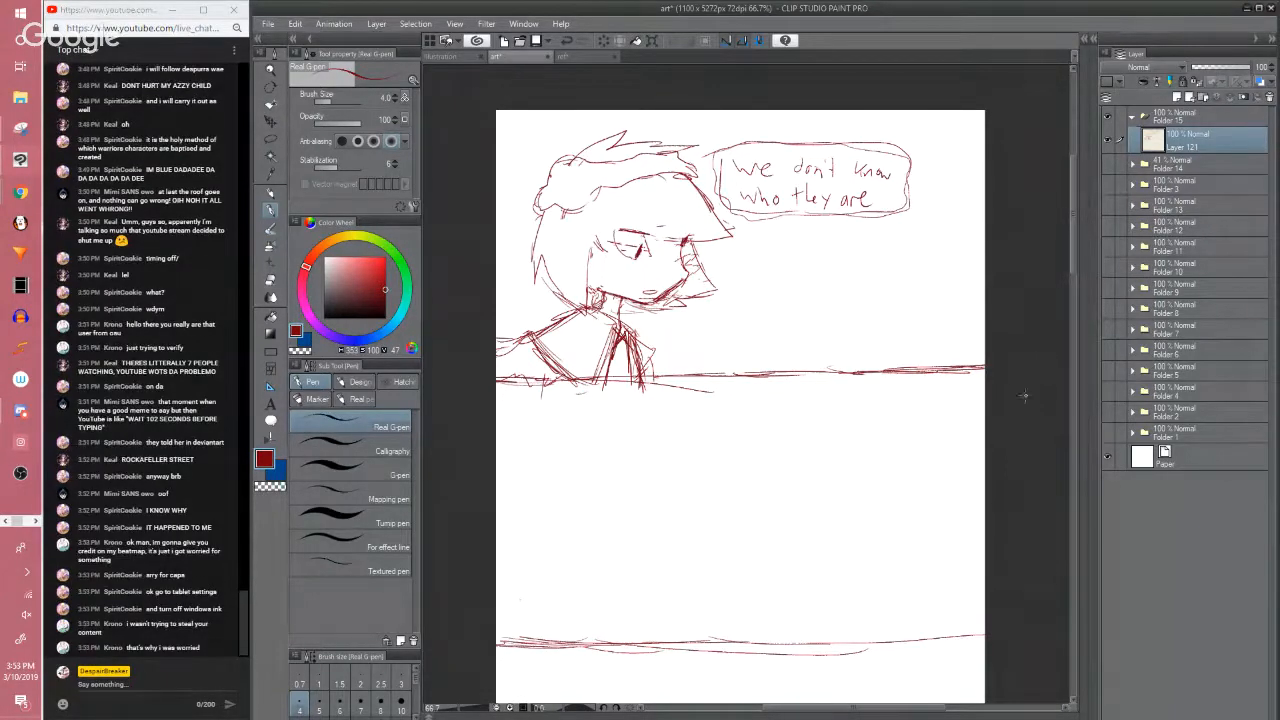
Lasso the "we don't know who they are" speech bubble, move it slightly to the right with Move layer, and deselect it
left_click_drag(1029, 378, 1025, 346)
key("m")
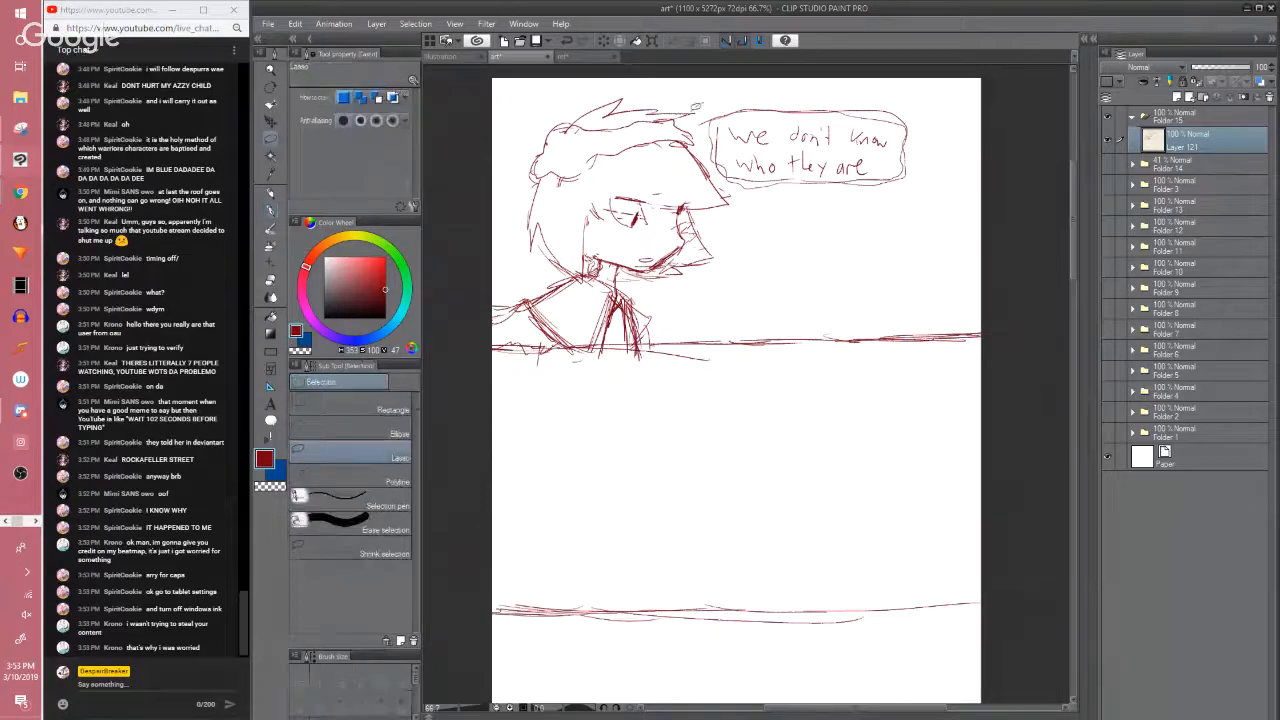
mouse_move(703, 105)
left_mouse_down()
mouse_move(752, 147)
mouse_move(753, 159)
mouse_move(707, 132)
mouse_move(714, 186)
mouse_move(852, 228)
mouse_move(932, 178)
mouse_move(722, 120)
left_mouse_up()
key("ctrl+d")
key("k")
left_click_drag(913, 201, 945, 201)
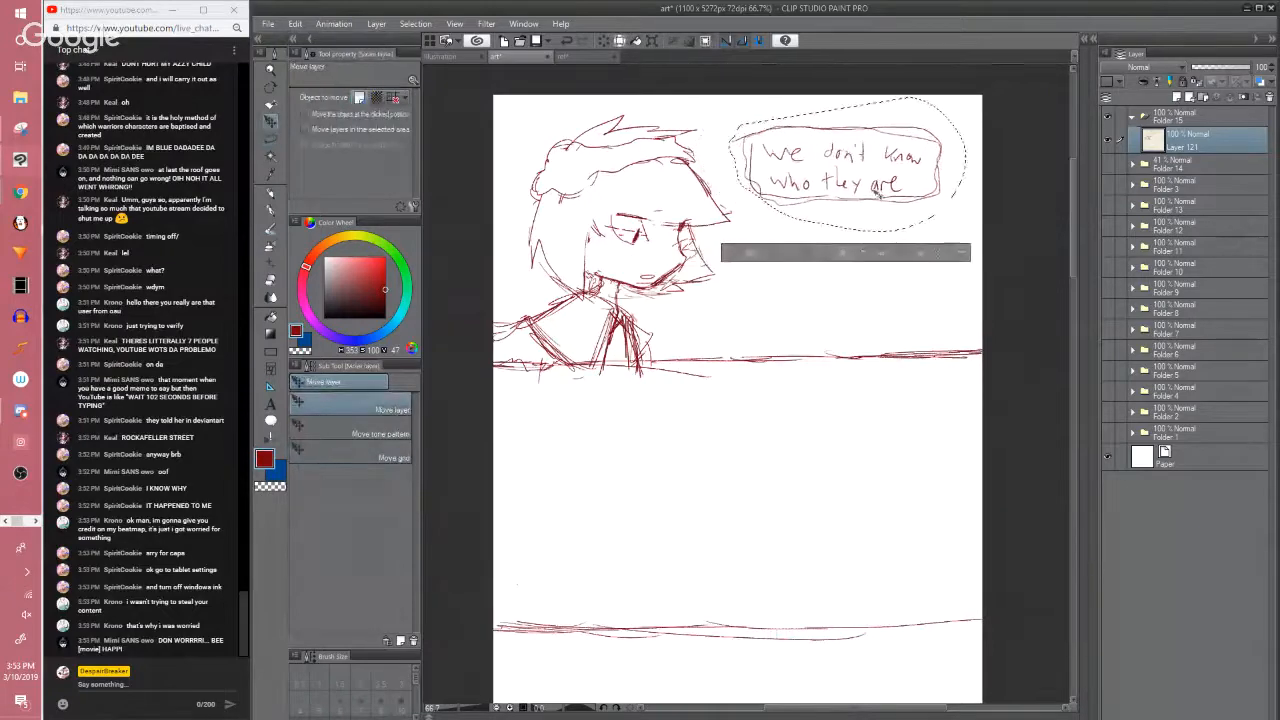
key("ctrl+d")
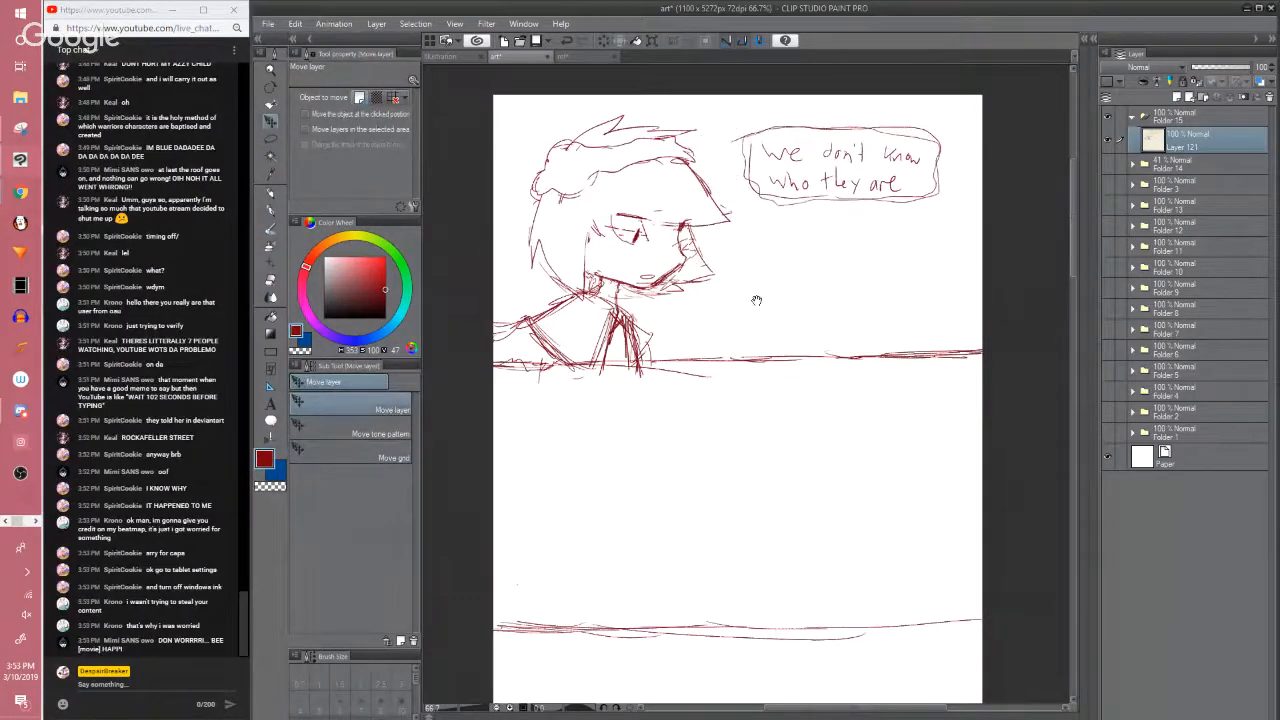
mouse_move(758, 295)
left_mouse_down()
mouse_move(751, 284)
mouse_move(751, 299)
left_mouse_up()
Return to the Real G-pen and save the comic file
key("p")
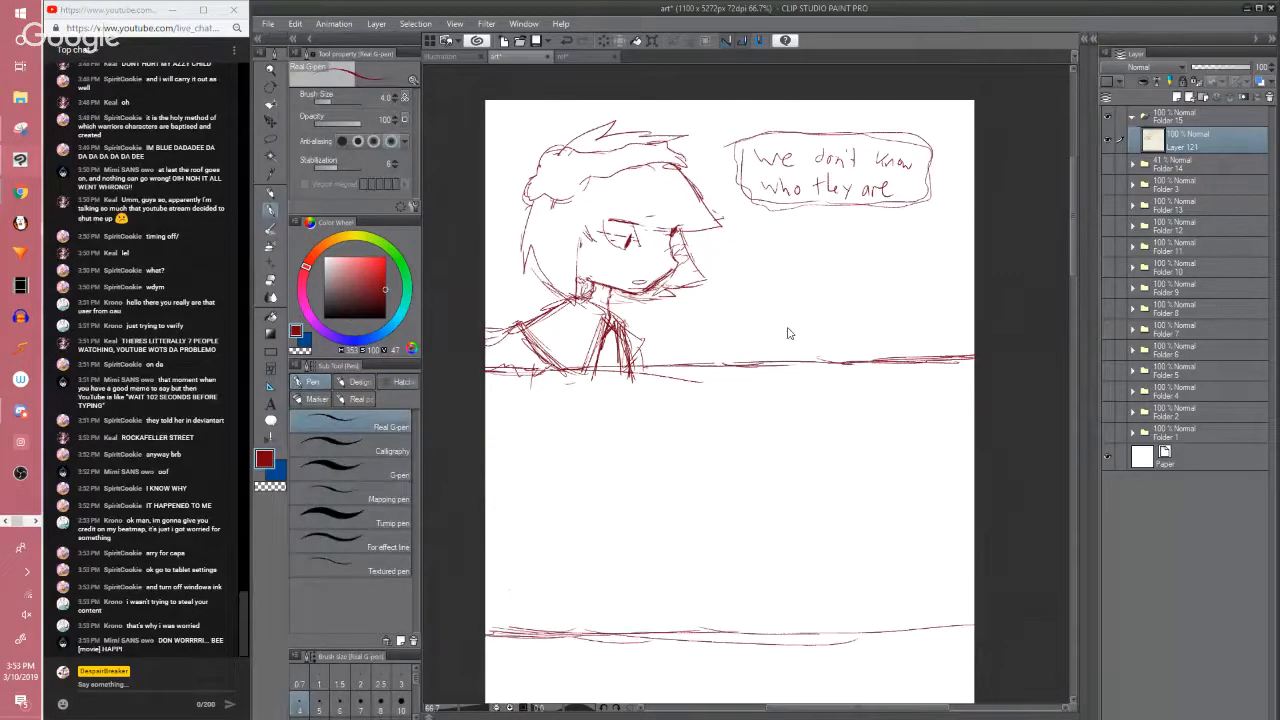
key("ctrl+s")
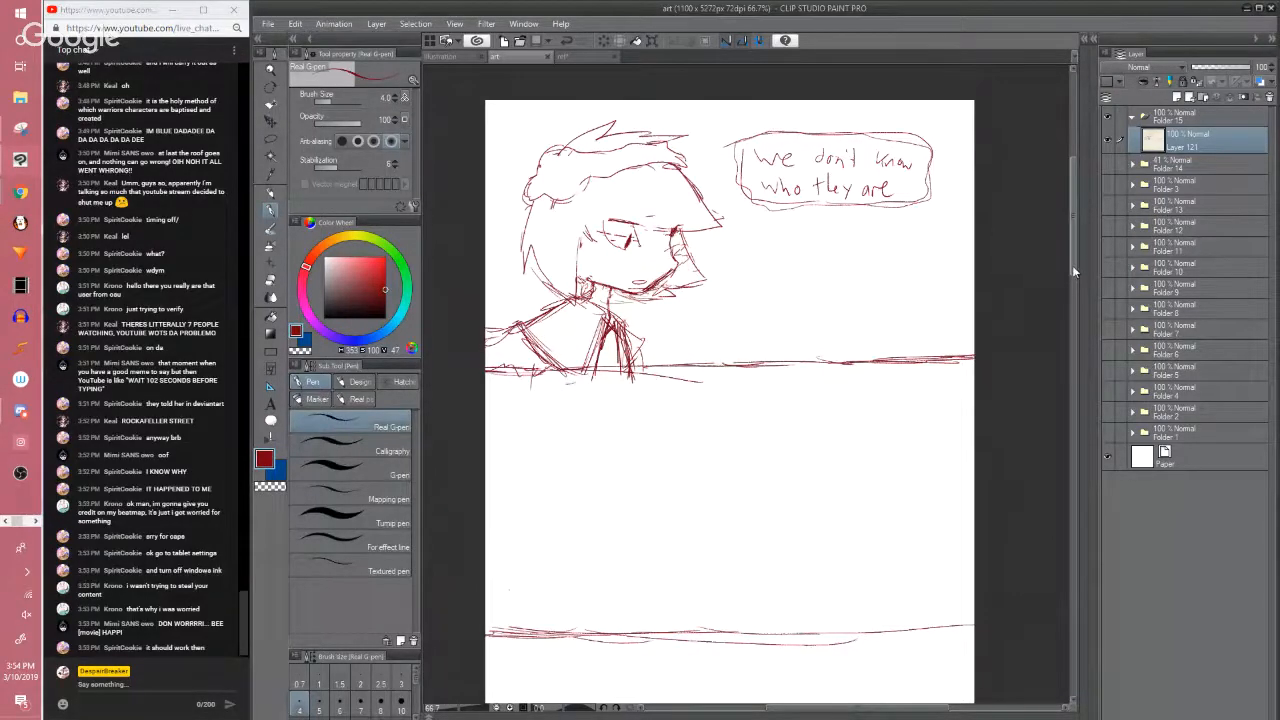
scroll(1074, 268, "up", 1)
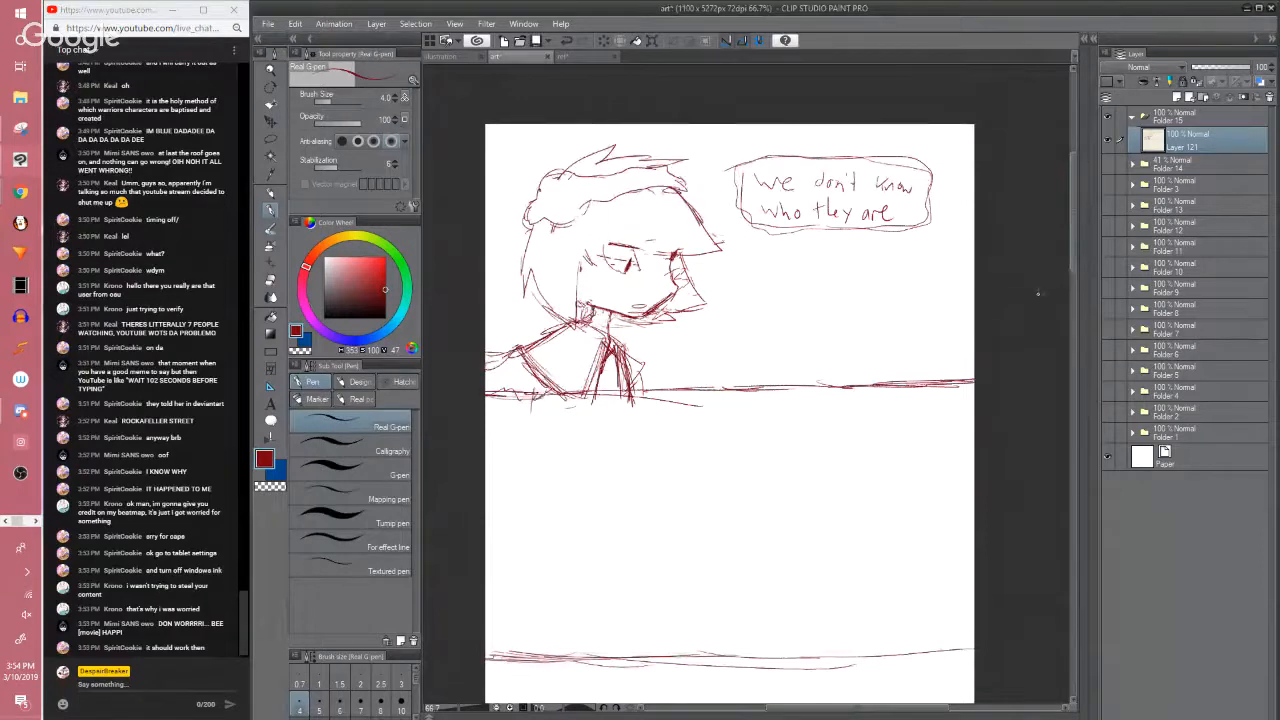
left_click(1038, 294)
key("ctrl+s")
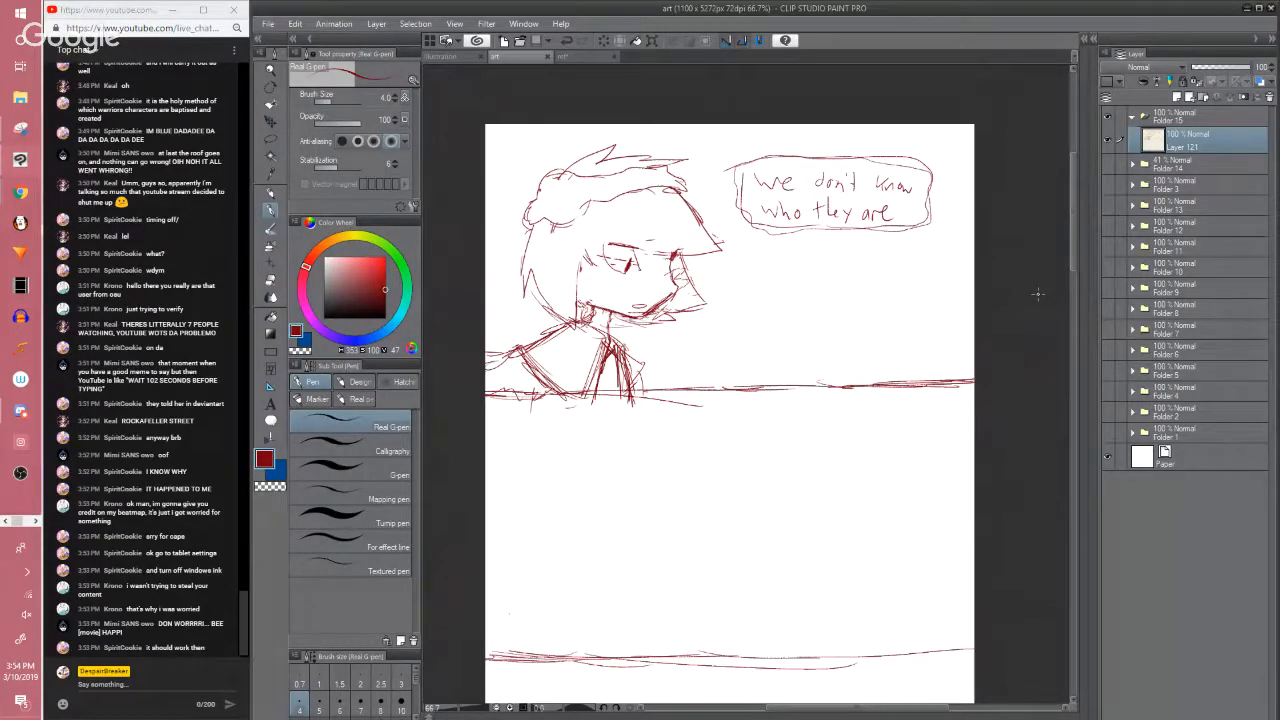
scroll(1072, 268, "down", 1)
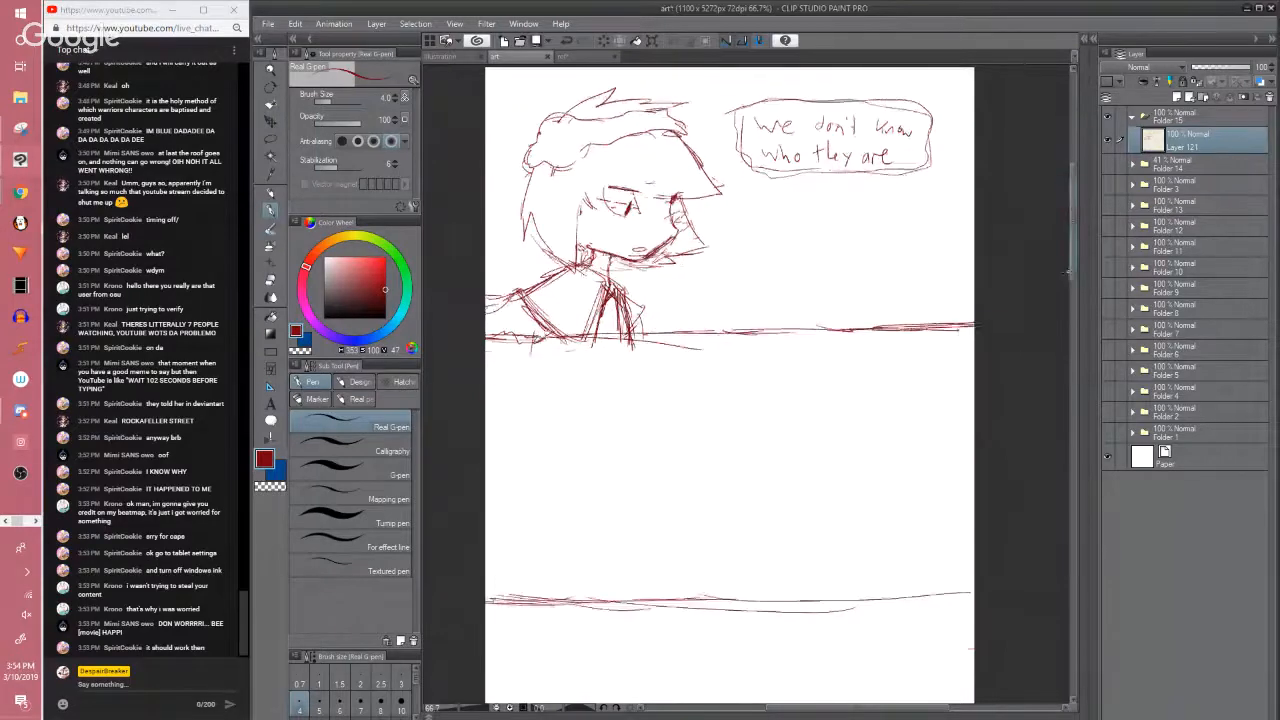
scroll(1074, 263, "up", 1)
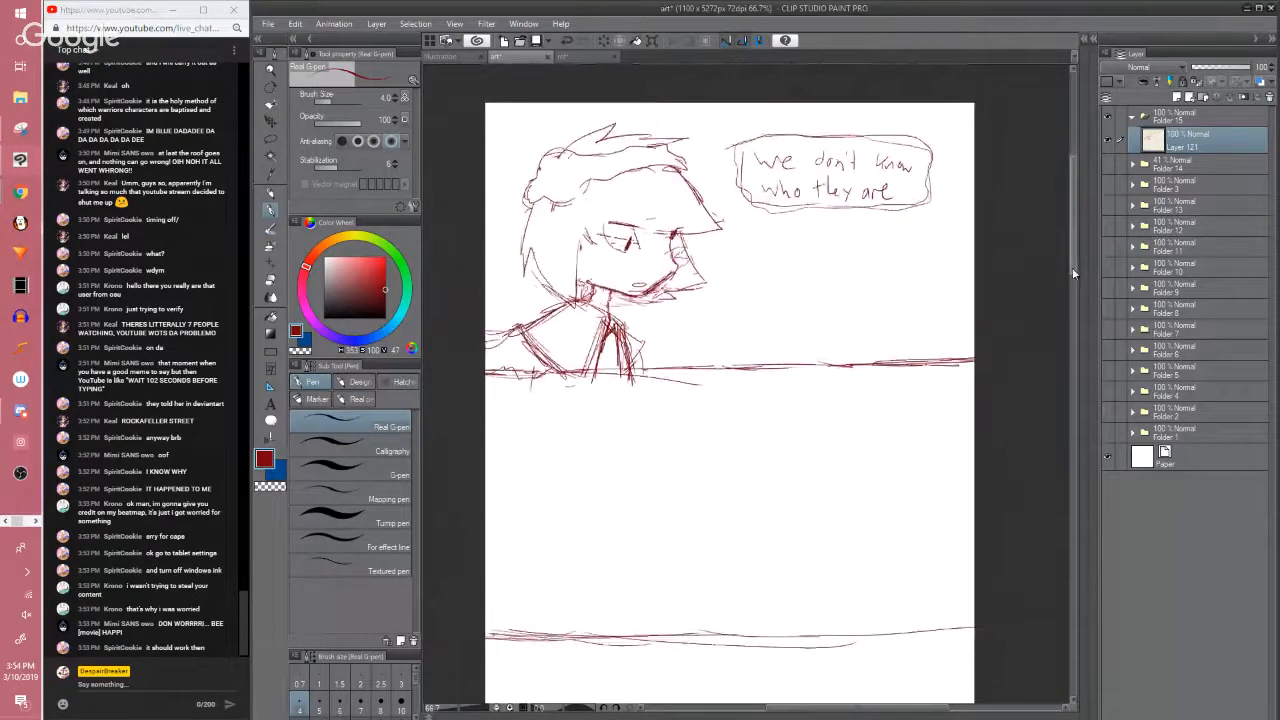
scroll(1072, 267, "down", 1)
scroll(1074, 258, "up", 1)
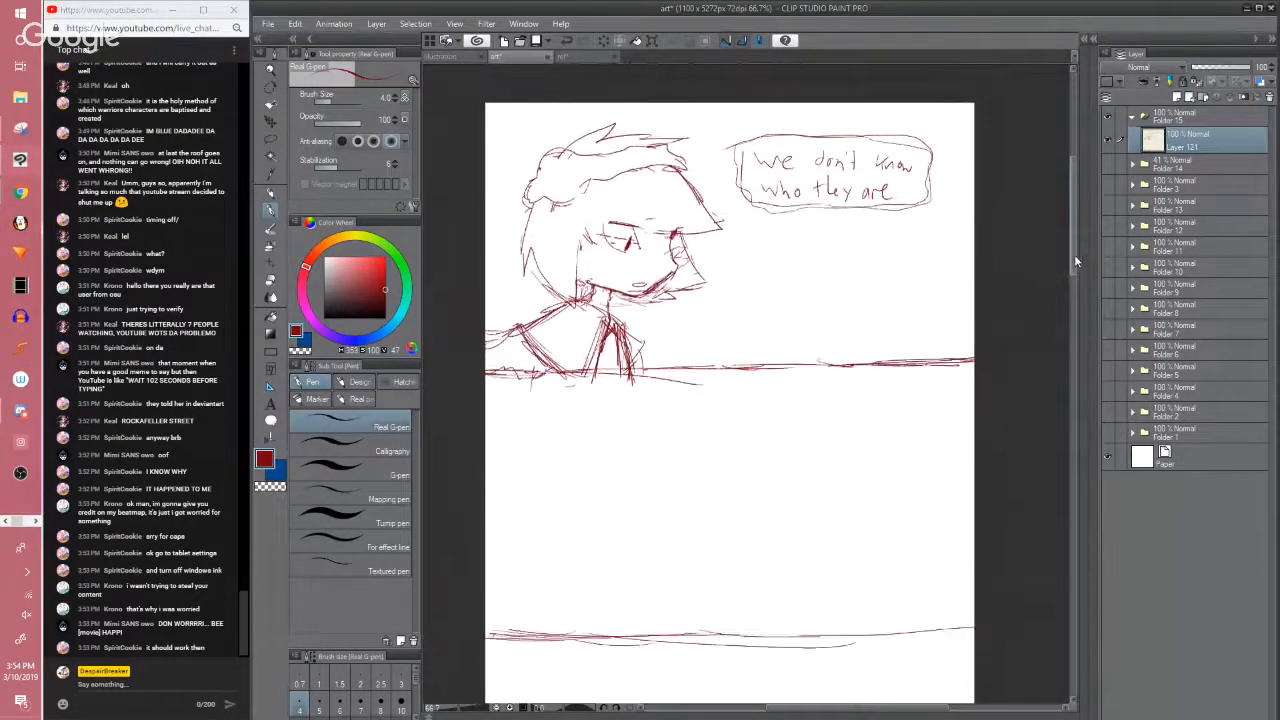
scroll(1074, 254, "down", 1)
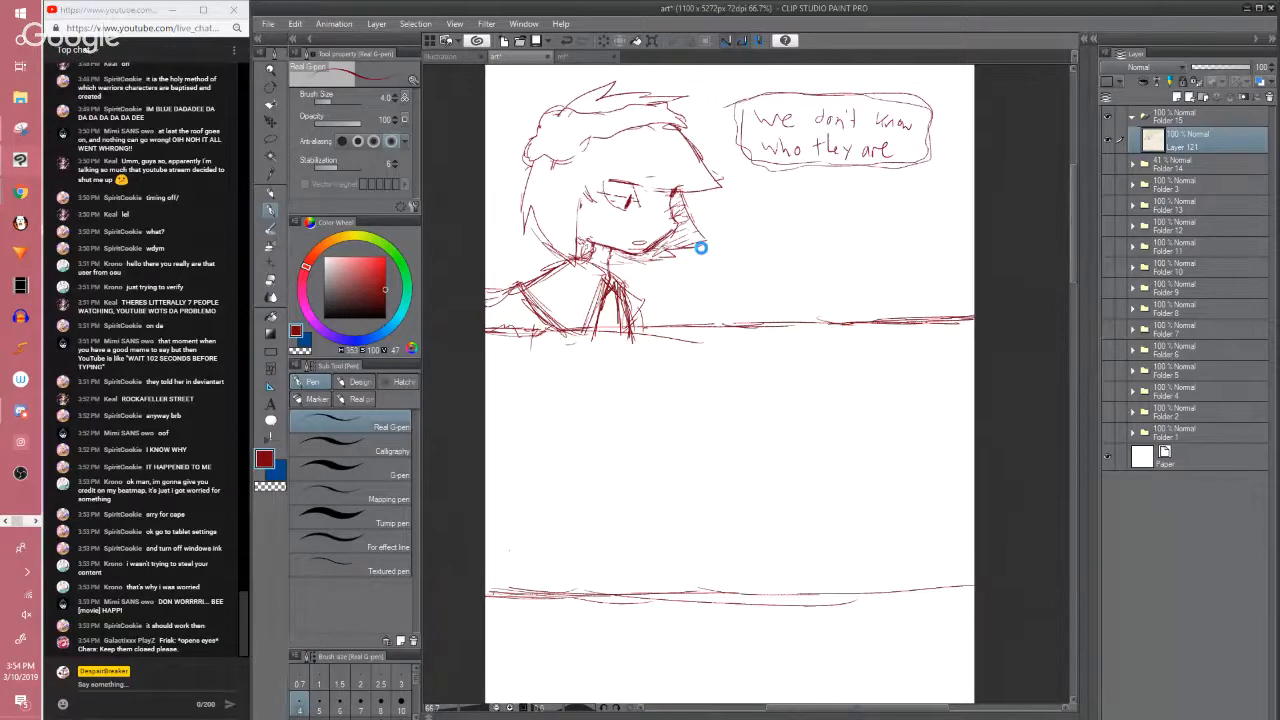
key("ctrl+s")
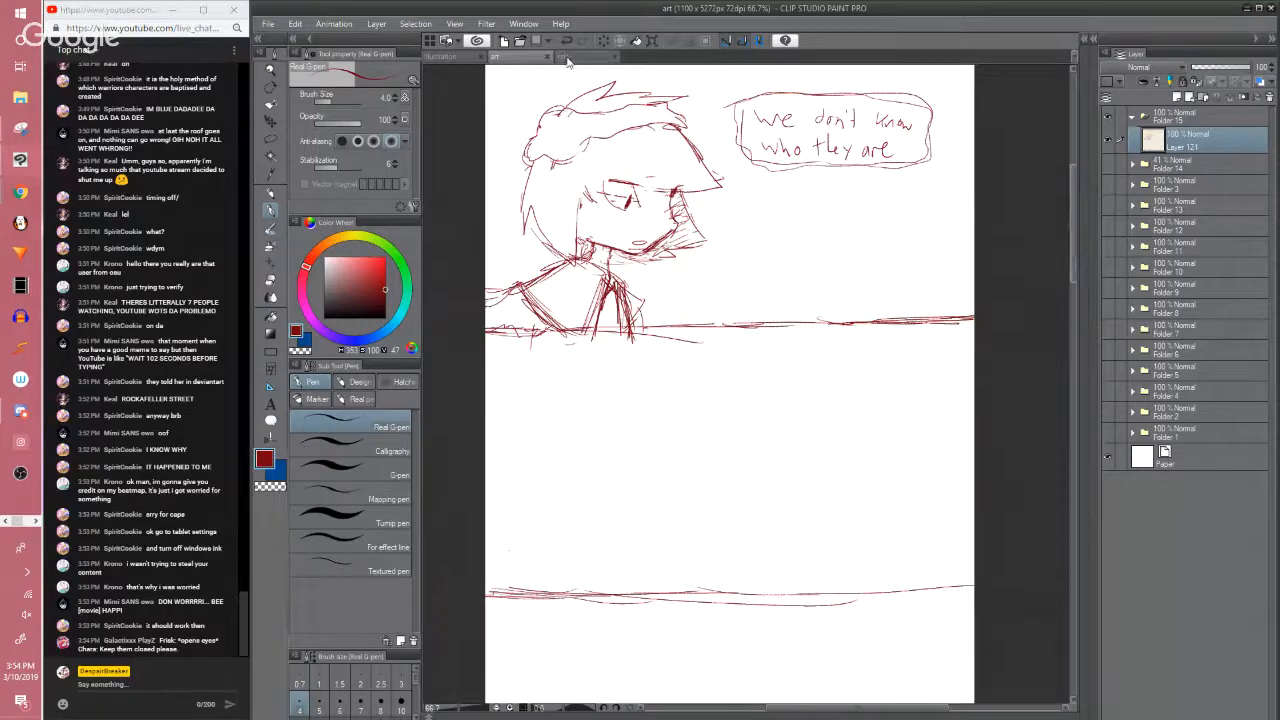
Check the character designs in the ref document and return to the art document
left_click(580, 56)
left_click(1107, 209)
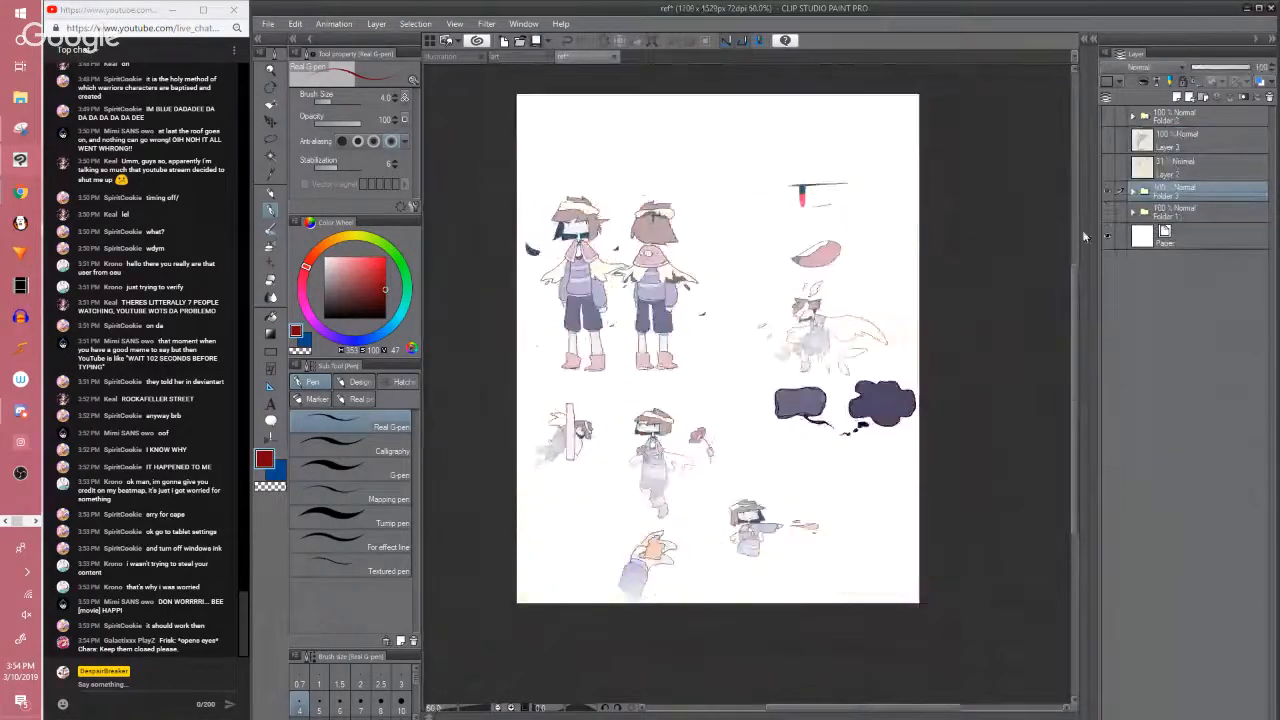
left_click(508, 56)
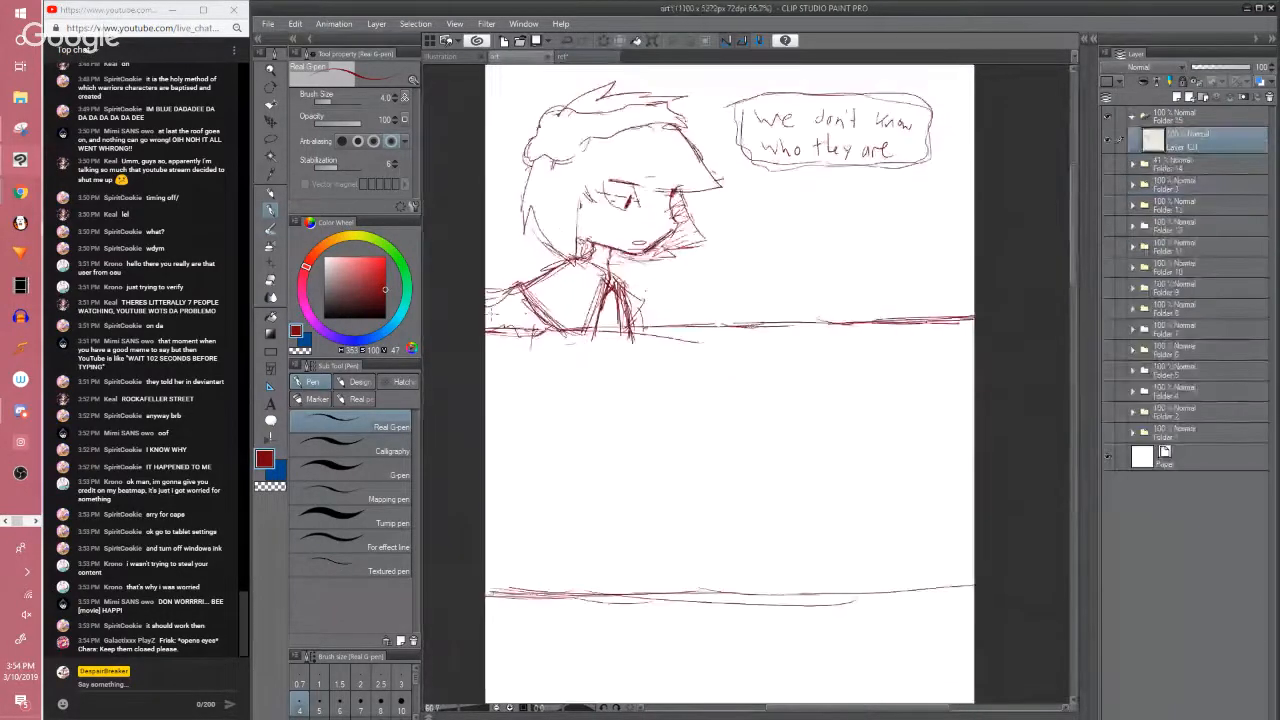
Reinforce the right end of the second panel's lower border with extra Real G-pen strokes
scroll(644, 300, "down", 1)
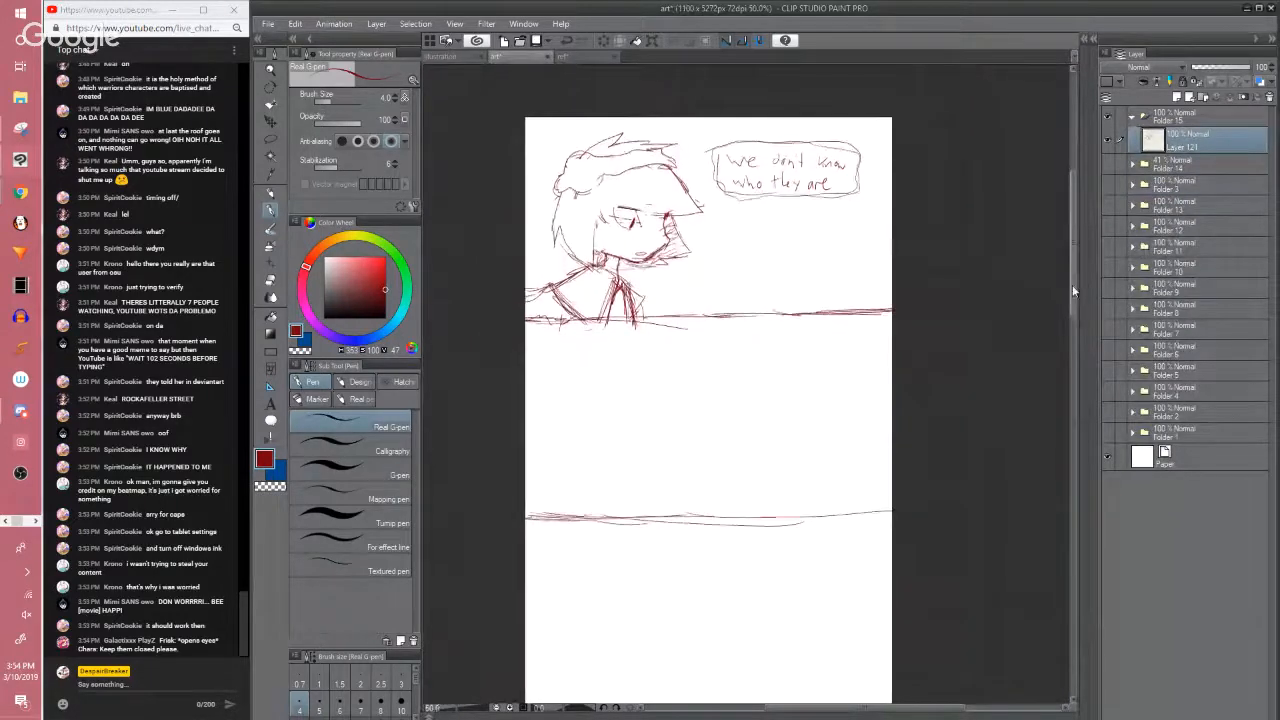
scroll(1035, 325, "down", 1)
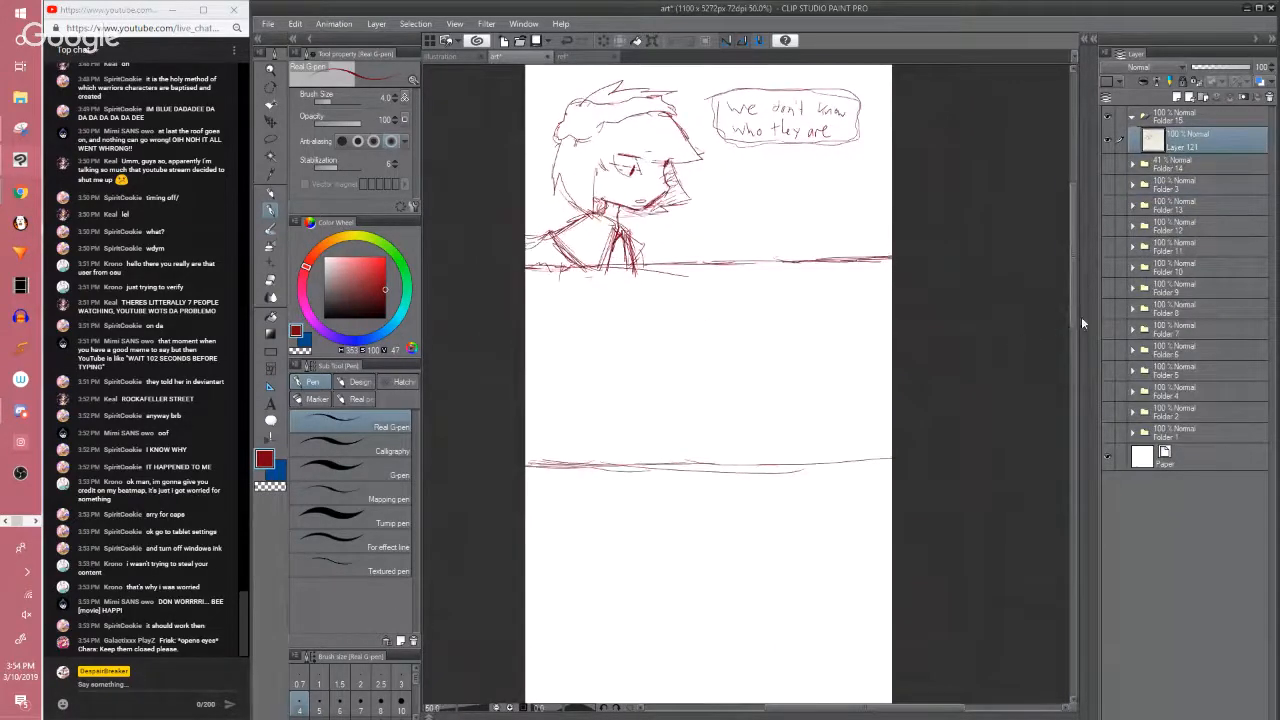
scroll(1075, 318, "down", 1)
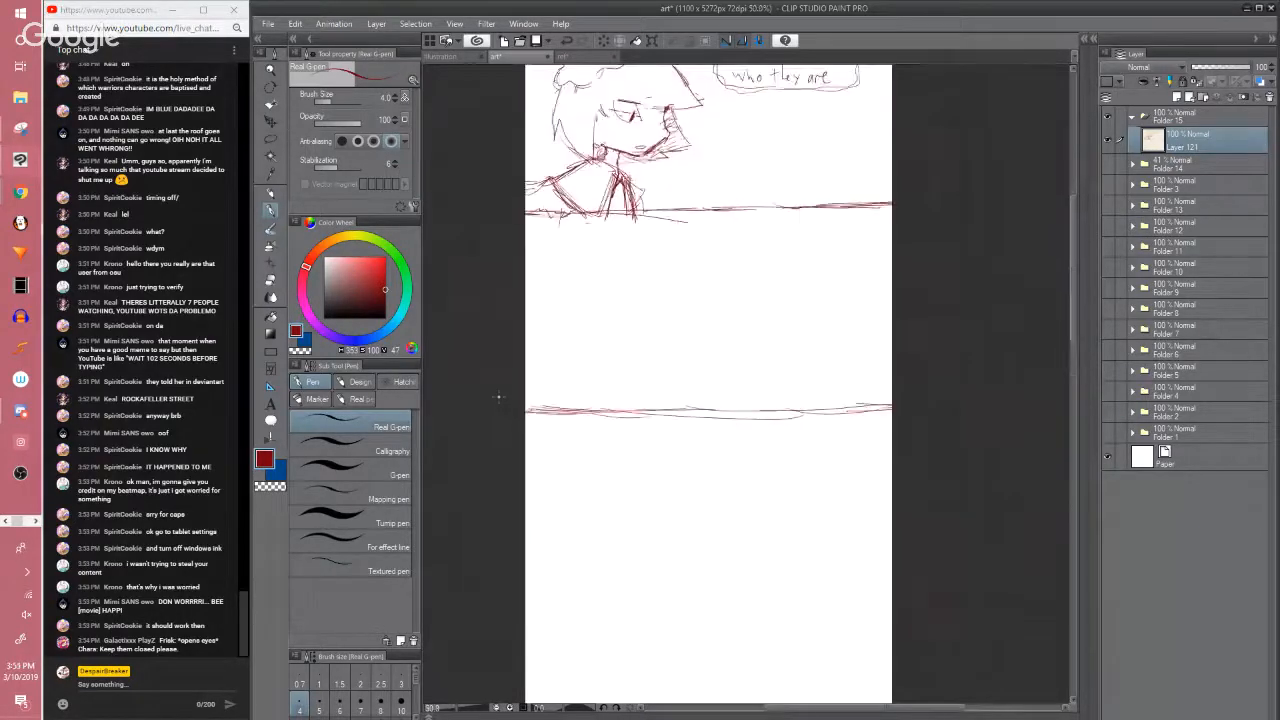
scroll(1038, 268, "up", 1)
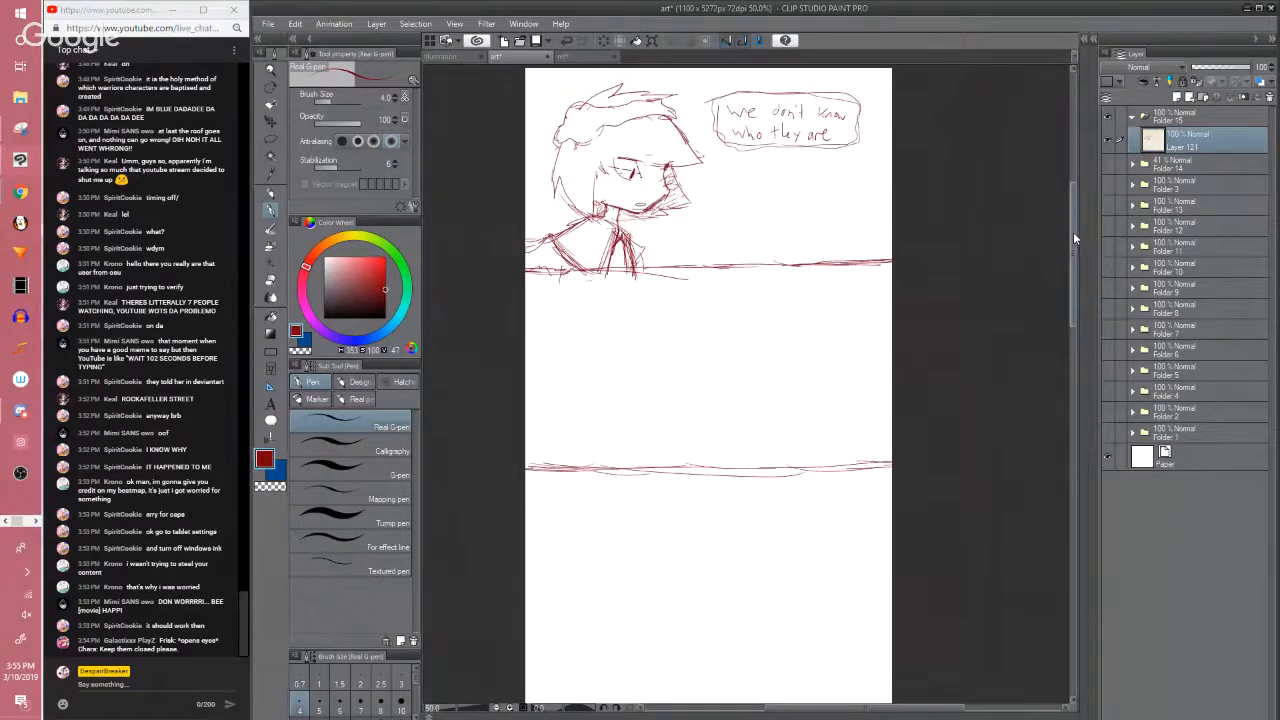
scroll(1038, 254, "up", 1)
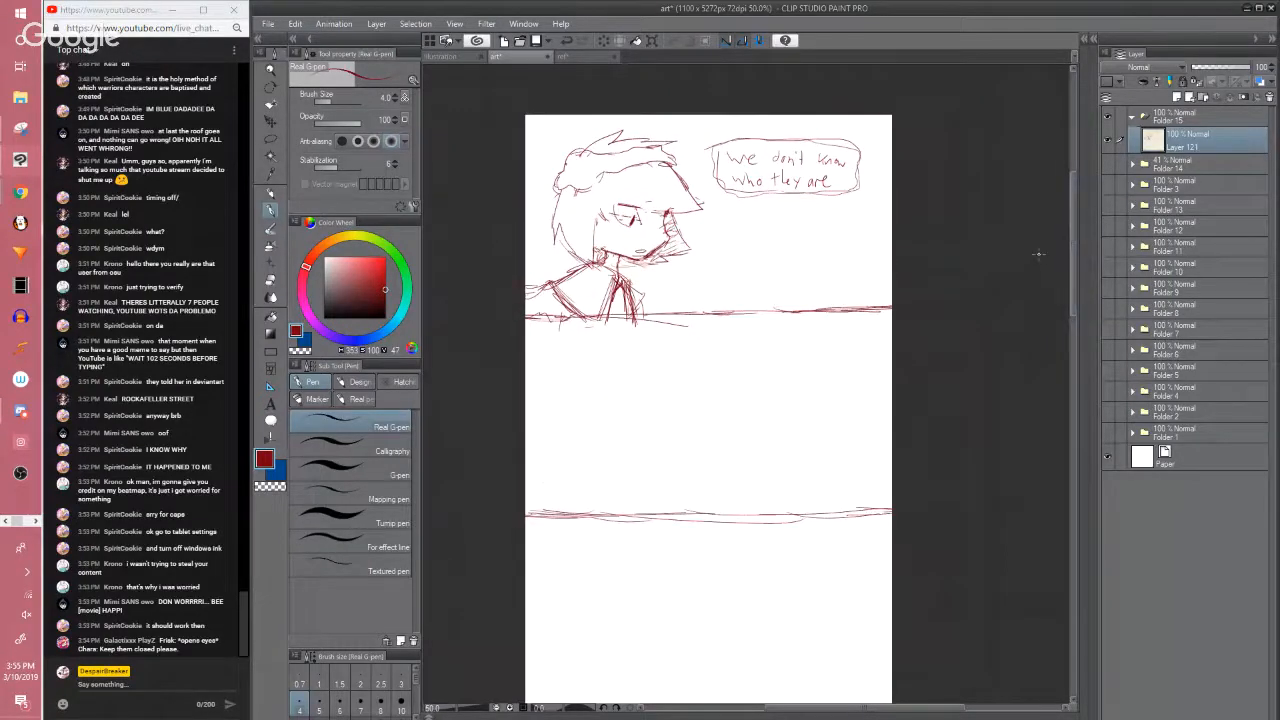
scroll(1038, 254, "up", 1)
left_click_drag(829, 428, 897, 414)
left_click_drag(899, 410, 895, 397)
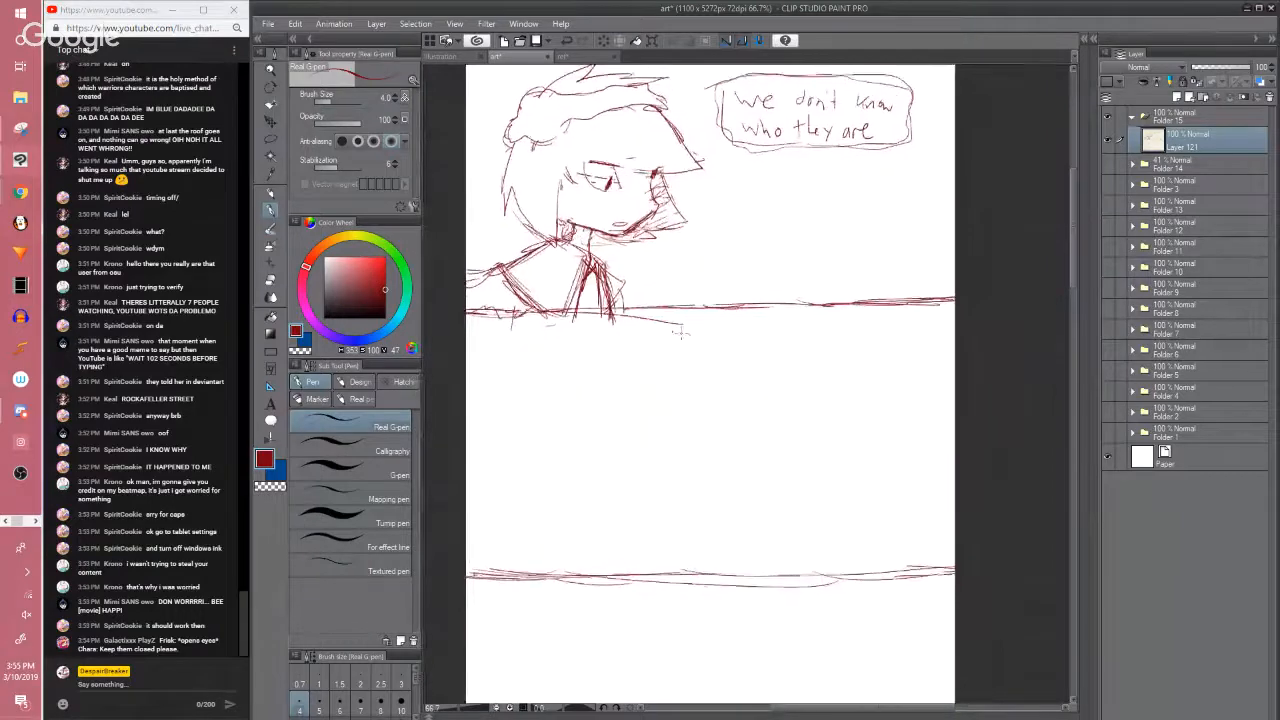
Erase the stray line beneath the first panel's lower border, just right of the character's collar
key("e")
left_click_drag(714, 400, 680, 366)
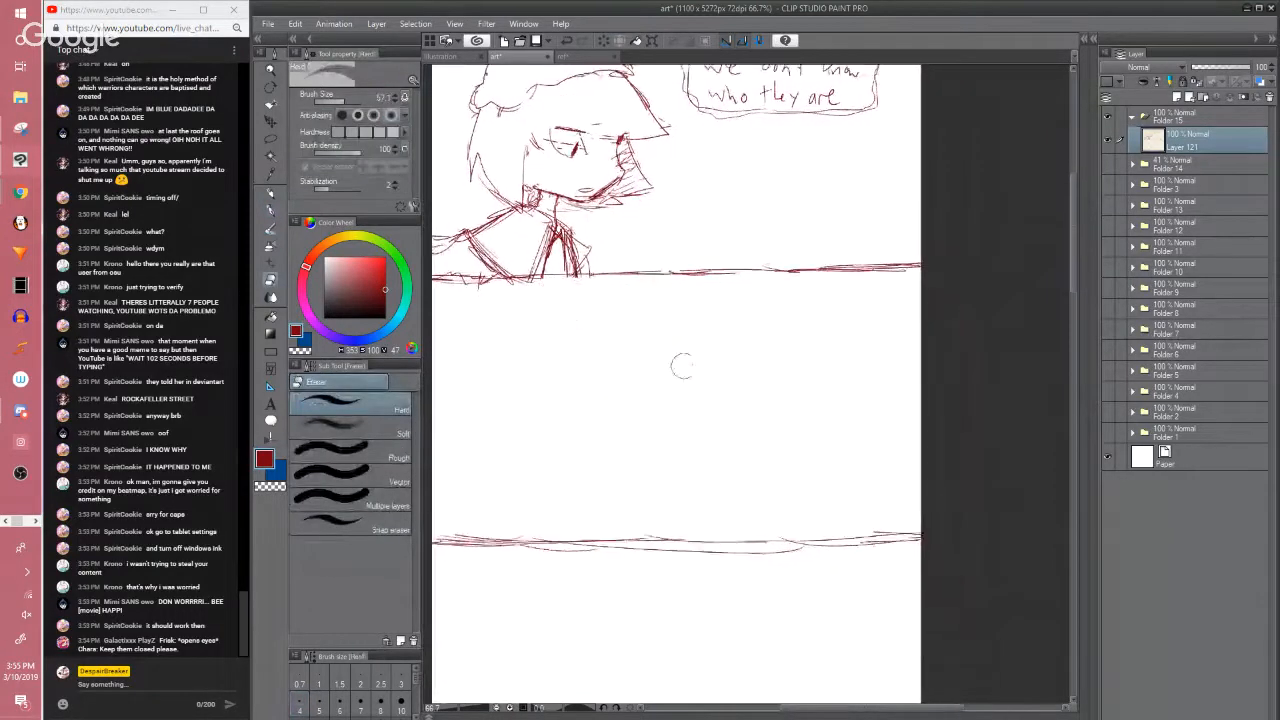
key("p")
Draw a pointed tail from the speech bubble's lower-left corner towards the character's hair with the Real G-pen
mouse_move(760, 342)
left_mouse_down()
mouse_move(768, 389)
mouse_move(752, 407)
left_mouse_up()
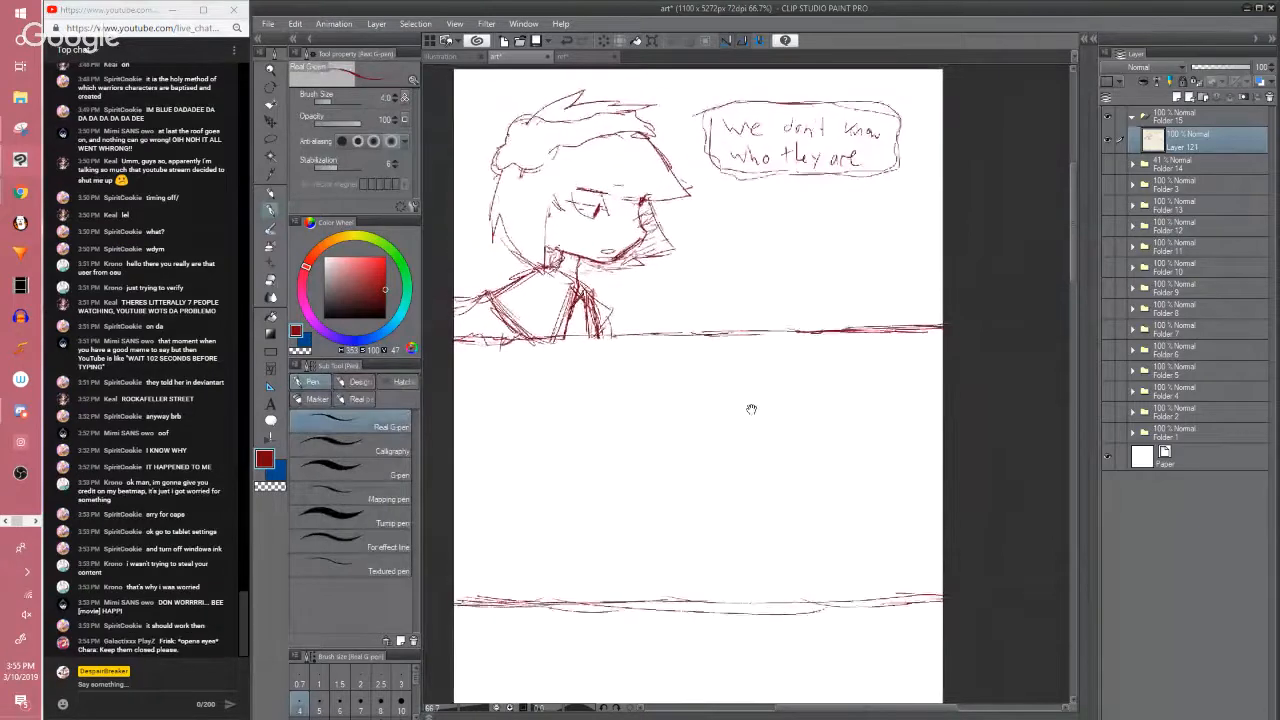
left_click_drag(791, 206, 799, 232)
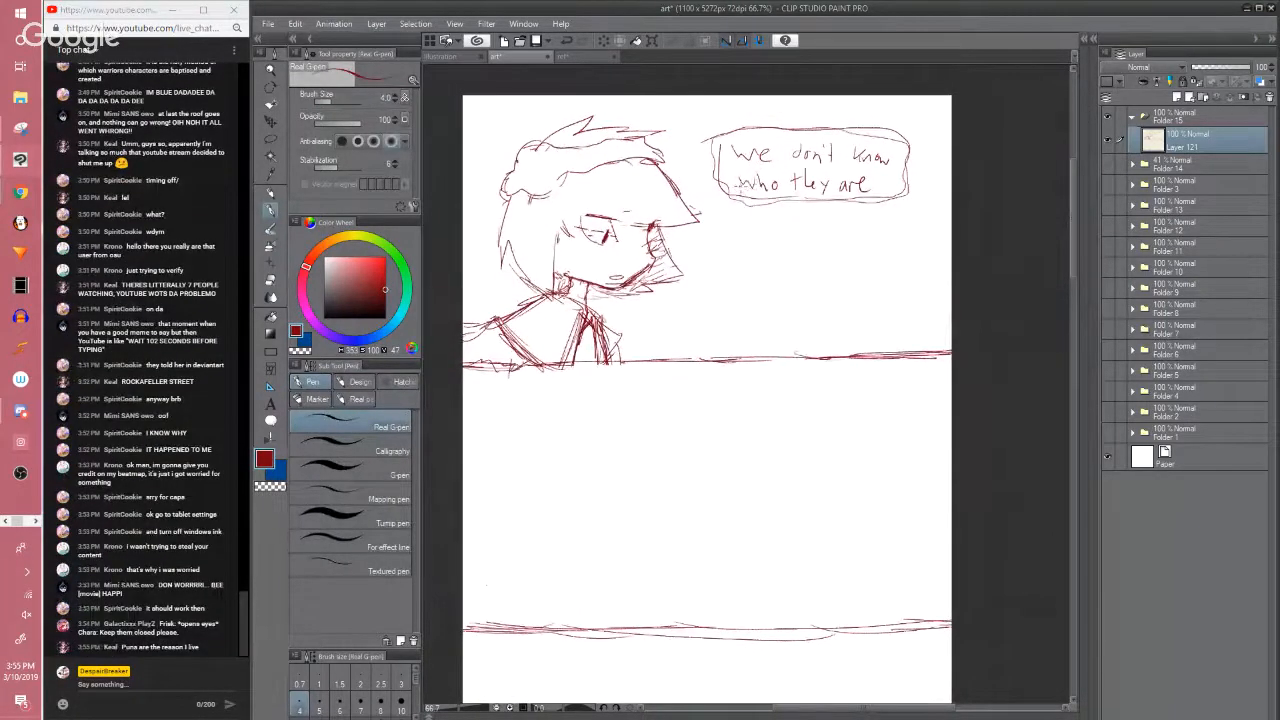
mouse_move(724, 180)
left_mouse_down()
mouse_move(700, 206)
mouse_move(744, 197)
left_mouse_up()
scroll(661, 205, "up", 1)
left_click_drag(651, 354, 725, 350)
Erase the stray sketch lines beneath the character's chin in the first panel
key("e")
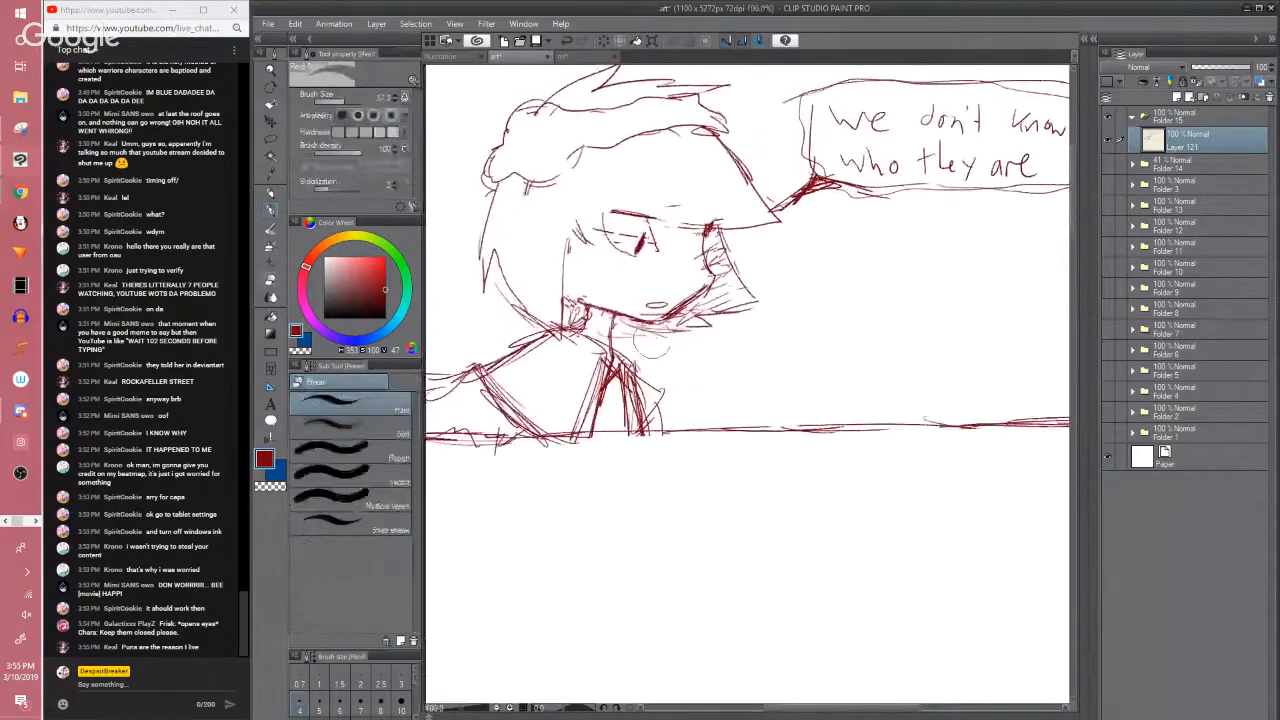
mouse_move(656, 326)
left_mouse_down()
mouse_move(623, 321)
mouse_move(653, 319)
left_mouse_up()
key("p")
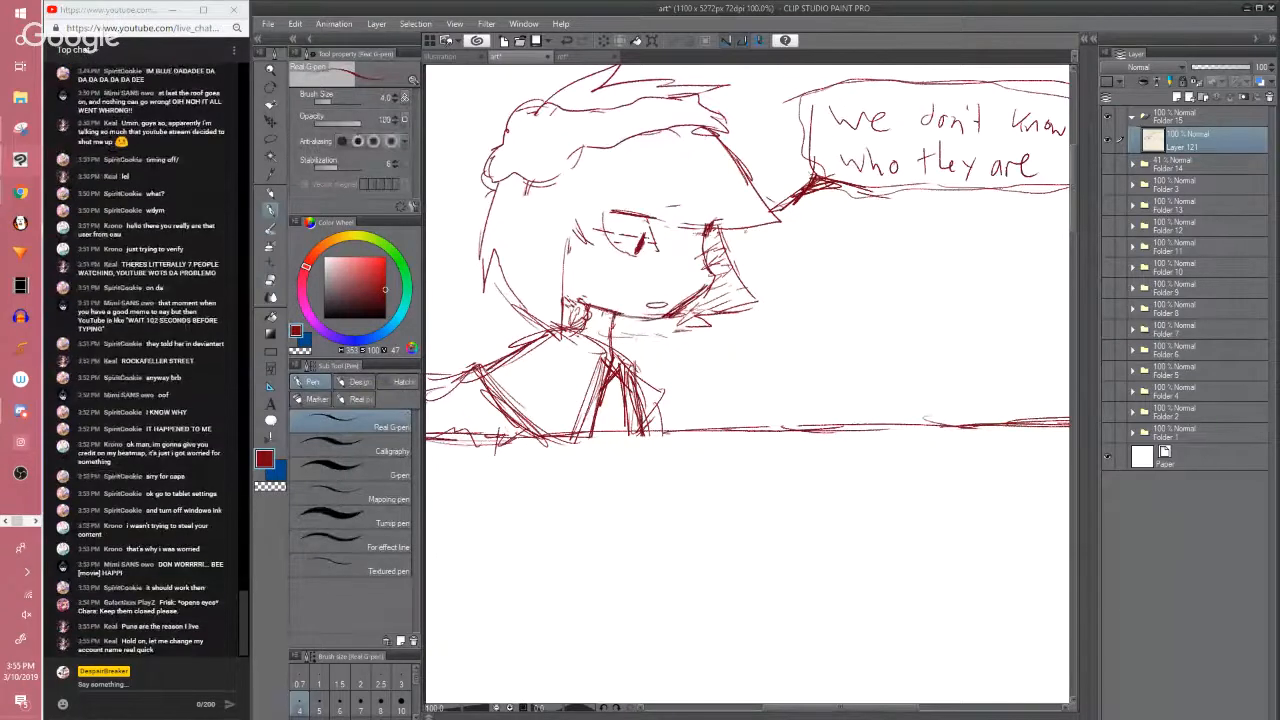
Rework the right end of the second panel's lower border with another pen stroke and erase the overlapping lines
scroll(730, 314, "down", 3)
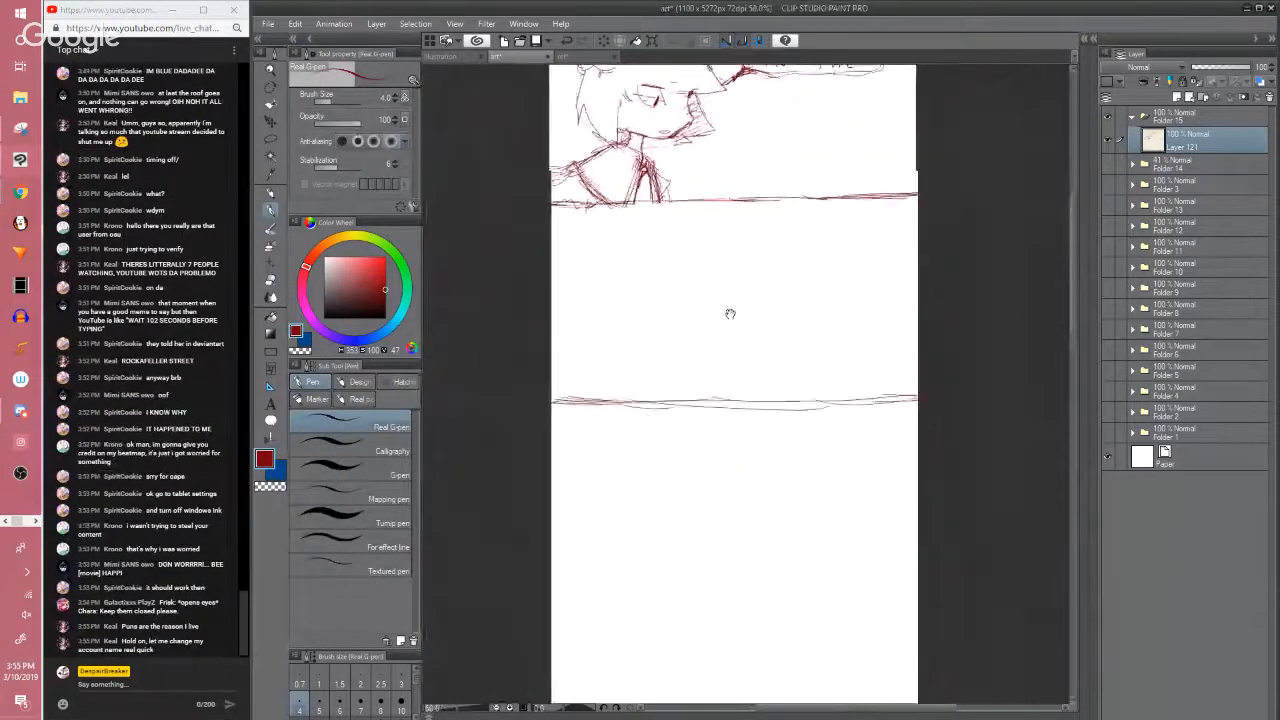
scroll(730, 314, "down", 1)
scroll(777, 391, "up", 2)
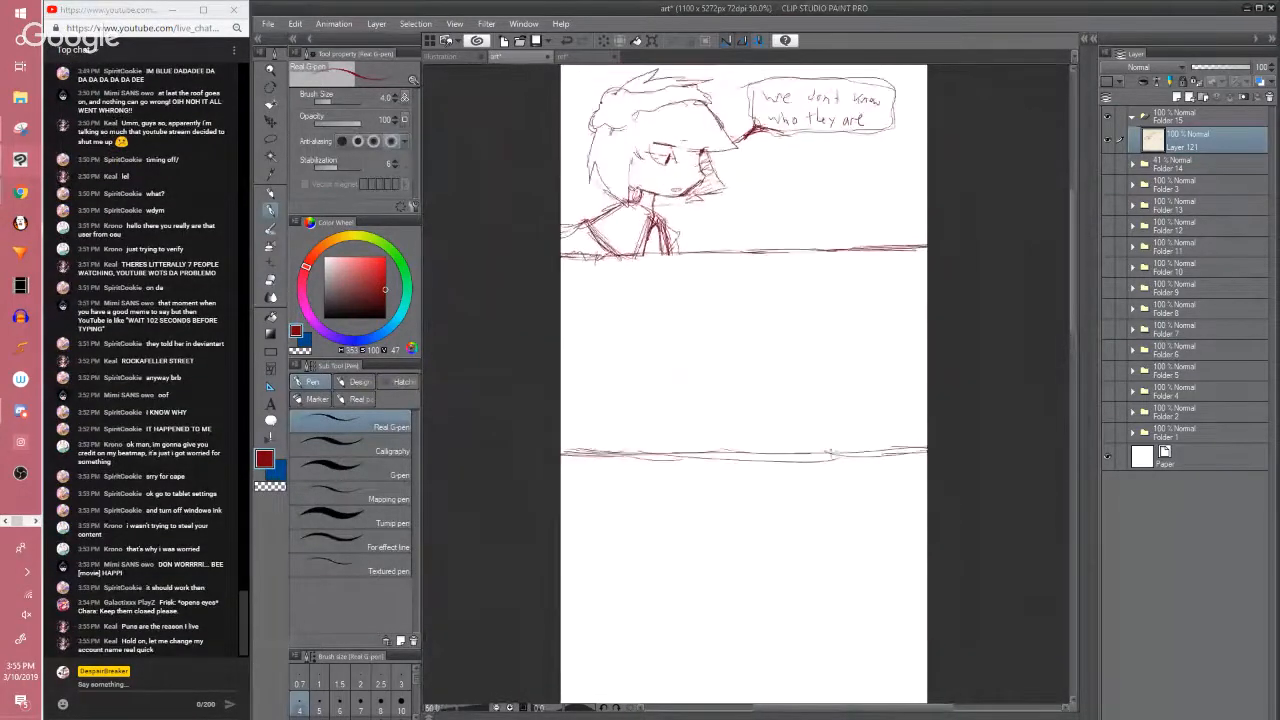
left_click_drag(836, 447, 927, 445)
mouse_move(920, 423)
left_mouse_down()
mouse_move(907, 457)
mouse_move(866, 391)
left_mouse_up()
key("e")
left_click_drag(806, 363, 800, 437)
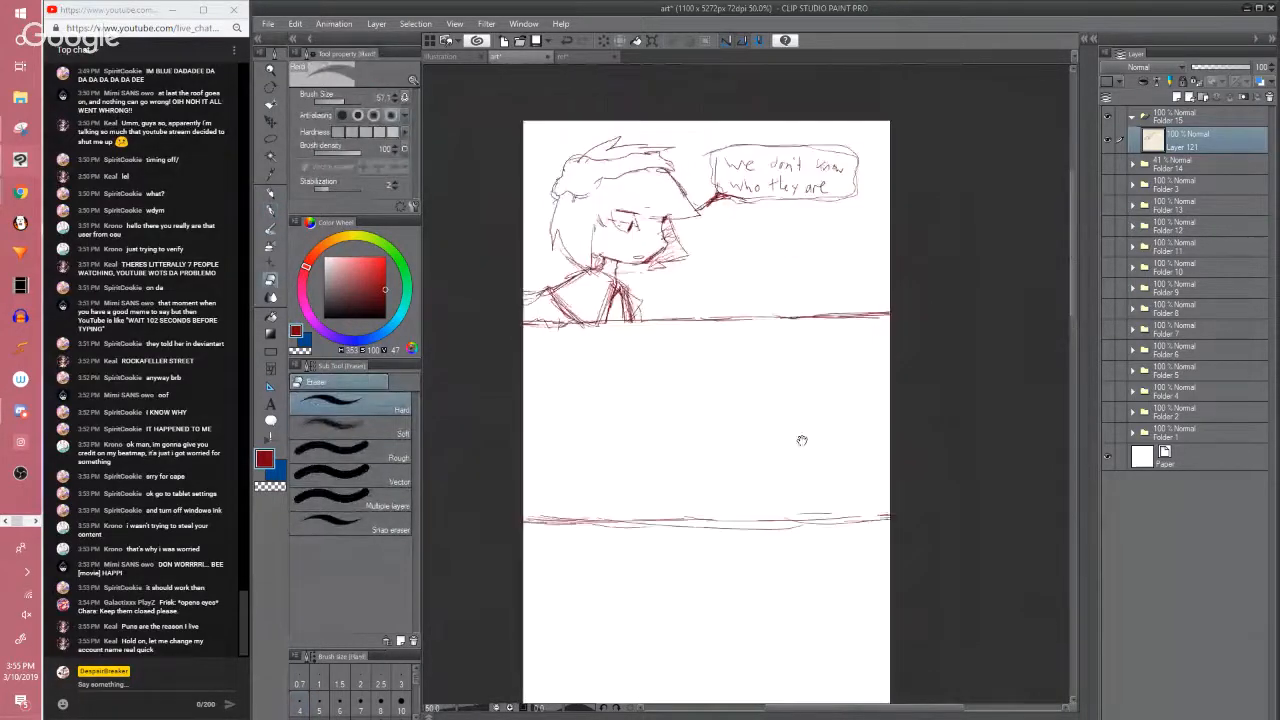
key("p")
left_click_drag(789, 346, 789, 371)
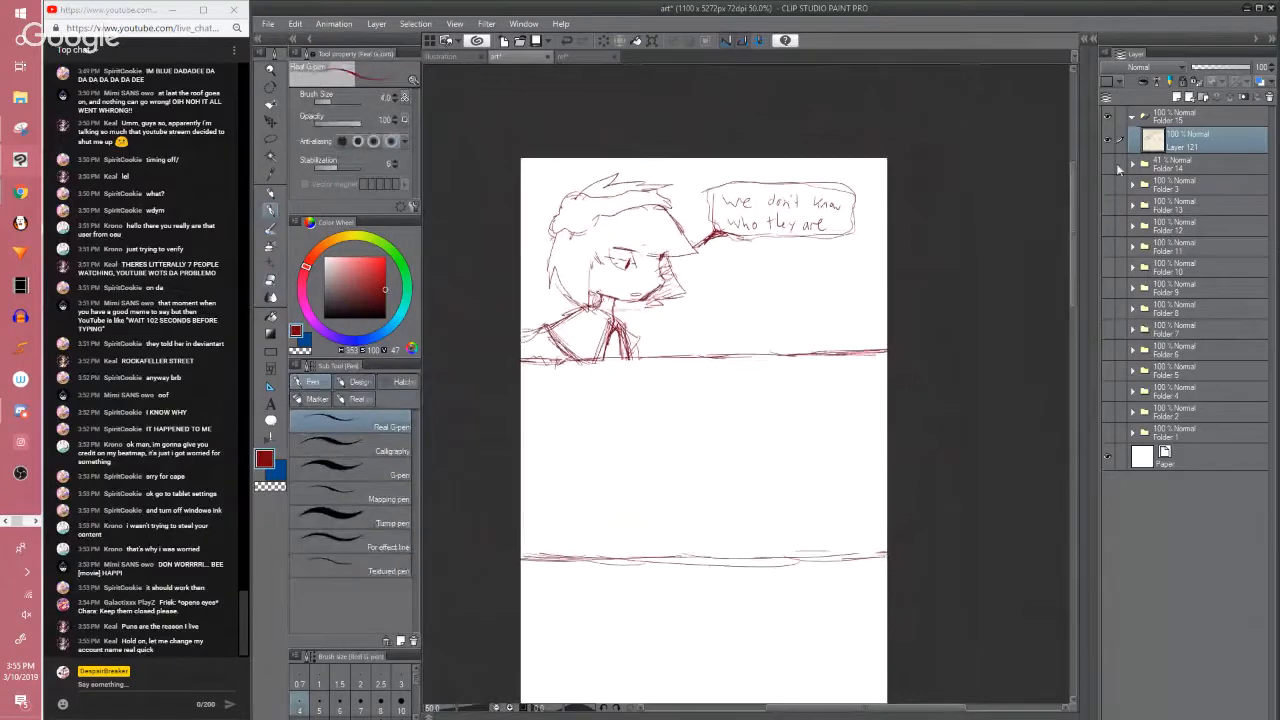
Show Folder 14 in place of Folder 15 and review the previous page's panel layout and dialogue
left_click(1107, 162)
scroll(1020, 306, "down", 2)
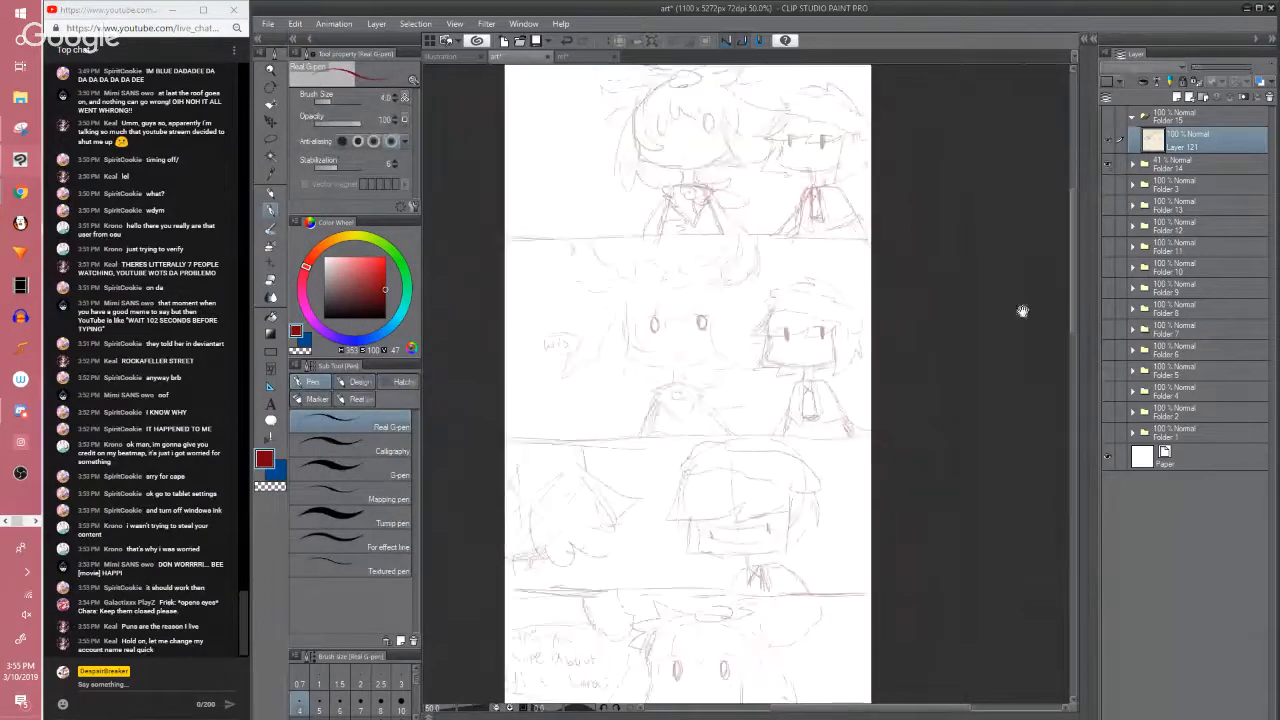
left_click_drag(1073, 299, 1073, 292)
scroll(1068, 161, "down", 1)
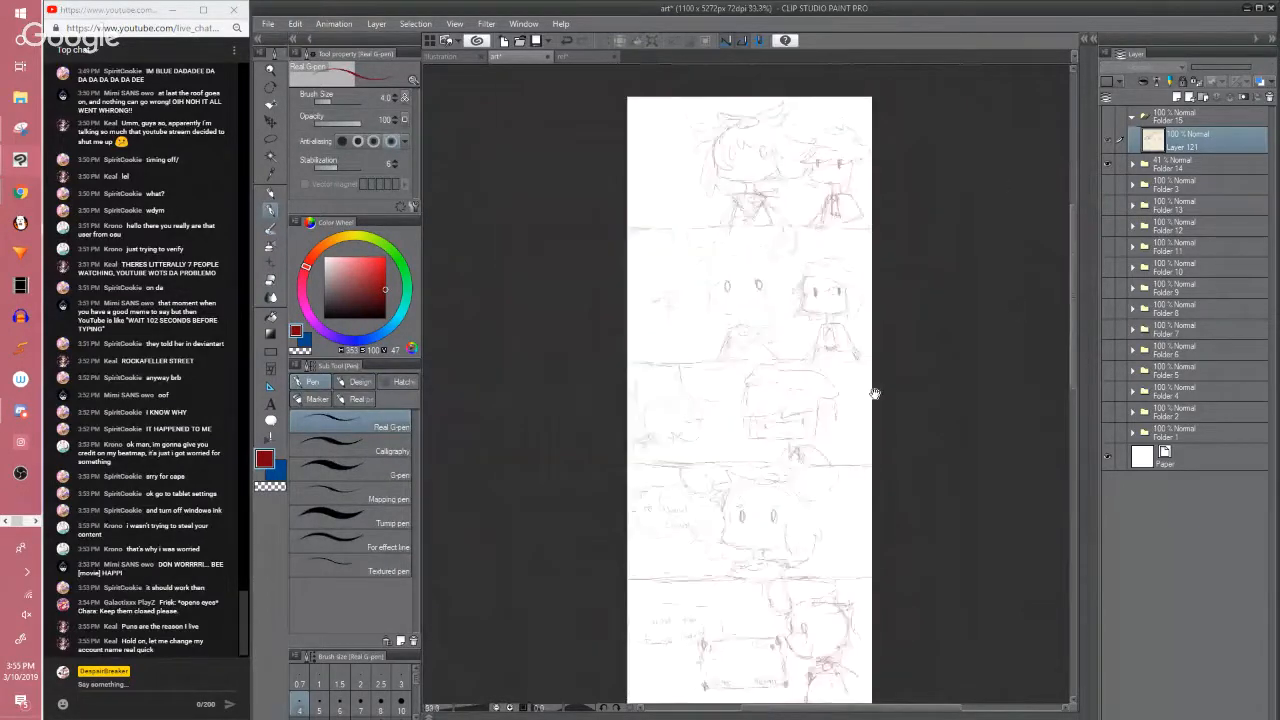
left_click_drag(861, 386, 772, 342)
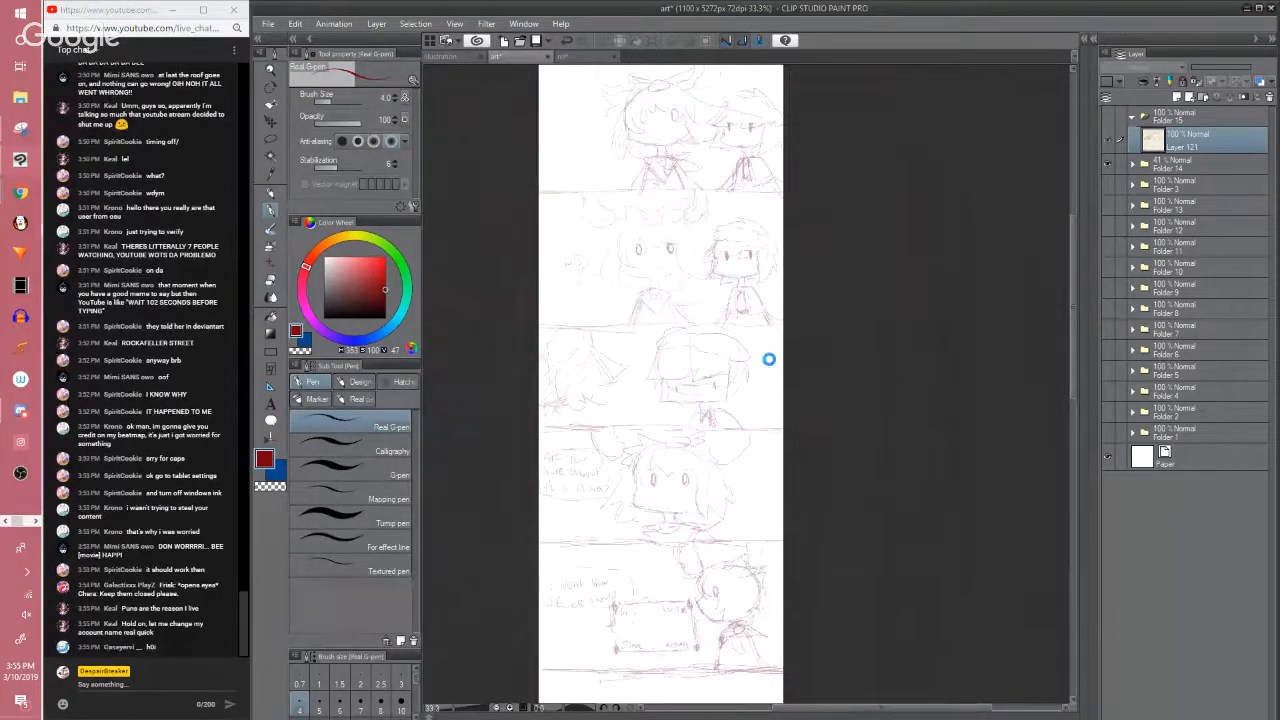
Save the comic file, then hide Folder 14 and show Folder 15 again from the top of its page
key("ctrl+s")
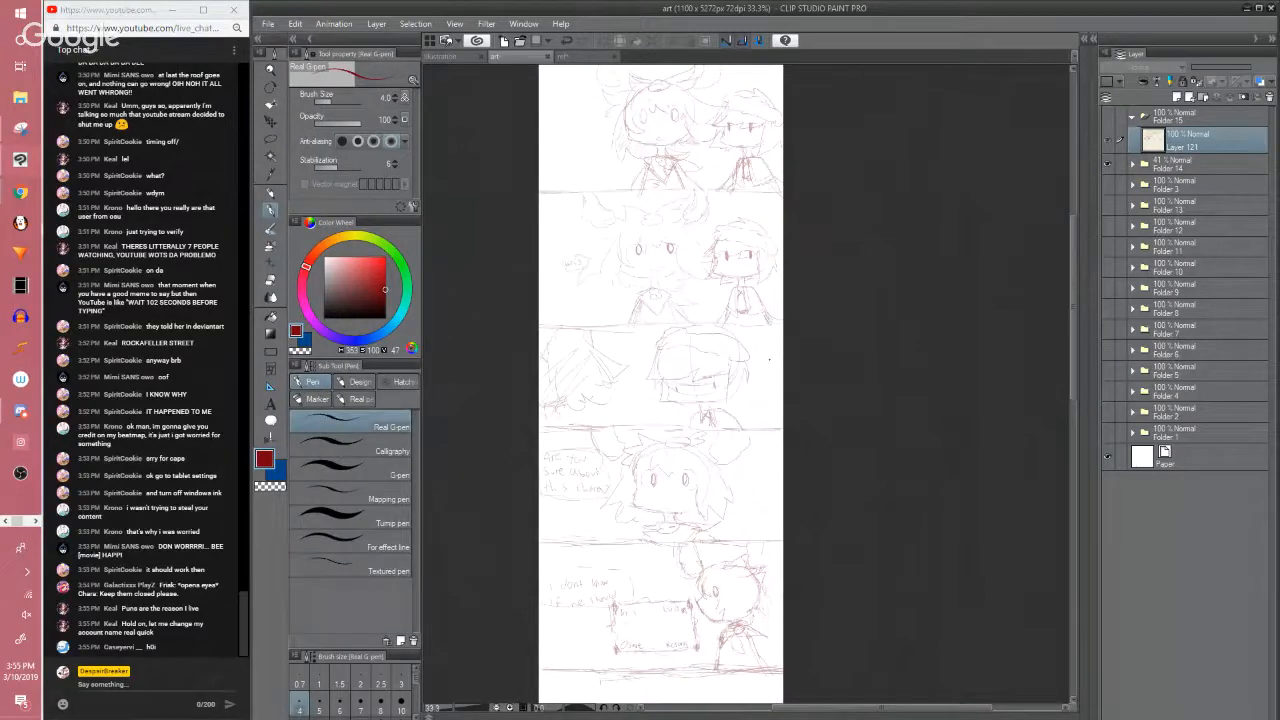
mouse_move(1070, 312)
left_mouse_down()
mouse_move(1070, 282)
mouse_move(1049, 344)
mouse_move(1062, 300)
left_mouse_up()
left_click(1108, 139)
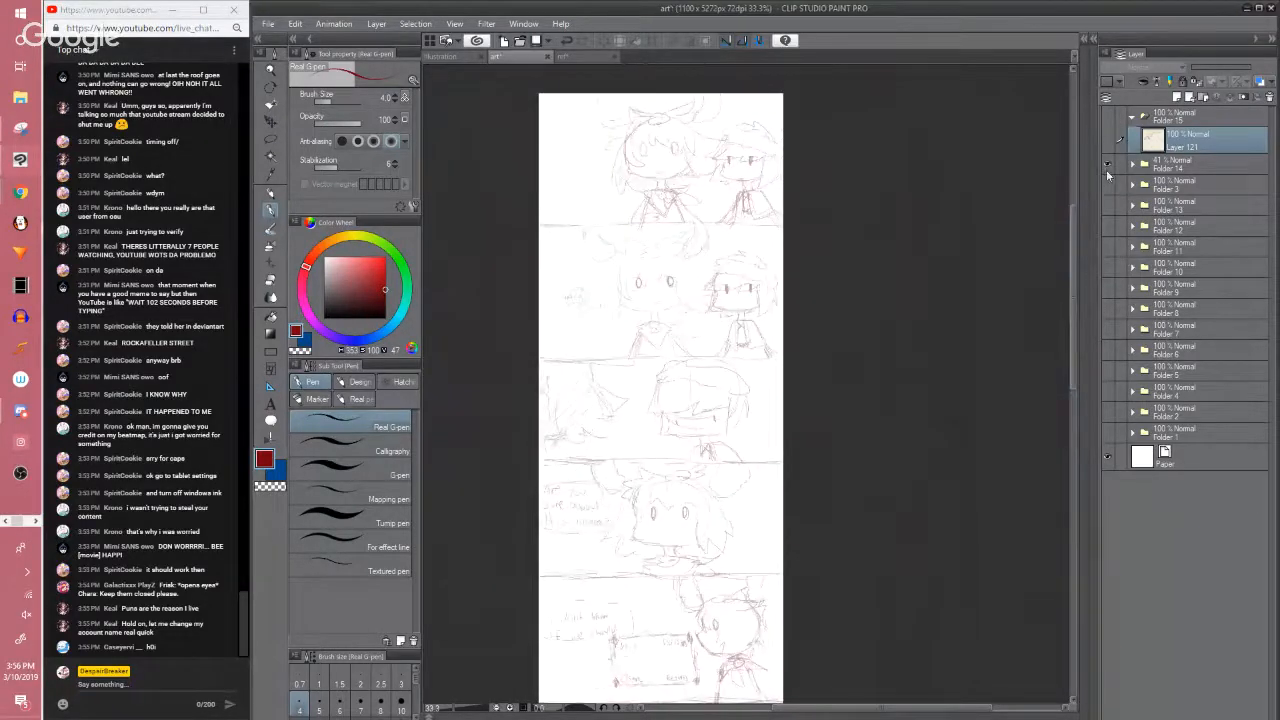
left_click(1107, 117)
left_click(1107, 164)
left_click_drag(1076, 226, 1074, 202)
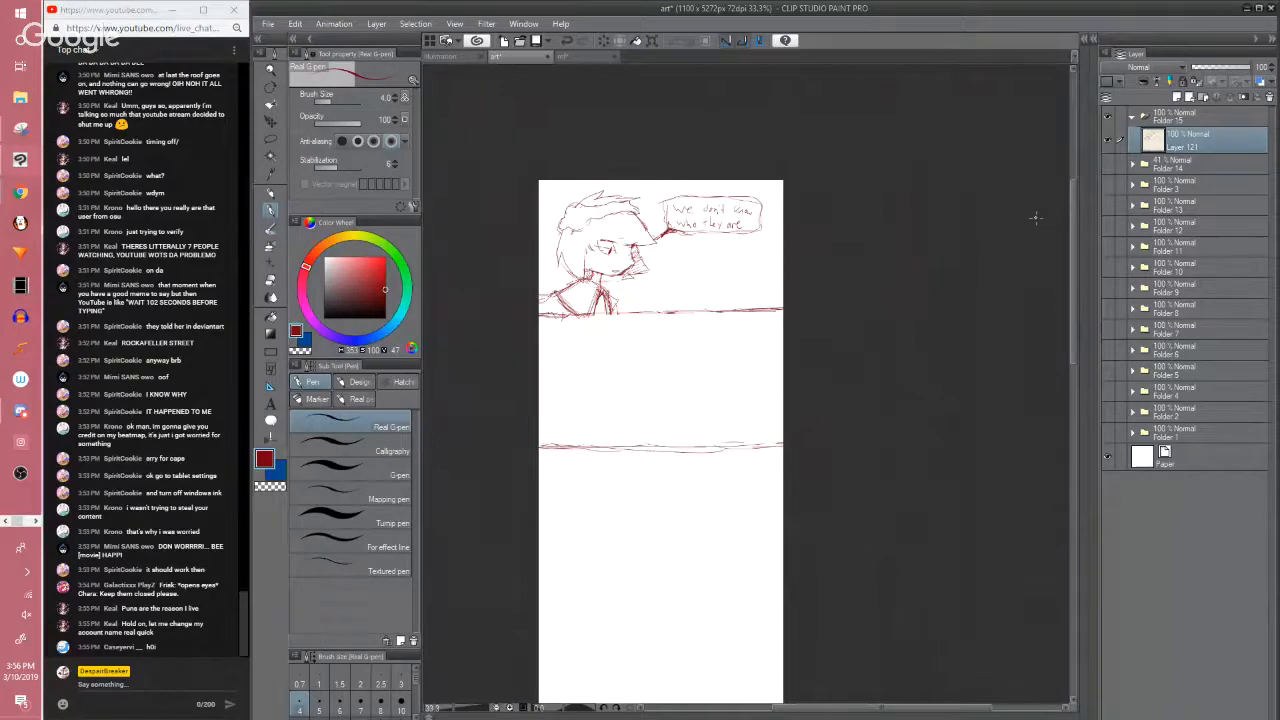
Erase the lower outline of the first panel's speech bubble, redraw it closer to the lettering, and hide the palettes
scroll(1034, 210, "up", 4)
key("e")
left_click_drag(755, 193, 921, 184)
key("p")
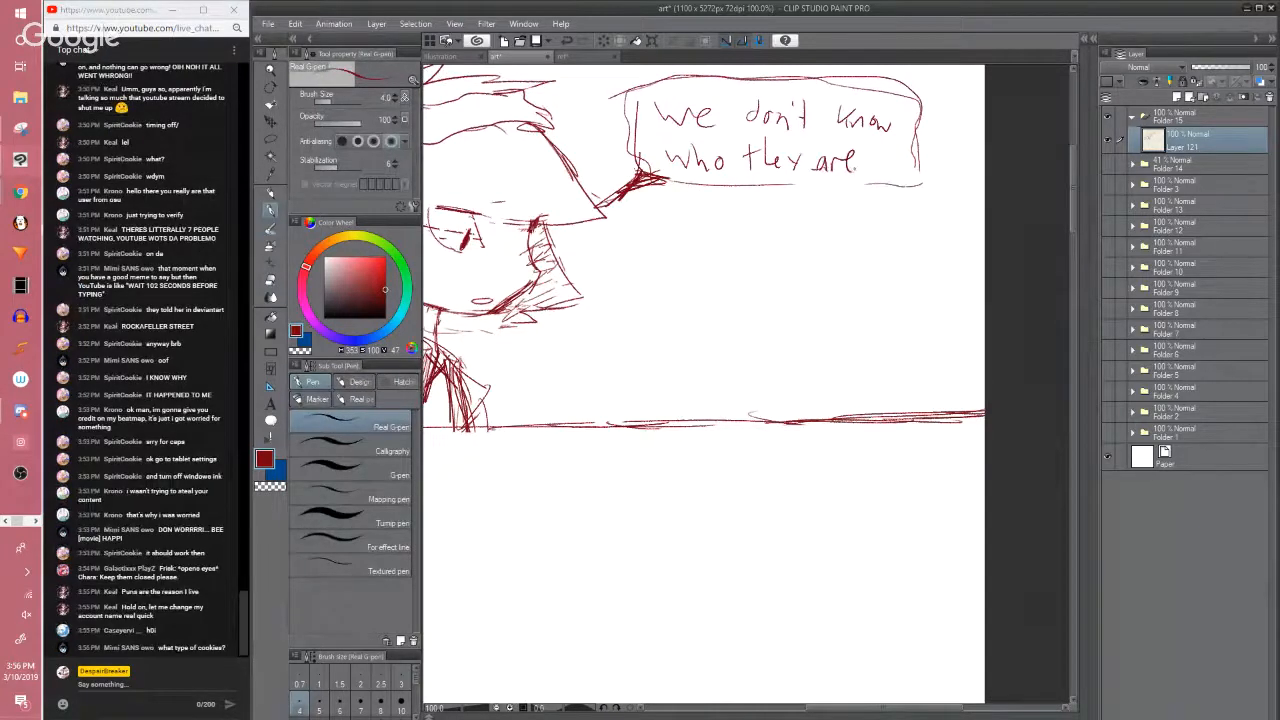
mouse_move(912, 158)
left_mouse_down()
mouse_move(868, 190)
mouse_move(664, 196)
left_mouse_up()
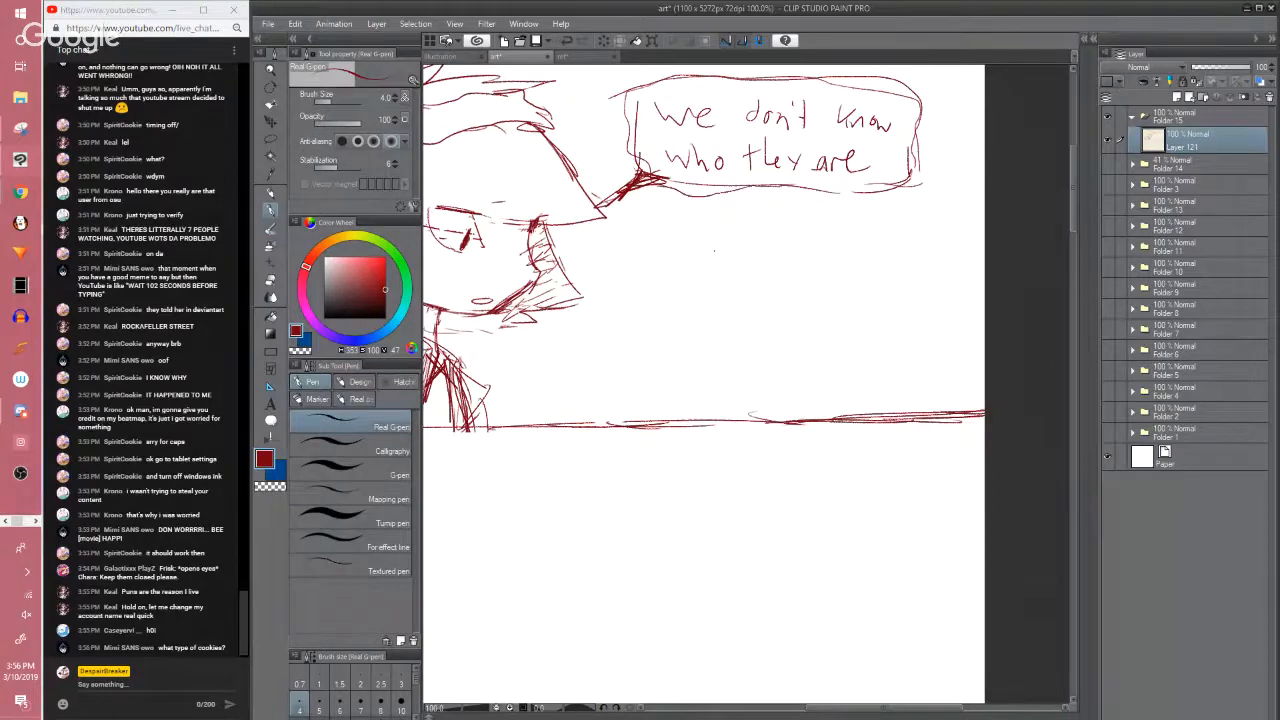
left_click_drag(746, 274, 790, 328)
key("Tab")
scroll(823, 270, "up", 2)
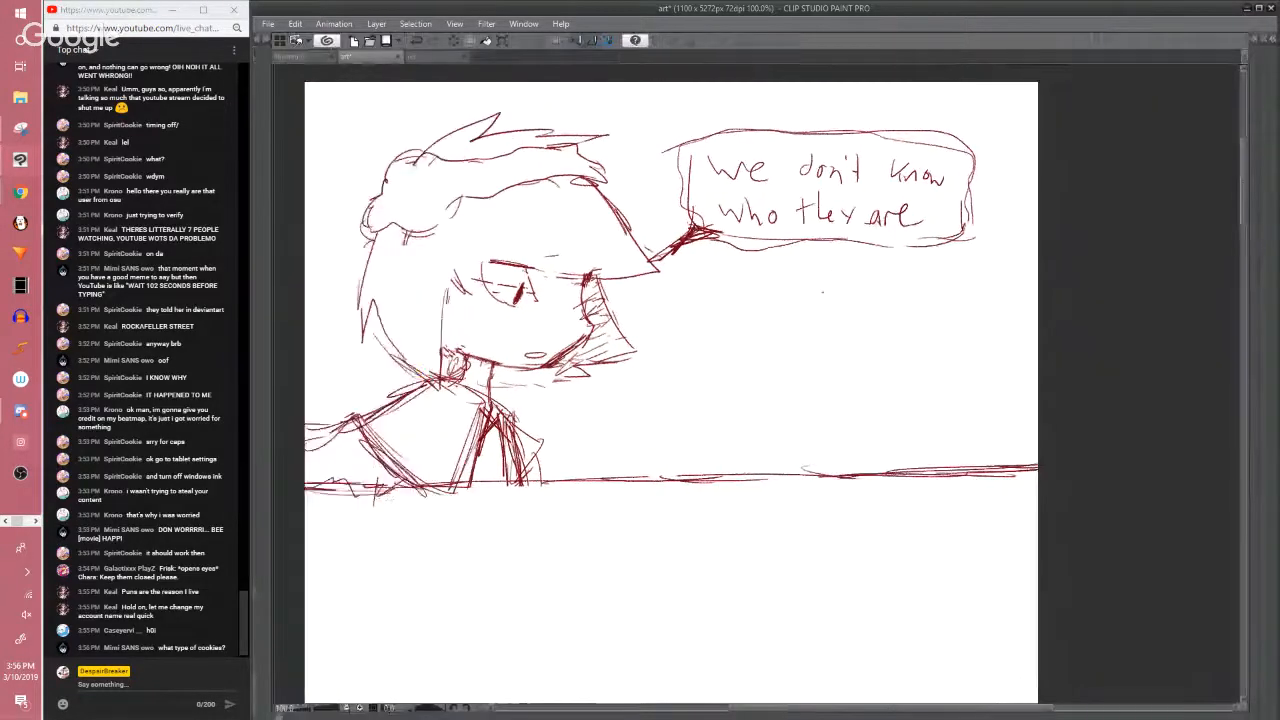
mouse_move(808, 262)
left_mouse_down()
mouse_move(812, 290)
mouse_move(852, 262)
mouse_move(836, 288)
left_mouse_up()
key("ctrl+z")
key("ctrl+z")
mouse_move(822, 285)
left_mouse_down()
mouse_move(858, 285)
mouse_move(854, 264)
mouse_move(872, 287)
left_mouse_up()
key("ctrl+z")
key("ctrl+z")
Letter "i don't even" by hand in the first panel, below the right part of the existing speech bubble
left_click_drag(893, 272, 890, 274)
mouse_move(898, 288)
left_mouse_down()
mouse_move(910, 288)
mouse_move(910, 266)
left_mouse_up()
mouse_move(926, 258)
left_mouse_down()
mouse_move(926, 286)
mouse_move(932, 274)
mouse_move(957, 280)
left_mouse_up()
left_click_drag(959, 262, 988, 278)
left_click_drag(992, 260, 1006, 283)
Letter "know if we" by hand as the second line of the new dialogue
left_click_drag(815, 298, 812, 330)
mouse_move(836, 304)
left_mouse_down()
mouse_move(820, 318)
mouse_move(830, 334)
left_mouse_up()
left_click_drag(840, 330, 892, 314)
mouse_move(910, 320)
left_mouse_down()
mouse_move(911, 334)
mouse_move(930, 334)
left_mouse_up()
mouse_move(924, 325)
left_mouse_down()
mouse_move(964, 334)
mouse_move(978, 318)
left_mouse_up()
left_click_drag(982, 330, 998, 334)
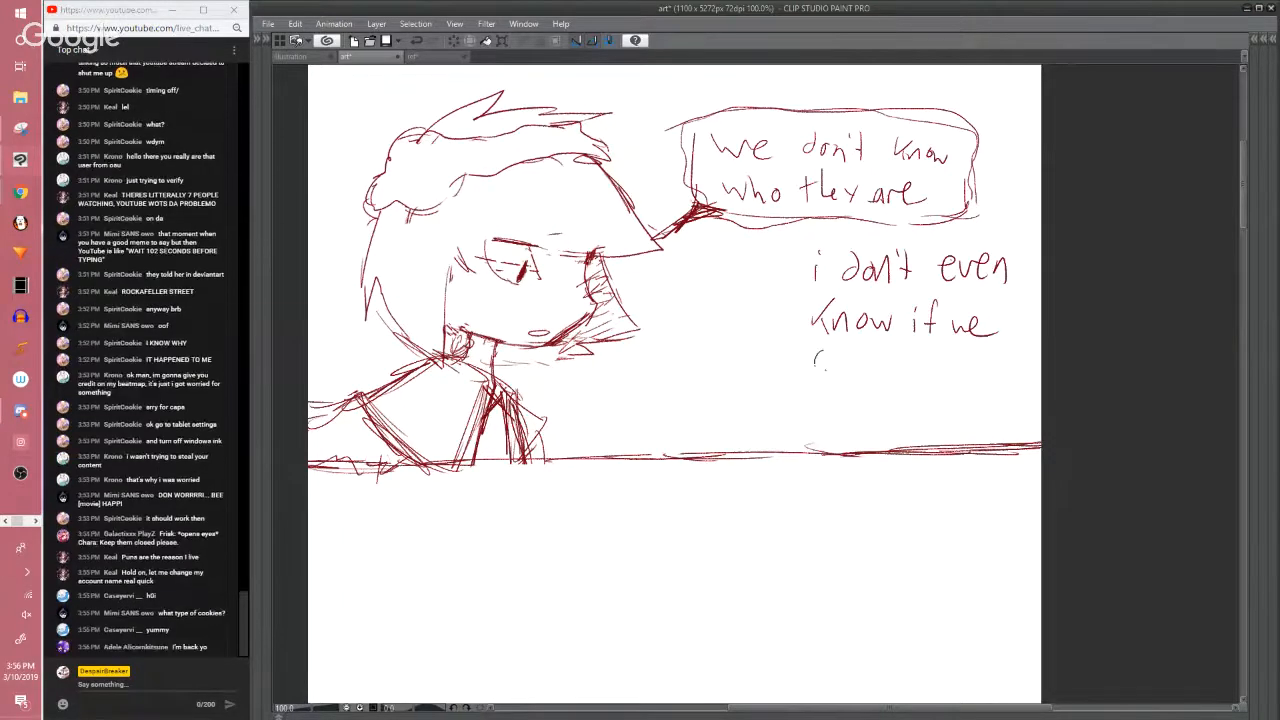
Letter "can help them" by hand as the third line of the new dialogue
left_click_drag(830, 354, 828, 370)
left_click_drag(848, 356, 852, 370)
left_click_drag(856, 370, 890, 370)
left_click_drag(904, 362, 923, 372)
left_click_drag(936, 354, 966, 376)
left_click_drag(958, 362, 976, 361)
left_click_drag(975, 354, 985, 376)
left_click_drag(986, 370, 1003, 374)
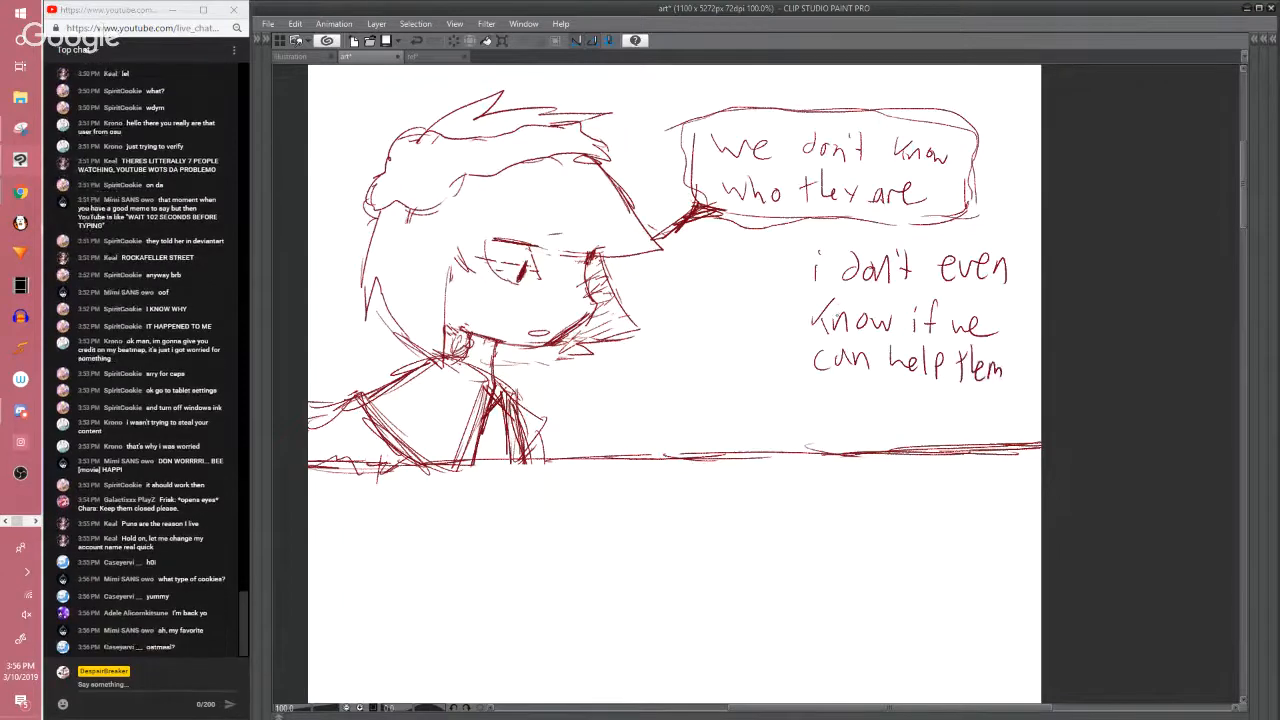
Outline the new dialogue with a speech bubble, lasso the bubble with its lettering, and shift it down toward the page's right edge
mouse_move(808, 297)
left_mouse_down()
mouse_move(812, 331)
mouse_move(817, 319)
left_mouse_up()
mouse_move(794, 242)
left_mouse_down()
mouse_move(791, 372)
mouse_move(1036, 400)
mouse_move(1024, 234)
mouse_move(822, 240)
mouse_move(790, 276)
mouse_move(795, 368)
mouse_move(884, 402)
mouse_move(1026, 344)
mouse_move(1014, 236)
mouse_move(774, 248)
mouse_move(762, 399)
mouse_move(803, 428)
mouse_move(1010, 436)
mouse_move(1018, 200)
mouse_move(806, 222)
mouse_move(772, 248)
left_mouse_up()
left_click_drag(866, 280, 880, 298)
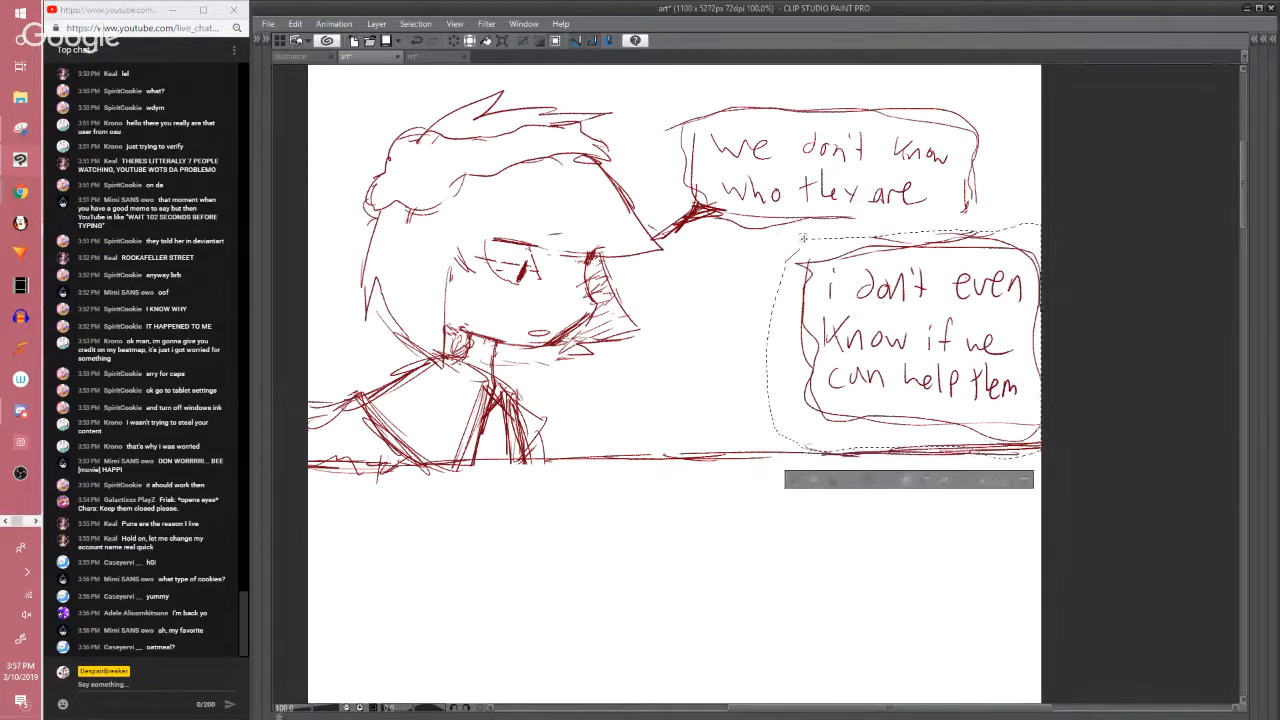
key("ctrl+d")
Redraw the missing lower right edge of the first bubble and link it to the second bubble with a short connector
left_click_drag(822, 216, 956, 204)
left_click_drag(834, 216, 878, 252)
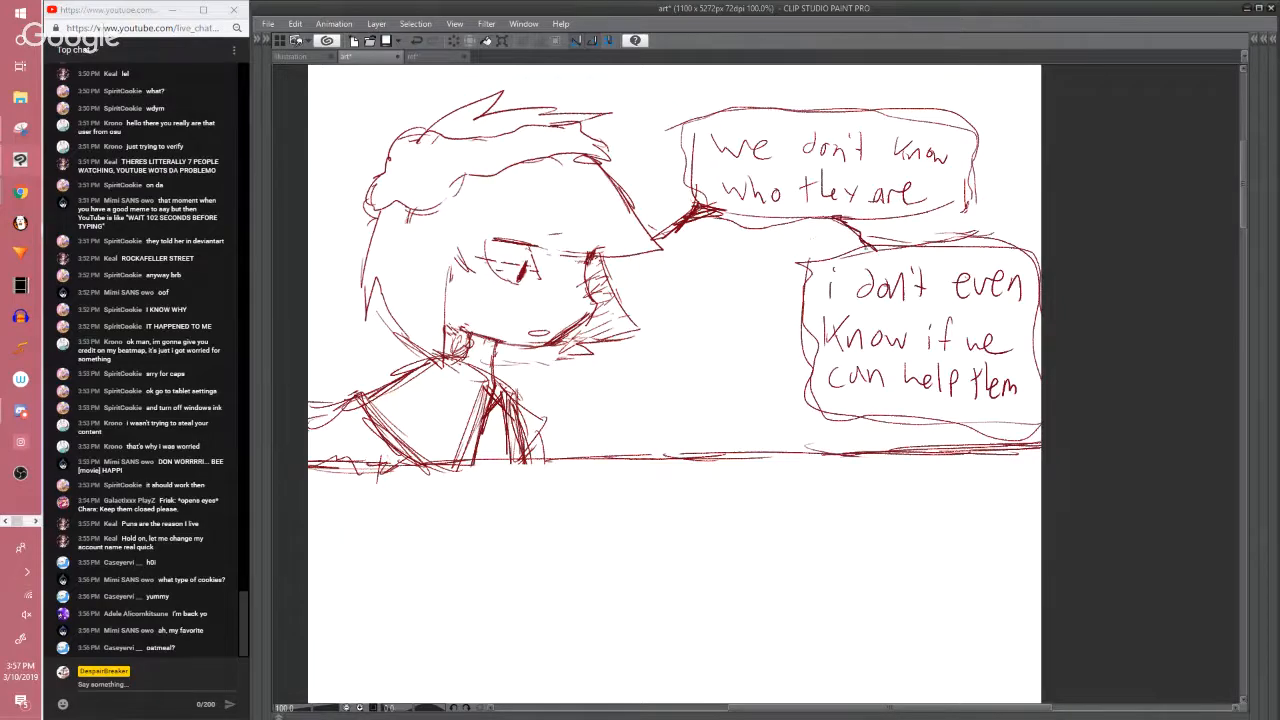
mouse_move(757, 300)
left_mouse_down()
mouse_move(749, 324)
mouse_move(770, 337)
mouse_move(790, 214)
left_mouse_up()
key("ctrl+minus")
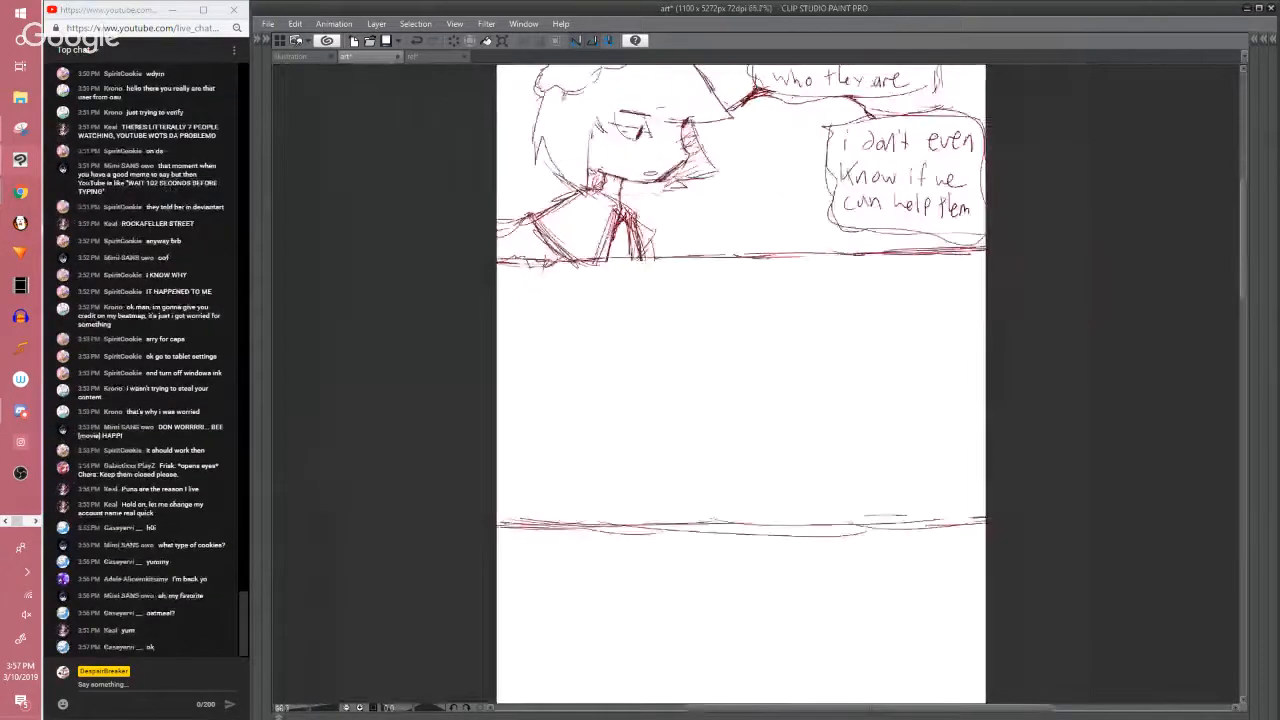
Bring back the palettes, show Folder 14 in place of Folder 15, and review the previous page's panels
left_click_drag(766, 443, 754, 478)
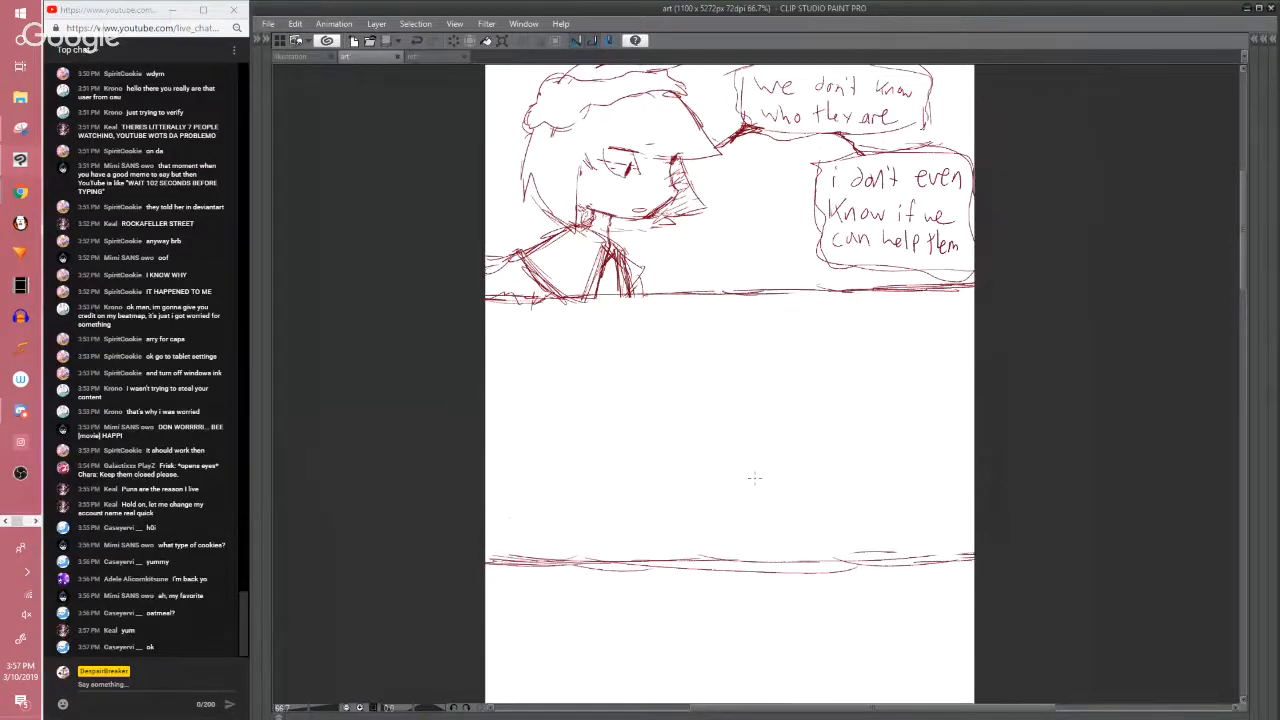
scroll(754, 478, "down", 2)
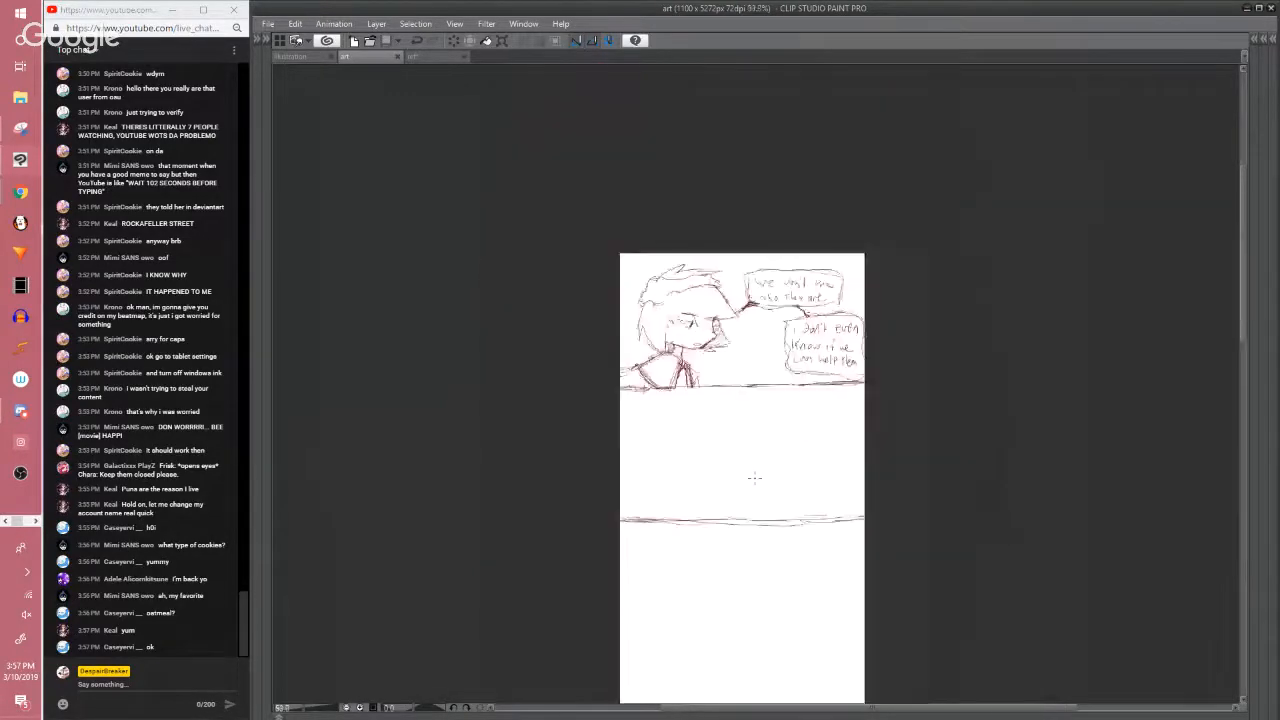
key("Tab")
left_click(1110, 167)
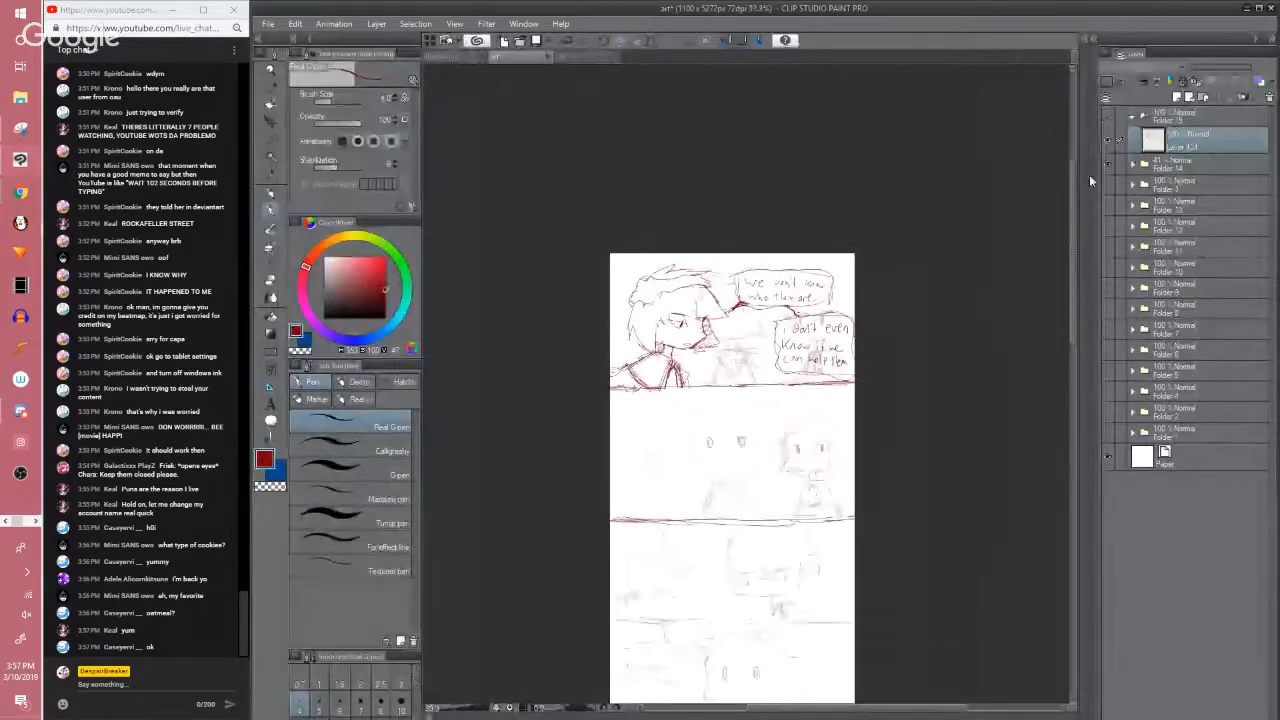
left_click_drag(1080, 214, 1040, 285)
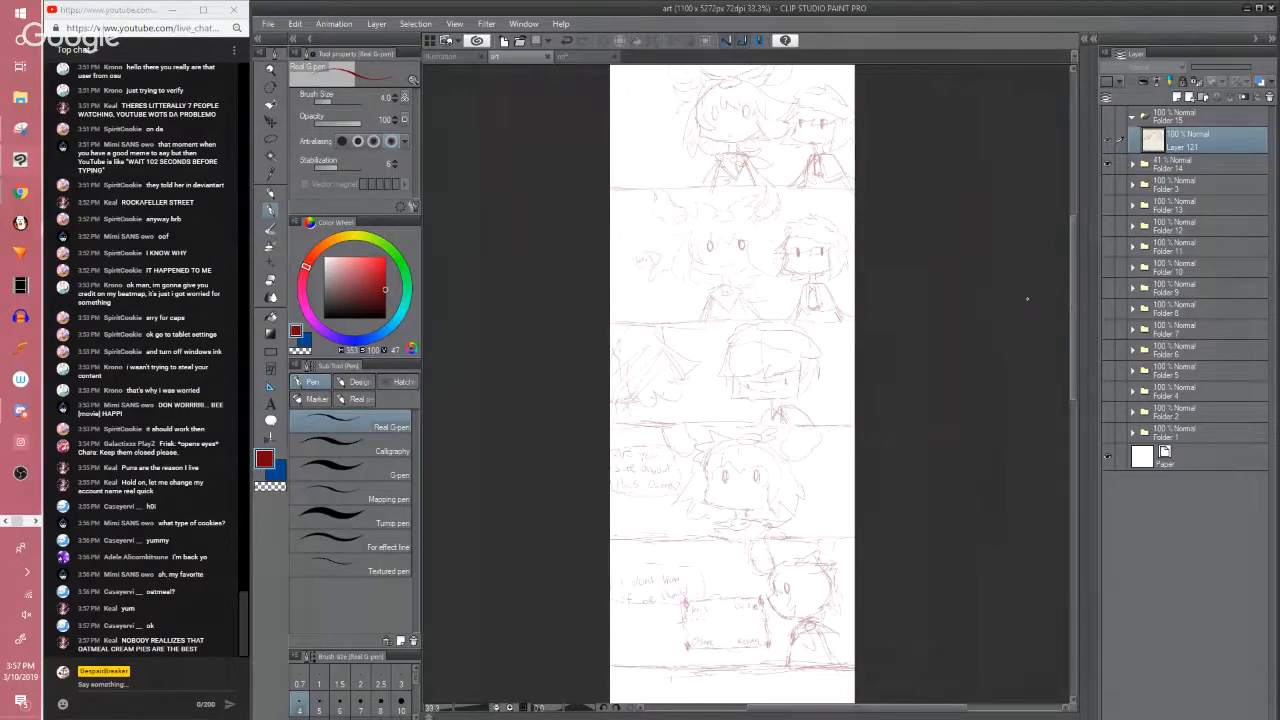
left_click_drag(1070, 242, 1069, 248)
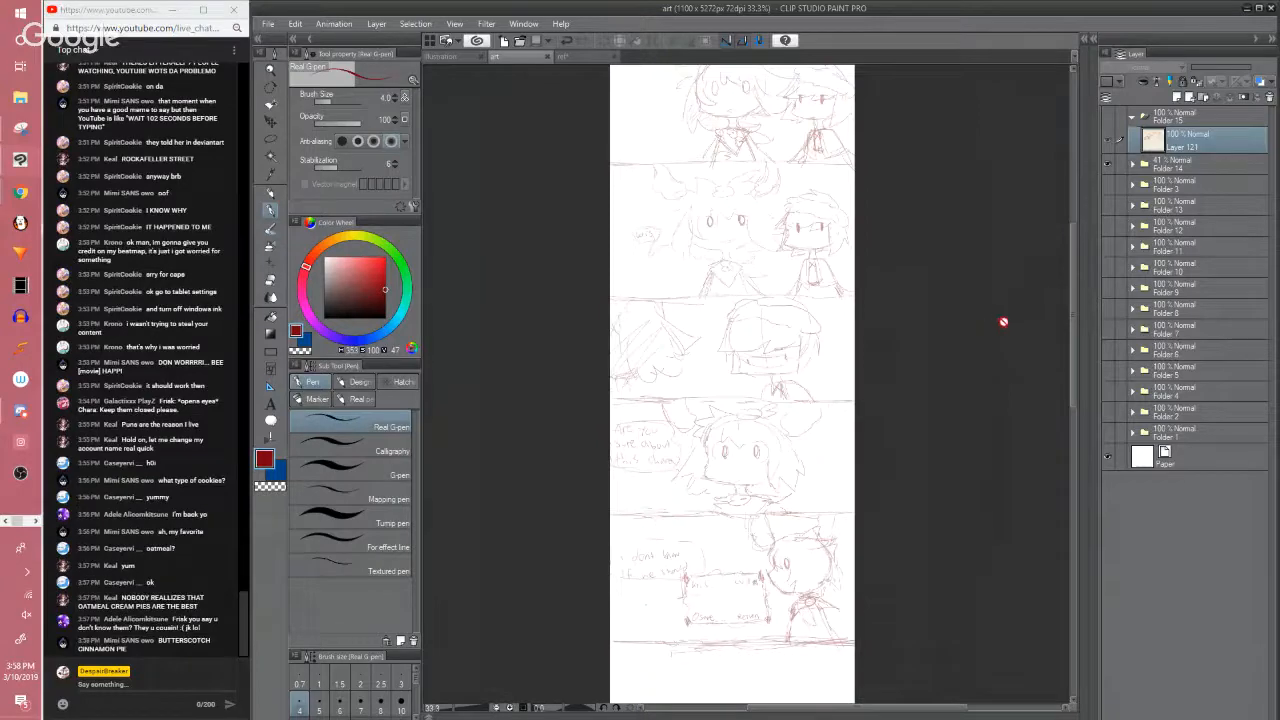
Hide Folder 14 and show Folder 15 again, returning to the page's first two panels
left_click(1106, 164)
left_click(1106, 118)
scroll(1074, 216, "up", 3)
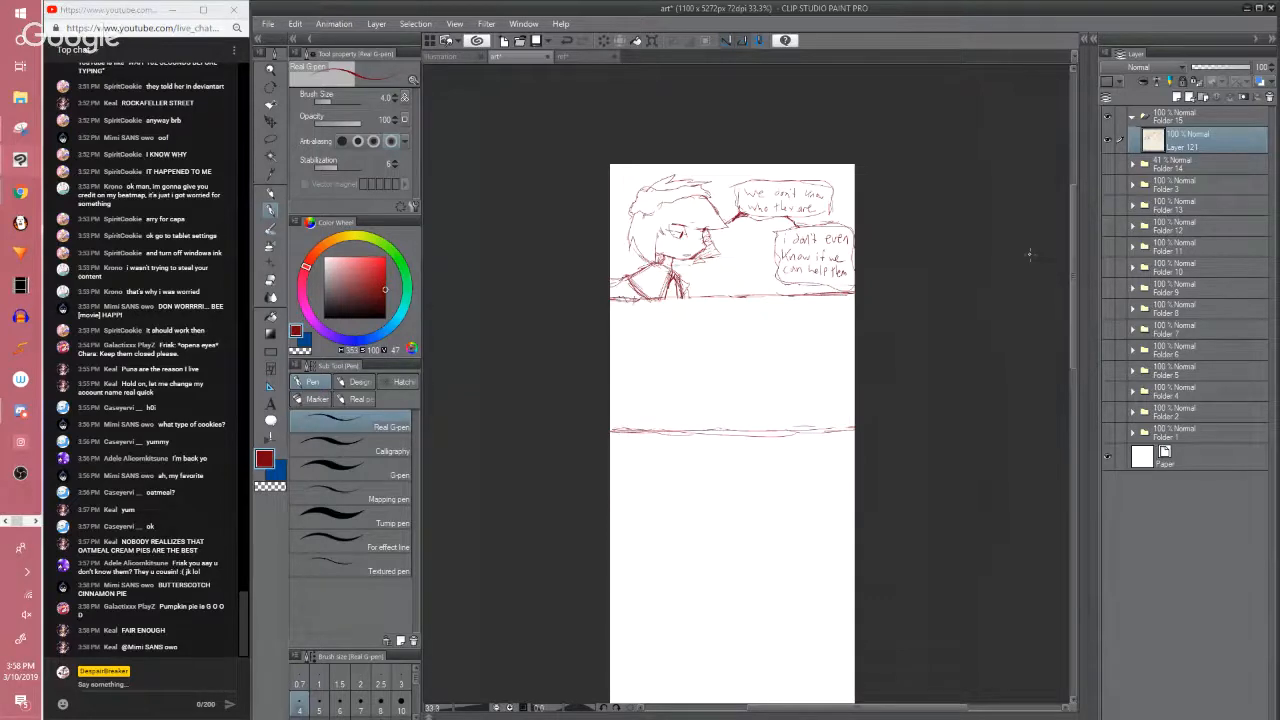
scroll(1030, 254, "up", 1)
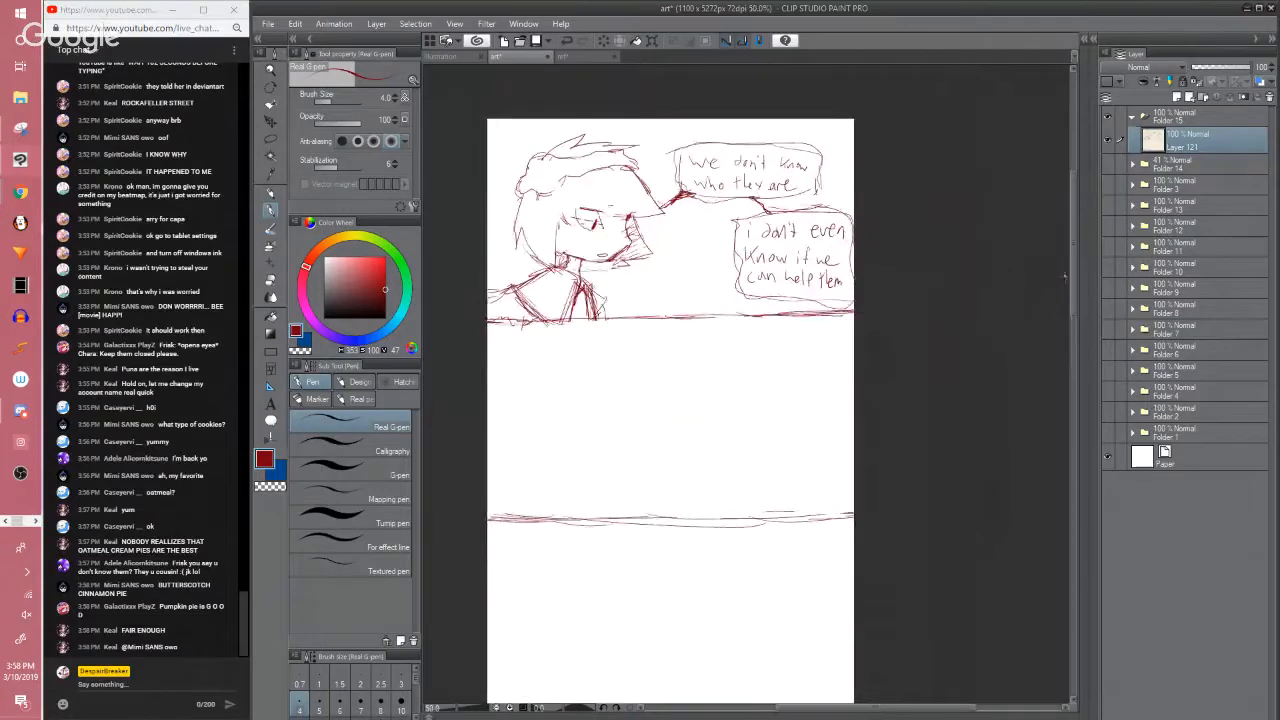
left_click_drag(1073, 265, 1073, 268)
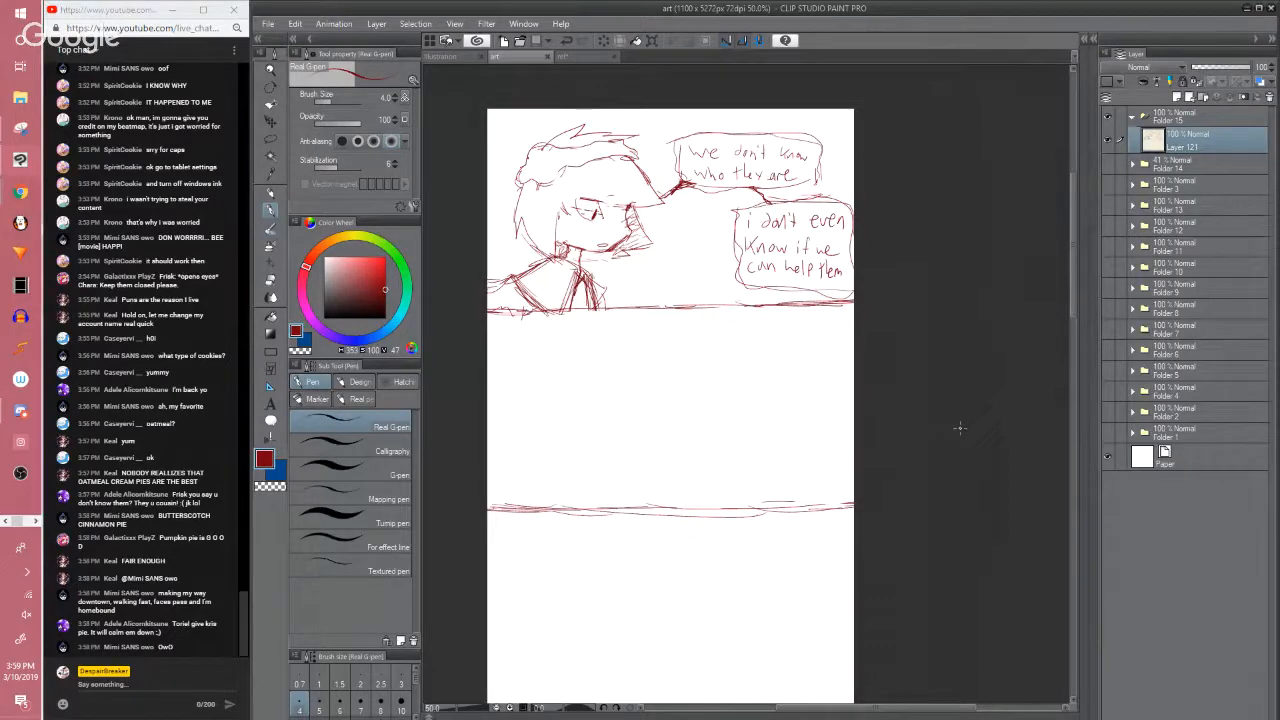
Show Folder 3 in place of Folder 15, look over its inked artwork, and hide it again
left_click(1108, 117)
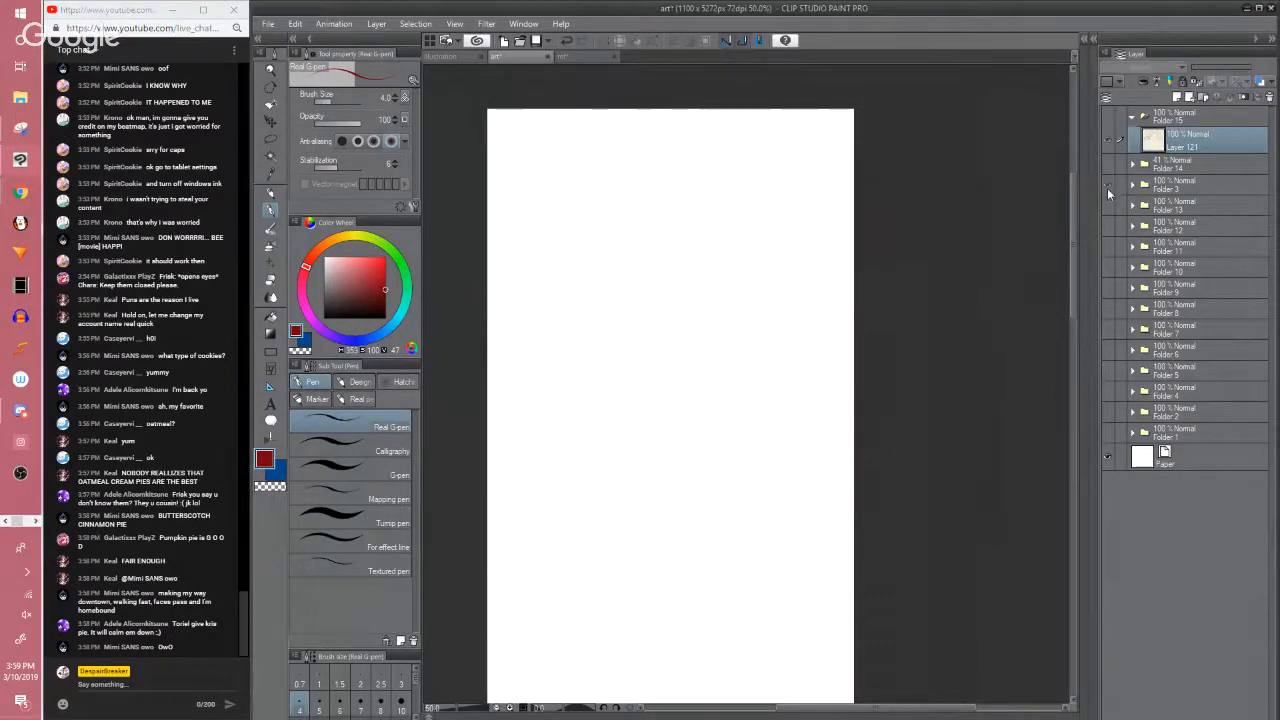
left_click(1107, 186)
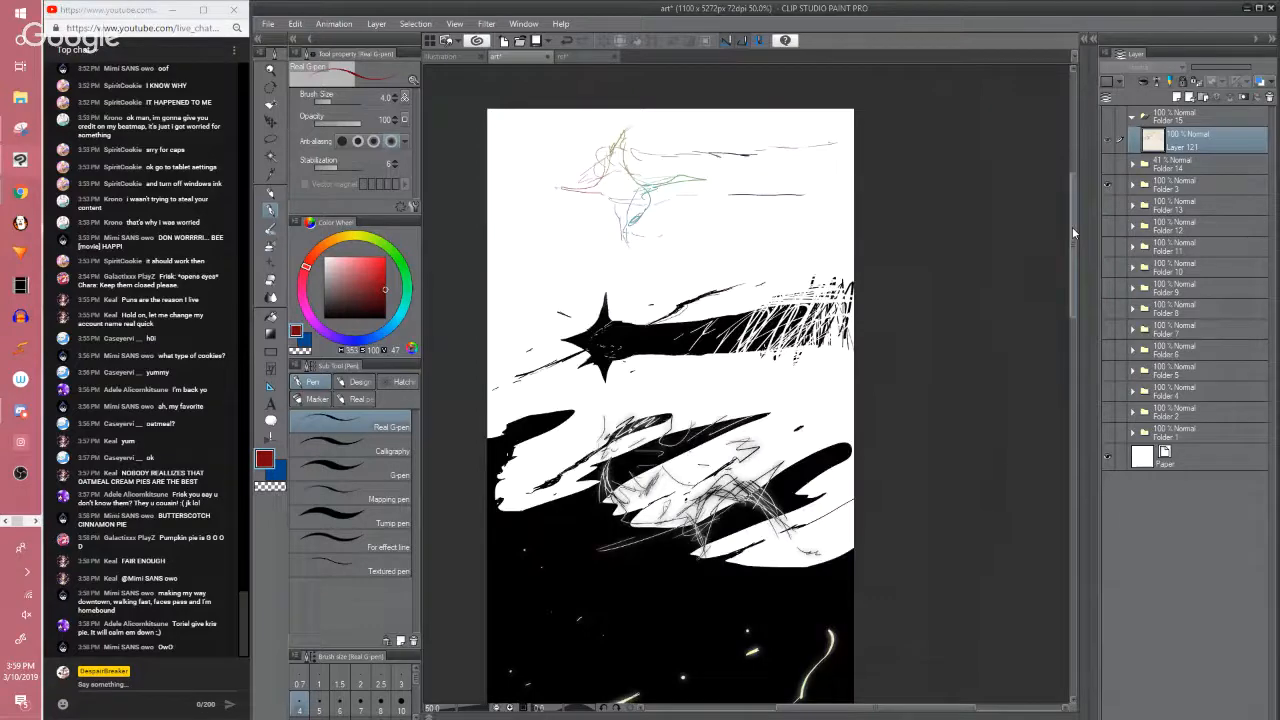
scroll(1071, 236, "down", 3)
scroll(1071, 240, "down", 4)
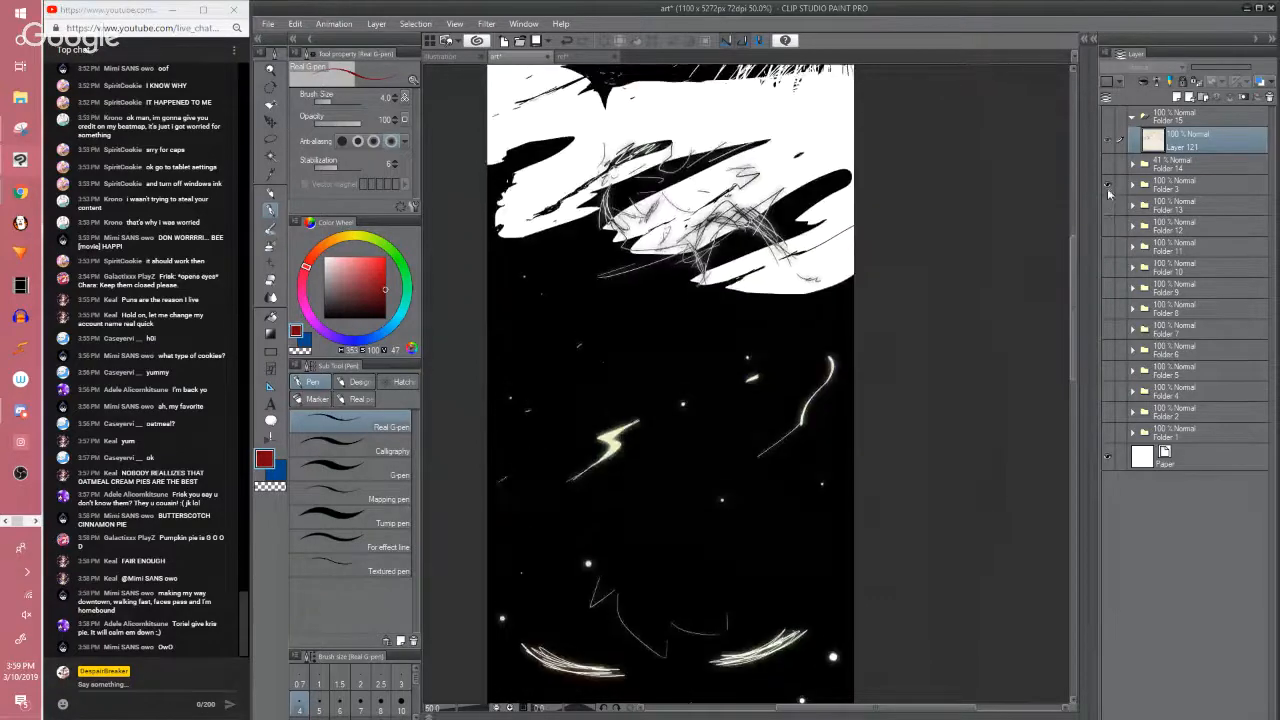
left_click(1107, 185)
Show Folder 14 and review the previous page's lower panels and their dialogue
left_click(1107, 163)
mouse_move(1076, 227)
left_mouse_down()
mouse_move(1076, 188)
mouse_move(1062, 218)
left_mouse_up()
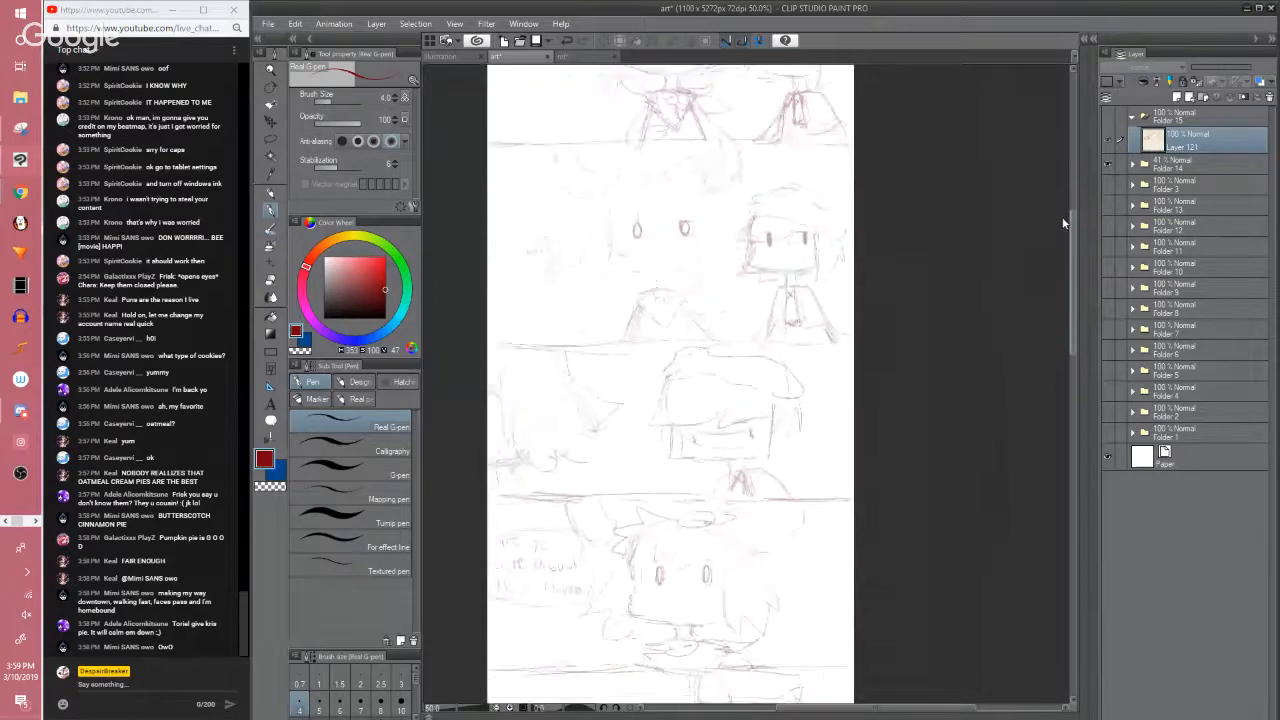
scroll(1054, 263, "down", 4)
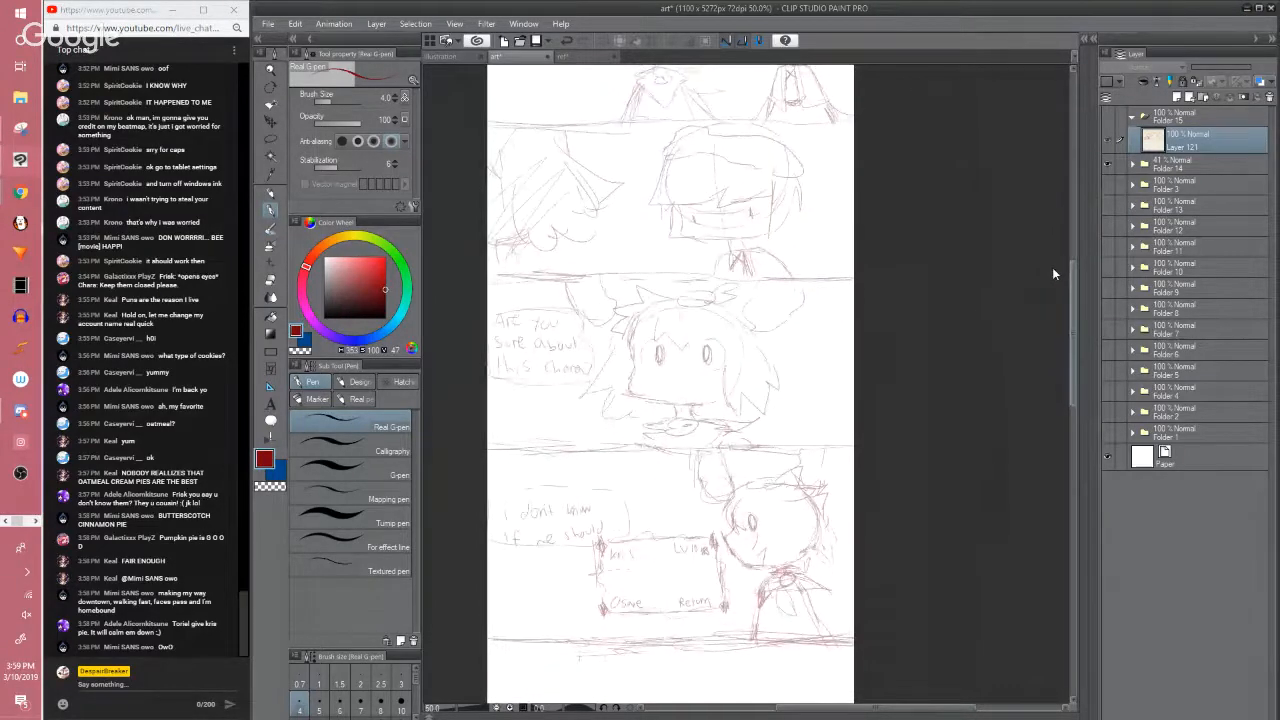
scroll(1052, 267, "up", 1)
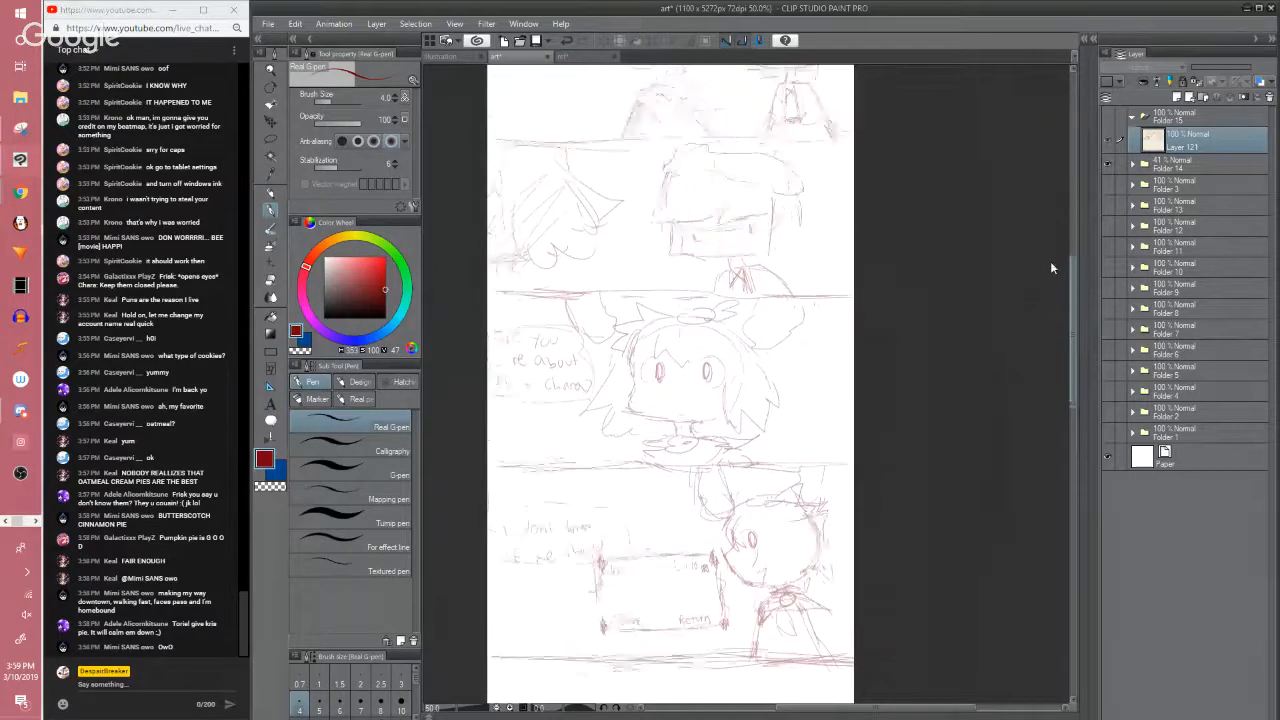
Switch the visible page from Folder 14 back to Folder 15 and return to its first panel
left_click(1107, 163)
left_click(1107, 117)
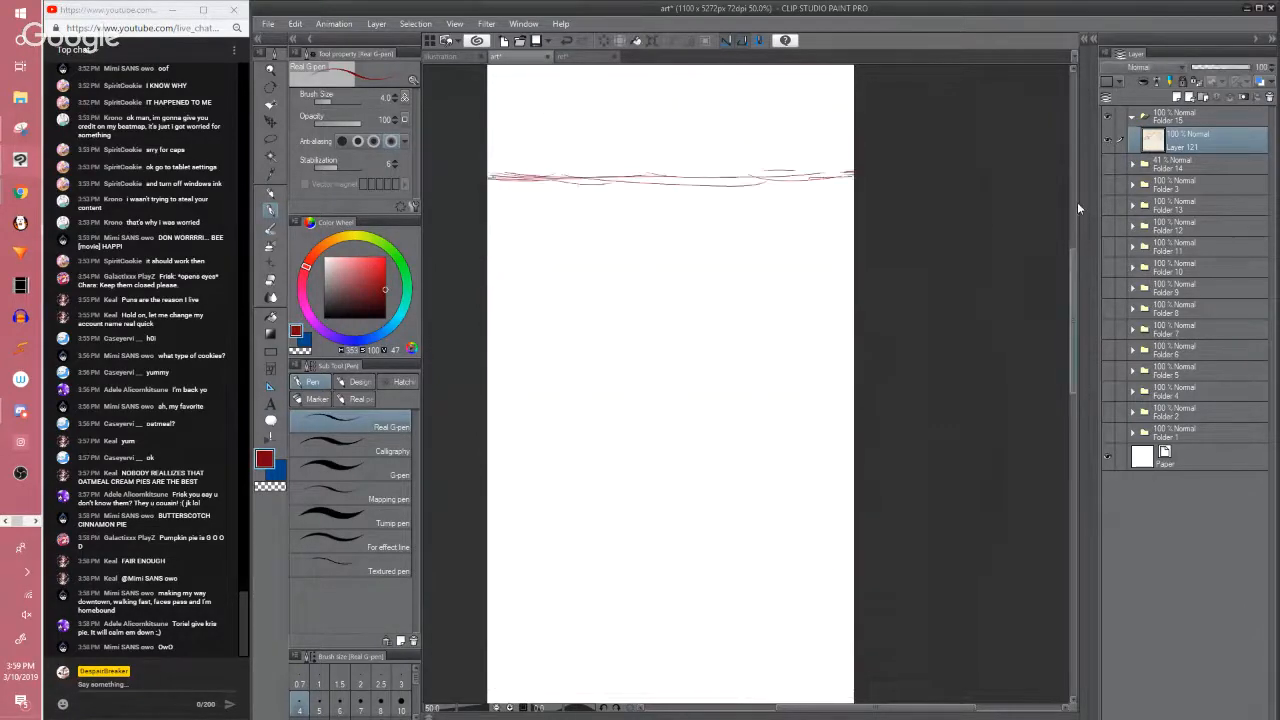
scroll(1077, 202, "up", 3)
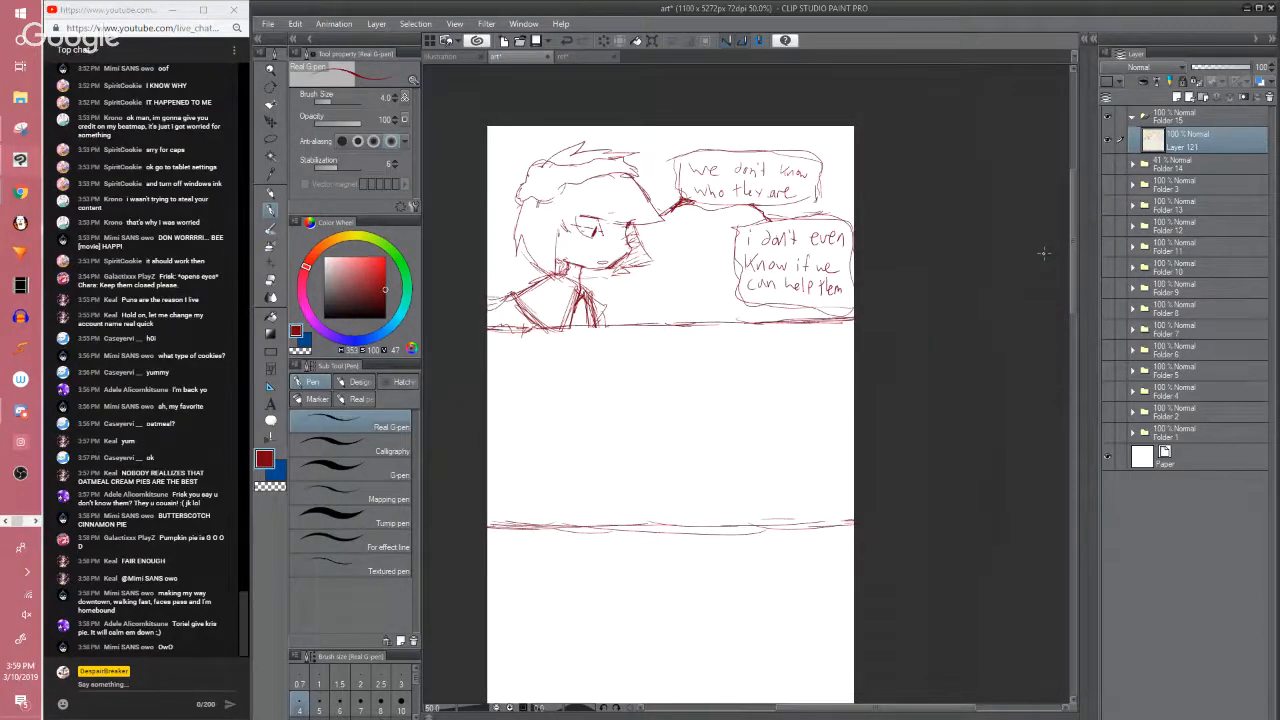
Examine the first panel's dialogue bubbles and the empty space of the panel beneath it
scroll(1043, 254, "up", 2)
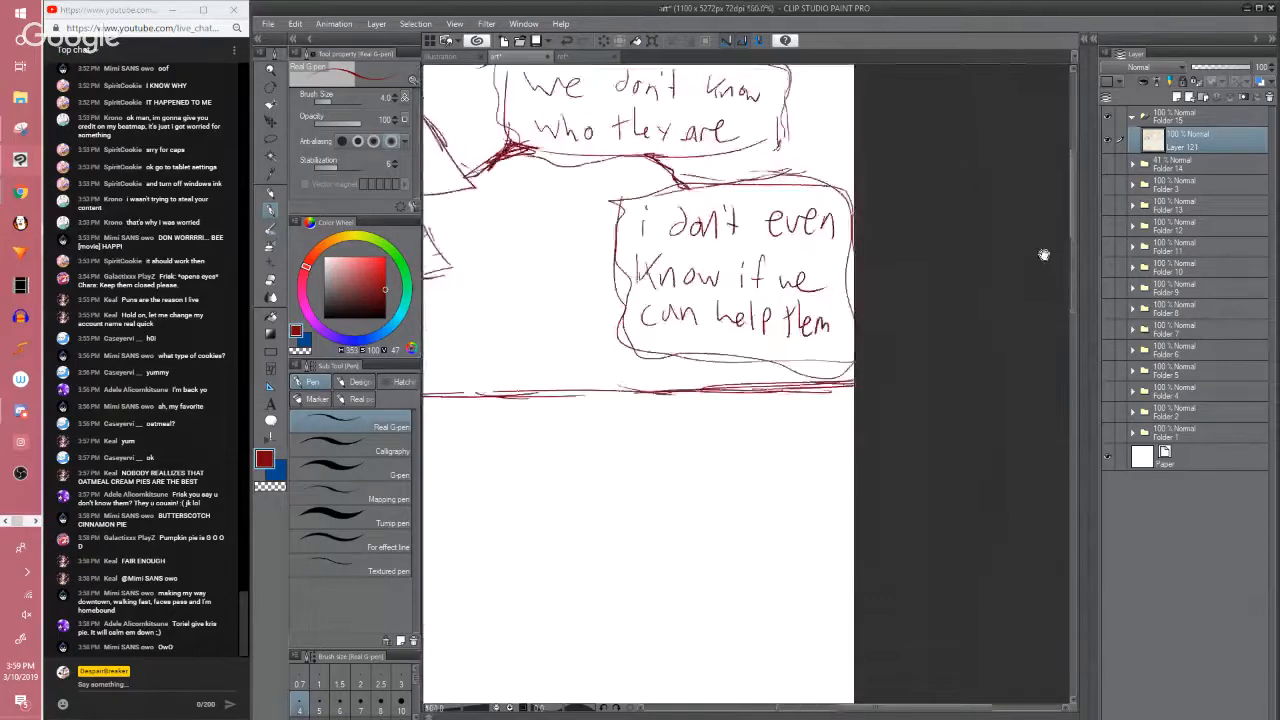
mouse_move(891, 215)
left_mouse_down()
mouse_move(903, 183)
mouse_move(927, 295)
left_mouse_up()
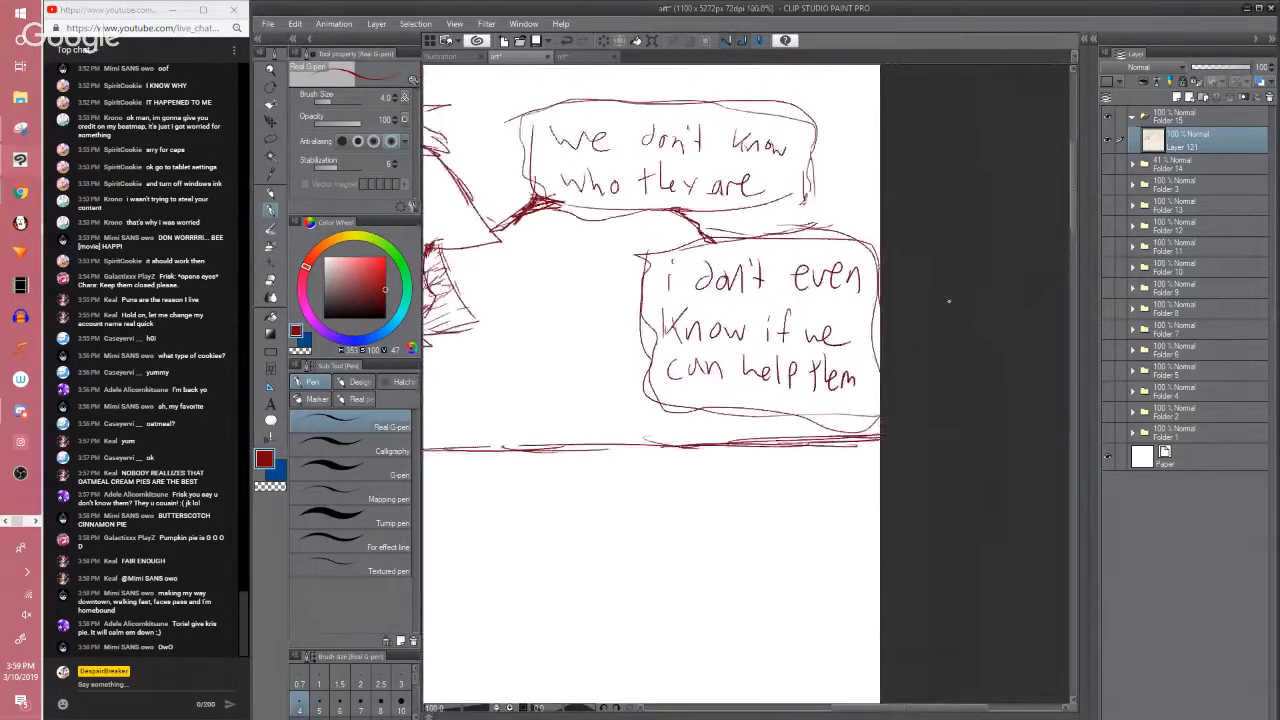
scroll(949, 301, "down", 2)
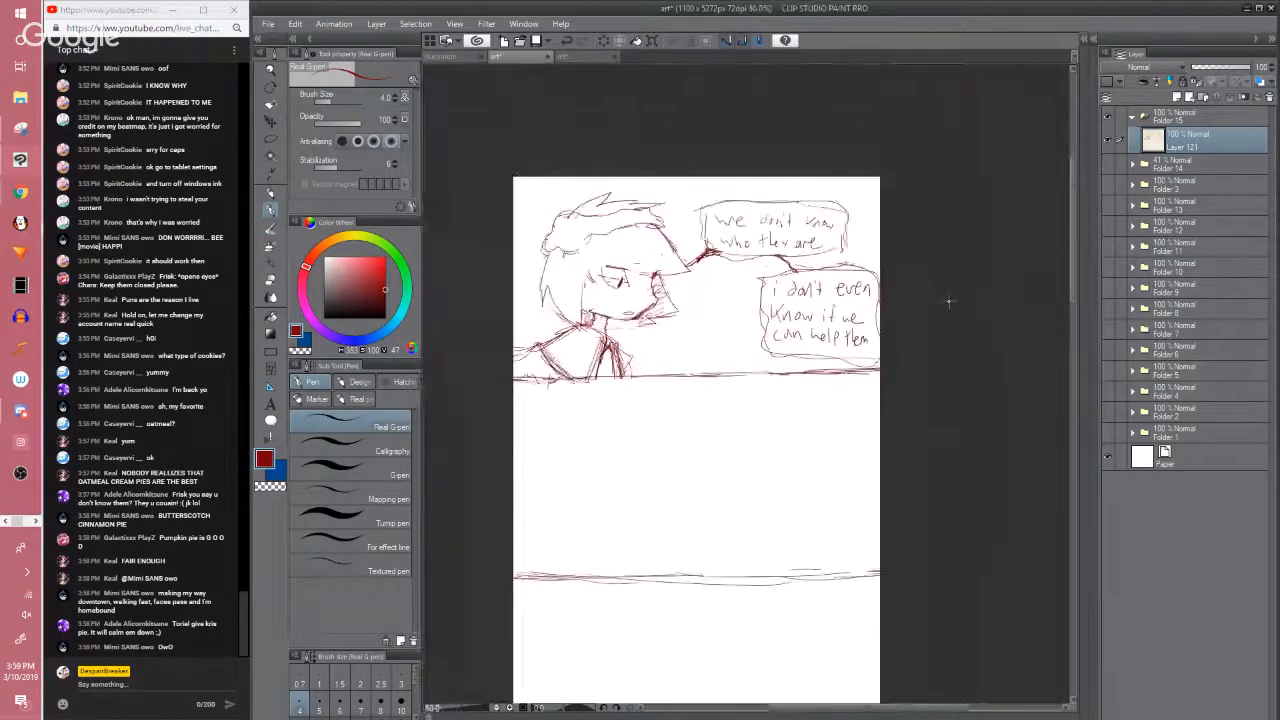
scroll(949, 301, "up", 1)
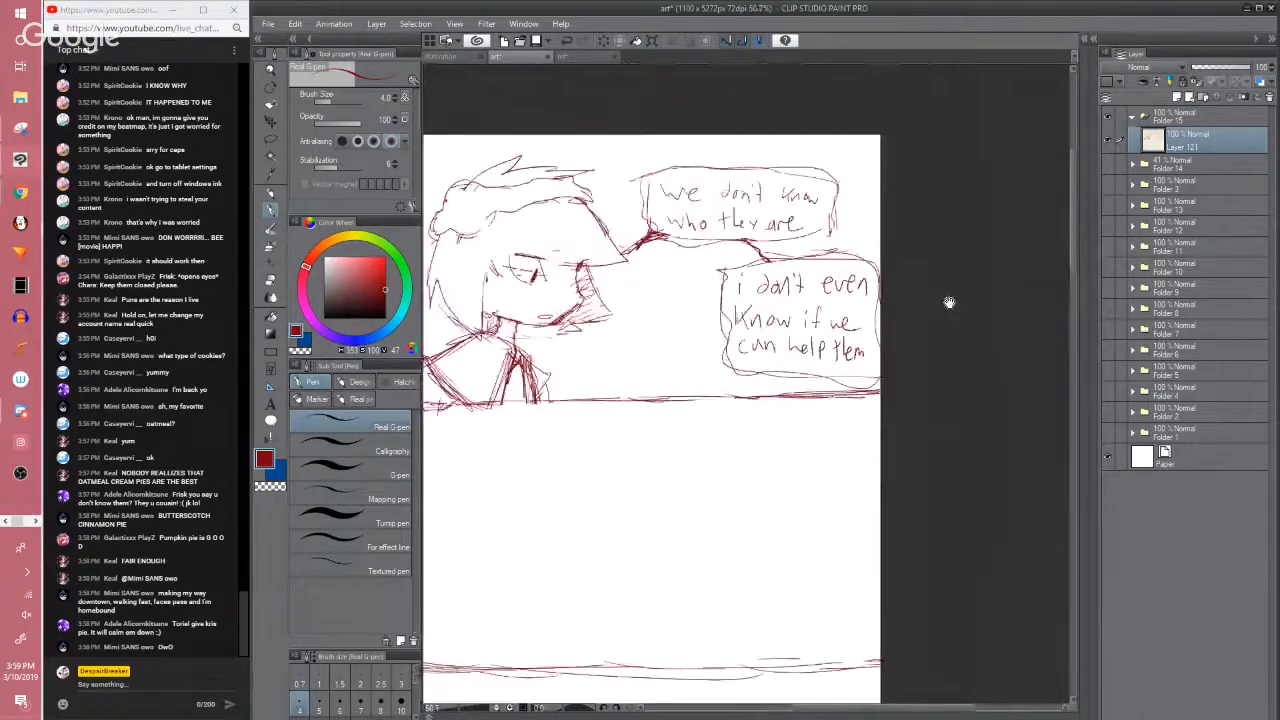
scroll(866, 345, "up", 1)
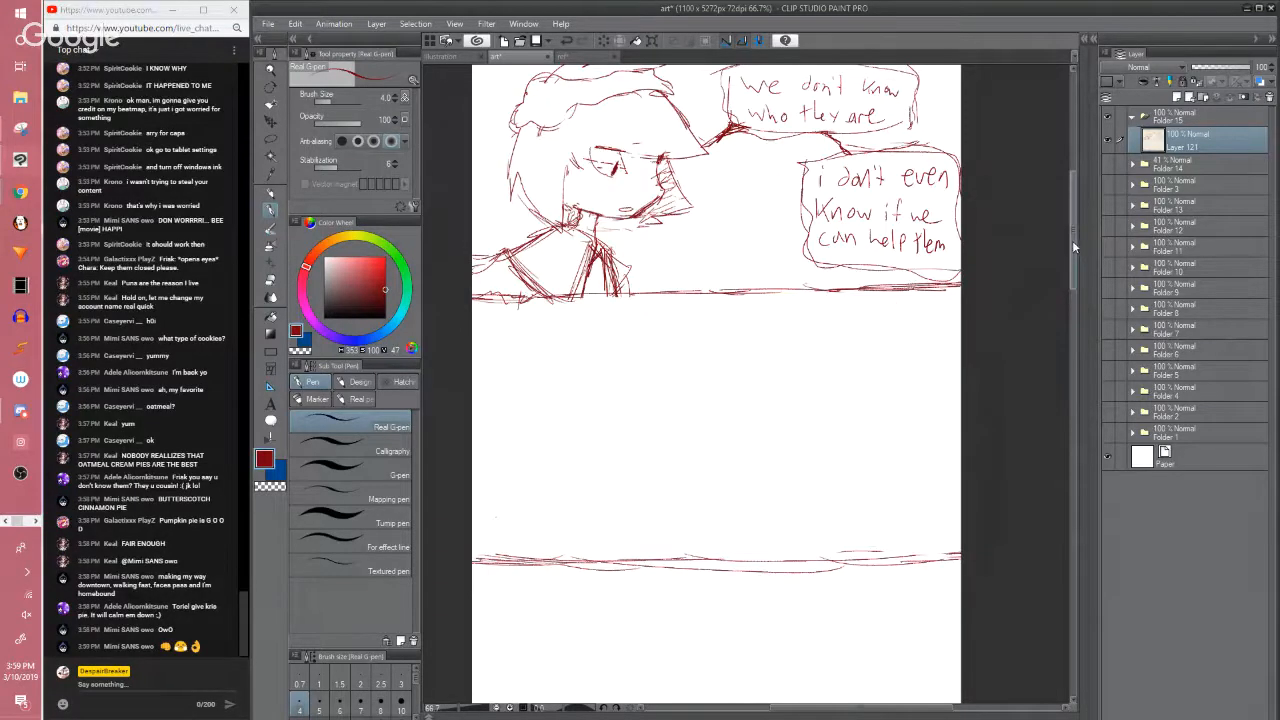
scroll(1072, 240, "down", 1)
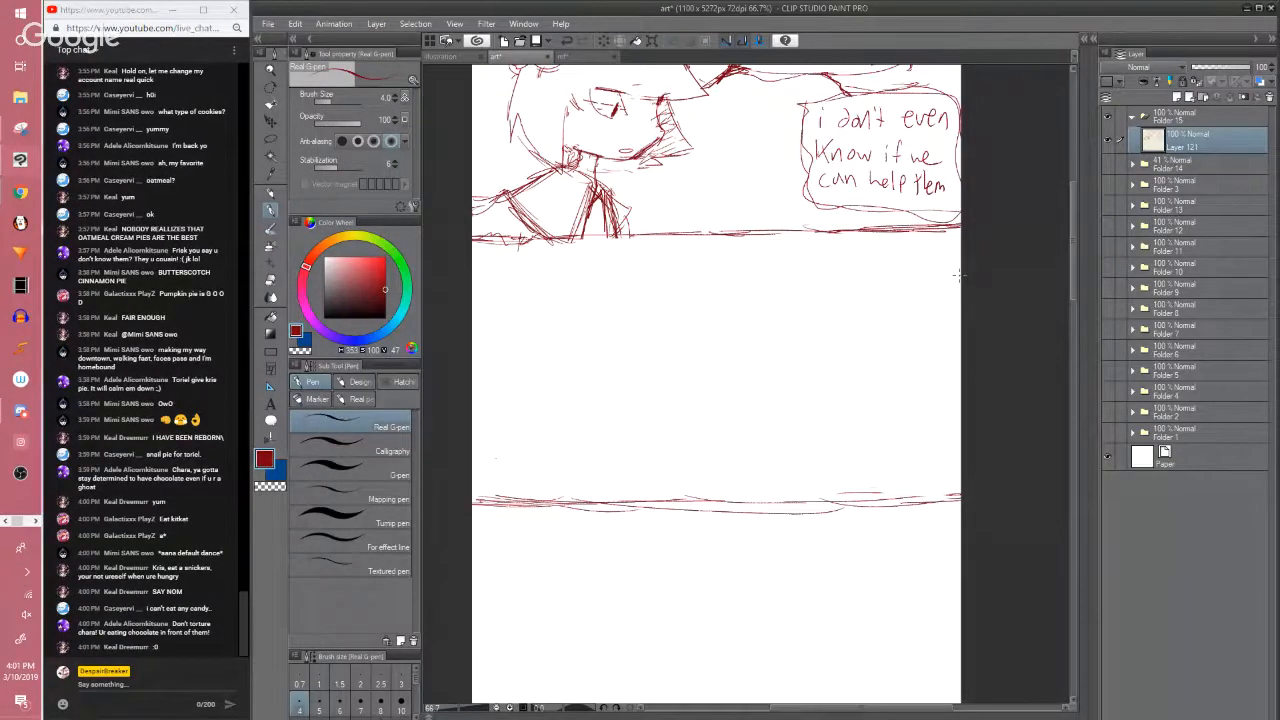
scroll(958, 275, "down", 2)
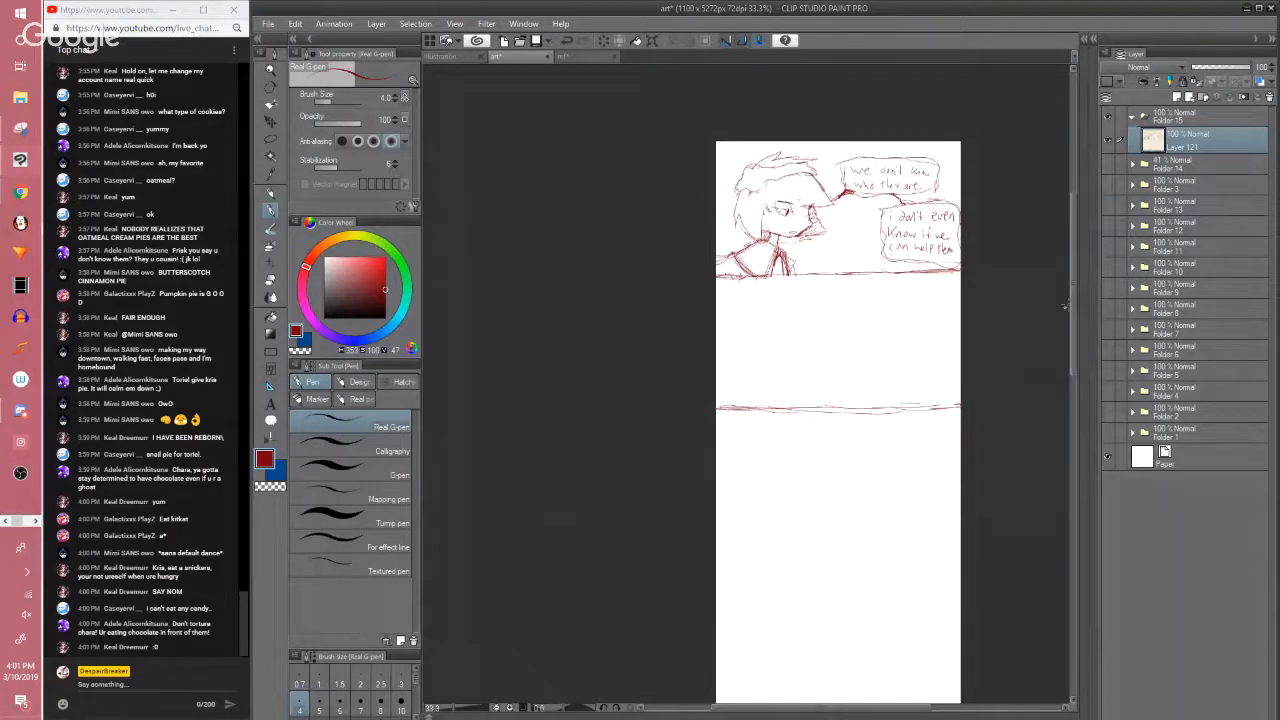
scroll(1060, 272, "up", 1)
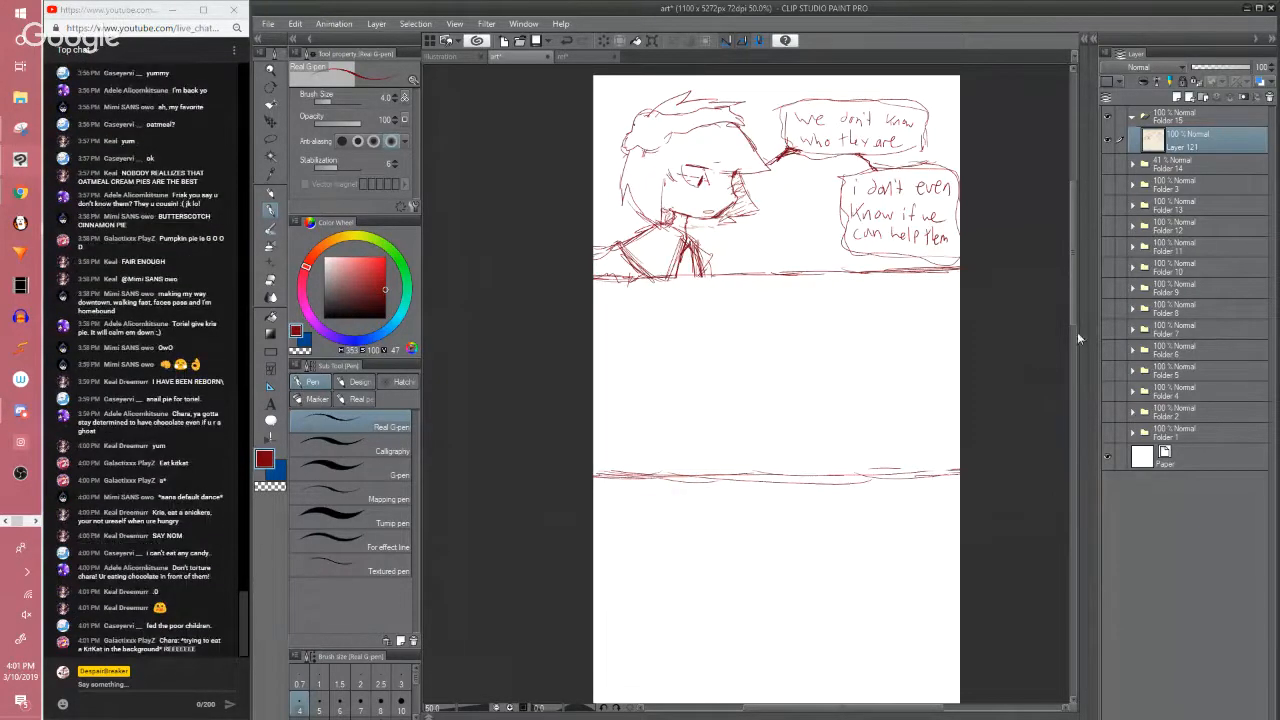
Sketch a rounded head outline in the empty space beneath the second panel's lower border
left_click(1073, 316)
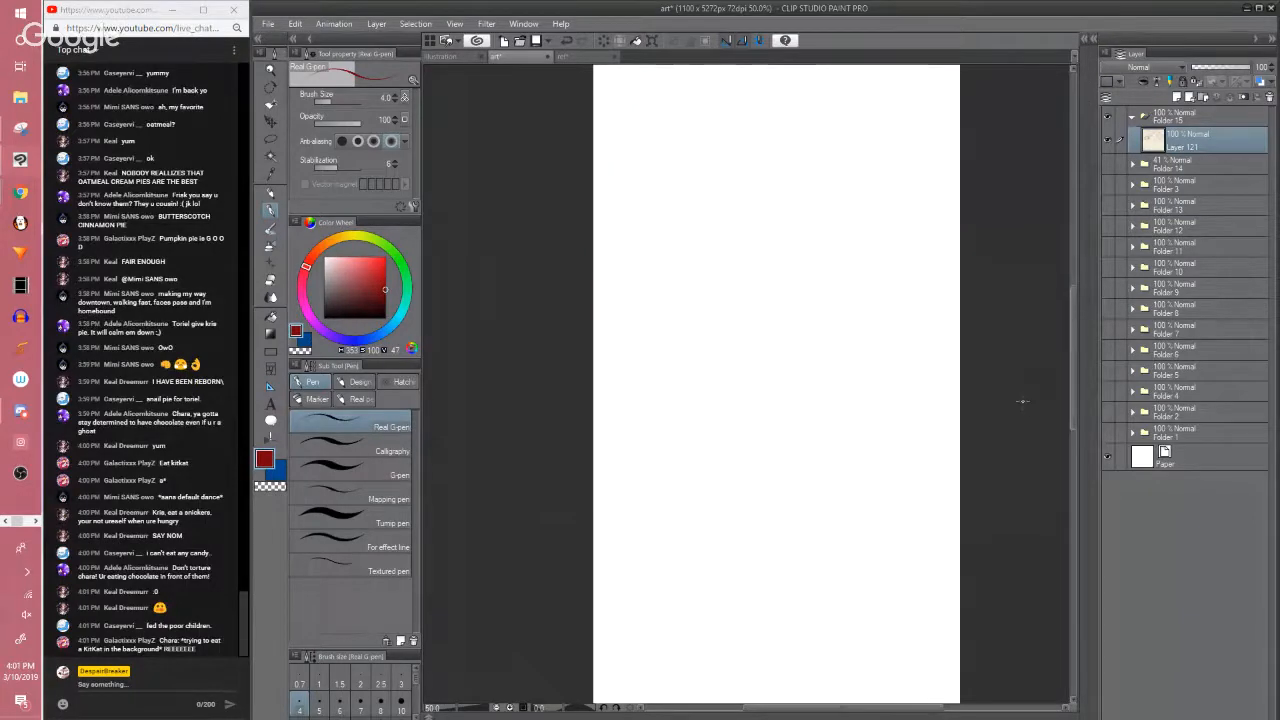
scroll(1022, 401, "up", 1)
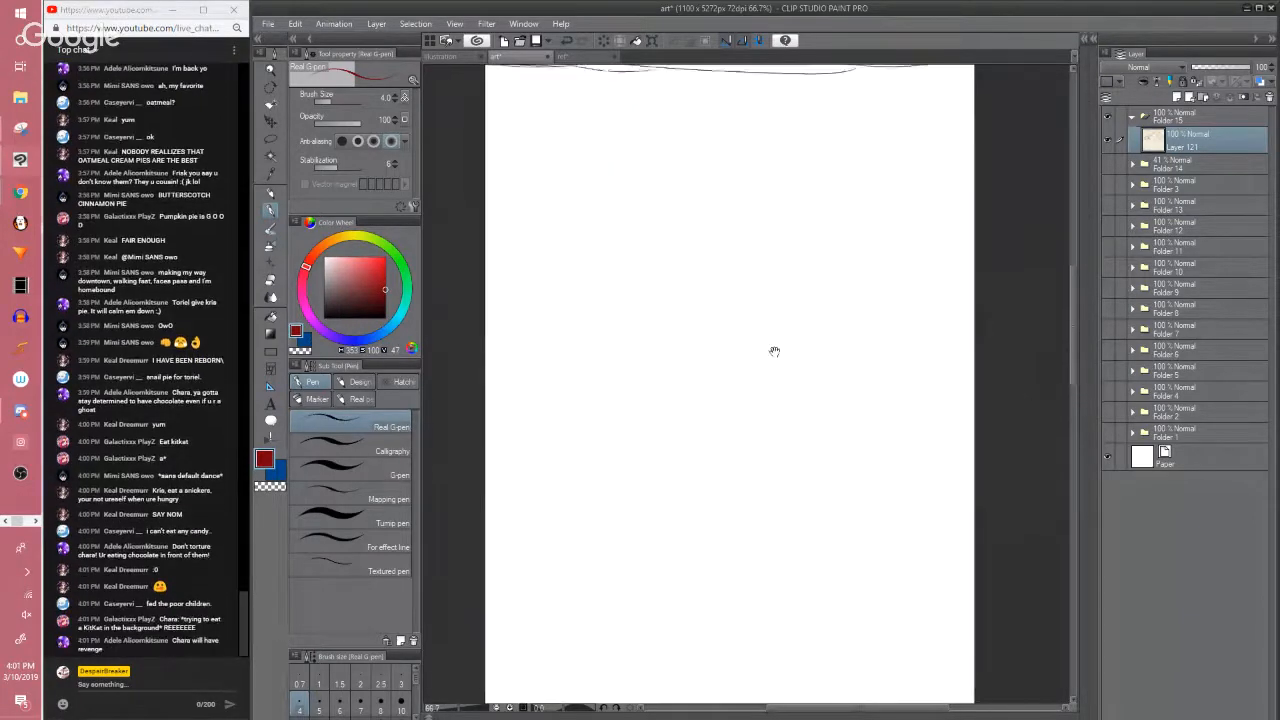
mouse_move(731, 261)
left_mouse_down()
mouse_move(801, 359)
mouse_move(854, 321)
mouse_move(858, 284)
mouse_move(816, 246)
mouse_move(752, 258)
mouse_move(724, 330)
mouse_move(739, 282)
mouse_move(727, 338)
left_mouse_up()
key("e")
key("p")
key("e")
key("p")
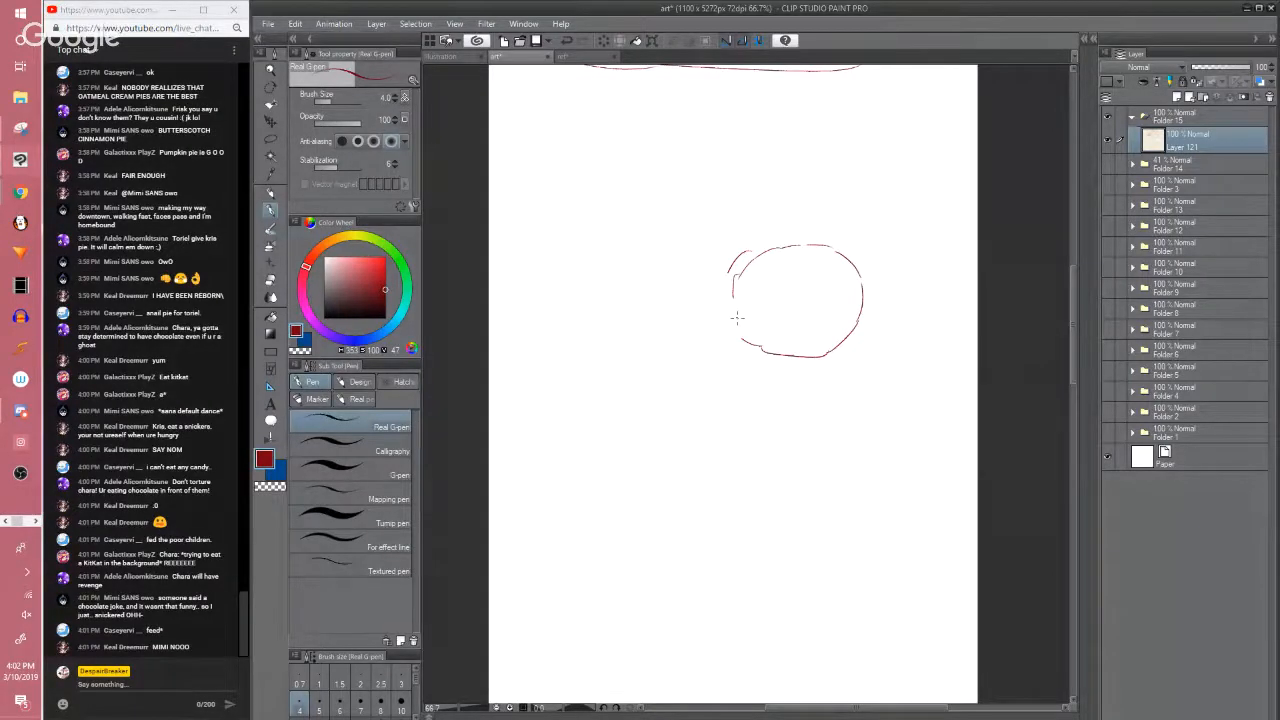
scroll(737, 318, "up", 1)
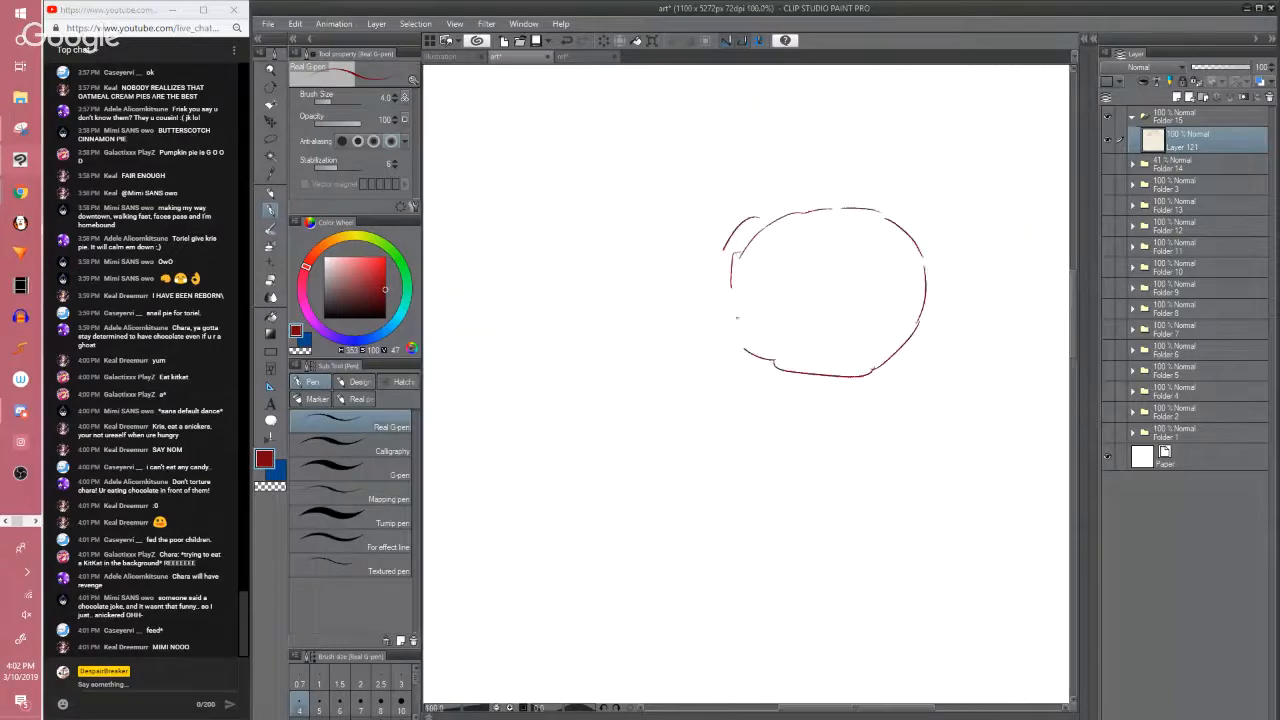
scroll(761, 300, "down", 1)
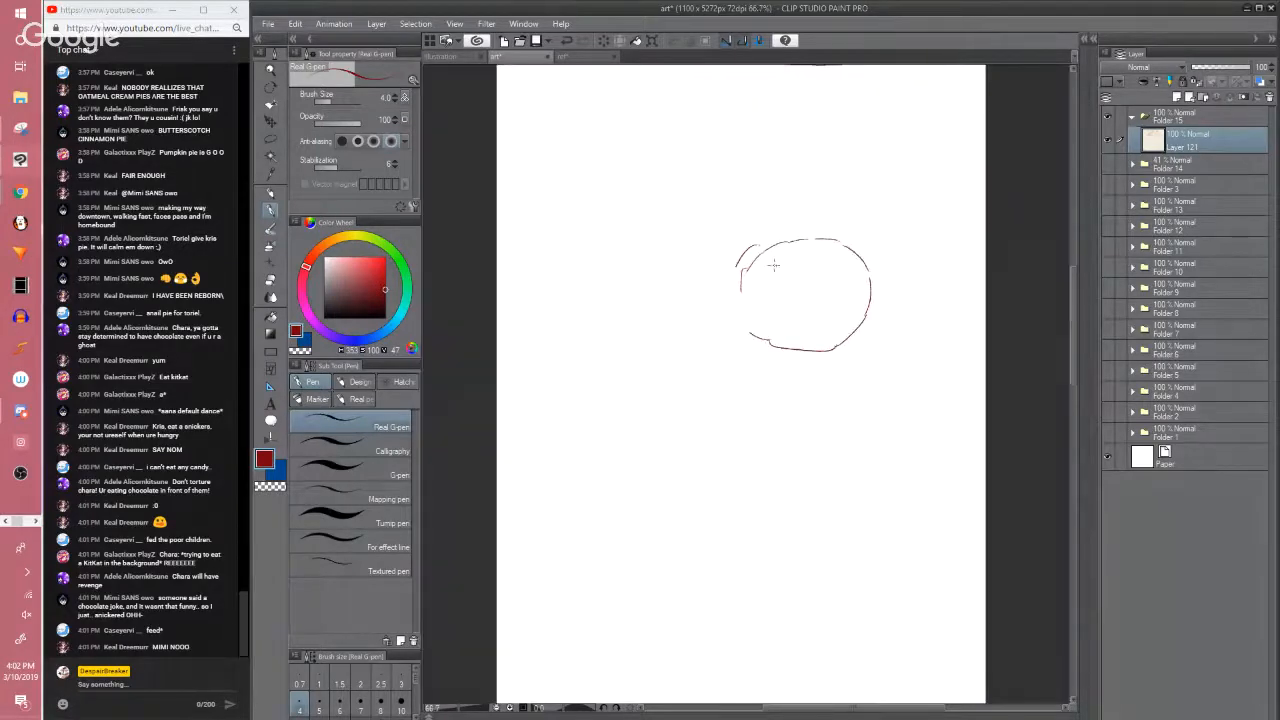
Rework the head's left cheek and chin into a pointed jaw and erase the old rounded lower outline
mouse_move(738, 289)
left_mouse_down()
mouse_move(733, 330)
mouse_move(780, 333)
mouse_move(806, 353)
mouse_move(837, 347)
left_mouse_up()
key("e")
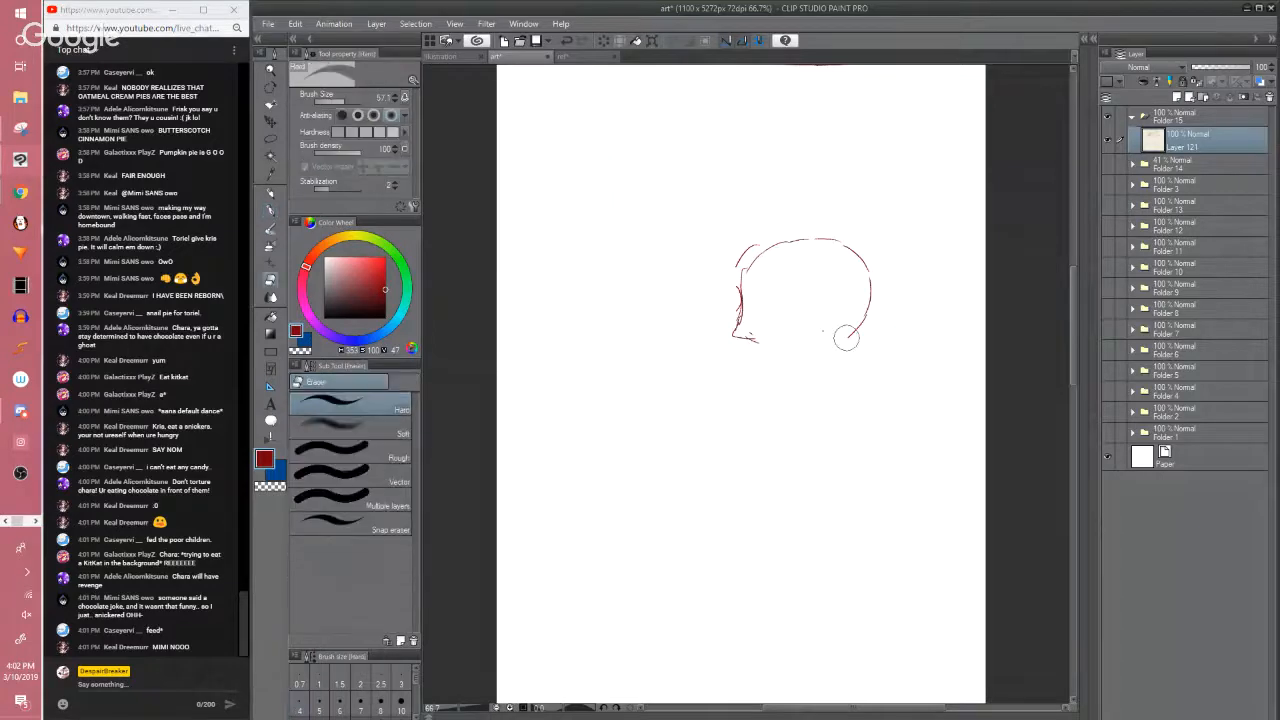
key("ctrl+z")
key("ctrl+z")
key("p")
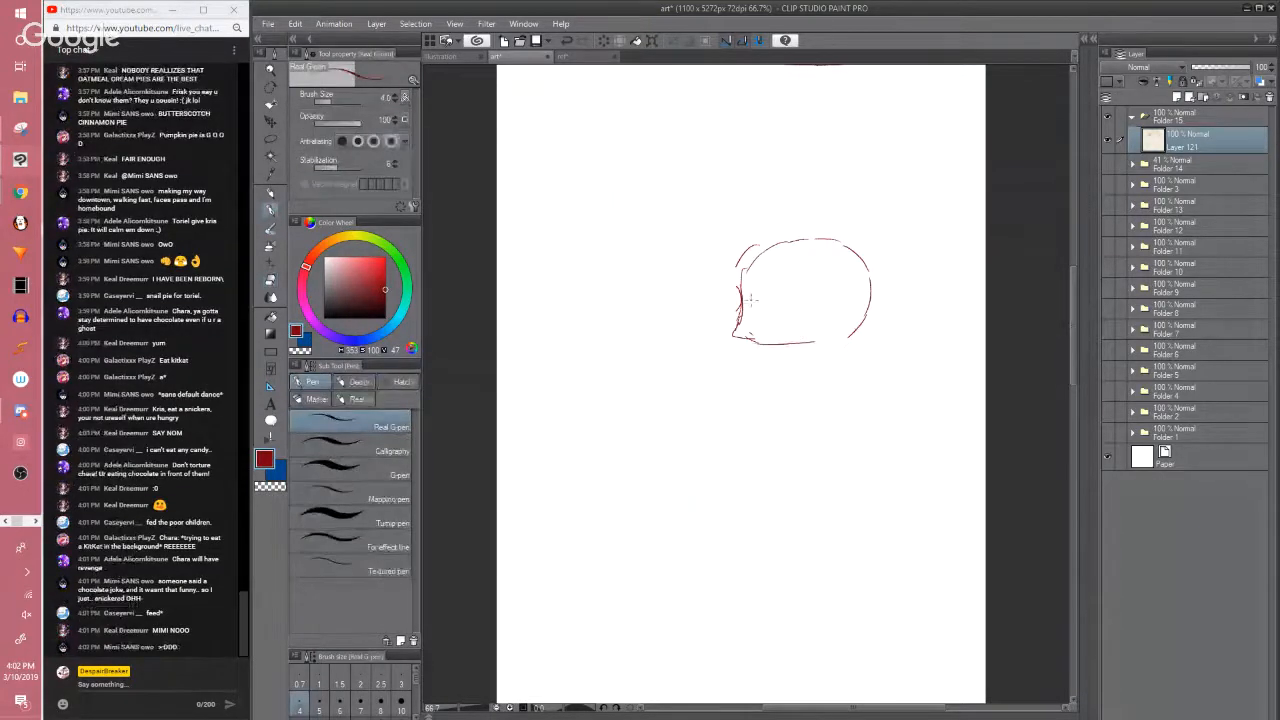
Draw two round eyes with pupils and a small mouth, and frame the head with bangs, side hair and top tufts
left_click_drag(760, 287, 758, 288)
left_click_drag(838, 282, 836, 283)
mouse_move(753, 304)
left_mouse_down()
mouse_move(833, 302)
mouse_move(795, 322)
left_mouse_up()
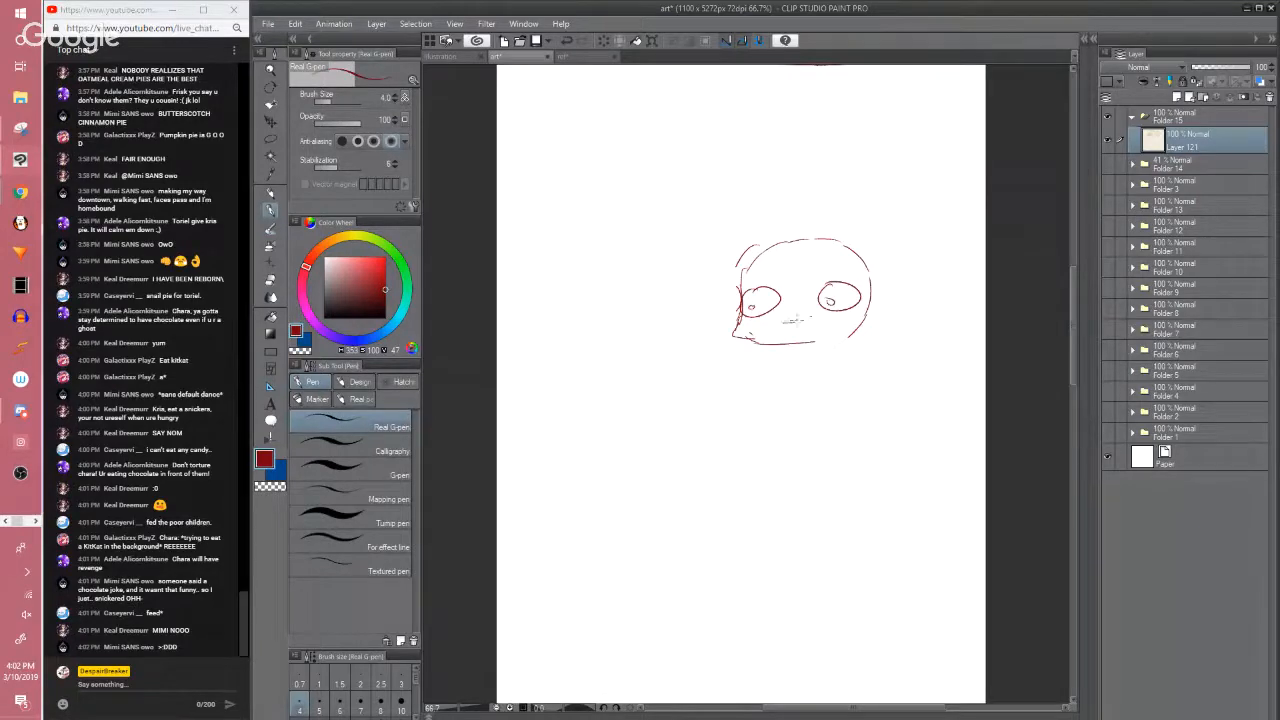
left_click_drag(779, 278, 900, 306)
mouse_move(732, 290)
left_mouse_down()
mouse_move(710, 334)
mouse_move(750, 352)
left_mouse_up()
mouse_move(798, 244)
left_mouse_down()
mouse_move(868, 218)
mouse_move(860, 234)
mouse_move(898, 288)
left_mouse_up()
mouse_move(794, 236)
left_mouse_down()
mouse_move(720, 246)
mouse_move(732, 286)
left_mouse_up()
Sketch the character's neck and a V-shaped collar beneath the chin
left_click_drag(792, 348, 800, 362)
left_click_drag(806, 340, 808, 362)
mouse_move(788, 352)
left_mouse_down()
mouse_move(840, 355)
mouse_move(808, 398)
left_mouse_up()
Draw a long pointed blade-like shape extending left below the collar, with a slanted rectangular label on its surface
mouse_move(648, 398)
left_mouse_down()
mouse_move(781, 398)
mouse_move(614, 390)
left_mouse_up()
mouse_move(606, 391)
left_mouse_down()
mouse_move(800, 390)
mouse_move(786, 433)
left_mouse_up()
mouse_move(618, 396)
left_mouse_down()
mouse_move(531, 427)
mouse_move(642, 442)
mouse_move(796, 436)
mouse_move(830, 406)
left_mouse_up()
mouse_move(624, 398)
left_mouse_down()
mouse_move(752, 395)
mouse_move(662, 417)
mouse_move(768, 402)
mouse_move(760, 420)
left_mouse_up()
left_click_drag(666, 416, 756, 414)
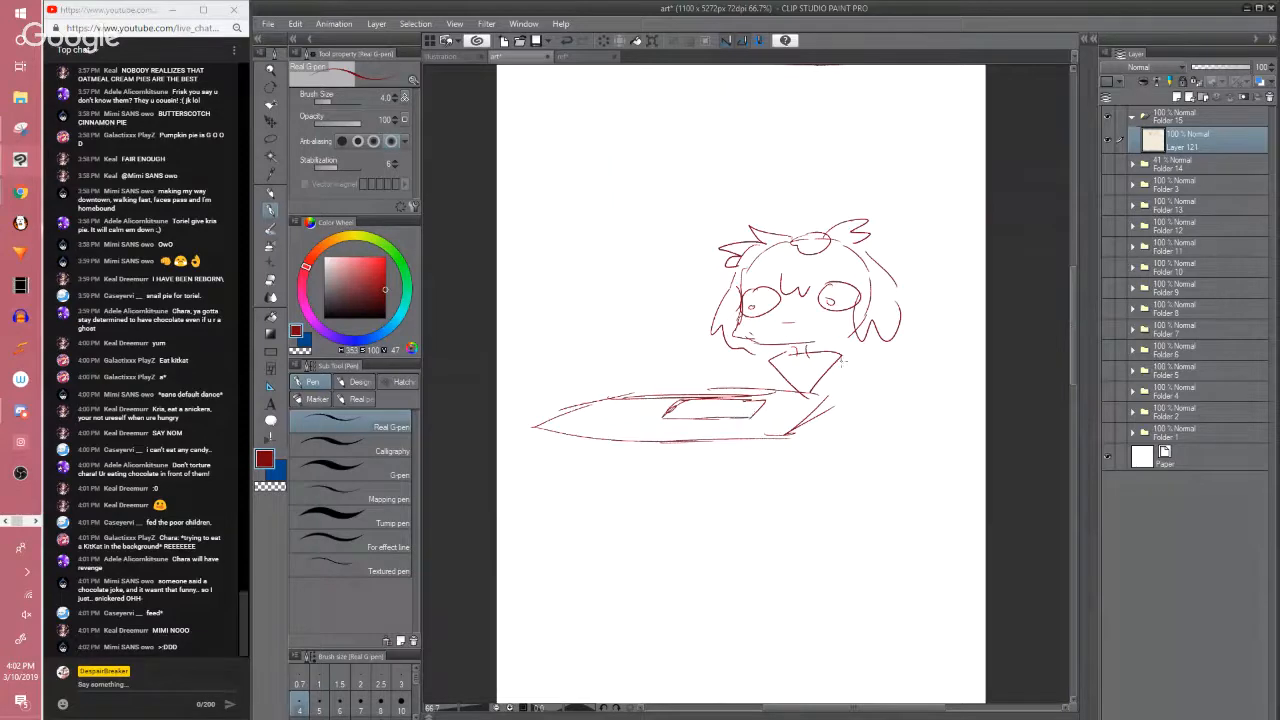
Add the body's right side line, a collar knot, two curved horns above the head and a jagged edge behind the body
left_click_drag(840, 356, 866, 426)
mouse_move(782, 367)
left_mouse_down()
mouse_move(780, 385)
mouse_move(812, 346)
left_mouse_up()
mouse_move(886, 236)
left_mouse_down()
mouse_move(923, 222)
mouse_move(898, 182)
left_mouse_up()
mouse_move(712, 249)
left_mouse_down()
mouse_move(709, 218)
mouse_move(724, 208)
mouse_move(729, 238)
left_mouse_up()
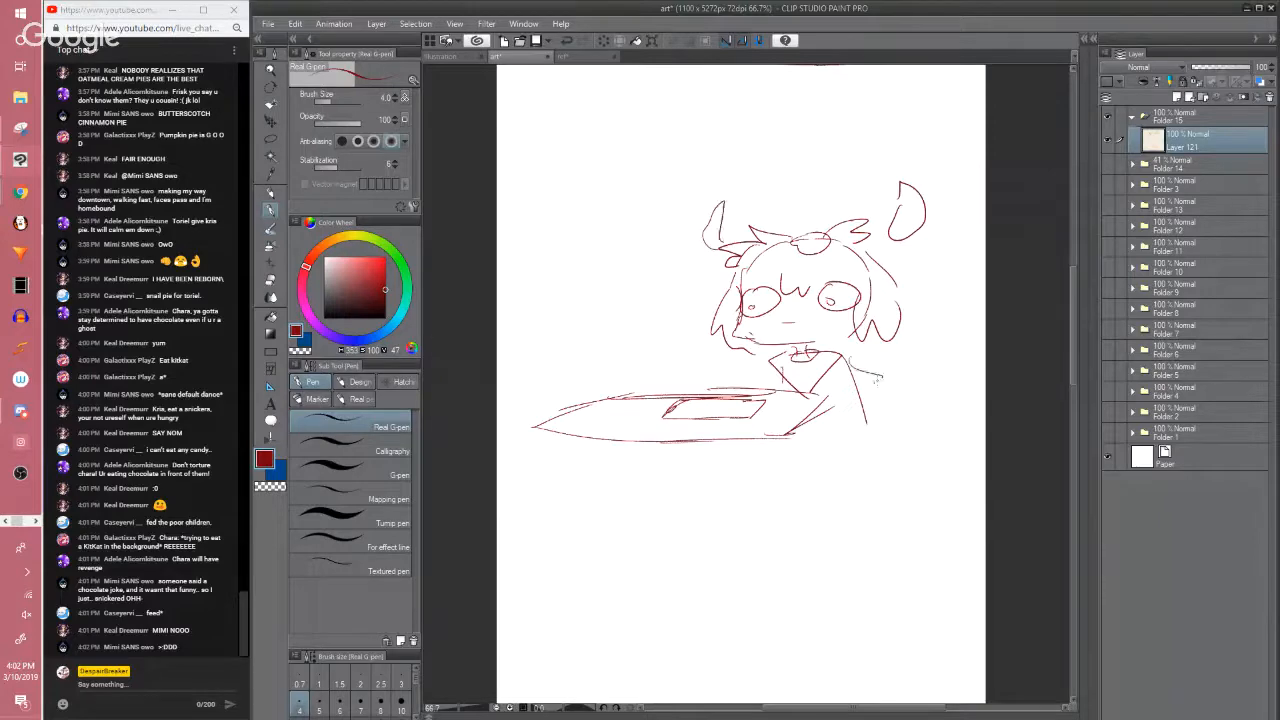
mouse_move(870, 414)
left_mouse_down()
mouse_move(888, 410)
mouse_move(884, 431)
left_mouse_up()
left_click_drag(890, 433, 912, 436)
scroll(885, 399, "up", 1)
left_click_drag(868, 400, 885, 400)
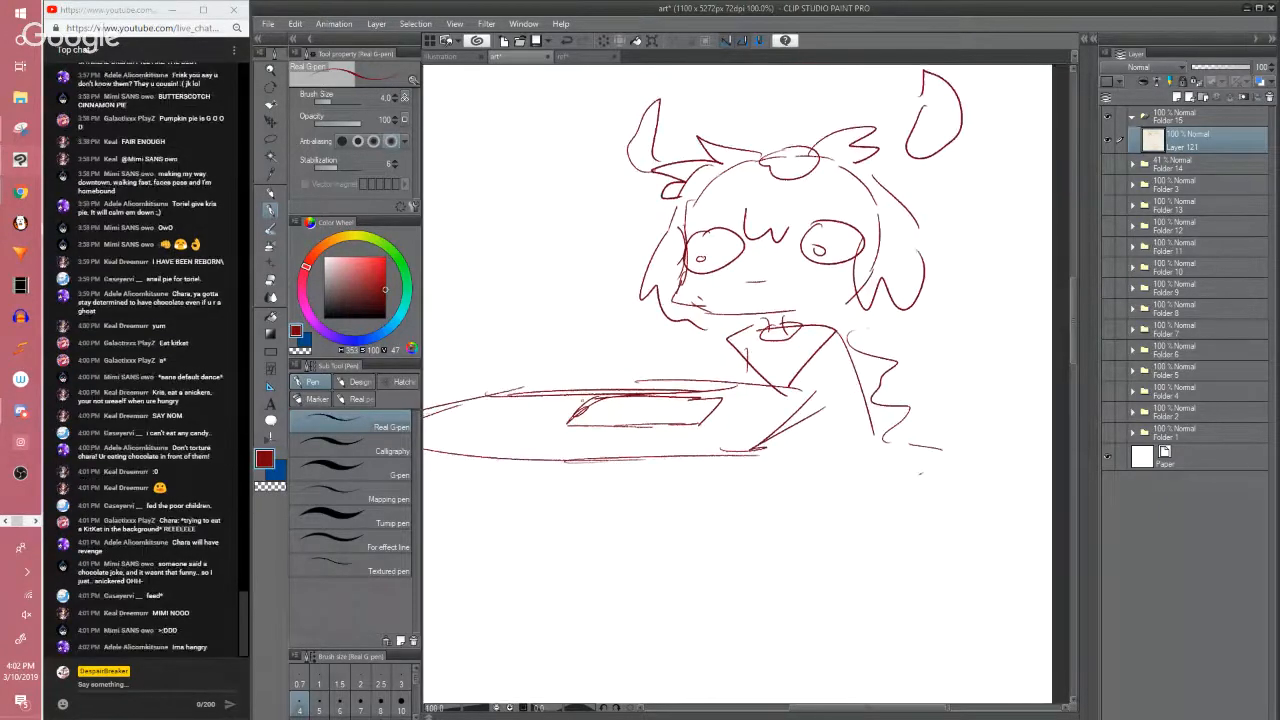
Shade both ends of the slanted label and write "Chocolate" inside it
left_click_drag(604, 399, 583, 424)
left_click_drag(696, 399, 685, 423)
left_click_drag(613, 406, 606, 419)
left_click_drag(619, 404, 636, 419)
left_click_drag(652, 410, 675, 417)
left_click_drag(669, 409, 760, 402)
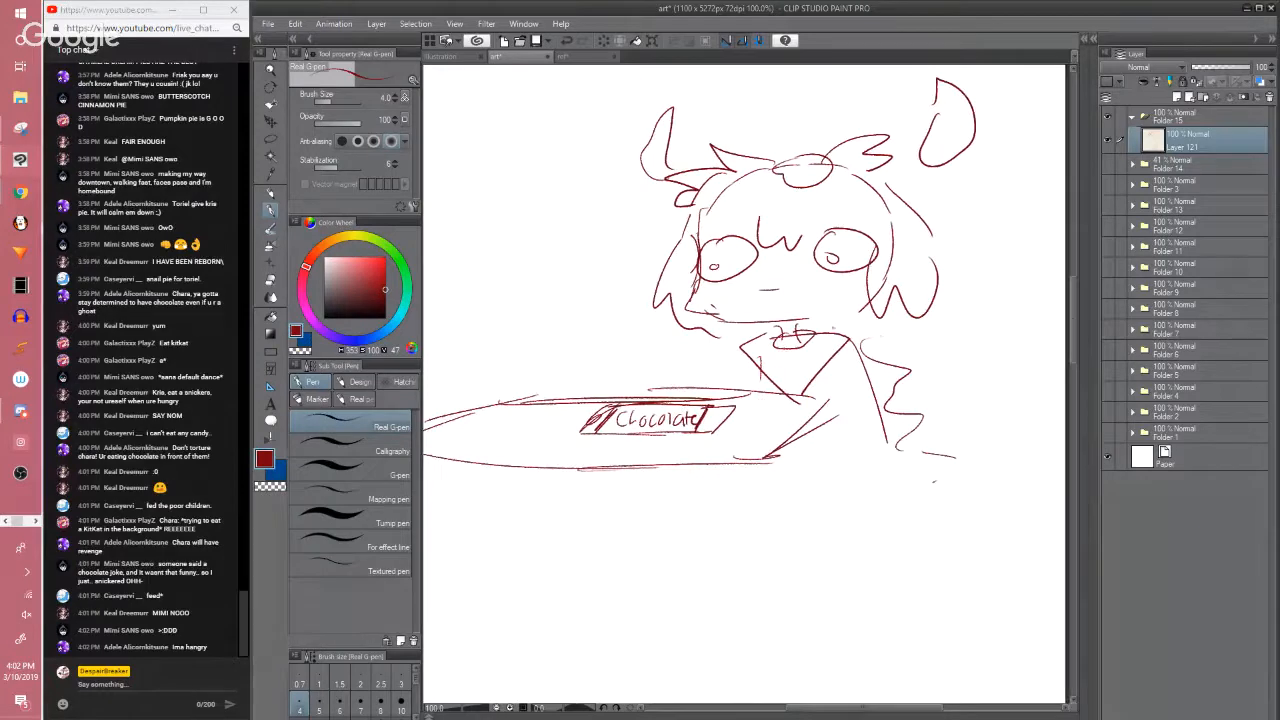
Extend the collar's right side with a pointed tip and draw a narrow arm hanging below the shoulder
mouse_move(812, 334)
left_mouse_down()
mouse_move(890, 317)
mouse_move(857, 338)
mouse_move(898, 350)
left_mouse_up()
left_click_drag(834, 389, 840, 458)
mouse_move(866, 412)
left_mouse_down()
mouse_move(874, 483)
mouse_move(848, 481)
left_mouse_up()
left_click_drag(842, 437, 847, 481)
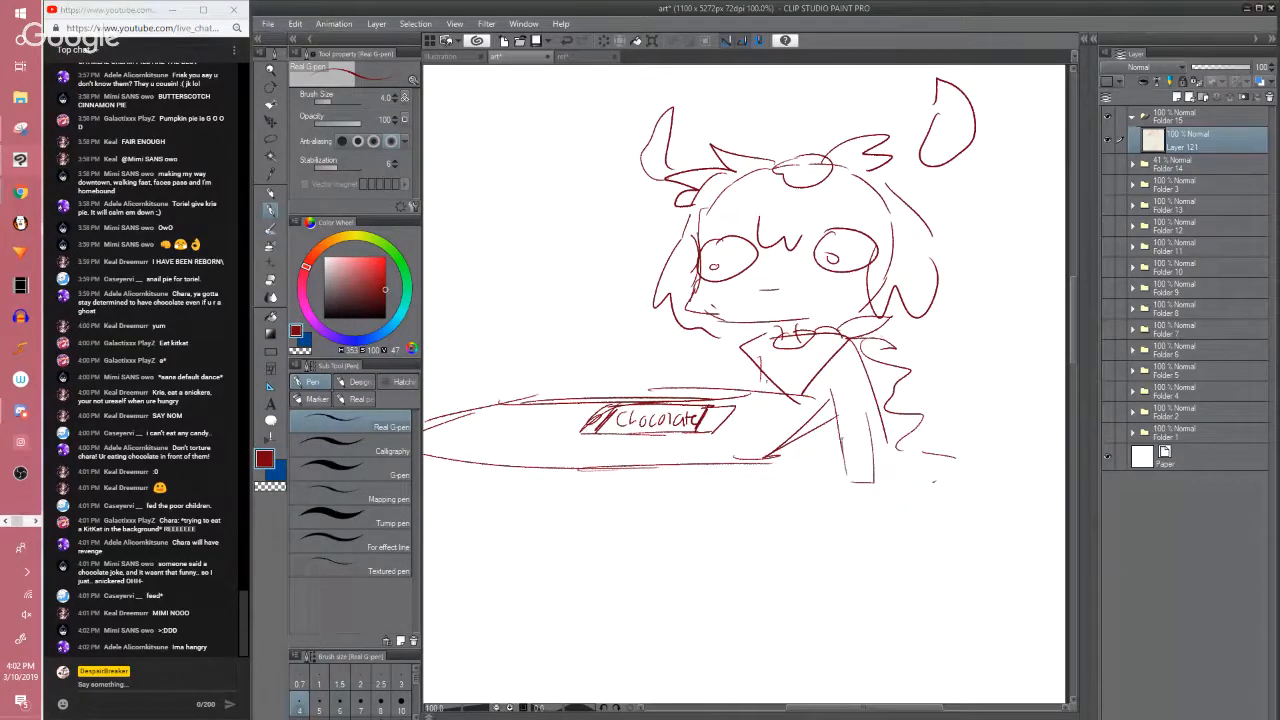
Add a second lower edge beneath the pointed shape to give it thickness, and restate the body line by the collar
left_click_drag(756, 364, 758, 396)
mouse_move(762, 468)
left_mouse_down()
mouse_move(764, 488)
mouse_move(480, 494)
left_mouse_up()
left_click_drag(790, 484, 774, 488)
left_click_drag(834, 402, 826, 440)
left_click_drag(824, 440, 744, 490)
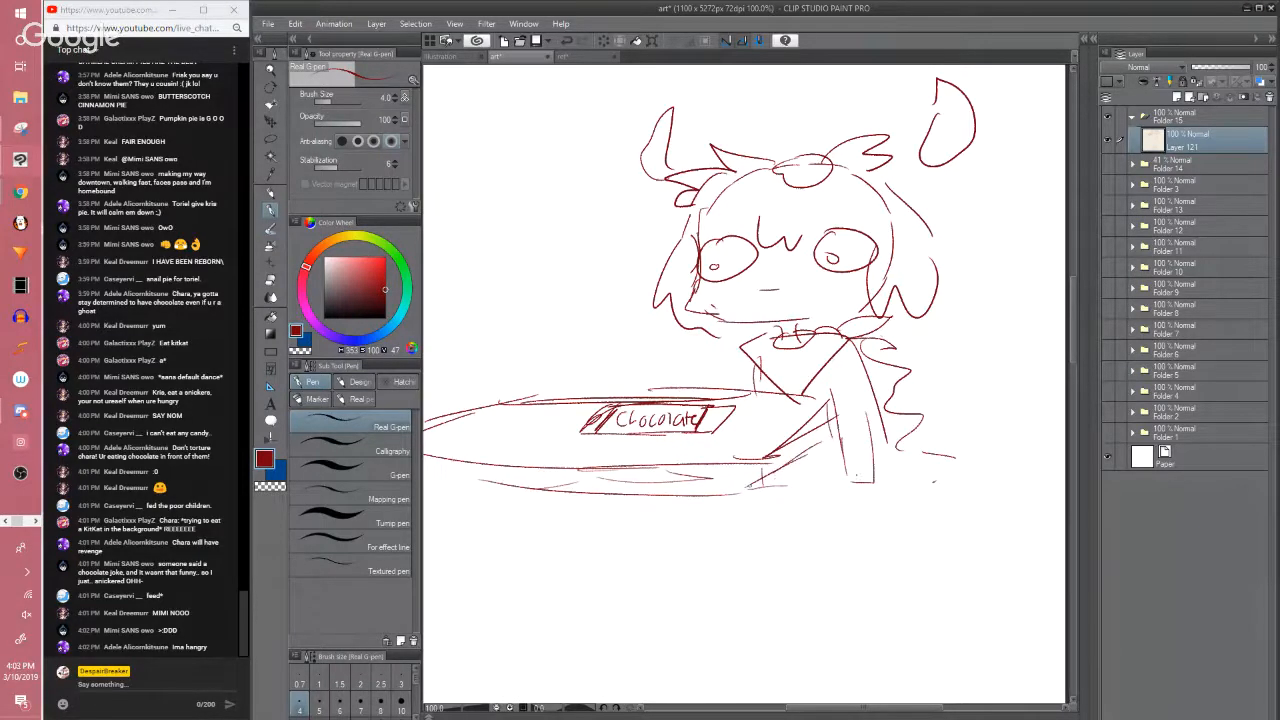
Erase the narrow arm drawn beneath the character's shoulder
key("e")
mouse_move(841, 417)
left_mouse_down()
mouse_move(853, 433)
mouse_move(845, 394)
left_mouse_up()
key("p")
Fill in both of the horned character's pupils with solid dark red
mouse_move(843, 448)
left_mouse_down()
mouse_move(855, 490)
mouse_move(875, 500)
left_mouse_up()
left_click_drag(860, 306, 870, 318)
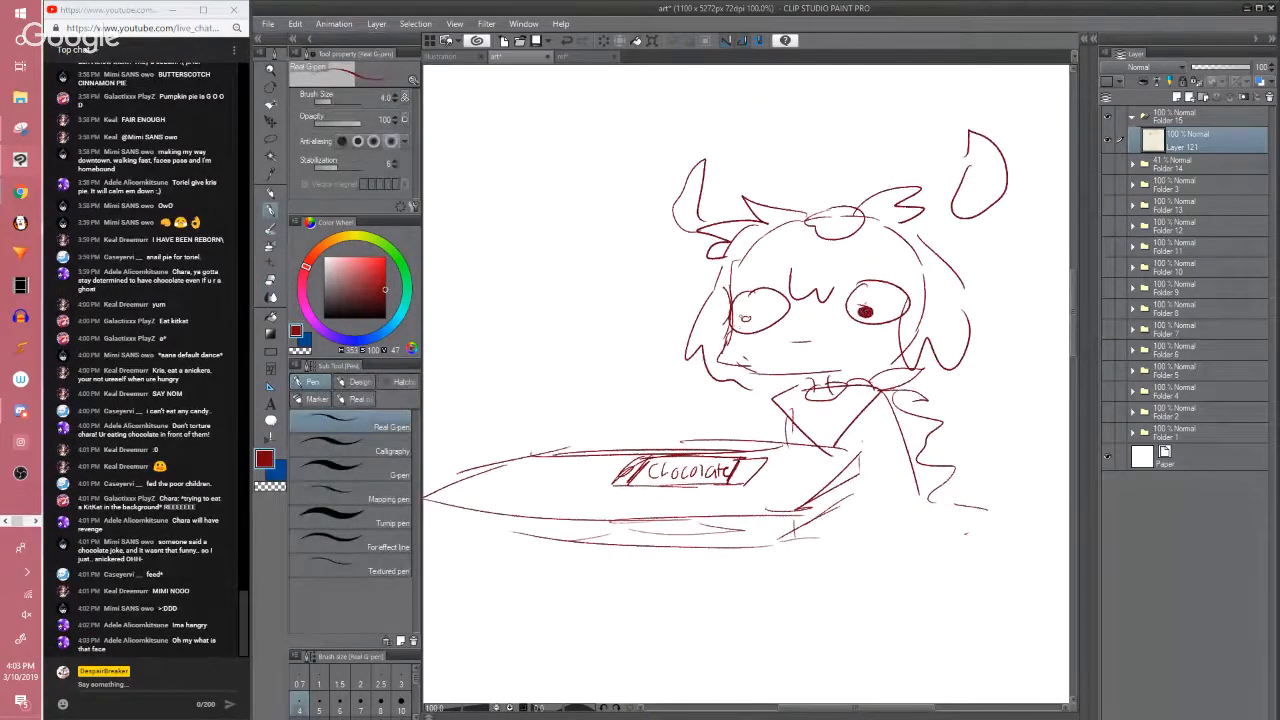
mouse_move(738, 316)
left_mouse_down()
mouse_move(766, 344)
mouse_move(784, 339)
left_mouse_up()
Lasso the horned character with its chocolate shape, move the sketch further down the page and clear the selection
key("Tab")
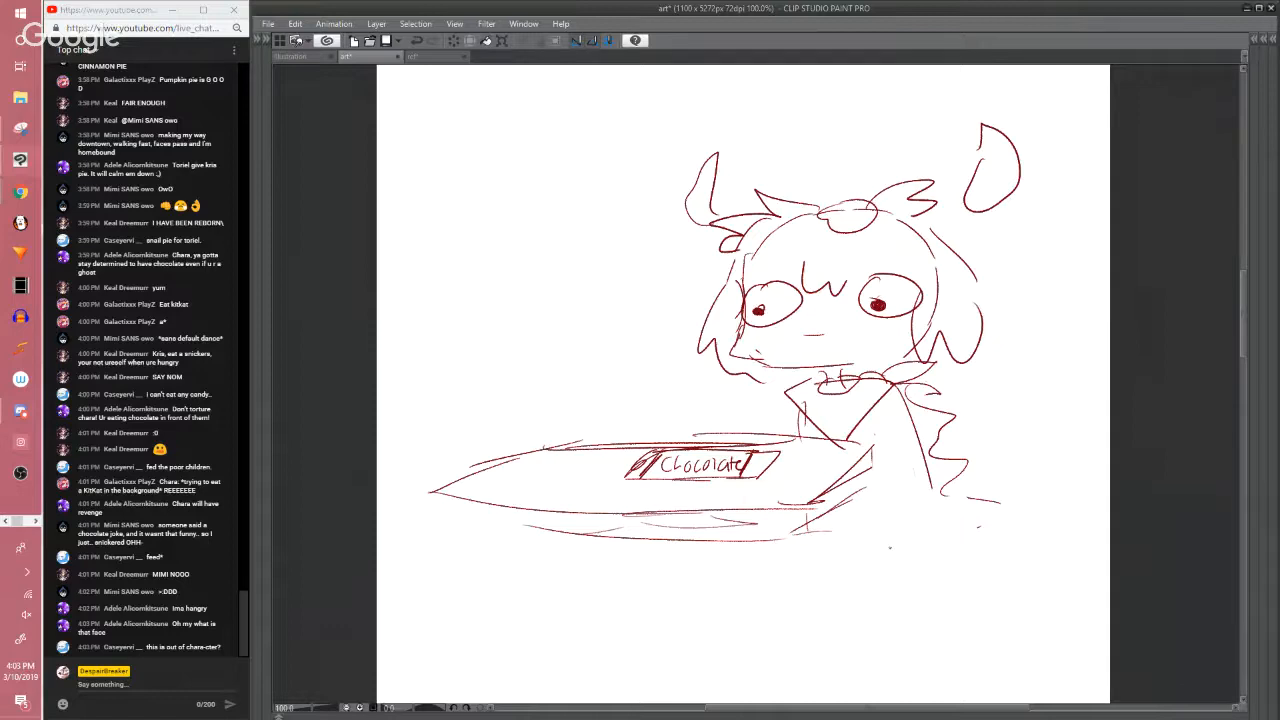
scroll(890, 547, "down", 4)
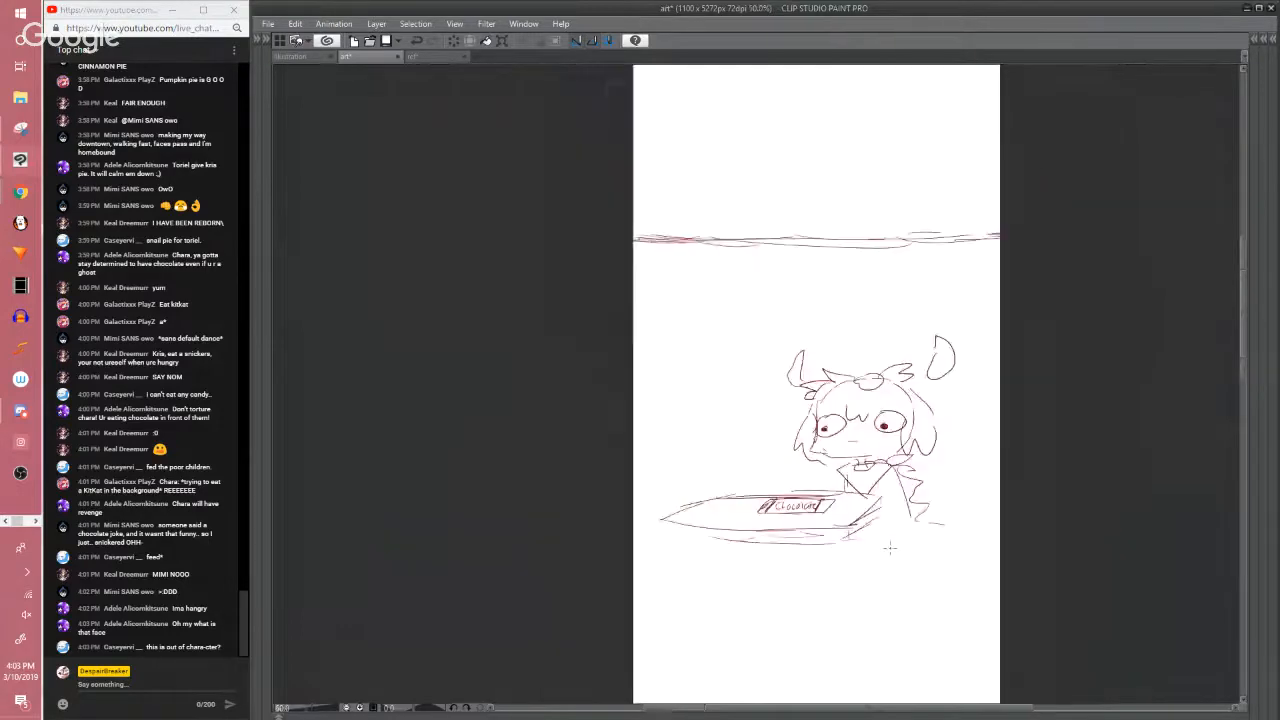
left_click_drag(902, 427, 820, 454)
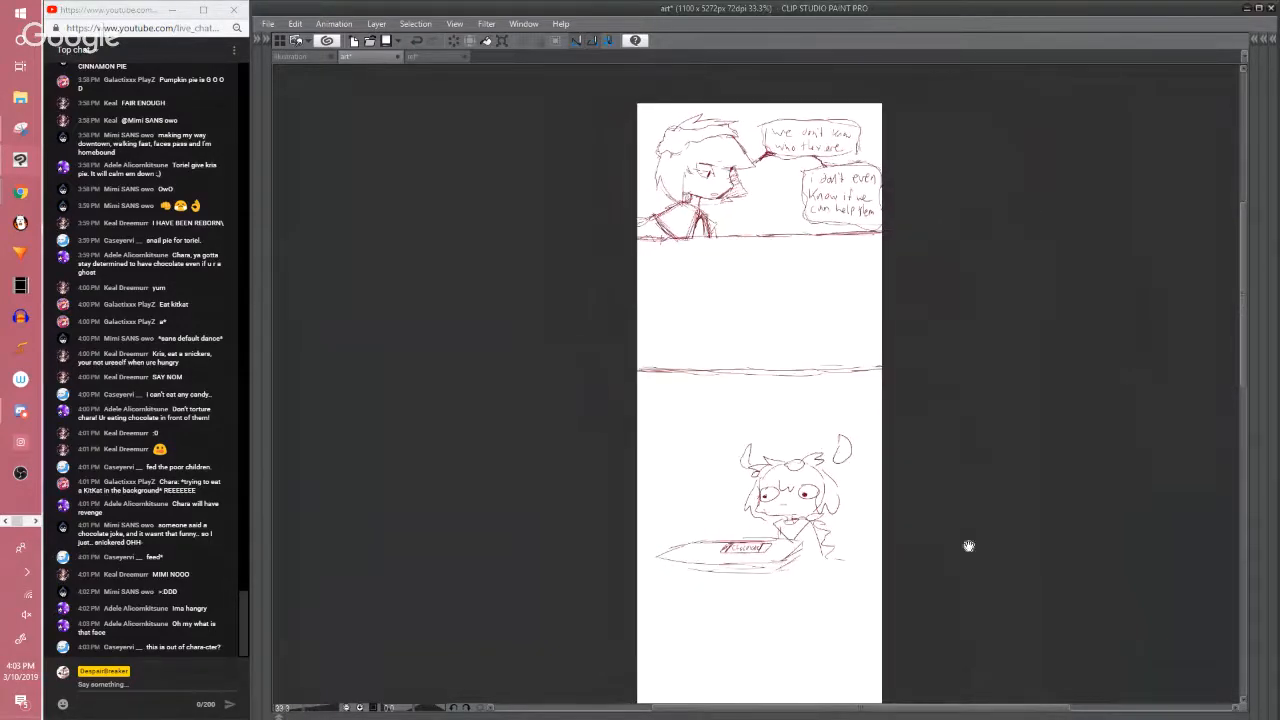
left_click_drag(968, 546, 895, 459)
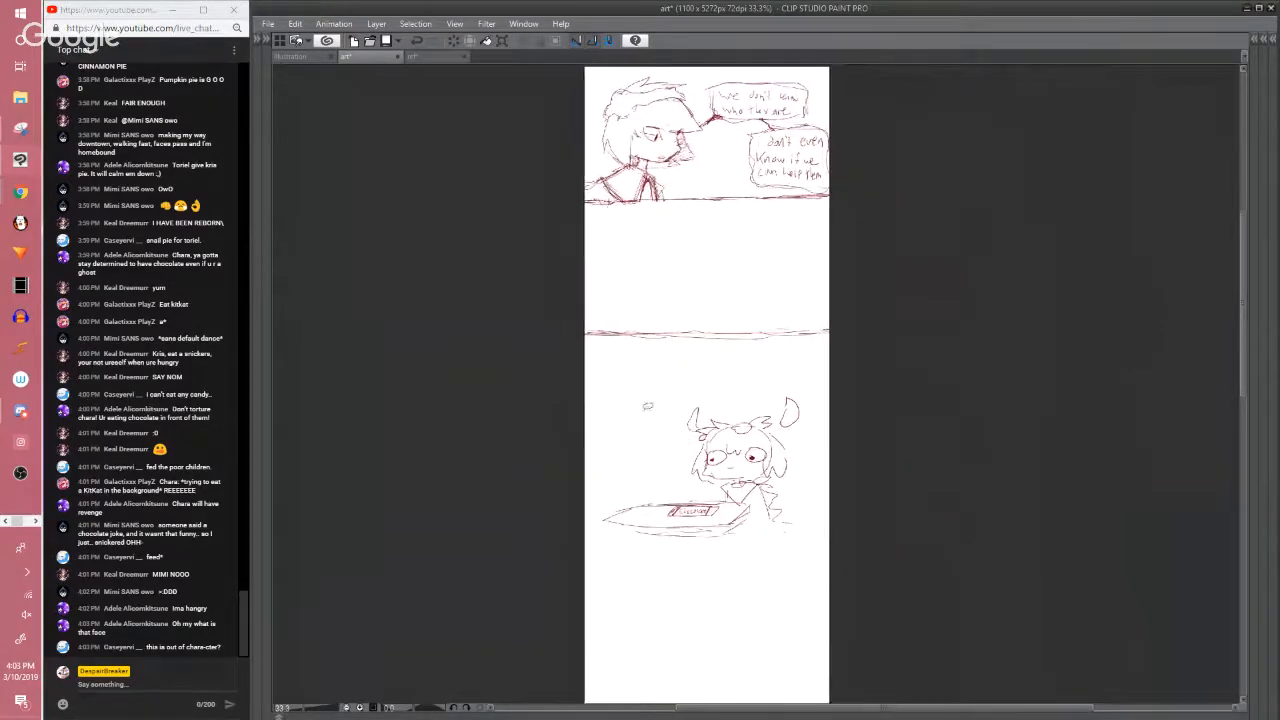
mouse_move(640, 386)
left_mouse_down()
mouse_move(618, 512)
mouse_move(866, 380)
mouse_move(821, 359)
mouse_move(690, 370)
left_mouse_up()
mouse_move(760, 345)
left_mouse_down()
mouse_move(598, 440)
mouse_move(828, 515)
mouse_move(760, 350)
left_mouse_up()
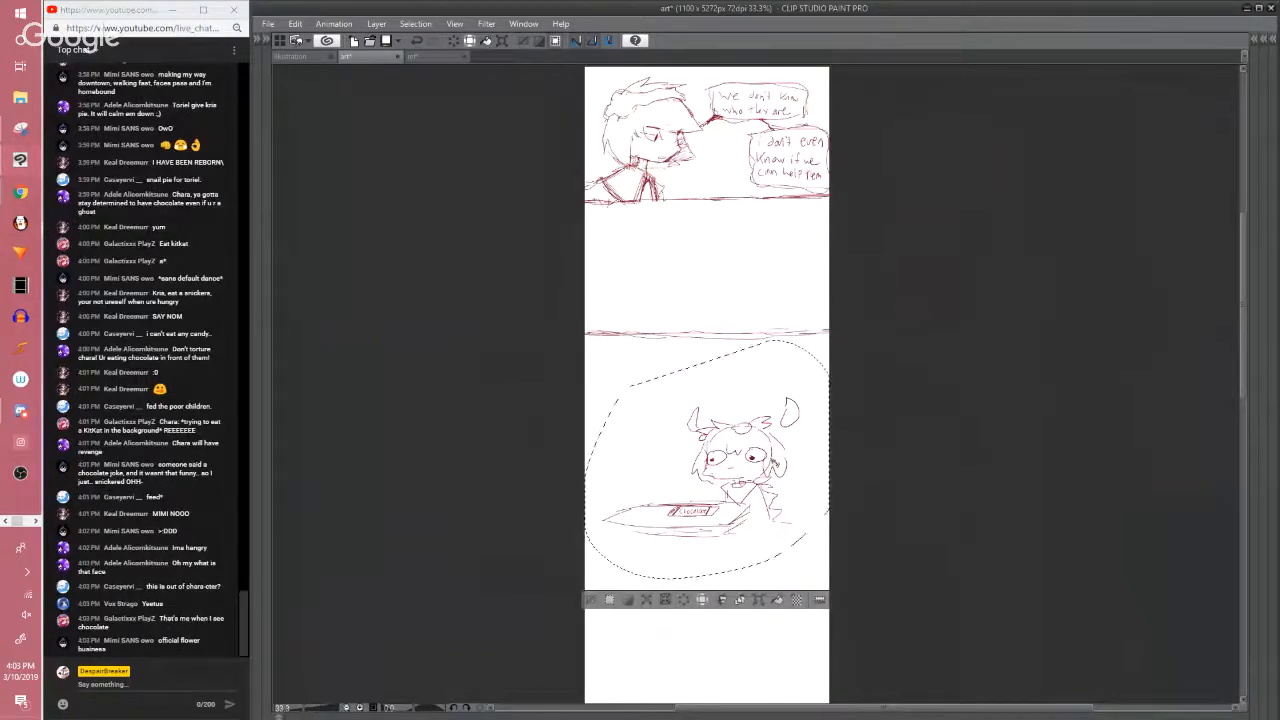
left_click_drag(951, 417, 903, 192)
left_click_drag(730, 338, 741, 608)
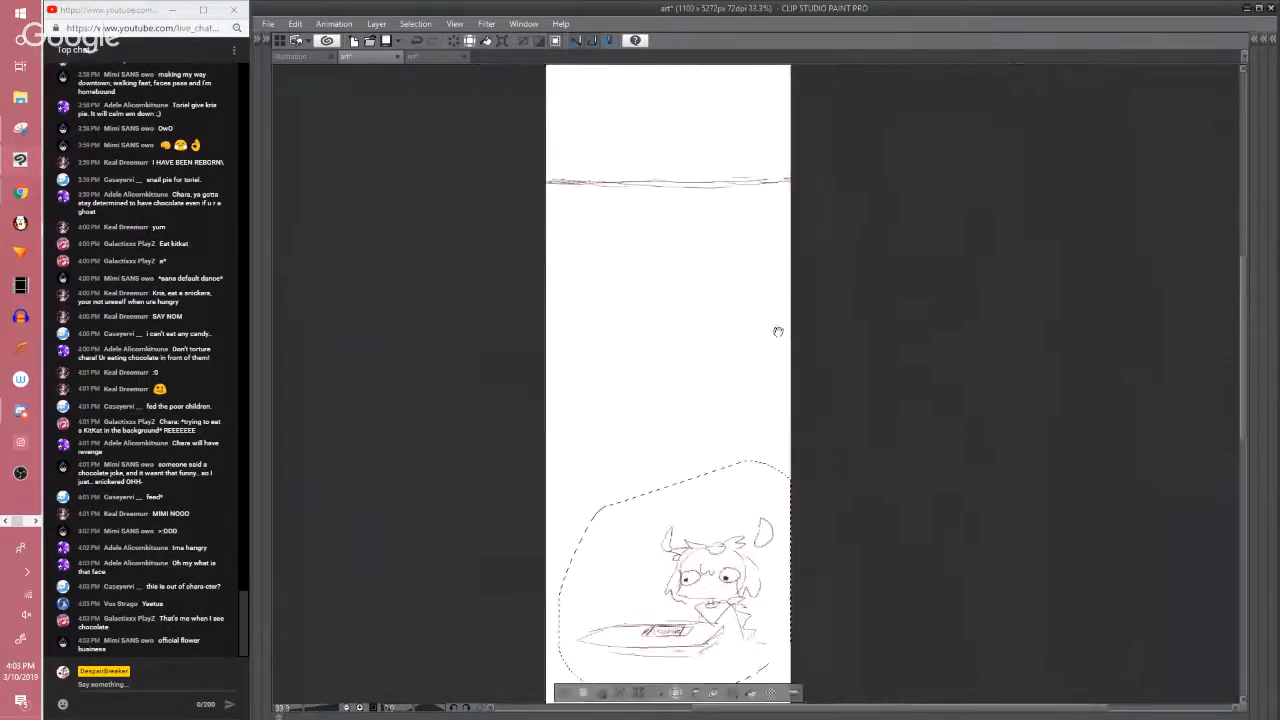
left_click_drag(777, 331, 811, 568)
key("ctrl+d")
Show Folder 14 in place of Folder 15, look over the previous page's panels, and restore Folder 15
left_click_drag(835, 443, 871, 357)
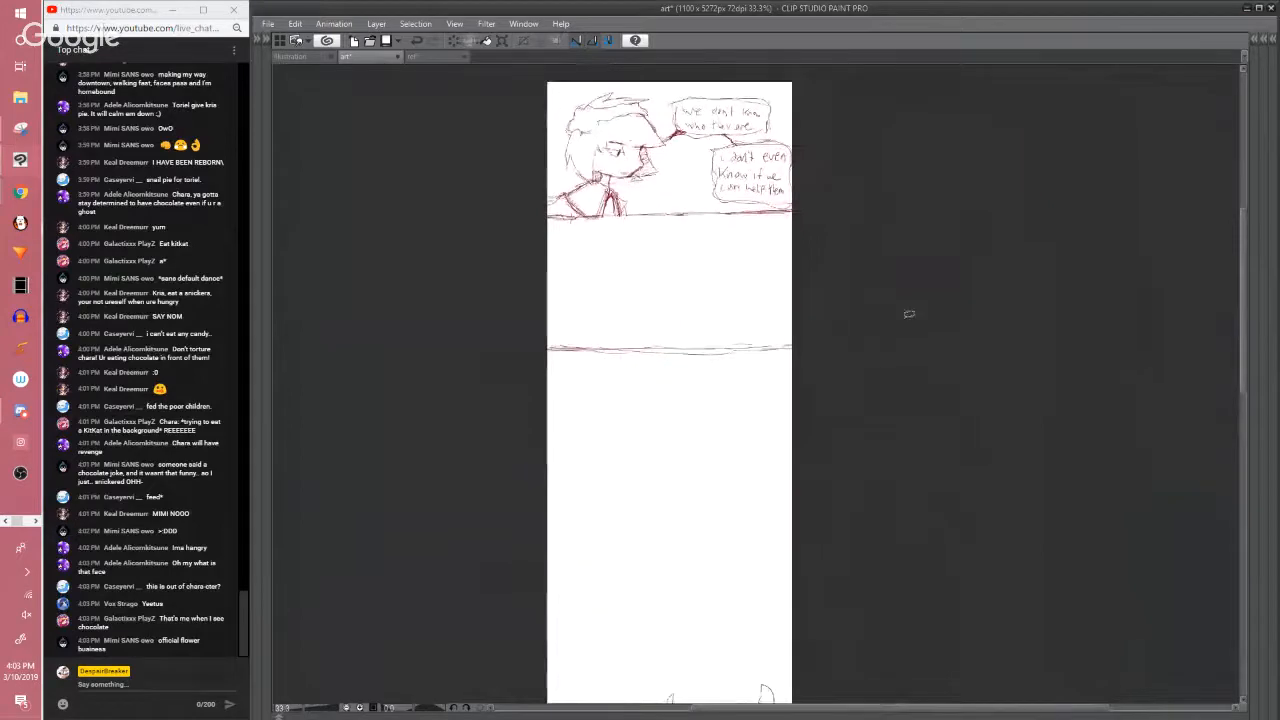
key("Tab")
left_click(1108, 164)
left_click(1108, 117)
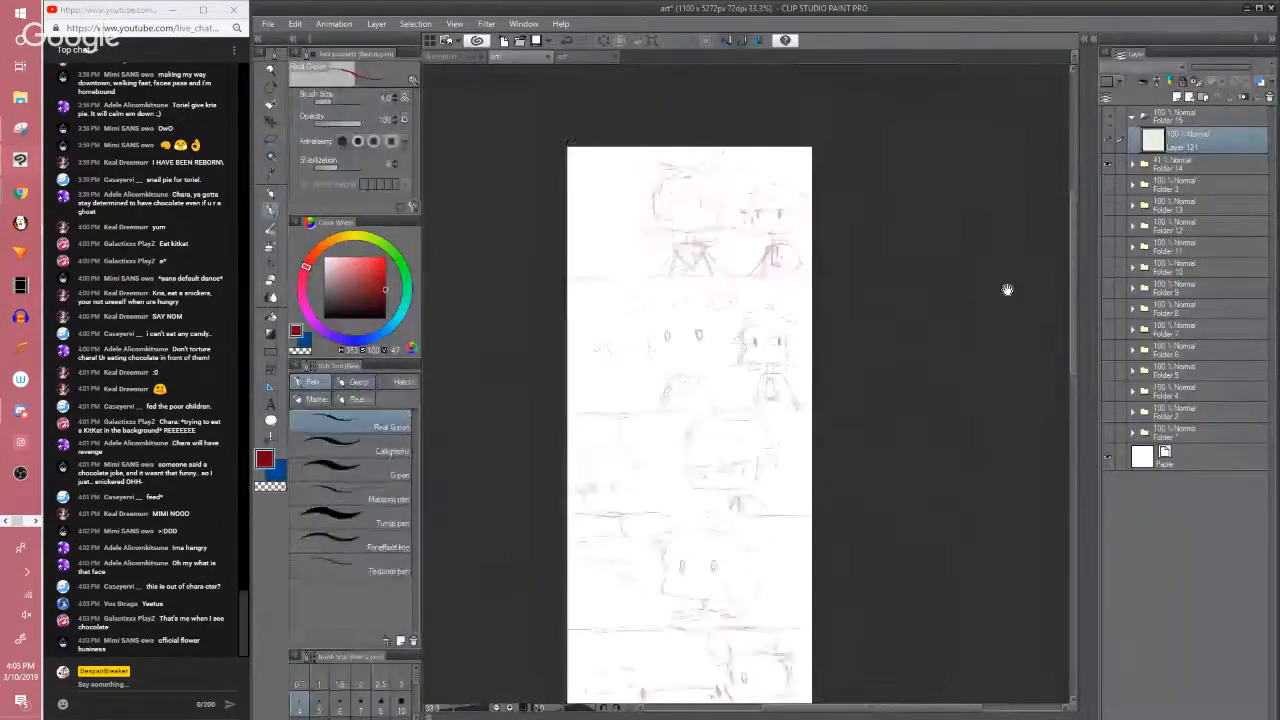
left_click_drag(1007, 289, 991, 129)
left_click_drag(1001, 265, 990, 325)
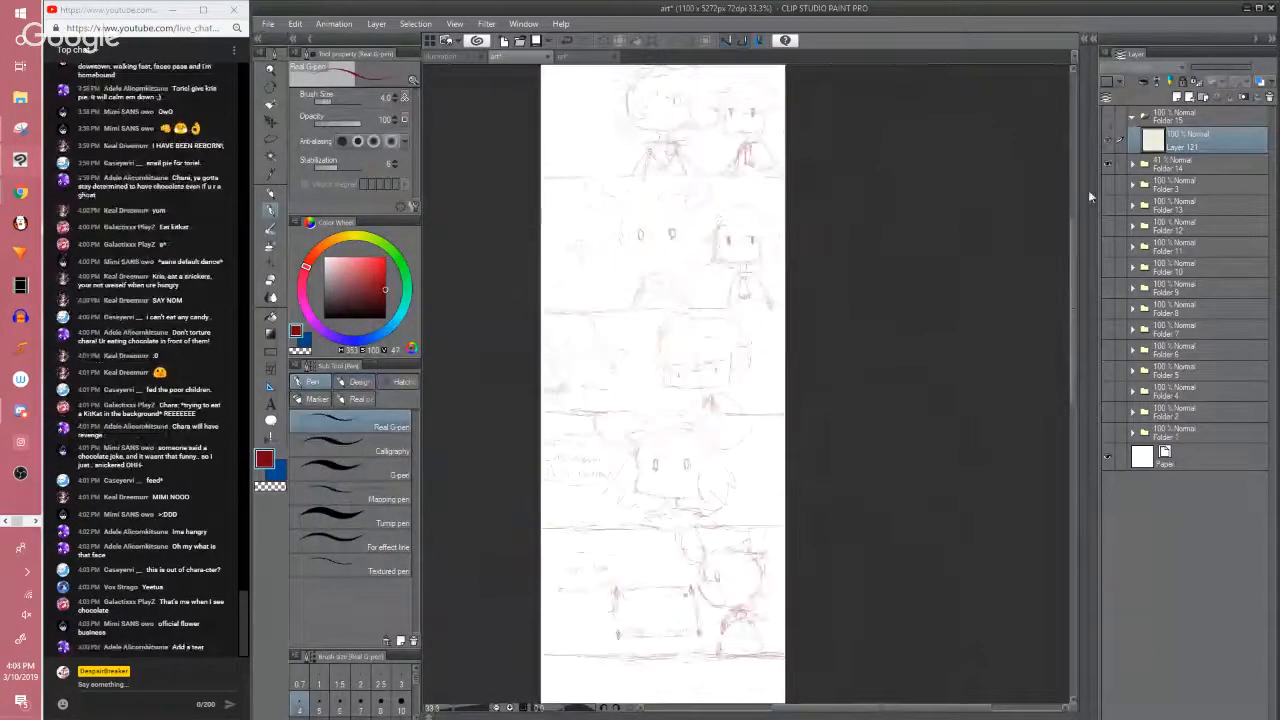
mouse_move(884, 660)
left_mouse_down()
mouse_move(903, 223)
mouse_move(931, 169)
left_mouse_up()
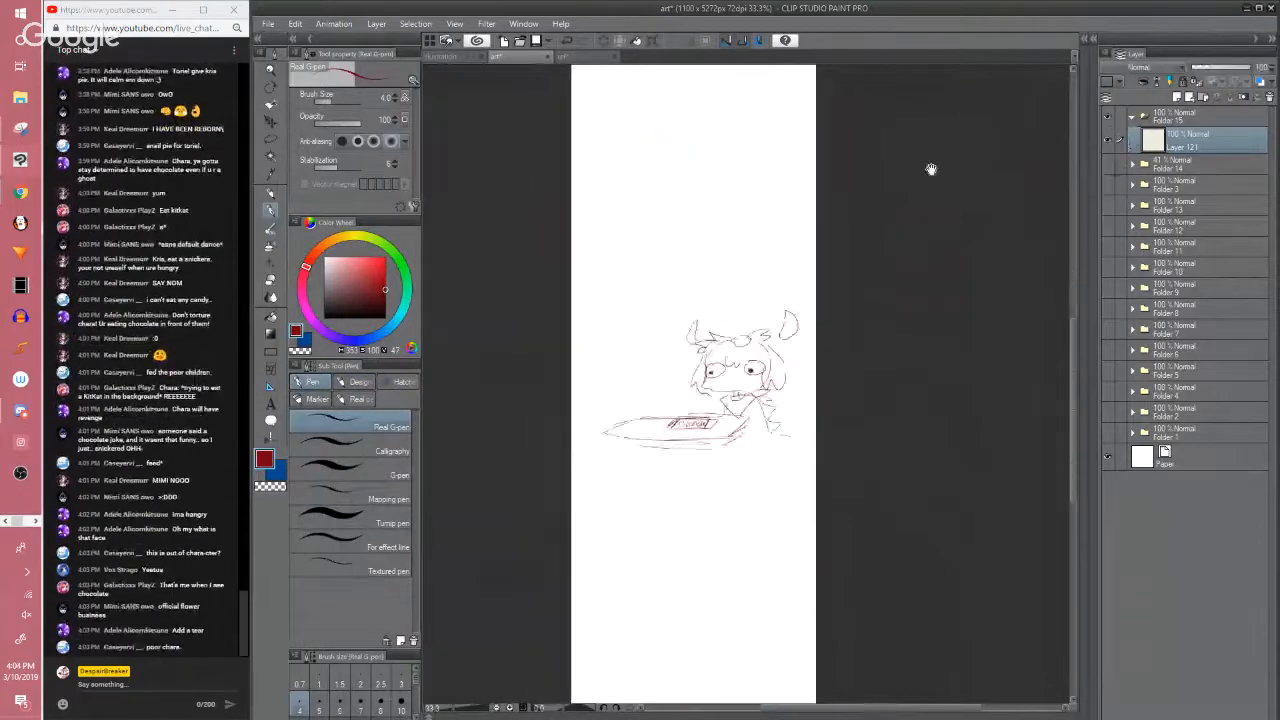
Draw streams of tears running down from both of the horned character's eyes, cleaning up the right eye's edge
scroll(931, 168, "up", 3)
mouse_move(610, 635)
left_mouse_down()
mouse_move(694, 383)
mouse_move(727, 229)
left_mouse_up()
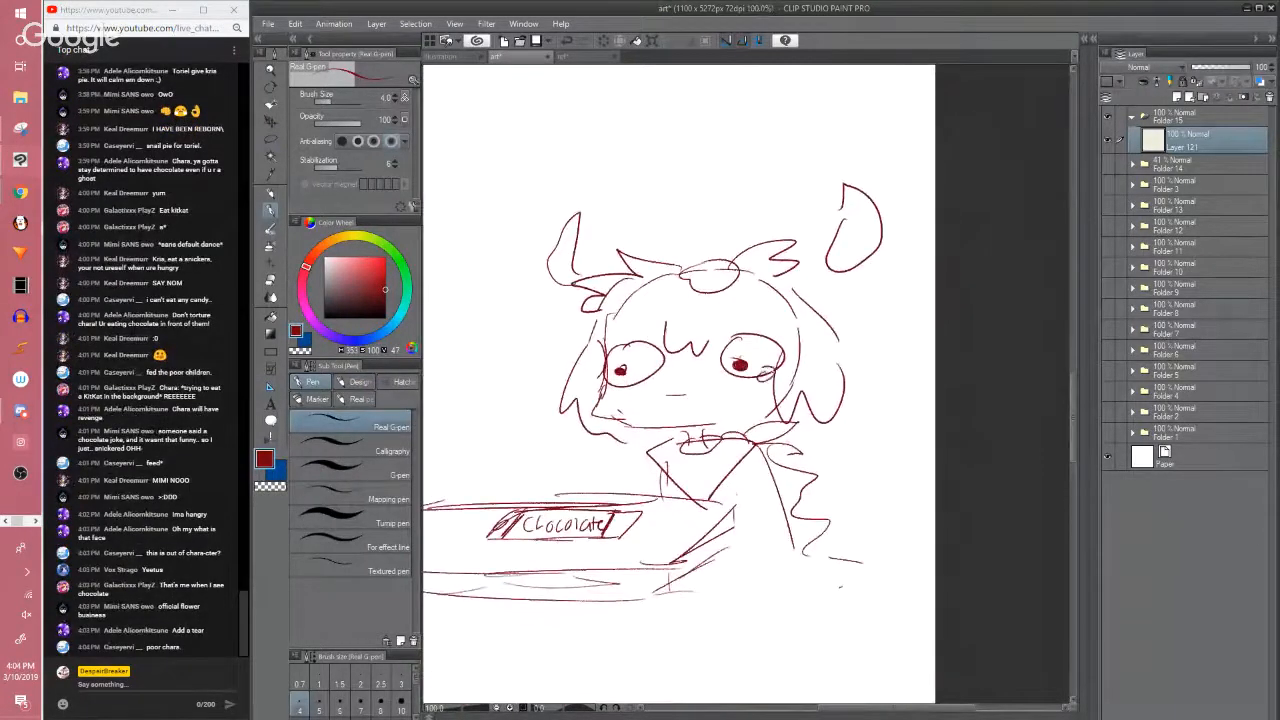
left_click_drag(762, 392, 769, 420)
mouse_move(607, 382)
left_mouse_down()
mouse_move(606, 424)
mouse_move(616, 420)
left_mouse_up()
key("e")
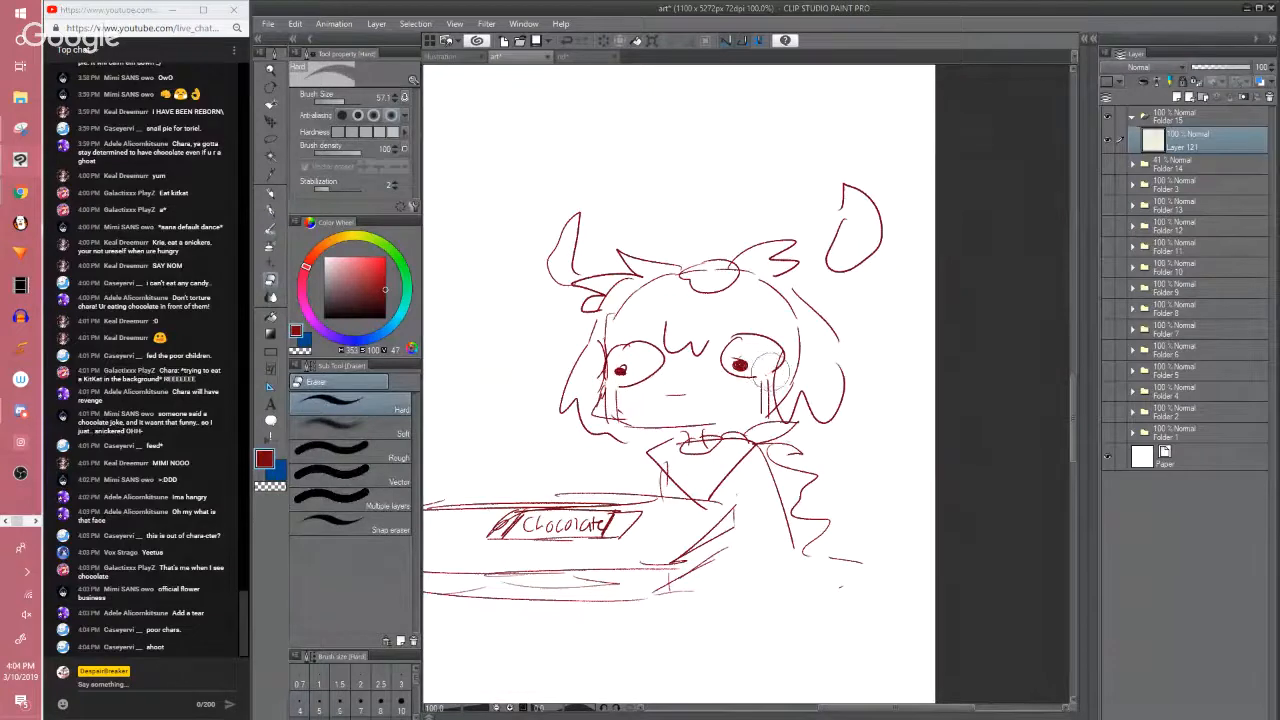
key("p")
left_click_drag(760, 376, 764, 394)
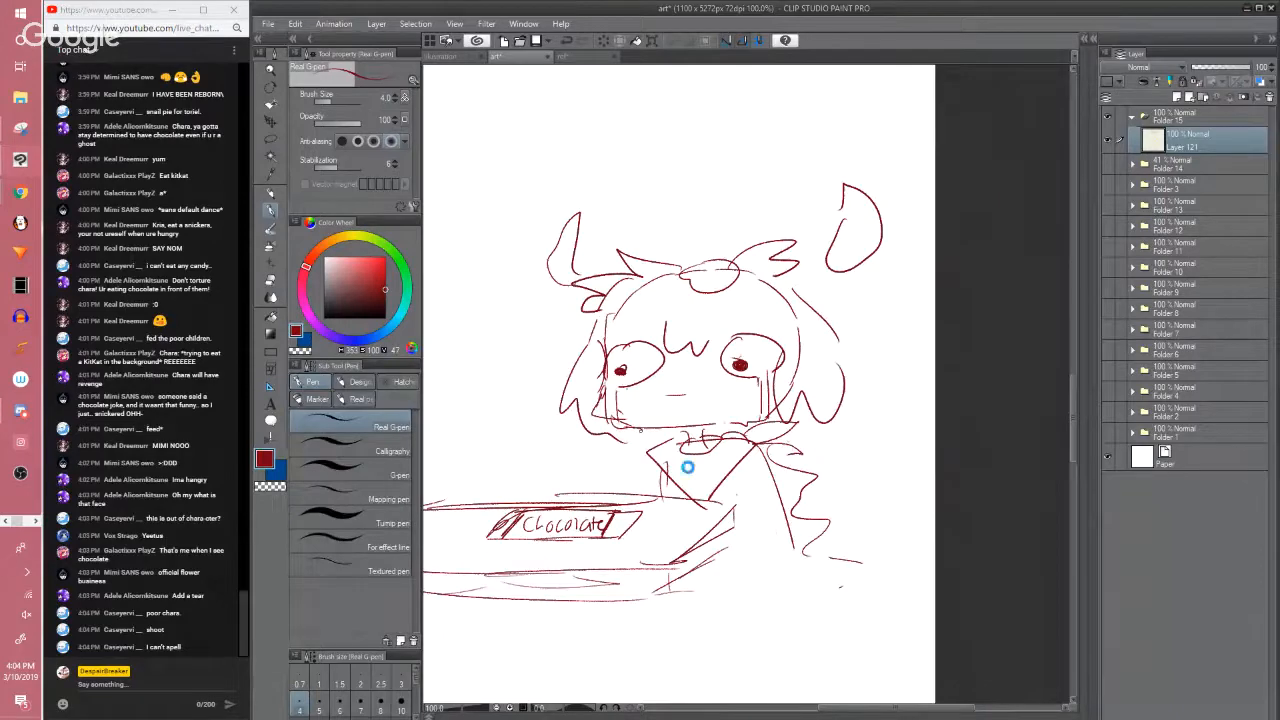
Look over the finished horned character on the page and save the art file
scroll(687, 467, "down", 3)
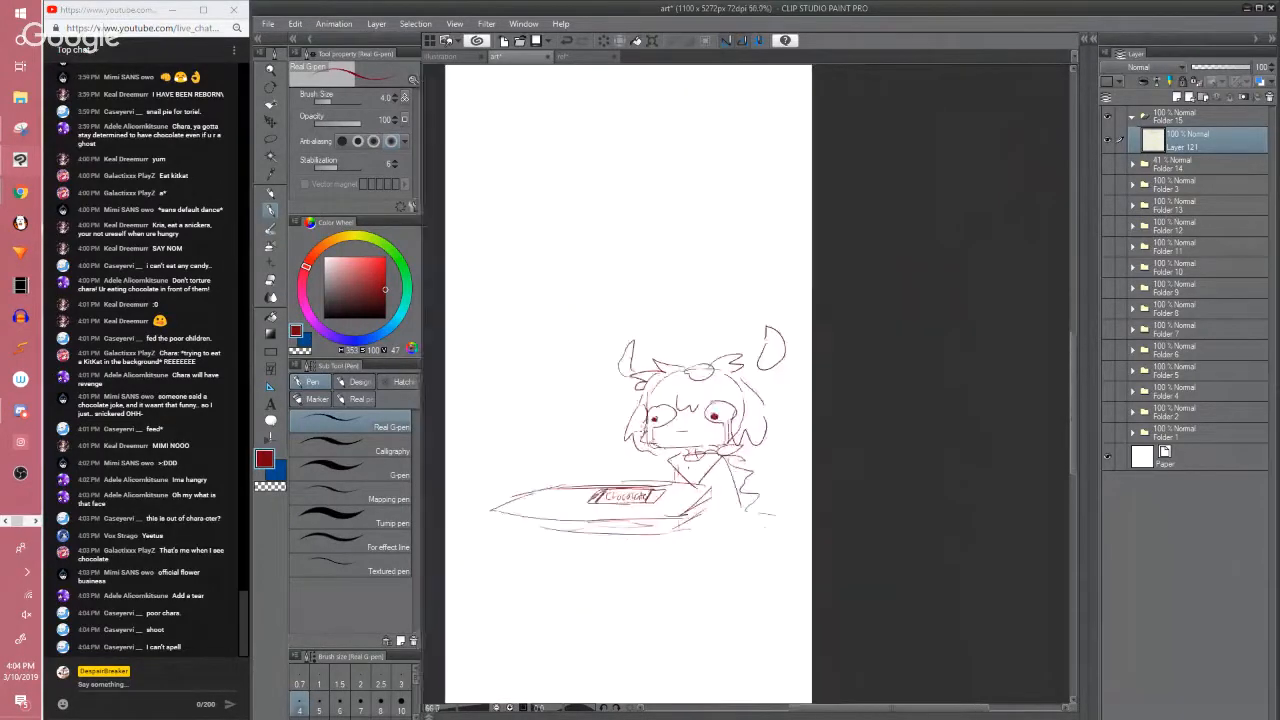
scroll(634, 430, "up", 1)
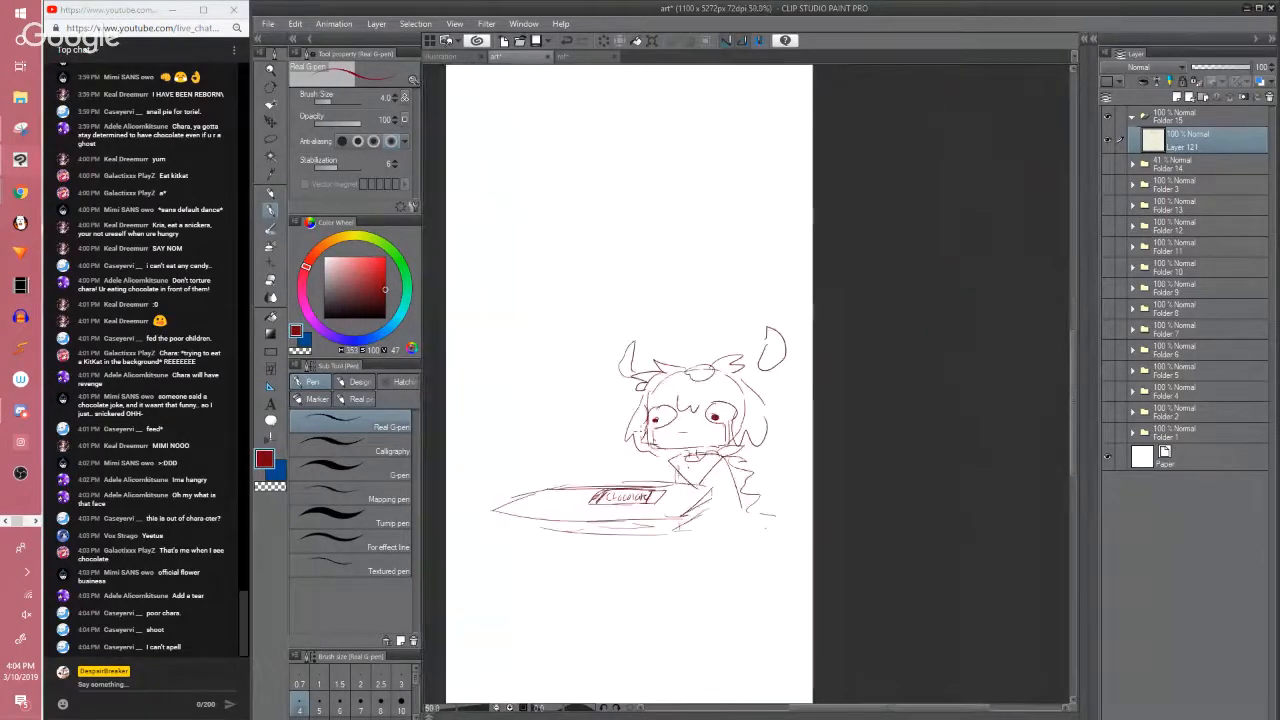
mouse_move(727, 424)
left_mouse_down()
mouse_move(747, 424)
mouse_move(827, 361)
left_mouse_up()
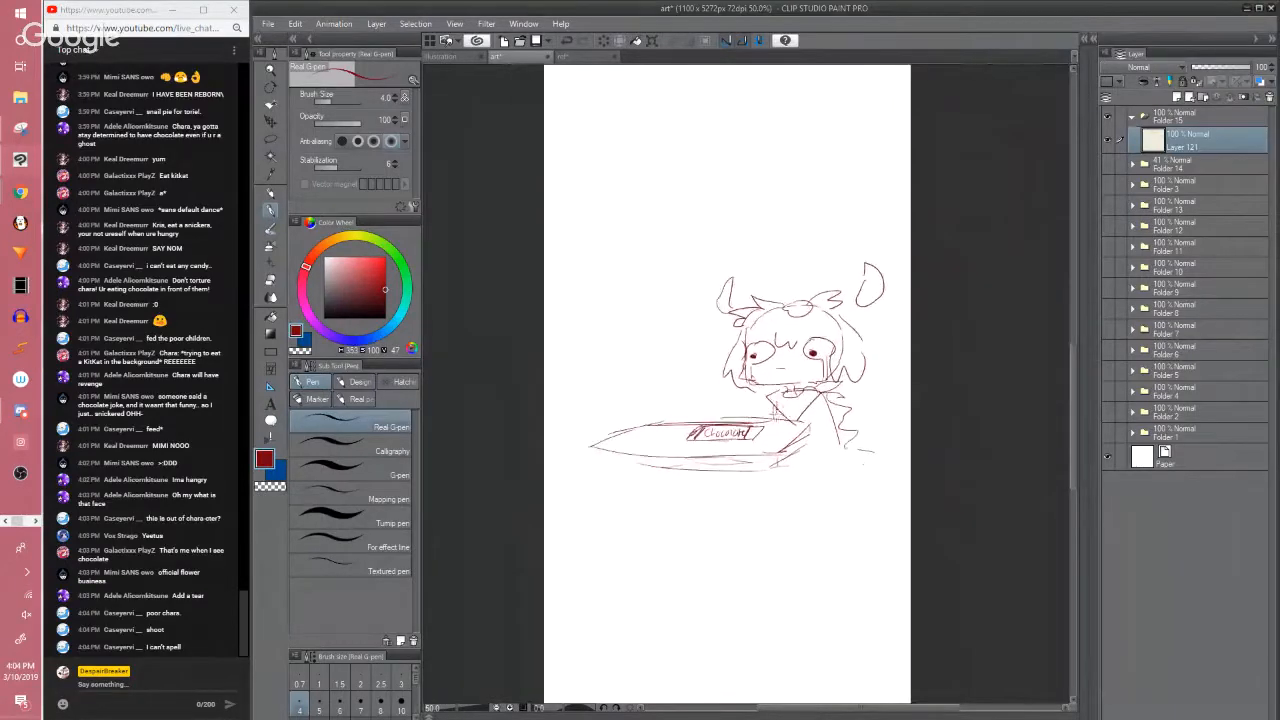
mouse_move(778, 415)
left_mouse_down()
mouse_move(737, 515)
mouse_move(754, 512)
mouse_move(738, 498)
left_mouse_up()
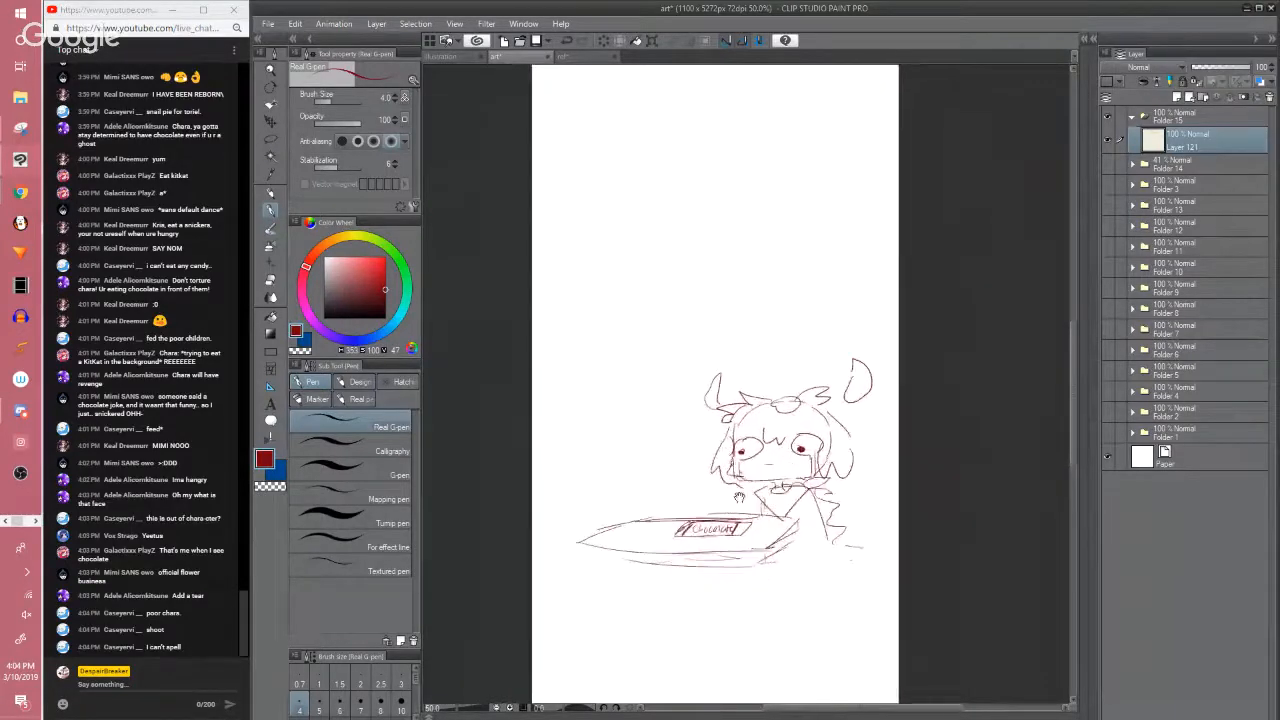
scroll(849, 460, "down", 2)
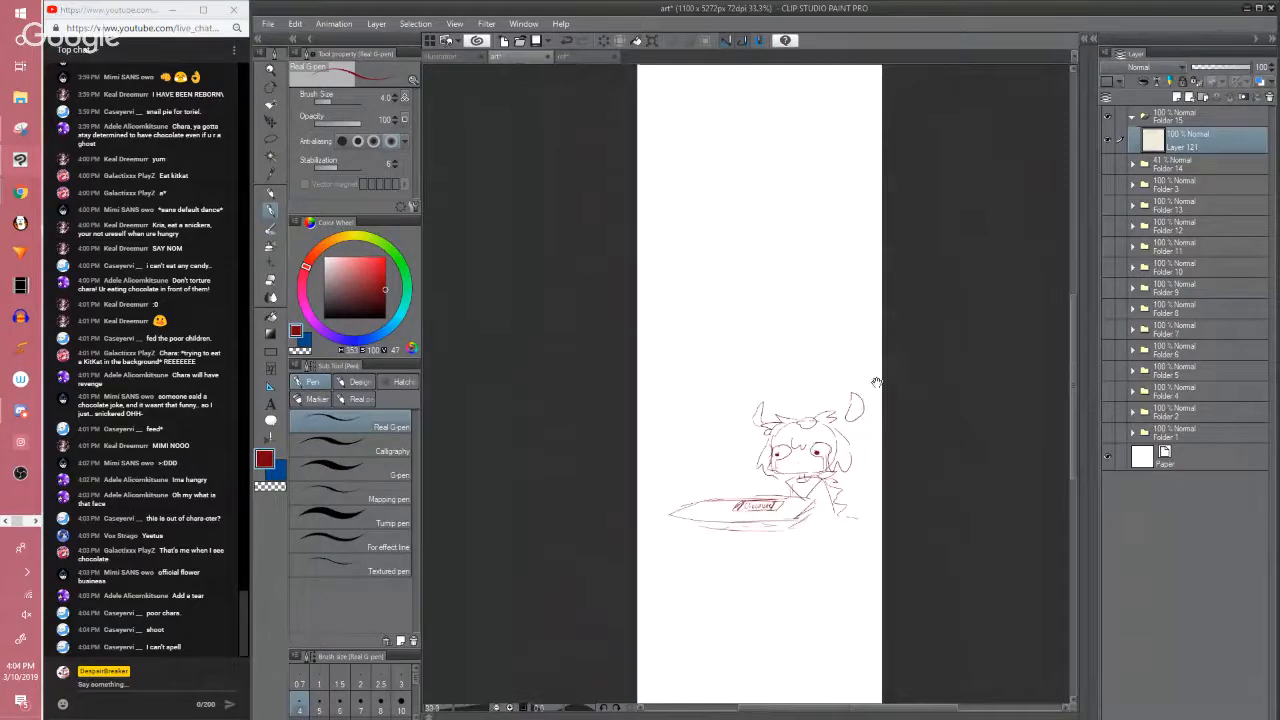
left_click_drag(876, 382, 794, 442)
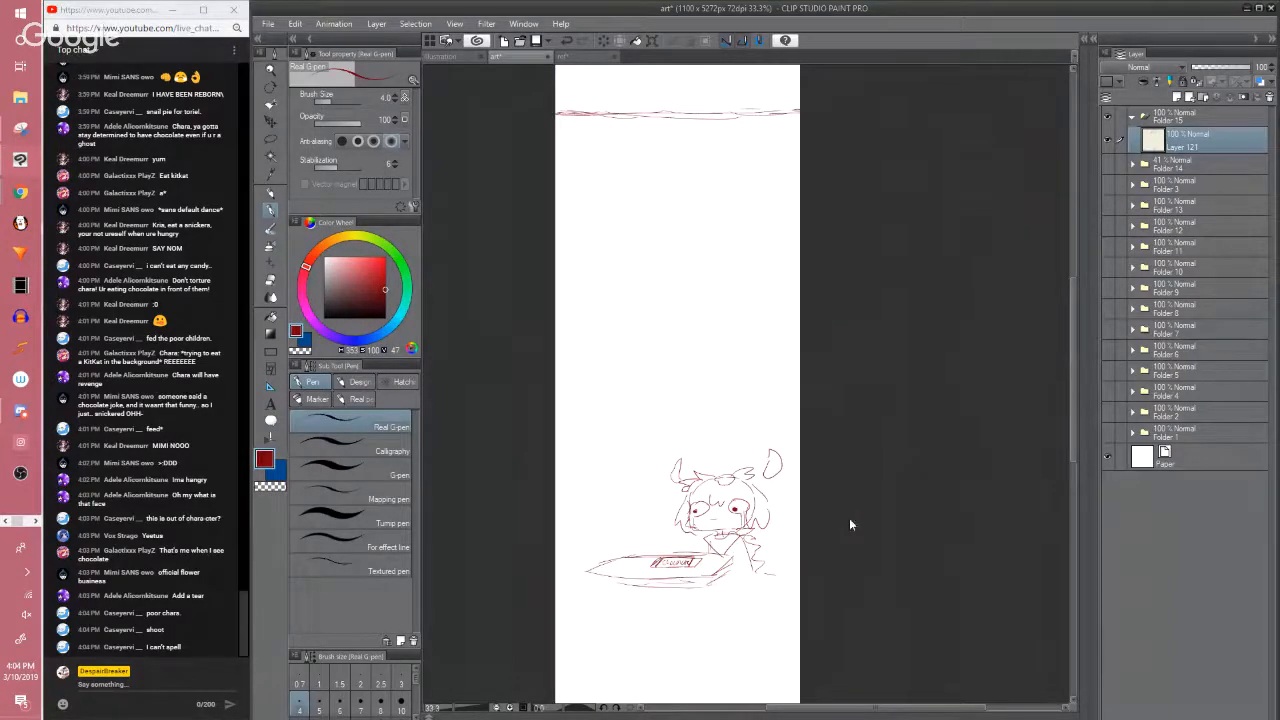
key("ctrl+s")
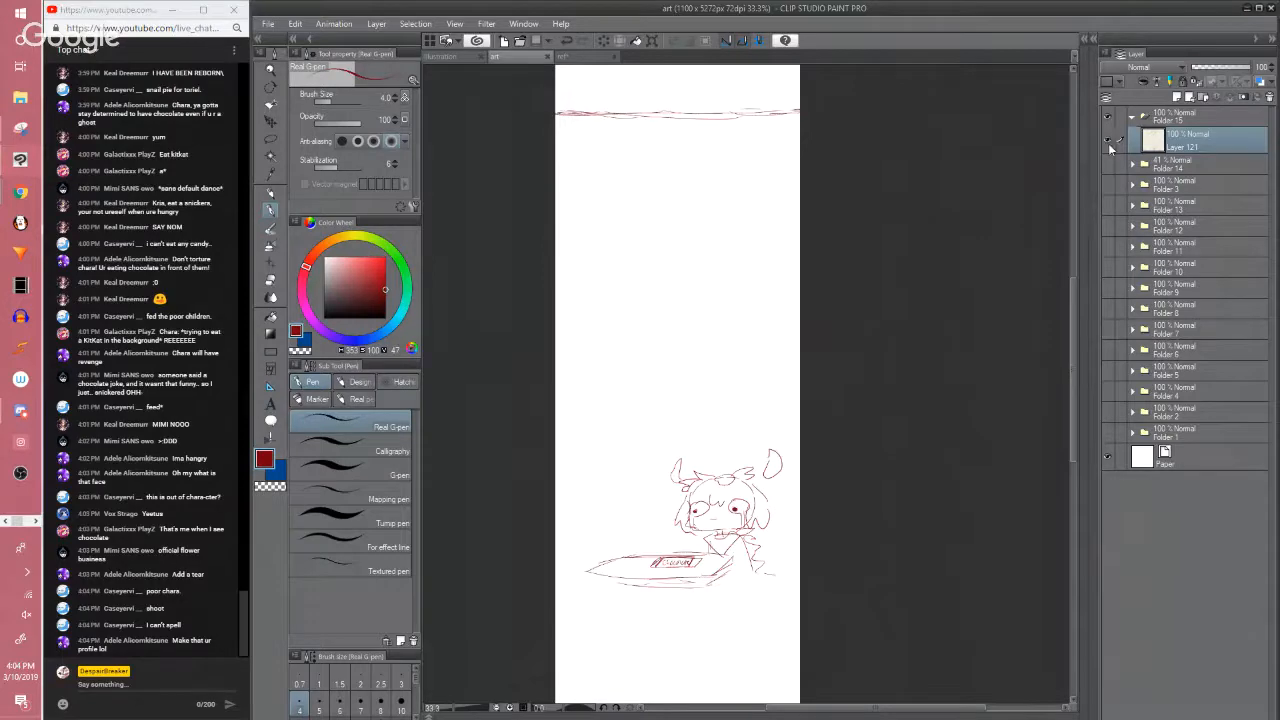
Sketch a wide rectangular outline in the middle of the second panel, reinforcing its side and lower edges
key("Delete")
scroll(1062, 272, "up", 6)
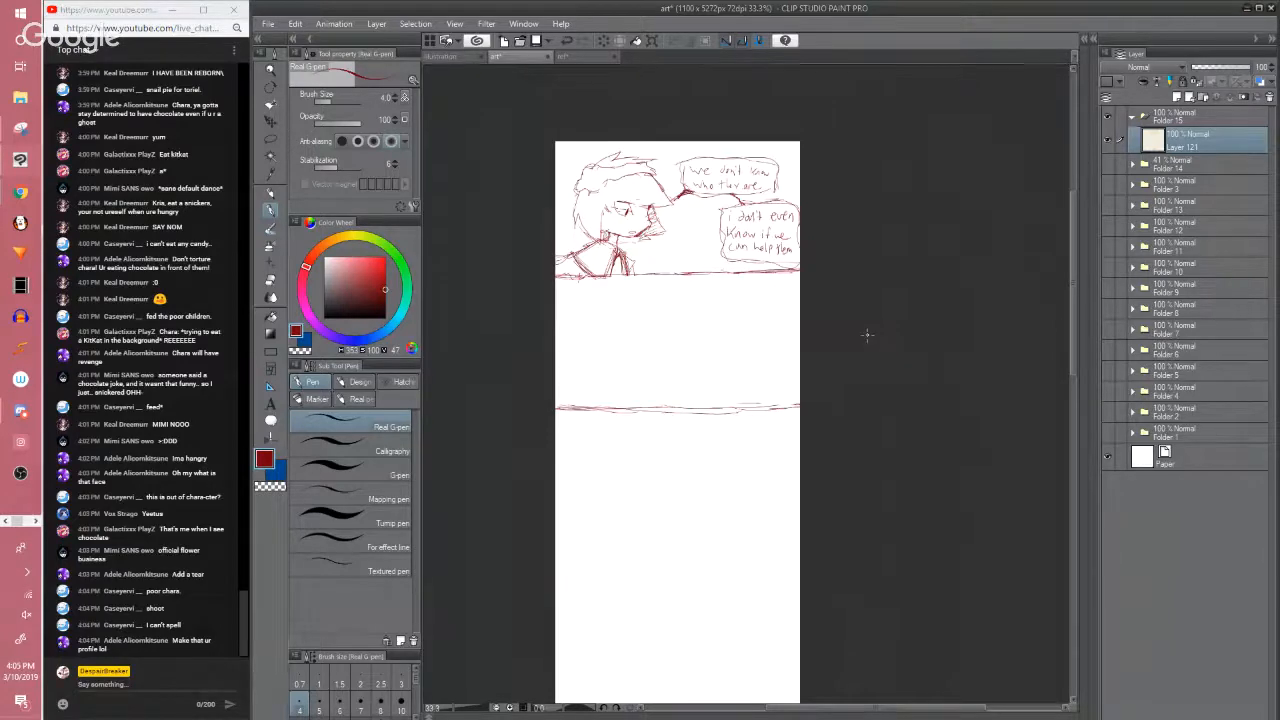
scroll(867, 334, "up", 1)
left_click_drag(824, 337, 902, 399)
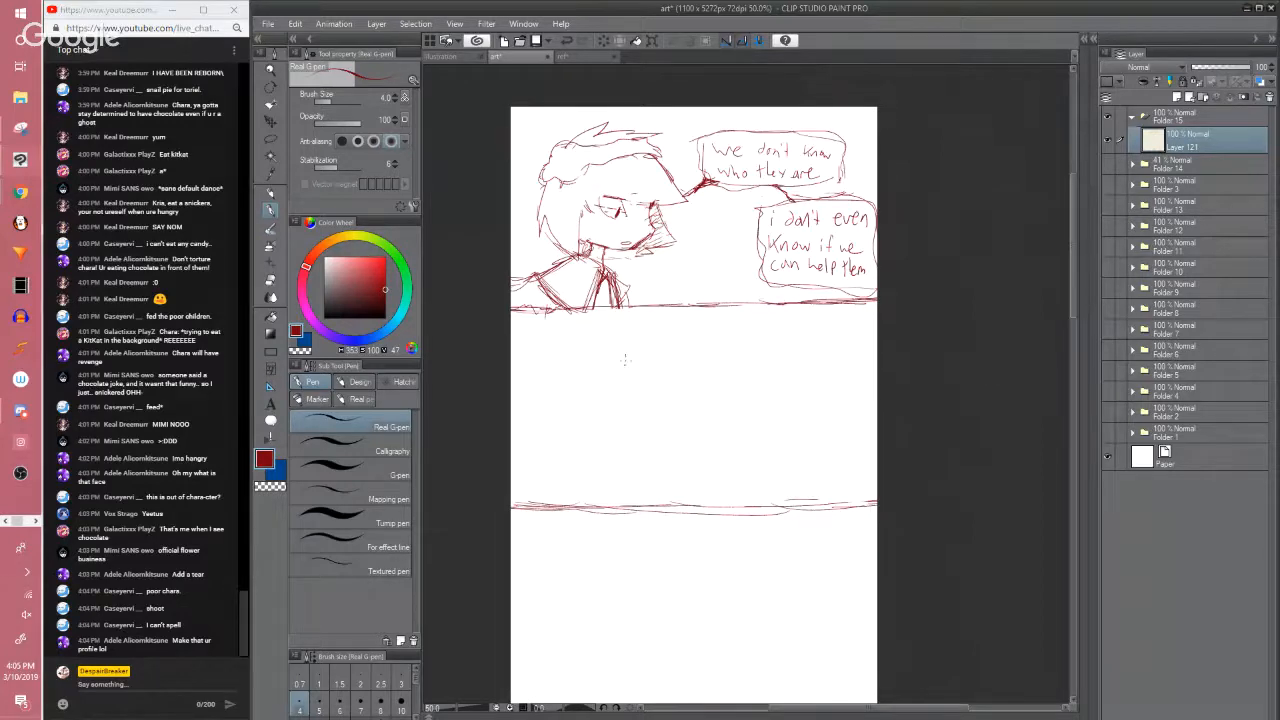
left_click_drag(615, 361, 617, 420)
mouse_move(614, 369)
left_mouse_down()
mouse_move(745, 370)
mouse_move(759, 395)
mouse_move(632, 432)
left_mouse_up()
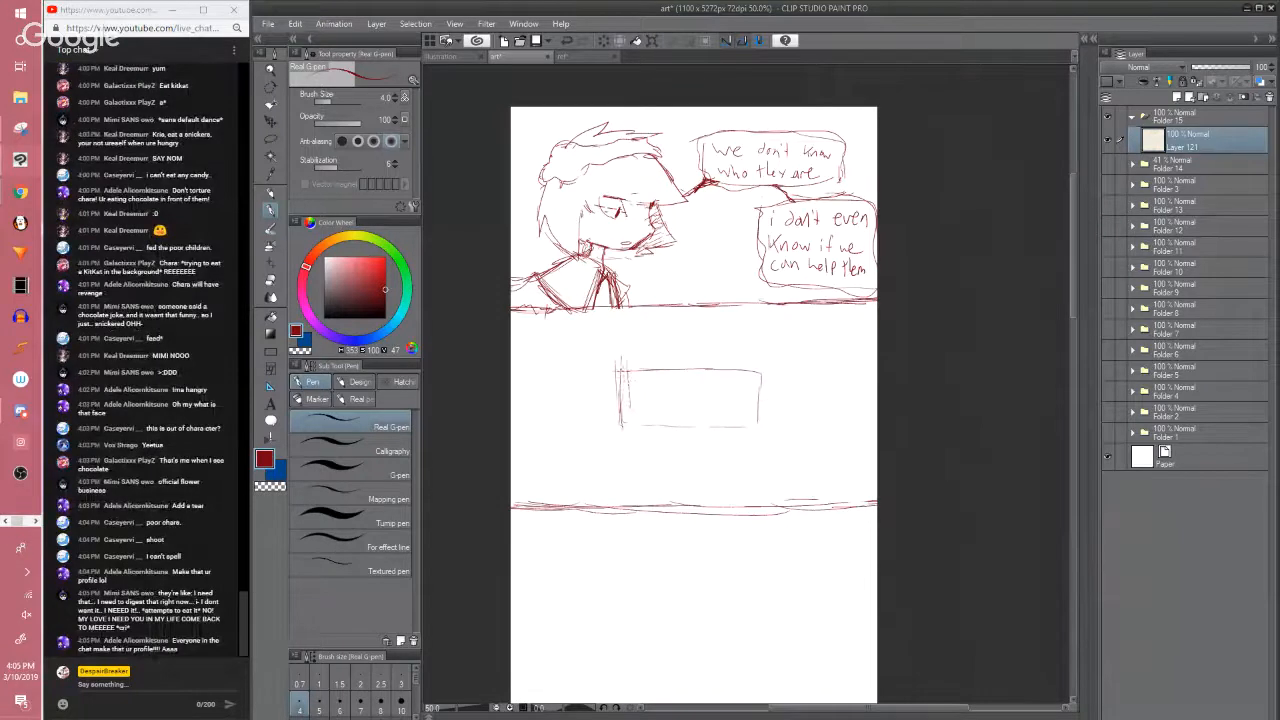
mouse_move(620, 366)
left_mouse_down()
mouse_move(626, 440)
mouse_move(720, 444)
left_mouse_up()
left_click_drag(673, 438, 767, 438)
left_click_drag(752, 388, 762, 440)
left_click_drag(666, 437, 736, 437)
Draw looping round shapes at the rectangle's lower-left and right sides, with leg-like strokes running down from each to the panel's bottom border
mouse_move(732, 378)
left_mouse_down()
mouse_move(750, 382)
mouse_move(760, 430)
mouse_move(786, 404)
left_mouse_up()
mouse_move(650, 418)
left_mouse_down()
mouse_move(684, 412)
mouse_move(650, 444)
mouse_move(672, 430)
left_mouse_up()
mouse_move(770, 426)
left_mouse_down()
mouse_move(776, 490)
mouse_move(796, 500)
mouse_move(774, 506)
mouse_move(782, 496)
left_mouse_up()
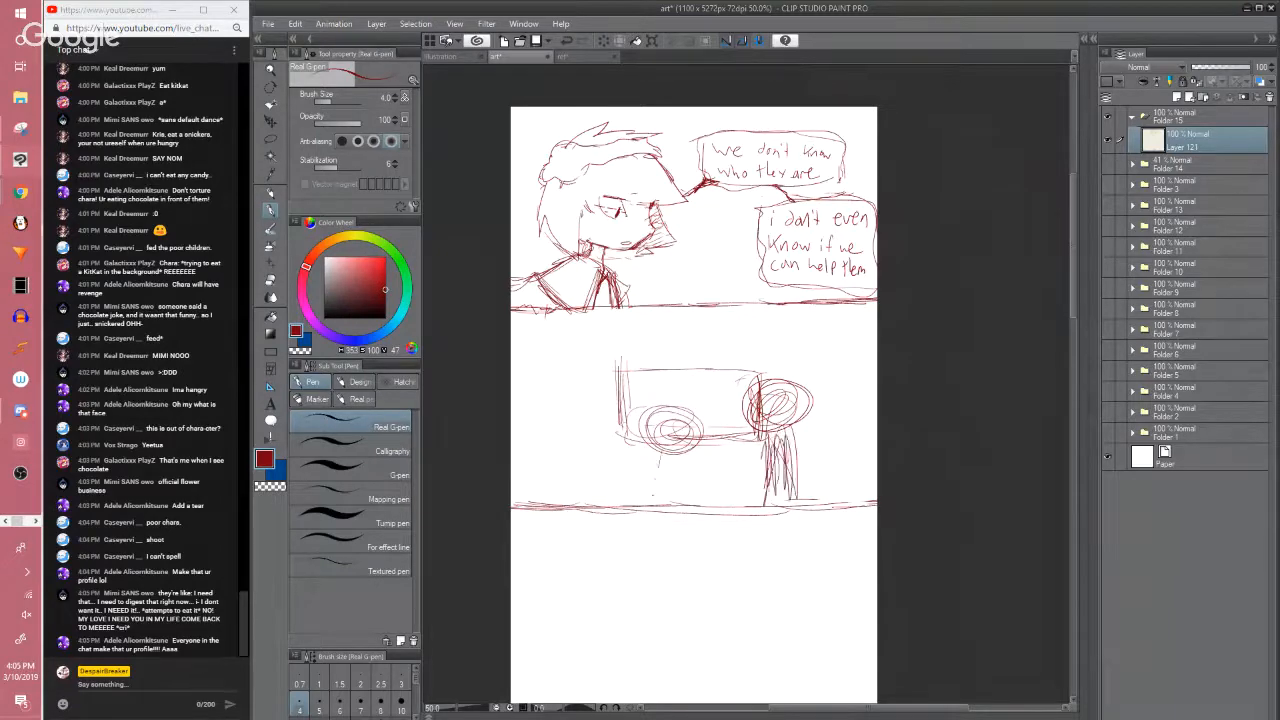
left_click_drag(656, 468, 658, 498)
mouse_move(670, 436)
left_mouse_down()
mouse_move(674, 510)
mouse_move(660, 510)
left_mouse_up()
left_click_drag(684, 432, 686, 508)
left_click_drag(686, 460, 688, 518)
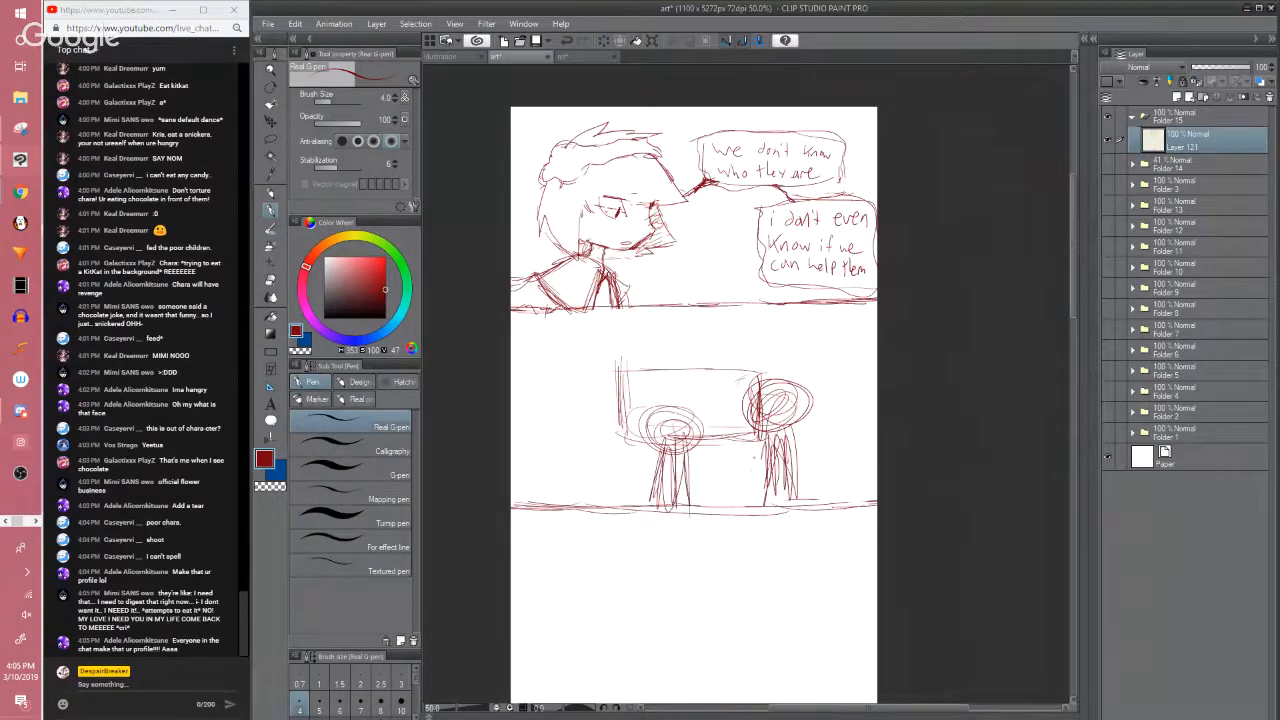
Lasso the two round shapes with their legs, move them slightly to the left and clear the selection
key("m")
mouse_move(642, 458)
left_mouse_down()
mouse_move(748, 520)
mouse_move(824, 366)
mouse_move(746, 404)
mouse_move(740, 450)
mouse_move(710, 458)
mouse_move(737, 458)
mouse_move(696, 462)
mouse_move(715, 462)
left_mouse_up()
key("k")
key("ctrl+z")
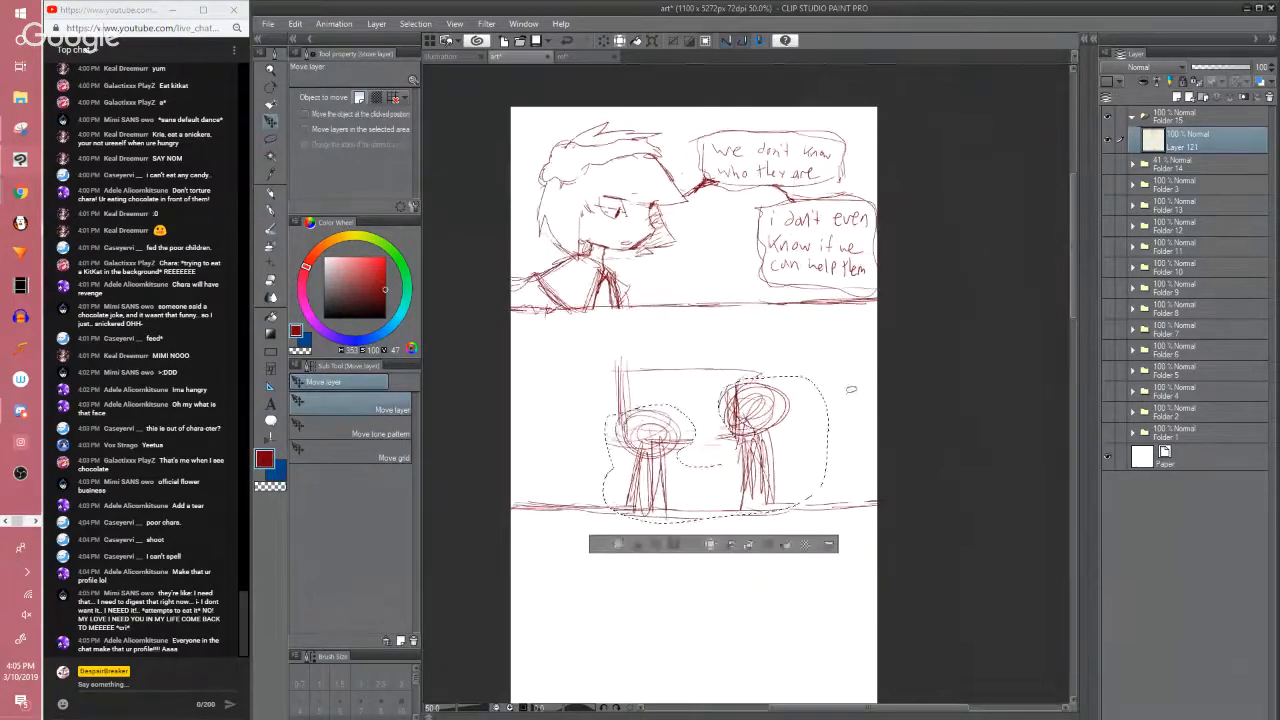
key("ctrl+d")
key("p")
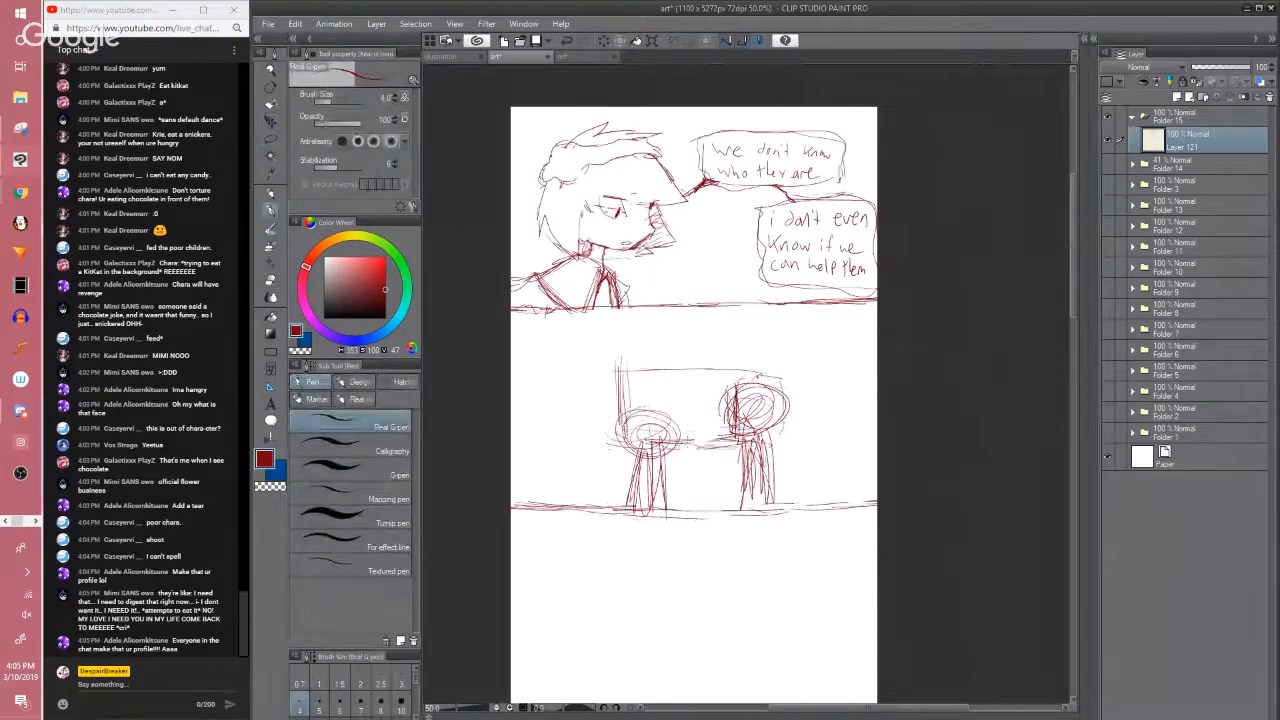
Touch up the strokes around and between the two round shapes in the second panel and save the art file
mouse_move(700, 440)
left_mouse_down()
mouse_move(735, 453)
mouse_move(635, 408)
left_mouse_up()
scroll(687, 437, "up", 1)
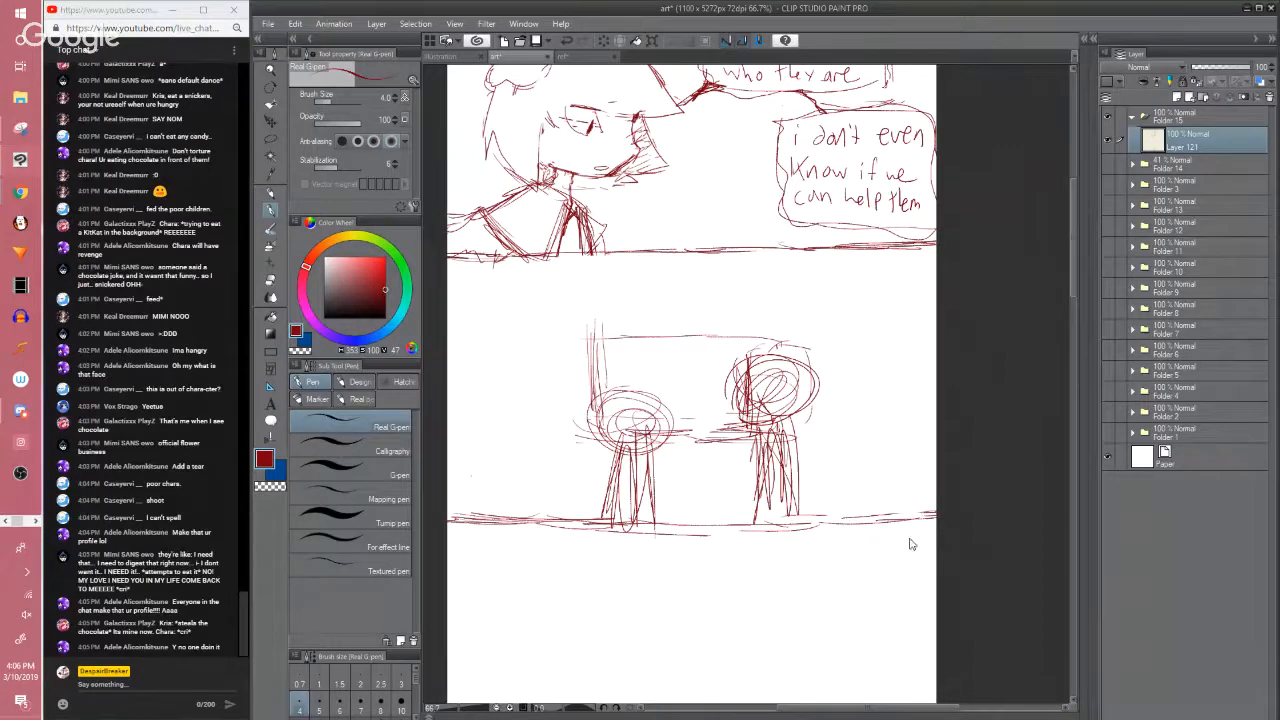
key("ctrl+s")
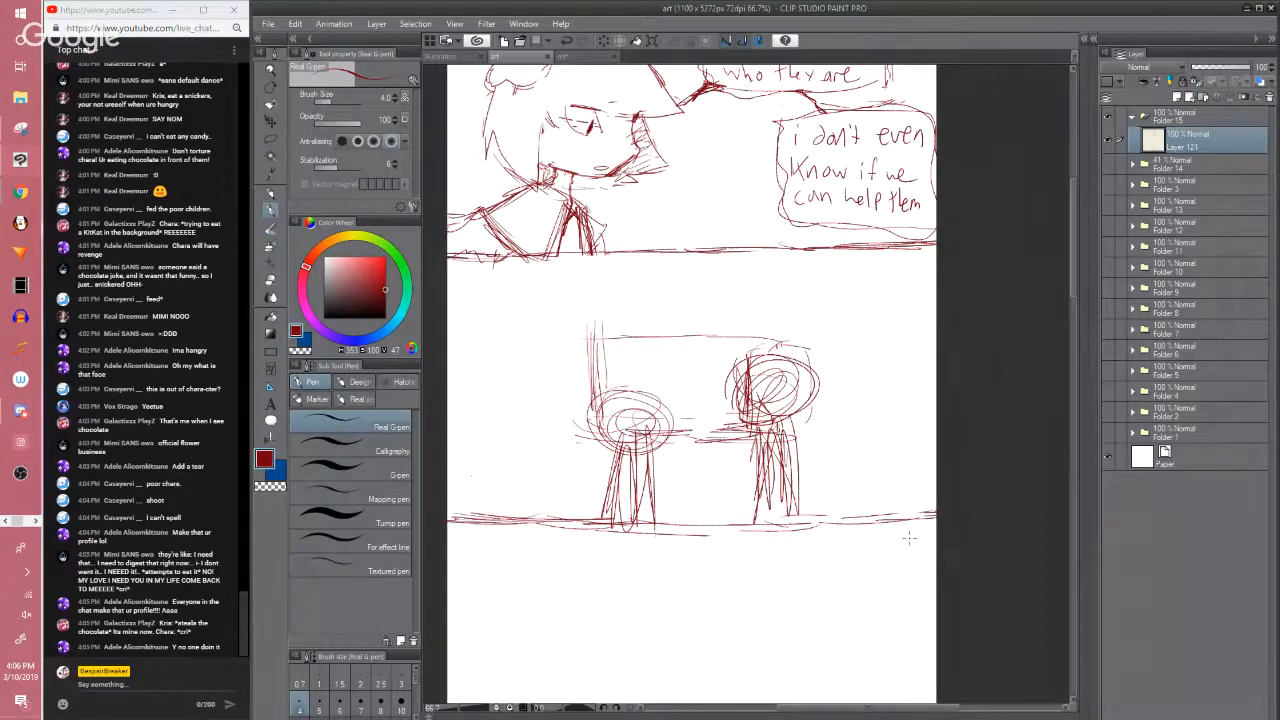
Show Folder 14 in place of Folder 15, review the previous page's lower panels, and restore Folder 15
scroll(909, 538, "down", 1)
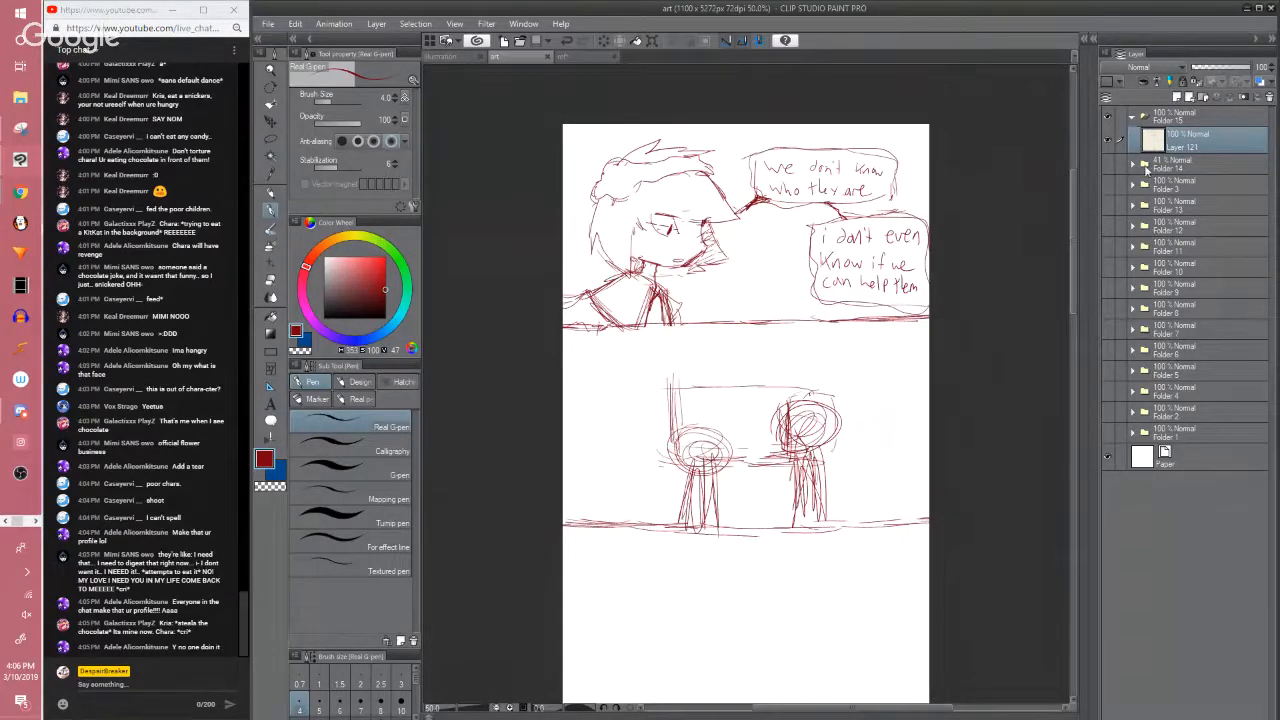
mouse_move(1075, 188)
left_mouse_down()
mouse_move(1056, 311)
mouse_move(1073, 288)
left_mouse_up()
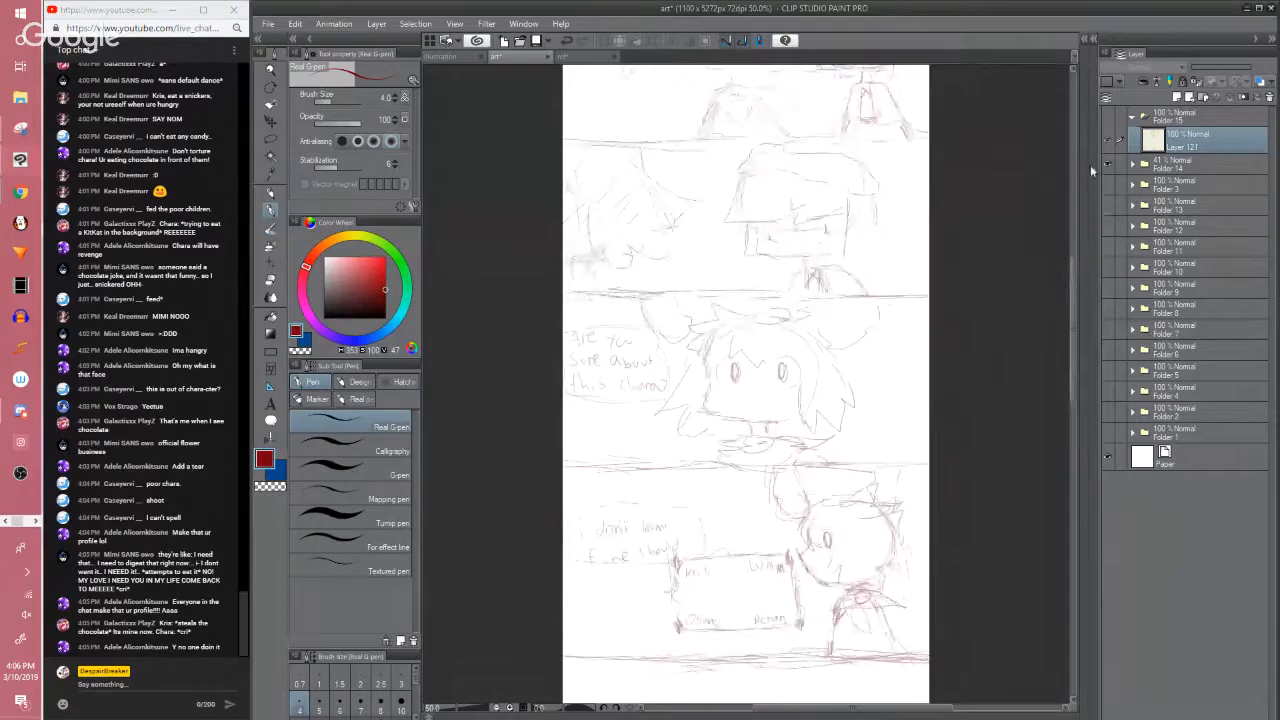
left_click(1107, 163)
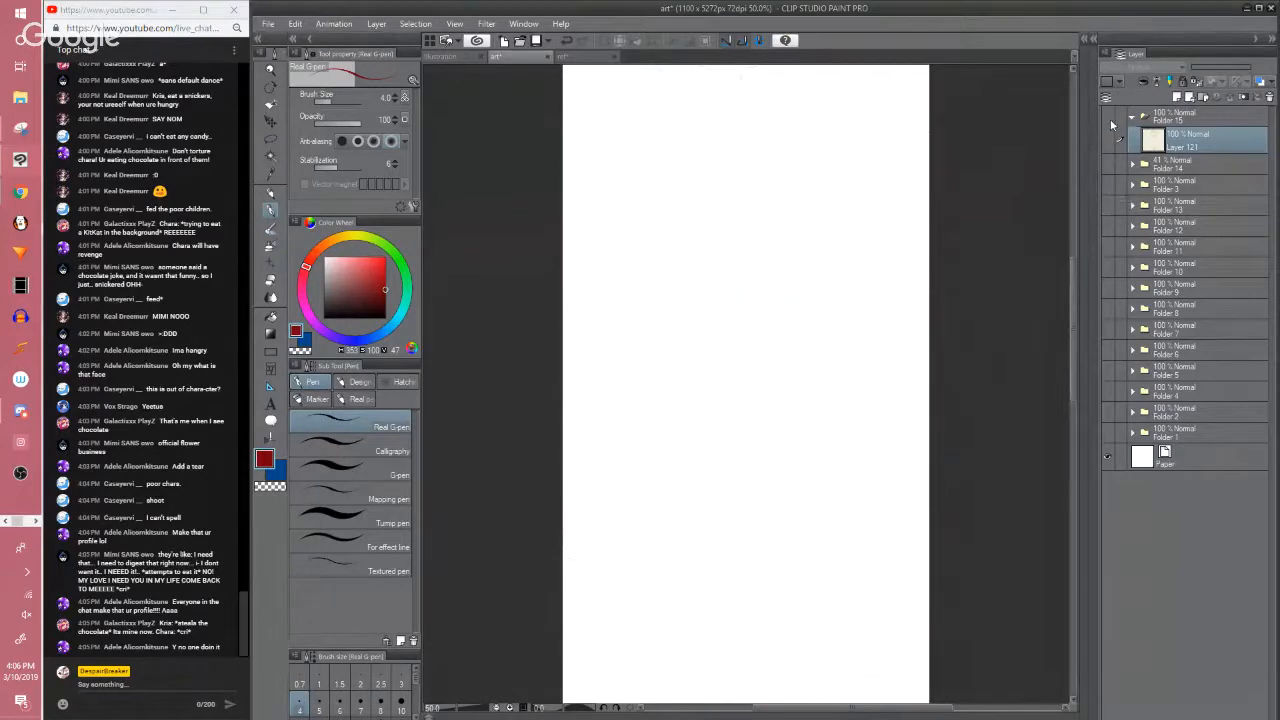
left_click(1104, 161)
left_click_drag(1074, 274, 1059, 200)
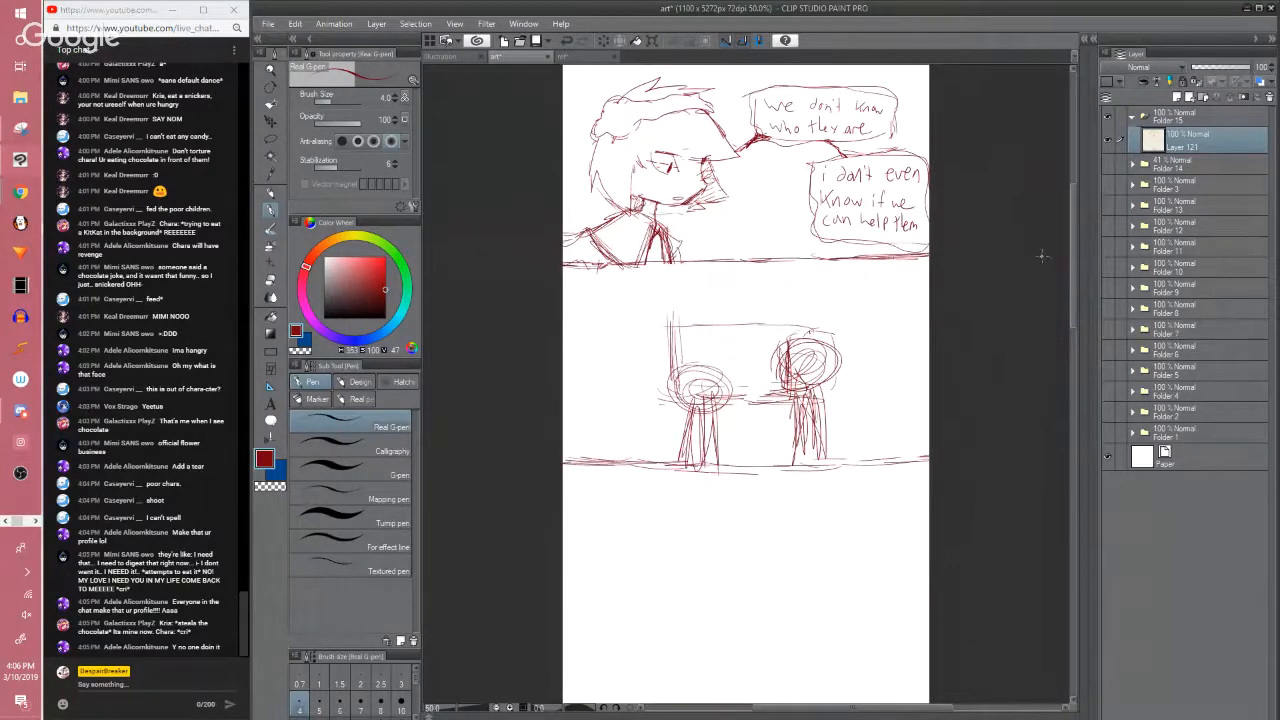
Handwrite "Its worth" in the upper-left corner of the second panel and save the art file
scroll(1042, 256, "up", 1)
left_click_drag(800, 709, 784, 711)
mouse_move(1074, 306)
left_mouse_down()
mouse_move(1049, 318)
mouse_move(1074, 300)
mouse_move(1068, 284)
left_mouse_up()
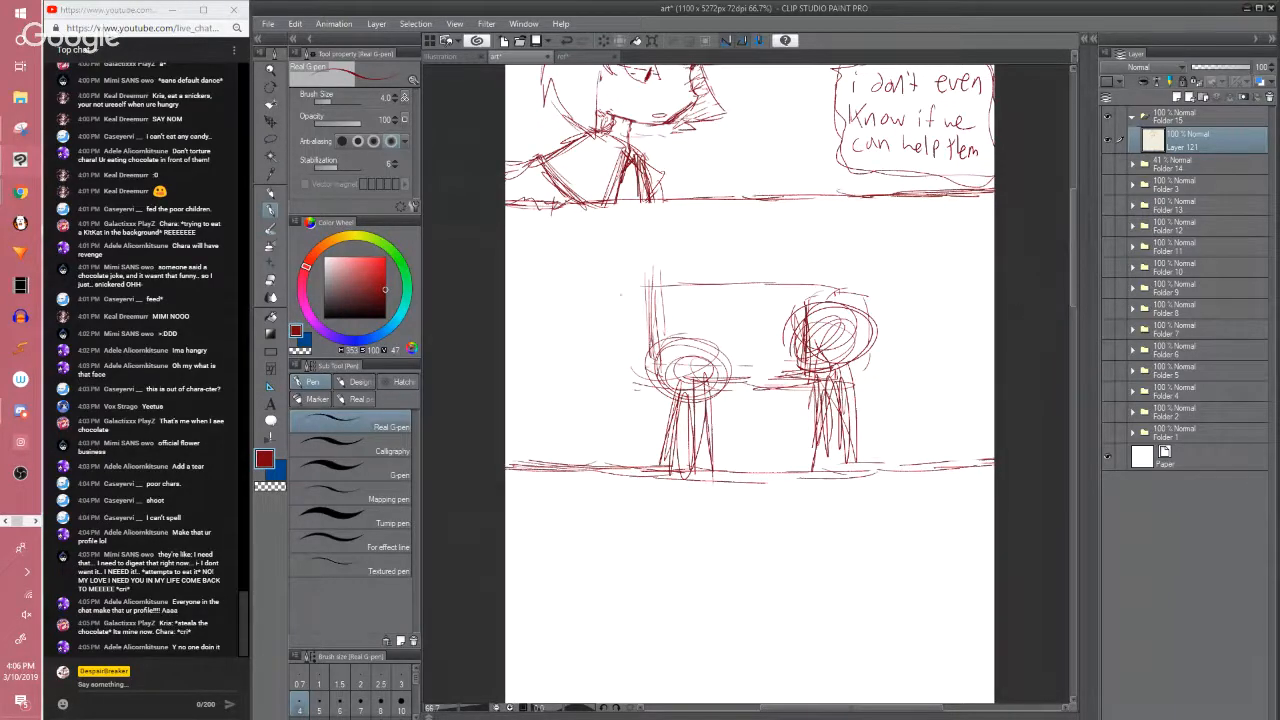
left_click_drag(537, 227, 536, 242)
mouse_move(528, 243)
left_mouse_down()
mouse_move(545, 242)
mouse_move(548, 226)
left_mouse_up()
left_click_drag(560, 228, 560, 243)
left_click_drag(554, 235, 567, 234)
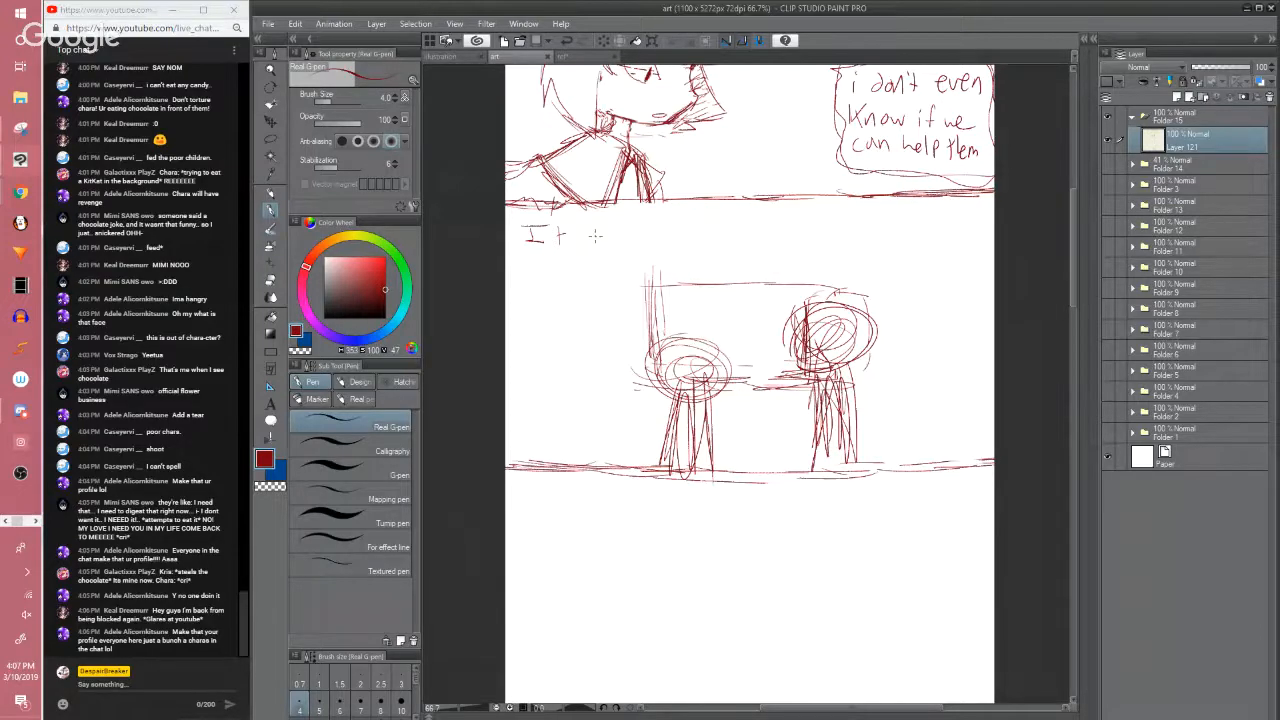
mouse_move(558, 230)
left_mouse_down()
mouse_move(561, 246)
mouse_move(655, 238)
left_mouse_up()
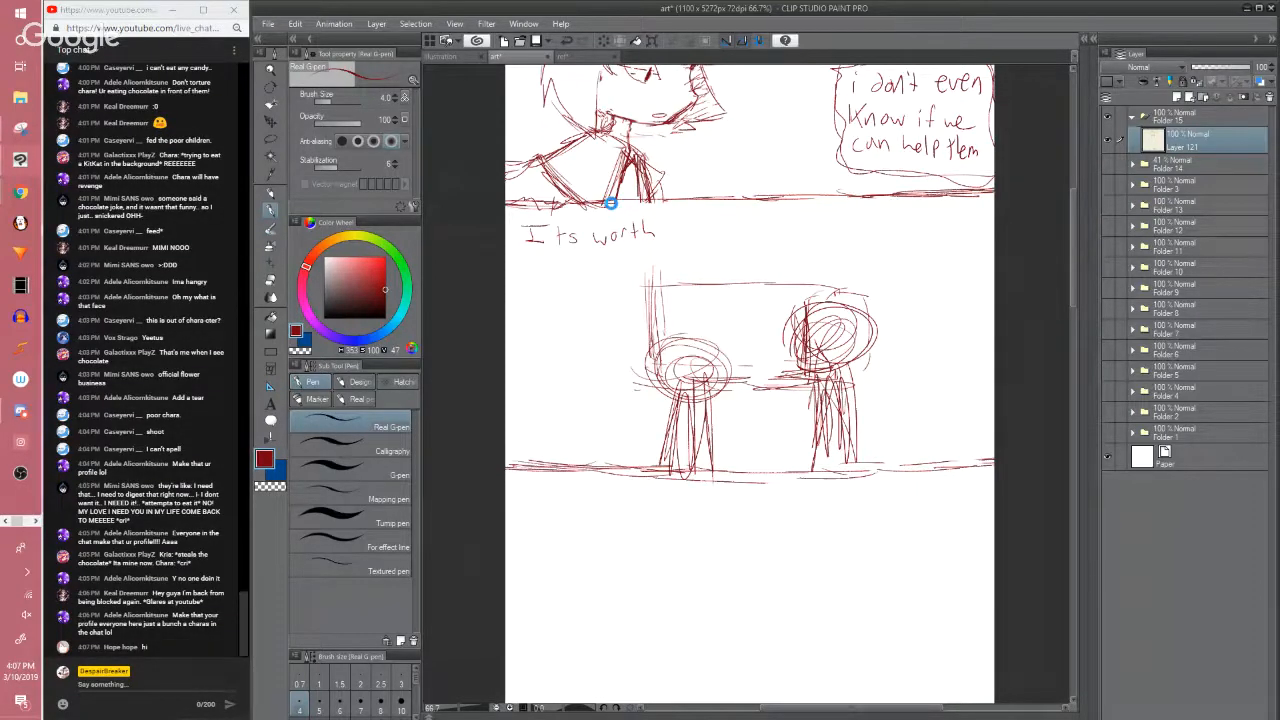
key("ctrl+s")
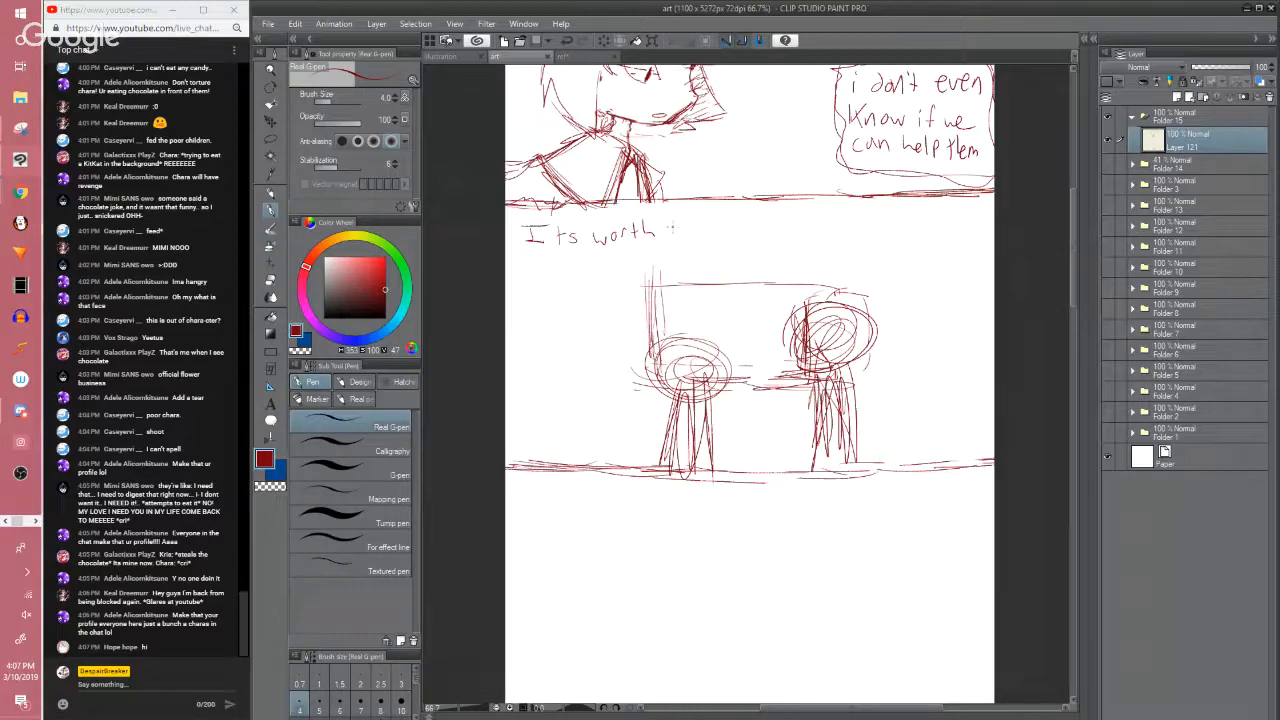
Complete the second panel's dialogue by handwriting "a" on the first line and "shot?" below it
left_click_drag(684, 229, 687, 237)
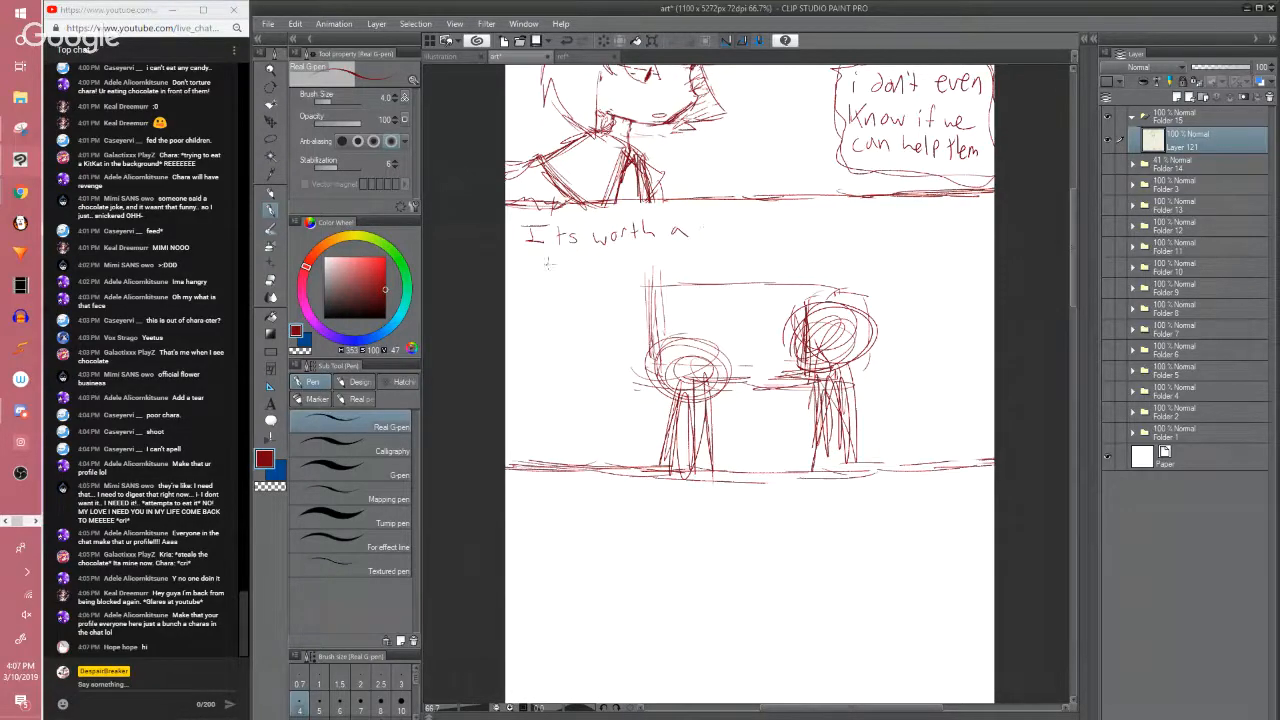
left_click_drag(530, 254, 596, 280)
left_click(594, 287)
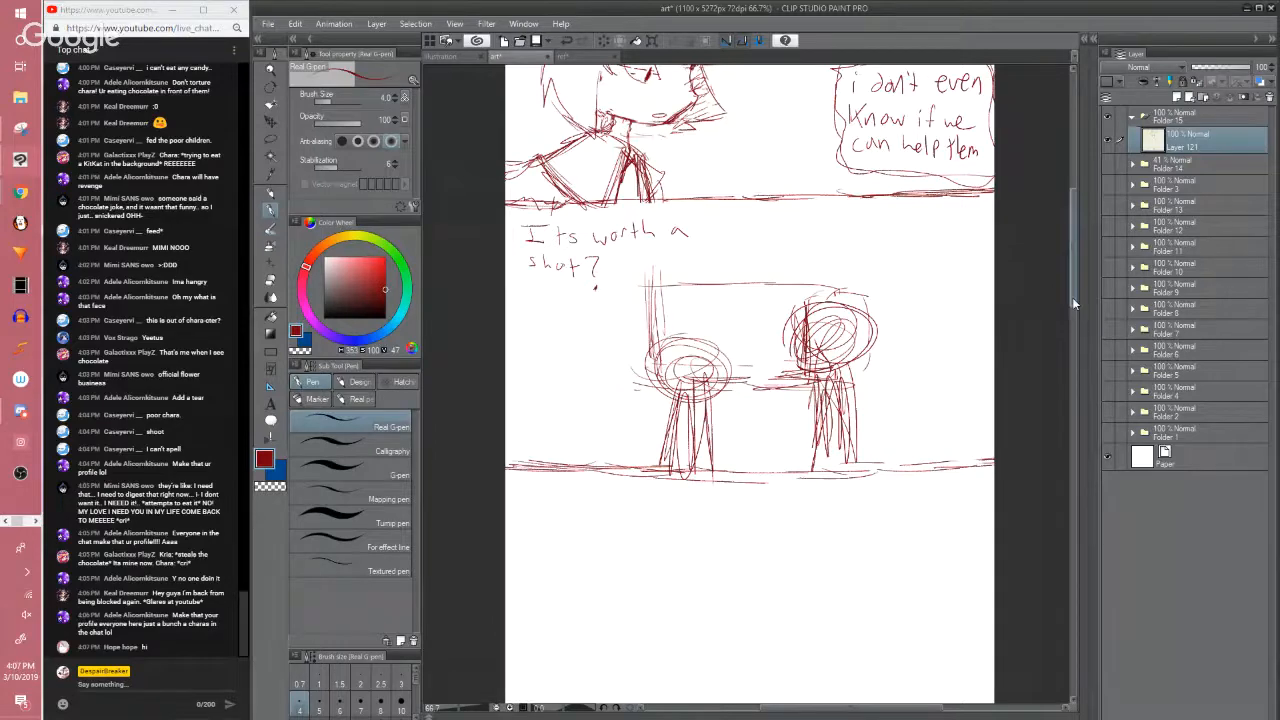
Draw an angular speech bubble around the "Its worth a shot?" dialogue in the second panel
left_click_drag(1072, 297, 1069, 274)
scroll(1043, 306, "down", 2)
left_click_drag(882, 709, 924, 712)
left_click_drag(1073, 272, 1073, 282)
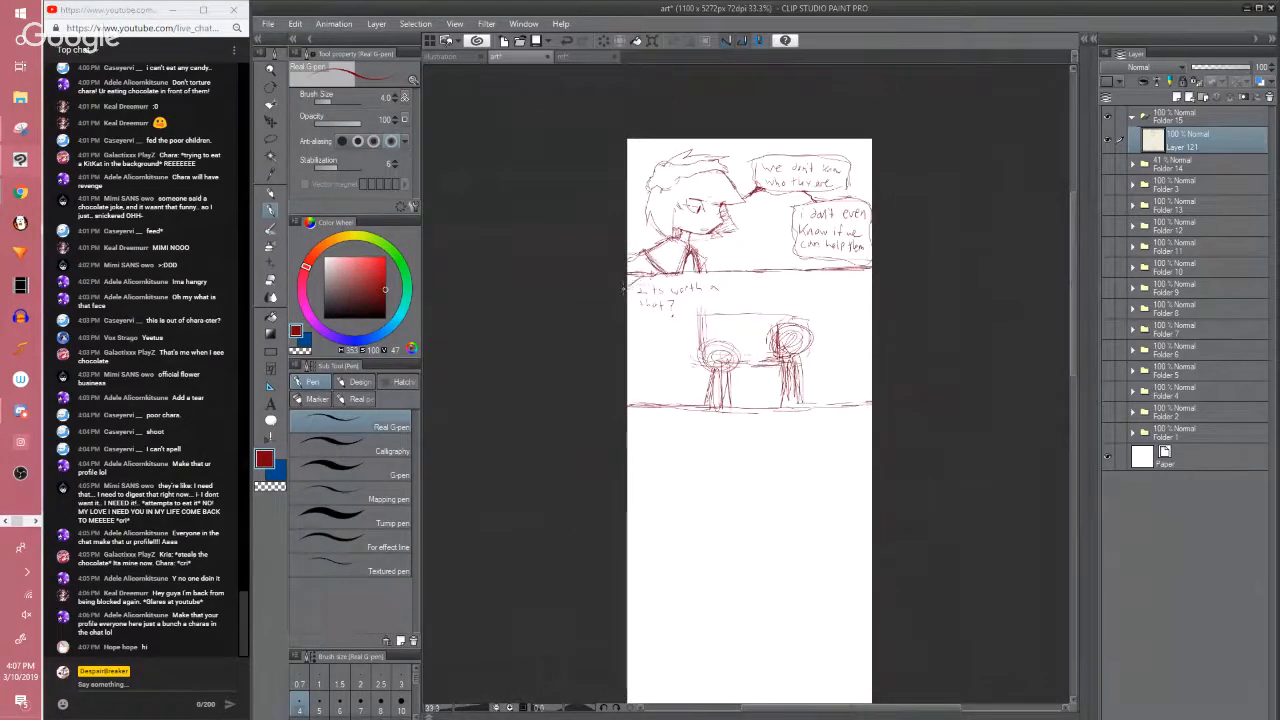
mouse_move(628, 290)
left_mouse_down()
mouse_move(642, 318)
mouse_move(740, 298)
mouse_move(655, 282)
left_mouse_up()
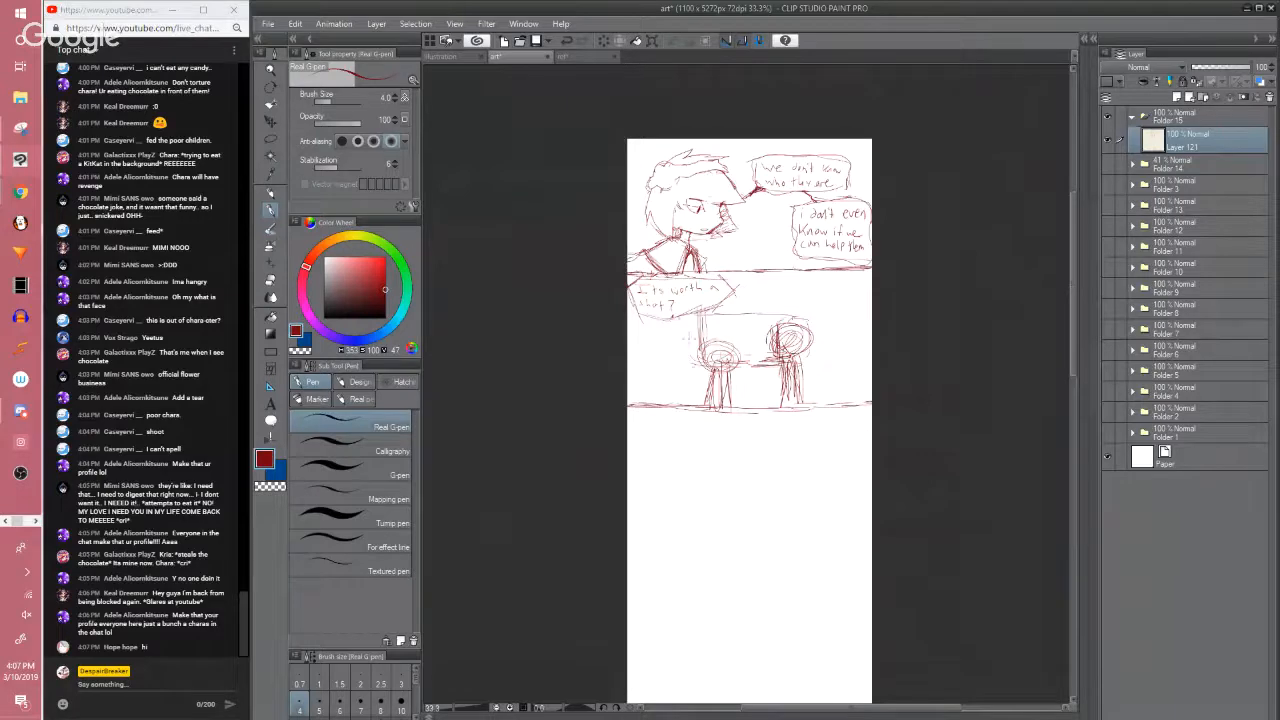
Hide the current sketch, look over the pages in Folder 3 and Folder 14, and bring the Folder 15 sketch back
left_click(1108, 144)
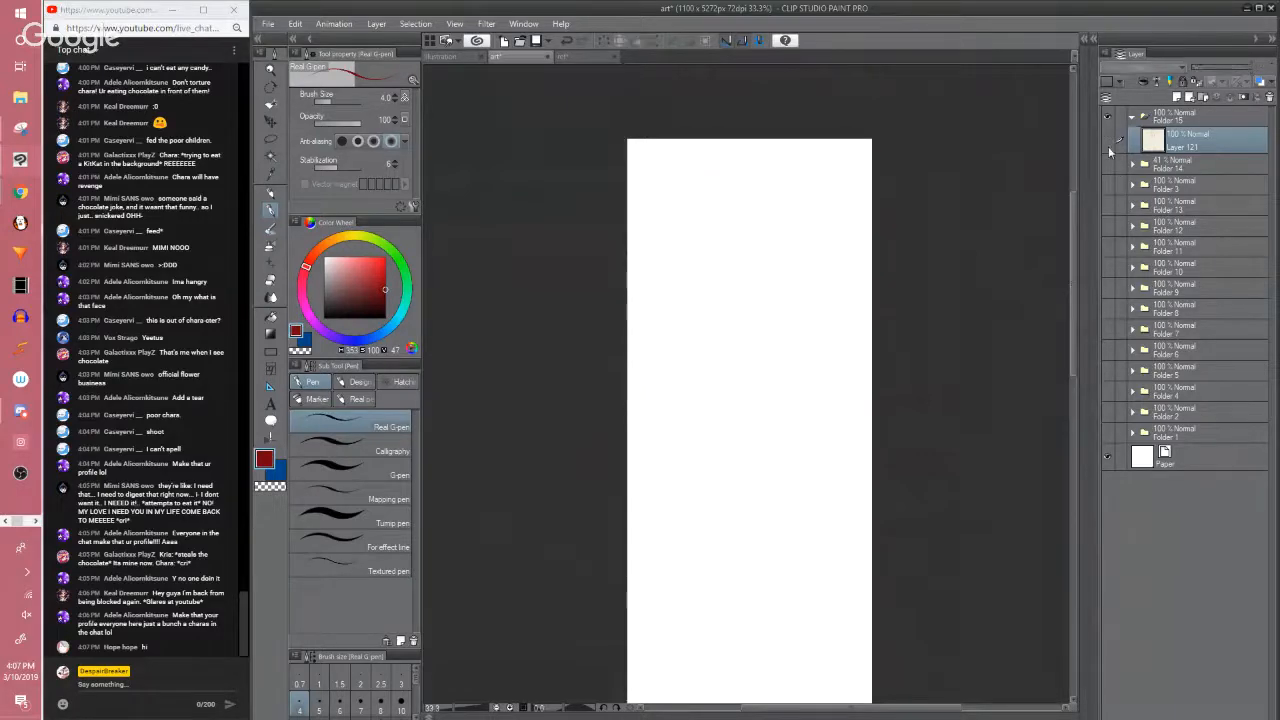
left_click(1107, 184)
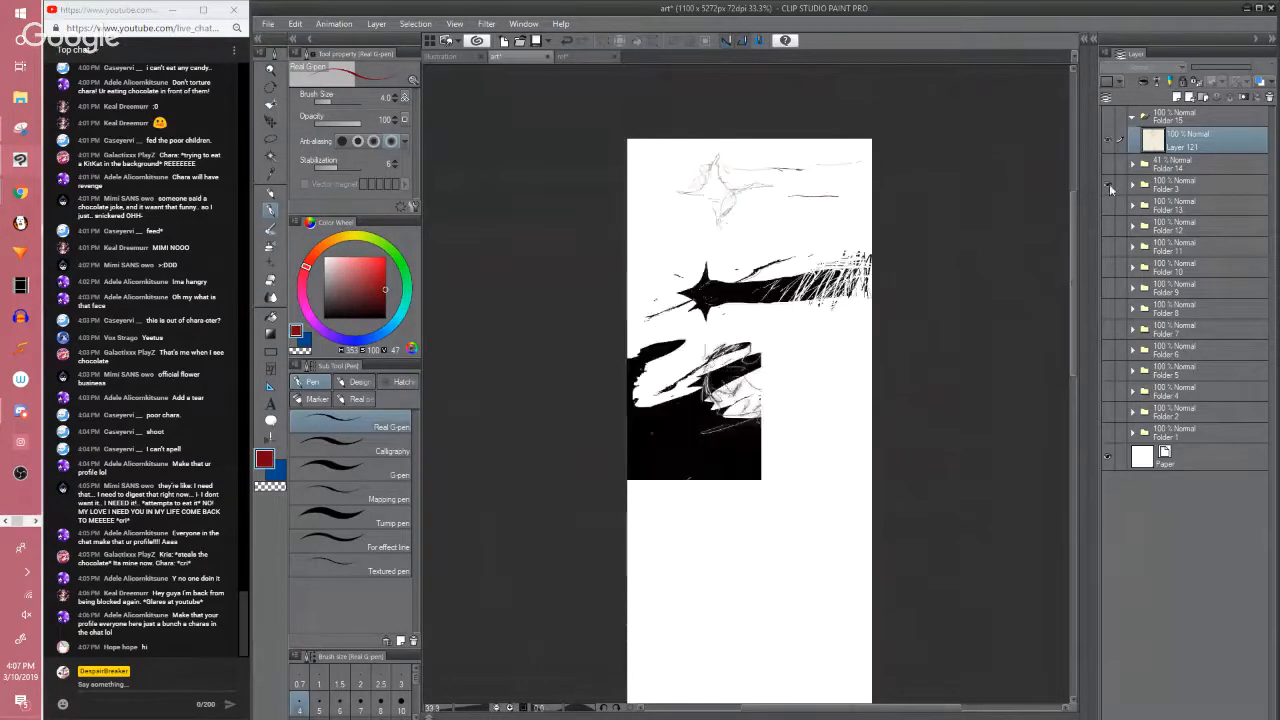
mouse_move(1075, 228)
left_mouse_down()
mouse_move(1055, 321)
mouse_move(1075, 291)
mouse_move(1074, 214)
mouse_move(1066, 249)
left_mouse_up()
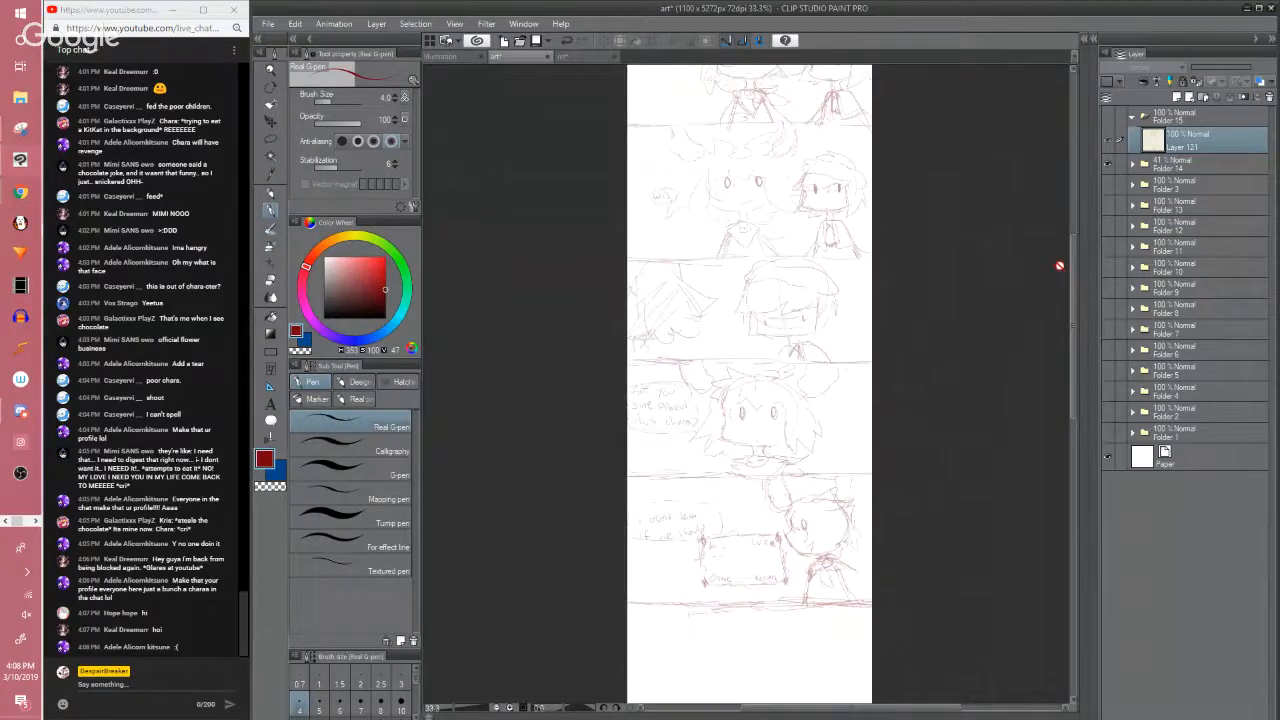
left_click(1108, 131)
scroll(1066, 218, "up", 10)
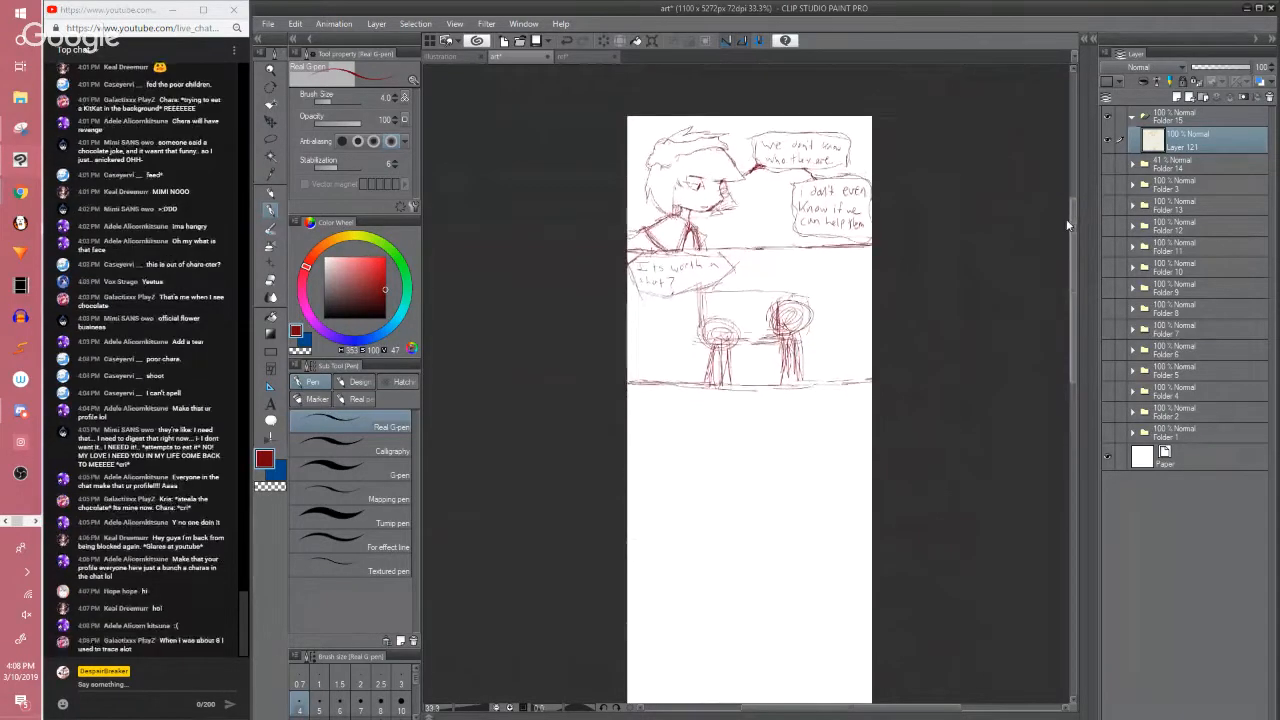
Erase the question mark after "shot" in the second panel's speech bubble and return to the Real G-pen
scroll(1066, 224, "down", 1)
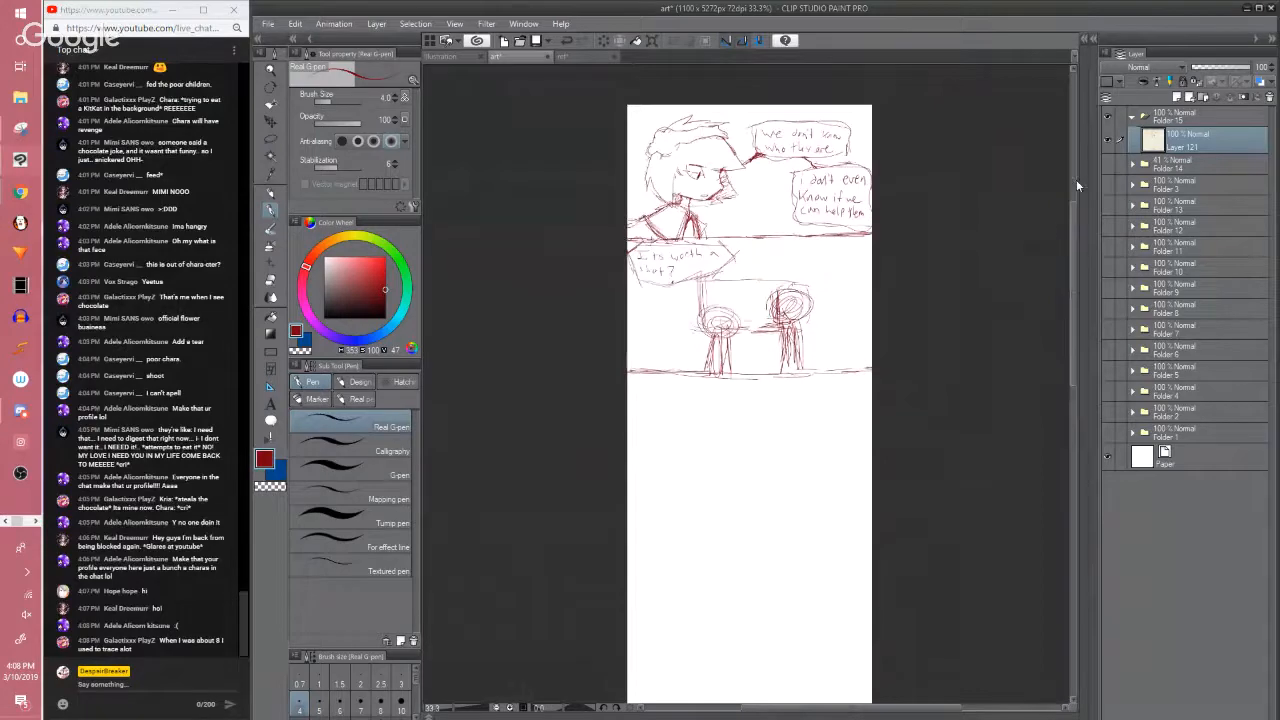
key("ctrl+plus")
key("e")
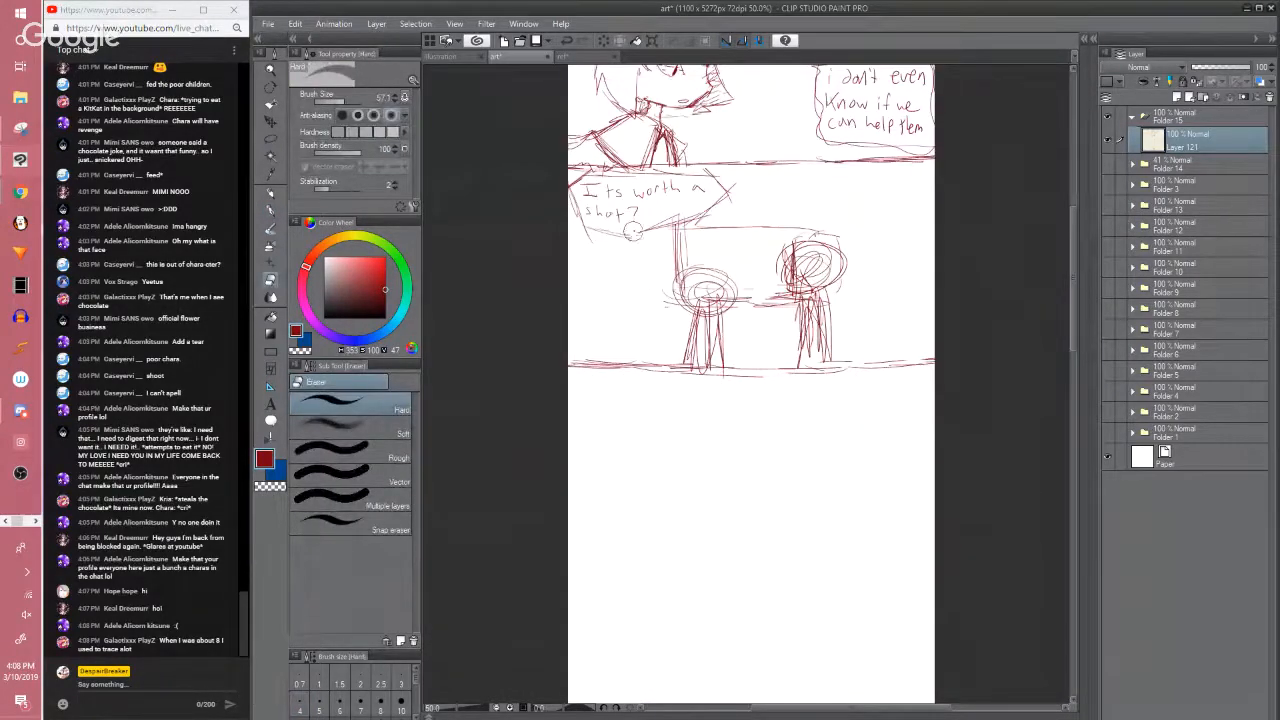
left_click_drag(632, 232, 632, 210)
key("p")
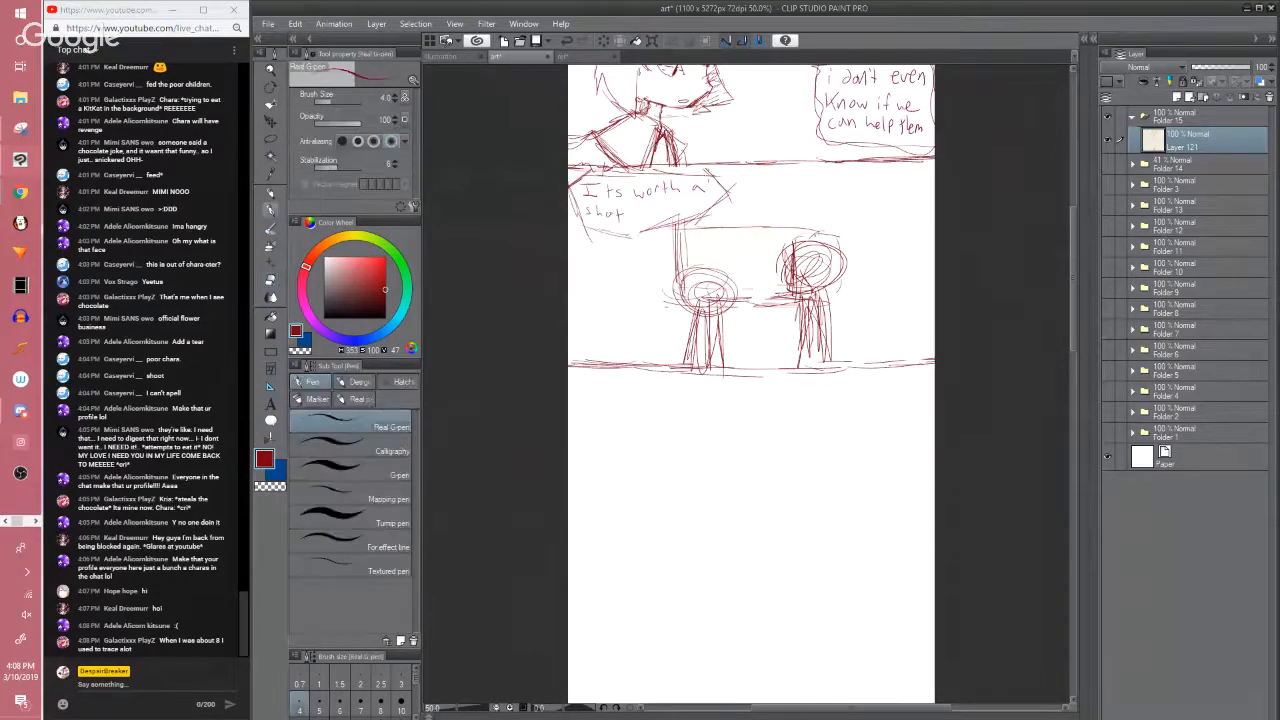
Hand-letter the word "right?" after "shot" in the second panel's speech bubble and save the file
left_click(640, 220)
left_click_drag(641, 206, 673, 214)
left_click(652, 203)
mouse_move(676, 199)
left_mouse_down()
mouse_move(677, 217)
mouse_move(687, 212)
left_mouse_up()
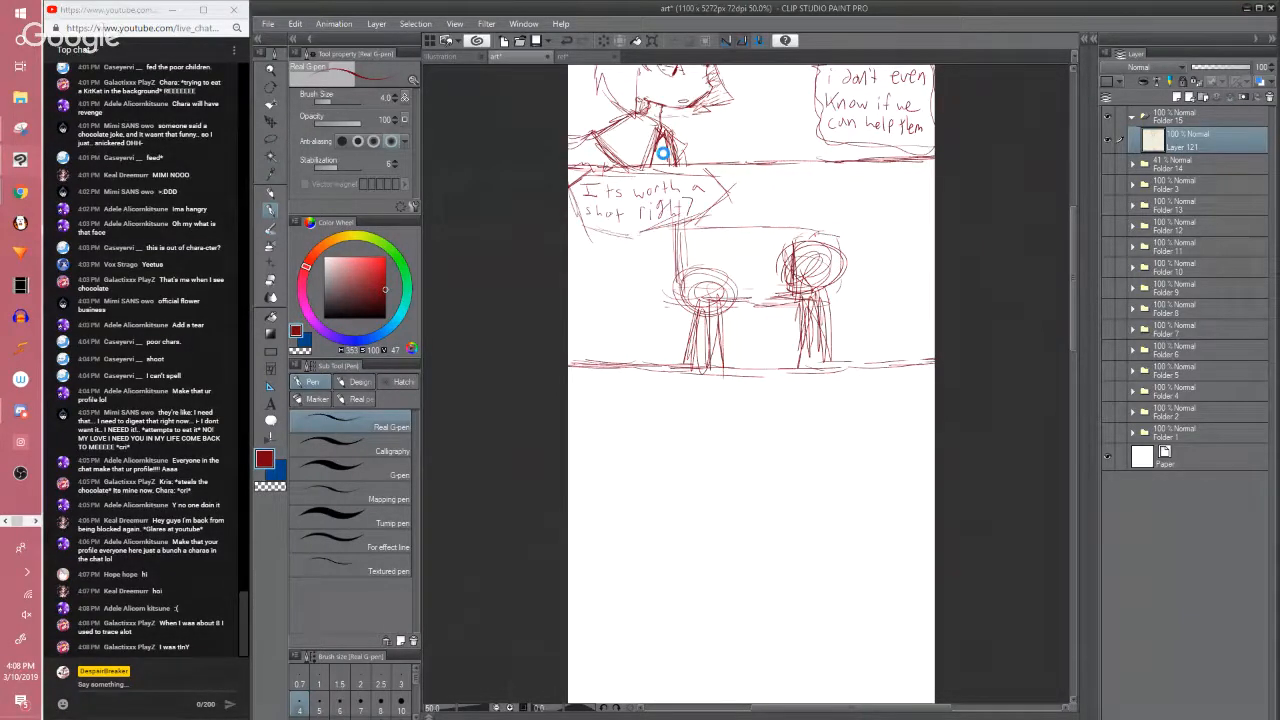
key("ctrl+s")
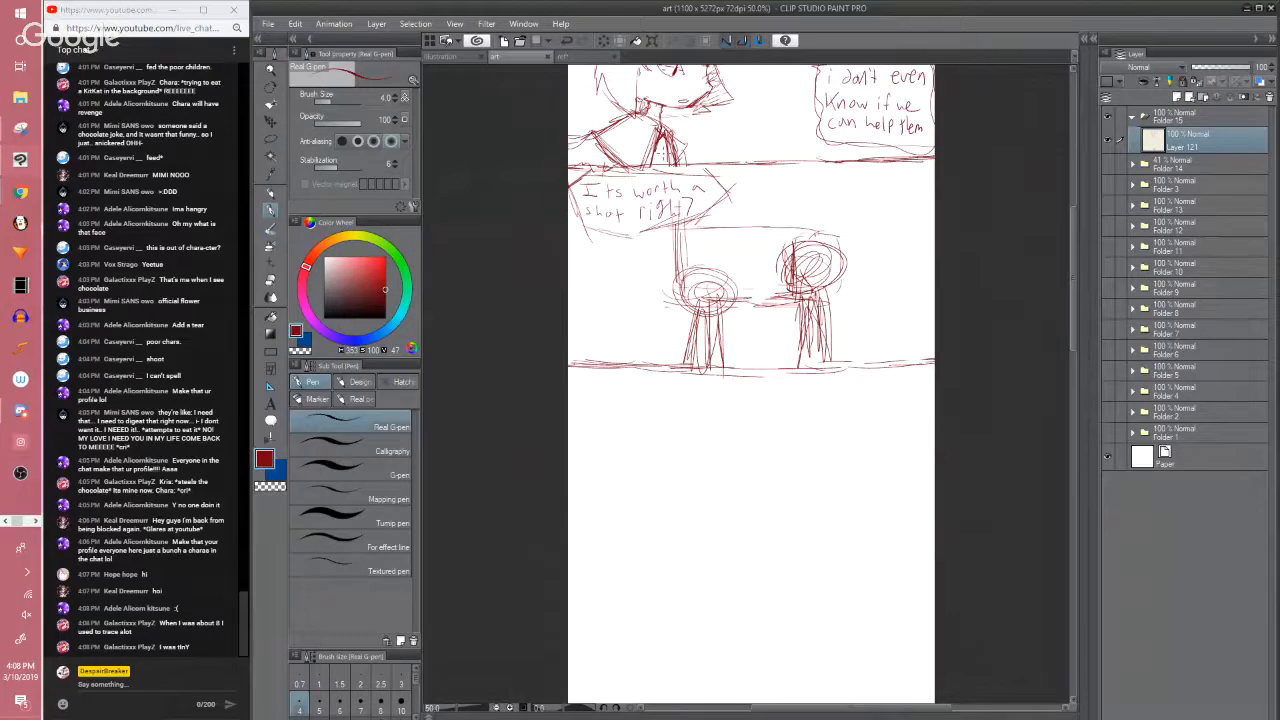
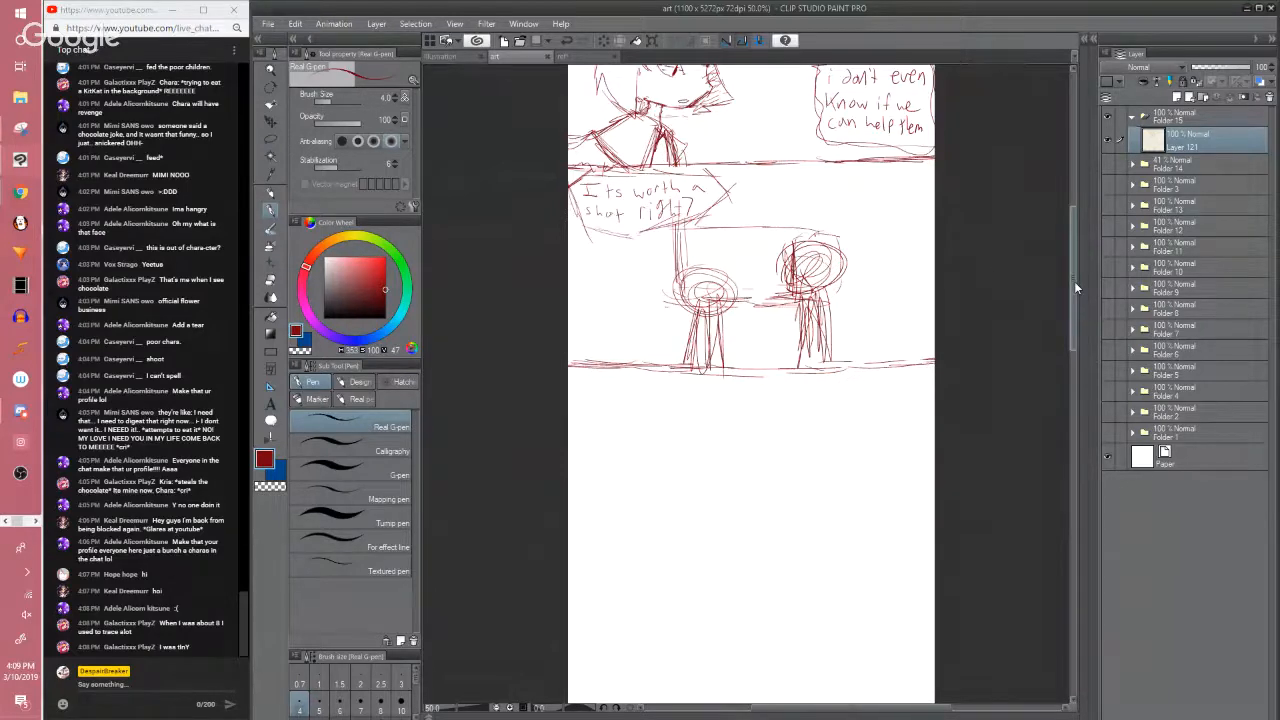
scroll(1074, 281, "up", 2)
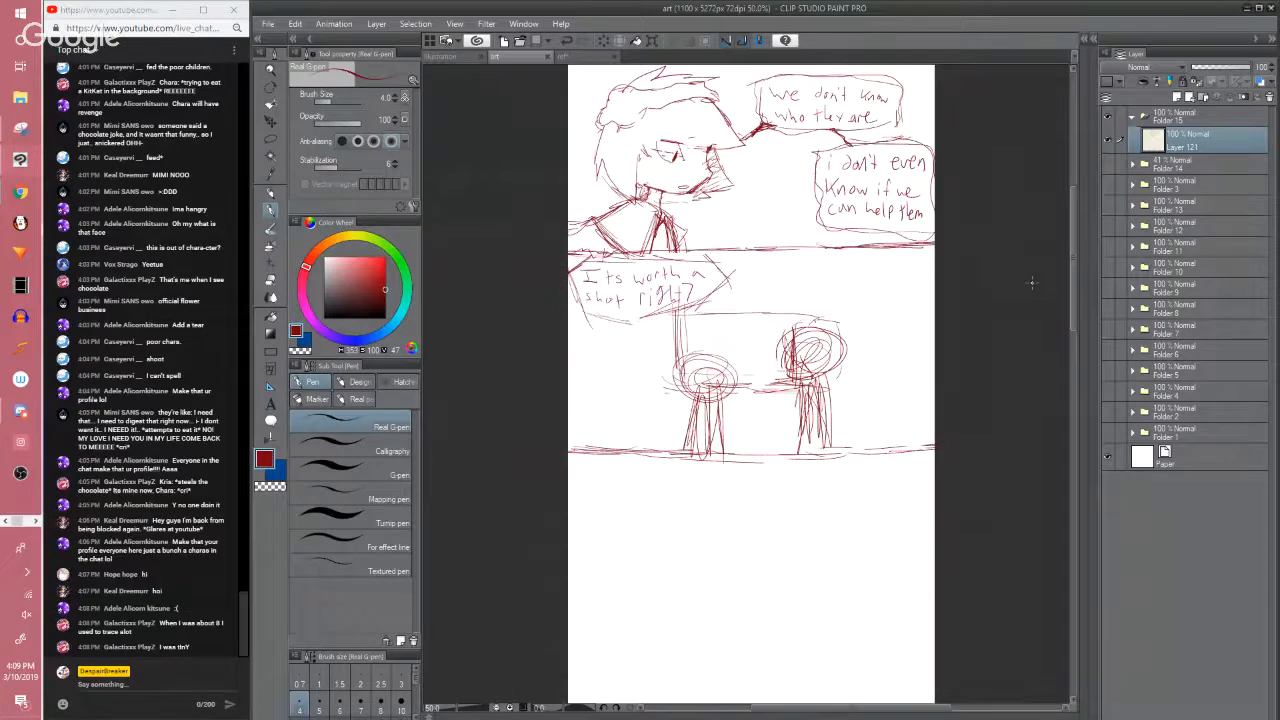
left_click(526, 487)
left_click_drag(1072, 262, 1072, 252)
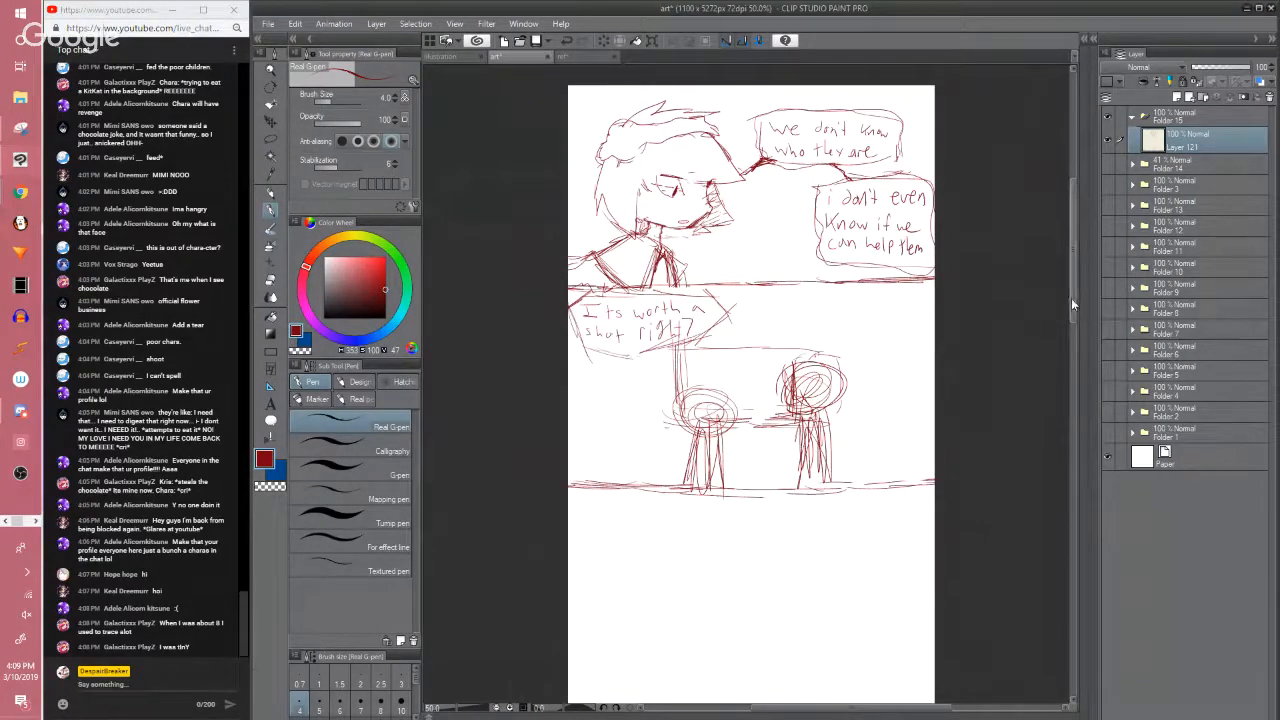
scroll(1071, 298, "down", 1)
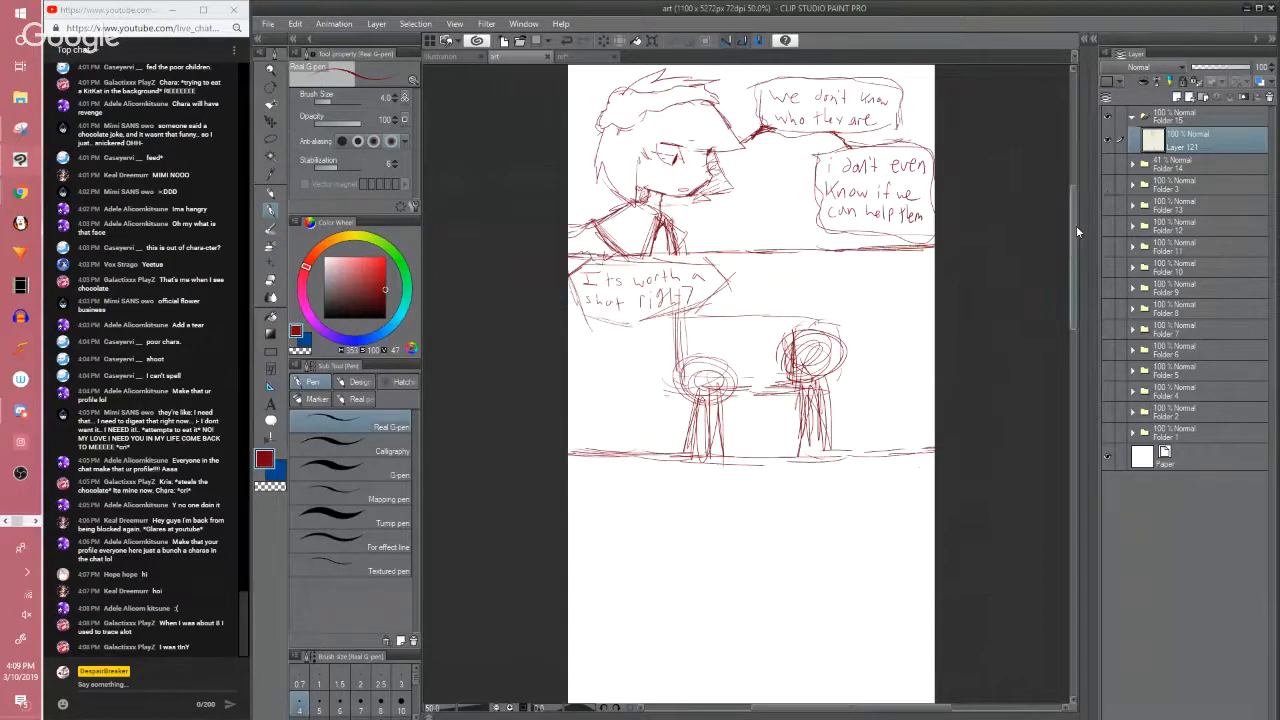
scroll(1073, 223, "up", 1)
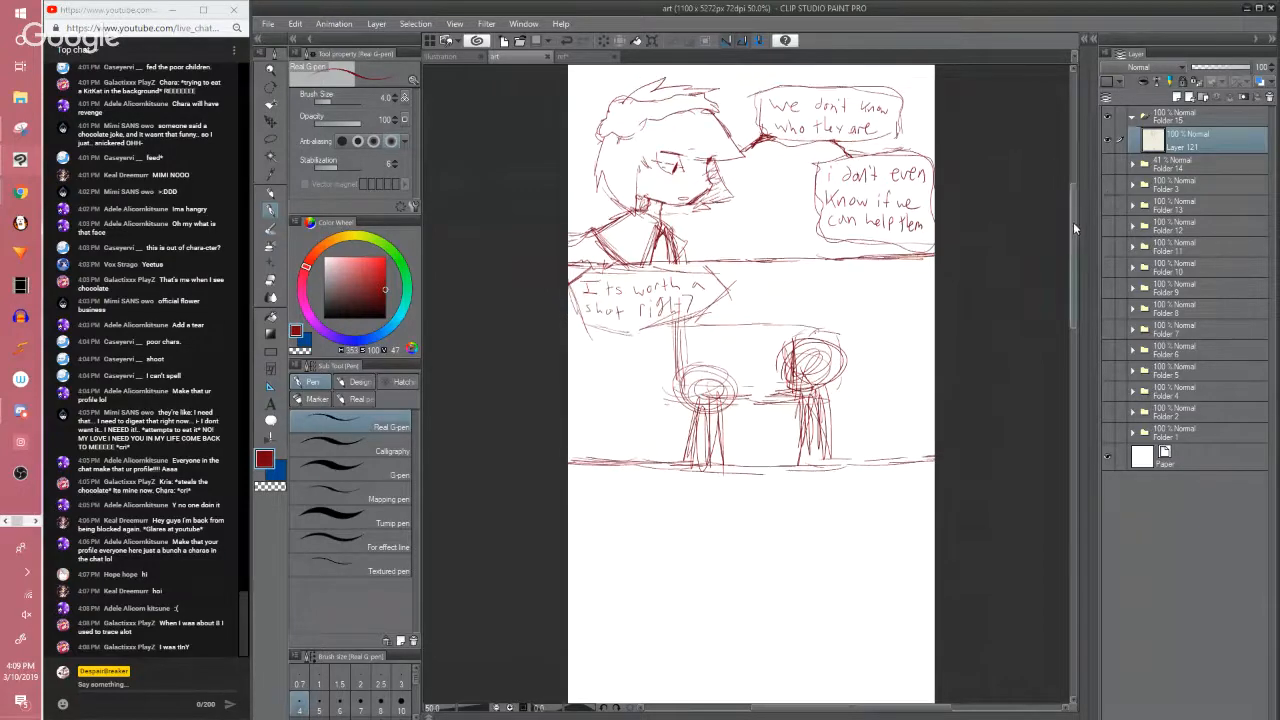
Temporarily show Folder 14 instead of Folder 15, look over its comic panels, and bring Folder 15 back
left_click(1107, 162)
left_click(1107, 117)
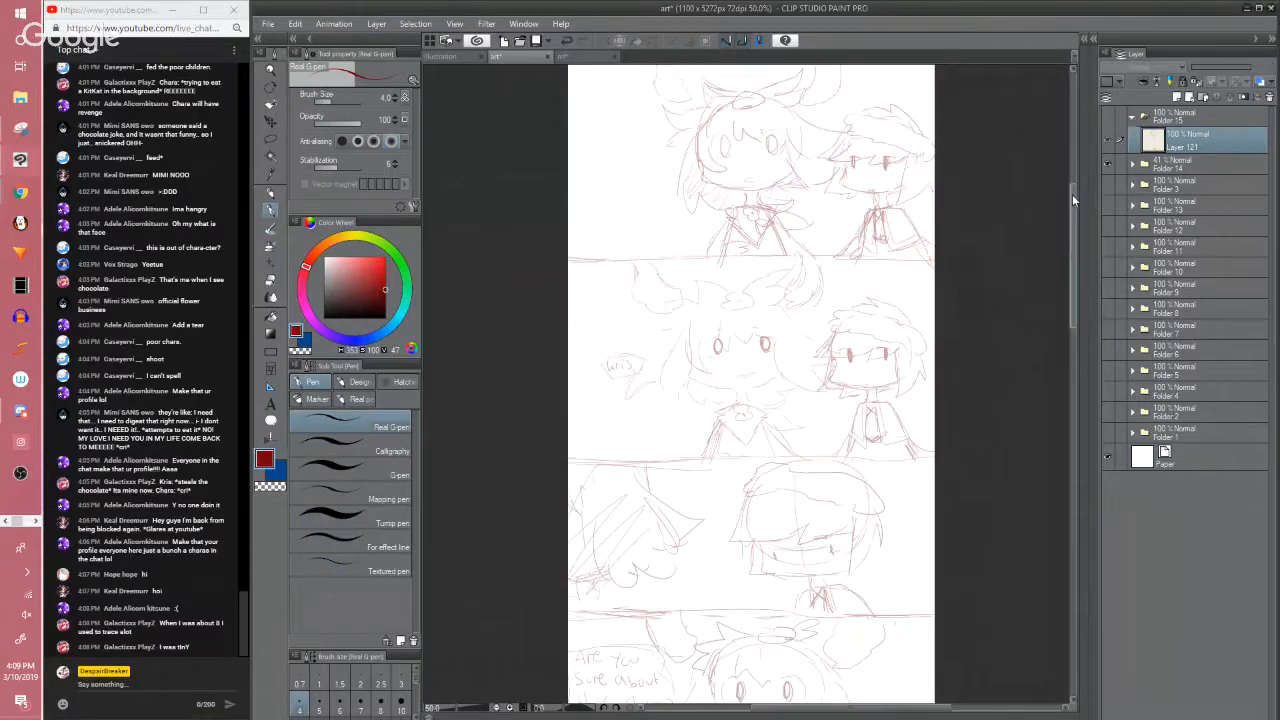
key("ctrl+s")
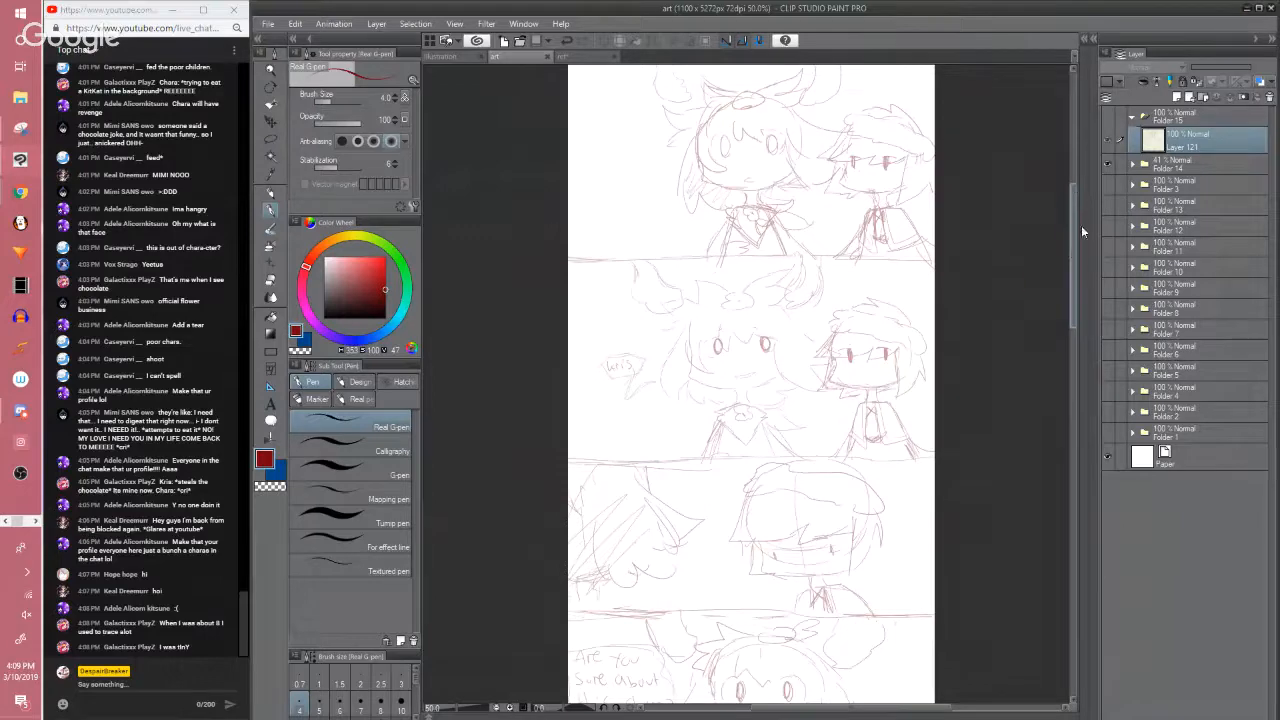
left_click_drag(1074, 211, 1058, 272)
scroll(1058, 272, "down", 3)
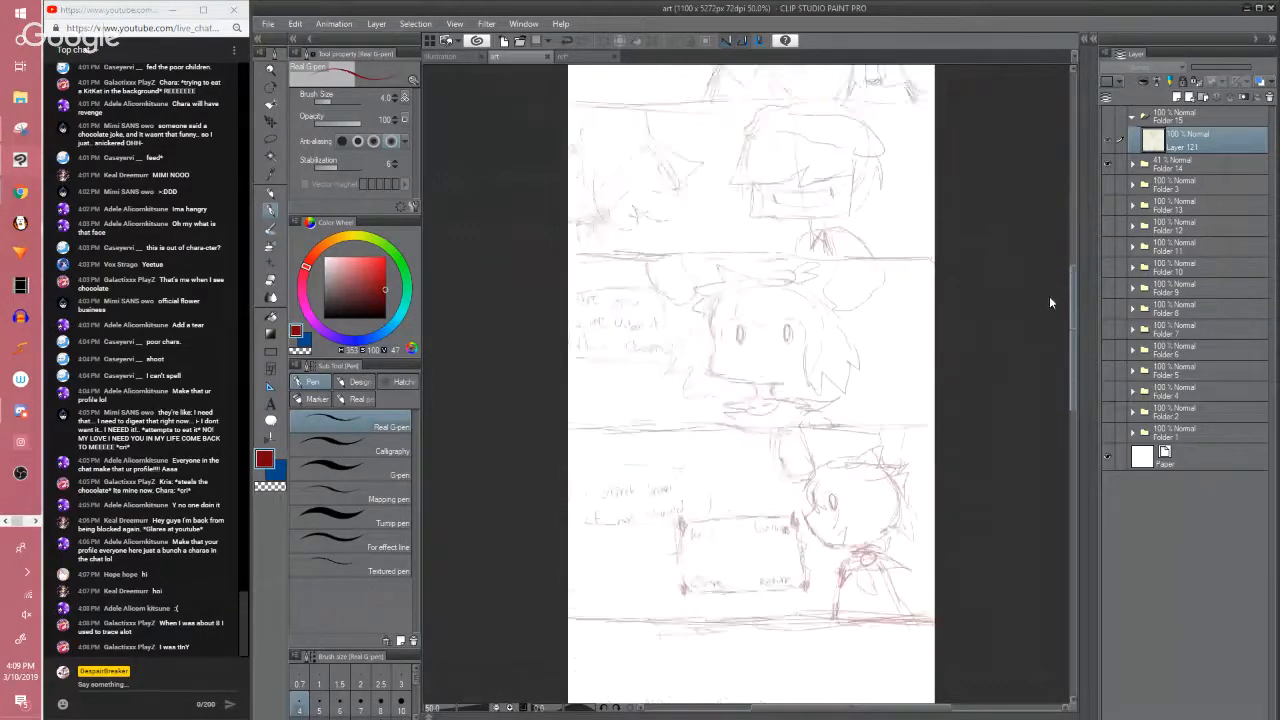
scroll(1048, 288, "up", 3)
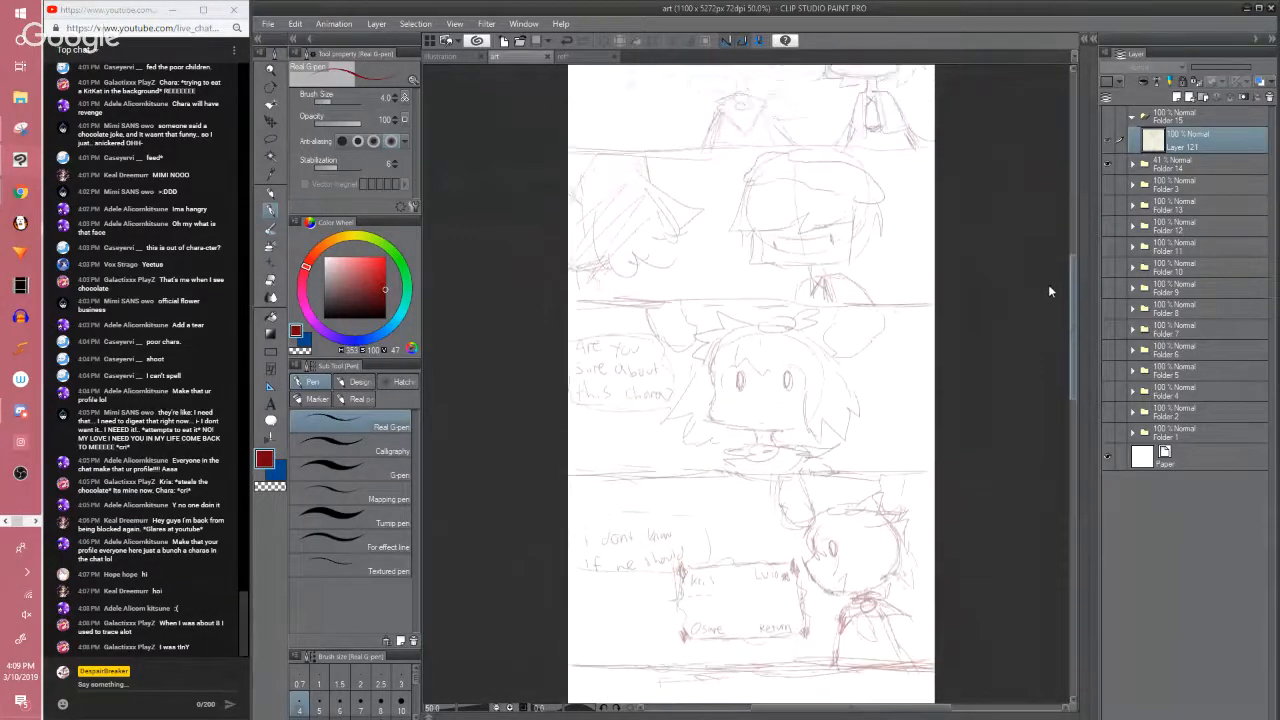
left_click(1107, 163)
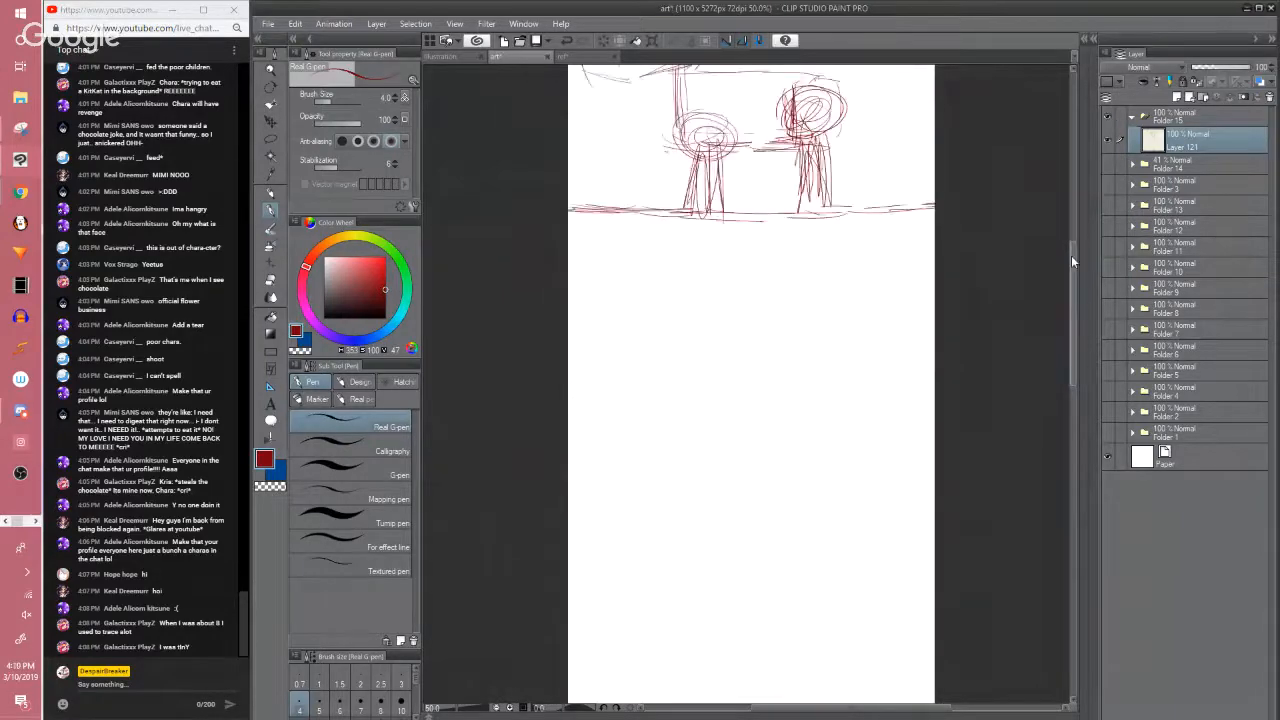
Sketch over the lower edge and pointed right corner of the "Its worth a shot right?" bubble with extra strokes
left_click_drag(1071, 255, 1070, 208)
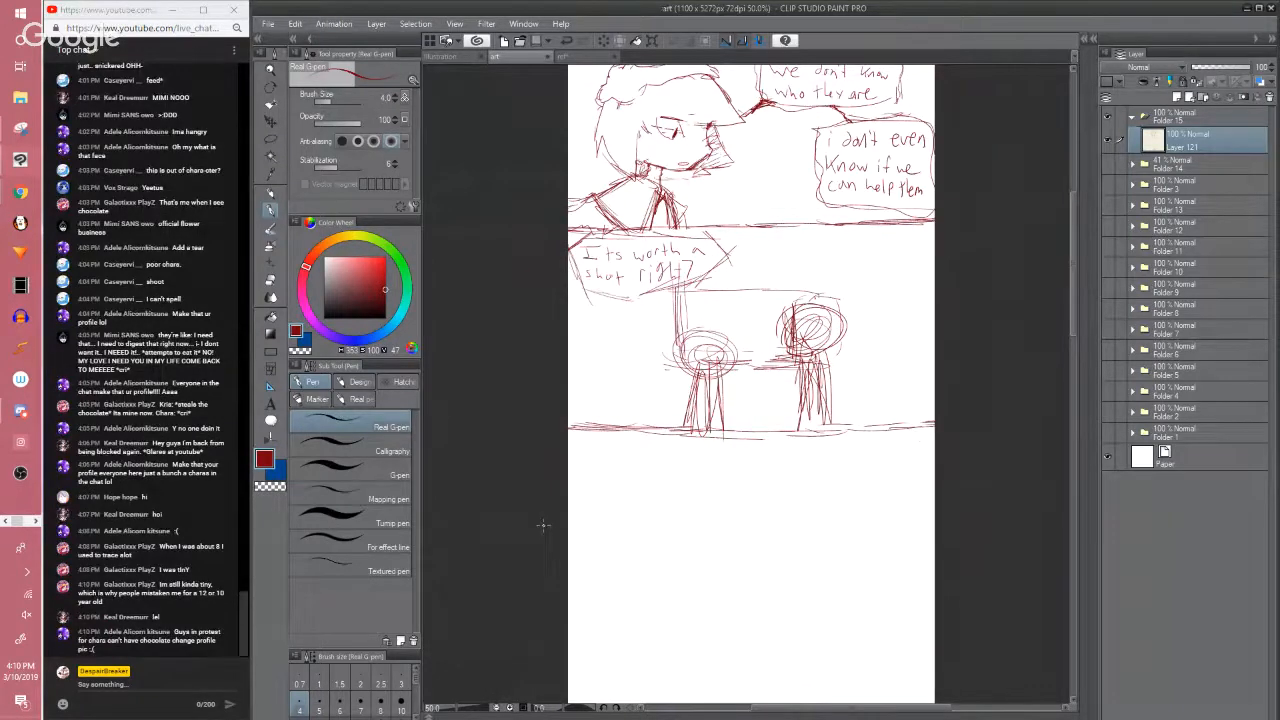
left_click(1015, 529)
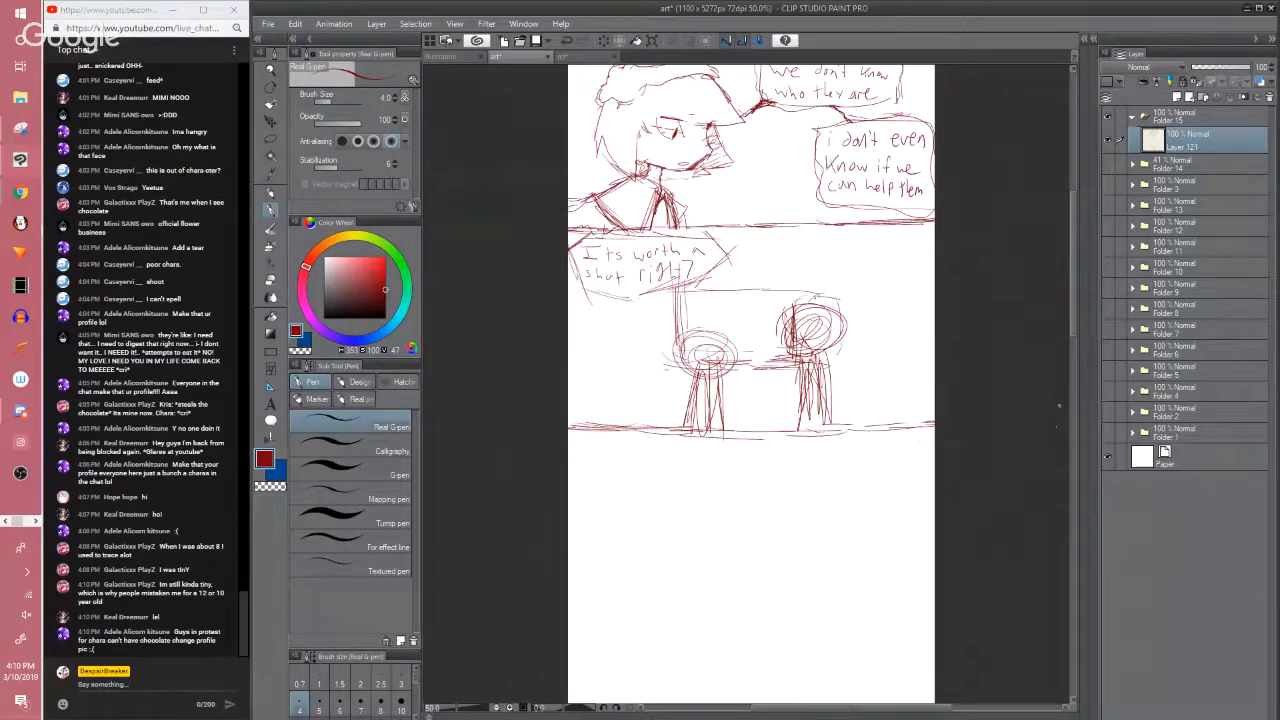
left_click_drag(1074, 313, 1064, 292)
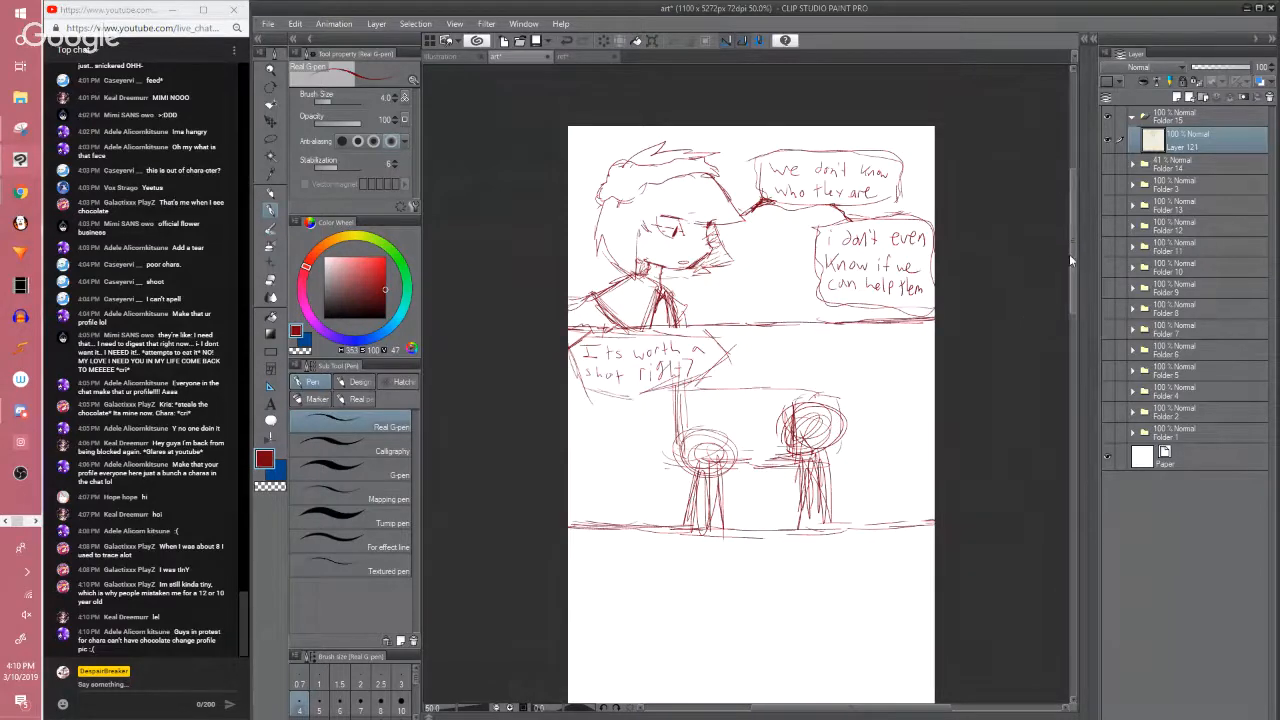
left_click_drag(1070, 253, 1073, 309)
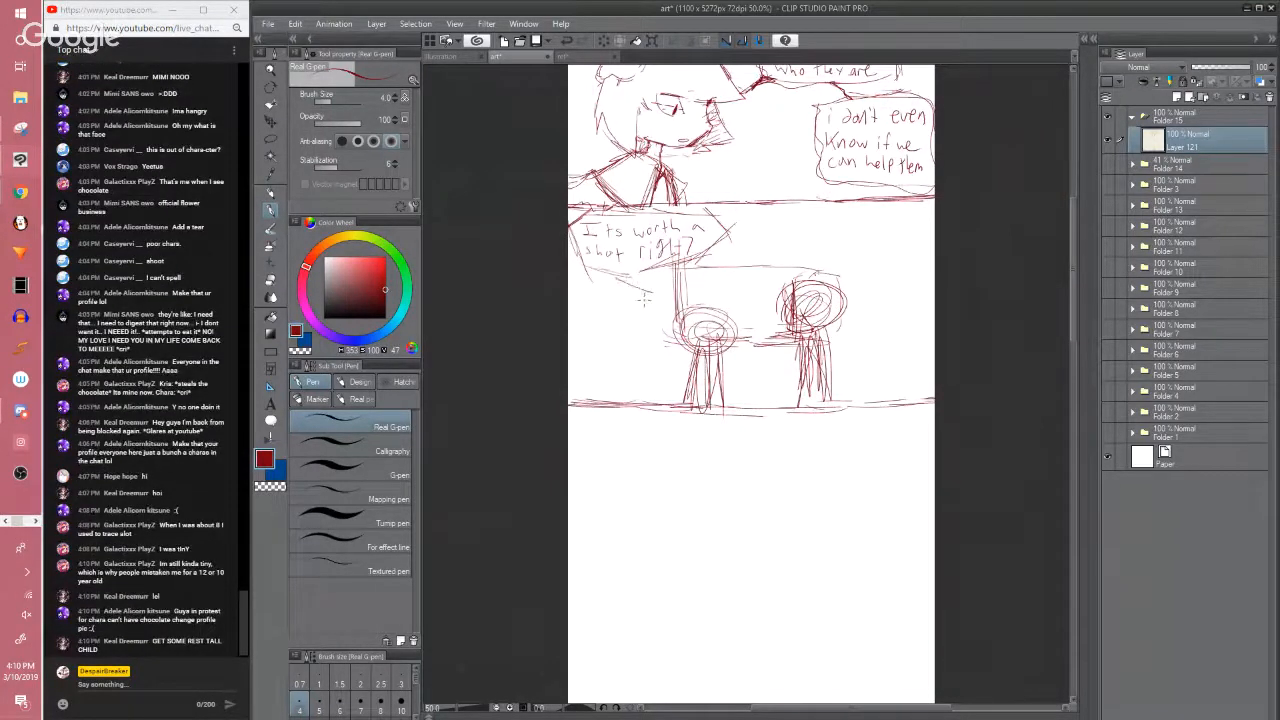
mouse_move(632, 286)
left_mouse_down()
mouse_move(726, 242)
mouse_move(702, 258)
left_mouse_up()
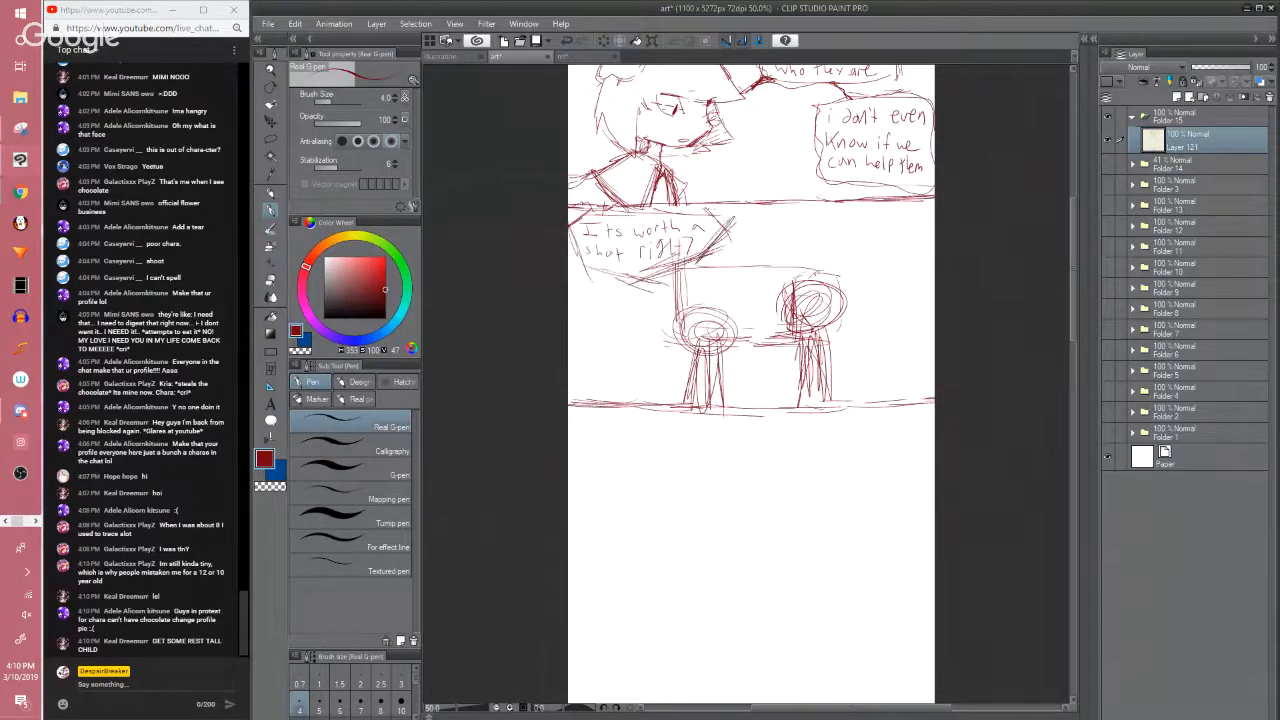
left_click_drag(706, 212, 737, 240)
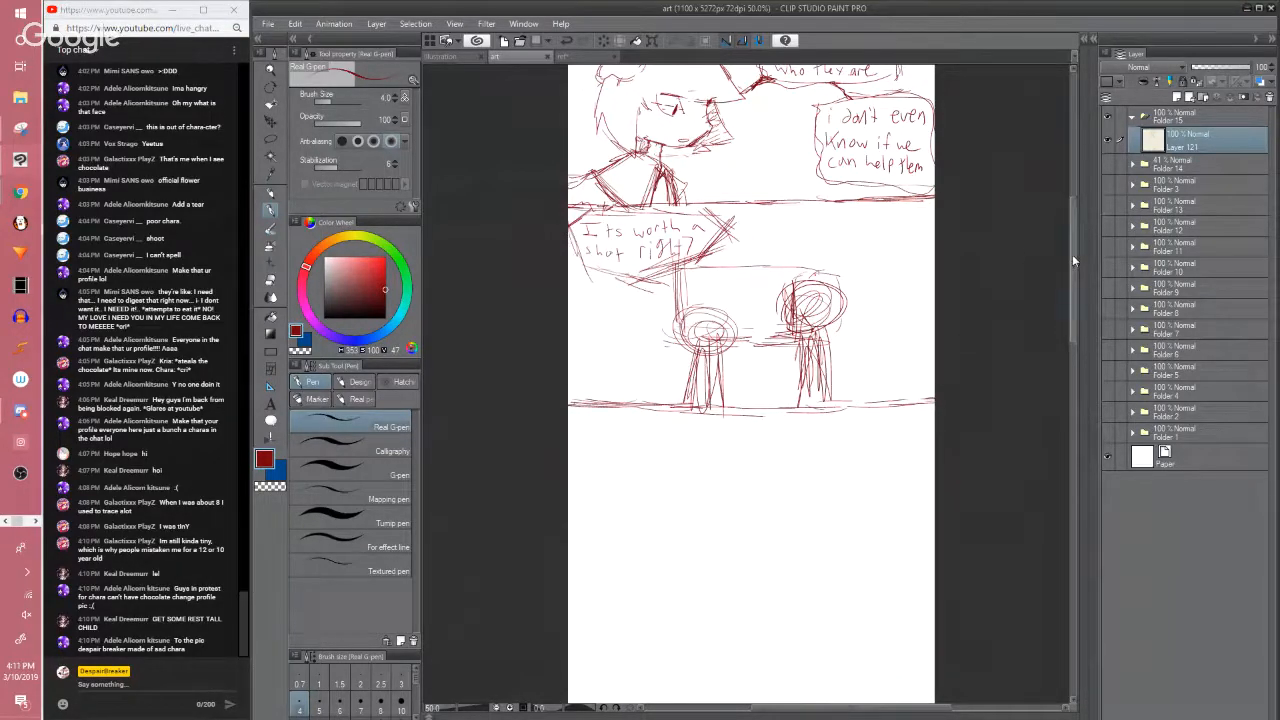
In the second panel, sketch a small dotted bubble with a curved tail beside the right figure and a line linking that figure to the large bubble
mouse_move(1072, 254)
left_mouse_down()
mouse_move(1048, 379)
mouse_move(1056, 222)
mouse_move(1063, 304)
mouse_move(1071, 287)
left_mouse_up()
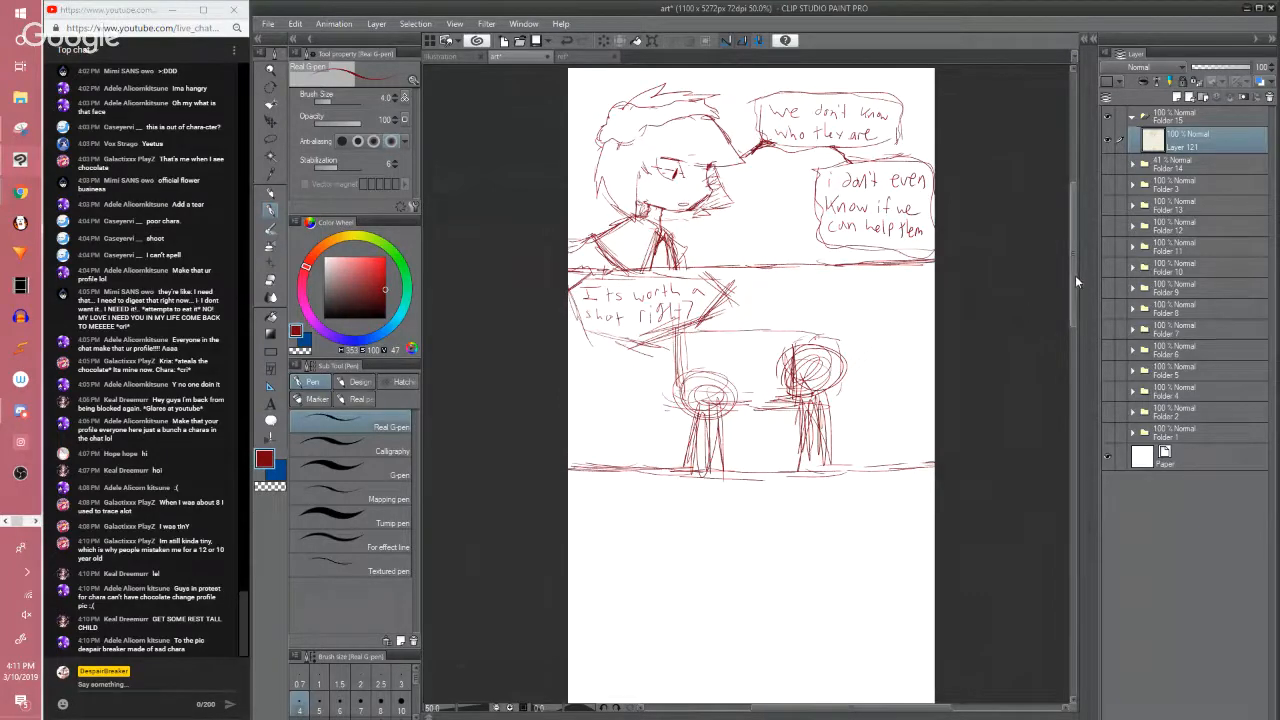
scroll(1076, 281, "down", 2)
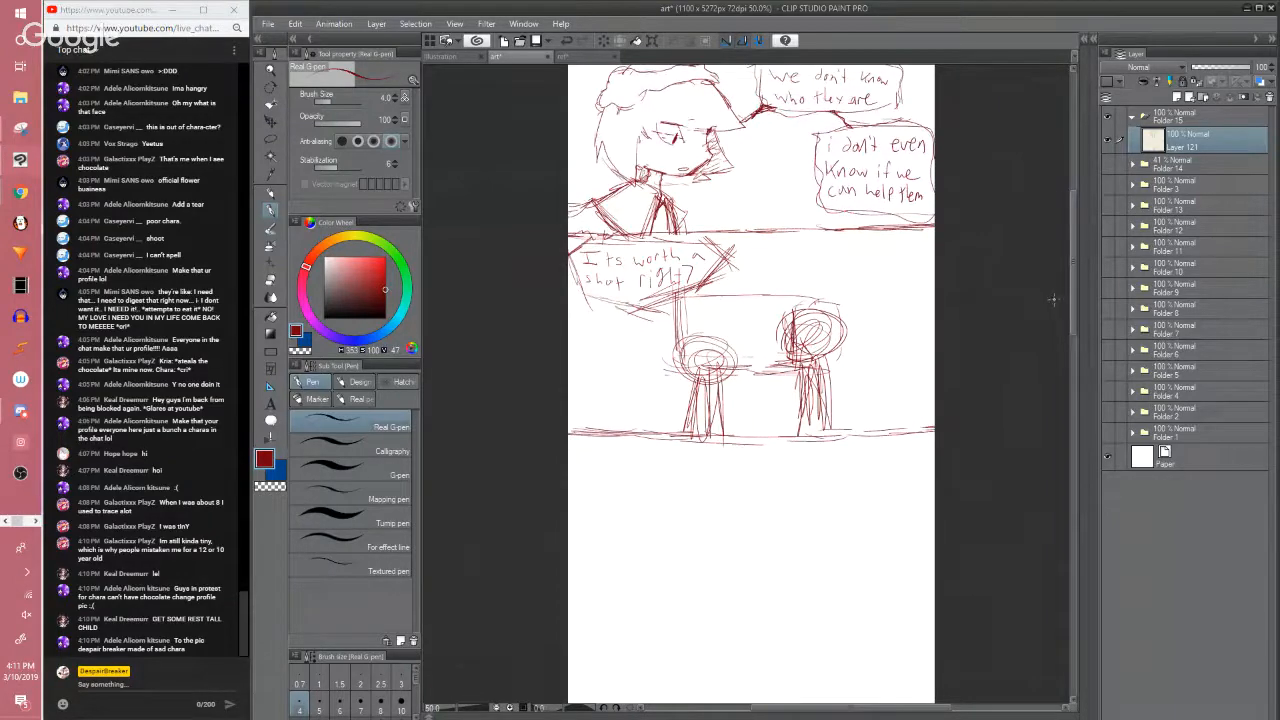
scroll(1053, 275, "up", 1)
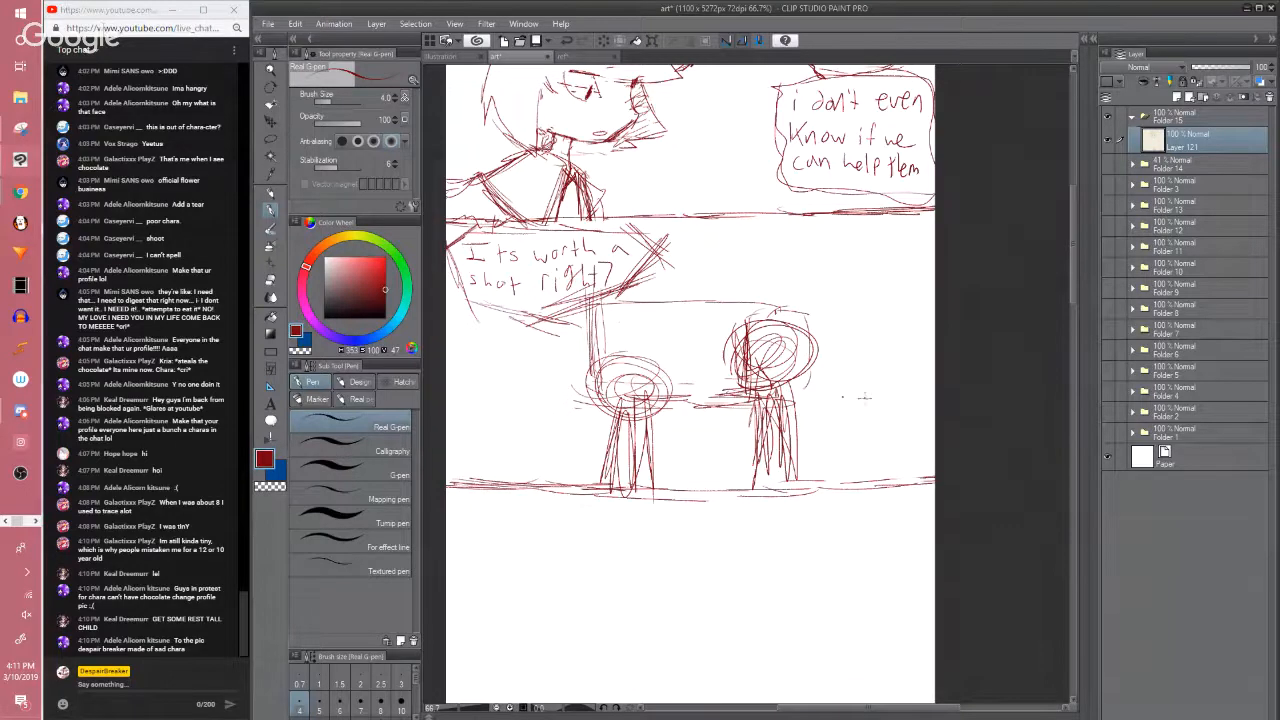
mouse_move(837, 400)
left_mouse_down()
mouse_move(897, 407)
mouse_move(890, 384)
mouse_move(838, 392)
left_mouse_up()
mouse_move(650, 270)
left_mouse_down()
mouse_move(734, 265)
mouse_move(744, 312)
mouse_move(664, 272)
mouse_move(742, 297)
mouse_move(690, 277)
left_mouse_up()
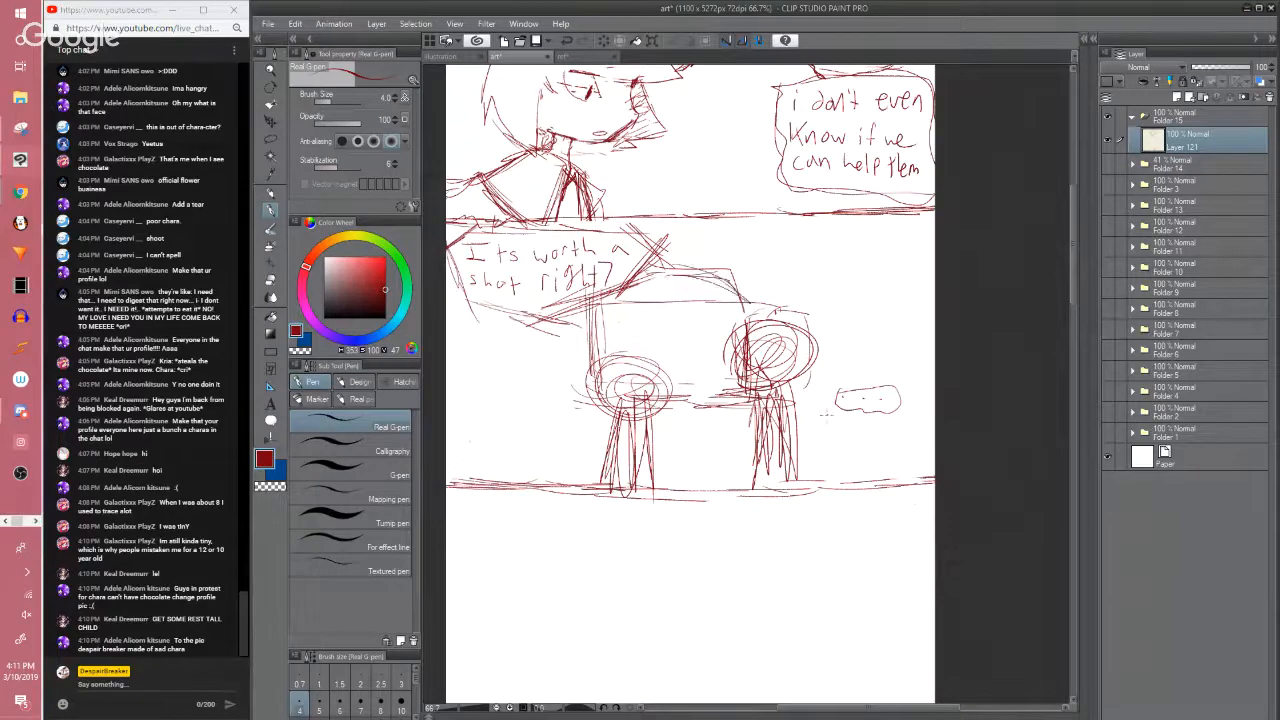
mouse_move(830, 416)
left_mouse_down()
mouse_move(800, 434)
mouse_move(705, 448)
left_mouse_up()
Sketch a horizontal panel divider across the page width in the blank area below the two-figure panel
scroll(1071, 287, "down", 3)
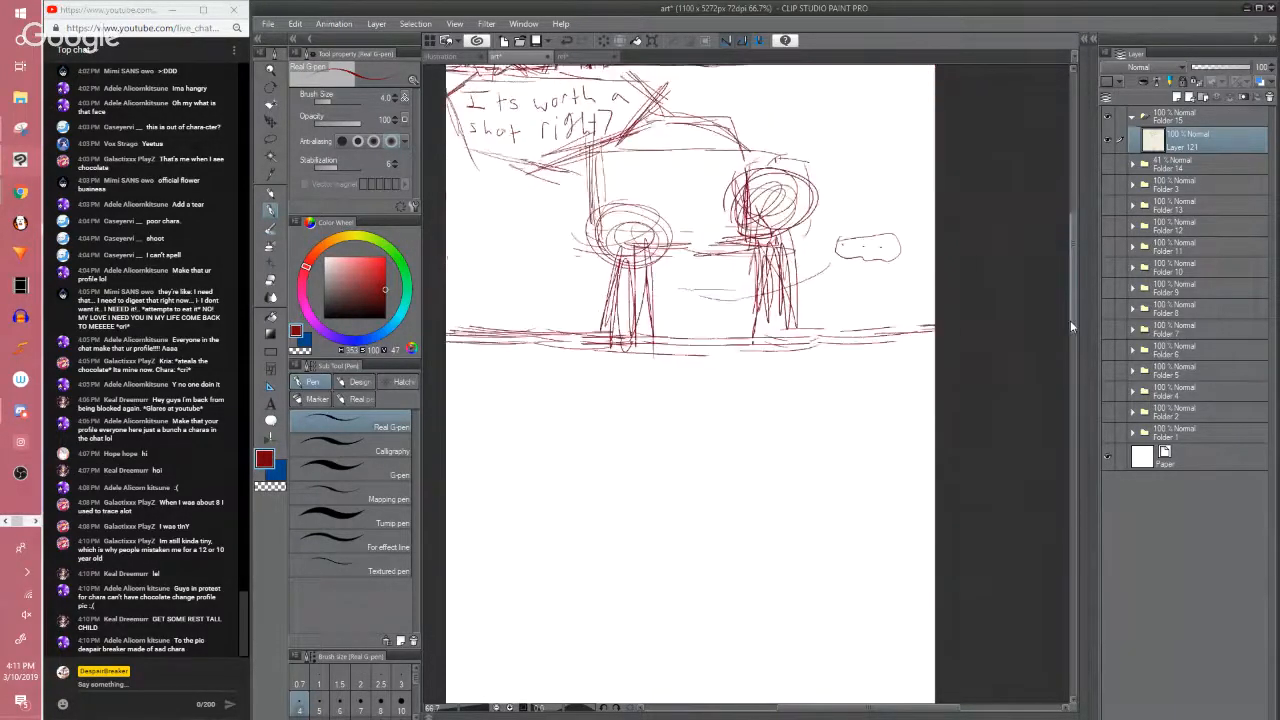
left_click_drag(1070, 322, 1068, 344)
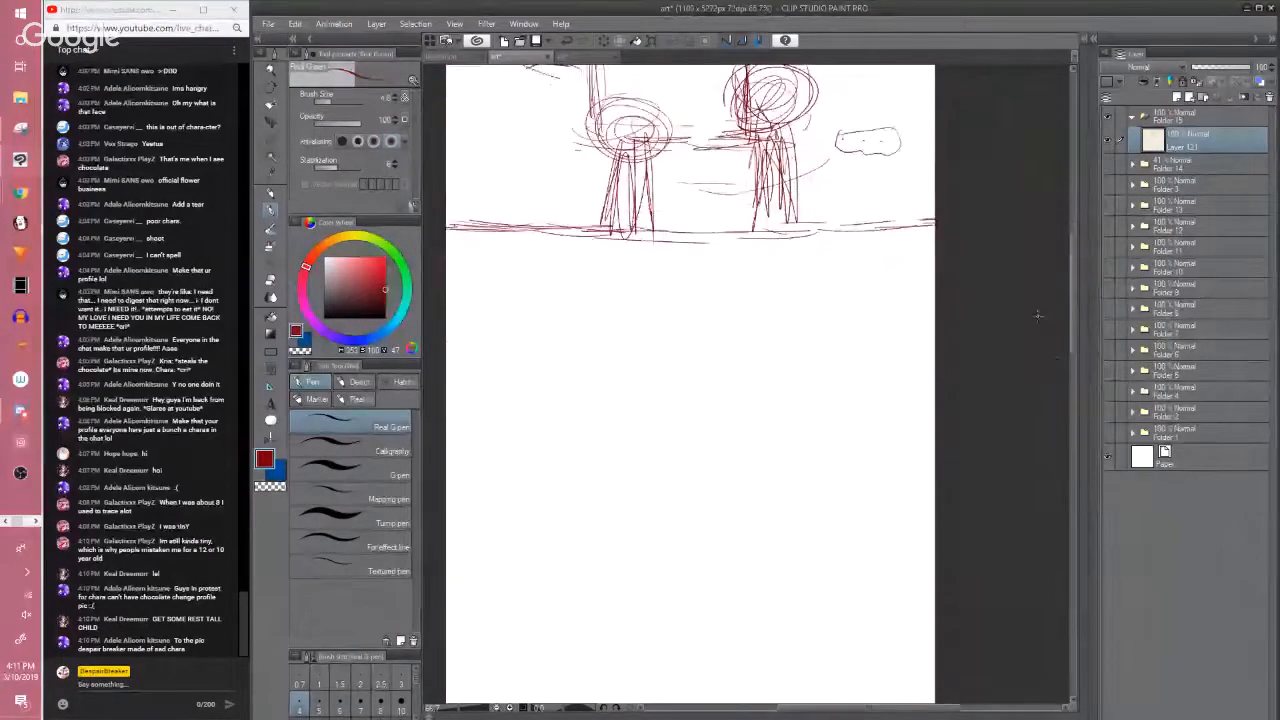
scroll(1038, 316, "down", 1)
scroll(1038, 316, "down", 1)
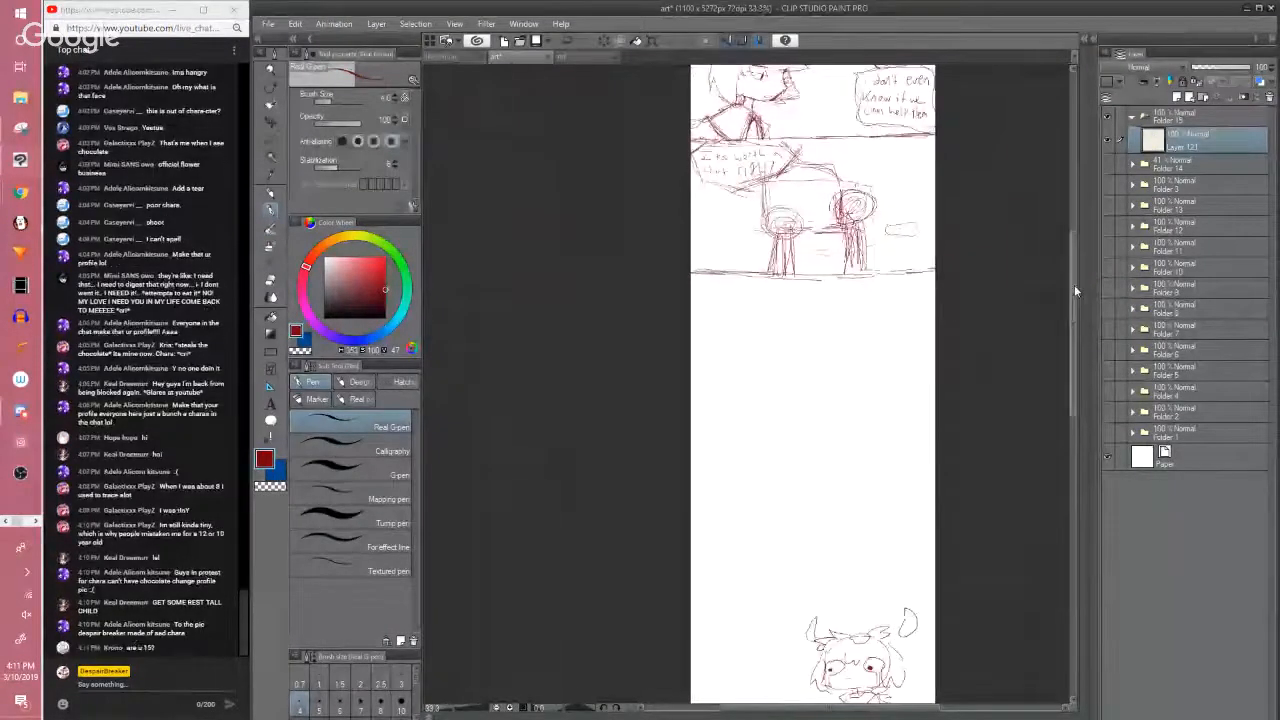
scroll(1071, 284, "up", 2)
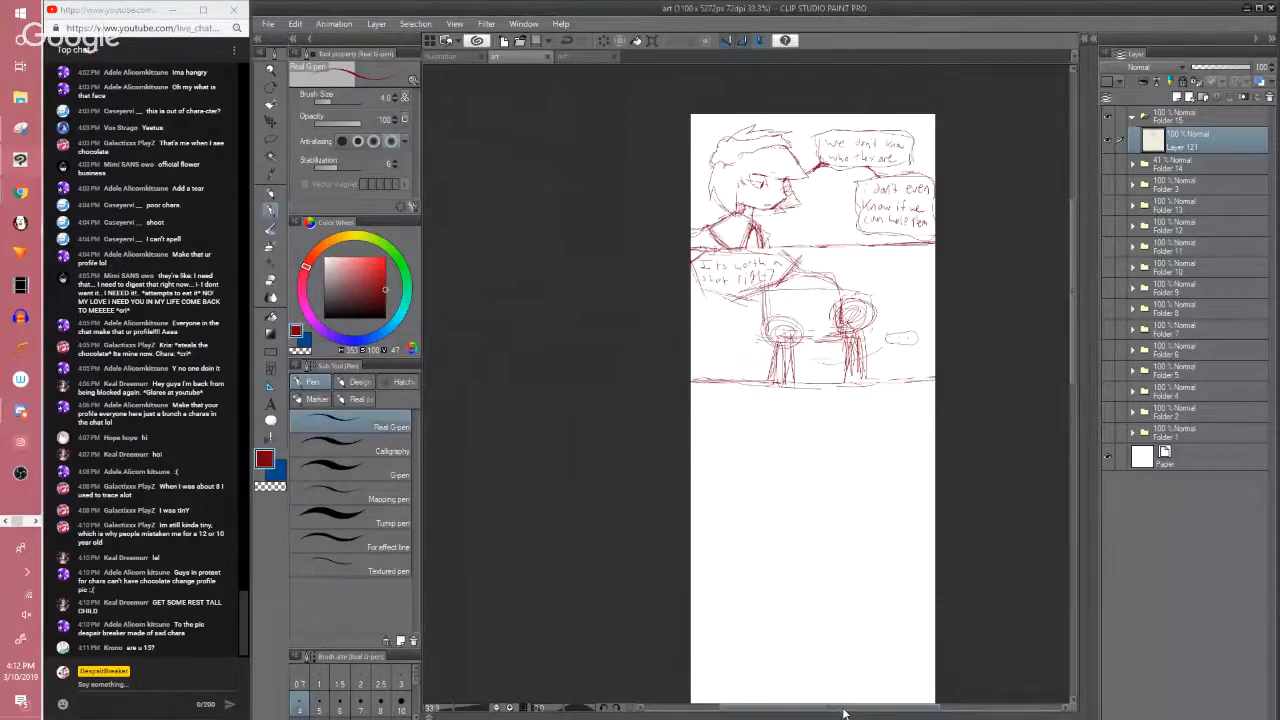
left_click_drag(843, 710, 869, 711)
mouse_move(1073, 360)
left_mouse_down()
mouse_move(1073, 397)
mouse_move(1073, 375)
left_mouse_up()
left_click(1047, 381)
left_click_drag(611, 422, 890, 422)
Add diagonal shading strokes to the hair of the character in the first panel
scroll(1071, 345, "up", 3)
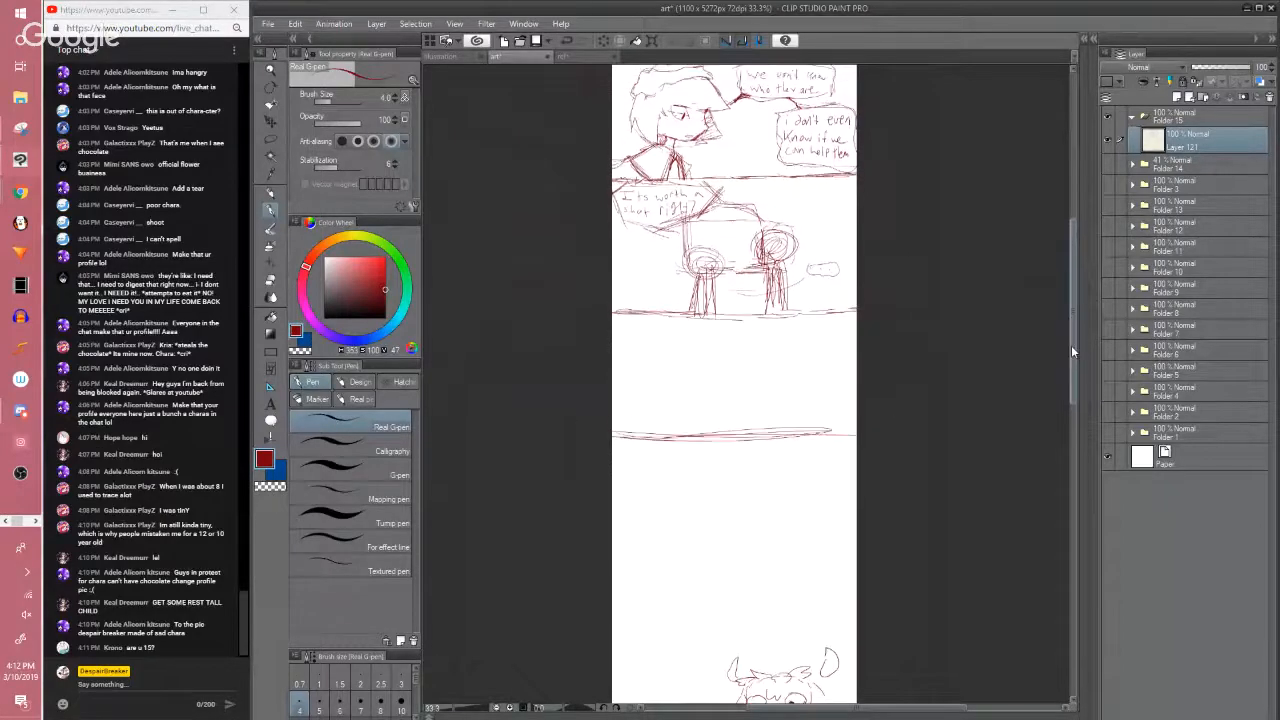
scroll(1033, 330, "up", 1)
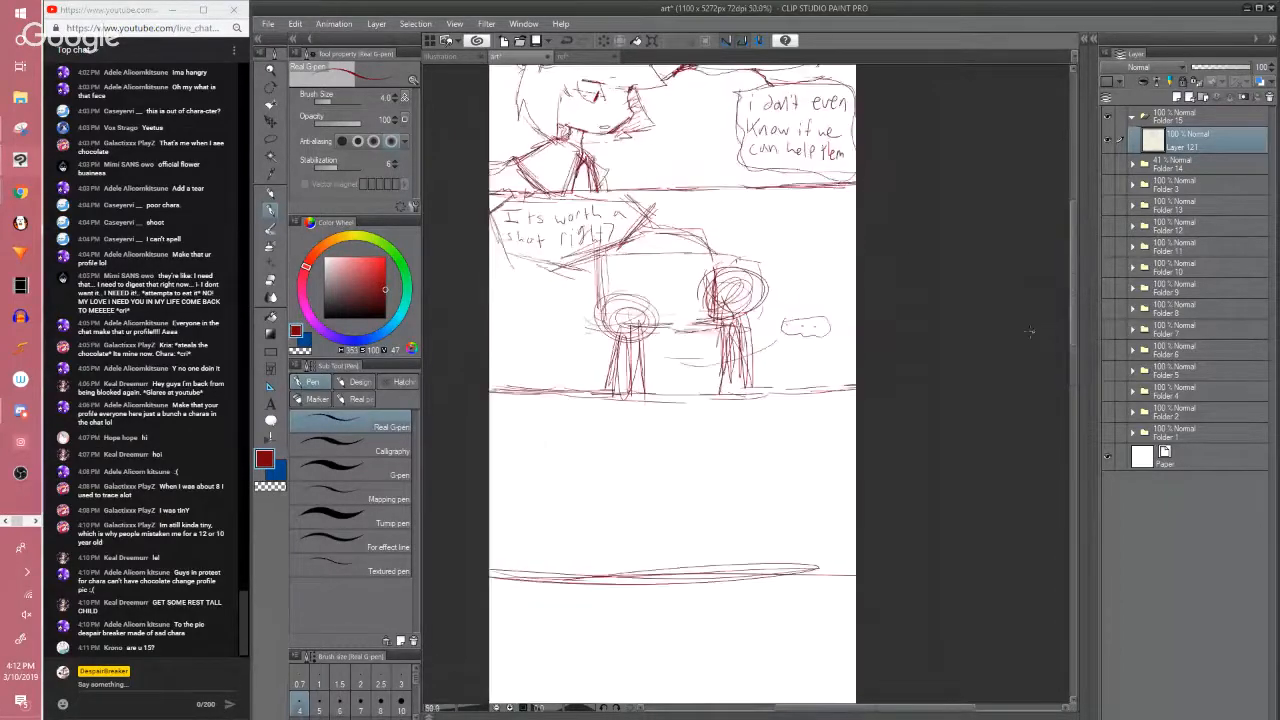
left_click_drag(1075, 310, 1072, 295)
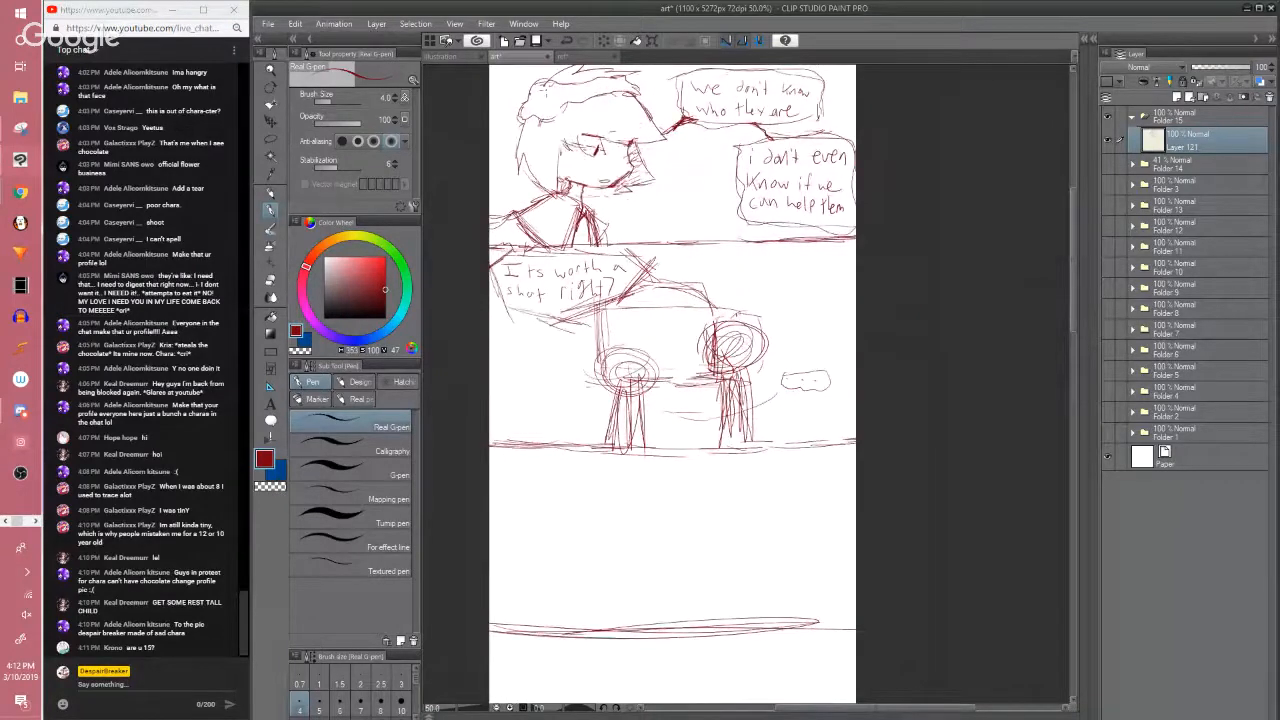
mouse_move(582, 106)
left_mouse_down()
mouse_move(524, 148)
mouse_move(528, 168)
left_mouse_up()
left_click_drag(574, 76, 550, 86)
Reinforce the right end of the lowest panel divider up to the page edge and save the file
left_click_drag(1072, 252, 1066, 284)
left_click_drag(802, 522, 879, 531)
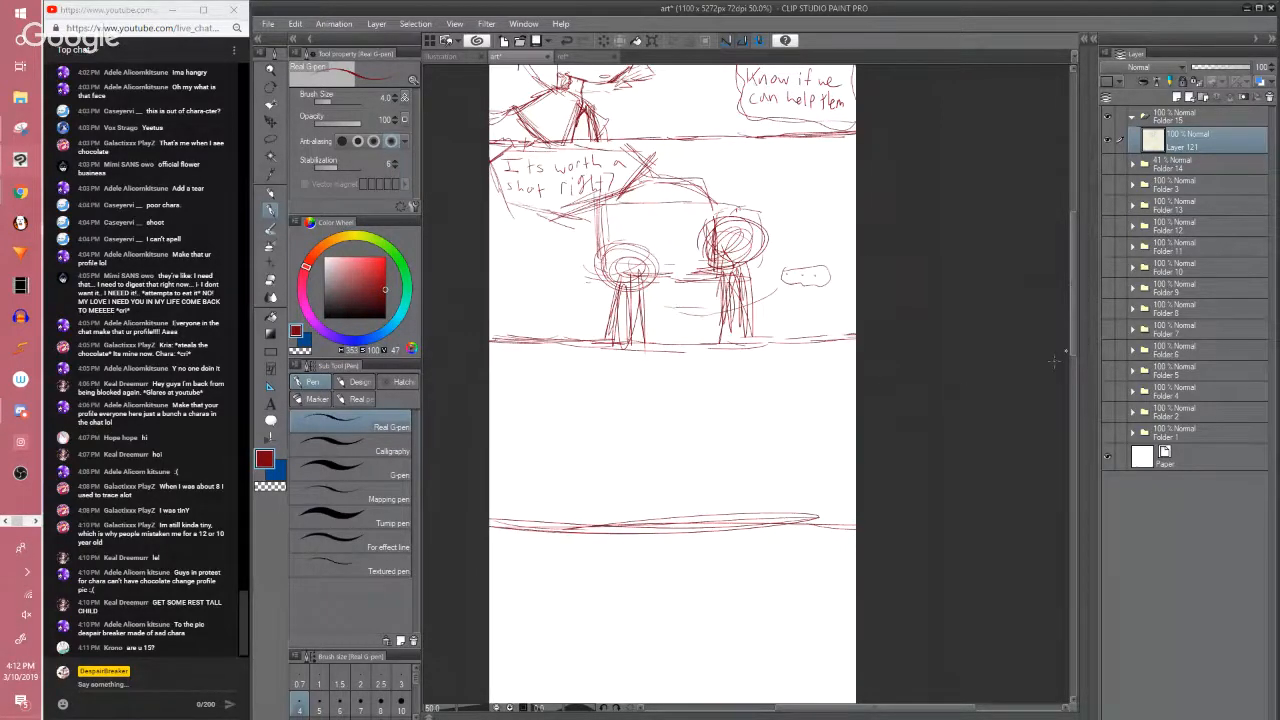
left_click_drag(1072, 345, 1072, 366)
scroll(976, 366, "up", 2)
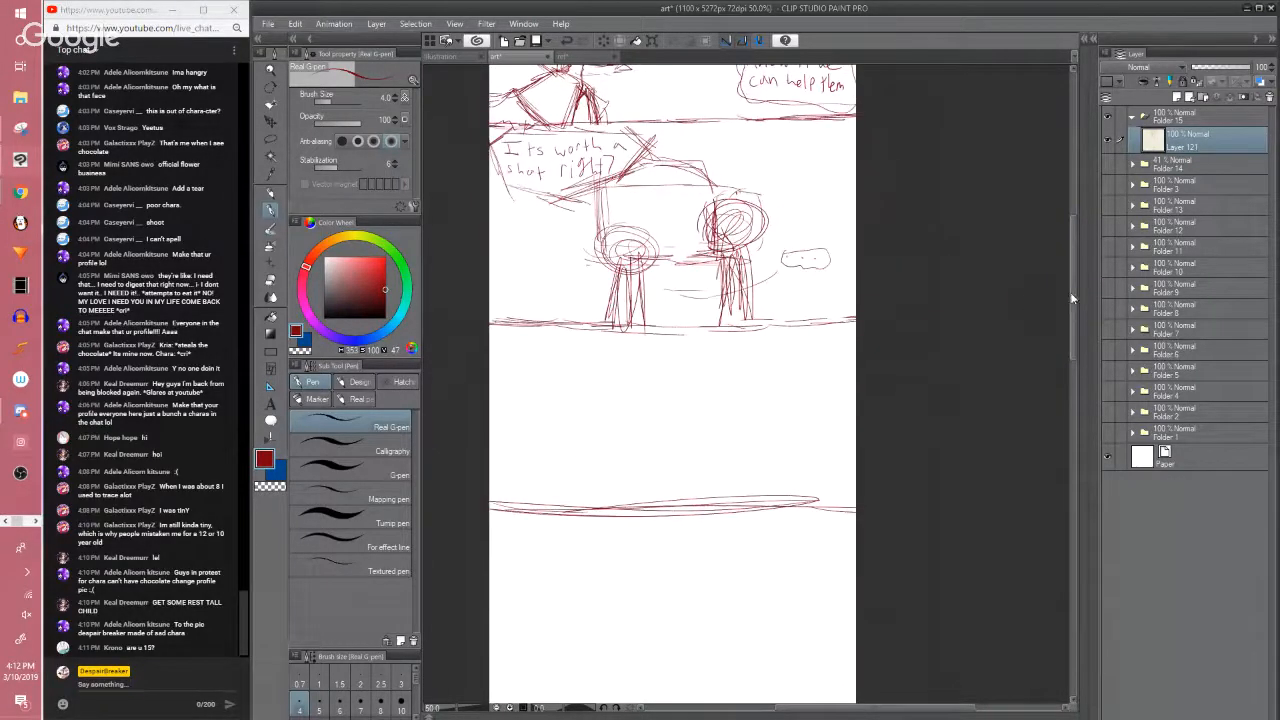
key("ctrl+s")
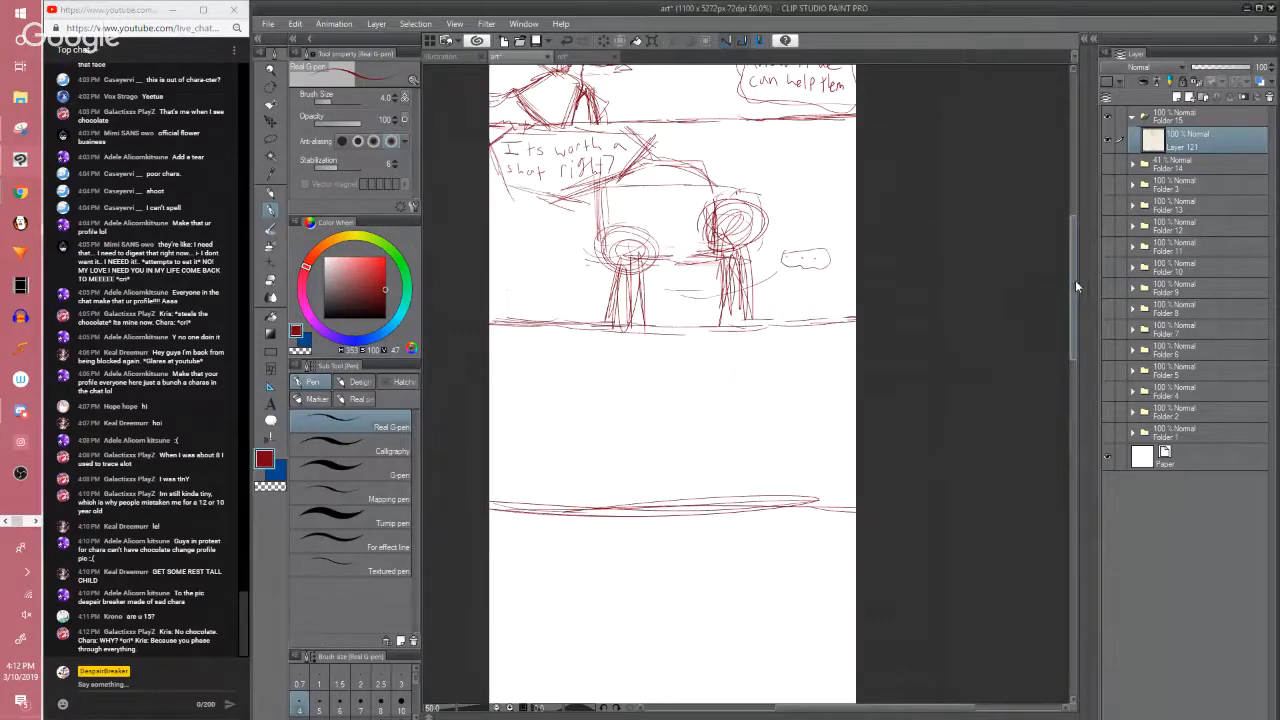
scroll(1075, 281, "up", 1)
scroll(1068, 262, "down", 1)
scroll(1072, 223, "up", 1)
scroll(1072, 222, "up", 1)
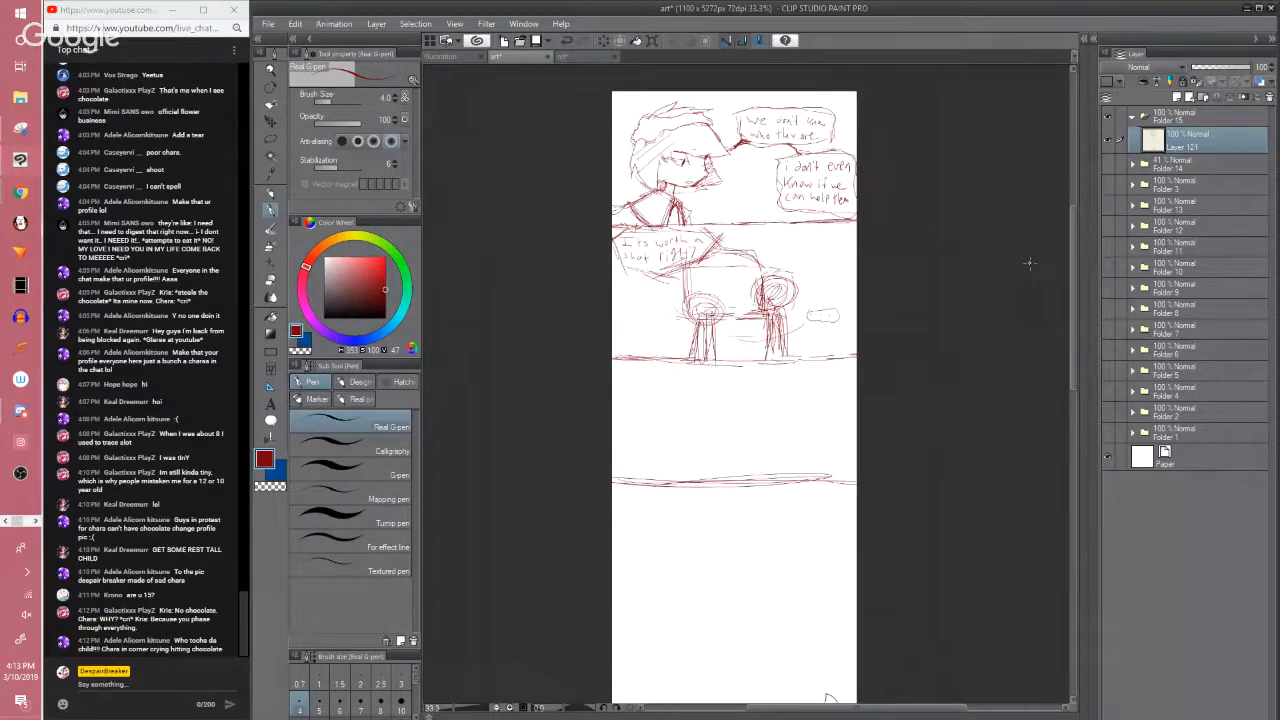
scroll(1029, 263, "up", 1)
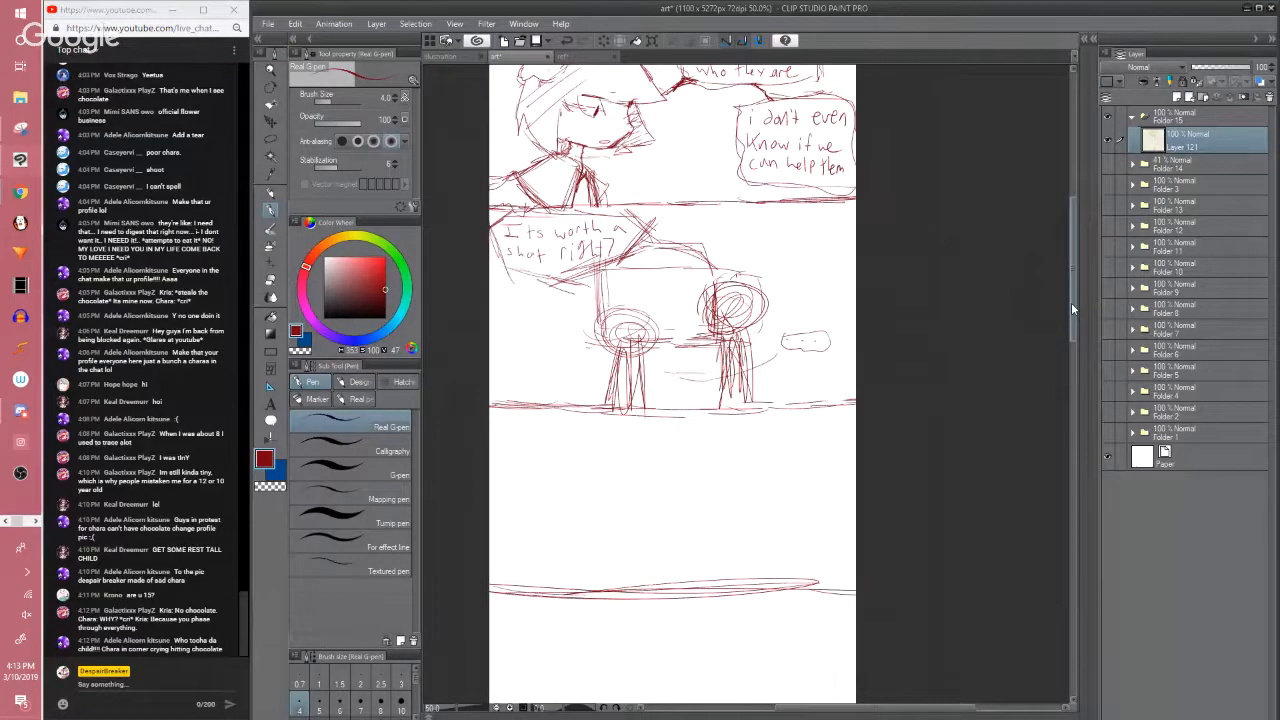
mouse_move(1072, 305)
left_mouse_down()
mouse_move(1072, 326)
mouse_move(1074, 286)
left_mouse_up()
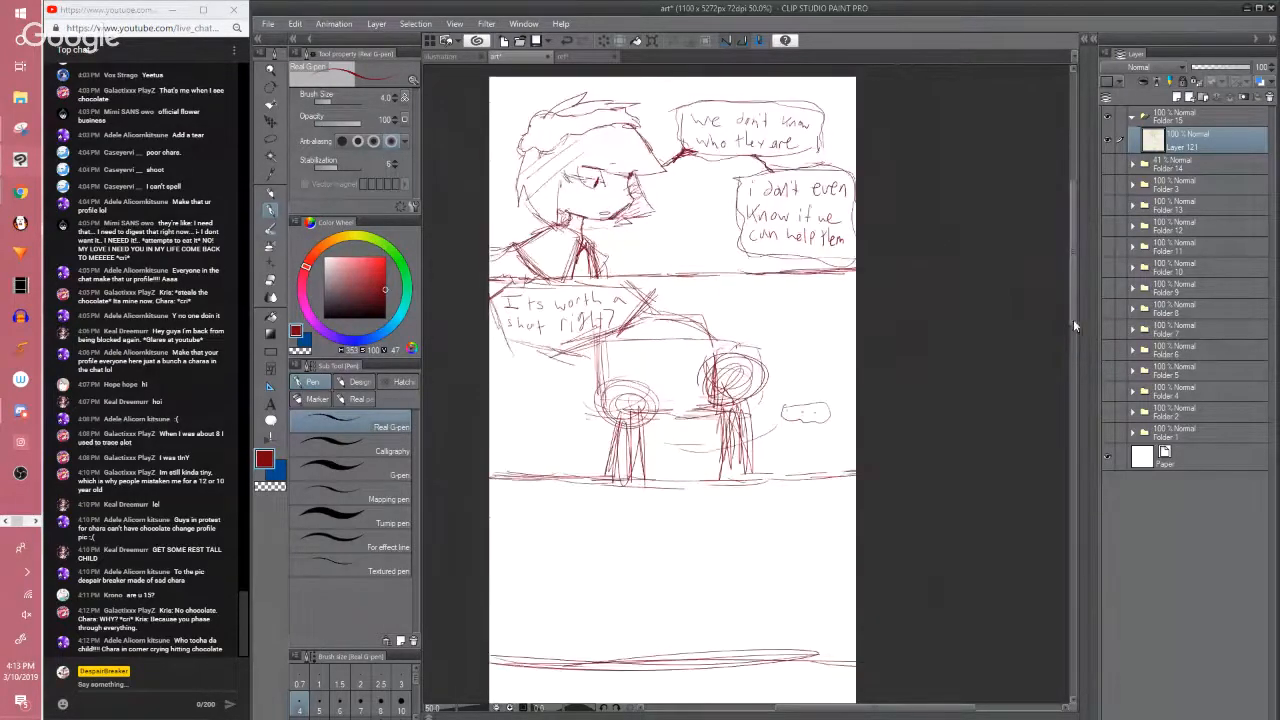
Sketch a round head with a vertical centre line and curved face guideline in the blank third panel
scroll(700, 200, "down", 3)
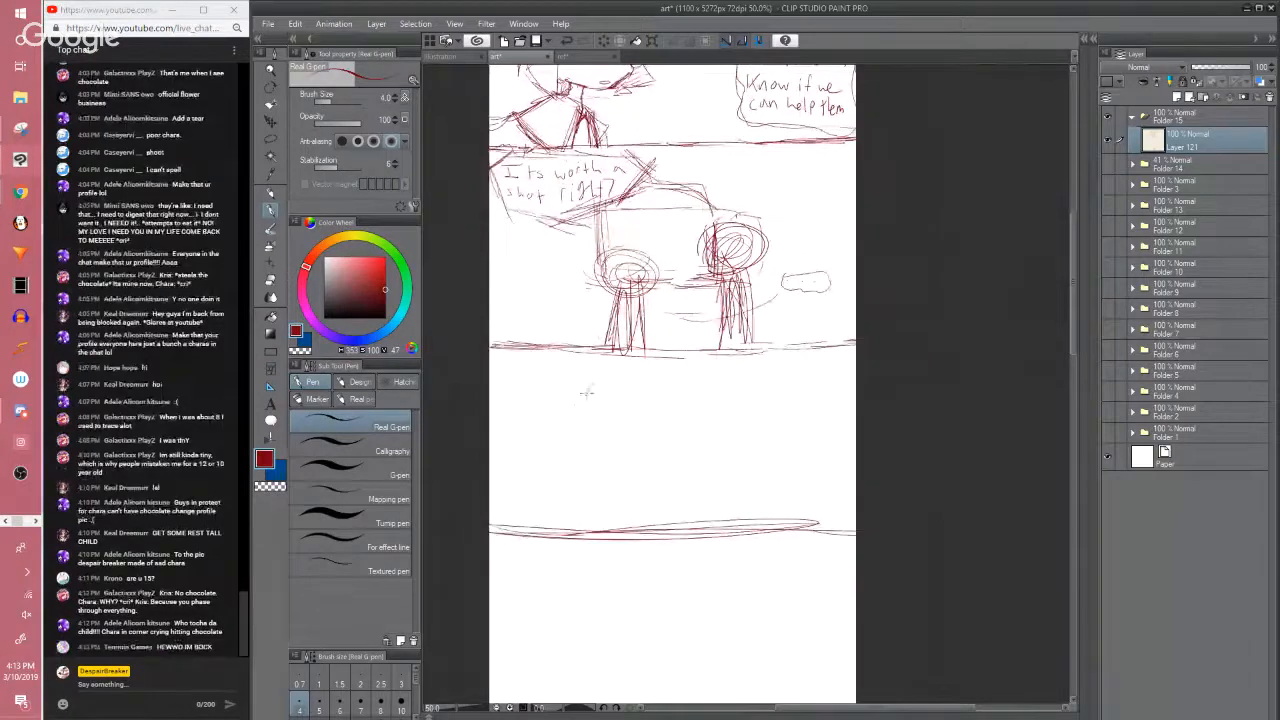
mouse_move(596, 385)
left_mouse_down()
mouse_move(647, 426)
mouse_move(650, 392)
mouse_move(605, 377)
mouse_move(577, 417)
mouse_move(621, 433)
mouse_move(658, 421)
mouse_move(630, 378)
left_mouse_up()
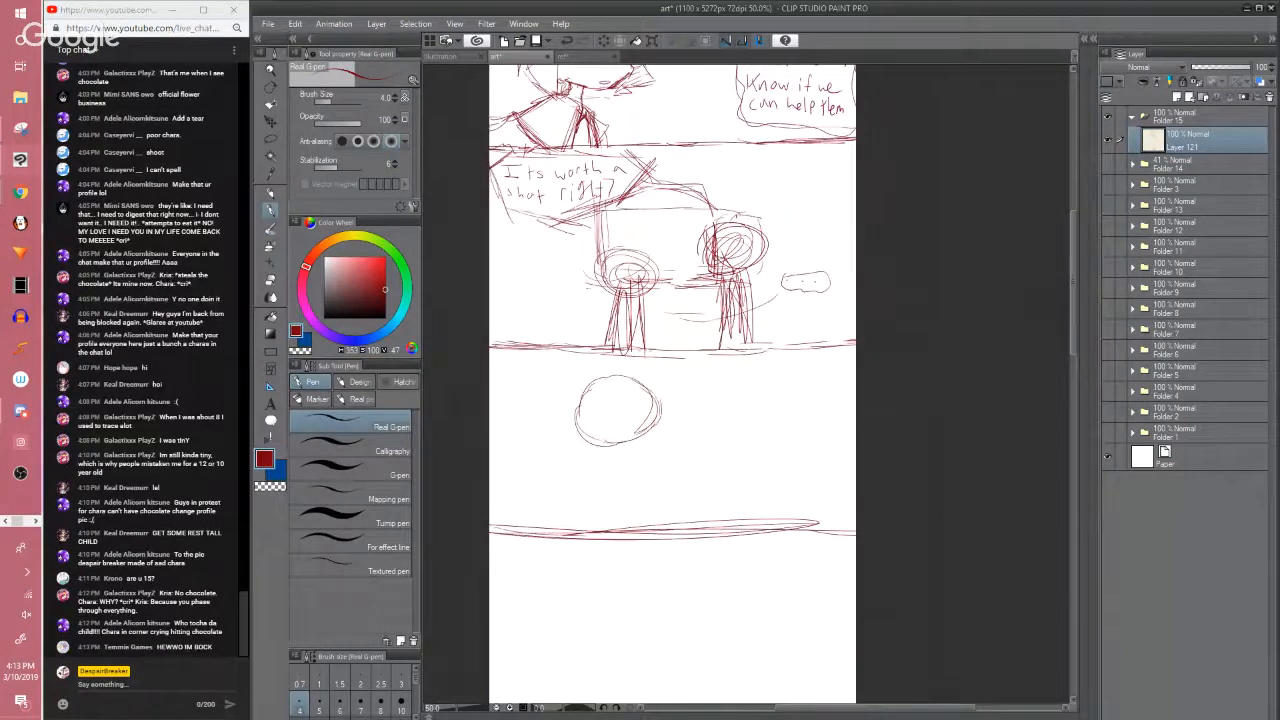
scroll(645, 347, "up", 1)
left_click_drag(861, 388, 892, 309)
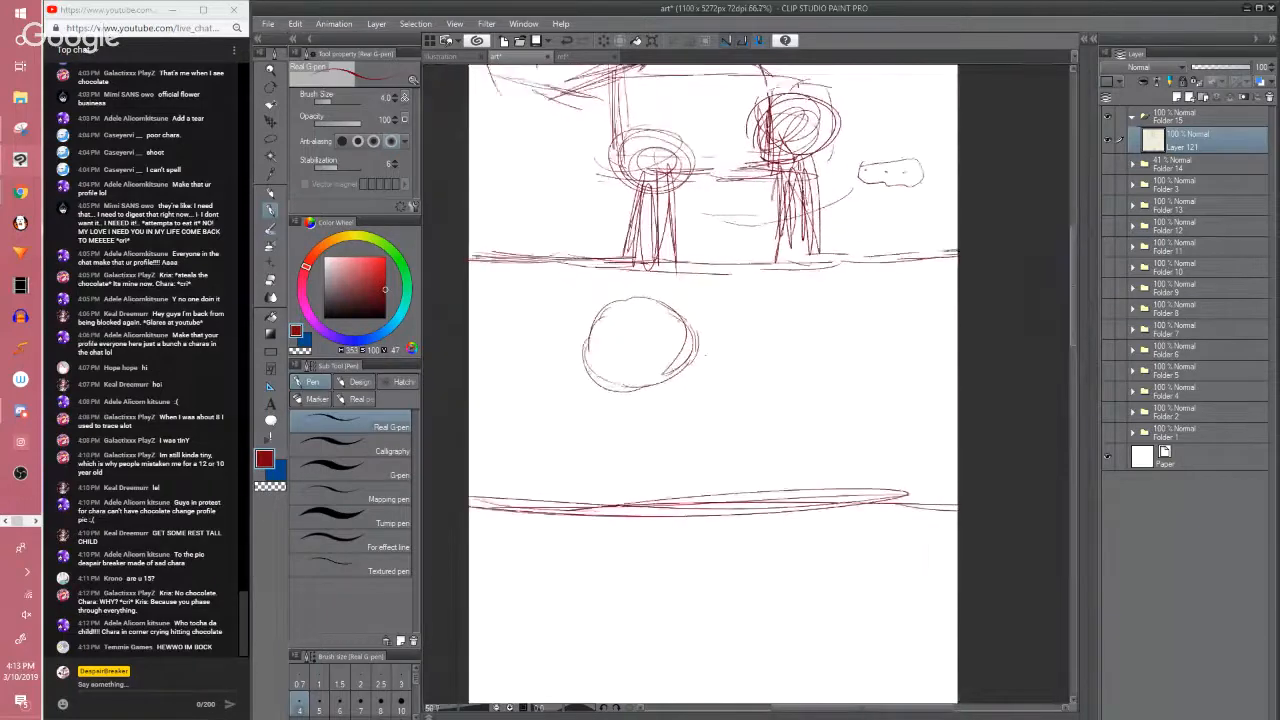
mouse_move(635, 302)
left_mouse_down()
mouse_move(637, 383)
mouse_move(610, 367)
mouse_move(686, 354)
left_mouse_up()
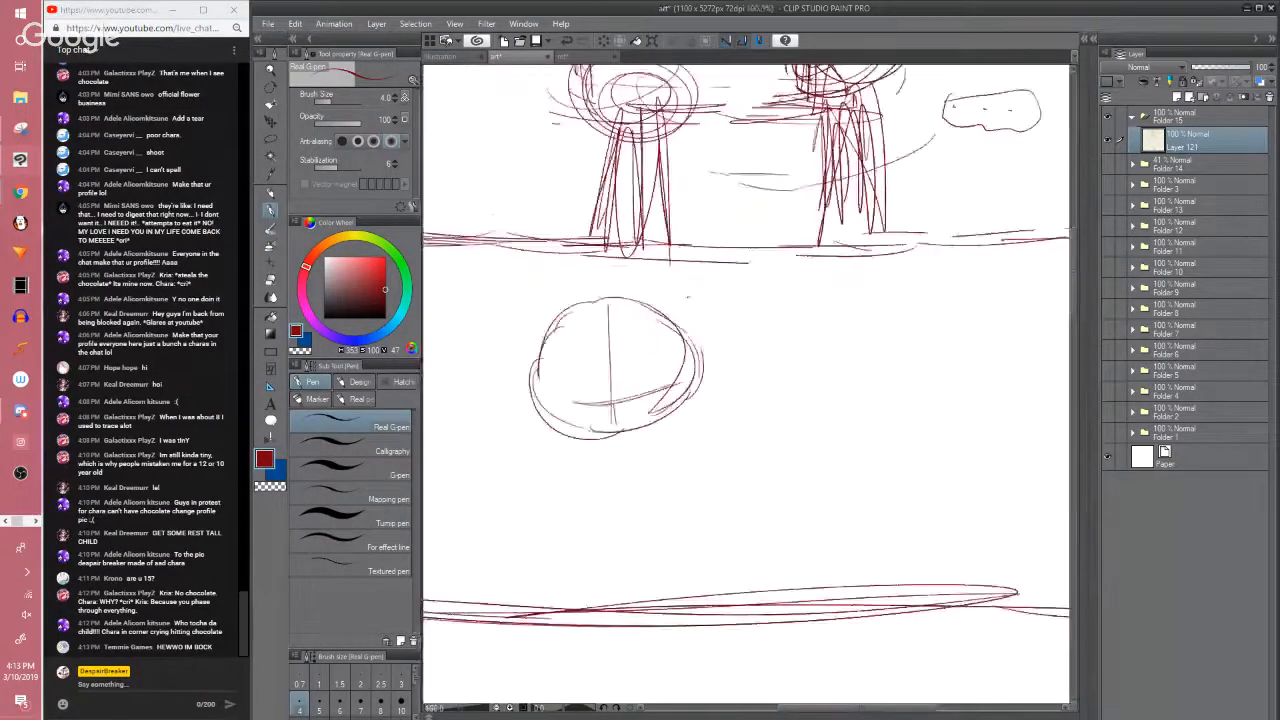
Erase the curved face guideline inside the third panel's head and clean up the circle and centre line
scroll(690, 299, "up", 1)
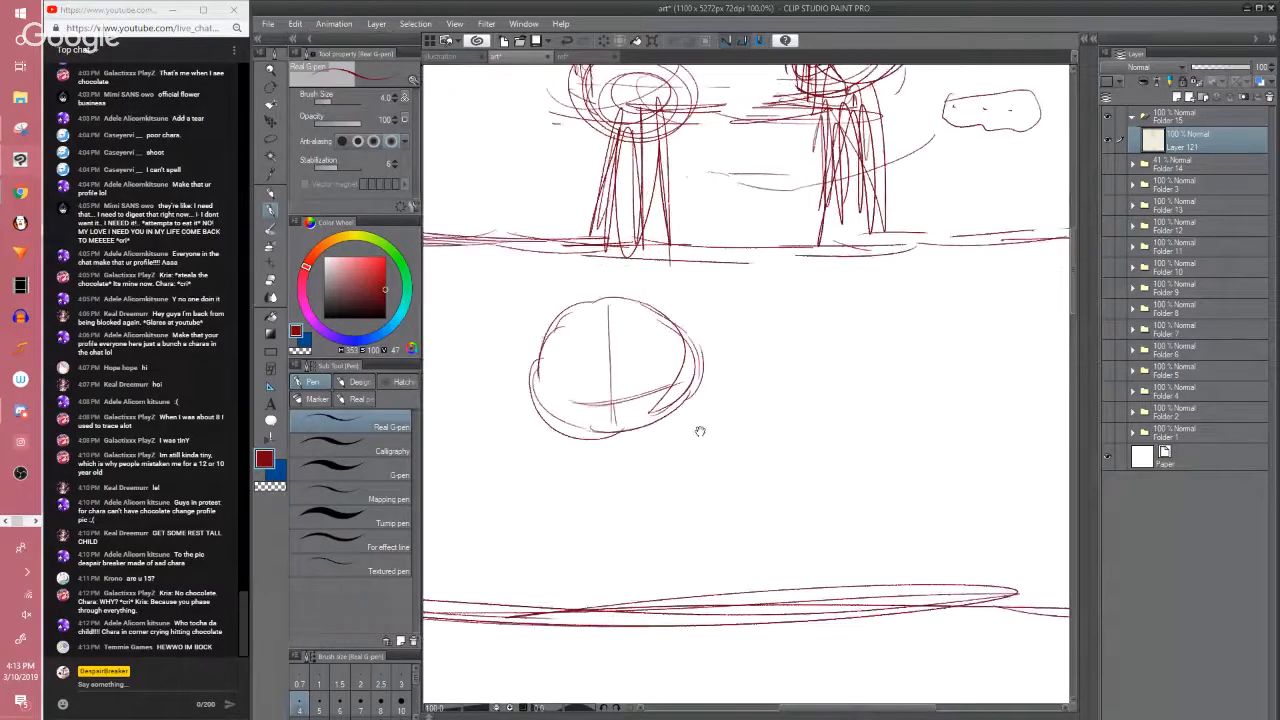
left_click_drag(693, 413, 740, 365)
key("e")
mouse_move(728, 308)
left_mouse_down()
mouse_move(681, 388)
mouse_move(616, 383)
mouse_move(687, 395)
mouse_move(740, 362)
mouse_move(735, 290)
mouse_move(686, 337)
mouse_move(724, 298)
mouse_move(725, 254)
left_mouse_up()
key("p")
key("e")
key("p")
key("e")
mouse_move(660, 326)
left_mouse_down()
mouse_move(660, 297)
mouse_move(668, 367)
left_mouse_up()
key("p")
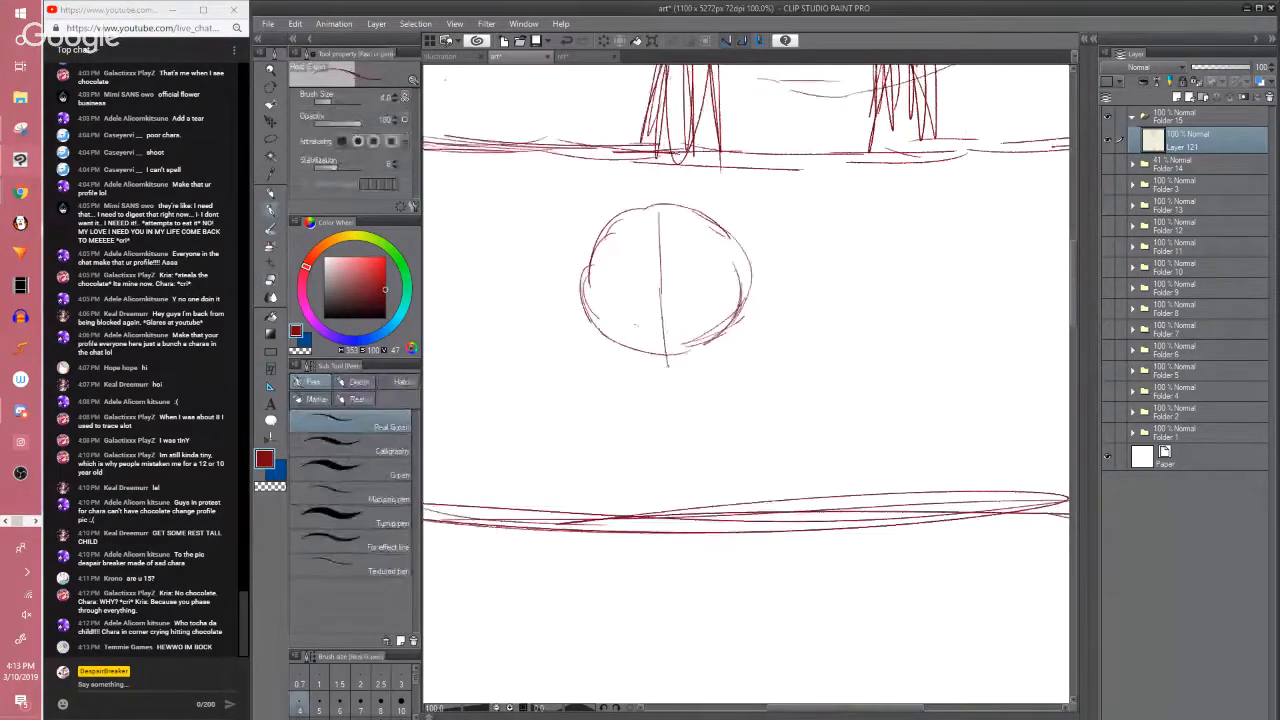
Sketch a jaw corner, a curved lower guideline and a short eye mark on the third panel's head, and save the file
mouse_move(618, 320)
left_mouse_down()
mouse_move(740, 326)
mouse_move(705, 319)
mouse_move(750, 296)
mouse_move(742, 319)
mouse_move(719, 328)
mouse_move(737, 317)
left_mouse_up()
key("ctrl+z")
mouse_move(640, 273)
left_mouse_down()
mouse_move(624, 322)
mouse_move(595, 343)
mouse_move(594, 391)
mouse_move(634, 407)
mouse_move(700, 404)
left_mouse_up()
key("ctrl+z")
key("ctrl+z")
key("e")
key("p")
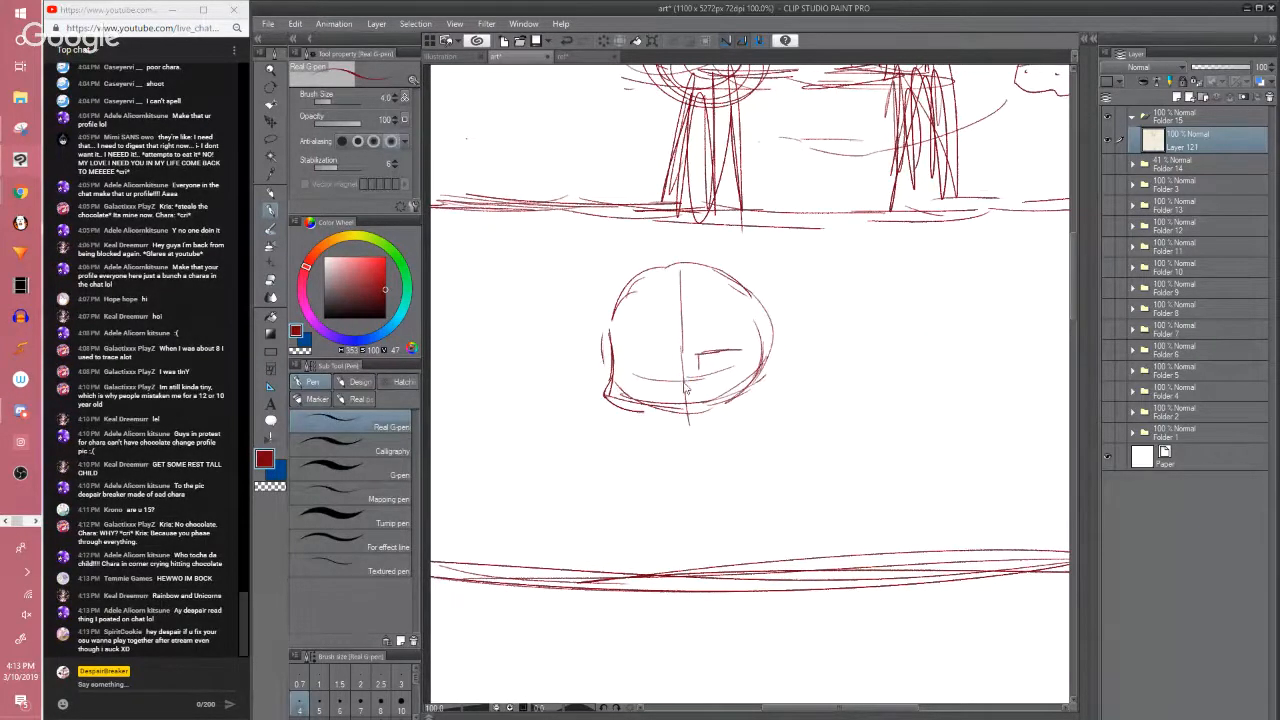
key("ctrl+s")
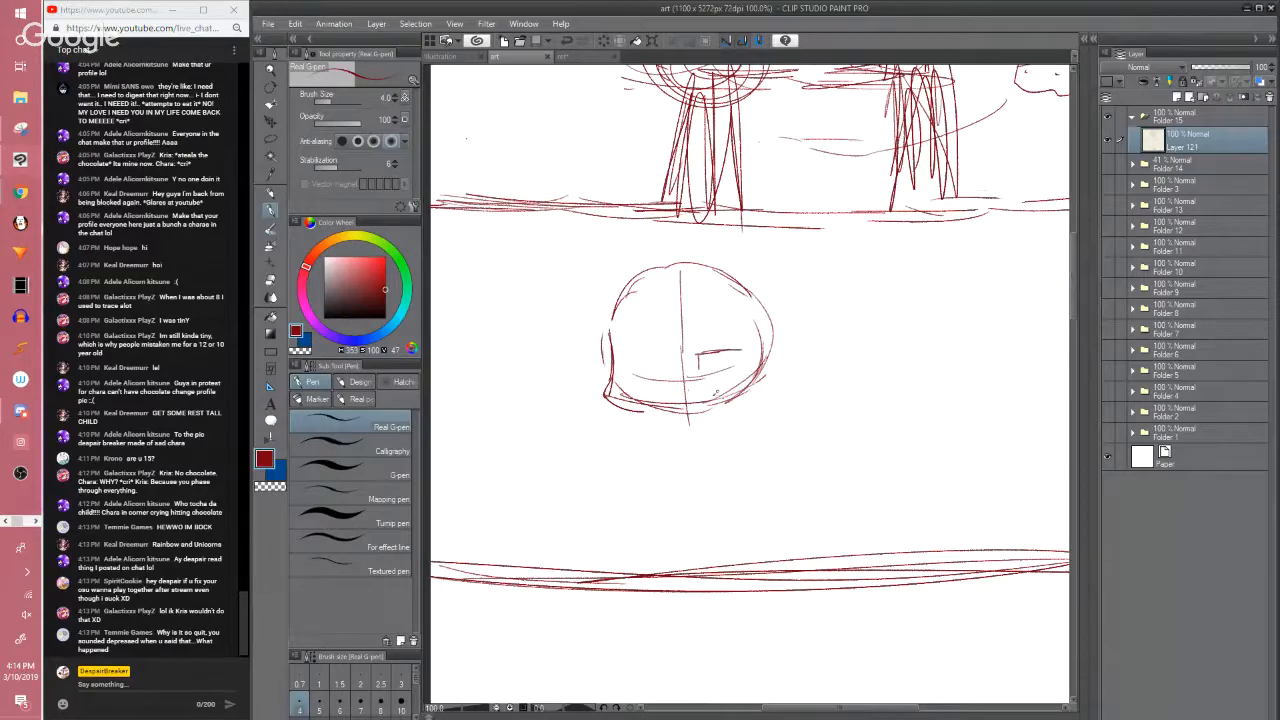
Try a small nose bump on the head's left contour, and erase the left face edge and jaw lines
left_click(657, 346)
mouse_move(606, 336)
left_mouse_down()
mouse_move(612, 390)
mouse_move(738, 410)
left_mouse_up()
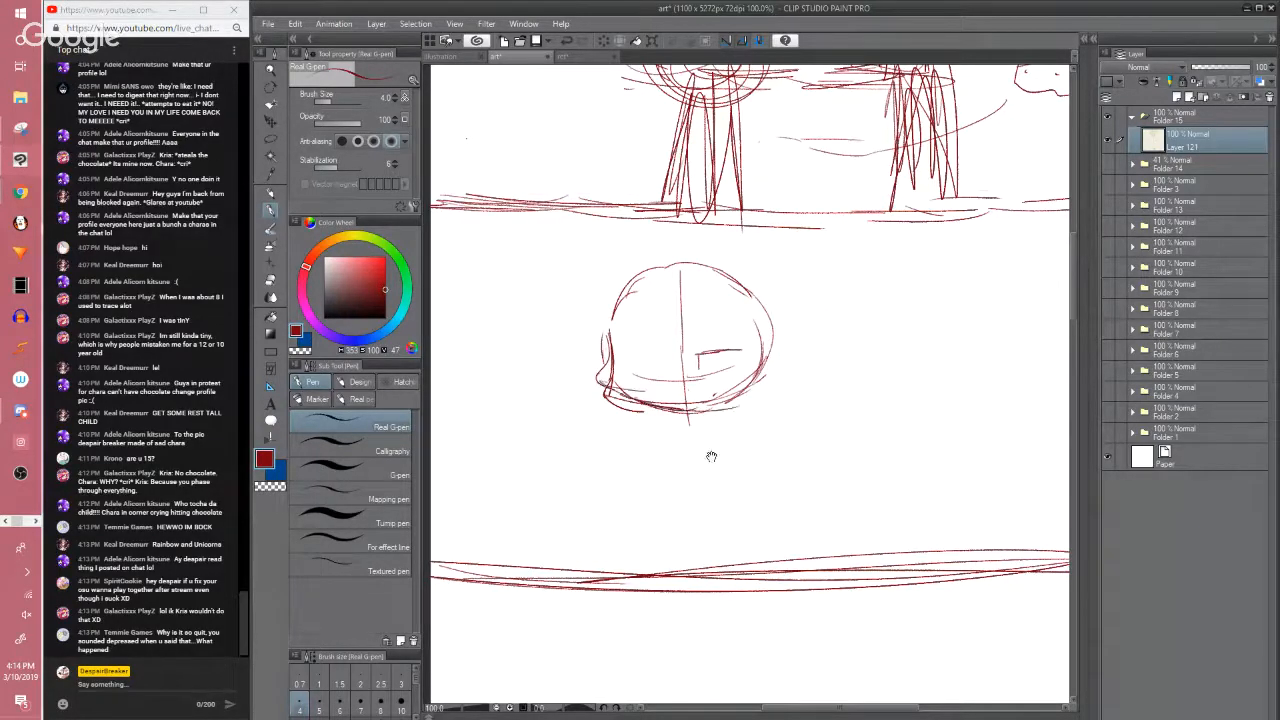
left_click_drag(711, 456, 692, 429)
key("e")
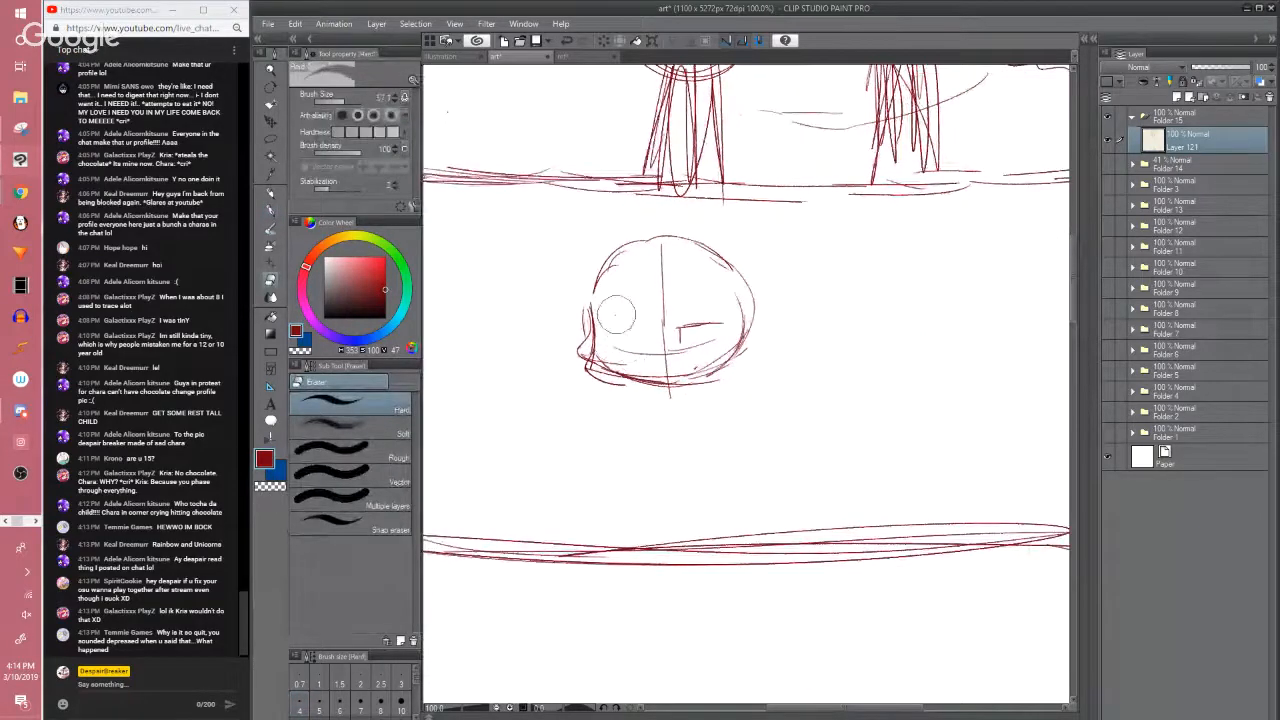
mouse_move(614, 300)
left_mouse_down()
mouse_move(592, 372)
mouse_move(666, 366)
mouse_move(646, 371)
mouse_move(637, 415)
left_mouse_up()
key("p")
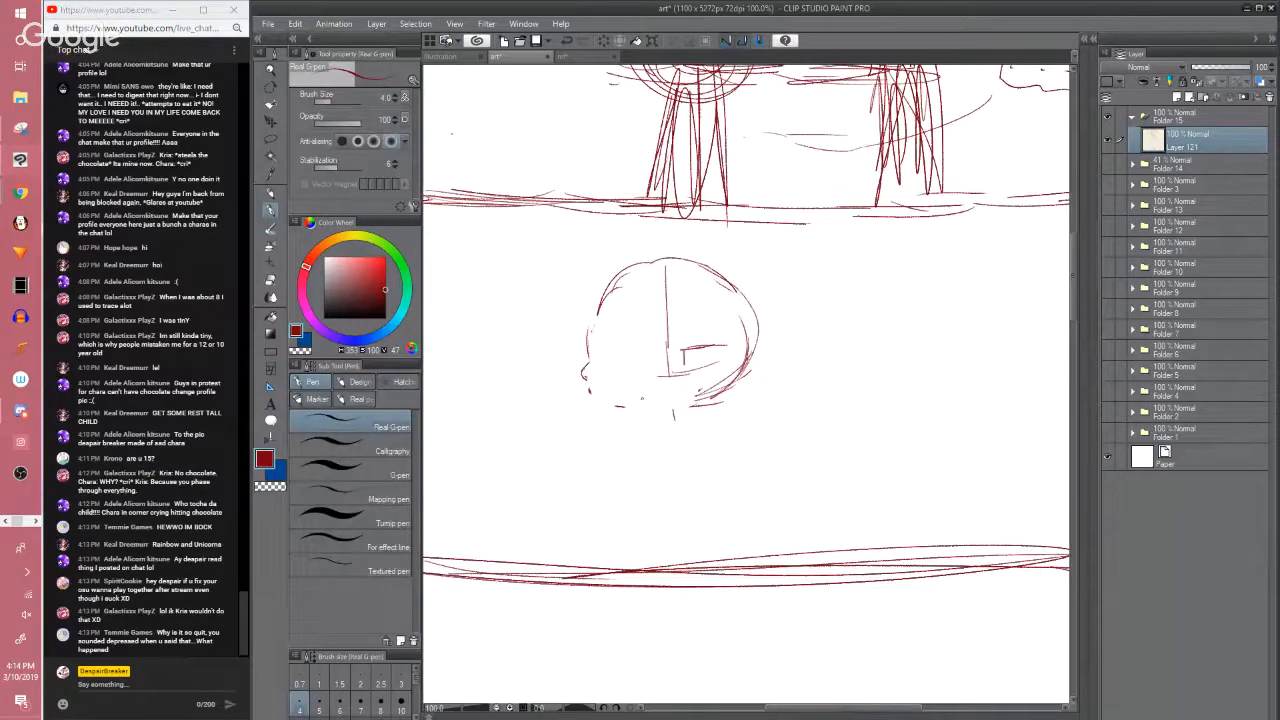
Erase the leftover jaw fragments and redraw the jaw as a curve with a pointed left cheek
scroll(641, 397, "down", 1)
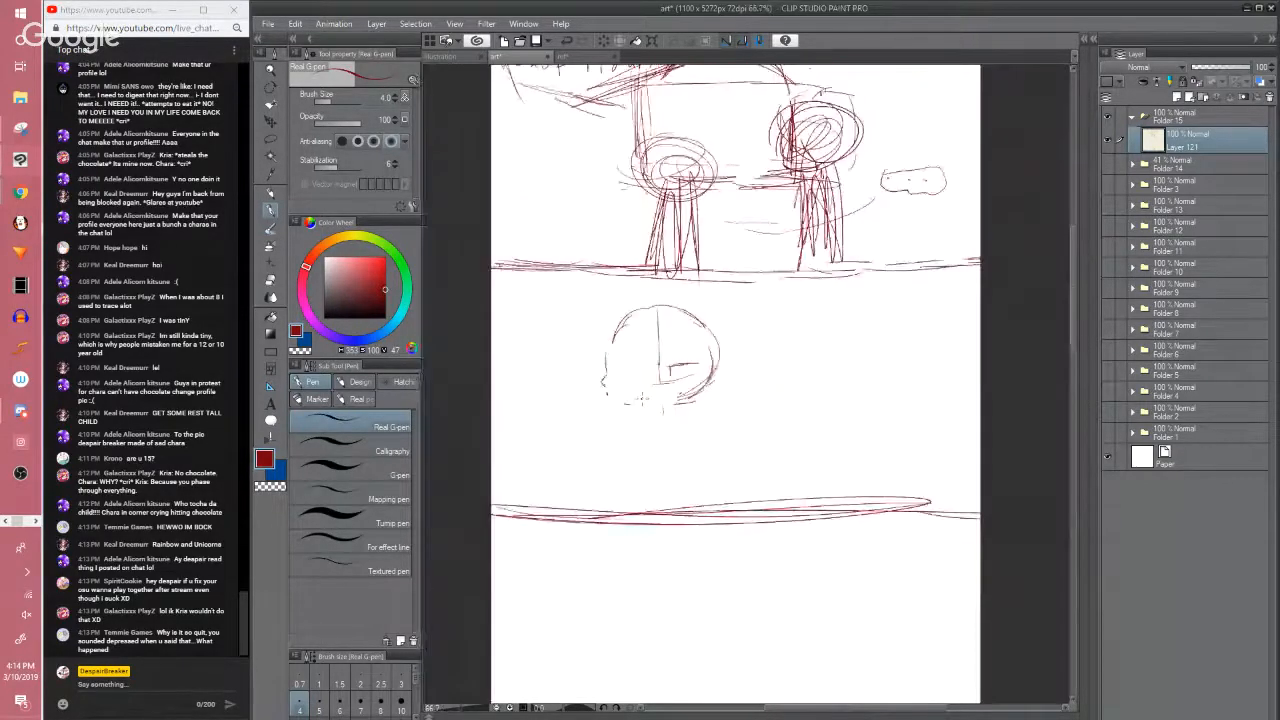
scroll(641, 397, "up", 1)
key("e")
mouse_move(645, 394)
left_mouse_down()
mouse_move(584, 374)
mouse_move(589, 332)
mouse_move(579, 399)
mouse_move(720, 421)
left_mouse_up()
key("p")
left_click_drag(634, 426, 732, 410)
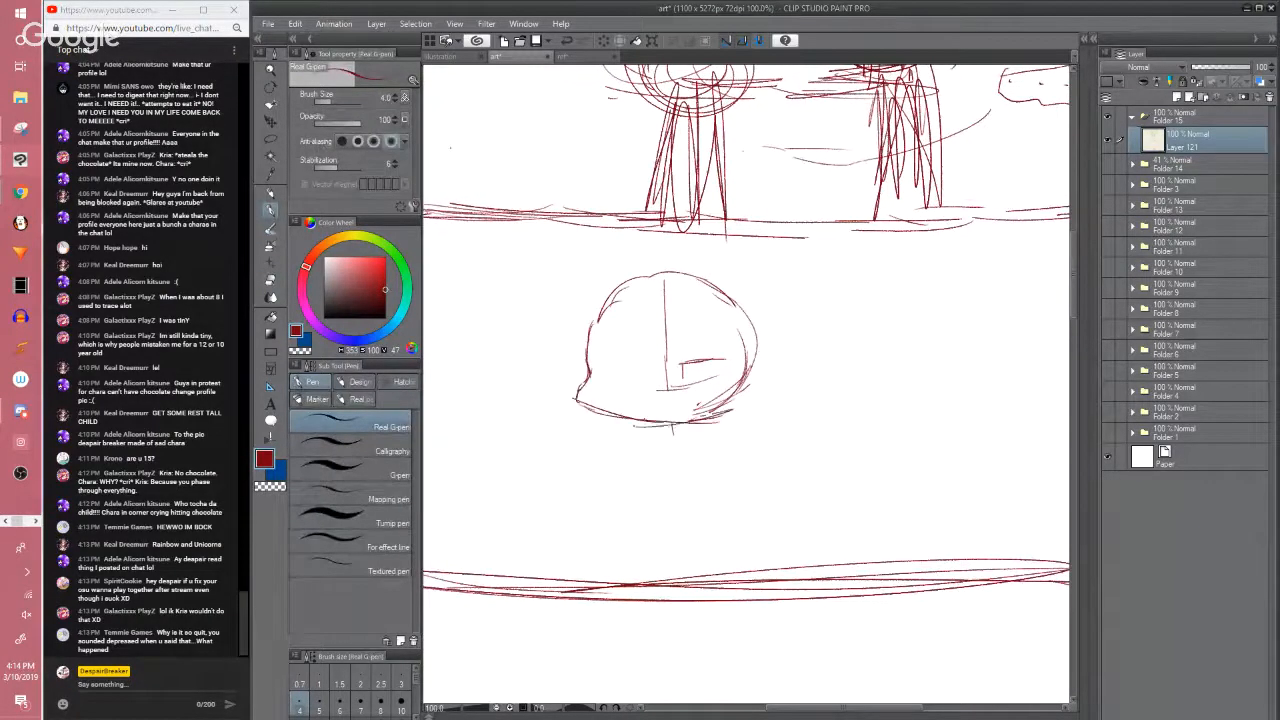
mouse_move(600, 408)
left_mouse_down()
mouse_move(715, 421)
mouse_move(591, 363)
mouse_move(583, 397)
mouse_move(676, 424)
mouse_move(754, 394)
left_mouse_up()
Erase the eye mark and lower part of the guidelines inside the third panel's head
key("e")
key("p")
key("e")
left_click_drag(688, 324, 714, 374)
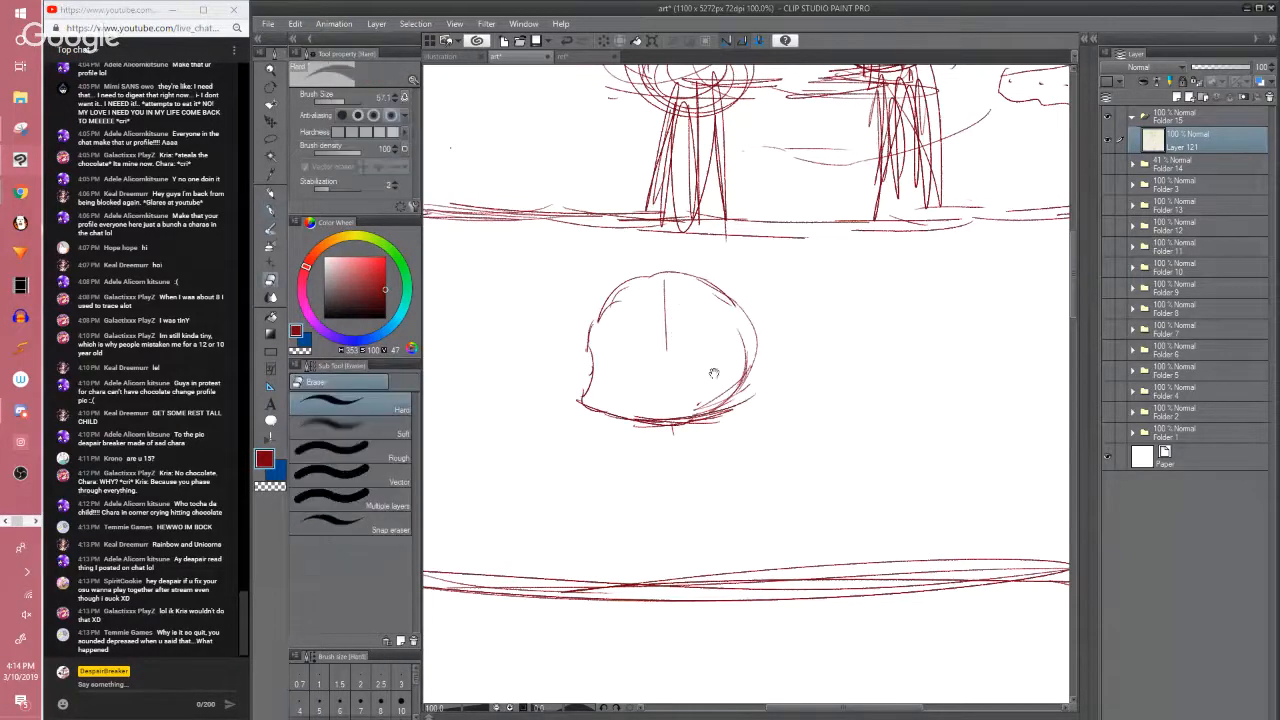
left_click_drag(894, 74, 857, 179)
scroll(677, 427, "down", 4)
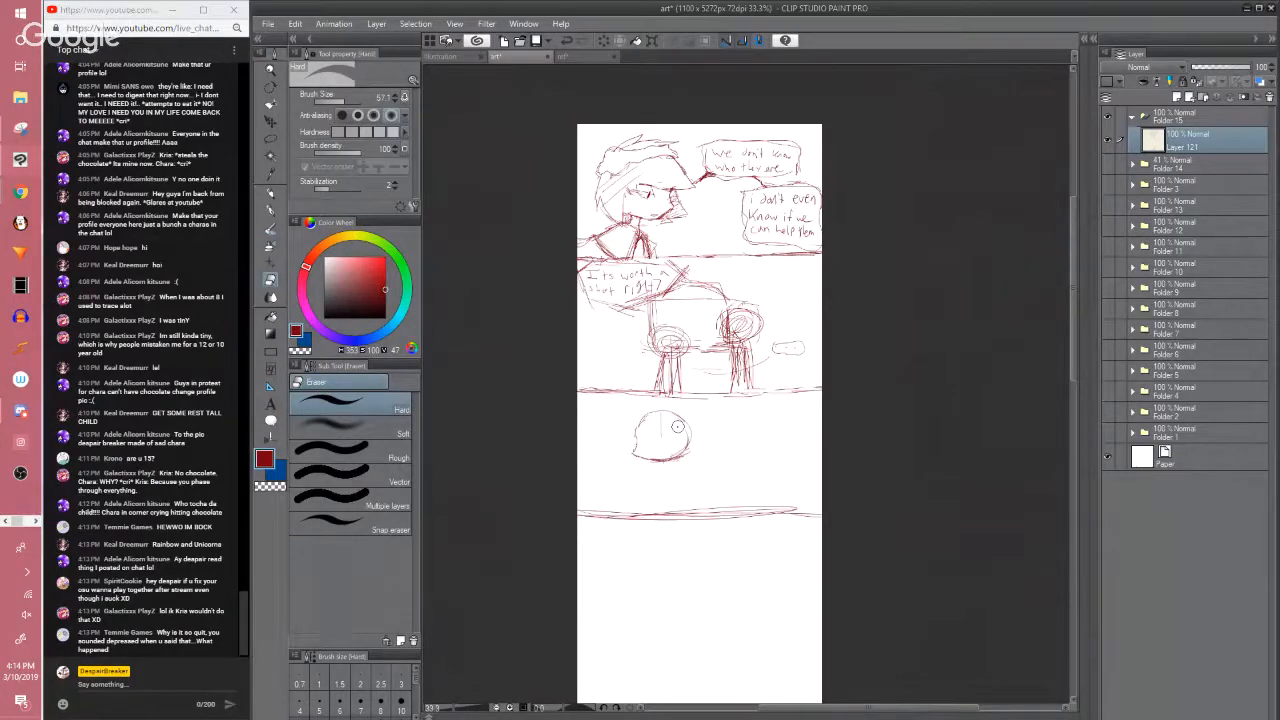
scroll(677, 427, "up", 4)
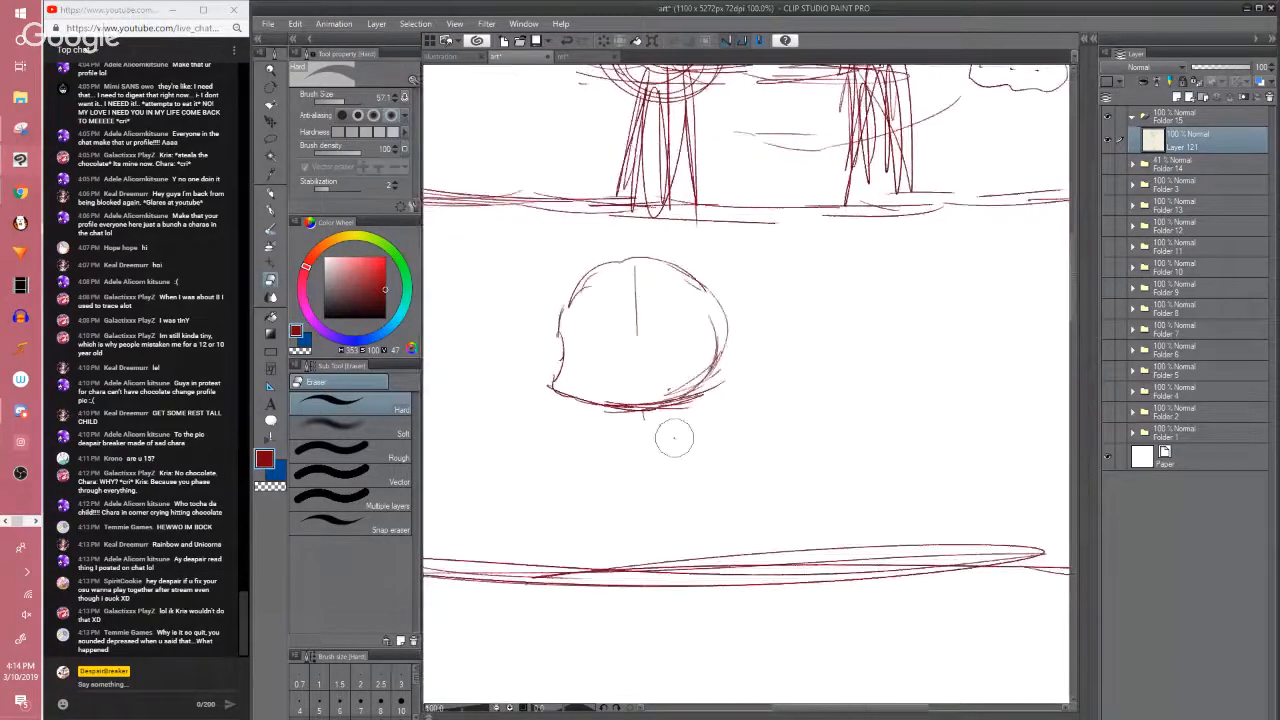
scroll(674, 437, "down", 1)
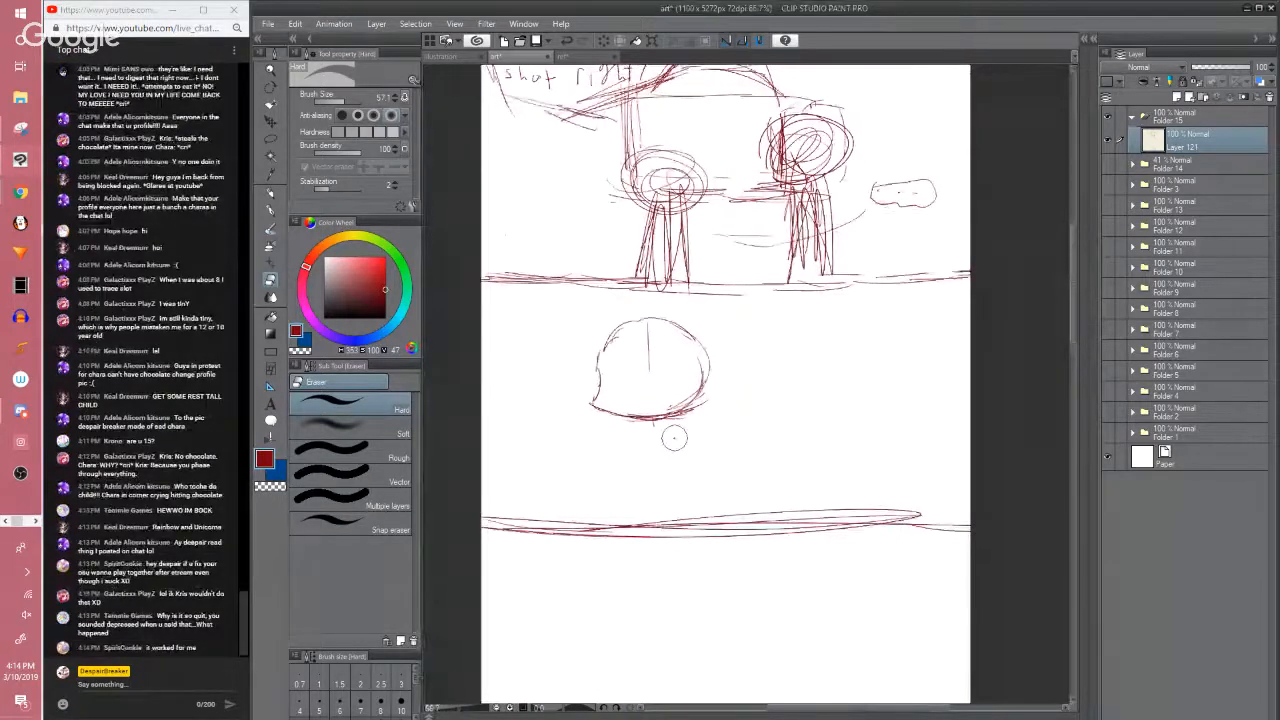
key("p")
left_click_drag(1075, 330, 1073, 347)
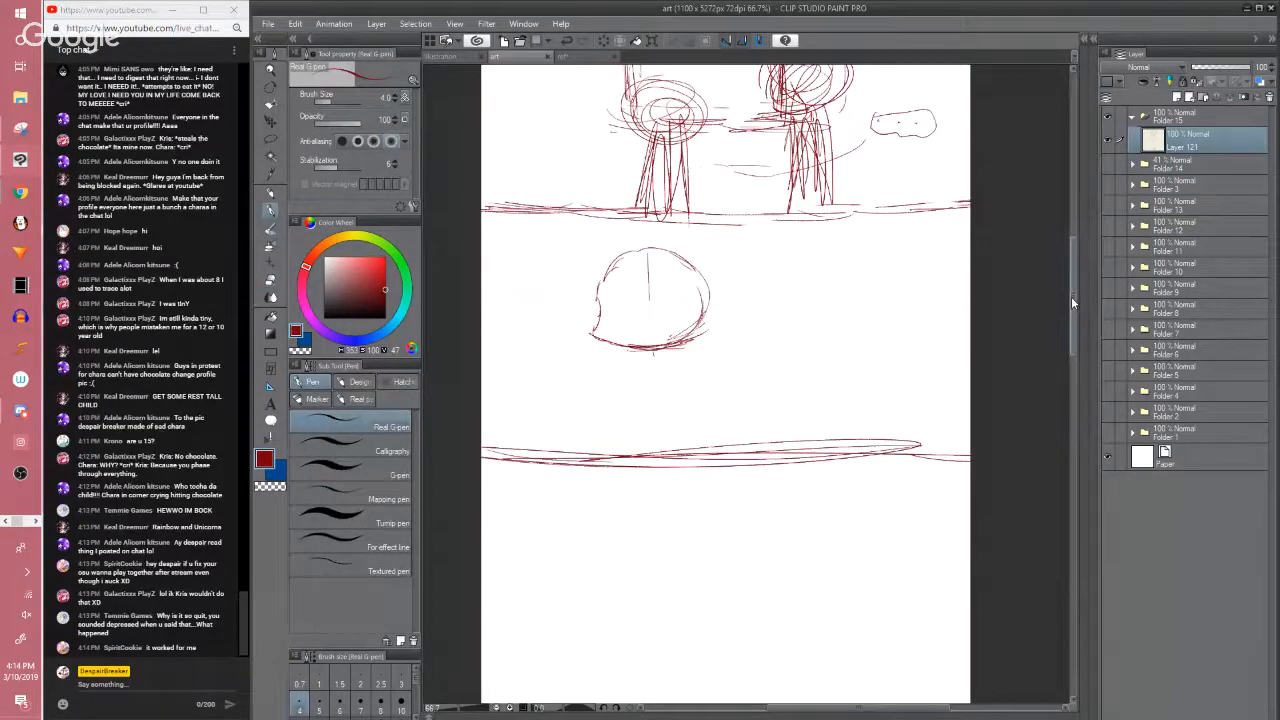
left_click_drag(1072, 298, 1072, 294)
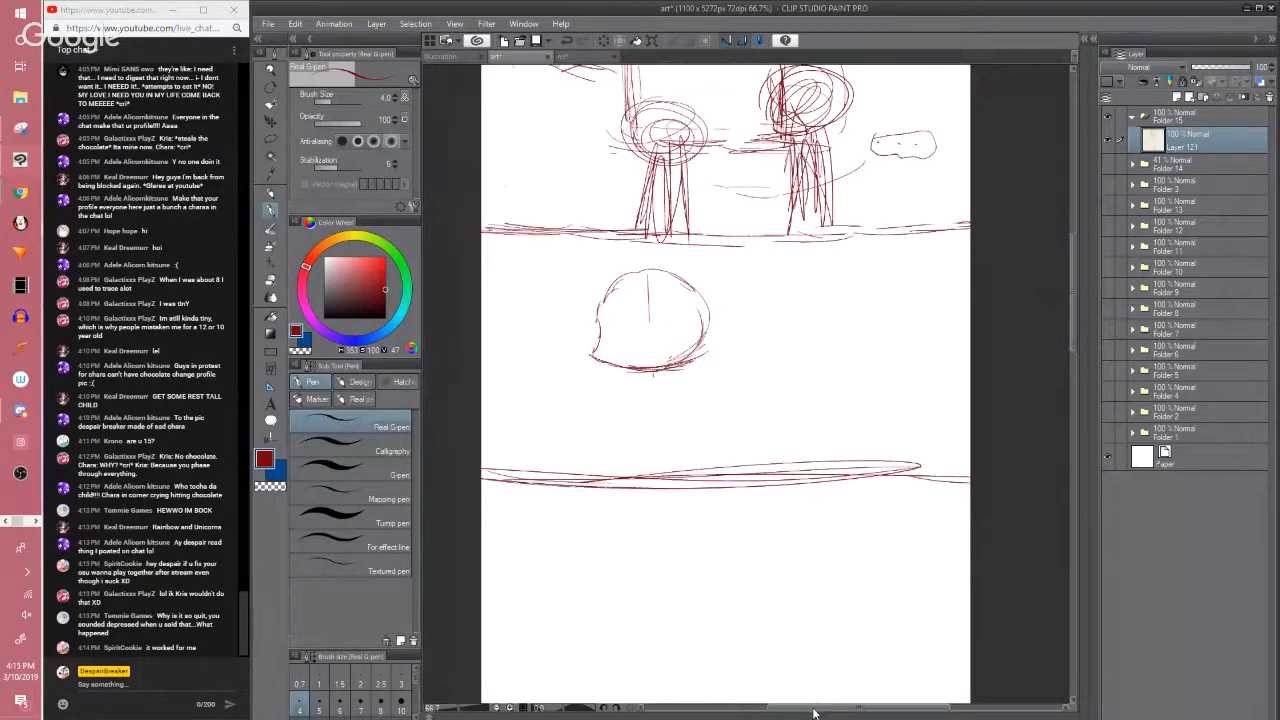
left_click_drag(814, 712, 806, 712)
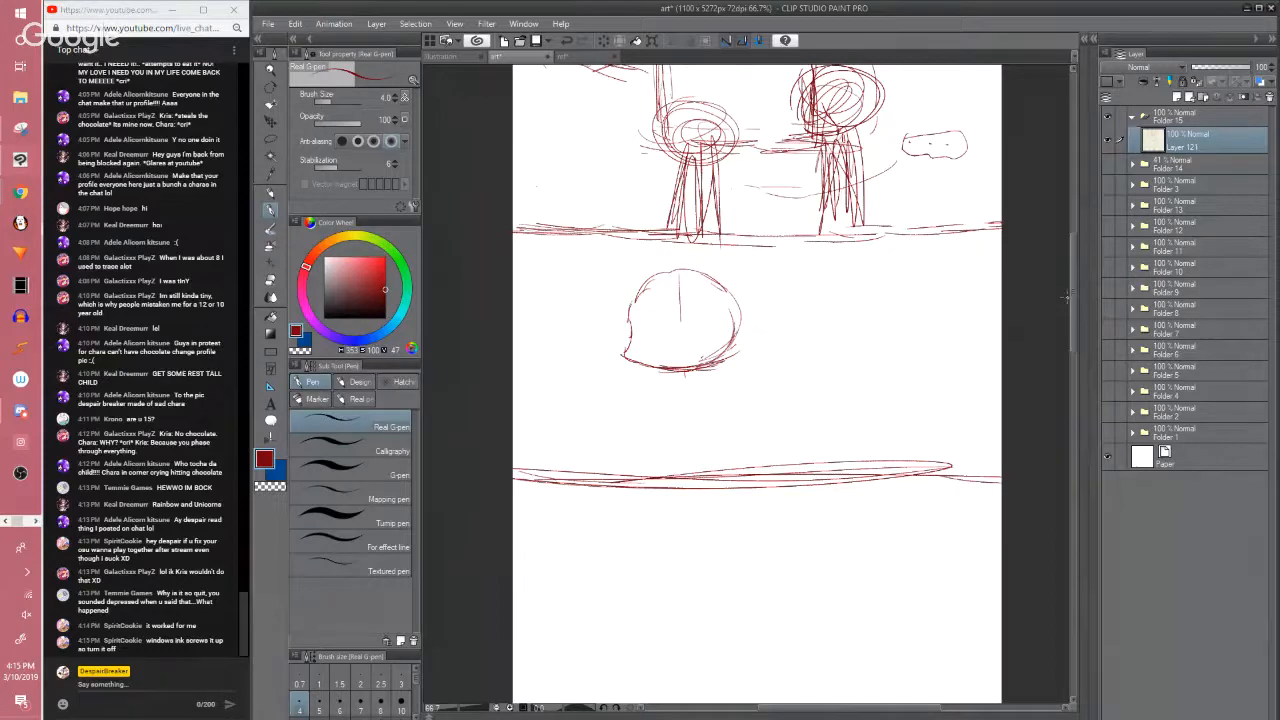
left_click_drag(1071, 298, 1062, 266)
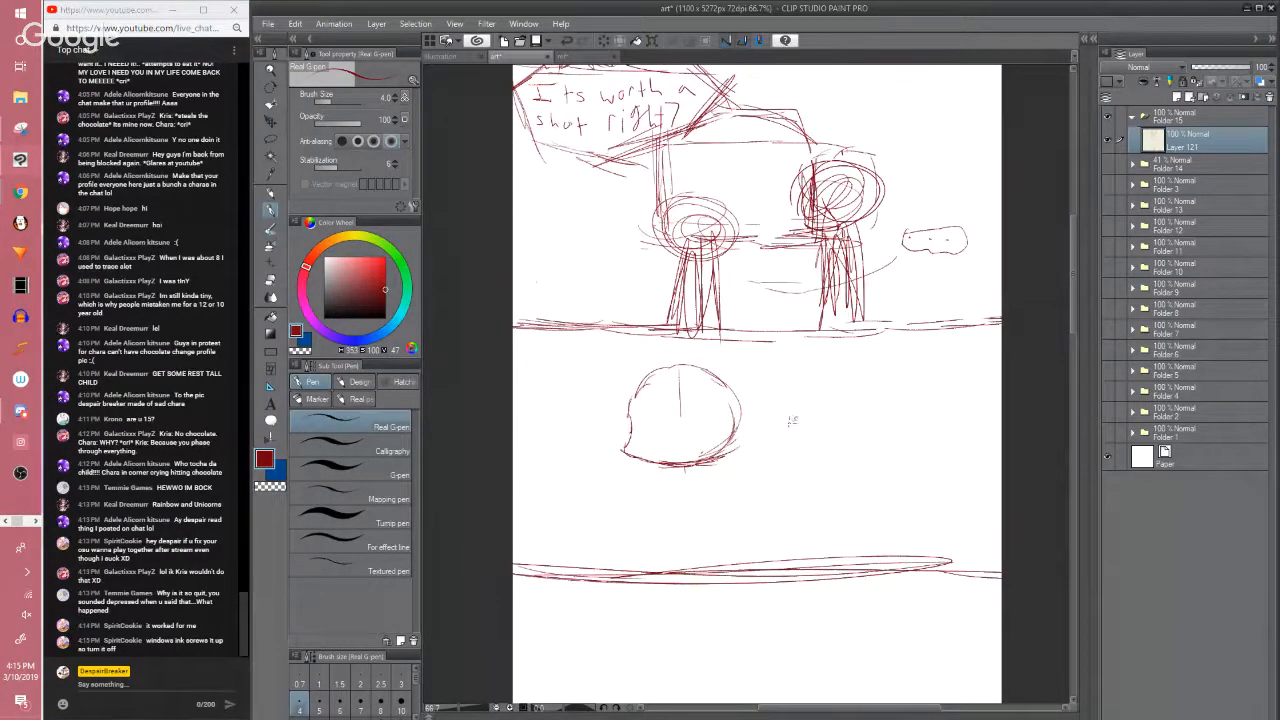
mouse_move(797, 416)
left_mouse_down()
mouse_move(845, 466)
mouse_move(856, 460)
mouse_move(834, 404)
mouse_move(860, 429)
left_mouse_up()
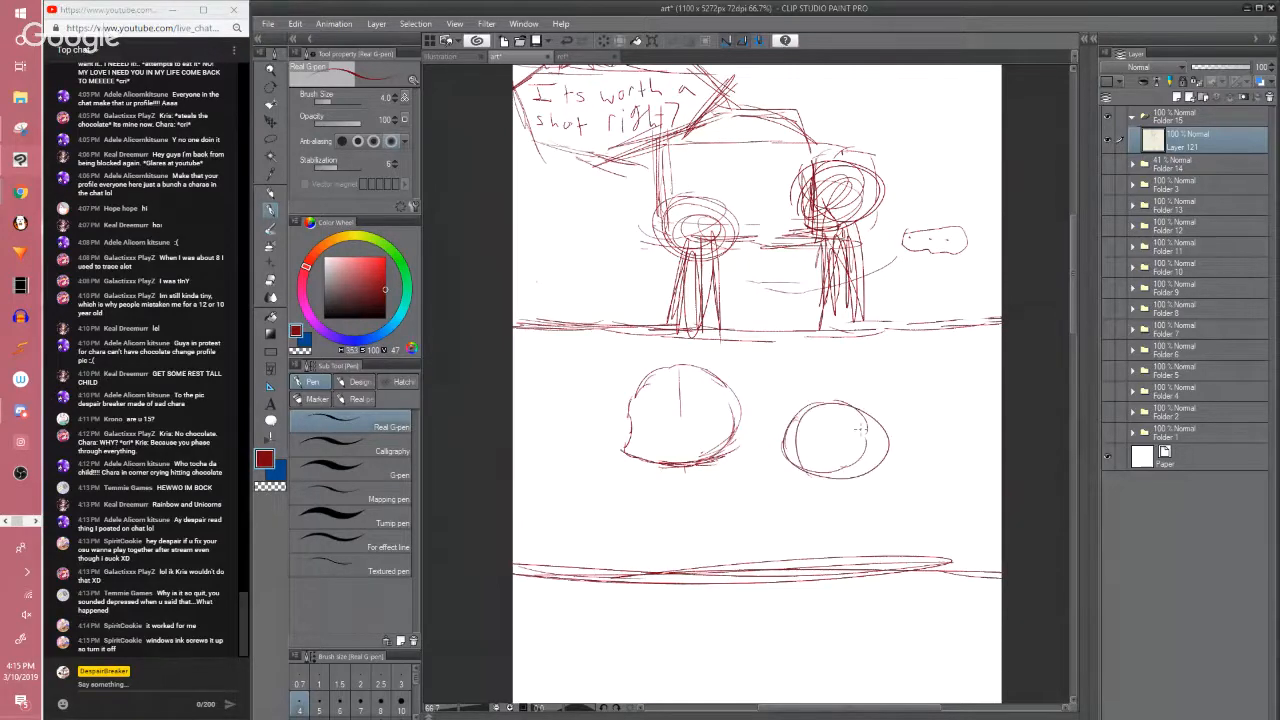
scroll(861, 429, "up", 2)
left_click_drag(581, 504, 807, 400)
scroll(861, 299, "down", 1)
key("e")
mouse_move(860, 310)
left_mouse_down()
mouse_move(910, 385)
mouse_move(962, 383)
mouse_move(903, 320)
left_mouse_up()
left_click_drag(846, 400, 867, 428)
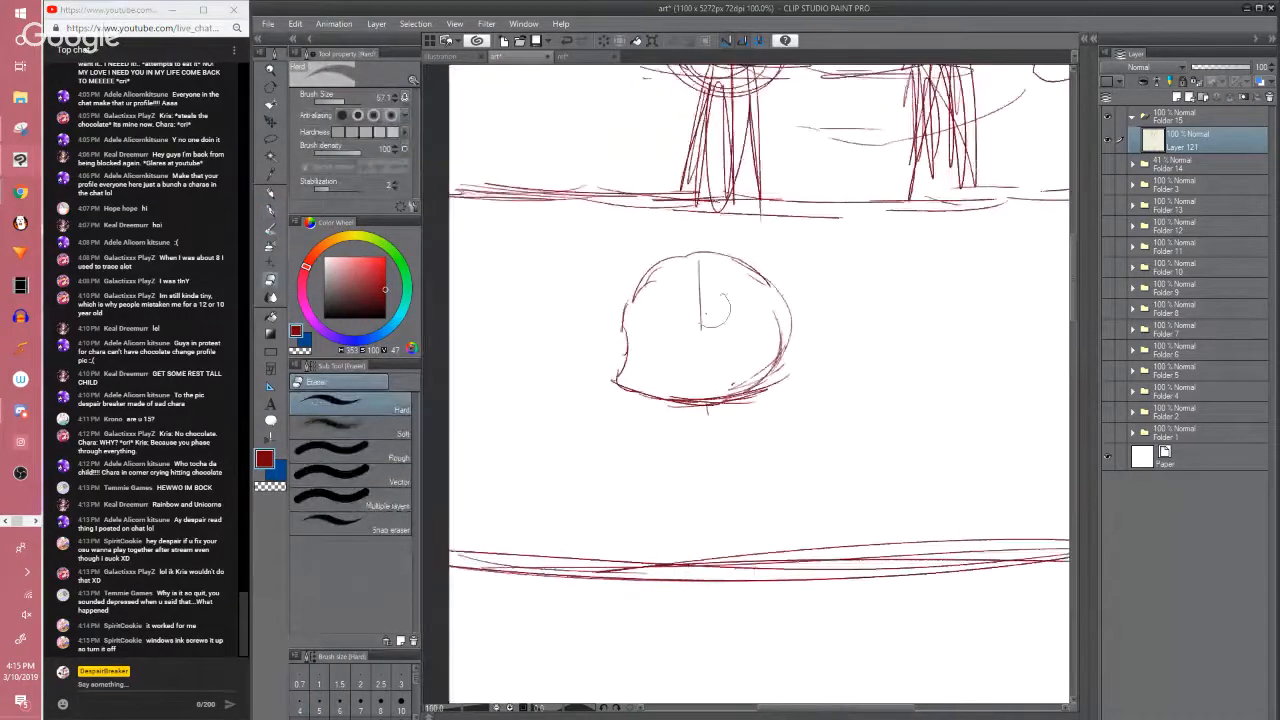
Replace the head's centre guideline with a jagged fringe and draw pointed hair locks down the right side
mouse_move(712, 296)
left_mouse_down()
mouse_move(672, 315)
mouse_move(707, 325)
mouse_move(744, 298)
mouse_move(762, 422)
left_mouse_up()
key("p")
mouse_move(762, 379)
left_mouse_down()
mouse_move(772, 433)
mouse_move(808, 398)
mouse_move(846, 385)
left_mouse_up()
key("ctrl+z")
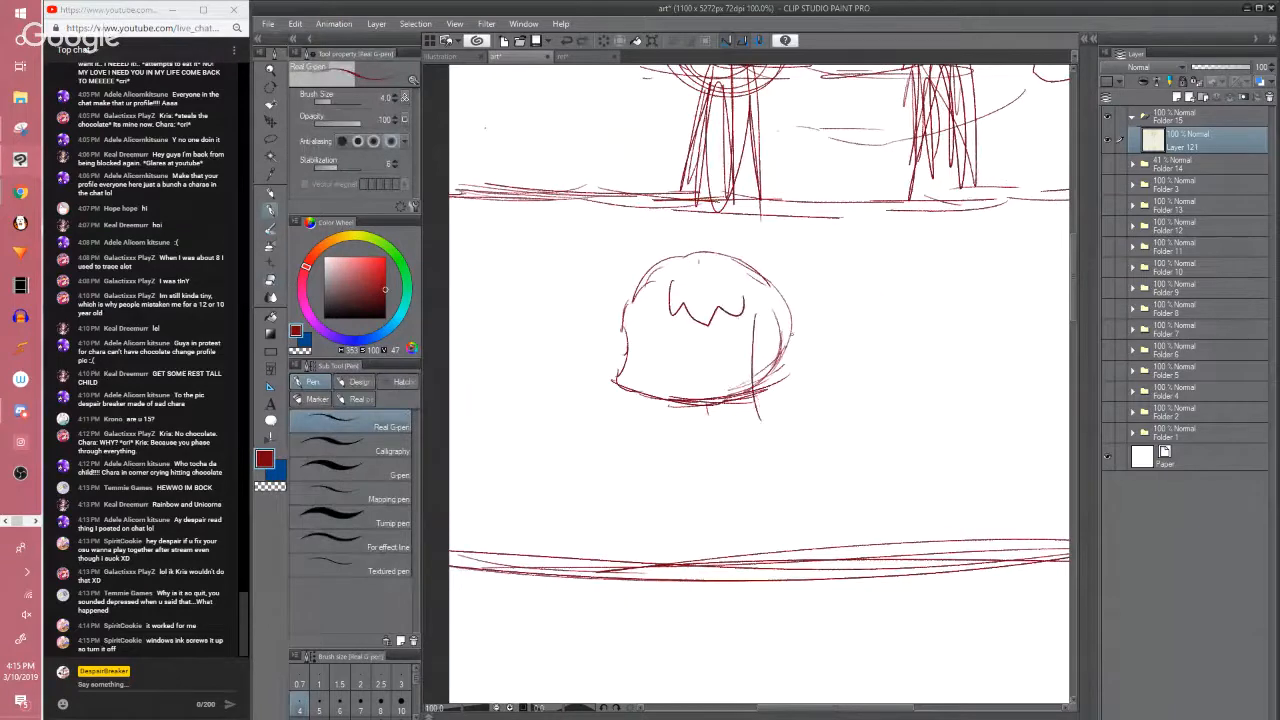
key("ctrl+z")
mouse_move(757, 325)
left_mouse_down()
mouse_move(775, 415)
mouse_move(836, 400)
left_mouse_up()
left_click_drag(805, 300, 836, 392)
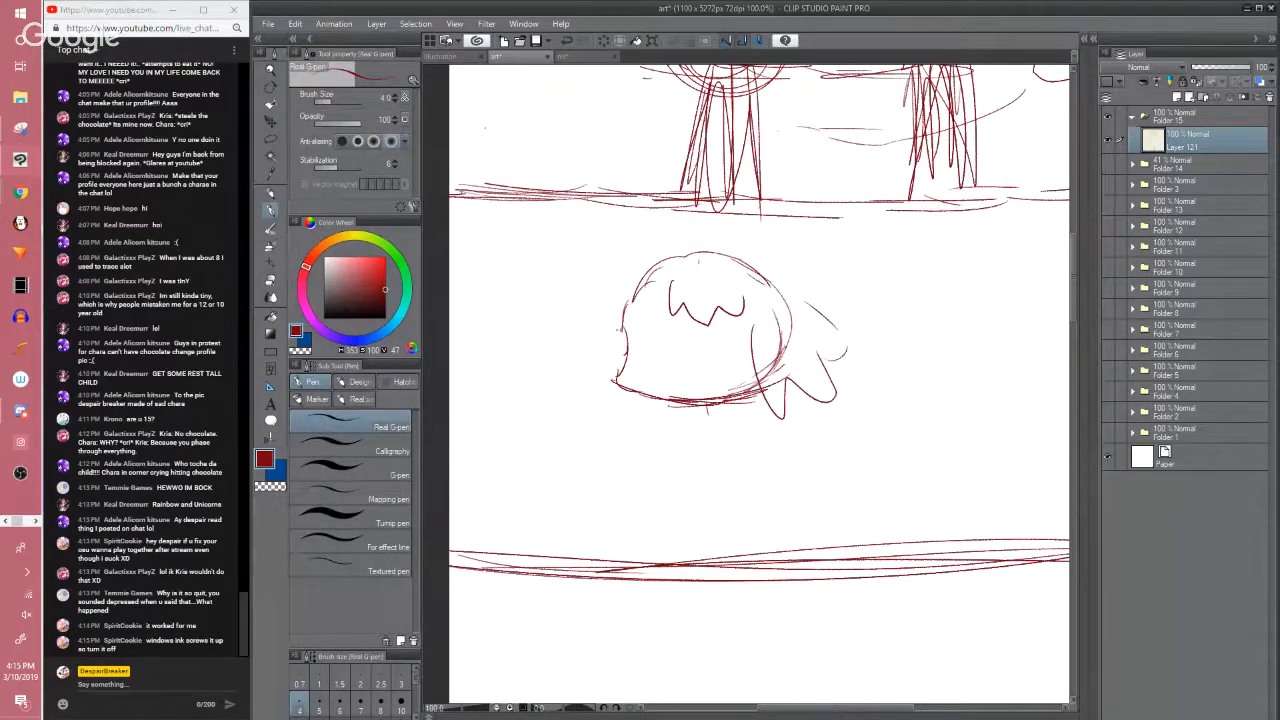
Draw hair locks on the head's left side, spiky tufts across the crown and shading strokes beside the fringe
mouse_move(612, 298)
left_mouse_down()
mouse_move(596, 352)
mouse_move(620, 418)
left_mouse_up()
left_click_drag(660, 310, 630, 366)
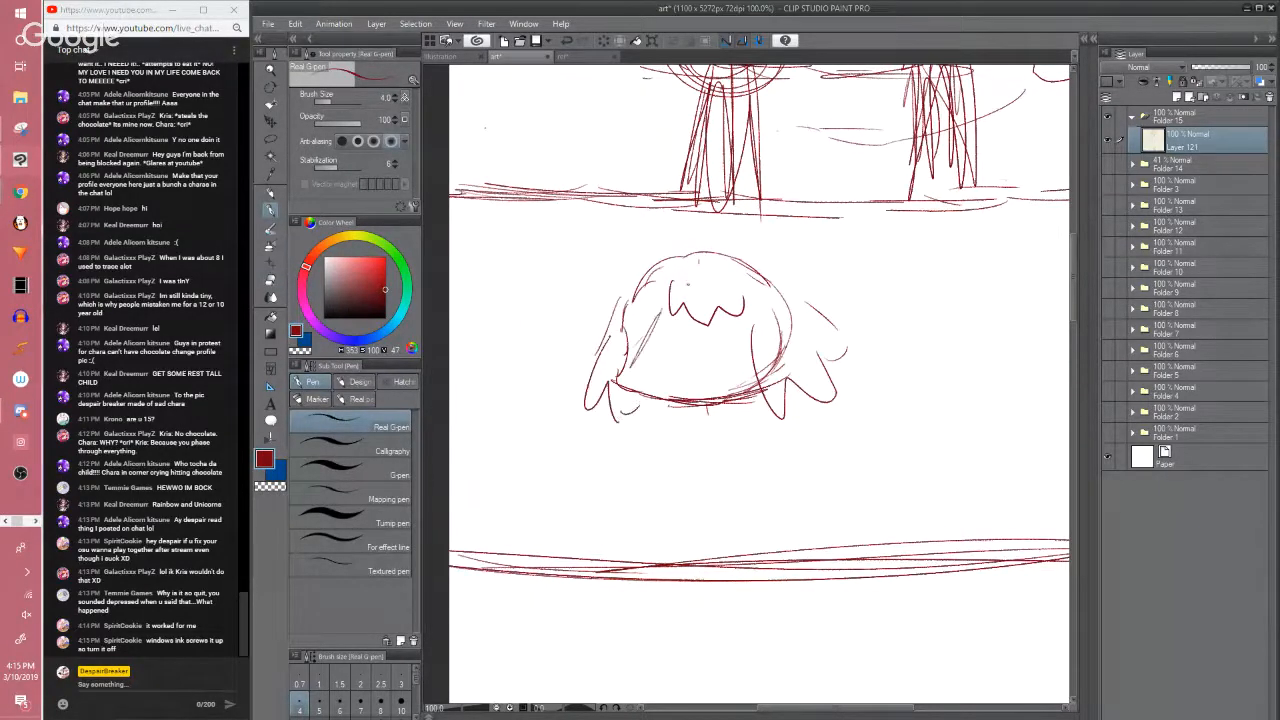
mouse_move(704, 246)
left_mouse_down()
mouse_move(708, 264)
mouse_move(706, 246)
left_mouse_up()
mouse_move(710, 246)
left_mouse_down()
mouse_move(764, 223)
mouse_move(736, 260)
mouse_move(834, 268)
mouse_move(828, 308)
mouse_move(800, 317)
mouse_move(658, 237)
mouse_move(603, 281)
mouse_move(598, 310)
mouse_move(619, 300)
left_mouse_up()
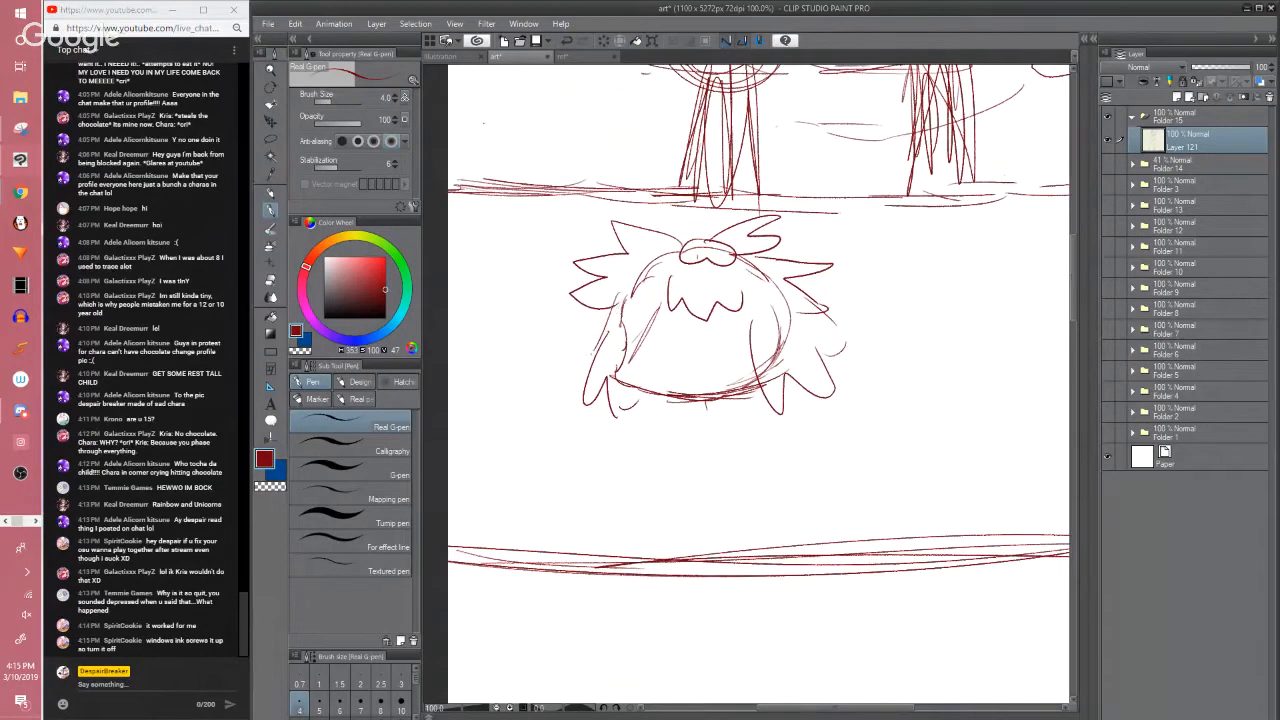
left_click_drag(632, 352, 648, 310)
left_click_drag(642, 332, 676, 296)
Erase the head circle's outline where it runs through the hair on the right side
key("e")
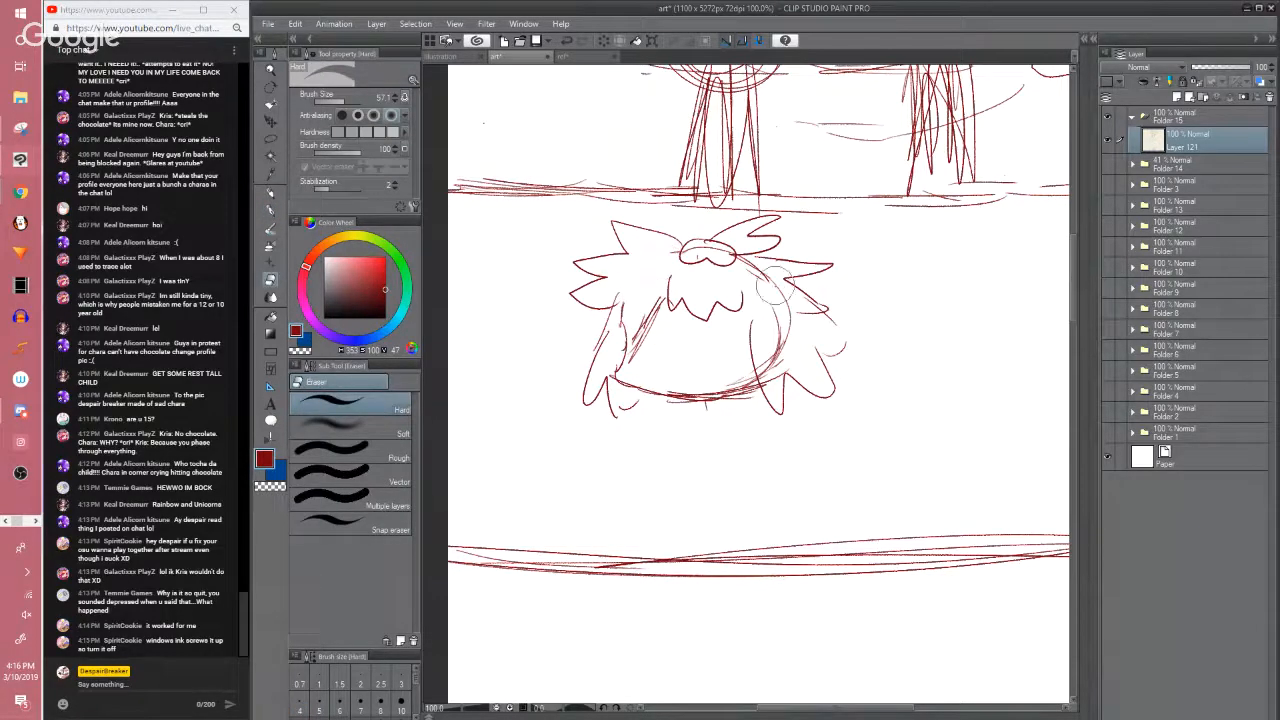
mouse_move(775, 286)
left_mouse_down()
mouse_move(774, 366)
mouse_move(762, 285)
mouse_move(722, 242)
left_mouse_up()
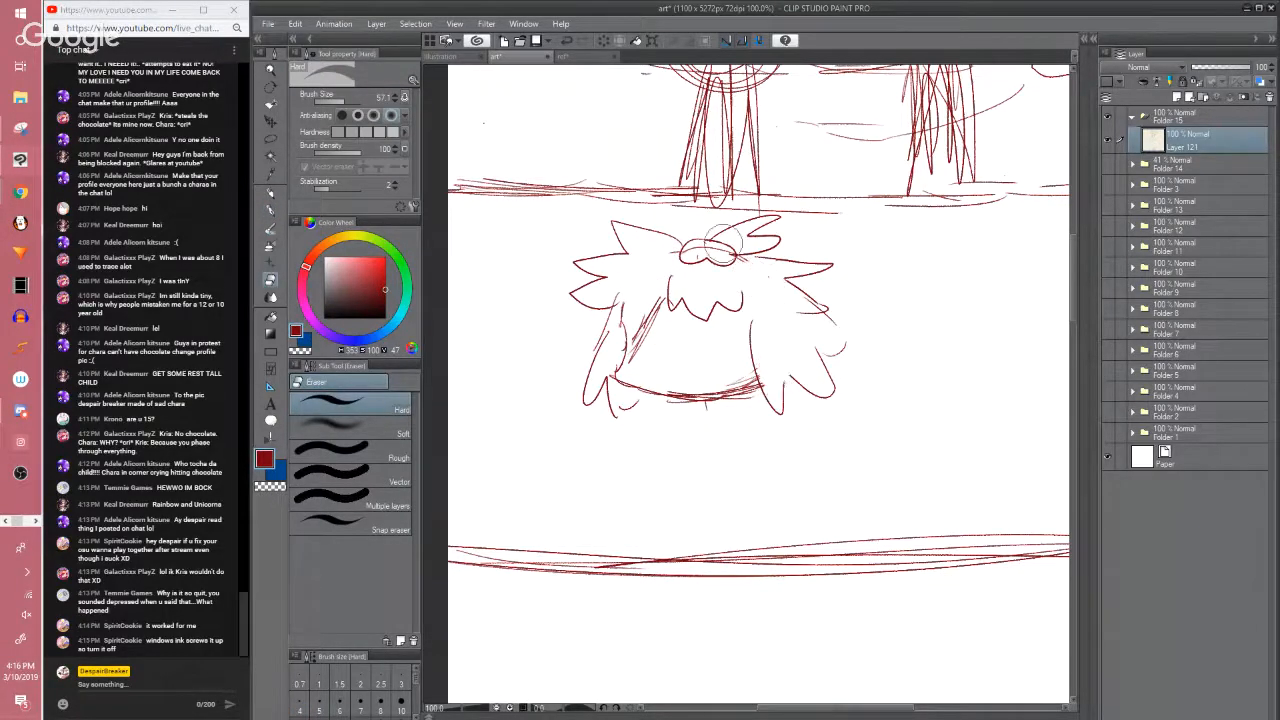
key("p")
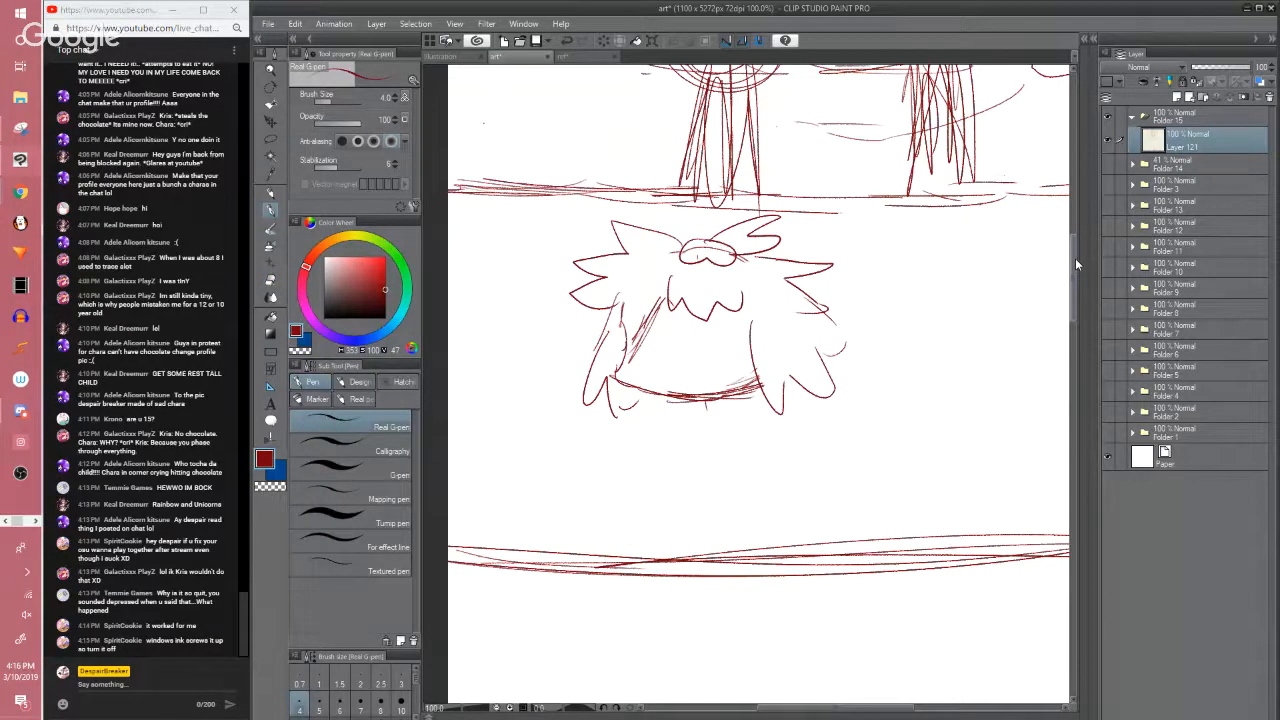
Erase the left cheek outline and redraw it with a narrow hair strand beside the face
left_click_drag(1075, 258, 1070, 280)
scroll(1070, 280, "up", 1)
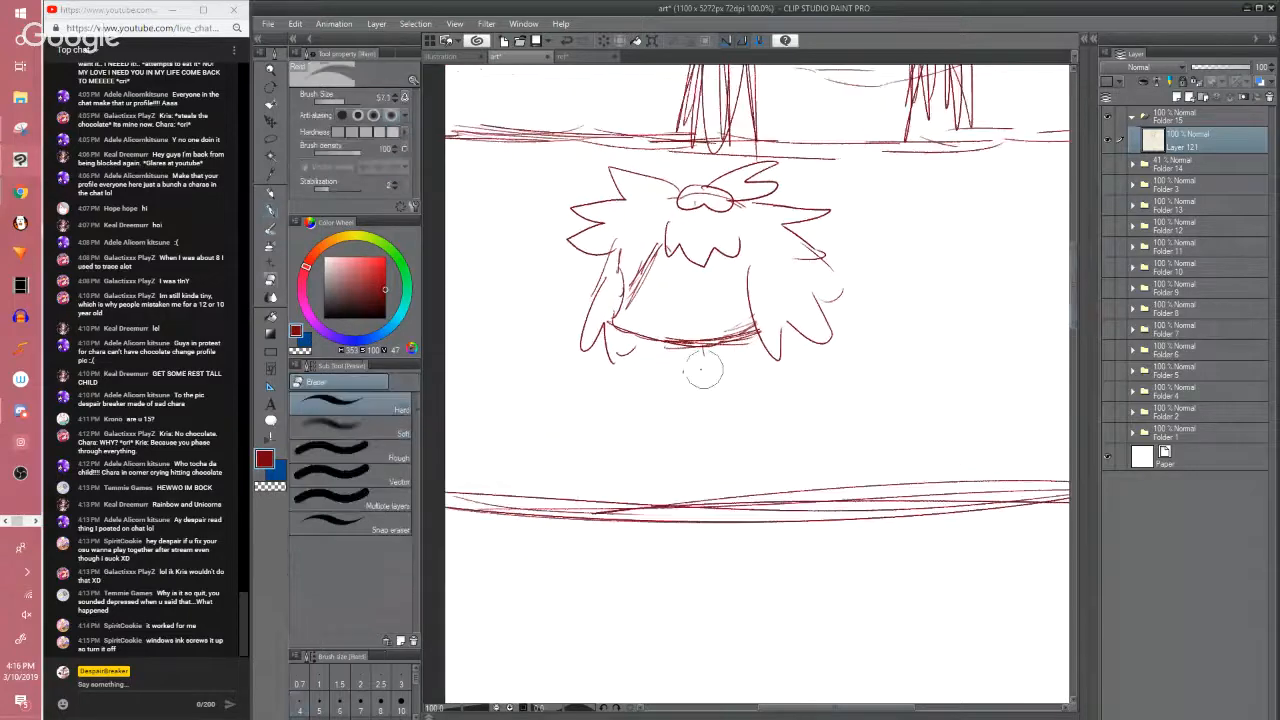
left_click_drag(634, 308, 618, 338)
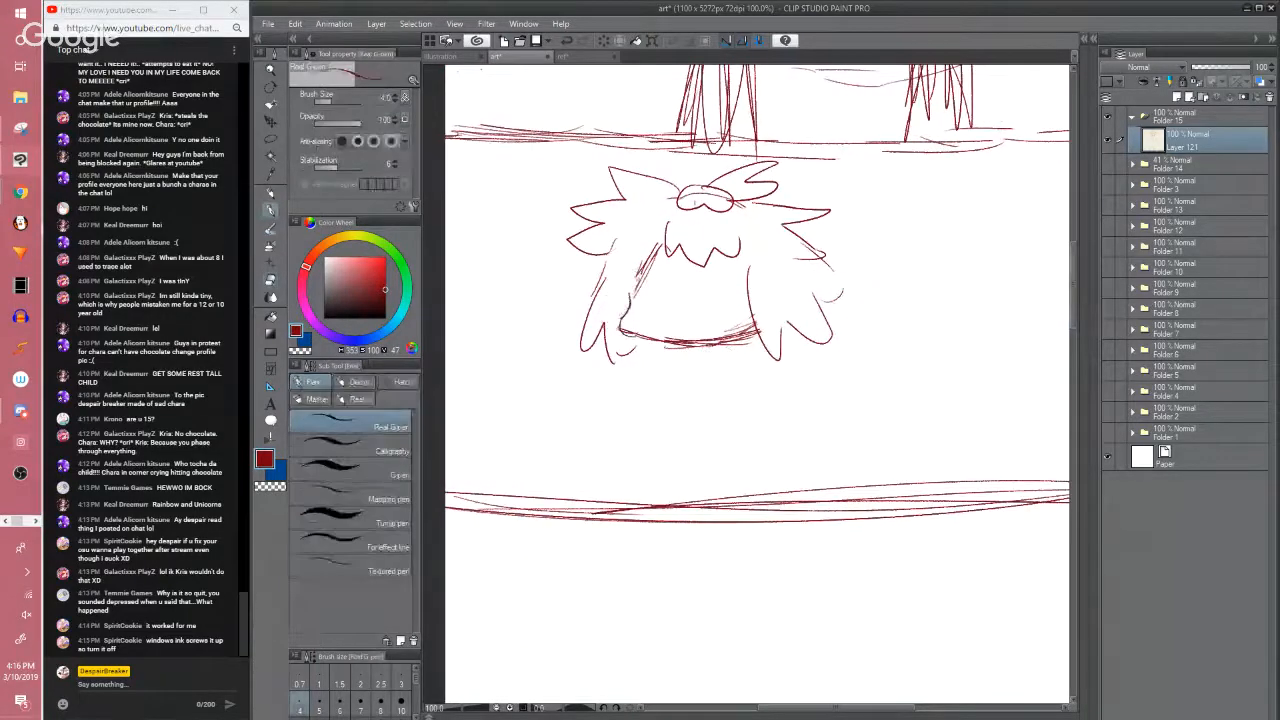
left_click_drag(632, 284, 616, 314)
left_click_drag(626, 258, 616, 314)
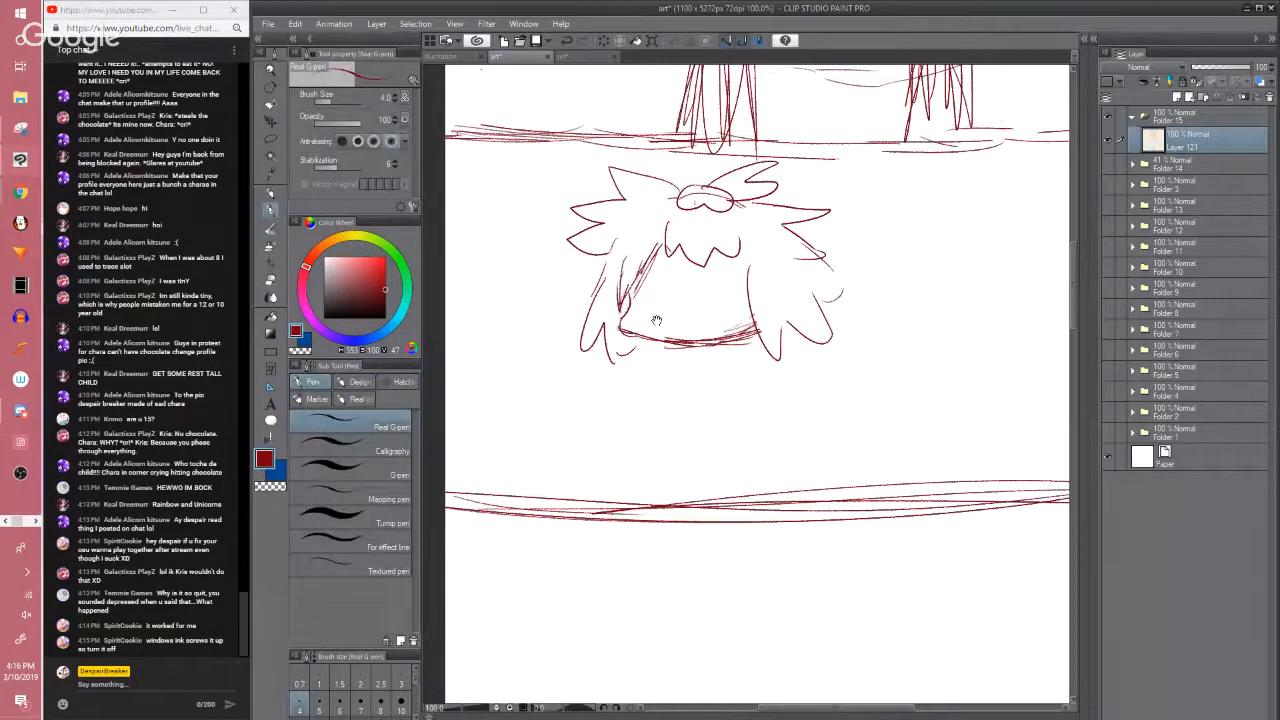
Erase the hair on the head's right side and redraw it as a long lock with pointed ends and a curved outer tip
scroll(660, 313, "down", 1)
key("e")
left_click_drag(808, 251, 804, 287)
key("p")
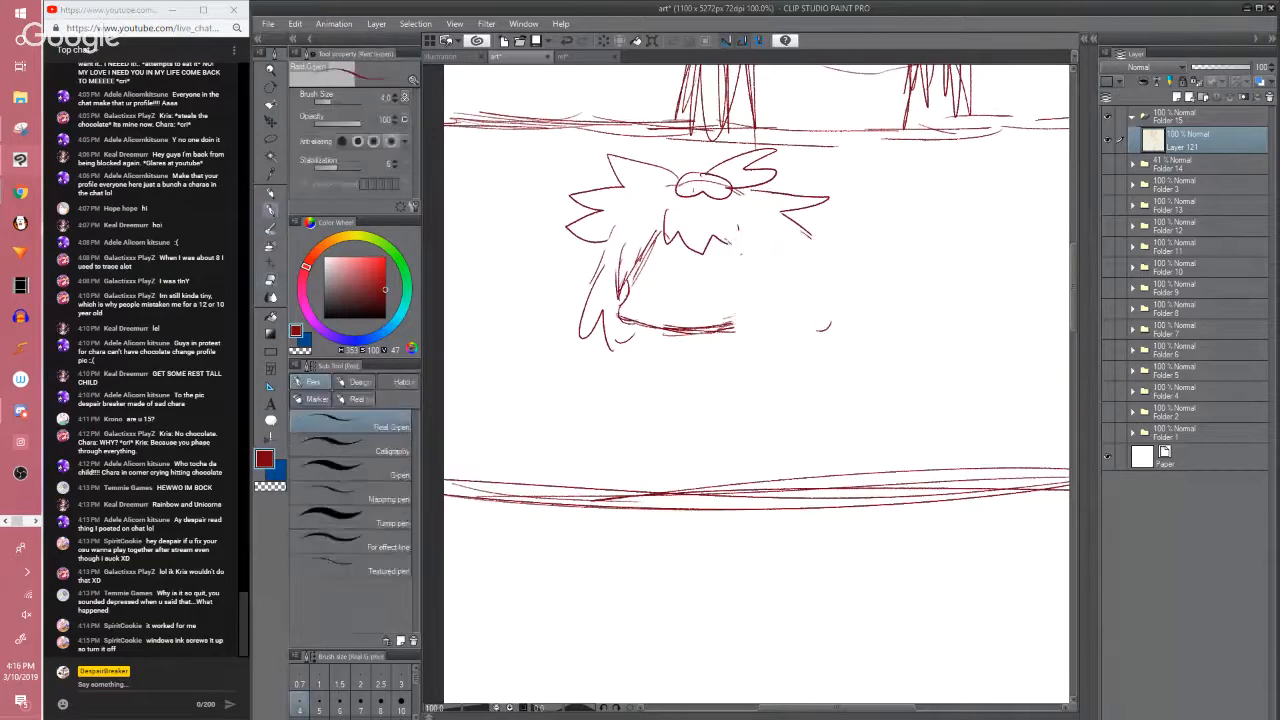
mouse_move(738, 222)
left_mouse_down()
mouse_move(786, 346)
mouse_move(840, 325)
mouse_move(828, 290)
left_mouse_up()
left_click_drag(836, 270, 850, 284)
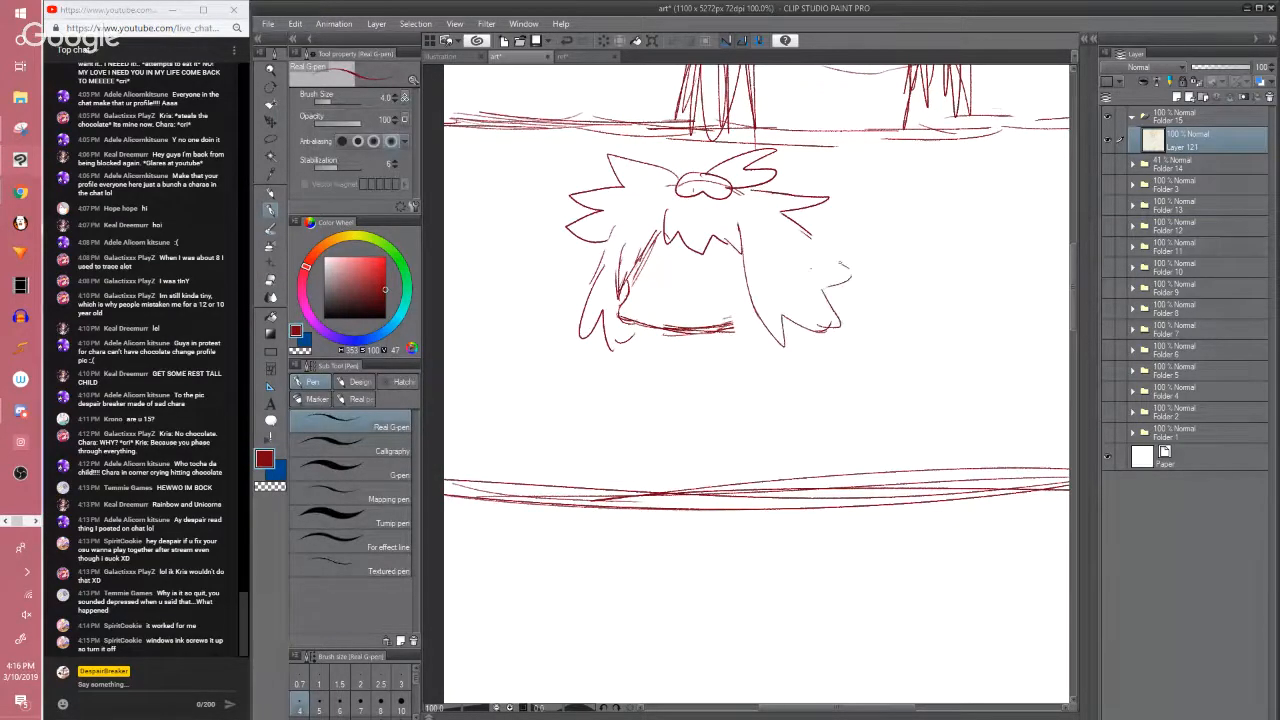
Clean up the chin line's ends, redraw the jaw to meet the hair, and close the outer hair contour on the right
left_click_drag(717, 320, 732, 350)
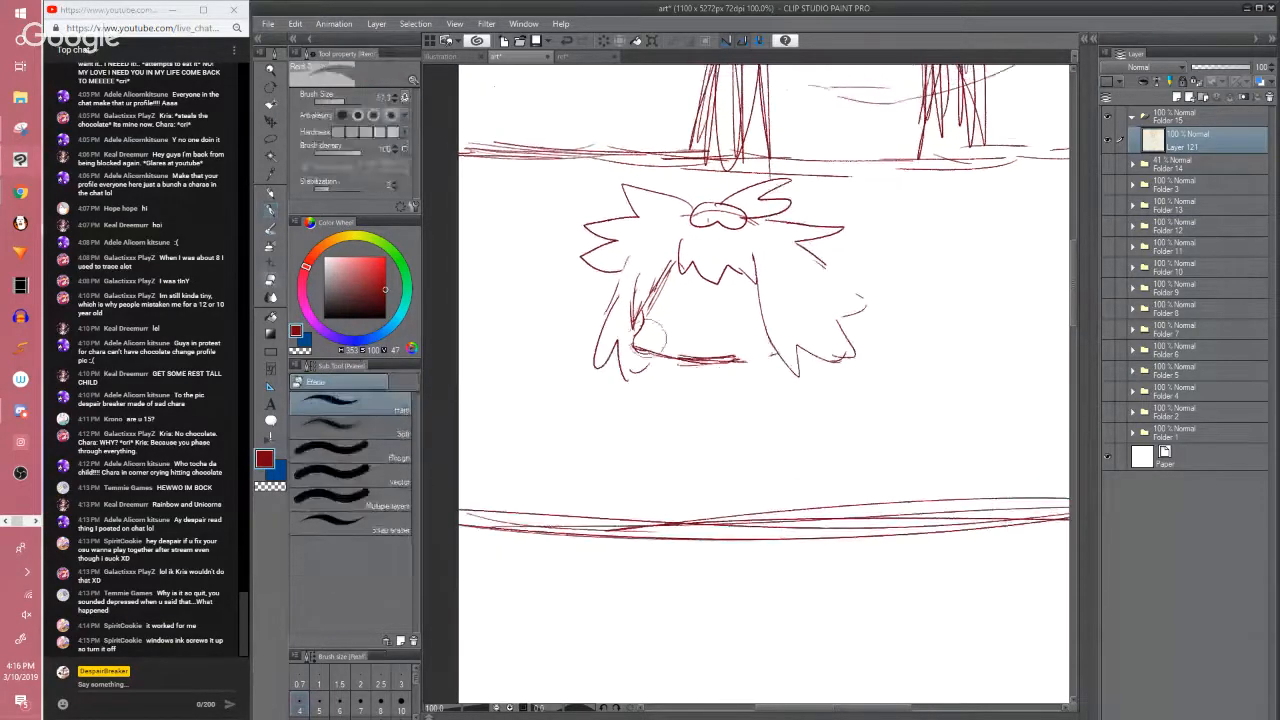
mouse_move(636, 316)
left_mouse_down()
mouse_move(716, 363)
mouse_move(770, 355)
left_mouse_up()
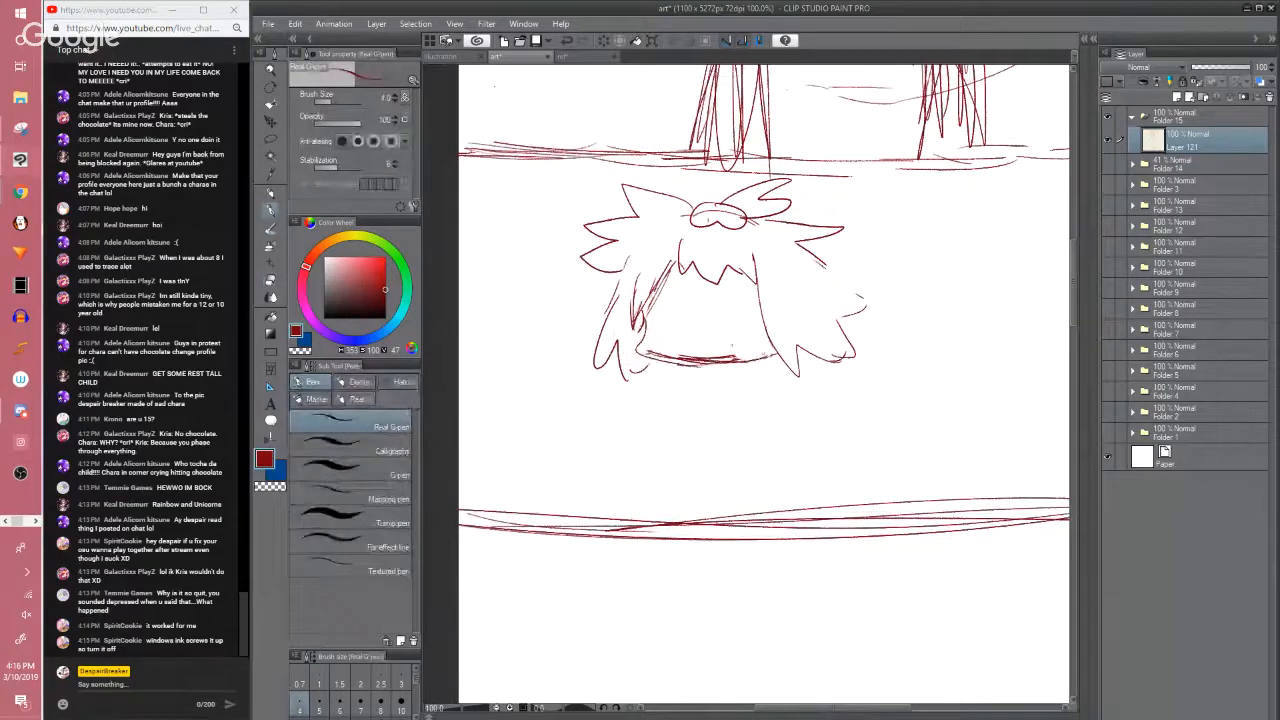
key("e")
key("p")
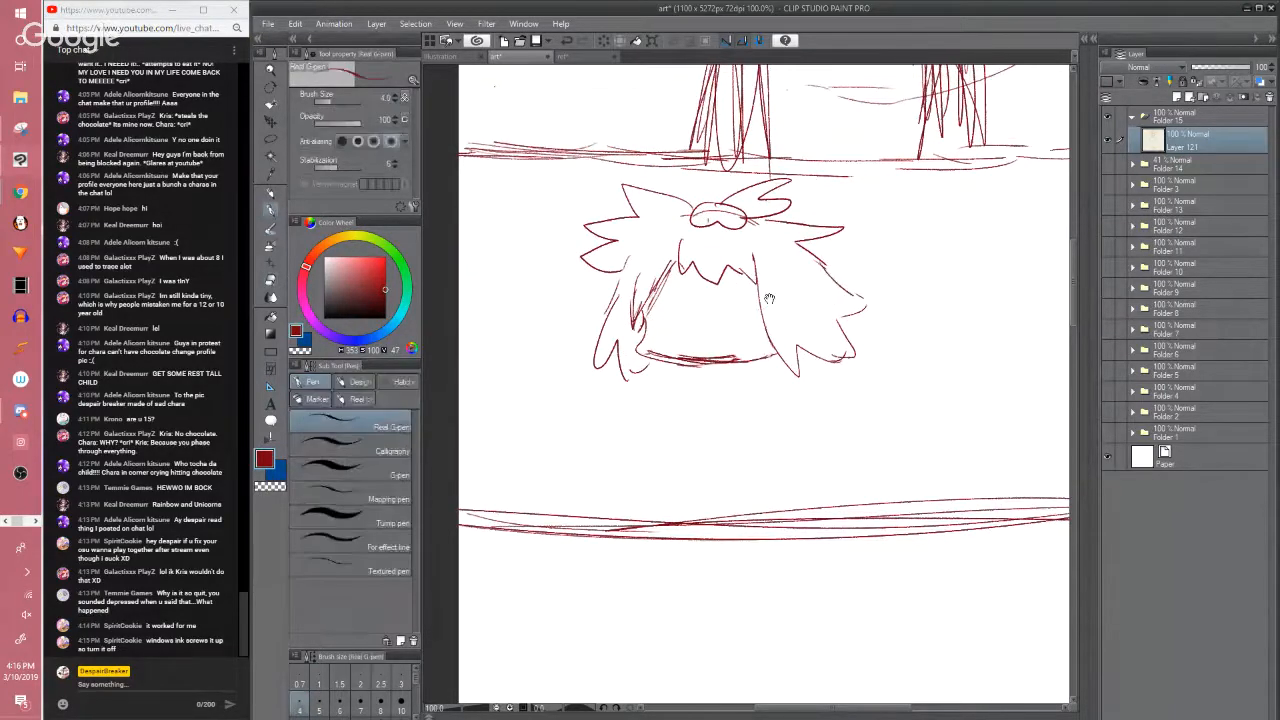
left_click_drag(769, 298, 767, 318)
Draw two short neck lines under the chin and jagged hair ends on both sides of the neck, saving the file along the way
left_click_drag(698, 384, 699, 402)
left_click_drag(716, 384, 712, 446)
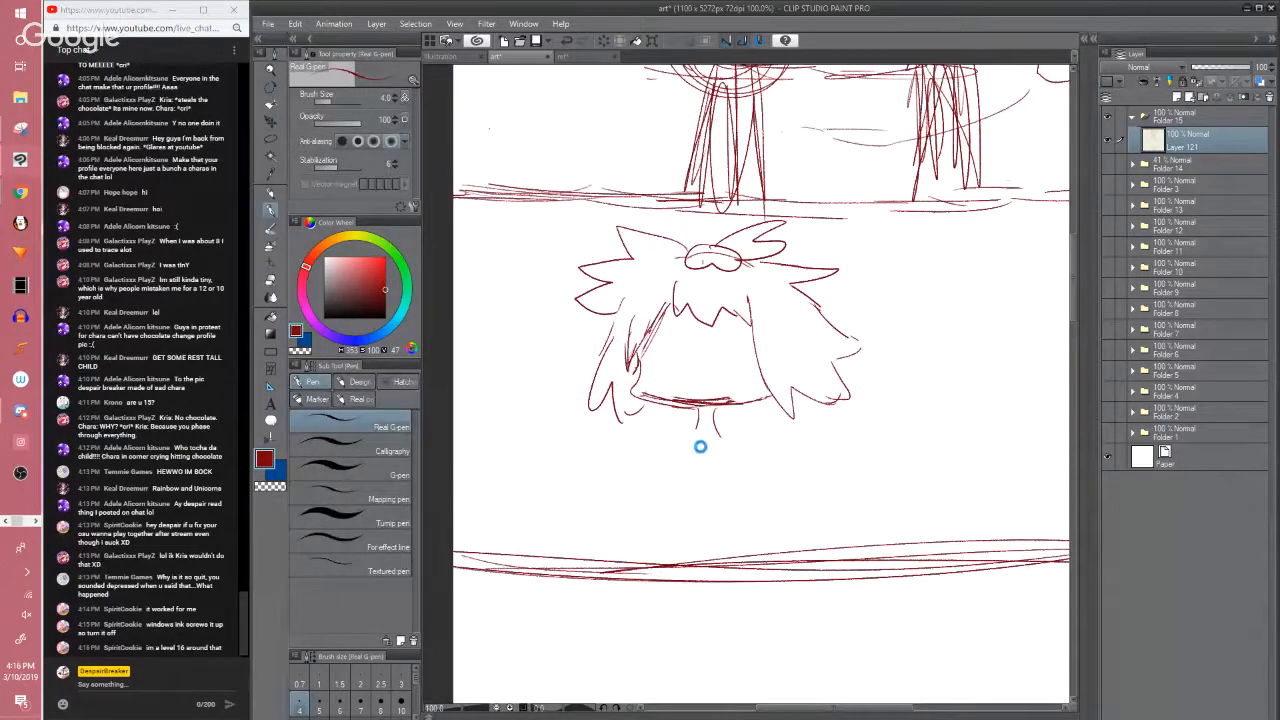
key("ctrl+s")
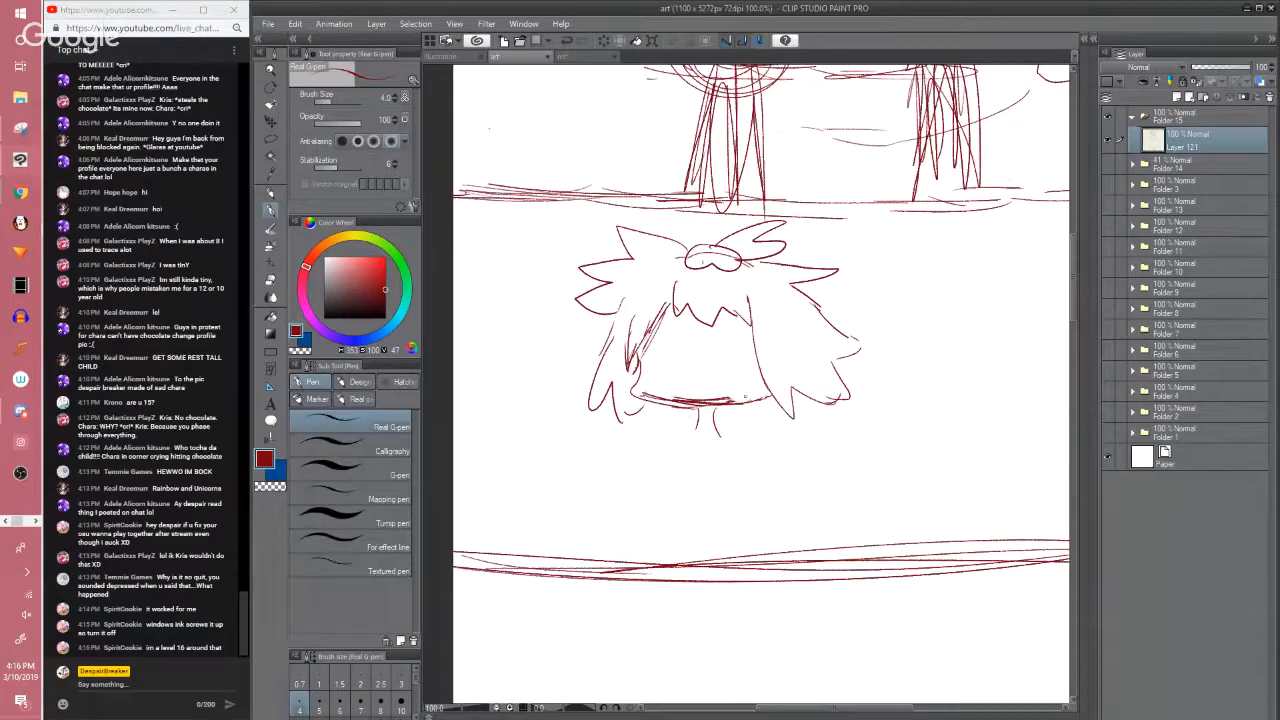
key("e")
key("p")
mouse_move(743, 404)
left_mouse_down()
mouse_move(763, 402)
mouse_move(722, 422)
left_mouse_up()
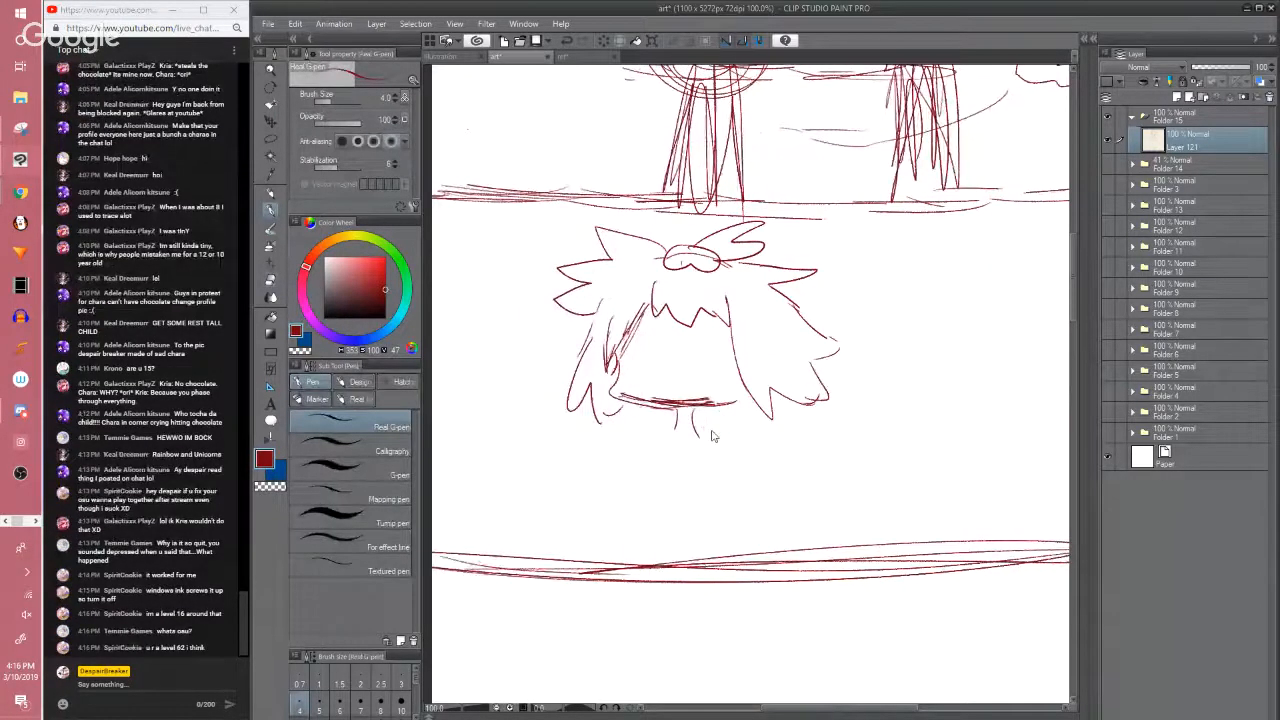
key("ctrl+s")
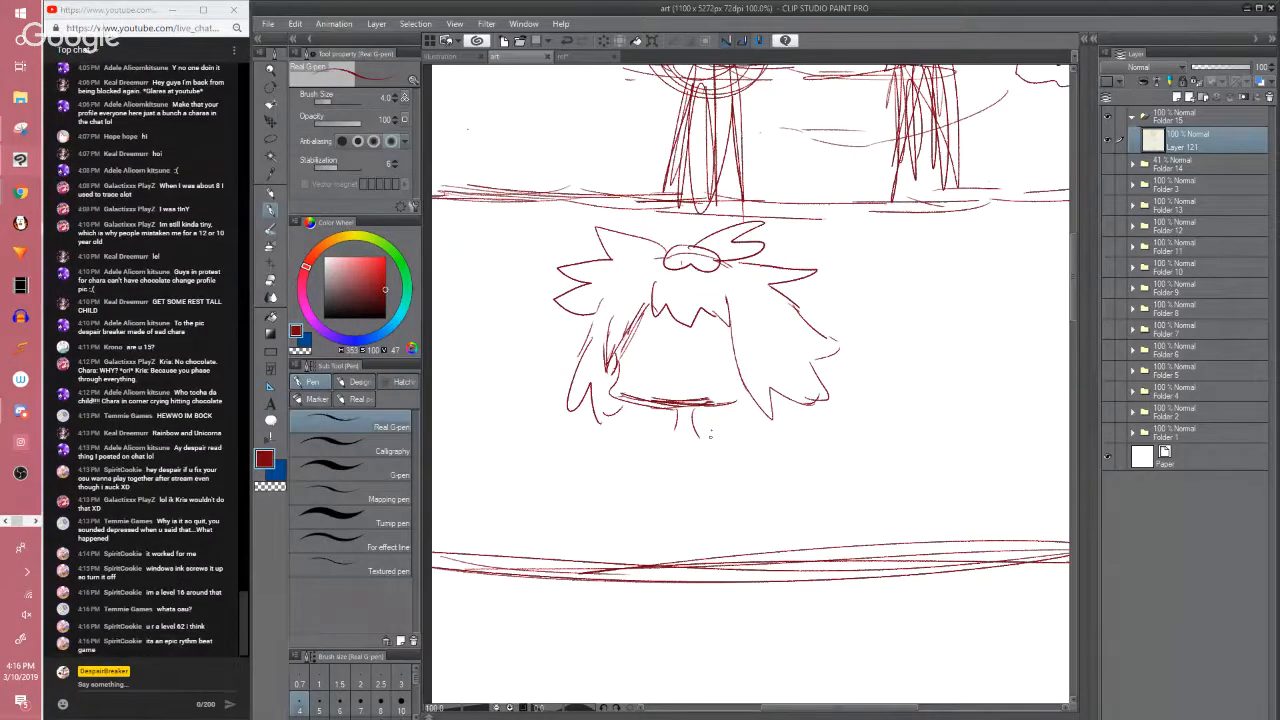
mouse_move(604, 412)
left_mouse_down()
mouse_move(614, 426)
mouse_move(674, 434)
mouse_move(804, 408)
left_mouse_up()
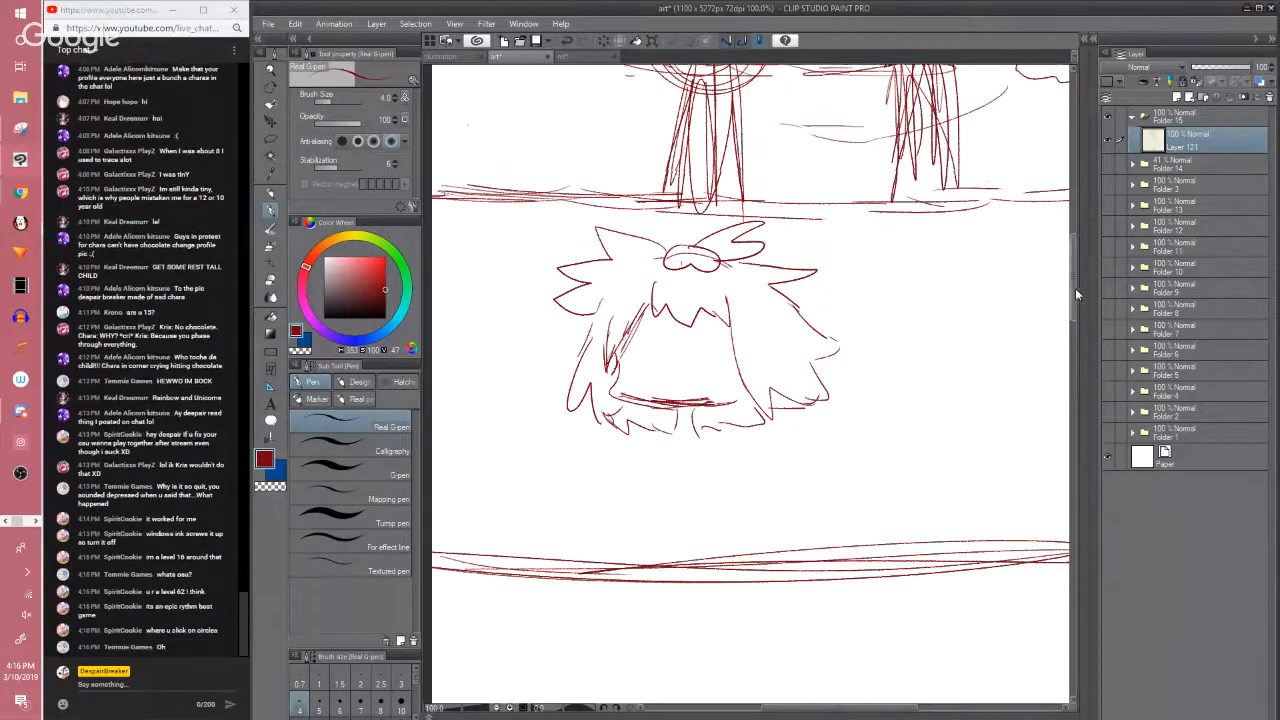
Sketch the base of the neck, a curved right shoulder and a V-shaped neckline with a collar tip
left_click_drag(1075, 288, 1072, 325)
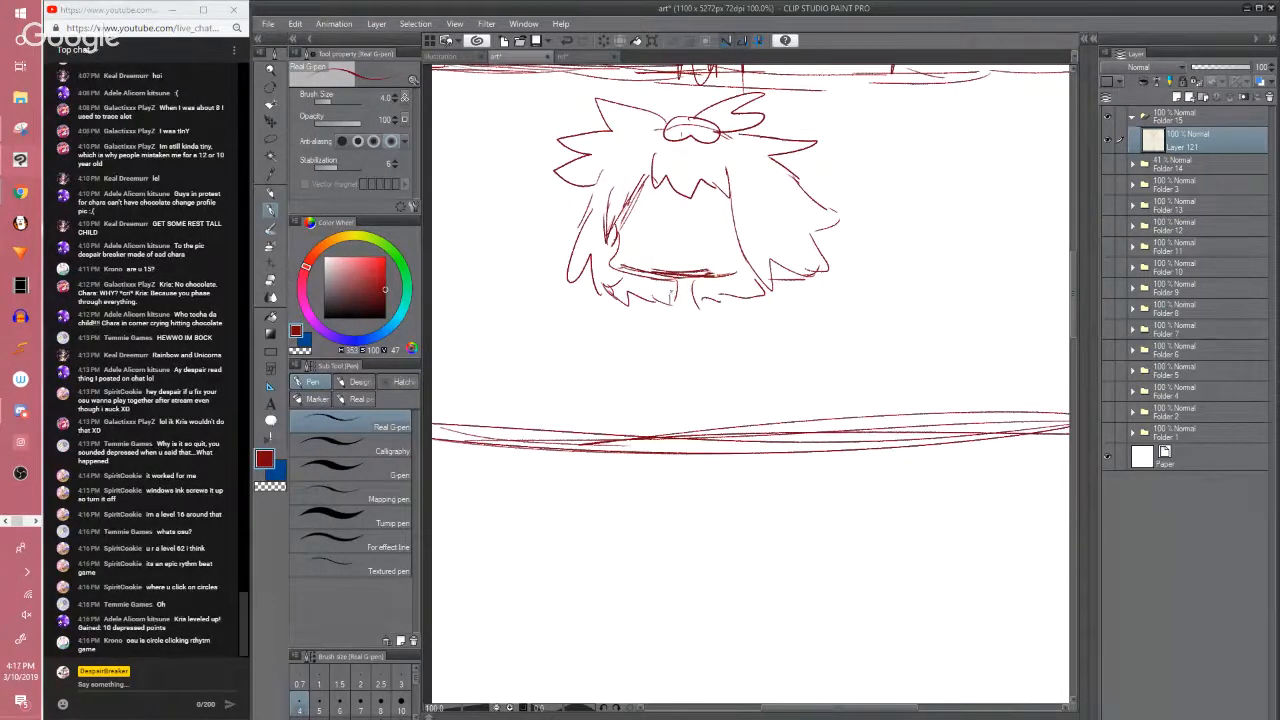
left_click_drag(677, 287, 670, 306)
mouse_move(651, 312)
left_mouse_down()
mouse_move(734, 313)
mouse_move(641, 317)
mouse_move(720, 316)
mouse_move(732, 380)
left_mouse_up()
left_click_drag(718, 314, 766, 382)
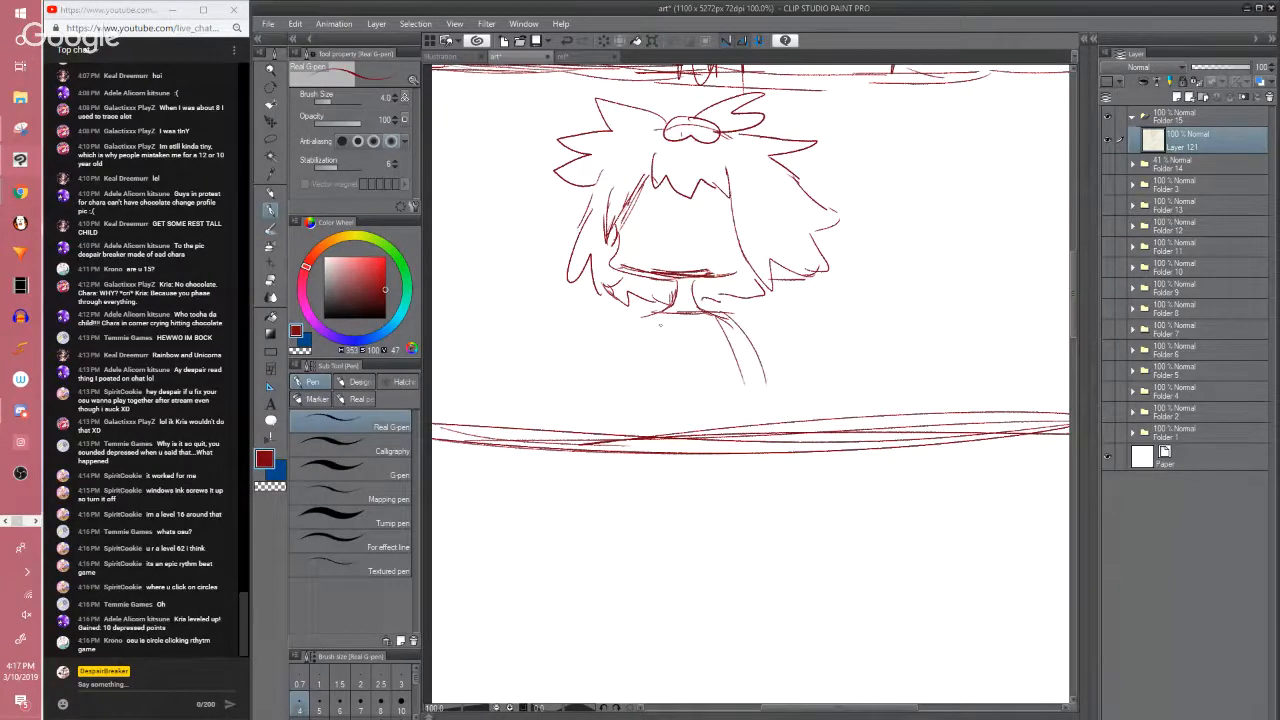
left_click_drag(644, 316, 682, 385)
left_click_drag(718, 322, 682, 387)
left_click_drag(694, 300, 724, 315)
left_click_drag(716, 311, 729, 319)
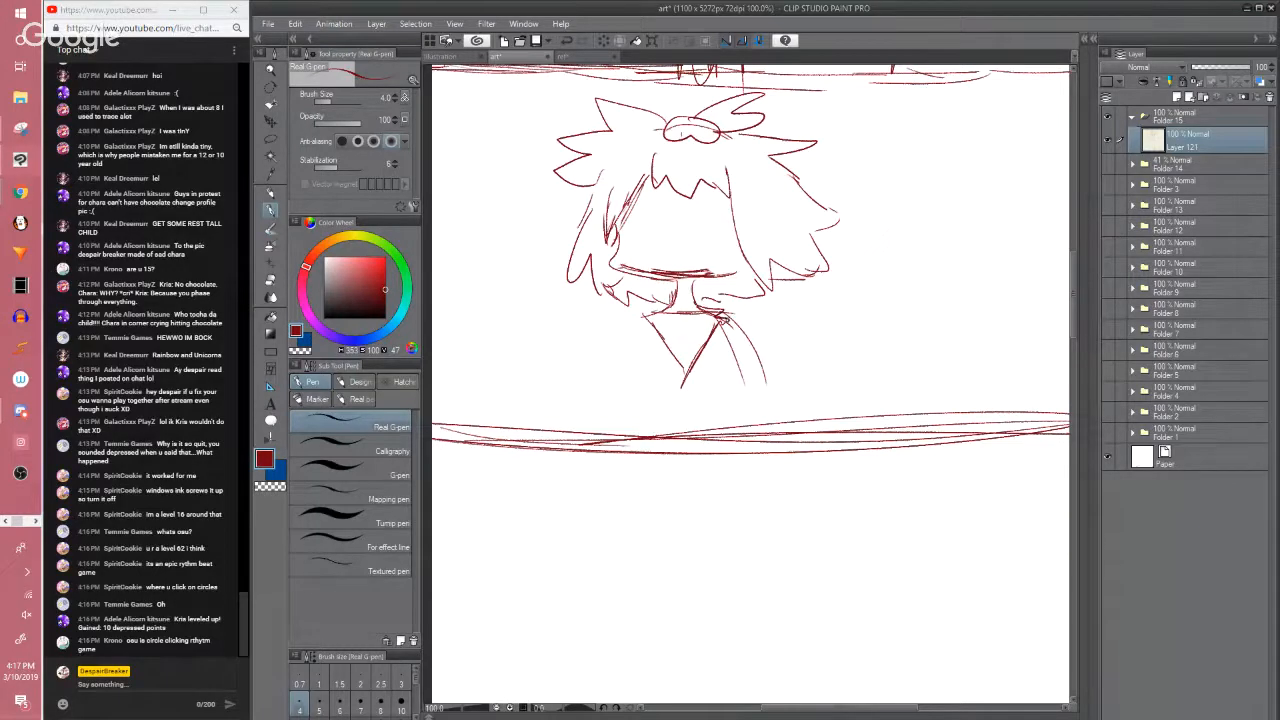
Add the left collar flap and a small ruffled tie, thicken the V neckline, and save the file
left_click_drag(644, 316, 698, 320)
mouse_move(694, 312)
left_mouse_down()
mouse_move(704, 320)
mouse_move(704, 304)
mouse_move(692, 330)
mouse_move(709, 328)
mouse_move(690, 385)
left_mouse_up()
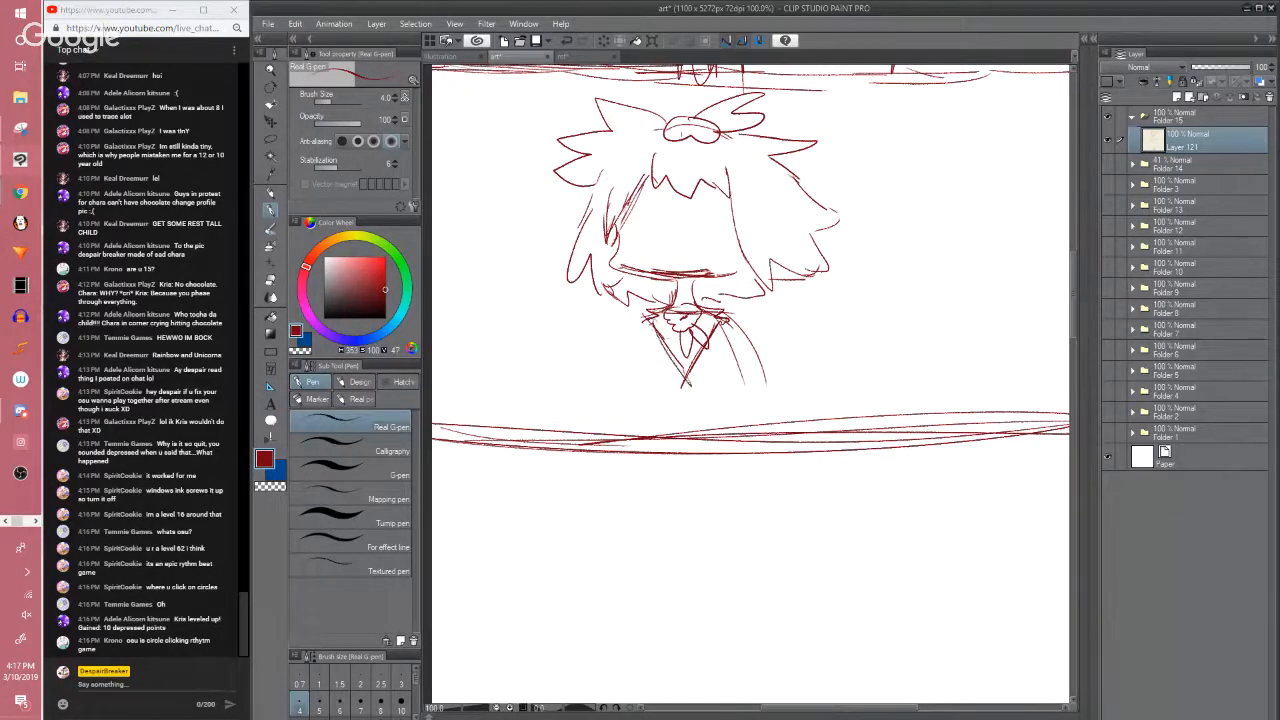
left_click_drag(650, 321, 692, 392)
mouse_move(715, 328)
left_mouse_down()
mouse_move(678, 383)
mouse_move(689, 379)
left_mouse_up()
mouse_move(723, 327)
left_mouse_down()
mouse_move(687, 387)
mouse_move(697, 367)
left_mouse_up()
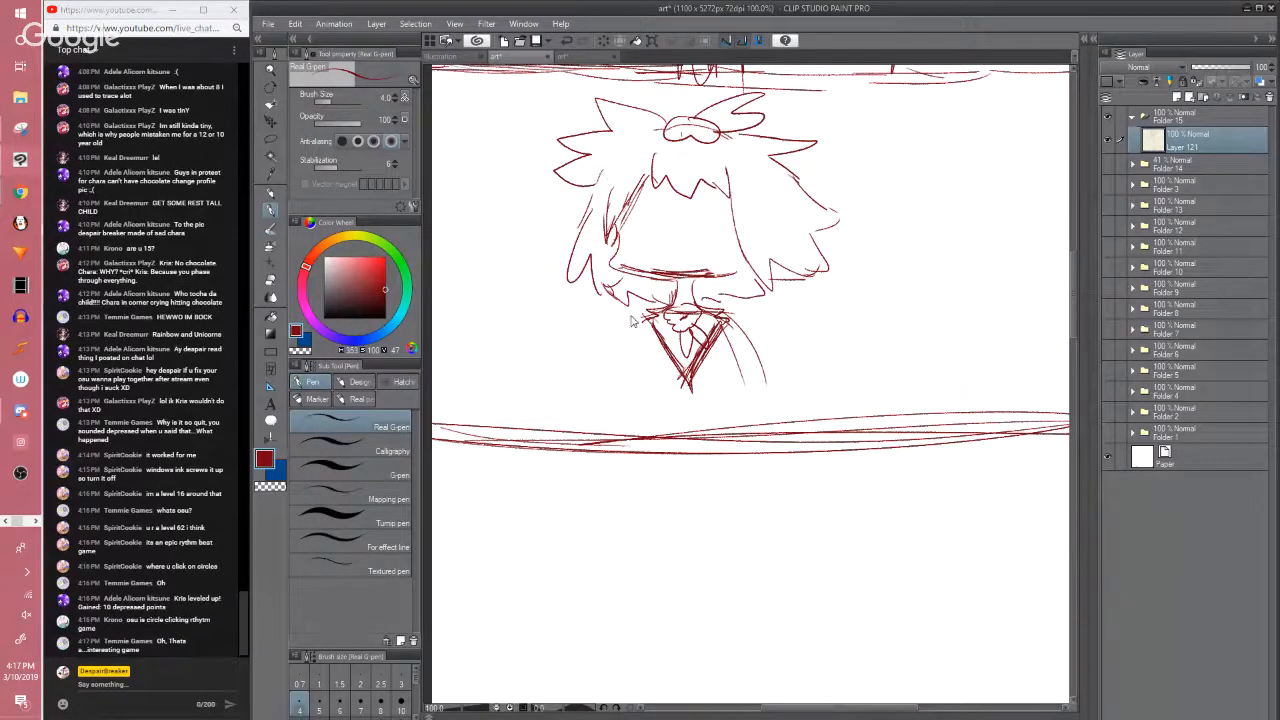
key("ctrl+s")
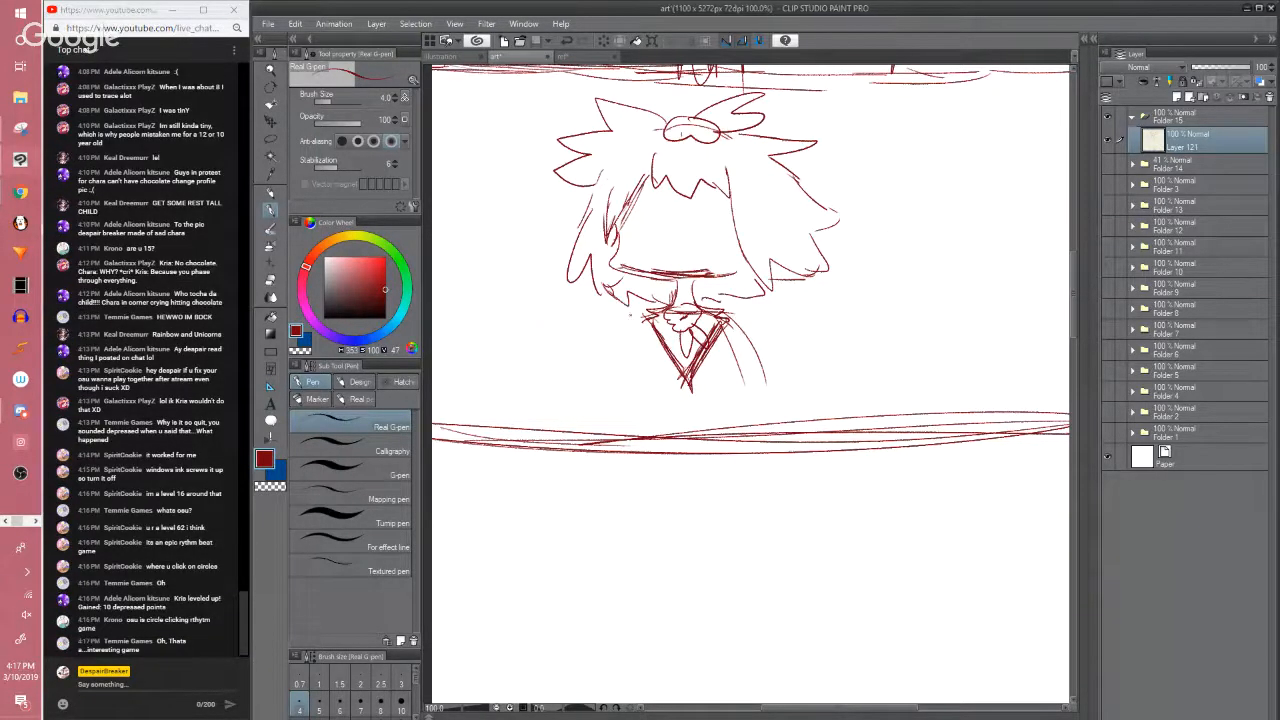
Draw both sides of the character's torso from the collar down to the panel's lower border
scroll(631, 316, "down", 1)
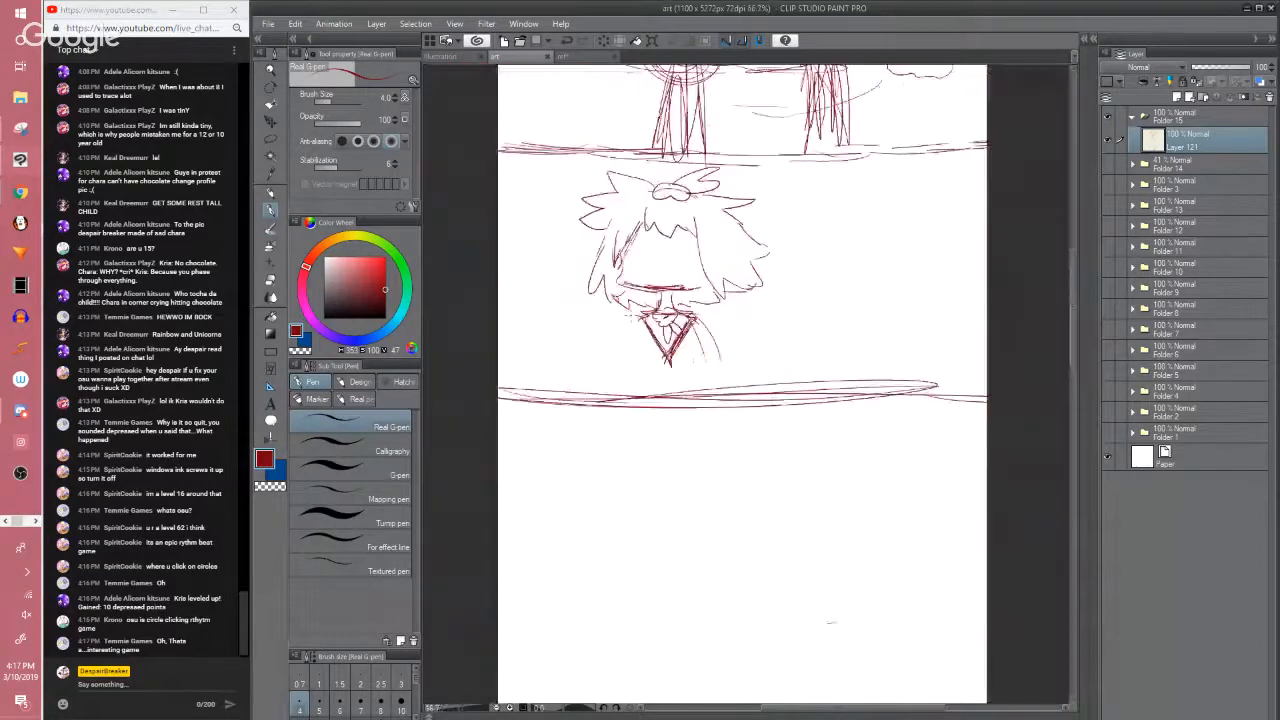
mouse_move(1074, 306)
left_mouse_down()
mouse_move(1076, 286)
mouse_move(1074, 345)
left_mouse_up()
left_click_drag(690, 386, 670, 442)
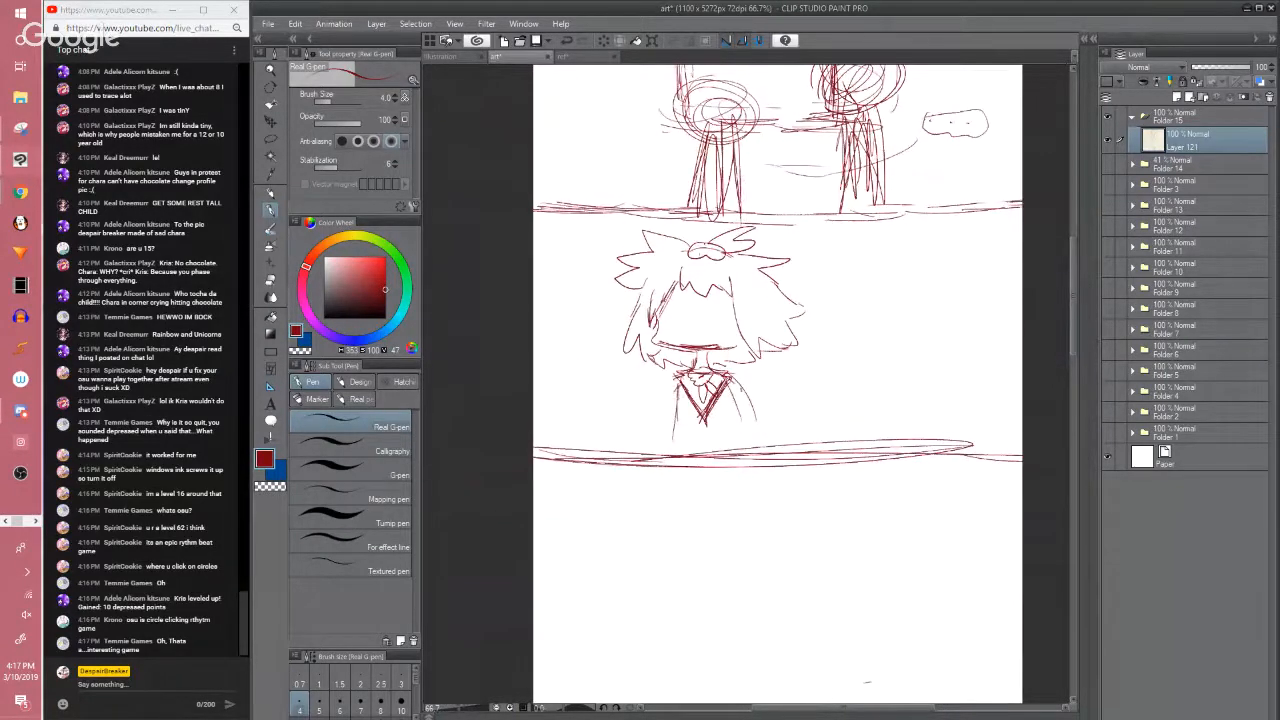
left_click_drag(729, 385, 758, 472)
left_click_drag(674, 396, 668, 464)
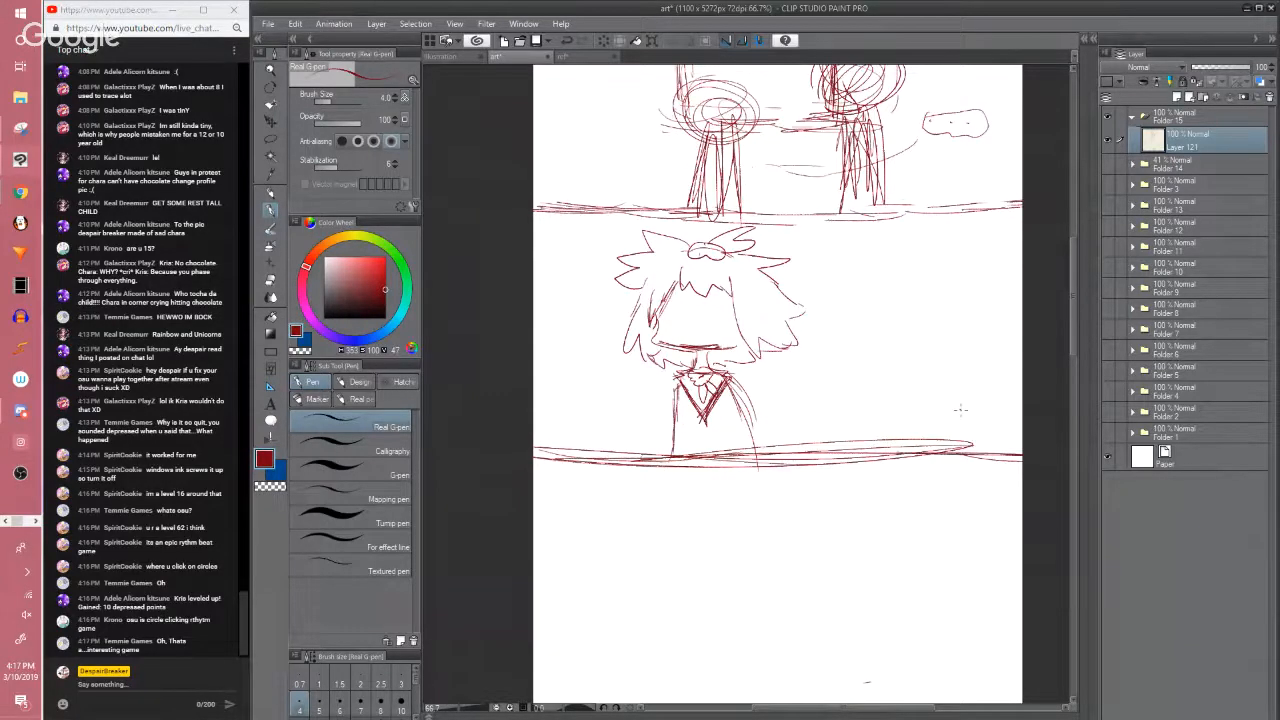
Erase the looping strokes on the right part of the panel's lower border and redraw that stretch as a flatter line
key("e")
left_click_drag(775, 444, 970, 444)
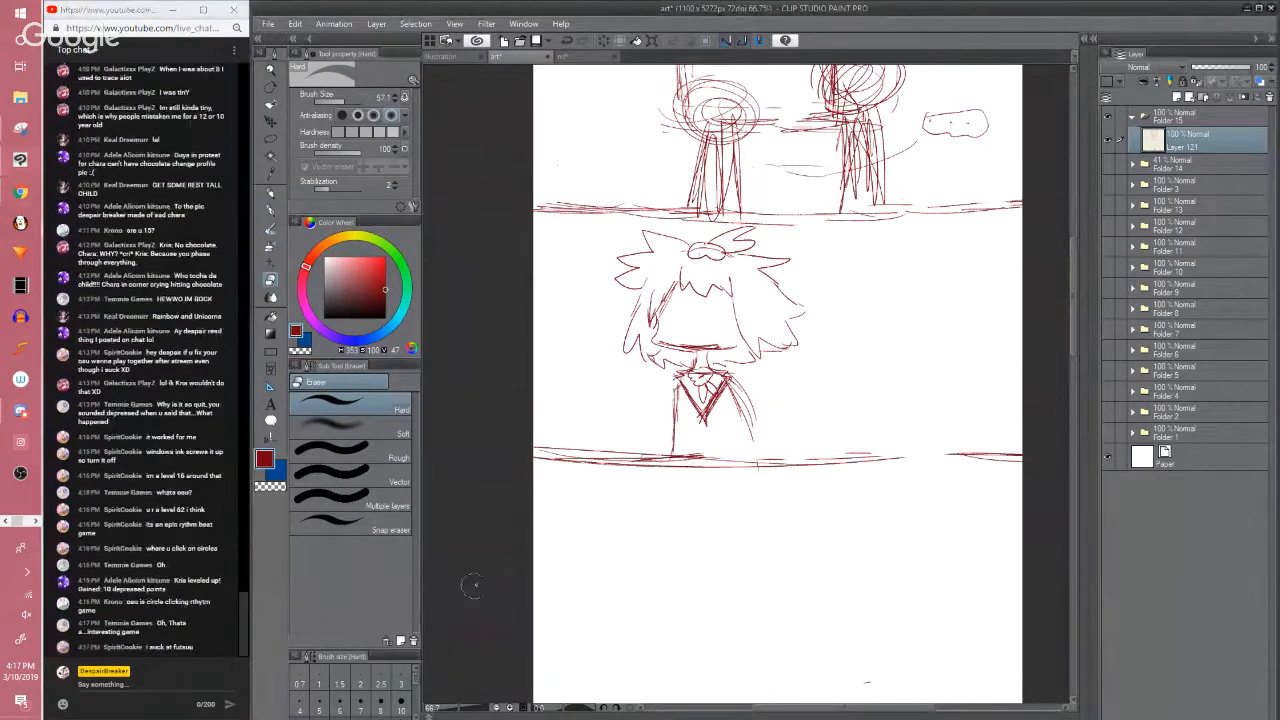
key("p")
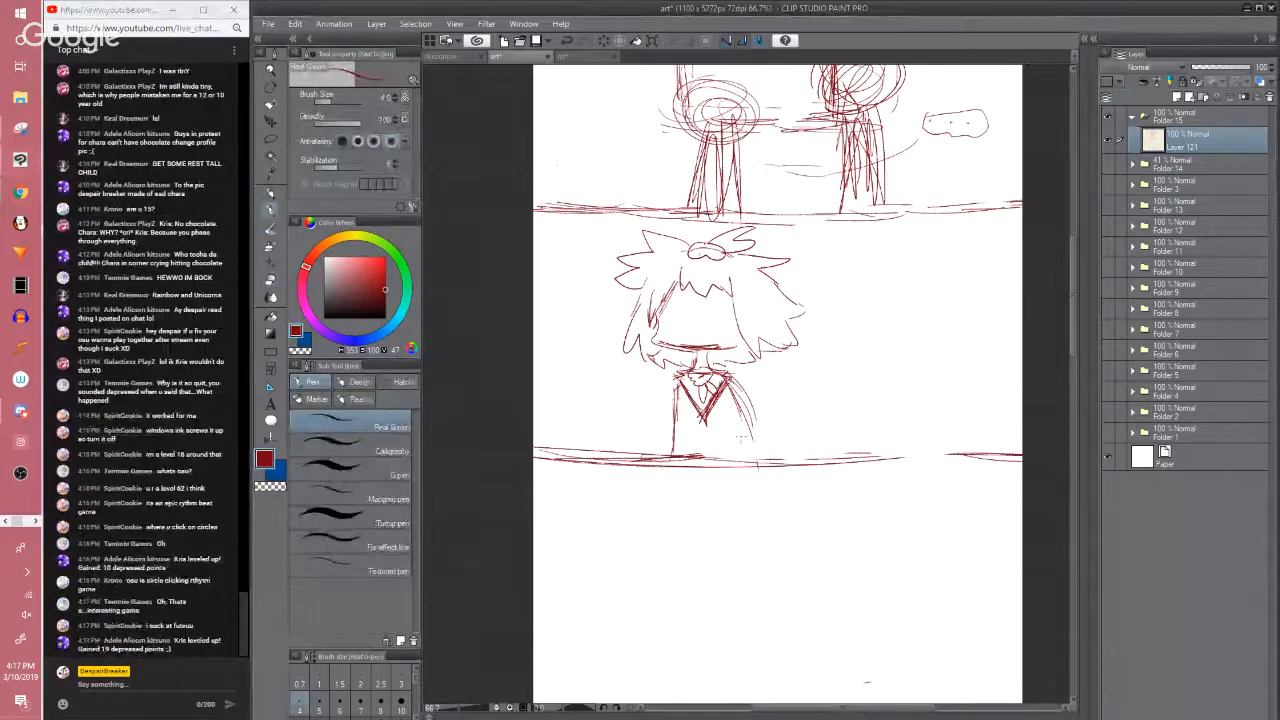
left_click_drag(792, 462, 1022, 462)
Extend the torso's right side past the lower border and retrace both torso sides
left_click_drag(752, 428, 758, 472)
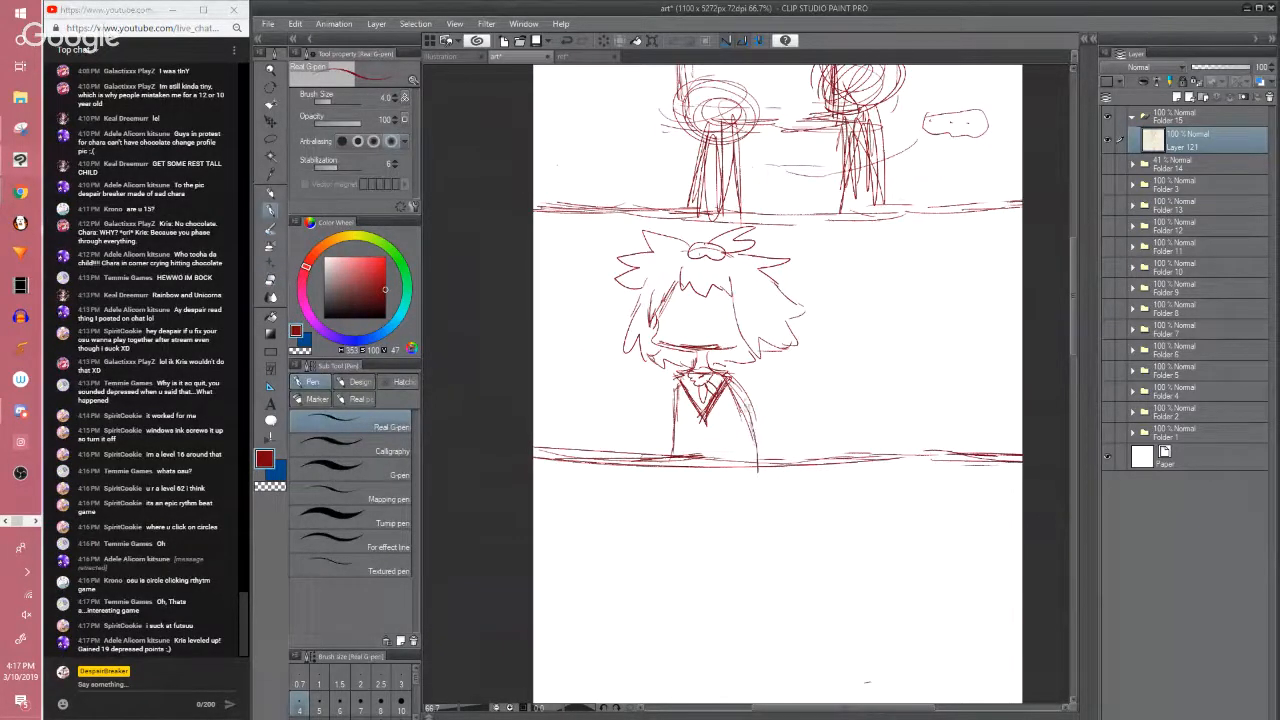
left_click_drag(733, 386, 755, 443)
left_click_drag(675, 440, 667, 466)
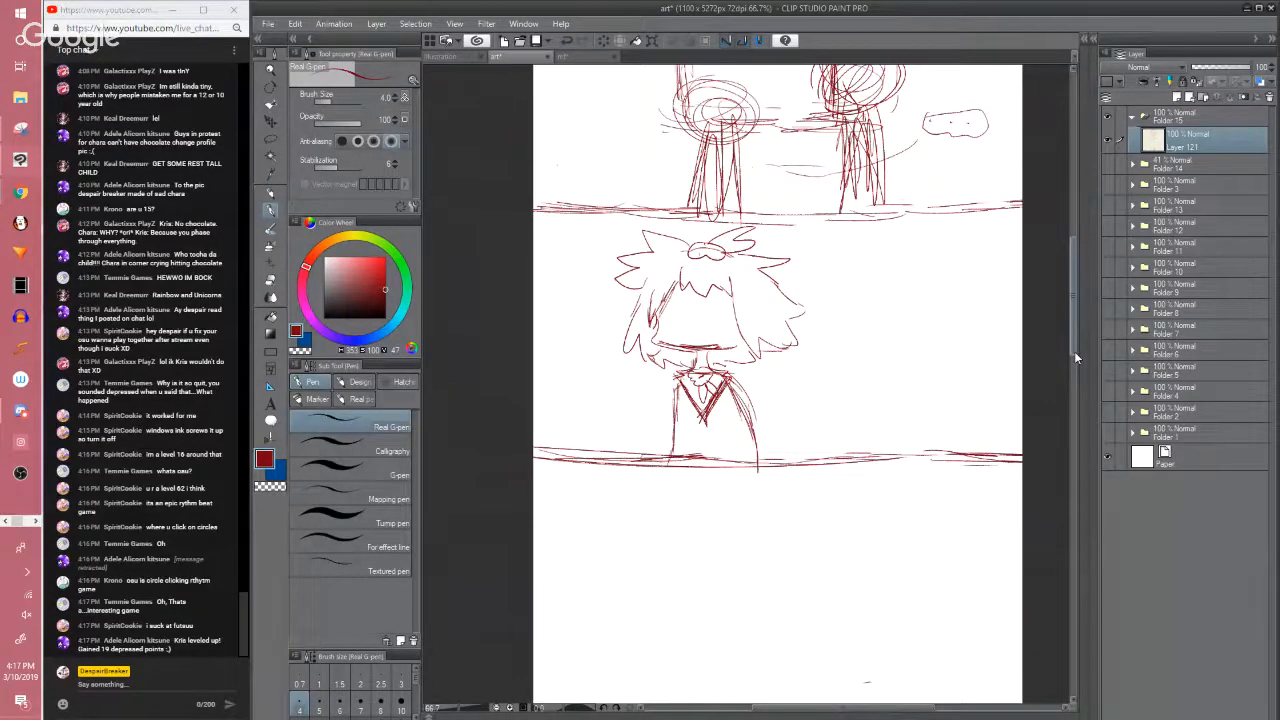
Erase the torso's curved right side, redraw it as a straighter line, and slant the left side outward toward the border
mouse_move(1074, 351)
left_mouse_down()
mouse_move(1058, 272)
mouse_move(1060, 350)
left_mouse_up()
key("e")
left_click_drag(768, 446, 782, 484)
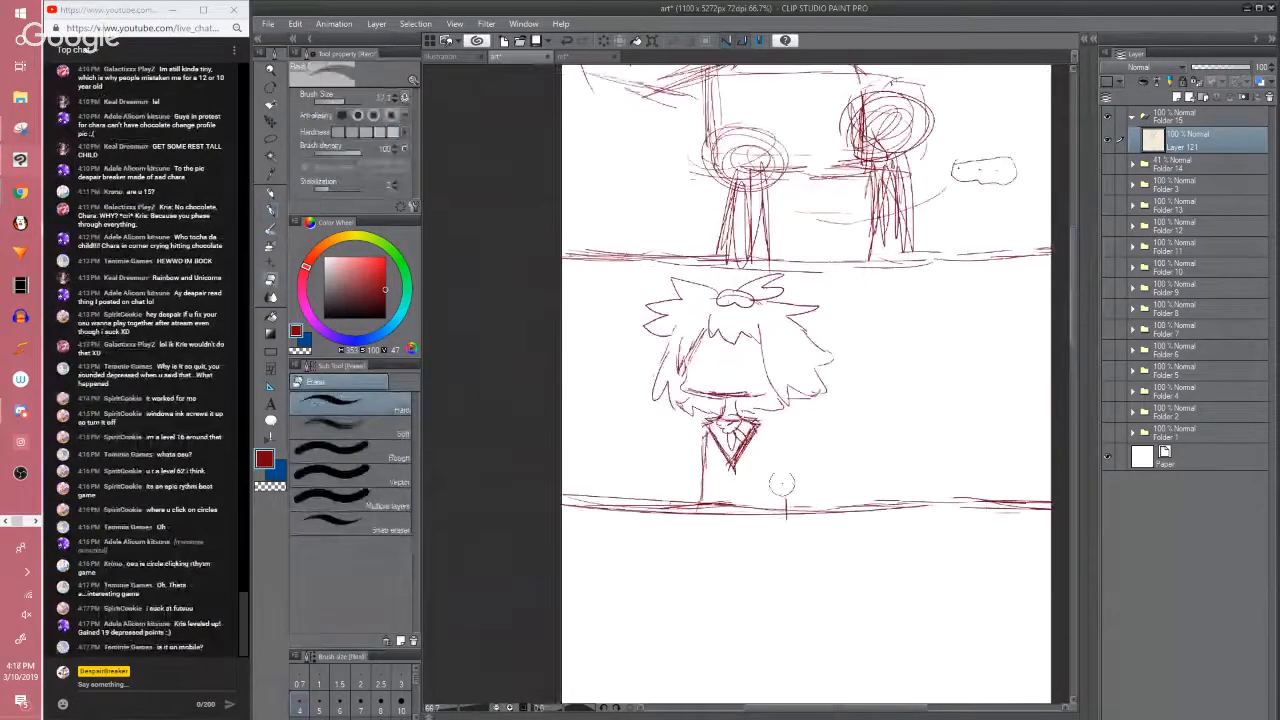
key("p")
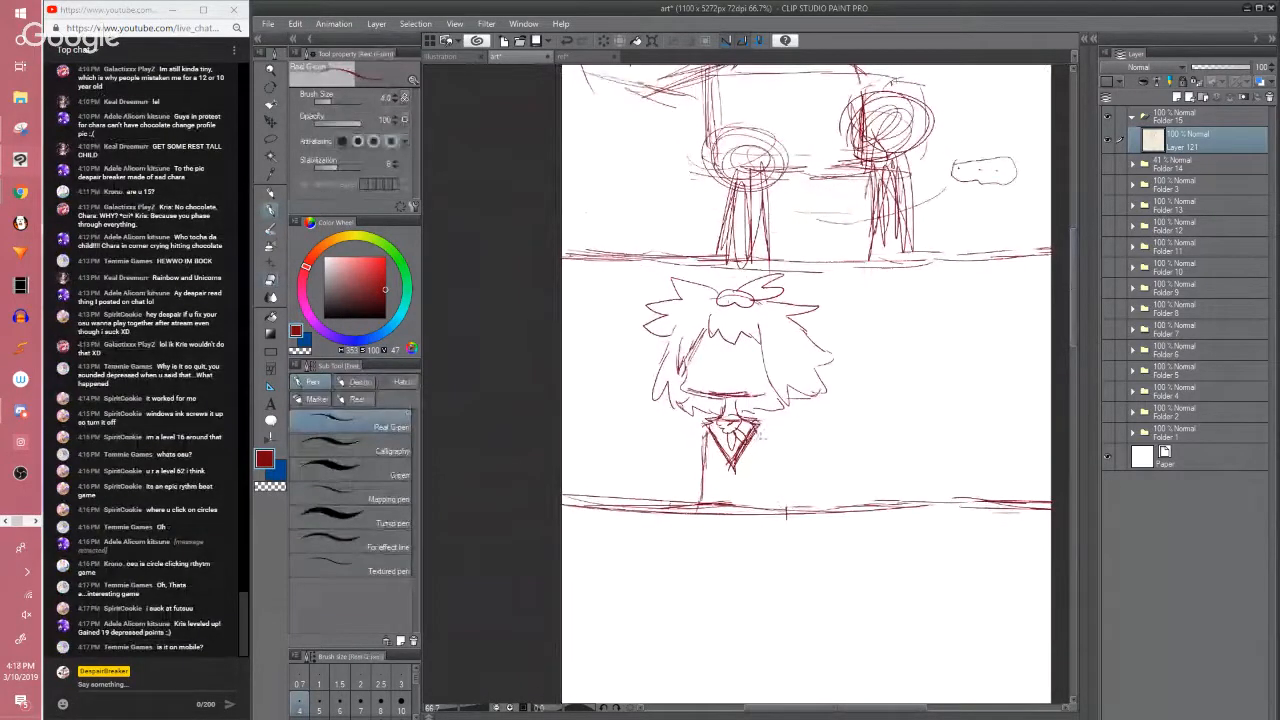
mouse_move(758, 422)
left_mouse_down()
mouse_move(748, 440)
mouse_move(768, 466)
mouse_move(775, 517)
left_mouse_up()
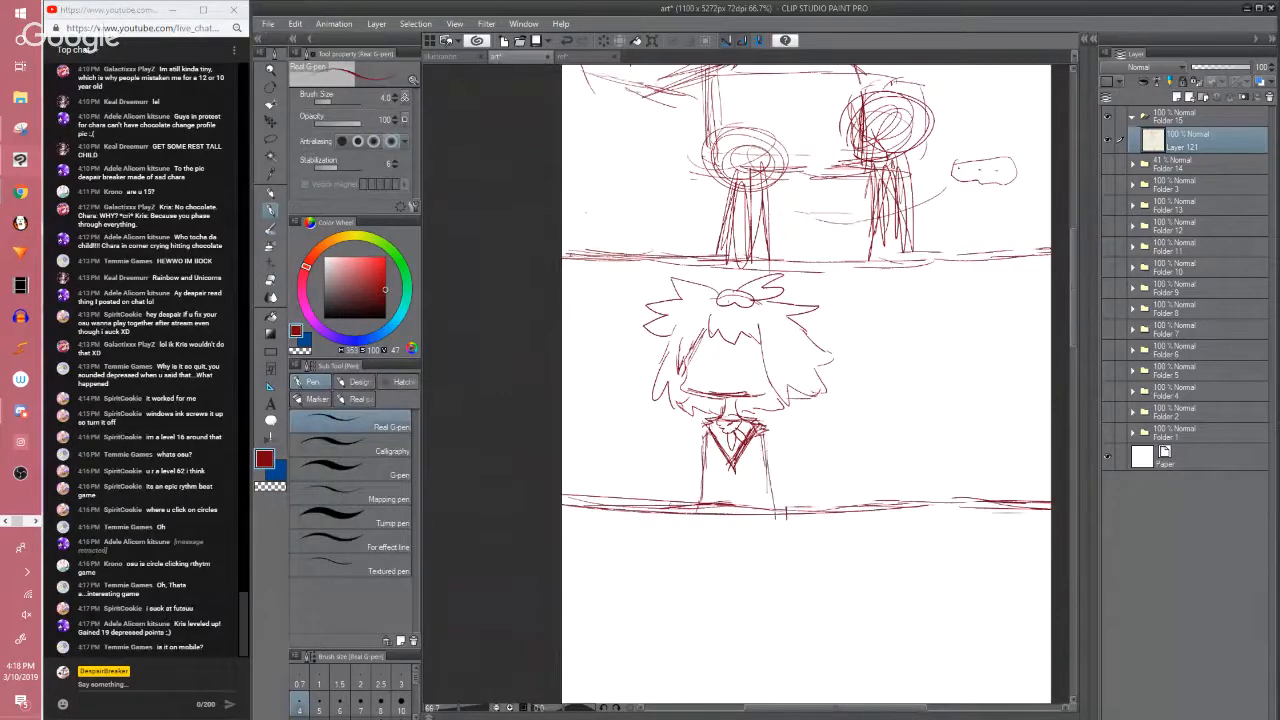
mouse_move(712, 432)
left_mouse_down()
mouse_move(686, 502)
mouse_move(708, 487)
mouse_move(698, 424)
mouse_move(711, 433)
left_mouse_up()
key("e")
key("p")
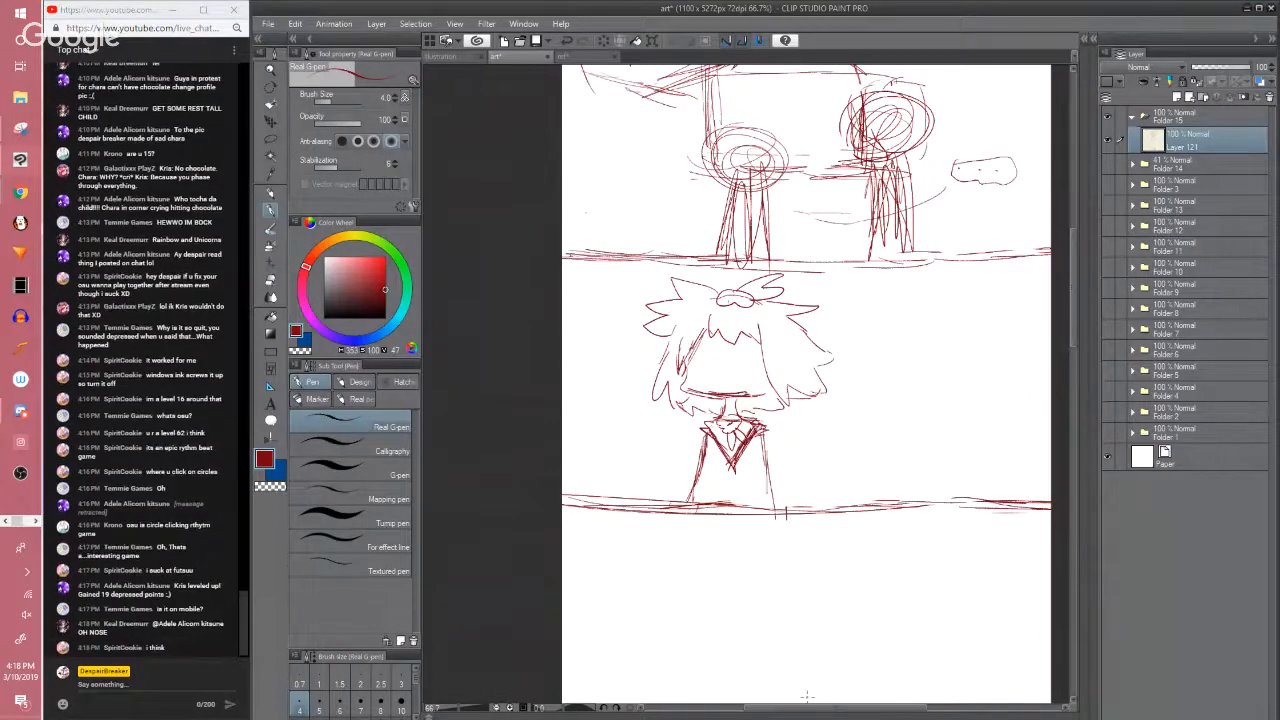
Hatch shading into the hair on the left side and behind the neck beneath the jaw
left_click_drag(790, 712, 823, 712)
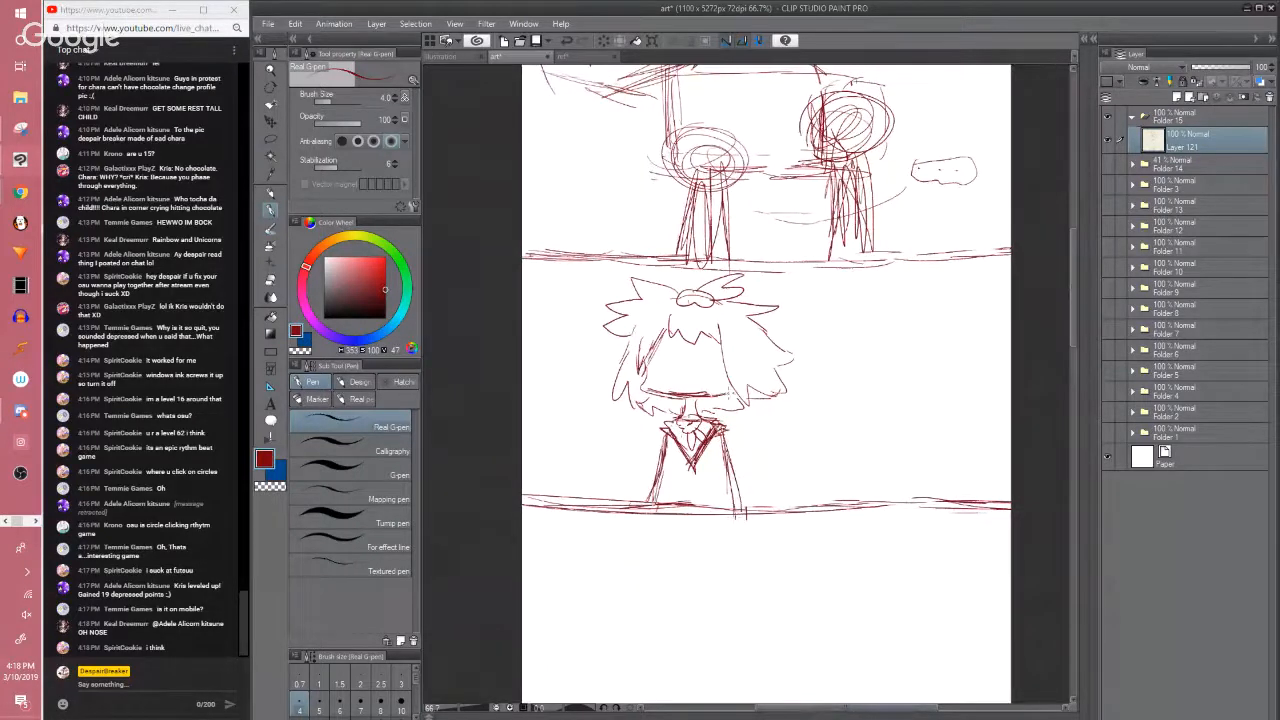
mouse_move(638, 372)
left_mouse_down()
mouse_move(612, 394)
mouse_move(668, 413)
left_mouse_up()
left_click_drag(750, 393, 738, 403)
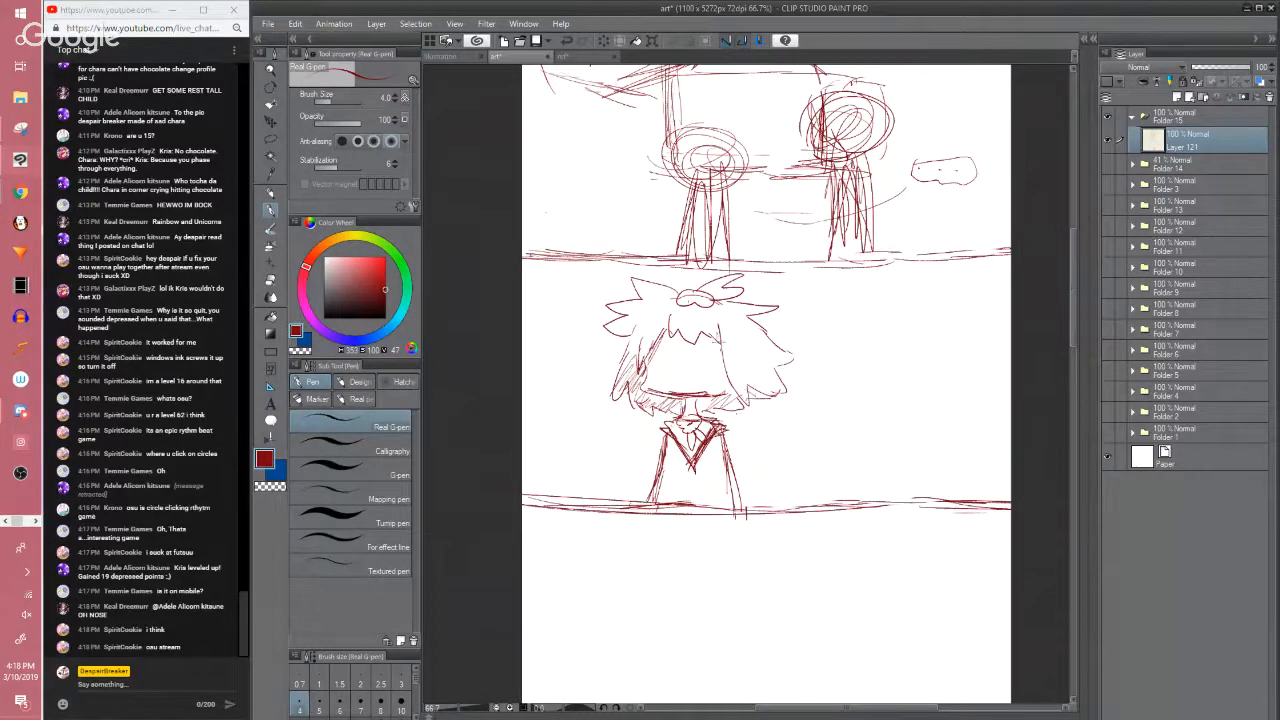
Erase the right part of the fringe, redraw it with smaller tufts and a separate side strand, and save the file
key("e")
mouse_move(738, 352)
left_mouse_down()
mouse_move(665, 340)
mouse_move(713, 340)
mouse_move(728, 382)
left_mouse_up()
key("p")
key("e")
key("p")
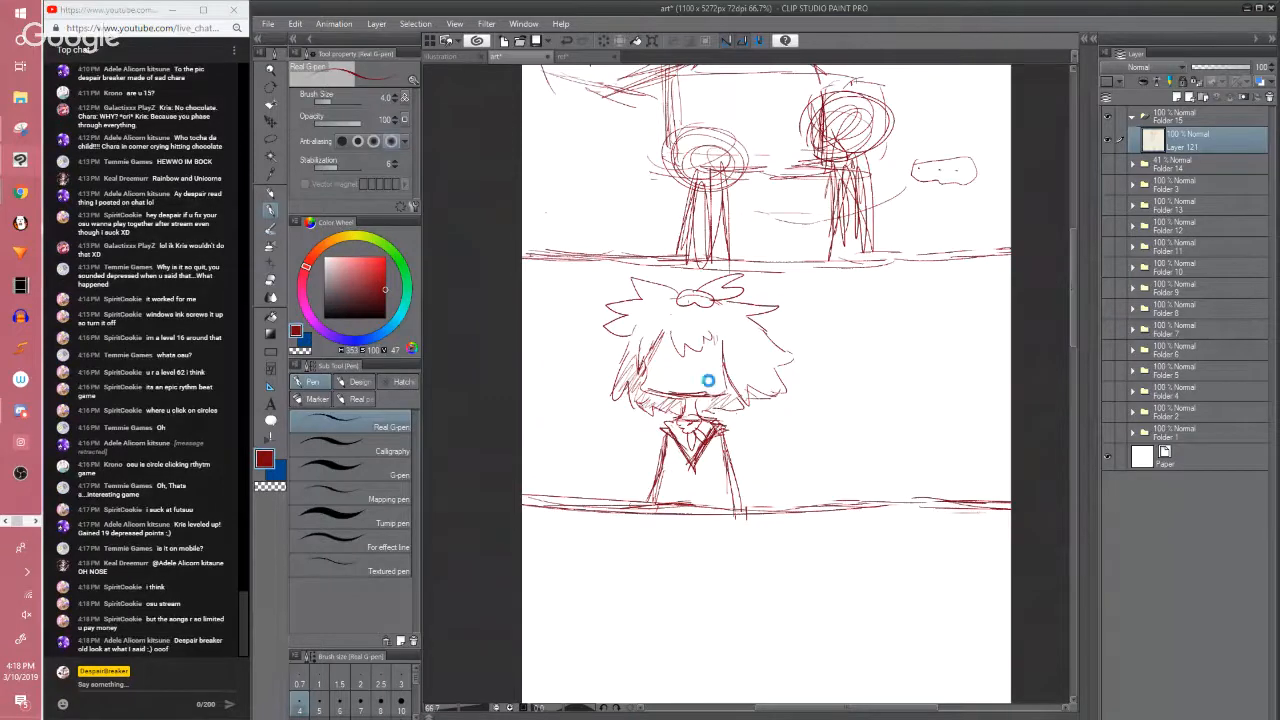
key("ctrl+s")
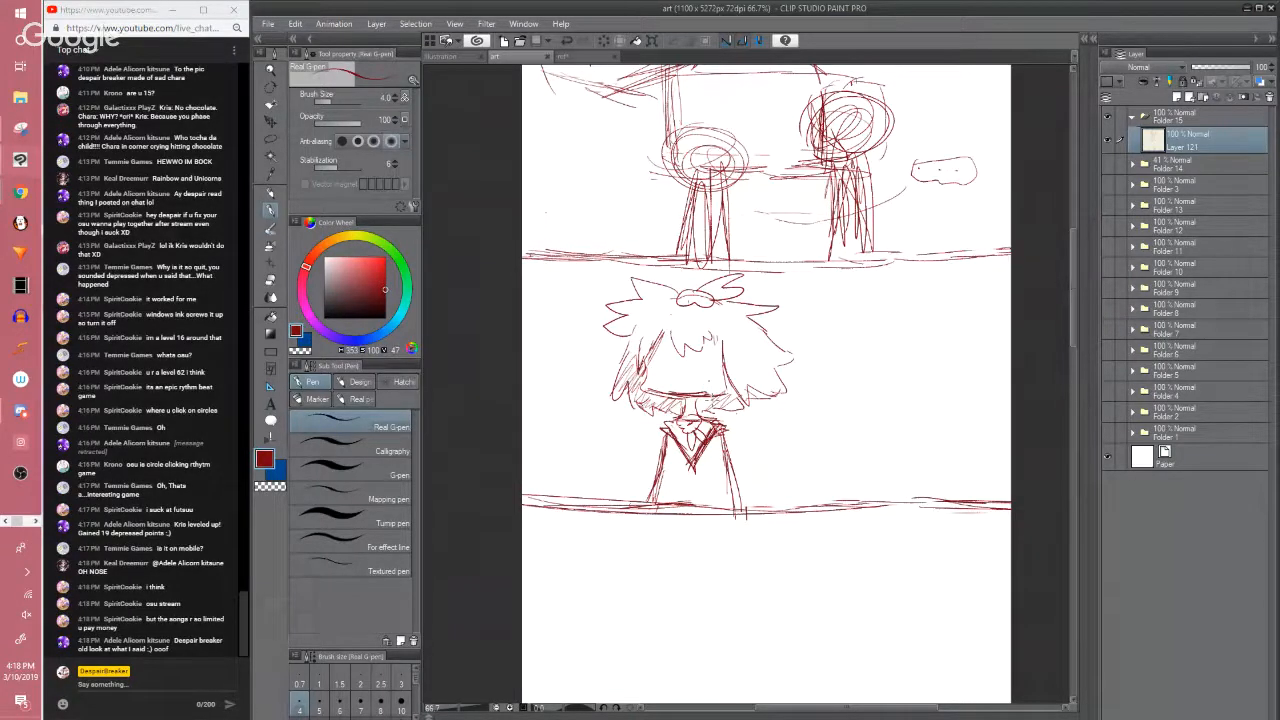
key("ctrl+plus")
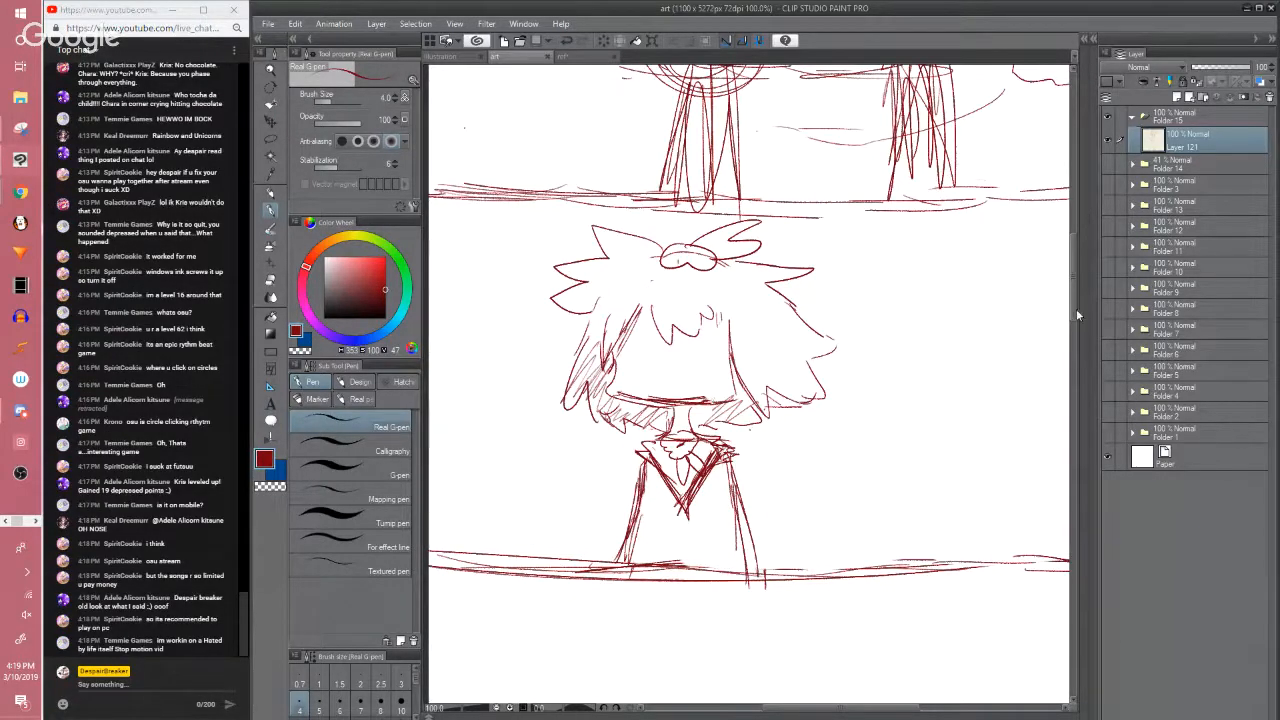
left_click_drag(1075, 311, 1075, 314)
left_click_drag(819, 709, 806, 711)
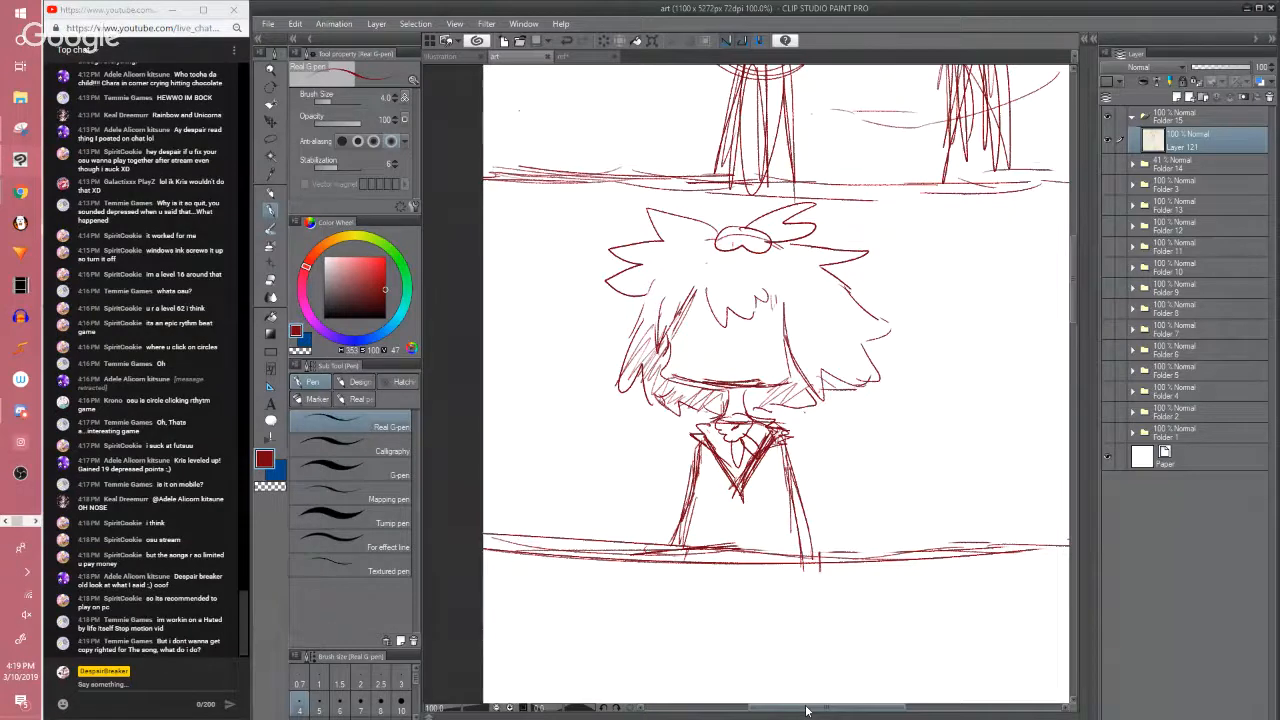
left_click(461, 518)
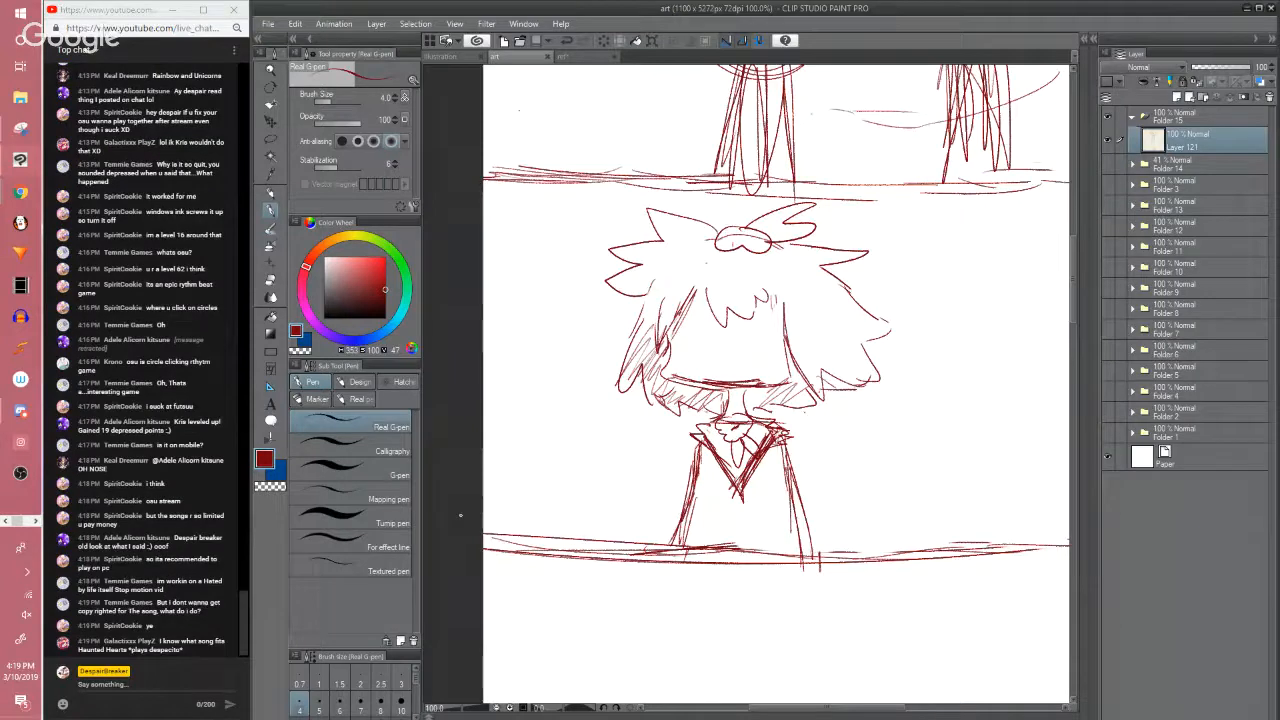
left_click(792, 577)
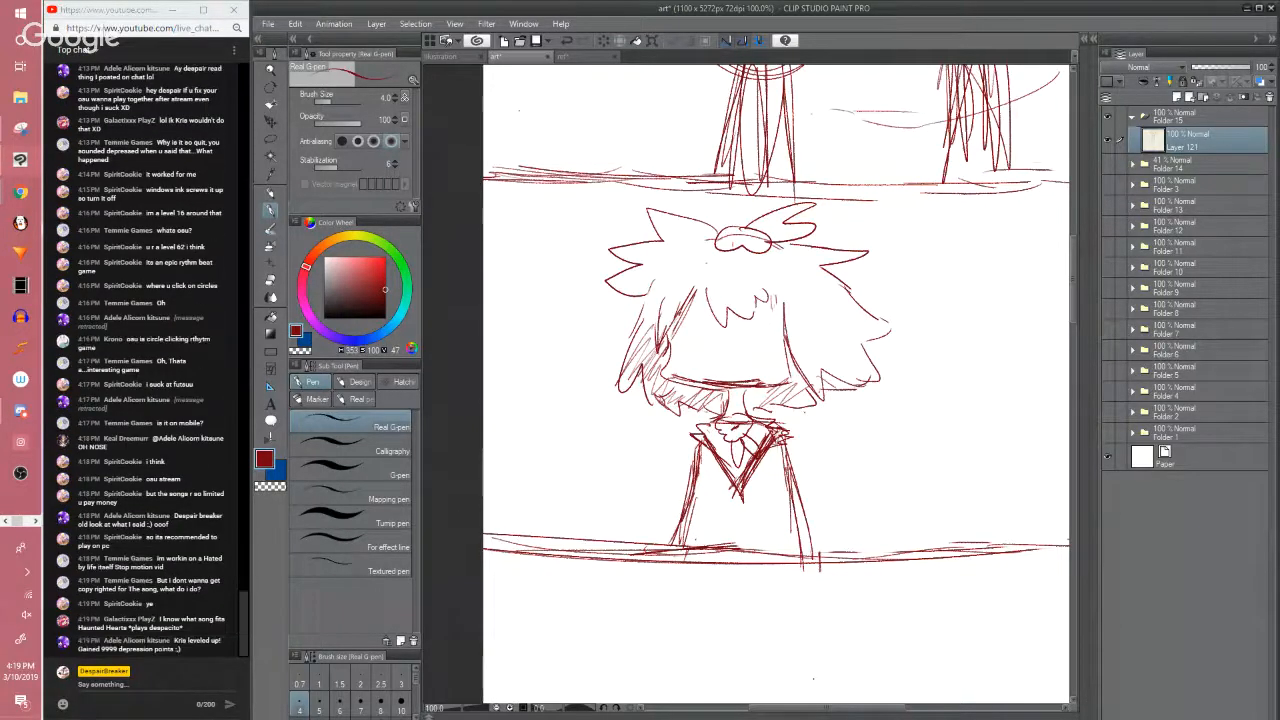
Draw a wavy shape hanging from the third panel's upper border on each side of the character's hair
left_click_drag(813, 707, 828, 707)
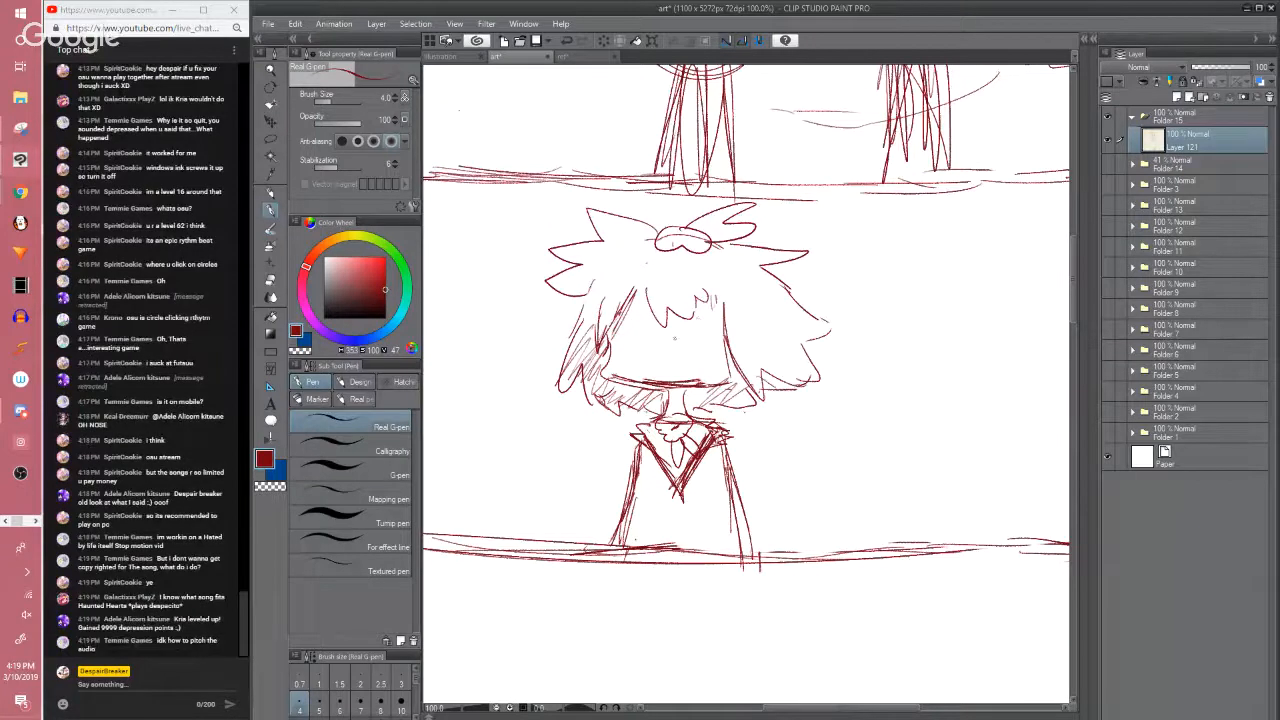
mouse_move(552, 194)
left_mouse_down()
mouse_move(564, 240)
mouse_move(511, 211)
mouse_move(507, 190)
left_mouse_up()
mouse_move(764, 199)
left_mouse_down()
mouse_move(789, 249)
mouse_move(817, 199)
mouse_move(768, 204)
left_mouse_up()
left_click_drag(814, 182, 814, 200)
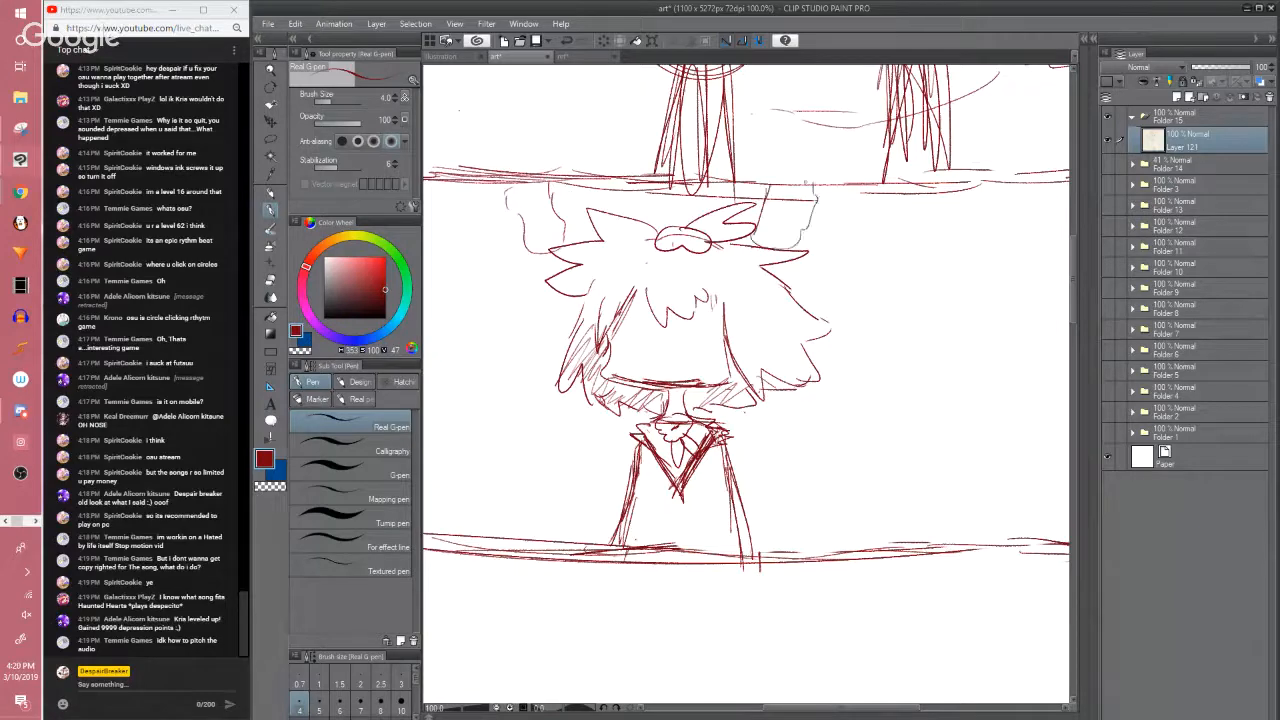
Lasso the character's torso in the third panel and shift it slightly downward with a transform
scroll(744, 222, "down", 2)
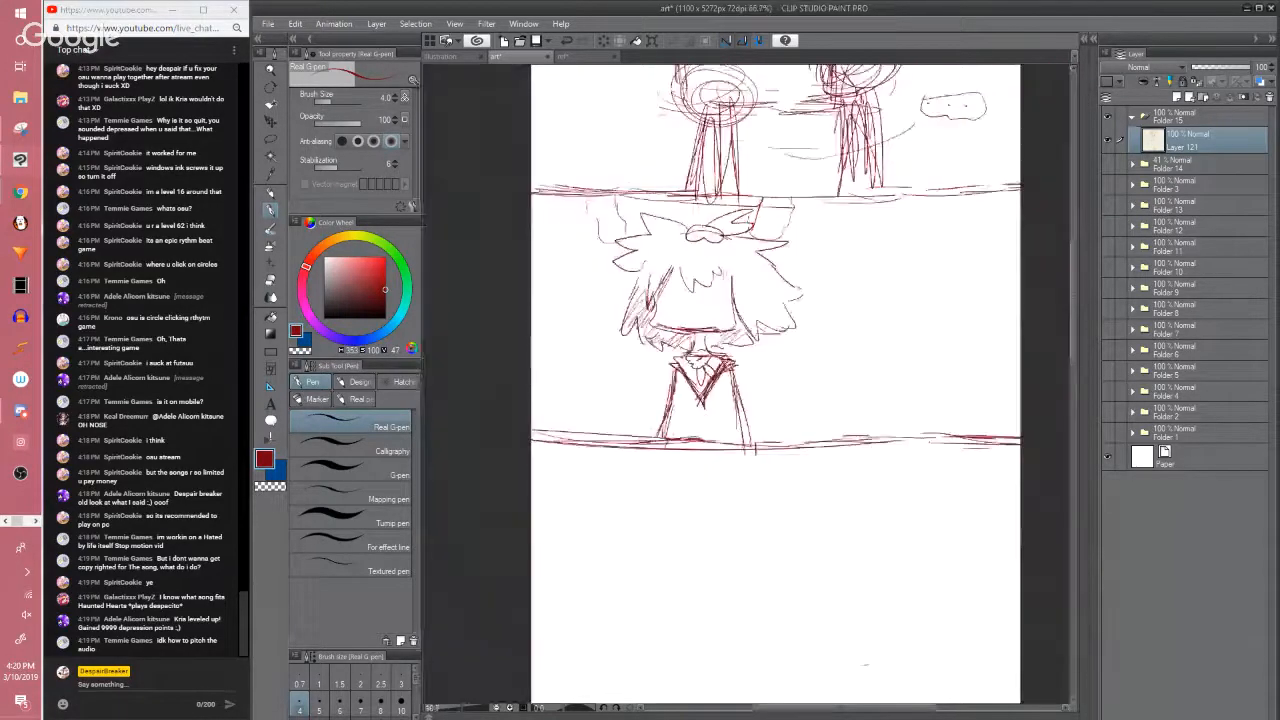
scroll(750, 222, "down", 2)
scroll(750, 222, "up", 2)
key("m")
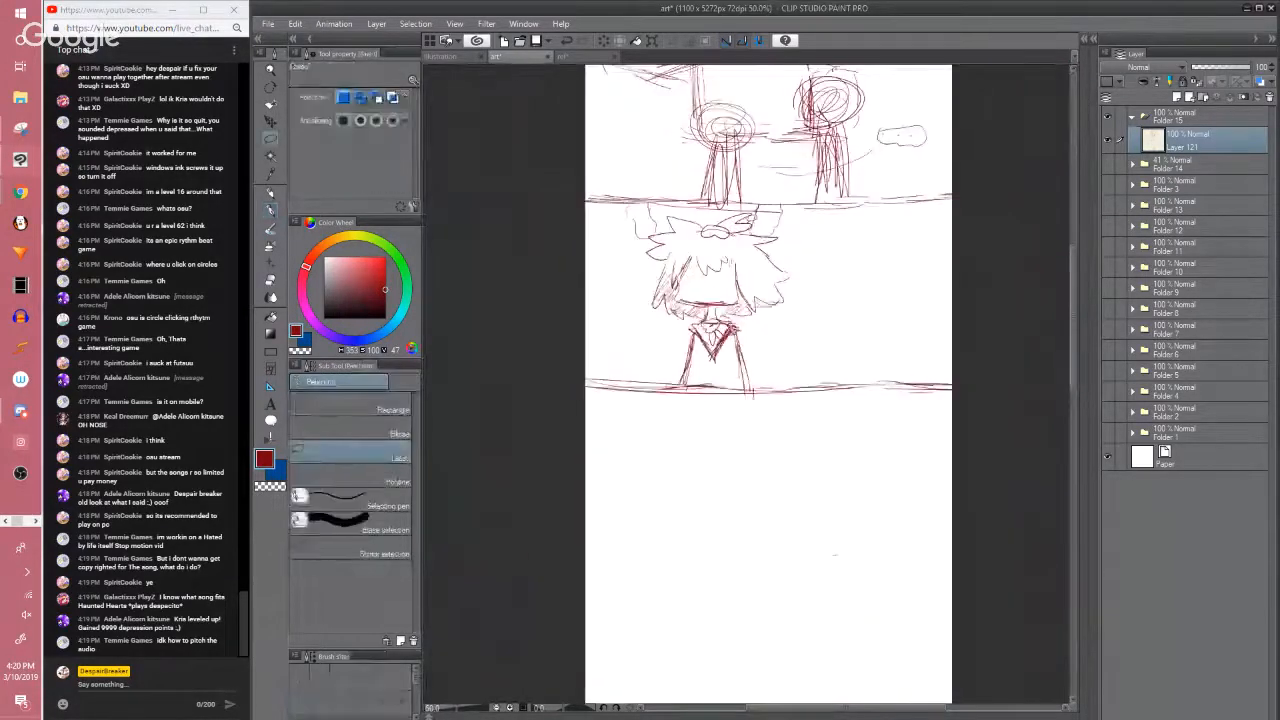
mouse_move(714, 306)
left_mouse_down()
mouse_move(672, 352)
mouse_move(784, 342)
mouse_move(720, 312)
left_mouse_up()
key("ctrl+t")
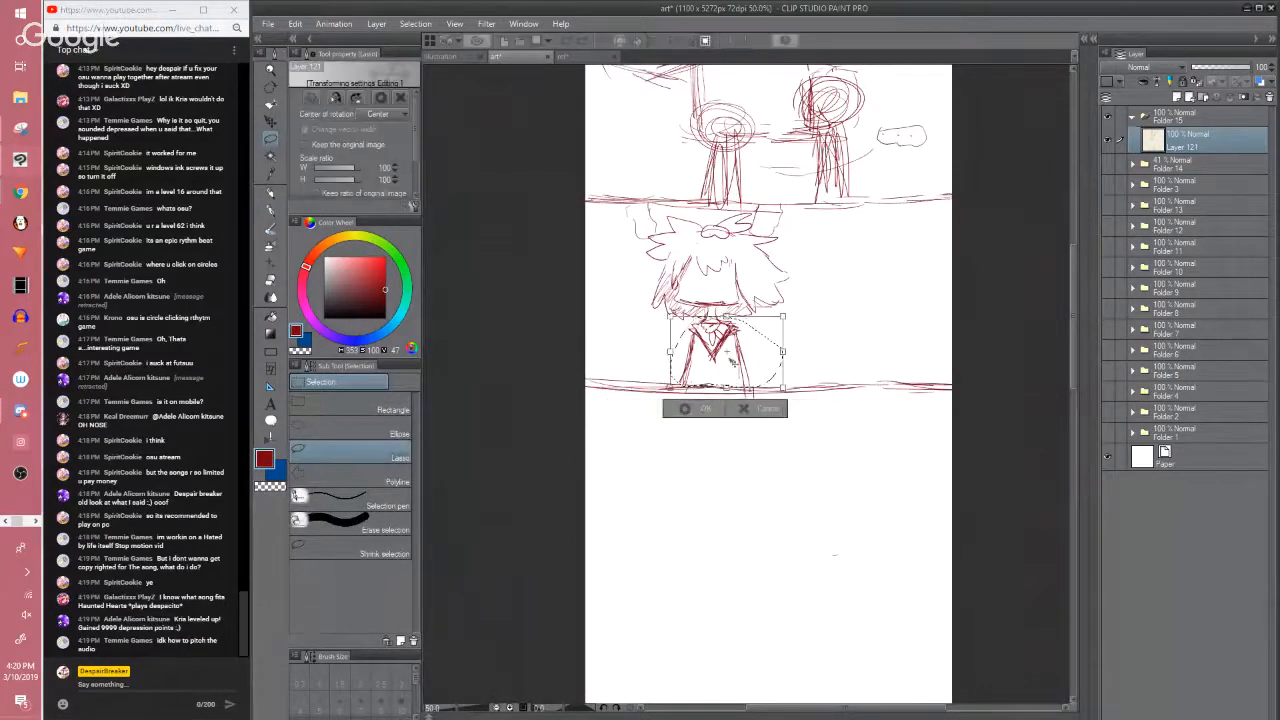
left_click_drag(730, 388, 730, 382)
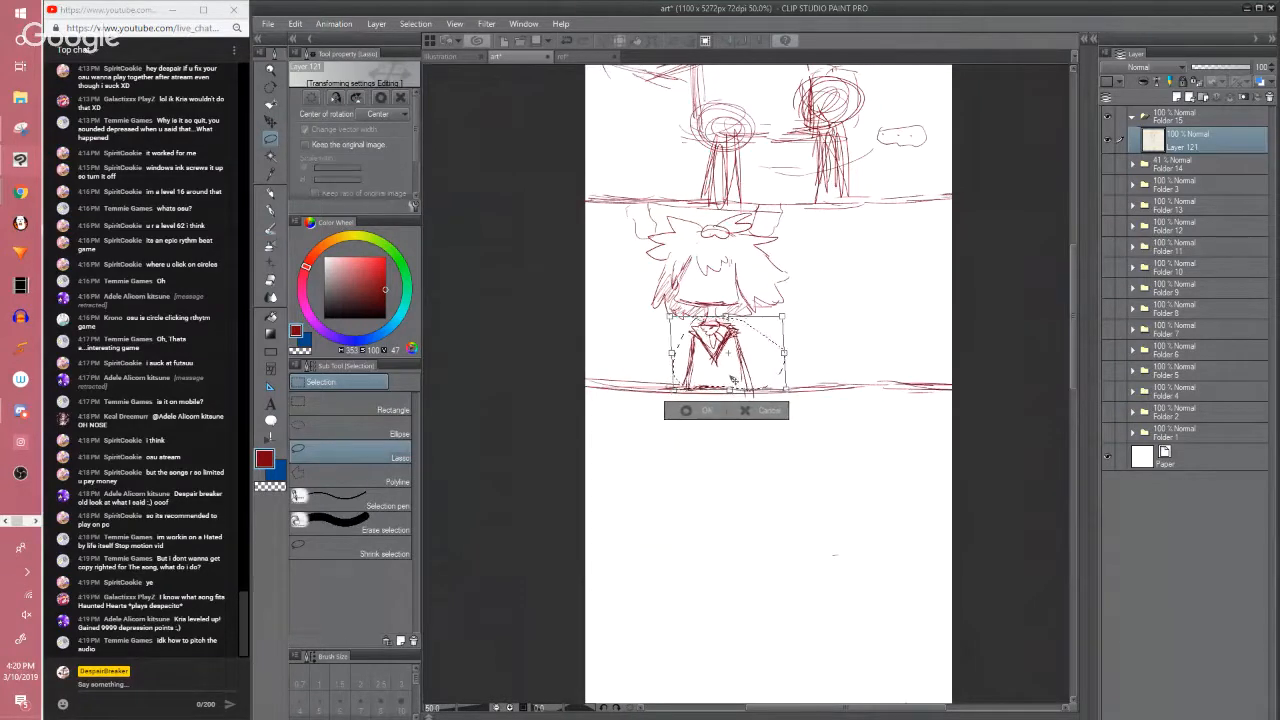
key("Return")
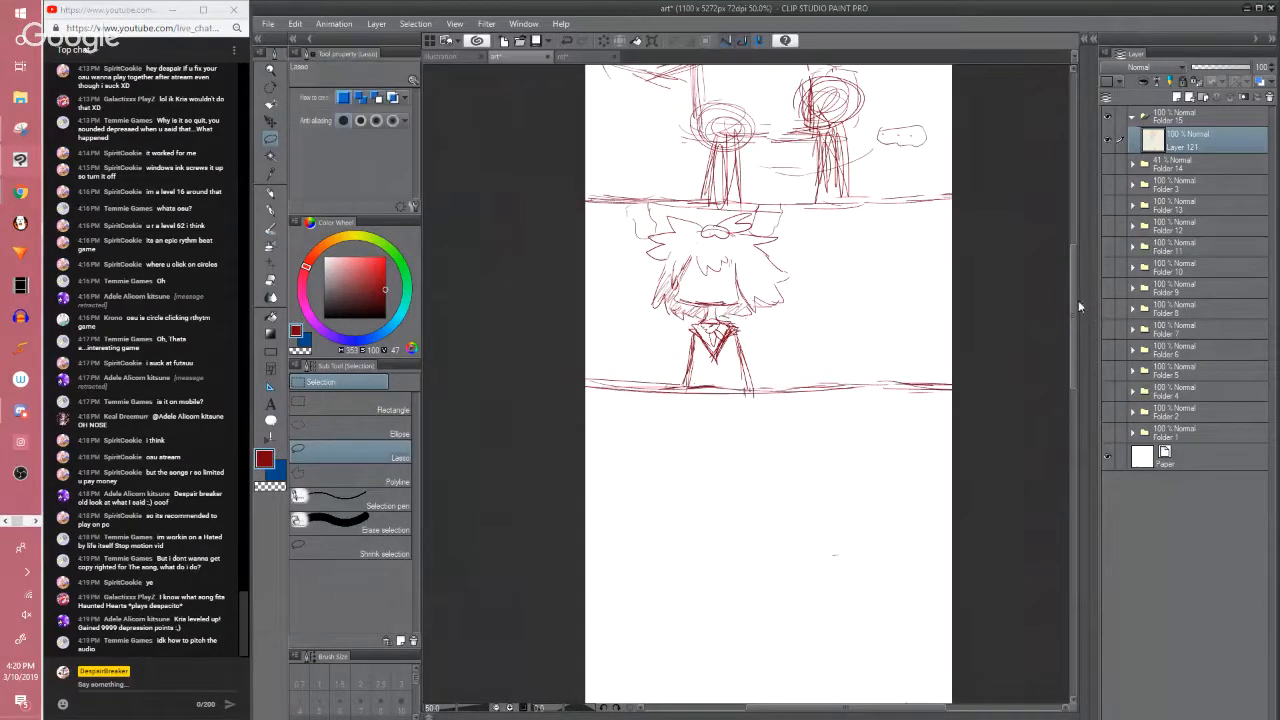
Erase the stray mark in the empty area below the third panel and save the file
mouse_move(1078, 300)
left_mouse_down()
mouse_move(1068, 228)
mouse_move(1070, 245)
left_mouse_up()
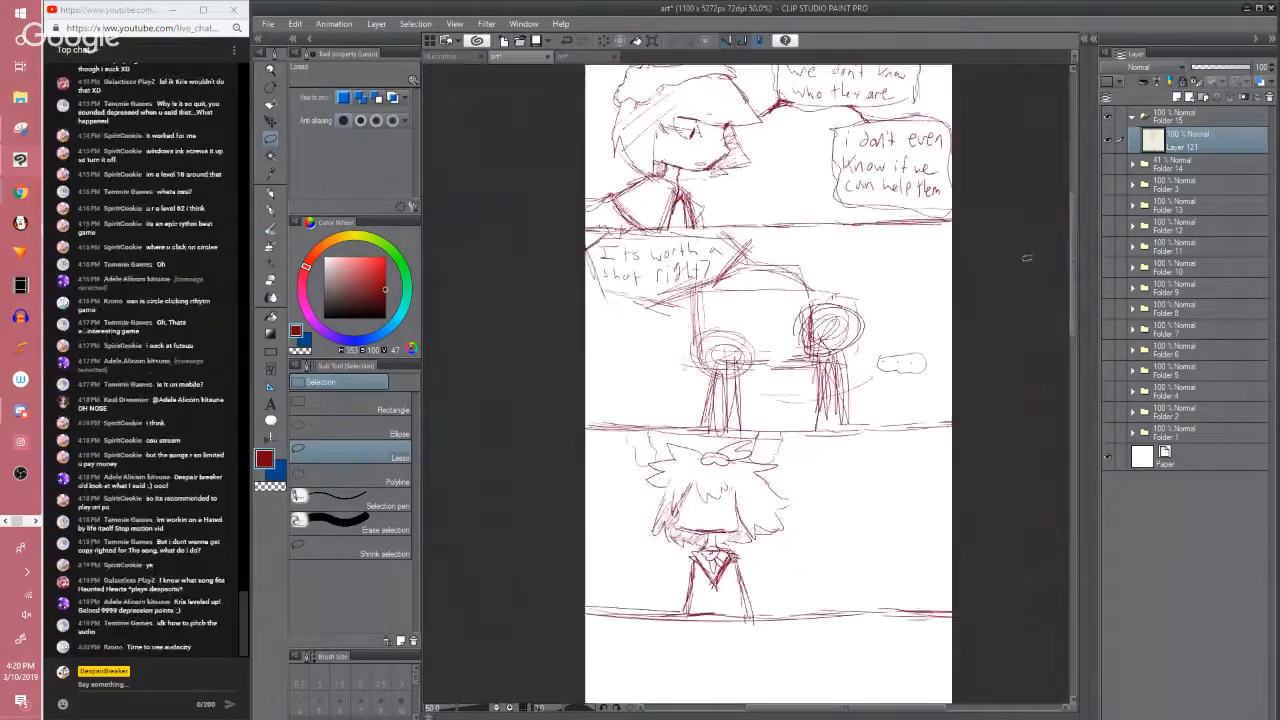
key("p")
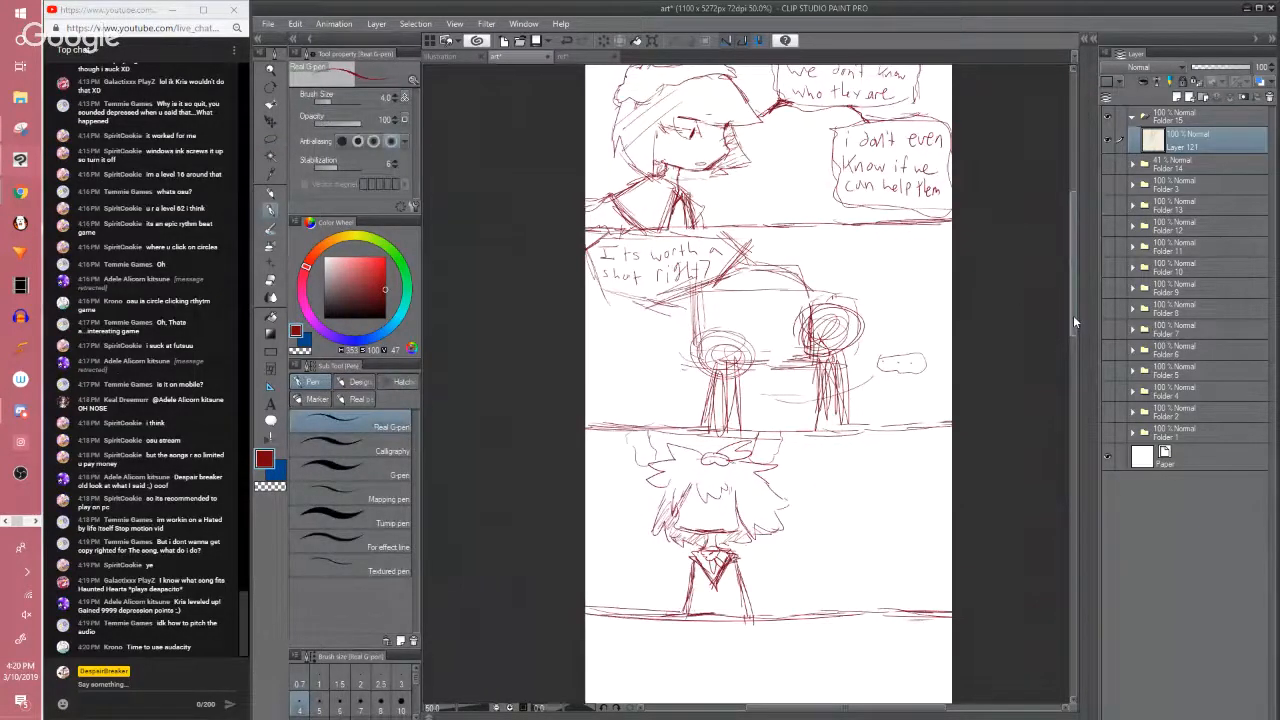
scroll(1073, 315, "down", 2)
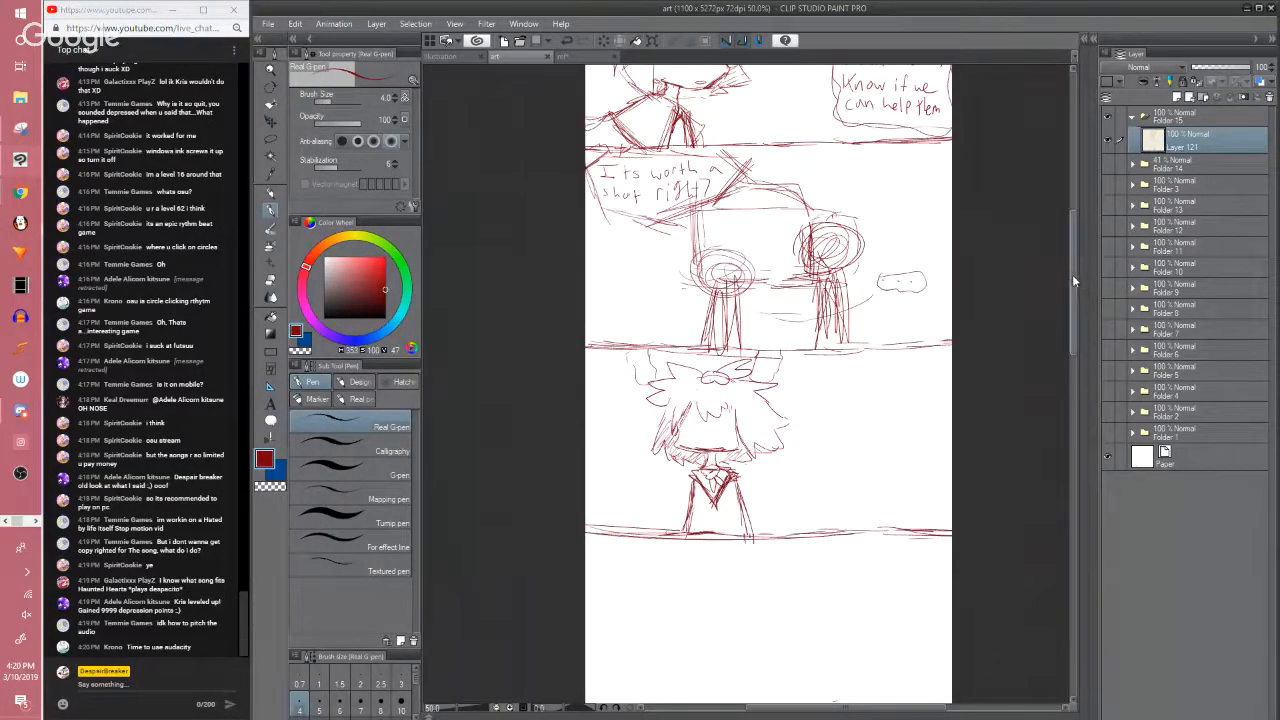
left_click_drag(1072, 274, 1046, 296)
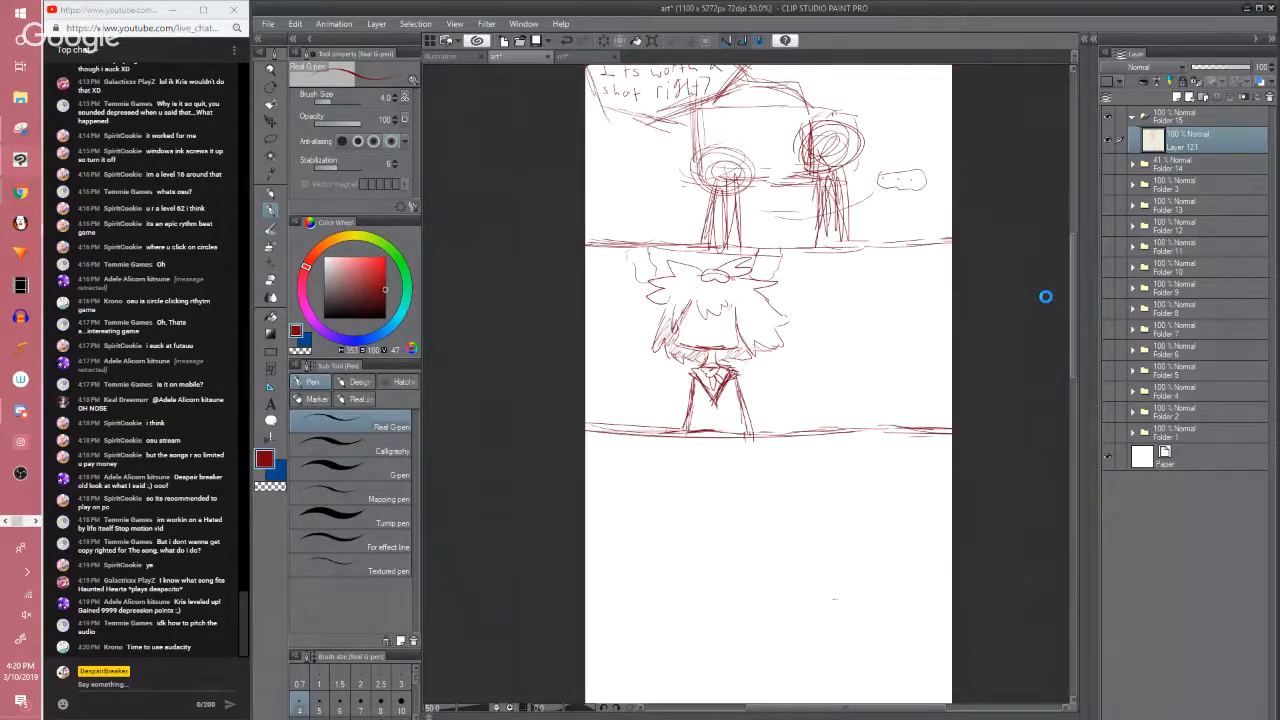
scroll(1046, 296, "up", 1)
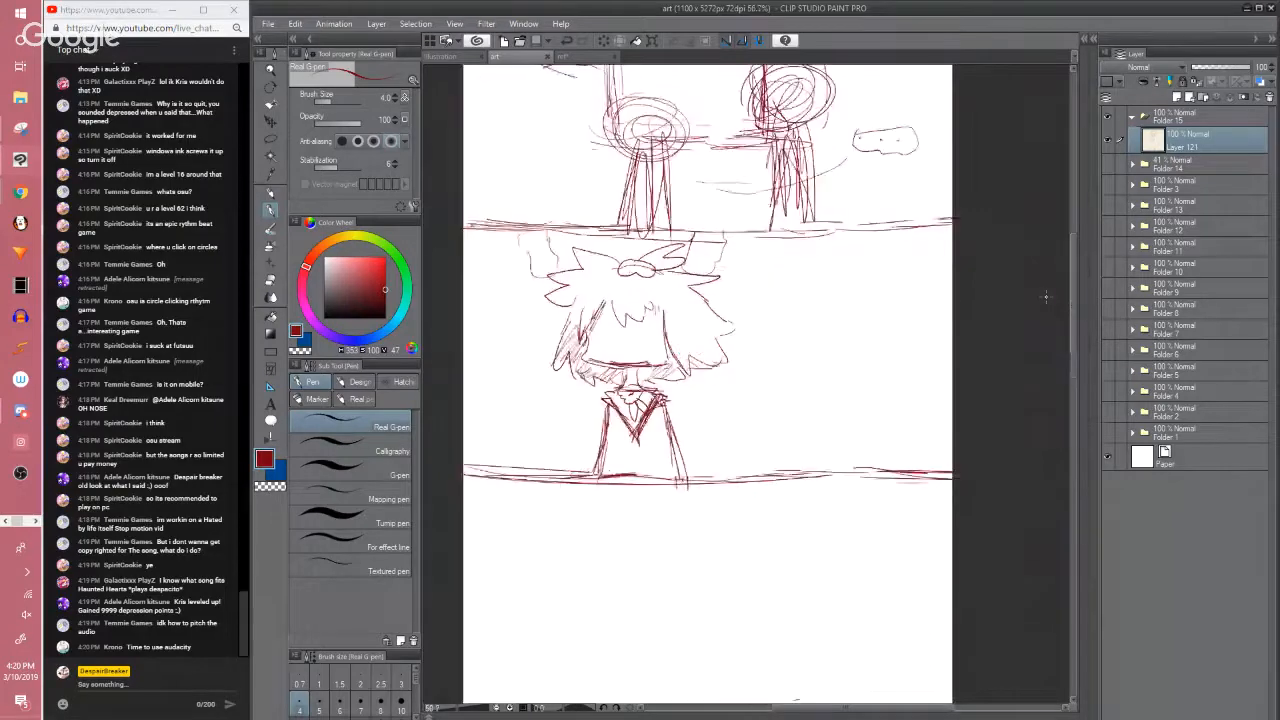
scroll(890, 712, "left", 1)
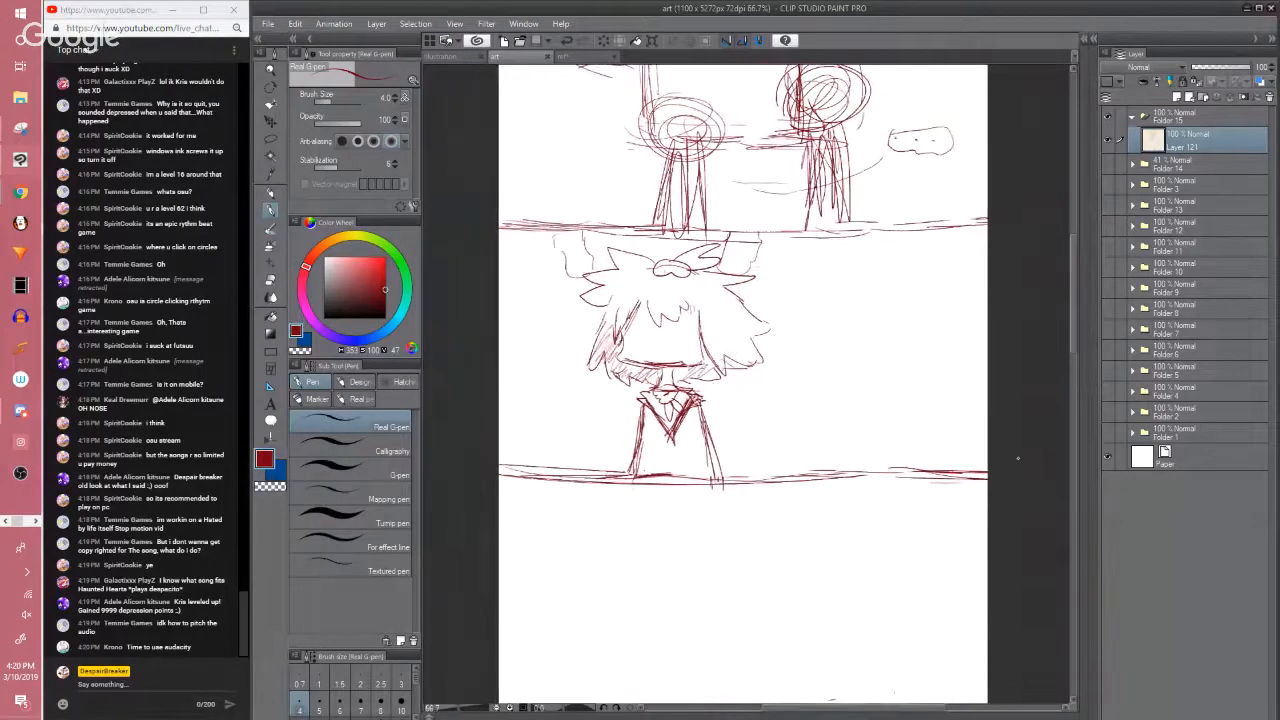
left_click_drag(1073, 343, 1070, 366)
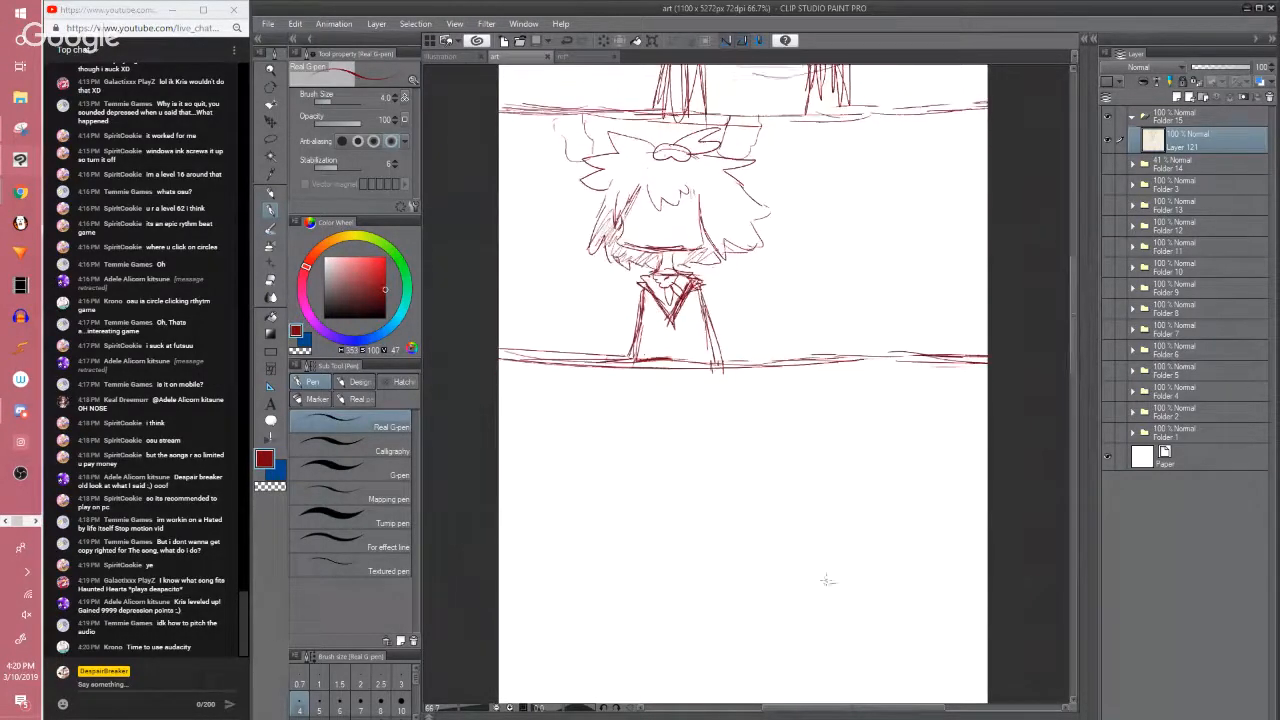
key("e")
left_click(849, 591)
key("p")
left_click_drag(832, 580, 846, 714)
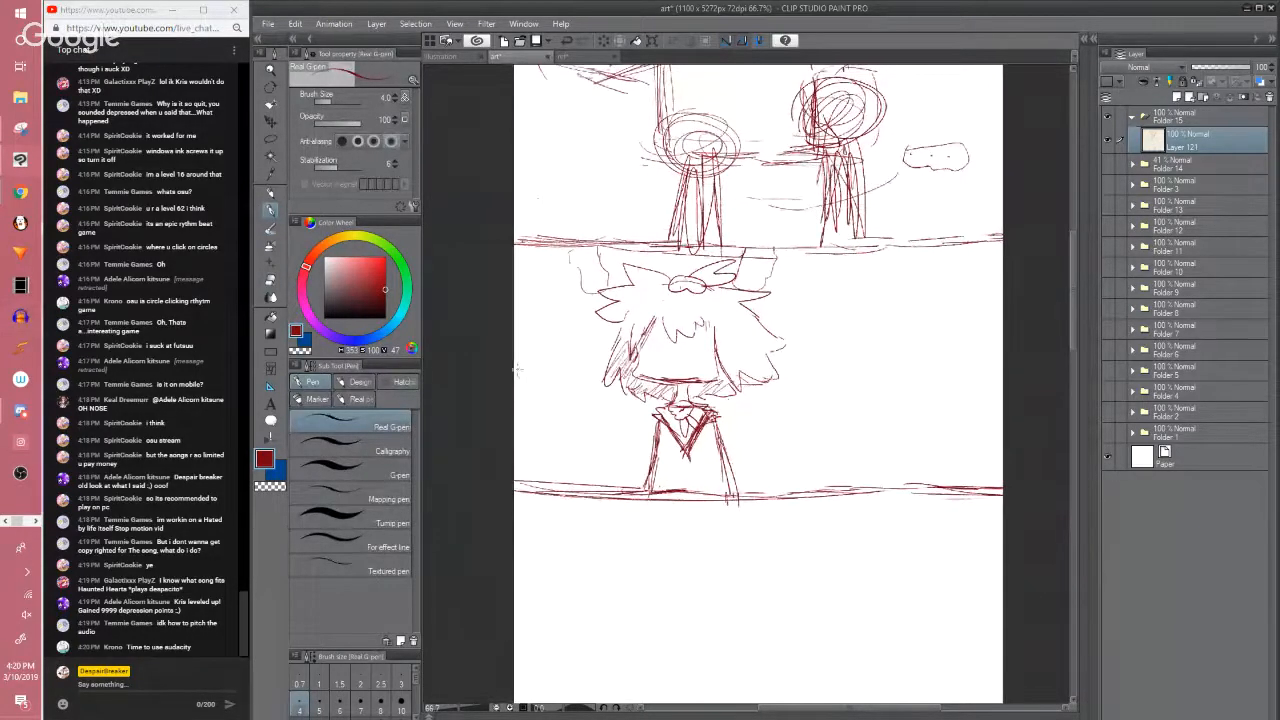
left_click_drag(637, 490, 600, 488)
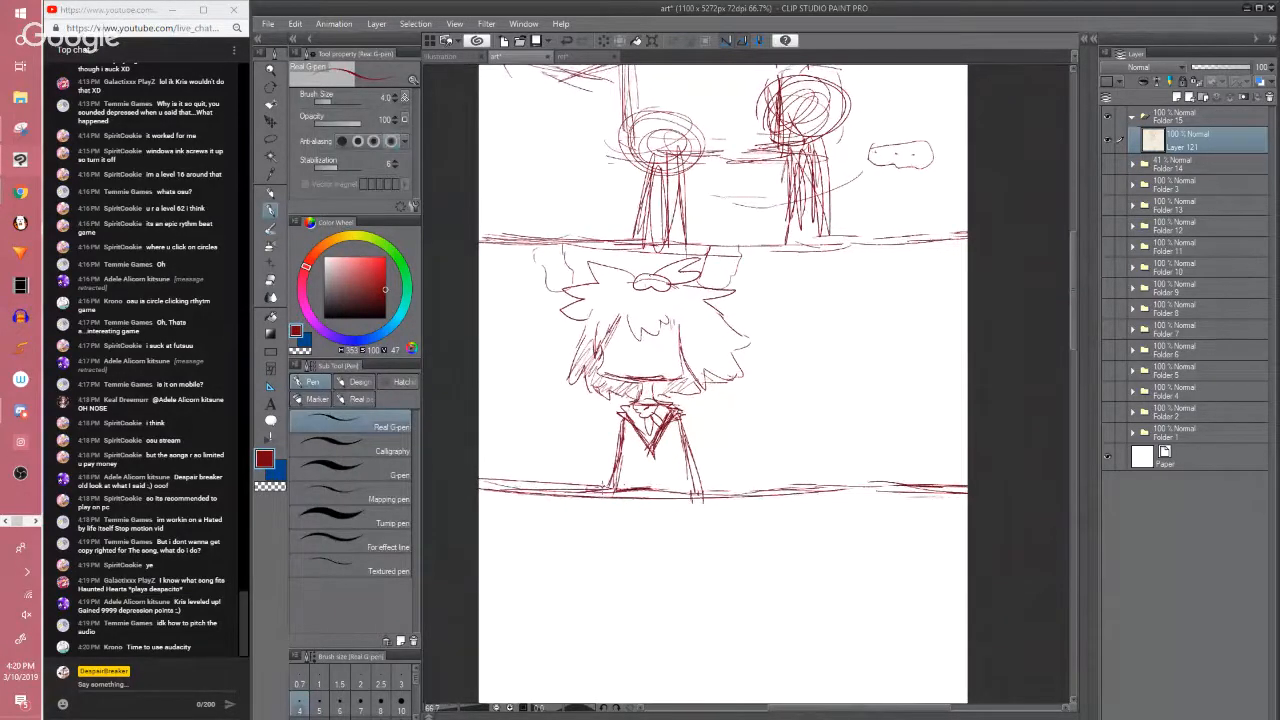
left_click_drag(576, 253, 588, 301)
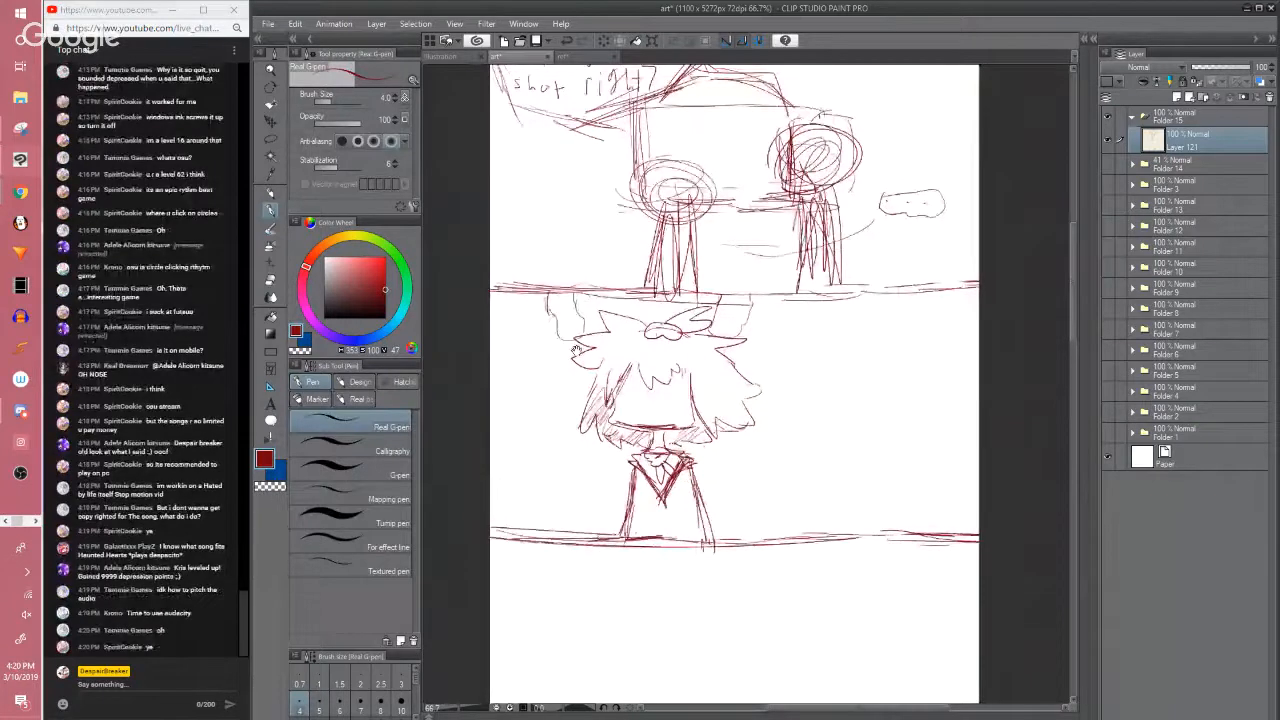
left_click_drag(577, 352, 584, 385)
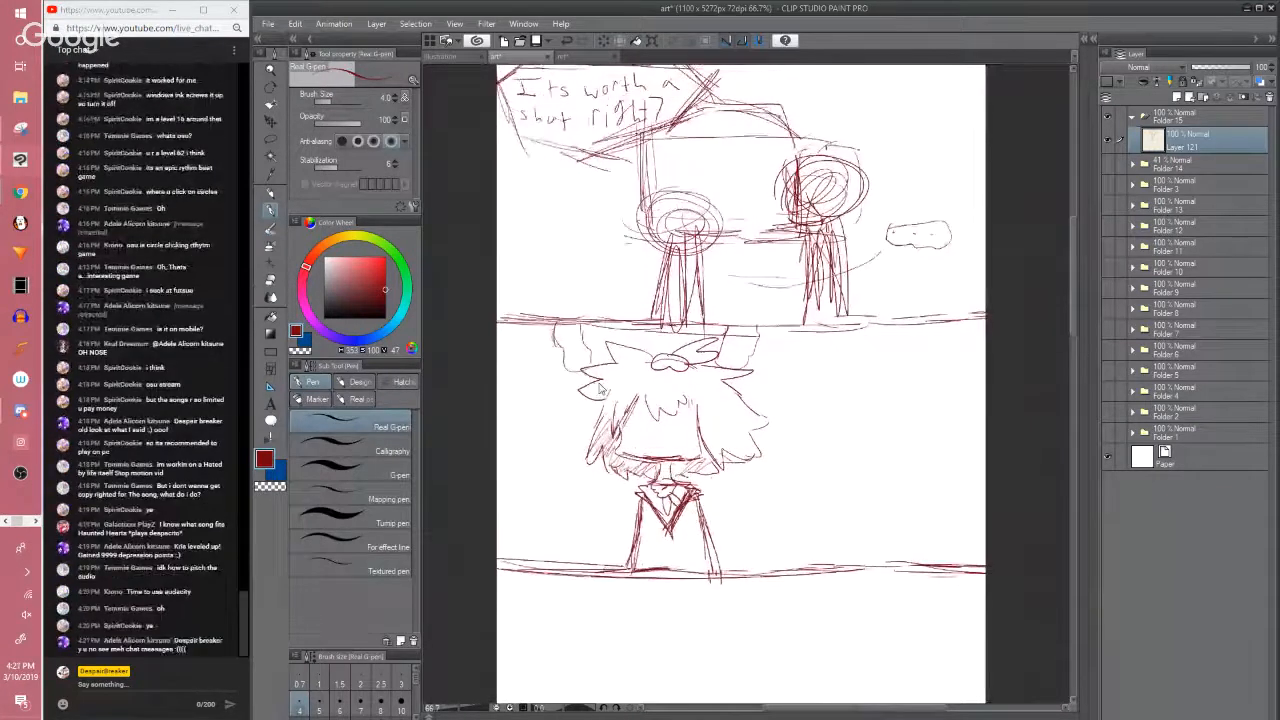
key("ctrl+s")
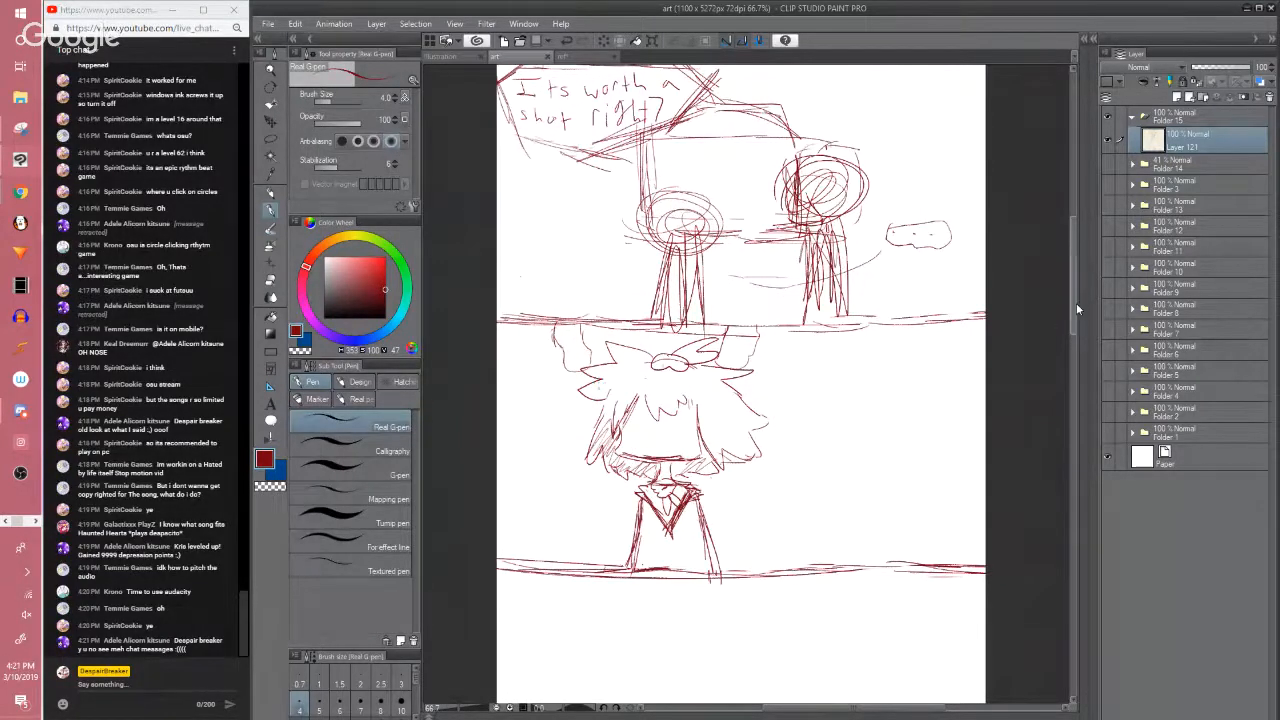
Retrace the right ends of the third panel's lower and upper borders
left_click_drag(1076, 303, 1076, 325)
left_click_drag(965, 483, 987, 486)
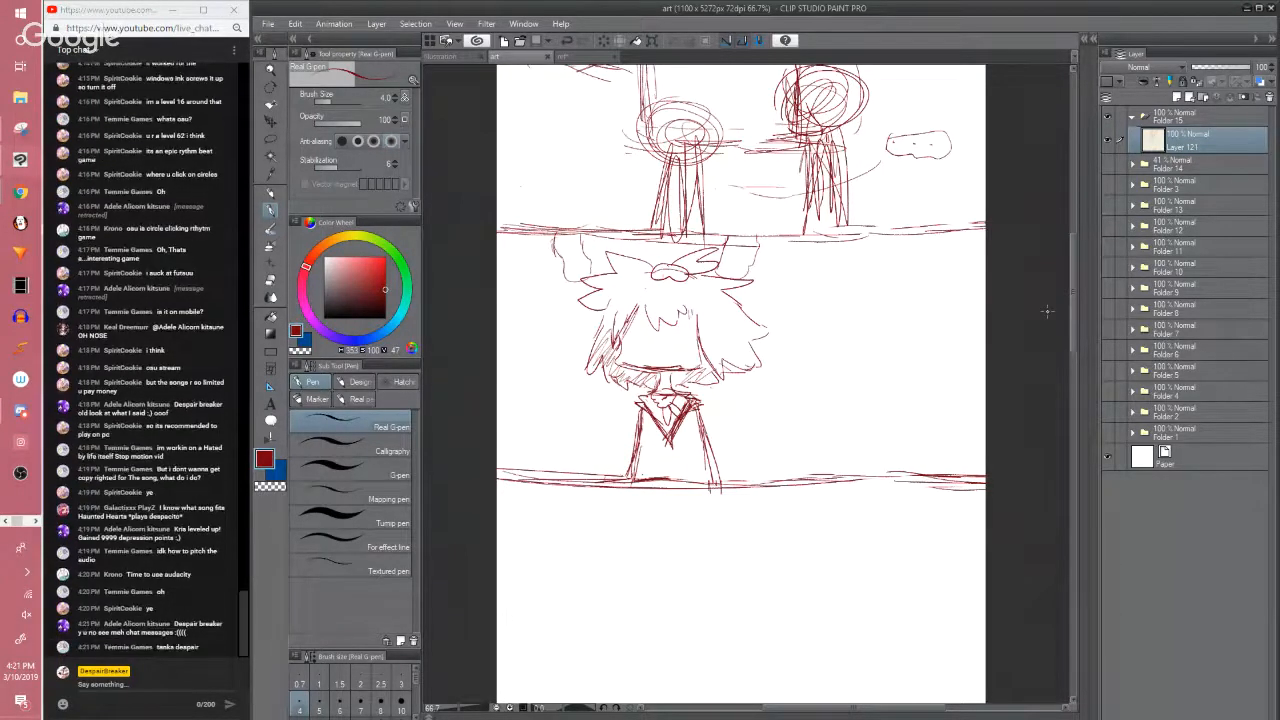
scroll(1058, 354, "up", 2)
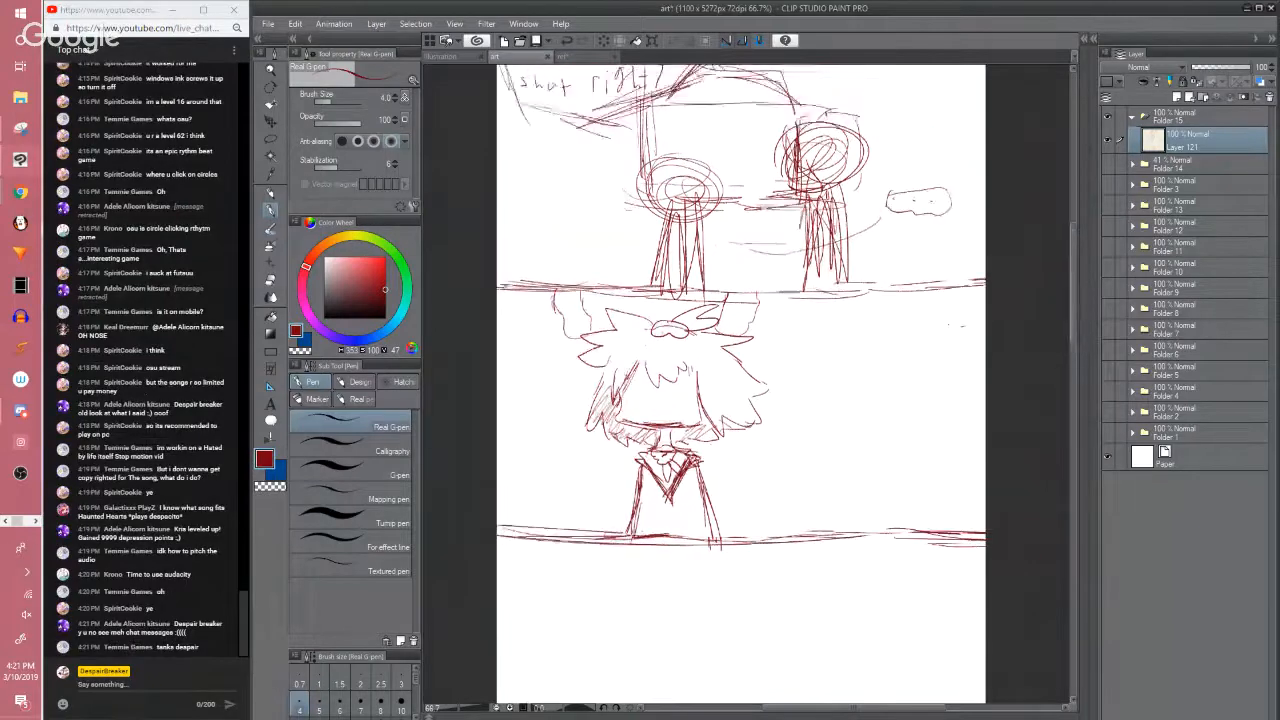
left_click_drag(874, 291, 990, 288)
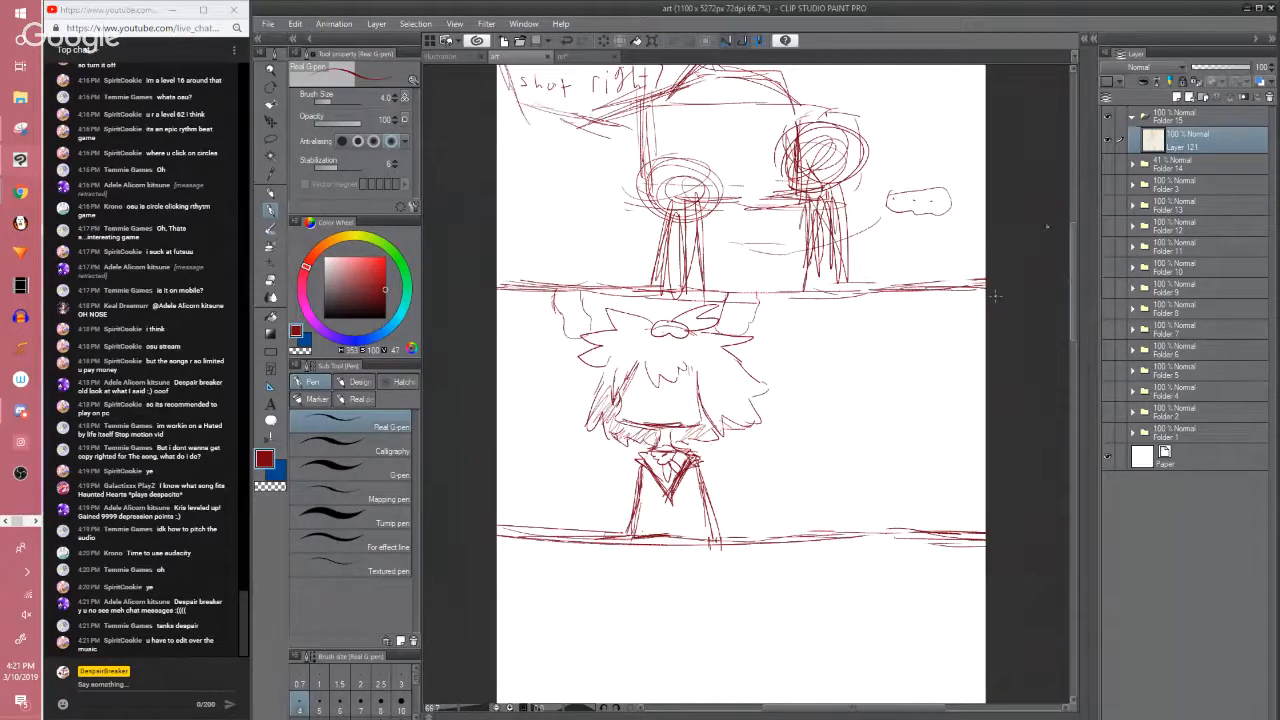
Add a short stroke to the right part of the character's fringe in the third panel
mouse_move(1073, 264)
left_mouse_down()
mouse_move(1073, 286)
mouse_move(1072, 272)
left_mouse_up()
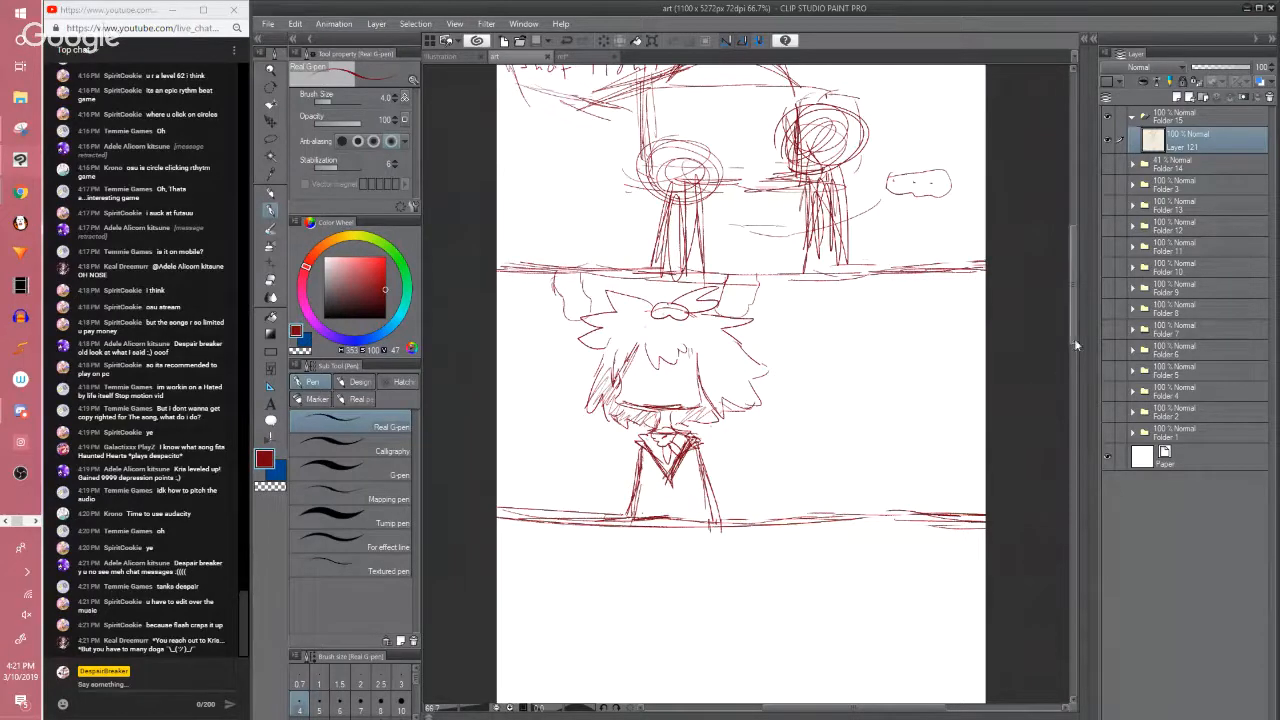
left_click_drag(1076, 335, 1076, 357)
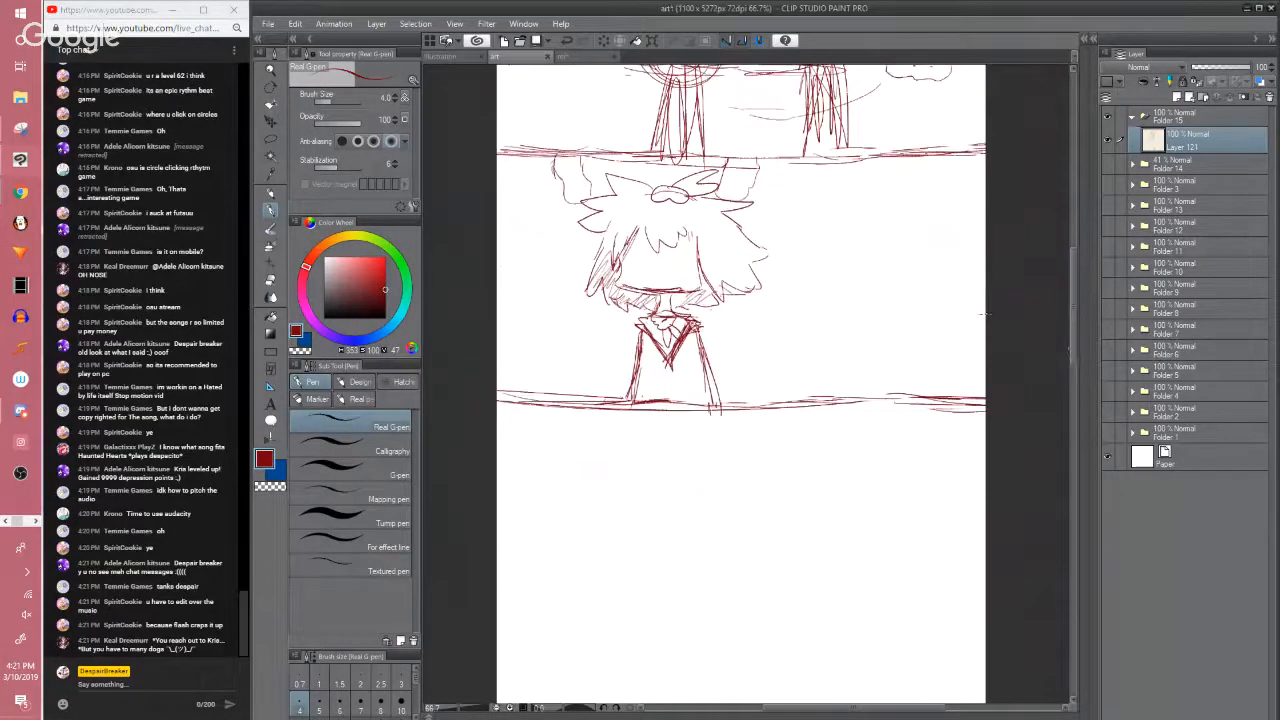
scroll(985, 314, "up", 1)
scroll(1076, 330, "up", 2)
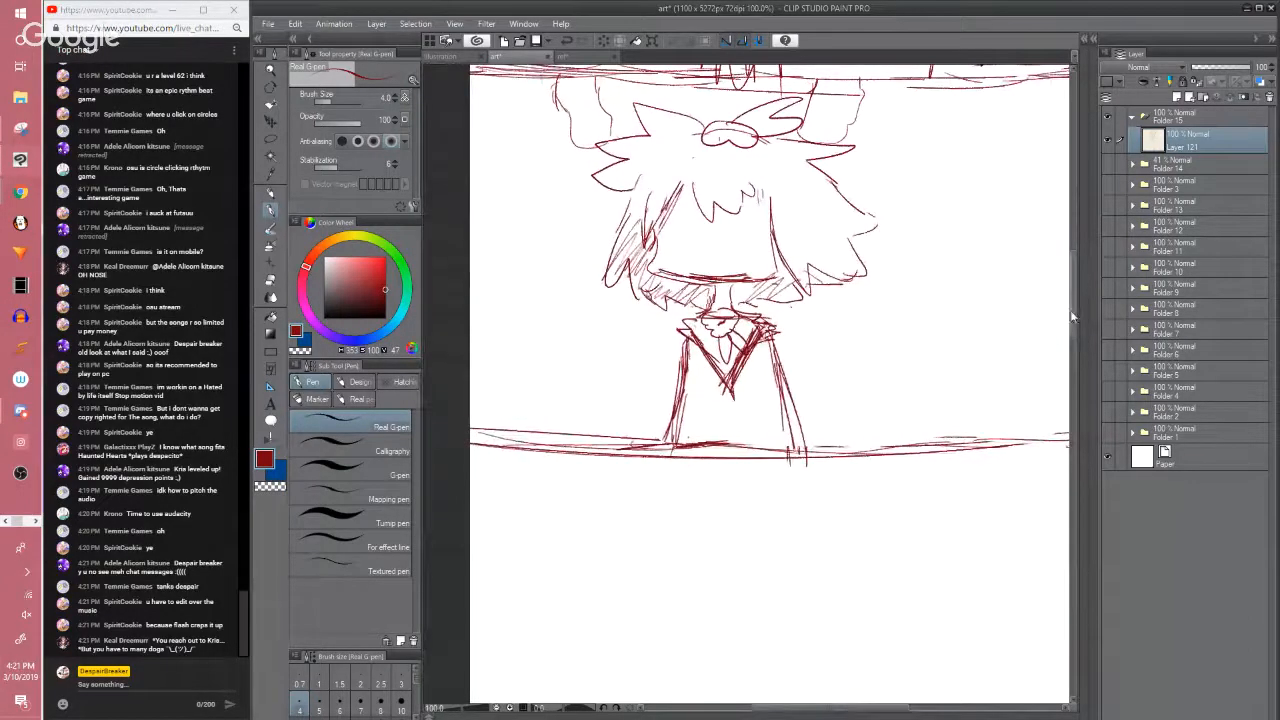
left_click_drag(1072, 309, 1072, 299)
scroll(1072, 300, "up", 1)
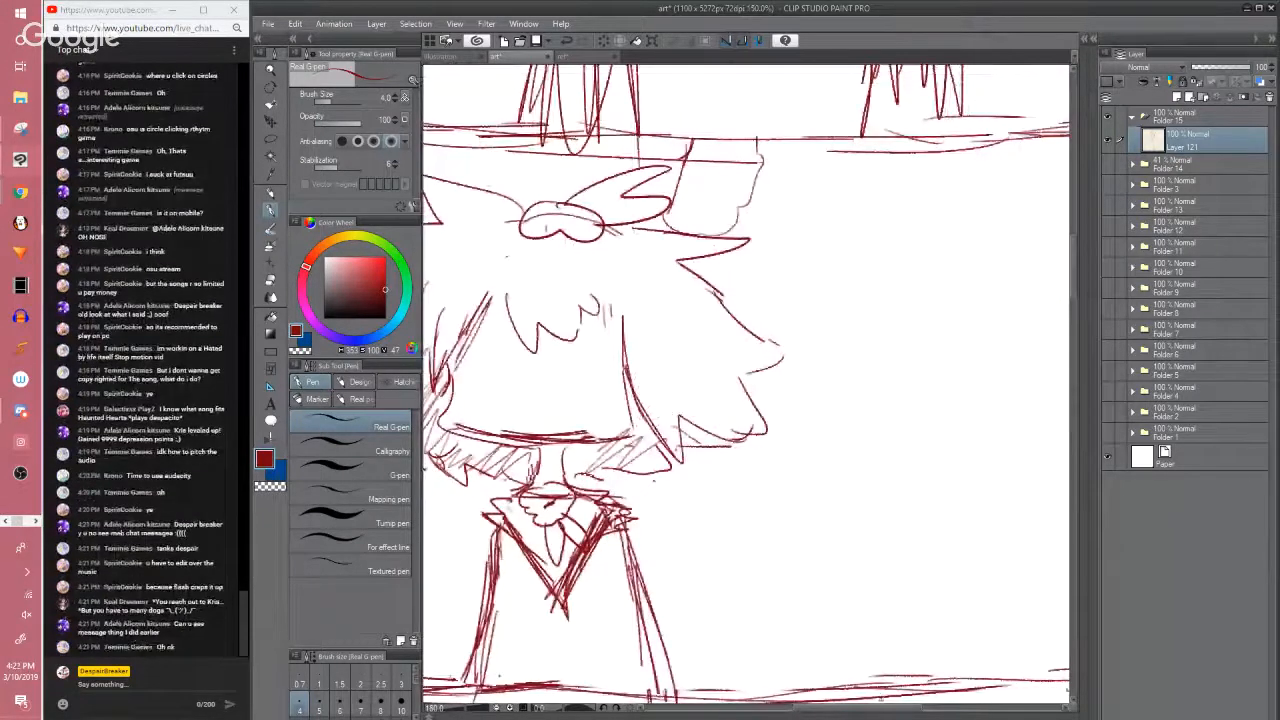
left_click_drag(881, 706, 843, 708)
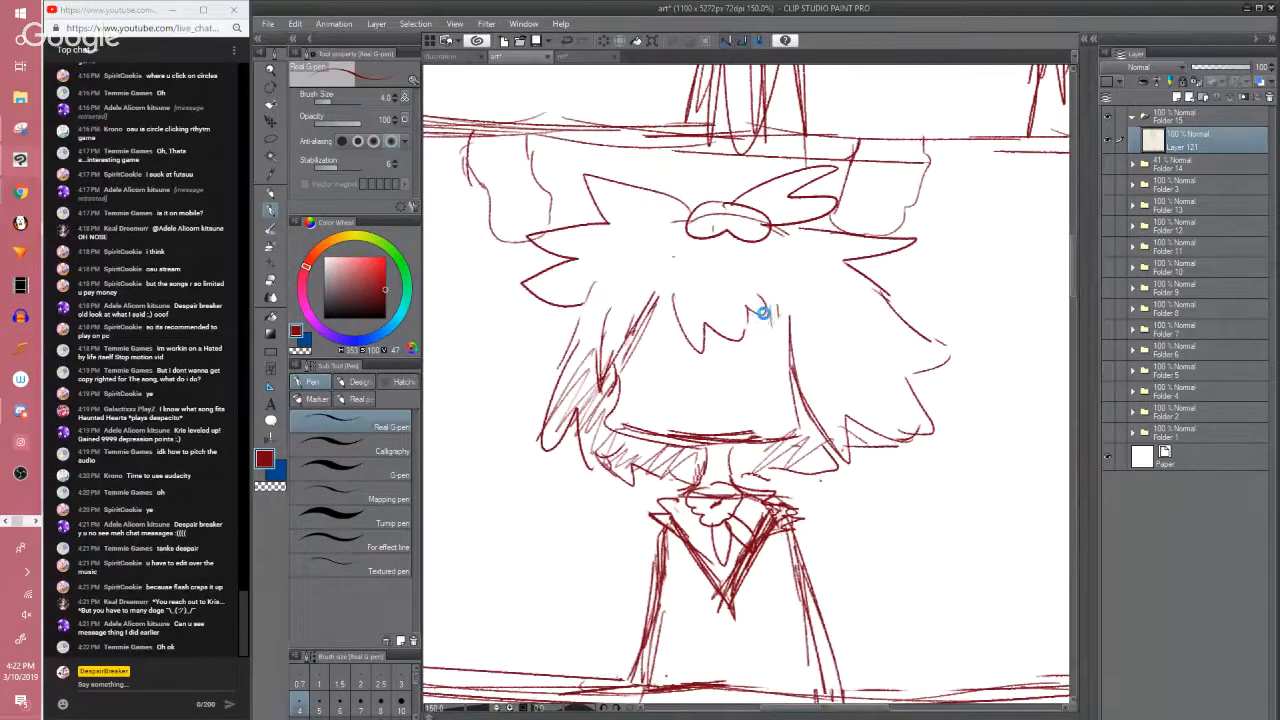
left_click_drag(760, 302, 758, 322)
Sketch a small spike, a short curve and a tiny oval in the second panel's lower right, beneath the small bubble
scroll(860, 510, "down", 3)
mouse_move(964, 372)
left_mouse_down()
mouse_move(890, 405)
mouse_move(902, 390)
mouse_move(921, 398)
left_mouse_up()
key("ctrl+z")
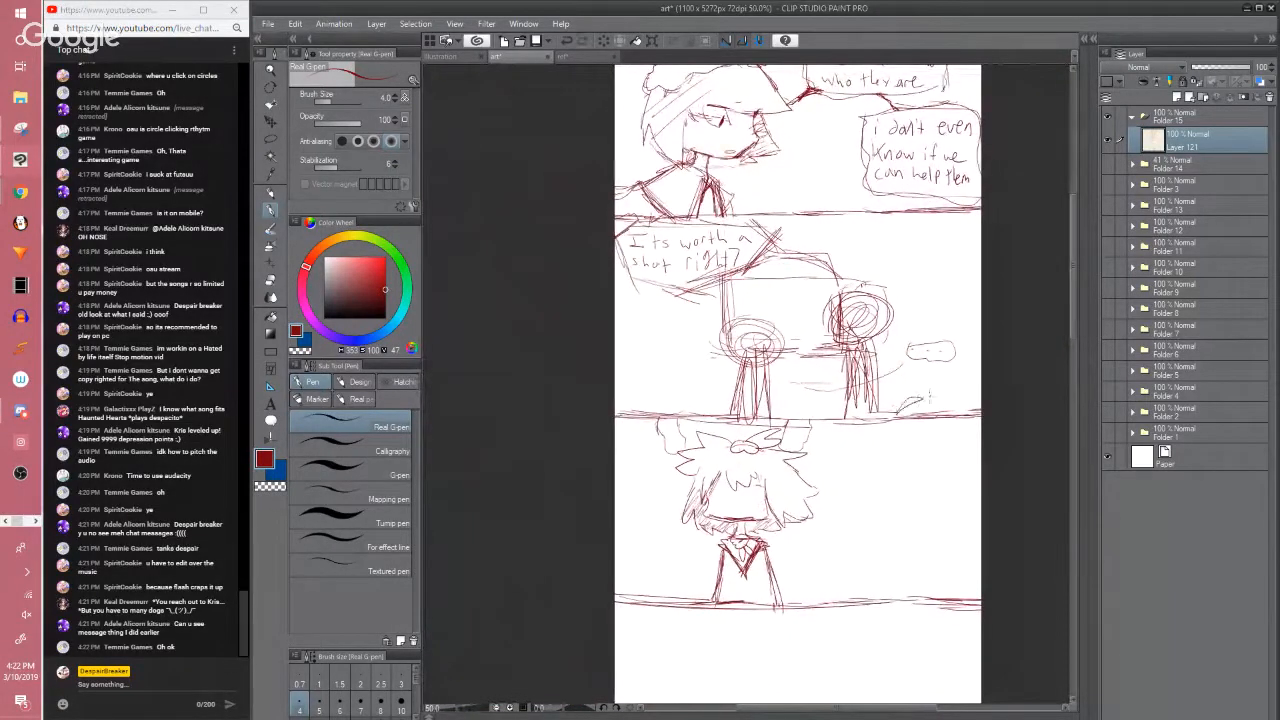
mouse_move(937, 331)
left_mouse_down()
mouse_move(890, 393)
mouse_move(927, 343)
left_mouse_up()
Lasso the whole third-panel character, narrow it to 92% of its width, and return to the Real G-pen
mouse_move(777, 450)
left_mouse_down()
mouse_move(813, 402)
mouse_move(693, 388)
left_mouse_up()
scroll(796, 425, "up", 1)
key("m")
mouse_move(570, 306)
left_mouse_down()
mouse_move(552, 450)
mouse_move(640, 550)
mouse_move(700, 326)
left_mouse_up()
key("ctrl+t")
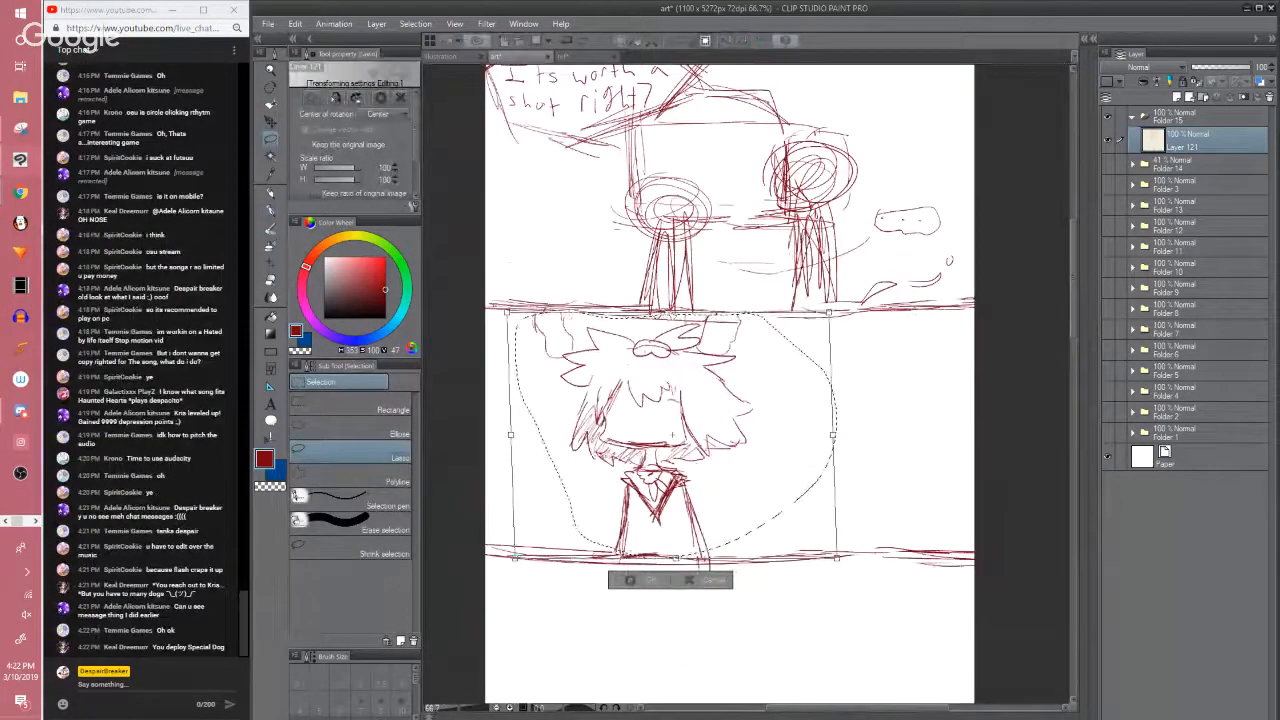
left_click(638, 580)
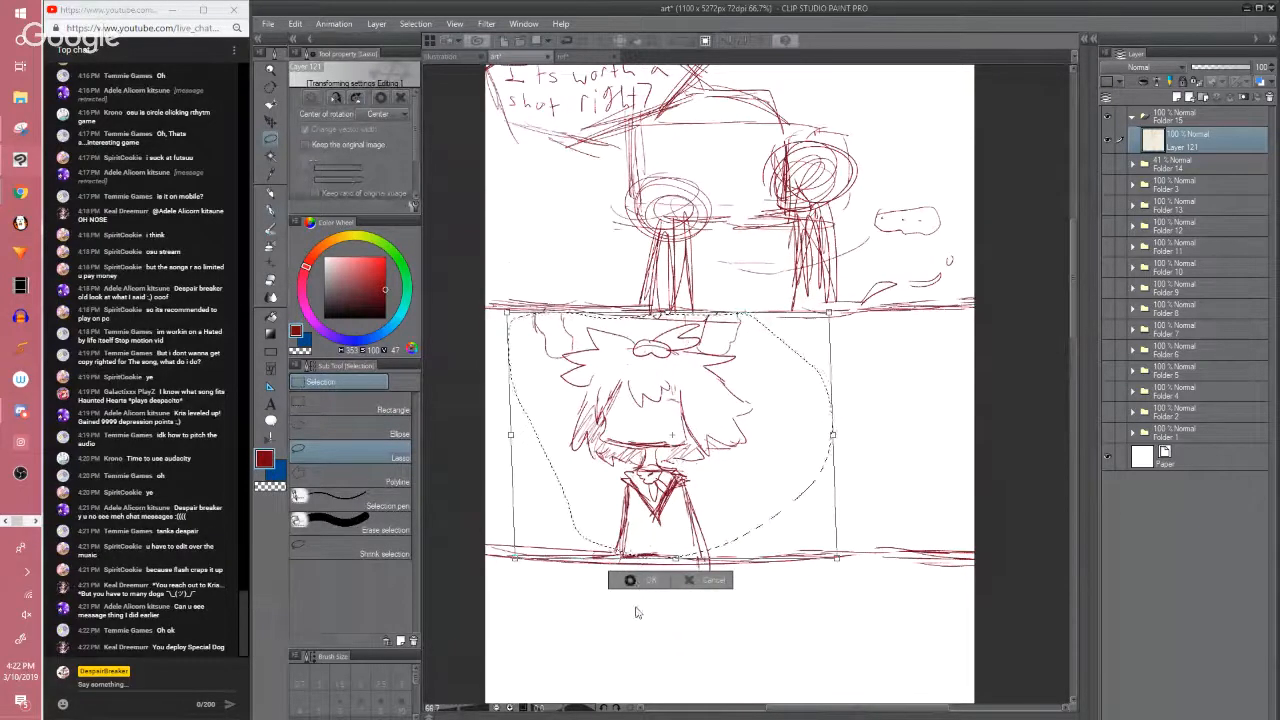
key("ctrl+t")
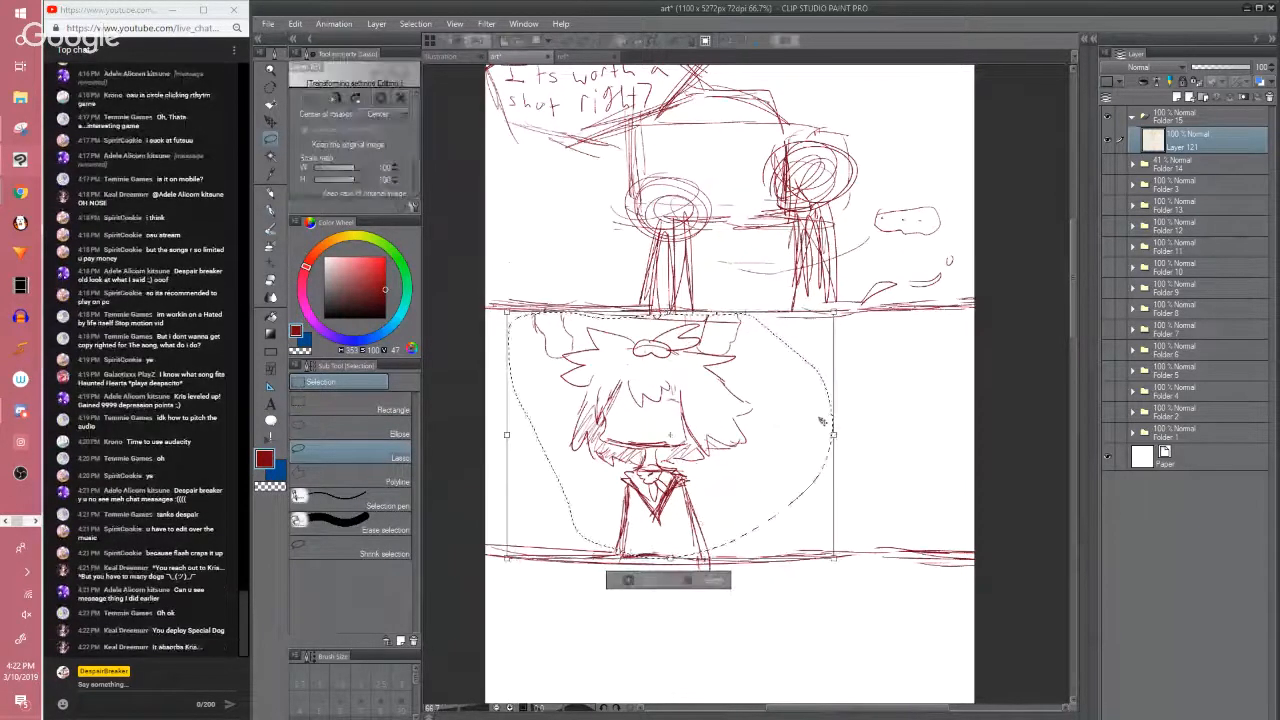
left_click_drag(810, 435, 808, 435)
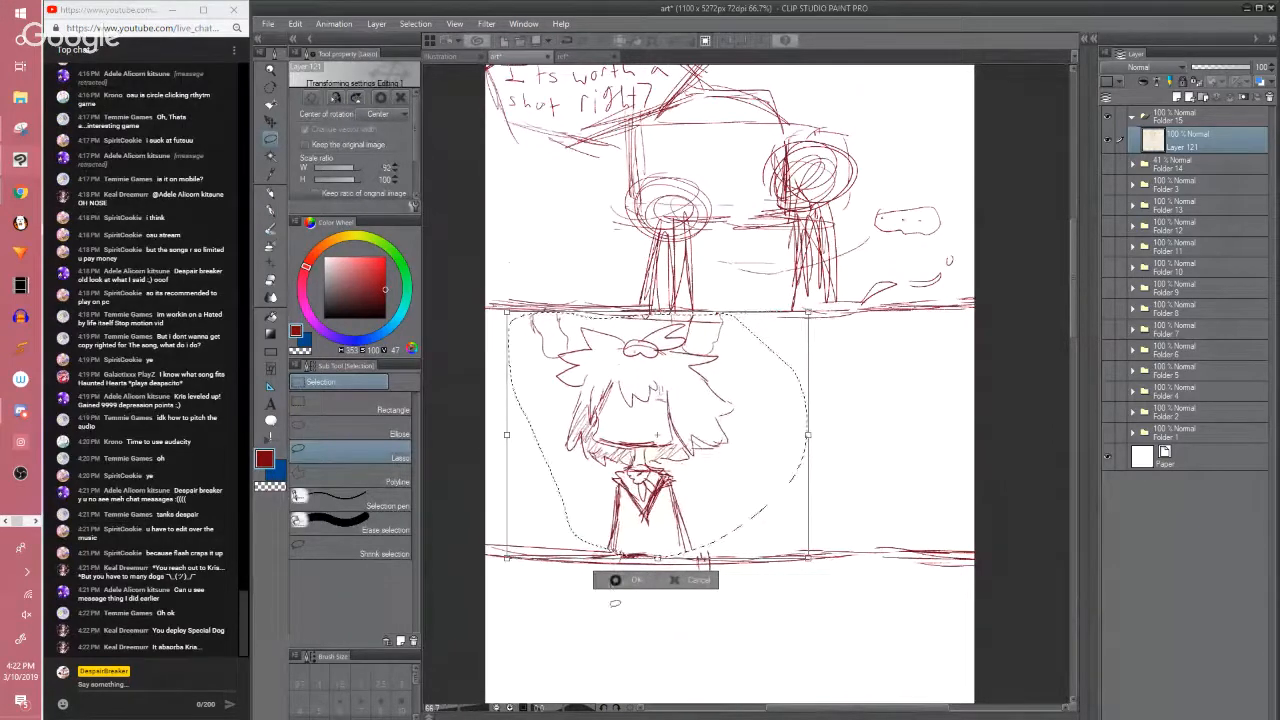
left_click(616, 581)
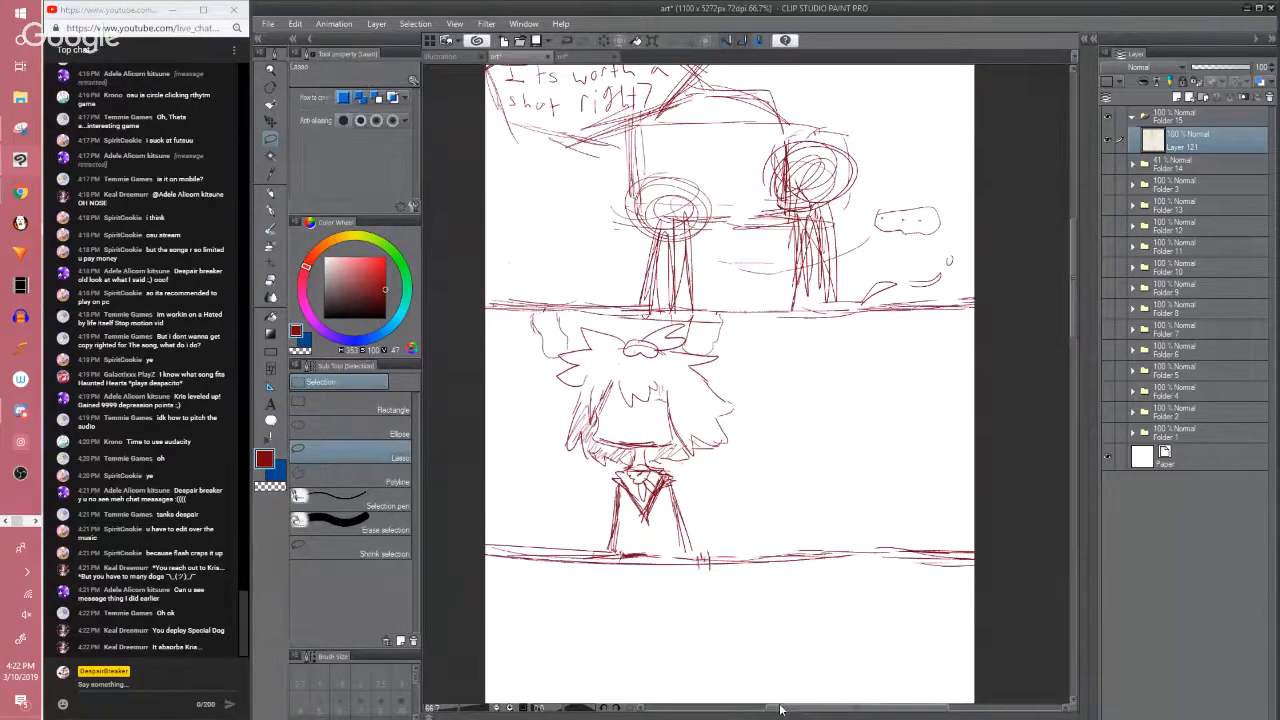
left_click_drag(780, 709, 752, 709)
key("p")
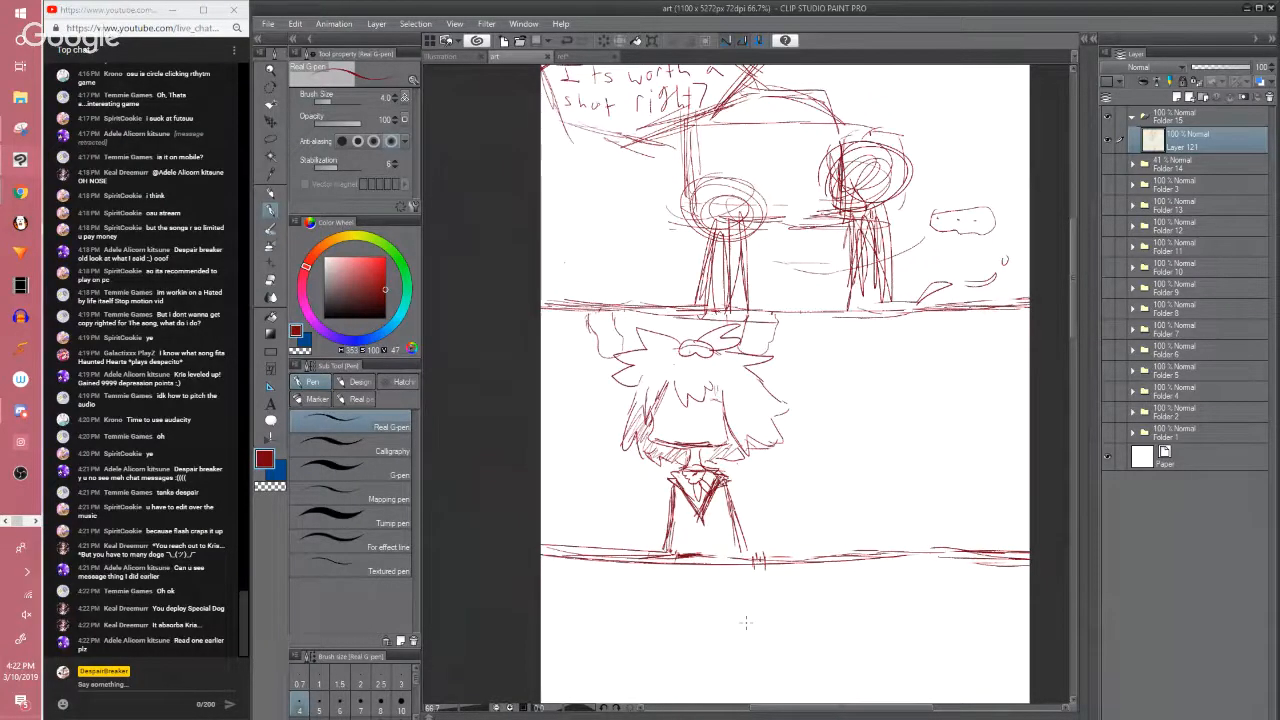
scroll(745, 622, "up", 2)
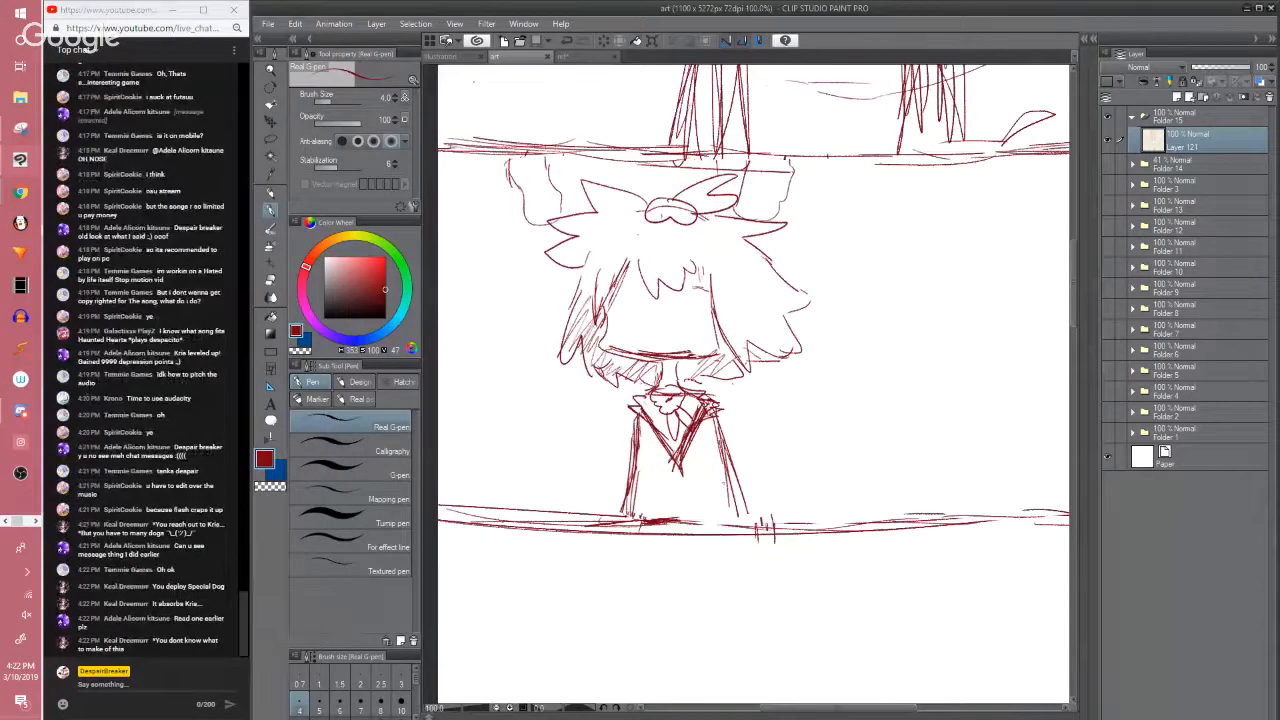
Retrace the robe's right edge, then draw two narrow oval eyes and a short brow on the third panel's spiky-haired character
left_click_drag(738, 513, 742, 523)
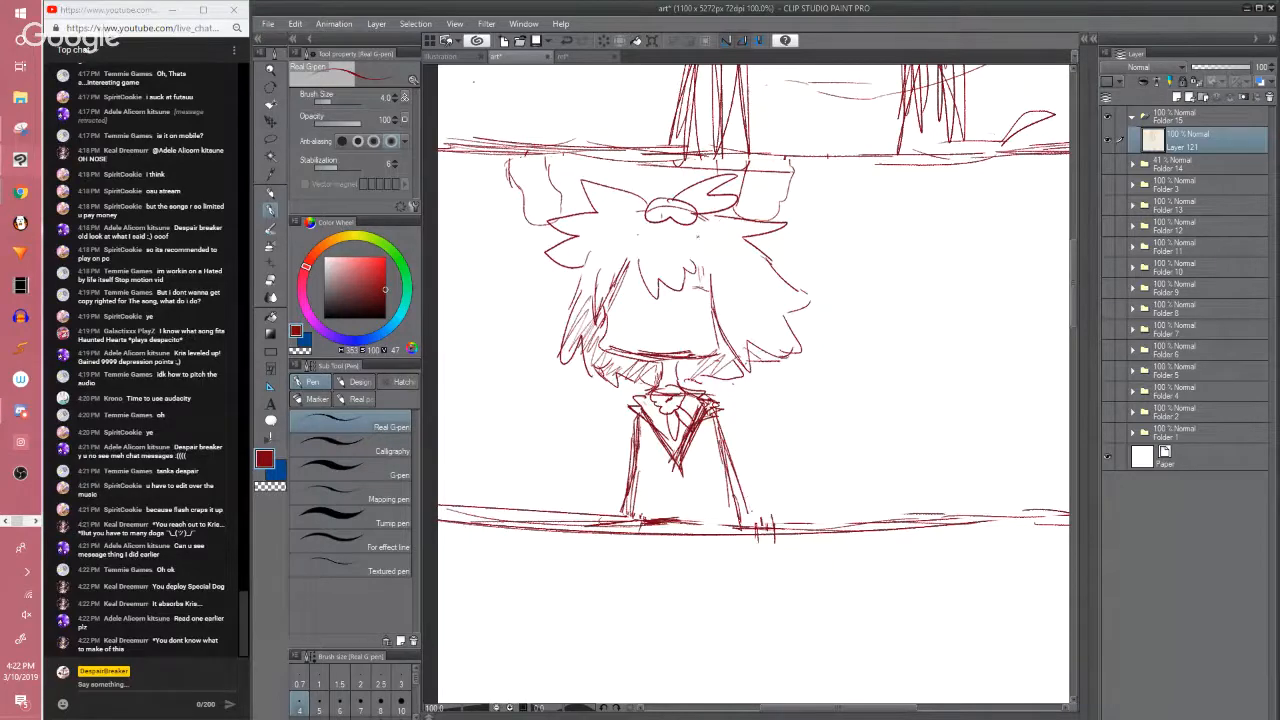
scroll(600, 270, "up", 2)
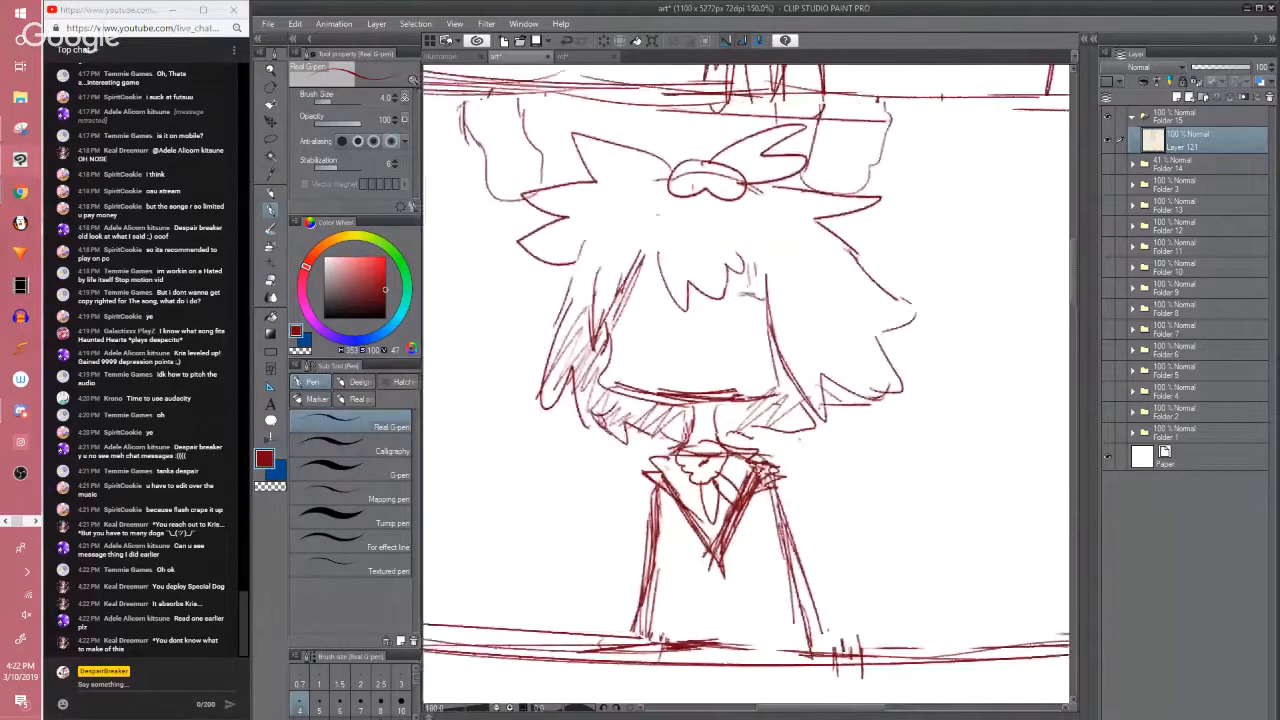
left_click_drag(740, 292, 768, 295)
mouse_move(634, 336)
left_mouse_down()
mouse_move(649, 339)
mouse_move(656, 299)
mouse_move(651, 333)
left_mouse_up()
key("ctrl+z")
key("ctrl+z")
mouse_move(651, 333)
left_mouse_down()
mouse_move(658, 303)
mouse_move(649, 332)
left_mouse_up()
key("ctrl+z")
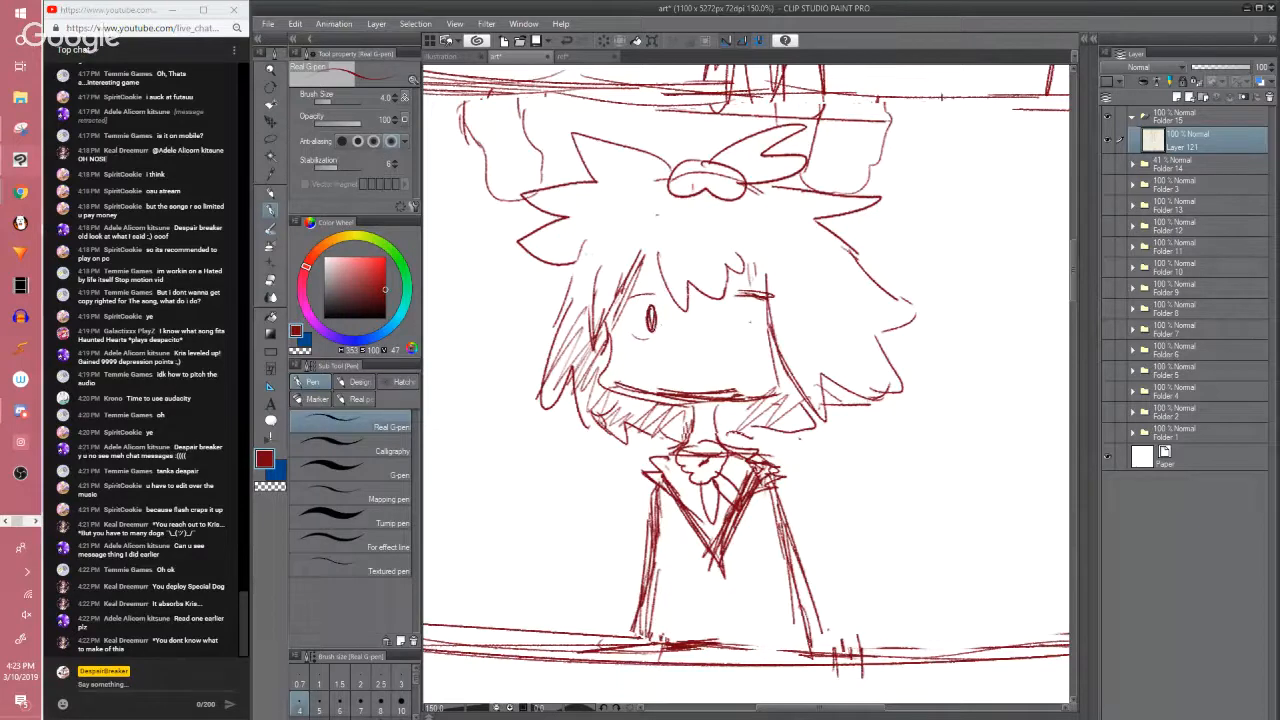
mouse_move(746, 302)
left_mouse_down()
mouse_move(741, 331)
mouse_move(748, 304)
left_mouse_up()
Erase part of the short tick marks crossing the third panel's lower border, just right of the character
scroll(748, 332, "down", 3)
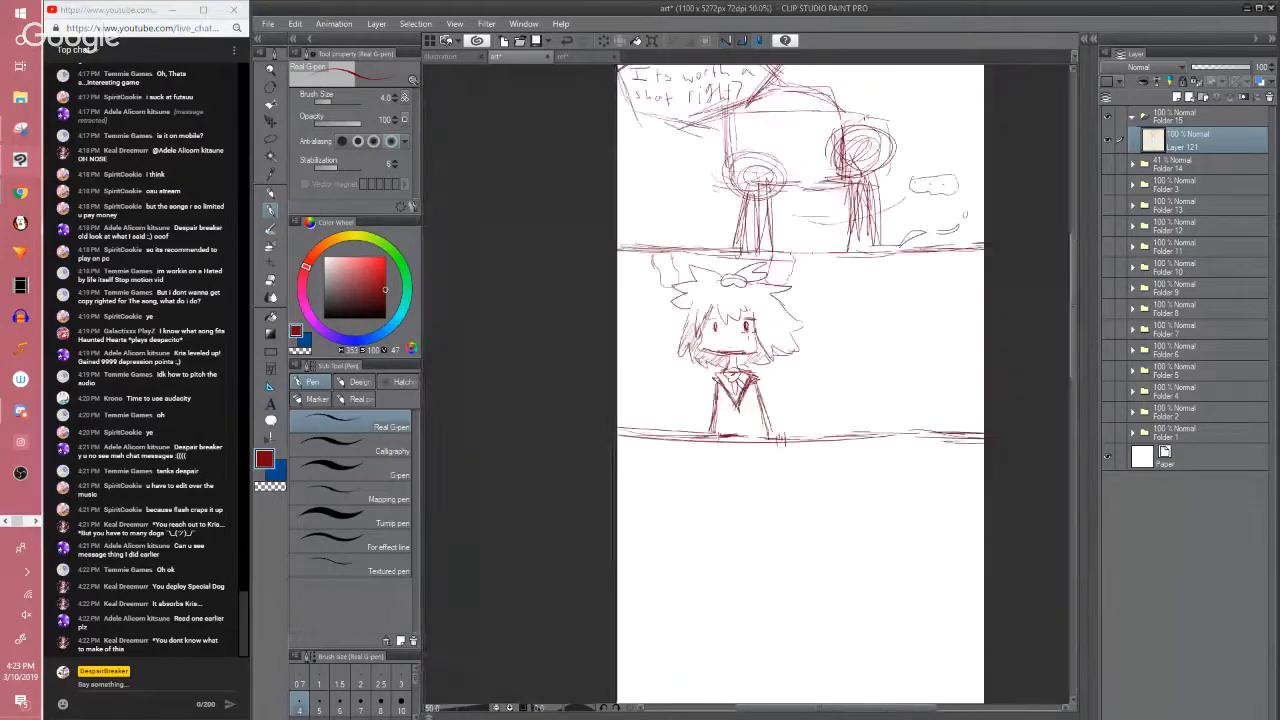
left_click_drag(862, 393, 825, 477)
scroll(825, 477, "up", 3)
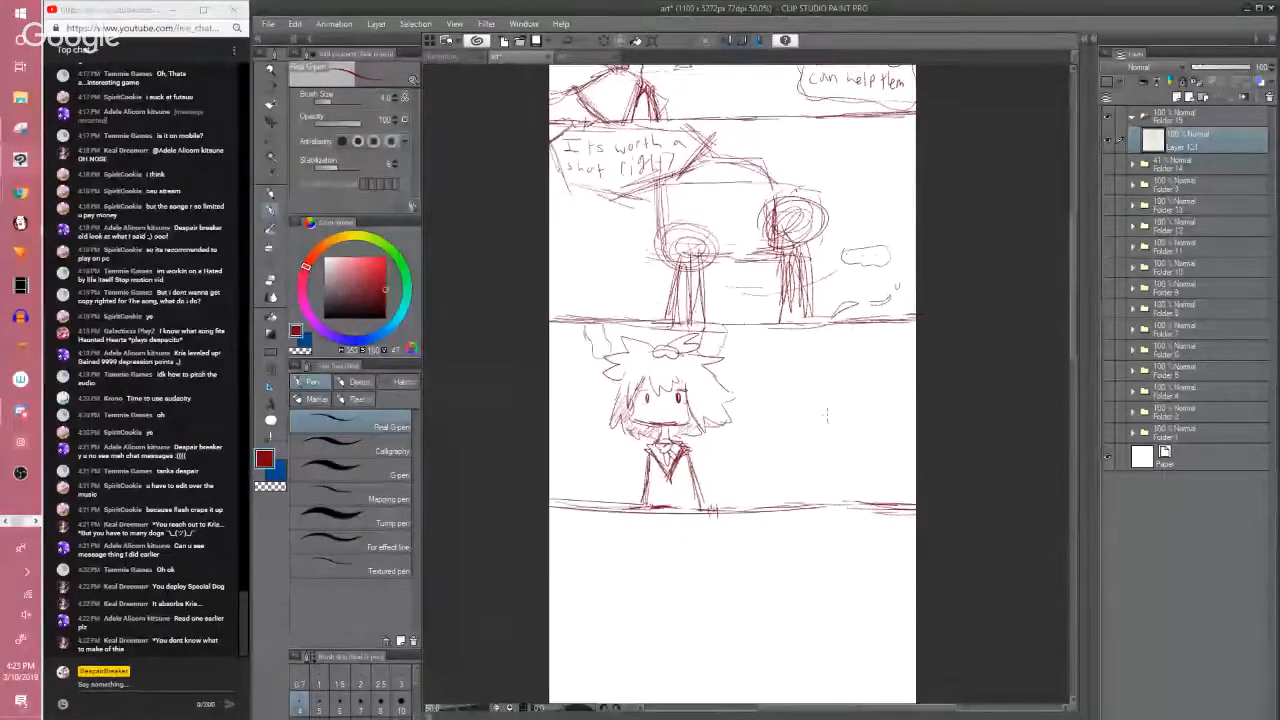
scroll(762, 504, "up", 2)
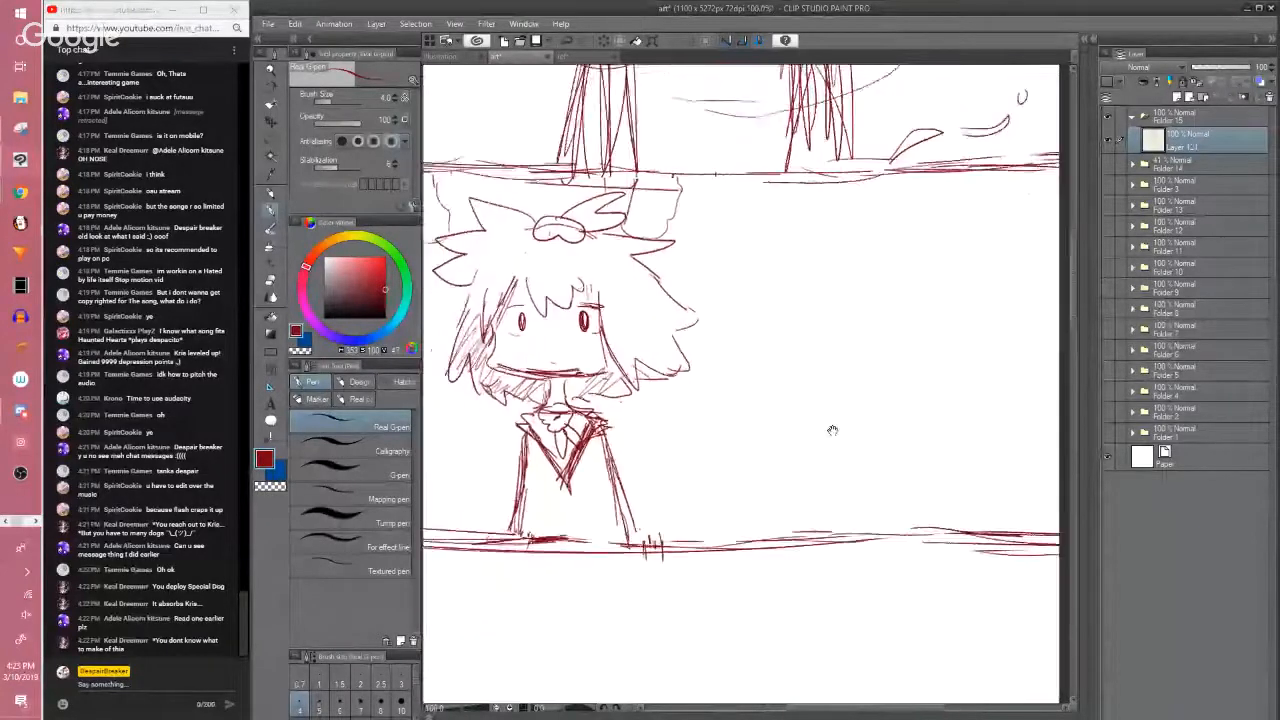
key("e")
key("p")
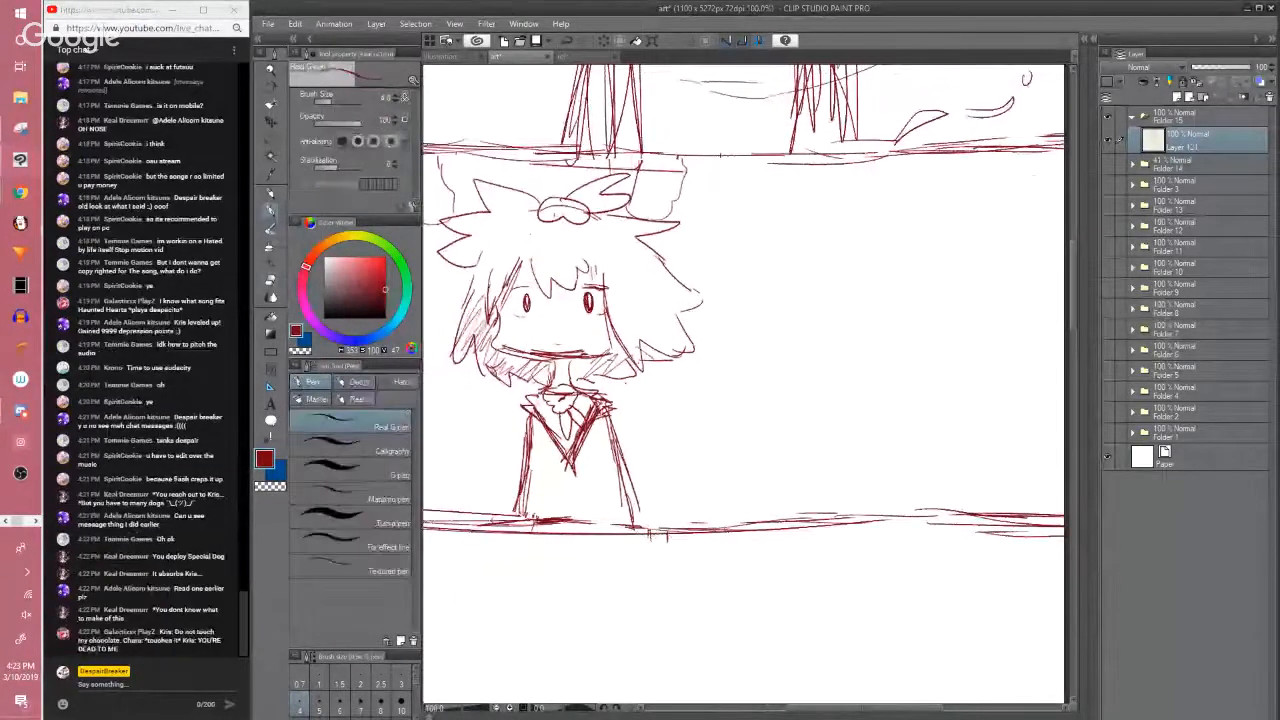
left_click_drag(744, 535, 766, 573)
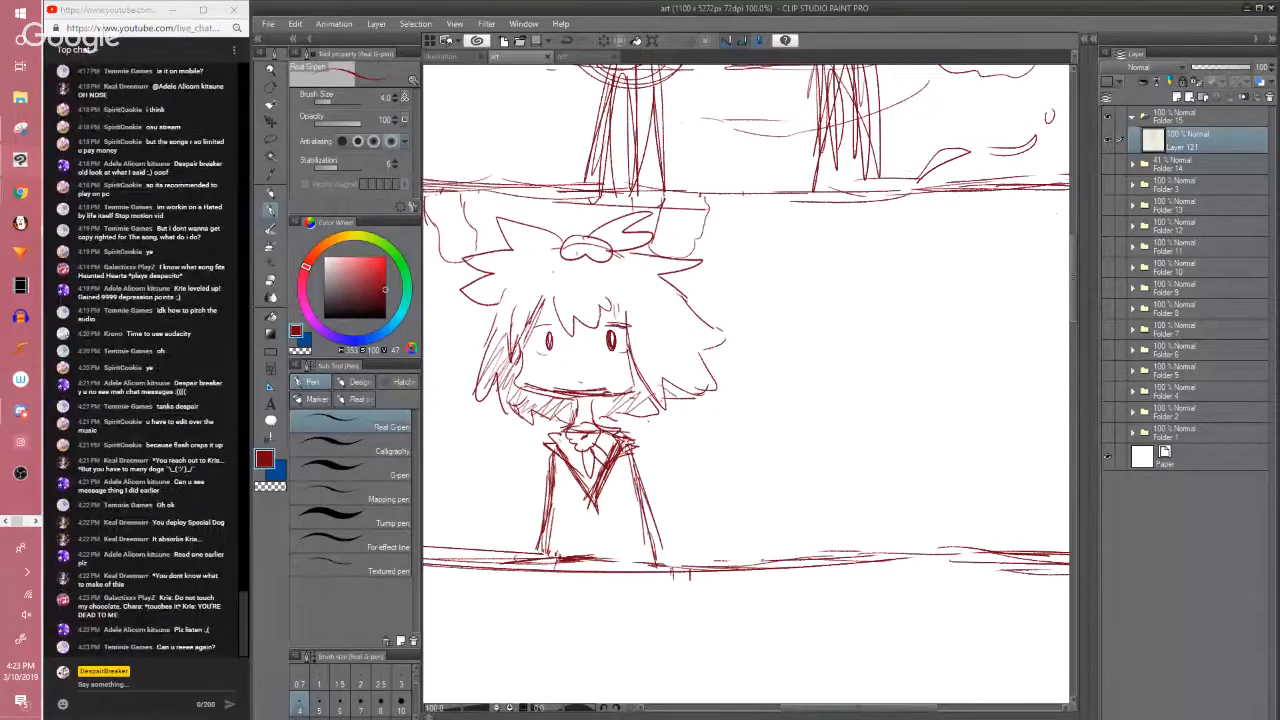
Compare the page with the earlier sketch in Folder 14, return to showing only Folder 15, and review its panels
scroll(763, 563, "down", 2)
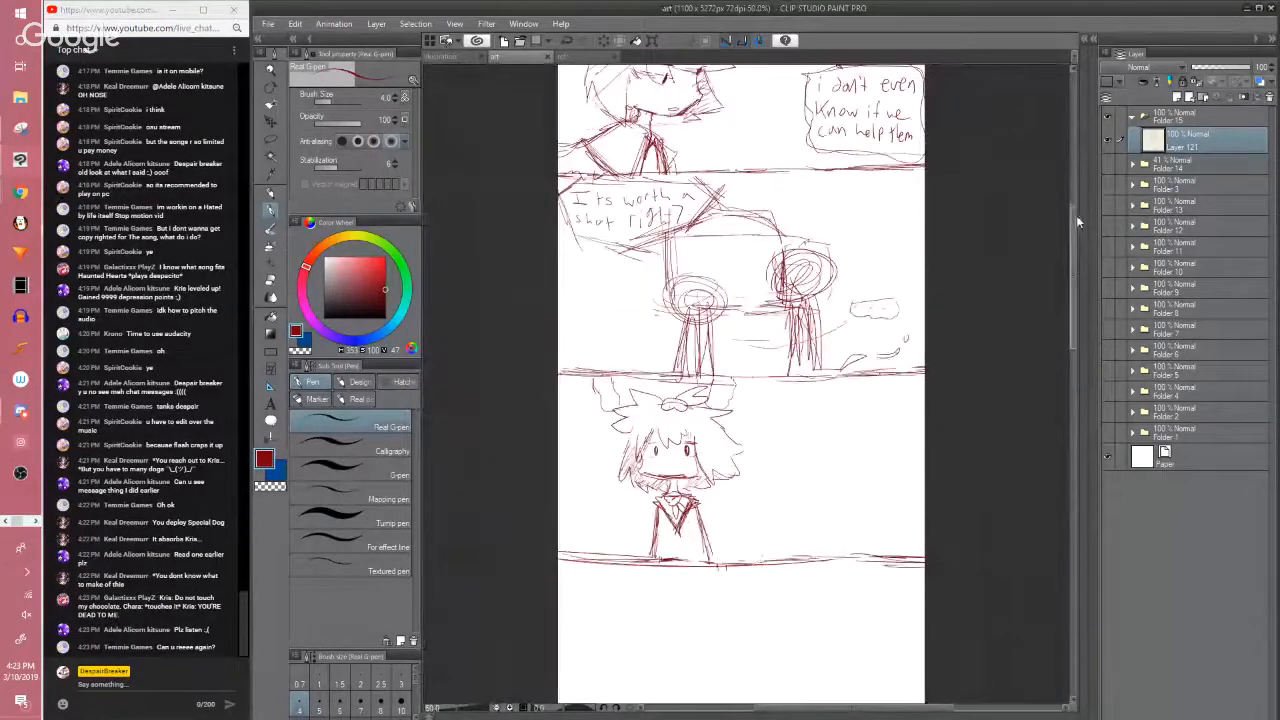
mouse_move(1072, 234)
left_mouse_down()
mouse_move(1070, 194)
mouse_move(1110, 124)
mouse_move(1084, 210)
mouse_move(1074, 177)
mouse_move(1065, 194)
mouse_move(1061, 286)
mouse_move(1089, 206)
left_mouse_up()
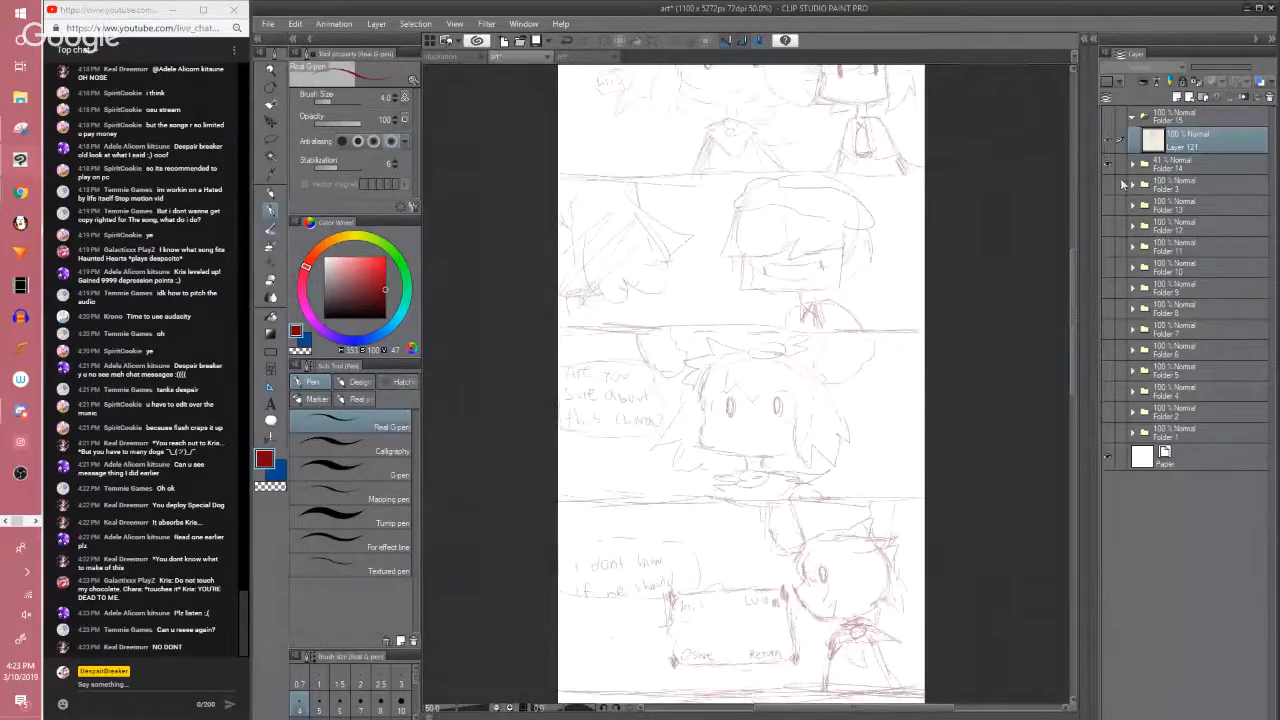
left_click(1107, 162)
left_click(1107, 118)
left_click(1107, 142)
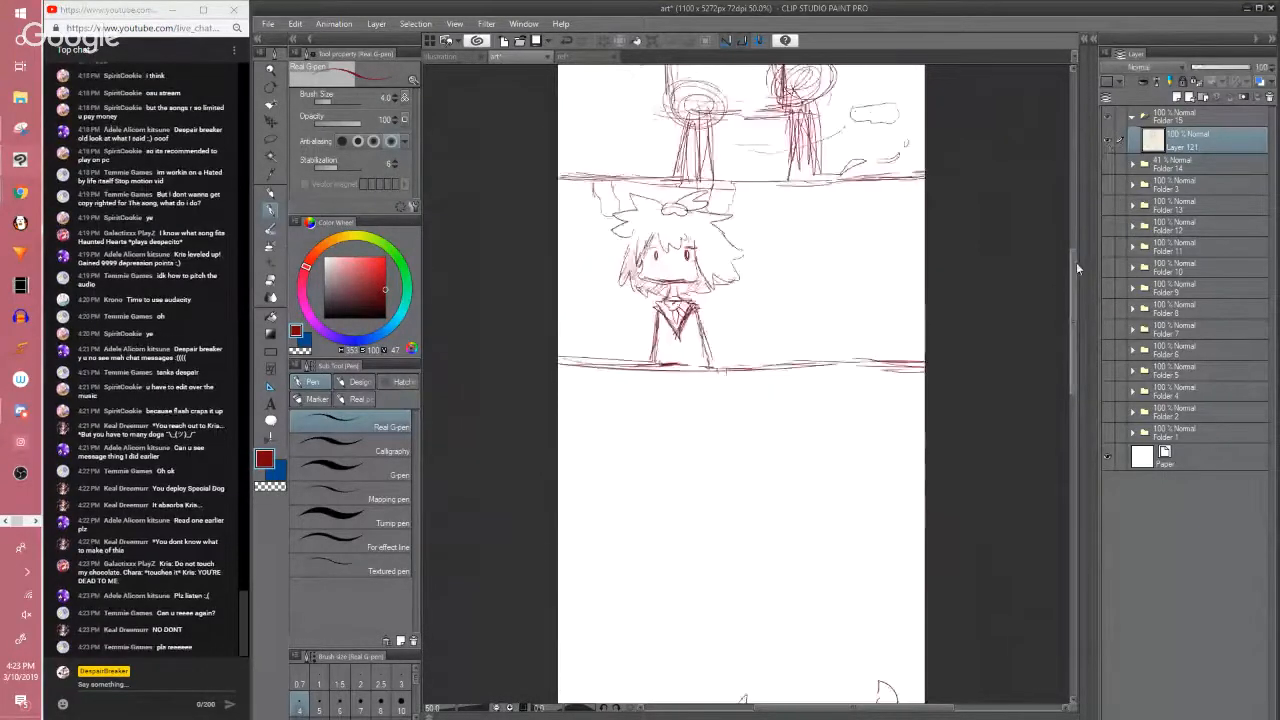
left_click_drag(1075, 260, 1067, 179)
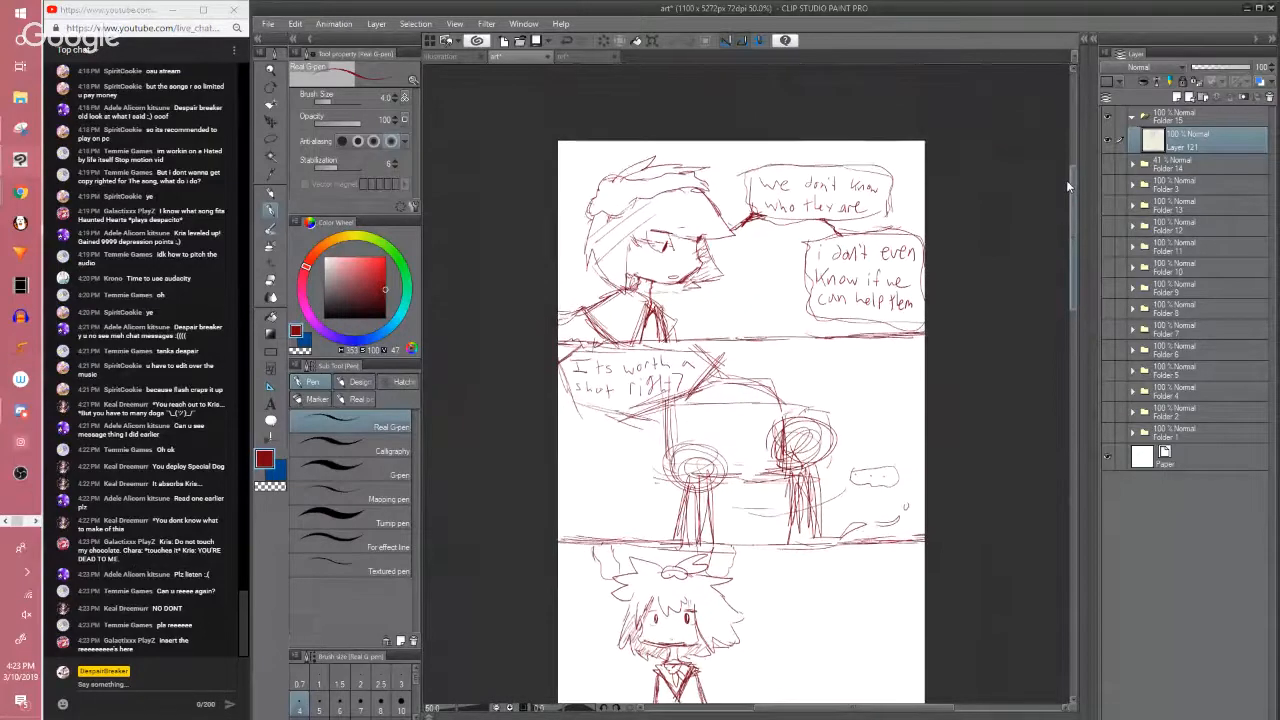
left_click_drag(1066, 180, 1028, 293)
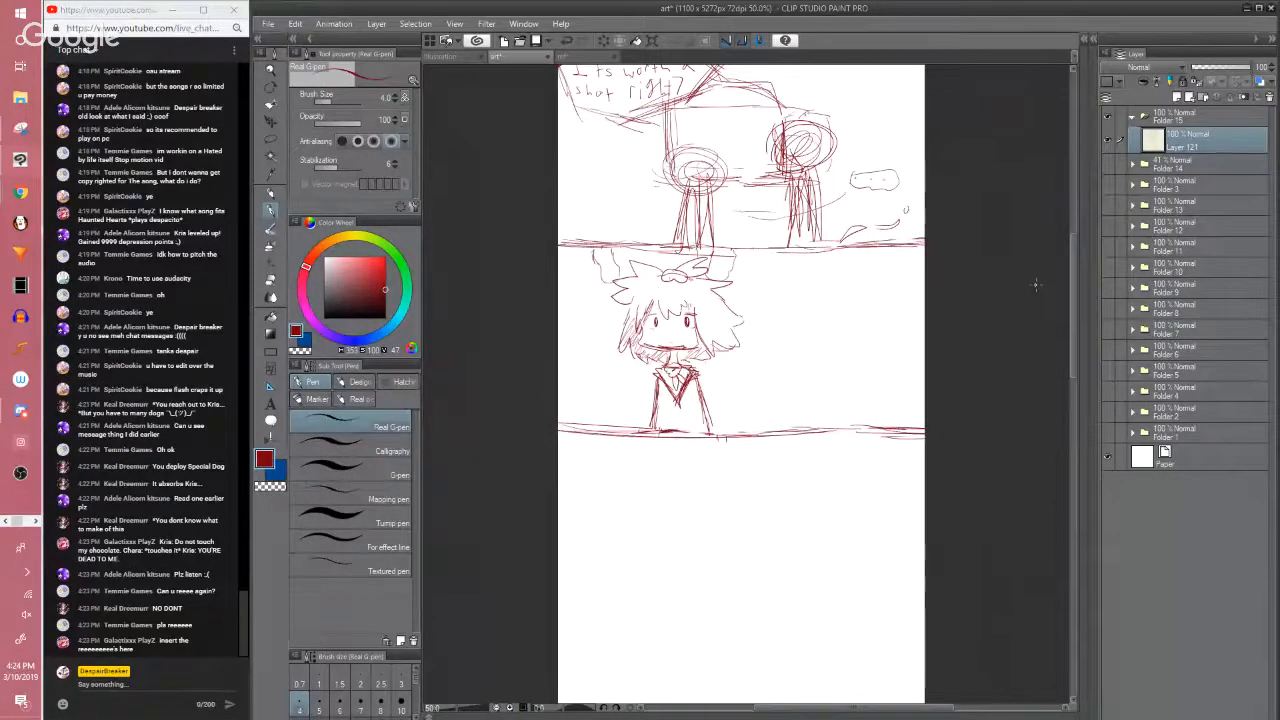
Erase the remaining tick marks beneath the third panel's lower border
scroll(1035, 285, "up", 1)
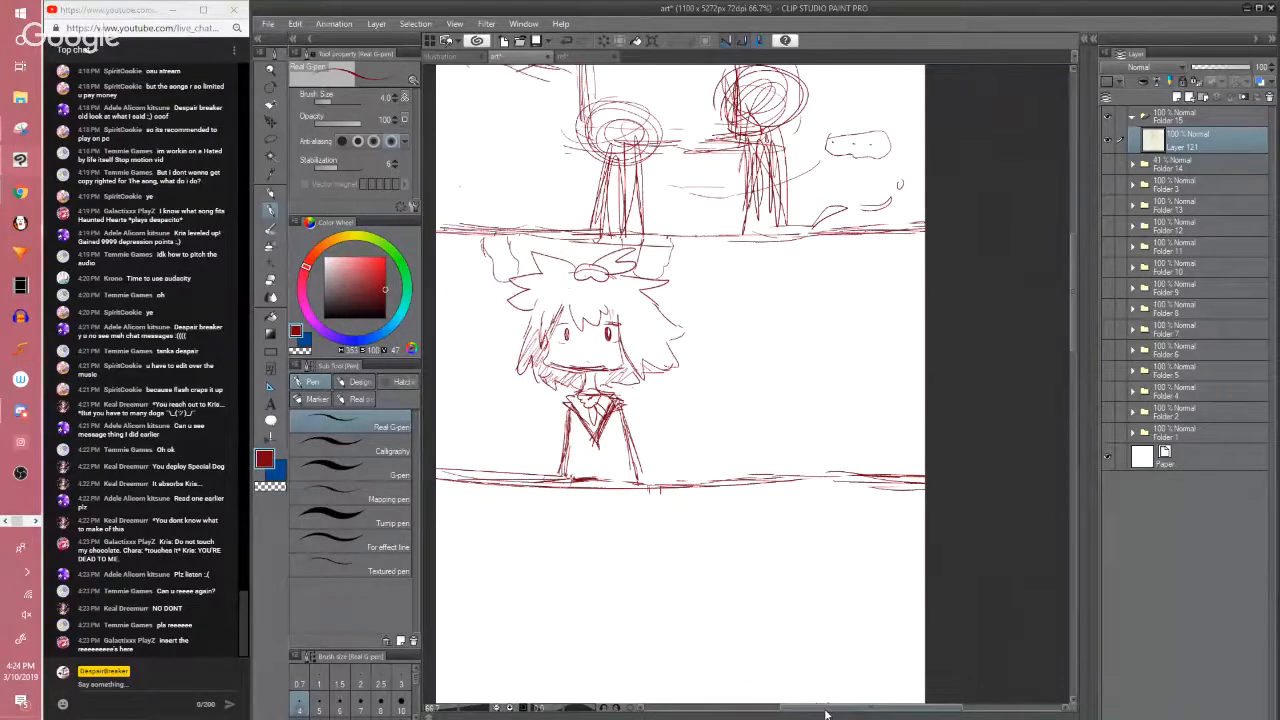
left_click_drag(826, 711, 811, 711)
left_click_drag(988, 506, 980, 537)
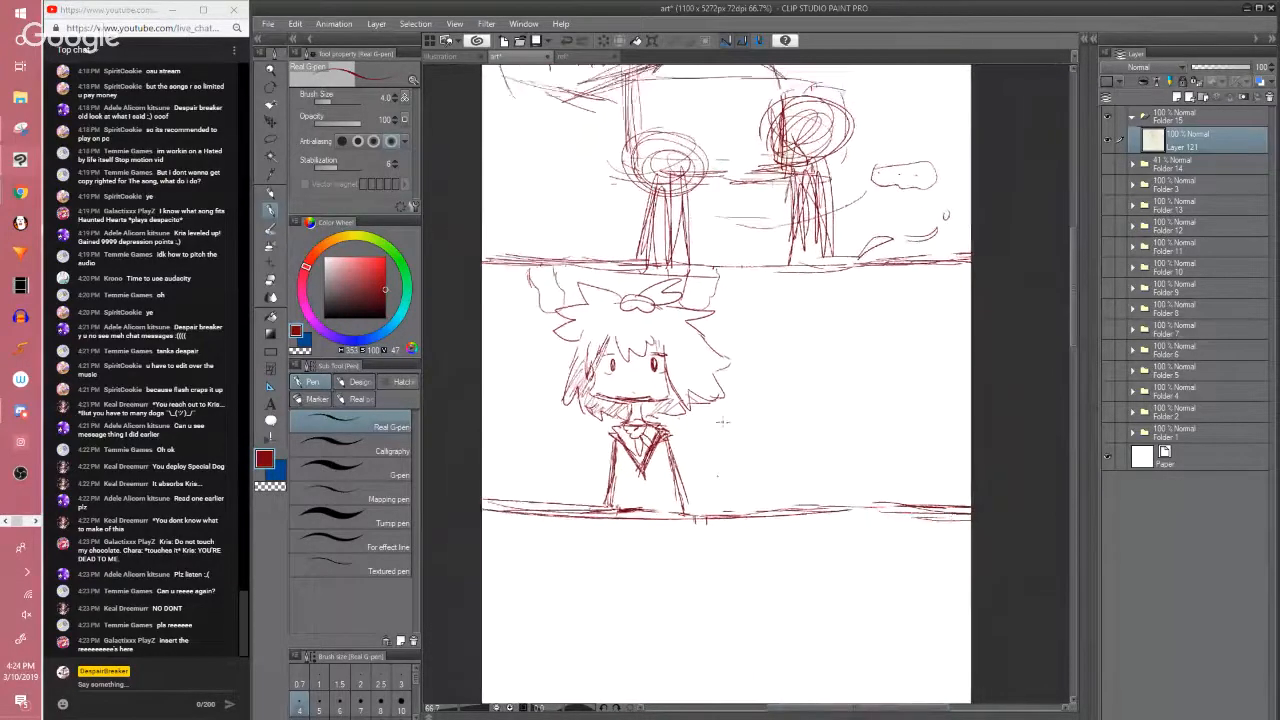
key("e")
key("p")
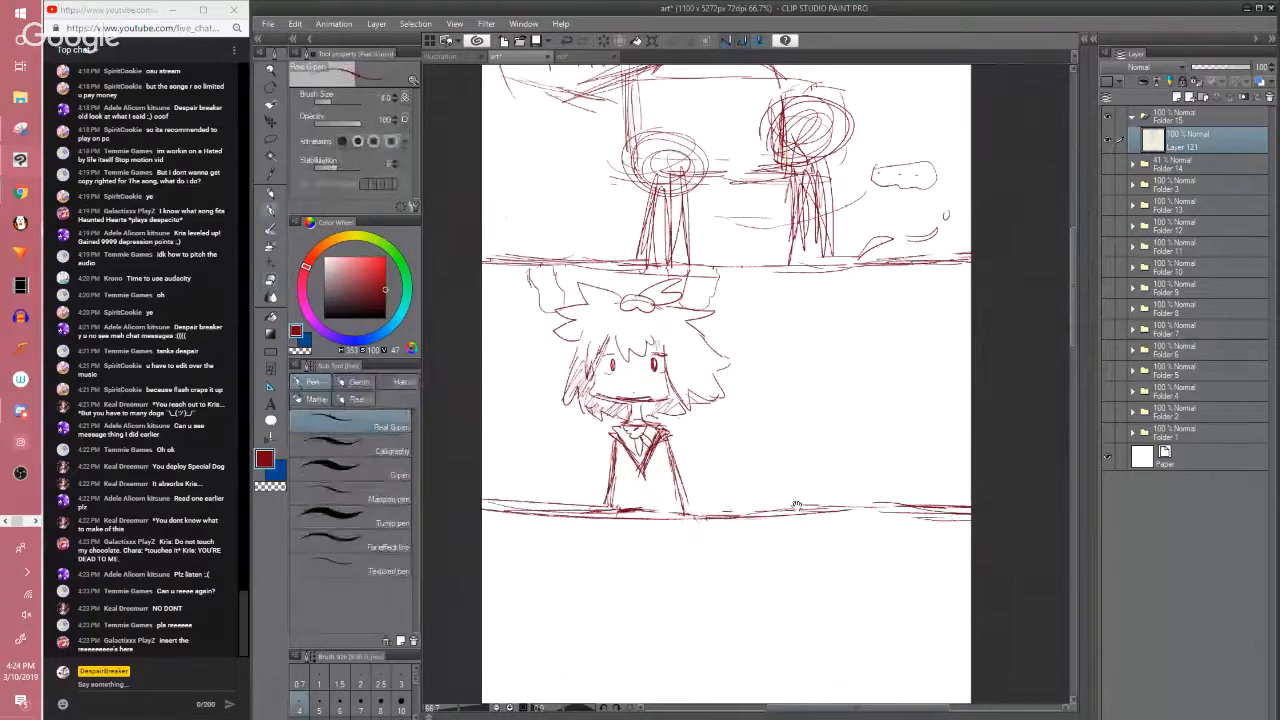
Erase the wavy shape above the right side of the character's head and redraw it with a rounder outline
left_click_drag(796, 505, 816, 530)
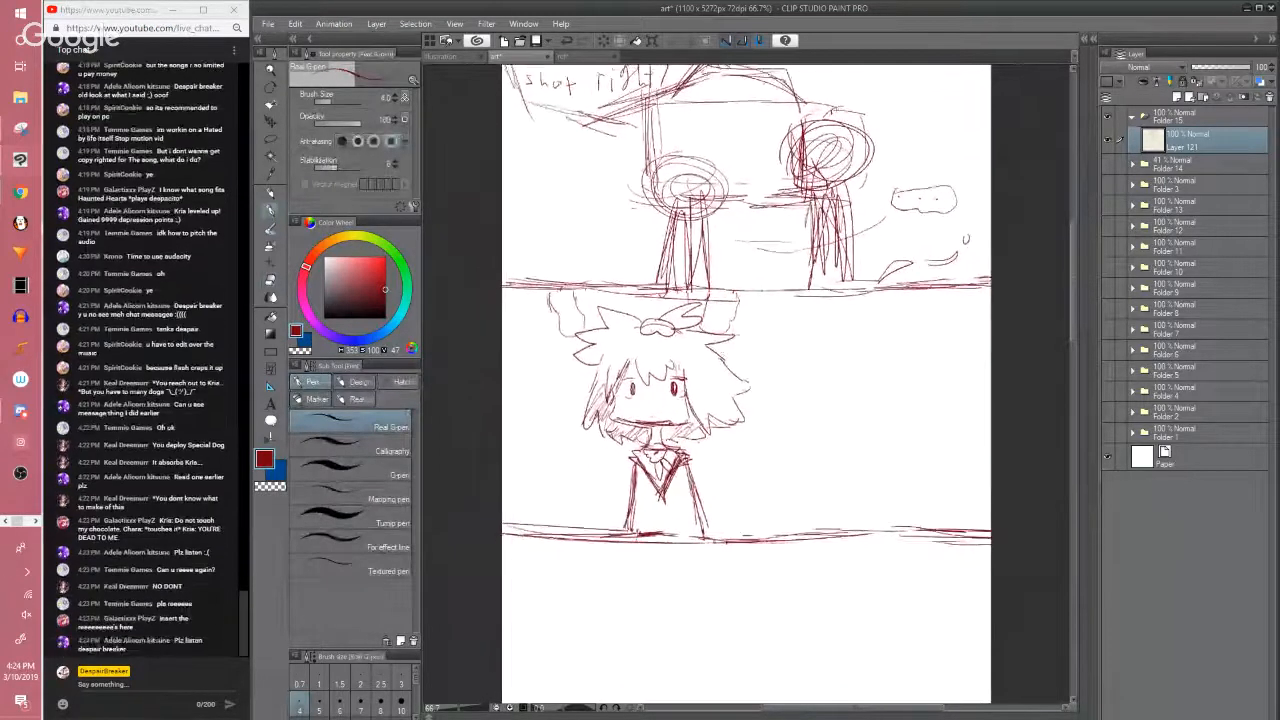
key("e")
key("p")
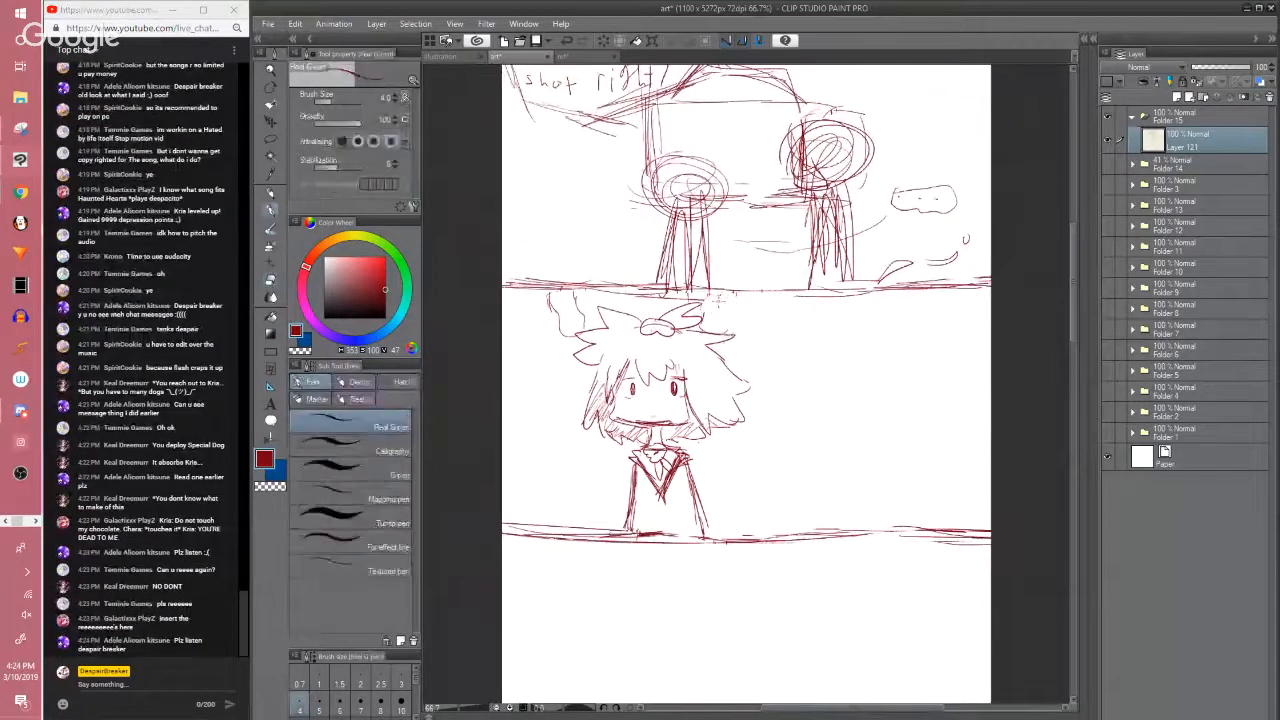
left_click_drag(776, 366, 790, 370)
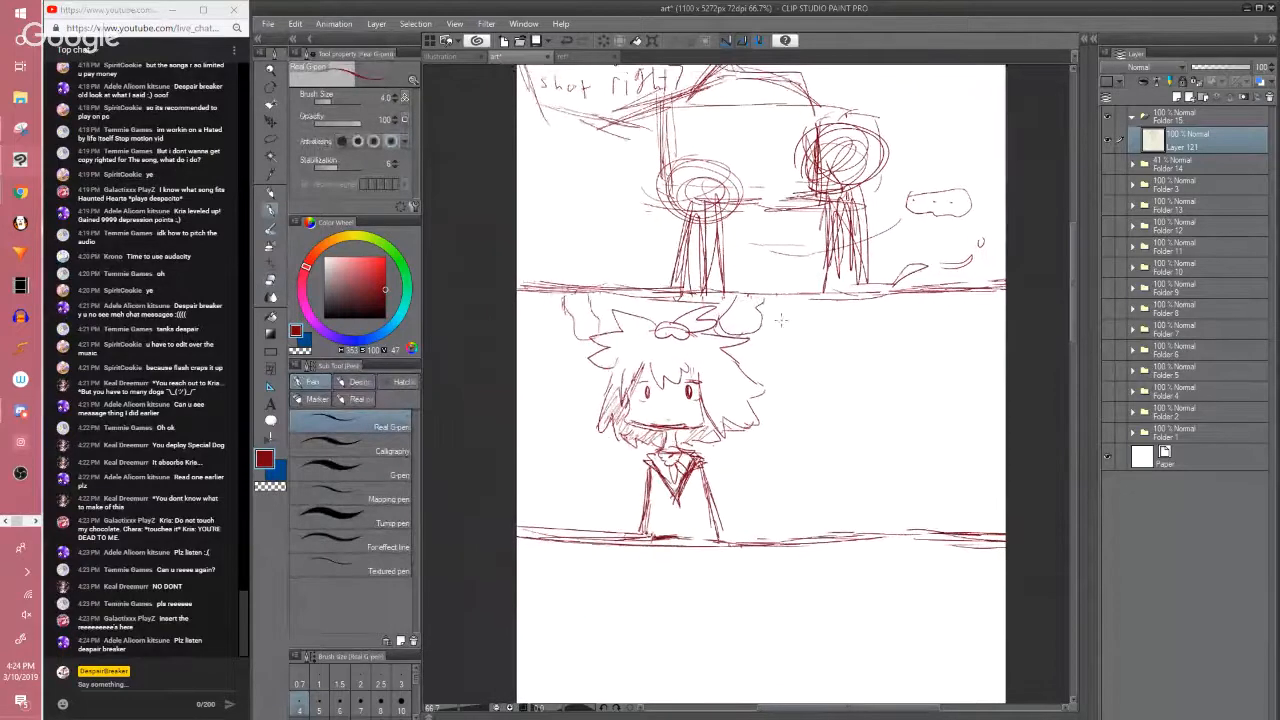
scroll(781, 320, "up", 2)
left_click_drag(781, 320, 801, 300)
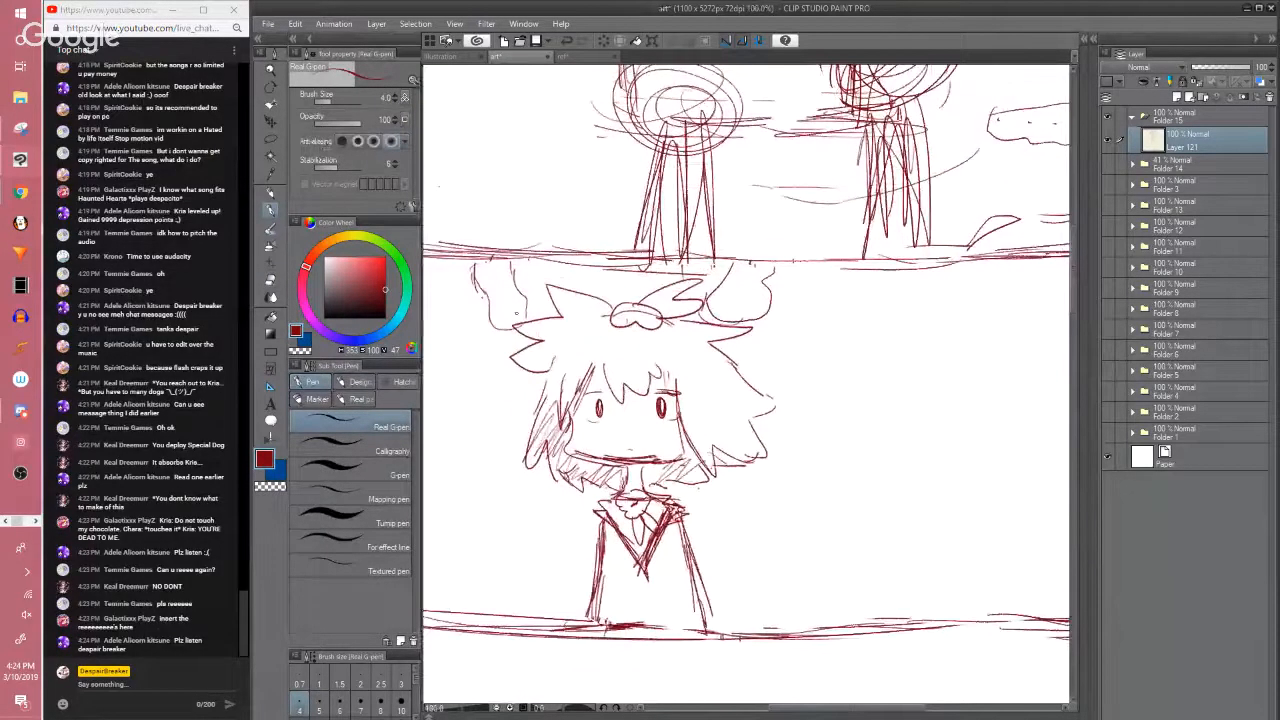
Redraw the wavy shape above the left side of the character's head and sketch curved strokes across the lower robe
left_click_drag(653, 339, 629, 285)
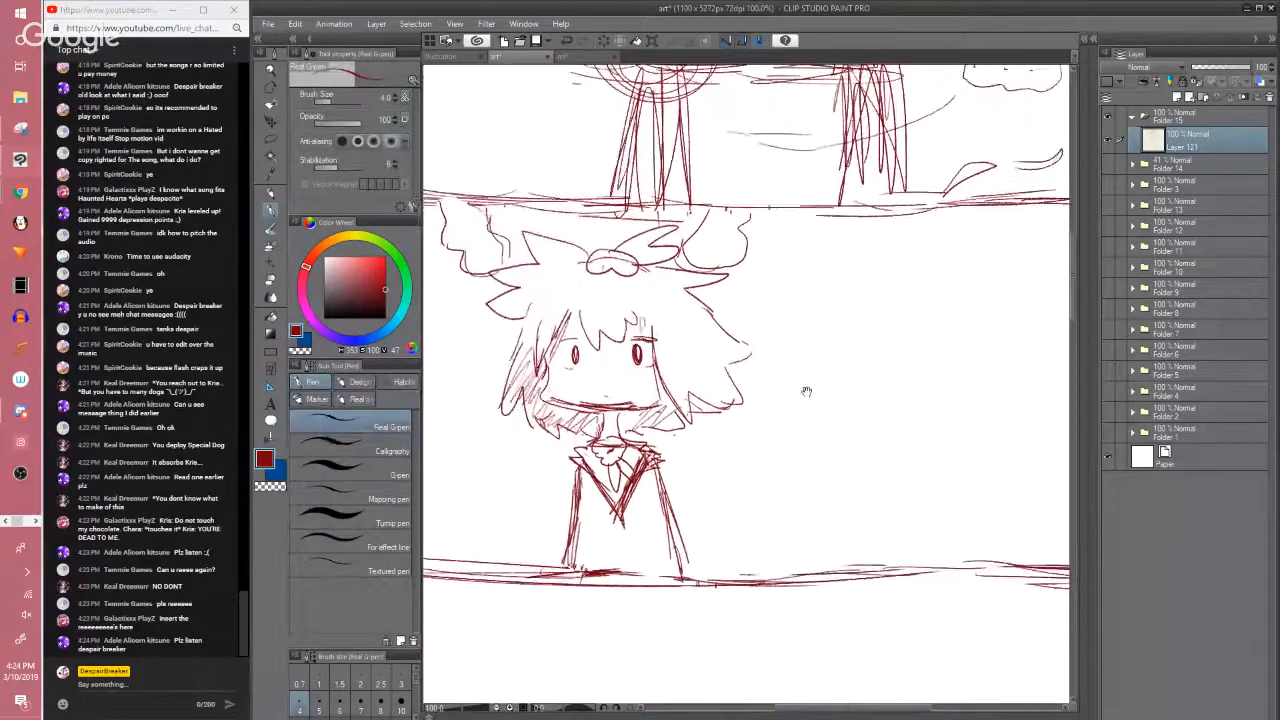
left_click_drag(806, 391, 820, 378)
mouse_move(595, 538)
left_mouse_down()
mouse_move(700, 505)
mouse_move(688, 535)
mouse_move(642, 516)
mouse_move(686, 540)
mouse_move(702, 580)
left_mouse_up()
Lasso the upper part of the character's hair, scale it to 94%, recentre it on the head, and return to the Real G-pen
key("m")
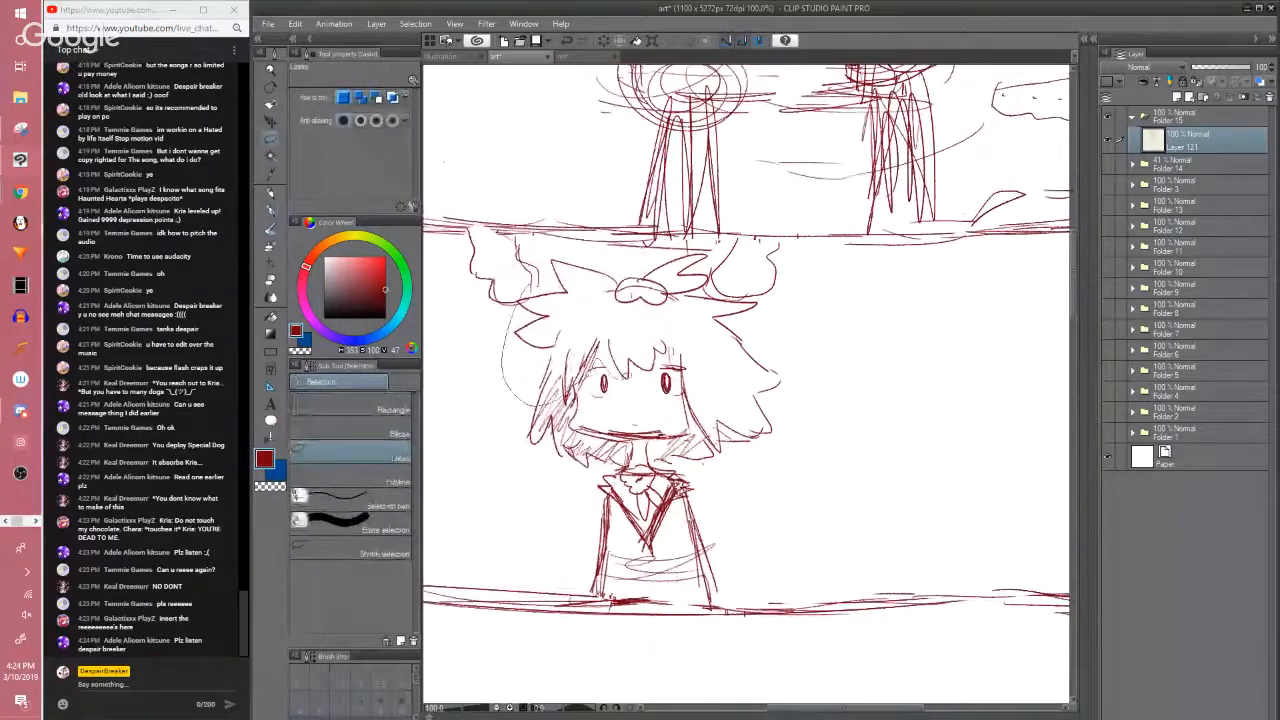
mouse_move(620, 378)
left_mouse_down()
mouse_move(675, 350)
mouse_move(775, 330)
mouse_move(630, 244)
mouse_move(594, 262)
left_mouse_up()
key("ctrl+t")
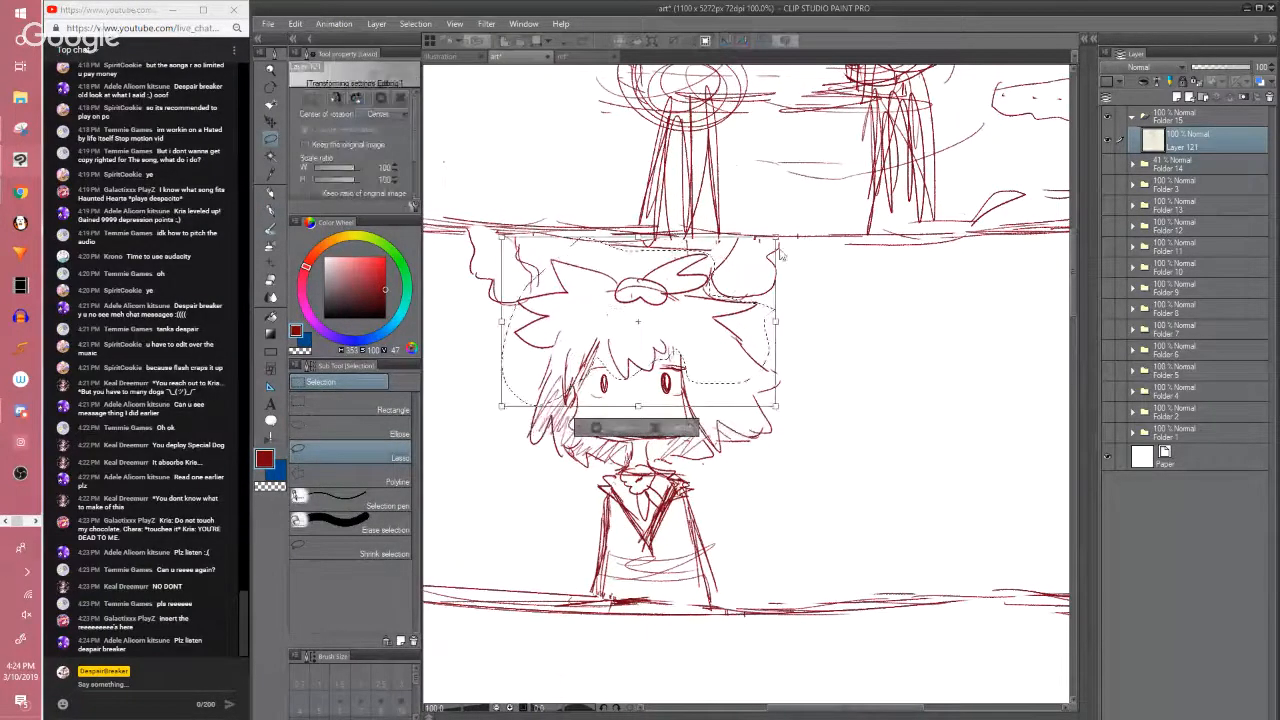
left_click_drag(777, 241, 760, 247)
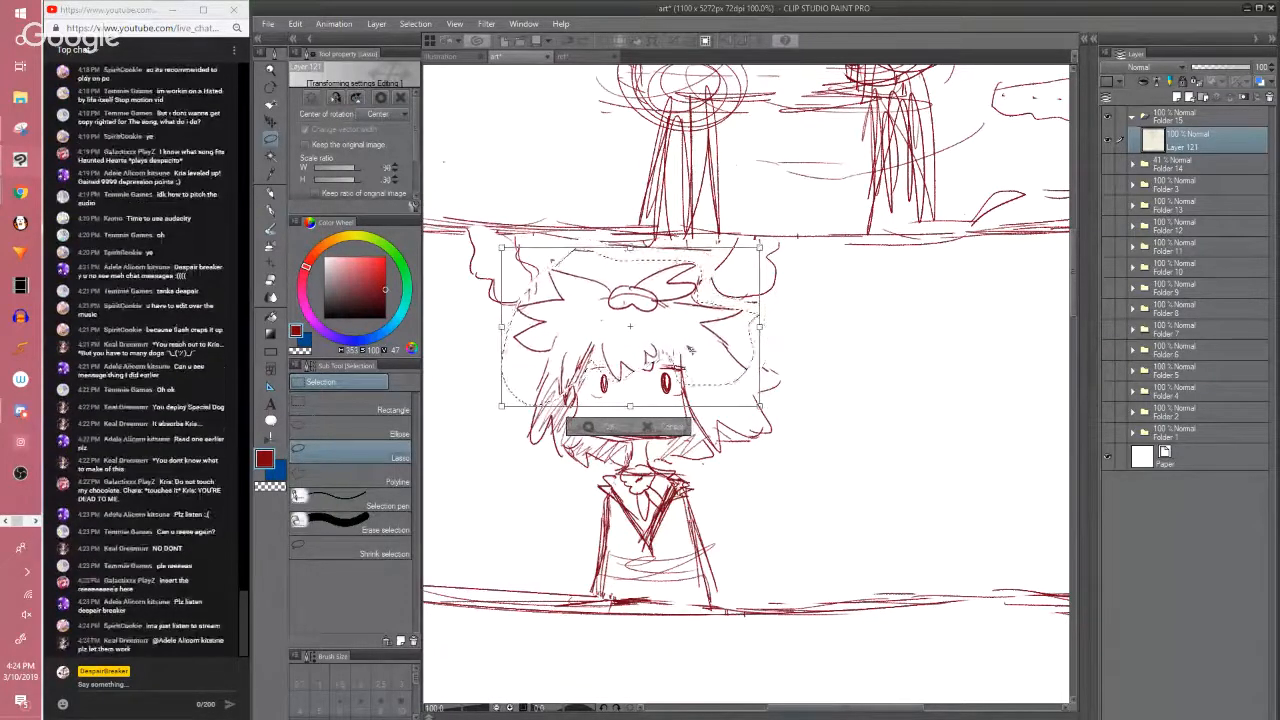
left_click_drag(689, 348, 698, 347)
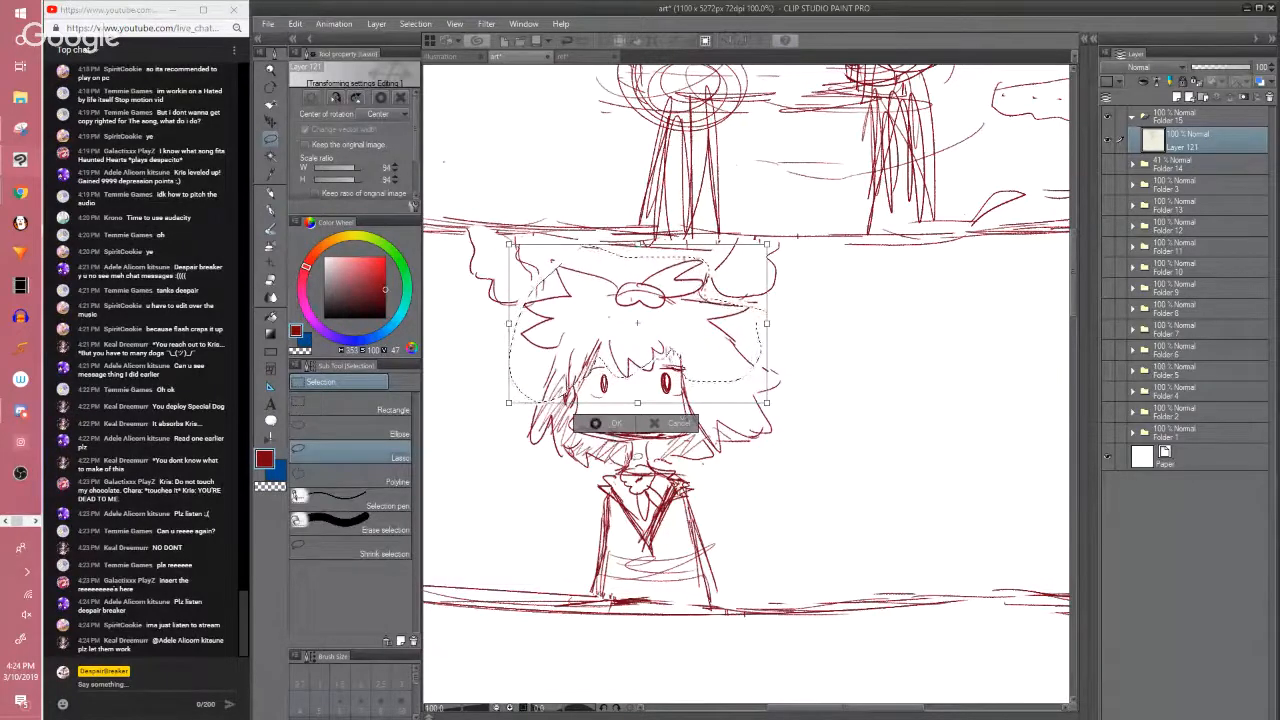
left_click(605, 423)
key("p")
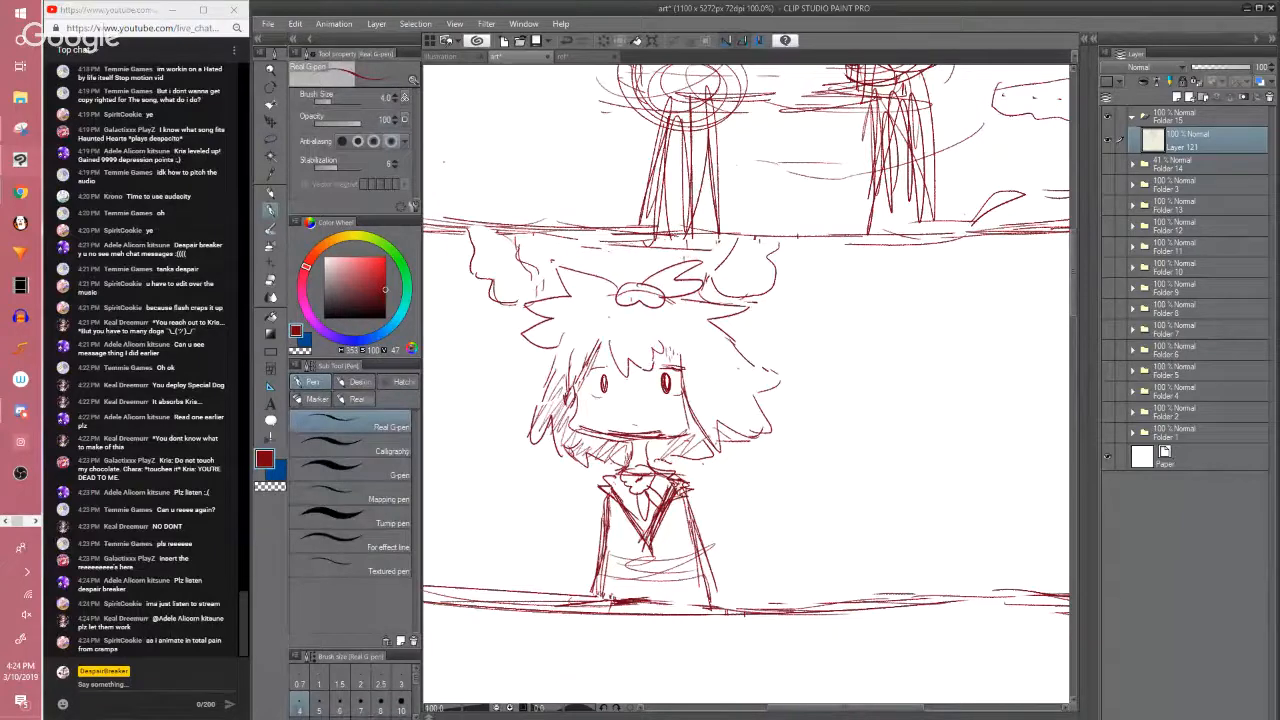
Erase the lower right side of the character's hair and redraw it as outward-pointing spikes
mouse_move(757, 366)
left_mouse_down()
mouse_move(752, 382)
mouse_move(781, 402)
left_mouse_up()
key("e")
mouse_move(770, 392)
left_mouse_down()
mouse_move(787, 365)
mouse_move(774, 383)
left_mouse_up()
key("p")
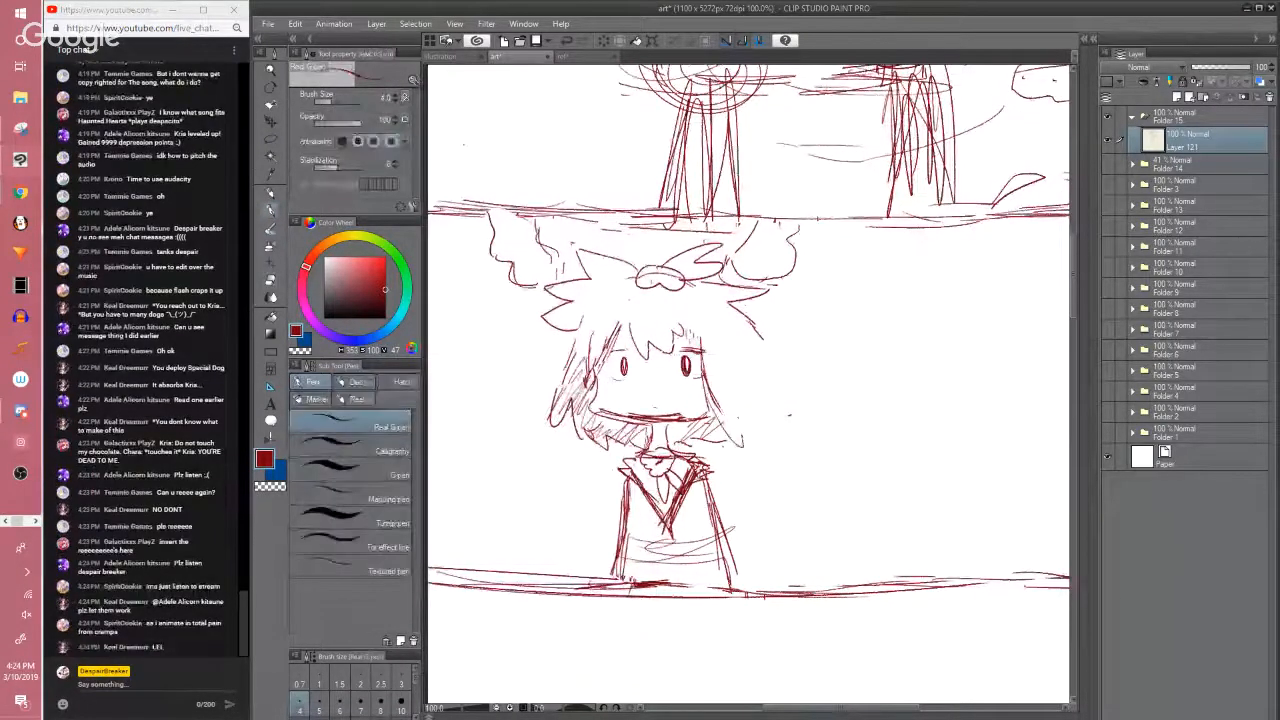
mouse_move(740, 442)
left_mouse_down()
mouse_move(788, 415)
mouse_move(768, 402)
mouse_move(783, 393)
left_mouse_up()
Hide the palettes and sketch small leaf-shaped curves and a tiny oval to the right of the character's robe
key("Tab")
mouse_move(760, 522)
left_mouse_down()
mouse_move(772, 562)
mouse_move(753, 505)
mouse_move(790, 488)
left_mouse_up()
mouse_move(790, 488)
left_mouse_down()
mouse_move(759, 508)
mouse_move(805, 497)
mouse_move(798, 515)
left_mouse_up()
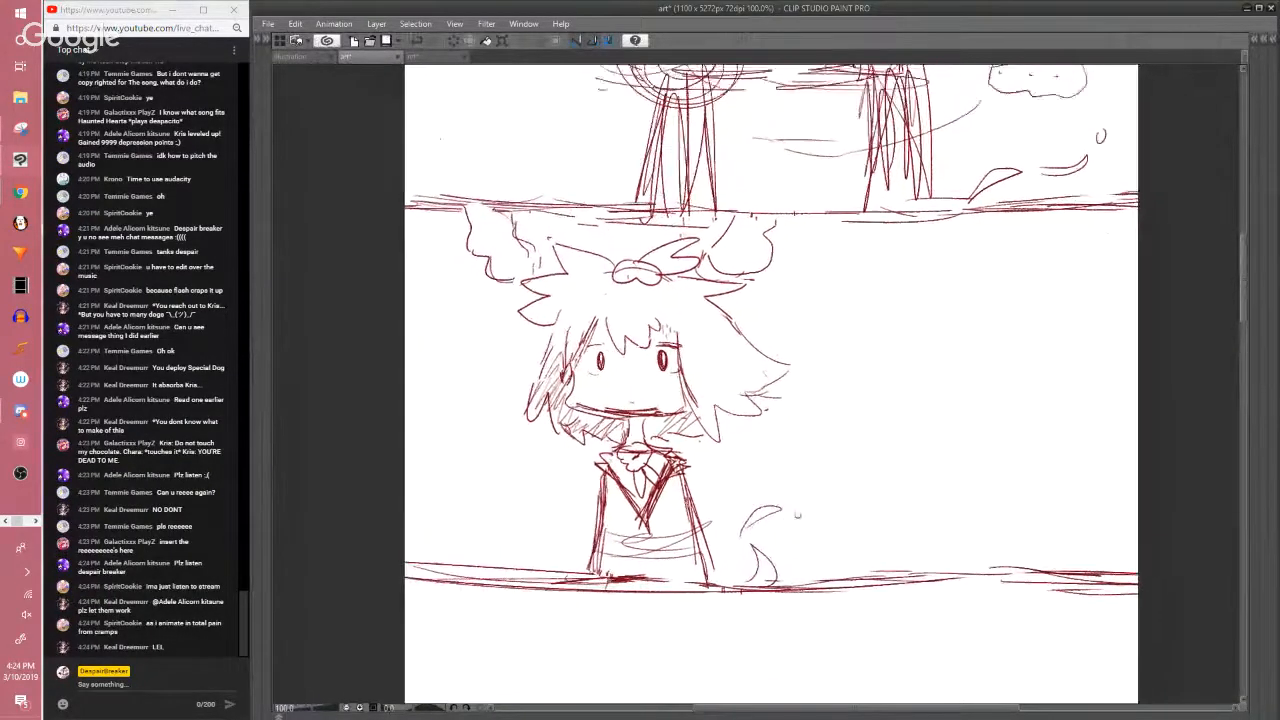
mouse_move(863, 352)
left_mouse_down()
mouse_move(848, 350)
mouse_move(790, 405)
mouse_move(902, 368)
mouse_move(786, 362)
left_mouse_up()
left_click_drag(805, 425, 928, 403)
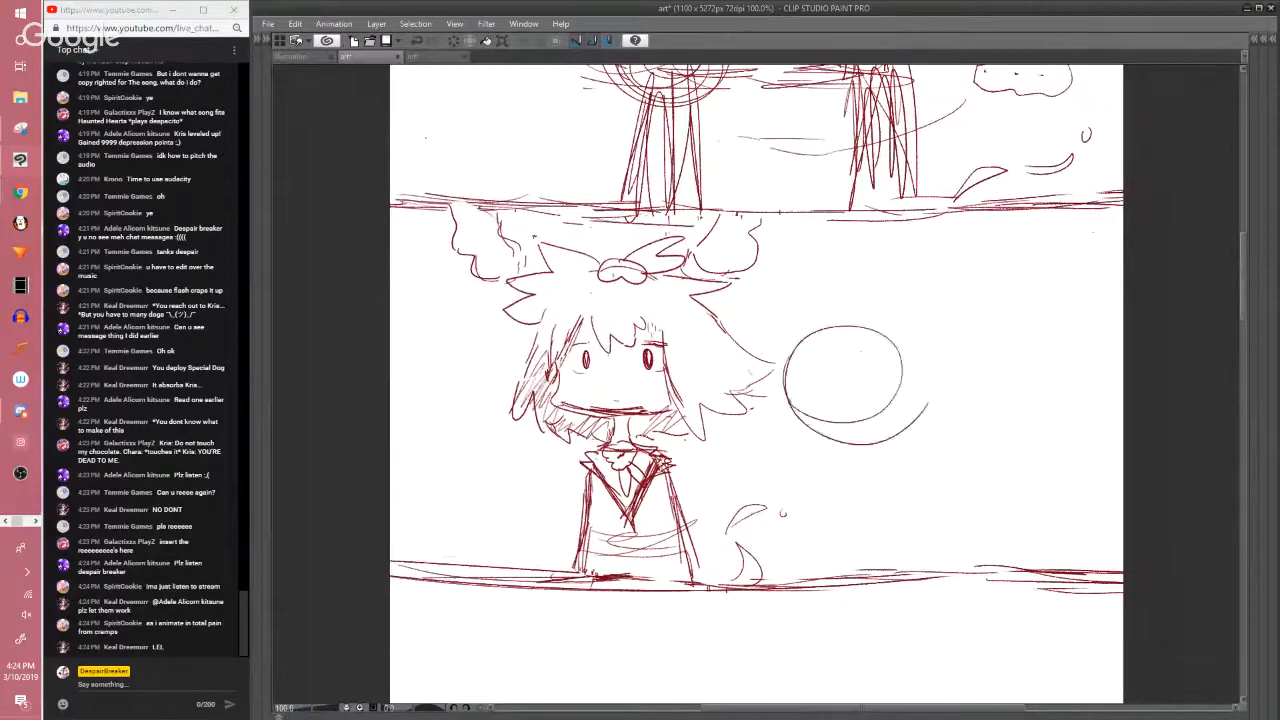
key("ctrl+z")
key("ctrl+z")
left_click_drag(814, 325, 888, 410)
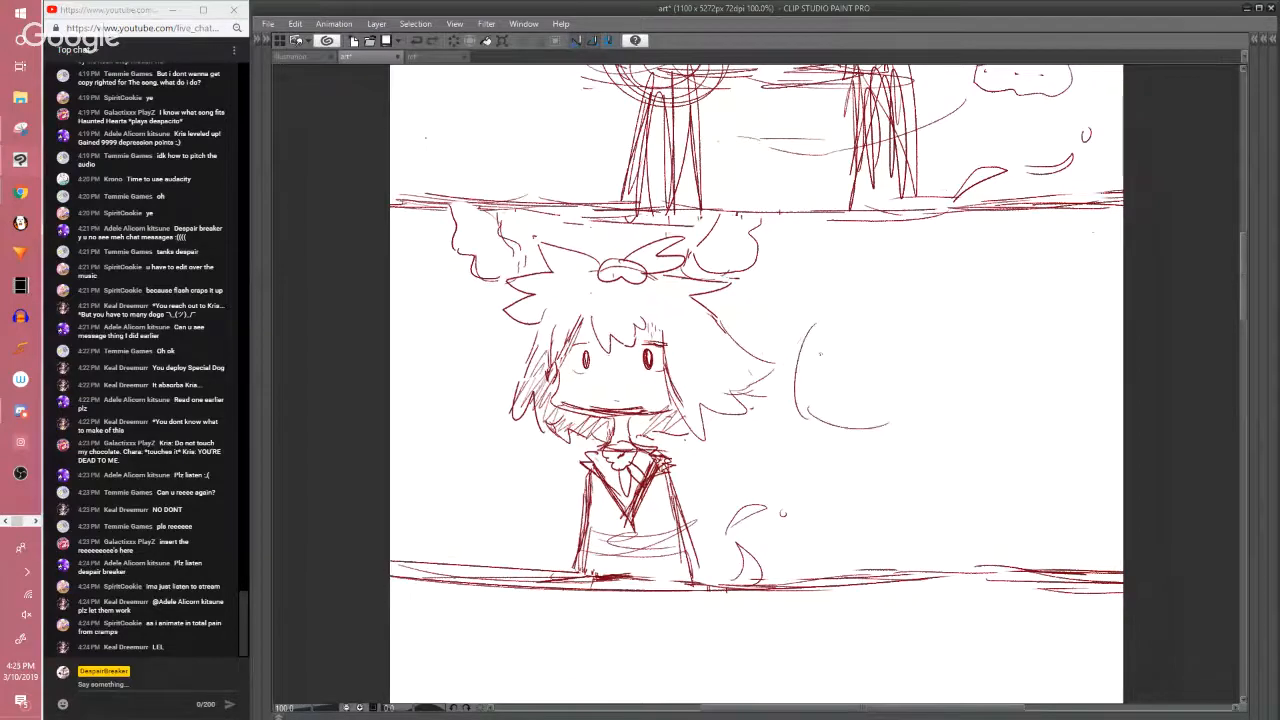
key("ctrl+z")
Sketch a circle for a second head right of the character, double its outline, and add a curved vertical guideline inside
mouse_move(808, 339)
left_mouse_down()
mouse_move(922, 377)
mouse_move(808, 344)
mouse_move(874, 311)
mouse_move(802, 381)
left_mouse_up()
key("e")
mouse_move(927, 374)
left_mouse_down()
mouse_move(925, 401)
mouse_move(910, 322)
mouse_move(917, 380)
left_mouse_up()
key("p")
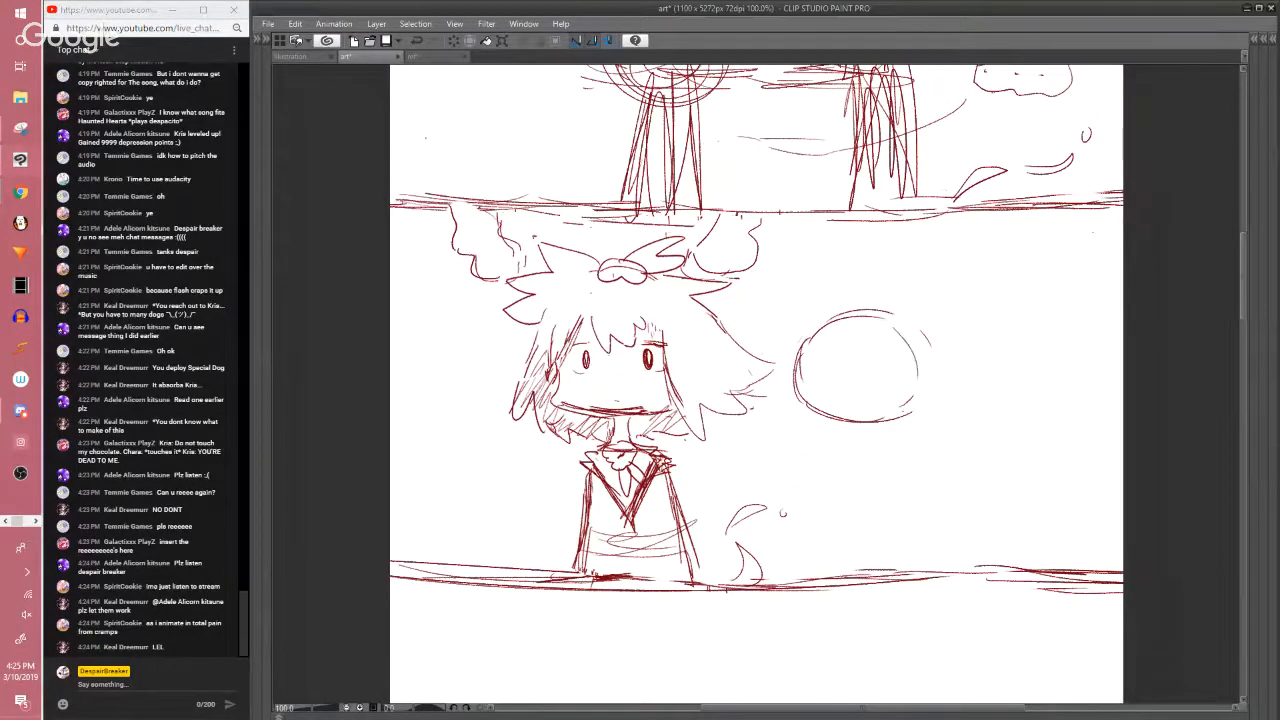
left_click_drag(864, 317, 924, 371)
left_click_drag(851, 395, 826, 375)
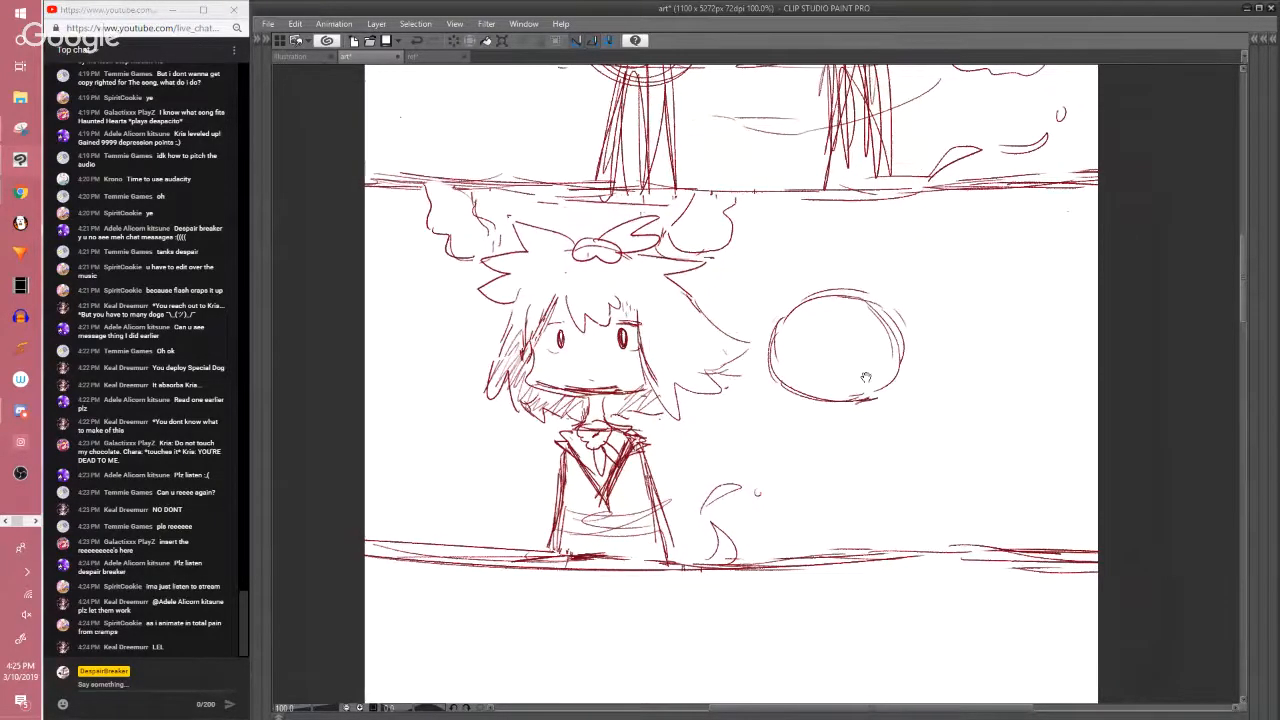
left_click_drag(866, 377, 874, 364)
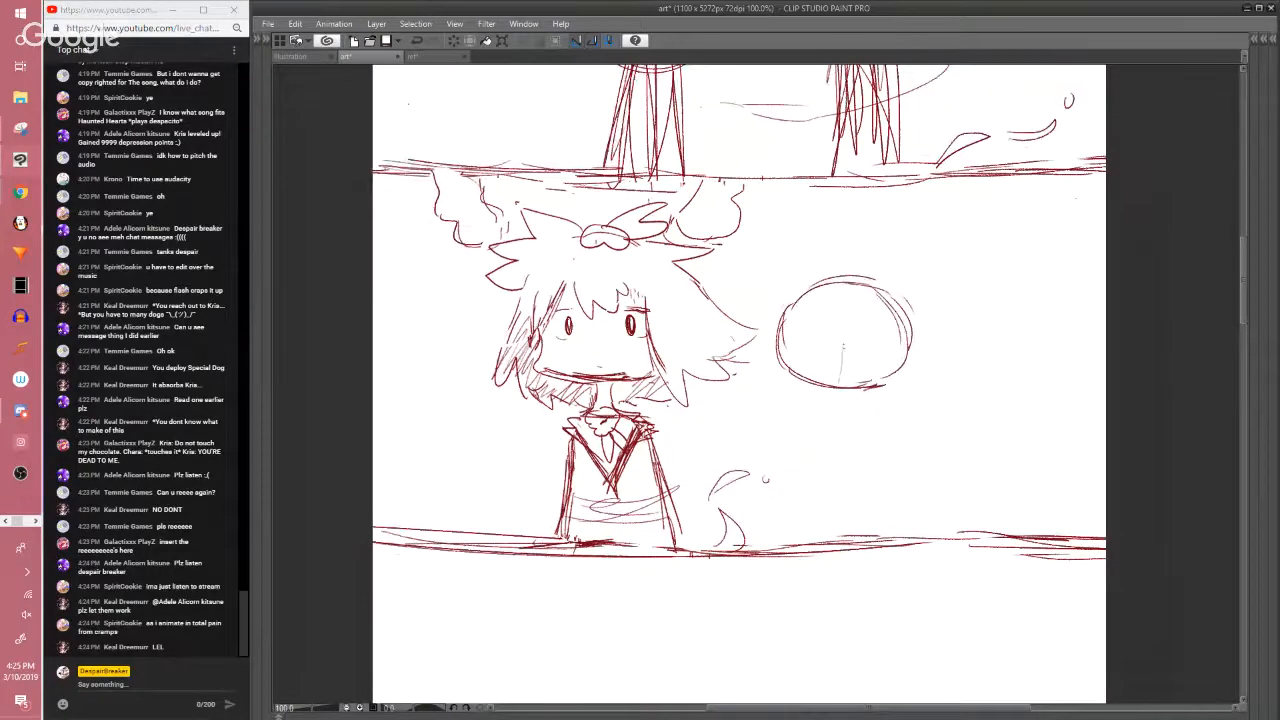
left_click_drag(846, 320, 832, 390)
mouse_move(853, 298)
left_mouse_down()
mouse_move(851, 350)
mouse_move(890, 372)
left_mouse_up()
key("ctrl+z")
left_click_drag(888, 310, 874, 386)
mouse_move(892, 334)
left_mouse_down()
mouse_move(894, 368)
mouse_move(864, 386)
mouse_move(887, 377)
left_mouse_up()
key("ctrl+z")
key("ctrl+z")
Draw a flatter face edge with a small pointed corner on the circle's right side, and erase the old curve outside it
left_click_drag(896, 309, 881, 371)
mouse_move(906, 346)
left_mouse_down()
mouse_move(870, 371)
mouse_move(892, 325)
mouse_move(902, 363)
mouse_move(892, 319)
mouse_move(901, 363)
mouse_move(865, 376)
mouse_move(887, 377)
left_mouse_up()
key("e")
key("p")
key("e")
key("p")
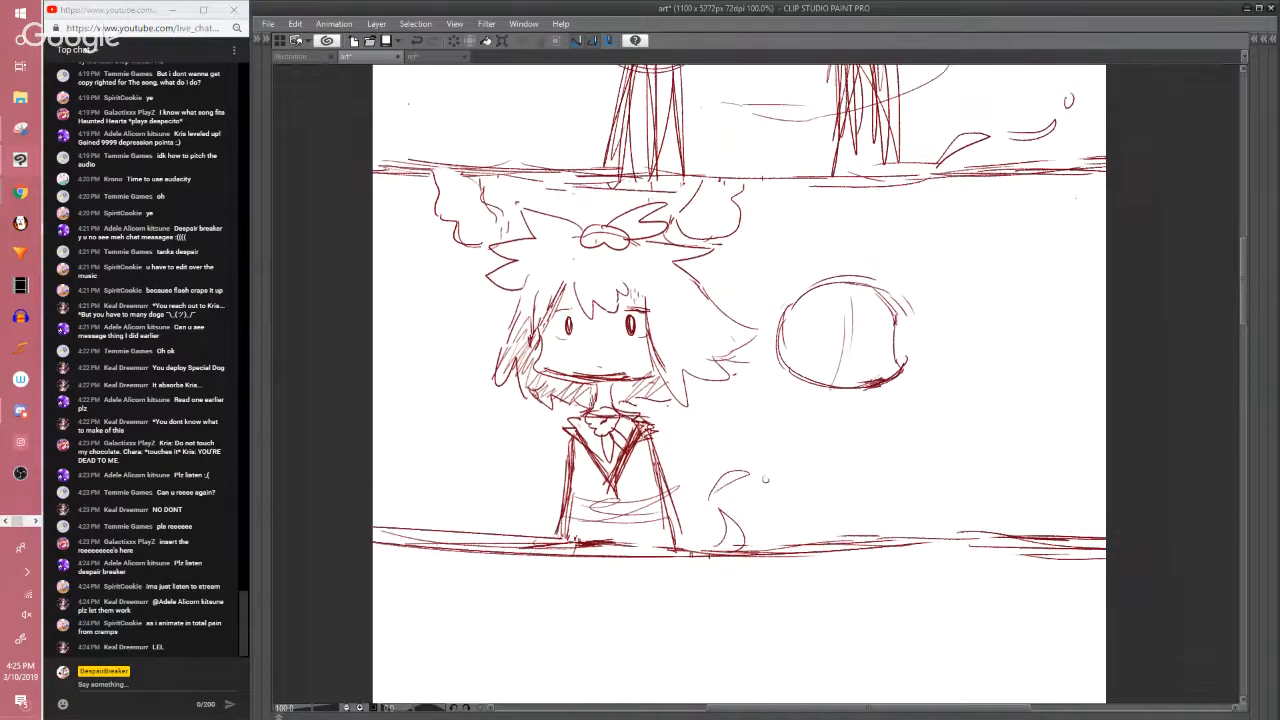
scroll(876, 287, "up", 1)
left_click_drag(788, 348, 860, 308)
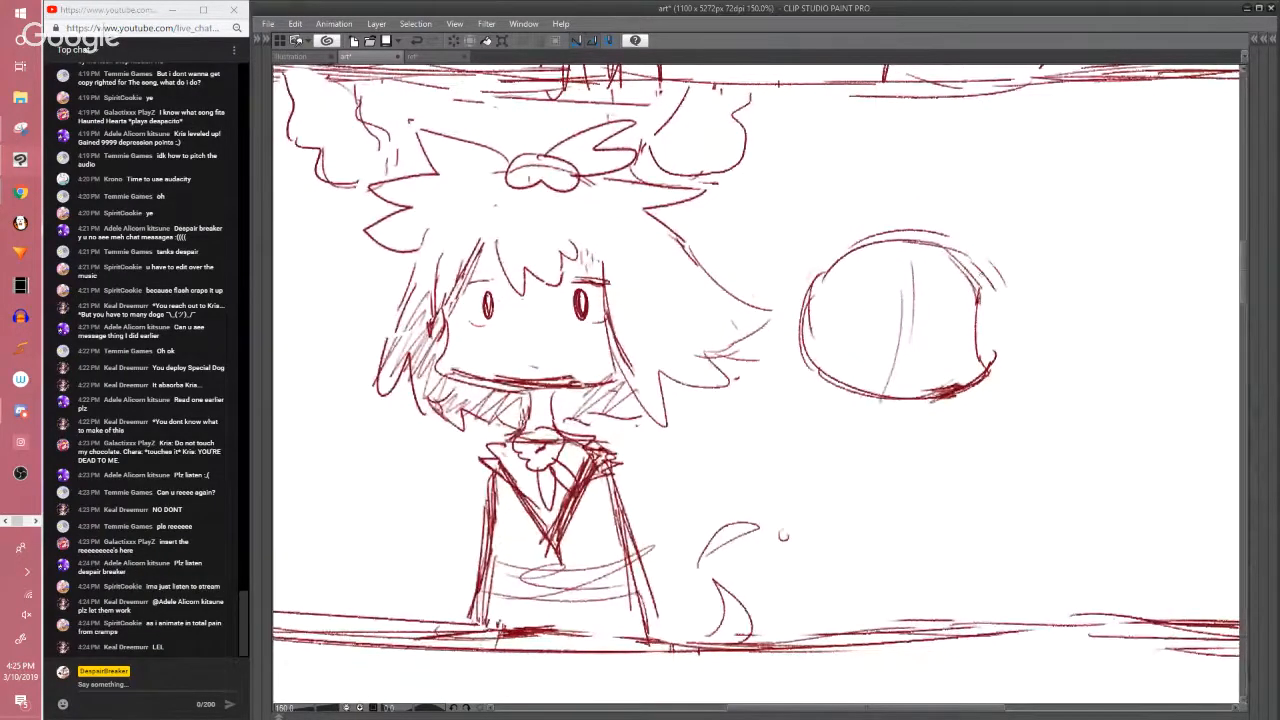
Sketch a straight fringe and pointed side locks over the circle of the second head beside the spiky-haired character
mouse_move(975, 272)
left_mouse_down()
mouse_move(1012, 334)
mouse_move(884, 328)
mouse_move(778, 372)
left_mouse_up()
scroll(895, 223, "down", 1)
key("ctrl+z")
key("ctrl+z")
left_click_drag(910, 280, 942, 326)
scroll(784, 462, "up", 5)
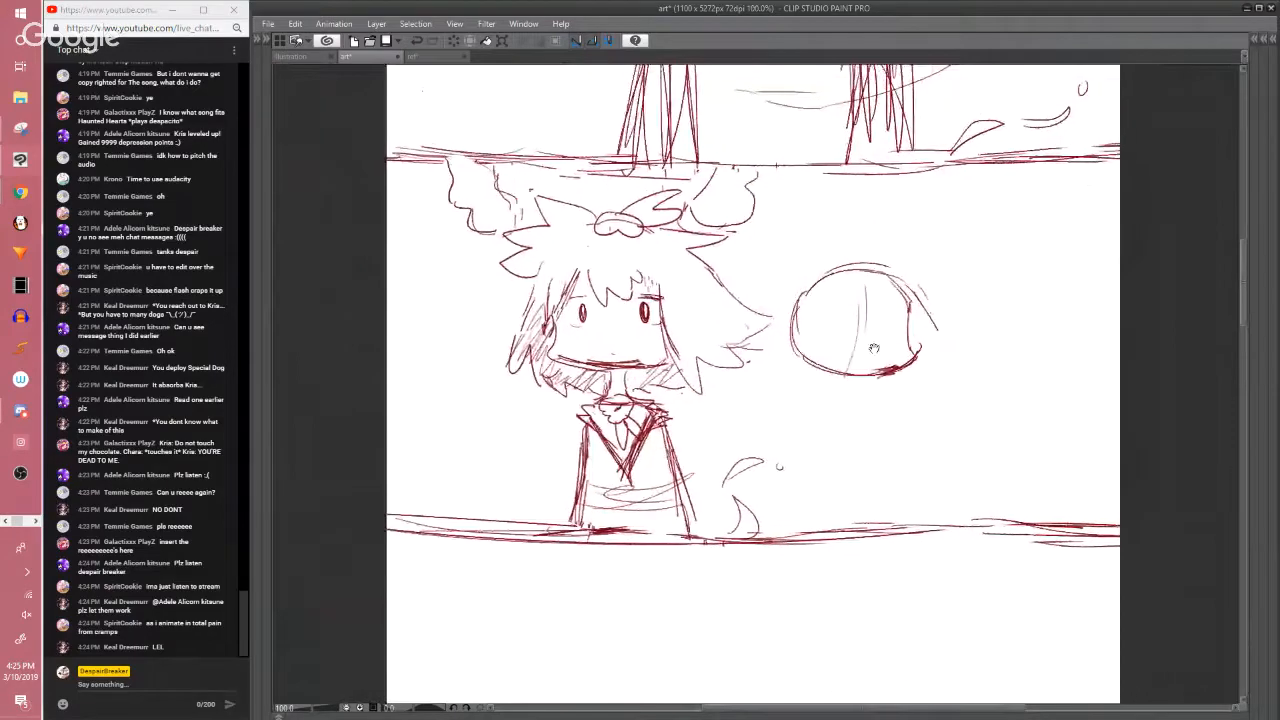
scroll(765, 467, "down", 6)
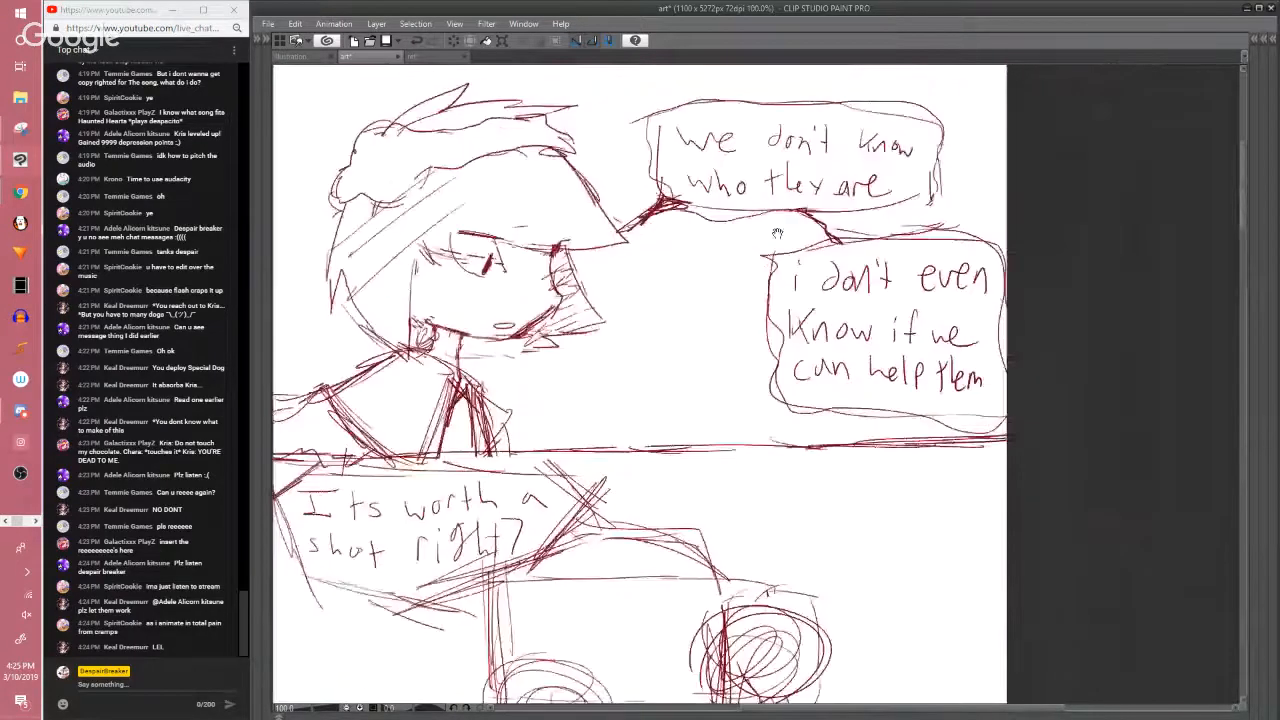
mouse_move(842, 374)
left_mouse_down()
mouse_move(851, 402)
mouse_move(822, 402)
left_mouse_up()
mouse_move(802, 391)
left_mouse_down()
mouse_move(823, 402)
mouse_move(770, 398)
mouse_move(766, 454)
left_mouse_up()
left_click_drag(734, 390, 738, 432)
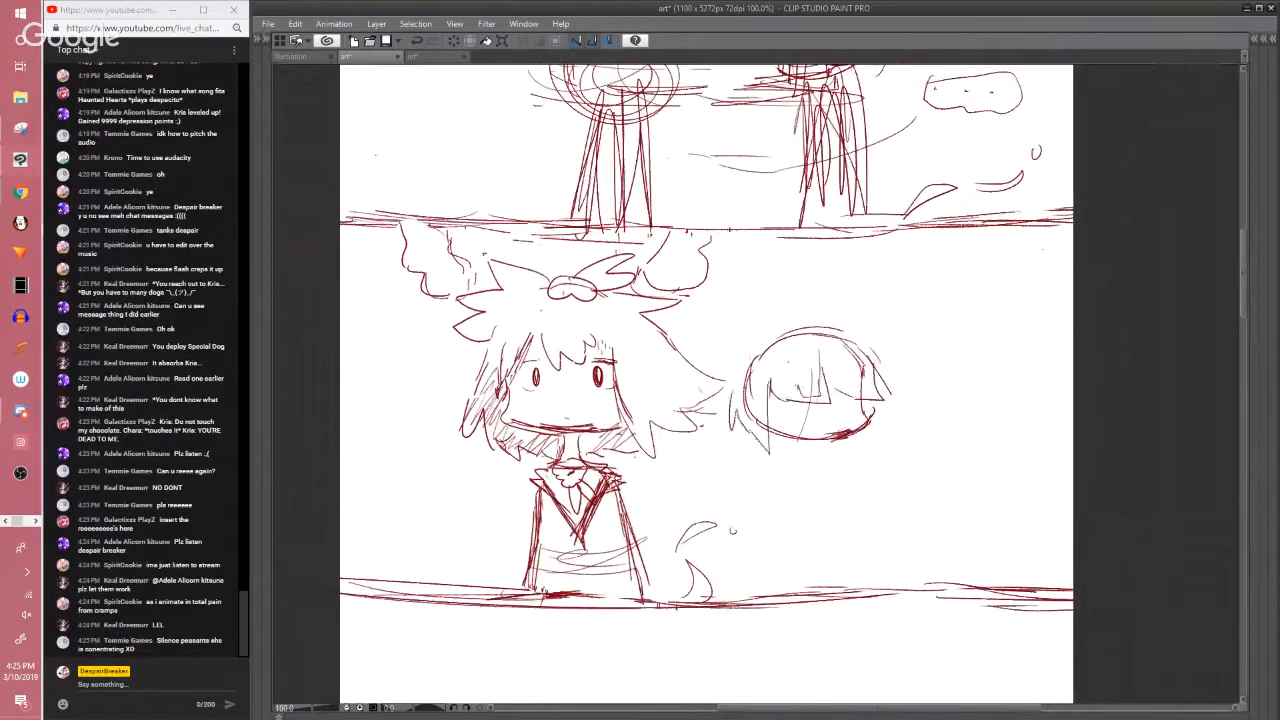
mouse_move(898, 402)
left_mouse_down()
mouse_move(866, 446)
mouse_move(806, 466)
left_mouse_up()
left_click_drag(692, 470, 866, 299)
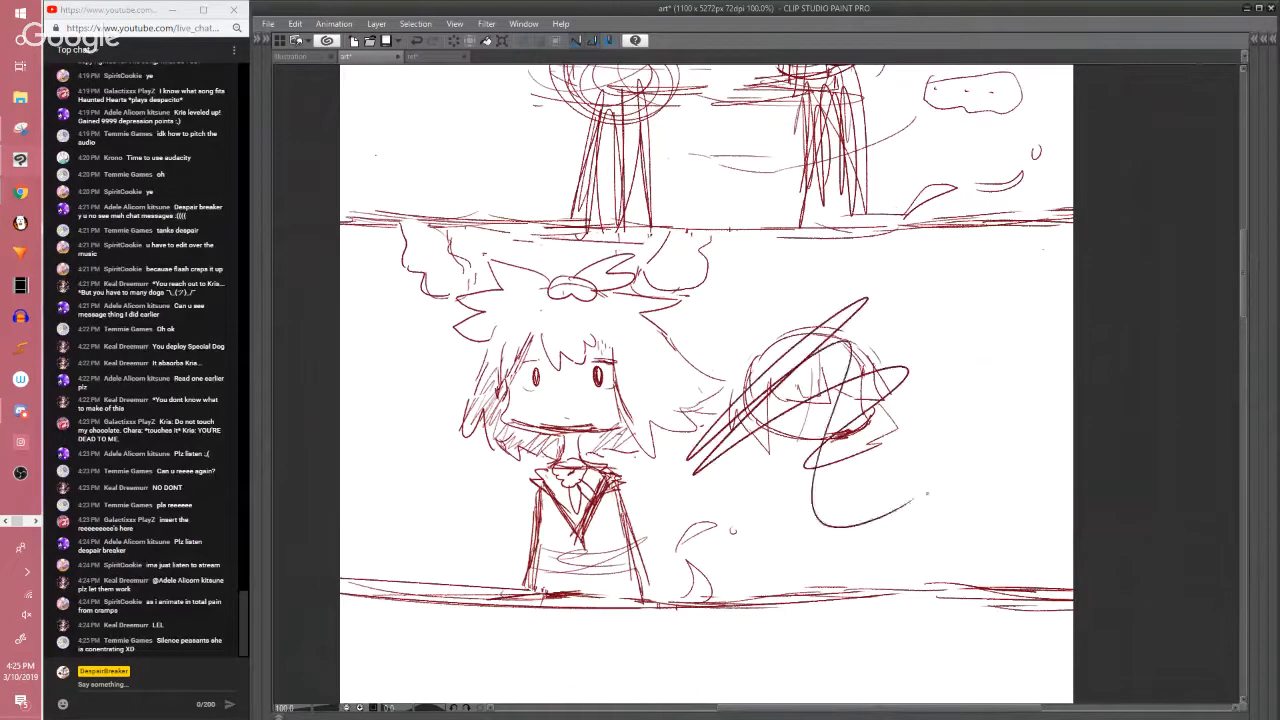
key("ctrl+z")
key("ctrl+z")
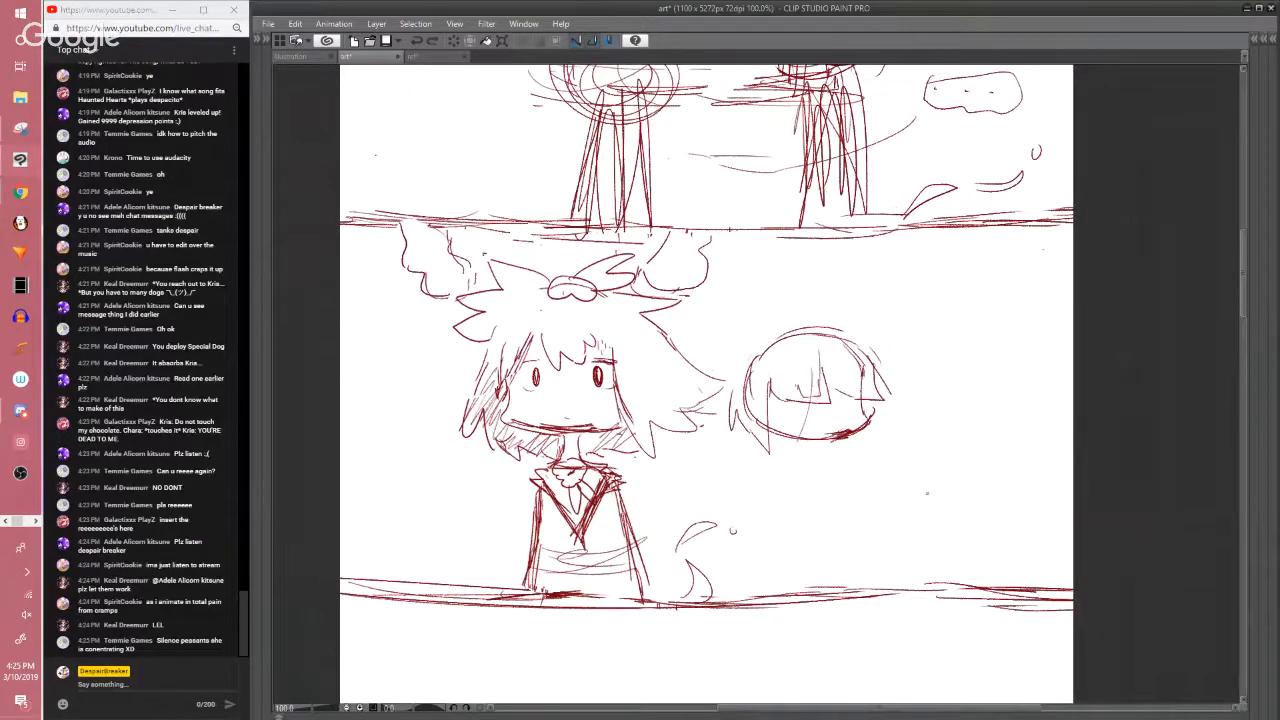
left_click_drag(850, 433, 839, 373)
key("ctrl+z")
mouse_move(848, 330)
left_mouse_down()
mouse_move(854, 362)
mouse_move(784, 374)
mouse_move(774, 392)
left_mouse_up()
key("ctrl+z")
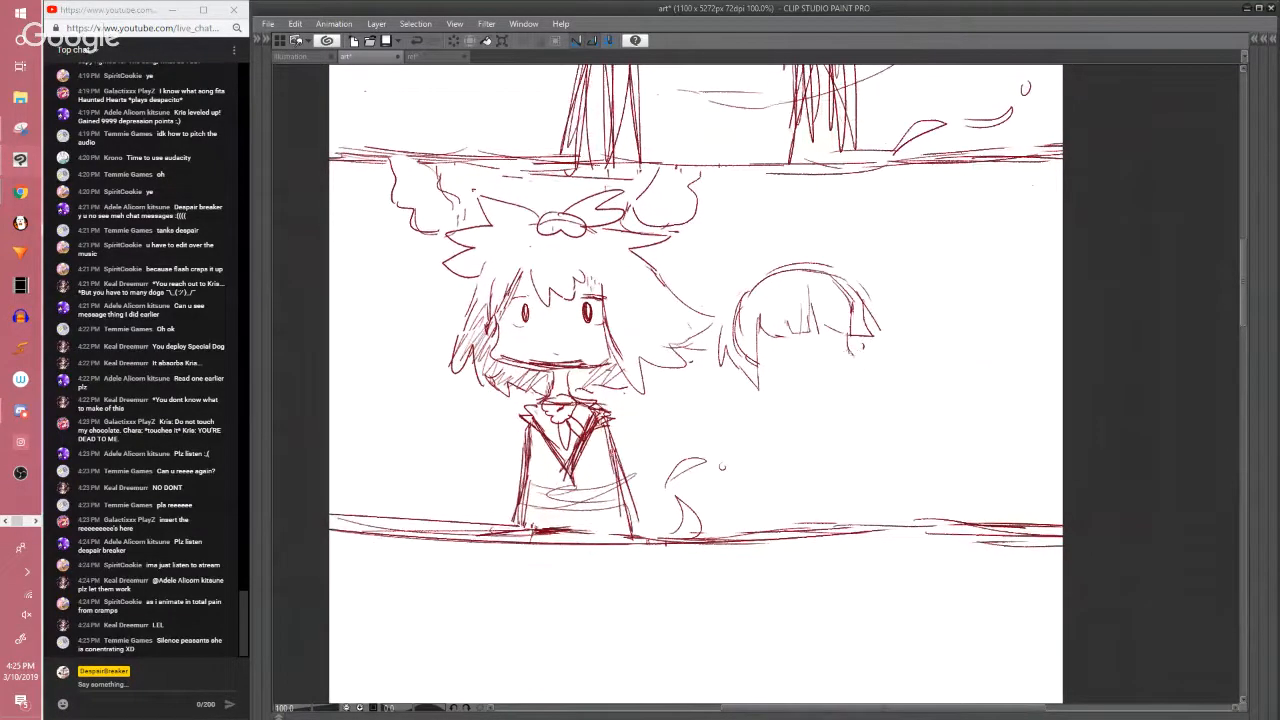
Erase the circle lines overlapping the second head's hair and draw a shallow chin curve and pointed lower hair ends
mouse_move(850, 352)
left_mouse_down()
mouse_move(836, 374)
mouse_move(778, 382)
mouse_move(888, 376)
mouse_move(842, 397)
left_mouse_up()
key("e")
left_click_drag(753, 377, 738, 350)
mouse_move(880, 365)
left_mouse_down()
mouse_move(872, 390)
mouse_move(865, 370)
mouse_move(879, 384)
mouse_move(817, 394)
left_mouse_up()
key("p")
key("e")
mouse_move(752, 364)
left_mouse_down()
mouse_move(759, 315)
mouse_move(760, 397)
left_mouse_up()
key("p")
mouse_move(760, 397)
left_mouse_down()
mouse_move(720, 368)
mouse_move(719, 379)
mouse_move(747, 348)
mouse_move(760, 363)
mouse_move(814, 356)
mouse_move(781, 375)
left_mouse_up()
key("ctrl+z")
key("ctrl+z")
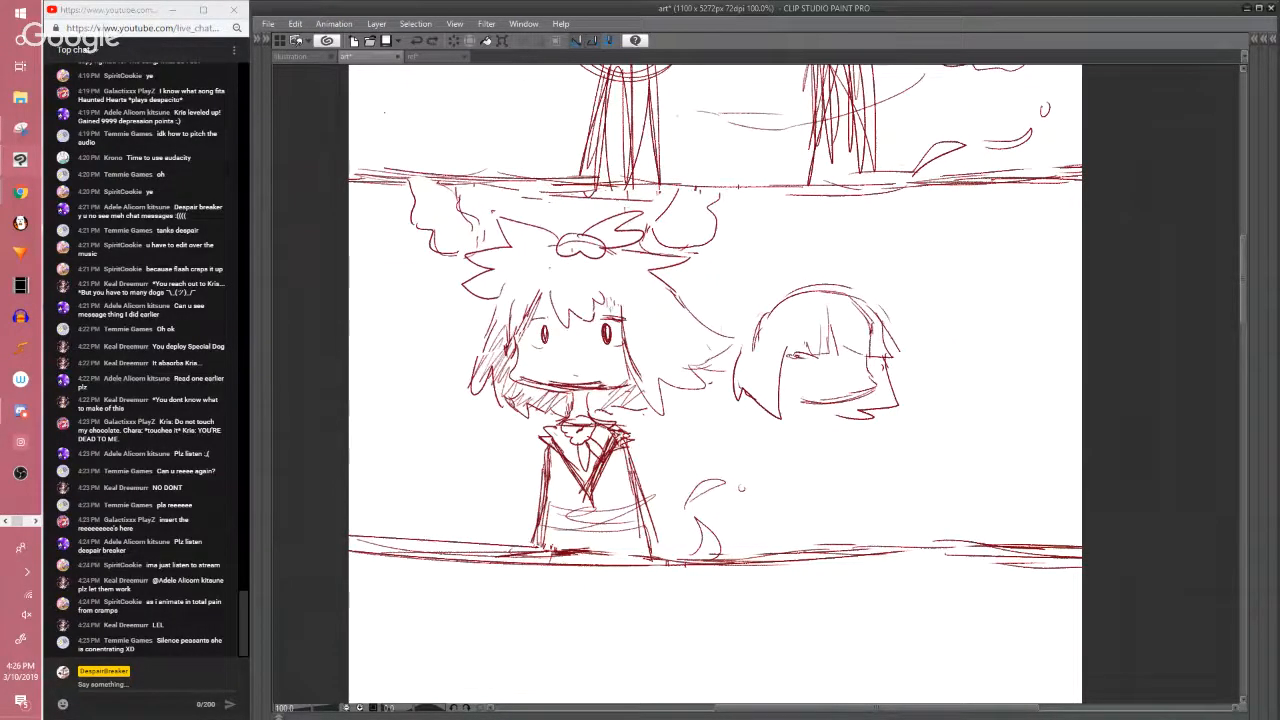
left_click_drag(787, 358, 785, 375)
mouse_move(800, 387)
left_mouse_down()
mouse_move(800, 374)
mouse_move(852, 360)
left_mouse_up()
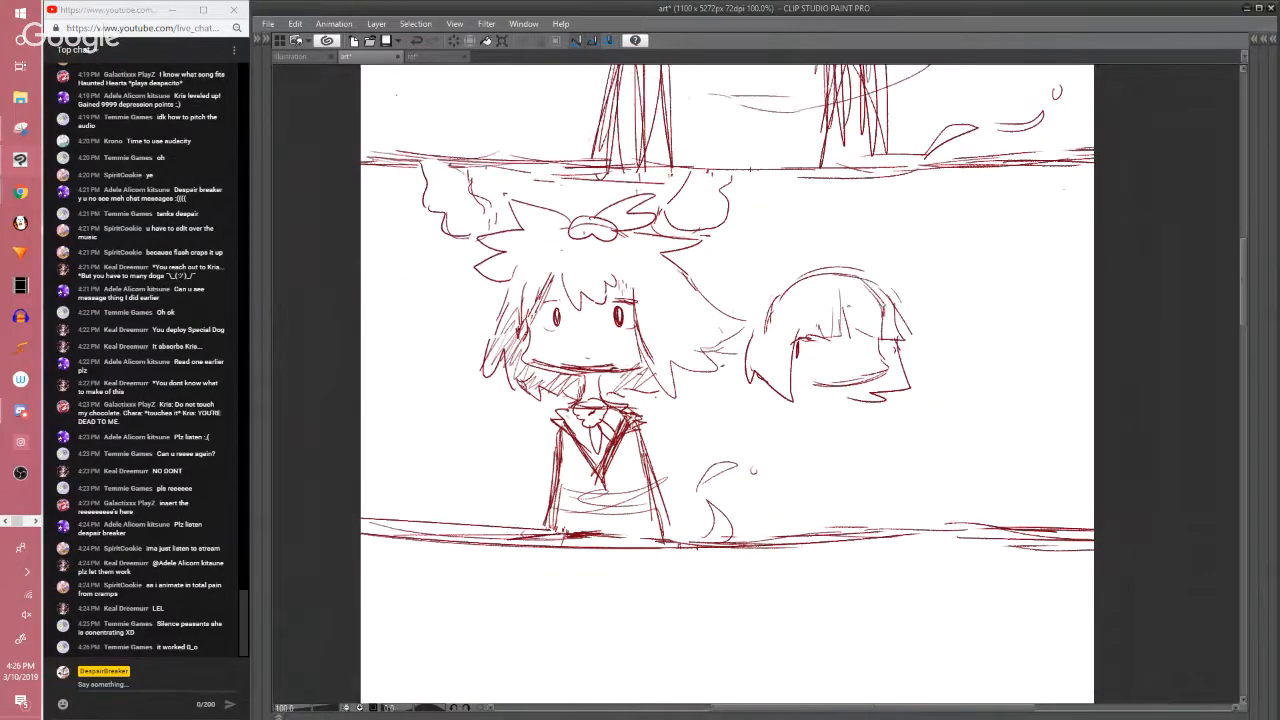
scroll(753, 470, "up", 2)
mouse_move(897, 436)
left_mouse_down()
mouse_move(915, 400)
mouse_move(953, 410)
left_mouse_up()
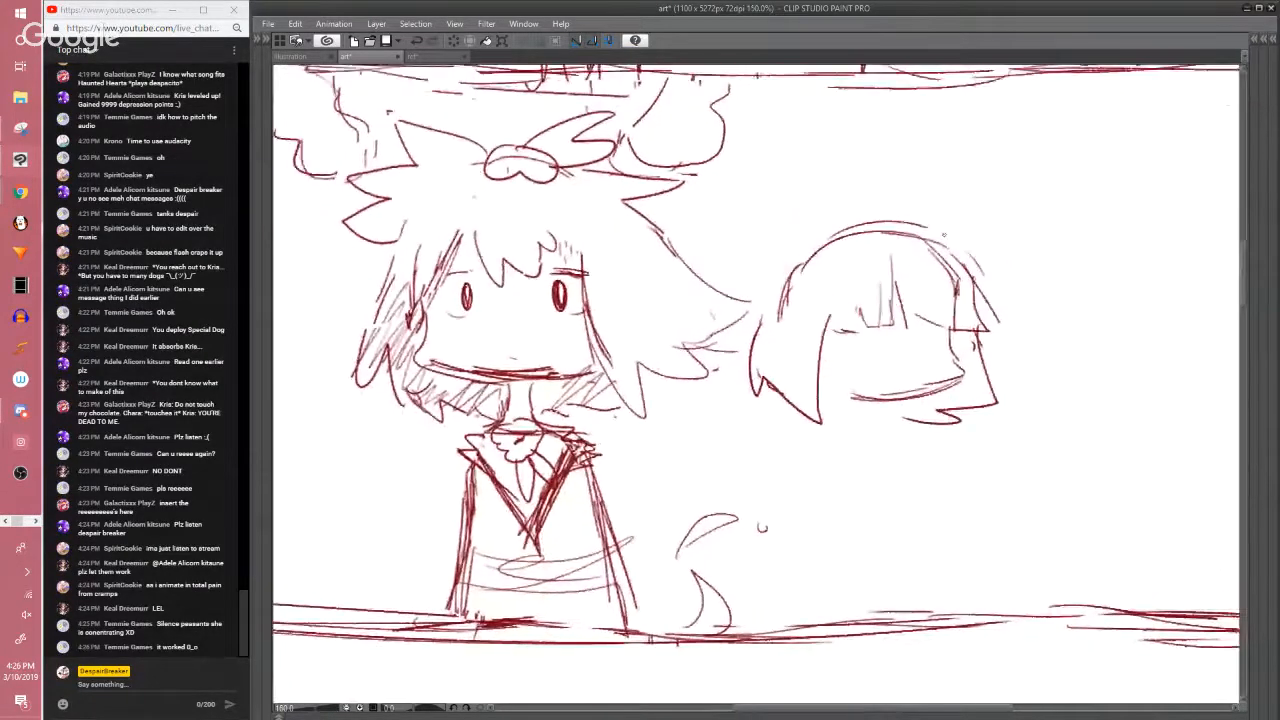
scroll(943, 235, "down", 2)
left_click_drag(902, 360, 878, 420)
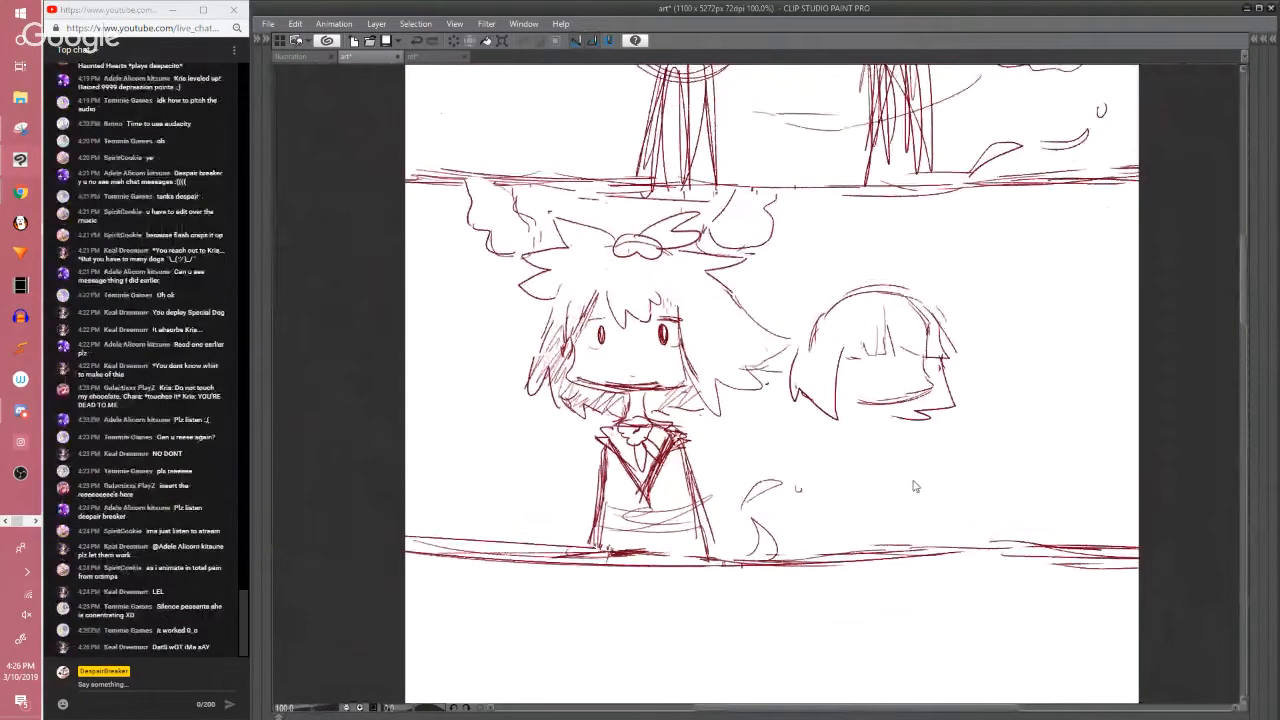
Save the document and draw pointed scarf ends beside the right side of the first character's collar
key("ctrl+s")
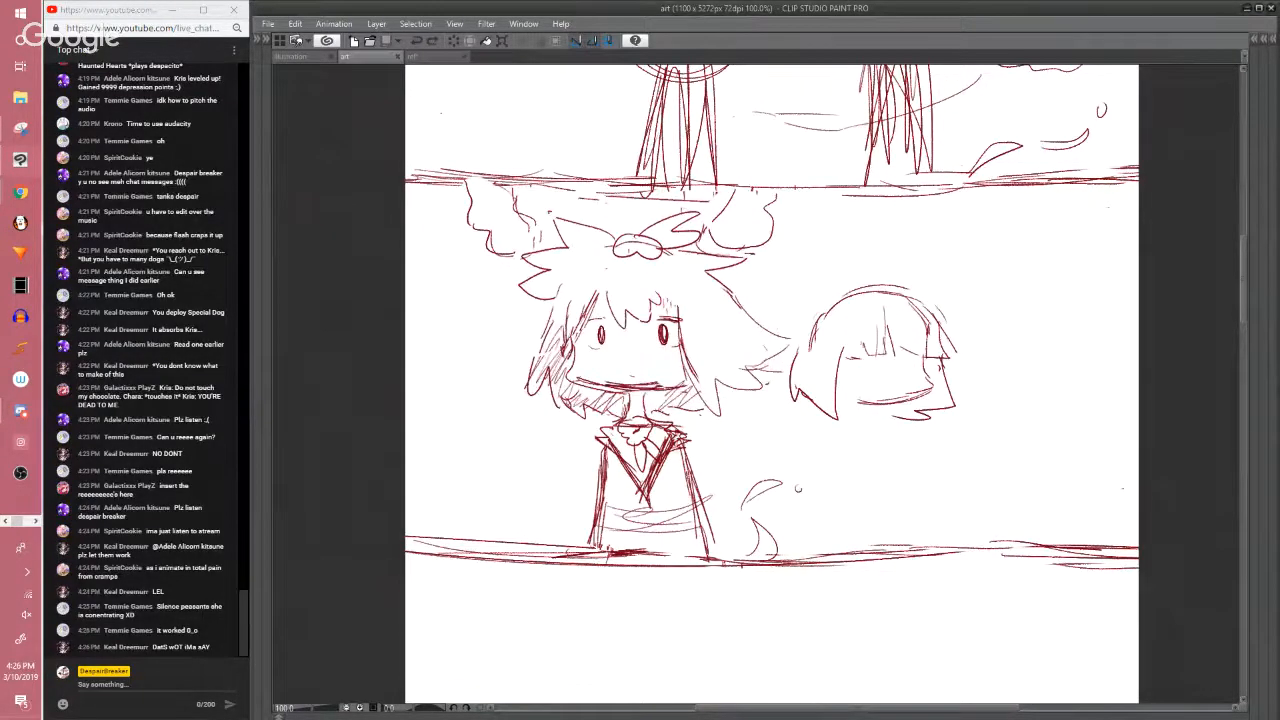
left_click(1175, 393)
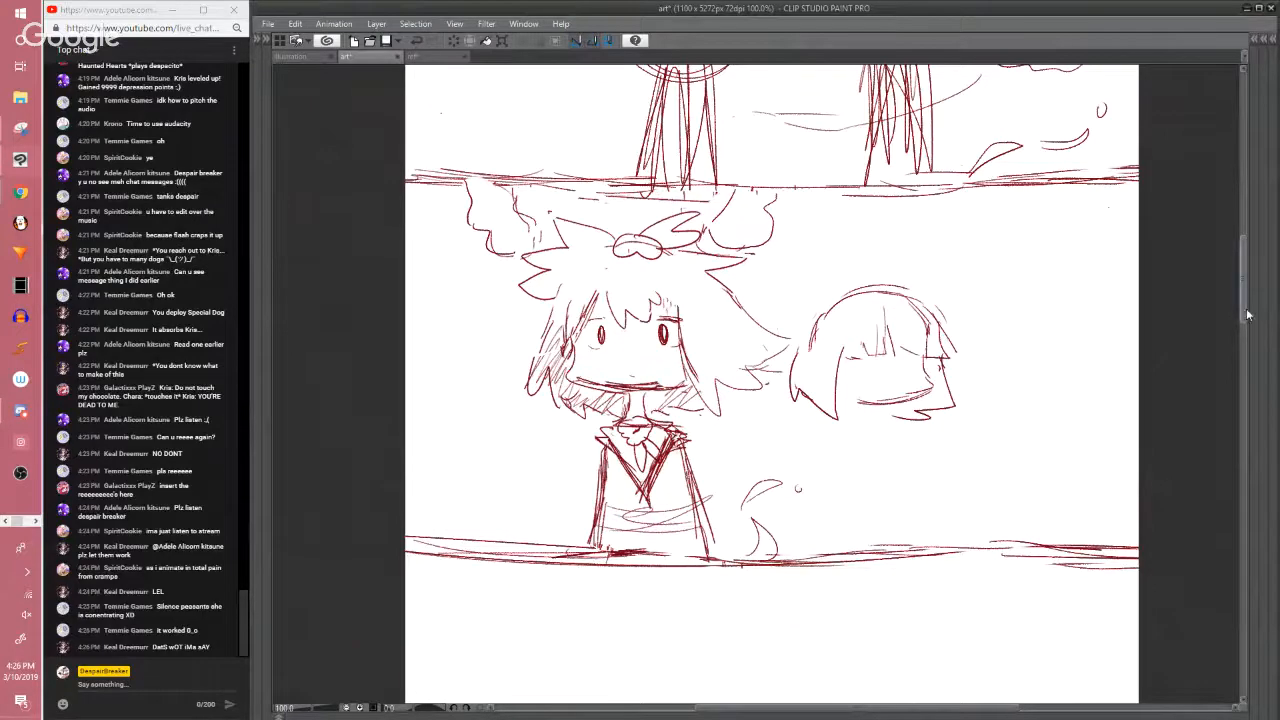
left_click_drag(1246, 314, 1244, 320)
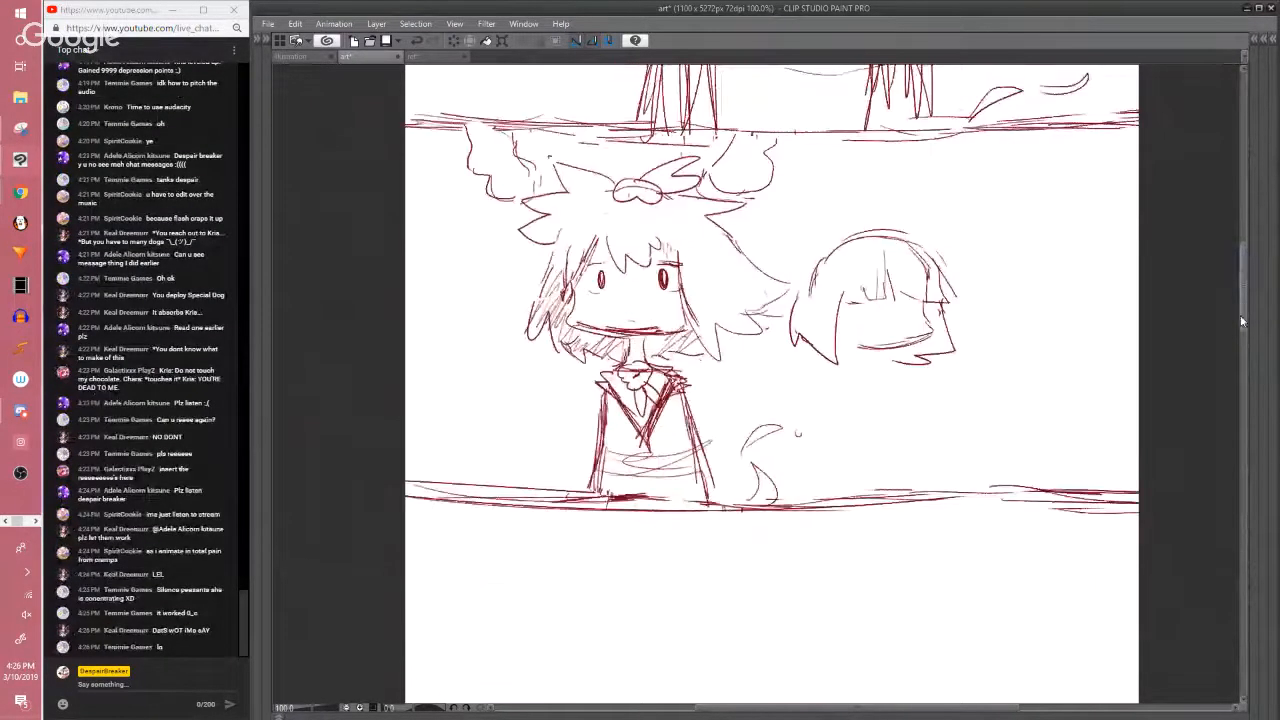
left_click_drag(892, 468, 886, 482)
left_click_drag(884, 392, 884, 410)
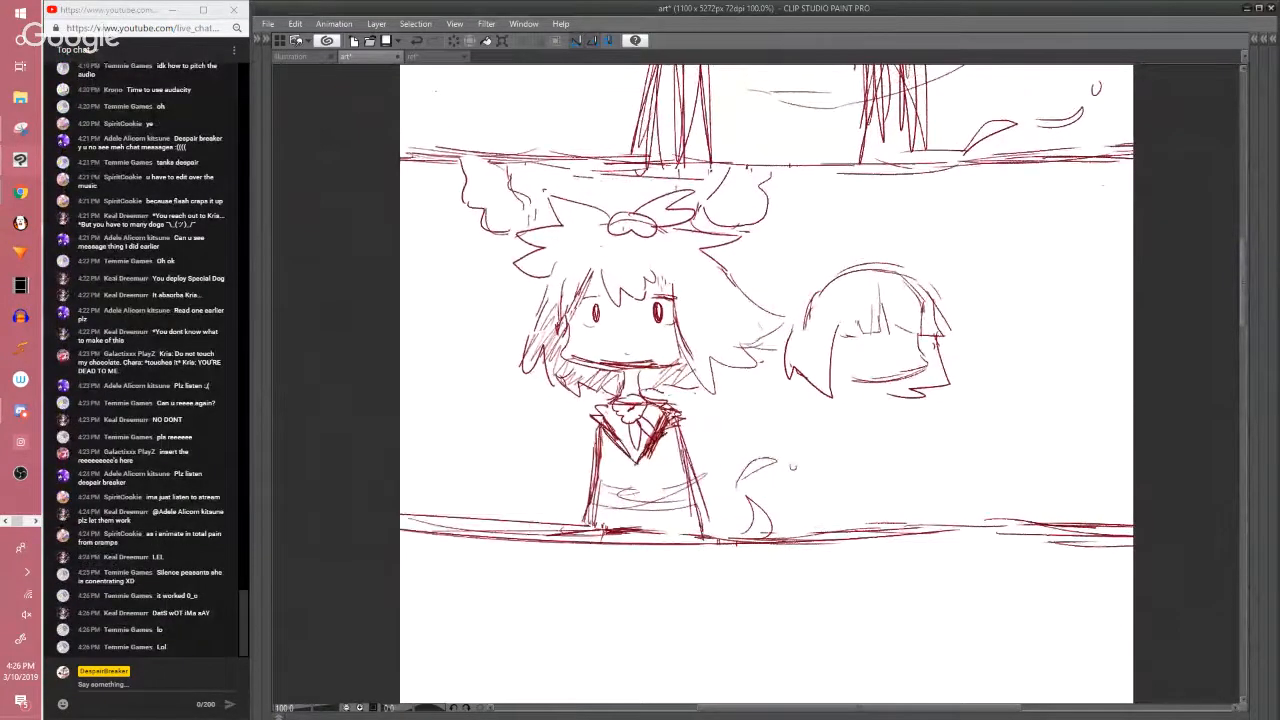
mouse_move(645, 392)
left_mouse_down()
mouse_move(710, 402)
mouse_move(753, 463)
left_mouse_up()
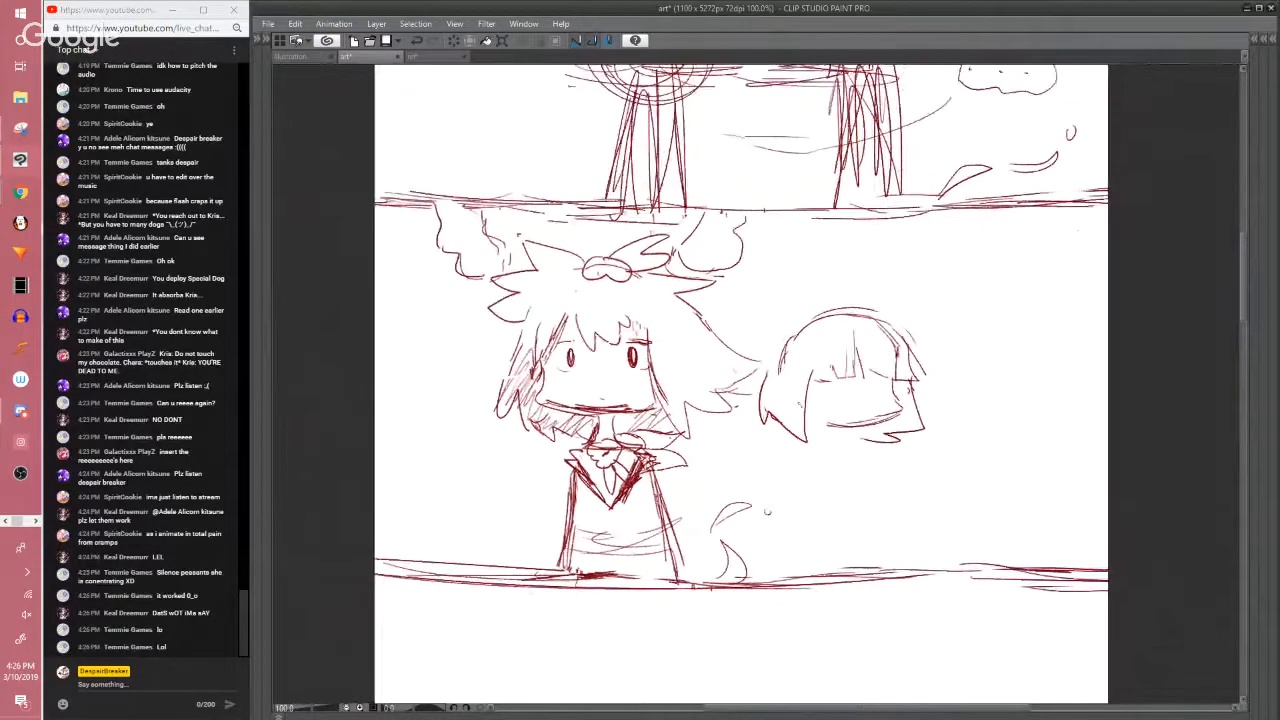
Erase the entire second head to the right of the spiky-haired character
left_click_drag(838, 432, 892, 516)
key("e")
mouse_move(868, 456)
left_mouse_down()
mouse_move(832, 490)
mouse_move(820, 450)
left_mouse_up()
mouse_move(804, 404)
left_mouse_down()
mouse_move(840, 365)
mouse_move(885, 415)
mouse_move(922, 428)
left_mouse_up()
mouse_move(823, 333)
left_mouse_down()
mouse_move(834, 426)
mouse_move(849, 337)
mouse_move(914, 338)
left_mouse_up()
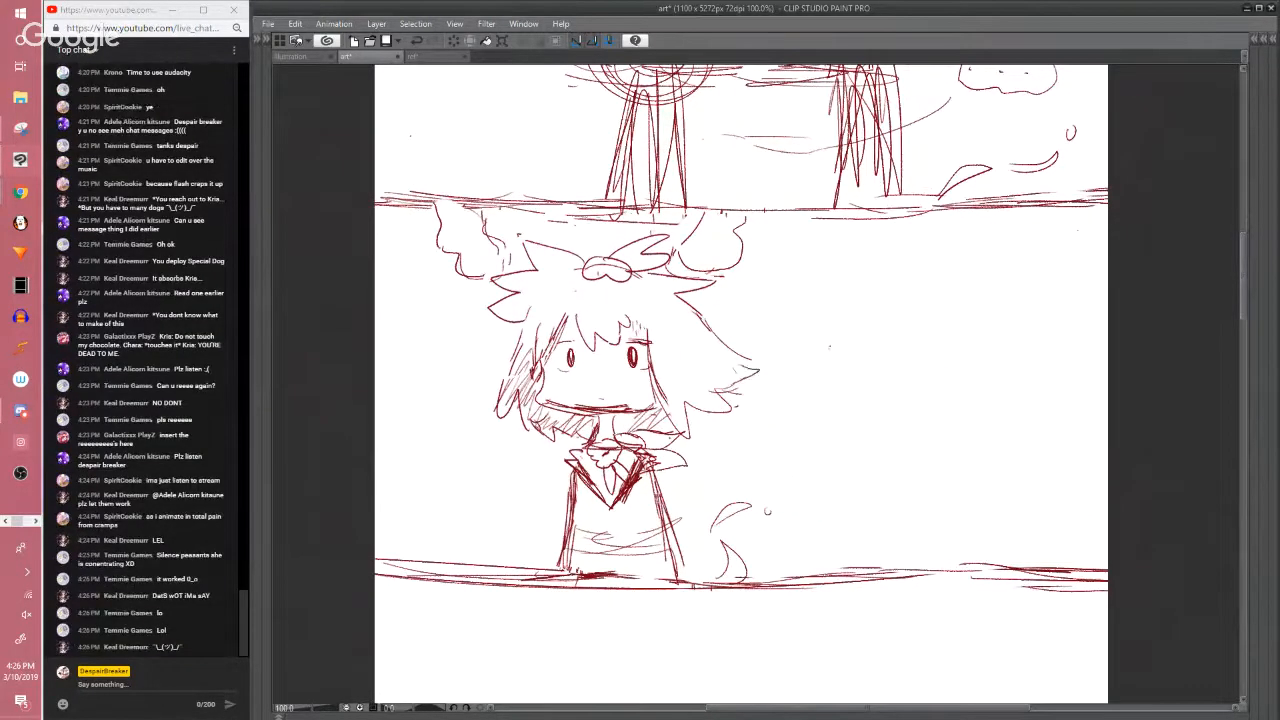
Sketch a new circle for the second head and reshape its lower left into a pointed corner with a heavier jawline
mouse_move(804, 352)
left_mouse_down()
mouse_move(912, 386)
mouse_move(810, 330)
mouse_move(802, 404)
mouse_move(876, 418)
left_mouse_up()
left_click_drag(801, 374, 858, 415)
left_click_drag(805, 350, 801, 393)
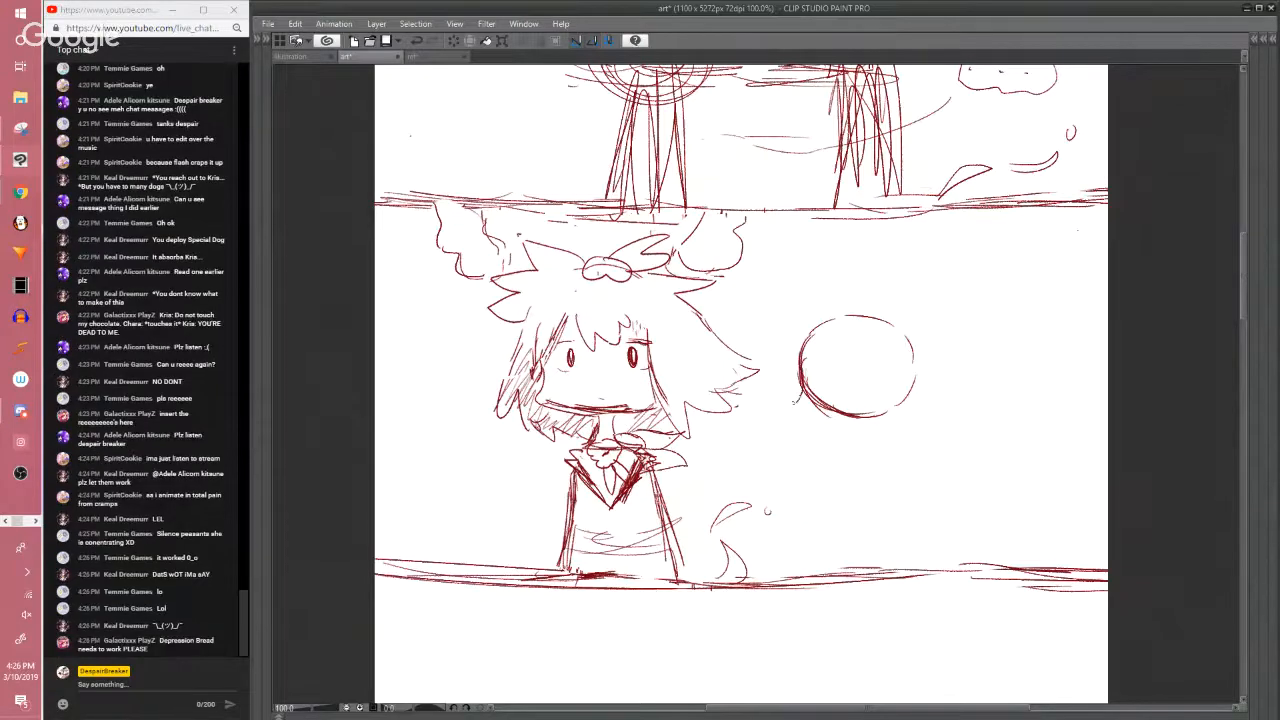
mouse_move(842, 400)
left_mouse_down()
mouse_move(751, 399)
mouse_move(861, 407)
mouse_move(848, 389)
mouse_move(783, 371)
mouse_move(850, 407)
mouse_move(873, 389)
left_mouse_up()
mouse_move(808, 413)
left_mouse_down()
mouse_move(869, 396)
mouse_move(870, 416)
mouse_move(860, 395)
left_mouse_up()
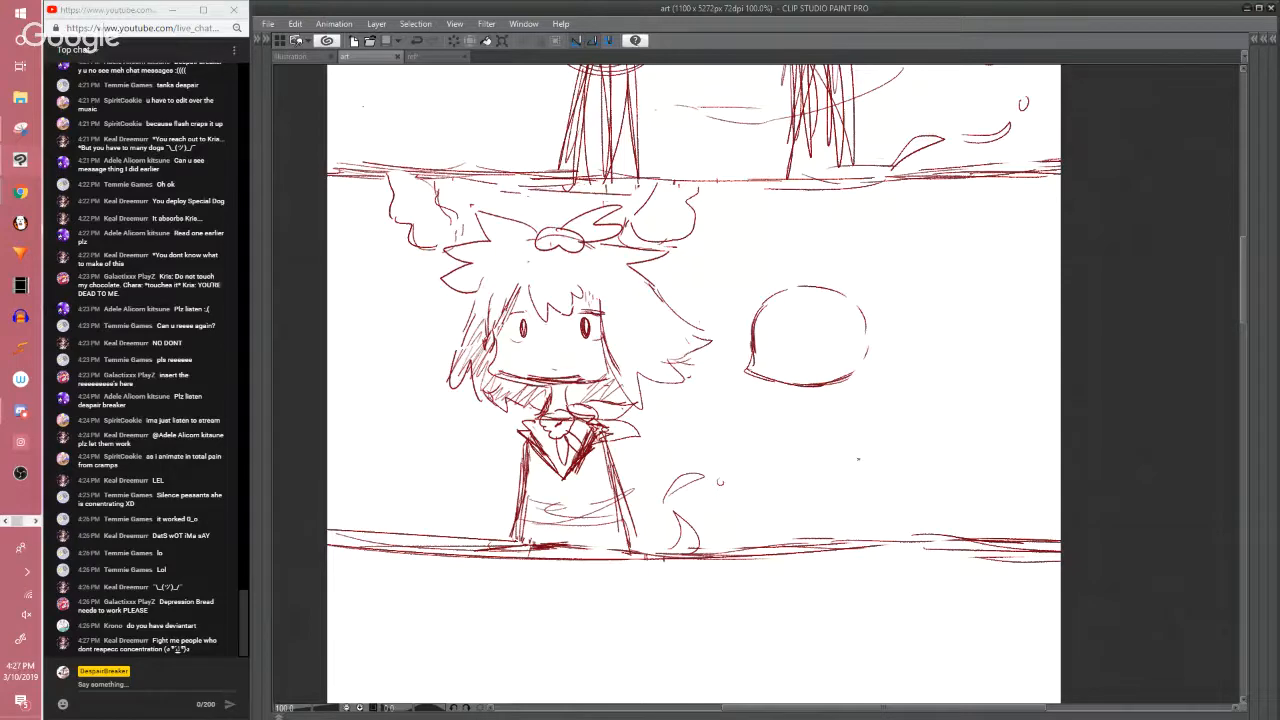
Draw a jagged fringe across the new head and a long pointed lock of hair down its right side
scroll(857, 459, "up", 1)
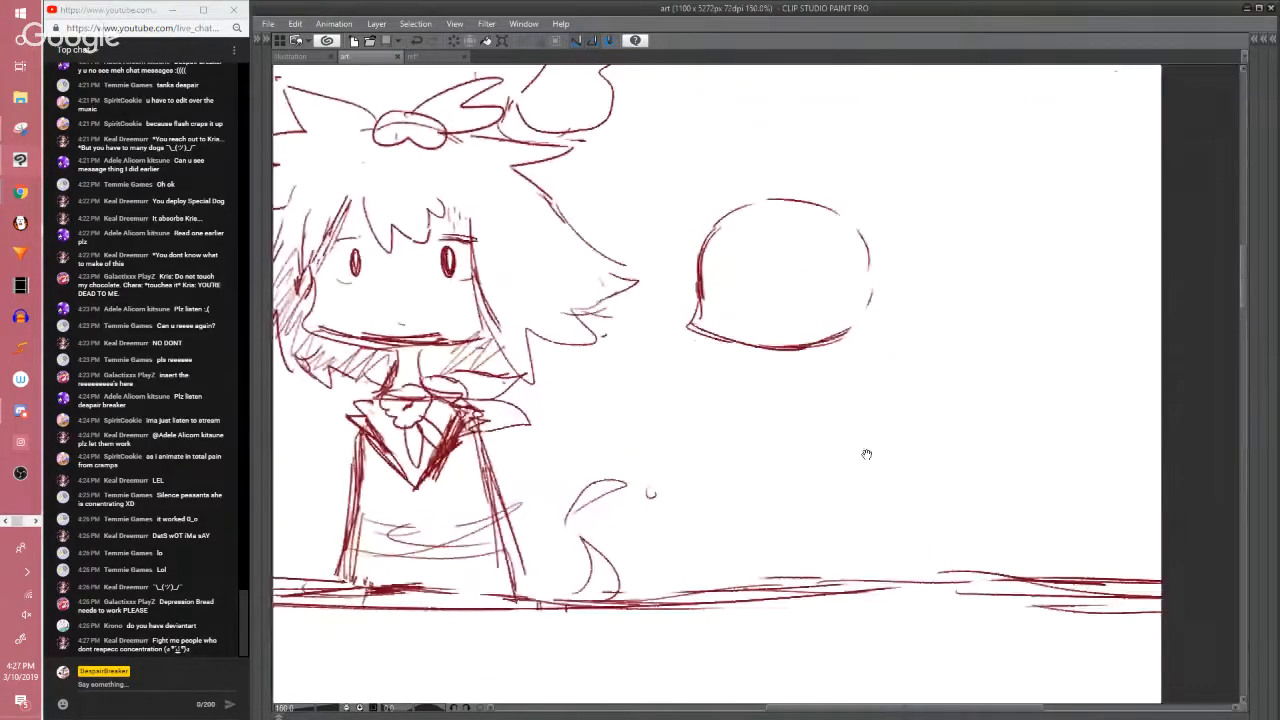
scroll(866, 454, "down", 3)
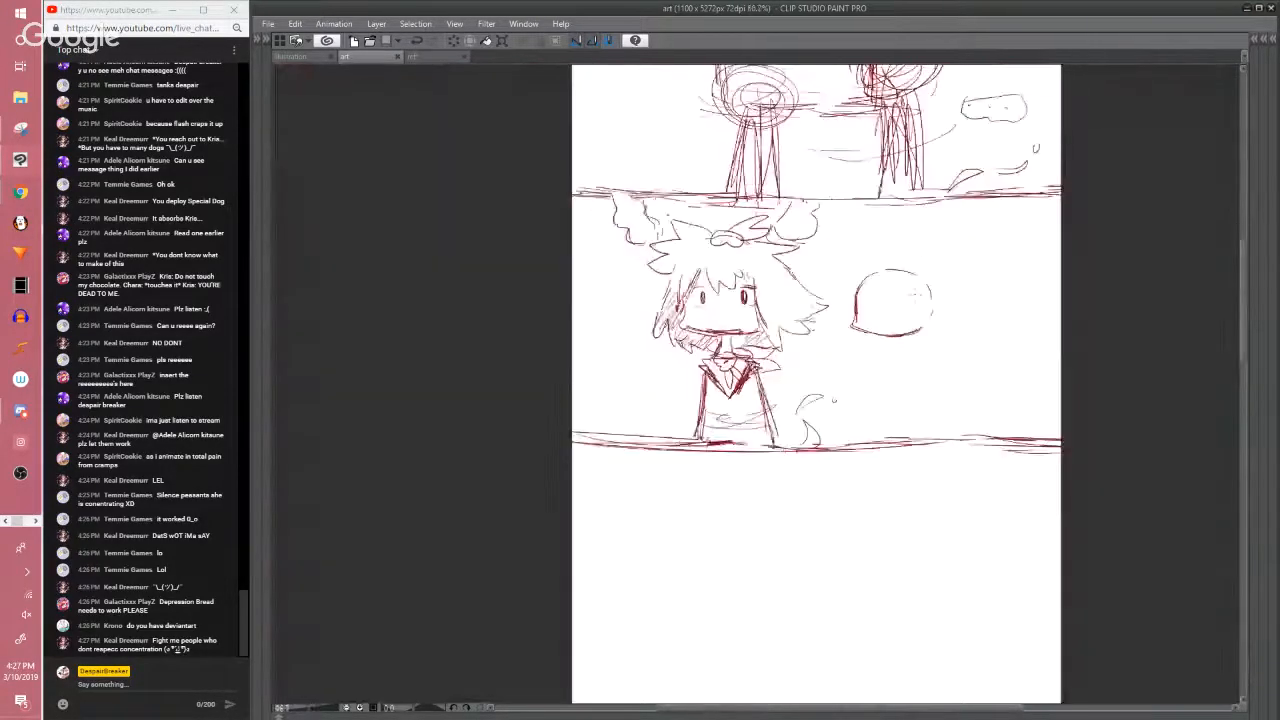
left_click_drag(844, 521, 832, 470)
scroll(832, 470, "up", 2)
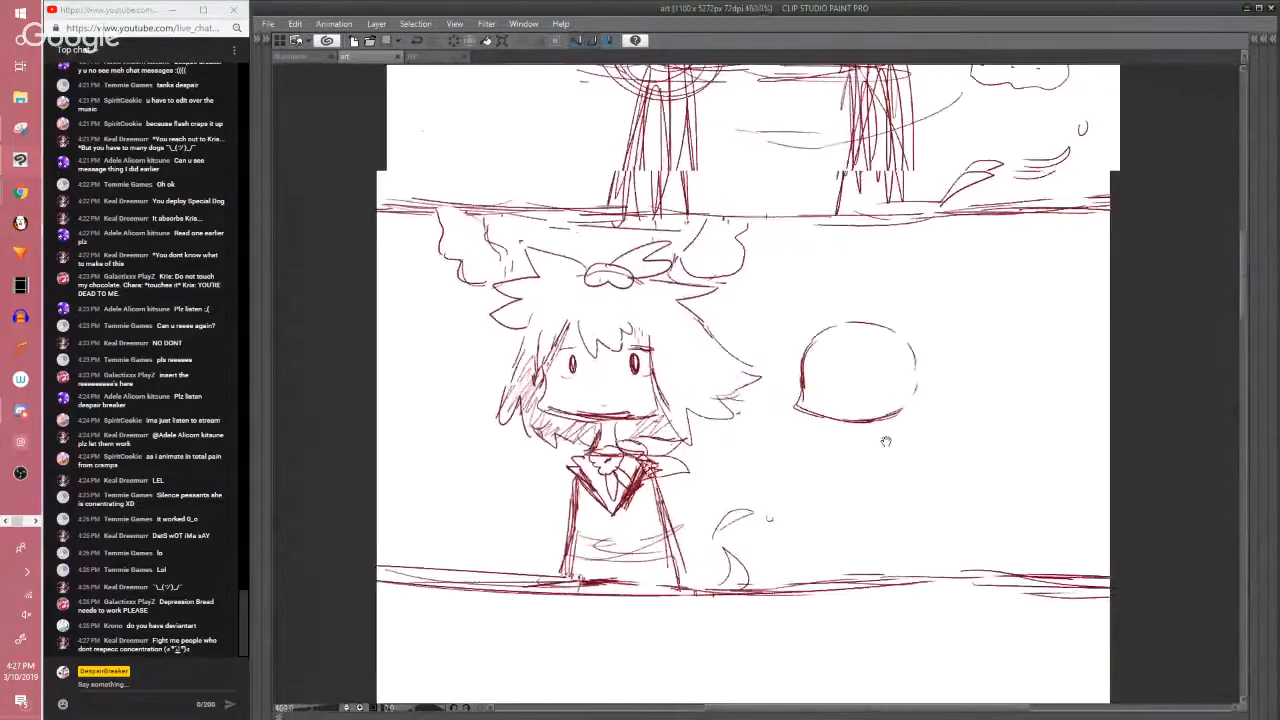
mouse_move(860, 347)
left_mouse_down()
mouse_move(888, 335)
mouse_move(904, 356)
mouse_move(930, 350)
mouse_move(916, 437)
left_mouse_up()
left_click_drag(958, 389, 916, 438)
mouse_move(944, 346)
left_mouse_down()
mouse_move(958, 402)
mouse_move(968, 382)
left_mouse_up()
left_click_drag(942, 318, 960, 358)
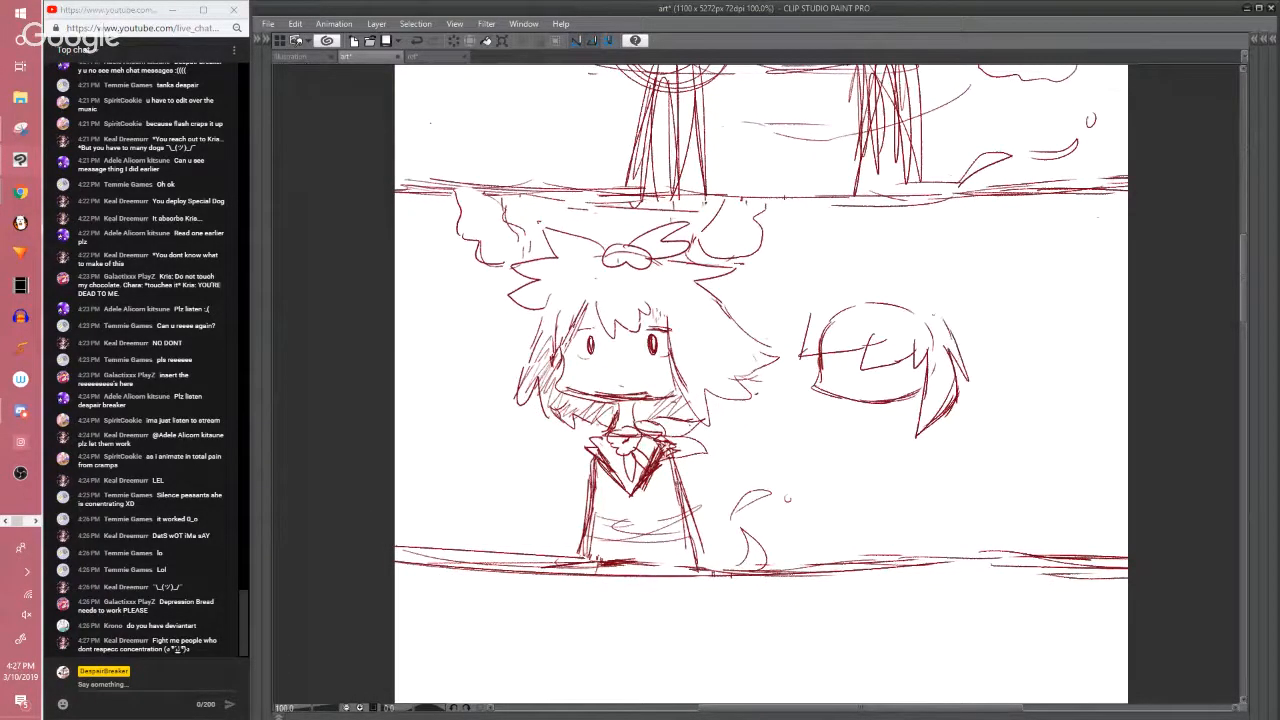
Erase the circle's upper outline, complete the jagged fringe, and draw a pointed side lock on the head's left
left_click_drag(849, 387, 782, 361)
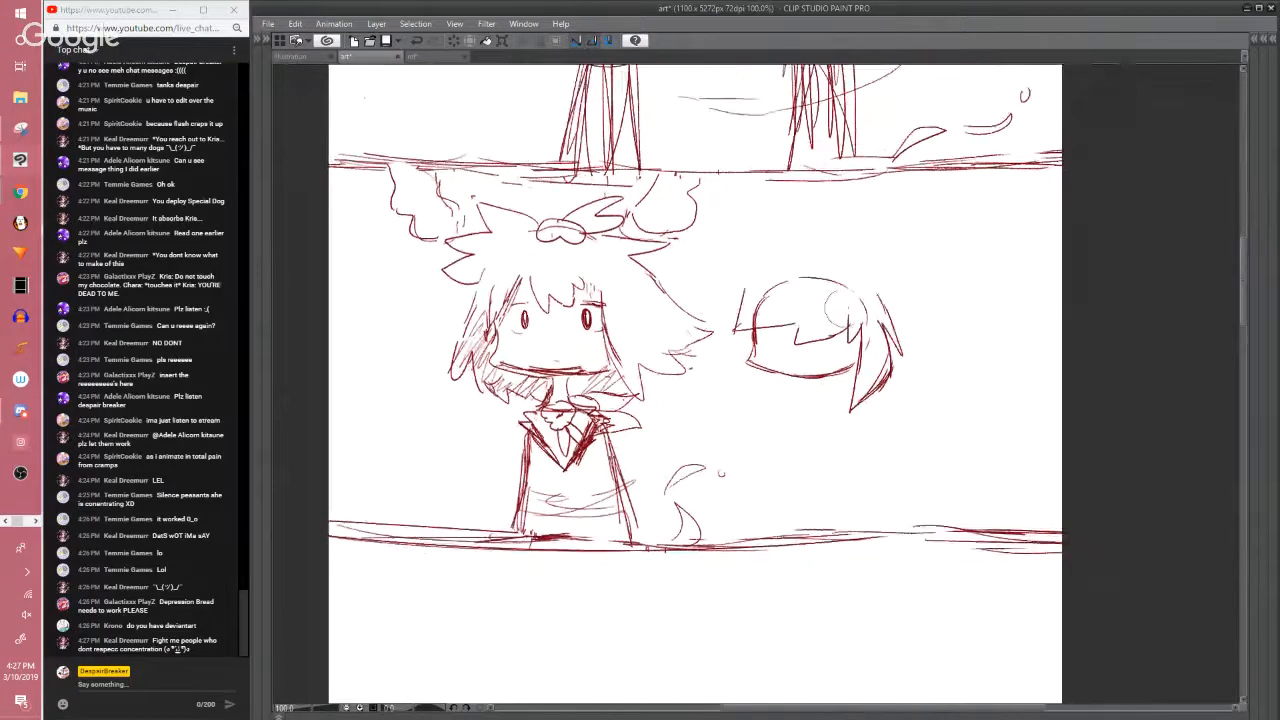
mouse_move(870, 295)
left_mouse_down()
mouse_move(752, 290)
mouse_move(736, 330)
mouse_move(780, 300)
mouse_move(776, 316)
mouse_move(808, 306)
mouse_move(838, 364)
left_mouse_up()
mouse_move(738, 326)
left_mouse_down()
mouse_move(738, 350)
mouse_move(729, 328)
mouse_move(723, 354)
mouse_move(780, 367)
mouse_move(838, 345)
left_mouse_up()
left_click_drag(742, 350, 733, 364)
mouse_move(720, 334)
left_mouse_down()
mouse_move(700, 363)
mouse_move(746, 397)
mouse_move(744, 410)
left_mouse_up()
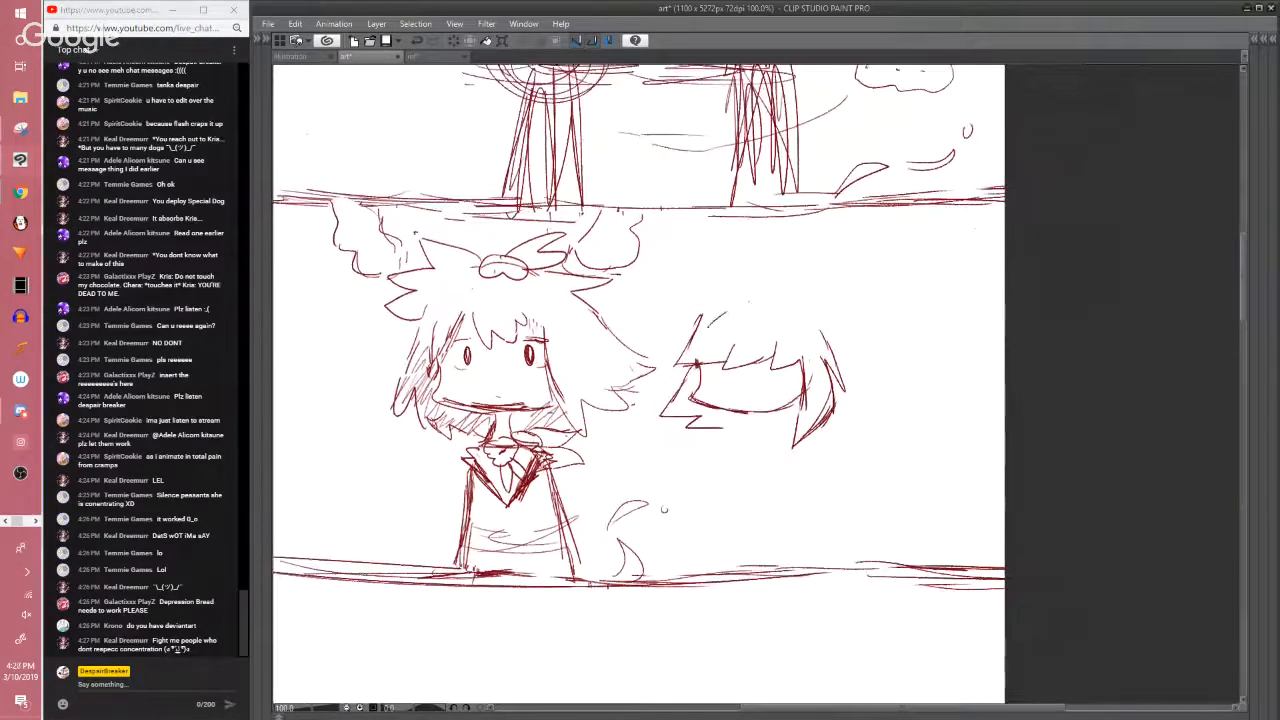
Draw the top of the second head's hair with curved strands and a pointed tuft at the crown
left_click_drag(715, 310, 708, 331)
mouse_move(736, 328)
left_mouse_down()
mouse_move(773, 320)
mouse_move(827, 342)
mouse_move(766, 309)
mouse_move(709, 313)
left_mouse_up()
left_click_drag(818, 317, 729, 298)
left_click_drag(743, 386, 755, 344)
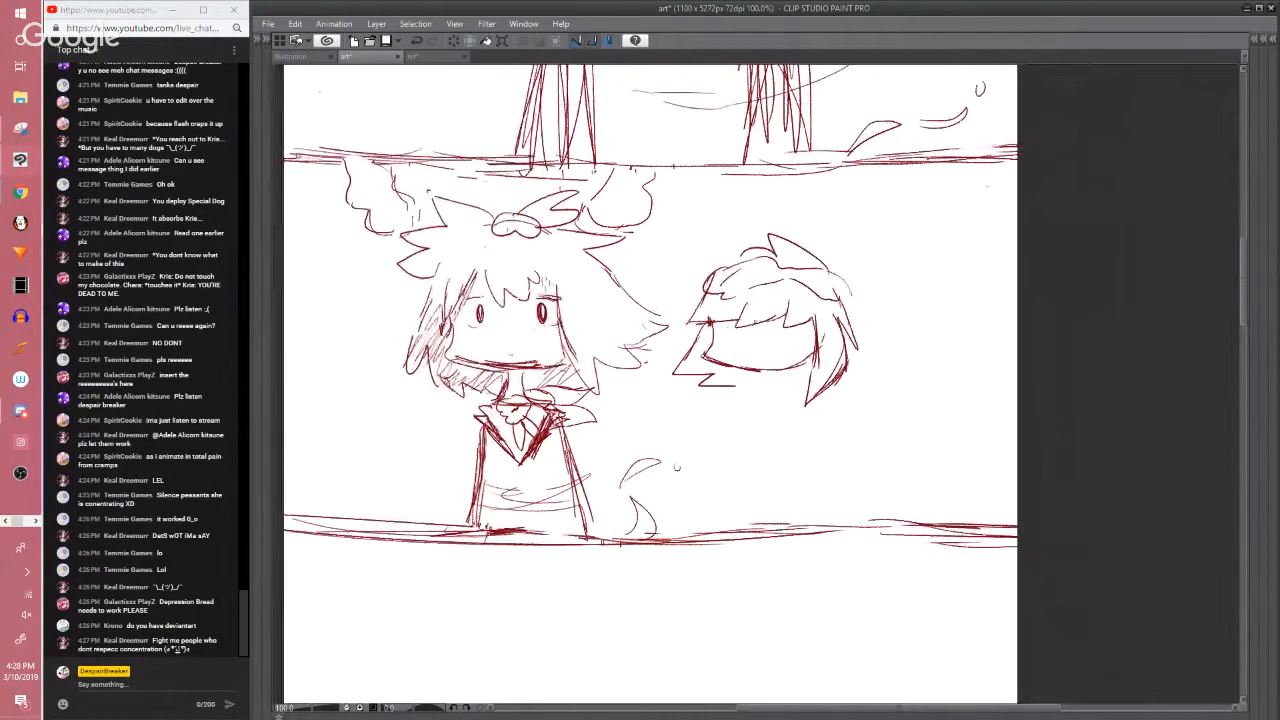
Draw half-closed eyes with thick flat upper lids beneath the second head's fringe and save the document
key("ctrl+plus")
left_click_drag(818, 403, 892, 370)
left_click_drag(866, 288, 900, 287)
mouse_move(772, 288)
left_mouse_down()
mouse_move(808, 290)
mouse_move(780, 313)
left_mouse_up()
left_click_drag(872, 285, 872, 308)
mouse_move(870, 285)
left_mouse_down()
mouse_move(870, 312)
mouse_move(824, 345)
left_mouse_up()
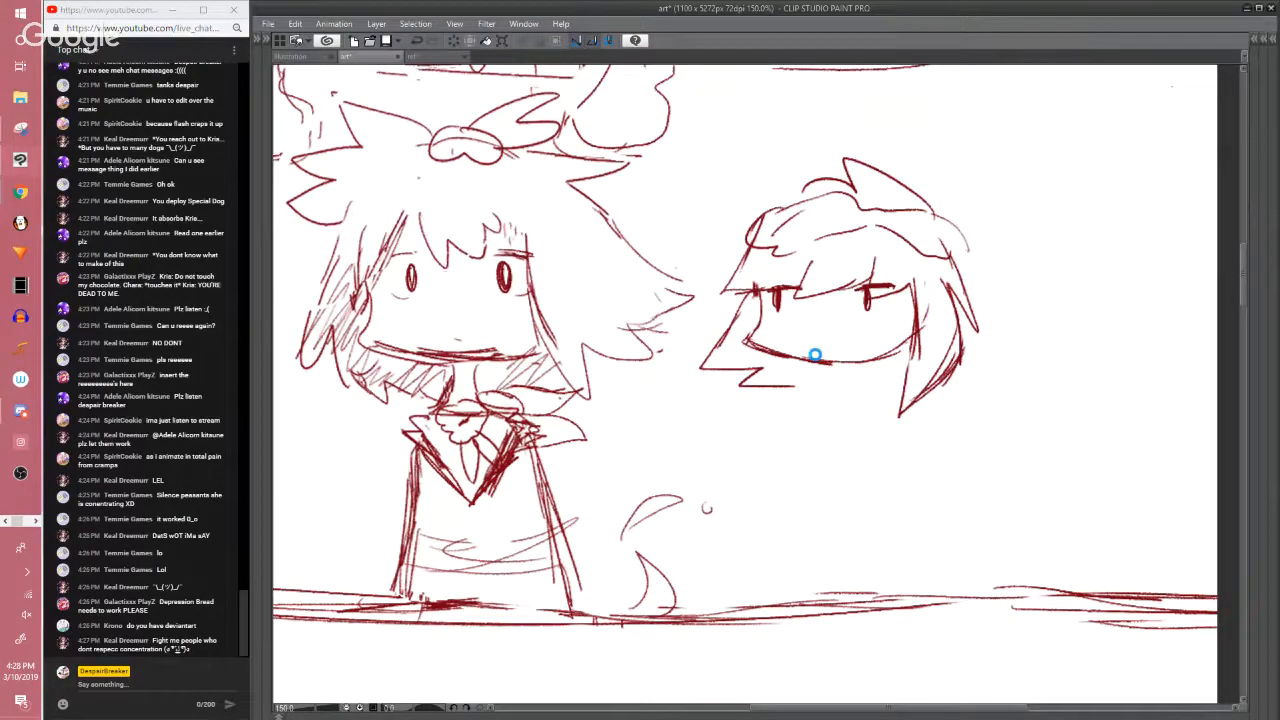
key("ctrl+s")
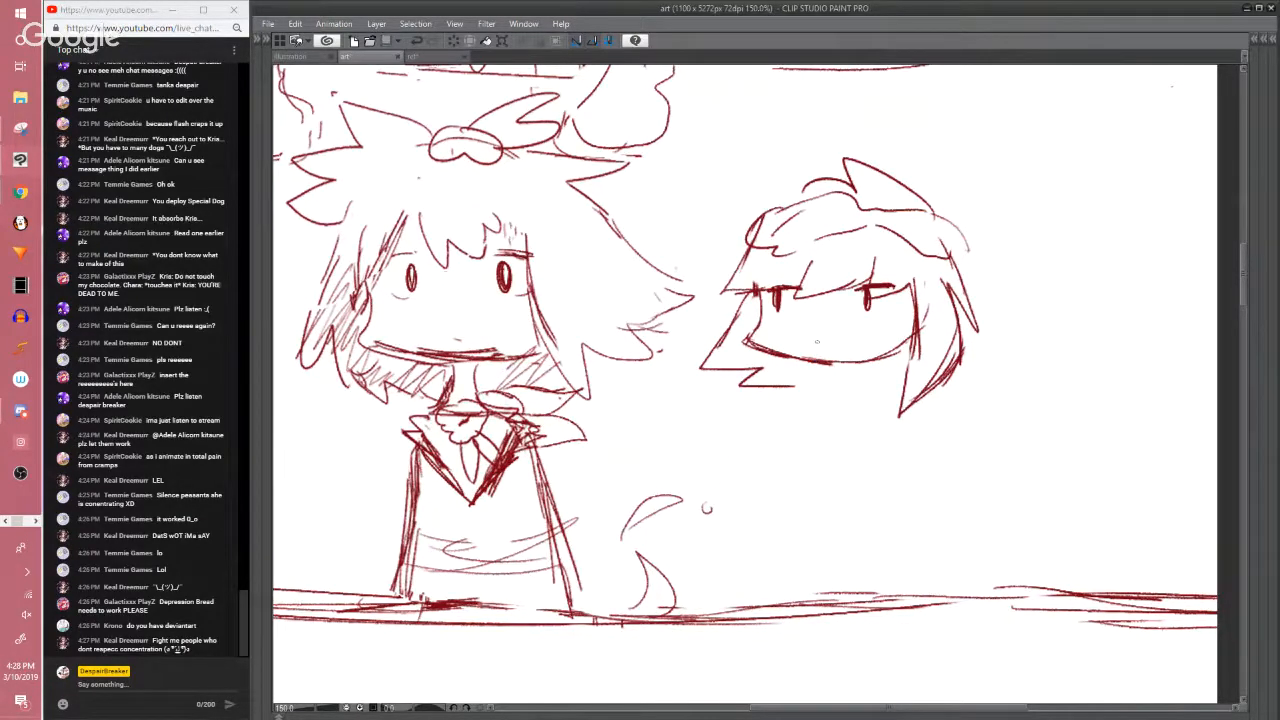
Review the second head alongside the earlier panels and the comic page as a whole
left_click_drag(822, 362, 864, 357)
scroll(854, 357, "down", 1)
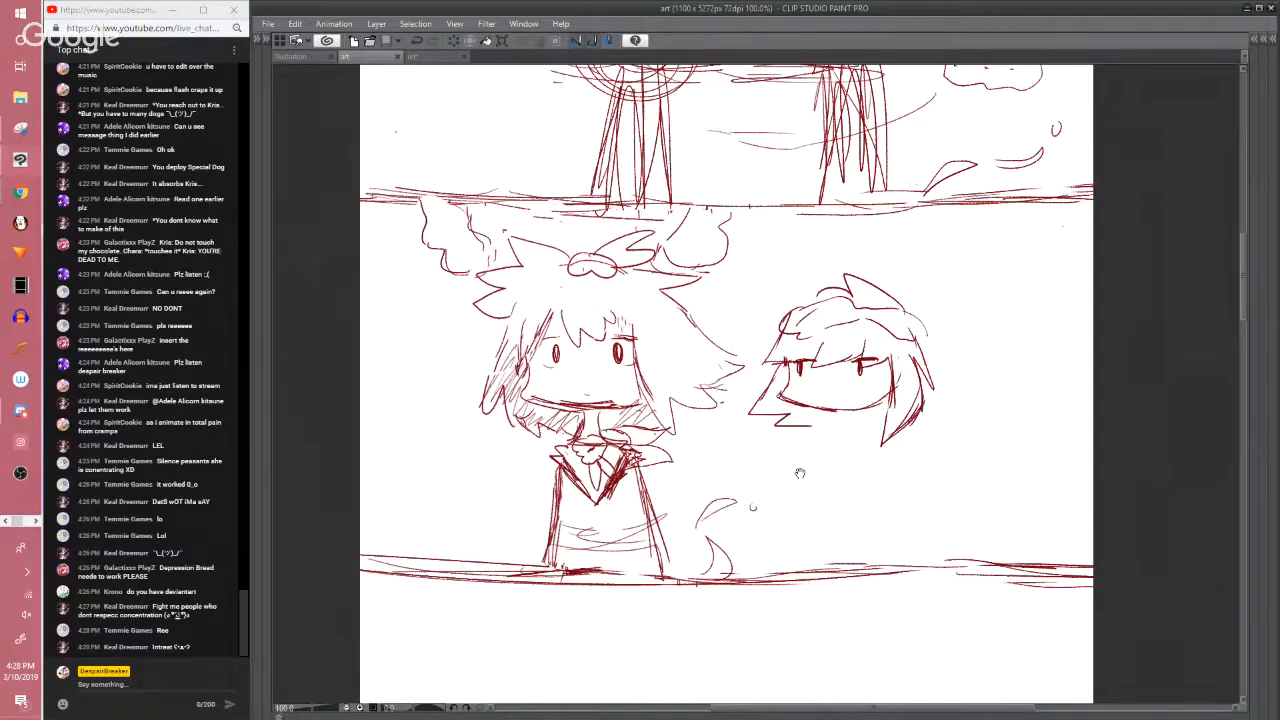
left_click_drag(800, 473, 791, 456)
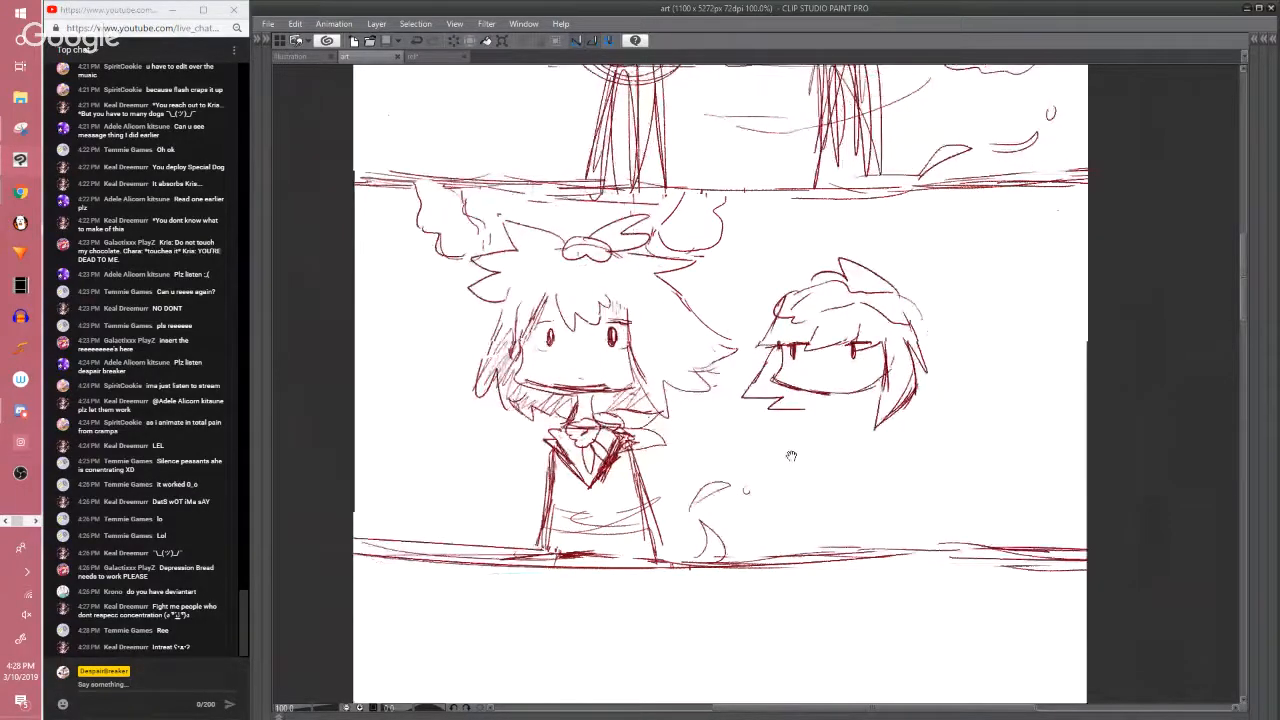
scroll(791, 456, "up", 3)
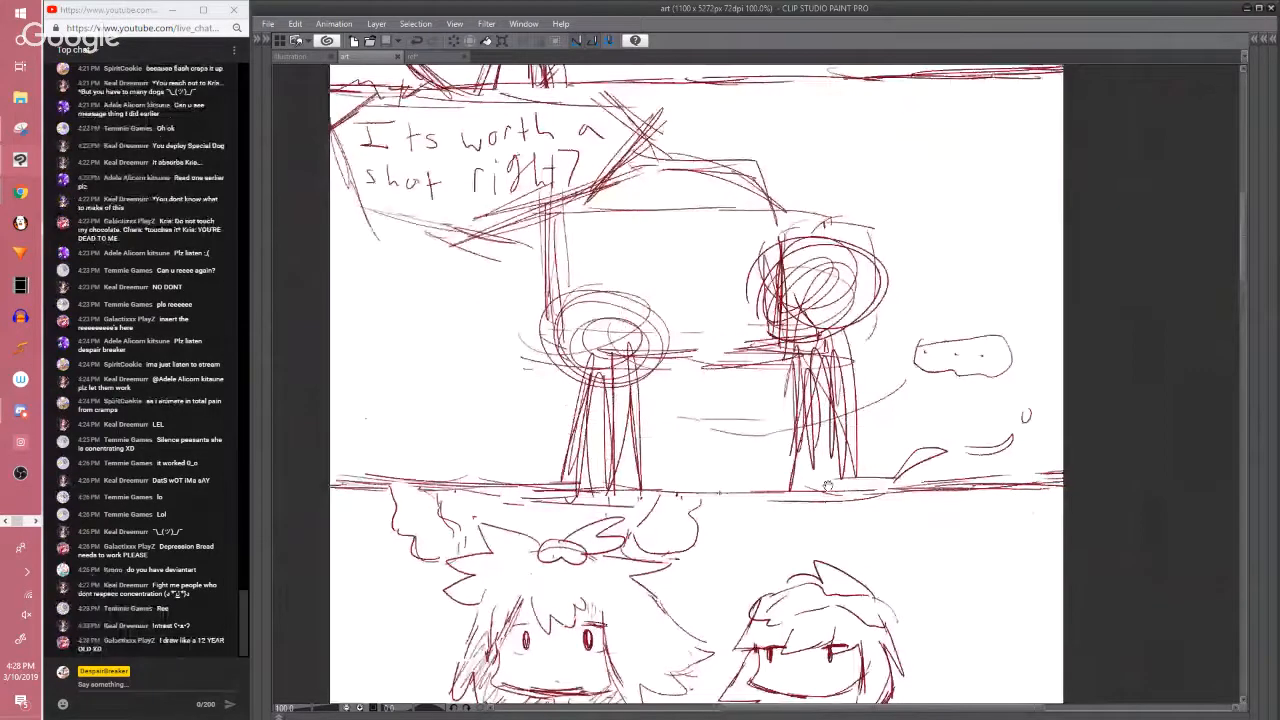
left_click_drag(828, 486, 822, 546)
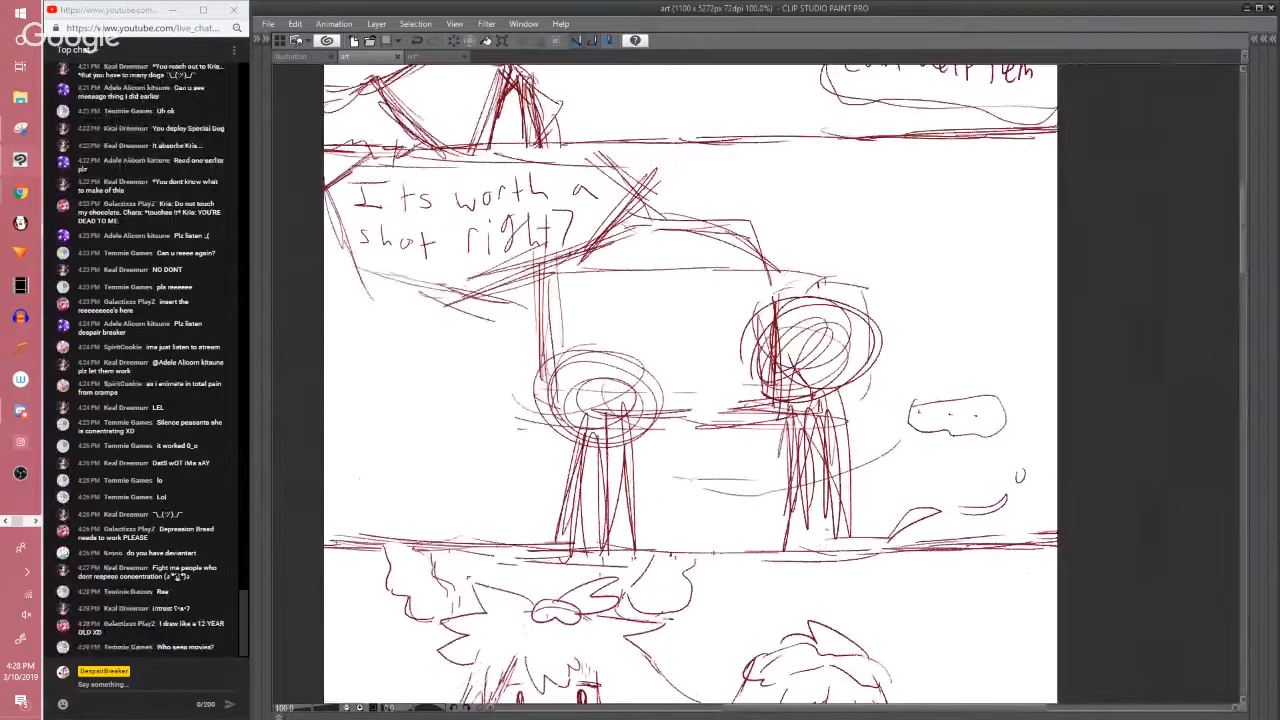
scroll(863, 463, "down", 6)
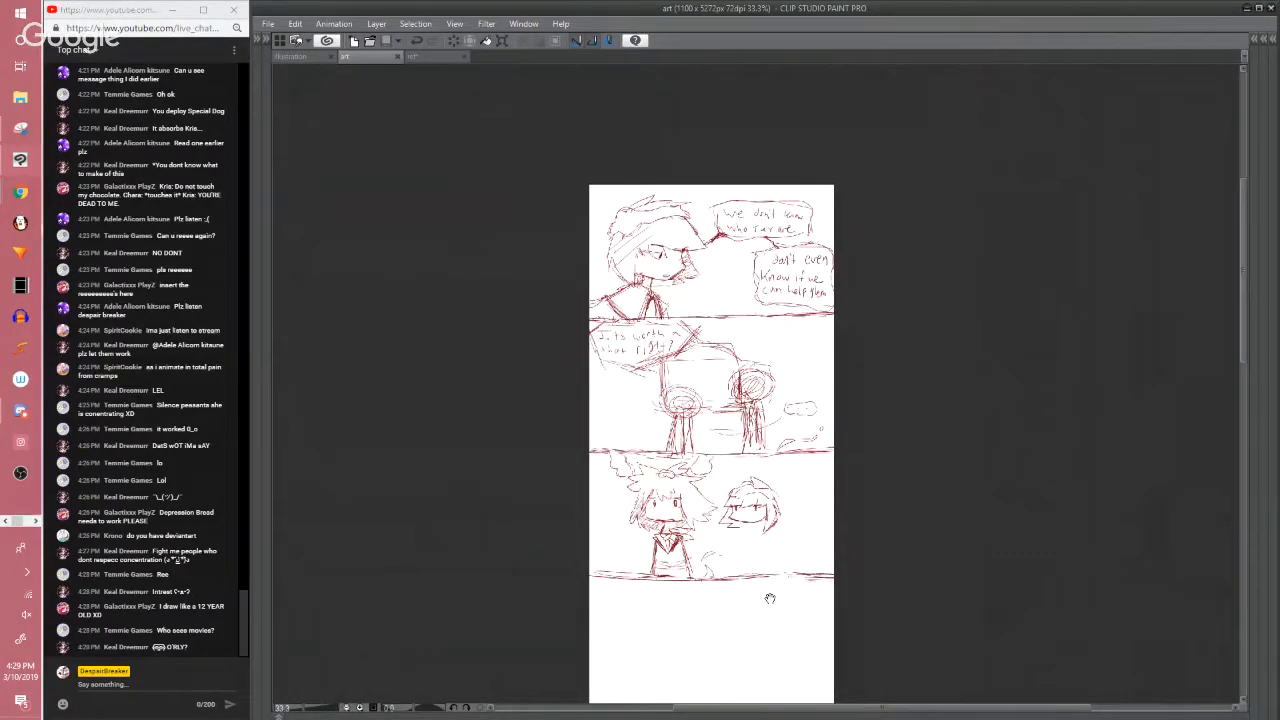
Draw a small mouth just above the chin line of the second head
scroll(770, 598, "up", 4)
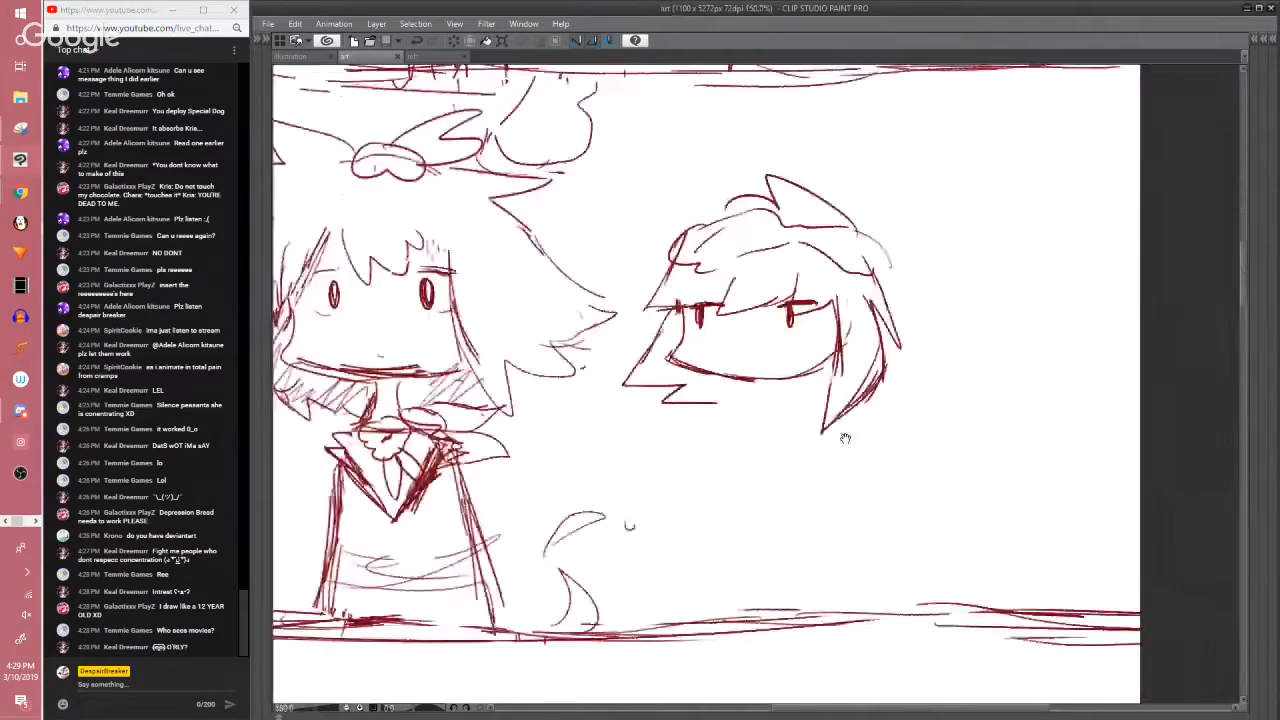
left_click_drag(845, 437, 913, 423)
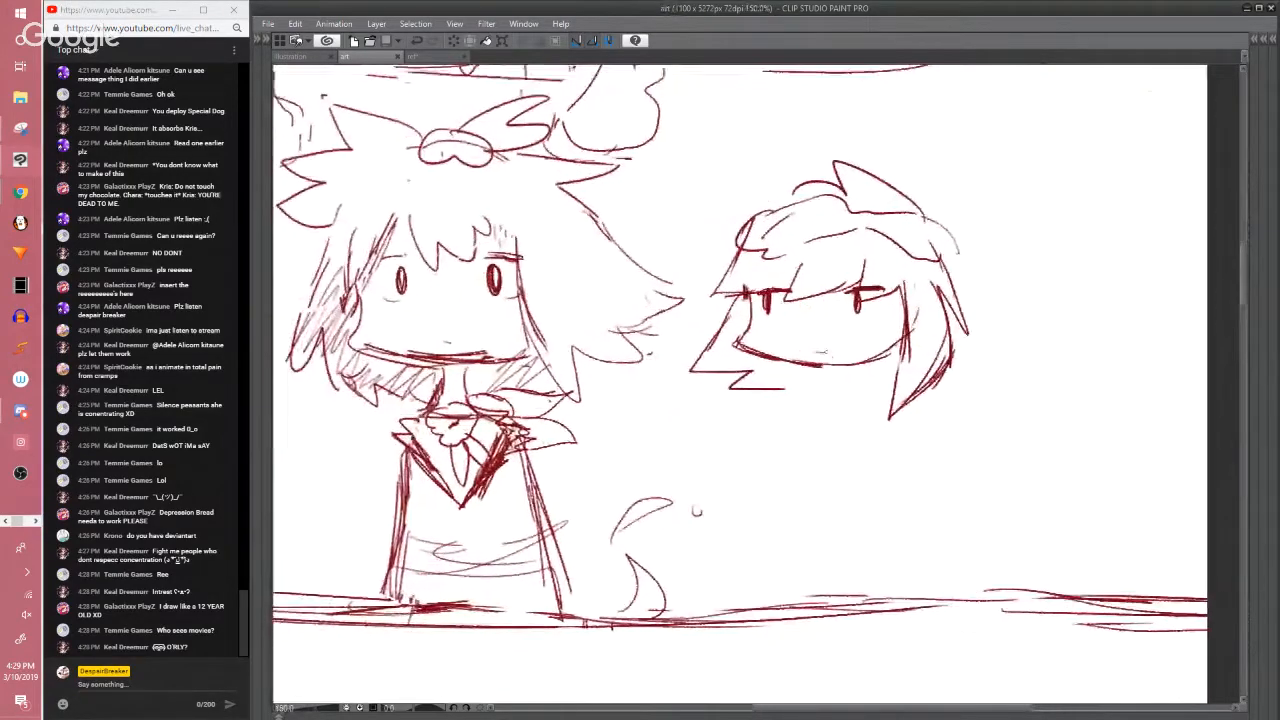
mouse_move(783, 367)
left_mouse_down()
mouse_move(797, 373)
mouse_move(787, 353)
left_mouse_up()
scroll(709, 256, "down", 1)
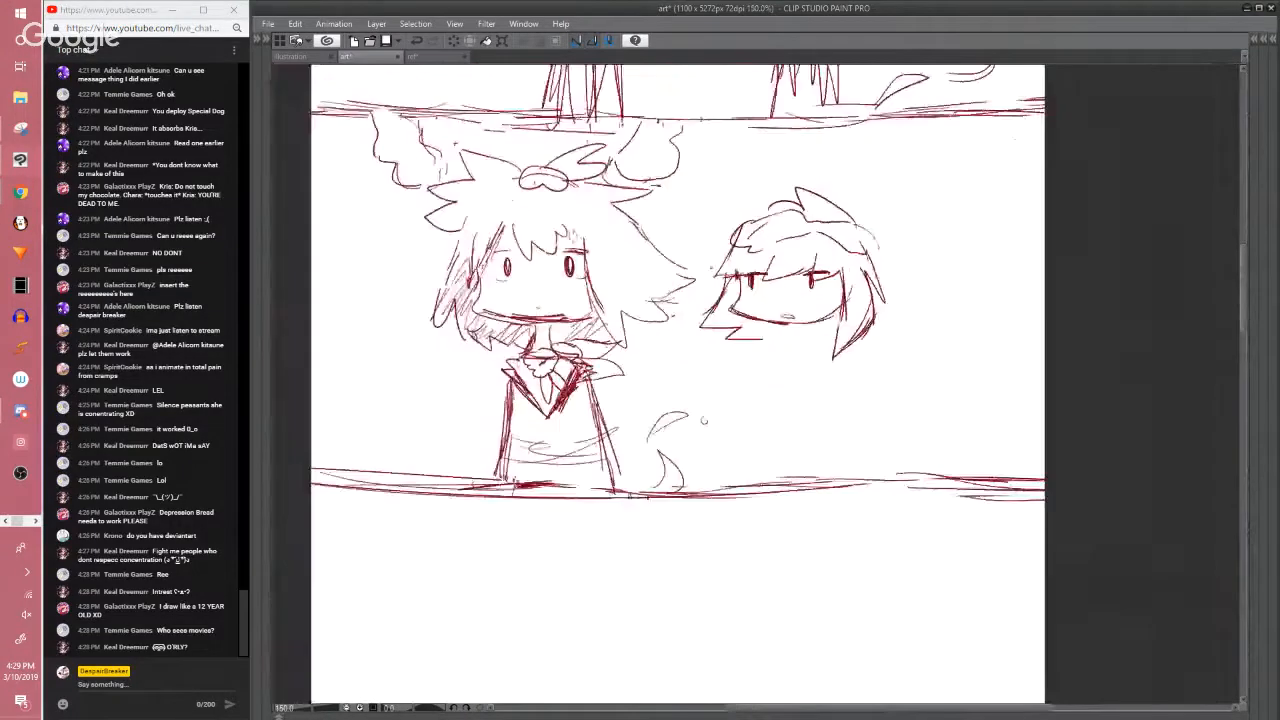
Try short neck lines beneath the second head's chin, erase them and save the document
left_click_drag(703, 420, 720, 465)
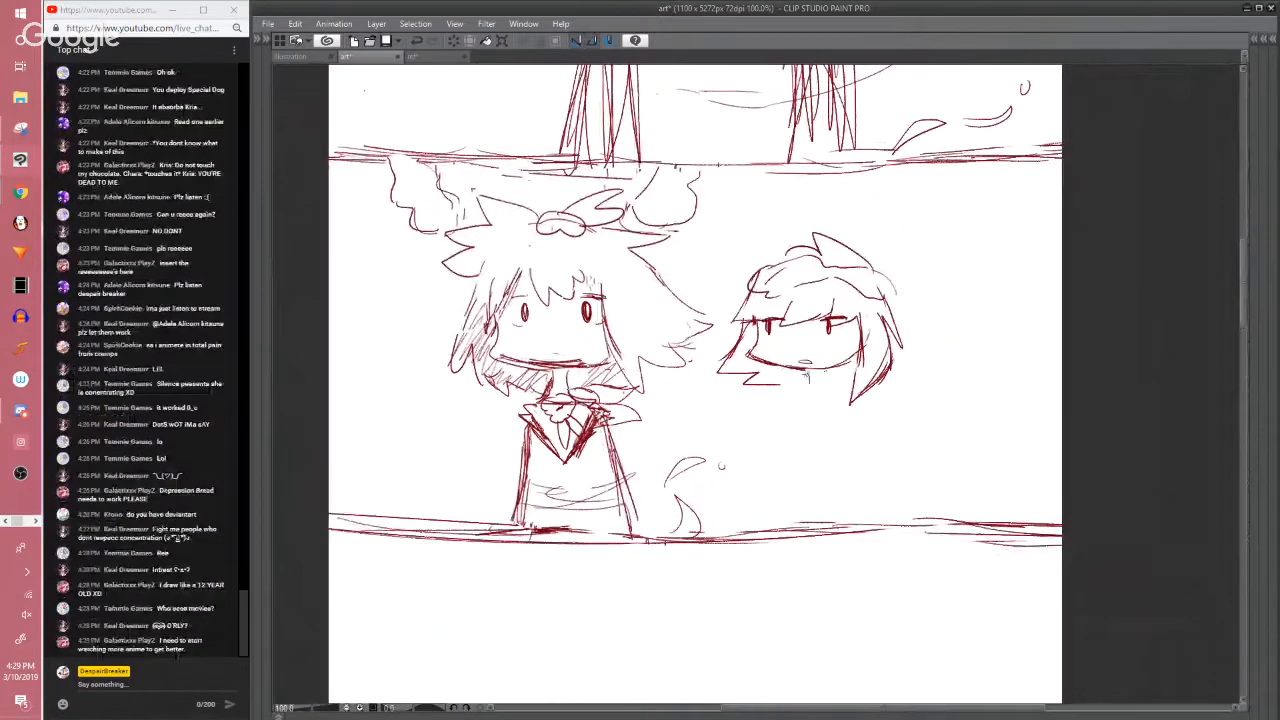
left_click_drag(815, 384, 824, 375)
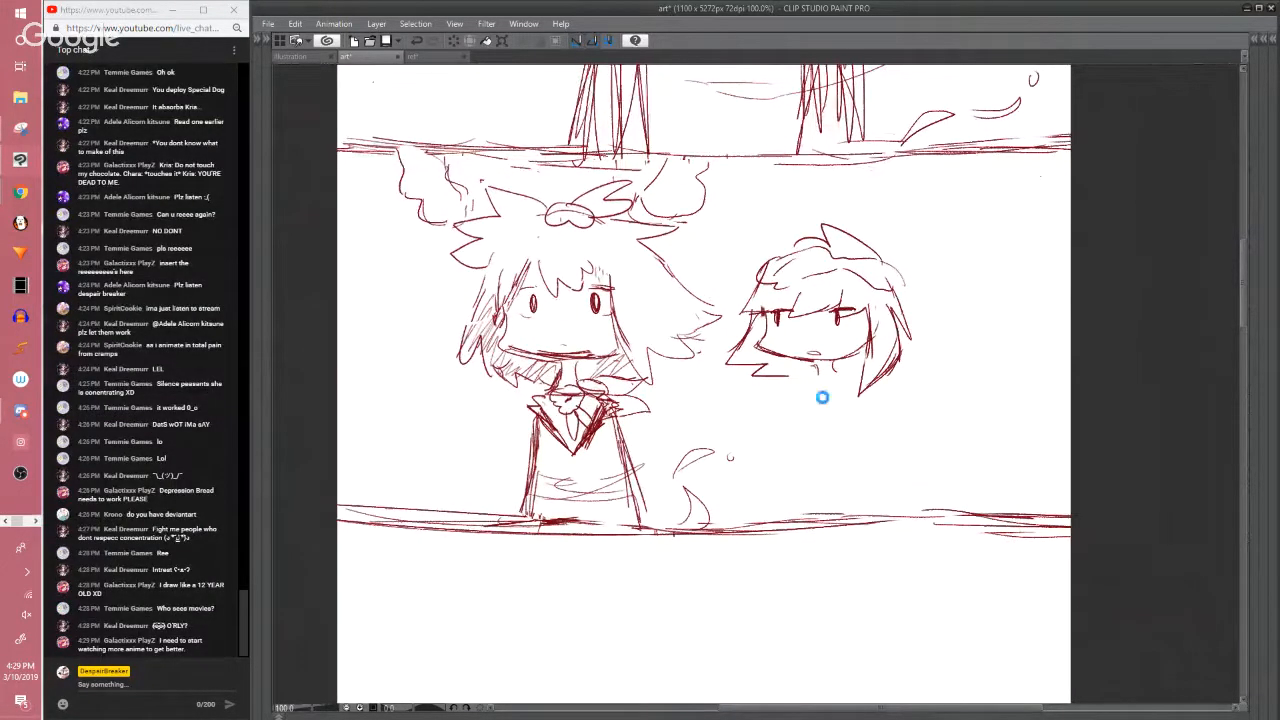
key("ctrl+s")
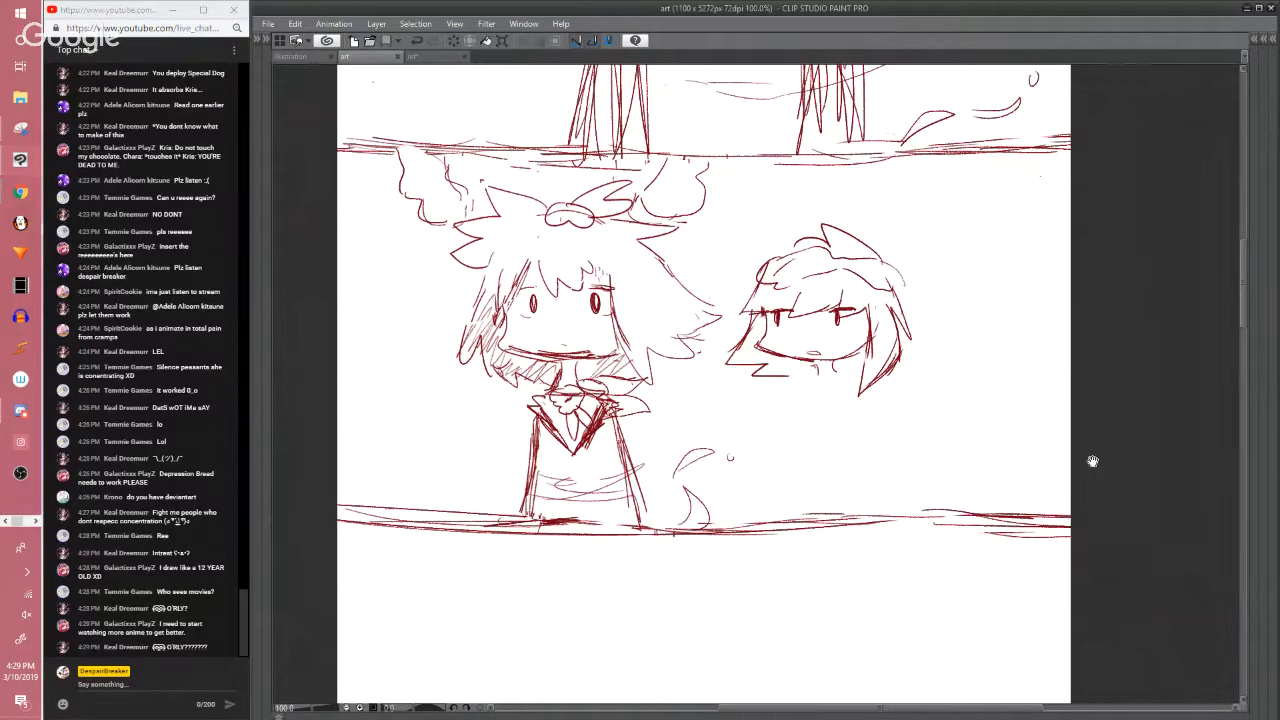
left_click_drag(1093, 461, 1094, 470)
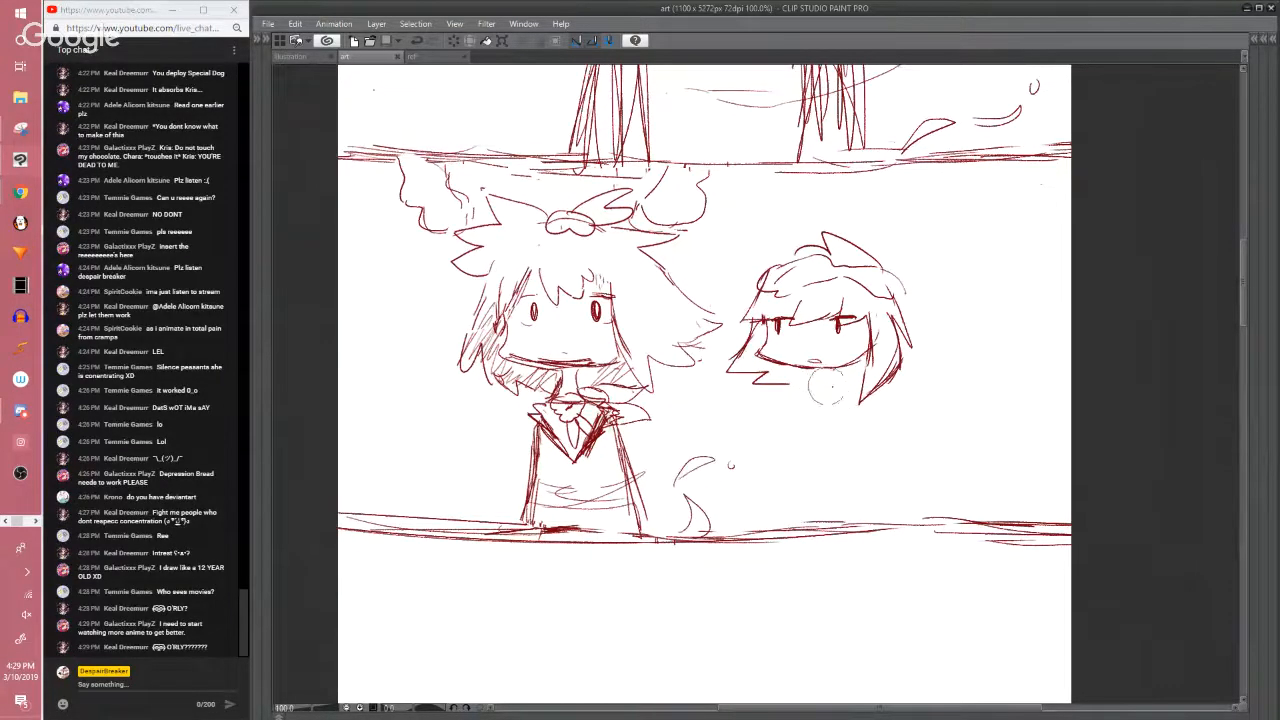
left_click(827, 387)
key("p")
left_click_drag(817, 413, 822, 423)
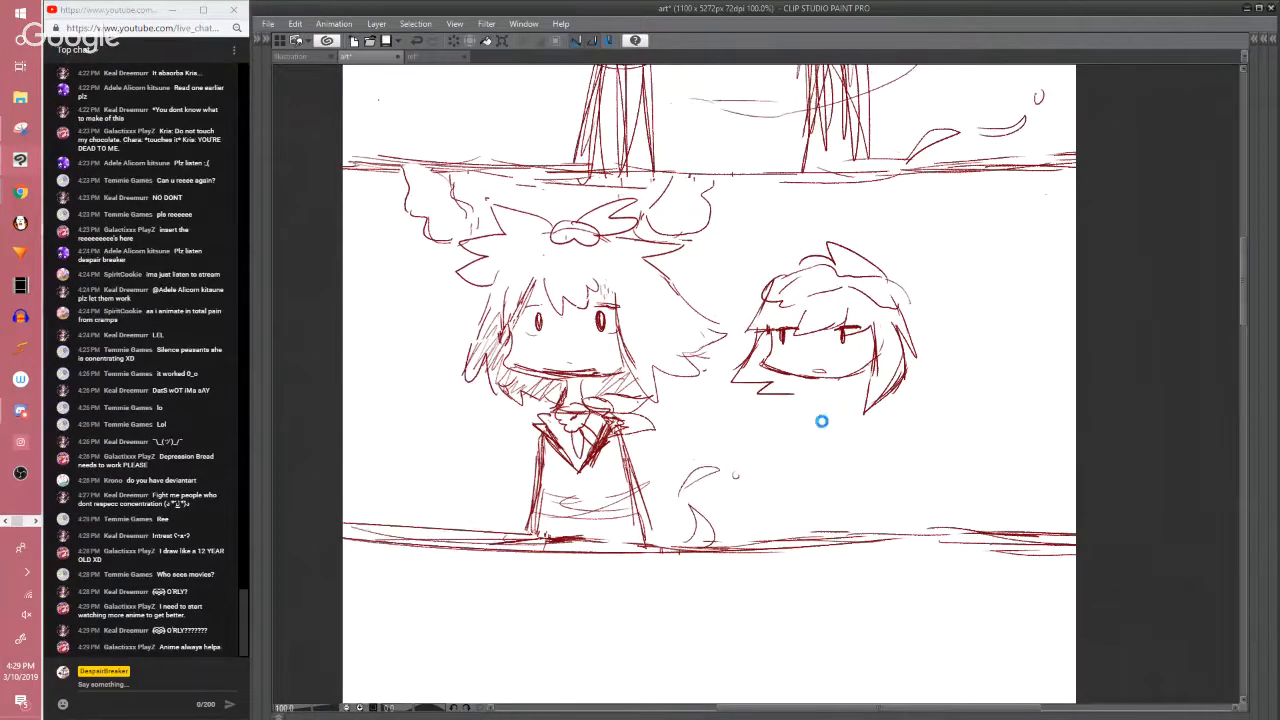
key("ctrl+s")
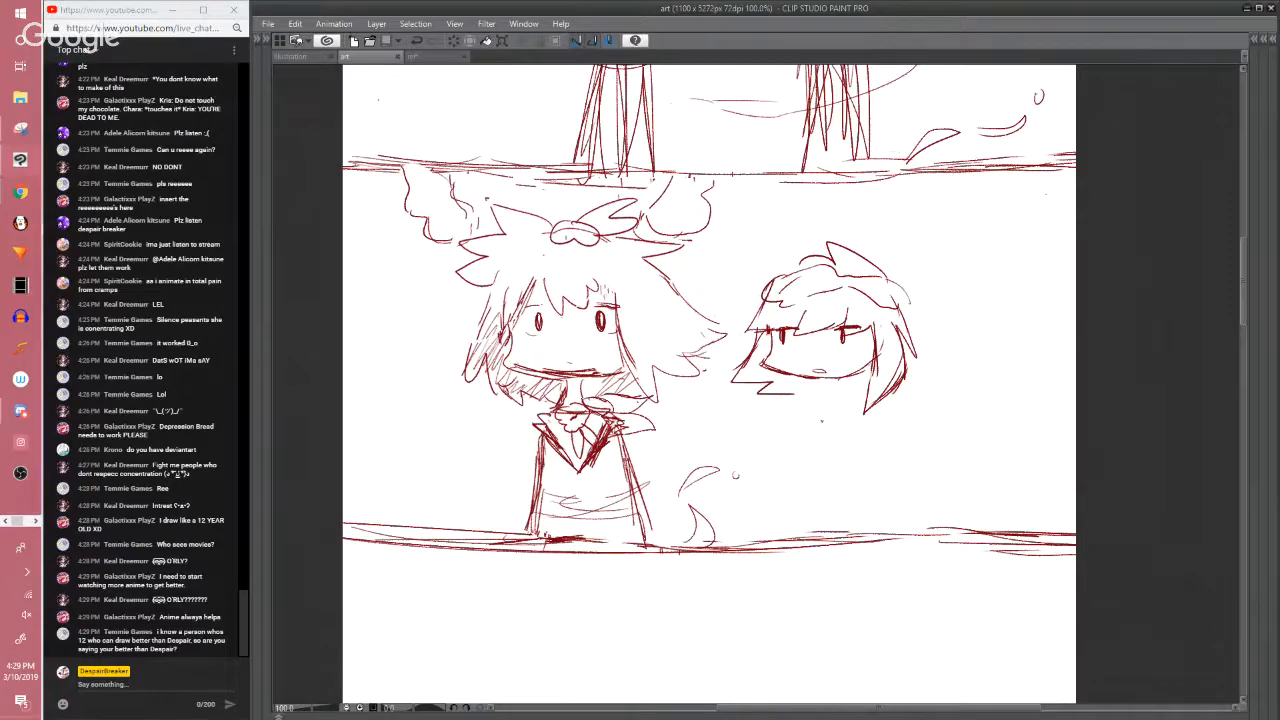
Try a freehand selection around the second head's lower face and clear it
left_click_drag(993, 371, 1013, 331)
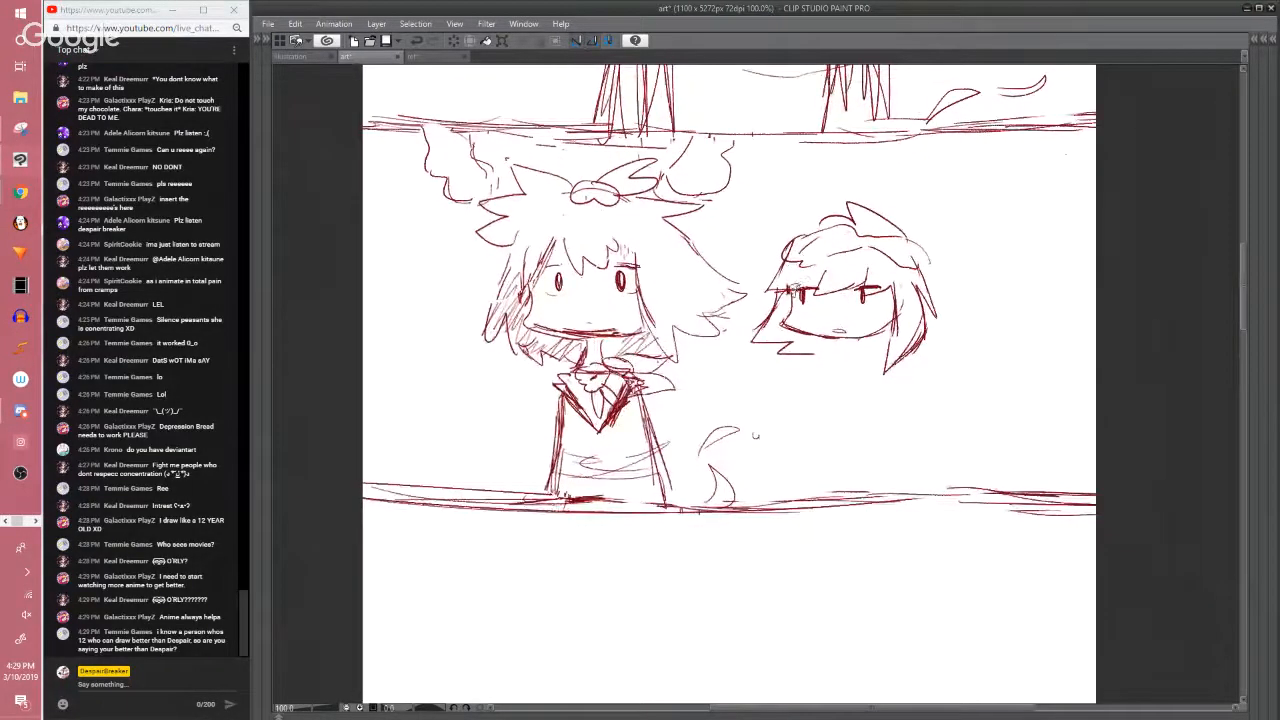
mouse_move(792, 286)
left_mouse_down()
mouse_move(778, 322)
mouse_move(838, 348)
mouse_move(878, 346)
mouse_move(897, 318)
mouse_move(868, 276)
mouse_move(812, 302)
mouse_move(818, 278)
mouse_move(796, 286)
left_mouse_up()
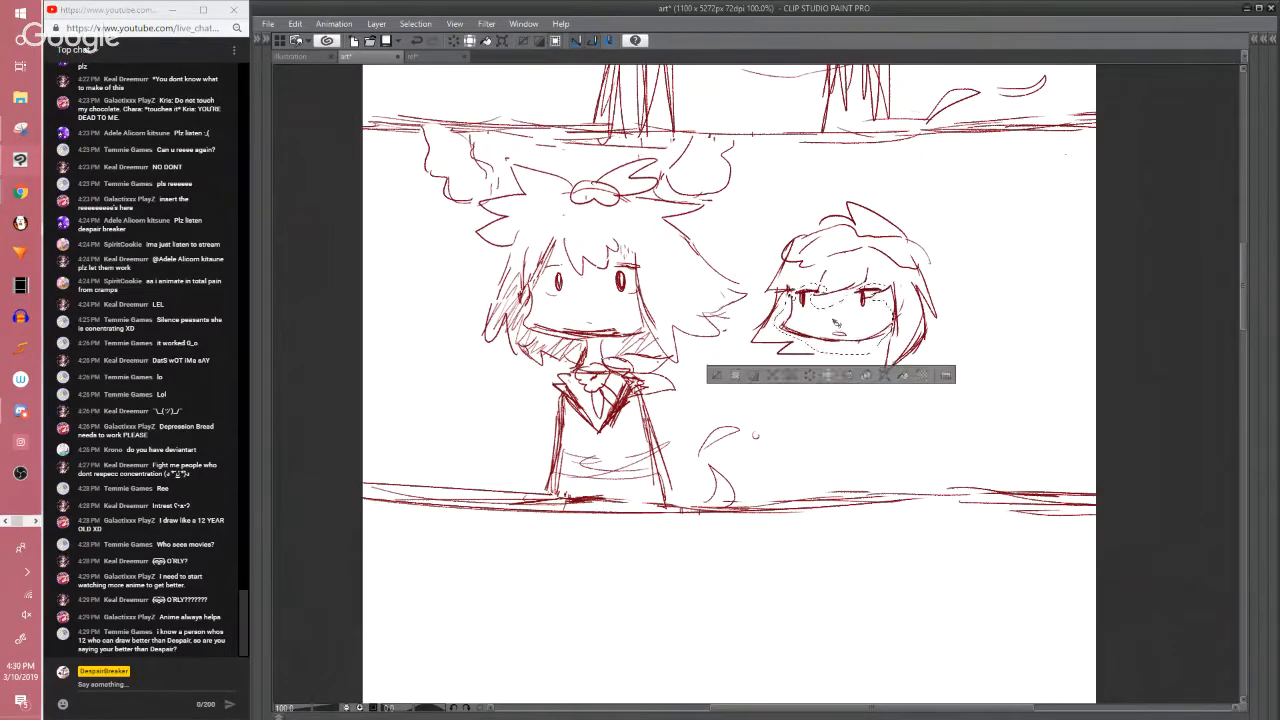
key("ctrl+d")
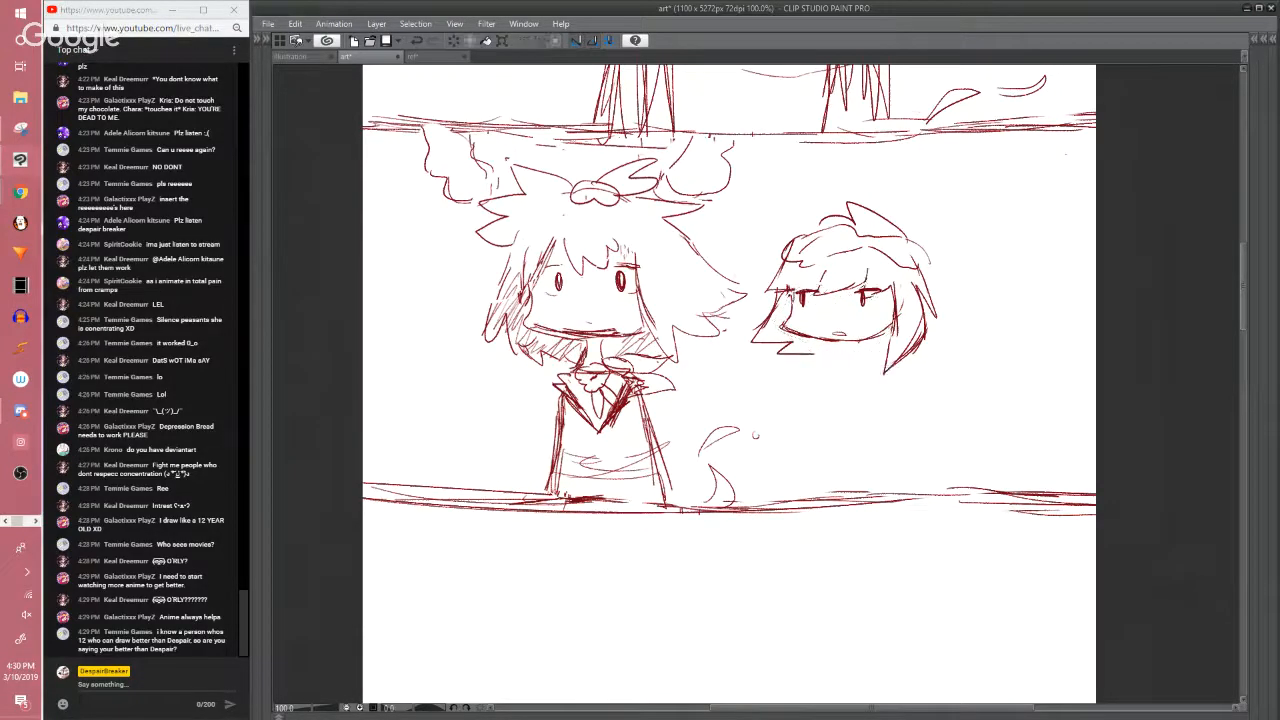
left_click_drag(795, 344, 791, 366)
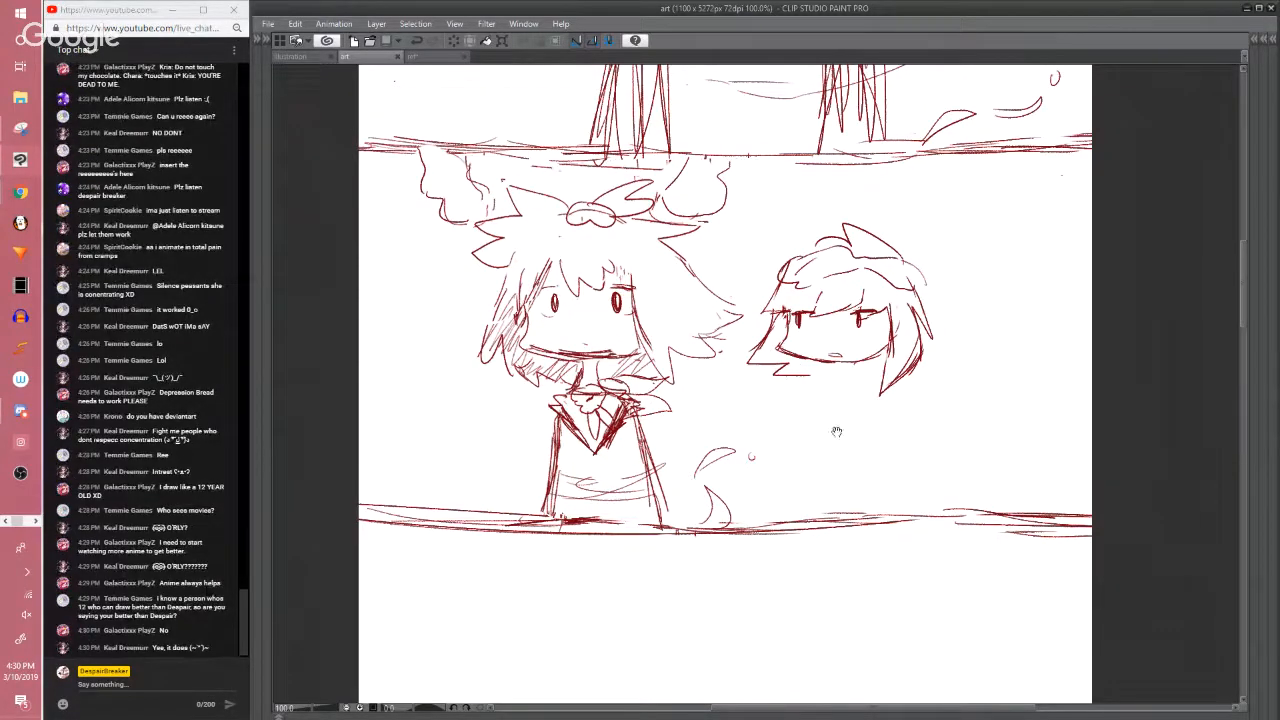
Review the third panel's second head against the panels above and save the document
left_click_drag(837, 432, 851, 434)
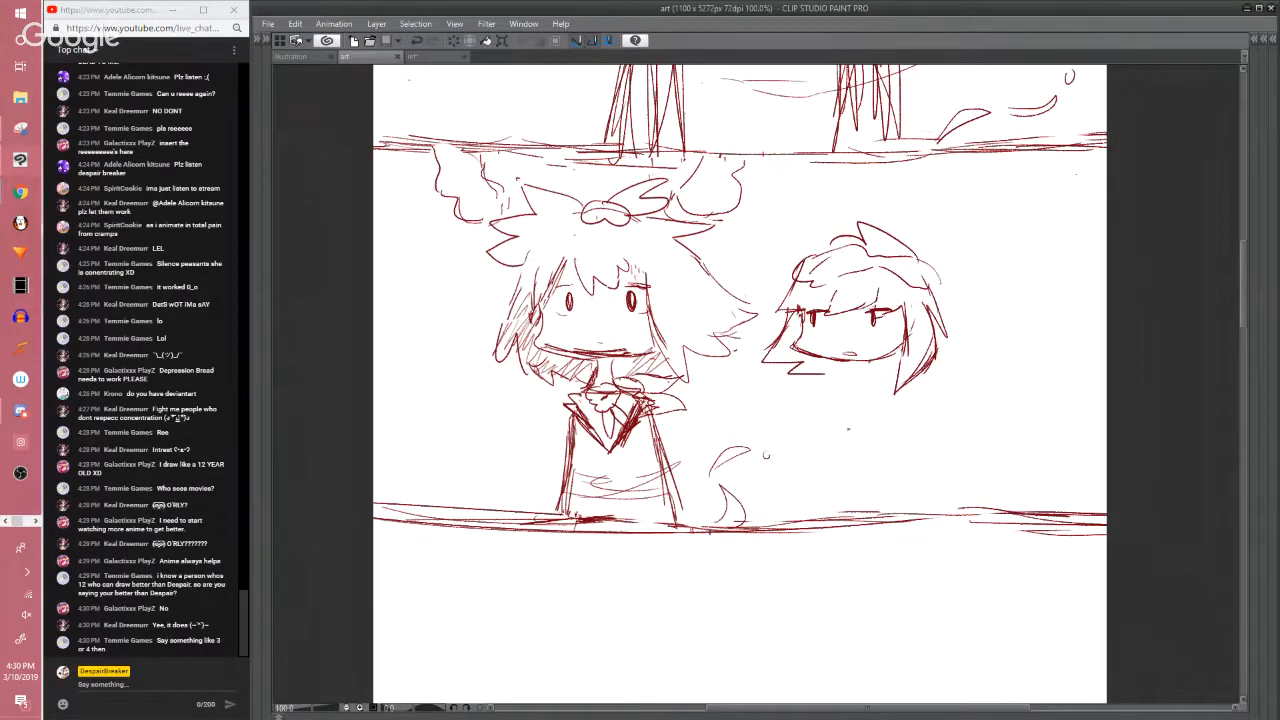
left_click(898, 454)
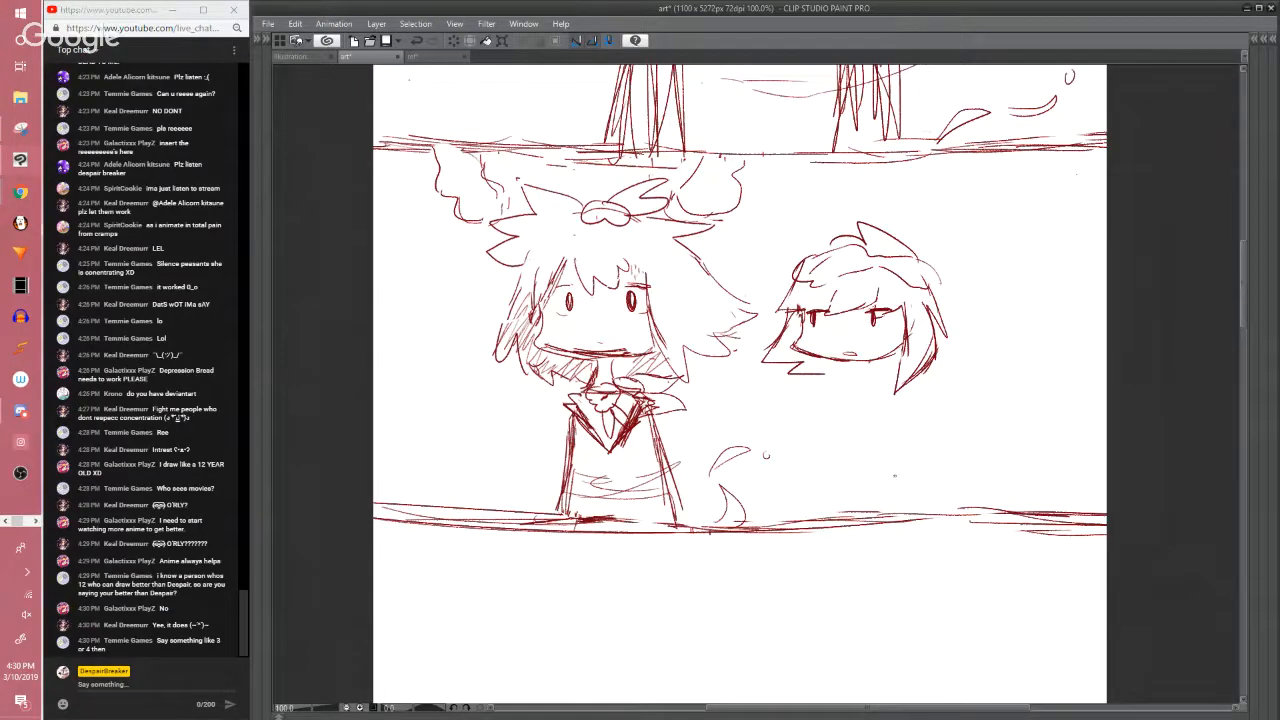
scroll(894, 476, "down", 2)
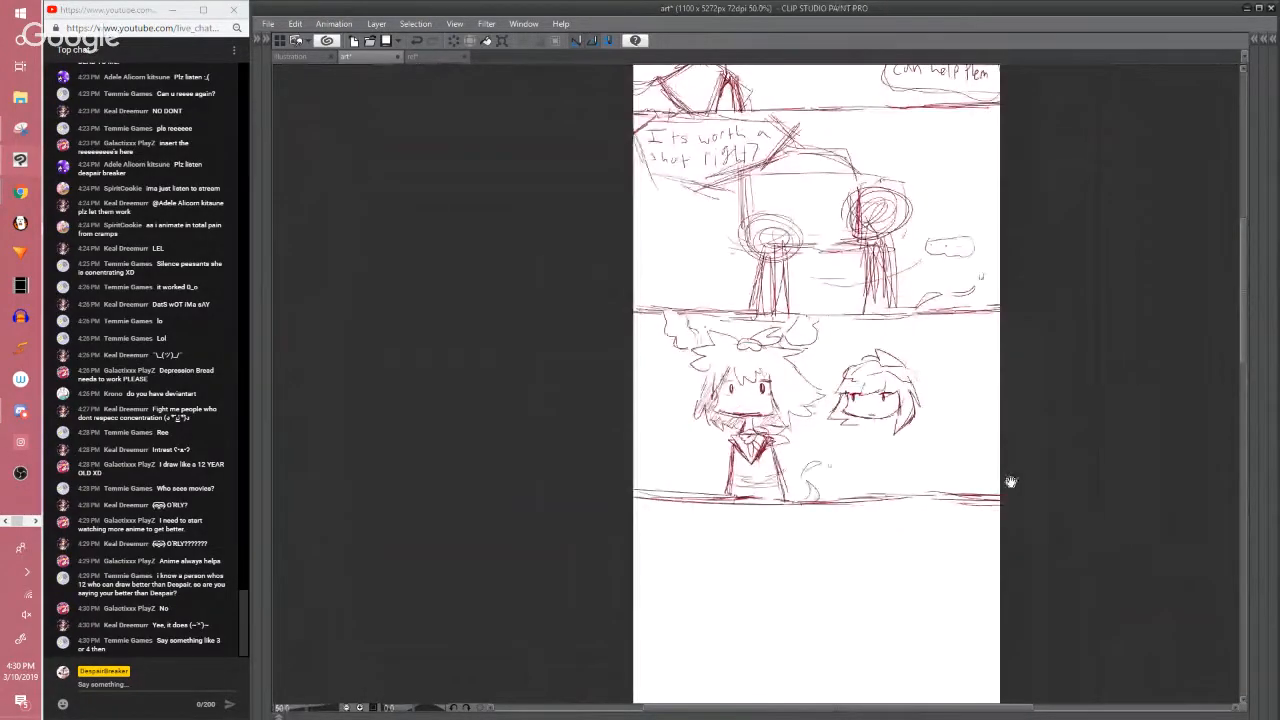
left_click_drag(1011, 482, 964, 557)
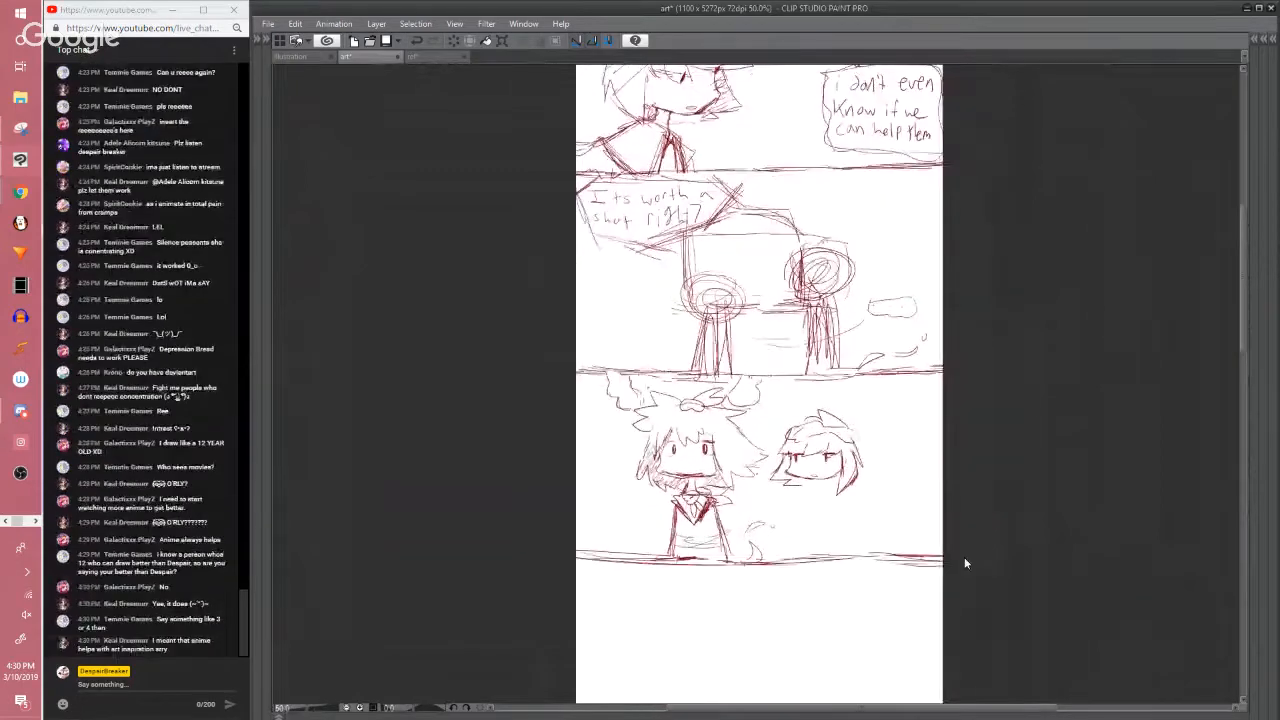
key("ctrl+s")
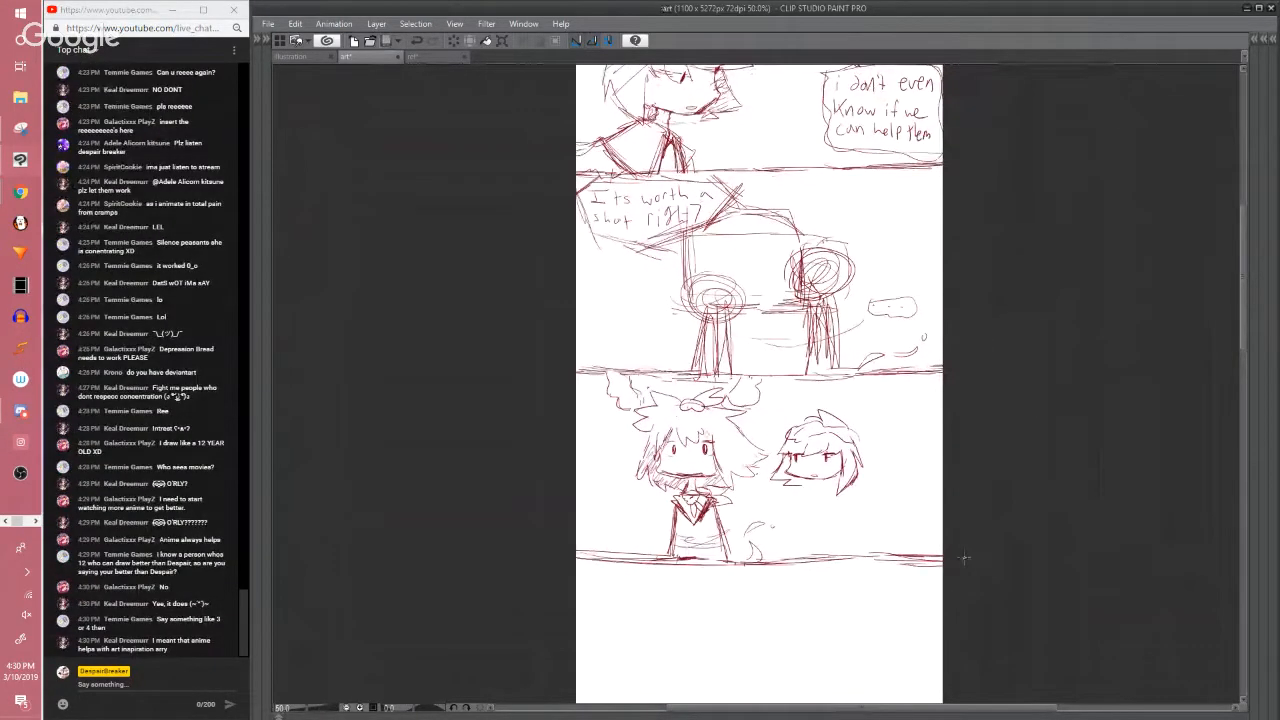
left_click_drag(1032, 528, 1046, 494)
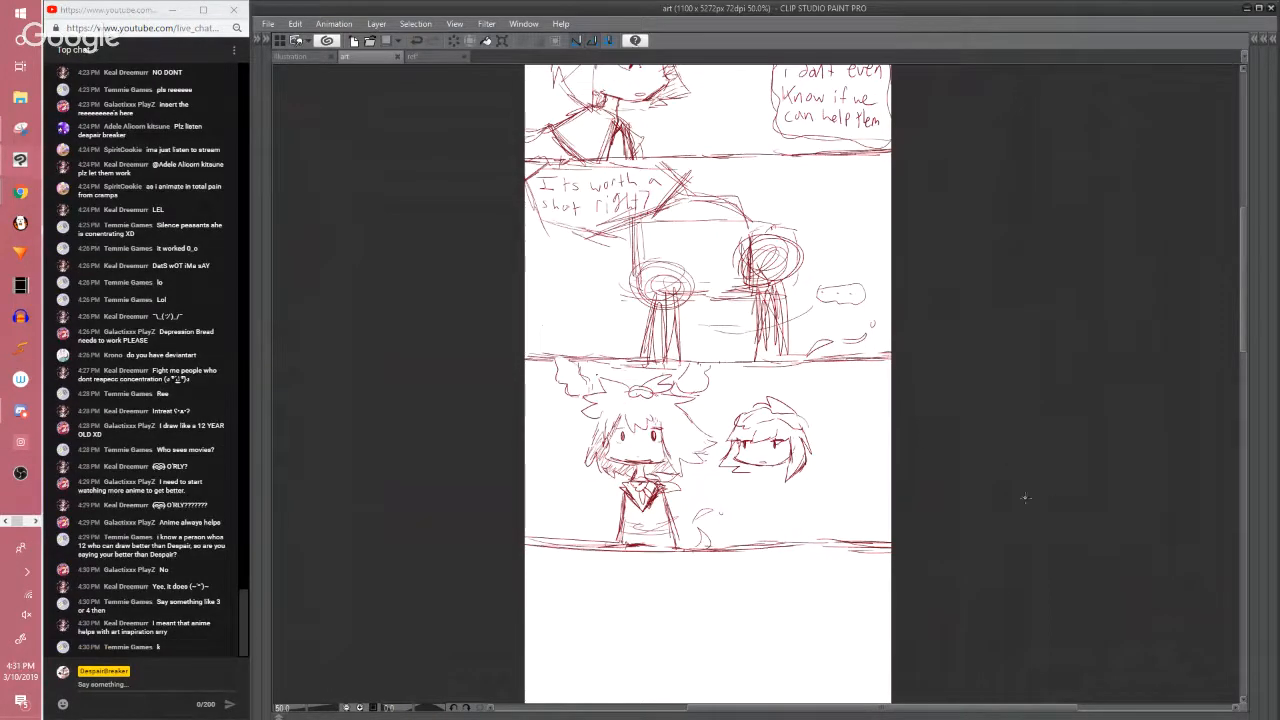
left_click_drag(986, 596, 989, 522)
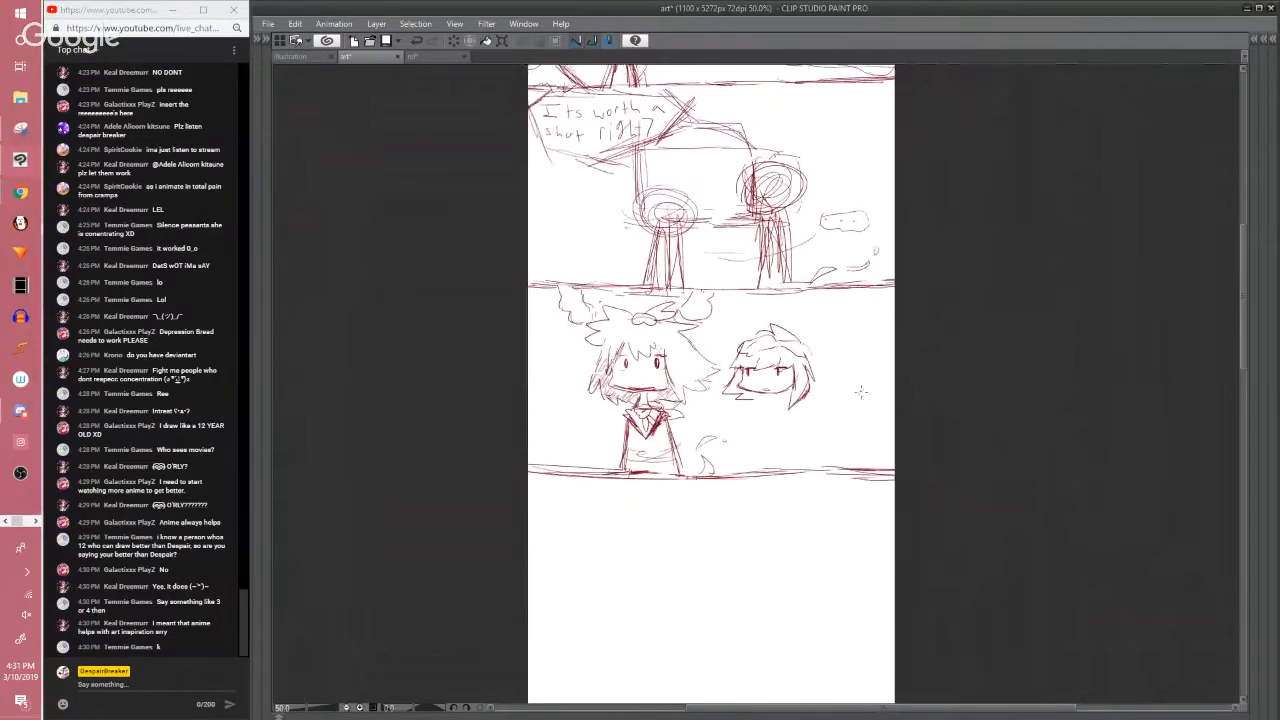
Erase the pointed tuft on the second head's crown and redraw the top of the hair with jagged spikes
scroll(860, 392, "up", 2)
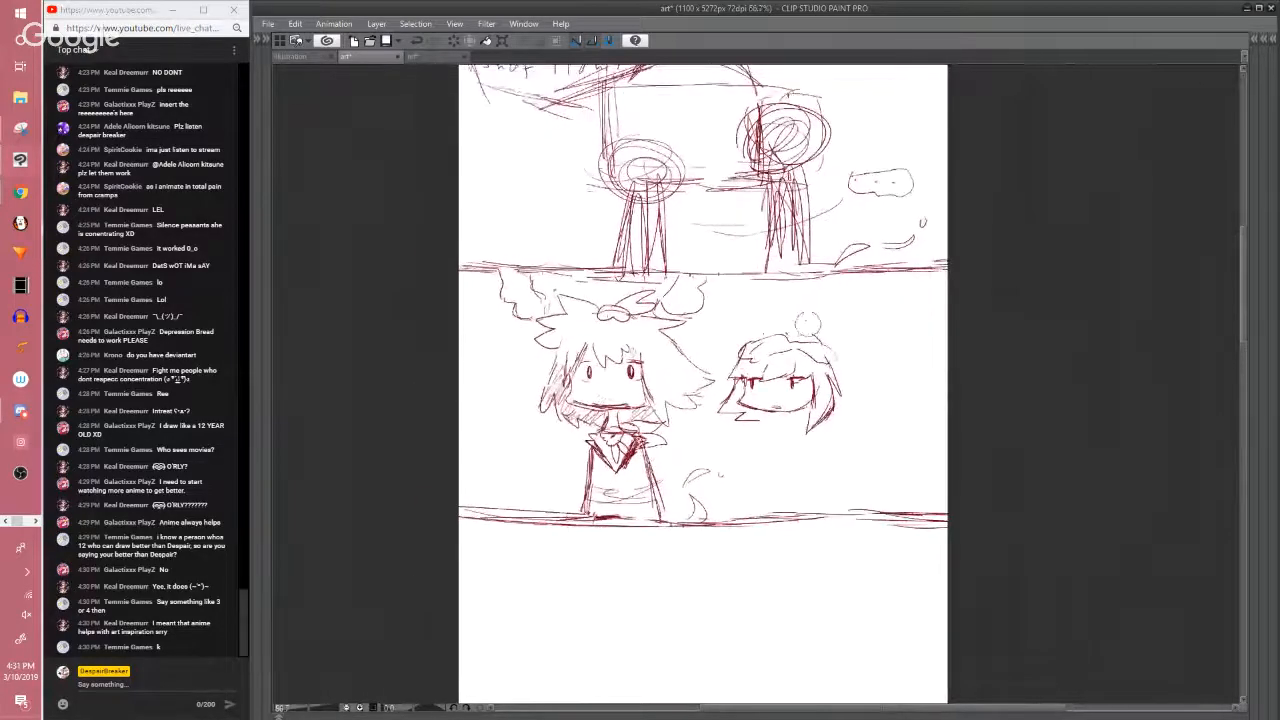
mouse_move(826, 318)
left_mouse_down()
mouse_move(743, 332)
mouse_move(757, 312)
mouse_move(744, 324)
mouse_move(778, 322)
mouse_move(729, 336)
left_mouse_up()
key("ctrl+z")
key("ctrl+z")
key("ctrl+z")
mouse_move(751, 332)
left_mouse_down()
mouse_move(729, 344)
mouse_move(768, 333)
mouse_move(746, 328)
left_mouse_up()
left_click_drag(760, 320, 734, 332)
left_click_drag(768, 386, 778, 412)
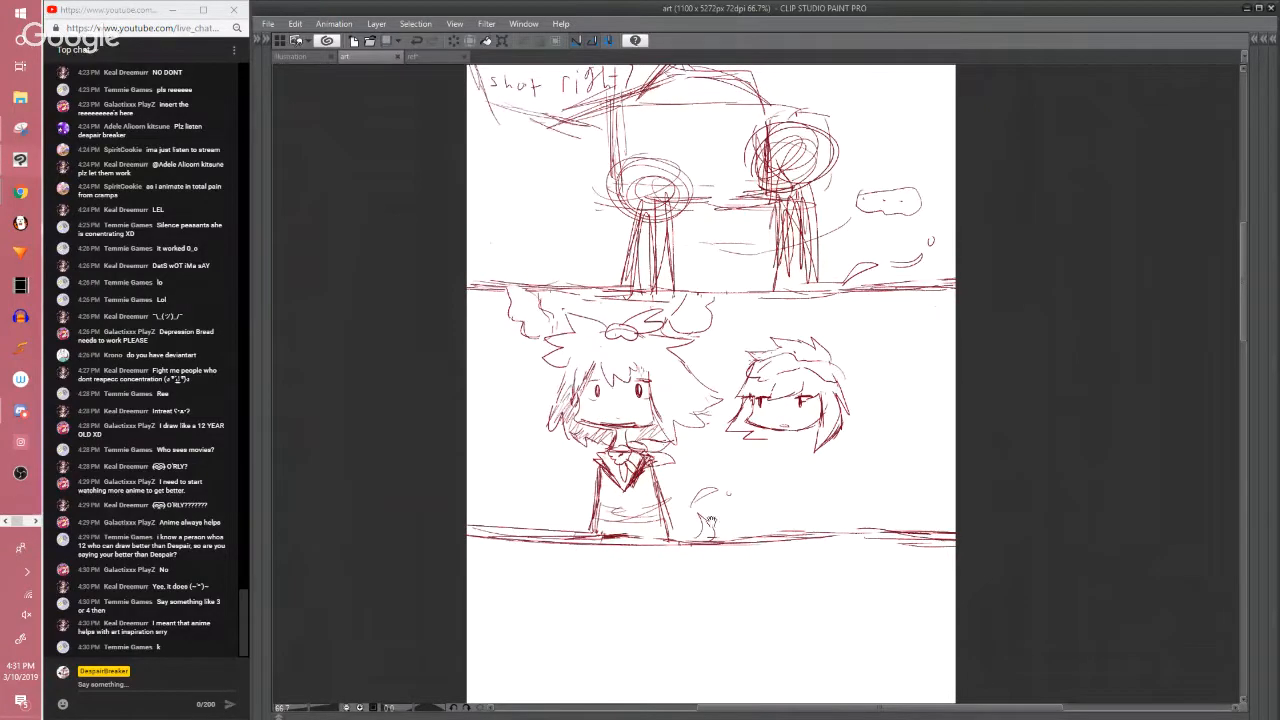
Darken the left end of the border above the third panel, add stripes across the first figure's torso, and save the document
left_click_drag(711, 526, 742, 525)
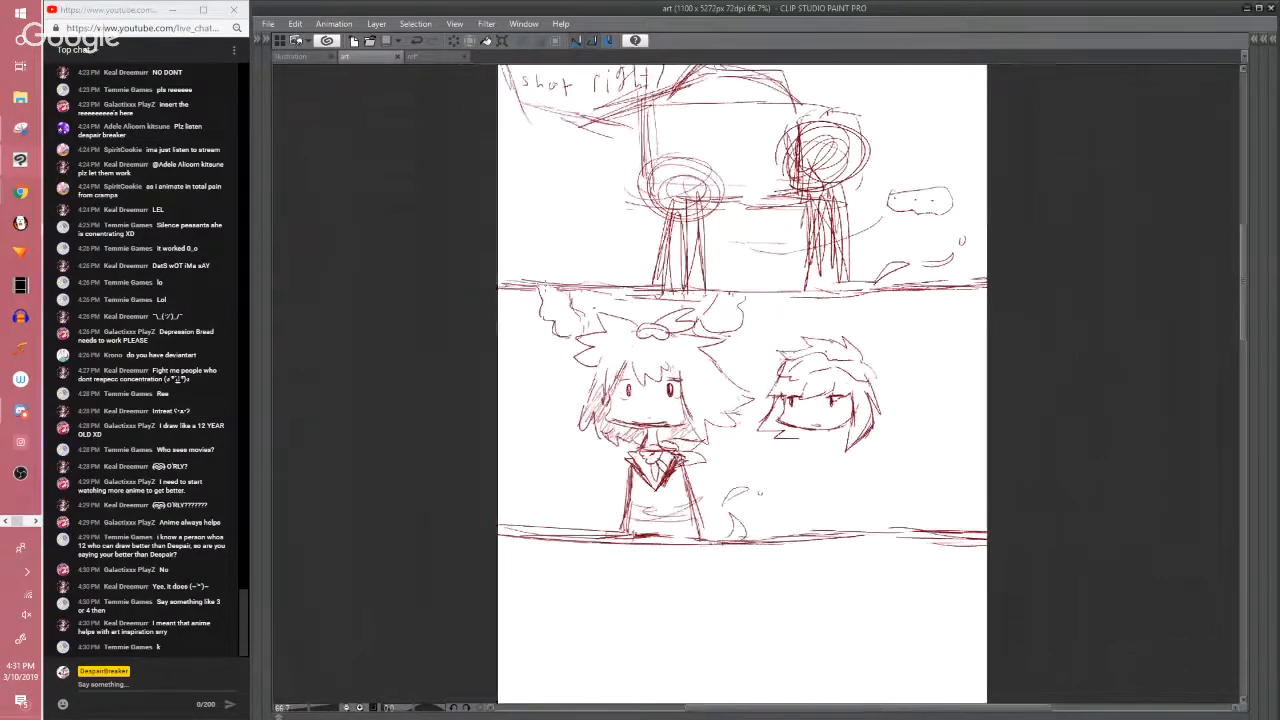
mouse_move(526, 284)
left_mouse_down()
mouse_move(570, 289)
mouse_move(499, 286)
left_mouse_up()
left_click_drag(749, 366, 709, 417)
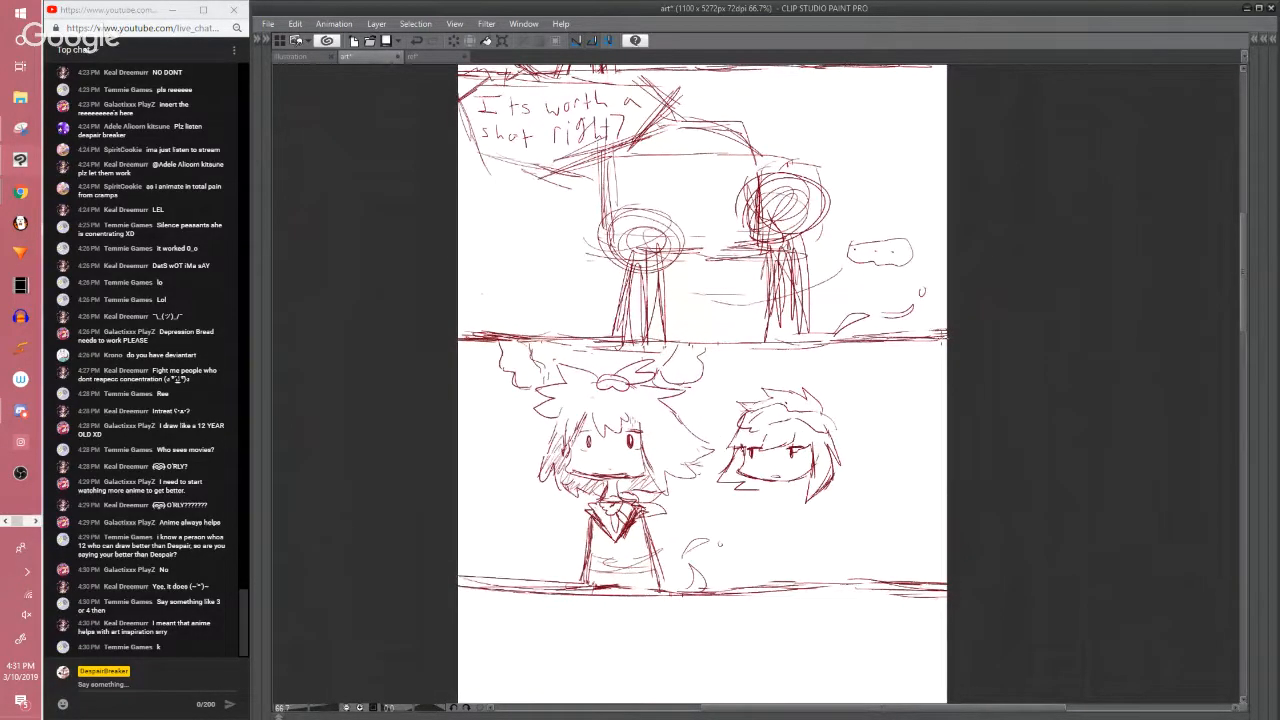
left_click_drag(938, 515, 966, 422)
mouse_move(713, 464)
left_mouse_down()
mouse_move(723, 457)
mouse_move(730, 560)
left_mouse_up()
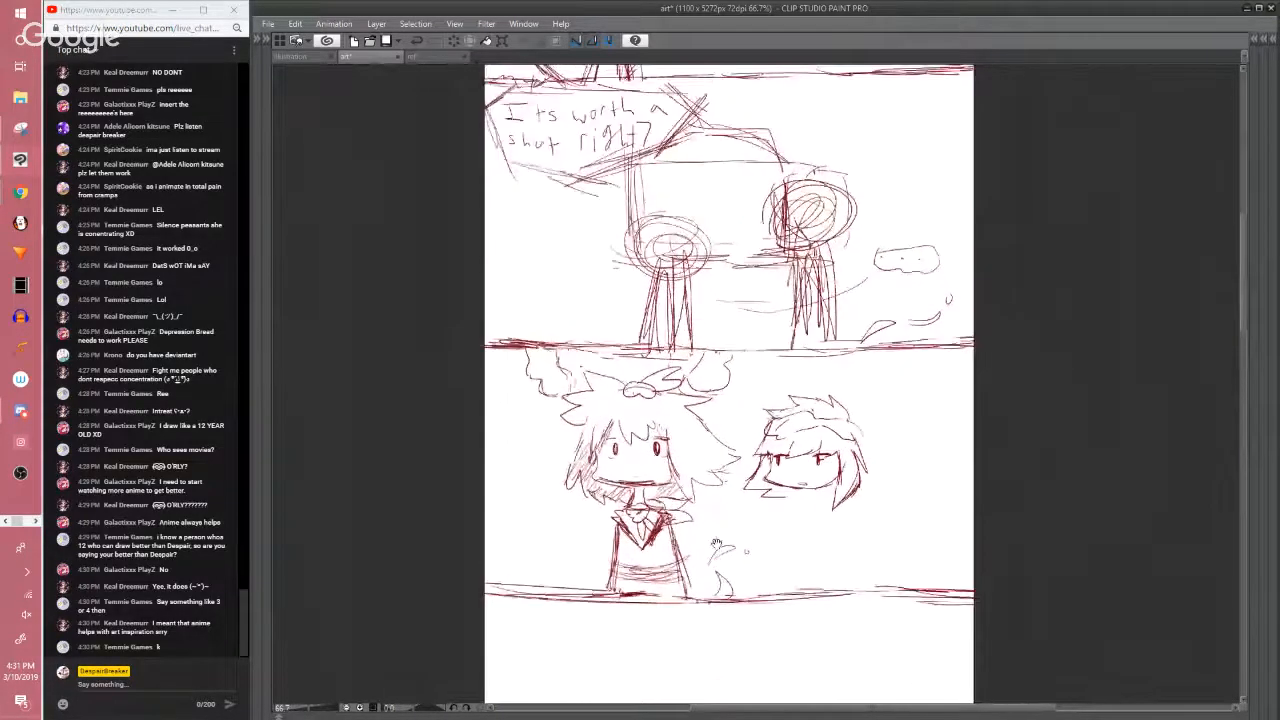
mouse_move(652, 571)
left_mouse_down()
mouse_move(644, 533)
mouse_move(652, 576)
left_mouse_up()
key("ctrl+s")
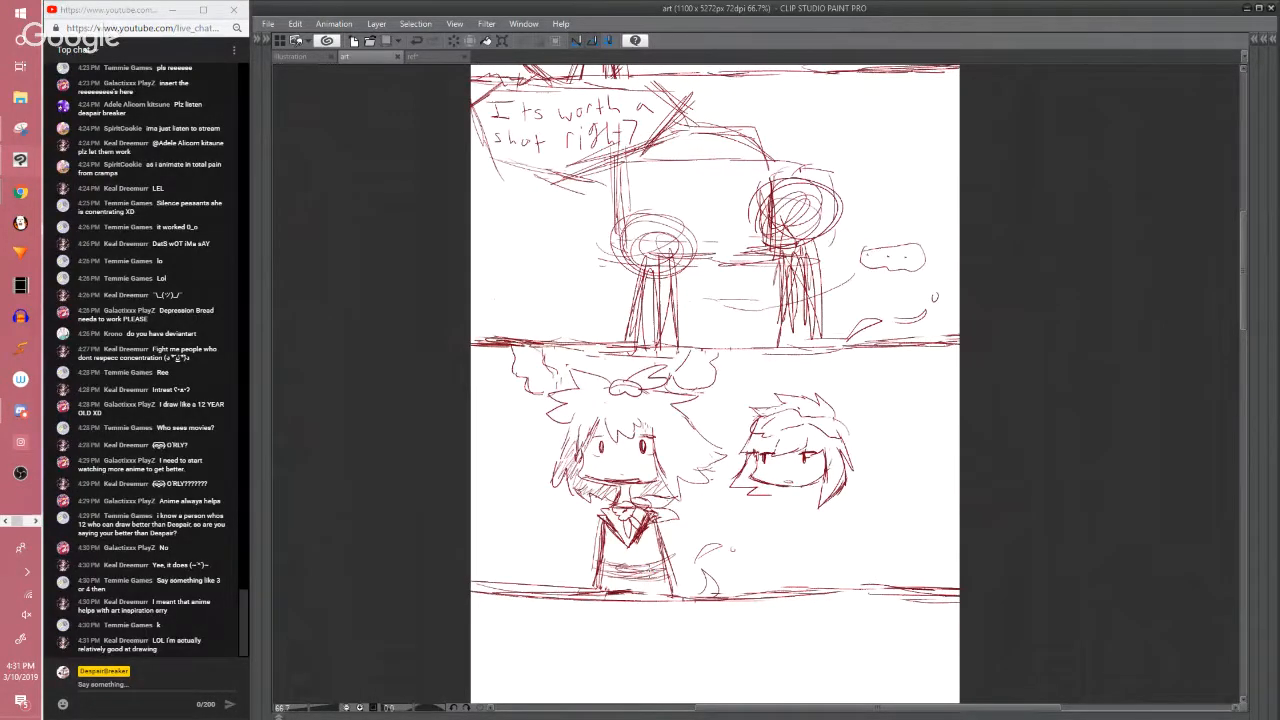
left_click(447, 586)
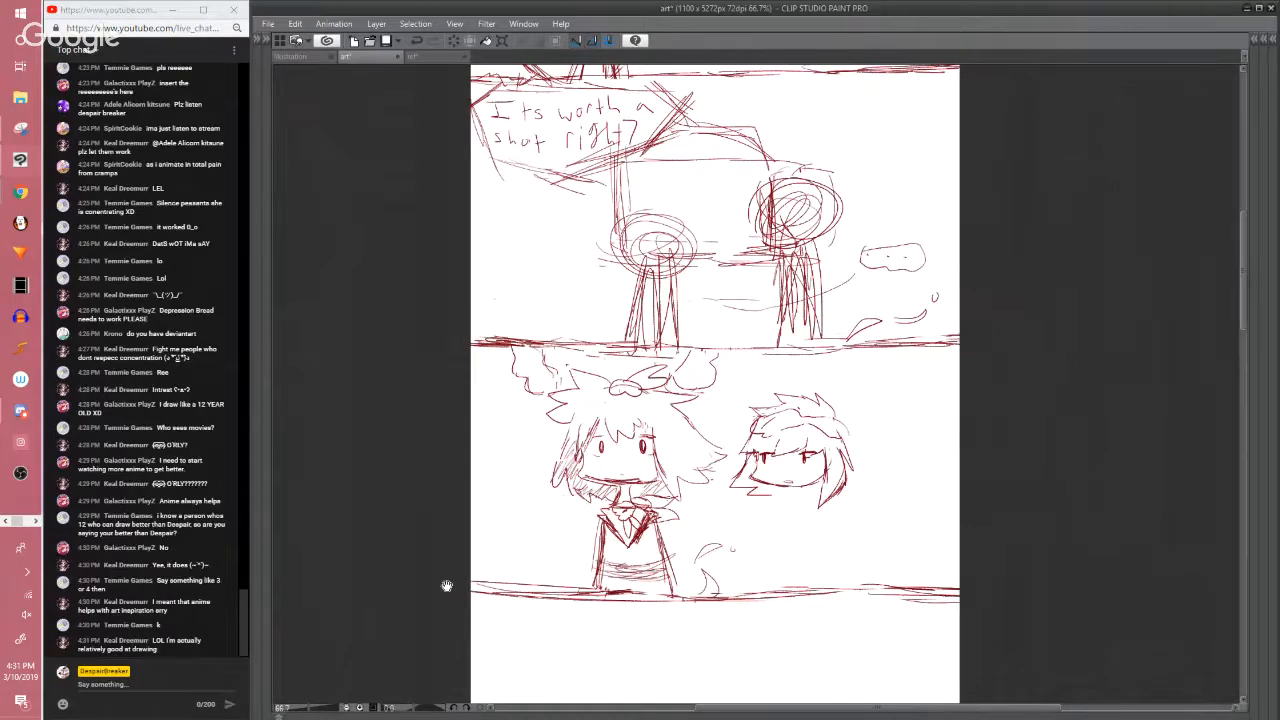
left_click_drag(447, 586, 442, 400)
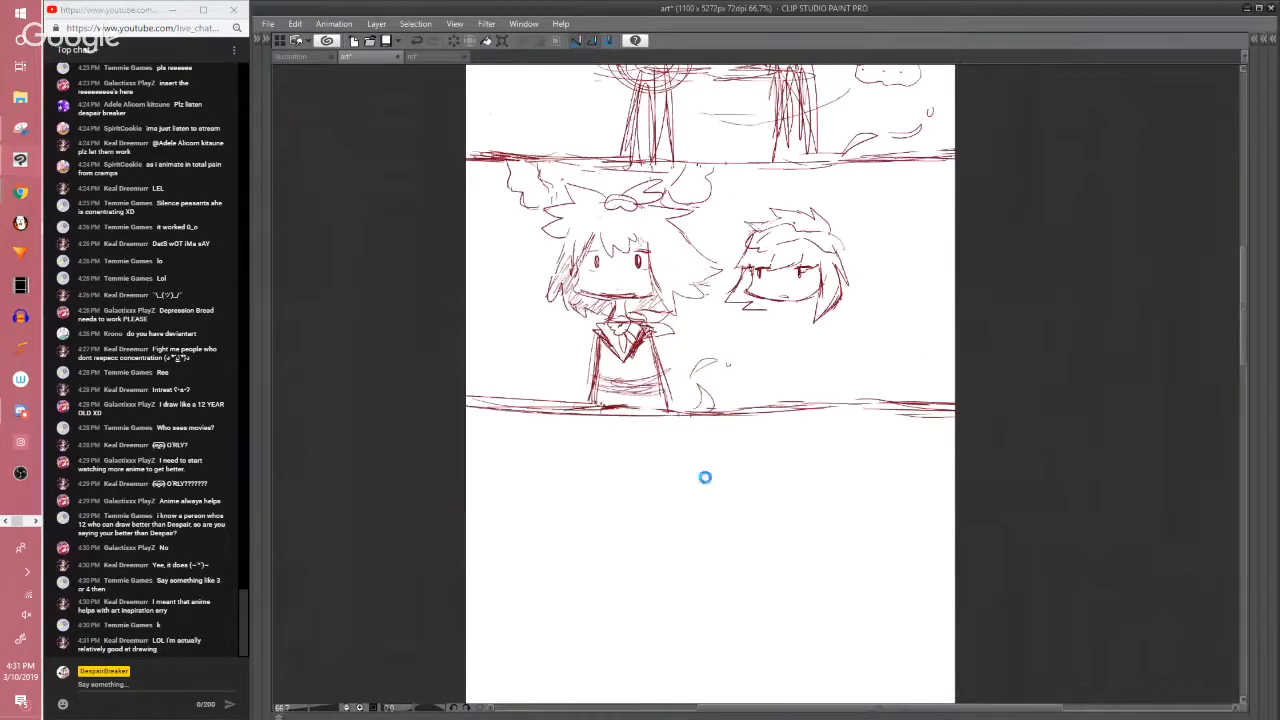
key("ctrl+s")
Redraw the hair on the right side of the second head as a wider lock flaring outward beside the face
left_click_drag(680, 447, 696, 525)
scroll(711, 507, "up", 1)
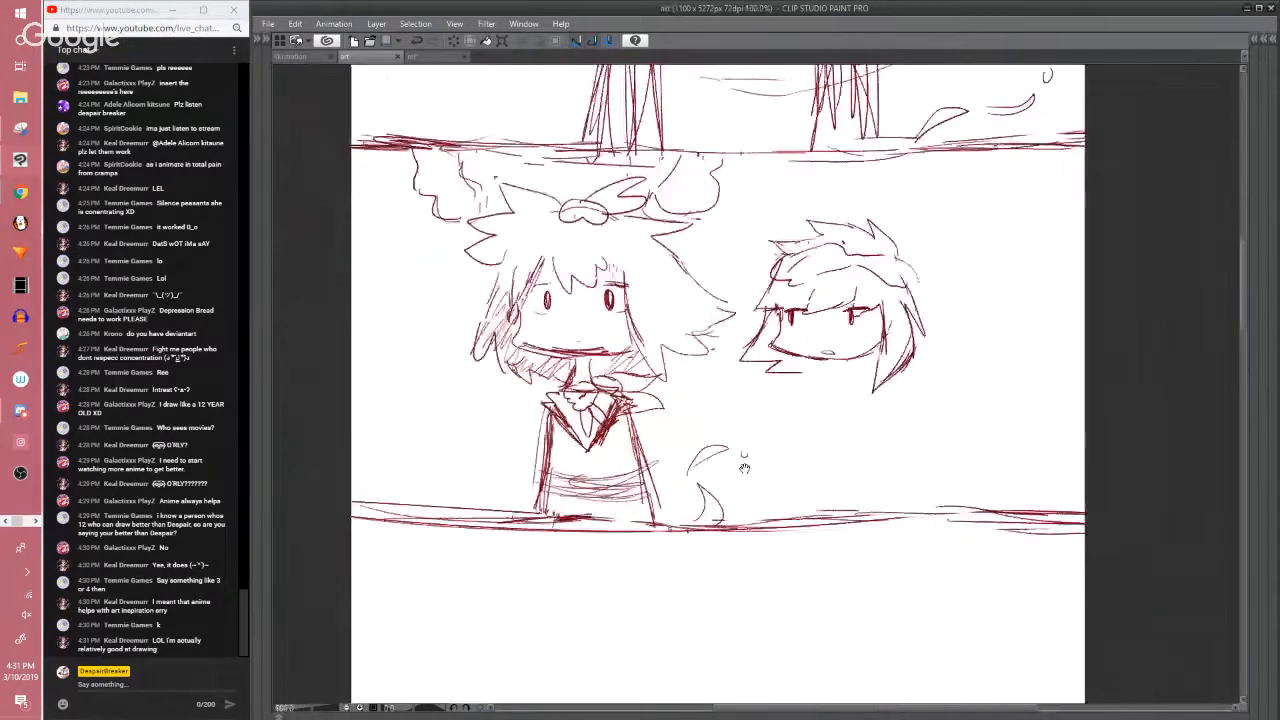
left_click_drag(744, 468, 672, 500)
mouse_move(822, 408)
left_mouse_down()
mouse_move(851, 330)
mouse_move(832, 290)
mouse_move(858, 390)
mouse_move(806, 424)
mouse_move(854, 412)
left_mouse_up()
mouse_move(887, 342)
left_mouse_down()
mouse_move(896, 388)
mouse_move(906, 382)
left_mouse_up()
left_click_drag(898, 342, 906, 370)
mouse_move(888, 333)
left_mouse_down()
mouse_move(900, 386)
mouse_move(886, 343)
mouse_move(901, 385)
mouse_move(826, 426)
mouse_move(776, 422)
left_mouse_up()
Draw a short neck and a flat shoulder line beneath the second head's chin, cleaning up stray strokes
key("e")
key("p")
left_click_drag(787, 405, 788, 426)
mouse_move(763, 425)
left_mouse_down()
mouse_move(826, 430)
mouse_move(778, 425)
left_mouse_up()
mouse_move(774, 424)
left_mouse_down()
mouse_move(802, 427)
mouse_move(787, 412)
mouse_move(777, 422)
mouse_move(792, 421)
left_mouse_up()
key("e")
key("p")
Draw the second figure's body with two sides sloping outward from the shoulders to the panel's lower border
mouse_move(768, 423)
left_mouse_down()
mouse_move(805, 423)
mouse_move(836, 467)
mouse_move(746, 520)
mouse_move(746, 550)
left_mouse_up()
left_click_drag(833, 462, 854, 540)
left_click_drag(758, 490, 738, 566)
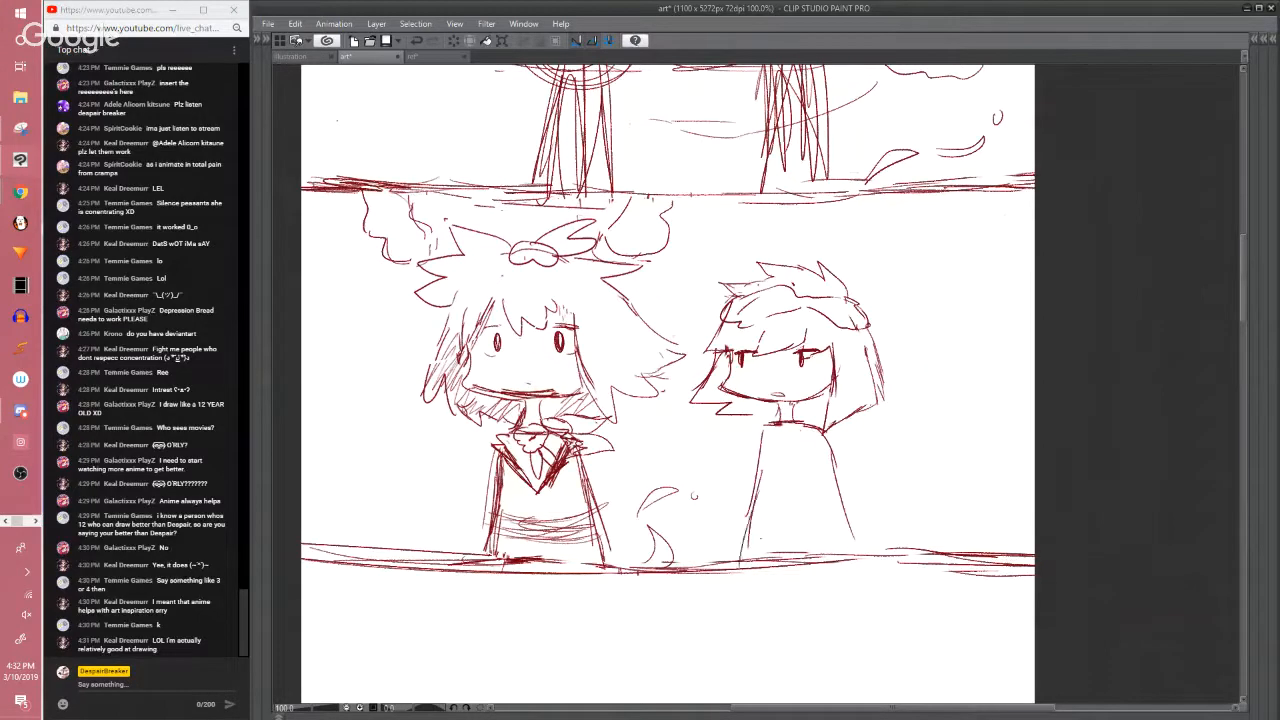
left_click_drag(822, 456, 851, 547)
Draw a short rounded cape with crossed ties at the front over the second figure's shoulders and save the document
mouse_move(790, 420)
left_mouse_down()
mouse_move(790, 475)
mouse_move(820, 495)
left_mouse_up()
left_click_drag(822, 433, 852, 480)
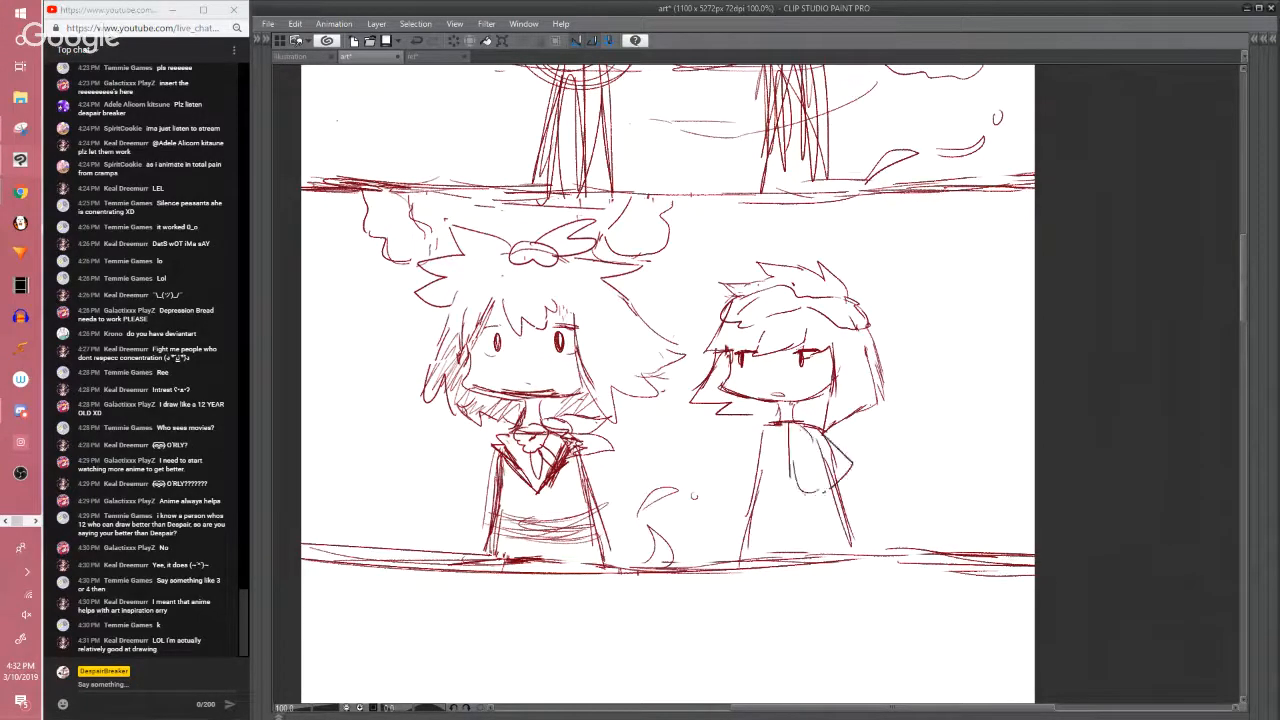
left_click_drag(780, 464, 830, 497)
mouse_move(775, 432)
left_mouse_down()
mouse_move(760, 494)
mouse_move(742, 474)
mouse_move(774, 446)
left_mouse_up()
mouse_move(774, 426)
left_mouse_down()
mouse_move(796, 450)
mouse_move(795, 466)
mouse_move(778, 465)
mouse_move(793, 467)
left_mouse_up()
left_click_drag(774, 466, 816, 492)
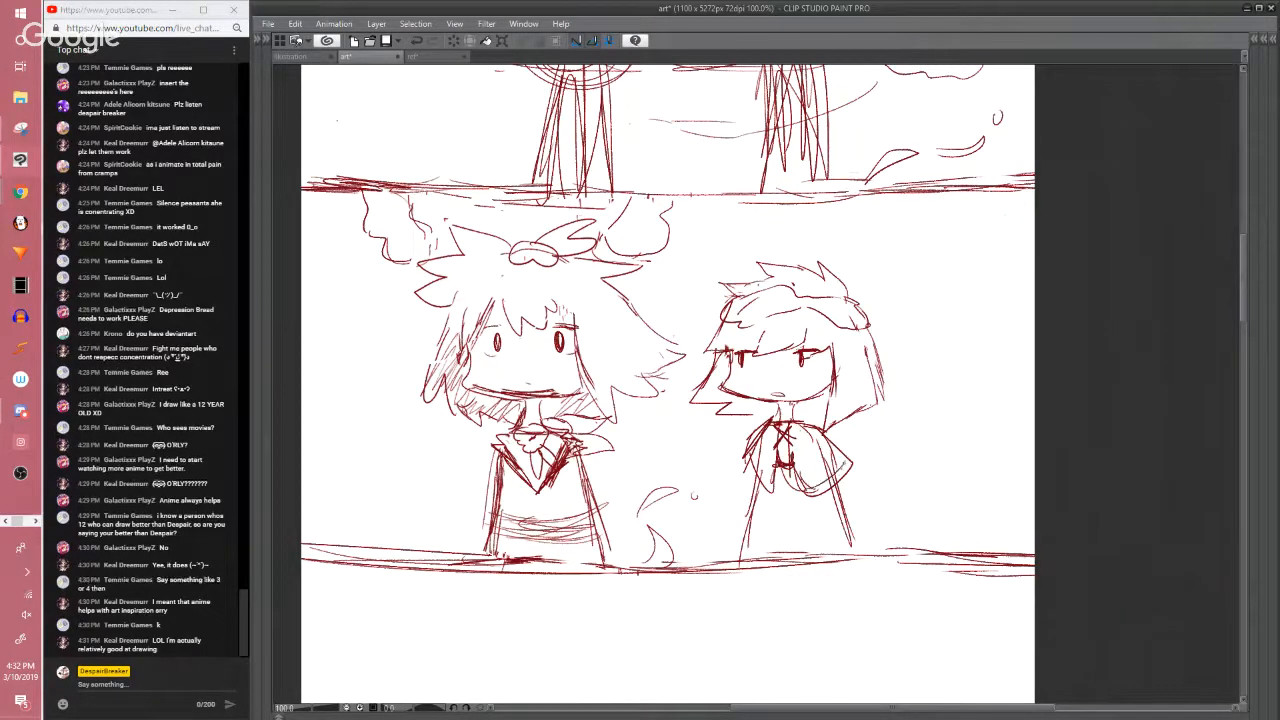
mouse_move(794, 441)
left_mouse_down()
mouse_move(822, 489)
mouse_move(803, 477)
mouse_move(769, 492)
mouse_move(769, 475)
mouse_move(788, 481)
mouse_move(804, 462)
left_mouse_up()
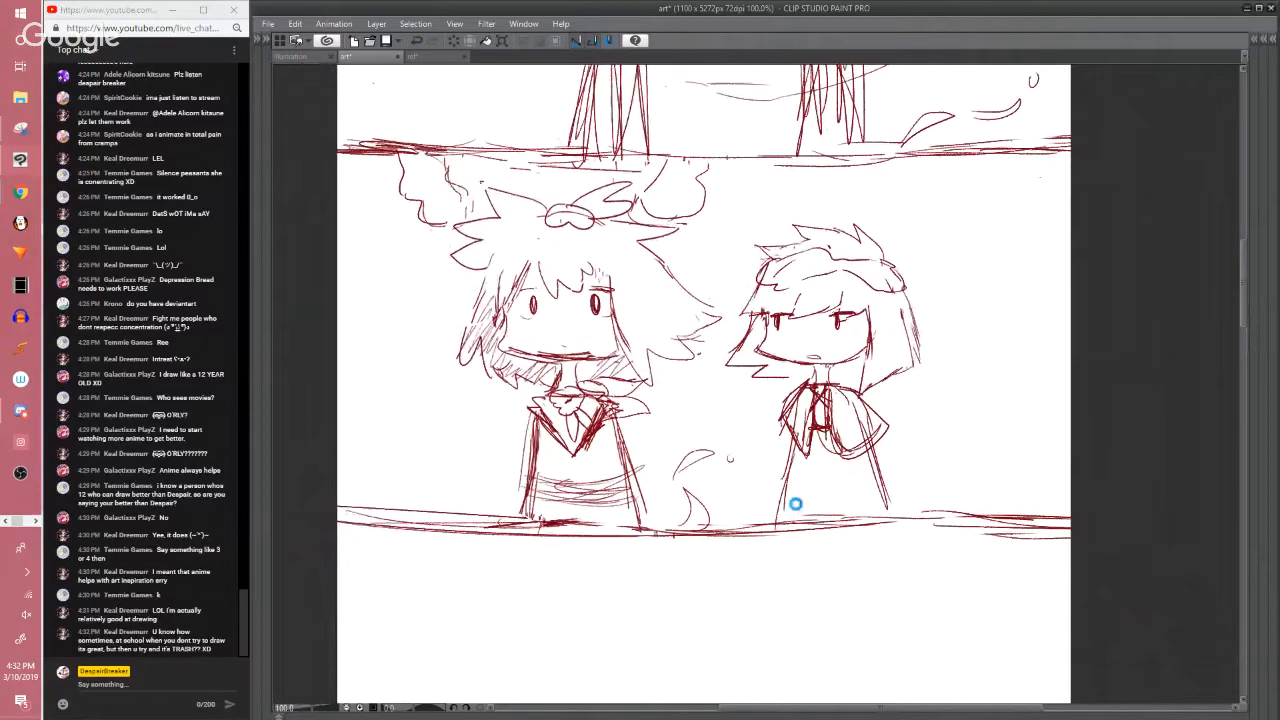
key("ctrl+s")
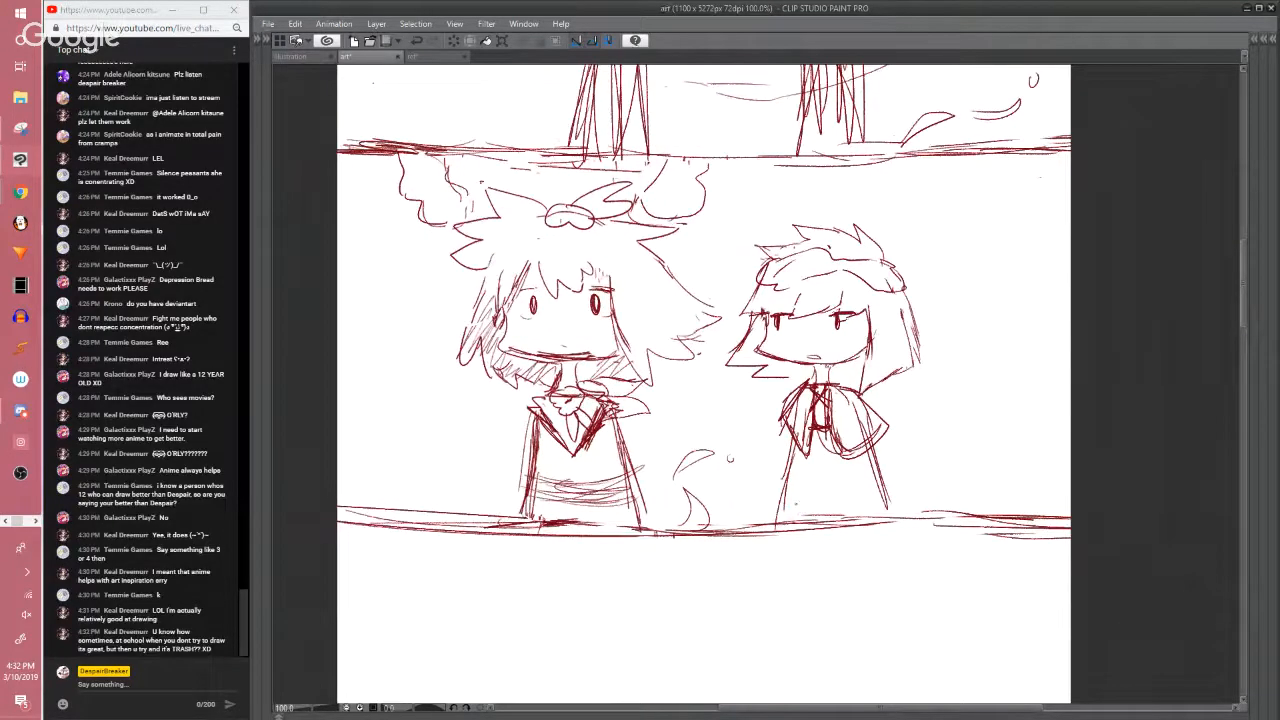
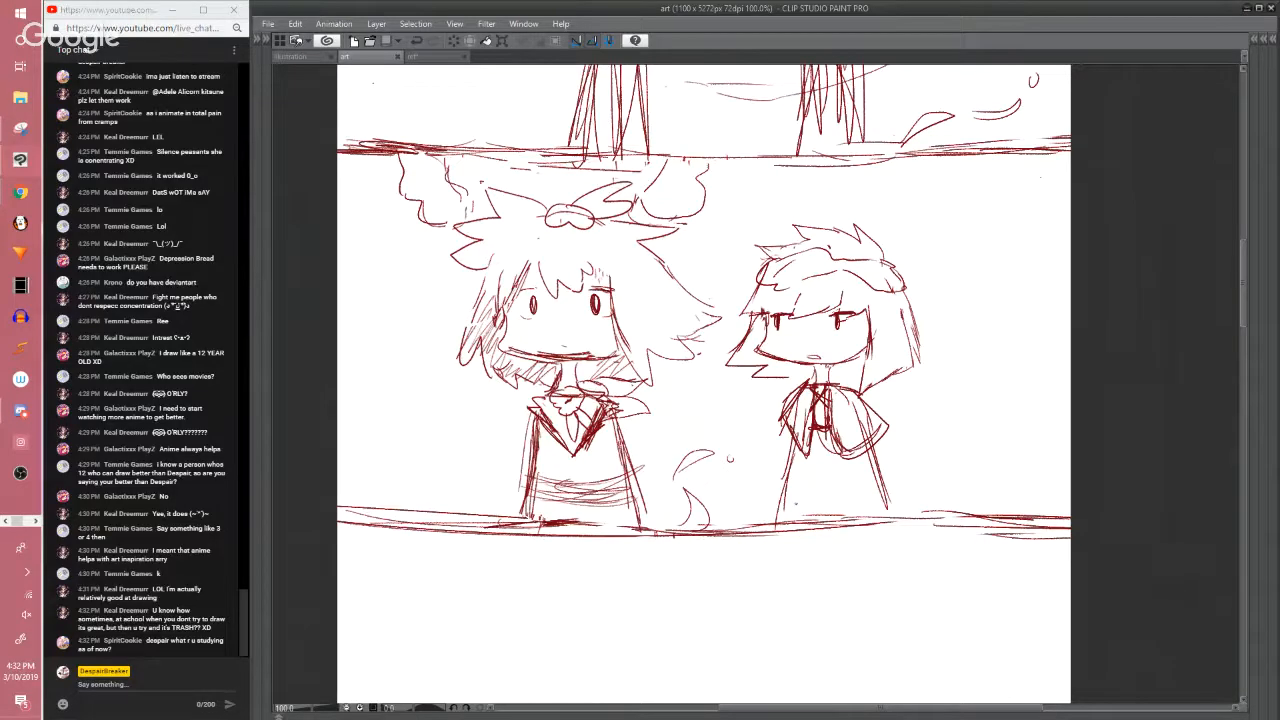
scroll(800, 481, "down", 2)
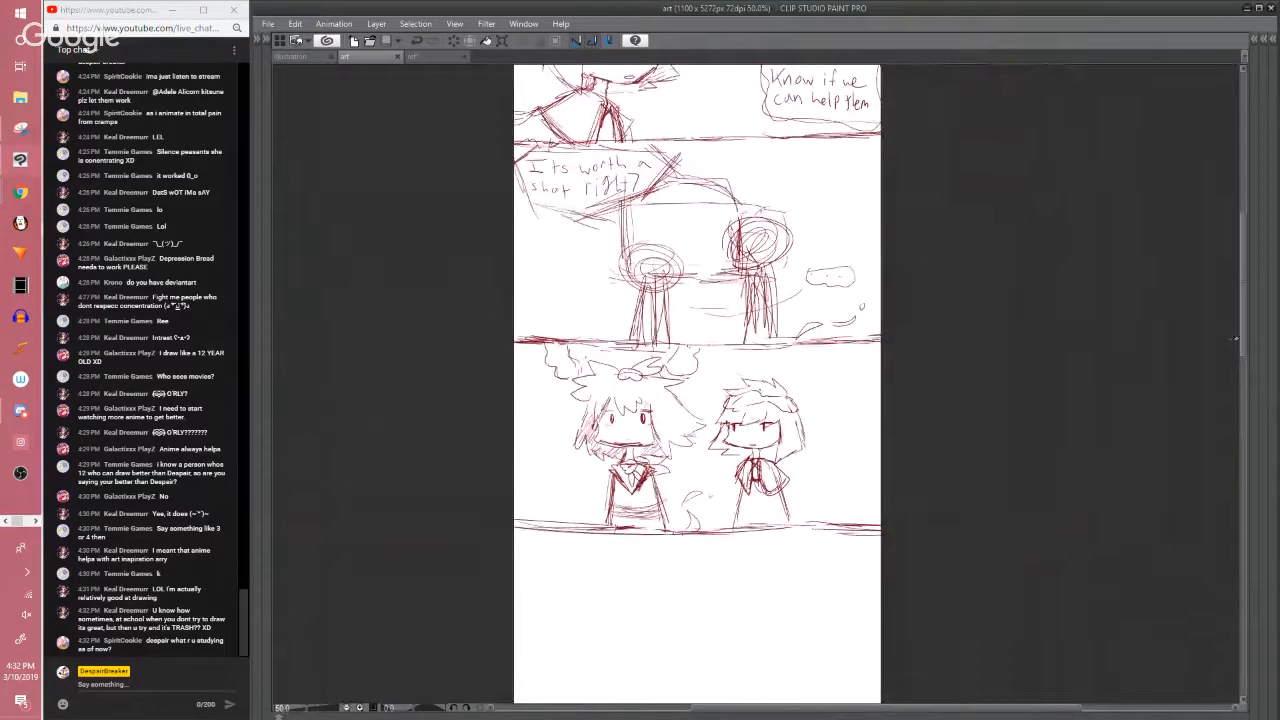
scroll(1246, 345, "down", 2)
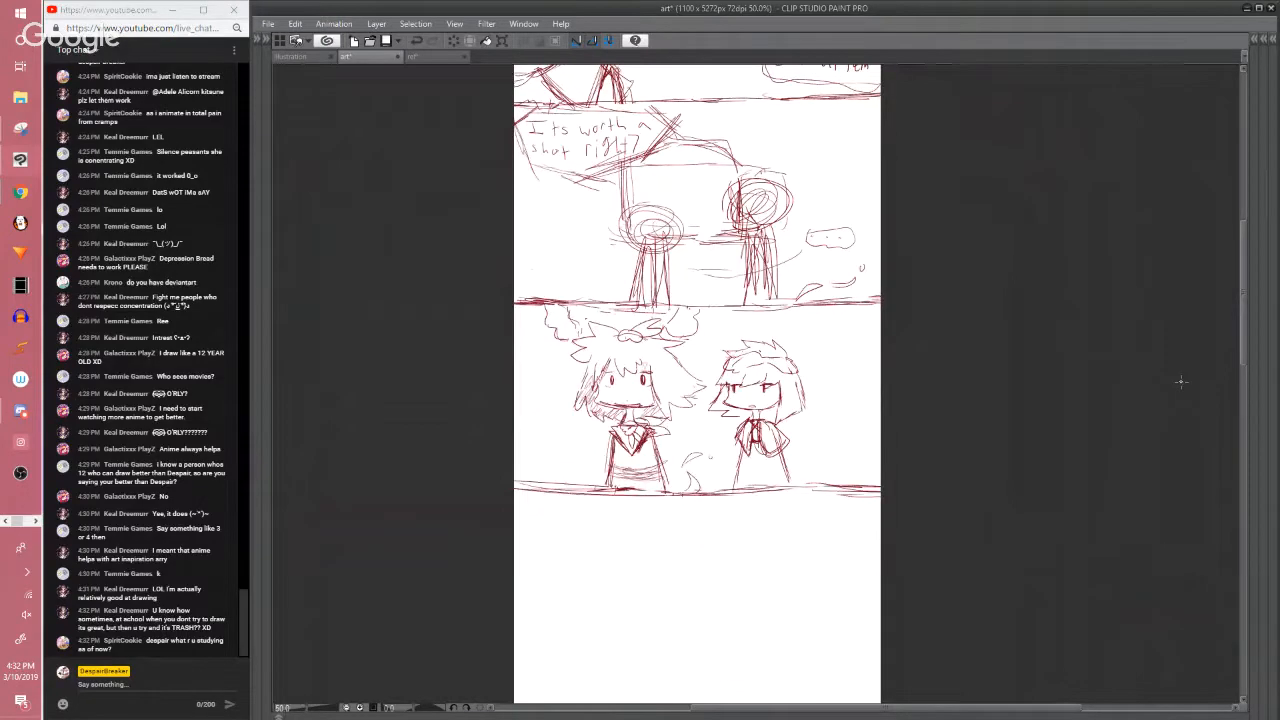
key("ctrl+plus")
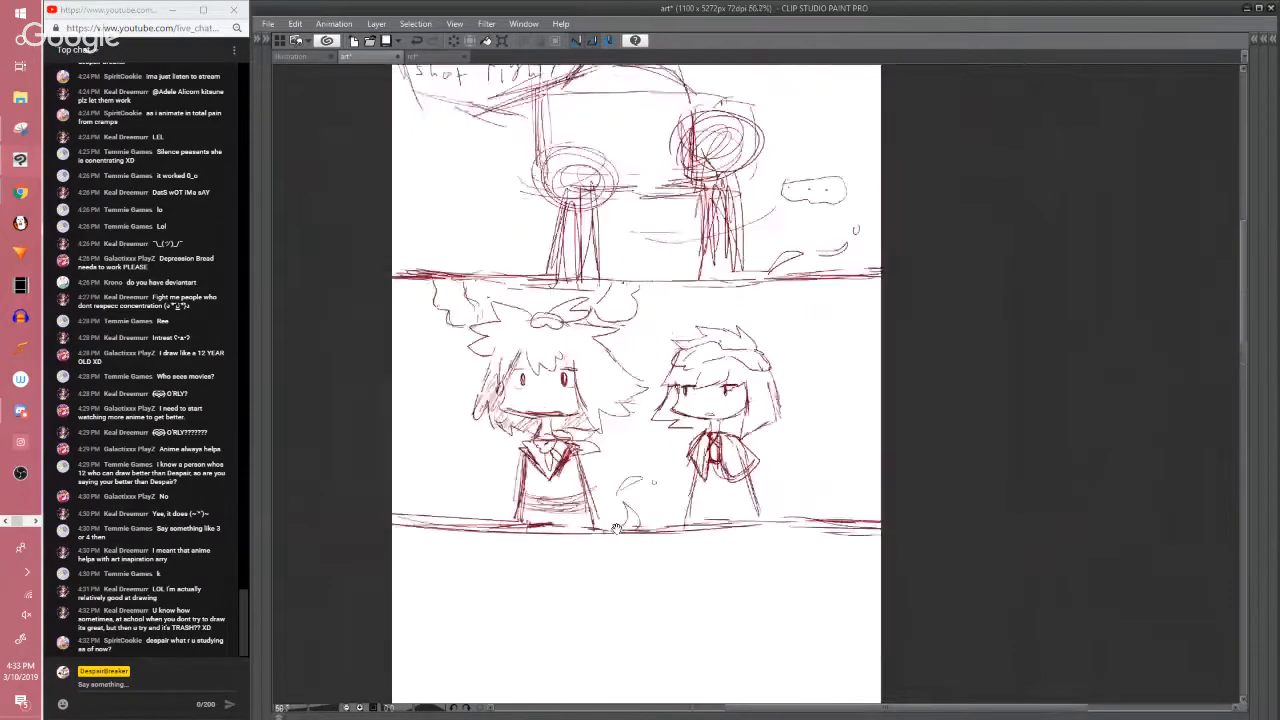
Redraw the second figure's body sides down to the third panel's lower border, retrace the border beneath it, and save the document
left_click_drag(617, 529, 615, 501)
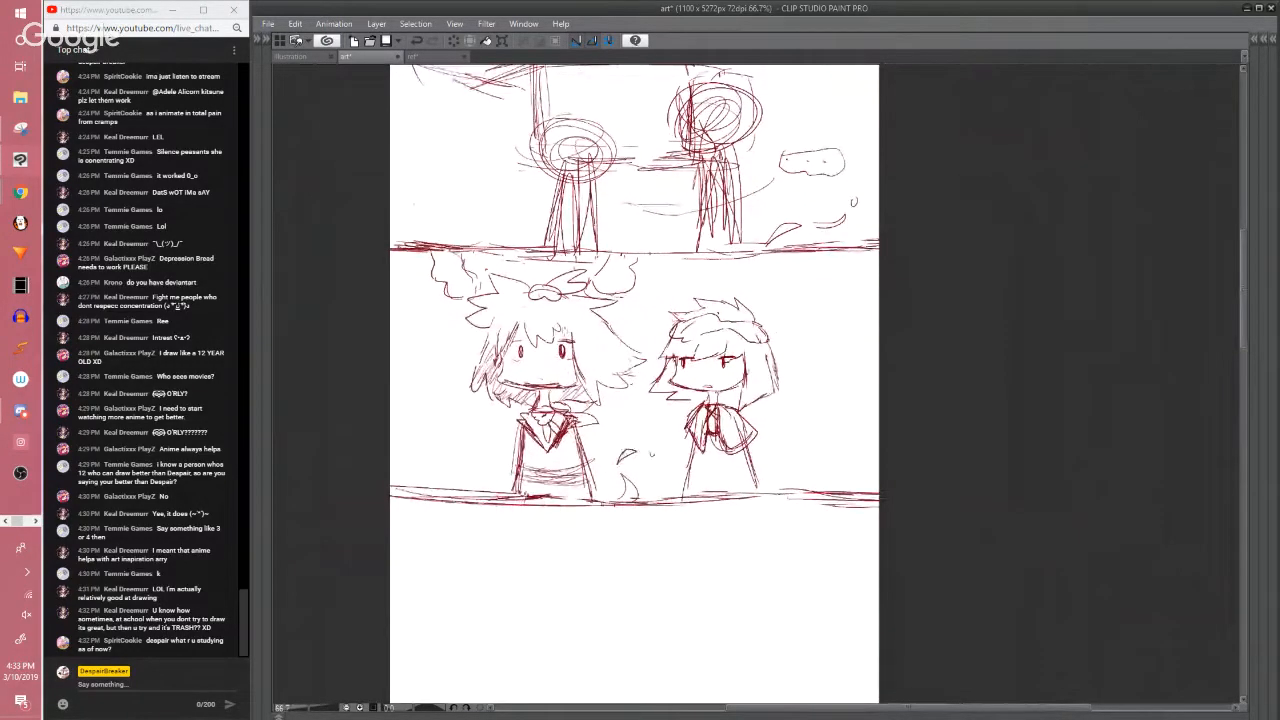
left_click_drag(649, 456, 647, 467)
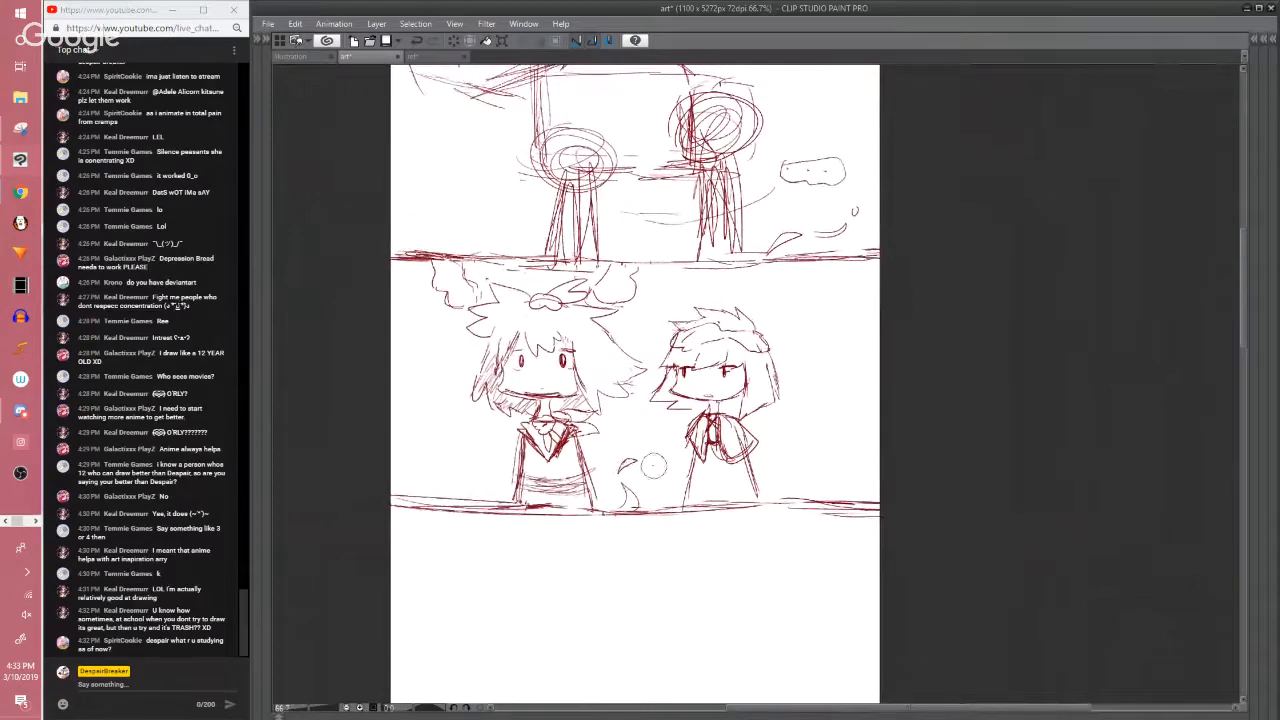
left_click_drag(677, 467, 683, 501)
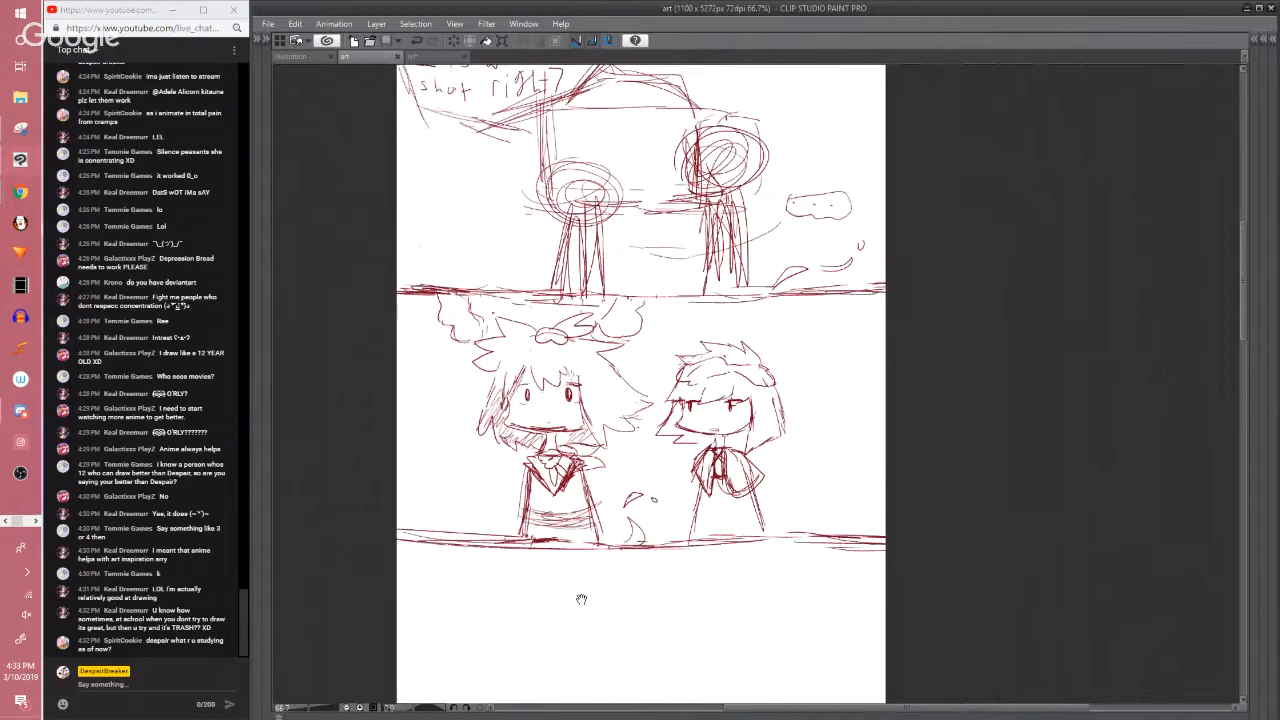
left_click_drag(604, 578, 611, 536)
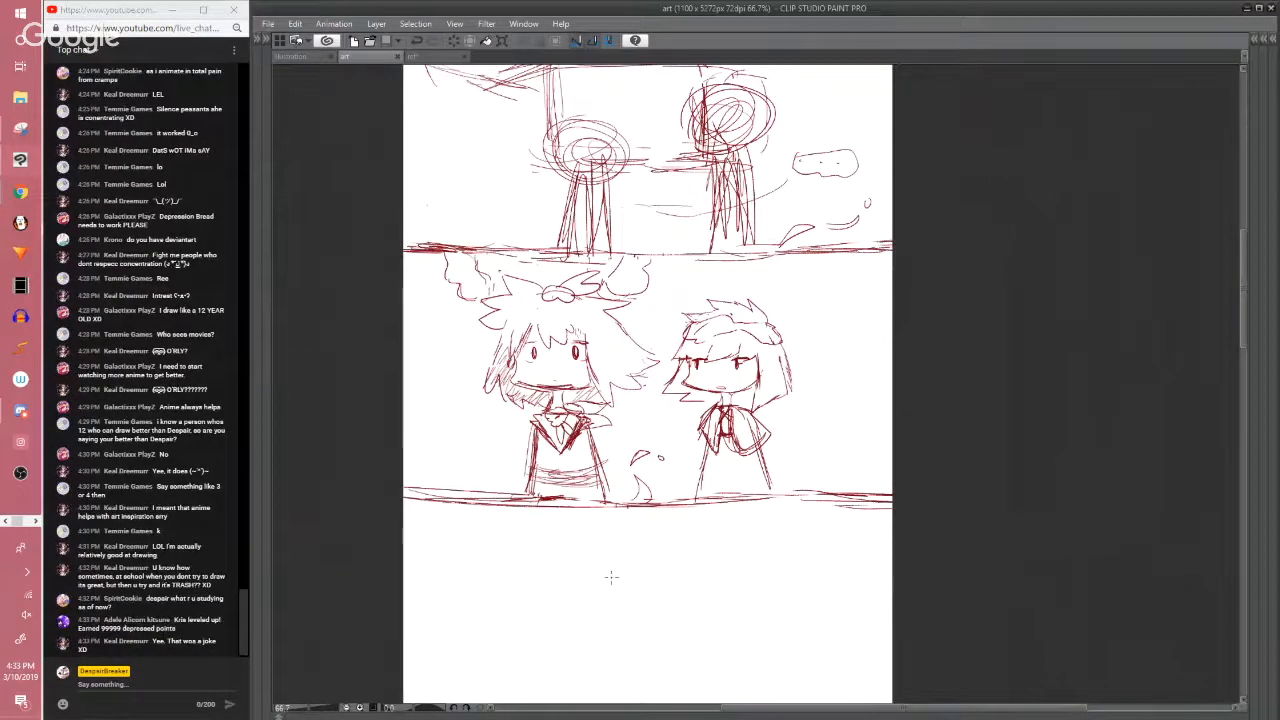
left_click_drag(611, 577, 642, 571)
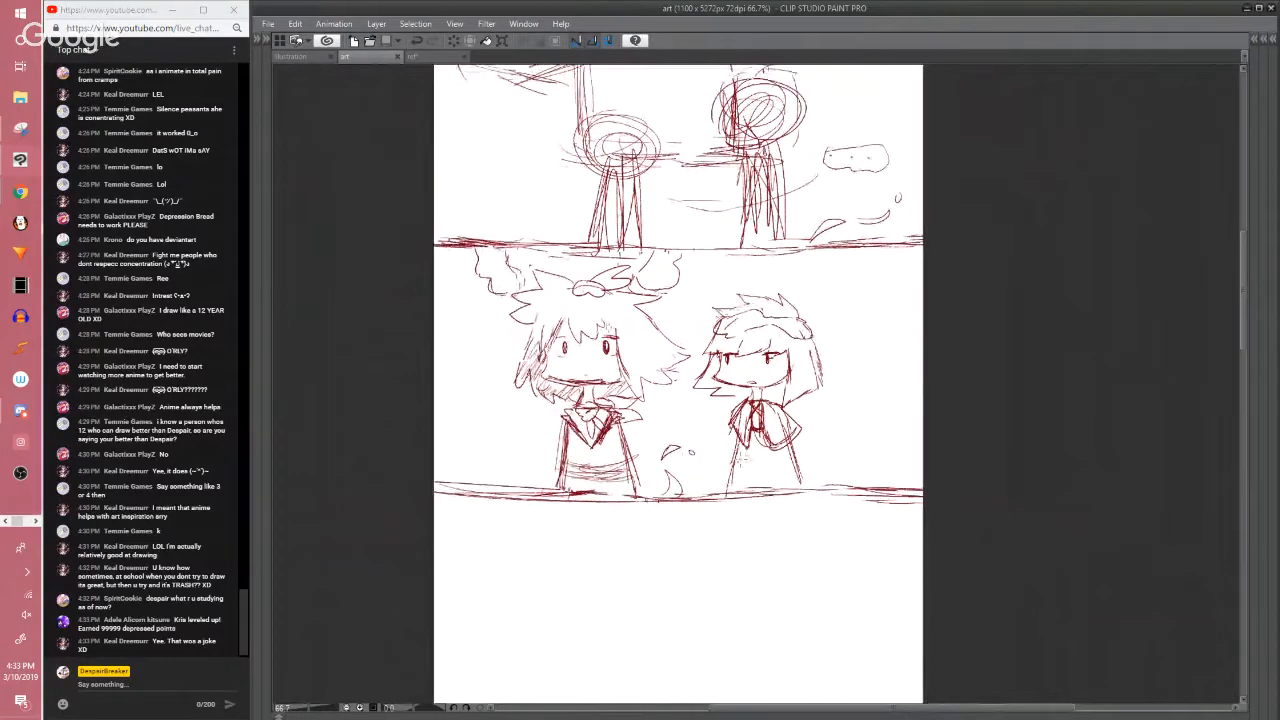
left_click_drag(738, 457, 721, 495)
left_click_drag(708, 499, 846, 489)
left_click_drag(730, 473, 717, 517)
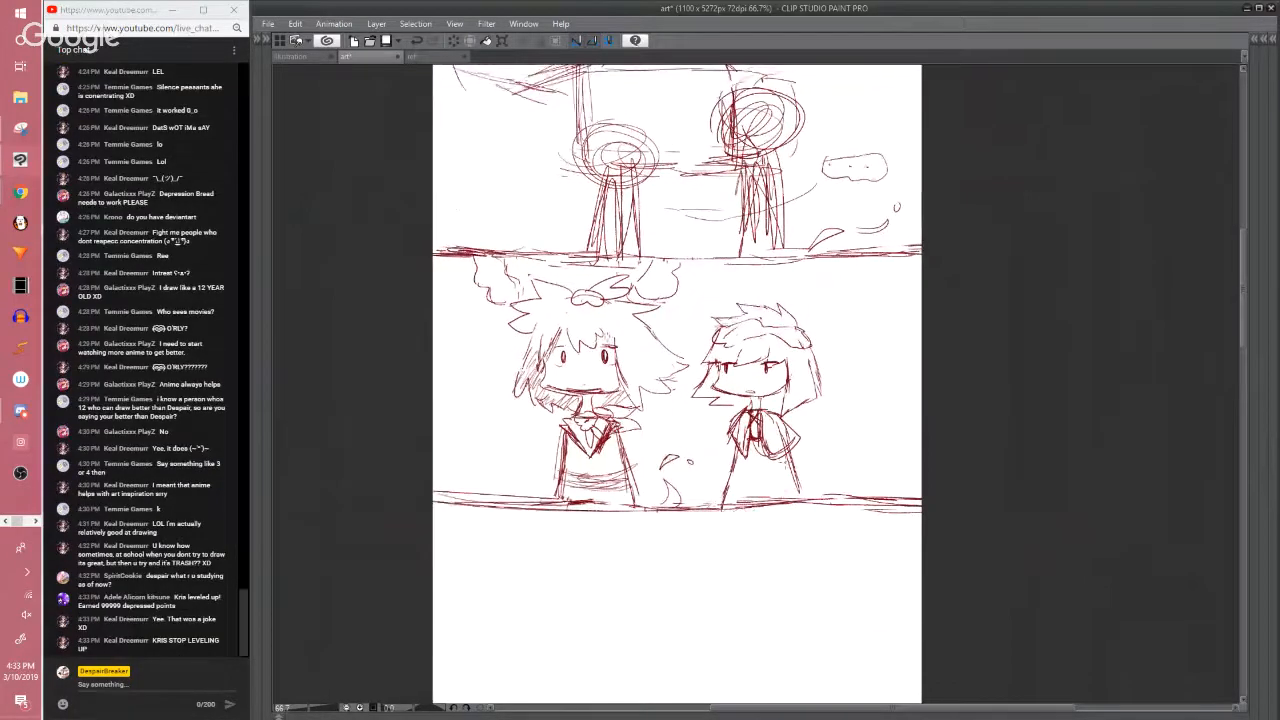
mouse_move(791, 458)
left_mouse_down()
mouse_move(803, 494)
mouse_move(797, 460)
mouse_move(797, 502)
mouse_move(765, 518)
left_mouse_up()
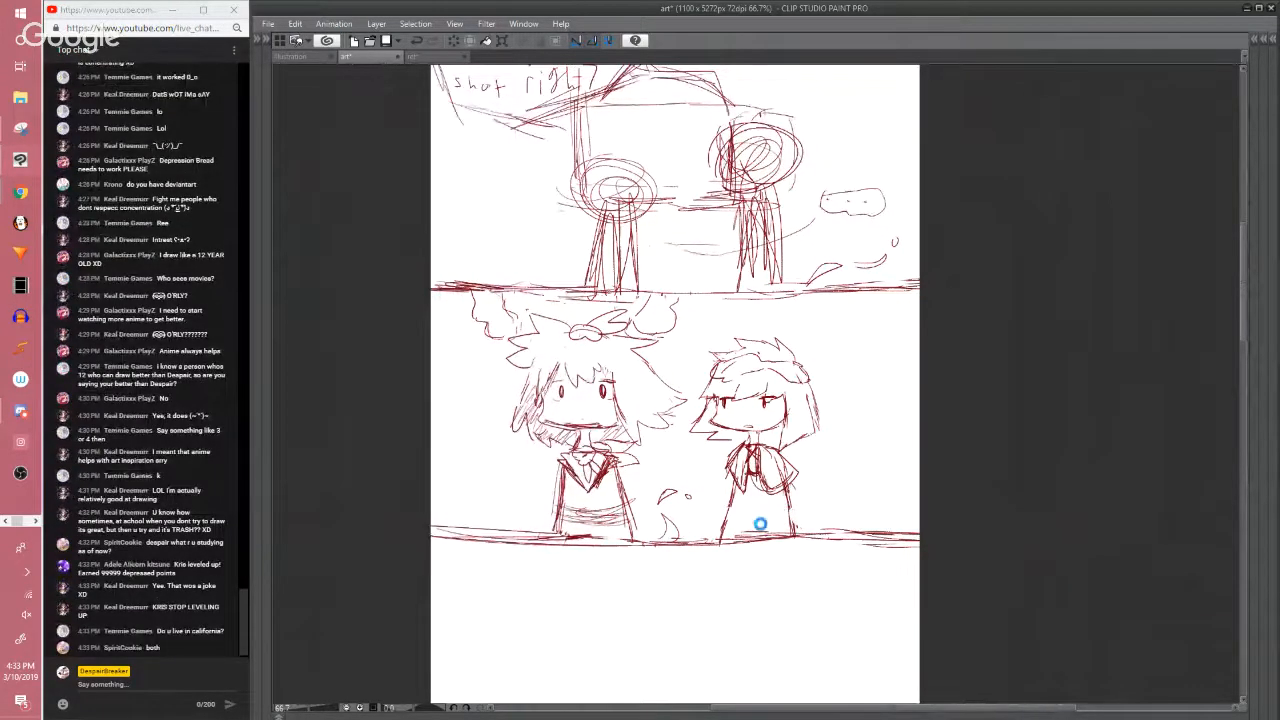
key("ctrl+s")
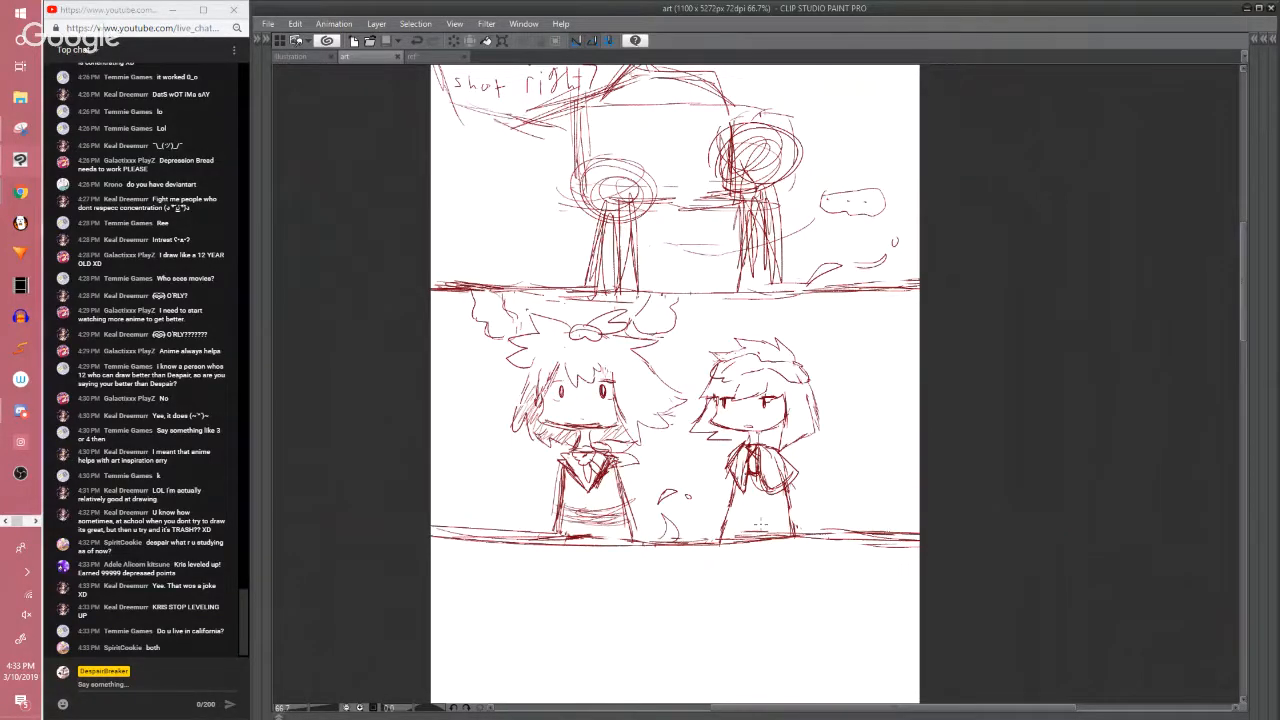
Review the three sketched panels from the first speech bubbles to the third panel's two figures and save the document
left_click(303, 562)
scroll(1153, 395, "down", 2)
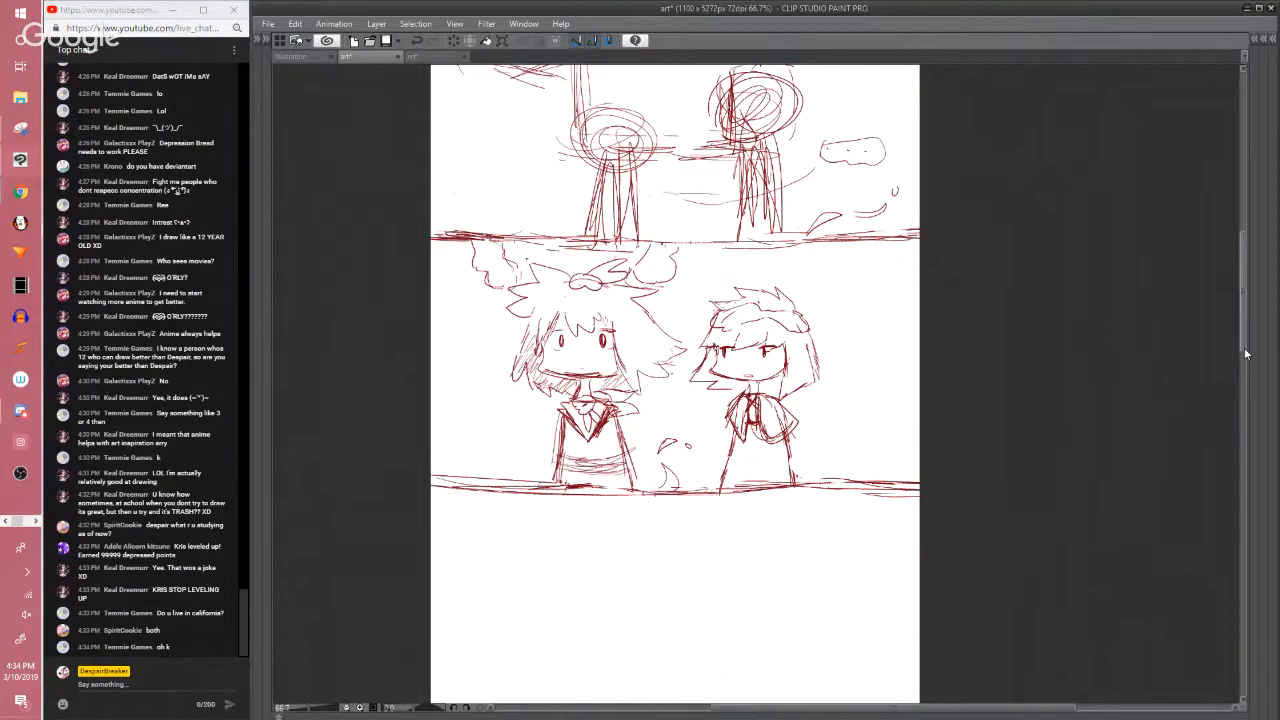
scroll(1231, 320, "up", 3)
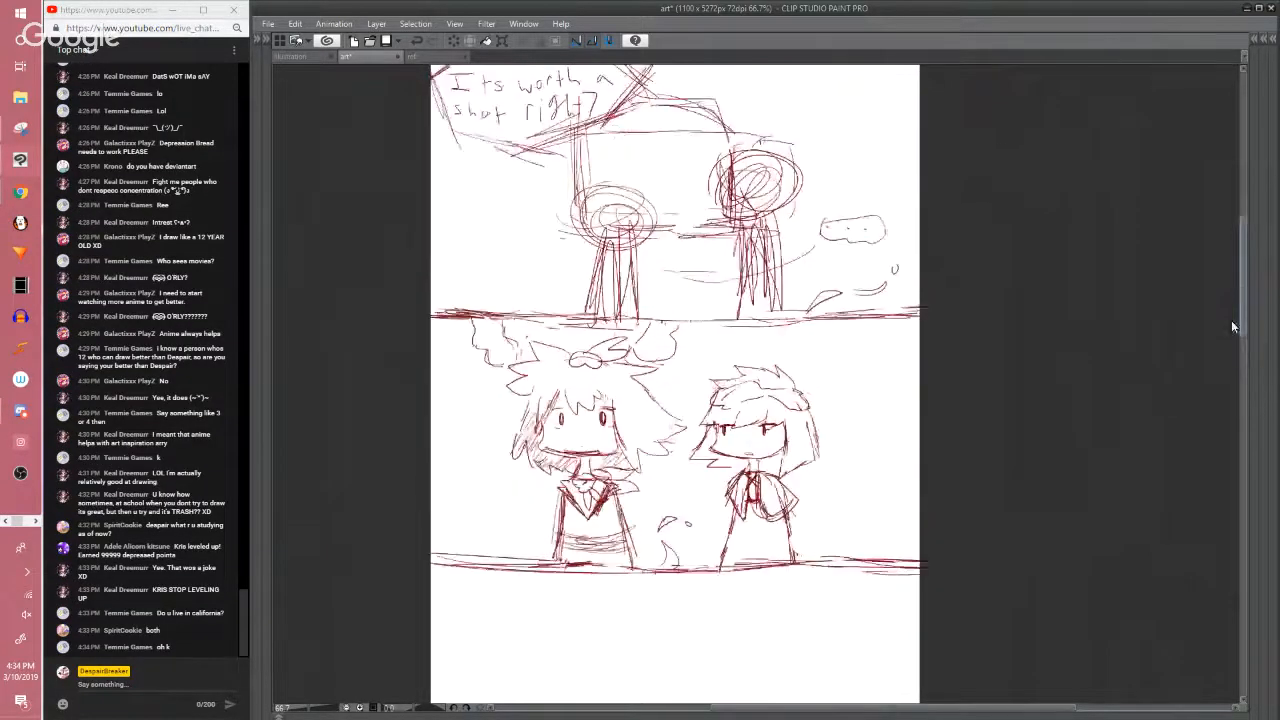
scroll(1231, 320, "up", 5)
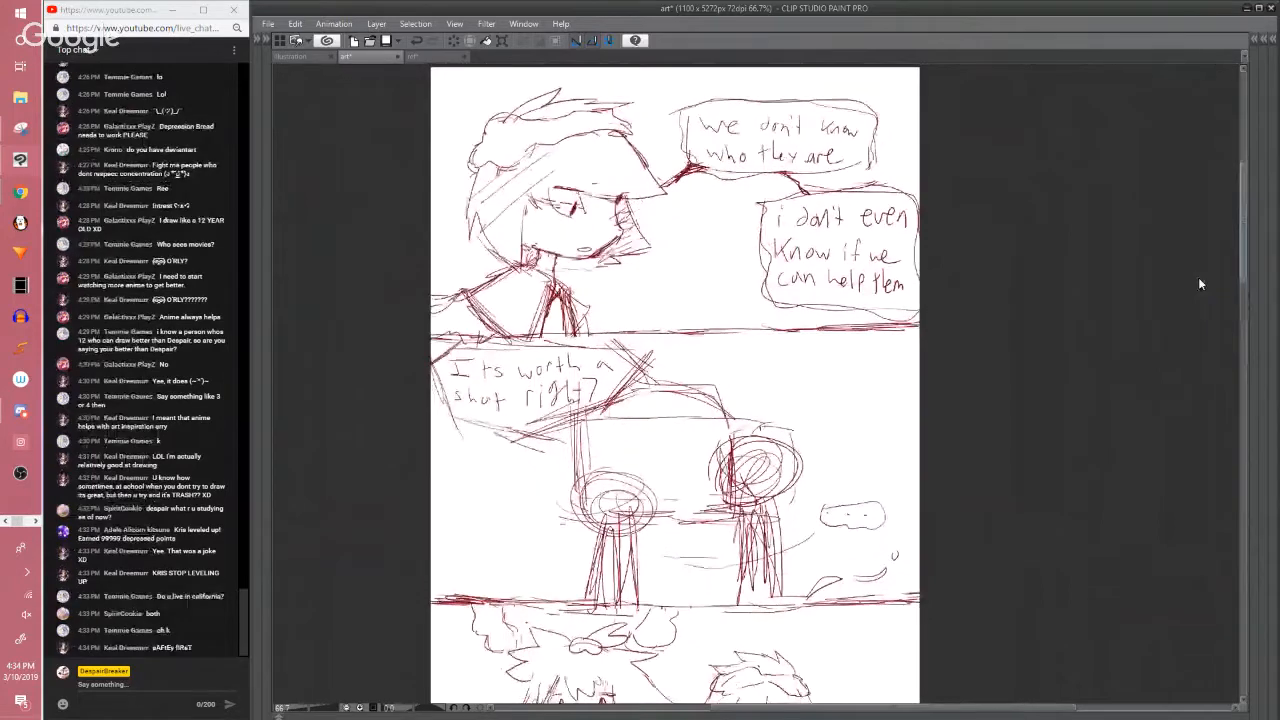
scroll(1197, 300, "down", 5)
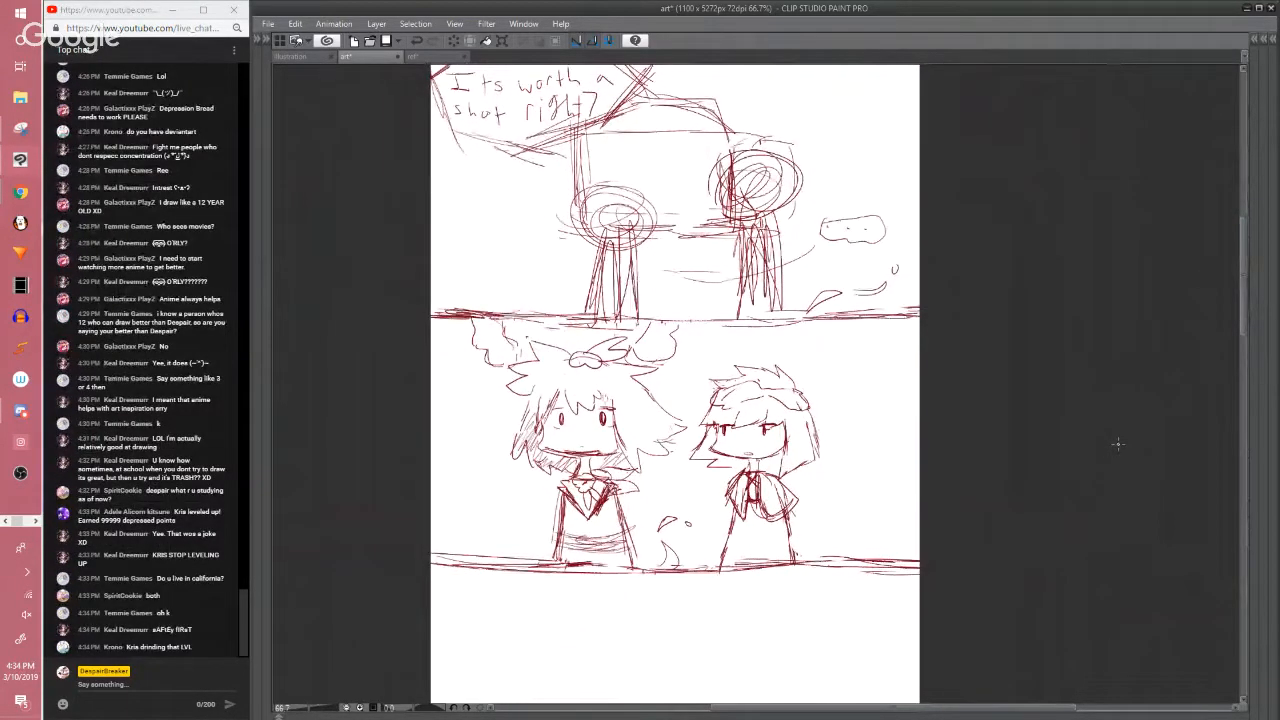
scroll(903, 528, "down", 2)
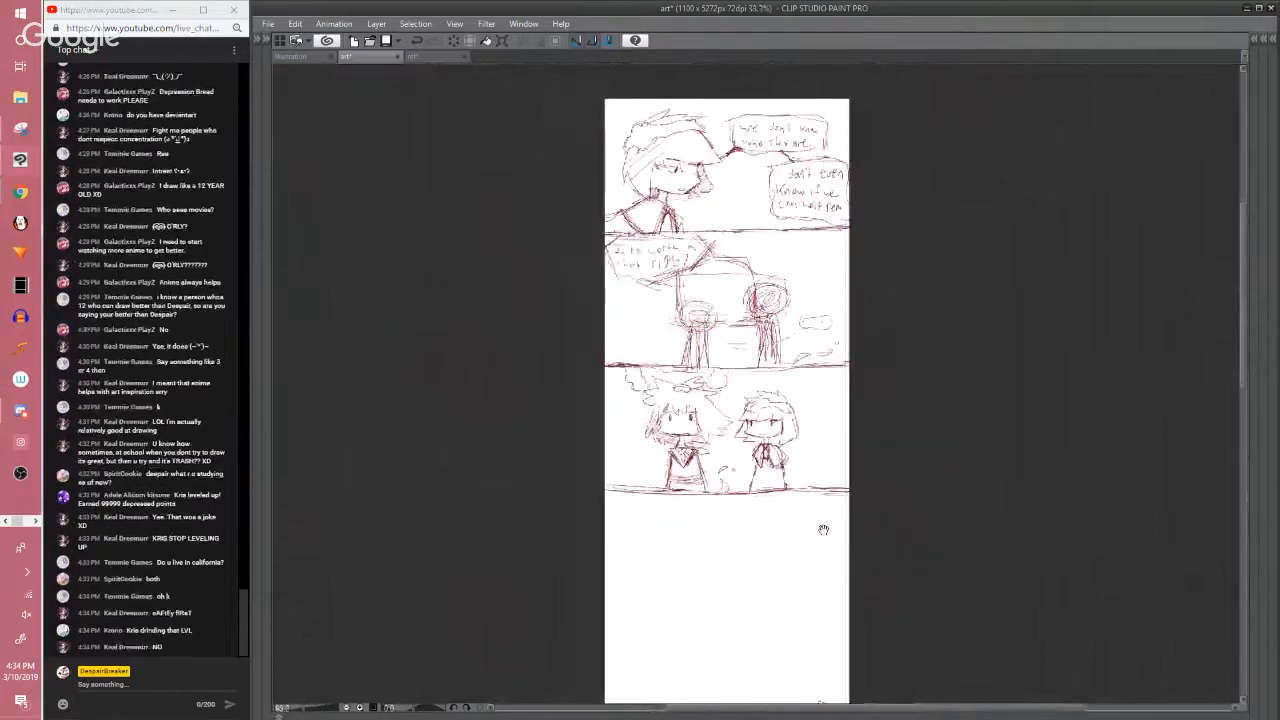
left_click_drag(823, 528, 802, 538)
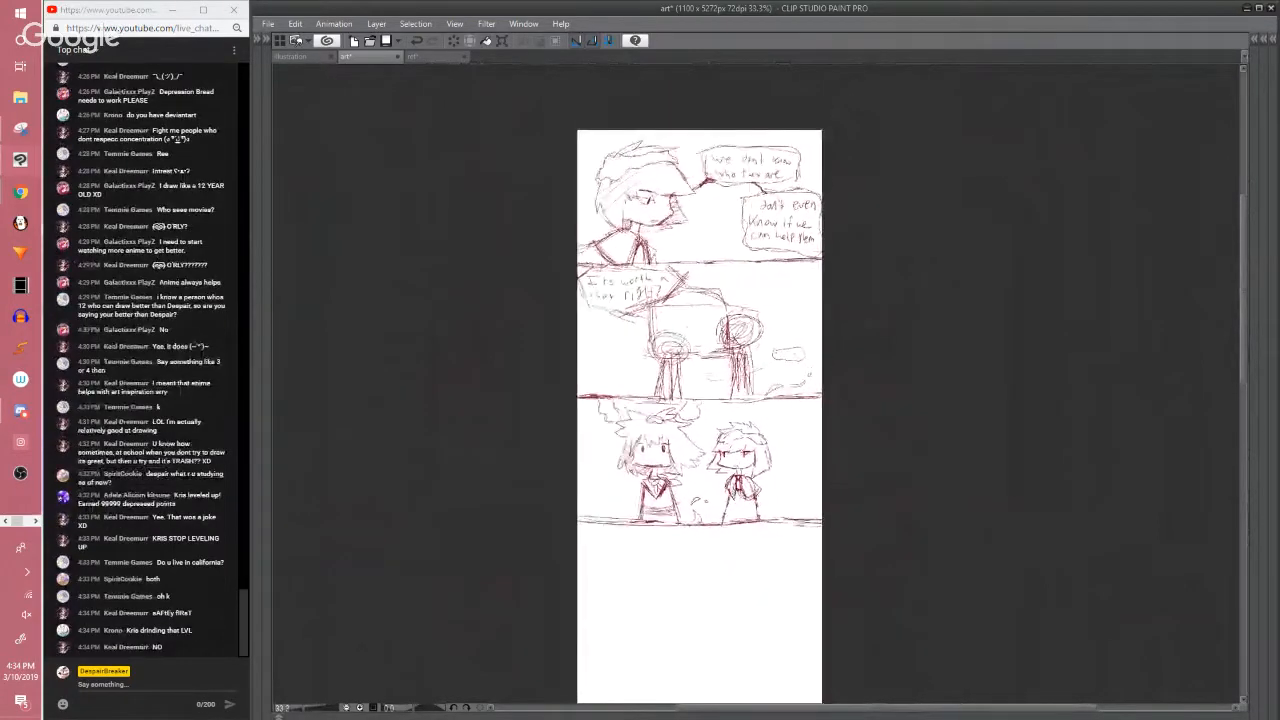
scroll(693, 274, "up", 1)
left_click_drag(693, 274, 689, 363)
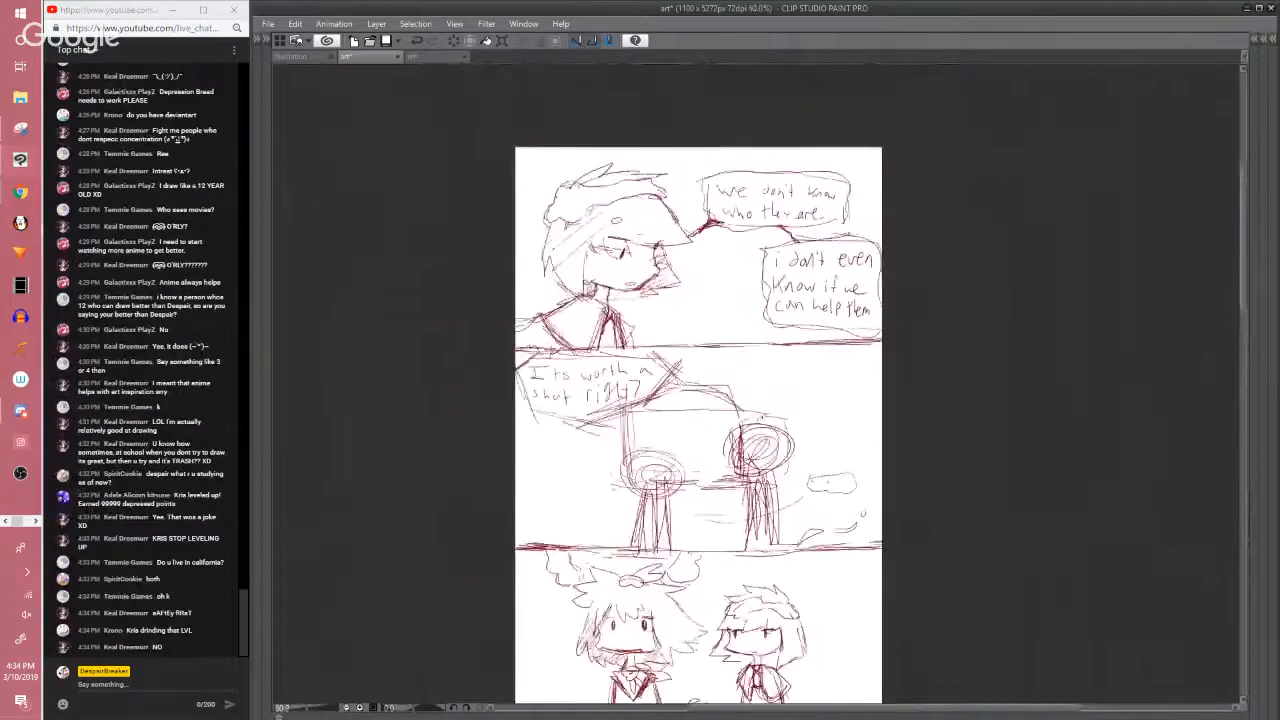
mouse_move(606, 228)
left_mouse_down()
mouse_move(627, 253)
mouse_move(613, 230)
left_mouse_up()
key("ctrl+d")
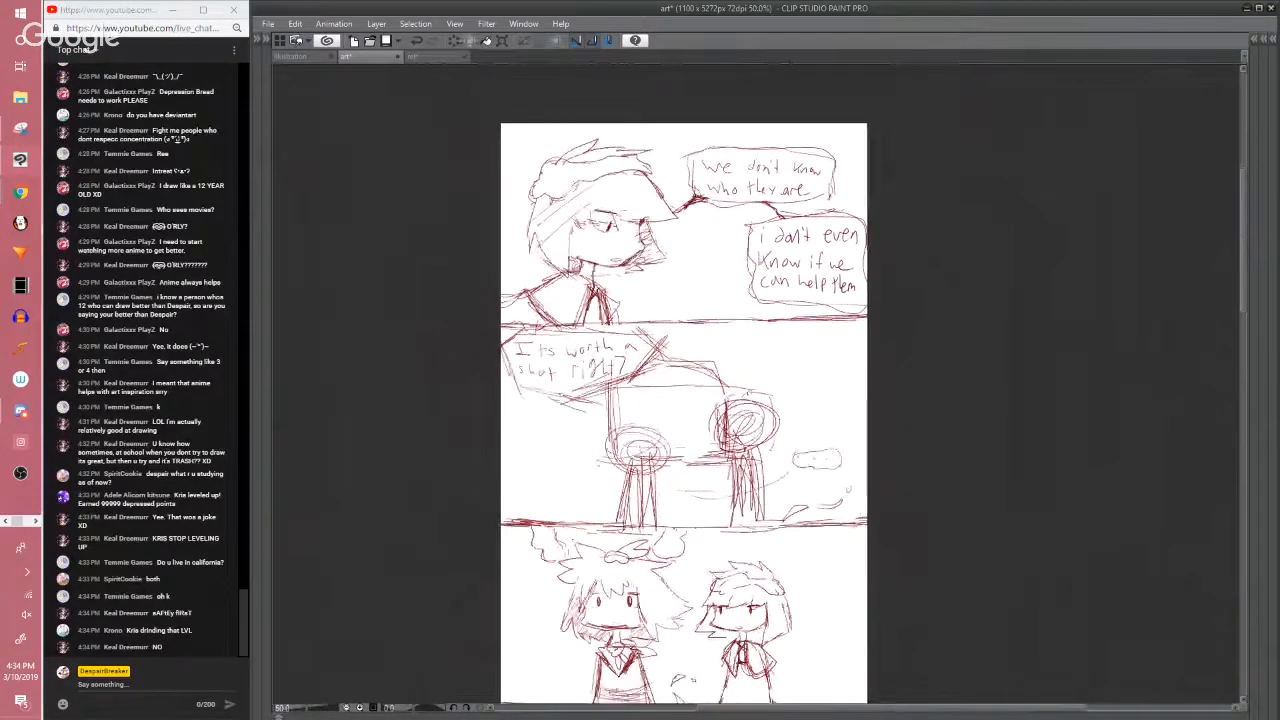
left_click_drag(689, 688, 658, 479)
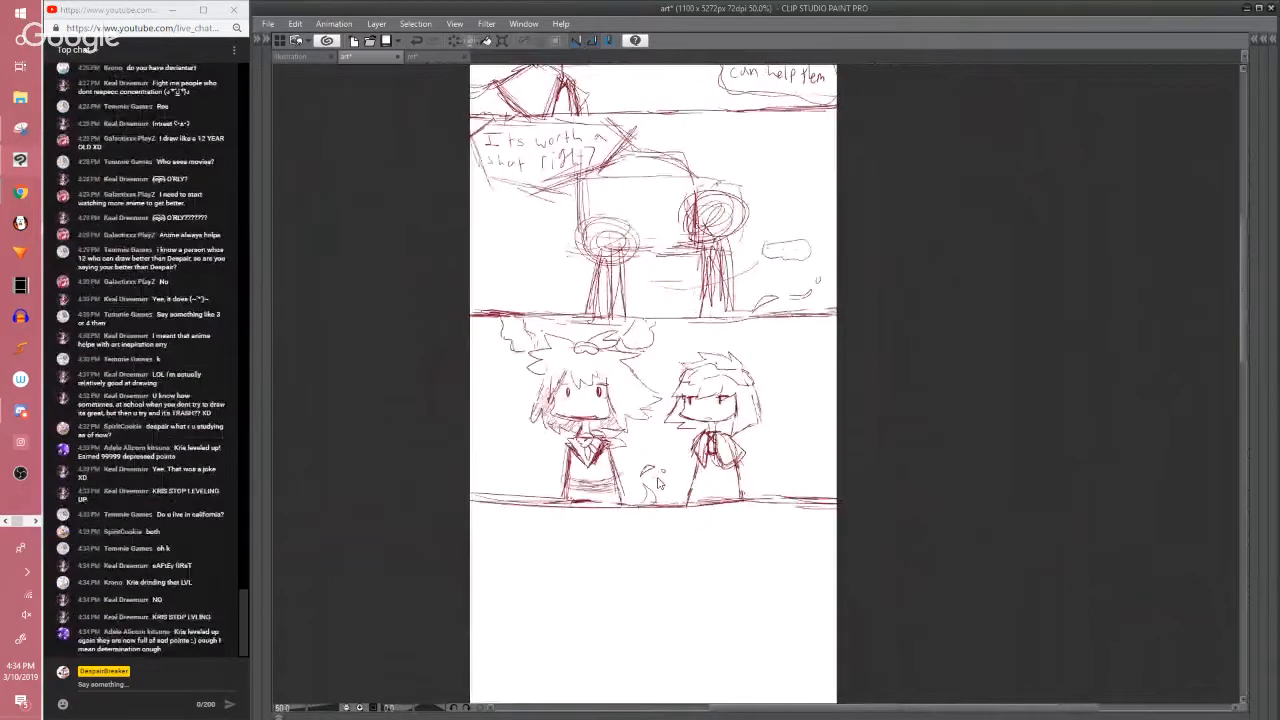
key("ctrl+s")
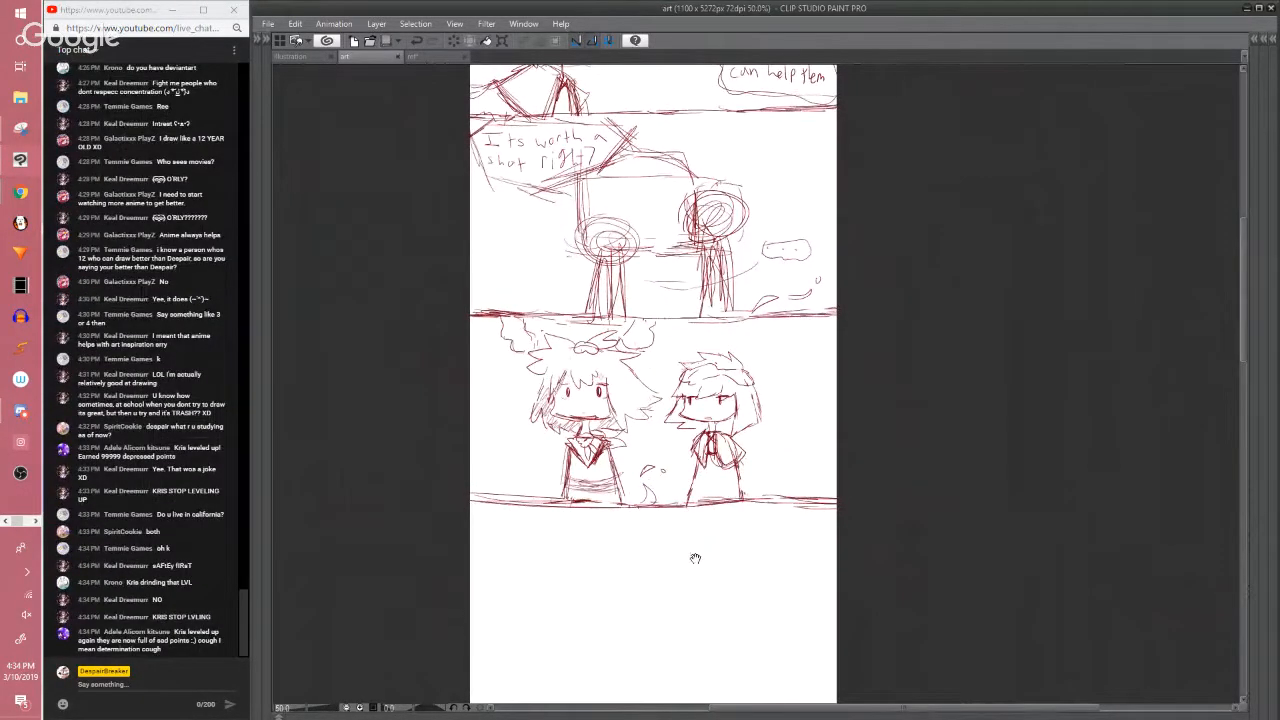
Check the blank space beneath the third panel against the panels above and save the document
left_click_drag(694, 557, 733, 523)
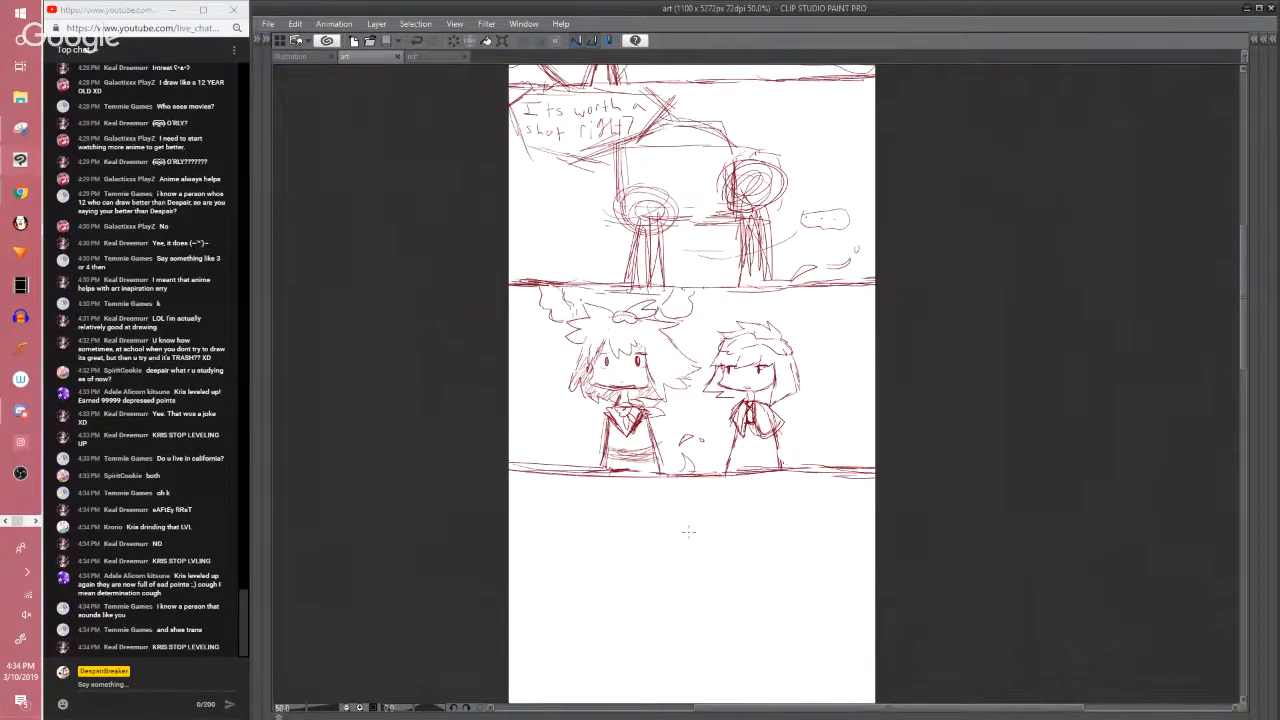
left_click(1048, 437)
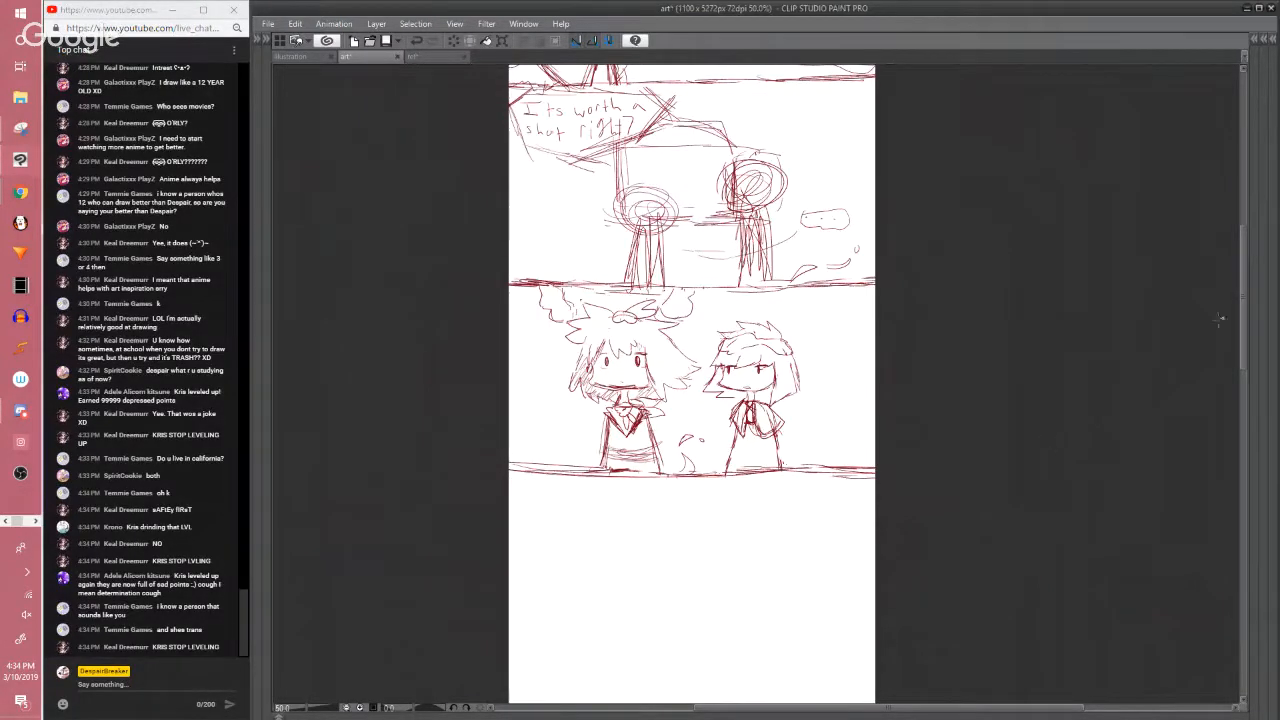
scroll(1240, 320, "down", 2)
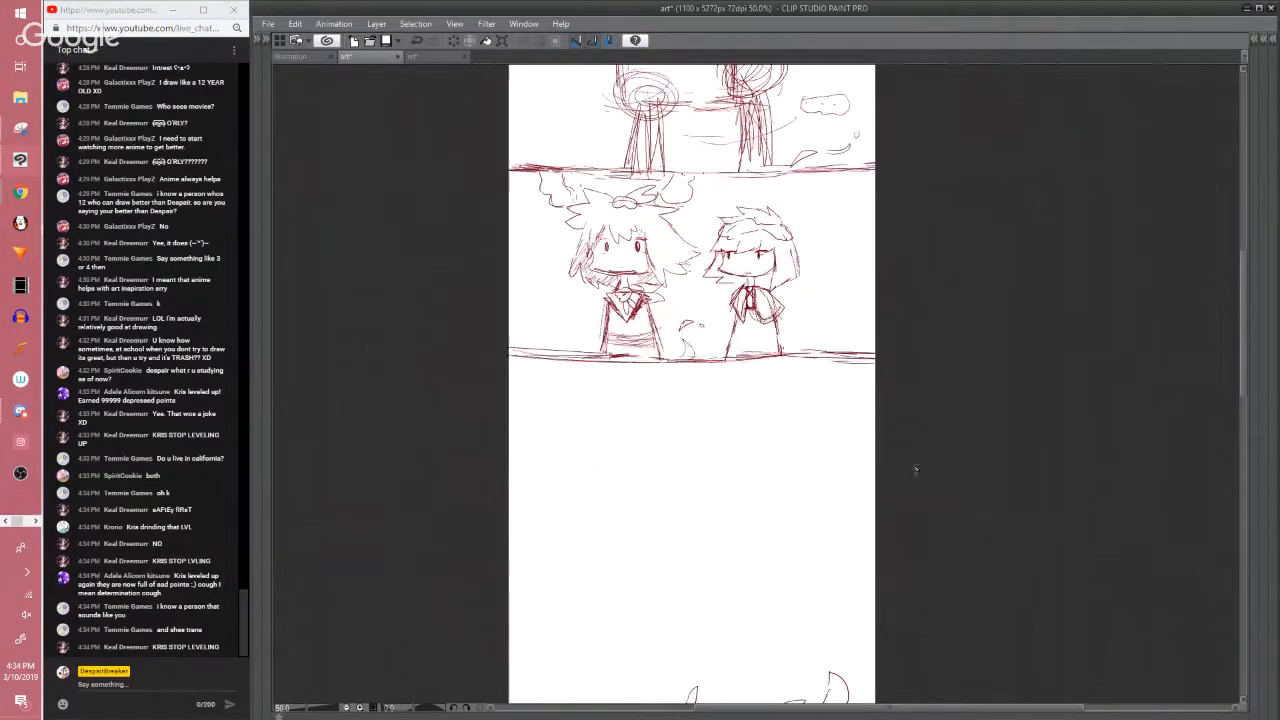
left_click_drag(920, 468, 925, 577)
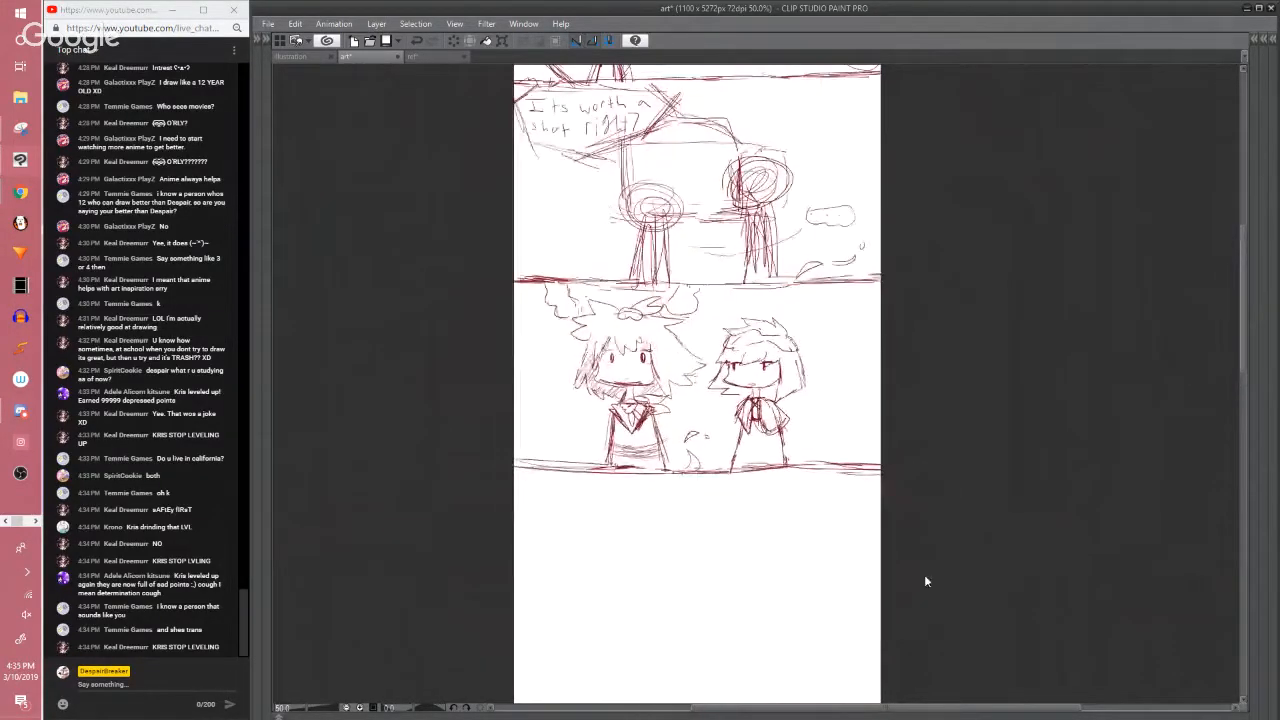
key("ctrl+s")
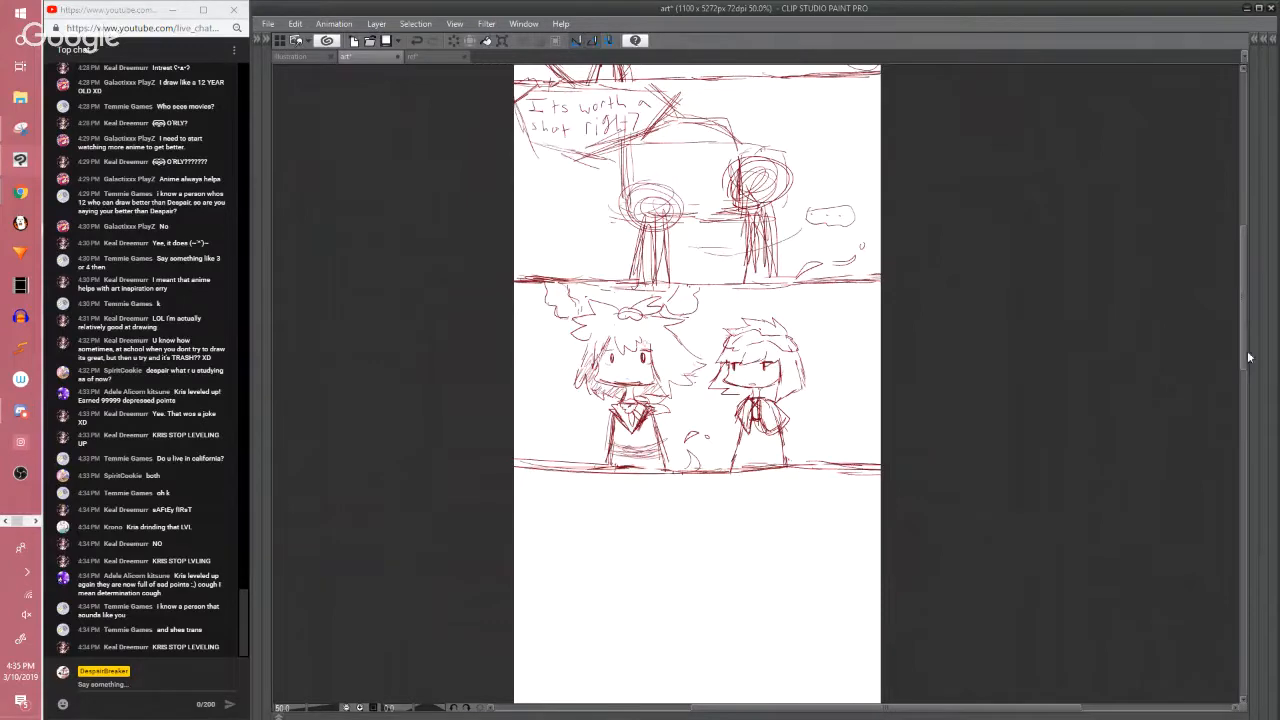
left_click_drag(1243, 356, 1242, 353)
scroll(1212, 346, "up", 2)
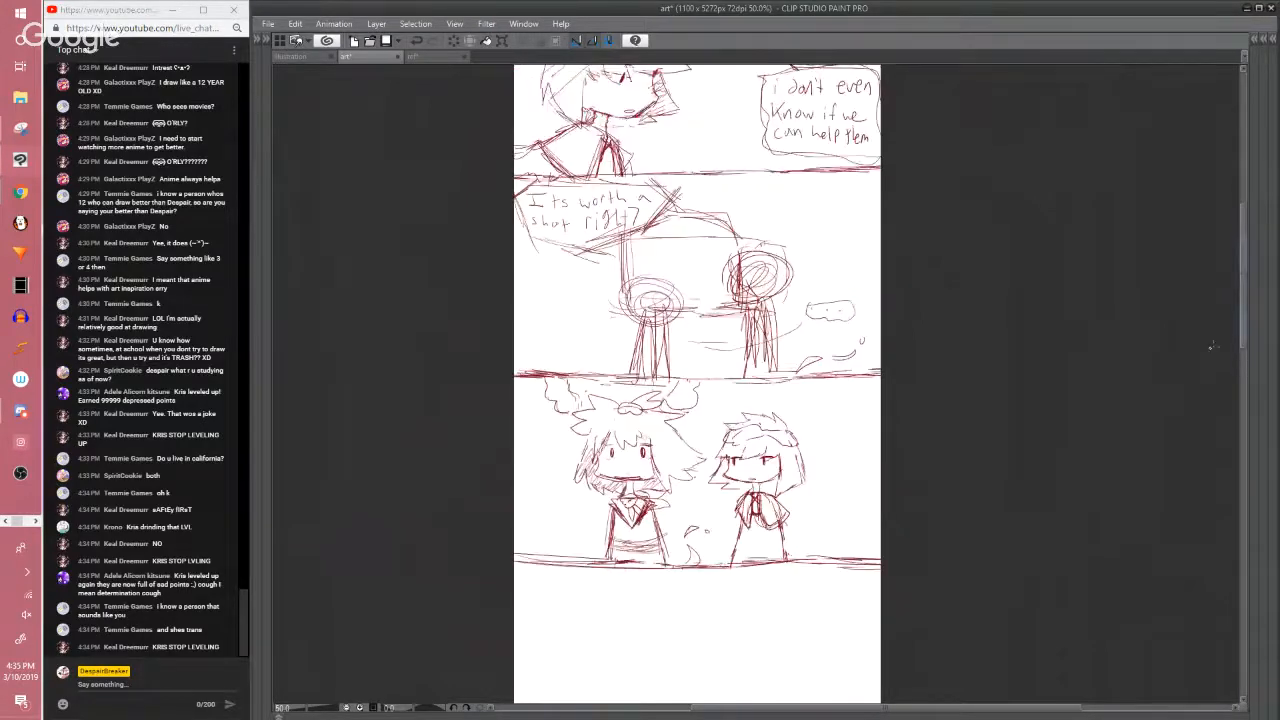
scroll(1155, 378, "down", 2)
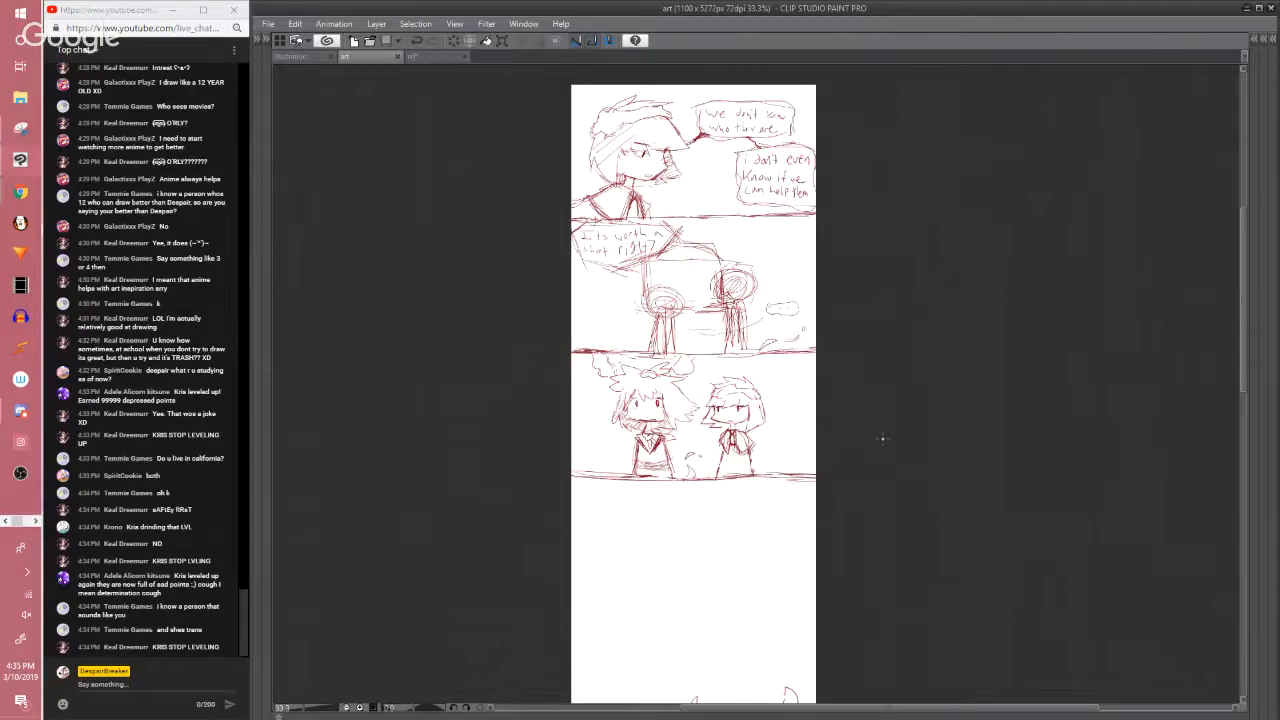
Sketch a shoe's basic outline with a rounded toe, flat sole and rising heel in the blank space beneath the third panel
scroll(882, 438, "up", 5)
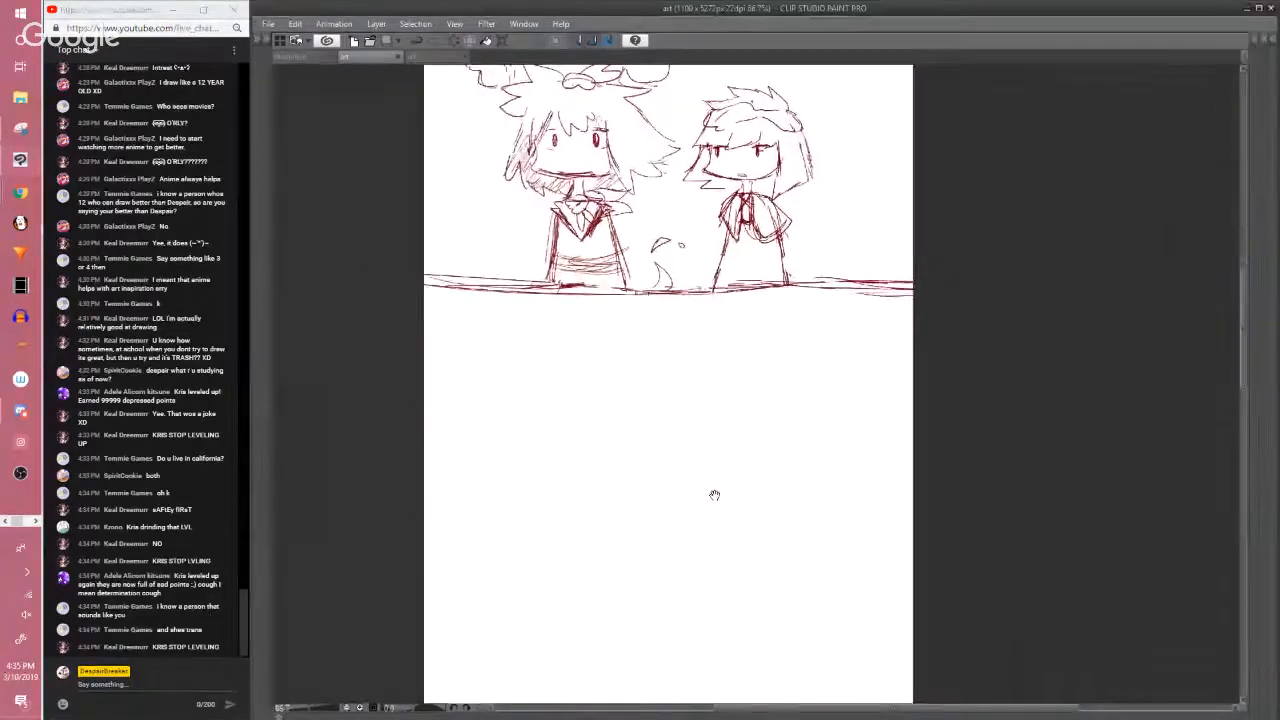
left_click_drag(714, 494, 626, 437)
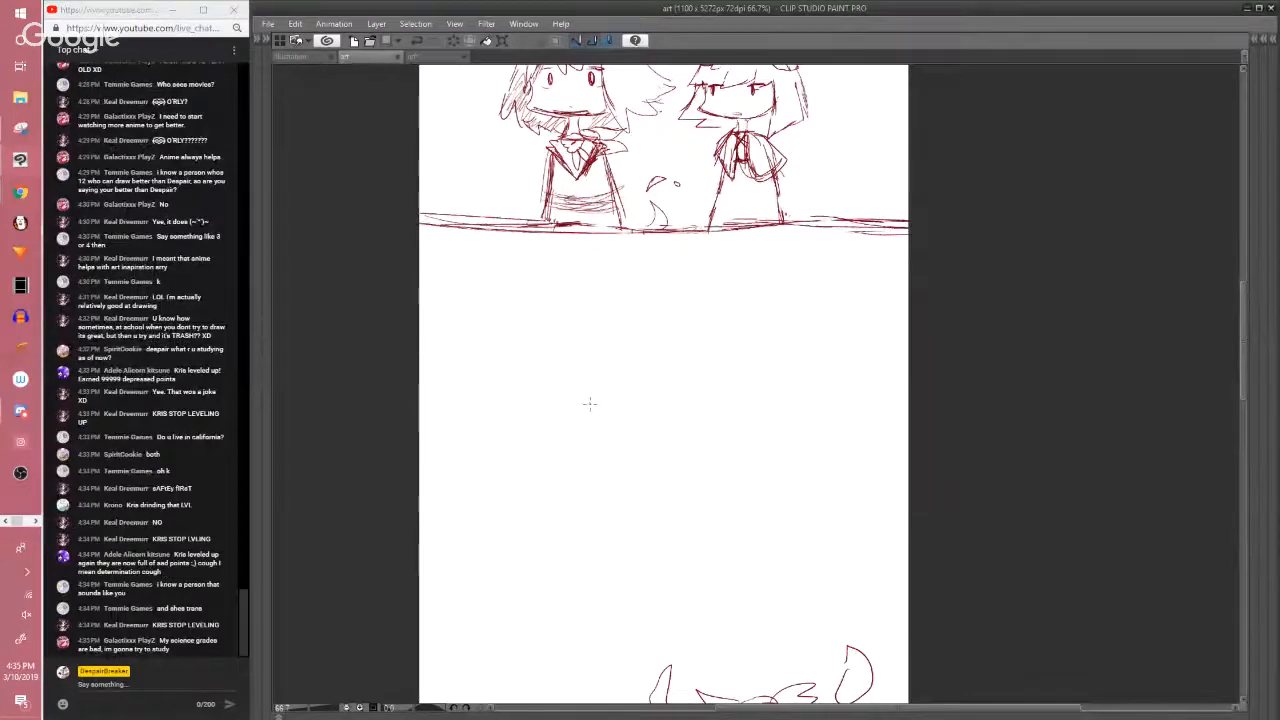
left_click_drag(594, 415, 606, 406)
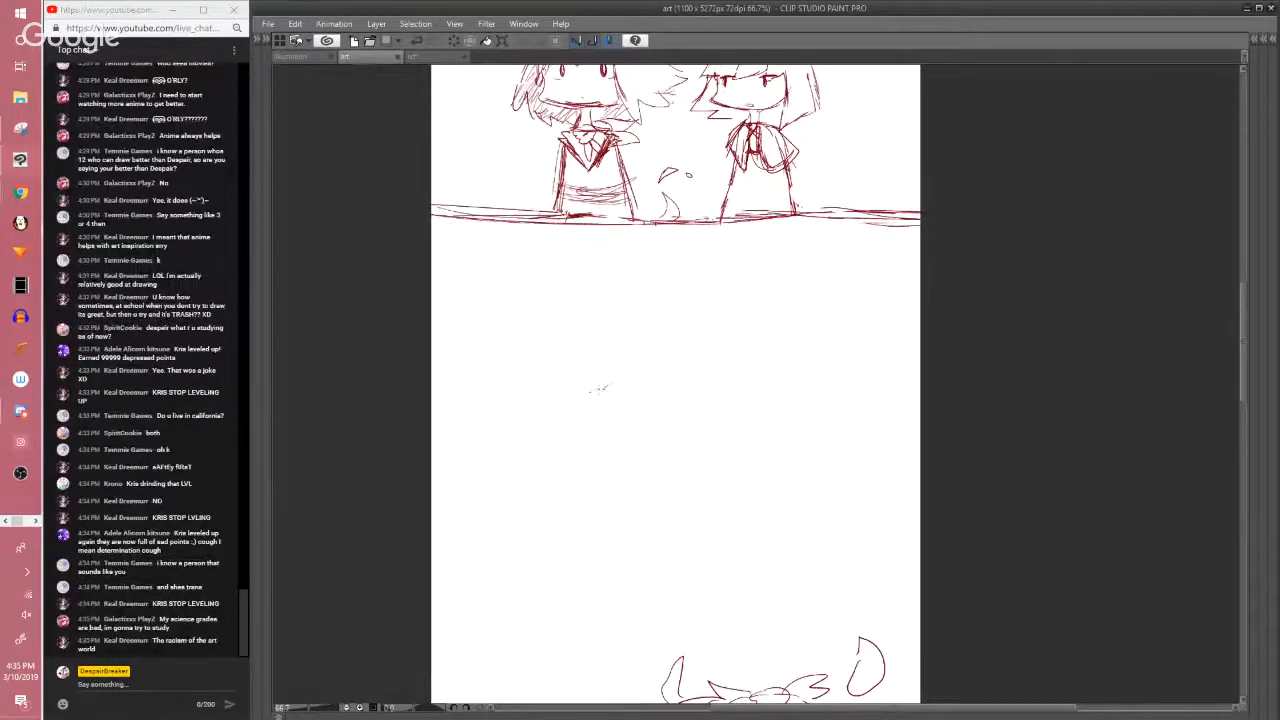
mouse_move(609, 384)
left_mouse_down()
mouse_move(530, 422)
mouse_move(534, 442)
mouse_move(620, 443)
left_mouse_up()
mouse_move(528, 448)
left_mouse_down()
mouse_move(552, 462)
mouse_move(652, 454)
mouse_move(726, 430)
mouse_move(748, 397)
left_mouse_up()
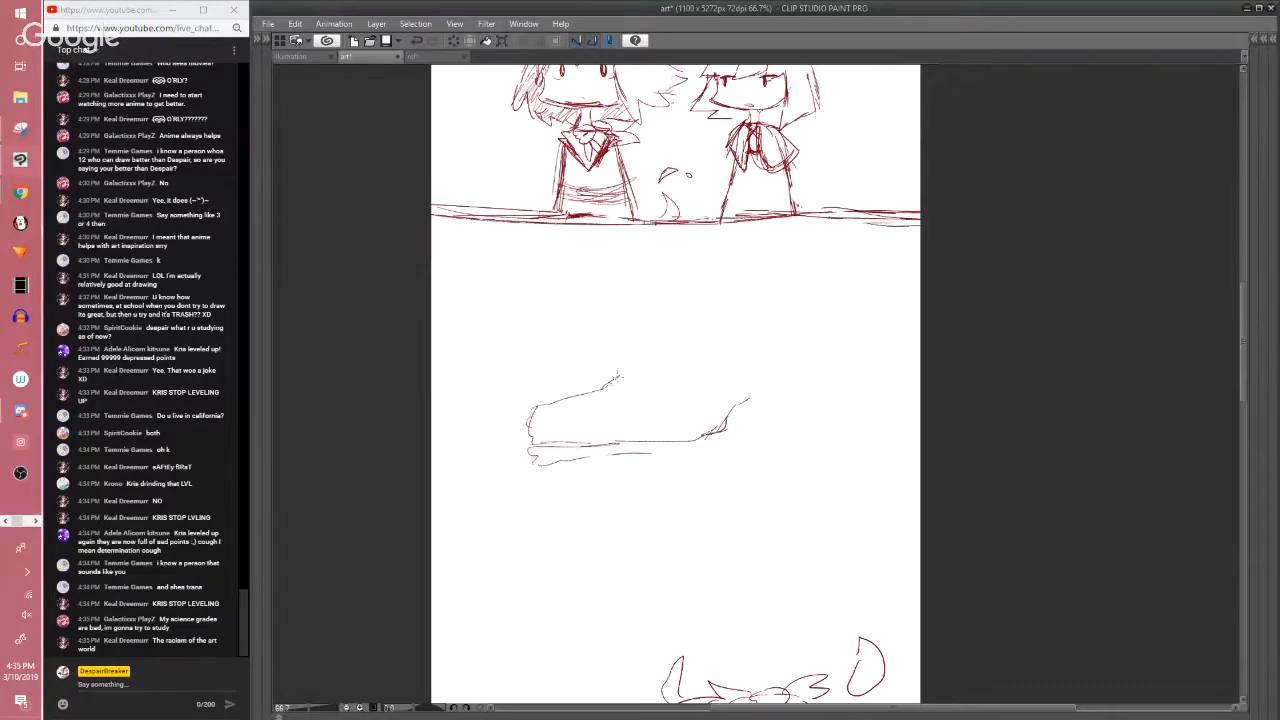
Draw a narrow scribbled lacing strip along the shoe's sloping front, from above the toe up to the ankle
mouse_move(558, 404)
left_mouse_down()
mouse_move(655, 372)
mouse_move(588, 394)
mouse_move(622, 377)
left_mouse_up()
left_click_drag(610, 386, 636, 368)
left_click_drag(614, 382, 632, 370)
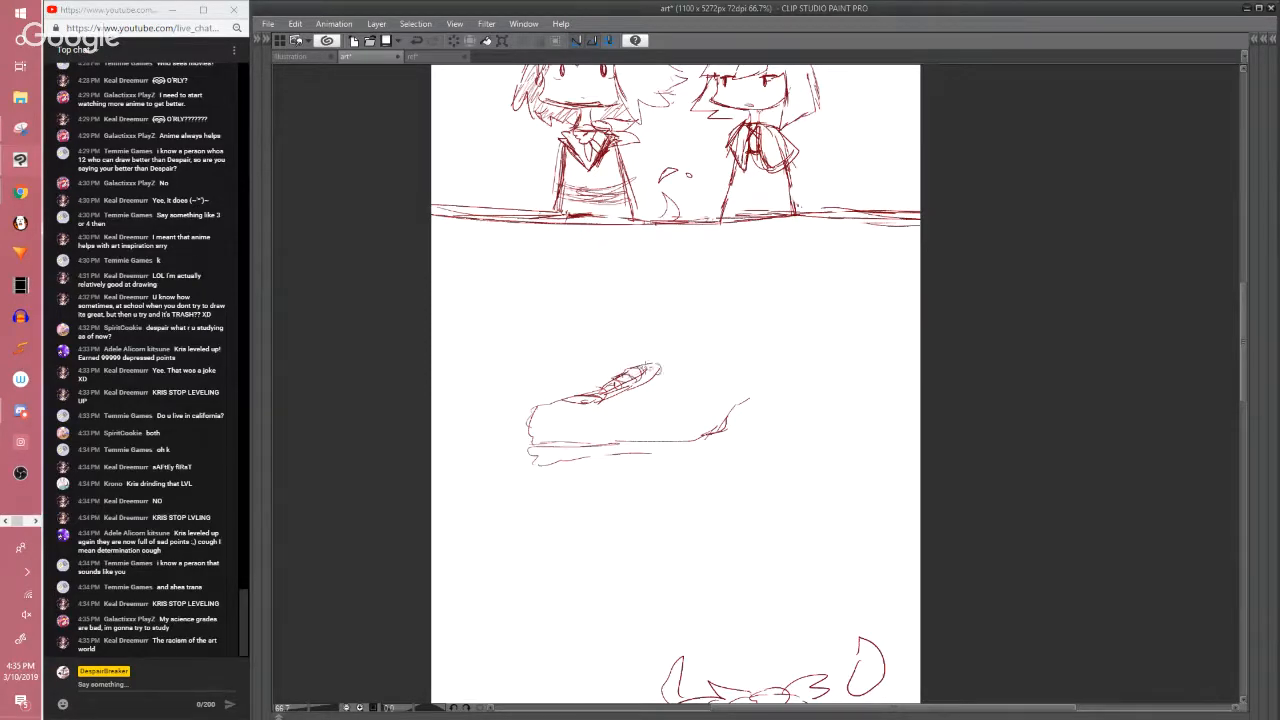
left_click_drag(622, 372, 646, 362)
left_click_drag(606, 392, 632, 376)
Draw a round ankle badge with small inner marks and close the shoe around it with a raised collar, heel and thicker sole
mouse_move(716, 368)
left_mouse_down()
mouse_move(690, 410)
mouse_move(713, 374)
left_mouse_up()
left_click_drag(698, 438, 745, 394)
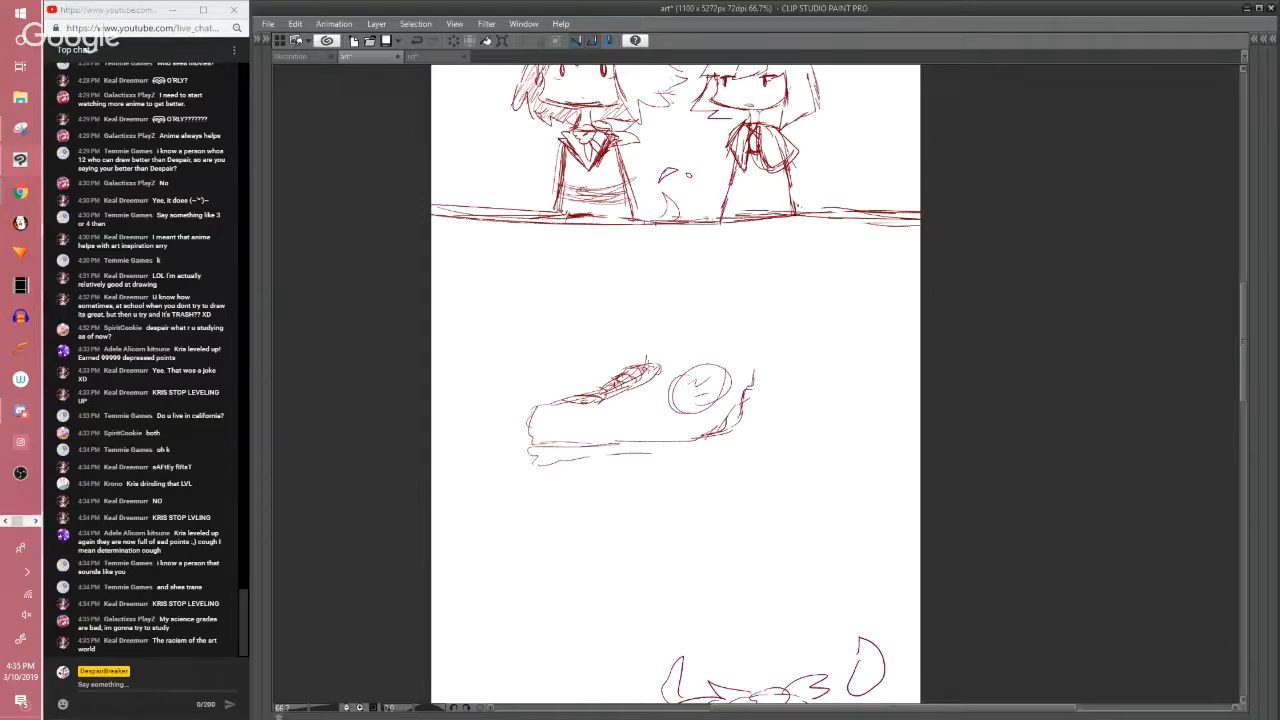
left_click_drag(660, 353, 734, 357)
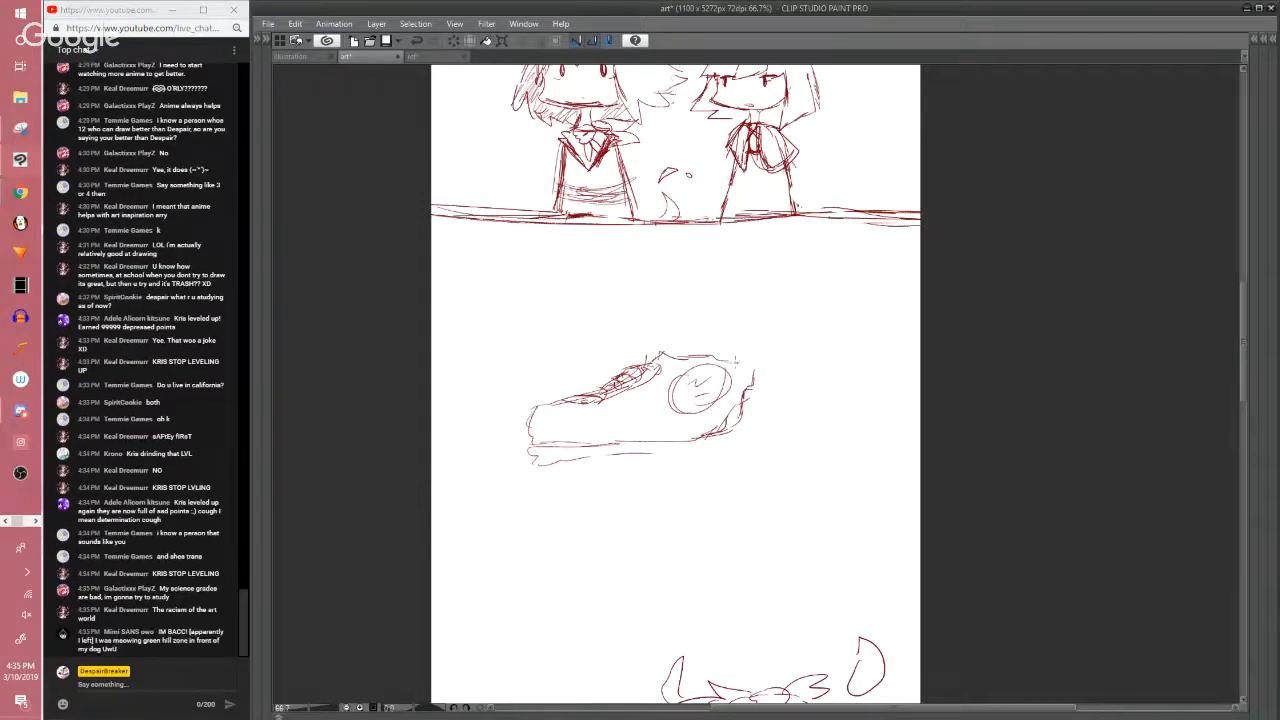
mouse_move(654, 360)
left_mouse_down()
mouse_move(717, 338)
mouse_move(760, 378)
left_mouse_up()
mouse_move(692, 346)
left_mouse_down()
mouse_move(708, 332)
mouse_move(762, 360)
mouse_move(768, 400)
mouse_move(735, 438)
mouse_move(615, 440)
left_mouse_up()
left_click_drag(752, 404, 736, 434)
mouse_move(552, 442)
left_mouse_down()
mouse_move(536, 456)
mouse_move(558, 426)
mouse_move(760, 422)
mouse_move(660, 450)
mouse_move(748, 434)
left_mouse_up()
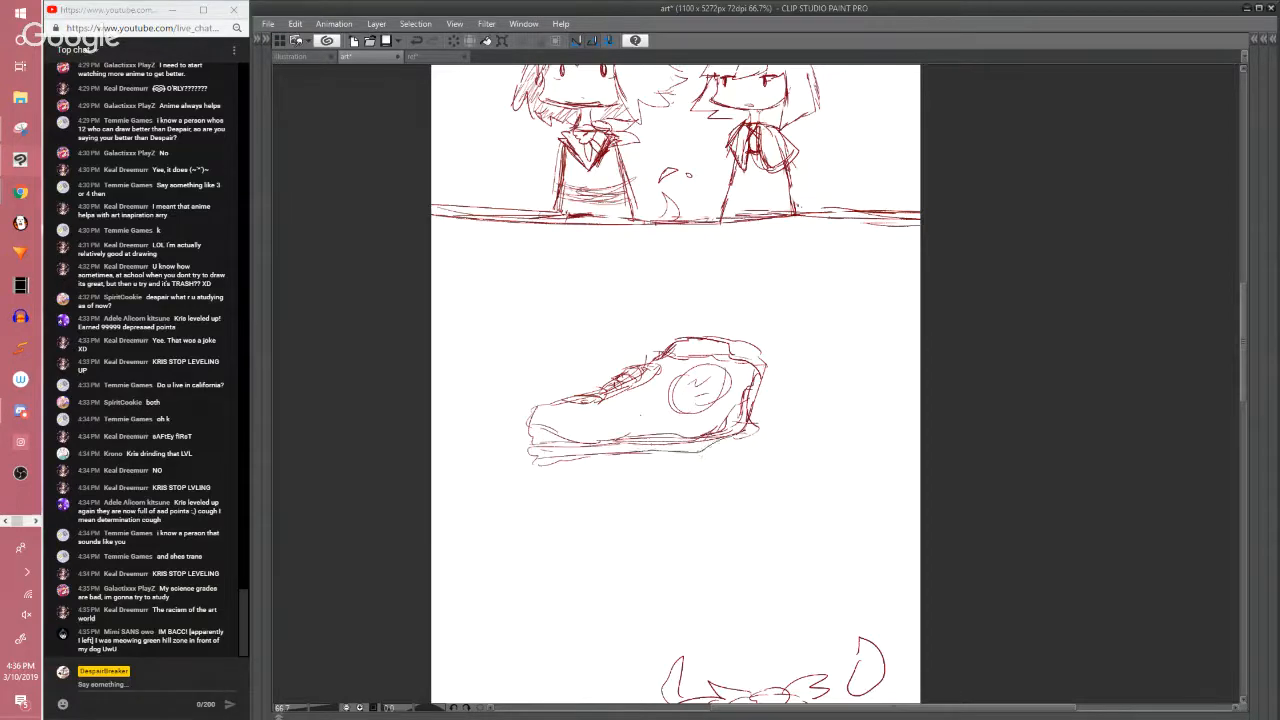
Add a lace bow, a toe-cap seam and a curved strap around the badge to the shoe, and reinforce its sole
left_click_drag(621, 383, 659, 358)
mouse_move(650, 371)
left_mouse_down()
mouse_move(659, 355)
mouse_move(612, 356)
mouse_move(660, 366)
mouse_move(668, 422)
mouse_move(714, 452)
left_mouse_up()
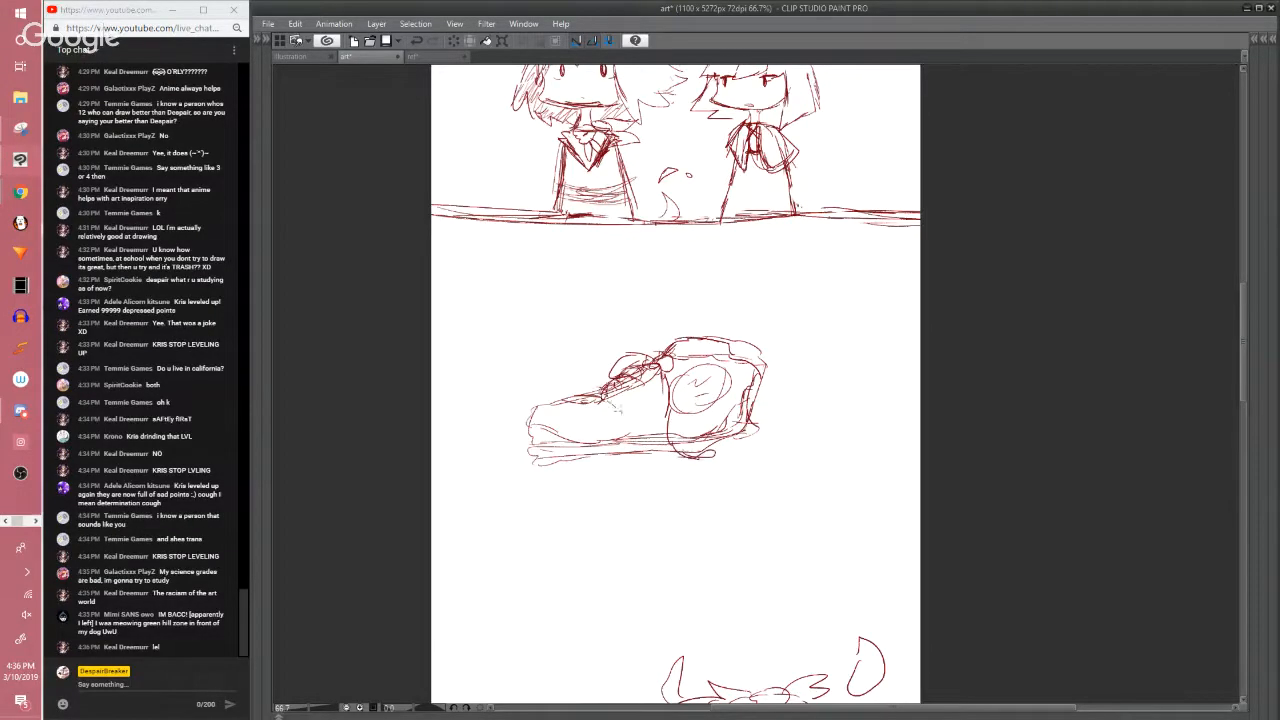
mouse_move(626, 414)
left_mouse_down()
mouse_move(640, 446)
mouse_move(730, 460)
mouse_move(738, 450)
left_mouse_up()
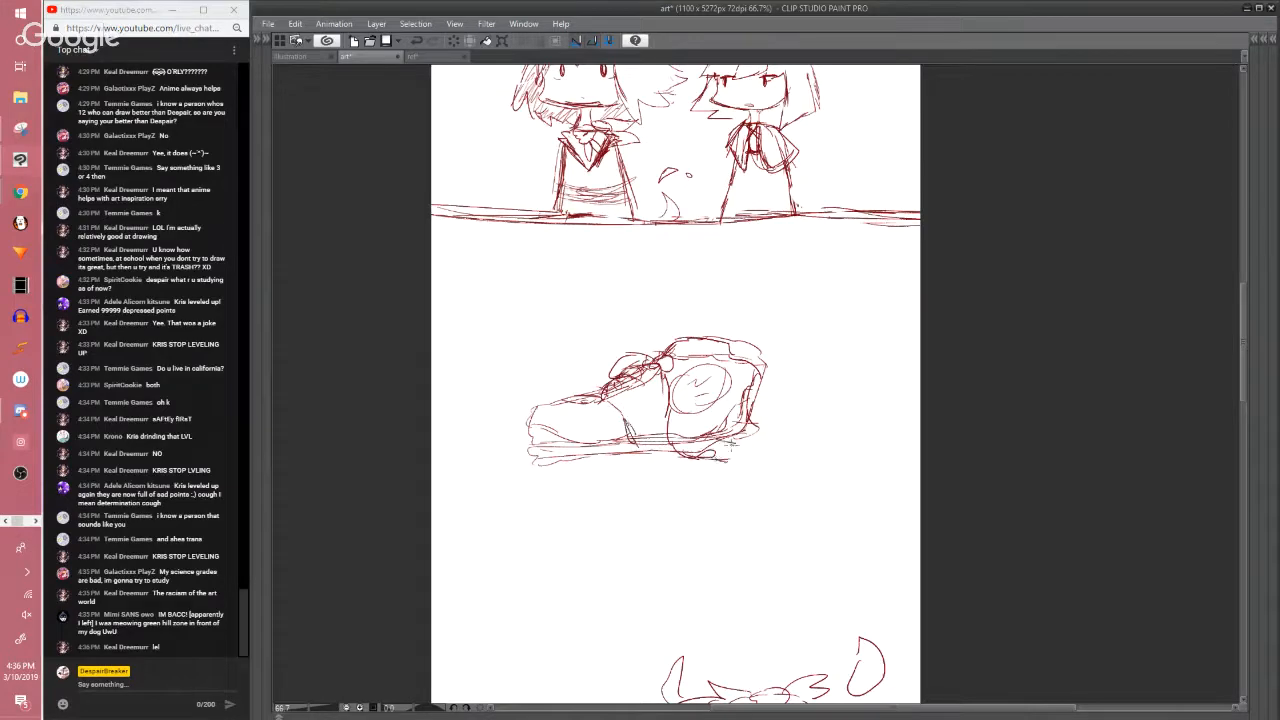
mouse_move(544, 440)
left_mouse_down()
mouse_move(528, 458)
mouse_move(606, 458)
mouse_move(614, 506)
mouse_move(608, 488)
left_mouse_up()
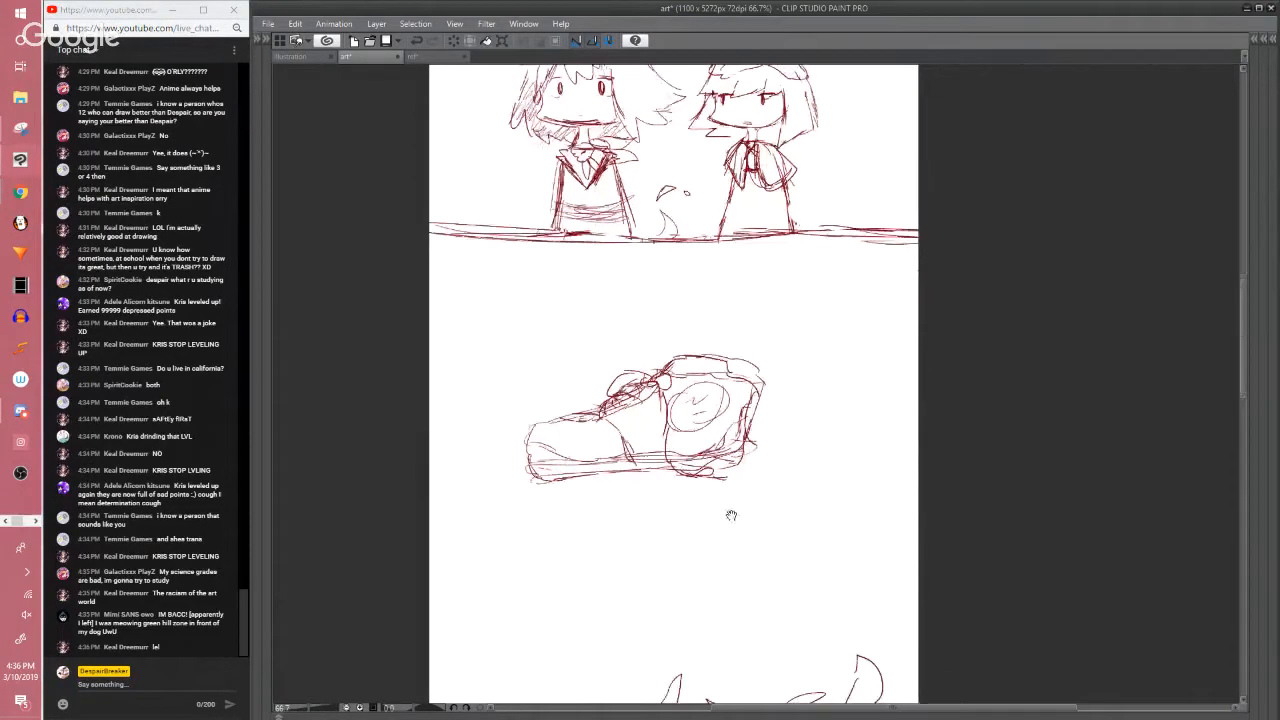
Sketch loose horizontal ground strokes beneath the shoe's sole, trailing off behind the heel
mouse_move(729, 517)
left_mouse_down()
mouse_move(739, 510)
mouse_move(724, 538)
left_mouse_up()
mouse_move(692, 475)
left_mouse_down()
mouse_move(616, 480)
mouse_move(764, 495)
mouse_move(776, 508)
mouse_move(754, 464)
mouse_move(789, 475)
left_mouse_up()
left_click_drag(791, 489, 801, 490)
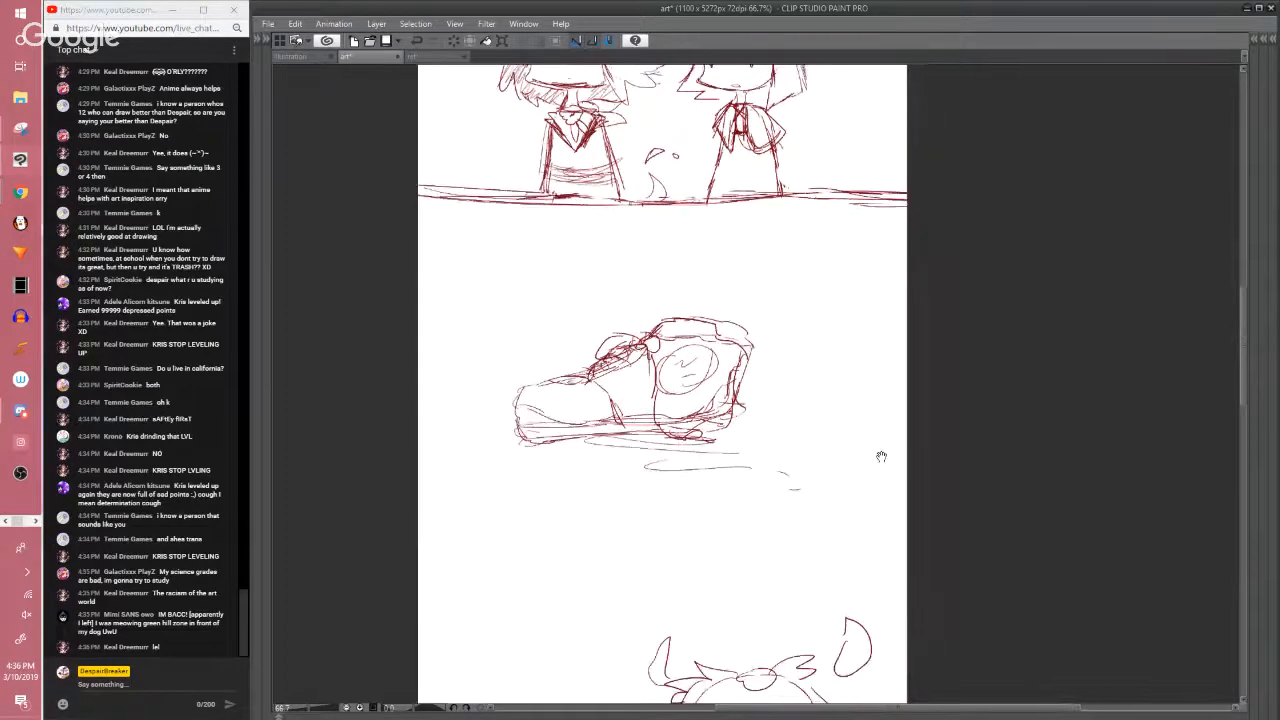
Lasso the whole shoe sketch with its ground strokes beneath the third panel, delete it and clear the selection
left_click_drag(880, 457, 863, 500)
mouse_move(859, 436)
left_mouse_down()
mouse_move(857, 506)
mouse_move(814, 454)
left_mouse_up()
scroll(856, 492, "down", 1)
mouse_move(667, 408)
left_mouse_down()
mouse_move(641, 422)
mouse_move(651, 408)
mouse_move(703, 408)
mouse_move(733, 440)
mouse_move(737, 472)
left_mouse_up()
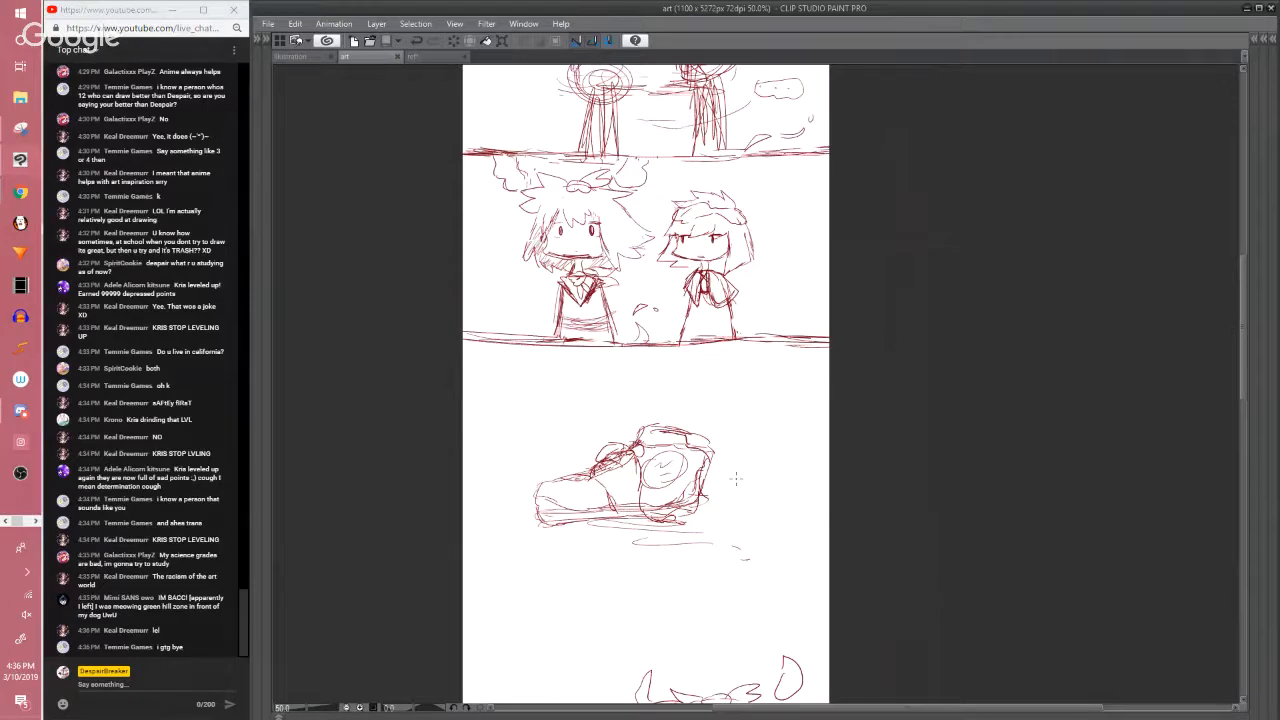
left_click(887, 541)
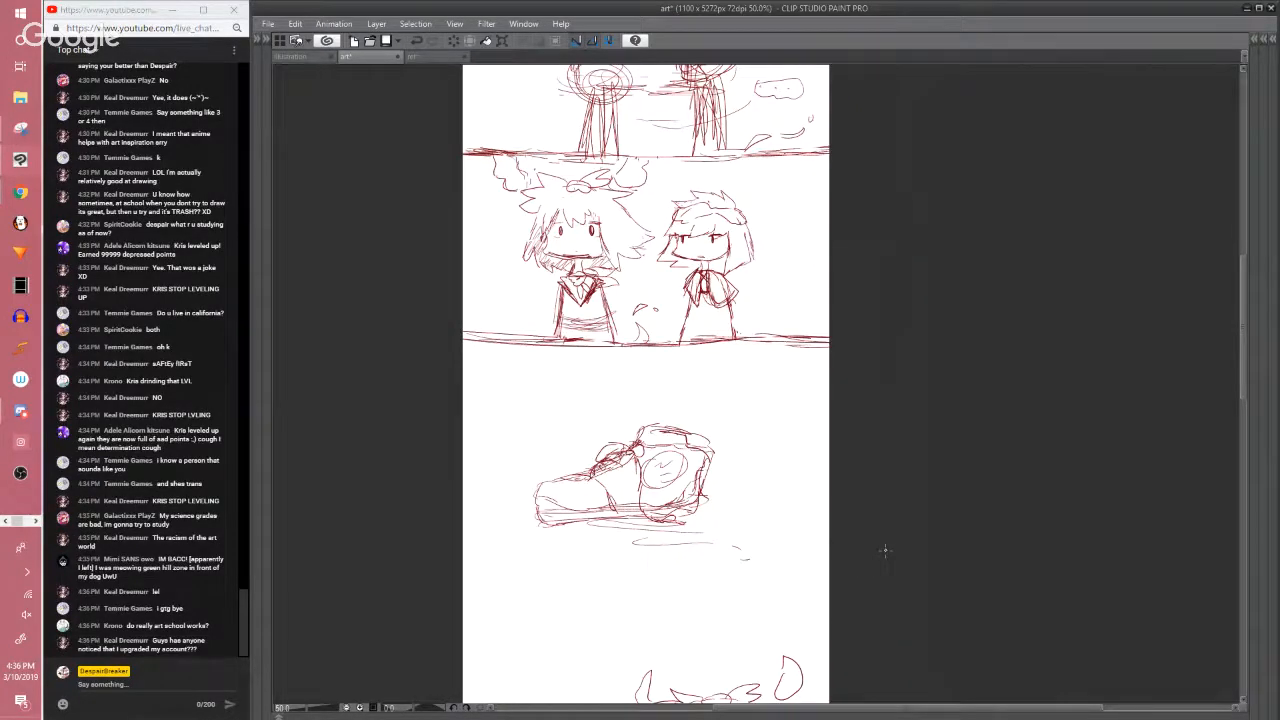
left_click_drag(940, 544, 951, 503)
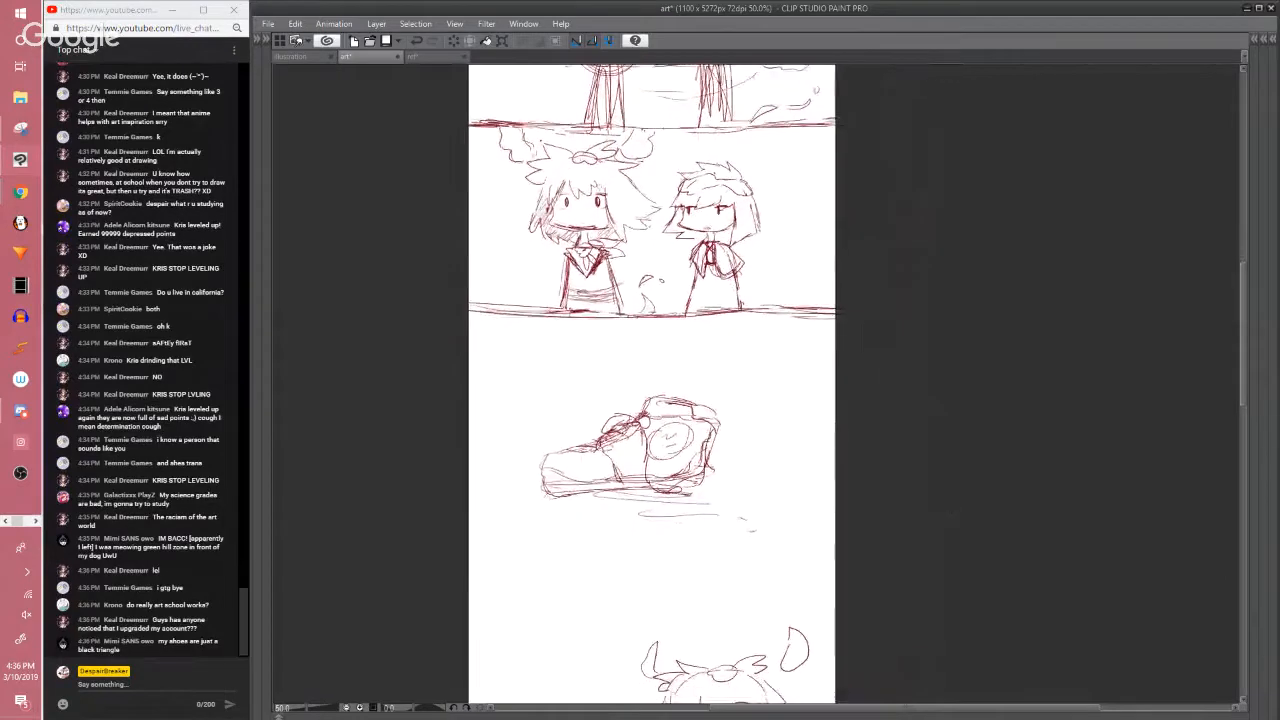
mouse_move(550, 392)
left_mouse_down()
mouse_move(700, 564)
mouse_move(808, 440)
mouse_move(760, 374)
left_mouse_up()
key("Delete")
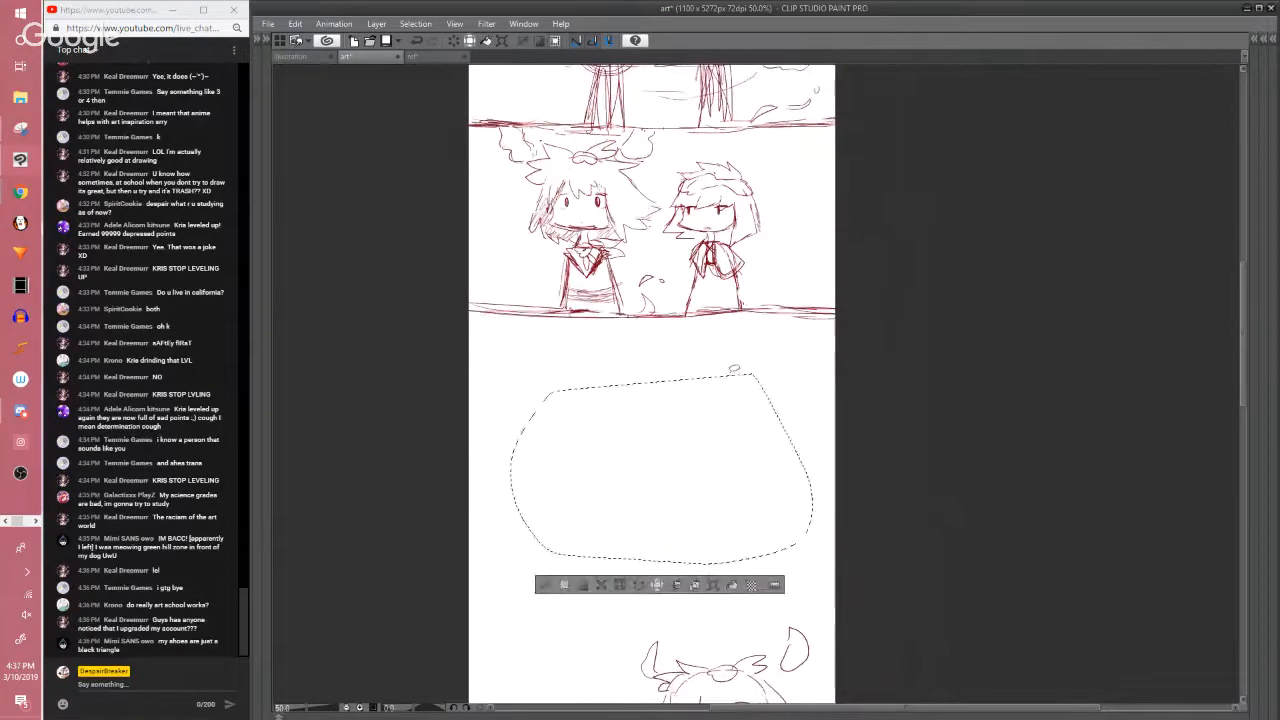
key("ctrl+d")
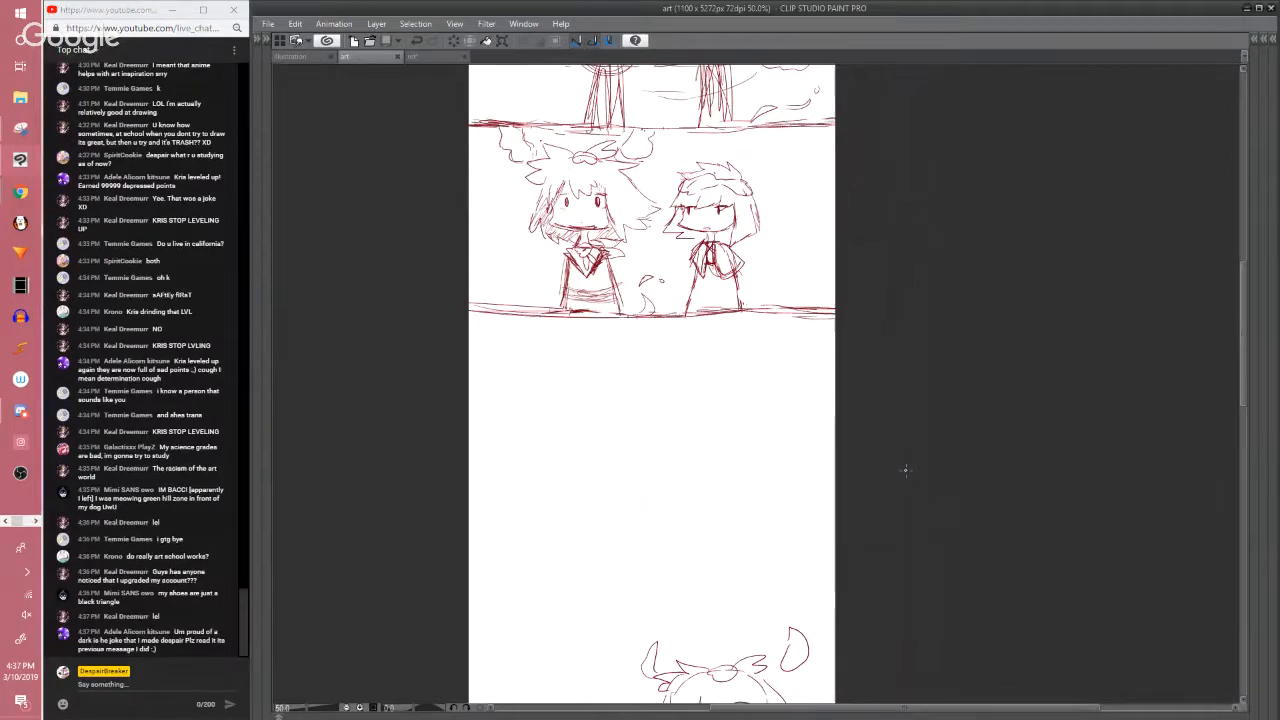
Review the comic from the first panel's dialogue down to the blank space beneath the third panel
key("space")
left_click_drag(948, 365, 968, 513)
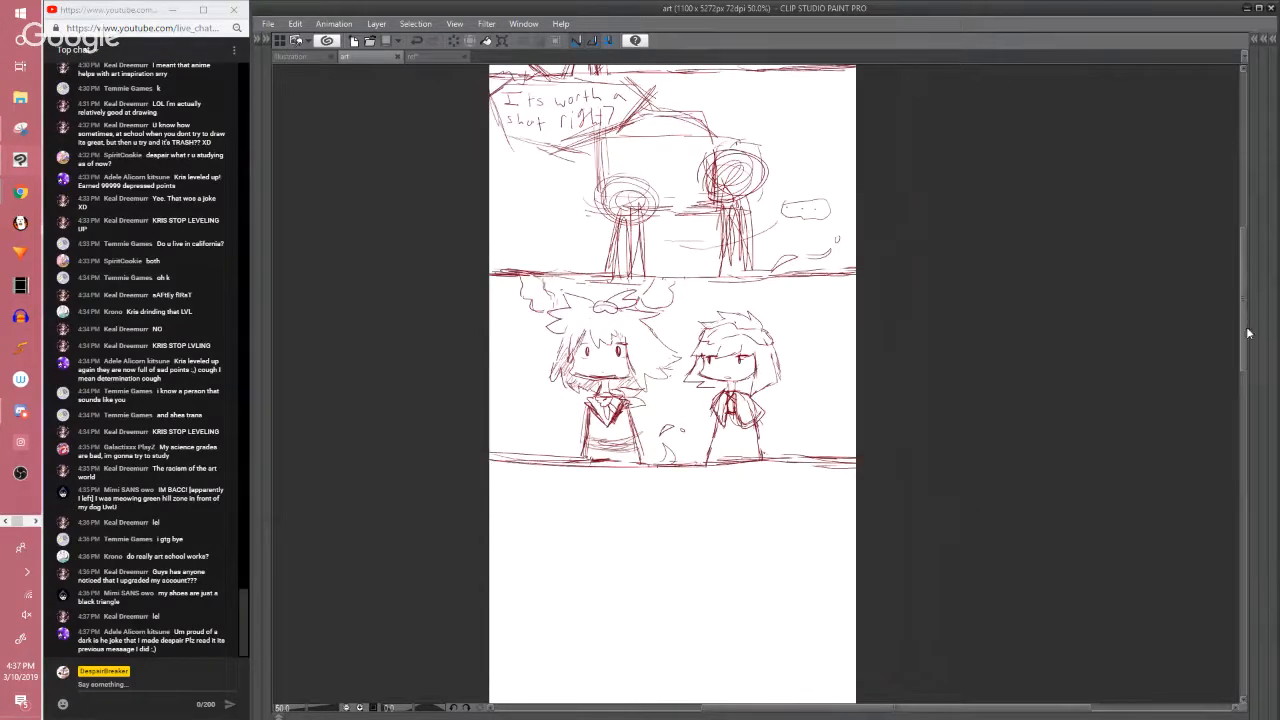
left_click_drag(1243, 337, 1236, 296)
left_click_drag(1139, 355, 1127, 454)
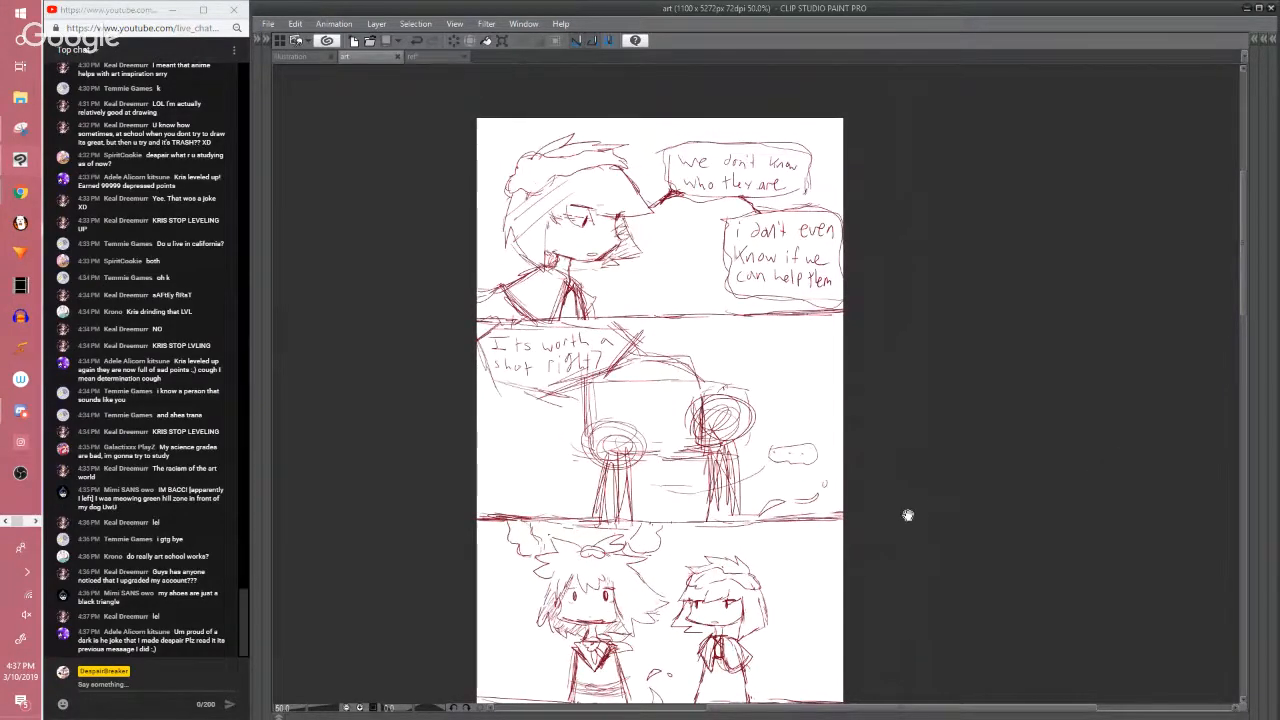
scroll(921, 507, "down", 3)
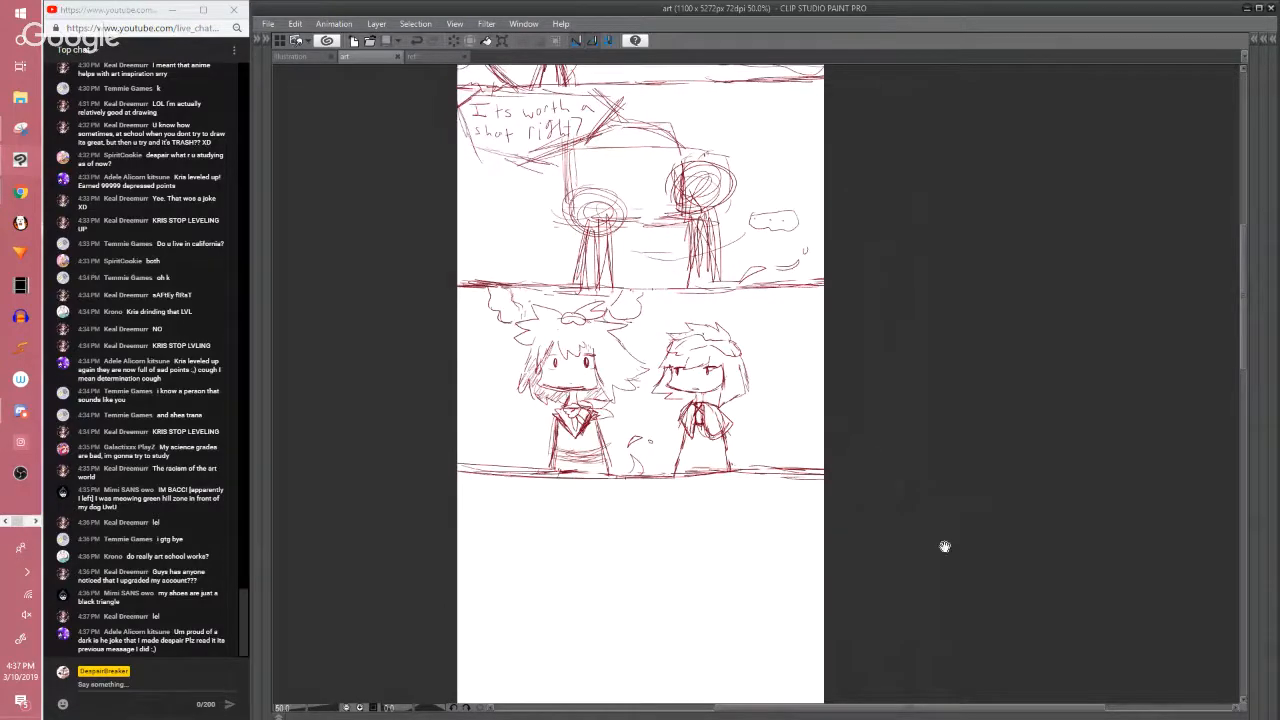
left_click_drag(945, 546, 918, 420)
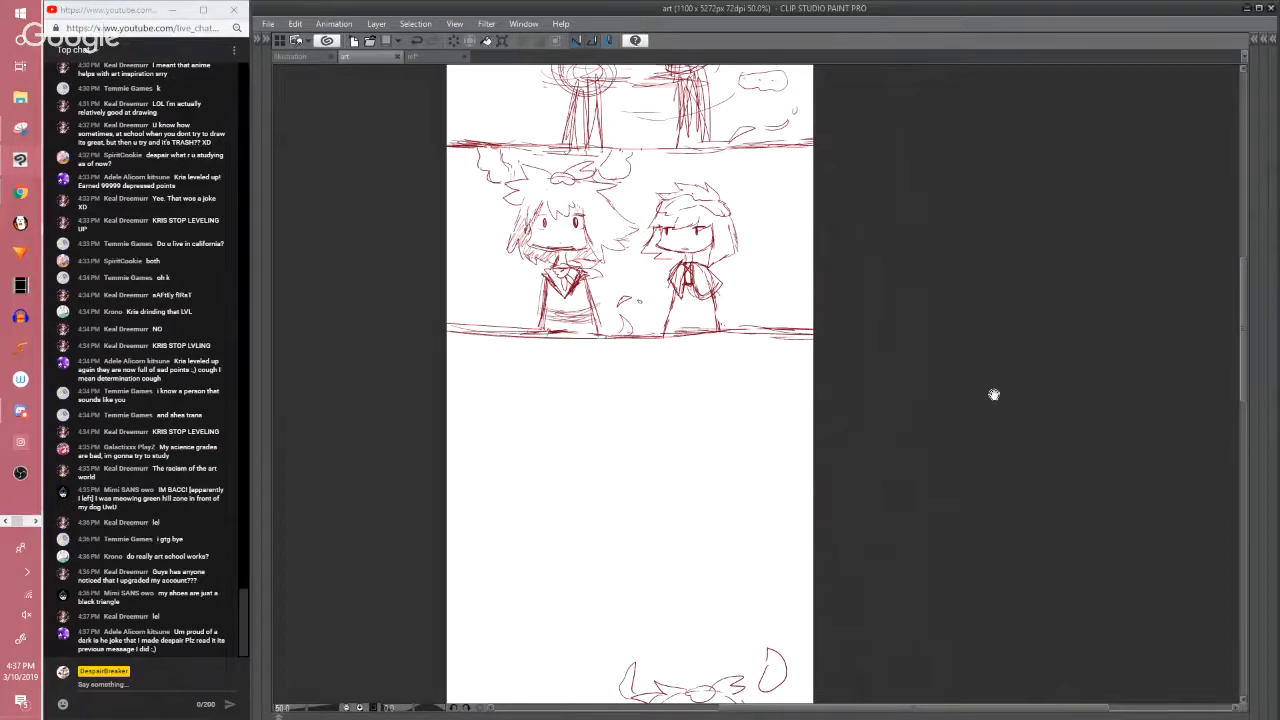
left_click_drag(991, 394, 1006, 514)
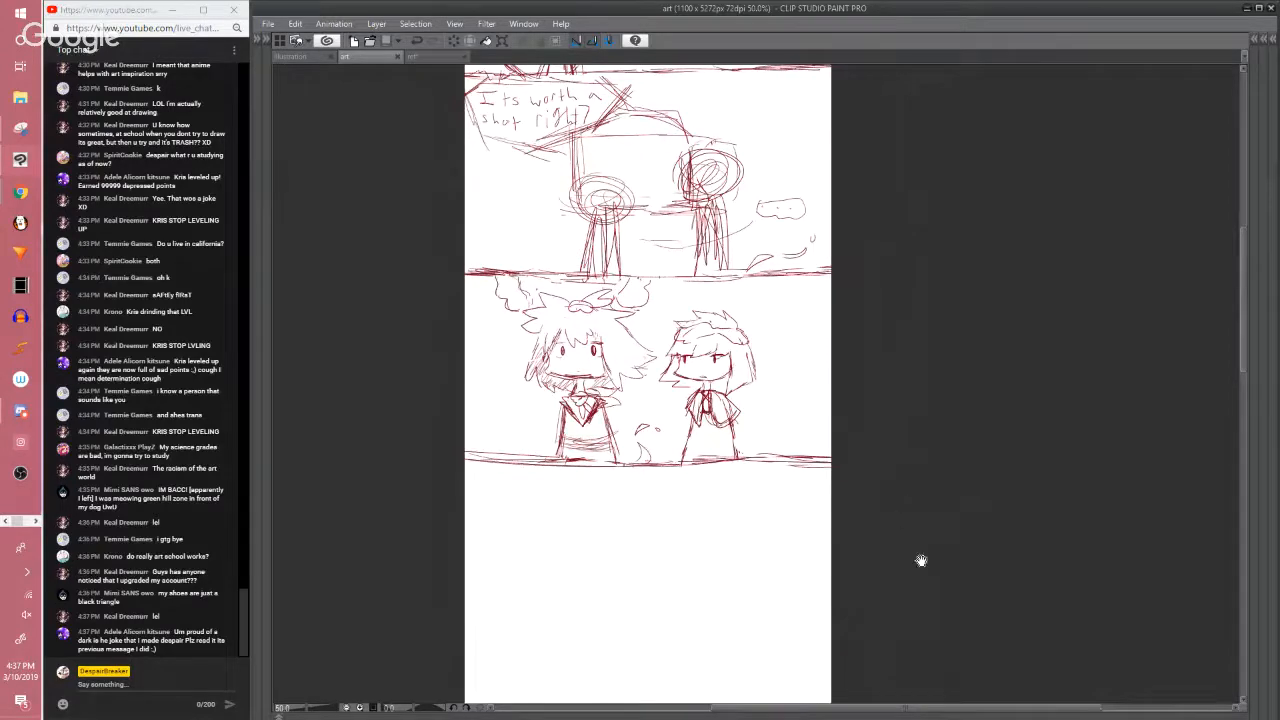
left_click_drag(920, 557, 877, 420)
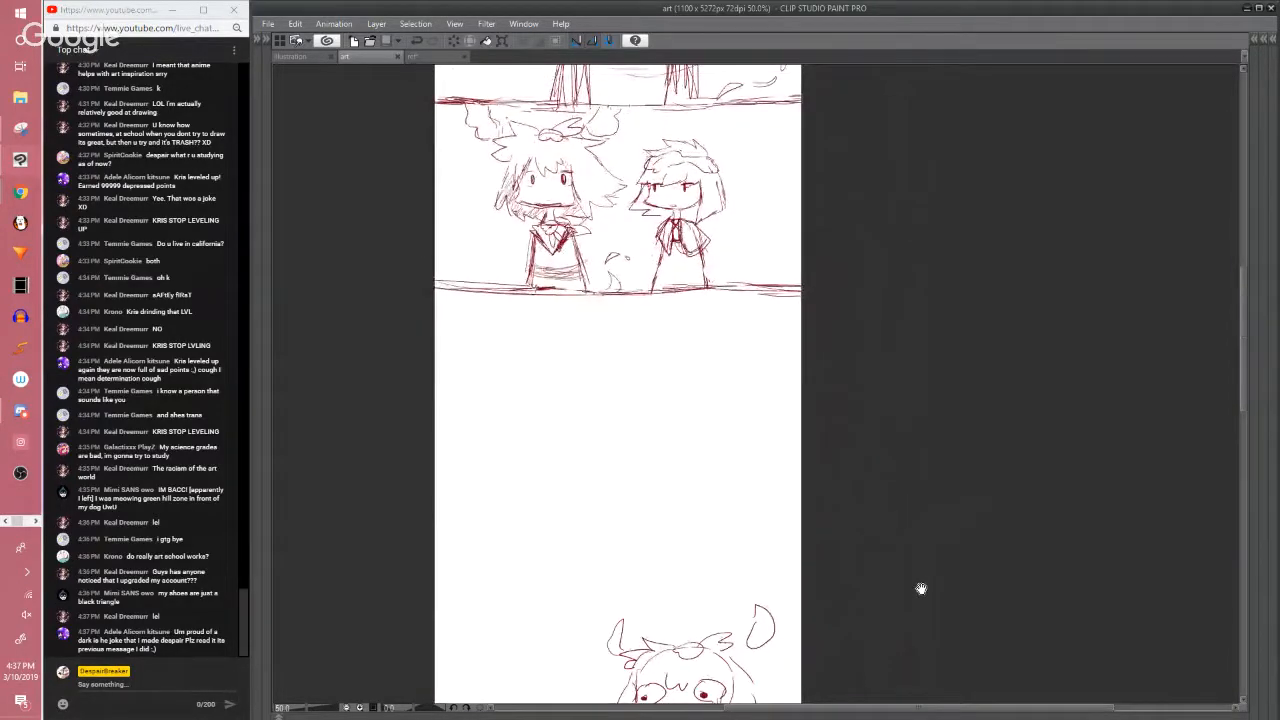
Lasso and delete the crying horned figure with the labelled pointed object below the blank space, and save the document
left_click_drag(921, 588, 899, 332)
mouse_move(563, 344)
left_mouse_down()
mouse_move(586, 678)
mouse_move(730, 310)
mouse_move(700, 290)
left_mouse_up()
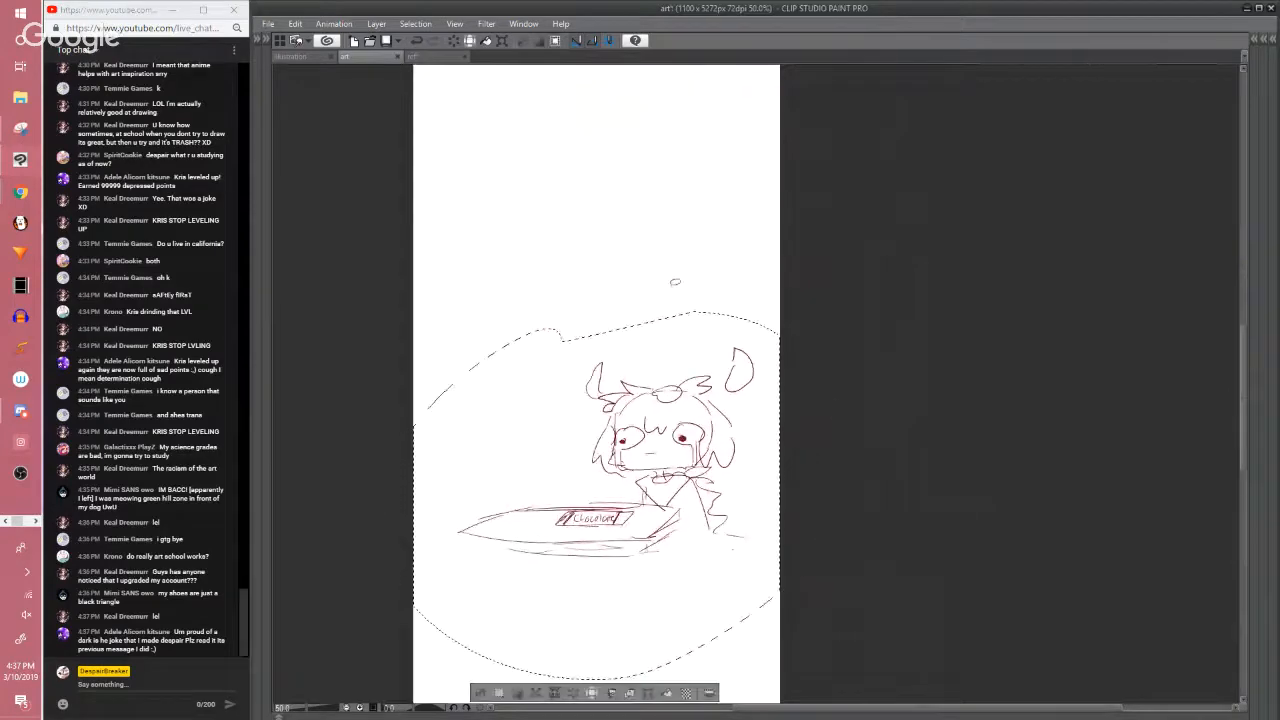
key("Delete")
key("ctrl+d")
left_click_drag(836, 381, 854, 566)
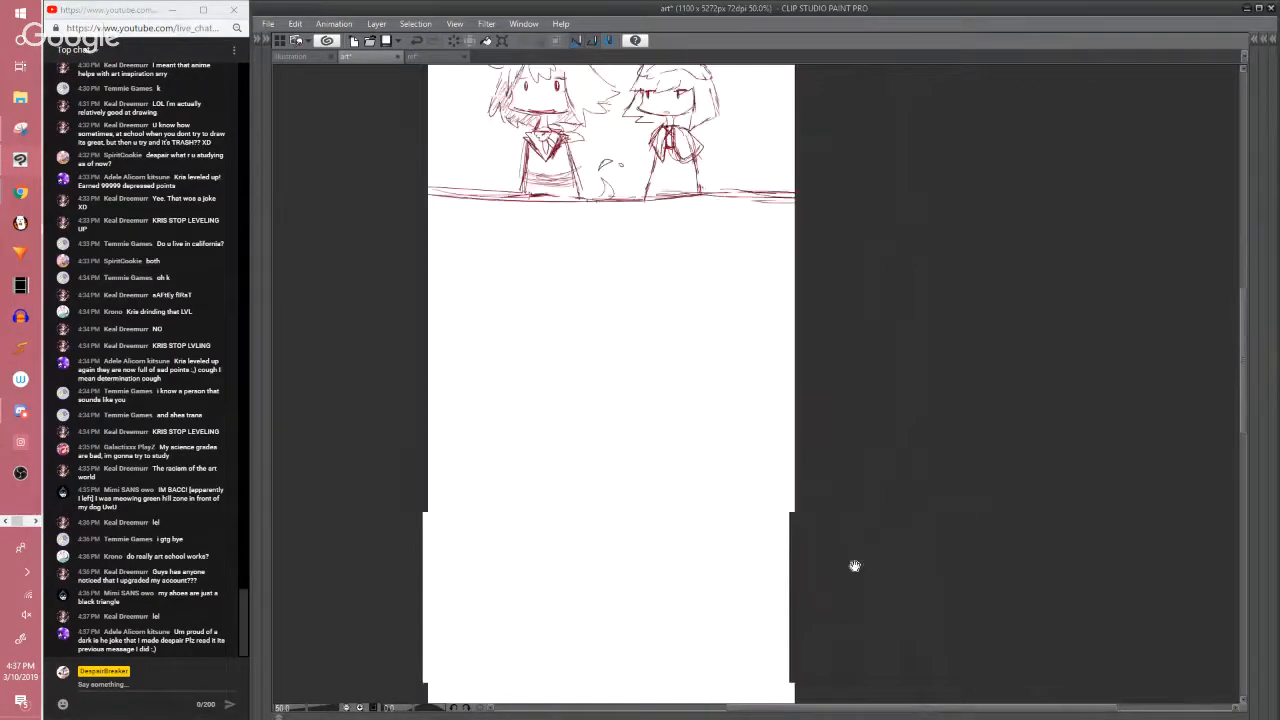
left_click_drag(831, 502, 826, 620)
left_click_drag(729, 452, 748, 577)
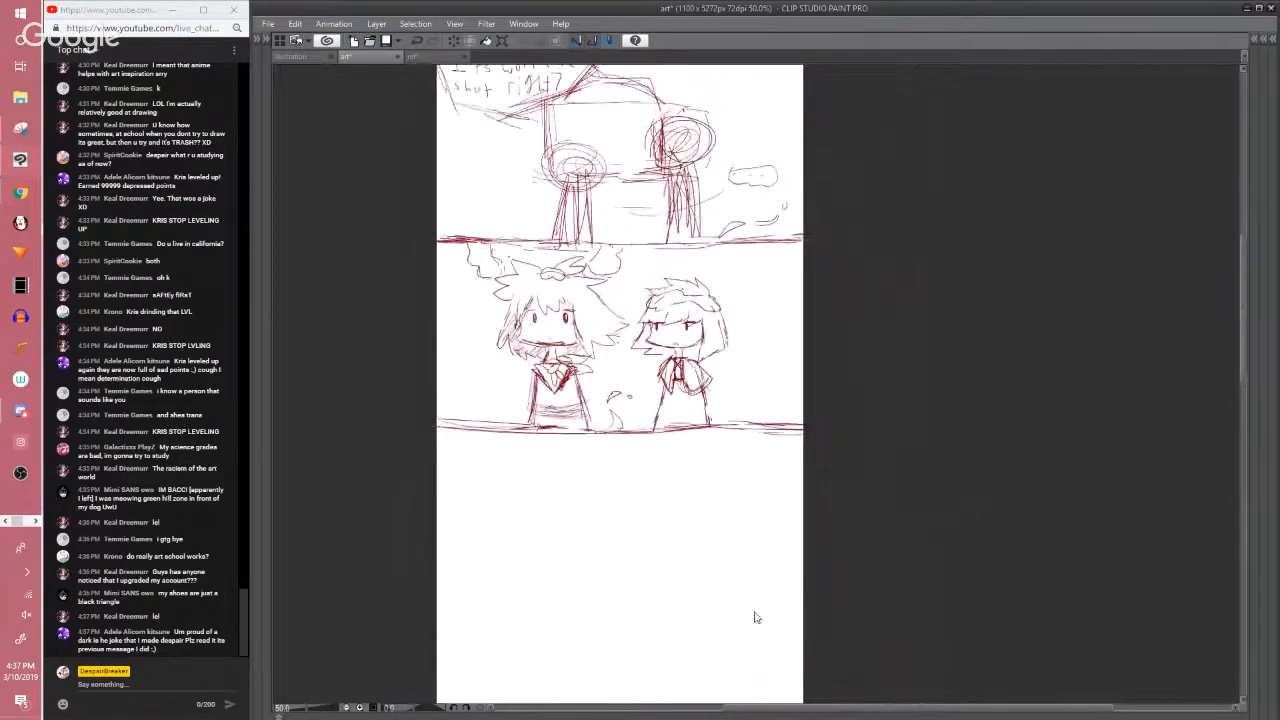
key("ctrl+s")
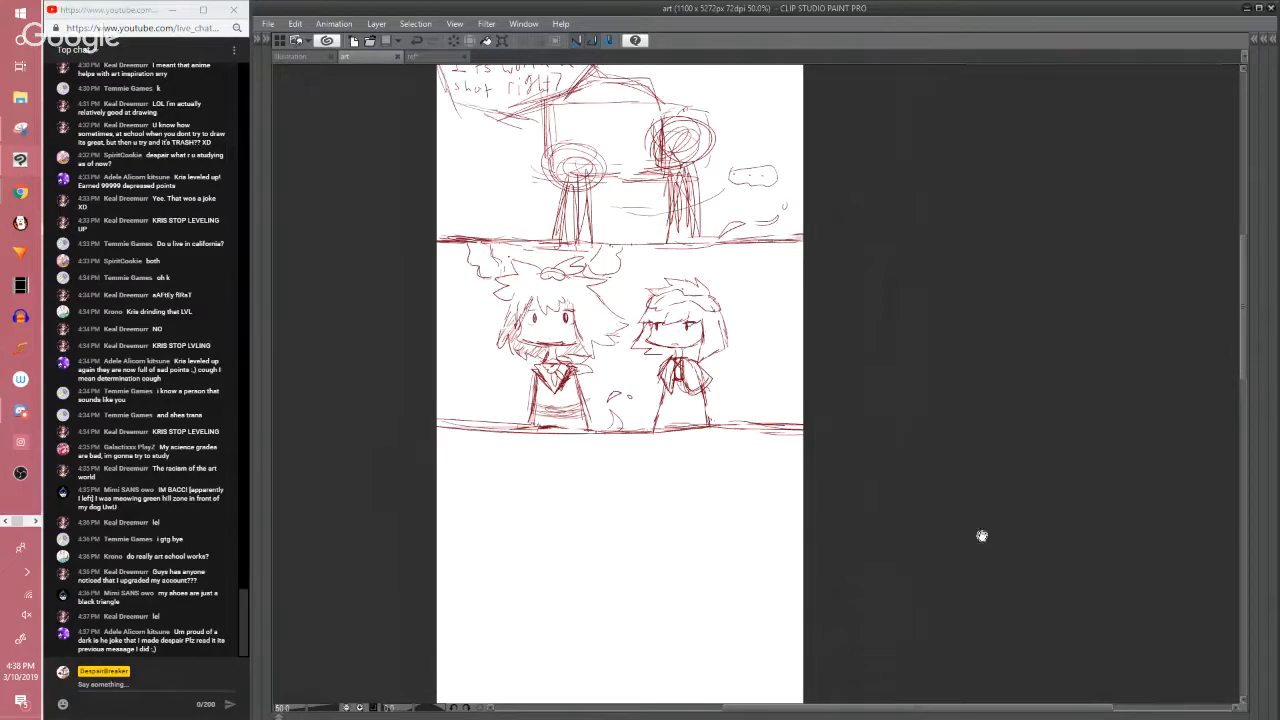
Draw a fourth-panel bottom border across the page's full width and skew its right end slightly upward
left_click_drag(940, 585, 952, 486)
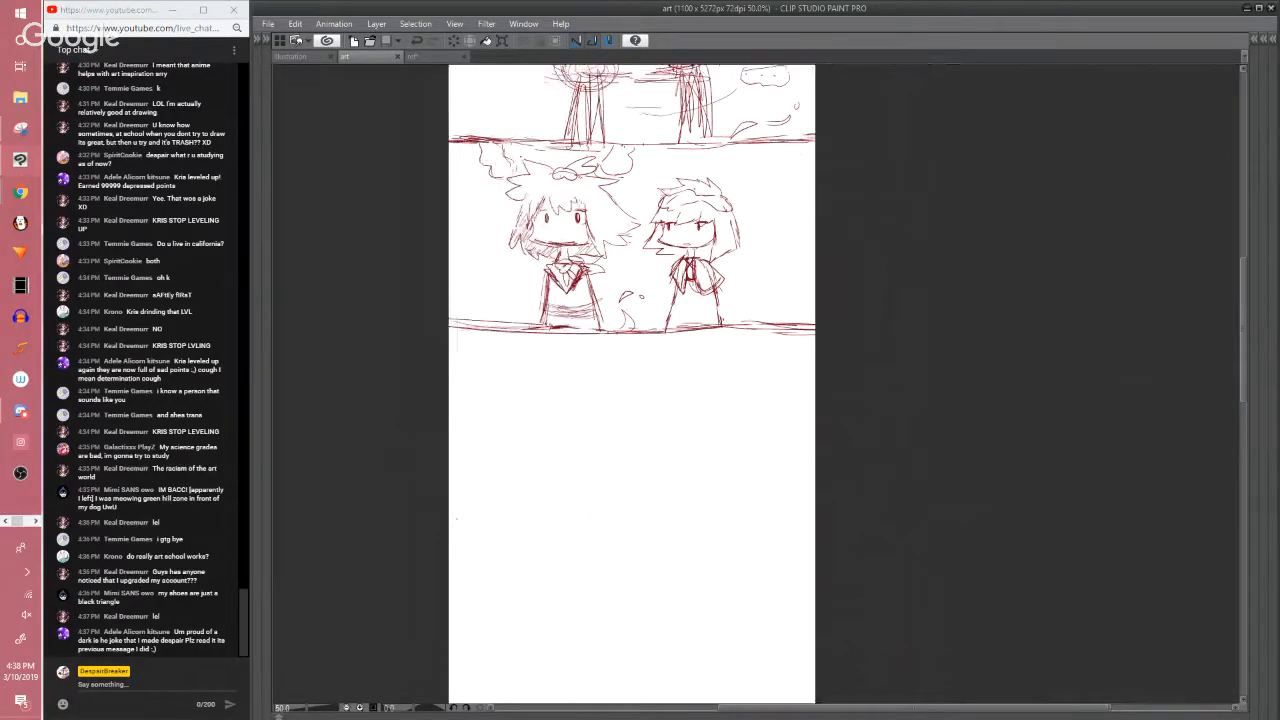
mouse_move(450, 529)
left_mouse_down()
mouse_move(862, 538)
mouse_move(849, 514)
left_mouse_up()
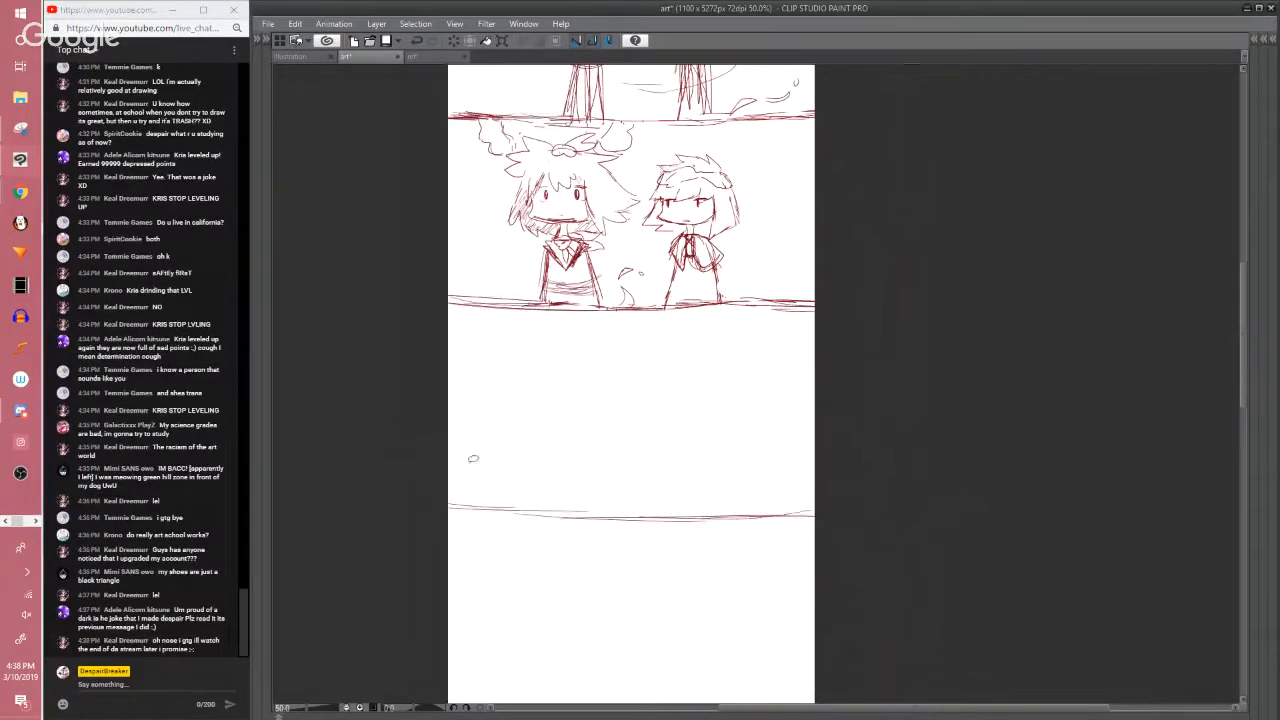
left_click_drag(421, 463, 760, 395)
key("ctrl+t")
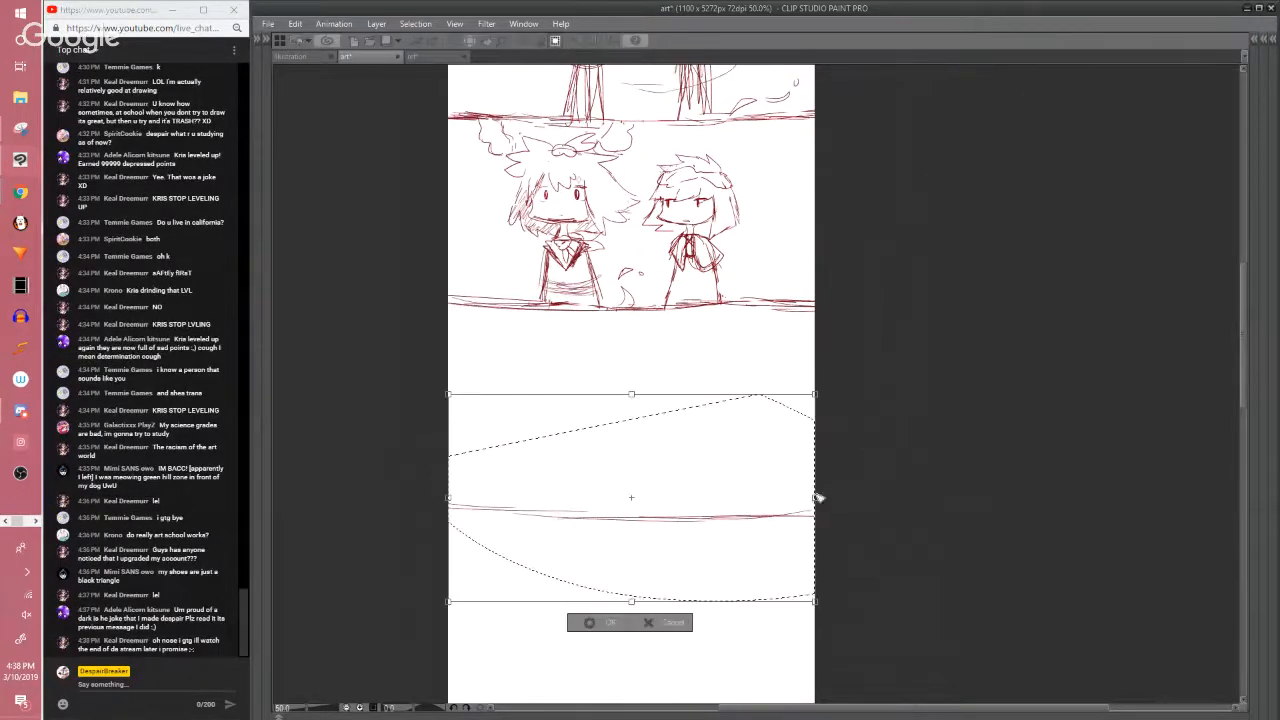
left_click_drag(818, 497, 816, 490)
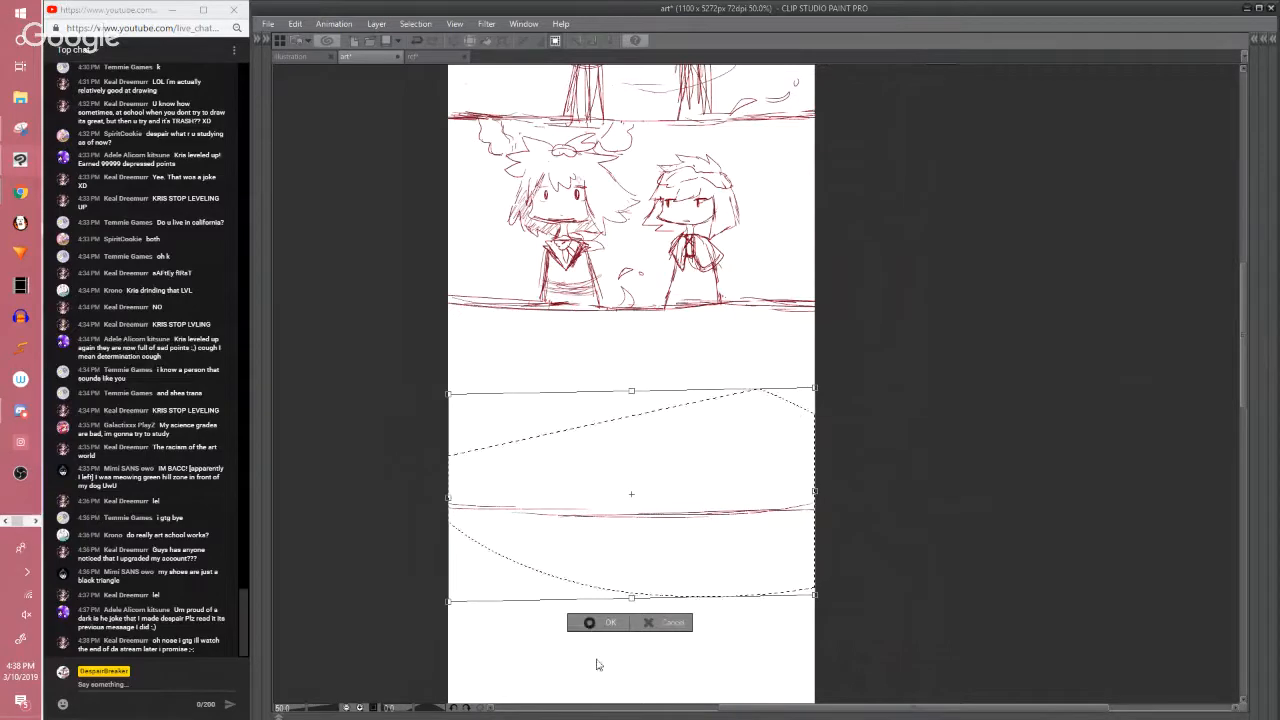
key("Return")
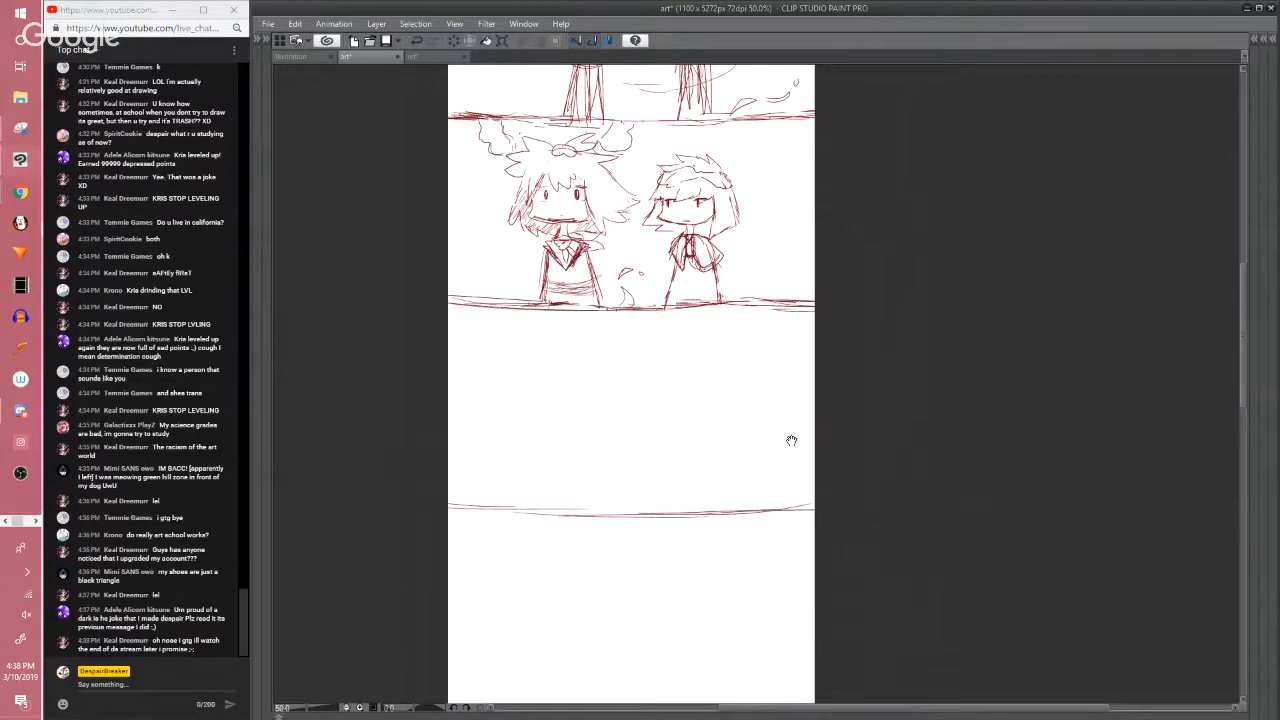
Widen the cape of the third panel's right-hand figure and rework the body's side lines, erasing the old left side
mouse_move(791, 440)
left_mouse_down()
mouse_move(797, 520)
mouse_move(818, 540)
left_mouse_up()
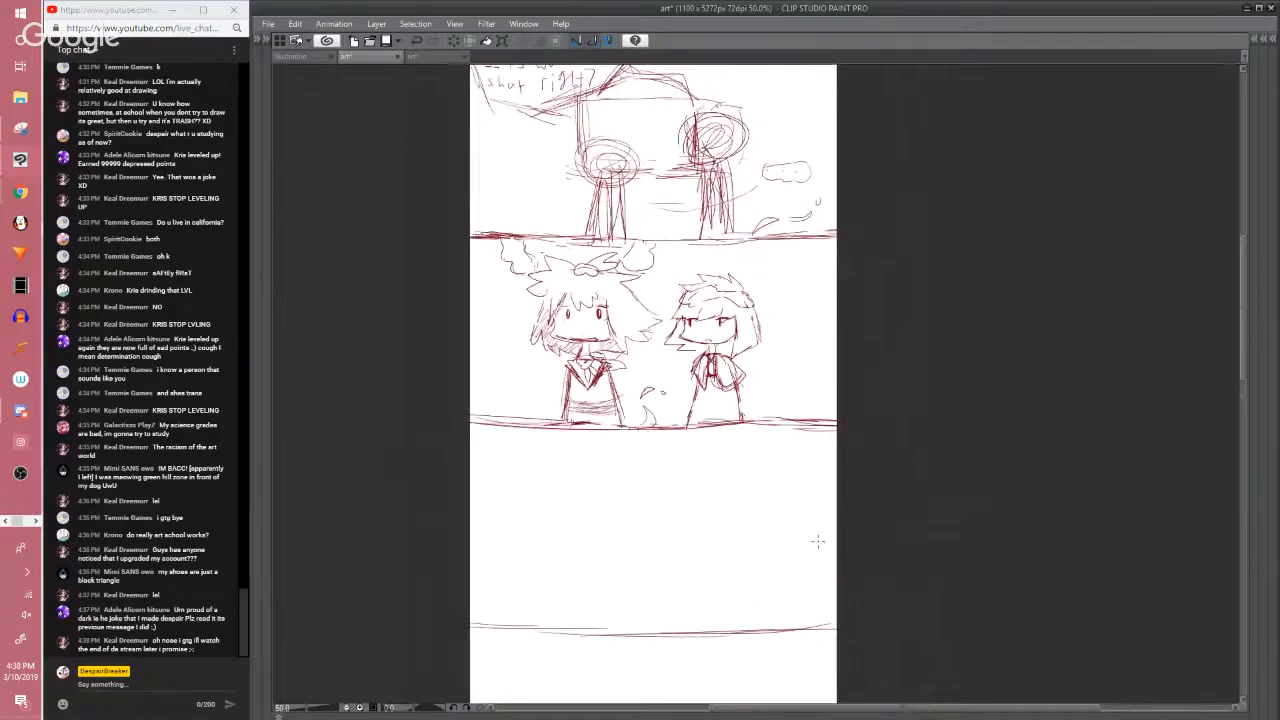
scroll(818, 541, "up", 1)
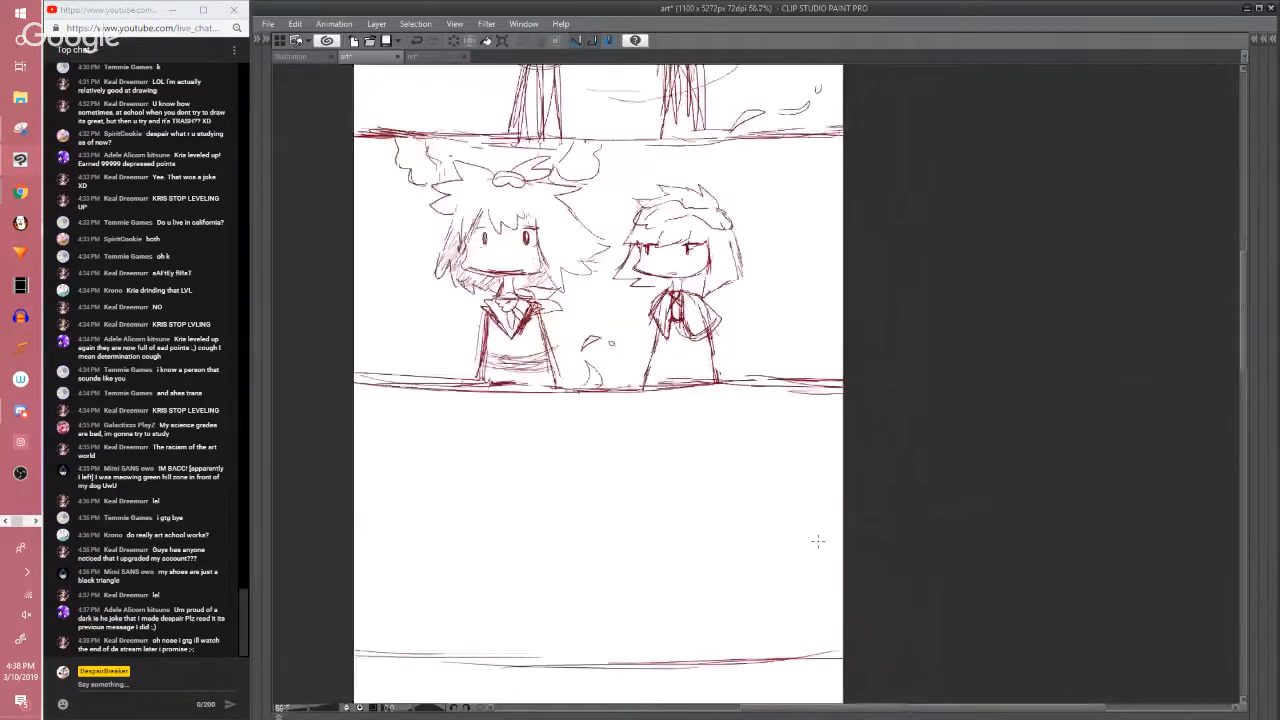
left_click_drag(628, 543, 656, 499)
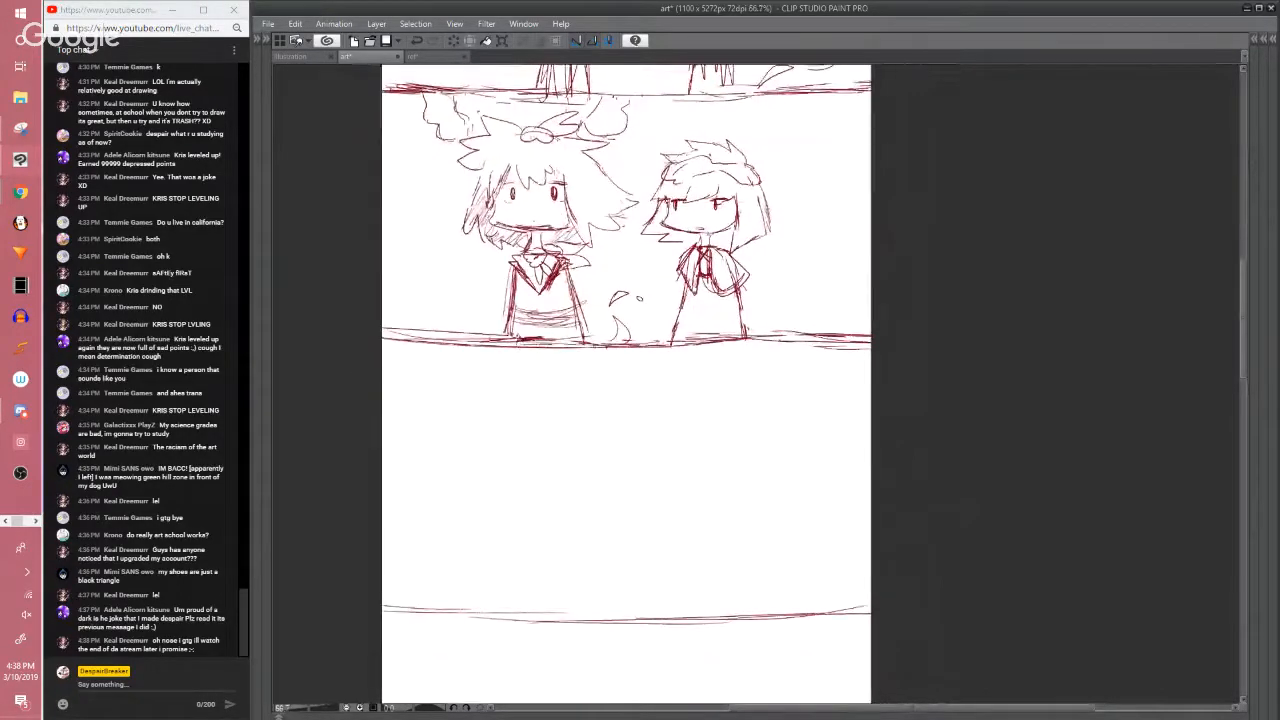
mouse_move(735, 498)
left_mouse_down()
mouse_move(751, 477)
mouse_move(731, 540)
left_mouse_up()
left_click_drag(721, 336, 725, 381)
left_click_drag(737, 336, 752, 388)
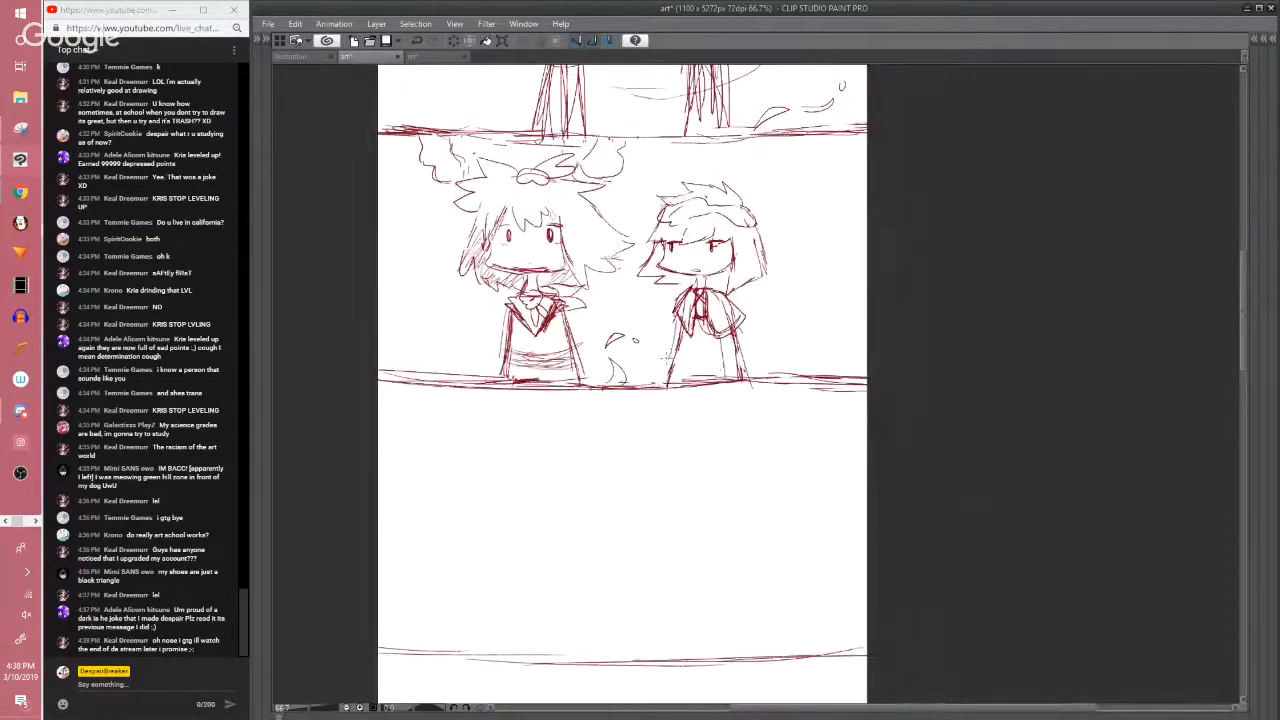
mouse_move(682, 324)
left_mouse_down()
mouse_move(664, 392)
mouse_move(678, 319)
mouse_move(698, 344)
left_mouse_up()
key("e")
key("p")
mouse_move(678, 302)
left_mouse_down()
mouse_move(676, 336)
mouse_move(672, 314)
mouse_move(698, 306)
mouse_move(748, 366)
left_mouse_up()
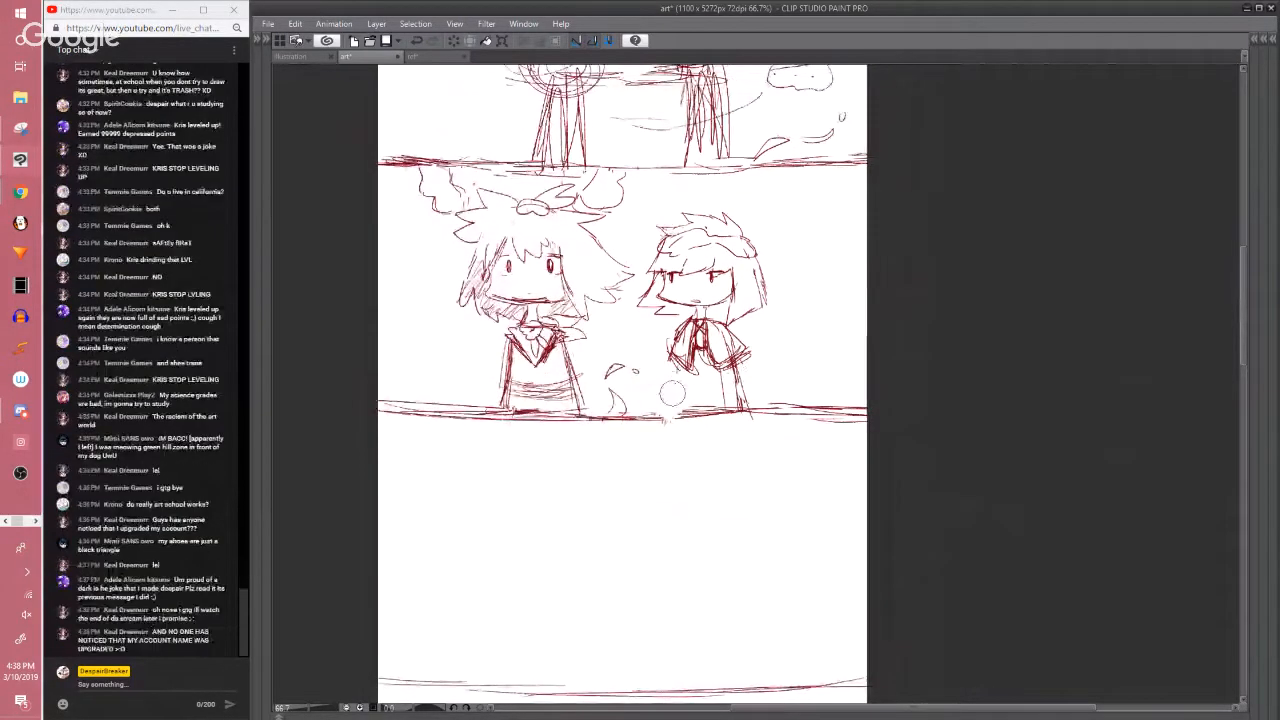
left_click_drag(708, 428, 708, 465)
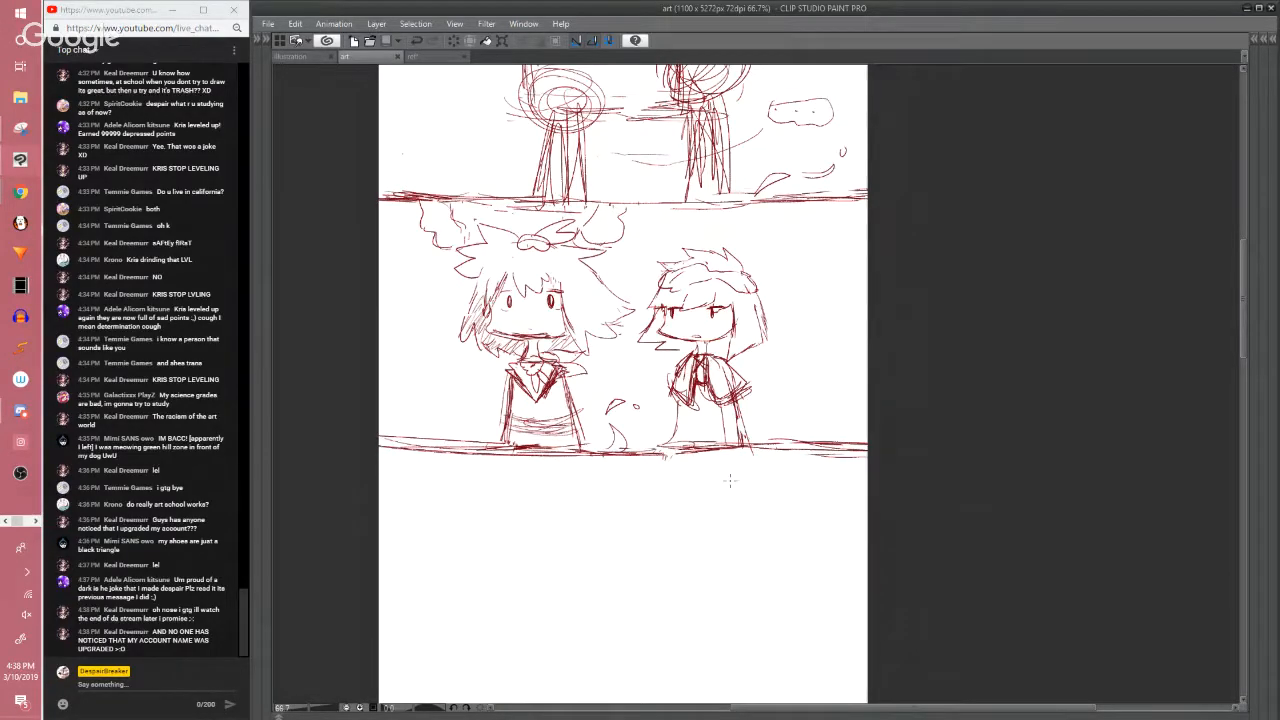
Redraw the right-hand figure's dress sides as slanted lines down to the ground line and touch up the cape's lower edge
left_click_drag(641, 378, 660, 370)
left_click_drag(700, 389, 694, 438)
key("ctrl+z")
key("ctrl+z")
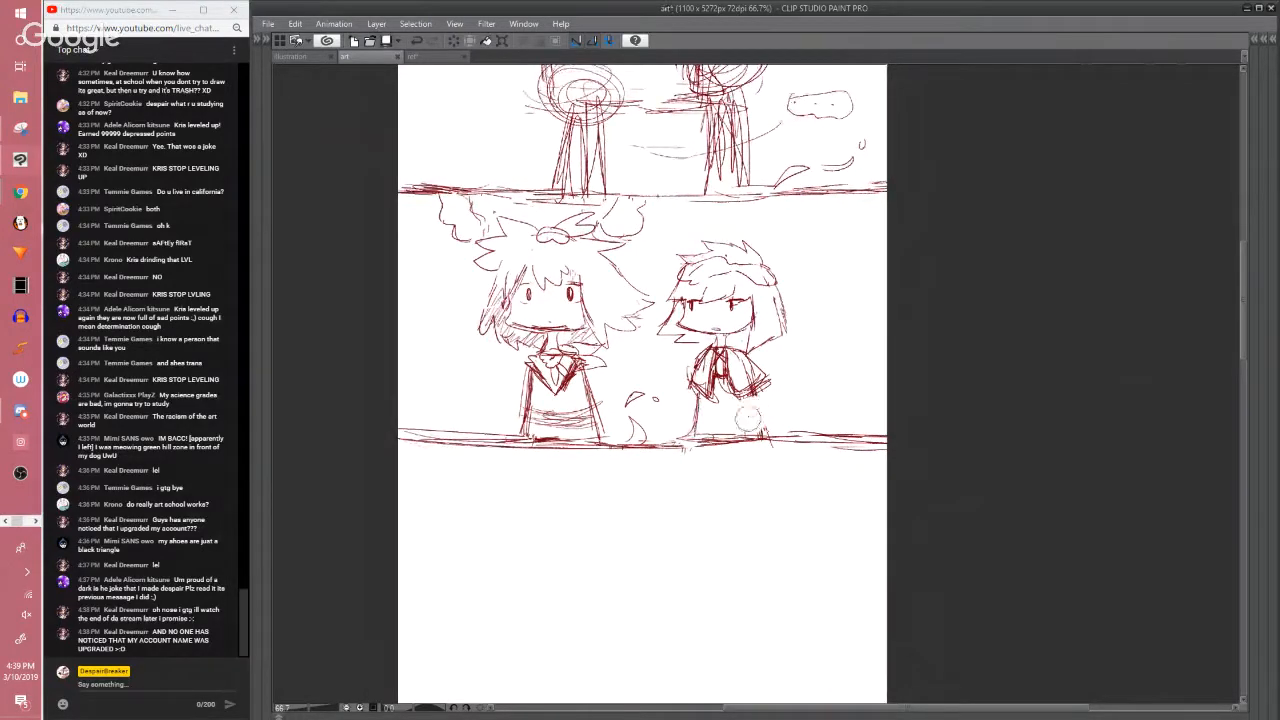
left_click_drag(753, 395, 767, 436)
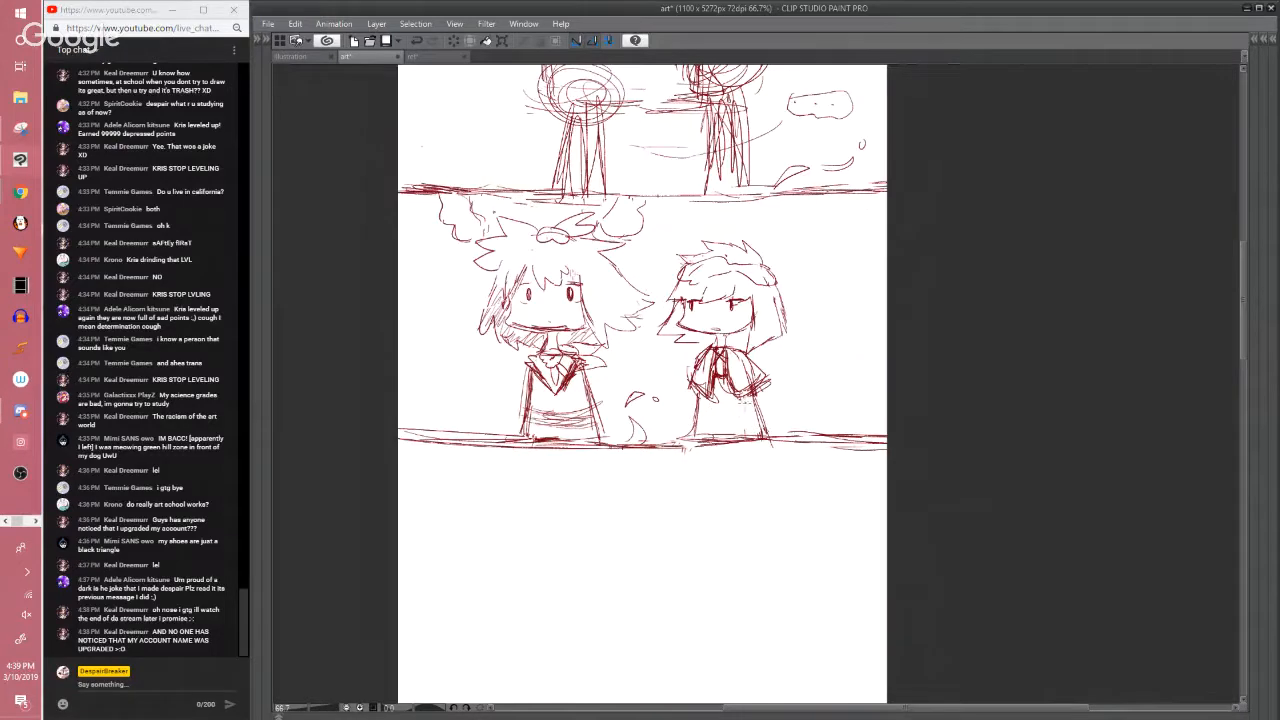
left_click_drag(764, 380, 730, 402)
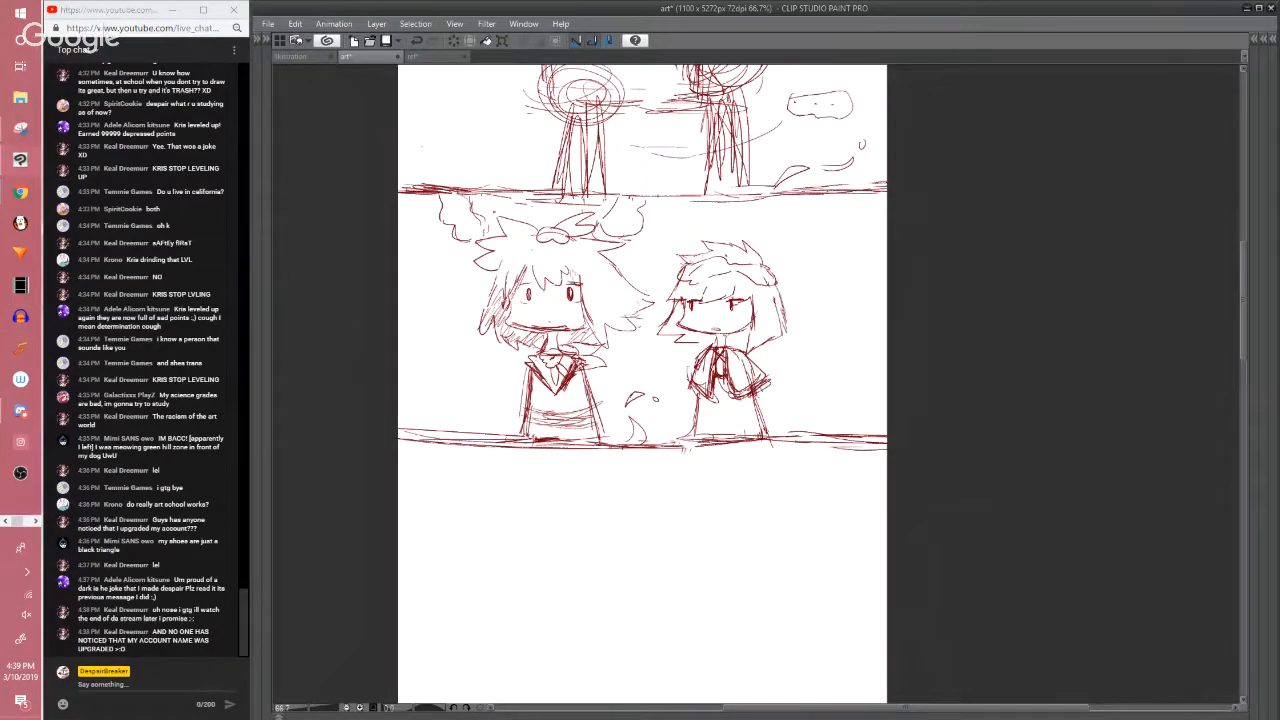
Draw spiky, fluffy tail shapes on both sides of the right-hand figure and add horizontal bands across its skirt
mouse_move(785, 388)
left_mouse_down()
mouse_move(842, 408)
mouse_move(833, 428)
mouse_move(790, 434)
left_mouse_up()
left_click_drag(700, 386, 670, 402)
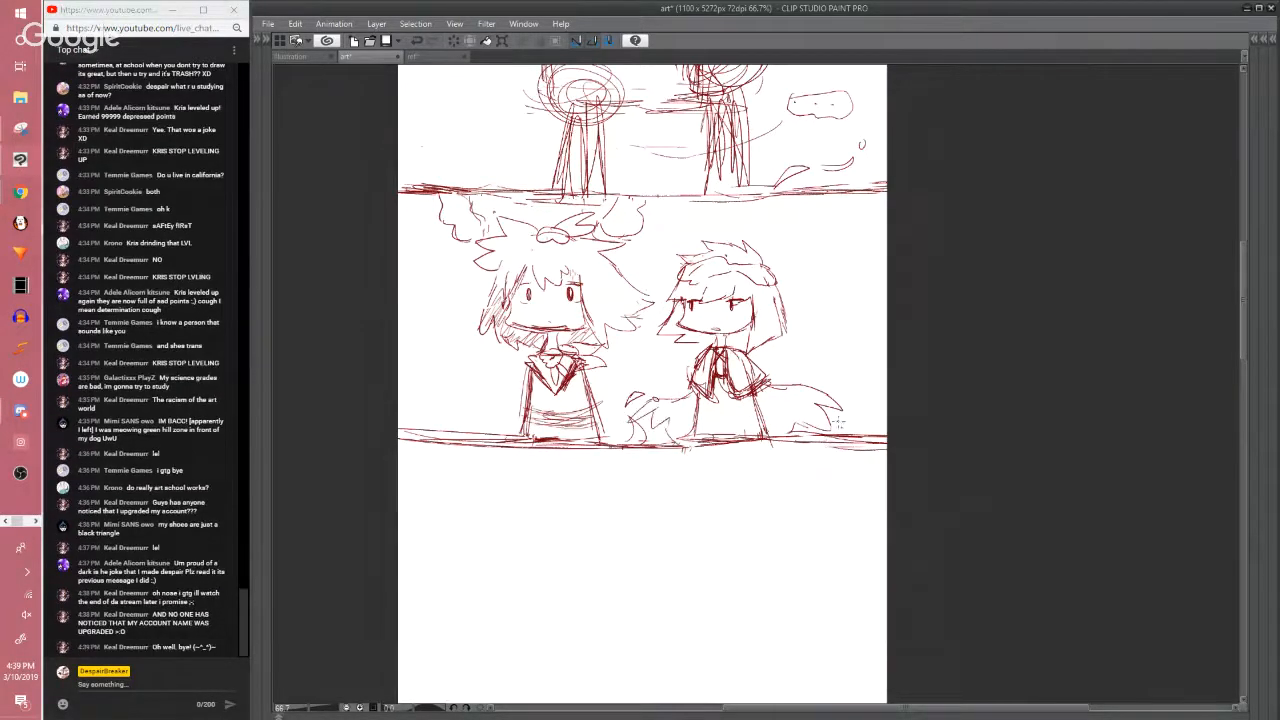
left_click_drag(838, 423, 852, 432)
mouse_move(658, 432)
left_mouse_down()
mouse_move(700, 447)
mouse_move(887, 443)
left_mouse_up()
left_click_drag(697, 398, 700, 440)
mouse_move(688, 414)
left_mouse_down()
mouse_move(690, 444)
mouse_move(748, 408)
left_mouse_up()
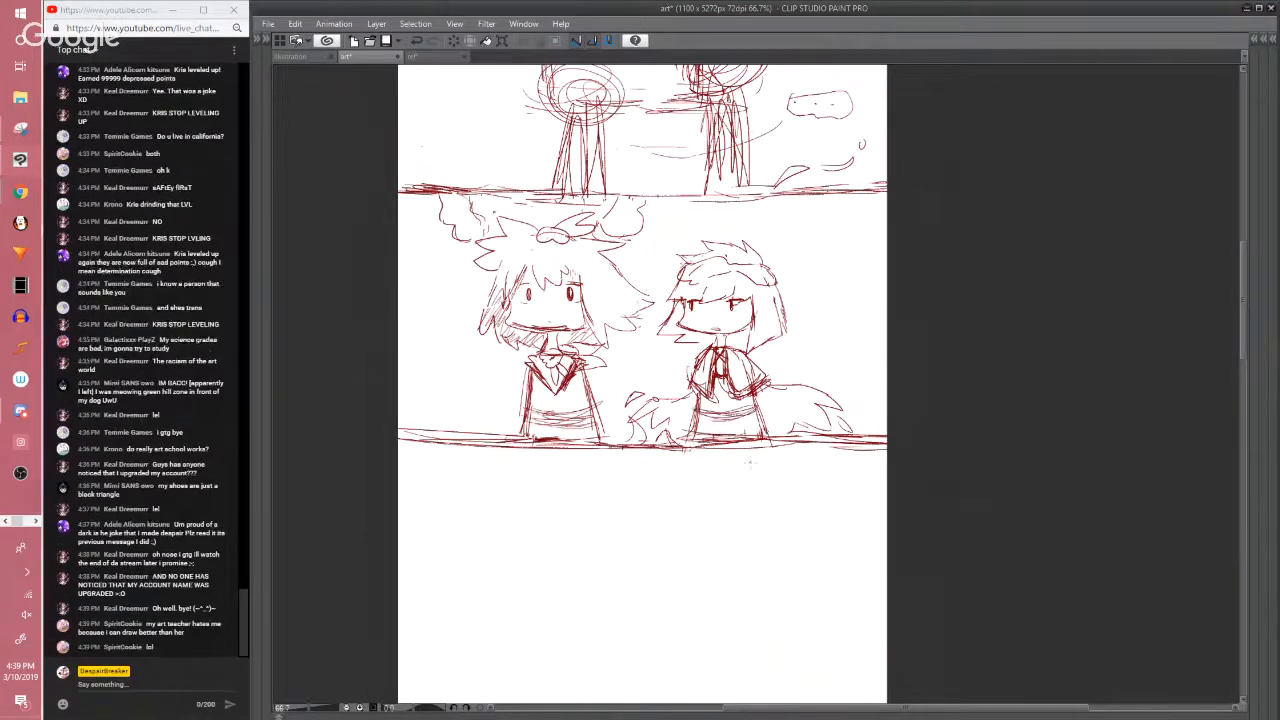
Save the page and darken the band lines along the hem of the right-hand figure's skirt
key("ctrl+s")
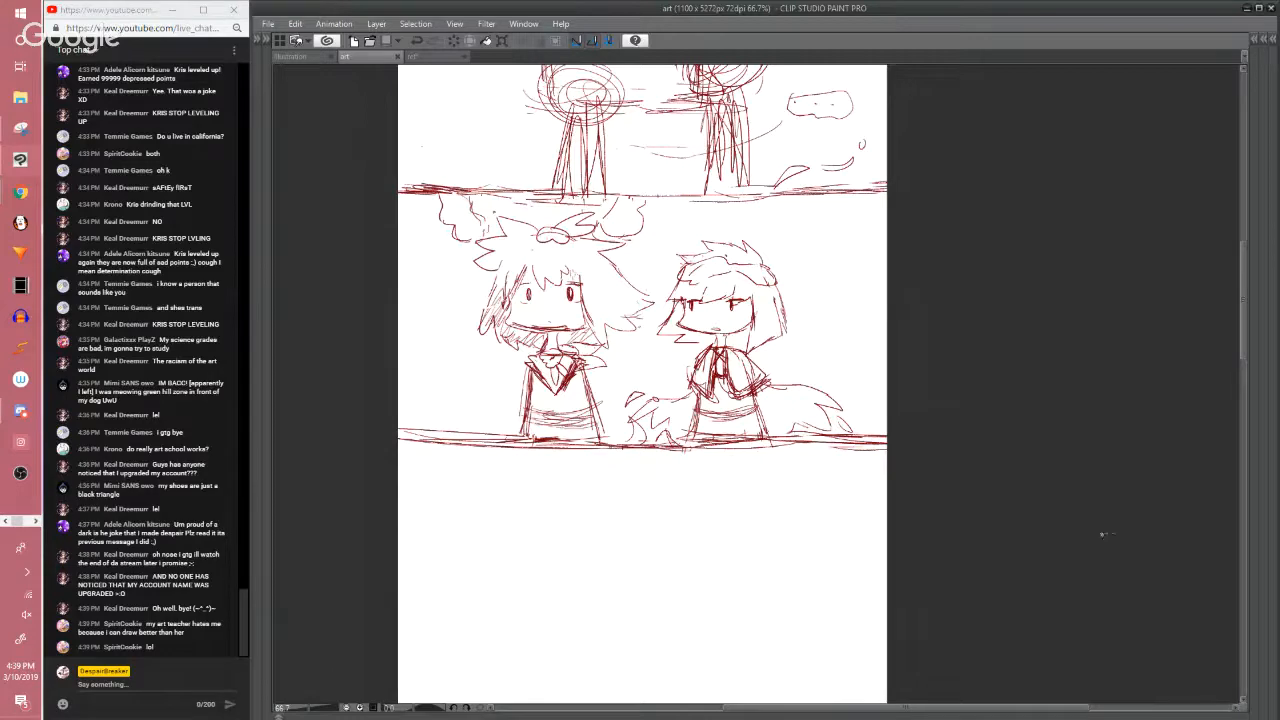
left_click_drag(1049, 540, 1089, 540)
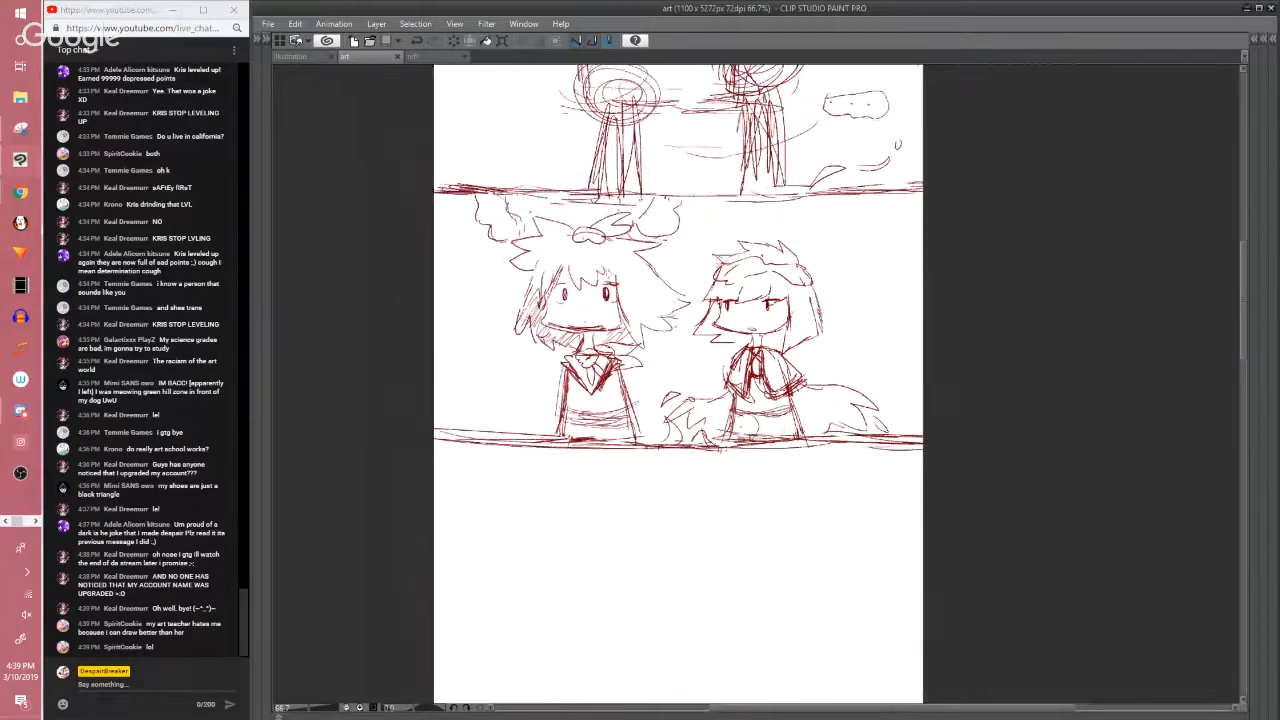
key("ctrl+z")
mouse_move(736, 408)
left_mouse_down()
mouse_move(719, 441)
mouse_move(805, 438)
left_mouse_up()
key("ctrl+z")
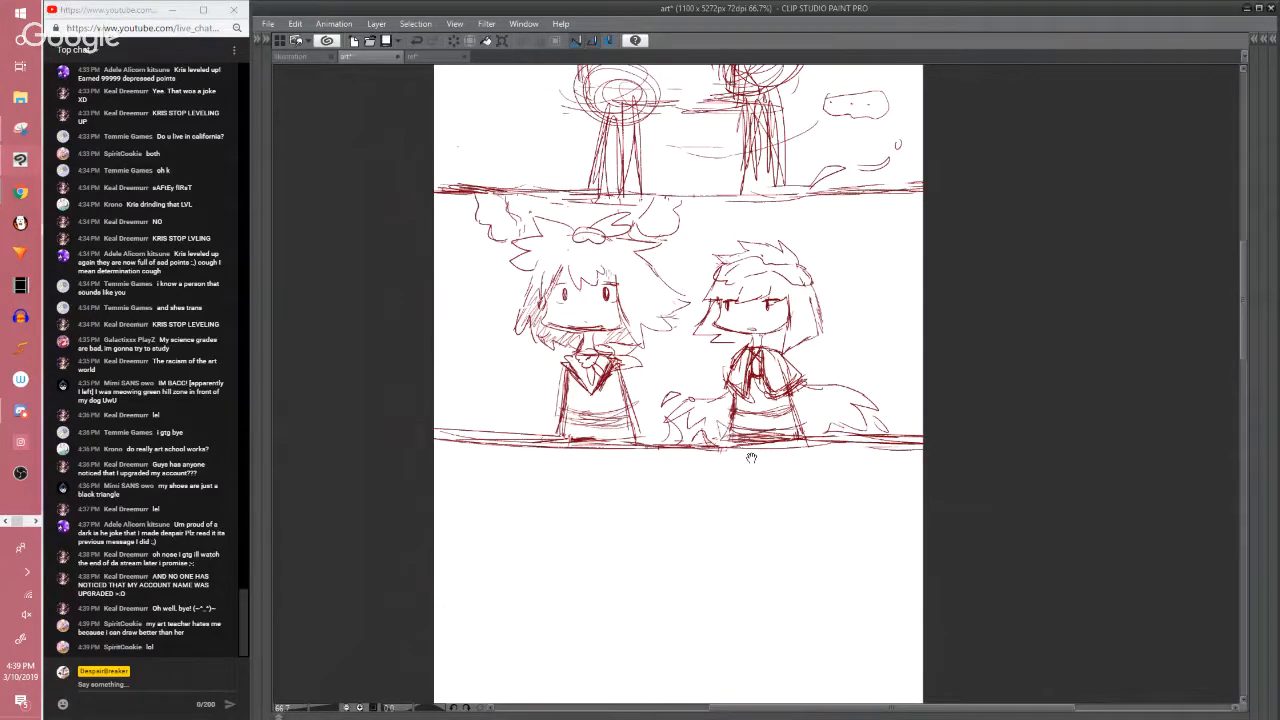
Rework the right side line of the right-hand figure's skirt, extending it below the ground line, and erase the skirt's lower right portion
mouse_move(693, 419)
left_mouse_down()
mouse_move(680, 506)
mouse_move(723, 437)
left_mouse_up()
left_click_drag(823, 410, 842, 478)
mouse_move(769, 408)
left_mouse_down()
mouse_move(754, 463)
mouse_move(742, 463)
left_mouse_up()
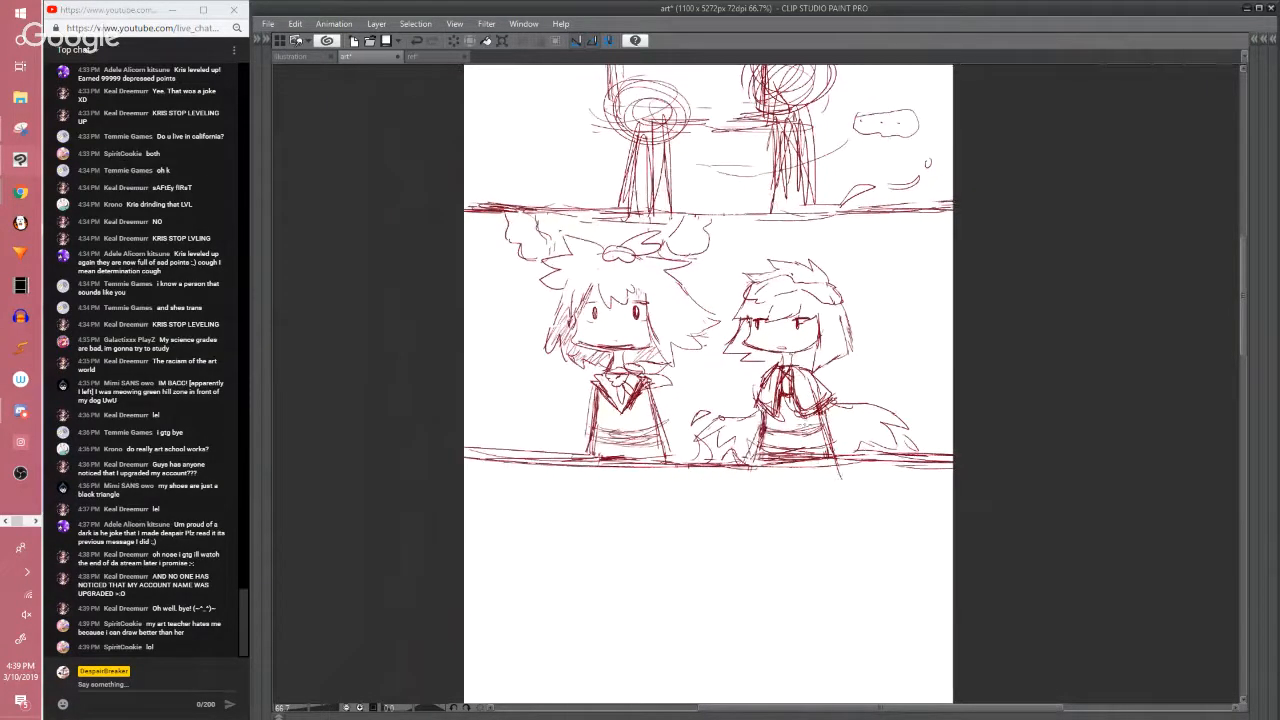
mouse_move(812, 438)
left_mouse_down()
mouse_move(788, 422)
mouse_move(778, 450)
left_mouse_up()
mouse_move(810, 414)
left_mouse_down()
mouse_move(775, 538)
mouse_move(800, 632)
mouse_move(828, 669)
left_mouse_up()
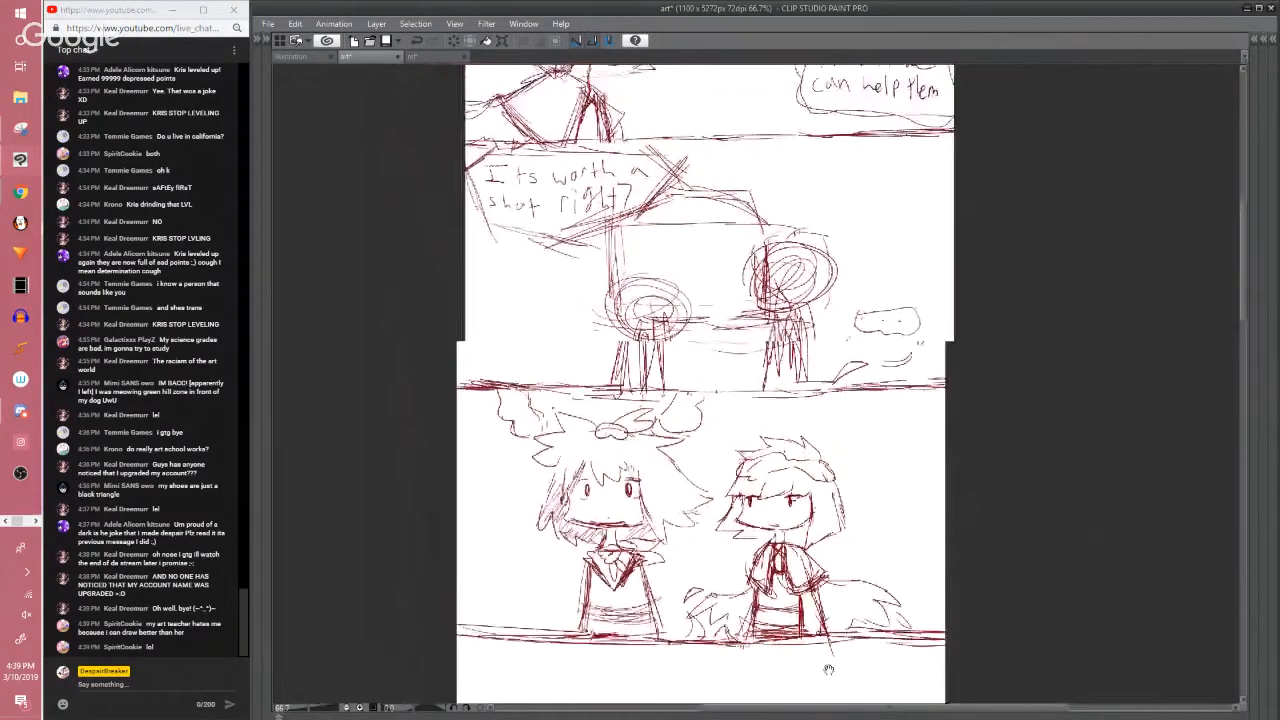
mouse_move(822, 480)
left_mouse_down()
mouse_move(815, 618)
mouse_move(769, 493)
mouse_move(758, 368)
left_mouse_up()
left_click_drag(760, 573, 766, 557)
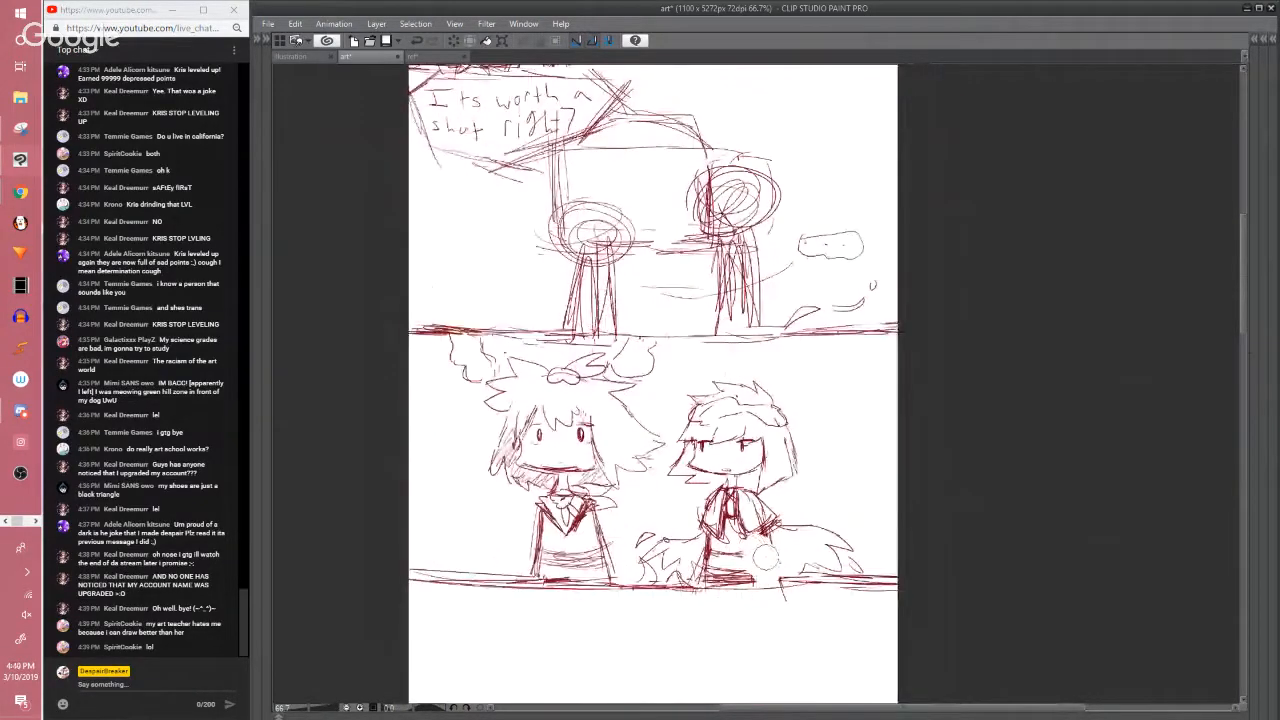
left_click_drag(657, 521, 690, 504)
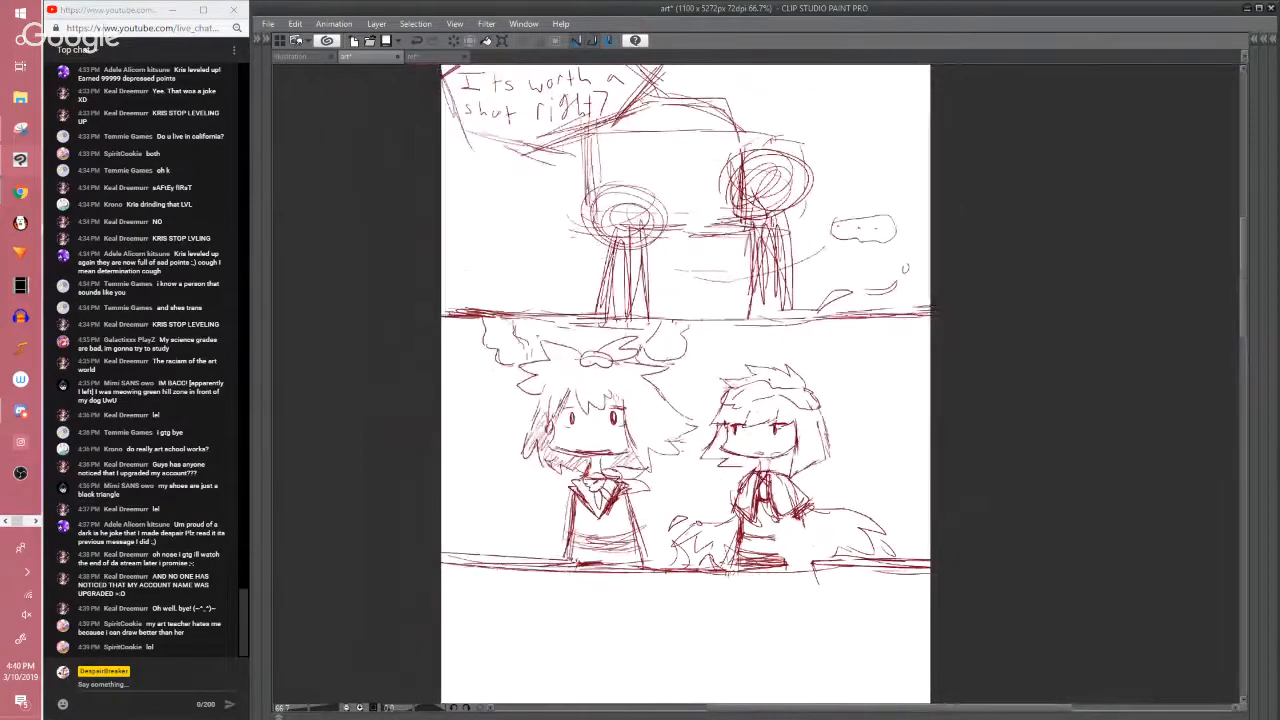
Select the right-hand figure's head with the lasso and rotate it slightly counter-clockwise
mouse_move(786, 456)
left_mouse_down()
mouse_move(702, 474)
mouse_move(737, 348)
mouse_move(846, 376)
mouse_move(820, 478)
mouse_move(786, 458)
left_mouse_up()
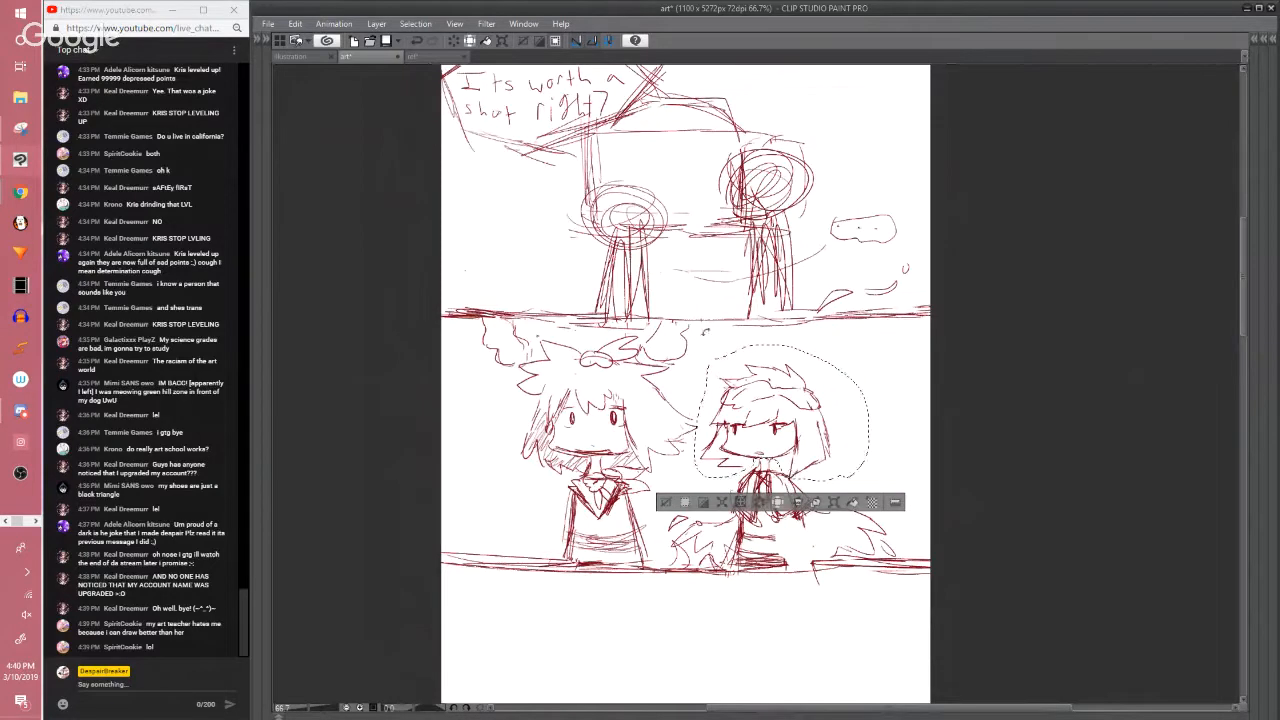
key("ctrl+t")
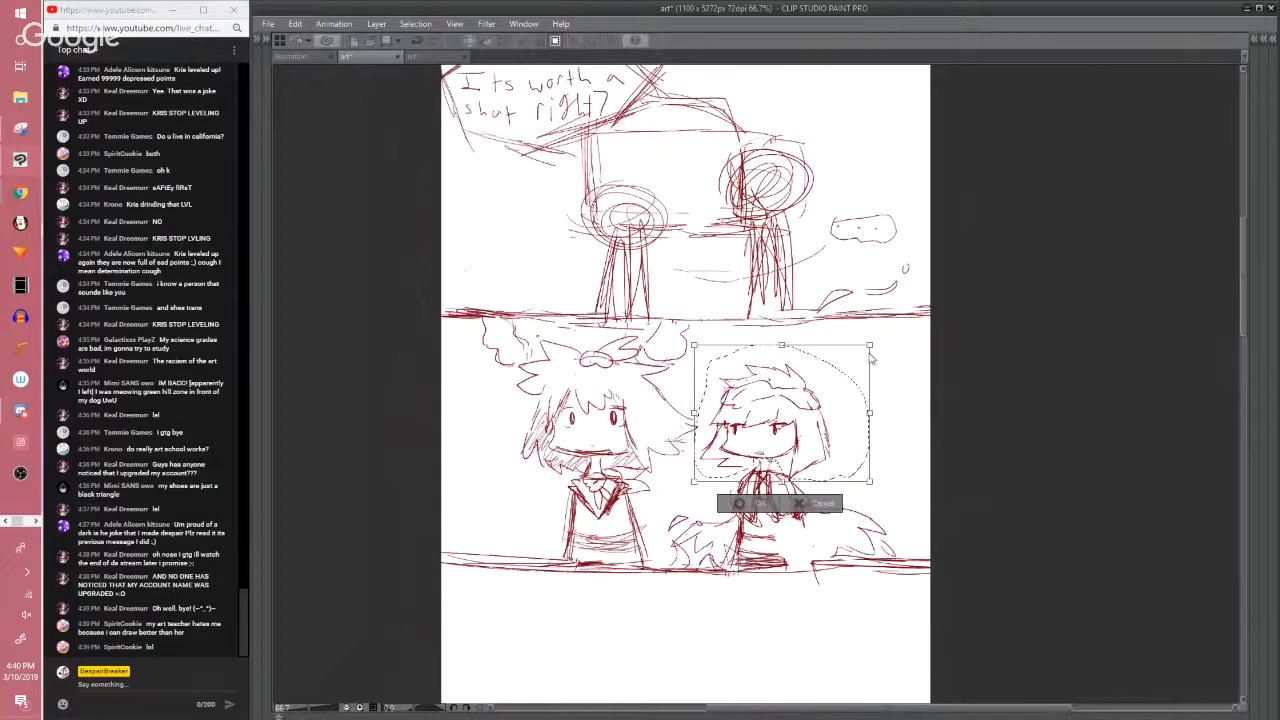
left_click_drag(872, 358, 862, 337)
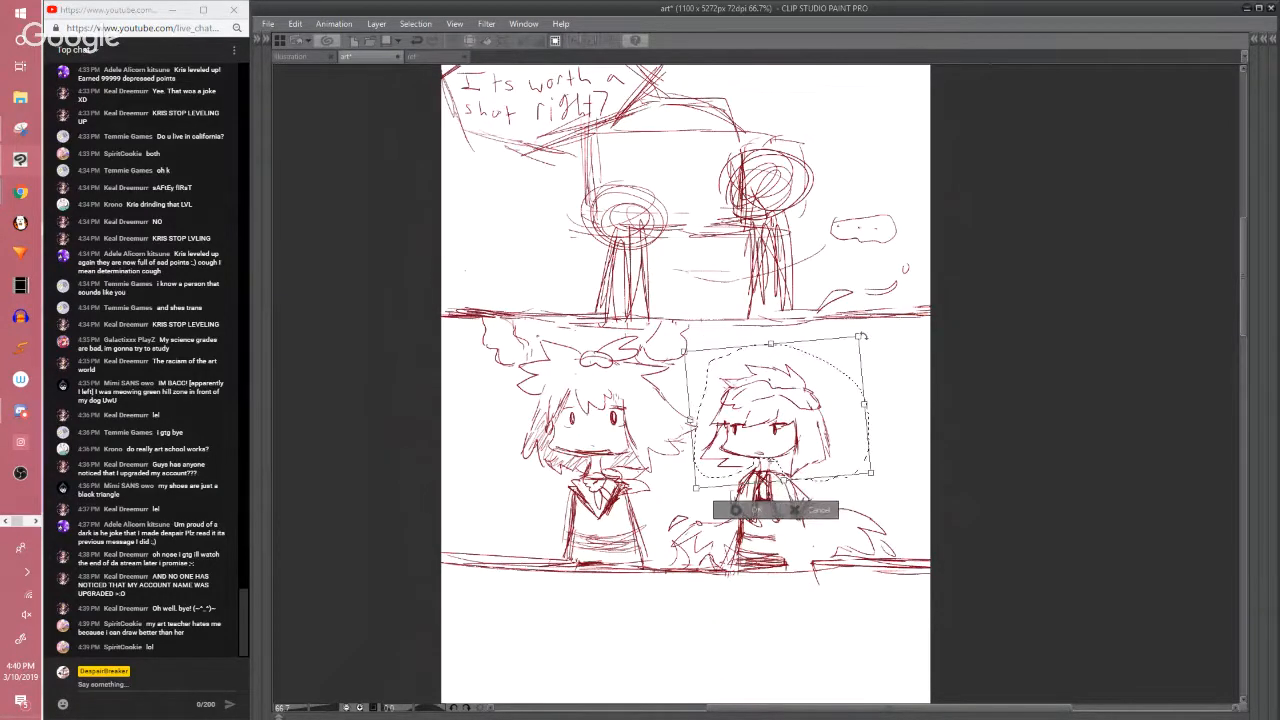
left_click(735, 510)
left_click_drag(771, 597, 744, 481)
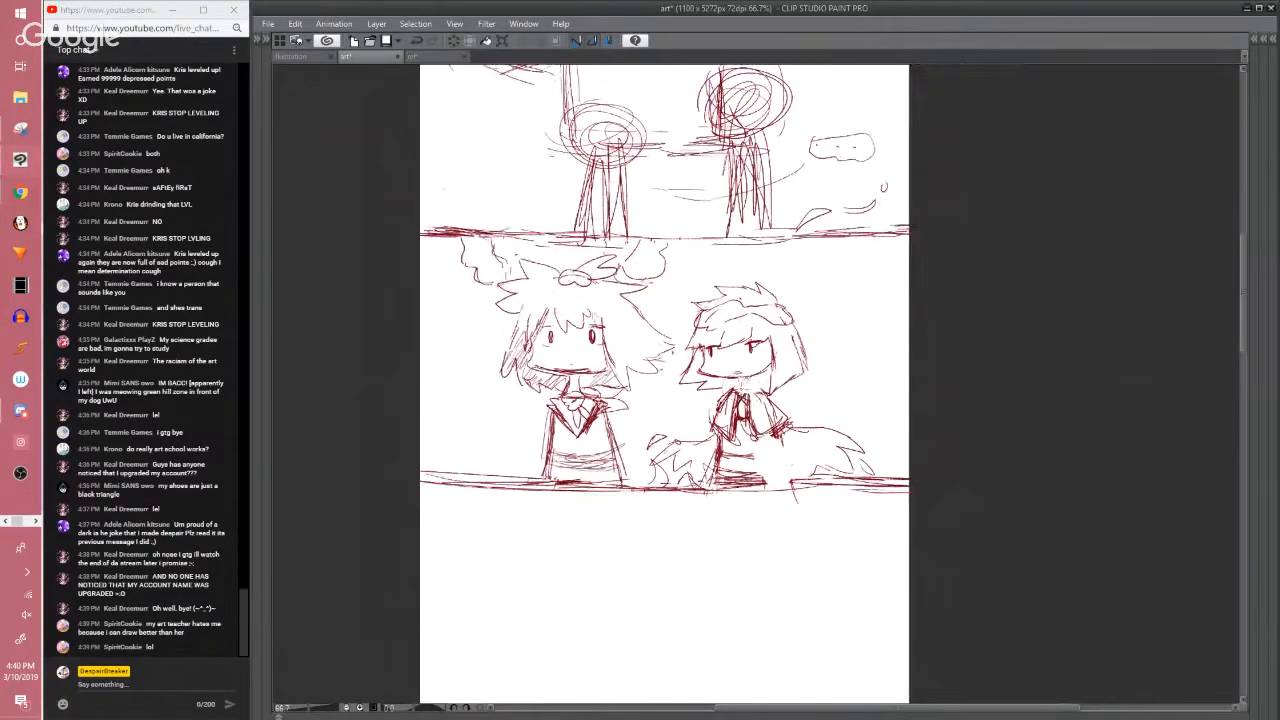
Redraw the right-hand figure's cape and collar lines beneath the tilted head and save the page
mouse_move(729, 398)
left_mouse_down()
mouse_move(766, 391)
mouse_move(746, 378)
mouse_move(760, 372)
mouse_move(752, 422)
mouse_move(762, 444)
mouse_move(786, 438)
mouse_move(790, 450)
mouse_move(784, 438)
left_mouse_up()
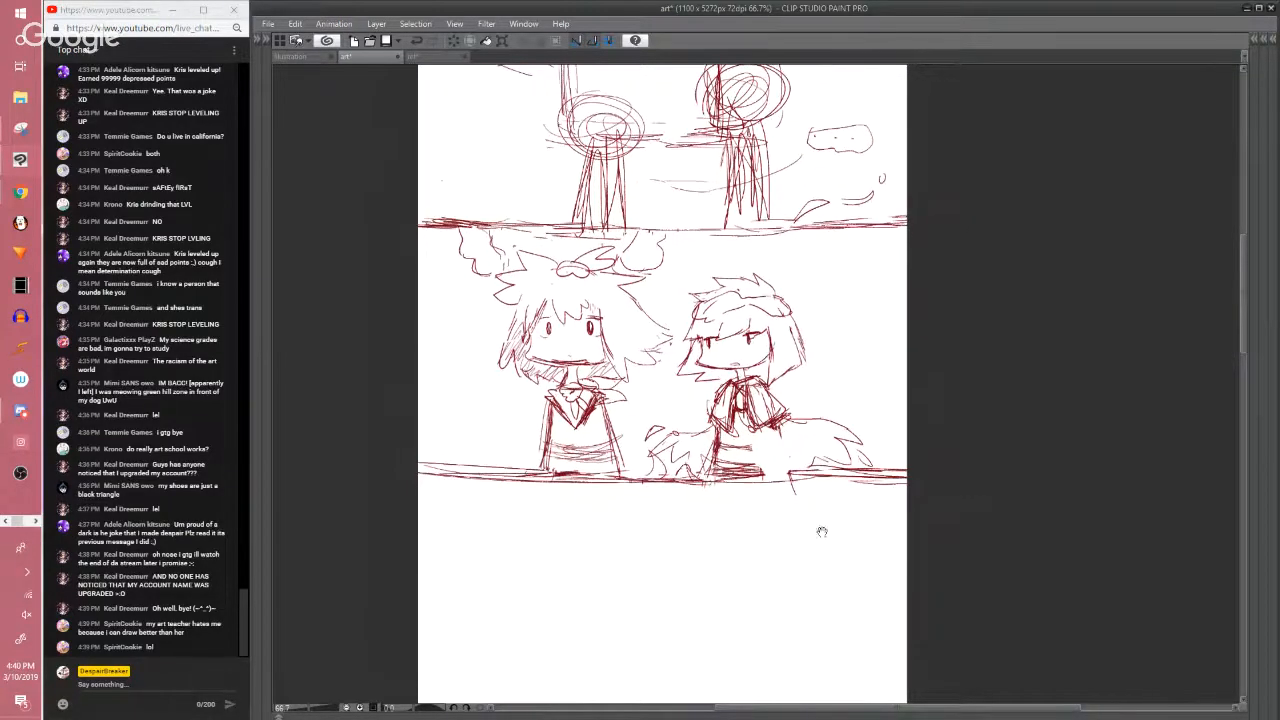
left_click_drag(823, 531, 846, 551)
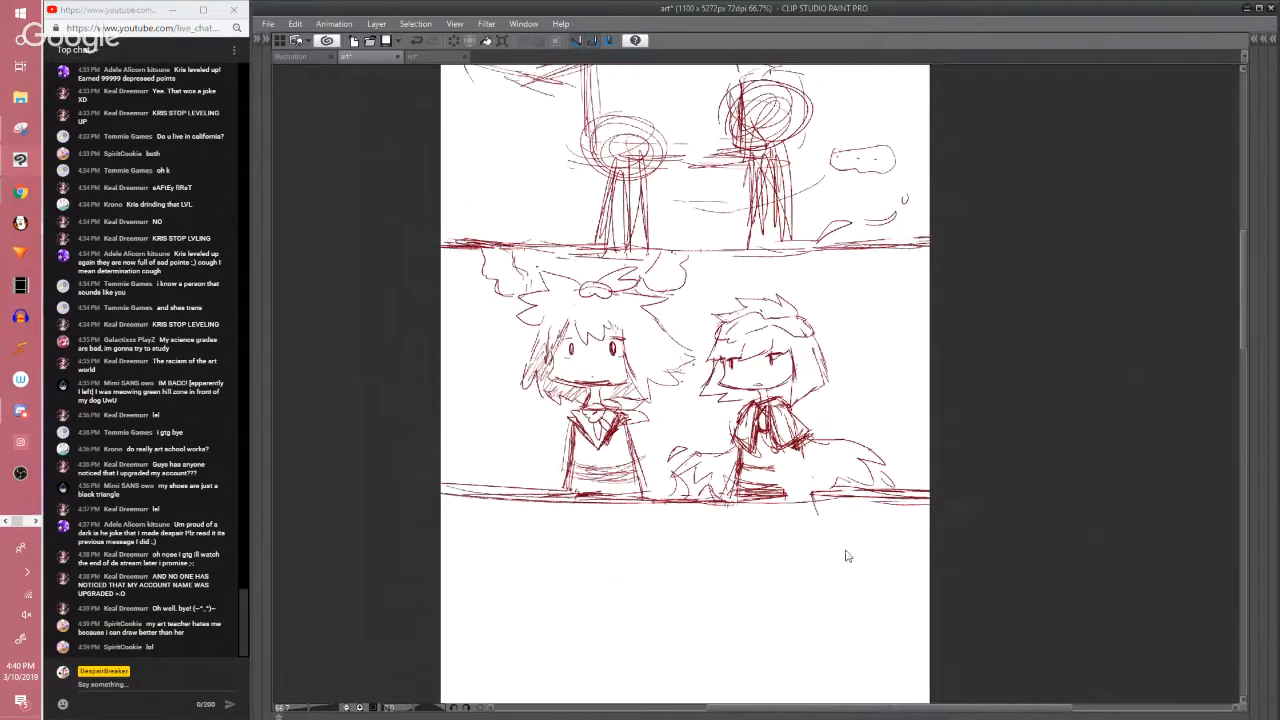
key("ctrl+s")
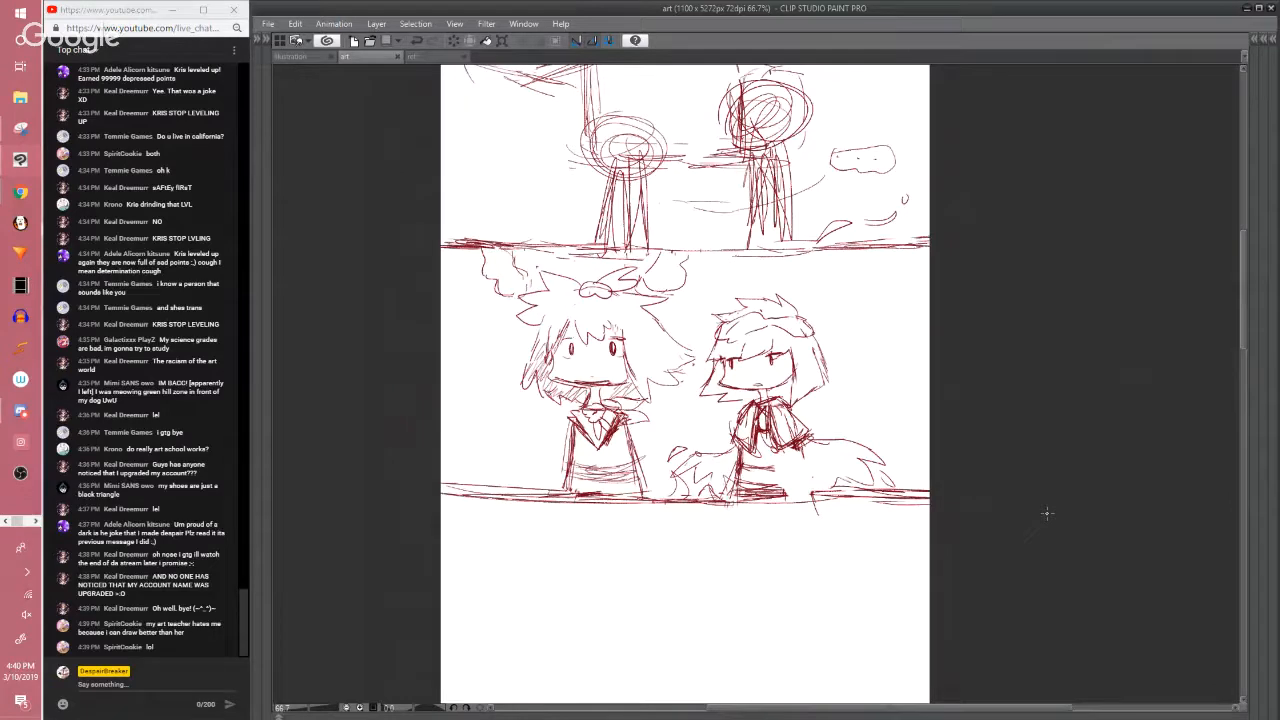
Redraw the right side of the right-hand figure's skirt and rework the spiky tail beside it
left_click_drag(862, 491, 954, 488)
mouse_move(798, 454)
left_mouse_down()
mouse_move(816, 472)
mouse_move(800, 490)
left_mouse_up()
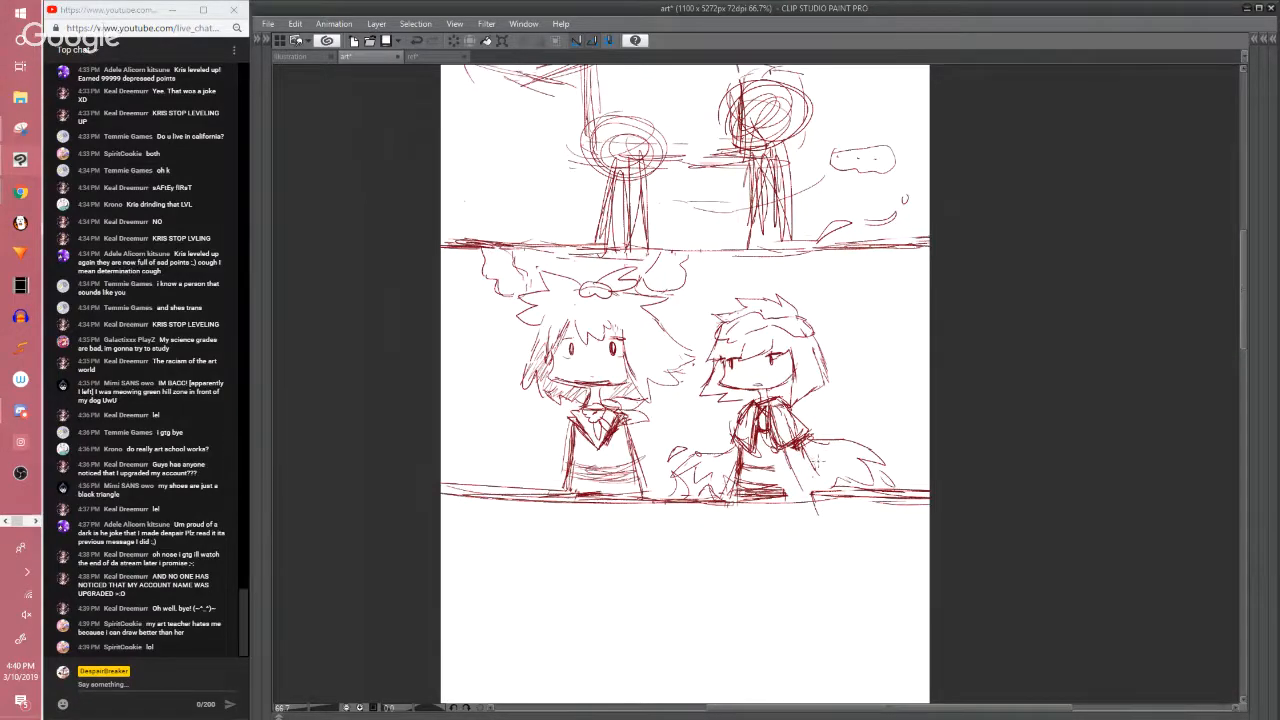
mouse_move(824, 444)
left_mouse_down()
mouse_move(802, 479)
mouse_move(820, 462)
mouse_move(838, 476)
mouse_move(806, 488)
left_mouse_up()
mouse_move(862, 440)
left_mouse_down()
mouse_move(825, 478)
mouse_move(791, 476)
mouse_move(797, 450)
mouse_move(792, 497)
left_mouse_up()
left_click_drag(878, 448, 822, 474)
left_click_drag(858, 482, 812, 500)
Add a small rounded shape reaching out from the cape over the tail, and clean up the lines near the skirt's lower right corner
scroll(826, 570, "up", 3)
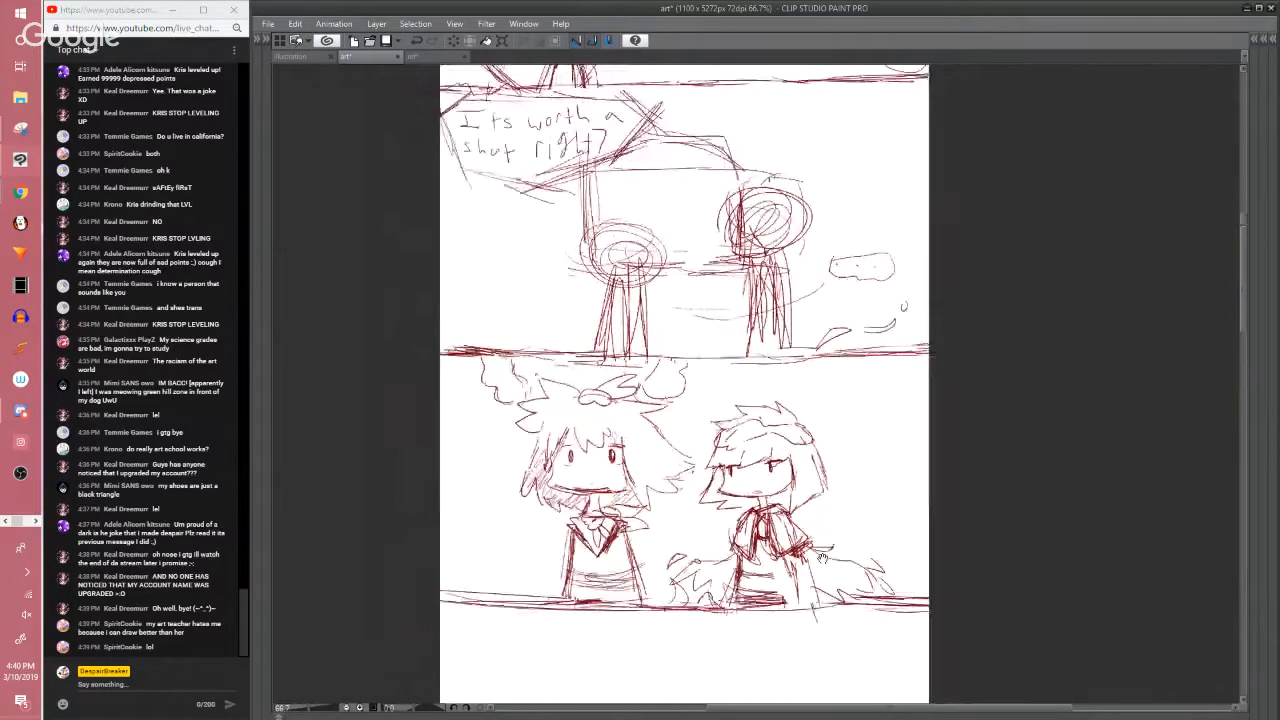
mouse_move(826, 572)
left_mouse_down()
mouse_move(814, 542)
mouse_move(826, 514)
mouse_move(806, 564)
mouse_move(786, 576)
left_mouse_up()
mouse_move(826, 522)
left_mouse_down()
mouse_move(790, 552)
mouse_move(844, 514)
left_mouse_up()
left_click_drag(812, 555, 720, 584)
mouse_move(800, 540)
left_mouse_down()
mouse_move(780, 578)
mouse_move(754, 552)
mouse_move(818, 584)
left_mouse_up()
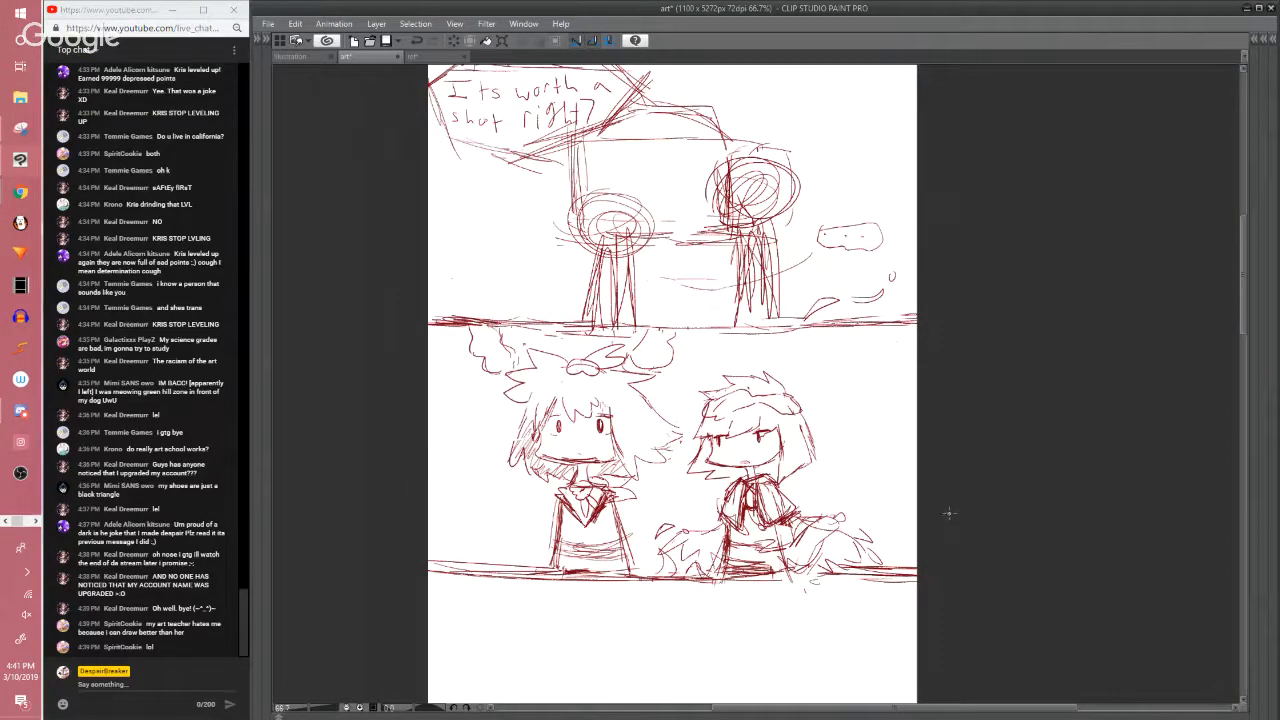
Check the three sketched panels and the empty fourth panel at a smaller view size and save the page
scroll(936, 482, "down", 2)
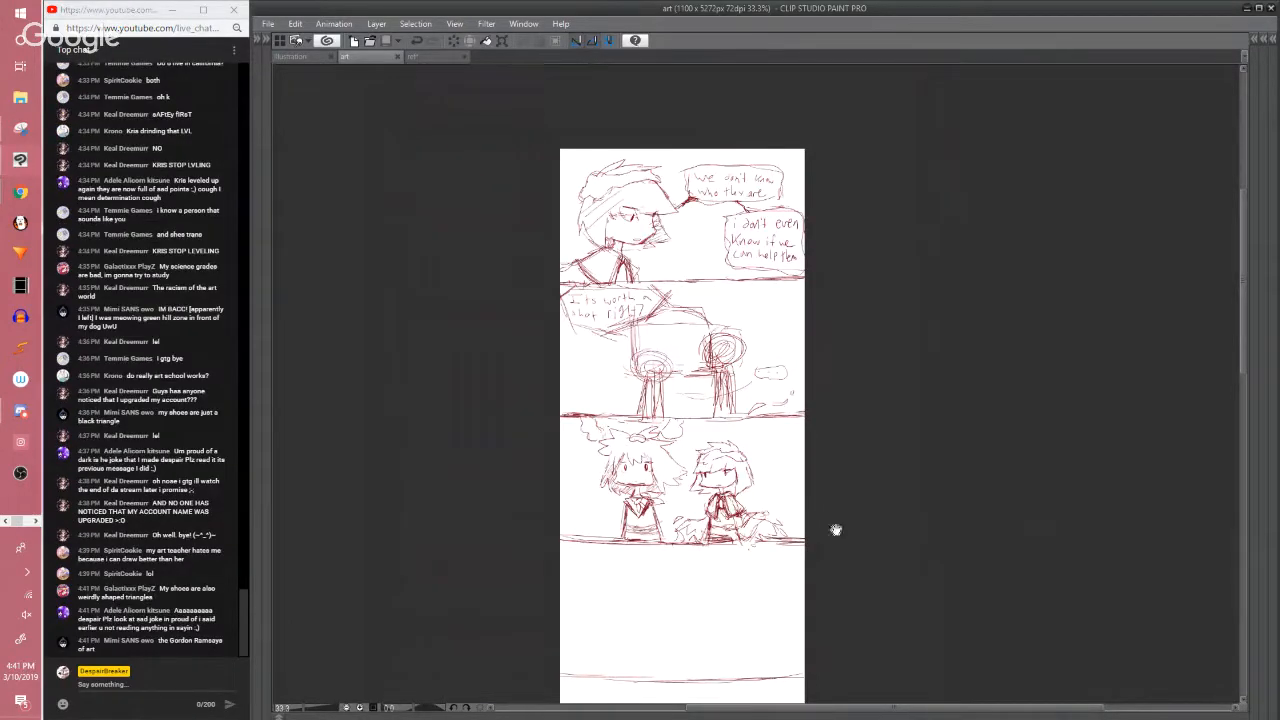
left_click_drag(834, 529, 761, 414)
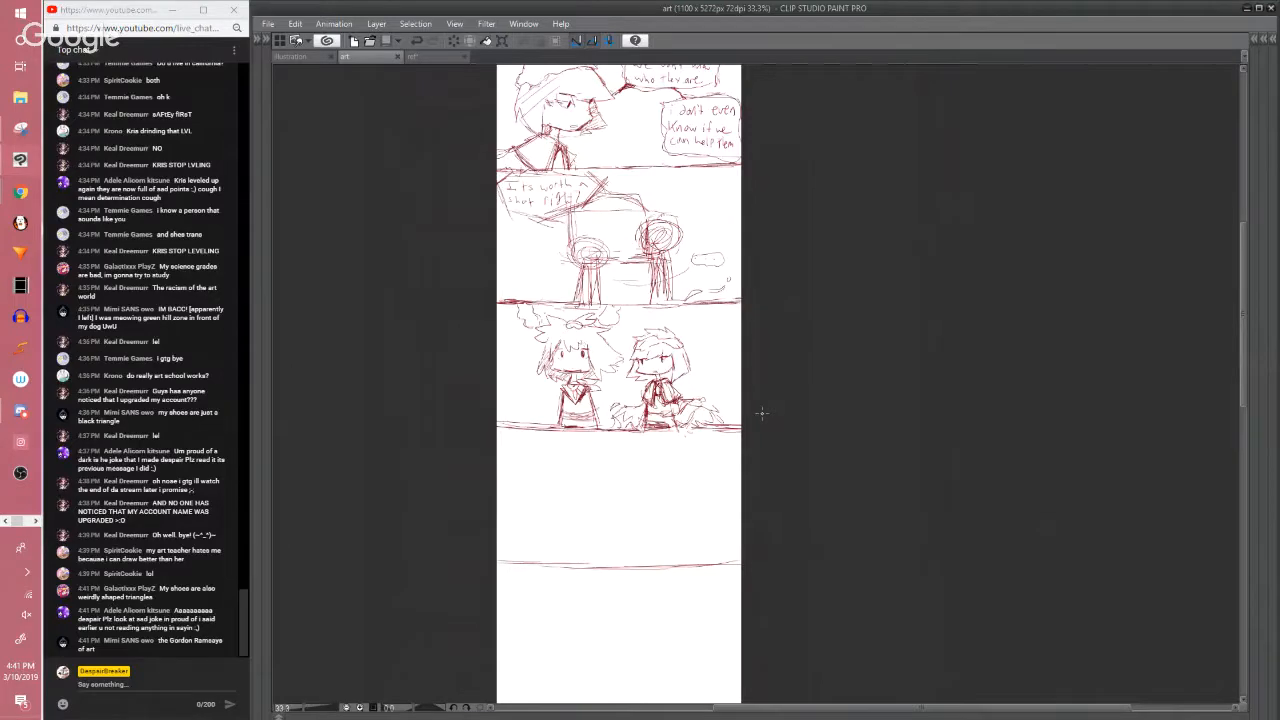
left_click(905, 477)
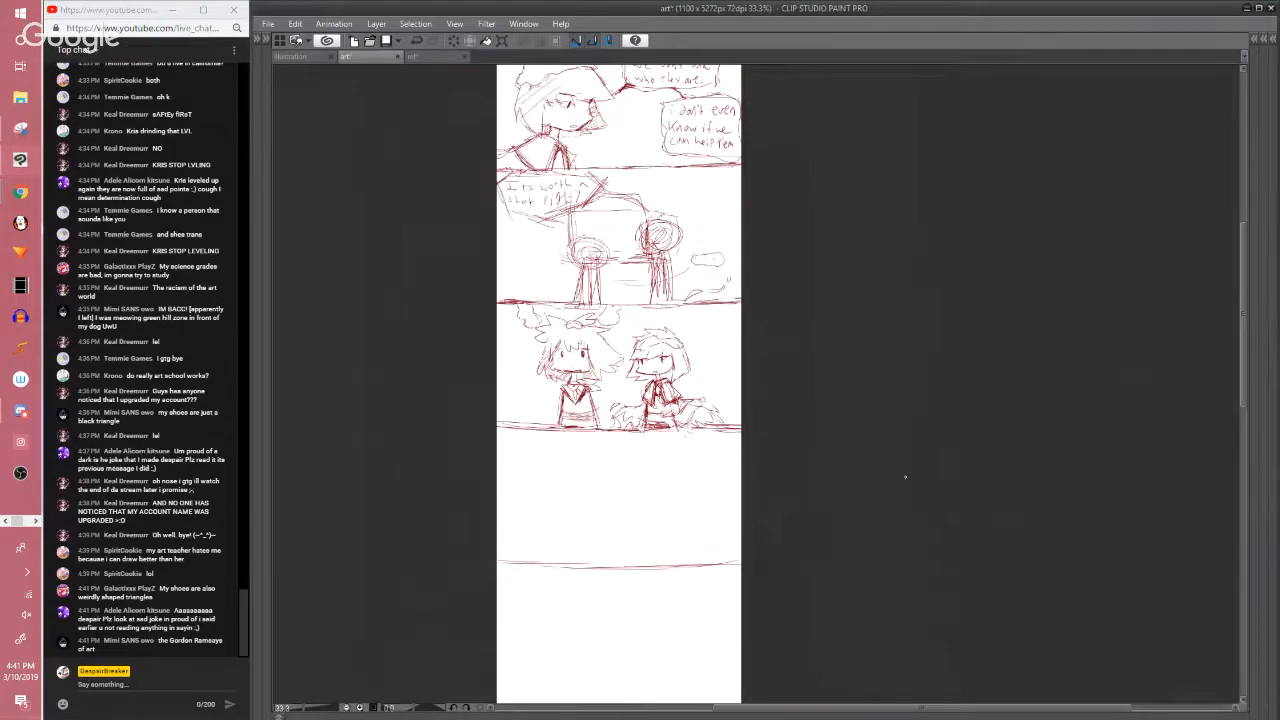
scroll(1133, 390, "down", 2)
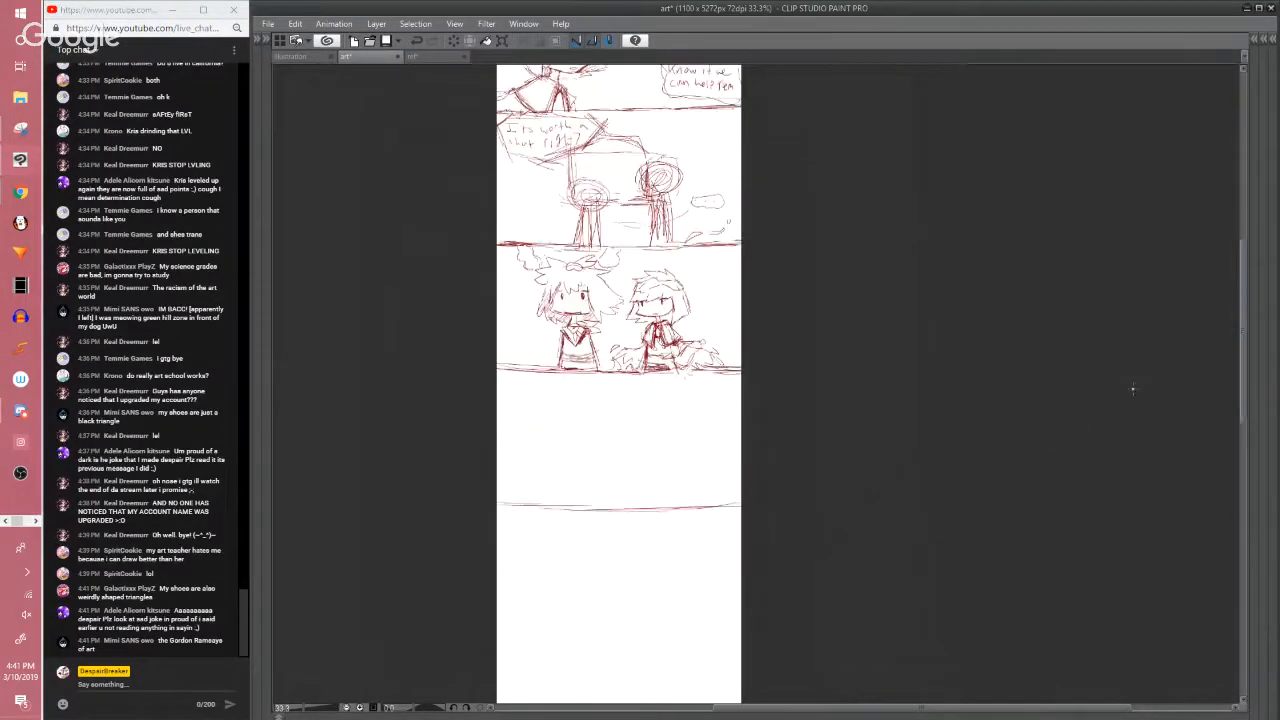
scroll(1133, 390, "up", 1)
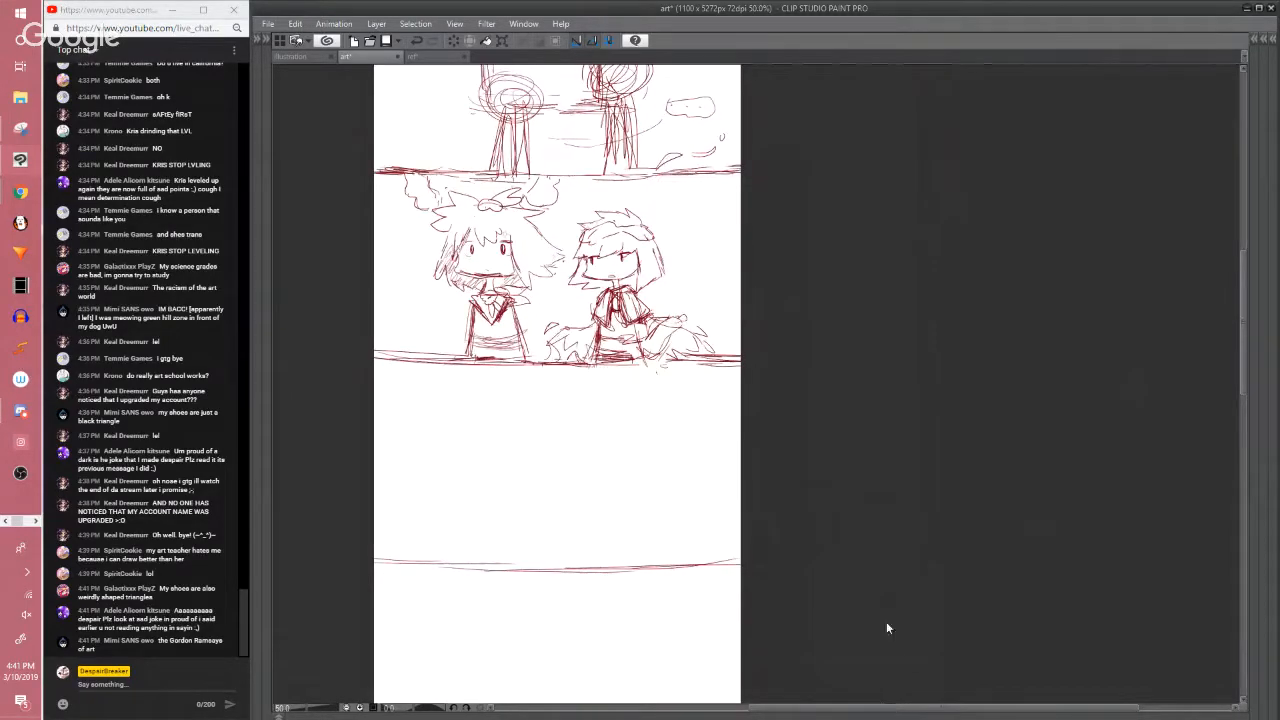
key("ctrl+s")
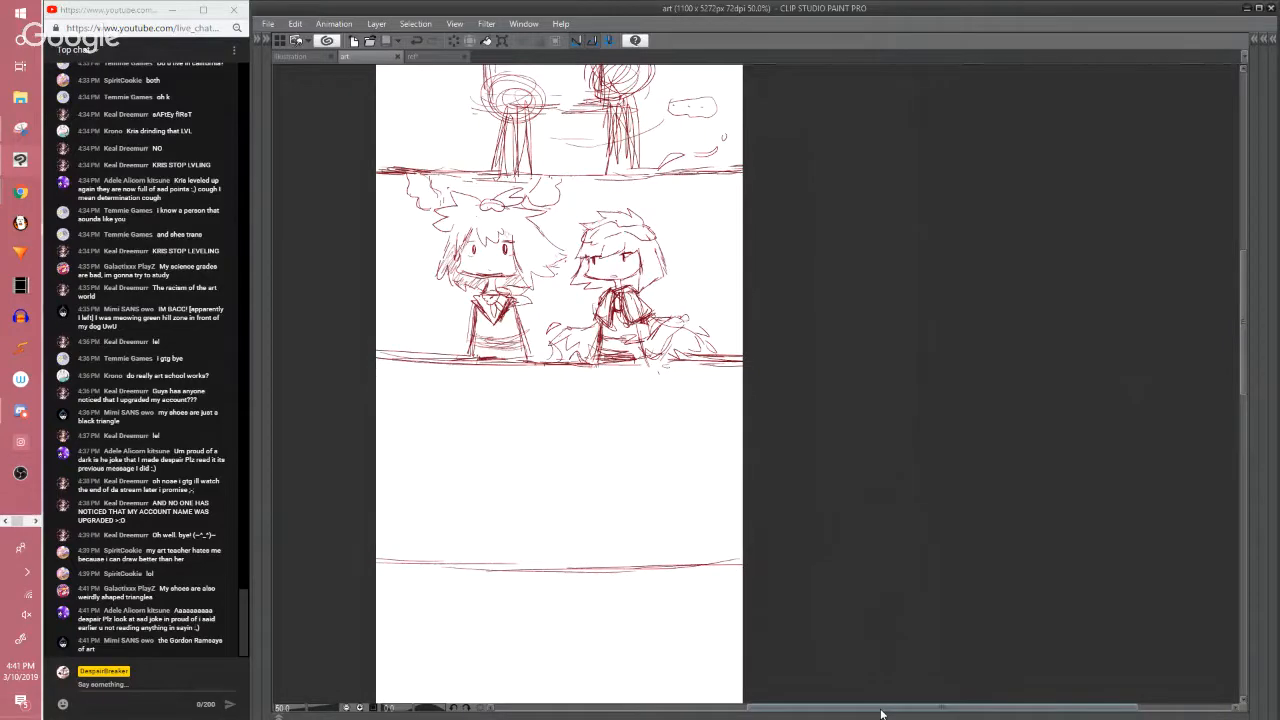
Bring back the hidden palettes, hide the current sketch in Folder 15 and show the earlier page sketch in Folder 14
left_click_drag(881, 713, 835, 713)
left_click_drag(1243, 312, 1163, 241)
scroll(1163, 241, "down", 1)
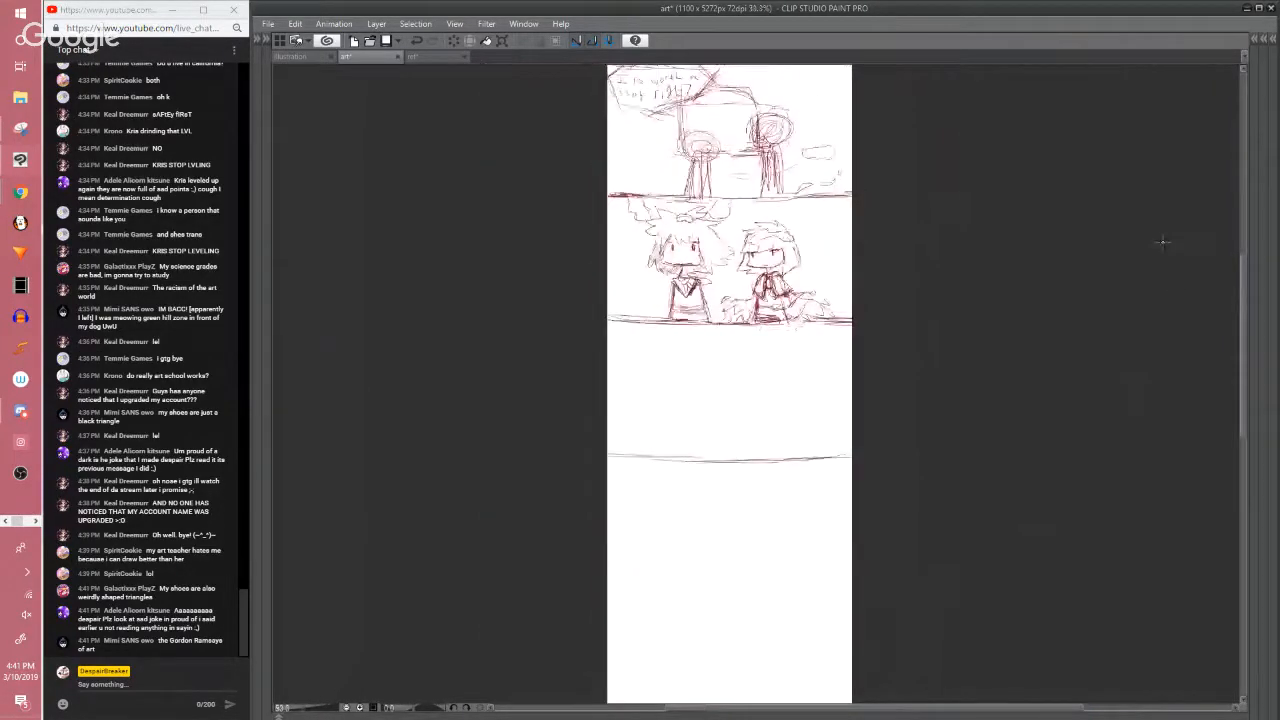
key("Tab")
key("ctrl+minus")
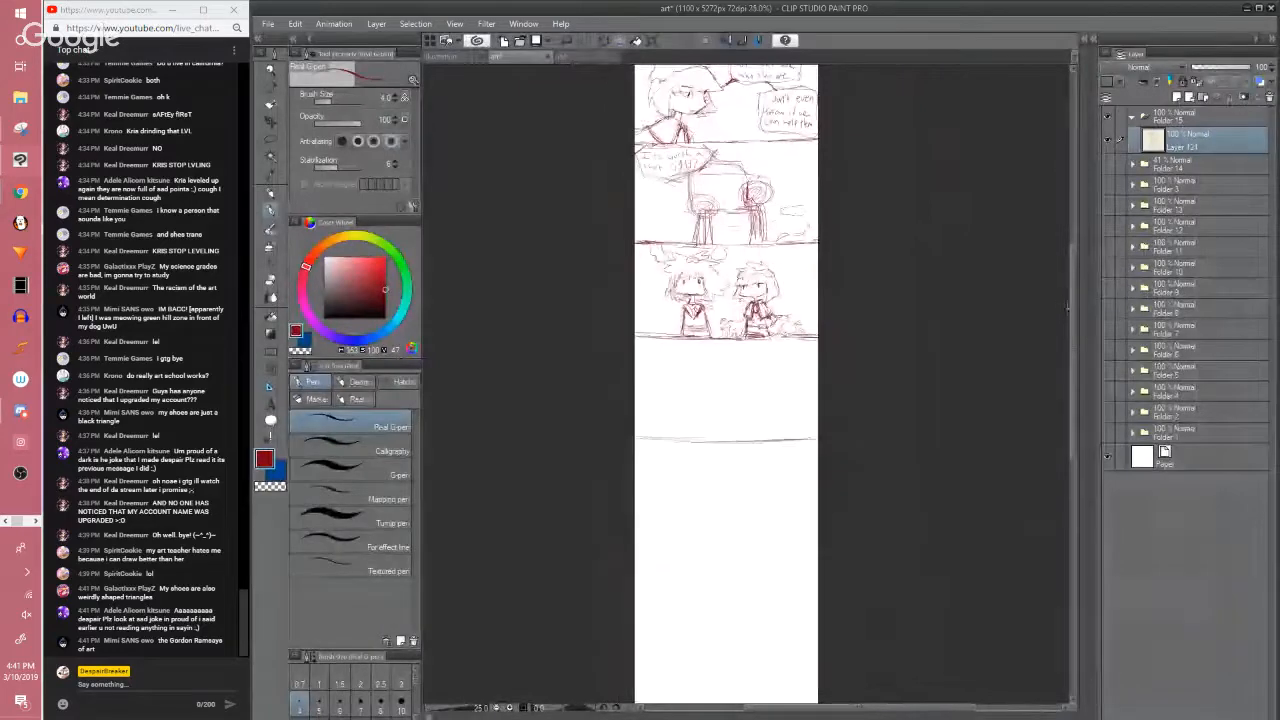
left_click_drag(1072, 301, 1076, 256)
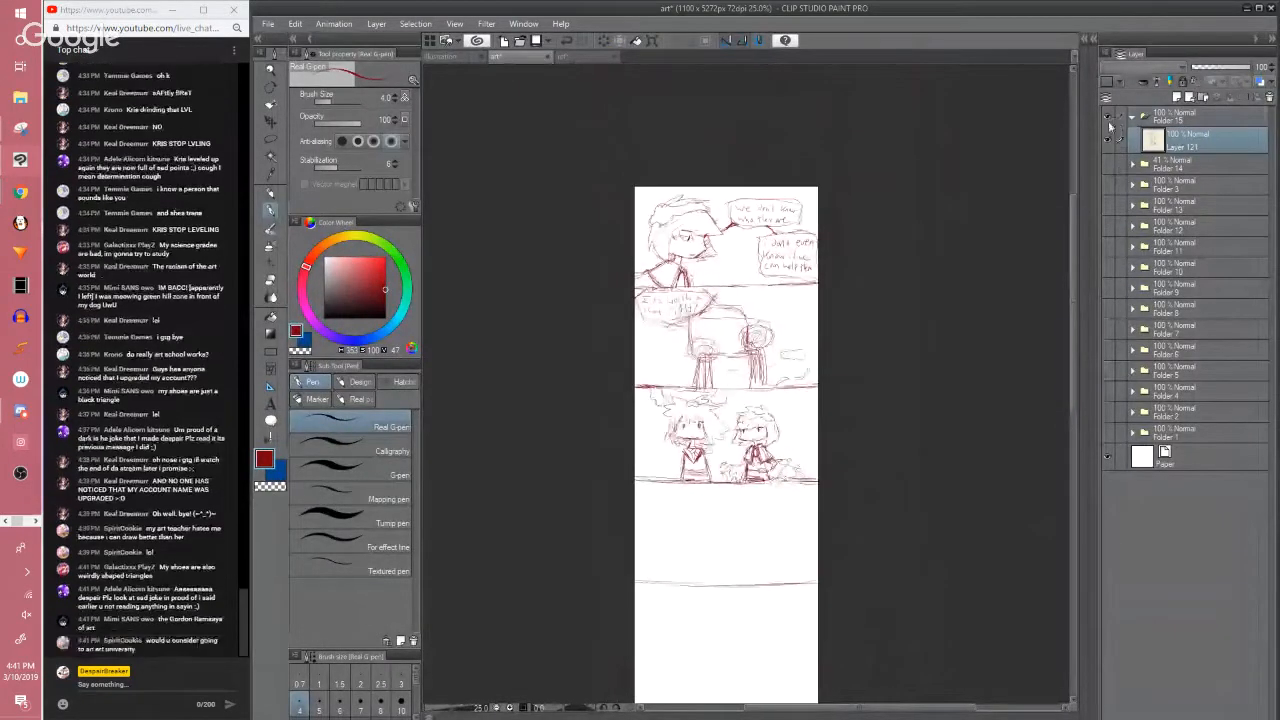
left_click(1104, 161)
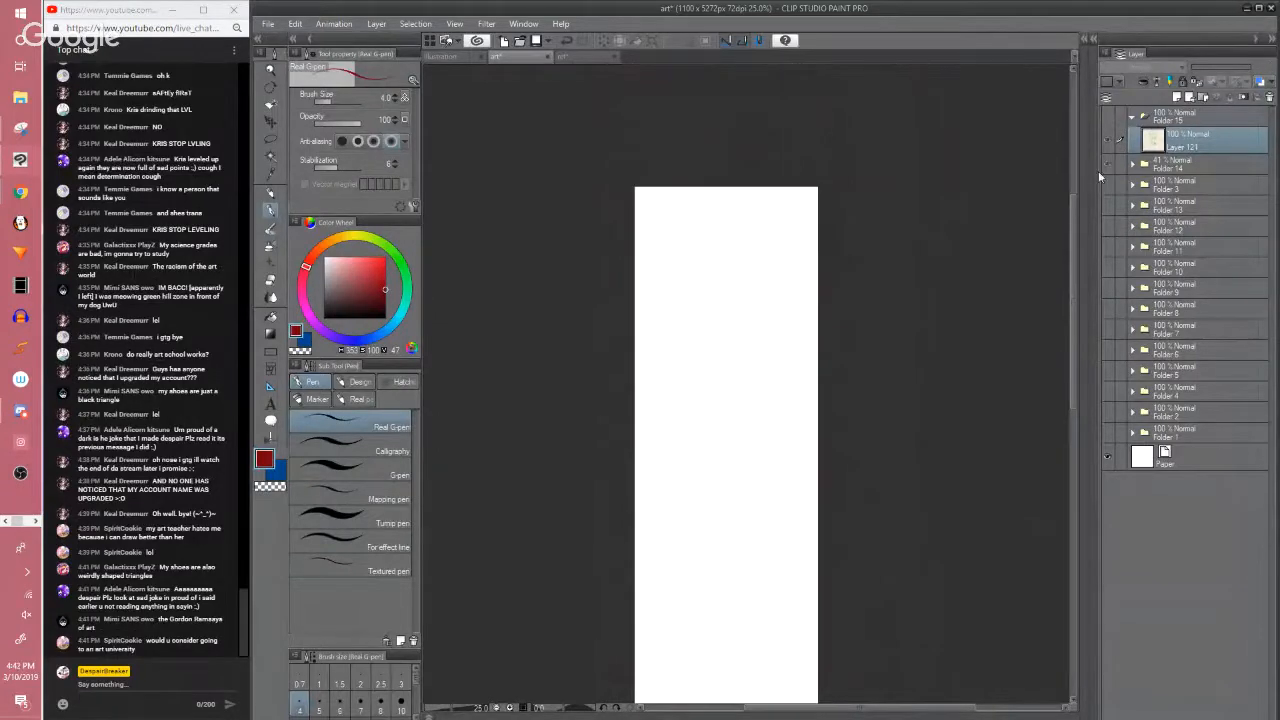
left_click(1104, 162)
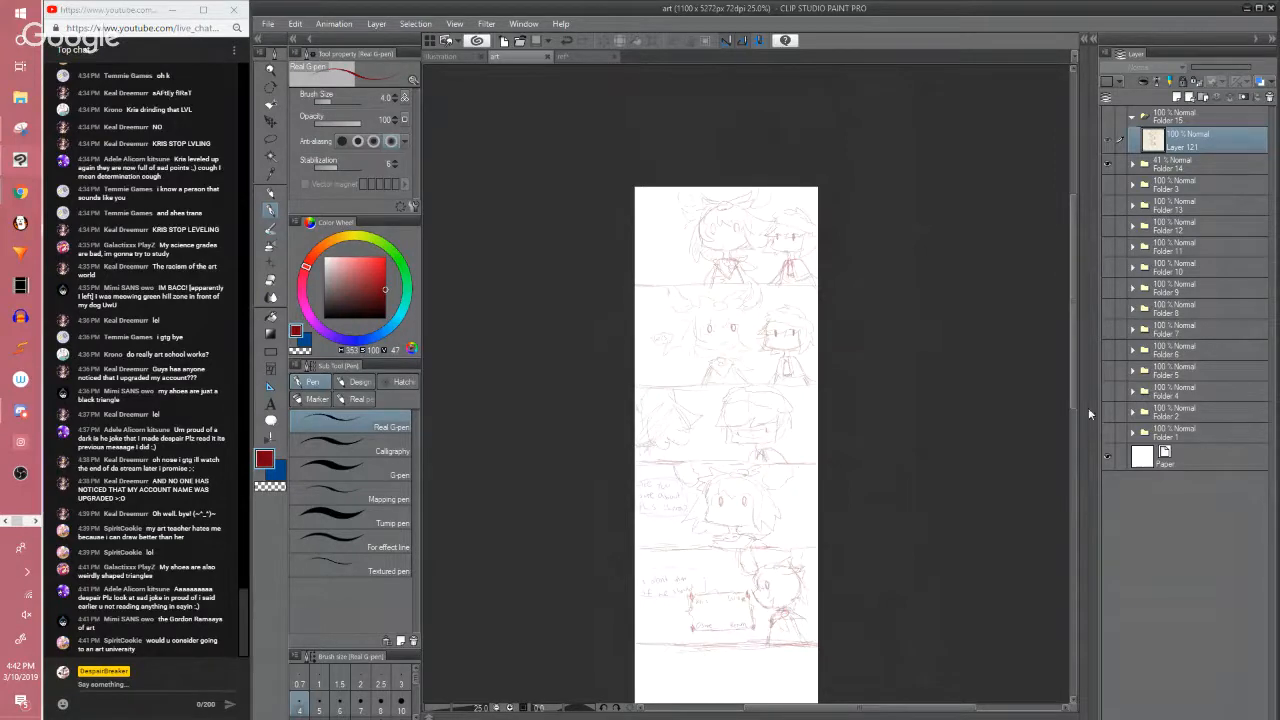
Hide the Folder 14 sketch page and show the Folder 15 page
scroll(1034, 443, "down", 1)
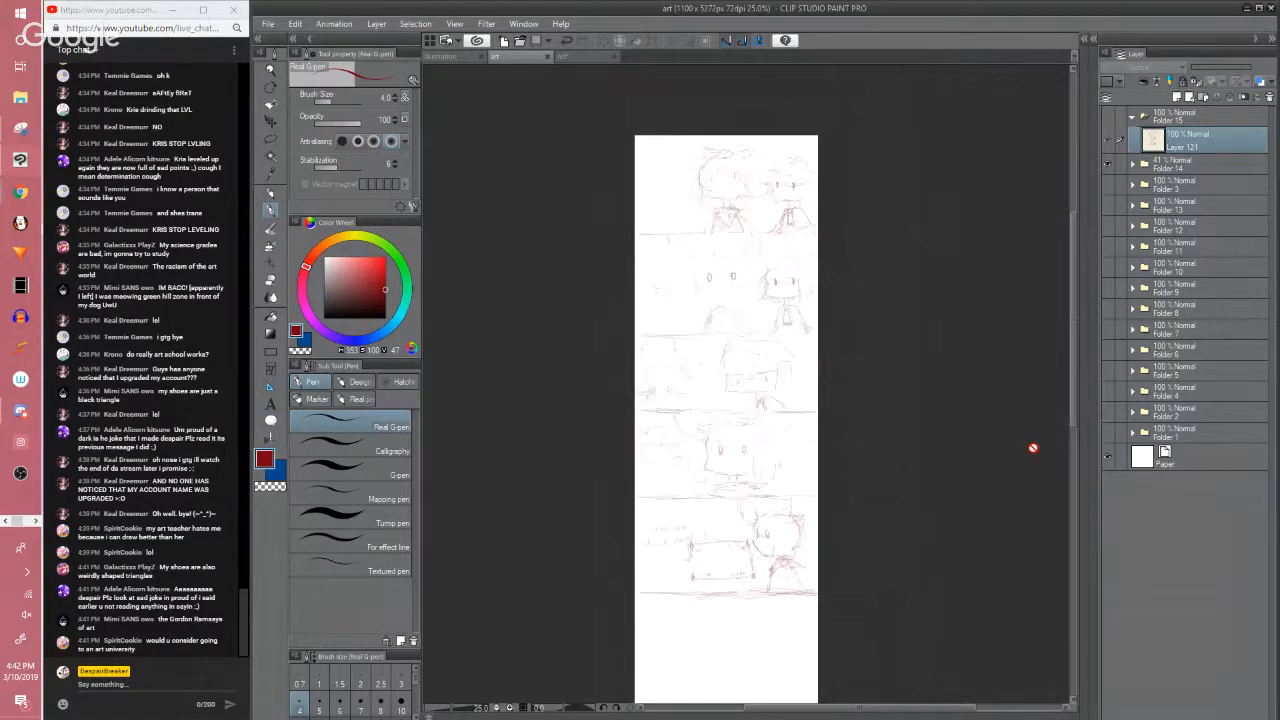
left_click(1107, 162)
left_click(1107, 119)
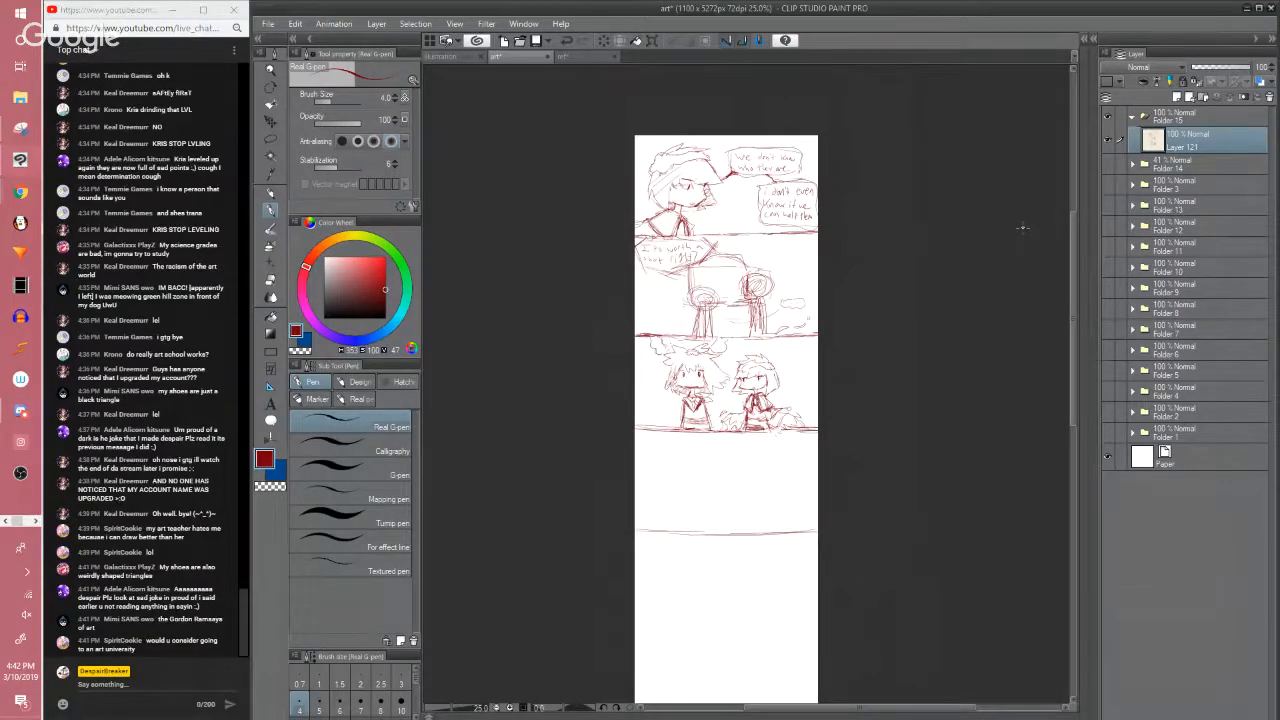
Sketch small detail strokes at the end of the right-hand character's outstretched arm in the third comic panel
scroll(1022, 228, "up", 1)
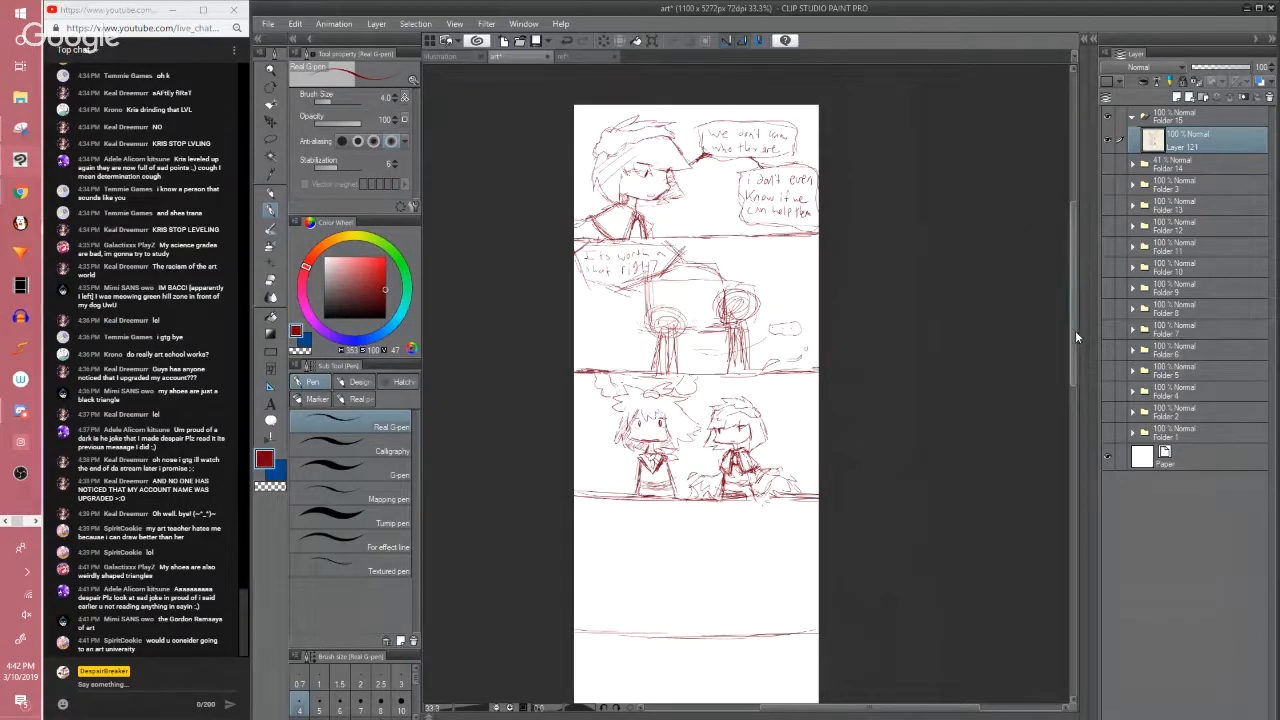
left_click_drag(1075, 337, 1071, 354)
scroll(989, 375, "up", 2)
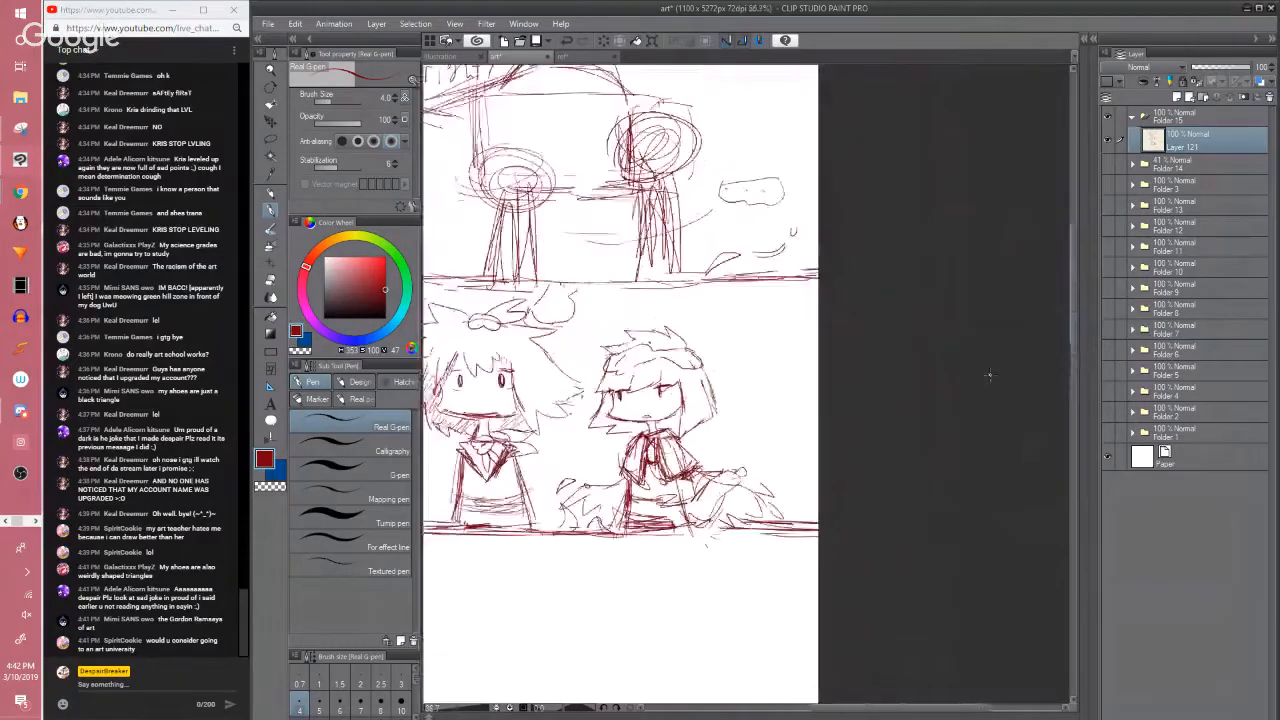
left_click_drag(738, 400, 834, 332)
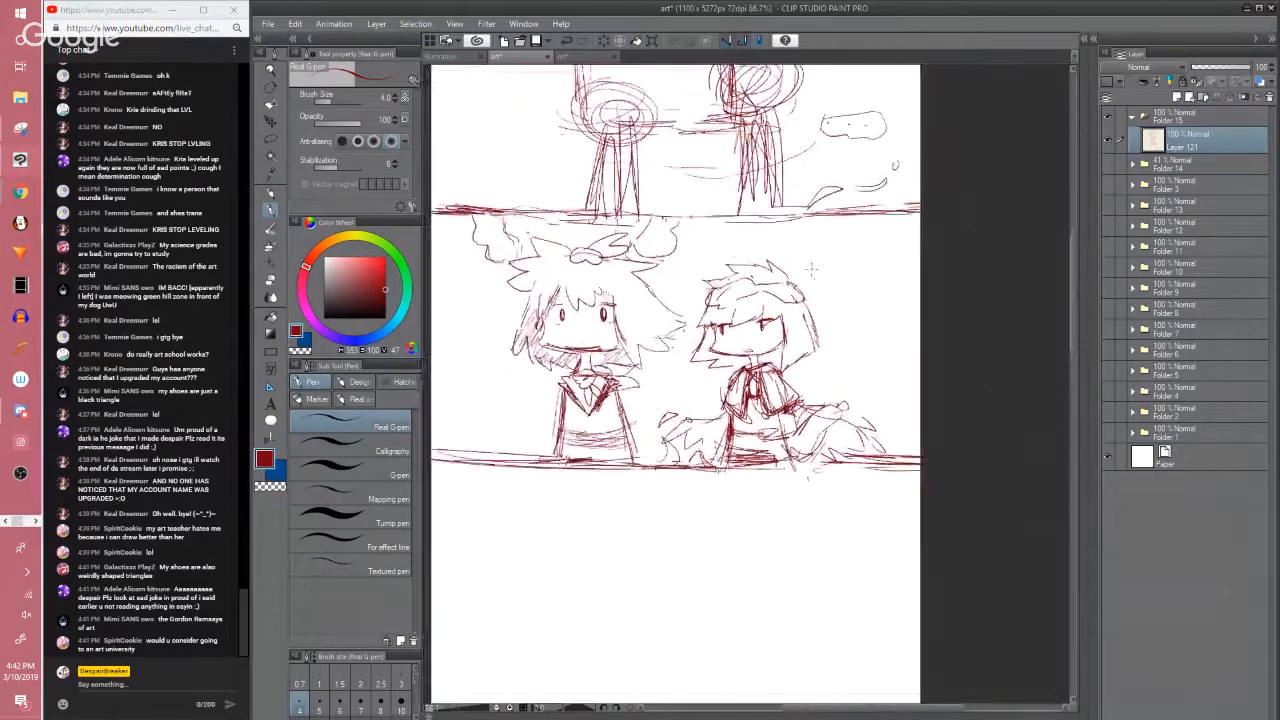
scroll(812, 470, "down", 1)
left_click_drag(830, 532, 808, 499)
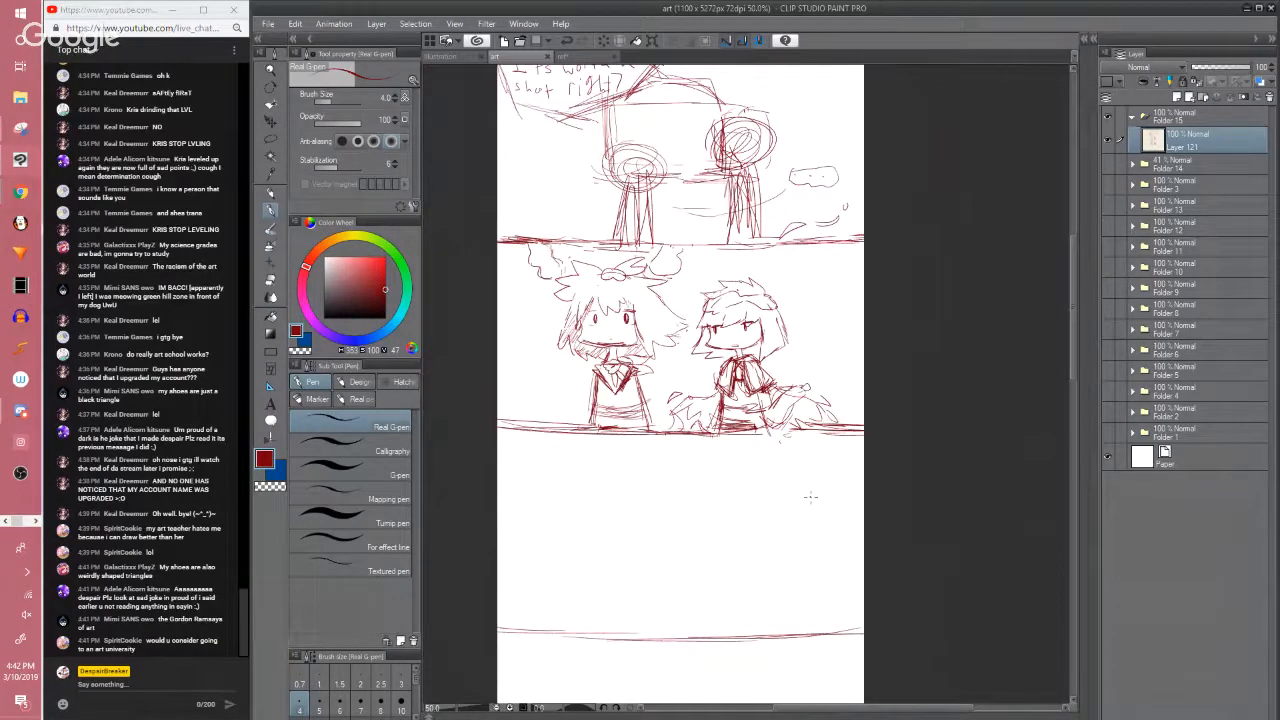
mouse_move(754, 398)
left_mouse_down()
mouse_move(776, 430)
mouse_move(798, 390)
left_mouse_up()
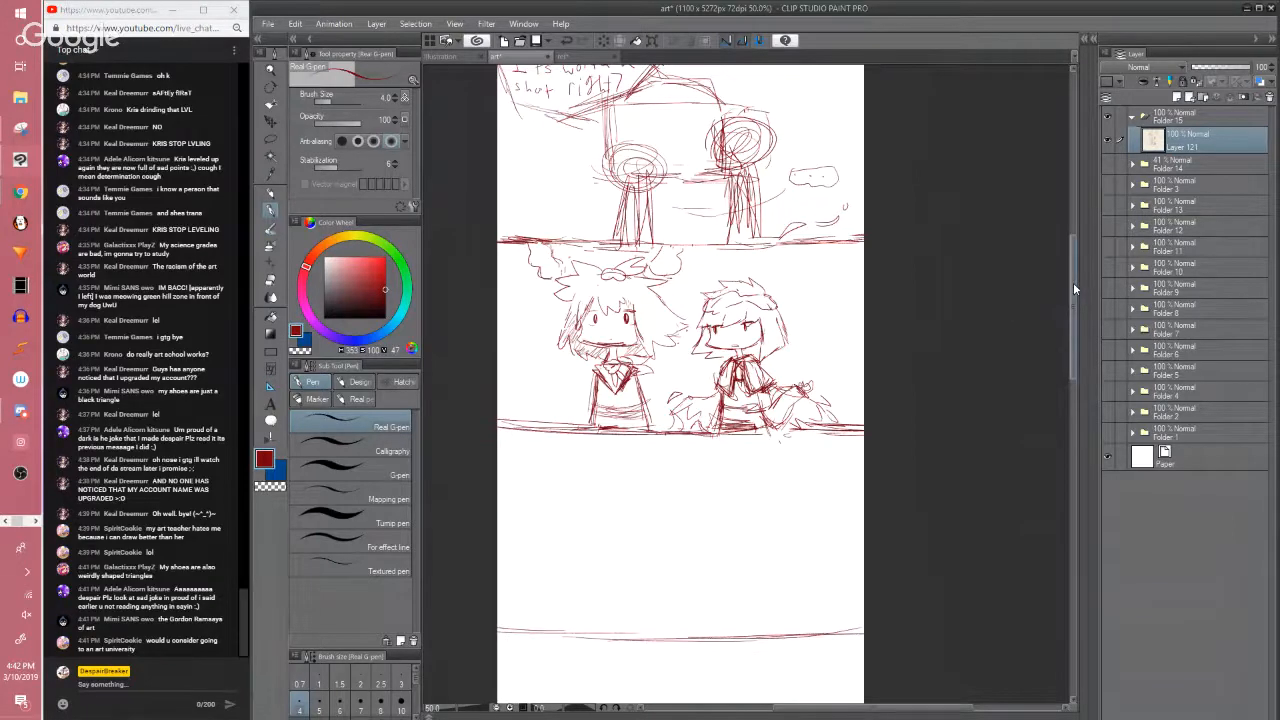
Review the three sketched panels and the empty fourth panel of the Folder 15 comic page
left_click_drag(1073, 282, 1068, 313)
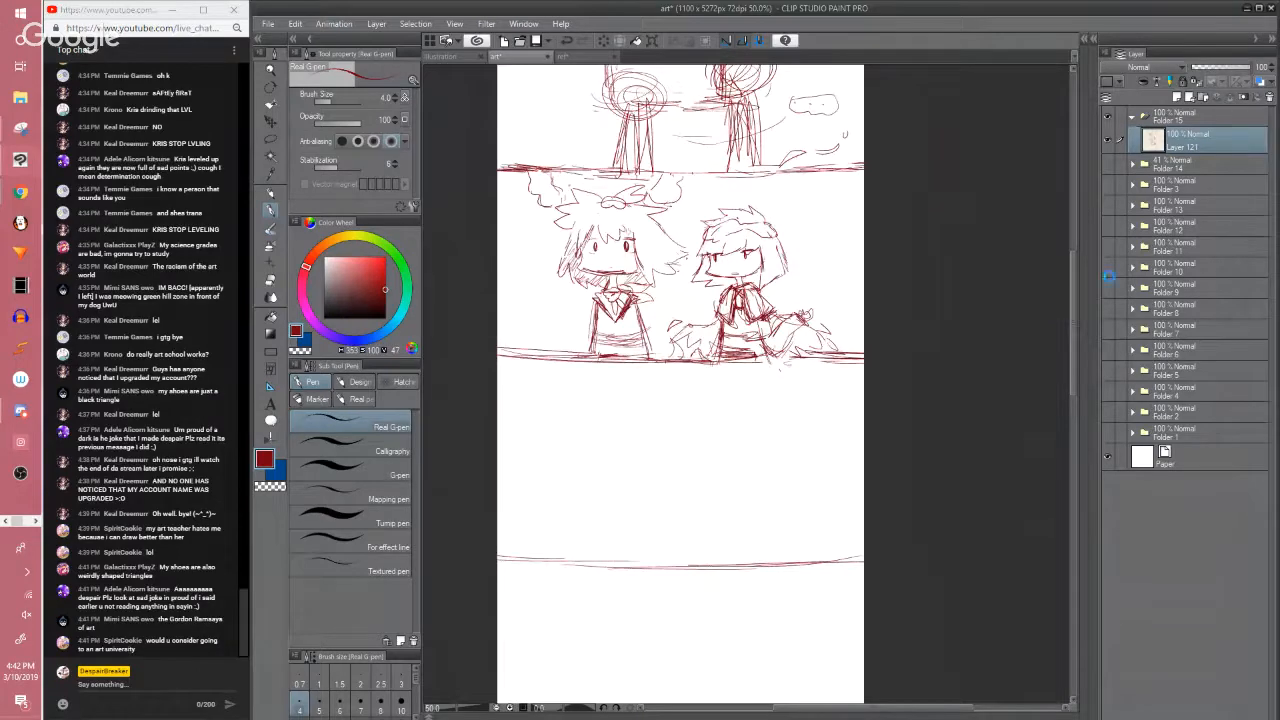
mouse_move(1072, 300)
left_mouse_down()
mouse_move(1057, 220)
mouse_move(1061, 283)
left_mouse_up()
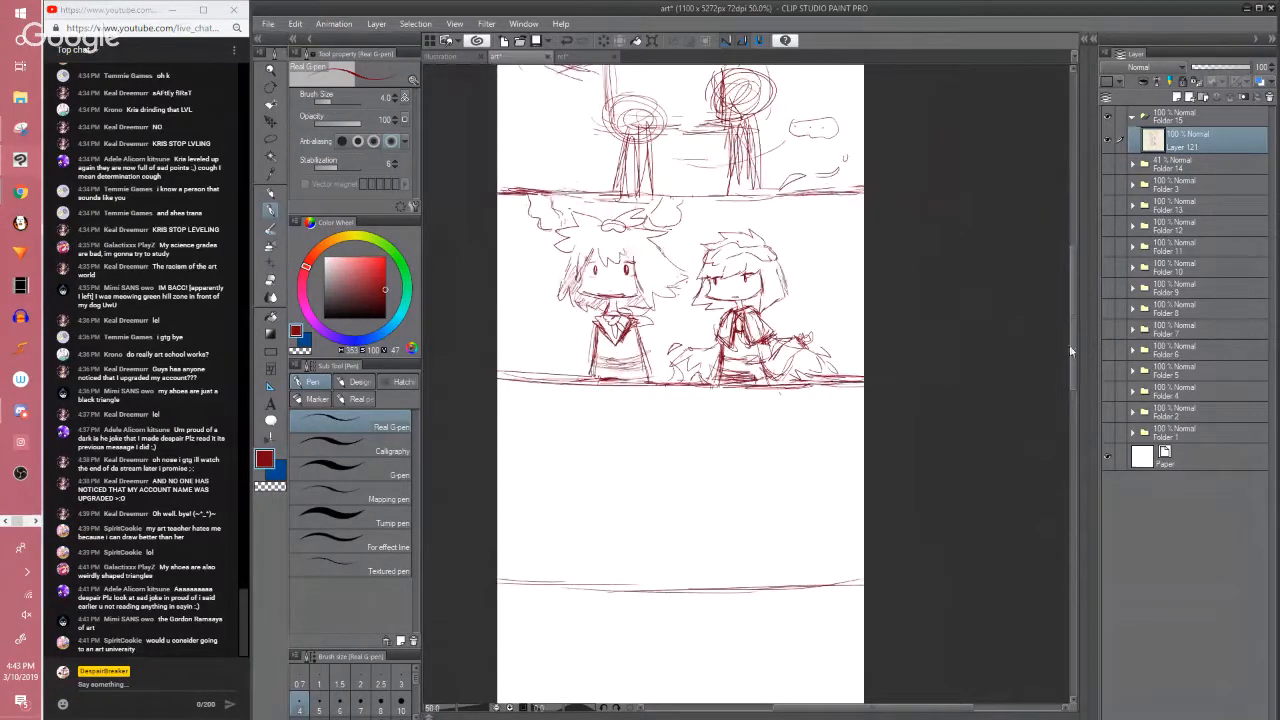
scroll(1031, 360, "down", 3)
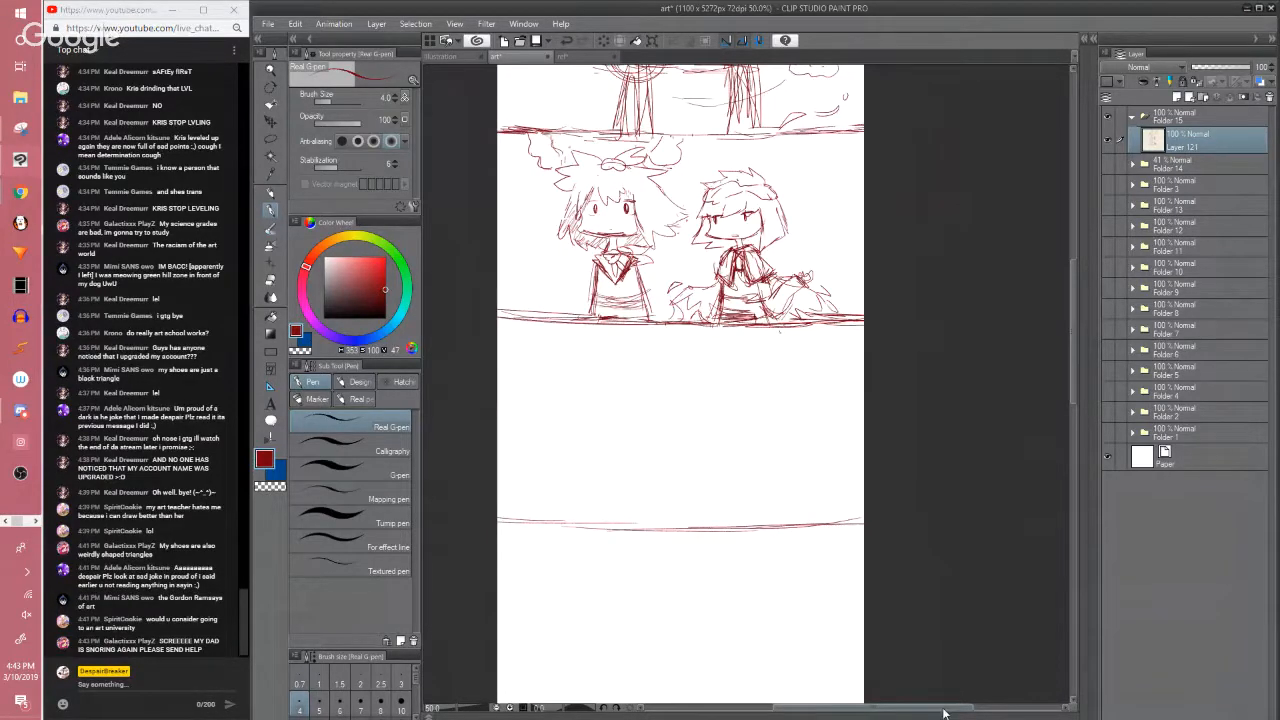
left_click_drag(946, 709, 918, 709)
scroll(1071, 401, "down", 1)
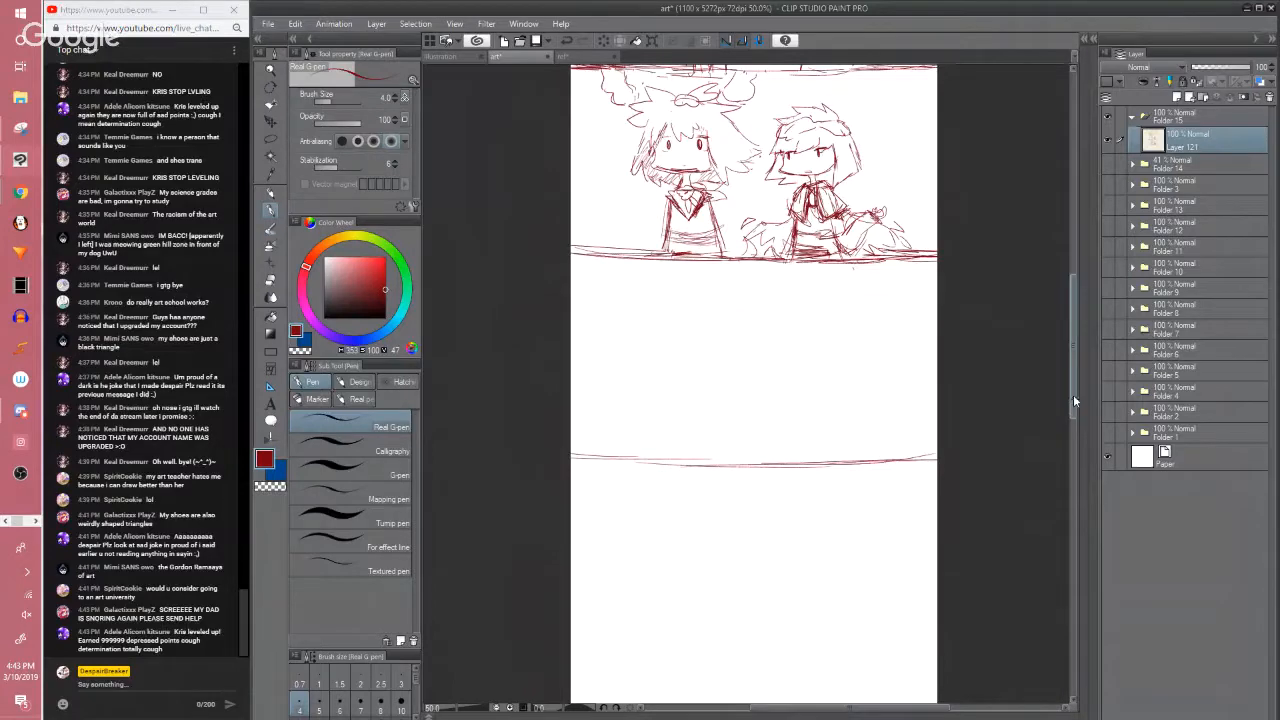
mouse_move(1073, 395)
left_mouse_down()
mouse_move(1071, 295)
mouse_move(1040, 373)
mouse_move(1068, 333)
mouse_move(1061, 292)
left_mouse_up()
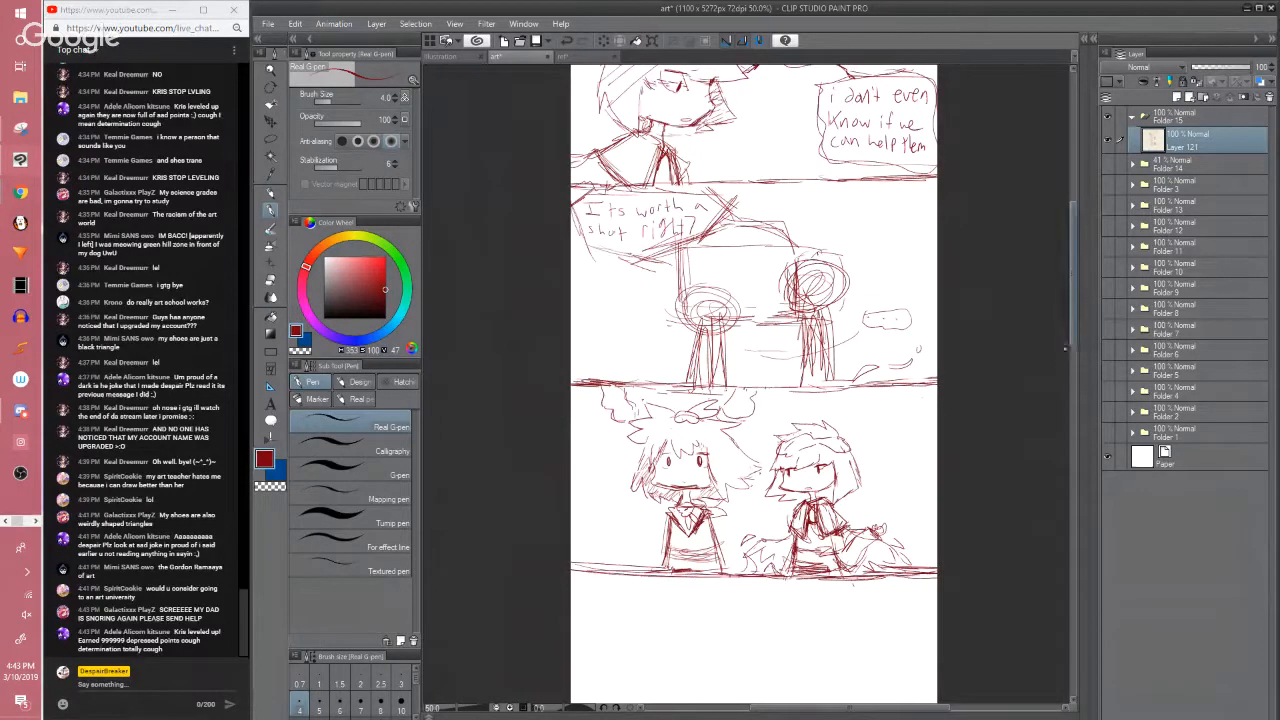
left_click_drag(1073, 339, 1072, 365)
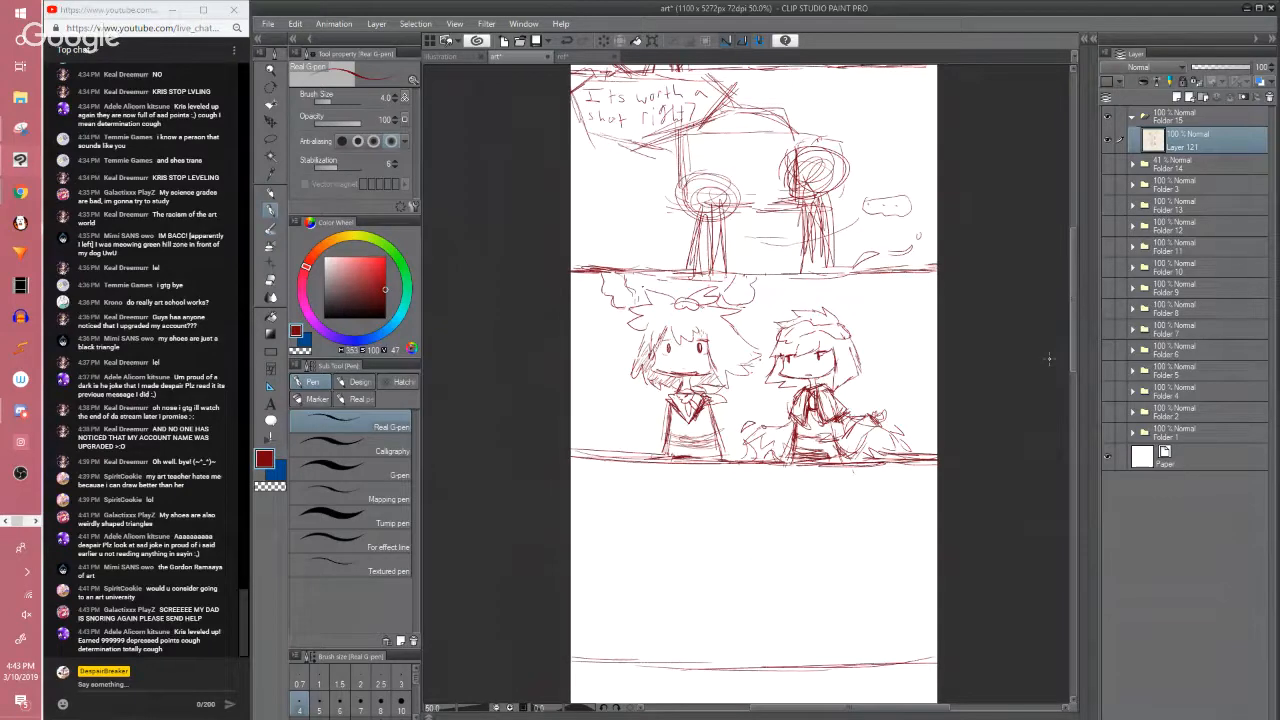
scroll(1049, 357, "down", 2)
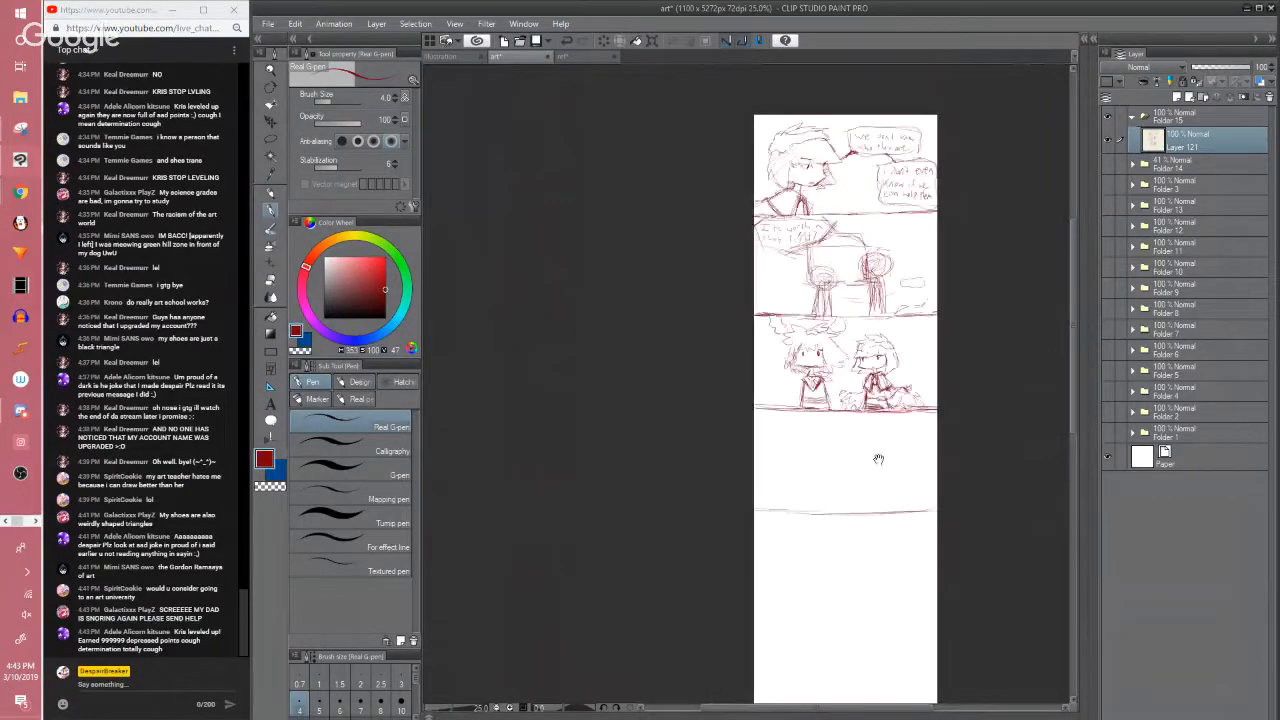
left_click_drag(878, 459, 731, 482)
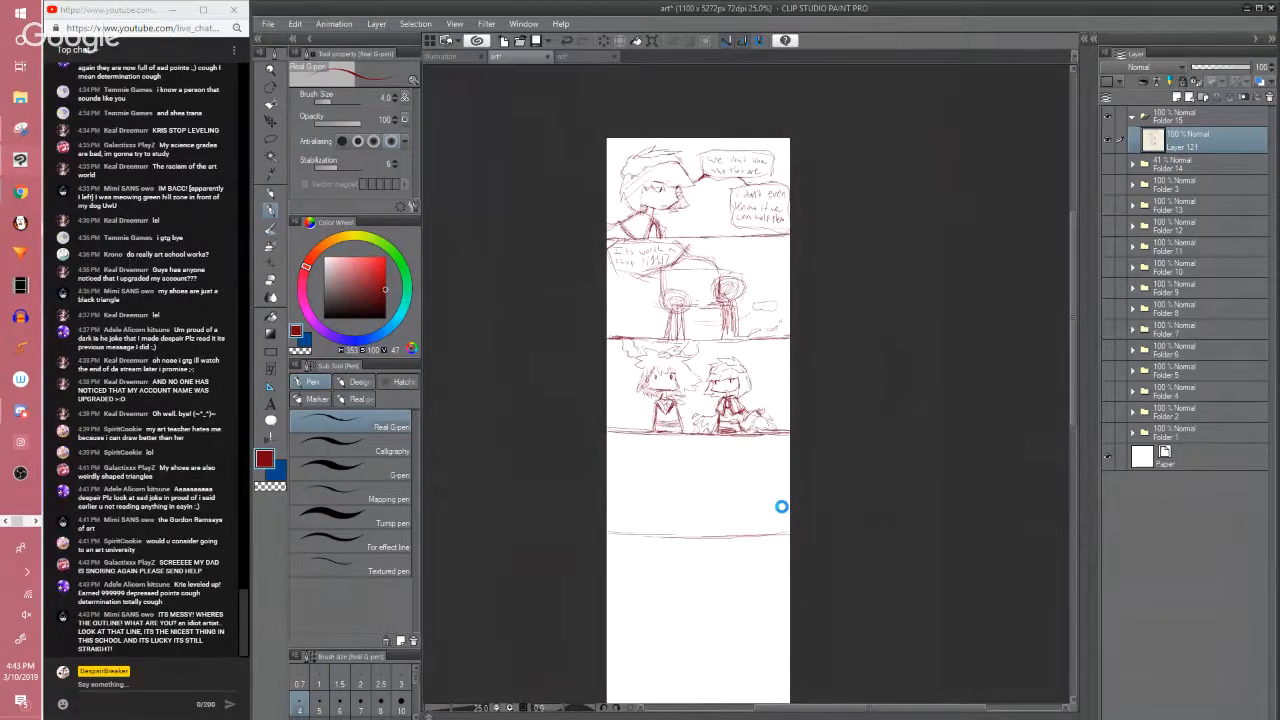
Show Folder 14 in place of Folder 15, set its opacity to 67%, and save the file
left_click(1108, 137)
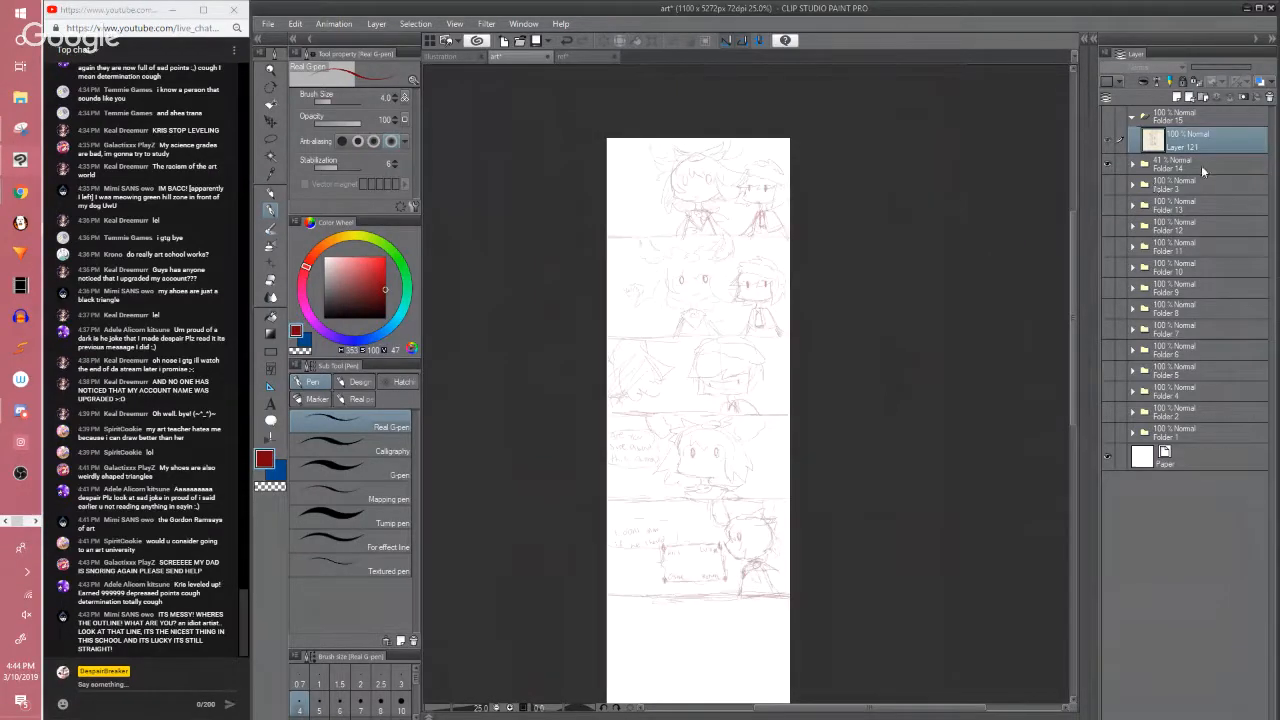
left_click(1170, 164)
left_click(1234, 67)
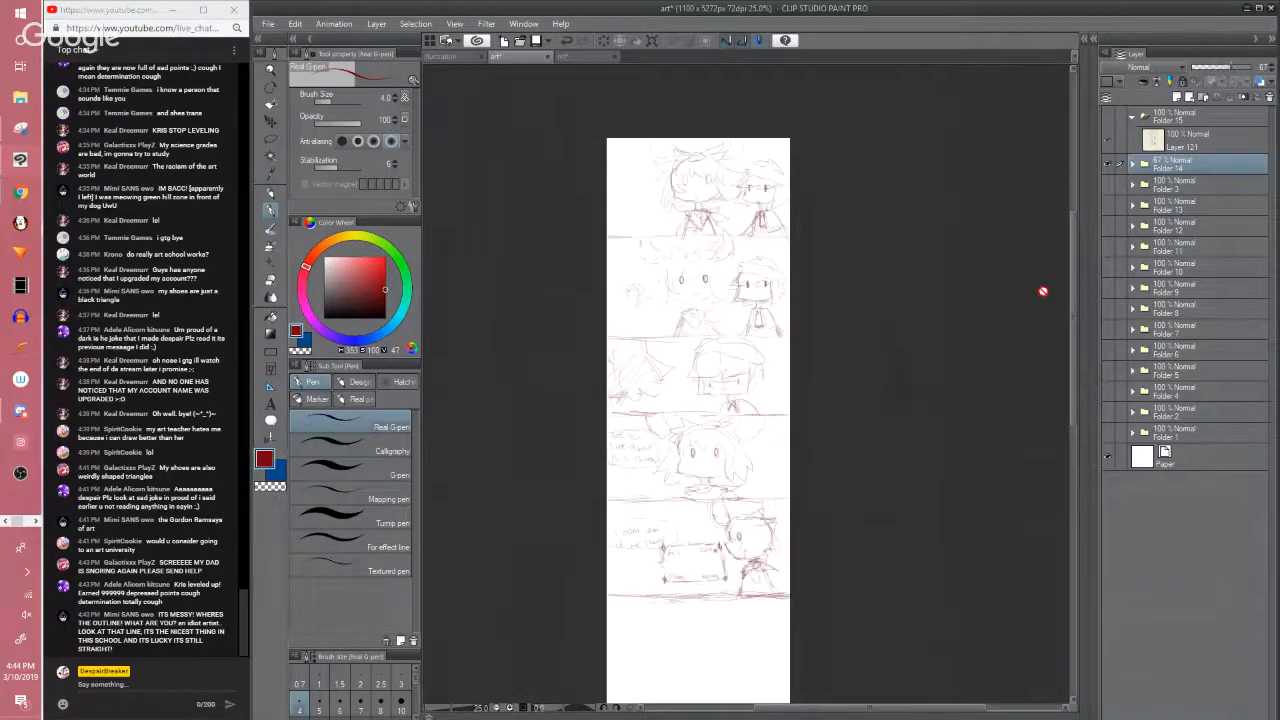
scroll(1063, 288, "down", 1)
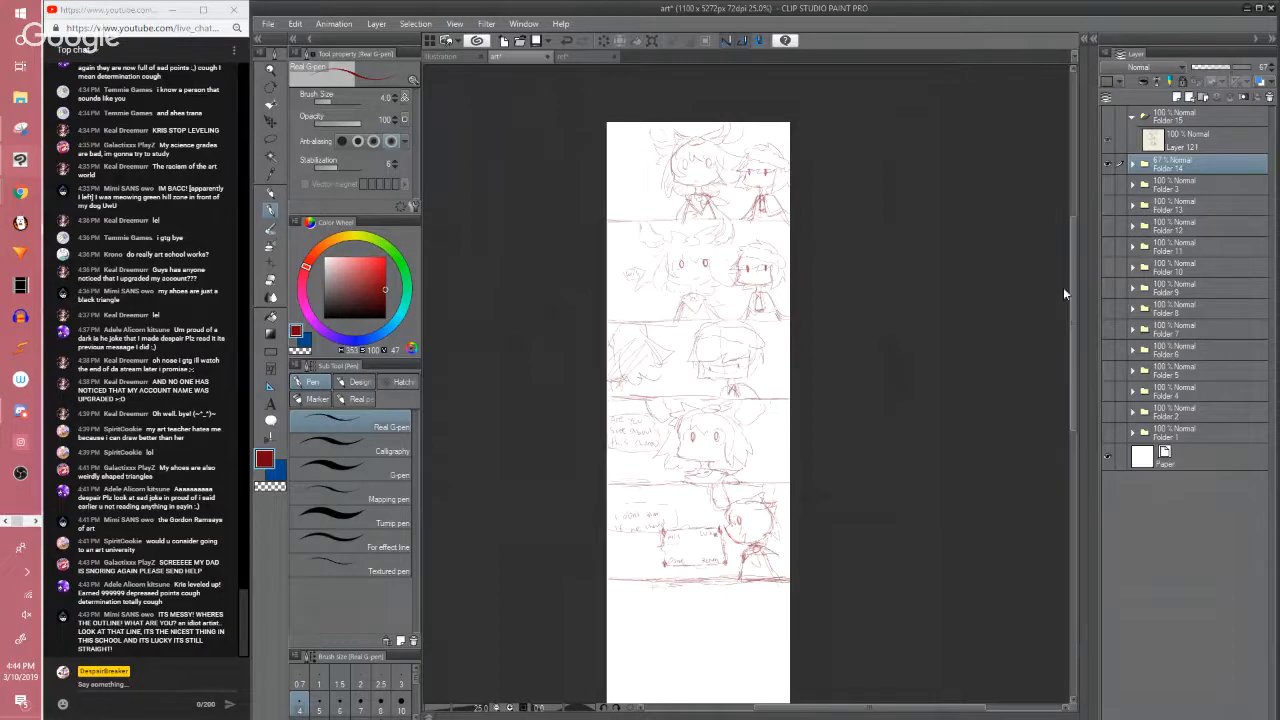
key("ctrl+s")
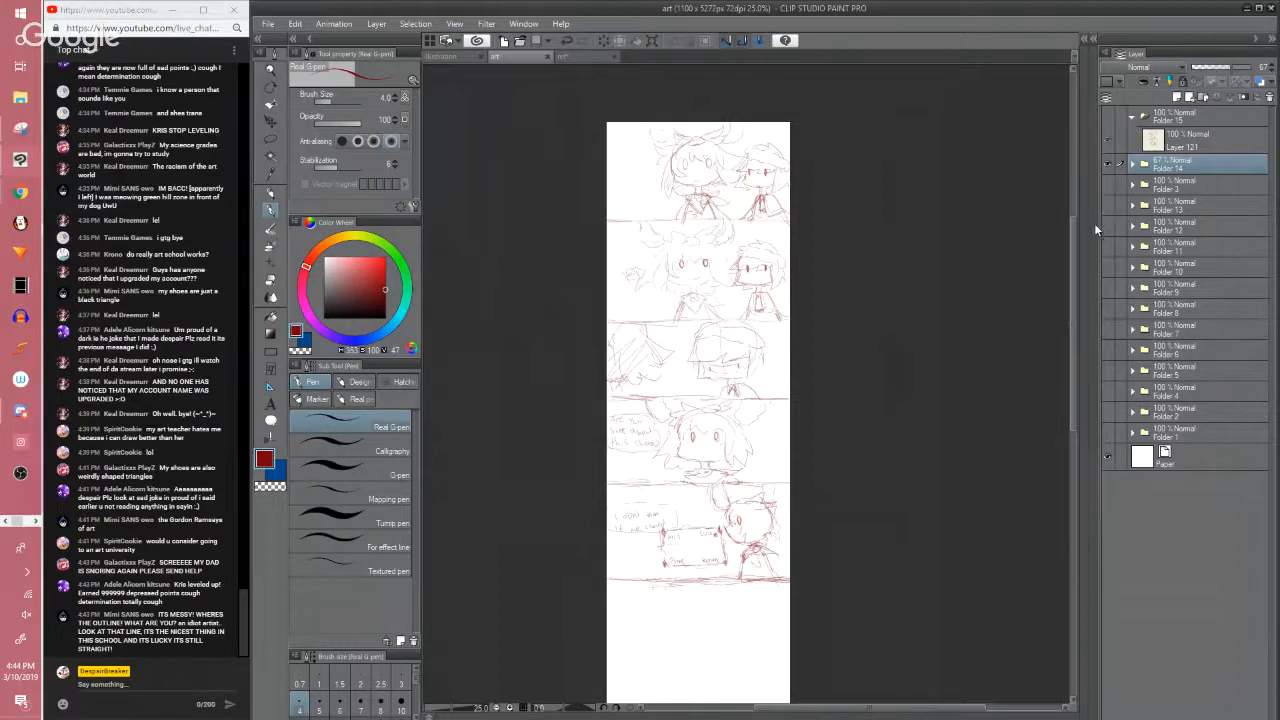
Hide Folder 14, show Folder 15 again, and make Layer 121 the active layer
left_click(1108, 119)
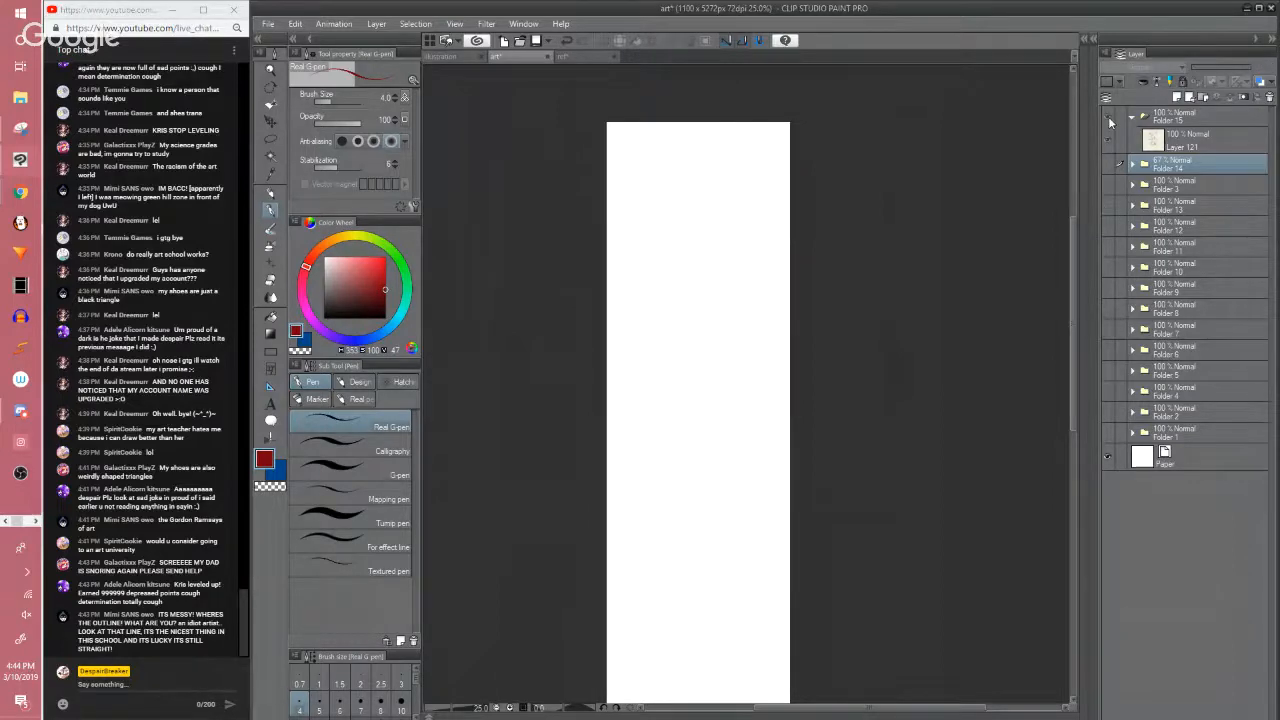
left_click(1108, 119)
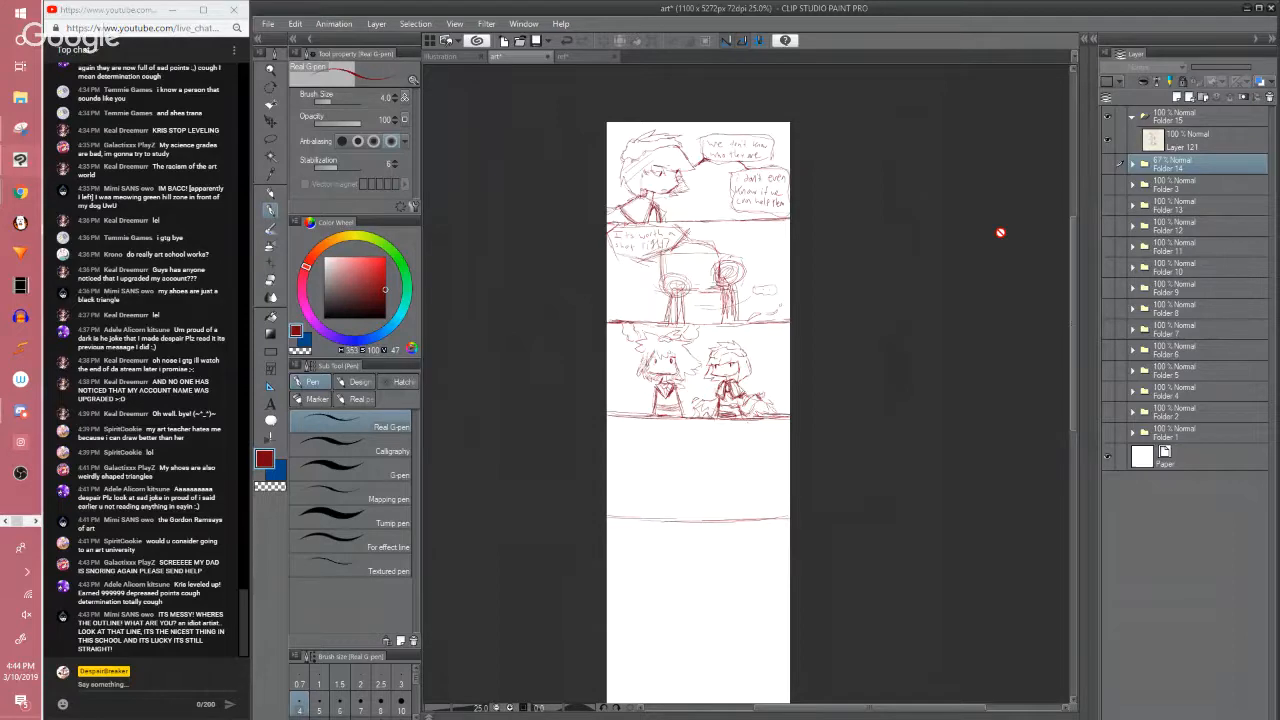
left_click(1178, 145)
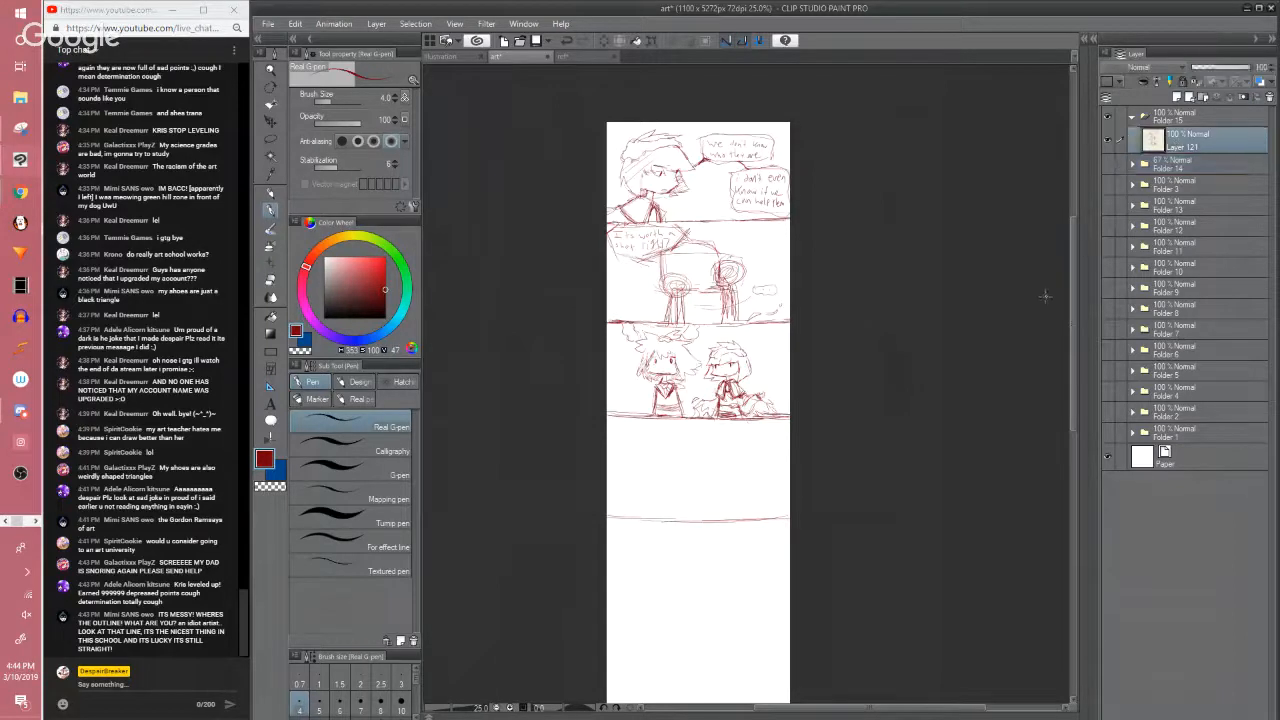
Handwrite "You tried" with the Real G-pen above the right-hand character in the third panel
scroll(1072, 290, "up", 1)
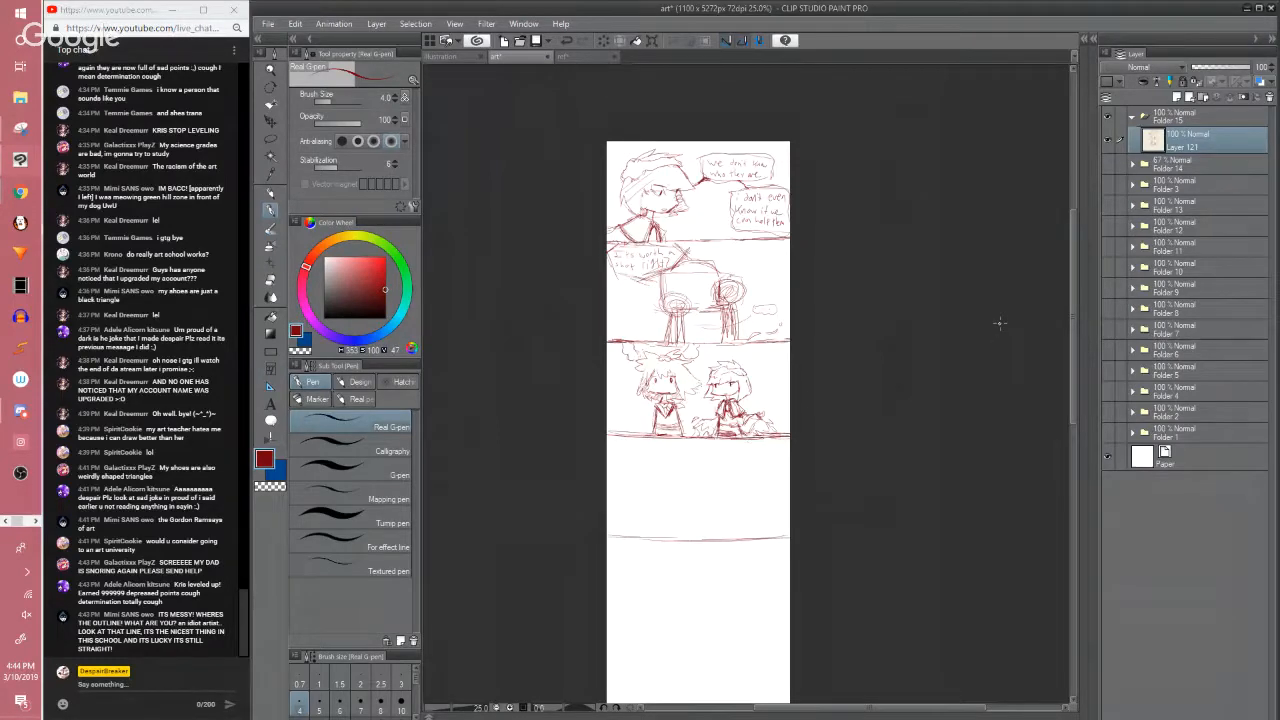
scroll(999, 322, "up", 1)
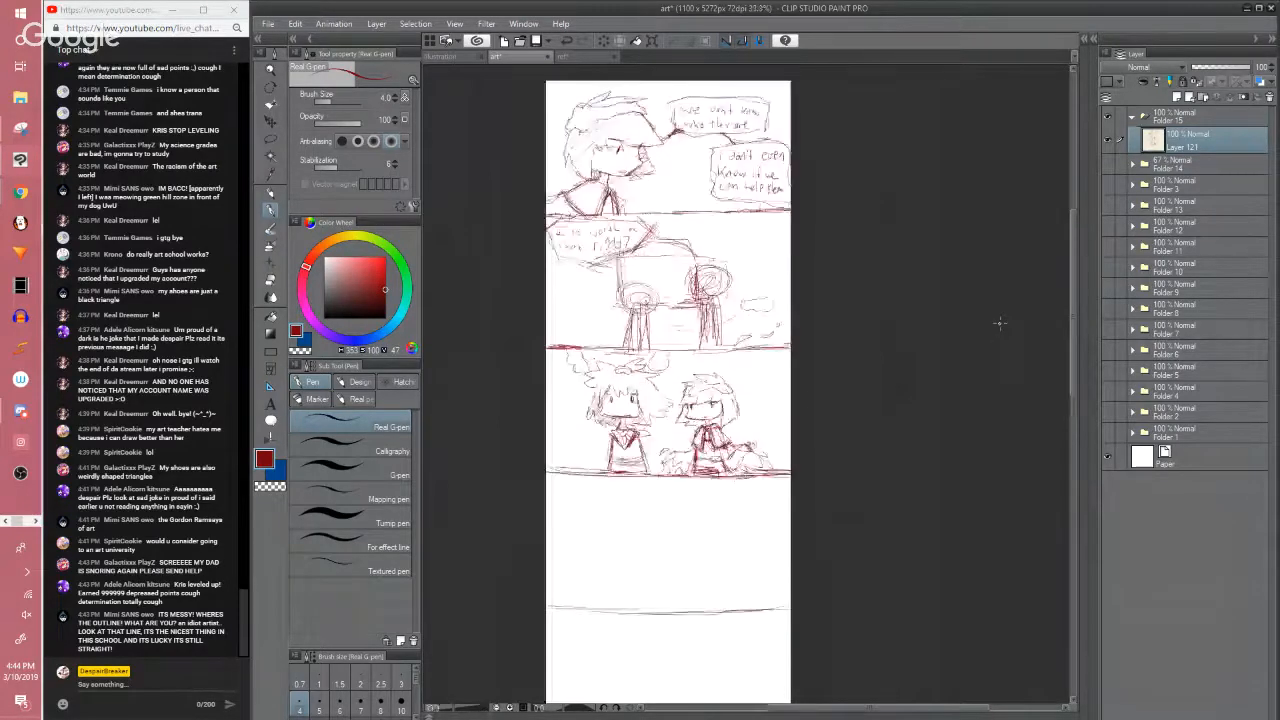
scroll(999, 322, "up", 1)
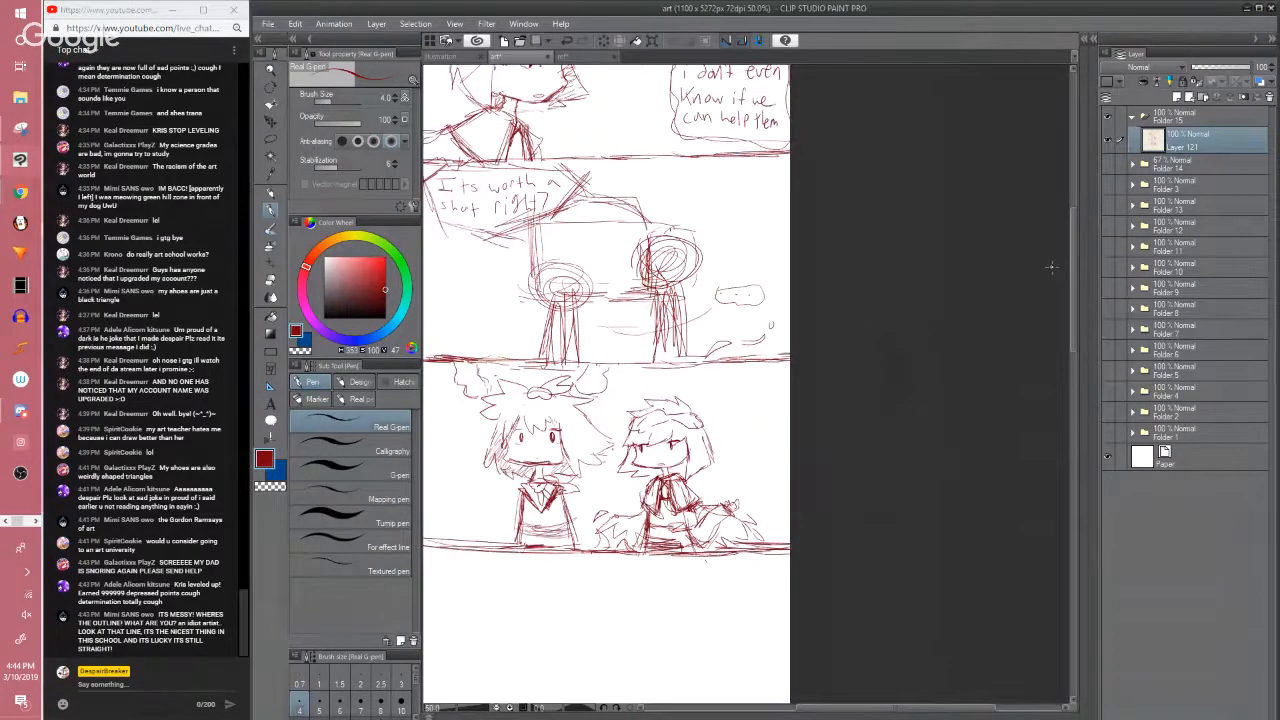
scroll(1050, 266, "down", 1)
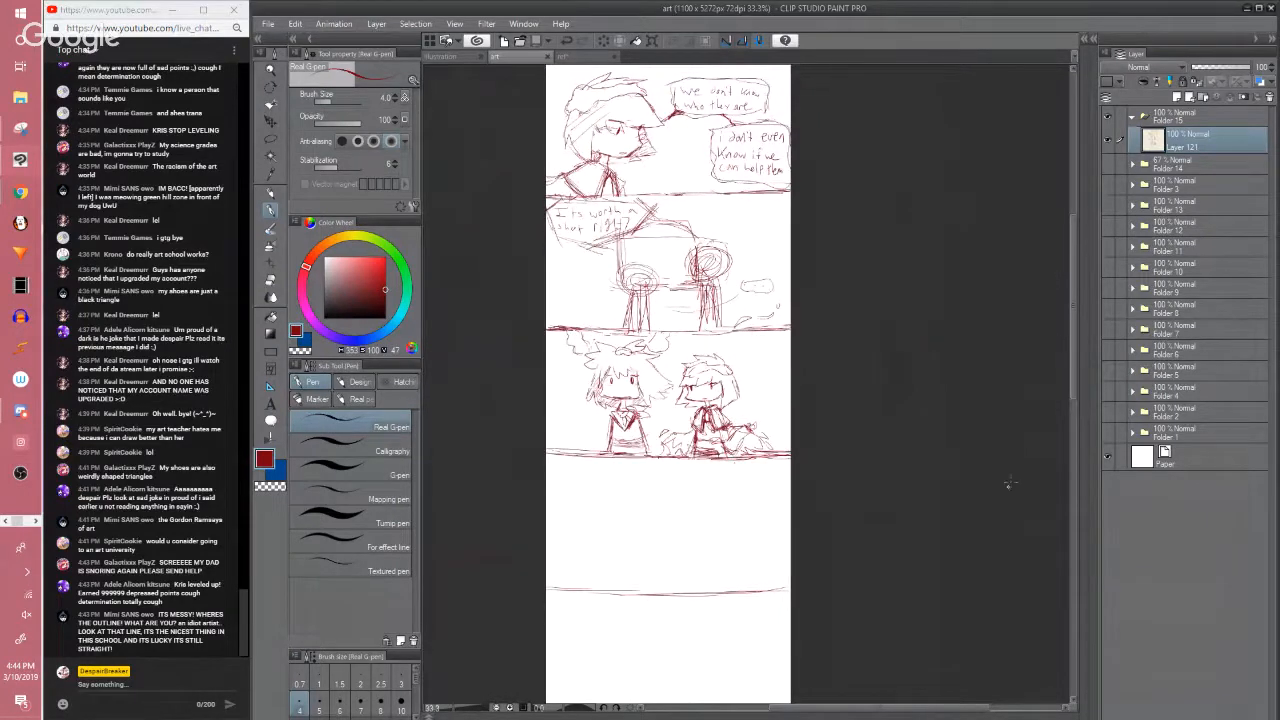
left_click_drag(887, 709, 860, 710)
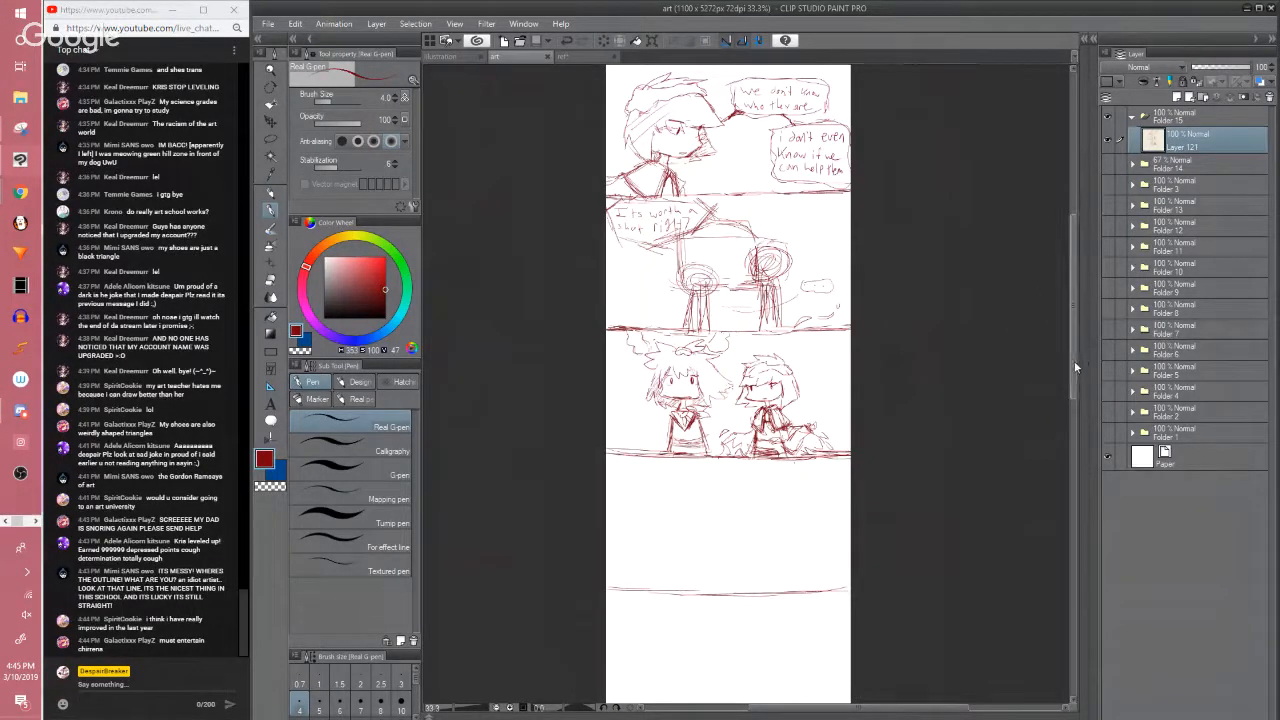
left_click_drag(1075, 372, 1068, 341)
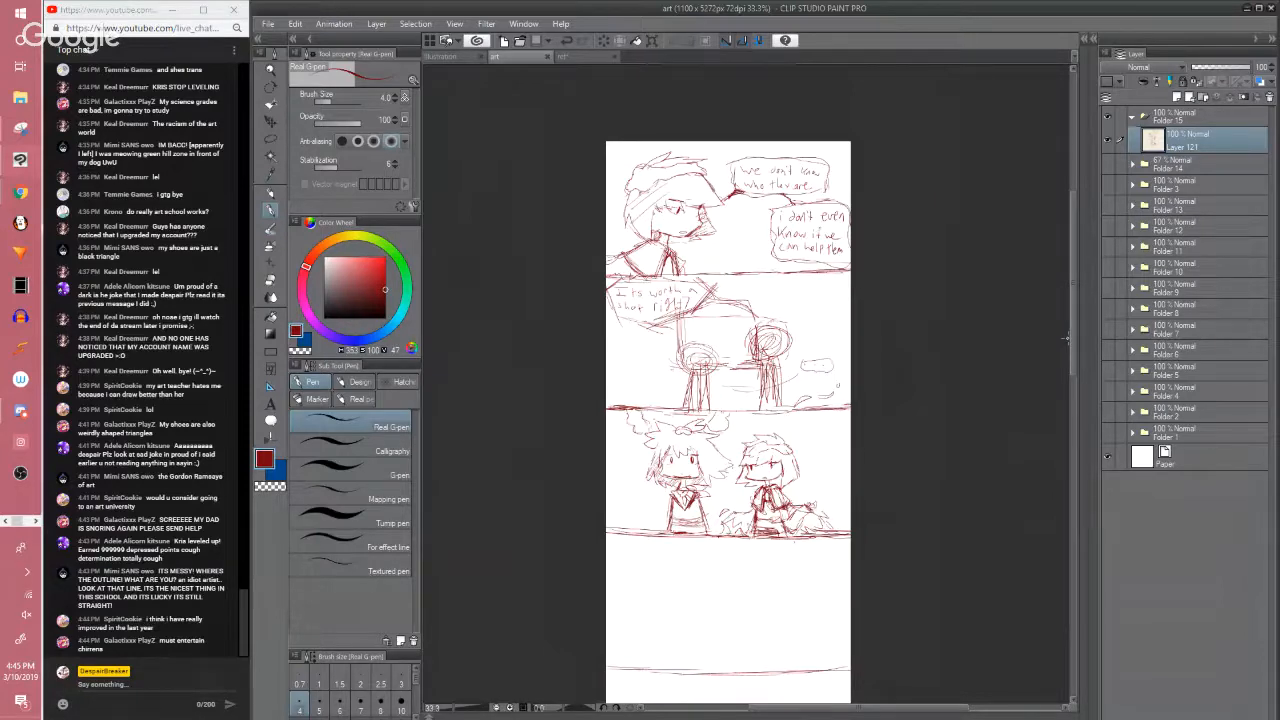
left_click_drag(1009, 581, 954, 467)
scroll(818, 550, "up", 2)
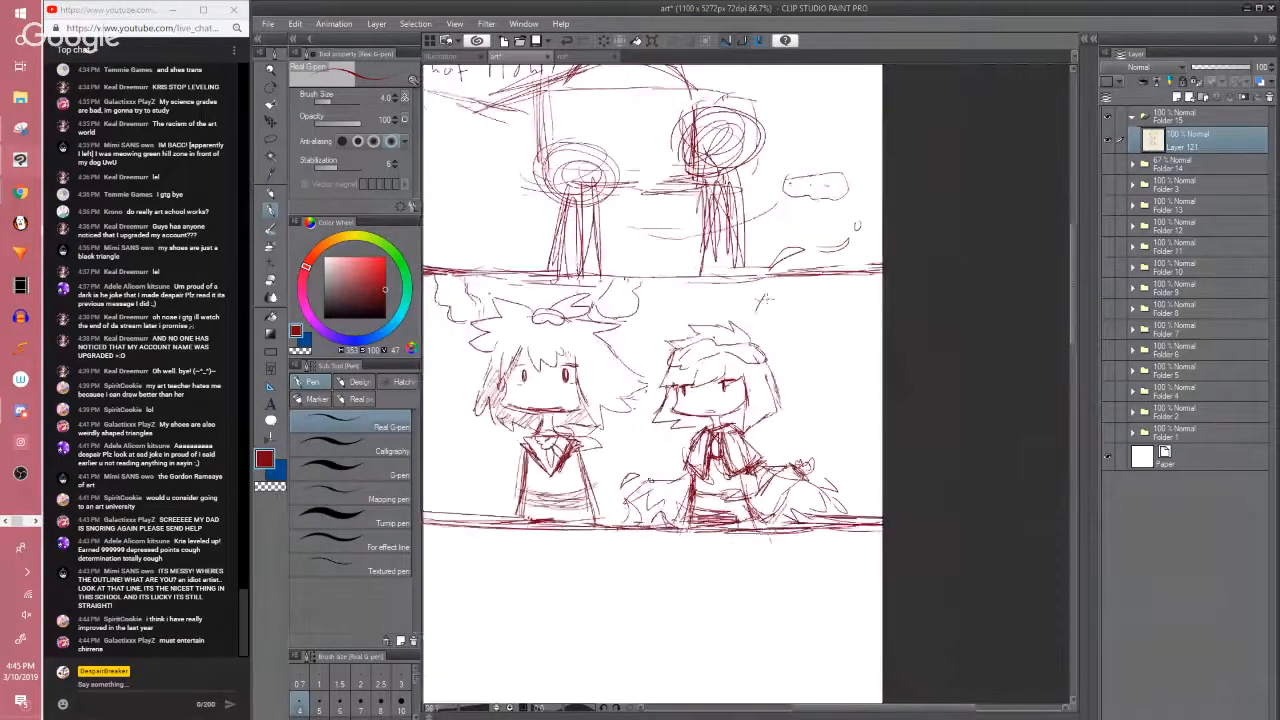
left_click_drag(773, 298, 774, 298)
left_click_drag(780, 297, 789, 298)
left_click_drag(804, 295, 809, 300)
left_click_drag(811, 299, 816, 299)
mouse_move(820, 299)
left_mouse_down()
mouse_move(842, 306)
mouse_move(808, 276)
left_mouse_up()
Handwrite "helping people," as the second dialogue line beneath "You tried"
left_click_drag(811, 258, 816, 276)
left_click_drag(819, 266, 833, 277)
left_click_drag(836, 268, 844, 277)
mouse_move(847, 268)
left_mouse_down()
mouse_move(852, 285)
mouse_move(868, 267)
mouse_move(889, 276)
left_mouse_up()
left_click_drag(892, 270, 898, 274)
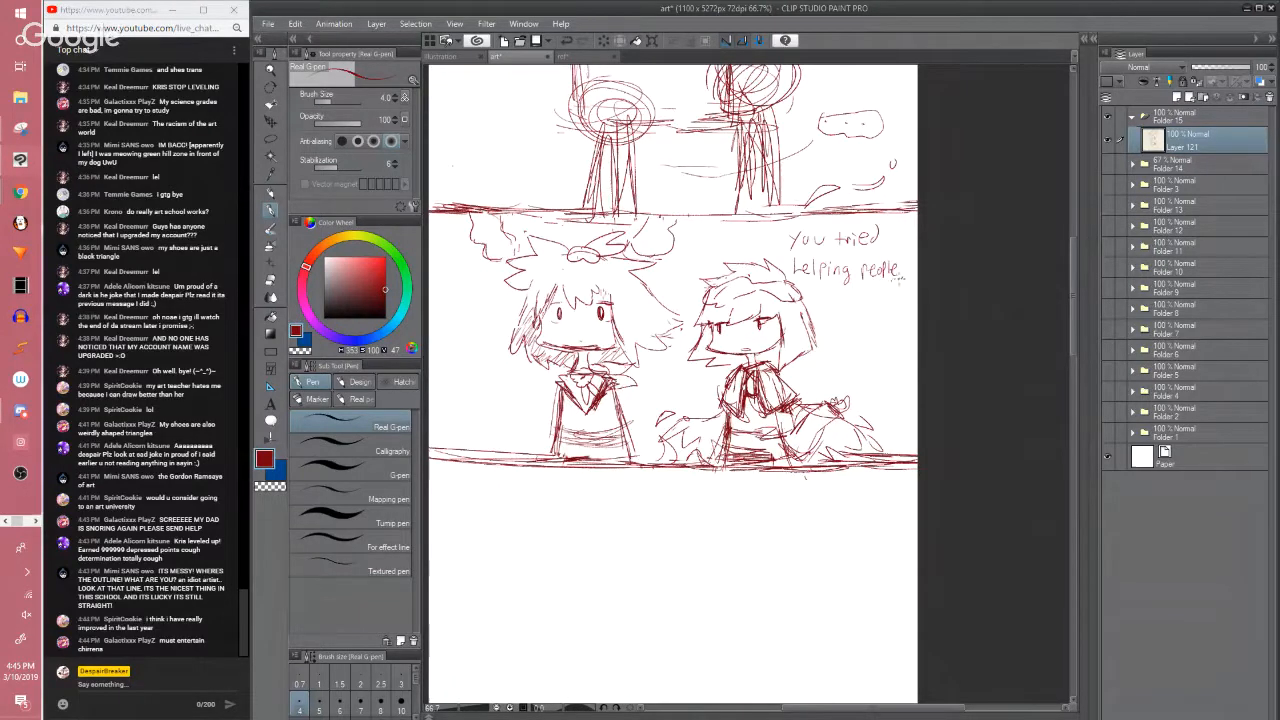
Continue the handwritten dialogue with "what, six-seven times?" over two lines beneath "helping people,"
left_click_drag(806, 290, 826, 300)
left_click_drag(828, 294, 849, 296)
mouse_move(853, 288)
left_mouse_down()
mouse_move(850, 306)
mouse_move(899, 300)
left_mouse_up()
left_click_drag(899, 292, 893, 301)
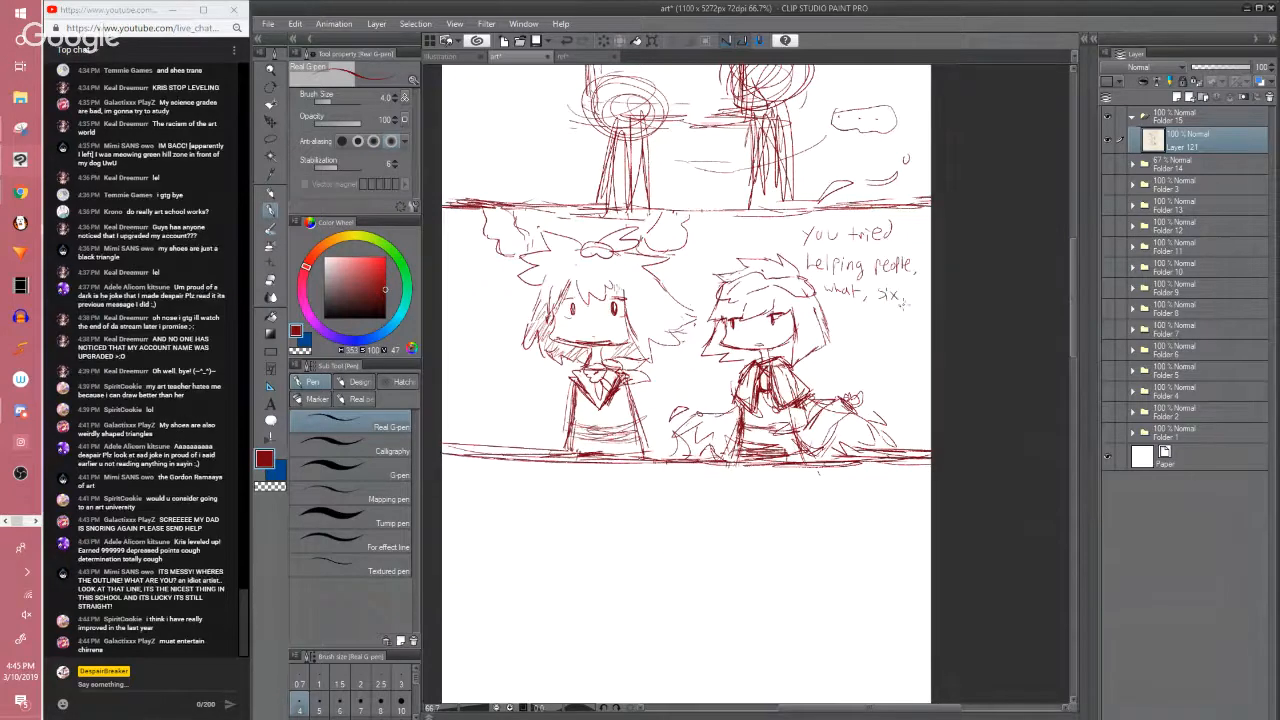
left_click_drag(902, 289, 922, 314)
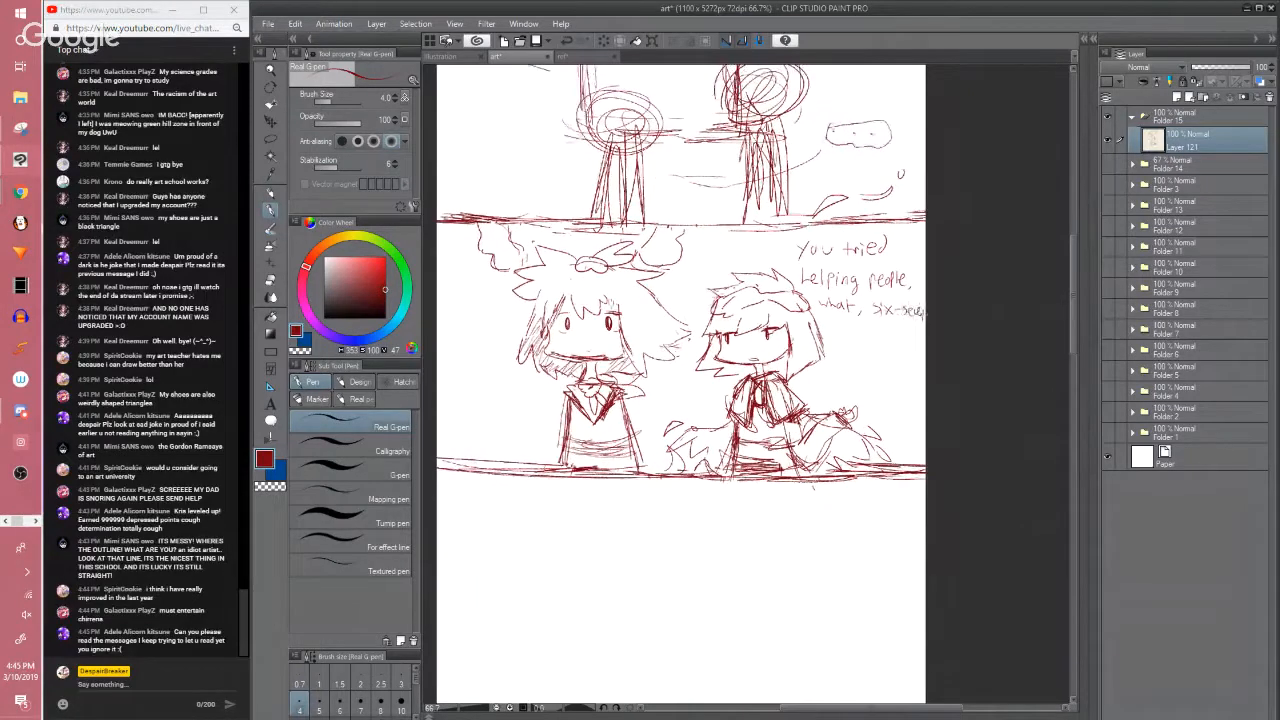
left_click_drag(895, 357, 911, 385)
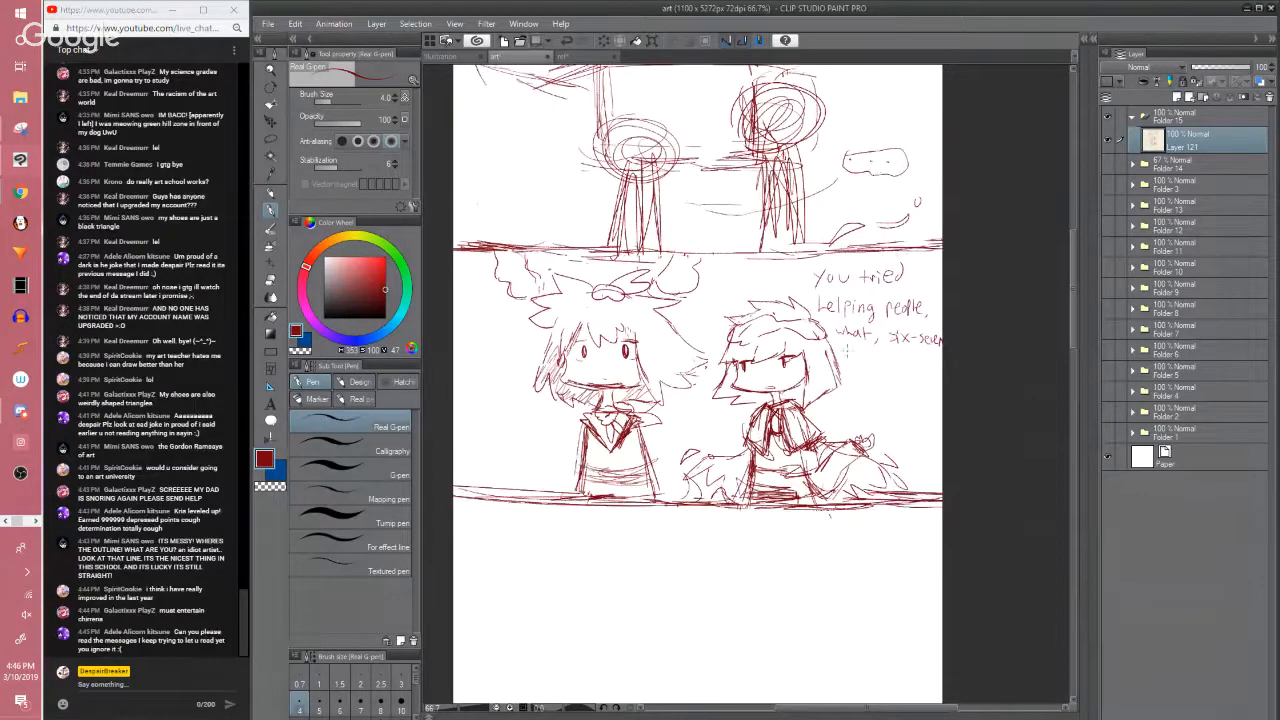
mouse_move(840, 352)
left_mouse_down()
mouse_move(885, 360)
mouse_move(893, 386)
left_mouse_up()
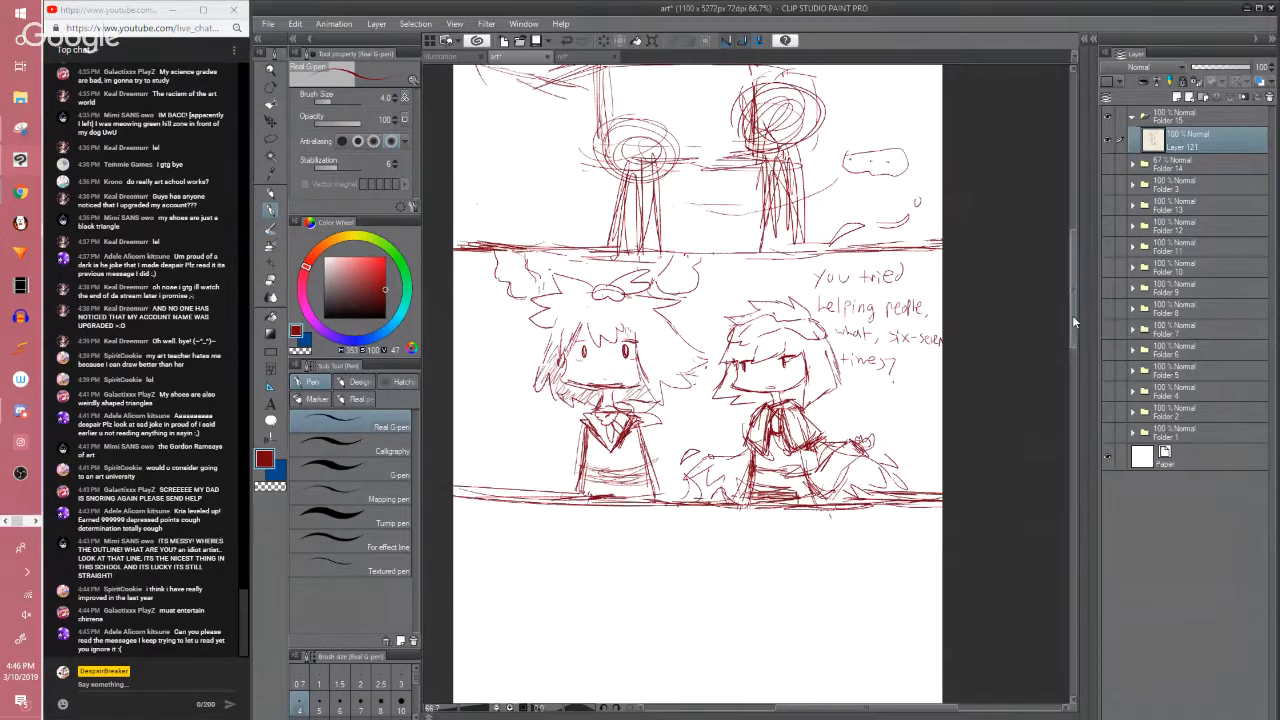
left_click_drag(1072, 317, 1065, 365)
scroll(1065, 365, "down", 1)
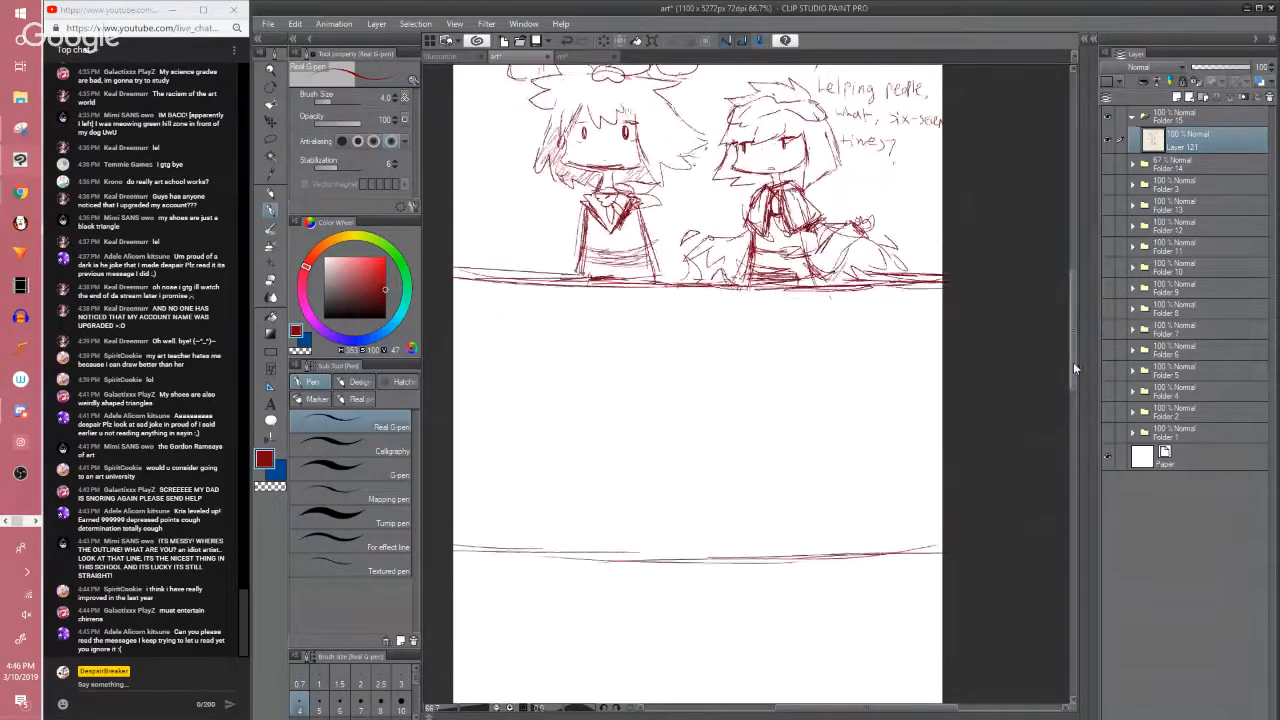
Sketch a large round head guide in the empty panel below the two seated characters
scroll(1073, 362, "up", 2)
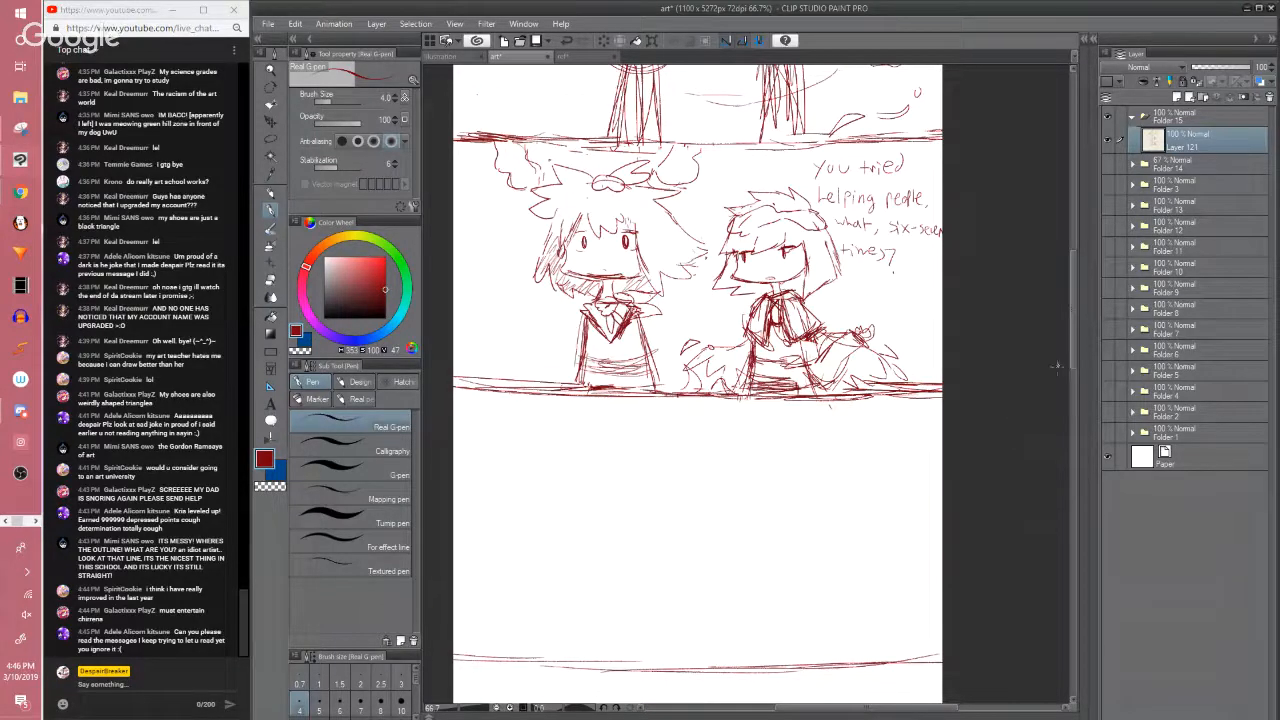
scroll(1074, 345, "down", 1)
mouse_move(633, 405)
left_mouse_down()
mouse_move(647, 489)
mouse_move(670, 405)
mouse_move(682, 486)
mouse_move(817, 424)
mouse_move(757, 387)
mouse_move(712, 528)
left_mouse_up()
scroll(1074, 366, "down", 2)
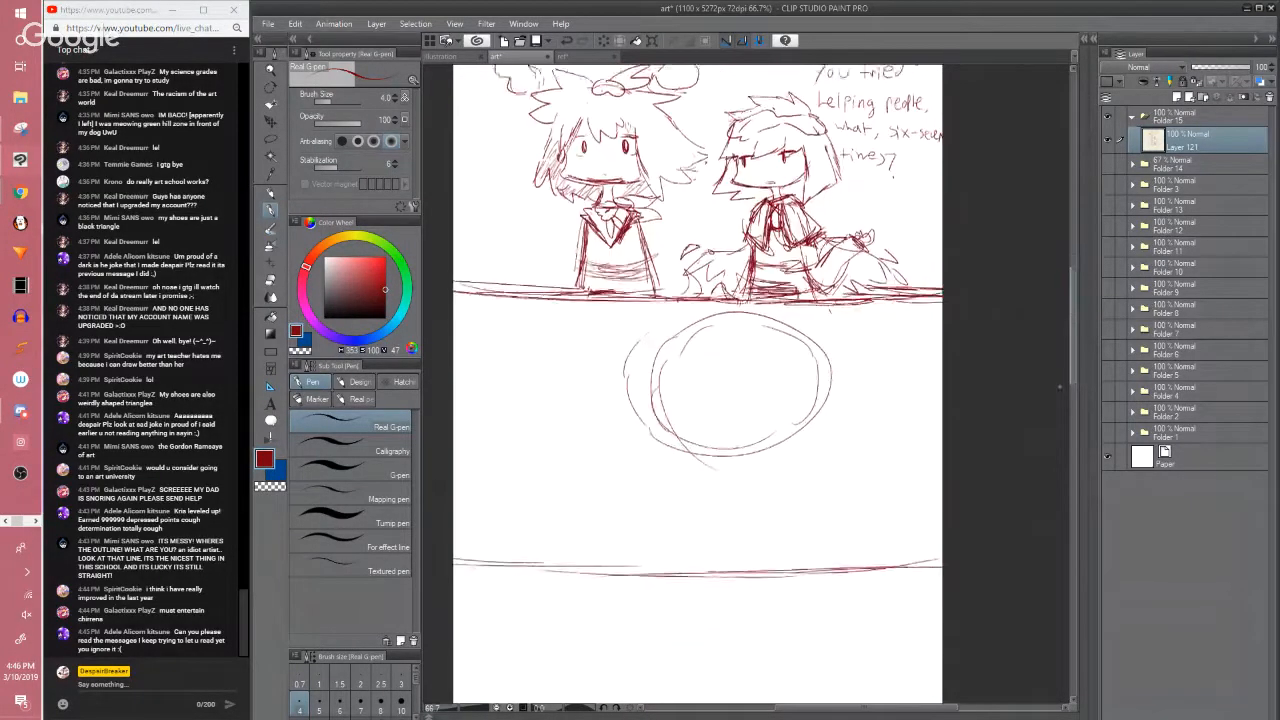
mouse_move(666, 399)
left_mouse_down()
mouse_move(758, 452)
mouse_move(797, 389)
left_mouse_up()
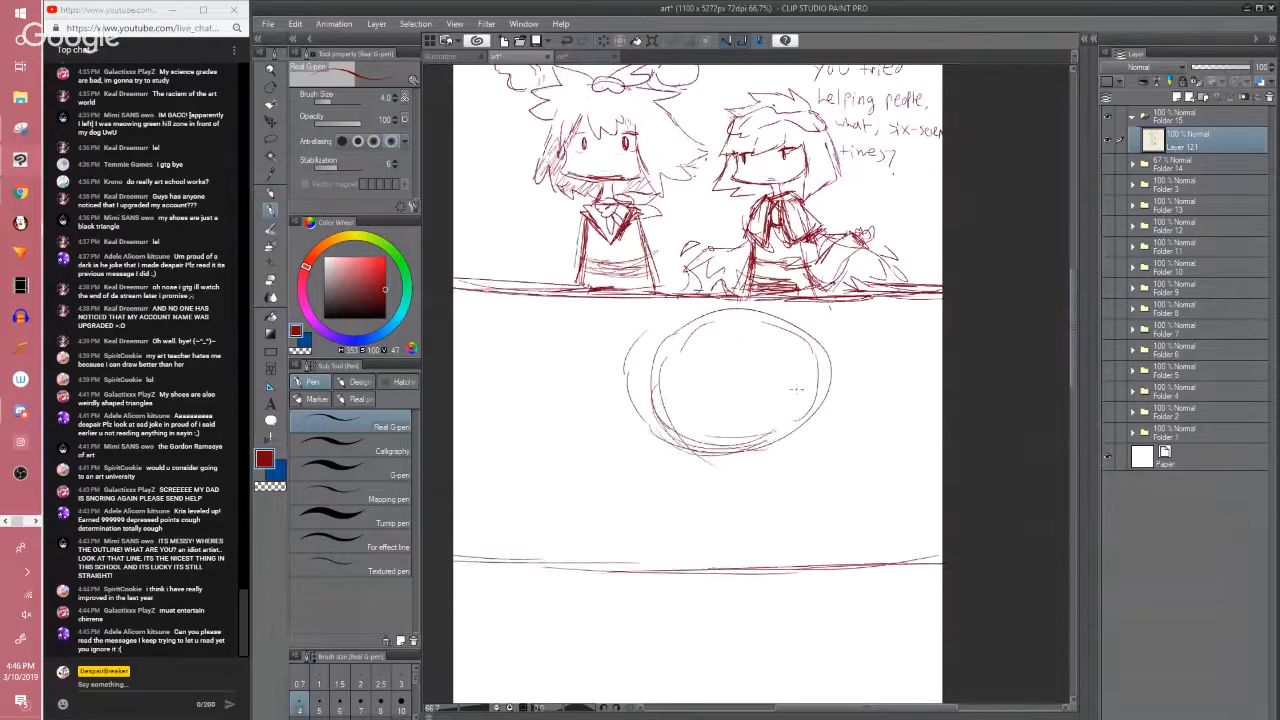
left_click_drag(744, 440, 832, 396)
Erase the stray outer lines of the head circle and redraw its right edge
key("e")
left_click_drag(664, 452, 624, 375)
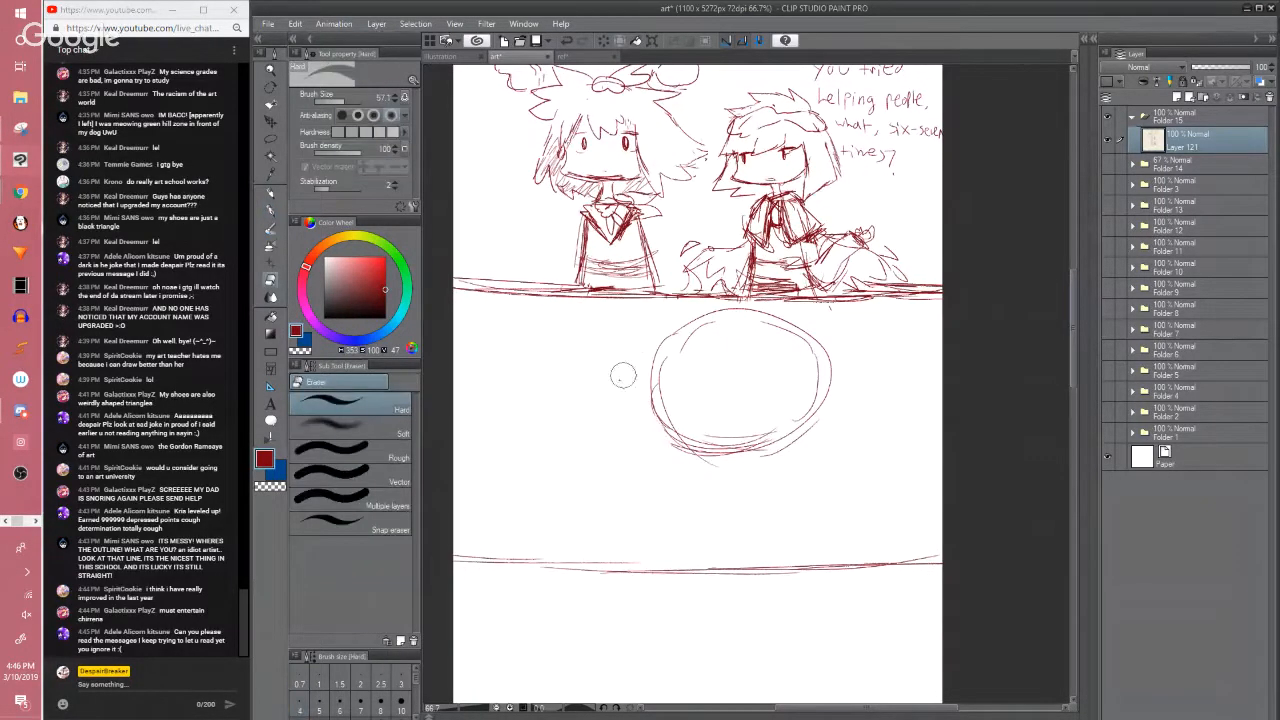
left_click_drag(713, 469, 722, 457)
left_click_drag(694, 340, 691, 345)
mouse_move(814, 372)
left_mouse_down()
mouse_move(824, 346)
mouse_move(786, 331)
mouse_move(770, 441)
mouse_move(793, 440)
left_mouse_up()
key("p")
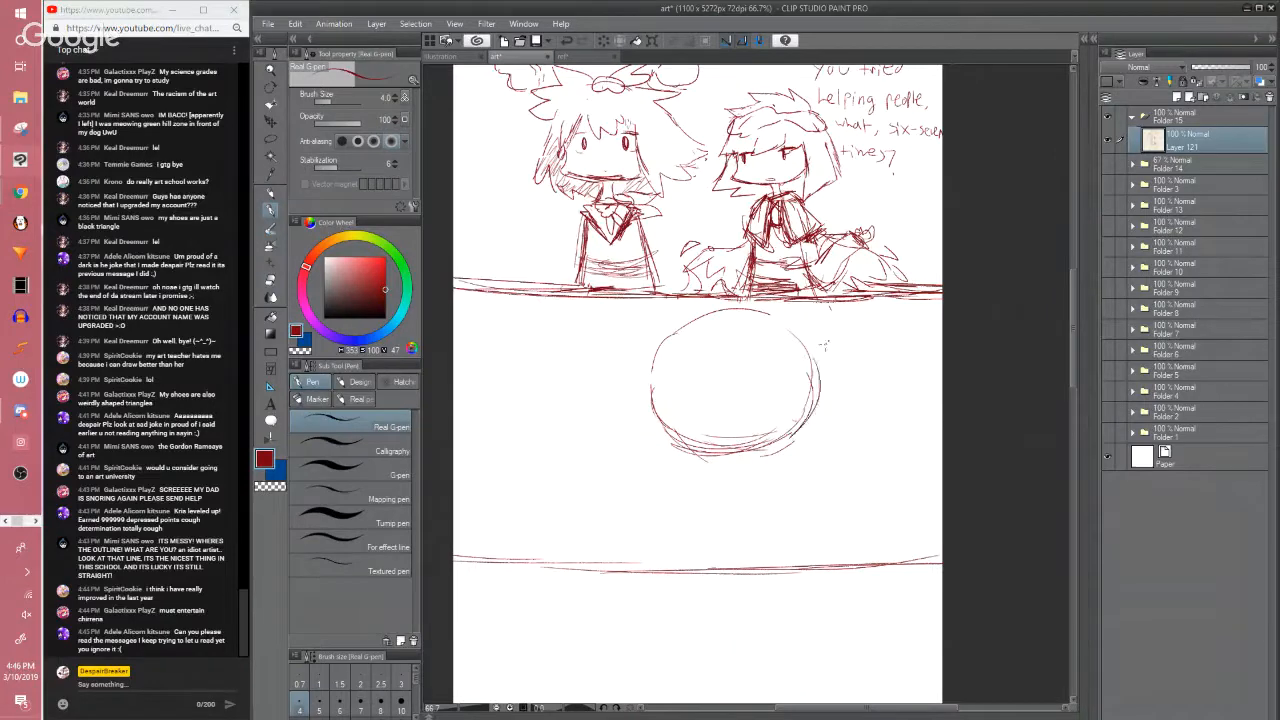
left_click_drag(783, 382, 808, 362)
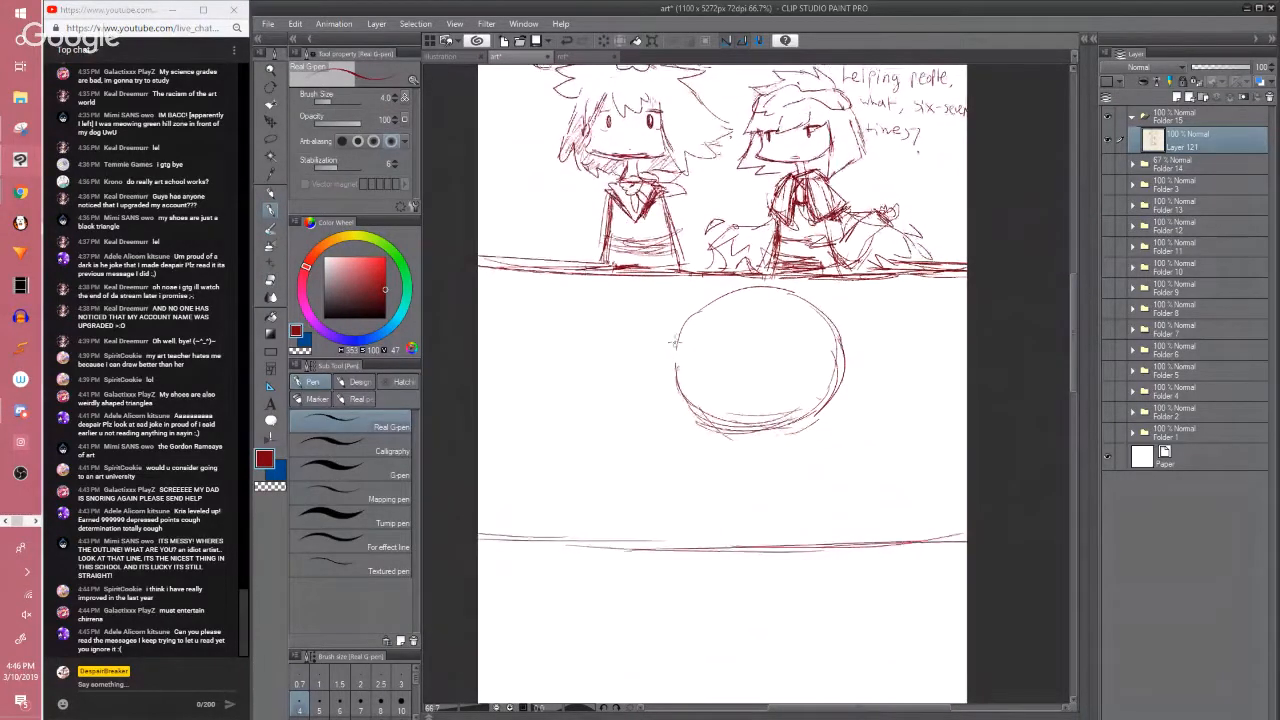
Draw the cheek and jaw contour on the head's left side and erase the overlapping part of the circle
mouse_move(678, 342)
left_mouse_down()
mouse_move(660, 357)
mouse_move(664, 398)
mouse_move(666, 366)
mouse_move(650, 379)
mouse_move(656, 402)
mouse_move(697, 447)
mouse_move(742, 450)
left_mouse_up()
key("e")
key("p")
key("e")
mouse_move(680, 360)
left_mouse_down()
mouse_move(650, 400)
mouse_move(663, 366)
mouse_move(651, 383)
mouse_move(670, 421)
left_mouse_up()
key("p")
key("e")
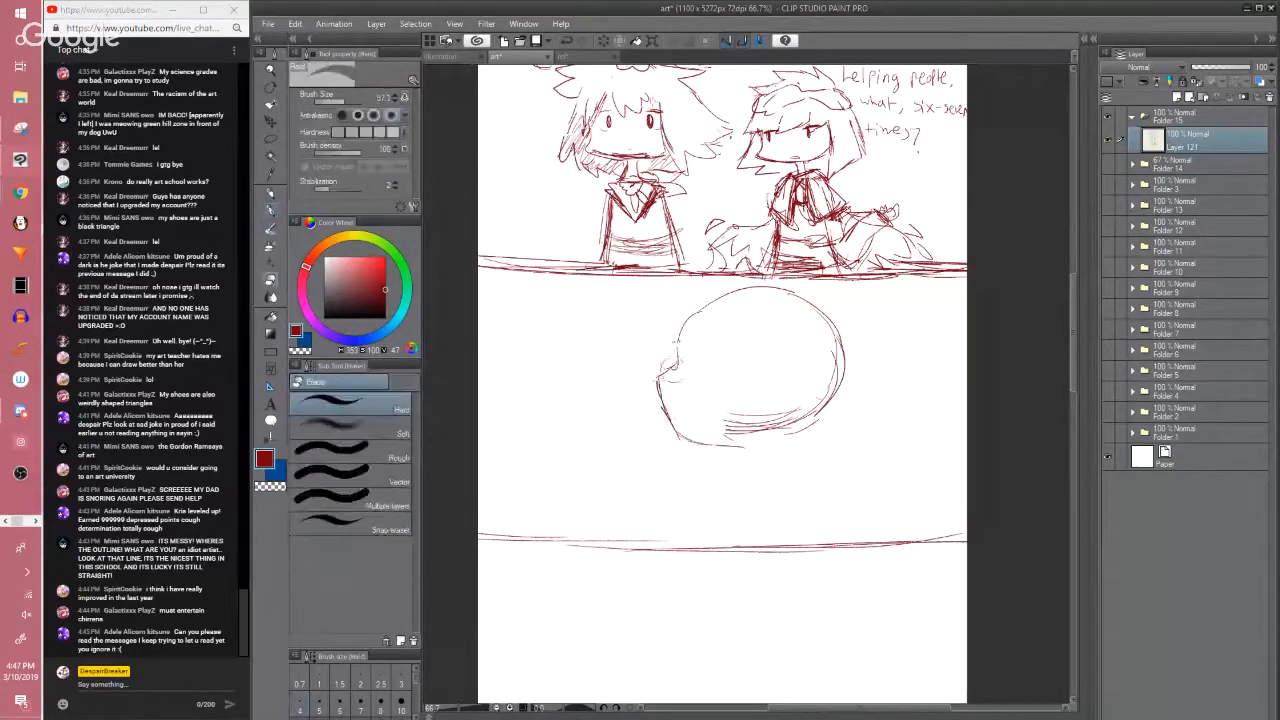
Sketch the spiky fringe tufts at the front of the face, cleaning up the circle lines beneath them
mouse_move(672, 368)
left_mouse_down()
mouse_move(652, 383)
mouse_move(697, 445)
mouse_move(758, 450)
mouse_move(764, 432)
mouse_move(737, 437)
mouse_move(767, 451)
mouse_move(757, 459)
mouse_move(691, 366)
mouse_move(630, 380)
mouse_move(668, 386)
mouse_move(705, 420)
mouse_move(740, 422)
mouse_move(732, 373)
left_mouse_up()
key("p")
key("e")
key("p")
key("e")
key("p")
Sketch a long side lock and flared back hair with jagged ends behind the head
scroll(677, 355, "up", 1)
mouse_move(726, 385)
left_mouse_down()
mouse_move(735, 448)
mouse_move(806, 493)
mouse_move(857, 467)
left_mouse_up()
left_click_drag(819, 377, 875, 460)
left_click_drag(847, 419, 862, 447)
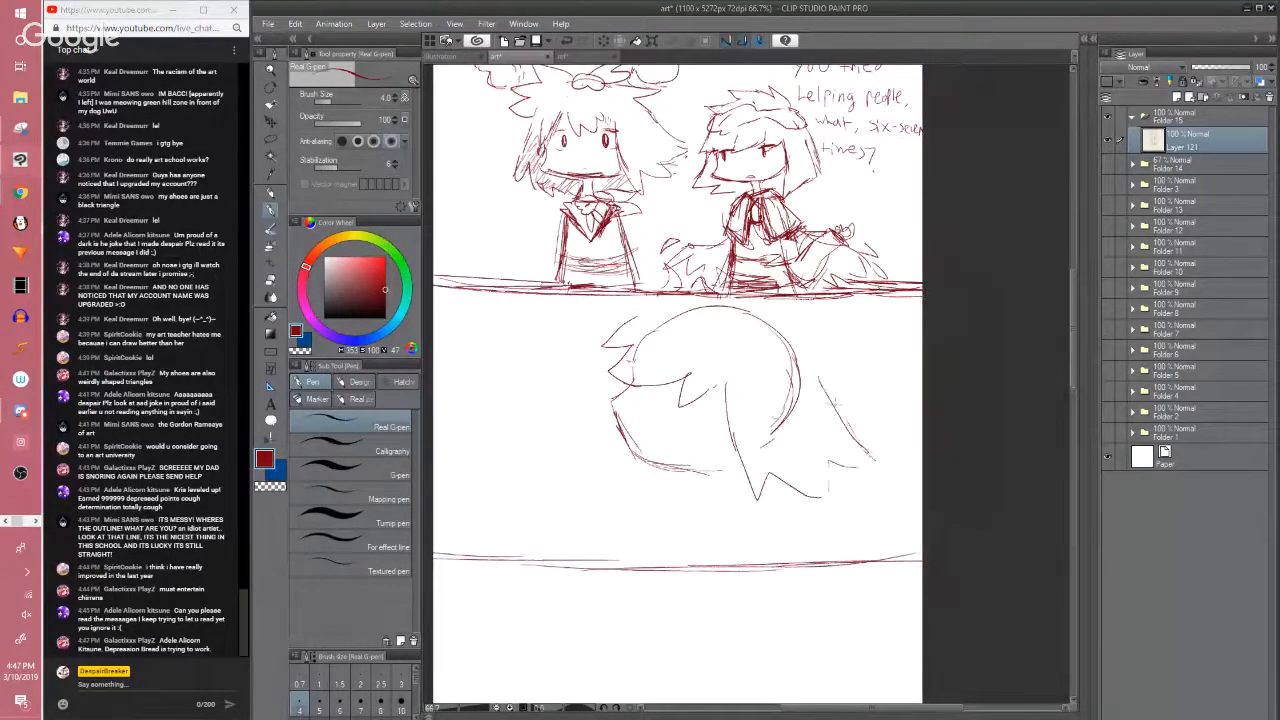
left_click_drag(765, 349, 799, 345)
Sketch the eye and the short line above it beneath the fringe, undoing the rough strokes
scroll(799, 345, "up", 1)
left_click_drag(629, 340, 647, 300)
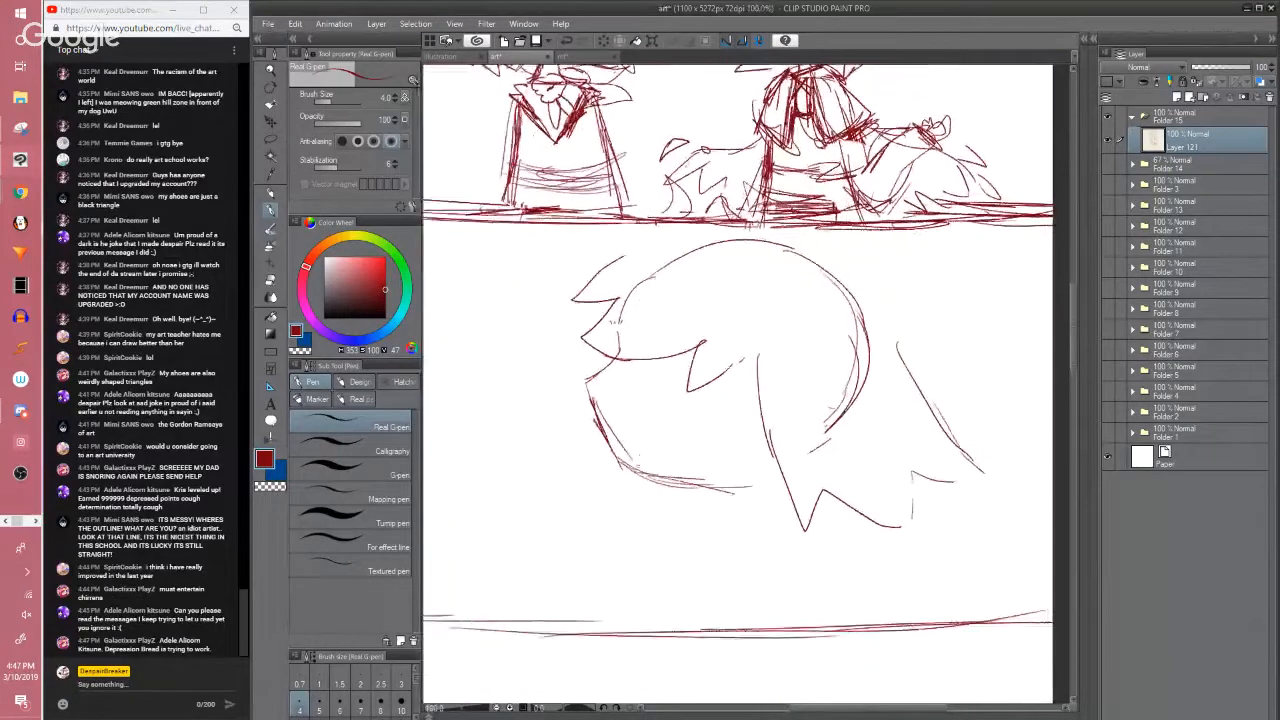
mouse_move(646, 420)
left_mouse_down()
mouse_move(660, 446)
mouse_move(657, 391)
left_mouse_up()
mouse_move(673, 315)
left_mouse_down()
mouse_move(742, 346)
mouse_move(717, 359)
left_mouse_up()
mouse_move(686, 314)
left_mouse_down()
mouse_move(692, 358)
mouse_move(726, 341)
mouse_move(711, 358)
mouse_move(709, 306)
mouse_move(770, 335)
mouse_move(745, 372)
left_mouse_up()
key("ctrl+z")
key("ctrl+z")
key("ctrl+z")
key("e")
key("p")
key("e")
key("p")
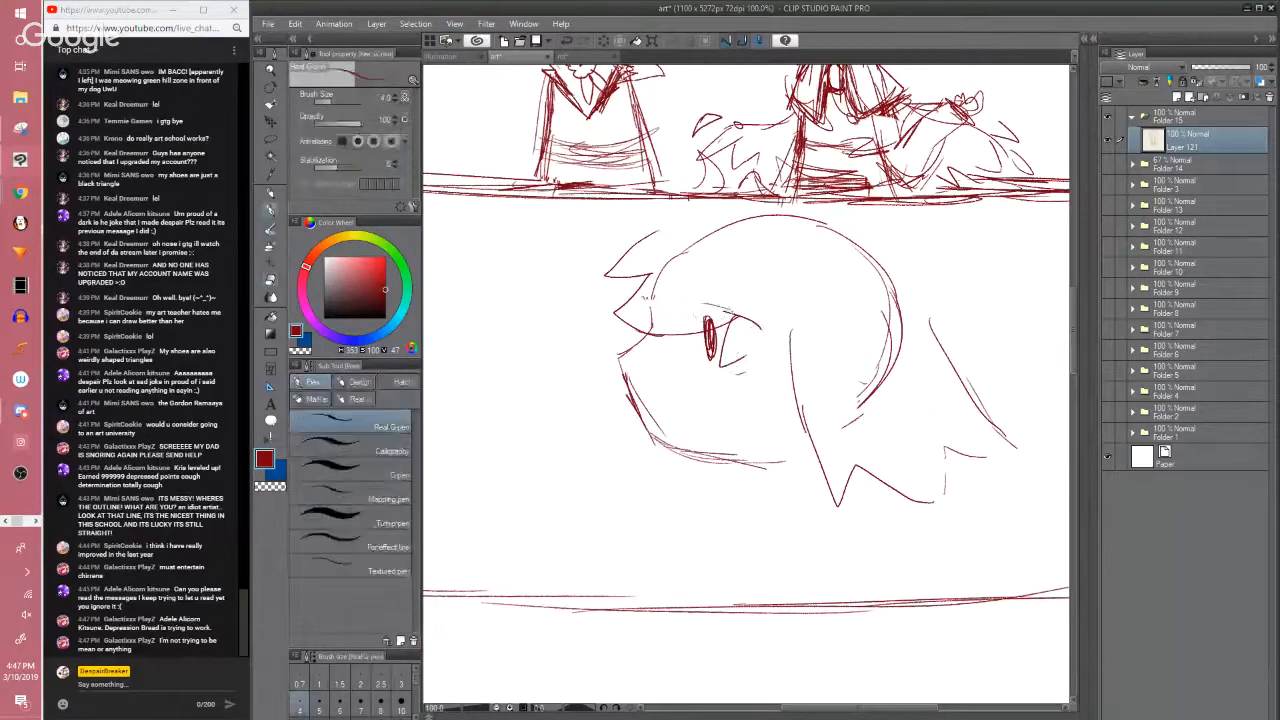
Erase part of the eye and the adjoining fringe line to leave a narrow vertical eye
key("e")
mouse_move(754, 322)
left_mouse_down()
mouse_move(720, 303)
mouse_move(706, 358)
mouse_move(706, 343)
left_mouse_up()
key("p")
key("e")
key("p")
key("e")
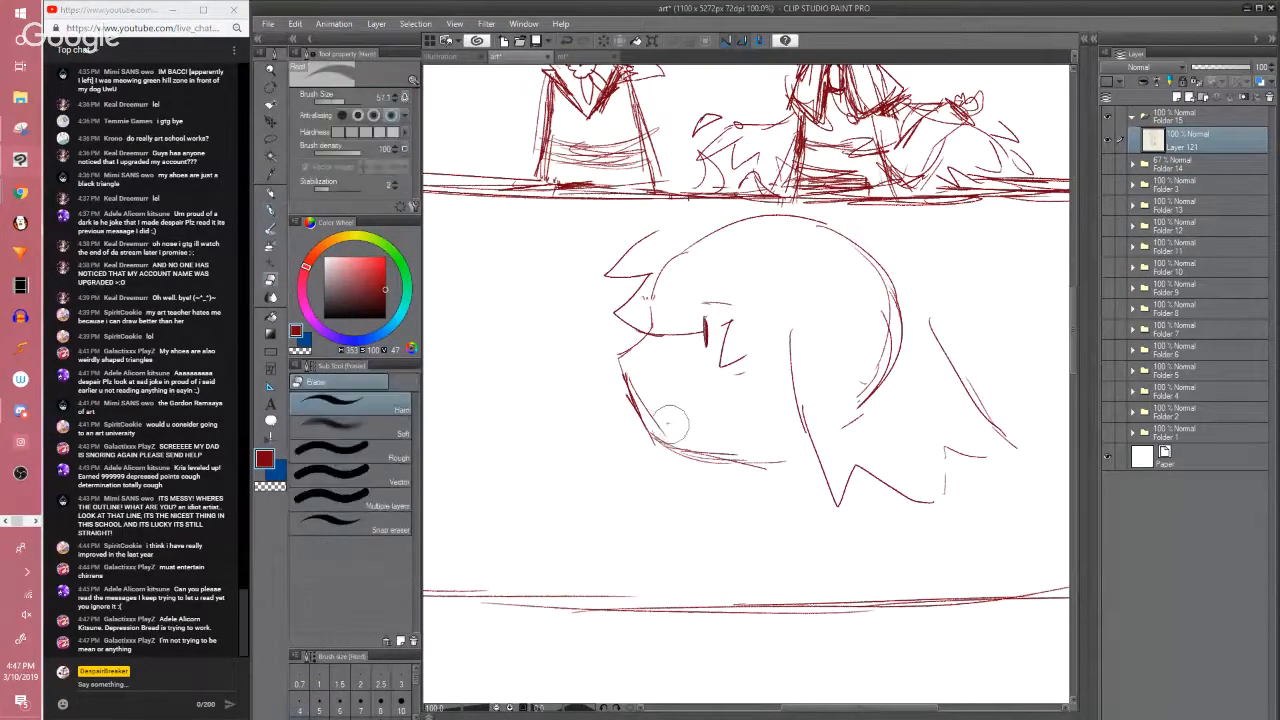
Erase and redraw the front cheek contour in cleaner lines, and save the file
mouse_move(655, 428)
left_mouse_down()
mouse_move(628, 352)
mouse_move(623, 382)
mouse_move(658, 440)
left_mouse_up()
key("p")
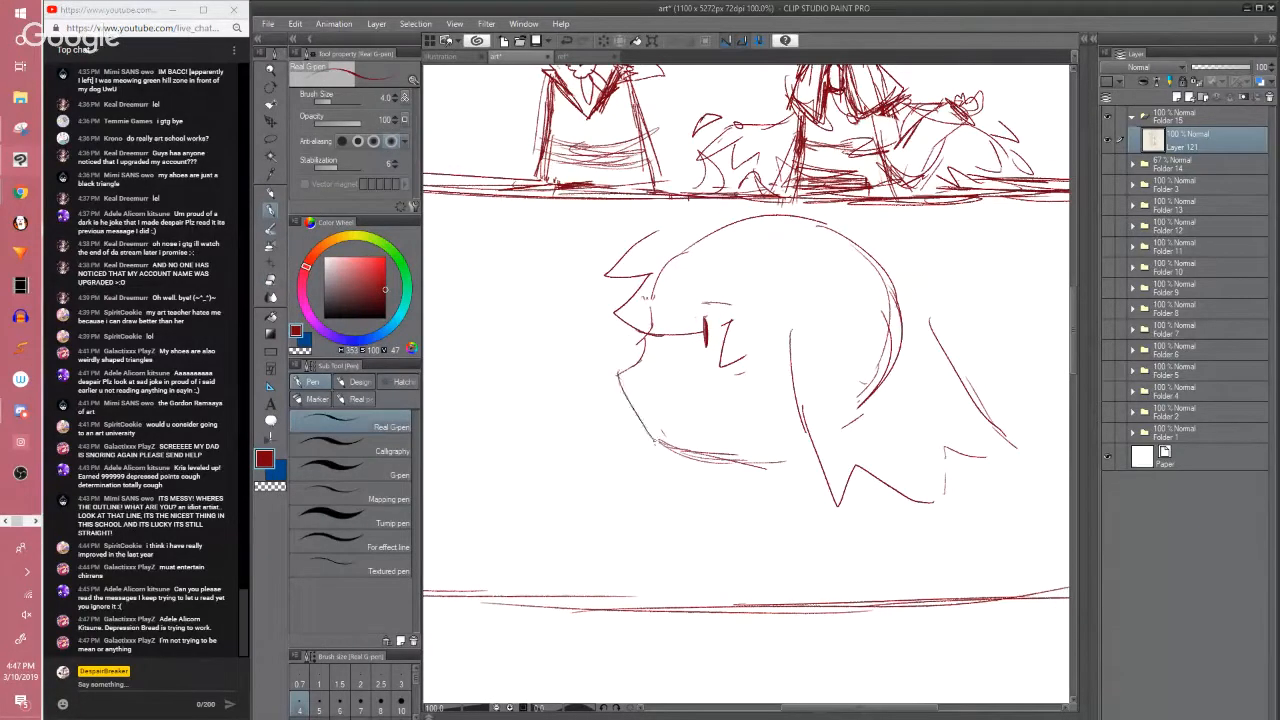
key("e")
key("p")
mouse_move(640, 360)
left_mouse_down()
mouse_move(676, 366)
mouse_move(656, 405)
left_mouse_up()
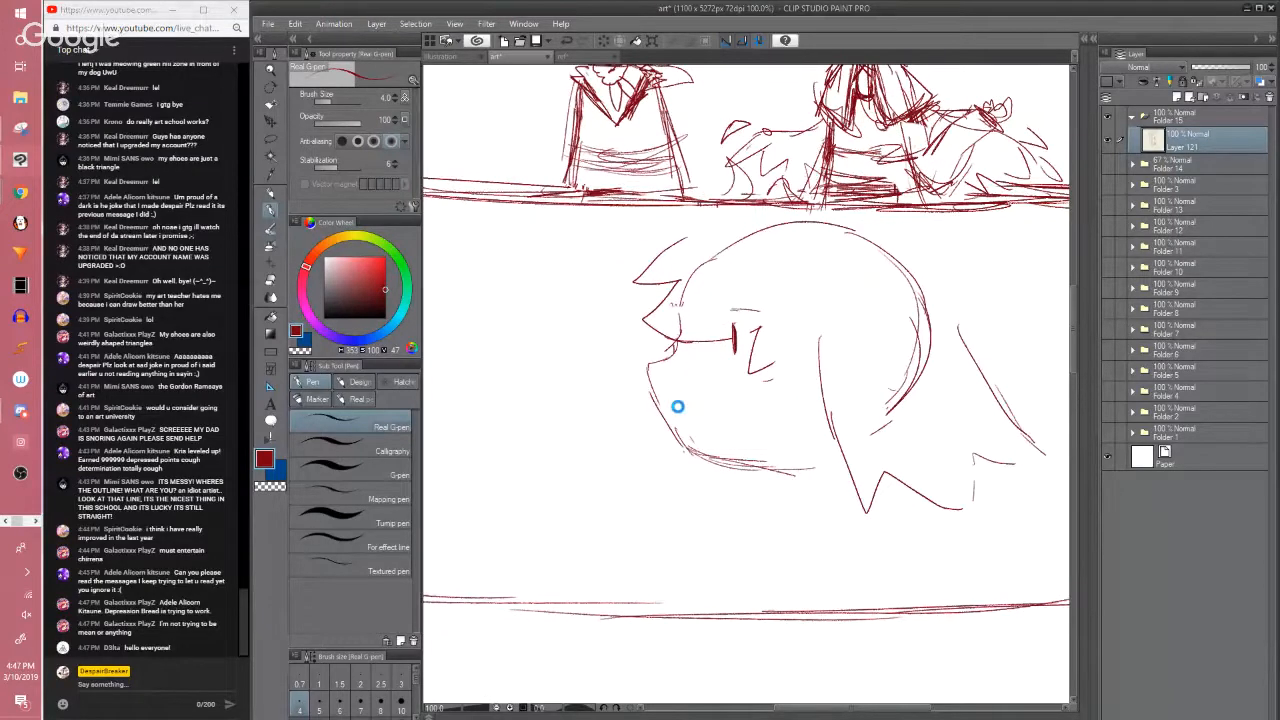
key("ctrl+s")
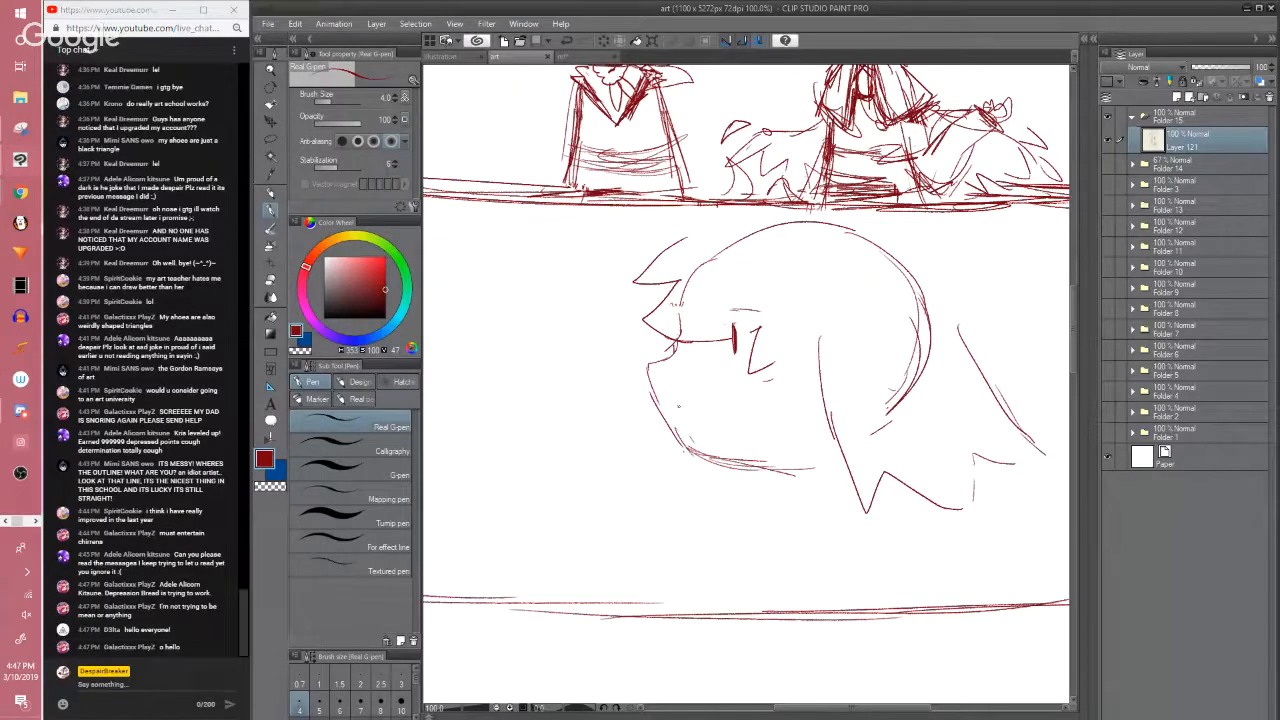
Replace the doubled lines along the lower jaw with a single clean contour
left_click_drag(757, 387, 742, 350)
key("e")
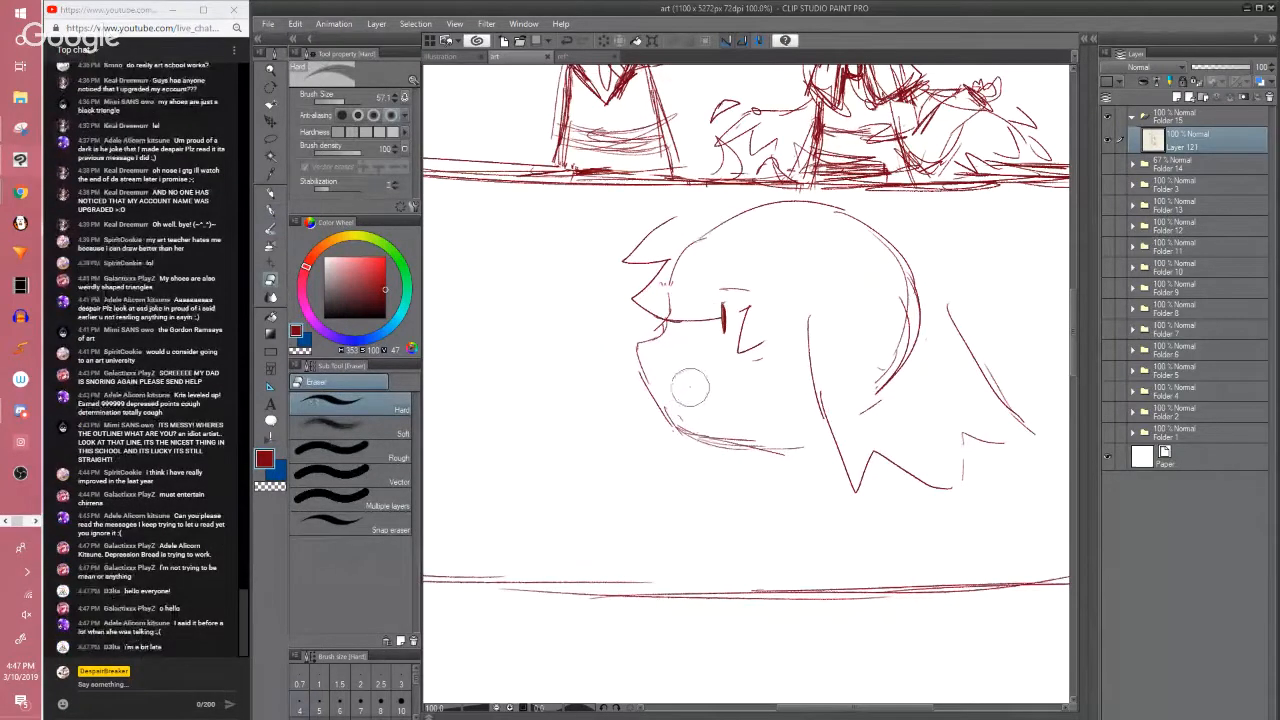
mouse_move(686, 394)
left_mouse_down()
mouse_move(676, 420)
mouse_move(658, 403)
mouse_move(686, 434)
mouse_move(771, 443)
mouse_move(720, 434)
mouse_move(758, 448)
left_mouse_up()
key("p")
key("e")
key("p")
scroll(762, 457, "down", 4)
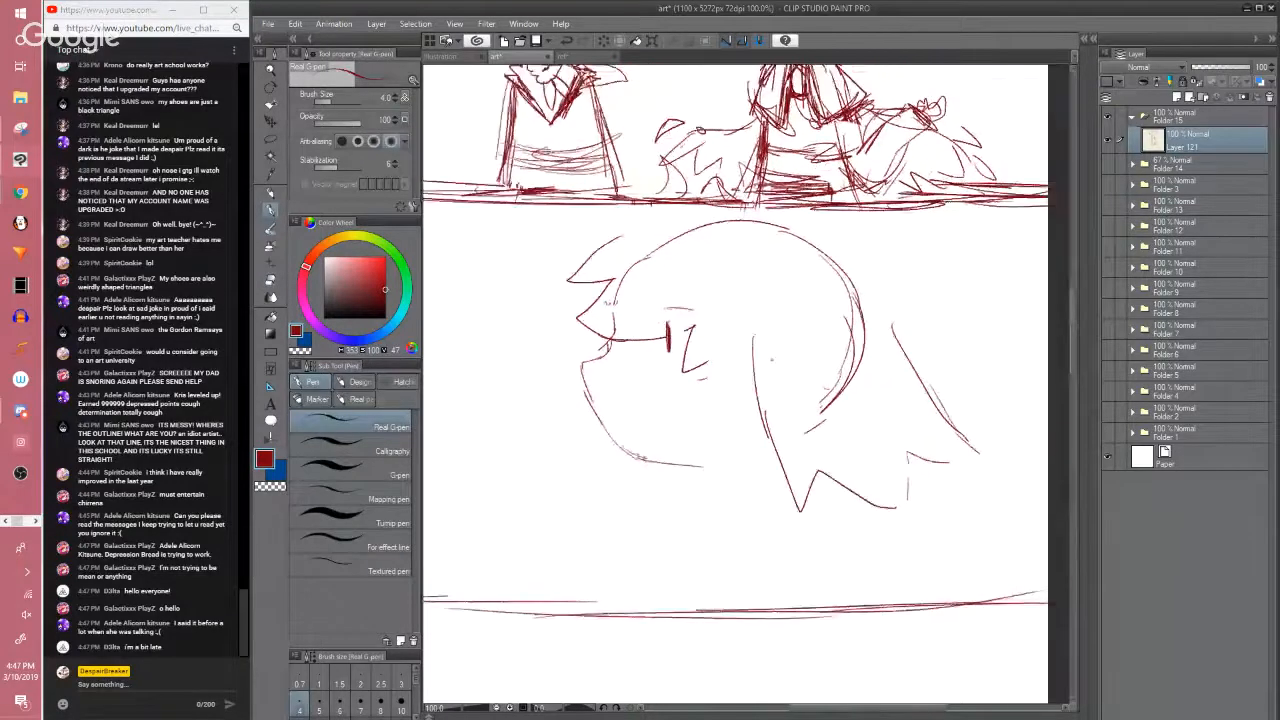
Erase the jagged back hair and redraw it shorter, closing its outline behind the head
left_click_drag(760, 457, 744, 553)
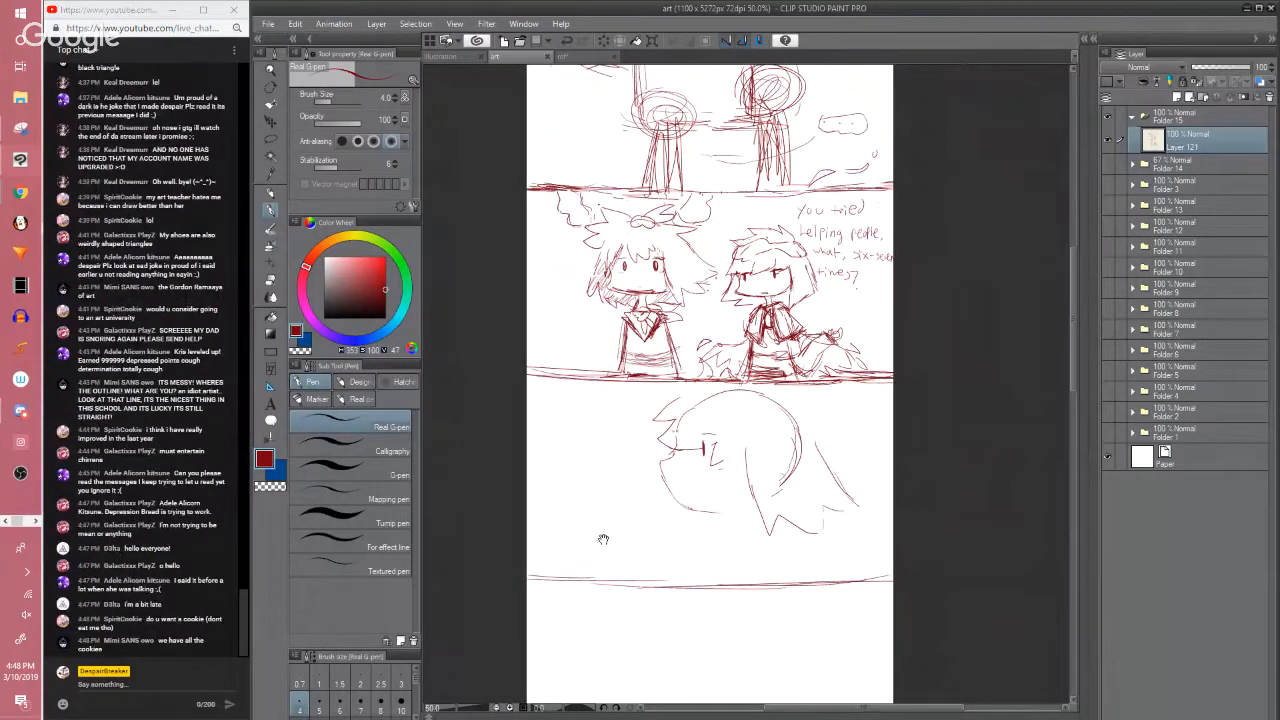
left_click_drag(629, 574, 600, 549)
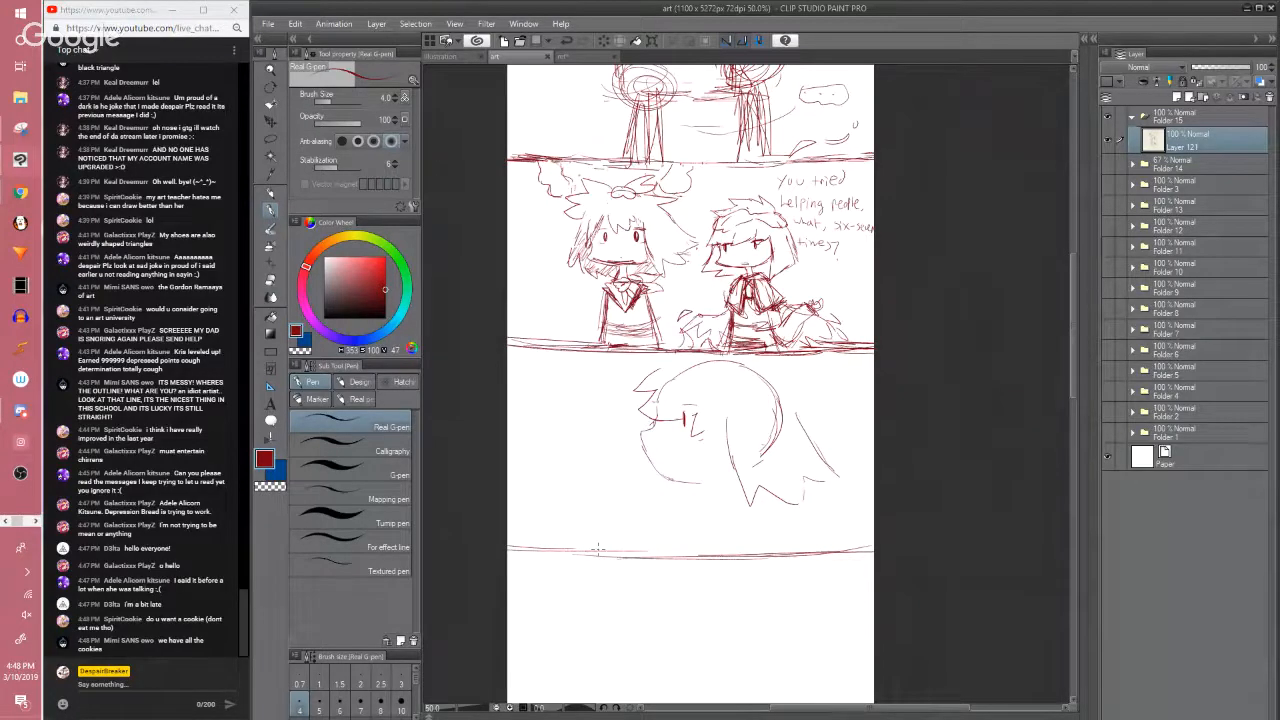
key("e")
left_click_drag(762, 446, 739, 395)
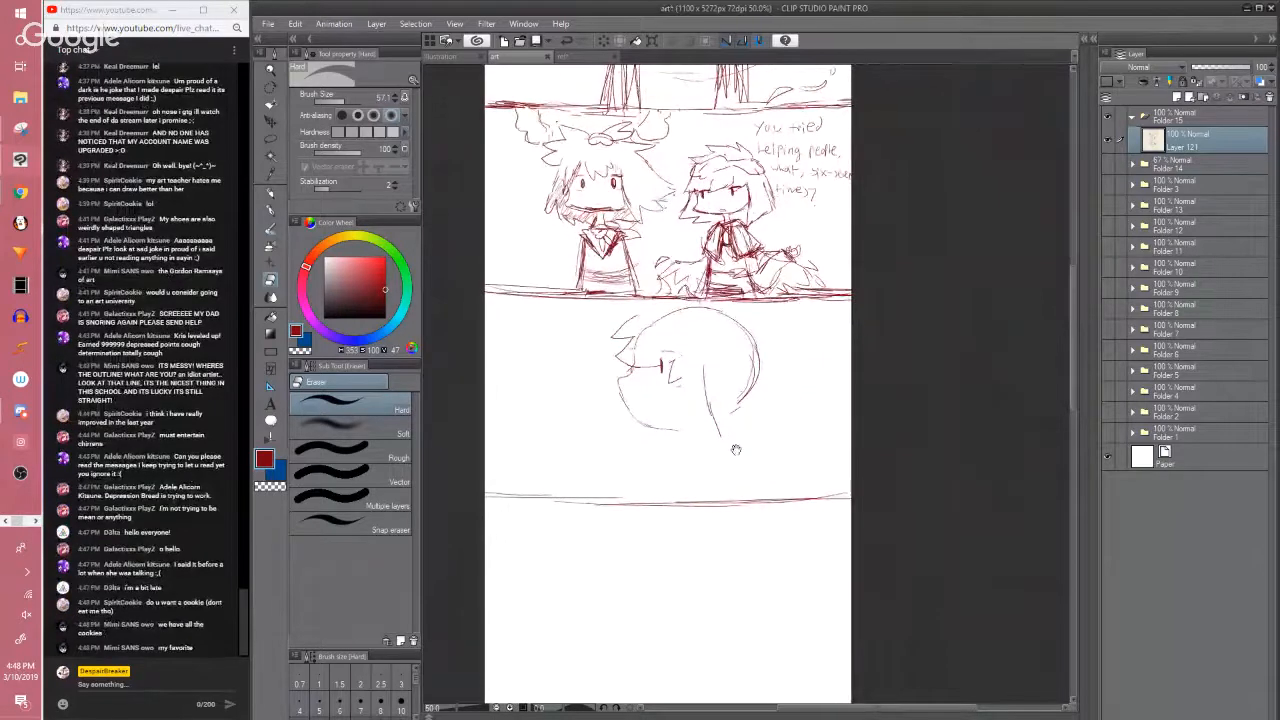
left_click_drag(736, 450, 736, 455)
key("p")
left_click_drag(717, 386, 718, 372)
mouse_move(715, 418)
left_mouse_down()
mouse_move(815, 385)
mouse_move(778, 355)
mouse_move(757, 356)
mouse_move(782, 361)
left_mouse_up()
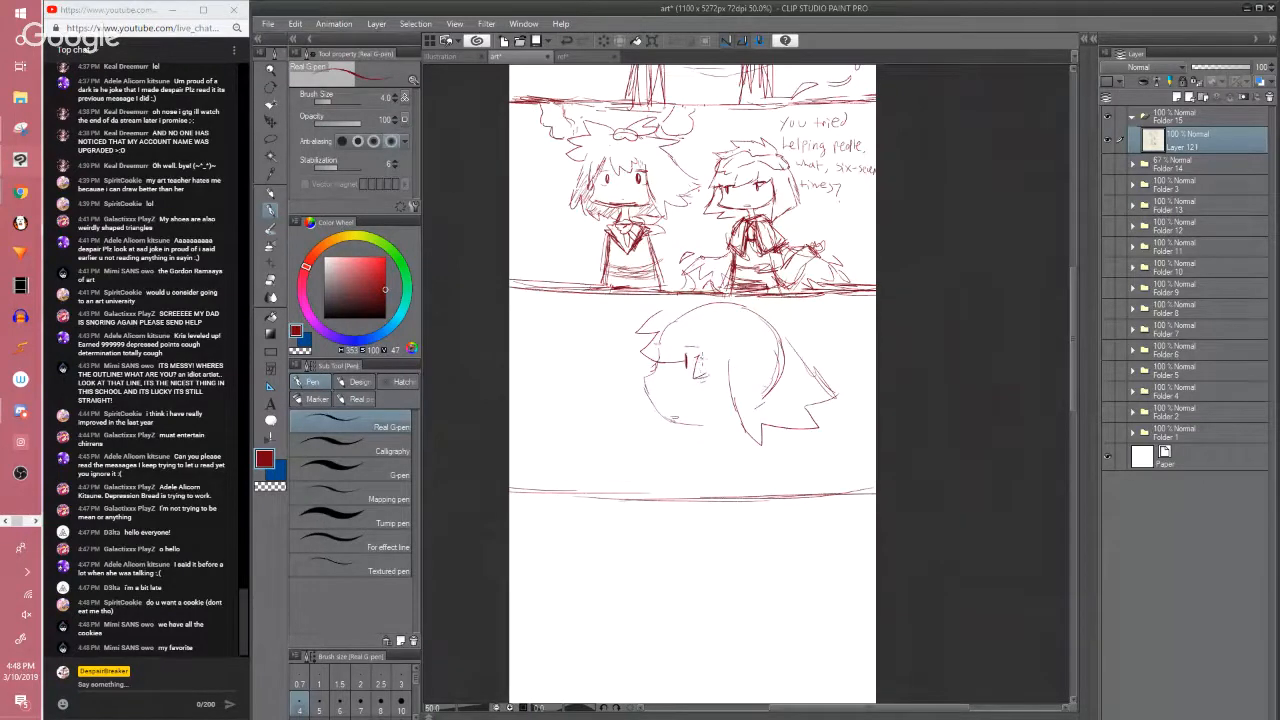
Undo the last two strokes, touch up the eye, and erase the side lock and back hair
key("ctrl+z")
key("ctrl+z")
left_click_drag(686, 357, 687, 371)
scroll(708, 357, "up", 1)
scroll(709, 359, "down", 1)
key("e")
left_click_drag(740, 330, 862, 372)
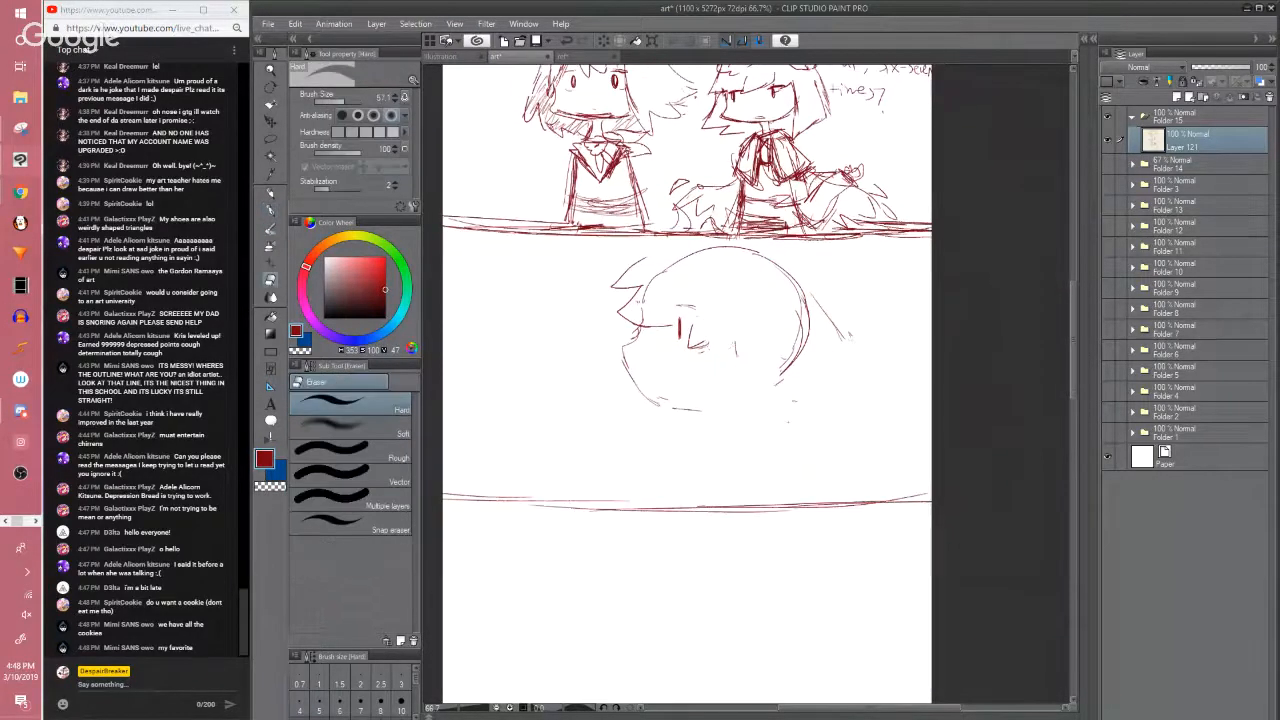
Try a new back hair shape with jagged ends flaring away from the head, and undo its strokes
key("p")
mouse_move(737, 370)
left_mouse_down()
mouse_move(738, 435)
mouse_move(804, 445)
left_mouse_up()
mouse_move(817, 420)
left_mouse_down()
mouse_move(817, 376)
mouse_move(874, 404)
left_mouse_up()
left_click_drag(869, 384, 848, 338)
left_click_drag(809, 283, 868, 383)
key("ctrl+z")
key("ctrl+z")
key("ctrl+z")
key("ctrl+z")
key("ctrl+z")
key("ctrl+z")
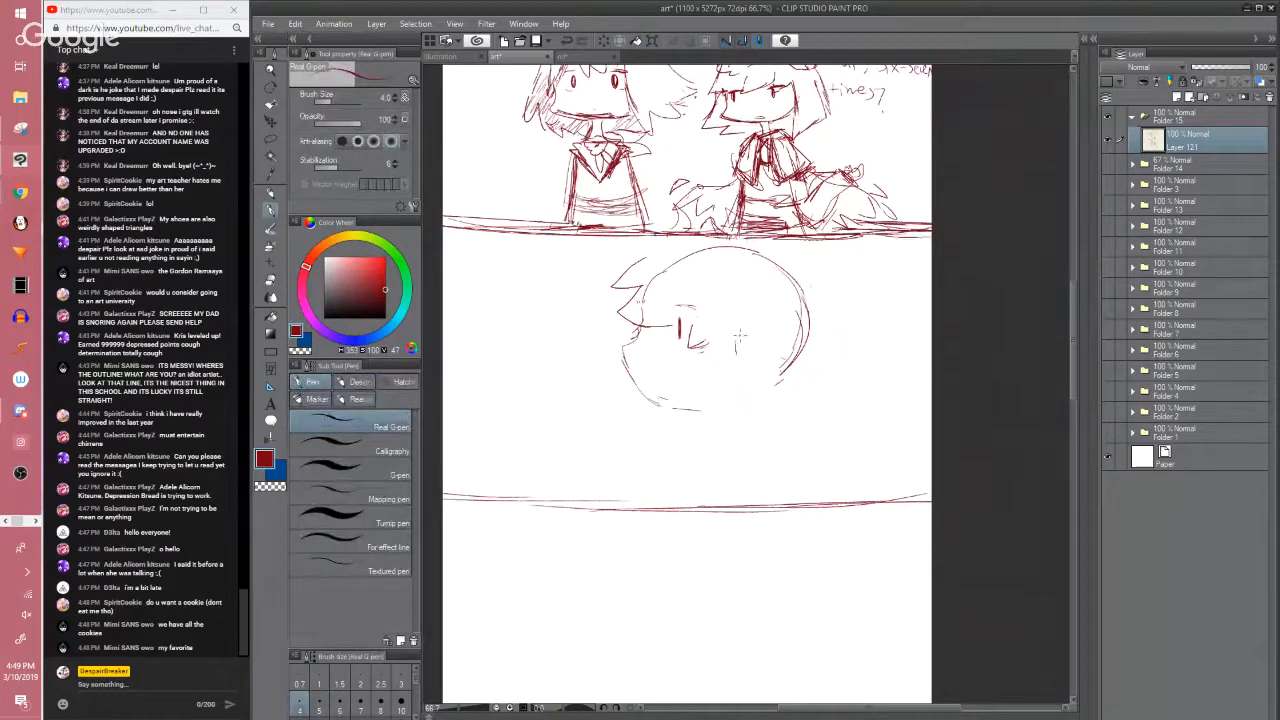
Try a narrow pointed side lock with a curved strand behind it, and undo both strokes
left_click_drag(738, 326, 716, 407)
left_click_drag(737, 358, 775, 442)
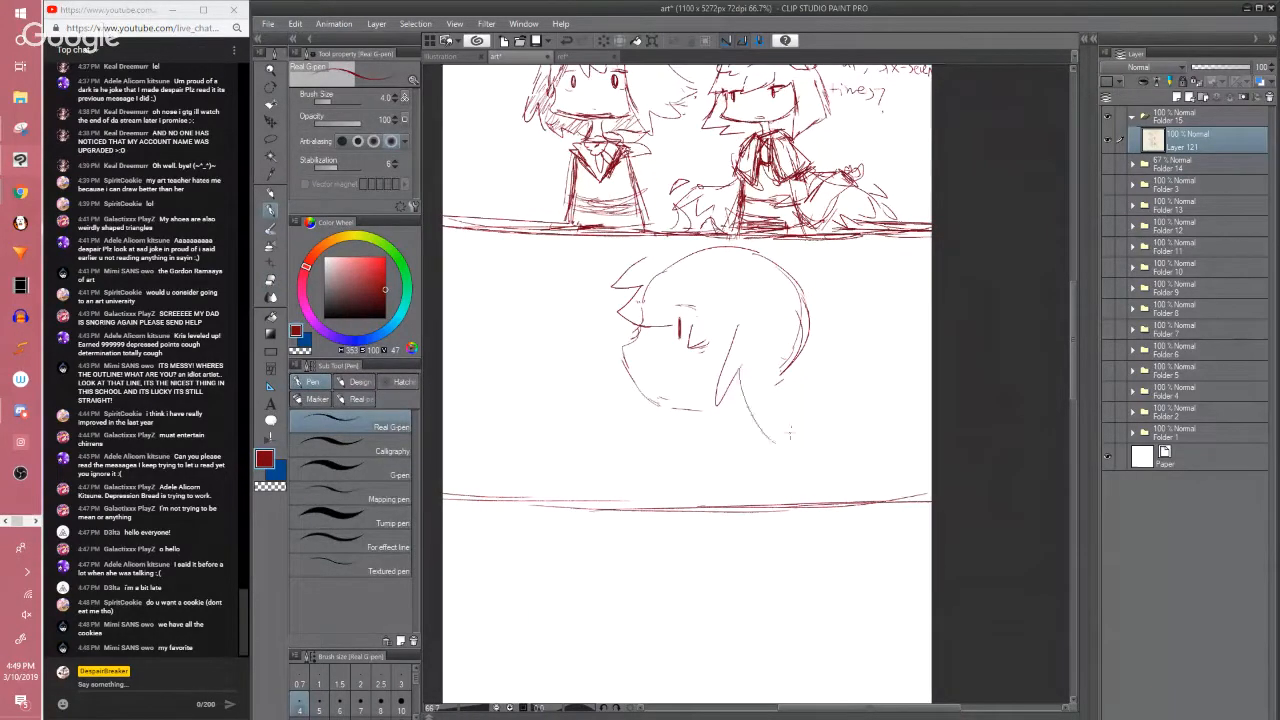
key("ctrl+z")
key("ctrl+z")
Draw a pointed side lock and long strands falling close behind the head
mouse_move(735, 337)
left_mouse_down()
mouse_move(731, 424)
mouse_move(763, 431)
left_mouse_up()
left_click_drag(785, 435, 815, 400)
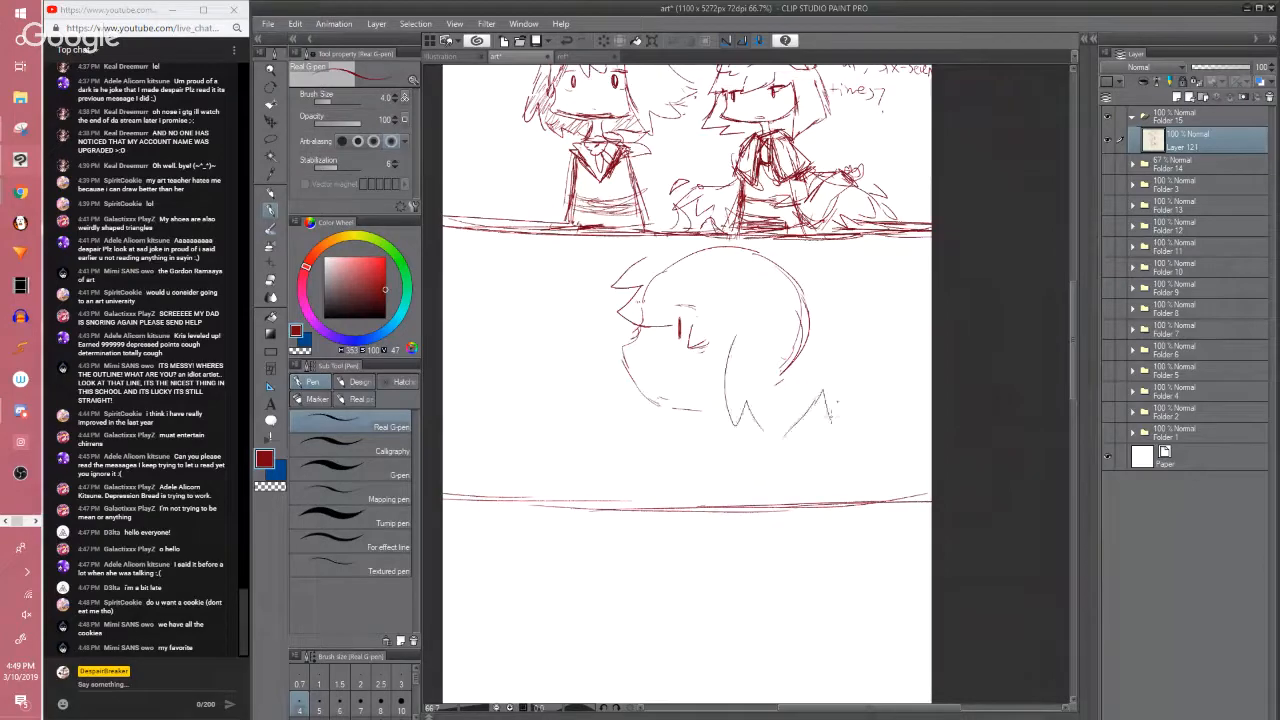
left_click_drag(831, 312, 831, 431)
left_click_drag(811, 268, 837, 391)
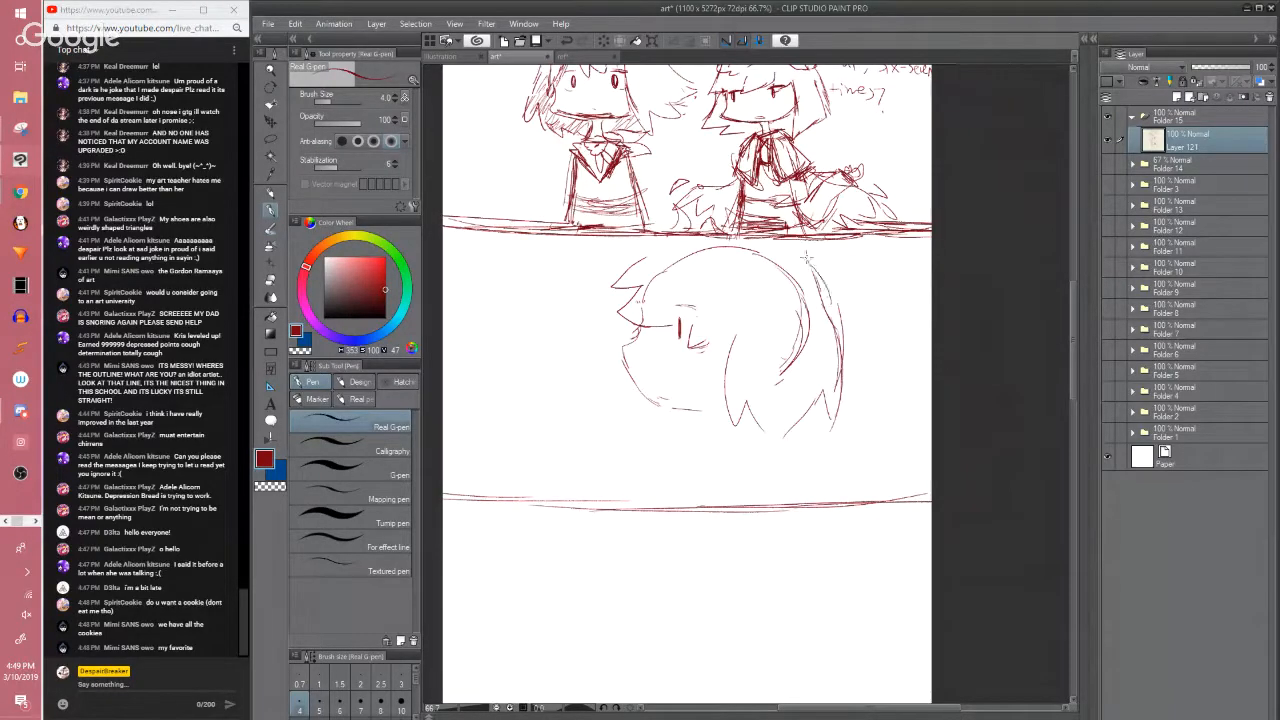
Add an oval bow knot on top of the head and strands flaring out to both sides
mouse_move(728, 261)
left_mouse_down()
mouse_move(729, 327)
mouse_move(790, 300)
mouse_move(670, 311)
left_mouse_up()
mouse_move(798, 312)
left_mouse_down()
mouse_move(920, 334)
mouse_move(864, 356)
left_mouse_up()
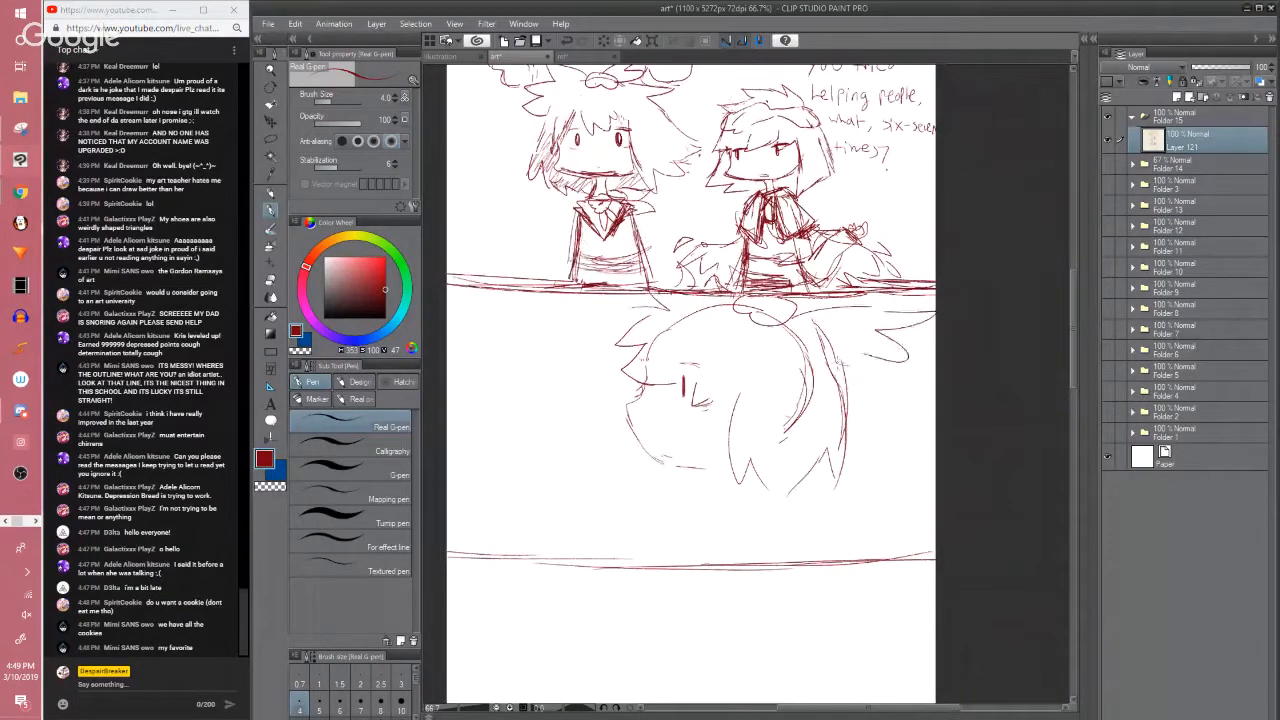
left_click_drag(798, 400, 795, 358)
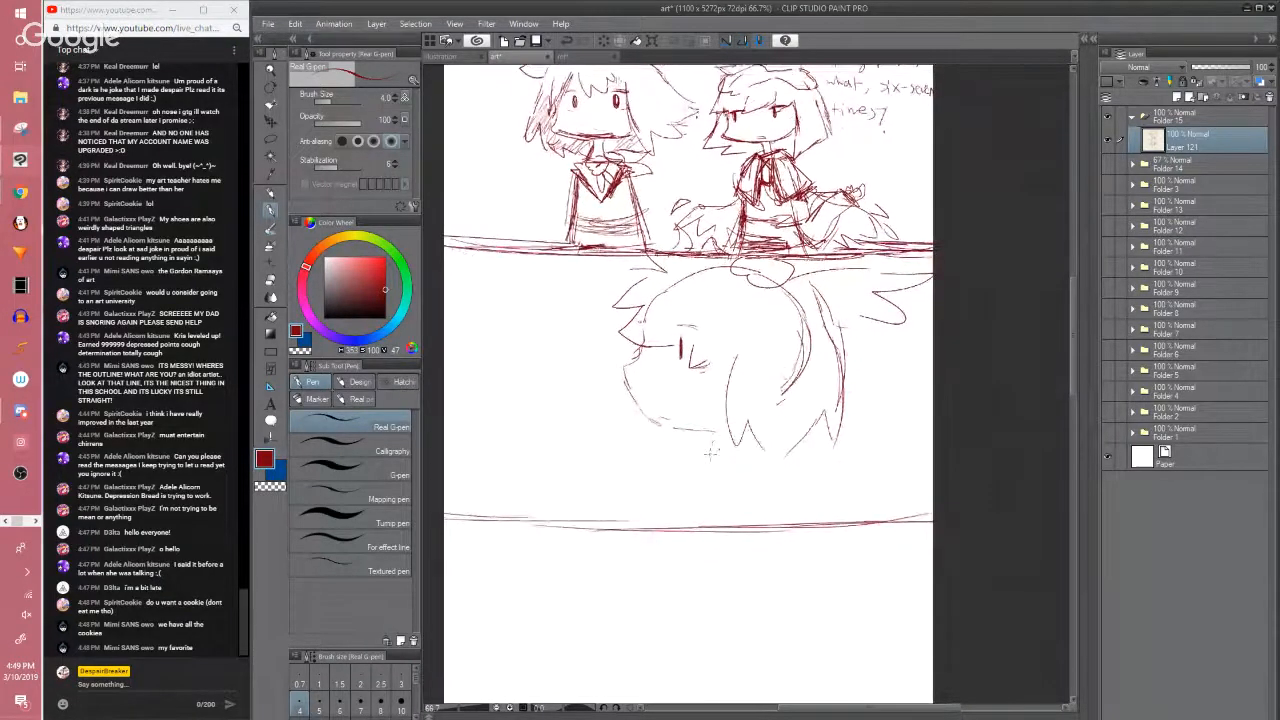
Sketch the neck and the start of the shoulders beneath the jaw, and touch up the chin line
left_click_drag(754, 428, 772, 474)
left_click_drag(714, 432, 732, 470)
left_click_drag(762, 469, 717, 479)
mouse_move(717, 479)
left_mouse_down()
mouse_move(788, 475)
mouse_move(822, 495)
left_mouse_up()
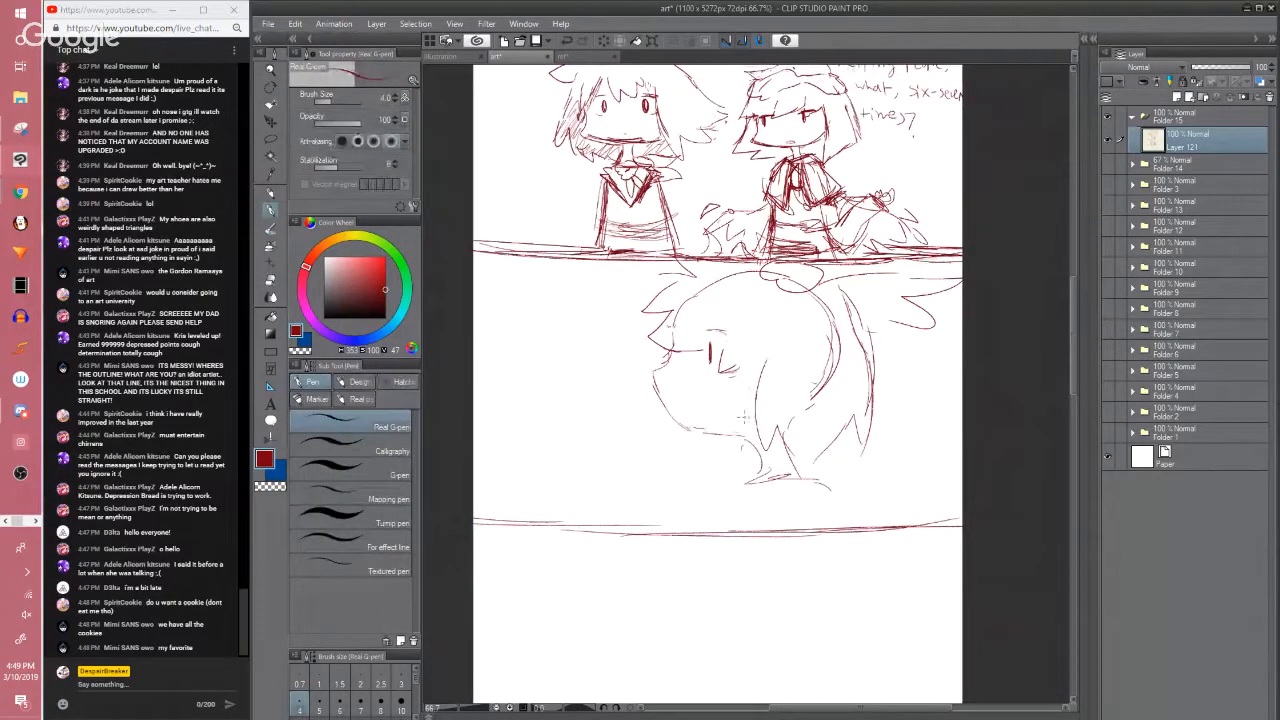
mouse_move(697, 413)
left_mouse_down()
mouse_move(700, 430)
mouse_move(730, 432)
mouse_move(706, 432)
left_mouse_up()
Redraw the back hair ends as wider jagged points and add the far-side hair tips below the jaw
key("e")
left_click_drag(812, 444, 875, 406)
key("p")
left_click_drag(806, 460, 880, 438)
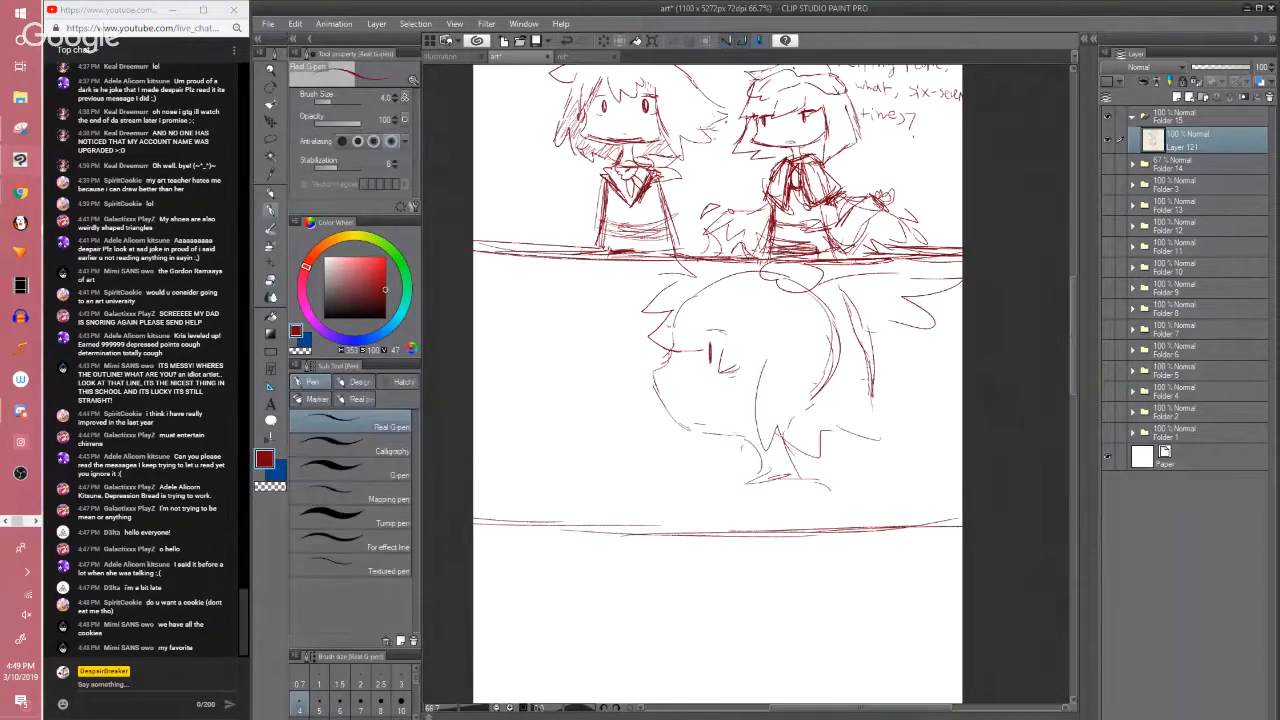
left_click_drag(866, 336, 895, 433)
mouse_move(648, 403)
left_mouse_down()
mouse_move(650, 432)
mouse_move(758, 458)
mouse_move(781, 485)
mouse_move(710, 593)
left_mouse_up()
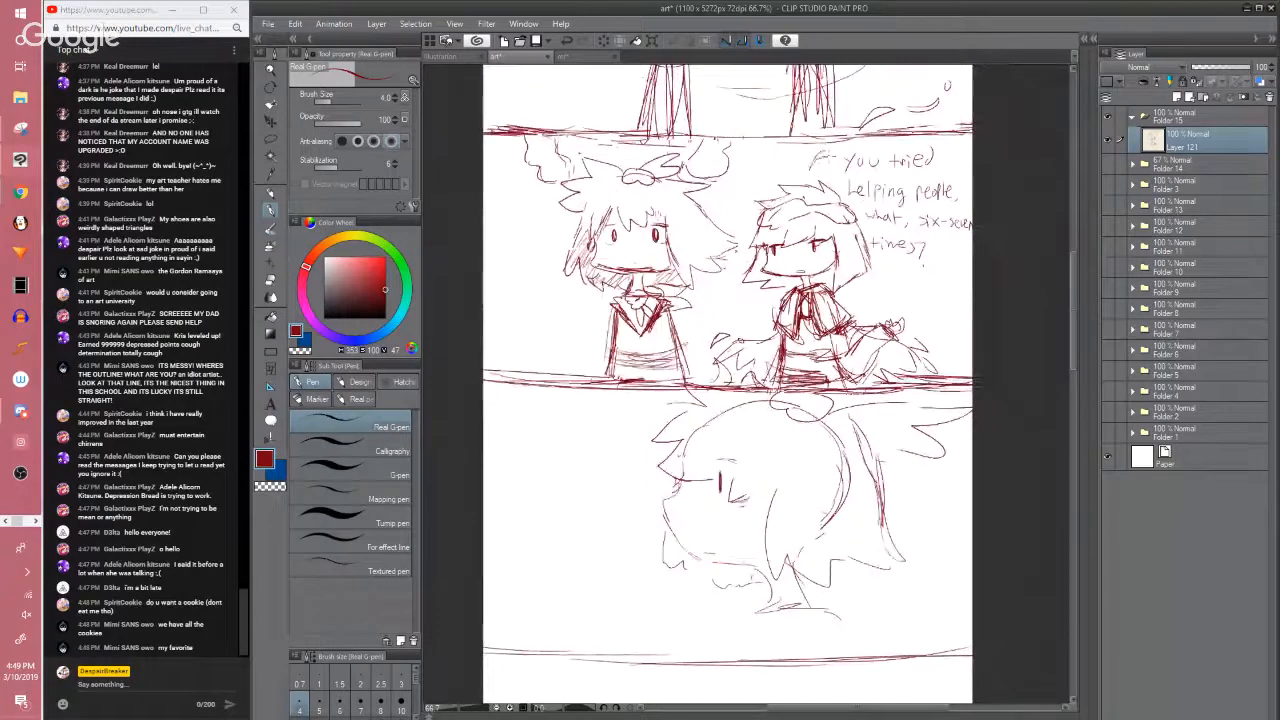
Outline a speech bubble around the "You tried helping people" dialogue in the third panel
left_click_drag(847, 148, 845, 198)
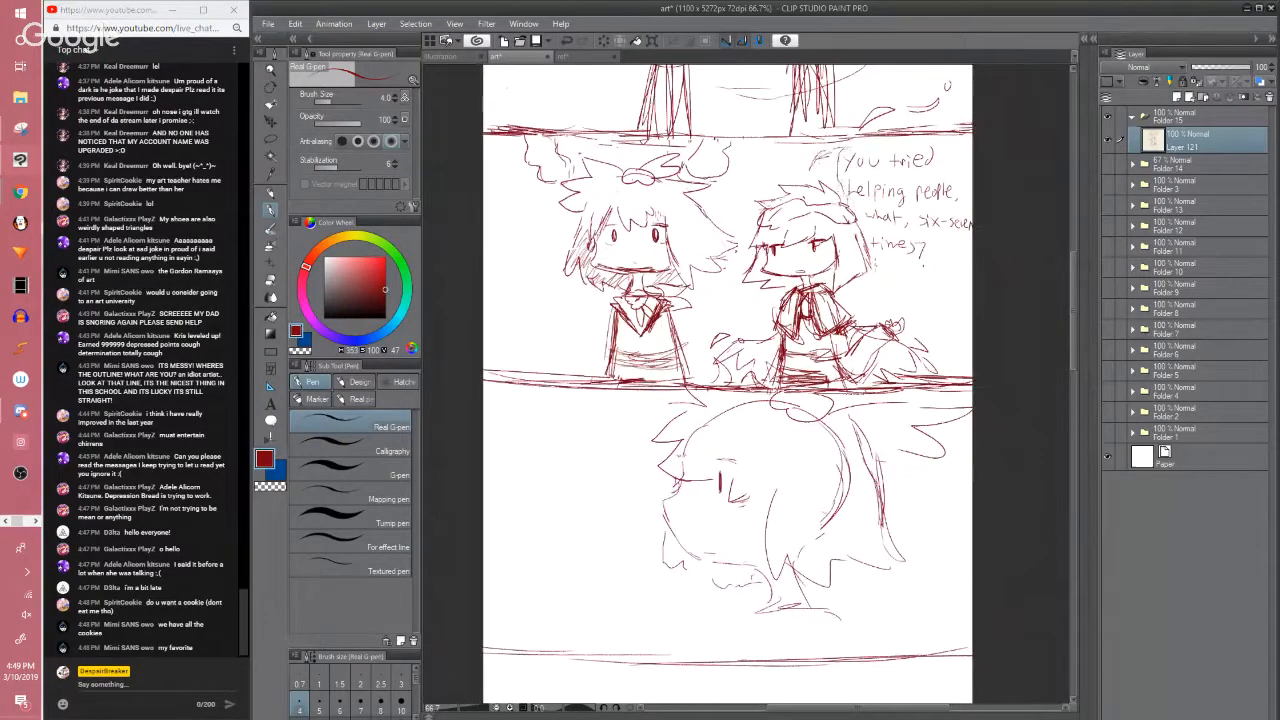
left_click_drag(877, 268, 971, 273)
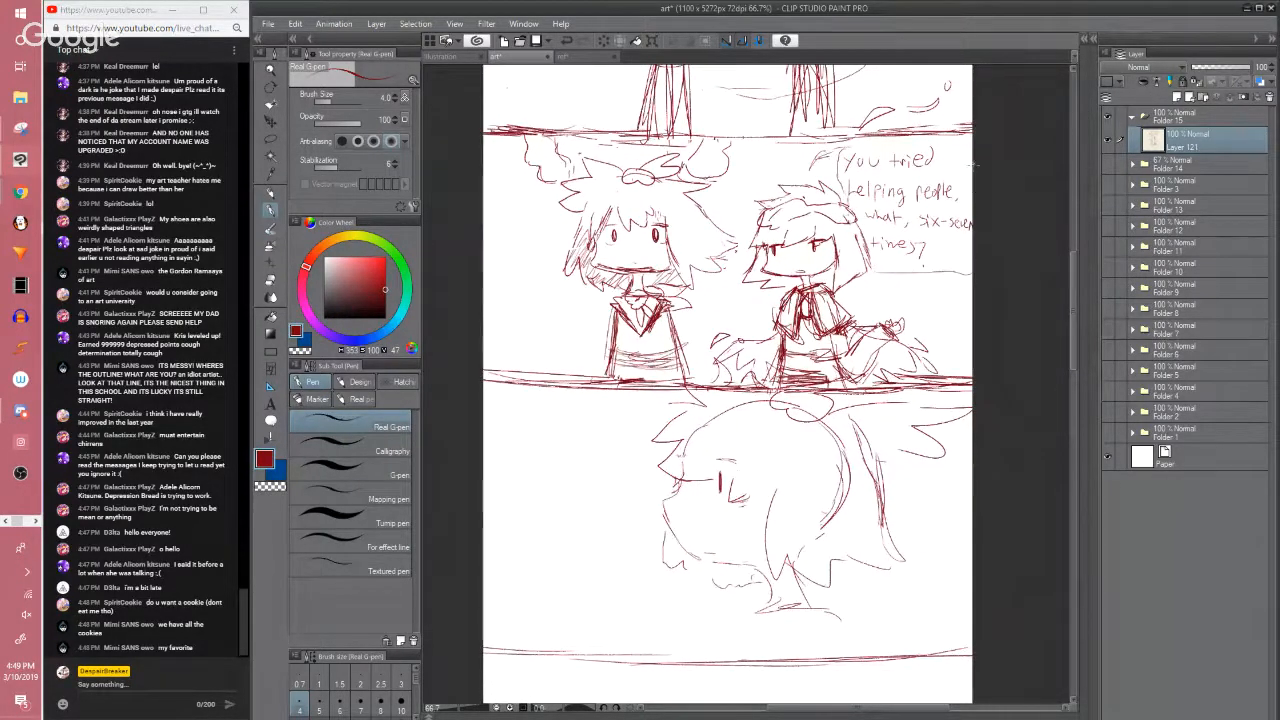
mouse_move(896, 149)
left_mouse_down()
mouse_move(969, 160)
mouse_move(840, 150)
mouse_move(840, 200)
left_mouse_up()
left_click_drag(882, 270, 963, 271)
left_click_drag(968, 181, 972, 206)
left_click_drag(970, 152, 838, 152)
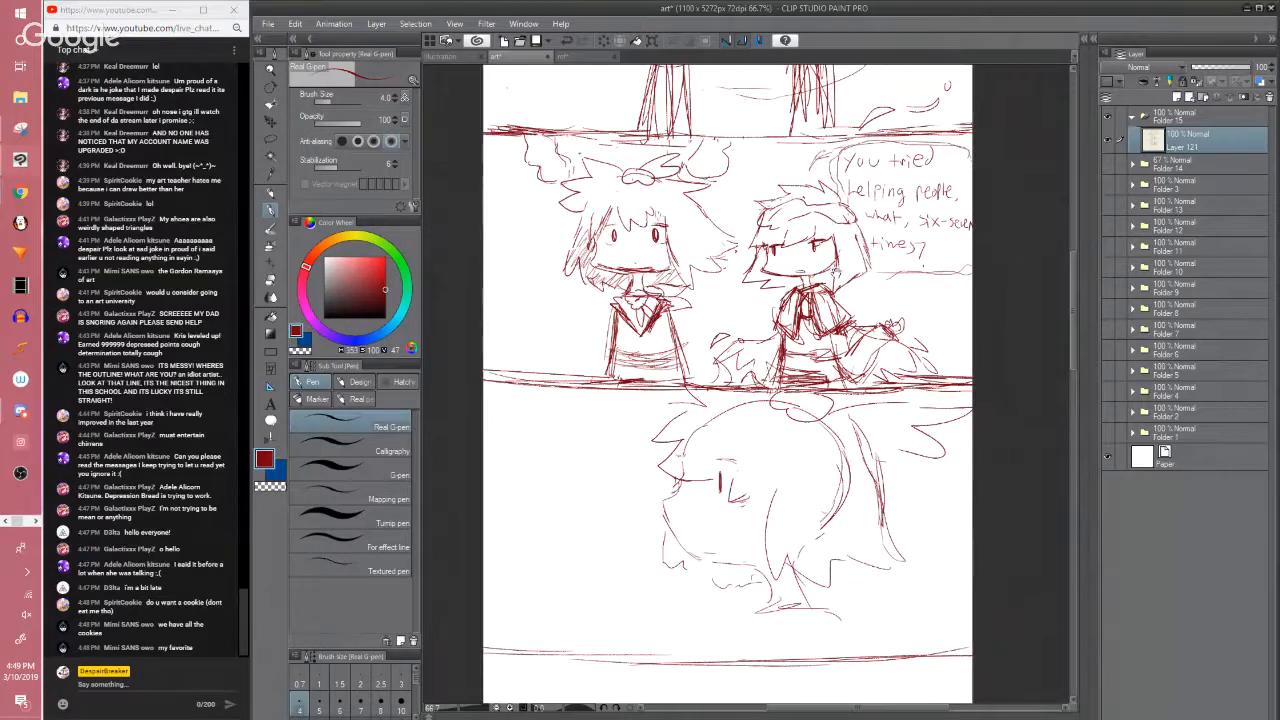
Handwrite "You know how that" over two lines in front of the profile head's face
mouse_move(590, 248)
left_mouse_down()
mouse_move(614, 163)
mouse_move(656, 108)
left_mouse_up()
left_click_drag(570, 335, 578, 366)
left_click_drag(593, 346, 648, 364)
left_click_drag(652, 352, 666, 363)
left_click_drag(668, 352, 680, 360)
mouse_move(569, 375)
left_mouse_down()
mouse_move(578, 390)
mouse_move(612, 380)
left_mouse_up()
left_click_drag(626, 376, 626, 391)
left_click_drag(621, 383, 642, 390)
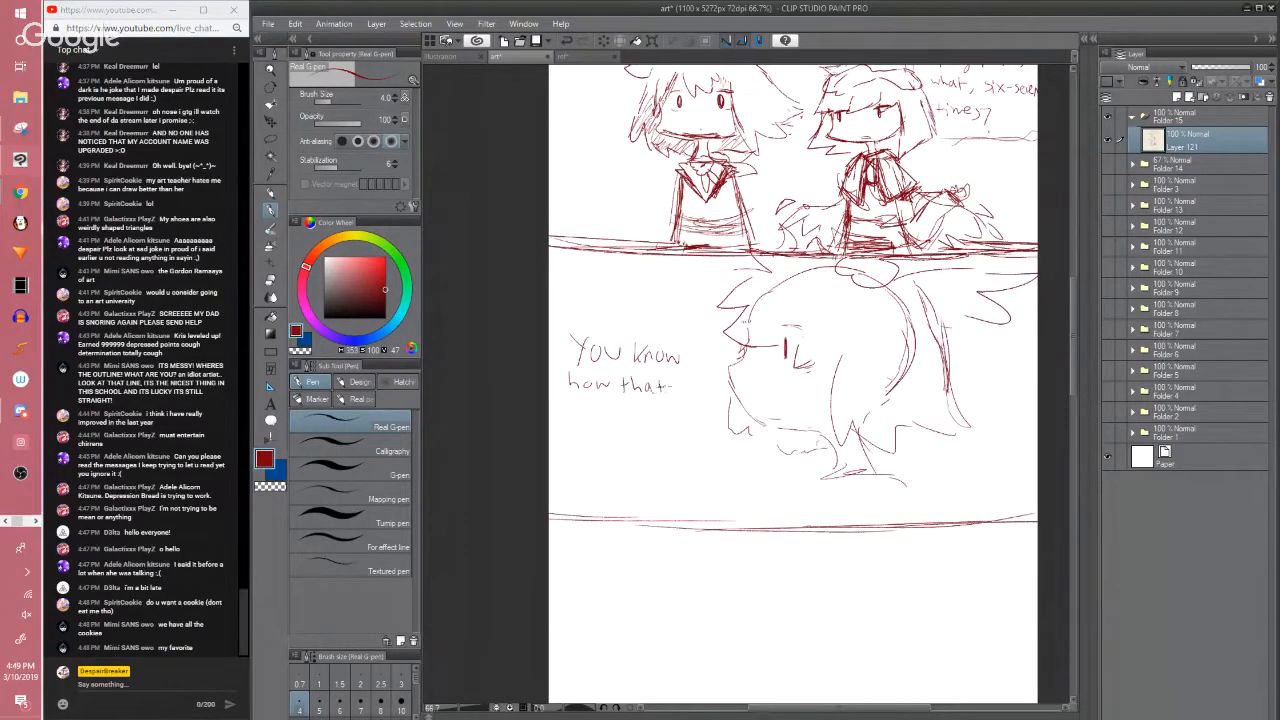
Handwrite "ended up" as the third line and enclose the dialogue in a wavy speech bubble
left_click_drag(569, 410, 580, 415)
left_click_drag(582, 408, 597, 416)
left_click_drag(597, 411, 606, 416)
left_click_drag(609, 410, 618, 414)
mouse_move(620, 412)
left_mouse_down()
mouse_move(655, 408)
mouse_move(661, 426)
left_mouse_up()
mouse_move(556, 348)
left_mouse_down()
mouse_move(555, 394)
mouse_move(684, 376)
mouse_move(682, 354)
mouse_move(551, 399)
mouse_move(601, 441)
mouse_move(677, 443)
mouse_move(683, 386)
mouse_move(632, 345)
left_mouse_up()
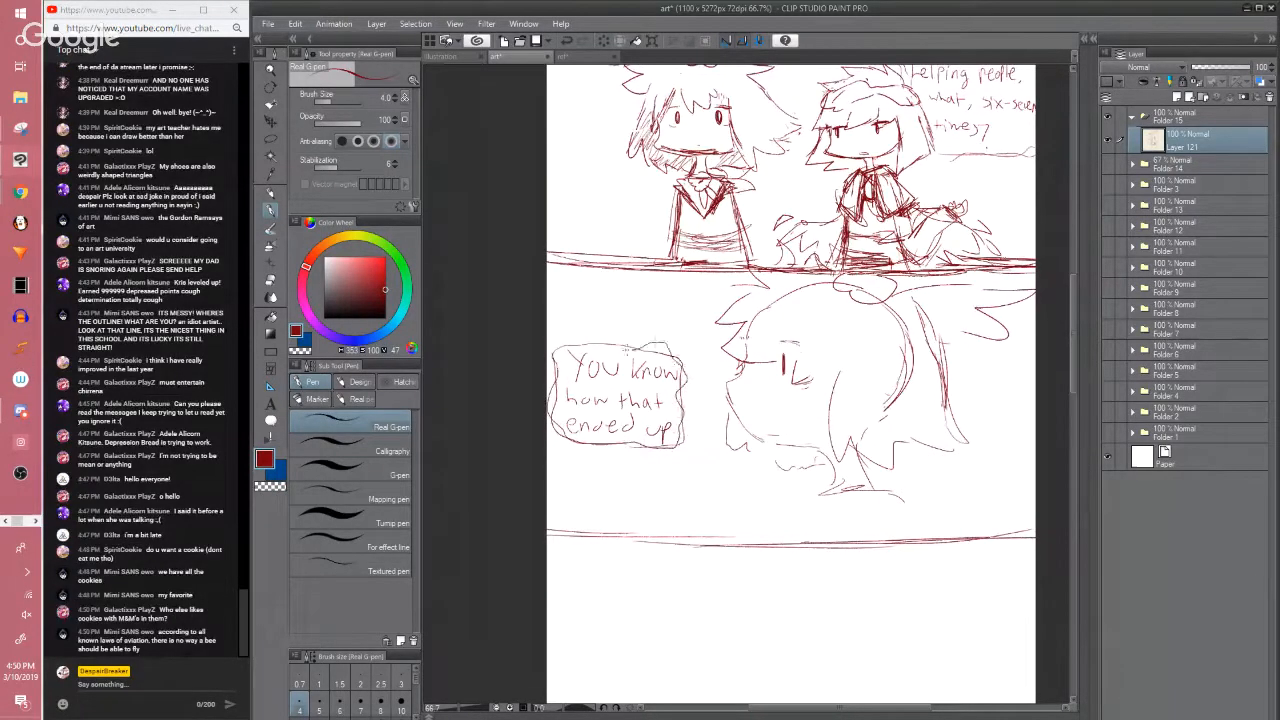
mouse_move(685, 402)
left_mouse_down()
mouse_move(695, 394)
mouse_move(656, 388)
left_mouse_up()
left_click_drag(910, 396, 988, 382)
key("ctrl+z")
key("ctrl+z")
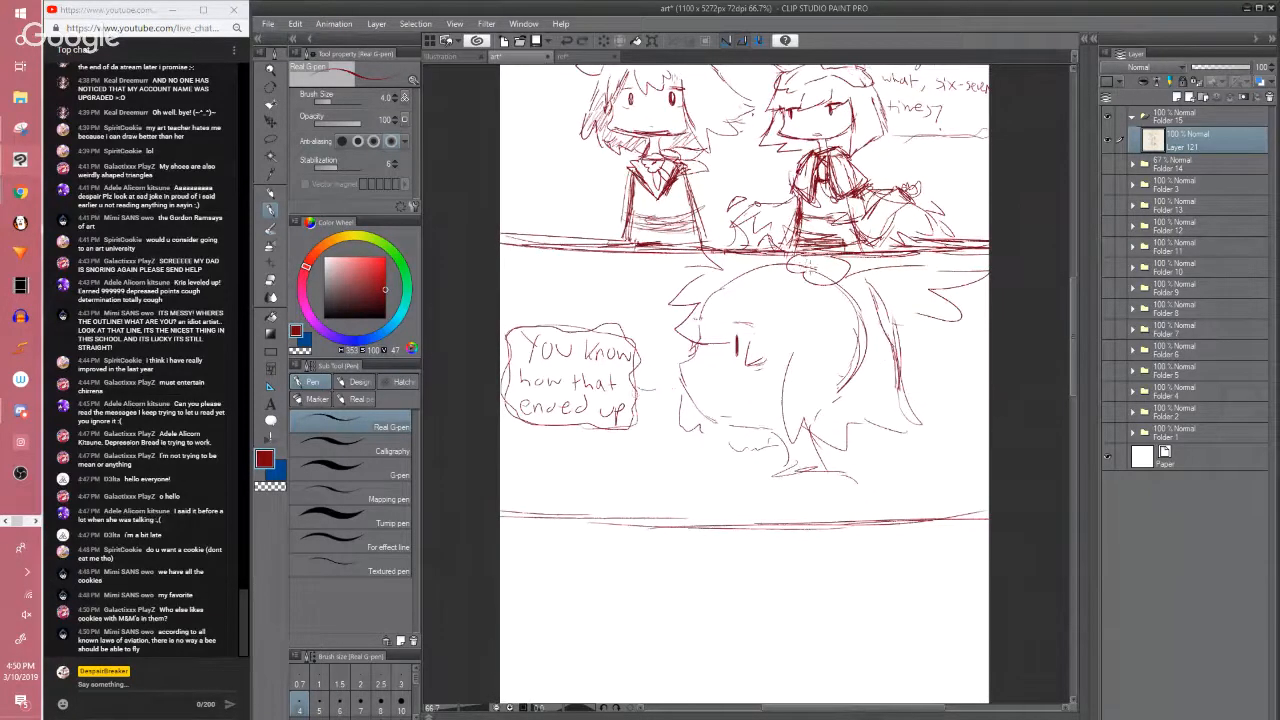
Sketch the profile character's collar, shoulder and sloping chest line below the neck in the fourth panel
left_click_drag(789, 412, 774, 398)
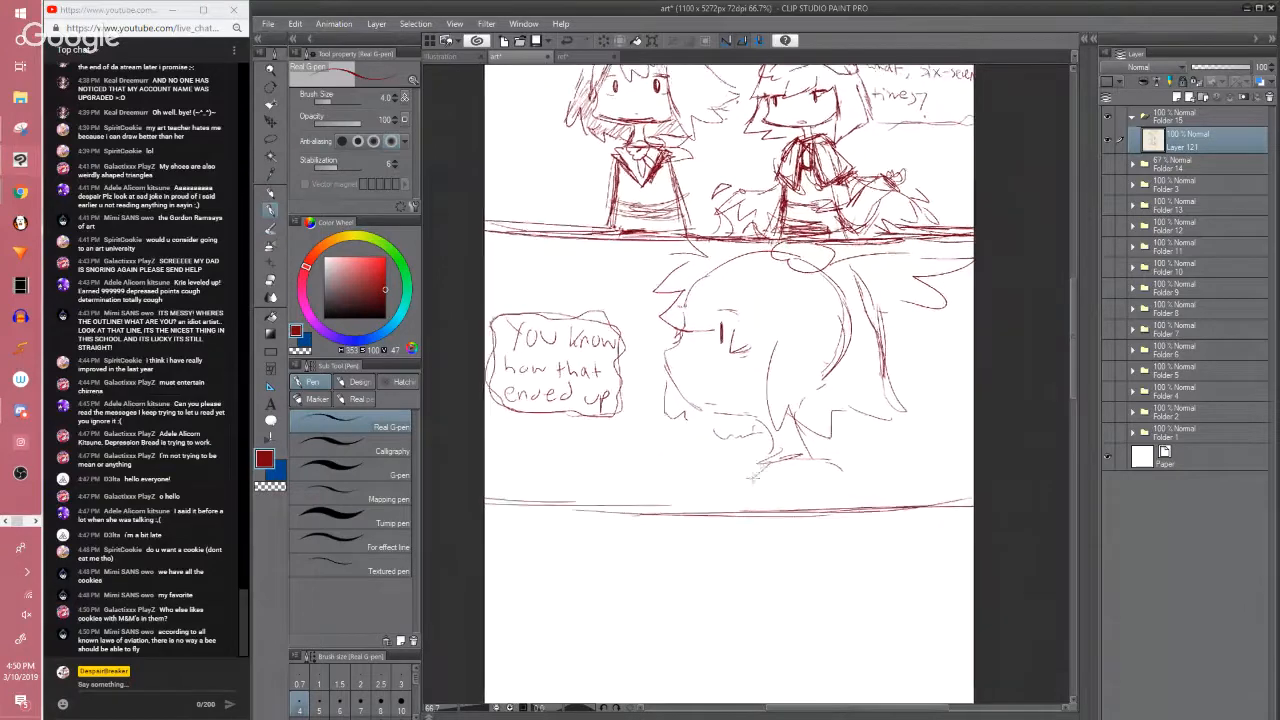
mouse_move(768, 461)
left_mouse_down()
mouse_move(739, 488)
mouse_move(822, 455)
mouse_move(822, 484)
mouse_move(768, 500)
mouse_move(718, 488)
left_mouse_up()
left_click_drag(734, 478, 725, 506)
mouse_move(760, 446)
left_mouse_down()
mouse_move(780, 464)
mouse_move(760, 457)
mouse_move(724, 520)
mouse_move(742, 460)
left_mouse_up()
key("e")
key("p")
Add a curved shape behind the profile head and draw the torso's back edge down towards the panel border
mouse_move(862, 251)
left_mouse_down()
mouse_move(838, 297)
mouse_move(898, 291)
mouse_move(919, 250)
left_mouse_up()
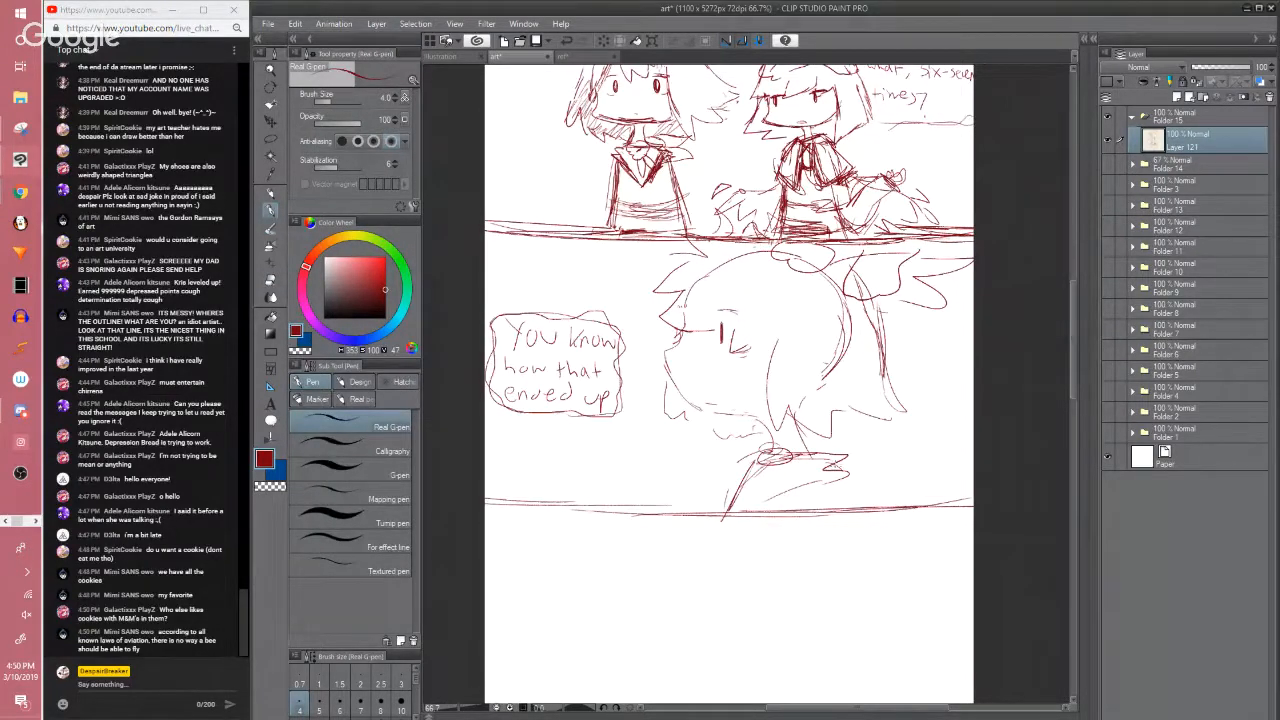
left_click_drag(828, 476, 838, 512)
mouse_move(830, 466)
left_mouse_down()
mouse_move(840, 504)
mouse_move(832, 470)
left_mouse_up()
left_click_drag(826, 460, 854, 506)
Save the comic file
left_click_drag(826, 391, 803, 532)
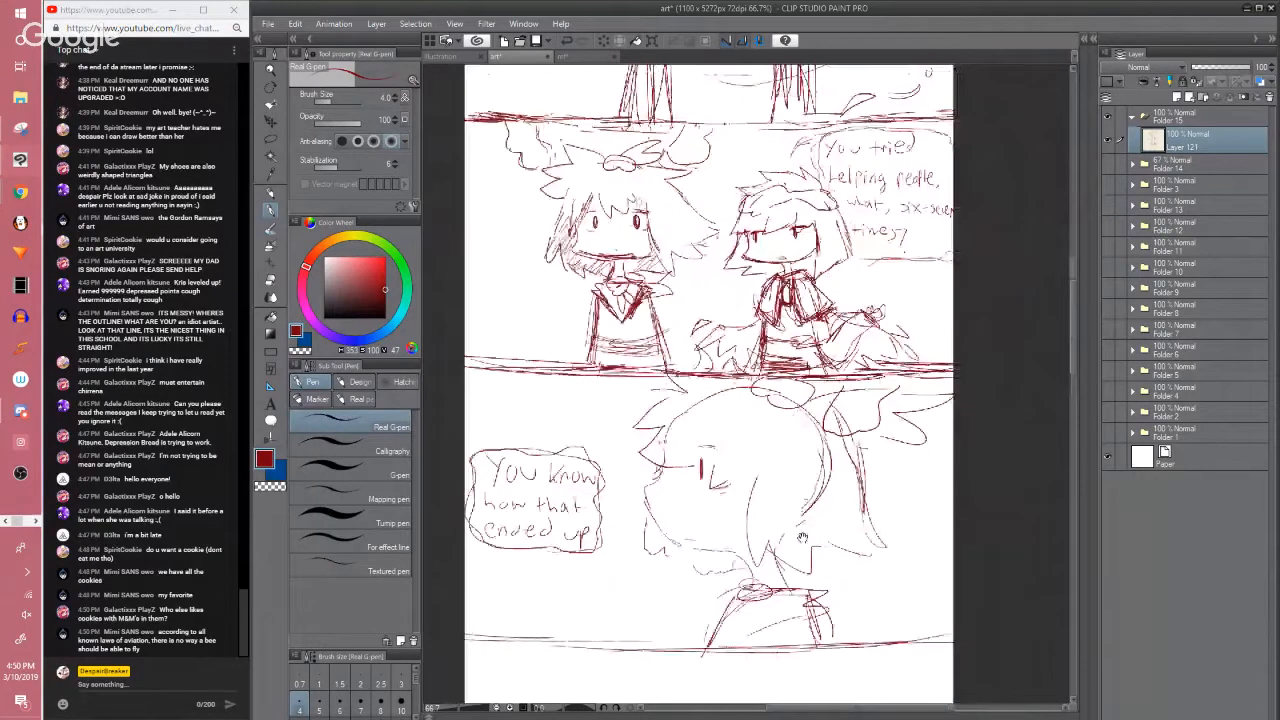
left_click_drag(768, 321, 749, 481)
scroll(786, 504, "down", 1)
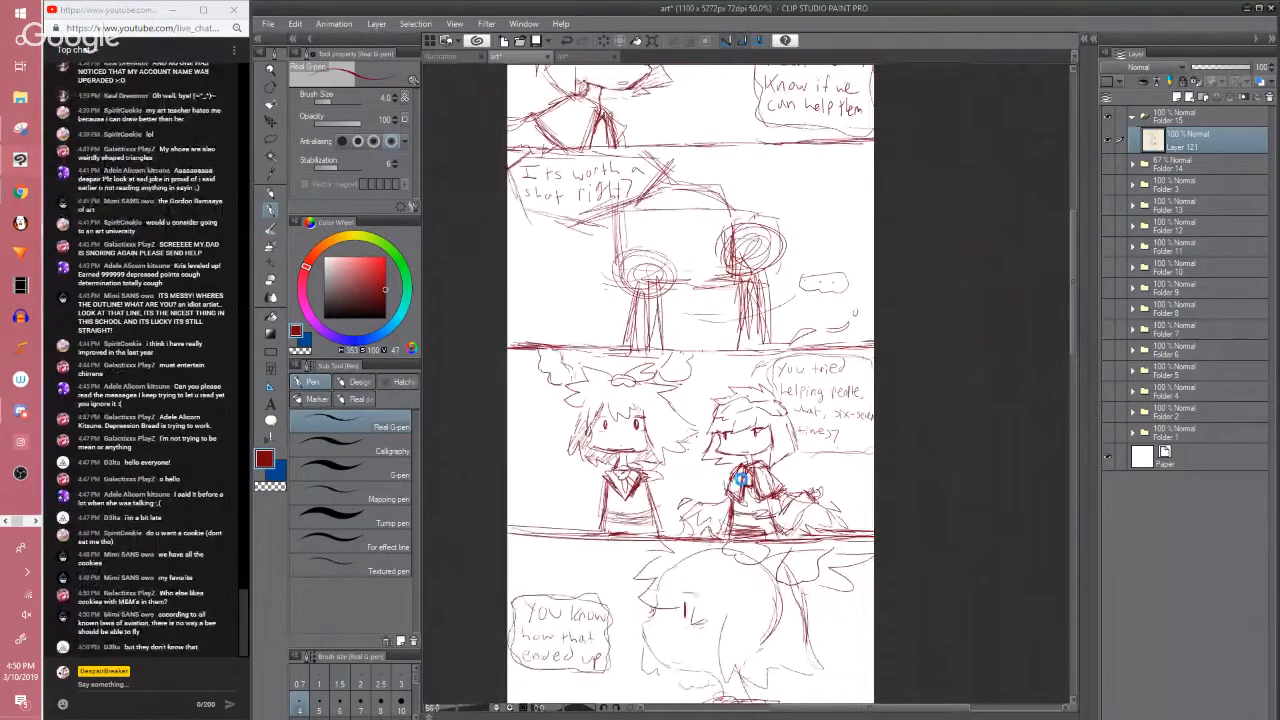
key("ctrl+s")
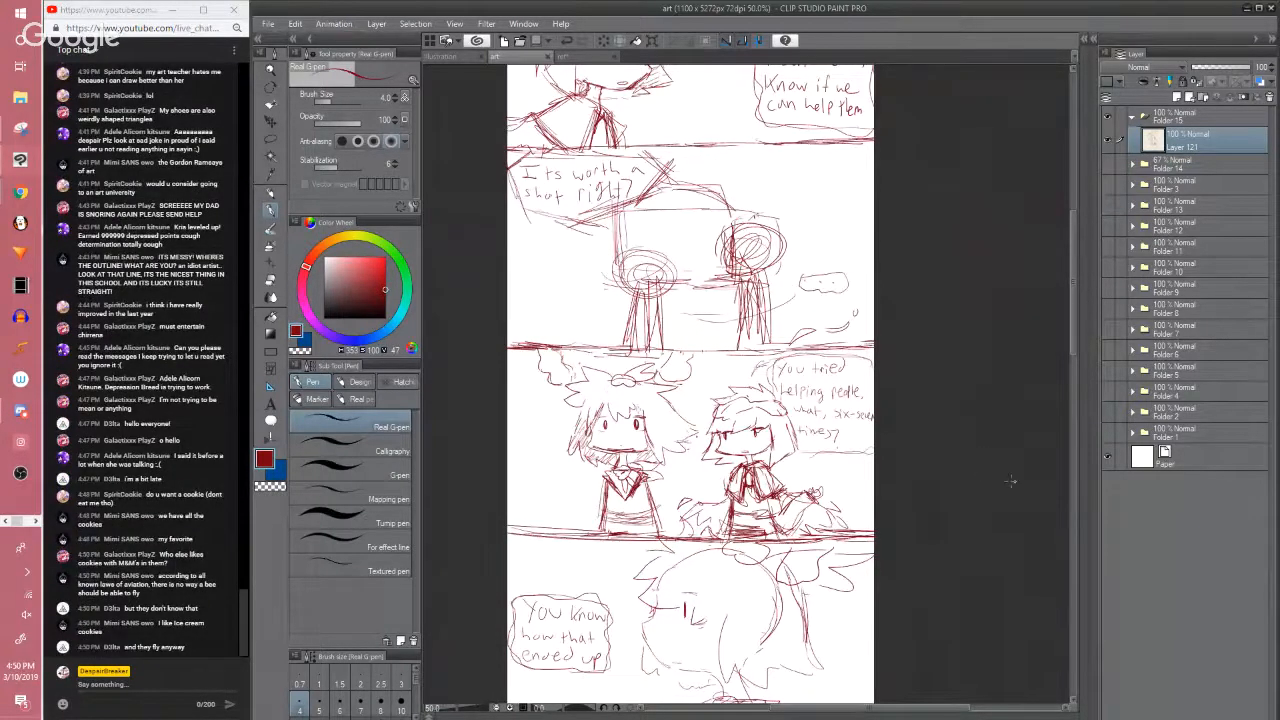
Review the rough page from the first panel's dialogue down to the fourth panel
left_click_drag(1069, 345, 1069, 301)
scroll(1069, 301, "down", 5)
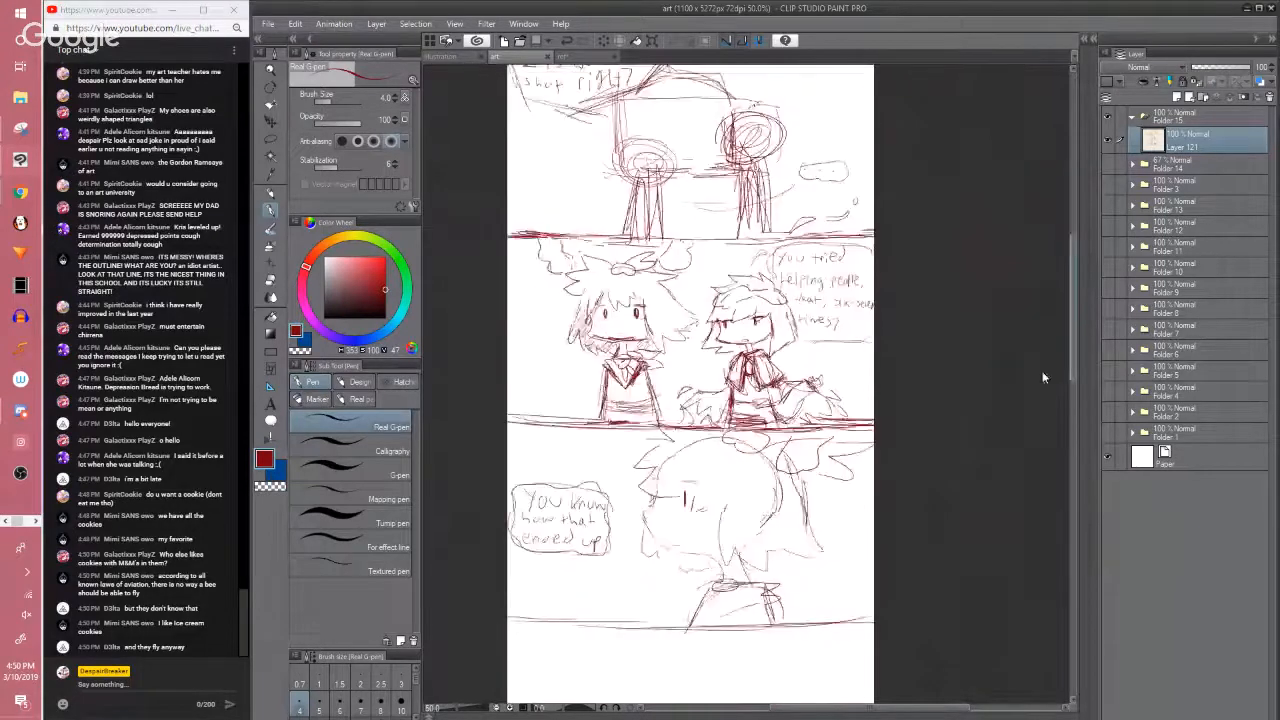
scroll(1047, 290, "up", 6)
scroll(1047, 290, "down", 2)
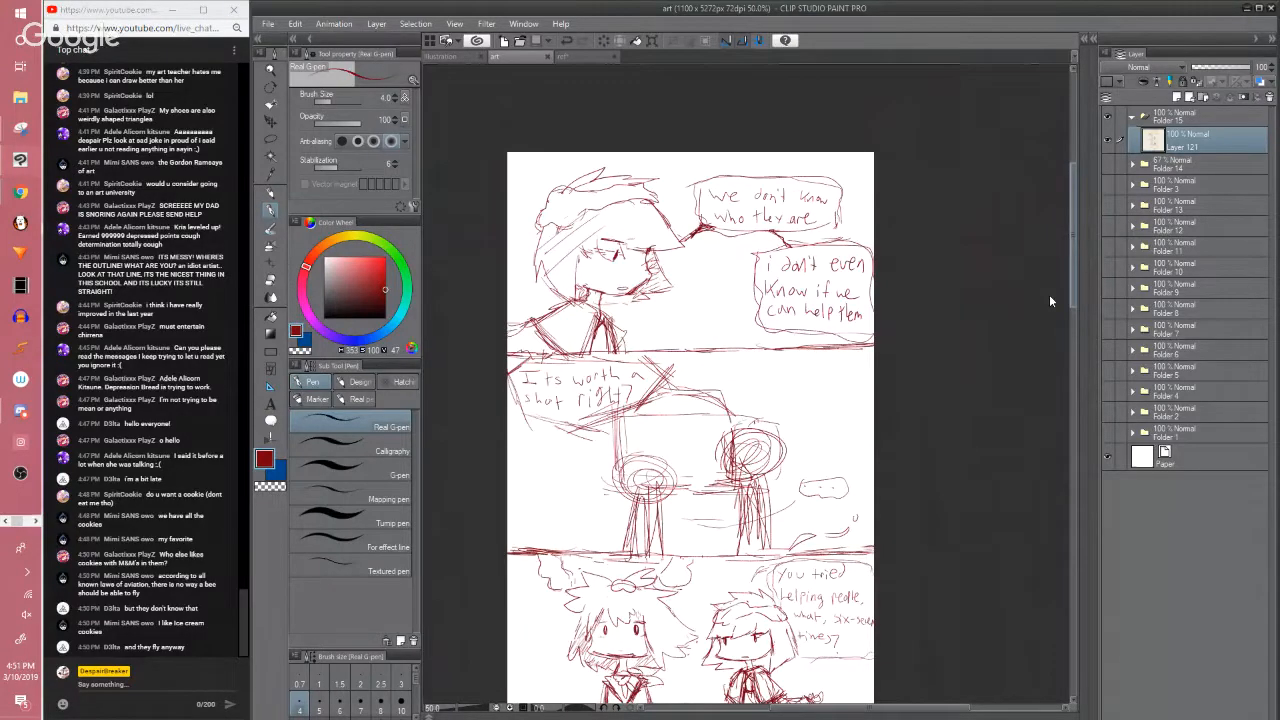
scroll(1048, 295, "down", 1)
scroll(1044, 313, "down", 4)
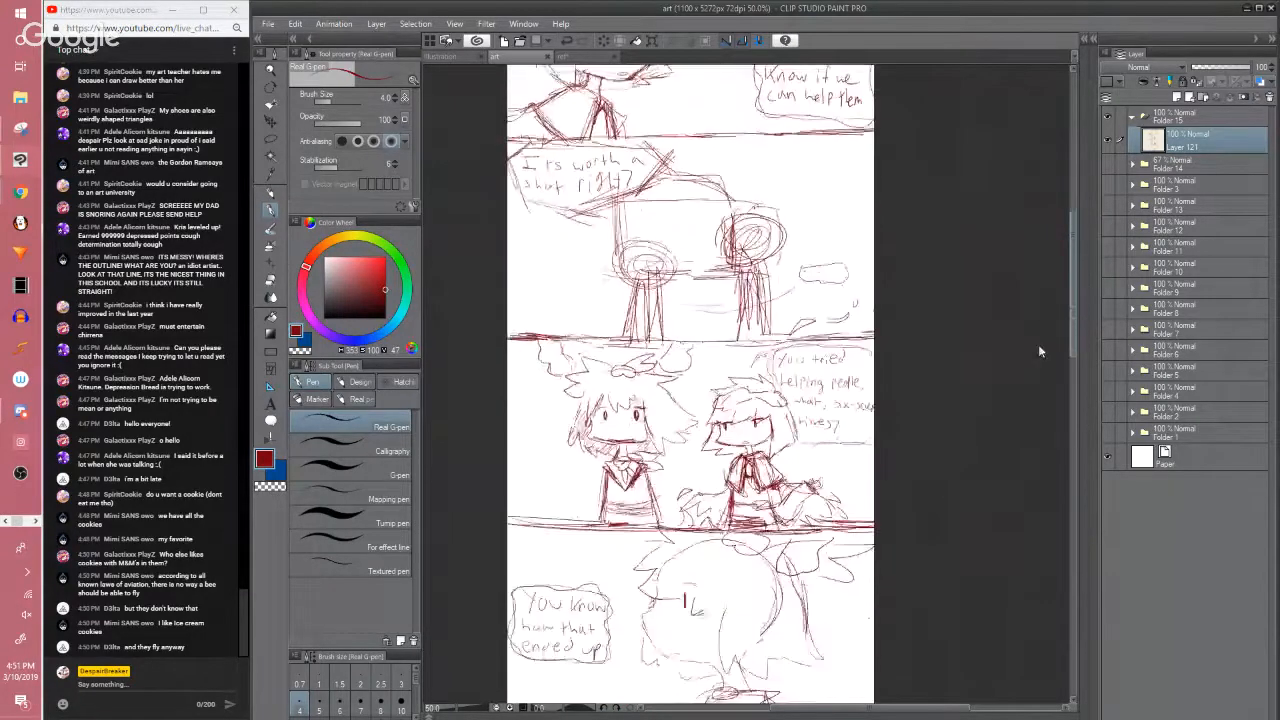
scroll(1038, 357, "down", 4)
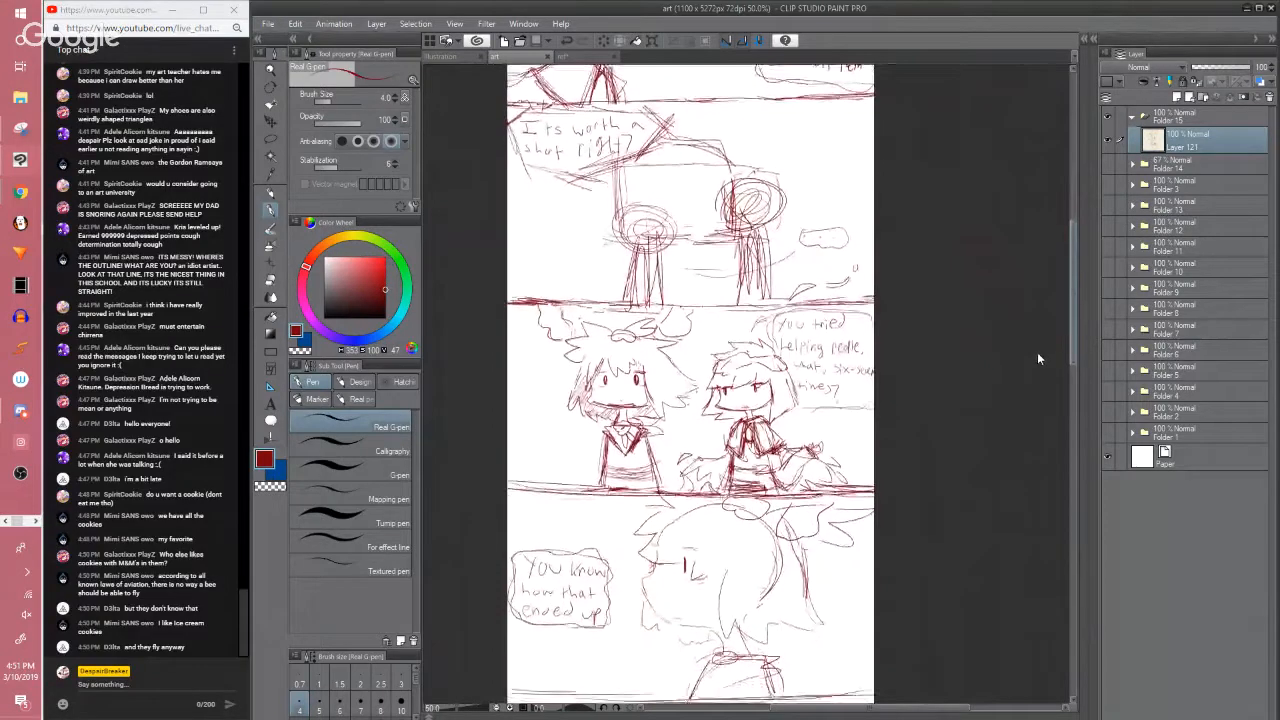
scroll(1037, 405, "down", 1)
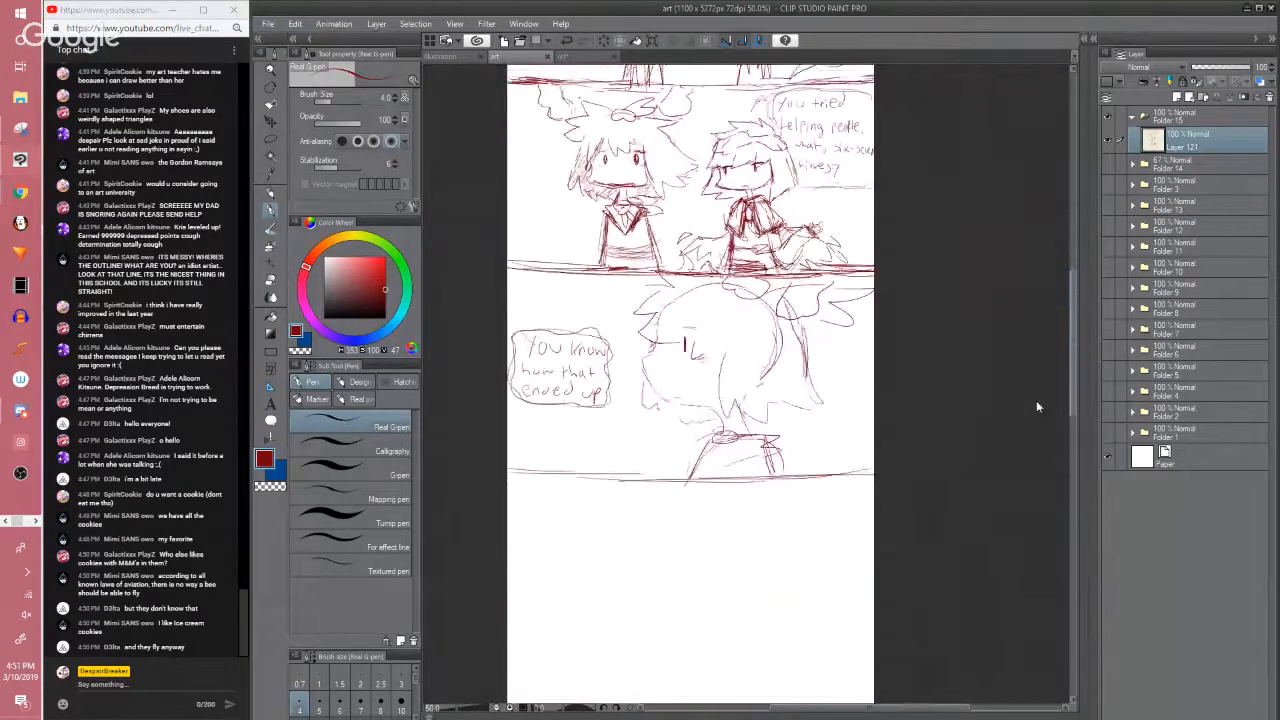
scroll(1036, 400, "up", 4)
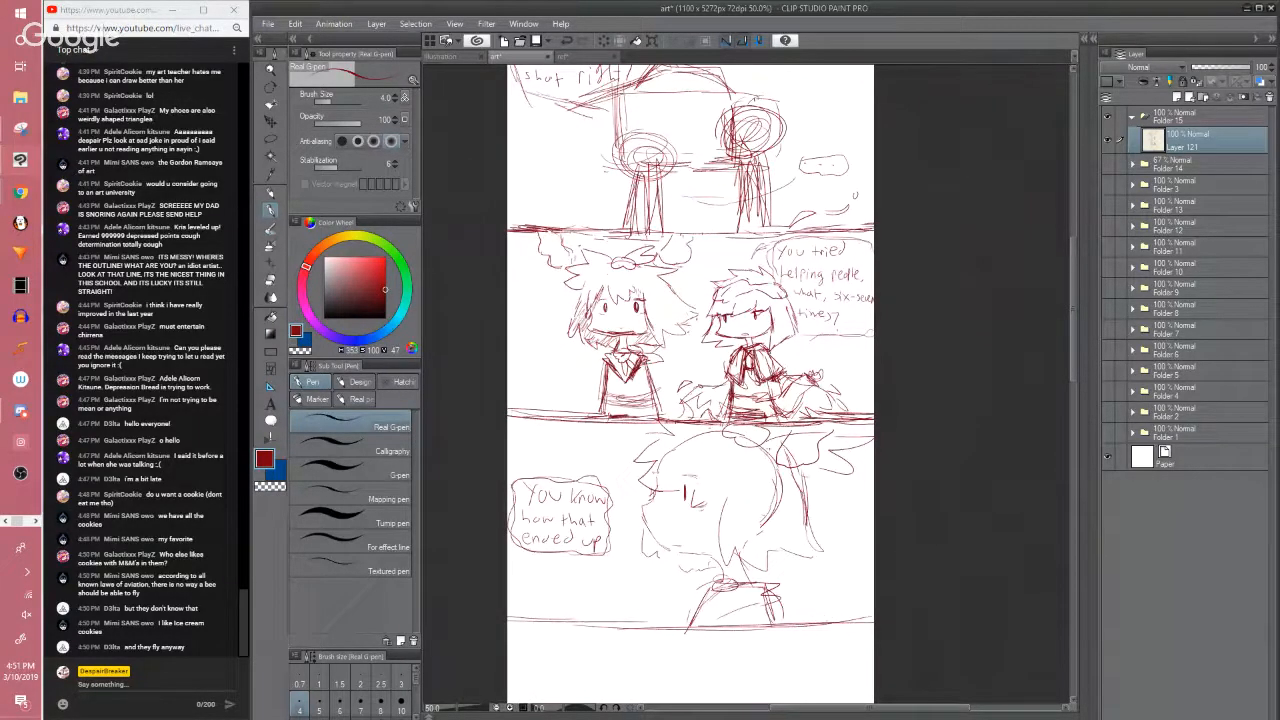
scroll(1024, 342, "down", 1)
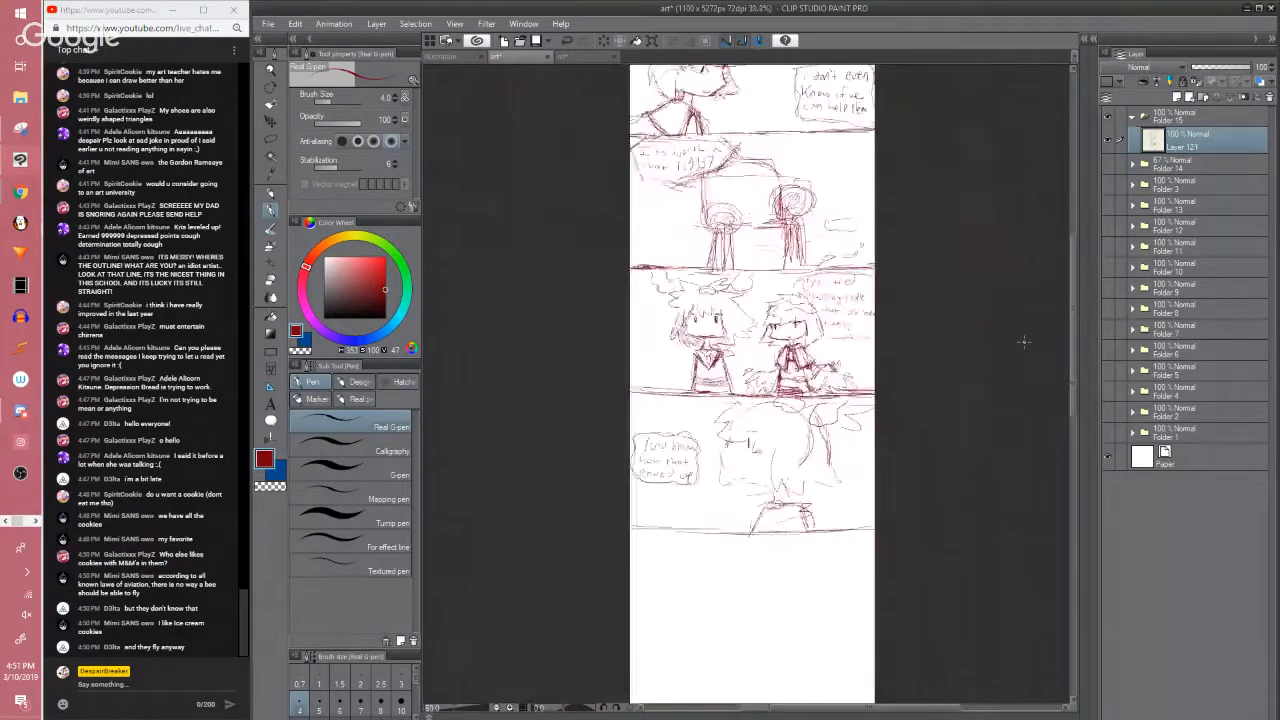
left_click_drag(940, 403, 875, 538)
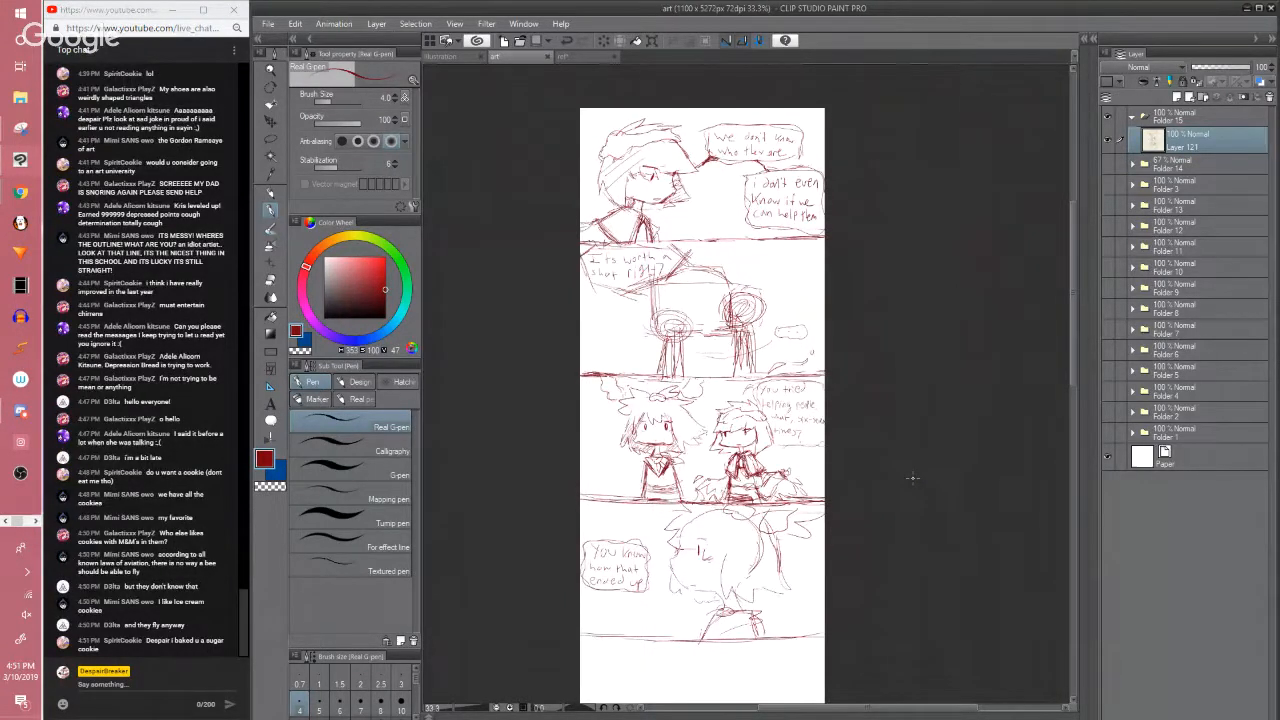
Swap Folder 15's display for Folder 3 and Folder 14 to examine the earlier page's panels, restoring Folder 15 at the end
left_click(1108, 164)
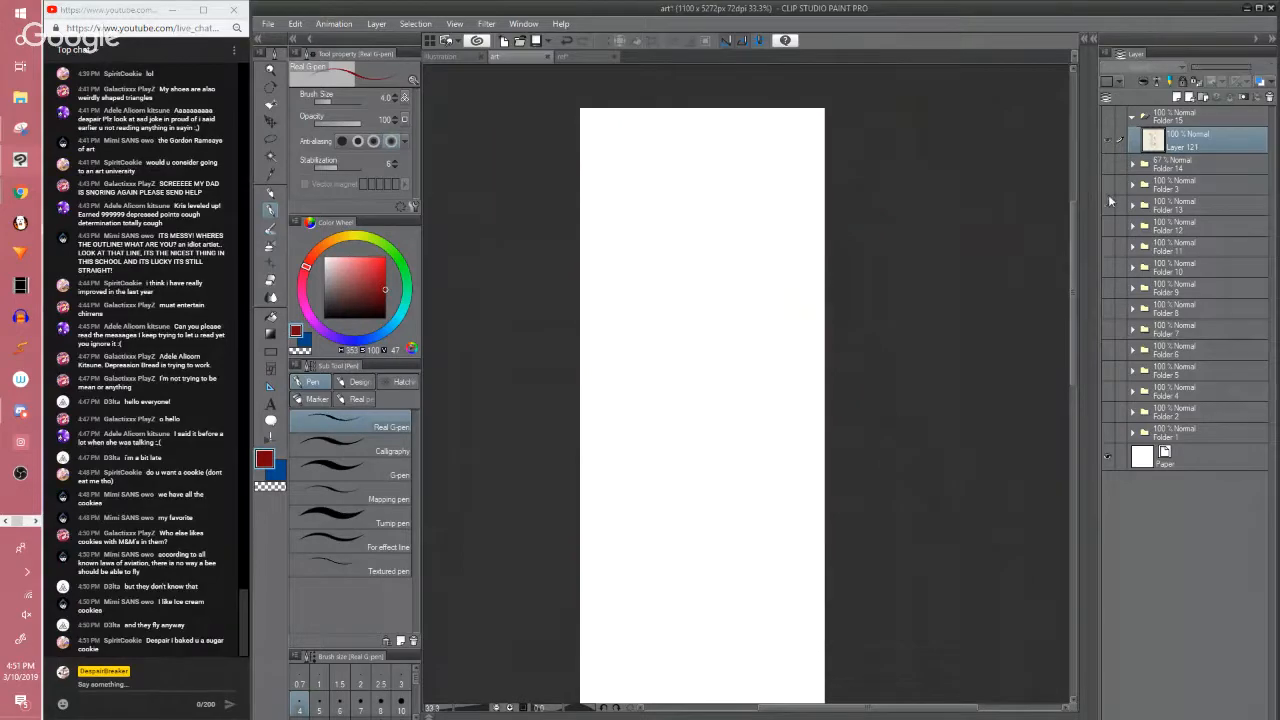
left_click(1108, 191)
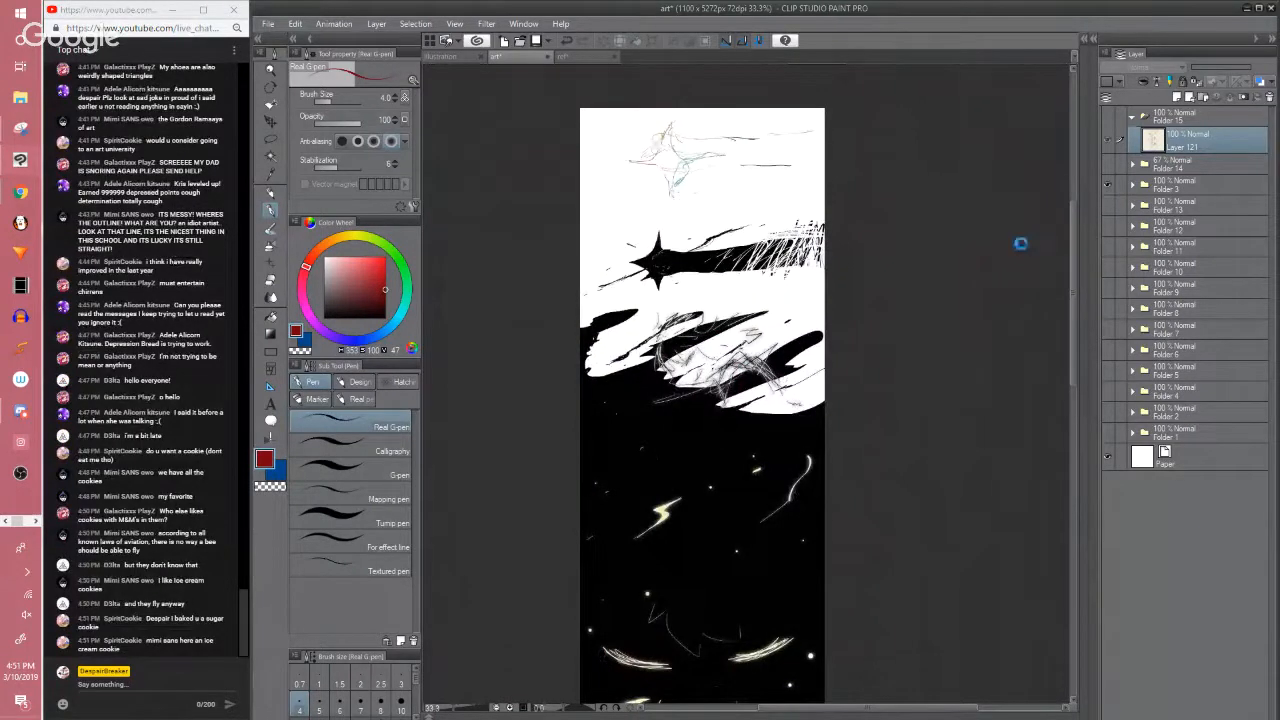
left_click(1108, 184)
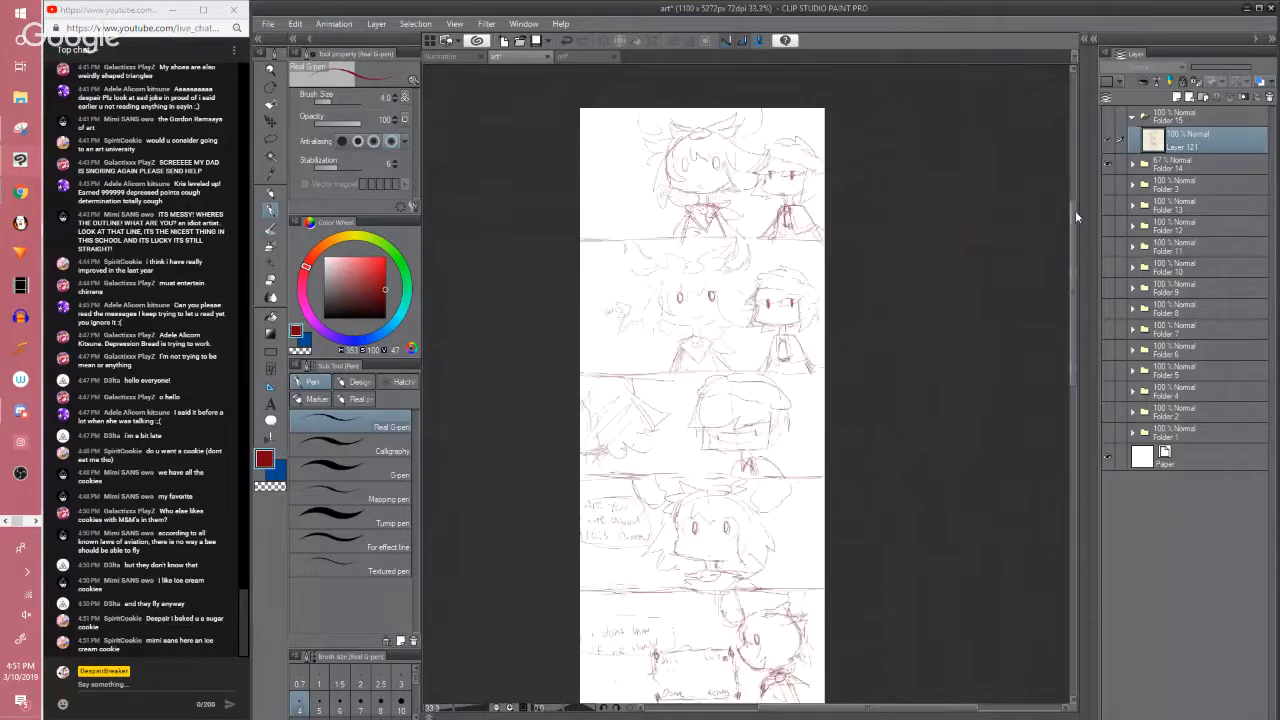
left_click_drag(1075, 210, 1074, 229)
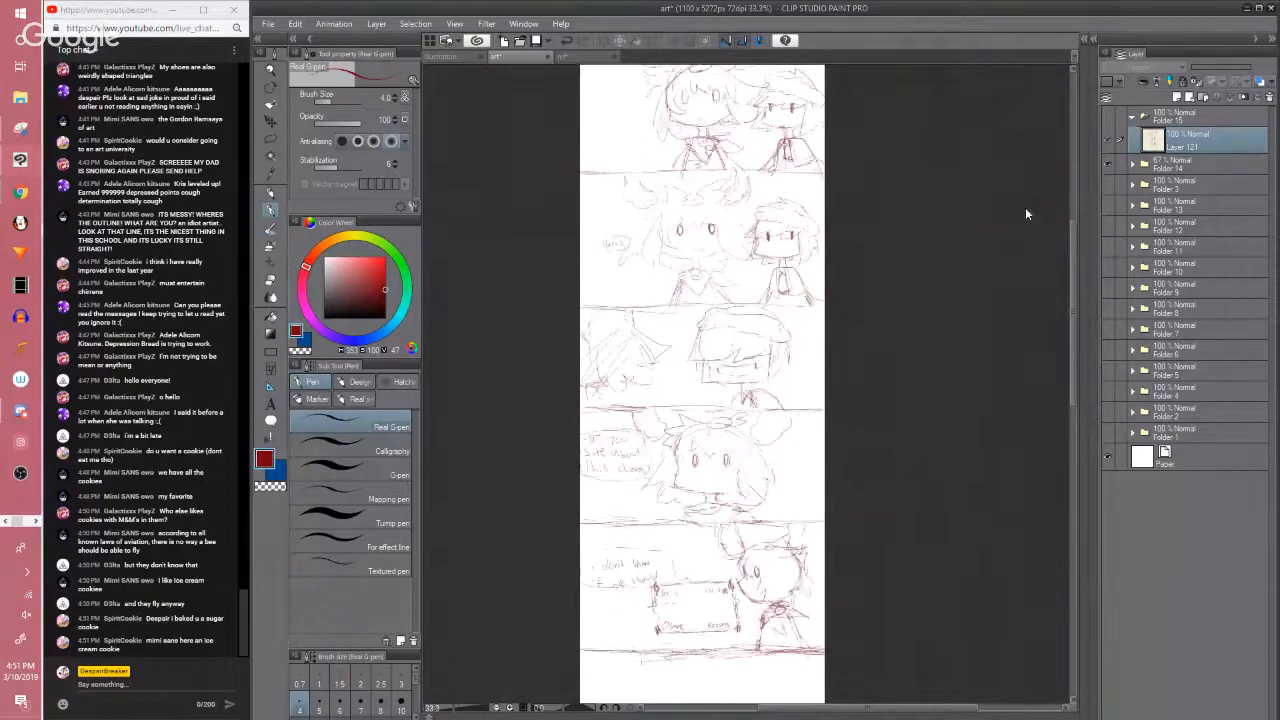
key("ctrl+s")
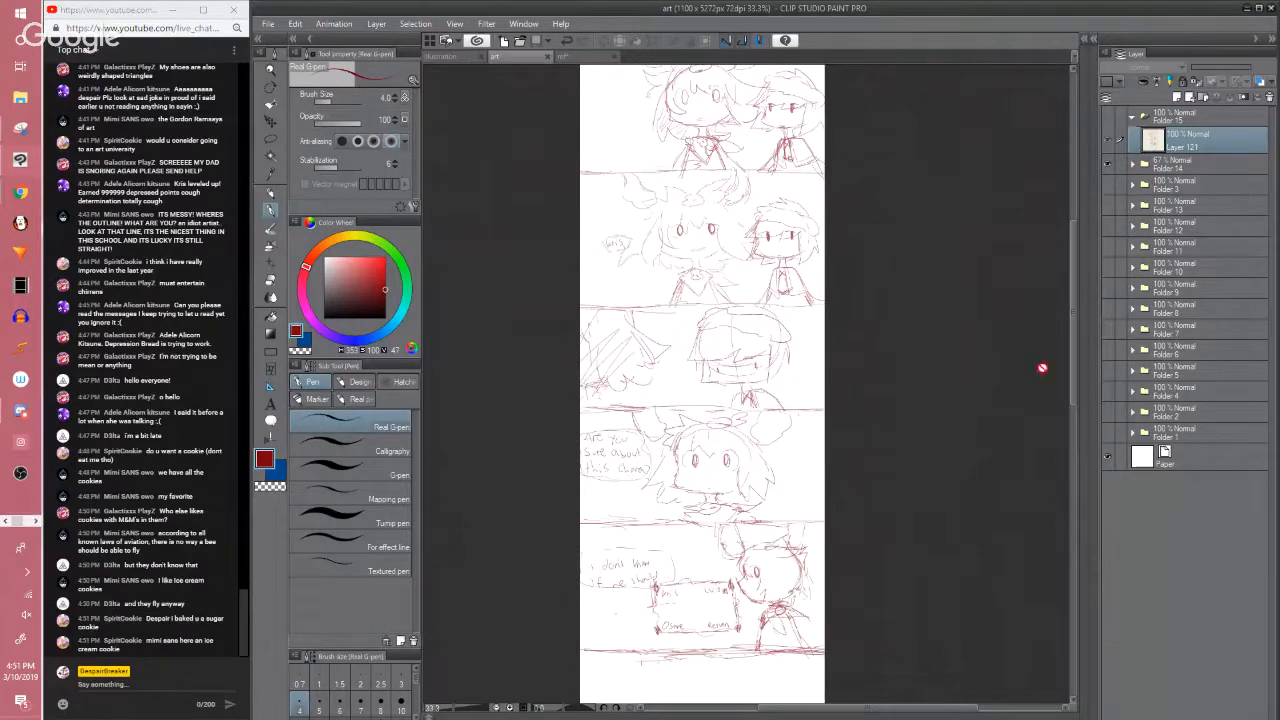
mouse_move(1071, 372)
left_mouse_down()
mouse_move(1062, 354)
mouse_move(1061, 367)
left_mouse_up()
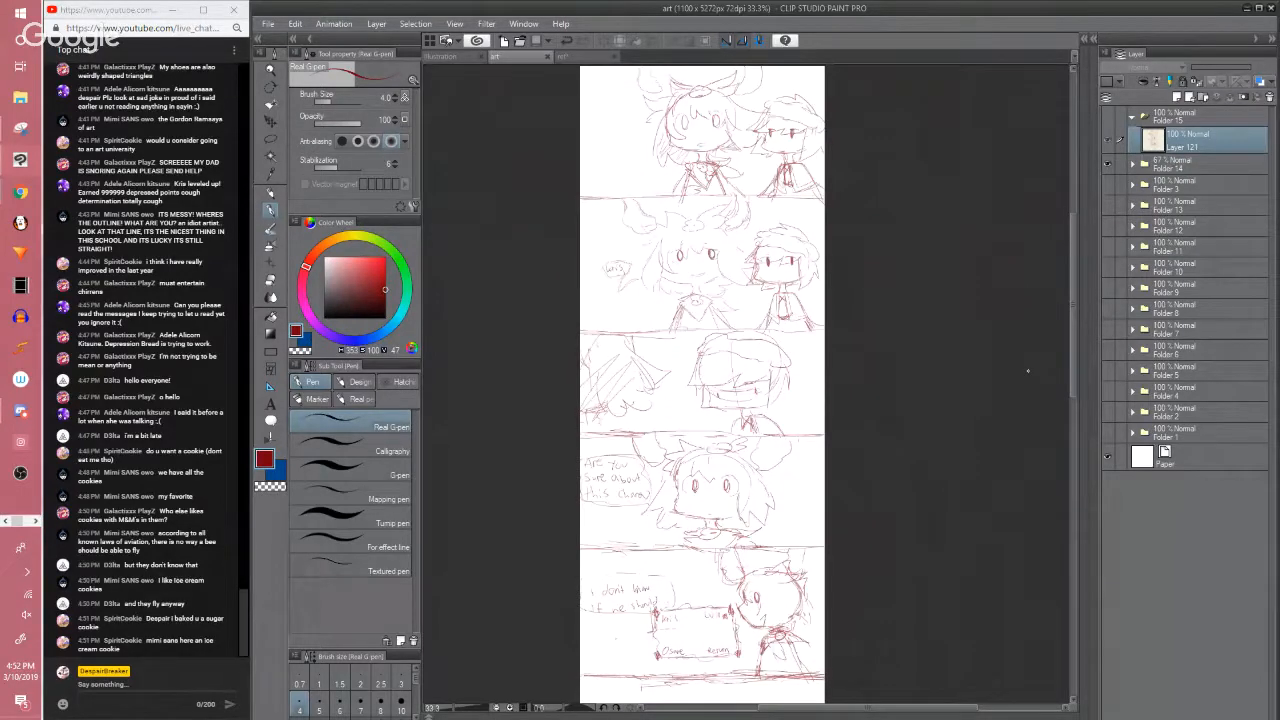
left_click(1109, 124)
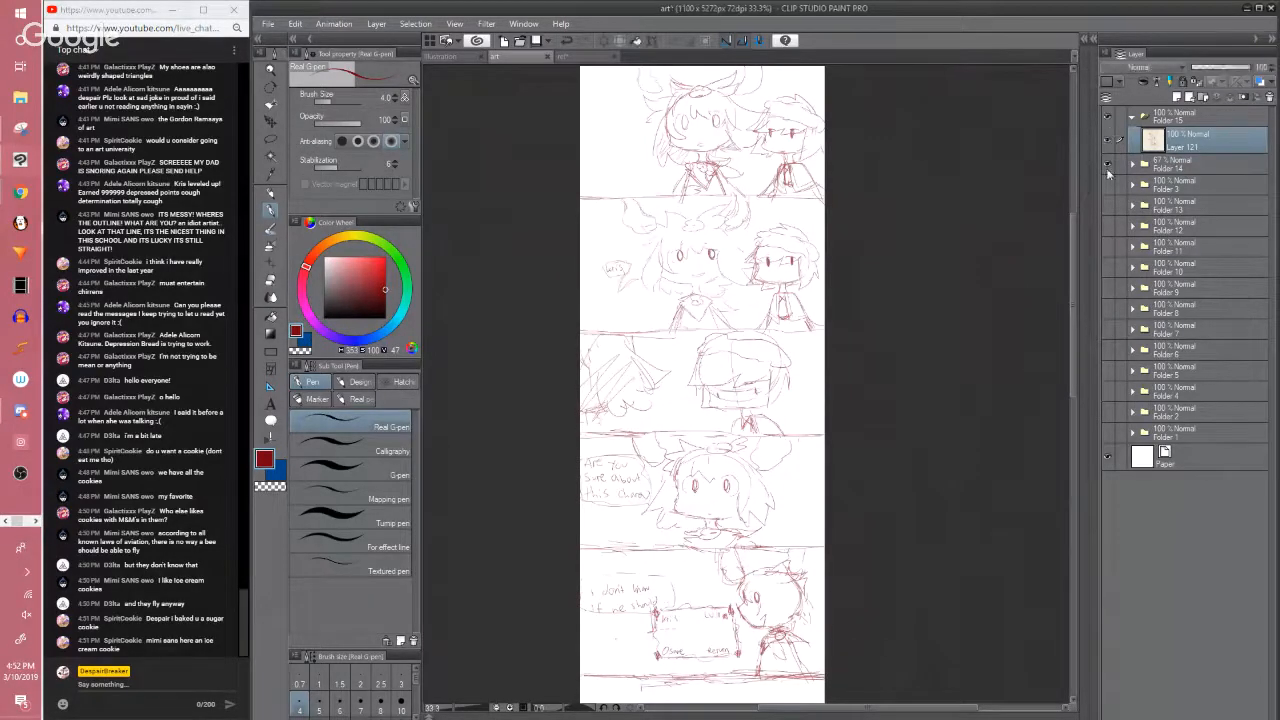
left_click(1107, 164)
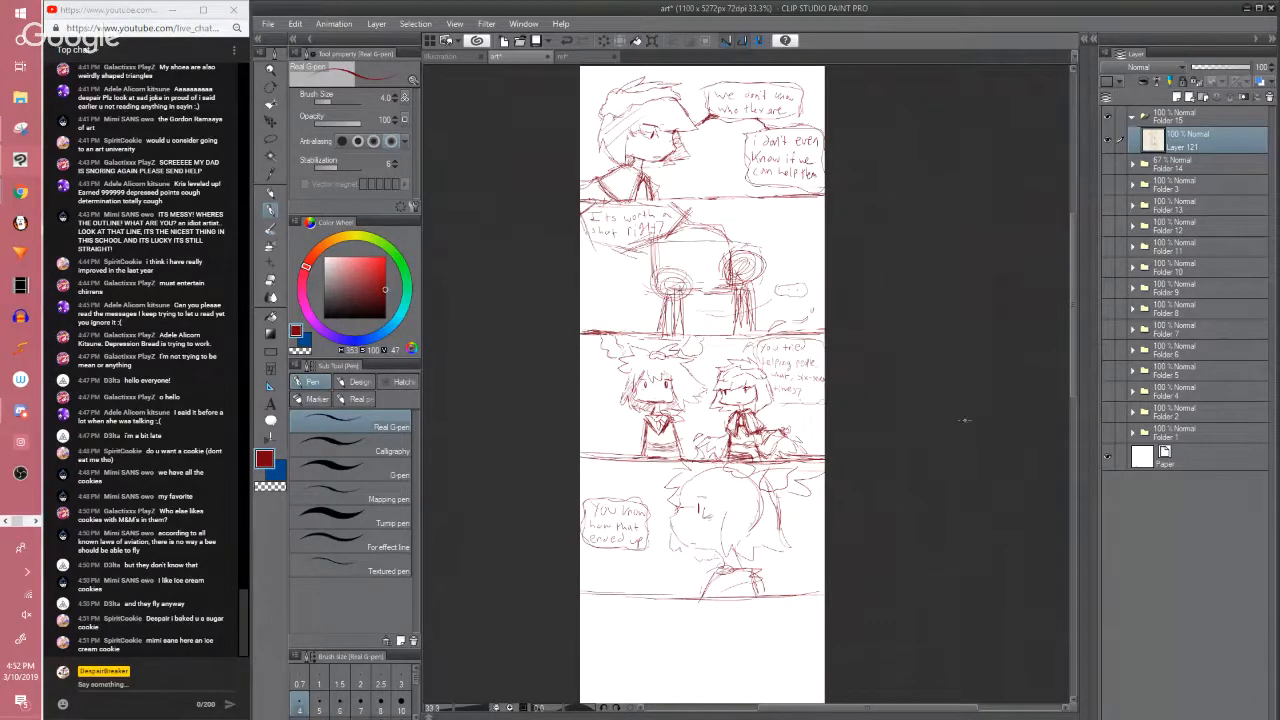
Save the file and add a new layer above Folder 15
left_click_drag(1073, 401, 1072, 395)
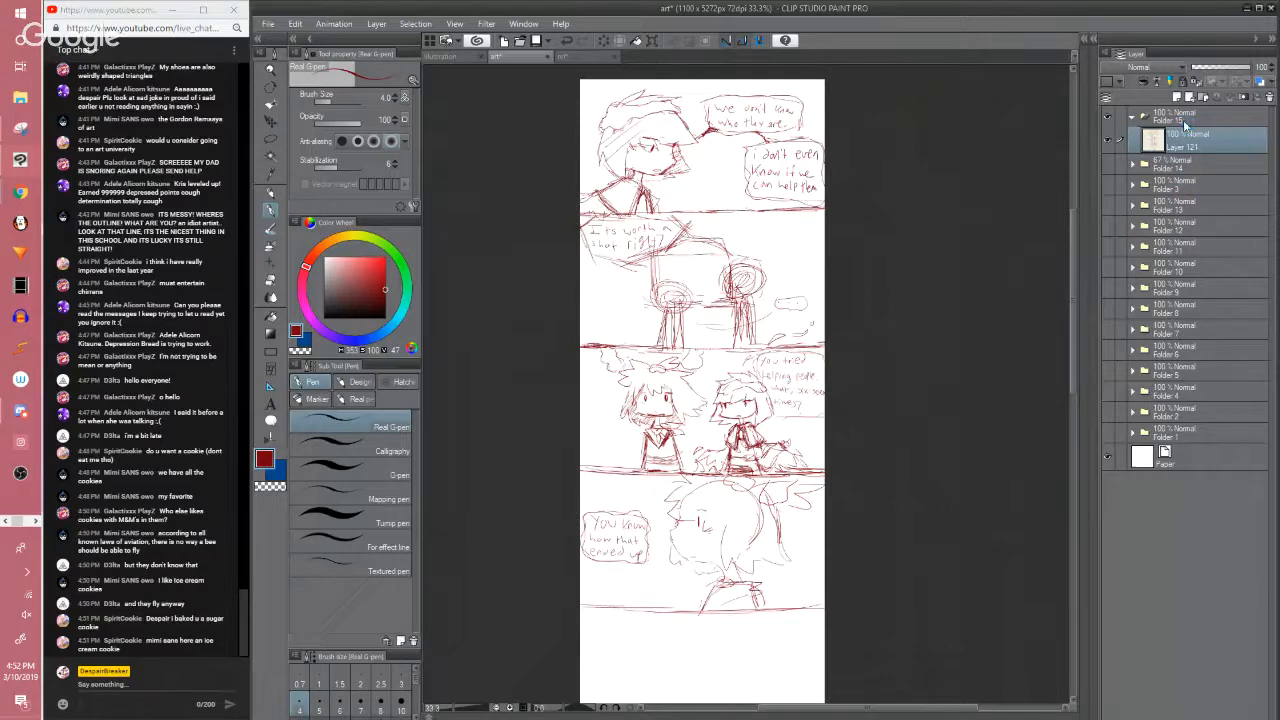
key("ctrl+s")
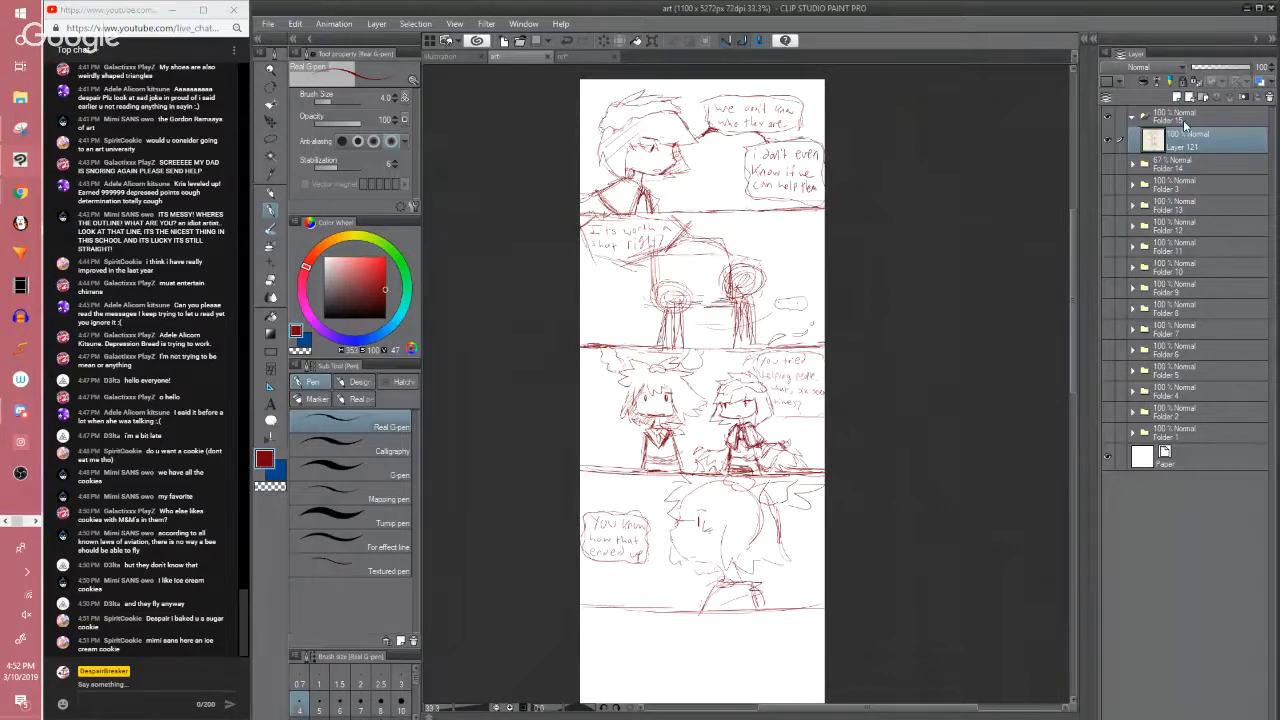
left_click(1185, 116)
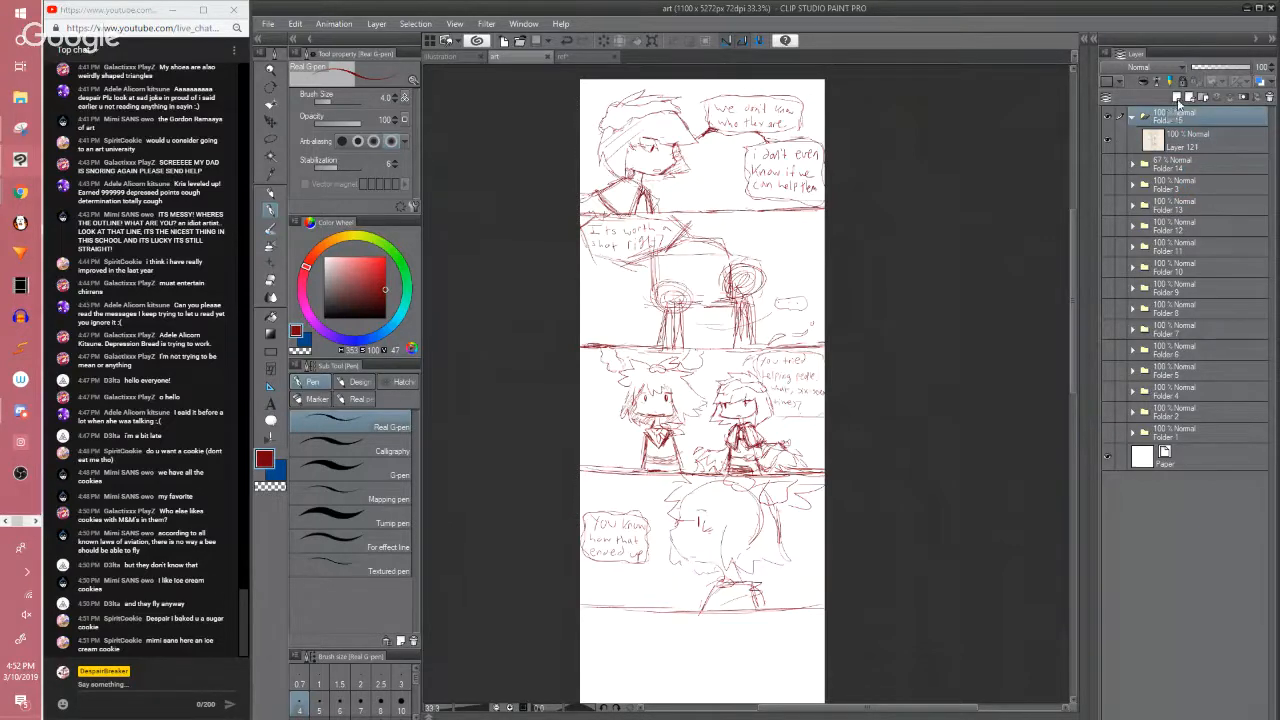
left_click(1177, 97)
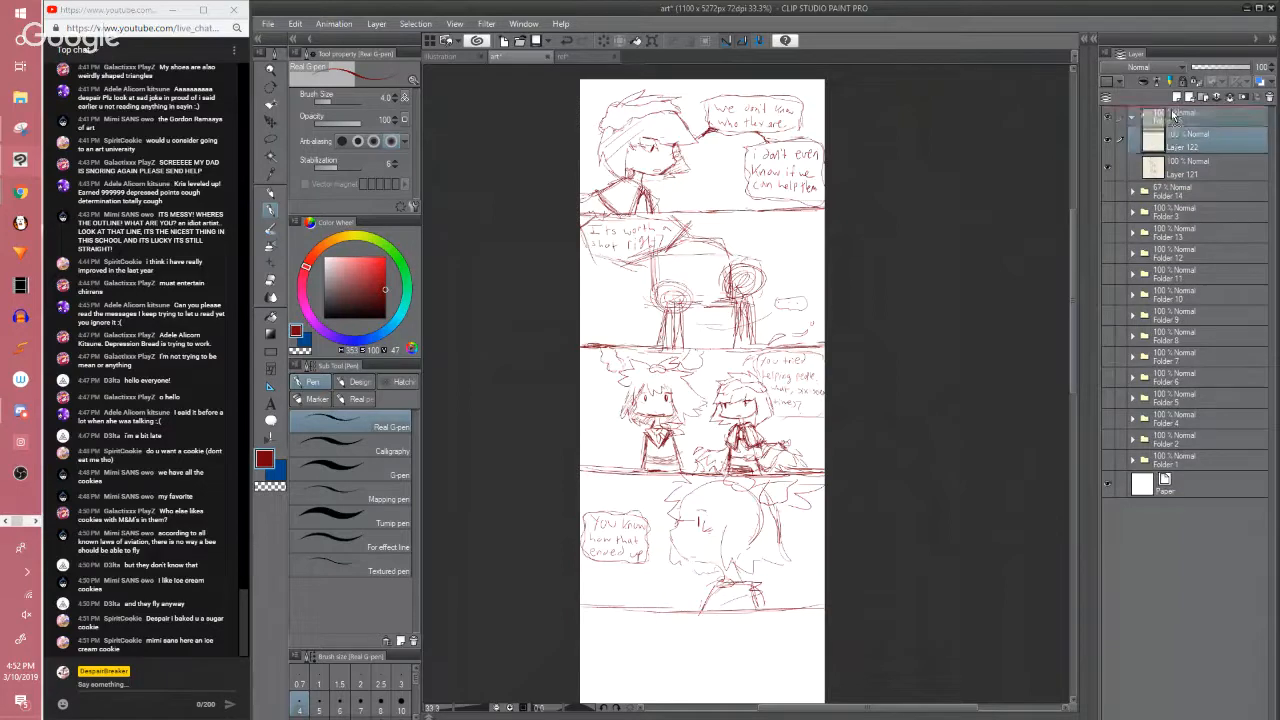
Lower Folder 15's opacity to 41% and make the new blank layer active
left_click(1200, 160)
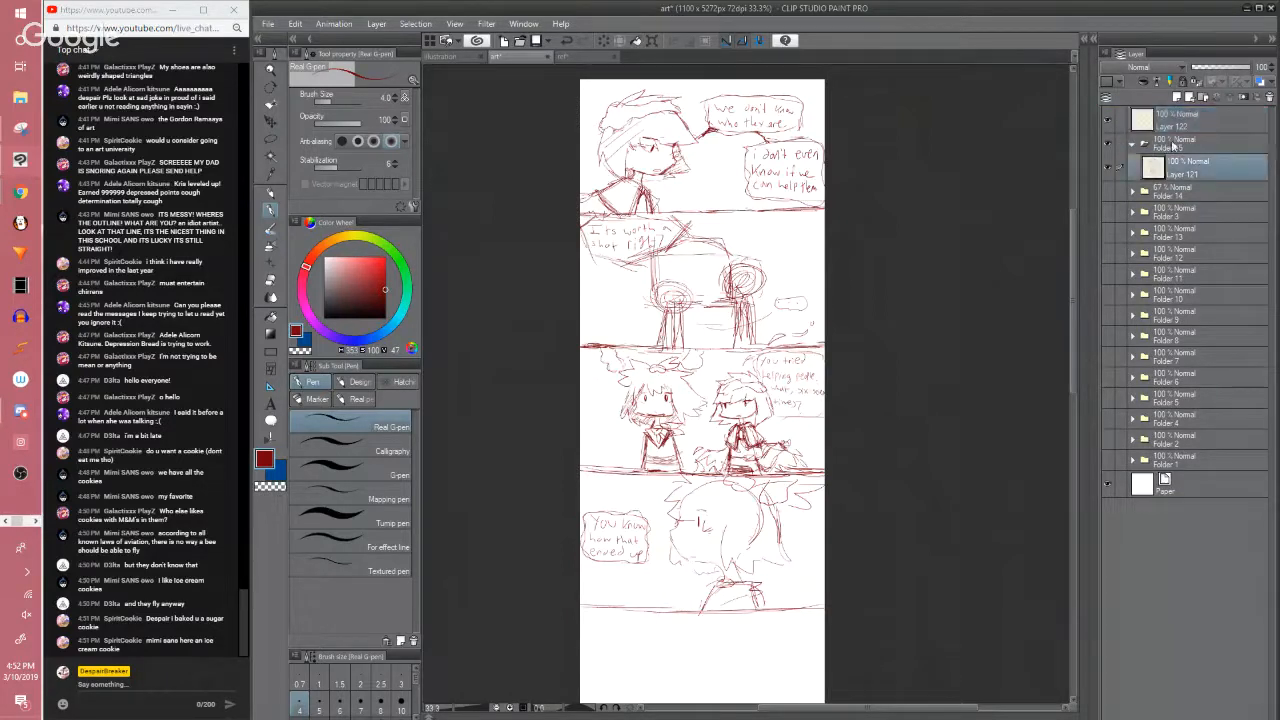
left_click(1174, 146)
left_click_drag(1222, 68, 1205, 97)
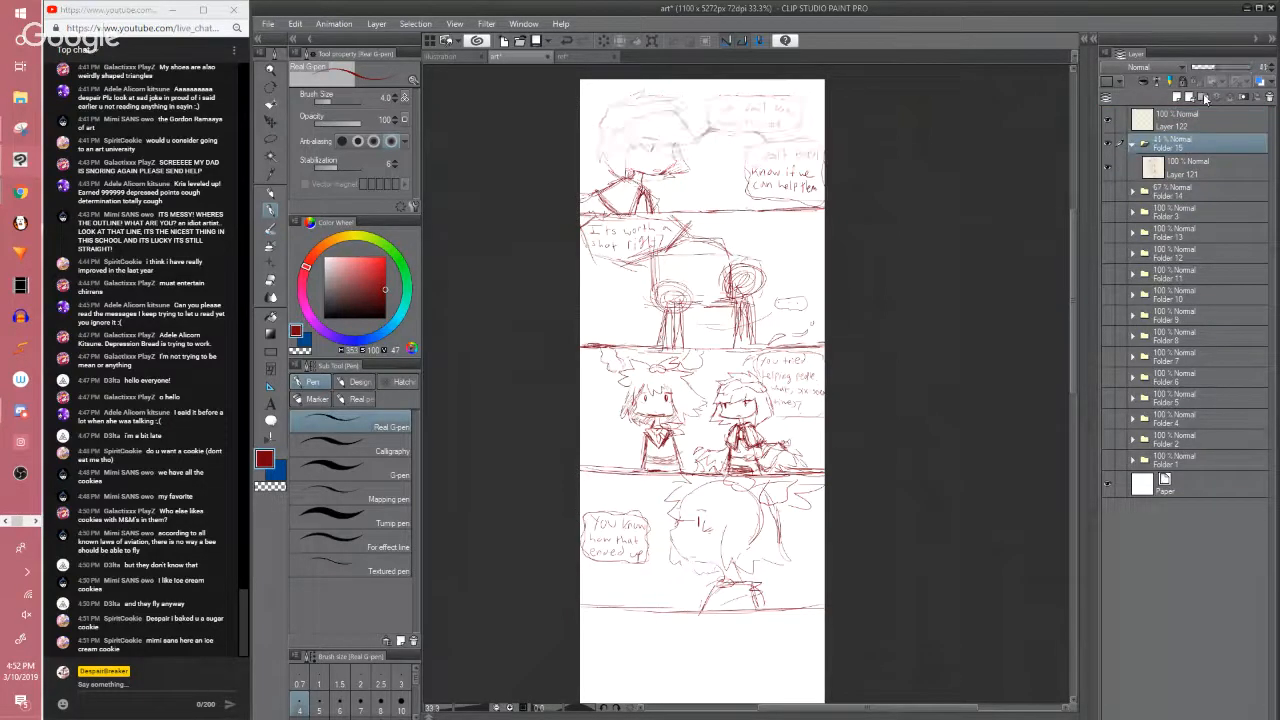
left_click(1185, 118)
scroll(1072, 249, "up", 1)
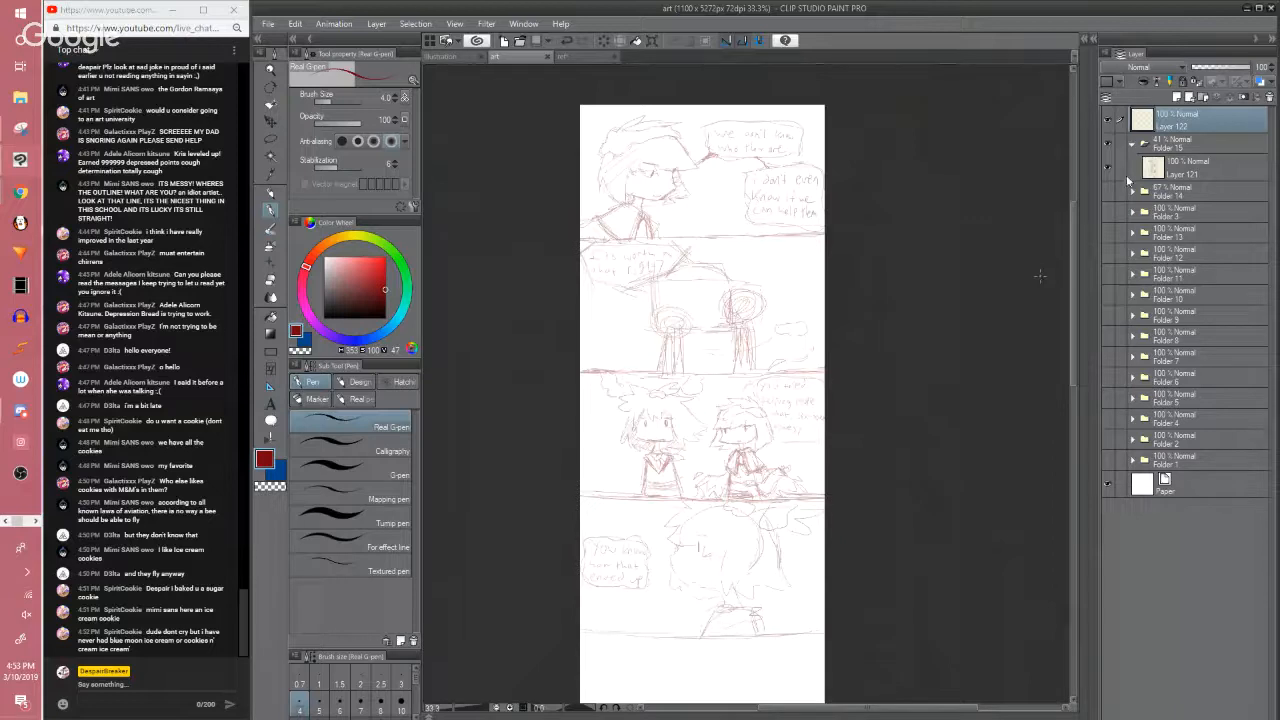
left_click(1108, 147)
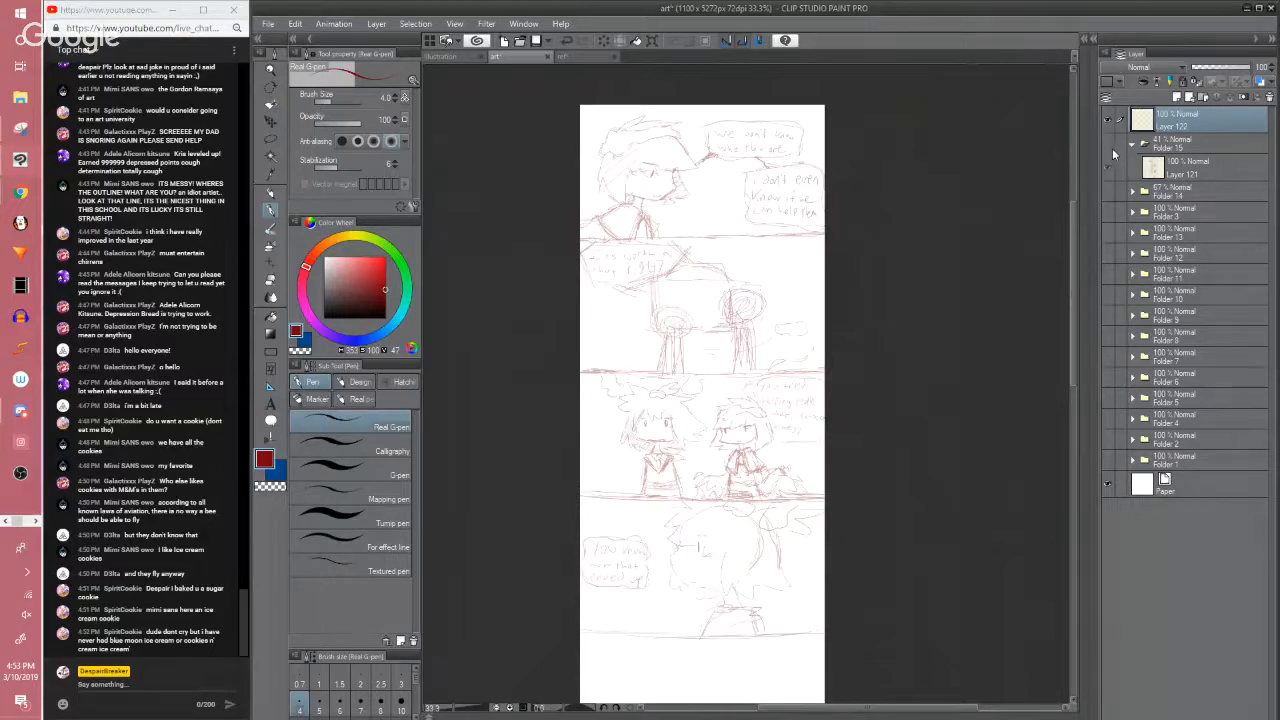
left_click(1112, 148)
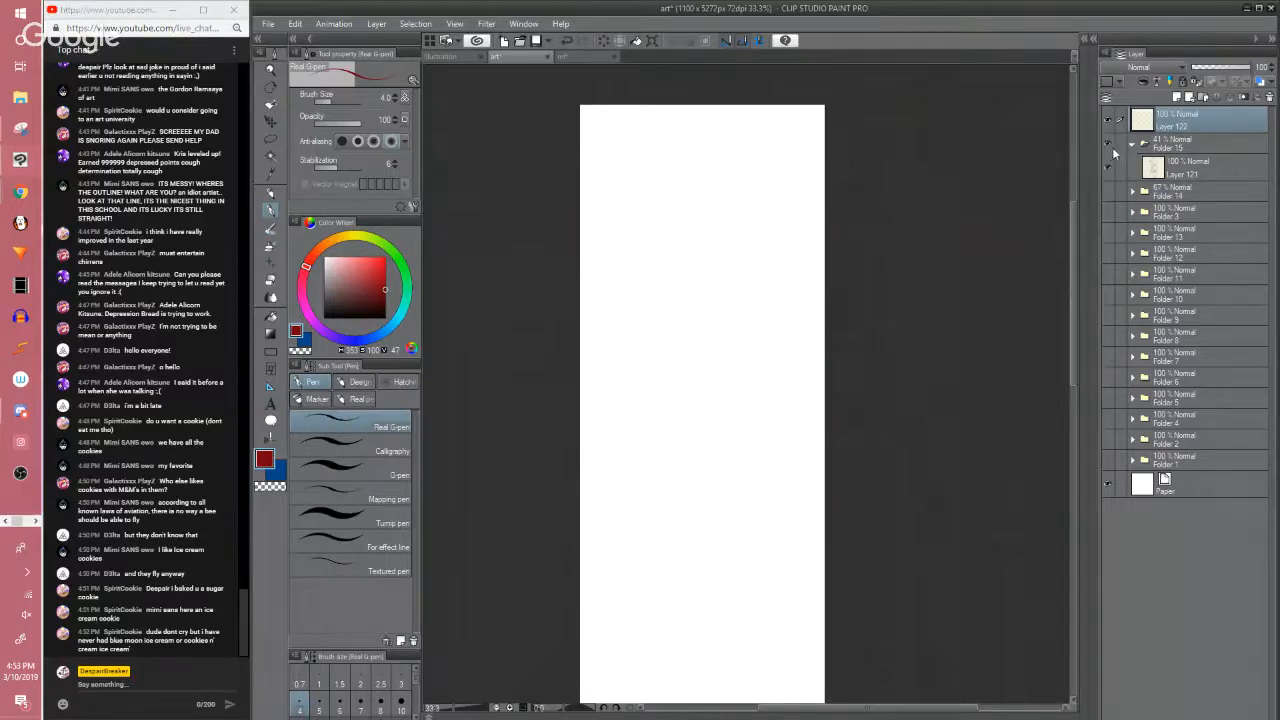
left_click(1108, 162)
scroll(1057, 218, "up", 1)
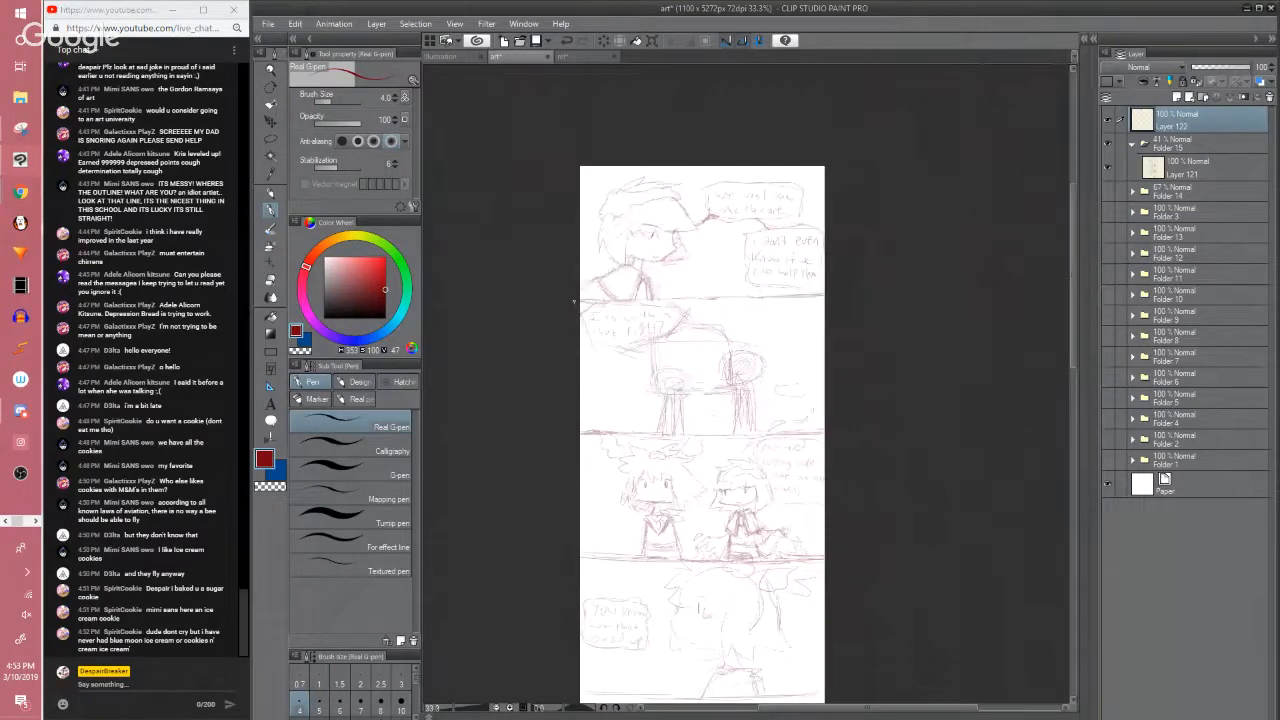
Draw the border between the first and second panels on the new layer and hide Folder 15 to check it
mouse_move(578, 303)
left_mouse_down()
mouse_move(632, 319)
mouse_move(656, 300)
mouse_move(789, 293)
left_mouse_up()
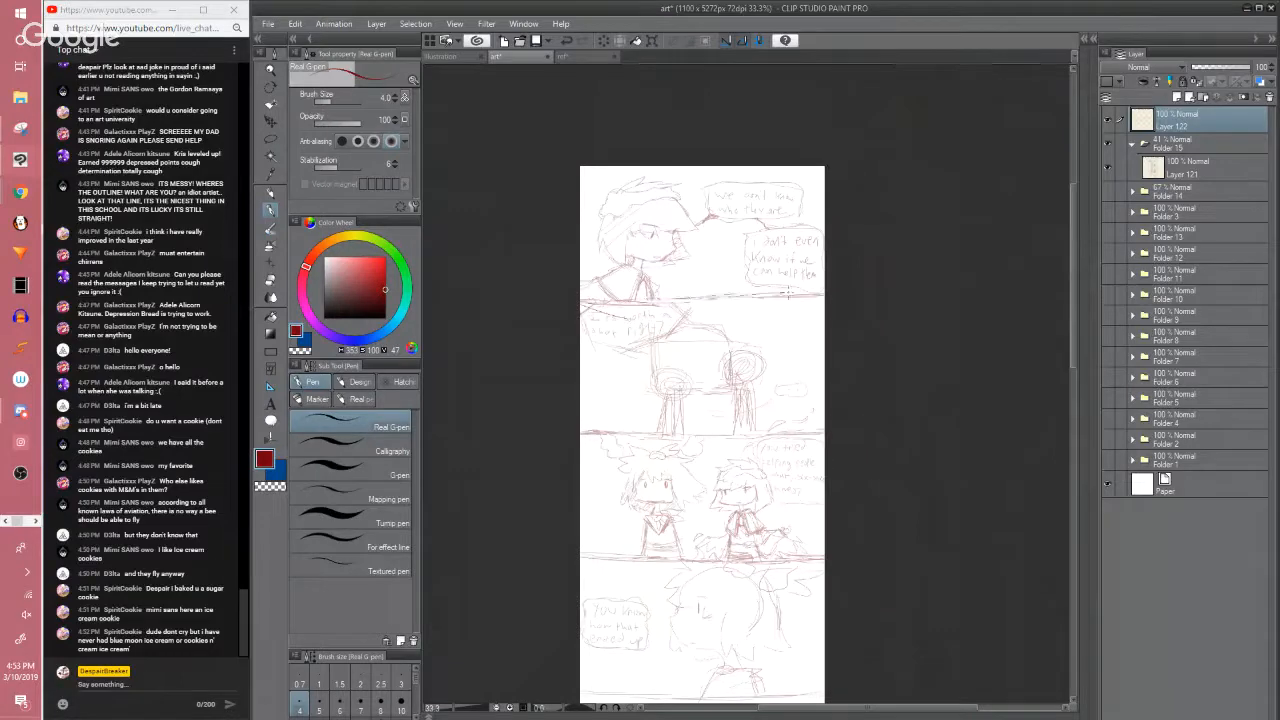
left_click_drag(1072, 222, 1070, 245)
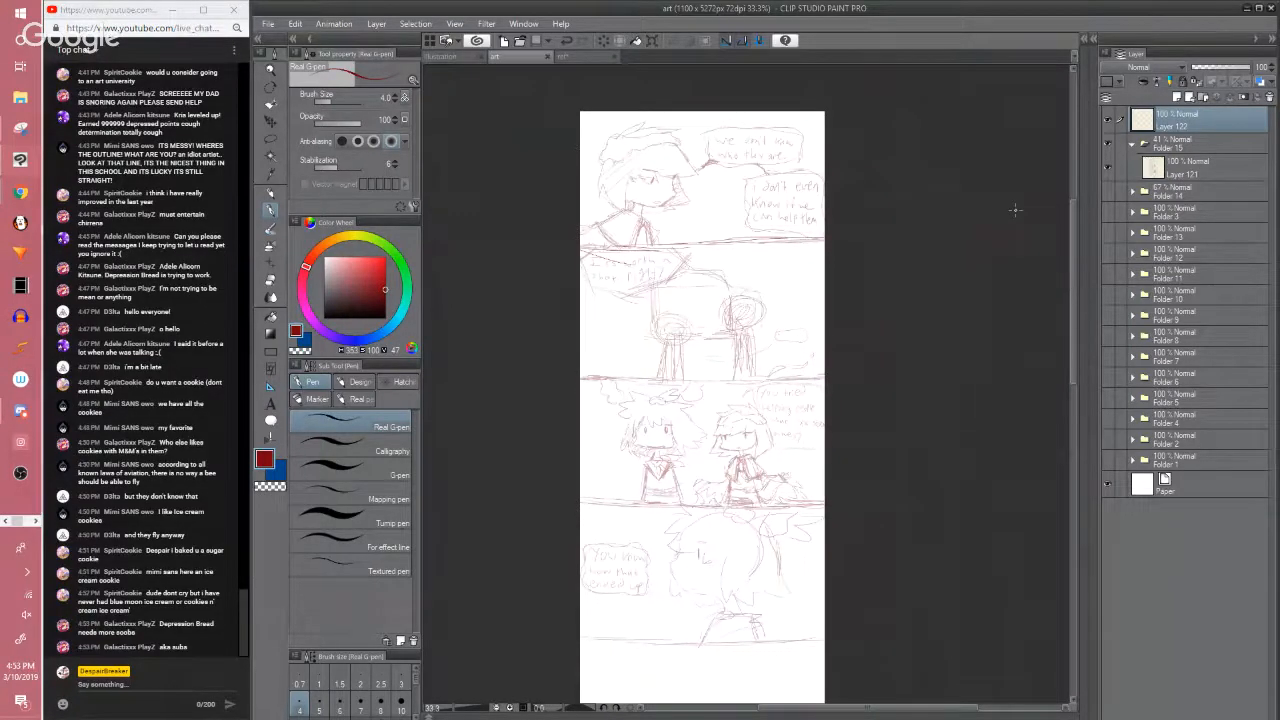
left_click(1107, 145)
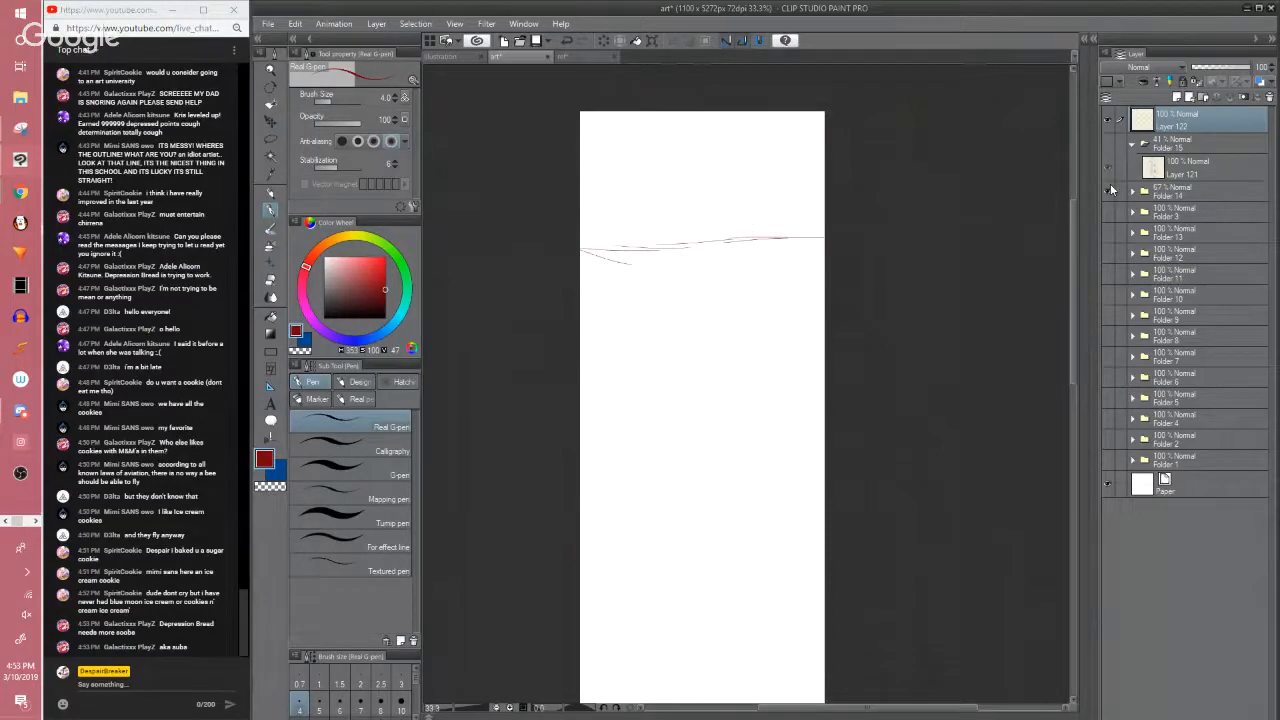
Show Folder 14 to examine the earlier page's panels, switch the display to Folder 15's rough, and save the file
left_click(1108, 190)
mouse_move(1074, 207)
left_mouse_down()
mouse_move(1066, 242)
mouse_move(1018, 275)
left_mouse_up()
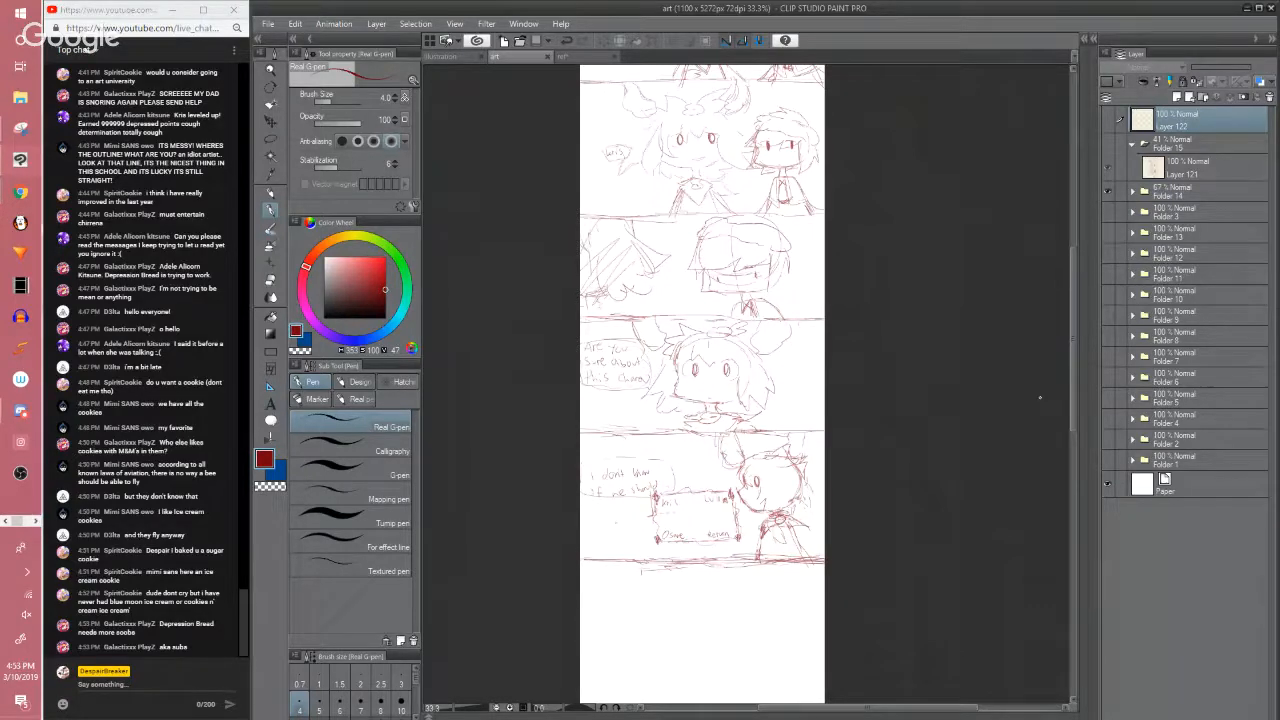
left_click_drag(1071, 322, 1050, 282)
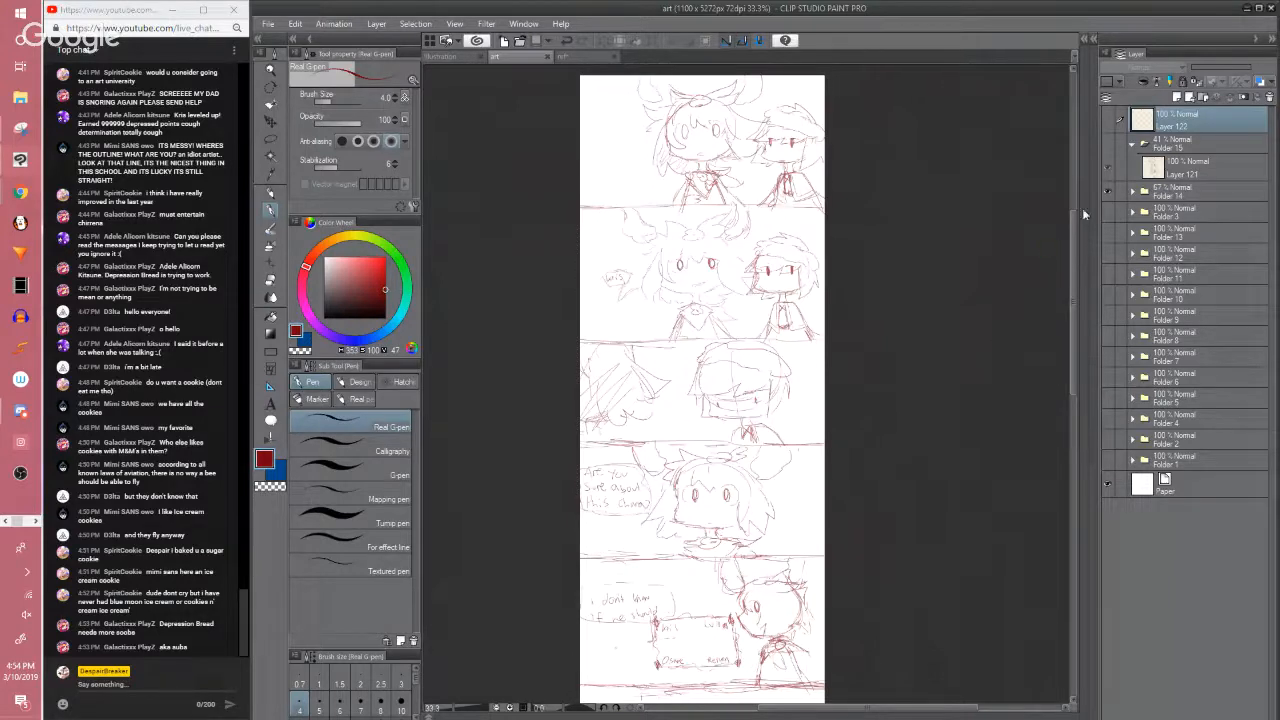
left_click(1106, 190)
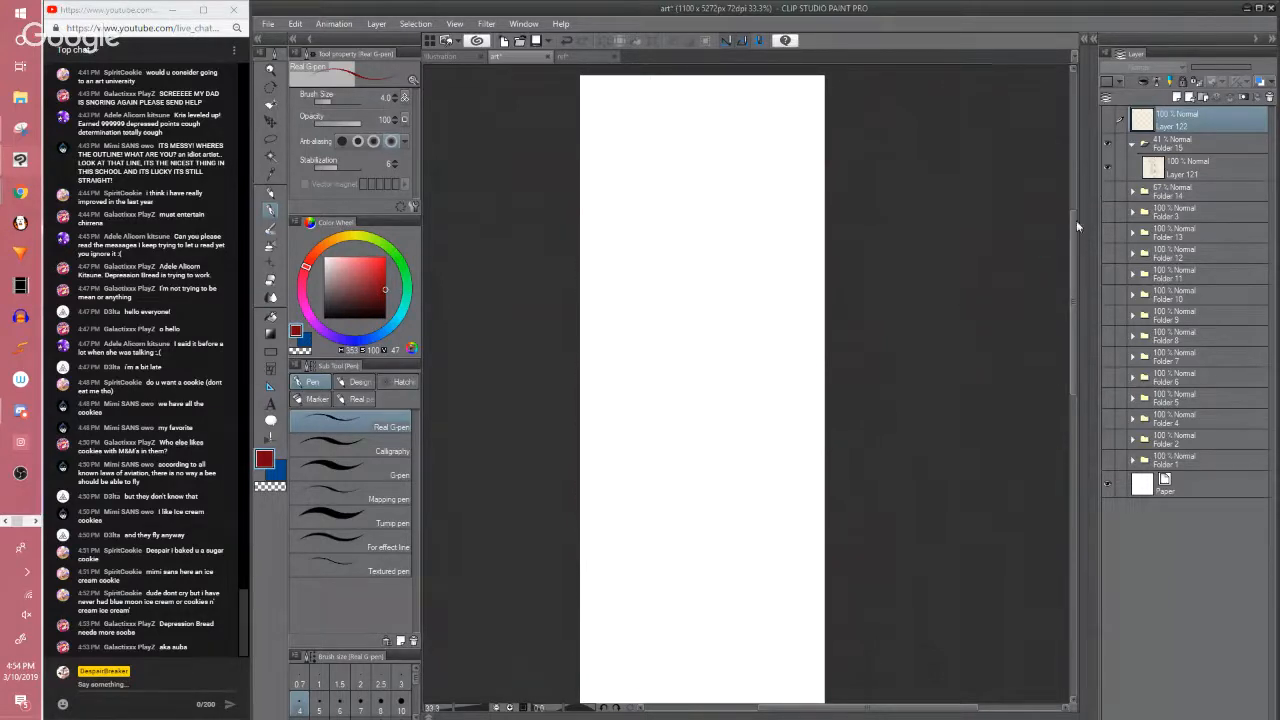
scroll(1076, 220, "up", 1)
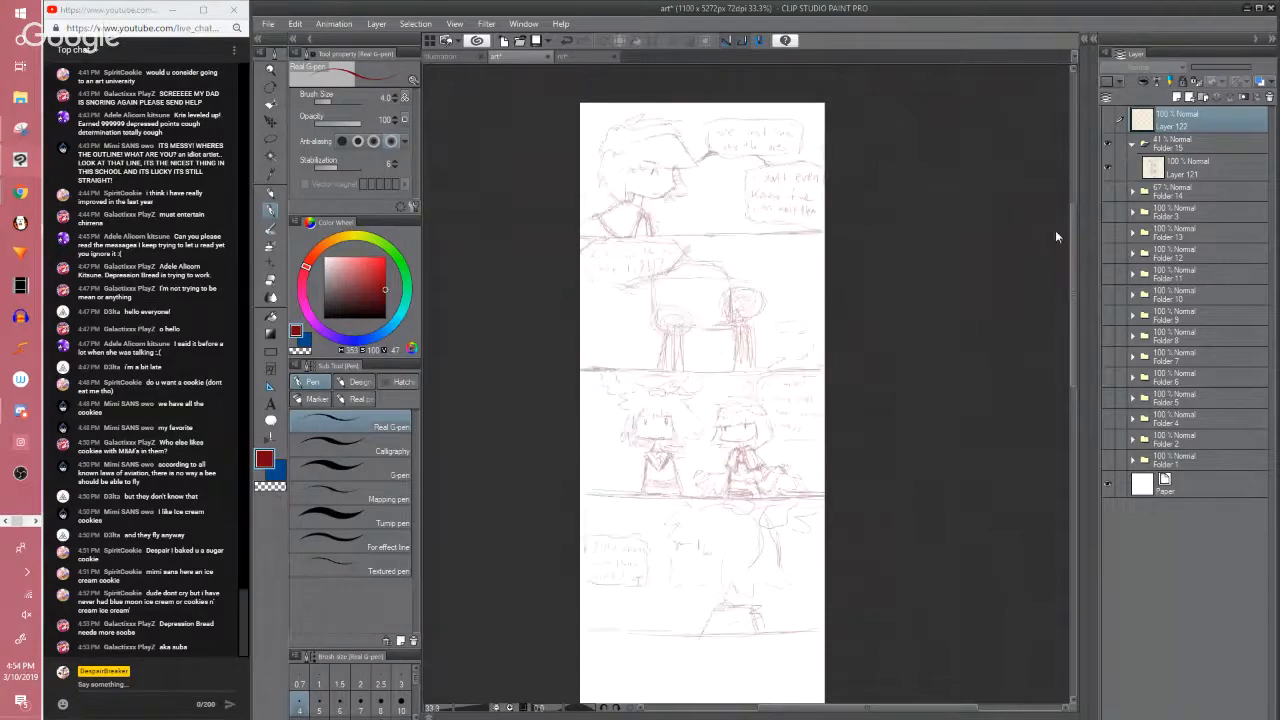
key("ctrl+s")
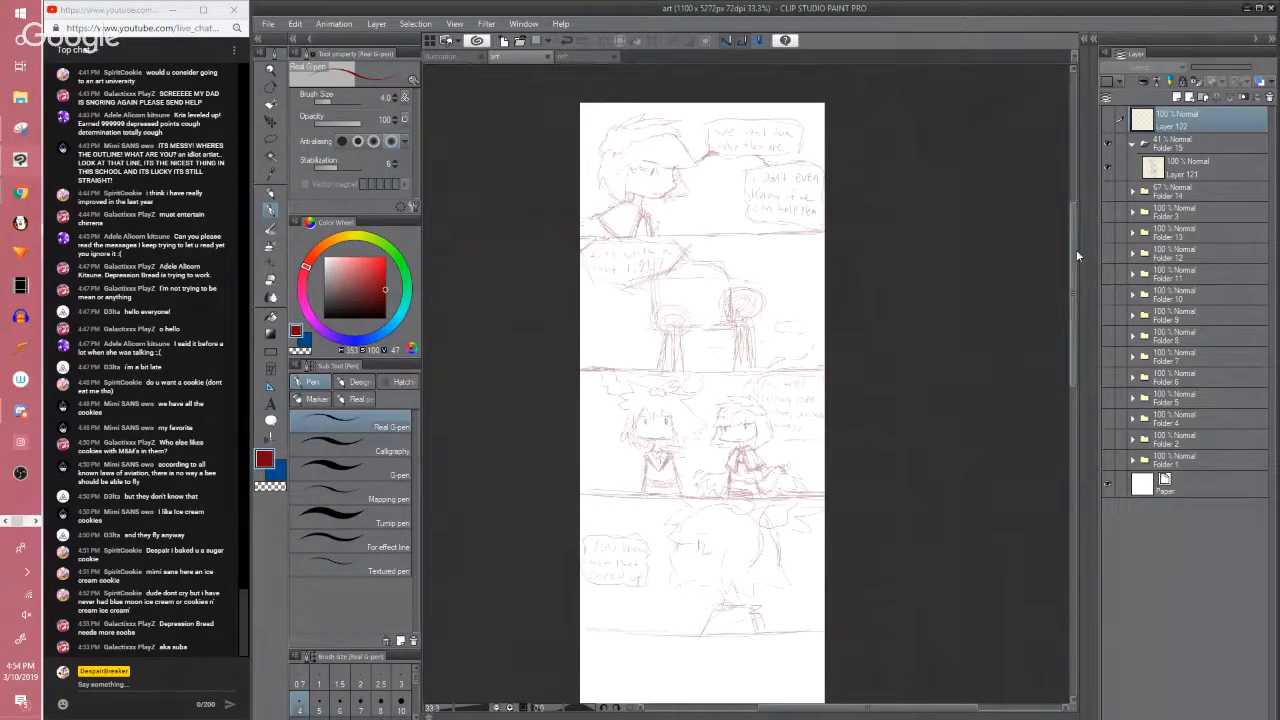
left_click_drag(1076, 249, 1070, 251)
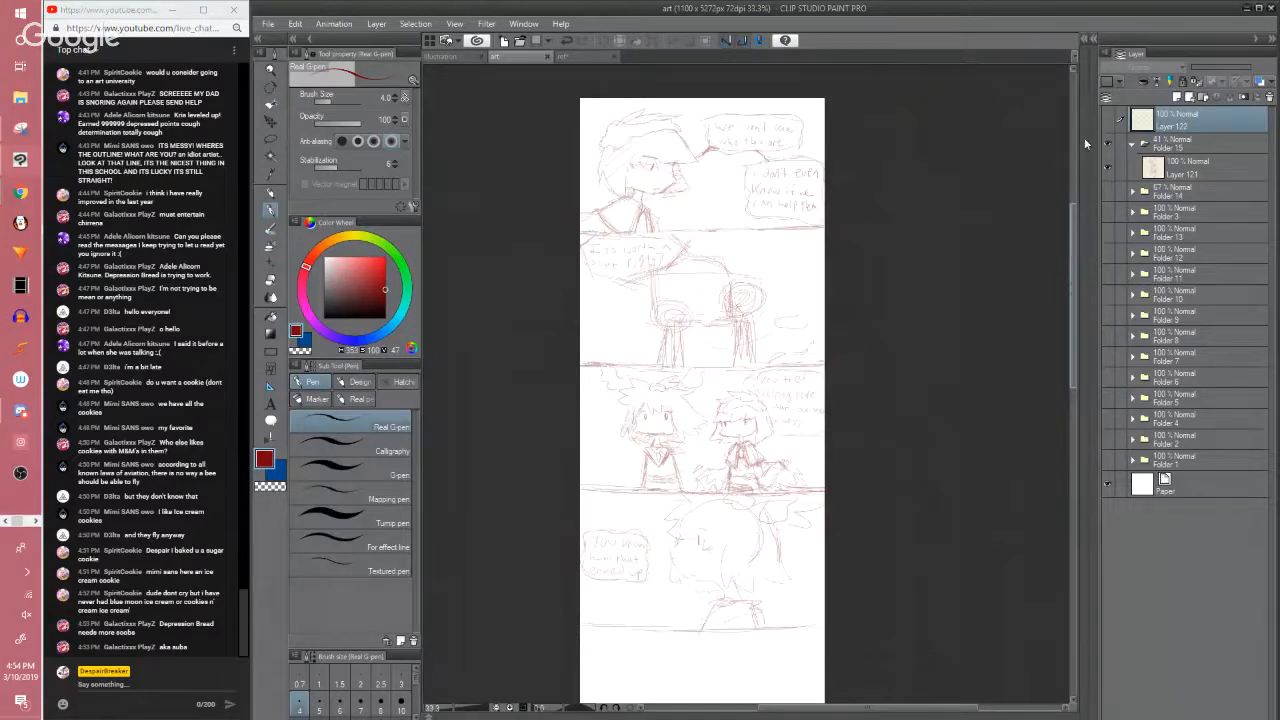
Reinforce the border below the first panel with more pen strokes on Layer 122, comparing it with Folder 15's rough
left_click(1108, 122)
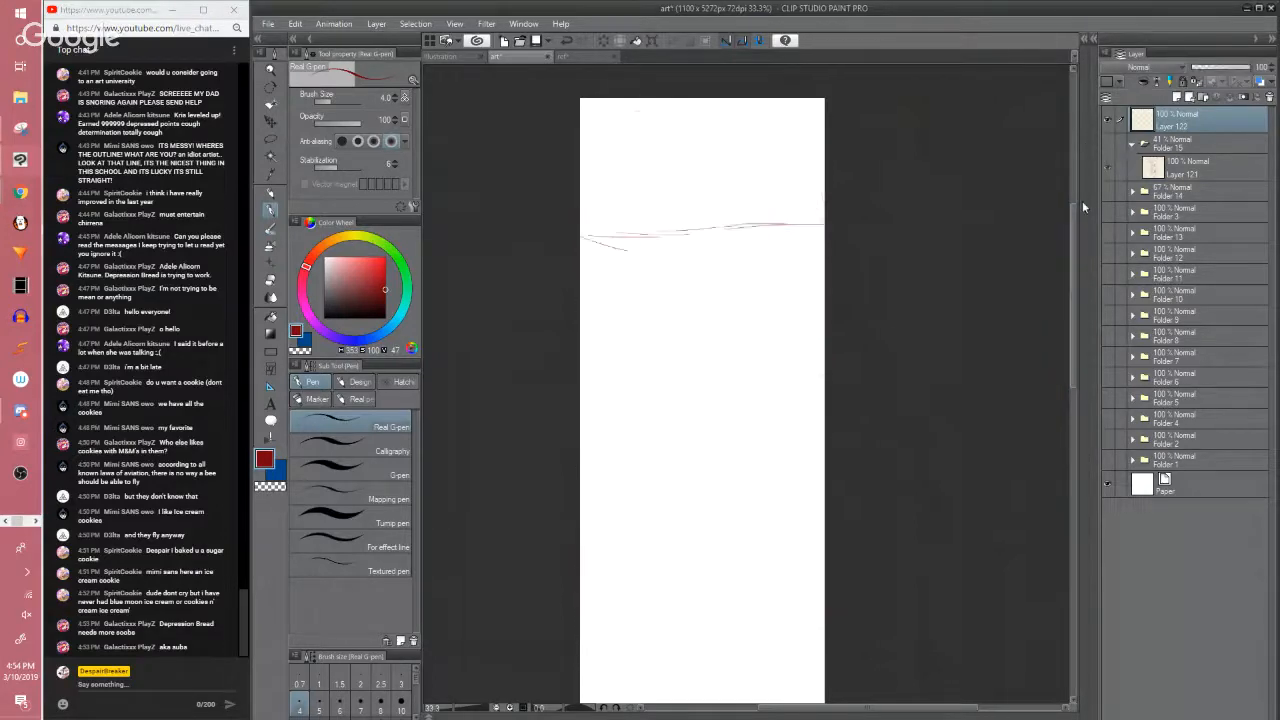
scroll(1062, 211, "up", 2)
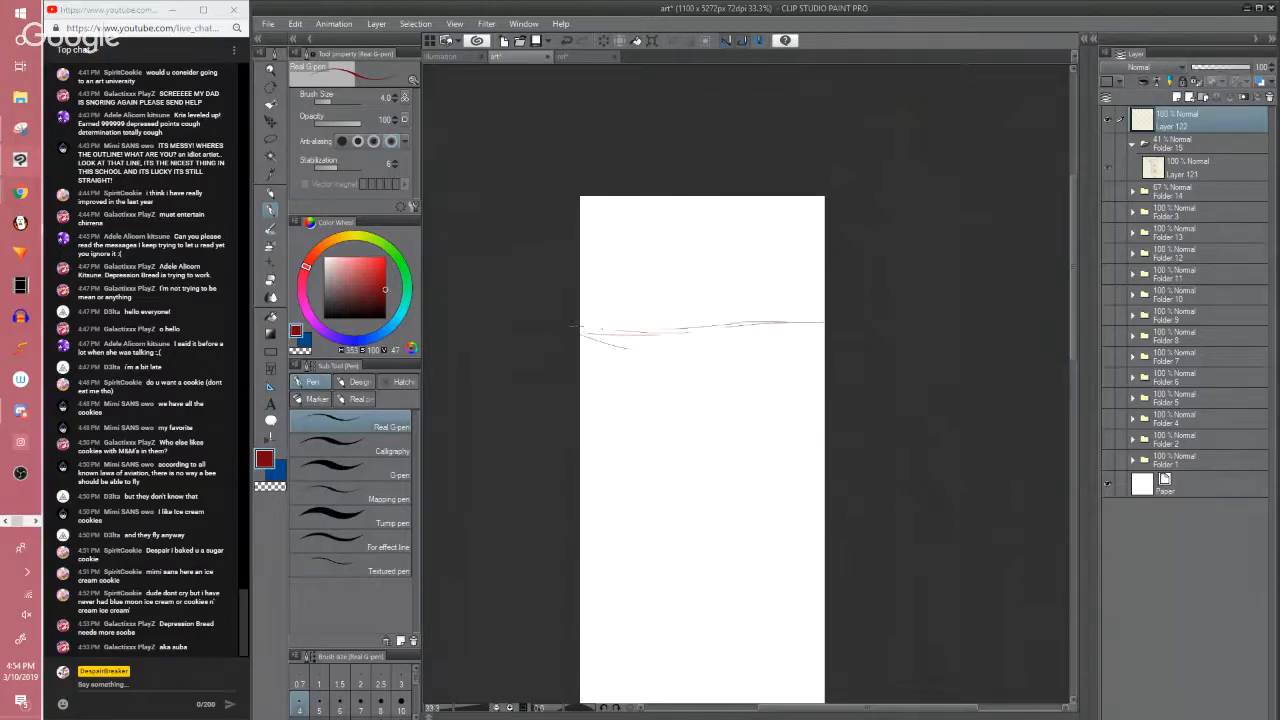
left_click_drag(600, 329, 826, 319)
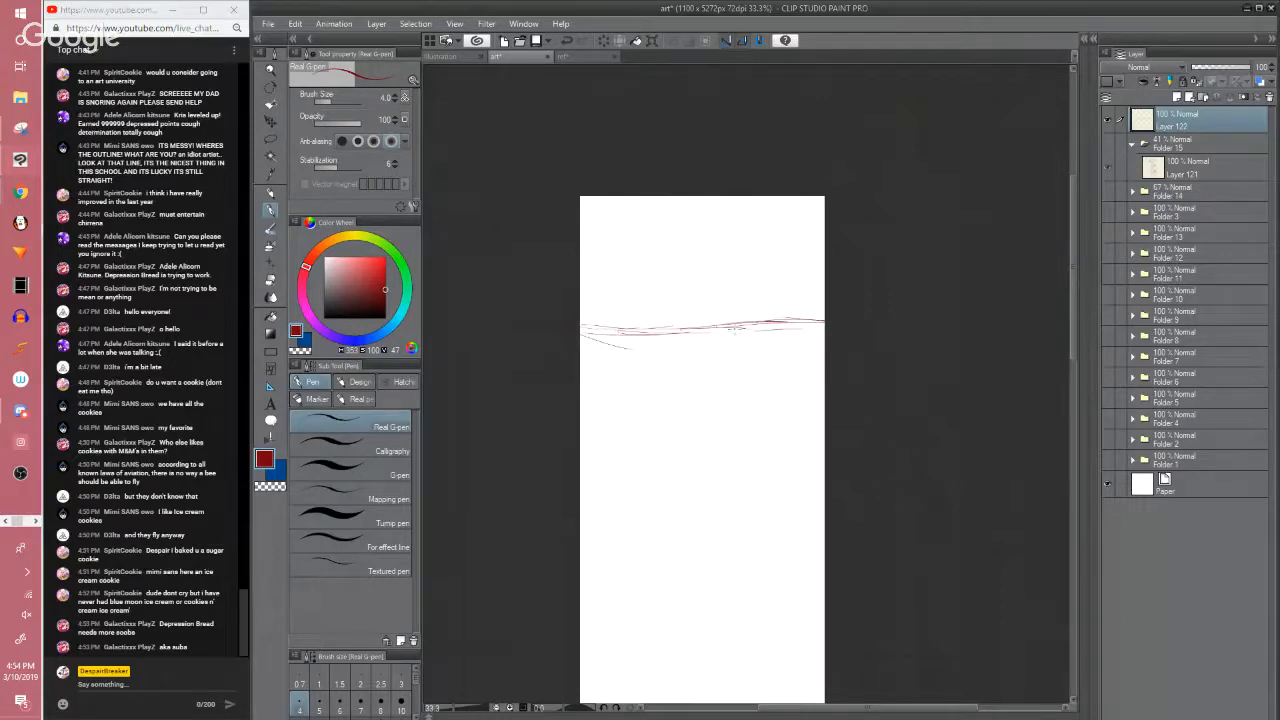
scroll(734, 330, "up", 1)
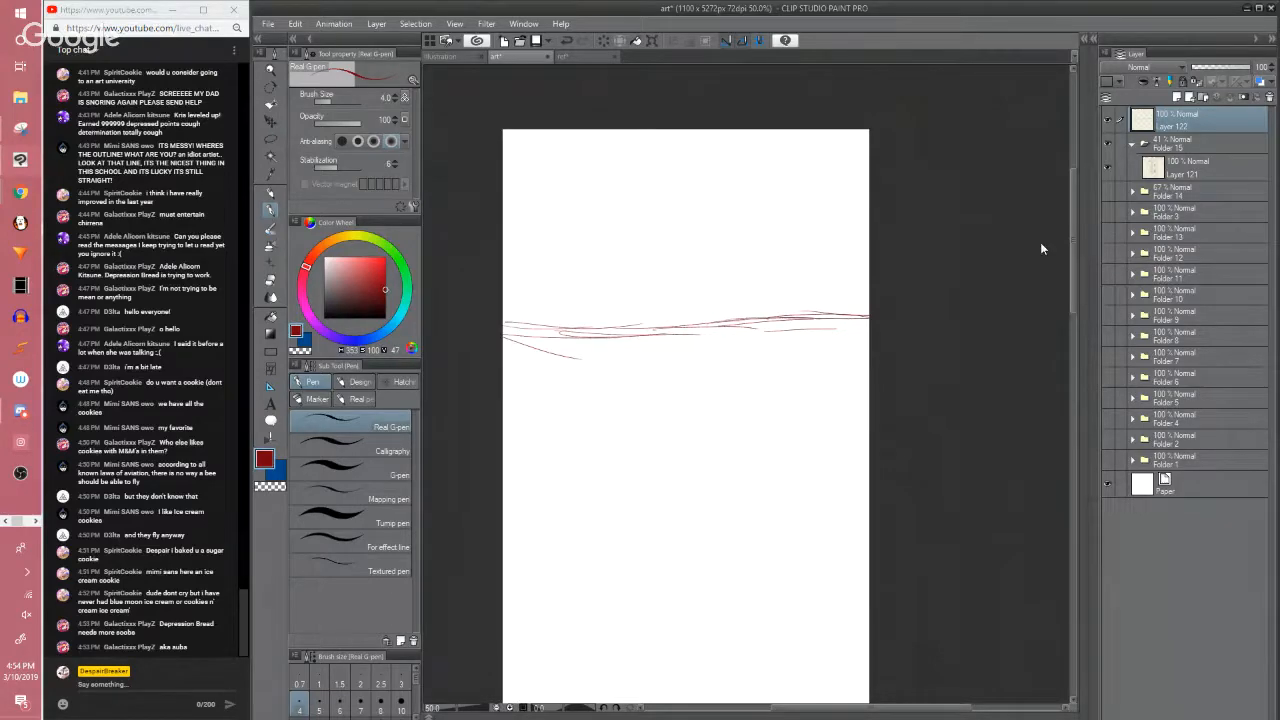
scroll(1040, 242, "down", 5)
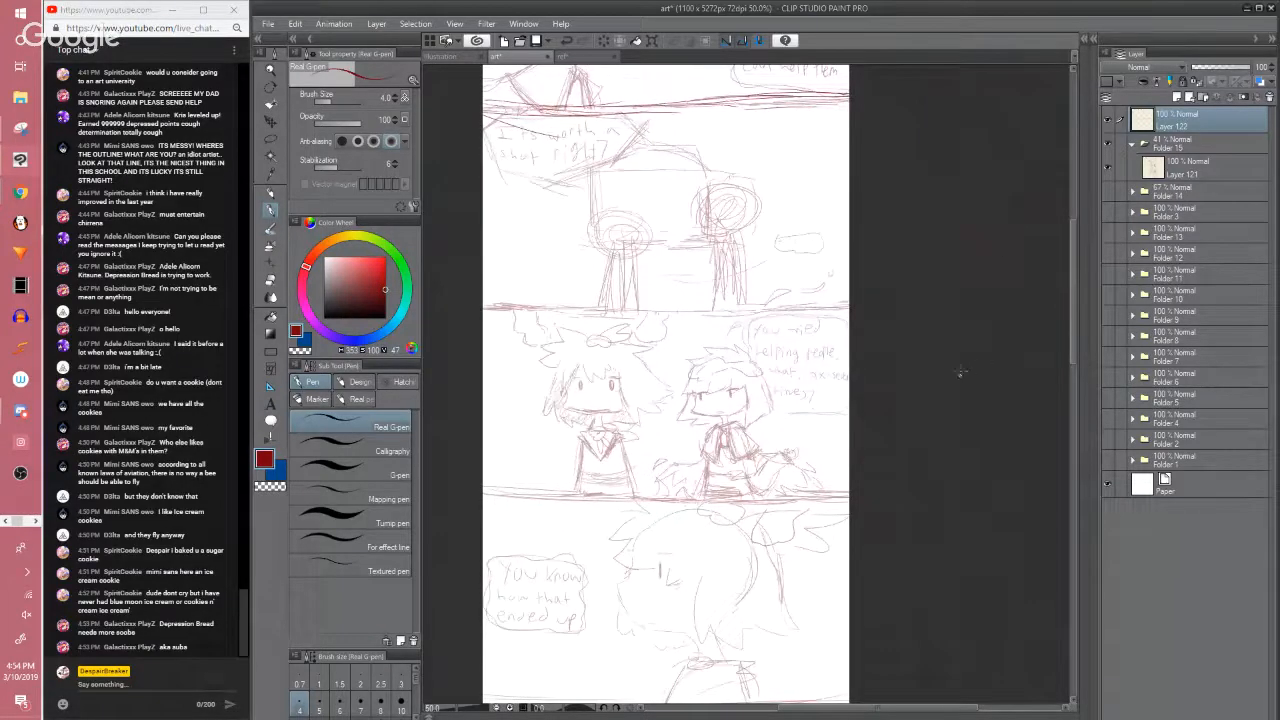
left_click(1107, 148)
left_click_drag(1077, 232, 1071, 168)
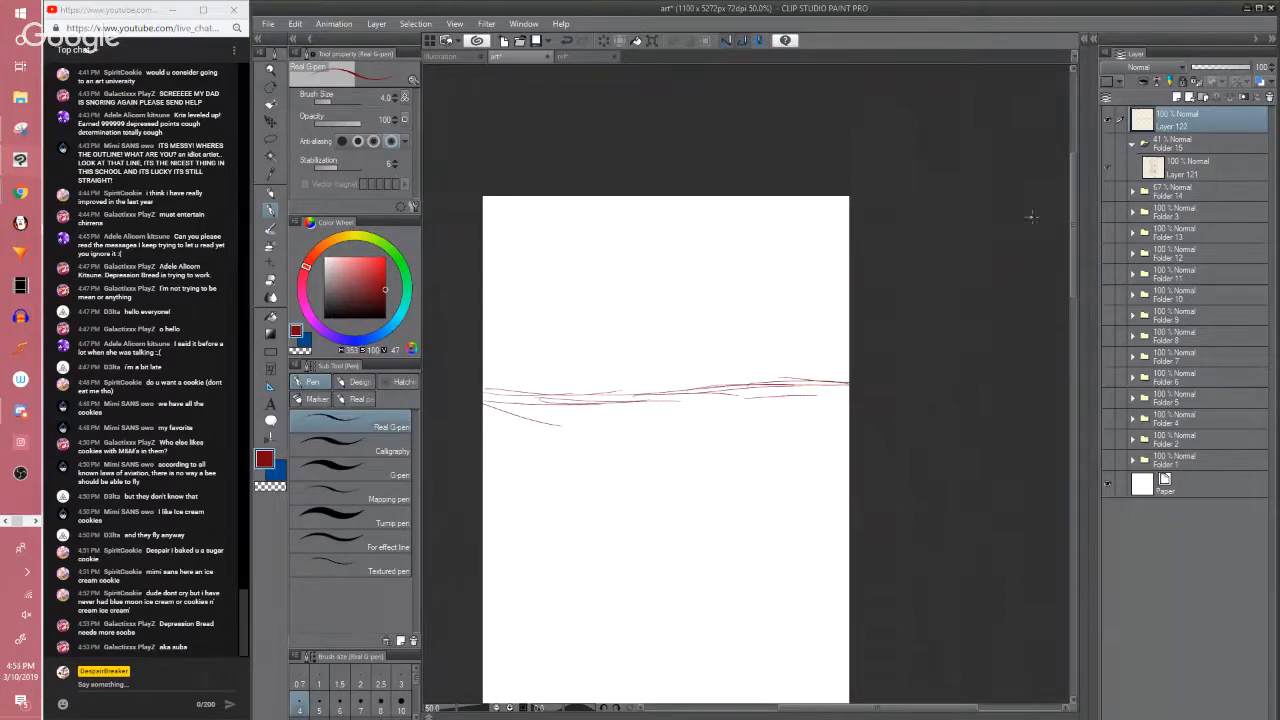
Sketch a circle for the character's head in the first panel, lasso it, move it toward the page's right side, and deselect
left_click_drag(802, 312, 819, 305)
mouse_move(637, 233)
left_mouse_down()
mouse_move(620, 252)
mouse_move(684, 296)
mouse_move(645, 224)
mouse_move(665, 290)
mouse_move(668, 222)
mouse_move(640, 236)
mouse_move(632, 212)
left_mouse_up()
key("m")
key("k")
left_click_drag(674, 263, 755, 265)
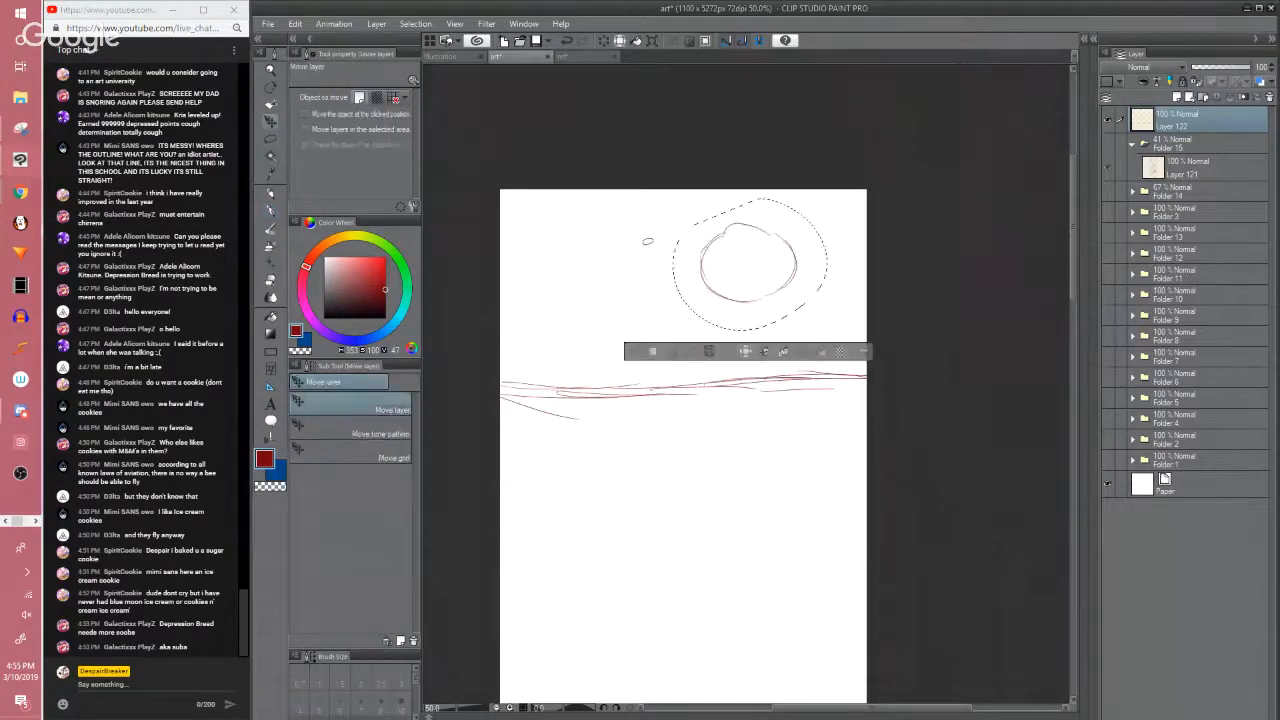
key("m")
left_click(657, 243)
Enlarge and round the head circle with pen and eraser strokes, and add a vertical centre line and curved face guidelines
key("p")
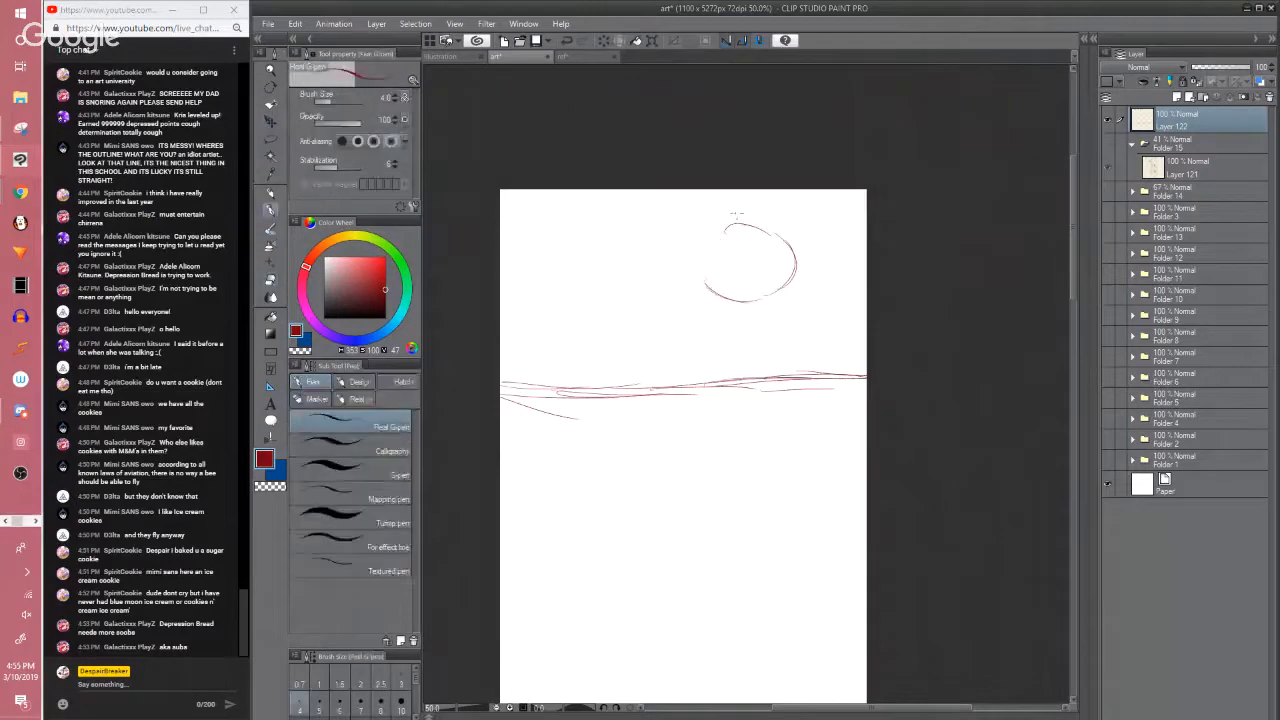
mouse_move(726, 214)
left_mouse_down()
mouse_move(709, 268)
mouse_move(787, 272)
mouse_move(808, 241)
mouse_move(710, 240)
left_mouse_up()
key("e")
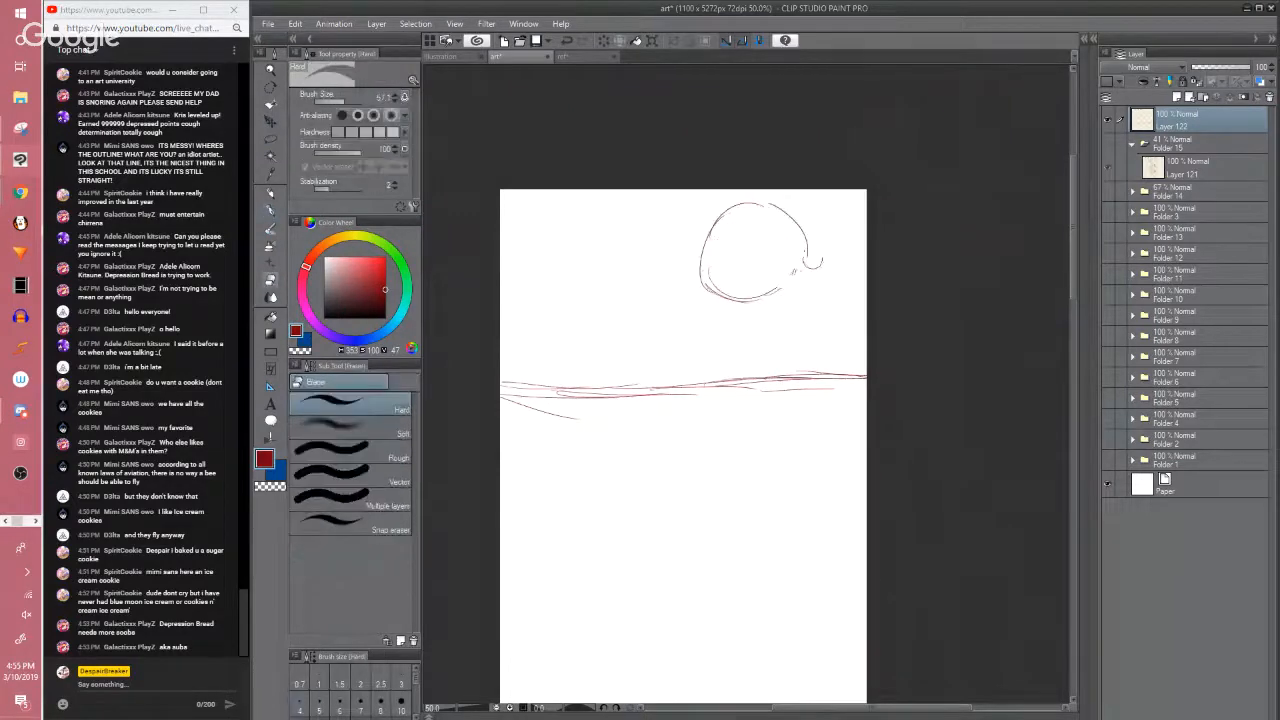
mouse_move(812, 262)
left_mouse_down()
mouse_move(740, 298)
mouse_move(731, 281)
left_mouse_up()
key("p")
left_click_drag(786, 209, 784, 296)
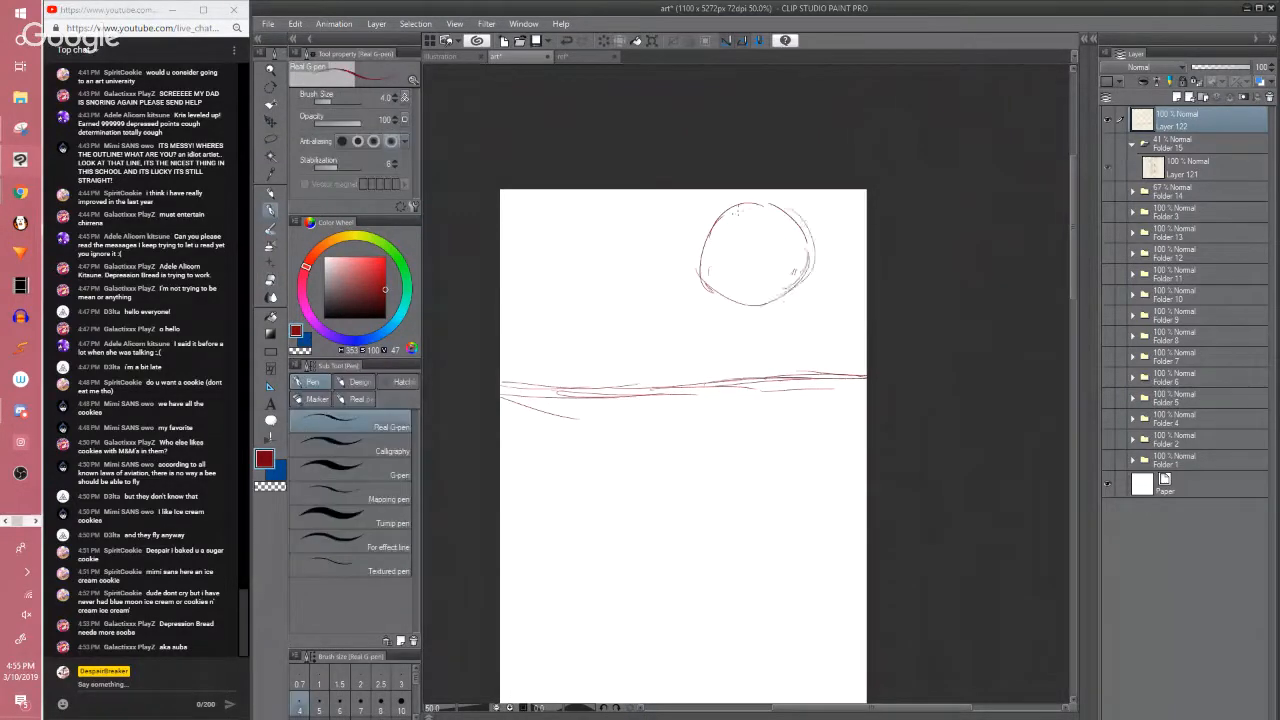
mouse_move(717, 221)
left_mouse_down()
mouse_move(740, 302)
mouse_move(758, 277)
mouse_move(762, 312)
left_mouse_up()
mouse_move(716, 286)
left_mouse_down()
mouse_move(772, 285)
mouse_move(812, 258)
left_mouse_up()
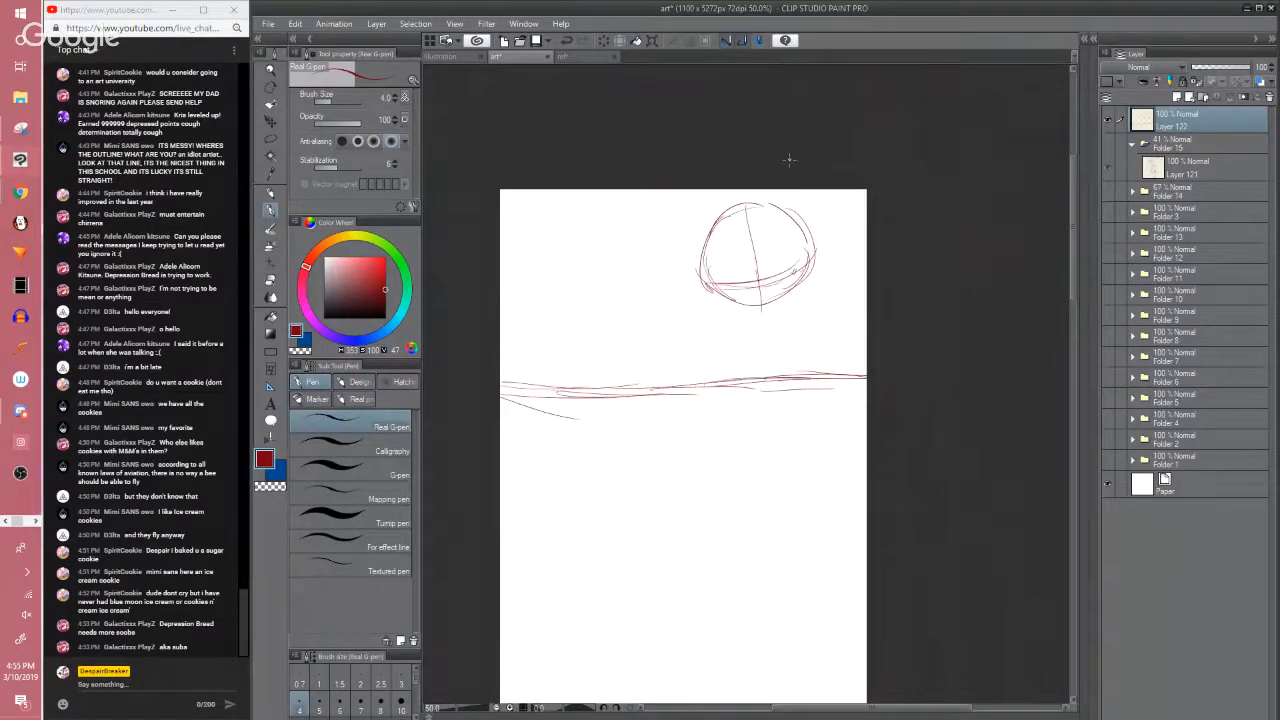
Draw a pointed cheek on the head's right side and strengthen the jaw line with repeated strokes
scroll(789, 160, "up", 1)
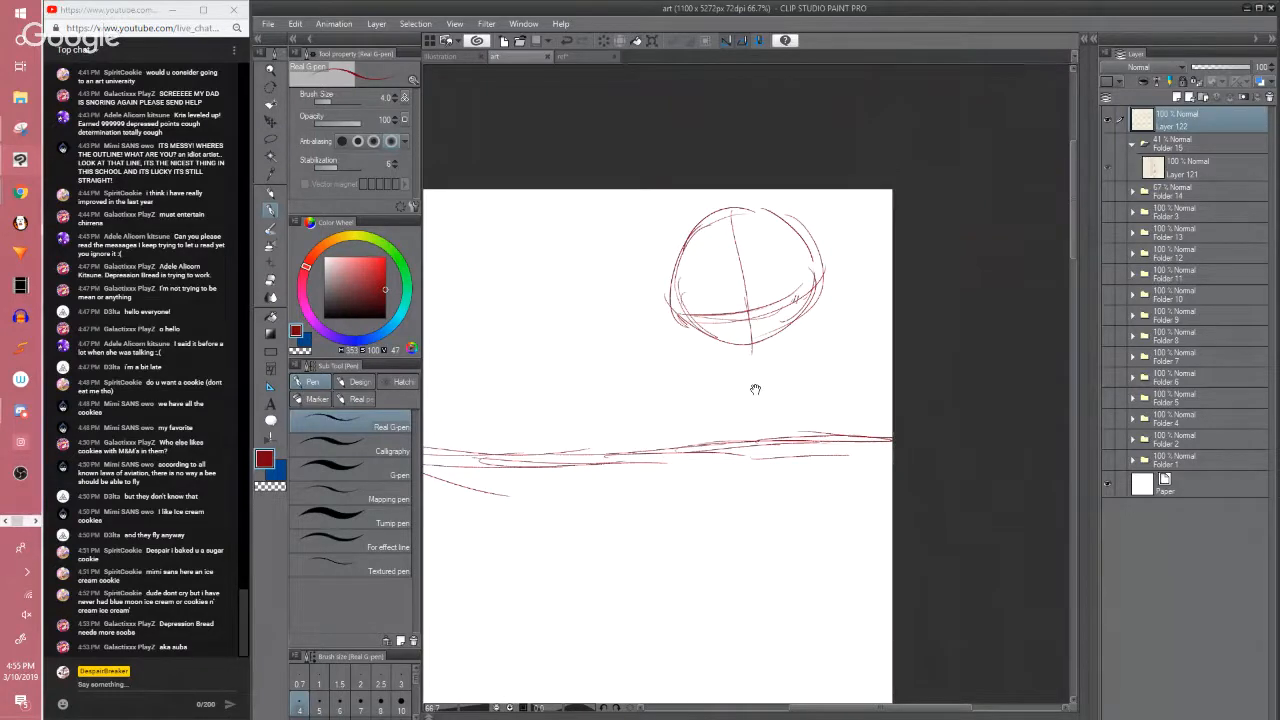
left_click_drag(755, 389, 851, 404)
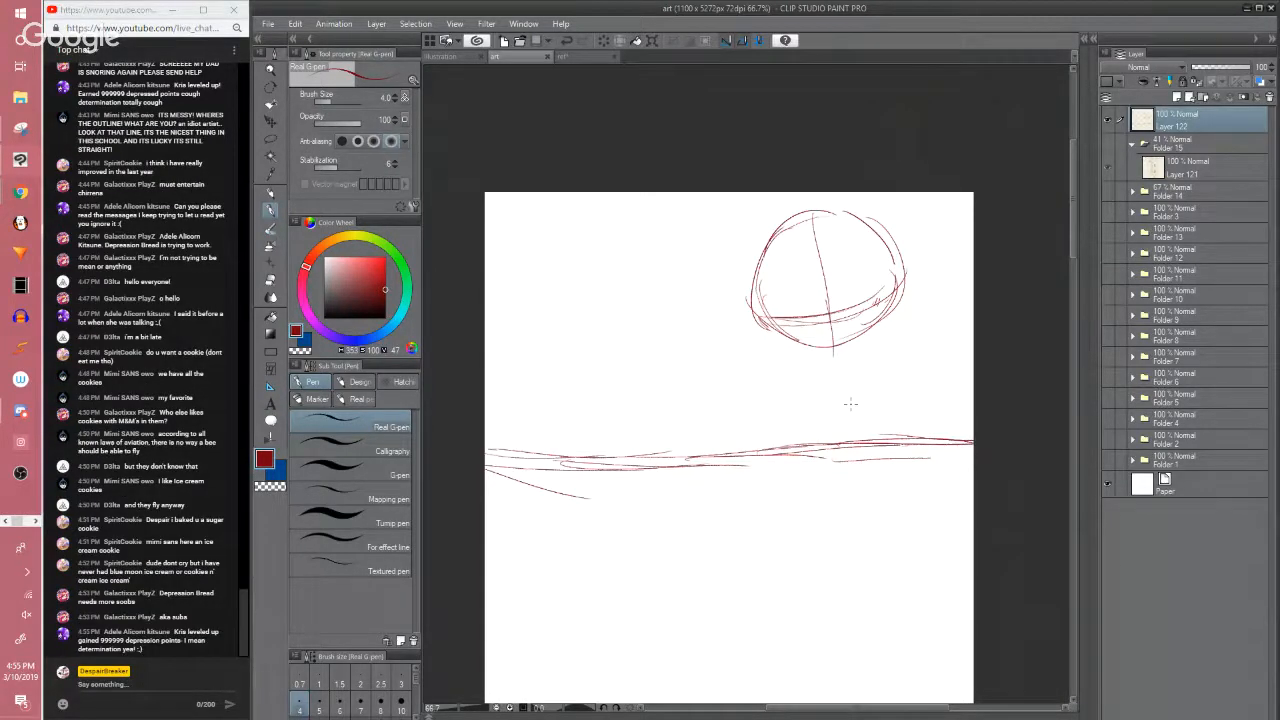
left_click(1031, 288)
left_click_drag(1076, 237, 1076, 245)
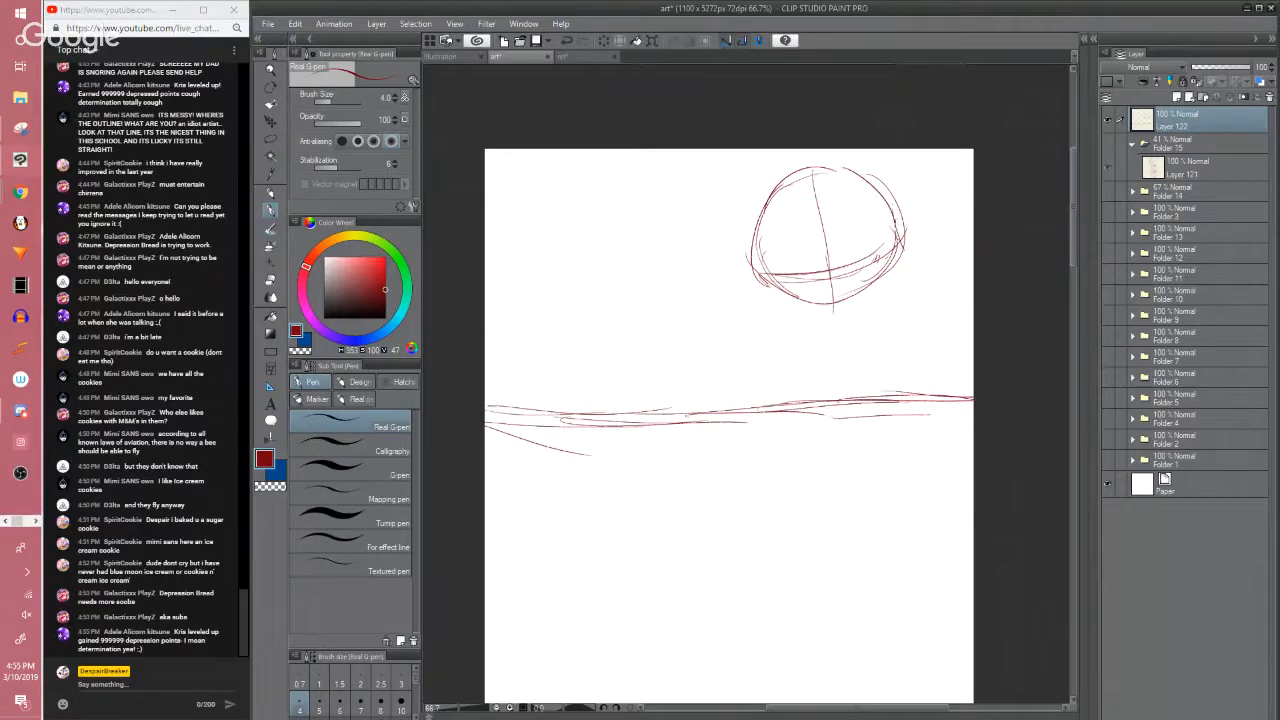
mouse_move(896, 230)
left_mouse_down()
mouse_move(911, 264)
mouse_move(855, 294)
mouse_move(904, 273)
left_mouse_up()
mouse_move(798, 295)
left_mouse_down()
mouse_move(866, 299)
mouse_move(905, 276)
left_mouse_up()
mouse_move(896, 232)
left_mouse_down()
mouse_move(912, 278)
mouse_move(882, 294)
mouse_move(908, 276)
mouse_move(828, 306)
mouse_move(770, 282)
left_mouse_up()
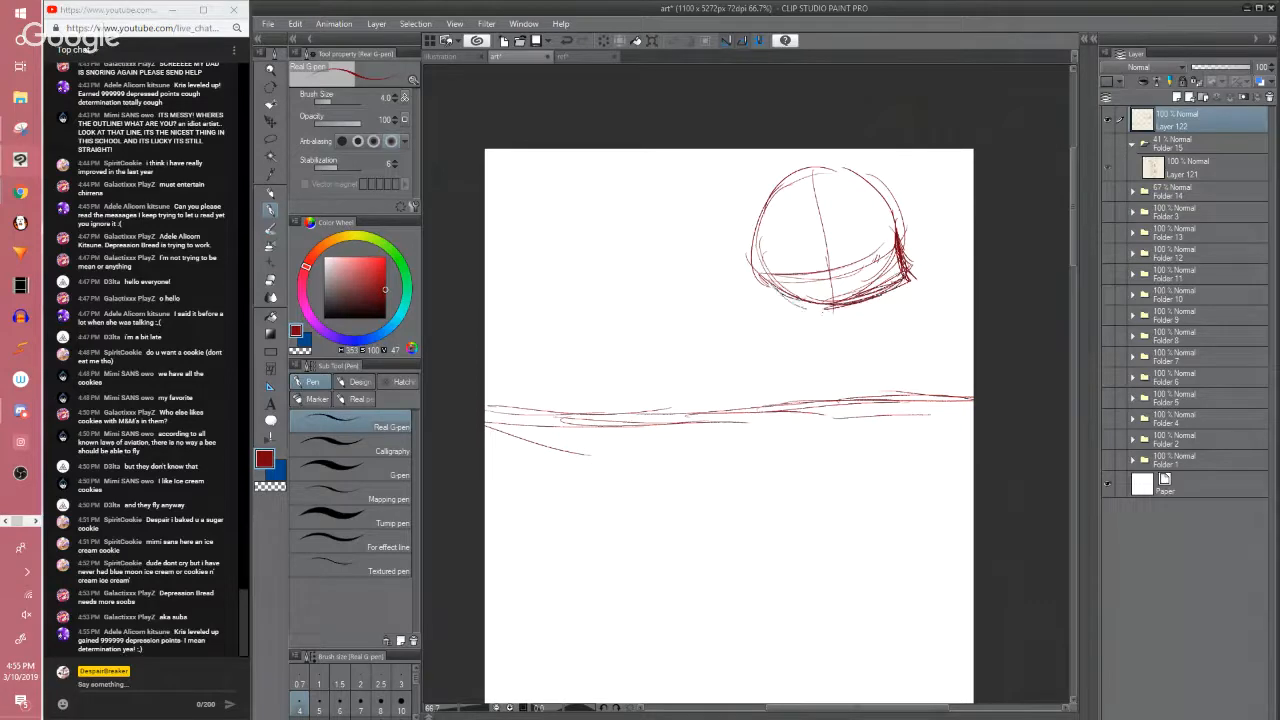
mouse_move(864, 300)
left_mouse_down()
mouse_move(766, 290)
mouse_move(804, 308)
left_mouse_up()
mouse_move(758, 266)
left_mouse_down()
mouse_move(812, 306)
mouse_move(768, 286)
left_mouse_up()
Try to sketch a neck and shoulders beneath the head, and undo those strokes
left_click_drag(857, 324, 871, 334)
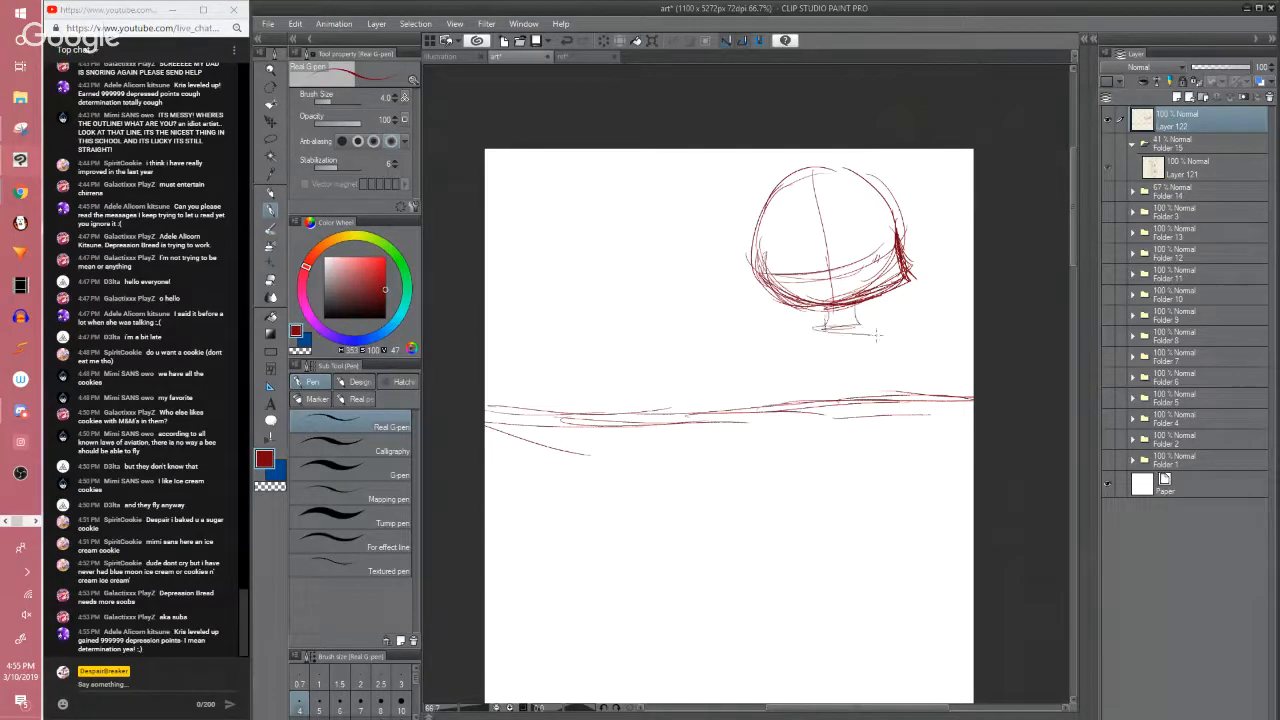
mouse_move(890, 258)
left_mouse_down()
mouse_move(872, 318)
mouse_move(792, 326)
left_mouse_up()
key("ctrl+z")
key("e")
key("ctrl+z")
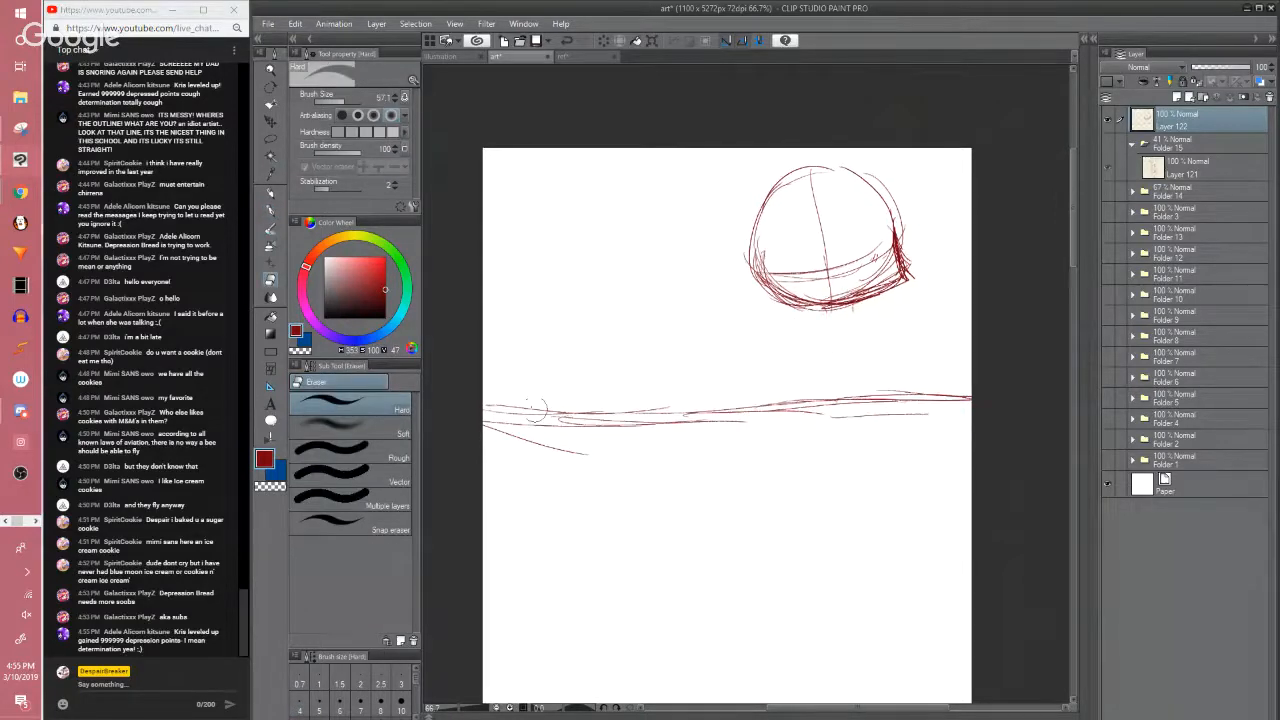
Lasso the border below the first panel, rotate it slightly with a transform, and confirm
key("m")
mouse_move(492, 371)
left_mouse_down()
mouse_move(809, 357)
mouse_move(486, 368)
left_mouse_up()
key("ctrl+t")
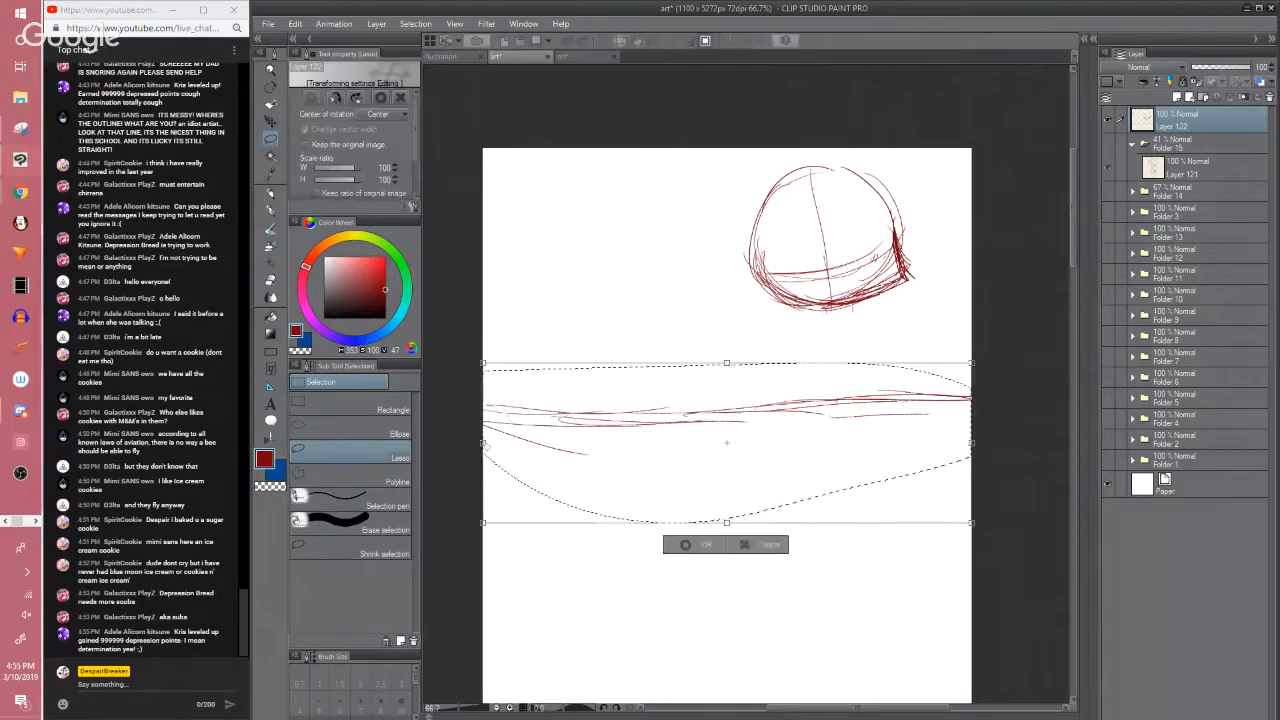
left_click_drag(483, 443, 483, 438)
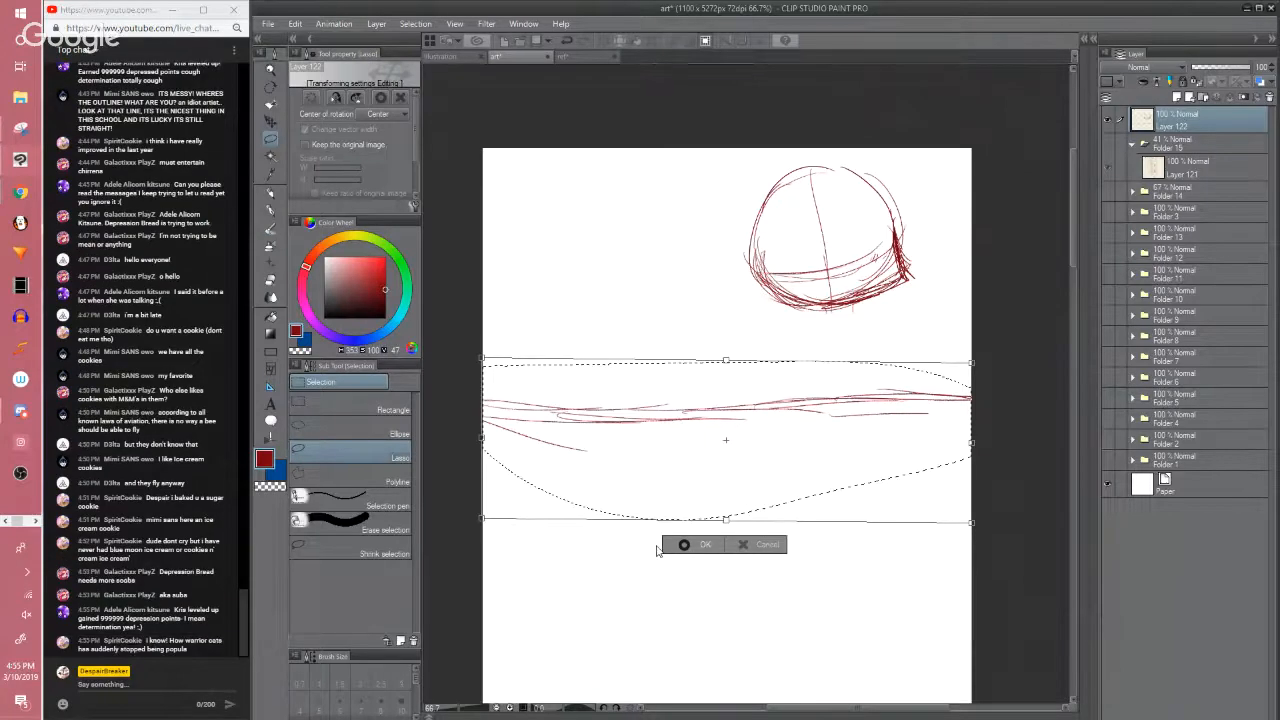
key("Return")
scroll(613, 552, "up", 1)
Erase the excess heavy strokes along the cheek and jaw and part of the curved face guideline
key("p")
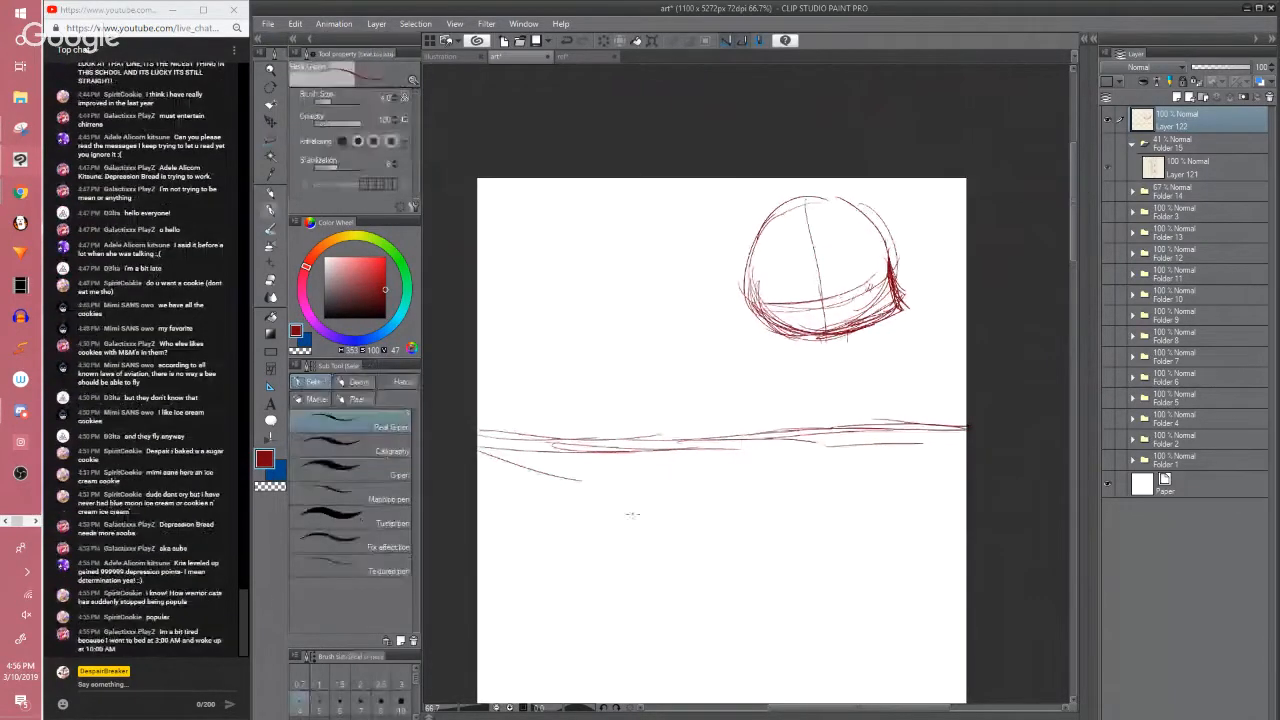
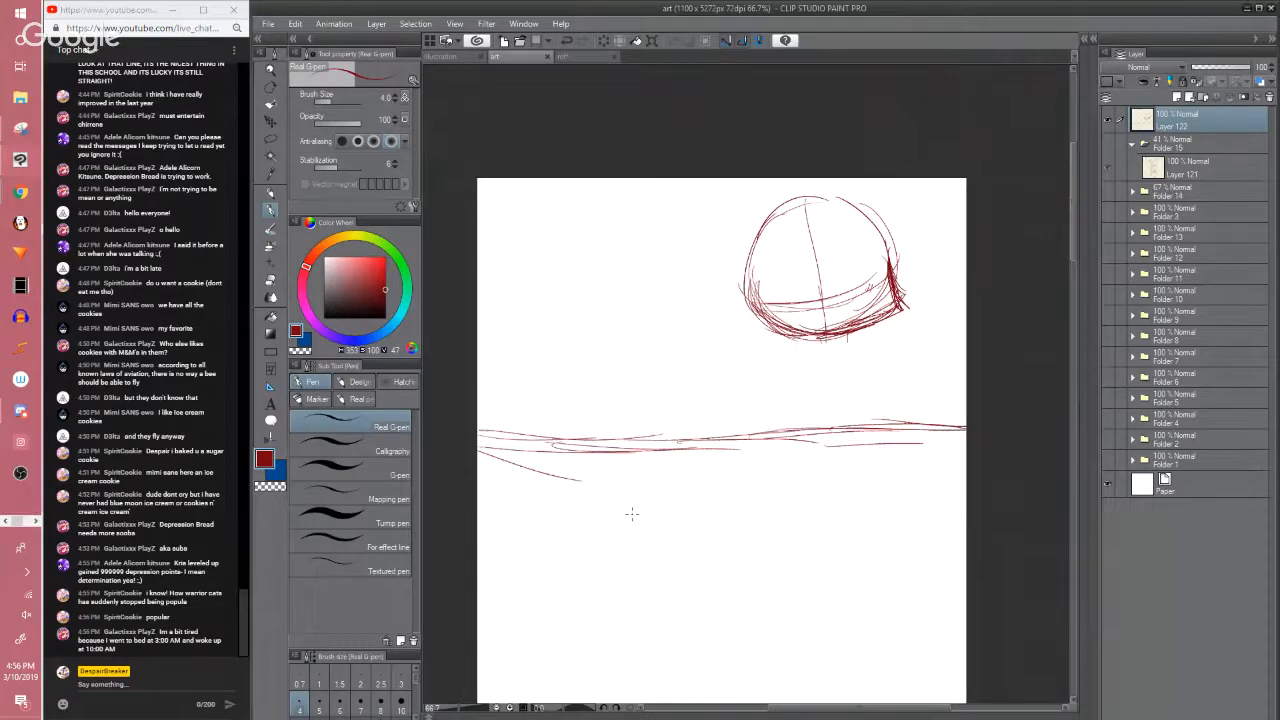
left_click_drag(1072, 257, 1045, 271)
mouse_move(790, 250)
left_mouse_down()
mouse_move(795, 279)
mouse_move(776, 283)
mouse_move(805, 275)
mouse_move(870, 300)
mouse_move(900, 270)
mouse_move(884, 238)
mouse_move(910, 272)
mouse_move(785, 302)
mouse_move(768, 292)
mouse_move(855, 306)
left_mouse_up()
key("e")
key("p")
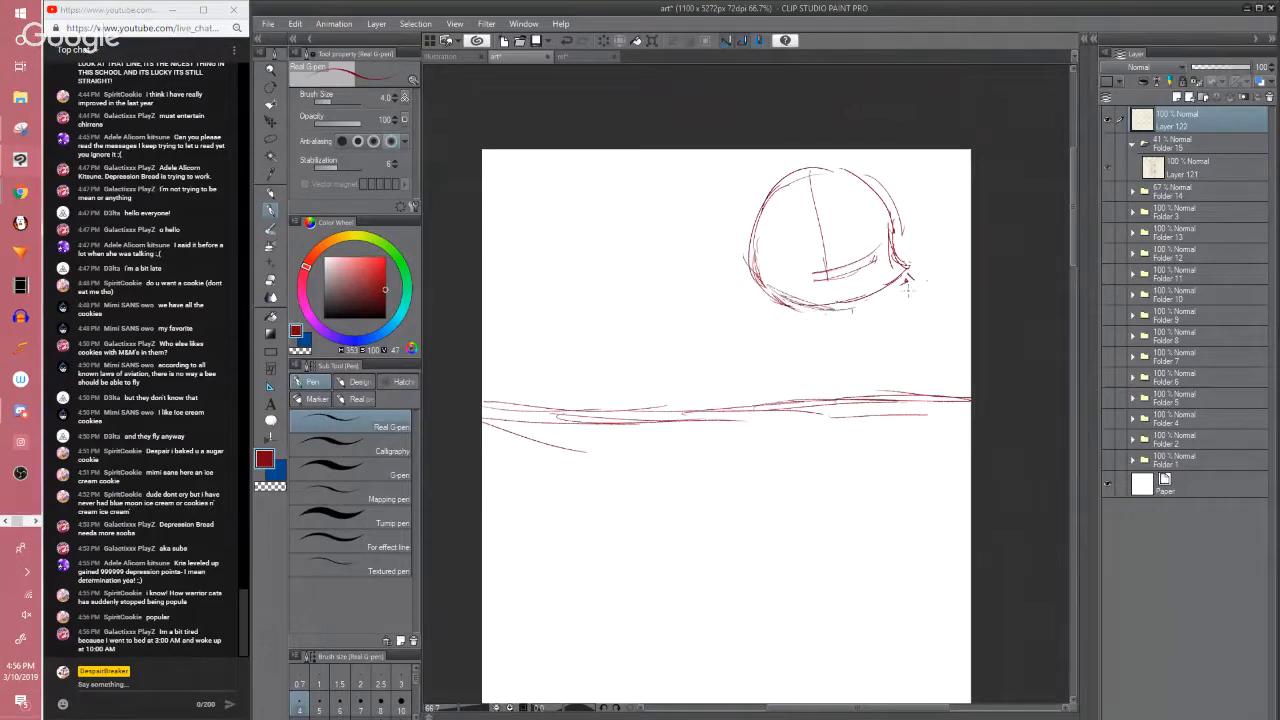
Redraw the head's right contour above the cheek, erase stray marks along the outer left side and jaw, and save the file
key("e")
key("p")
left_click_drag(892, 236, 902, 254)
left_click_drag(889, 208, 895, 248)
key("e")
mouse_move(750, 238)
left_mouse_down()
mouse_move(759, 282)
mouse_move(865, 315)
left_mouse_up()
key("p")
key("e")
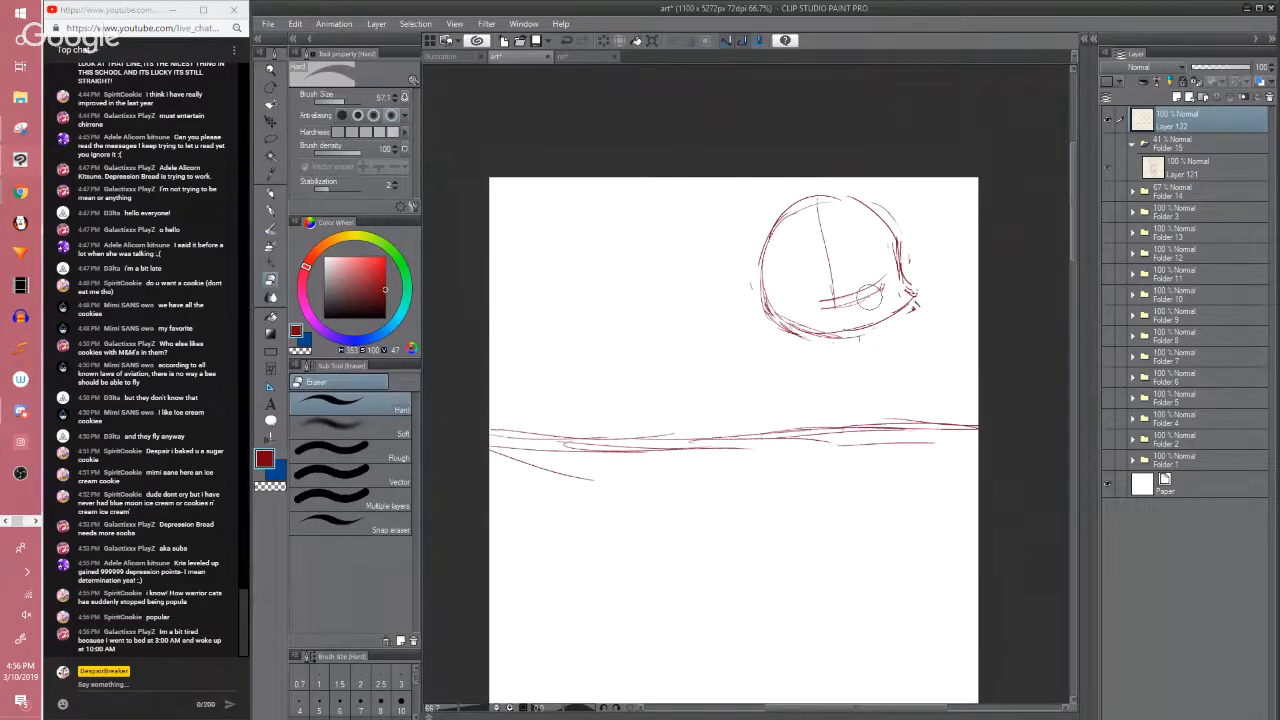
key("p")
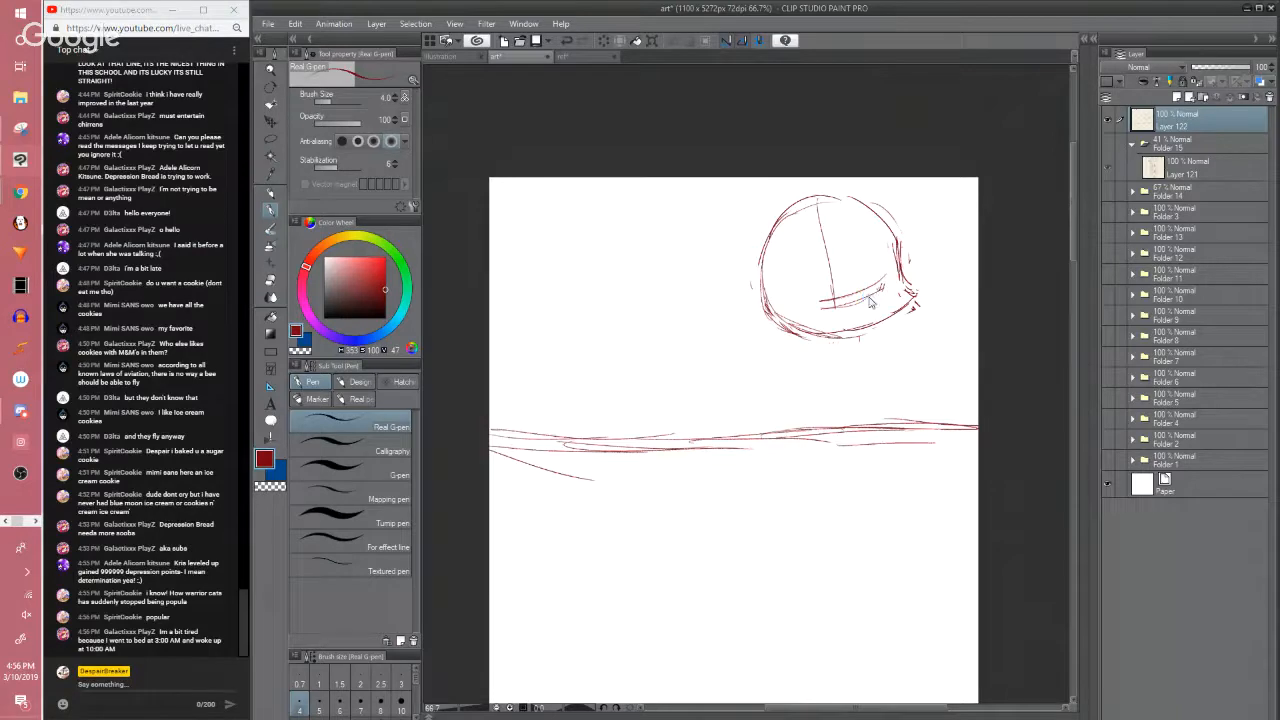
key("ctrl+s")
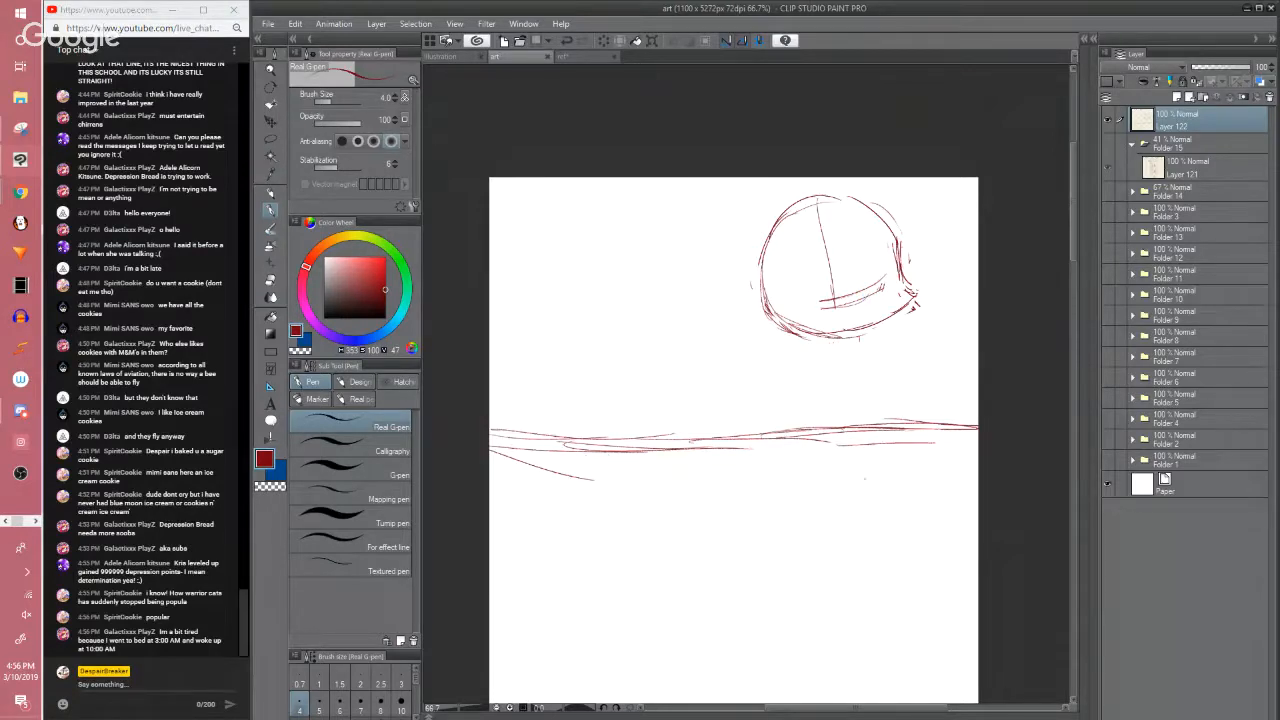
Try to sketch a jagged fringe over the face guideline and a hair spike at the head's right edge, and undo those strokes
left_click_drag(1013, 495, 1020, 464)
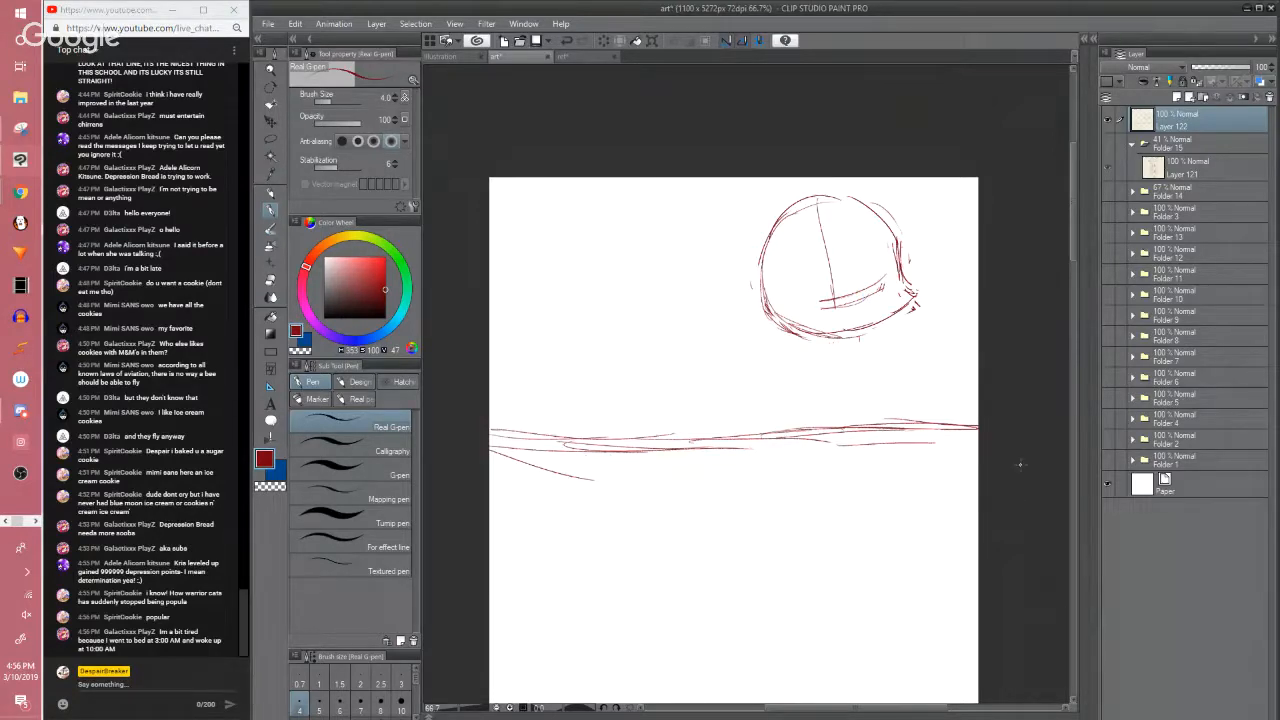
scroll(1020, 464, "up", 1)
left_click_drag(820, 178, 910, 275)
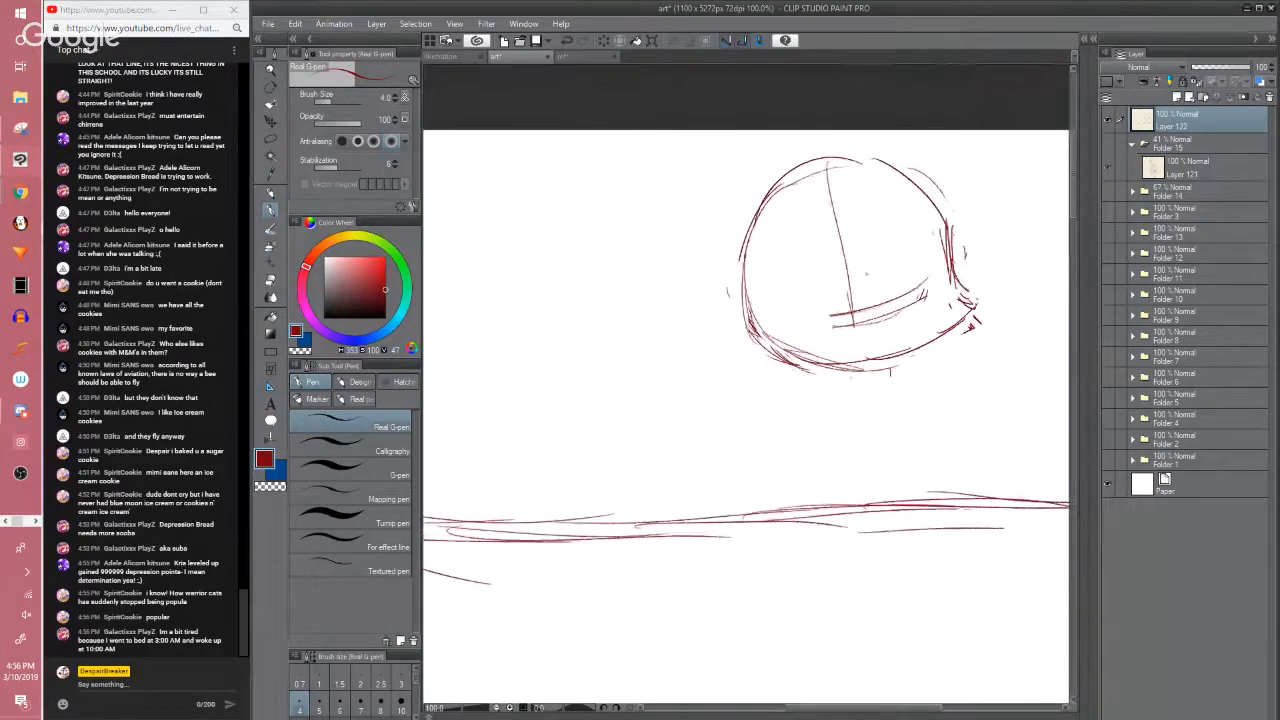
scroll(860, 300, "down", 1)
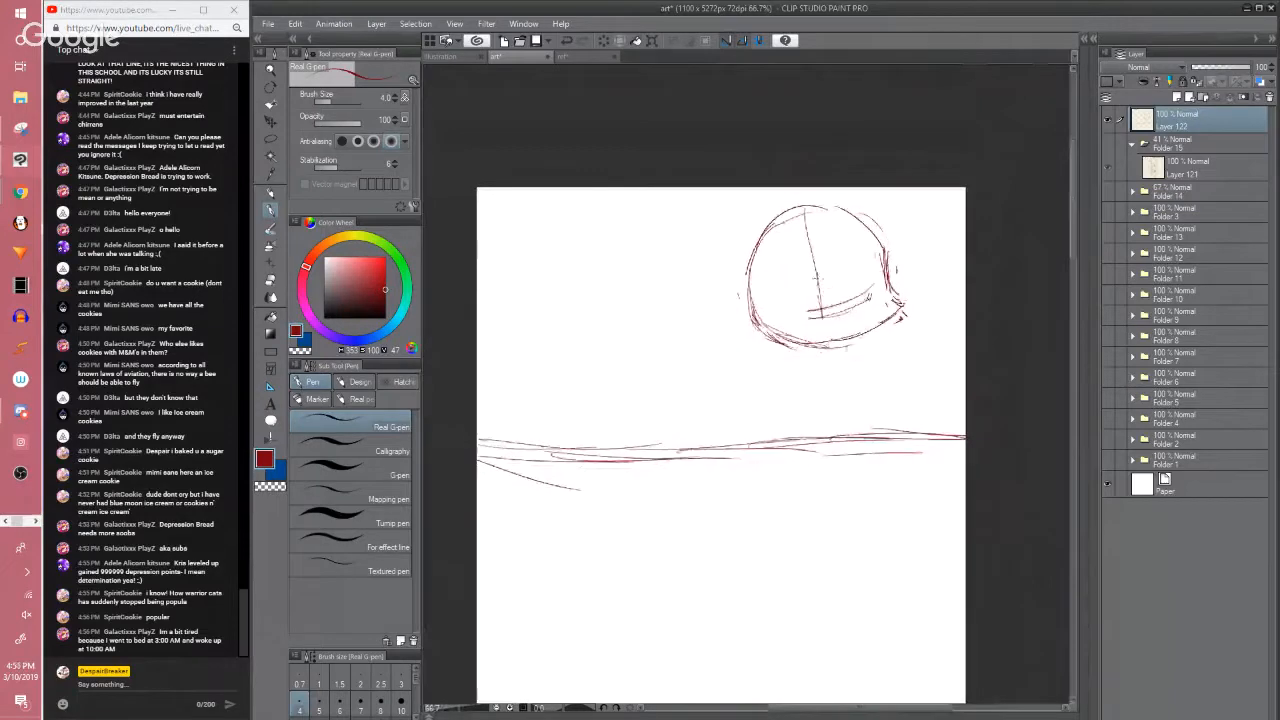
mouse_move(810, 281)
left_mouse_down()
mouse_move(852, 275)
mouse_move(855, 288)
mouse_move(867, 266)
mouse_move(910, 296)
left_mouse_up()
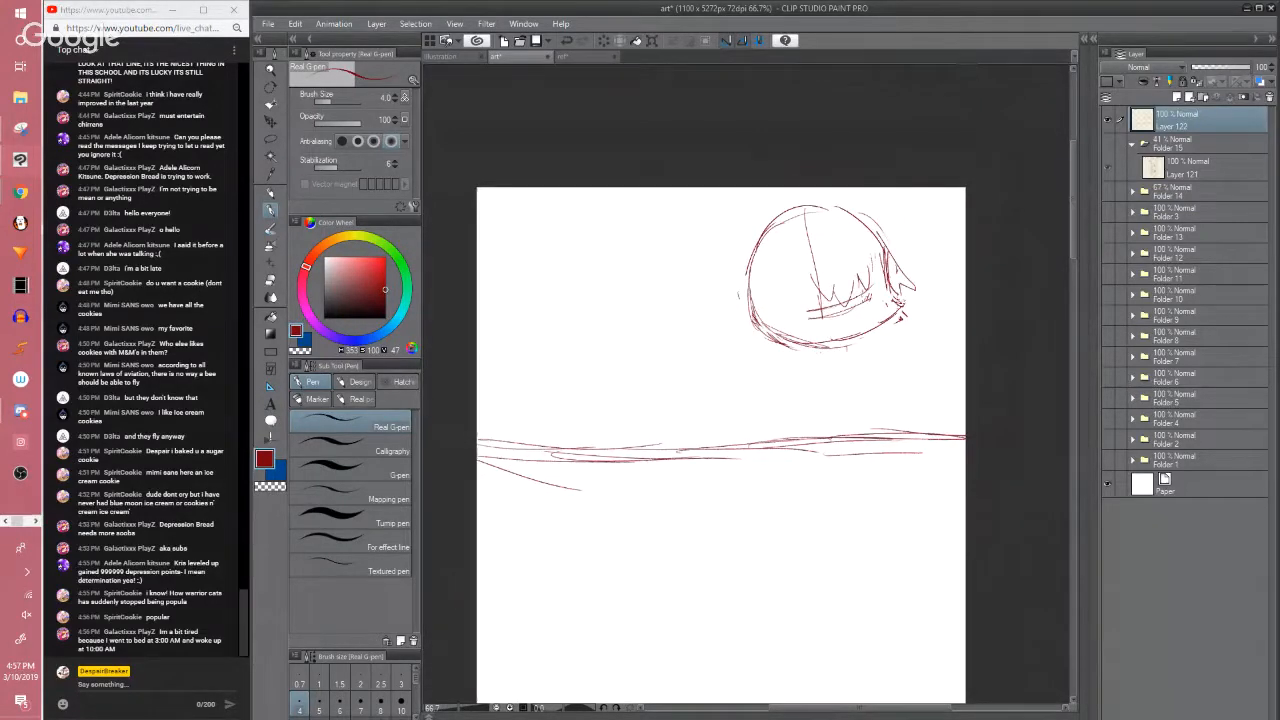
key("x")
key("x")
key("ctrl+z")
key("ctrl+z")
key("ctrl+z")
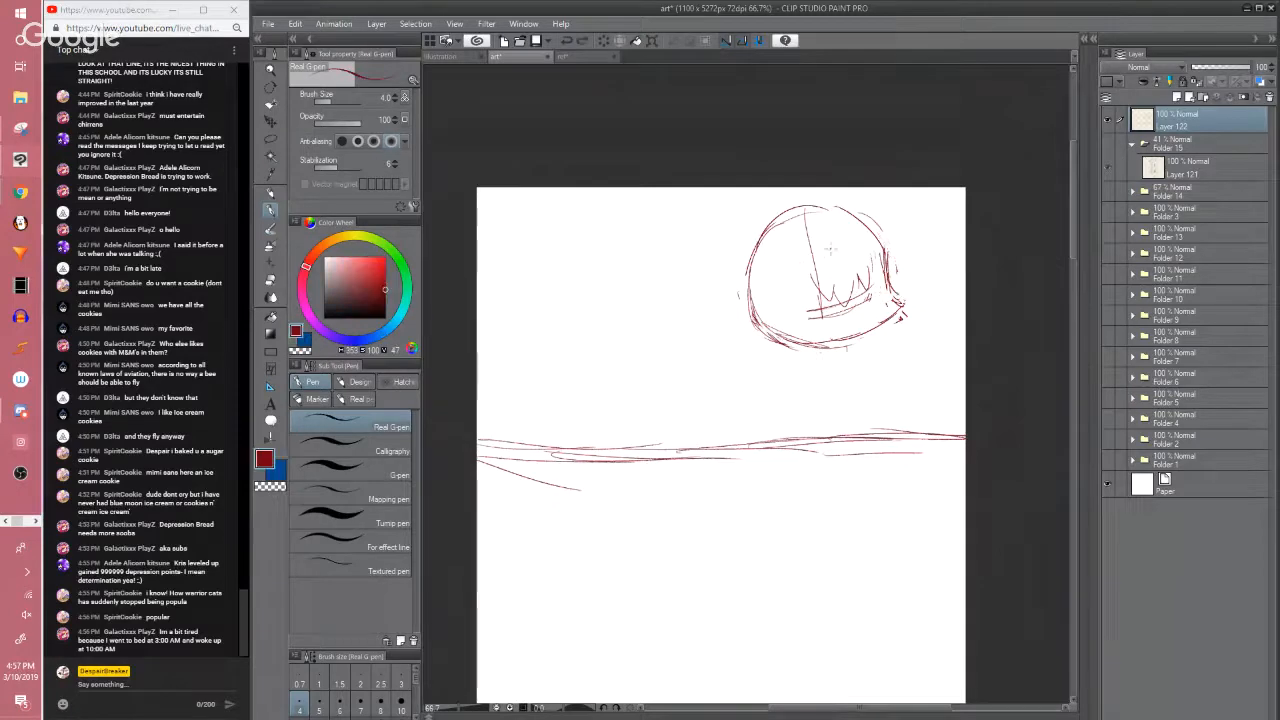
key("ctrl+z")
key("ctrl+z")
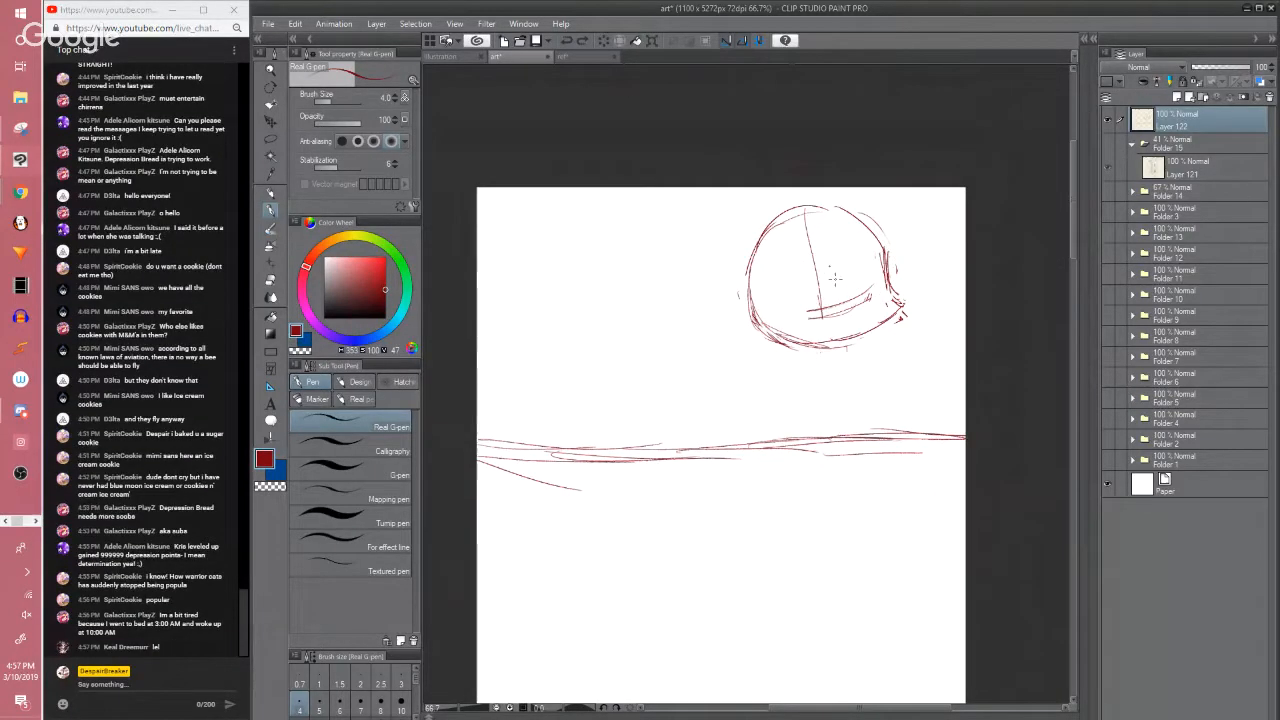
Try another set of strokes across the face and down both sides of the head, and undo them
key("e")
left_click_drag(825, 271, 875, 300)
key("p")
mouse_move(795, 266)
left_mouse_down()
mouse_move(843, 290)
mouse_move(874, 282)
left_mouse_up()
mouse_move(878, 260)
left_mouse_down()
mouse_move(880, 280)
mouse_move(840, 255)
left_mouse_up()
left_click_drag(897, 286, 888, 312)
left_click_drag(779, 249, 757, 334)
key("ctrl+z")
key("ctrl+z")
key("ctrl+z")
key("ctrl+z")
key("ctrl+z")
key("ctrl+z")
key("ctrl+z")
key("ctrl+z")
key("ctrl+z")
key("ctrl+z")
key("ctrl+z")
key("ctrl+z")
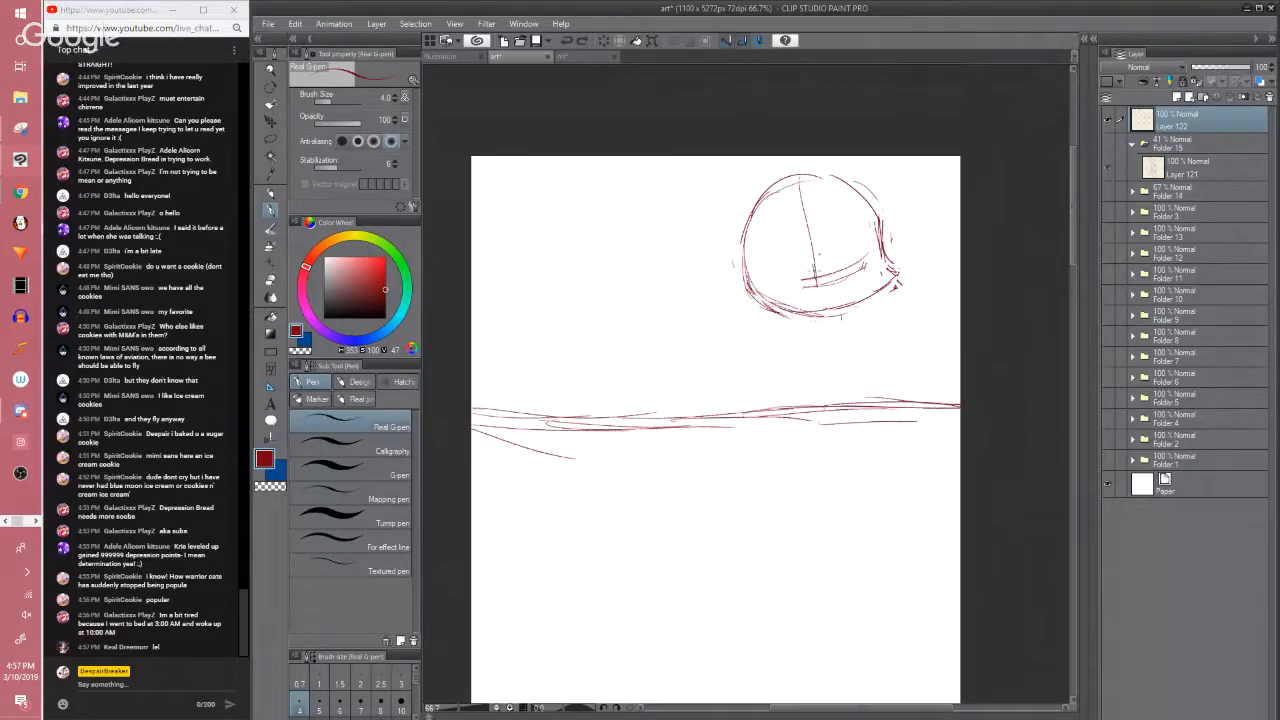
Show Folder 15's rough in place of Layer 122 to review the page layout, and restore the Layer 122 view
key("e")
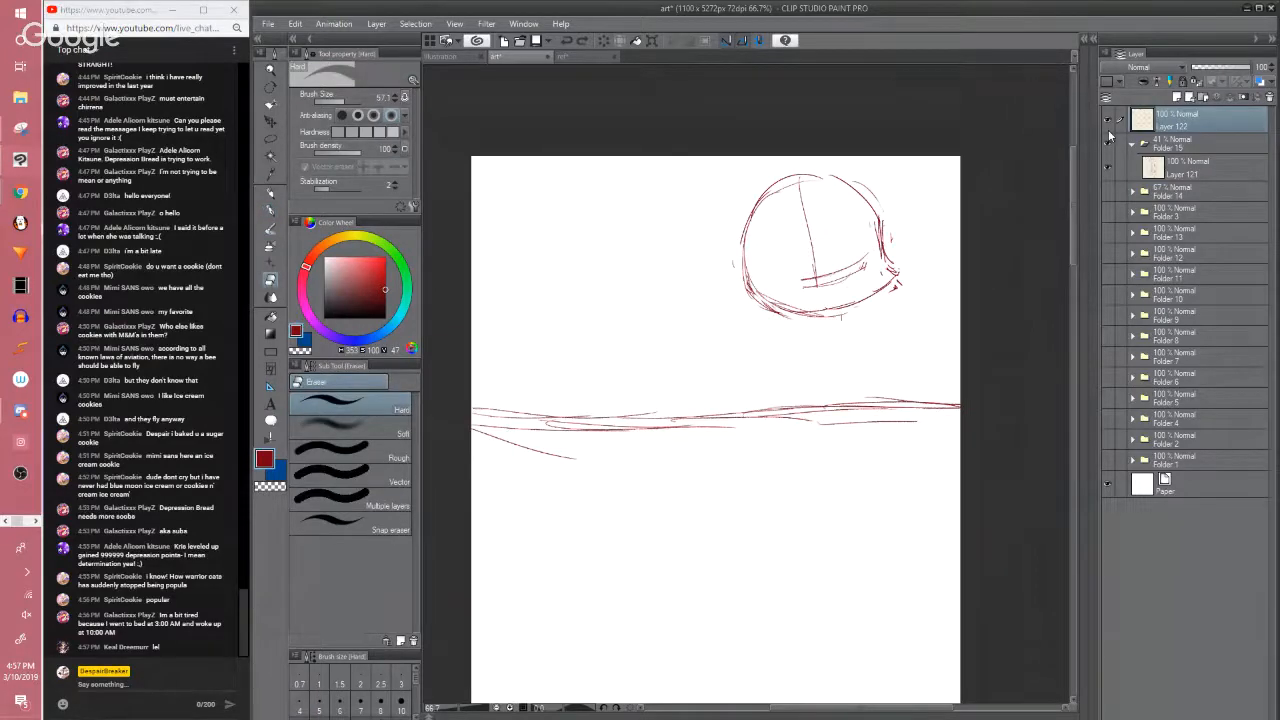
left_click(1108, 143)
left_click(1108, 120)
scroll(903, 277, "down", 2)
left_click_drag(909, 286, 883, 331)
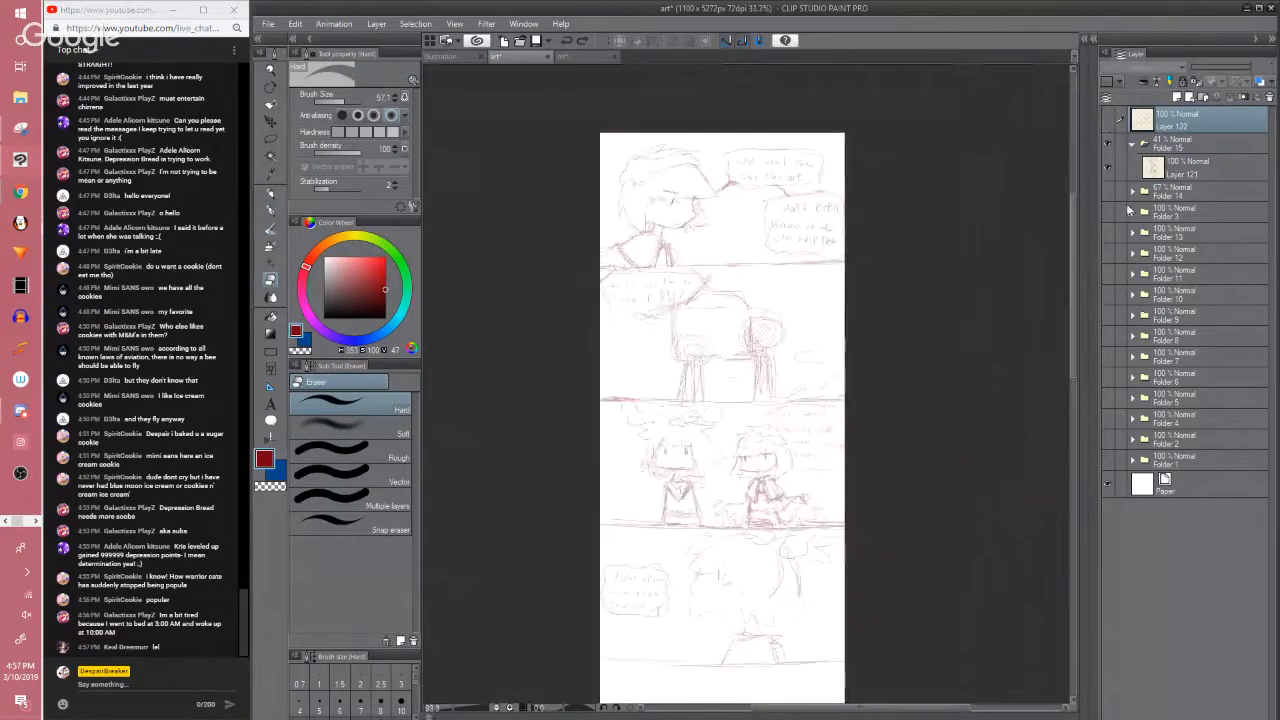
left_click(1108, 143)
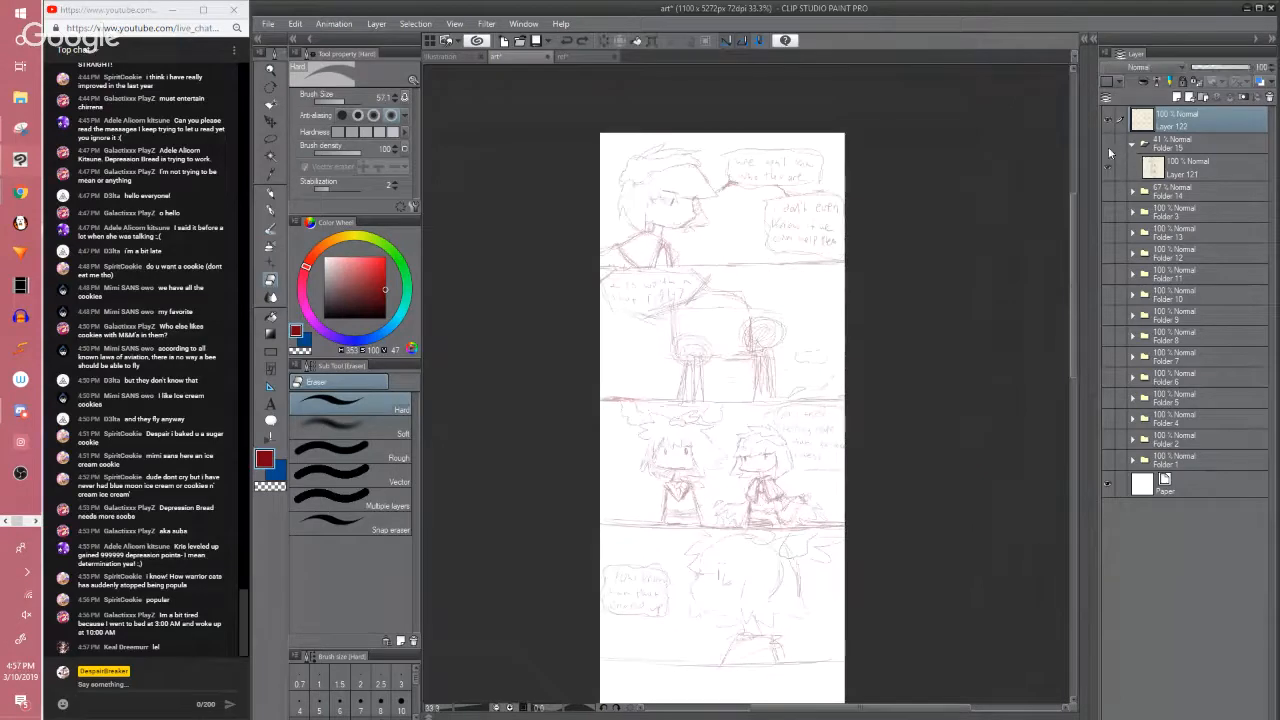
left_click(1108, 120)
left_click_drag(963, 206, 931, 277)
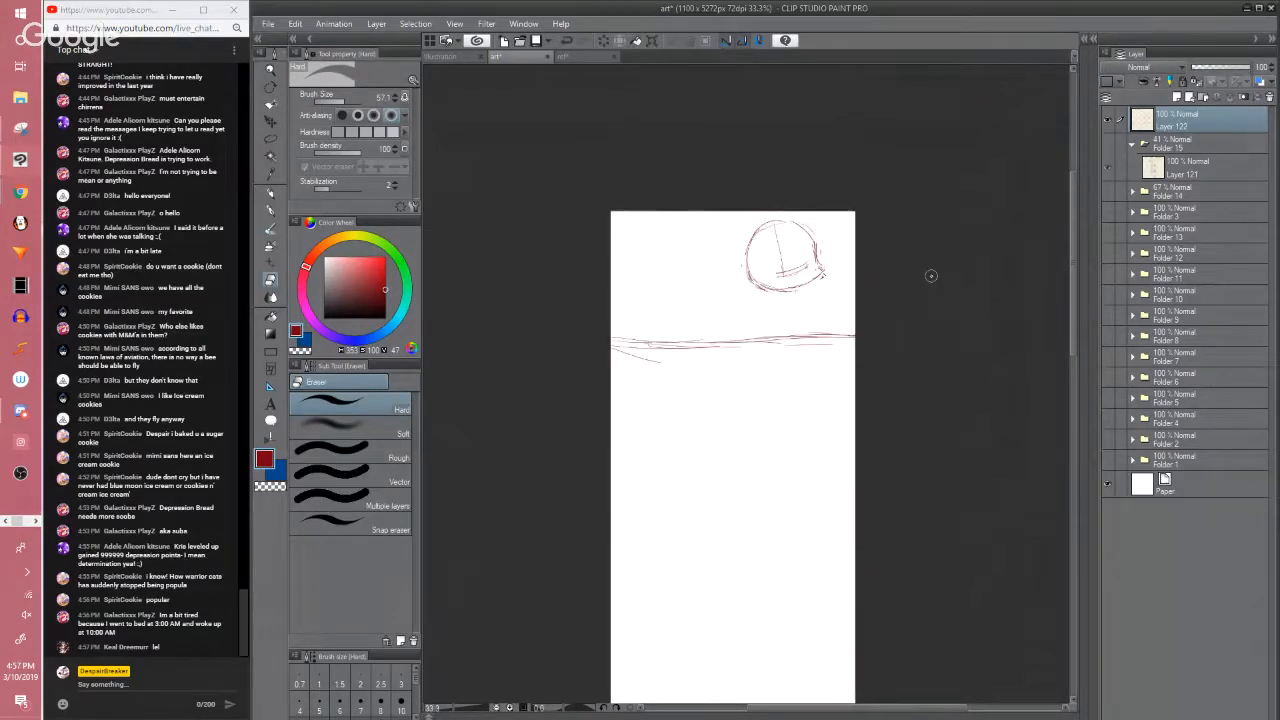
Erase the whole character head from the first panel on Layer 122, keeping the panel border below it
scroll(932, 277, "up", 2)
mouse_move(681, 380)
left_mouse_down()
mouse_move(757, 483)
mouse_move(794, 453)
left_mouse_up()
mouse_move(736, 332)
left_mouse_down()
mouse_move(794, 377)
mouse_move(848, 382)
left_mouse_up()
mouse_move(862, 370)
left_mouse_down()
mouse_move(821, 280)
mouse_move(809, 309)
mouse_move(820, 307)
left_mouse_up()
key("p")
left_click_drag(778, 417, 779, 405)
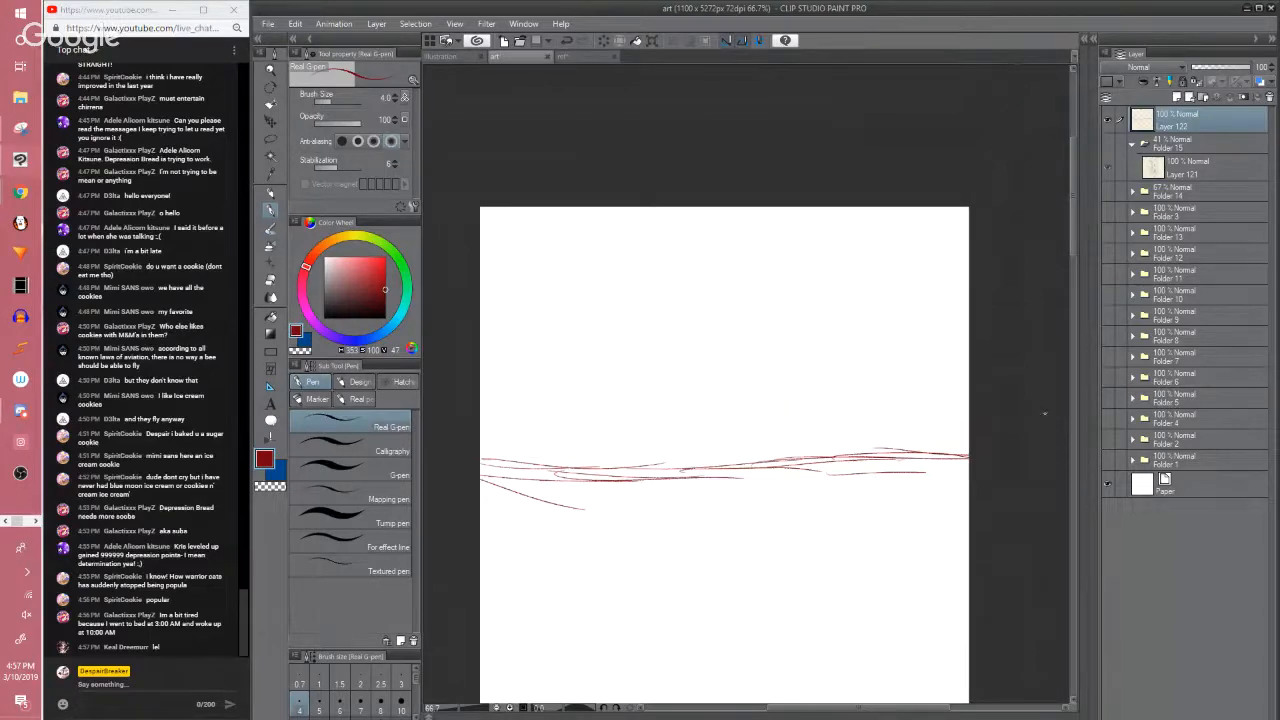
Show Folder 15's rough with Layer 122 hidden, and save the file
scroll(1070, 248, "down", 3)
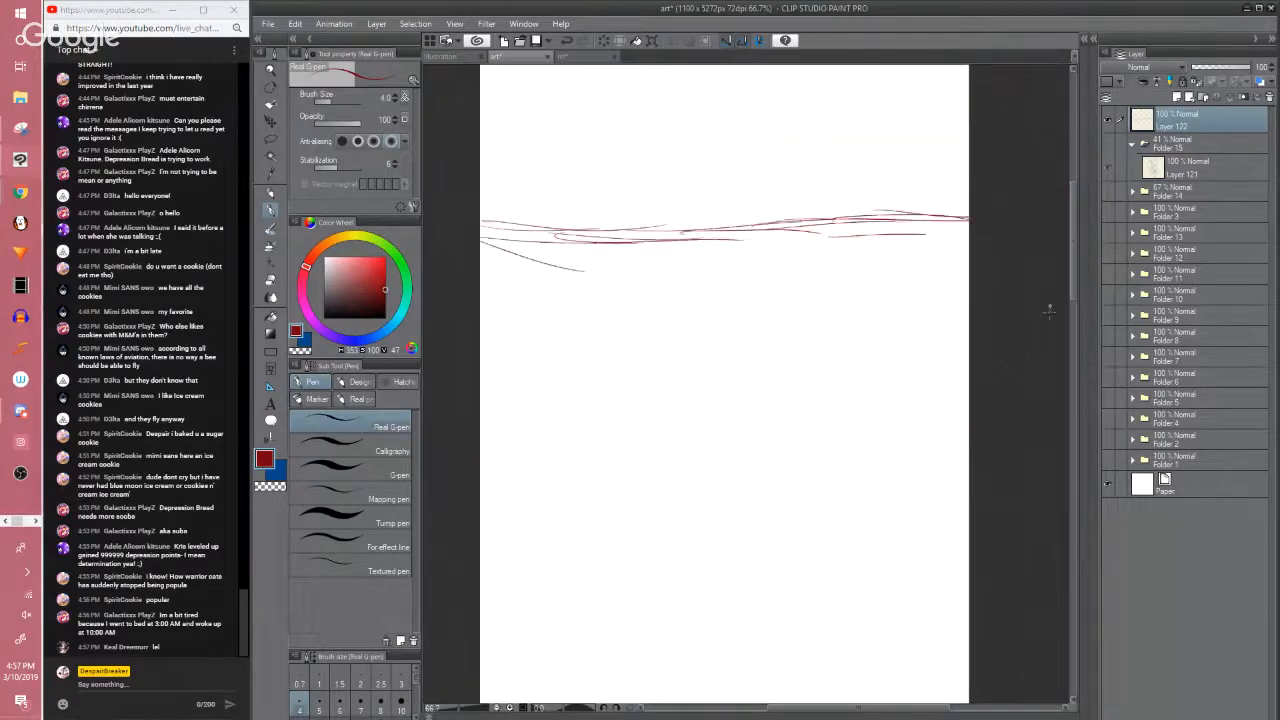
scroll(1048, 292, "down", 2)
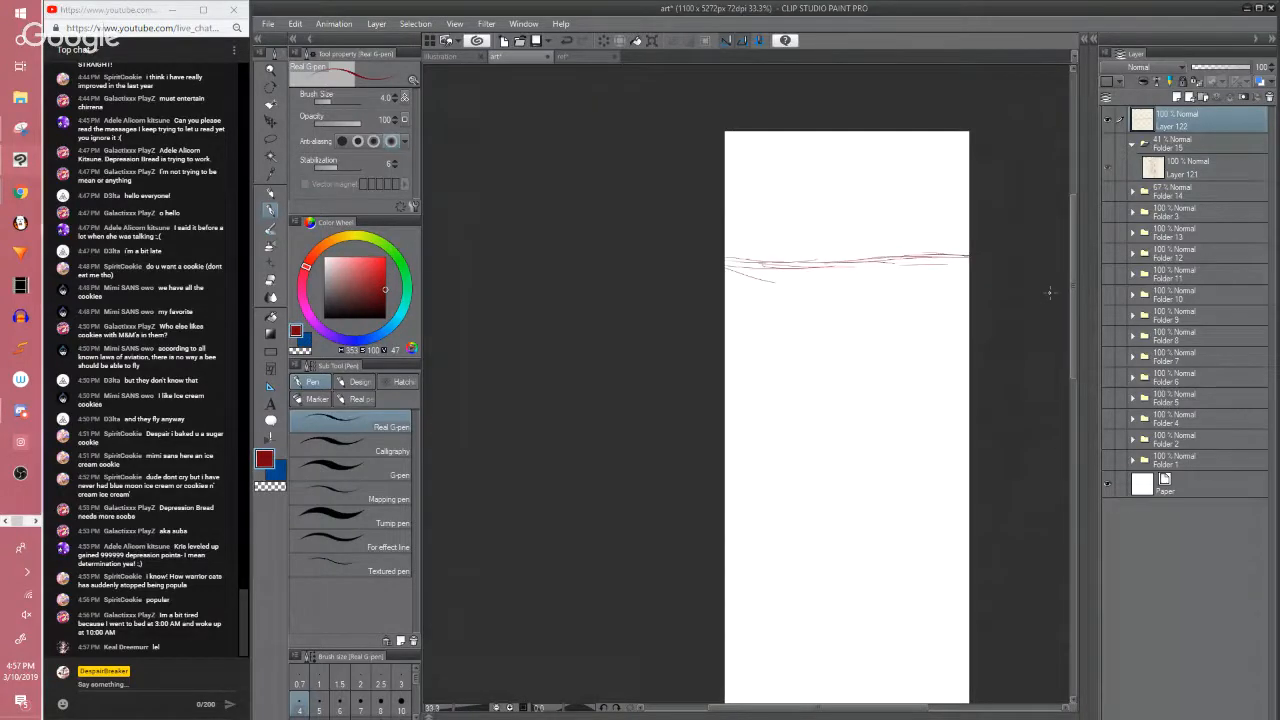
left_click(1107, 143)
scroll(1068, 233, "down", 2)
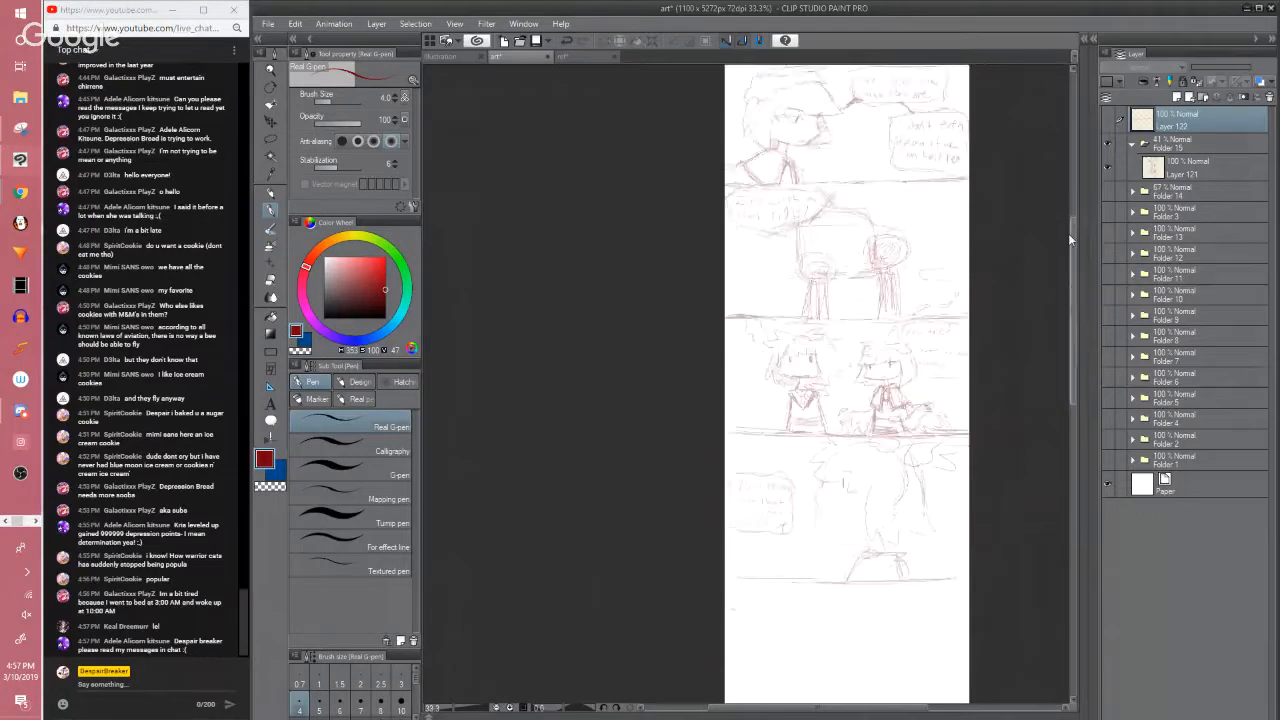
scroll(1068, 233, "up", 2)
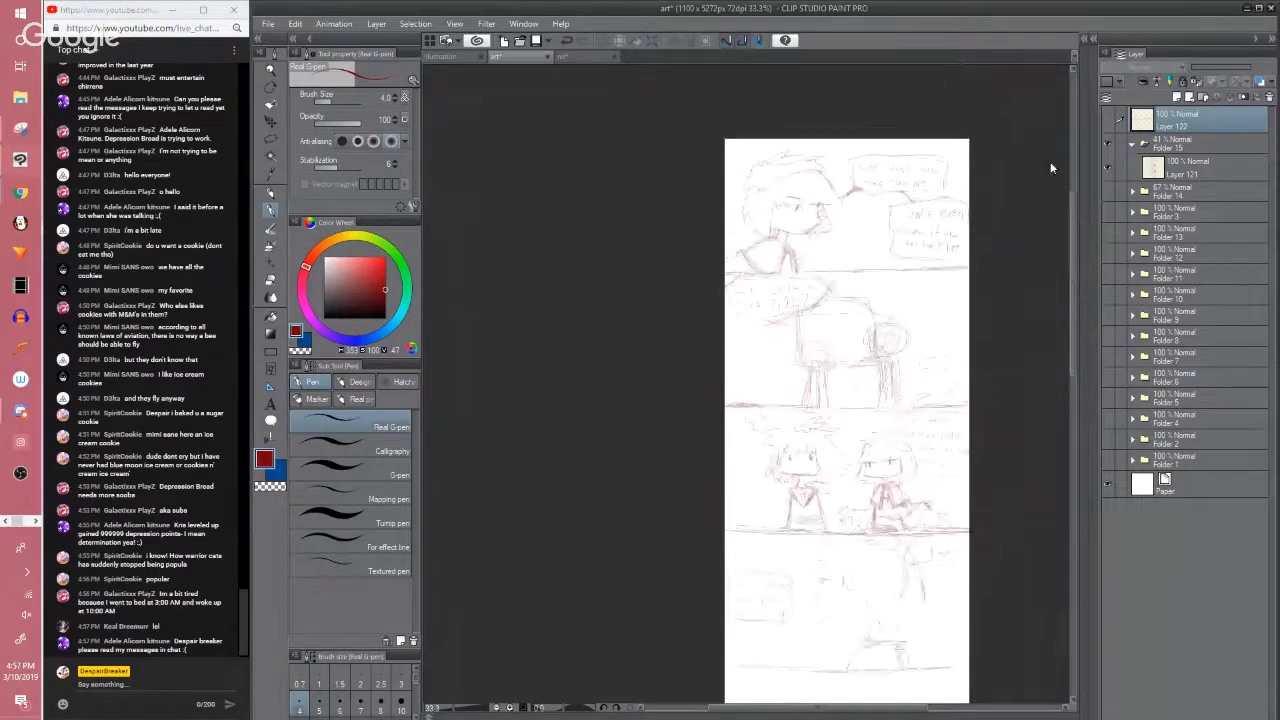
key("ctrl+s")
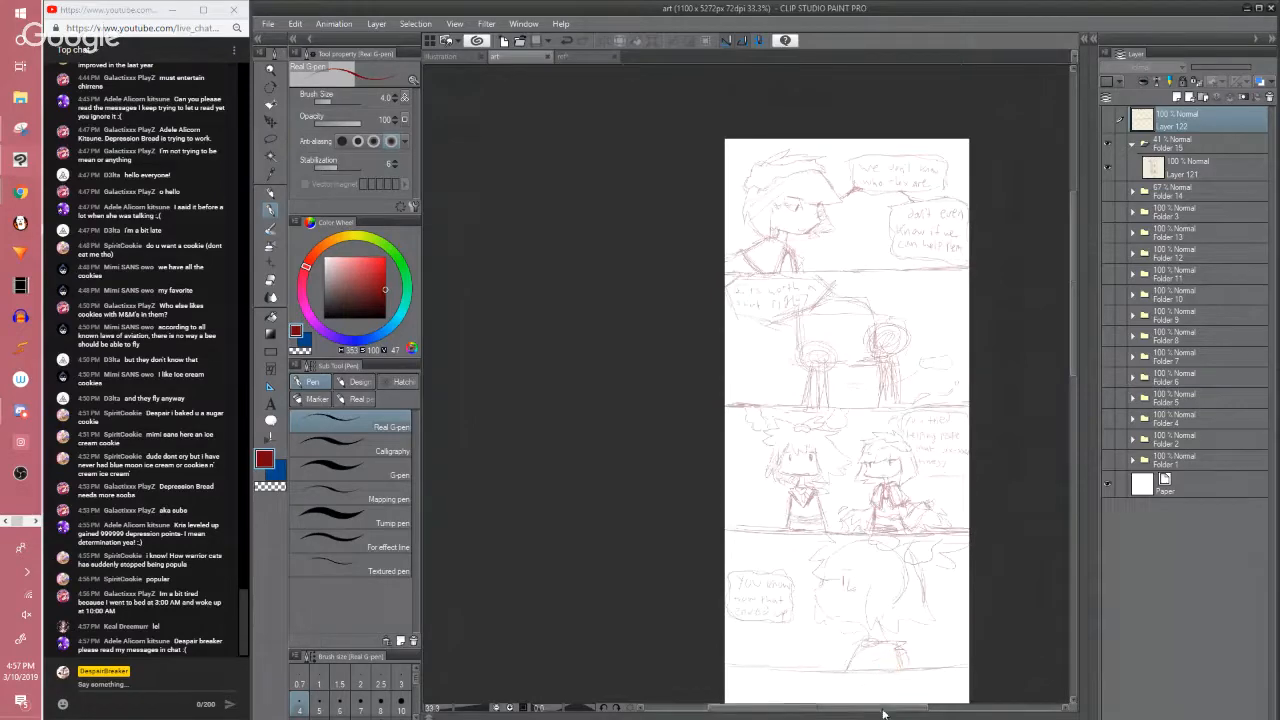
Show Folder 14's rough page in place of Folder 15 to review its panels, and switch back to Folder 15
scroll(850, 420, "right", 3)
left_click(1110, 165)
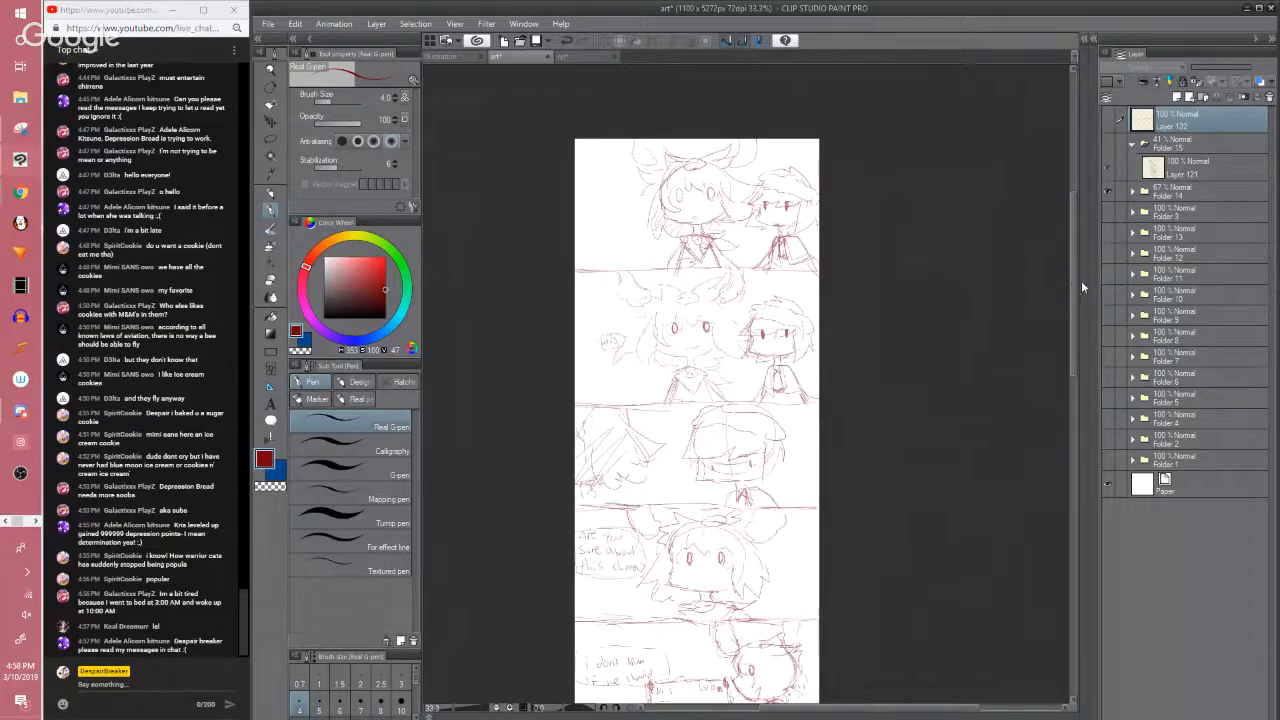
mouse_move(1076, 274)
left_mouse_down()
mouse_move(1066, 311)
mouse_move(1070, 286)
left_mouse_up()
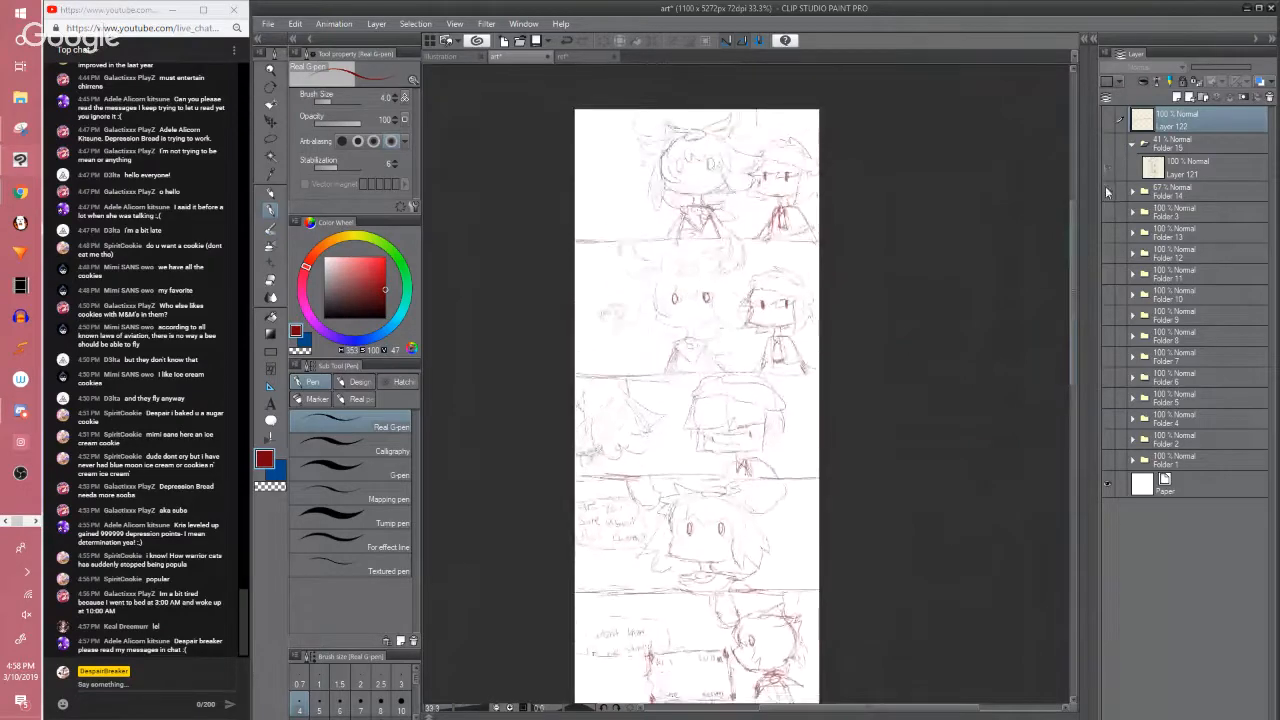
left_click(1107, 190)
left_click(1106, 143)
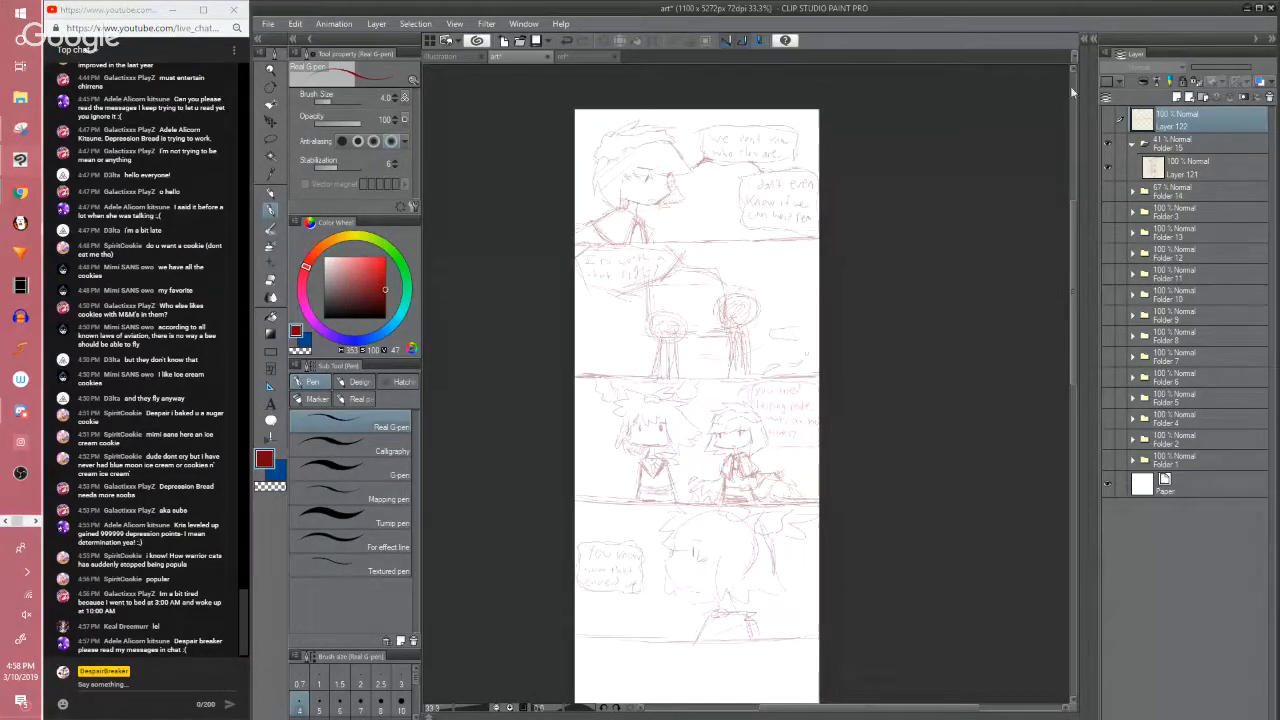
On Layer 121, rework the third panel's speech bubble outline and draw its tail toward the right character, and save the file
left_click(1152, 168)
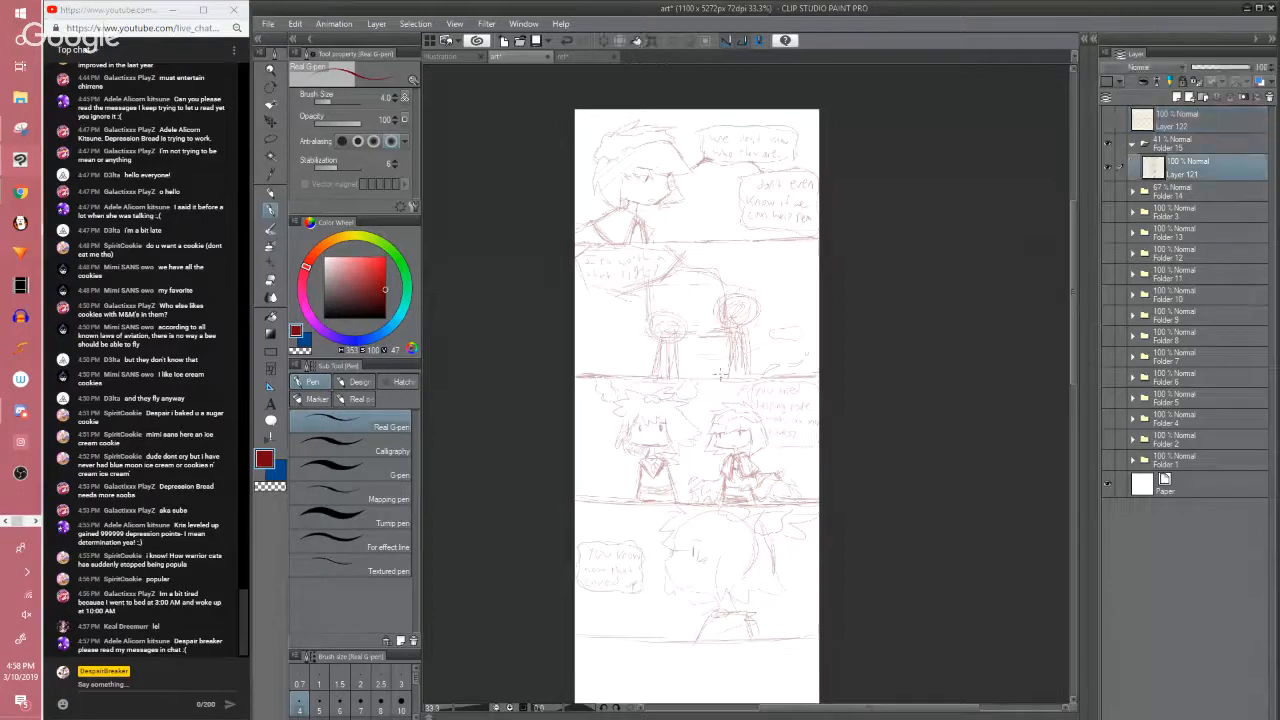
key("e")
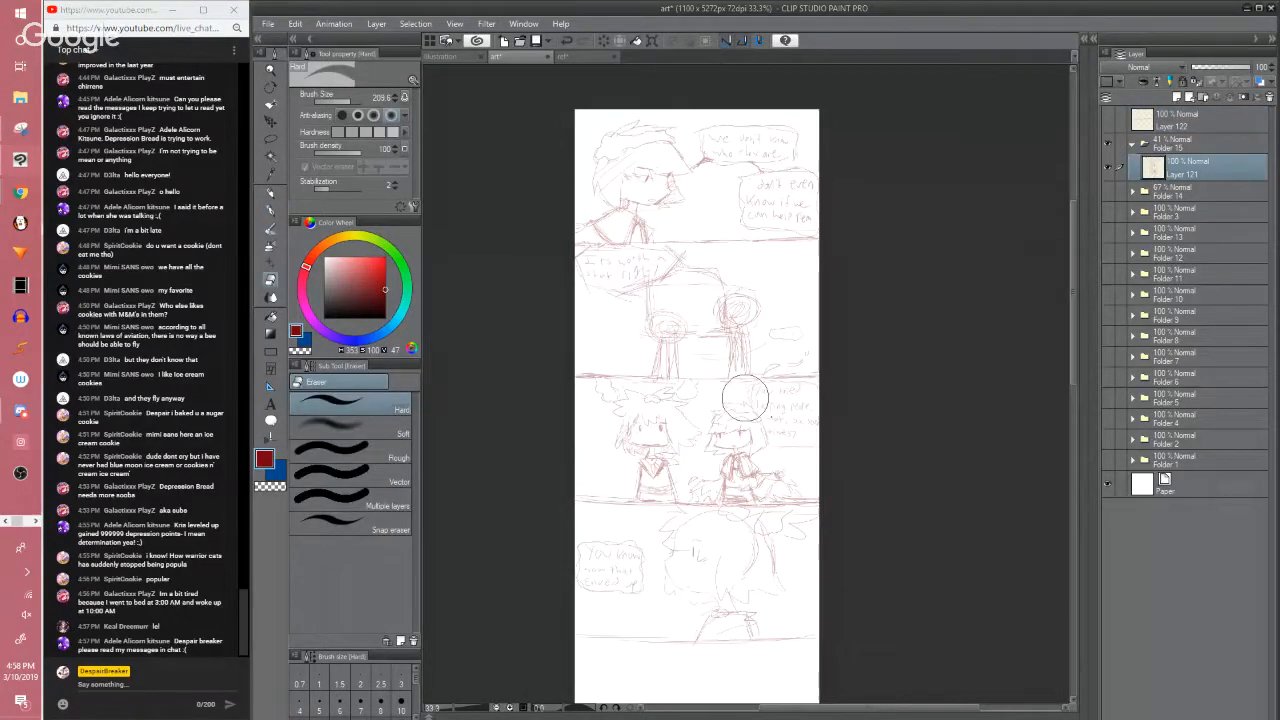
key("p")
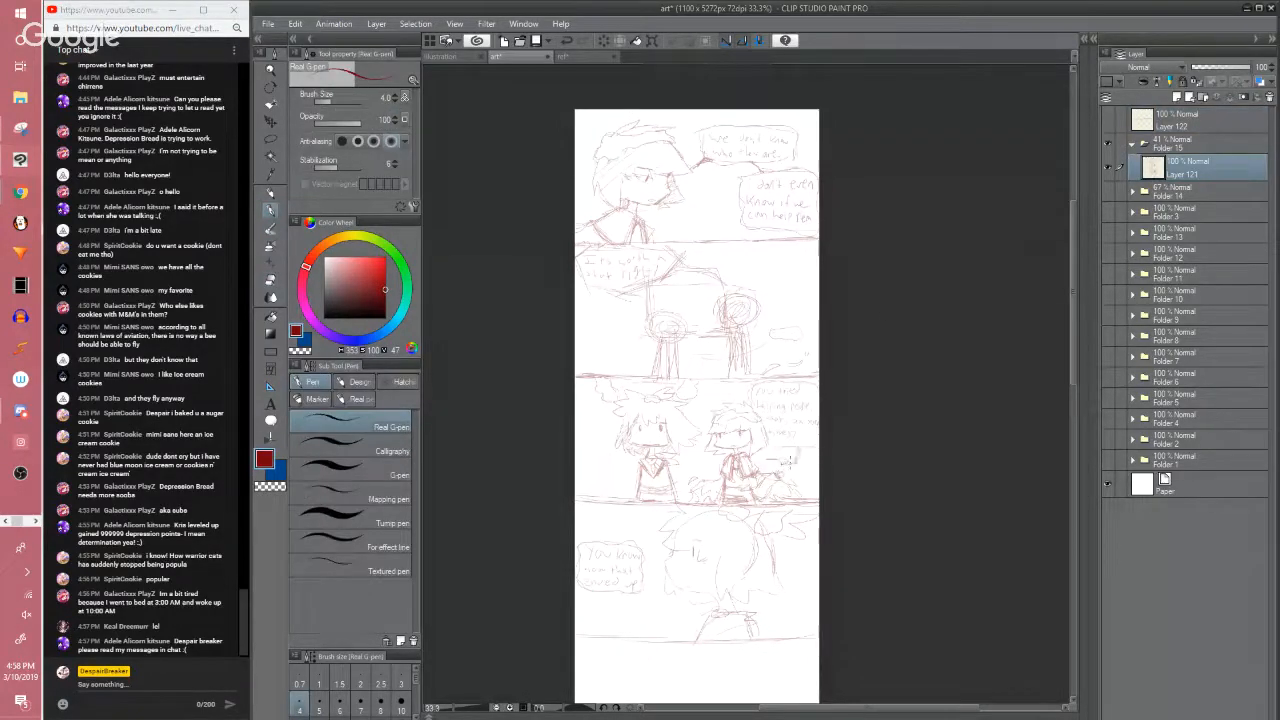
key("e")
key("p")
left_click_drag(765, 458, 798, 451)
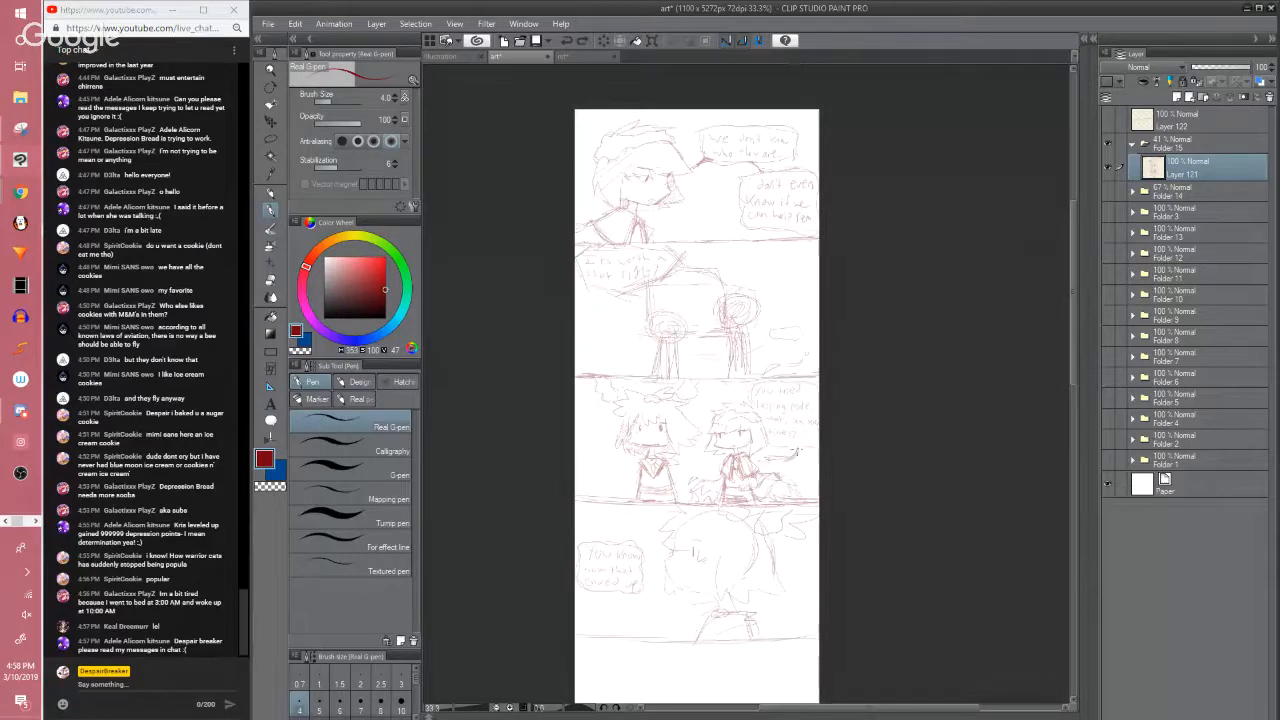
key("e")
key("p")
left_click_drag(775, 466, 790, 457)
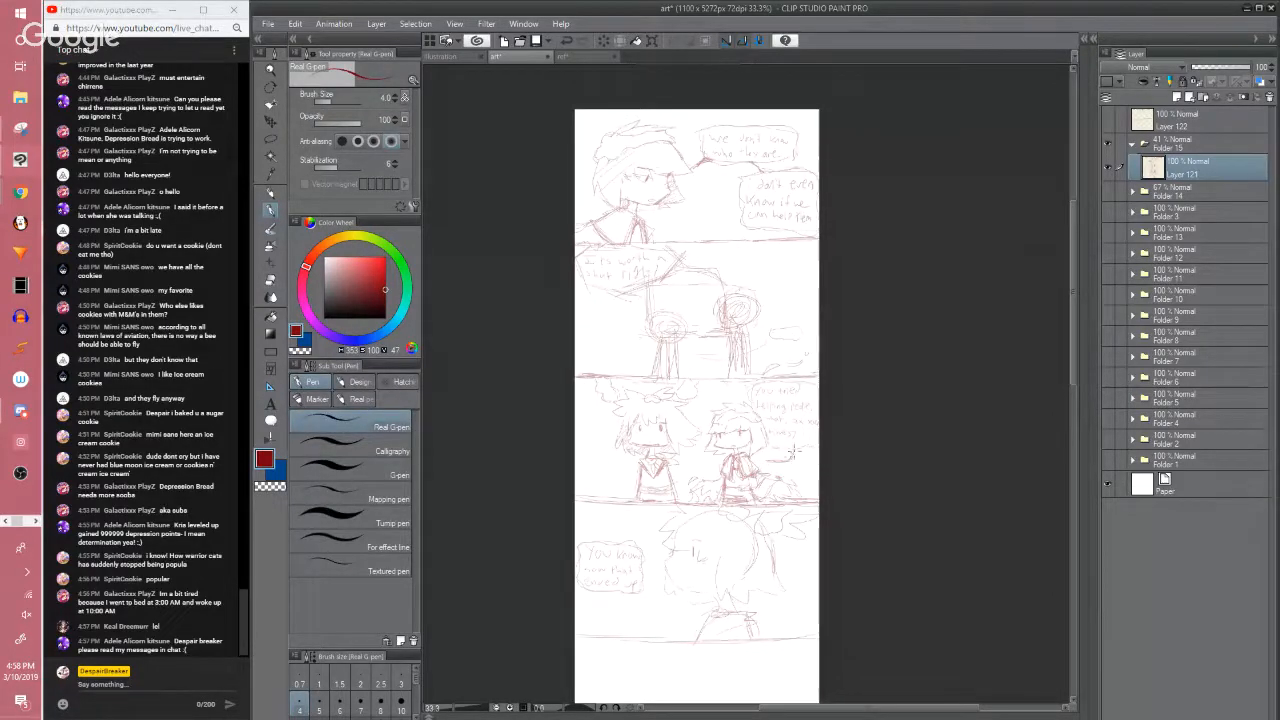
key("space")
mouse_move(792, 457)
left_mouse_down()
mouse_move(791, 427)
mouse_move(776, 462)
left_mouse_up()
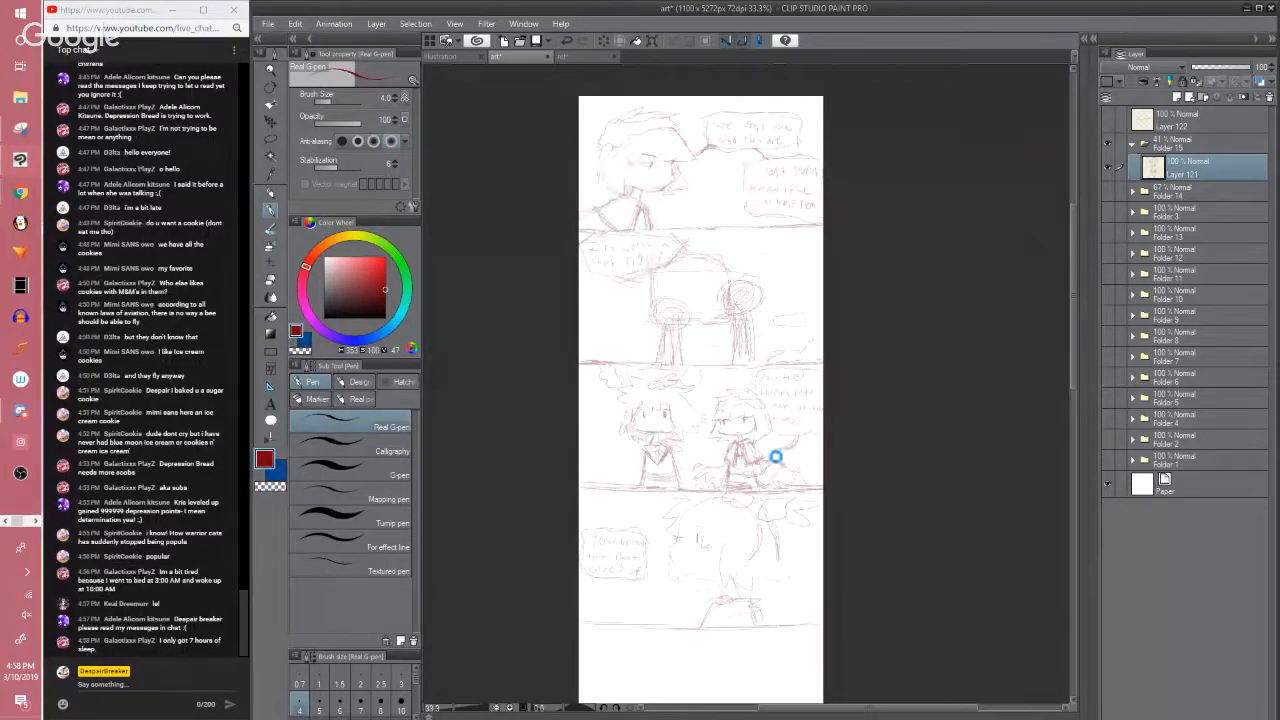
key("ctrl+s")
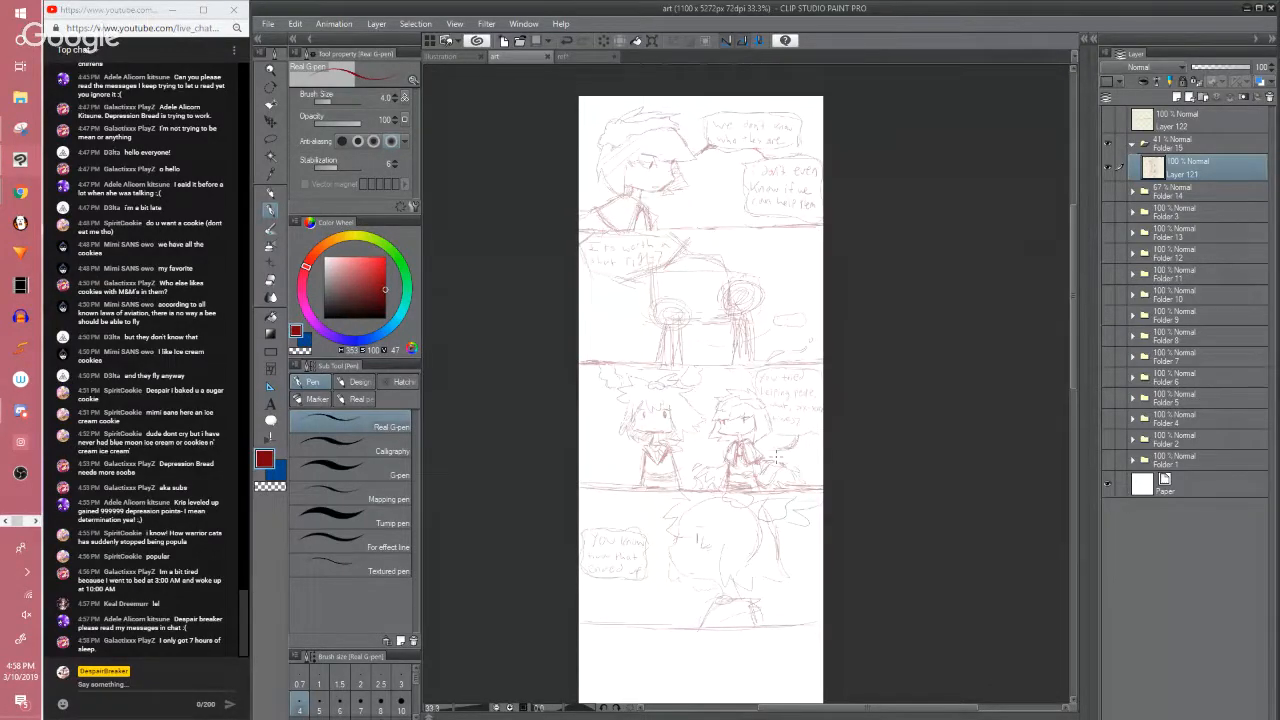
Hide Folder 15, show Layer 122 with the panel border, and make Layer 122 the active layer
left_click(1012, 464)
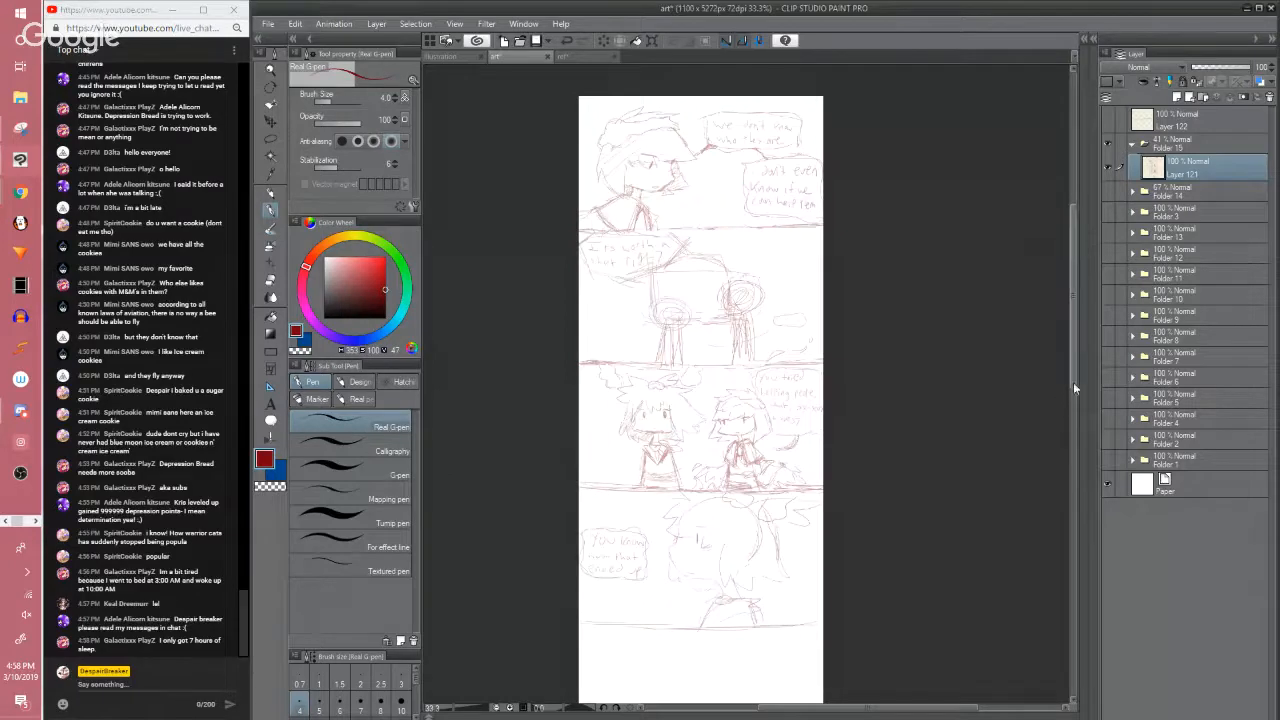
scroll(1072, 385, "down", 2)
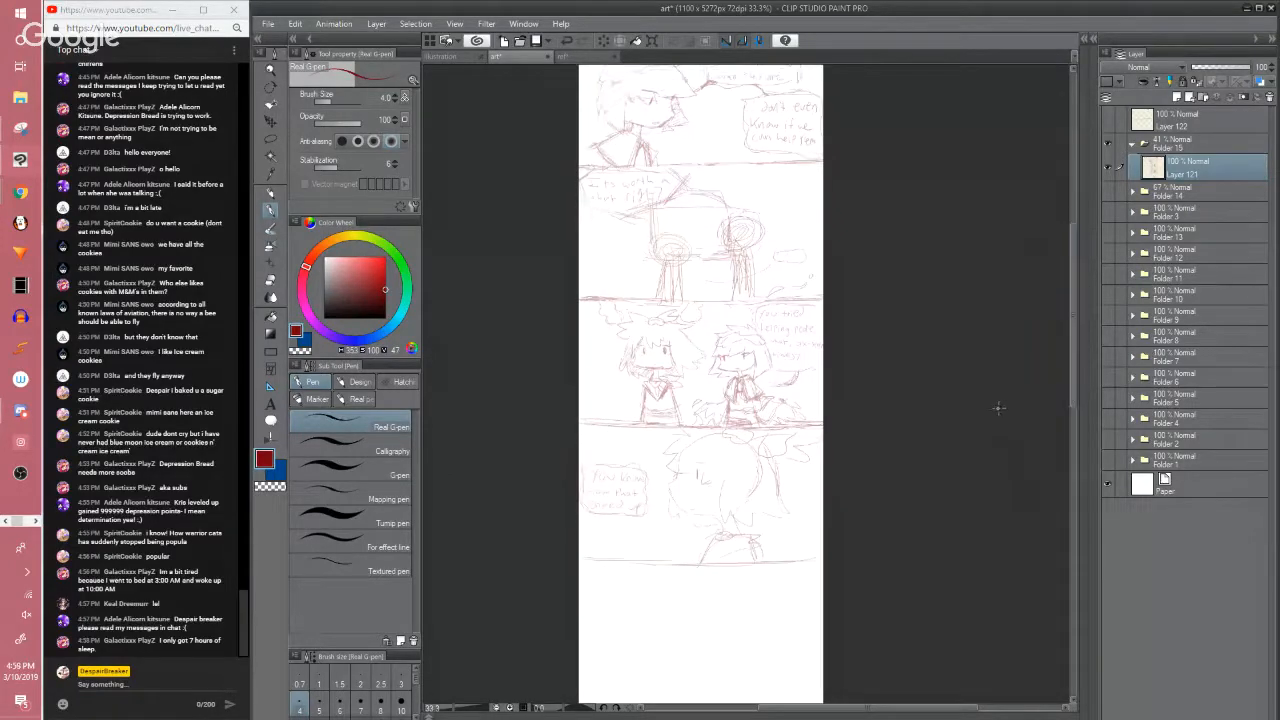
left_click(1108, 142)
scroll(1057, 192, "up", 5)
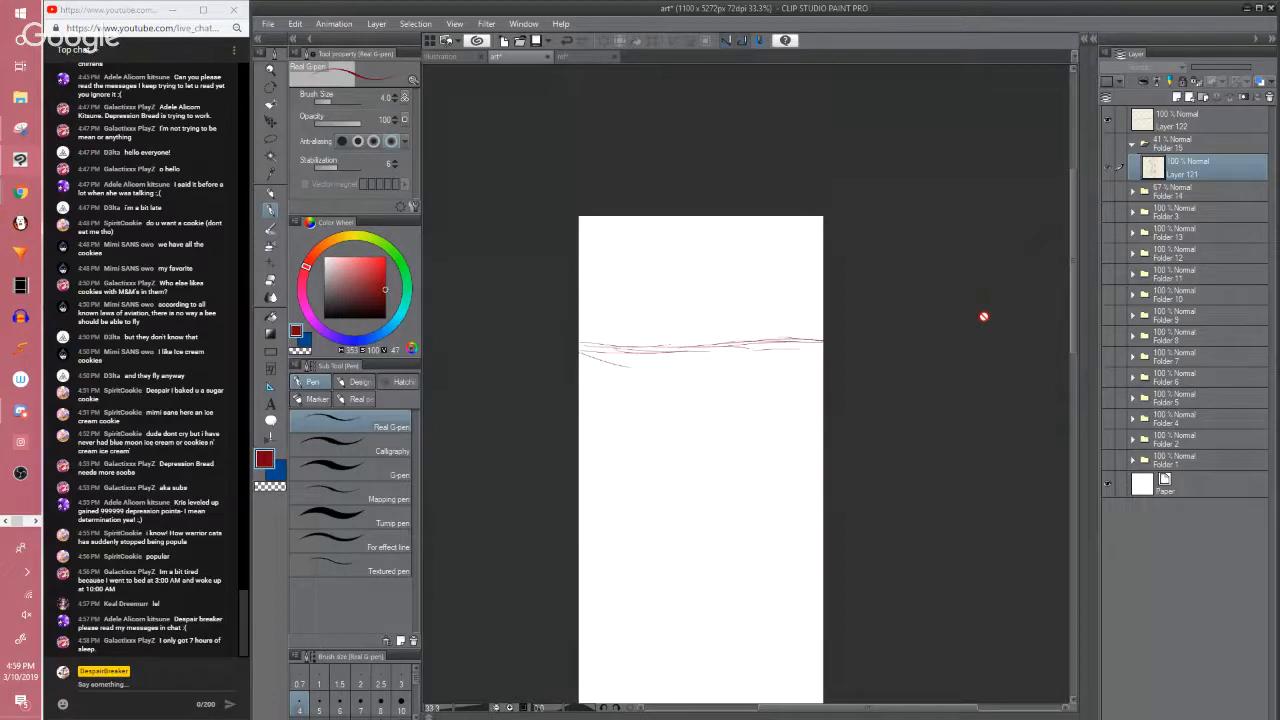
left_click(1150, 127)
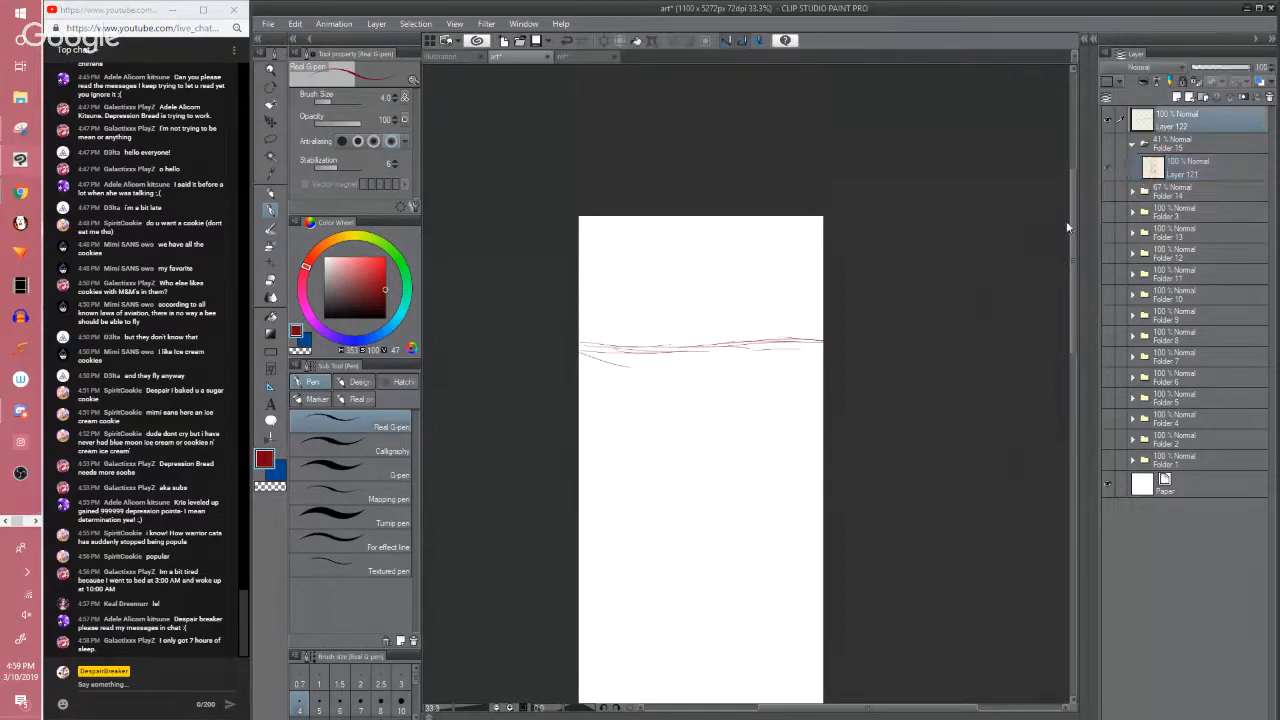
Show Folder 15's rough in place of Layer 122, and check the folders below it down to Folder 13
left_click(1107, 145)
left_click(1107, 120)
left_click_drag(1075, 193, 1078, 212)
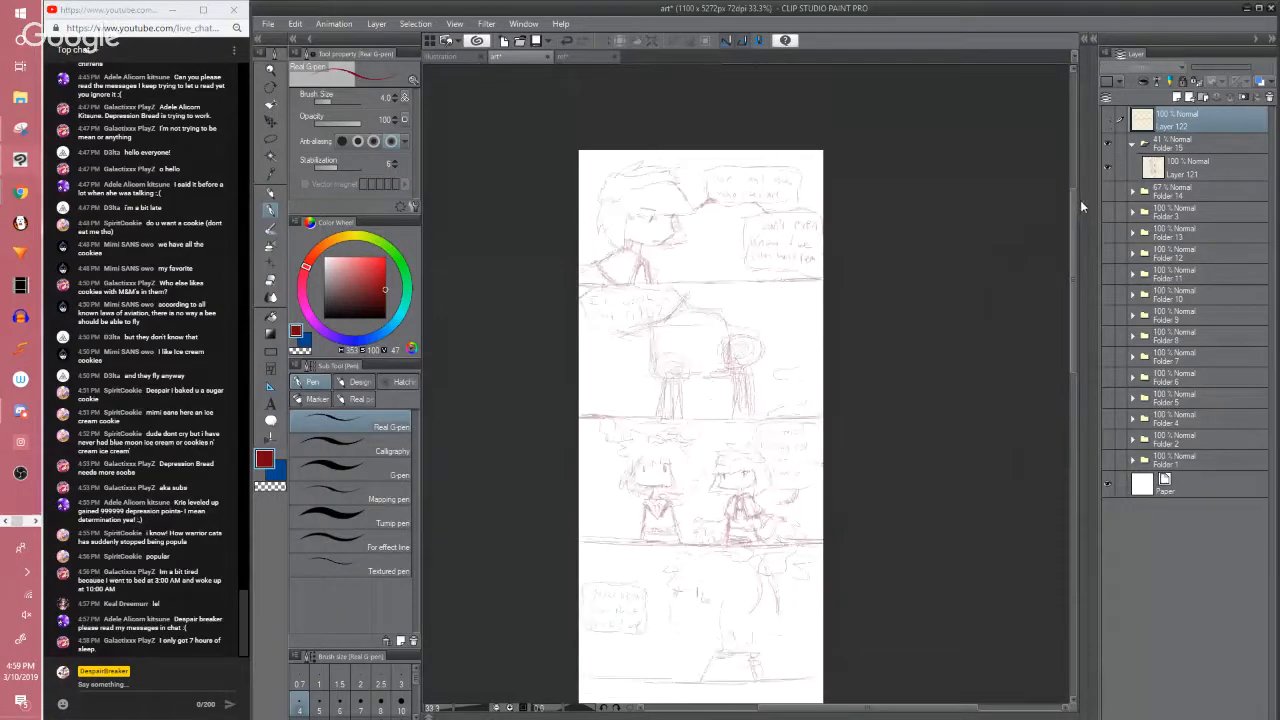
left_click(1107, 188)
left_click(1113, 210)
left_click(1110, 233)
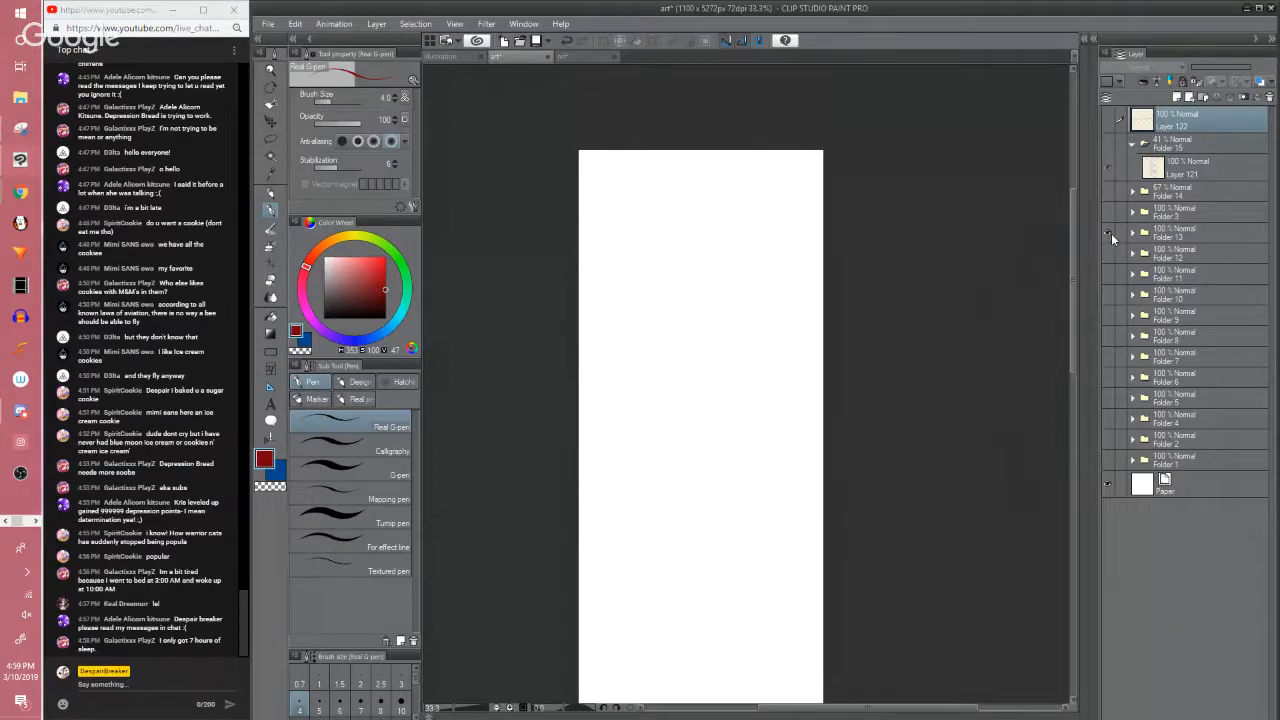
left_click(1111, 233)
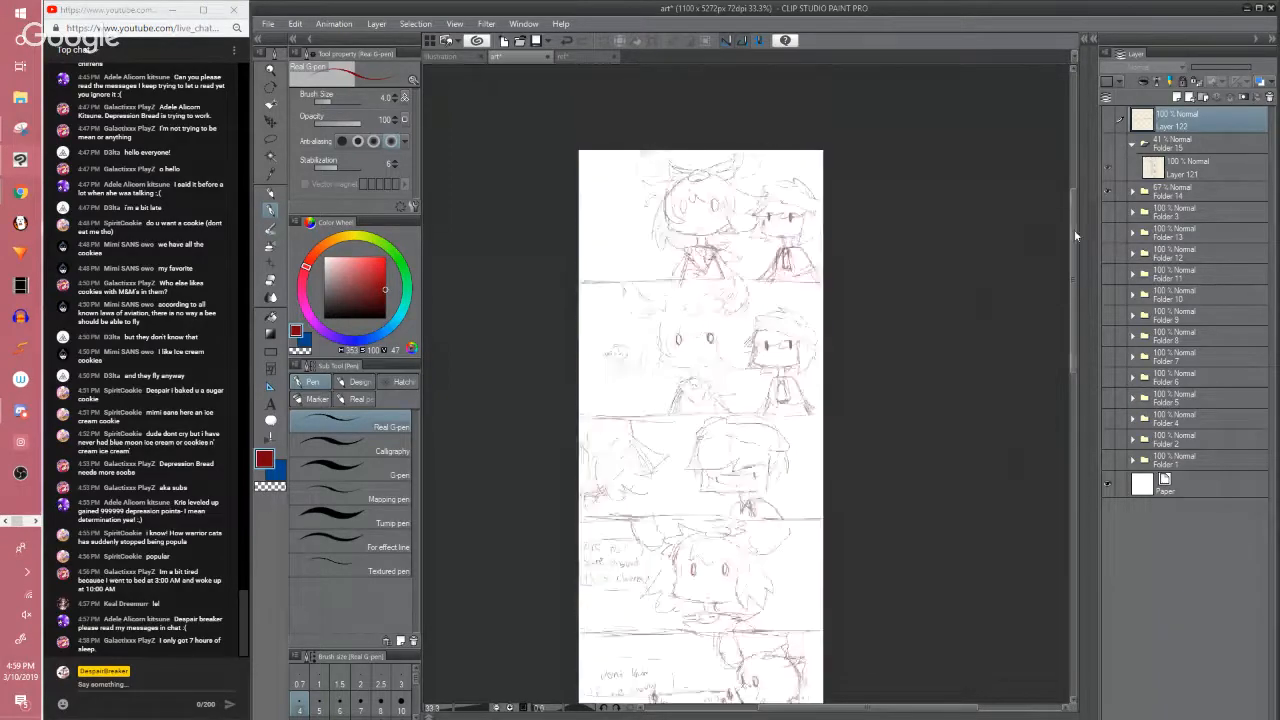
Show Folder 3's page in place of Folder 14's rough and look through its panels
scroll(1074, 229, "down", 2)
left_click(1108, 204)
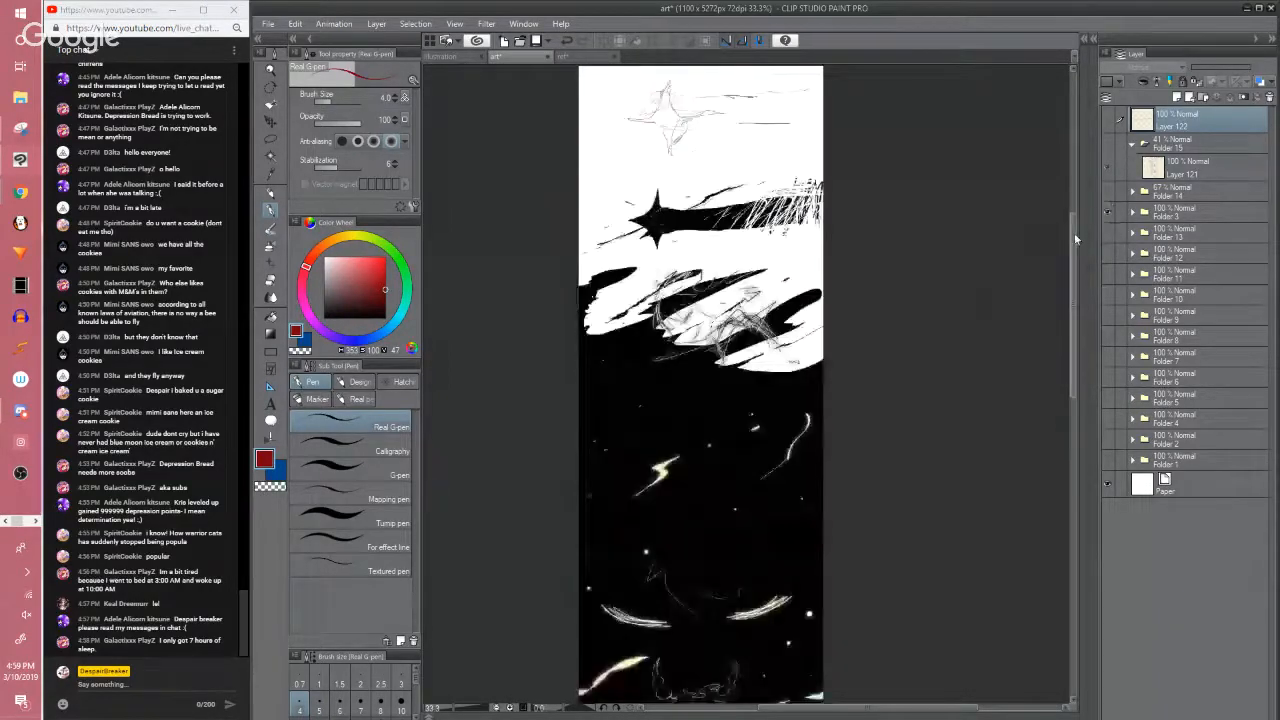
scroll(1064, 204, "up", 2)
scroll(1063, 205, "down", 3)
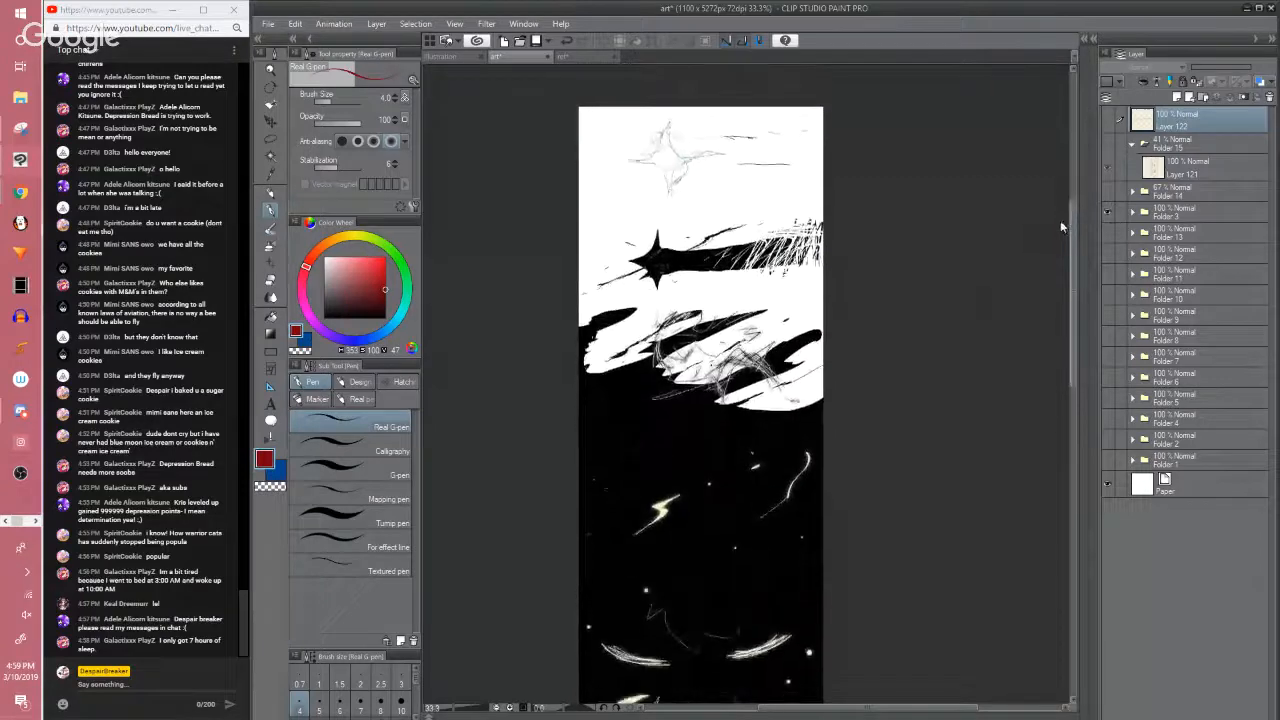
scroll(1042, 269, "up", 1)
left_click_drag(1042, 270, 1038, 277)
scroll(1038, 275, "down", 3)
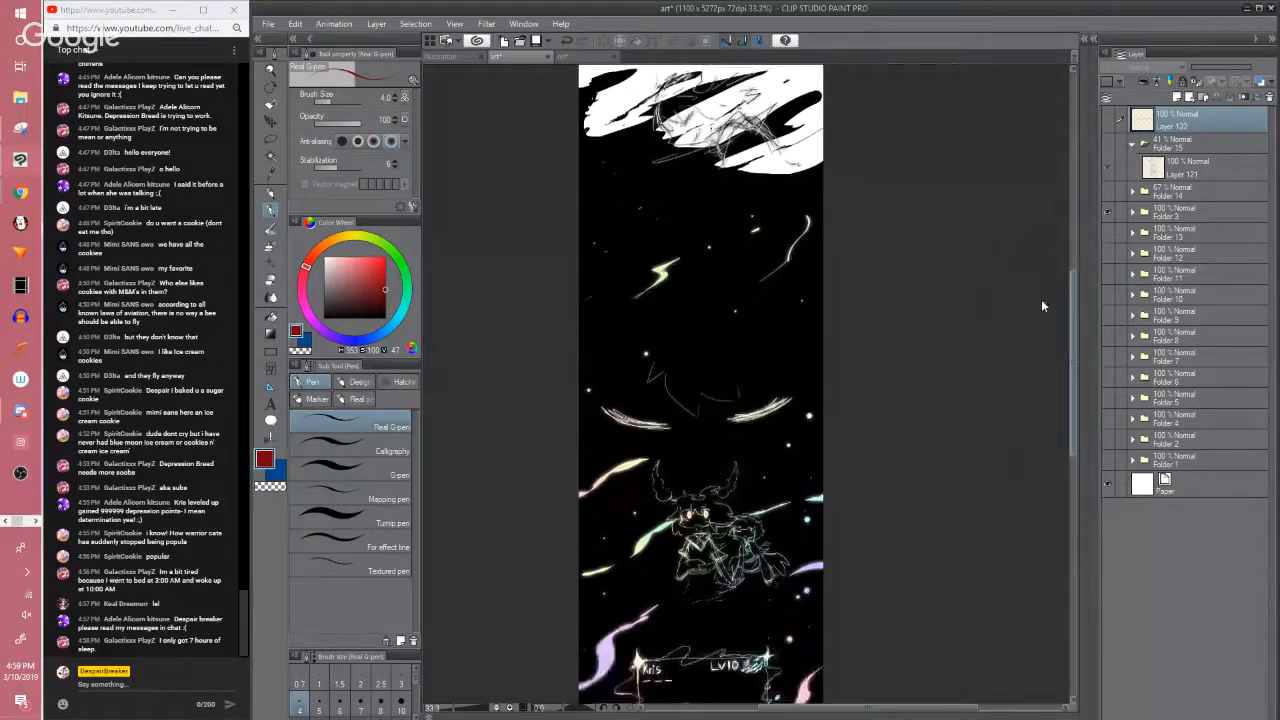
Show Folder 14's rough in place of Folder 3 to review its panels, and return to Folder 15's rough
left_click(1107, 212)
left_click(1107, 191)
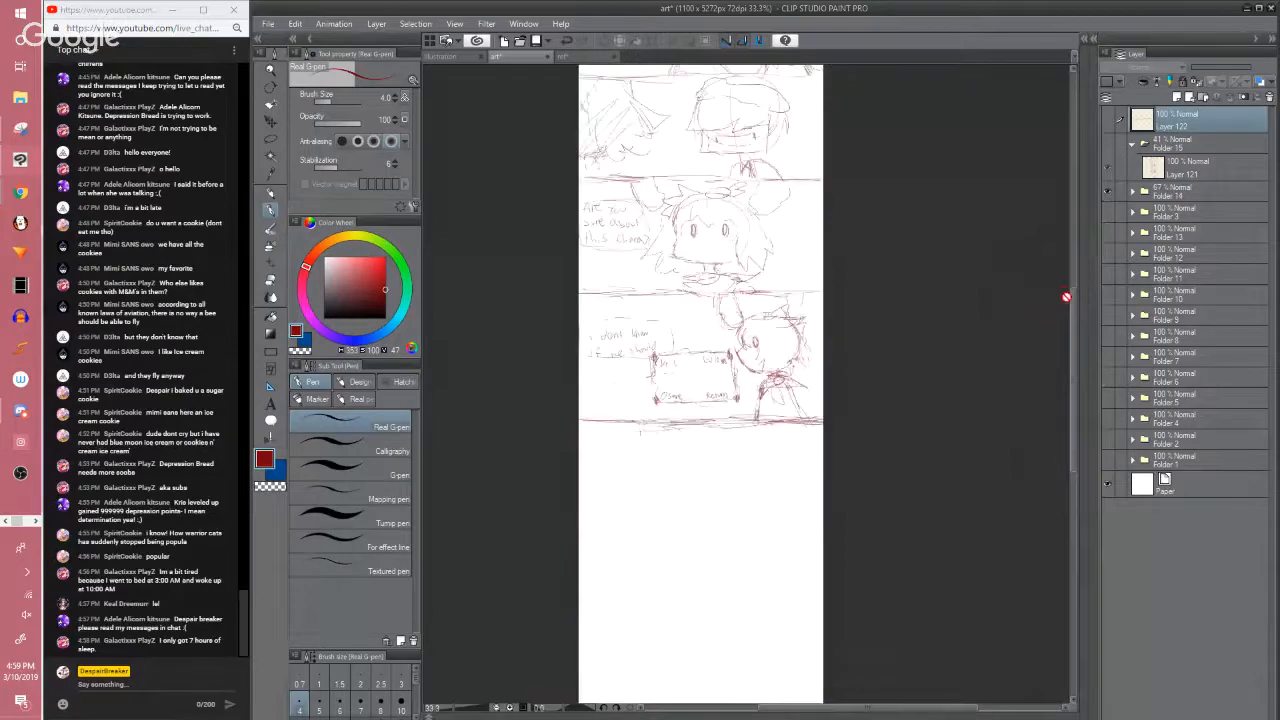
left_click_drag(1076, 306, 1066, 231)
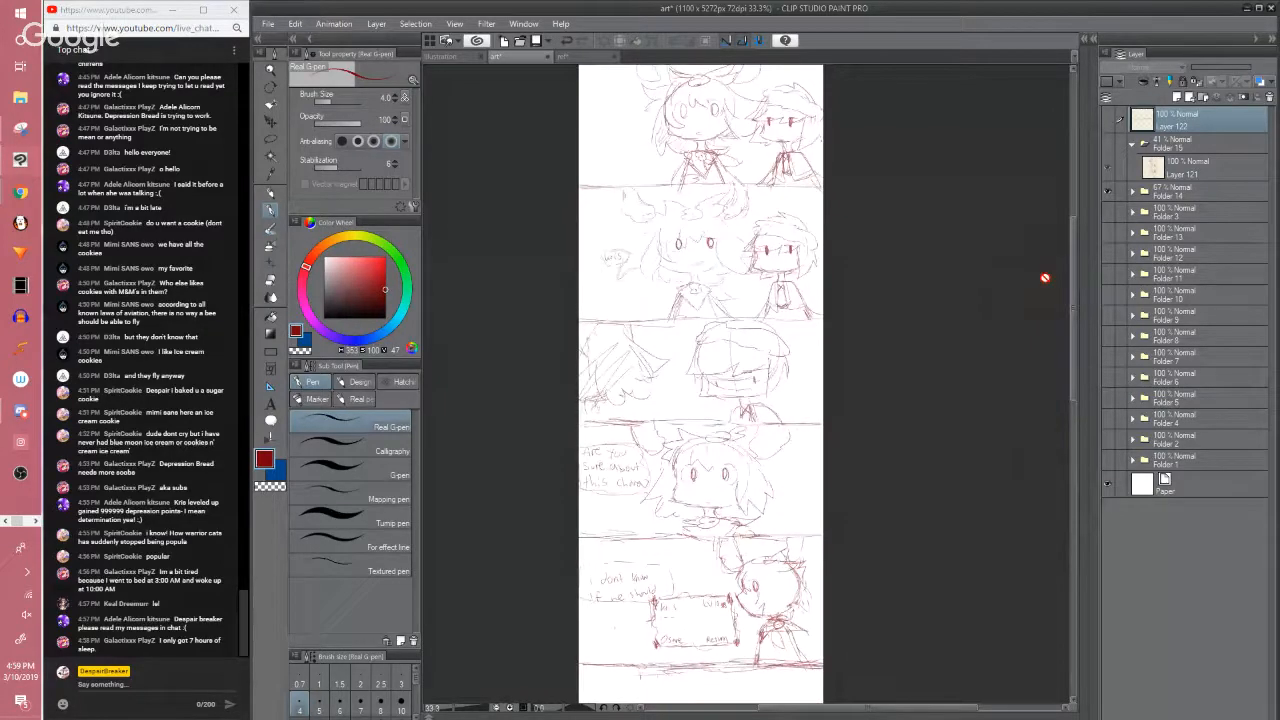
left_click(1106, 191)
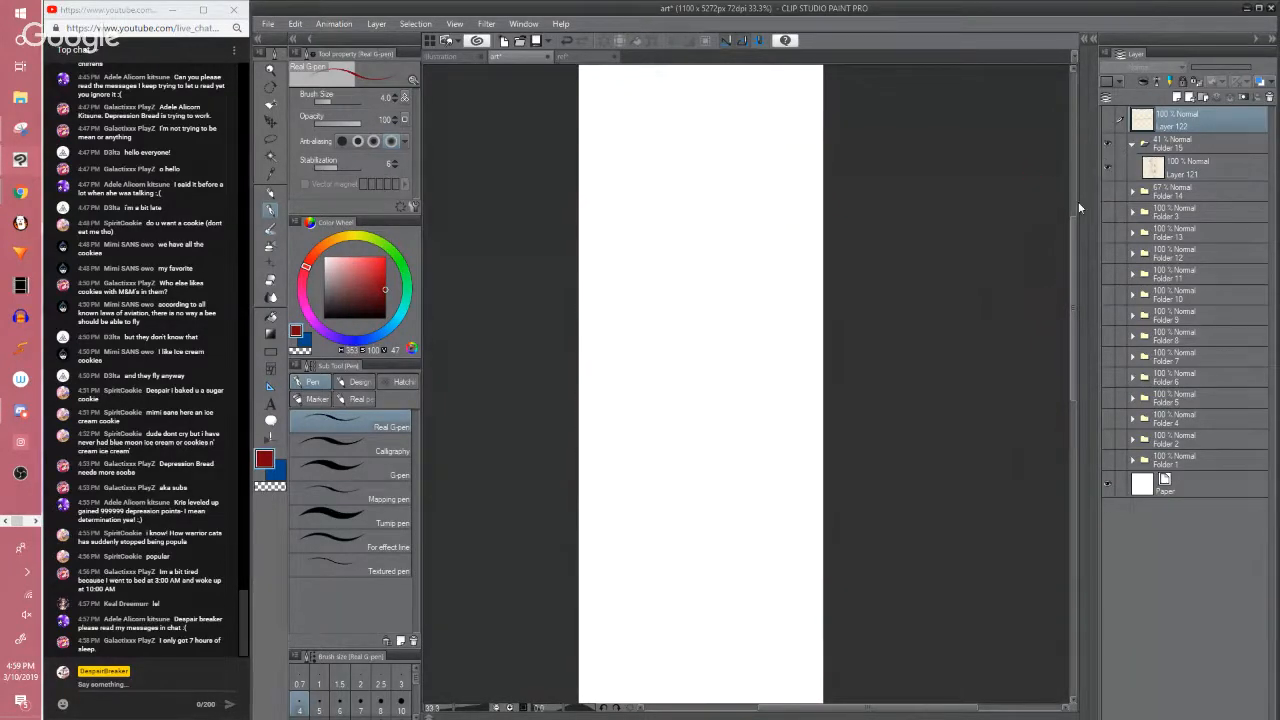
scroll(1050, 251, "up", 1)
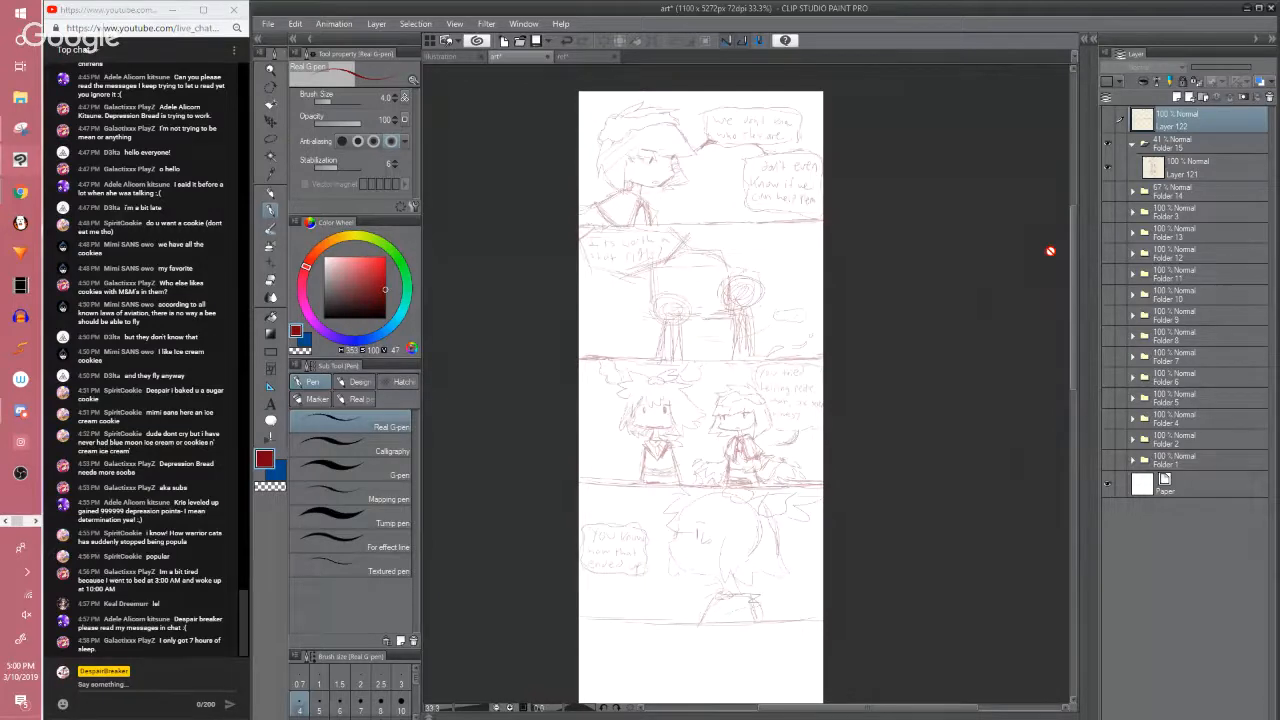
Hide Folder 15 and show Layer 122 again, framing its first panel at 50% zoom
left_click(1106, 145)
left_click(1107, 121)
left_click_drag(1073, 229, 1066, 201)
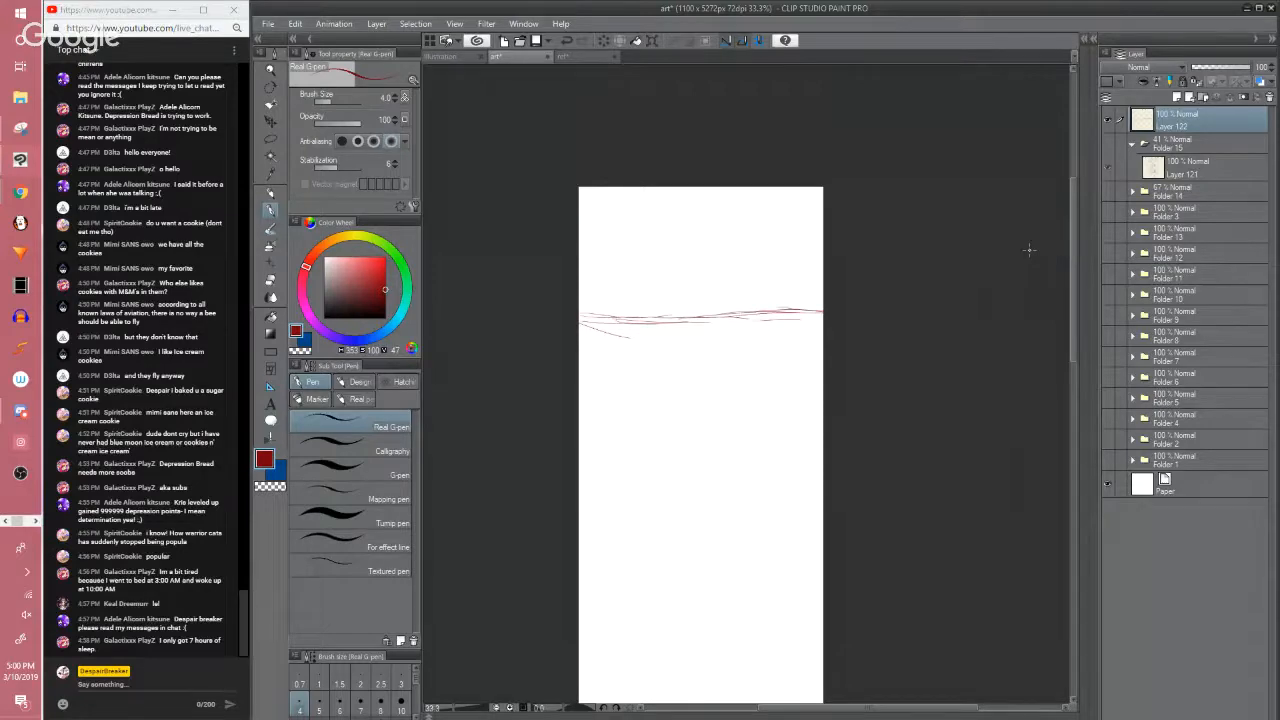
scroll(1029, 250, "up", 1)
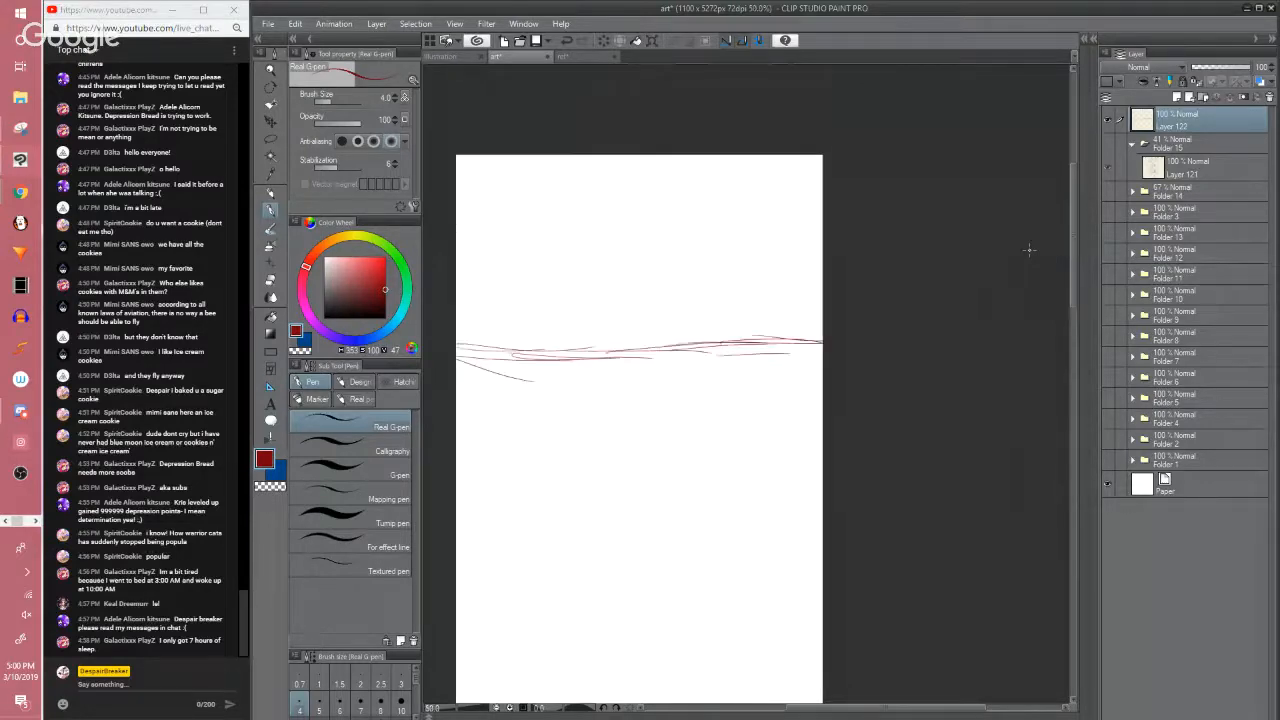
left_click_drag(877, 363, 909, 361)
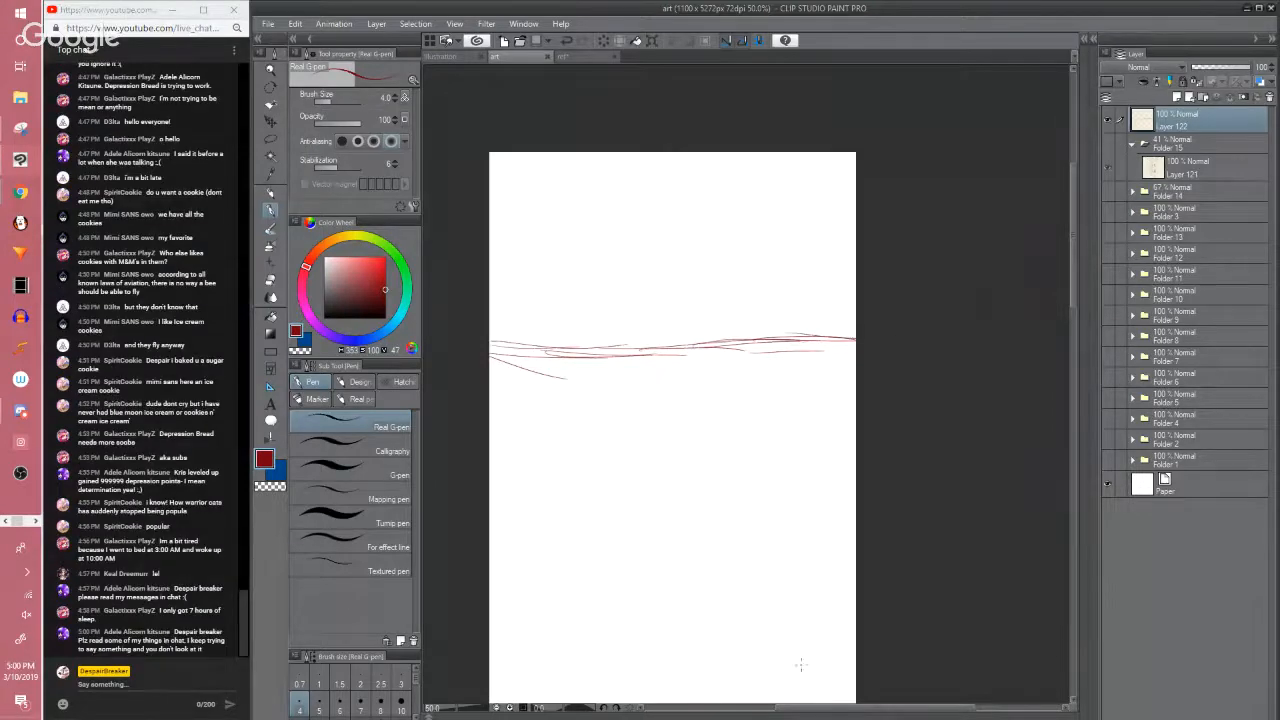
left_click_drag(806, 709, 784, 709)
left_click(943, 554)
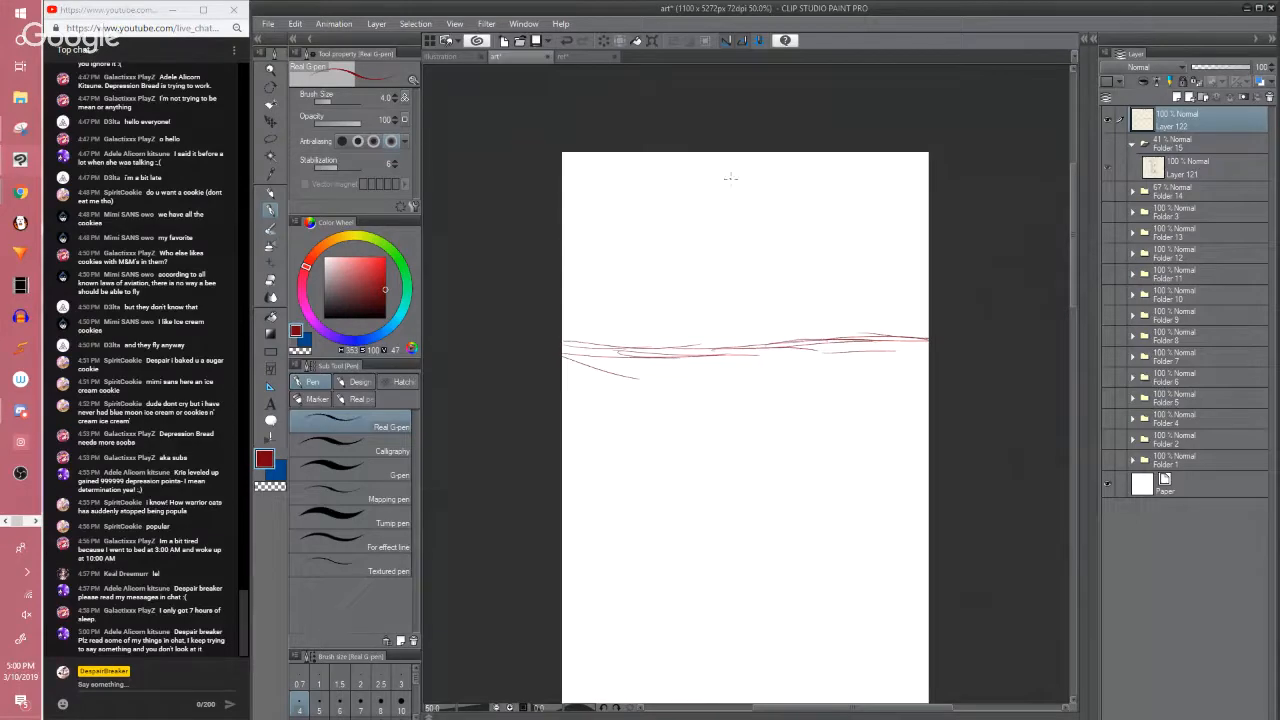
Try to sketch a round head outline in the first panel on Layer 122, undoing and erasing strokes to reshape it
mouse_move(720, 189)
left_mouse_down()
mouse_move(710, 233)
mouse_move(817, 203)
left_mouse_up()
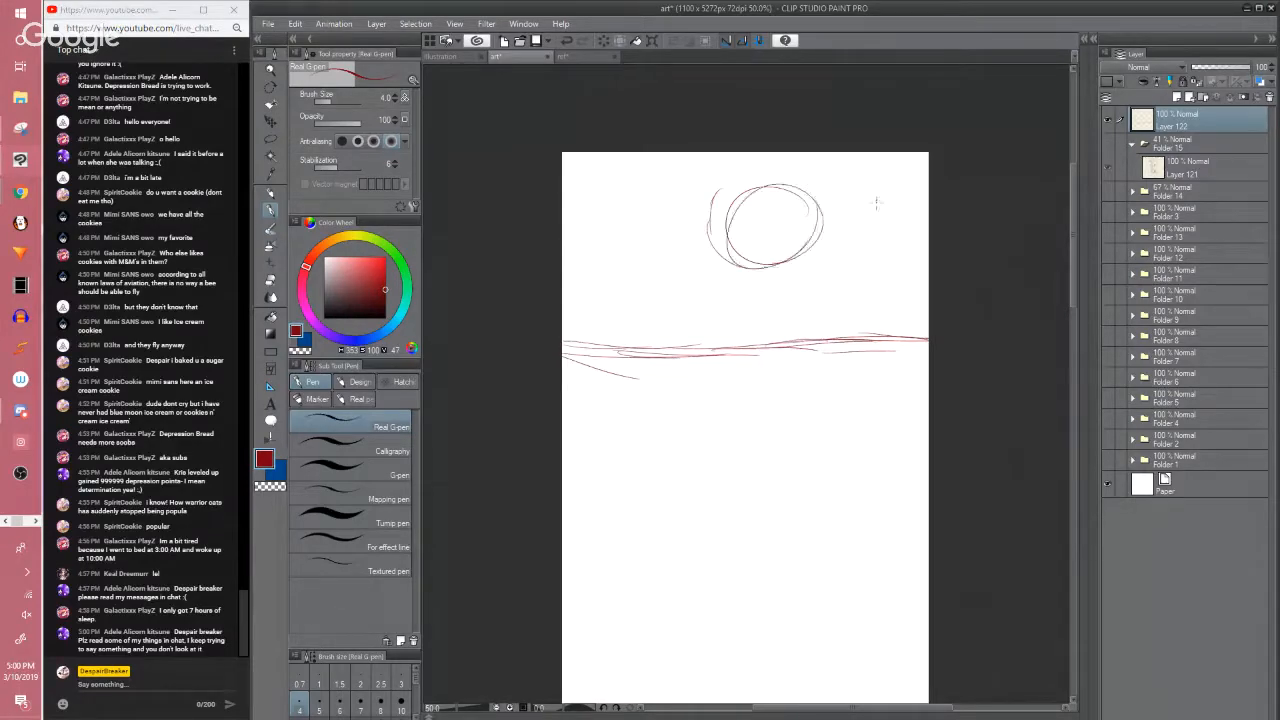
key("ctrl+z")
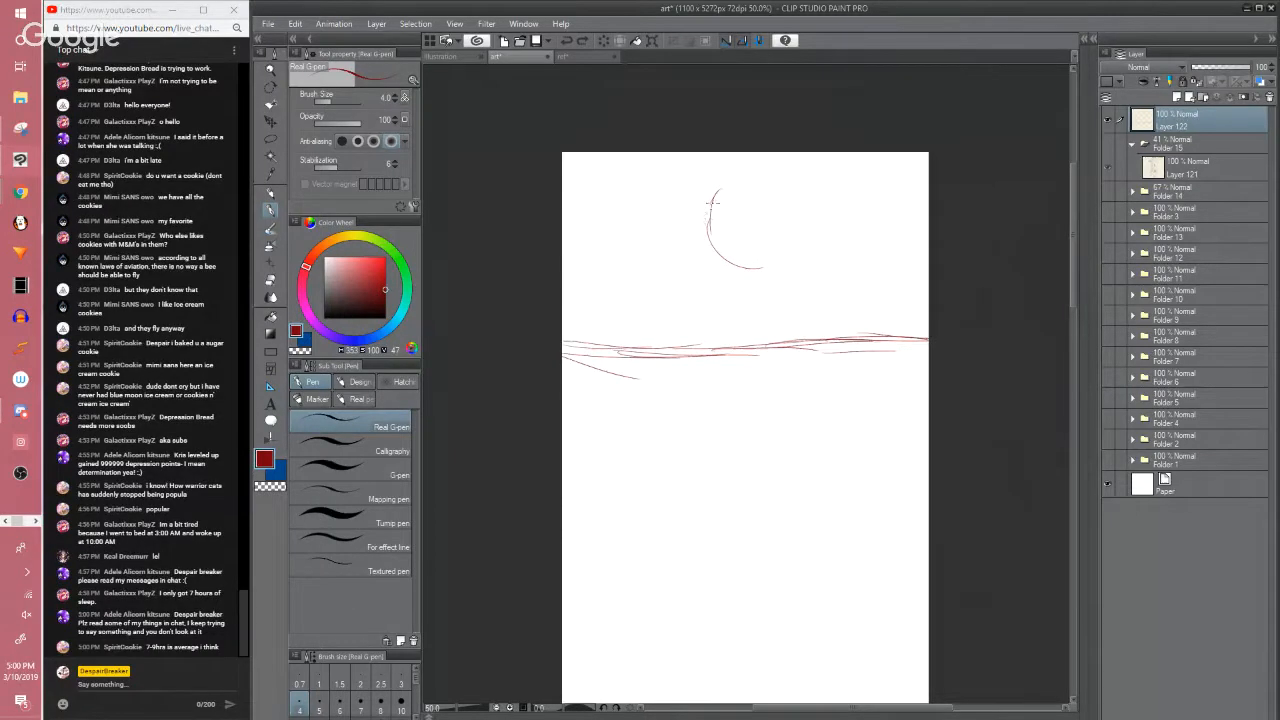
mouse_move(708, 214)
left_mouse_down()
mouse_move(743, 265)
mouse_move(795, 253)
mouse_move(809, 213)
mouse_move(789, 187)
mouse_move(732, 183)
mouse_move(715, 201)
mouse_move(737, 262)
mouse_move(826, 238)
left_mouse_up()
key("e")
mouse_move(758, 274)
left_mouse_down()
mouse_move(734, 229)
mouse_move(782, 263)
mouse_move(820, 206)
mouse_move(761, 184)
mouse_move(805, 205)
mouse_move(822, 236)
left_mouse_up()
key("p")
key("e")
key("p")
mouse_move(792, 178)
left_mouse_down()
mouse_move(733, 191)
mouse_move(805, 205)
mouse_move(746, 178)
mouse_move(712, 215)
mouse_move(708, 245)
mouse_move(724, 278)
mouse_move(798, 264)
mouse_move(816, 238)
mouse_move(714, 252)
left_mouse_up()
key("e")
key("p")
key("e")
key("p")
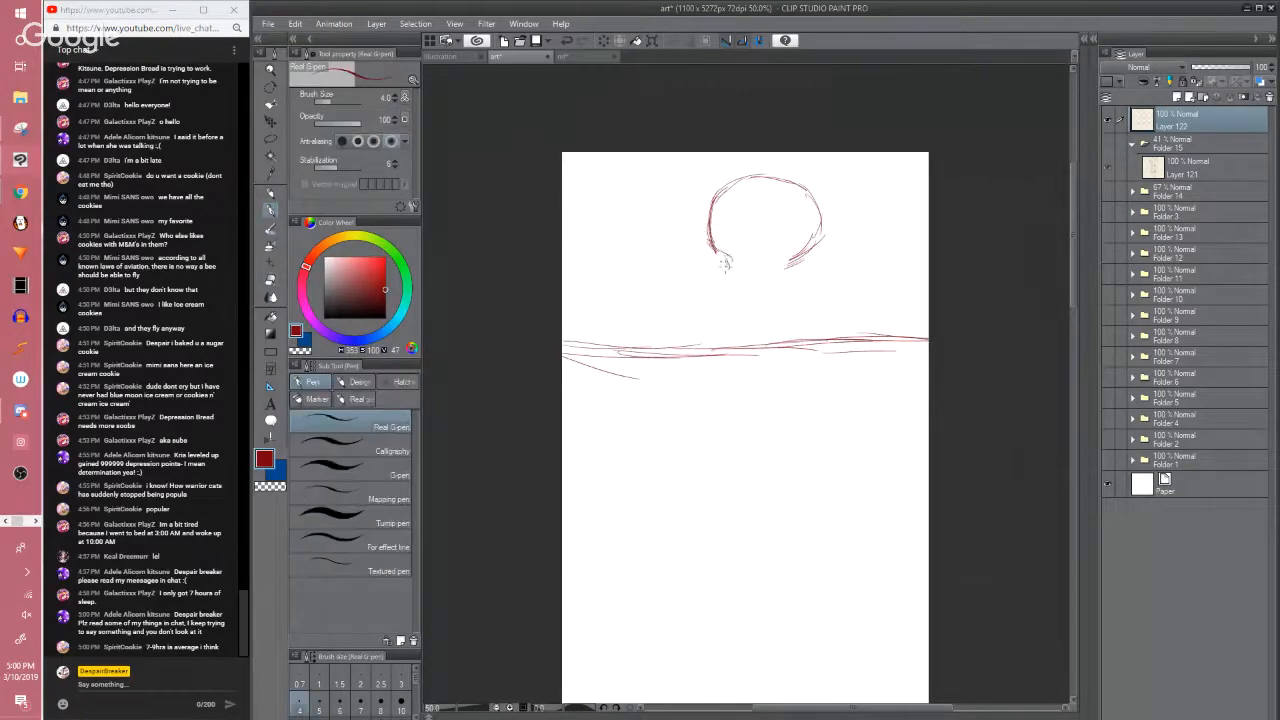
key("e")
key("p")
Check the first panels of Folder 15's rough, and switch back to Layer 122
left_click_drag(934, 209, 916, 237)
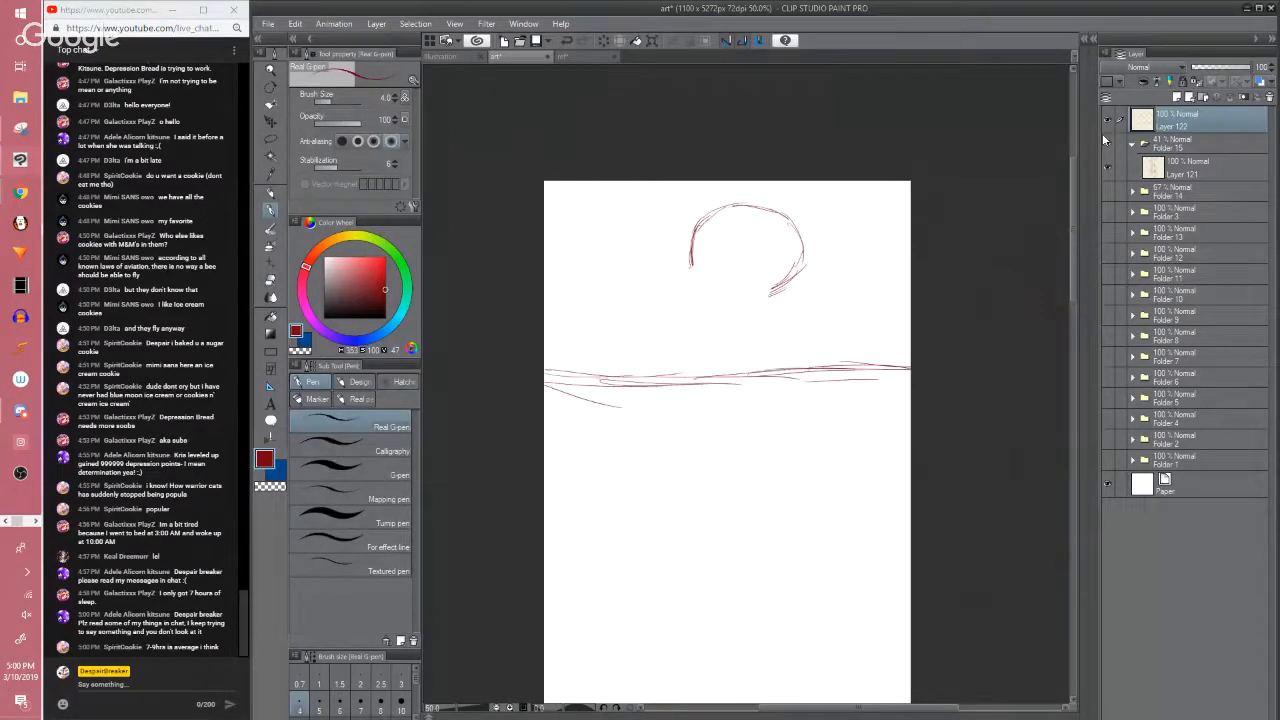
left_click(1105, 142)
scroll(1056, 256, "down", 2)
scroll(1056, 256, "up", 3)
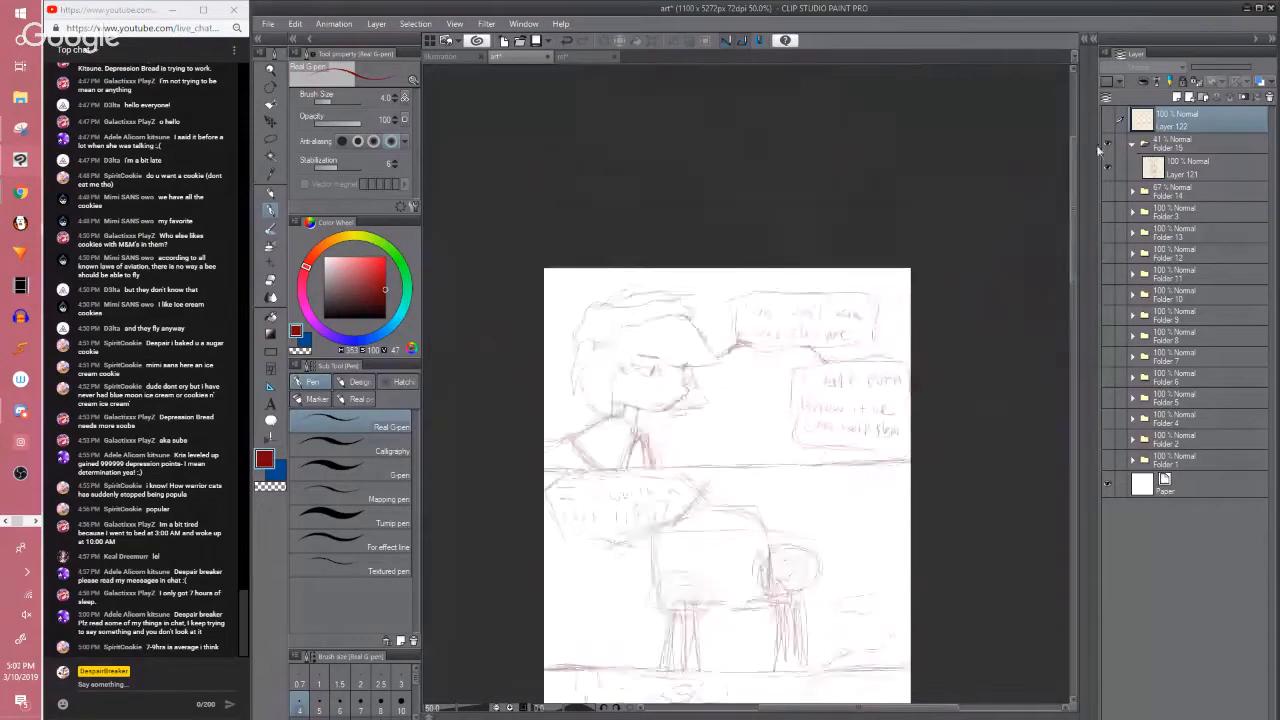
left_click(1107, 142)
scroll(1077, 196, "down", 2)
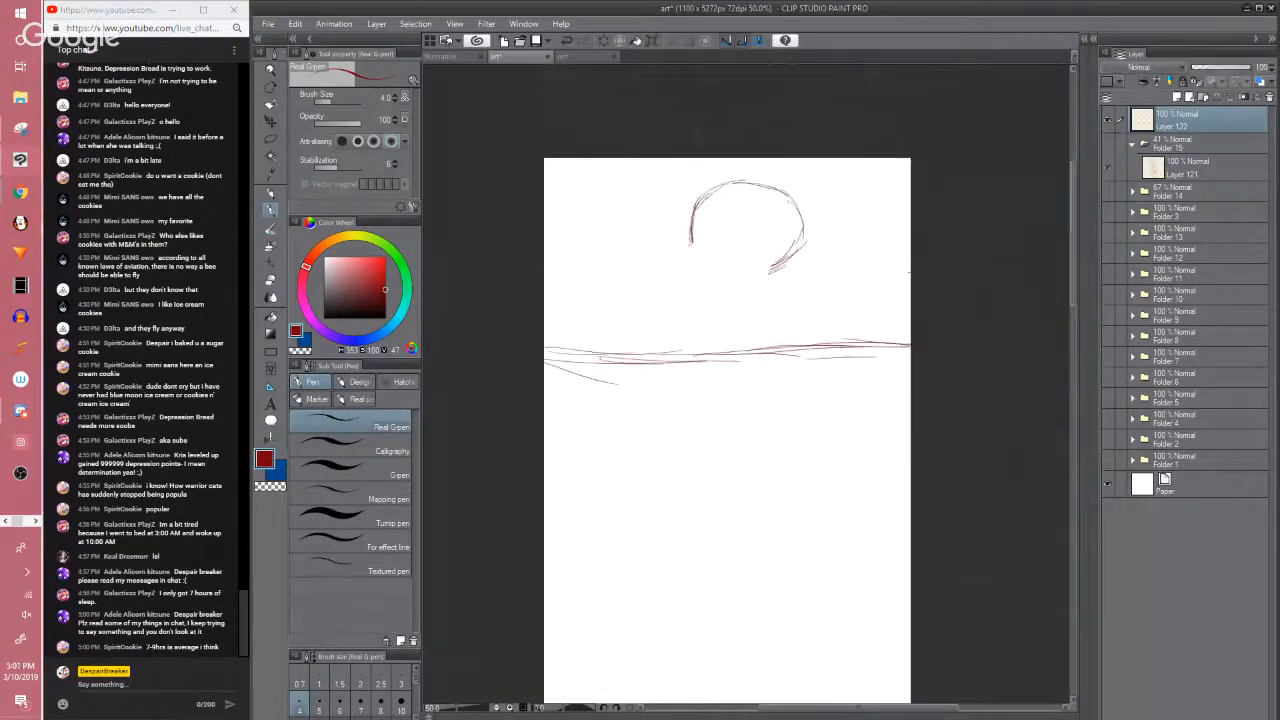
Erase the round head outline from the first panel
key("e")
mouse_move(780, 200)
left_mouse_down()
mouse_move(684, 243)
mouse_move(790, 262)
left_mouse_up()
key("p")
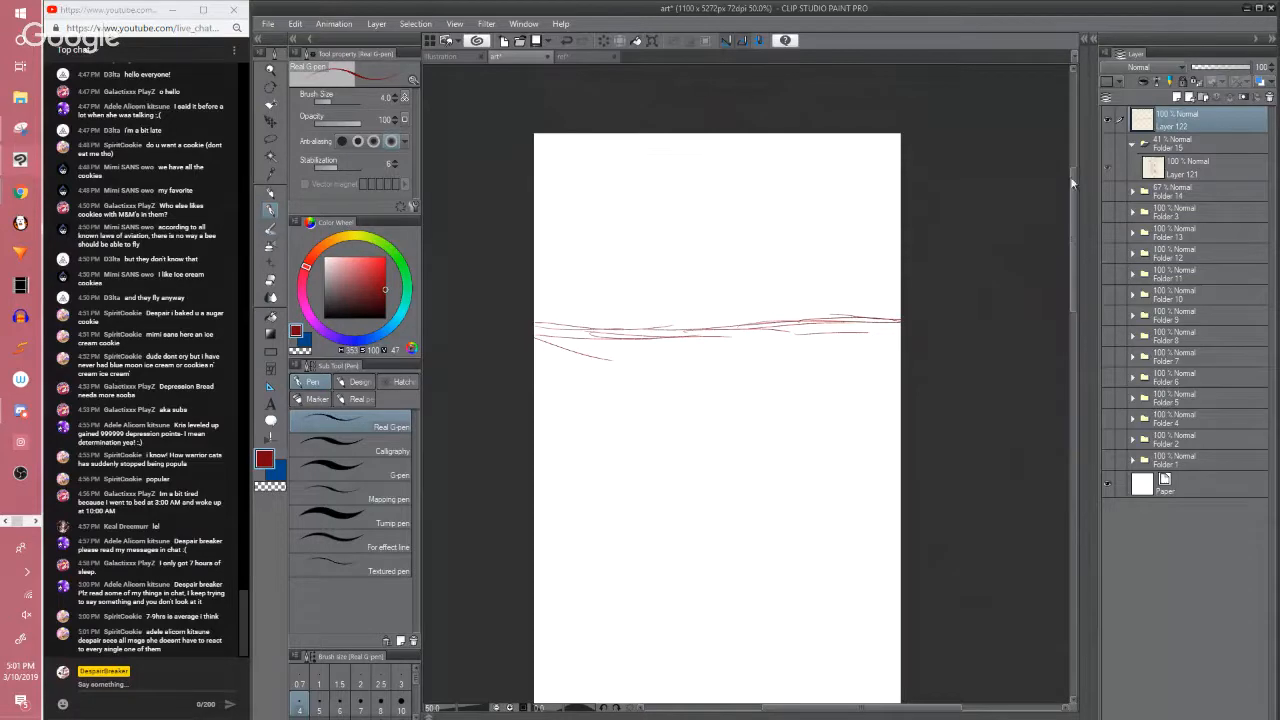
Reinforce the first panel's bottom border with more strokes across the page, and glance at Folder 15's rough
scroll(1072, 179, "up", 1)
mouse_move(535, 334)
left_mouse_down()
mouse_move(650, 341)
mouse_move(836, 323)
left_mouse_up()
left_click_drag(812, 329, 902, 333)
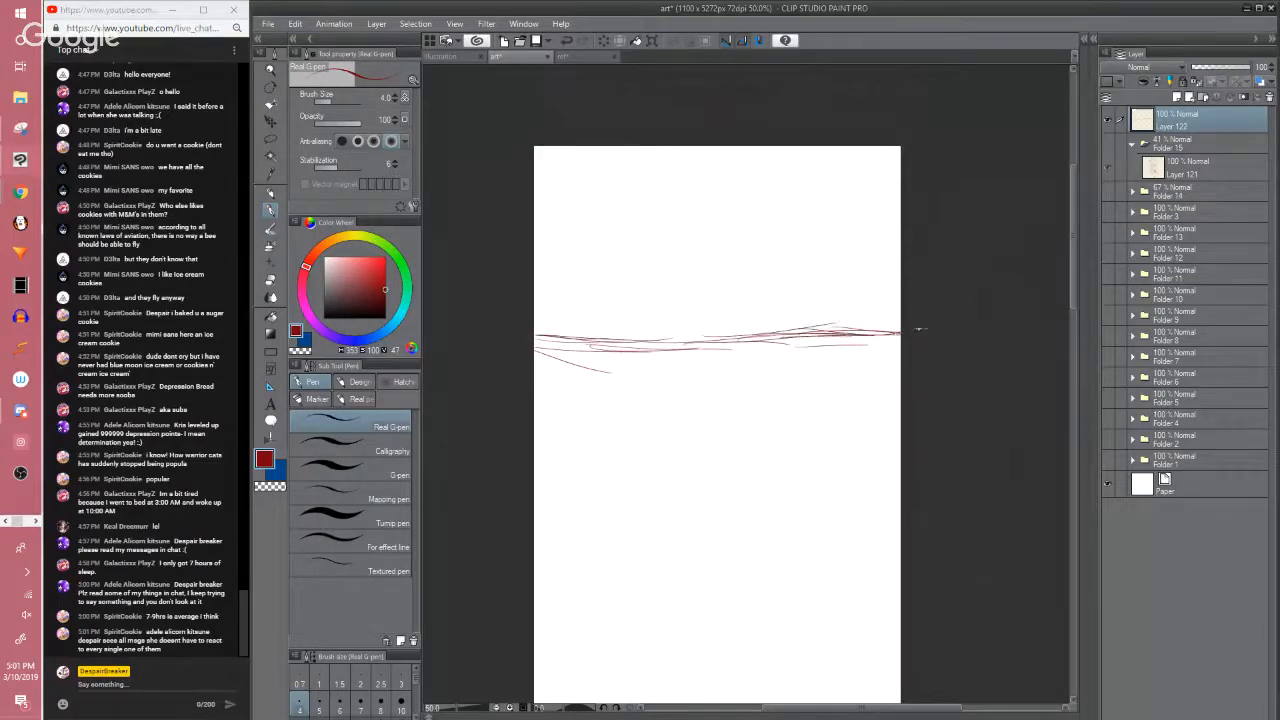
left_click(1108, 146)
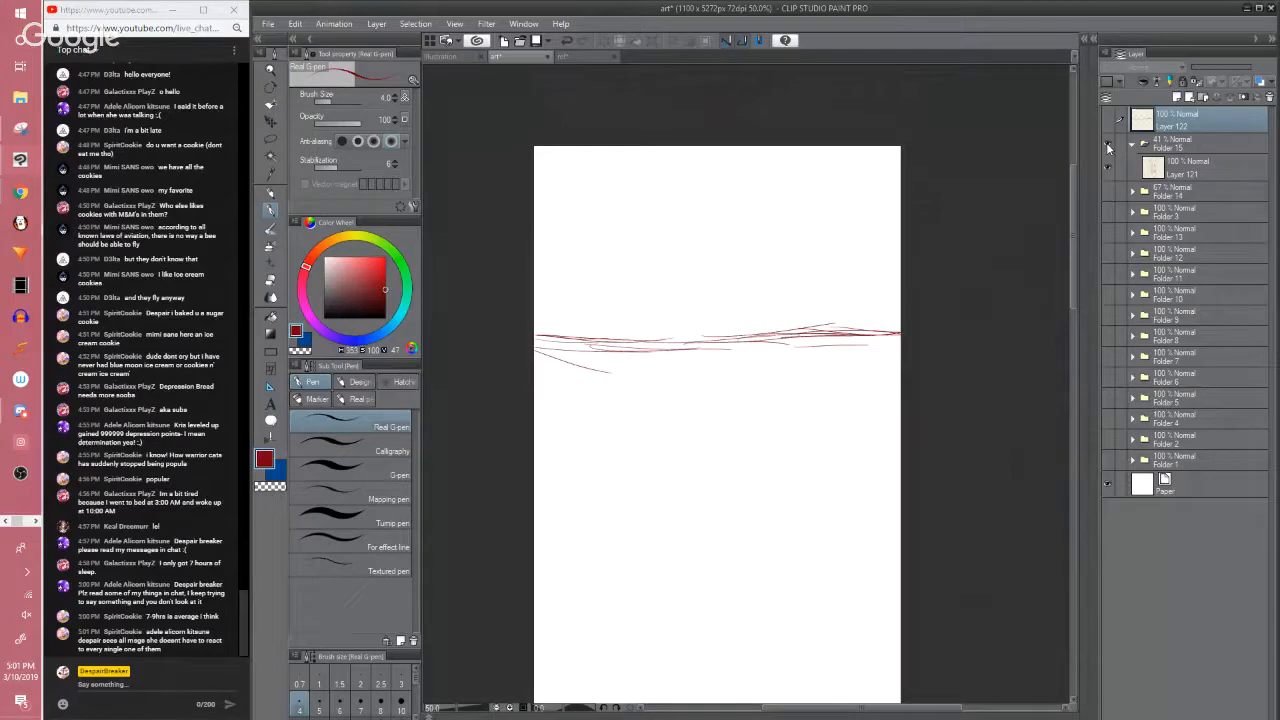
left_click_drag(1073, 184, 1073, 179)
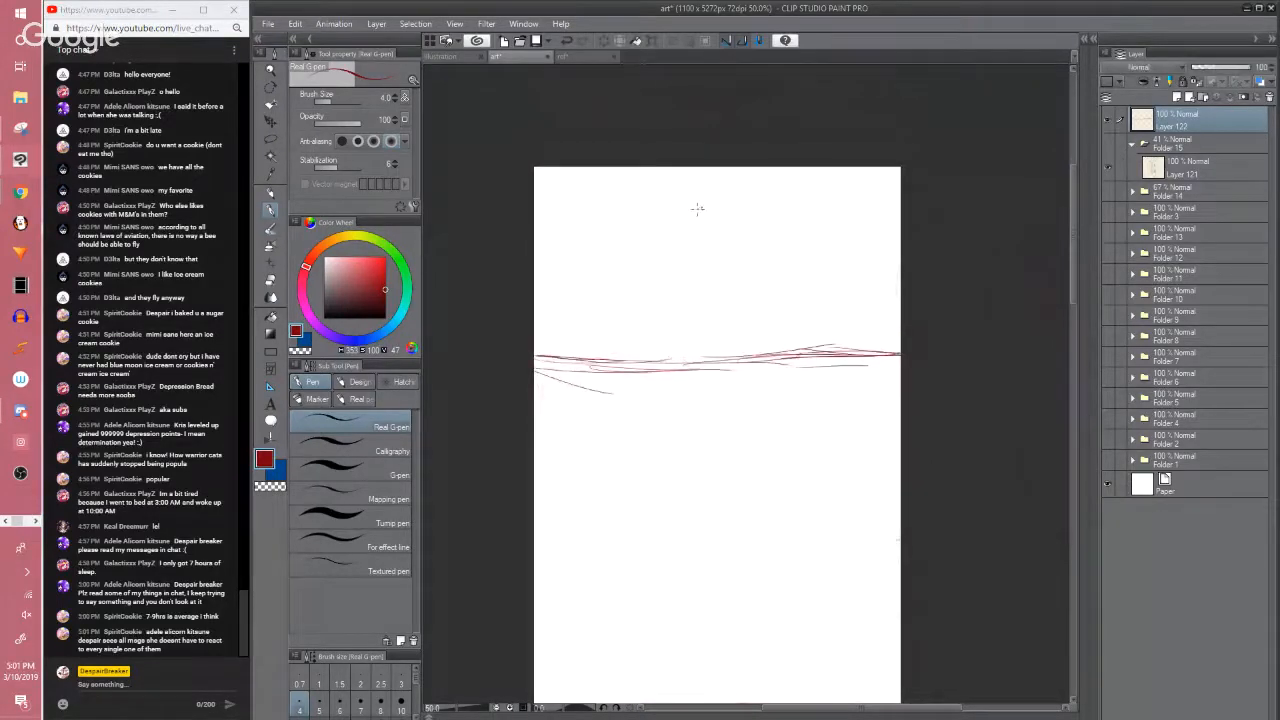
Try to sketch the first panel's character again with a few head and body strokes, and undo them
mouse_move(701, 207)
left_mouse_down()
mouse_move(685, 220)
mouse_move(679, 264)
left_mouse_up()
left_click_drag(685, 270, 748, 291)
left_click_drag(734, 218, 710, 340)
key("ctrl+z")
key("ctrl+z")
key("ctrl+z")
Review the lower panels of Folder 15's rough with Layer 122 hidden, and return to Layer 122's first panel
left_click(1024, 259)
left_click(1108, 144)
left_click(1108, 121)
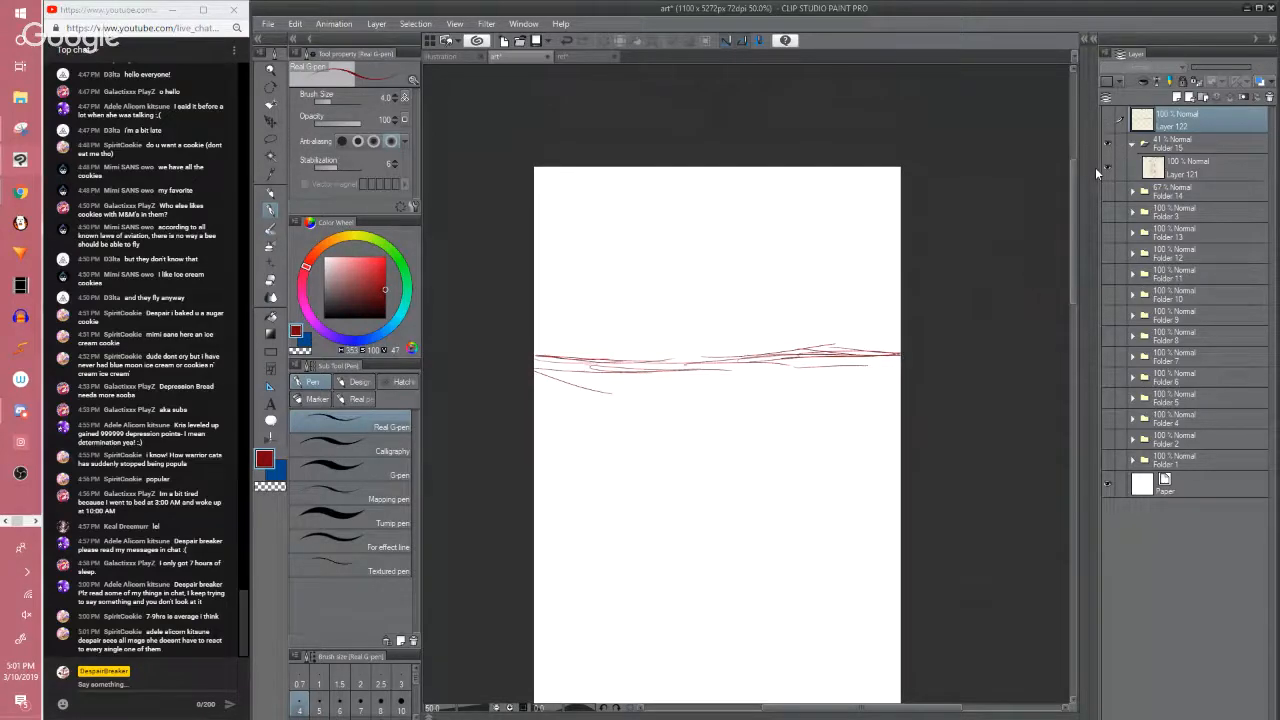
scroll(1042, 267, "down", 5)
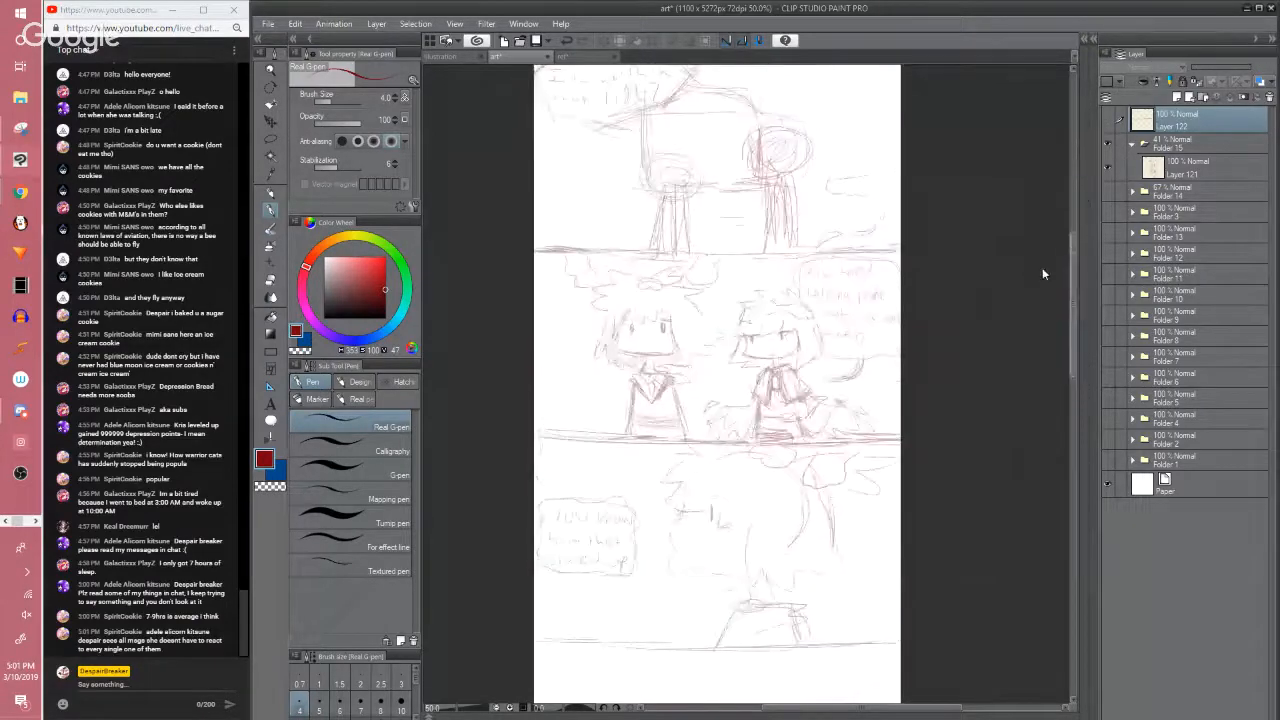
scroll(1042, 272, "down", 1)
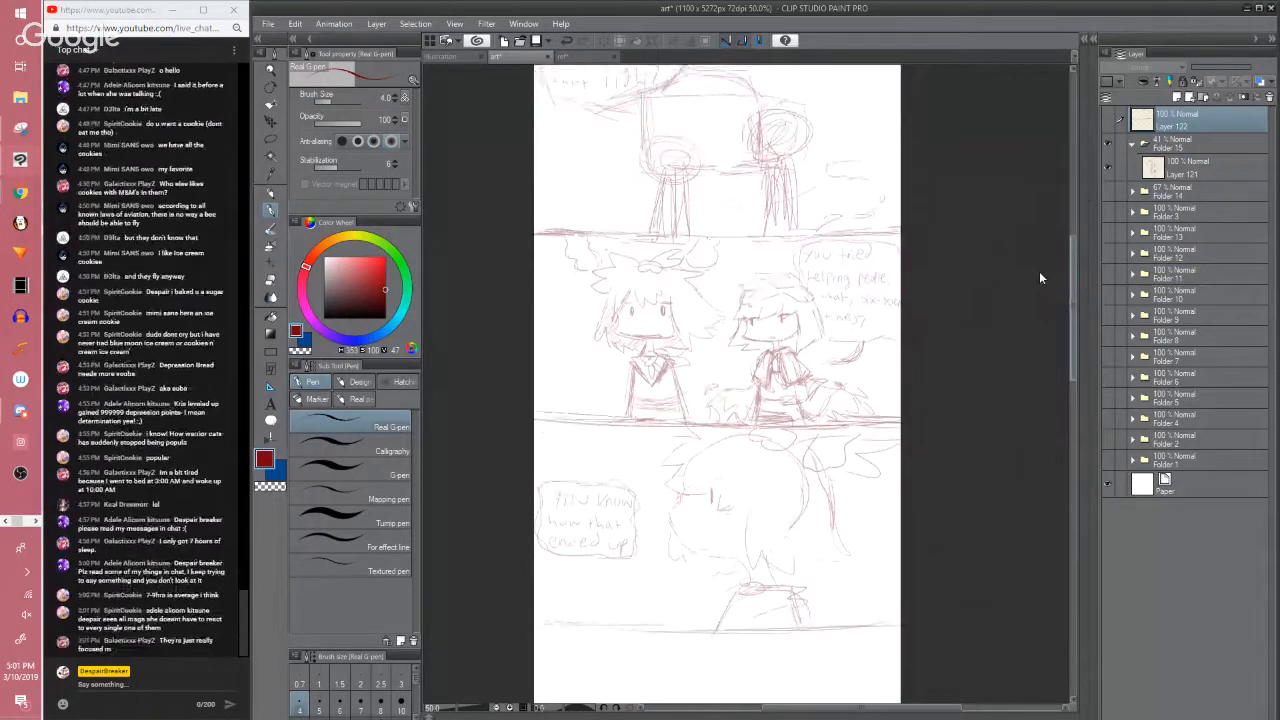
scroll(1040, 266, "up", 3)
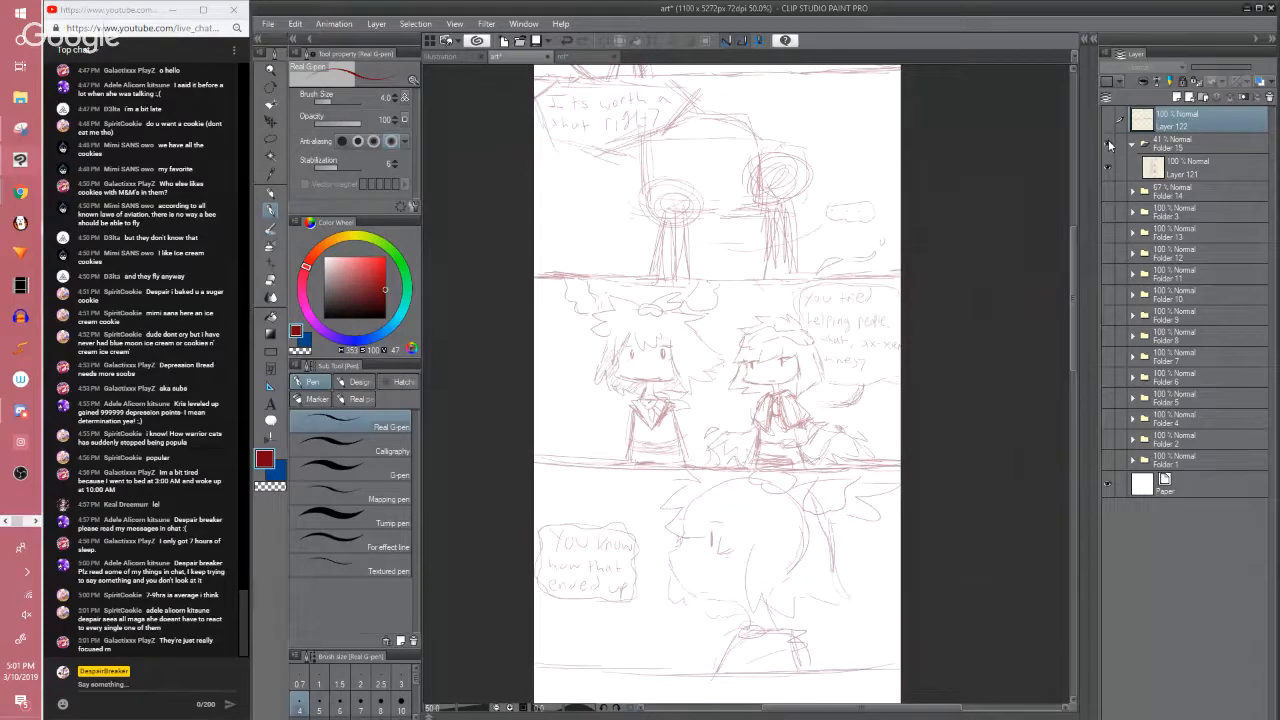
left_click(1108, 146)
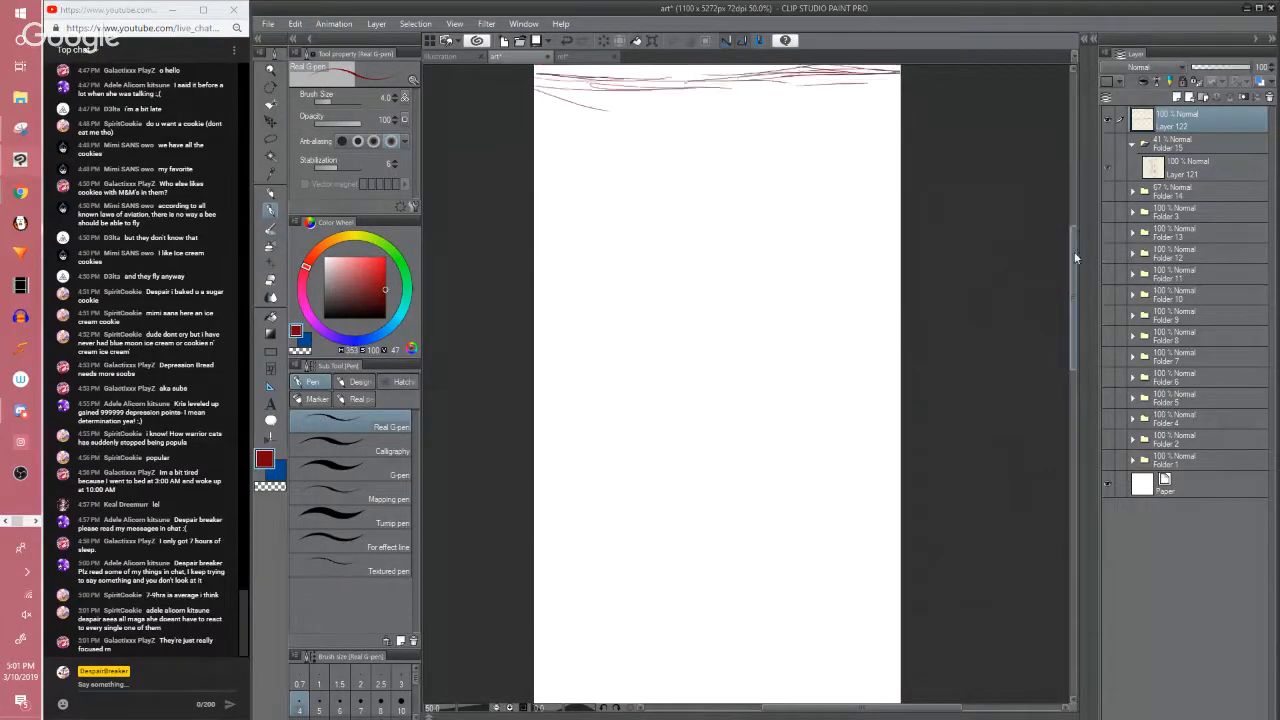
scroll(1075, 258, "up", 3)
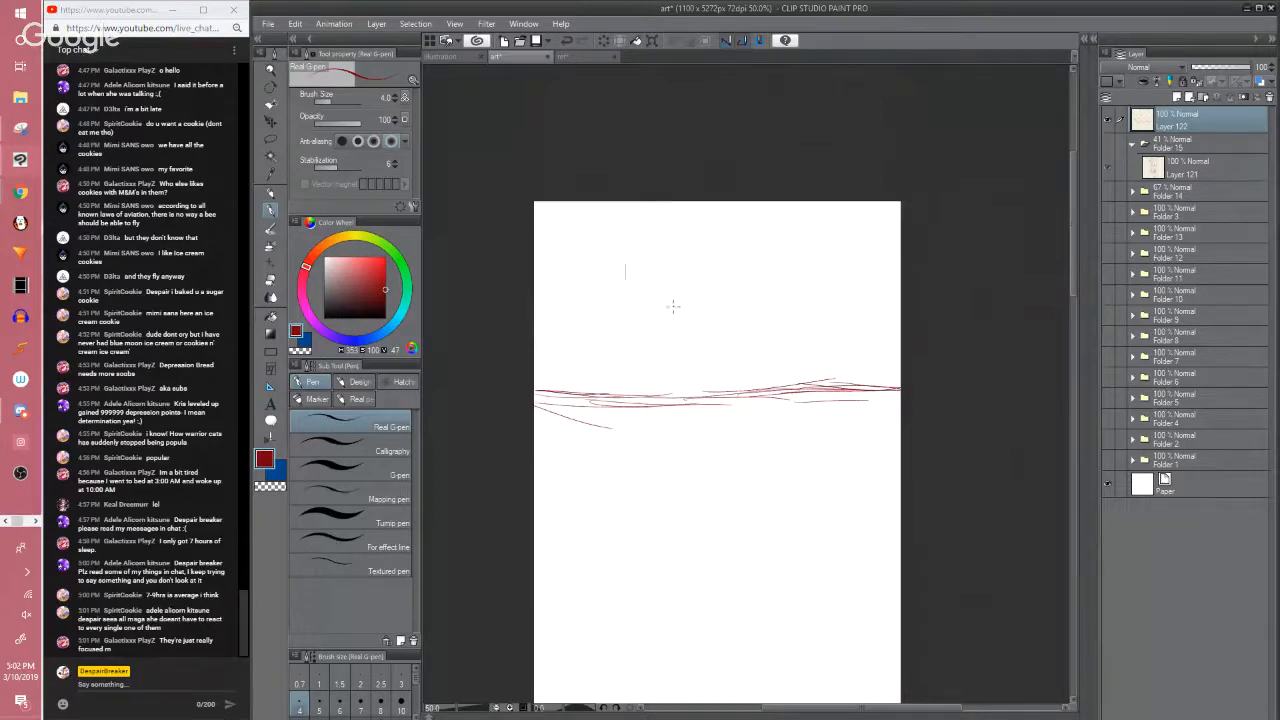
Draw a wide box with a curved lower edge in the first panel, and sketch the second panel's bottom border across the page
mouse_move(624, 268)
left_mouse_down()
mouse_move(618, 320)
mouse_move(628, 262)
mouse_move(818, 262)
mouse_move(815, 300)
mouse_move(716, 337)
left_mouse_up()
mouse_move(624, 312)
left_mouse_down()
mouse_move(741, 346)
mouse_move(822, 338)
left_mouse_up()
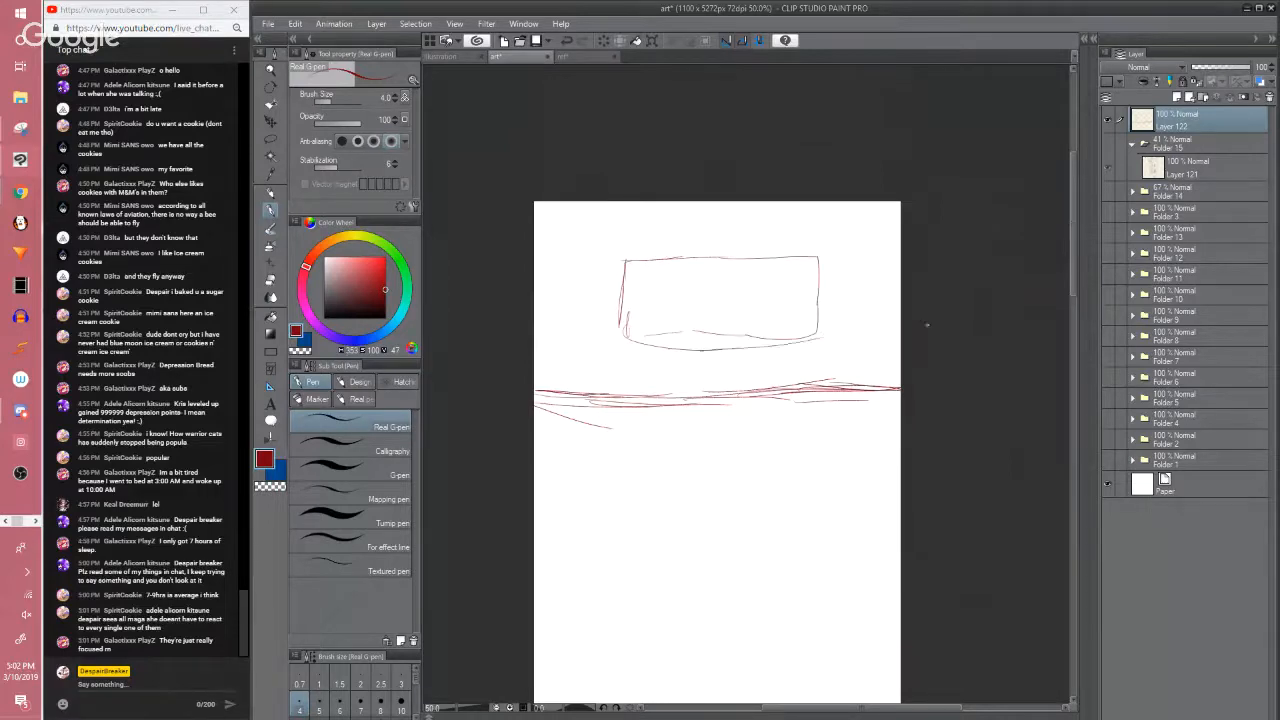
scroll(1074, 286, "down", 2)
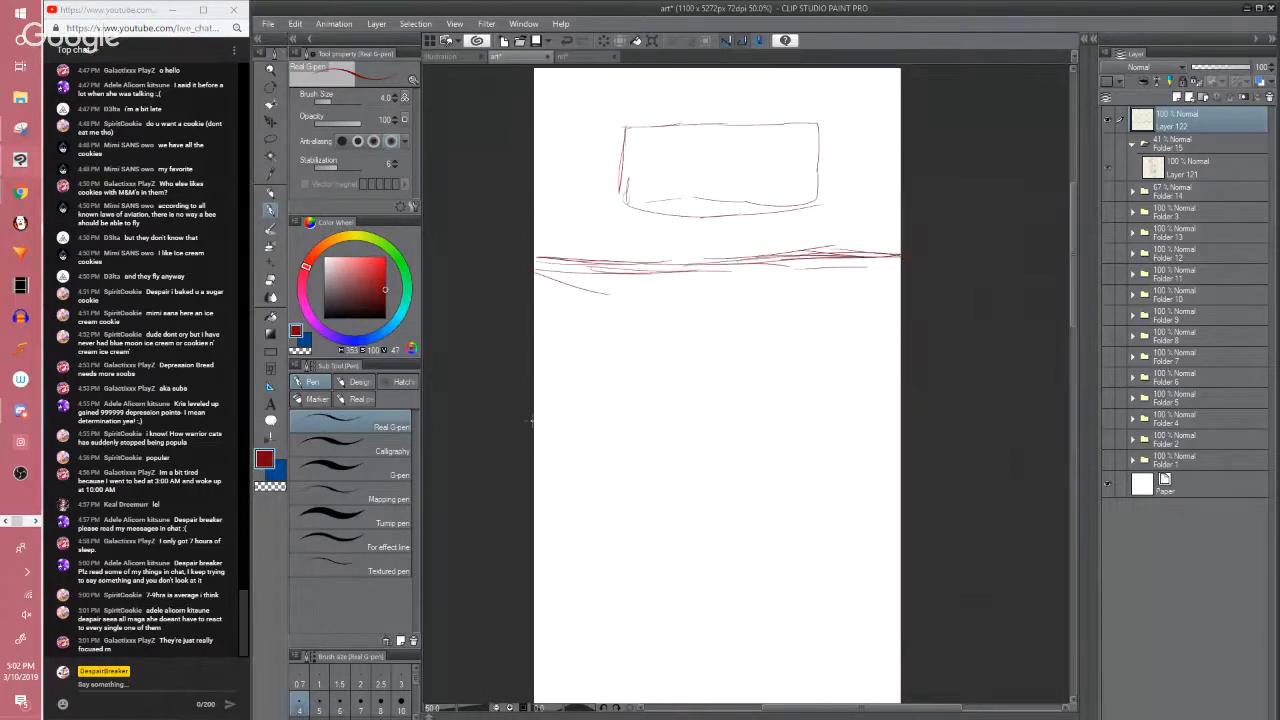
left_click_drag(531, 420, 690, 432)
left_click_drag(540, 440, 900, 437)
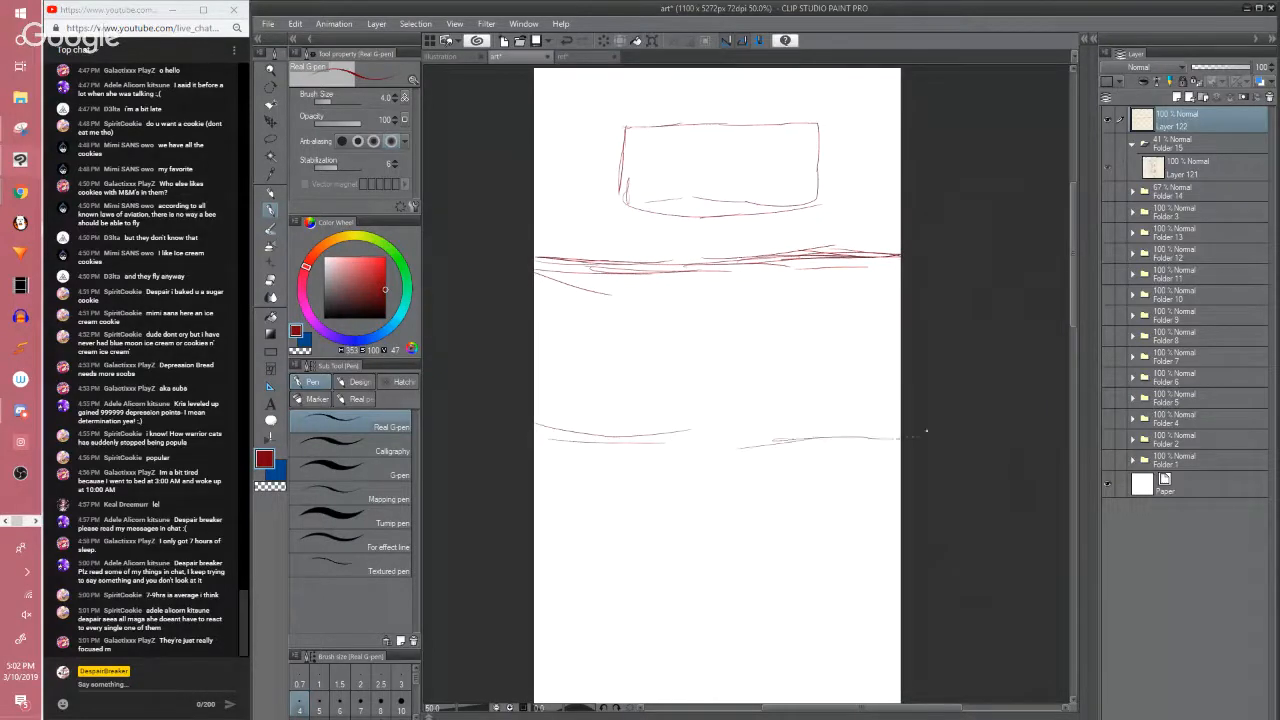
Sketch a character's round head with a chin and spiky hair in the middle of the second panel
mouse_move(684, 292)
left_mouse_down()
mouse_move(684, 353)
mouse_move(716, 360)
mouse_move(753, 292)
mouse_move(769, 350)
mouse_move(673, 332)
mouse_move(676, 350)
mouse_move(690, 309)
mouse_move(683, 320)
mouse_move(766, 345)
mouse_move(704, 352)
mouse_move(752, 334)
left_mouse_up()
key("e")
key("p")
mouse_move(716, 292)
left_mouse_down()
mouse_move(691, 327)
mouse_move(701, 346)
mouse_move(733, 355)
mouse_move(758, 347)
mouse_move(772, 311)
mouse_move(752, 290)
mouse_move(700, 297)
mouse_move(694, 364)
mouse_move(735, 369)
mouse_move(765, 354)
mouse_move(734, 368)
left_mouse_up()
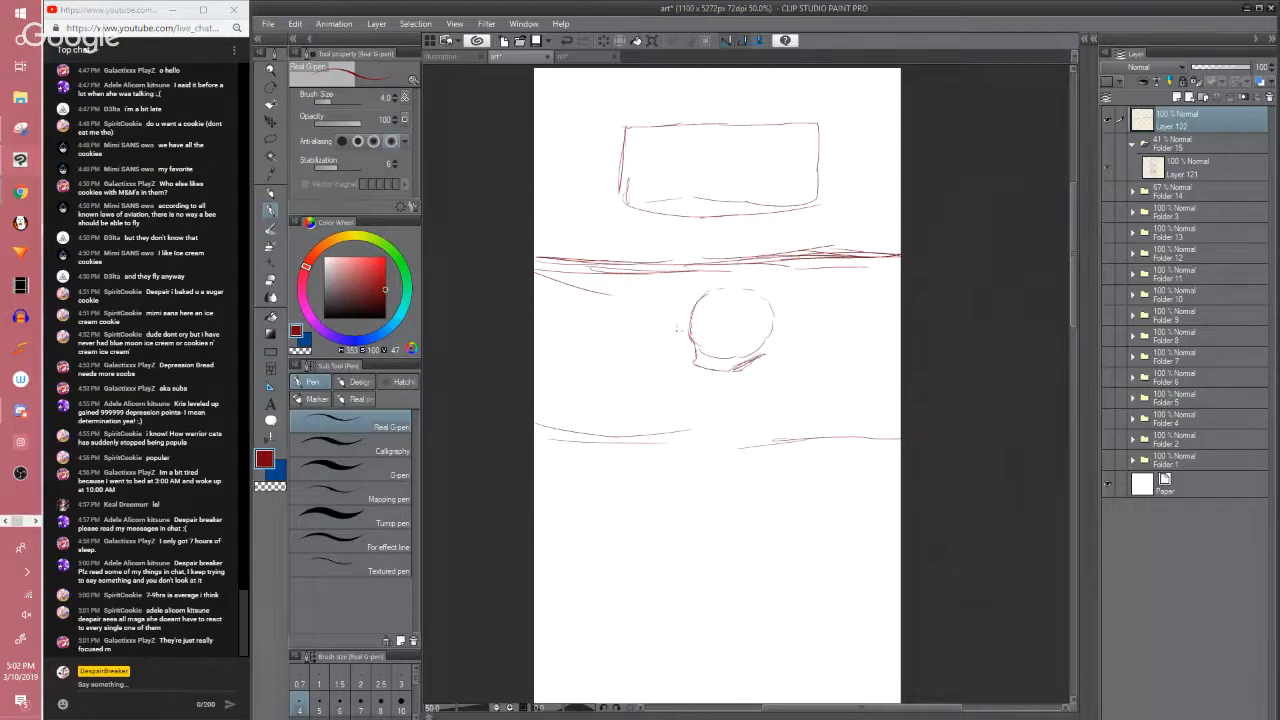
mouse_move(677, 318)
left_mouse_down()
mouse_move(732, 332)
mouse_move(742, 353)
mouse_move(768, 360)
mouse_move(781, 346)
mouse_move(785, 312)
mouse_move(767, 295)
mouse_move(689, 303)
mouse_move(679, 317)
mouse_move(760, 291)
mouse_move(677, 309)
left_mouse_up()
left_click_drag(744, 286, 773, 298)
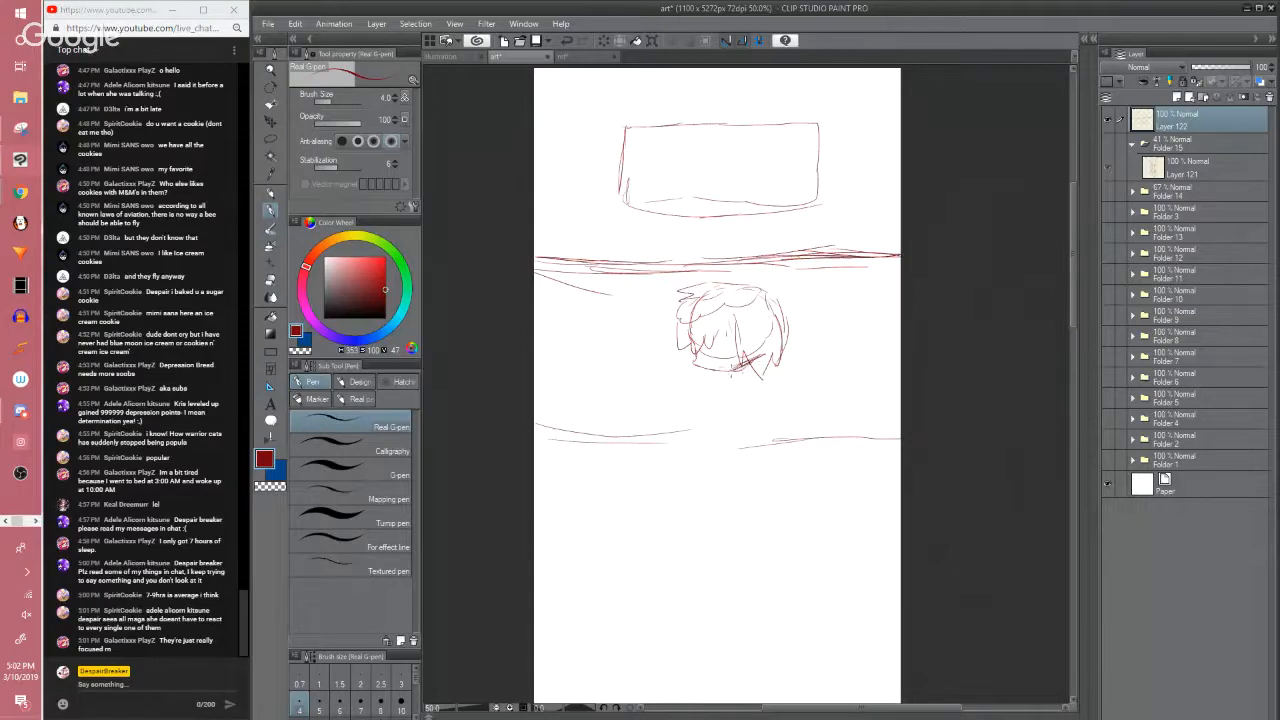
Add strokes under the chin and sketch an eye with a slanted brow on the second panel's character
left_click_drag(722, 378, 743, 365)
left_click_drag(731, 373, 753, 361)
left_click_drag(706, 332, 720, 342)
scroll(613, 128, "up", 1)
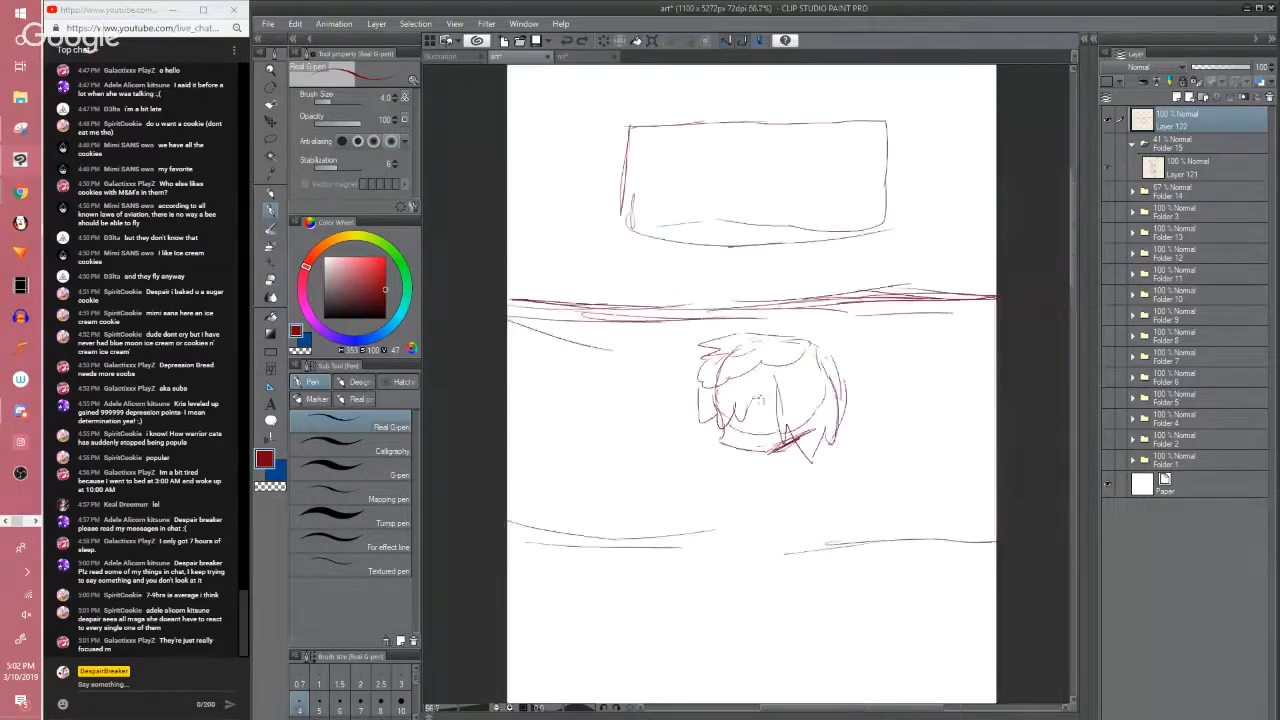
left_click_drag(740, 398, 756, 422)
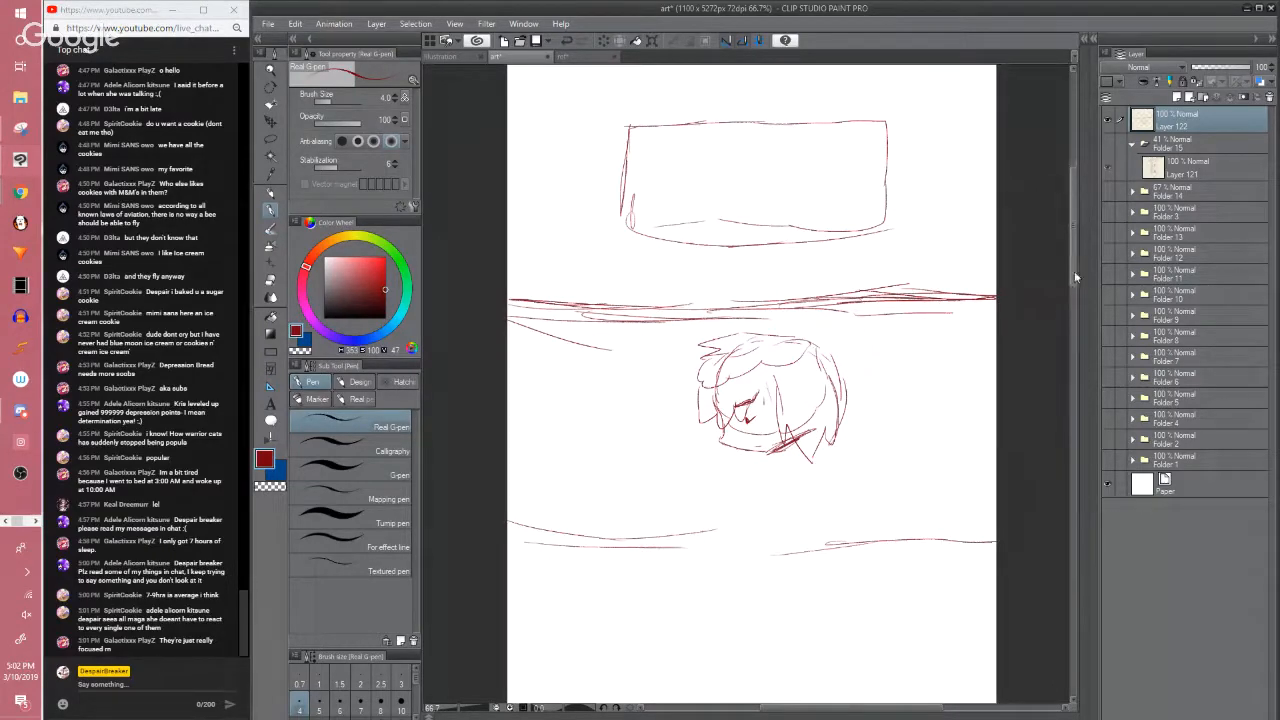
Sketch the character's neck and back below the head, and retrace the second panel's bottom border across the page
left_click_drag(1075, 272, 1075, 293)
mouse_move(812, 324)
left_mouse_down()
mouse_move(785, 344)
mouse_move(812, 343)
left_mouse_up()
mouse_move(806, 344)
left_mouse_down()
mouse_move(828, 345)
mouse_move(866, 398)
mouse_move(788, 392)
mouse_move(790, 412)
mouse_move(778, 408)
left_mouse_up()
left_click_drag(782, 366, 788, 438)
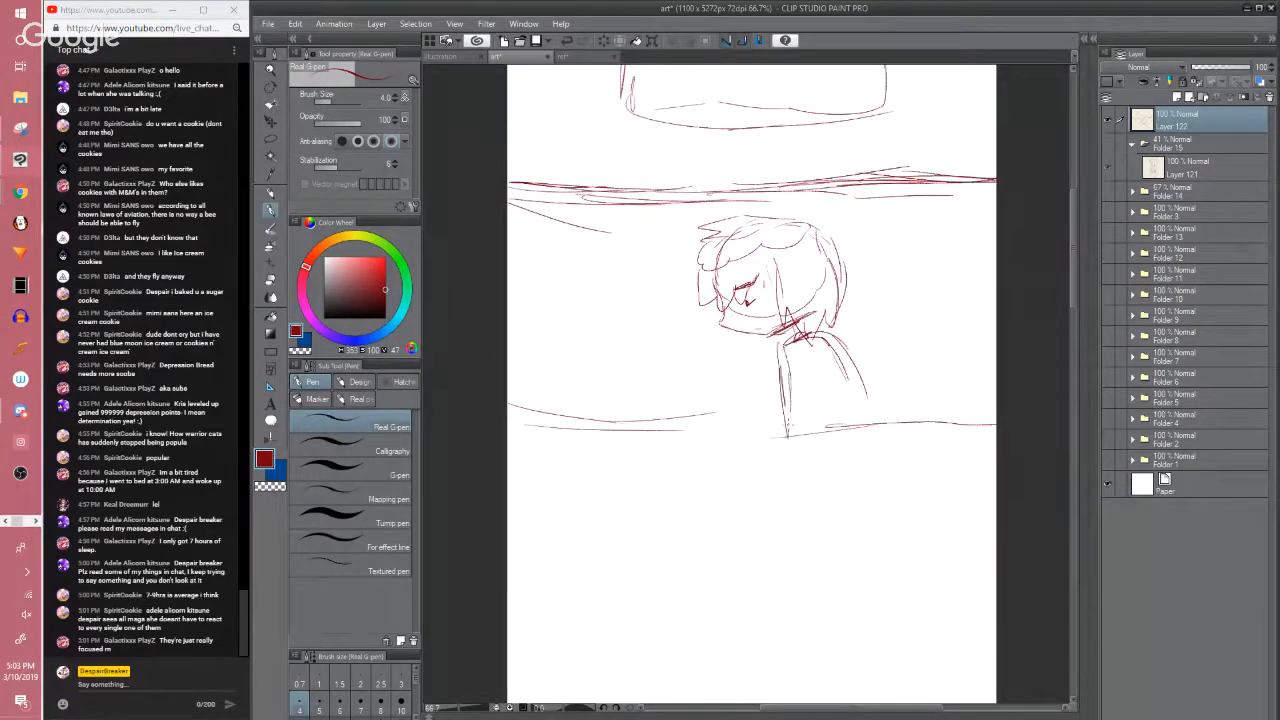
left_click_drag(672, 430, 996, 419)
left_click_drag(996, 405, 524, 406)
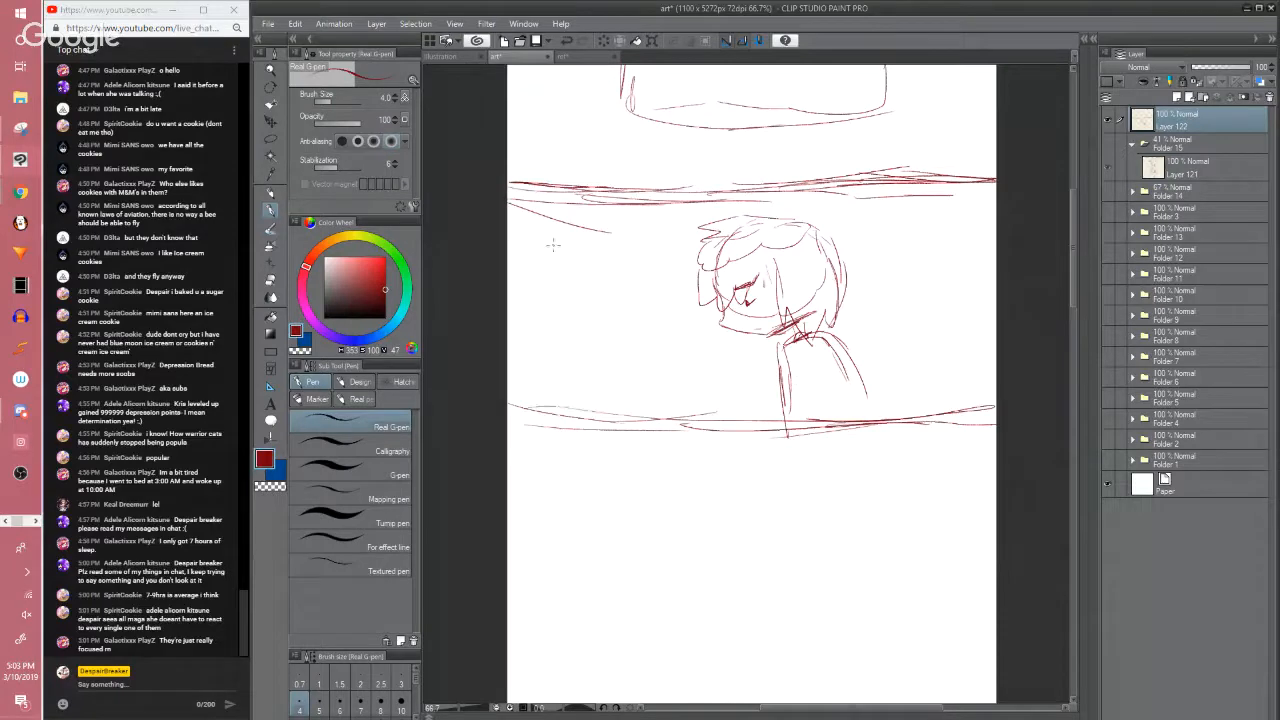
Rework the body lines, and erase the character's whole head and body from the second panel
scroll(553, 244, "down", 2)
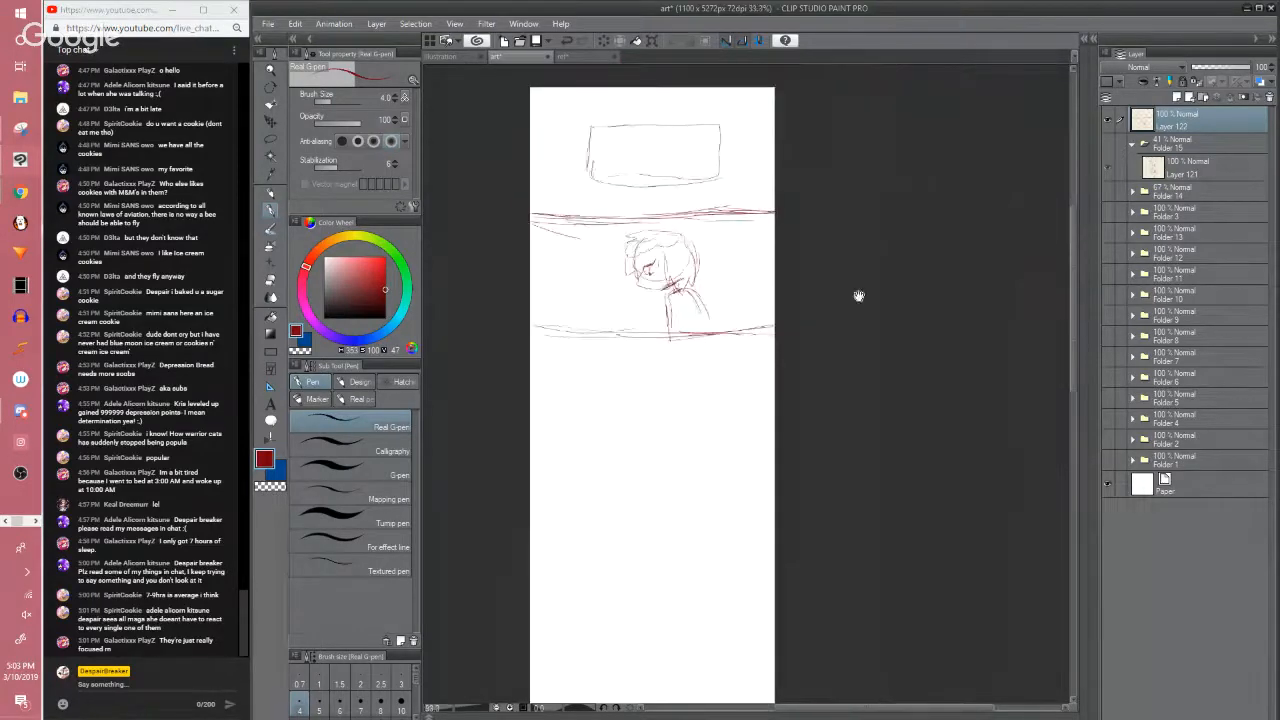
key("e")
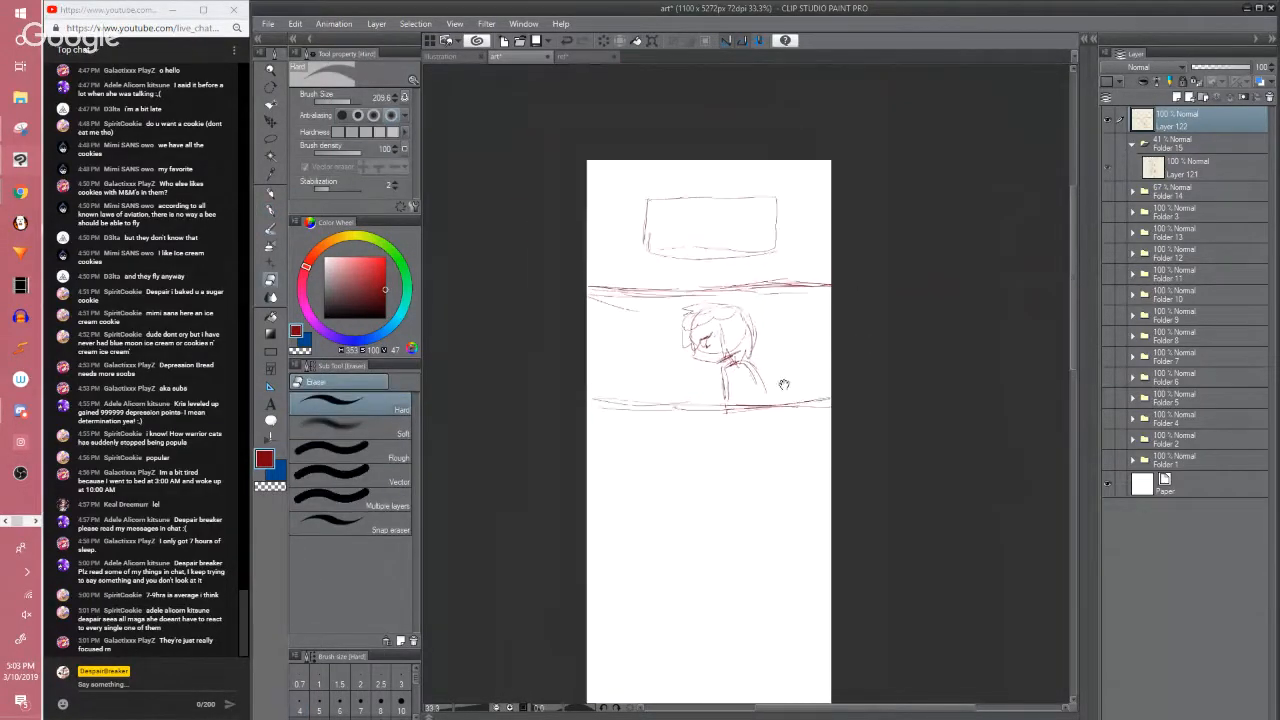
mouse_move(752, 386)
left_mouse_down()
mouse_move(762, 375)
mouse_move(723, 393)
mouse_move(766, 412)
left_mouse_up()
key("p")
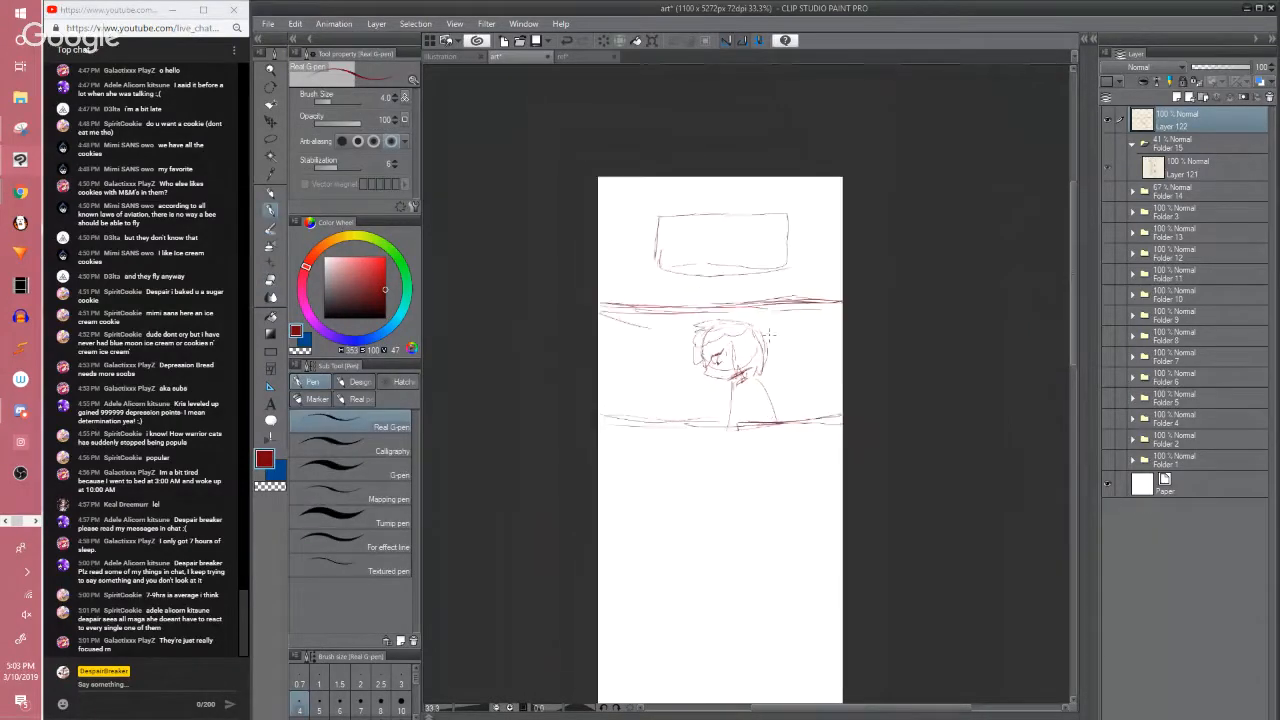
scroll(768, 333, "up", 1)
key("e")
mouse_move(769, 335)
left_mouse_down()
mouse_move(776, 299)
mouse_move(706, 351)
mouse_move(653, 337)
mouse_move(612, 305)
left_mouse_up()
mouse_move(707, 356)
left_mouse_down()
mouse_move(755, 385)
mouse_move(862, 397)
left_mouse_up()
left_click_drag(577, 297, 532, 292)
key("p")
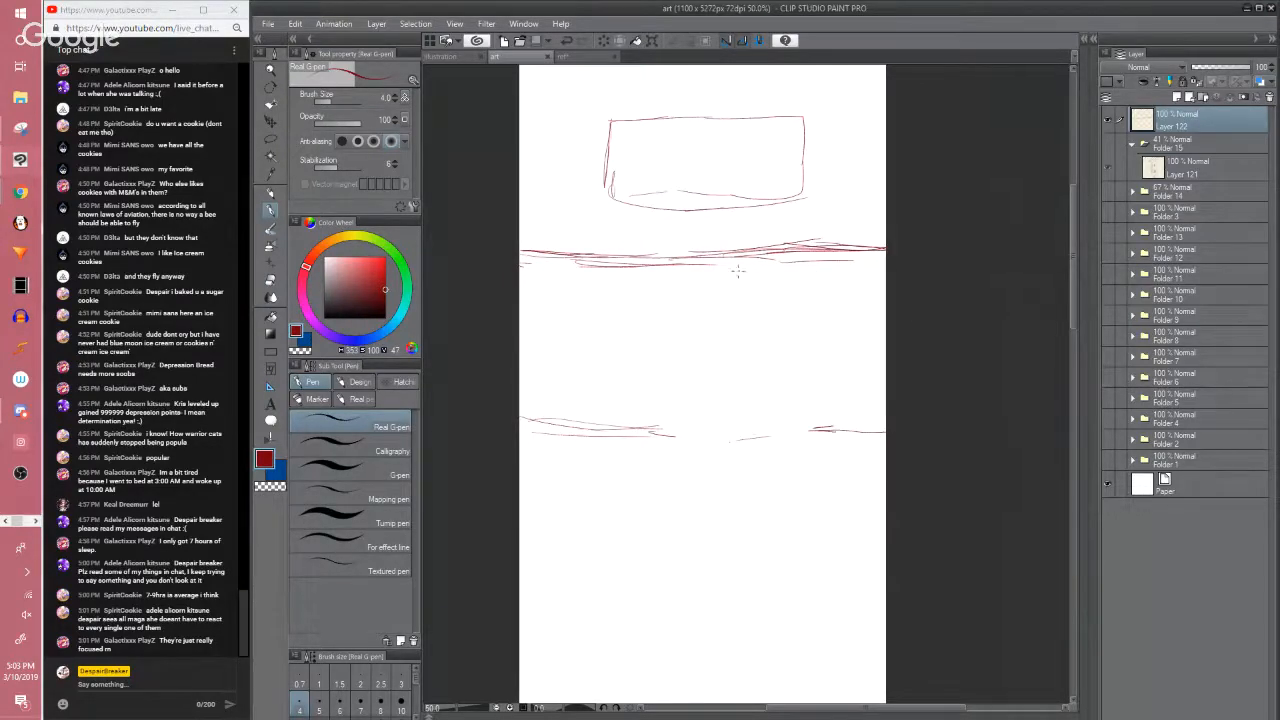
Sketch a larger round head with a pointed cheek, a jaw and spiky front hair in the second panel
mouse_move(737, 269)
left_mouse_down()
mouse_move(708, 332)
mouse_move(724, 366)
mouse_move(810, 378)
left_mouse_up()
mouse_move(836, 288)
left_mouse_down()
mouse_move(760, 266)
mouse_move(723, 287)
mouse_move(685, 348)
mouse_move(710, 382)
mouse_move(800, 389)
mouse_move(790, 392)
left_mouse_up()
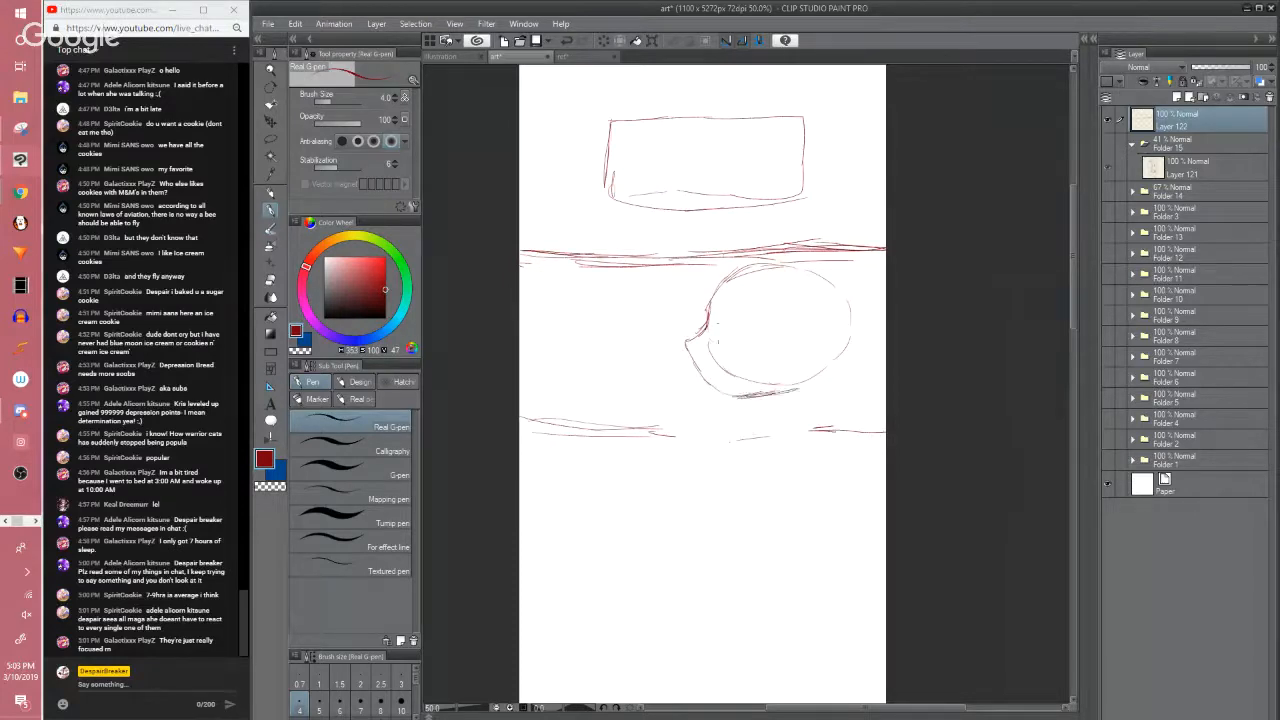
mouse_move(716, 287)
left_mouse_down()
mouse_move(692, 312)
mouse_move(794, 314)
left_mouse_up()
left_click_drag(706, 285, 844, 290)
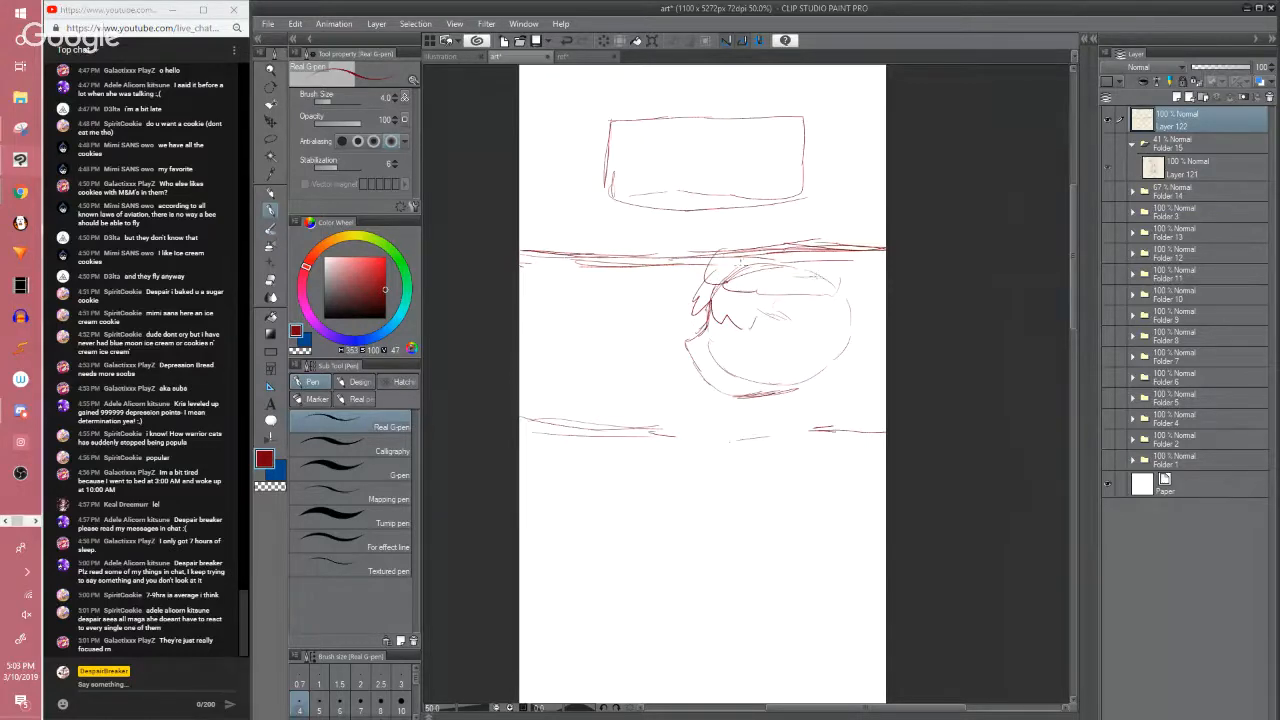
left_click_drag(740, 262, 837, 288)
Erase the front hair and upper front of the head, and redraw the gap in the panel's top border
key("x")
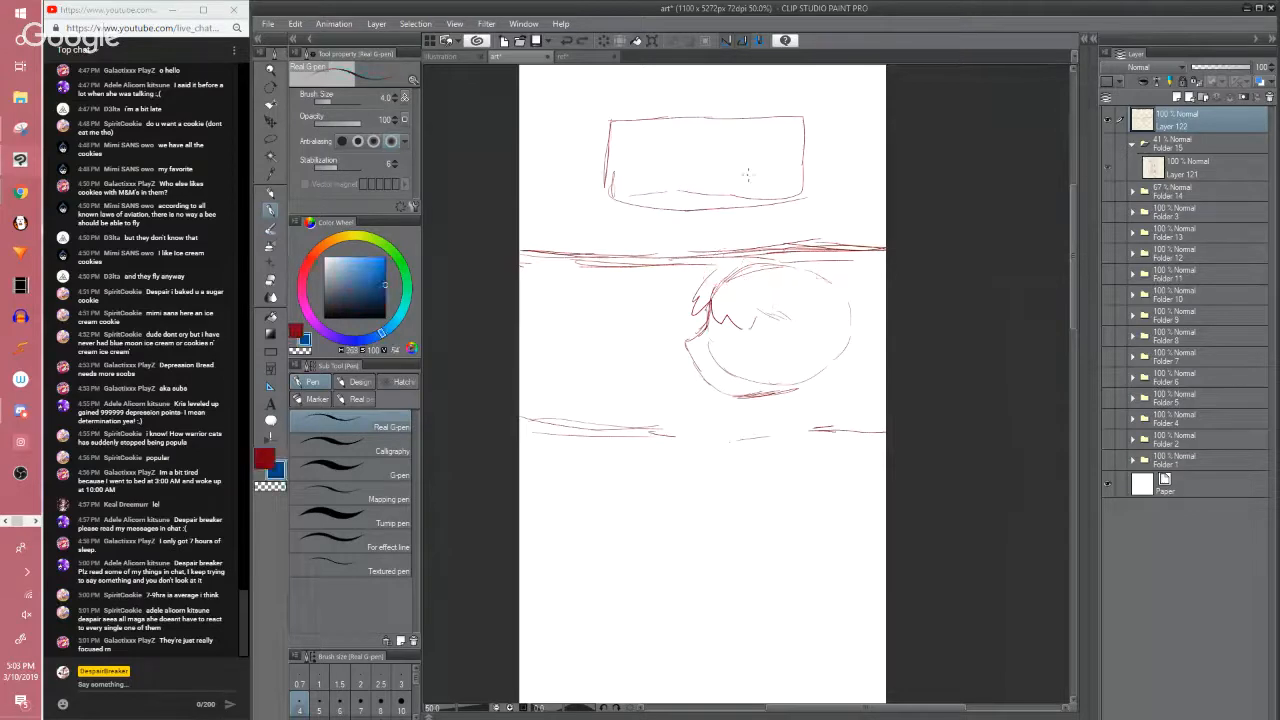
key("x")
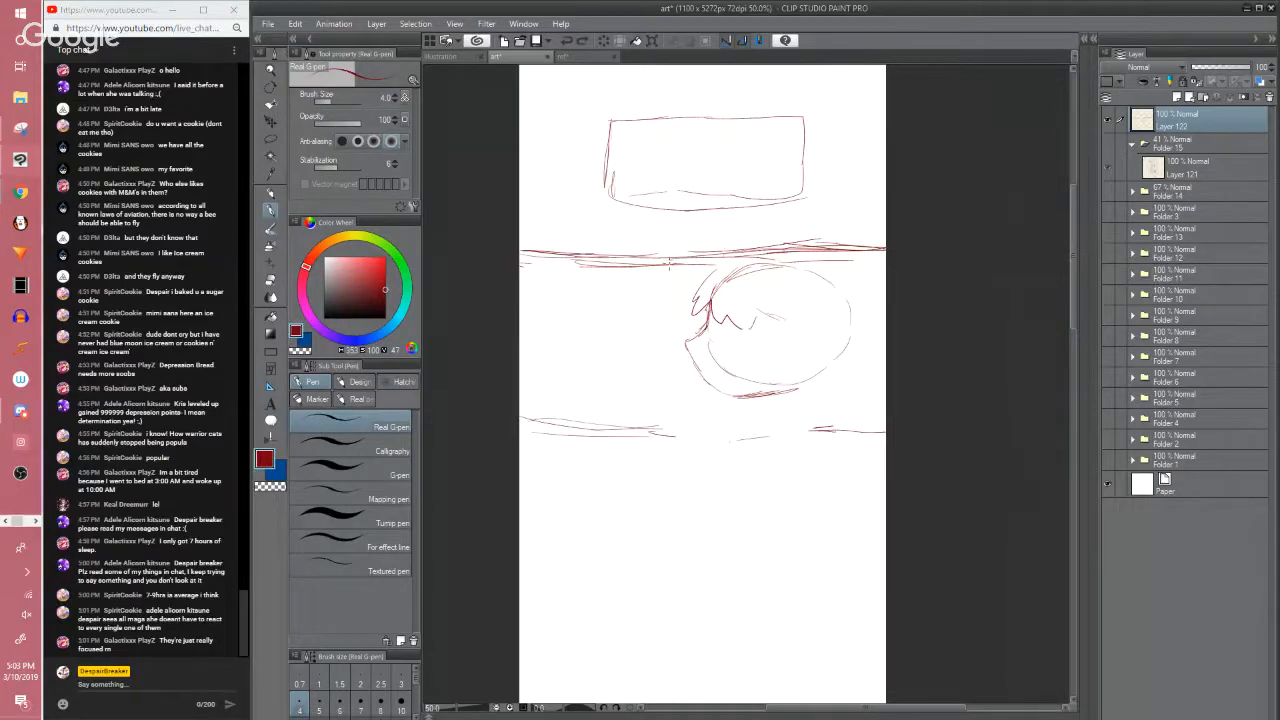
key("e")
mouse_move(761, 280)
left_mouse_down()
mouse_move(765, 316)
mouse_move(729, 302)
left_mouse_up()
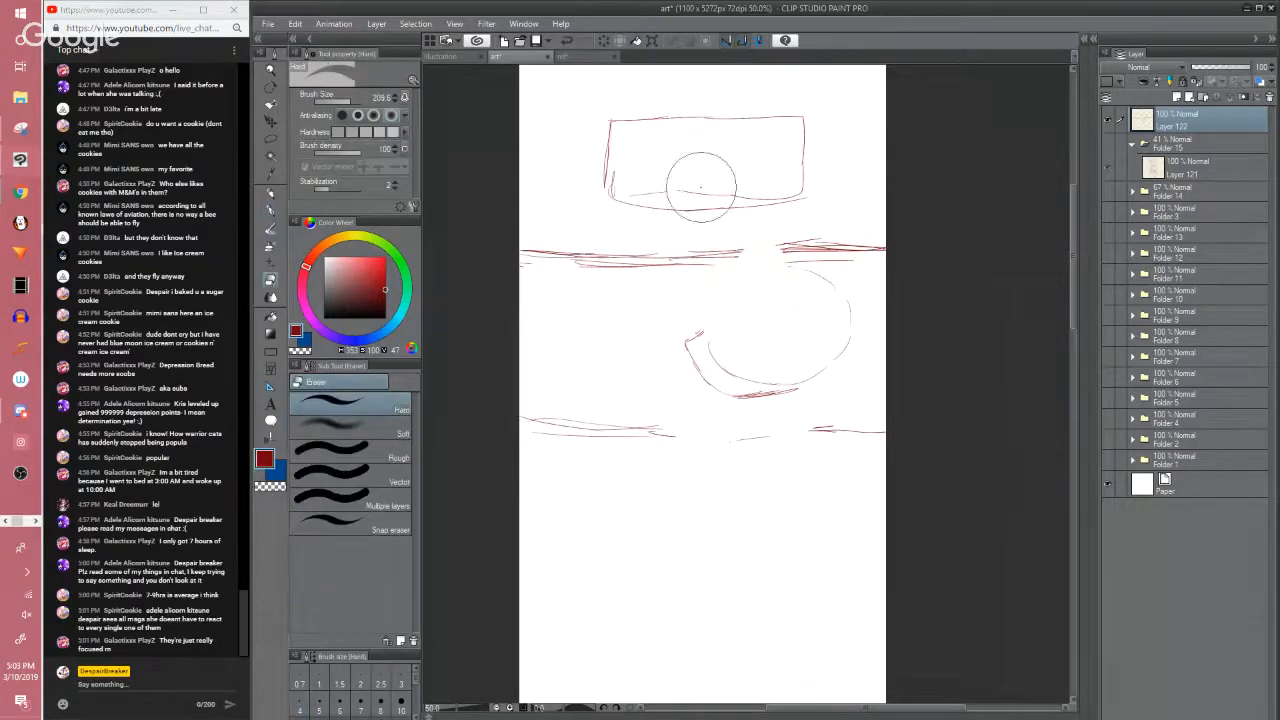
key("p")
left_click_drag(724, 252, 796, 246)
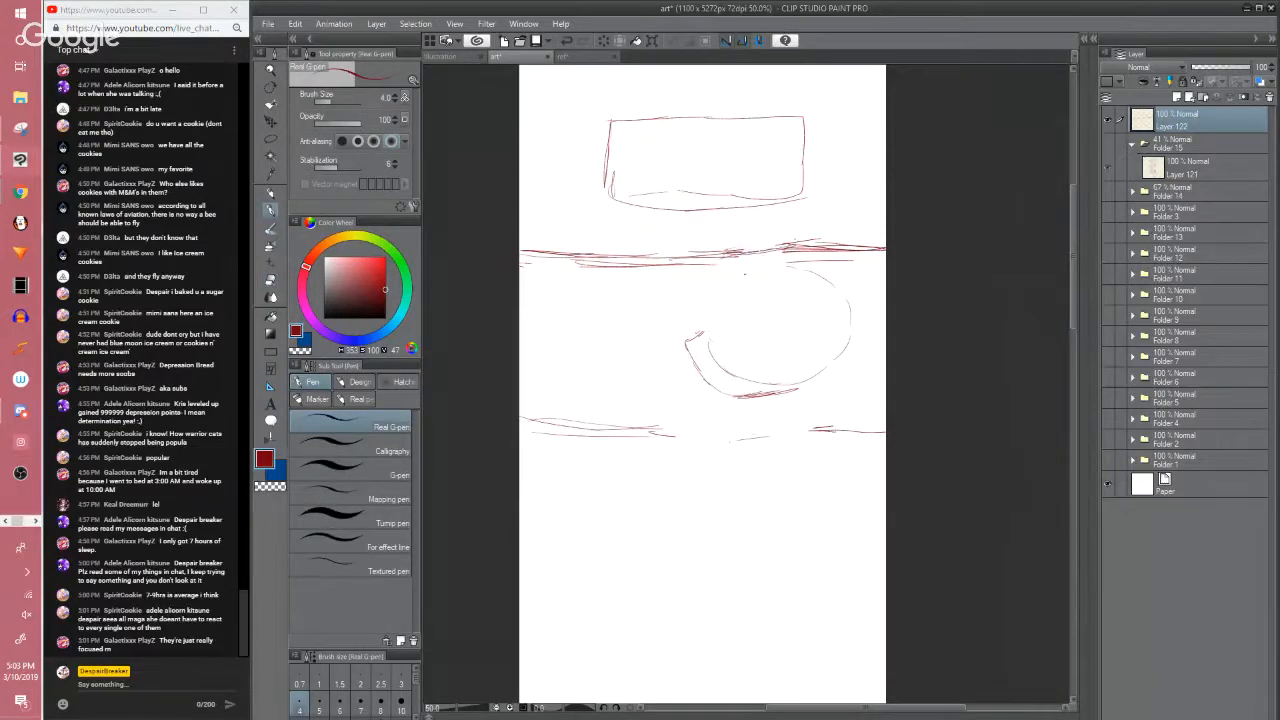
Try a jagged fringe and a side hair line on the large head, and undo the fringe strokes
mouse_move(705, 324)
left_mouse_down()
mouse_move(720, 268)
mouse_move(696, 305)
mouse_move(731, 304)
mouse_move(733, 336)
mouse_move(797, 374)
left_mouse_up()
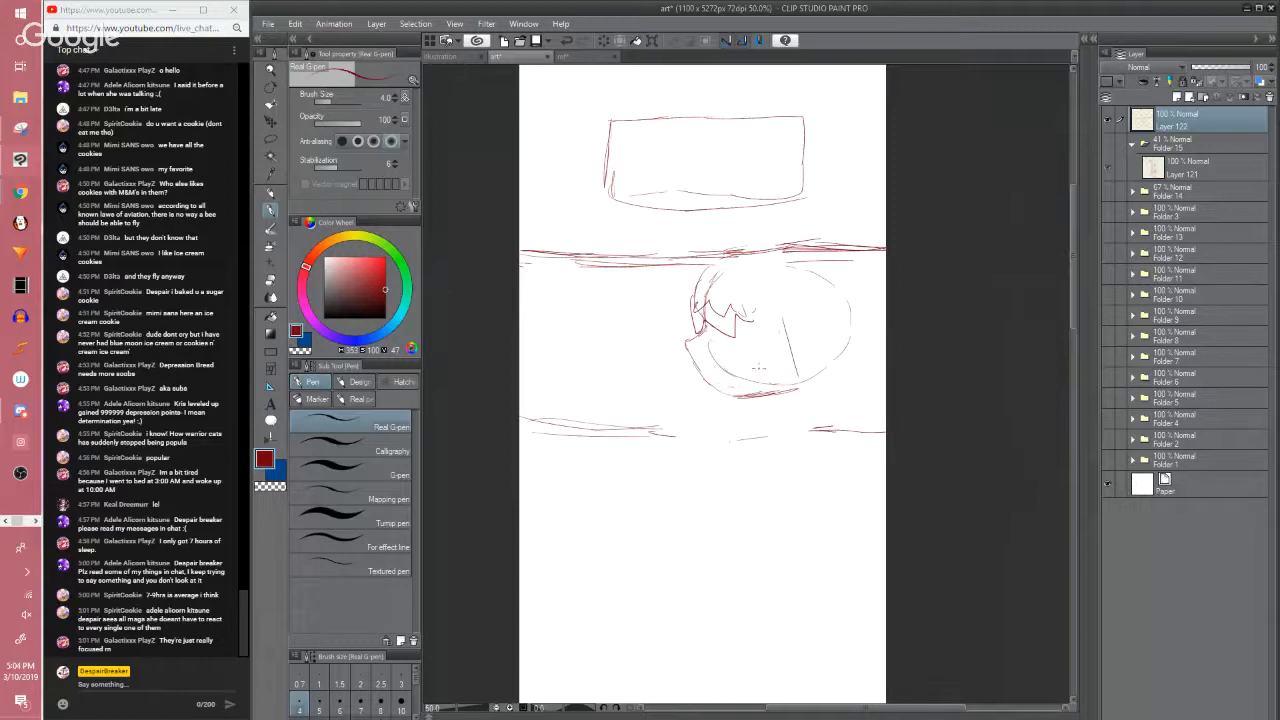
left_click_drag(1075, 296, 1072, 321)
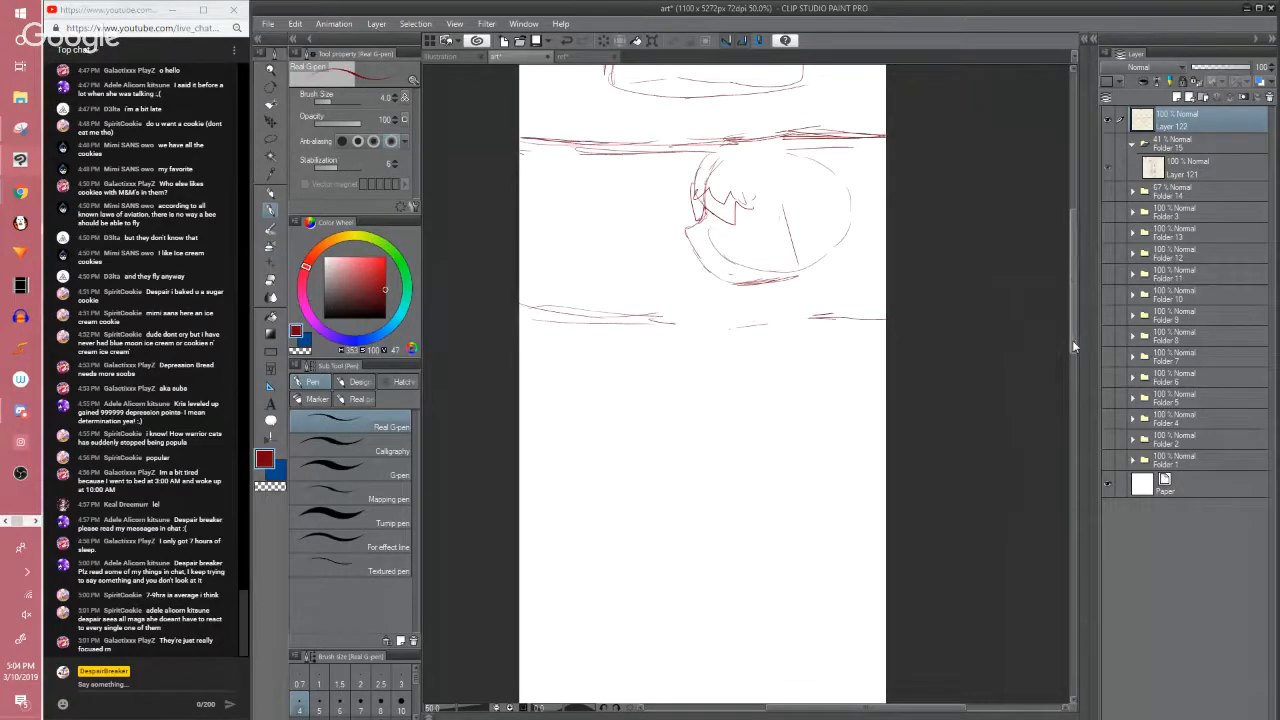
scroll(1072, 340, "up", 2)
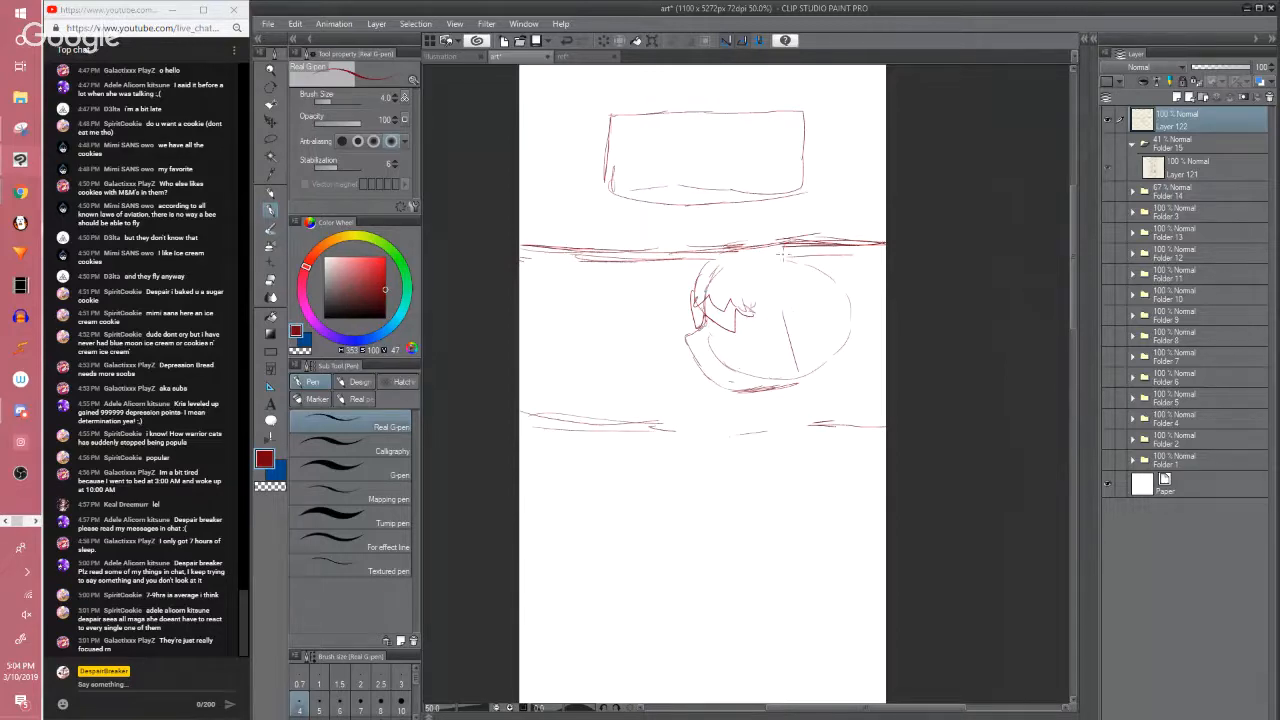
scroll(782, 255, "up", 1)
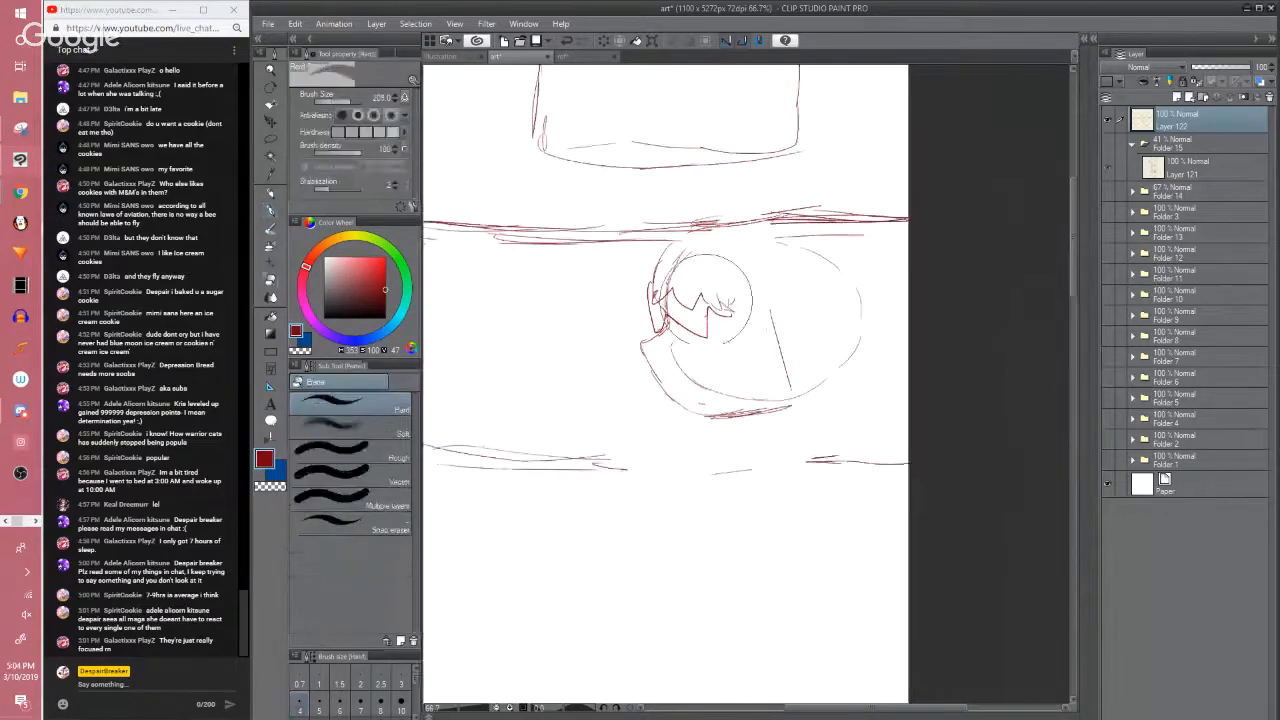
key("ctrl+z")
key("ctrl+z")
Sketch the curved front of the hair with short jagged tips, a narrow oval eye and a flat upper lid
mouse_move(698, 295)
left_mouse_down()
mouse_move(735, 297)
mouse_move(740, 323)
mouse_move(704, 330)
left_mouse_up()
key("ctrl+z")
mouse_move(656, 284)
left_mouse_down()
mouse_move(662, 334)
mouse_move(686, 330)
mouse_move(705, 286)
mouse_move(662, 330)
mouse_move(698, 336)
left_mouse_up()
key("ctrl+z")
key("e")
key("p")
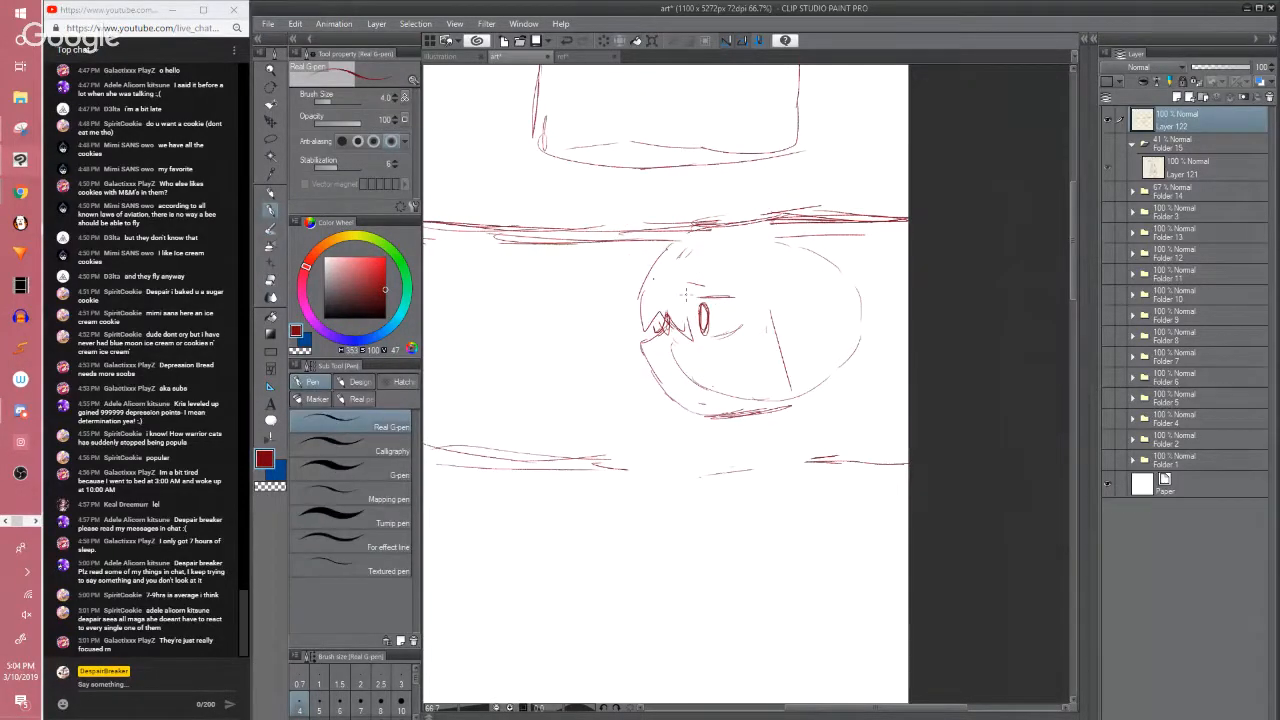
Reinforce the front edge of the hair above the cheek and touch up the small brow mark
key("e")
key("p")
left_click_drag(645, 270, 647, 320)
left_click_drag(645, 312, 666, 335)
key("e")
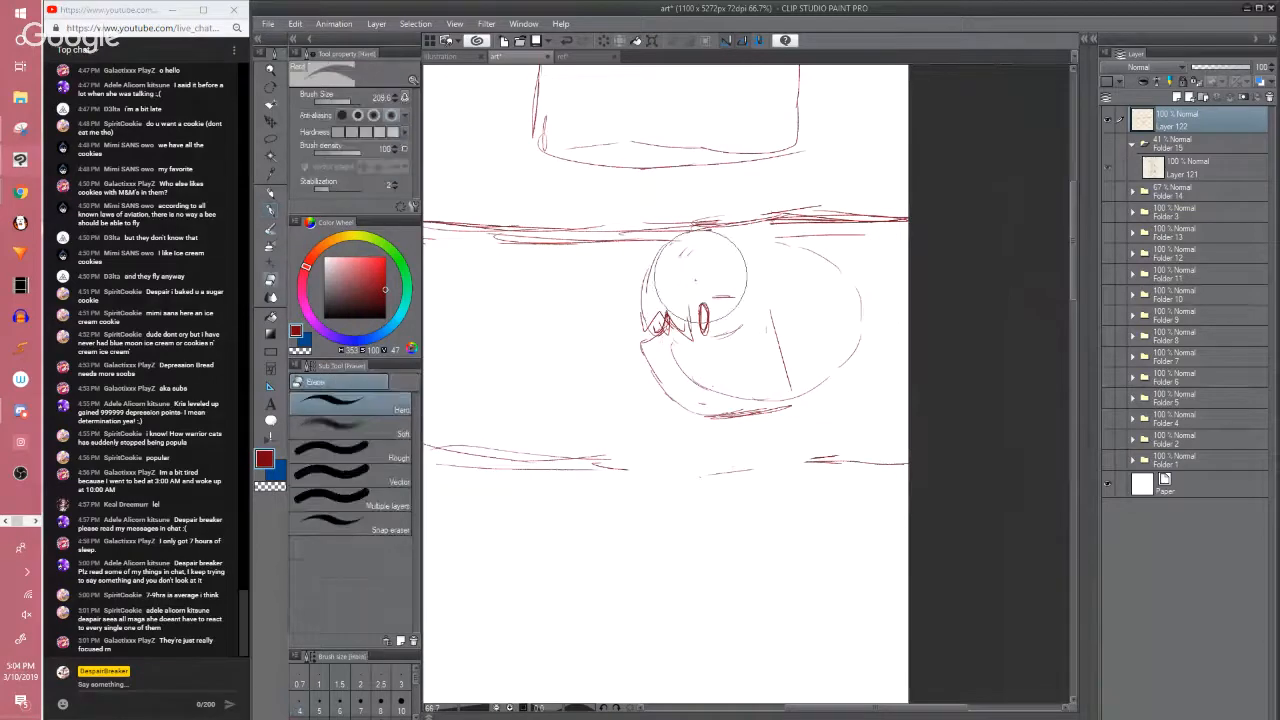
key("p")
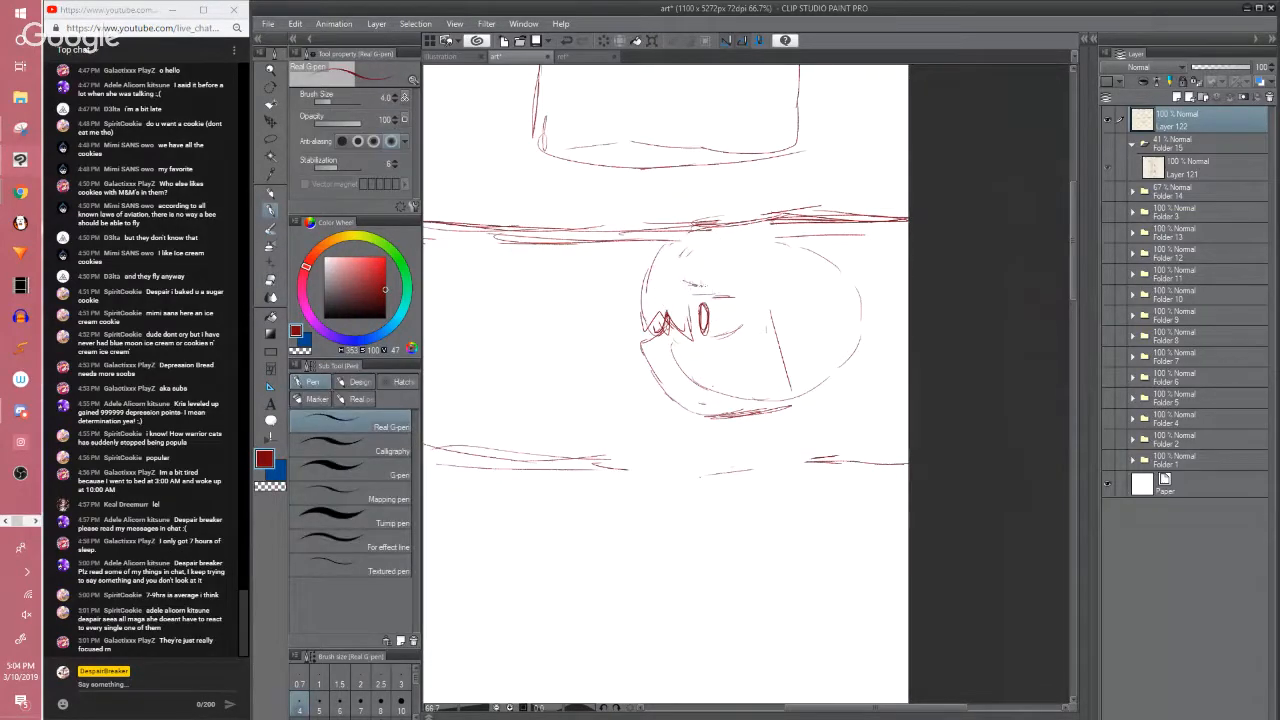
Replace the side hair line with a long lock behind the eye ending in jagged tips below the jaw
key("ctrl+z")
mouse_move(686, 284)
left_mouse_down()
mouse_move(758, 316)
mouse_move(720, 349)
mouse_move(729, 321)
mouse_move(752, 377)
mouse_move(787, 378)
mouse_move(823, 413)
left_mouse_up()
key("e")
key("p")
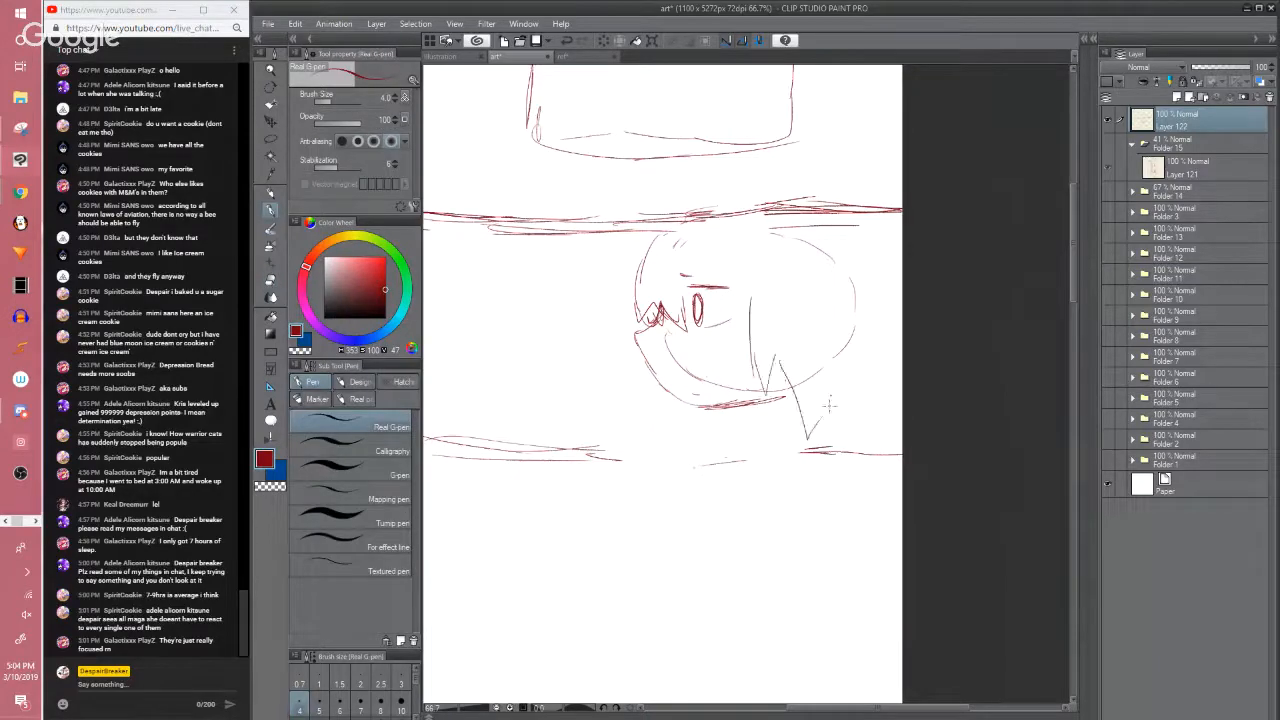
Sketch the back of the hair with several long curved strokes down behind the head
left_click_drag(831, 368, 843, 402)
left_click_drag(851, 264, 868, 406)
left_click_drag(857, 281, 863, 388)
left_click_drag(847, 329, 853, 392)
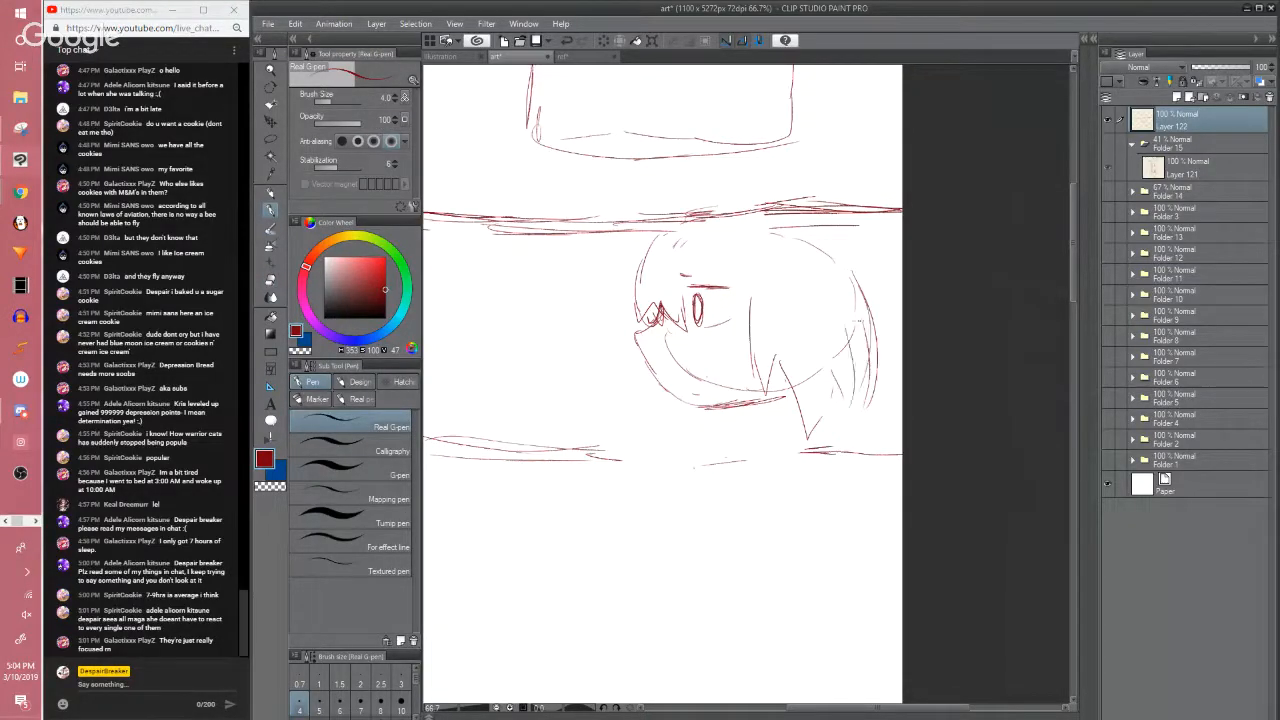
left_click_drag(841, 250, 864, 321)
Erase the lower hair ends behind the jaw and redraw them as pointed tips
key("e")
mouse_move(812, 436)
left_mouse_down()
mouse_move(797, 368)
mouse_move(850, 360)
left_mouse_up()
key("p")
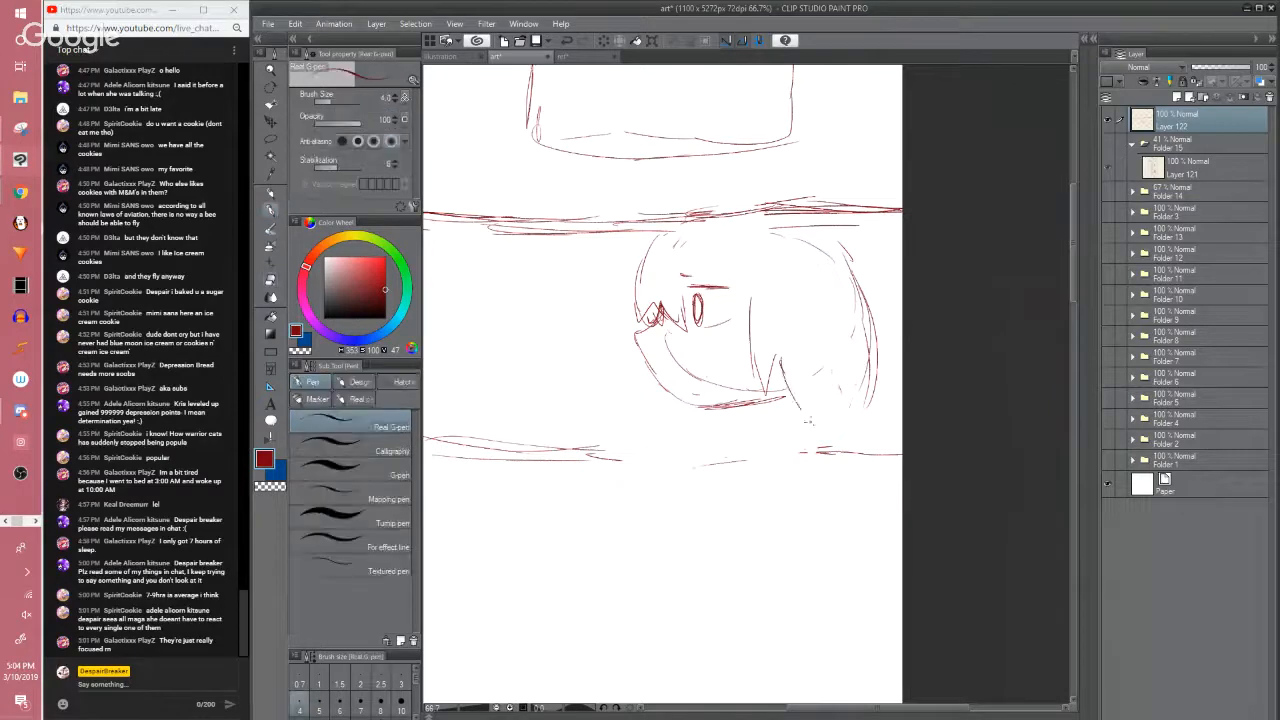
left_click_drag(800, 398, 815, 426)
mouse_move(826, 404)
left_mouse_down()
mouse_move(851, 354)
mouse_move(834, 408)
left_mouse_up()
left_click_drag(851, 342, 843, 398)
left_click_drag(858, 362, 874, 384)
Add loose hair strokes over the crown along the top border, and touch up the side lock's tip
left_click_drag(800, 214, 866, 264)
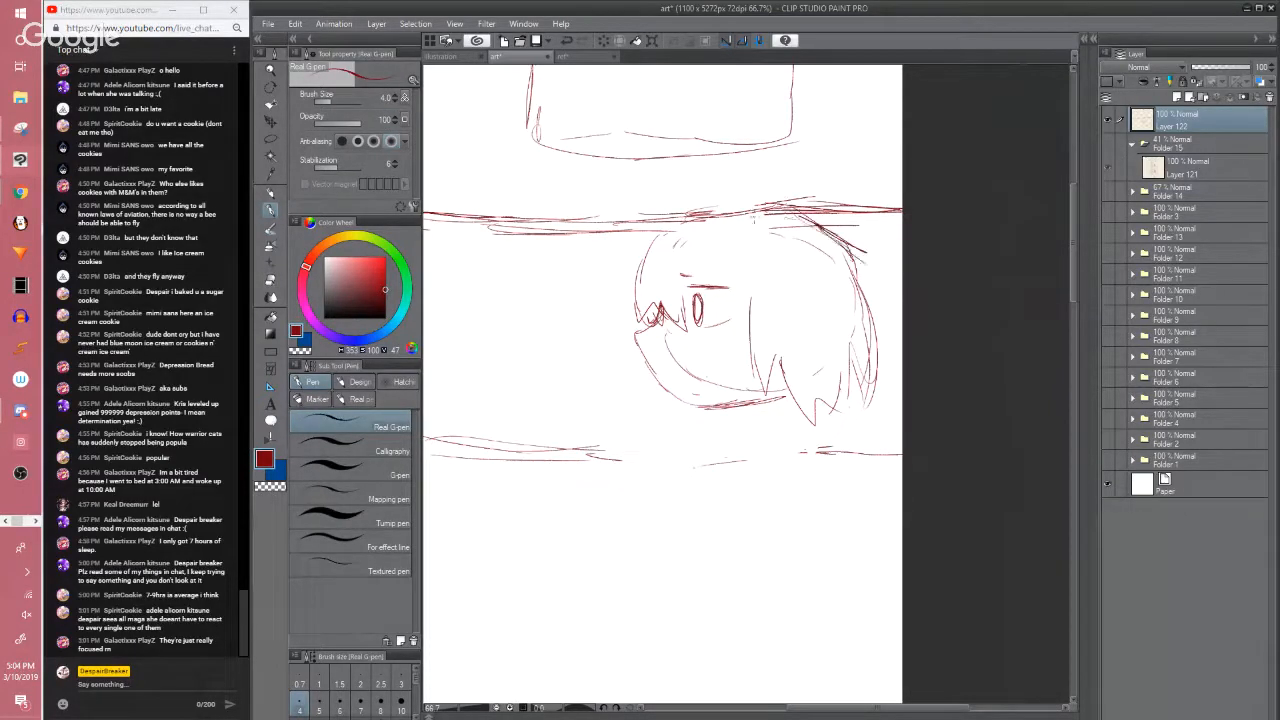
left_click_drag(726, 213, 862, 233)
left_click_drag(752, 382, 766, 369)
Erase the head's inner guide curve along the jaw and clean up the jaw outline
key("e")
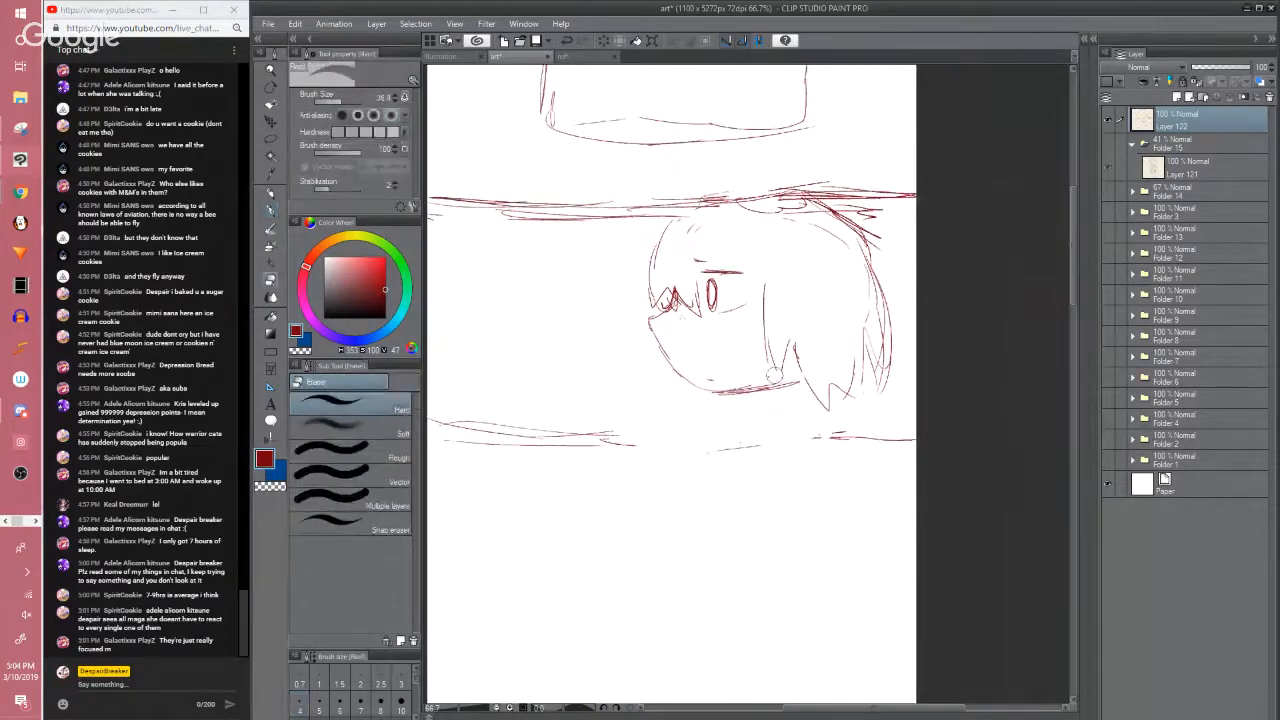
key("p")
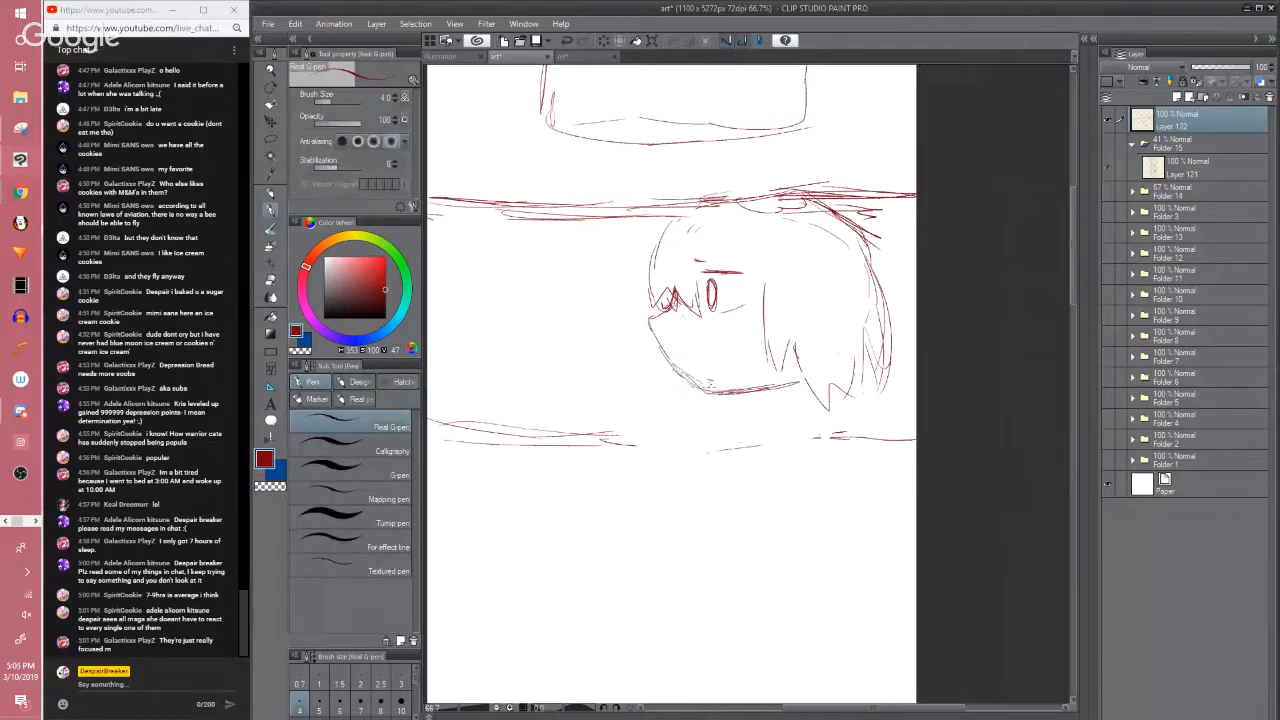
key("e")
mouse_move(690, 356)
left_mouse_down()
mouse_move(725, 344)
mouse_move(714, 297)
mouse_move(697, 302)
left_mouse_up()
key("p")
key("e")
key("p")
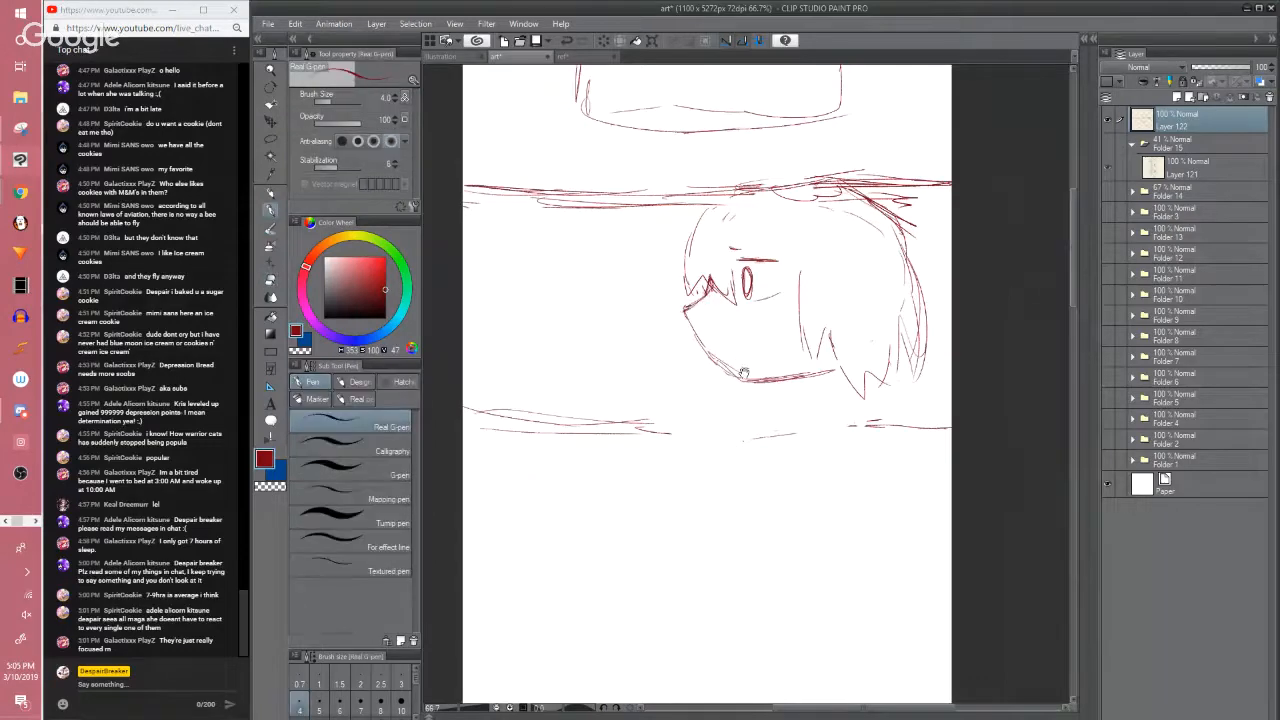
Lasso the jaw line, shift it slightly, and clear the selection
left_click_drag(744, 373, 729, 366)
key("e")
key("m")
mouse_move(710, 309)
left_mouse_down()
mouse_move(695, 279)
mouse_move(692, 382)
mouse_move(820, 383)
mouse_move(774, 367)
mouse_move(720, 315)
left_mouse_up()
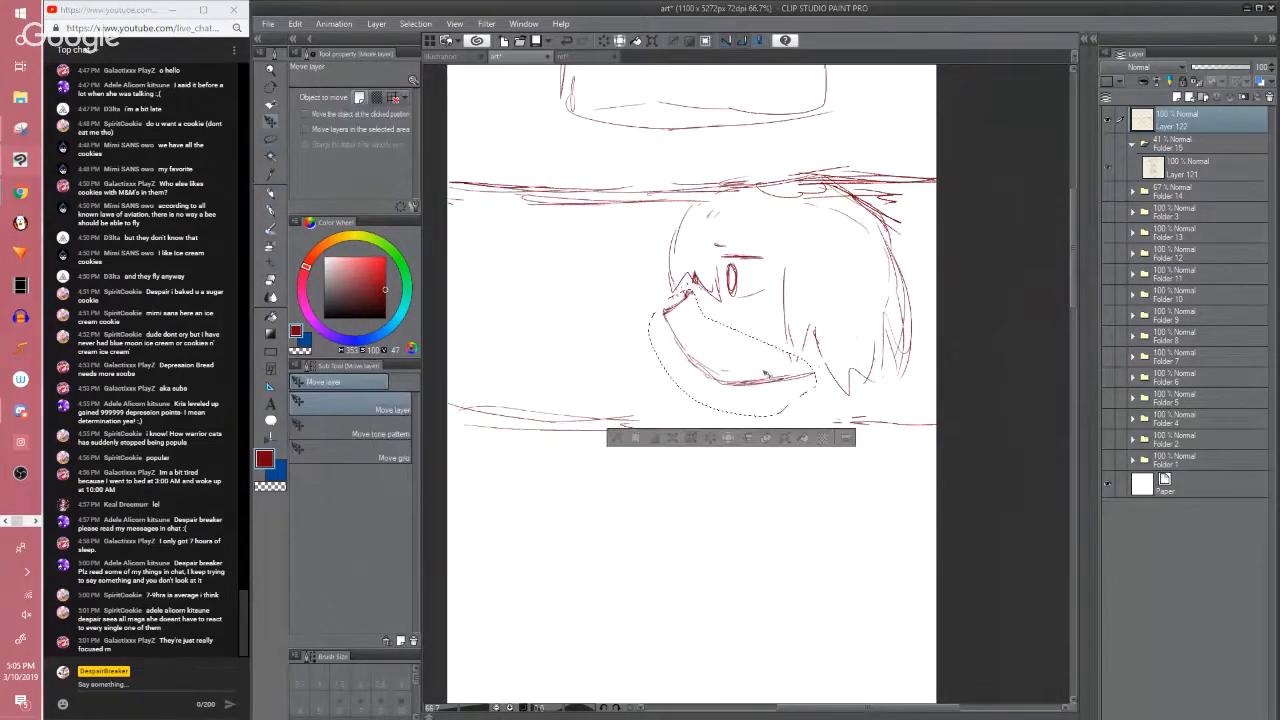
key("ctrl+d")
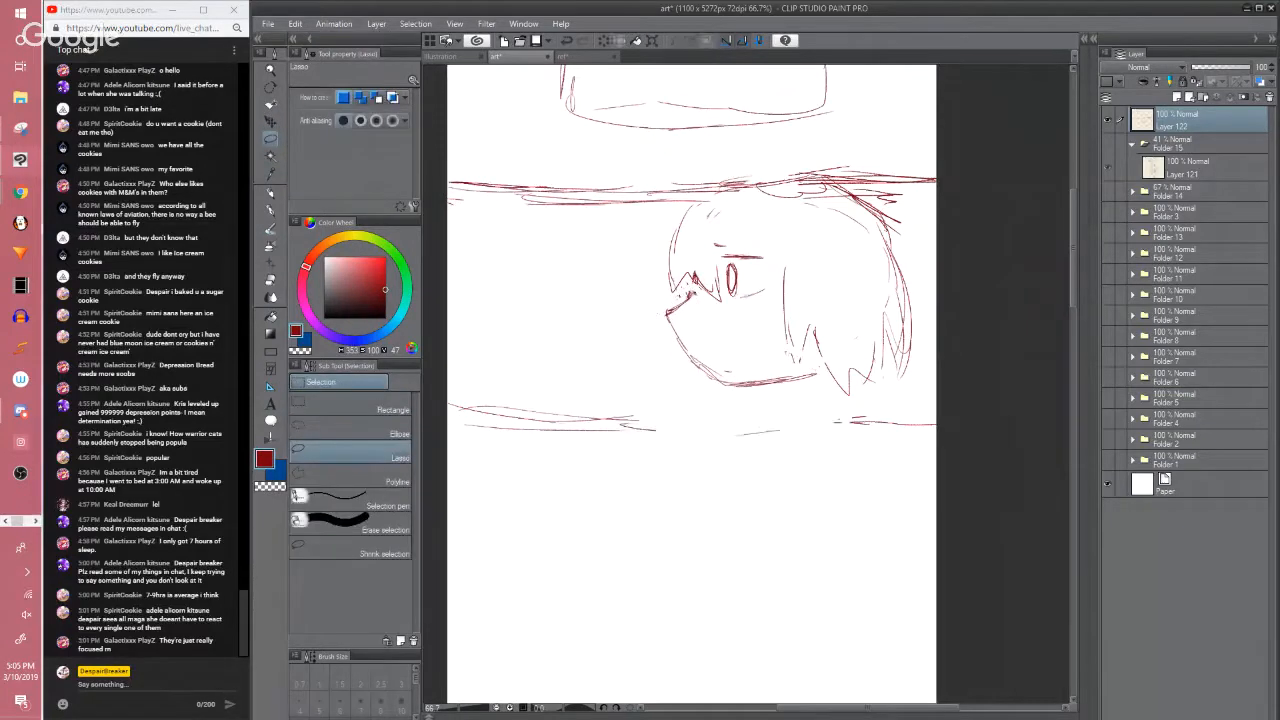
Sketch the front of the neck below the jaw and a pointed hair tuft sticking out from the forehead
key("p")
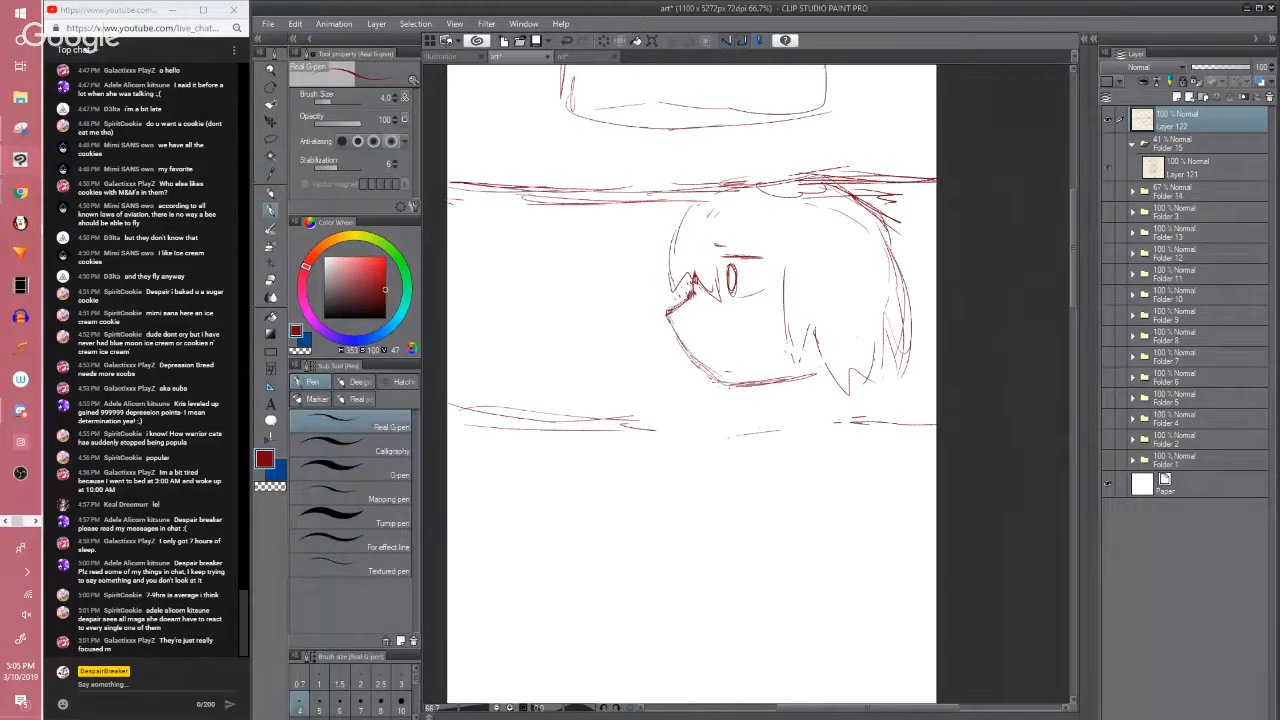
mouse_move(730, 381)
left_mouse_down()
mouse_move(724, 371)
mouse_move(829, 388)
mouse_move(785, 400)
mouse_move(769, 462)
left_mouse_up()
key("e")
key("p")
mouse_move(660, 285)
left_mouse_down()
mouse_move(647, 340)
mouse_move(607, 315)
left_mouse_up()
mouse_move(607, 315)
left_mouse_down()
mouse_move(660, 305)
mouse_move(648, 350)
left_mouse_up()
left_click_drag(738, 369, 744, 362)
Clean up the neck line and sketch a rough collar and shoulders under the head at the panel's bottom border
key("e")
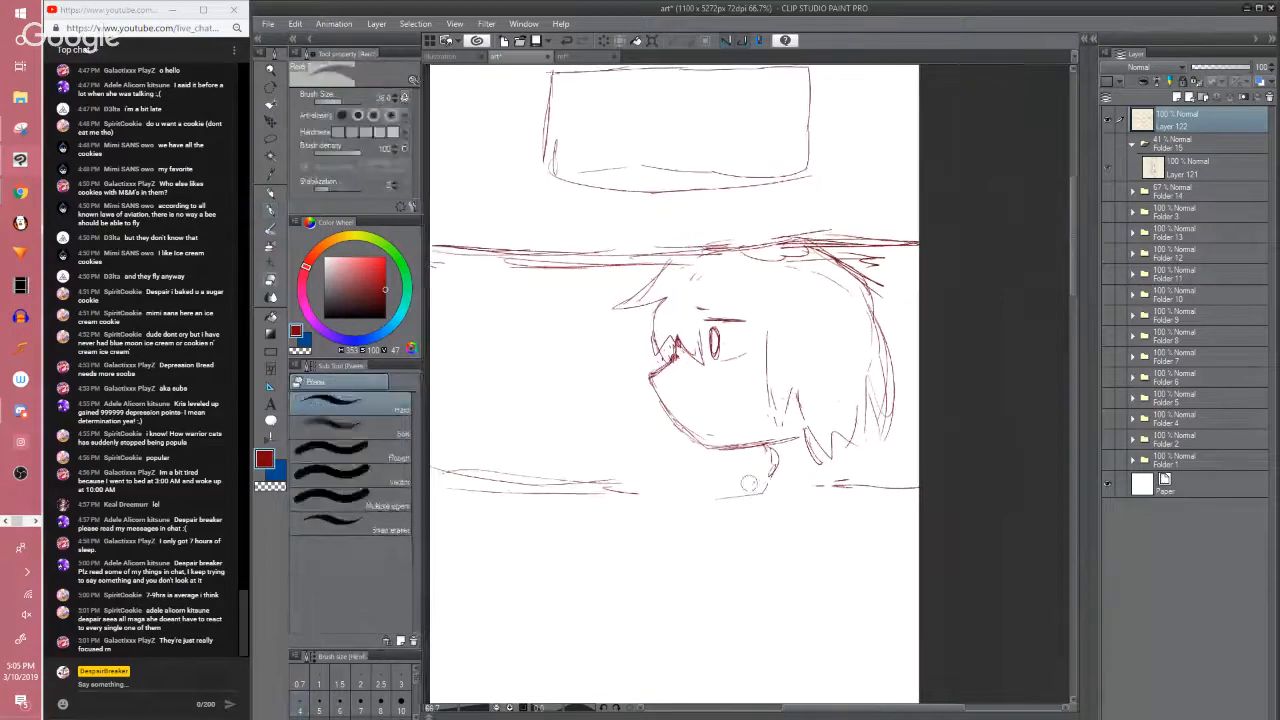
key("p")
mouse_move(750, 483)
left_mouse_down()
mouse_move(785, 474)
mouse_move(776, 466)
mouse_move(764, 491)
left_mouse_up()
mouse_move(785, 467)
left_mouse_down()
mouse_move(888, 459)
mouse_move(898, 474)
mouse_move(882, 477)
mouse_move(890, 492)
mouse_move(756, 492)
left_mouse_up()
mouse_move(809, 457)
left_mouse_down()
mouse_move(867, 469)
mouse_move(836, 492)
left_mouse_up()
mouse_move(766, 460)
left_mouse_down()
mouse_move(745, 493)
mouse_move(786, 462)
left_mouse_up()
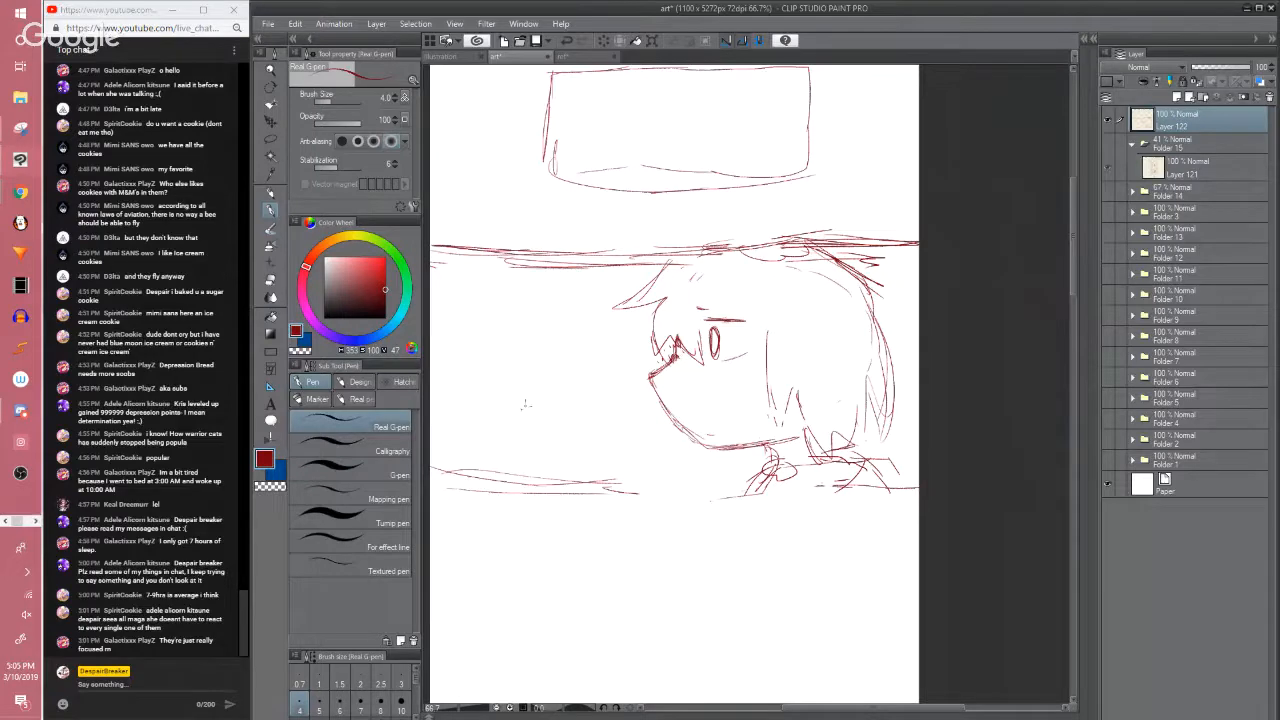
Draw long sweeping curves in front of the face and a short curve behind the head in the second panel
left_click_drag(630, 363, 498, 465)
left_click_drag(878, 330, 914, 309)
left_click_drag(658, 395, 520, 470)
left_click_drag(868, 340, 912, 312)
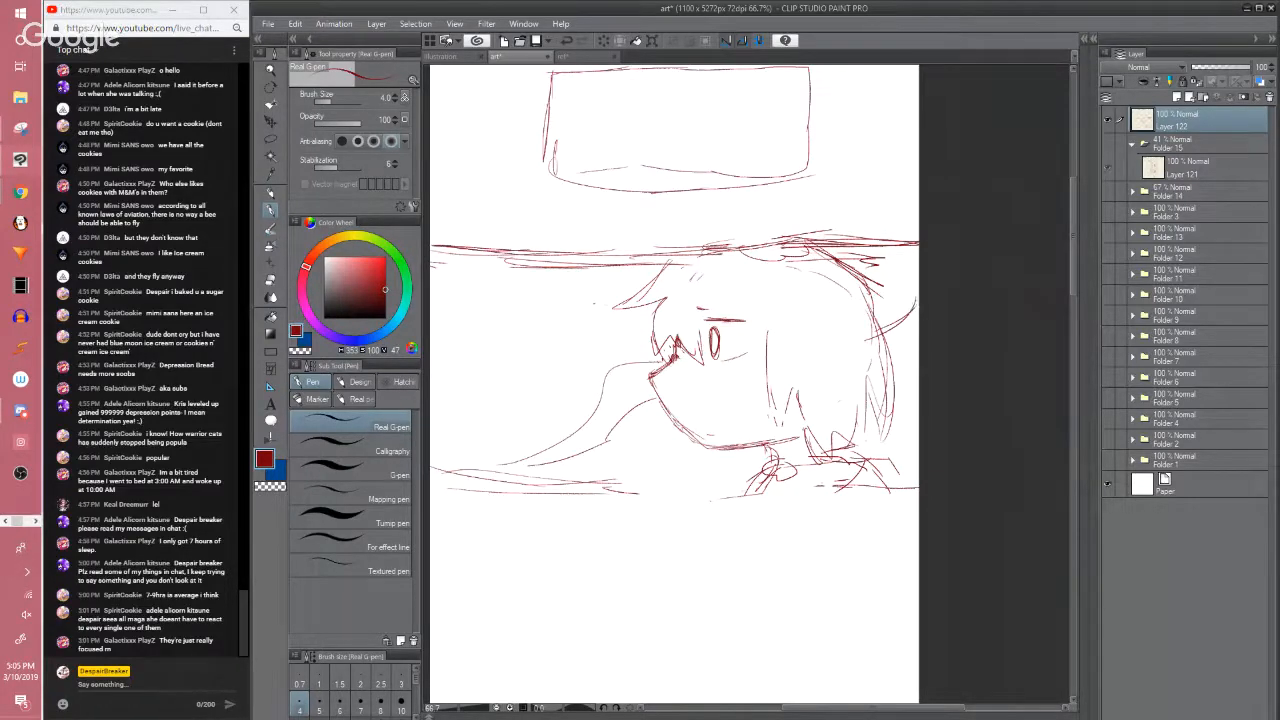
left_click_drag(463, 320, 570, 272)
left_click_drag(643, 481, 661, 473)
scroll(660, 411, "down", 2)
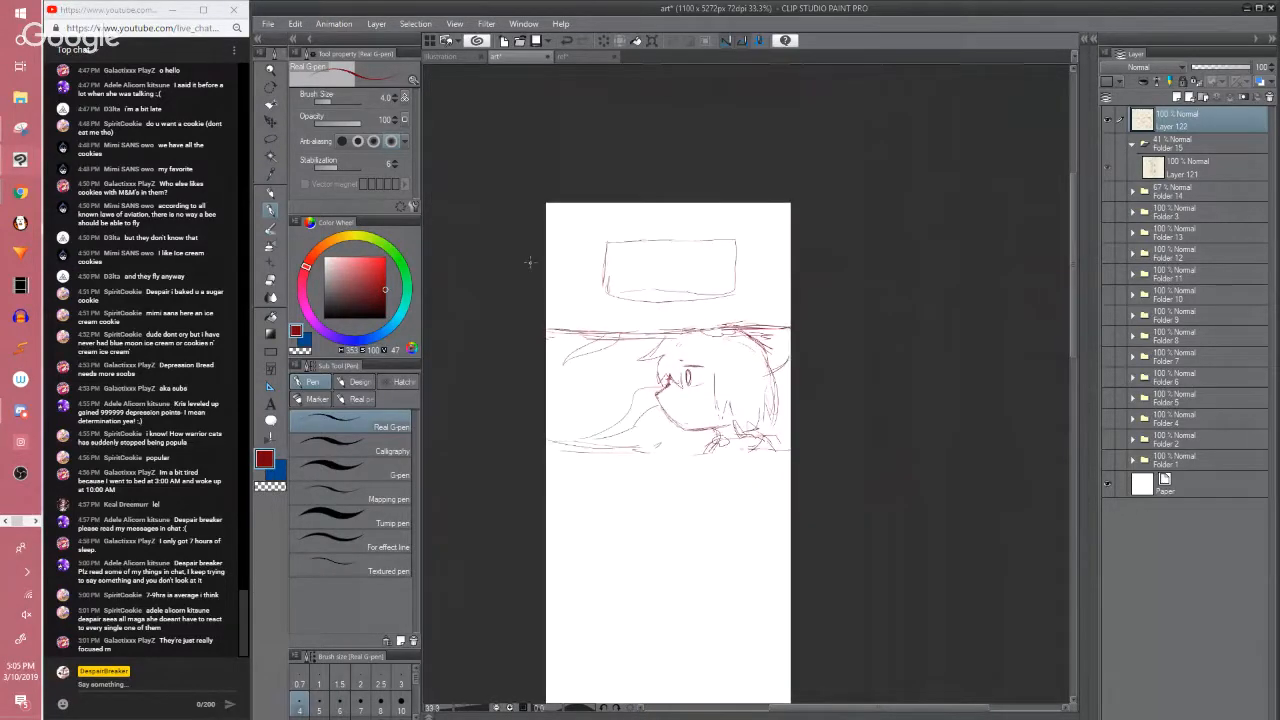
Sketch a flowing curve across the upper-left corner of the first panel
left_click_drag(578, 212, 551, 262)
key("ctrl+plus")
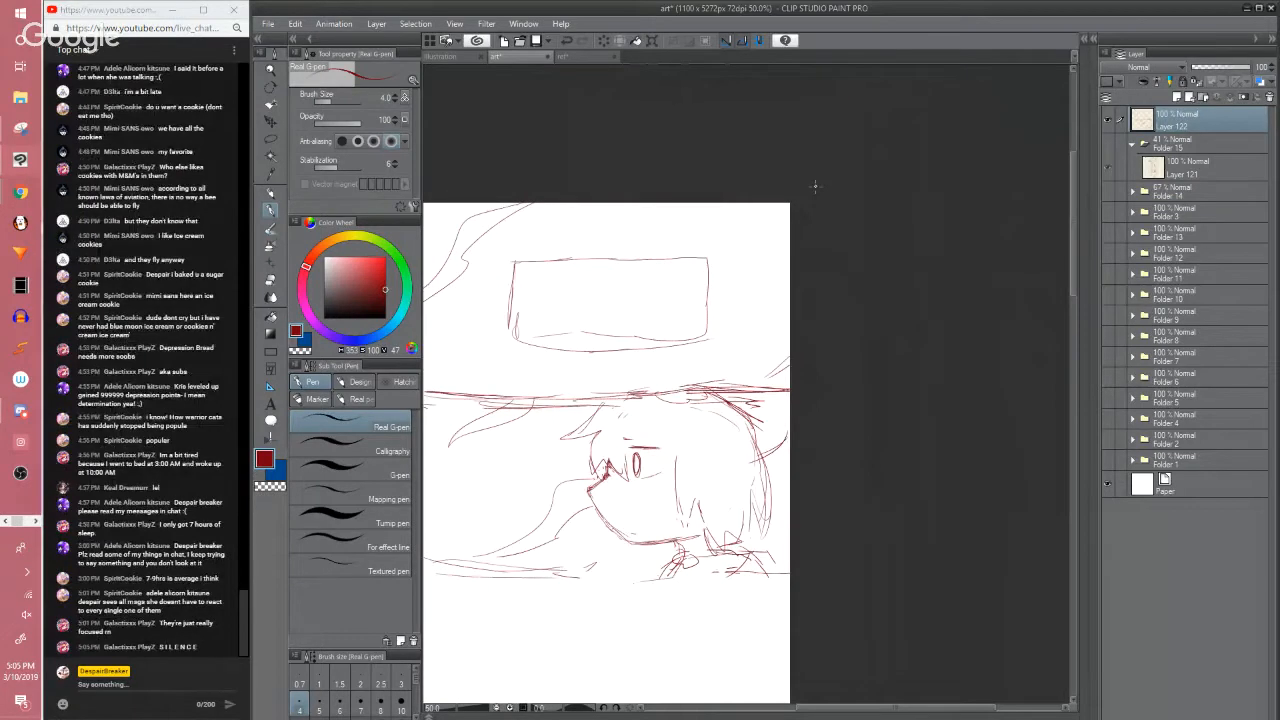
scroll(1072, 258, "down", 3)
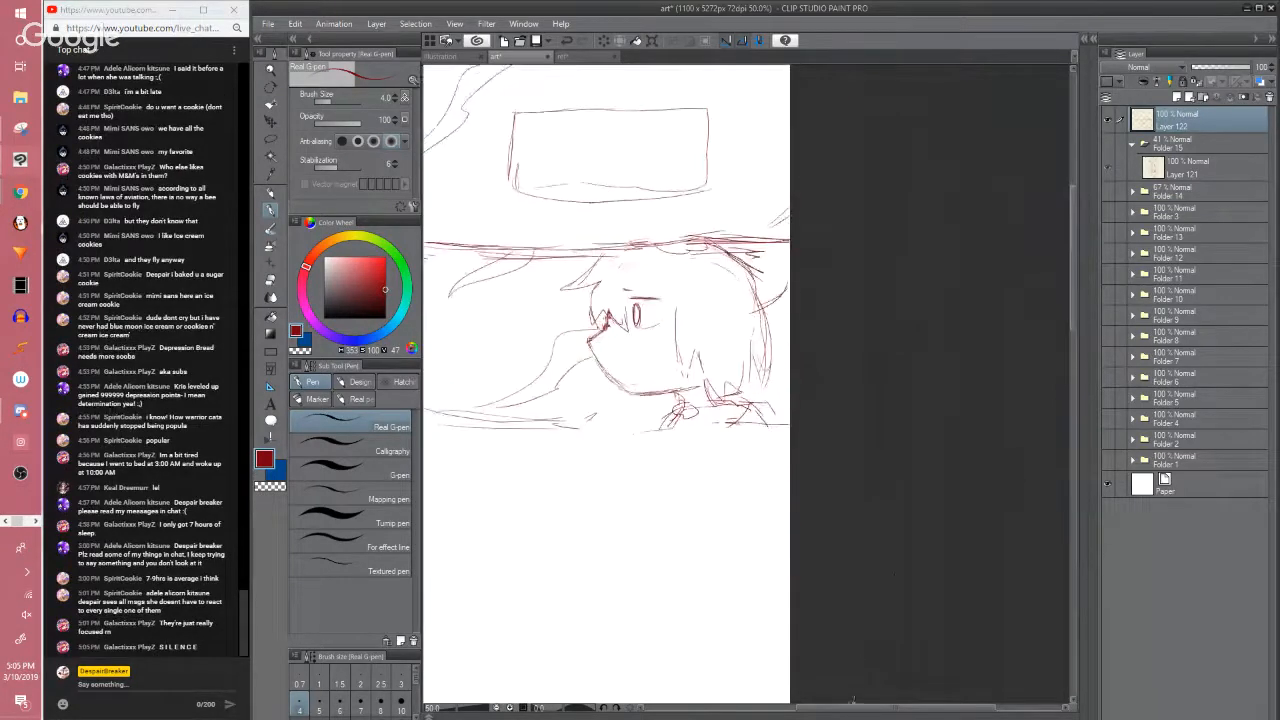
Extend the second panel's bottom border across the full page width beneath the character and save the file
left_click_drag(854, 708, 837, 708)
mouse_move(620, 431)
left_mouse_down()
mouse_move(696, 433)
mouse_move(650, 440)
left_mouse_up()
left_click_drag(724, 427, 846, 421)
left_click_drag(644, 430, 504, 430)
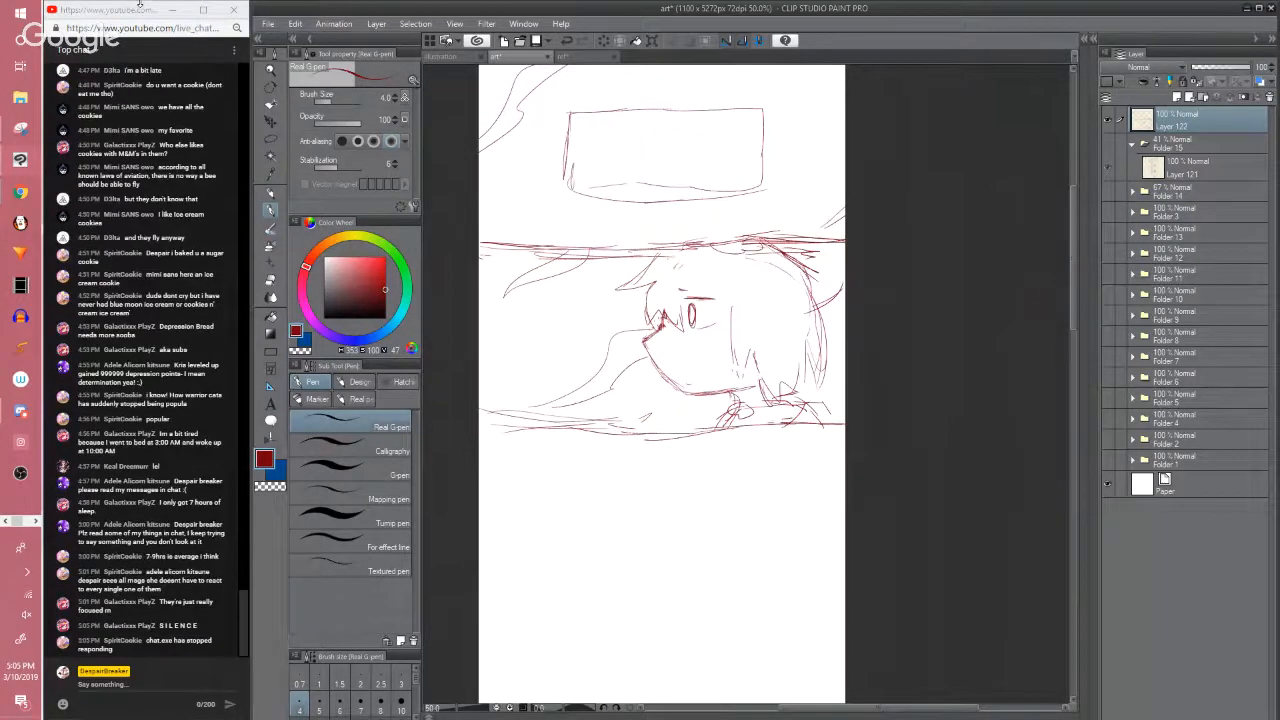
key("ctrl+s")
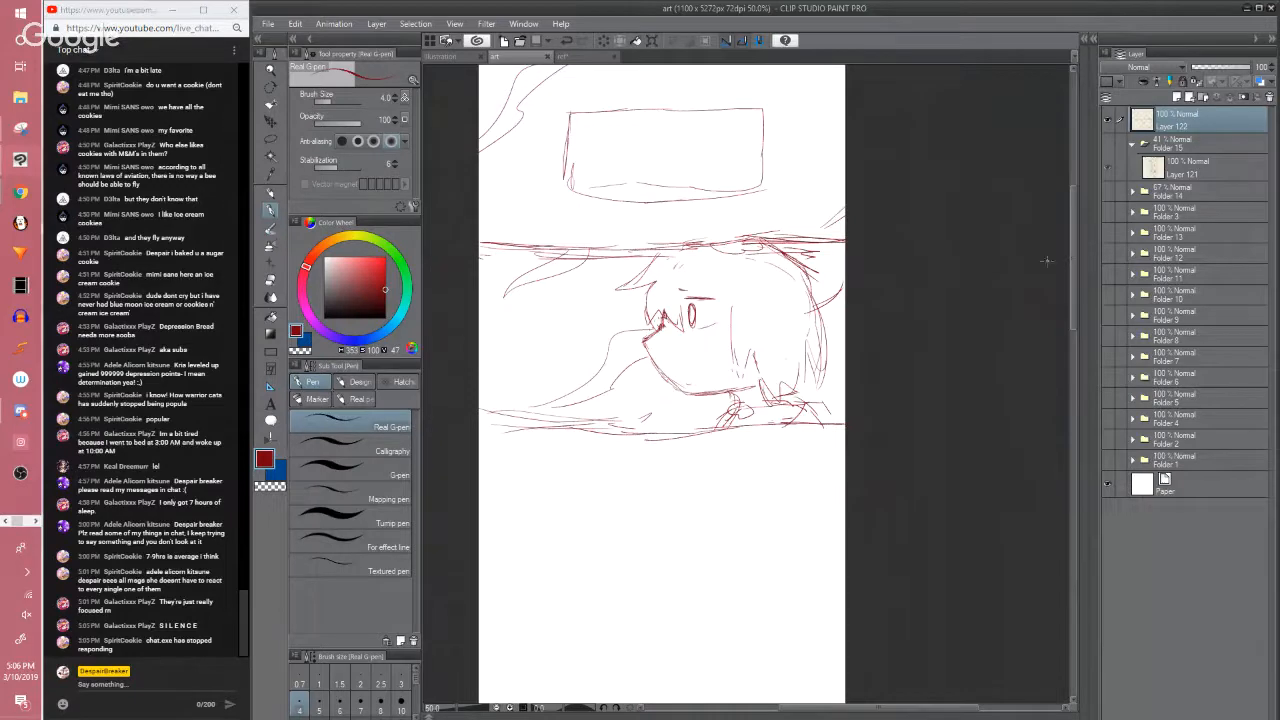
Create a new folder at the top of the layer stack and put Layer 122 inside it
scroll(1073, 245, "up", 3)
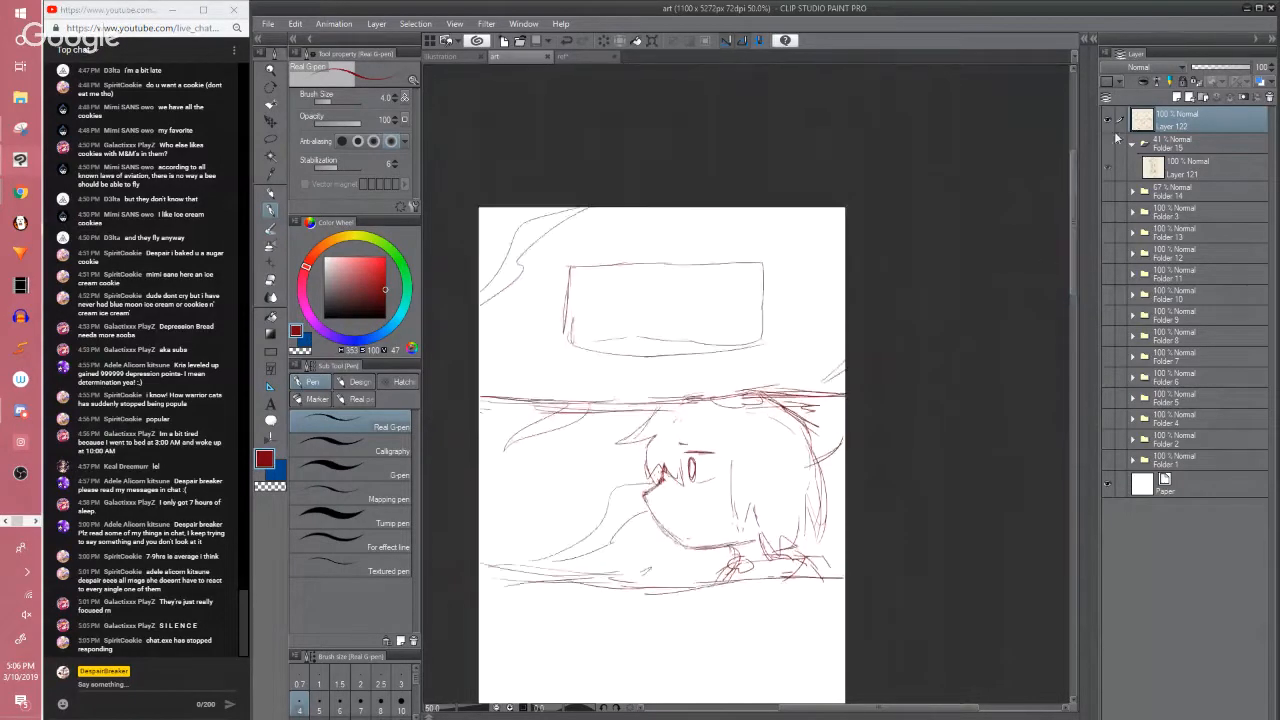
left_click(1180, 141)
left_click(1197, 118)
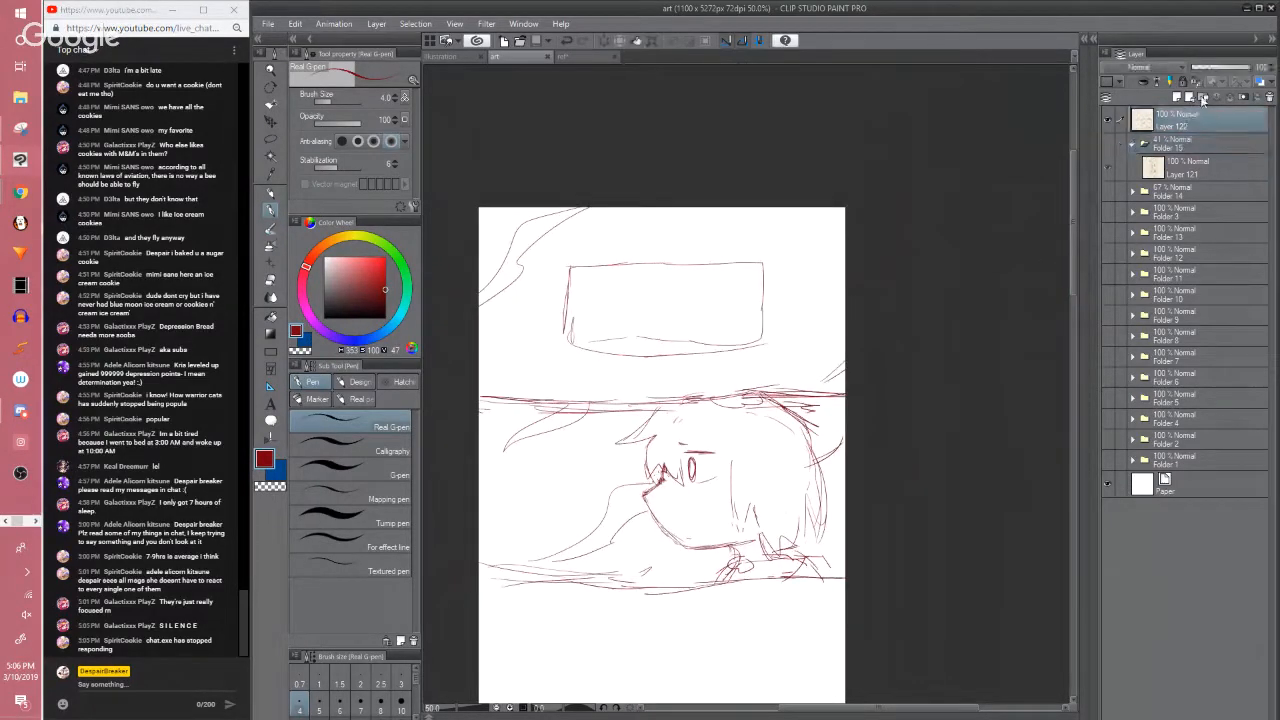
left_click(1203, 97)
left_click_drag(1184, 139, 1178, 118)
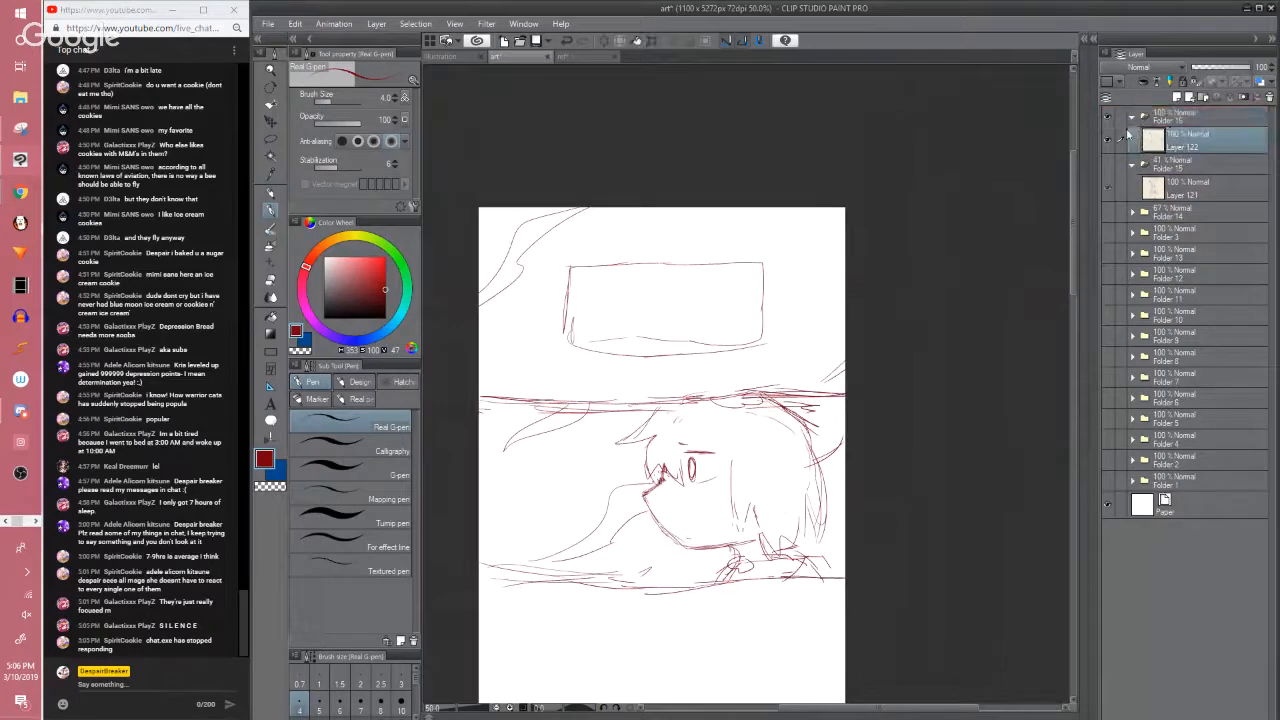
Hide the current page and look through the earlier comic pages in Folder 3 and Folder 14
left_click(1108, 187)
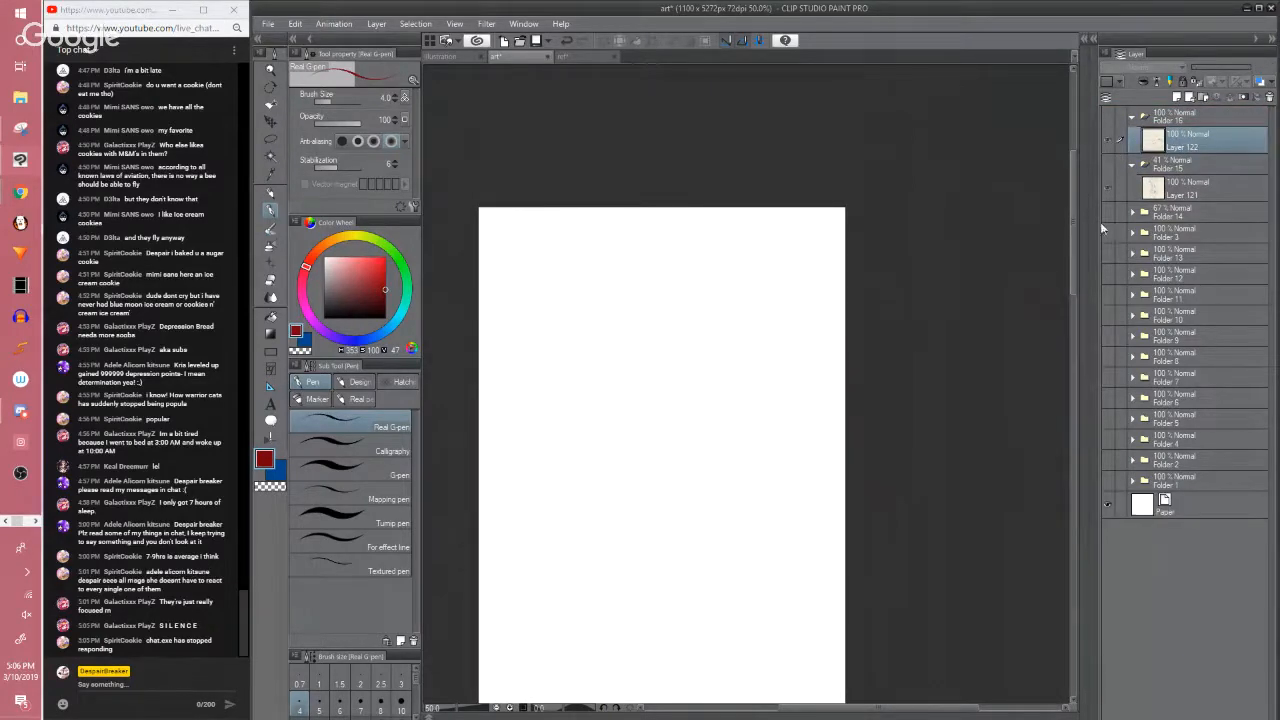
left_click(1109, 234)
left_click(1108, 212)
scroll(1060, 294, "down", 5)
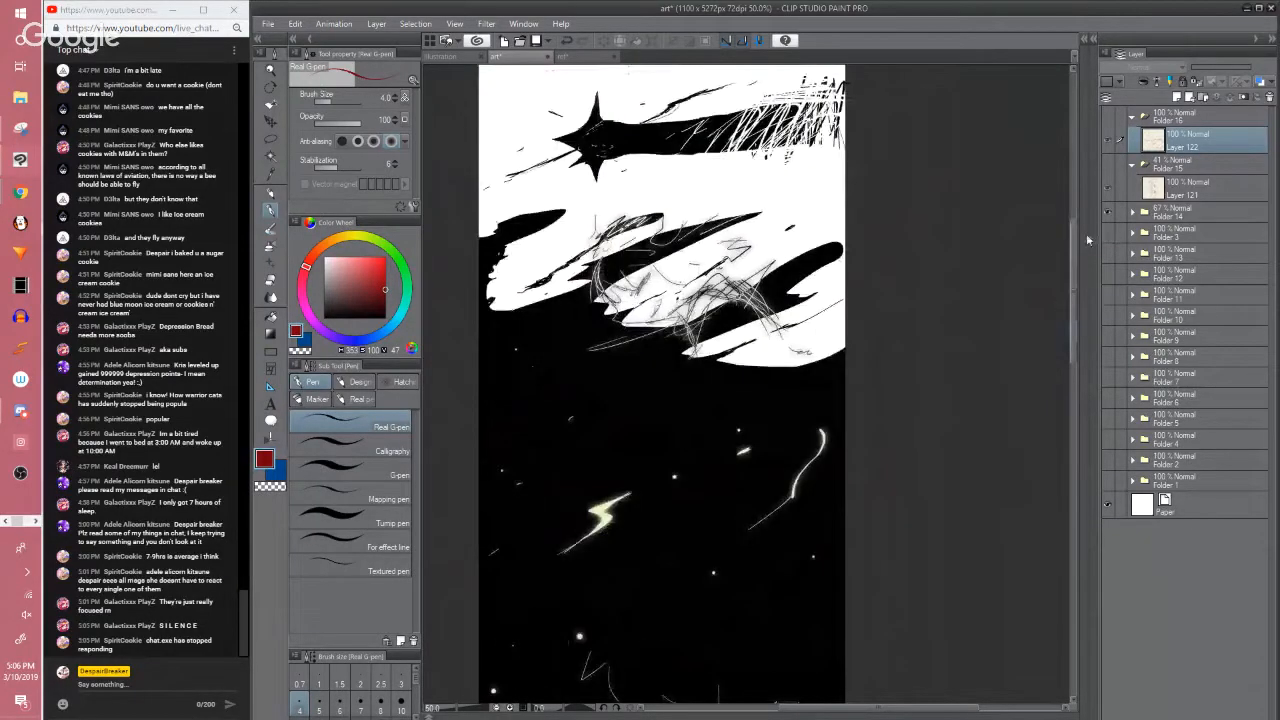
scroll(1085, 230, "up", 10)
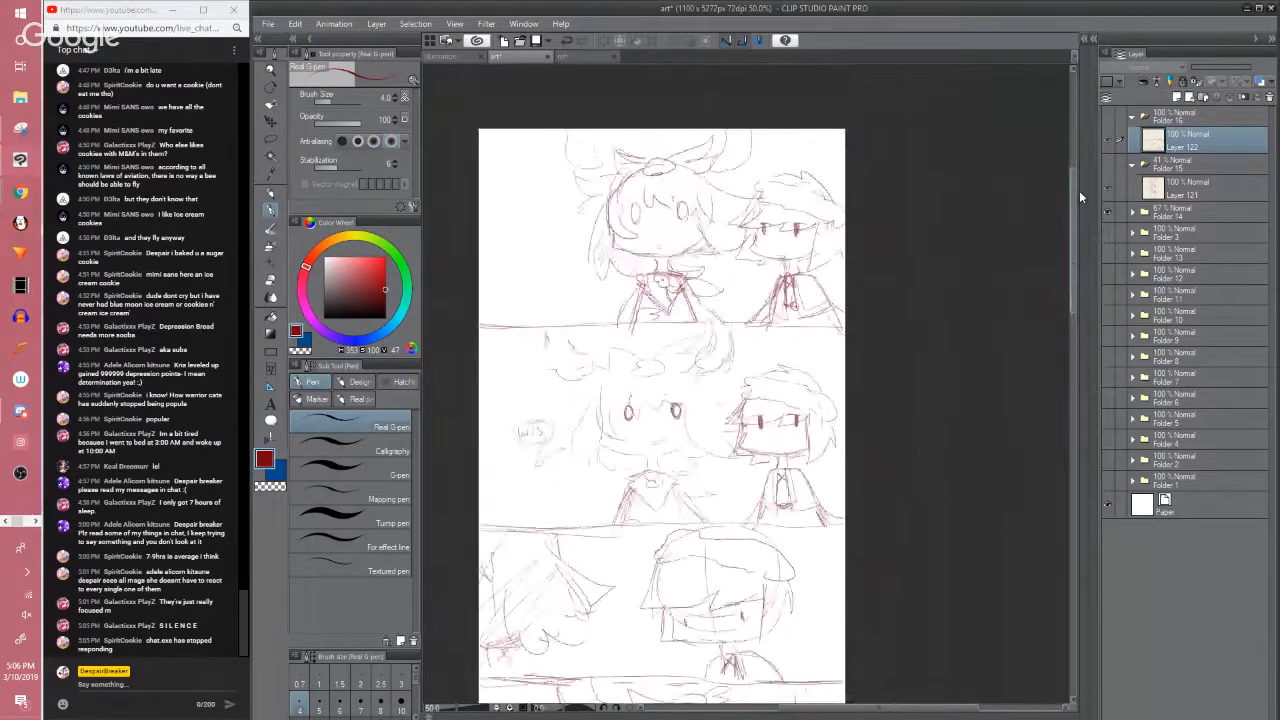
scroll(1075, 200, "down", 6)
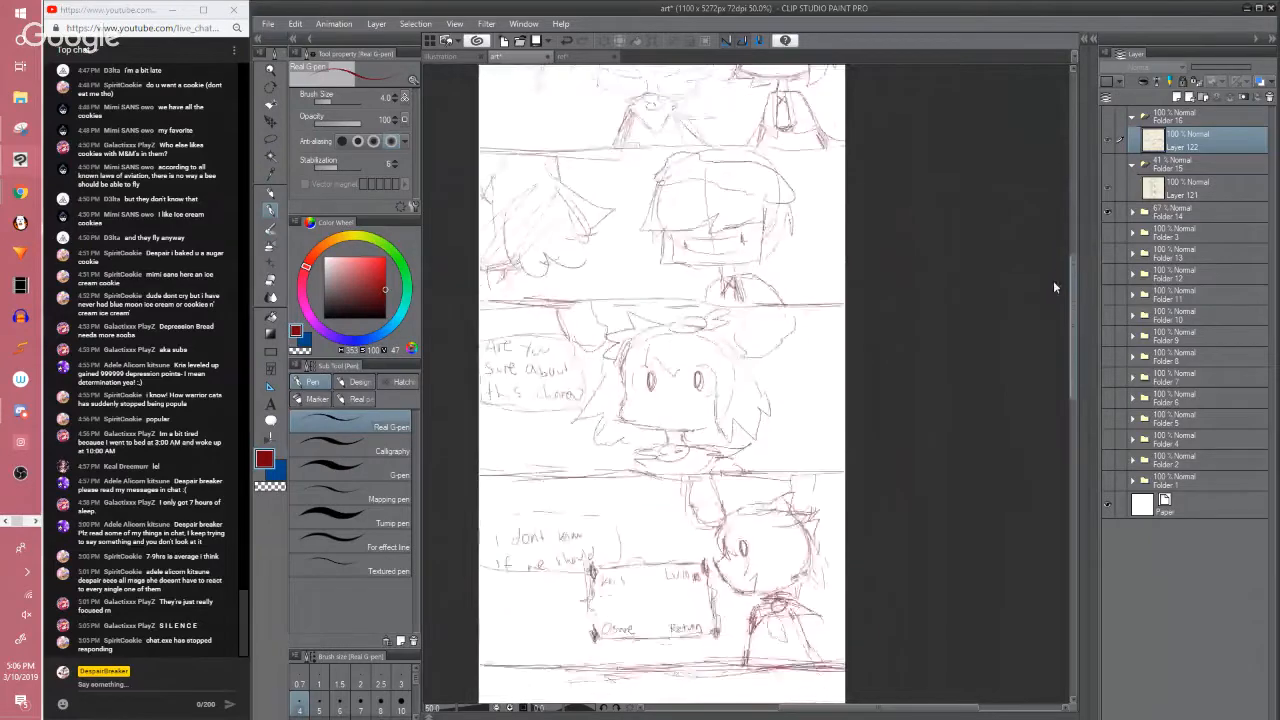
scroll(1053, 290, "down", 2)
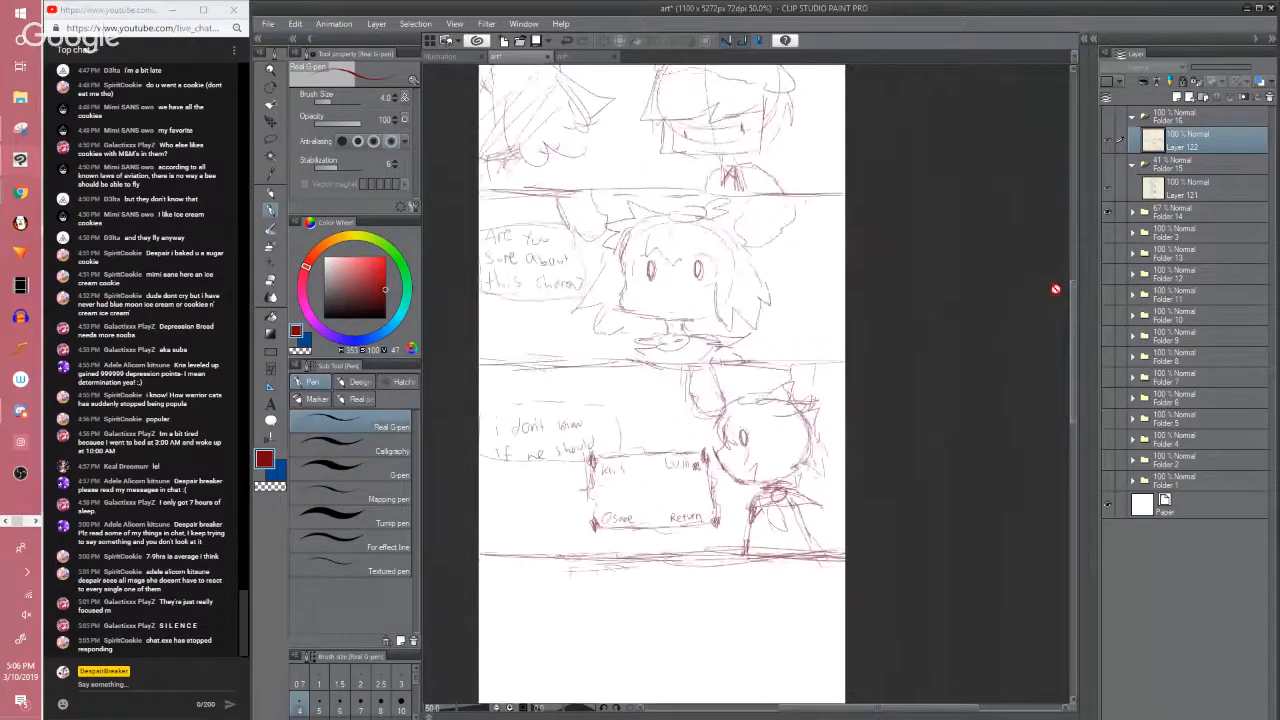
left_click(1107, 212)
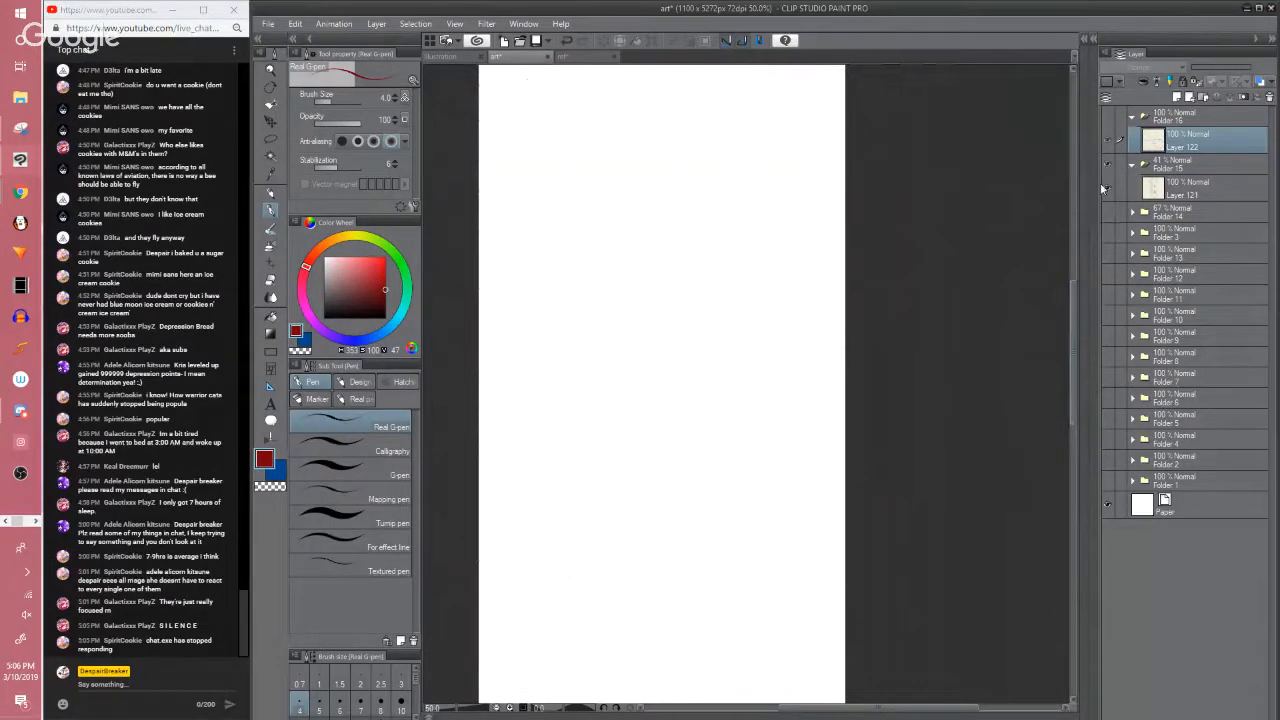
Review the previous page's panels in Folder 15, then return to the current page in Folder 16
left_click(1107, 165)
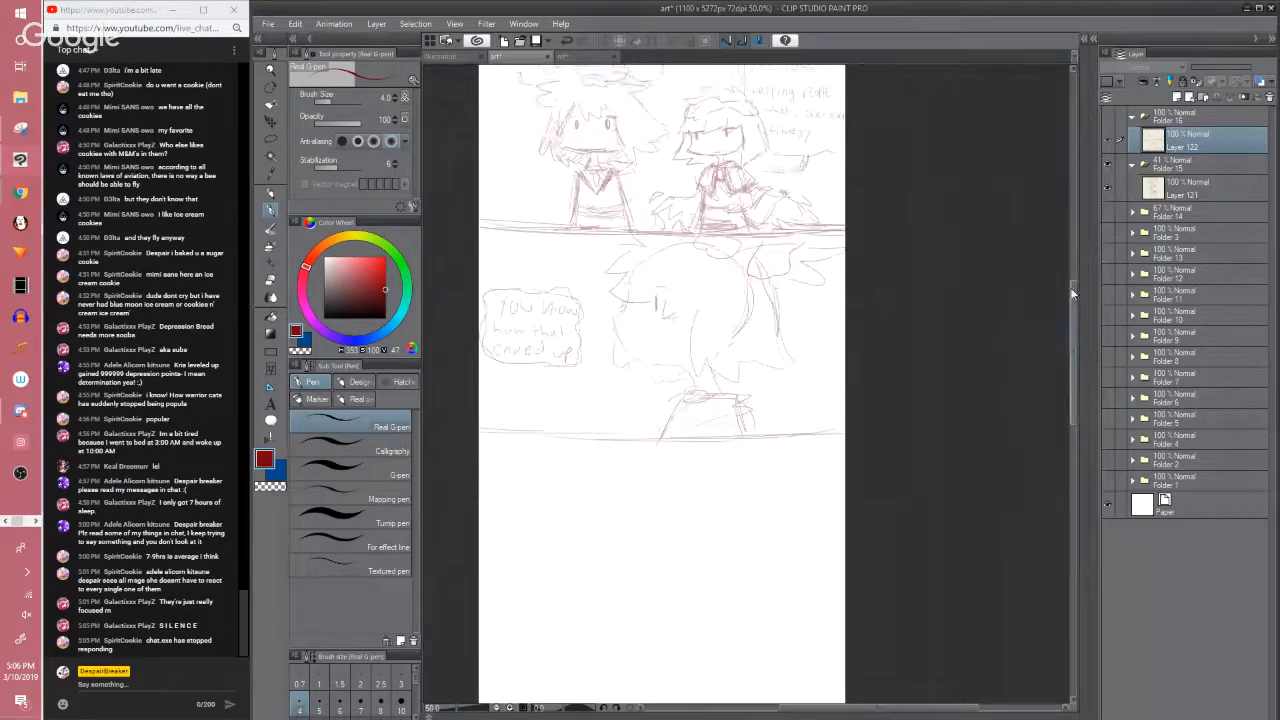
left_click_drag(1073, 284, 1071, 192)
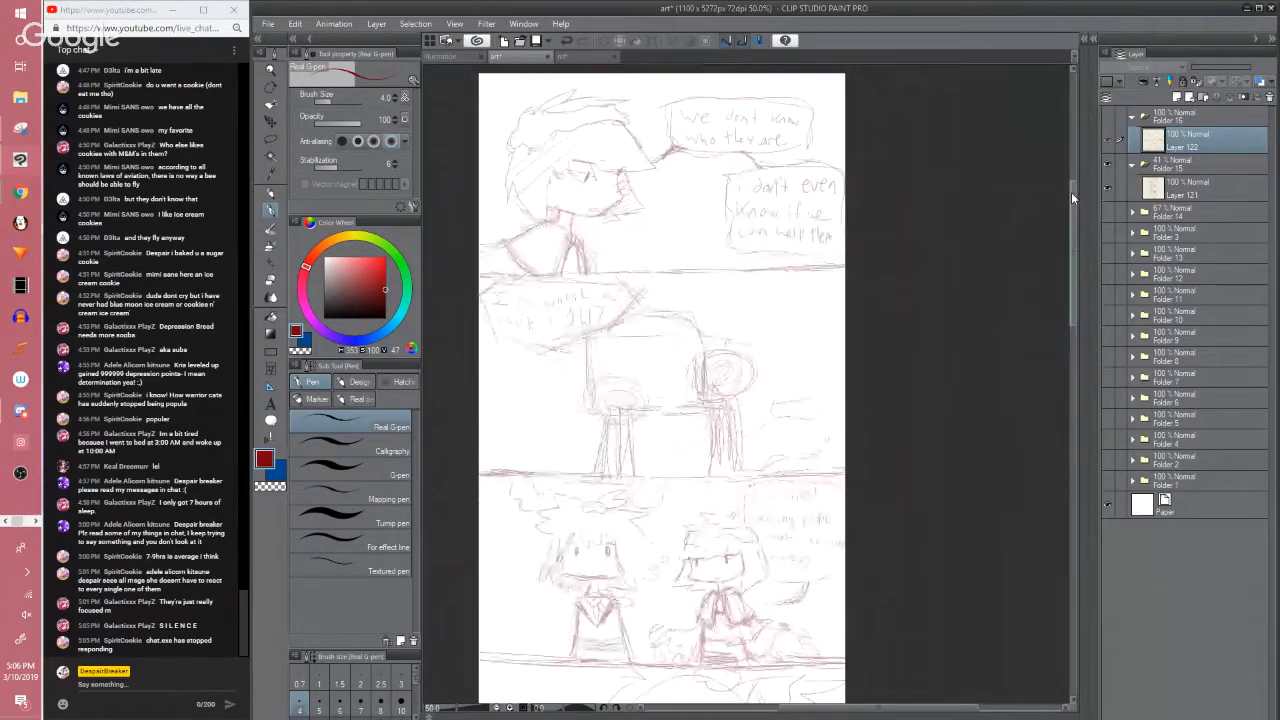
left_click_drag(1071, 193, 1048, 234)
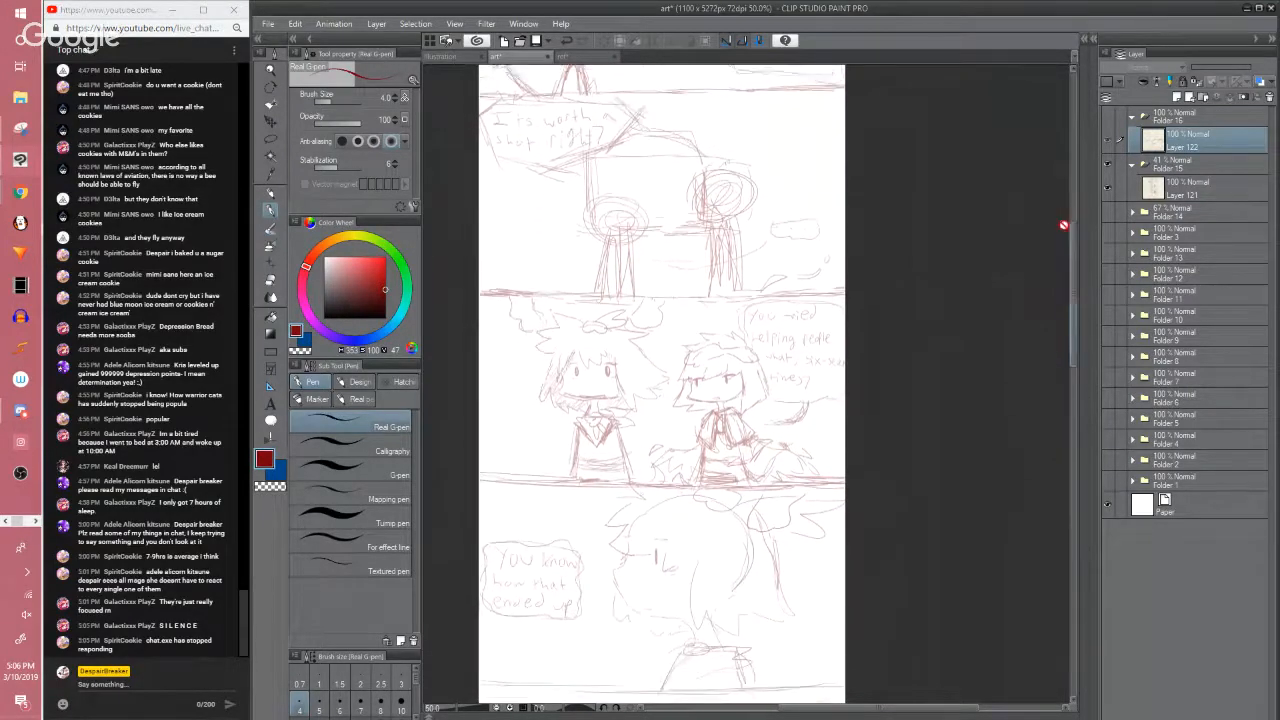
left_click(1107, 163)
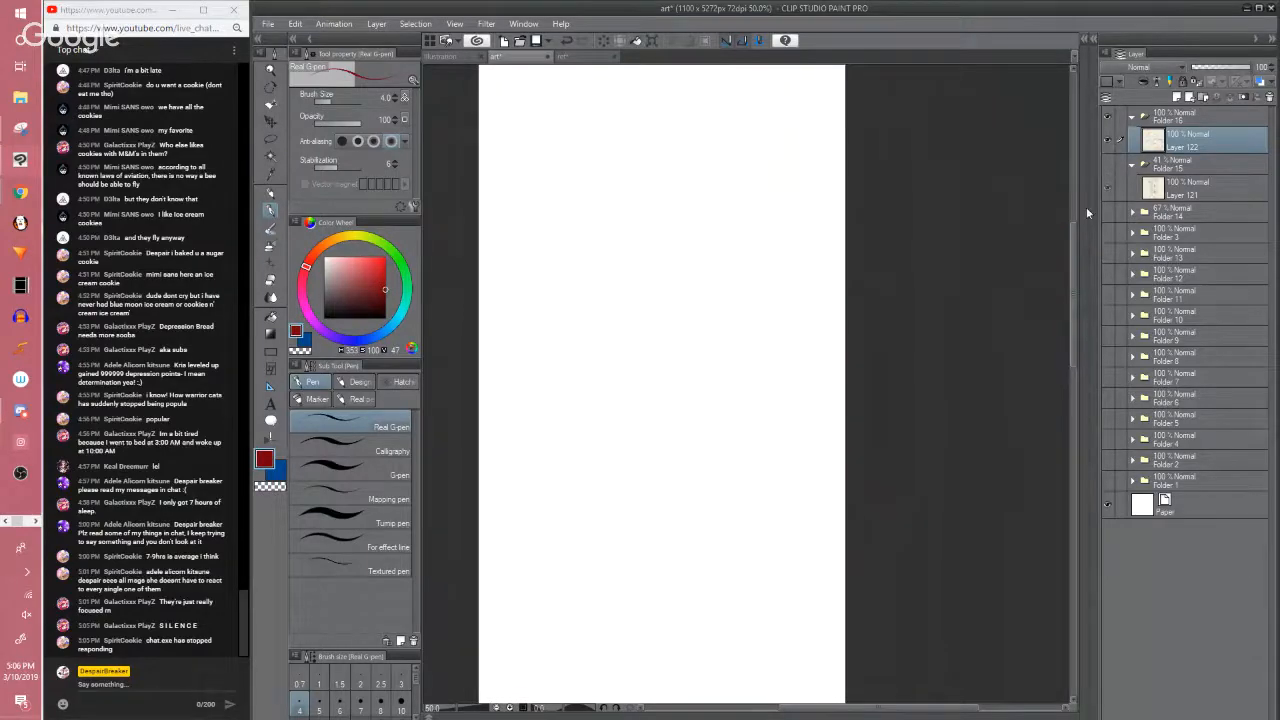
mouse_move(1081, 228)
left_mouse_down()
mouse_move(1068, 157)
mouse_move(1062, 213)
left_mouse_up()
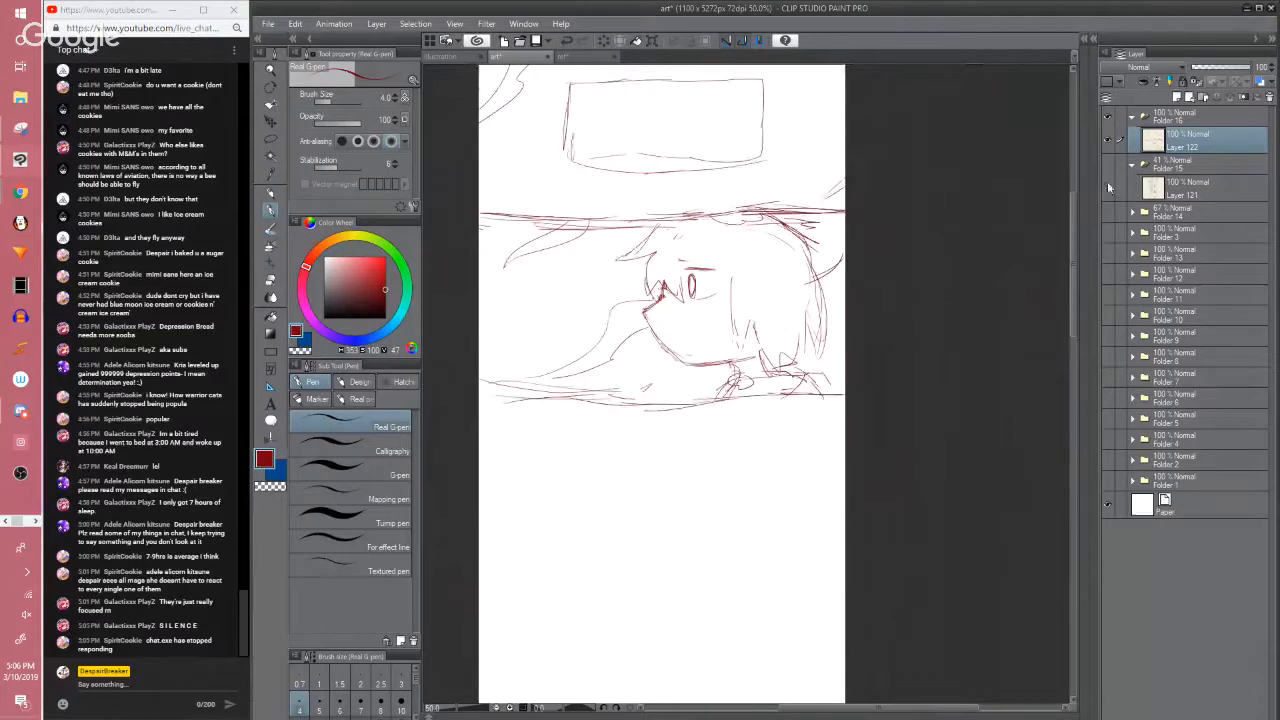
left_click_drag(1072, 233, 1062, 262)
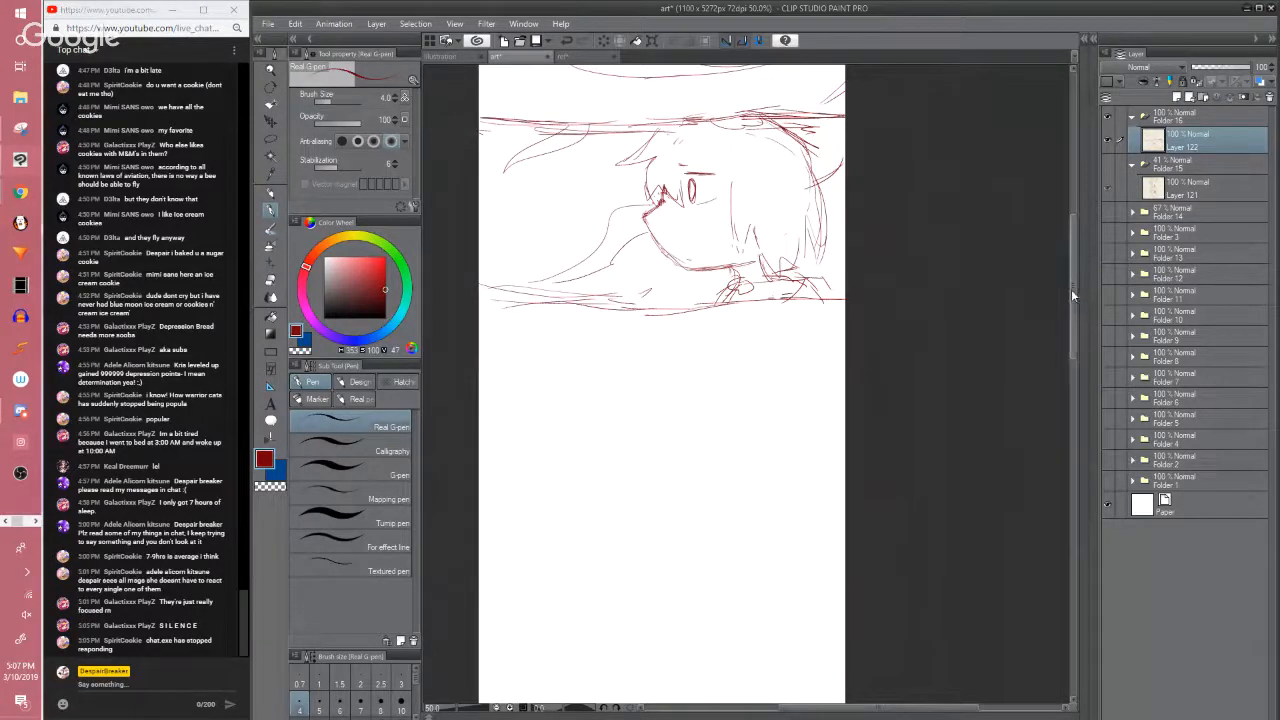
Add scribbled ornaments to the first panel box's four corners and a wavy outline around its edges
left_click_drag(1072, 290, 1072, 257)
left_click_drag(568, 124, 574, 130)
left_click_drag(567, 190, 570, 212)
left_click_drag(759, 122, 765, 124)
left_click_drag(761, 199, 761, 204)
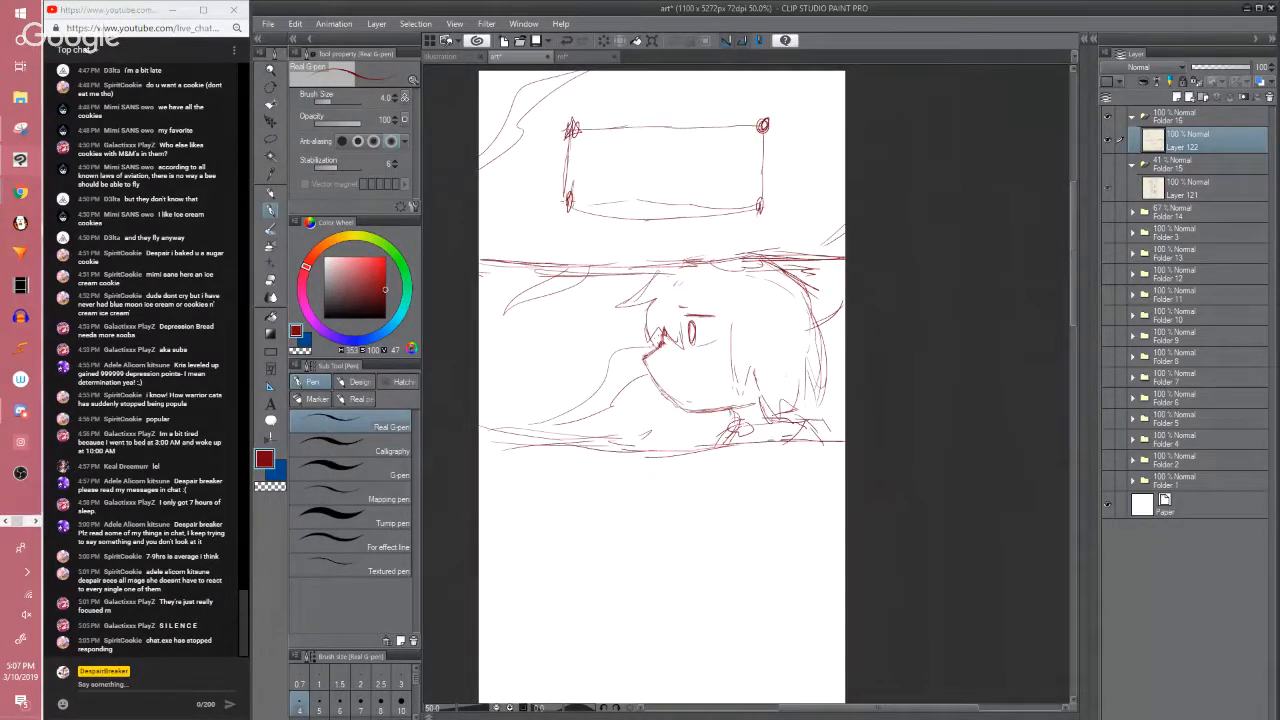
mouse_move(566, 204)
left_mouse_down()
mouse_move(556, 156)
mouse_move(590, 128)
mouse_move(690, 115)
mouse_move(748, 123)
mouse_move(700, 223)
mouse_move(600, 220)
mouse_move(748, 208)
left_mouse_up()
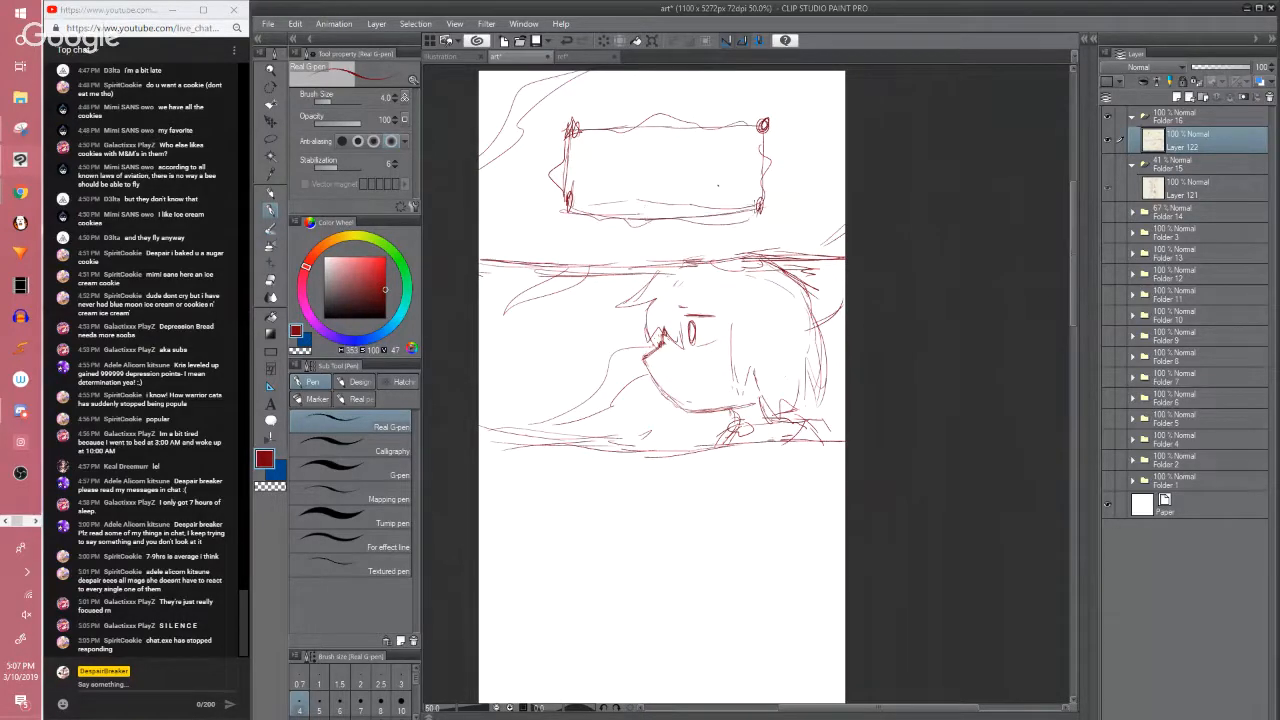
Letter the name and level in the box's upper corners, "Save" and "Return" in the lower corners, and dashes under the name
left_click_drag(577, 138, 606, 150)
left_click_drag(714, 136, 768, 149)
mouse_move(590, 196)
left_mouse_down()
mouse_move(578, 210)
mouse_move(630, 210)
left_mouse_up()
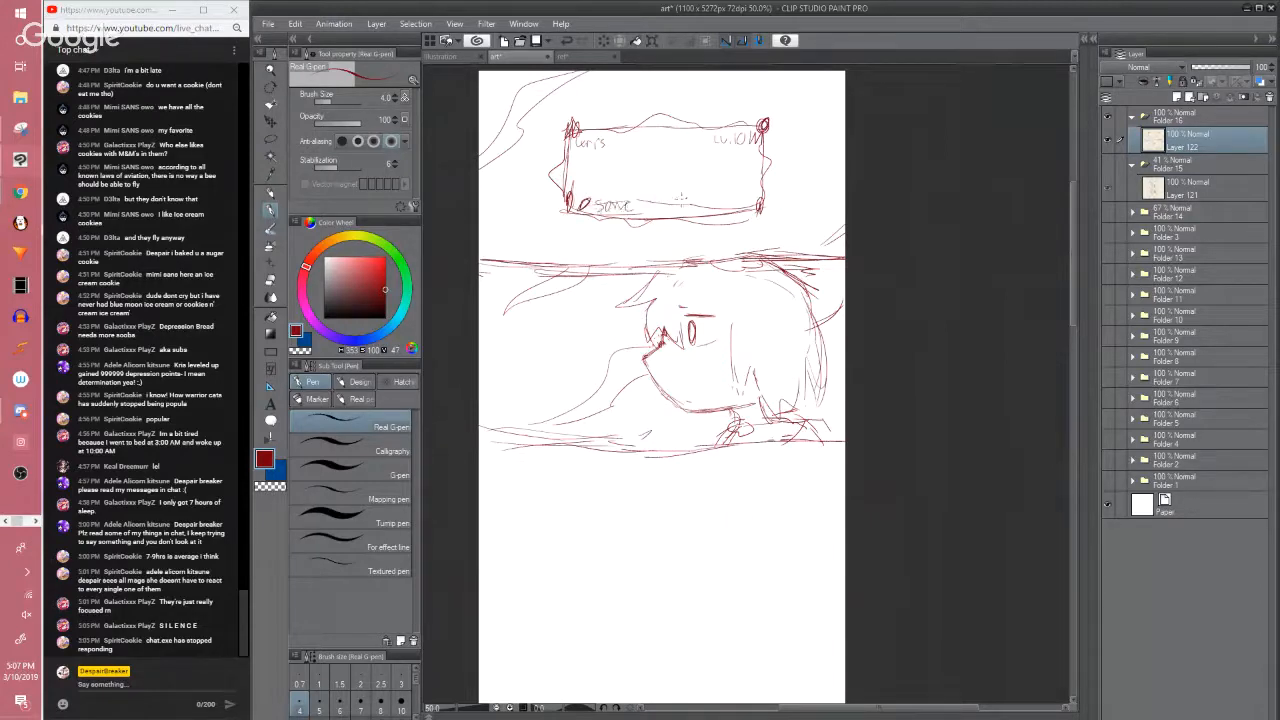
mouse_move(704, 194)
left_mouse_down()
mouse_move(714, 210)
mouse_move(756, 214)
left_mouse_up()
left_click_drag(572, 150, 584, 164)
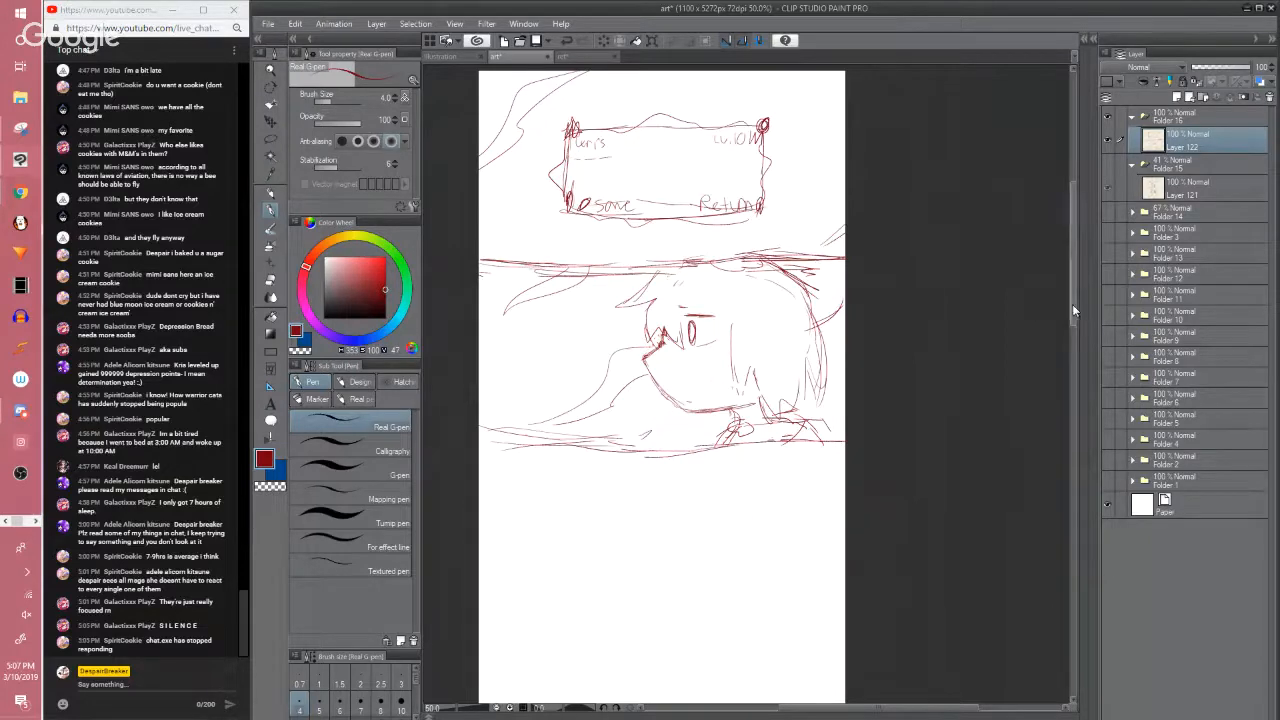
Darken the second panel's bottom border with another line across the page
scroll(1072, 304, "down", 2)
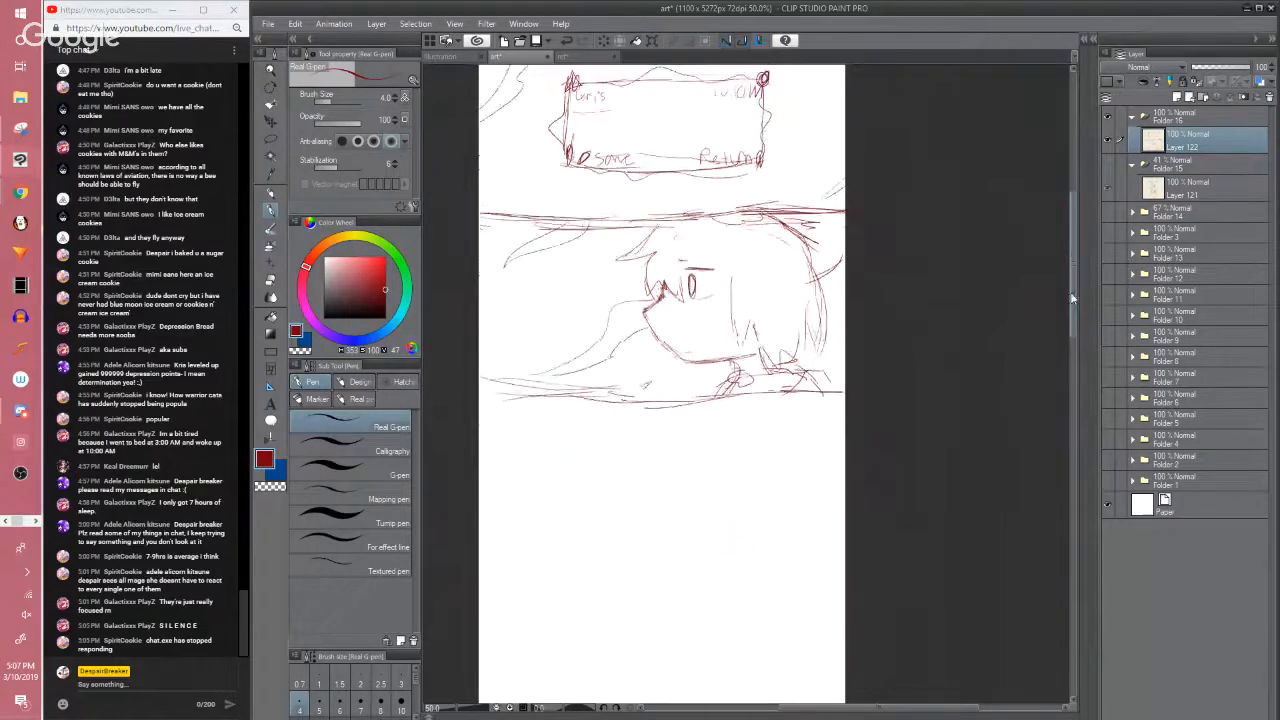
scroll(1064, 276, "up", 4)
scroll(1064, 276, "down", 6)
left_click_drag(484, 334, 848, 330)
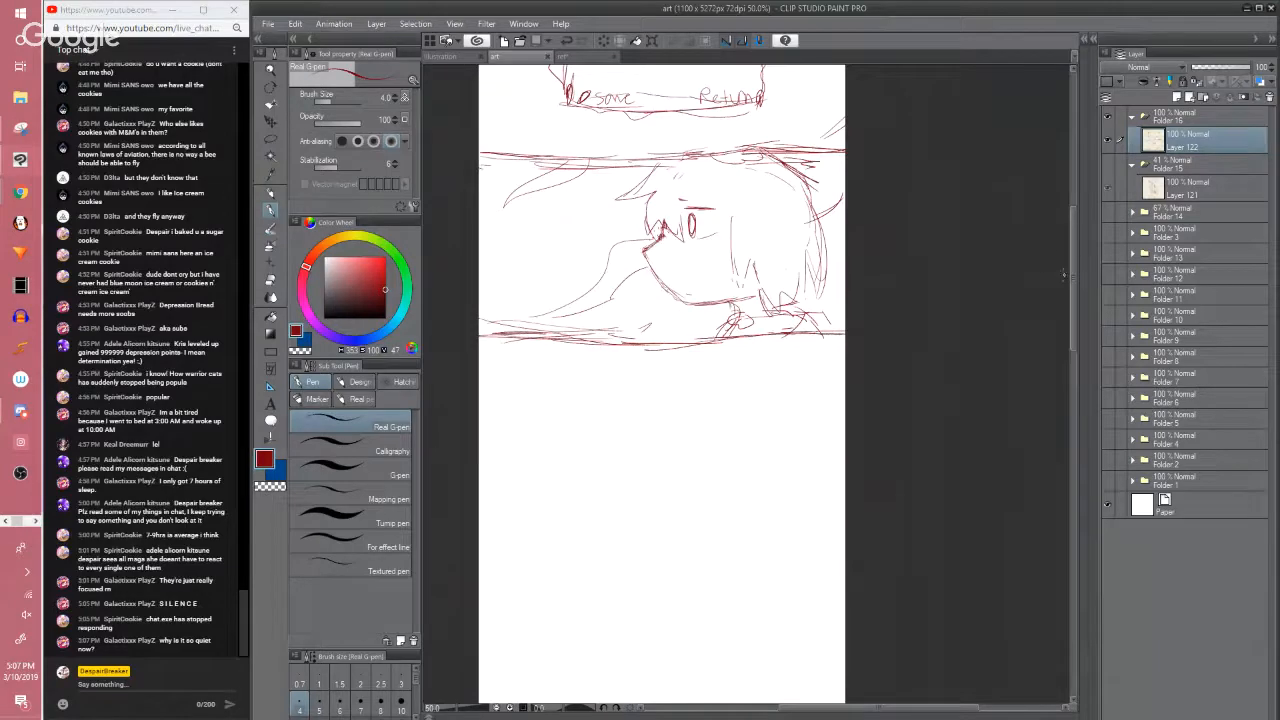
Compare the overall layout of the current page in Folder 16 with the previous page in Folder 15
left_click_drag(1072, 273, 1073, 263)
scroll(1033, 268, "down", 2)
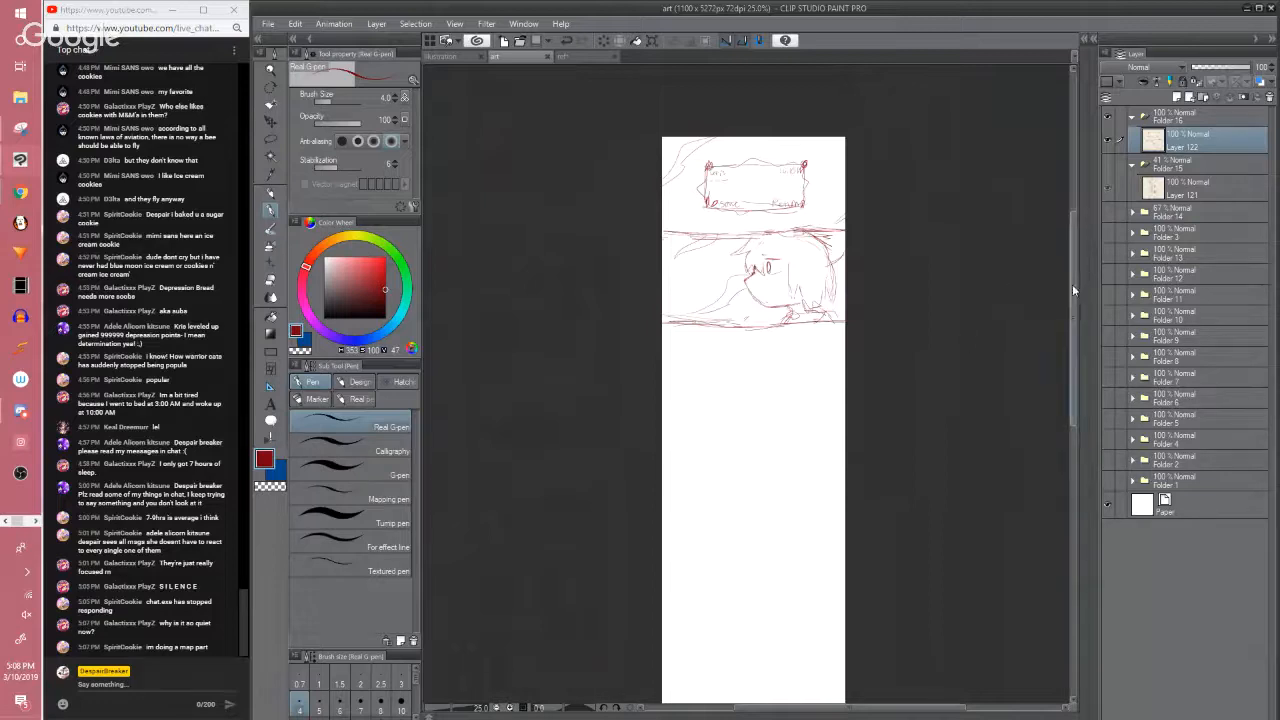
scroll(1071, 280, "down", 1)
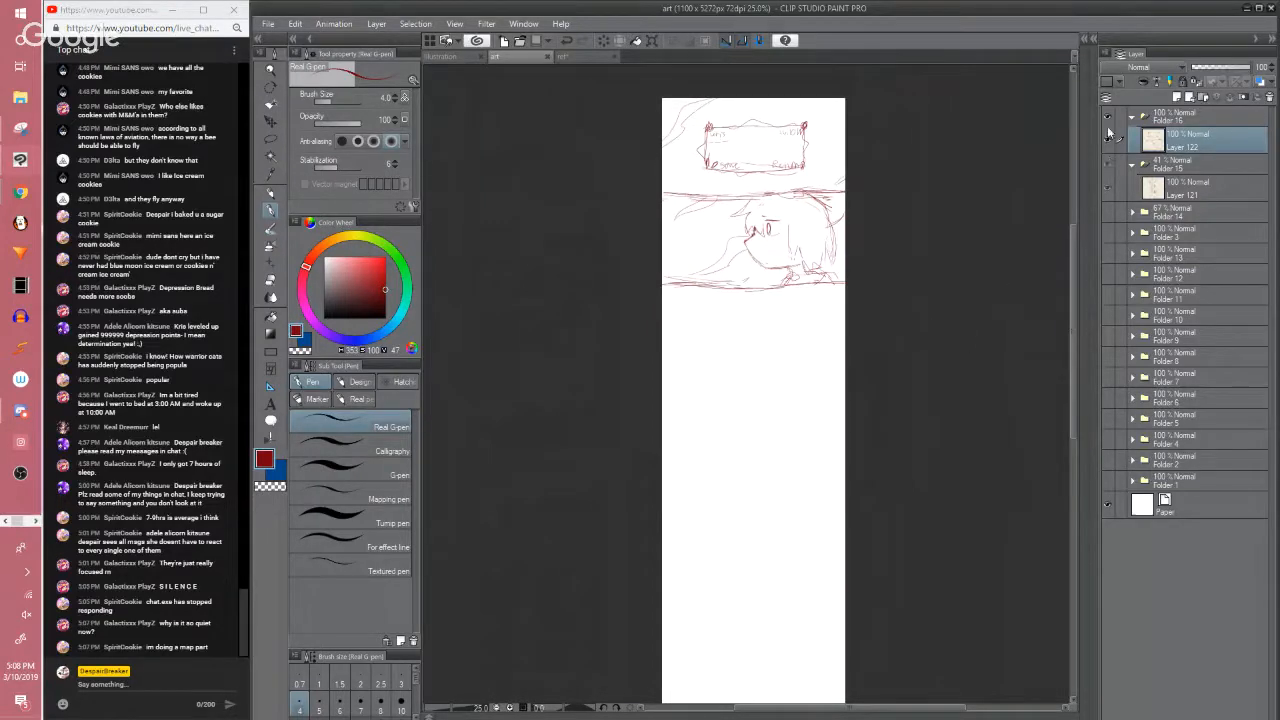
left_click(1107, 126)
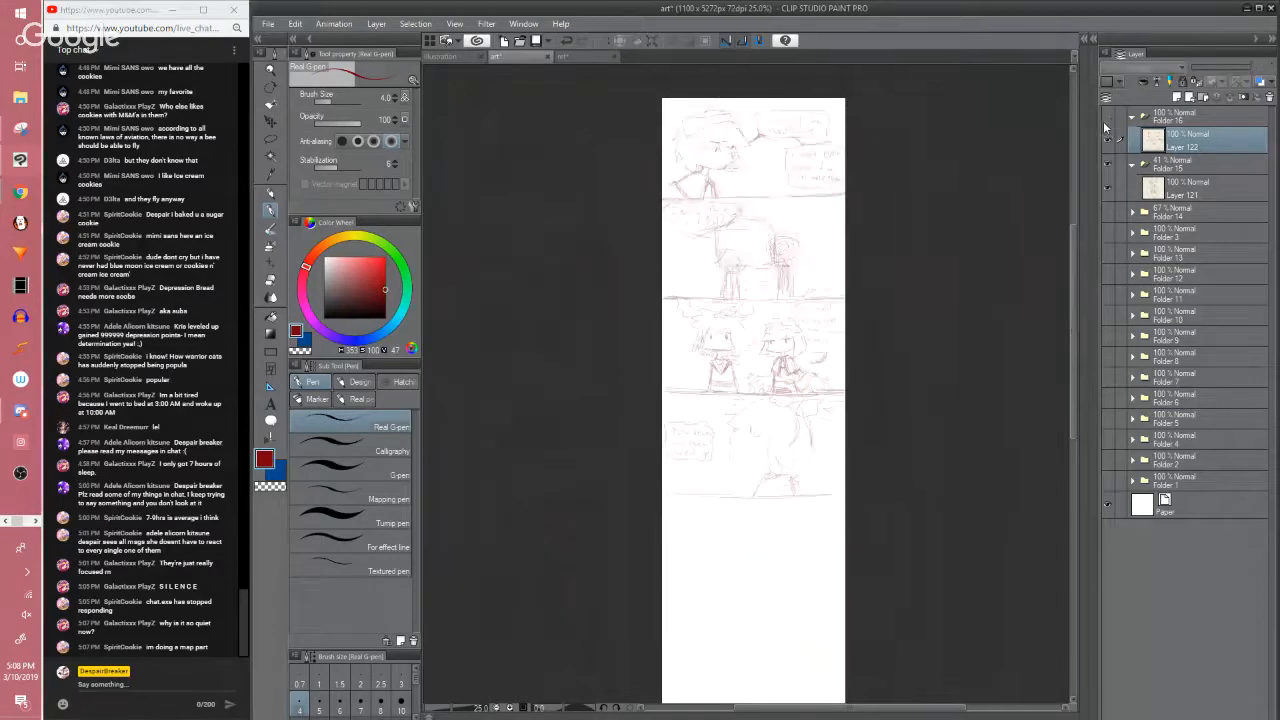
left_click(1107, 126)
left_click(1107, 122)
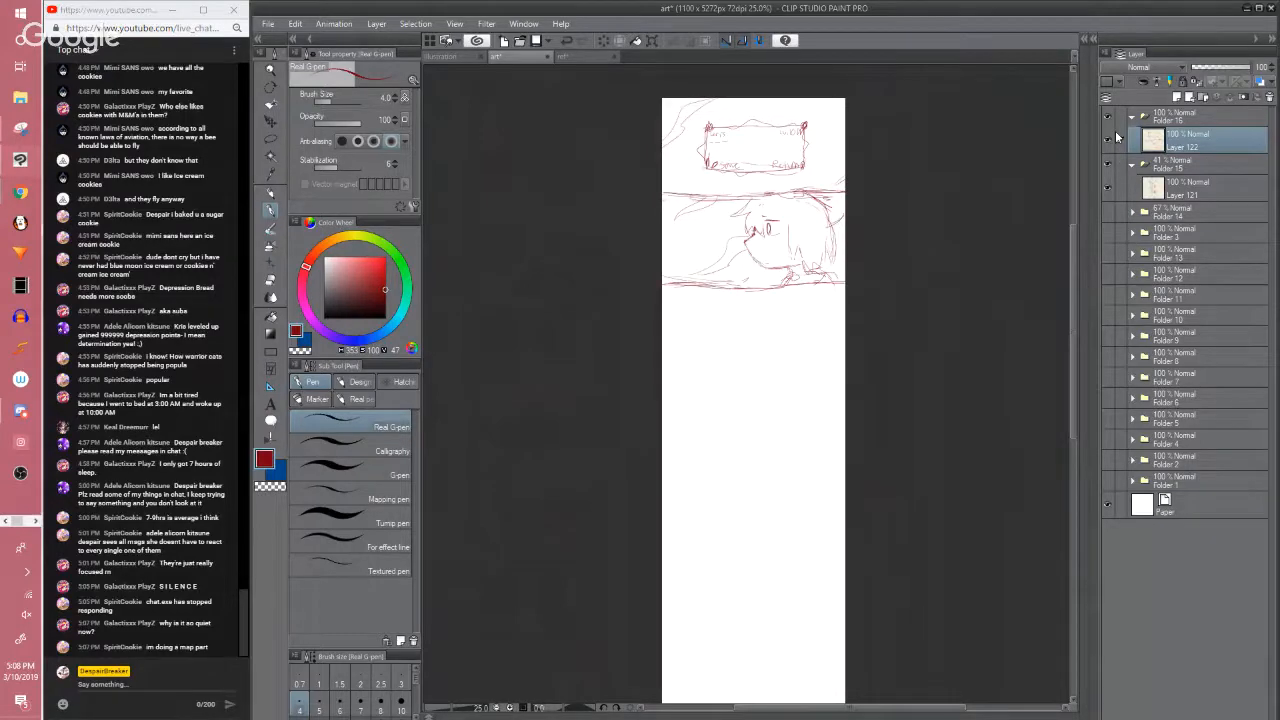
left_click(1107, 120)
left_click(1108, 120)
Sketch the third panel's bottom border as a horizontal line across the page below the second panel
key("ctrl+plus")
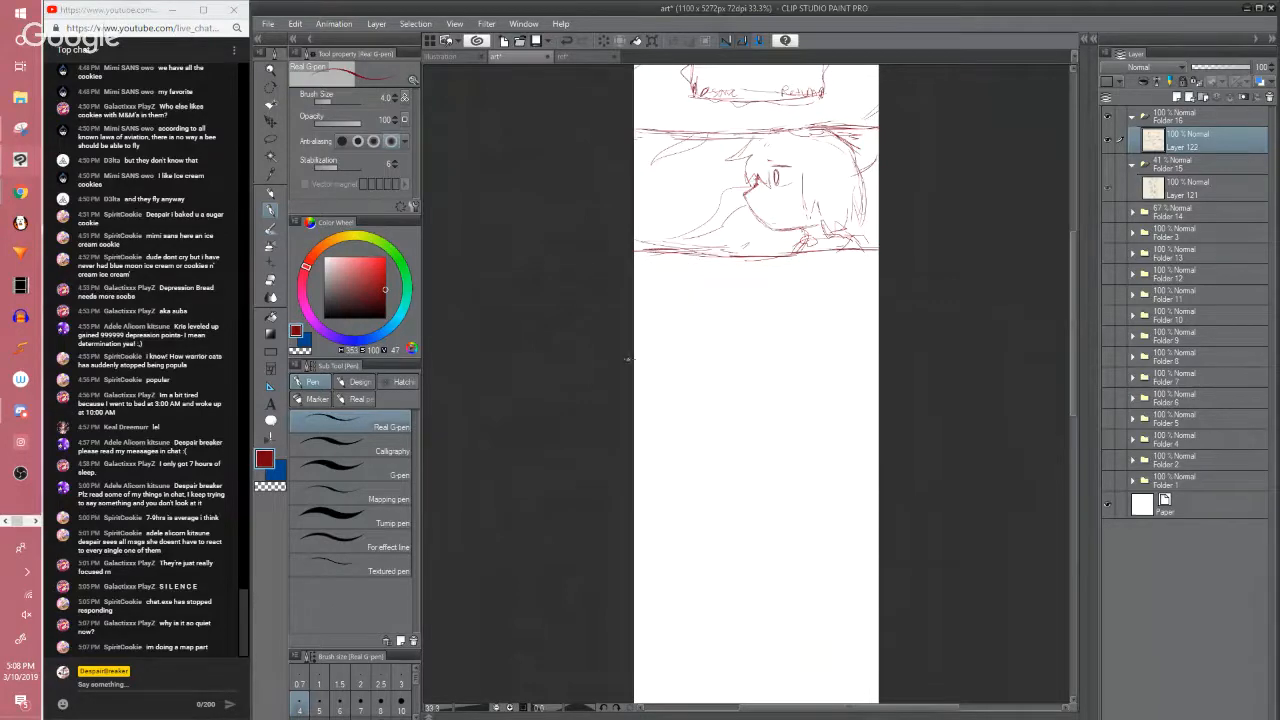
left_click_drag(634, 372, 908, 376)
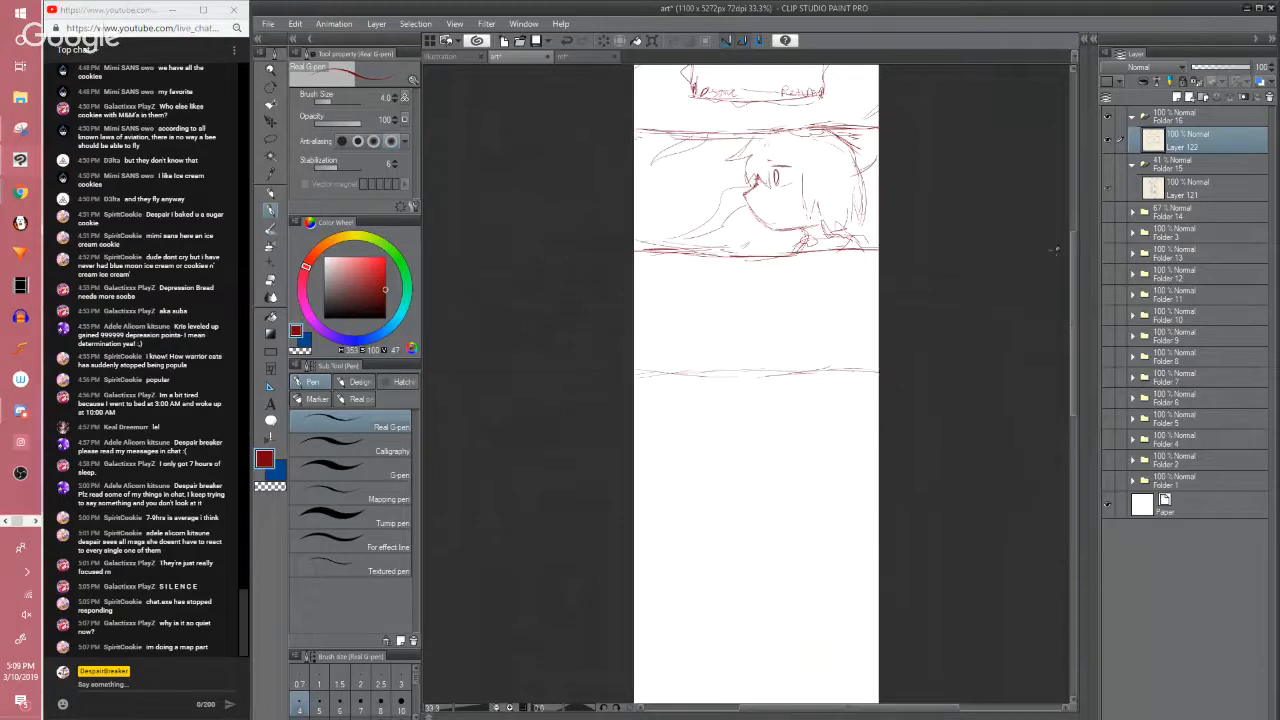
Compare the current page in Folder 16 with the previous page in Folder 15 along their lengths, and save the file
left_click(1107, 163)
left_click(1107, 120)
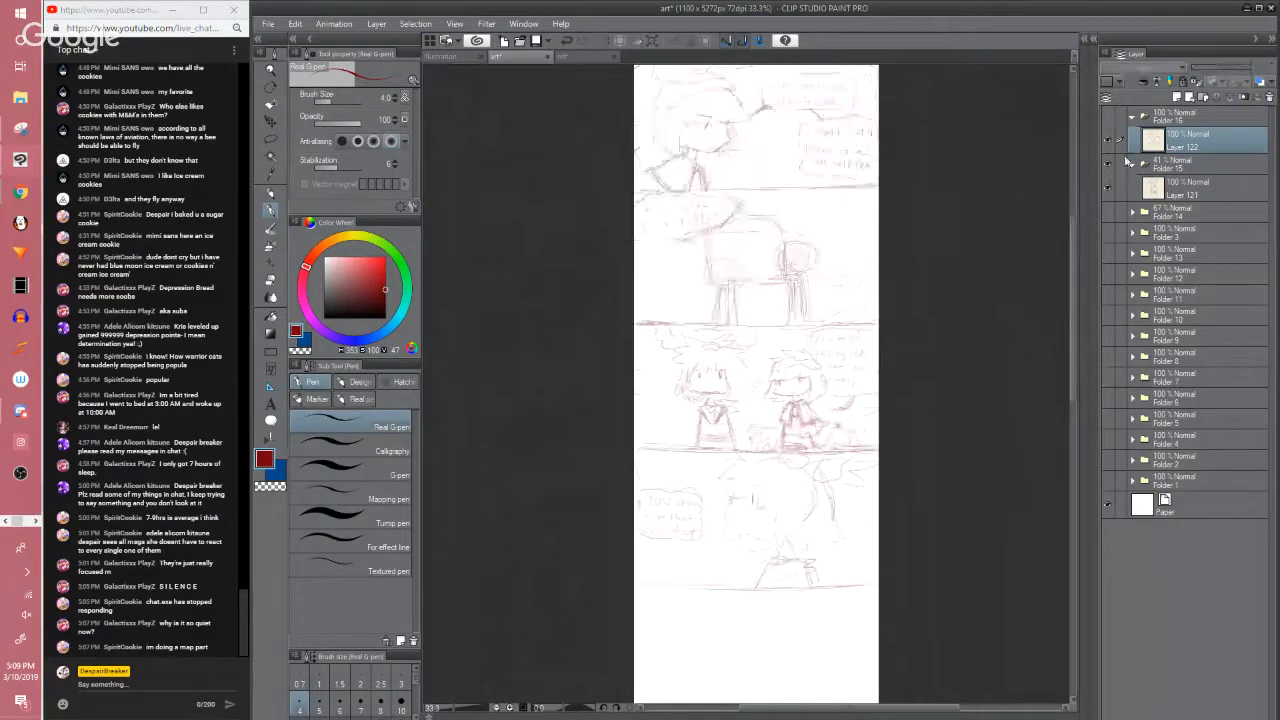
left_click(1107, 163)
left_click(1107, 118)
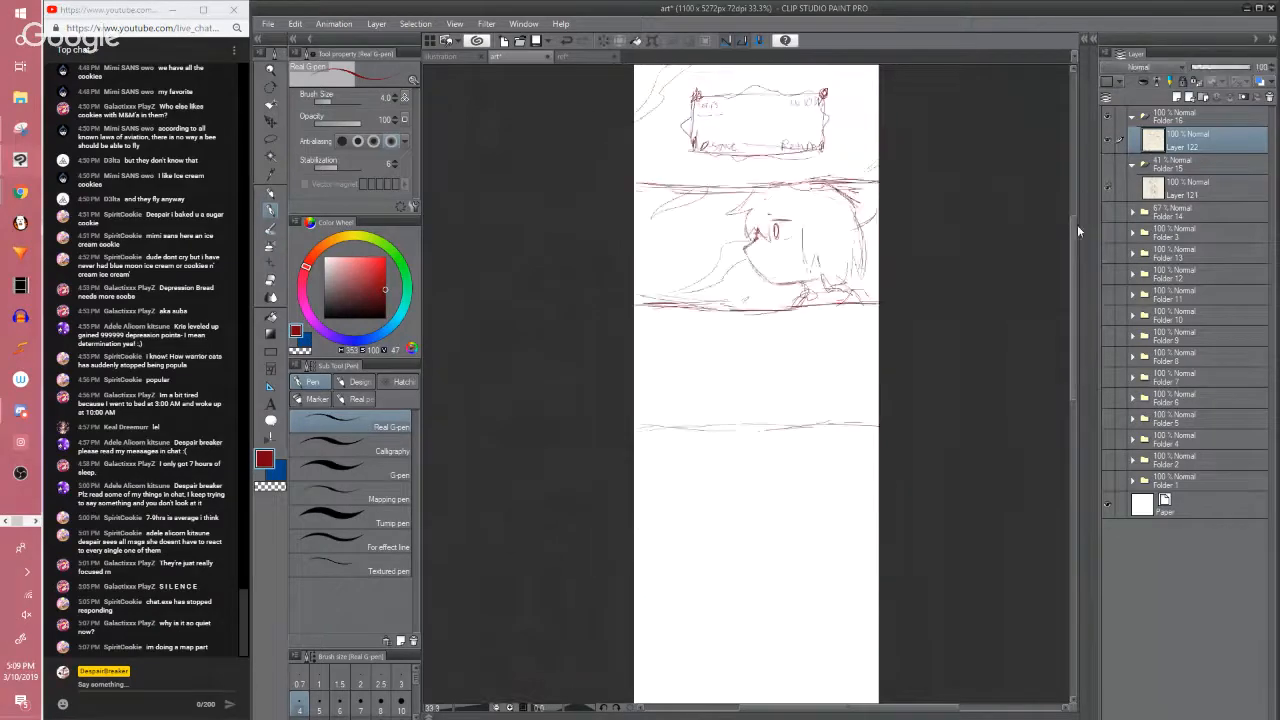
left_click_drag(1075, 226, 1073, 211)
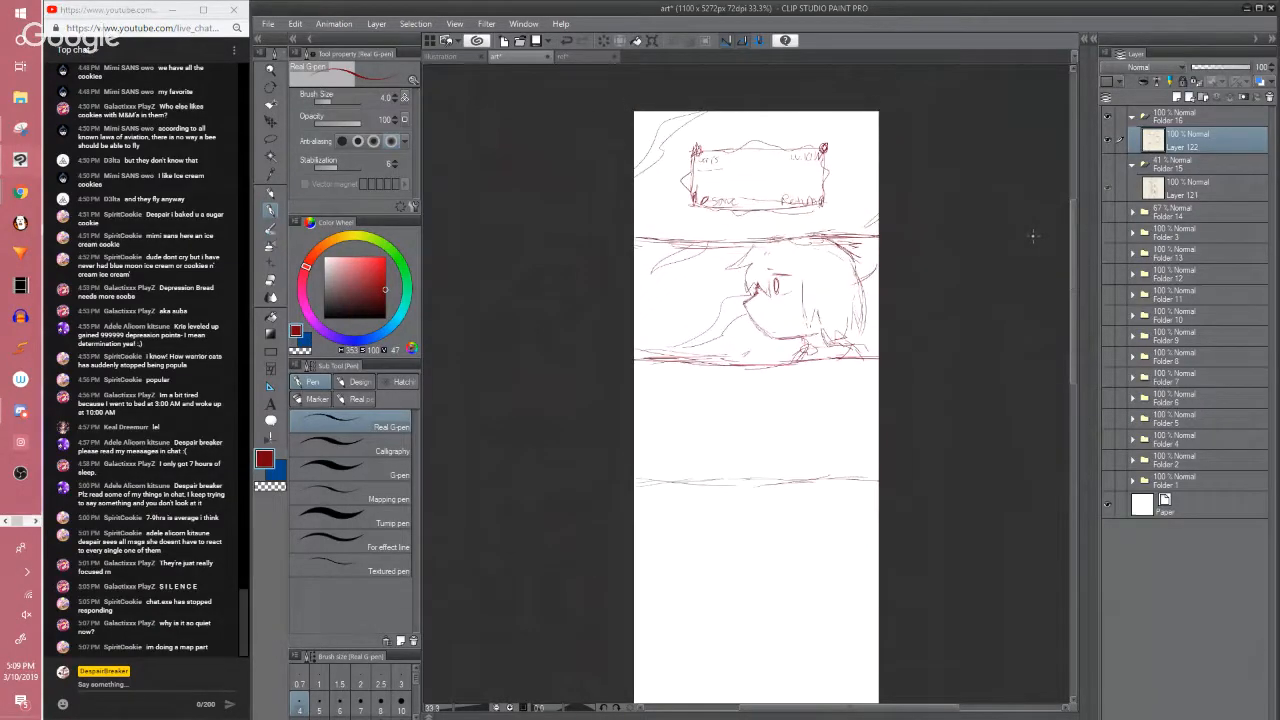
left_click(1107, 165)
left_click(1107, 121)
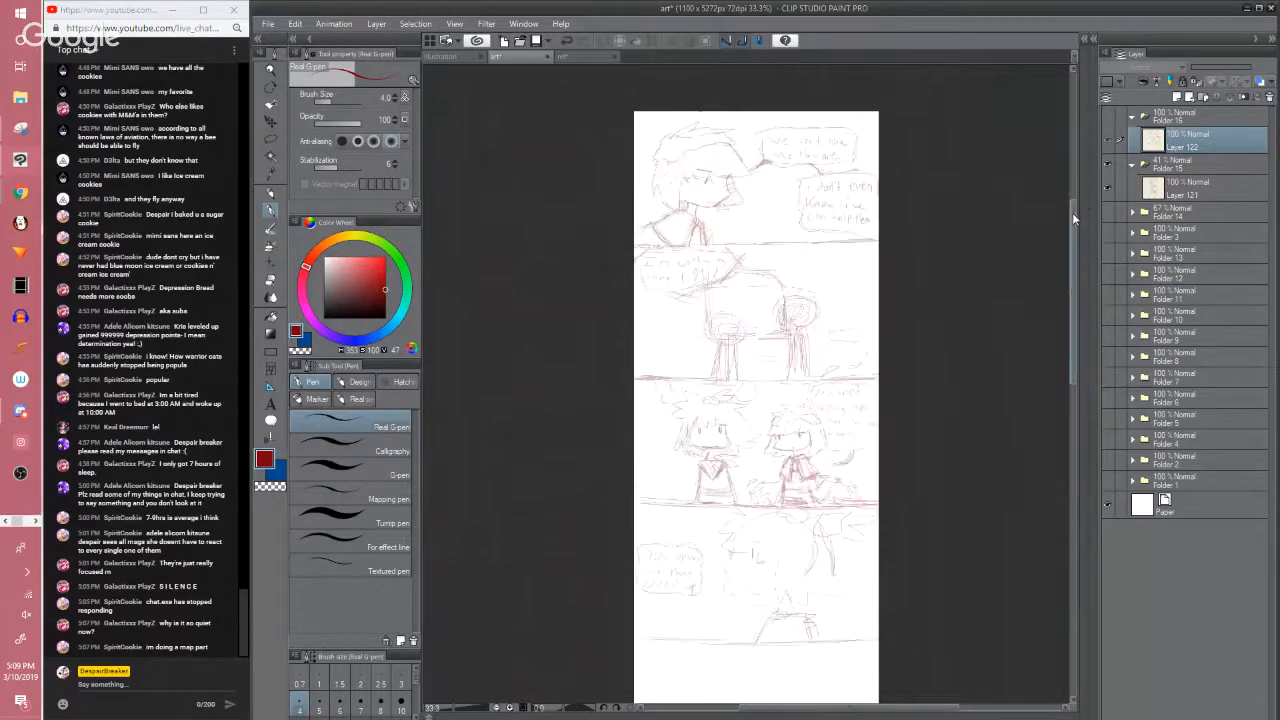
left_click_drag(1073, 213, 1055, 239)
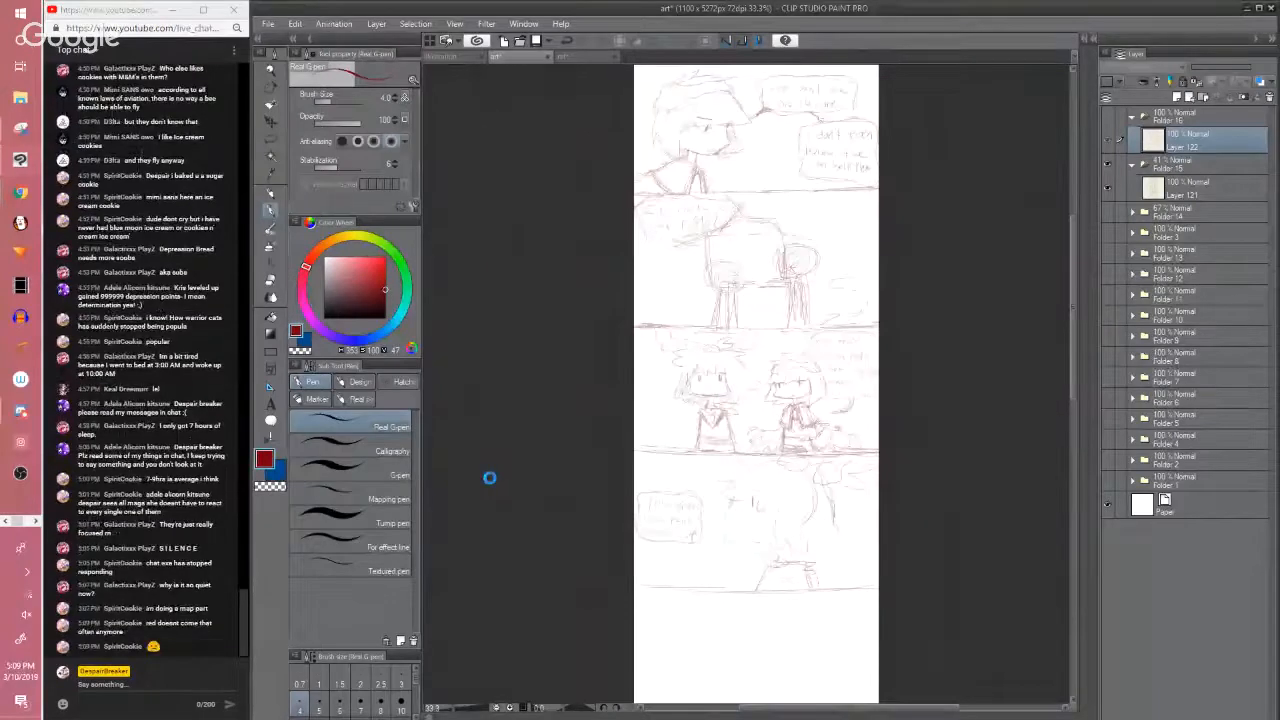
key("ctrl+s")
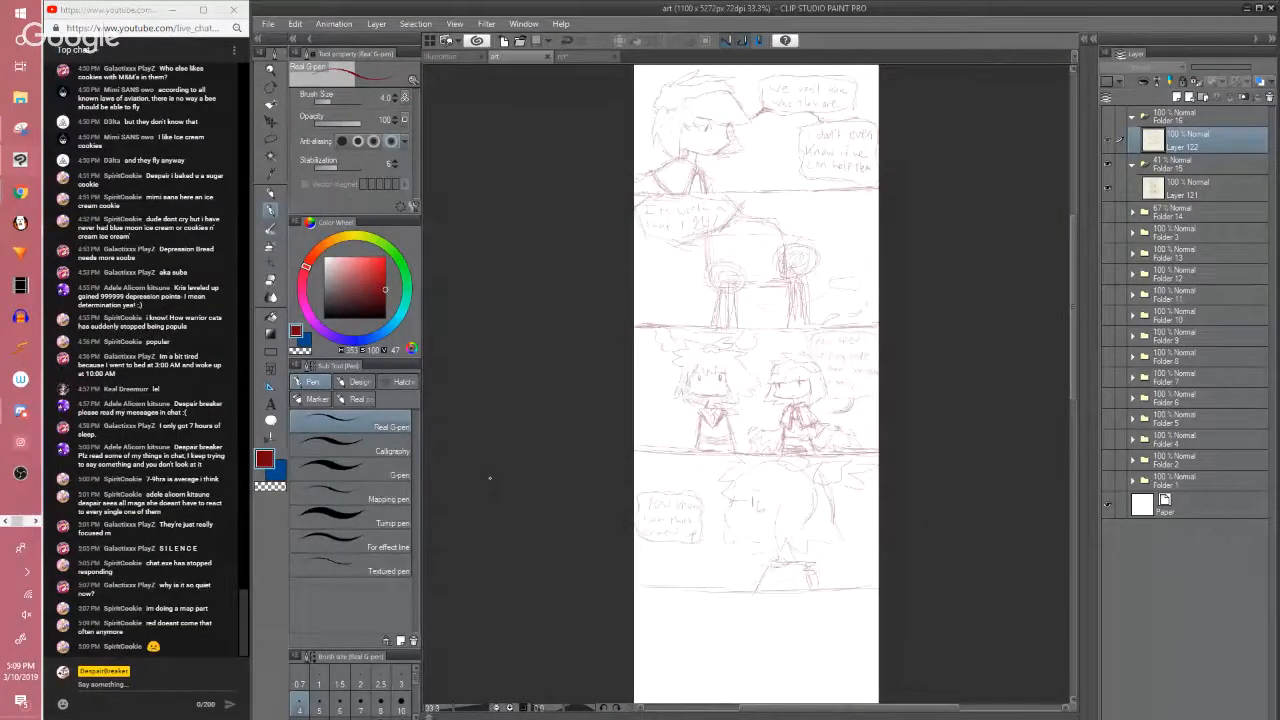
Examine the panel layout of the page in Folder 14, check the Folder 15 page again and return to the Folder 16 page
left_click(1107, 164)
left_click(1108, 211)
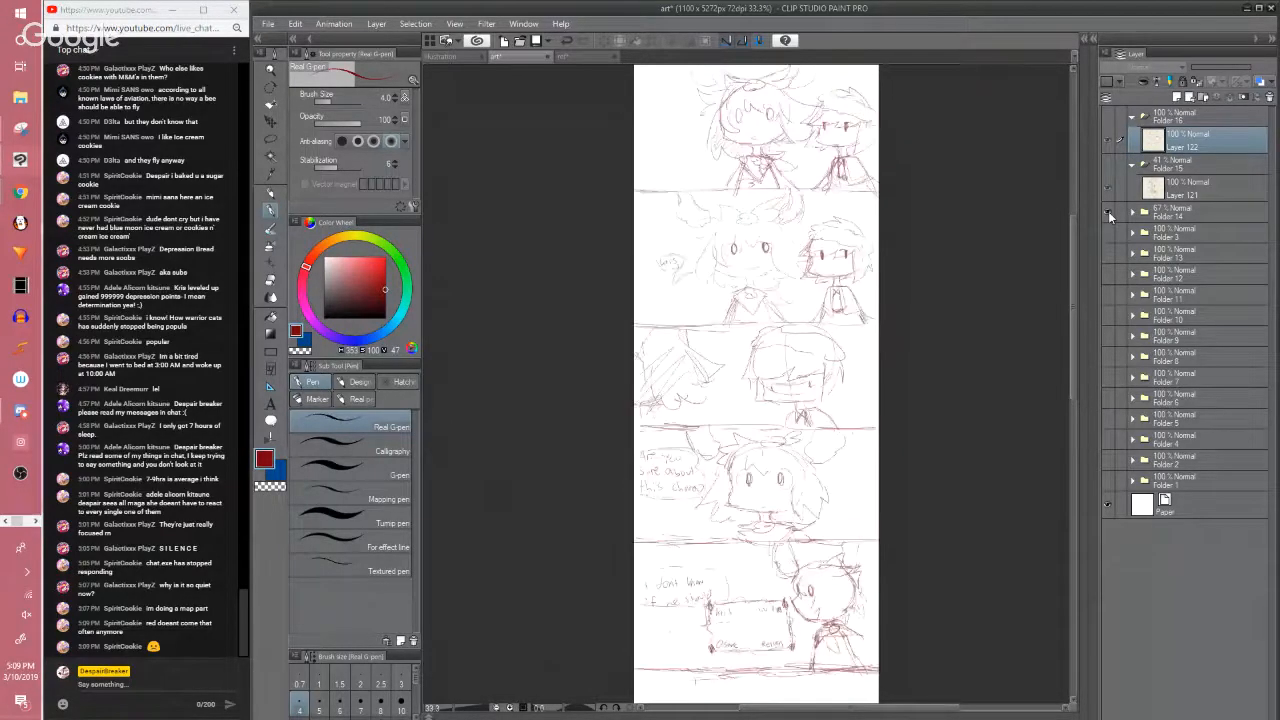
scroll(1074, 227, "down", 3)
left_click_drag(1073, 220, 1077, 212)
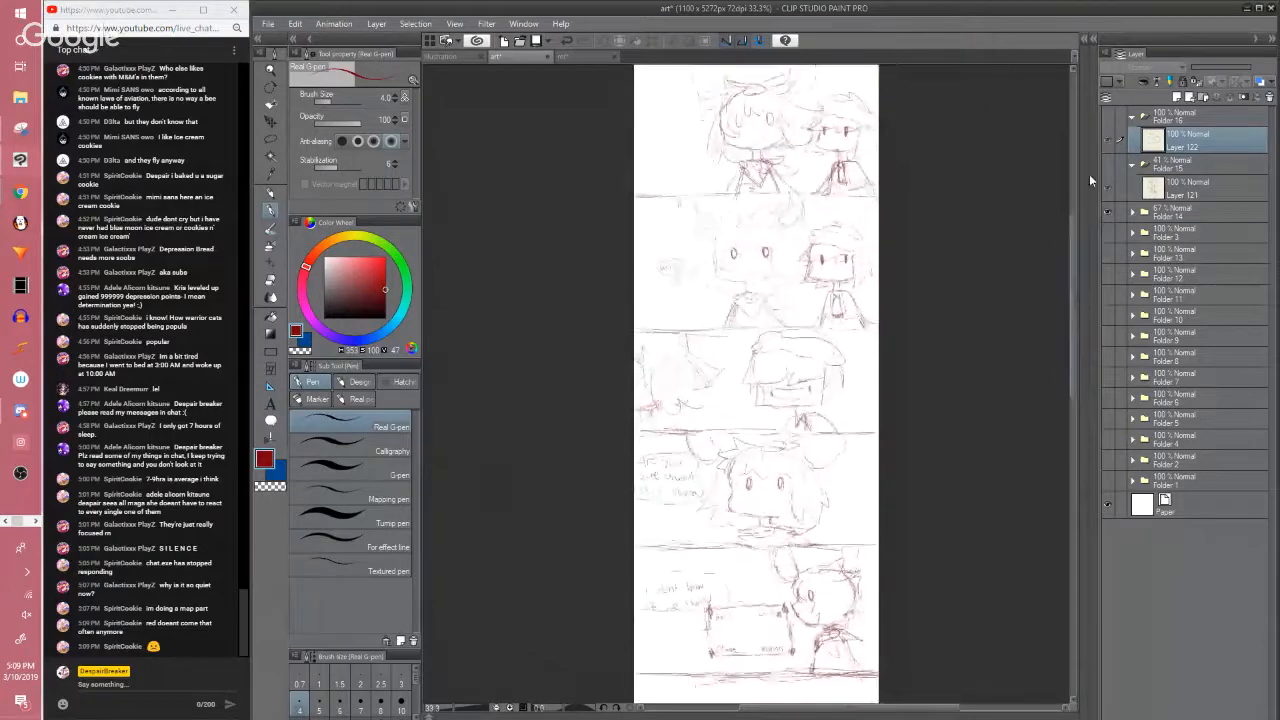
key("ctrl+minus")
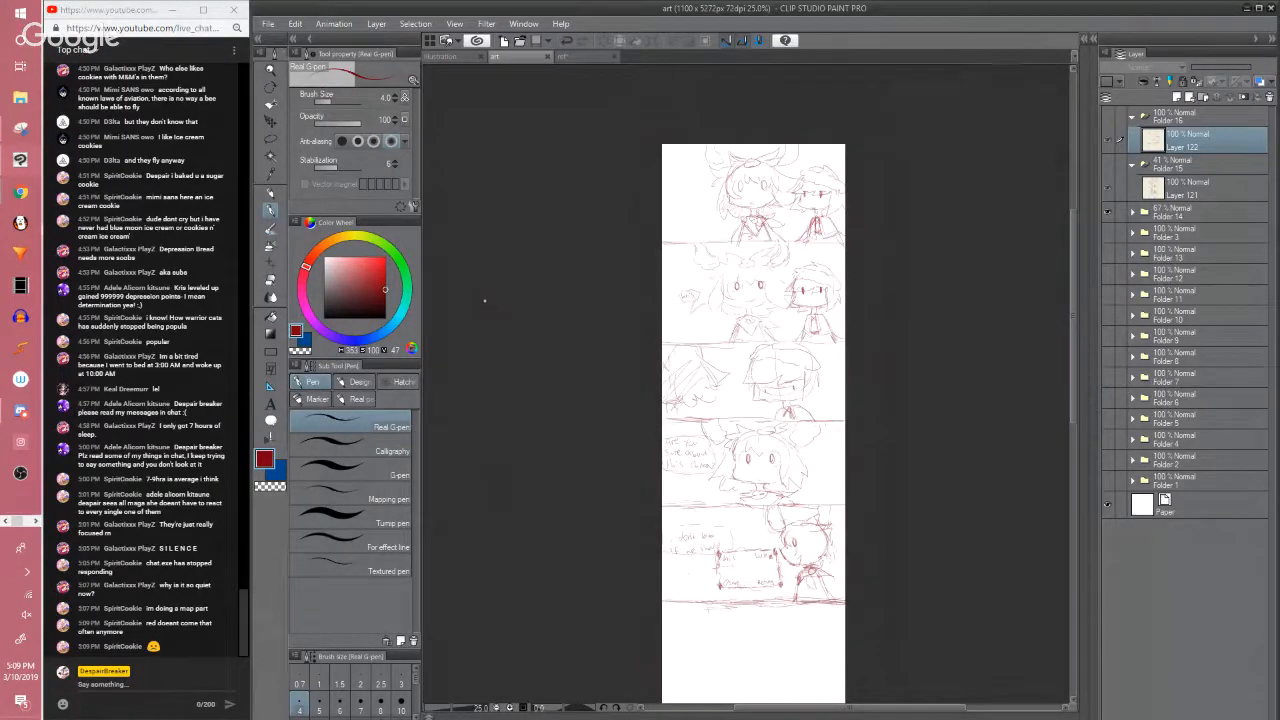
left_click(1108, 164)
left_click(1108, 211)
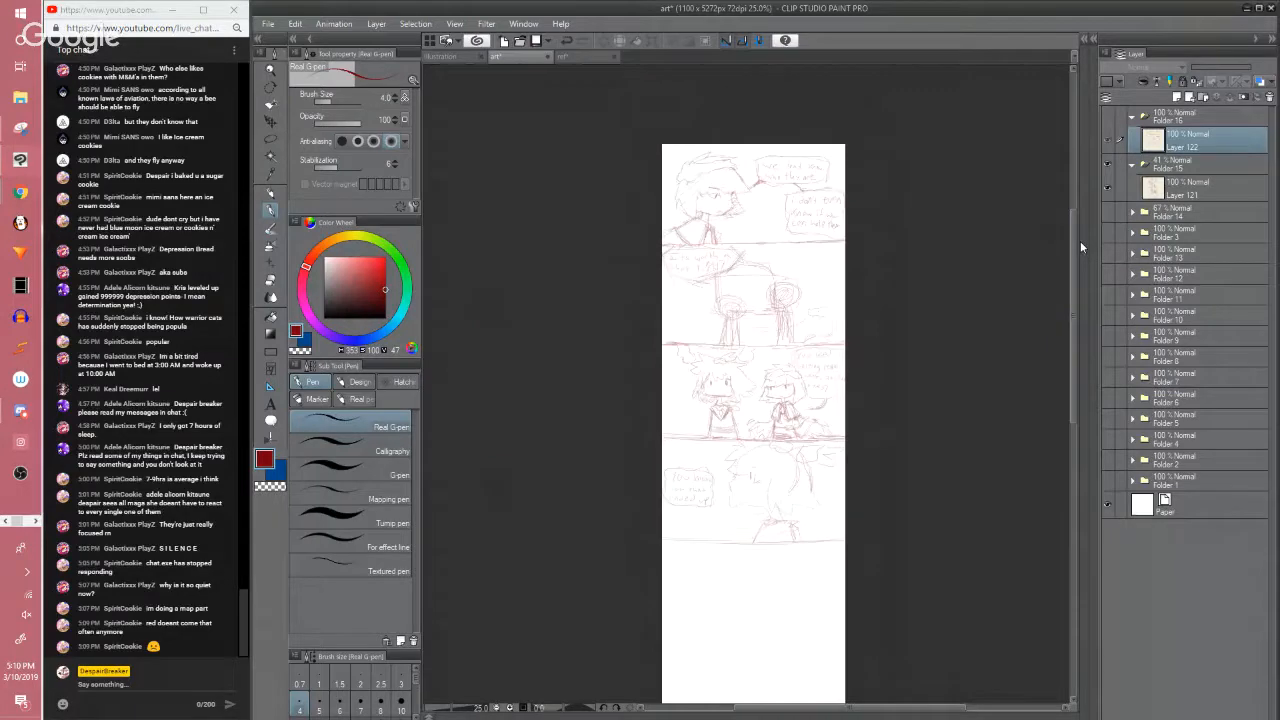
left_click(1107, 116)
left_click(1108, 166)
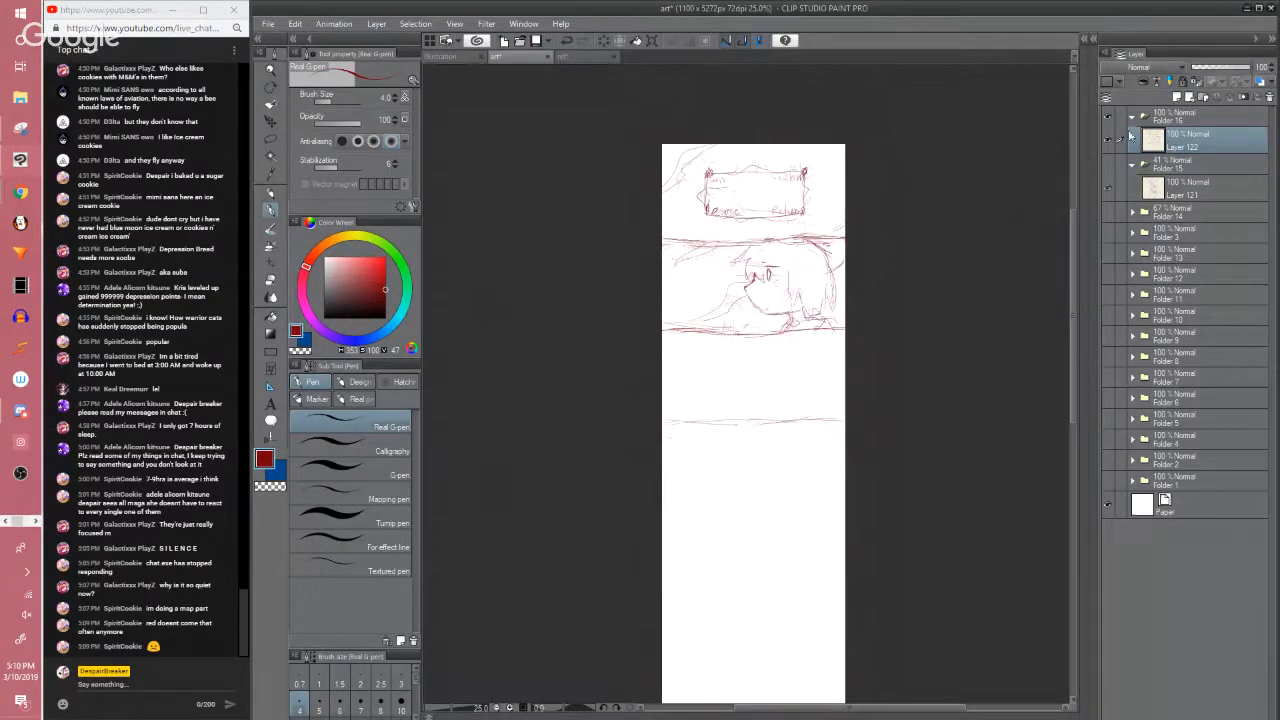
Overlay the Folder 15 page on the current page to compare their panels, keeping Layer 122 active and hiding Folder 15 again
left_click(1160, 120)
left_click(1158, 140)
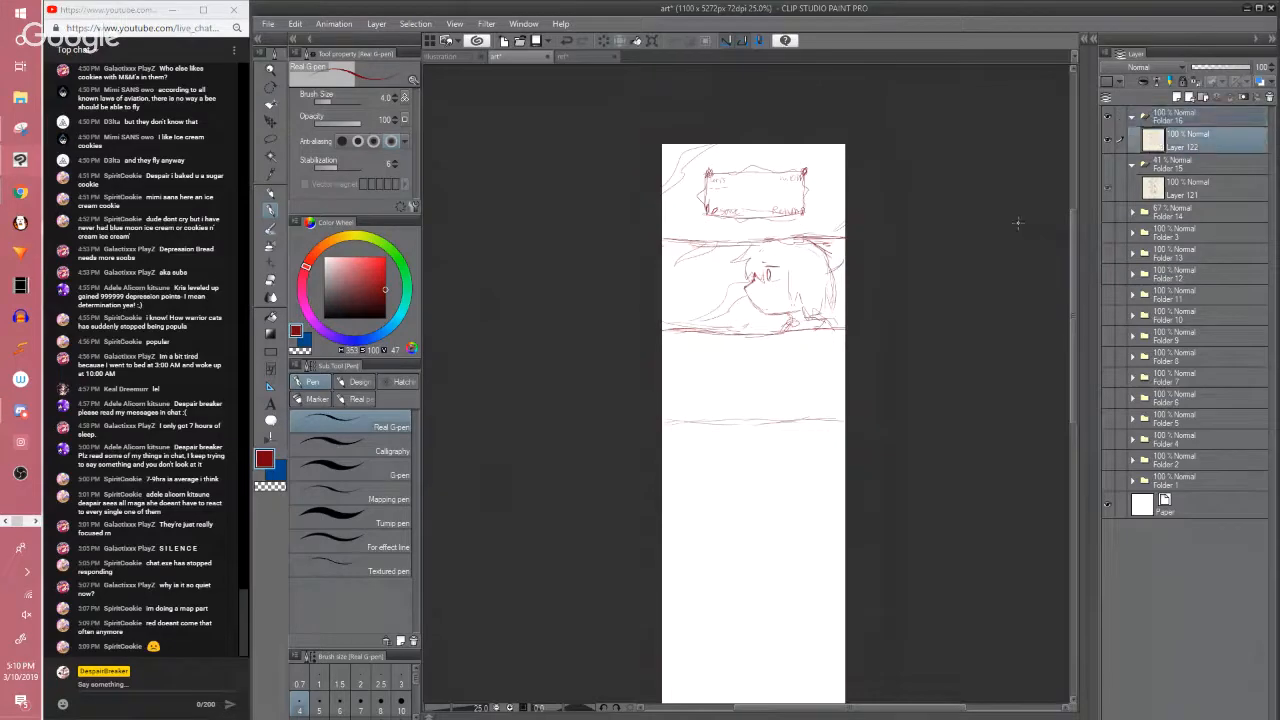
left_click(1108, 141)
left_click(1108, 165)
left_click(1108, 141)
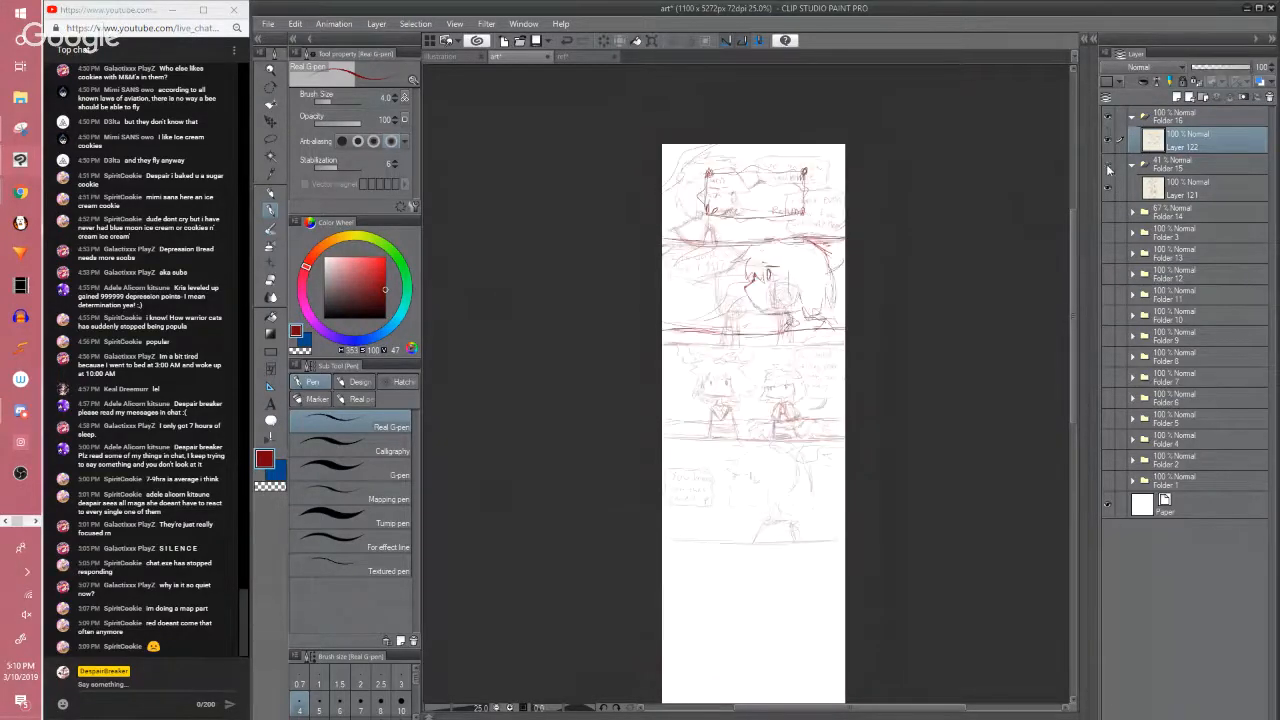
left_click(1108, 165)
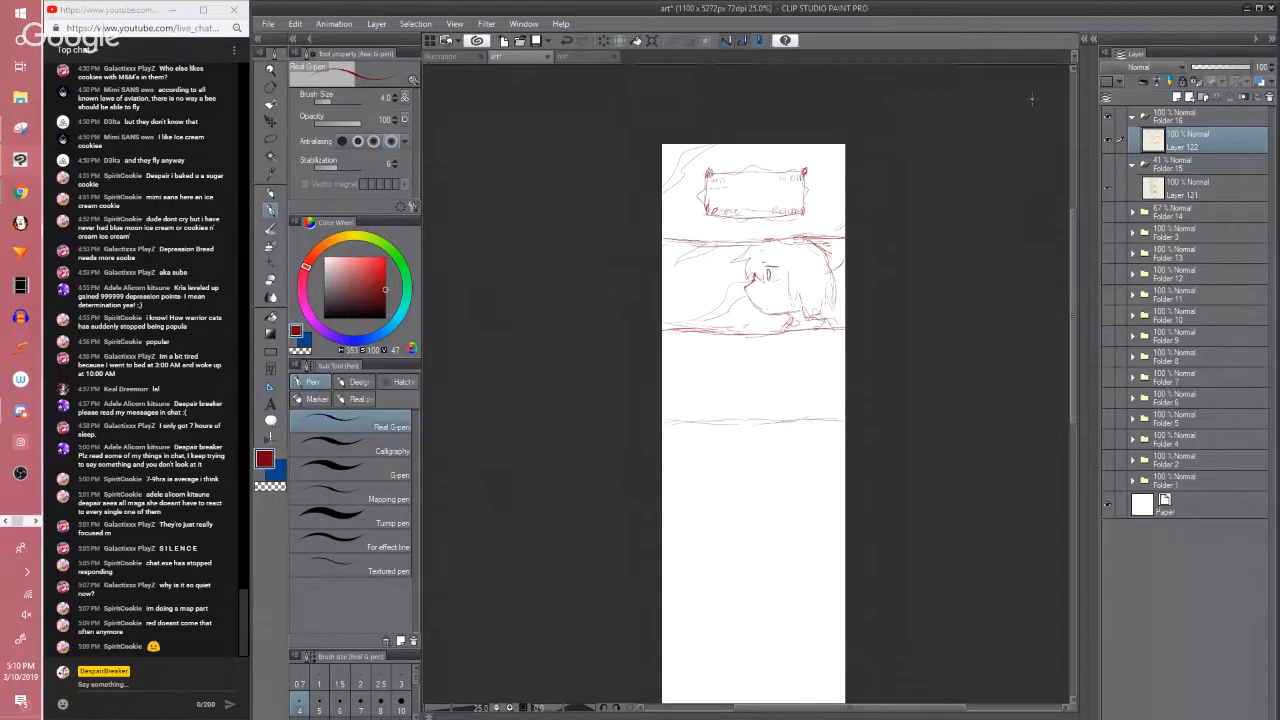
Lasso the second panel's character drawing with its borders, duplicate it, and move the copy down into the third panel
scroll(1032, 98, "up", 2)
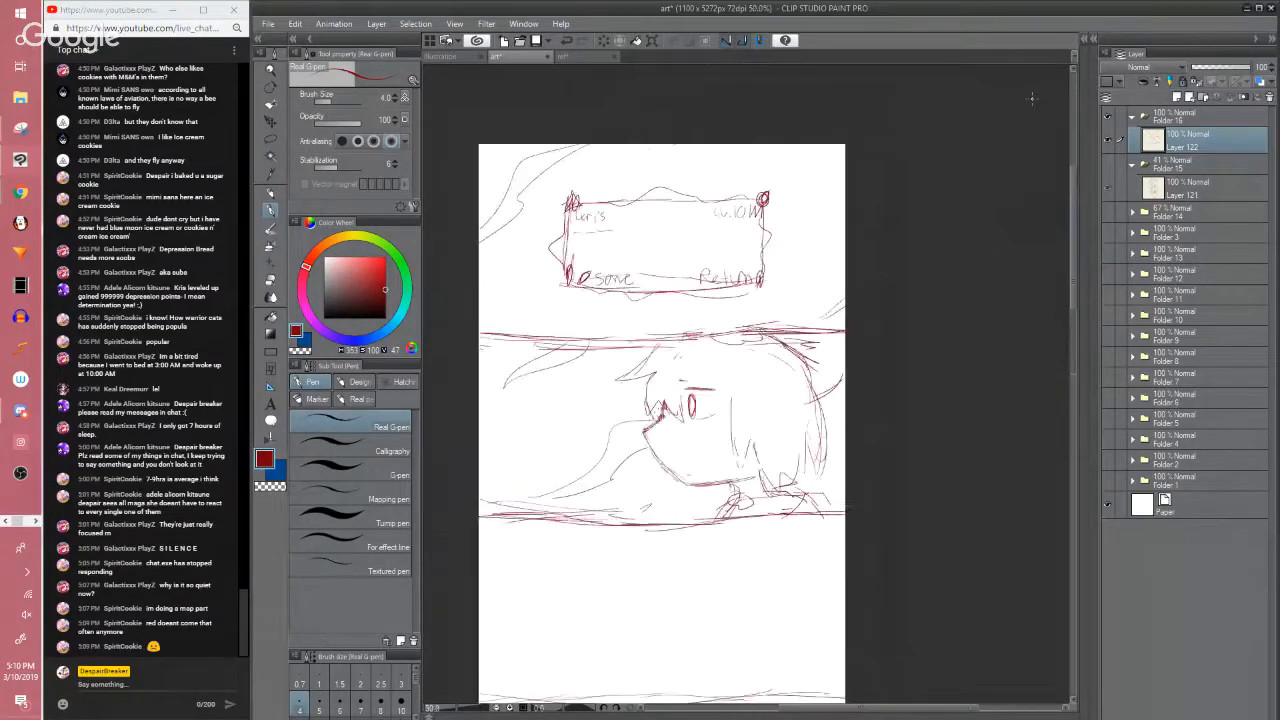
left_click_drag(1072, 226, 1067, 264)
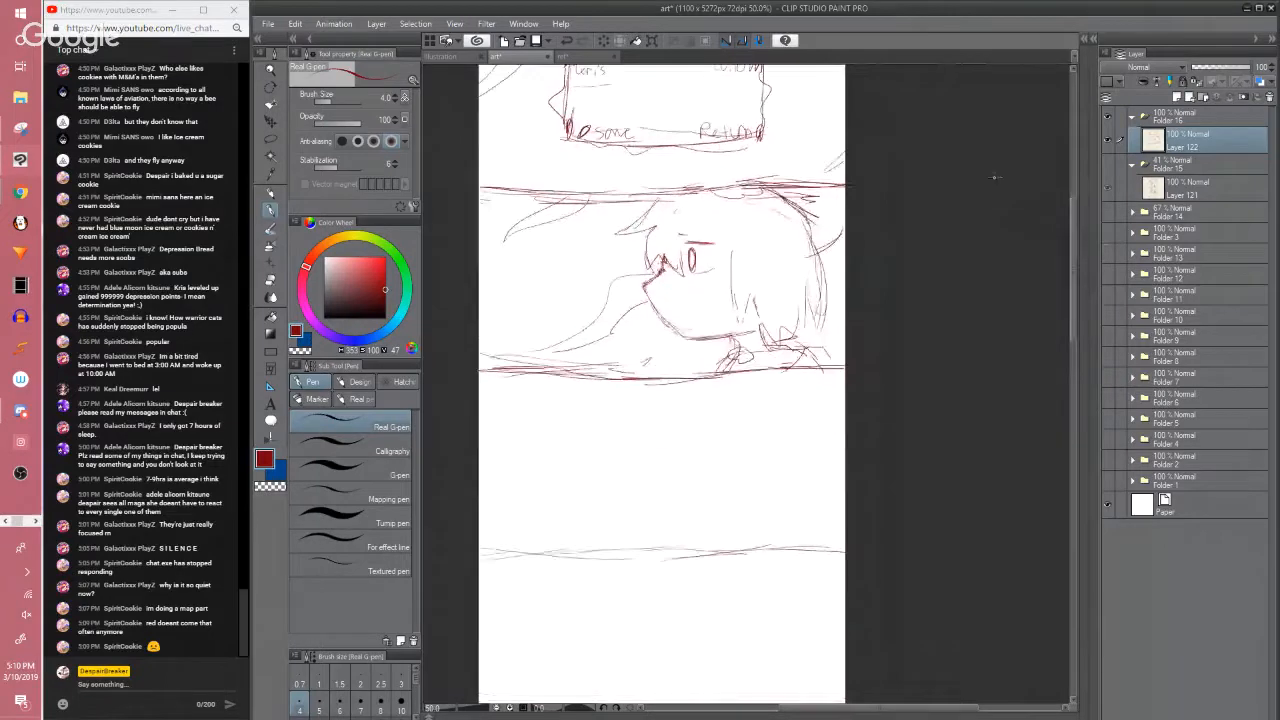
key("m")
mouse_move(538, 197)
left_mouse_down()
mouse_move(462, 372)
mouse_move(880, 162)
mouse_move(690, 164)
left_mouse_up()
key("ctrl+c")
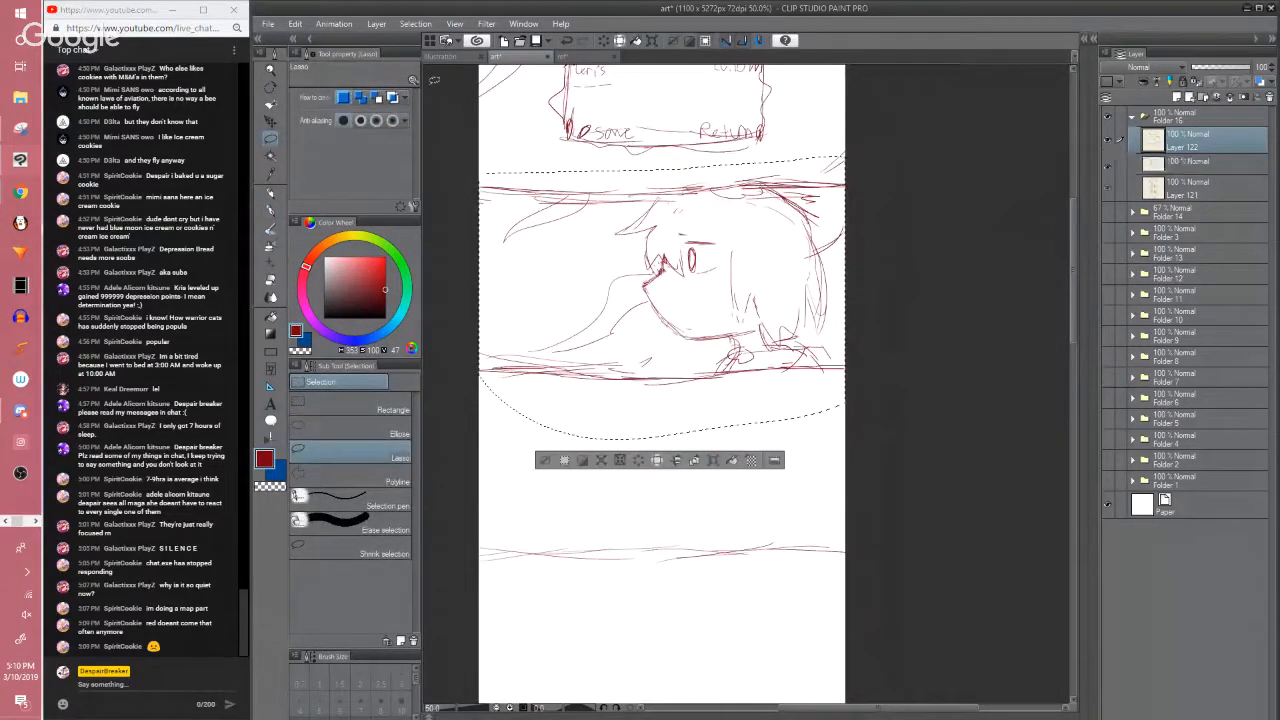
key("ctrl+v")
key("k")
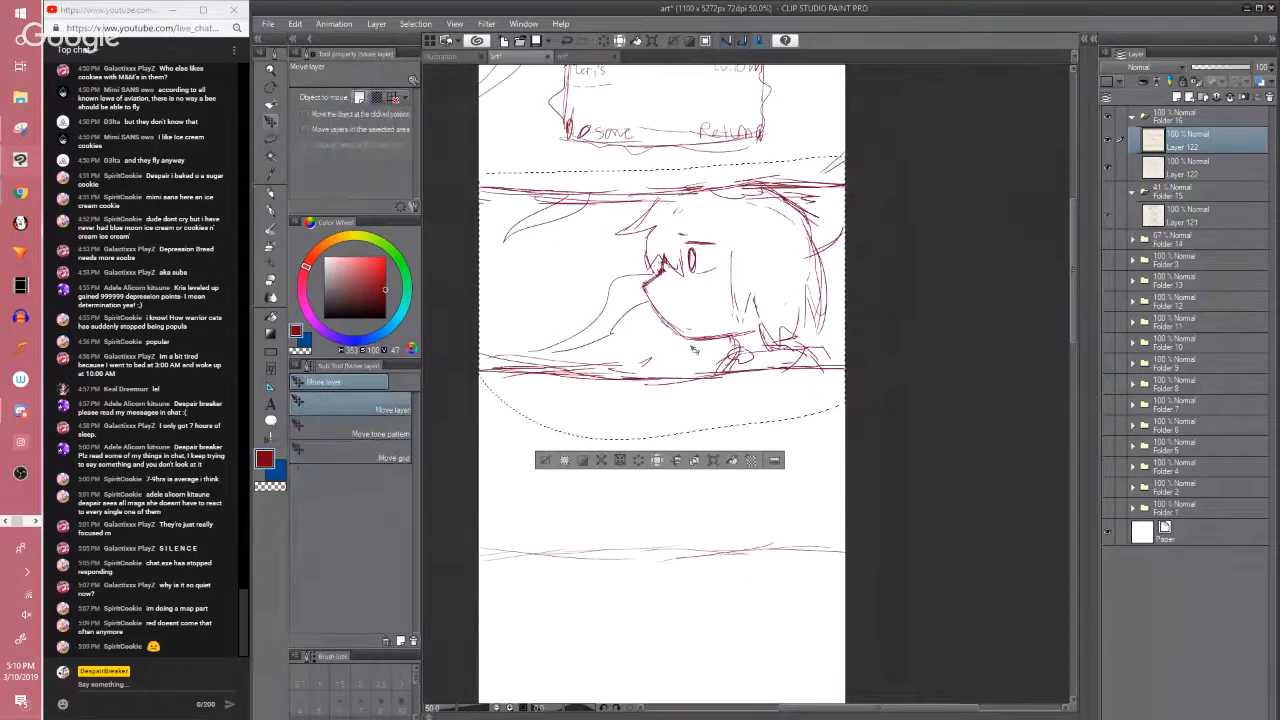
left_click_drag(693, 298, 694, 482)
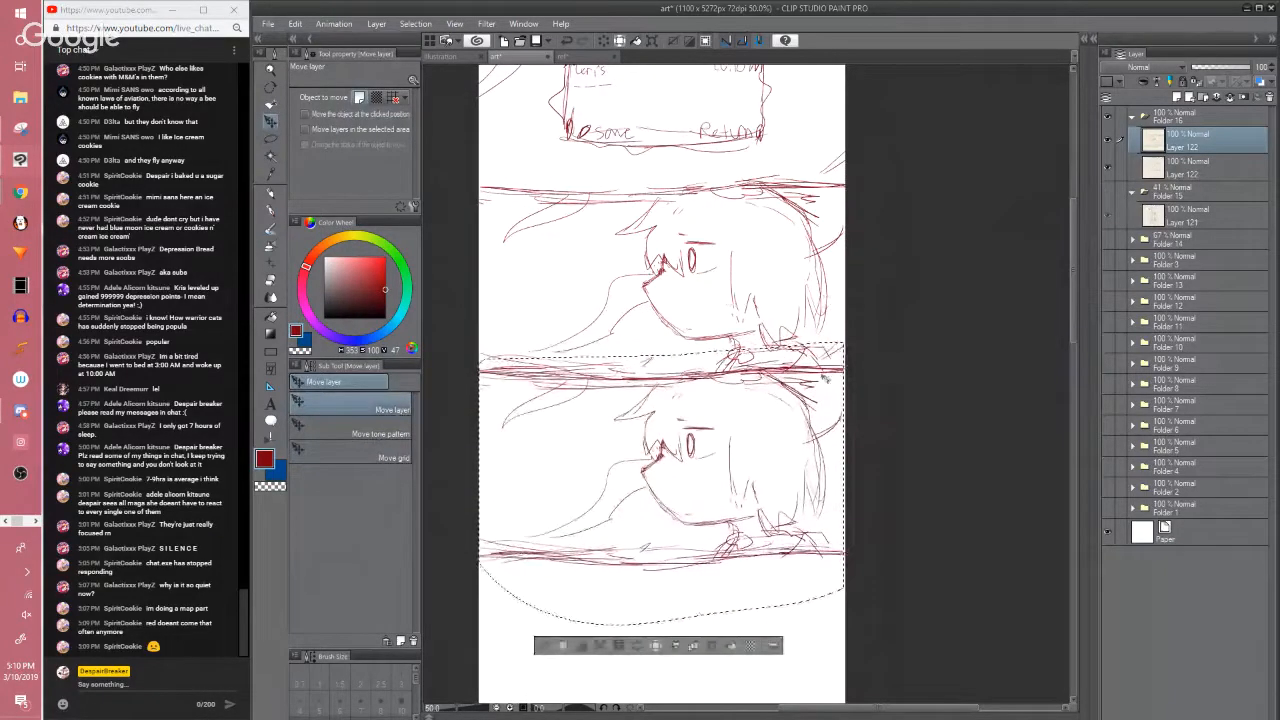
Fade the pasted panel copy to 26% opacity and place it beneath the original Layer 122, clearing the selection
left_click(1207, 67)
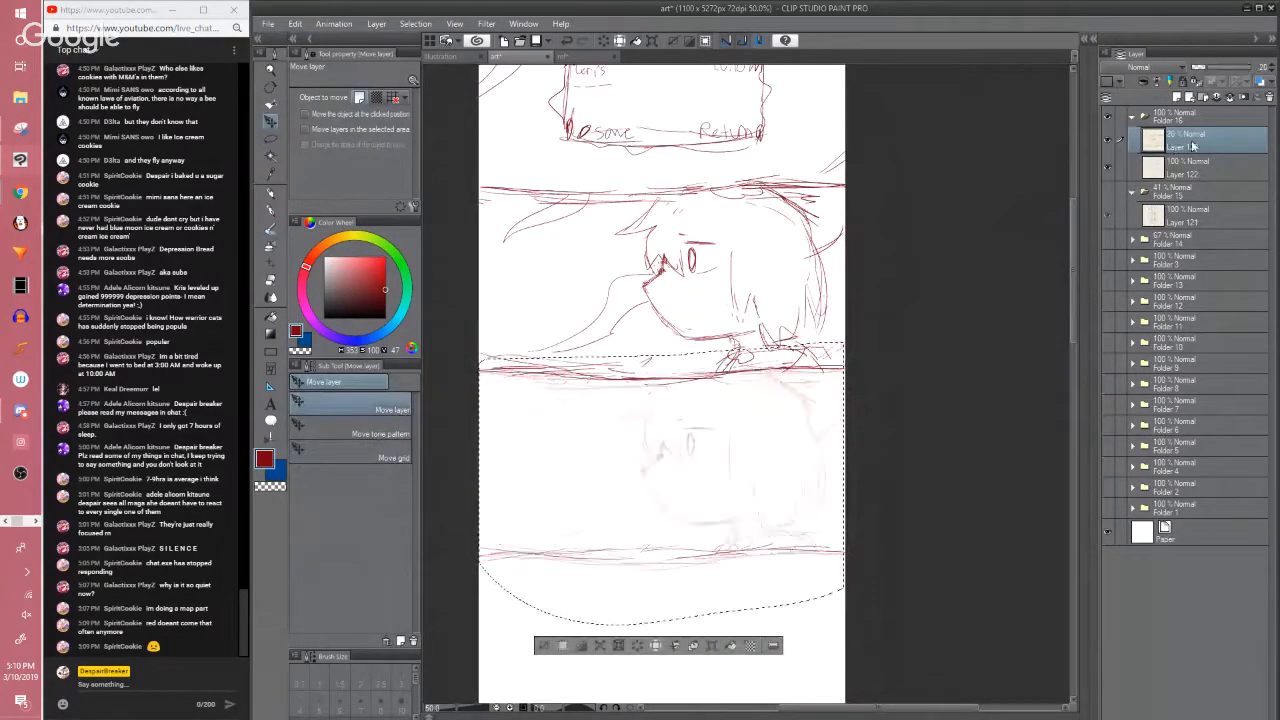
left_click_drag(1182, 166, 1184, 150)
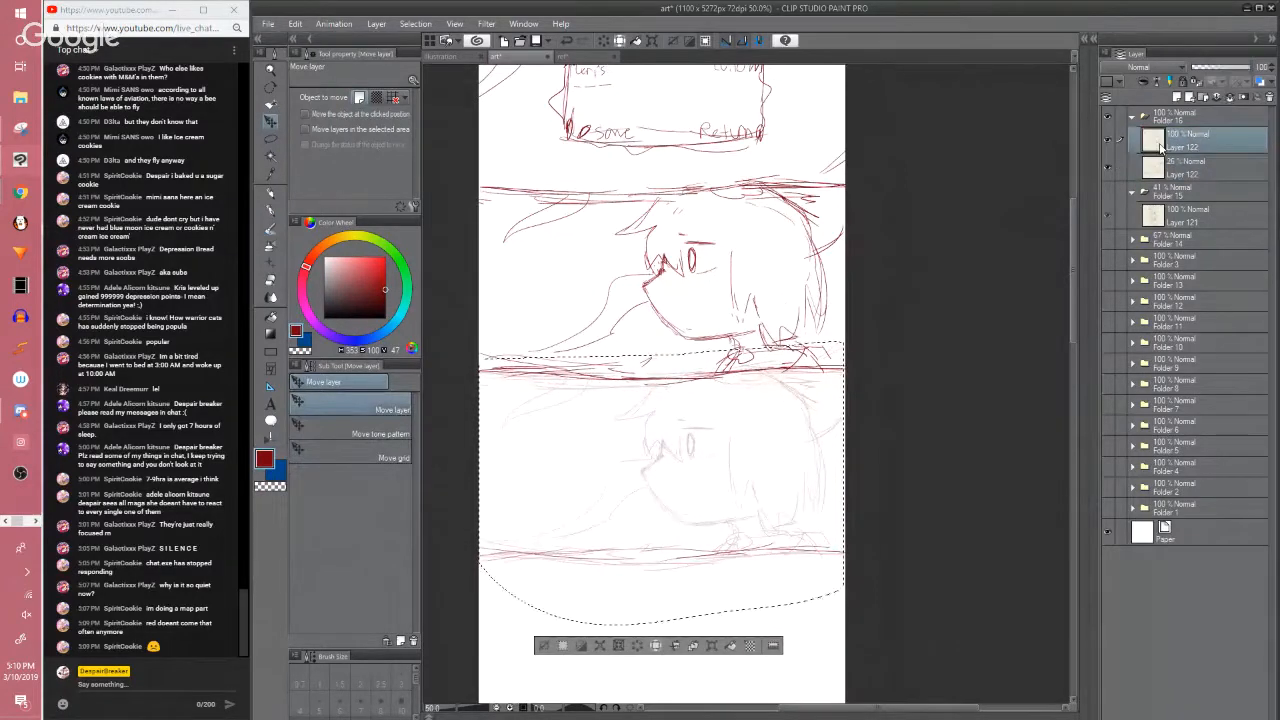
left_click(539, 647)
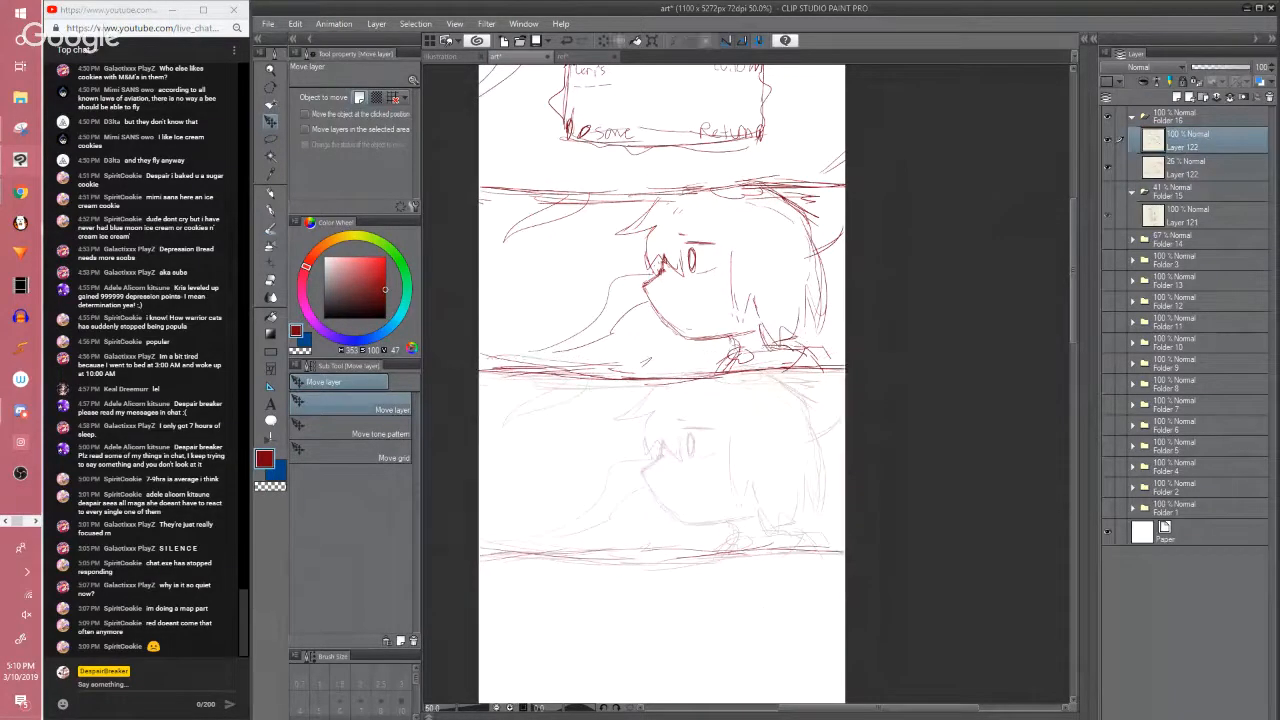
Darken the third panel's bottom border on the original Layer 122 and set the reference copy's opacity to 16%
key("p")
mouse_move(481, 551)
left_mouse_down()
mouse_move(678, 560)
mouse_move(863, 546)
left_mouse_up()
left_click(1168, 165)
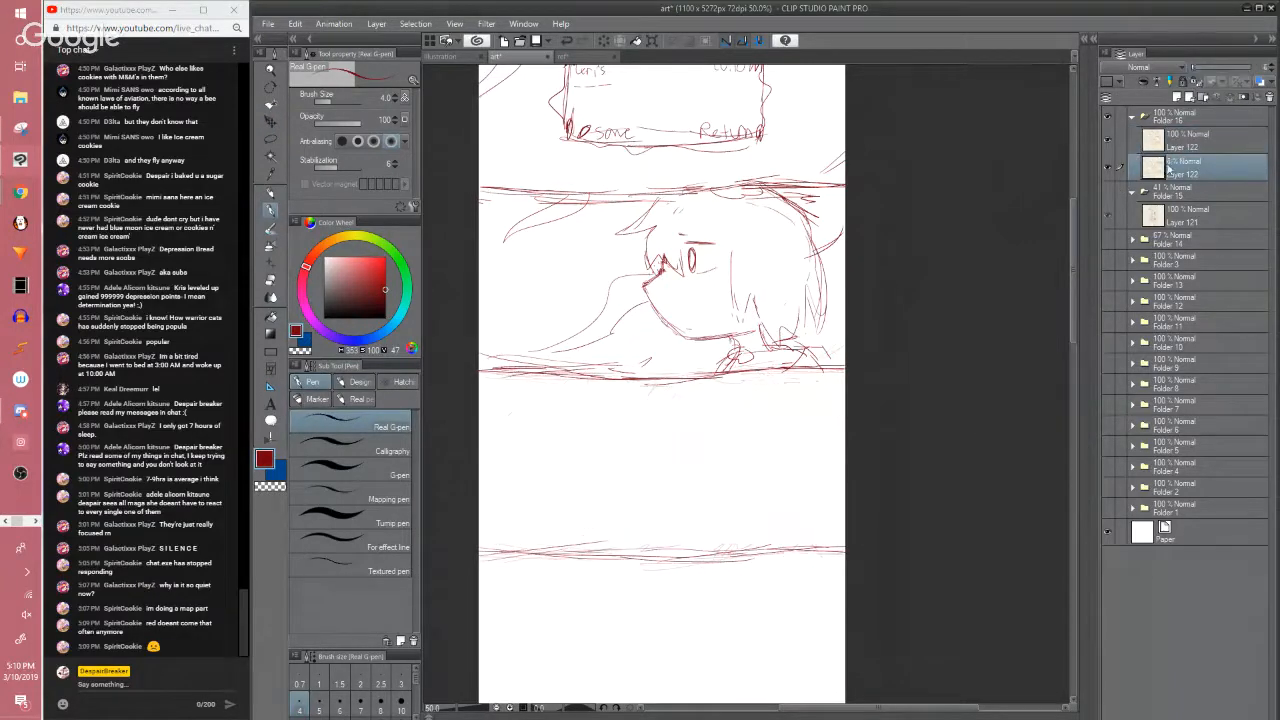
left_click(1201, 68)
left_click(1187, 135)
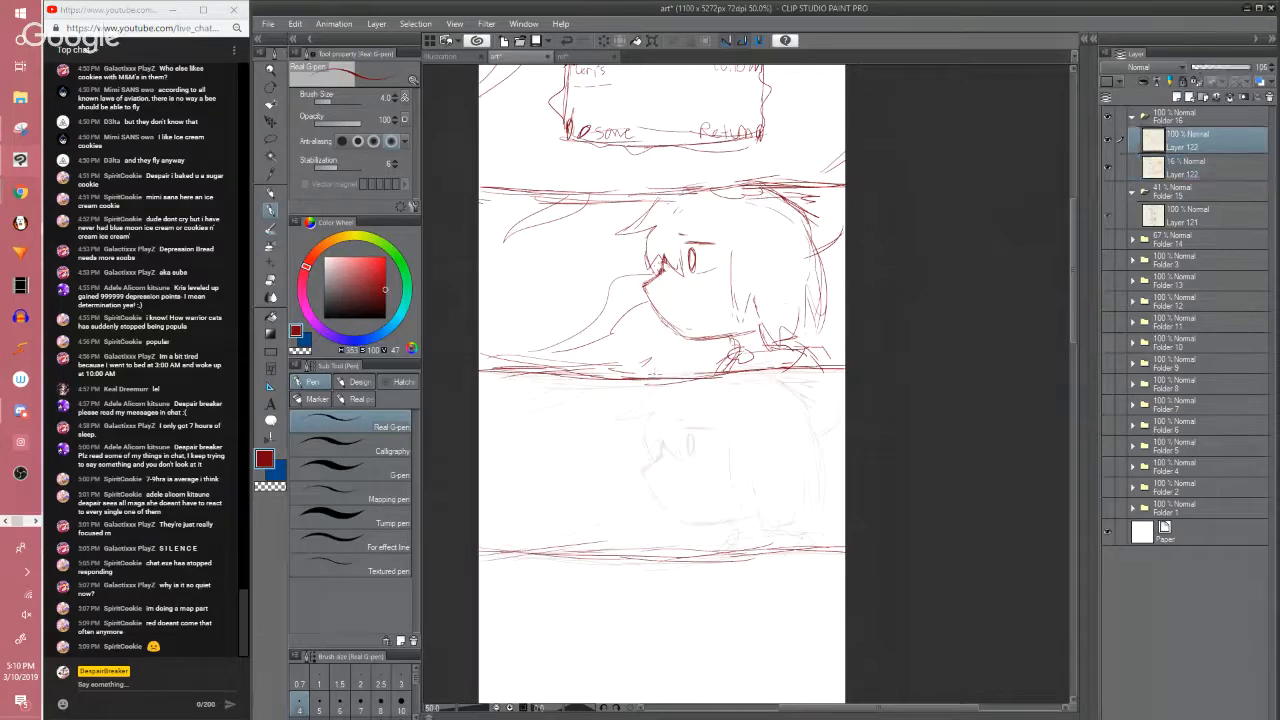
Save the file and outline the character's face profile, jaw and head in the third panel over the faded copy
scroll(653, 380, "up", 1)
left_click_drag(820, 500, 851, 390)
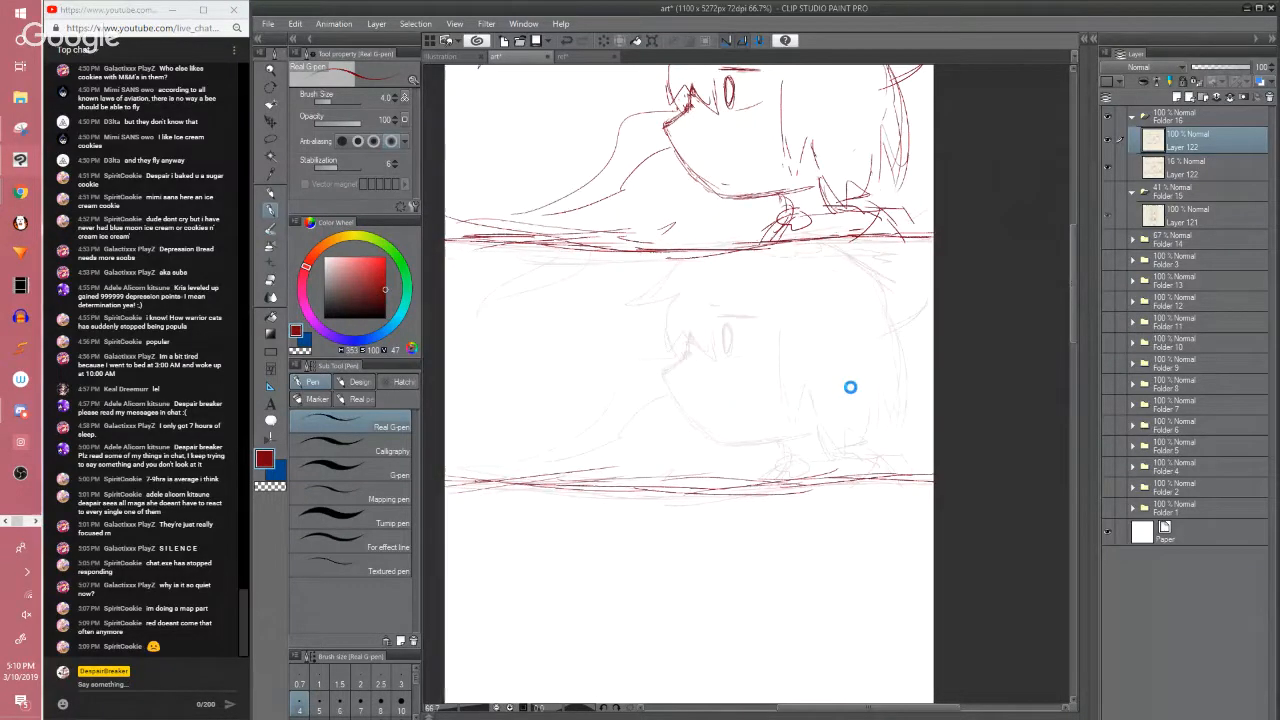
key("ctrl+s")
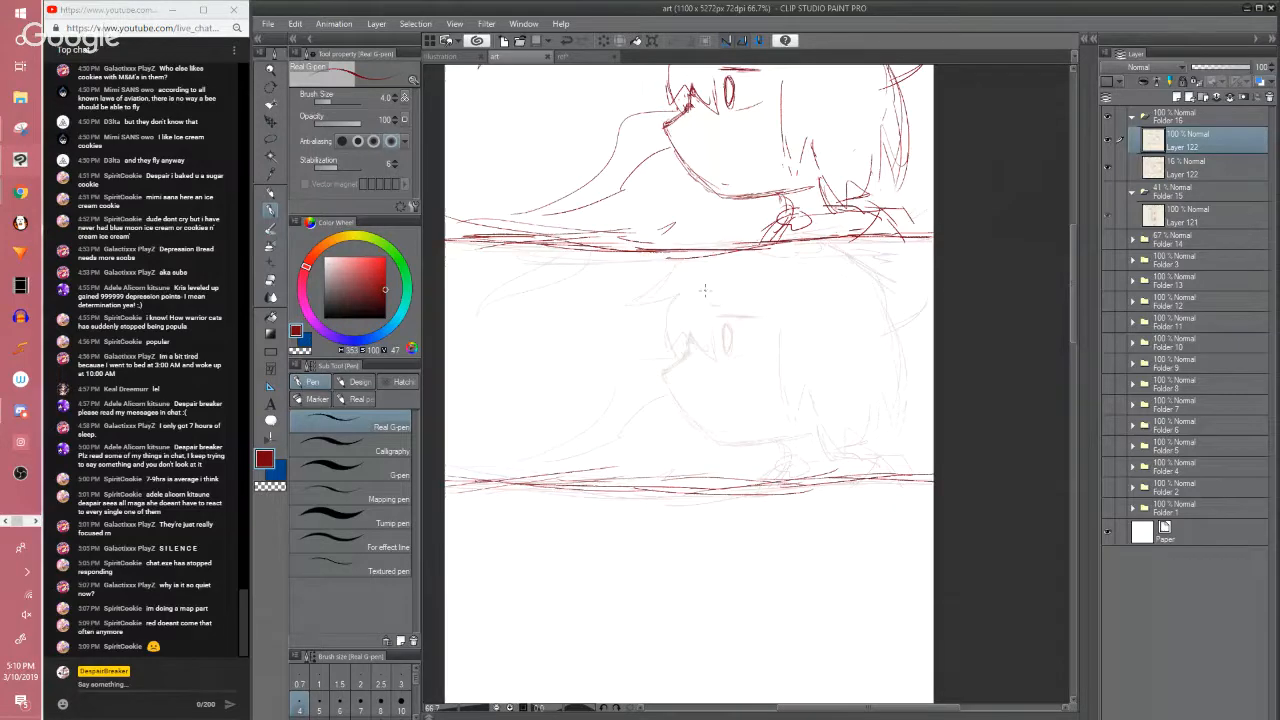
left_click_drag(694, 283, 686, 362)
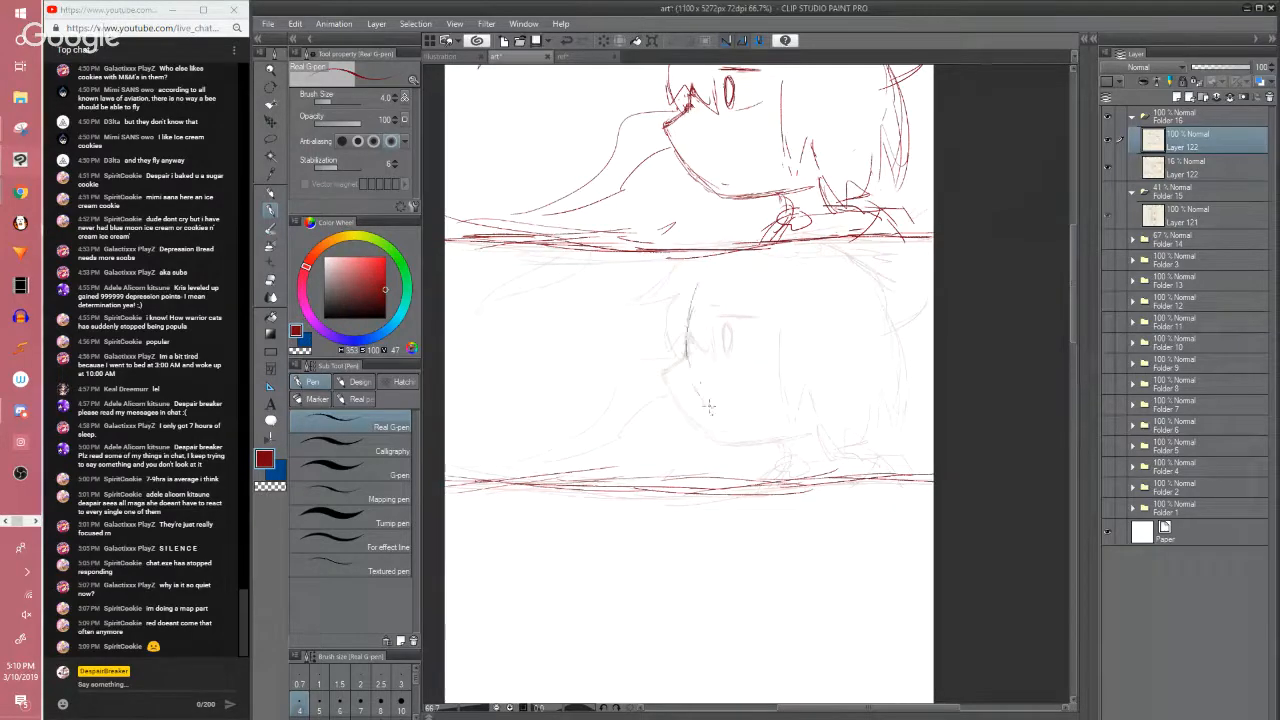
mouse_move(708, 405)
left_mouse_down()
mouse_move(738, 435)
mouse_move(785, 442)
mouse_move(860, 425)
mouse_move(900, 367)
mouse_move(898, 337)
mouse_move(829, 255)
mouse_move(732, 270)
mouse_move(695, 295)
left_mouse_up()
mouse_move(690, 350)
left_mouse_down()
mouse_move(664, 386)
mouse_move(727, 449)
mouse_move(792, 438)
left_mouse_up()
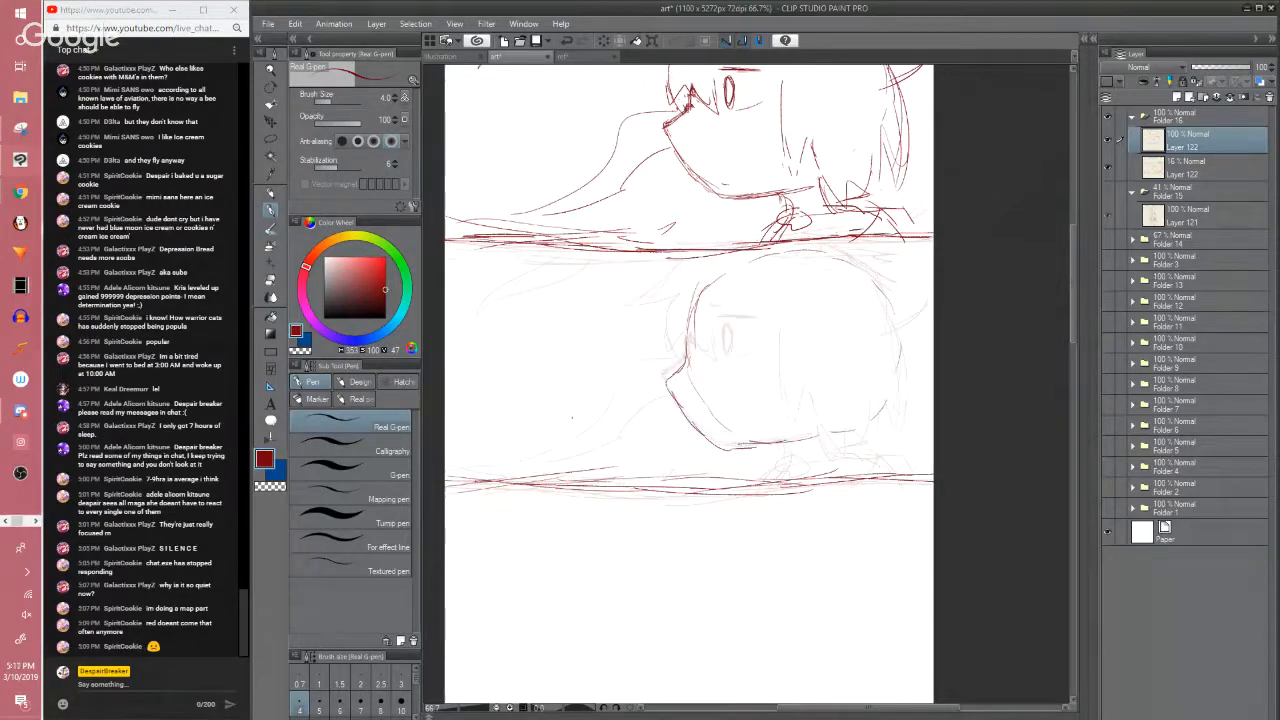
Sketch the flowing strands in front of the character's face and the curved strands in the third panel's upper corners
mouse_move(566, 467)
left_mouse_down()
mouse_move(636, 342)
mouse_move(673, 318)
left_mouse_up()
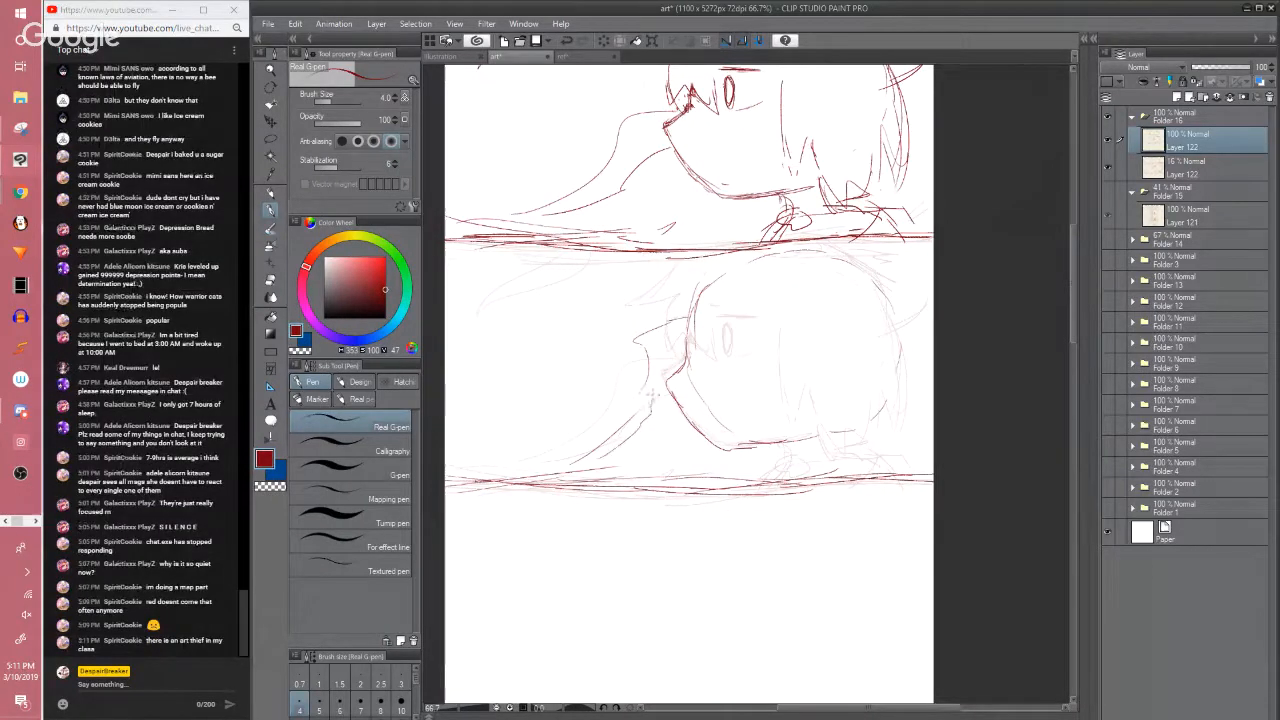
left_click_drag(662, 385, 676, 350)
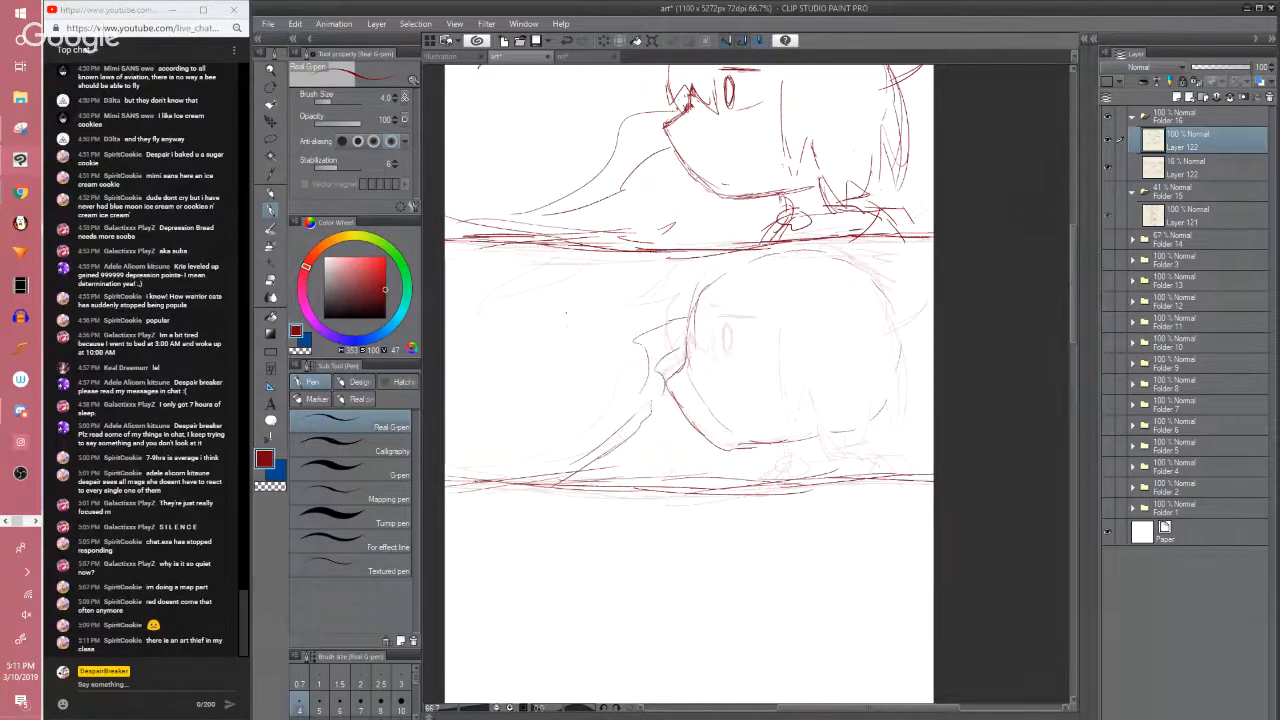
left_click_drag(555, 253, 446, 328)
left_click_drag(608, 244, 566, 276)
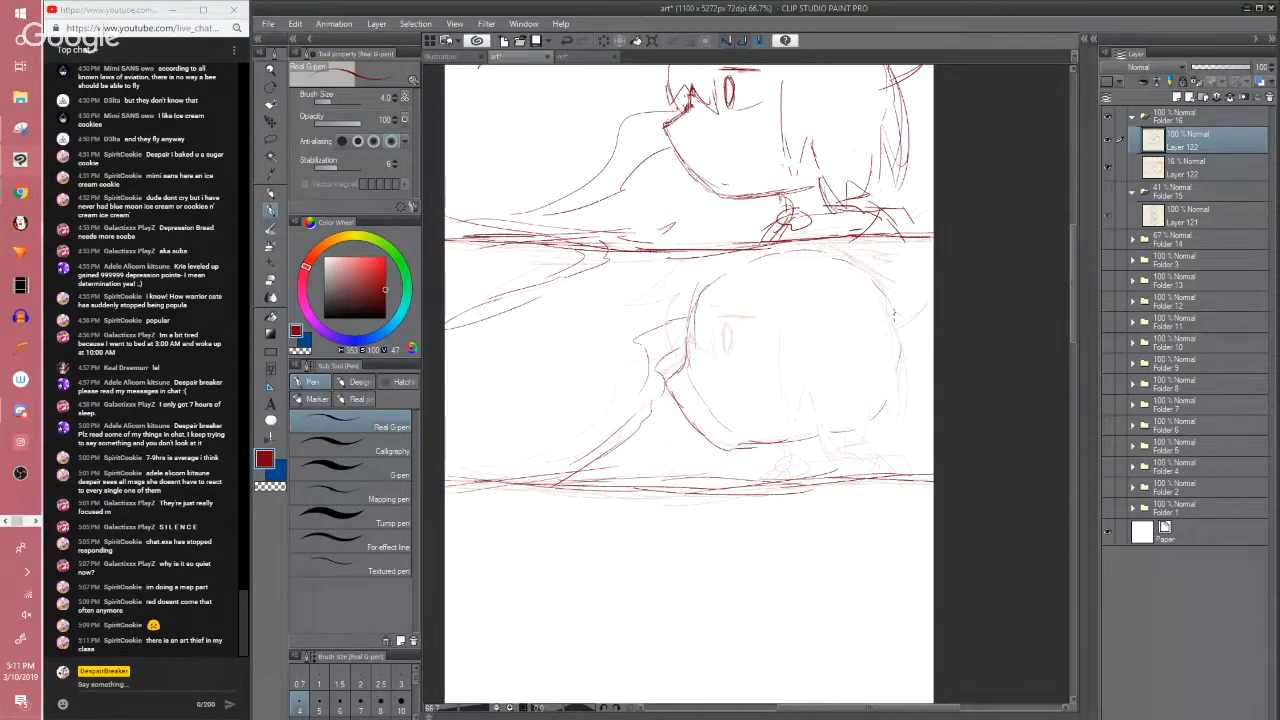
left_click_drag(886, 314, 934, 298)
left_click_drag(913, 242, 922, 274)
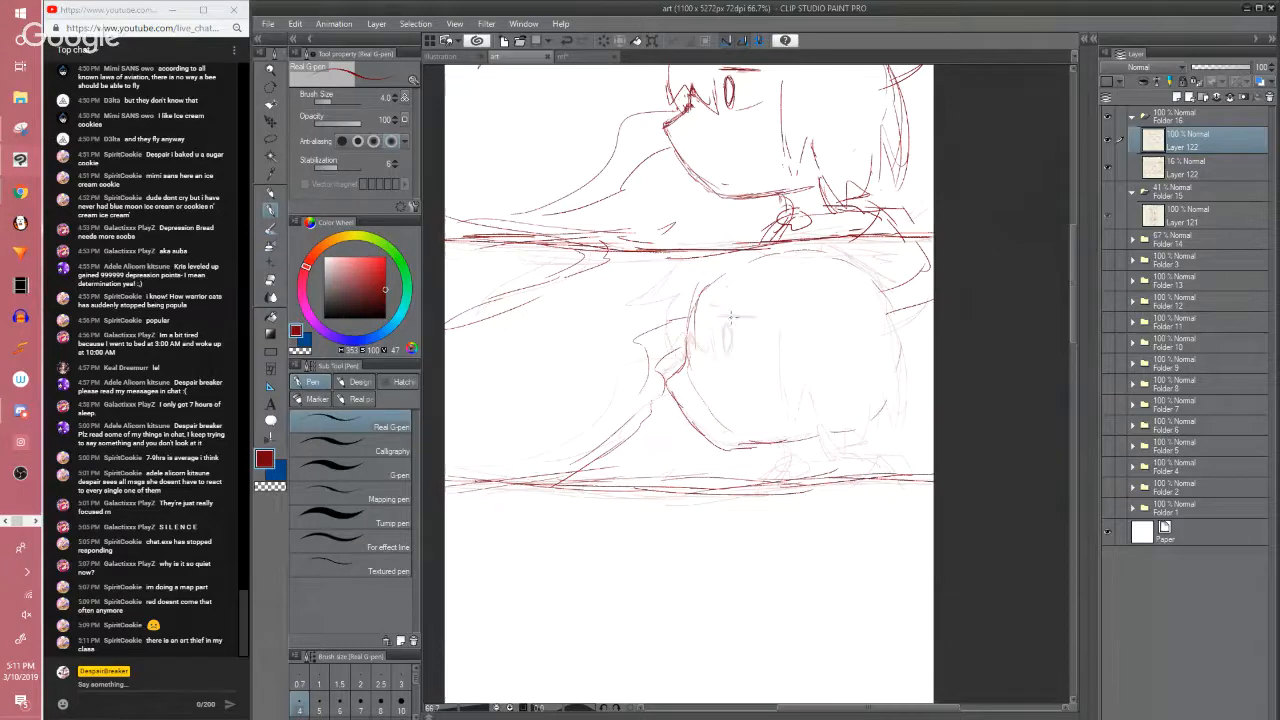
Draw a flat eyebrow and the eye on the third panel's face, undoing the unwanted last strokes
mouse_move(722, 320)
left_mouse_down()
mouse_move(765, 320)
mouse_move(757, 352)
mouse_move(763, 335)
mouse_move(768, 350)
left_mouse_up()
left_click_drag(684, 338, 692, 362)
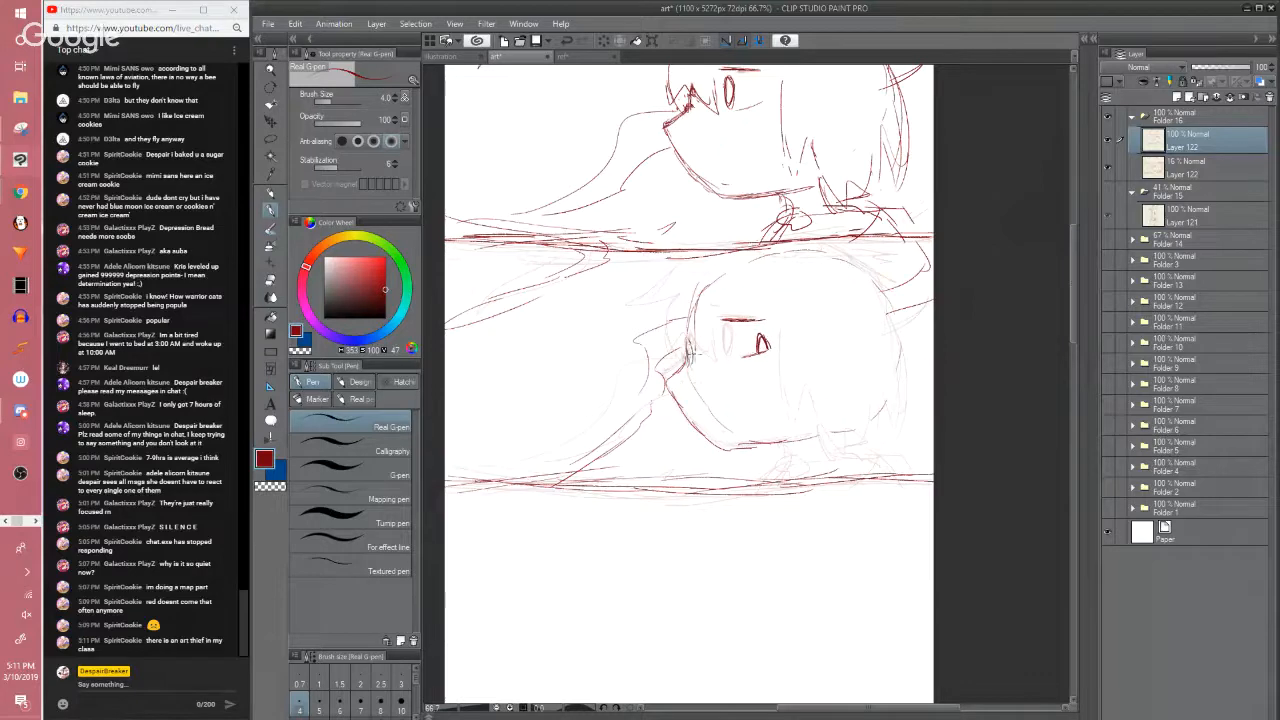
mouse_move(732, 436)
left_mouse_down()
mouse_move(756, 416)
mouse_move(733, 430)
mouse_move(695, 408)
left_mouse_up()
key("ctrl+z")
key("ctrl+z")
key("ctrl+z")
Letter "I know.." in front of the third panel's face and draw a large cross mark before the text
mouse_move(565, 375)
left_mouse_down()
mouse_move(560, 387)
mouse_move(572, 385)
left_mouse_up()
mouse_move(550, 377)
left_mouse_down()
mouse_move(603, 371)
mouse_move(612, 387)
left_mouse_up()
left_click_drag(617, 379, 635, 378)
left_click(637, 385)
left_click(643, 385)
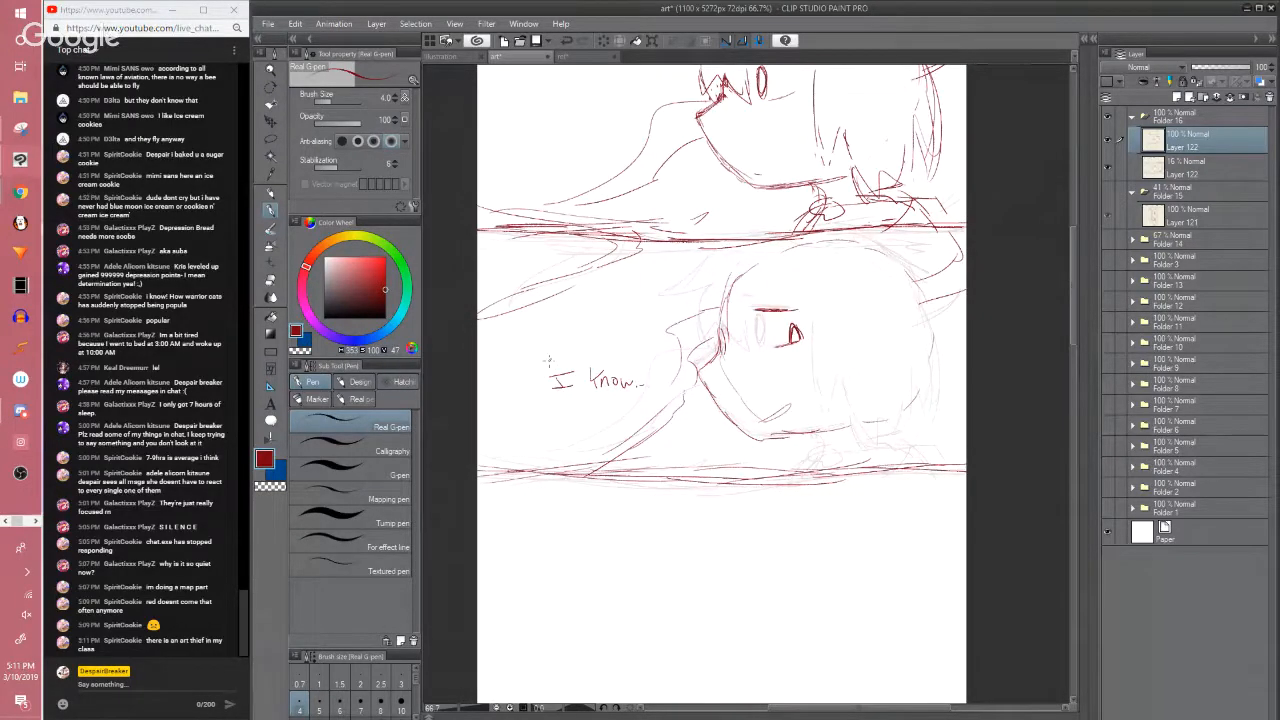
left_click_drag(549, 362, 522, 393)
left_click_drag(530, 366, 557, 404)
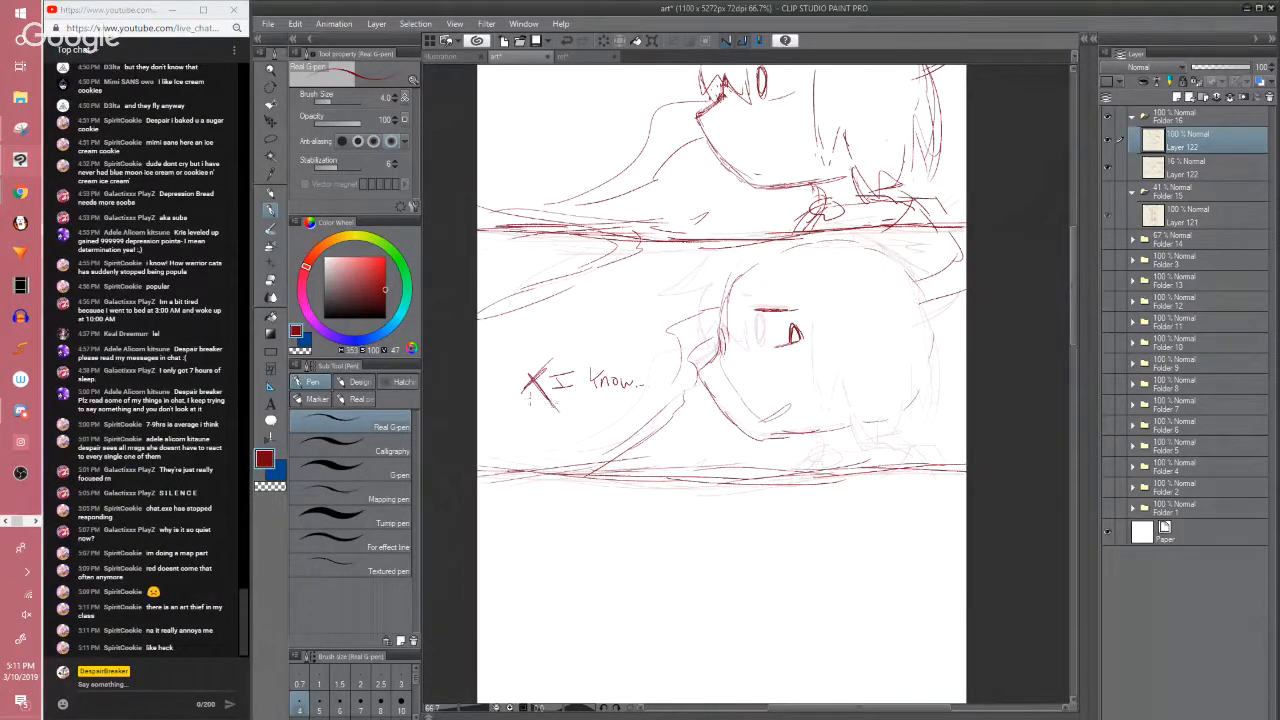
Draw an angular speech bubble around "I know.." with a pointed tail towards the character's mouth in the third panel
mouse_move(540, 400)
left_mouse_down()
mouse_move(615, 408)
mouse_move(670, 386)
mouse_move(641, 360)
mouse_move(586, 357)
mouse_move(656, 376)
mouse_move(636, 366)
left_mouse_up()
mouse_move(546, 362)
left_mouse_down()
mouse_move(556, 374)
mouse_move(606, 350)
mouse_move(594, 342)
left_mouse_up()
mouse_move(658, 372)
left_mouse_down()
mouse_move(675, 429)
mouse_move(706, 412)
mouse_move(652, 381)
mouse_move(668, 436)
left_mouse_up()
left_click_drag(654, 400, 662, 410)
left_click_drag(662, 402, 670, 422)
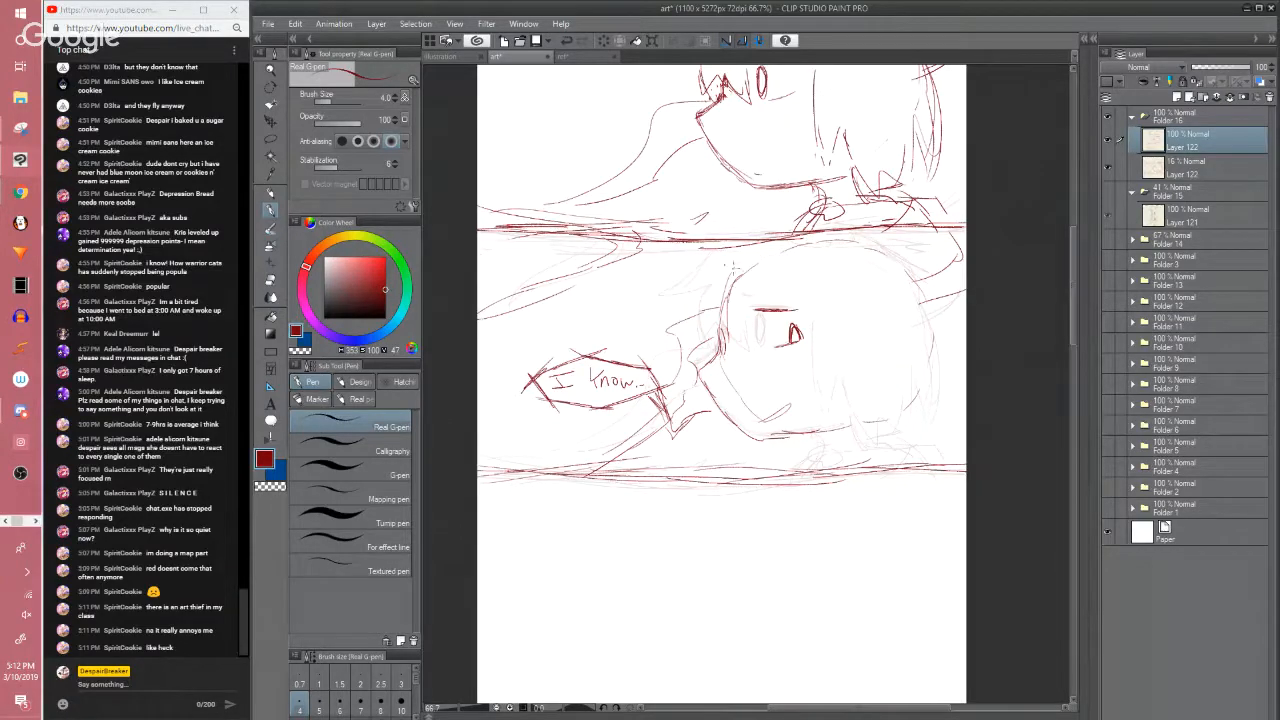
Sketch the fringe and long jagged hair strands around the third panel's head, and save the file
mouse_move(712, 244)
left_mouse_down()
mouse_move(690, 300)
mouse_move(712, 334)
mouse_move(746, 342)
mouse_move(852, 418)
mouse_move(906, 436)
mouse_move(960, 420)
mouse_move(928, 288)
mouse_move(875, 229)
mouse_move(842, 230)
left_mouse_up()
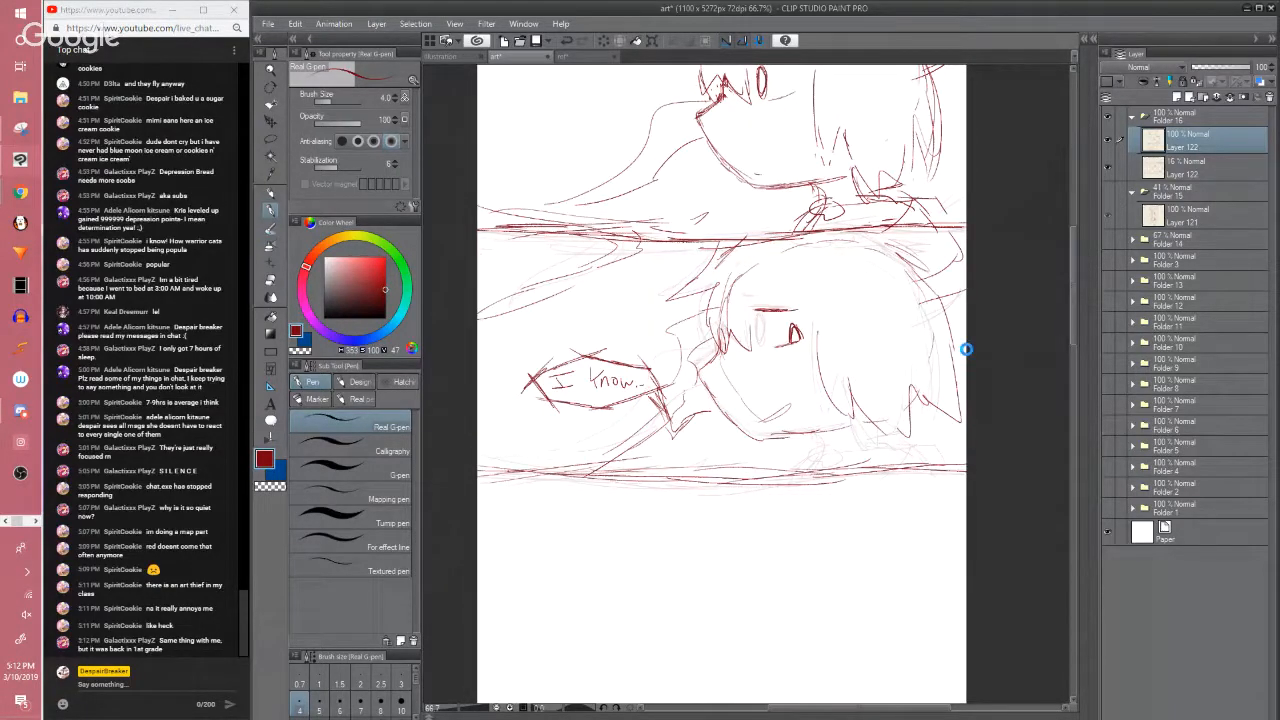
key("ctrl+s")
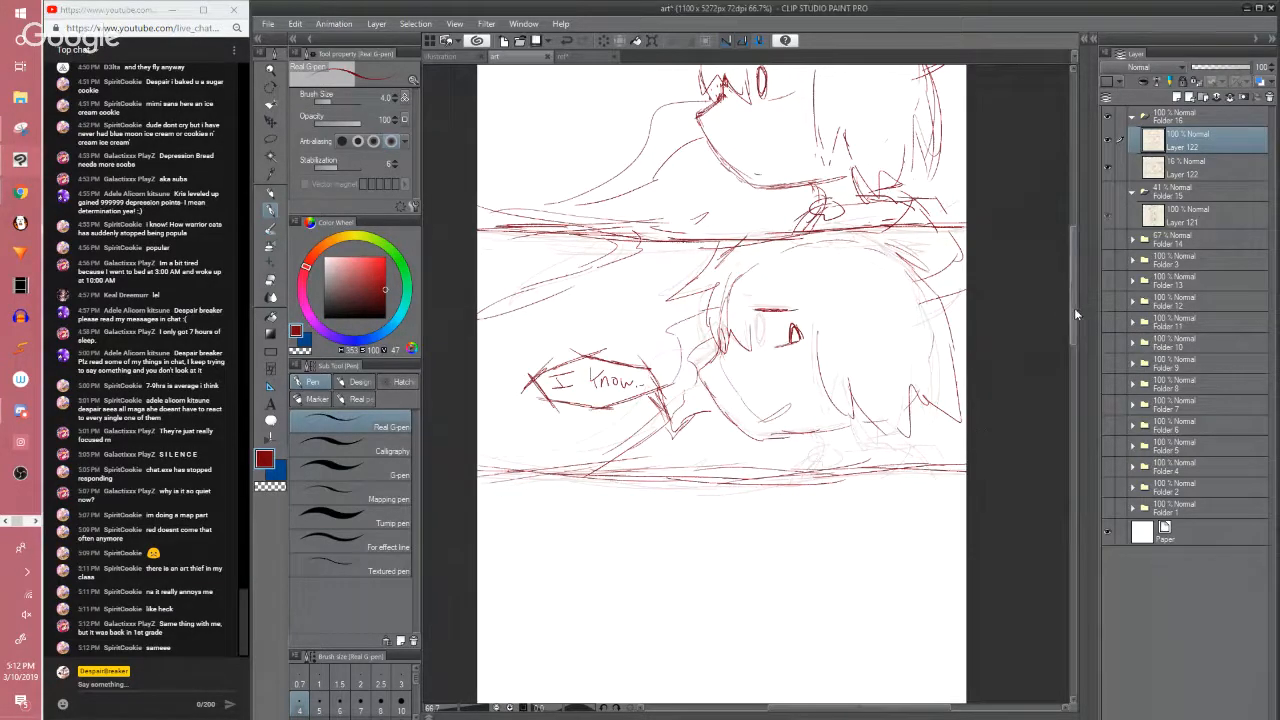
mouse_move(1074, 307)
left_mouse_down()
mouse_move(1050, 230)
mouse_move(1040, 285)
left_mouse_up()
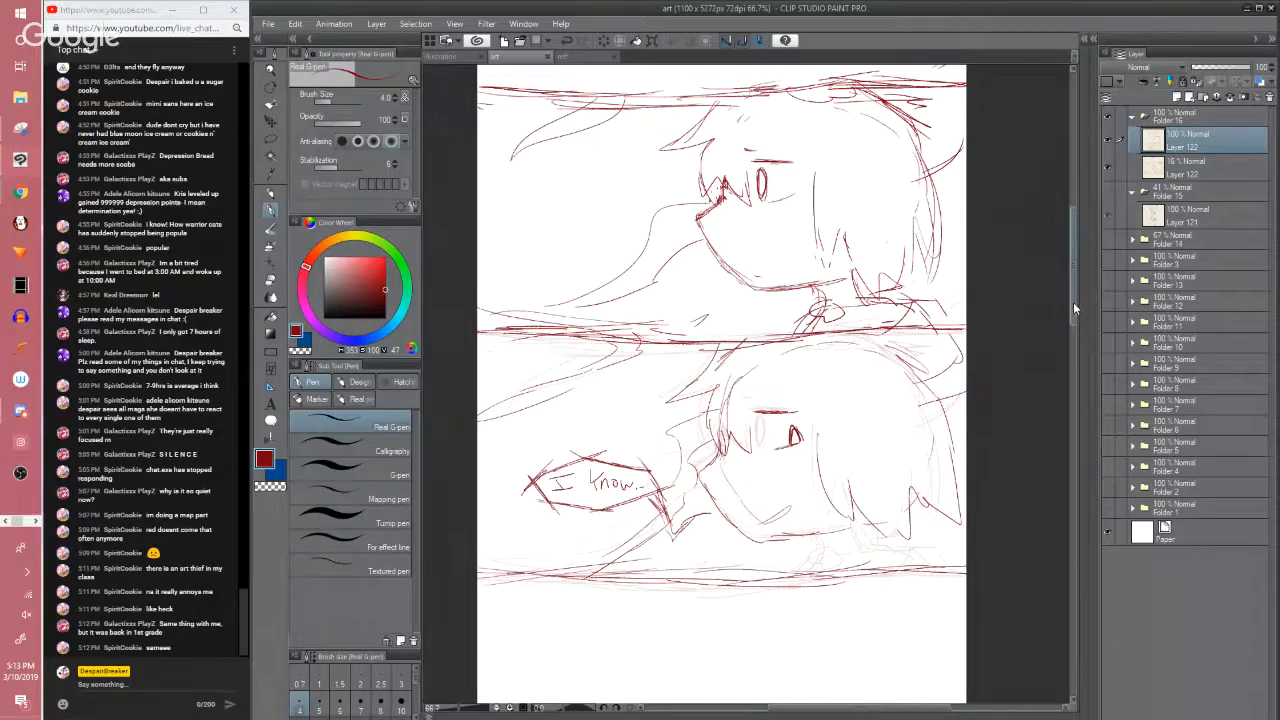
Sketch the neck, collar and scribbled bow details beneath the third panel's head along the lower panel border
scroll(1073, 302, "down", 3)
mouse_move(762, 419)
left_mouse_down()
mouse_move(815, 410)
mouse_move(763, 420)
left_mouse_up()
left_click_drag(848, 404, 870, 427)
mouse_move(850, 406)
left_mouse_down()
mouse_move(869, 428)
mouse_move(843, 434)
mouse_move(871, 424)
mouse_move(908, 447)
left_mouse_up()
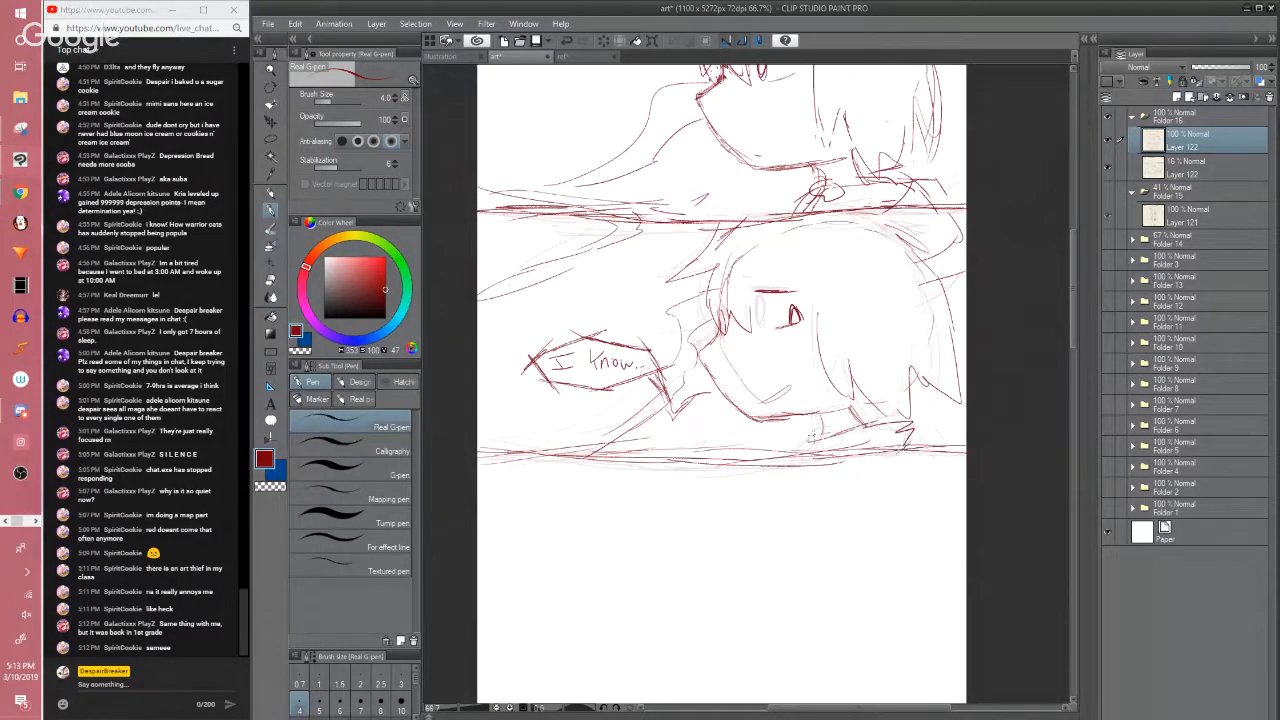
mouse_move(819, 422)
left_mouse_down()
mouse_move(814, 462)
mouse_move(856, 434)
mouse_move(860, 448)
mouse_move(866, 430)
mouse_move(941, 454)
mouse_move(921, 448)
left_mouse_up()
mouse_move(803, 449)
left_mouse_down()
mouse_move(786, 461)
mouse_move(811, 454)
left_mouse_up()
left_click_drag(796, 447, 807, 456)
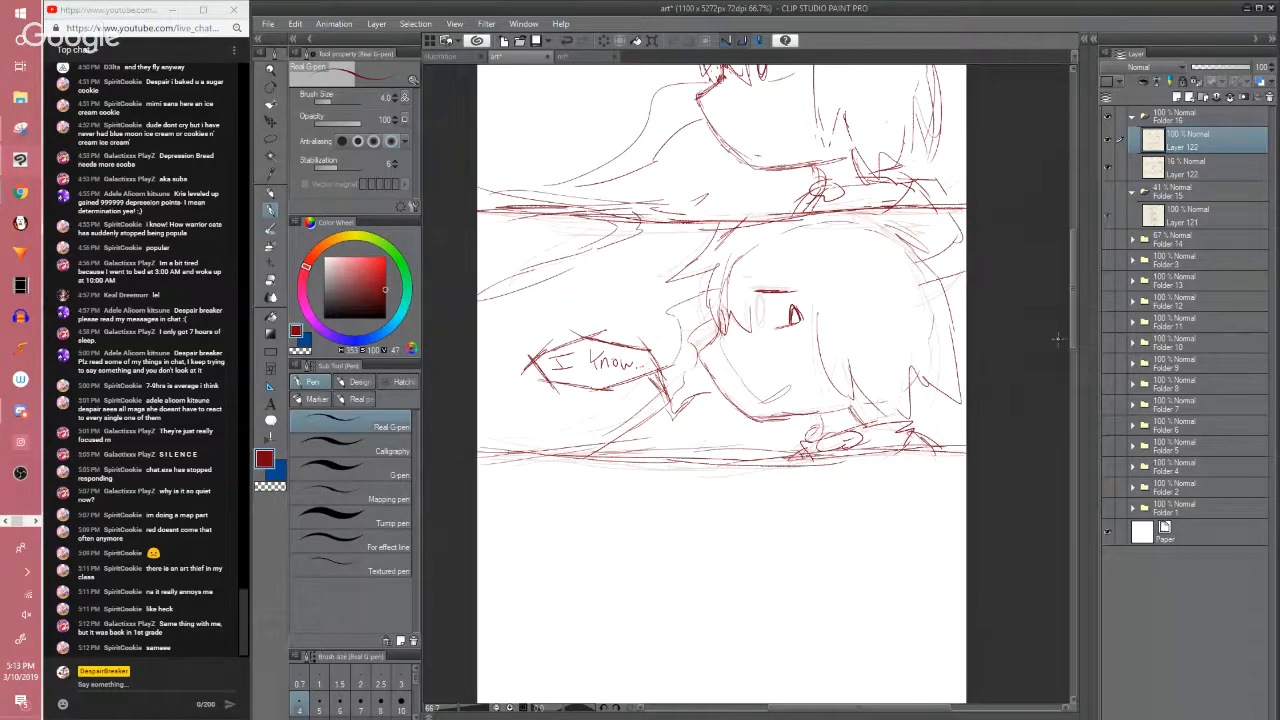
Zoom out to the whole page and hide the faded 16 % copy of Layer 122
scroll(1072, 330, "up", 2)
scroll(1070, 325, "up", 5)
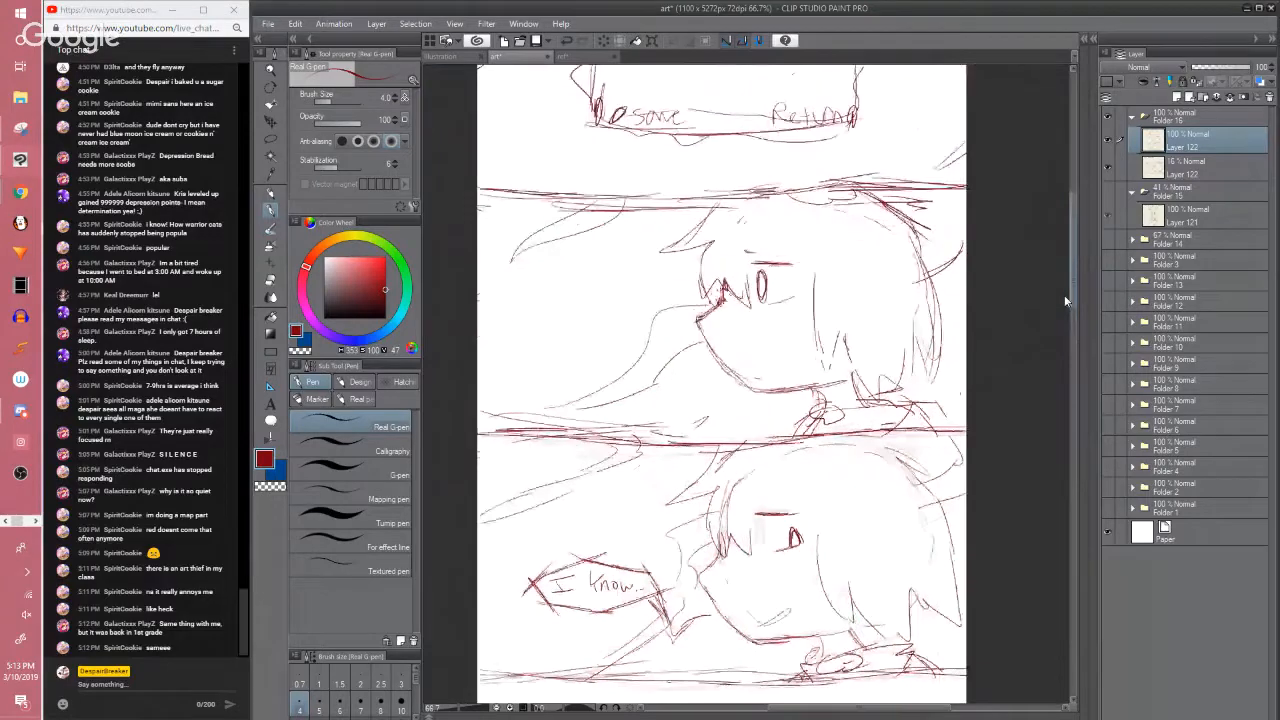
scroll(1063, 301, "down", 2)
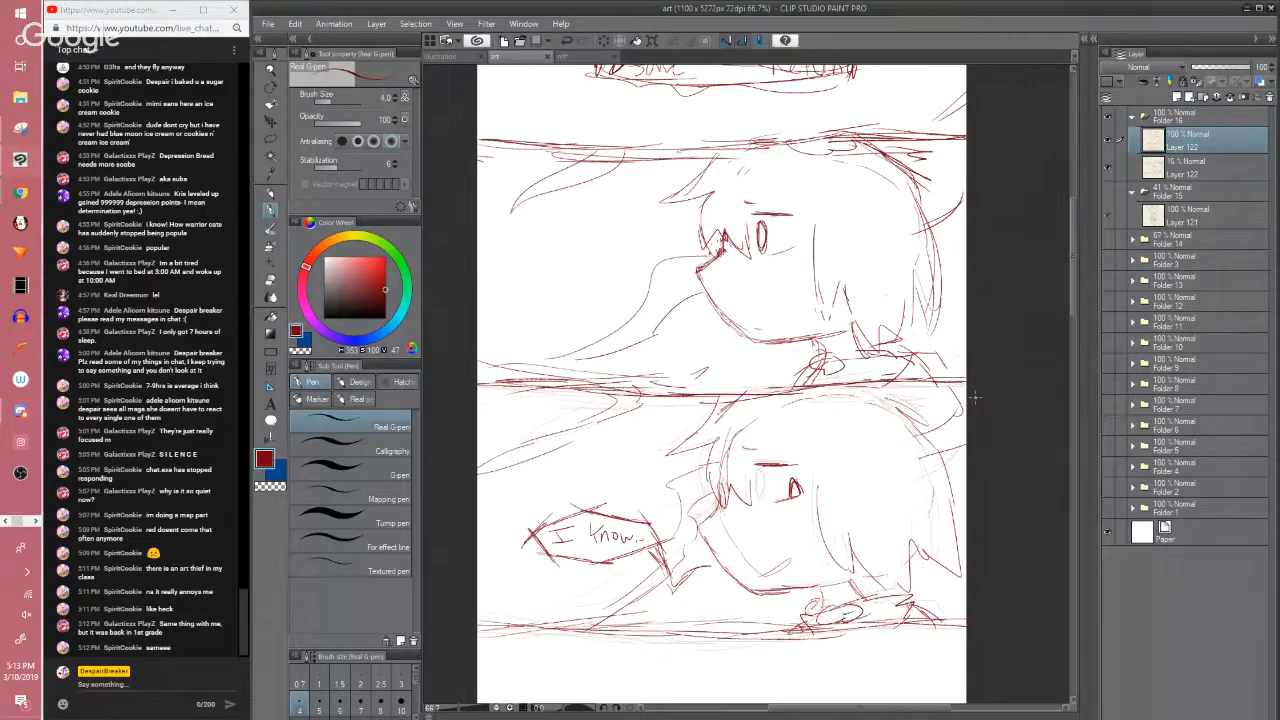
scroll(975, 398, "down", 2)
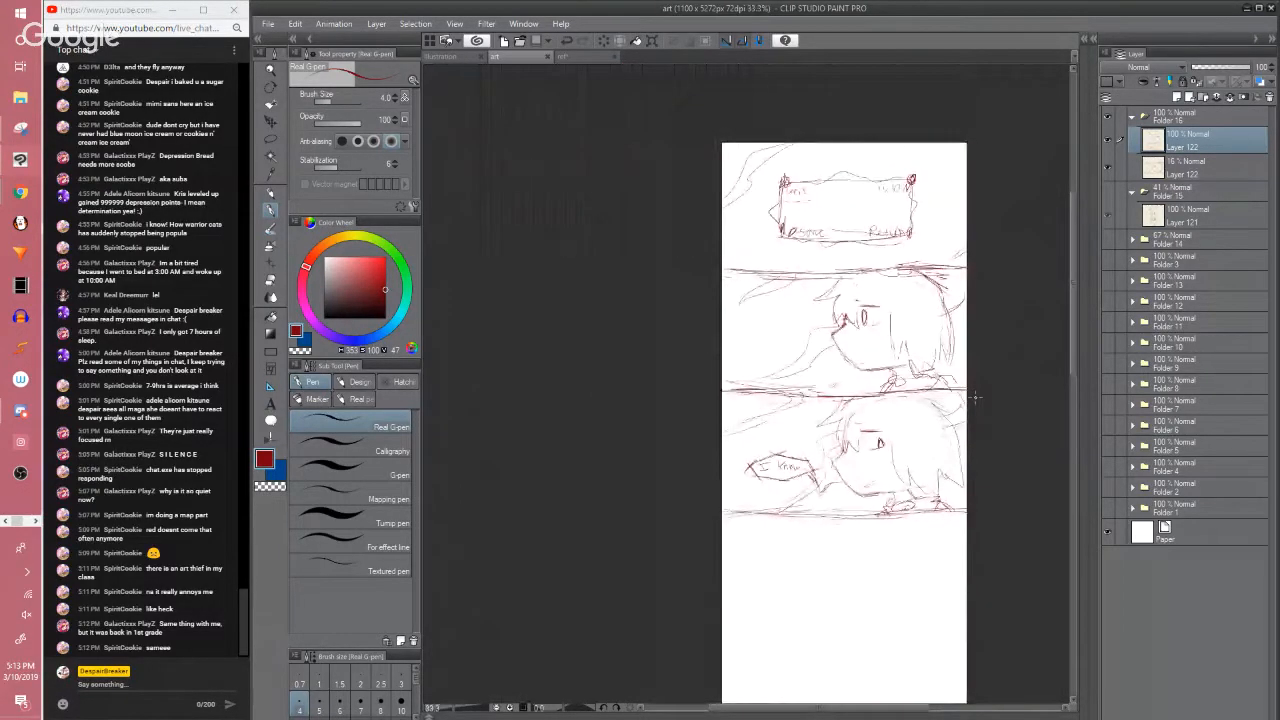
left_click_drag(925, 707, 953, 707)
left_click(1110, 172)
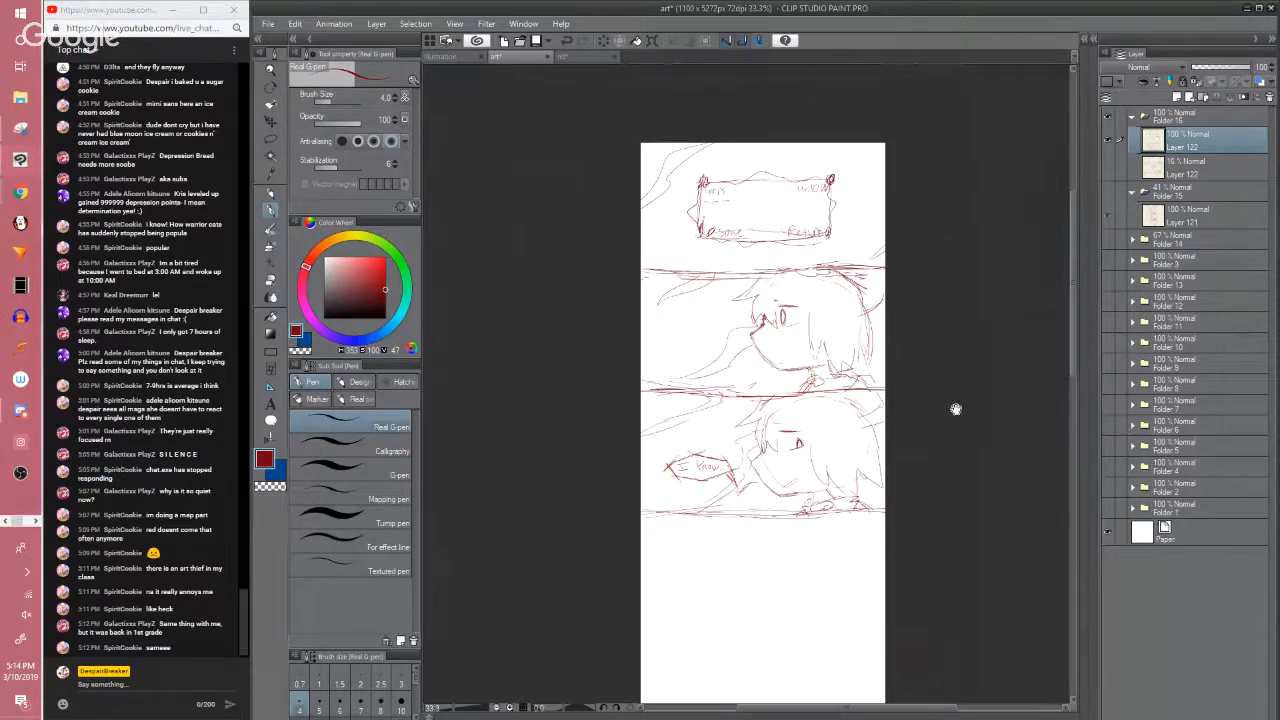
left_click_drag(955, 409, 903, 369)
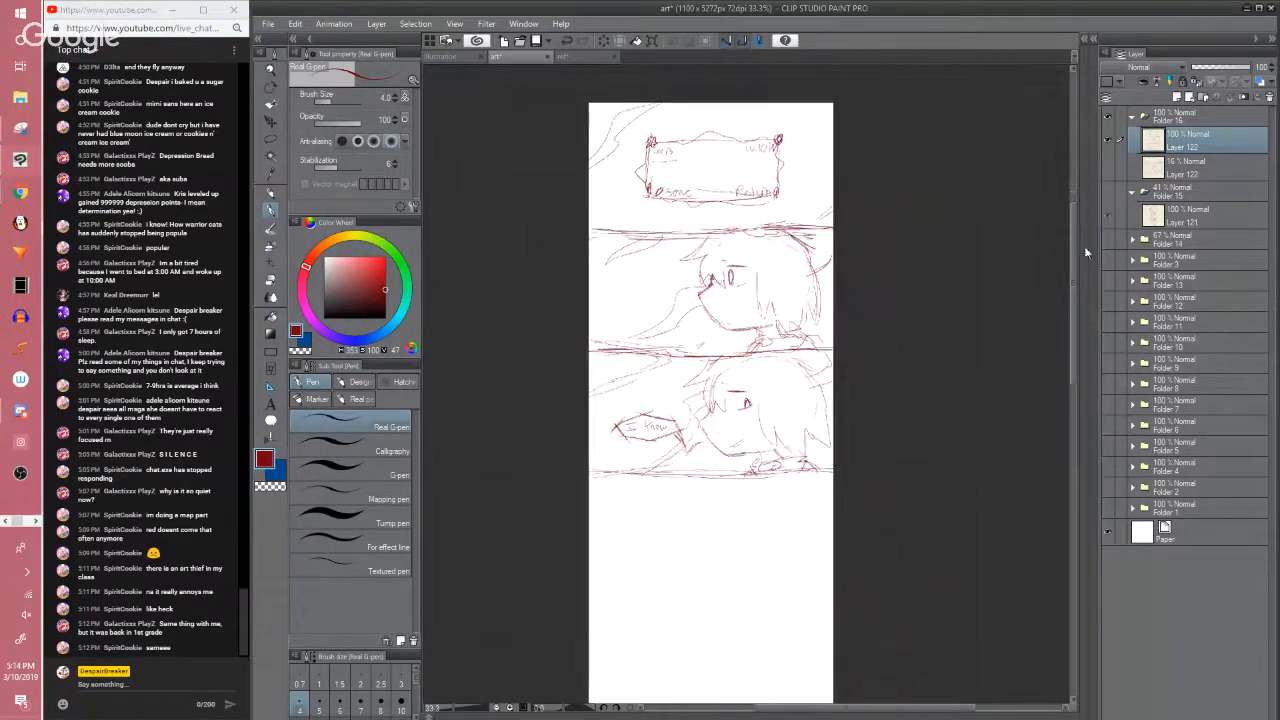
Review the earlier pages by showing Folder 14 and Folder 15 one at a time with Folder 16 hidden, and save the file
left_click(1105, 240)
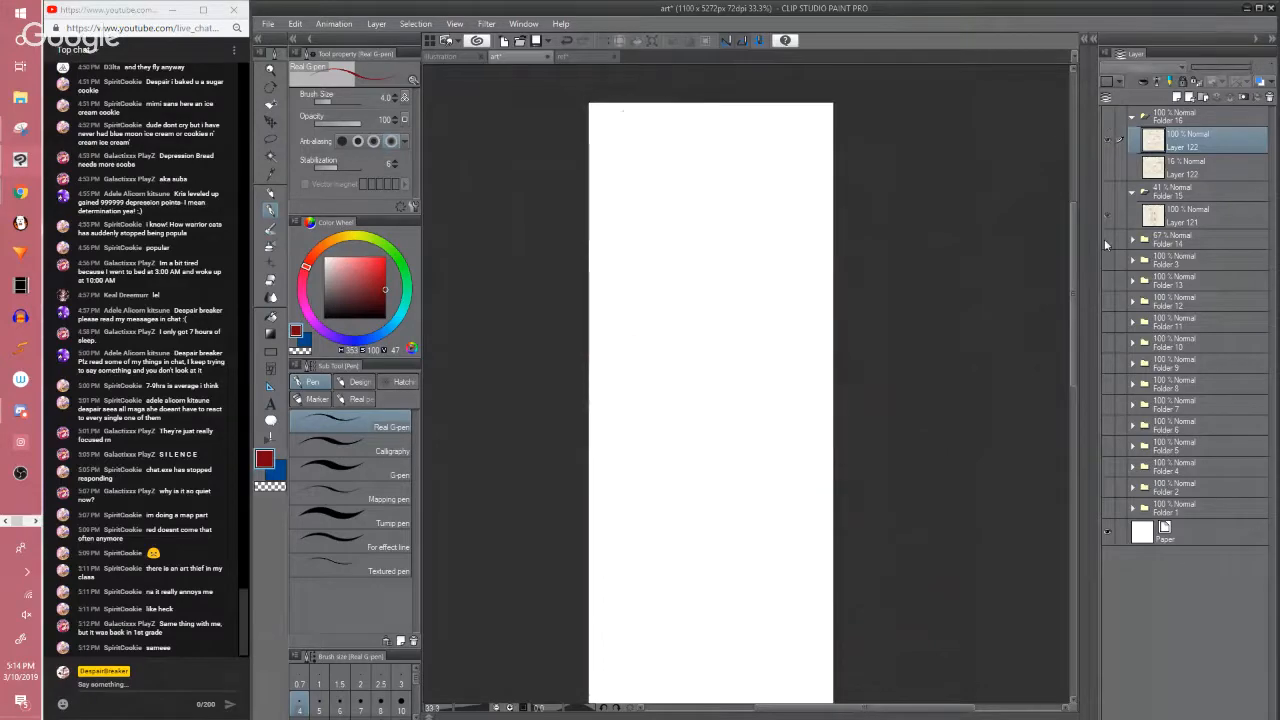
left_click(1105, 240)
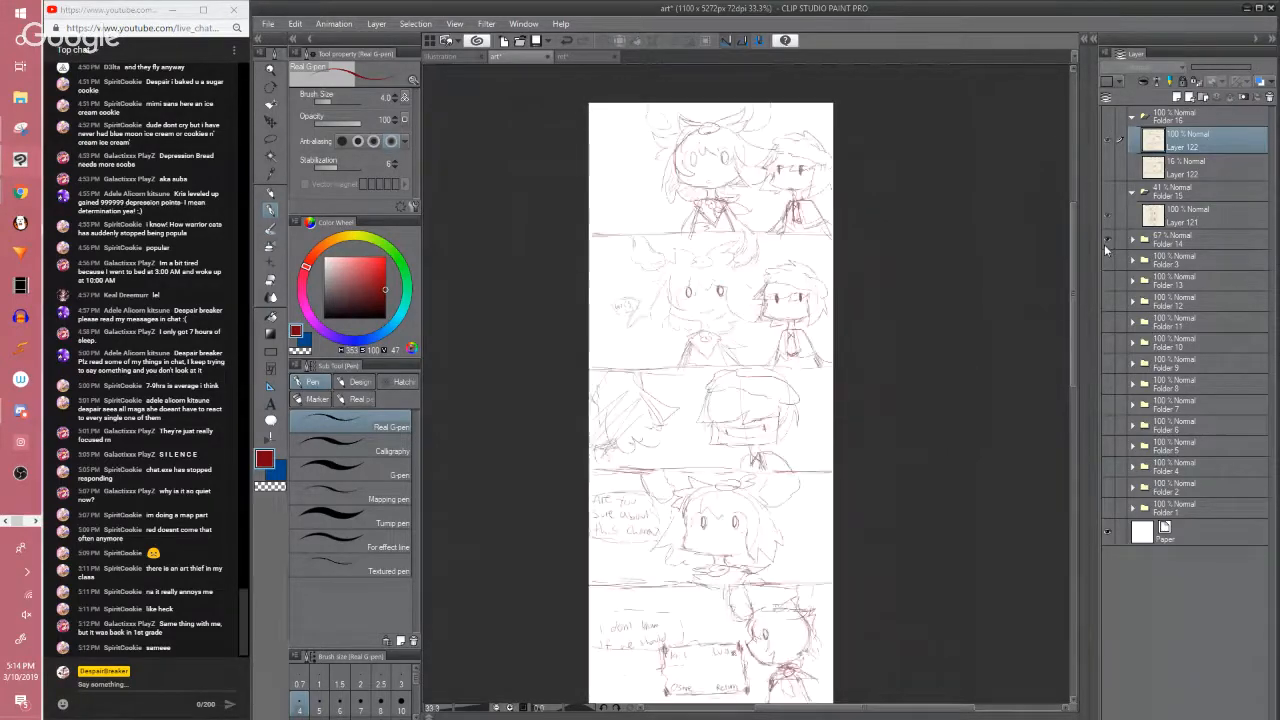
scroll(1067, 226, "up", 1)
scroll(1062, 231, "down", 1)
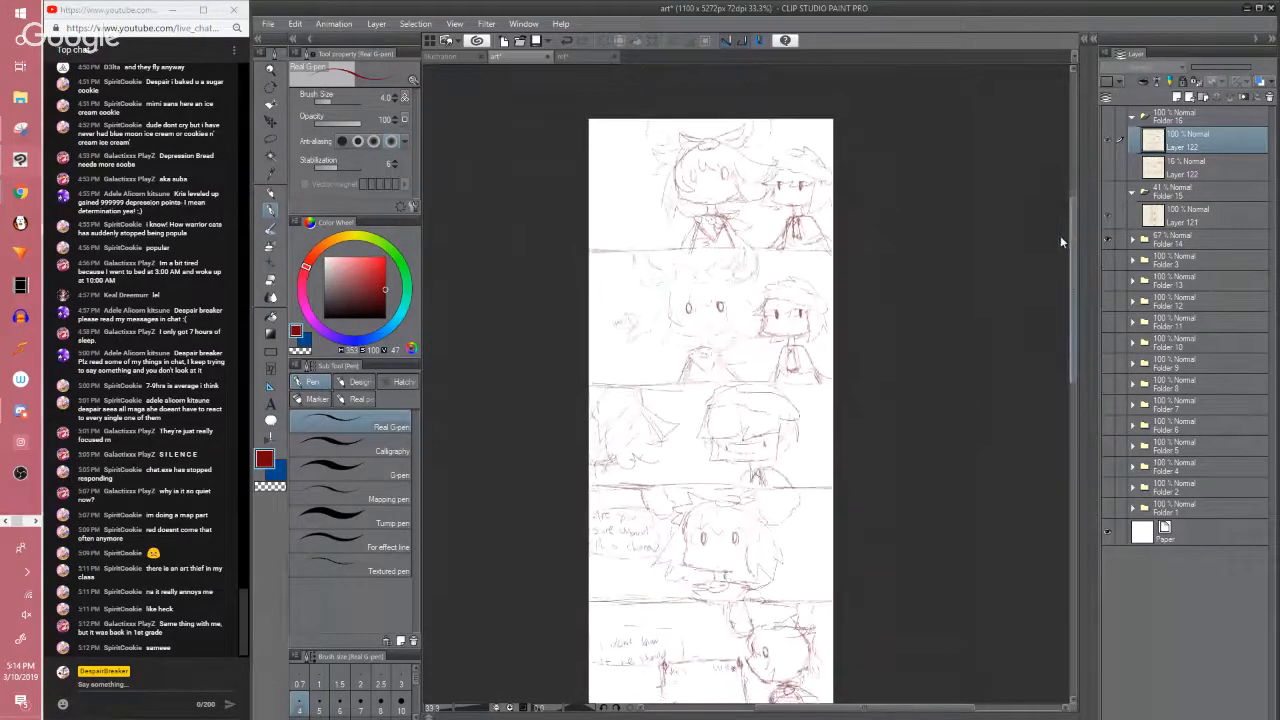
scroll(1056, 245, "down", 3)
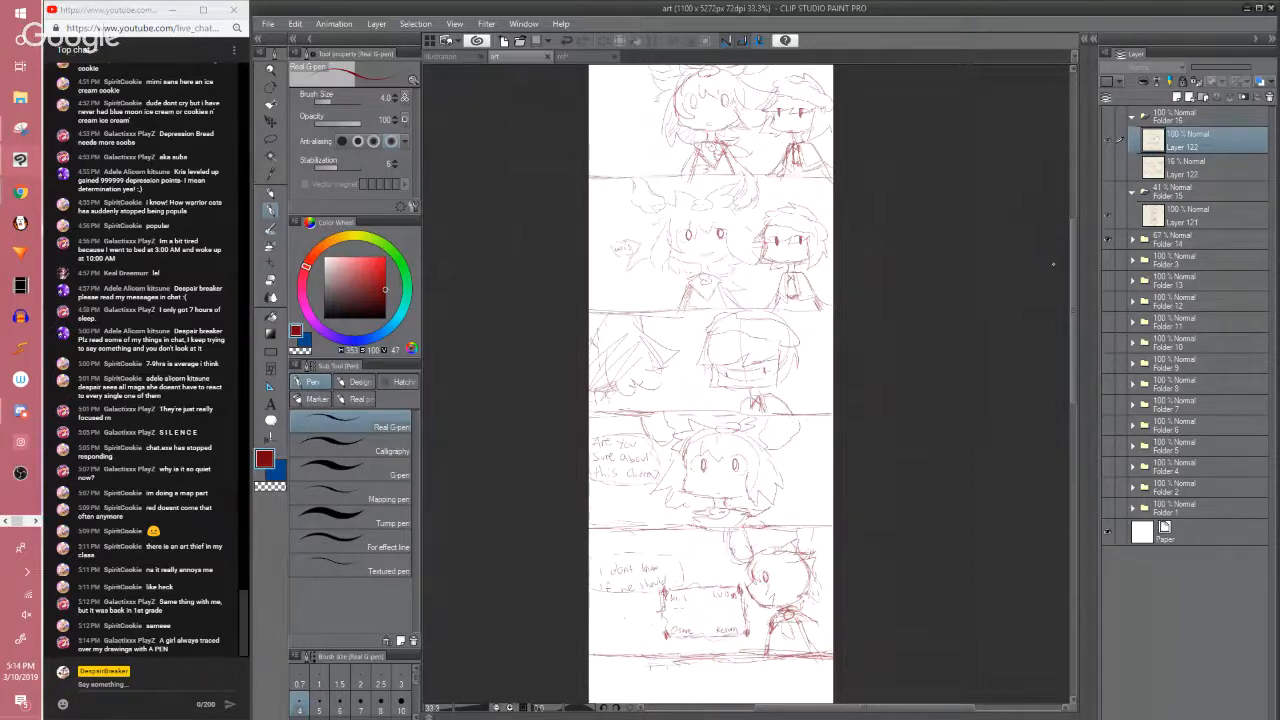
left_click(1107, 191)
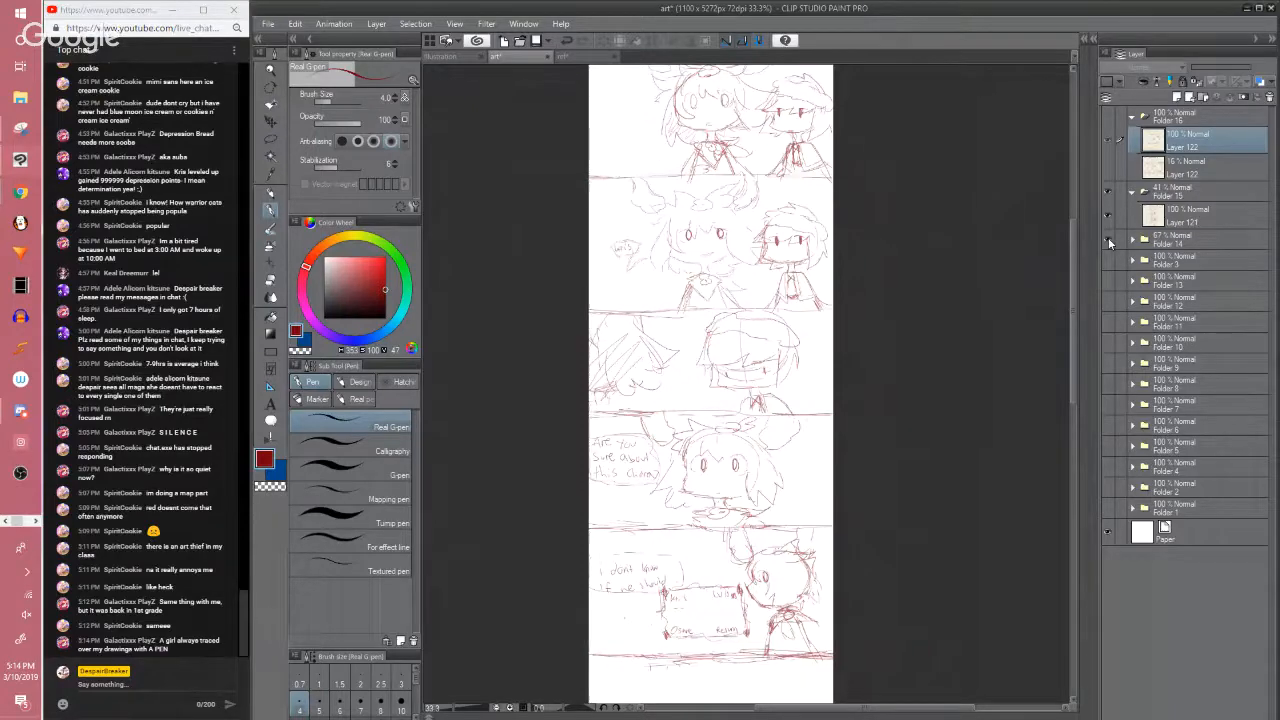
left_click(1108, 241)
scroll(1043, 253, "up", 1)
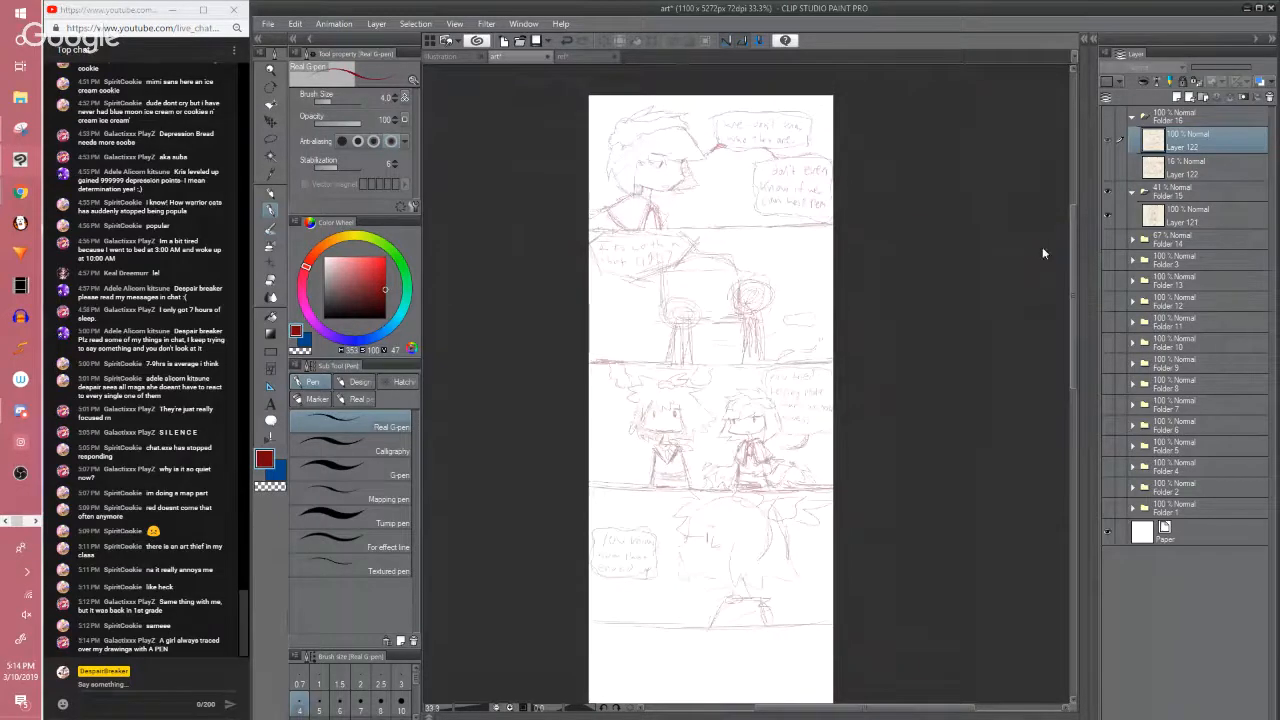
key("ctrl+s")
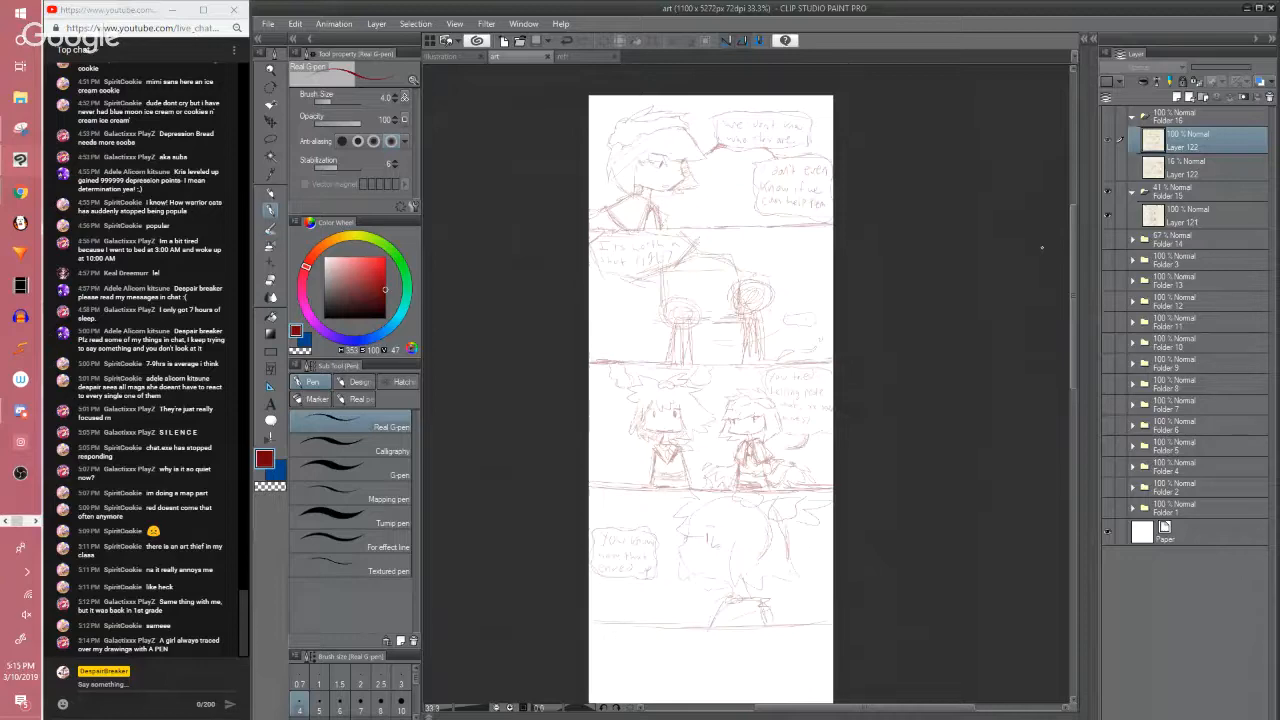
Compare the Folder 16 page with the Folder 15 page by alternating their visibility, and examine the empty space below panel three
left_click(1108, 188)
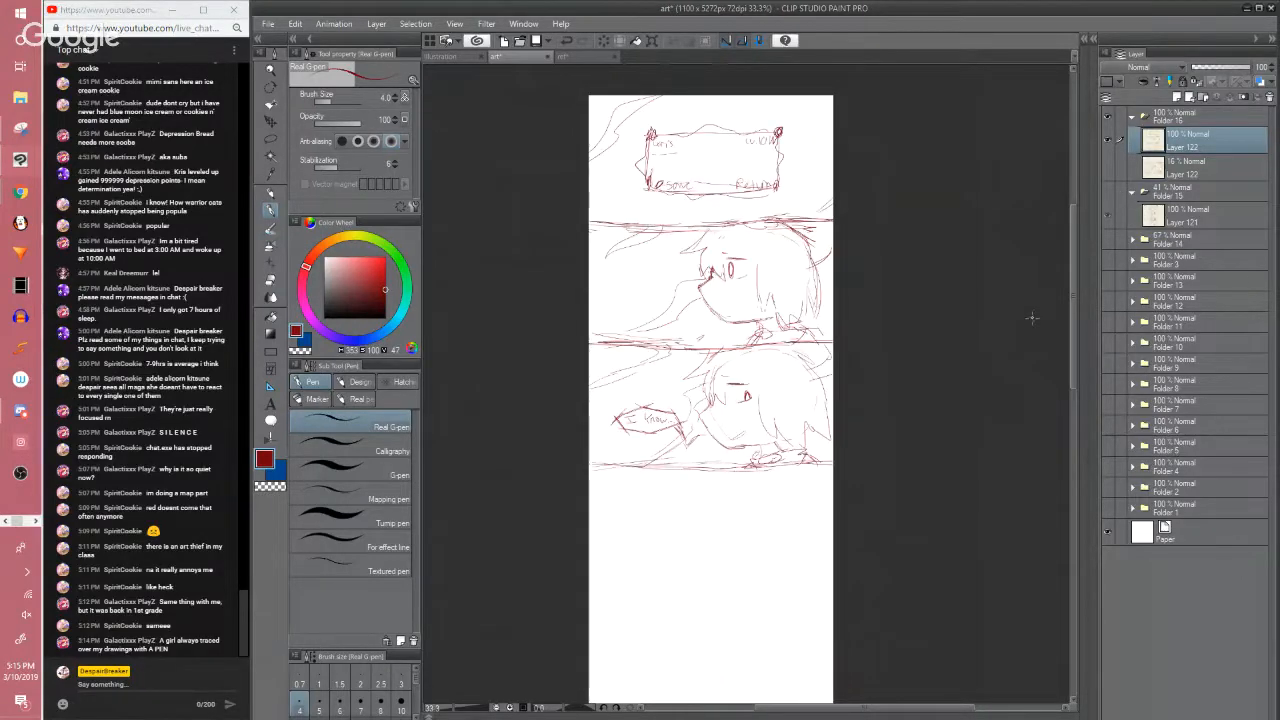
left_click_drag(1072, 324, 1072, 360)
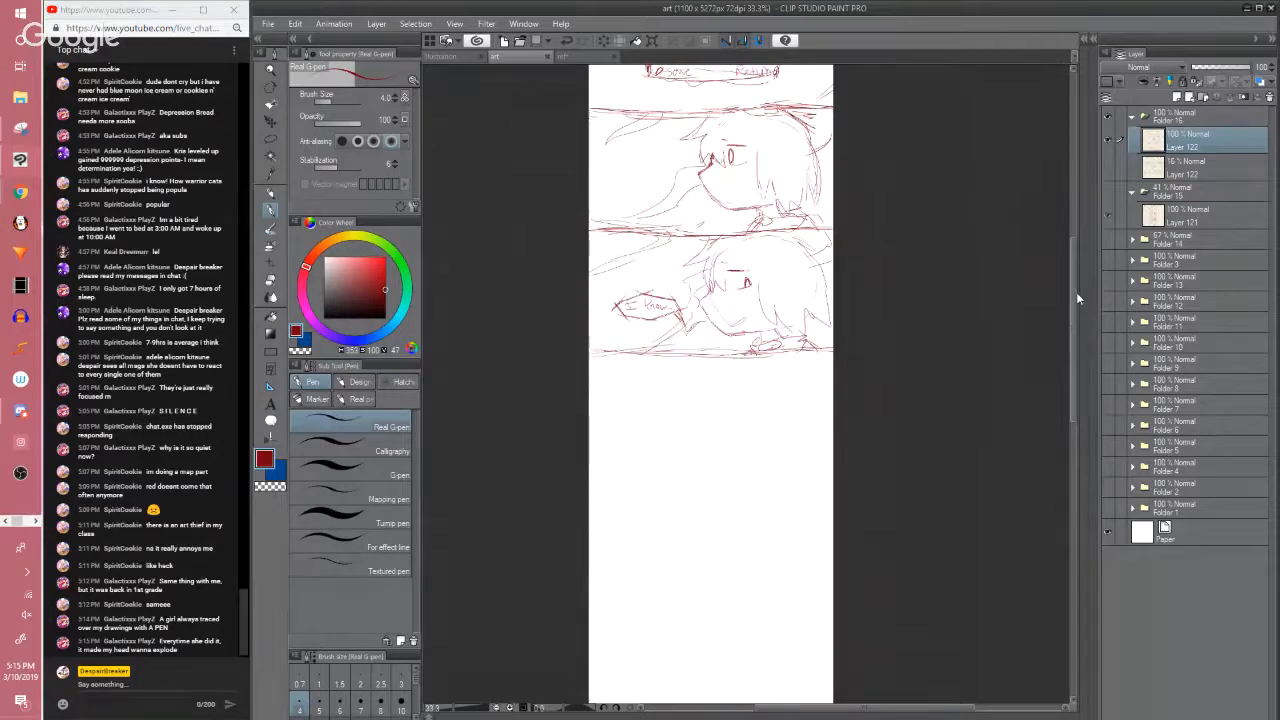
scroll(1062, 263, "up", 3)
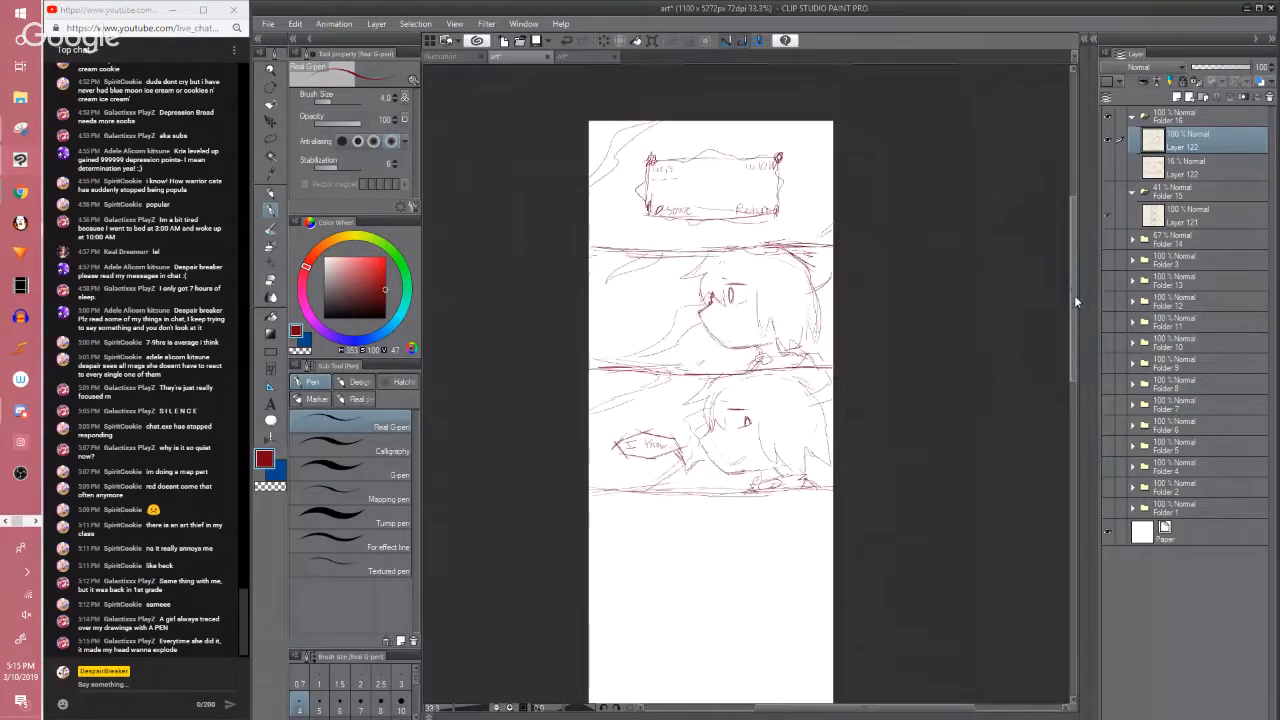
left_click(1107, 191)
left_click(1107, 116)
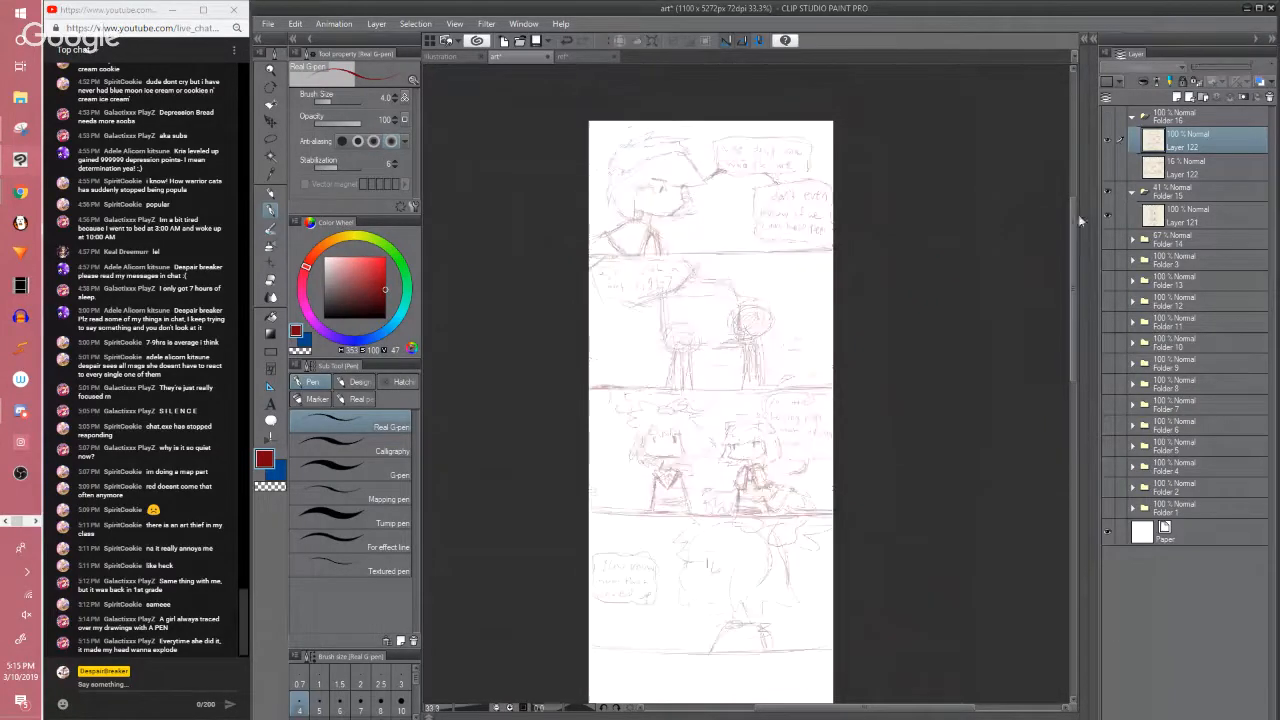
left_click_drag(1070, 217, 1068, 220)
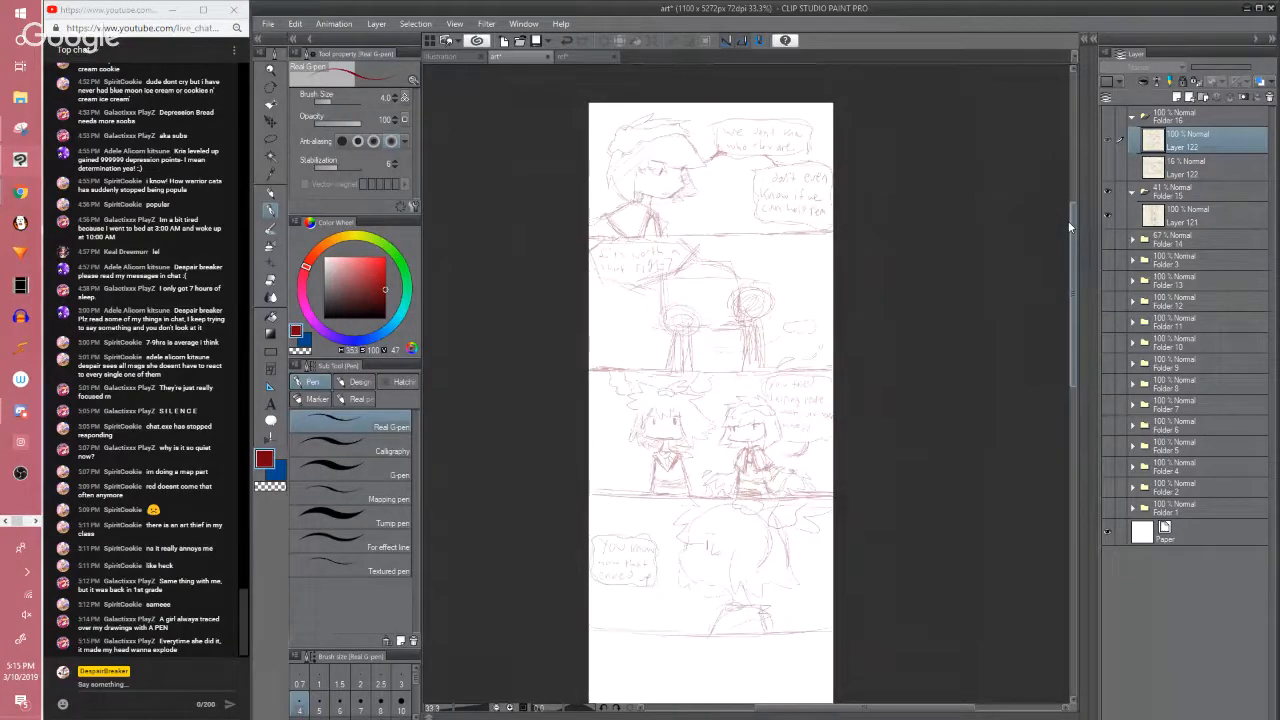
left_click_drag(1068, 222, 1068, 221)
left_click(1108, 168)
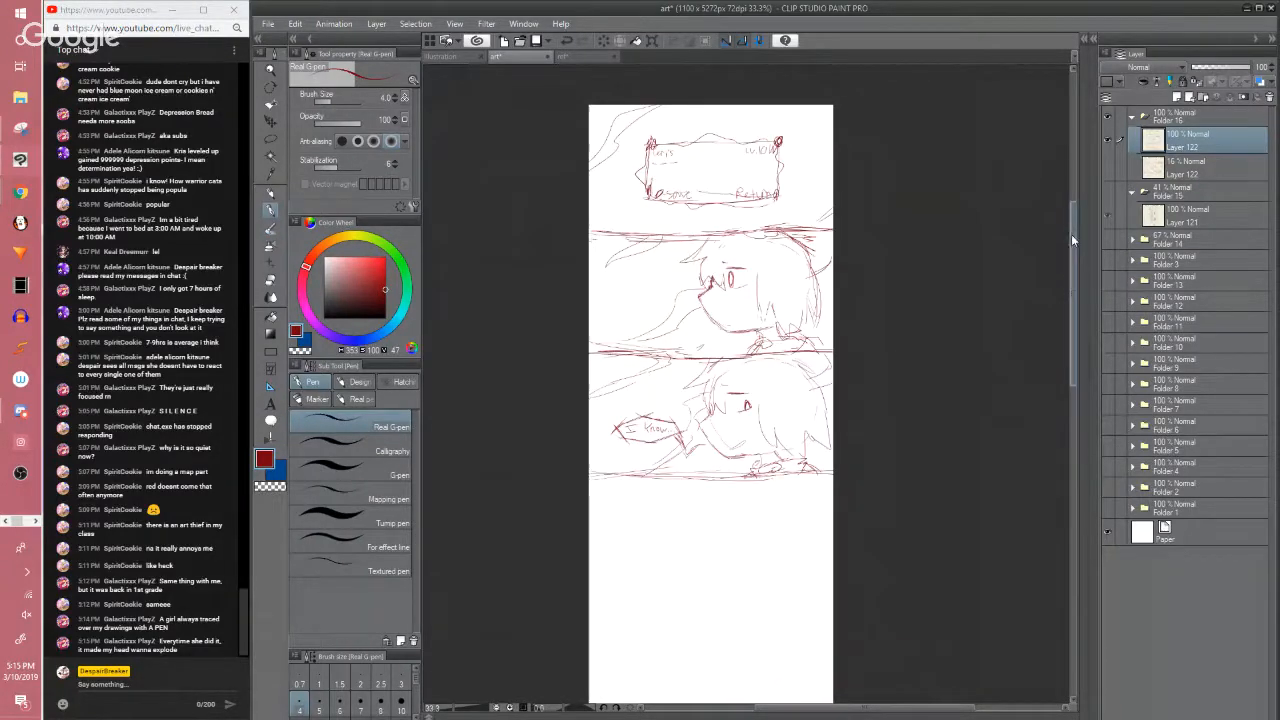
left_click_drag(1071, 234, 1068, 298)
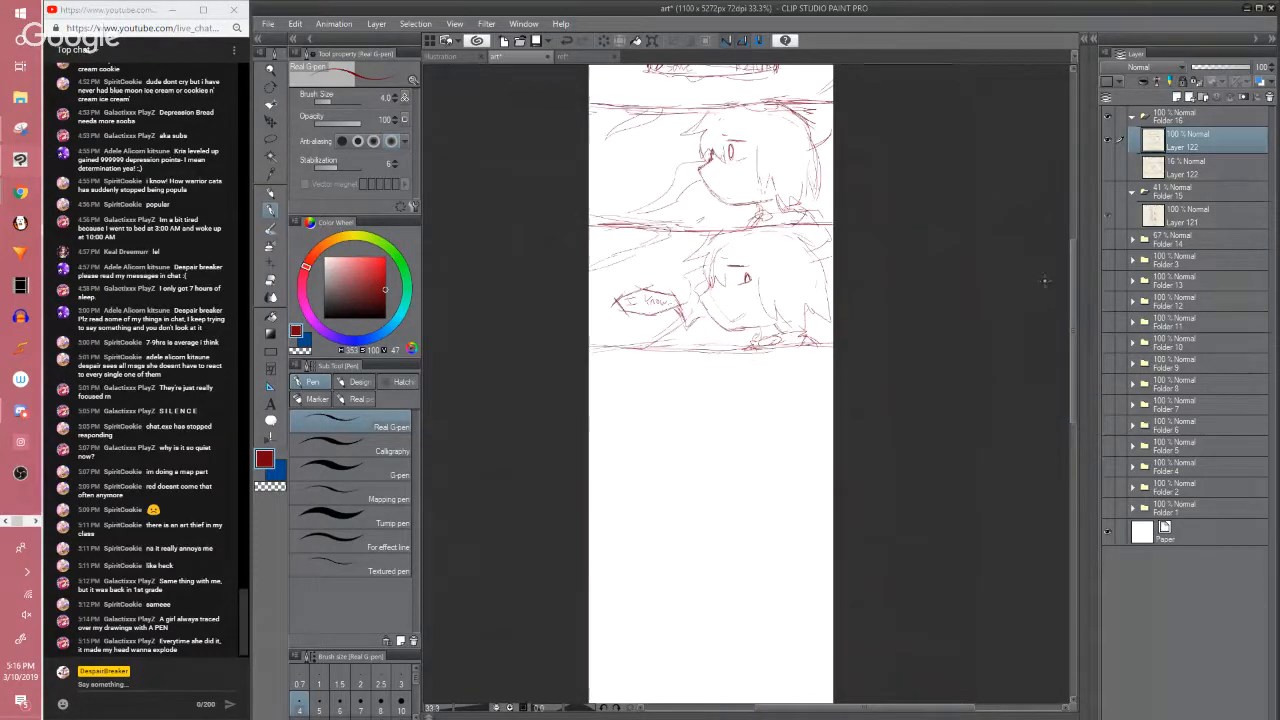
scroll(1076, 265, "up", 3)
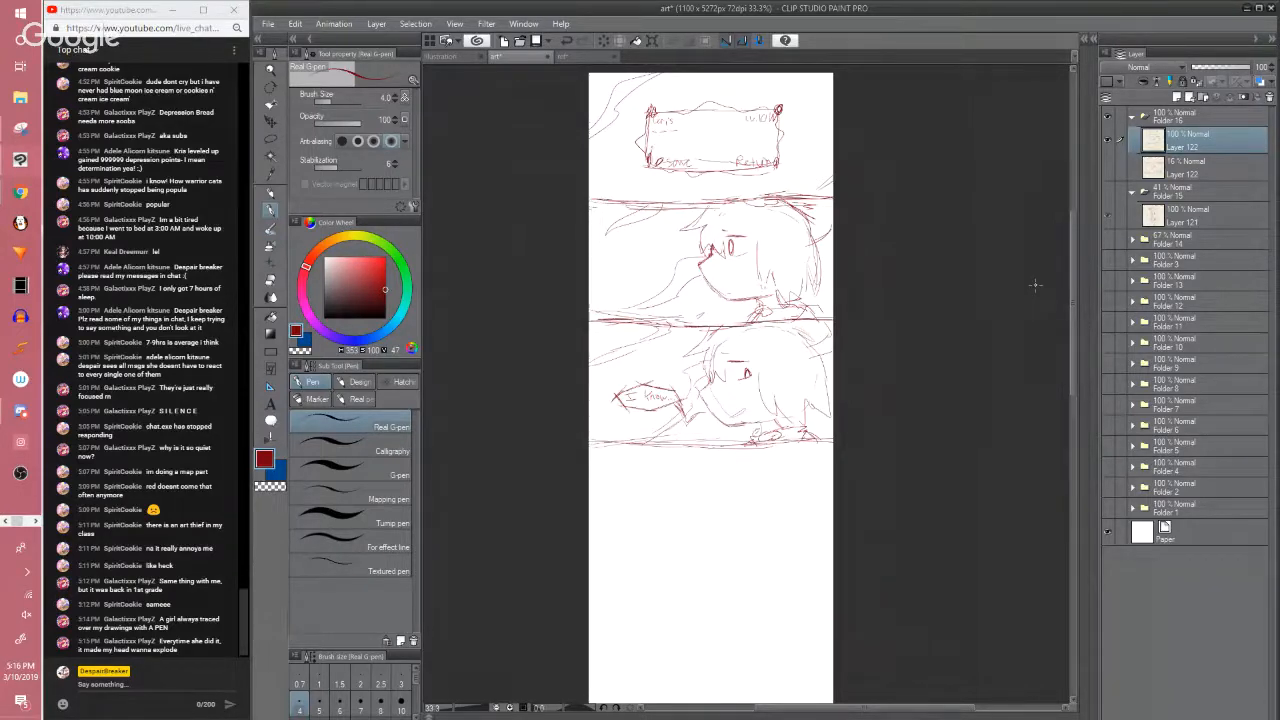
left_click_drag(1076, 288, 1065, 340)
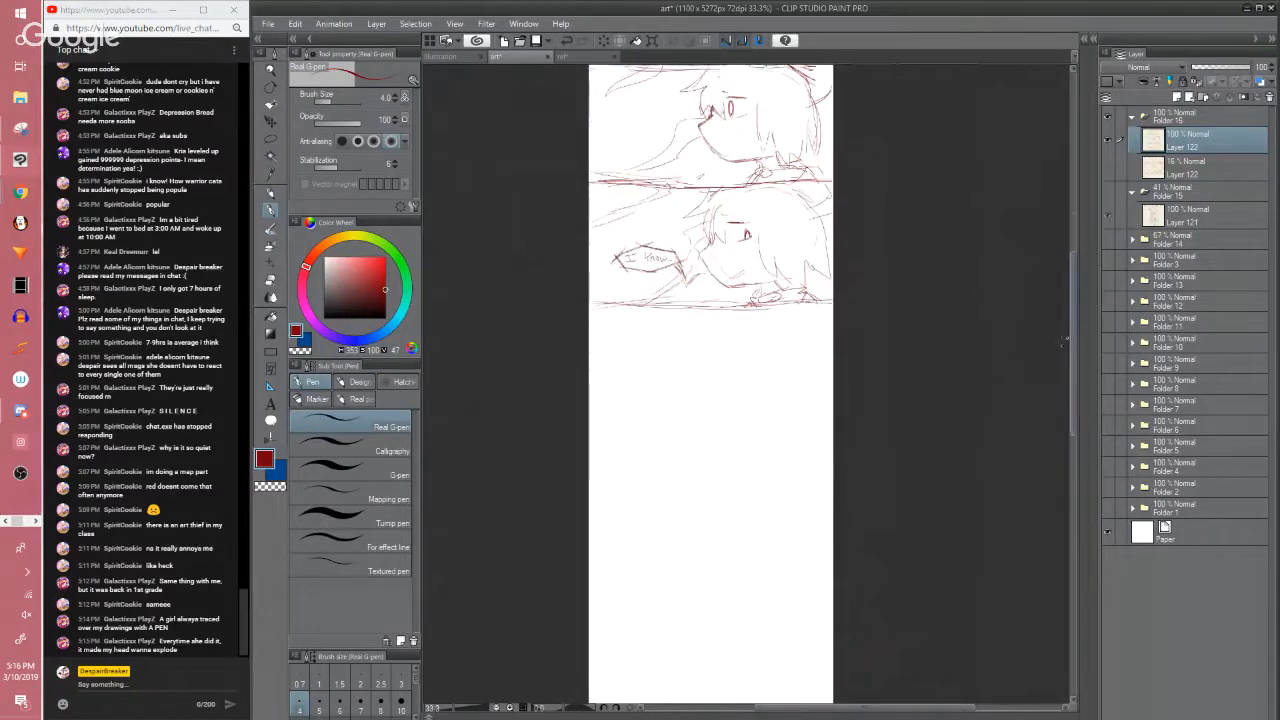
left_click_drag(1075, 292, 1124, 175)
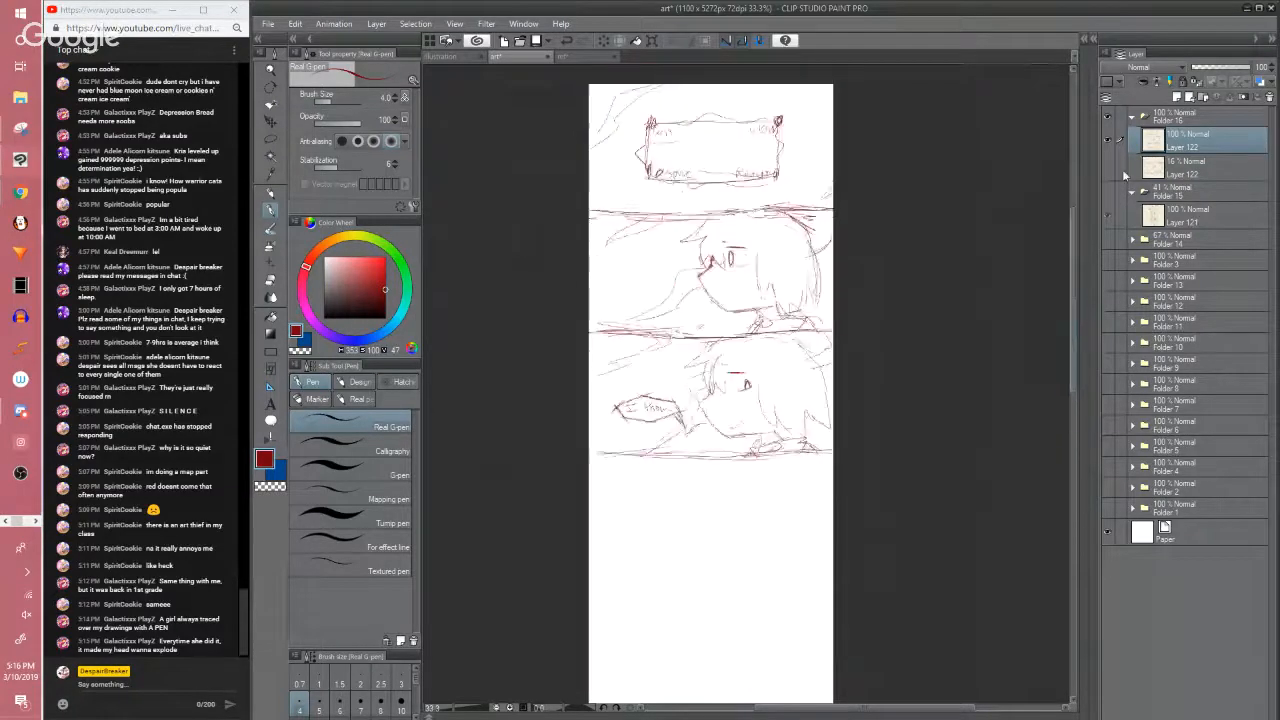
Hide Folder 16, show Folder 15 on its own and raise its opacity to 100 %
left_click(1107, 117)
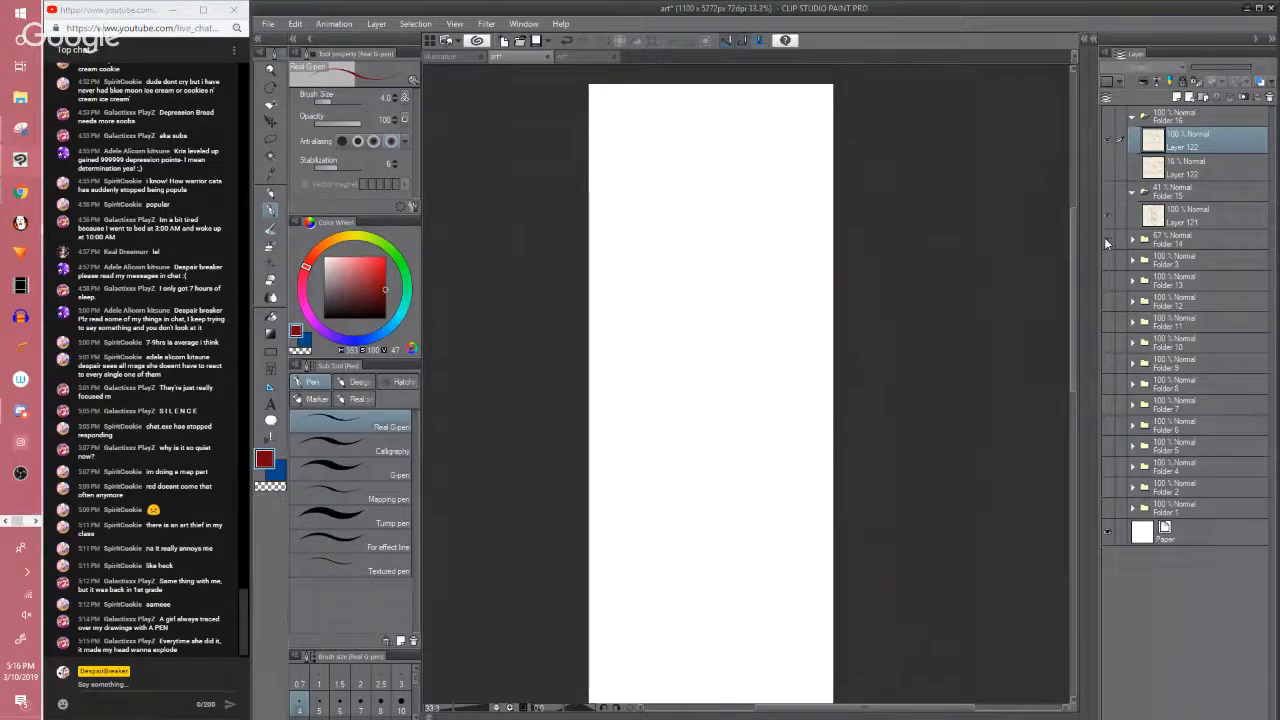
left_click(1105, 238)
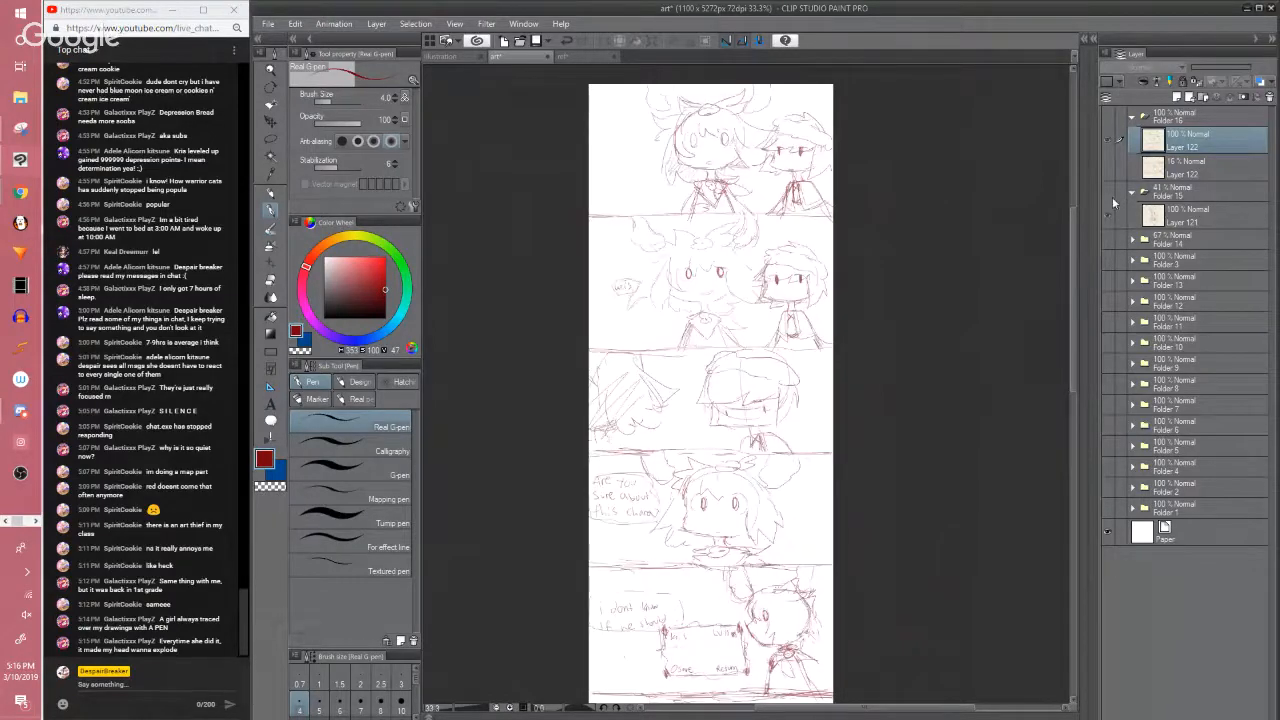
left_click(1111, 191)
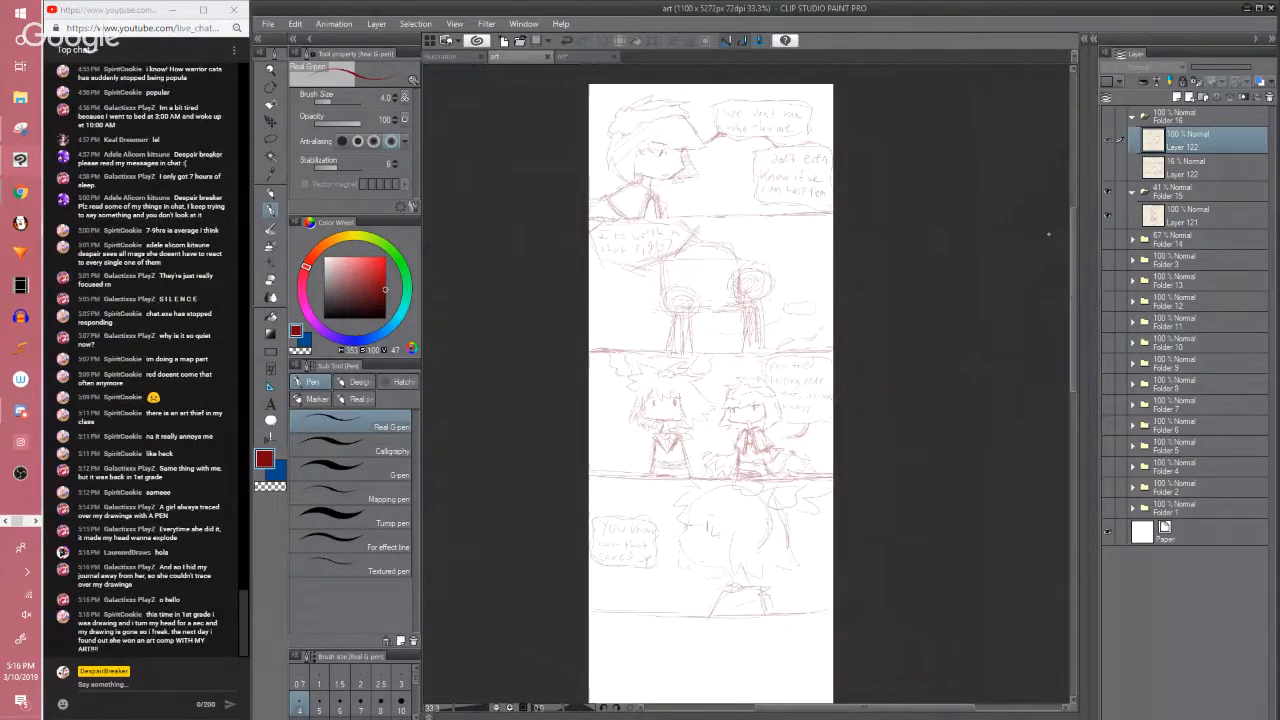
left_click(1175, 190)
left_click_drag(1226, 68, 1252, 68)
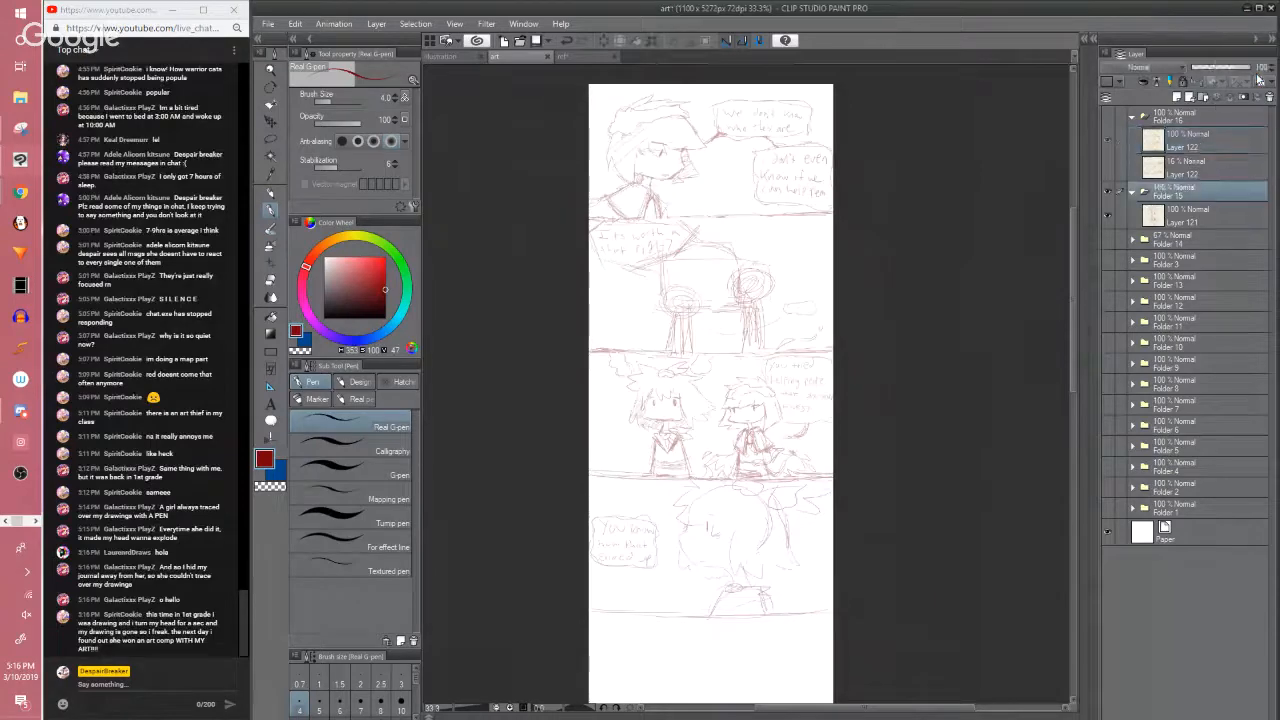
Display Folder 14 in place of Folder 15, set Folder 14's opacity to 100 %, and hide it
left_click(1107, 239)
left_click(1108, 191)
left_click(1170, 241)
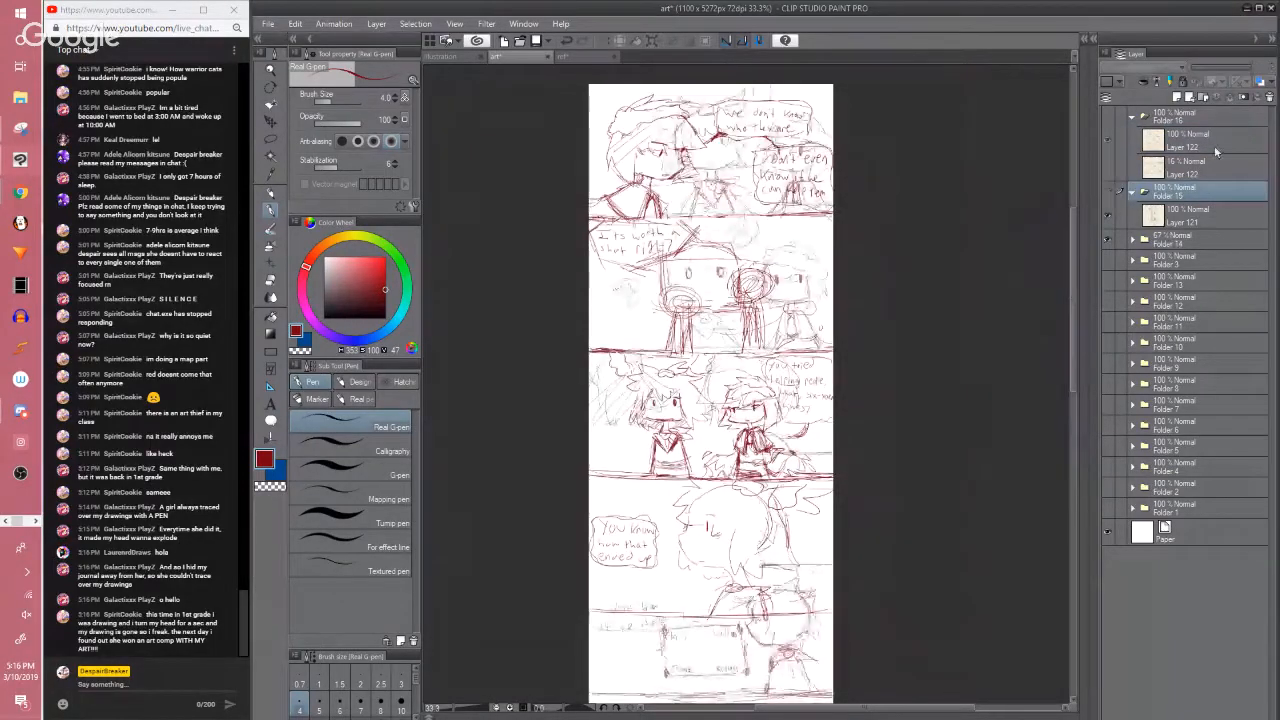
left_click_drag(1231, 68, 1252, 74)
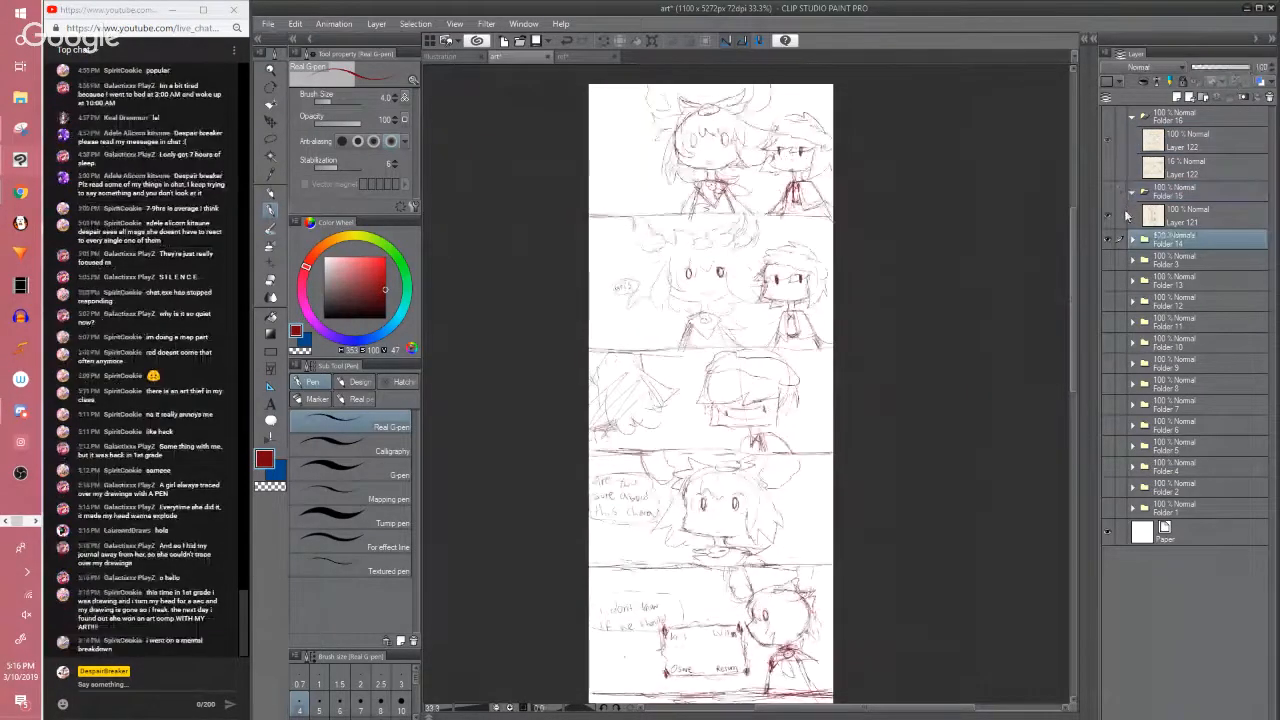
left_click(1107, 239)
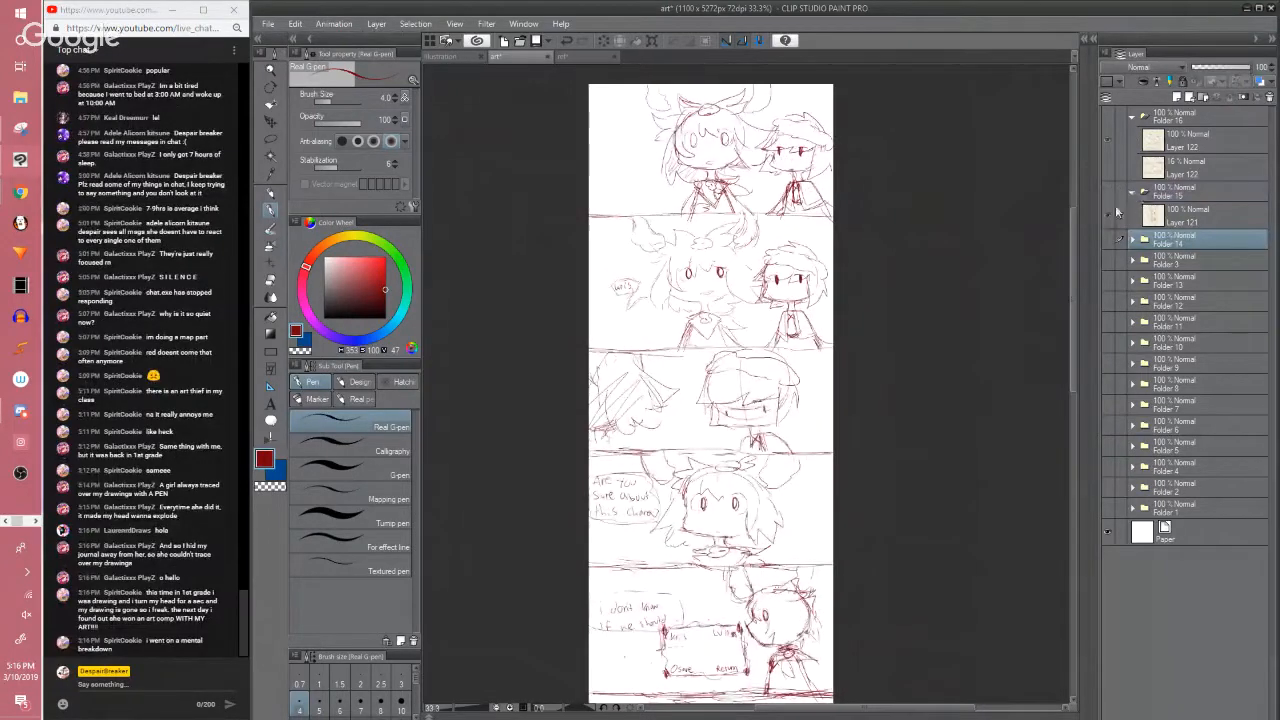
Hide Folder 15, show Folder 16 in its place, and select the 100% opacity Layer 122 inside it
left_click(1107, 191)
left_click(1125, 190)
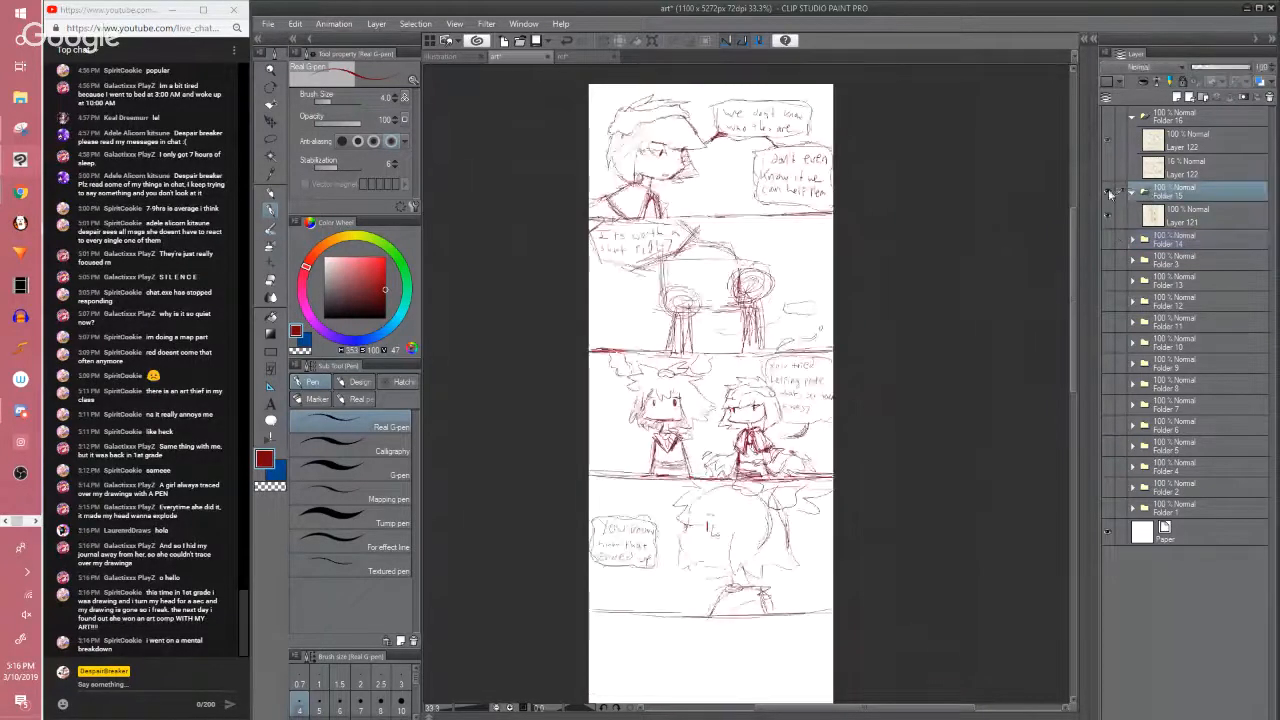
left_click(1107, 191)
left_click(1107, 117)
left_click(1186, 115)
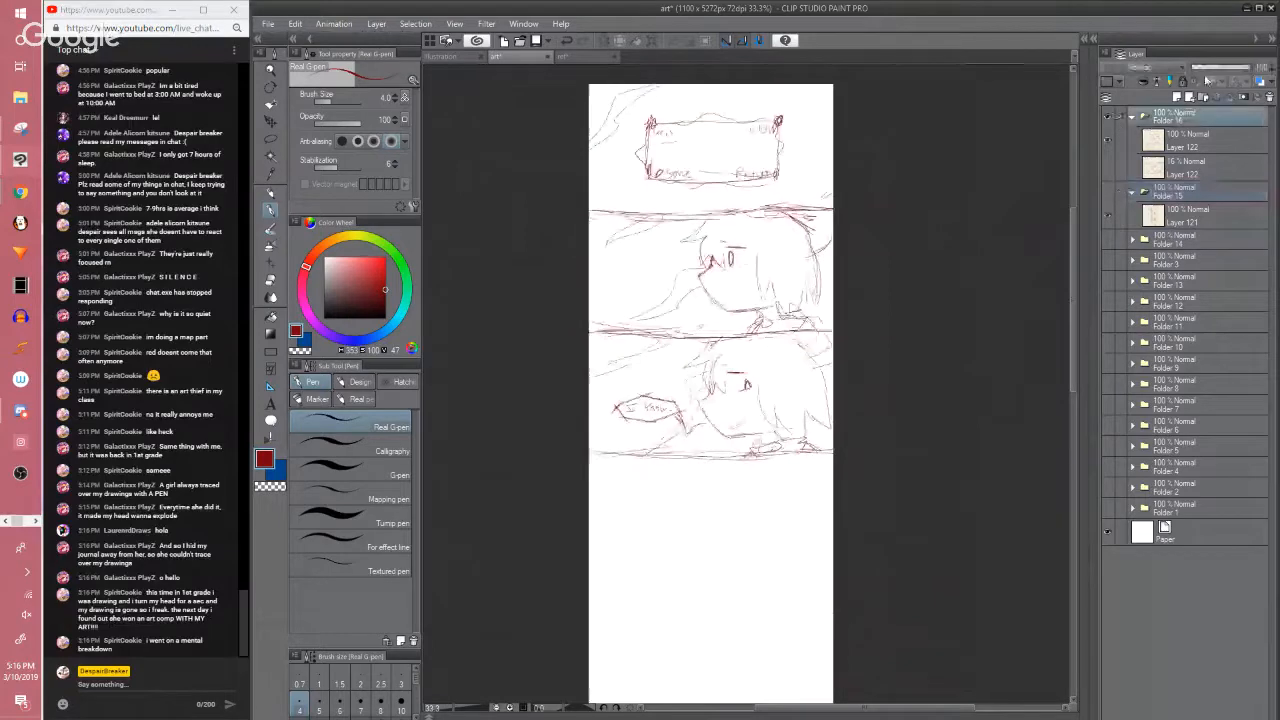
left_click(1190, 140)
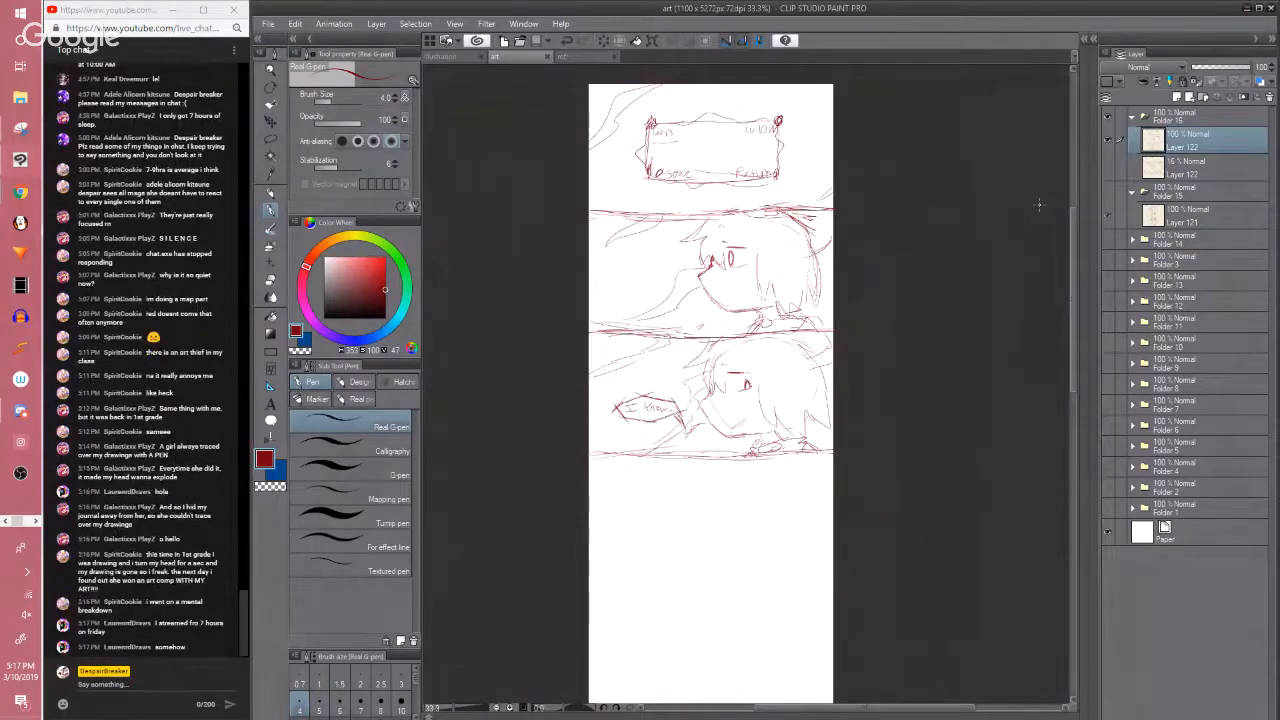
Save the artwork with the blank area below the "I know.." panel in view
scroll(1038, 204, "up", 2)
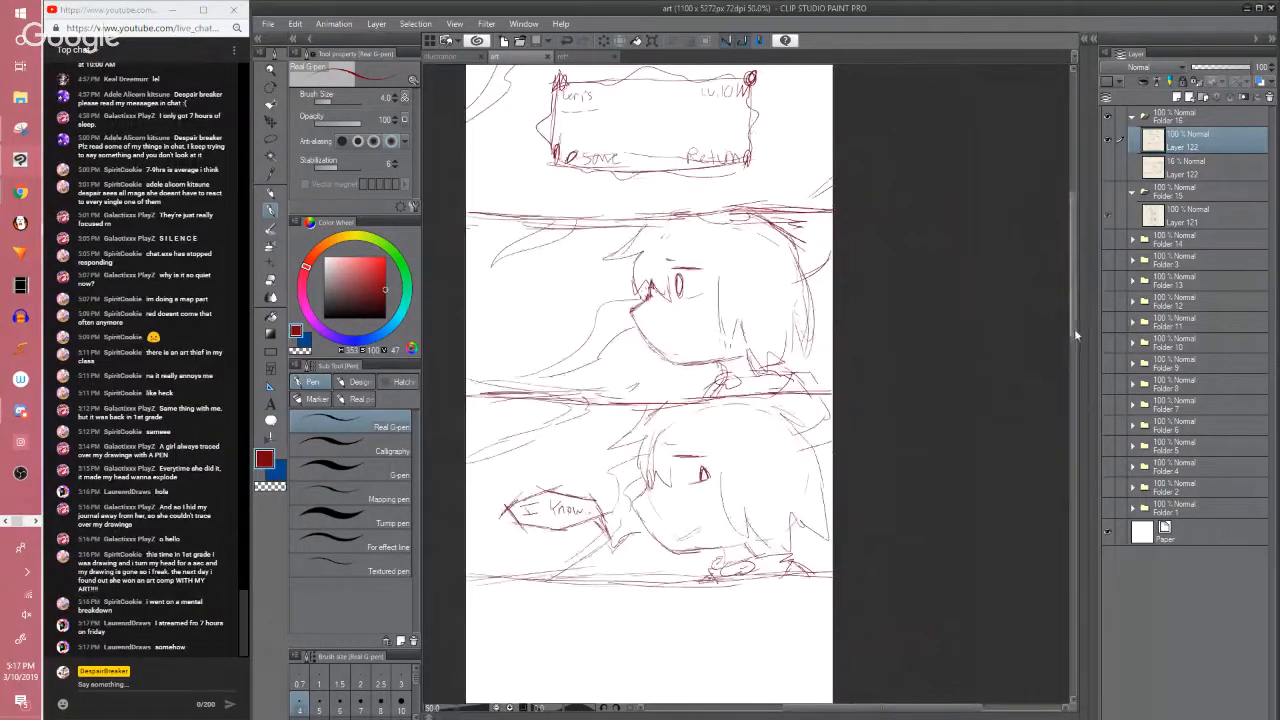
left_click_drag(1074, 328, 1072, 347)
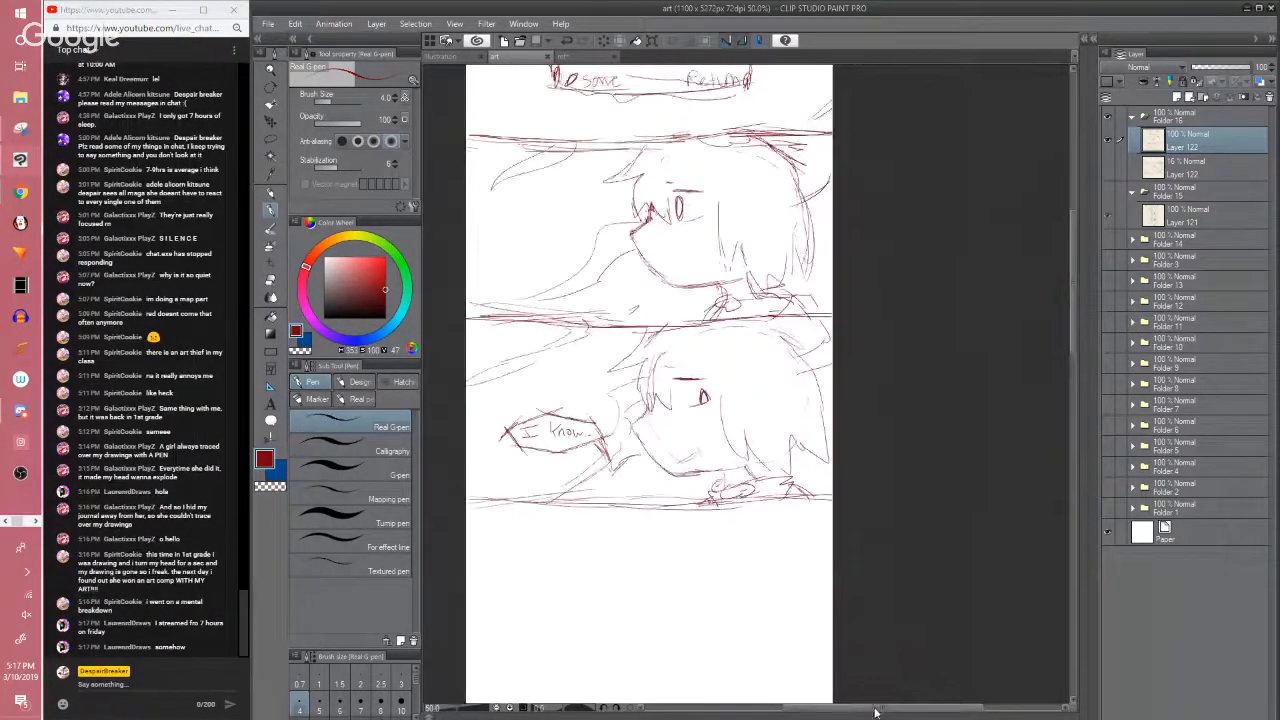
left_click_drag(871, 706, 856, 706)
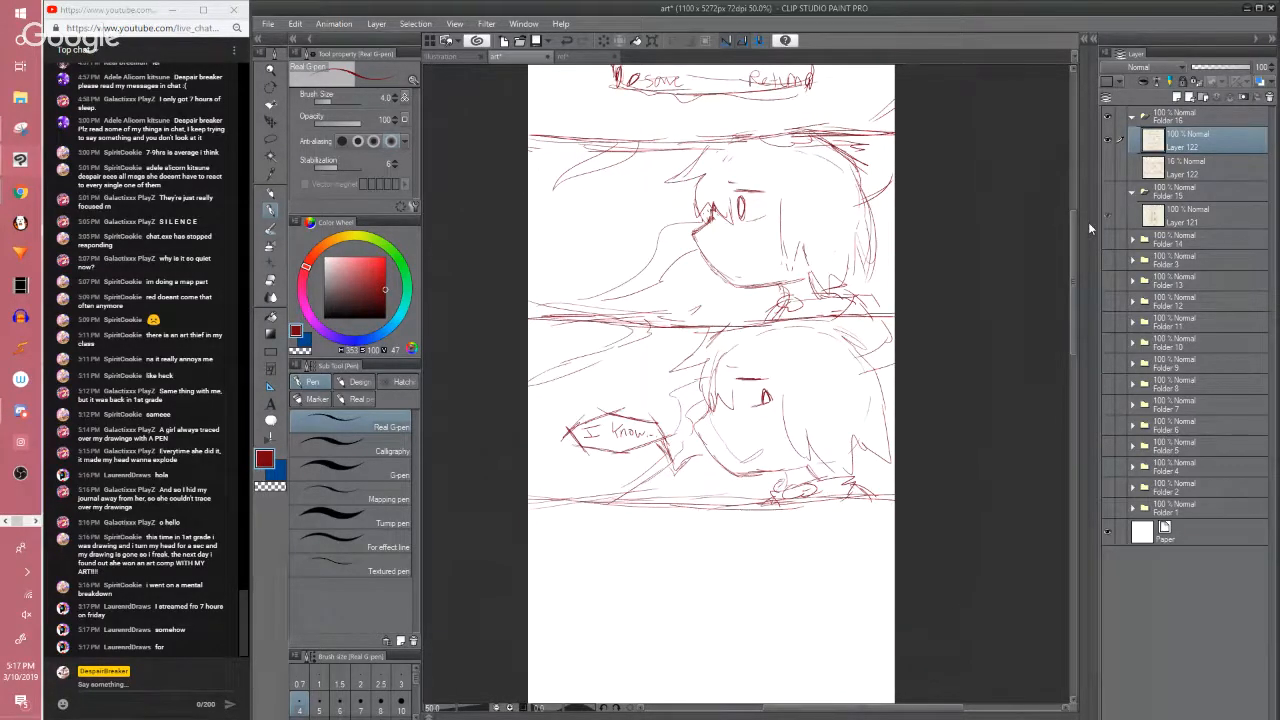
scroll(1076, 263, "down", 2)
scroll(1076, 263, "down", 8)
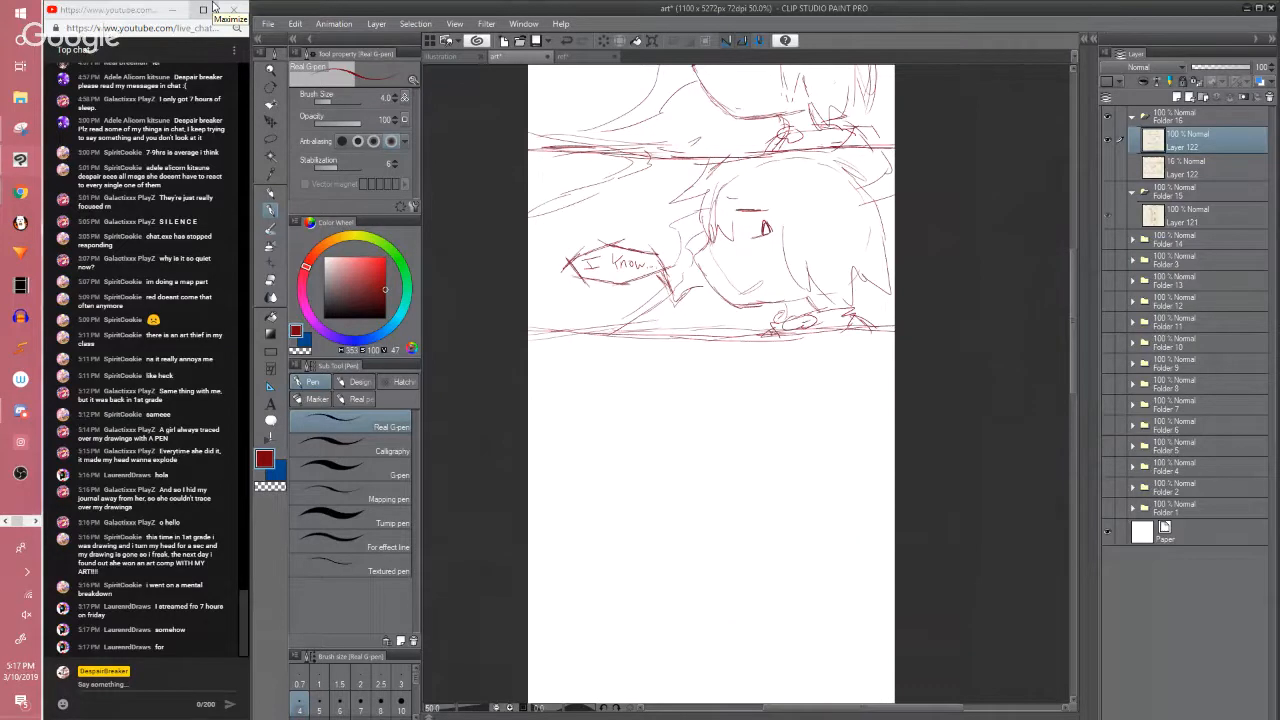
key("ctrl+s")
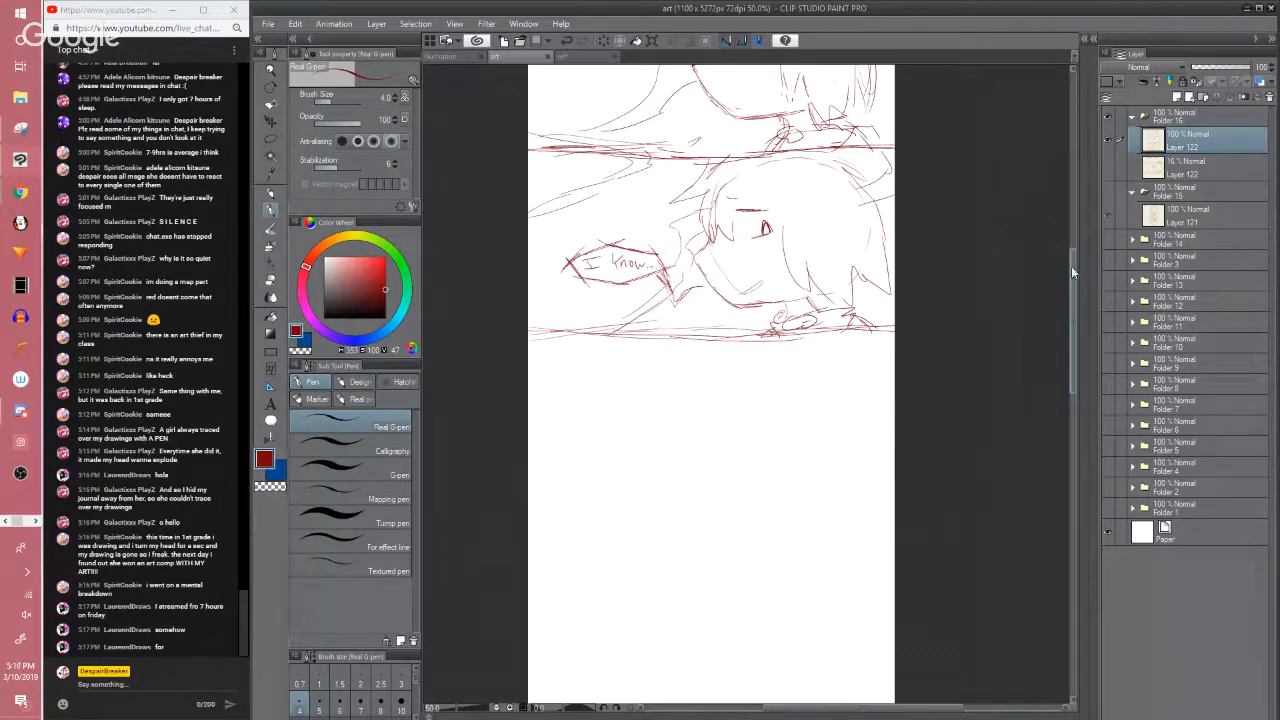
left_click_drag(1072, 265, 1073, 266)
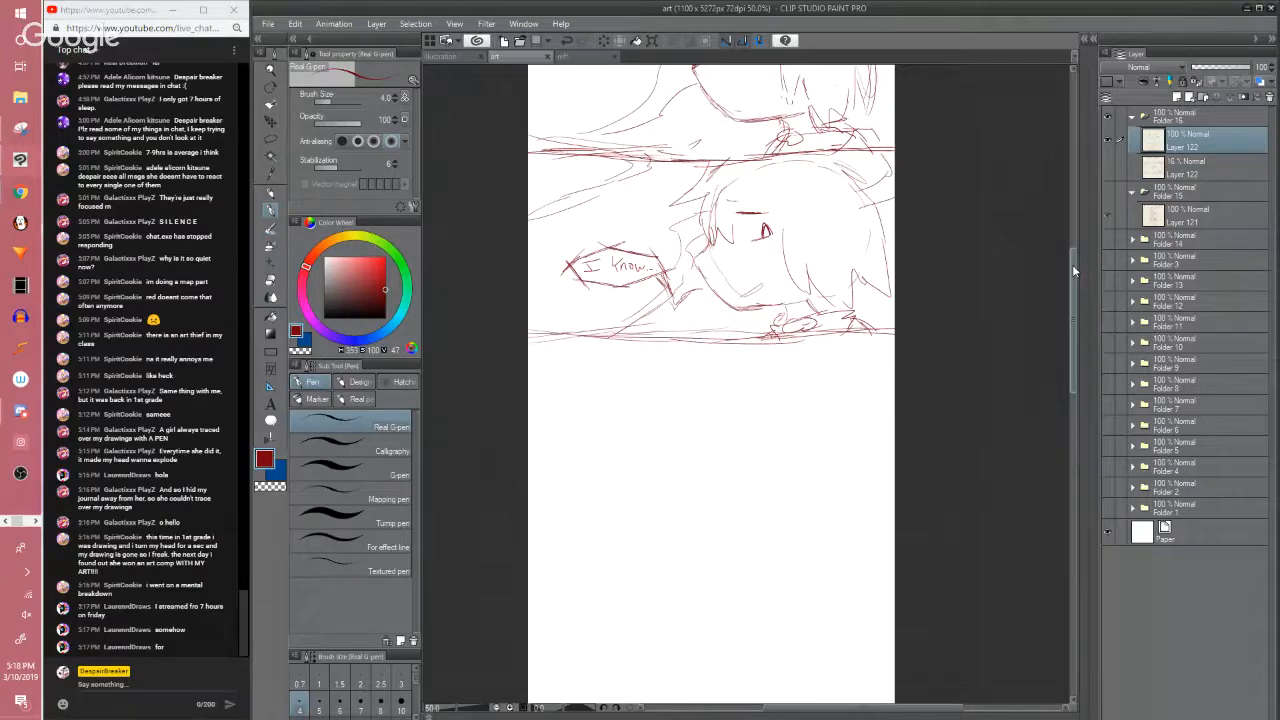
left_click_drag(1072, 264, 1026, 282)
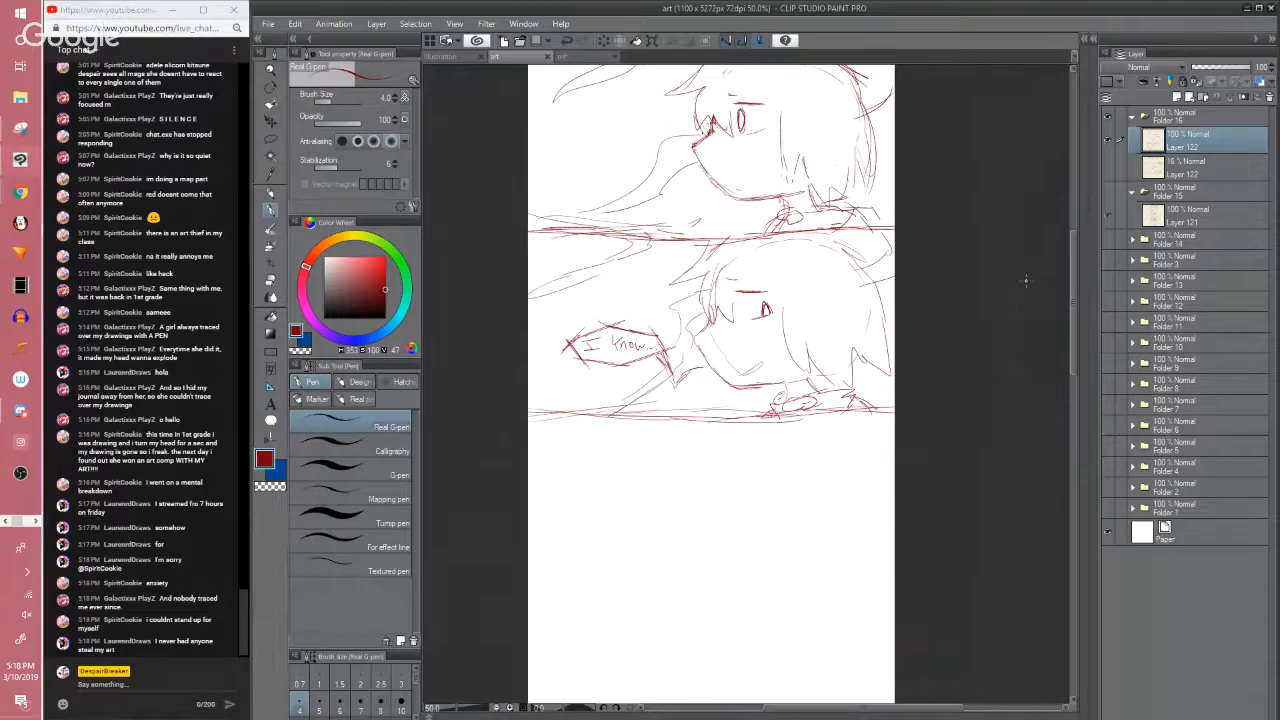
mouse_move(1075, 266)
left_mouse_down()
mouse_move(1072, 203)
mouse_move(1062, 263)
left_mouse_up()
left_click(1047, 230)
scroll(1046, 230, "down", 1)
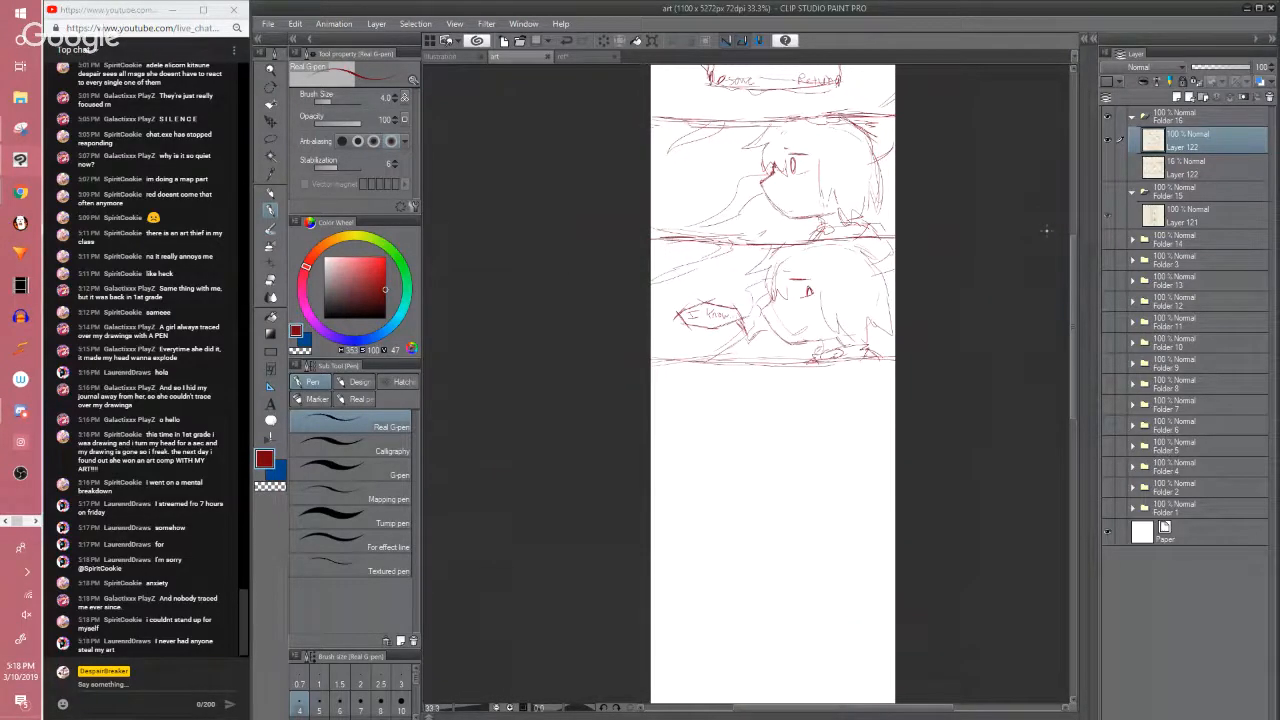
left_click_drag(1078, 301, 1075, 245)
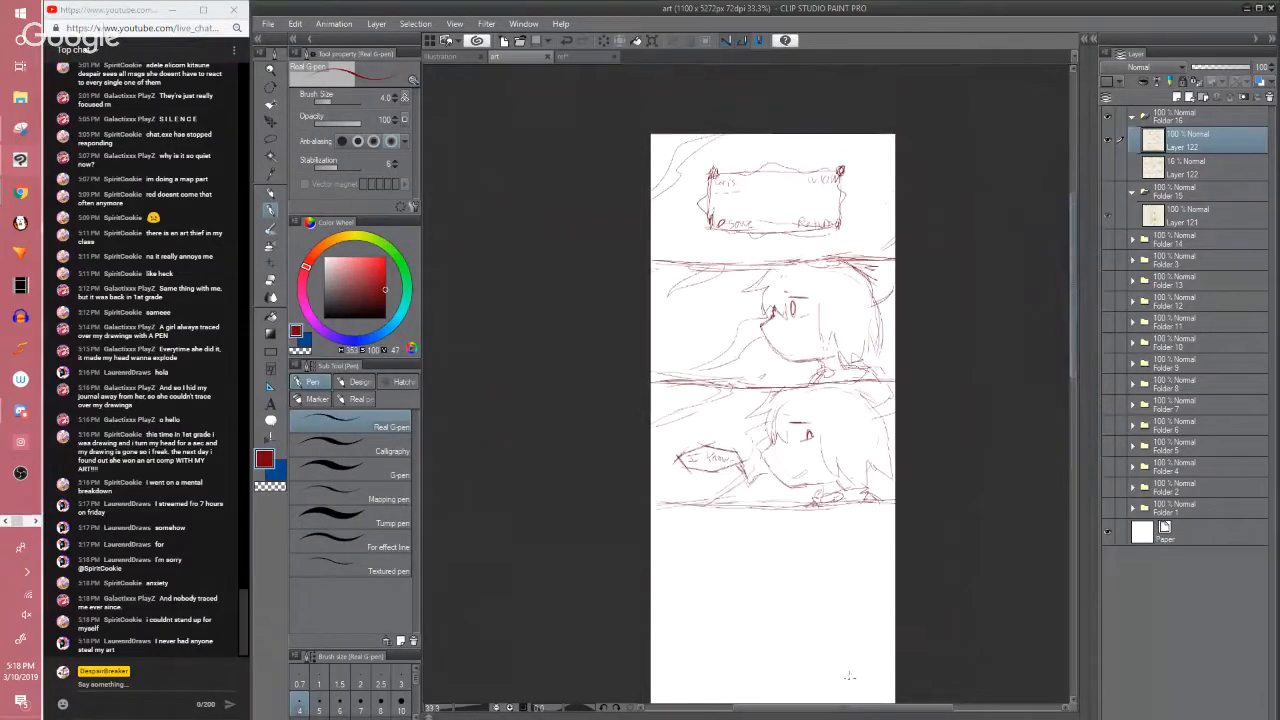
left_click_drag(846, 708, 863, 708)
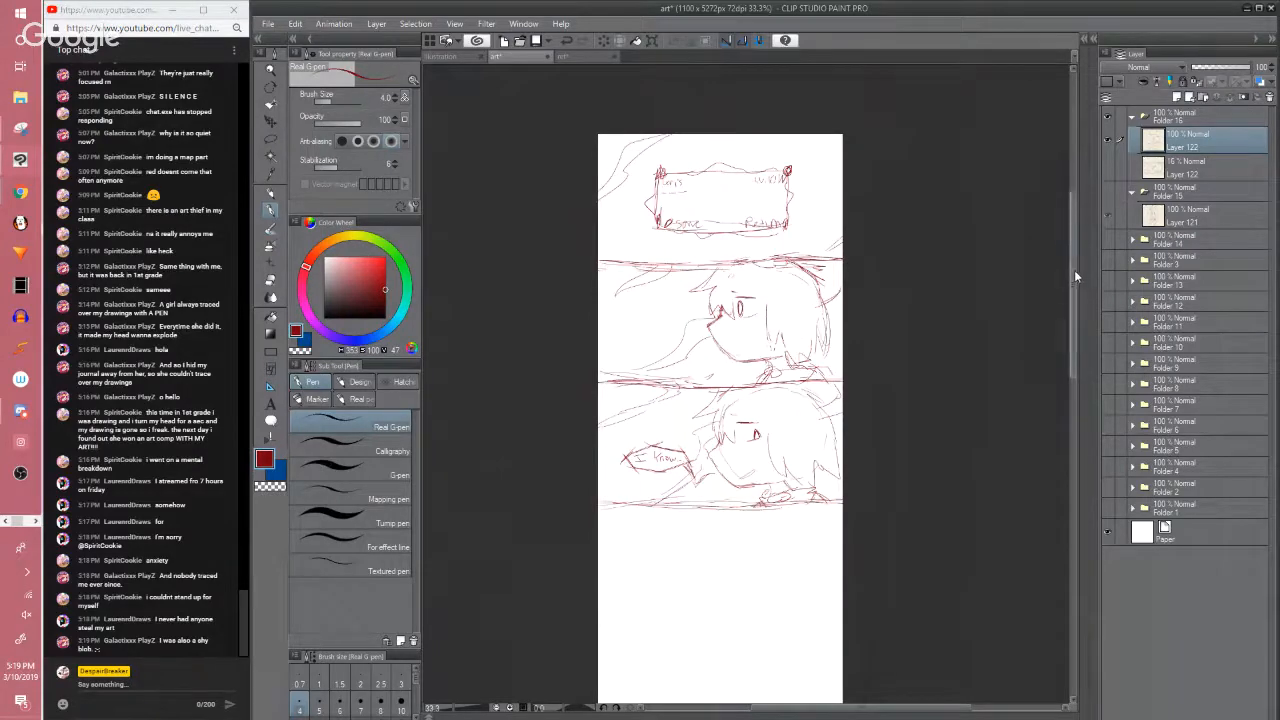
Reinforce the three horizontal panel divider lines with dark red Real G-pen strokes
left_click_drag(1074, 281, 1040, 314)
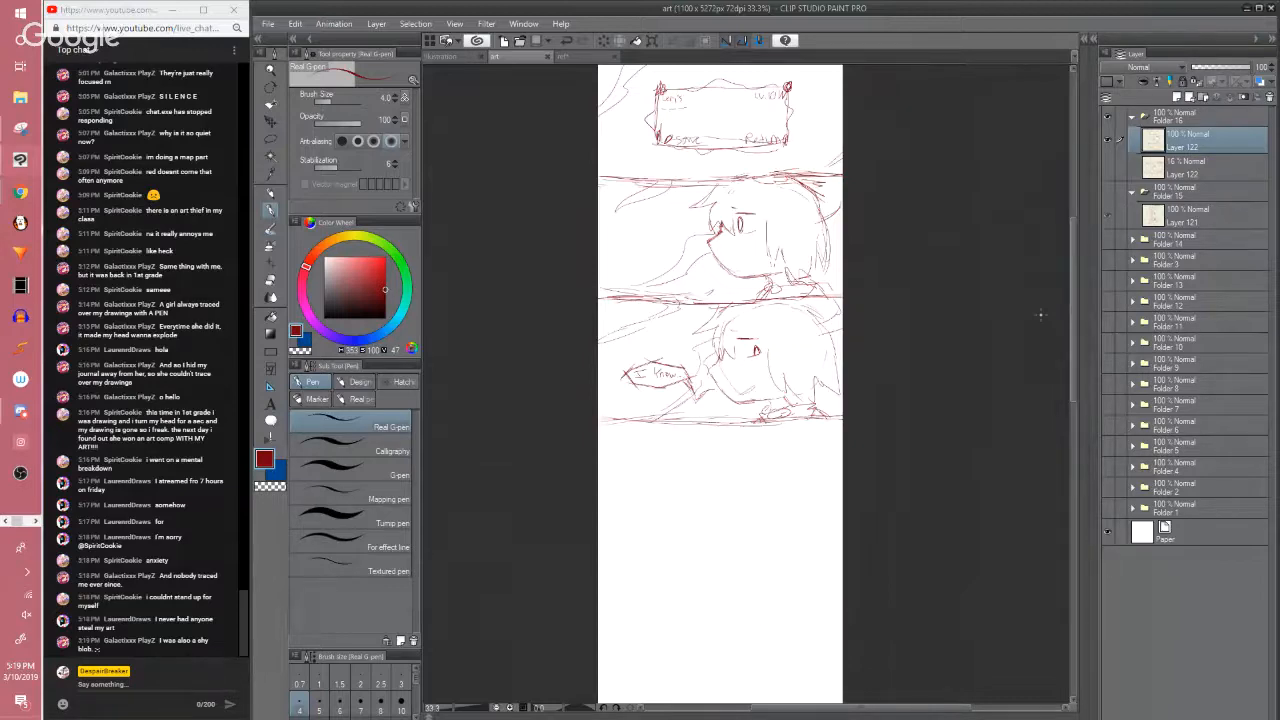
left_click_drag(600, 418, 646, 422)
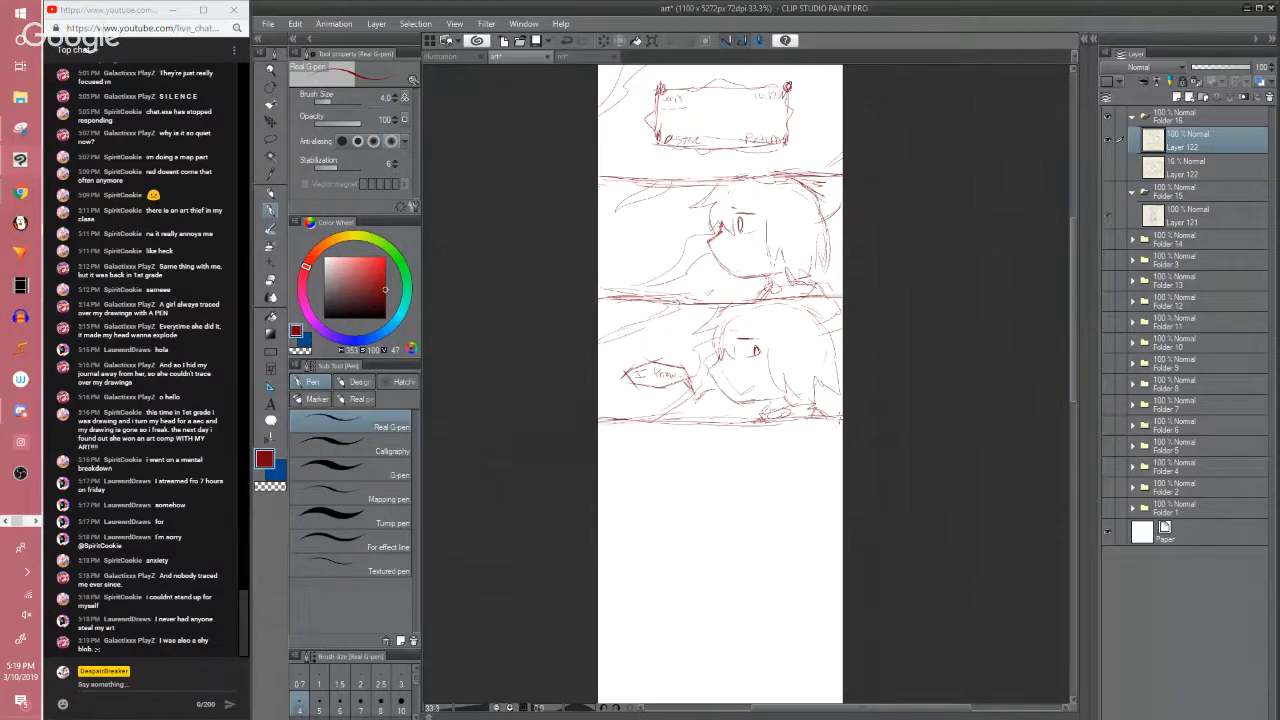
left_click_drag(606, 299, 840, 298)
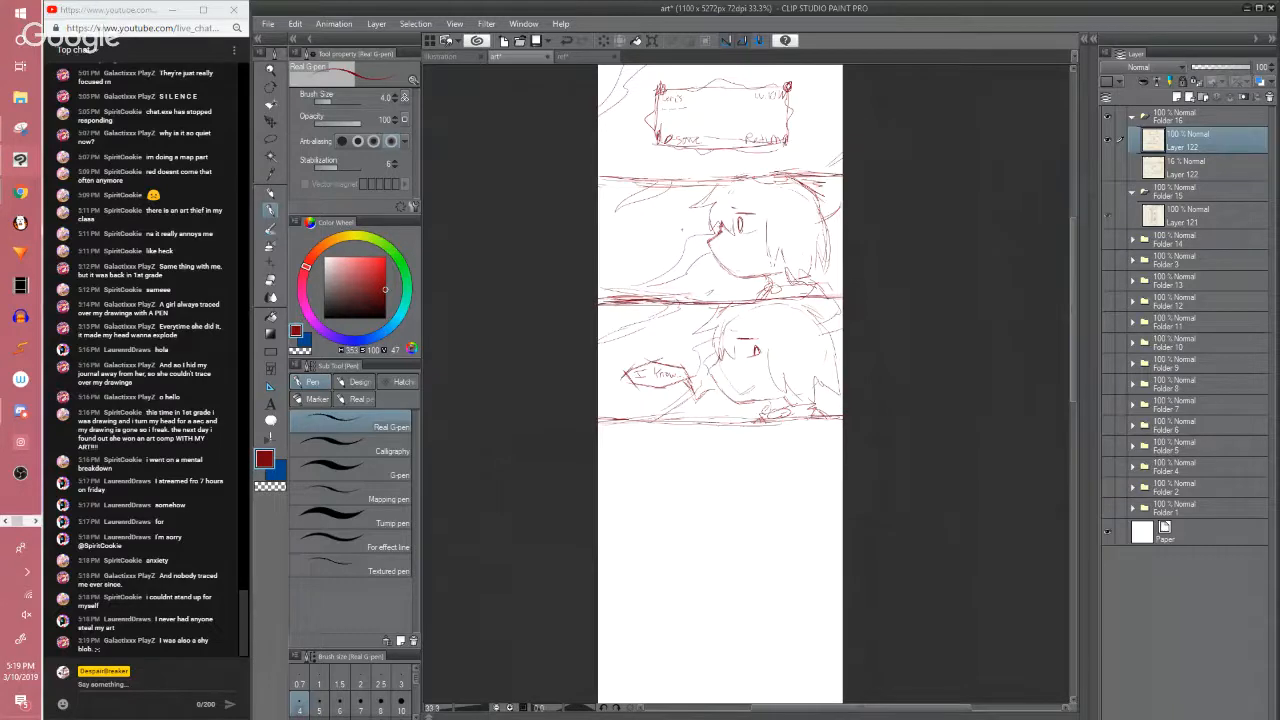
left_click_drag(599, 183, 668, 178)
left_click_drag(816, 177, 873, 174)
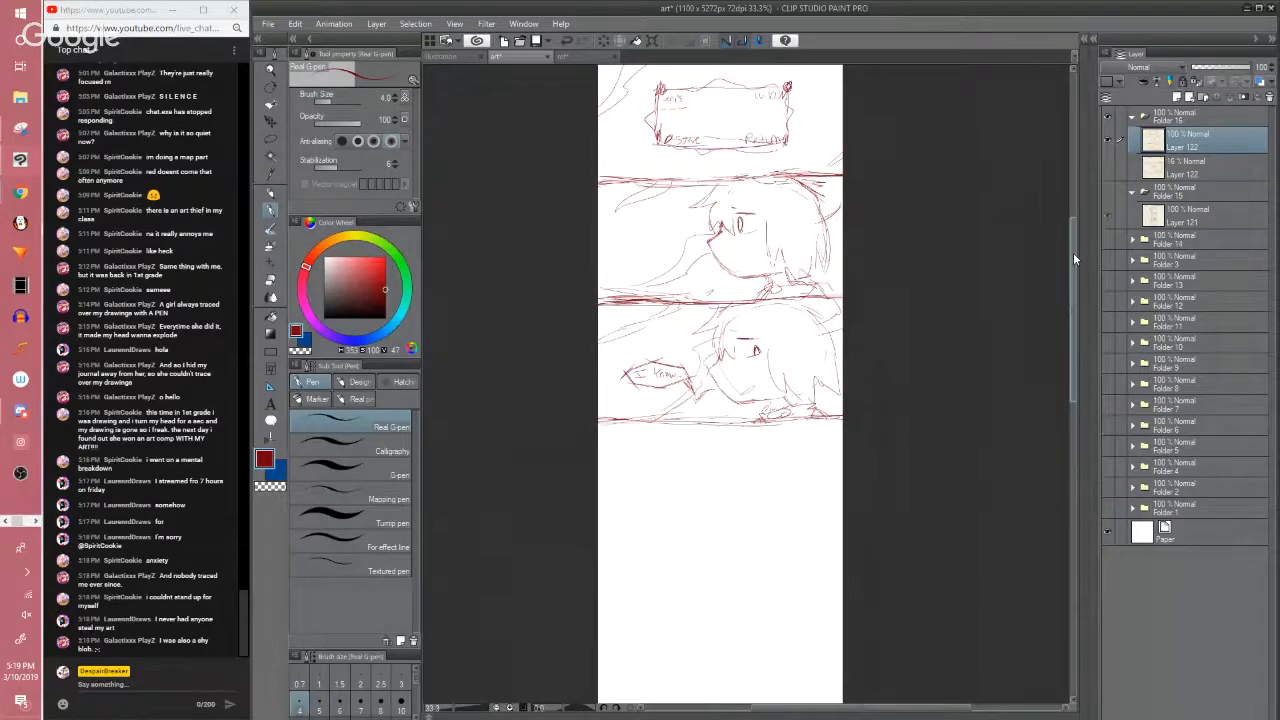
Examine the three sketched panels from the menu box at the page's top to the "I know.." panel
left_click_drag(1073, 252, 997, 216)
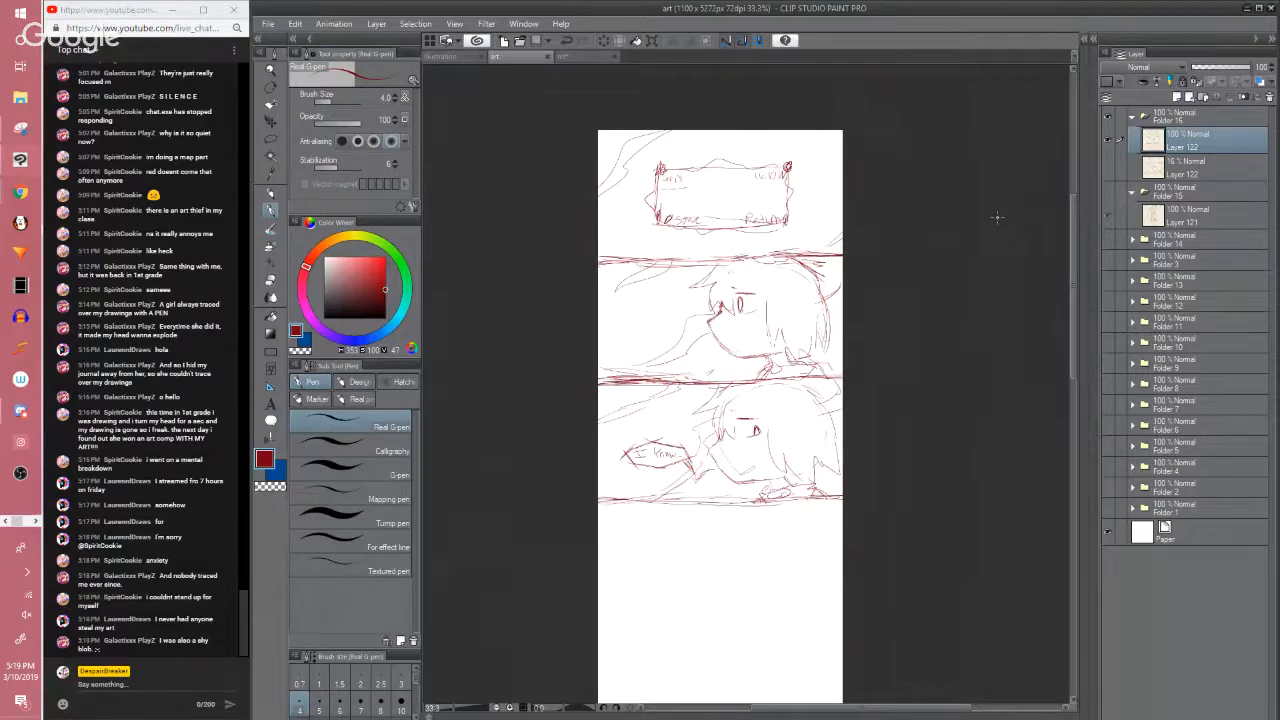
left_click(930, 484)
scroll(934, 483, "up", 1)
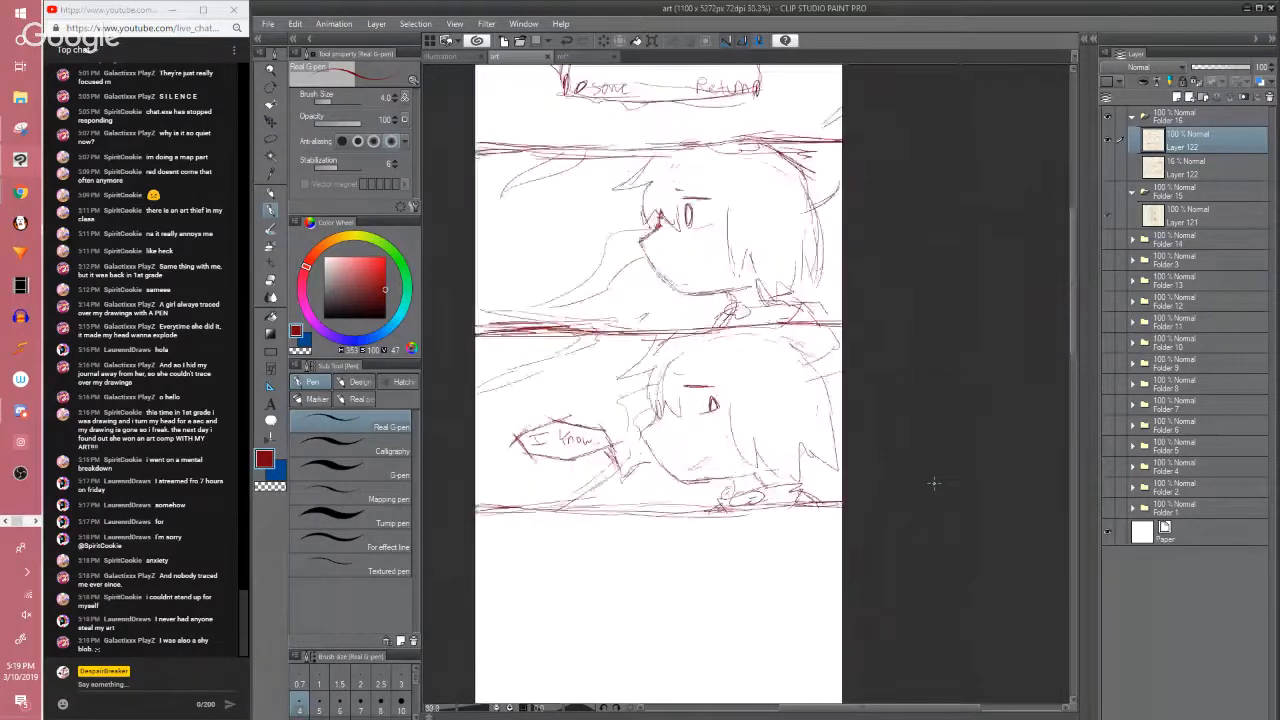
scroll(934, 483, "down", 1)
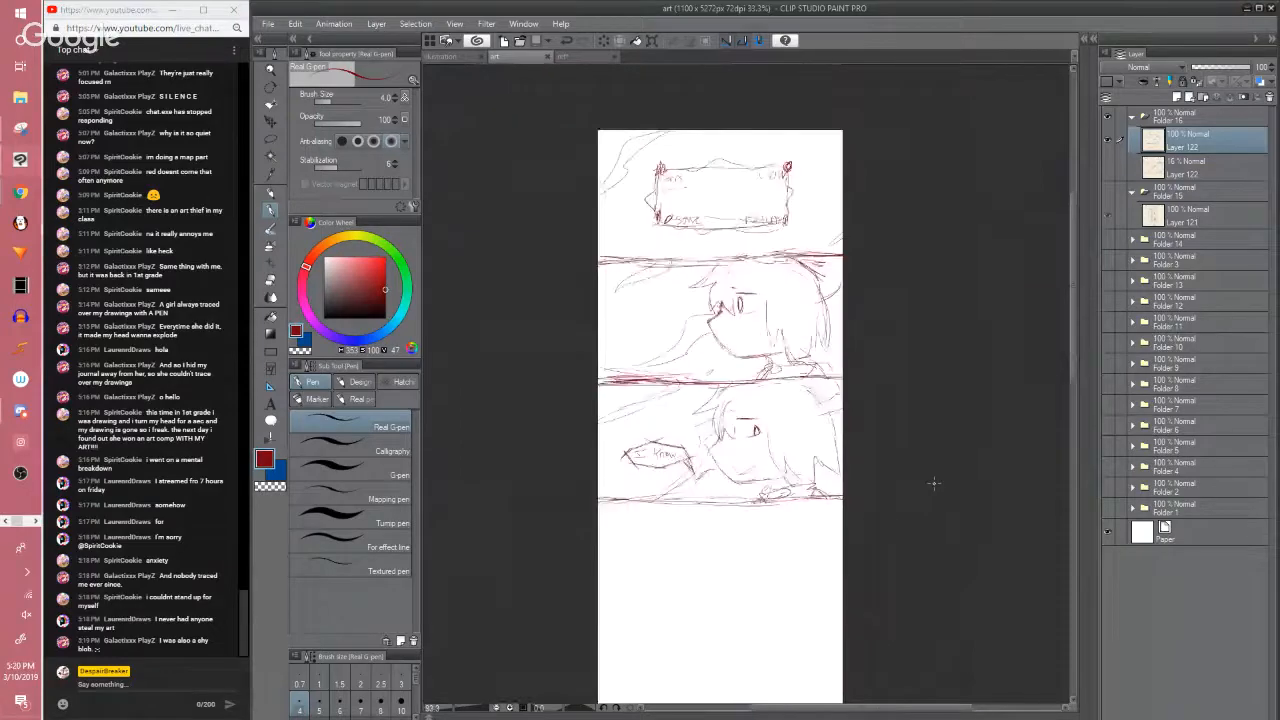
scroll(934, 483, "up", 1)
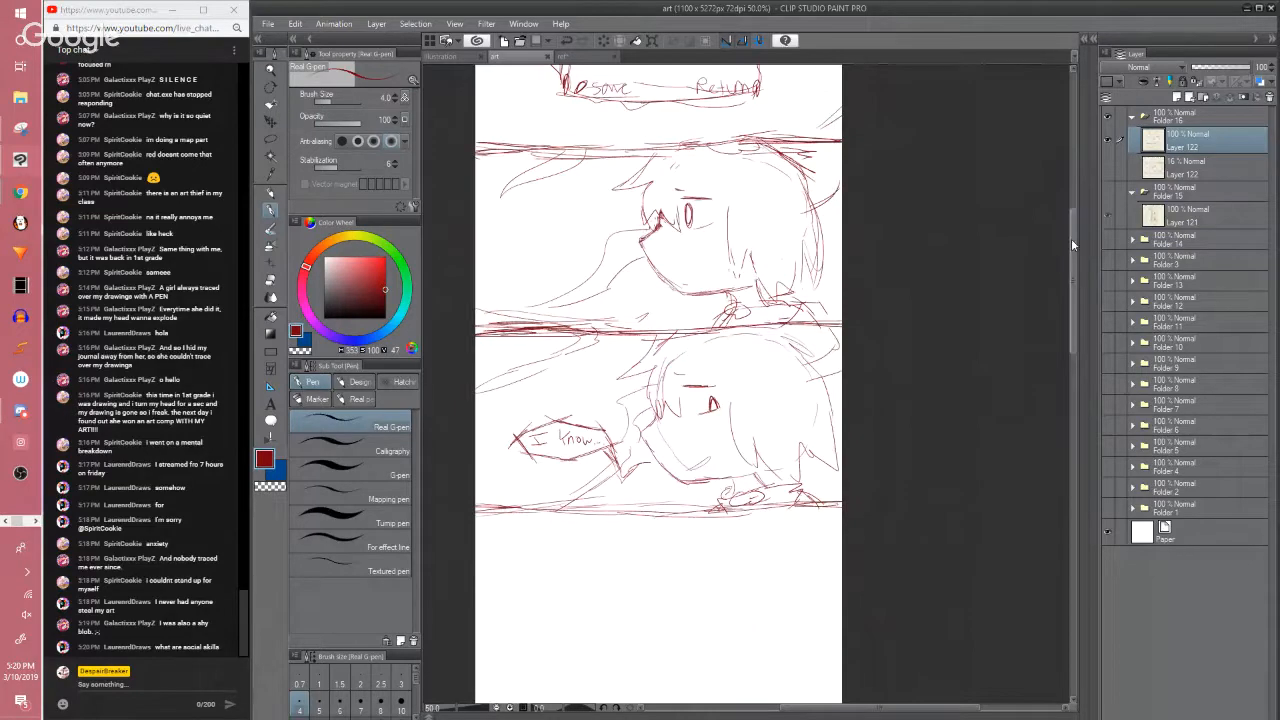
left_click_drag(1071, 238, 1067, 188)
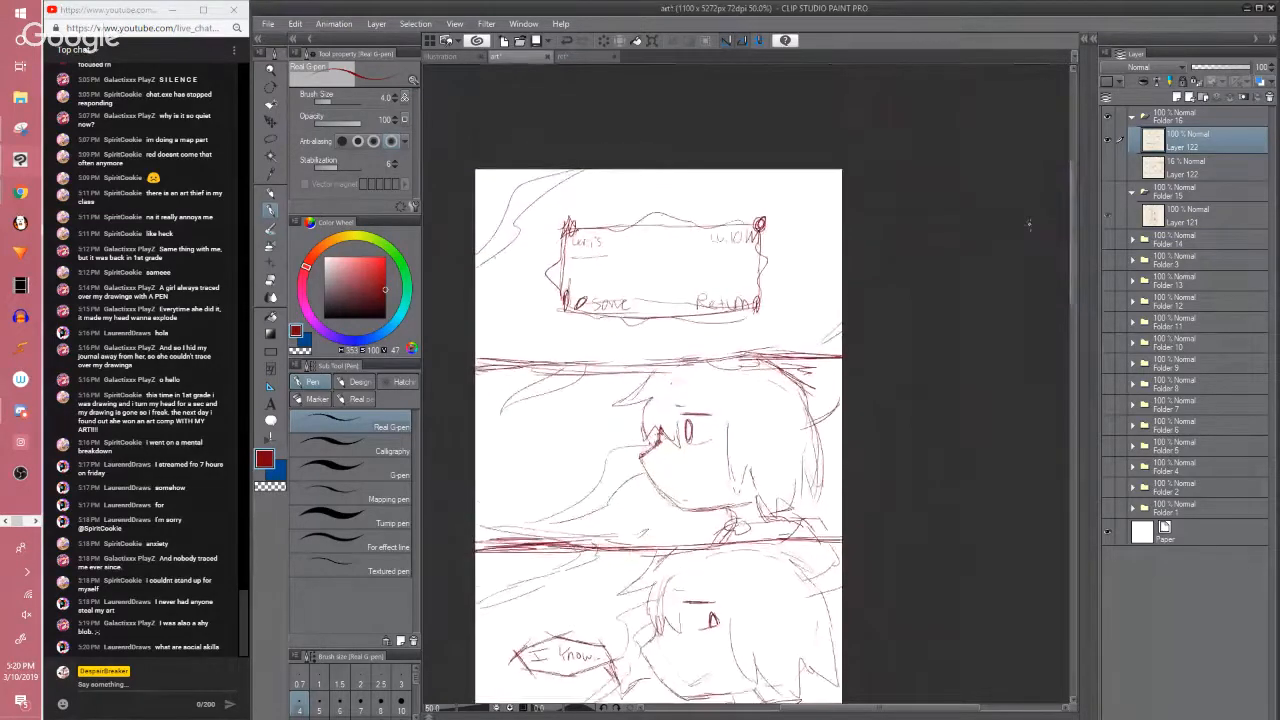
scroll(1029, 223, "down", 1)
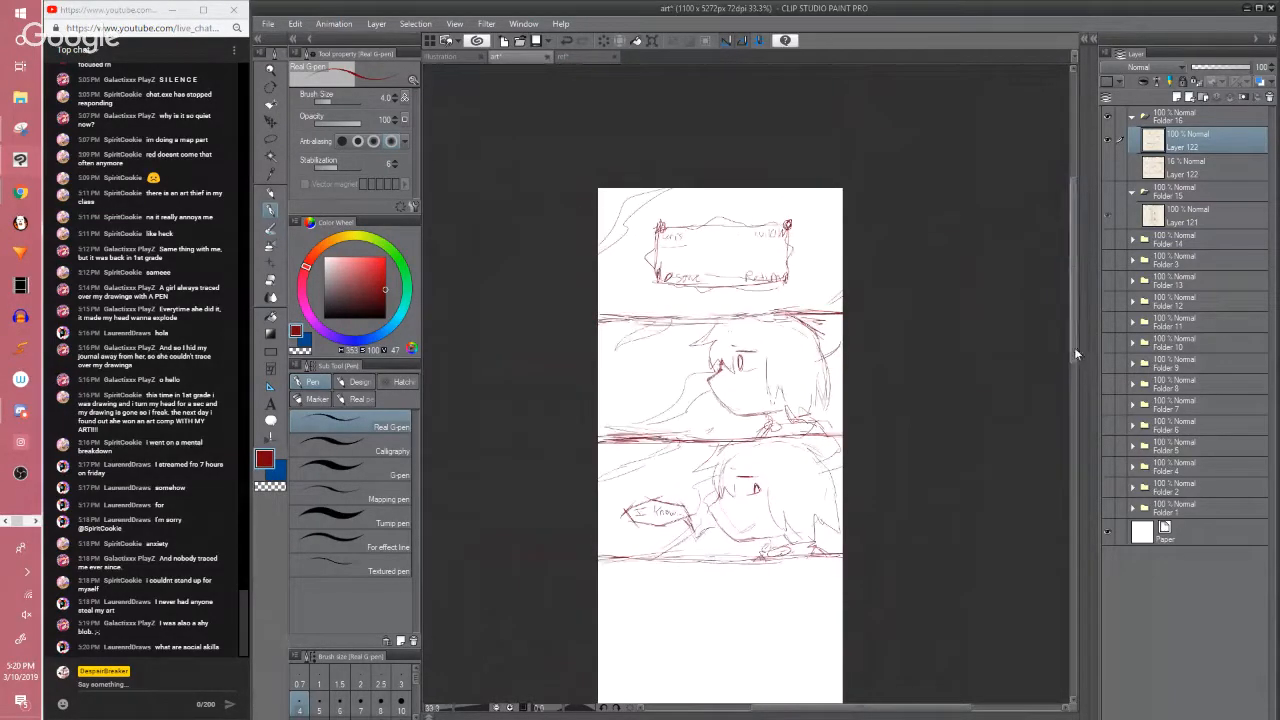
scroll(1075, 360, "down", 2)
scroll(1073, 358, "down", 1)
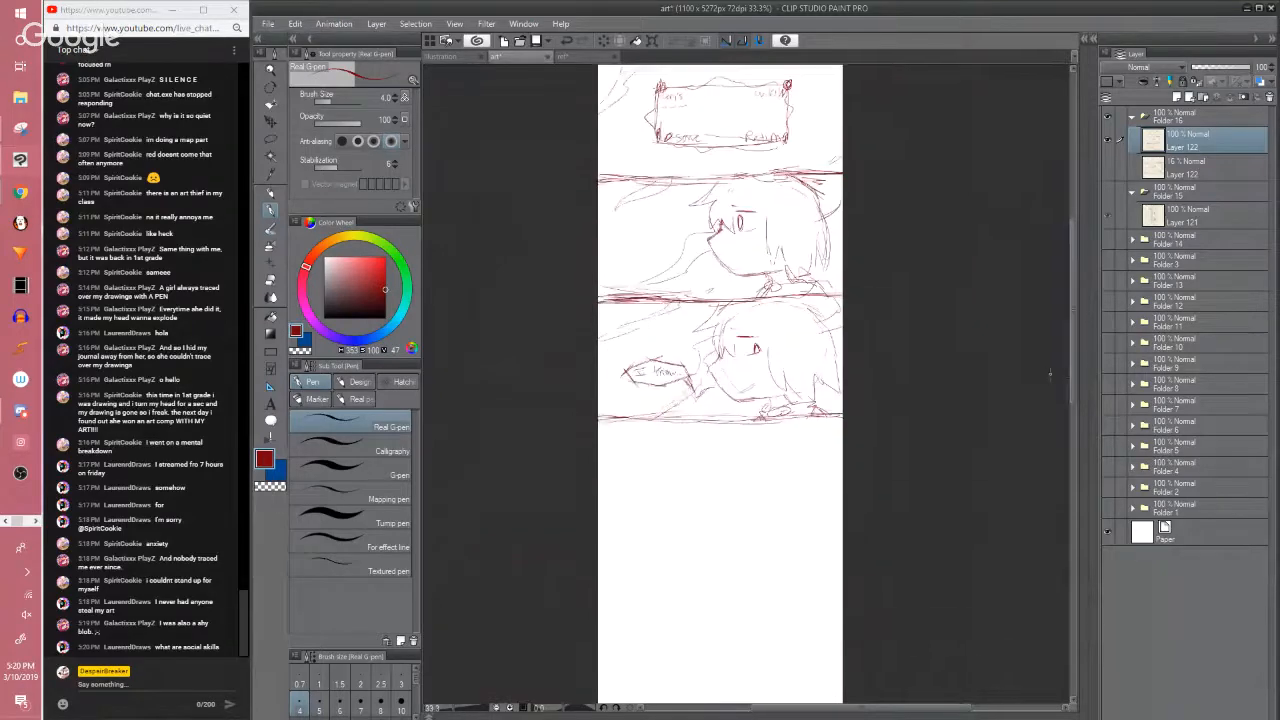
Show Folder 15 and hide Folder 16 to review the previous page's sketched panels, and save the artwork
left_click(1108, 195)
left_click(1116, 142)
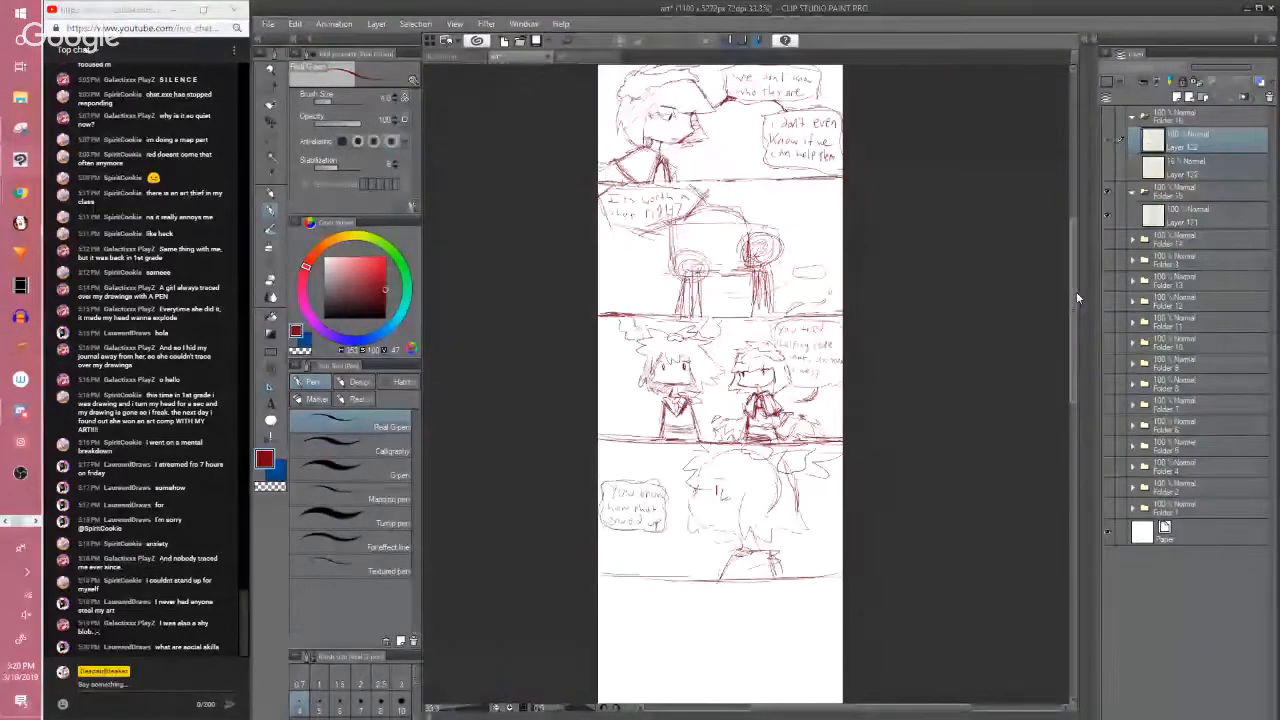
scroll(1076, 291, "up", 1)
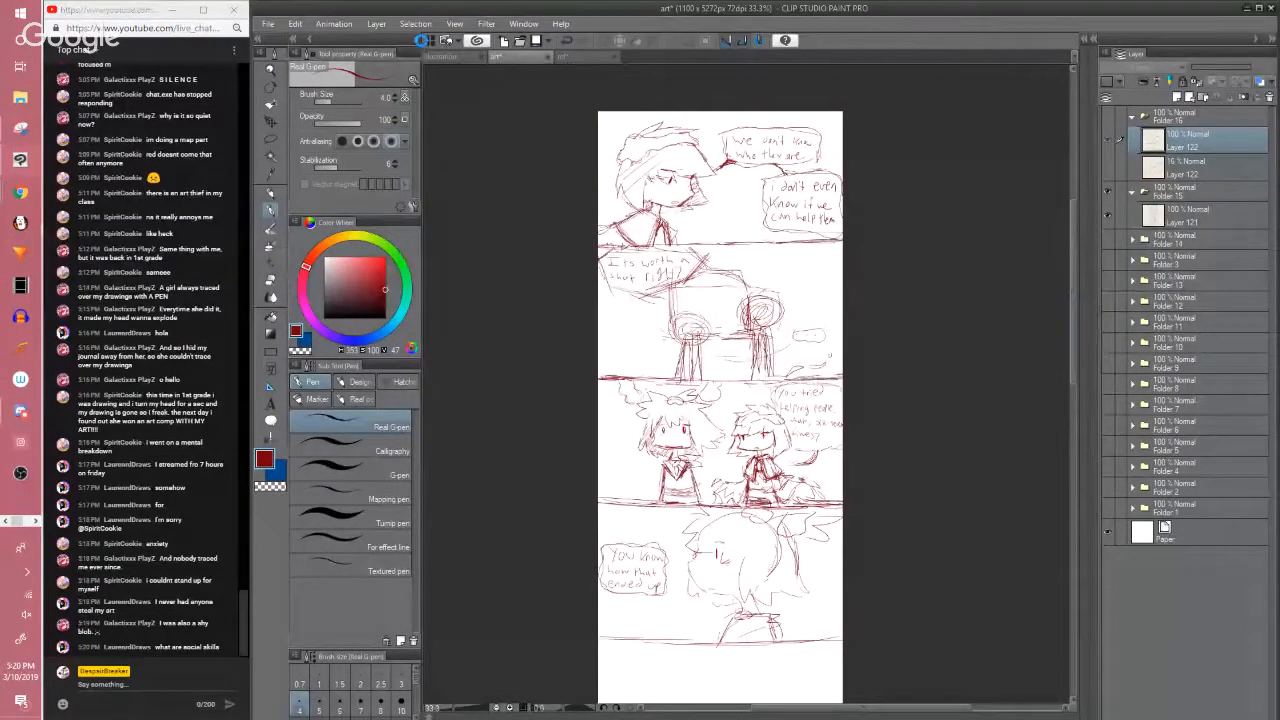
left_click(422, 40)
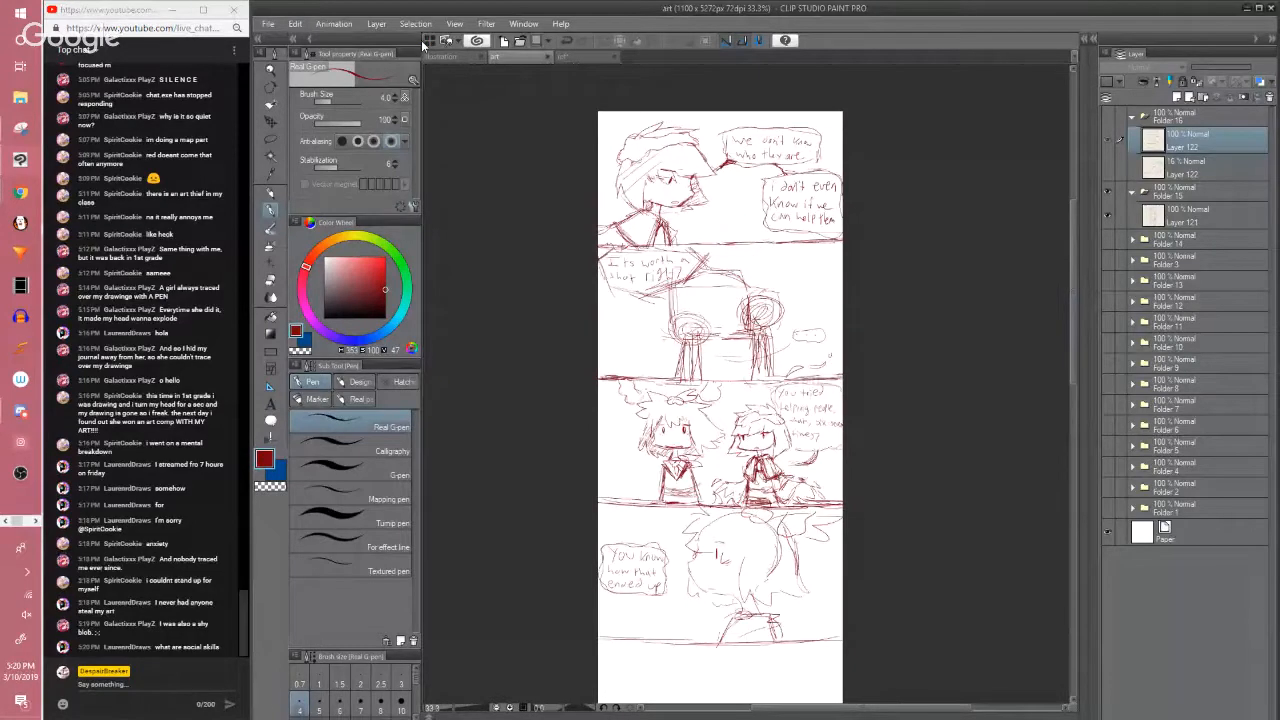
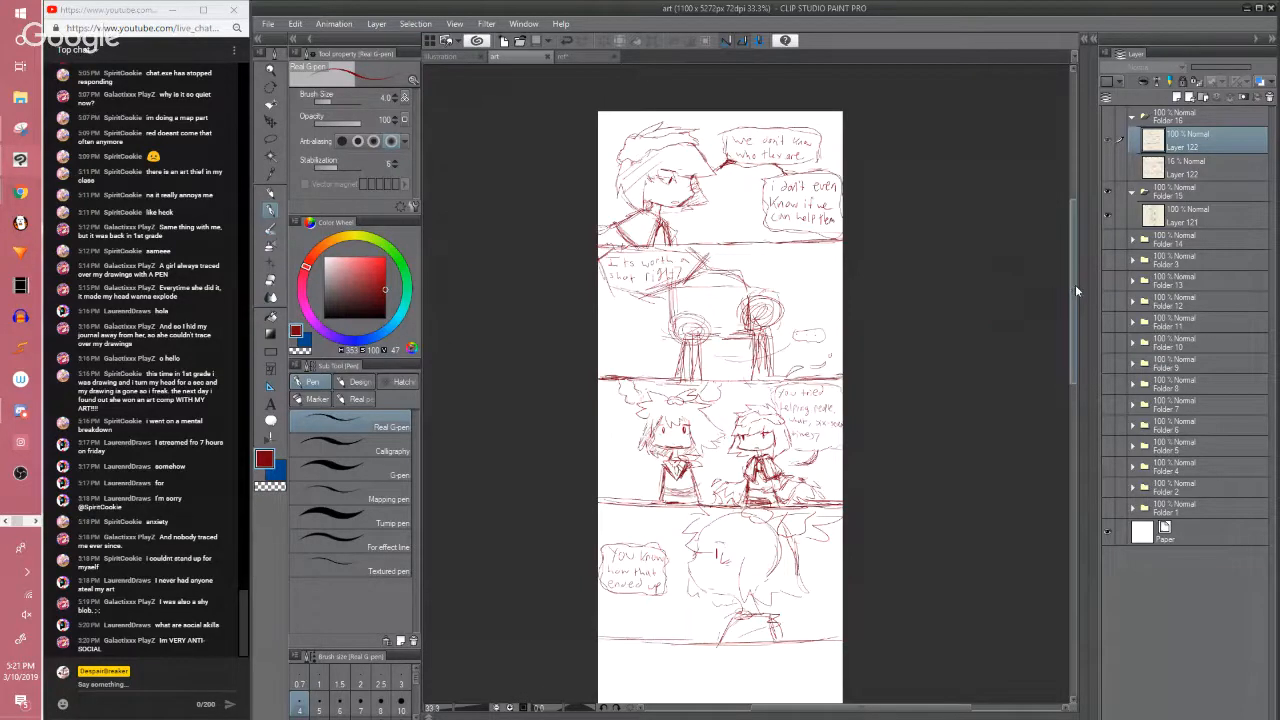
scroll(1075, 290, "down", 2)
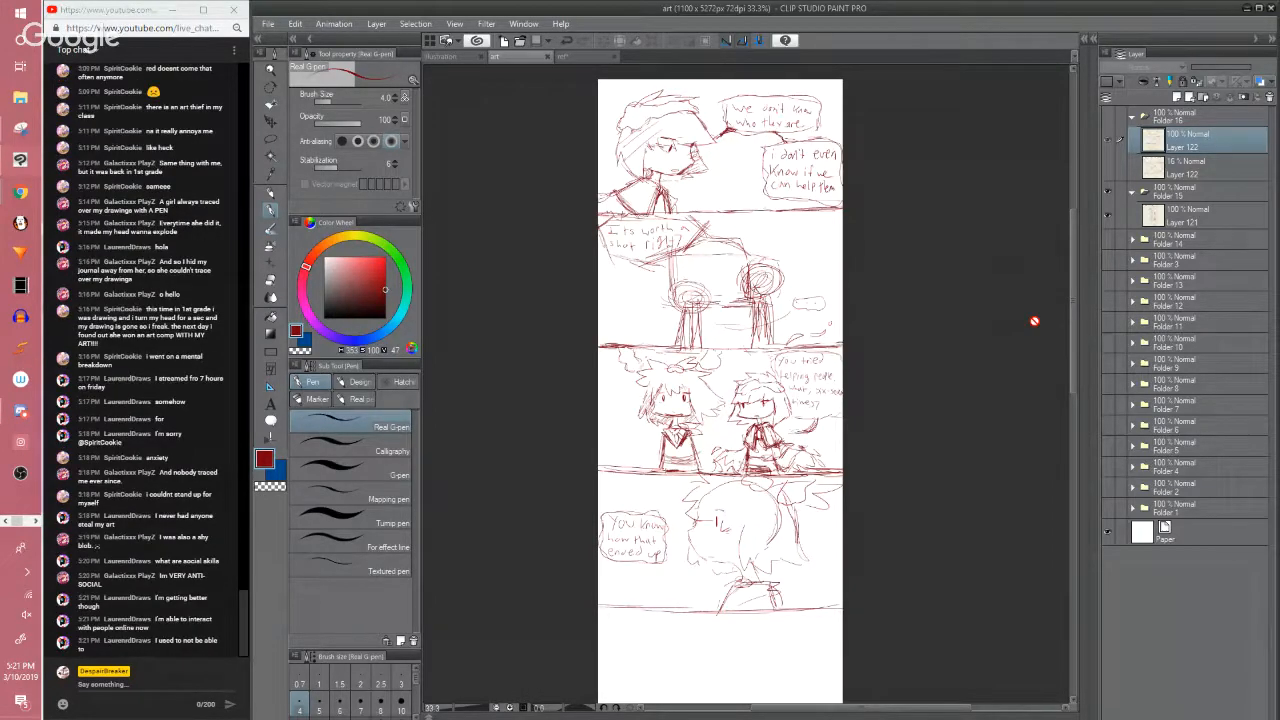
Hide Folder 15 and make Folder 16 visible again for sketching on its Layer 122
left_click(1107, 191)
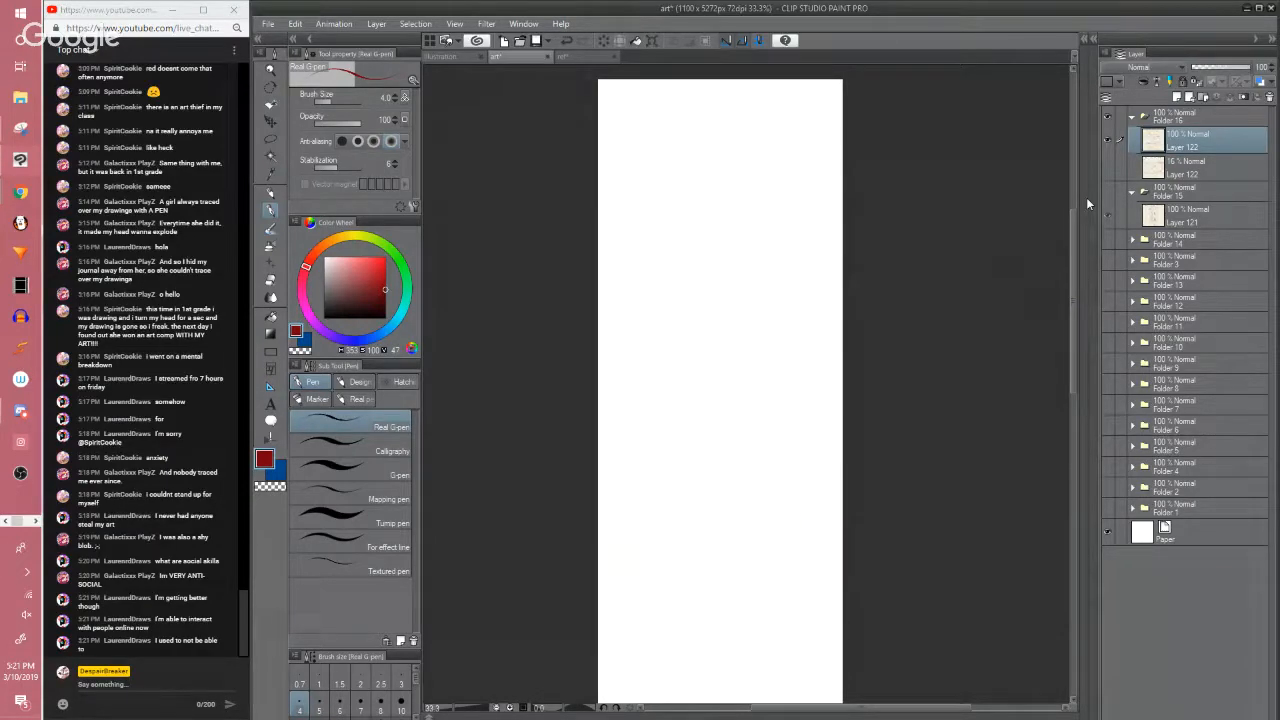
left_click_drag(1074, 226, 1071, 204)
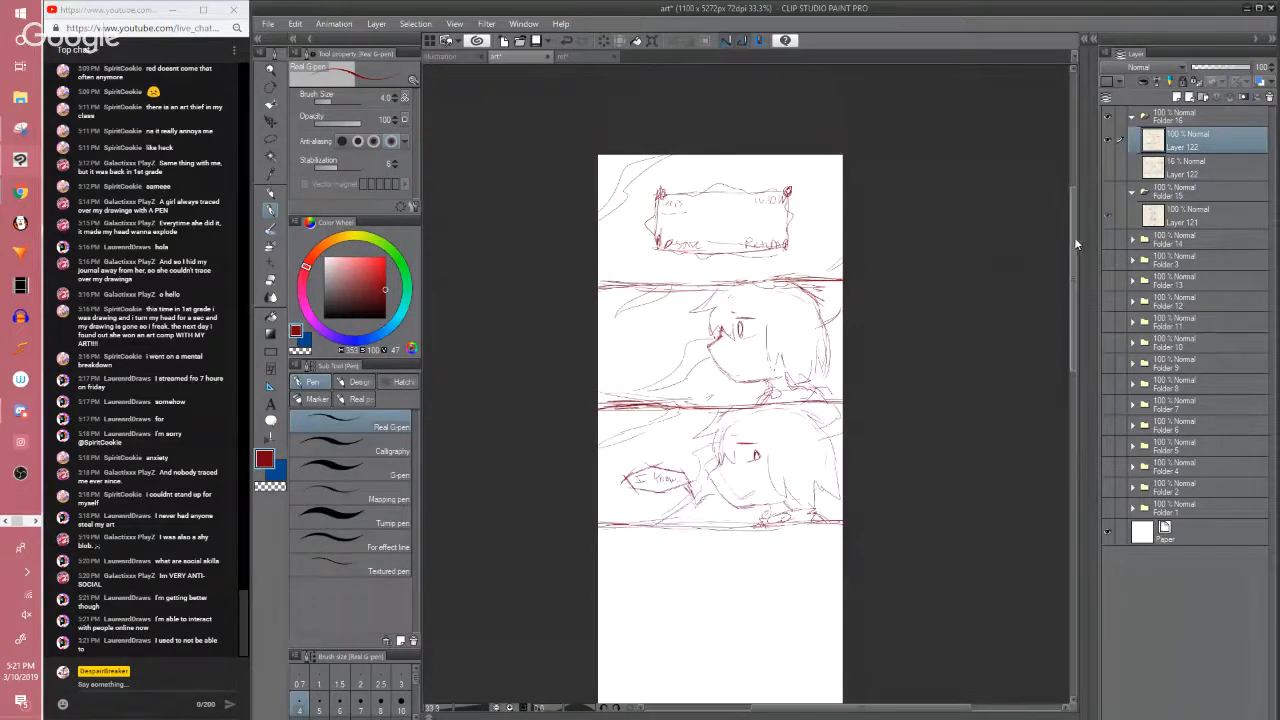
left_click_drag(1074, 242, 1047, 294)
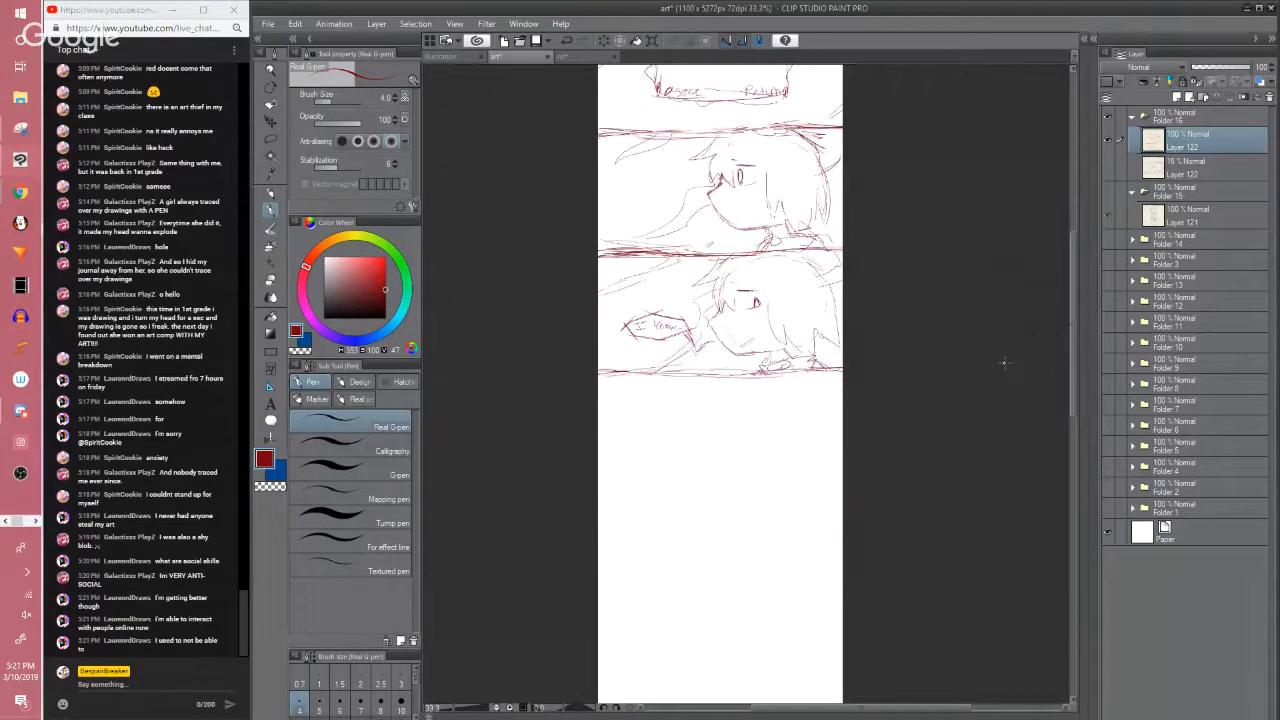
Sketch a horizontal panel divider across the page below the "I know.." panel, leaving a tall empty panel between them
scroll(1004, 363, "up", 1)
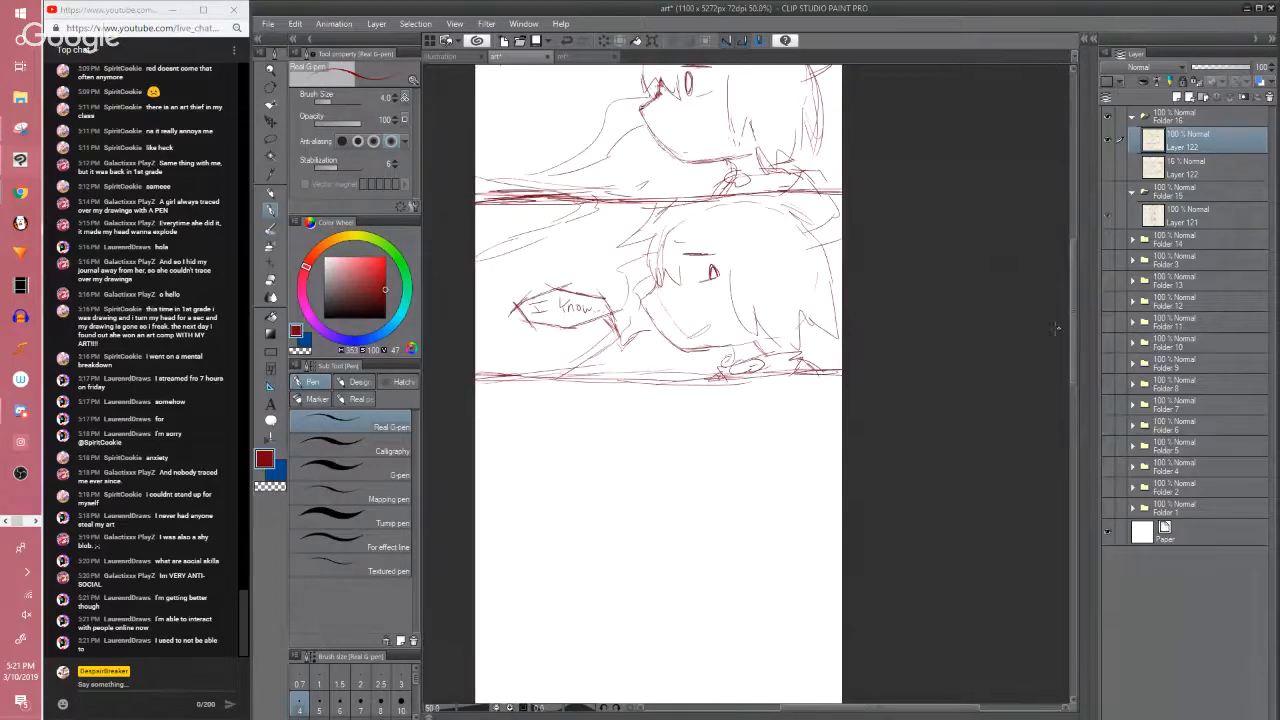
left_click_drag(1072, 340, 1068, 384)
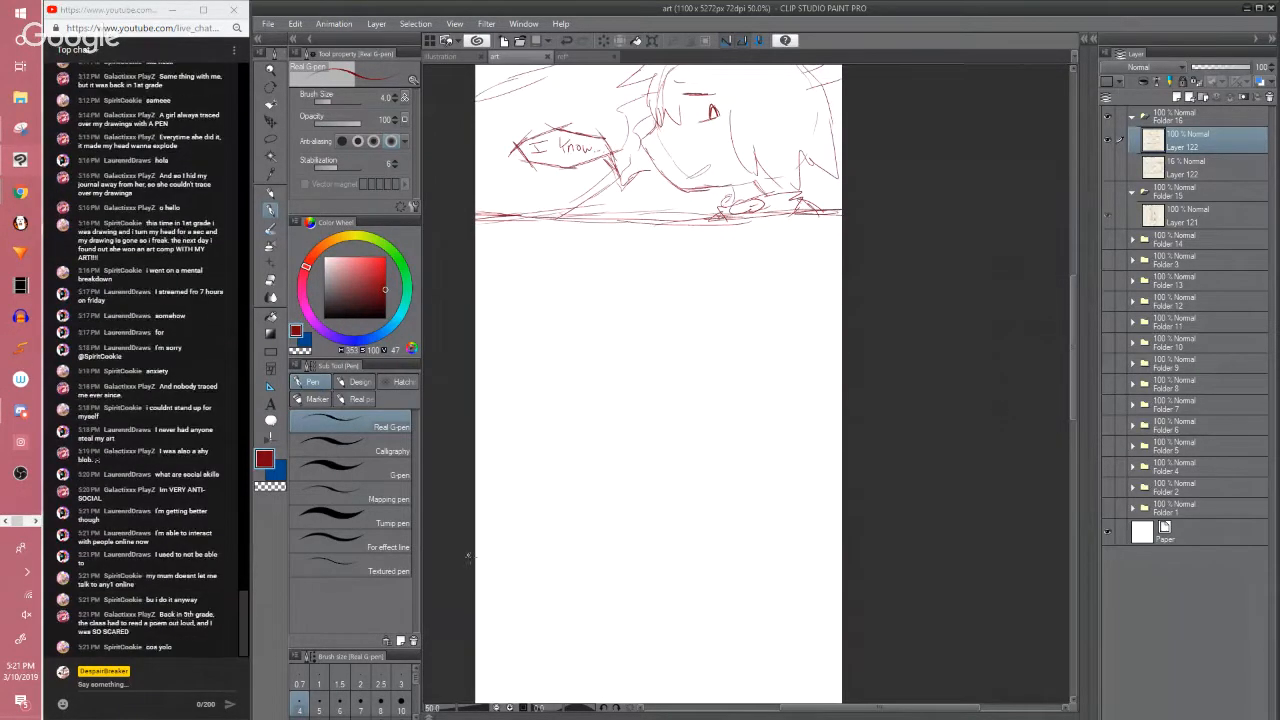
left_click(498, 571)
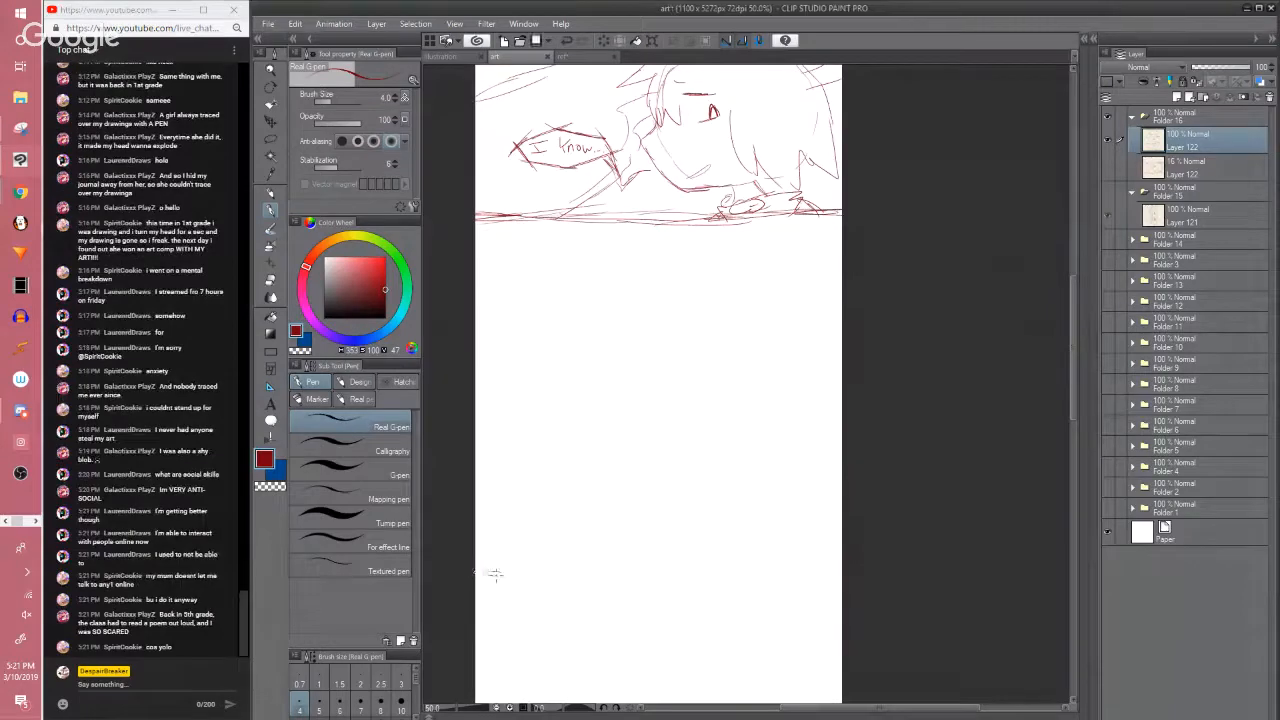
mouse_move(494, 574)
left_mouse_down()
mouse_move(586, 576)
mouse_move(476, 572)
mouse_move(740, 565)
left_mouse_up()
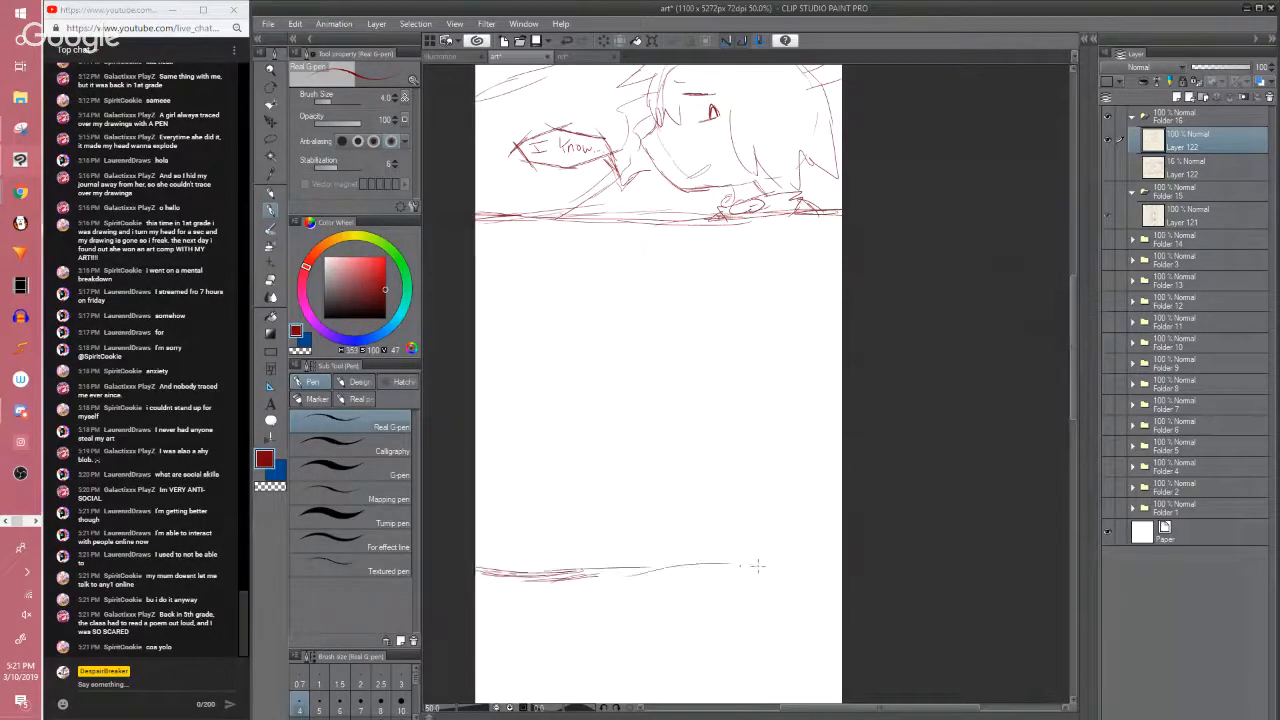
left_click_drag(656, 572, 822, 576)
scroll(873, 495, "down", 1)
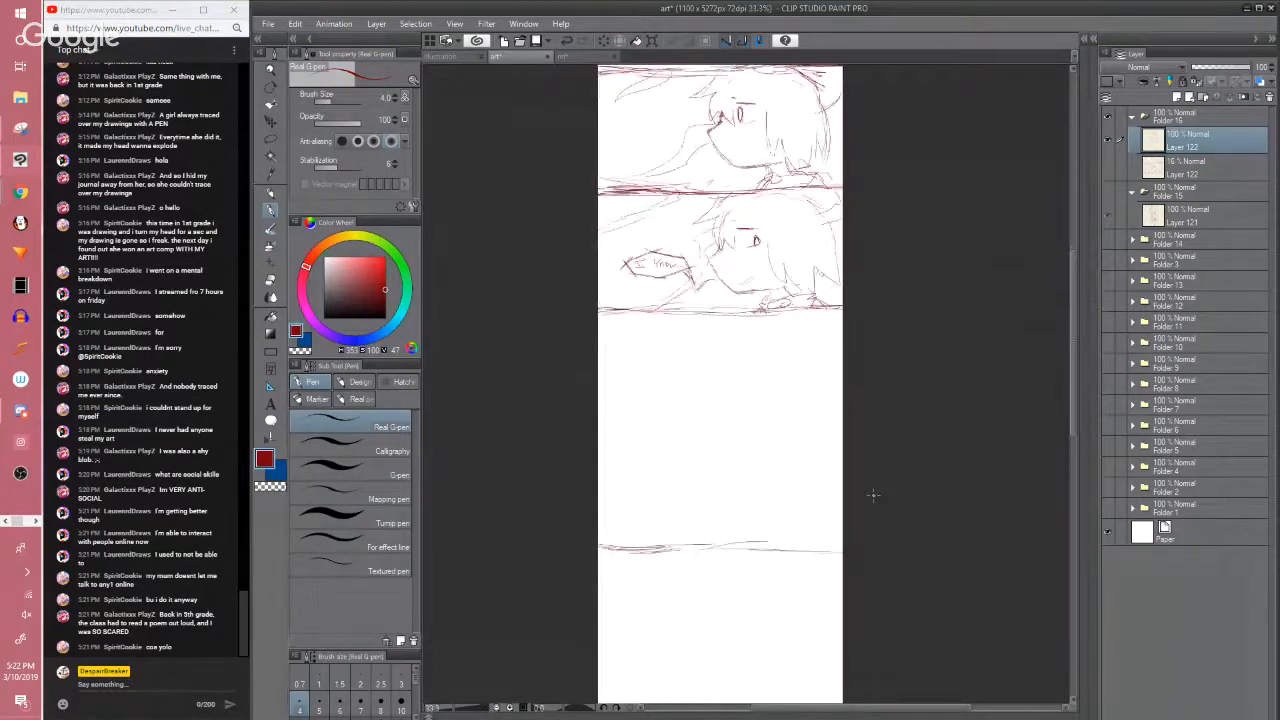
Lasso the new divider line, move it slightly lower to make the empty panel taller, deselect it and save the artwork
key("m")
mouse_move(585, 500)
left_mouse_down()
mouse_move(691, 600)
mouse_move(905, 480)
mouse_move(768, 455)
left_mouse_up()
key("k")
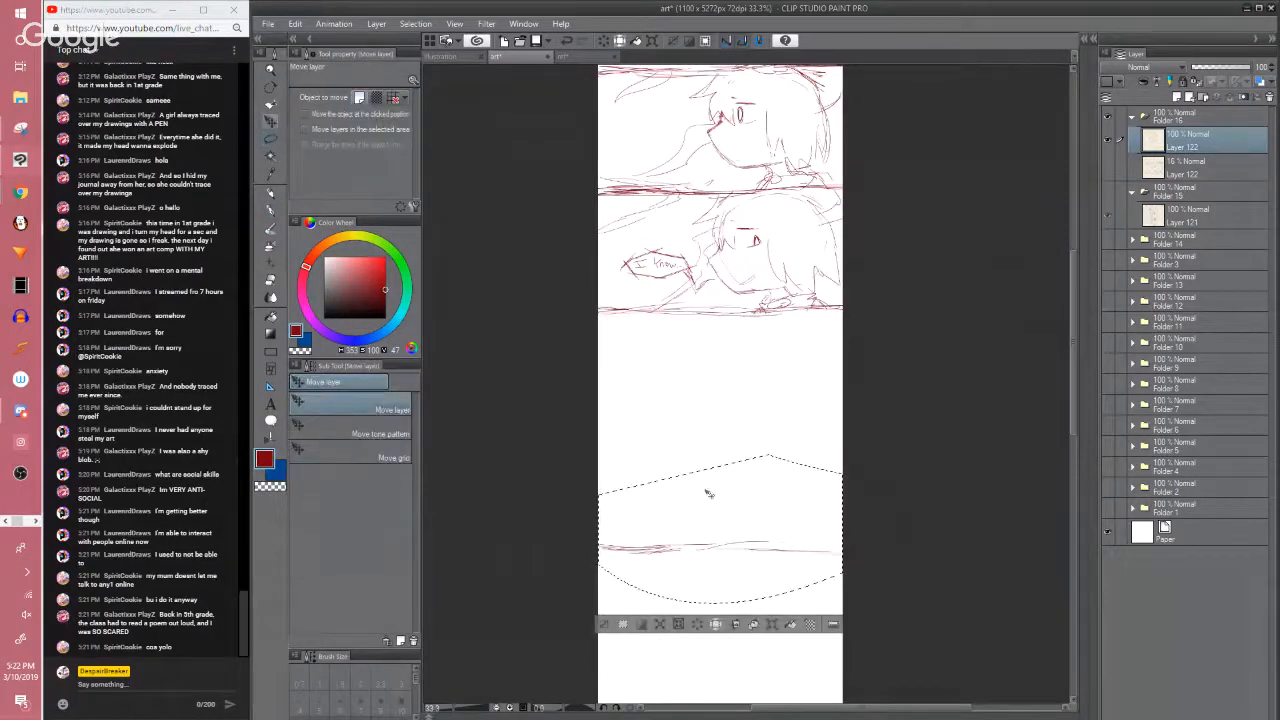
left_click_drag(735, 538, 736, 570)
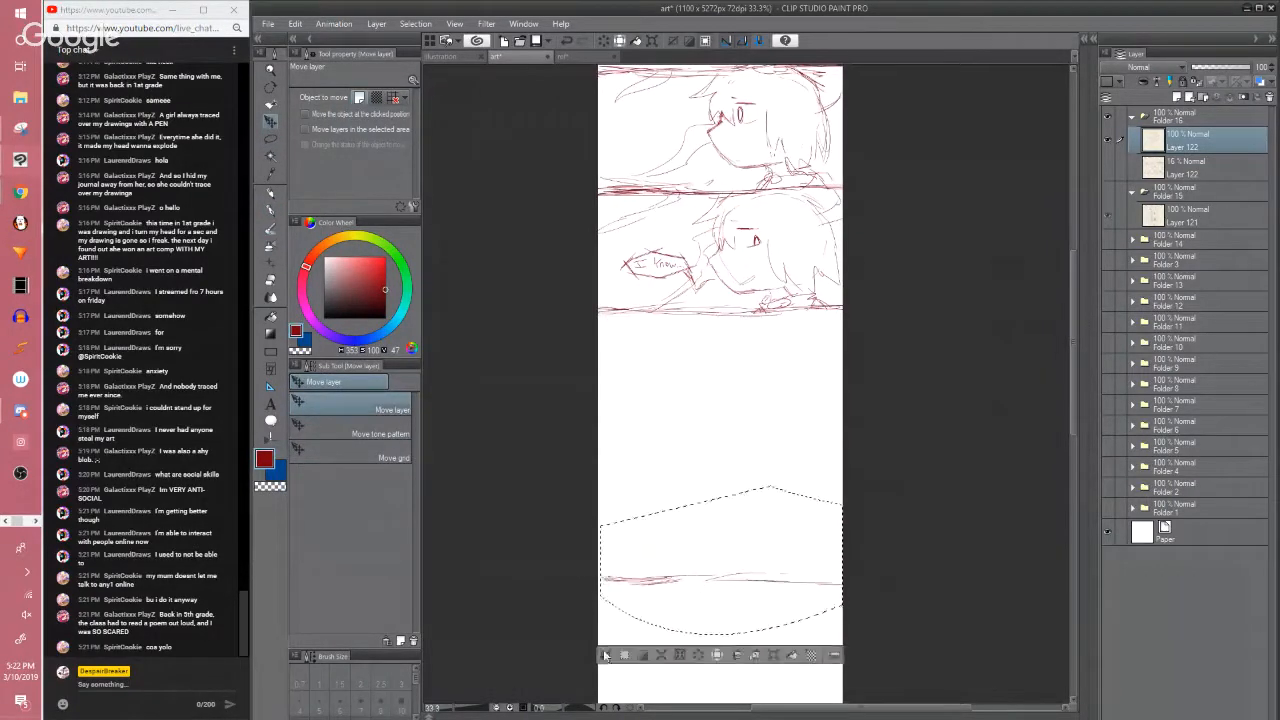
key("ctrl+d")
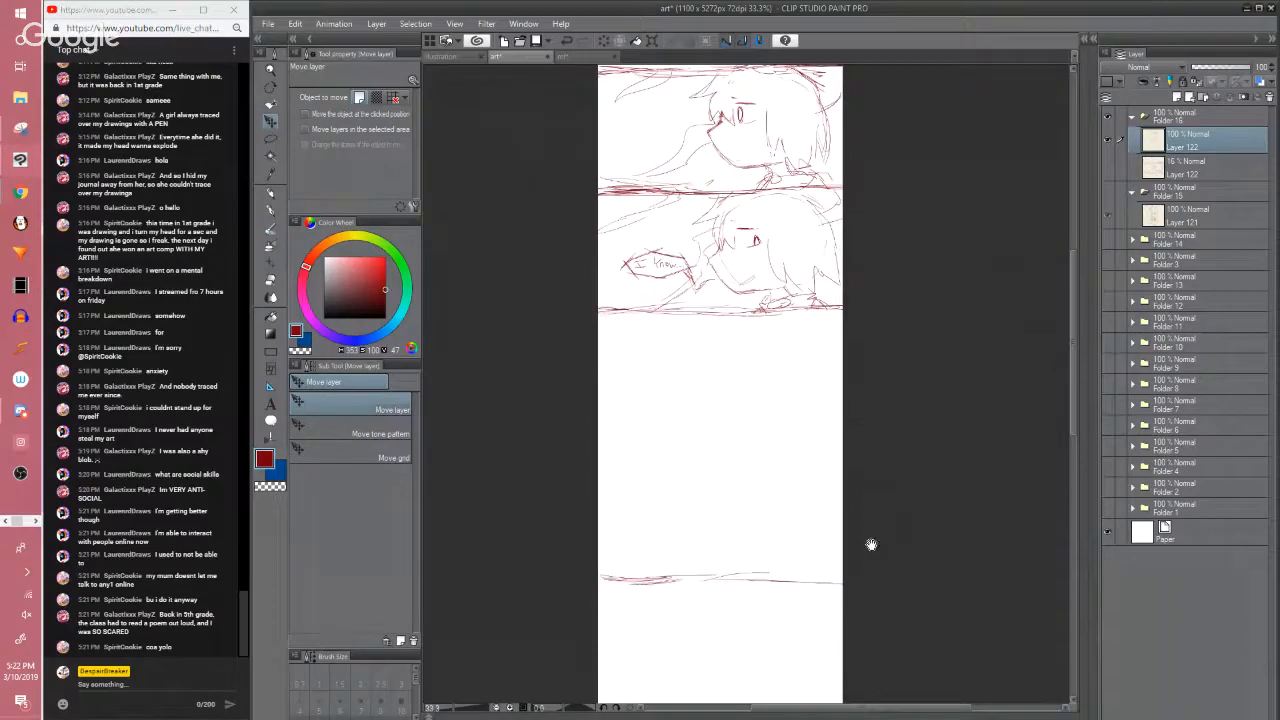
left_click_drag(871, 544, 806, 558)
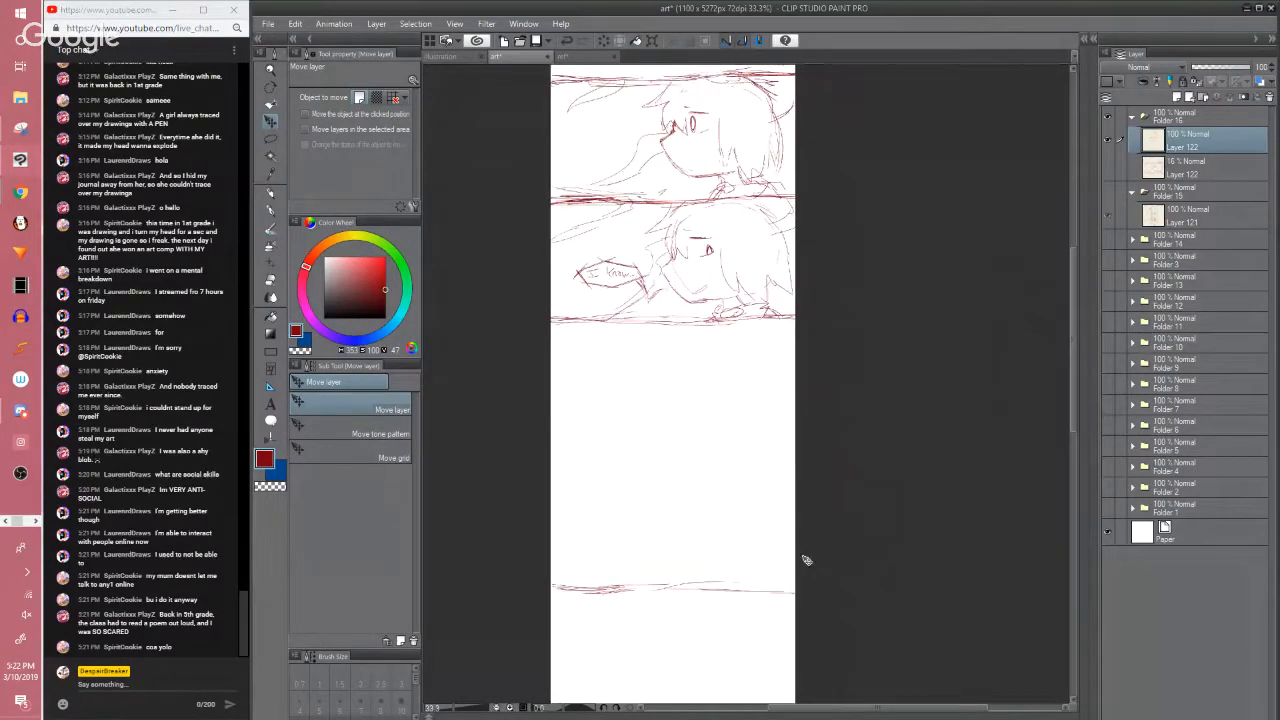
key("ctrl+s")
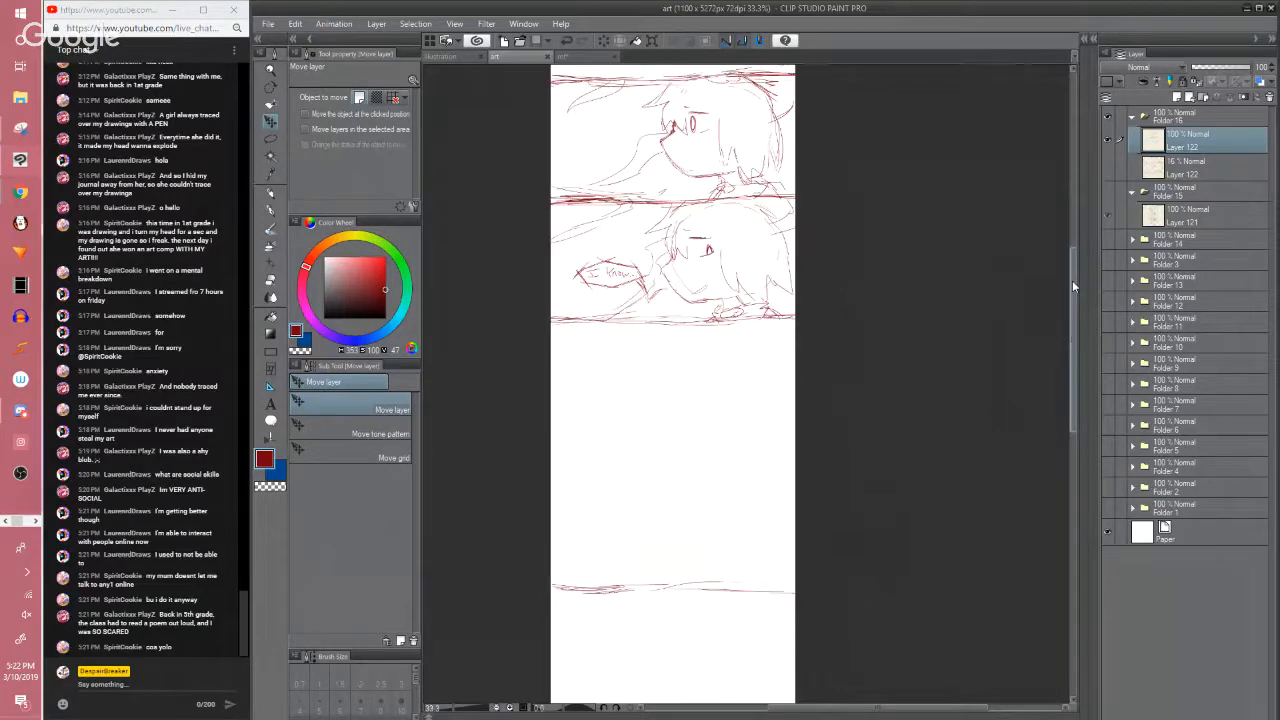
Examine the empty panel and the sketched panels above it up to the menu box, and save the artwork
left_click_drag(1072, 282, 1064, 258)
key("p")
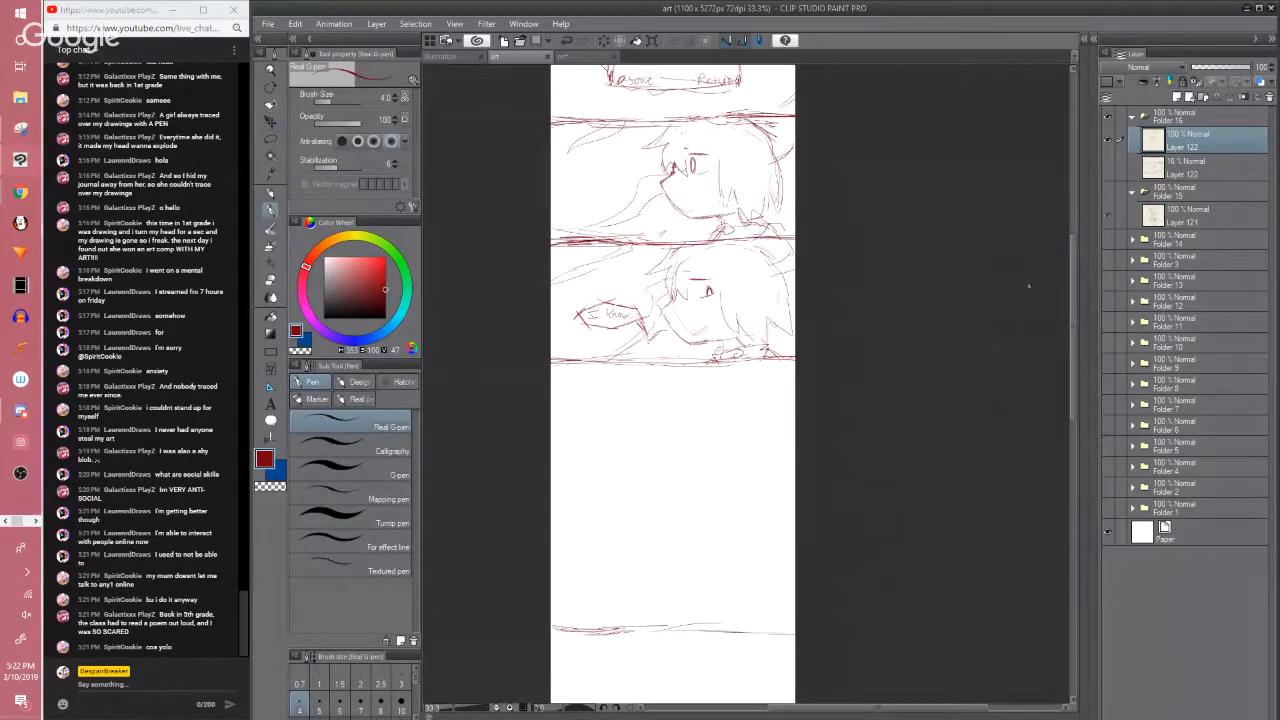
left_click_drag(1073, 272, 1073, 304)
scroll(1016, 221, "up", 1)
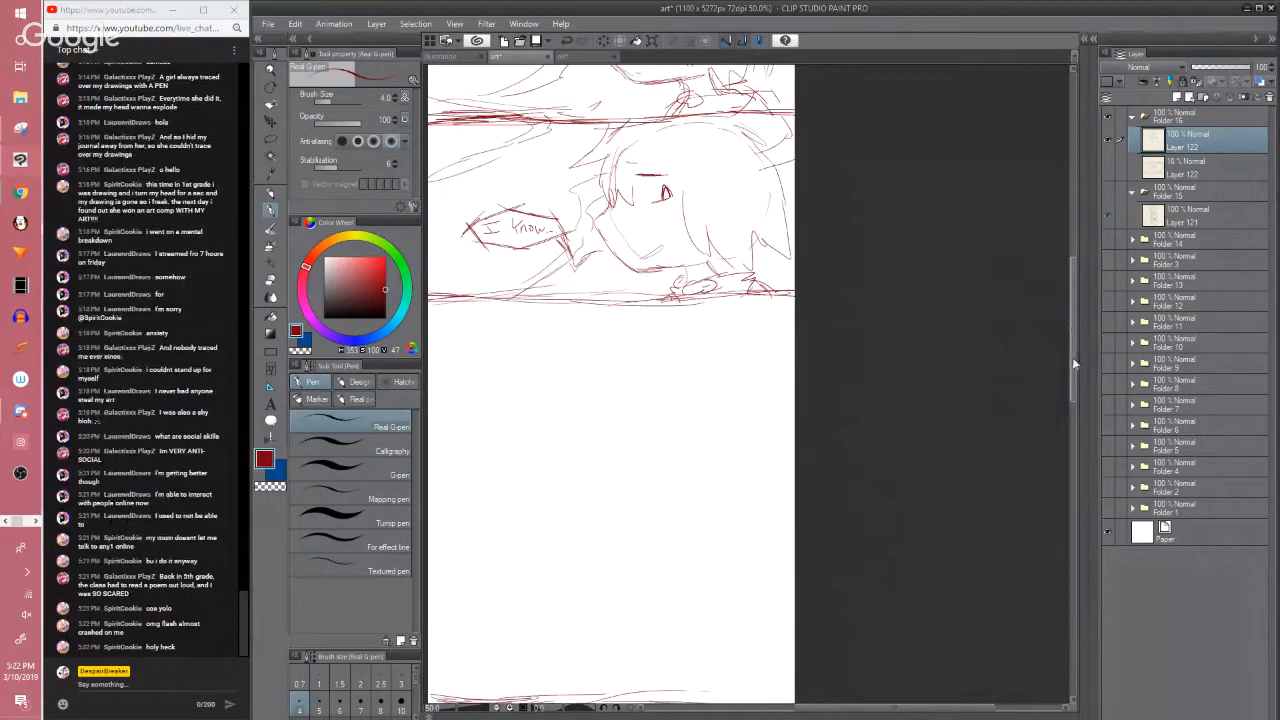
left_click_drag(1072, 357, 1069, 382)
left_click_drag(862, 712, 518, 565)
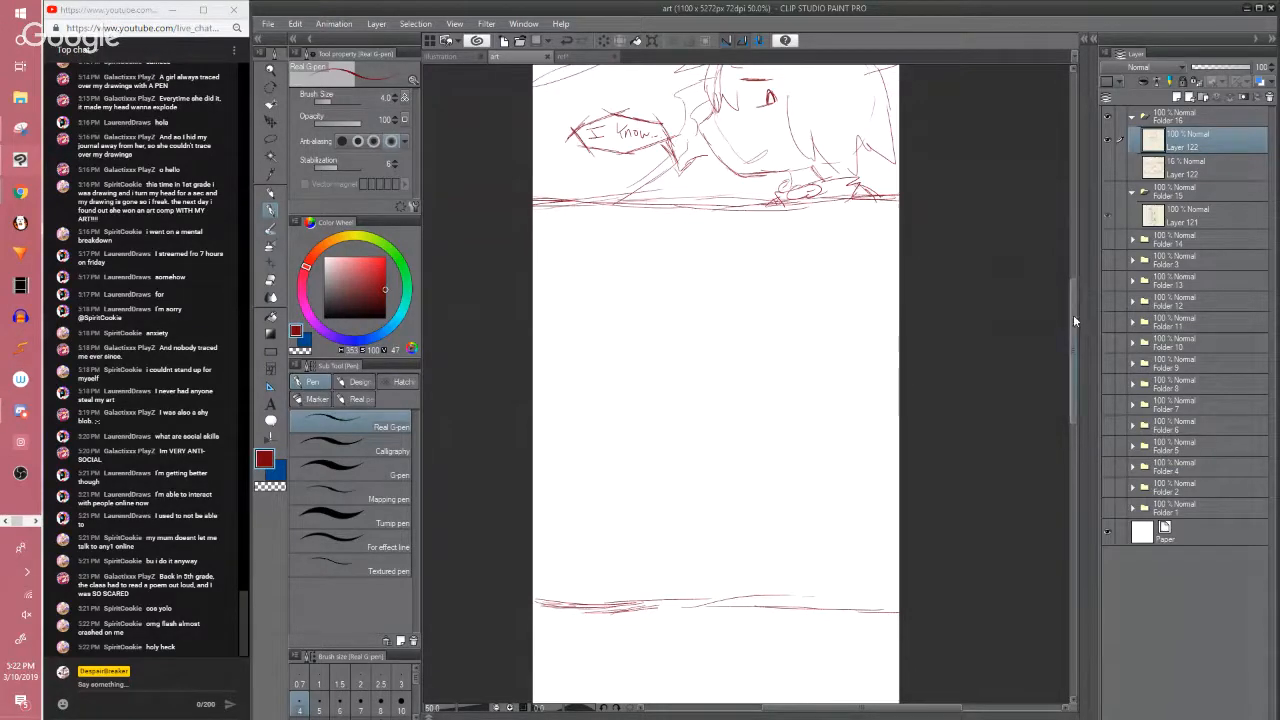
left_click_drag(1073, 314, 1053, 215)
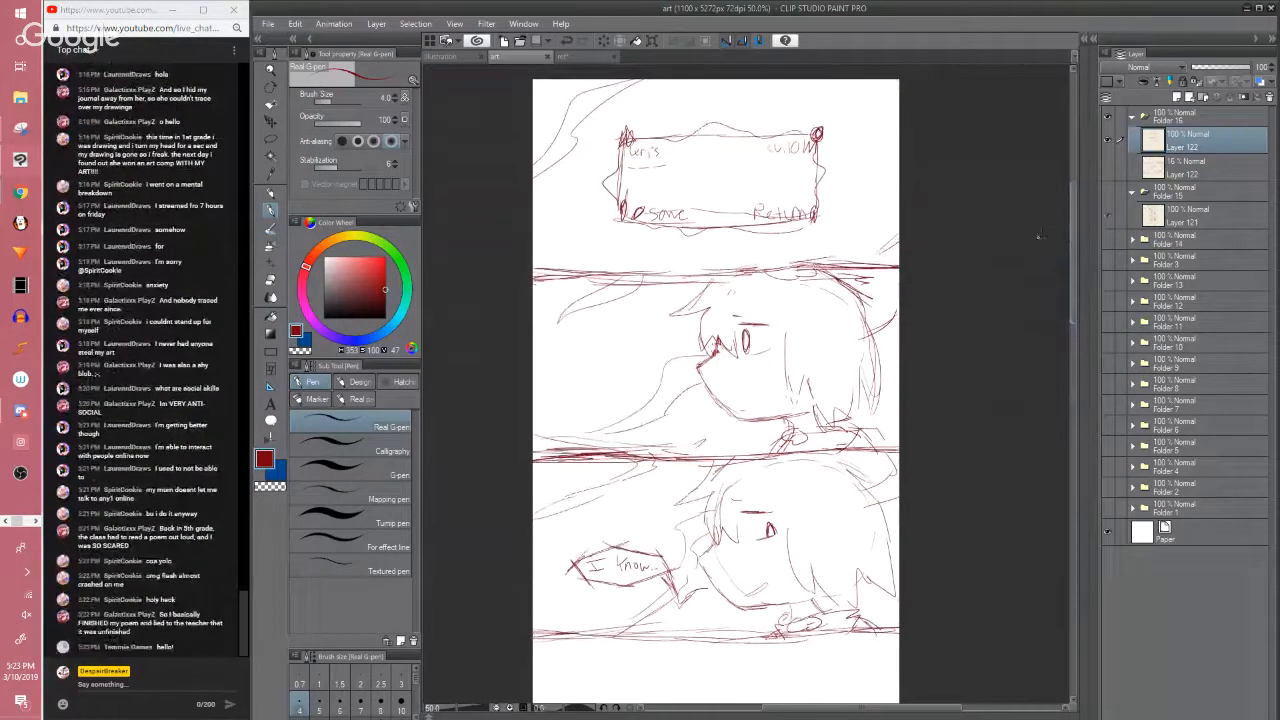
left_click(1026, 258)
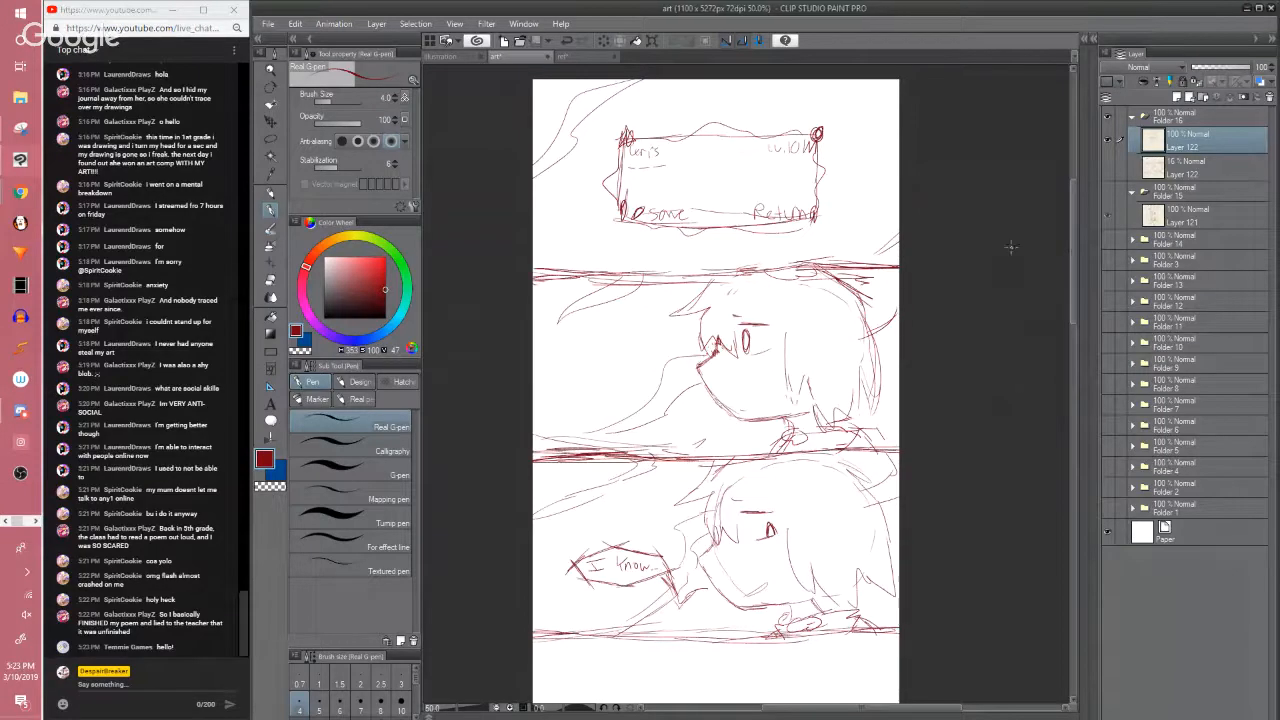
key("ctrl+s")
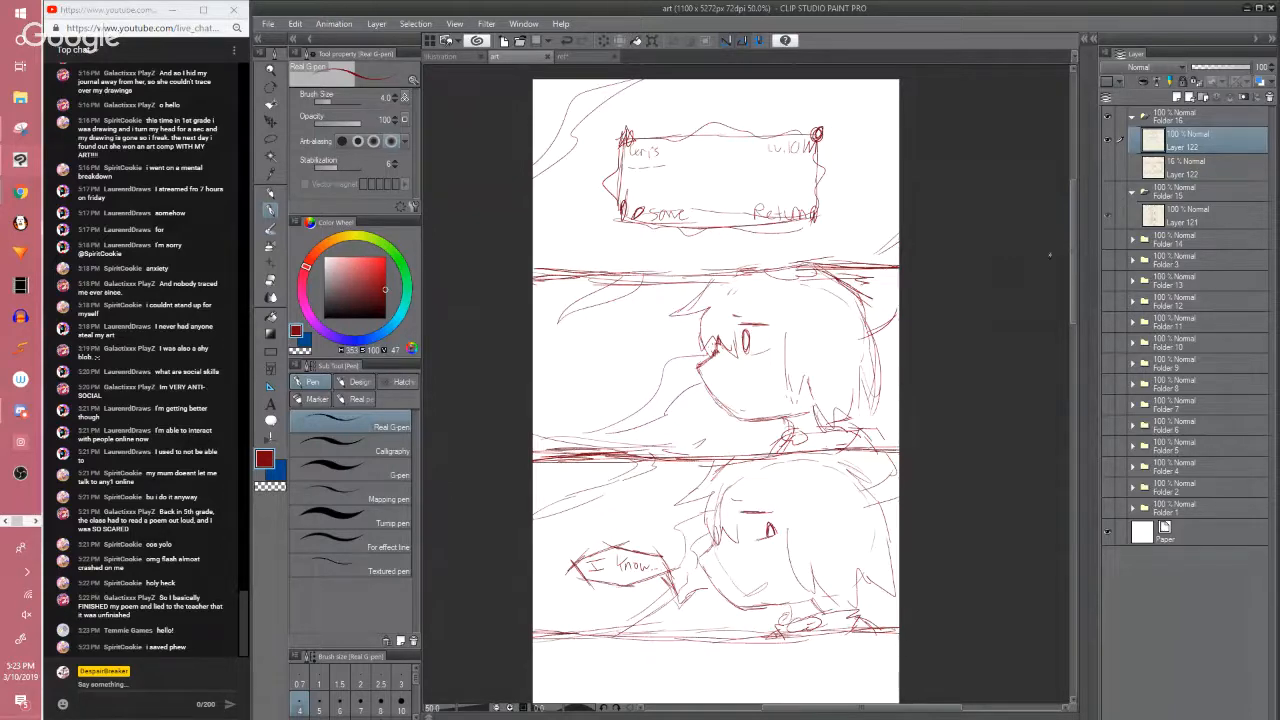
Toggle Folder 15's visibility on and off to check the previous page's sketch against Folder 16
left_click_drag(1074, 248, 1046, 260)
scroll(1046, 260, "down", 1)
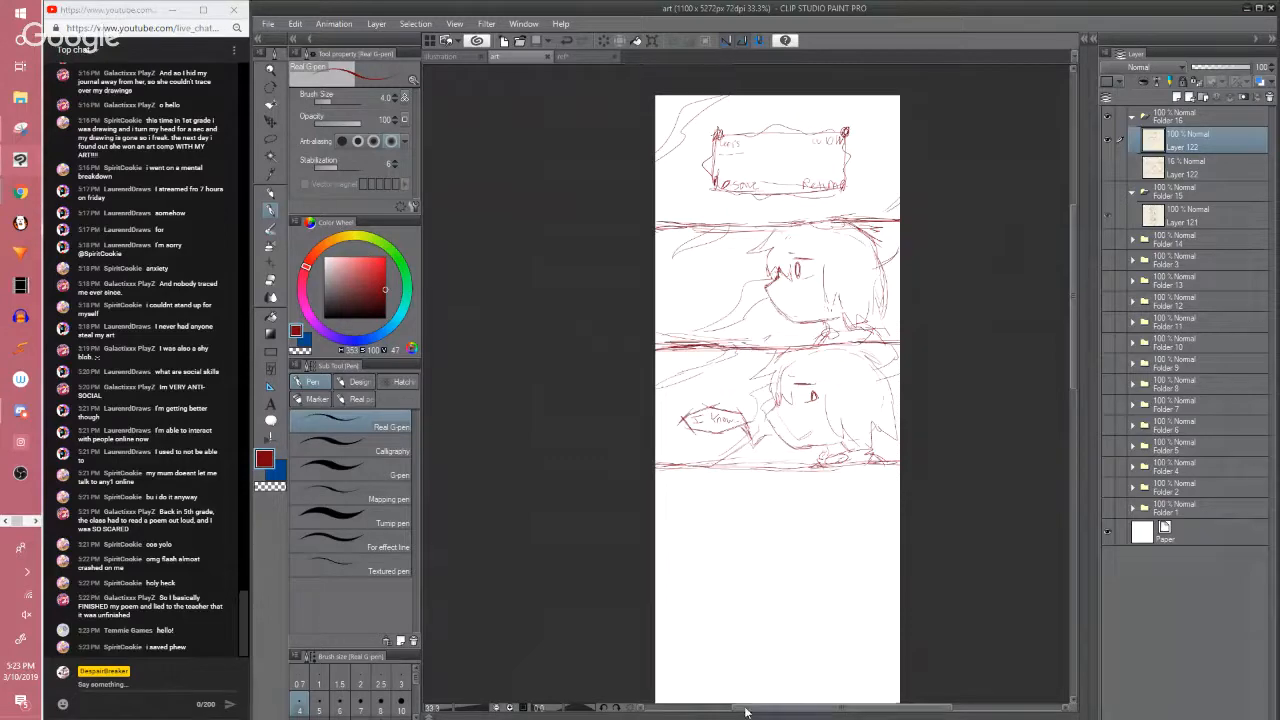
left_click_drag(745, 708, 763, 709)
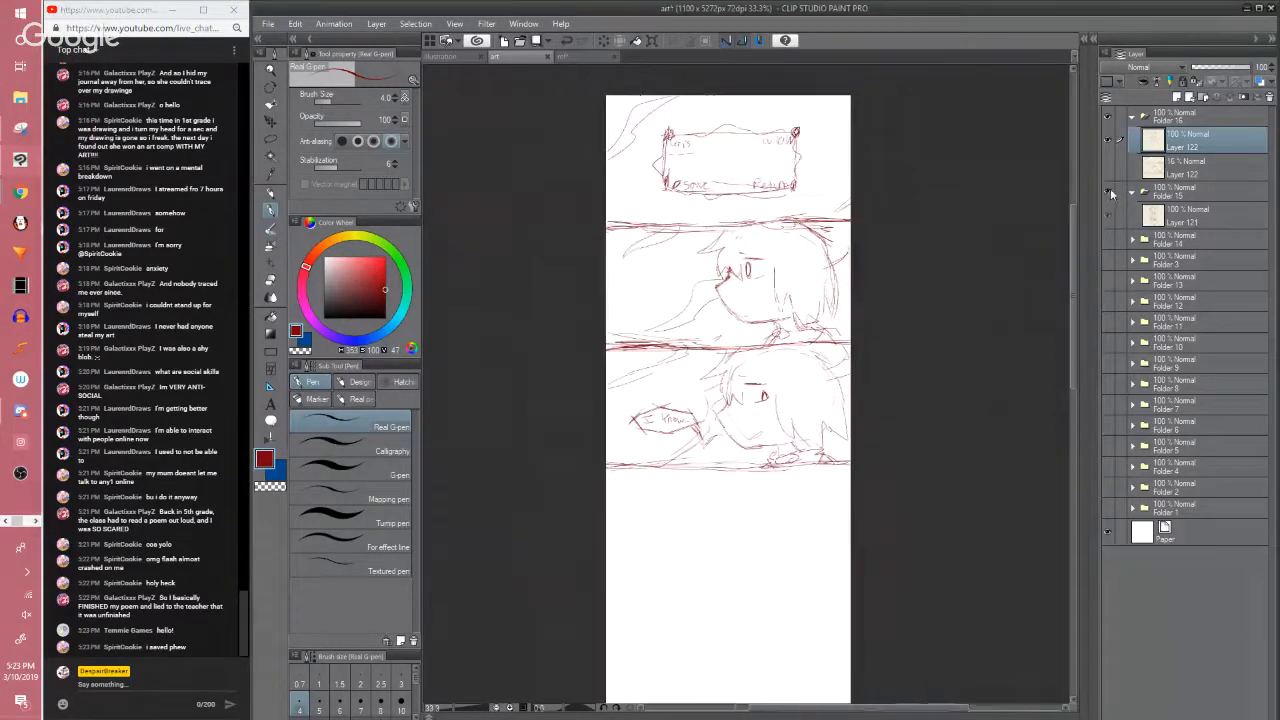
left_click(1109, 191)
left_click(1109, 192)
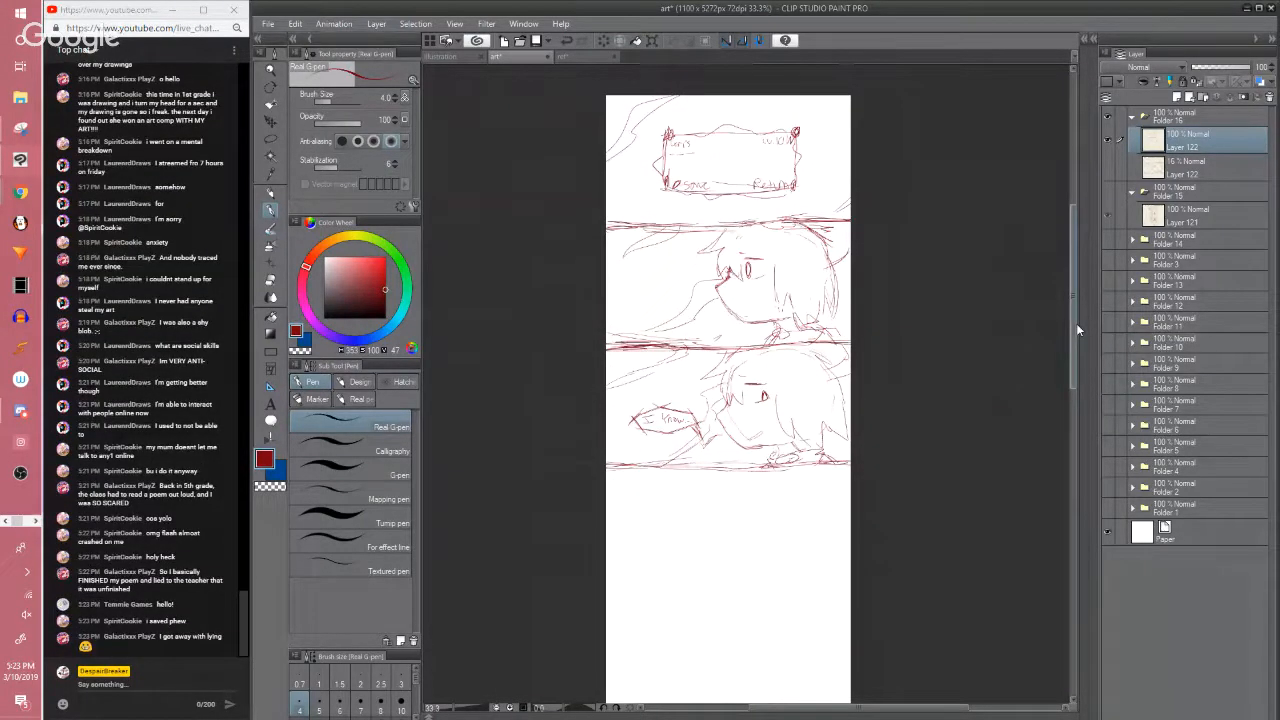
left_click_drag(1076, 323, 1072, 409)
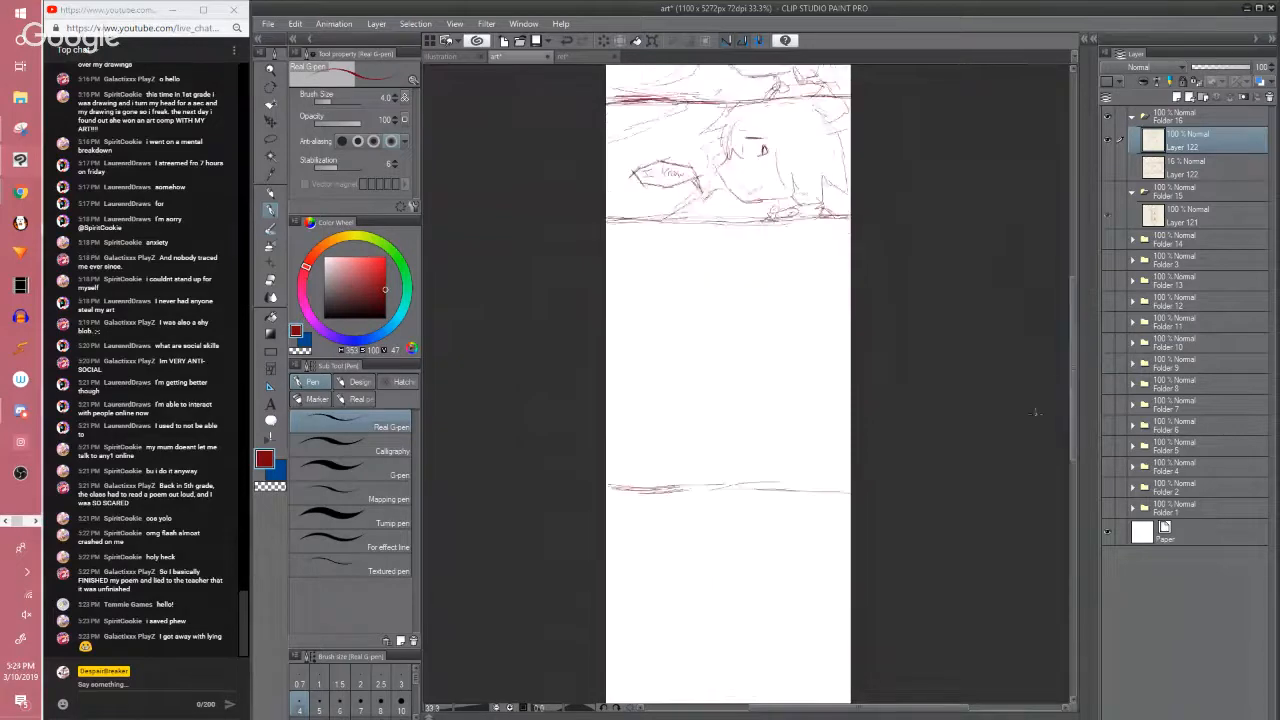
scroll(1029, 371, "up", 1)
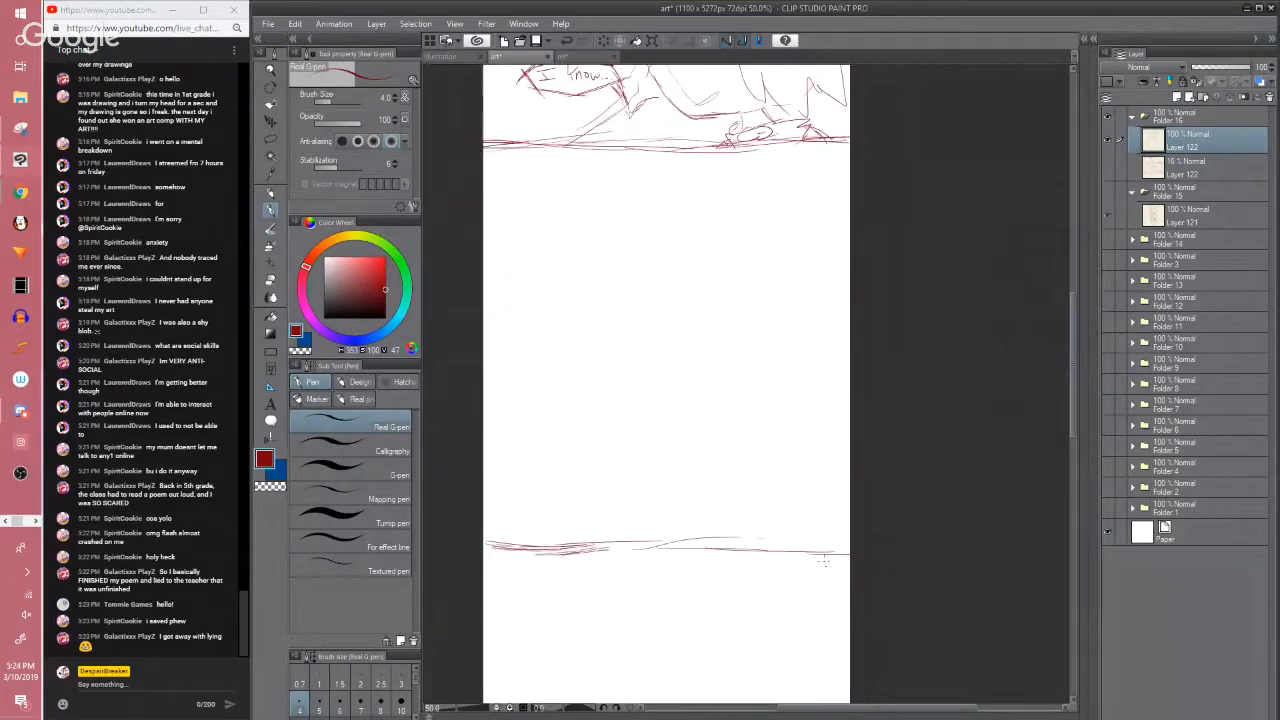
left_click_drag(884, 708, 861, 711)
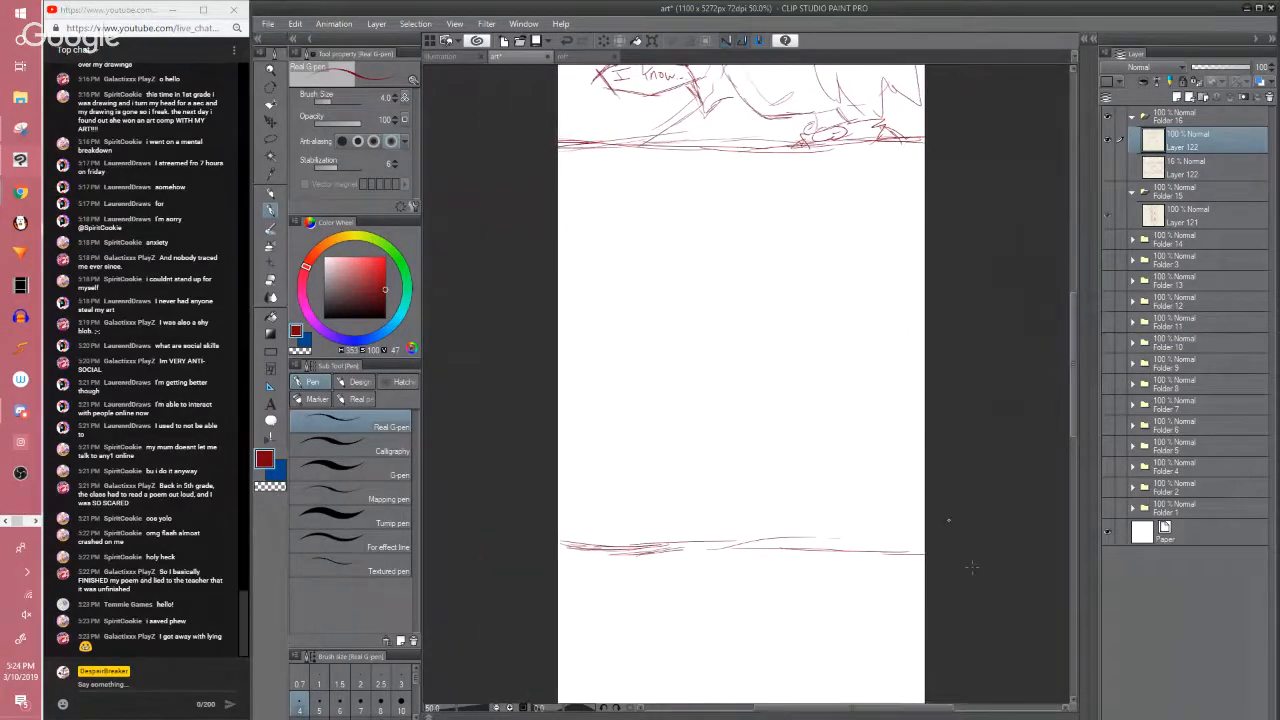
left_click_drag(798, 344, 777, 346)
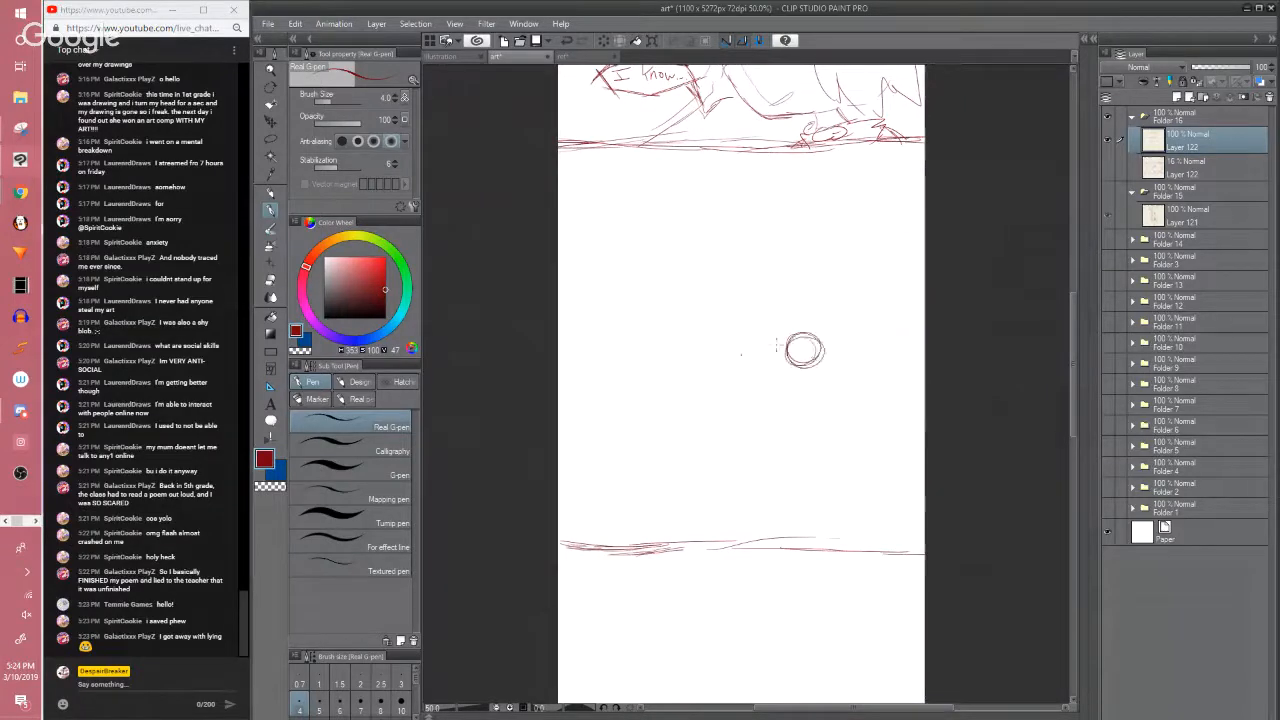
mouse_move(688, 334)
left_mouse_down()
mouse_move(714, 359)
mouse_move(737, 353)
mouse_move(684, 378)
mouse_move(682, 352)
mouse_move(700, 348)
left_mouse_up()
key("e")
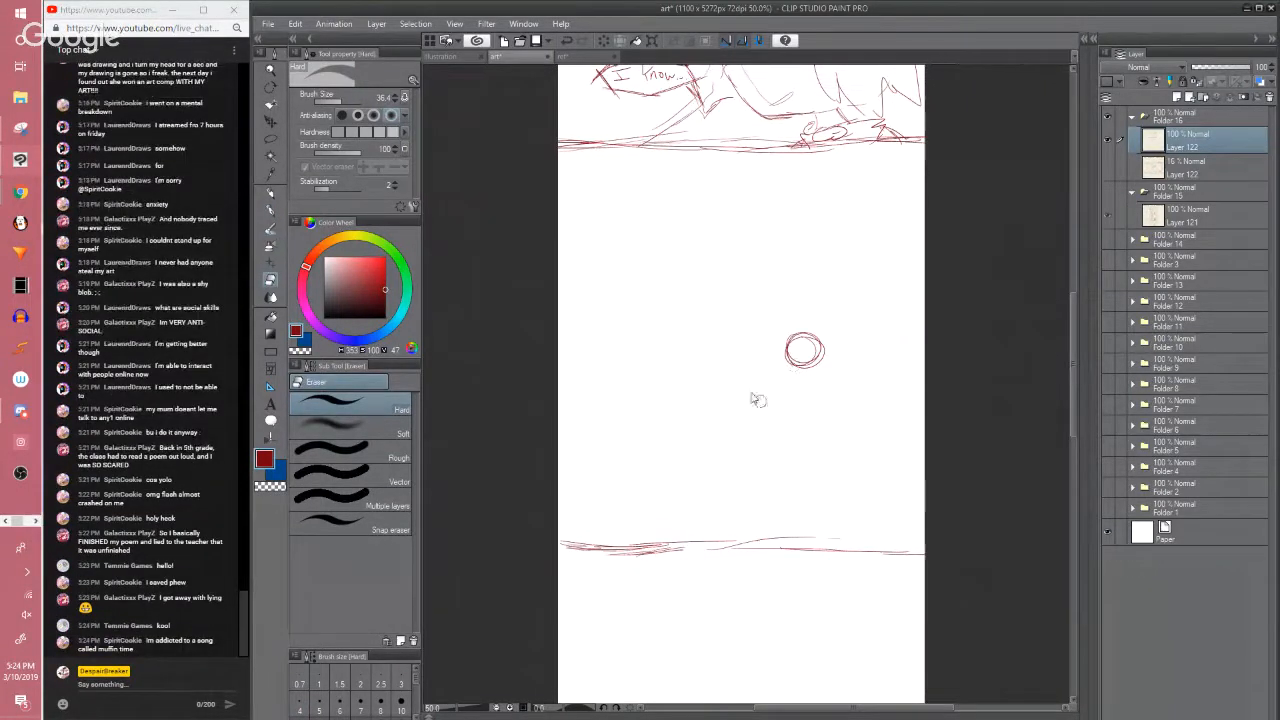
left_click_drag(748, 392, 773, 400)
left_click_drag(805, 350, 774, 356)
key("p")
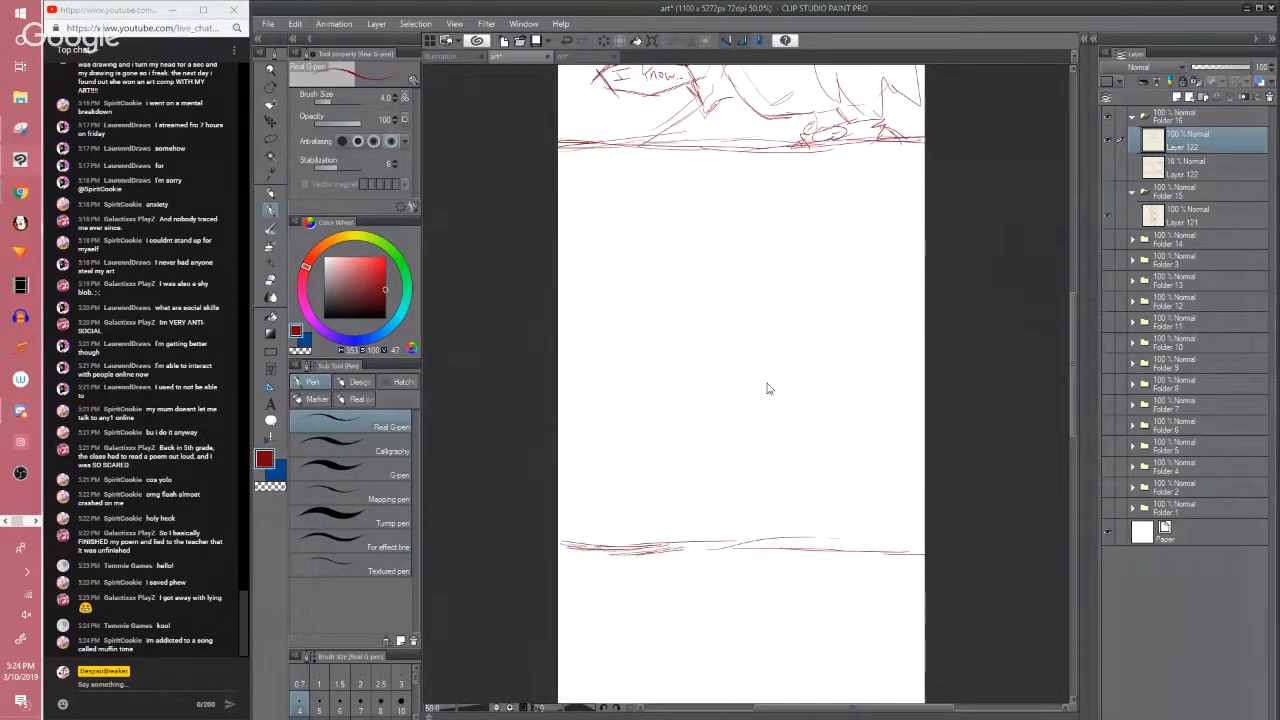
Save the artwork and scribble over the end of the "Lv." text in the menu box of the first panel
key("ctrl+s")
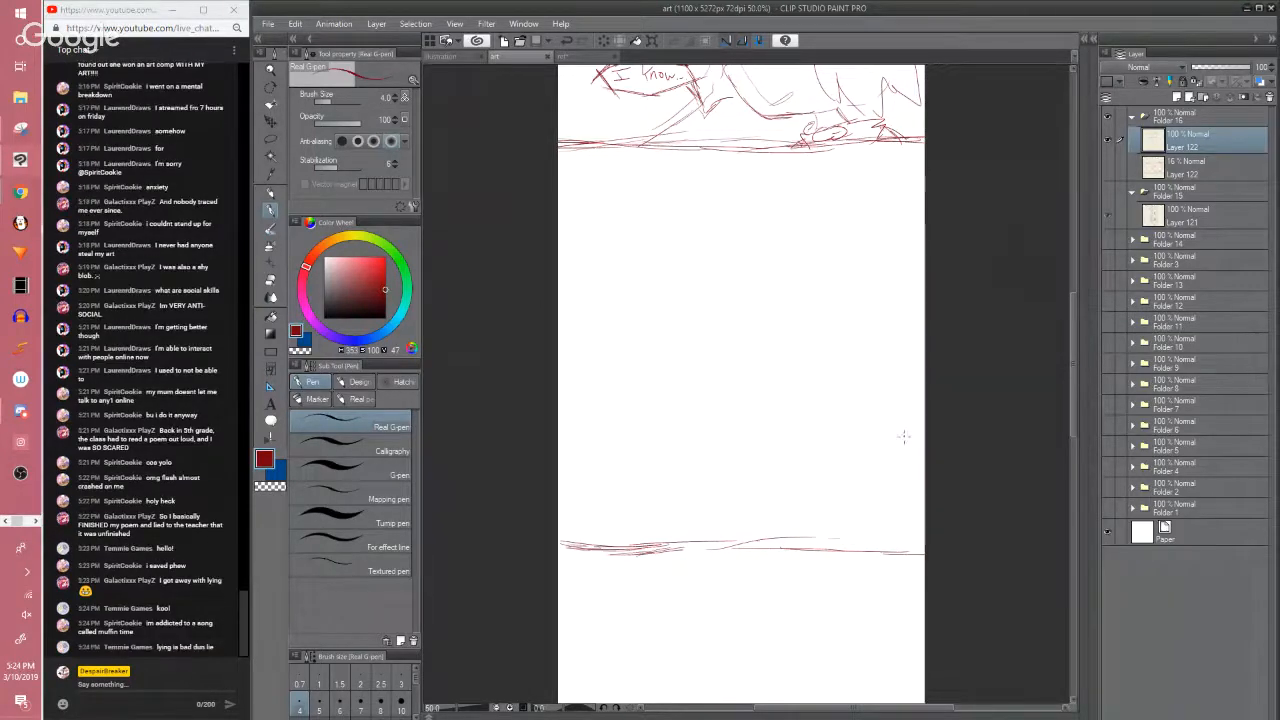
left_click_drag(966, 429, 951, 414)
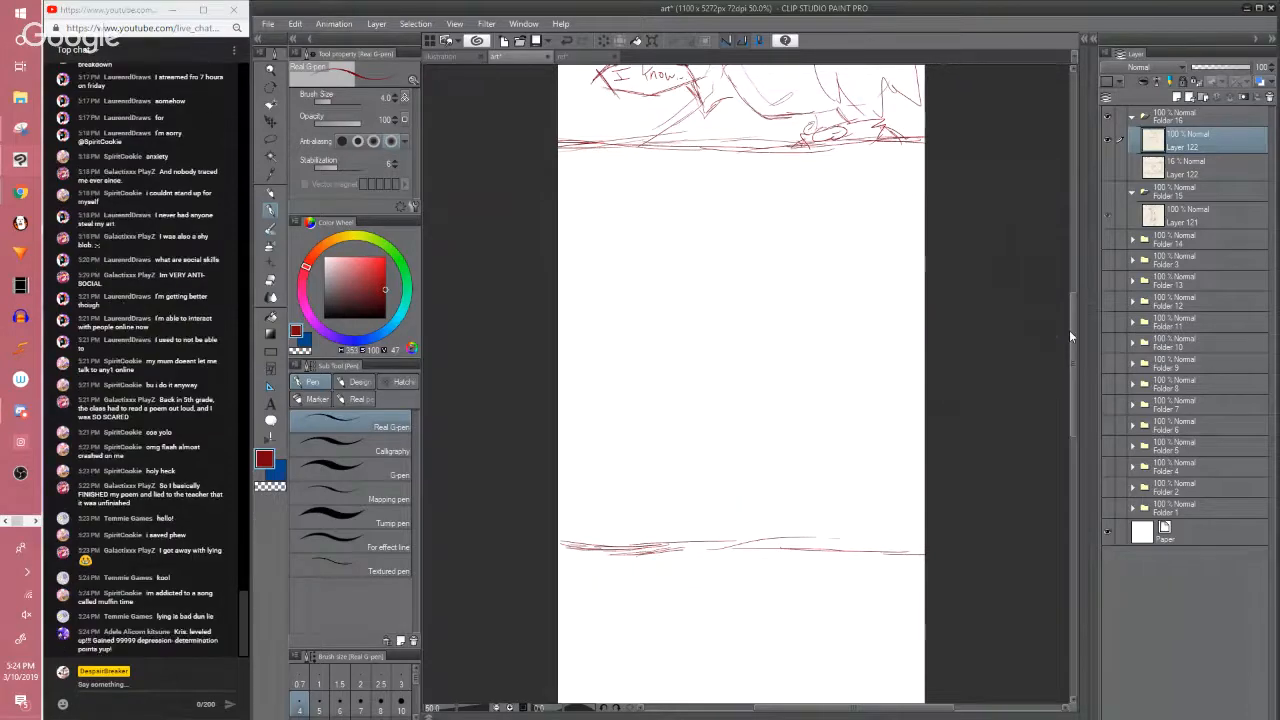
scroll(1069, 330, "up", 5)
scroll(1028, 199, "up", 1)
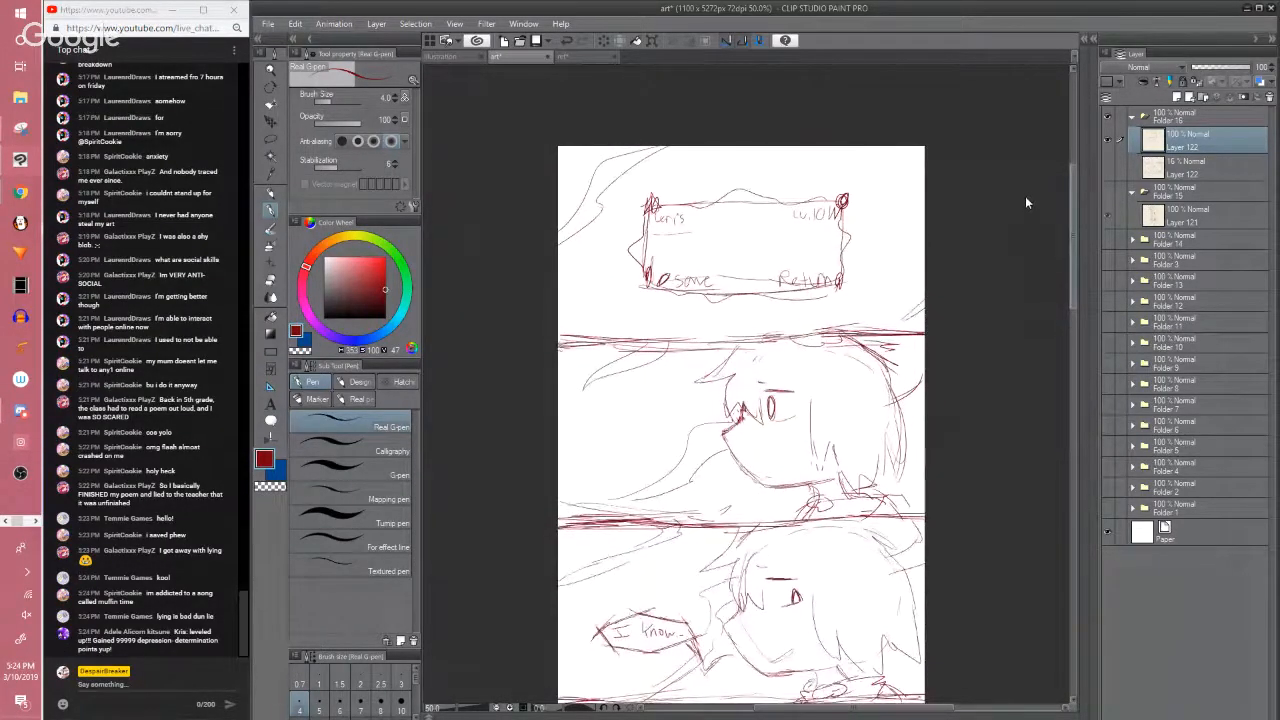
scroll(1025, 196, "down", 1)
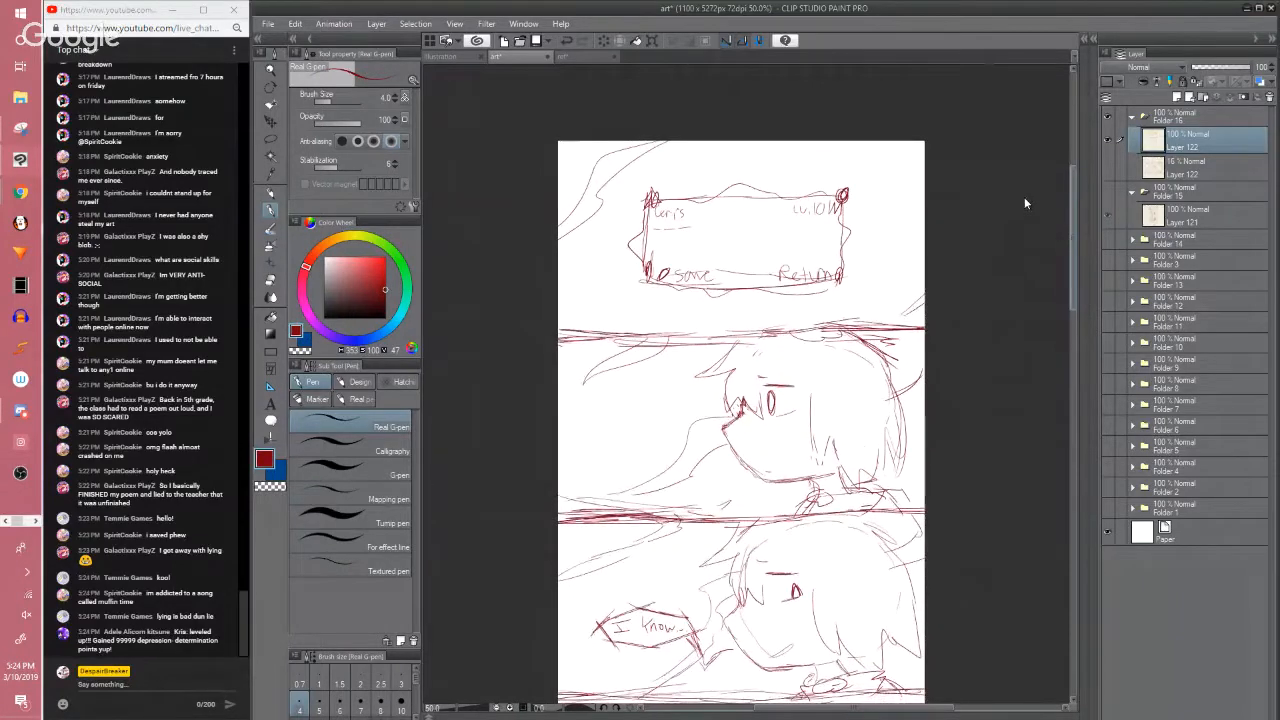
scroll(1024, 197, "down", 1)
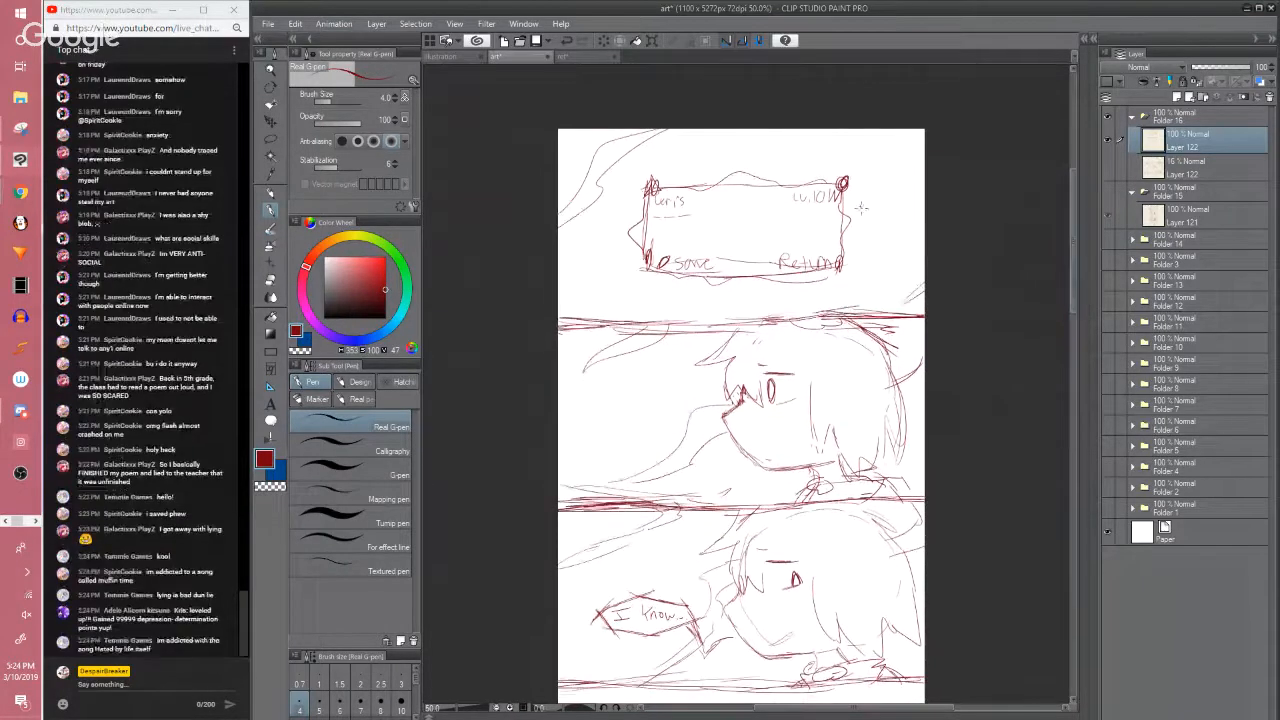
mouse_move(838, 193)
left_mouse_down()
mouse_move(829, 199)
mouse_move(841, 191)
left_mouse_up()
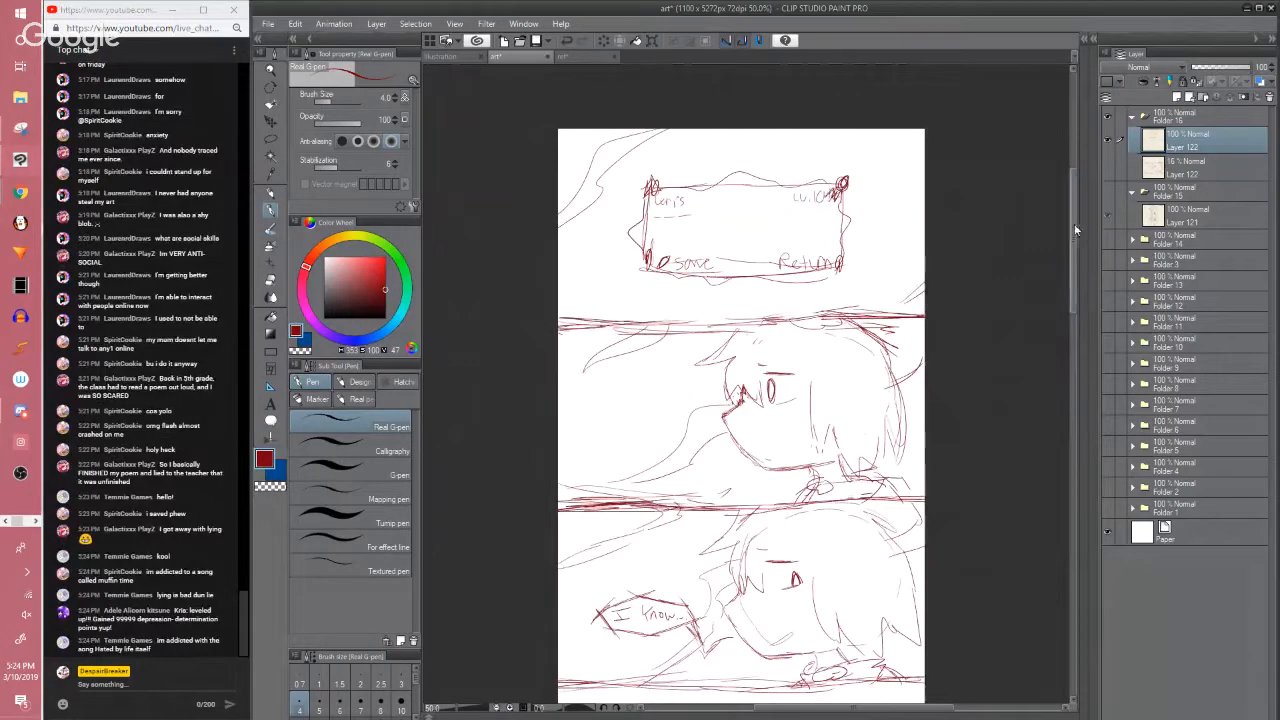
Hide Folder 16 and show Folder 15 to review the previous page's panels down to "You know how that ended up"
scroll(1074, 223, "down", 3)
scroll(1066, 256, "down", 9)
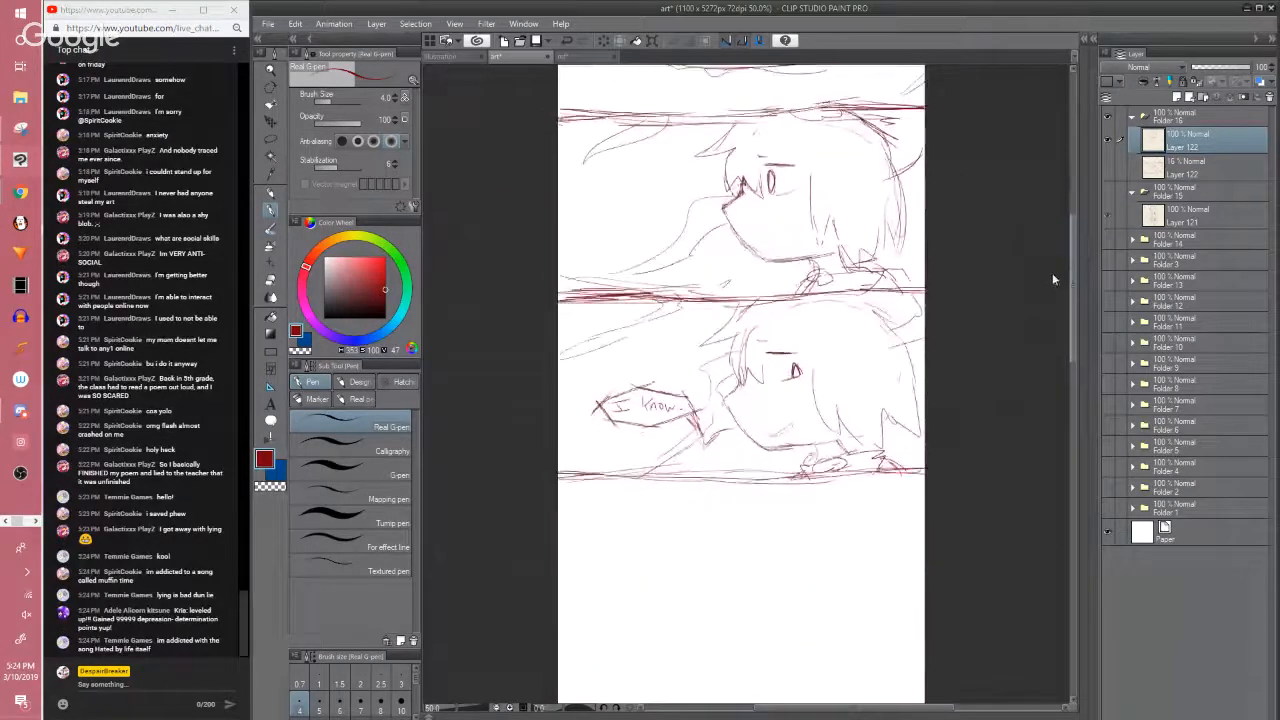
scroll(1038, 290, "up", 13)
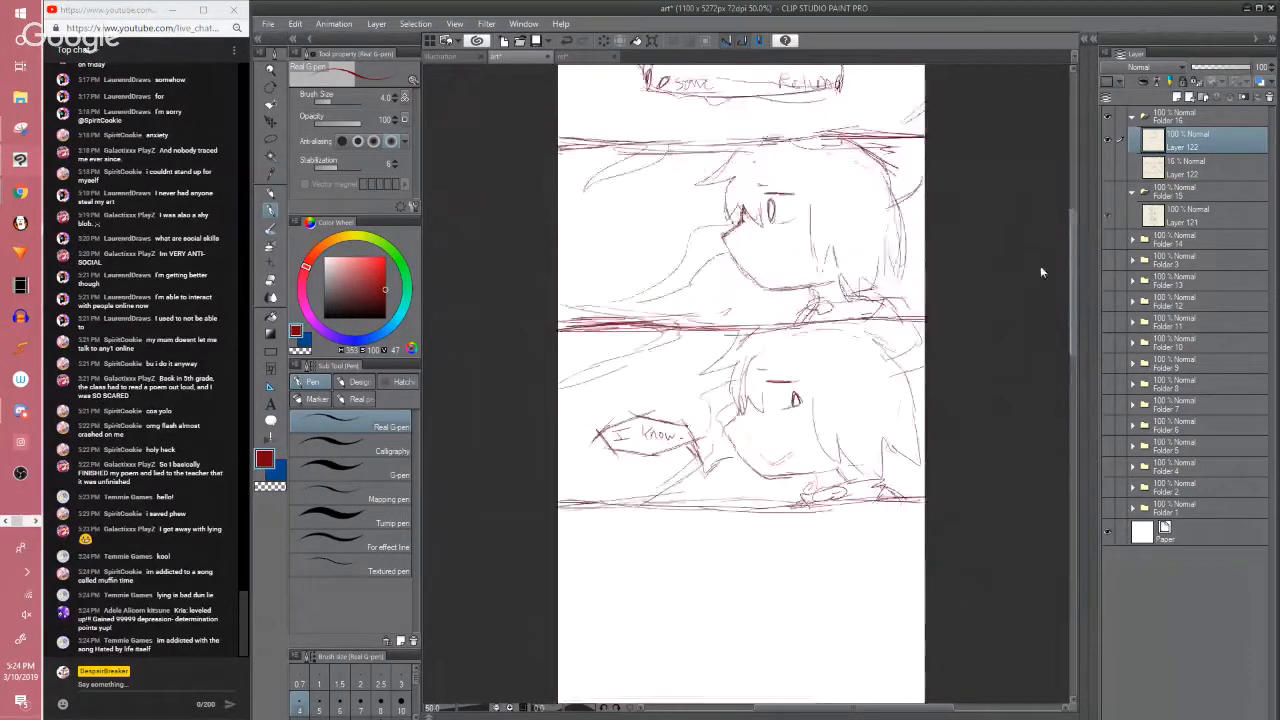
scroll(1040, 207, "down", 3)
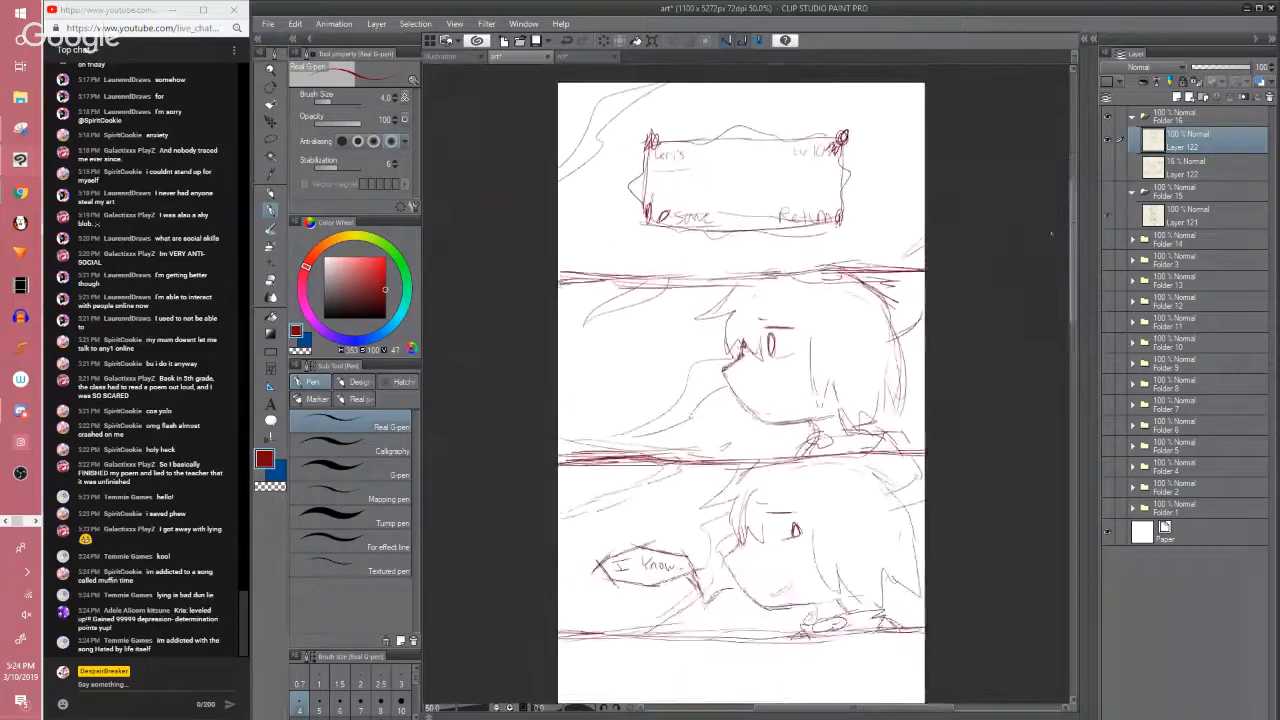
left_click(1106, 146)
scroll(1070, 230, "down", 4)
scroll(1062, 254, "down", 3)
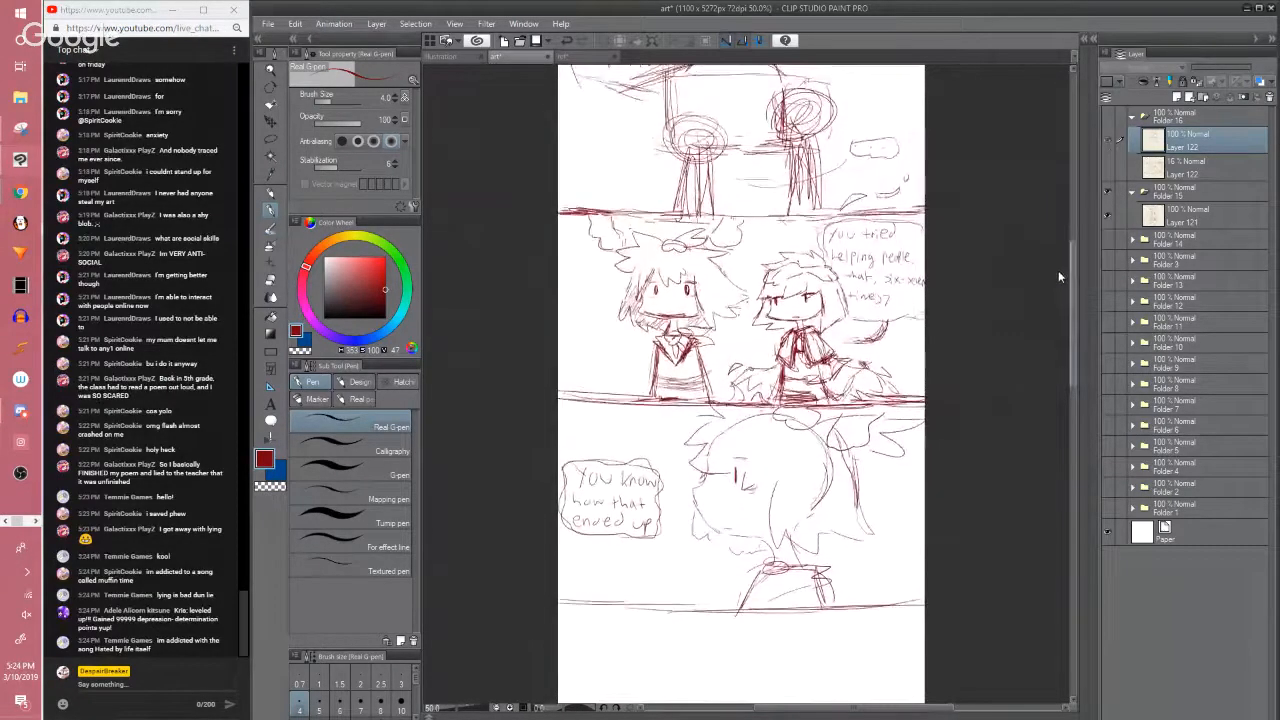
Hide Folder 15, show Folder 16 again, and check its panels down to the empty one below "I know.."
scroll(1058, 270, "down", 1)
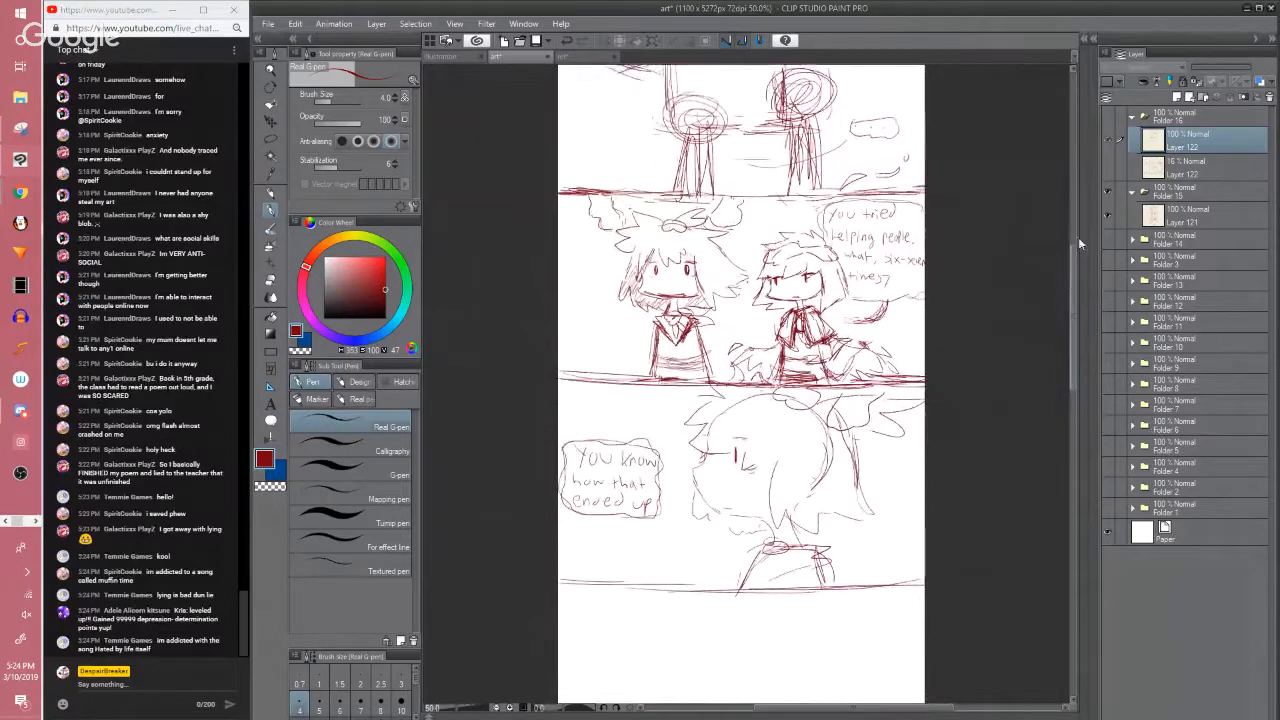
left_click(1107, 192)
left_click(1107, 117)
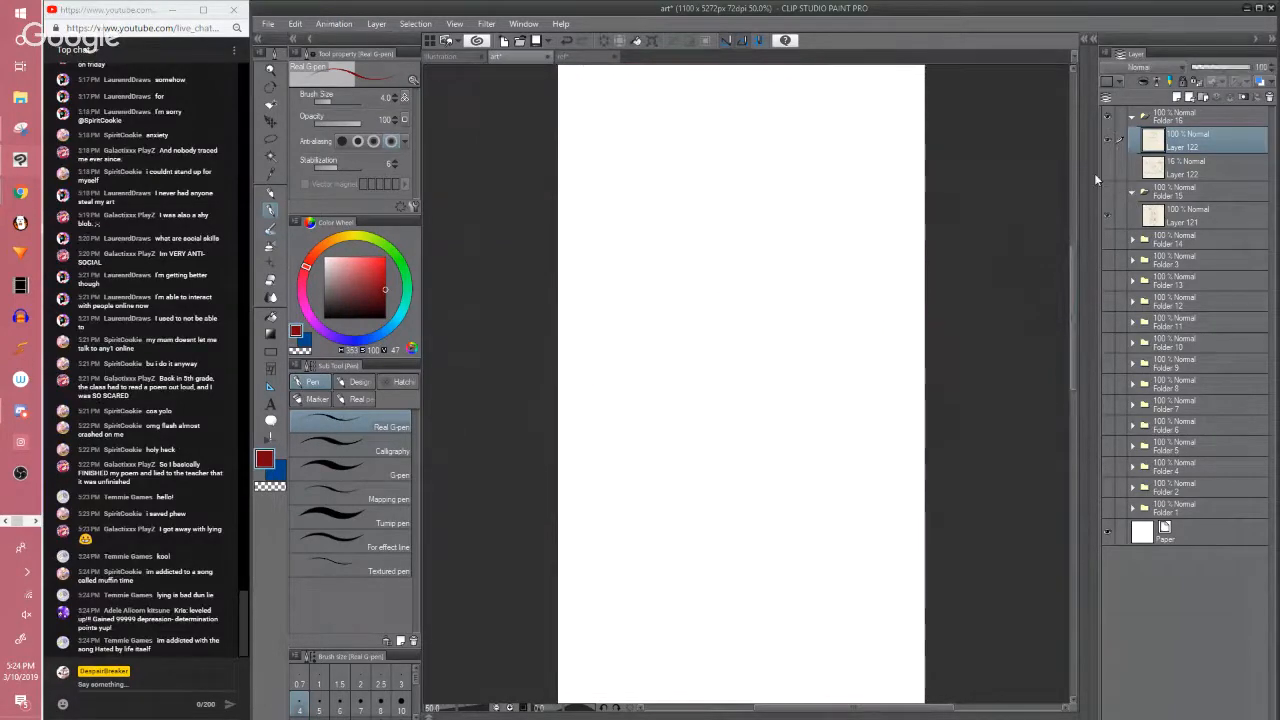
scroll(1076, 220, "up", 5)
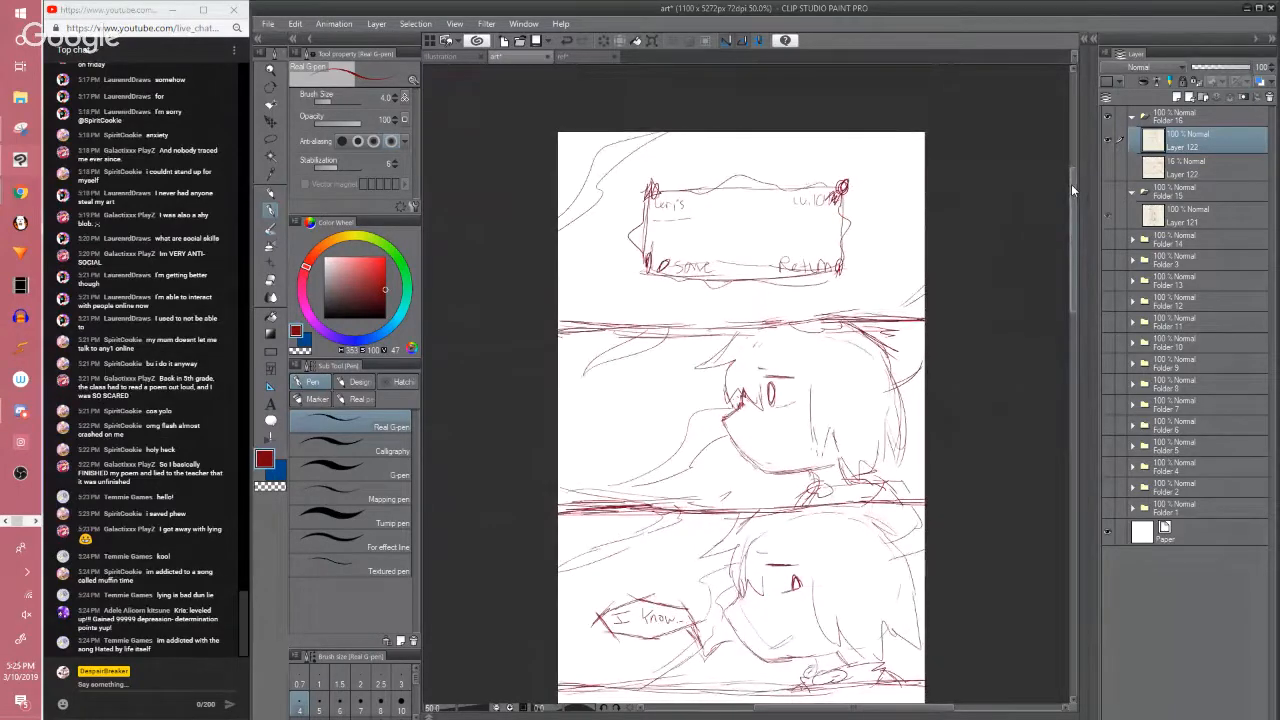
scroll(1068, 192, "down", 1)
scroll(1060, 250, "down", 7)
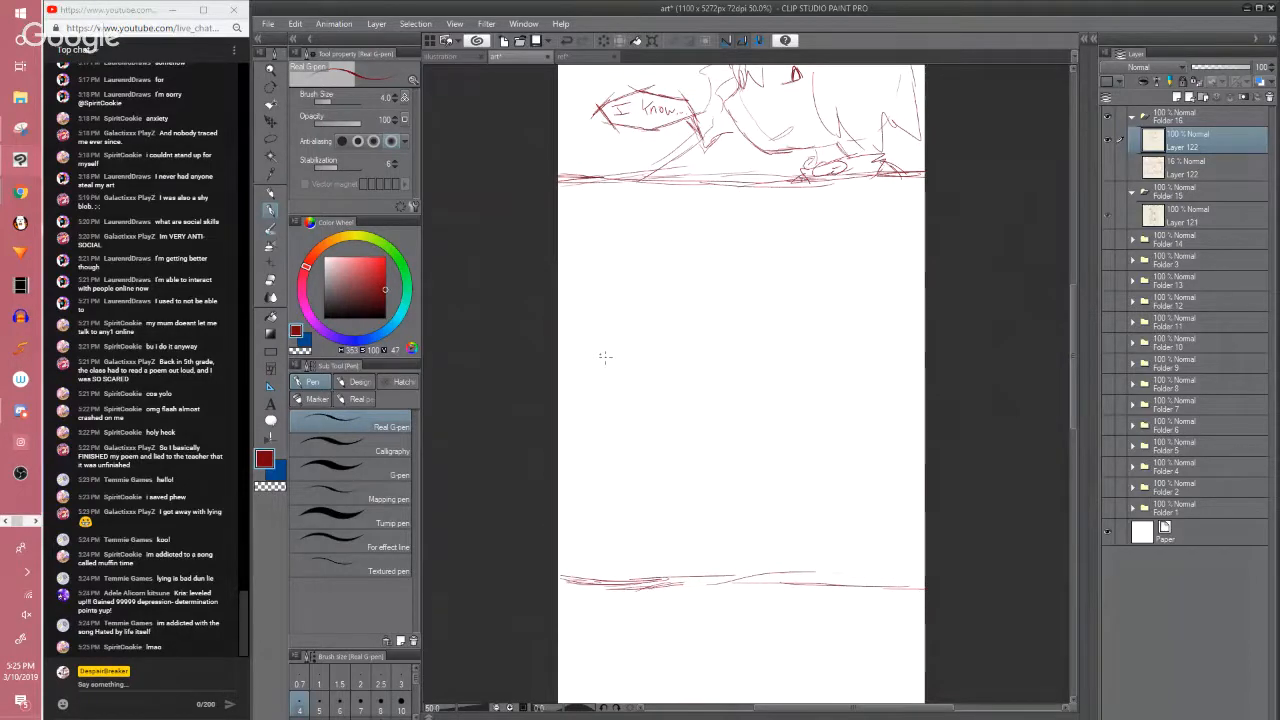
Sketch wavy background lines in two opposite corners of the empty tall panel, with a few loose diagonal strokes between them
mouse_move(700, 184)
left_mouse_down()
mouse_move(562, 306)
mouse_move(660, 243)
left_mouse_up()
left_click_drag(661, 253, 563, 320)
mouse_move(879, 458)
left_mouse_down()
mouse_move(849, 506)
mouse_move(762, 543)
left_mouse_up()
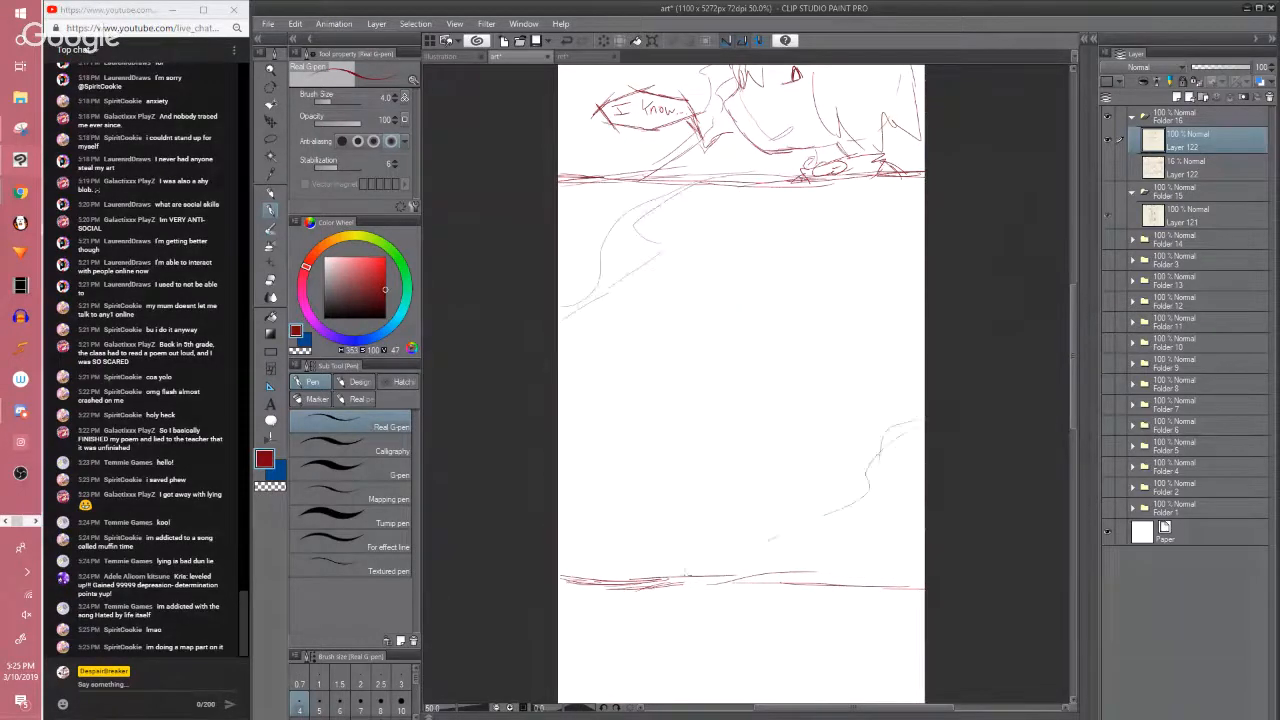
left_click_drag(923, 425, 876, 470)
left_click_drag(589, 479, 888, 317)
Hide Folder 16, show Folder 14 to review its whole page, and hide it again
key("ctrl+minus")
key("ctrl+minus")
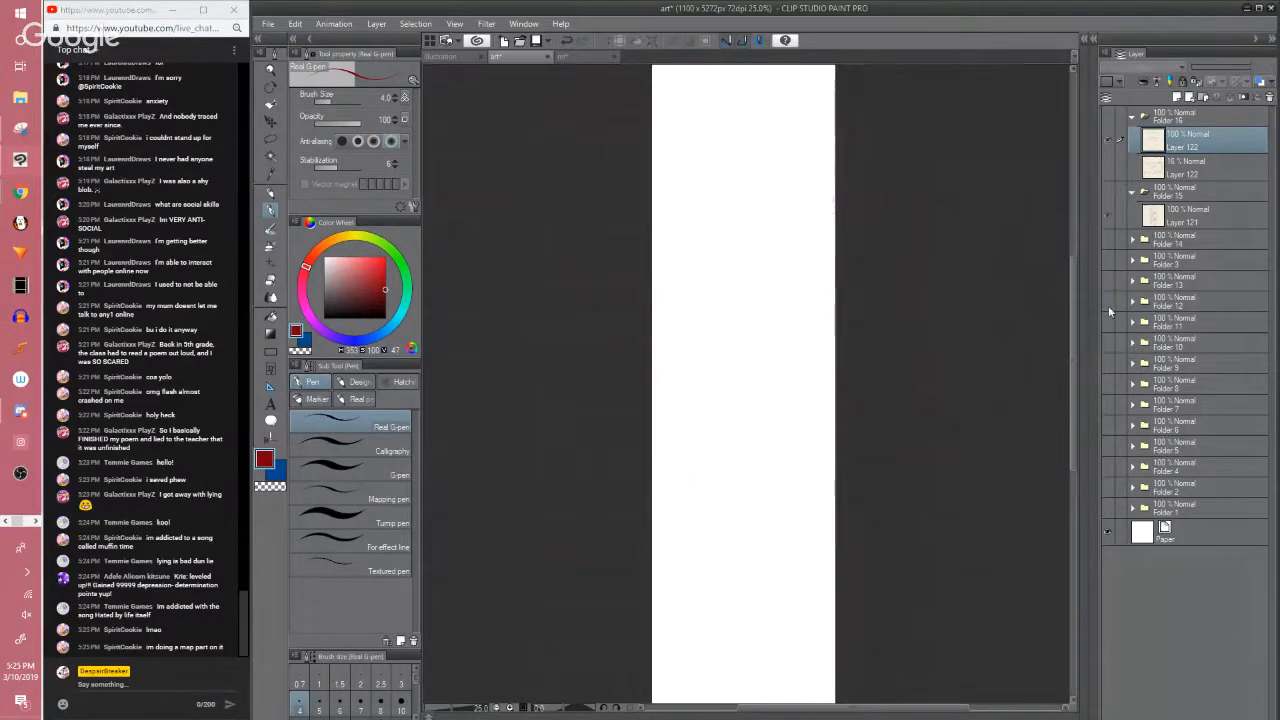
left_click(1107, 240)
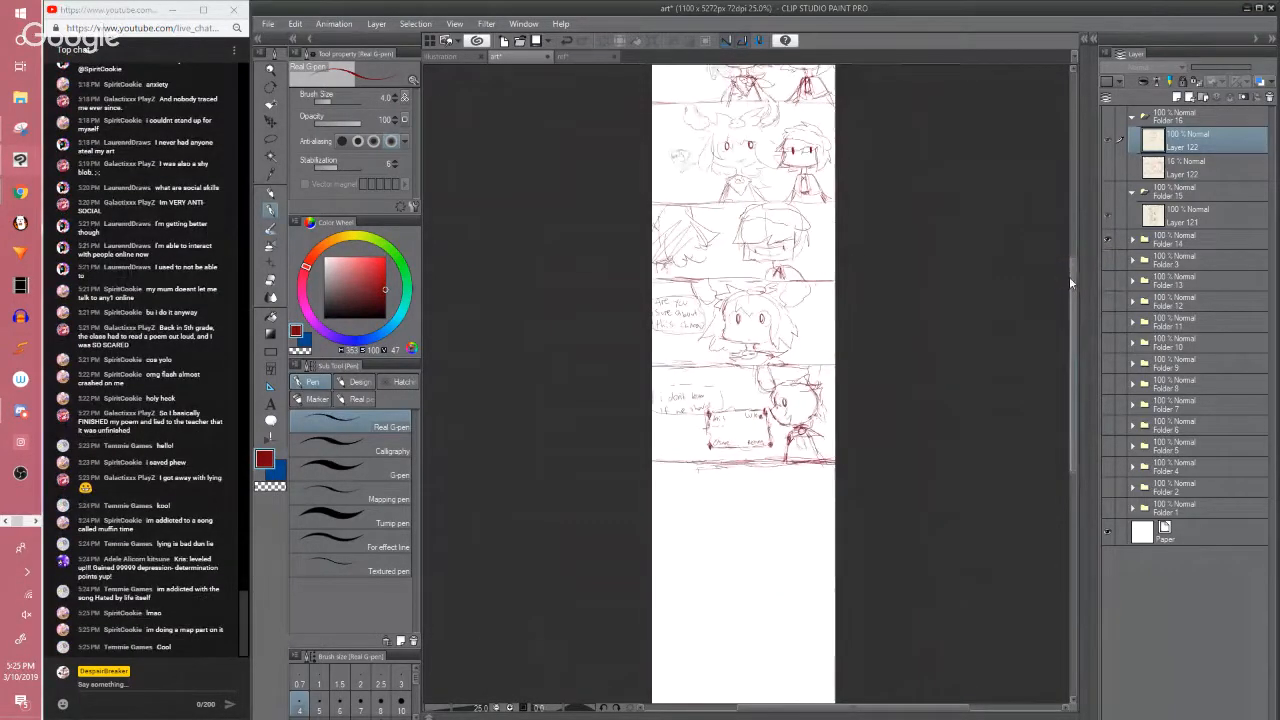
scroll(1069, 276, "up", 3)
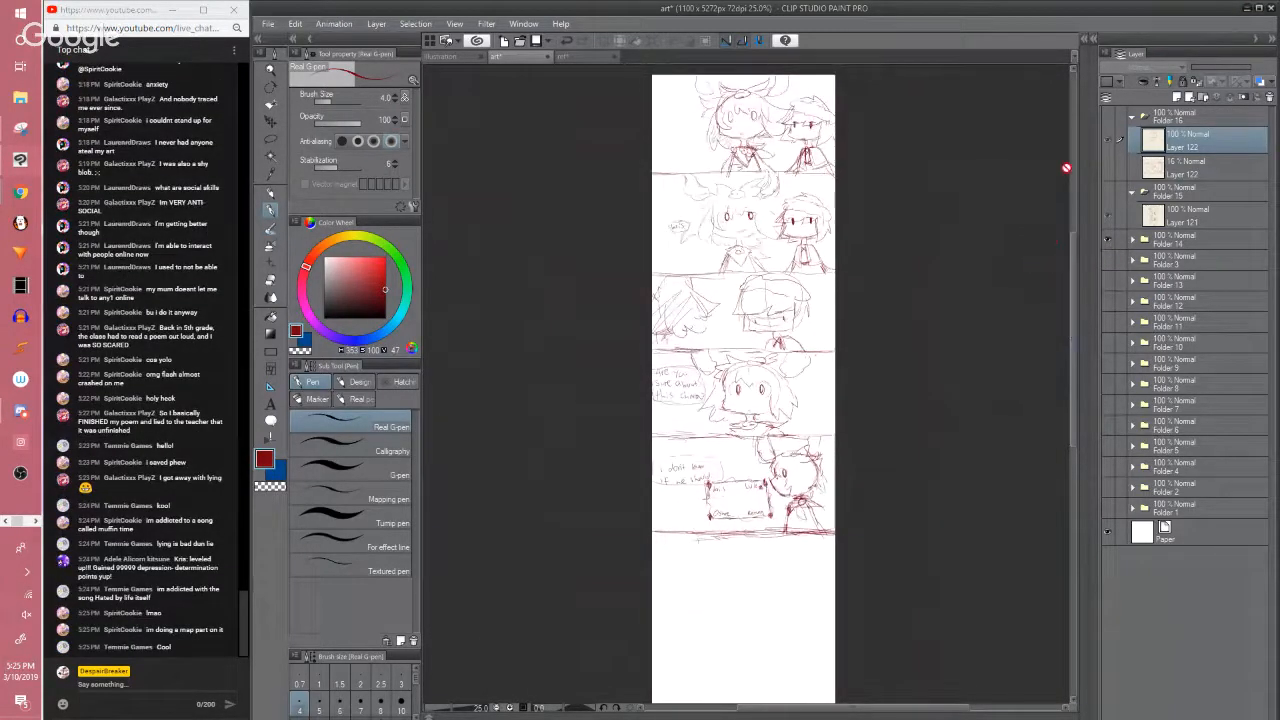
left_click(1107, 240)
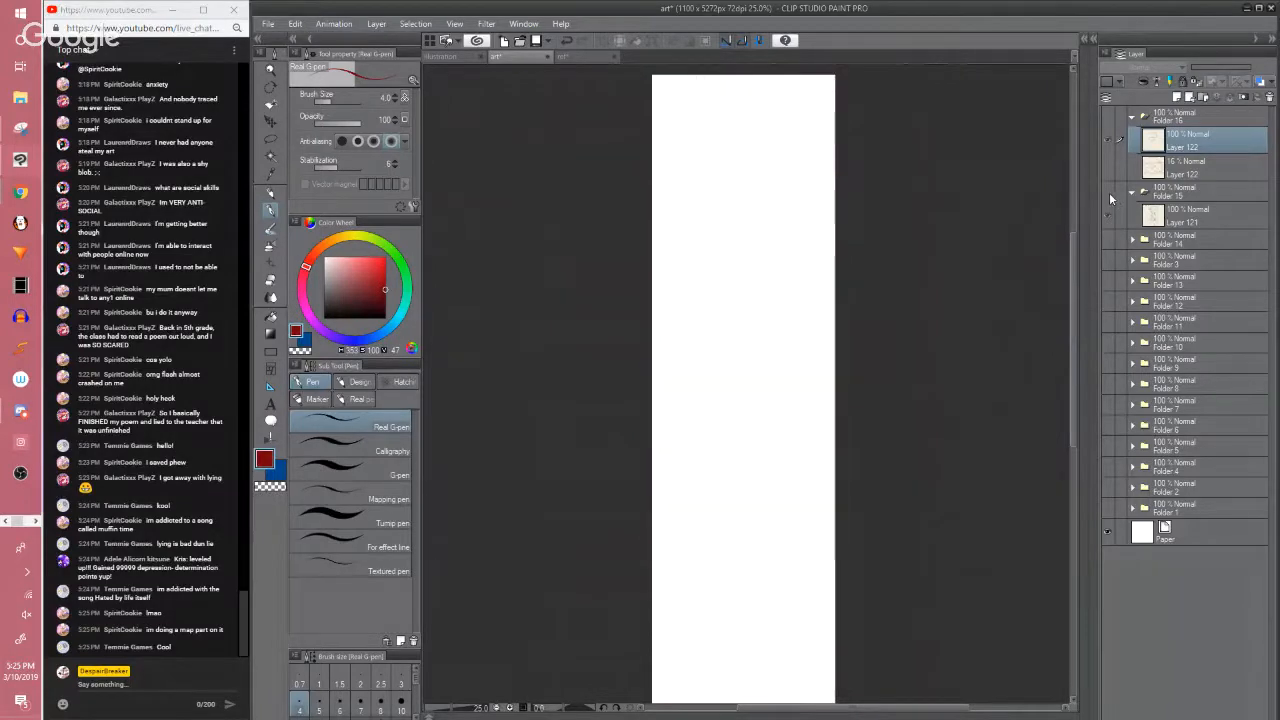
Review Folder 15's page, hide it, and bring back Folder 16 to compare its page layout
left_click(1108, 192)
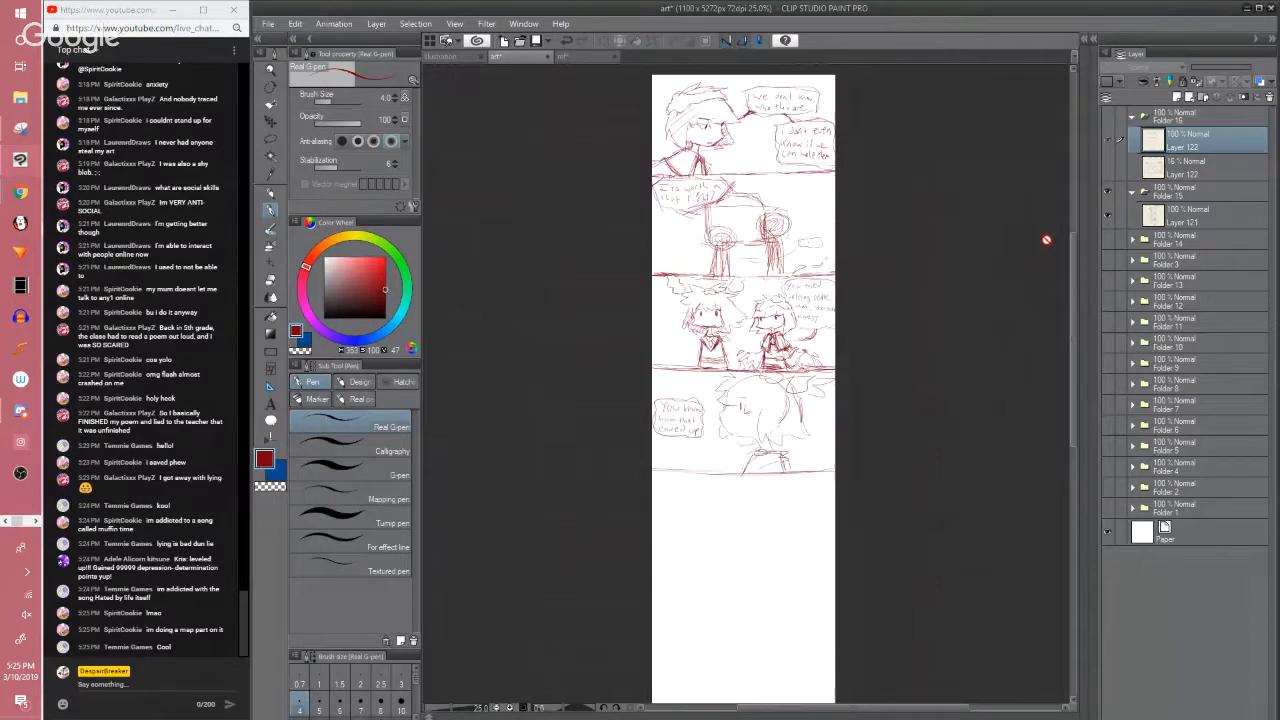
left_click(1107, 128)
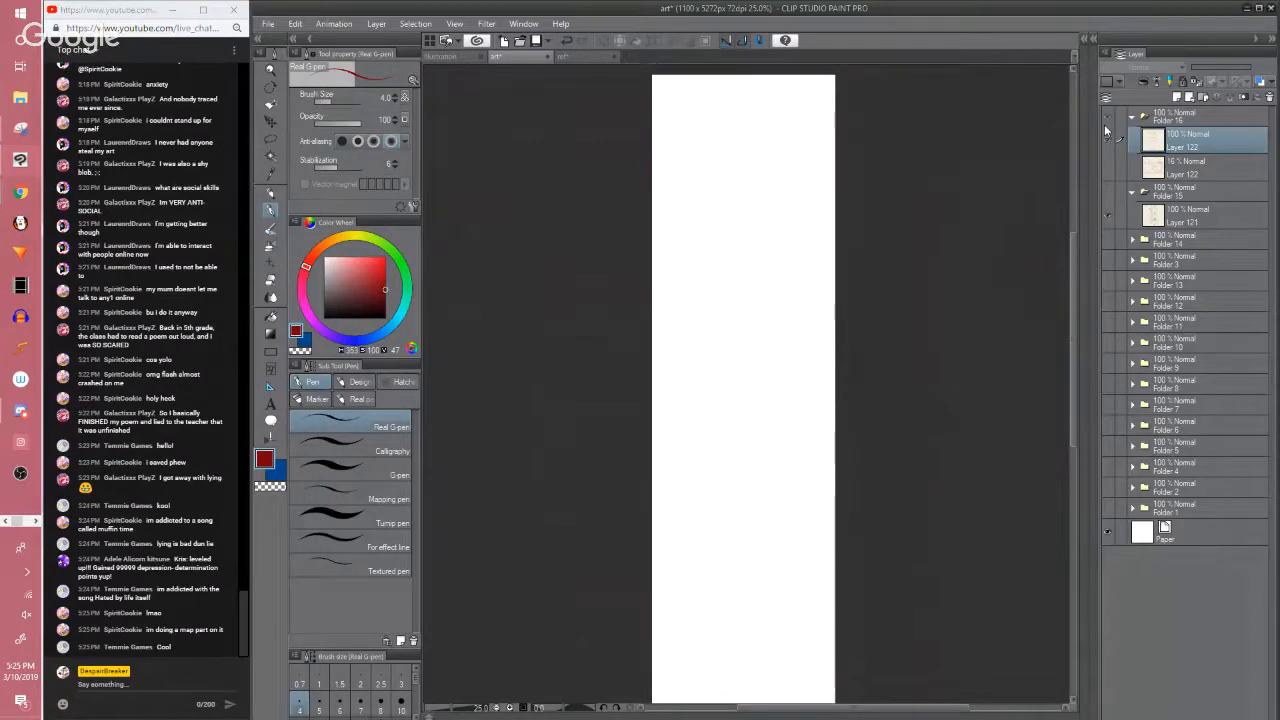
left_click(1107, 136)
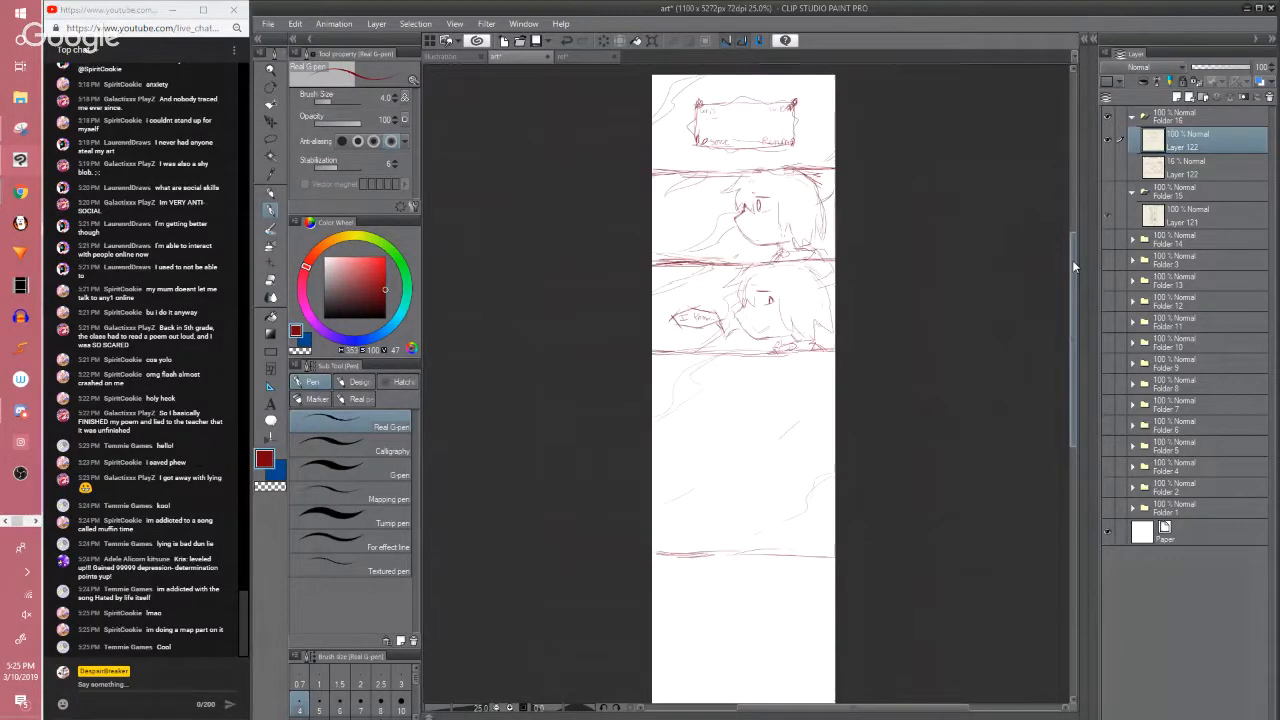
left_click_drag(1072, 260, 1072, 273)
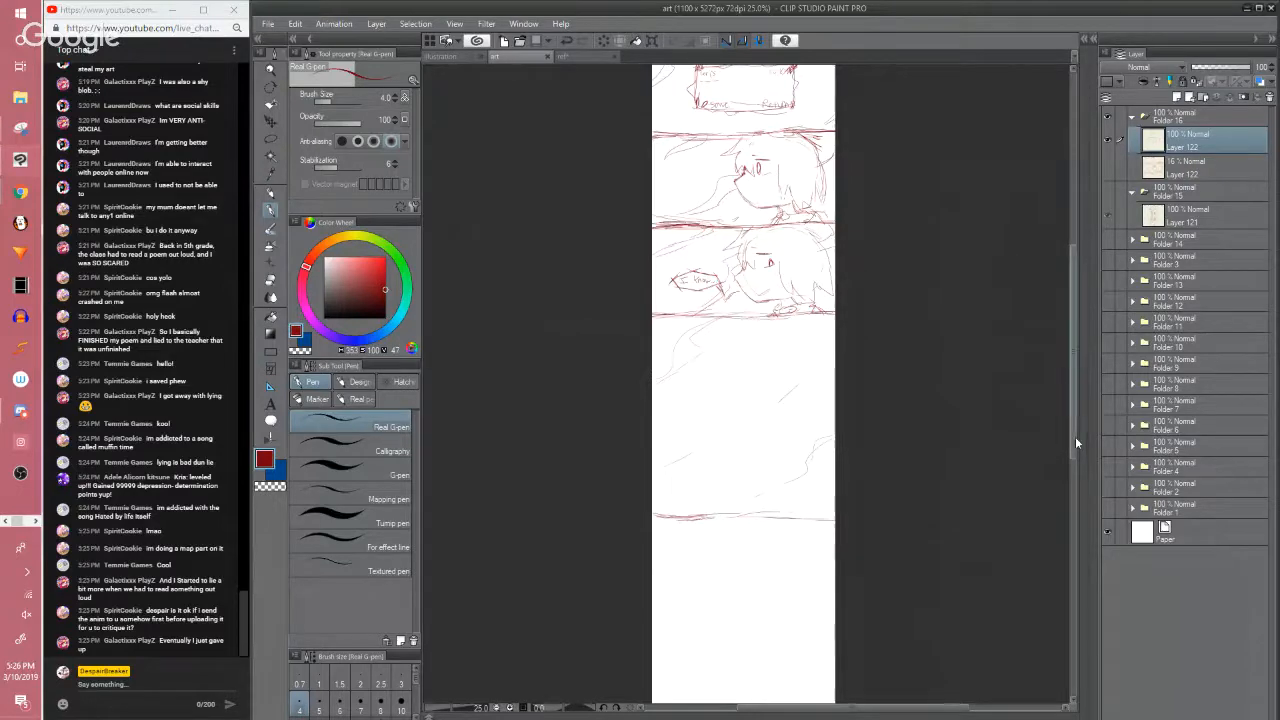
scroll(1070, 432, "up", 3)
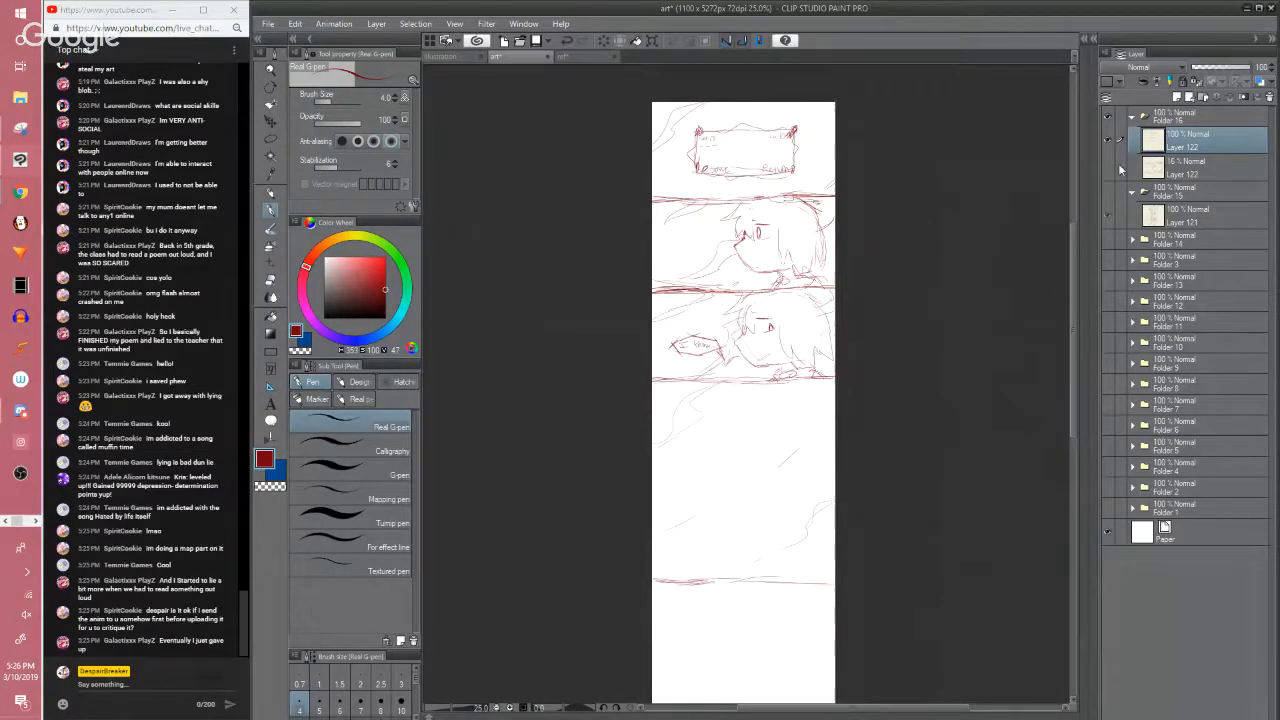
Hide Folder 16 and examine the earlier pages in Folder 13 and Folder 14 one after the other
left_click(1108, 118)
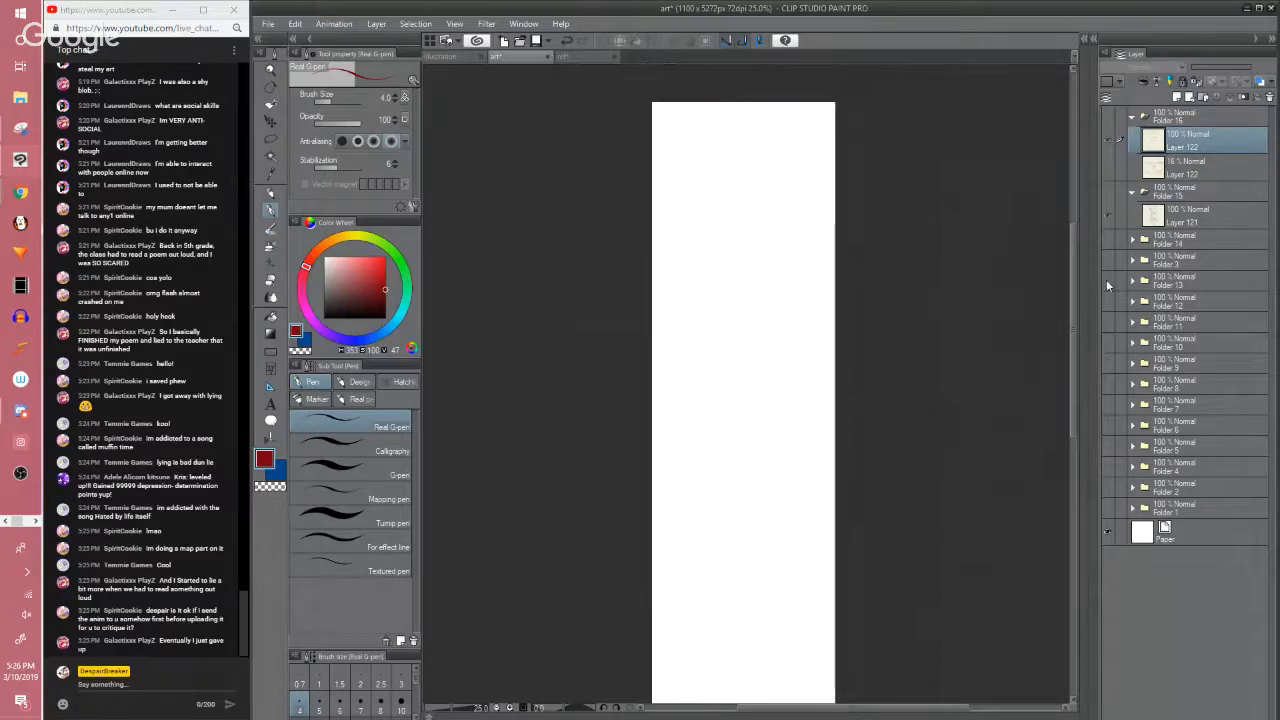
left_click(1108, 284)
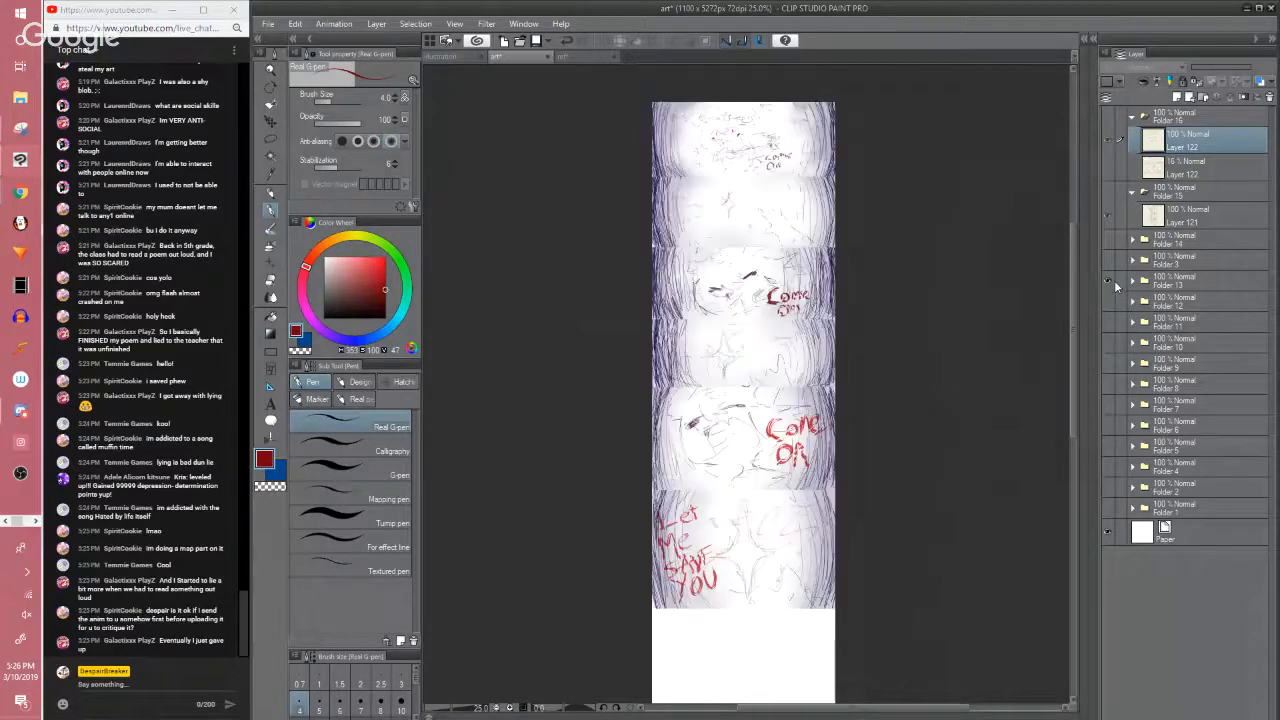
left_click(1108, 280)
left_click(1108, 259)
mouse_move(1073, 256)
left_mouse_down()
mouse_move(1067, 286)
mouse_move(1071, 254)
left_mouse_up()
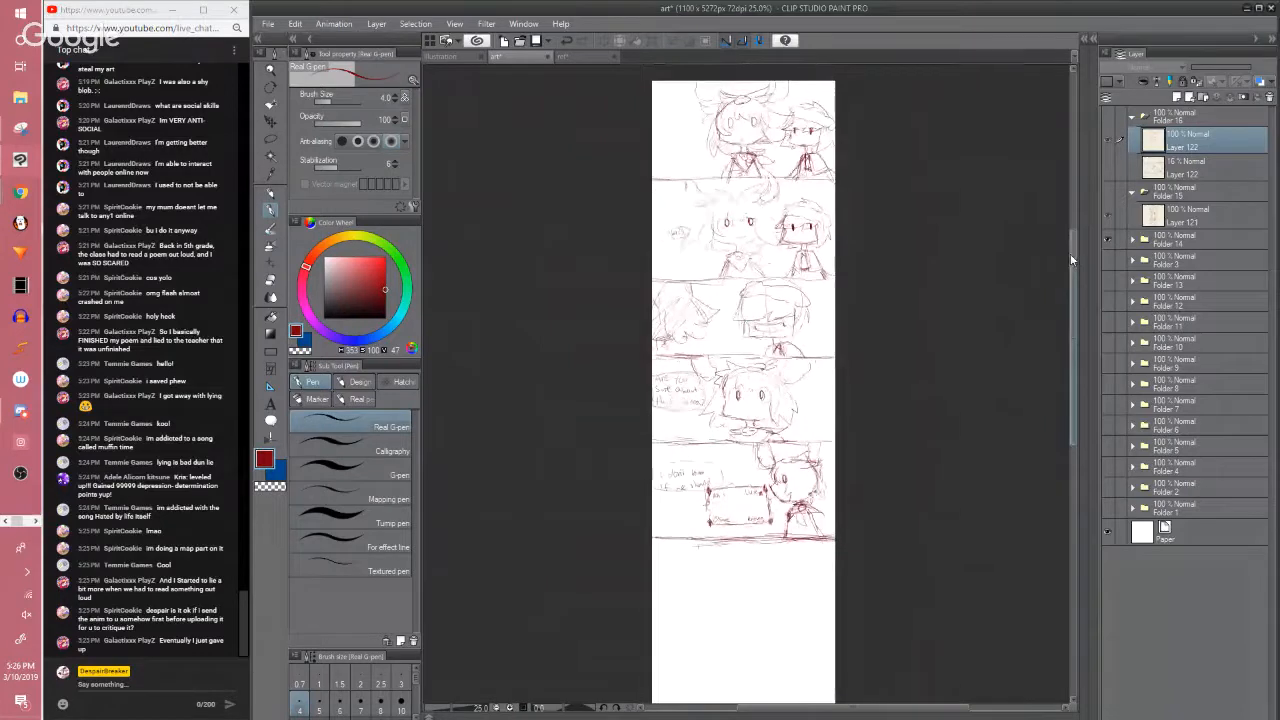
Hide Folder 14 and show Folder 15 to reread its four sketched panels
left_click(1107, 215)
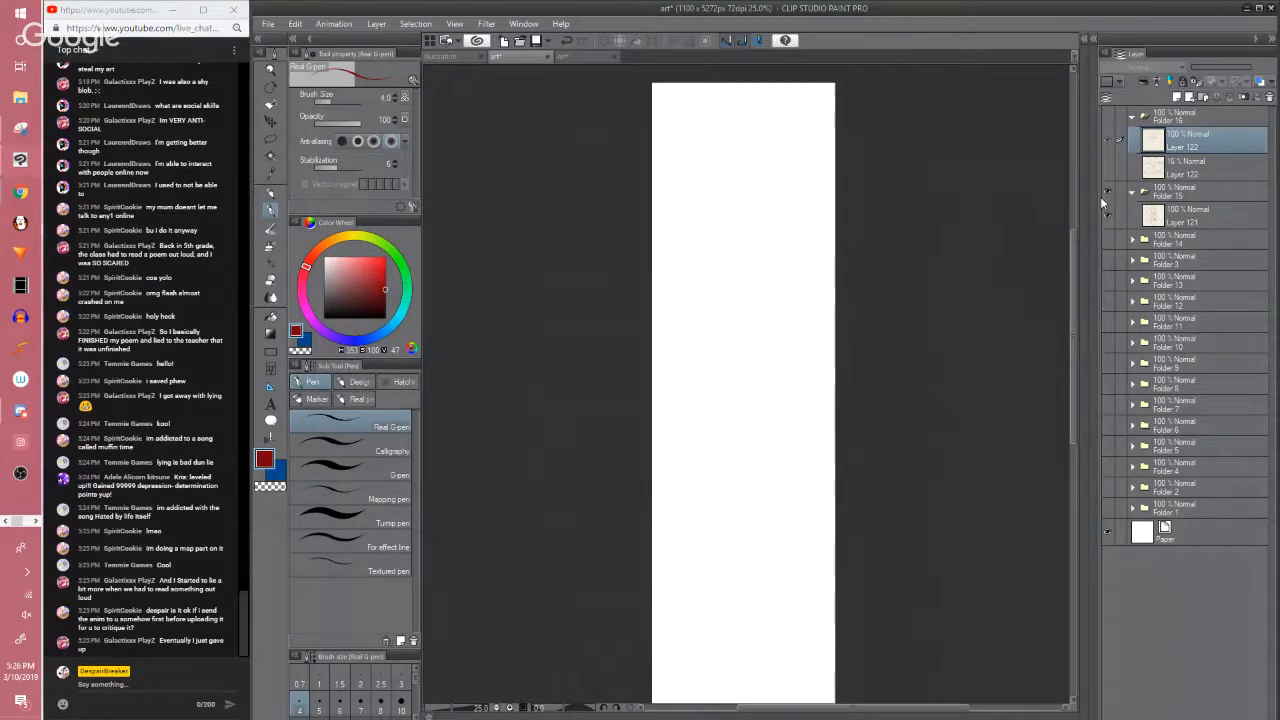
left_click(1101, 197)
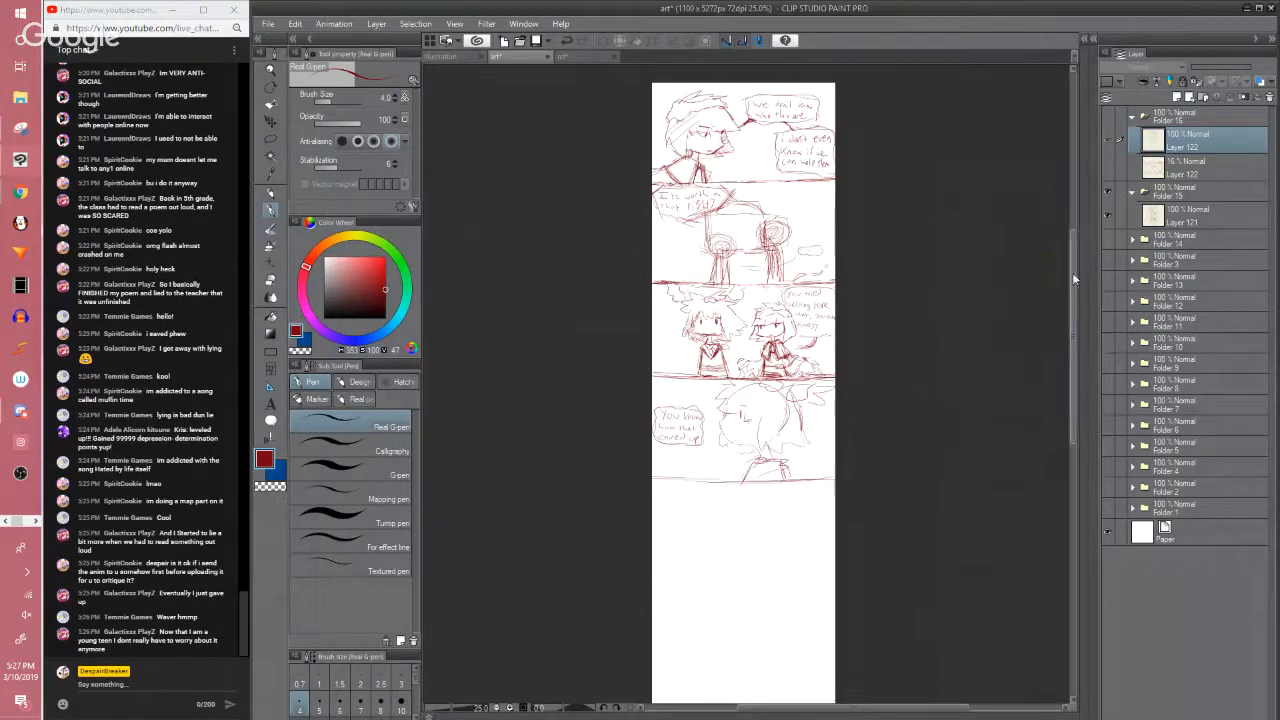
left_click_drag(1073, 273, 1070, 269)
scroll(1069, 267, "up", 1)
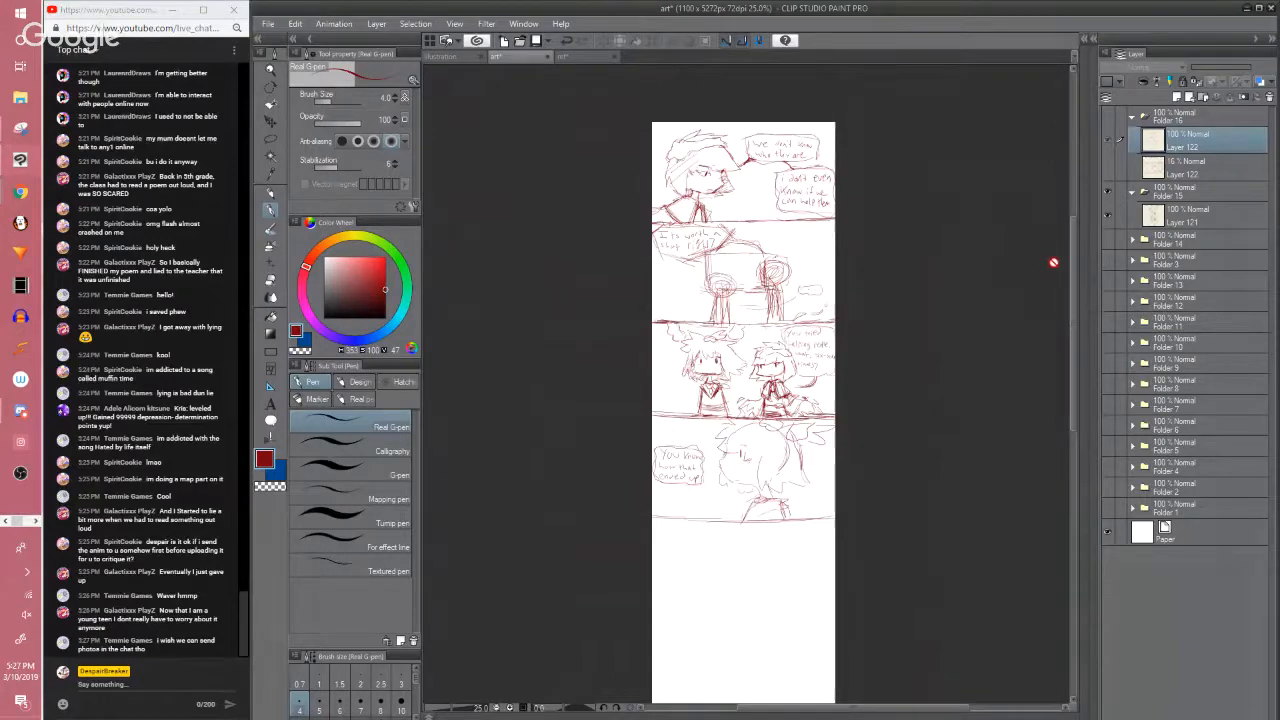
Hide Folder 15, make Folder 16 visible, and centre the tall panel below "I know.." at 50% zoom
left_click(1108, 191)
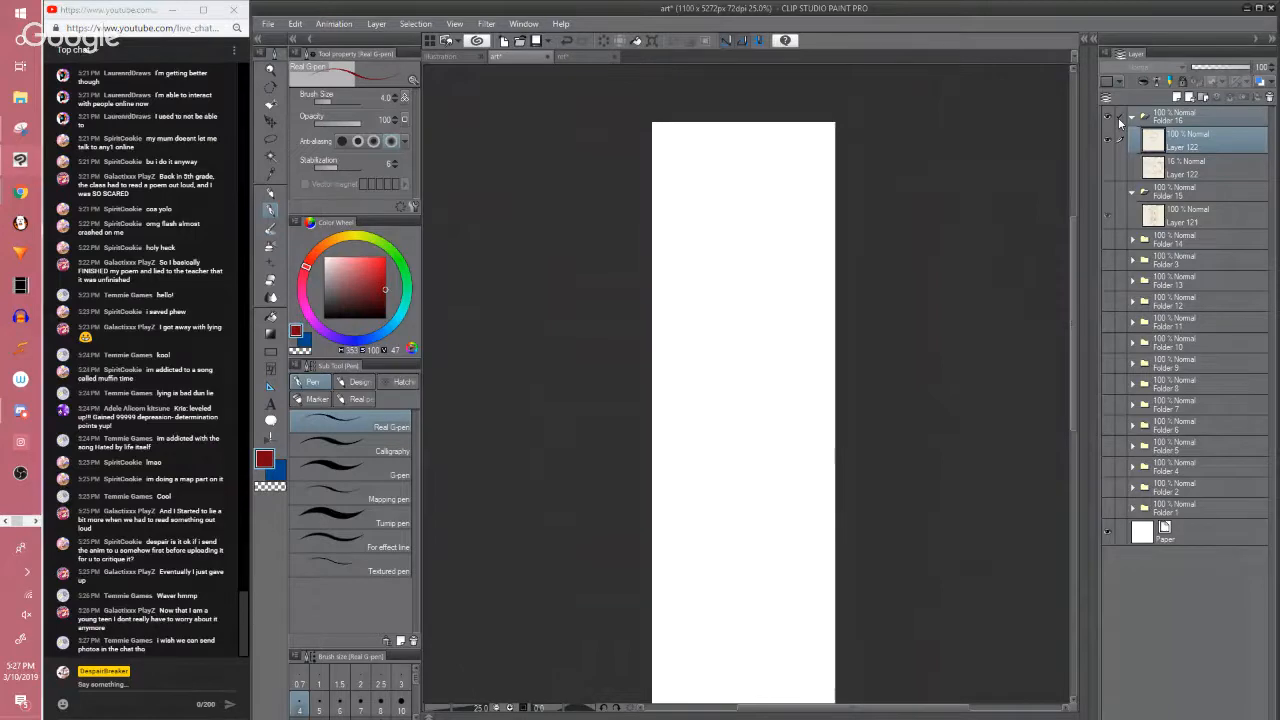
left_click(1120, 121)
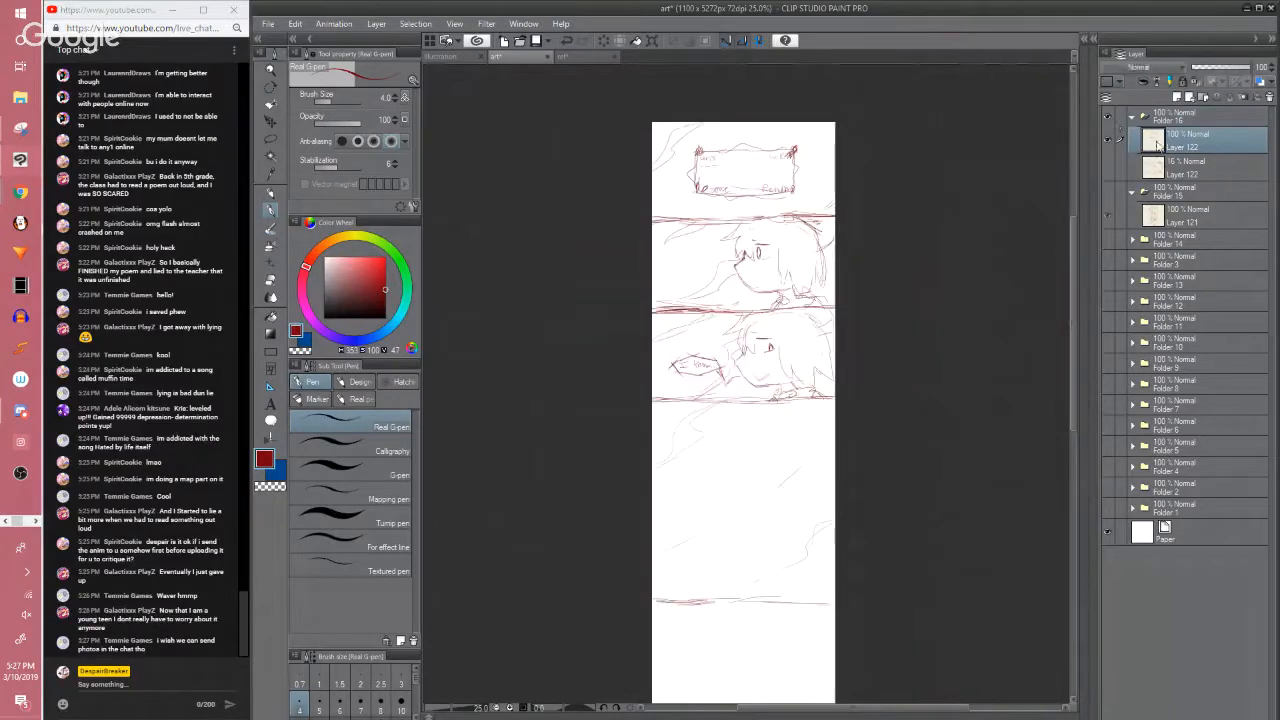
left_click_drag(1076, 259, 1072, 307)
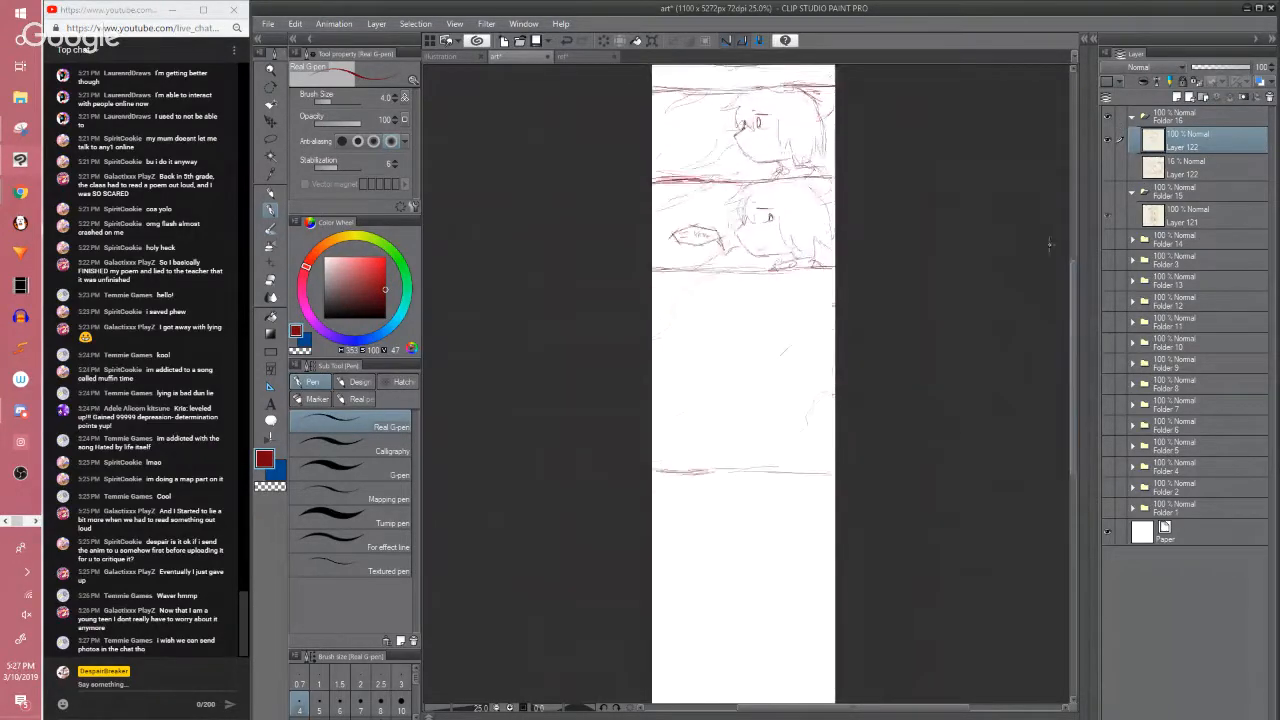
scroll(1049, 245, "up", 1)
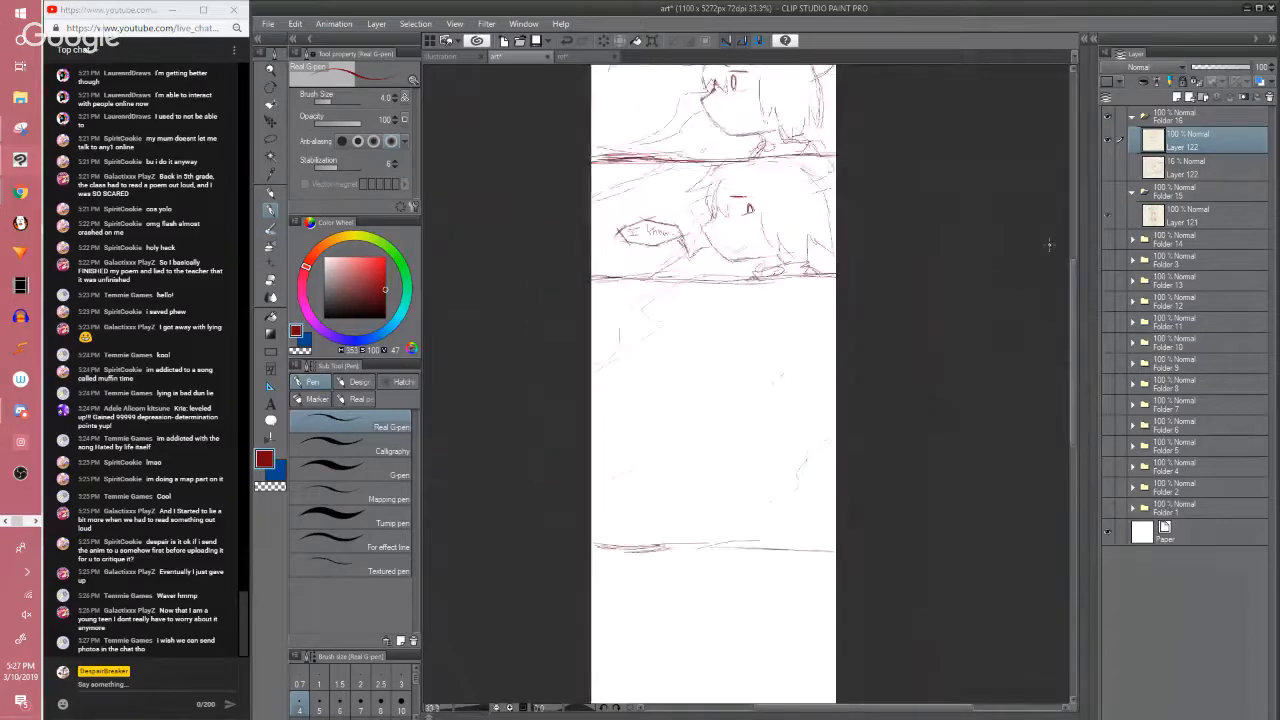
scroll(1049, 245, "up", 1)
scroll(1027, 315, "down", 2)
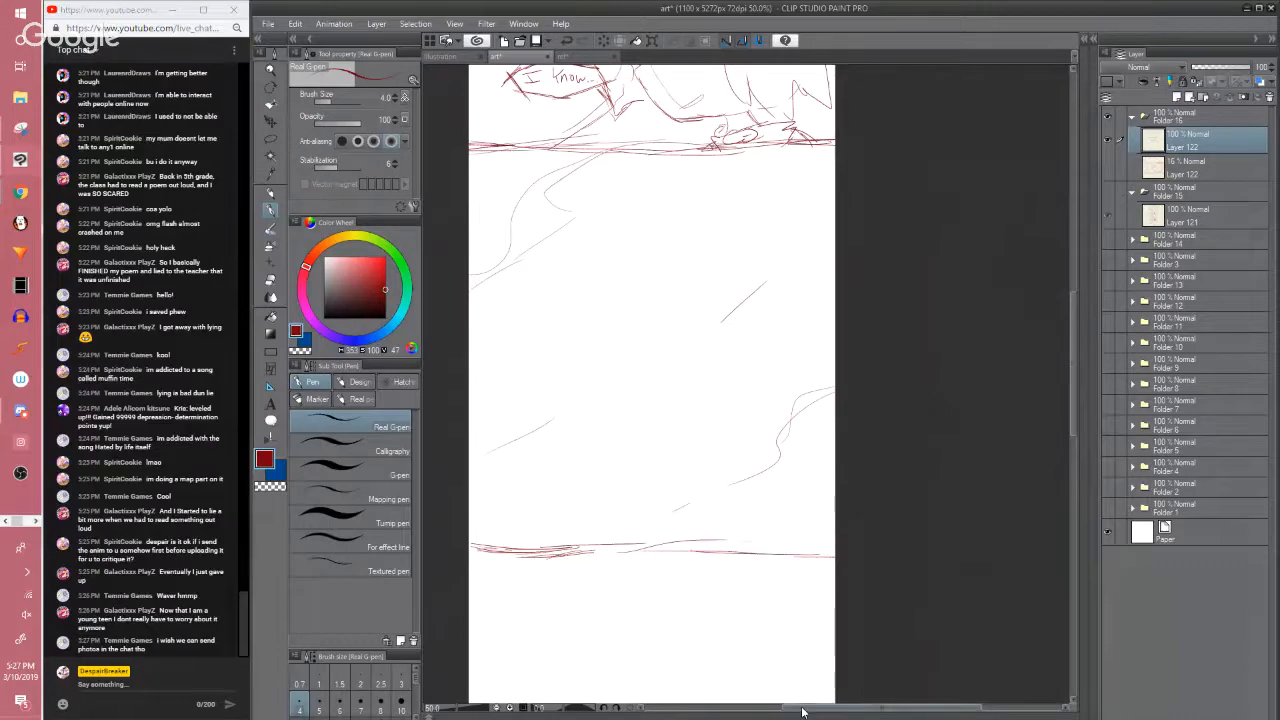
left_click_drag(803, 709, 796, 330)
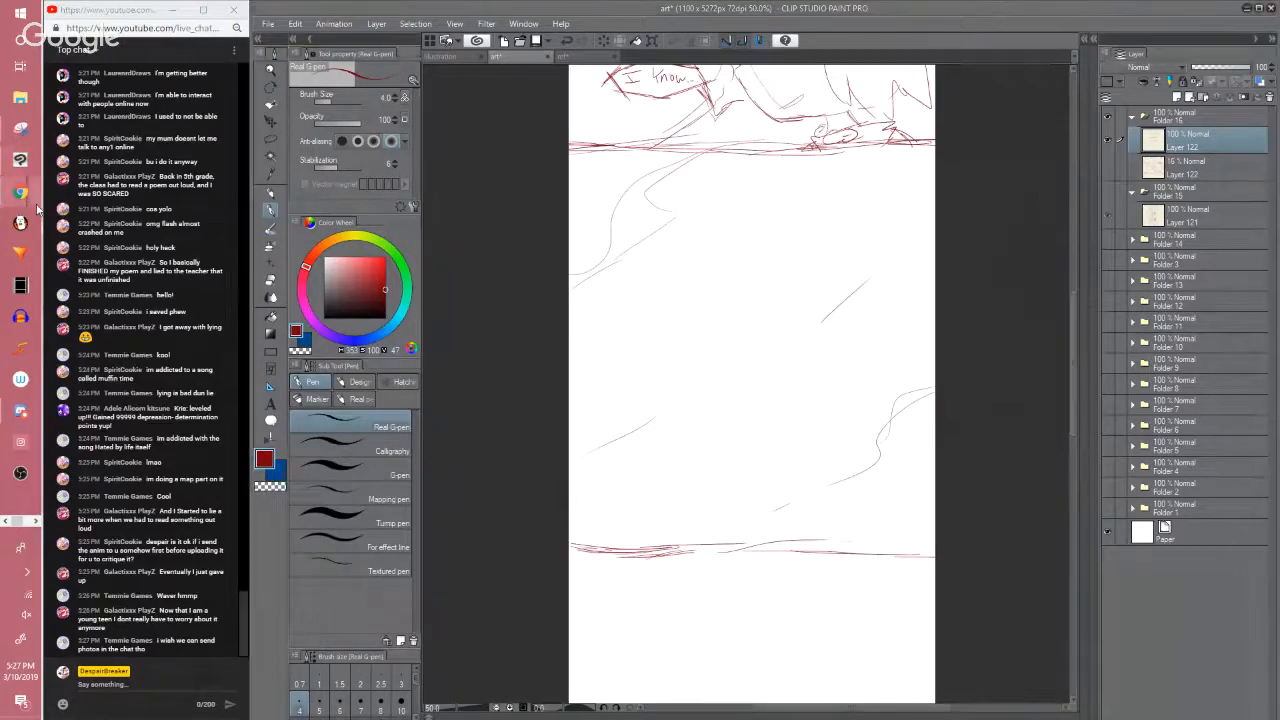
Check the Google Hangouts broadcast window in Chrome and return to the comic artwork
mouse_move(22, 193)
left_click(90, 250)
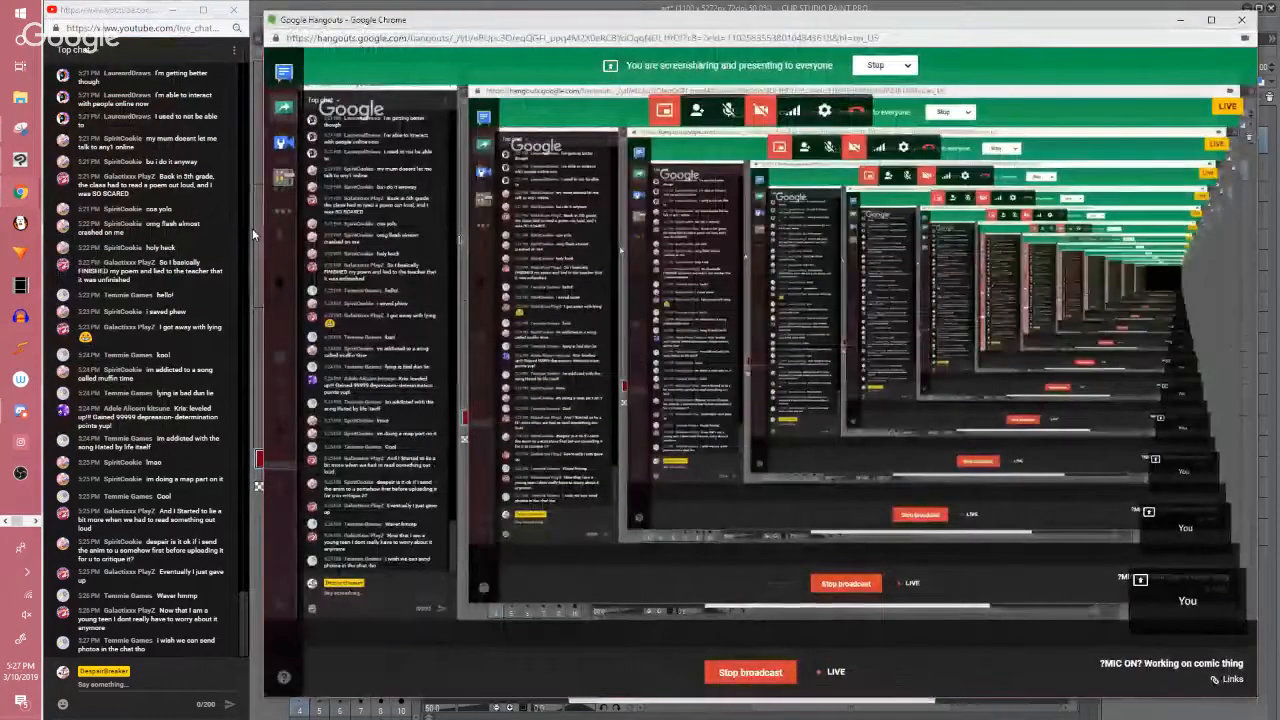
left_click(252, 228)
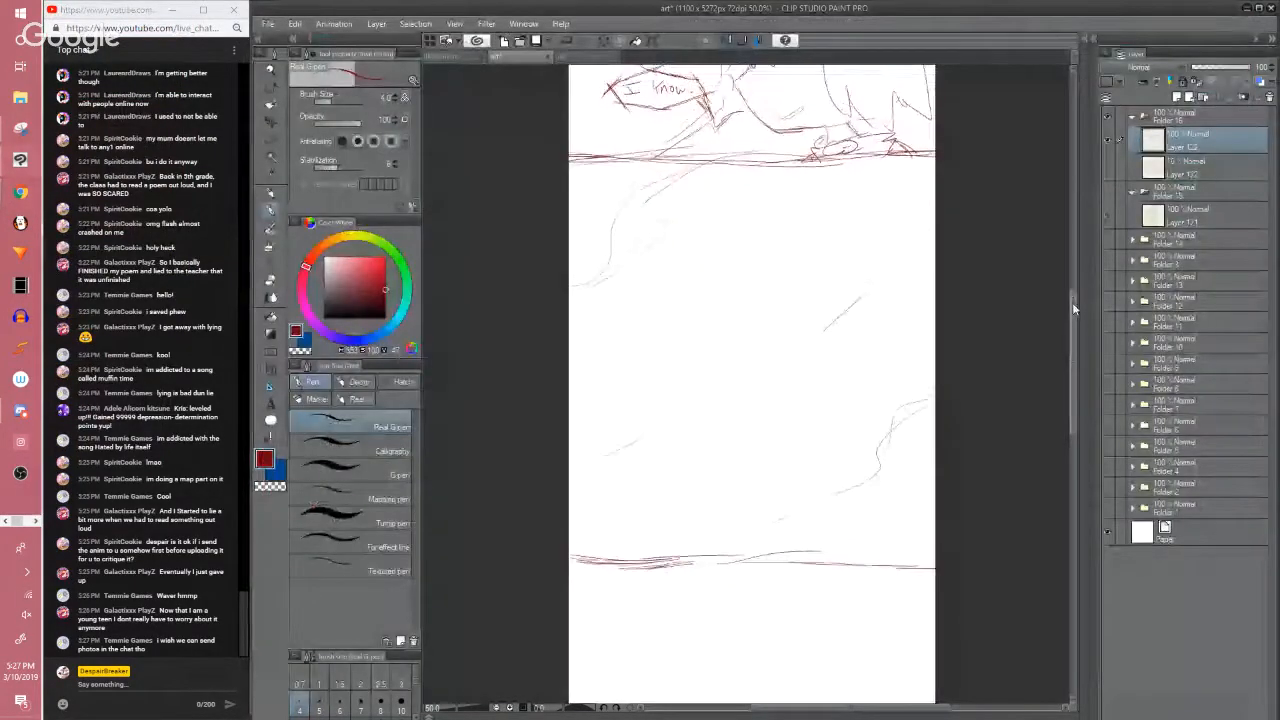
Sketch a small flat box near the middle of the tall panel, and undo the ovals tried at its end
mouse_move(1072, 302)
left_mouse_down()
mouse_move(1072, 265)
mouse_move(1073, 292)
left_mouse_up()
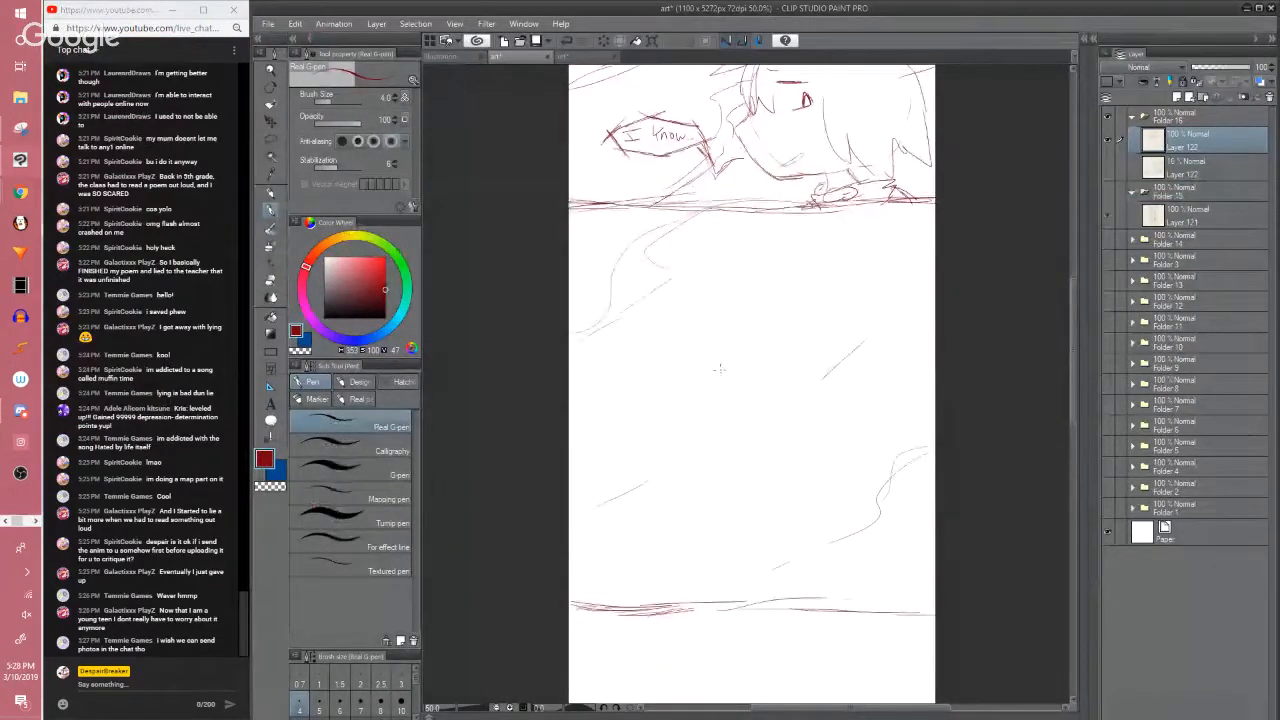
mouse_move(696, 376)
left_mouse_down()
mouse_move(697, 405)
mouse_move(762, 416)
mouse_move(814, 390)
mouse_move(768, 371)
mouse_move(703, 380)
mouse_move(705, 412)
mouse_move(800, 420)
mouse_move(812, 414)
mouse_move(706, 372)
mouse_move(818, 375)
mouse_move(835, 360)
mouse_move(845, 368)
mouse_move(855, 345)
mouse_move(826, 366)
left_mouse_up()
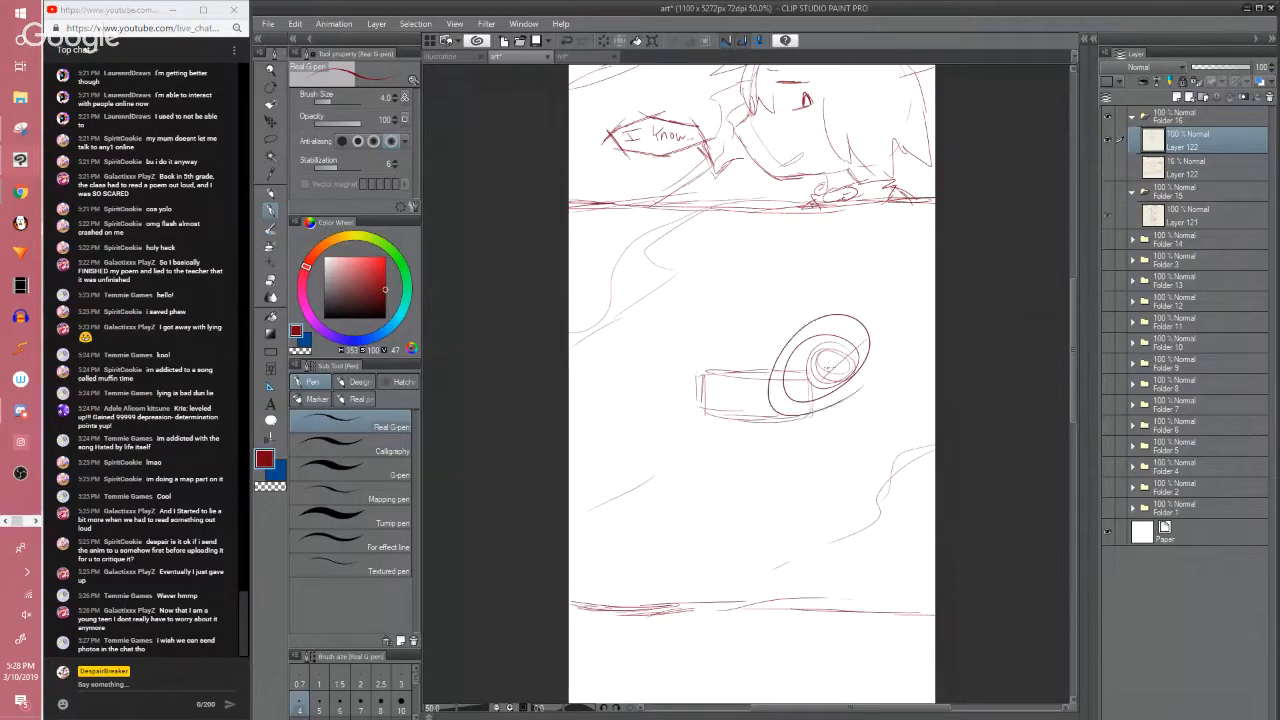
key("ctrl+z")
Lasso the sketched box and shift it lower in the tall panel in two moves, clearing the selection after each
key("m")
mouse_move(710, 347)
left_mouse_down()
mouse_move(836, 383)
mouse_move(738, 338)
left_mouse_up()
key("k")
mouse_move(769, 406)
left_mouse_down()
mouse_move(804, 413)
mouse_move(757, 364)
left_mouse_up()
key("ctrl+d")
key("m")
key("p")
key("m")
left_click_drag(666, 338, 770, 321)
key("k")
left_click_drag(765, 377, 745, 400)
key("ctrl+d")
key("m")
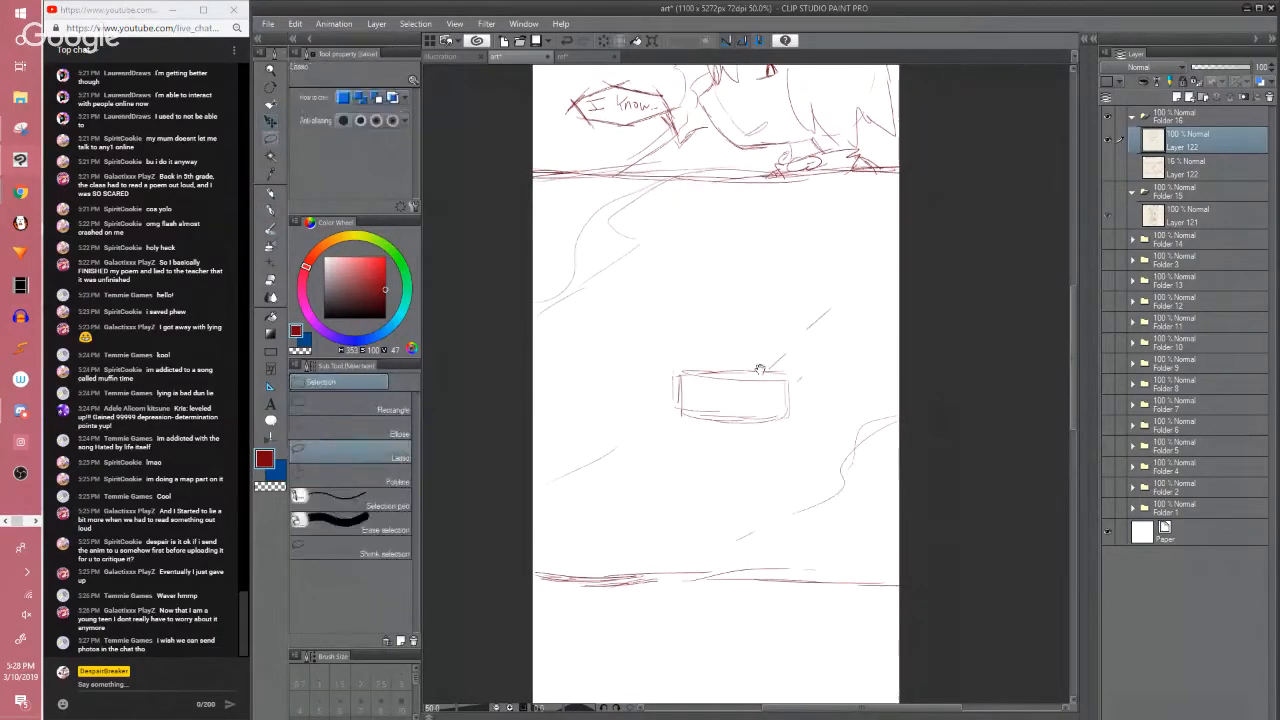
Sketch a small double-stroked circle as a head over one upper corner of the flat box with the Real G-pen
scroll(763, 378, "down", 1)
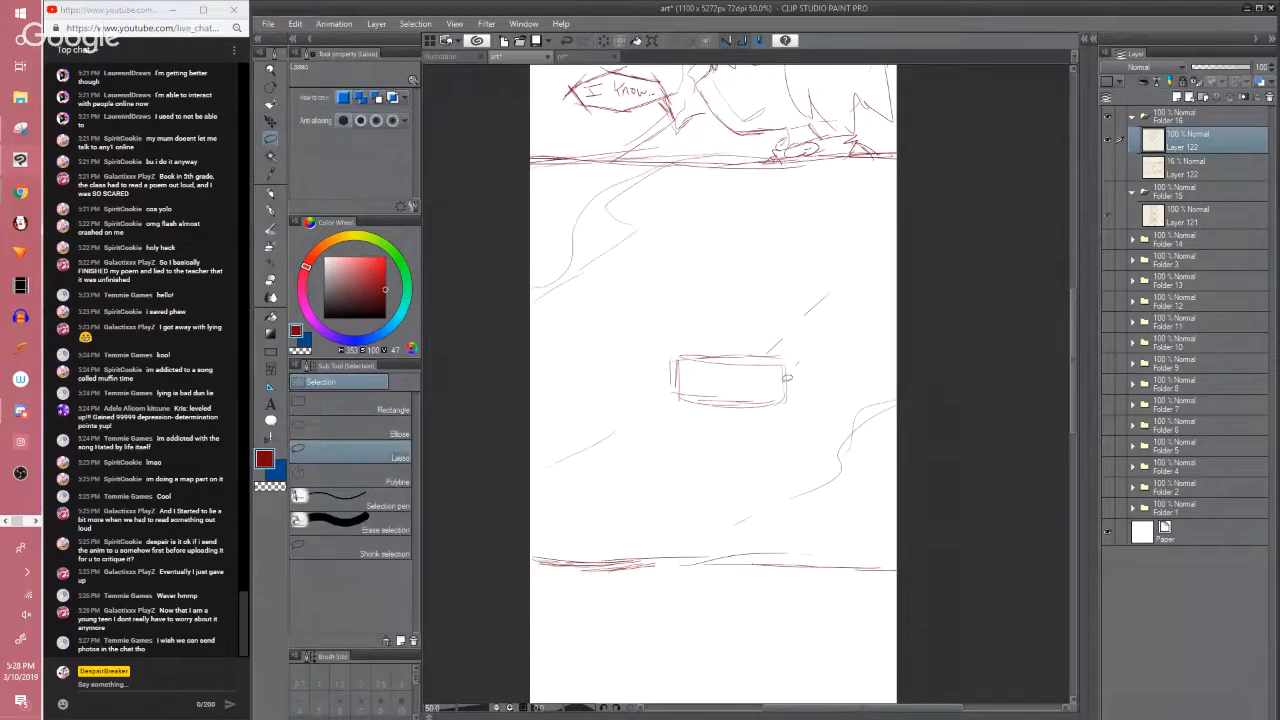
key("p")
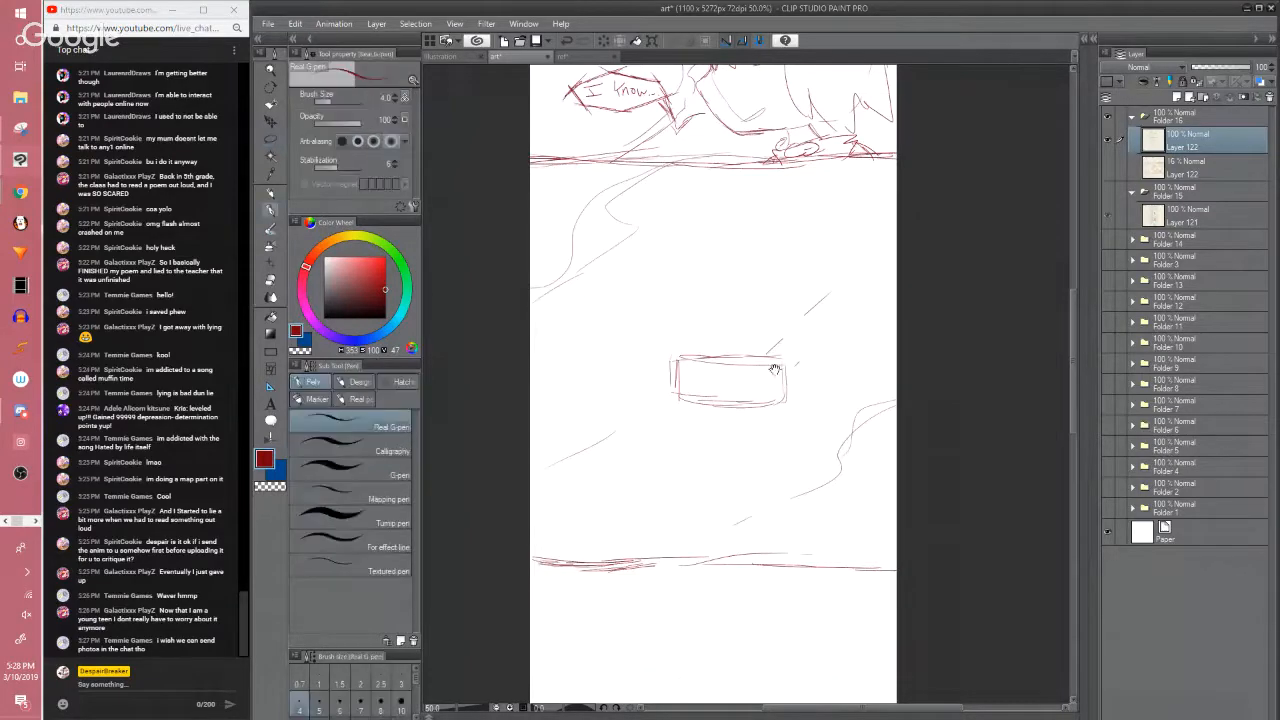
left_click_drag(767, 379, 774, 387)
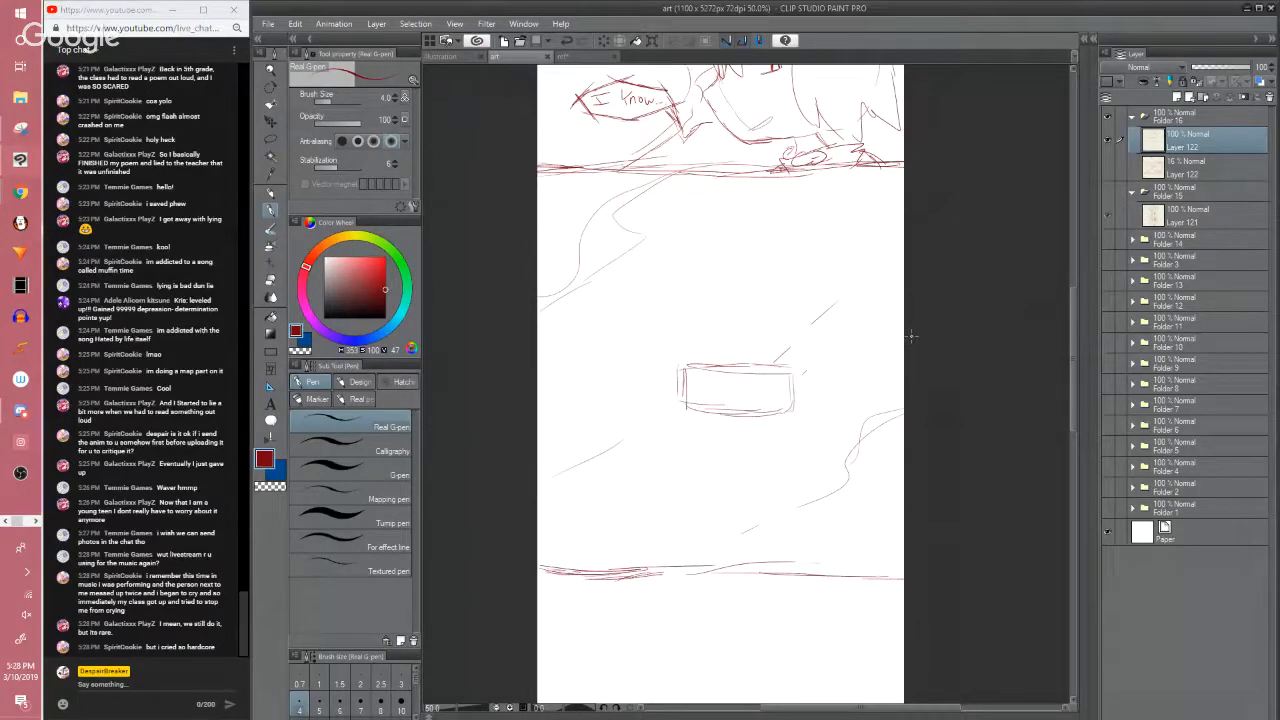
left_click_drag(1075, 297, 1075, 333)
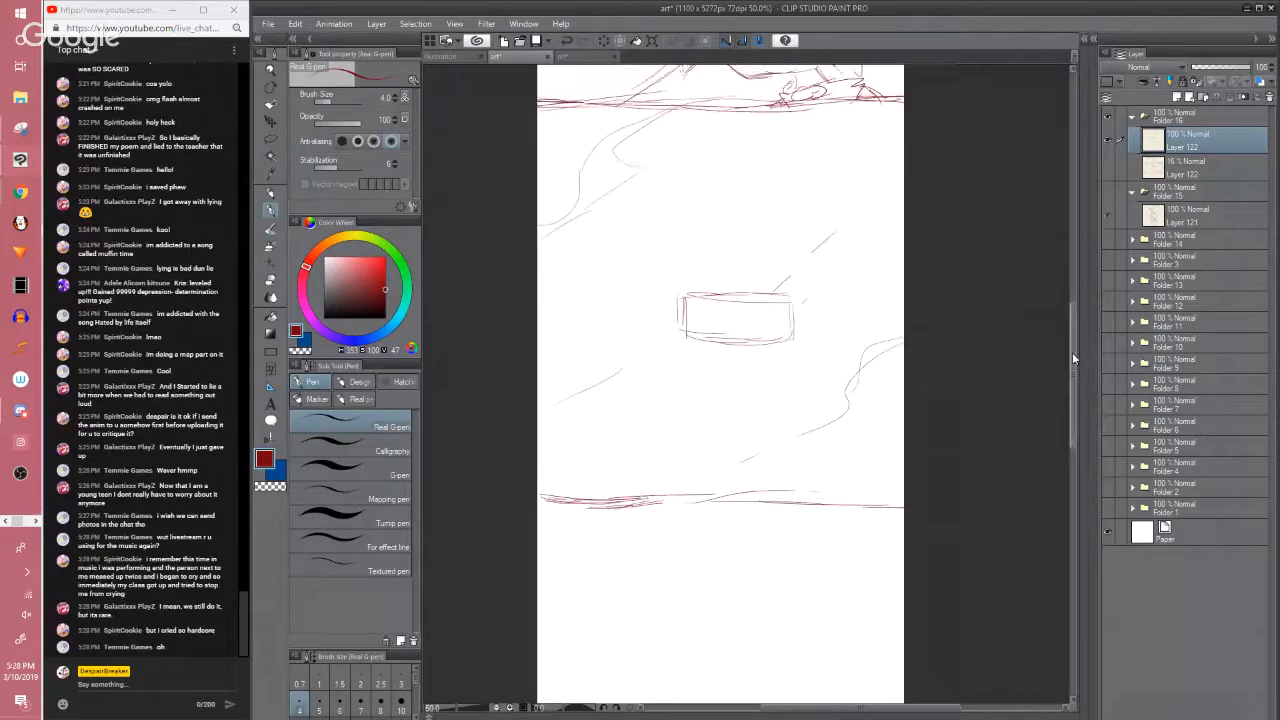
mouse_move(1072, 352)
left_mouse_down()
mouse_move(1060, 204)
mouse_move(1048, 309)
mouse_move(1054, 232)
mouse_move(1034, 263)
mouse_move(1040, 338)
left_mouse_up()
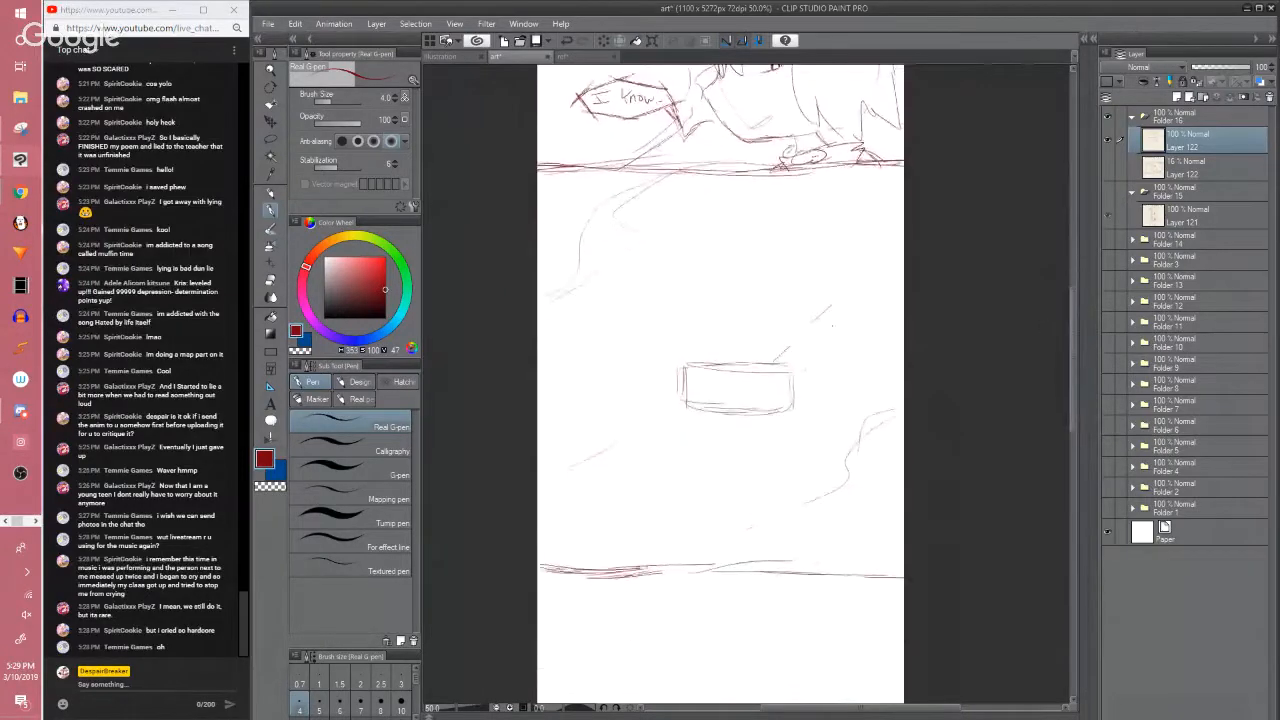
mouse_move(784, 350)
left_mouse_down()
mouse_move(768, 372)
mouse_move(806, 366)
mouse_move(786, 349)
left_mouse_up()
Show Folder 15 in place of Folder 16 to examine its earlier panels, and make Folder 16 visible again
left_click(1107, 191)
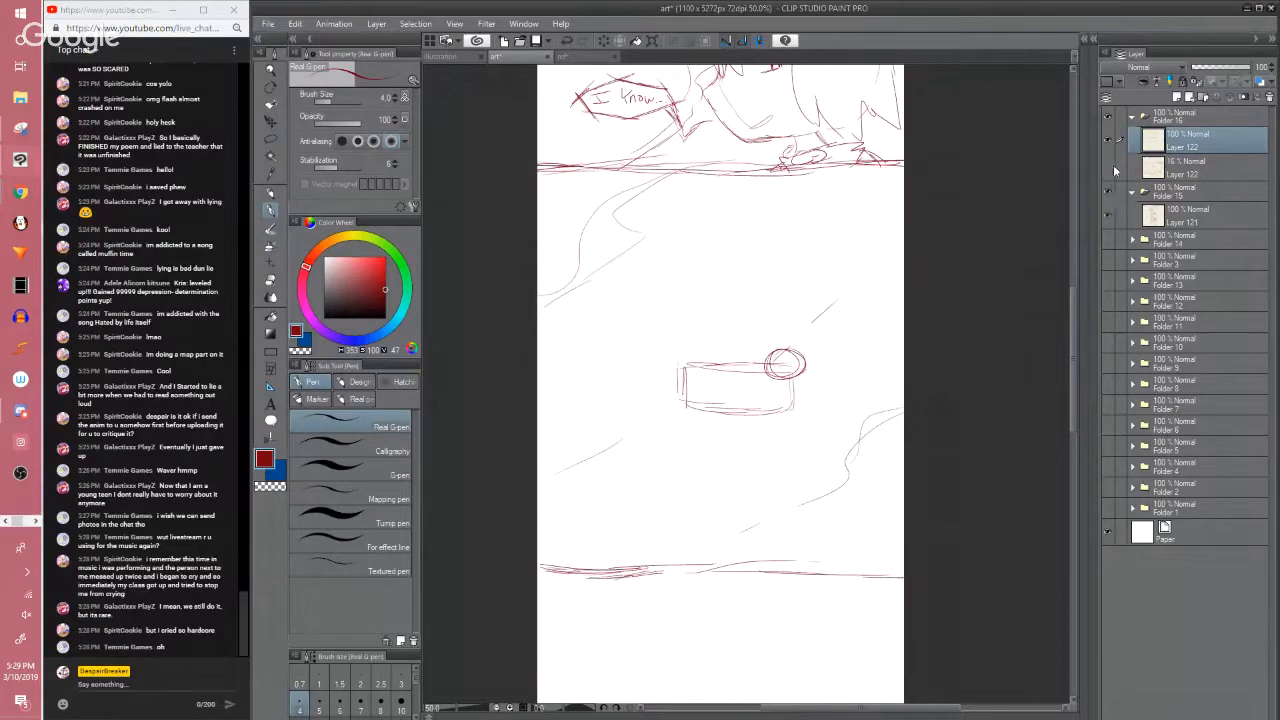
left_click(1107, 191)
left_click(1107, 191)
left_click(1106, 117)
scroll(1060, 297, "up", 5)
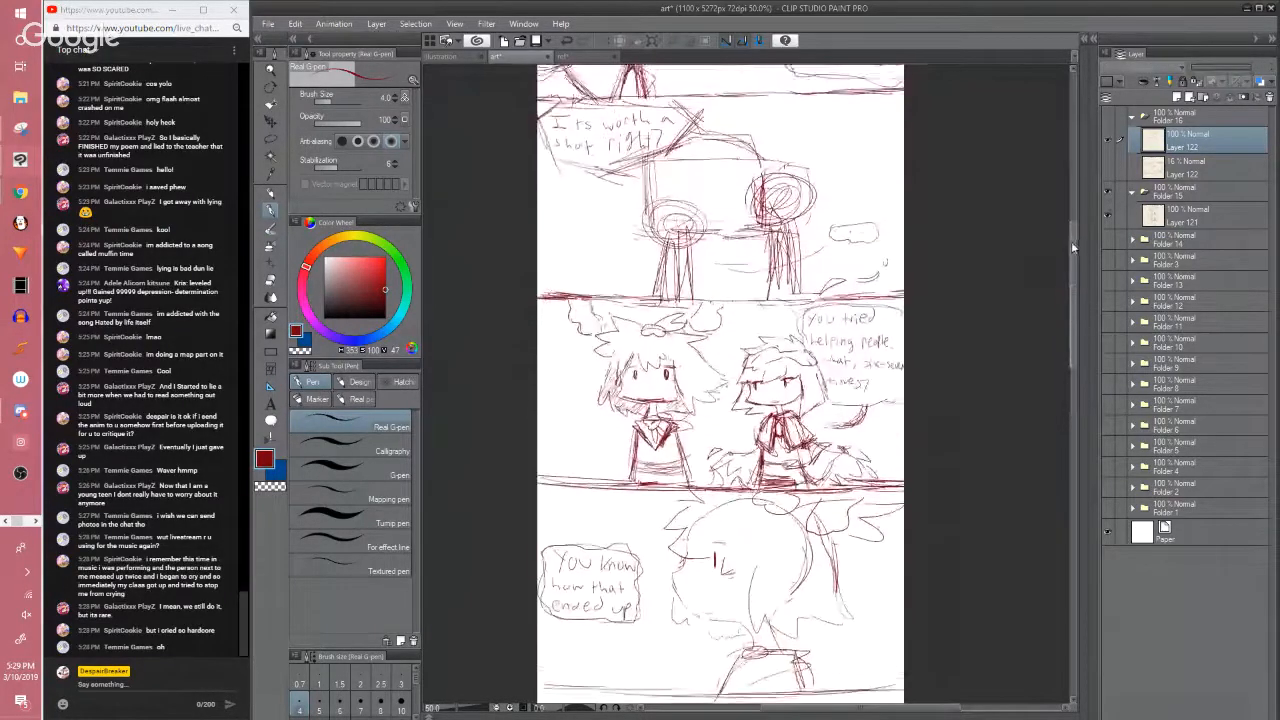
left_click(1107, 191)
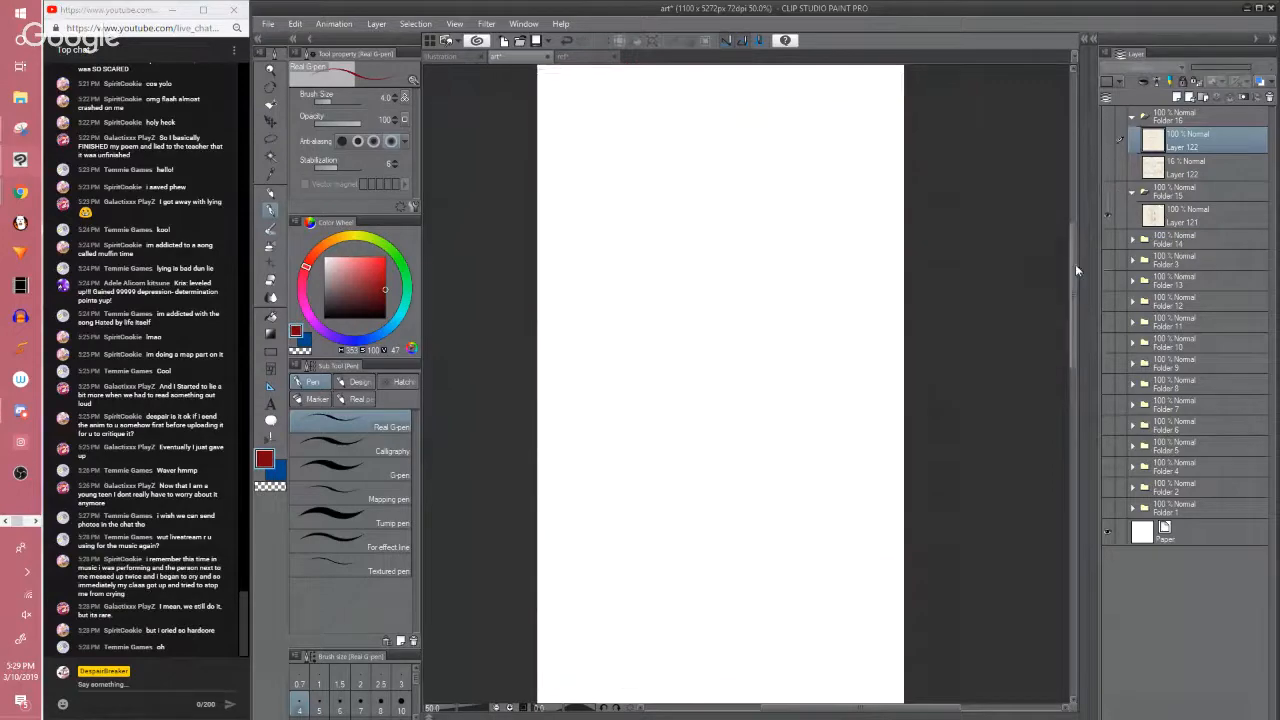
left_click(1107, 142)
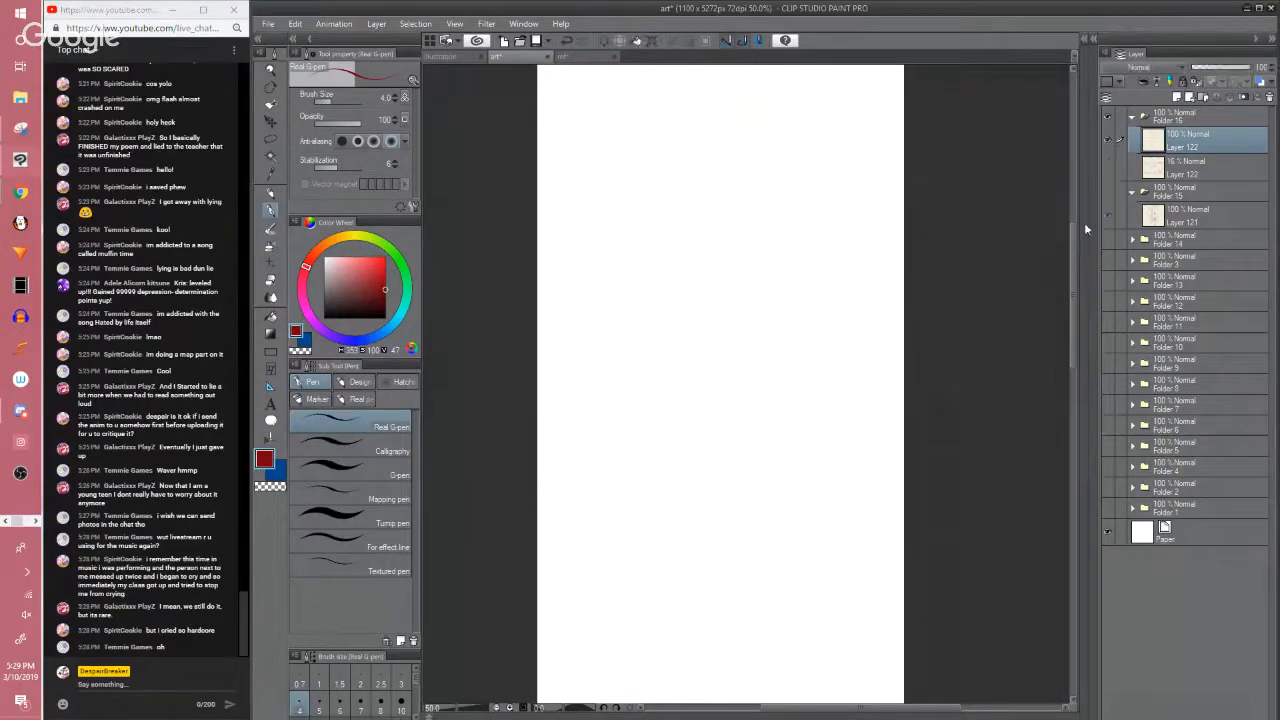
scroll(1072, 307, "down", 5)
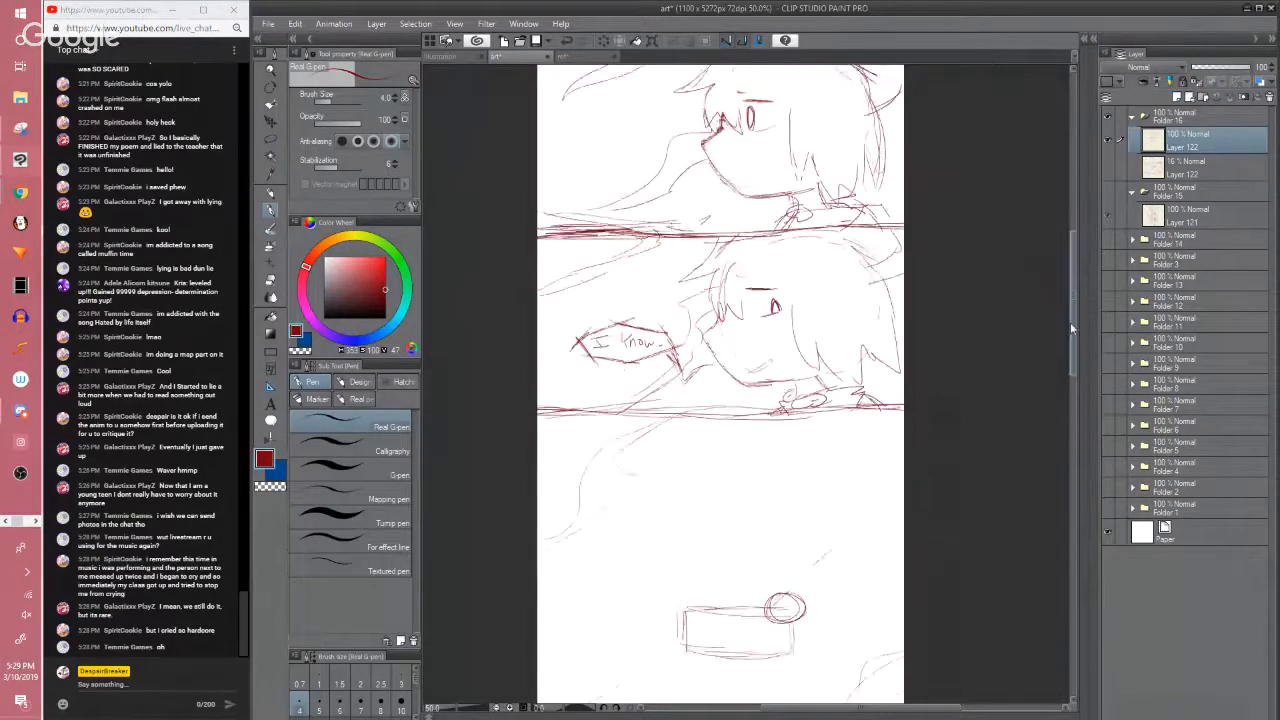
Return to the tall panel below "I know.." and save the comic file
scroll(785, 412, "down", 1)
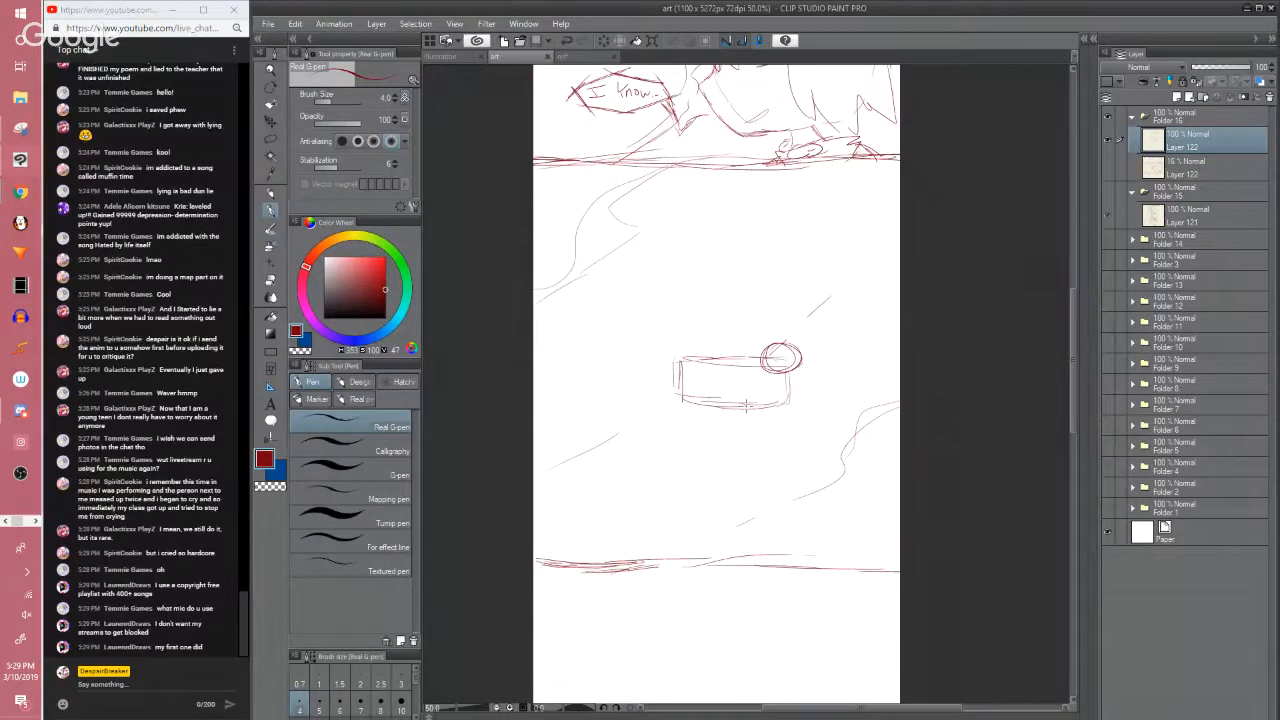
left_click(487, 489)
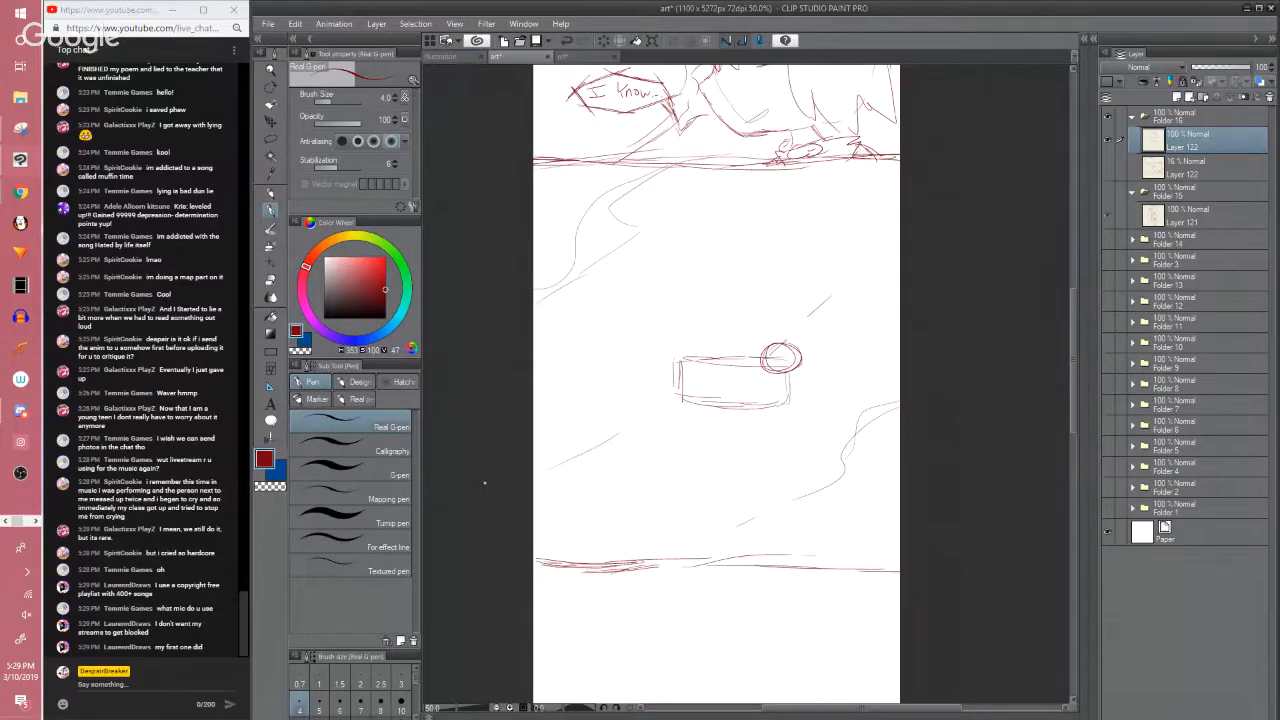
key("ctrl+s")
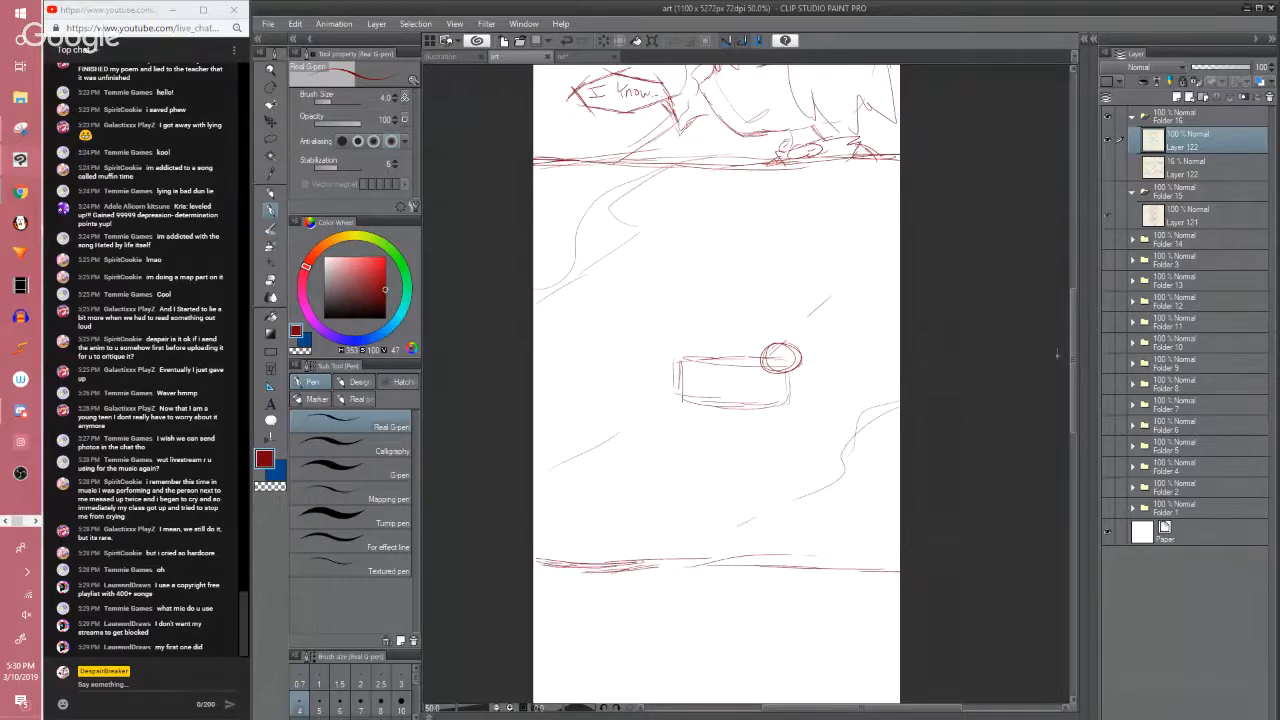
Sketch a short neck and a long, flared body beneath the circular head in the tall panel
scroll(797, 266, "down", 3)
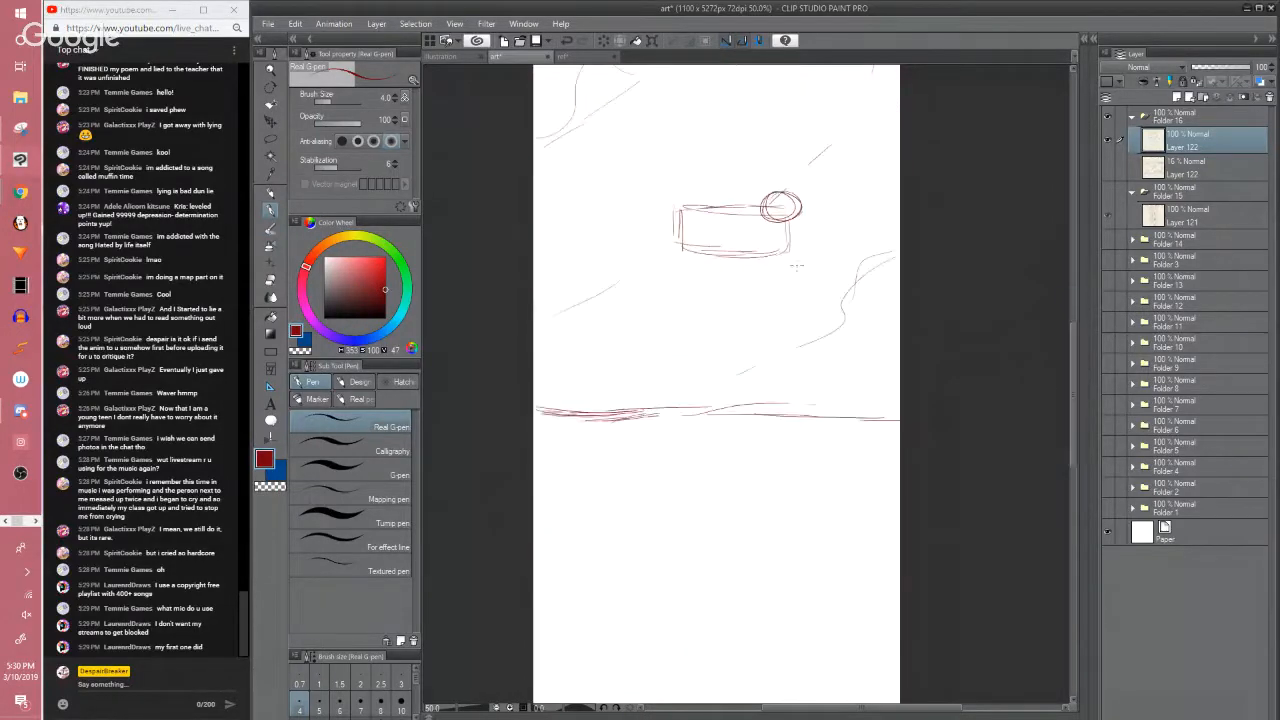
mouse_move(778, 214)
left_mouse_down()
mouse_move(795, 247)
mouse_move(776, 233)
mouse_move(802, 298)
left_mouse_up()
mouse_move(774, 240)
left_mouse_down()
mouse_move(766, 300)
mouse_move(808, 321)
mouse_move(802, 268)
left_mouse_up()
left_click_drag(790, 232, 800, 302)
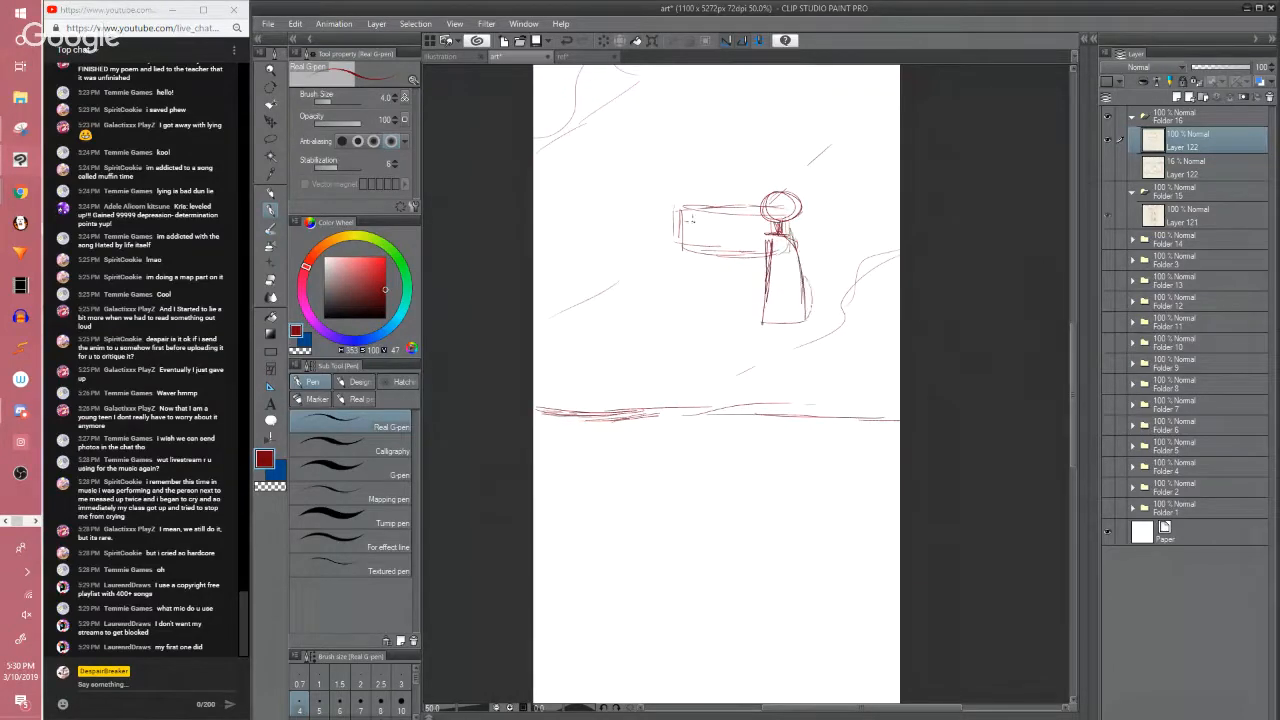
left_click_drag(706, 212, 705, 292)
left_click_drag(715, 230, 715, 276)
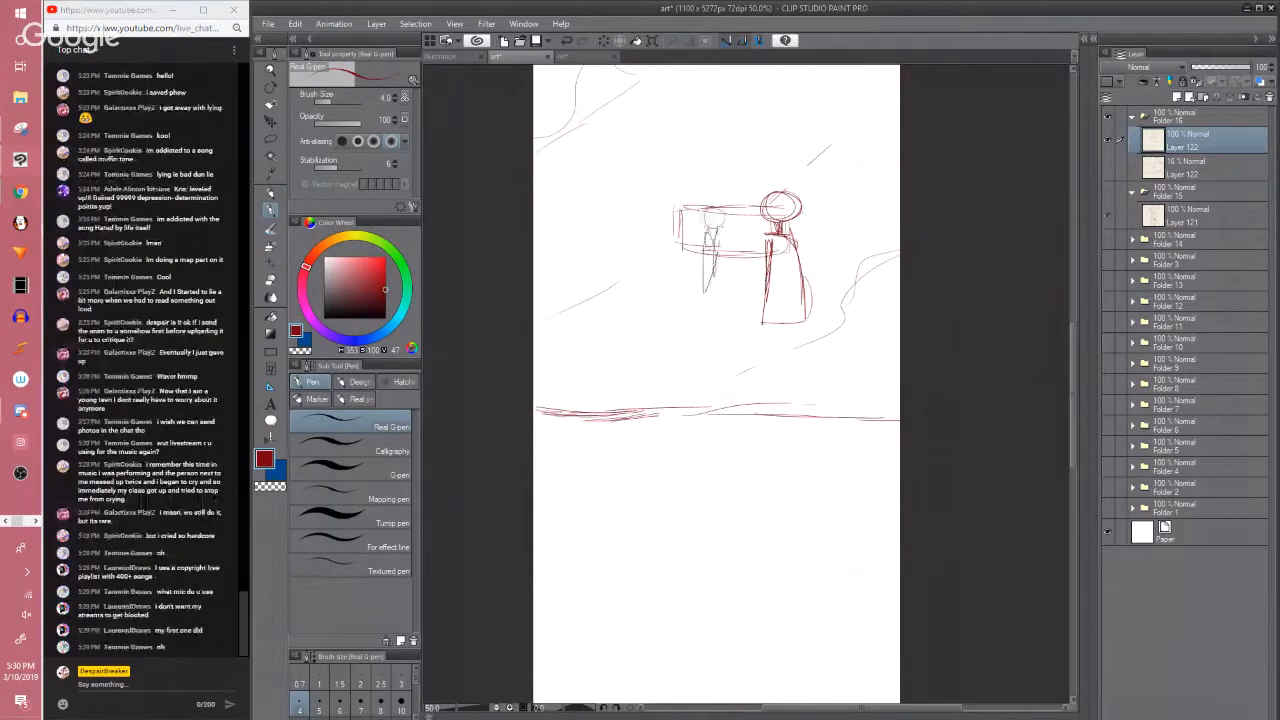
left_click_drag(708, 203, 724, 299)
key("ctrl+z")
key("ctrl+z")
key("ctrl+z")
key("ctrl+z")
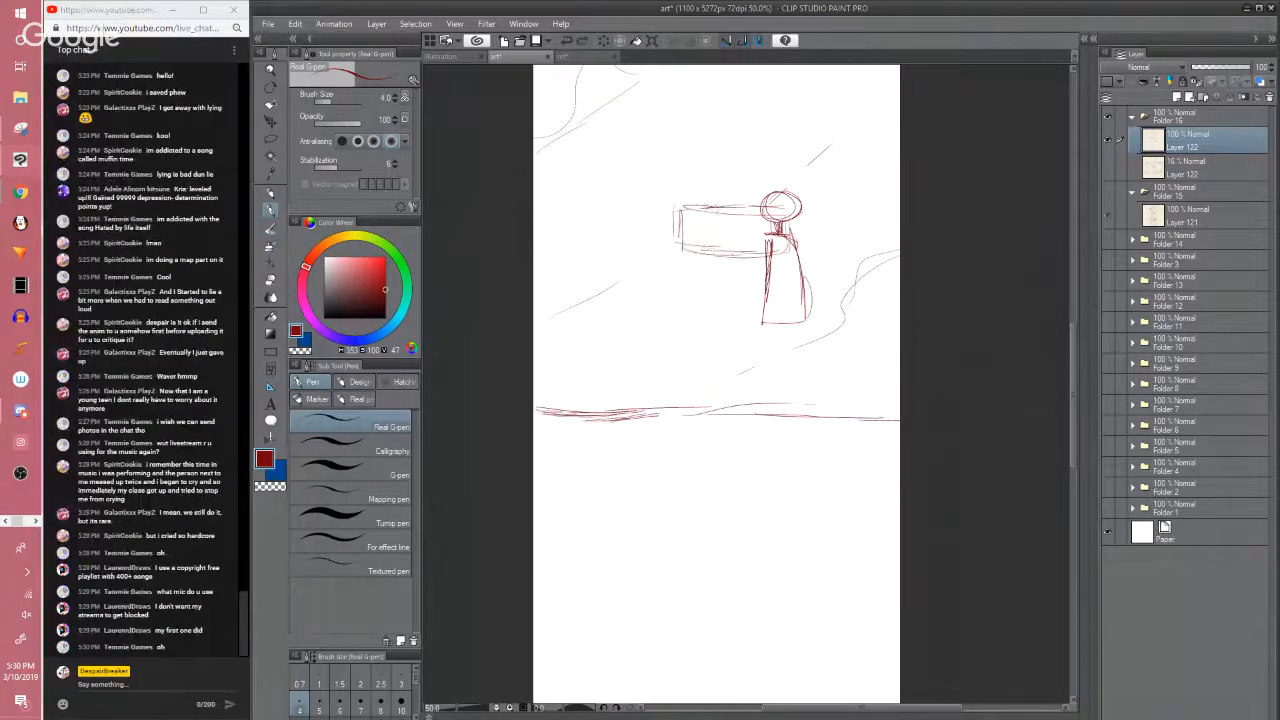
Sketch a second figure with round head and thin legs at the box's other end, and draw a panel divider below the tall panel
mouse_move(706, 208)
left_mouse_down()
mouse_move(727, 214)
mouse_move(705, 291)
left_mouse_up()
left_click_drag(714, 238, 725, 316)
left_click_drag(714, 246, 693, 321)
mouse_move(709, 244)
left_mouse_down()
mouse_move(735, 312)
mouse_move(768, 320)
mouse_move(738, 150)
left_mouse_up()
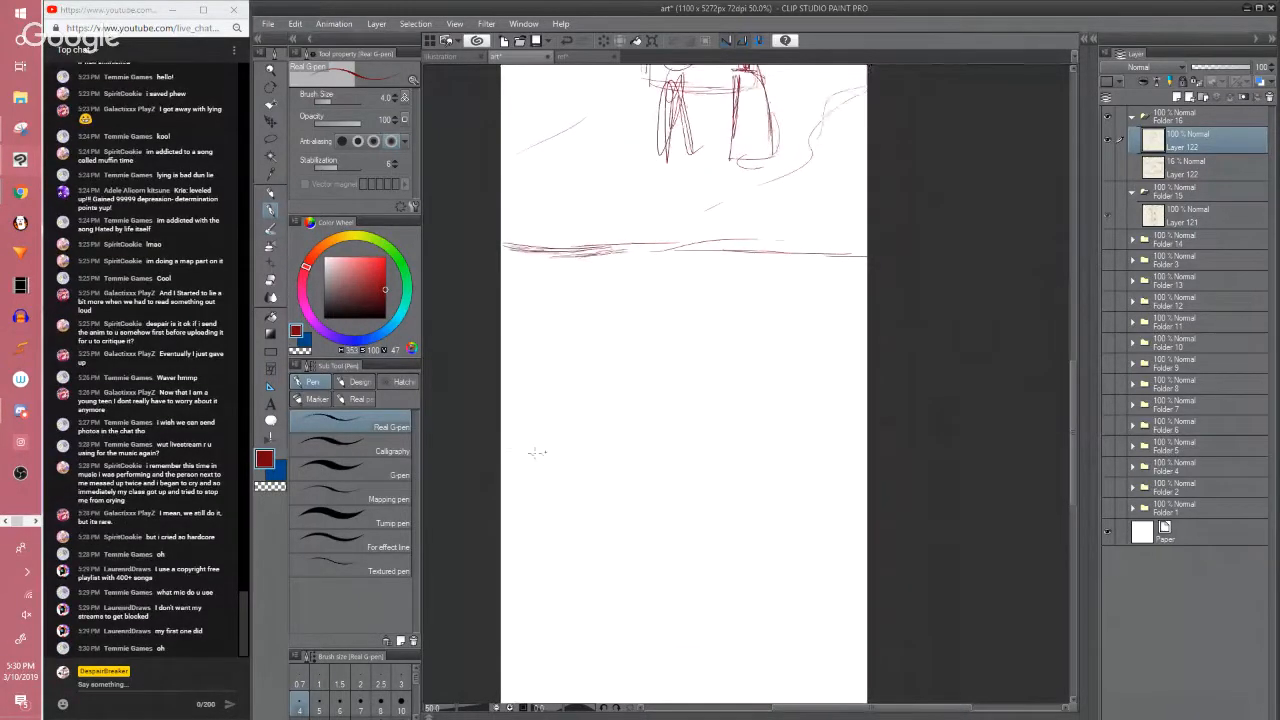
left_click_drag(507, 450, 857, 453)
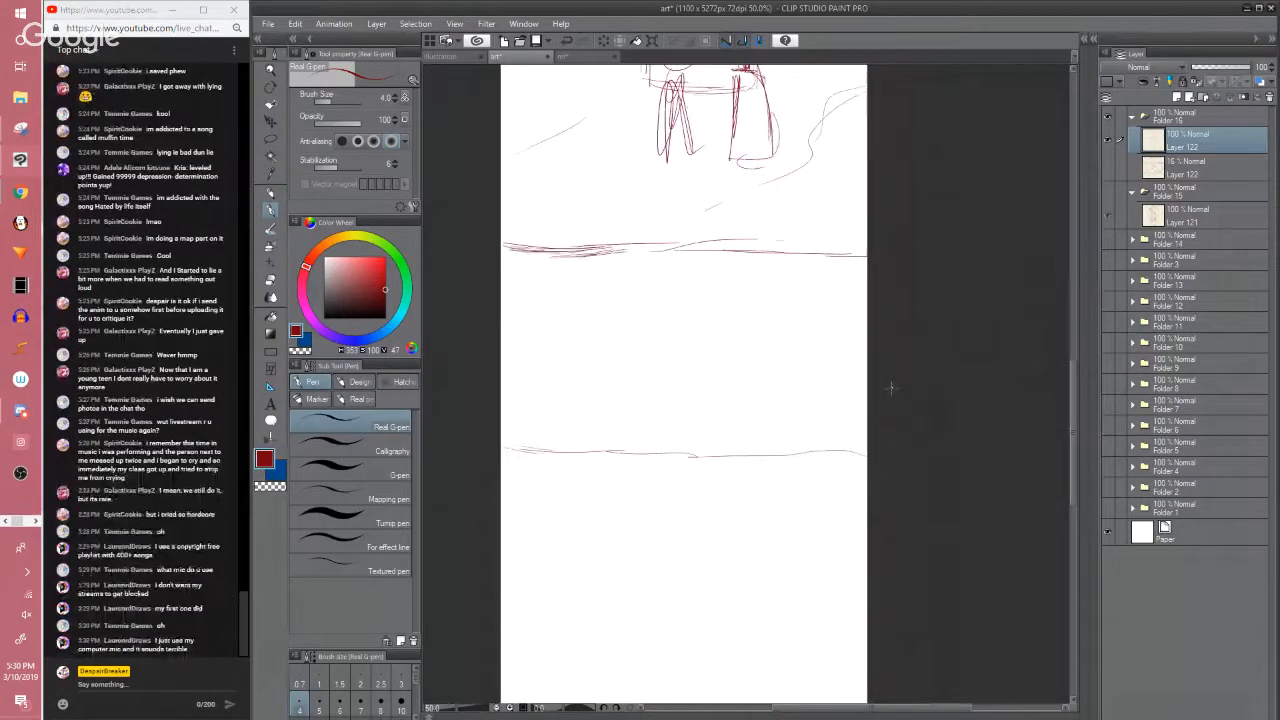
Lasso the two figures with their box, shift them slightly left within the tall panel, and clear the selection
scroll(890, 388, "down", 2)
scroll(890, 388, "down", 1)
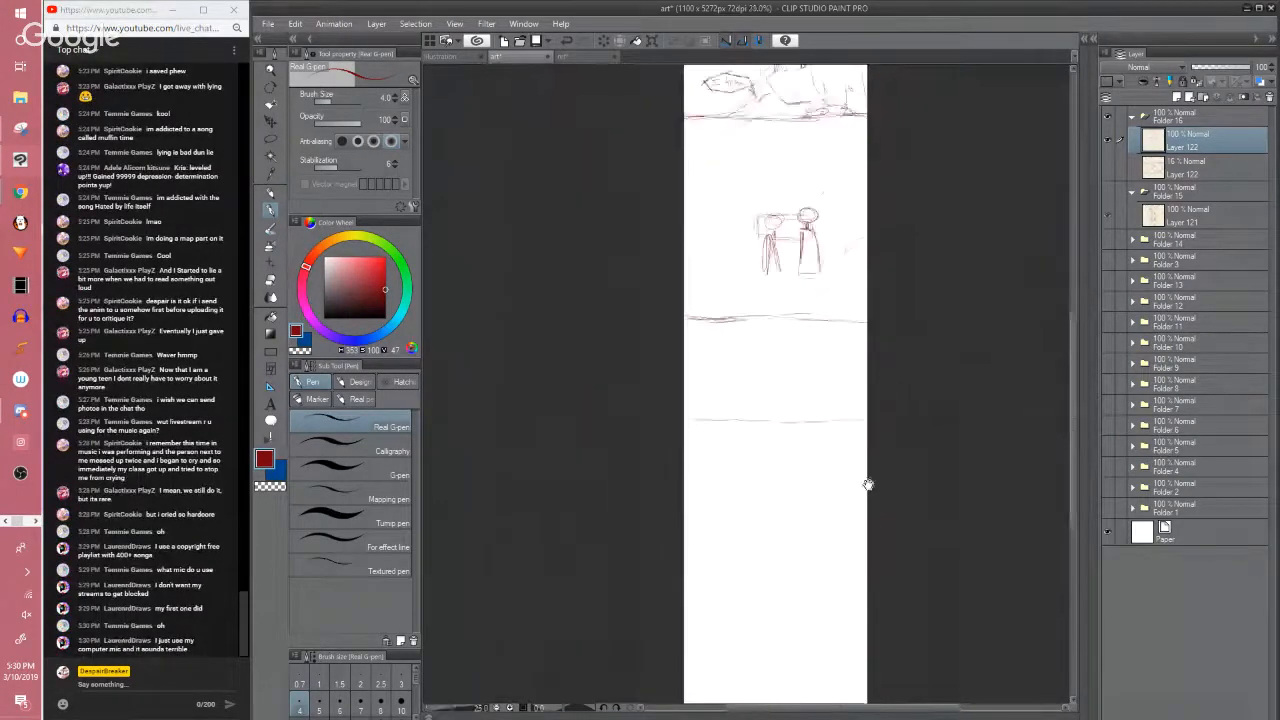
left_click_drag(890, 388, 828, 520)
key("m")
left_click_drag(712, 325, 718, 326)
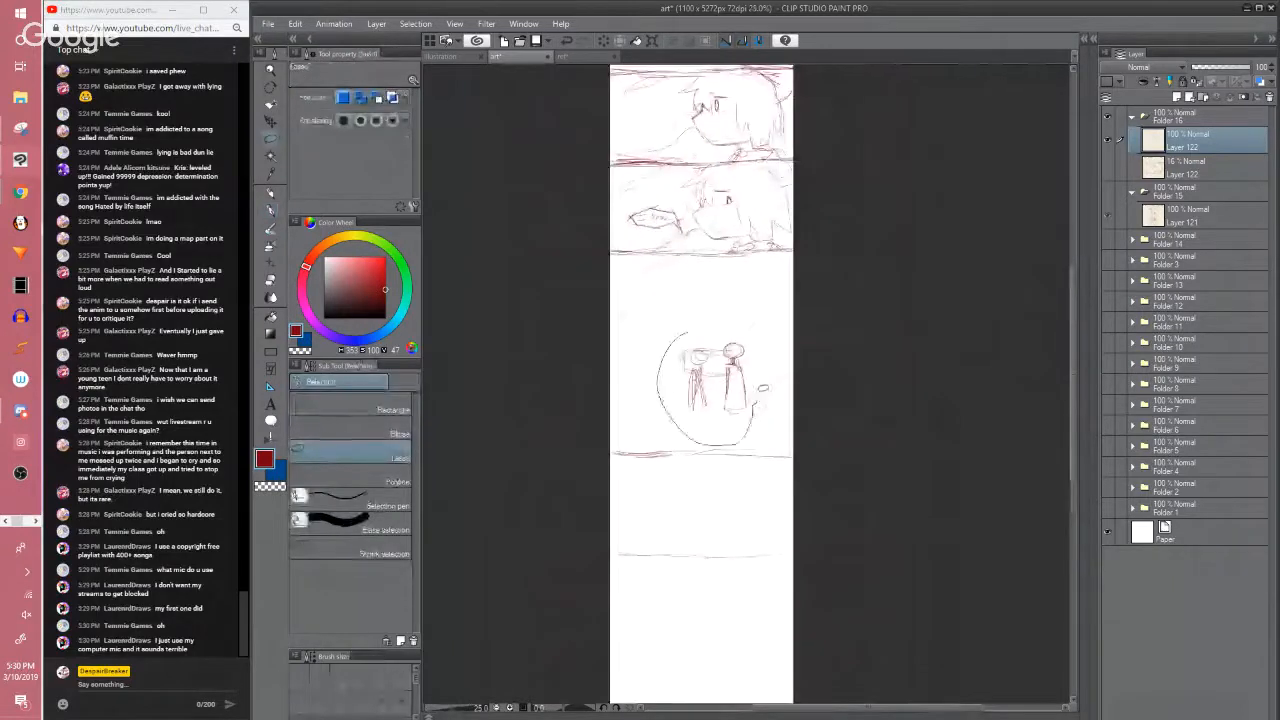
key("k")
left_click_drag(738, 370, 728, 370)
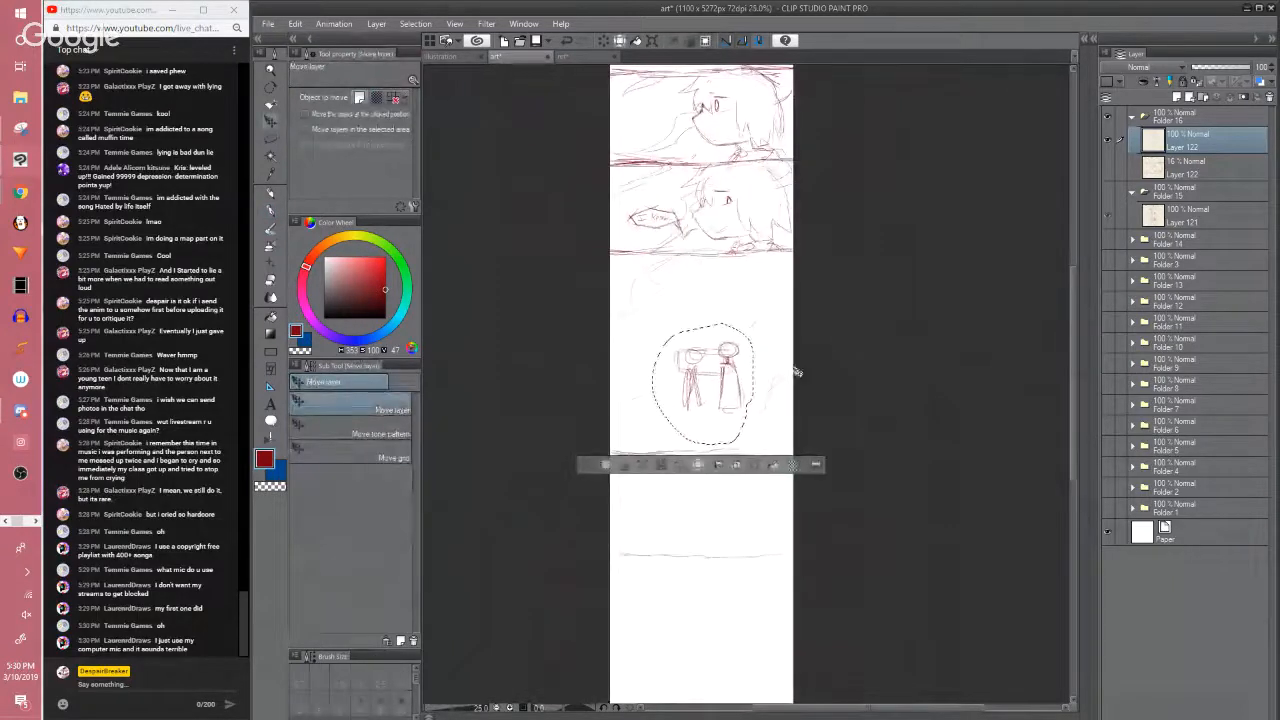
key("ctrl+d")
Return to the Real G-pen and save the comic with the repositioned figures
key("m")
left_click_drag(823, 394, 832, 425)
key("p")
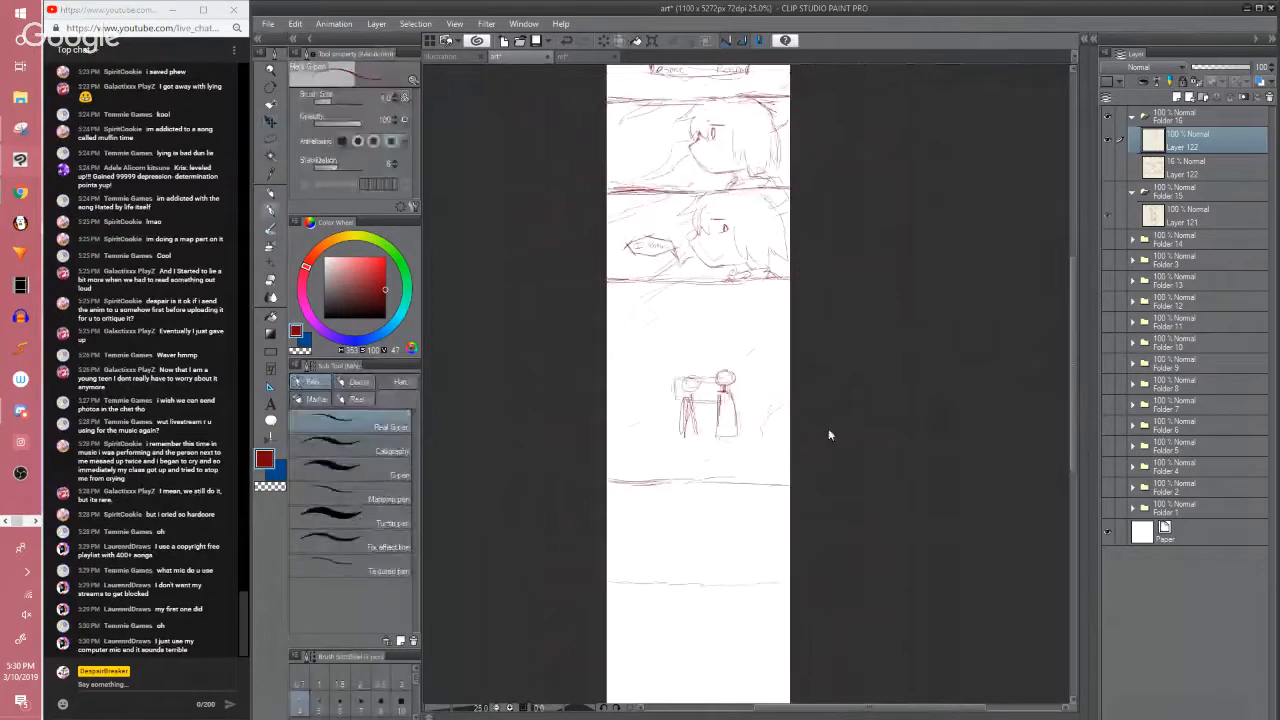
key("bracketleft")
key("bracketleft")
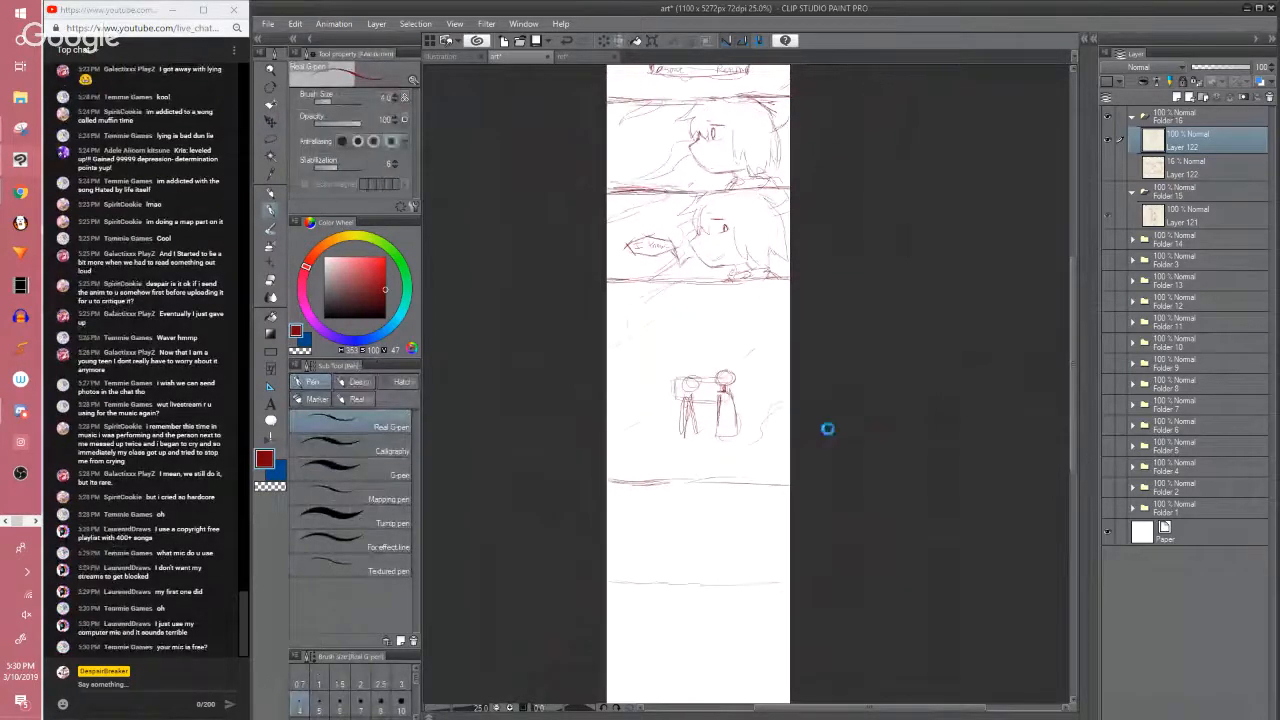
key("ctrl+s")
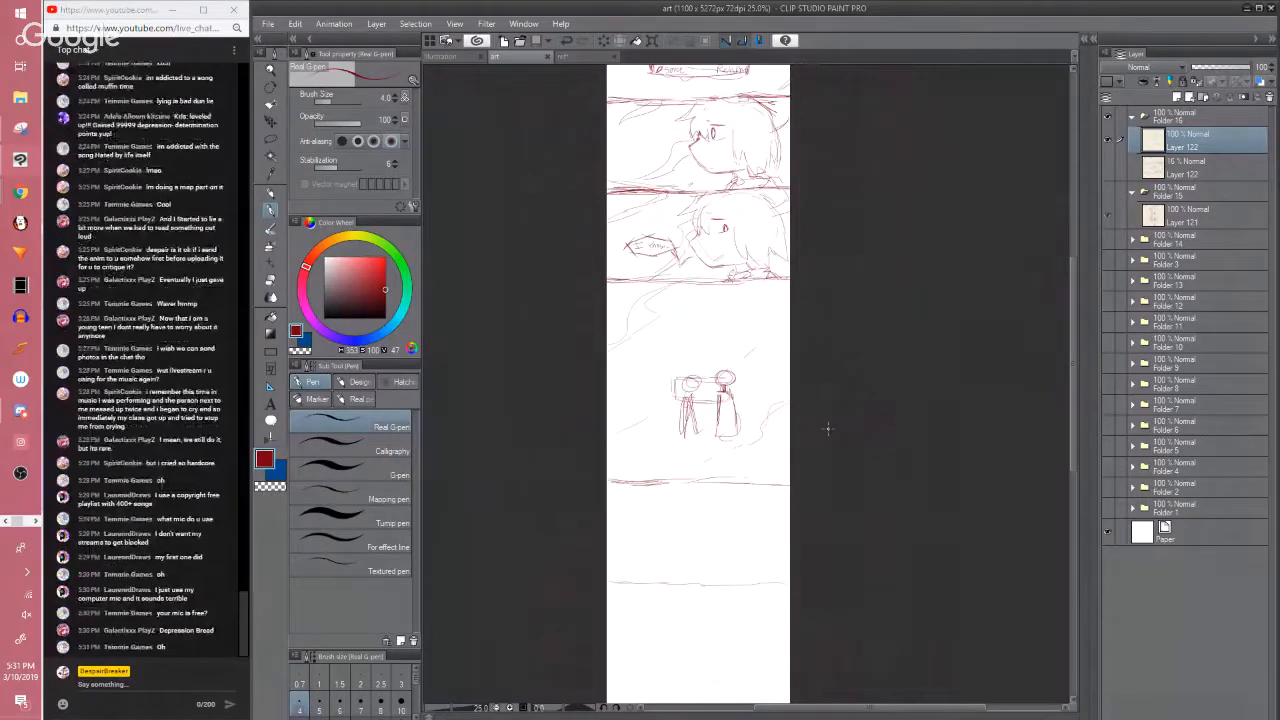
Review the Folder 16 page from its framed first panel to the new divider, and save the file again
left_click_drag(1072, 446, 1053, 413)
scroll(1052, 412, "down", 1)
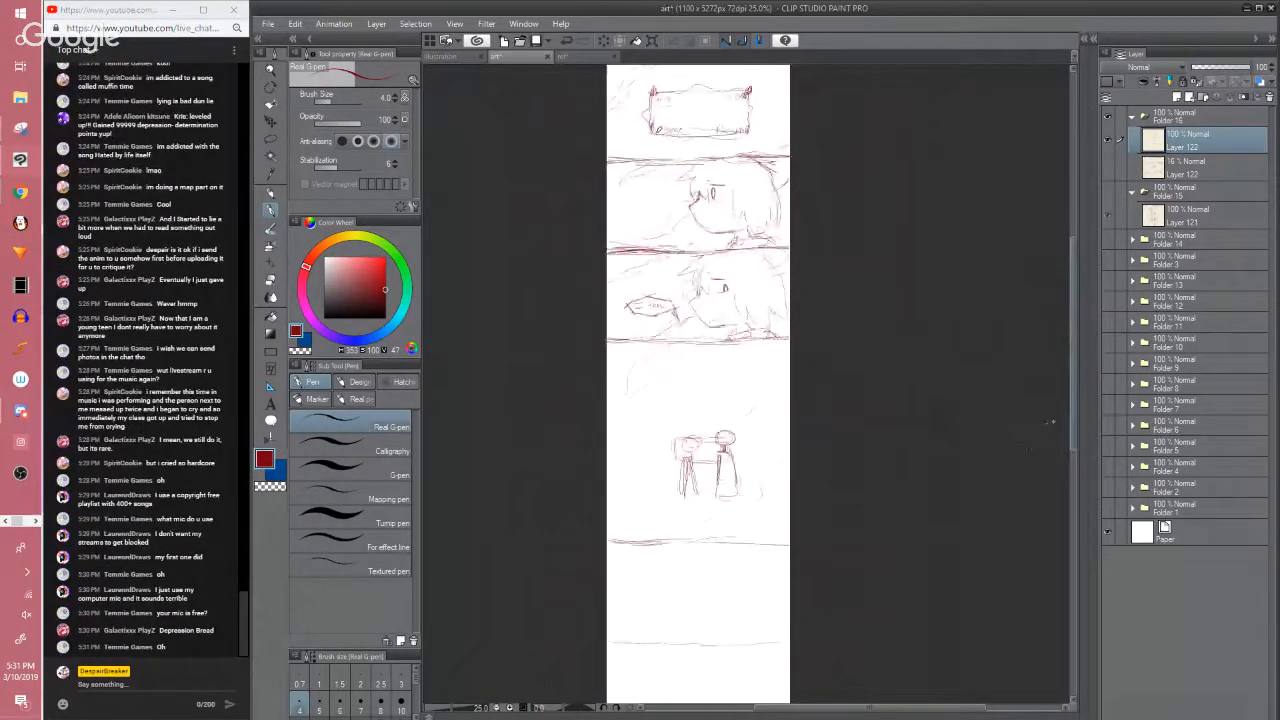
scroll(1058, 430, "down", 3)
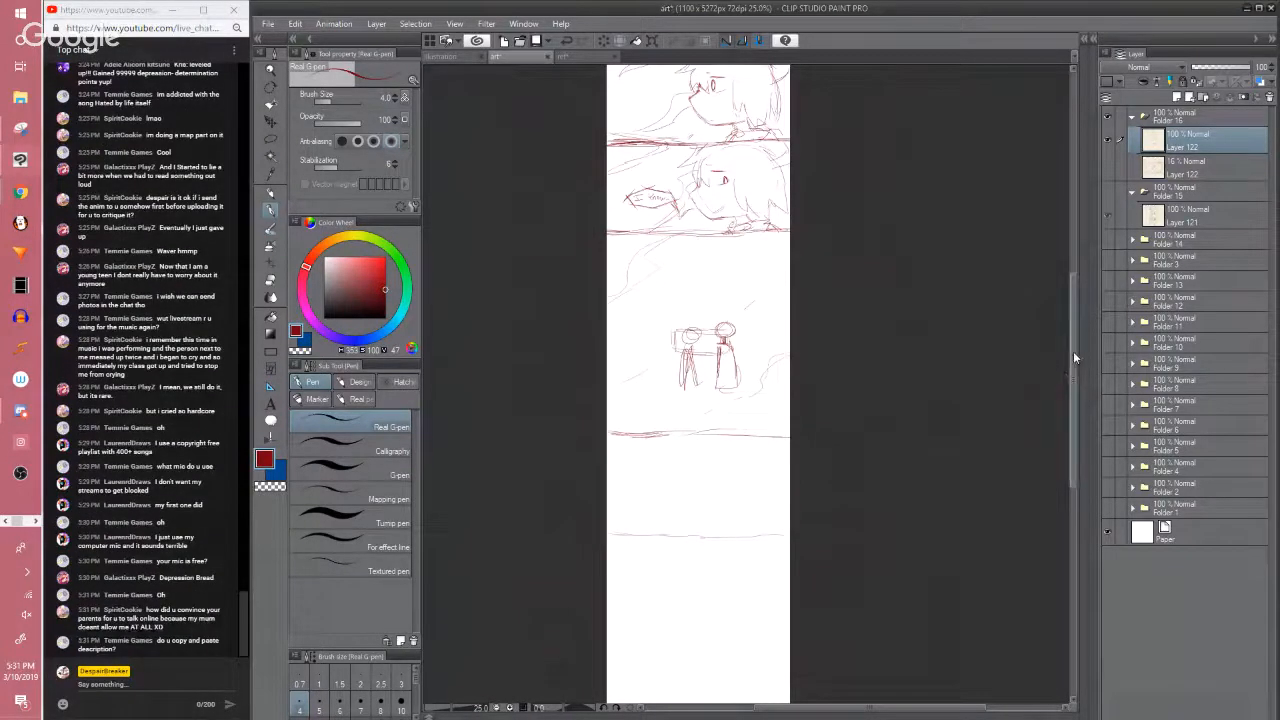
scroll(1072, 356, "up", 5)
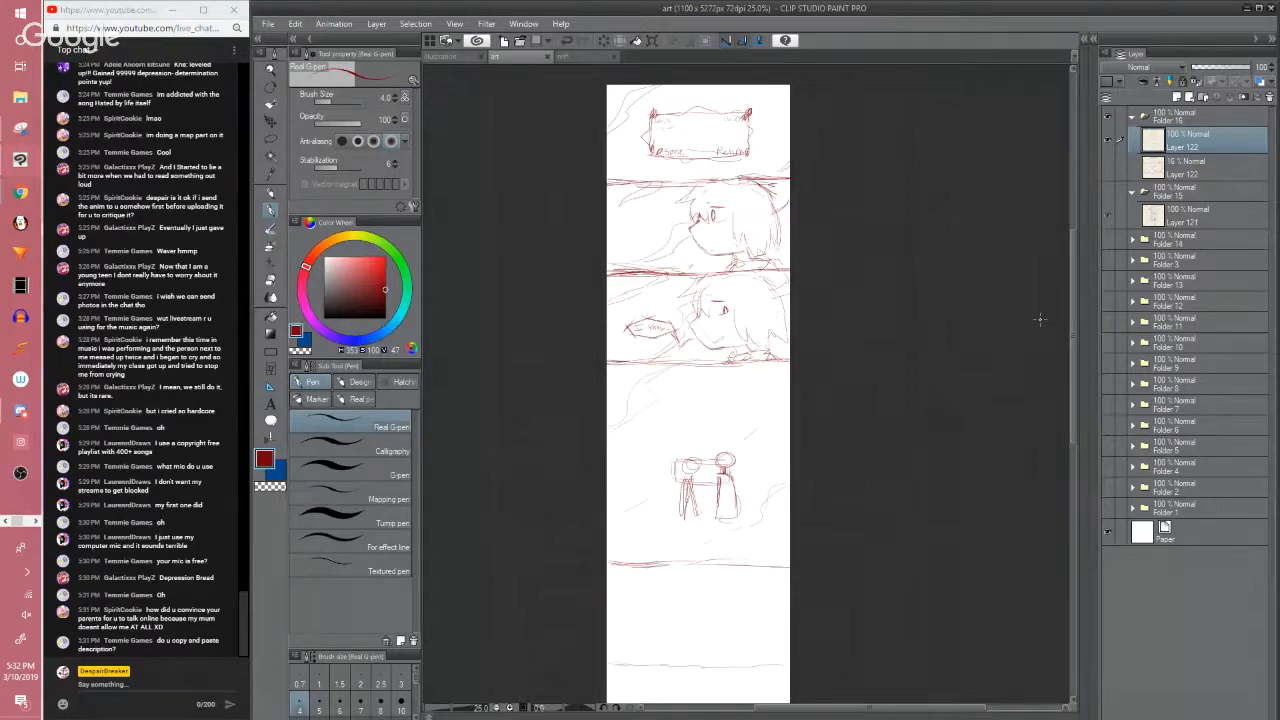
left_click(498, 584)
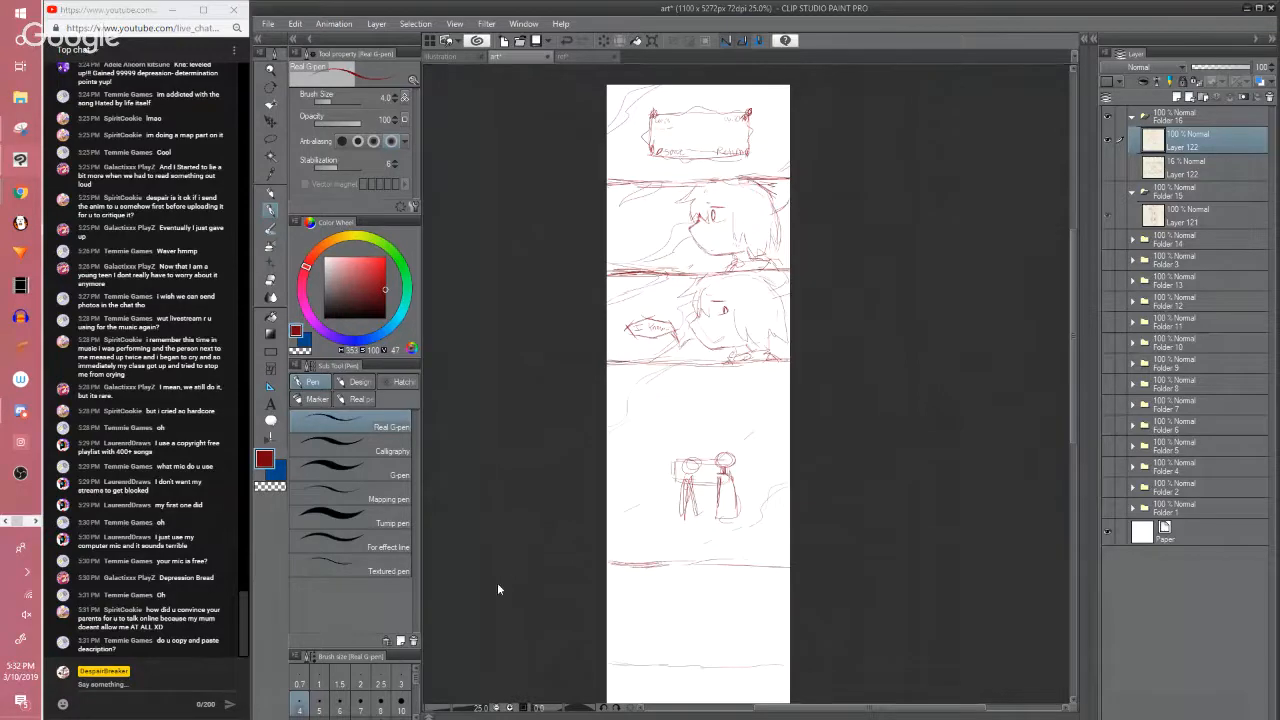
key("ctrl+s")
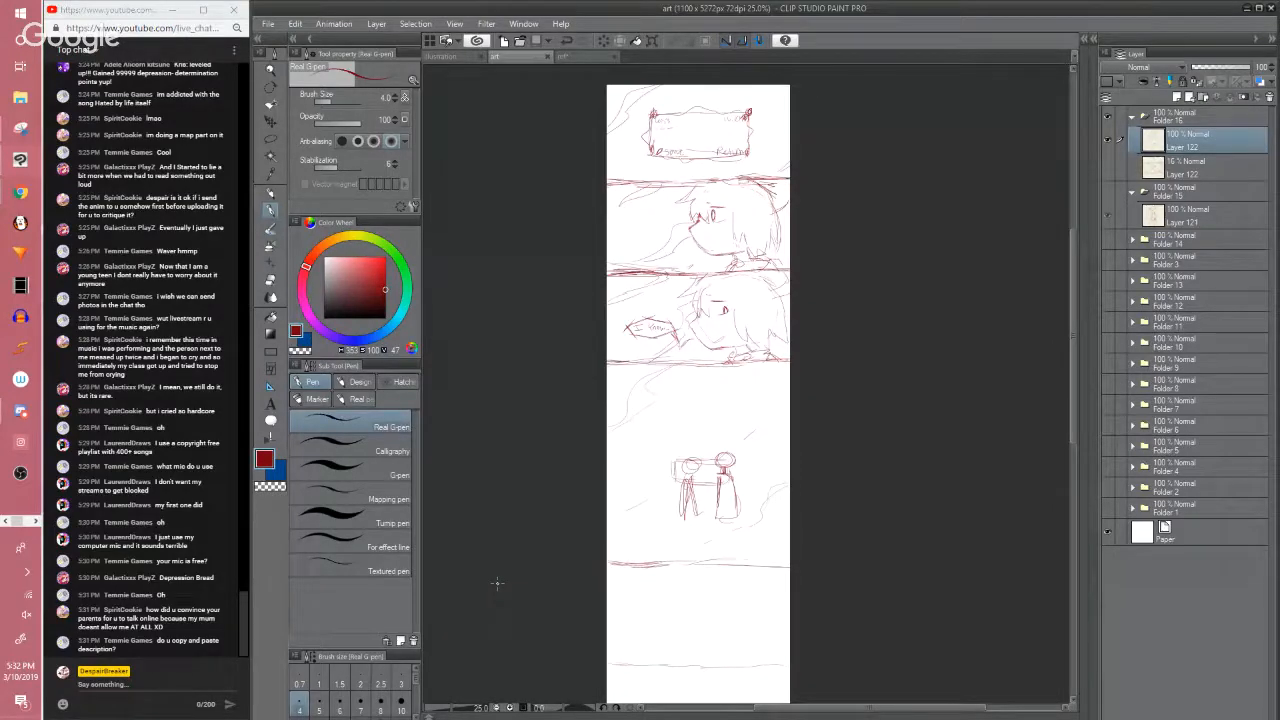
Reinforce the tall panel's bottom border with extra pen strokes at 33.3% zoom
left_click_drag(1074, 300, 1071, 326)
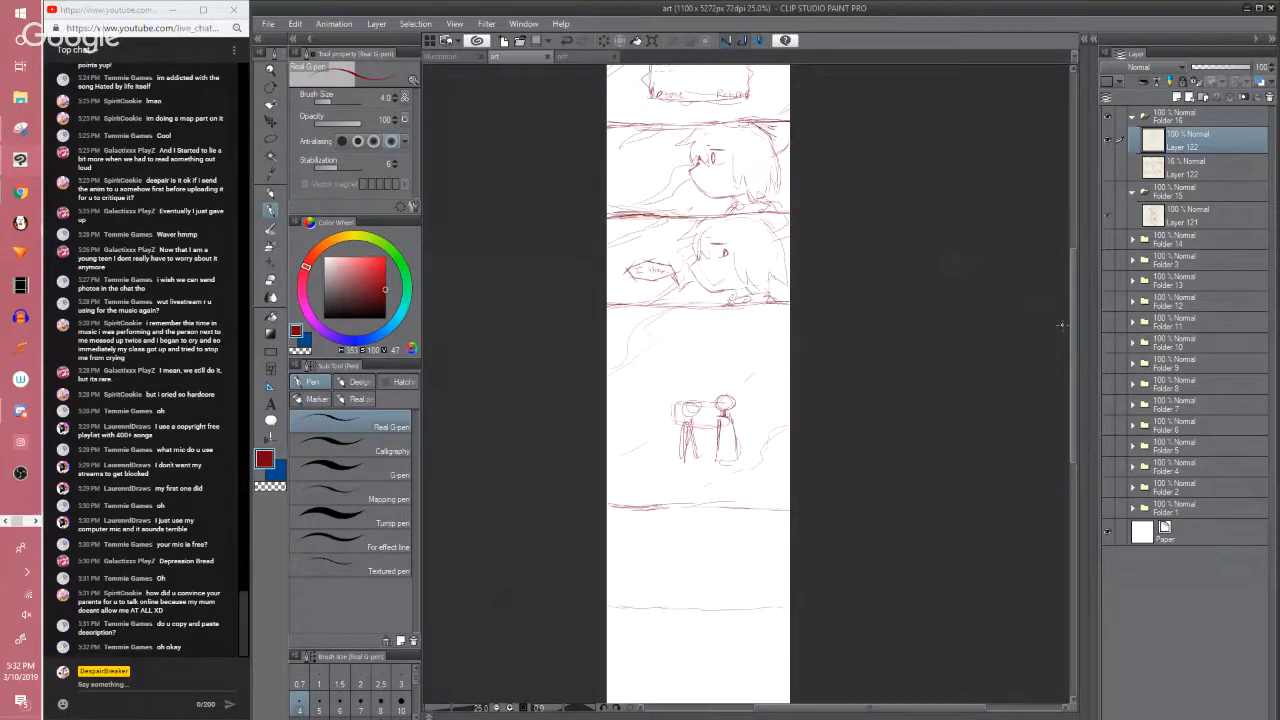
scroll(1062, 324, "up", 1)
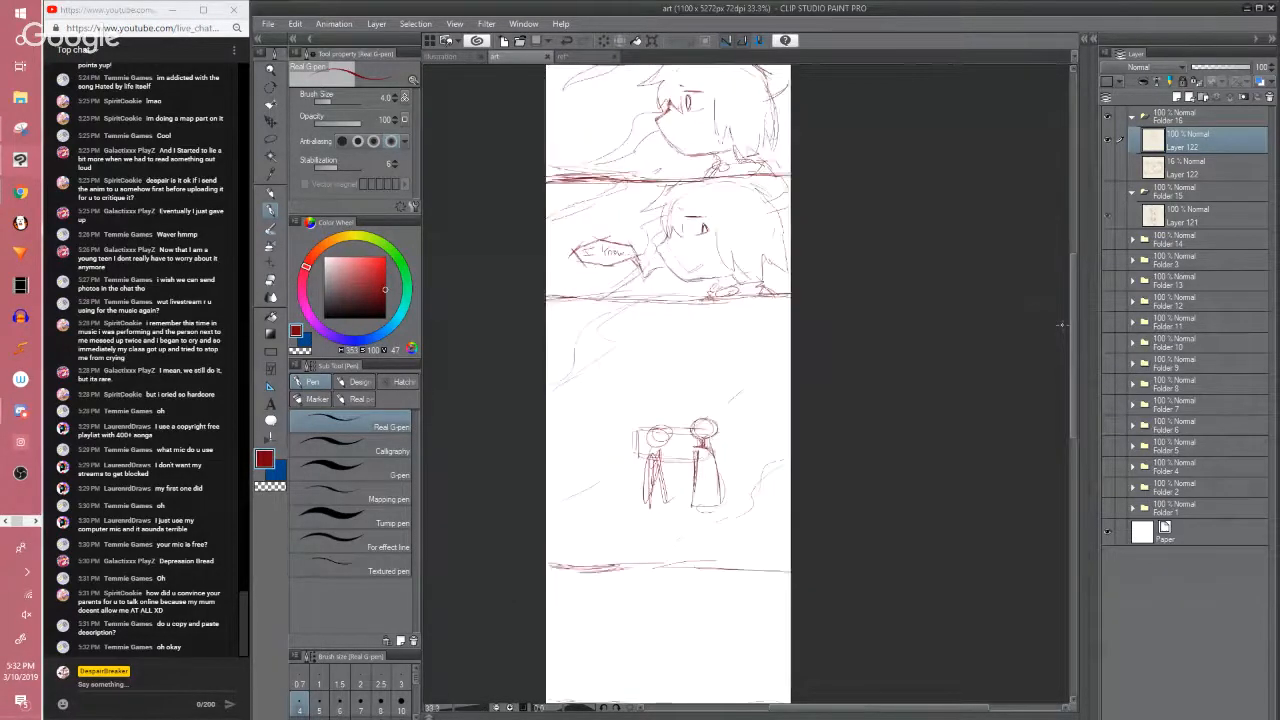
left_click_drag(567, 565, 535, 436)
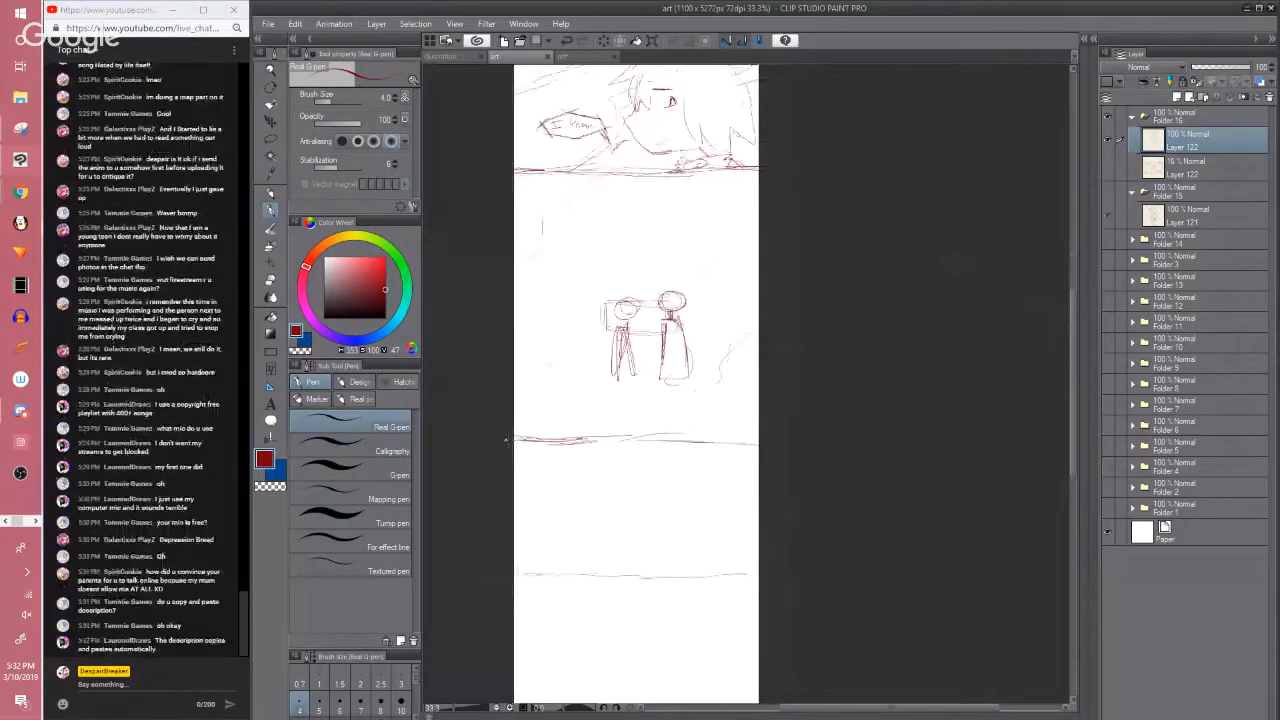
mouse_move(645, 478)
left_mouse_down()
mouse_move(631, 446)
mouse_move(651, 454)
left_mouse_up()
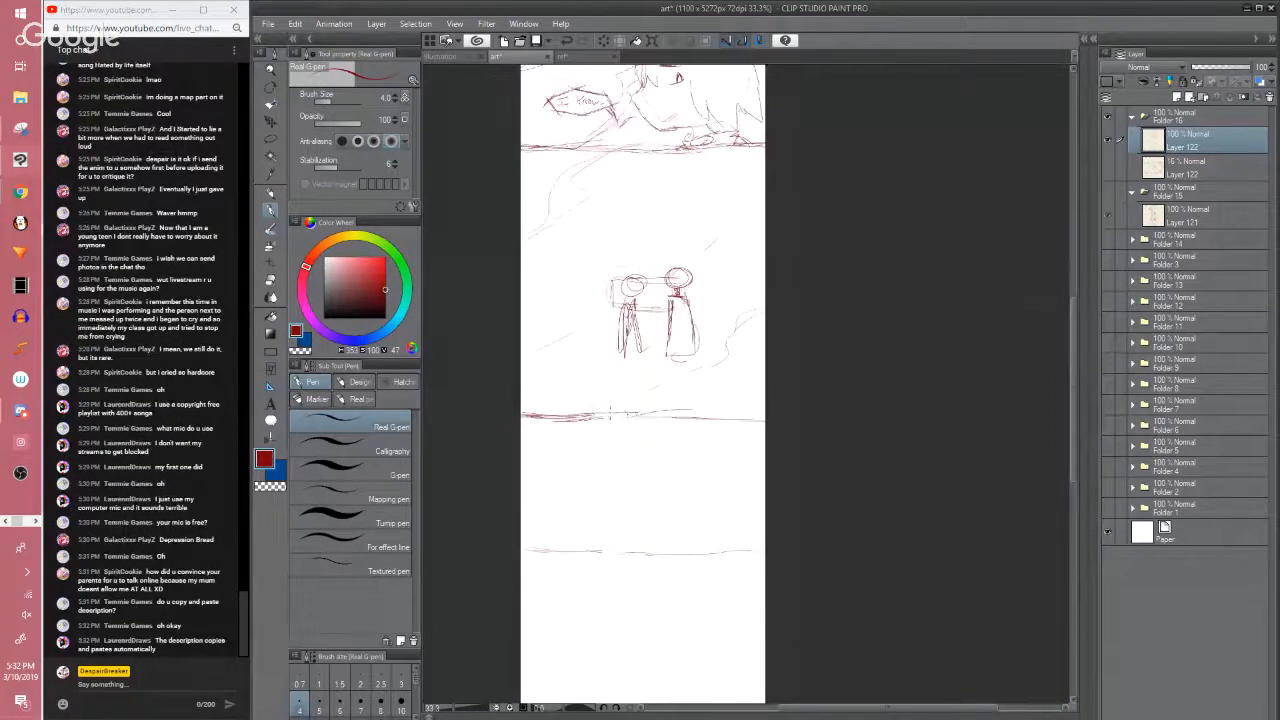
left_click_drag(788, 430, 793, 480)
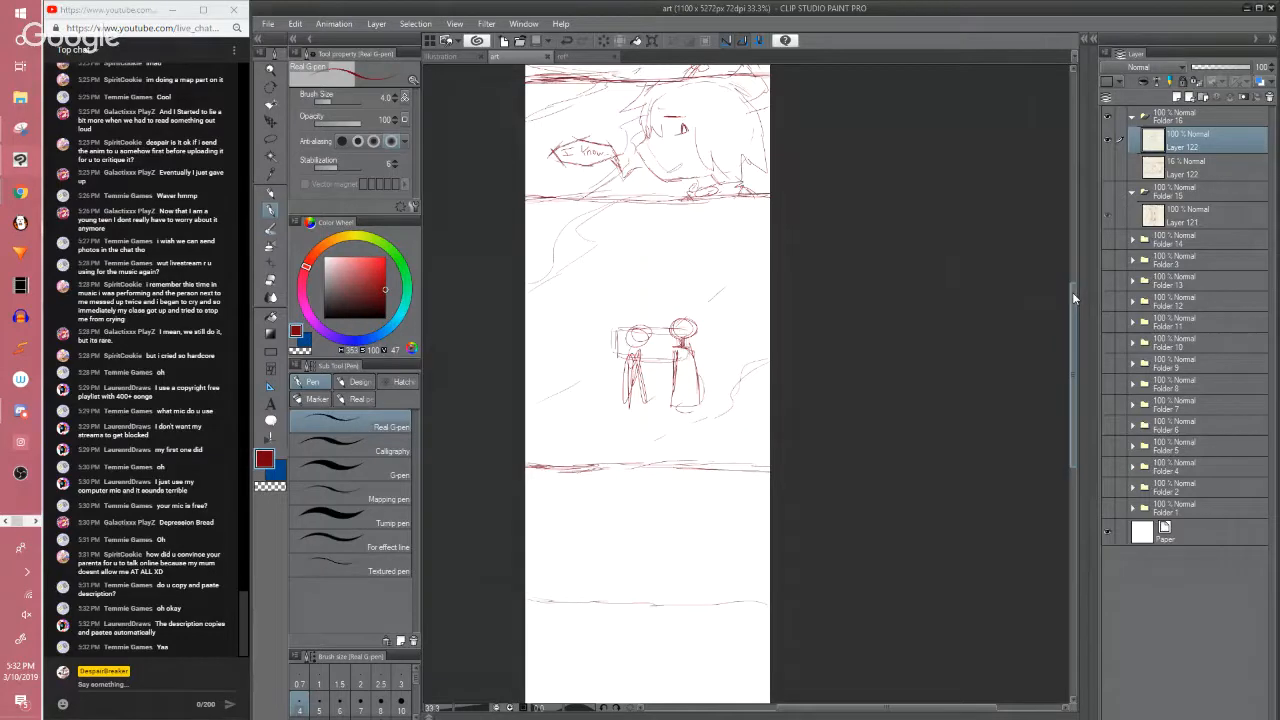
Add another pen stroke along the right end of the tall panel's bottom border and save the comic
scroll(1072, 292, "down", 3)
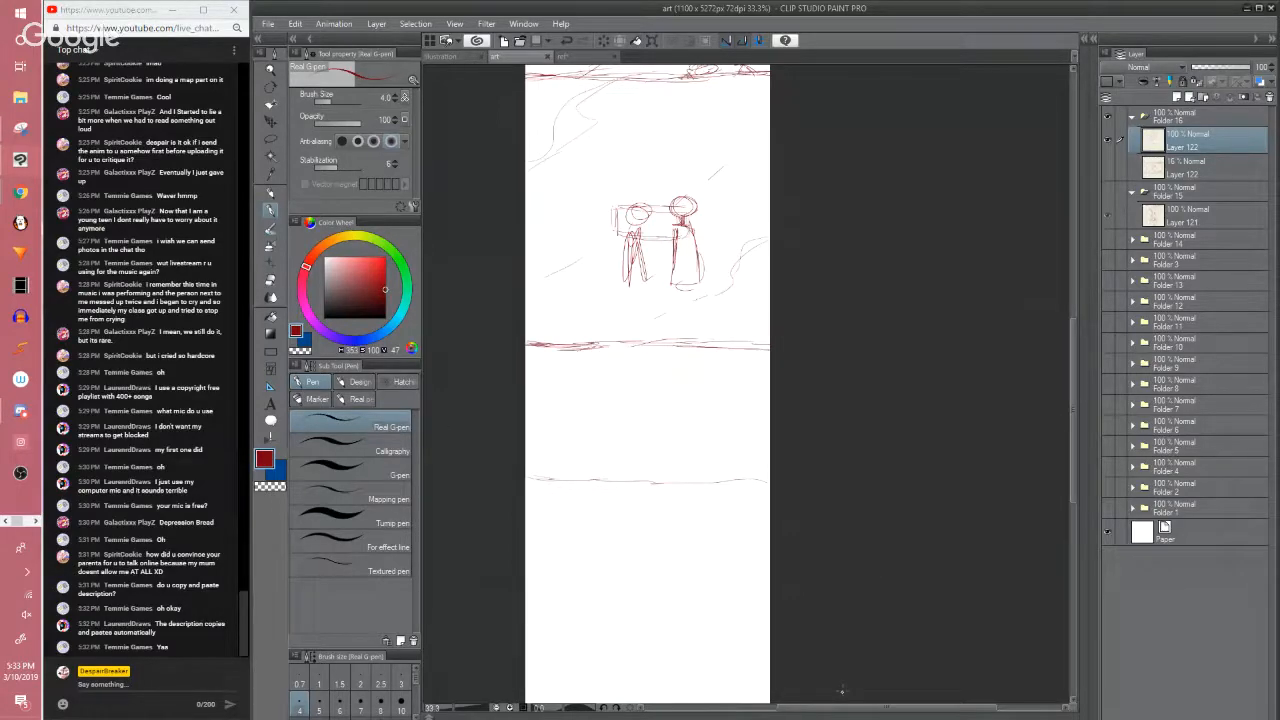
left_click_drag(1073, 376, 1052, 311)
scroll(1046, 280, "up", 3)
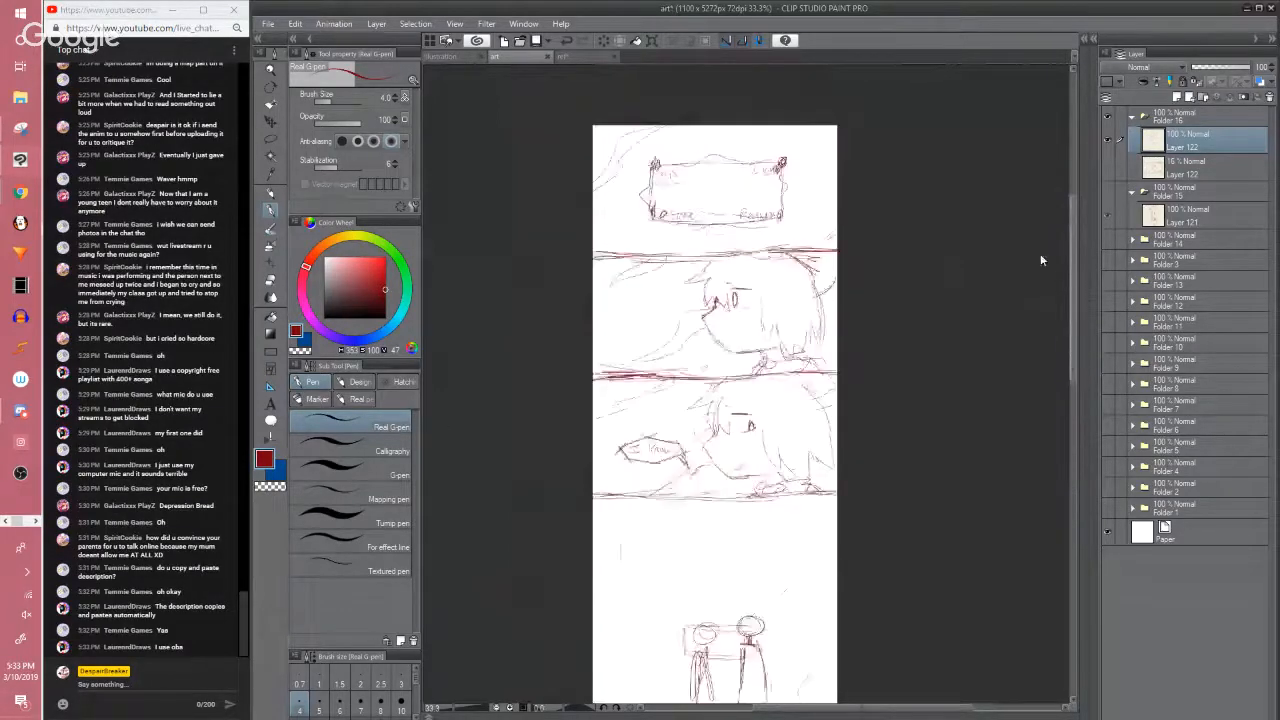
scroll(1045, 320, "down", 7)
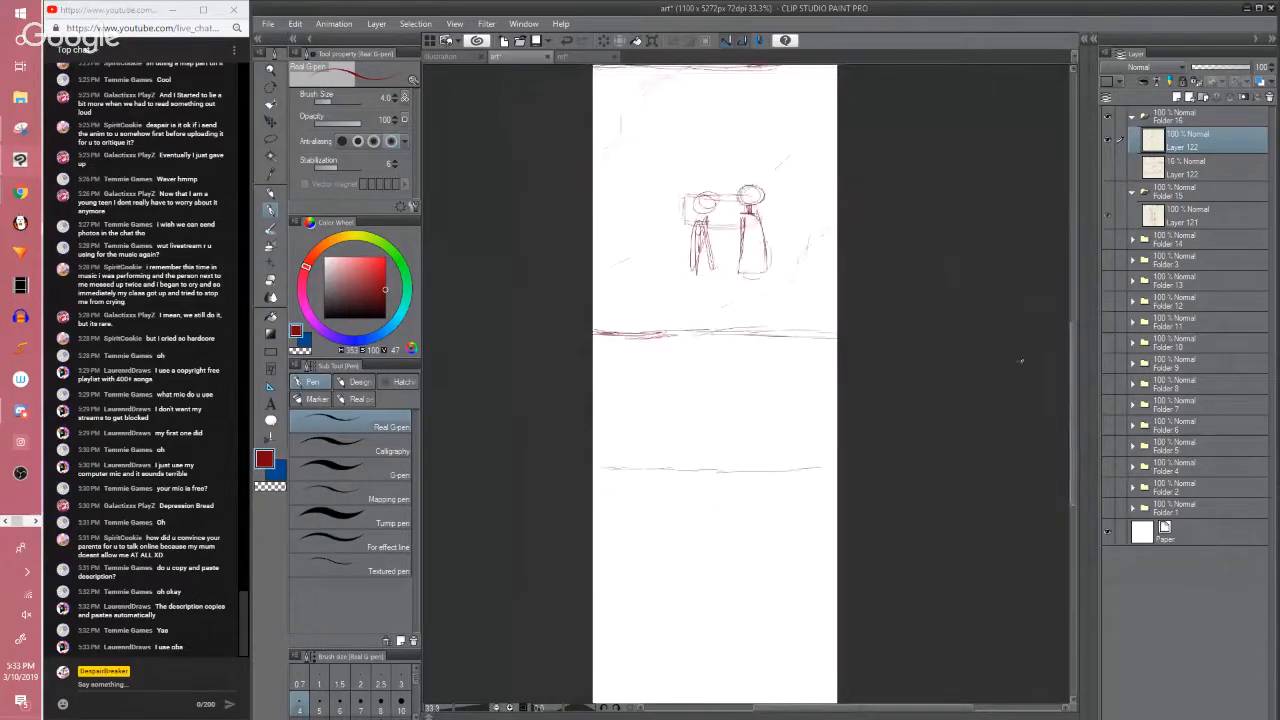
left_click_drag(762, 333, 830, 328)
key("ctrl+s")
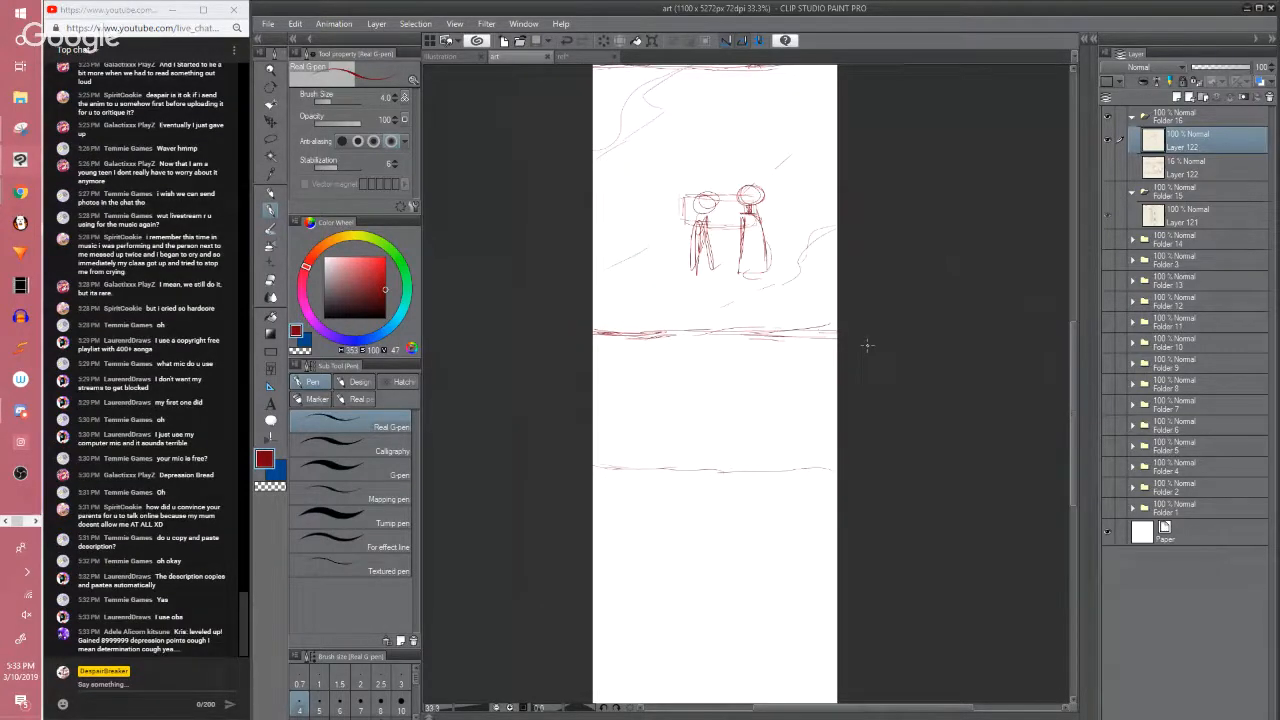
left_click(1002, 365)
left_click_drag(1073, 356, 1028, 361)
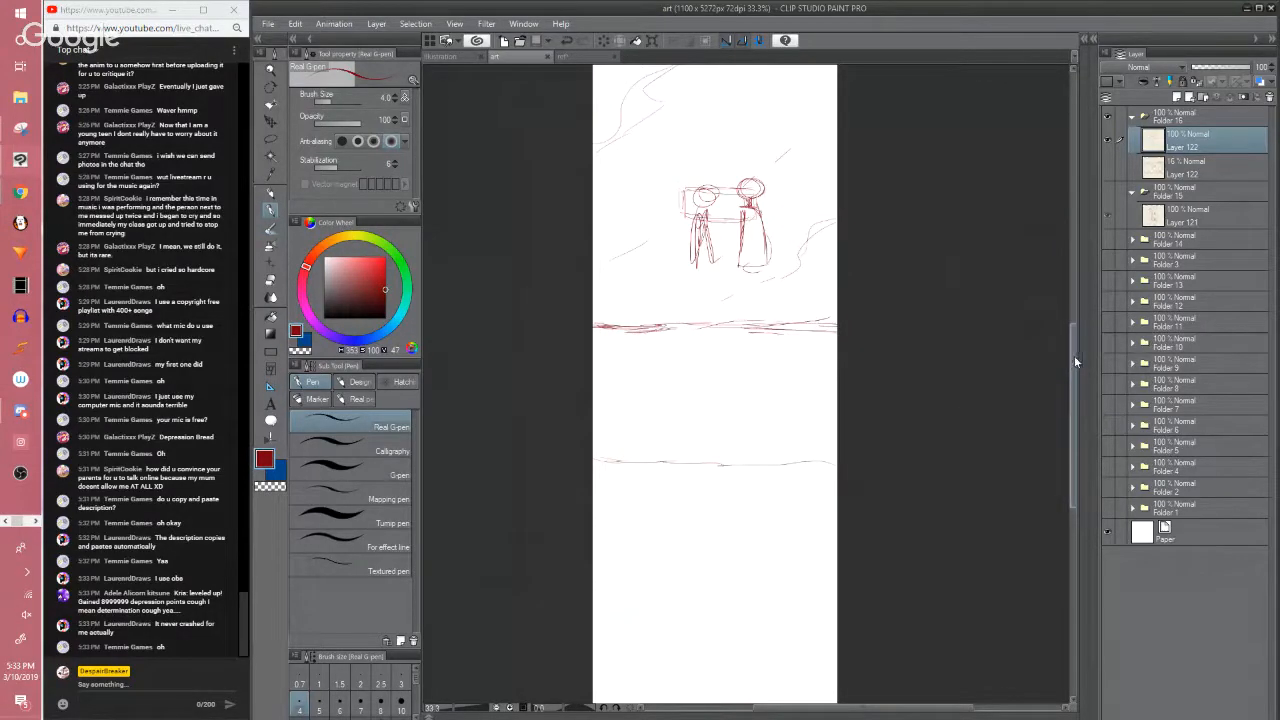
mouse_move(1076, 362)
left_mouse_down()
mouse_move(1054, 259)
mouse_move(1031, 276)
mouse_move(1034, 396)
mouse_move(996, 394)
left_mouse_up()
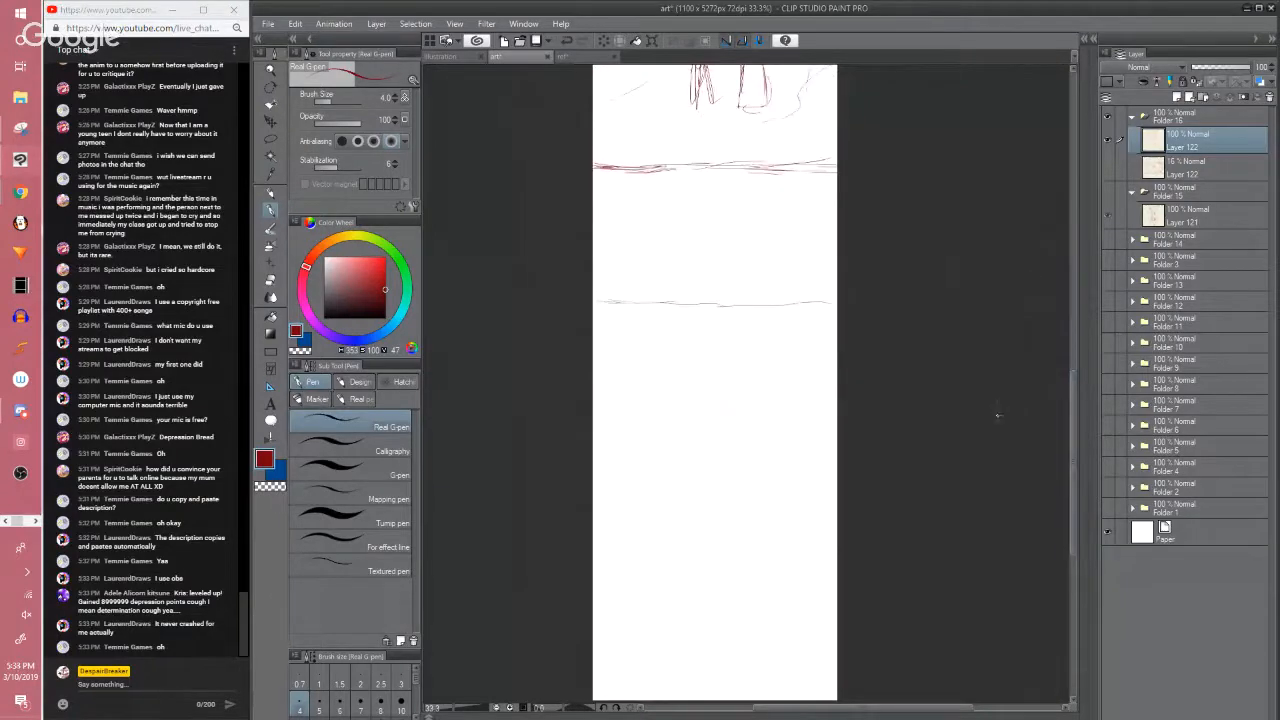
key("ctrl+plus")
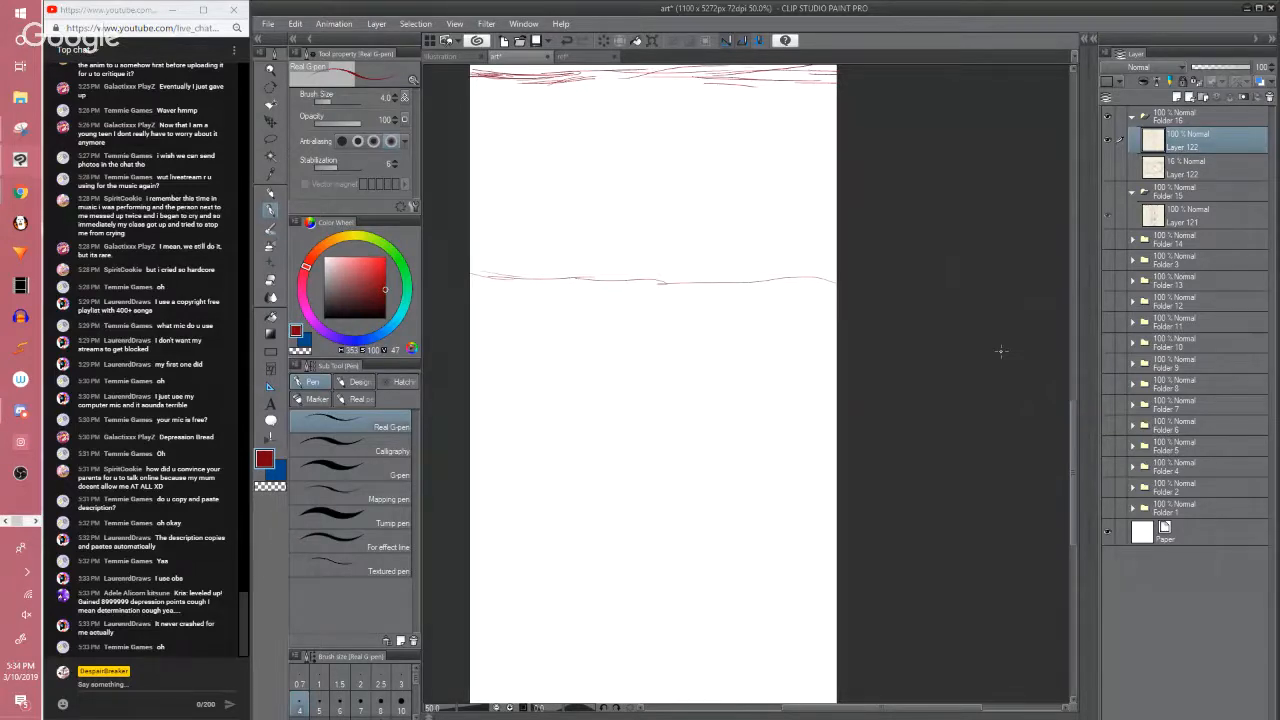
mouse_move(764, 331)
left_mouse_down()
mouse_move(829, 543)
mouse_move(808, 664)
left_mouse_up()
left_click_drag(590, 456, 600, 514)
left_click_drag(654, 432, 656, 434)
left_click_drag(582, 468, 676, 564)
left_click_drag(746, 514, 735, 468)
key("ctrl+z")
key("ctrl+z")
key("ctrl+z")
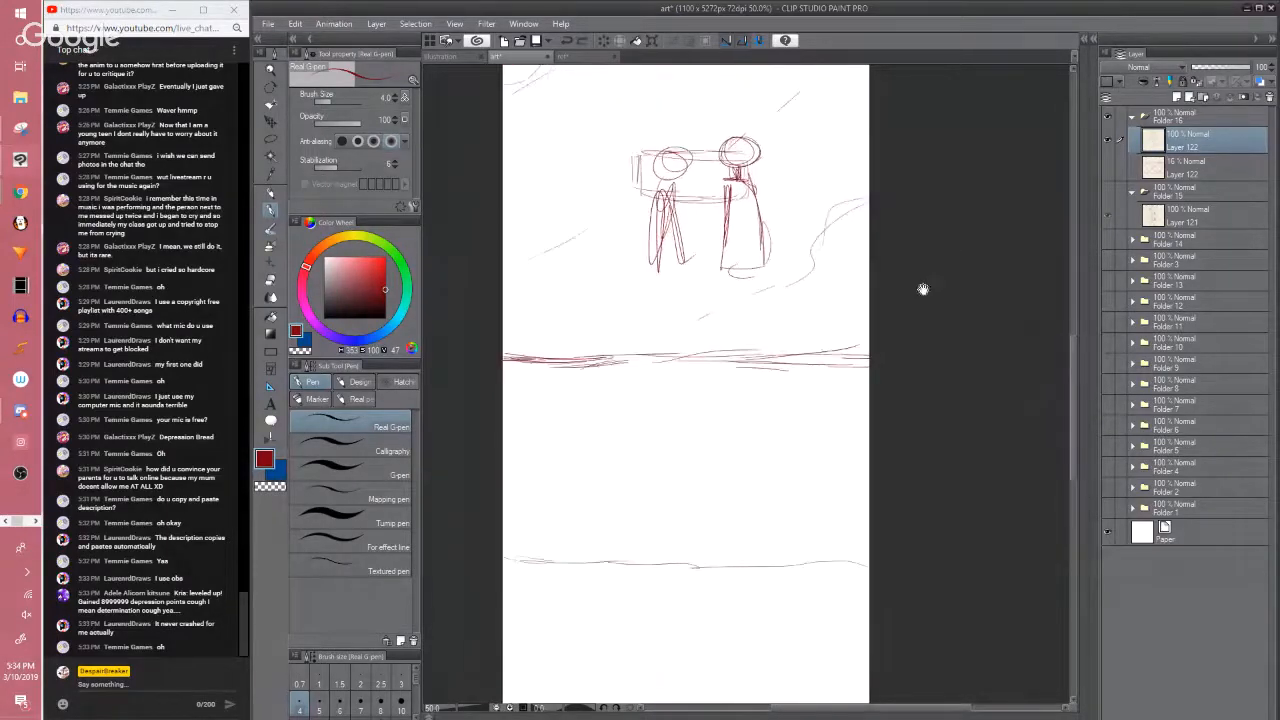
Check the two head panels around the "I know.." speech bubble and save the comic
left_click_drag(923, 289, 881, 678)
left_click_drag(862, 417, 862, 500)
left_click_drag(856, 440, 857, 472)
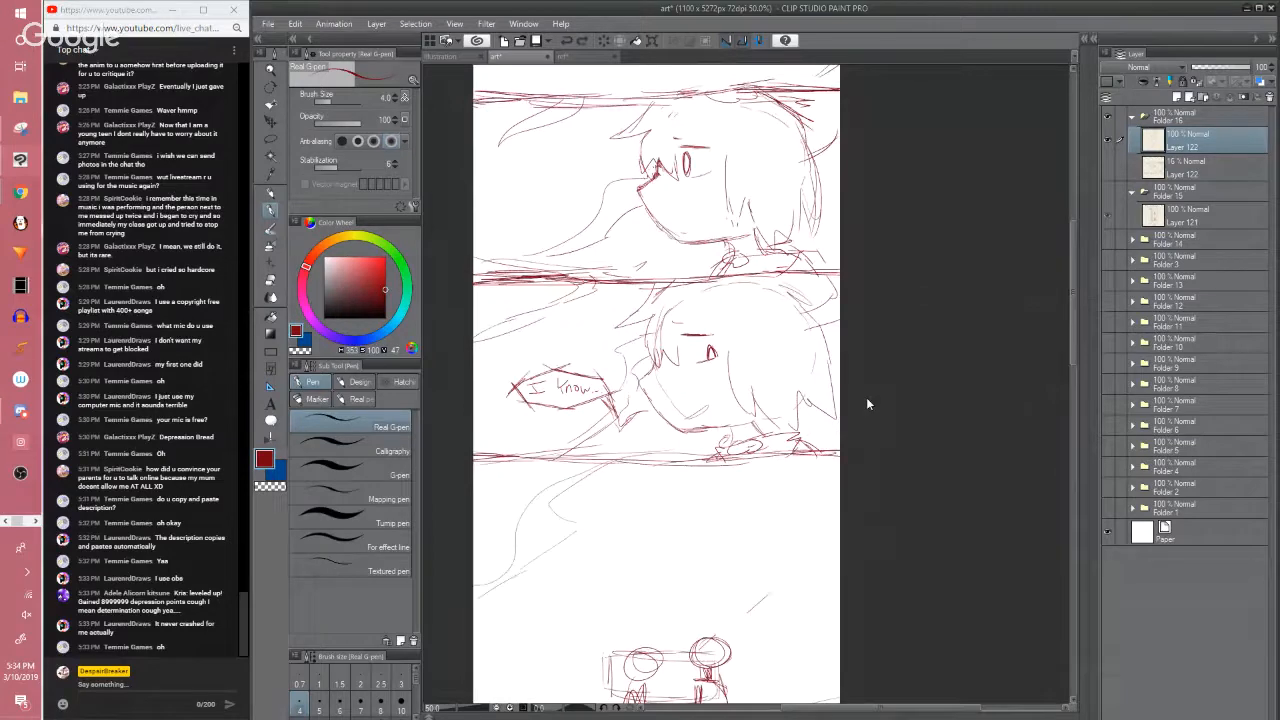
key("ctrl+s")
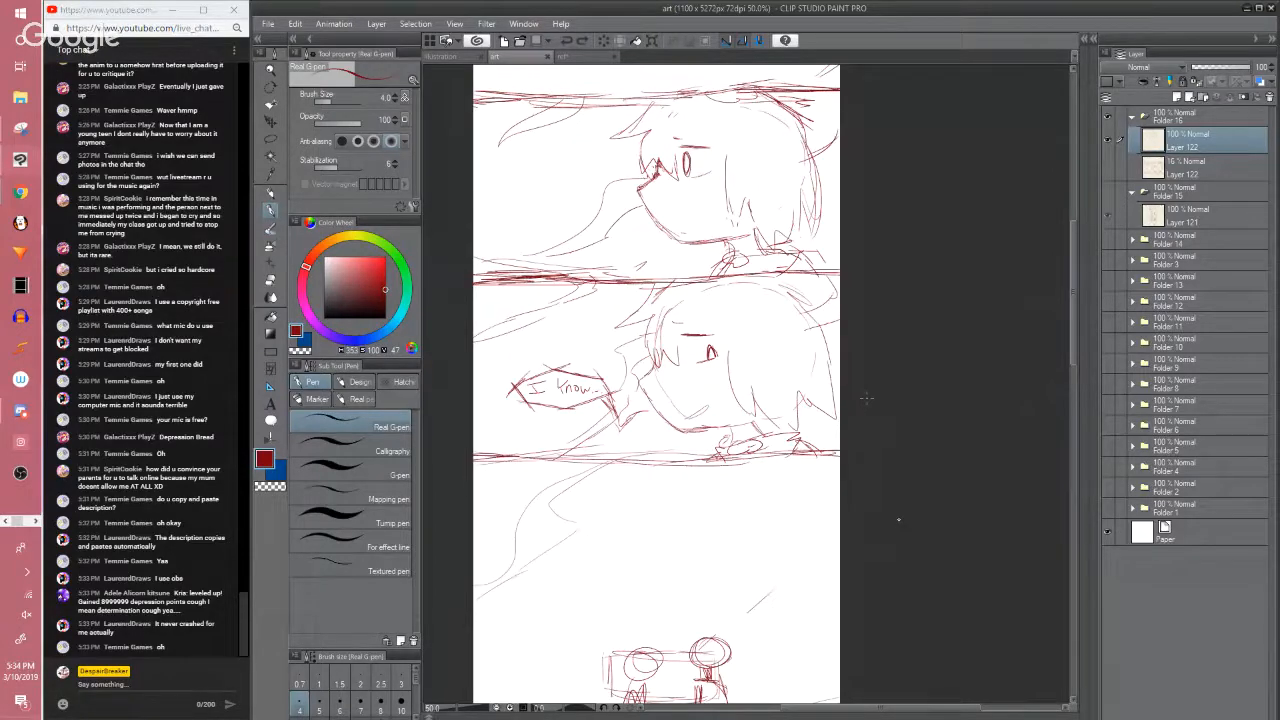
Examine the page layout from the framed first panel down to the lowest divider at 33.3% and 50% zoom
scroll(866, 398, "down", 1)
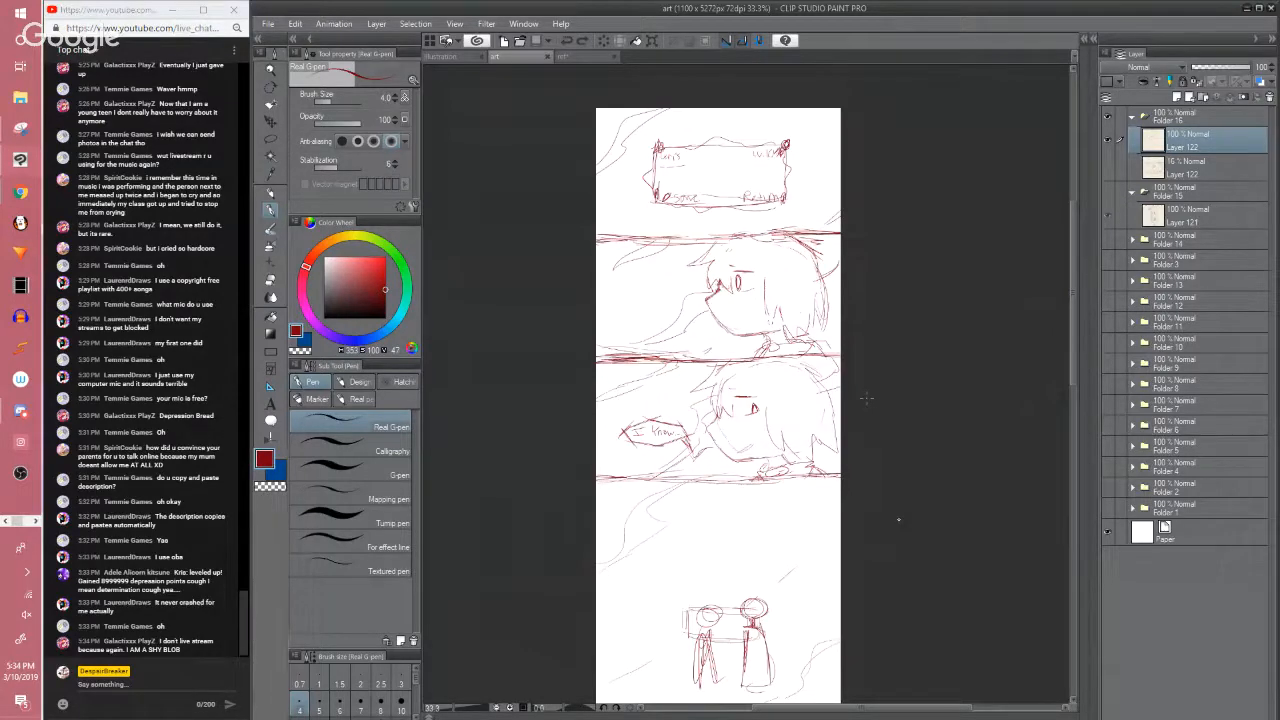
left_click_drag(1074, 256, 1071, 367)
left_click(1058, 306)
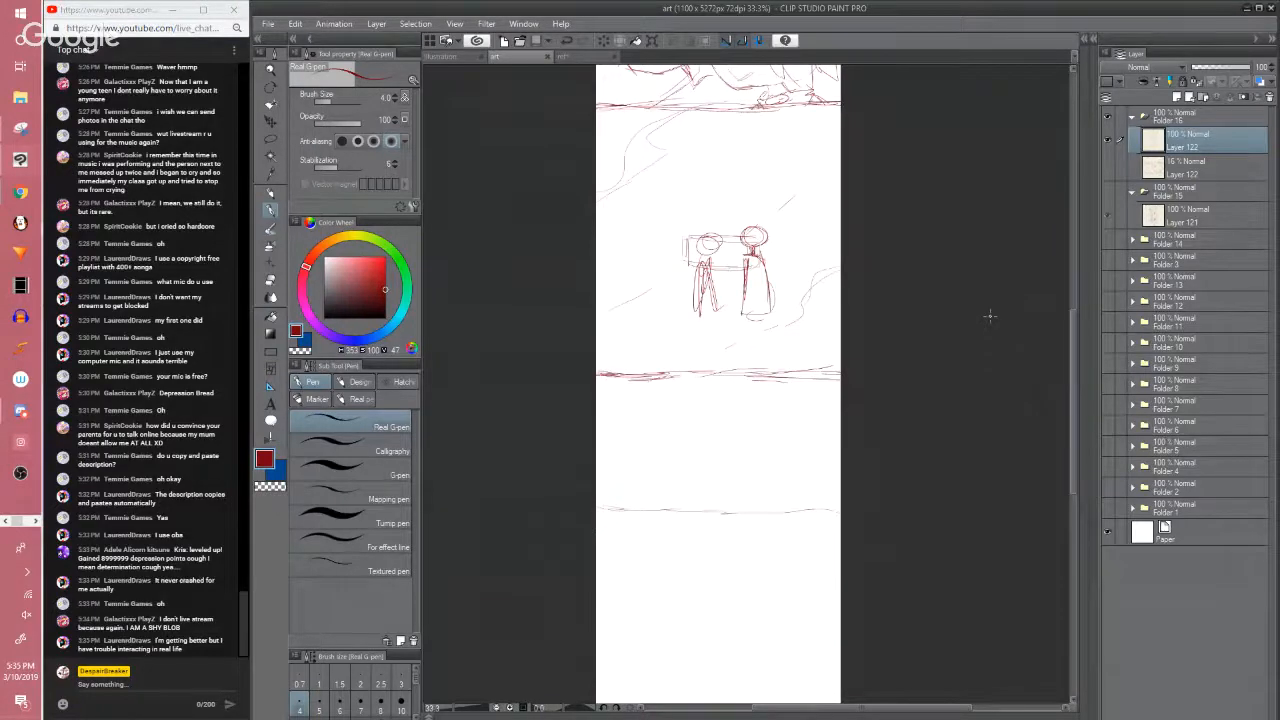
scroll(990, 316, "up", 1)
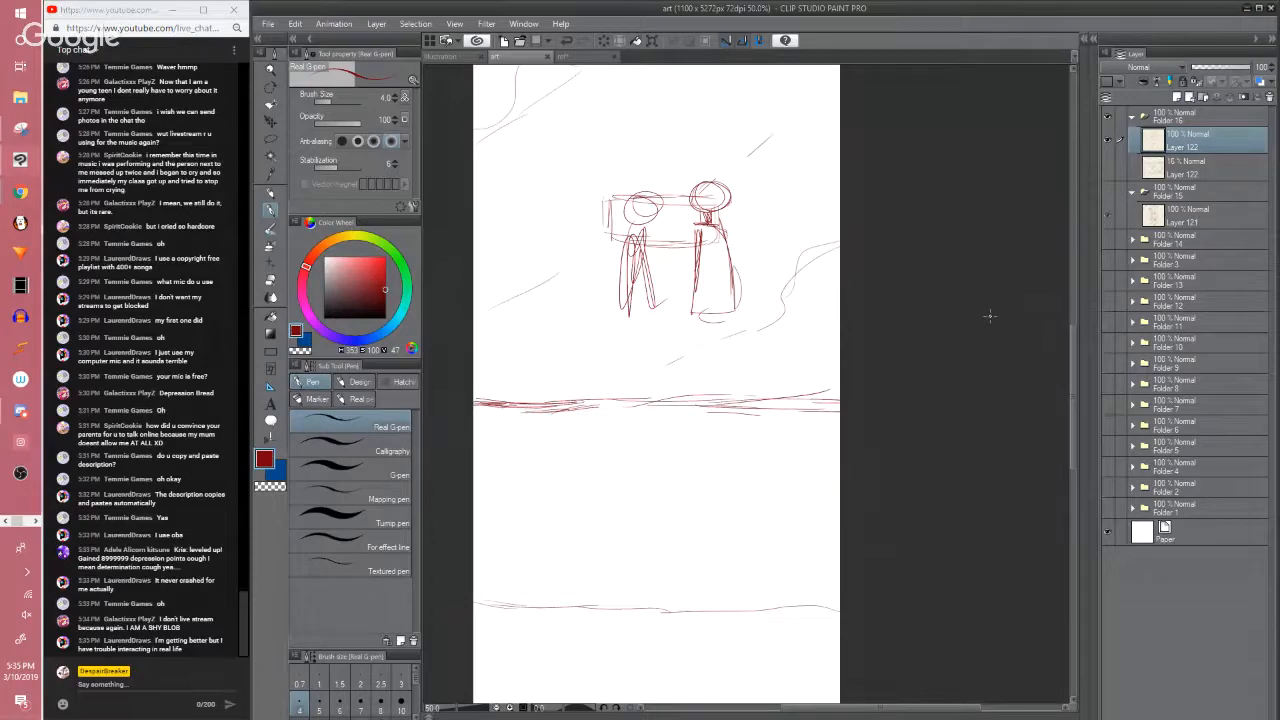
left_click(824, 382)
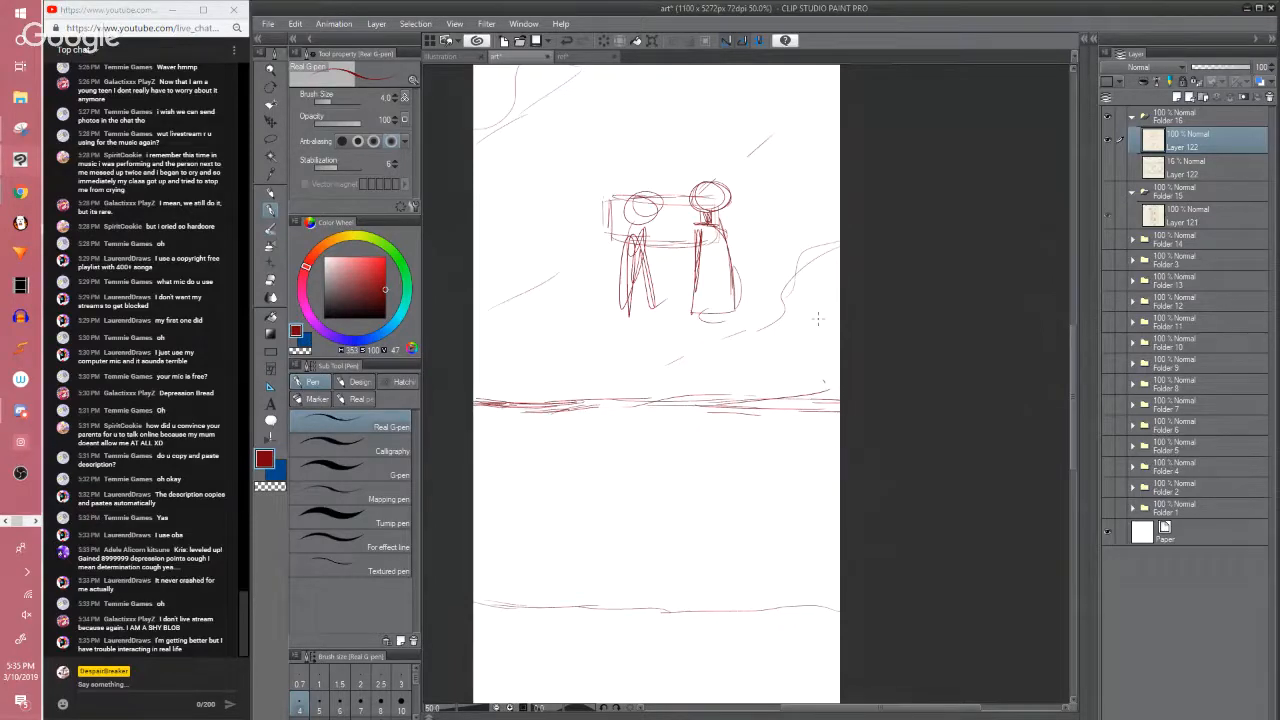
scroll(818, 319, "down", 1)
left_click_drag(734, 205, 680, 438)
left_click_drag(669, 694, 671, 386)
scroll(633, 512, "up", 1)
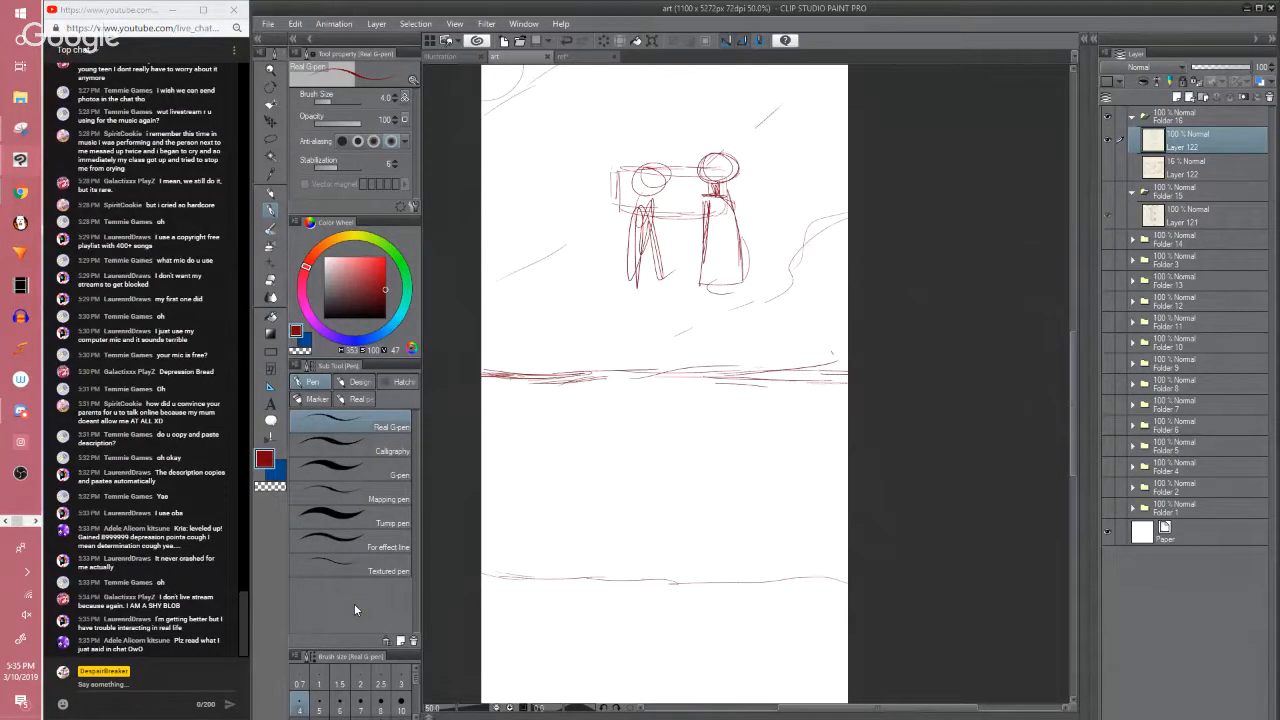
Reinforce the lowest divider across the page width with layered dark red pen strokes, cleaning up with the eraser between passes
key("space")
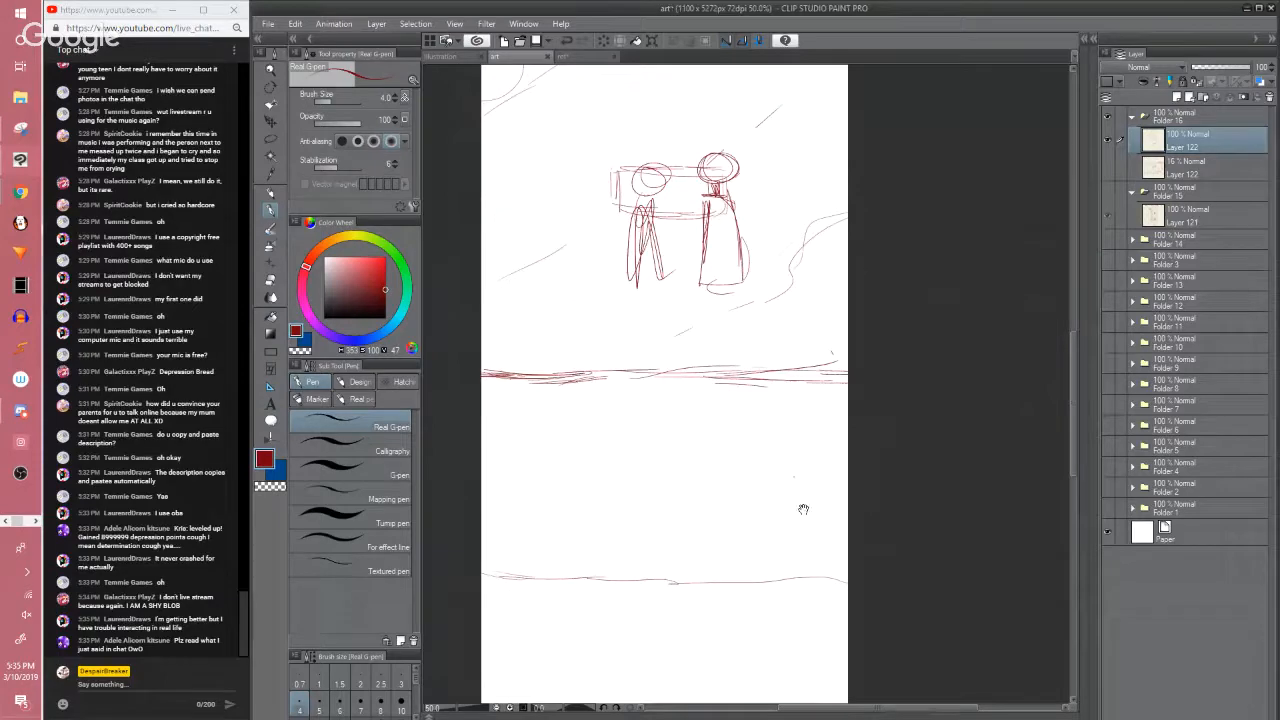
left_click_drag(802, 504, 817, 430)
key("e")
key("p")
mouse_move(836, 502)
left_mouse_down()
mouse_move(873, 504)
mouse_move(485, 503)
mouse_move(540, 541)
mouse_move(551, 512)
mouse_move(500, 481)
left_mouse_up()
key("e")
key("p")
key("space")
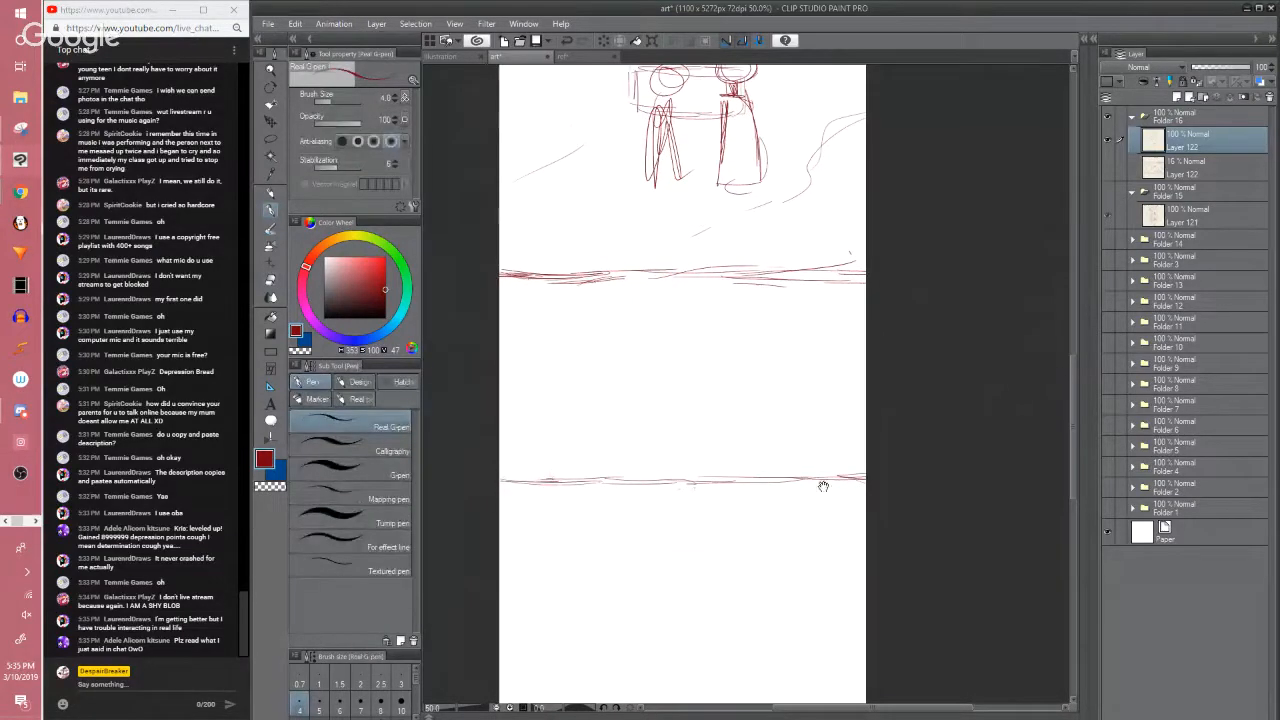
left_click_drag(823, 486, 831, 566)
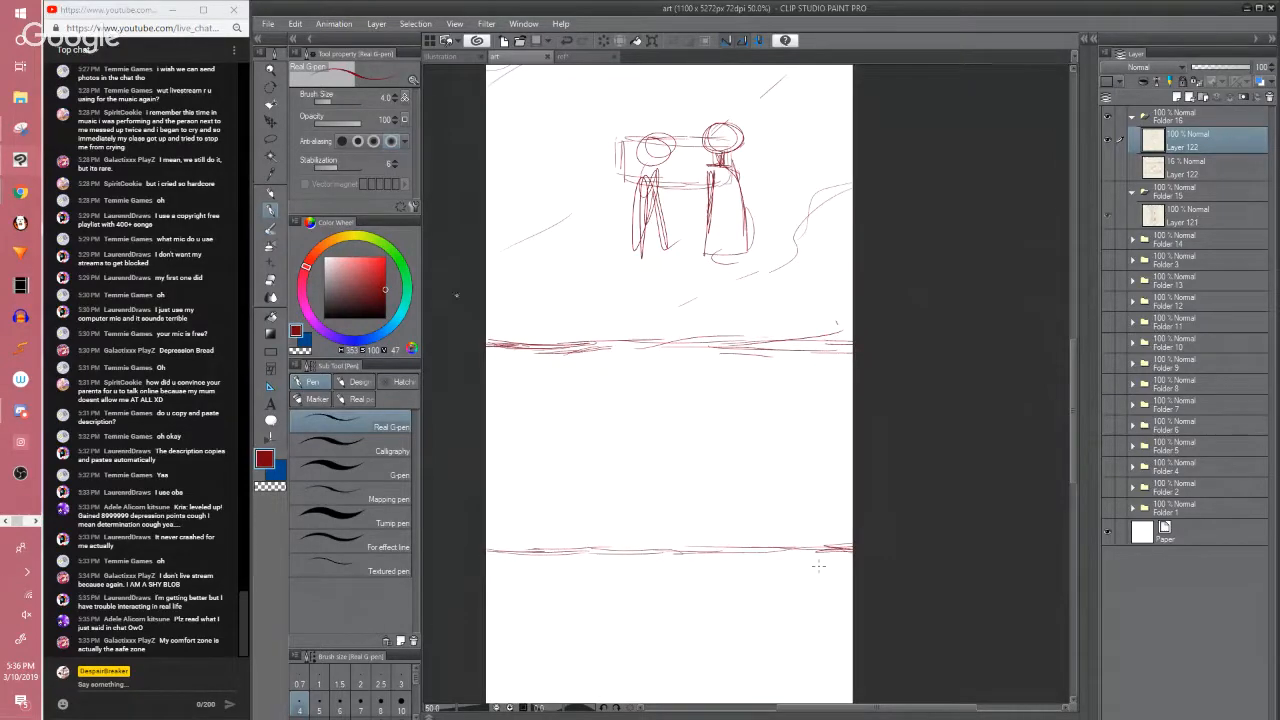
Lasso the two figures with their box, scale them to 48% near the tall panel's center, and clear the selection
key("space")
left_click_drag(550, 191, 545, 470)
mouse_move(556, 360)
left_mouse_down()
mouse_move(549, 508)
mouse_move(532, 289)
mouse_move(685, 292)
mouse_move(627, 275)
left_mouse_up()
key("m")
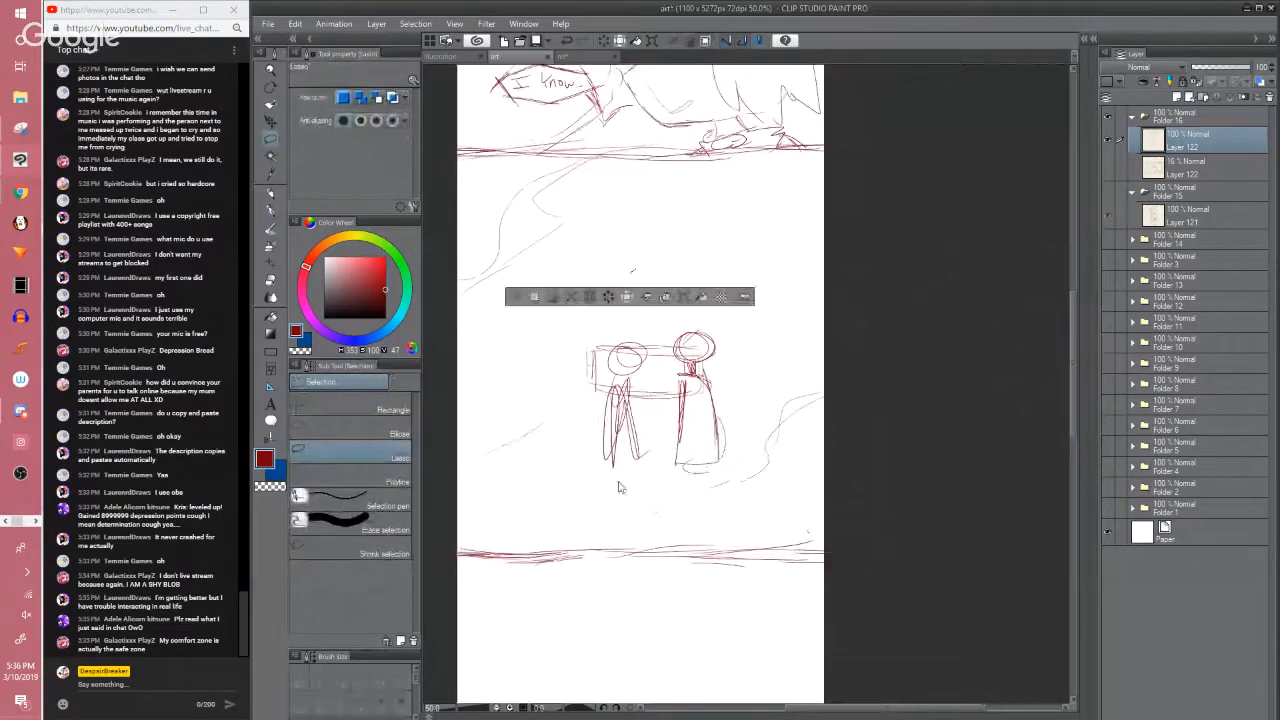
left_click_drag(591, 450, 582, 461)
mouse_move(569, 333)
left_mouse_down()
mouse_move(619, 487)
mouse_move(721, 473)
mouse_move(740, 370)
mouse_move(692, 300)
mouse_move(729, 305)
mouse_move(632, 402)
left_mouse_up()
key("ctrl+t")
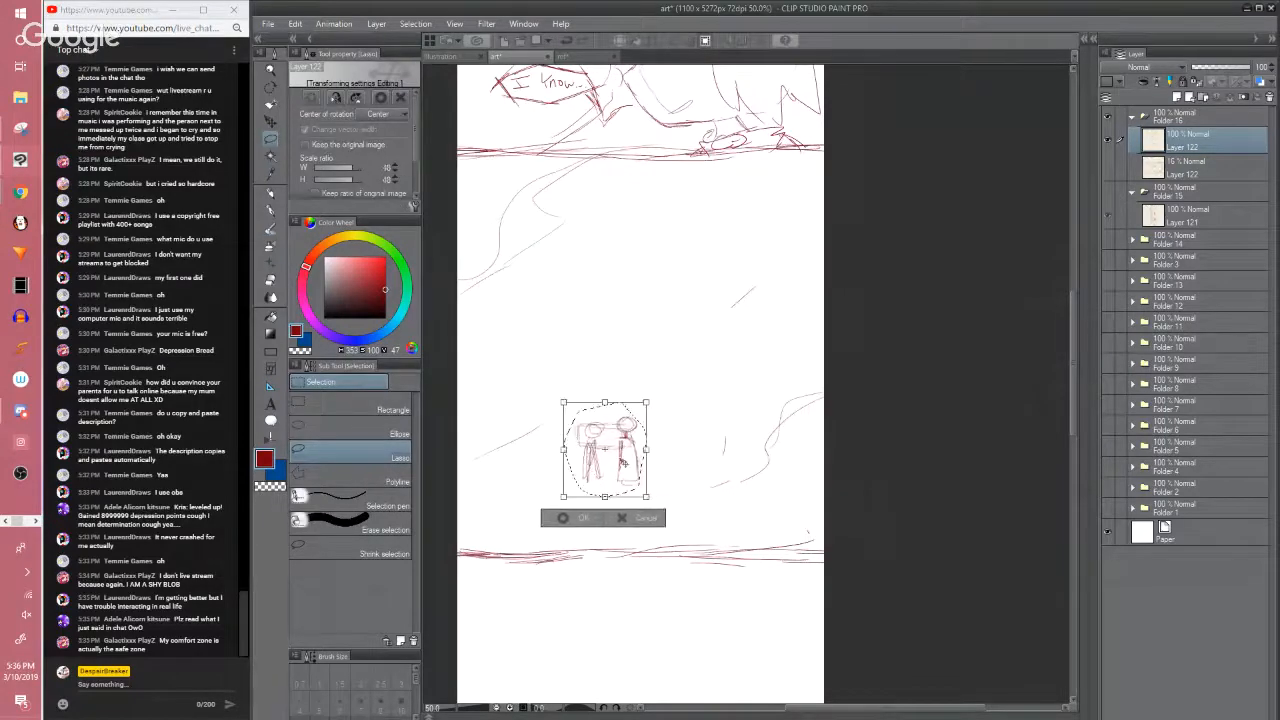
left_click_drag(623, 463, 668, 441)
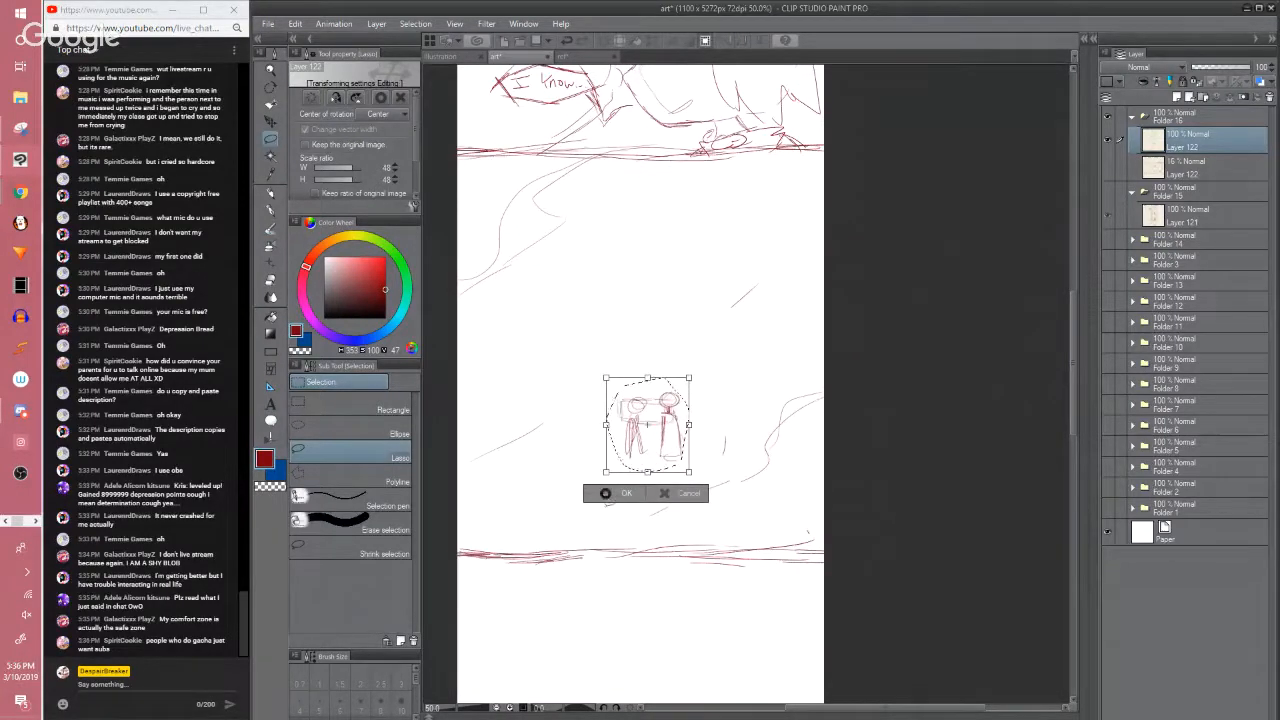
left_click(612, 492)
key("ctrl+d")
Return to the Real G-pen and save the comic with the reduced figures
left_click_drag(608, 544, 625, 456)
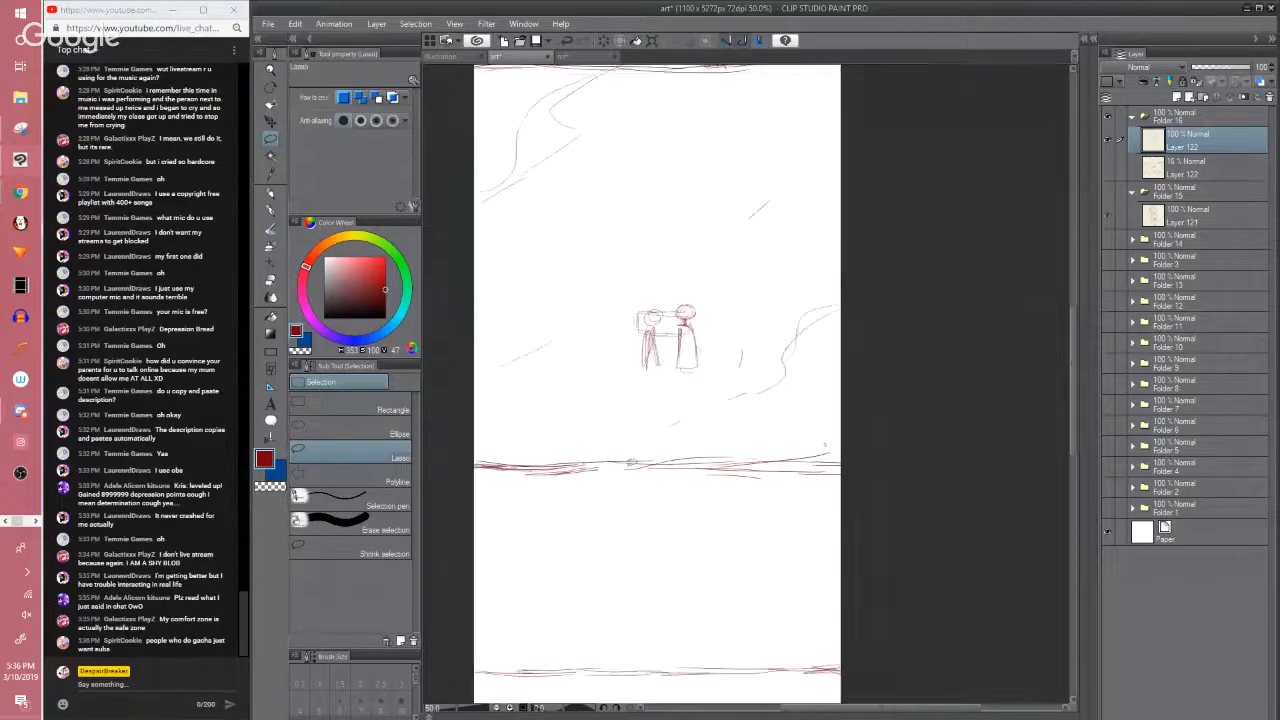
key("p")
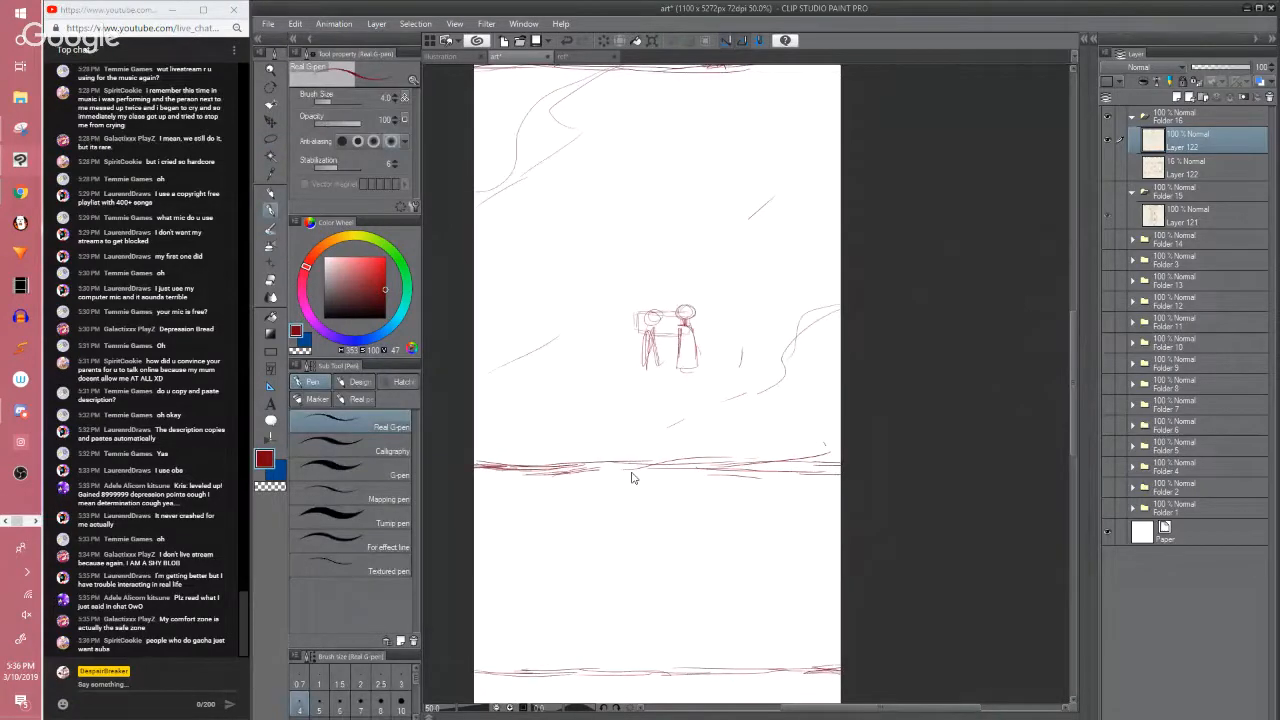
key("ctrl+s")
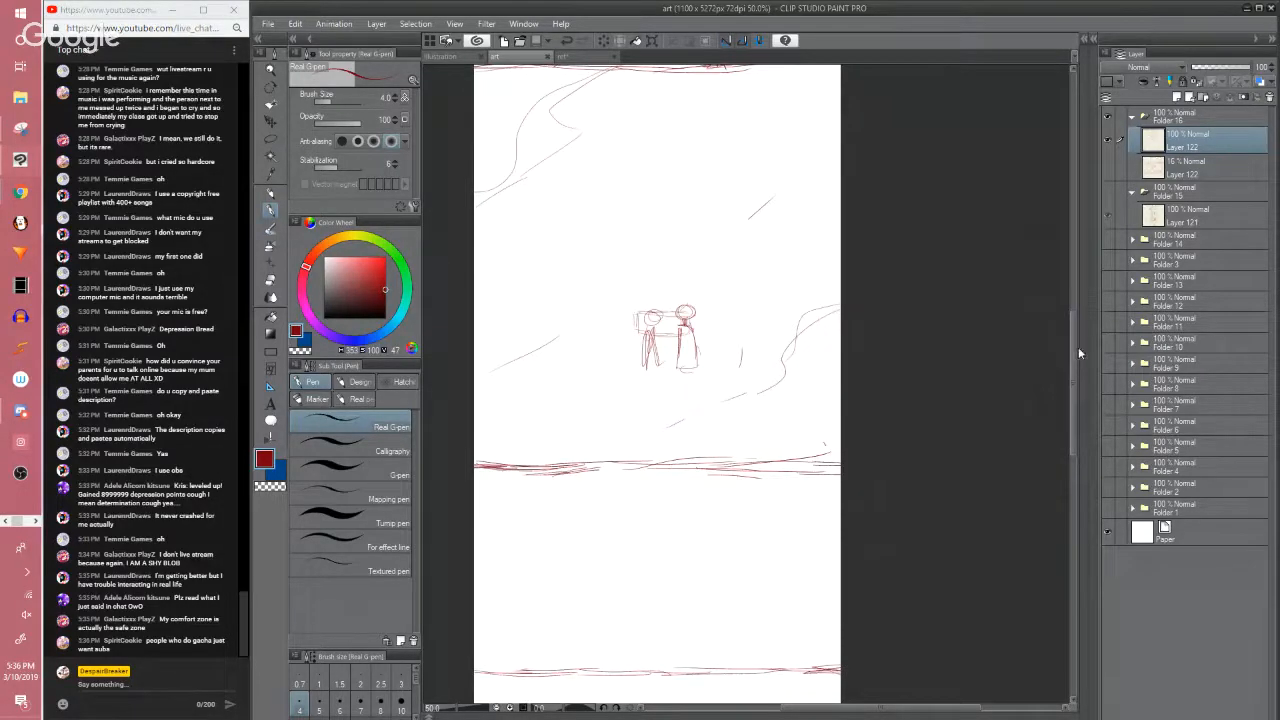
Erase the rough ends of the tall panel's bottom border and redraw them with cleaner Real G-pen strokes
scroll(800, 346, "down", 2)
key("e")
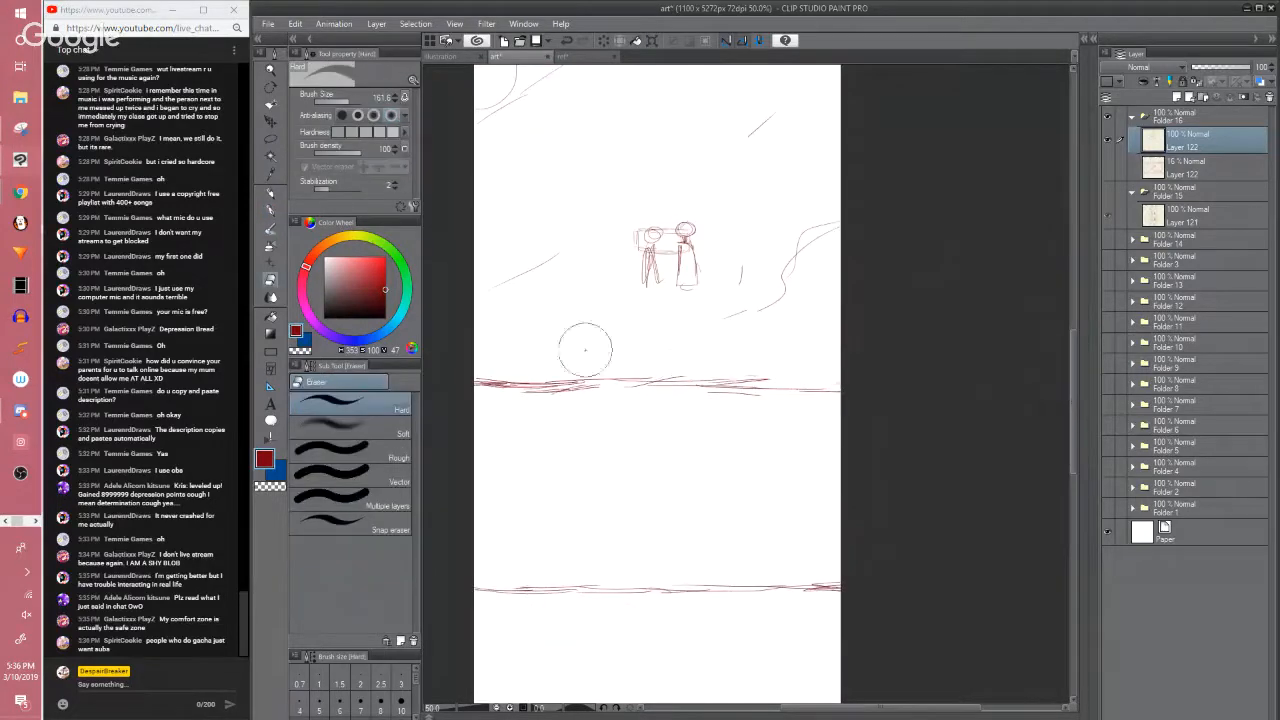
key("p")
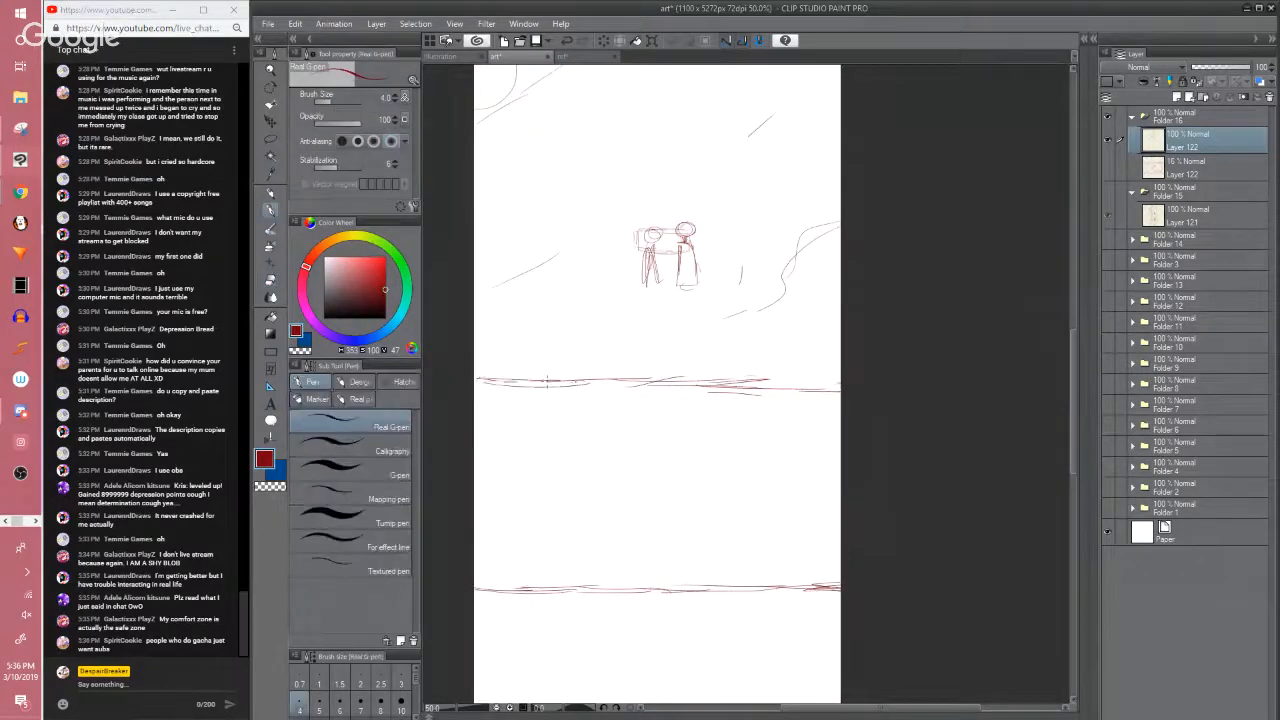
mouse_move(694, 378)
left_mouse_down()
mouse_move(840, 388)
mouse_move(720, 400)
mouse_move(801, 391)
left_mouse_up()
key("e")
key("p")
left_click_drag(690, 387, 841, 372)
left_click_drag(738, 369, 841, 375)
mouse_move(762, 388)
left_mouse_down()
mouse_move(841, 388)
mouse_move(788, 471)
left_mouse_up()
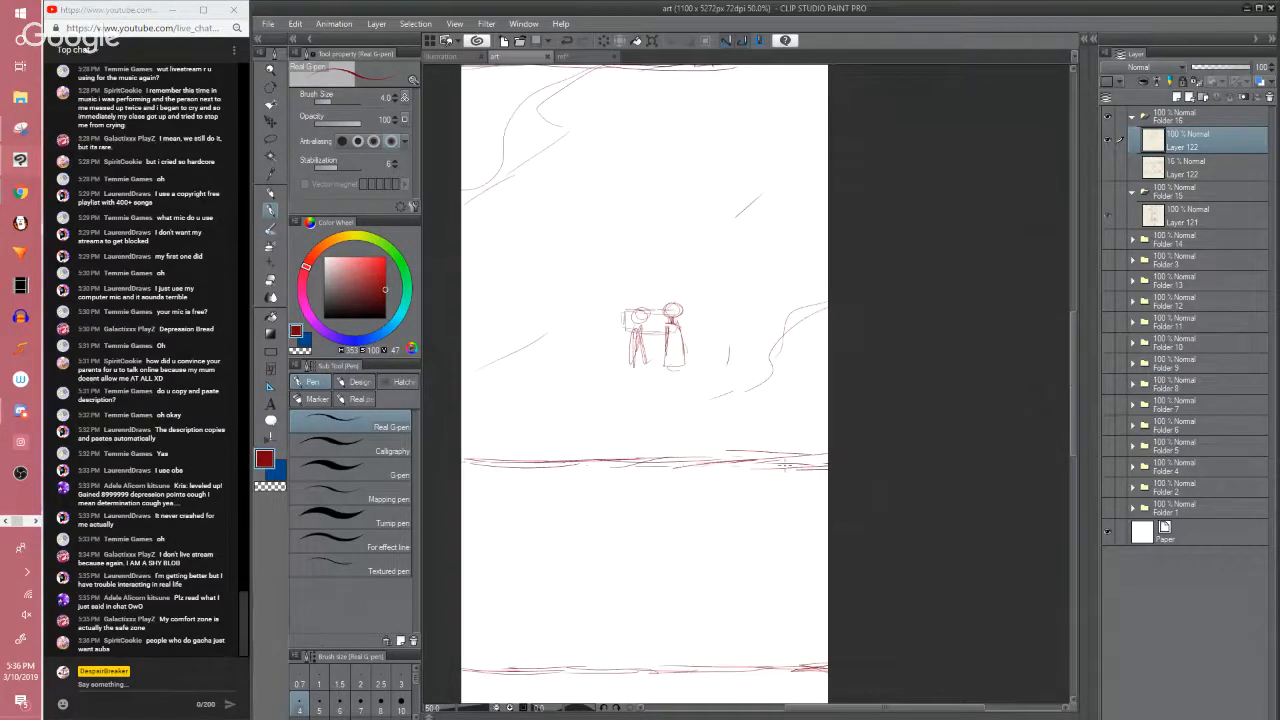
Lasso the two small figures again, scale them to 81%, and shift them slightly right within the tall panel
left_click_drag(798, 498, 854, 480)
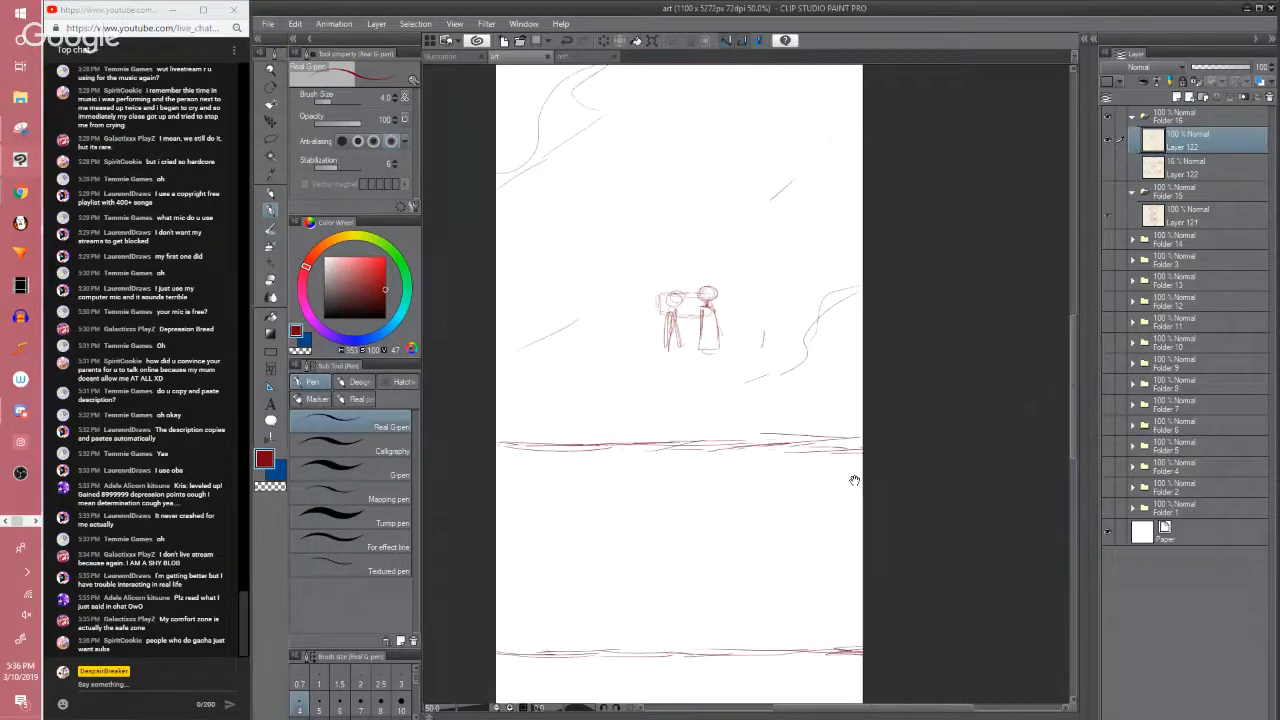
left_click_drag(797, 426, 788, 514)
key("m")
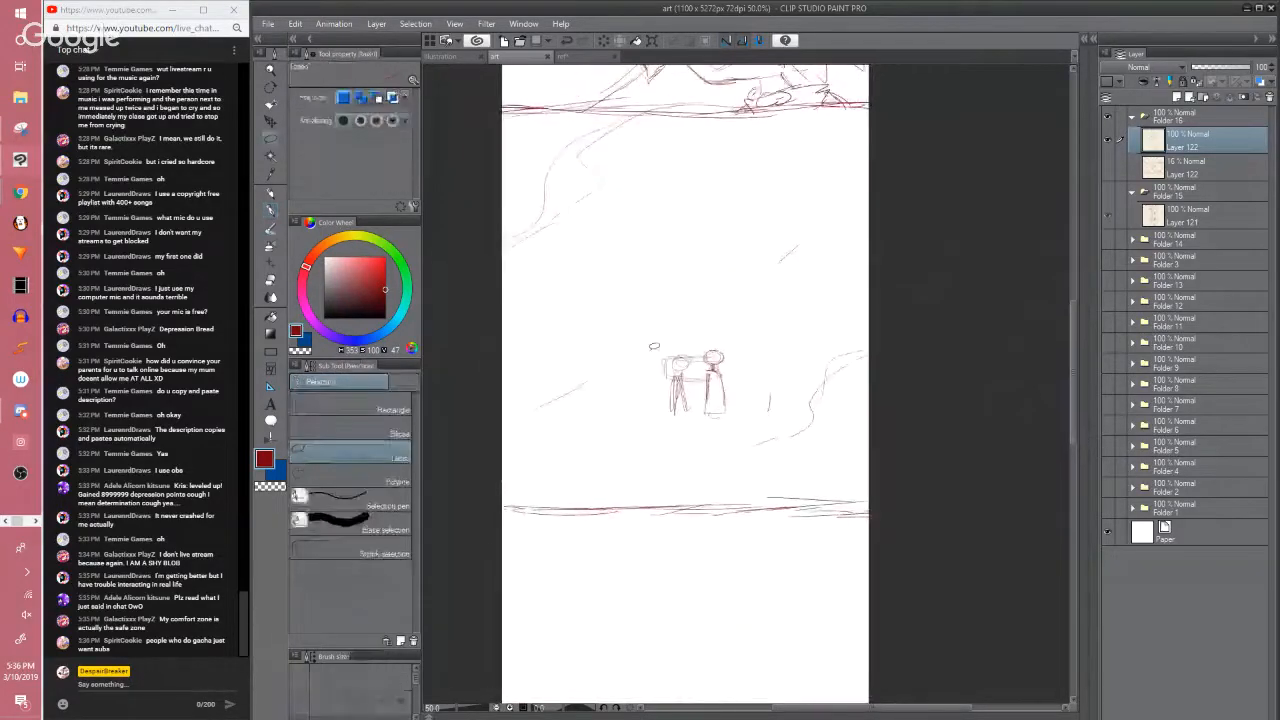
mouse_move(656, 347)
left_mouse_down()
mouse_move(722, 310)
mouse_move(668, 330)
left_mouse_up()
key("ctrl+t")
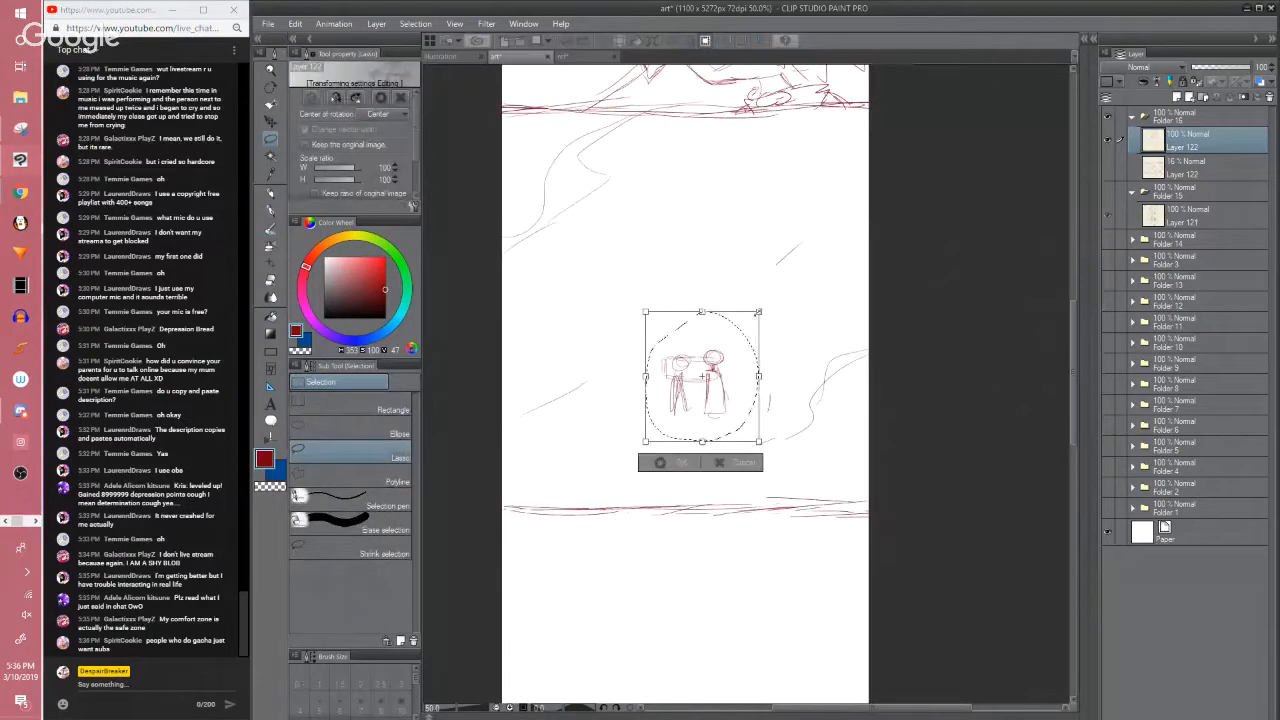
left_click_drag(759, 311, 737, 337)
left_click_drag(716, 408, 729, 404)
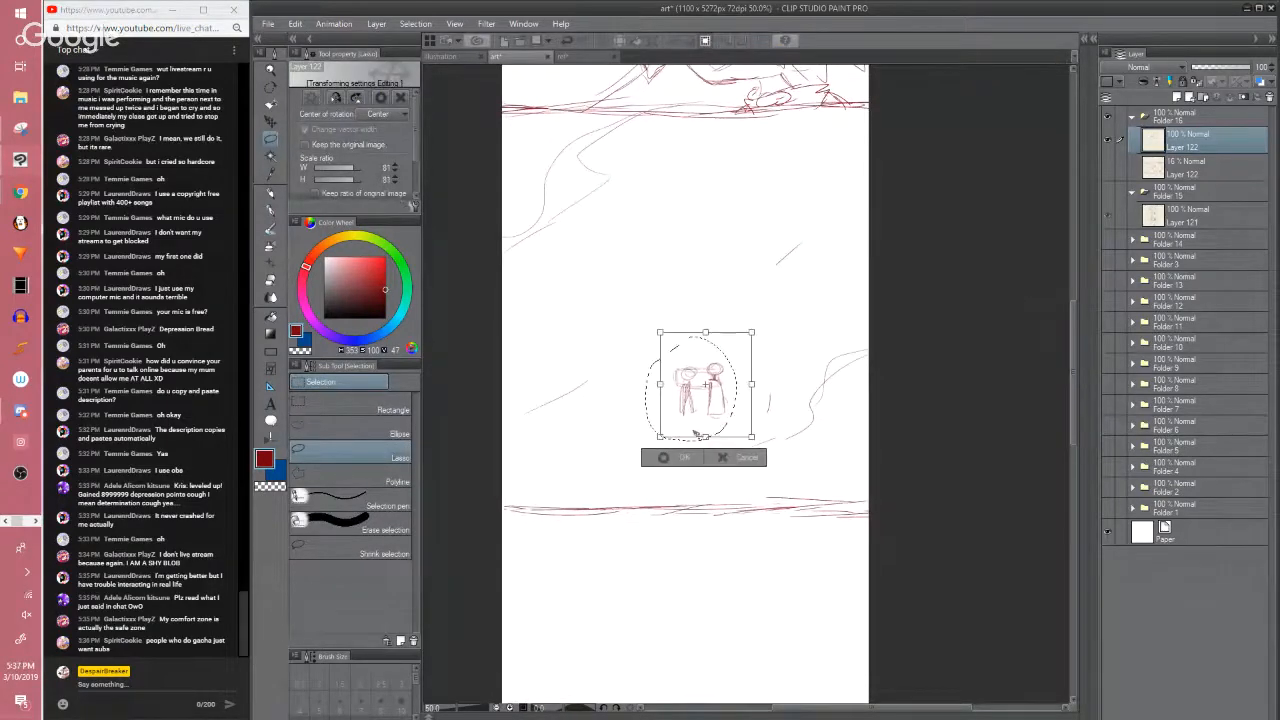
left_click(670, 458)
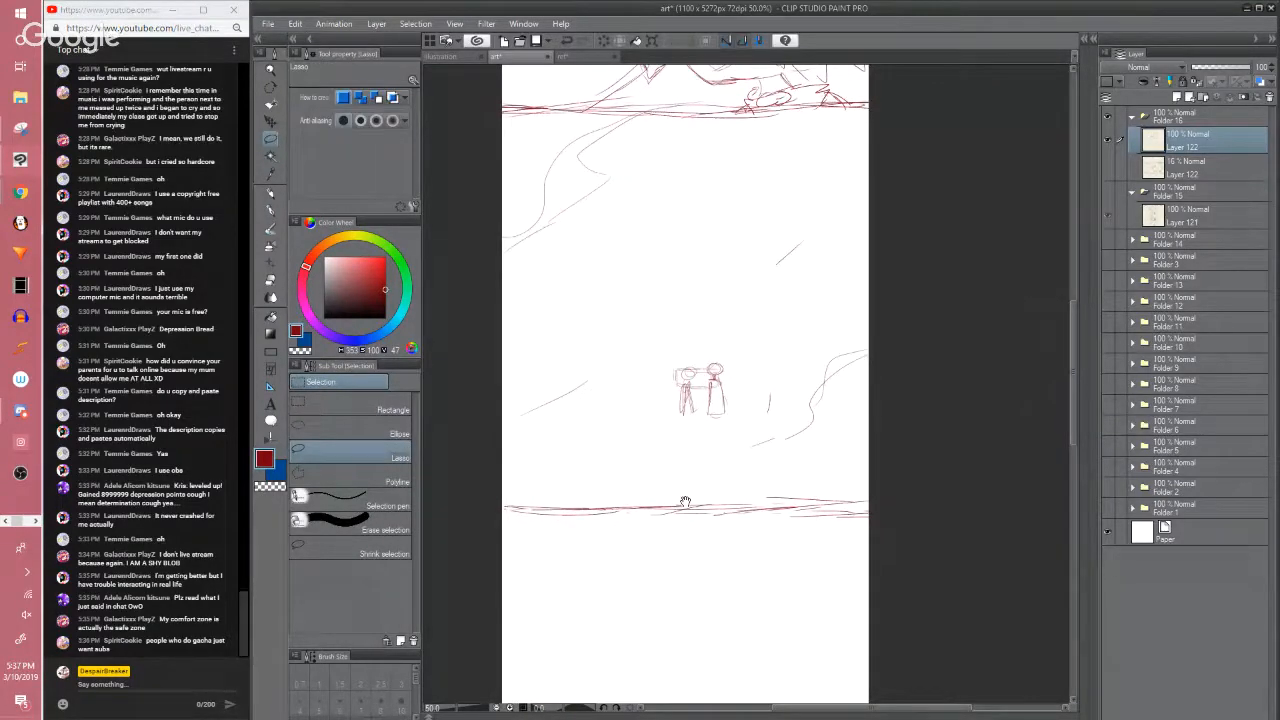
Switch back to the Real G-pen and save the comic with the further reduced figures
left_click_drag(686, 501, 678, 539)
key("p")
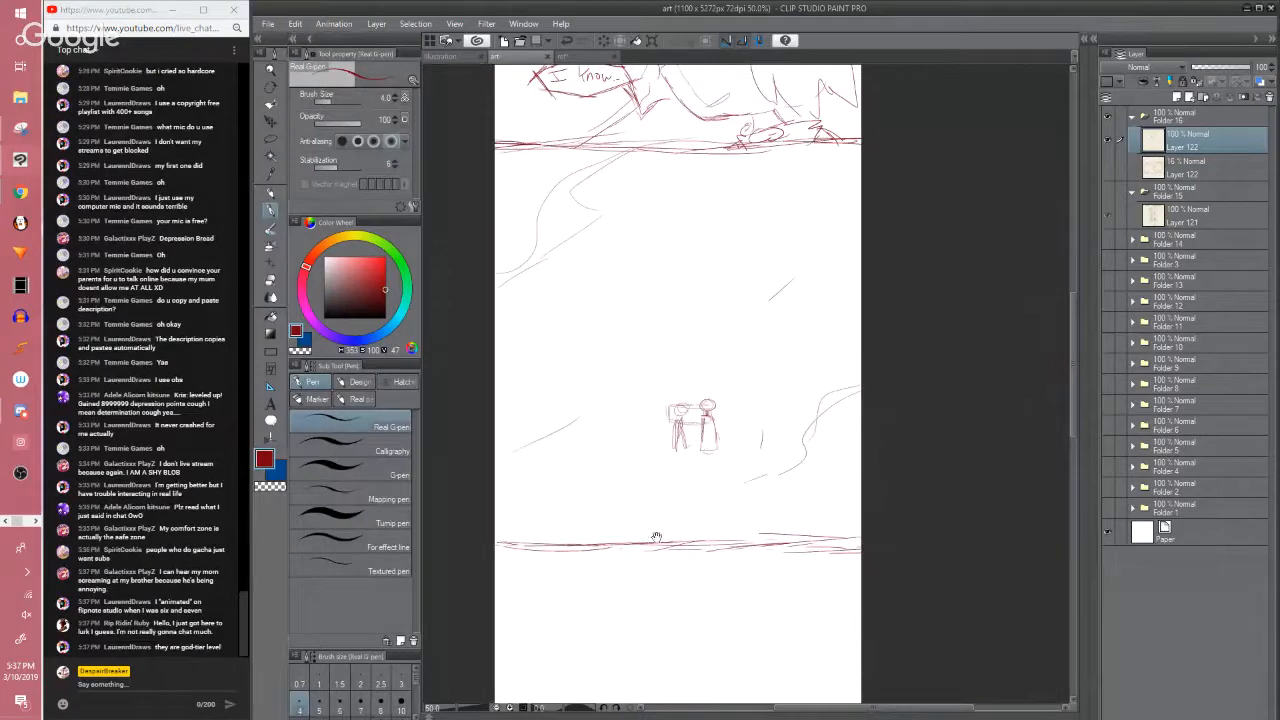
left_click_drag(656, 537, 652, 510)
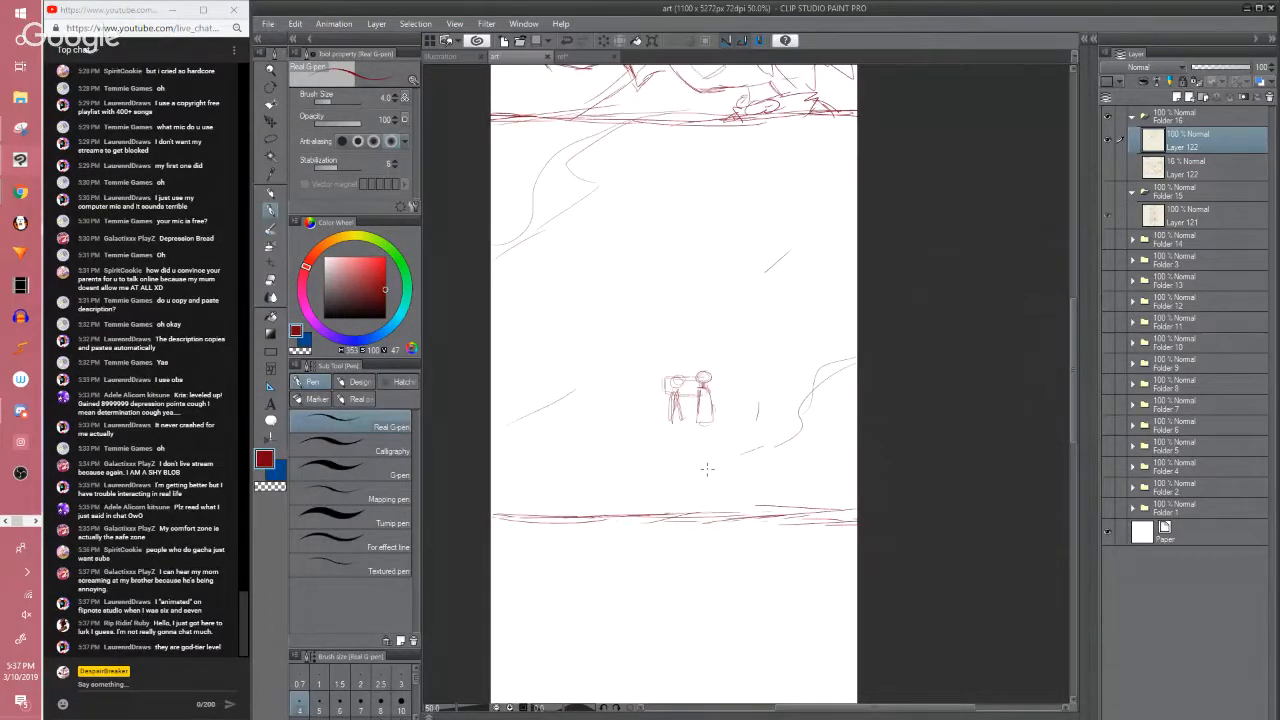
scroll(706, 468, "down", 1)
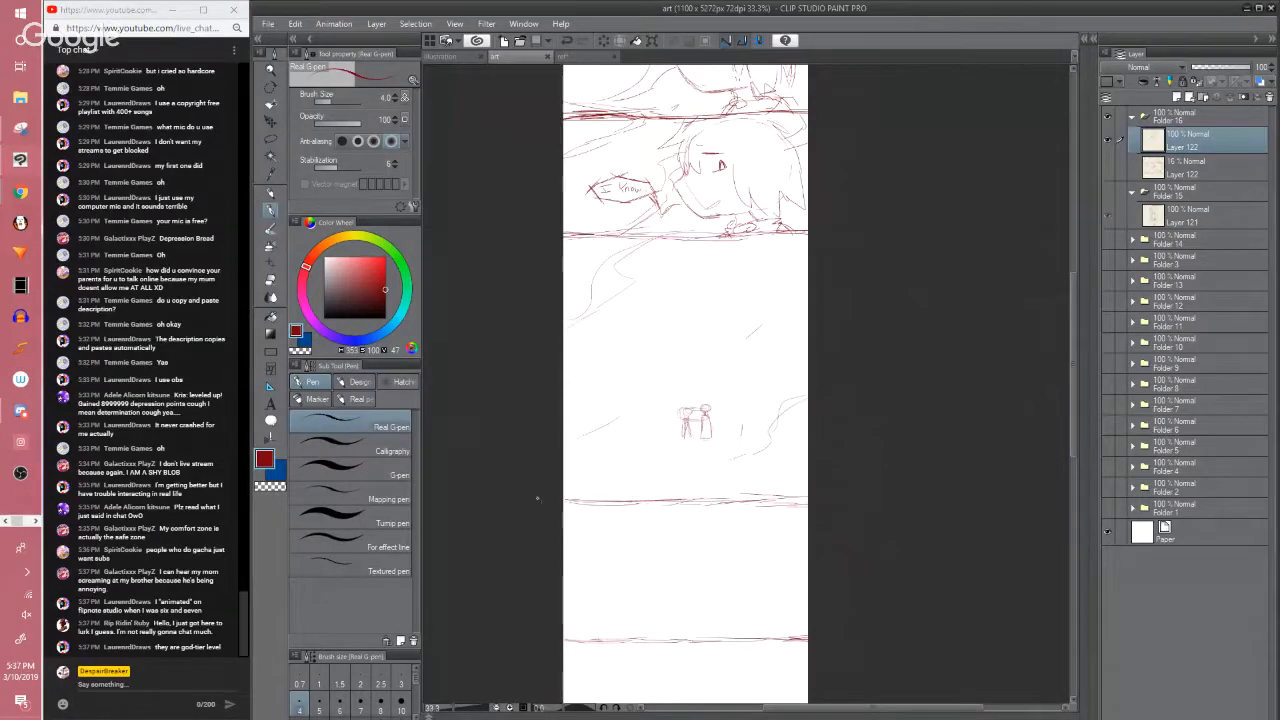
Clear any selection, return to the Real G-pen, and save the comic
left_click(527, 494)
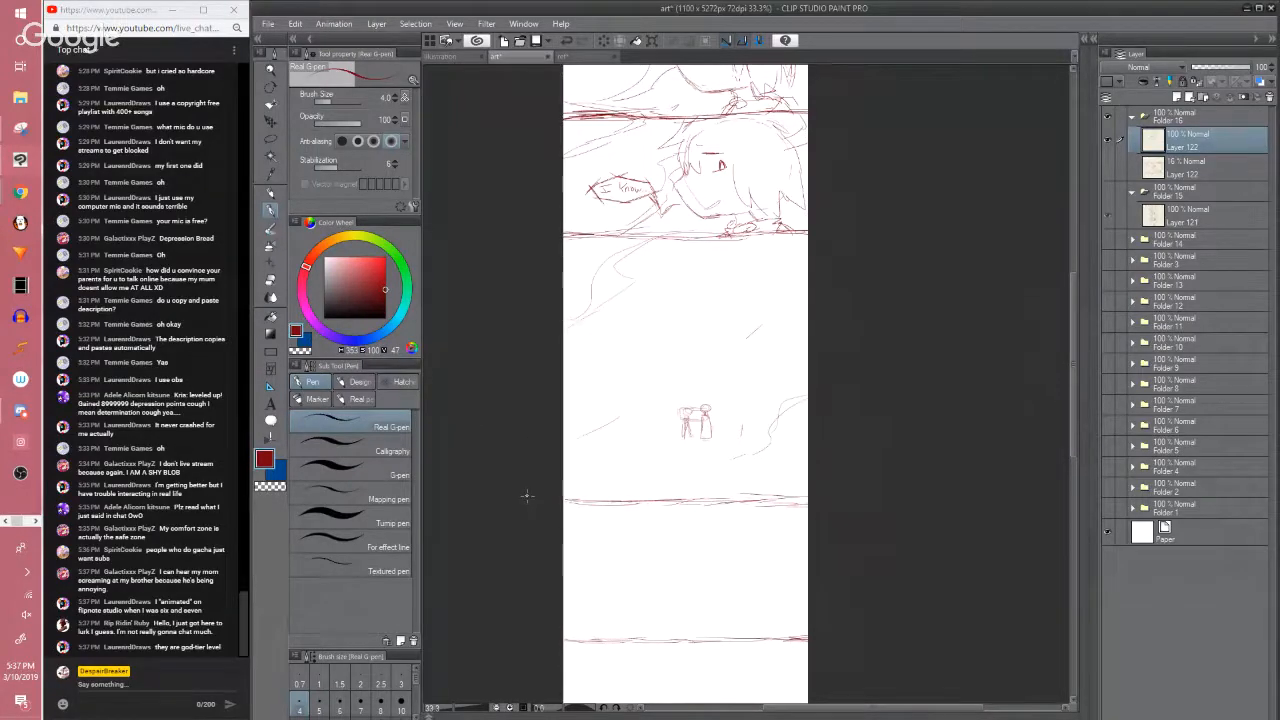
key("ctrl+plus")
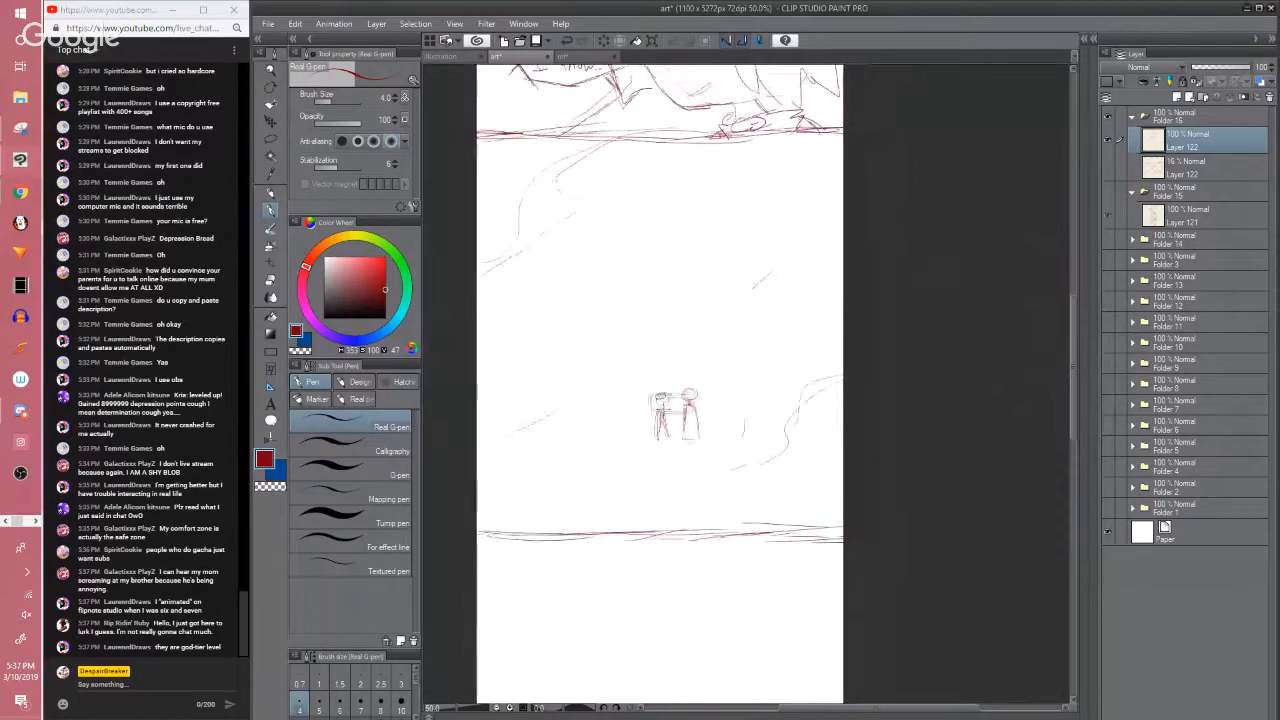
key("k")
key("m")
key("ctrl+d")
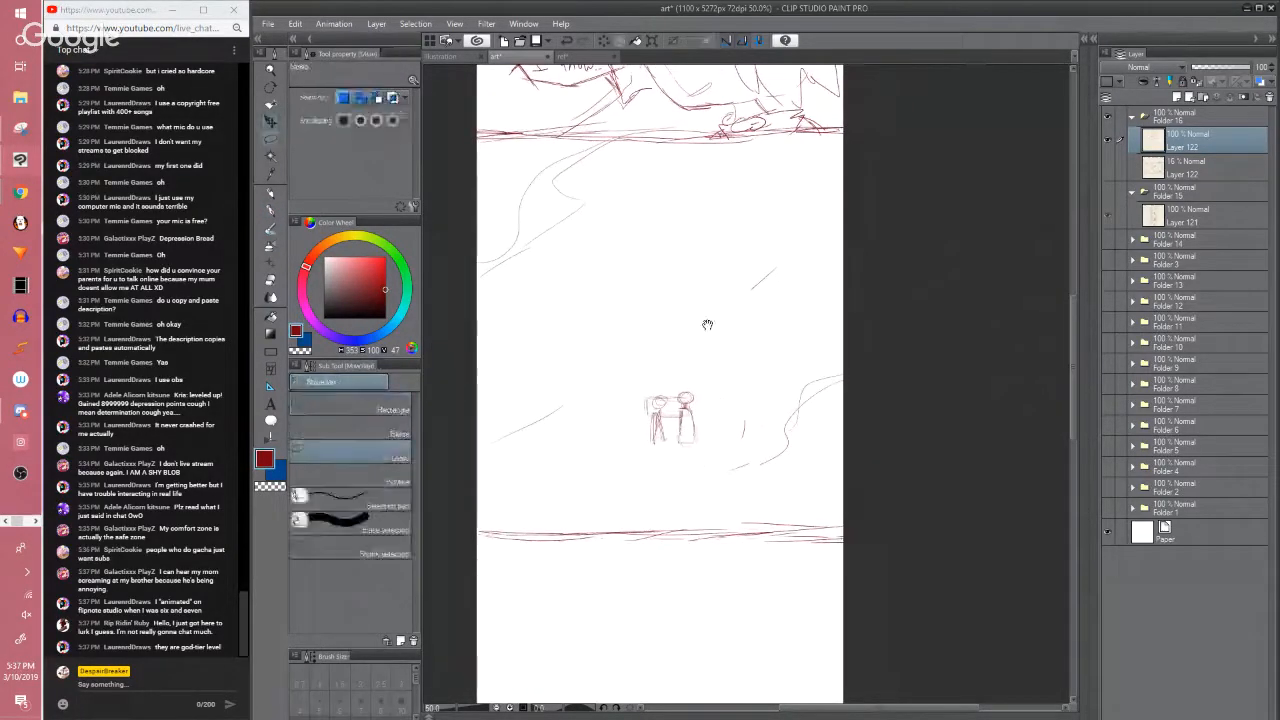
left_click_drag(707, 324, 691, 446)
key("p")
key("ctrl+minus")
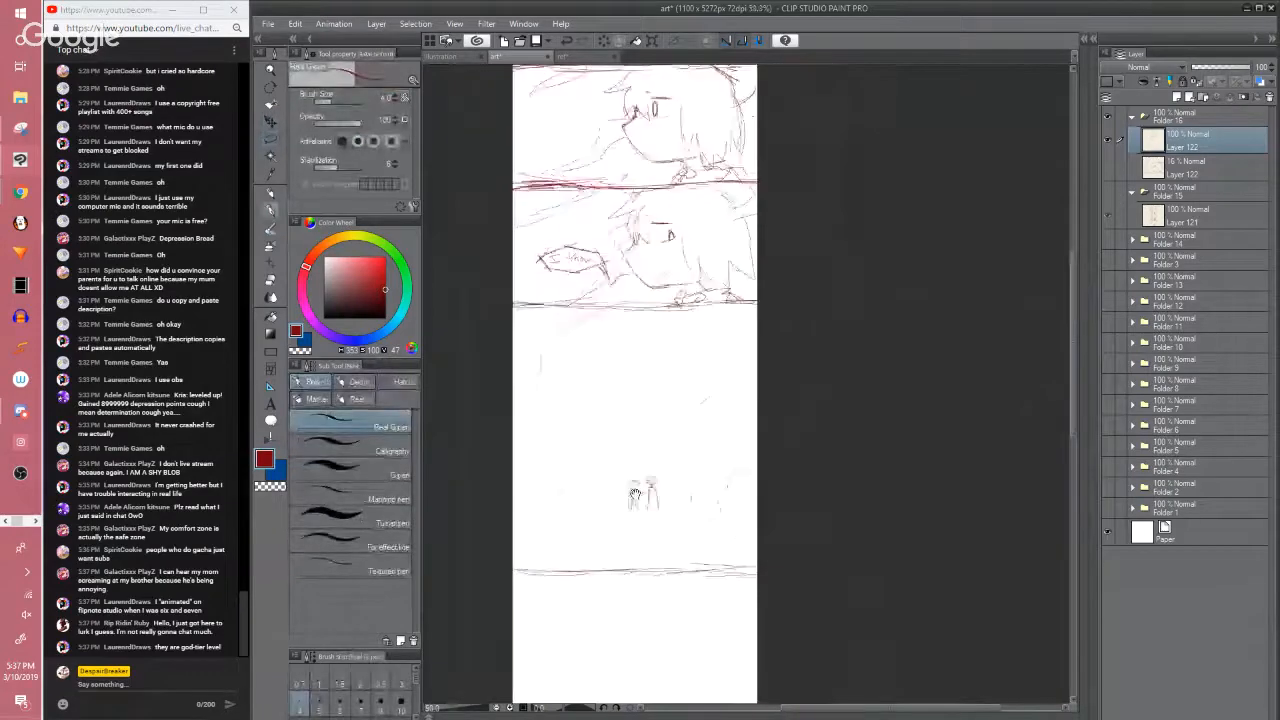
left_click_drag(628, 539, 620, 432)
scroll(629, 449, "down", 2)
key("ctrl+plus")
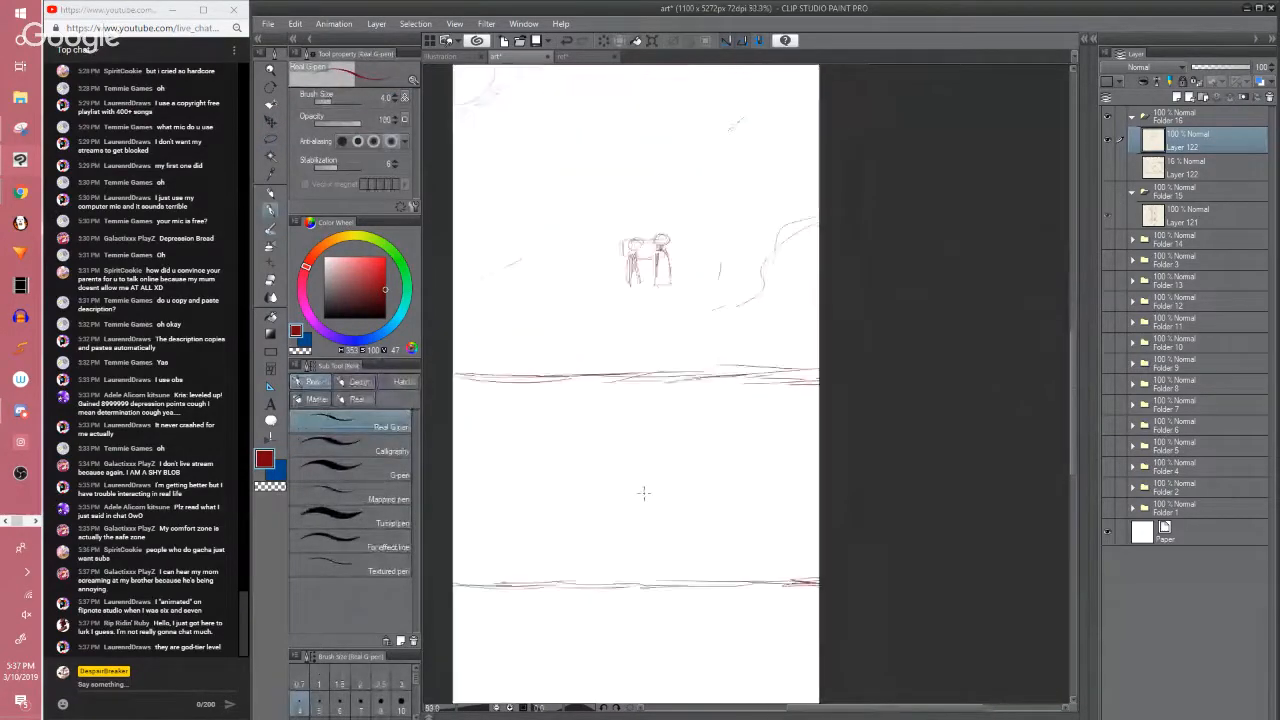
scroll(620, 505, "down", 1)
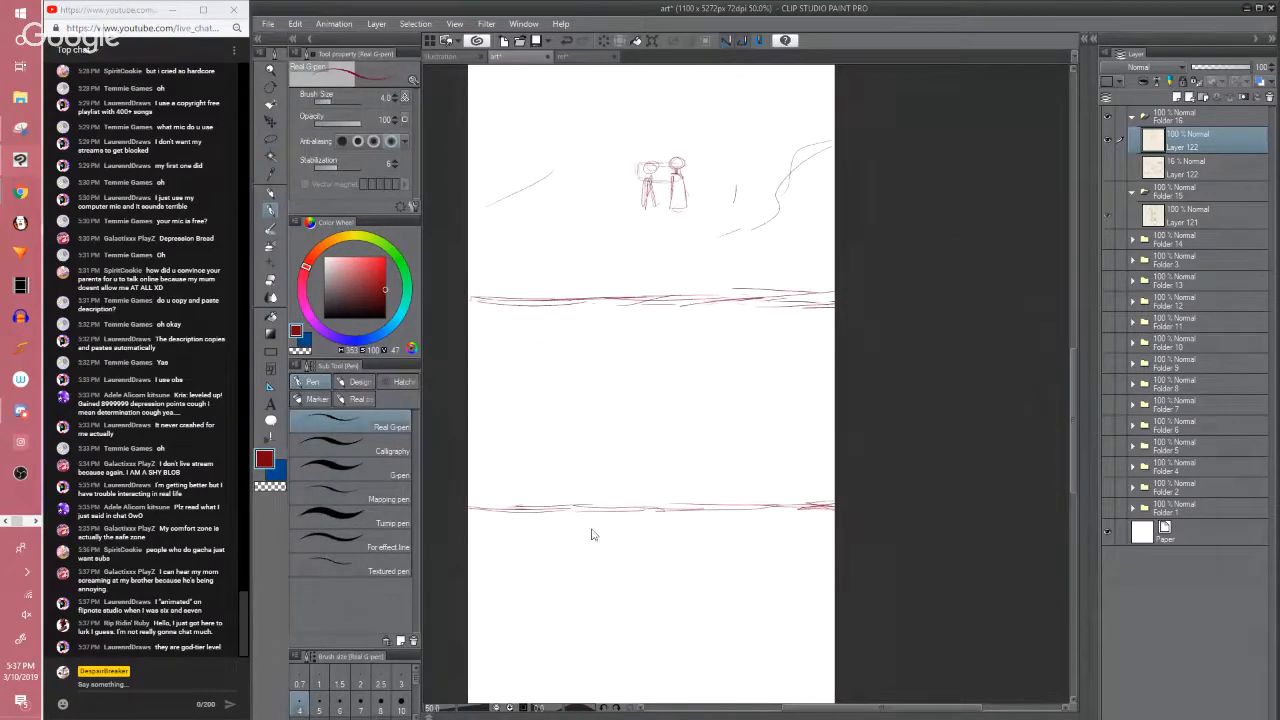
key("ctrl+s")
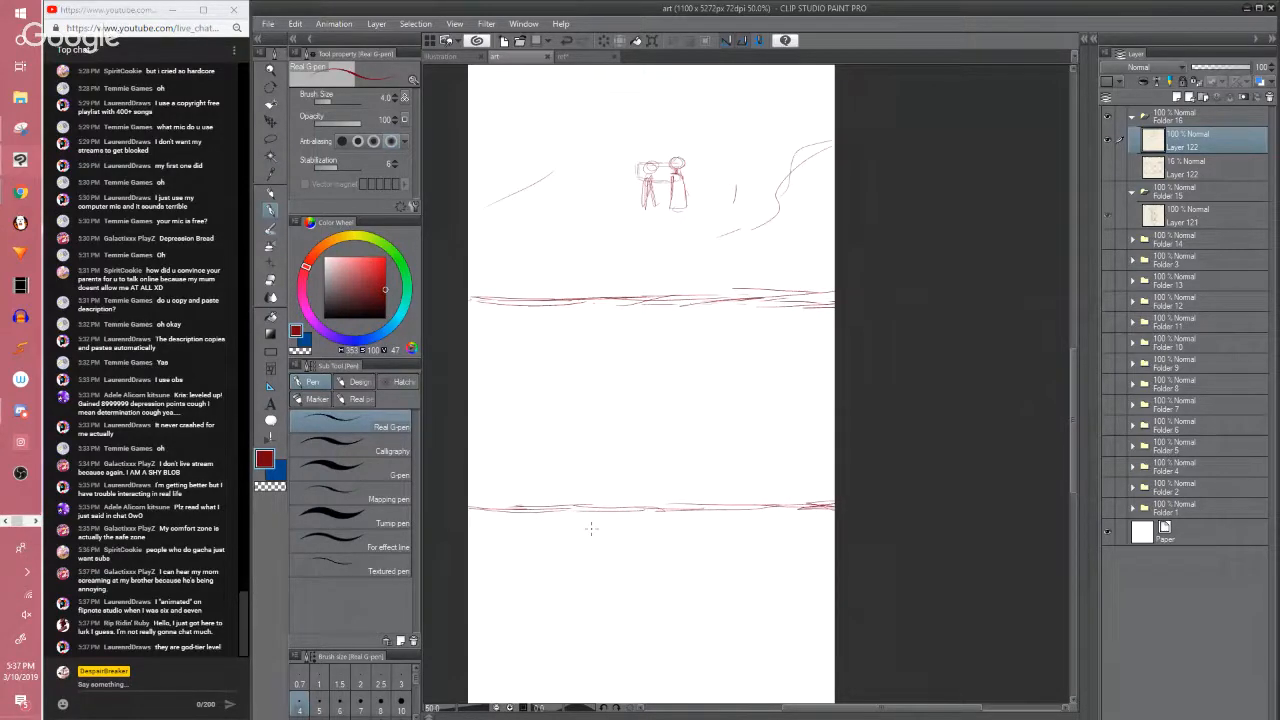
Examine the empty panel below the two small figures and the blank area beneath it in Folder 16
scroll(620, 506, "down", 2)
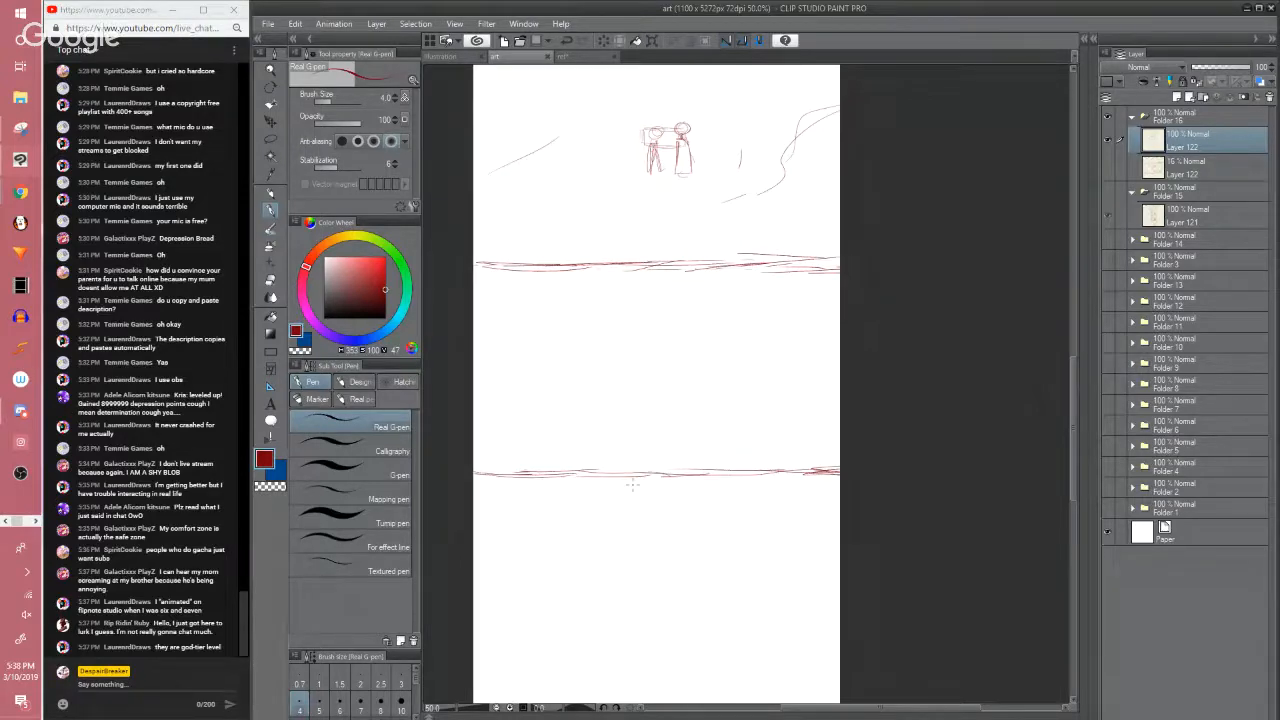
left_click_drag(634, 508, 663, 456)
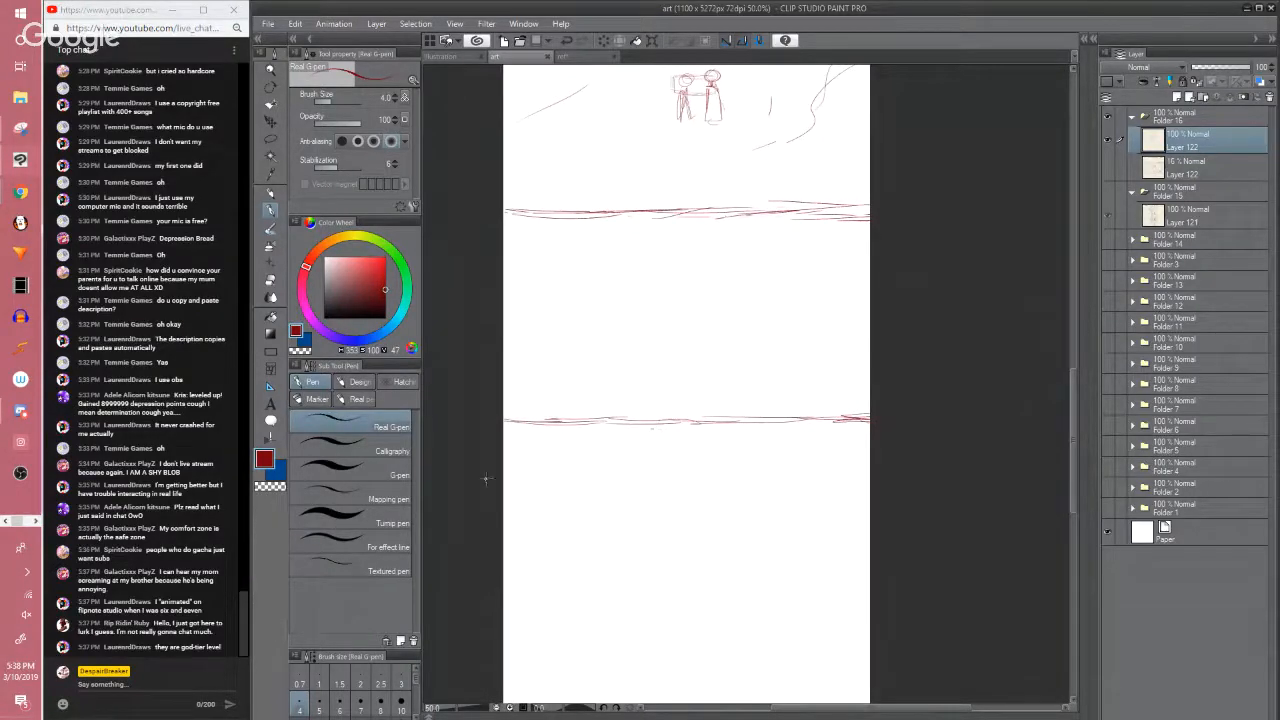
left_click_drag(489, 514, 500, 597)
left_click_drag(556, 410, 526, 578)
mouse_move(545, 375)
left_mouse_down()
mouse_move(554, 543)
mouse_move(531, 321)
left_mouse_up()
left_click_drag(566, 514, 569, 367)
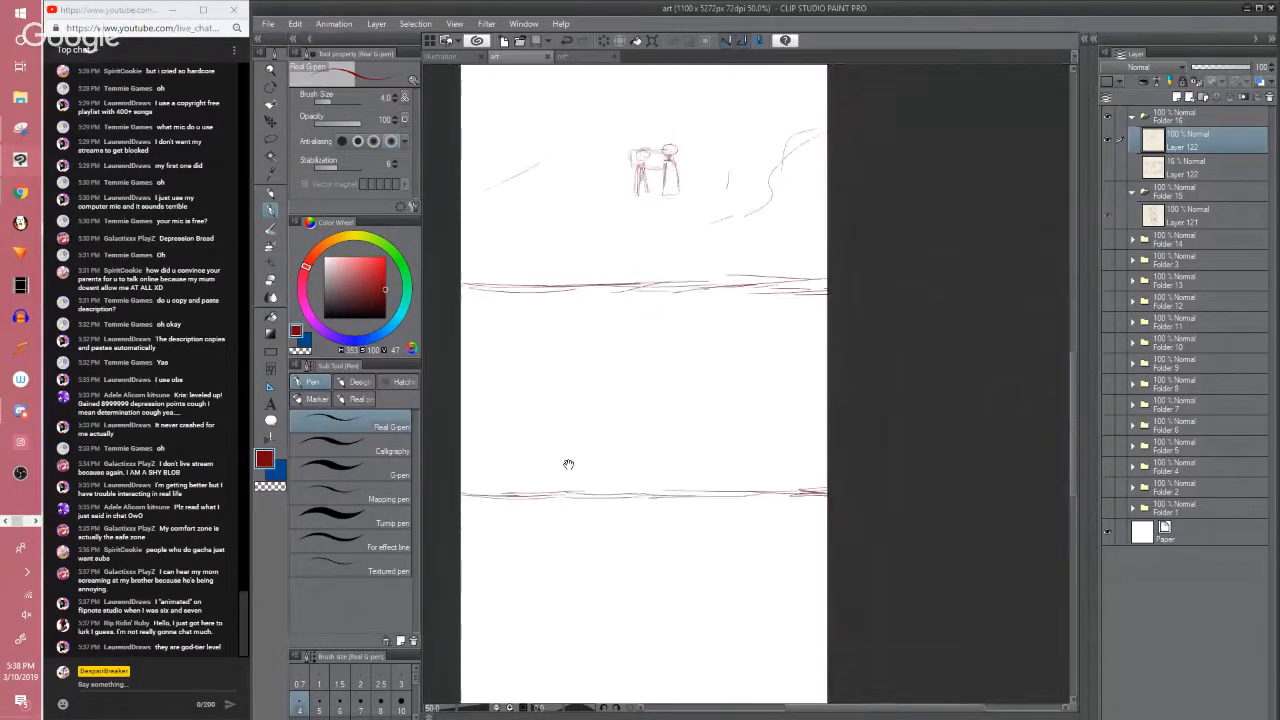
left_click_drag(573, 549, 591, 471)
left_click_drag(682, 562, 701, 597)
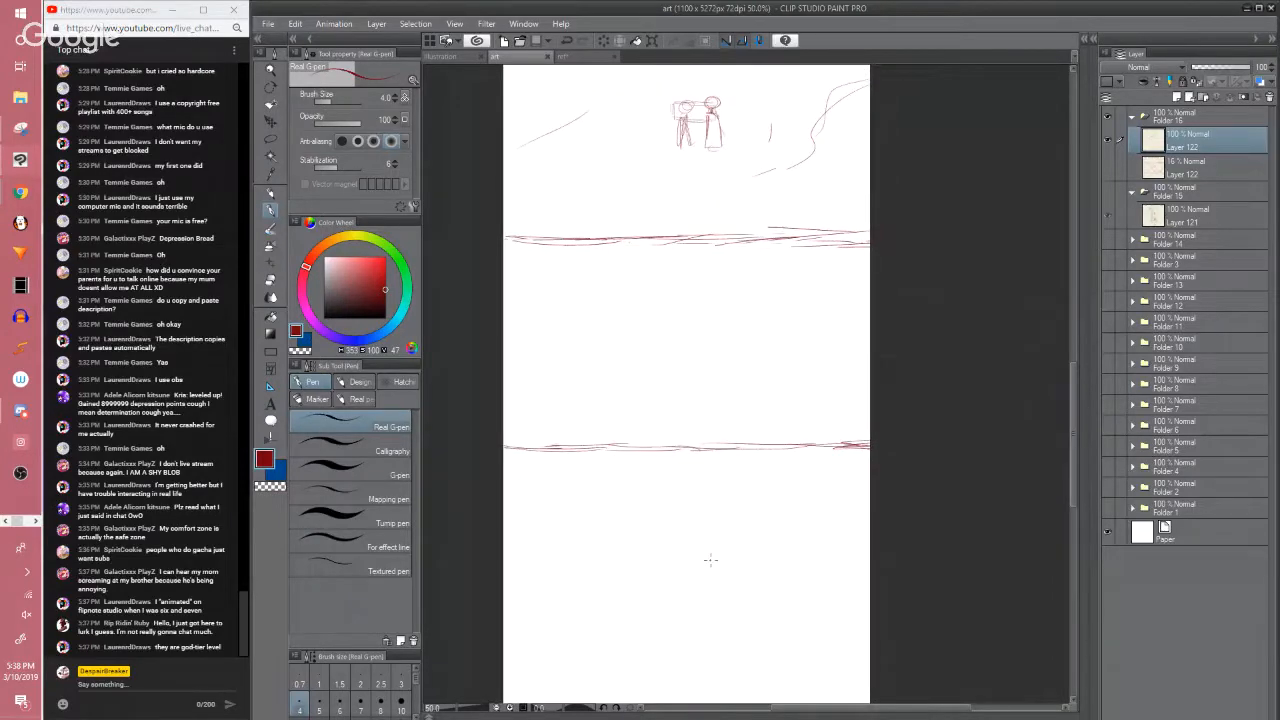
left_click_drag(618, 398, 608, 522)
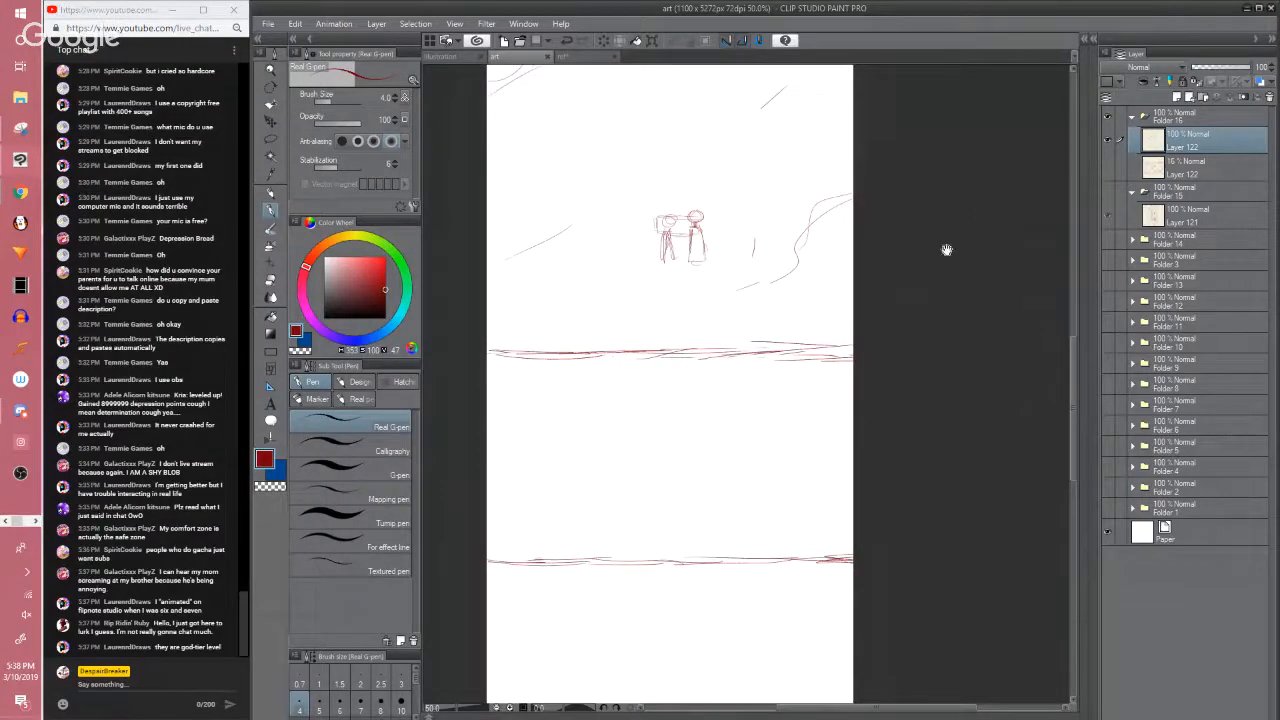
left_click_drag(932, 325, 930, 206)
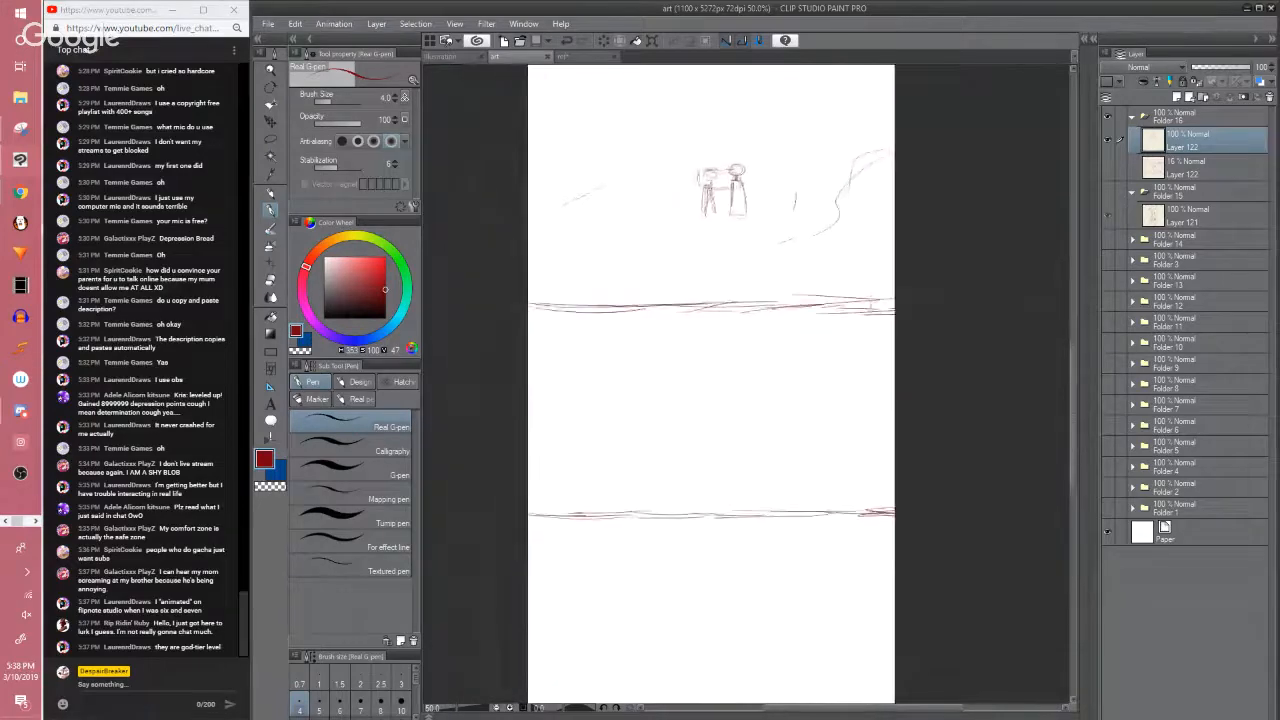
scroll(871, 300, "up", 1)
left_click_drag(633, 485, 673, 453)
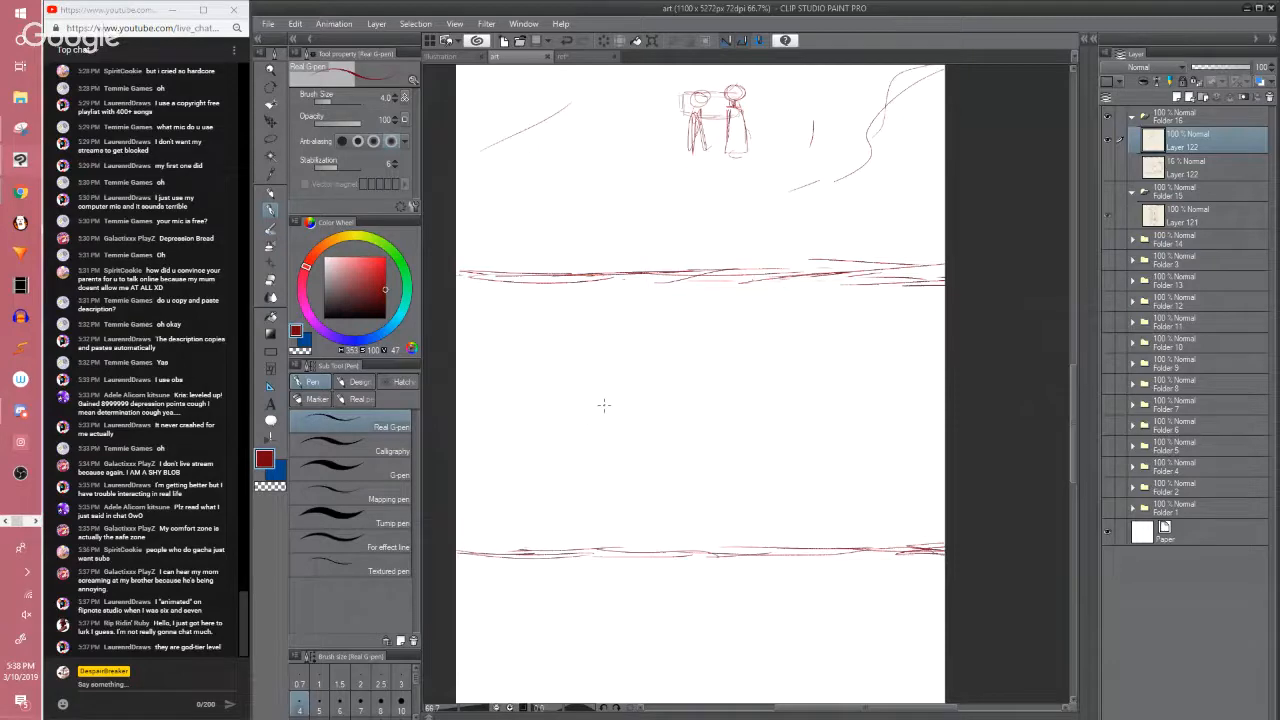
scroll(638, 365, "down", 5)
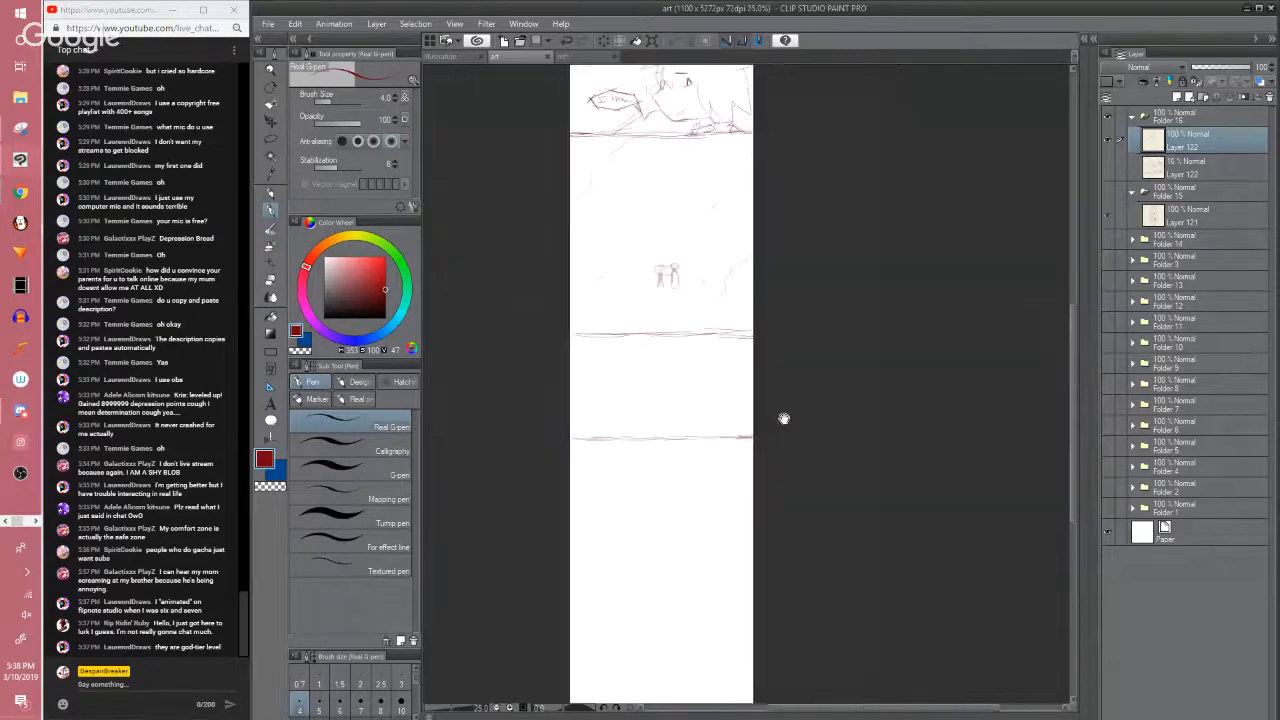
left_click_drag(887, 308, 872, 297)
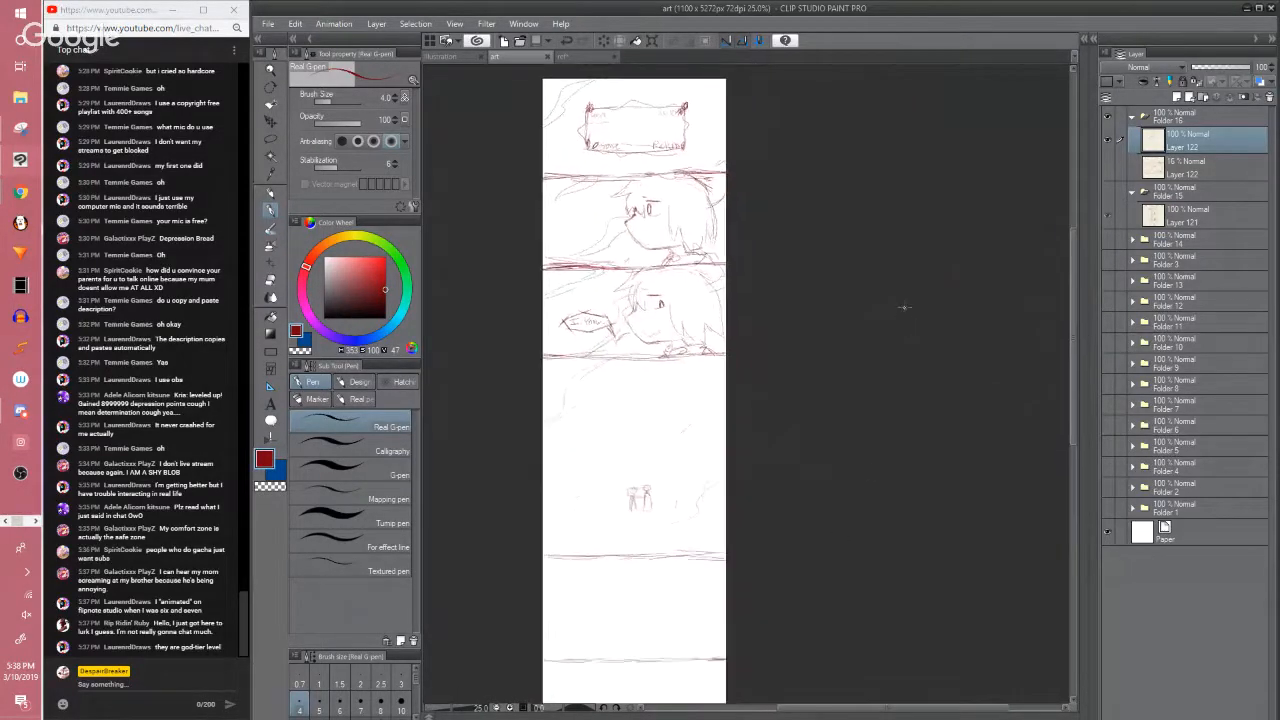
Hide Folder 16, show Folders 3 and 14 in turn to review their pages, and save the comic
left_click(1108, 117)
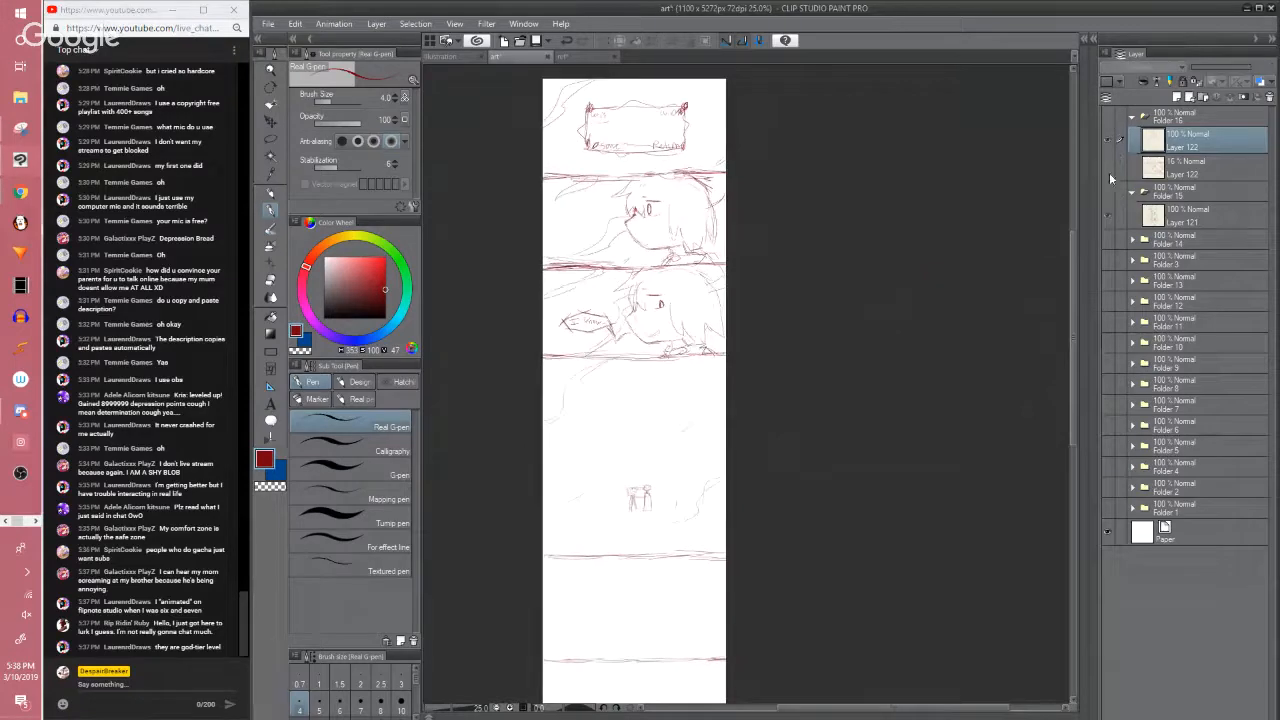
left_click(1107, 262)
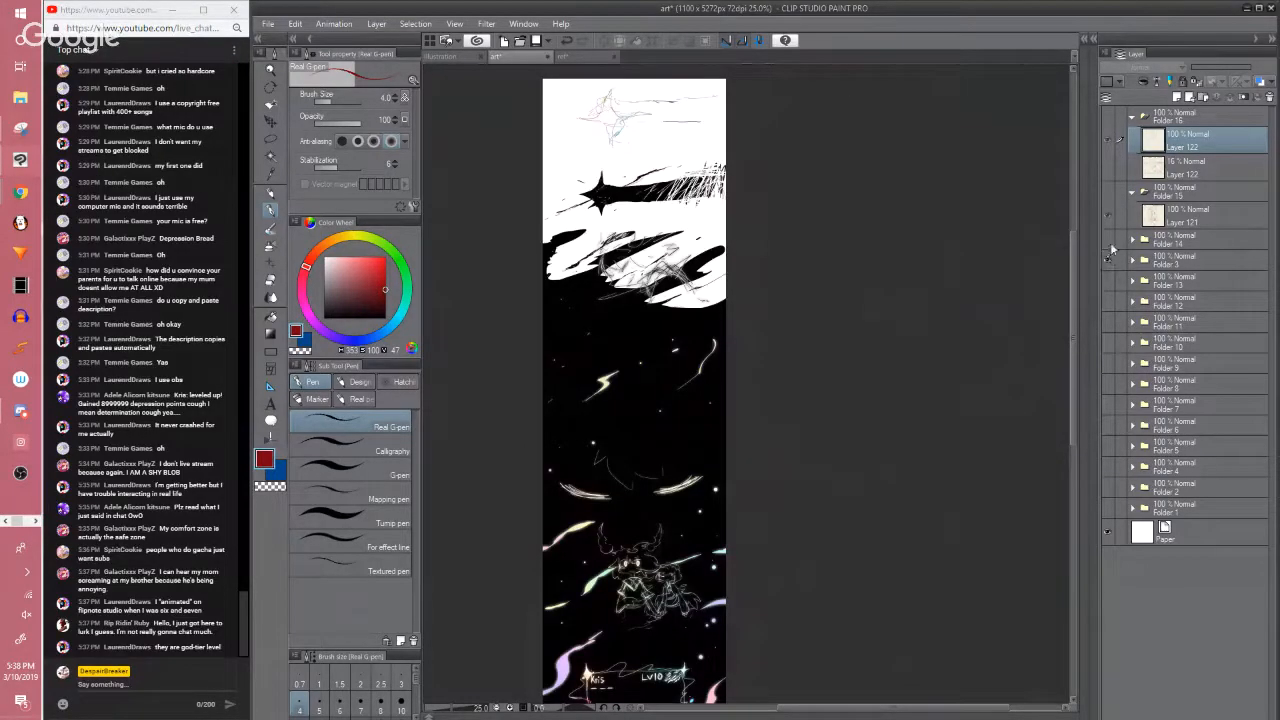
left_click(1107, 239)
left_click(1108, 262)
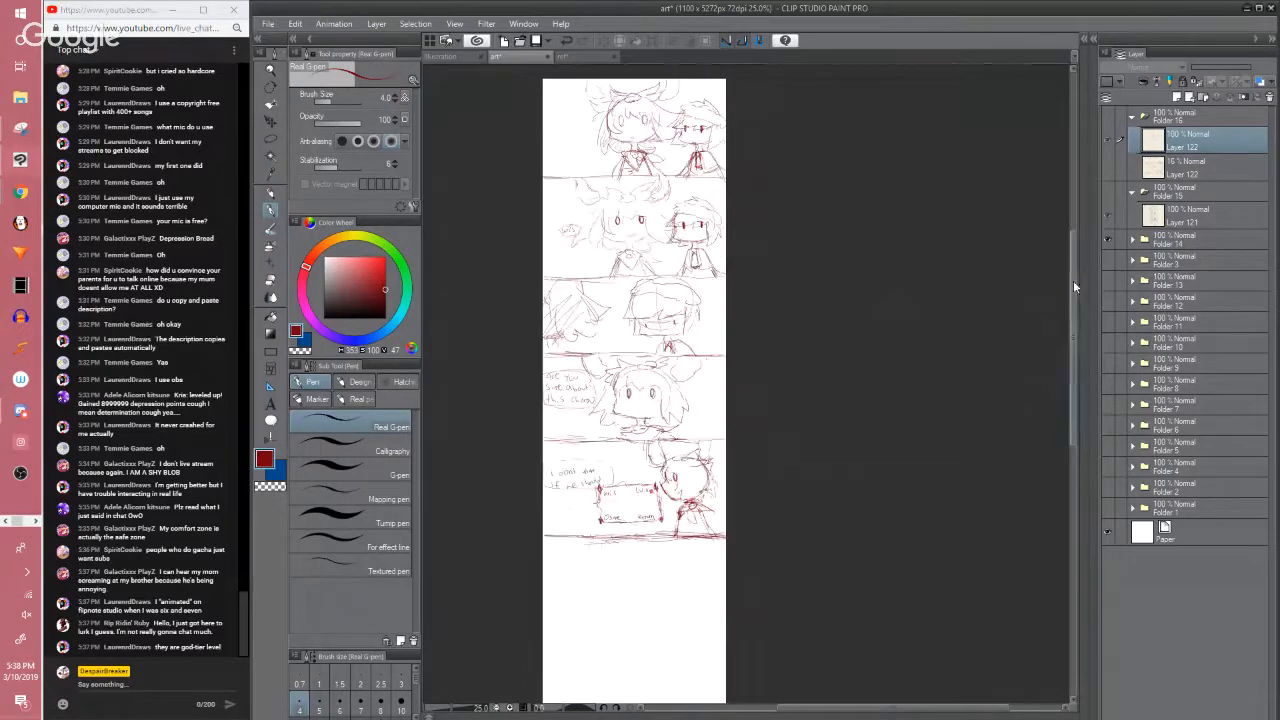
scroll(1070, 260, "up", 2)
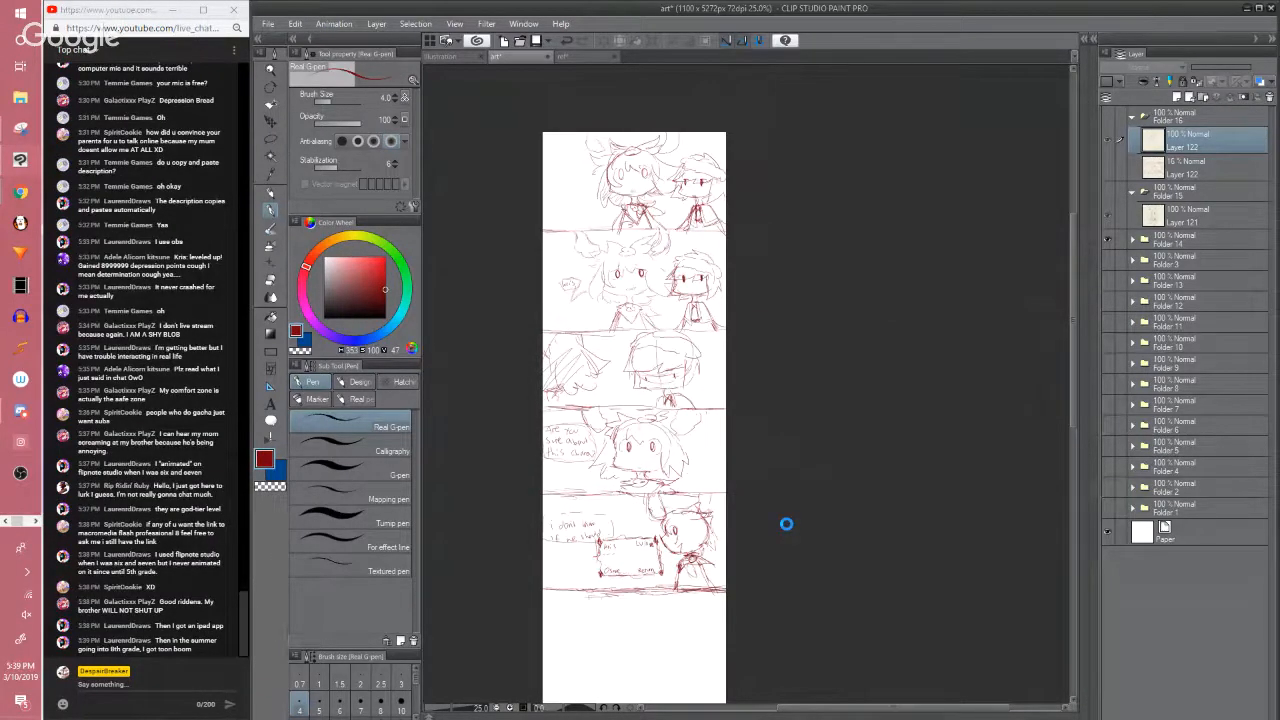
key("ctrl+s")
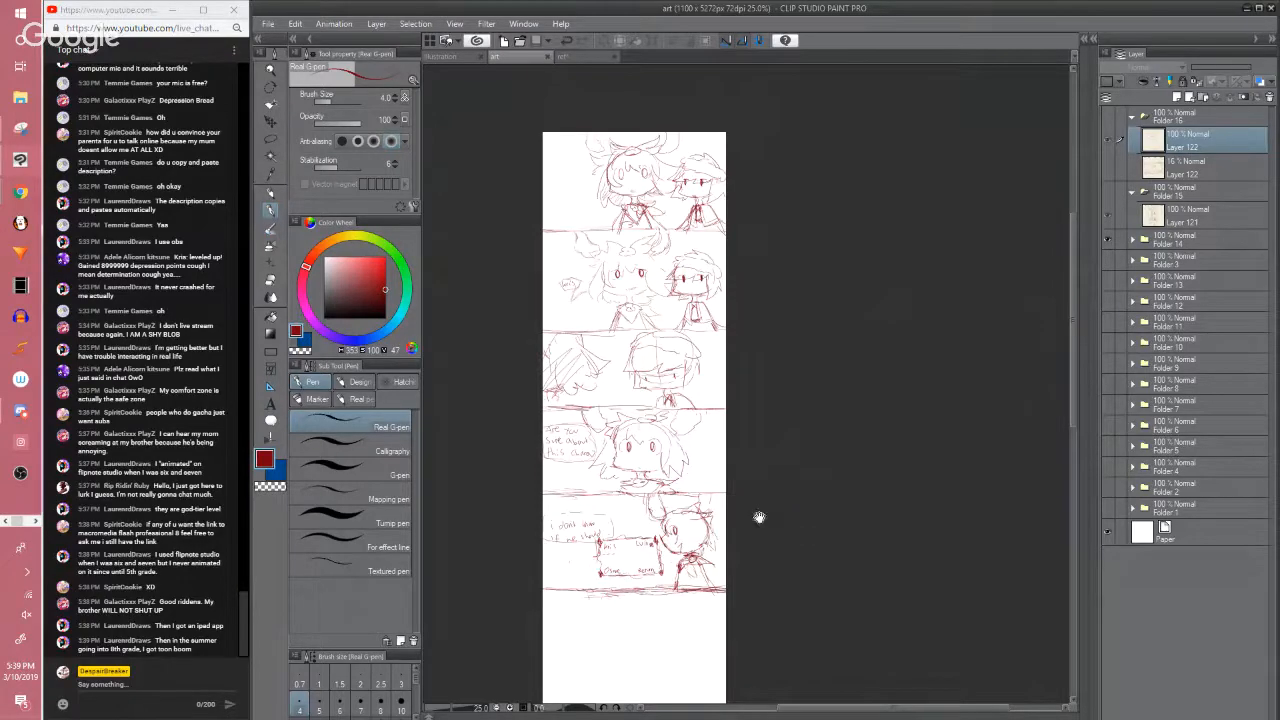
left_click_drag(759, 517, 869, 471)
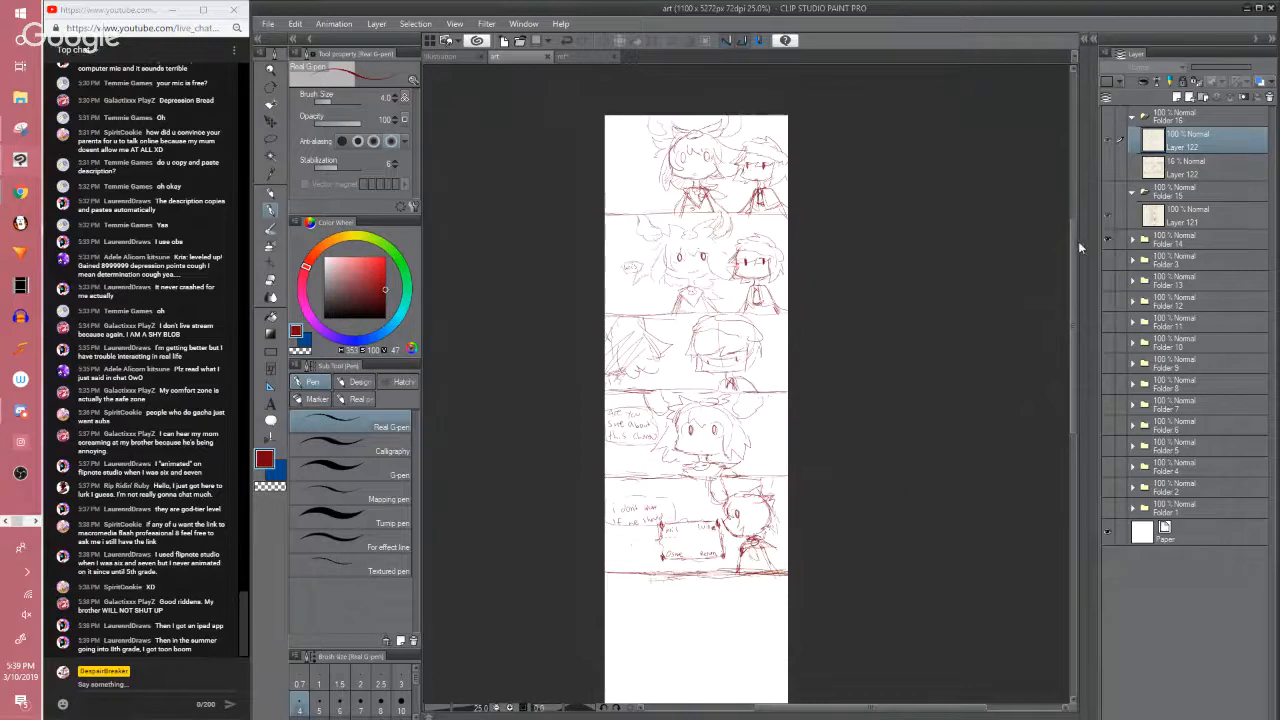
scroll(1072, 245, "down", 1)
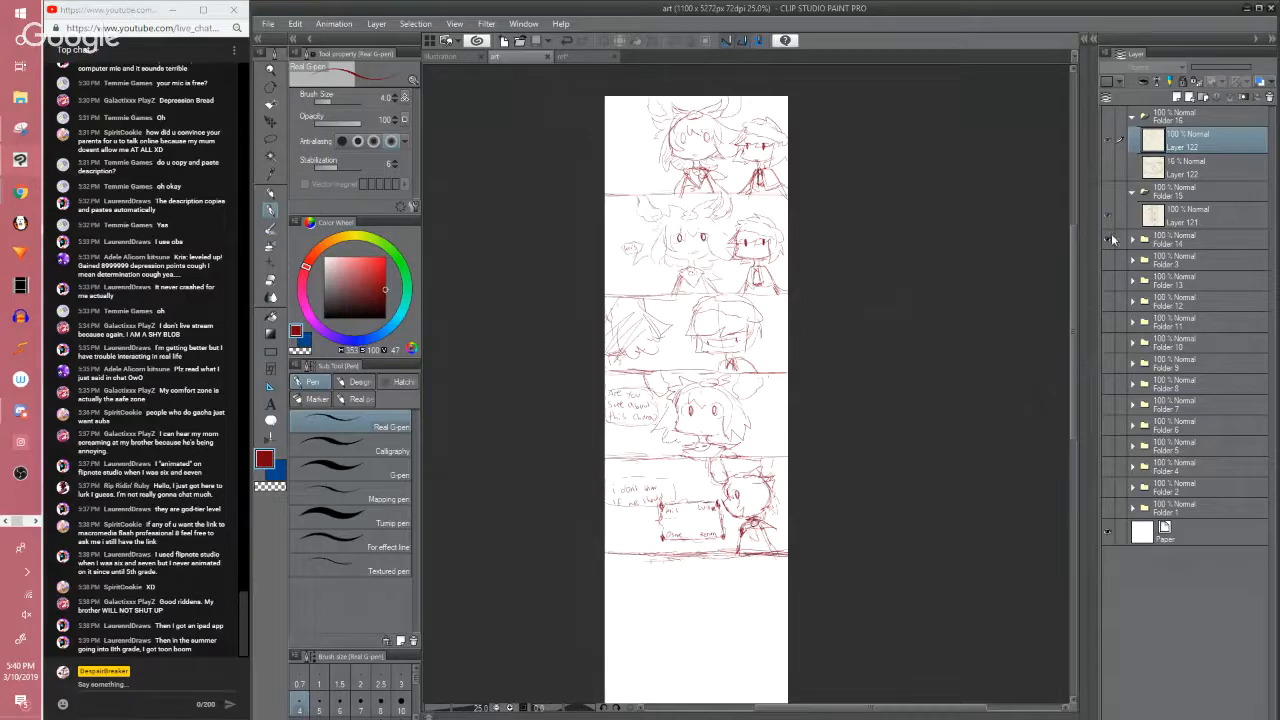
Hide Folder 14, check Folder 15's page, and restore Folder 16 as the visible page
left_click(1107, 197)
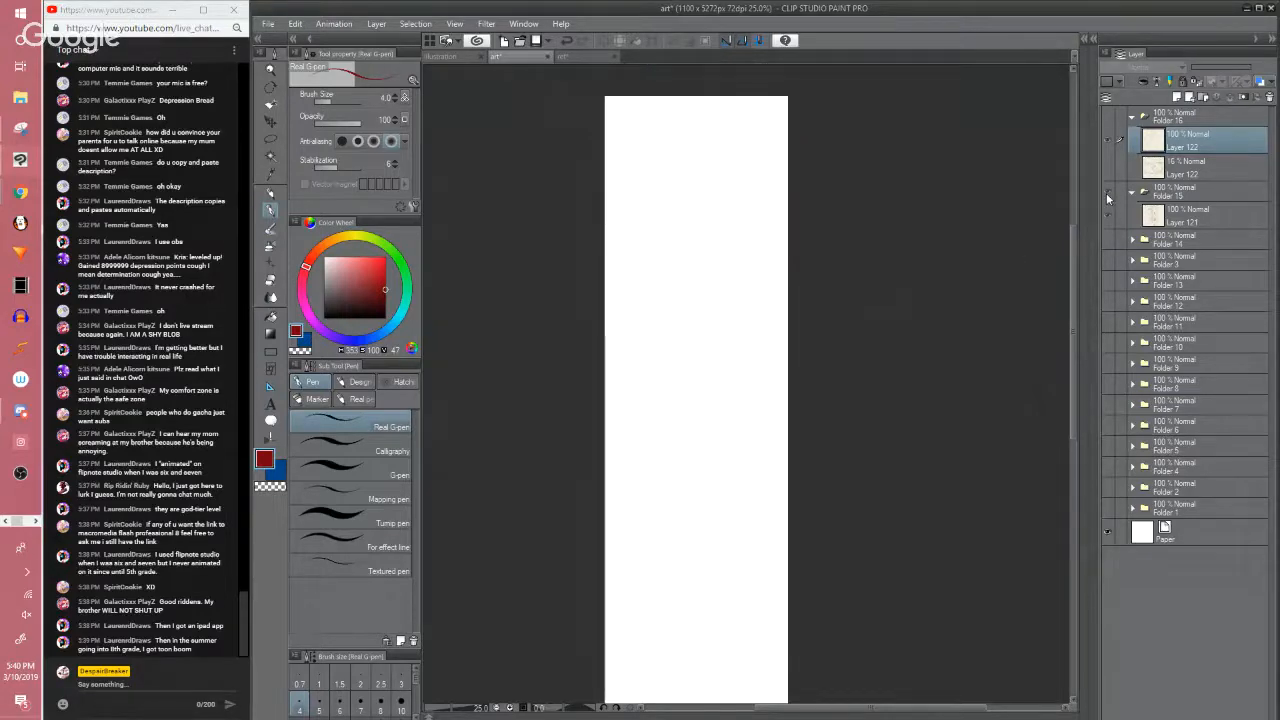
left_click(1107, 196)
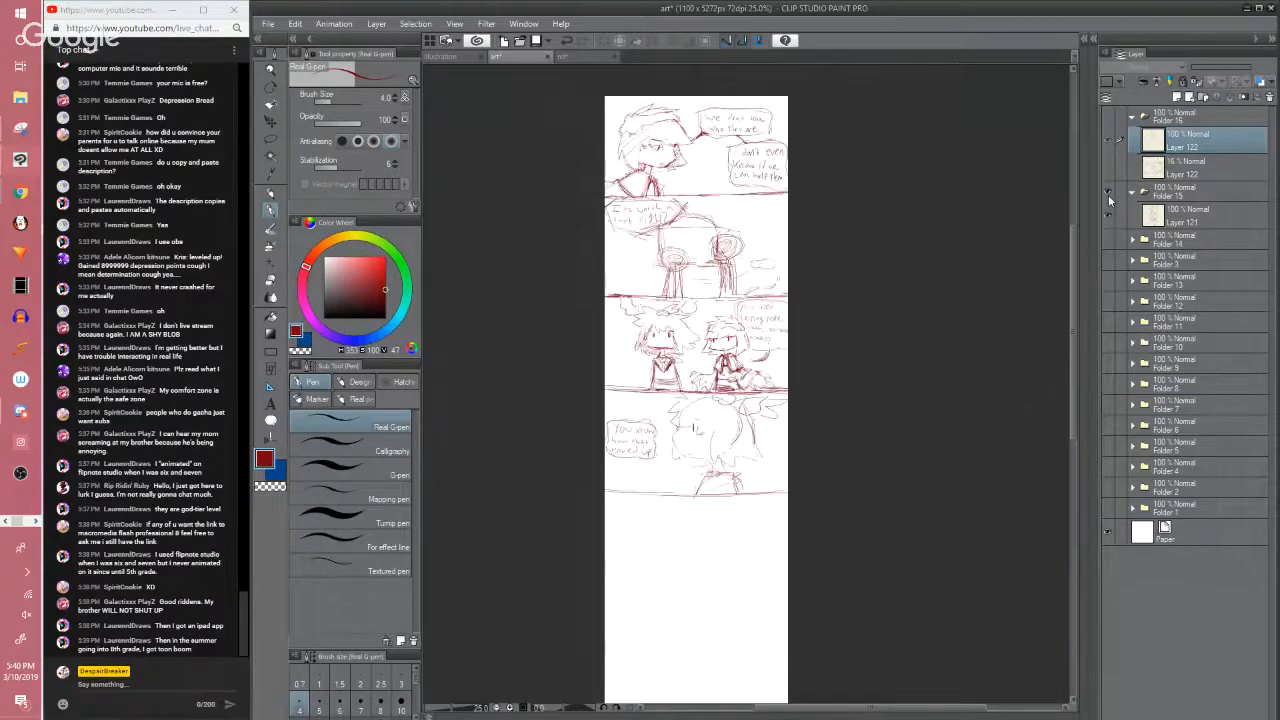
left_click(1107, 195)
left_click(1107, 117)
Review Folder 16's page from the framed text box at its start to the empty panels below the tall panel
left_click_drag(1074, 307, 1073, 342)
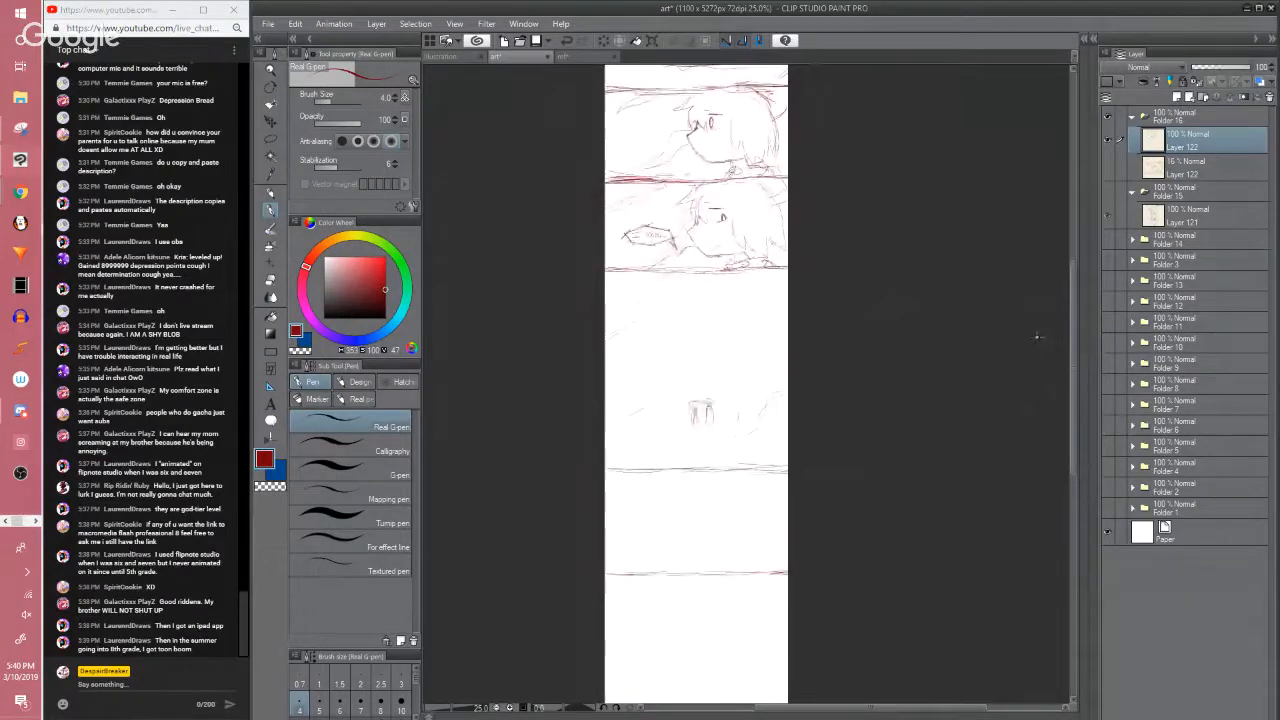
scroll(1040, 334, "up", 1)
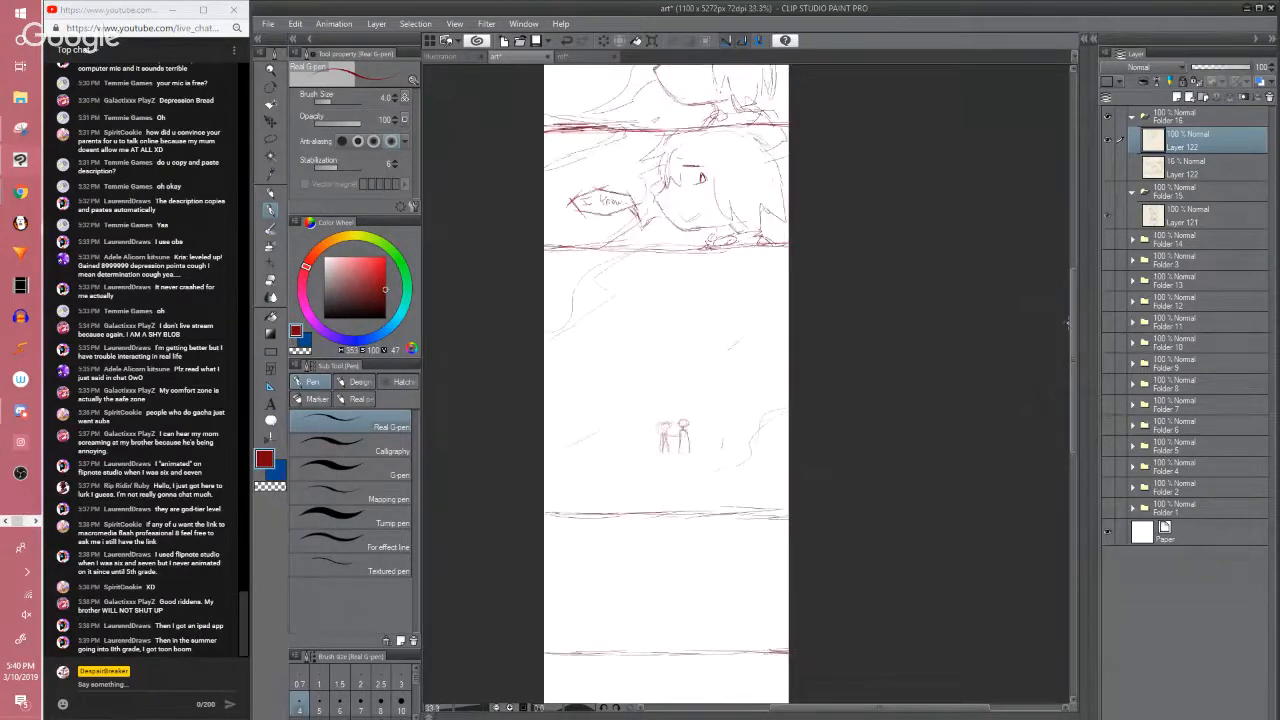
mouse_move(1070, 327)
left_mouse_down()
mouse_move(1068, 308)
mouse_move(1069, 422)
left_mouse_up()
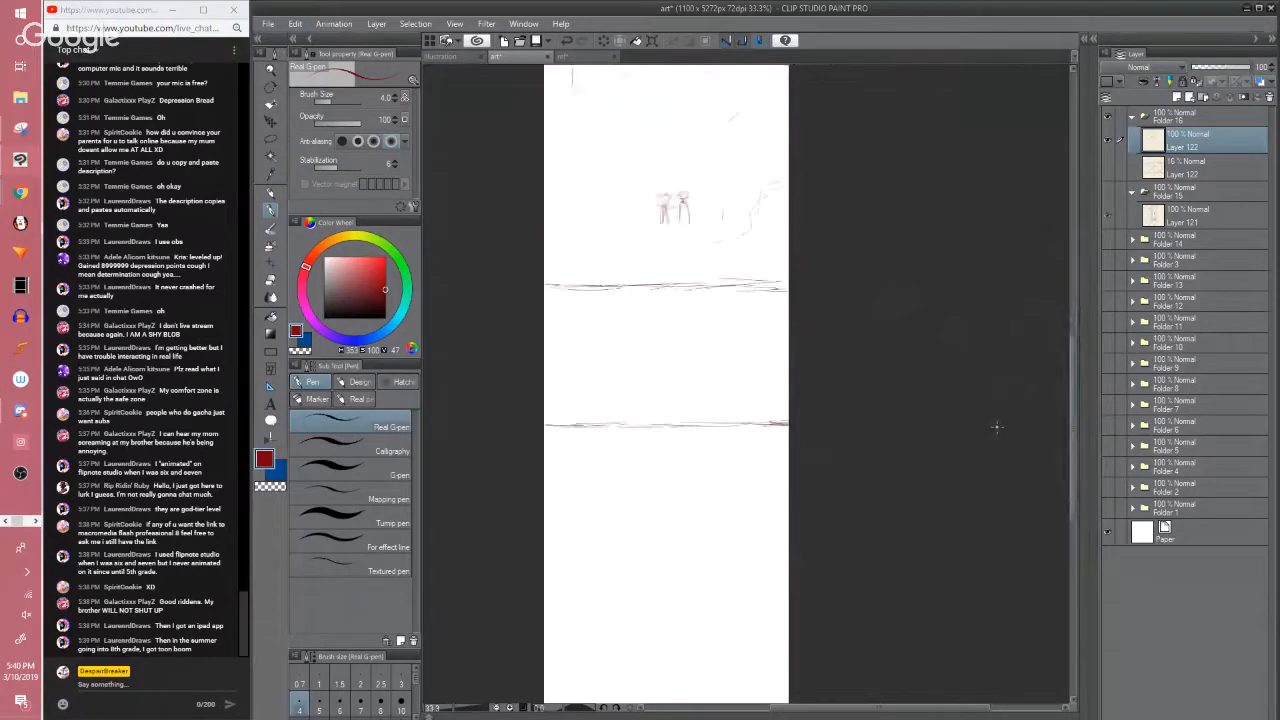
scroll(997, 427, "up", 1)
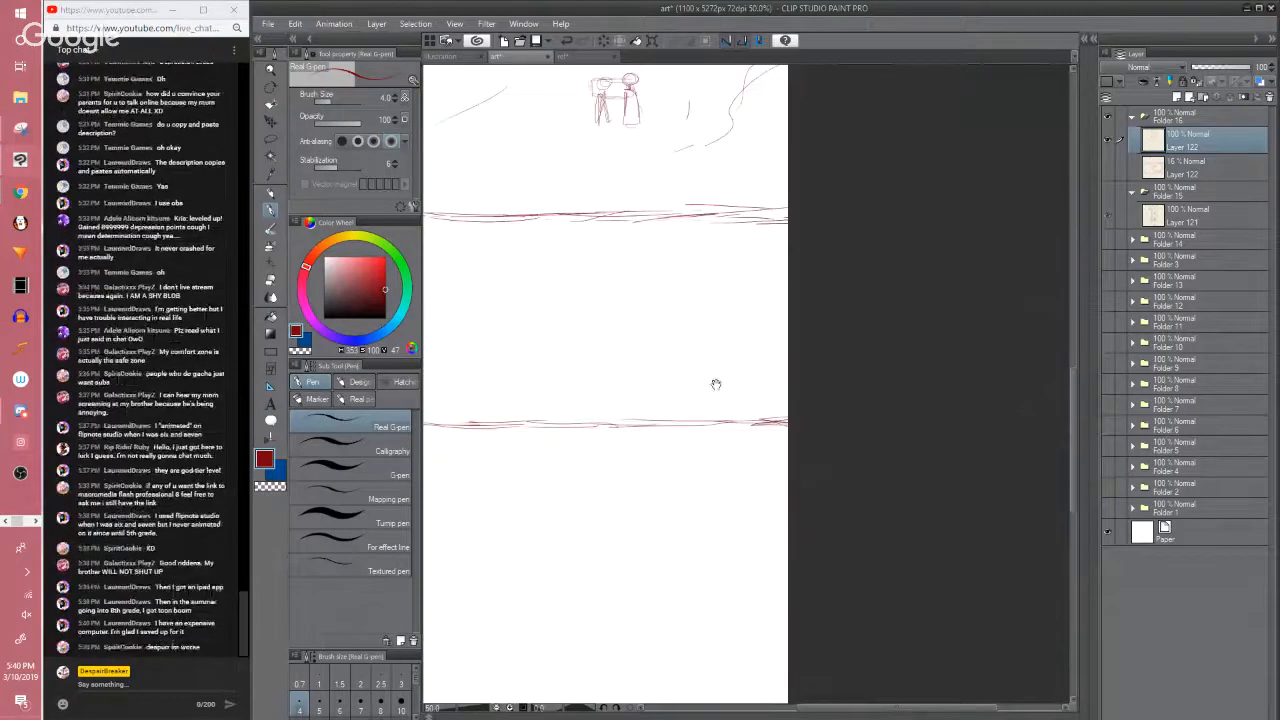
left_click_drag(718, 365, 760, 510)
scroll(753, 480, "down", 1)
left_click_drag(746, 449, 760, 608)
left_click_drag(749, 523, 738, 684)
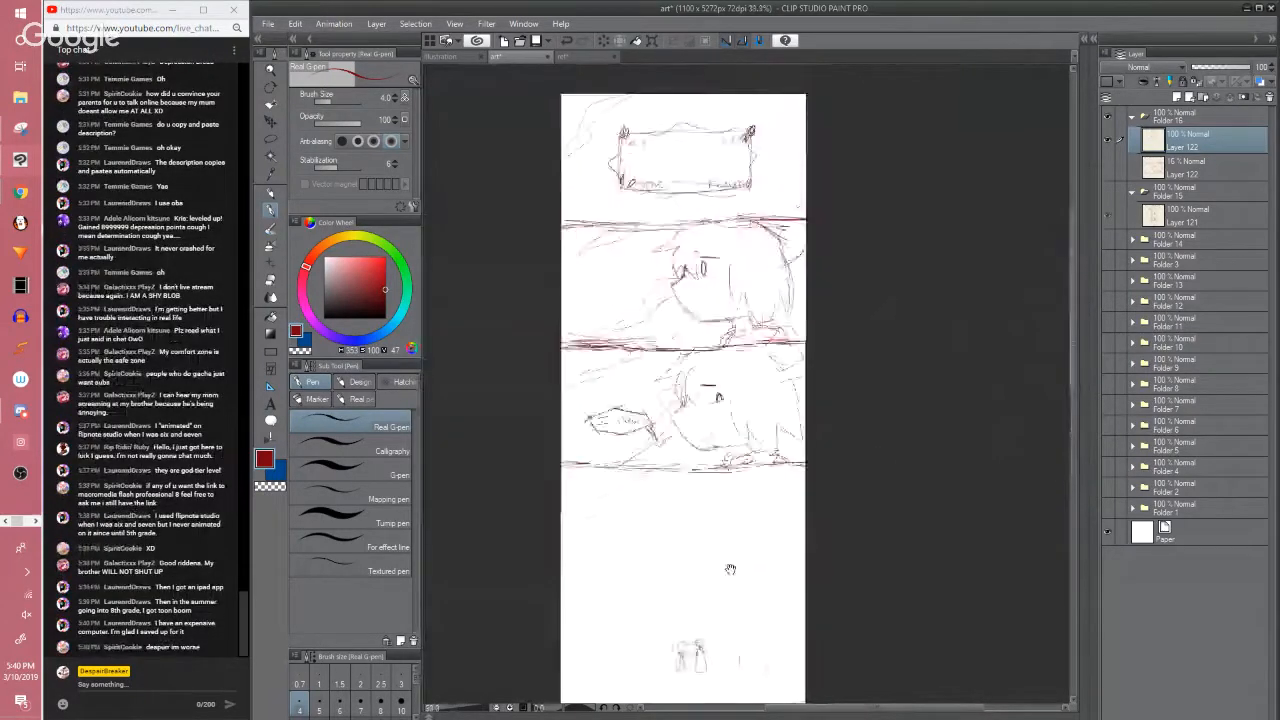
mouse_move(729, 569)
left_mouse_down()
mouse_move(714, 691)
mouse_move(712, 570)
left_mouse_up()
left_click_drag(774, 656, 749, 345)
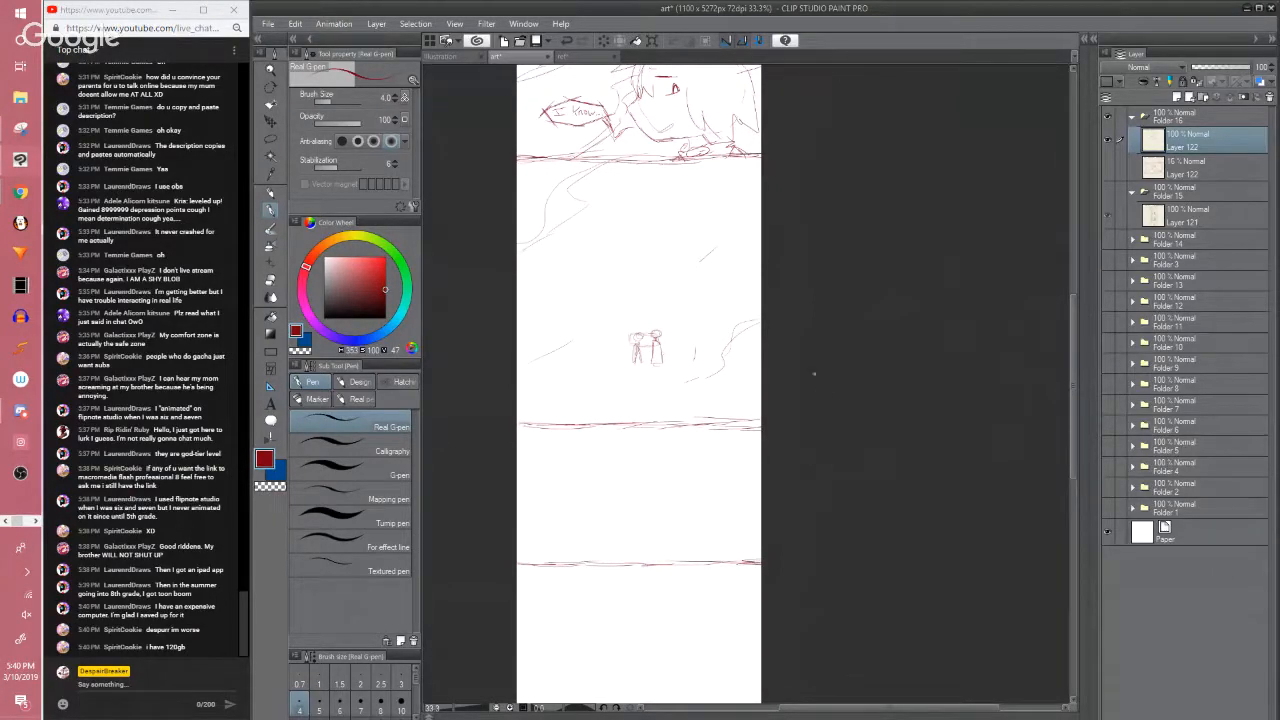
left_click_drag(823, 394, 851, 630)
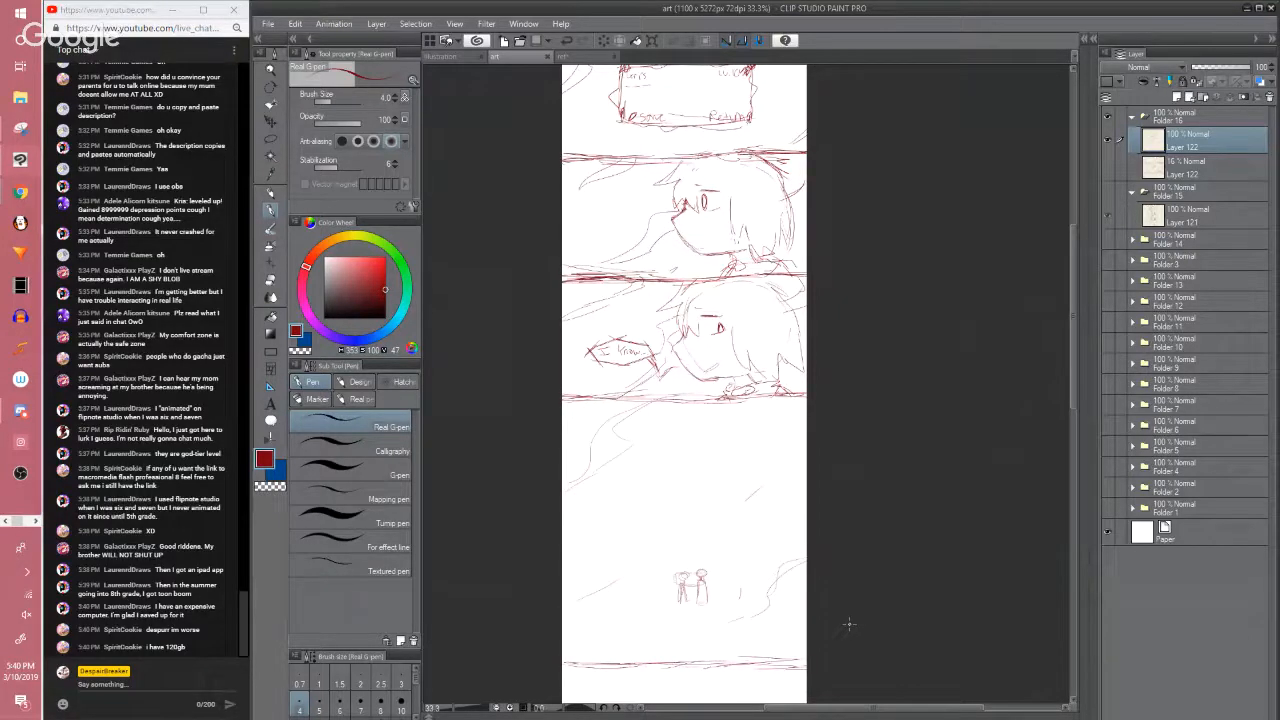
scroll(717, 523, "down", 4)
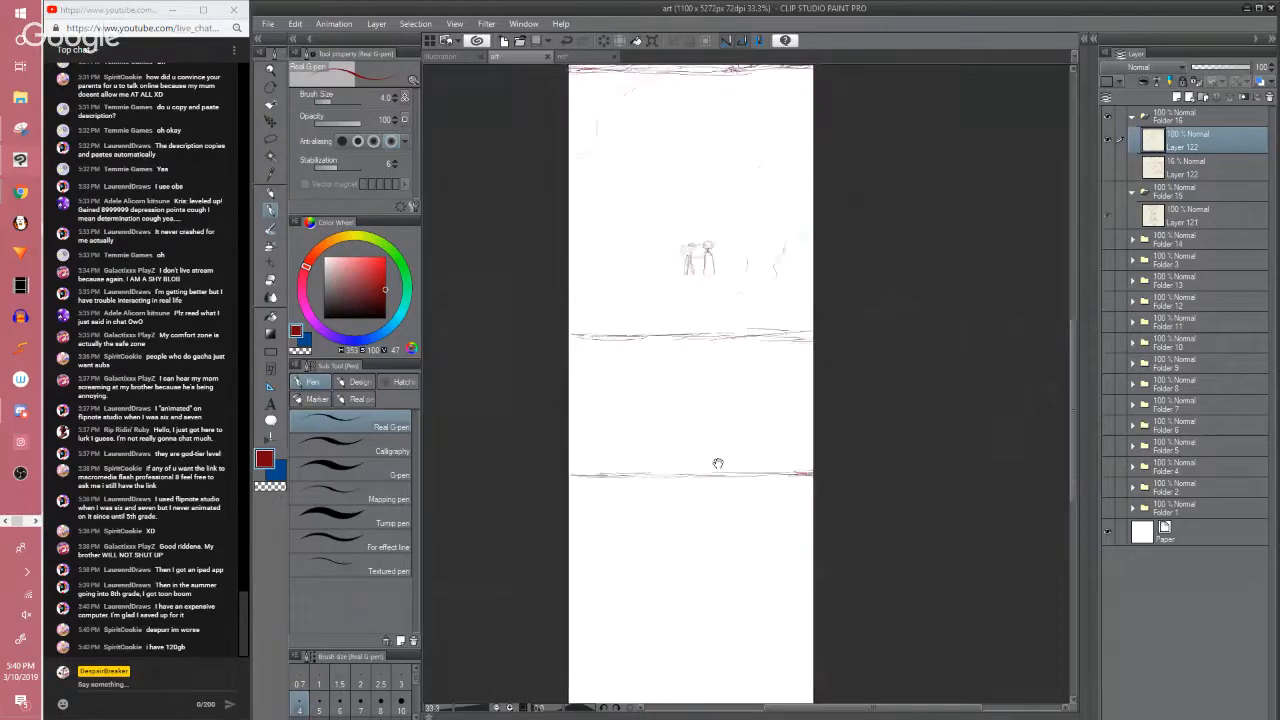
scroll(686, 457, "up", 2)
mouse_move(685, 497)
left_mouse_down()
mouse_move(711, 568)
mouse_move(686, 574)
left_mouse_up()
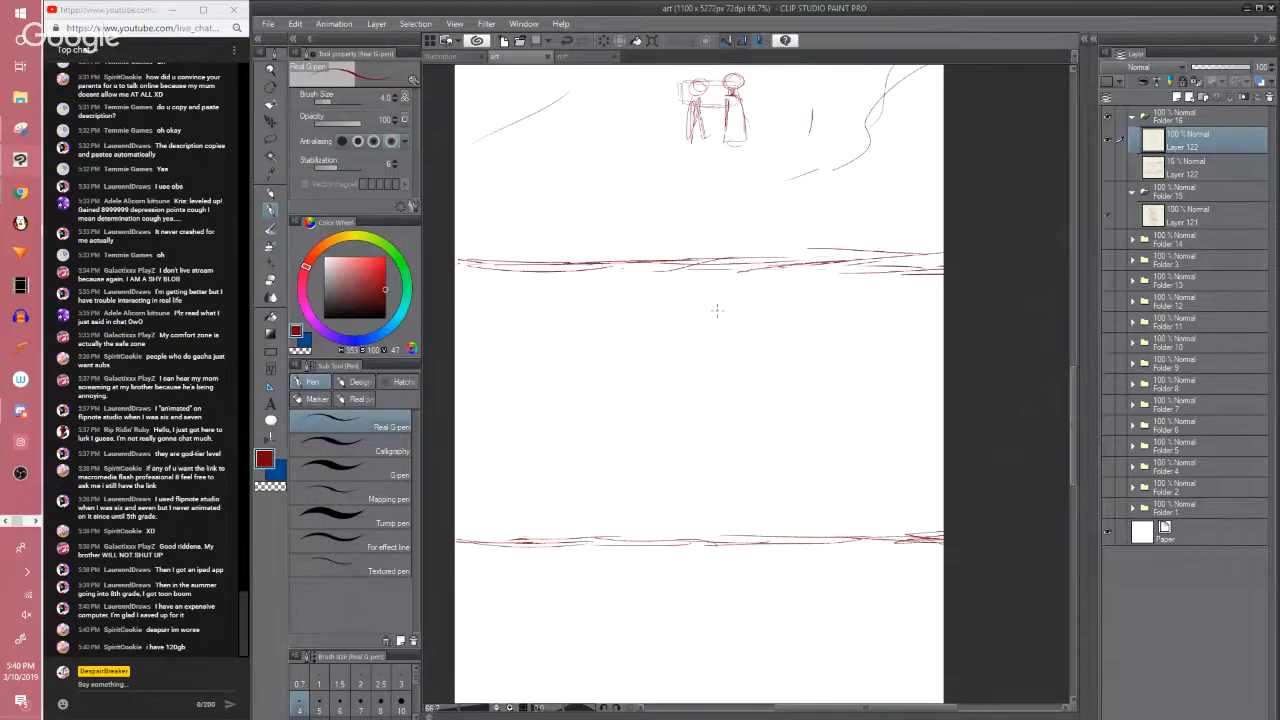
scroll(717, 310, "down", 3)
scroll(710, 380, "up", 5)
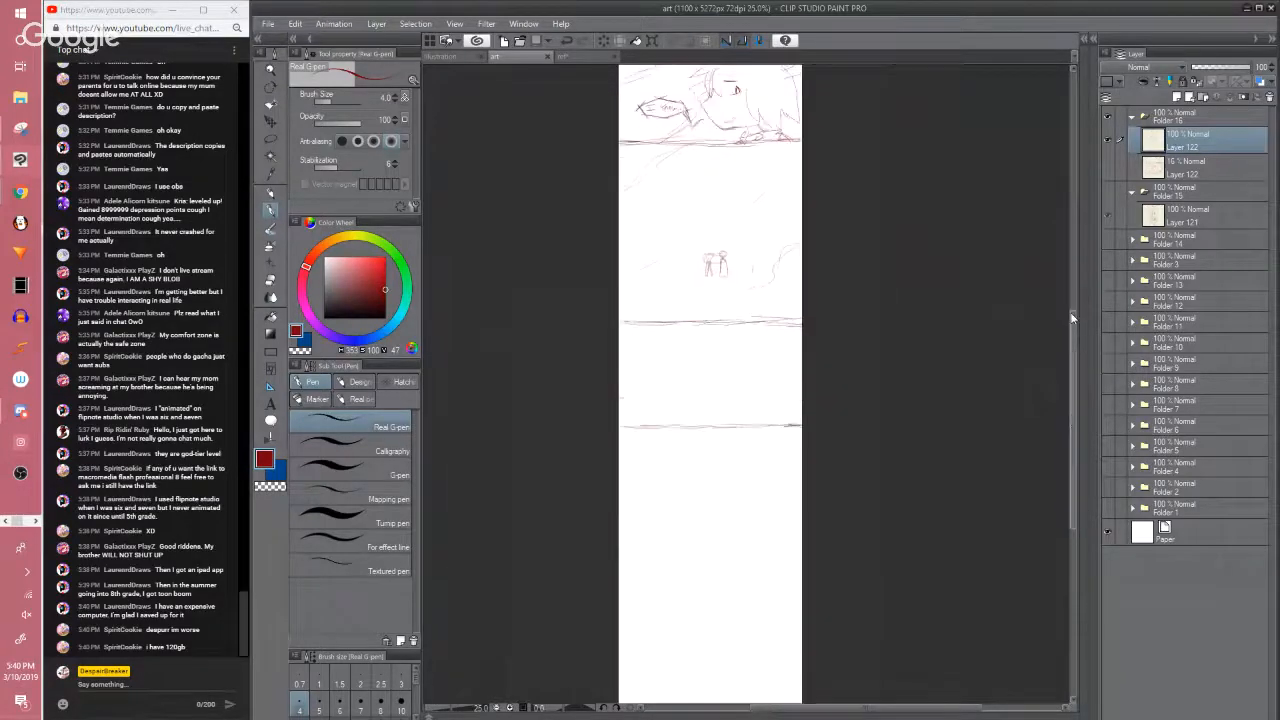
Hide Folder 16, show Folders 14 and 15 in turn to review their pages, save the comic, and restore Folder 16
left_click(1108, 116)
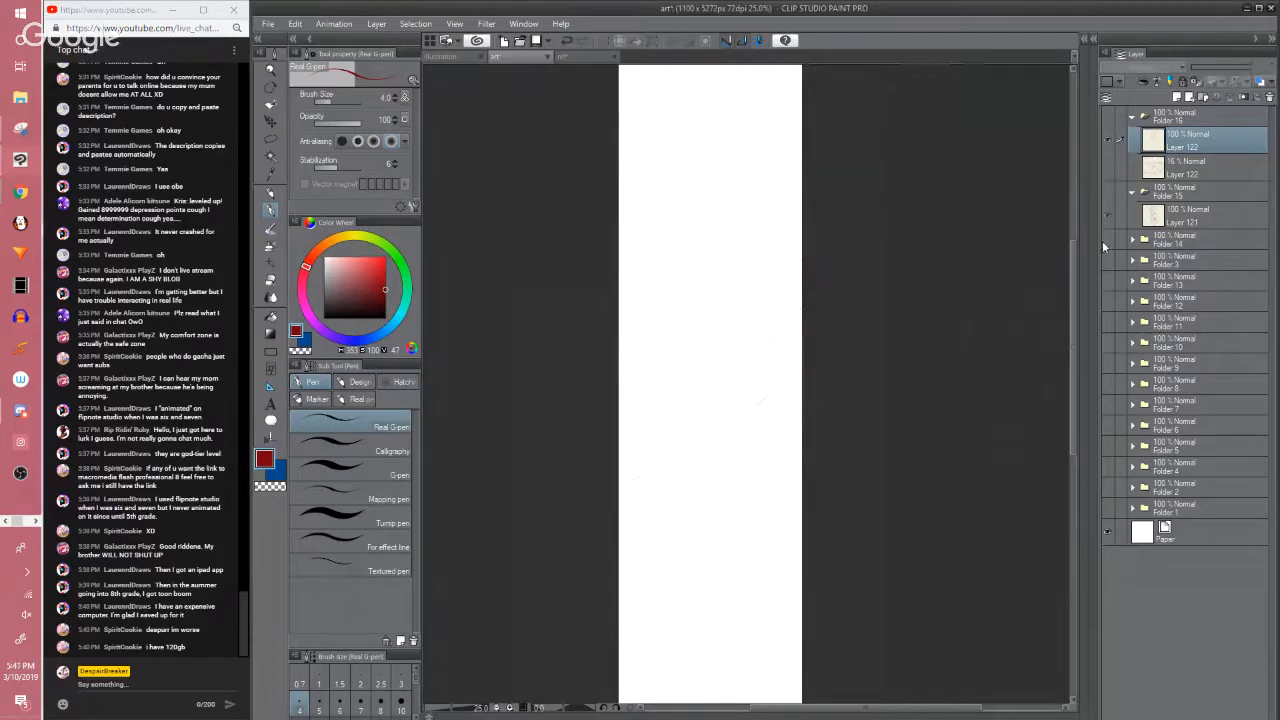
left_click(1105, 239)
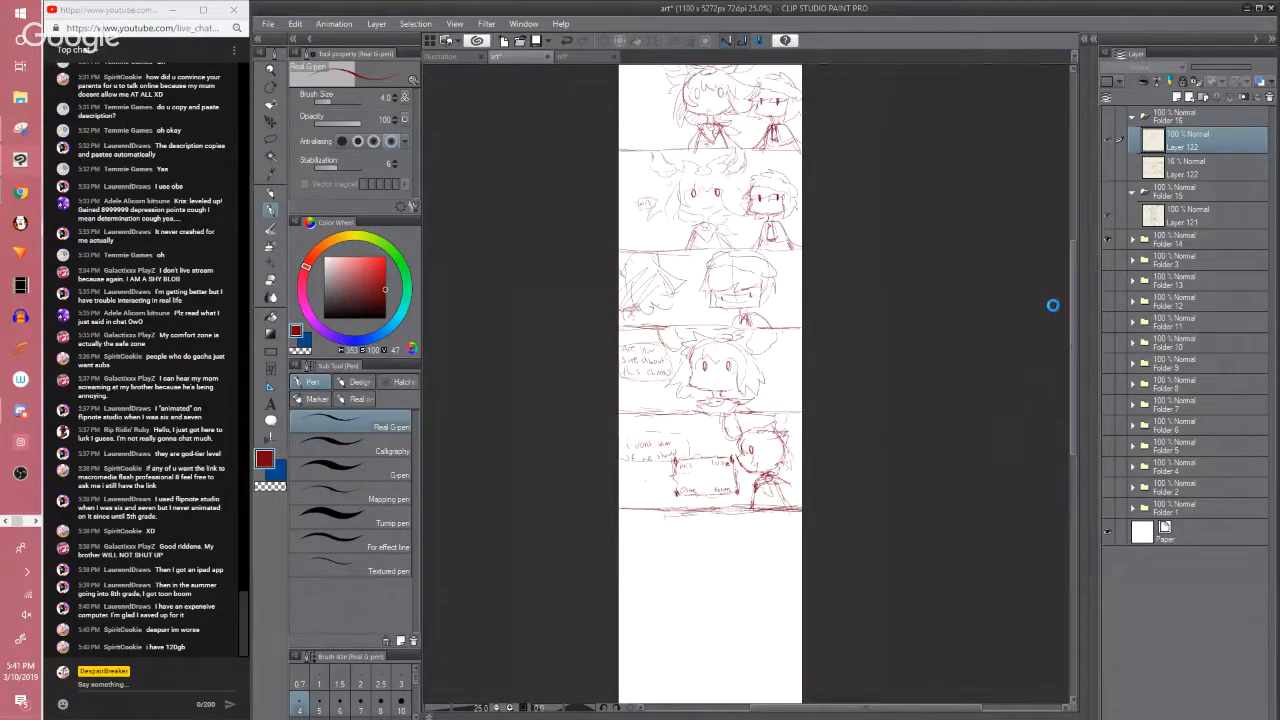
key("ctrl+s")
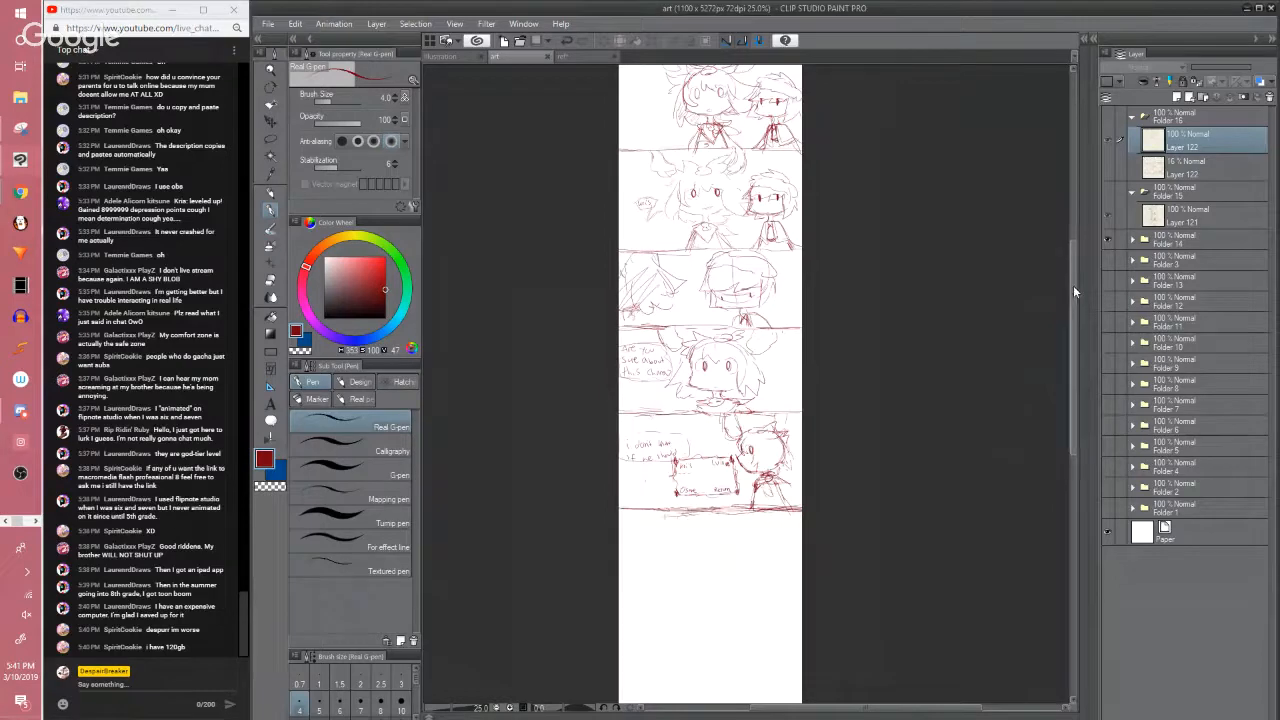
scroll(1073, 285, "up", 3)
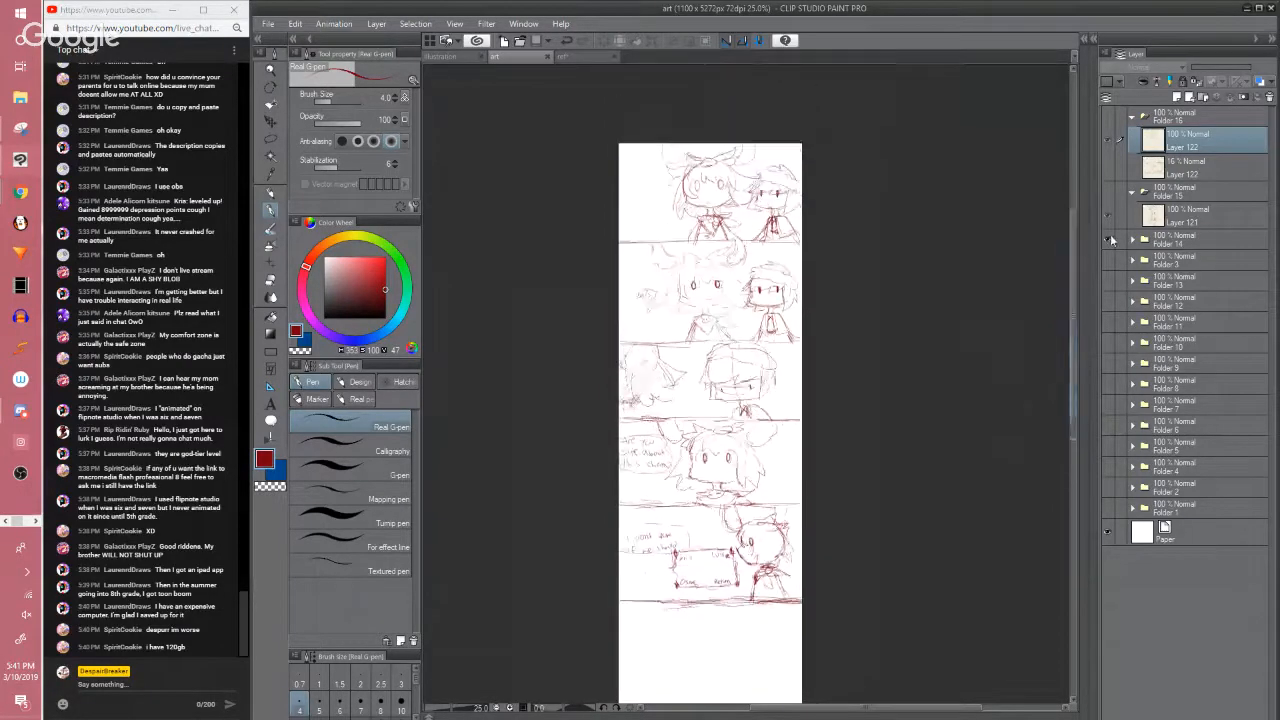
left_click(1107, 192)
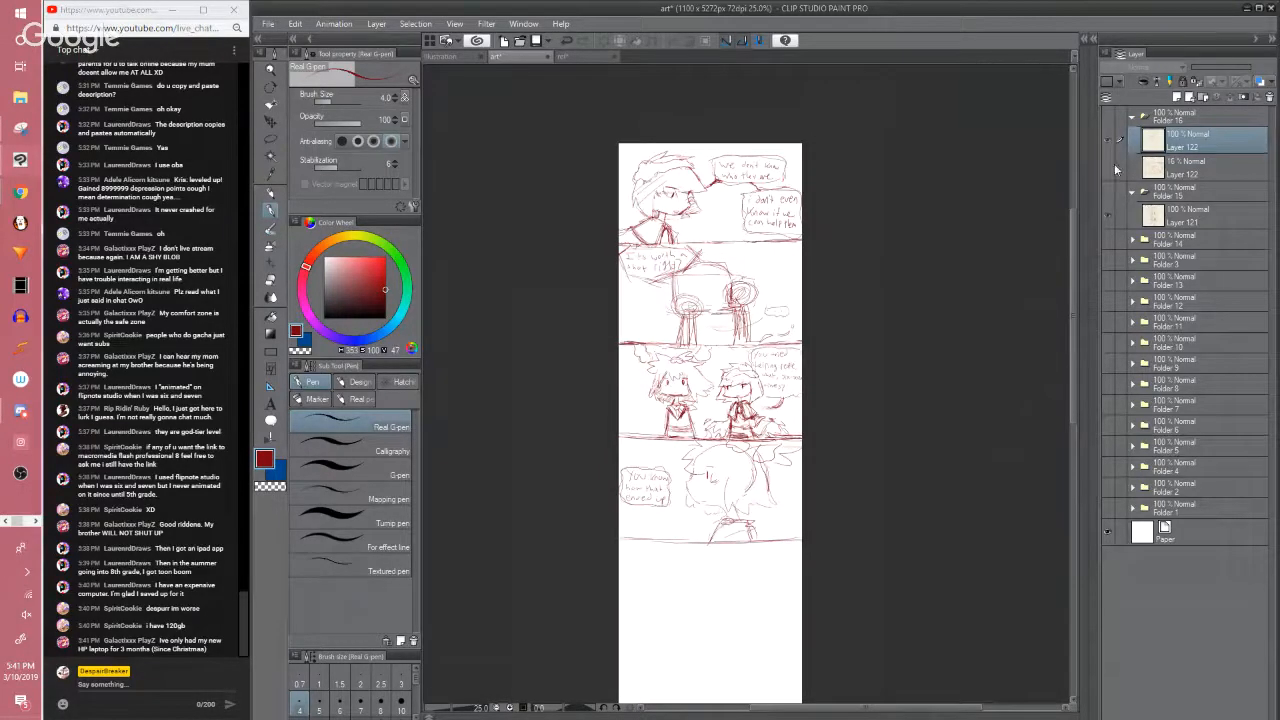
left_click(1108, 116)
left_click(1108, 116)
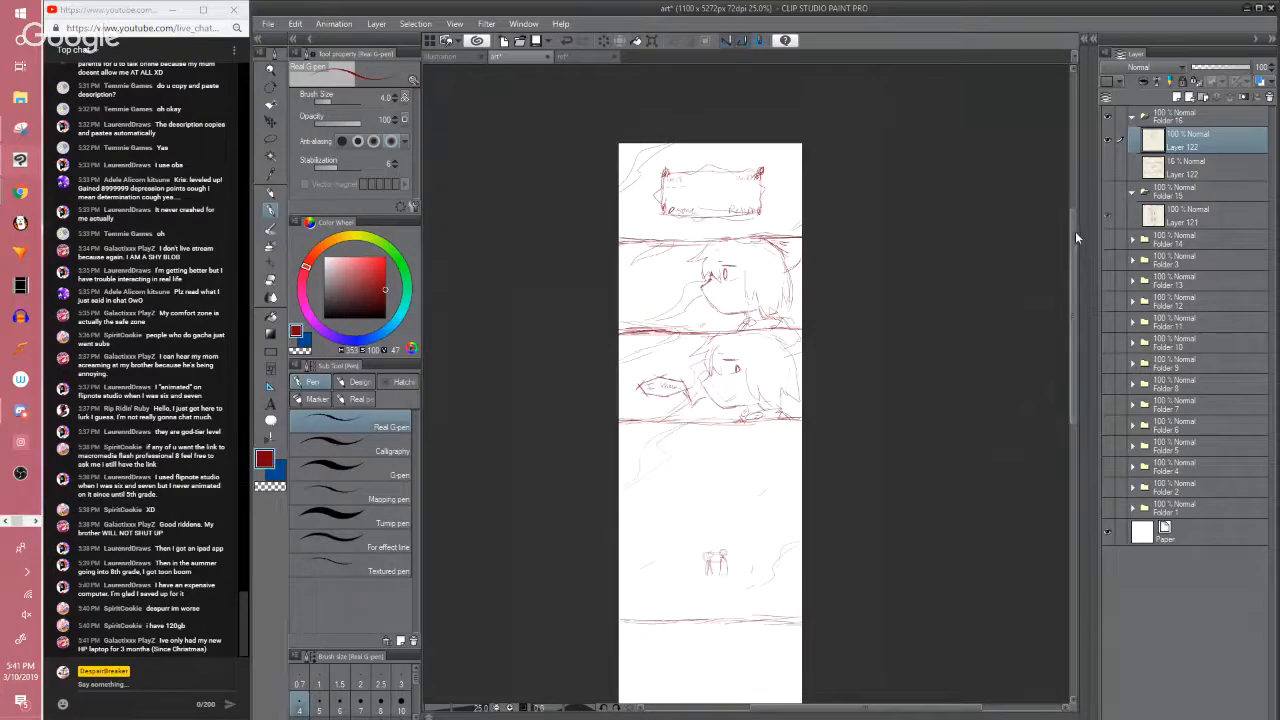
Sketch a rough circle for a head in the empty panel below the two small figures, cleaning up its outline with the eraser
scroll(1073, 234, "down", 5)
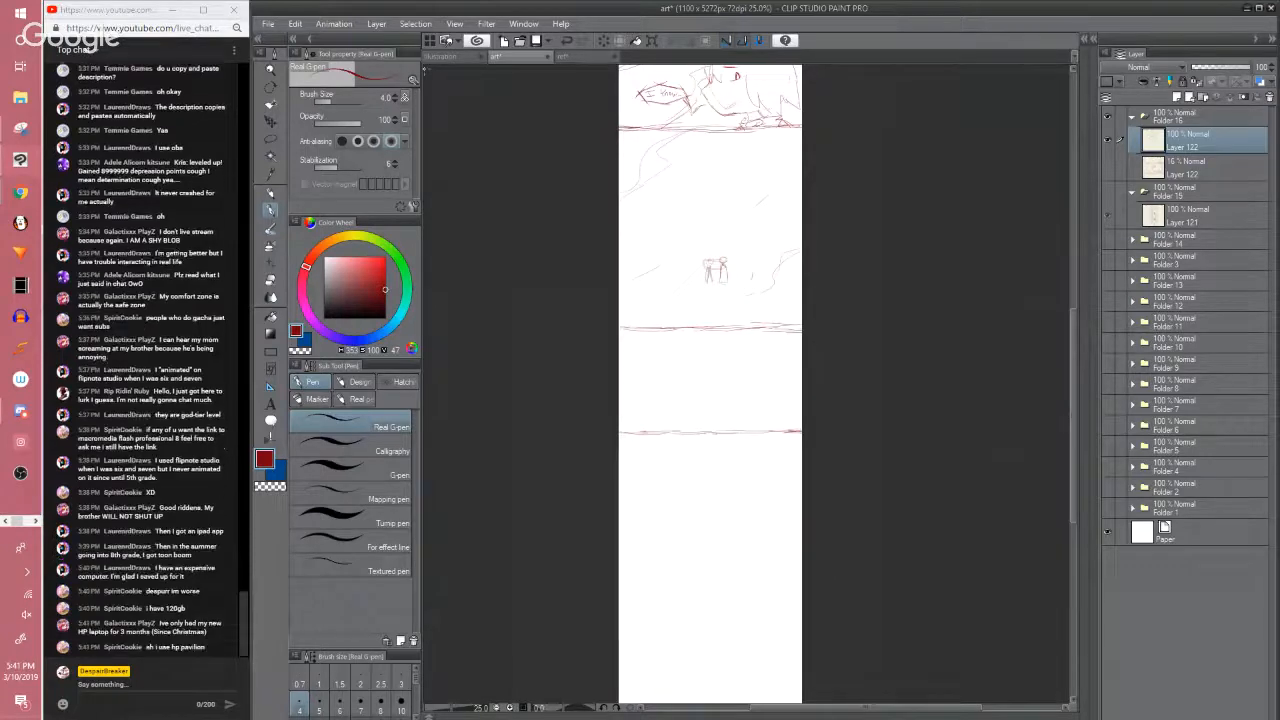
key("ctrl+plus")
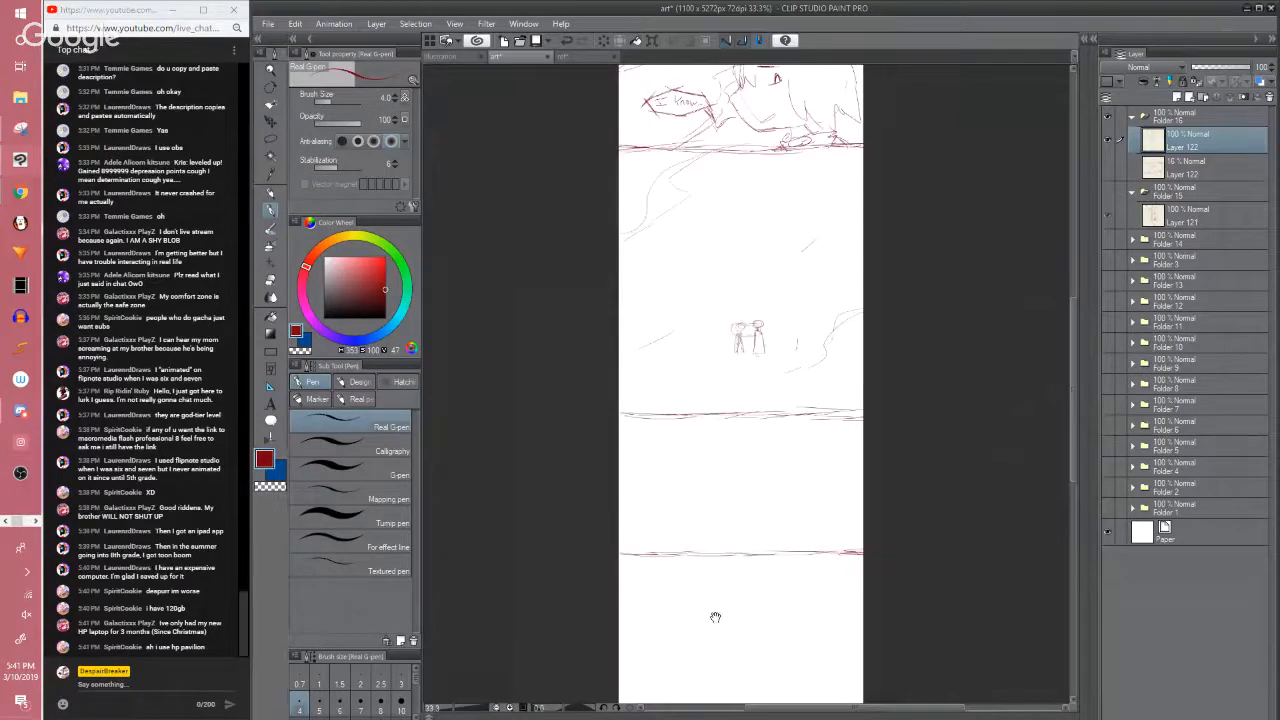
left_click_drag(711, 611, 663, 523)
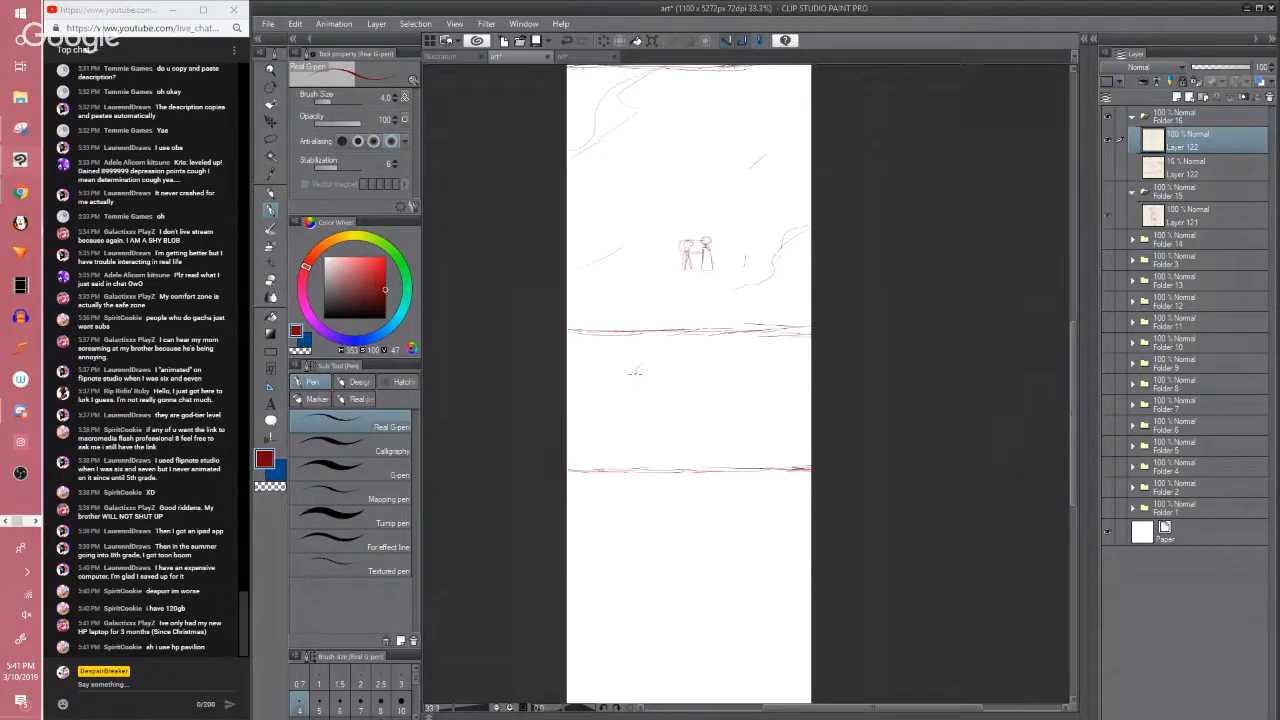
mouse_move(630, 392)
left_mouse_down()
mouse_move(682, 398)
mouse_move(653, 367)
mouse_move(651, 420)
left_mouse_up()
scroll(677, 366, "up", 1)
left_click_drag(677, 366, 677, 329)
key("ctrl+z")
mouse_move(624, 323)
left_mouse_down()
mouse_move(606, 371)
mouse_move(618, 340)
mouse_move(603, 366)
mouse_move(676, 388)
mouse_move(614, 346)
mouse_move(661, 385)
mouse_move(663, 341)
left_mouse_up()
key("ctrl+z")
key("e")
mouse_move(680, 388)
left_mouse_down()
mouse_move(602, 384)
mouse_move(640, 408)
mouse_move(688, 398)
mouse_move(652, 411)
left_mouse_up()
key("p")
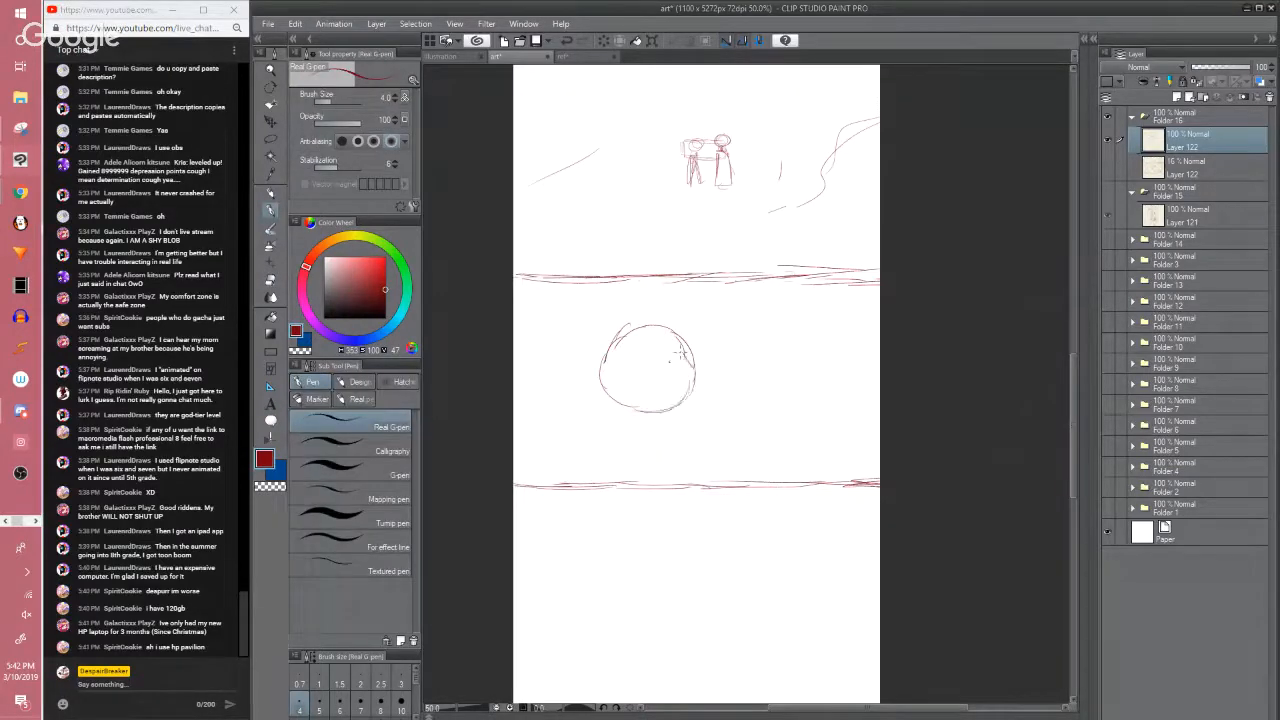
key("e")
mouse_move(684, 358)
left_mouse_down()
mouse_move(670, 351)
mouse_move(699, 362)
mouse_move(680, 401)
left_mouse_up()
key("p")
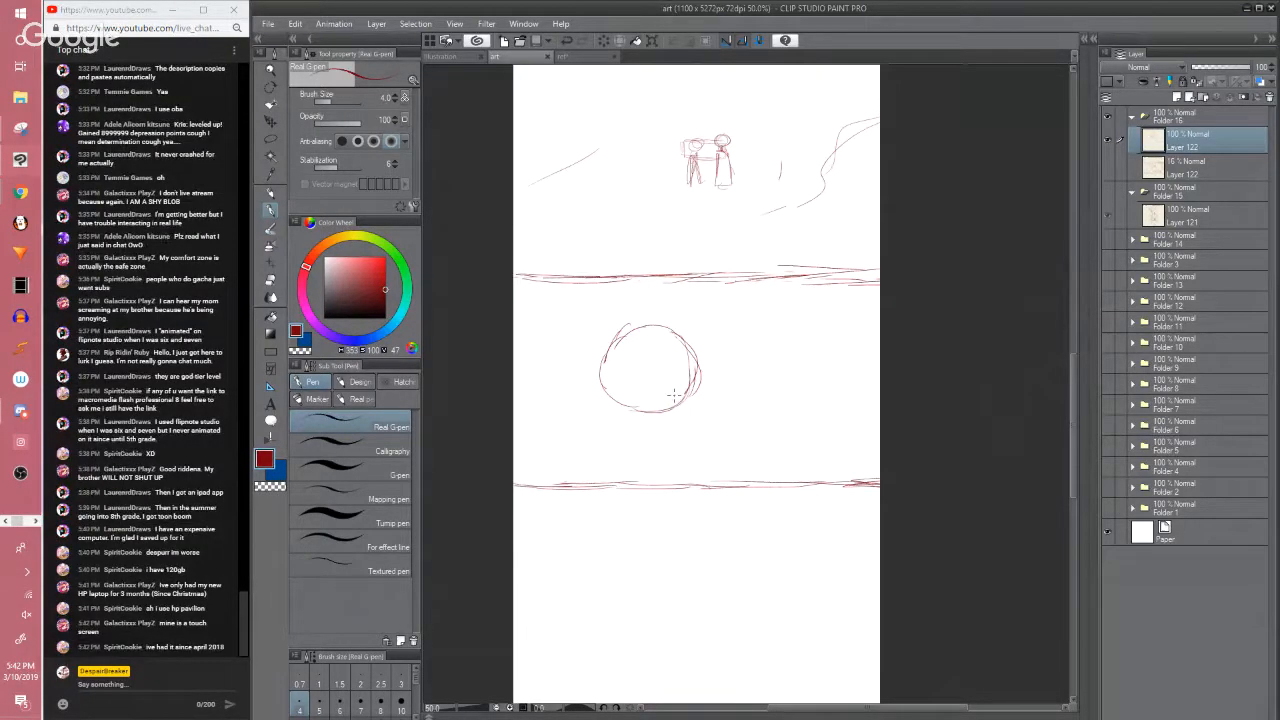
Add a pointed chin along the lower edge of the head circle and a curved guideline inside it, and save the comic
scroll(674, 396, "up", 1)
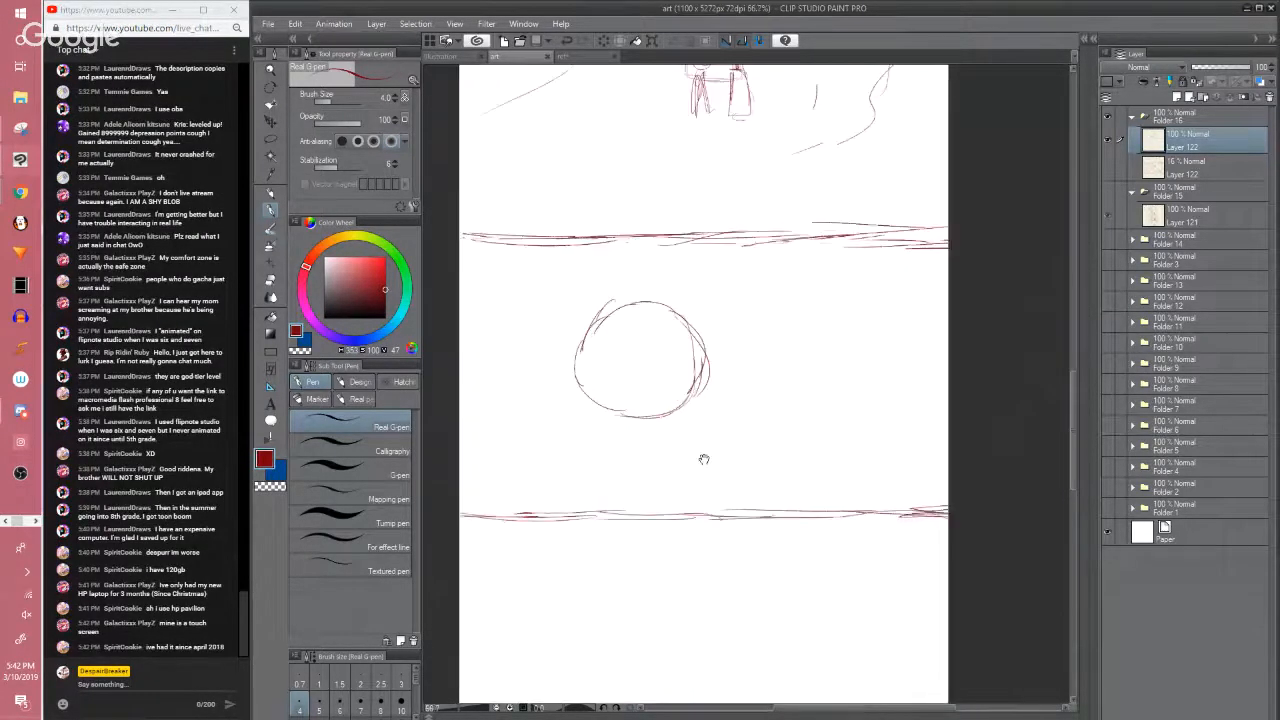
left_click_drag(623, 412, 686, 391)
left_click_drag(647, 315, 640, 352)
mouse_move(641, 357)
left_mouse_down()
mouse_move(632, 369)
mouse_move(645, 386)
mouse_move(738, 397)
mouse_move(740, 411)
left_mouse_up()
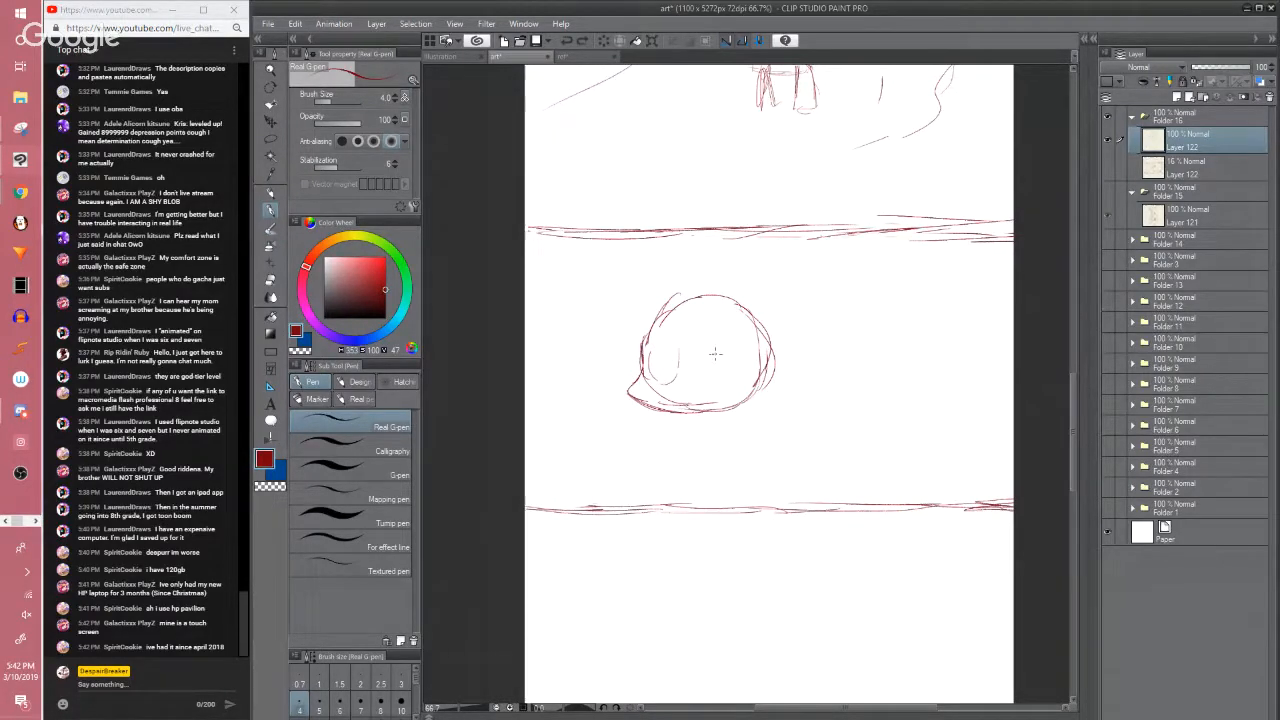
scroll(675, 455, "down", 2)
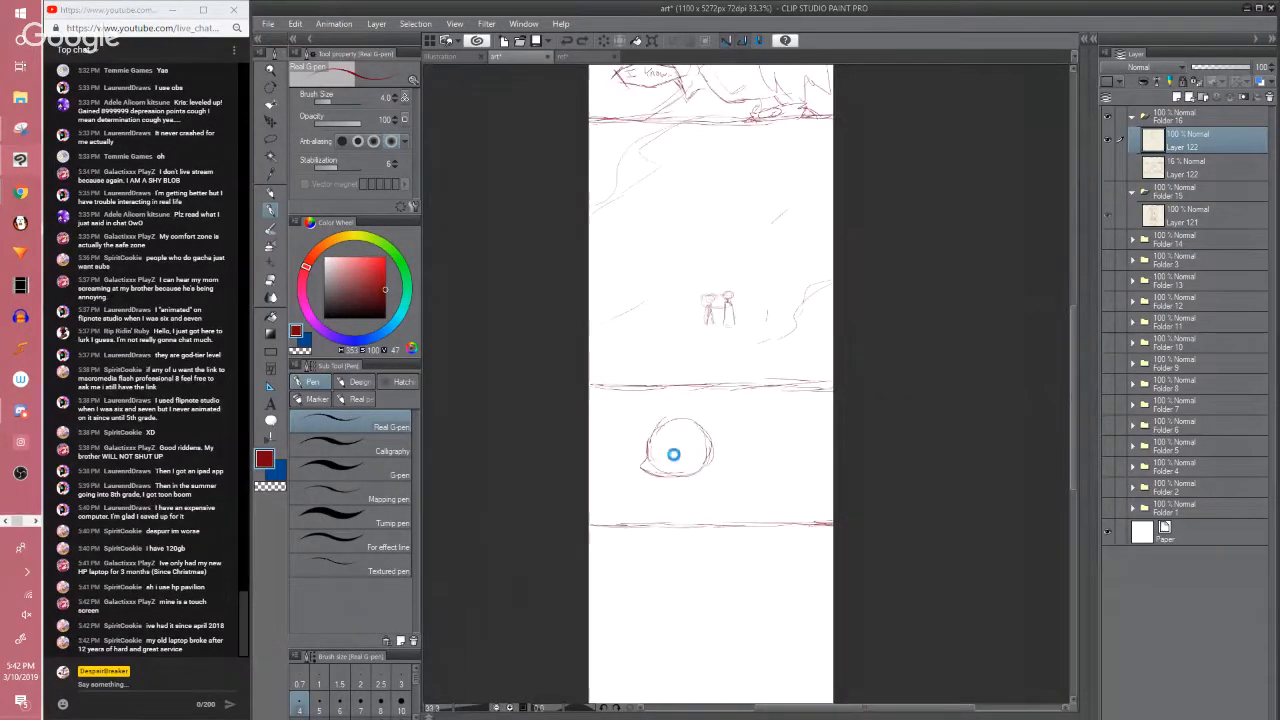
key("ctrl+s")
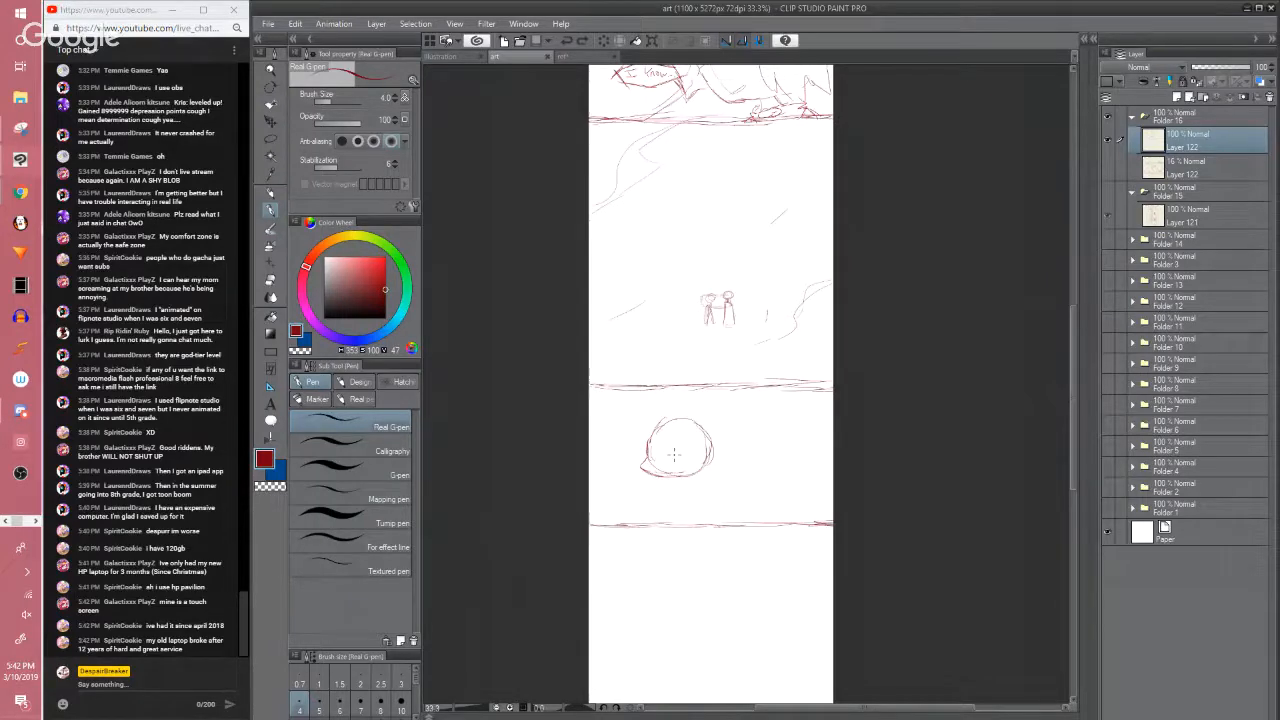
Review Folder 16's page from the framed text box to the blank area below the head sketch, saving the comic
left_click(495, 531)
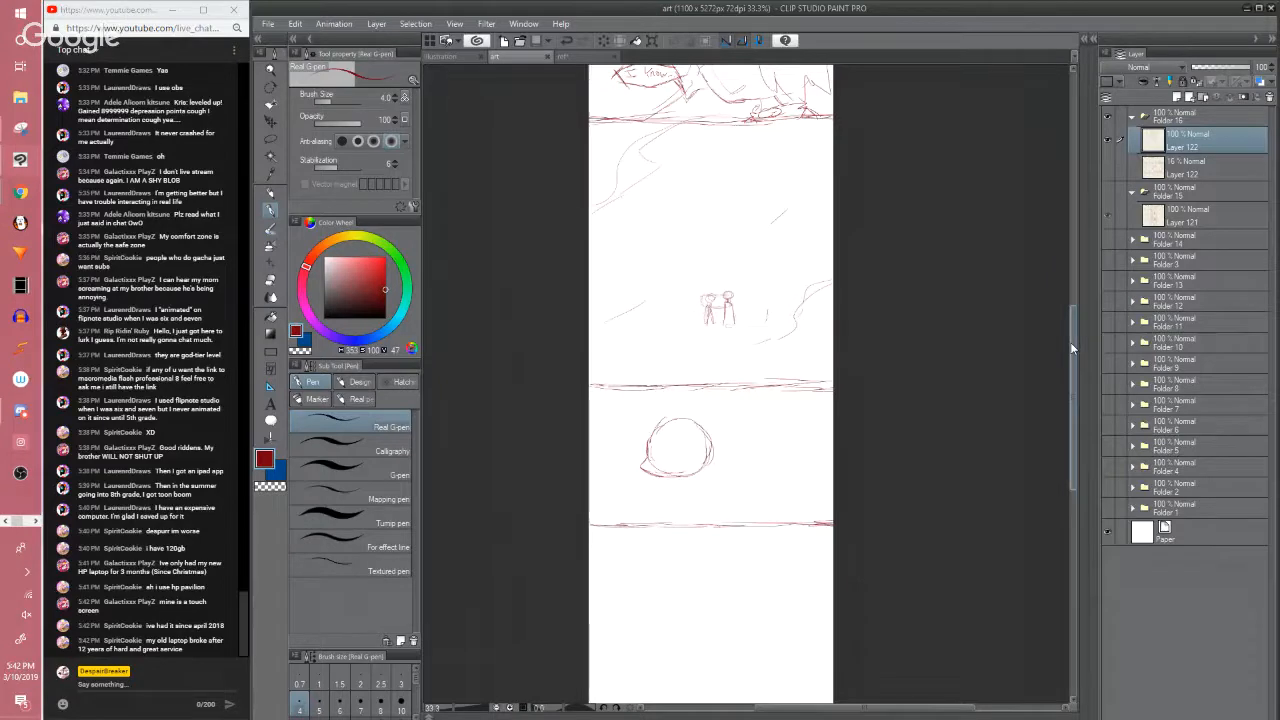
scroll(1028, 398, "down", 2)
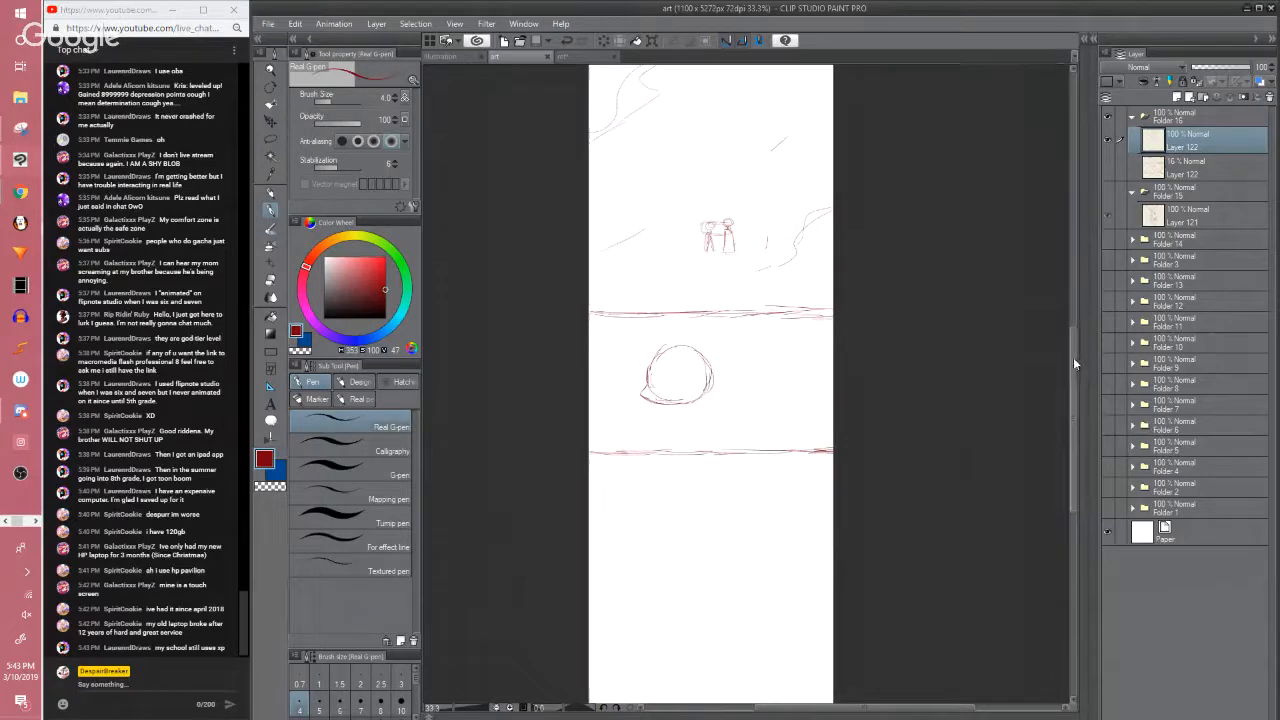
scroll(1073, 357, "up", 3)
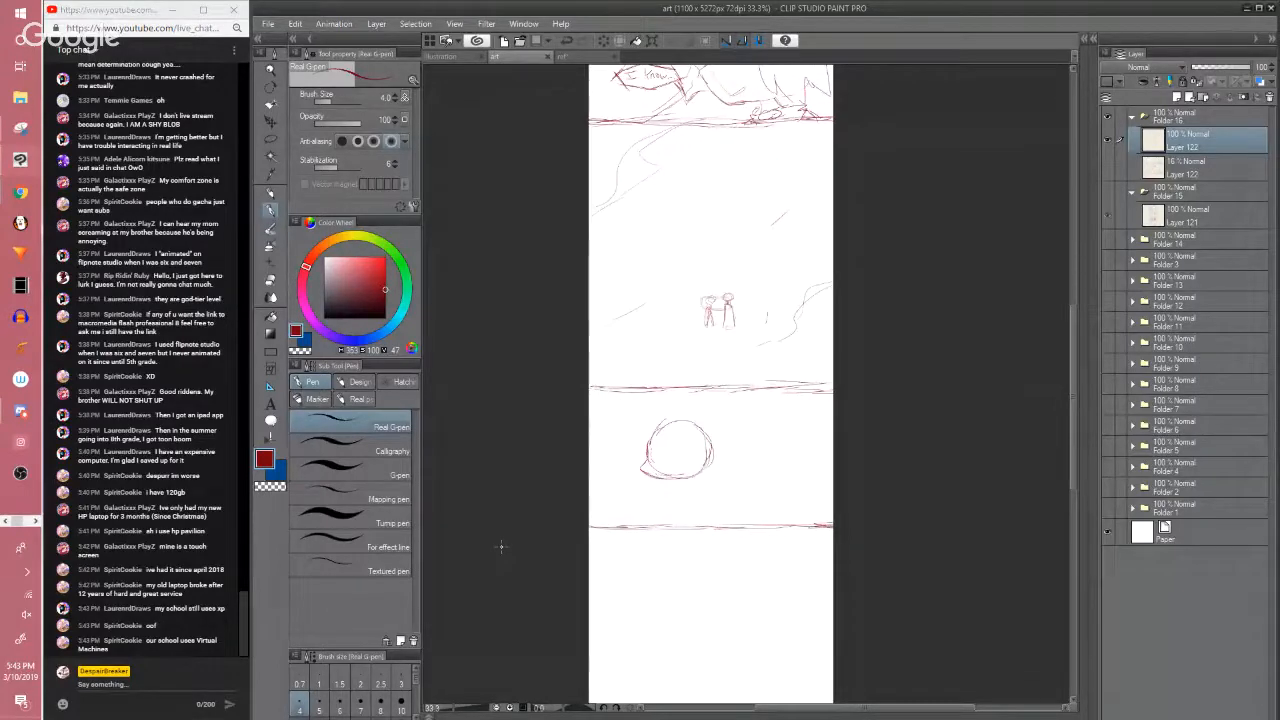
scroll(1070, 325, "up", 3)
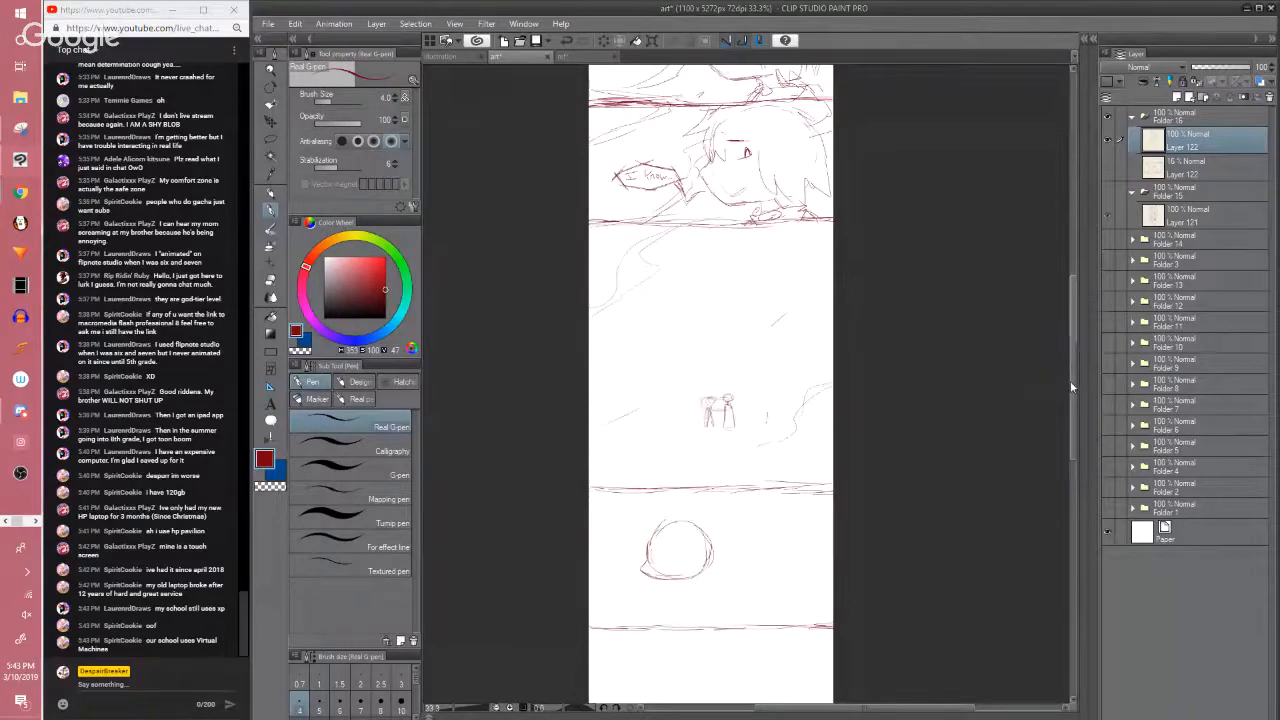
left_click_drag(1070, 375, 1042, 408)
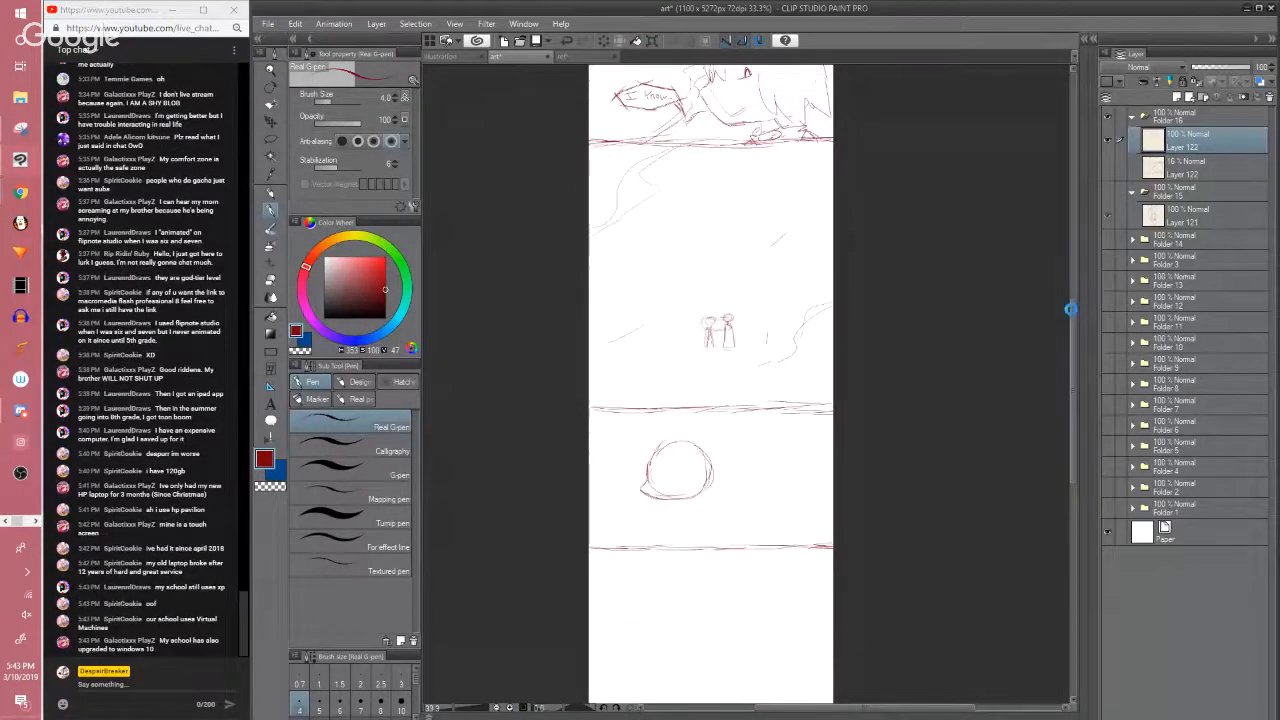
key("ctrl+s")
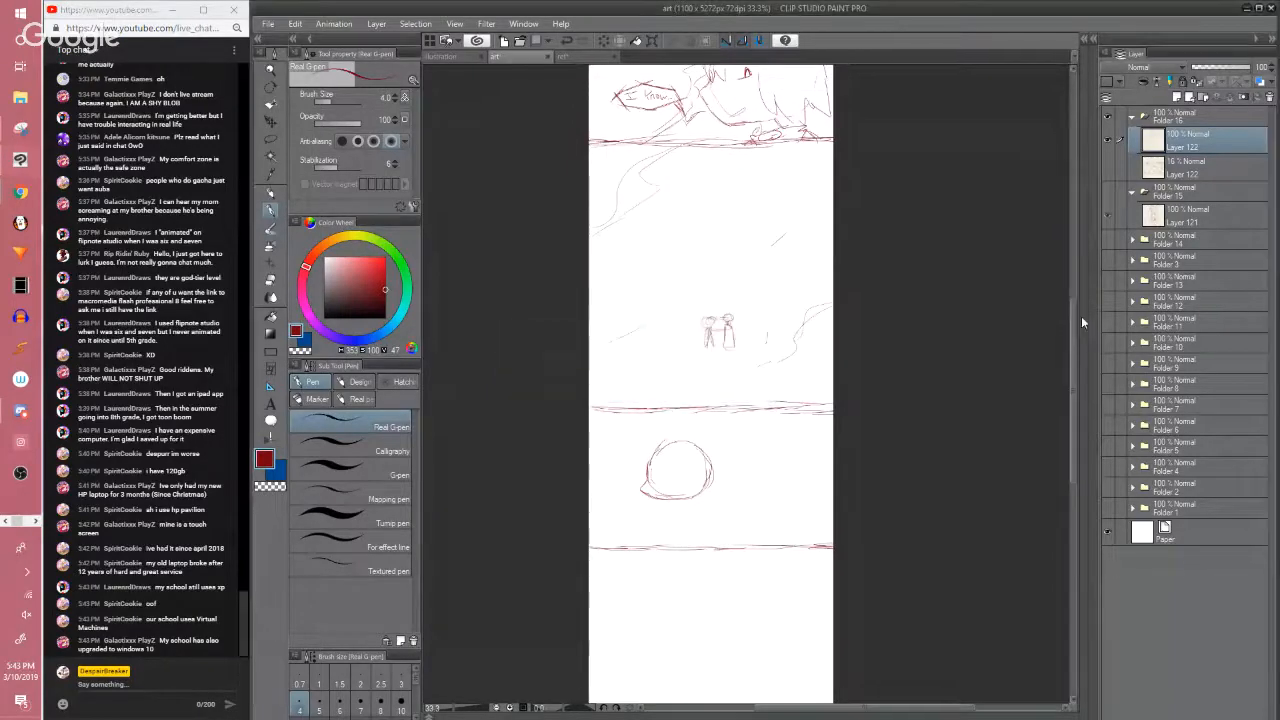
left_click_drag(1073, 311, 1034, 348)
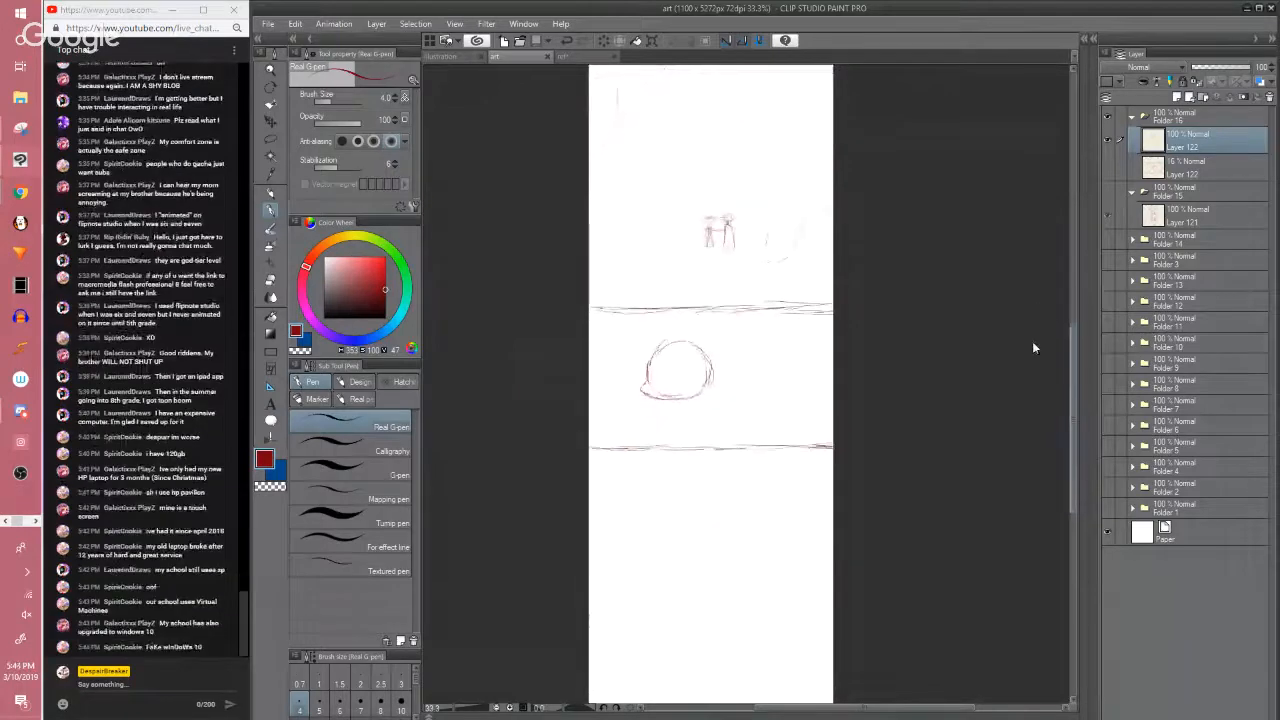
left_click(1001, 357)
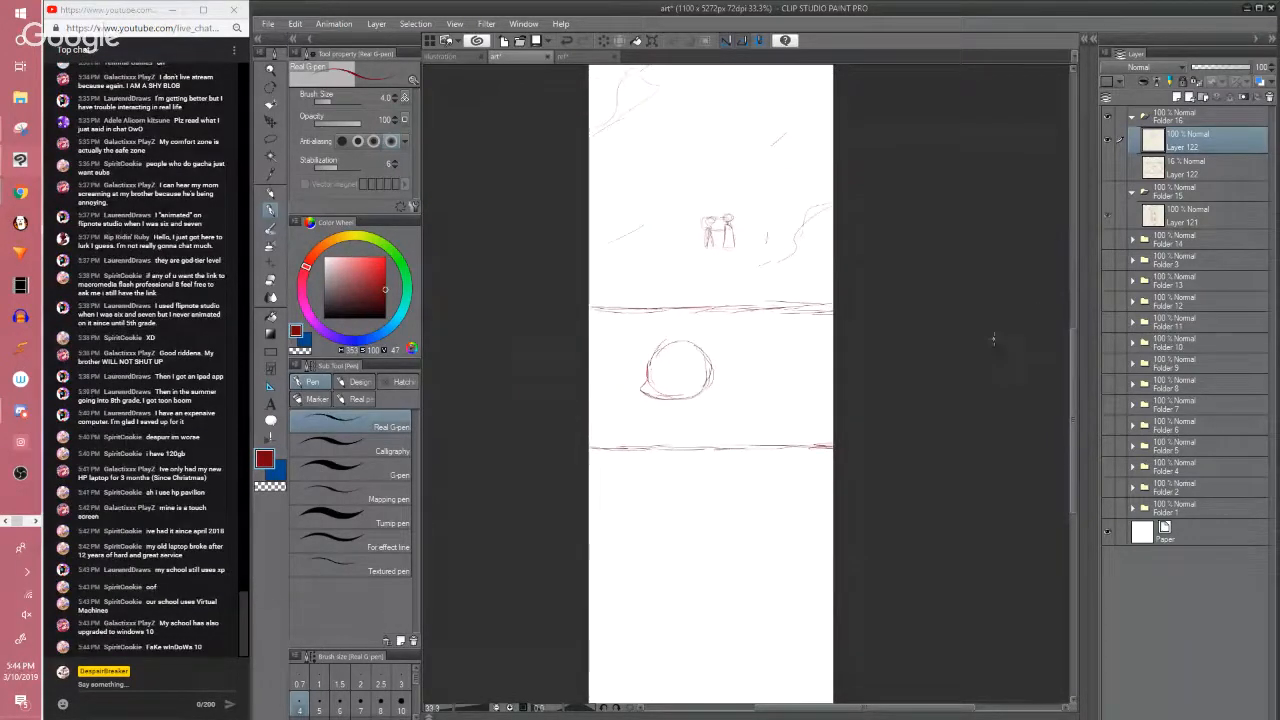
scroll(990, 330, "down", 1)
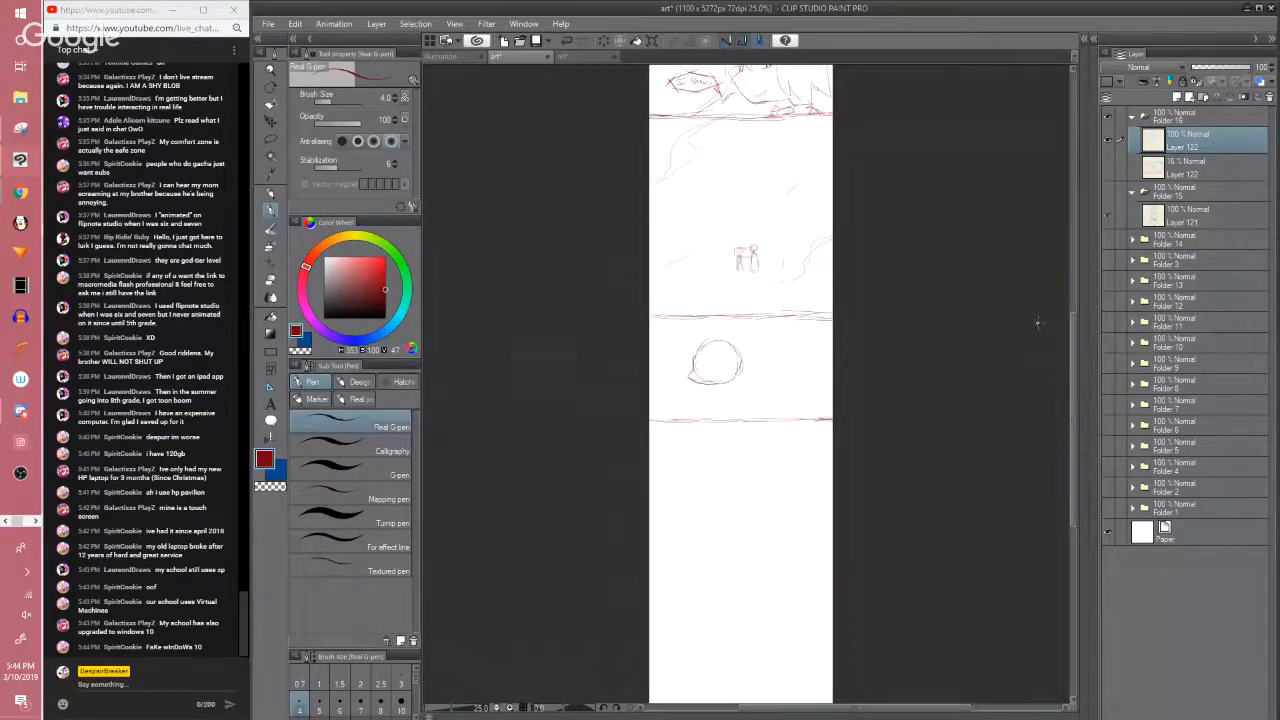
left_click_drag(1073, 330, 1030, 248)
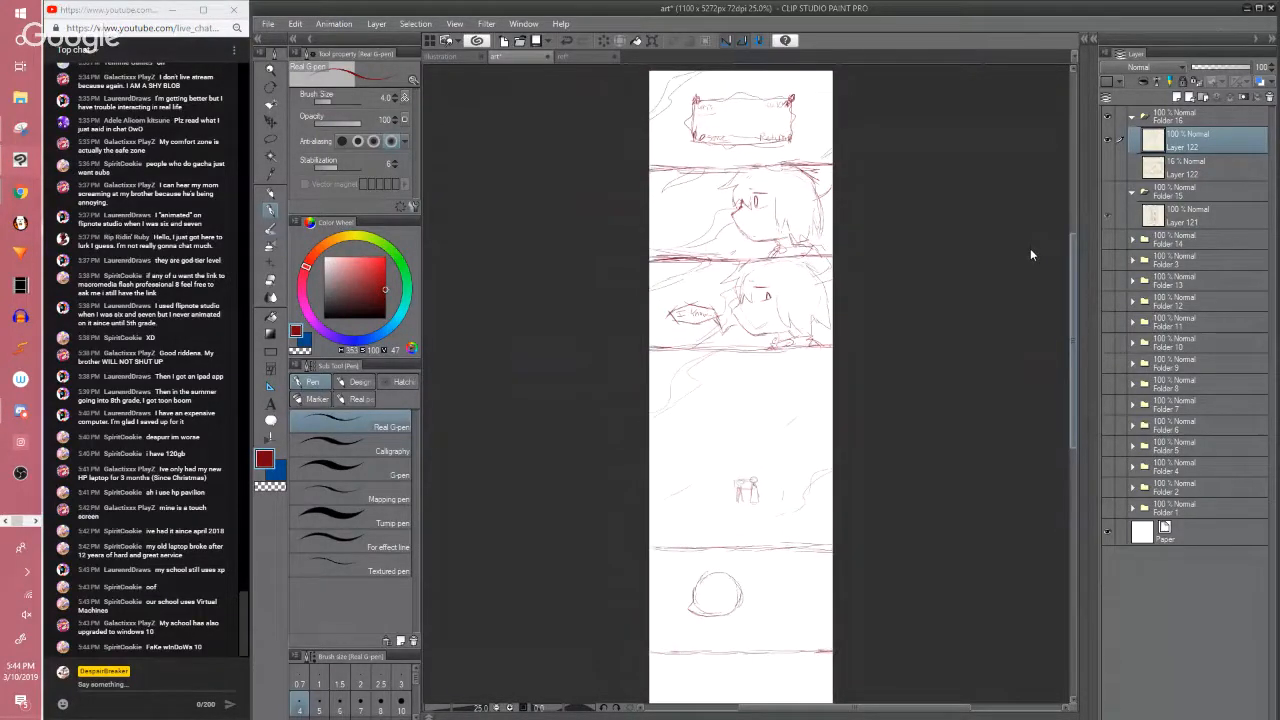
left_click_drag(1030, 248, 990, 340)
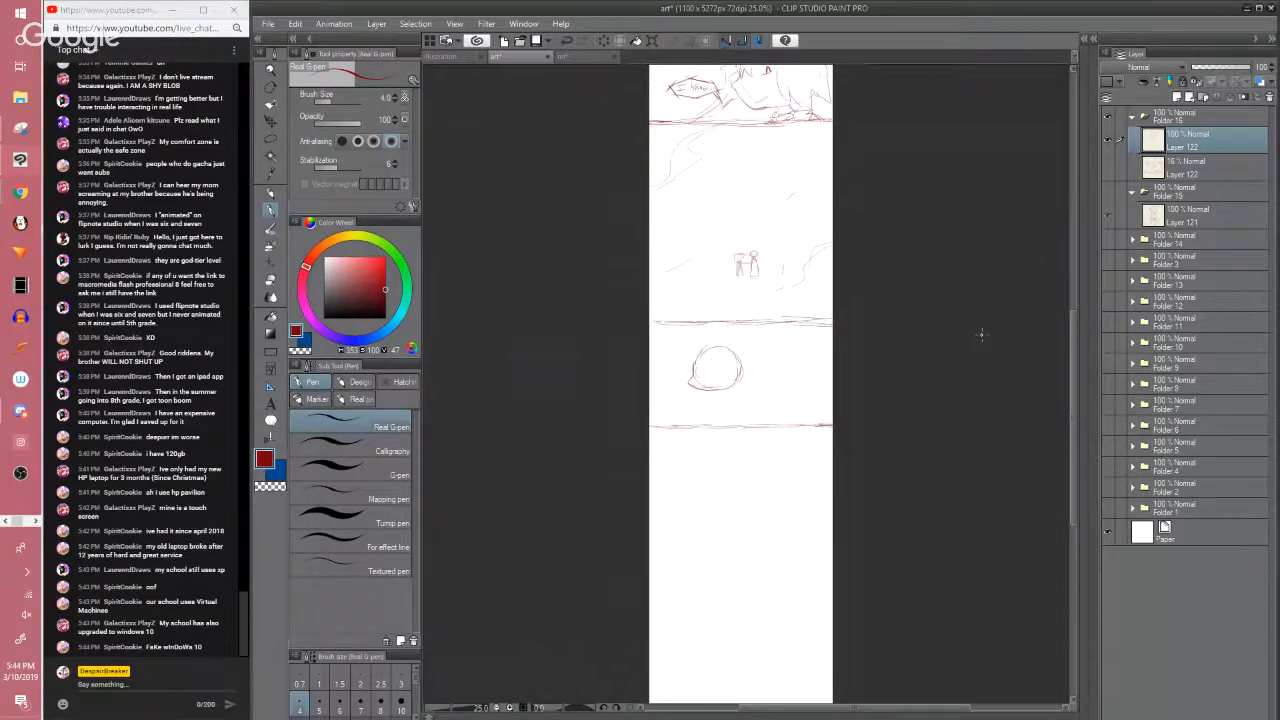
Erase the round head sketch from the panel below the two small figures
scroll(980, 335, "up", 2)
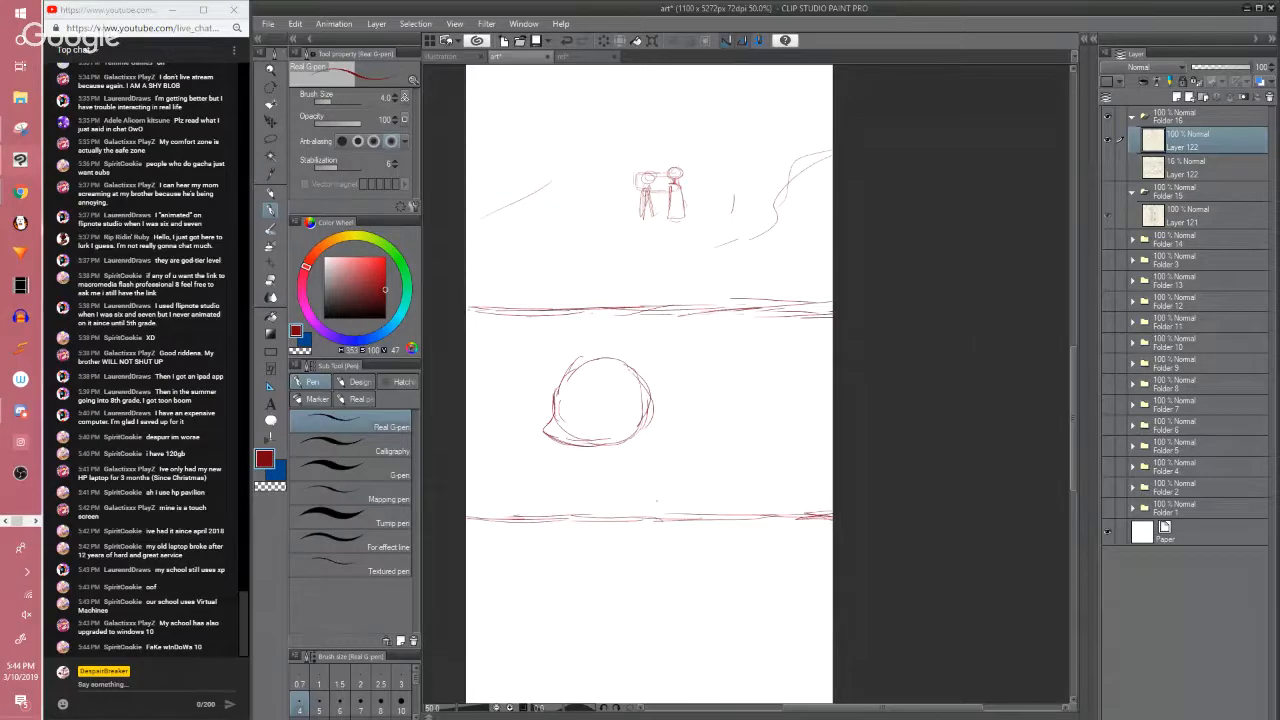
left_click_drag(653, 514, 702, 467)
key("e")
mouse_move(600, 395)
left_mouse_down()
mouse_move(617, 405)
mouse_move(629, 366)
left_mouse_up()
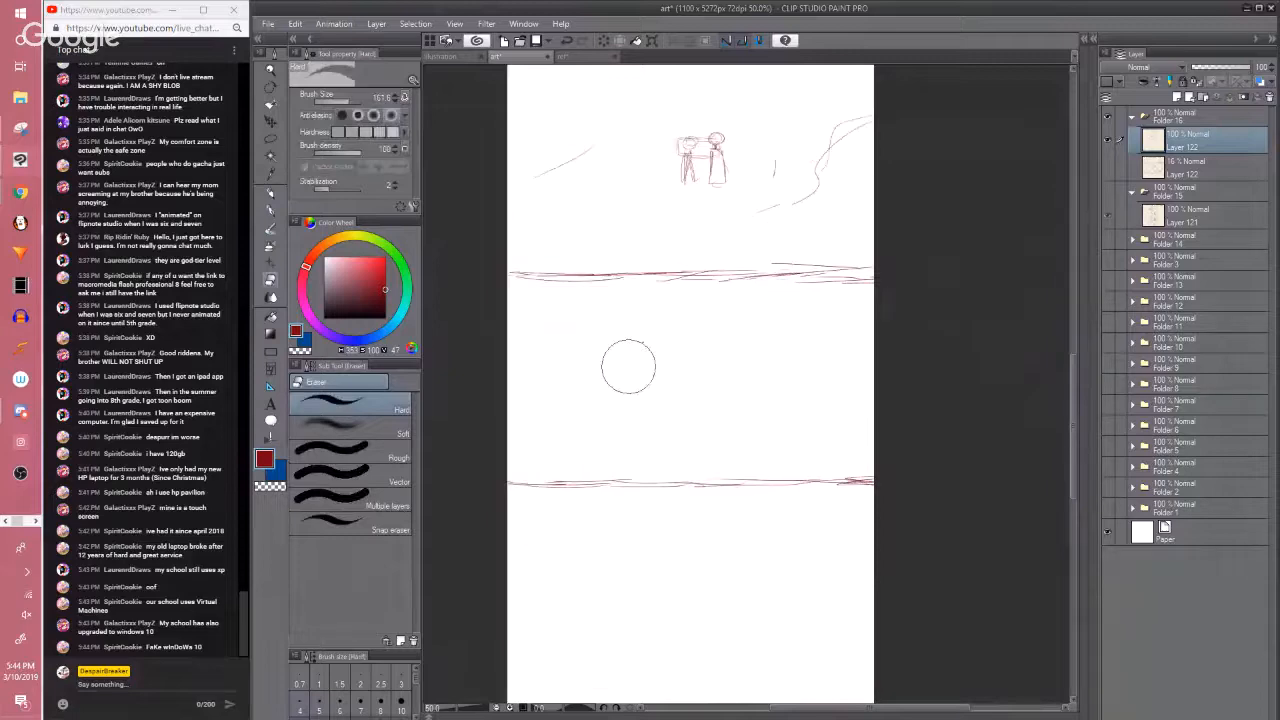
Redraw the head as a smaller oval with a pointed chin and a vertical face guideline, and save the comic
key("p")
mouse_move(652, 358)
left_mouse_down()
mouse_move(724, 350)
mouse_move(652, 362)
left_mouse_up()
mouse_move(683, 356)
left_mouse_down()
mouse_move(685, 392)
mouse_move(656, 393)
mouse_move(702, 403)
left_mouse_up()
left_click_drag(656, 516, 654, 508)
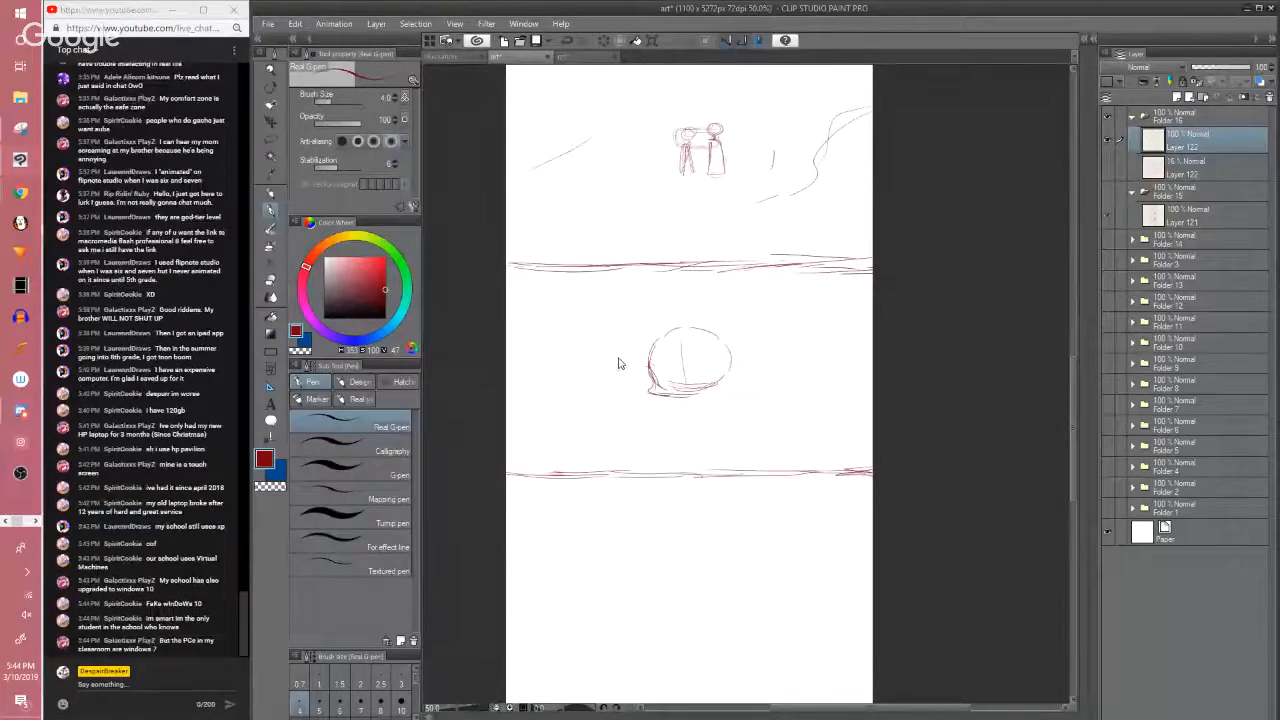
key("ctrl+s")
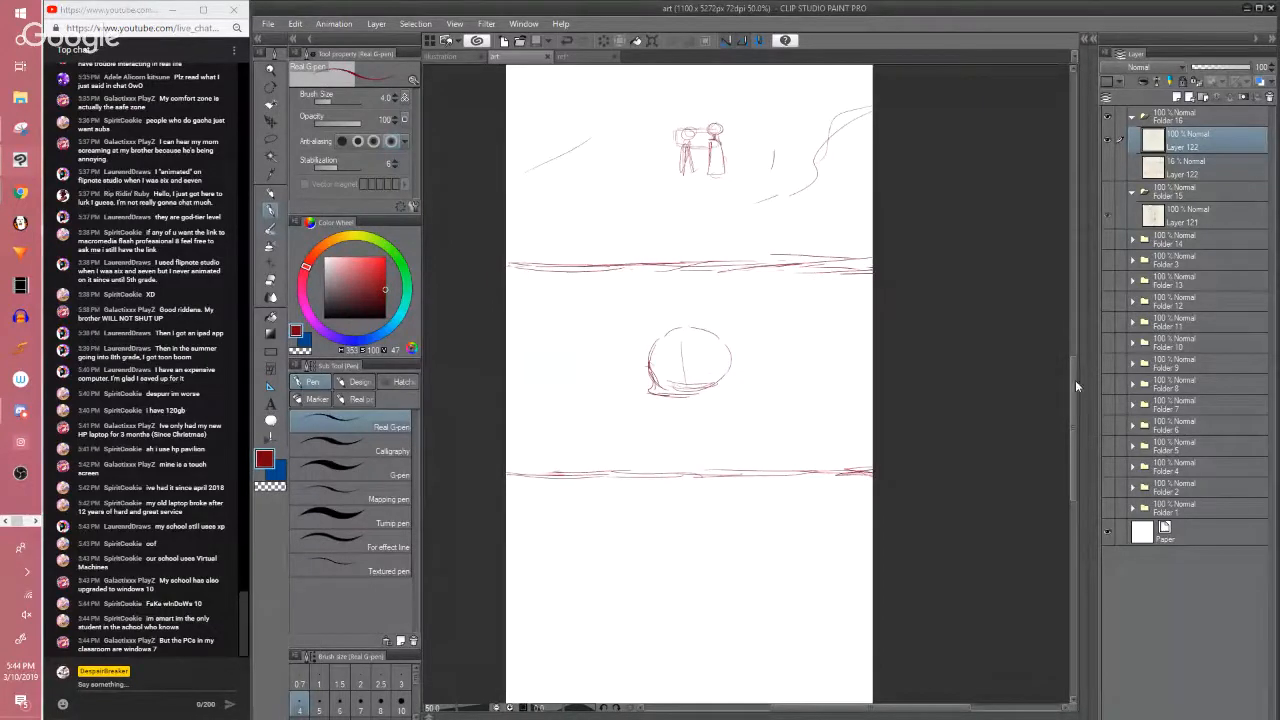
Check the panel with the redrawn head and the blank area beneath it, and save the comic
left_click_drag(1072, 380, 1066, 391)
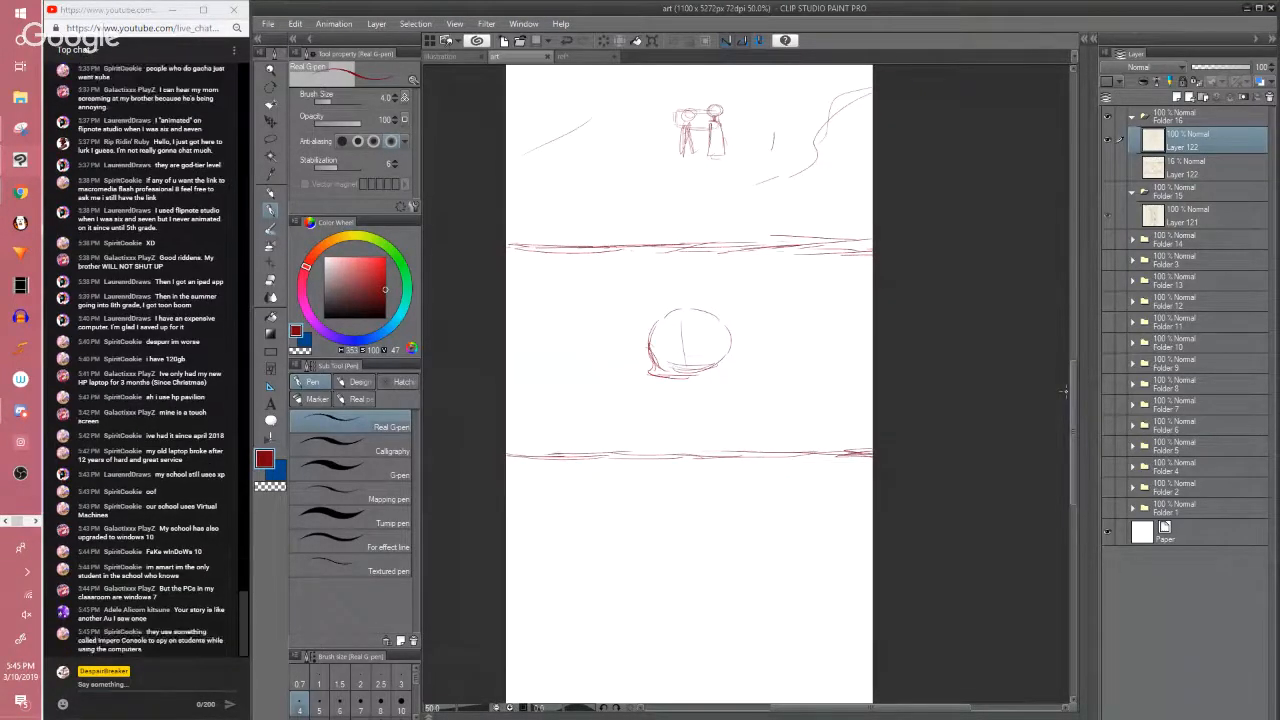
left_click(750, 450)
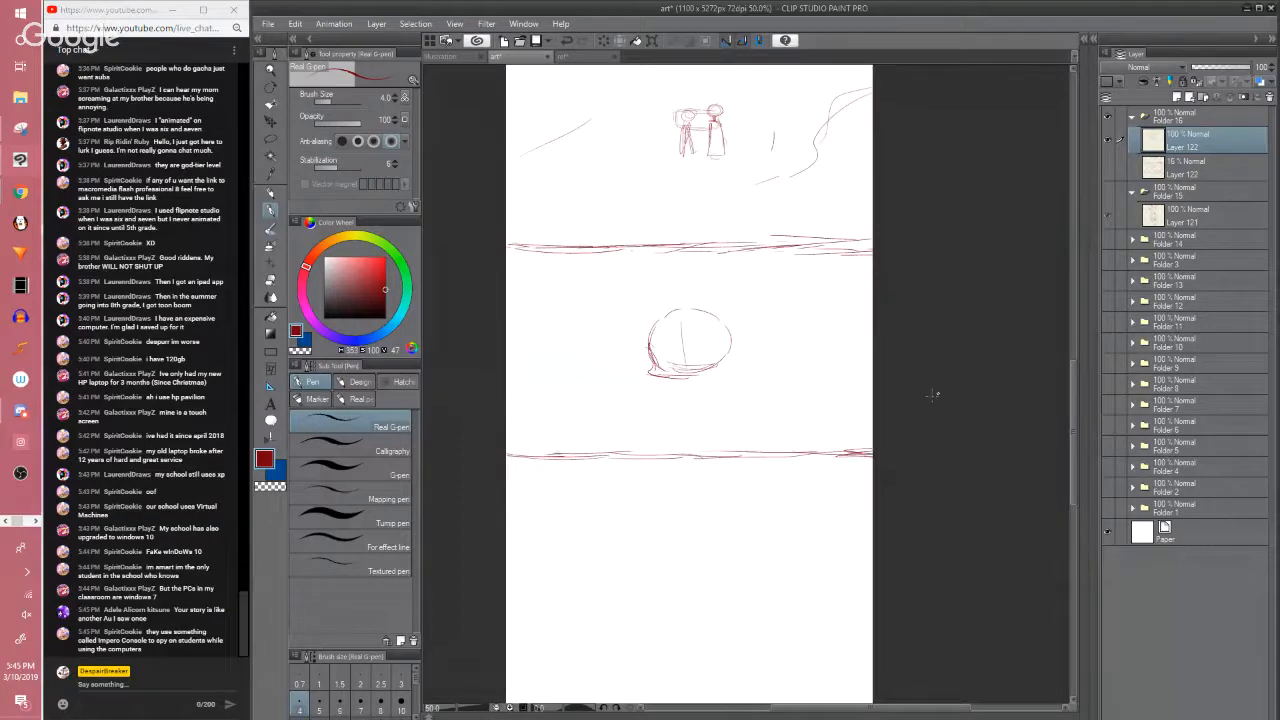
left_click_drag(1072, 376, 1073, 359)
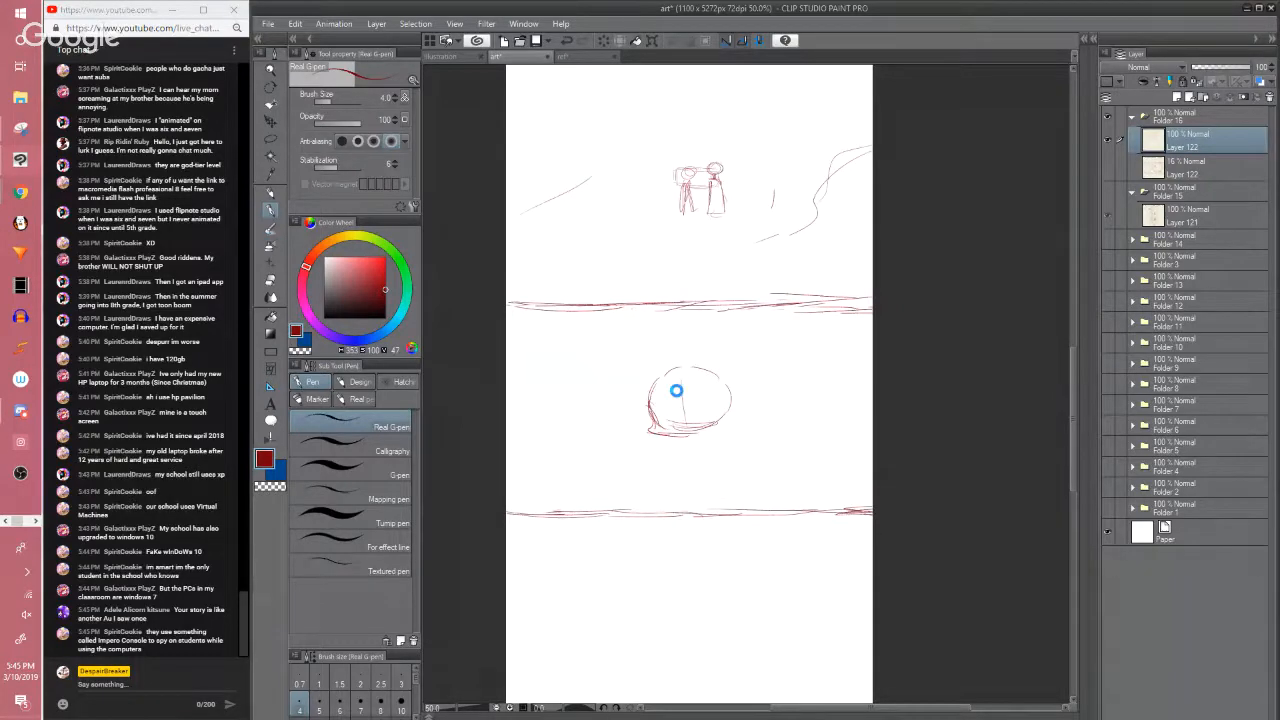
key("ctrl+s")
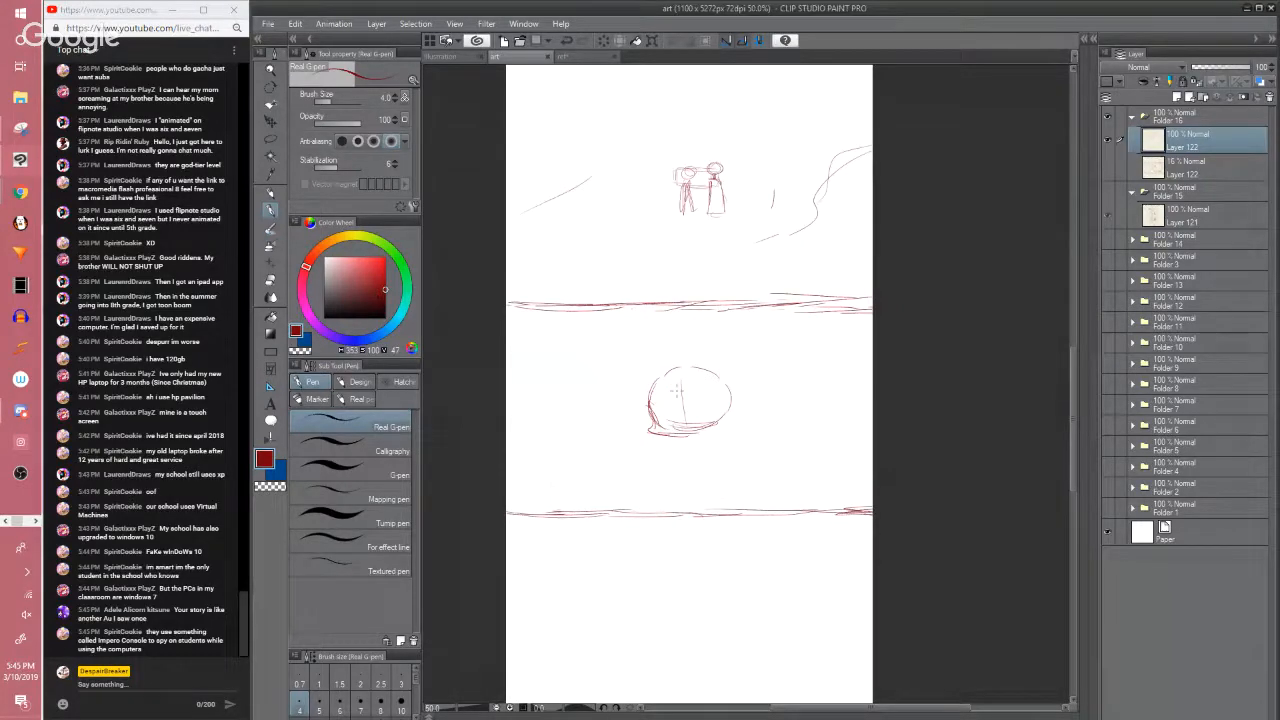
scroll(1074, 362, "down", 2)
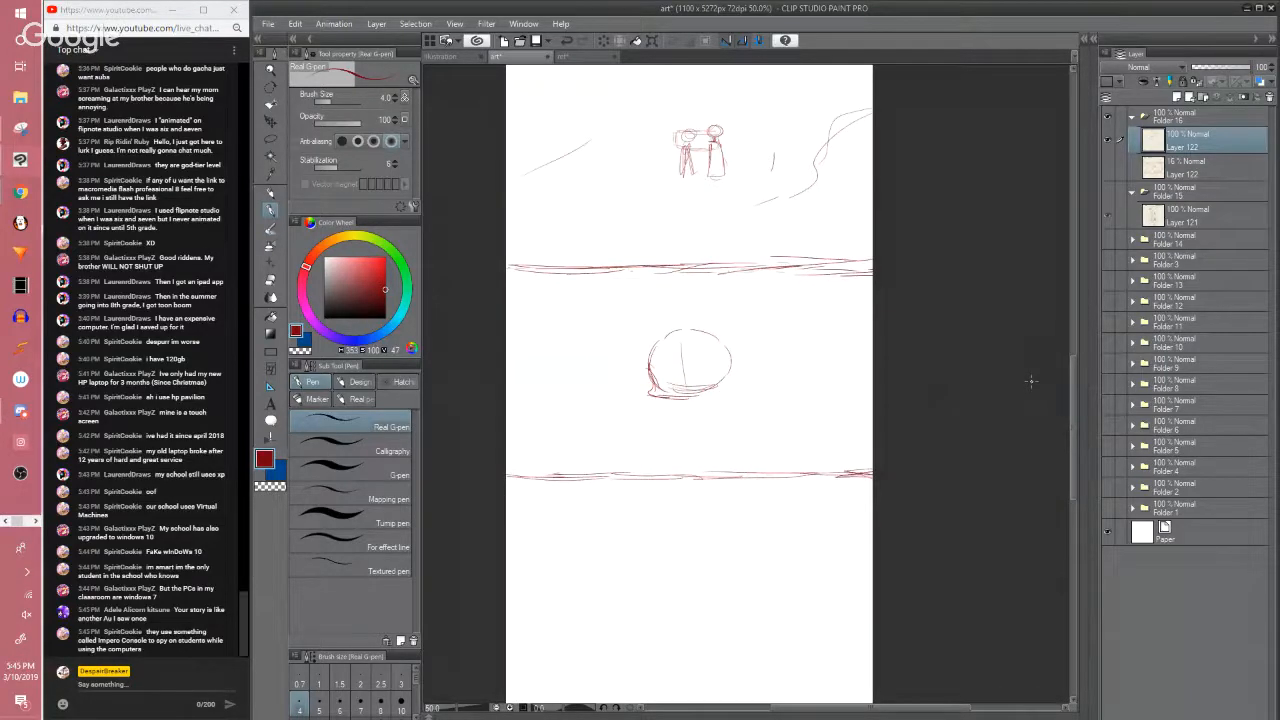
key("ctrl+plus")
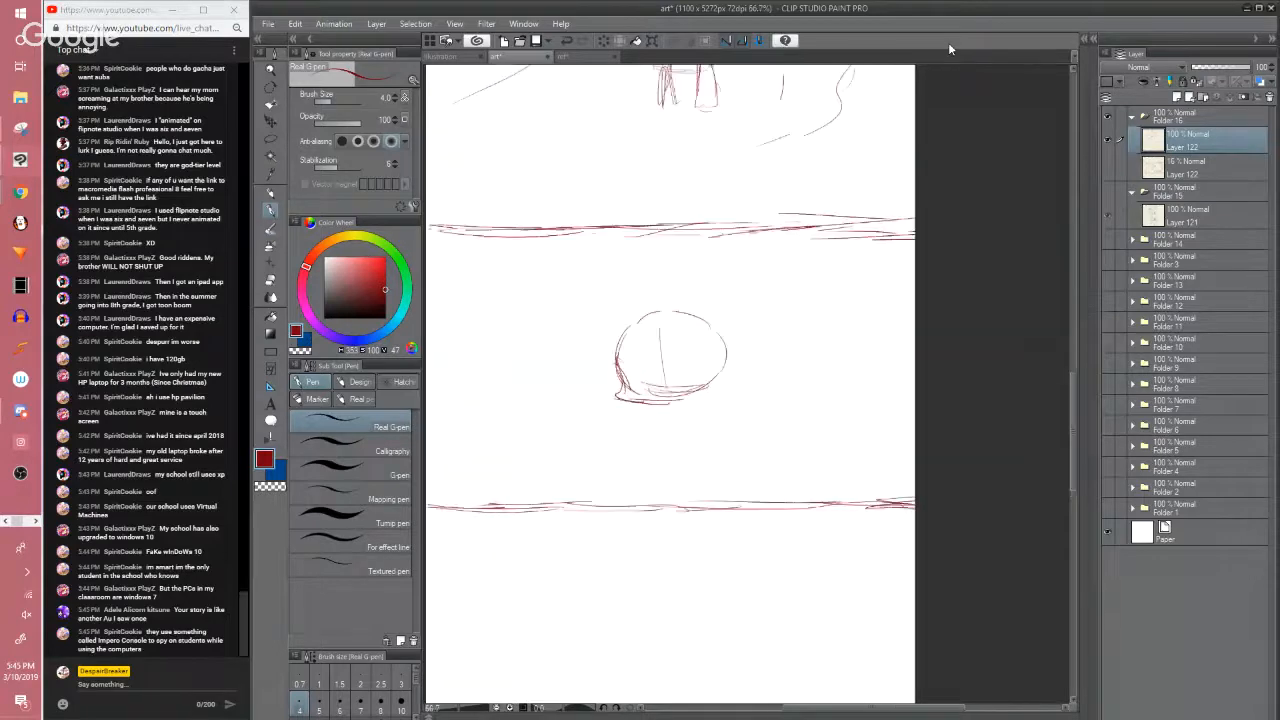
key("ctrl+minus")
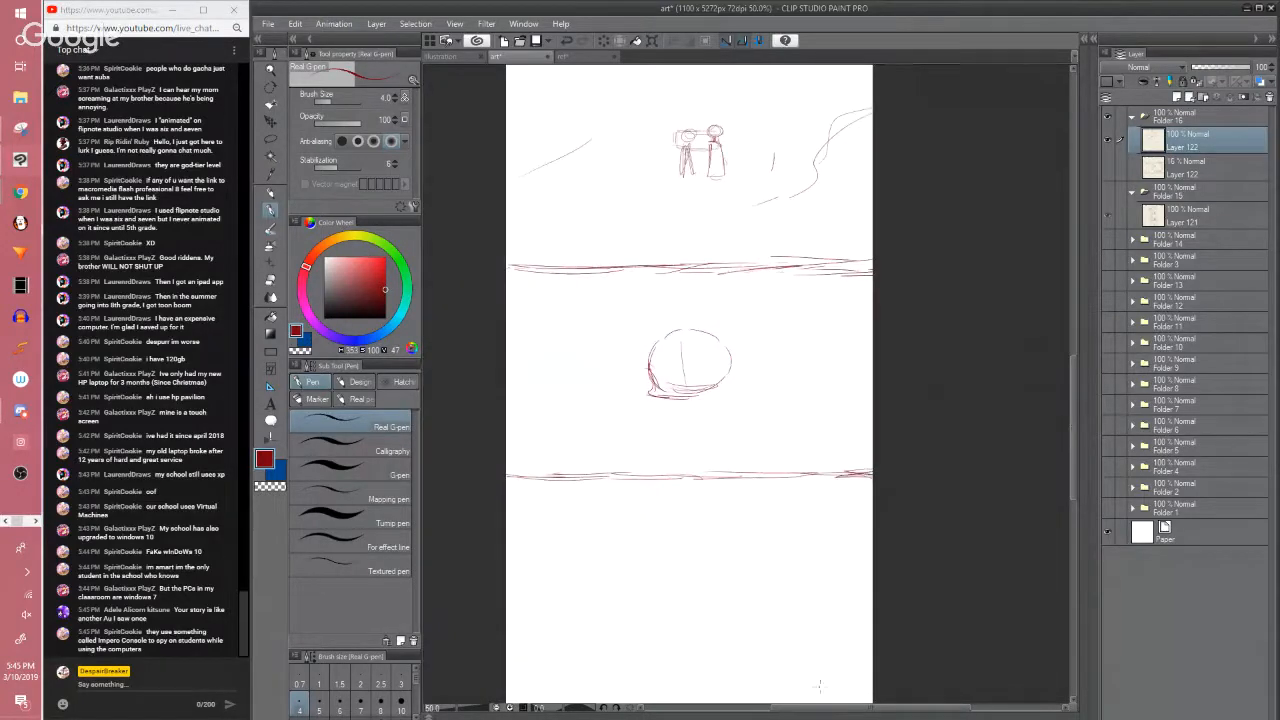
left_click_drag(811, 709, 792, 708)
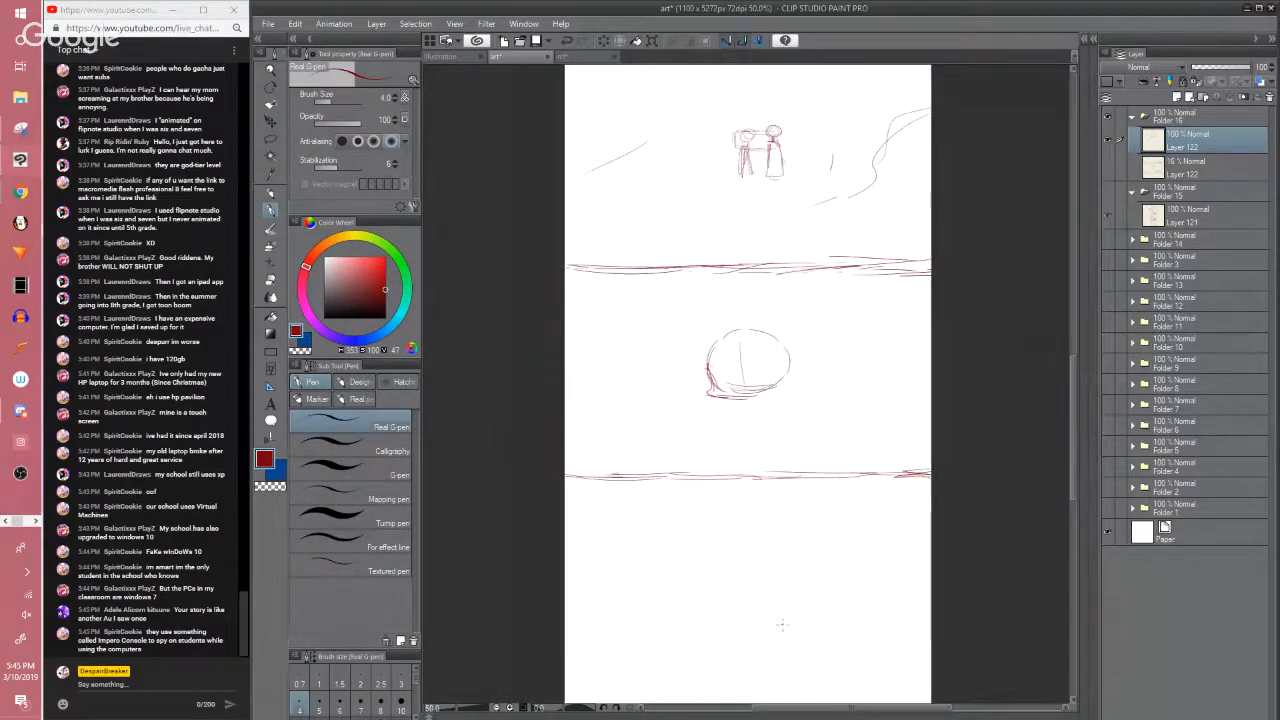
scroll(782, 625, "up", 1)
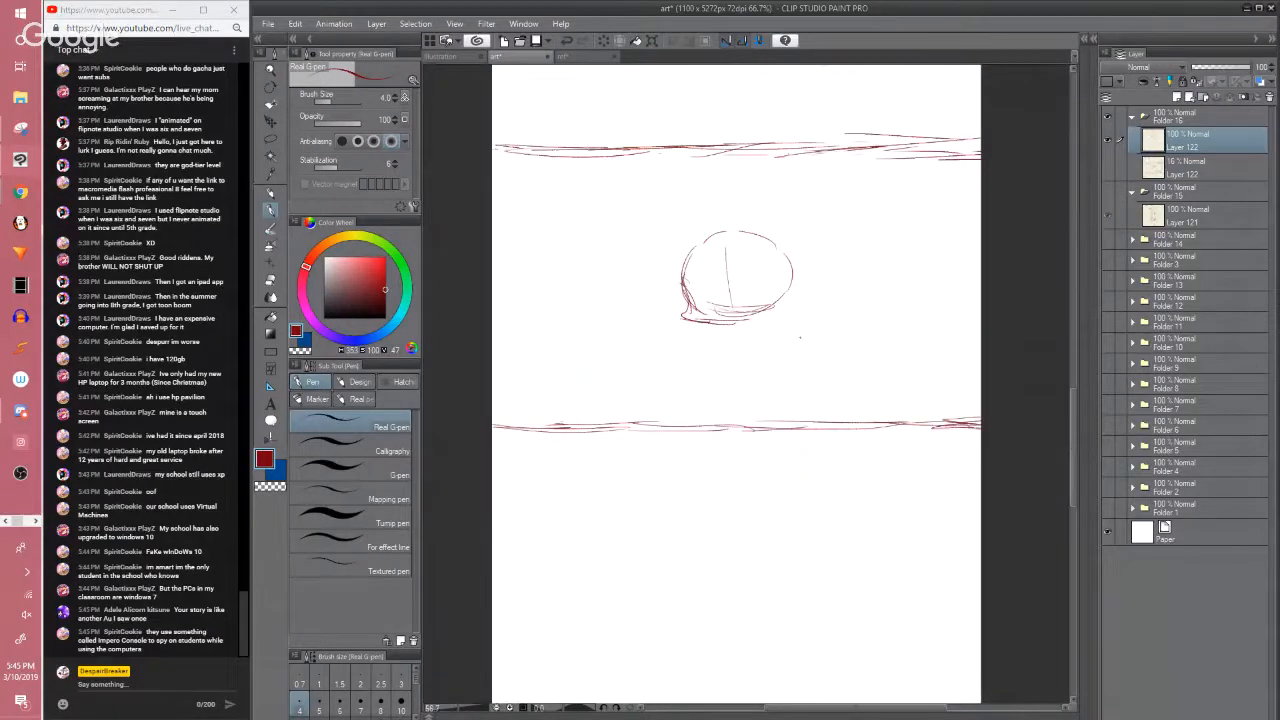
left_click_drag(1072, 395, 1072, 366)
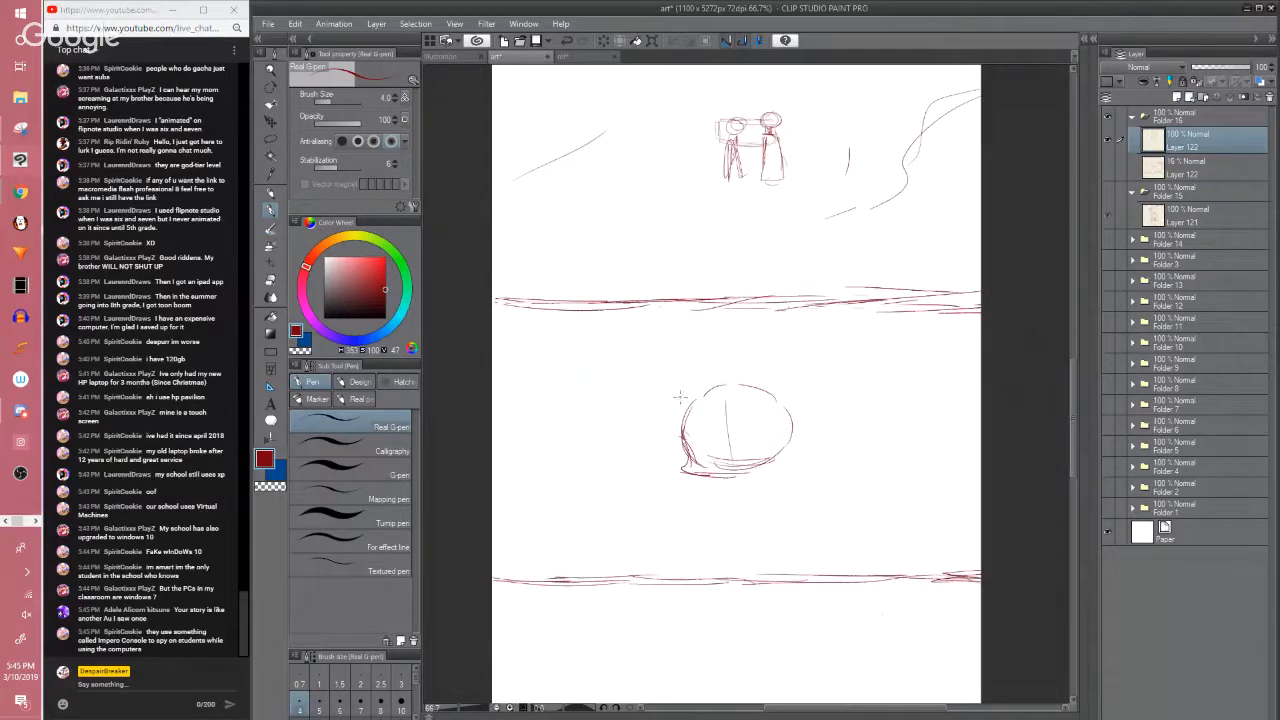
mouse_move(674, 396)
left_mouse_down()
mouse_move(648, 432)
mouse_move(731, 445)
mouse_move(771, 436)
left_mouse_up()
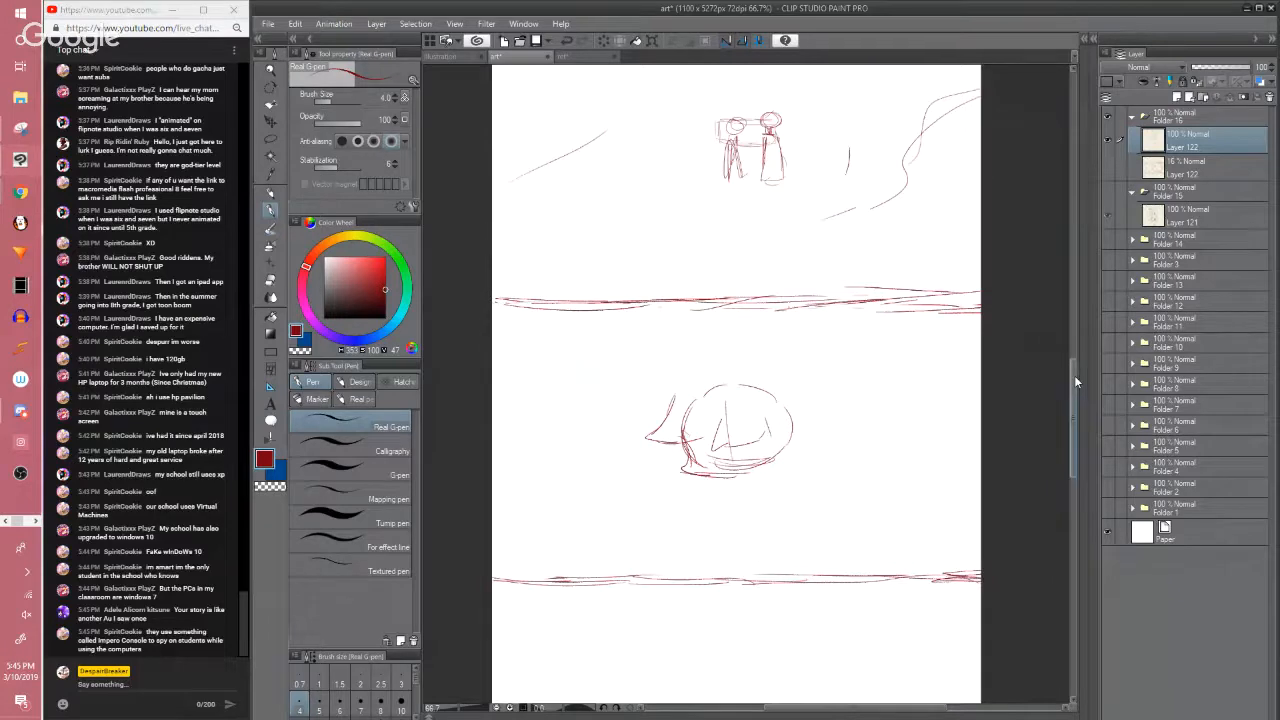
left_click_drag(740, 430, 712, 320)
key("e")
left_click_drag(628, 334, 632, 292)
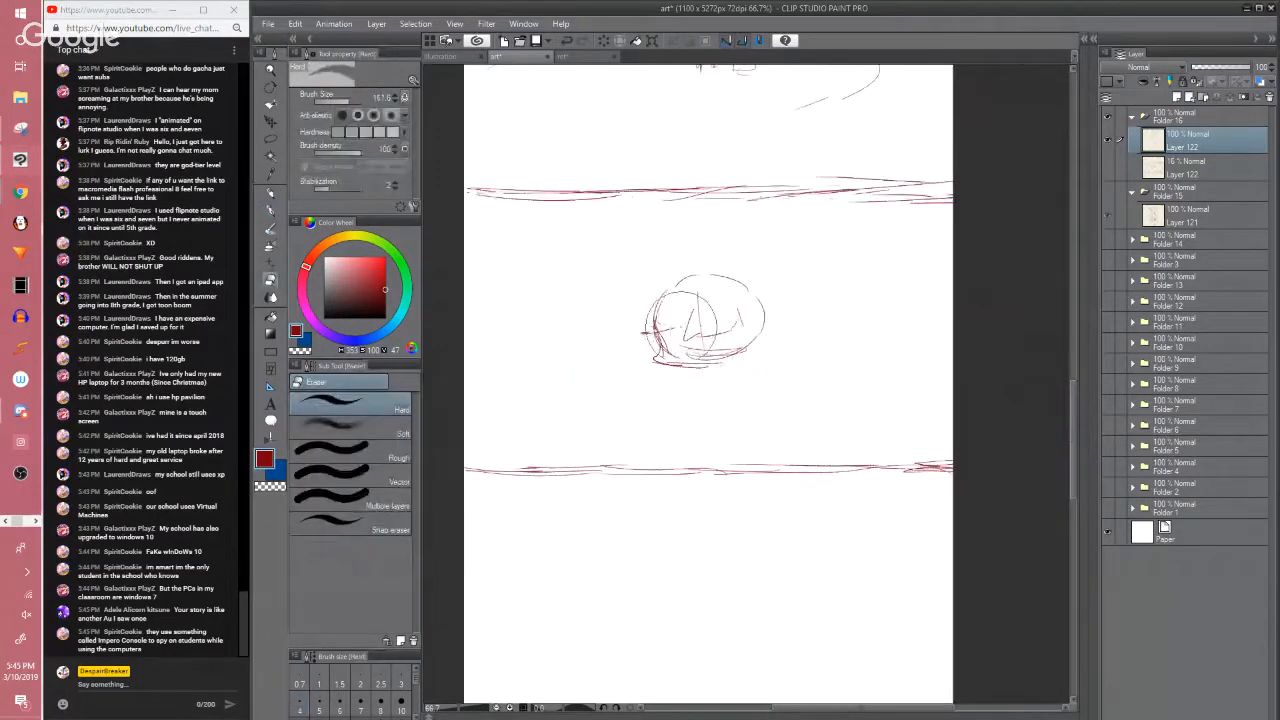
Erase the guideline and inner strokes from the oval head, and redraw its rounded right side and jawline
mouse_move(708, 318)
left_mouse_down()
mouse_move(704, 332)
mouse_move(736, 338)
mouse_move(690, 354)
mouse_move(664, 334)
mouse_move(654, 361)
mouse_move(750, 362)
left_mouse_up()
key("p")
mouse_move(764, 310)
left_mouse_down()
mouse_move(732, 368)
mouse_move(756, 350)
mouse_move(746, 366)
mouse_move(700, 370)
mouse_move(726, 369)
left_mouse_up()
key("e")
key("p")
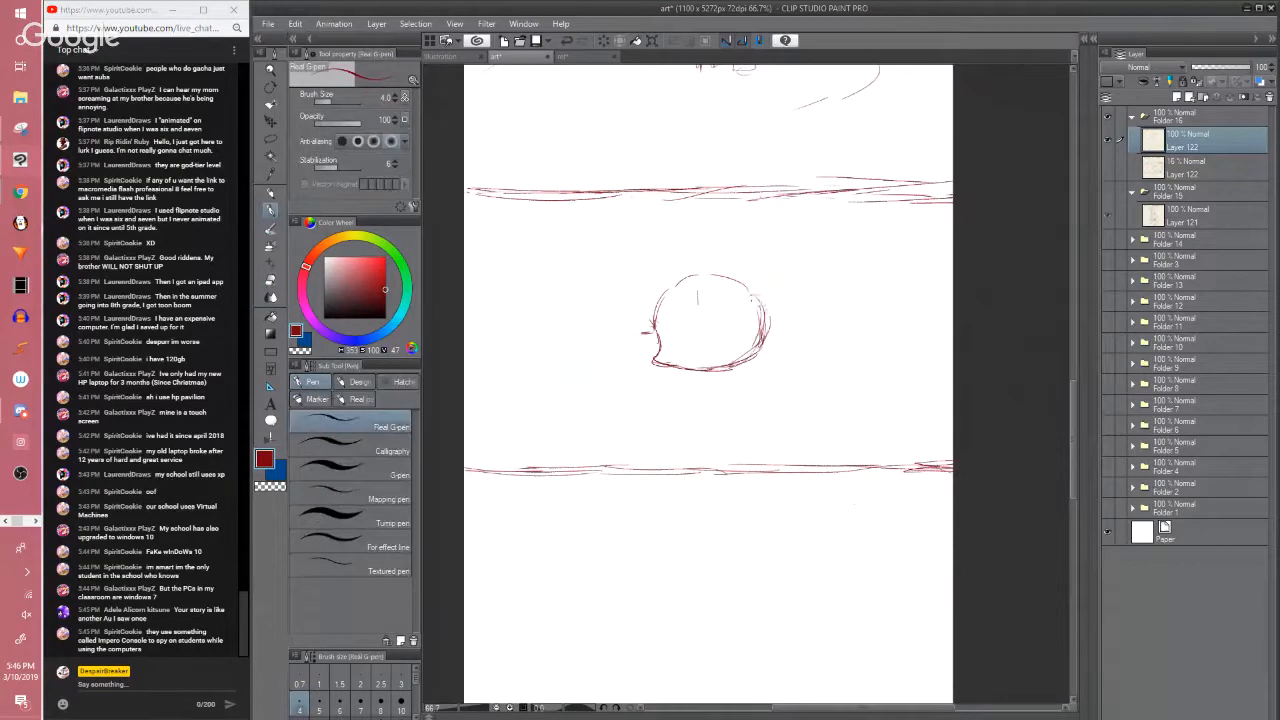
key("space")
mouse_move(751, 294)
left_mouse_down()
mouse_move(765, 338)
mouse_move(711, 378)
left_mouse_up()
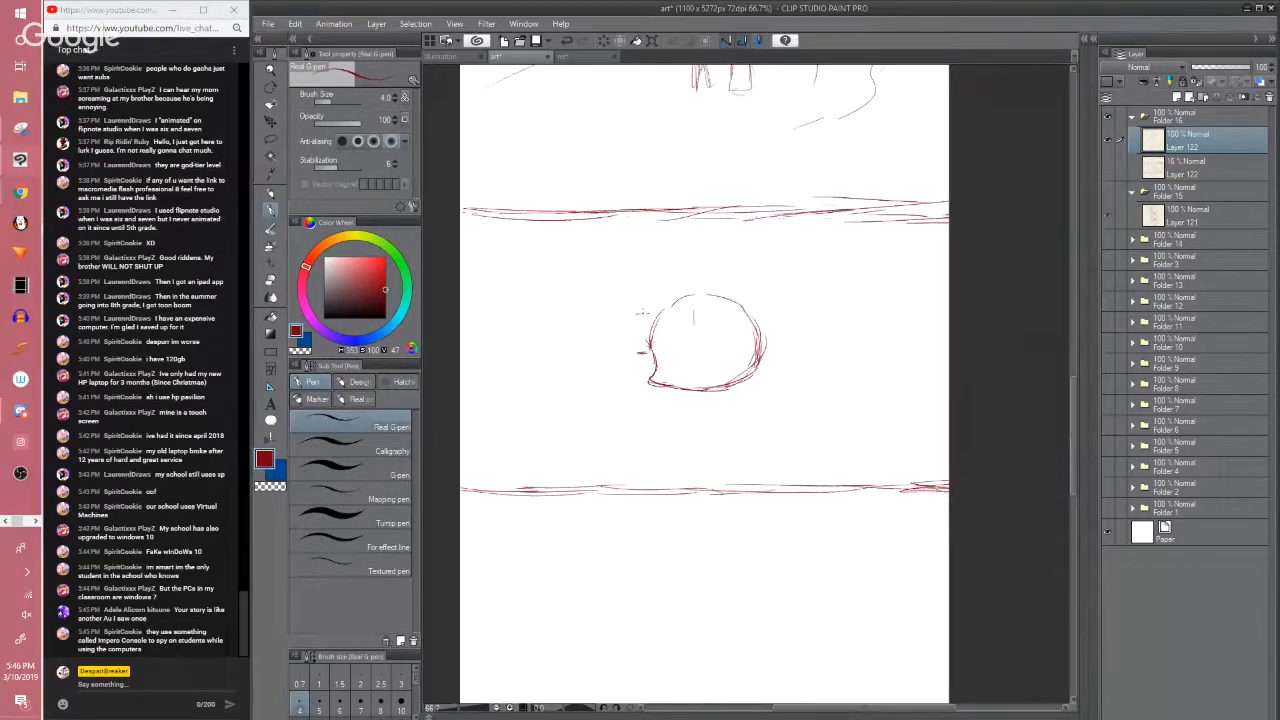
Sketch the hair falling beside the left of the face, an angular fringe across the forehead, and a pointed lock over the right cheek
key("e")
left_click_drag(632, 336, 626, 345)
key("p")
mouse_move(656, 293)
left_mouse_down()
mouse_move(610, 339)
mouse_move(688, 338)
mouse_move(614, 340)
mouse_move(636, 327)
left_mouse_up()
key("e")
key("p")
key("ctrl+s")
left_click_drag(655, 300, 625, 357)
left_click_drag(621, 352, 683, 348)
mouse_move(687, 333)
left_mouse_down()
mouse_move(681, 353)
mouse_move(736, 348)
mouse_move(752, 392)
left_mouse_up()
left_click_drag(742, 336, 760, 406)
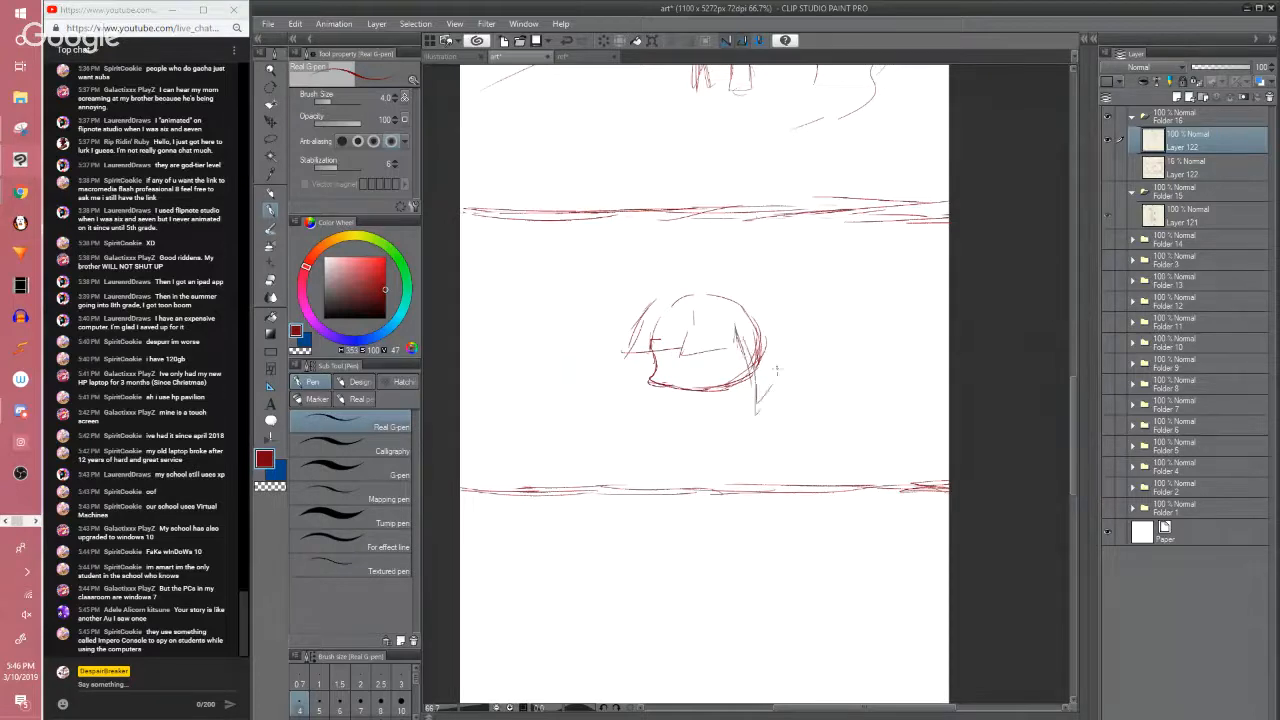
Lengthen the hair on both sides of the head and draw a knotted band across its top
left_click_drag(768, 324, 788, 388)
mouse_move(760, 309)
left_mouse_down()
mouse_move(786, 377)
mouse_move(759, 409)
left_mouse_up()
mouse_move(648, 350)
left_mouse_down()
mouse_move(618, 401)
mouse_move(680, 409)
left_mouse_up()
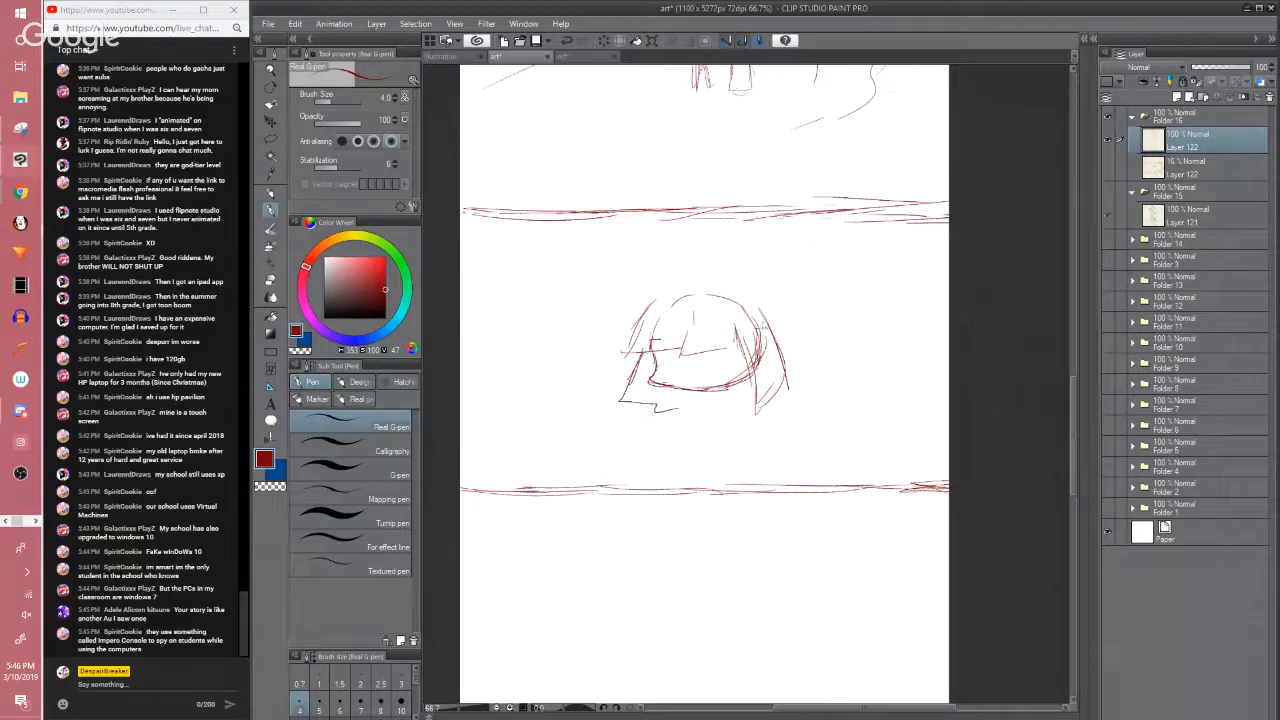
mouse_move(768, 310)
left_mouse_down()
mouse_move(797, 368)
mouse_move(763, 305)
left_mouse_up()
left_click_drag(654, 300, 782, 316)
left_click_drag(664, 296, 712, 298)
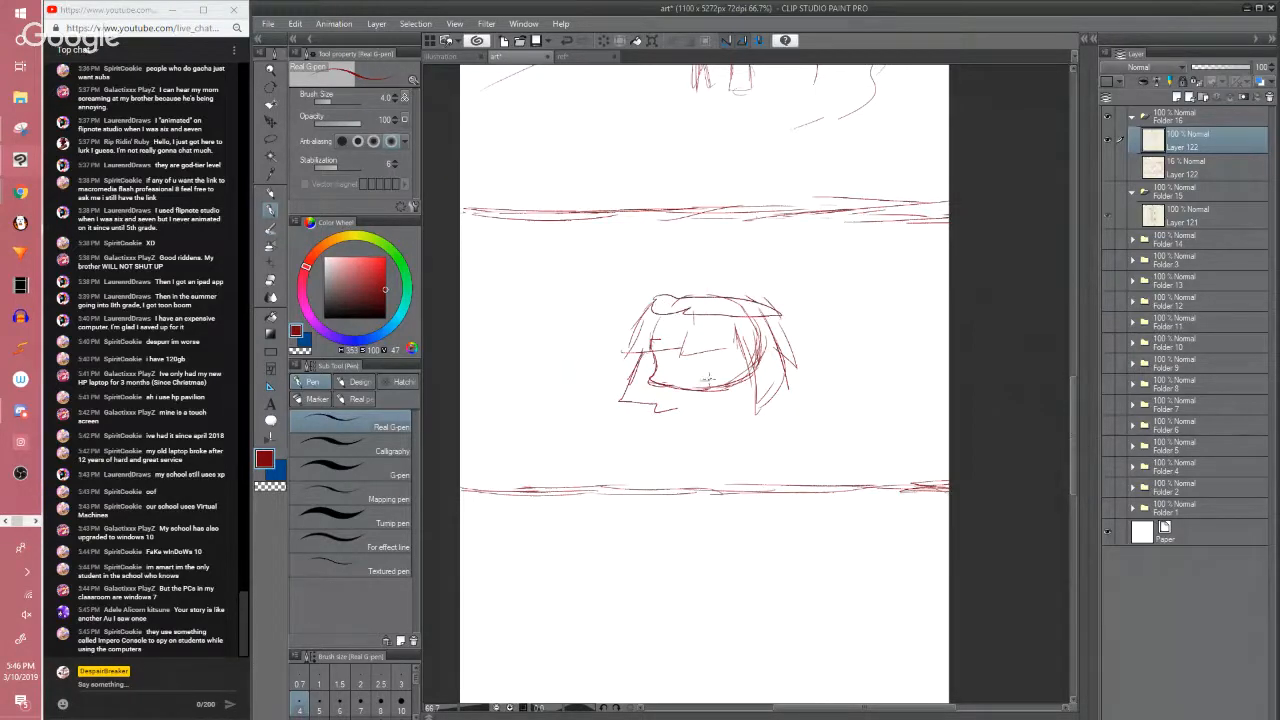
Draw a small mouth and two dark oval eyes with flat upper lines, undoing the scribble over the head
mouse_move(681, 378)
left_mouse_down()
mouse_move(772, 310)
mouse_move(760, 394)
left_mouse_up()
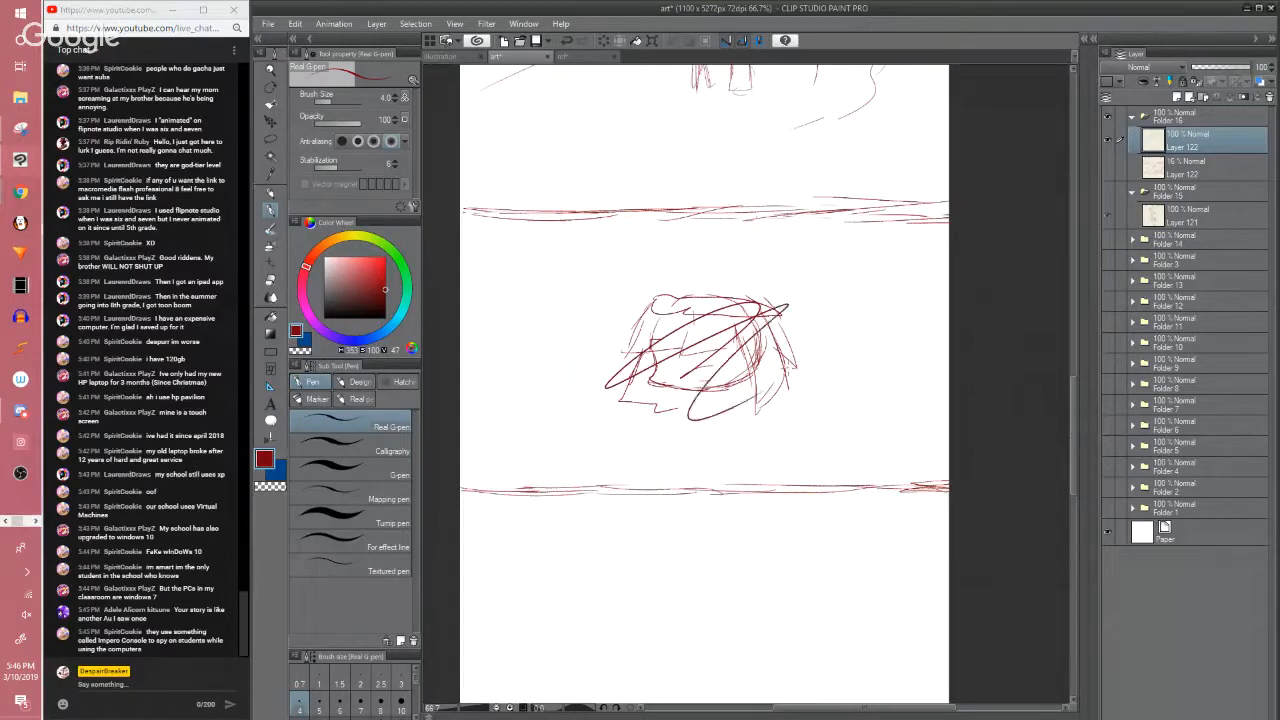
scroll(789, 370, "up", 1)
key("ctrl+z")
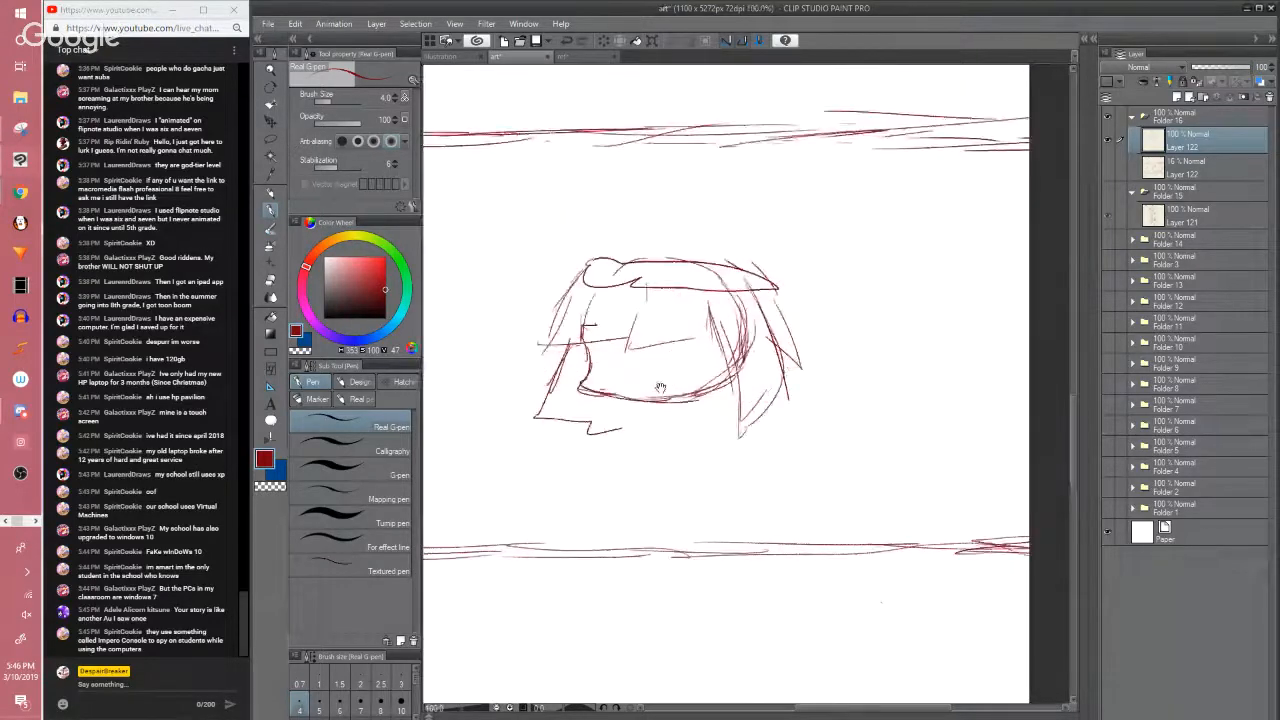
left_click_drag(660, 387, 698, 386)
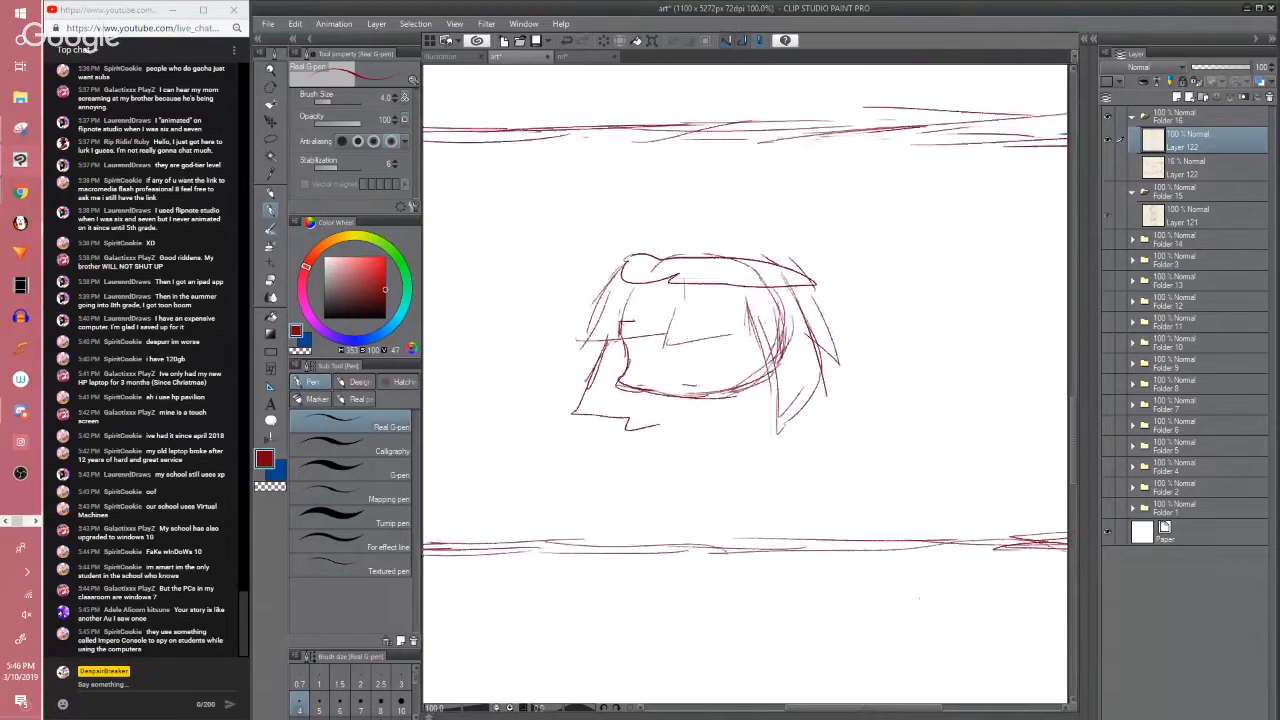
mouse_move(710, 334)
left_mouse_down()
mouse_move(747, 329)
mouse_move(744, 352)
left_mouse_up()
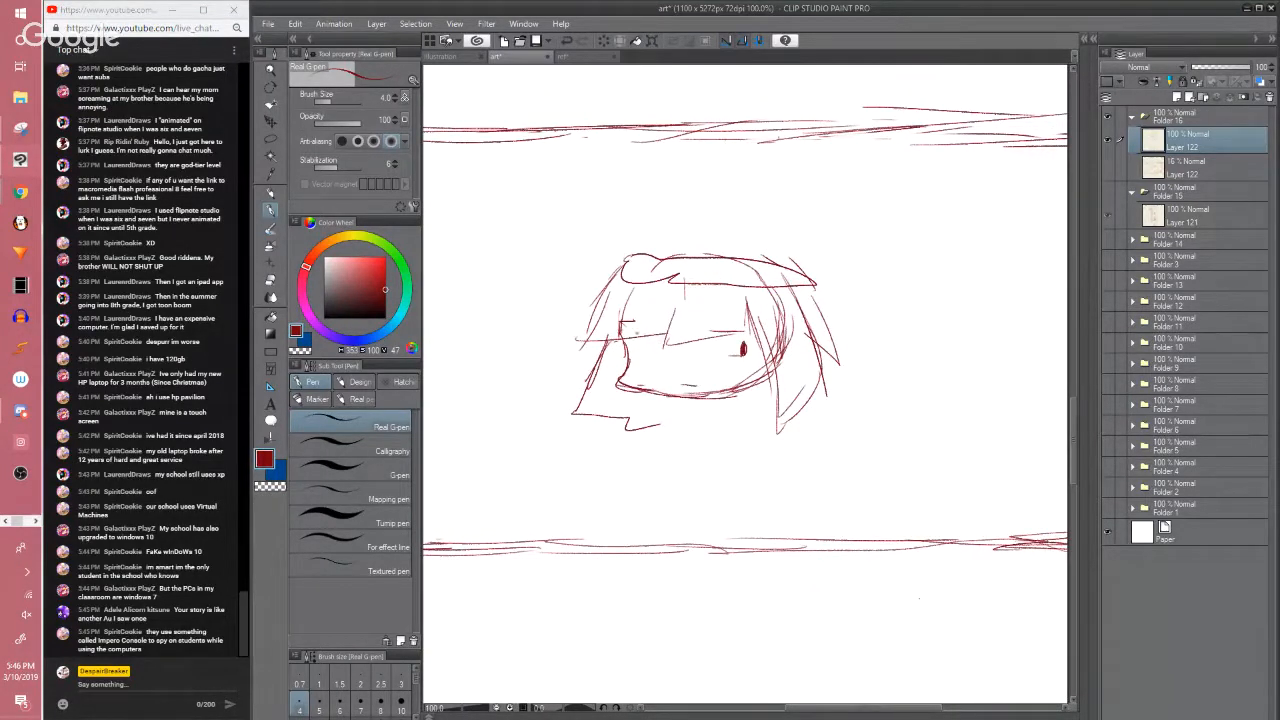
mouse_move(629, 334)
left_mouse_down()
mouse_move(659, 330)
mouse_move(660, 357)
left_mouse_up()
Erase the right eye and redraw it with a flat upper line slightly closer to the face's centre
key("e")
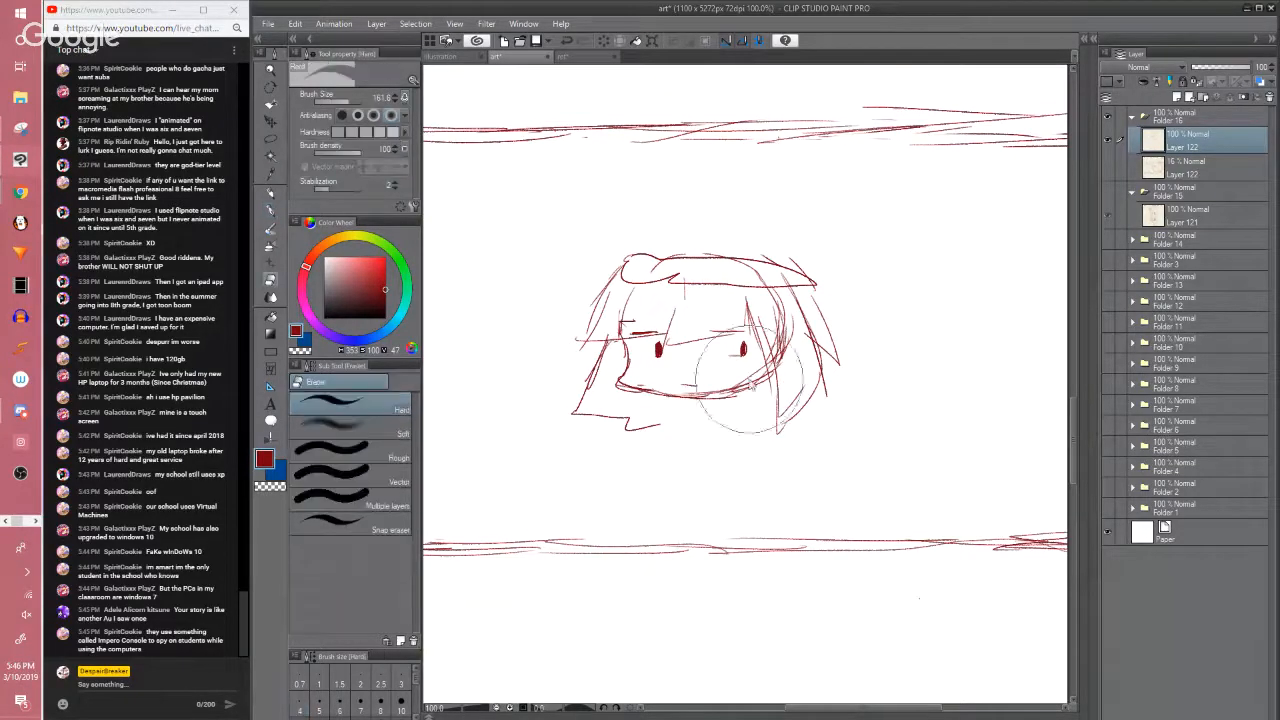
left_click(745, 347)
left_click_drag(743, 348, 746, 331)
key("p")
key("e")
key("p")
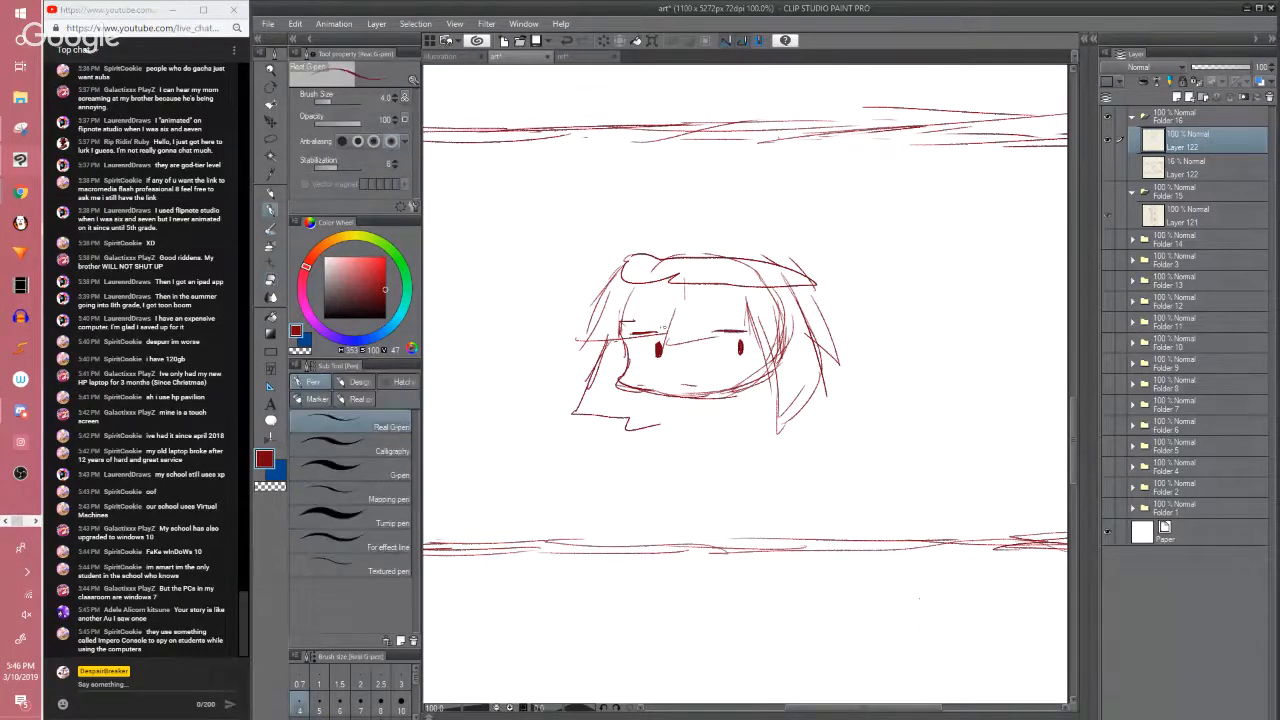
Clean up the area around the left eye, and shift and redraw the left cheek contour slightly inward
key("e")
mouse_move(644, 327)
left_mouse_down()
mouse_move(657, 331)
mouse_move(633, 354)
mouse_move(654, 343)
mouse_move(645, 392)
left_mouse_up()
key("p")
key("m")
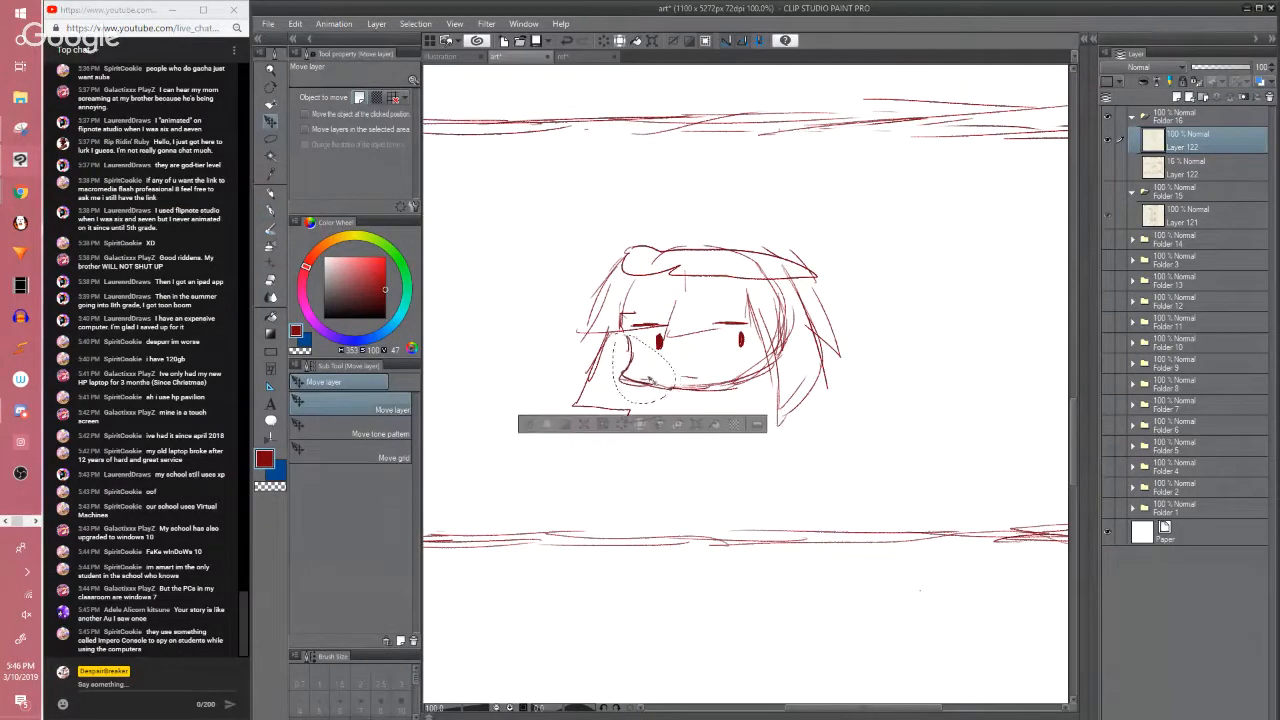
key("ctrl+d")
key("p")
mouse_move(628, 327)
left_mouse_down()
mouse_move(626, 371)
mouse_move(684, 426)
left_mouse_up()
Erase the head outline behind the right-hand hair, redraw the lock's outer edge and tip, and save the comic
key("e")
mouse_move(782, 370)
left_mouse_down()
mouse_move(793, 436)
mouse_move(778, 385)
mouse_move(772, 460)
left_mouse_up()
key("p")
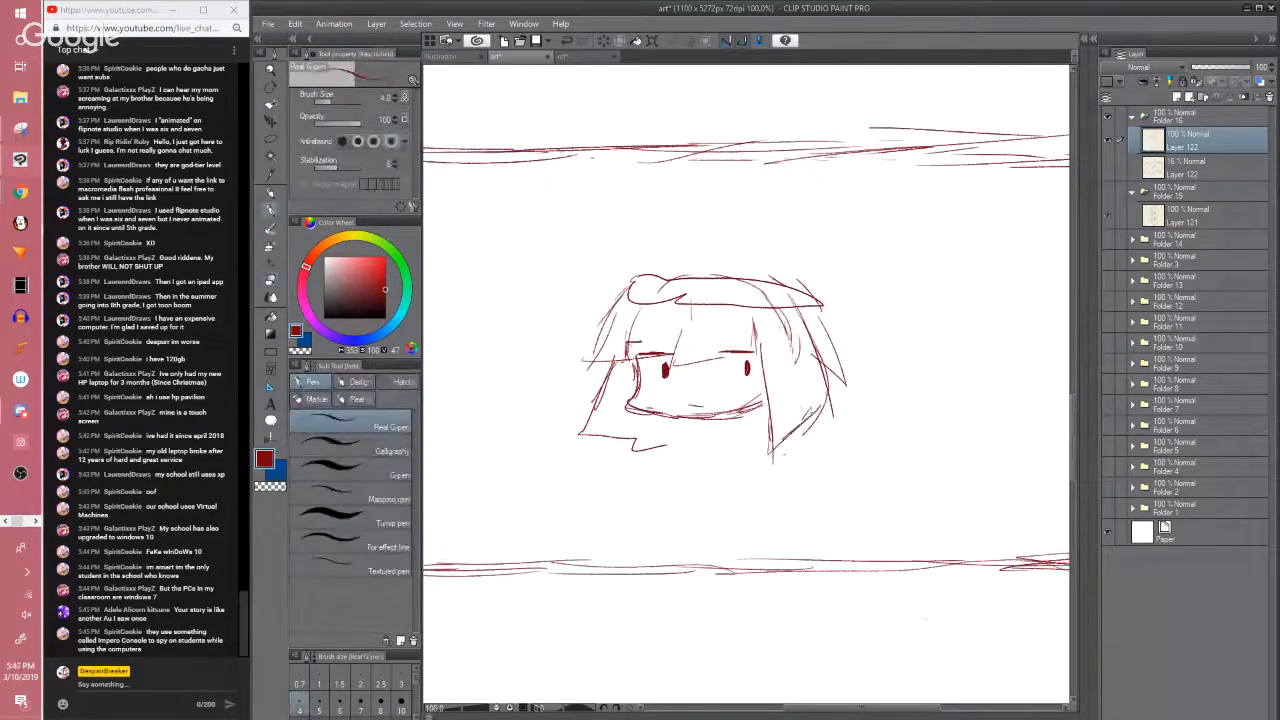
key("e")
key("p")
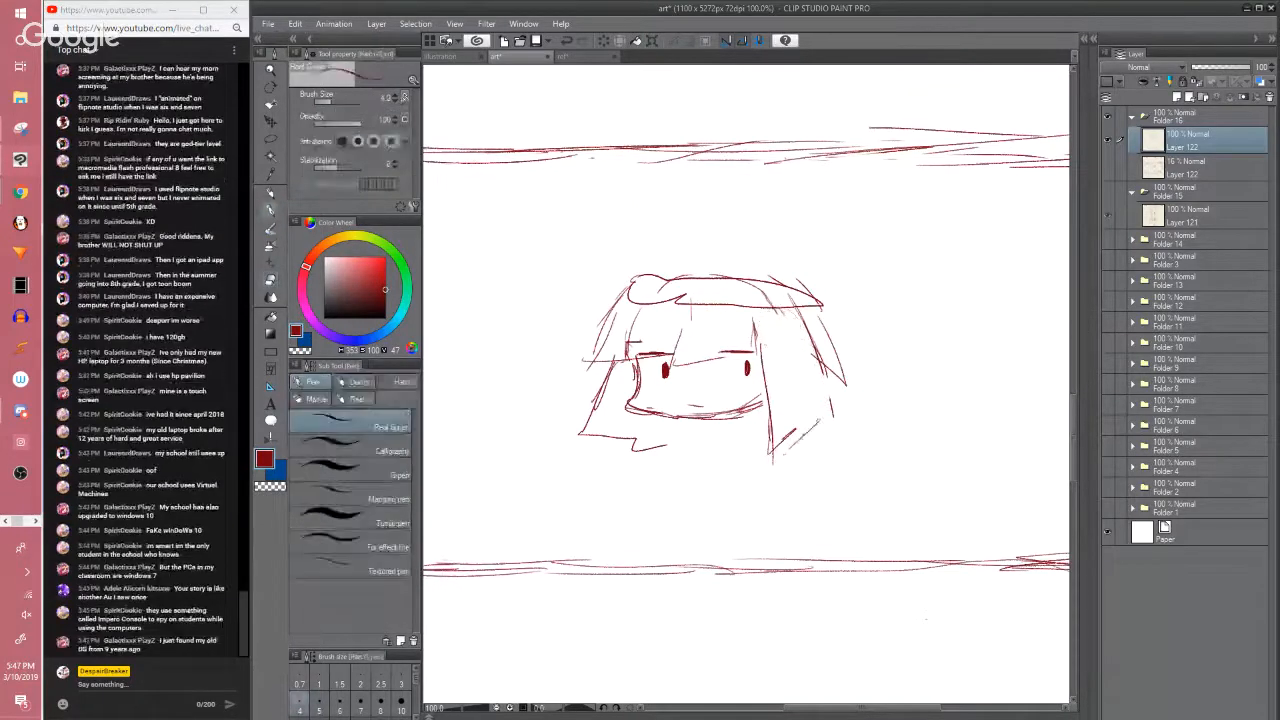
mouse_move(809, 415)
left_mouse_down()
mouse_move(788, 462)
mouse_move(807, 452)
left_mouse_up()
key("e")
left_click_drag(796, 405, 798, 460)
key("p")
left_click_drag(799, 375, 812, 396)
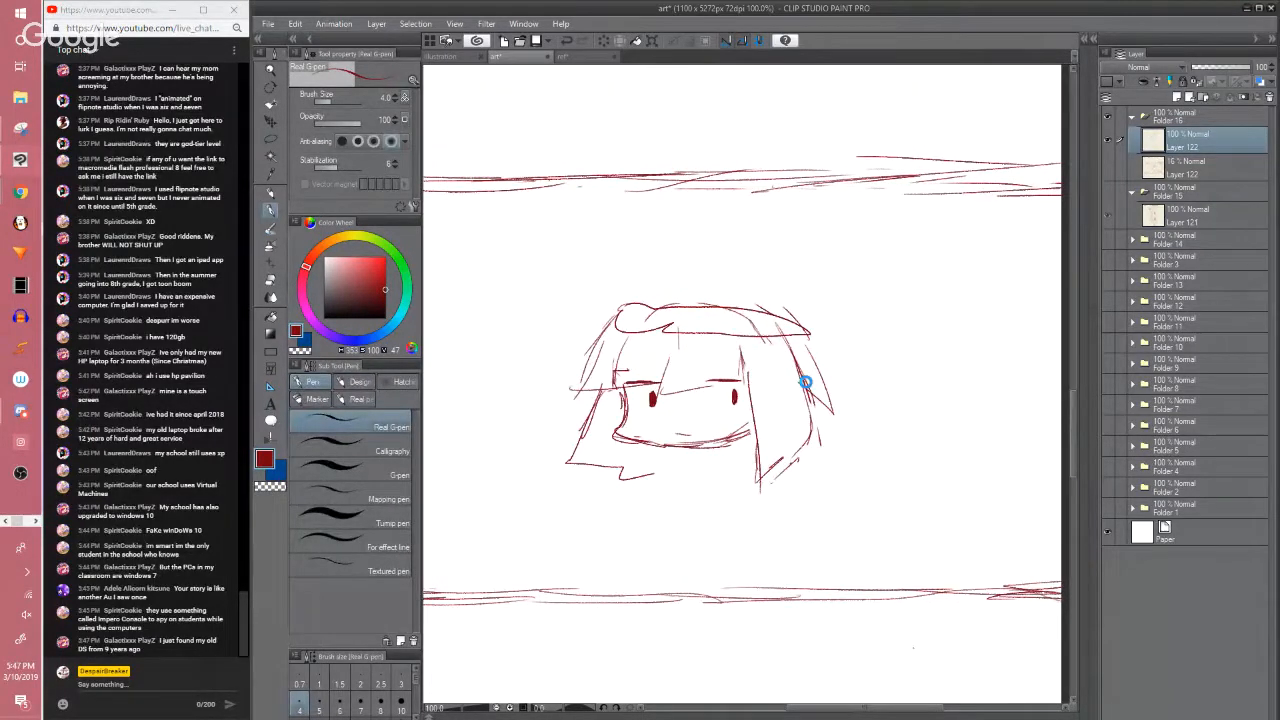
key("ctrl+s")
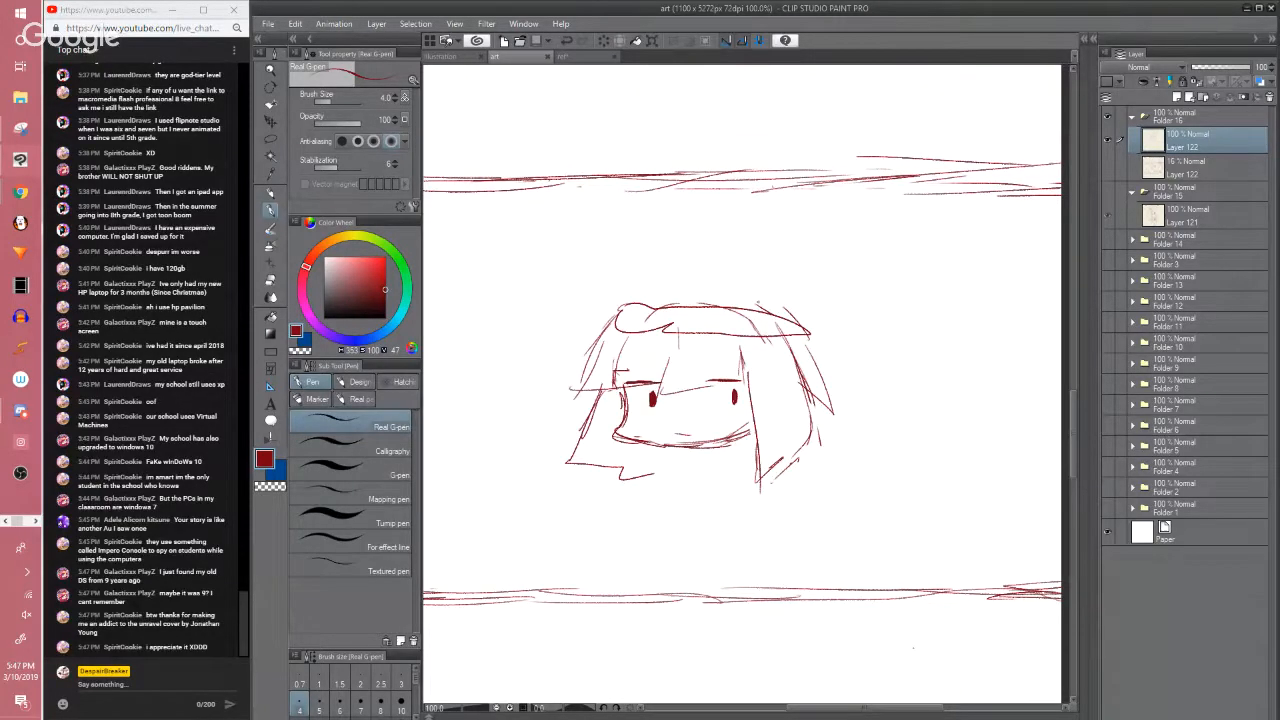
Add spiky hair strokes above the headband to form the crown, and save the comic
mouse_move(738, 262)
left_mouse_down()
mouse_move(775, 310)
mouse_move(742, 290)
left_mouse_up()
left_click_drag(672, 268, 716, 278)
mouse_move(634, 274)
left_mouse_down()
mouse_move(666, 286)
mouse_move(622, 300)
left_mouse_up()
scroll(766, 434, "down", 2)
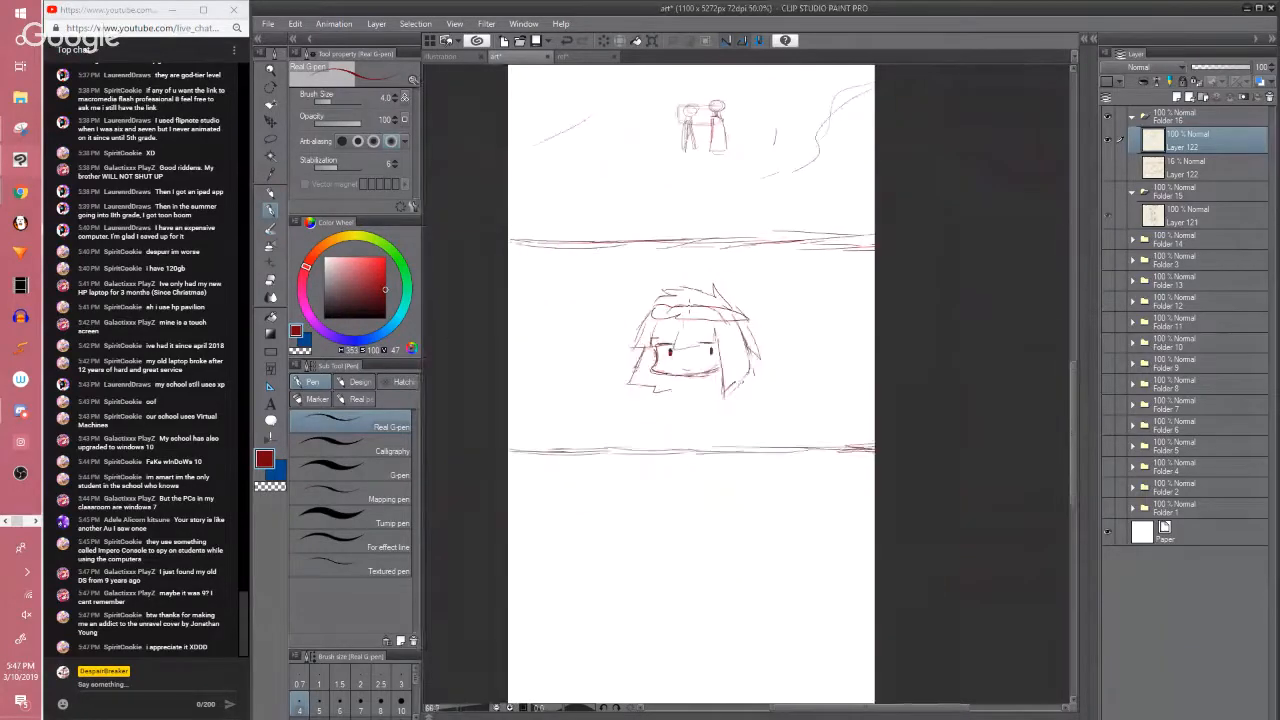
scroll(783, 491, "down", 1)
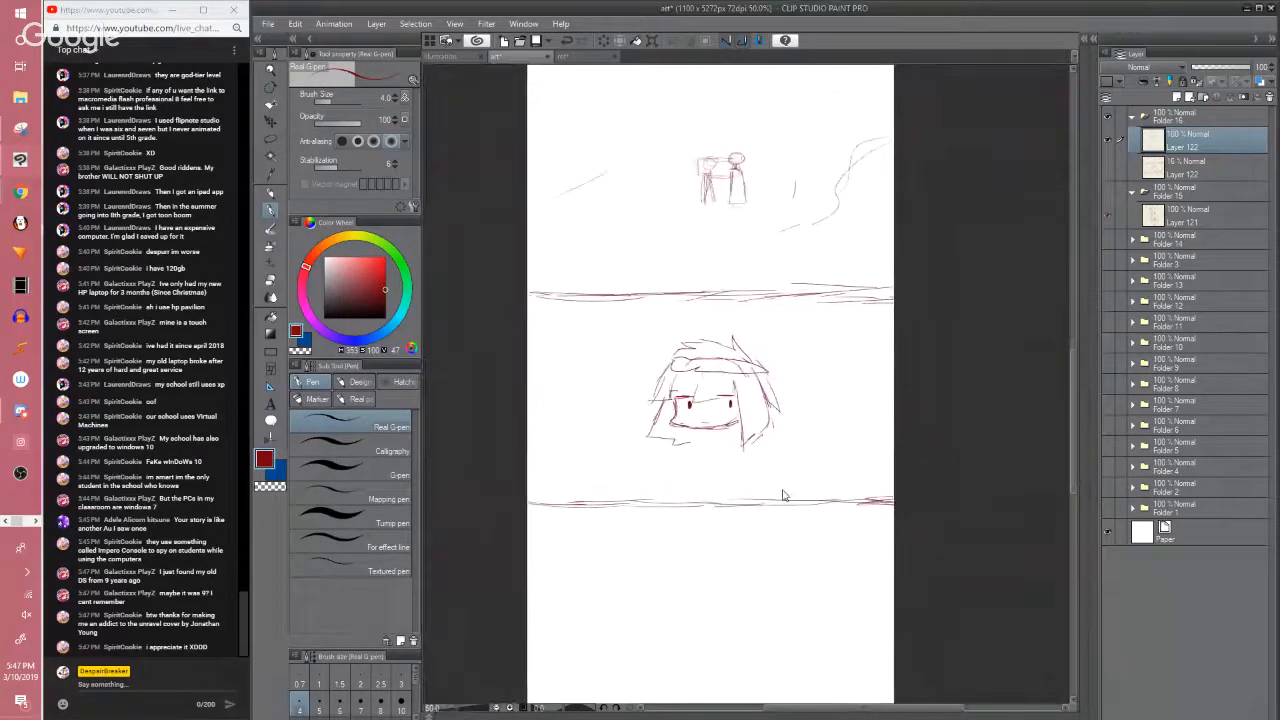
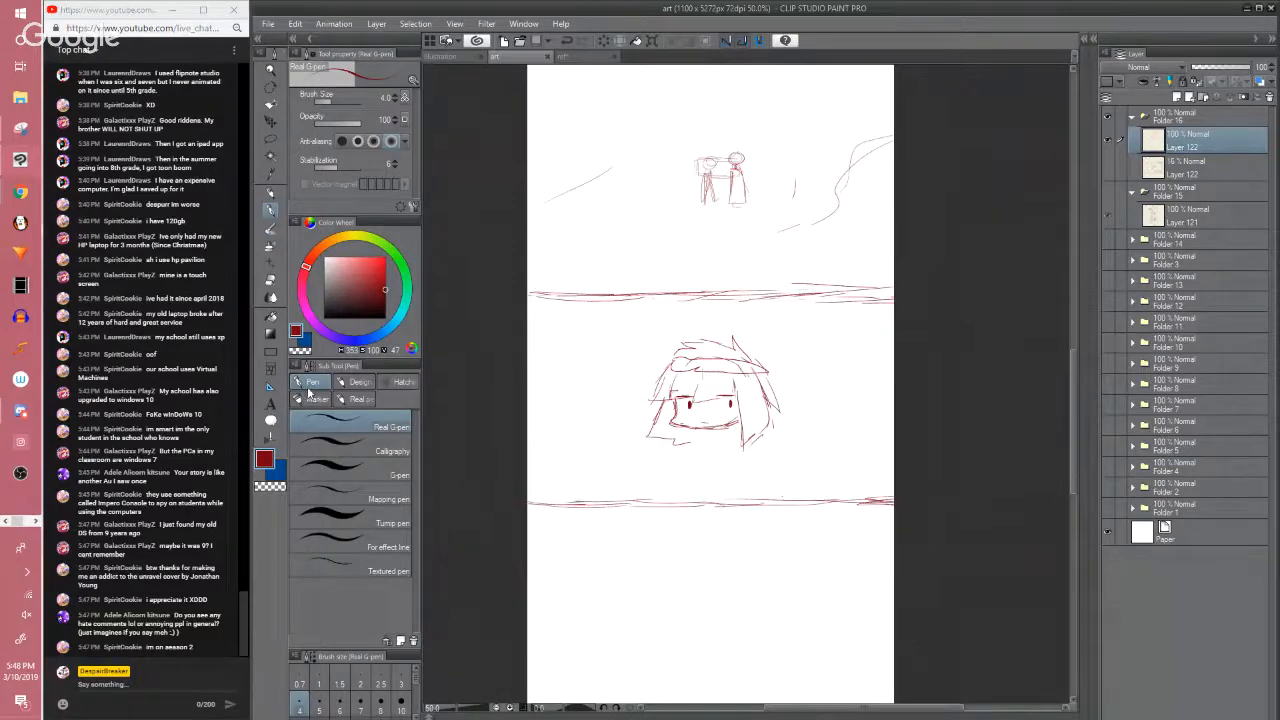
left_click(462, 429)
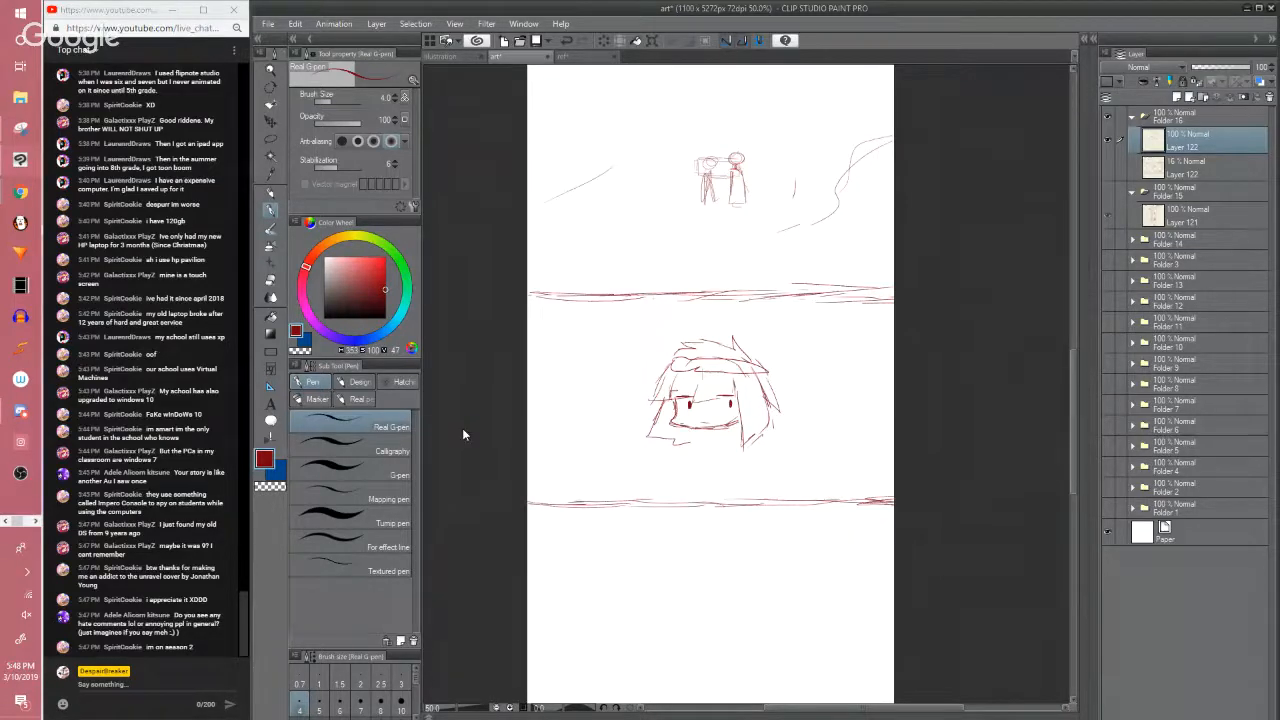
key("ctrl+s")
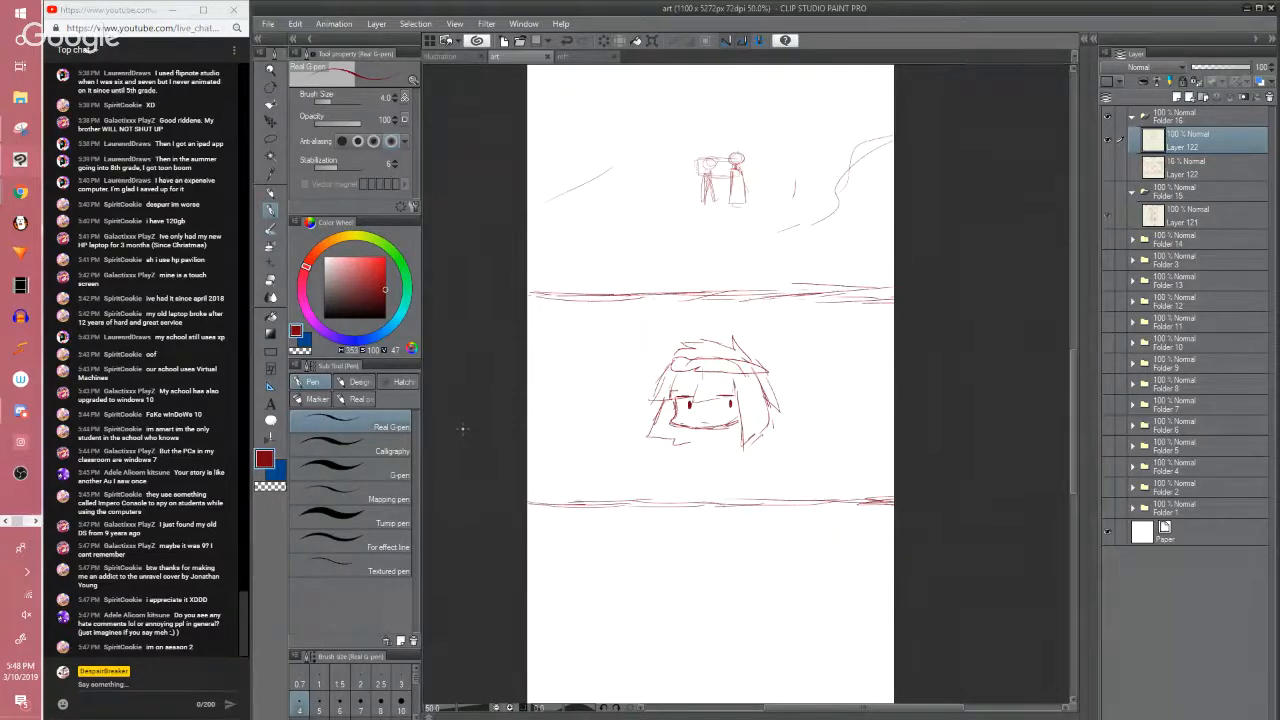
Erase the hair and the end of the headband on the right side of the head
key("e")
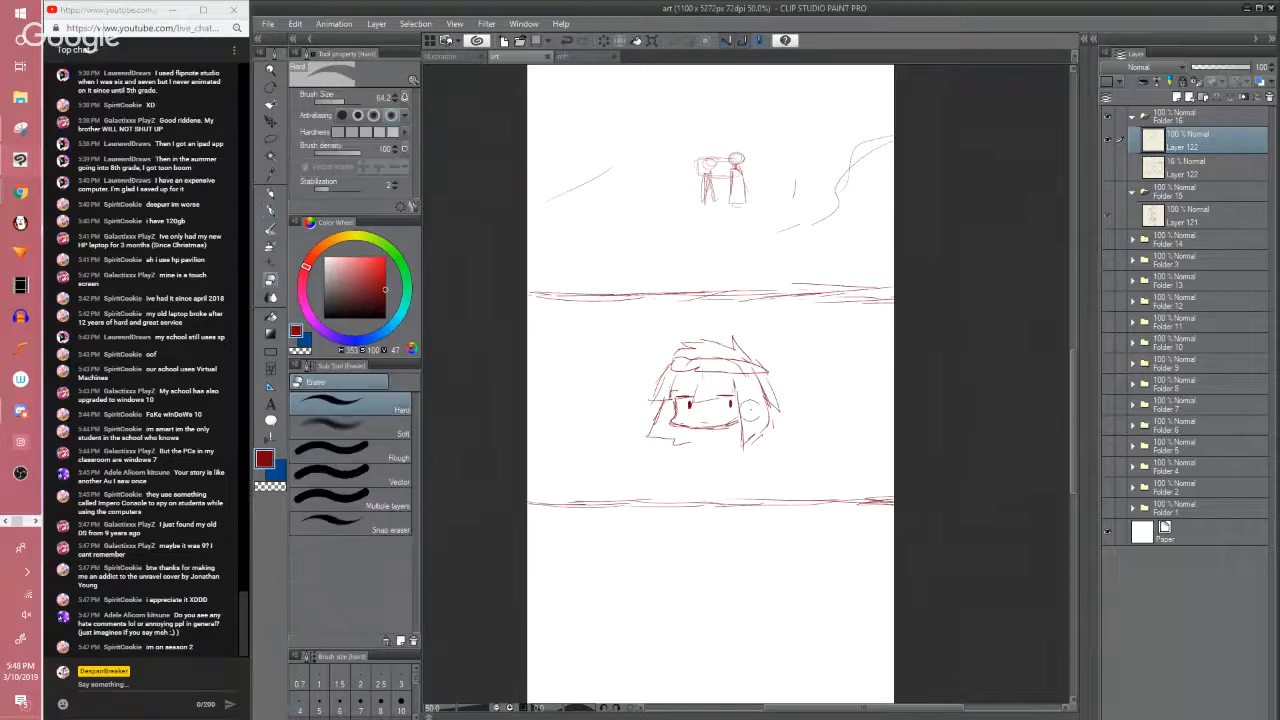
mouse_move(746, 401)
left_mouse_down()
mouse_move(752, 431)
mouse_move(776, 402)
mouse_move(756, 366)
mouse_move(745, 385)
mouse_move(726, 366)
left_mouse_up()
key("p")
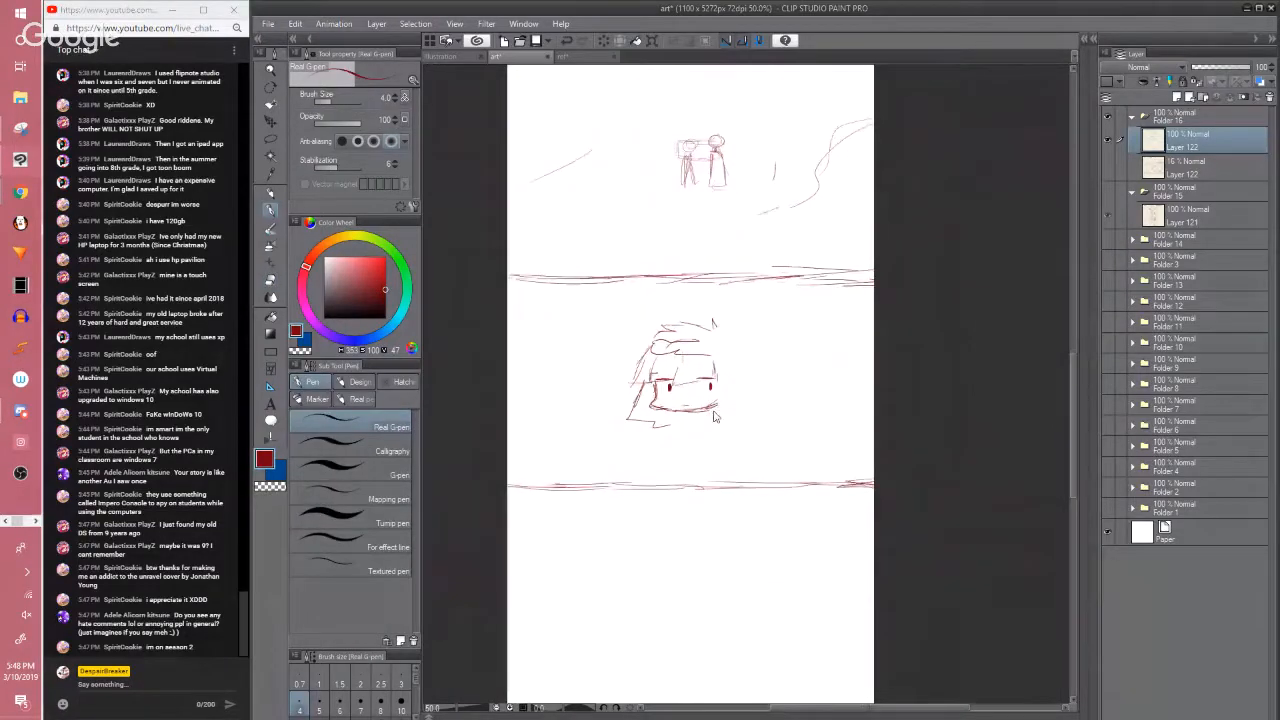
Redraw the right-side hair as one long curve from the crown to a pointed lock beside the cheek, and save the comic
mouse_move(740, 416)
left_mouse_down()
mouse_move(729, 377)
mouse_move(741, 438)
left_mouse_up()
left_click_drag(759, 408, 748, 426)
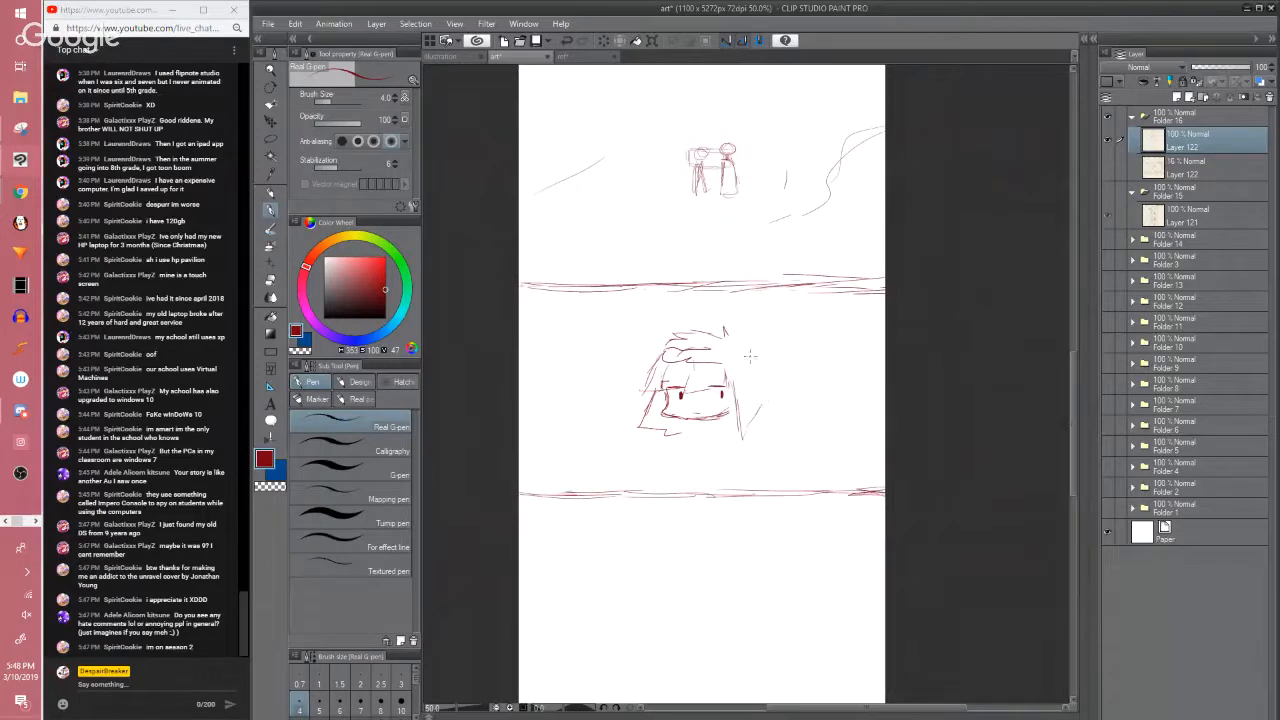
mouse_move(743, 359)
left_mouse_down()
mouse_move(762, 404)
mouse_move(757, 454)
left_mouse_up()
key("e")
key("p")
key("ctrl+z")
mouse_move(737, 396)
left_mouse_down()
mouse_move(735, 440)
mouse_move(755, 422)
mouse_move(759, 380)
mouse_move(741, 352)
mouse_move(755, 368)
mouse_move(722, 372)
left_mouse_up()
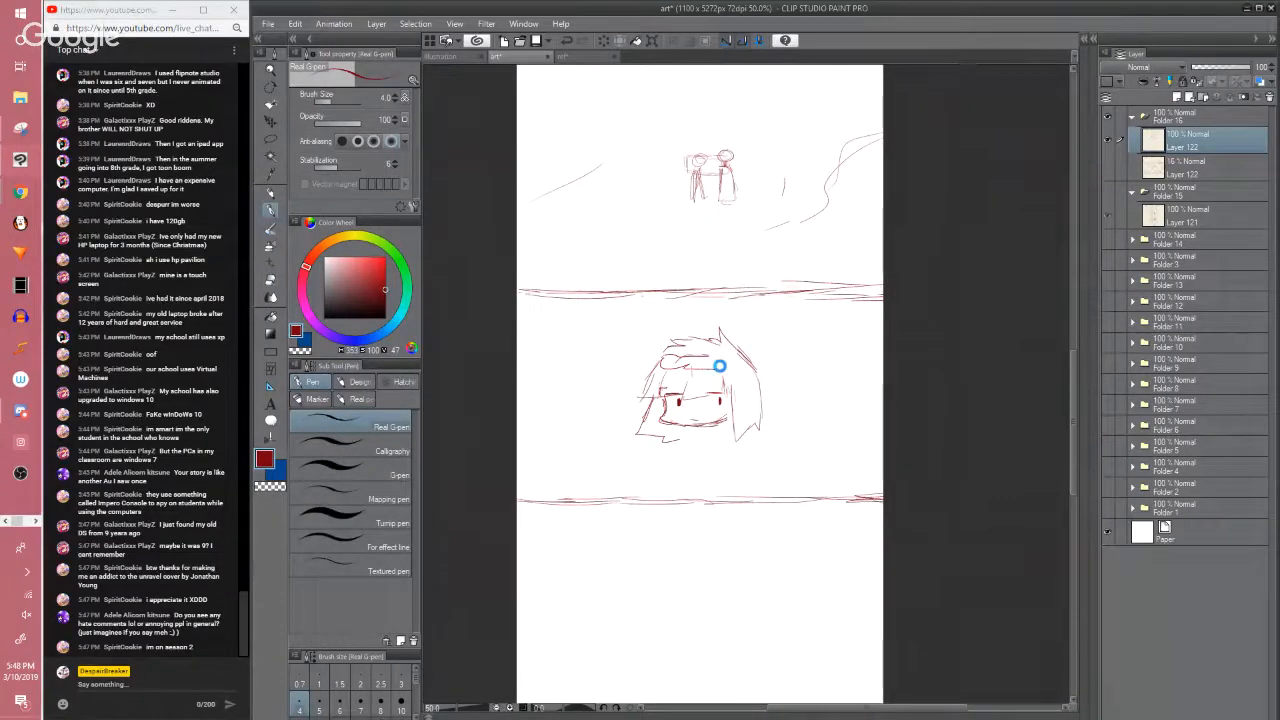
key("ctrl+s")
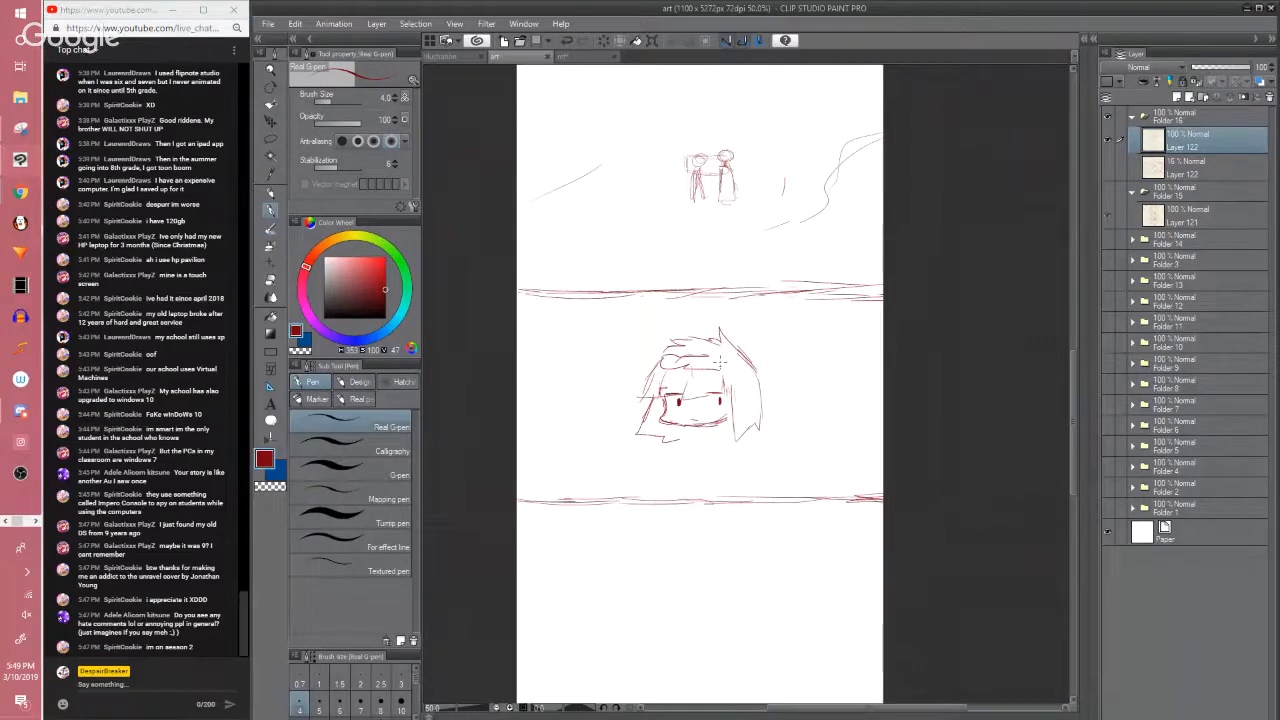
scroll(720, 362, "up", 1)
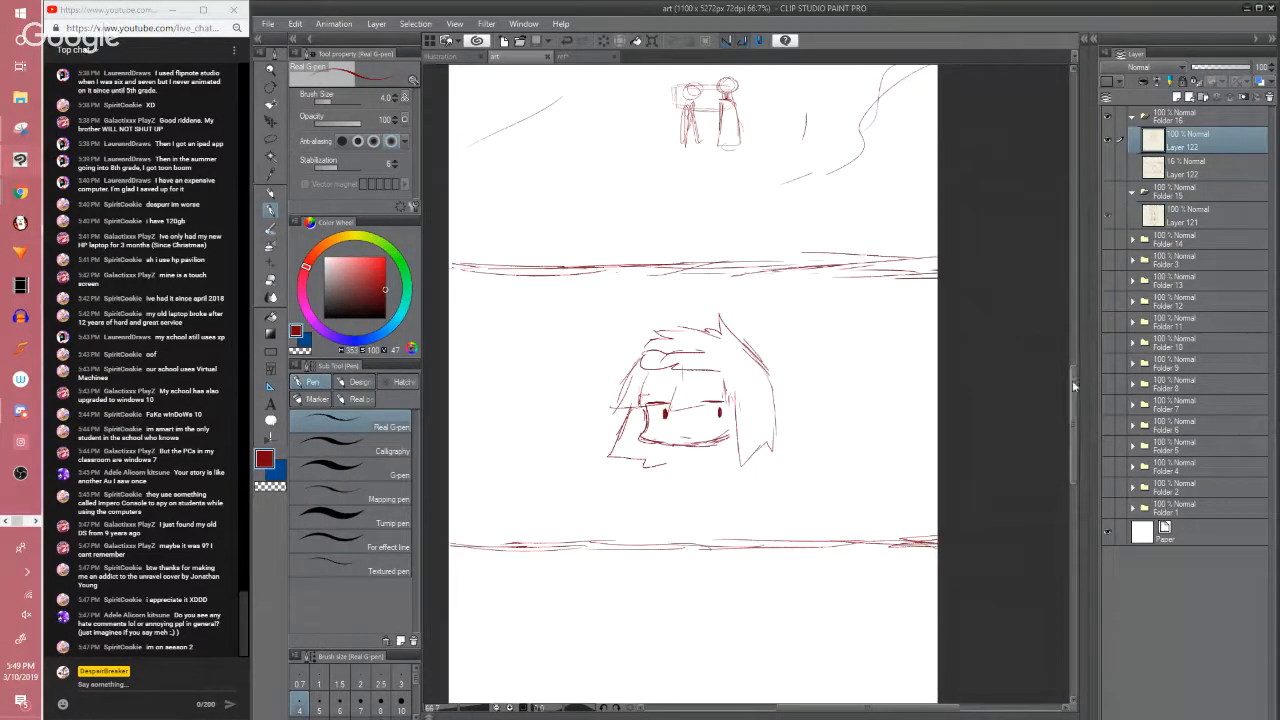
scroll(1072, 382, "down", 1)
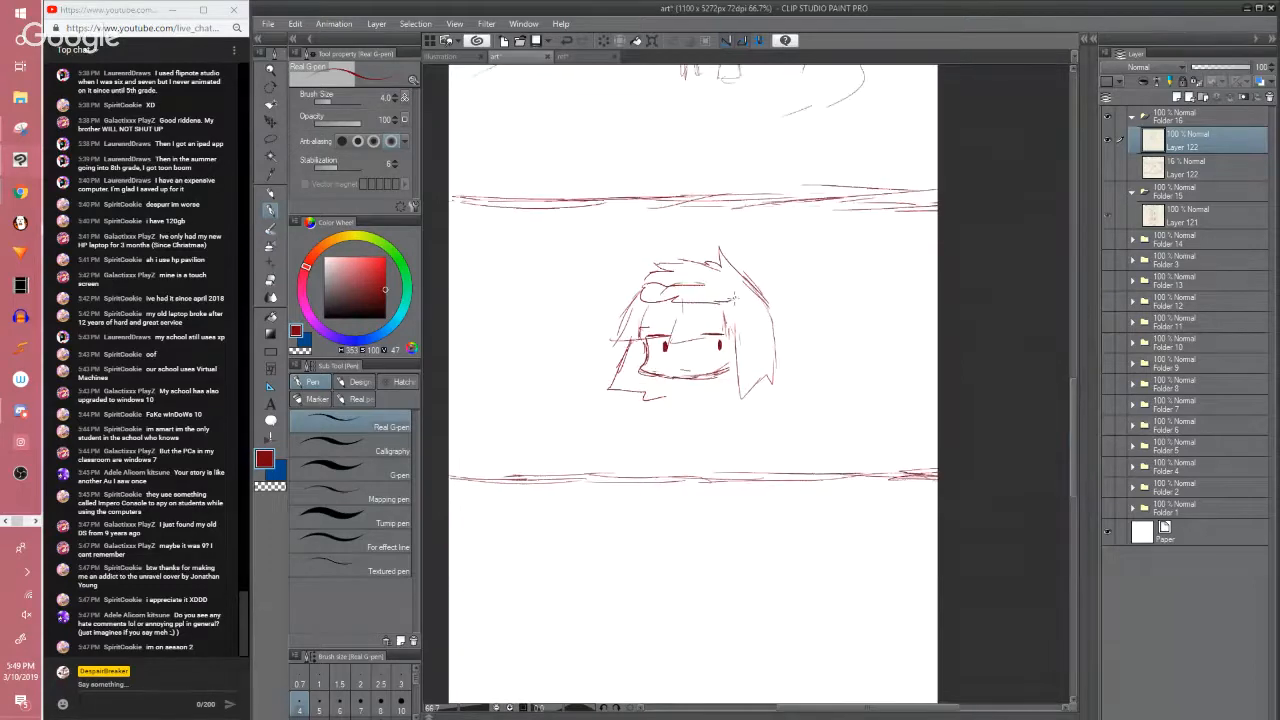
Complete the right part of the headband, add a pointed lock to the left-side hair, and save the comic
mouse_move(734, 299)
left_mouse_down()
mouse_move(764, 301)
mouse_move(722, 281)
mouse_move(638, 289)
left_mouse_up()
key("ctrl+s")
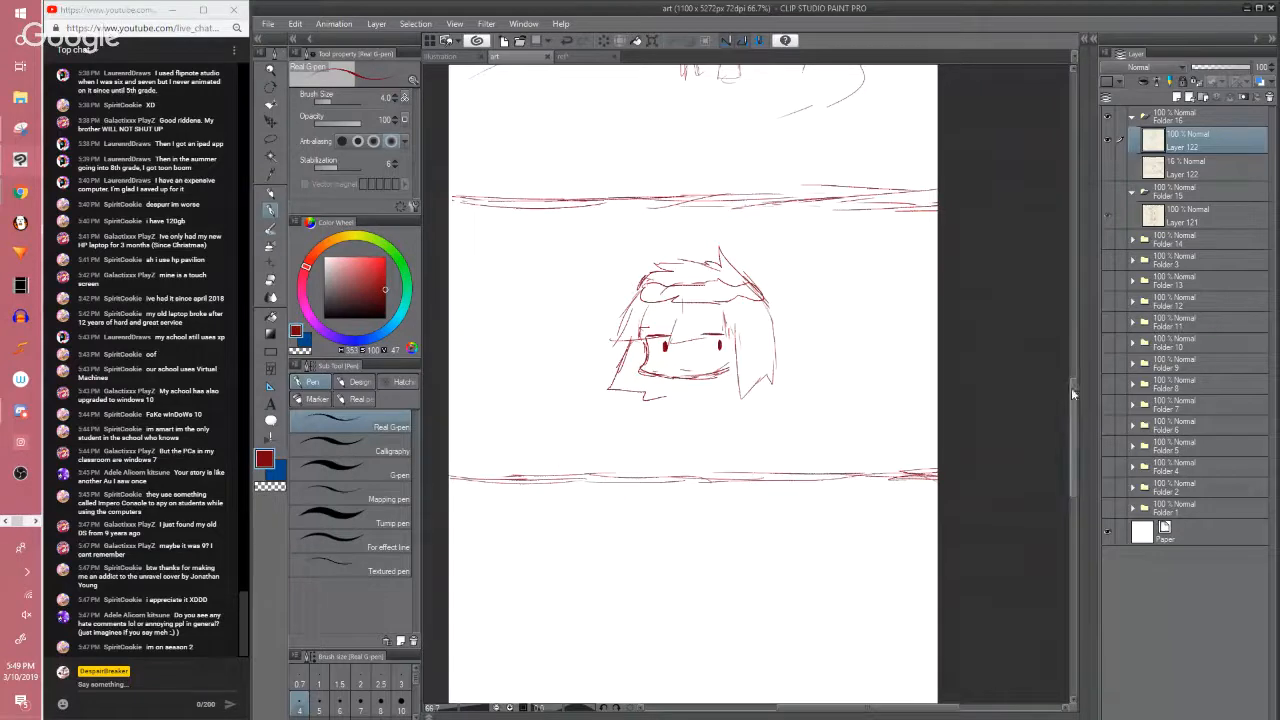
scroll(1071, 388, "down", 2)
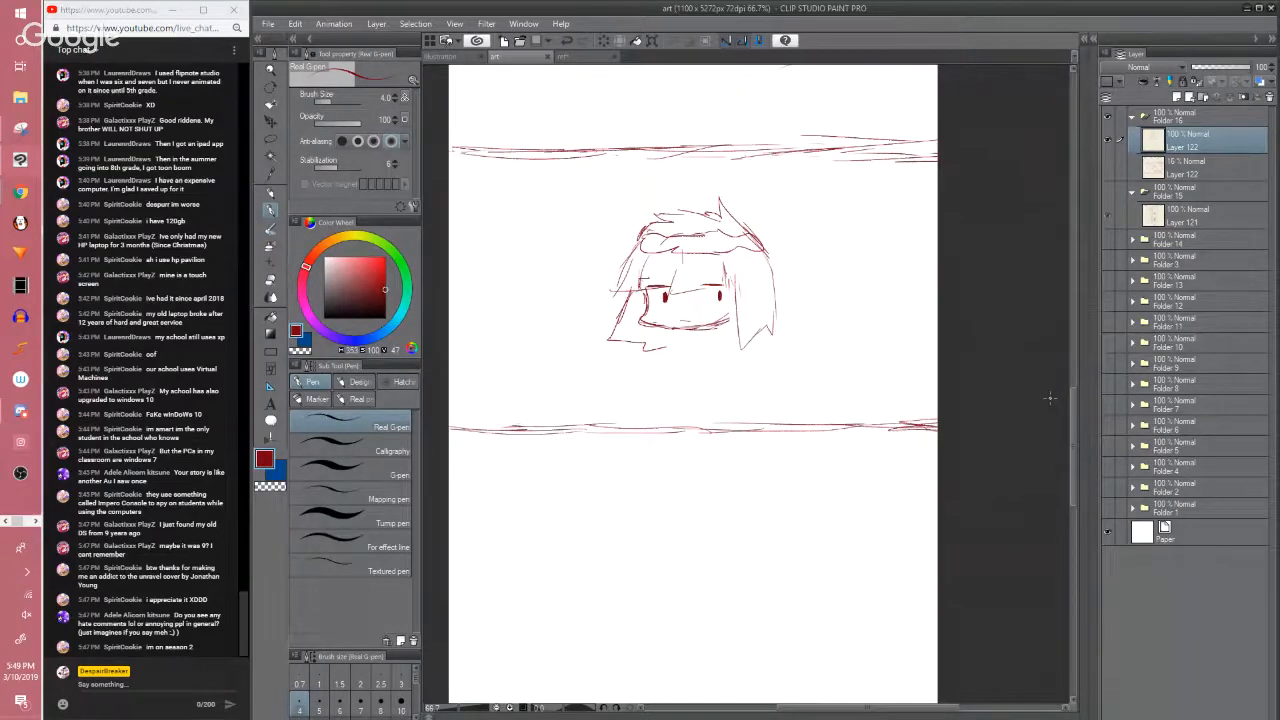
scroll(1050, 398, "up", 1)
left_click_drag(560, 230, 712, 327)
mouse_move(638, 283)
left_mouse_down()
mouse_move(598, 320)
mouse_move(645, 338)
mouse_move(595, 324)
left_mouse_up()
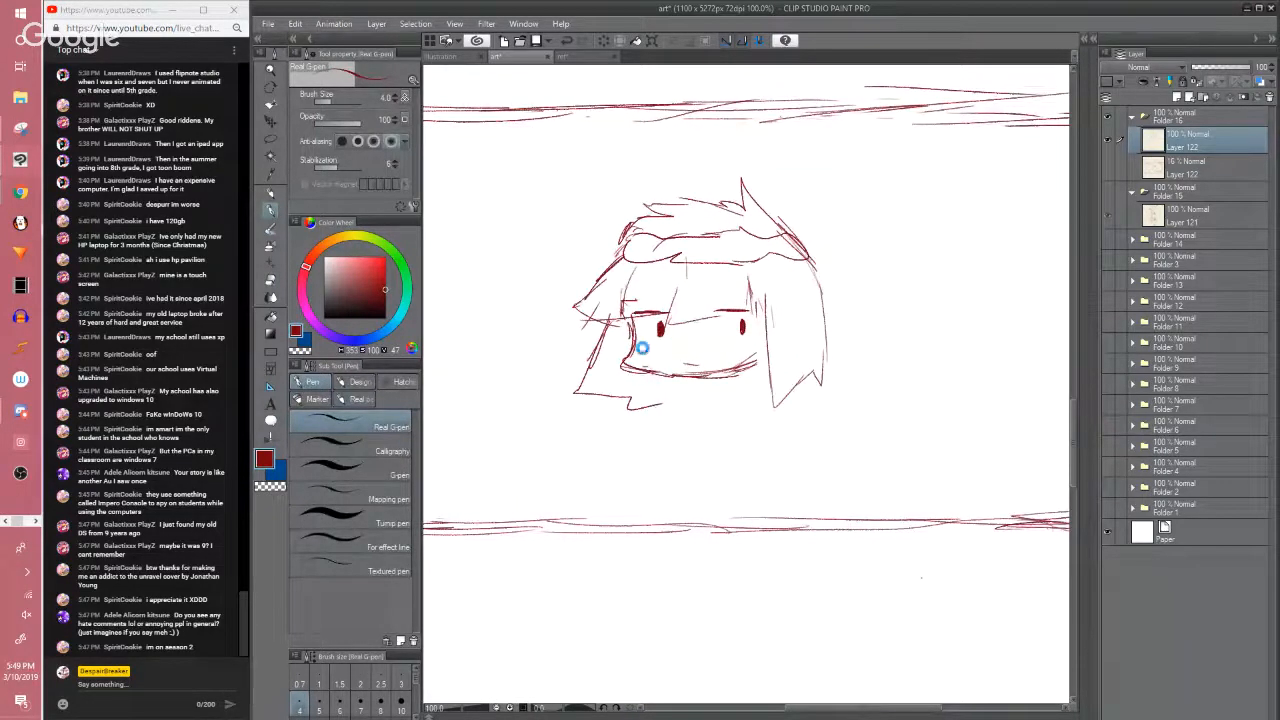
key("ctrl+s")
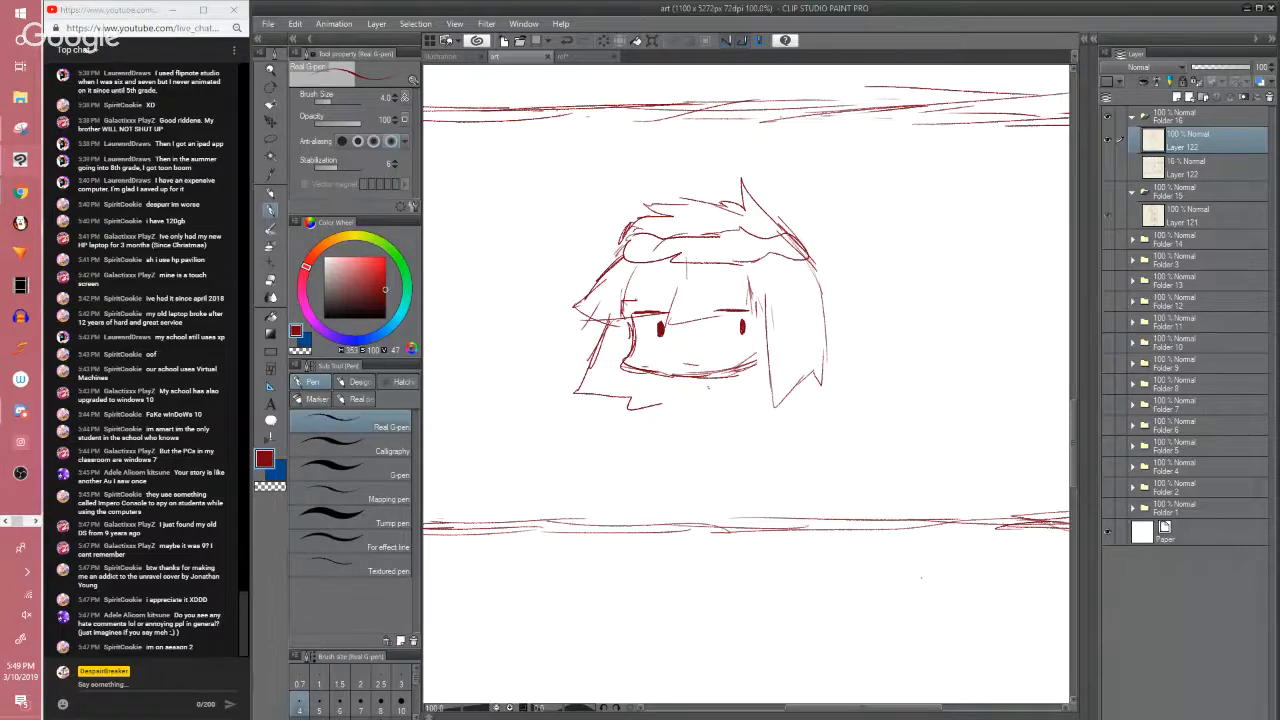
Erase the stray lines on the forehead and redraw the fringe edge and the left-side upper lock
left_click_drag(707, 388, 702, 443)
key("e")
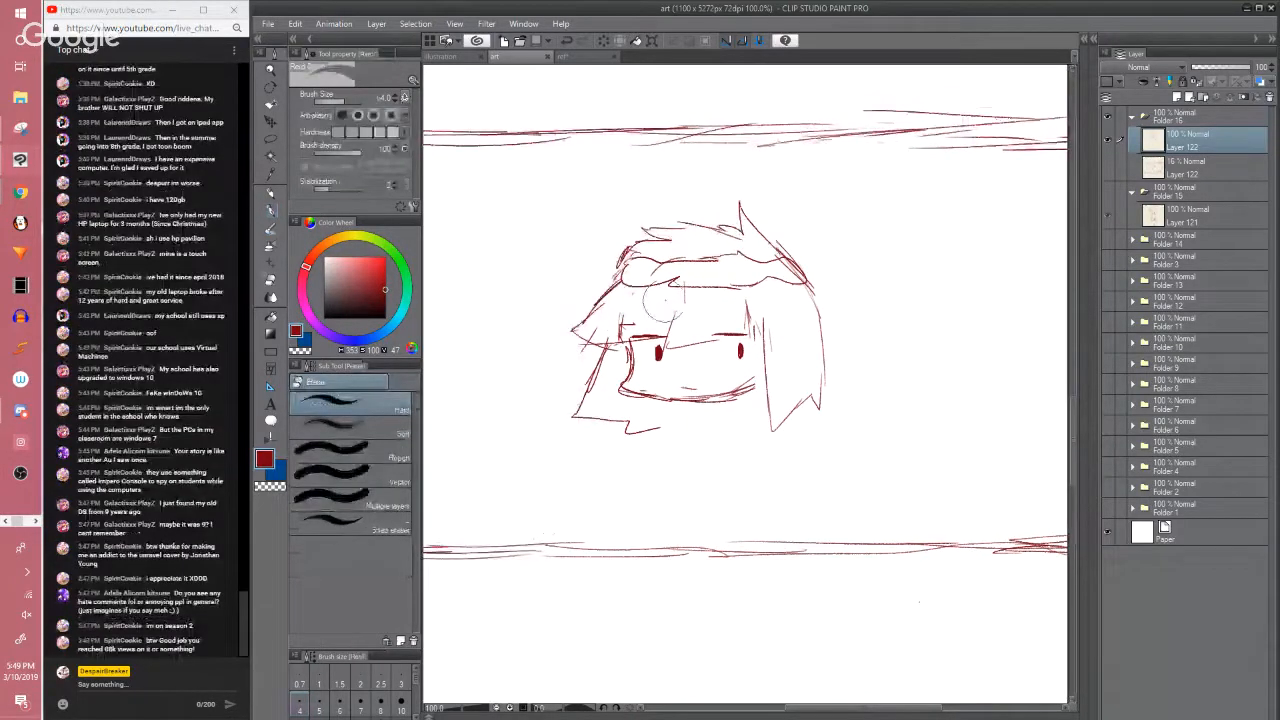
mouse_move(634, 302)
left_mouse_down()
mouse_move(680, 308)
mouse_move(739, 341)
mouse_move(740, 328)
left_mouse_up()
mouse_move(568, 342)
left_mouse_down()
mouse_move(612, 268)
mouse_move(627, 292)
mouse_move(585, 318)
left_mouse_up()
key("p")
mouse_move(585, 318)
left_mouse_down()
mouse_move(650, 334)
mouse_move(682, 311)
mouse_move(668, 303)
mouse_move(699, 318)
mouse_move(742, 304)
mouse_move(724, 351)
left_mouse_up()
key("e")
key("p")
key("e")
Rework the right-side hair lock beside the cheek and erase its outer edge and tip
mouse_move(770, 410)
left_mouse_down()
mouse_move(787, 332)
mouse_move(797, 346)
left_mouse_up()
key("p")
left_click_drag(756, 405, 773, 418)
left_click_drag(797, 272, 812, 390)
mouse_move(792, 297)
left_mouse_down()
mouse_move(812, 429)
mouse_move(789, 430)
left_mouse_up()
mouse_move(795, 411)
left_mouse_down()
mouse_move(752, 412)
mouse_move(756, 444)
left_mouse_up()
key("e")
left_click_drag(815, 370, 777, 389)
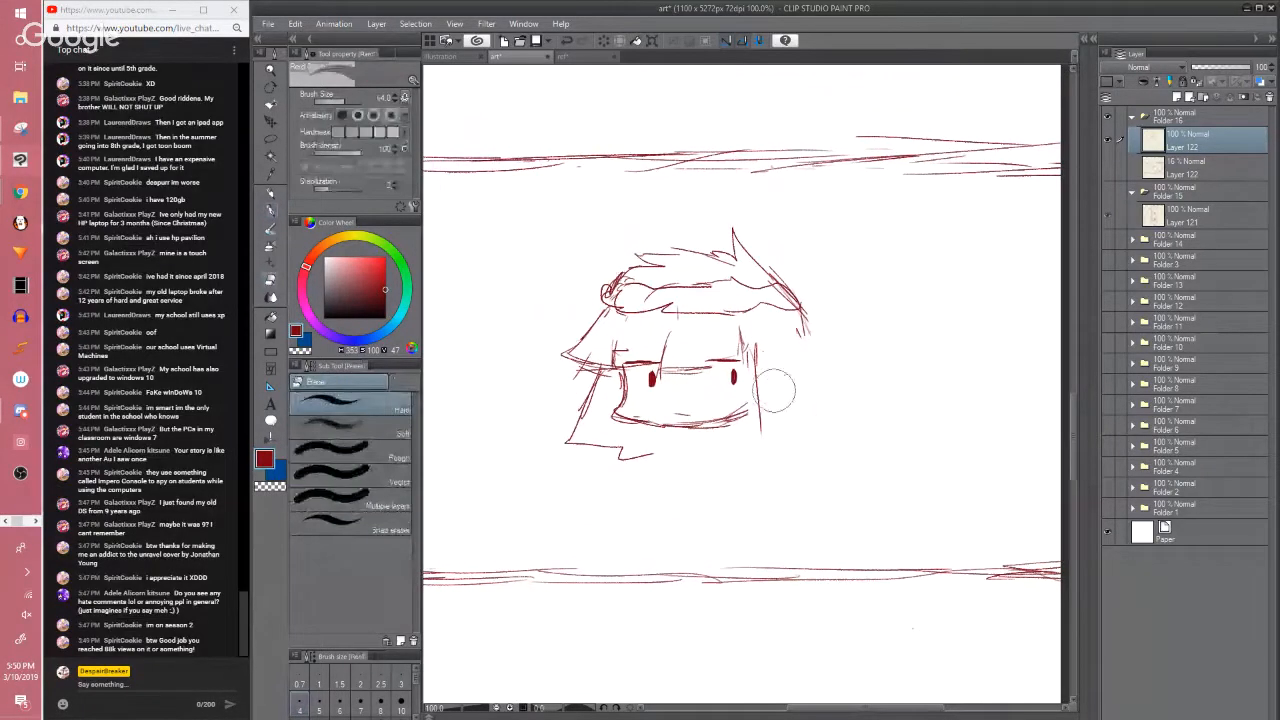
Redraw the right-side hair with a curved outer edge, a slanted pointed end and a firm inner edge, and save the comic
key("p")
left_click_drag(759, 458, 790, 432)
left_click_drag(812, 328, 821, 393)
mouse_move(820, 418)
left_mouse_down()
mouse_move(807, 414)
mouse_move(779, 455)
left_mouse_up()
left_click_drag(784, 440, 760, 456)
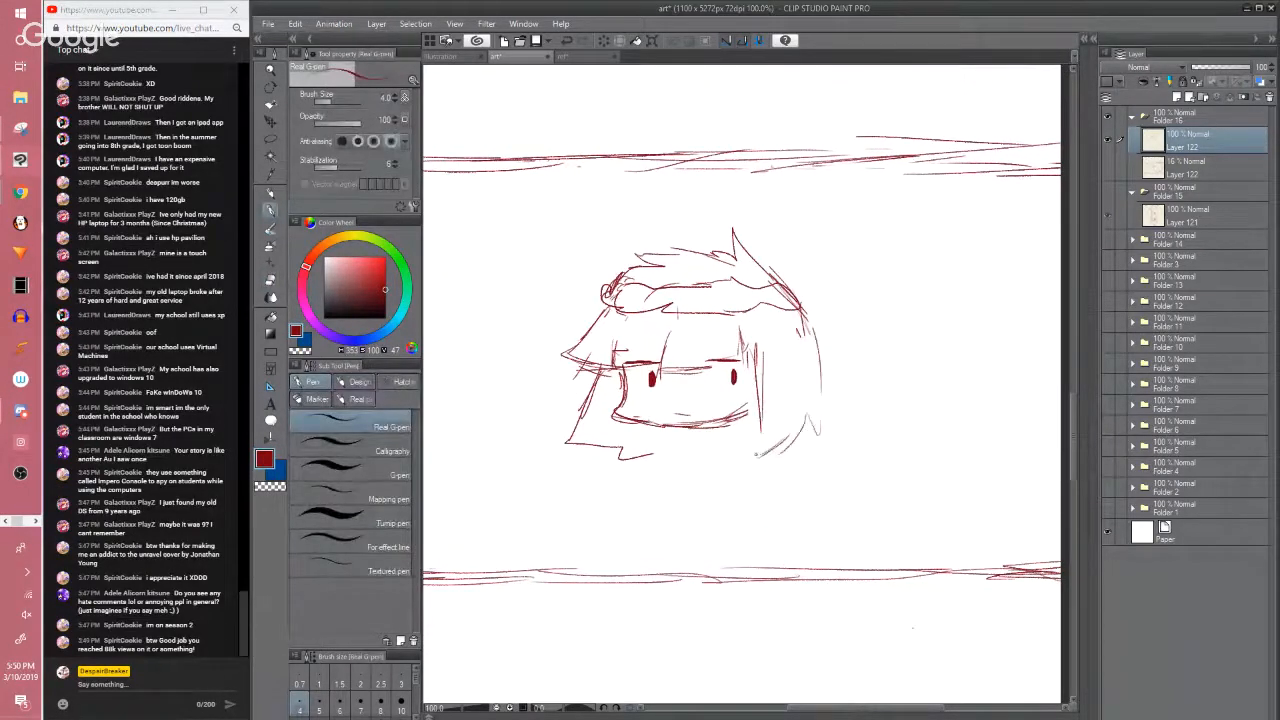
left_click_drag(768, 407, 759, 457)
left_click_drag(762, 356, 767, 427)
left_click_drag(757, 348, 759, 456)
key("e")
key("p")
mouse_move(782, 447)
left_mouse_down()
mouse_move(760, 460)
mouse_move(786, 413)
left_mouse_up()
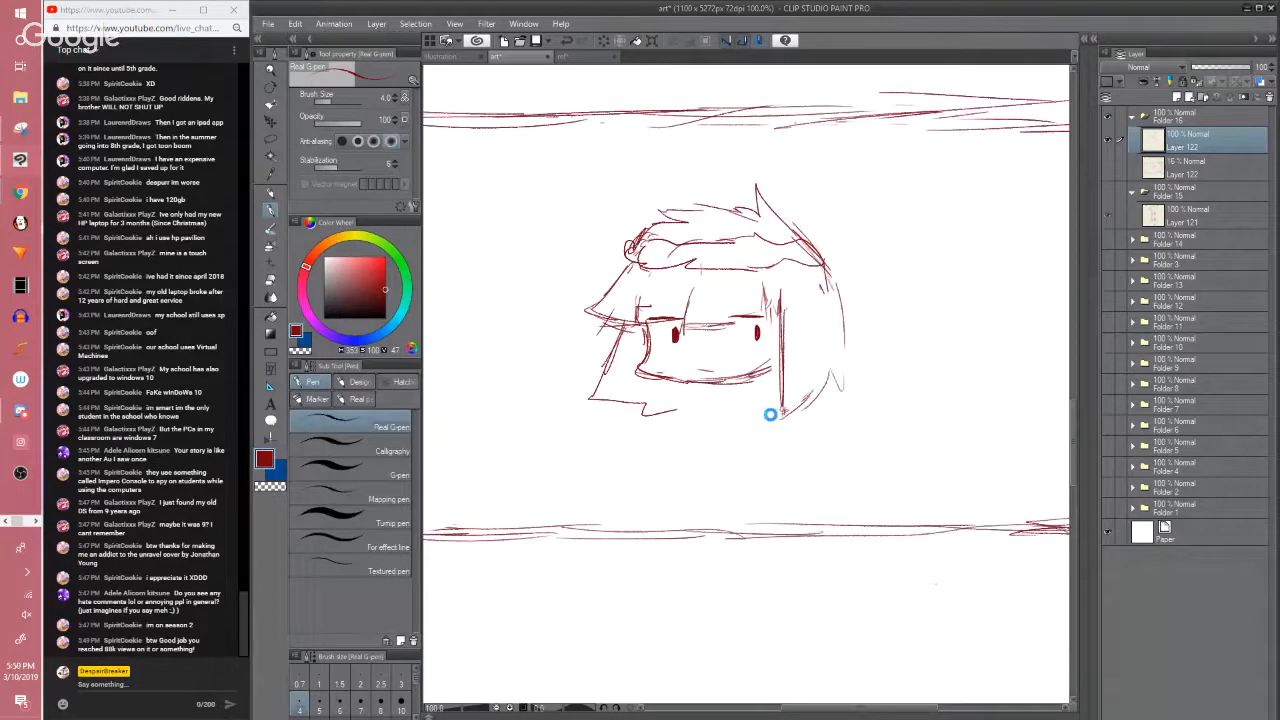
key("ctrl+s")
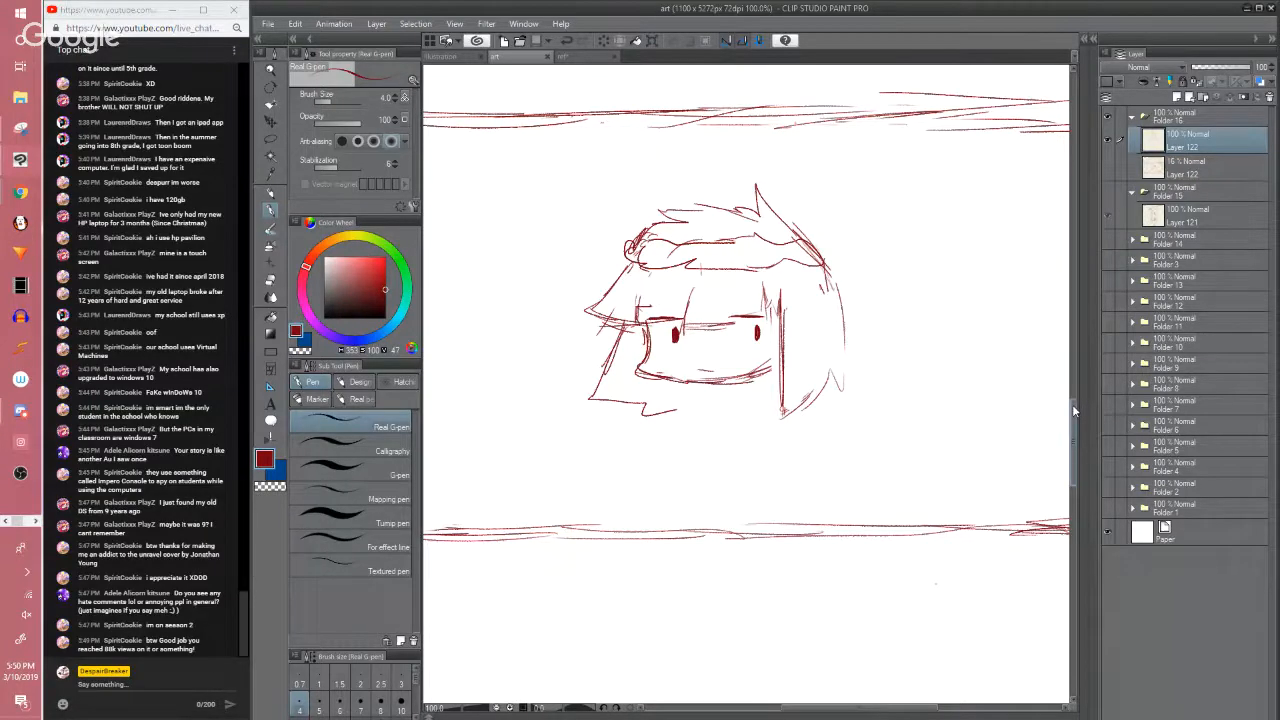
Sketch a short neck with two lines under the chin, save the comic, and shade the neck below the jaw
scroll(1072, 404, "up", 2)
mouse_move(708, 452)
left_mouse_down()
mouse_move(706, 480)
mouse_move(735, 472)
mouse_move(740, 484)
mouse_move(738, 456)
mouse_move(726, 476)
left_mouse_up()
mouse_move(722, 452)
left_mouse_down()
mouse_move(730, 486)
mouse_move(748, 470)
mouse_move(744, 459)
mouse_move(714, 500)
left_mouse_up()
key("e")
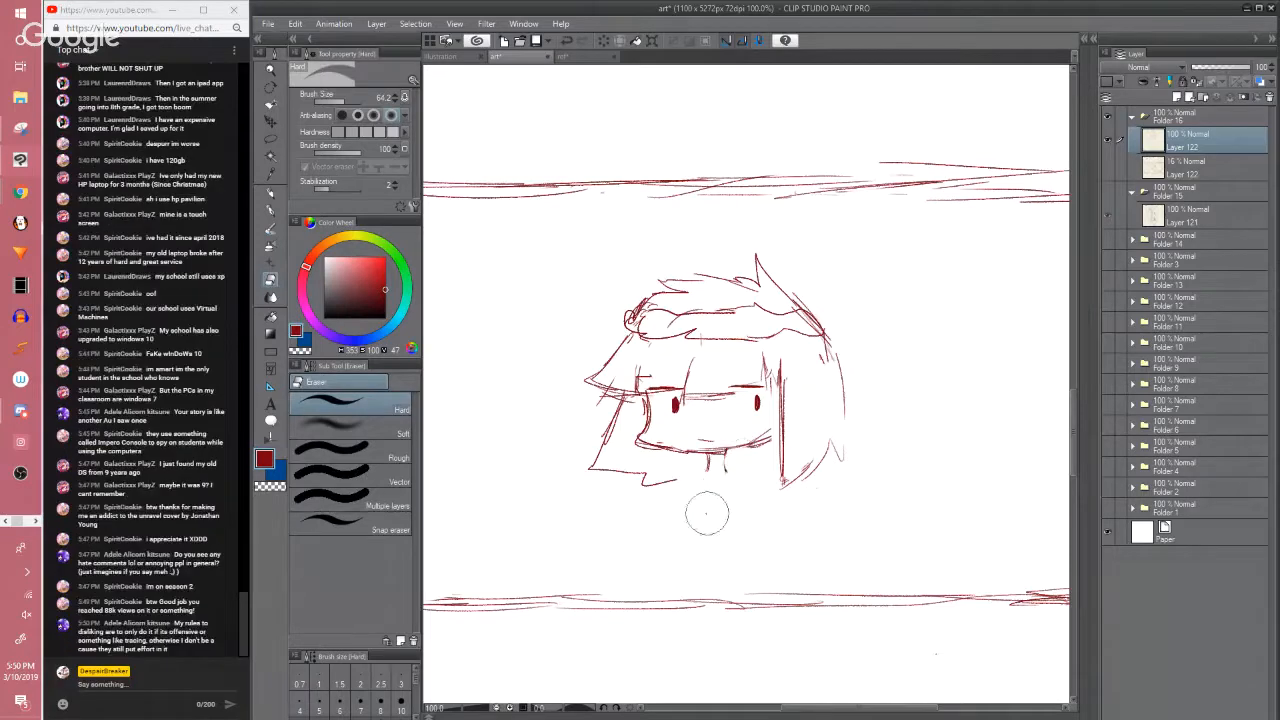
key("p")
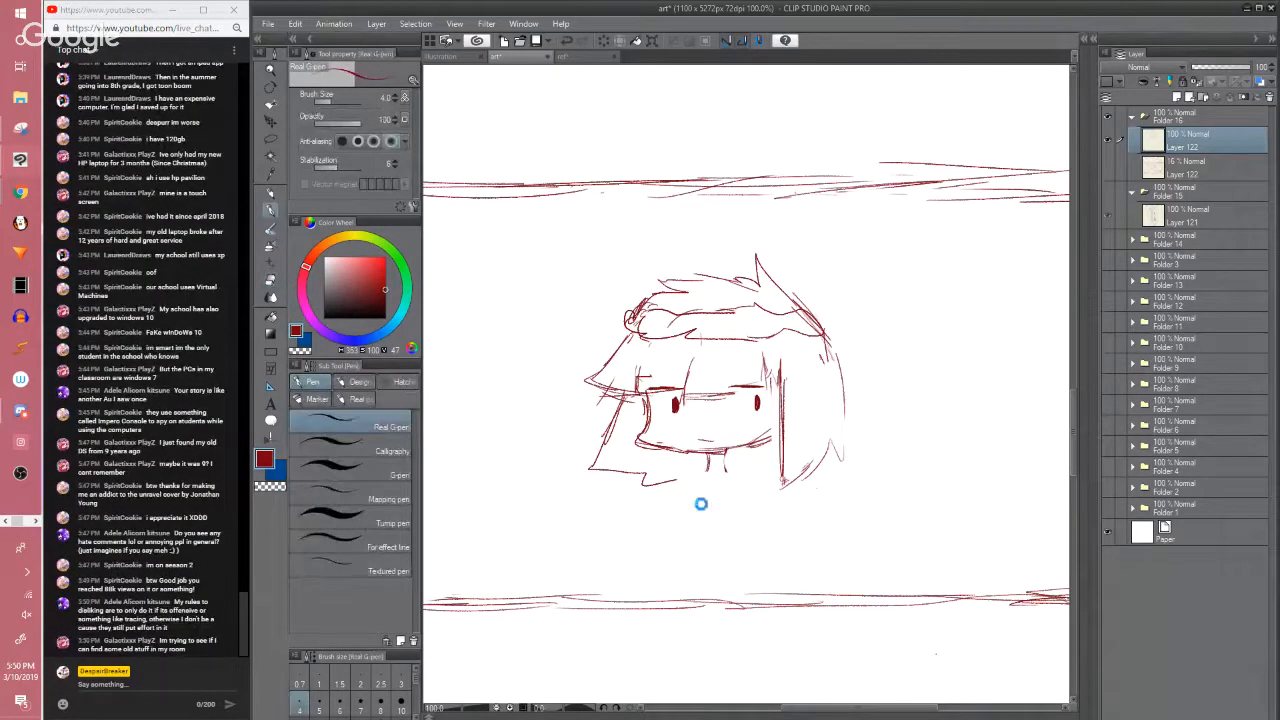
key("ctrl+s")
mouse_move(725, 452)
left_mouse_down()
mouse_move(729, 473)
mouse_move(710, 459)
left_mouse_up()
left_click_drag(720, 449, 692, 462)
left_click_drag(704, 448, 689, 456)
Erase the left-side lower hair lock and redraw it narrower and closer to the cheek
key("e")
mouse_move(658, 492)
left_mouse_down()
mouse_move(602, 464)
mouse_move(614, 443)
mouse_move(671, 489)
mouse_move(594, 417)
left_mouse_up()
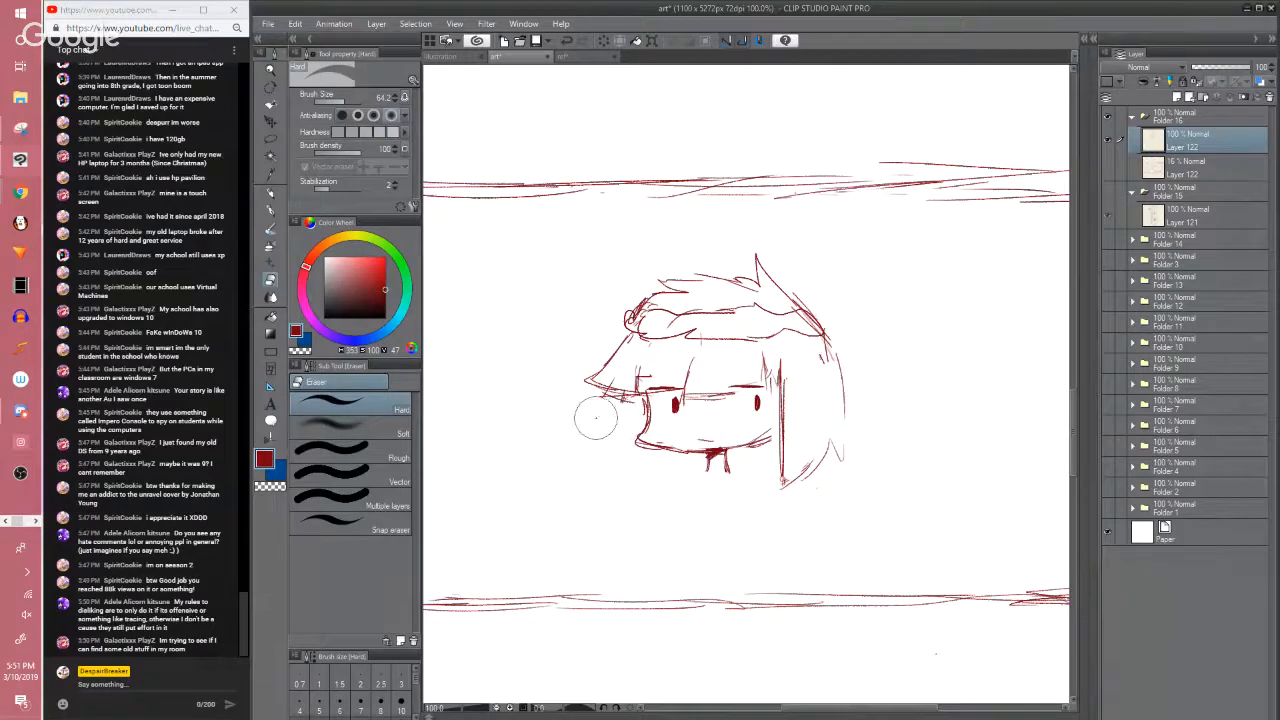
key("p")
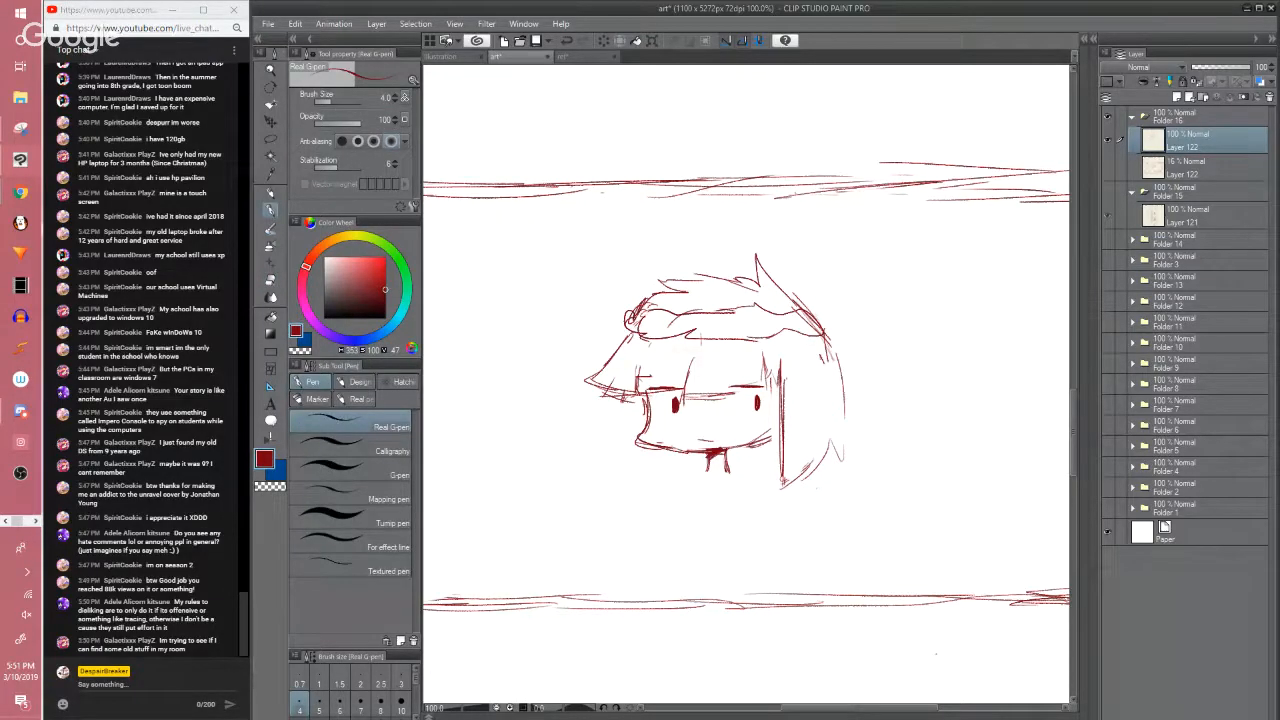
mouse_move(636, 394)
left_mouse_down()
mouse_move(618, 443)
mouse_move(650, 466)
mouse_move(695, 464)
left_mouse_up()
Sketch the collar under the neck and two long body sides reaching toward the panel's lower border, and save the comic
left_click_drag(694, 465, 701, 477)
mouse_move(775, 465)
left_mouse_down()
mouse_move(716, 477)
mouse_move(744, 475)
mouse_move(767, 503)
mouse_move(784, 499)
left_mouse_up()
mouse_move(746, 476)
left_mouse_down()
mouse_move(783, 501)
mouse_move(790, 572)
left_mouse_up()
mouse_move(688, 484)
left_mouse_down()
mouse_move(718, 478)
mouse_move(772, 507)
left_mouse_up()
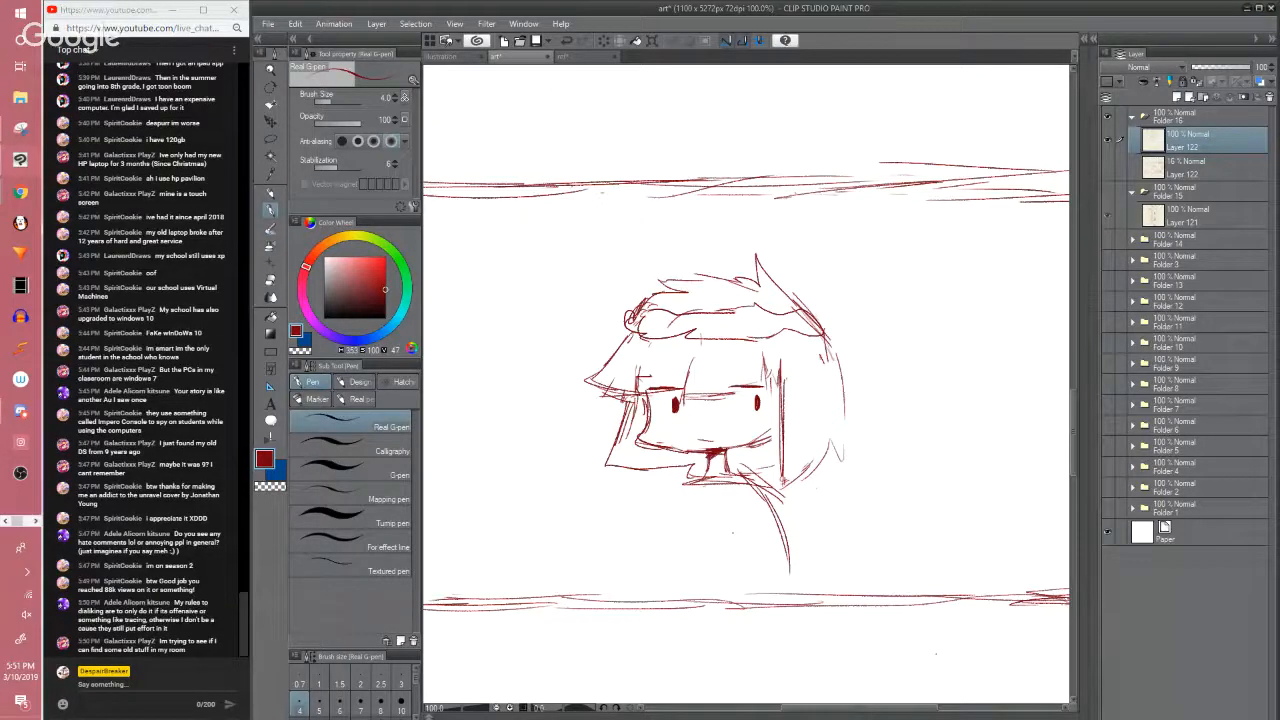
left_click_drag(689, 485, 682, 588)
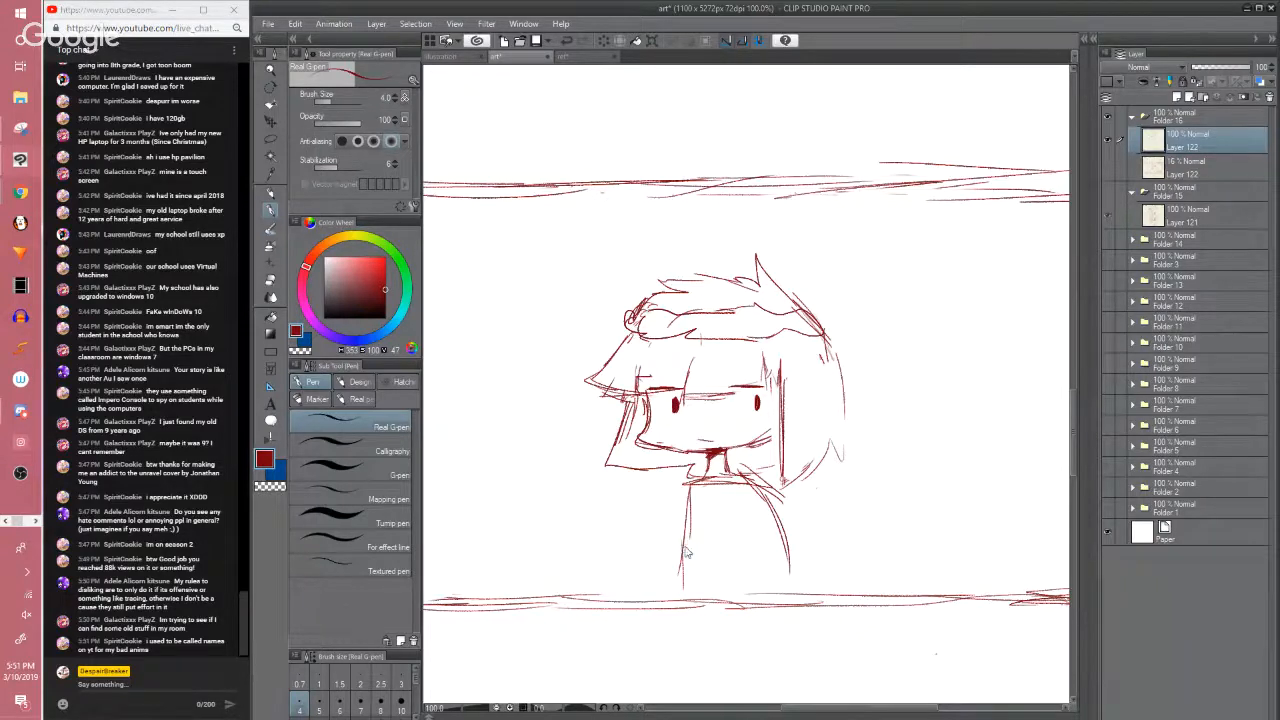
key("ctrl+s")
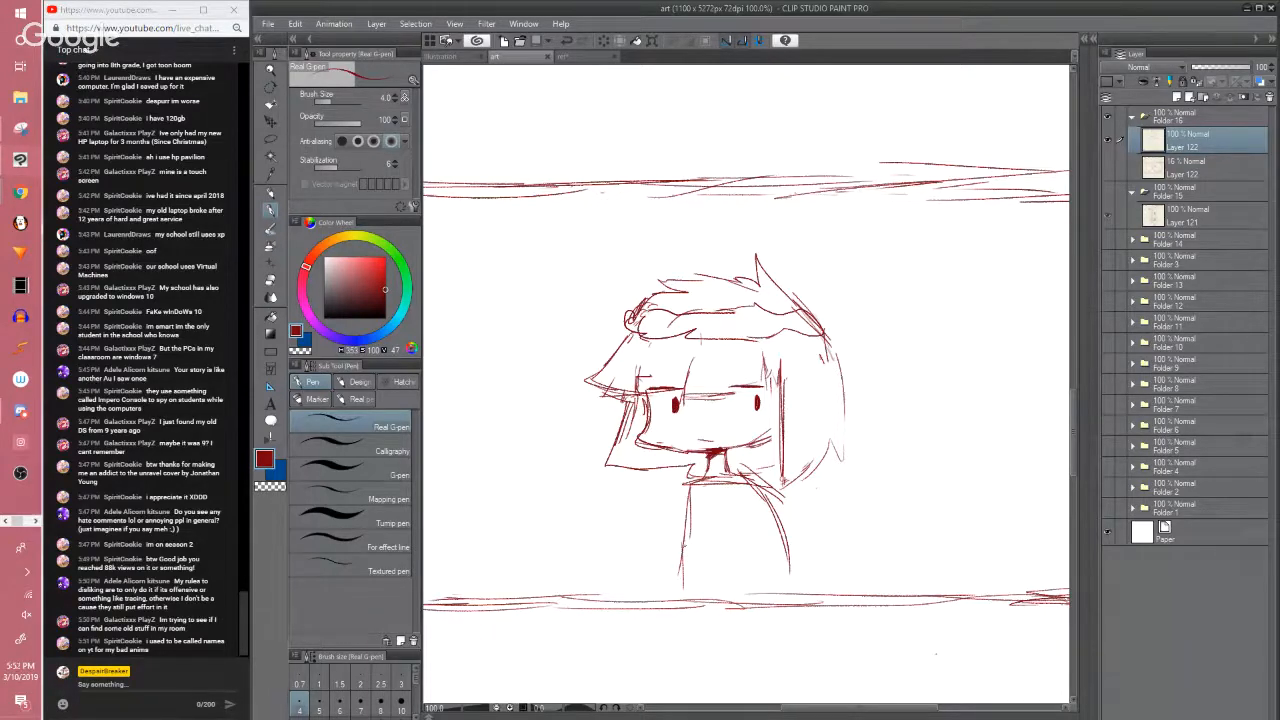
Erase the long body sides below the collar and strengthen the outer edge of the right-side hair
scroll(684, 546, "down", 2)
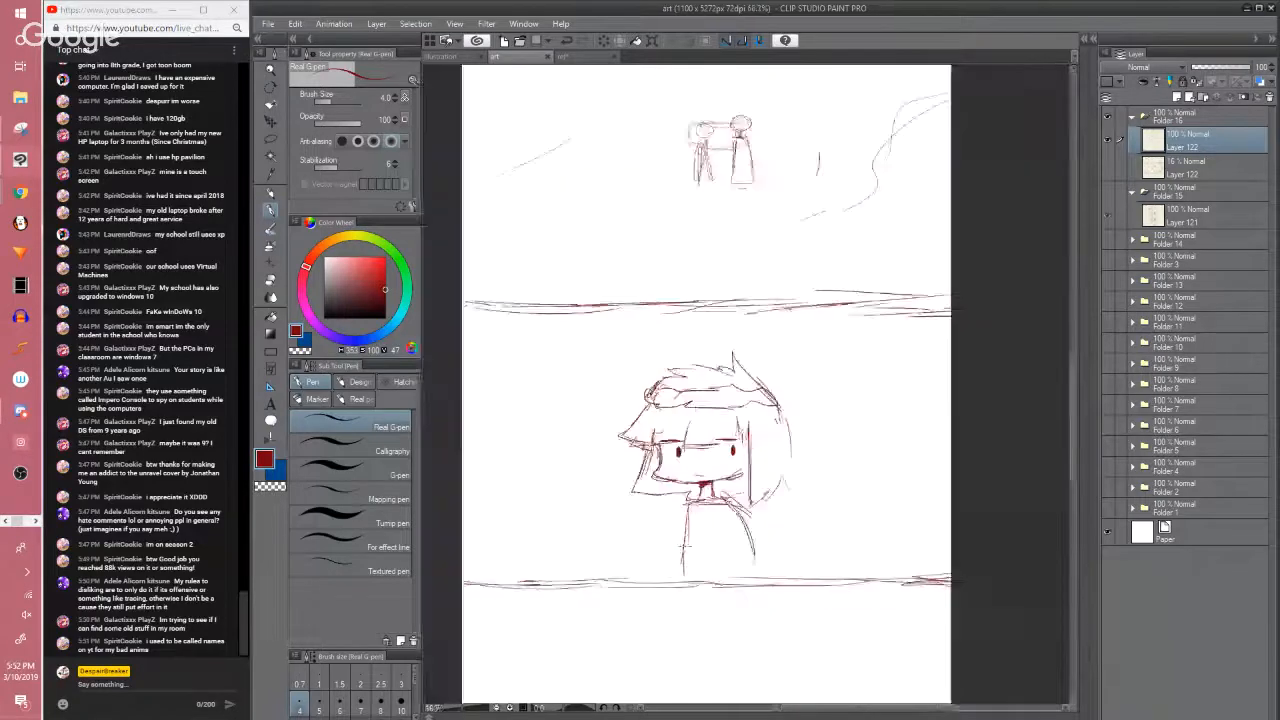
scroll(684, 546, "up", 1)
key("e")
mouse_move(684, 546)
left_mouse_down()
mouse_move(749, 530)
mouse_move(764, 495)
mouse_move(752, 539)
mouse_move(786, 480)
mouse_move(789, 410)
left_mouse_up()
key("p")
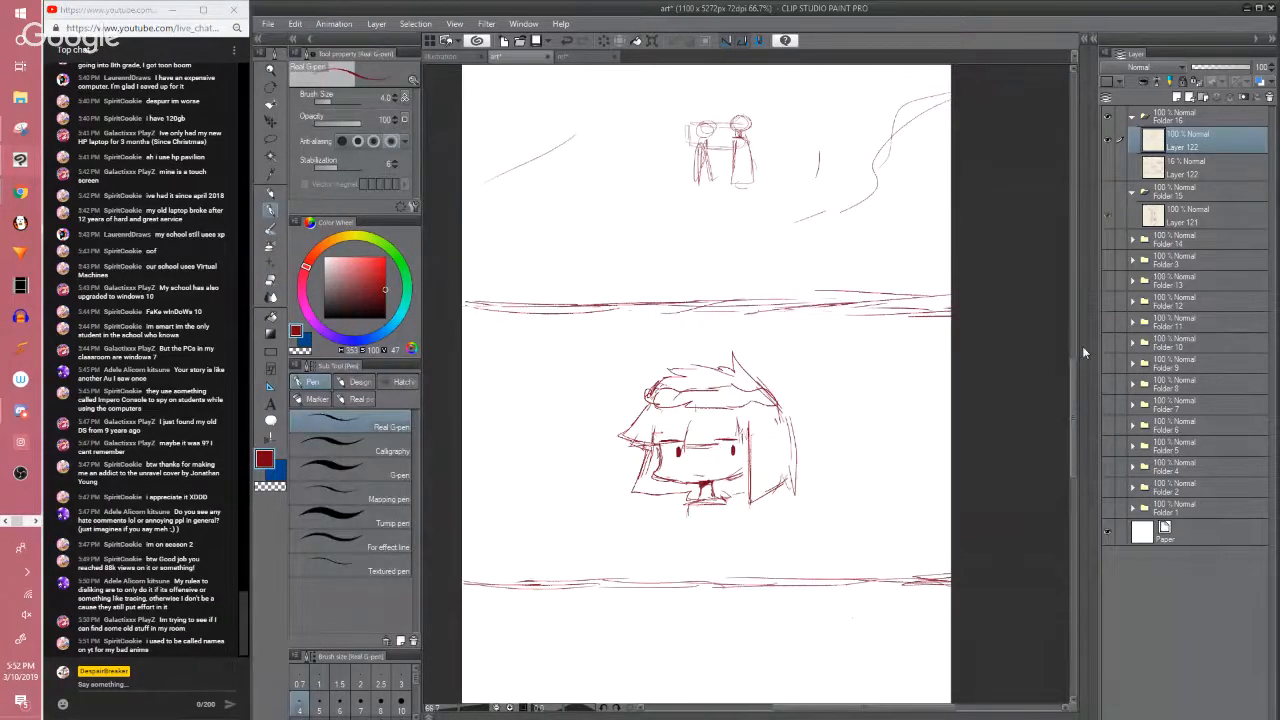
Sketch crossed collar lines below the neck and a right sleeve slanting outward with a cuff
left_click_drag(1074, 383, 1074, 405)
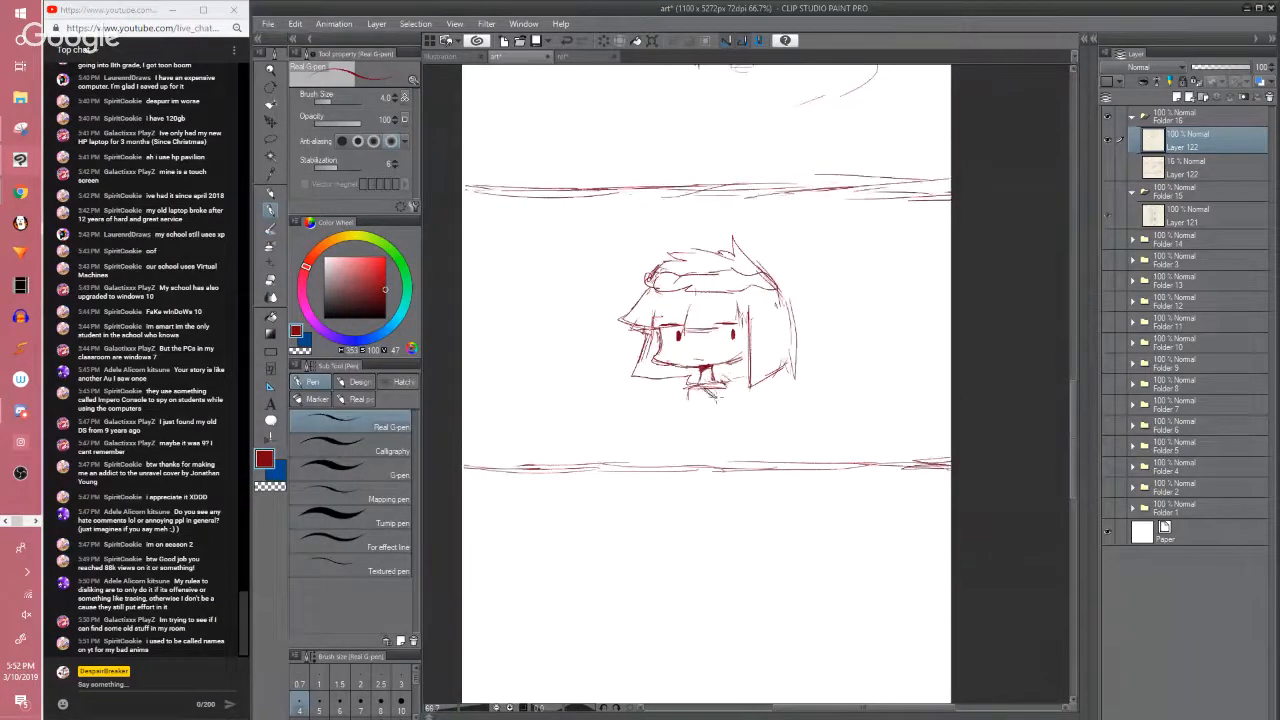
mouse_move(702, 384)
left_mouse_down()
mouse_move(717, 398)
mouse_move(697, 401)
left_mouse_up()
left_click_drag(723, 380, 762, 440)
left_click_drag(762, 441, 745, 443)
left_click_drag(719, 388, 731, 442)
left_click_drag(722, 432, 765, 427)
left_click_drag(764, 429, 724, 435)
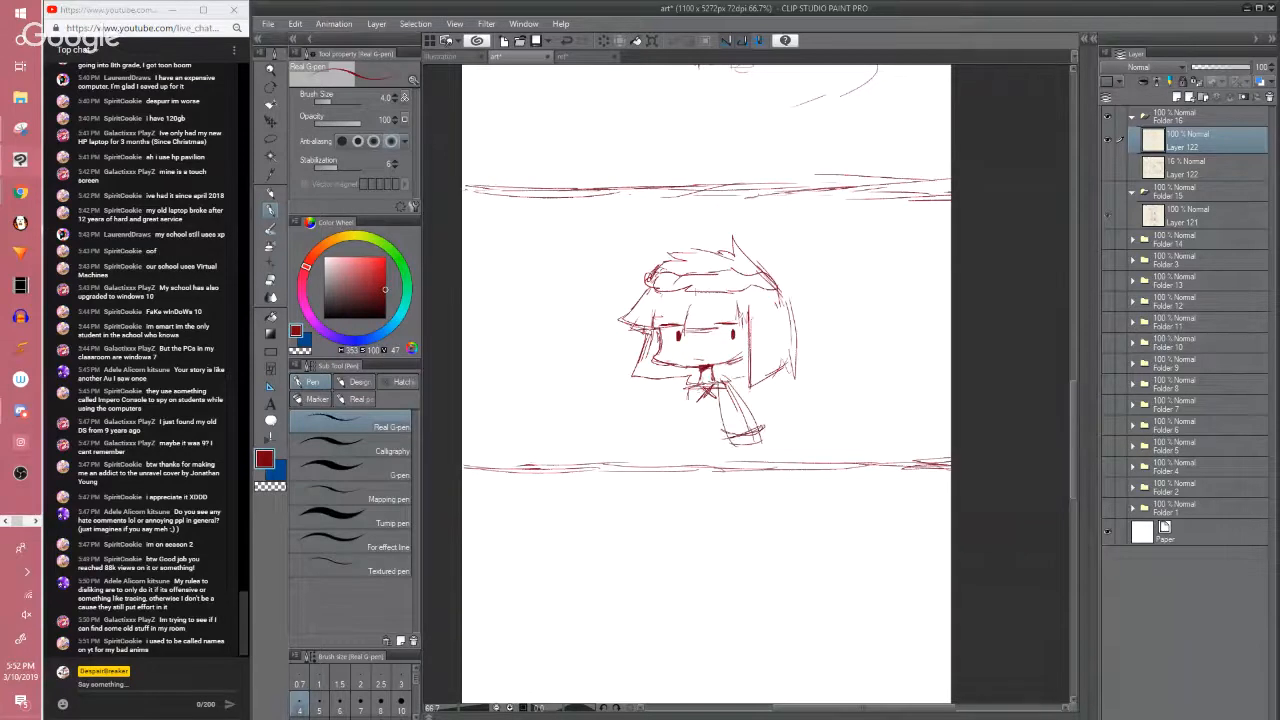
Sketch the left sleeve slanting down from the collar and darken the chest lines between the sleeves
left_click_drag(700, 387, 675, 437)
left_click_drag(697, 416, 683, 441)
left_click_drag(705, 393, 692, 442)
left_click_drag(711, 385, 701, 423)
mouse_move(728, 386)
left_mouse_down()
mouse_move(720, 434)
mouse_move(732, 447)
mouse_move(723, 414)
left_mouse_up()
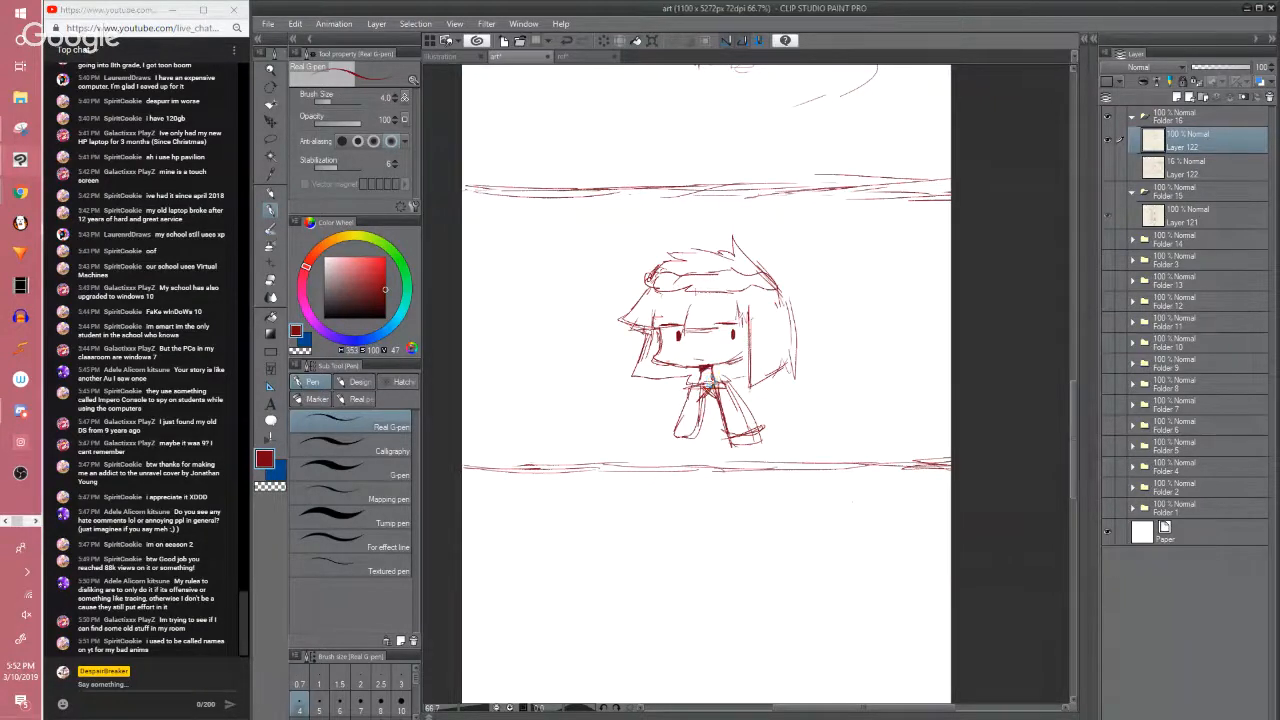
Flare the ends of both sleeves with wider, pointed cuffs and save the comic
left_click_drag(698, 443, 719, 413)
key("ctrl+z")
left_click_drag(742, 405, 783, 397)
mouse_move(747, 403)
left_mouse_down()
mouse_move(779, 395)
mouse_move(711, 410)
left_mouse_up()
mouse_move(693, 398)
left_mouse_down()
mouse_move(731, 409)
mouse_move(723, 454)
left_mouse_up()
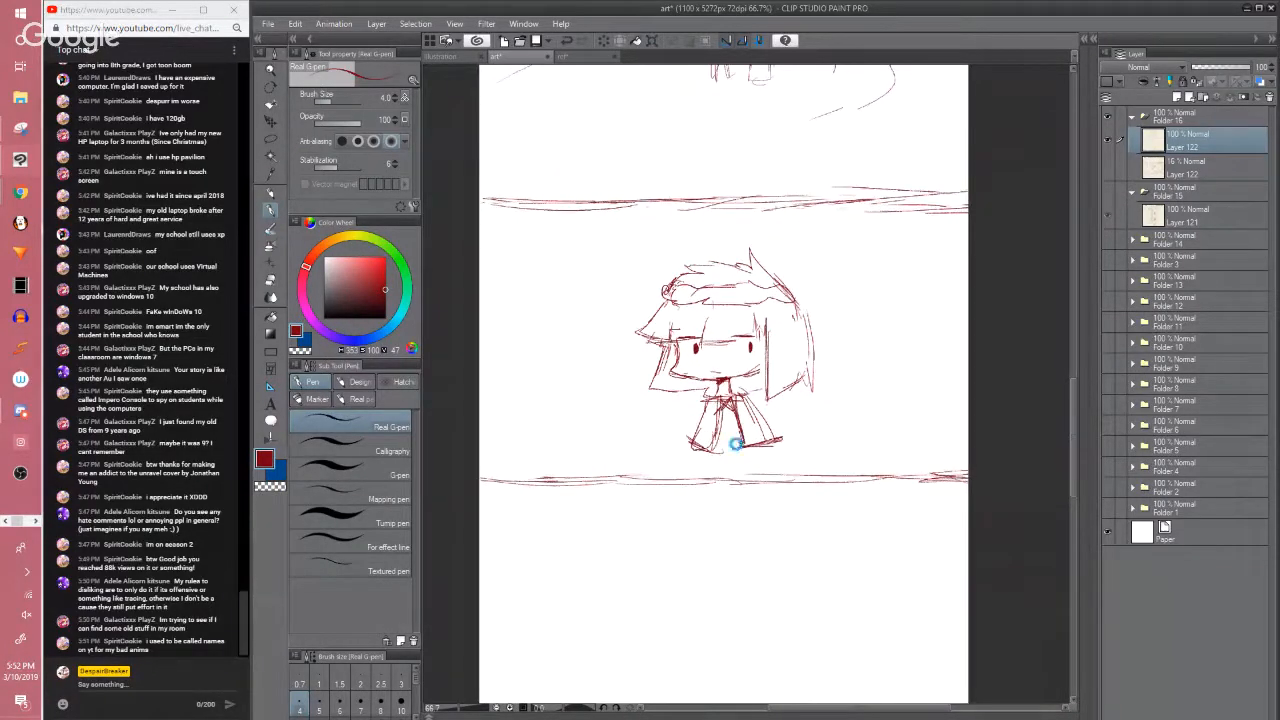
key("ctrl+s")
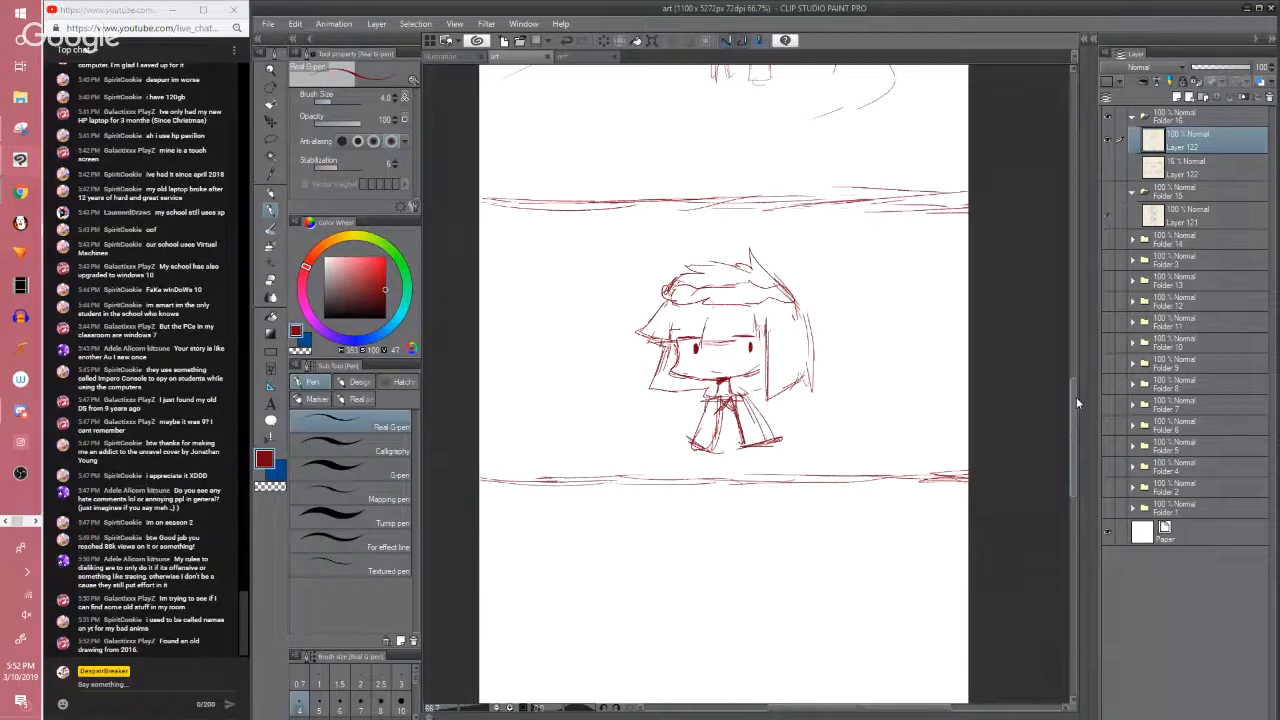
Lasso-select the body below the head, nudge it slightly, and clear the selection
mouse_move(1076, 397)
left_mouse_down()
mouse_move(1054, 246)
mouse_move(1043, 382)
mouse_move(1025, 398)
left_mouse_up()
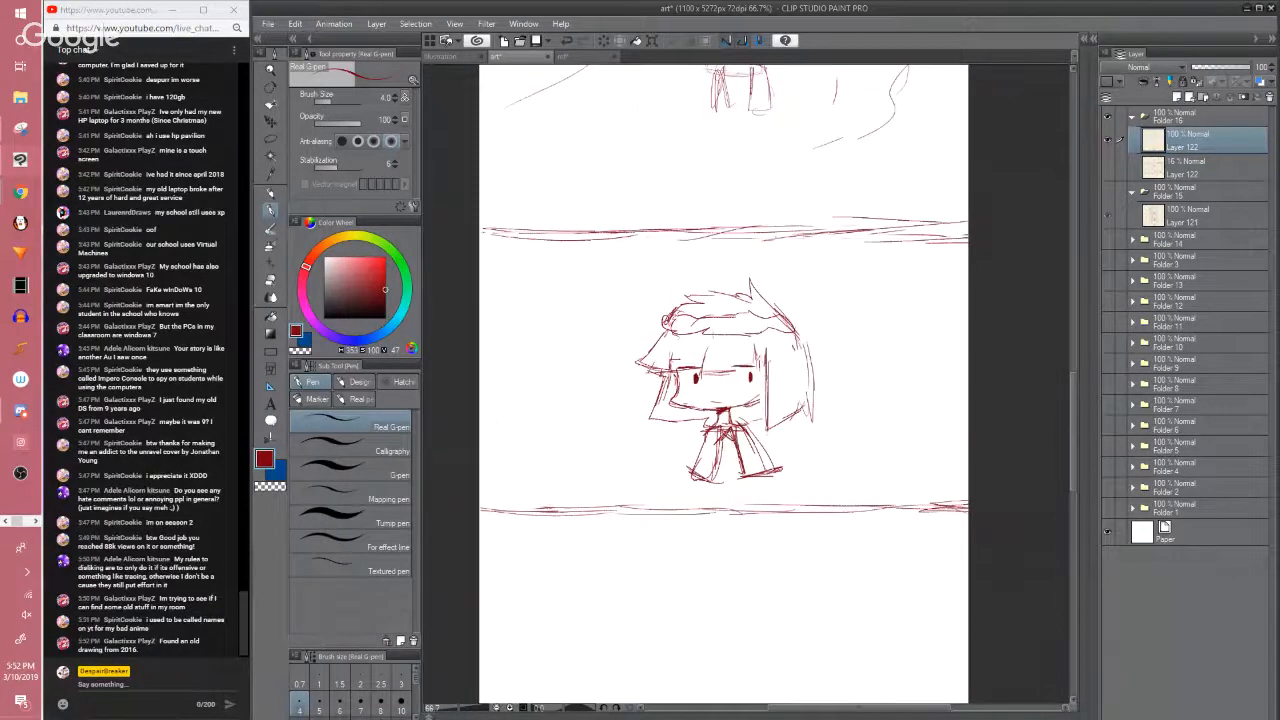
key("m")
mouse_move(712, 425)
left_mouse_down()
mouse_move(672, 466)
mouse_move(795, 450)
mouse_move(738, 419)
mouse_move(785, 433)
left_mouse_up()
key("k")
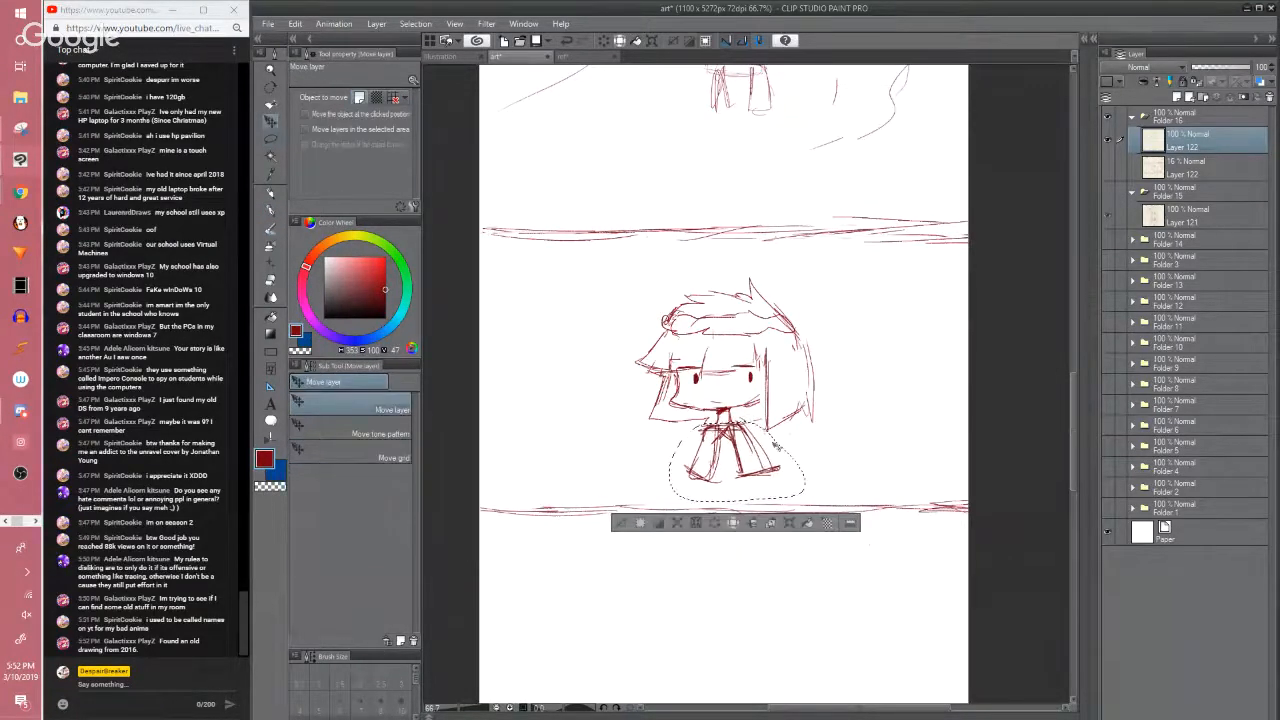
key("m")
key("ctrl+d")
Sketch a rounded shape between the sleeves and two flared lower-body lines down to the panel's lower border
key("p")
mouse_move(713, 456)
left_mouse_down()
mouse_move(738, 457)
mouse_move(690, 517)
left_mouse_up()
left_click_drag(756, 460, 772, 522)
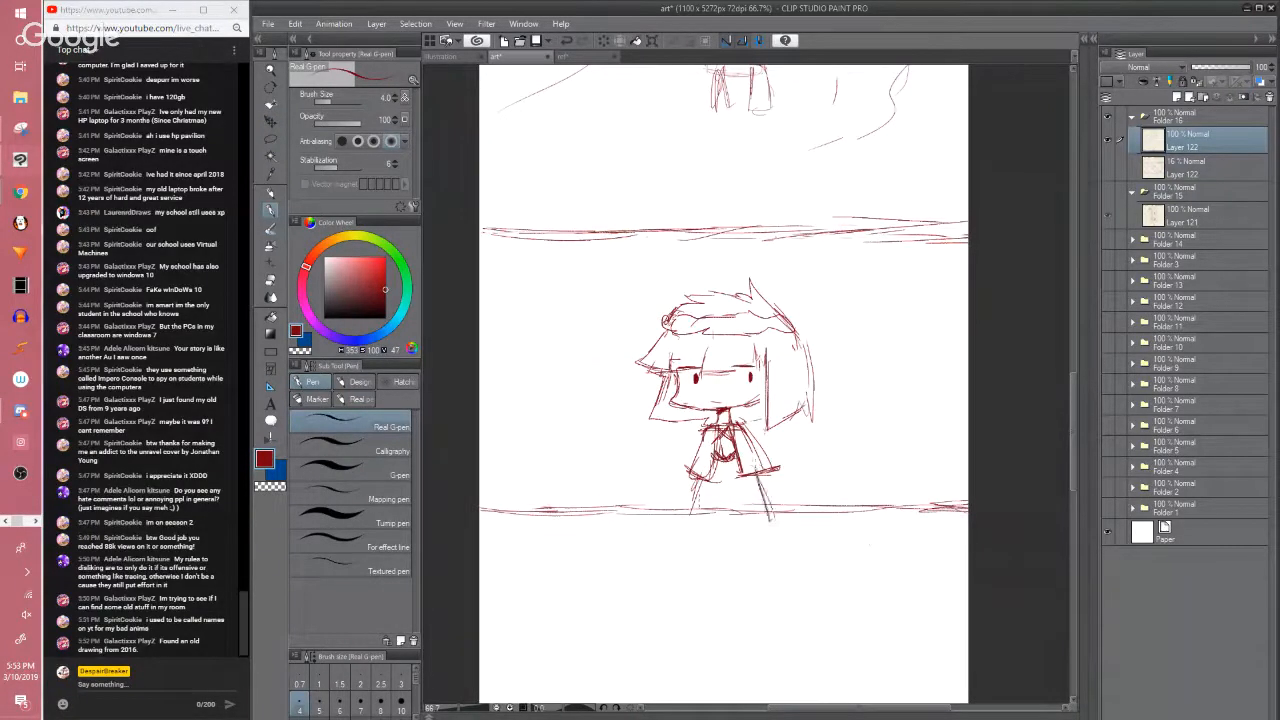
mouse_move(676, 510)
left_mouse_down()
mouse_move(784, 508)
mouse_move(795, 469)
left_mouse_up()
left_click_drag(743, 430, 816, 488)
left_click_drag(738, 382, 872, 488)
key("ctrl+z")
key("ctrl+z")
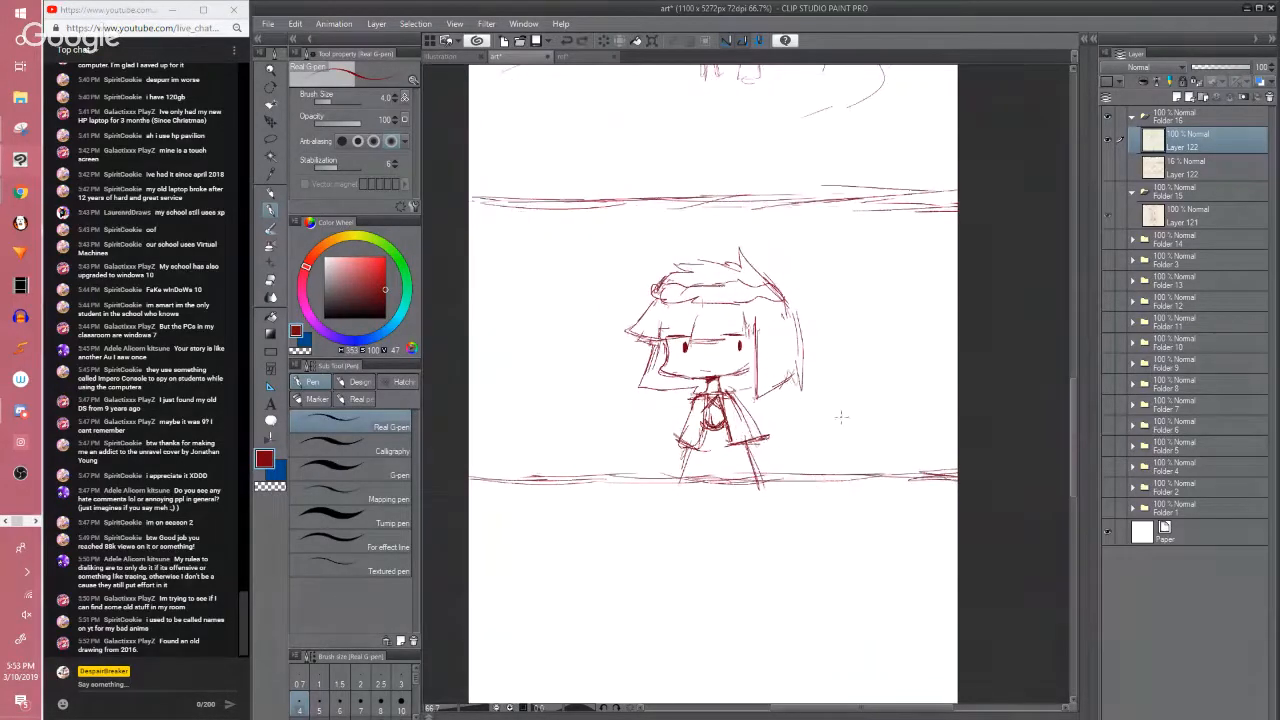
Check the figure together with the panel above it and save the comic
scroll(841, 417, "down", 2)
left_click_drag(704, 266, 679, 294)
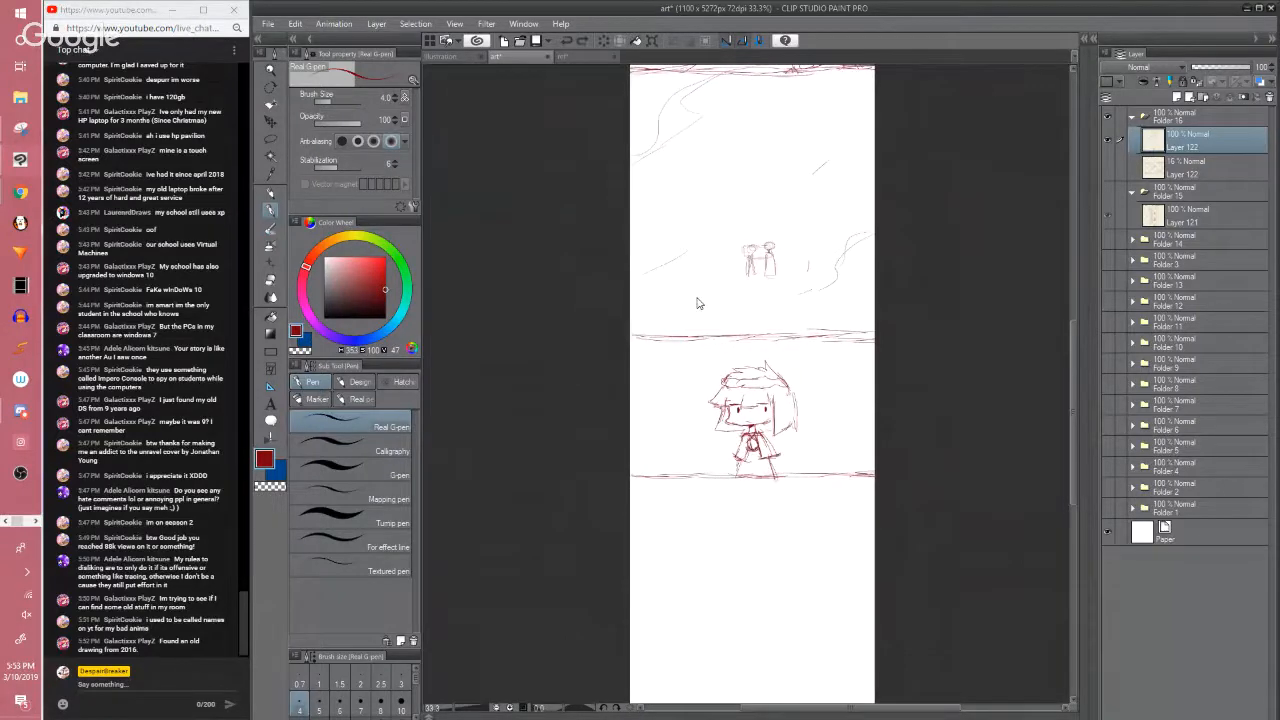
key("ctrl+s")
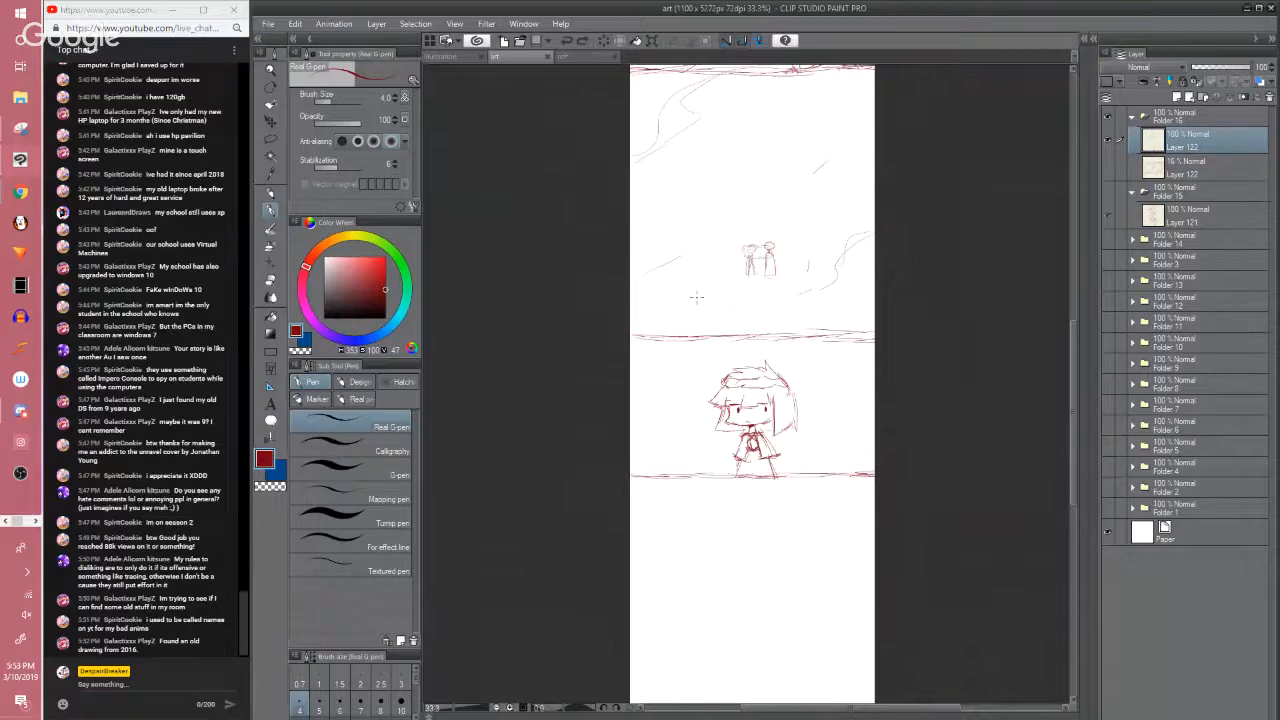
Erase the right sleeve's wide cuff, redraw the sleeve with a closed slanted end, and darken the lower-body lines
left_click(929, 555)
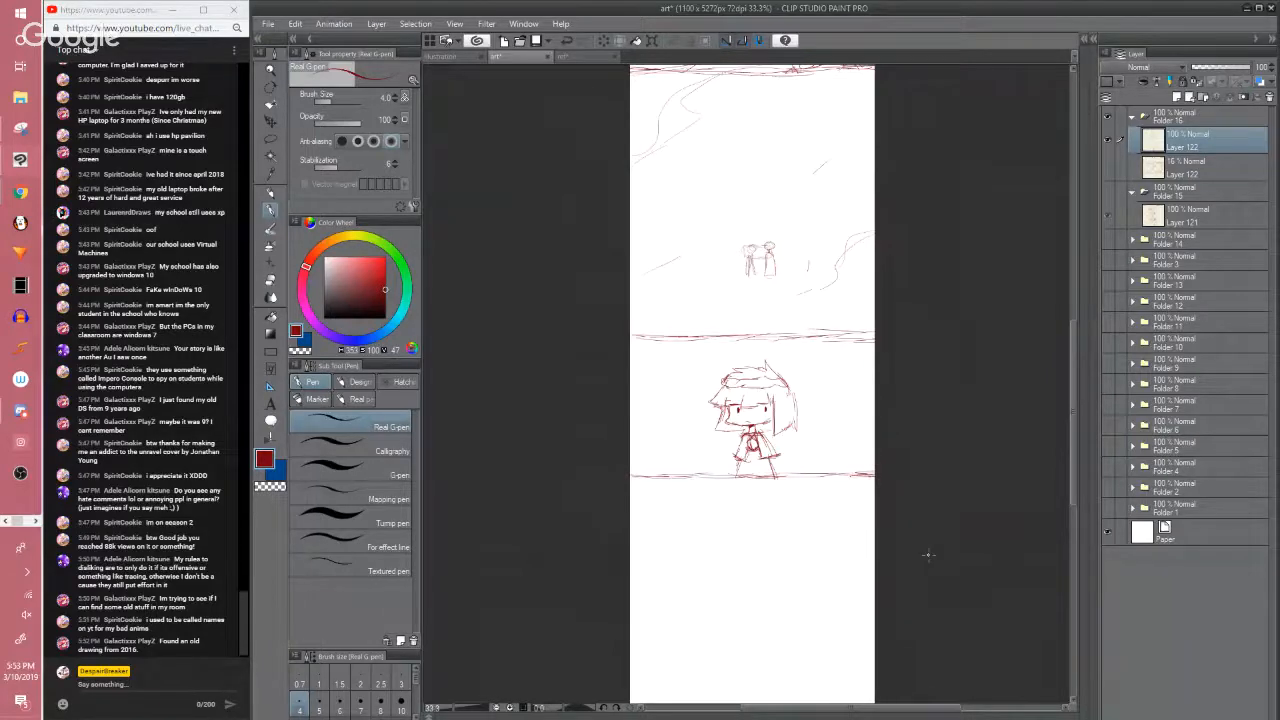
scroll(929, 555, "up", 2)
scroll(820, 405, "up", 1)
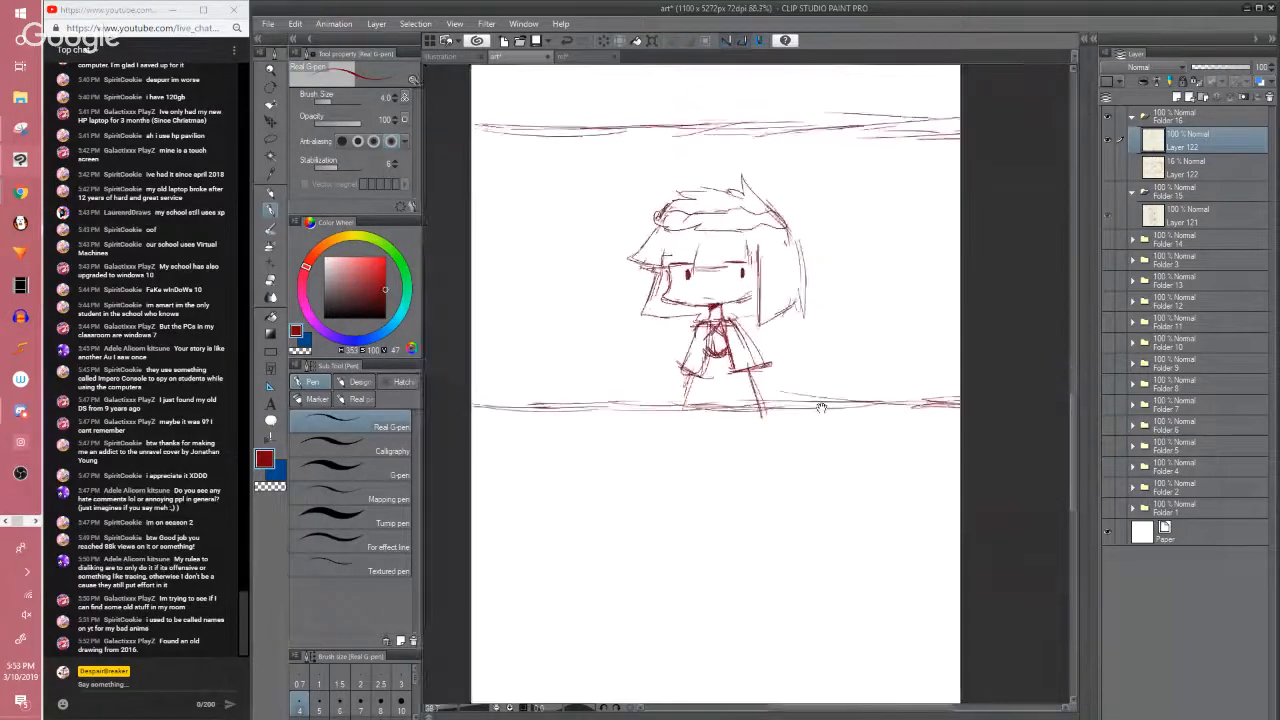
scroll(820, 405, "down", 1)
key("e")
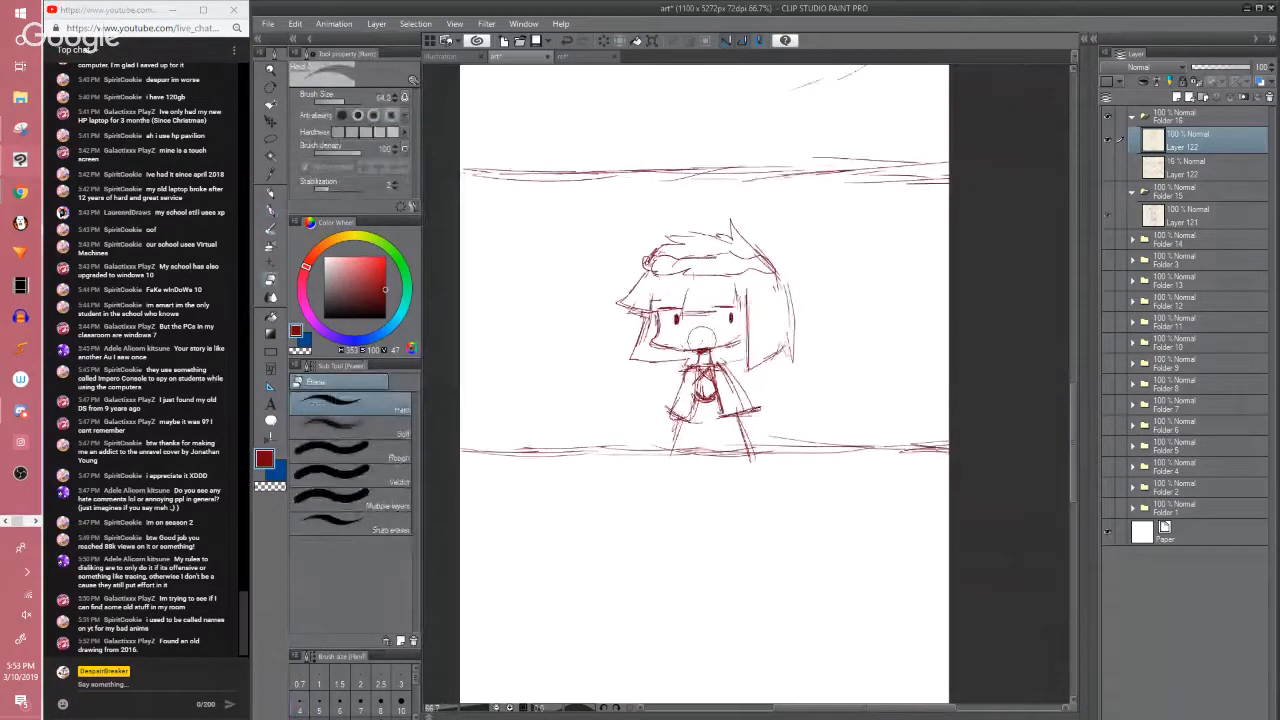
key("p")
mouse_move(739, 428)
left_mouse_down()
mouse_move(736, 478)
mouse_move(735, 458)
left_mouse_up()
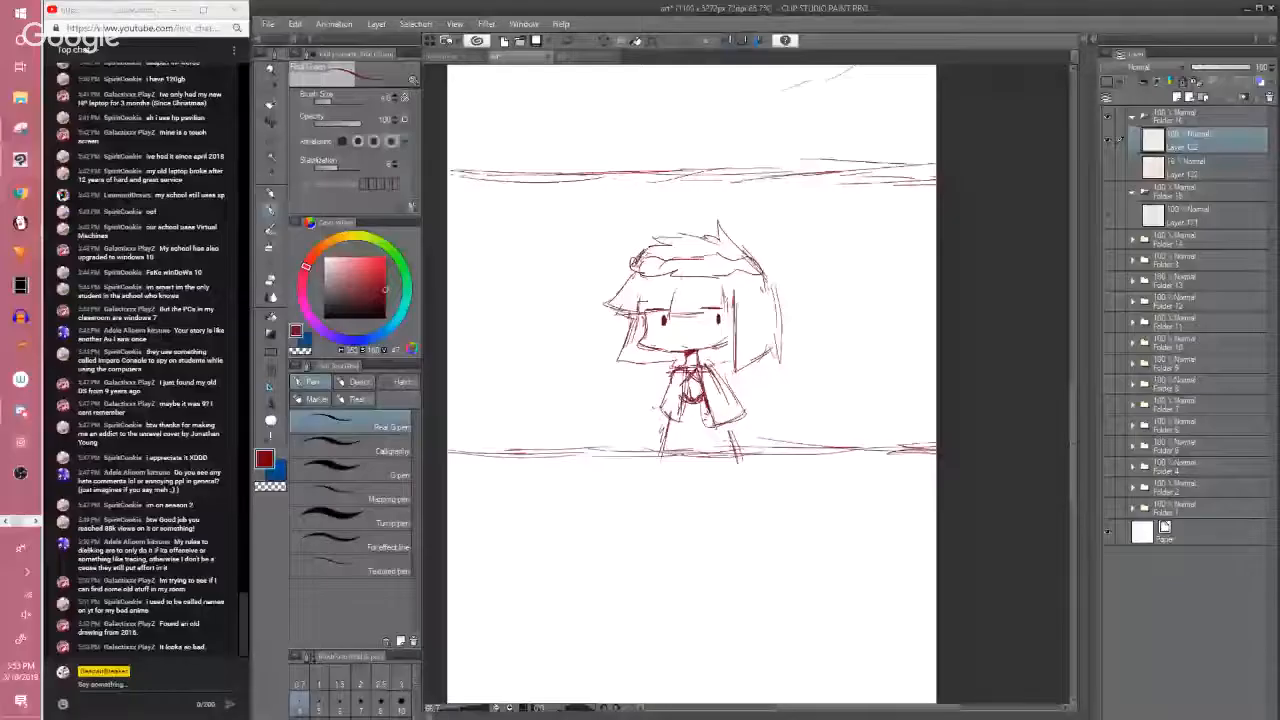
key("e")
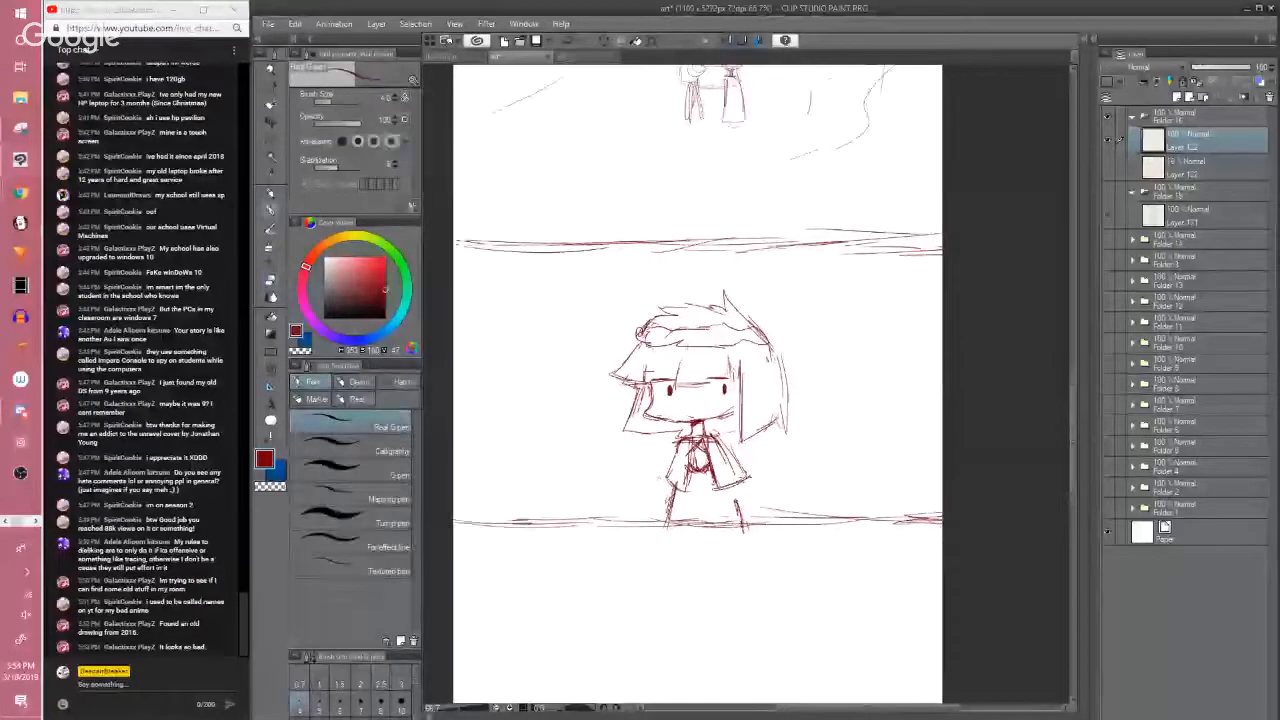
left_click_drag(734, 456, 748, 479)
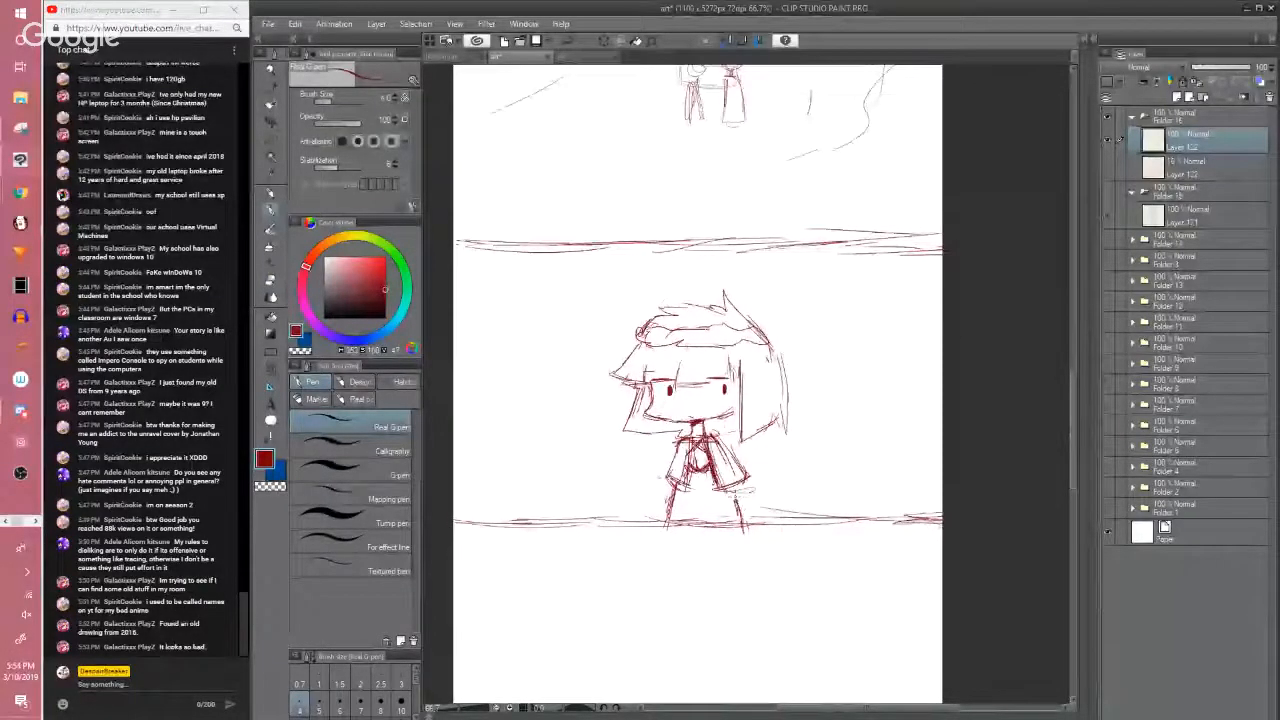
Add inner lines and waist folds to the figure's lower body and sweep a line from its right side to the panel border
left_click_drag(735, 490, 738, 510)
mouse_move(684, 482)
left_mouse_down()
mouse_move(667, 528)
mouse_move(680, 526)
left_mouse_up()
mouse_move(734, 484)
left_mouse_down()
mouse_move(752, 506)
mouse_move(802, 512)
left_mouse_up()
Sketch wavy background lines on both sides of the figure, add a short stroke near the panel's lower-left border, and save the comic
mouse_move(468, 402)
left_mouse_down()
mouse_move(663, 260)
mouse_move(470, 404)
left_mouse_up()
mouse_move(784, 466)
left_mouse_down()
mouse_move(848, 397)
mouse_move(940, 350)
left_mouse_up()
left_click_drag(940, 352, 780, 468)
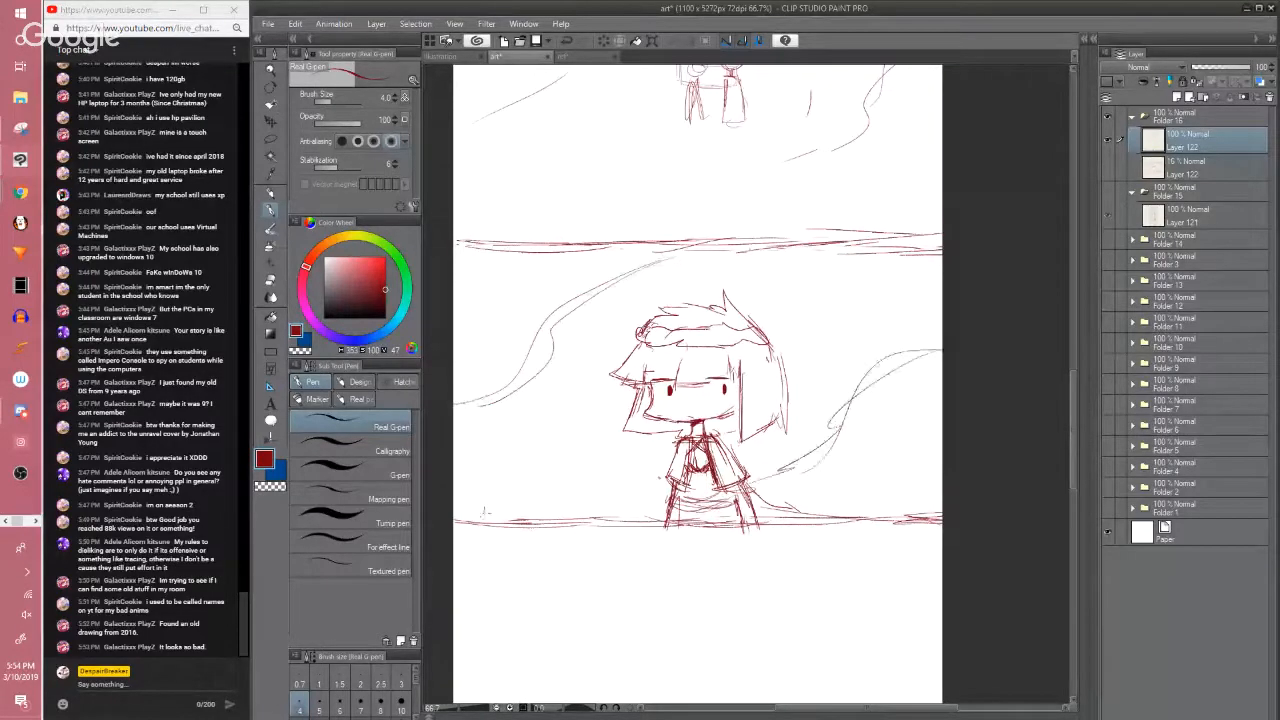
left_click_drag(480, 520, 540, 502)
scroll(701, 421, "down", 3)
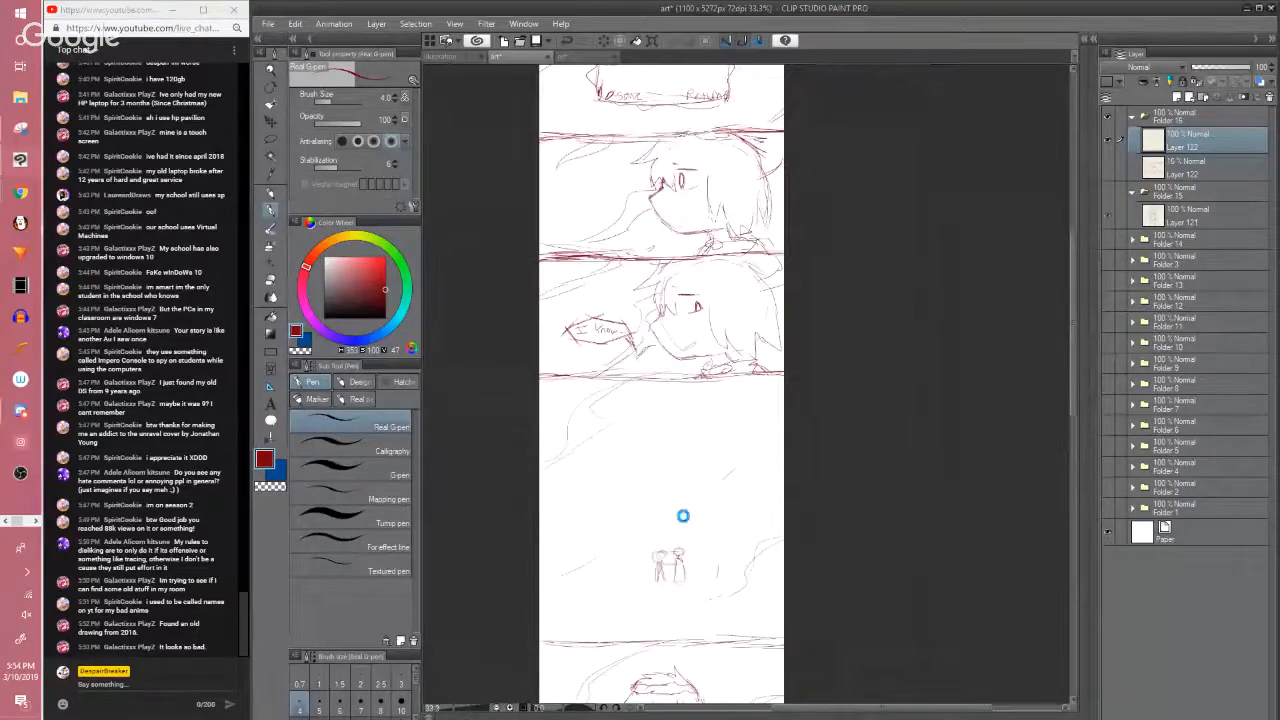
key("ctrl+s")
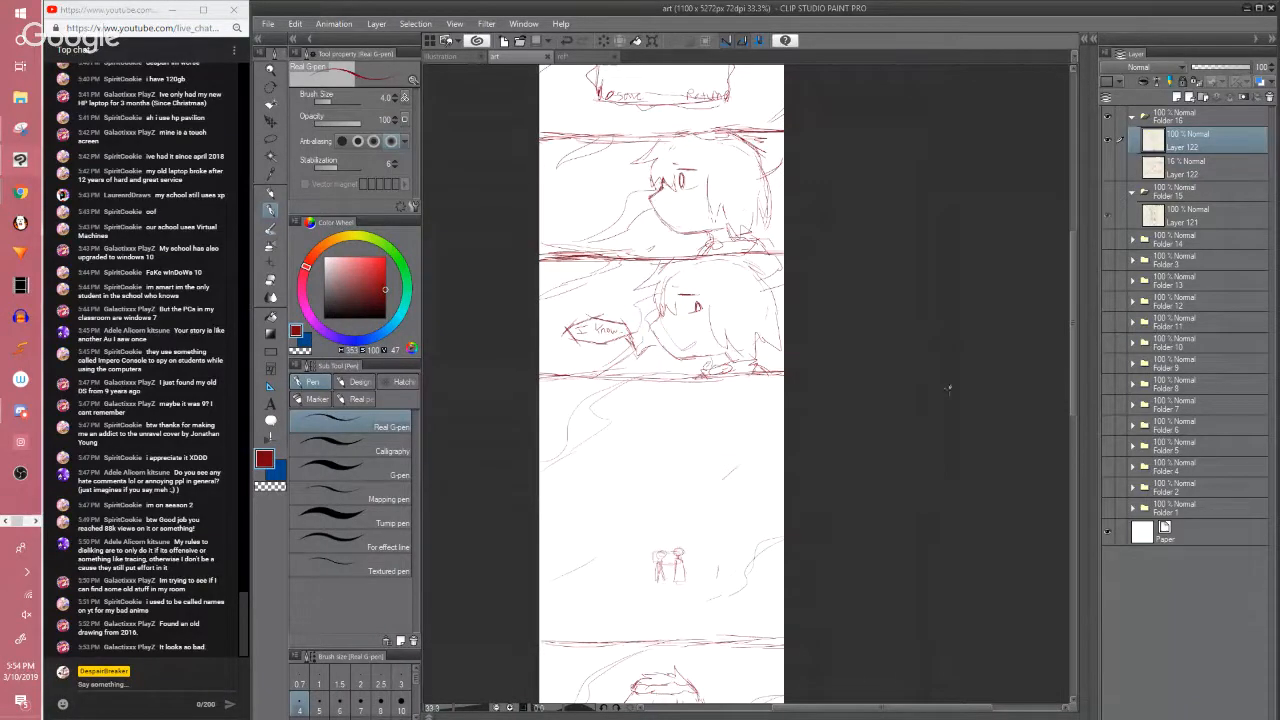
Look over the Folder 16 page's panels and check the live broadcast in the Google Hangouts window
left_click_drag(1073, 336, 1057, 296)
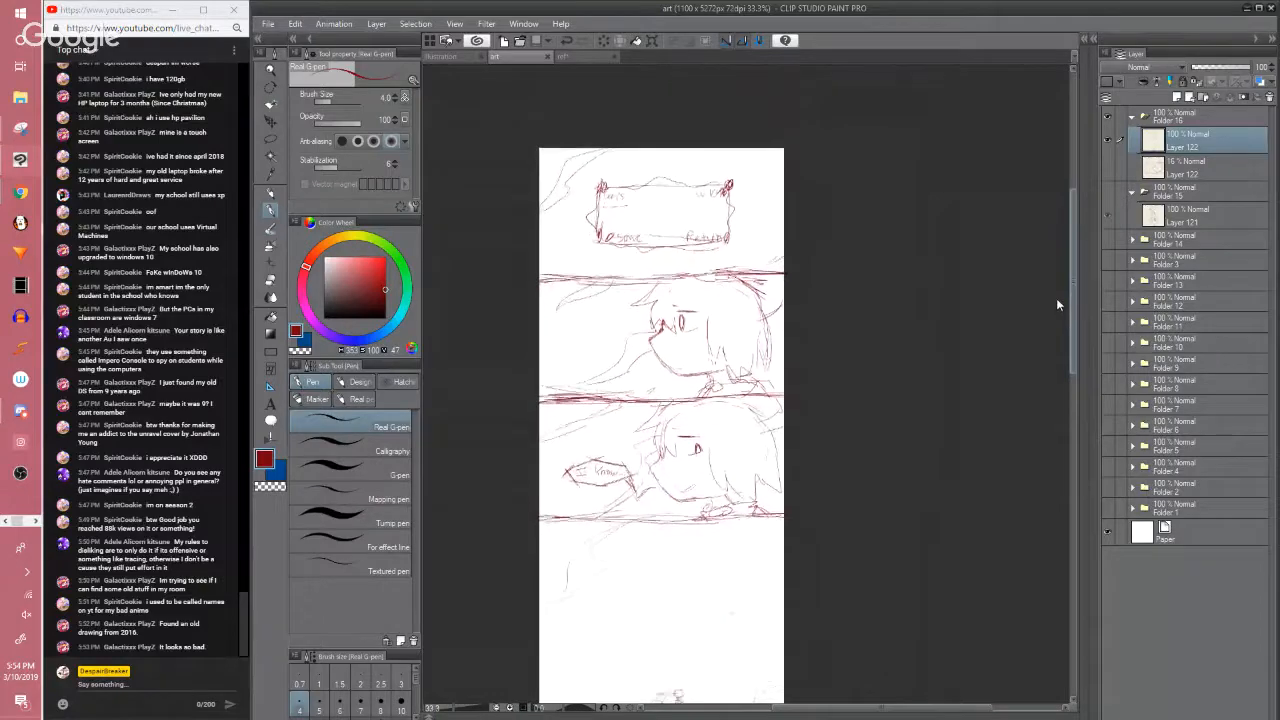
scroll(1055, 310, "down", 3)
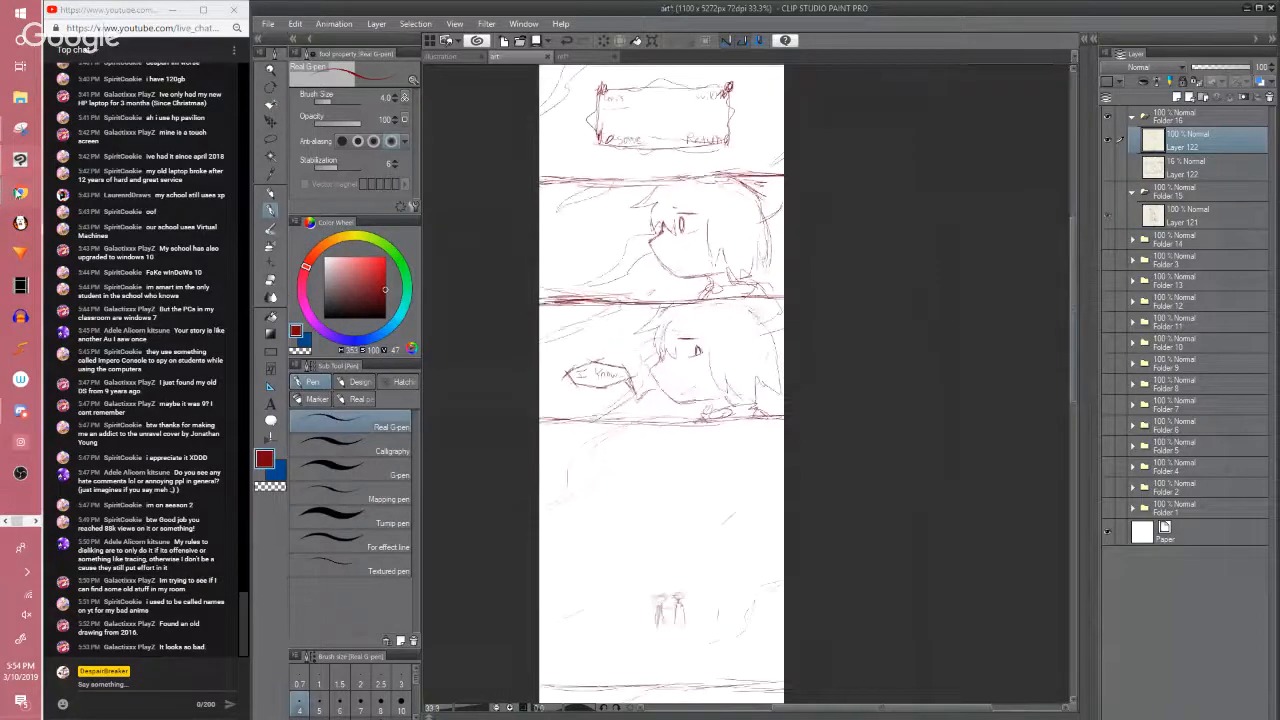
mouse_move(20, 192)
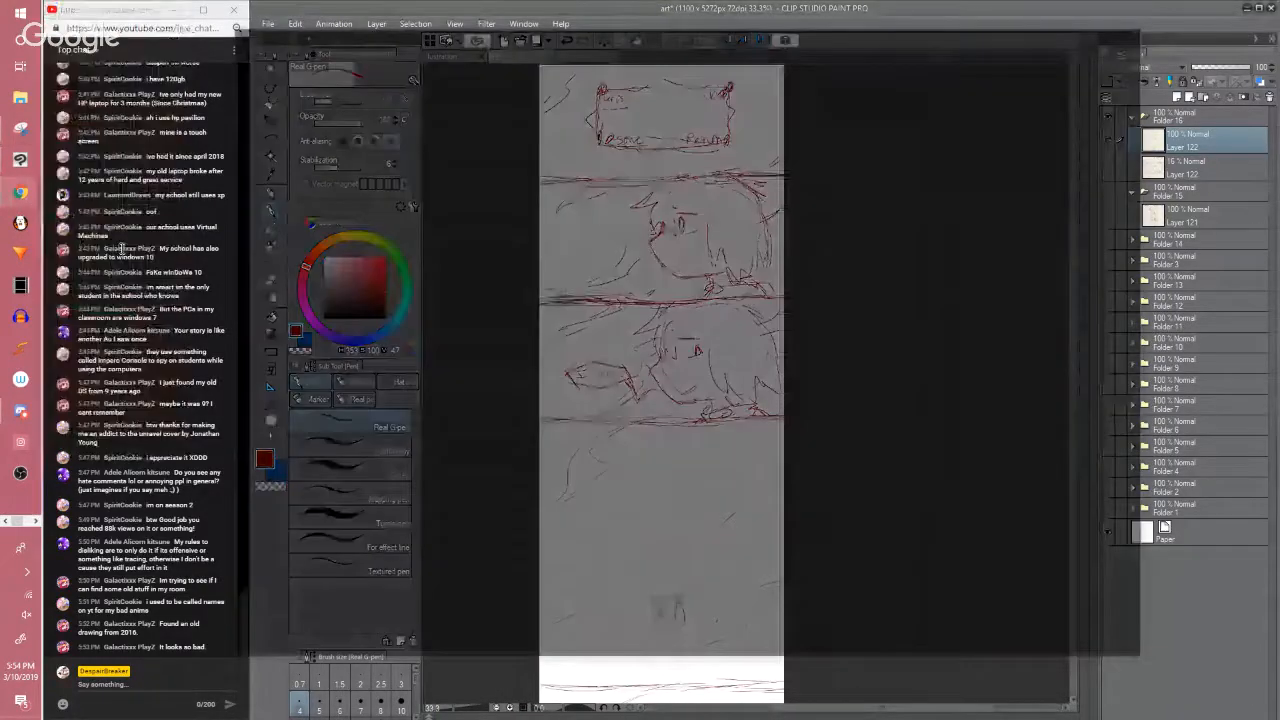
left_click(121, 249)
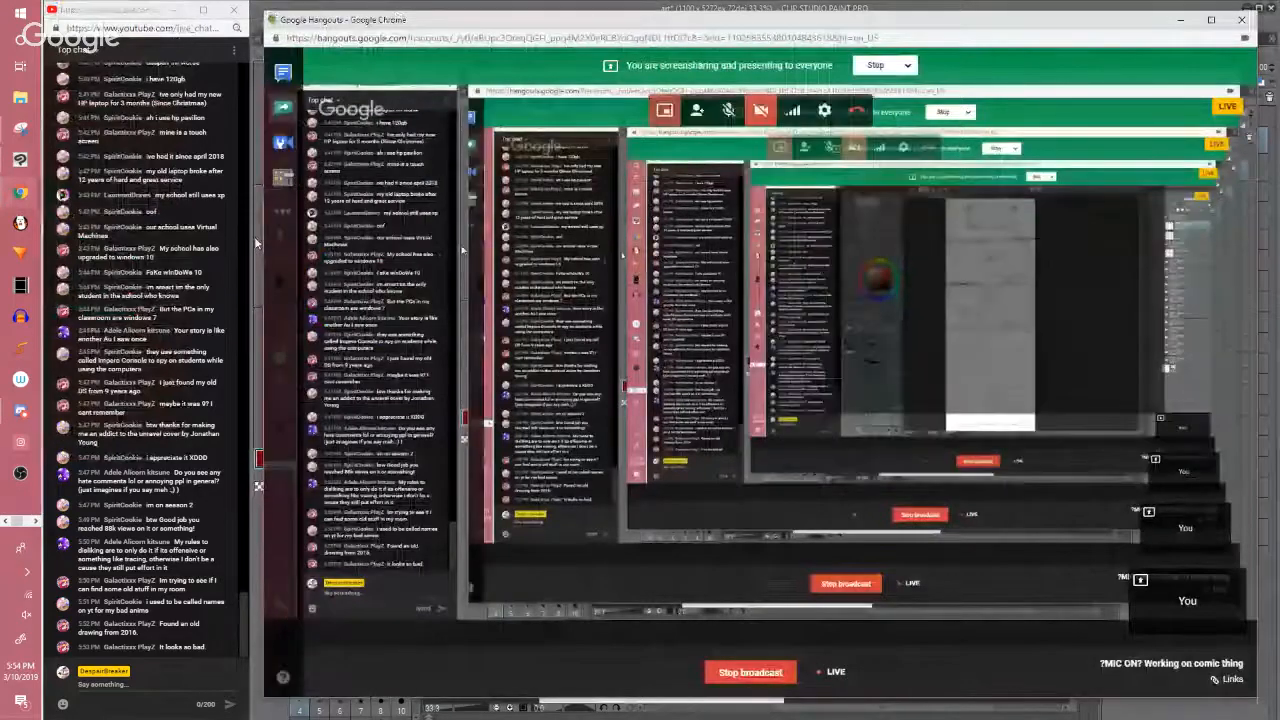
left_click(255, 243)
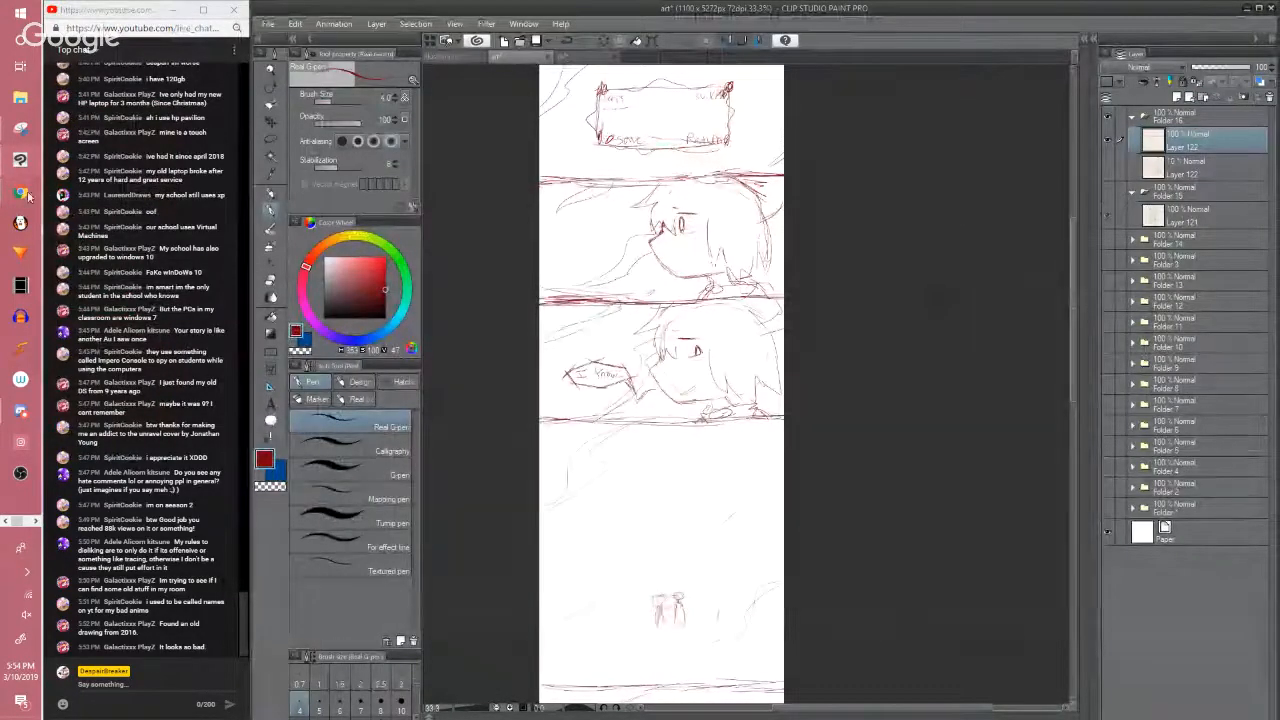
left_click(107, 247)
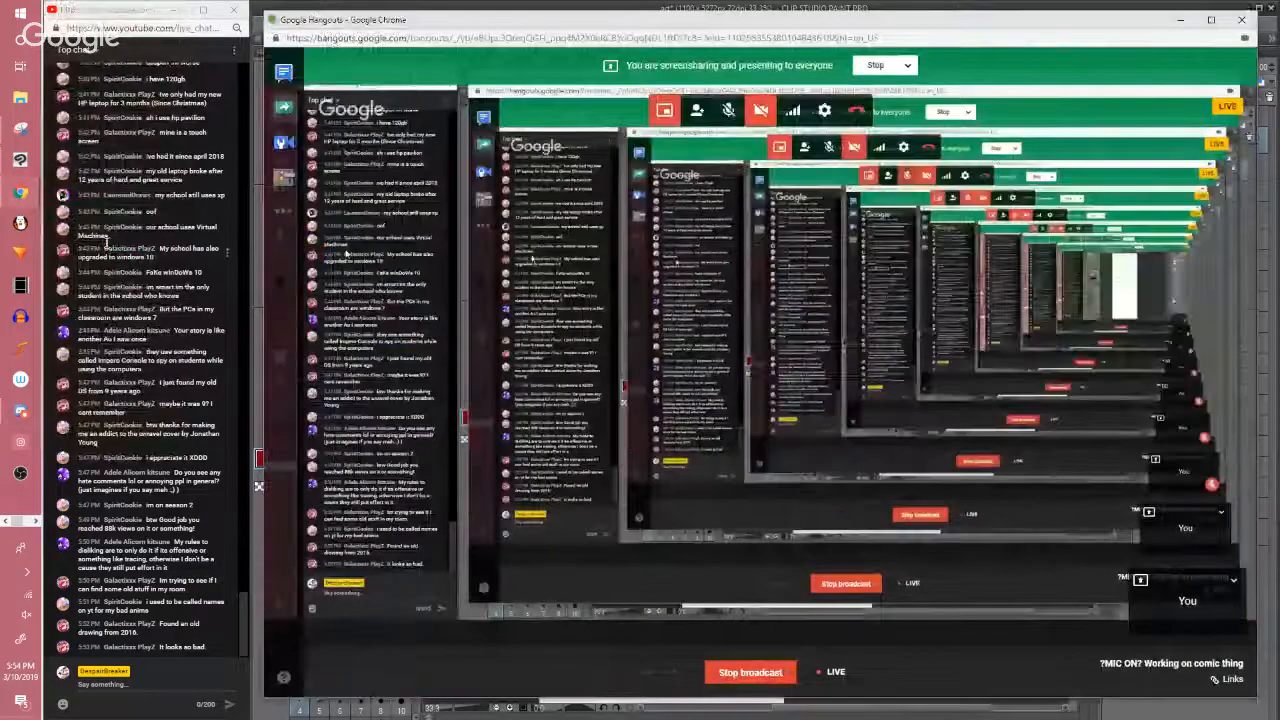
key("alt+Tab")
left_click_drag(1073, 325, 1075, 272)
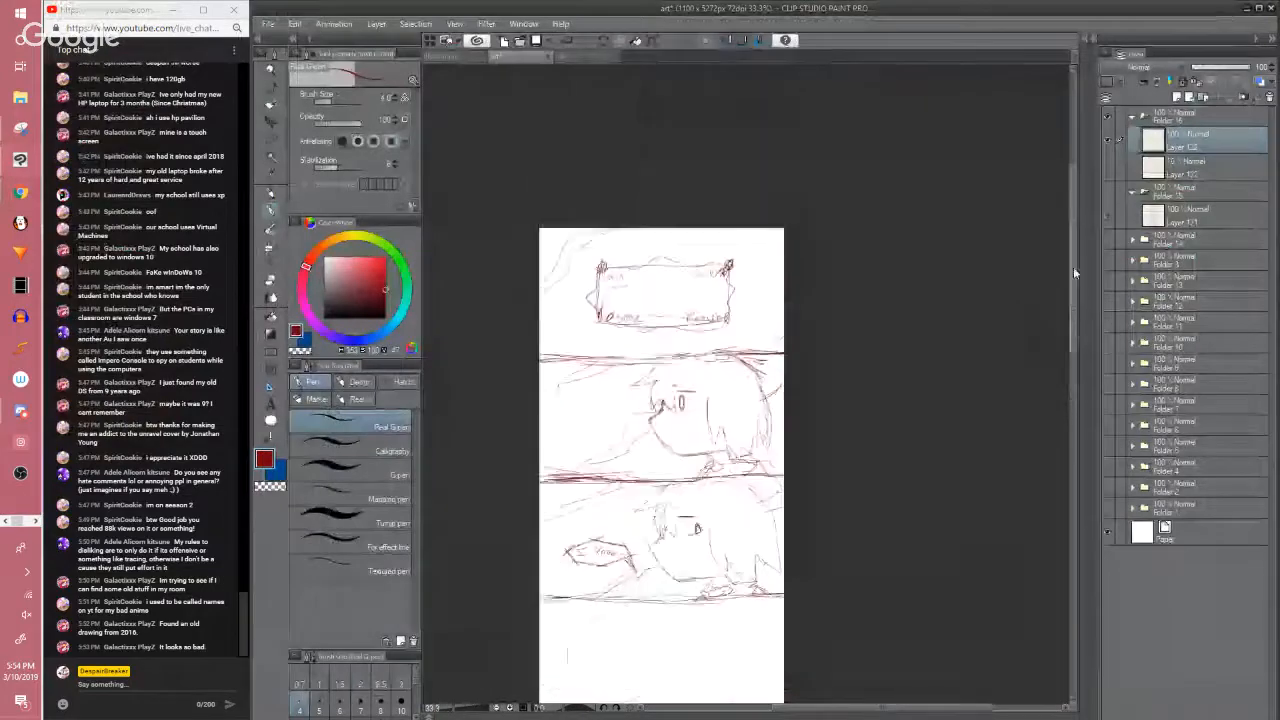
scroll(904, 230, "down", 3)
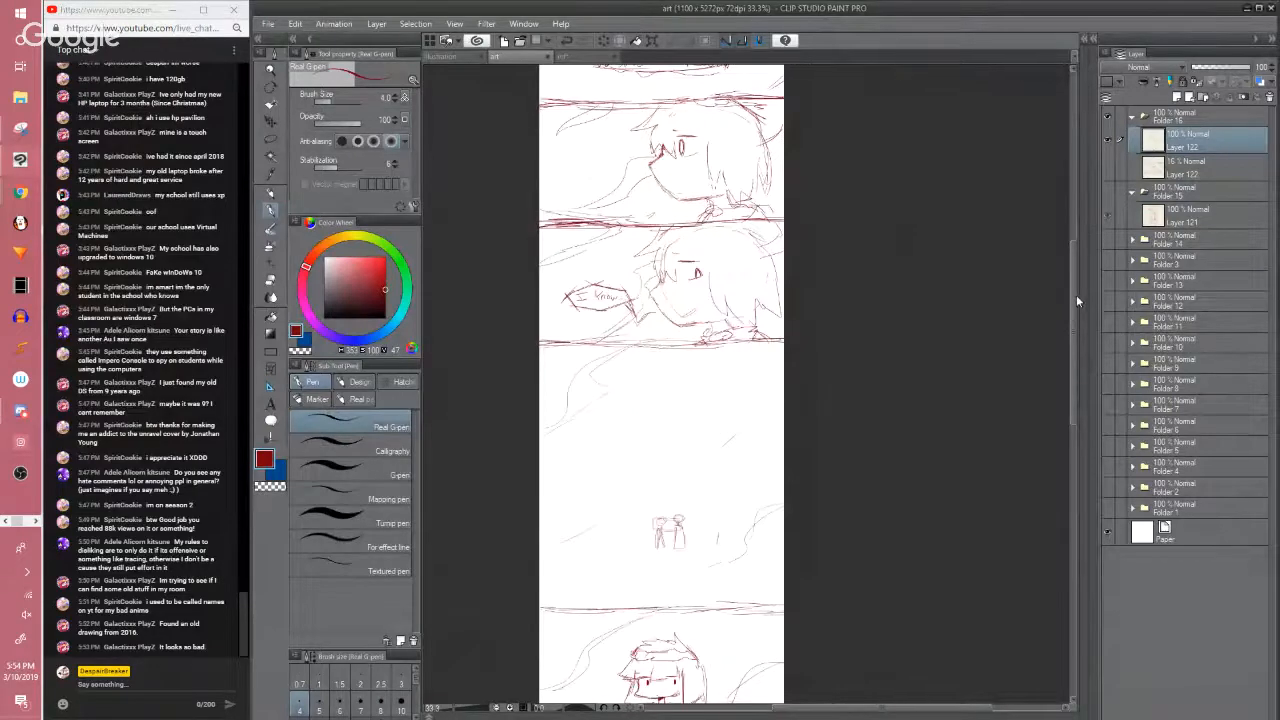
mouse_move(1076, 295)
left_mouse_down()
mouse_move(1071, 248)
mouse_move(1064, 275)
left_mouse_up()
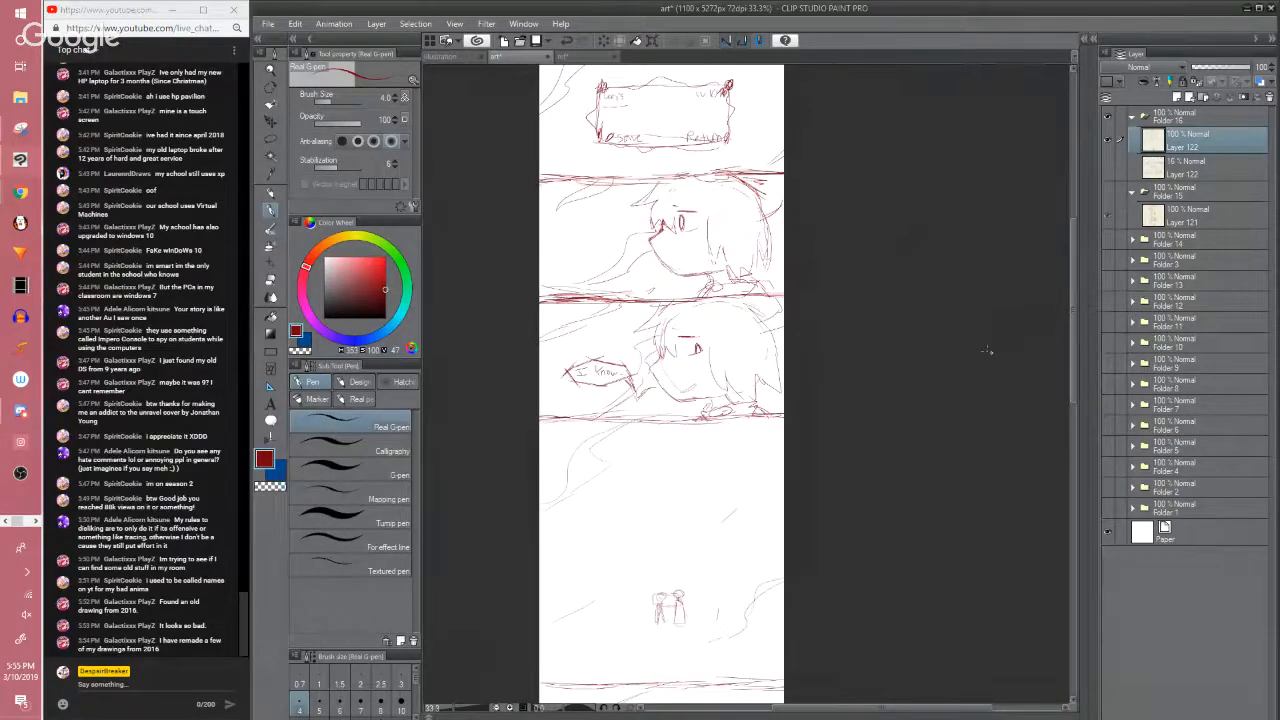
mouse_move(1073, 335)
left_mouse_down()
mouse_move(1064, 384)
mouse_move(1046, 397)
left_mouse_up()
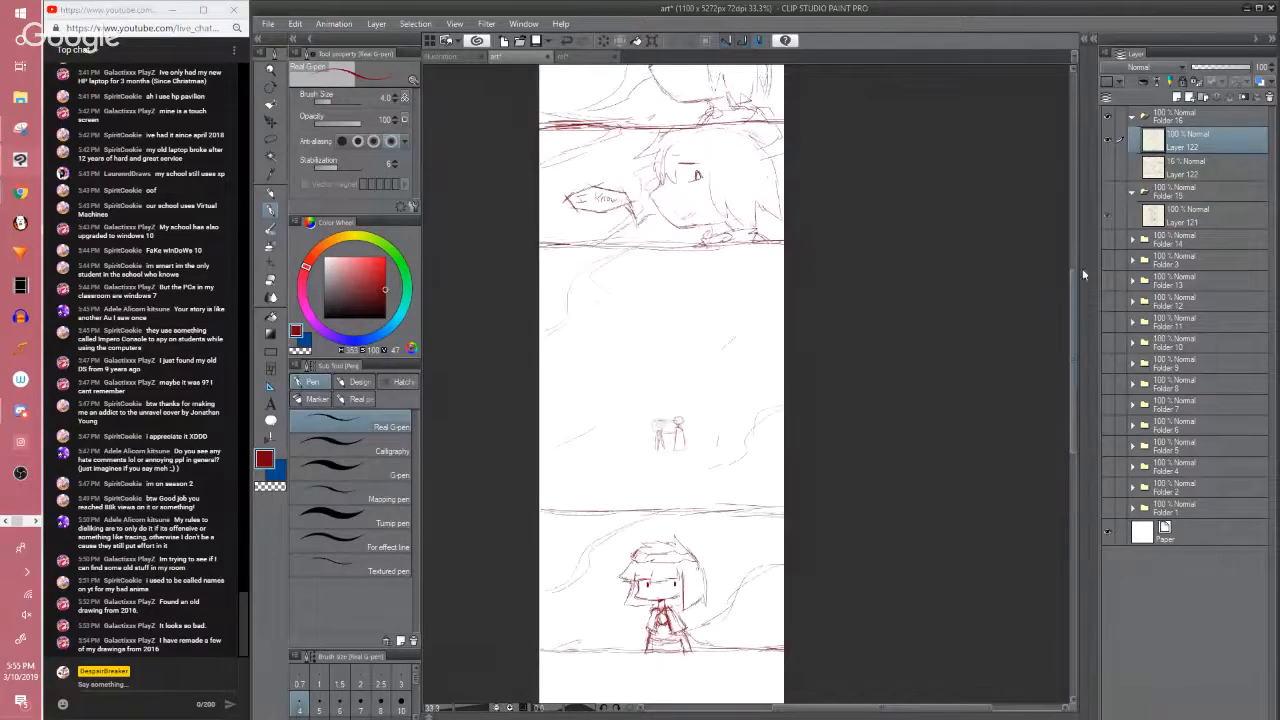
Hide Folder 16 and examine the earlier comic pages in Folder 3 and Folder 14, leaving only Folder 14 displayed
left_click(1108, 117)
left_click(1111, 281)
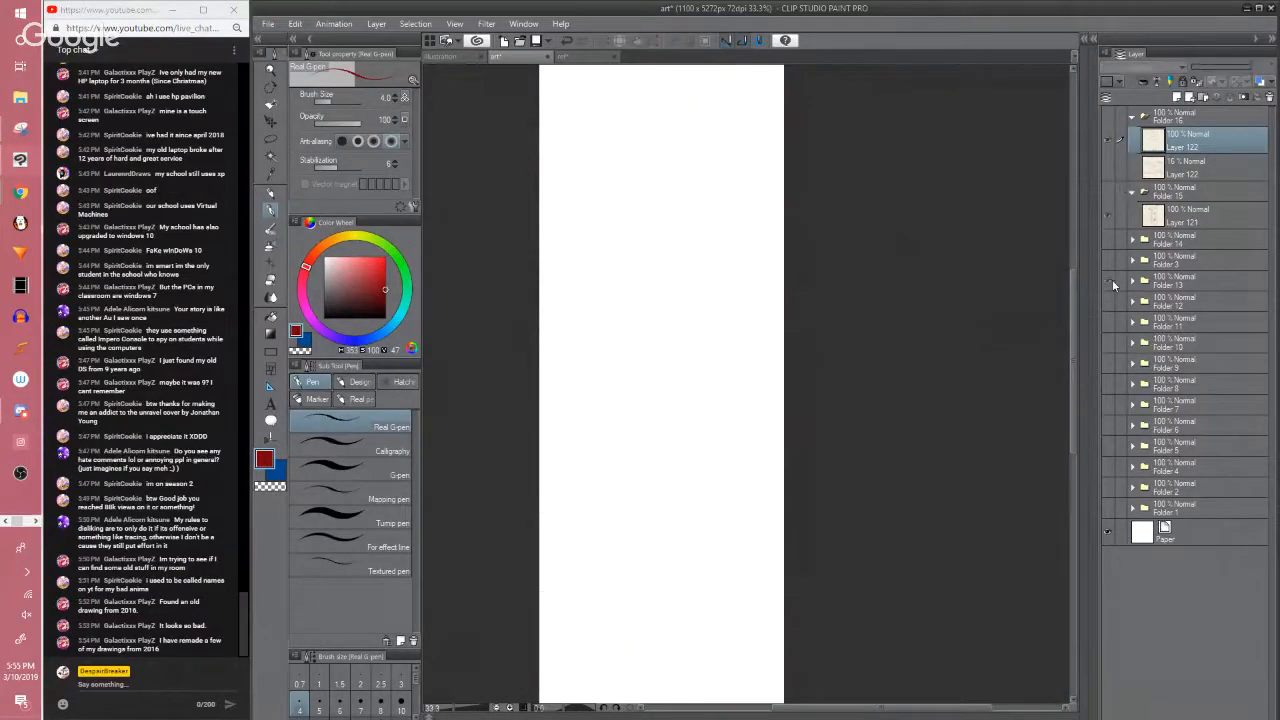
left_click(1110, 281)
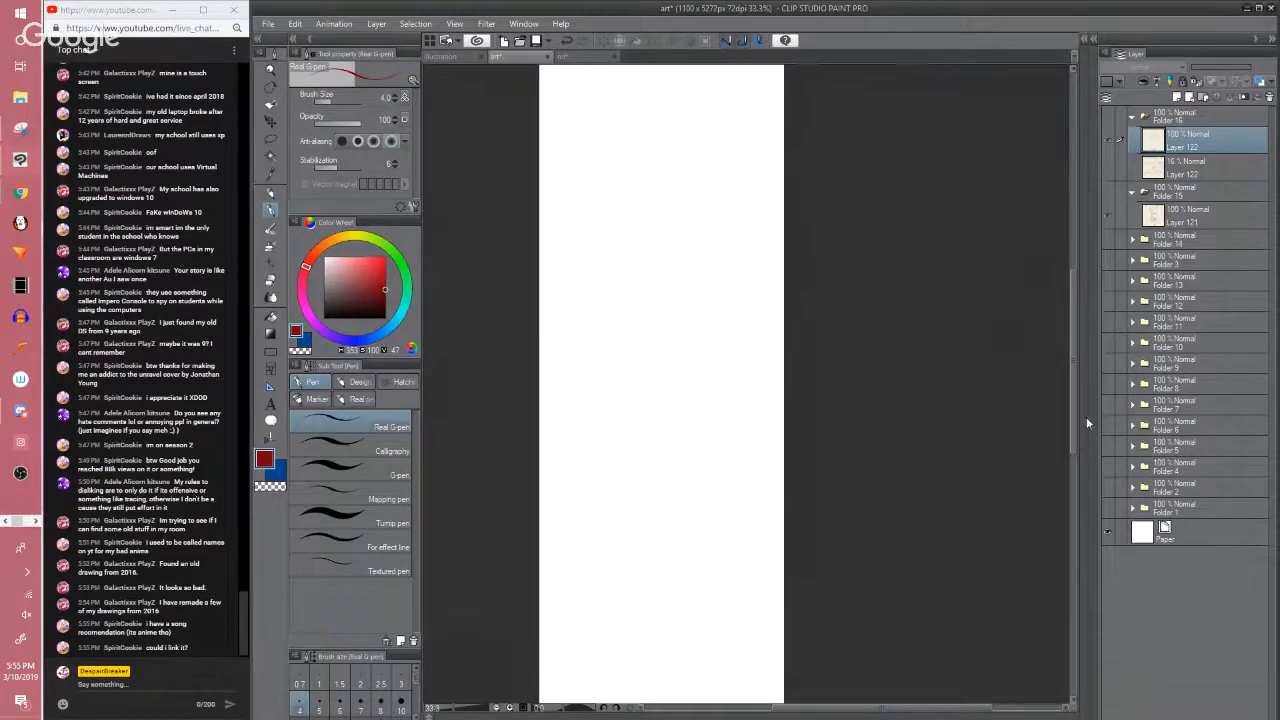
left_click_drag(1076, 399, 1073, 312)
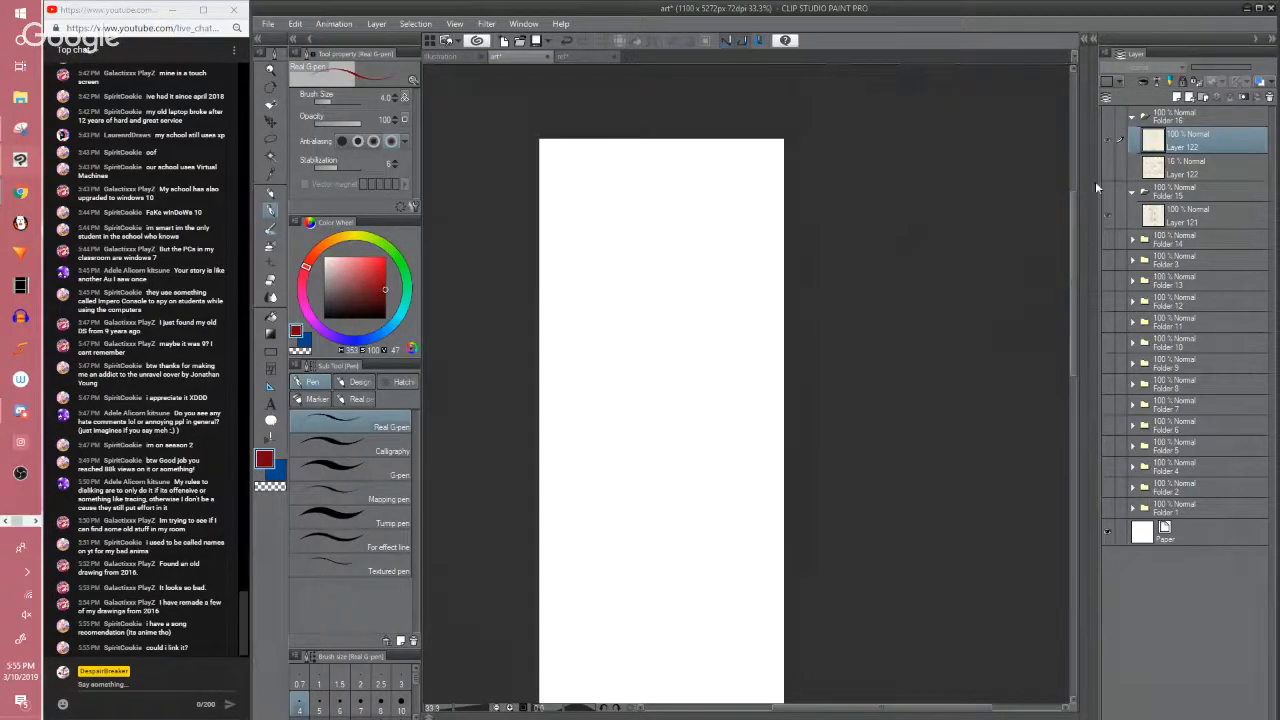
left_click(1106, 259)
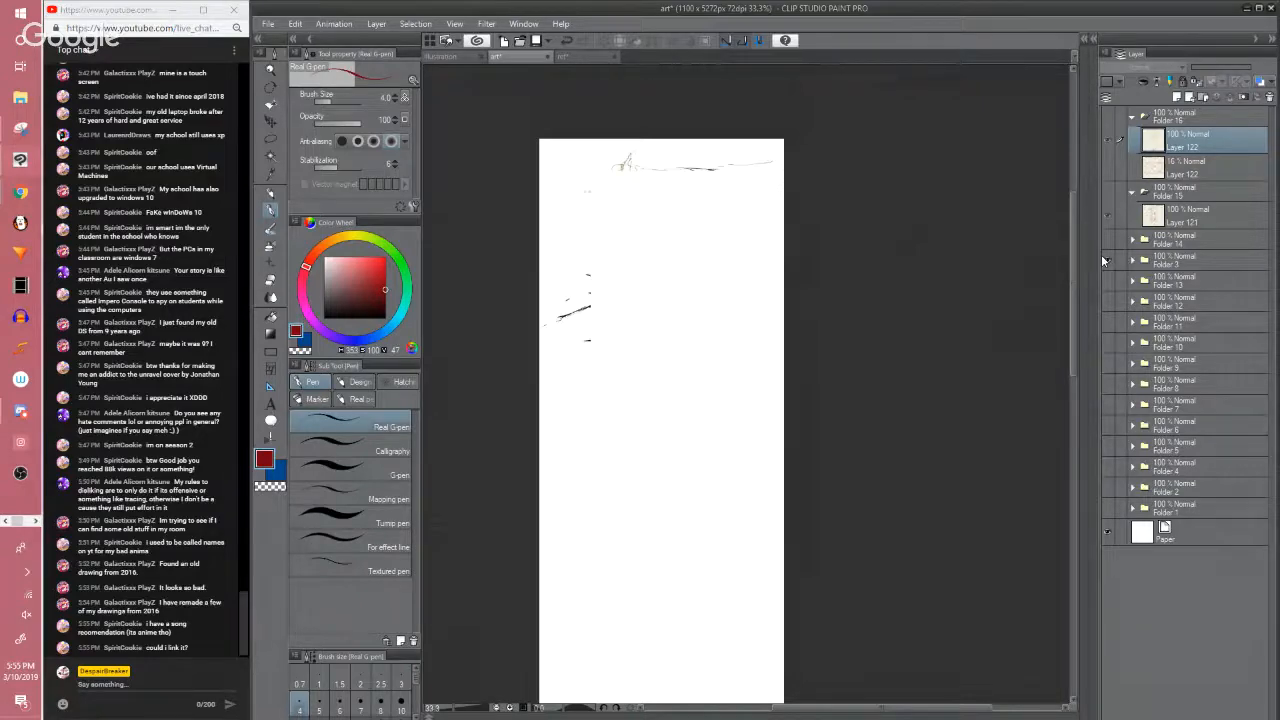
left_click(1106, 241)
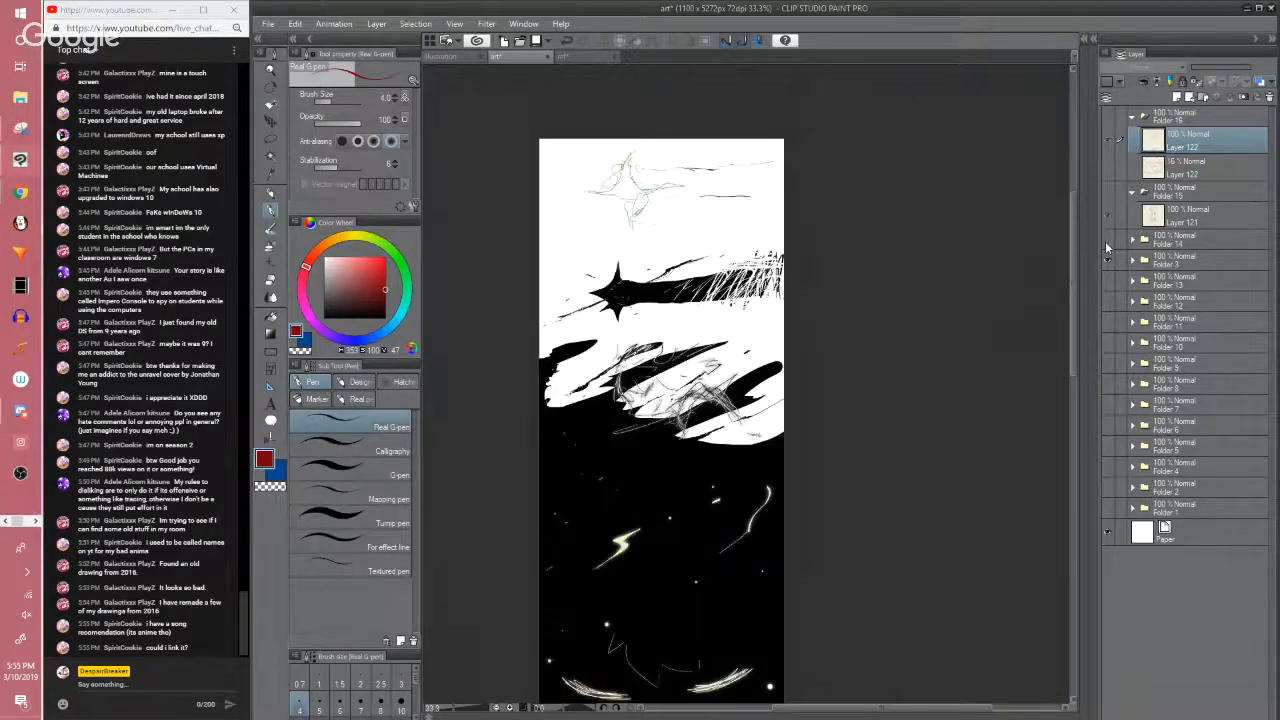
left_click(1106, 242)
left_click(1107, 259)
left_click_drag(1072, 250, 1069, 289)
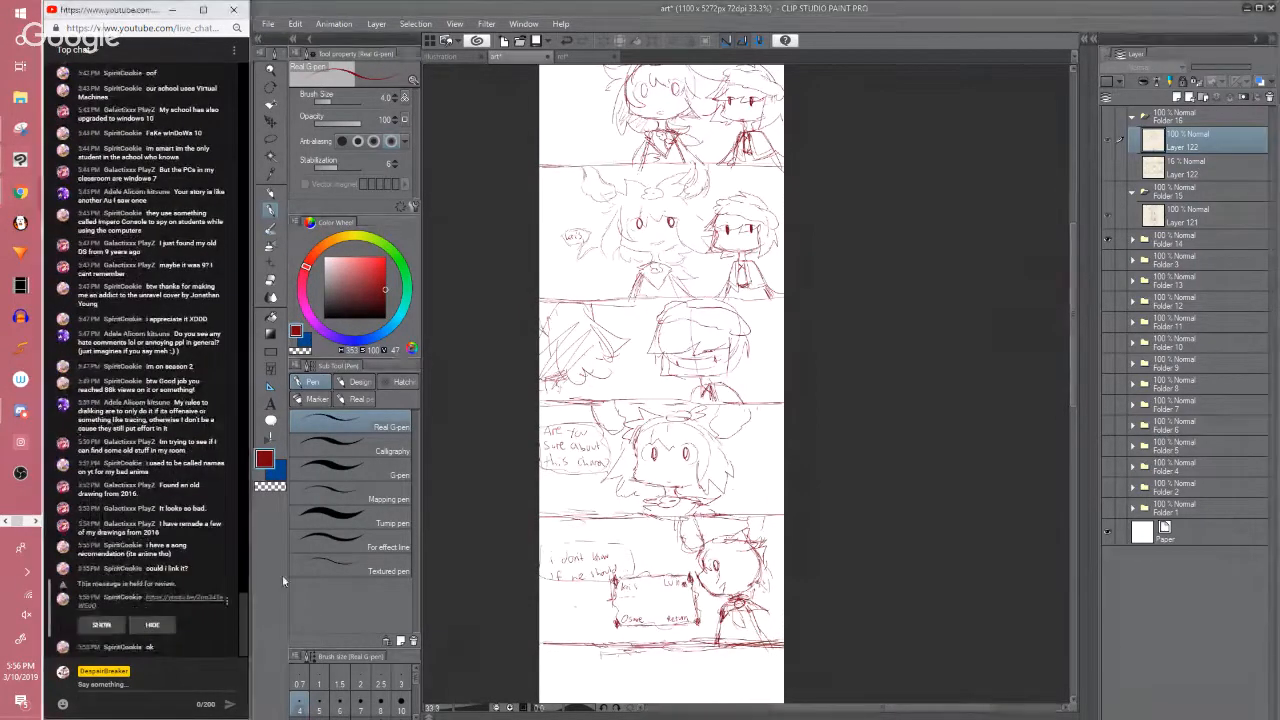
Approve the live-chat message held for review so that its video link is shown
left_click(102, 625)
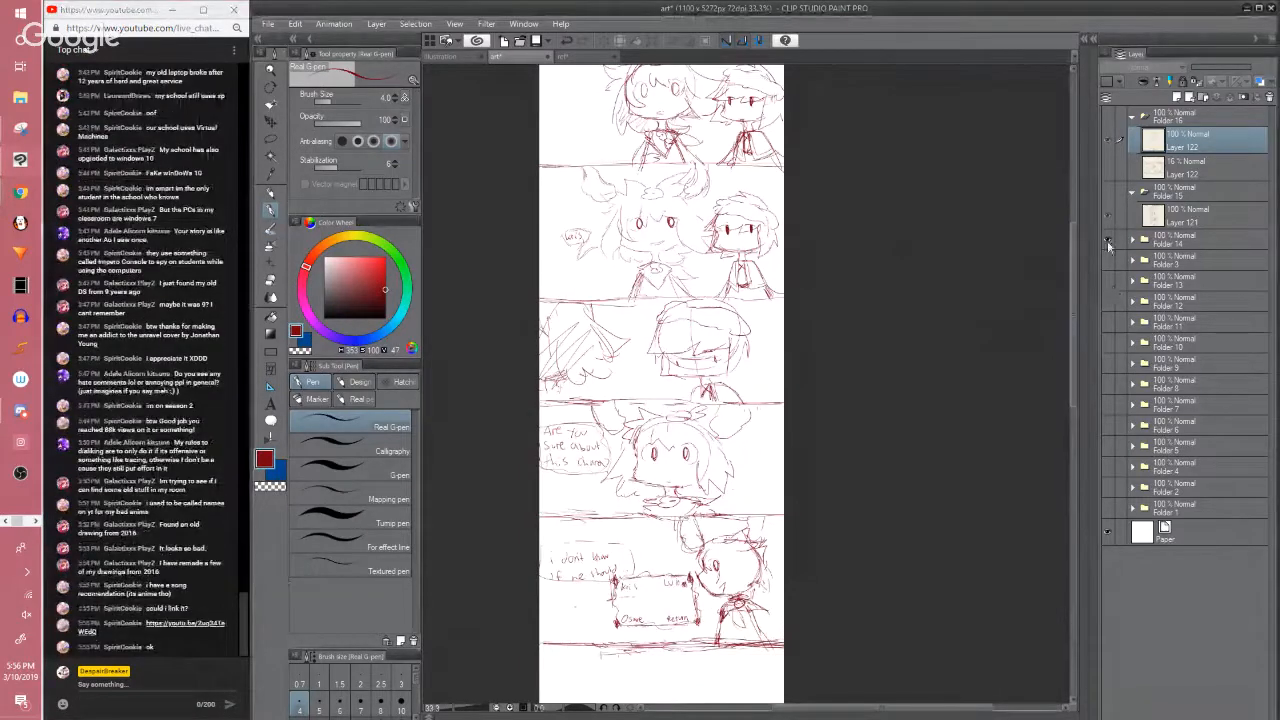
Hide Folder 14, examine the page in Folder 15, and switch the display back to Folder 16
left_click(1107, 240)
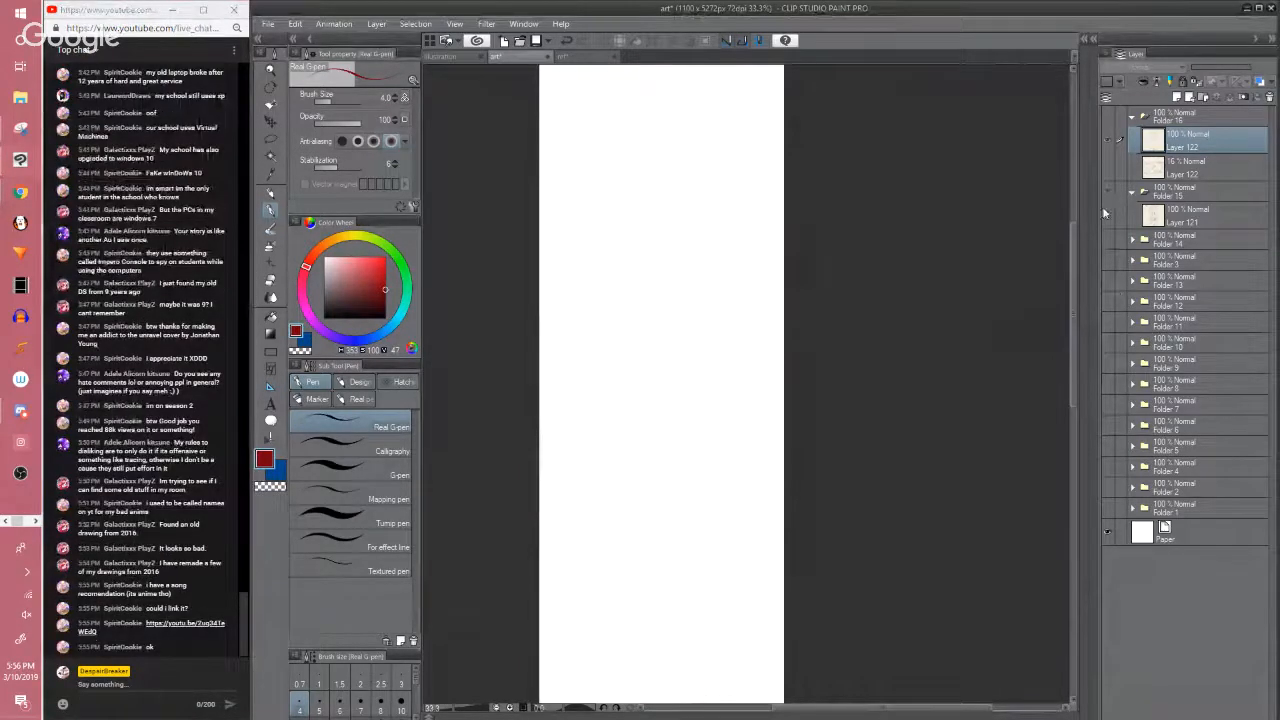
left_click(1106, 213)
scroll(1059, 290, "up", 2)
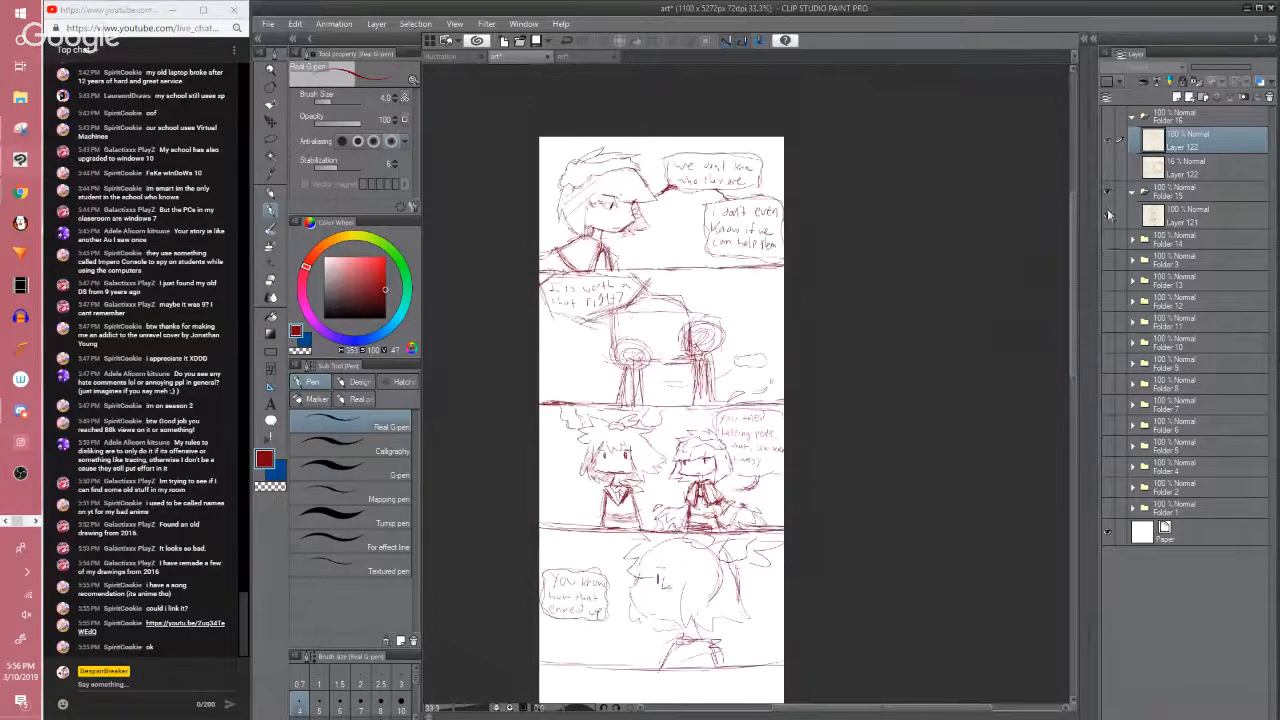
left_click(1109, 134)
left_click(1111, 129)
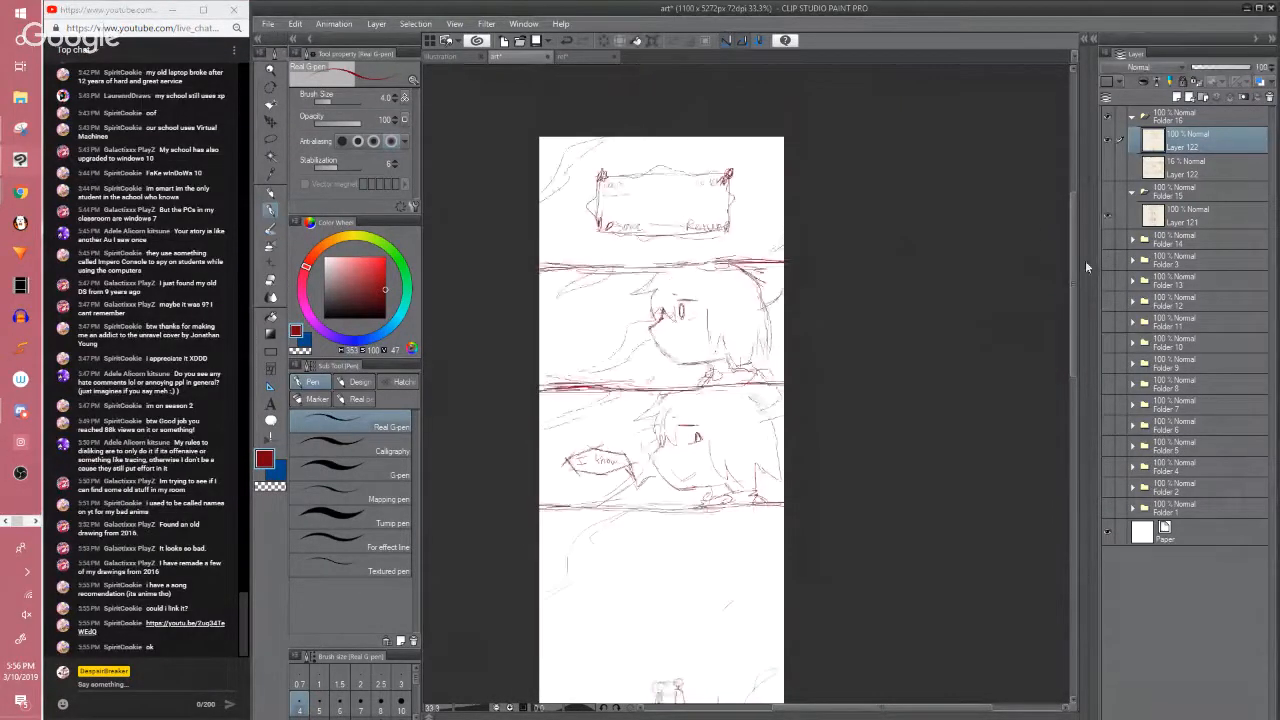
Review all panels of the Folder 16 page with the canvas zoomed out to 25%
left_click_drag(1074, 264, 1066, 365)
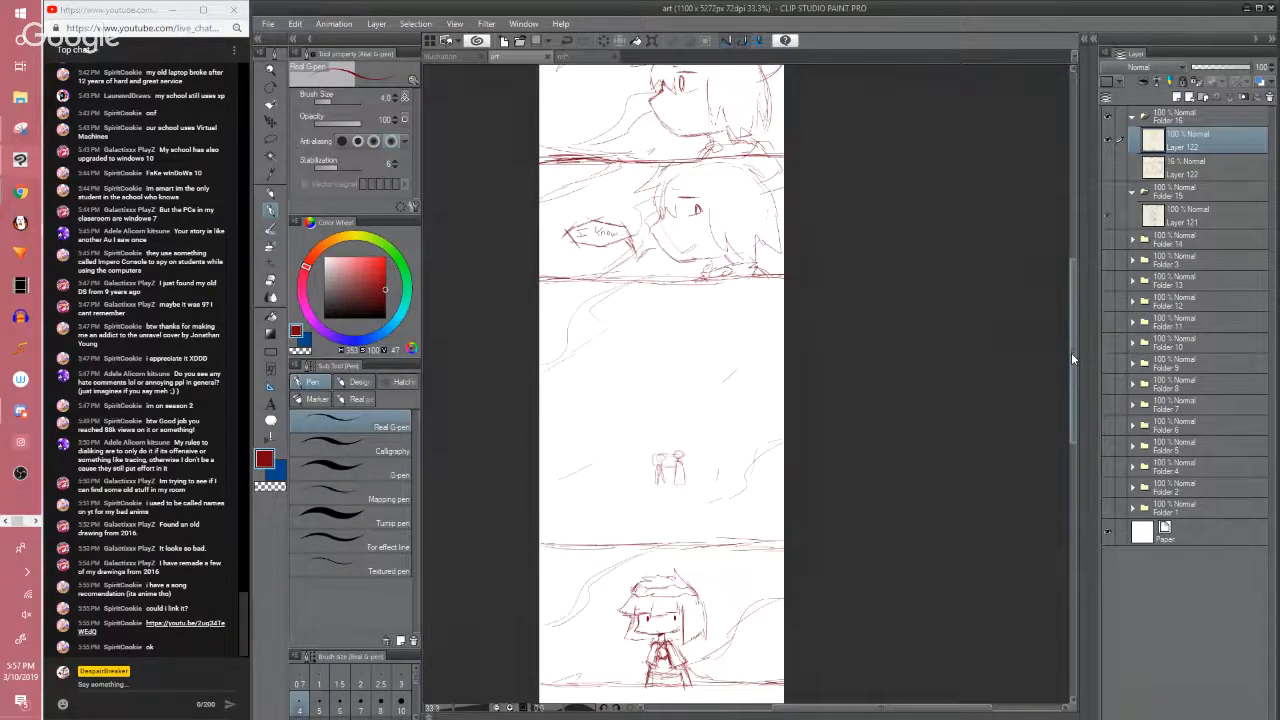
left_click_drag(1073, 359, 1044, 350)
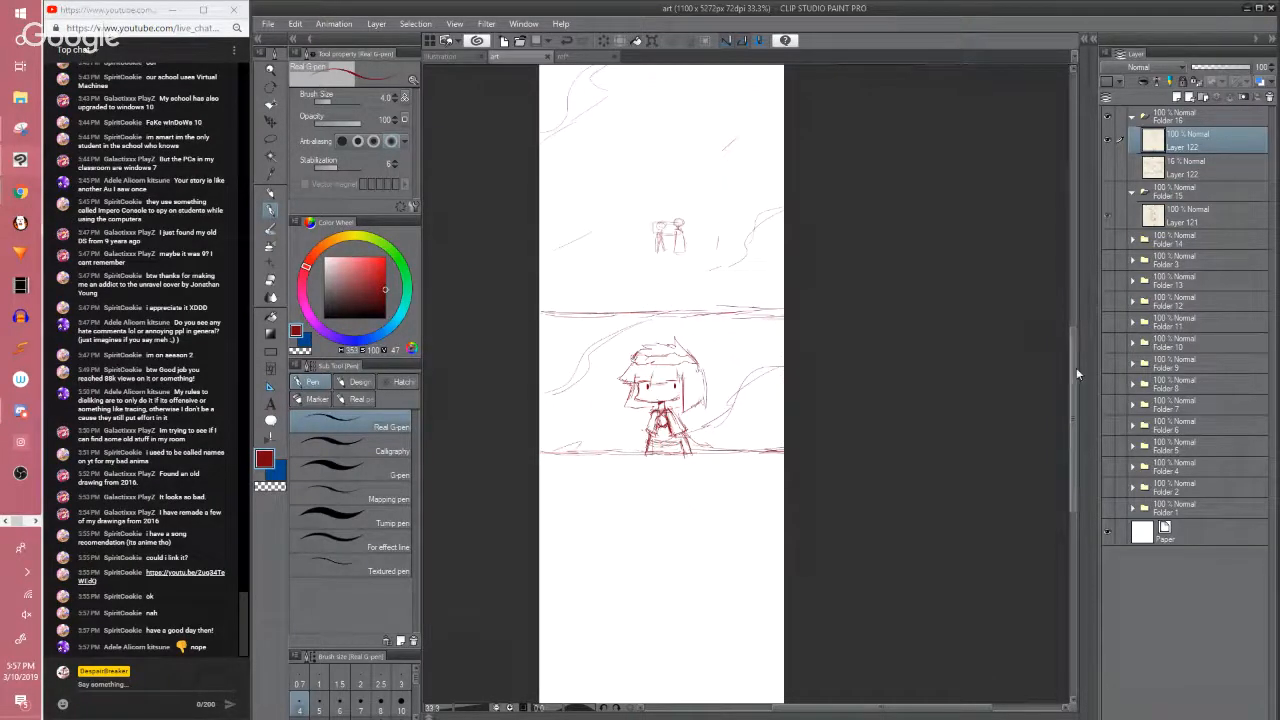
left_click_drag(1076, 367, 1076, 304)
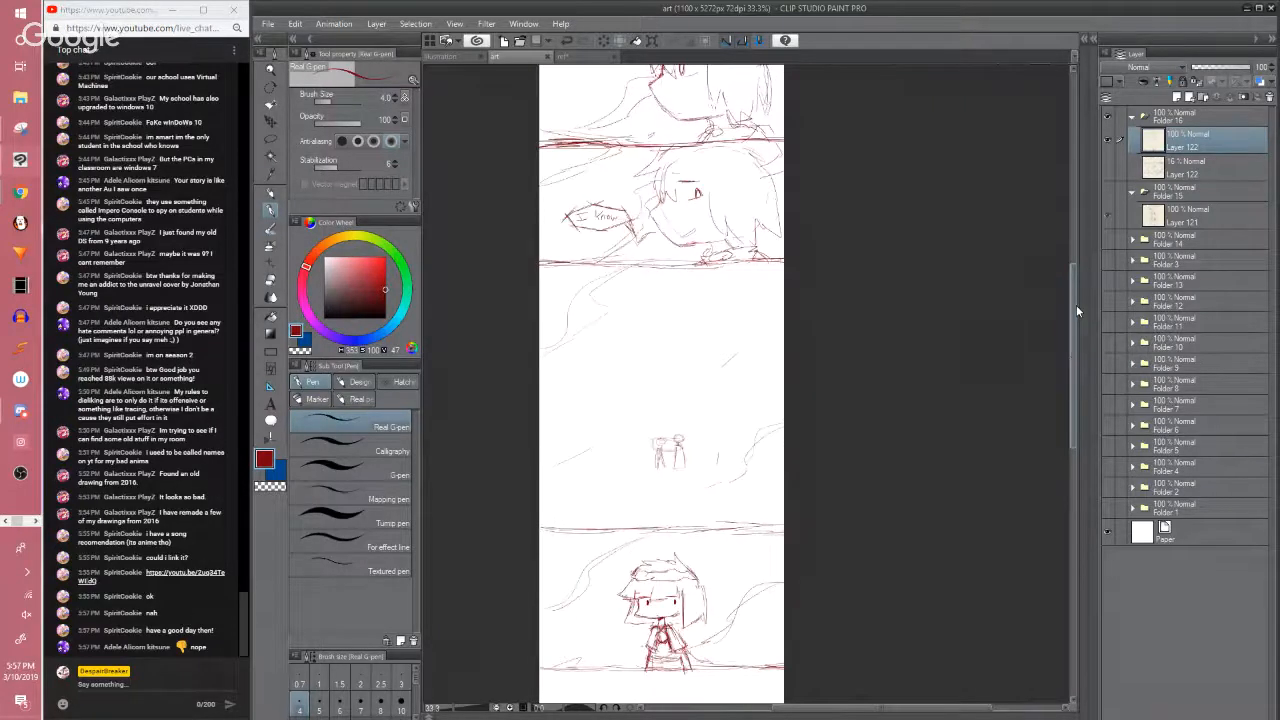
key("ctrl+minus")
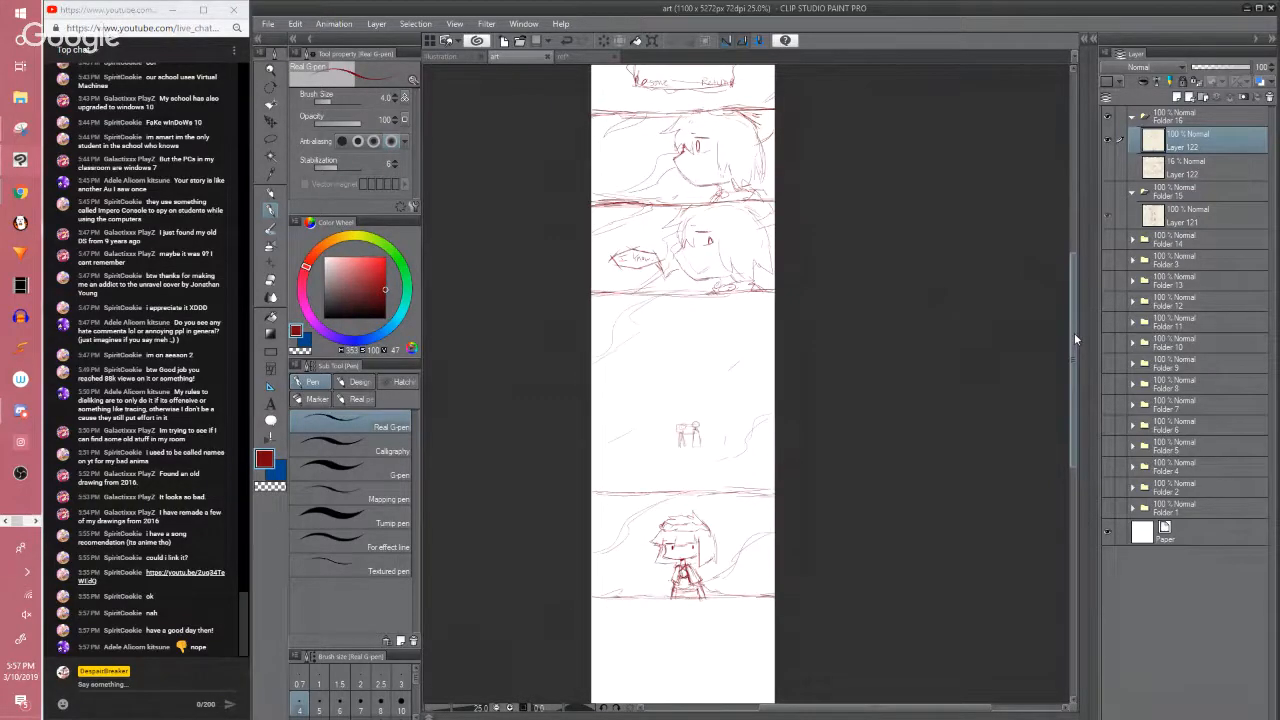
left_click_drag(1074, 333, 1070, 295)
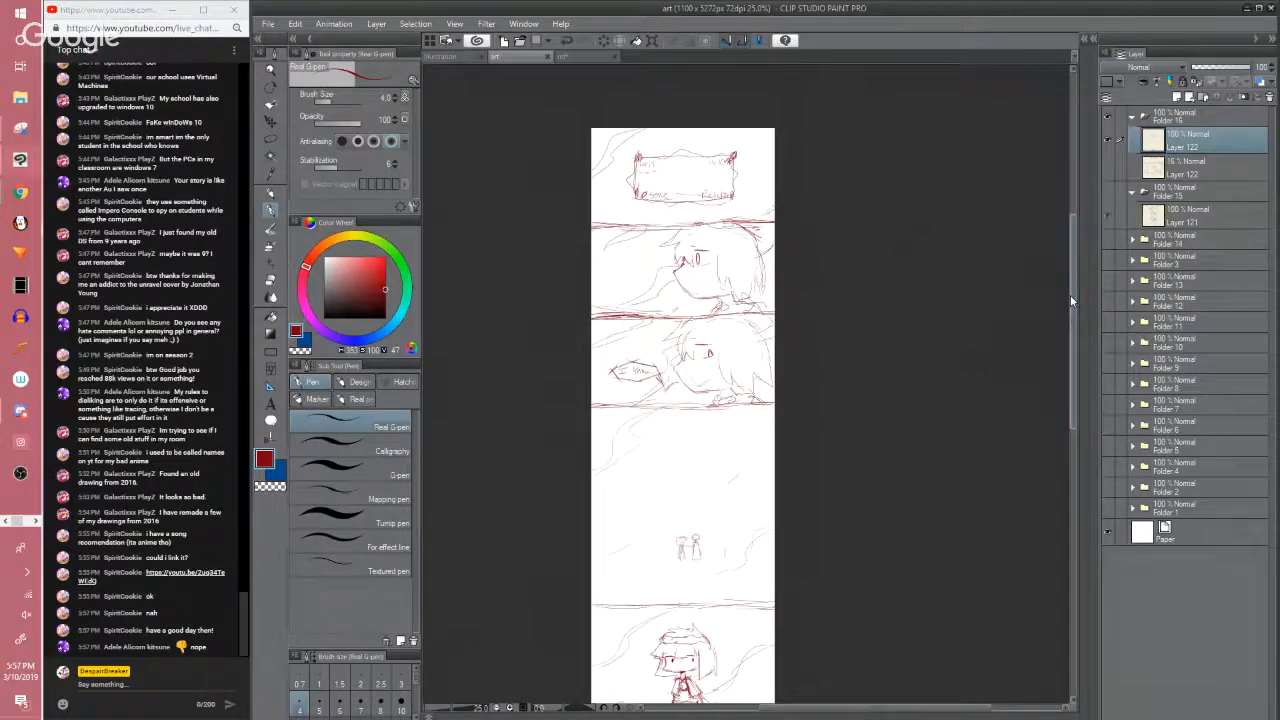
mouse_move(1070, 295)
left_mouse_down()
mouse_move(1065, 324)
mouse_move(1058, 293)
left_mouse_up()
scroll(1058, 300, "down", 1)
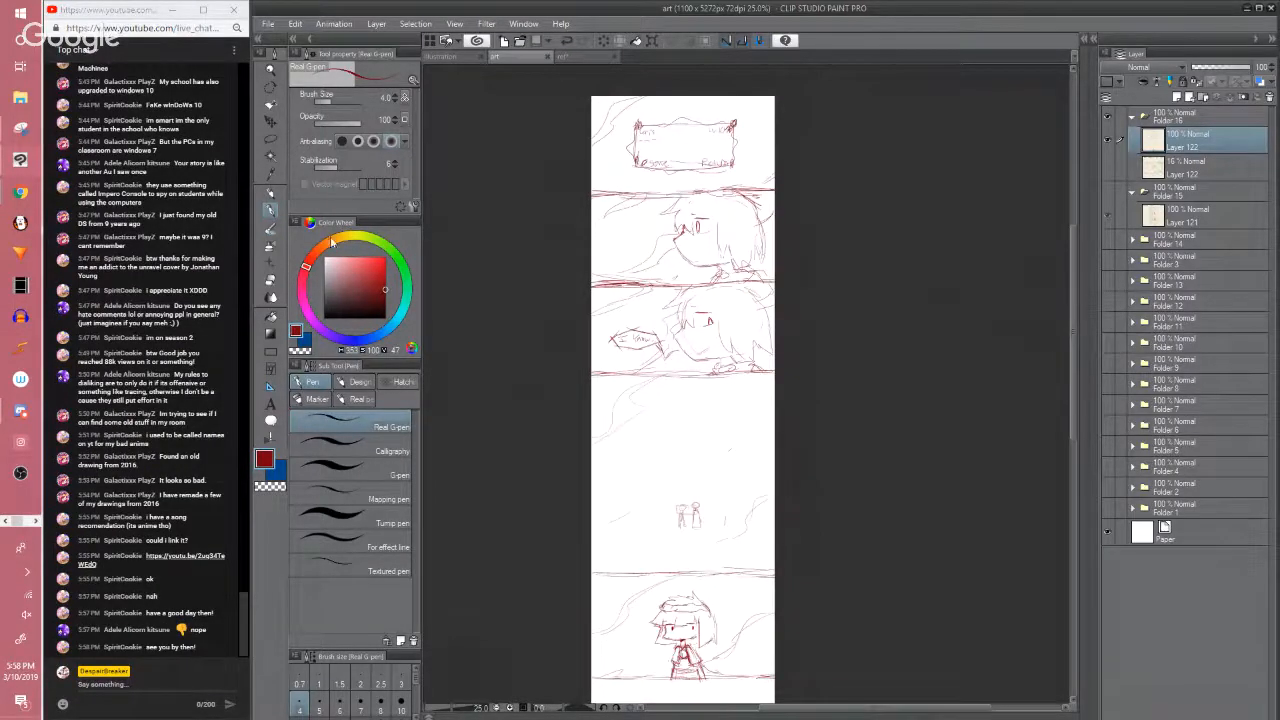
Switch to the Google Hangouts broadcast window
left_click(15, 200)
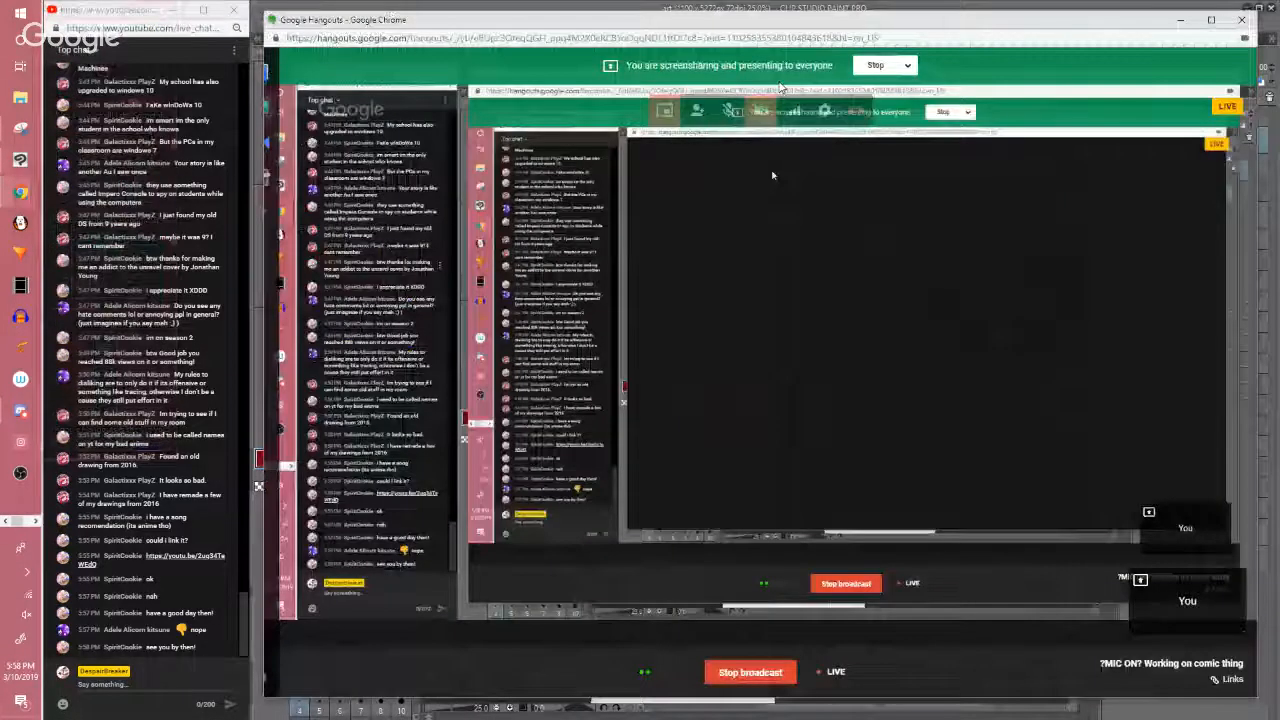